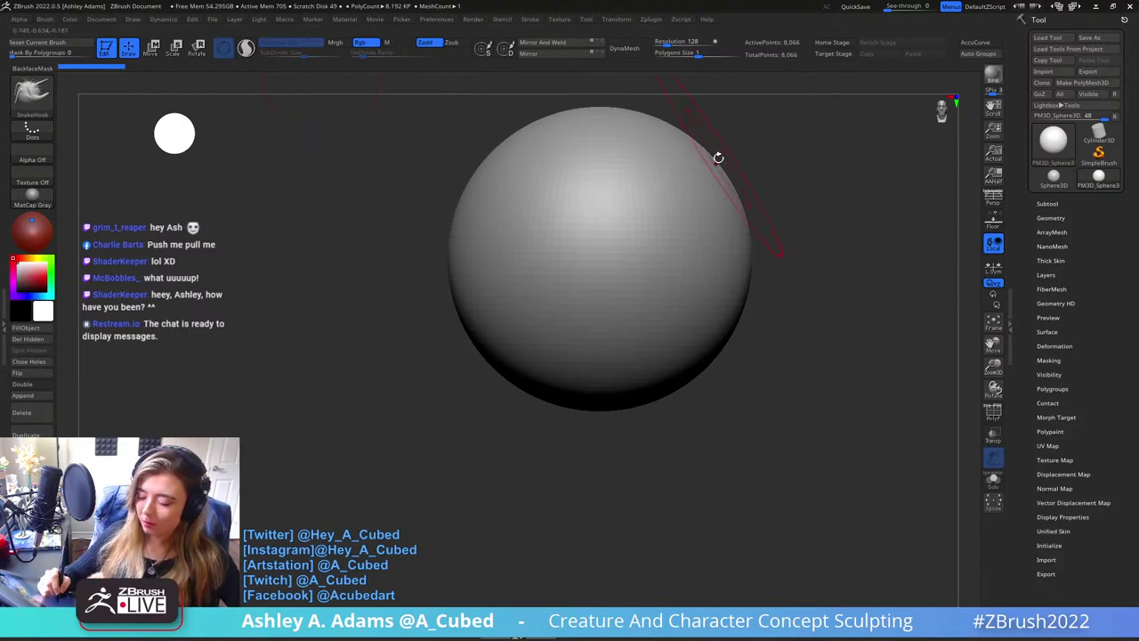
key("space")
right_click_drag(693, 206, 600, 224, "ctrl")
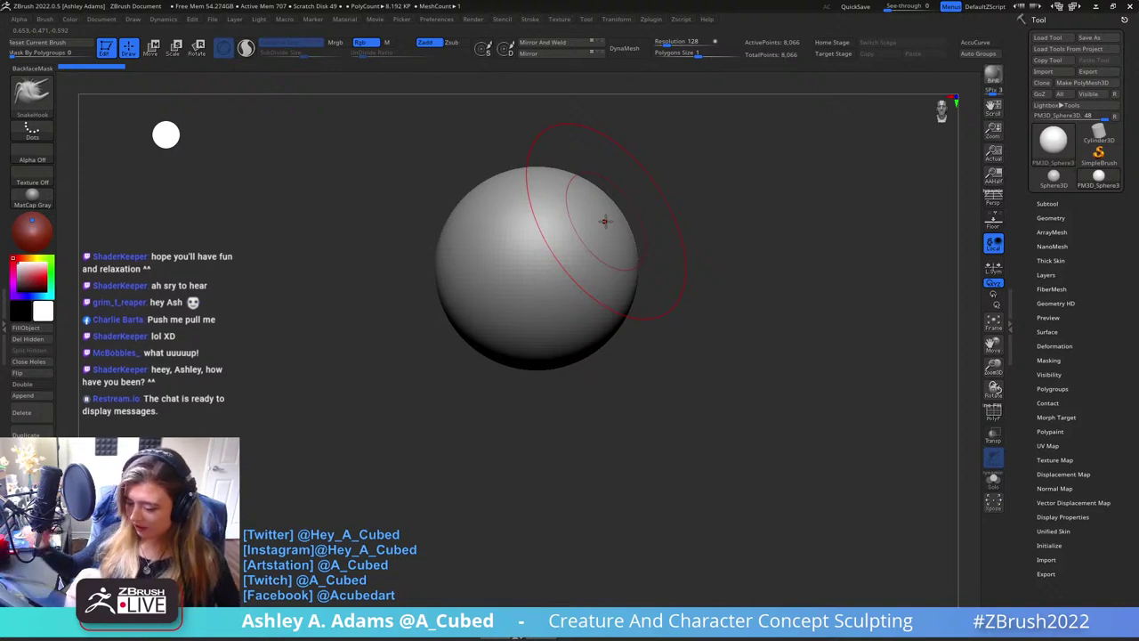
right_click_drag(614, 237, 620, 251, "ctrl")
key("ctrl+z")
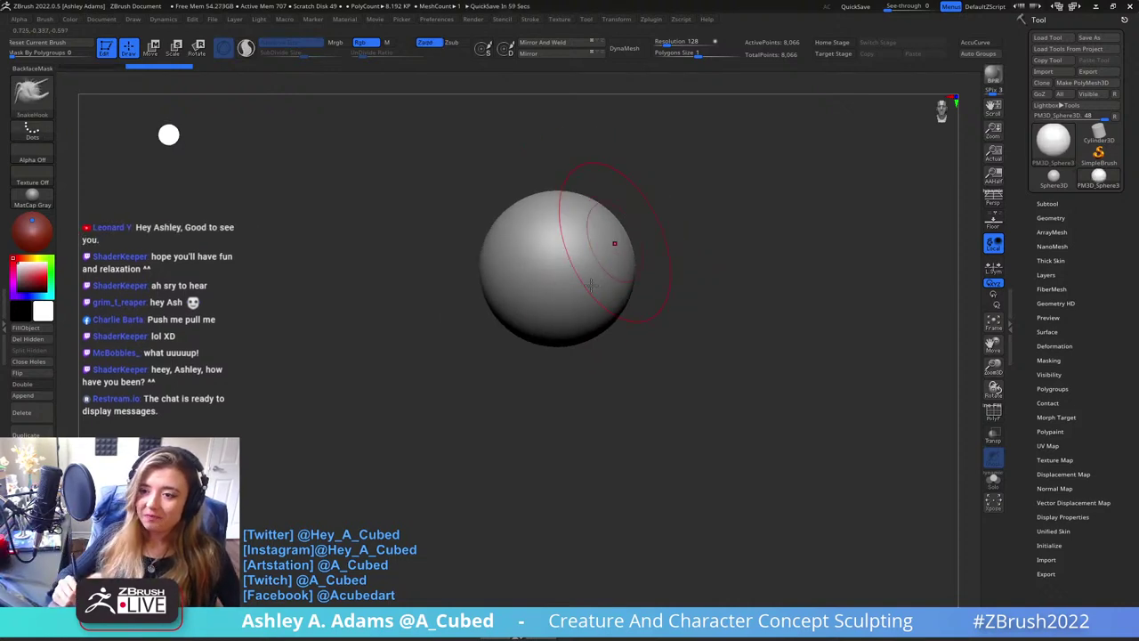
right_click_drag(583, 276, 594, 204, "alt")
key("space")
left_click_drag(594, 196, 611, 193)
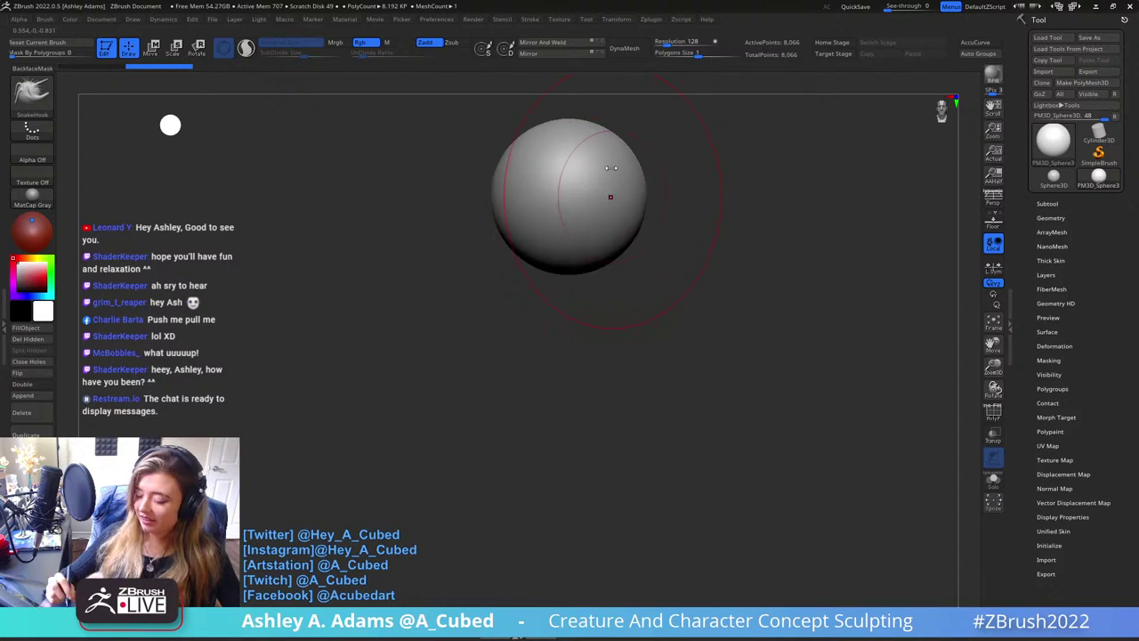
right_click_drag(618, 174, 621, 208, "ctrl")
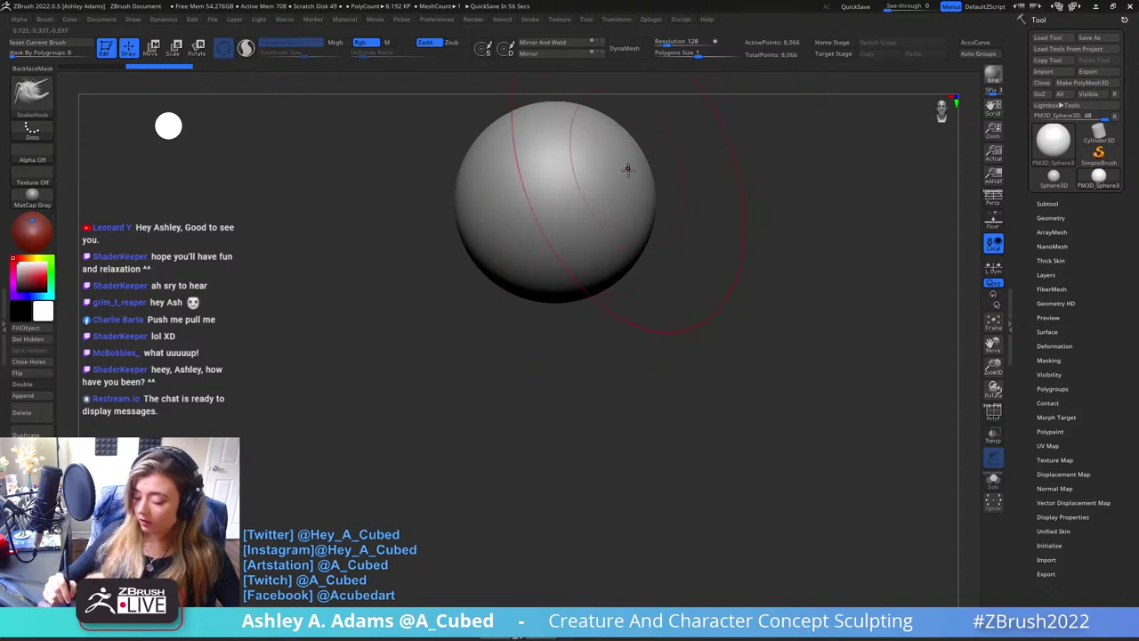
right_click_drag(617, 180, 618, 201, "ctrl")
mouse_move(629, 137)
right_mouse_down("alt")
mouse_move(614, 181)
mouse_move(626, 219)
mouse_move(624, 196)
right_mouse_up("alt")
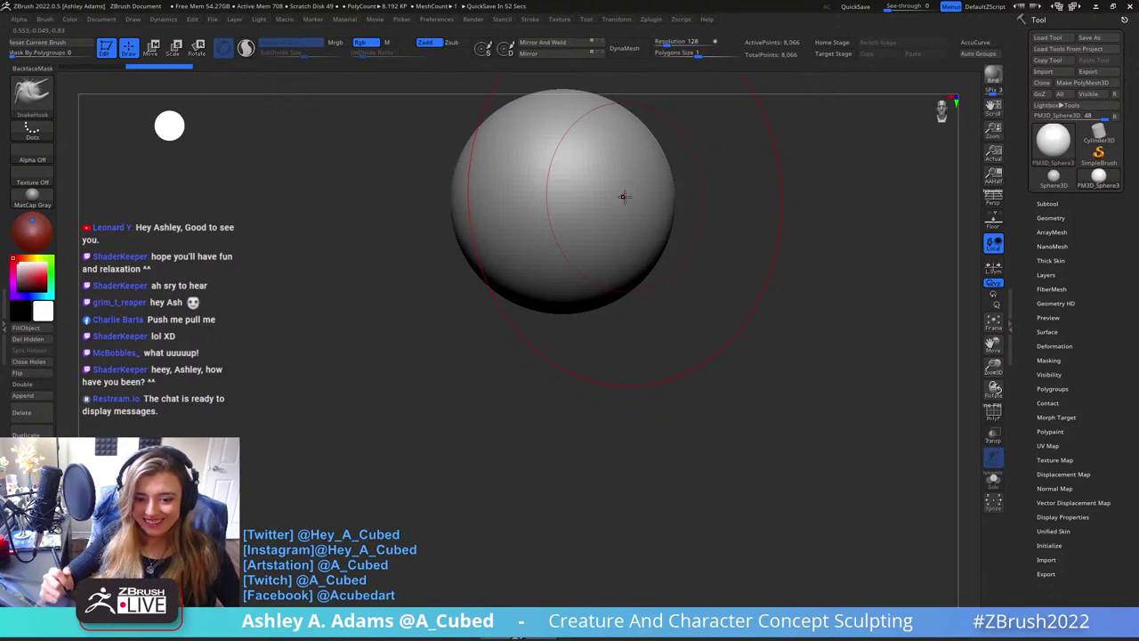
mouse_move(634, 231)
right_mouse_down("ctrl")
mouse_move(638, 275)
mouse_move(635, 206)
mouse_move(729, 198)
mouse_move(660, 236)
mouse_move(623, 196)
right_mouse_up("ctrl")
Stretch the sphere into an elongated, tilted egg shape with an enlarged SnakeHook brush
right_click(569, 296)
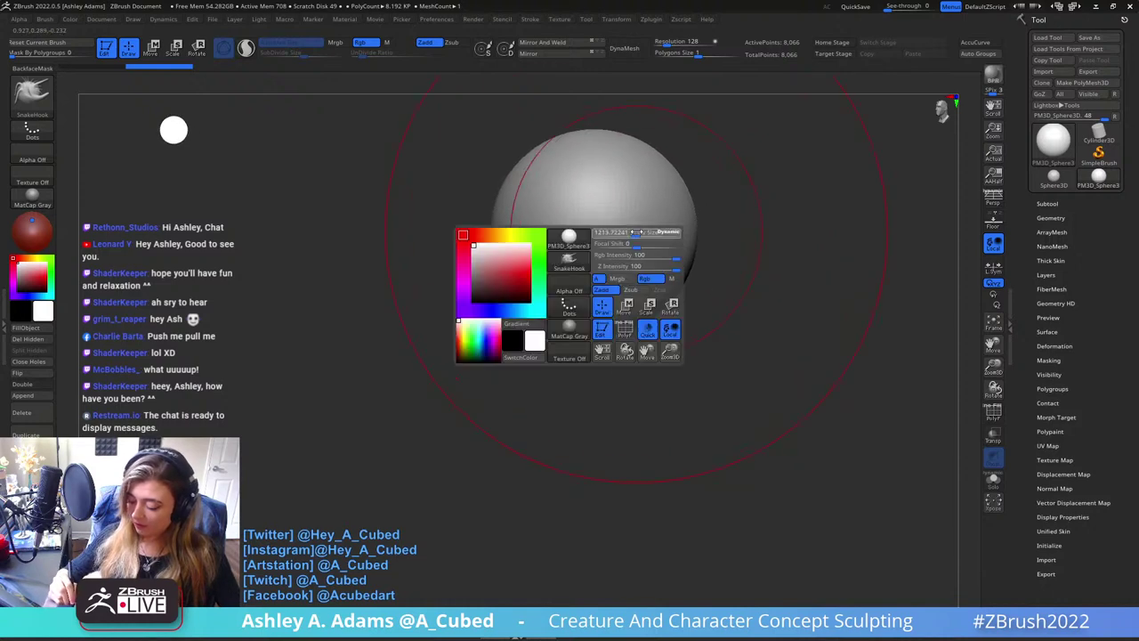
left_click_drag(638, 235, 645, 284)
right_click_drag(645, 284, 703, 263, "alt")
left_click_drag(666, 287, 621, 333)
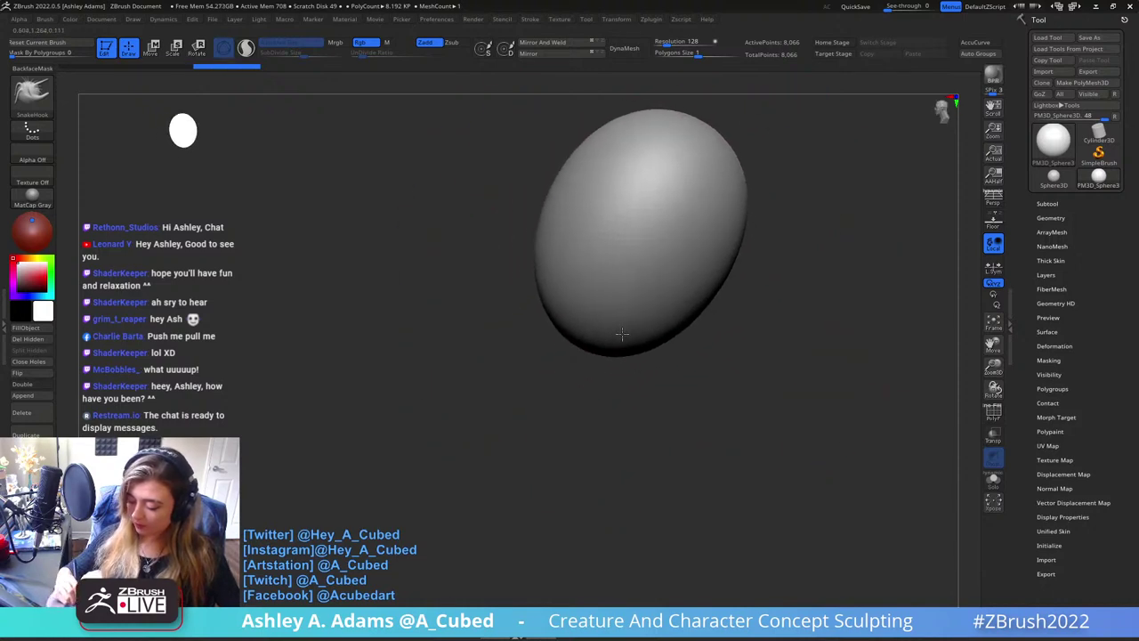
right_click_drag(621, 332, 653, 246, "ctrl")
key("space")
left_click_drag(653, 247, 630, 227)
right_click_drag(630, 227, 650, 236)
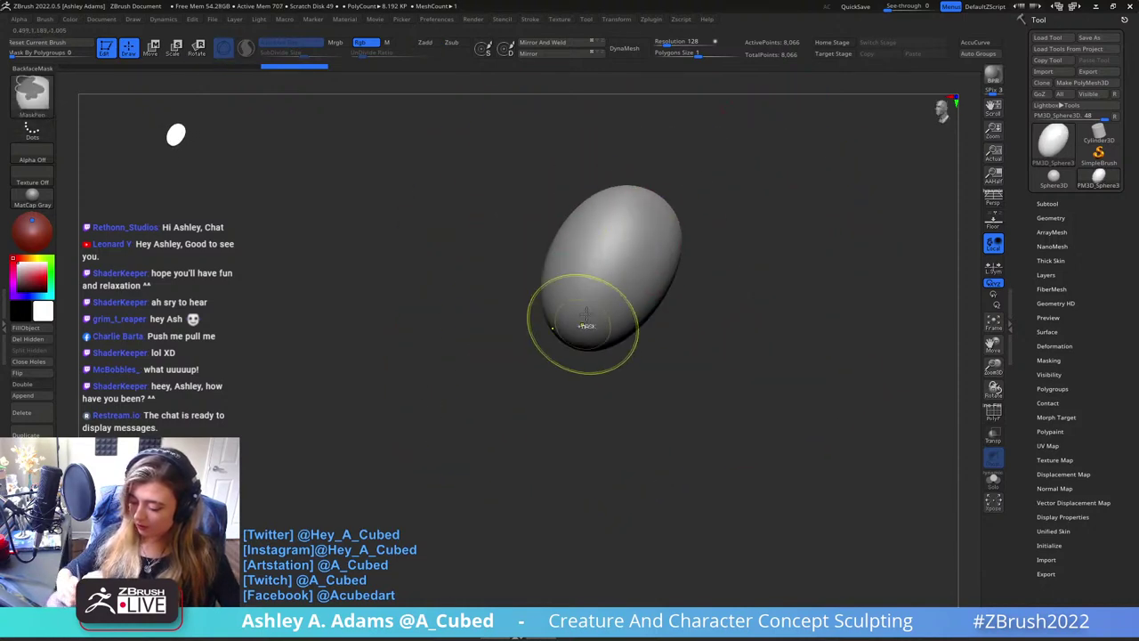
Push shallow hollows into both sides of the egg-shaped head, resizing the brush as needed
key("space")
left_click_drag(667, 211, 592, 307, "ctrl")
right_click_drag(592, 307, 620, 300, "alt")
left_click(595, 281, "ctrl")
key("space")
left_click_drag(680, 258, 673, 252)
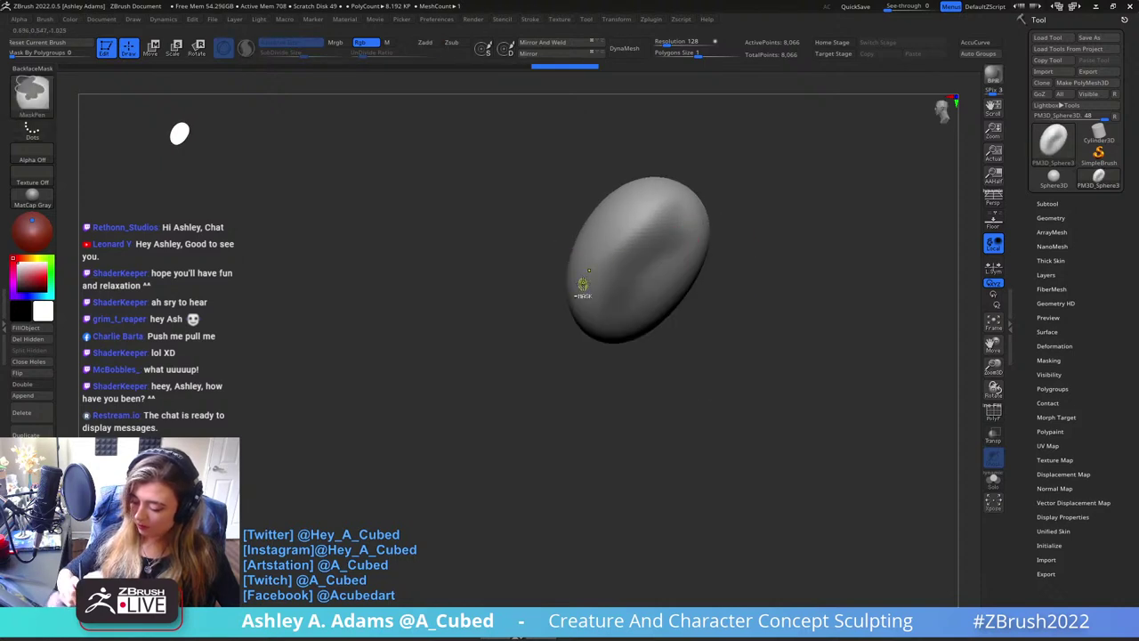
Pull ragged, wing-like flaps outward and upward from both sides of the head
left_click(663, 256, "ctrl+alt")
right_click(663, 256)
key("ctrl+i")
mouse_move(667, 239)
right_mouse_down()
mouse_move(636, 270)
mouse_move(668, 267)
mouse_move(709, 181)
mouse_move(677, 284)
mouse_move(664, 234)
mouse_move(701, 233)
mouse_move(674, 271)
right_mouse_up()
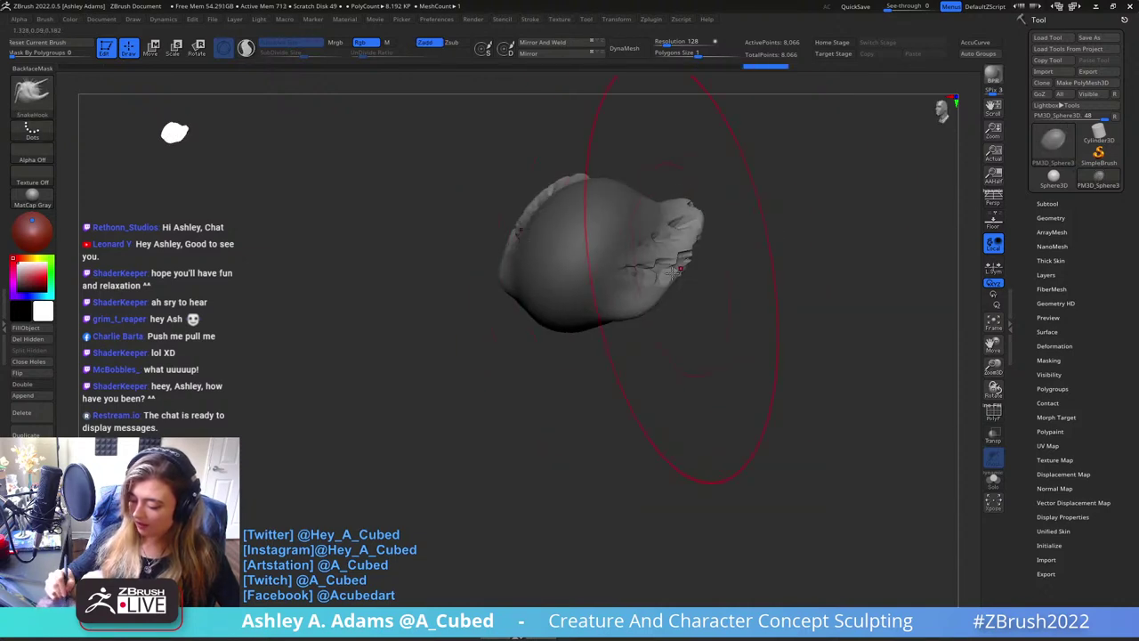
mouse_move(630, 314)
right_mouse_down()
mouse_move(631, 330)
mouse_move(726, 271)
mouse_move(673, 234)
mouse_move(656, 145)
mouse_move(650, 209)
mouse_move(617, 174)
right_mouse_up()
key("ctrl")
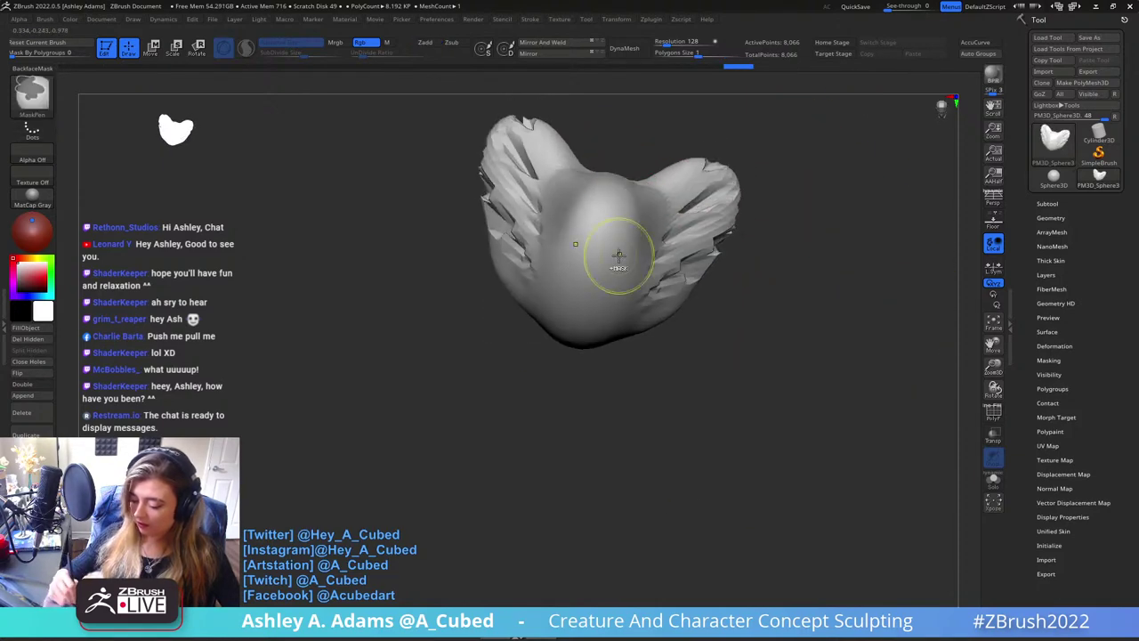
Deepen the grooves on either side of the central ridge running down the face
right_click(599, 293)
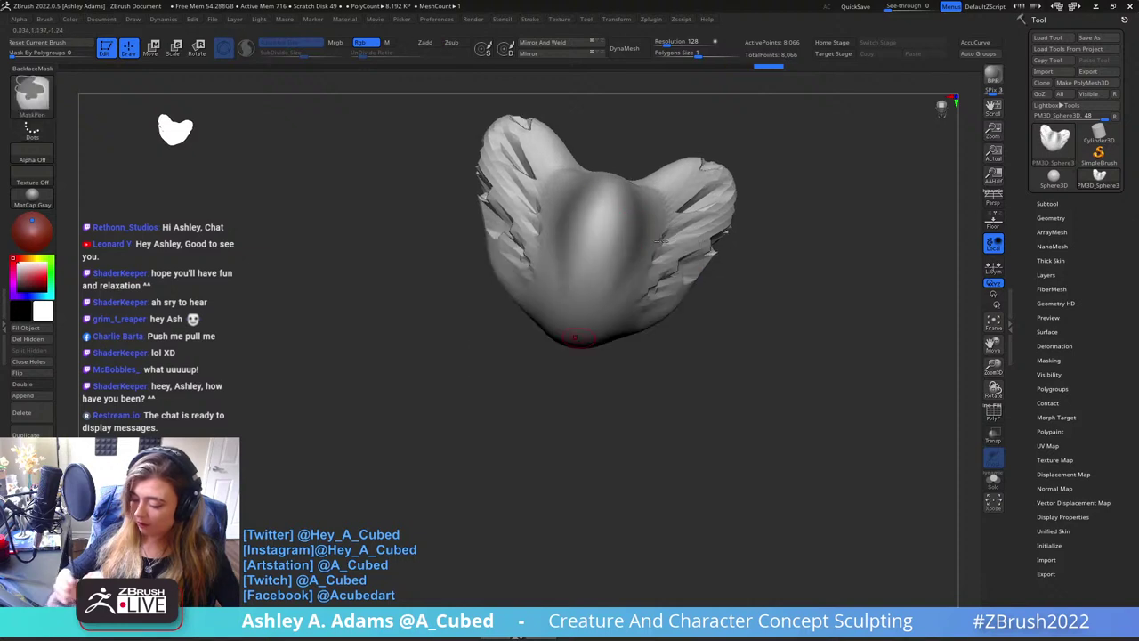
right_click_drag(576, 336, 598, 301)
right_click_drag(646, 194, 622, 184)
right_click_drag(560, 292, 656, 213, "ctrl")
left_click(664, 193, "ctrl")
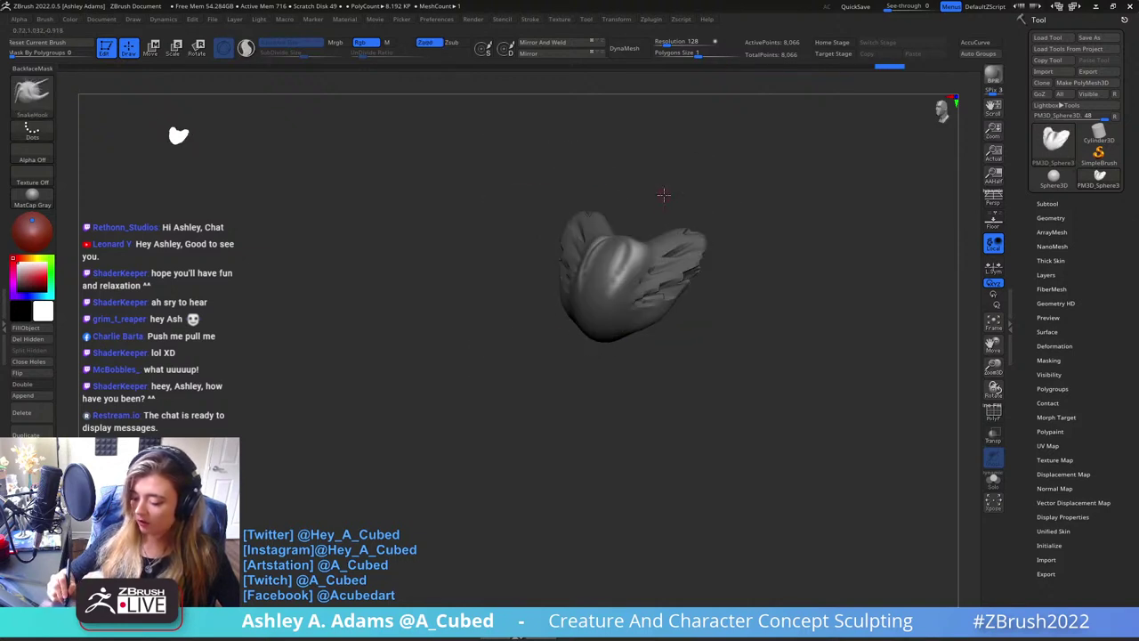
Pull a pair of long horns up from the top of the head and curve their tips backward
right_click(626, 256)
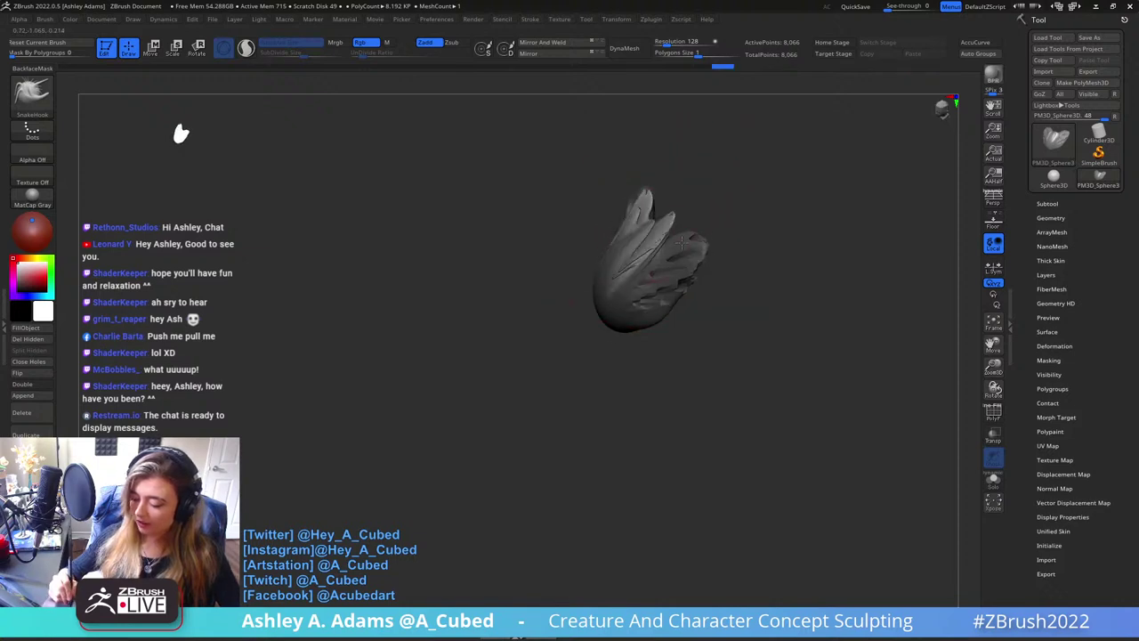
mouse_move(611, 236)
right_mouse_down()
mouse_move(676, 227)
mouse_move(729, 178)
mouse_move(623, 130)
right_mouse_up()
mouse_move(687, 151)
right_mouse_down()
mouse_move(699, 178)
mouse_move(637, 253)
mouse_move(620, 233)
right_mouse_up()
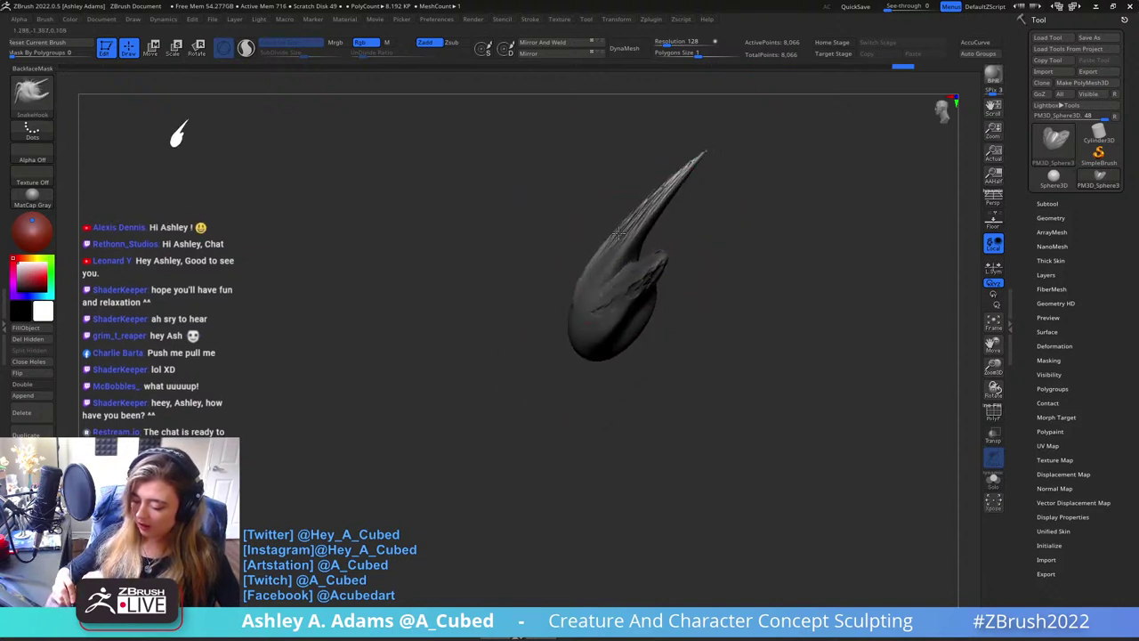
left_click_drag(732, 153, 744, 151)
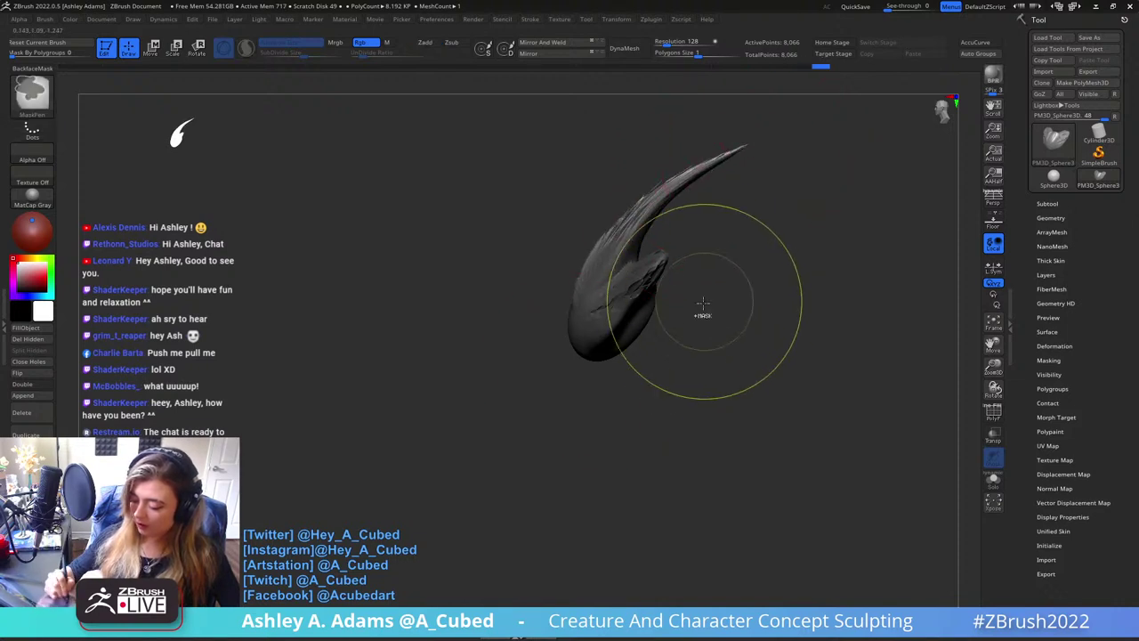
Adjust the brush size and smooth the forehead between the bases of the horns
left_click_drag(702, 305, 705, 287, "ctrl")
key("space")
left_click(635, 273)
mouse_move(587, 371)
right_mouse_down("alt")
mouse_move(616, 273)
mouse_move(606, 310)
right_mouse_up("alt")
key("space")
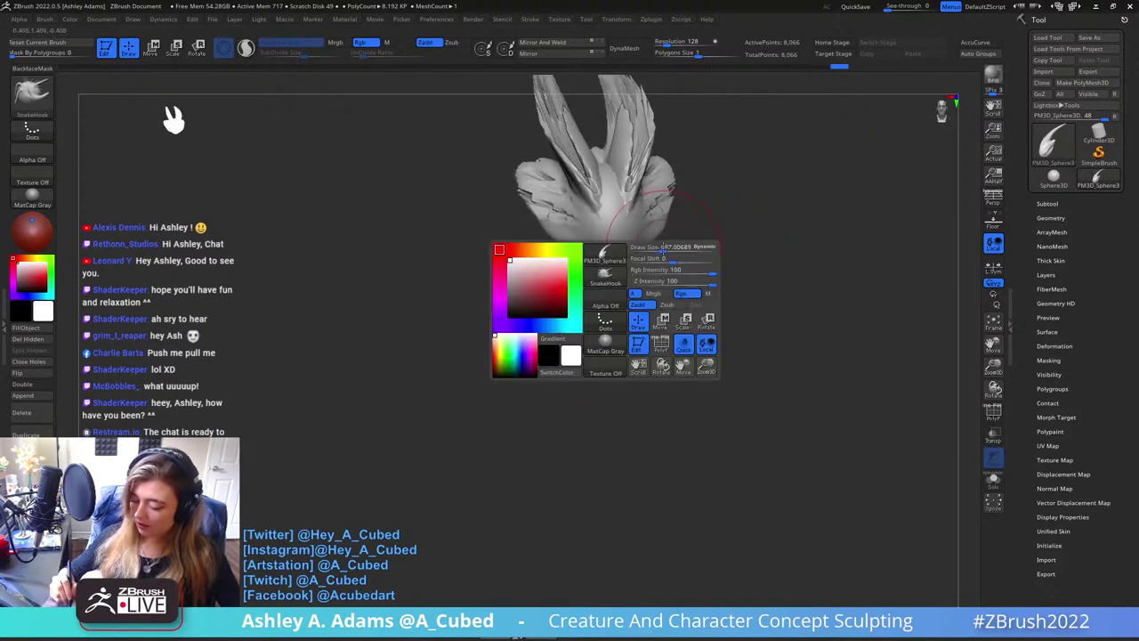
left_click(640, 265)
left_click_drag(625, 182, 633, 212, "shift")
right_click_drag(634, 214, 583, 272)
key("space")
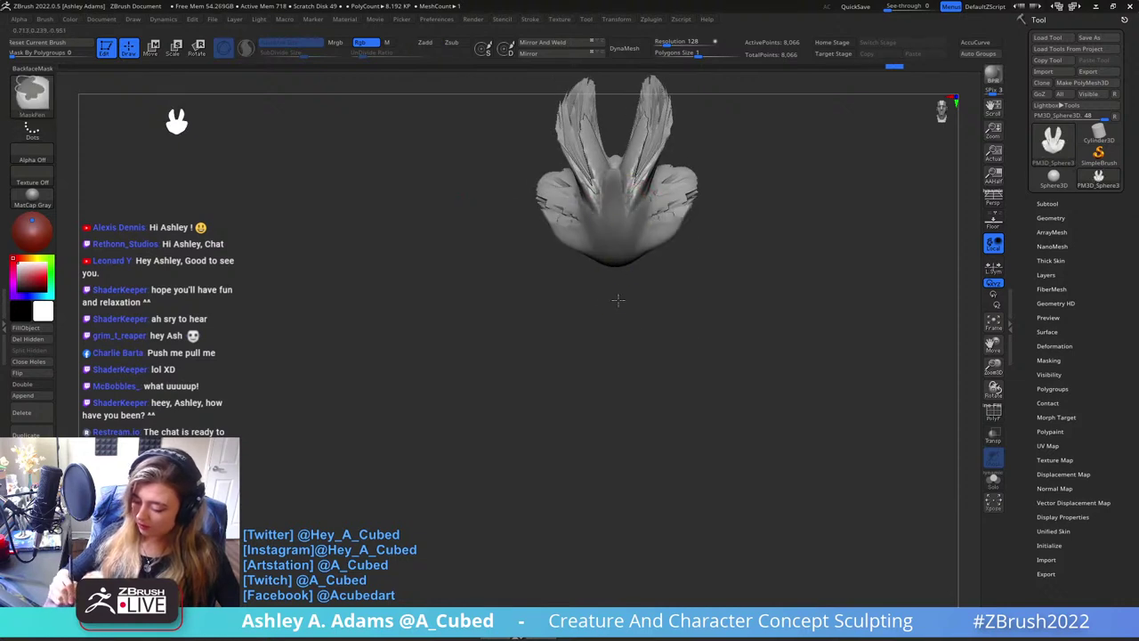
Pull the lower front of the head forward and down to start a muzzle
left_click(622, 269, "ctrl")
key("space")
left_click(656, 252)
right_click_drag(667, 224, 738, 244)
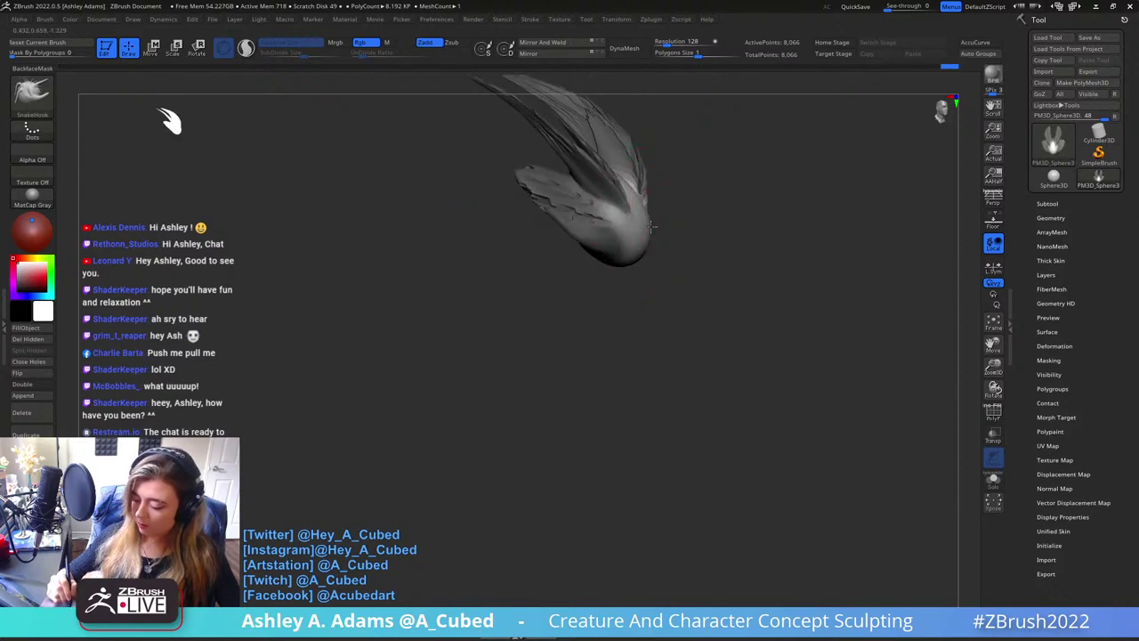
key("space")
left_click(648, 261)
right_click_drag(649, 259, 643, 253)
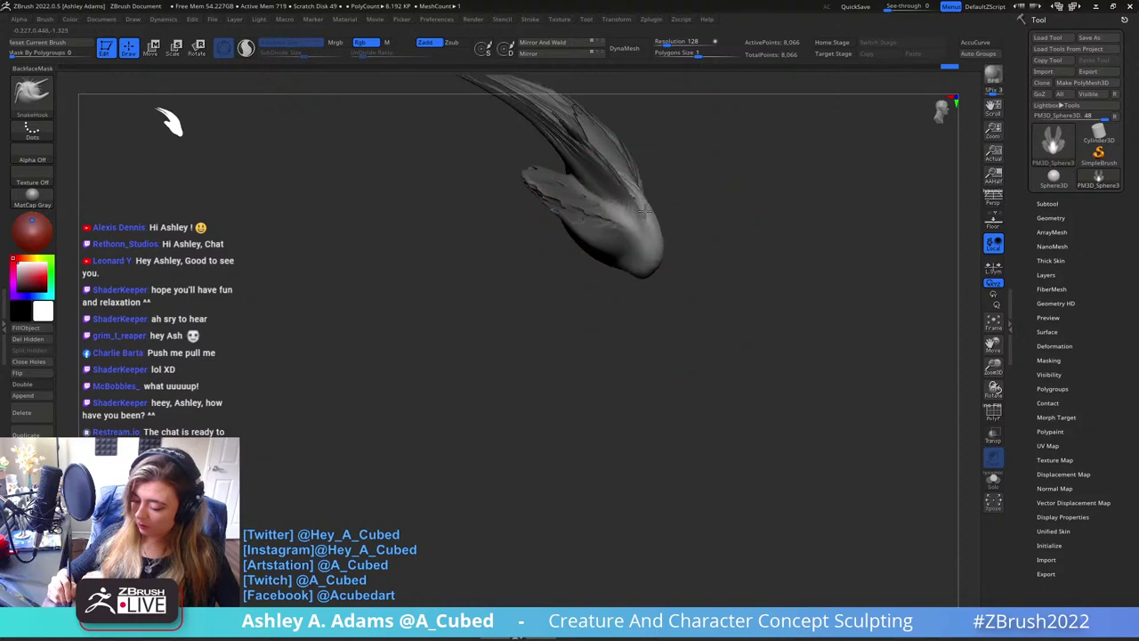
Refine the muzzle into a narrow snout with defined sides using SnakeHook strokes at varied brush sizes
right_click_drag(698, 185, 672, 211)
key("space")
left_click(631, 257)
mouse_move(740, 191)
right_mouse_down()
mouse_move(685, 253)
mouse_move(717, 253)
mouse_move(703, 285)
mouse_move(680, 269)
mouse_move(671, 234)
right_mouse_up()
left_click(685, 259, "ctrl")
key("space")
left_click(669, 258)
mouse_move(652, 278)
right_mouse_down()
mouse_move(557, 265)
mouse_move(635, 328)
mouse_move(661, 264)
mouse_move(634, 293)
mouse_move(672, 269)
mouse_move(658, 196)
mouse_move(668, 204)
mouse_move(674, 397)
mouse_move(738, 297)
mouse_move(718, 269)
right_mouse_up()
key("space")
key("space")
key("space")
left_click_drag(714, 266, 702, 266)
right_click_drag(762, 230, 671, 281)
right_click_drag(678, 233, 685, 319, "alt")
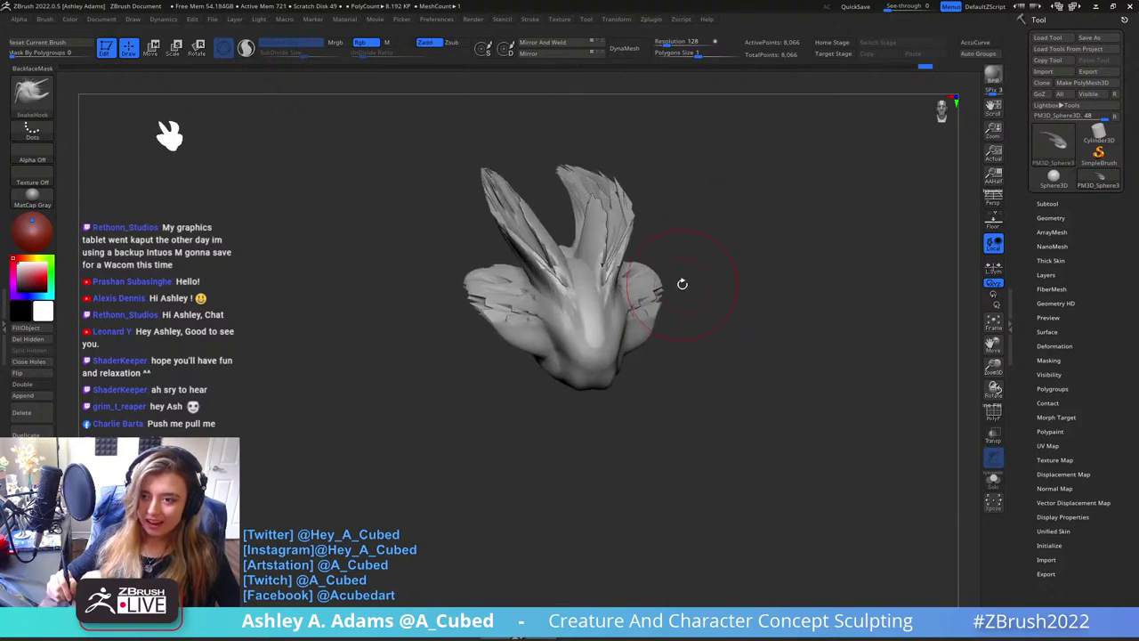
Enlarge the brush and pull a thick neck out from the underside of the back of the head
mouse_move(680, 274)
right_mouse_down()
mouse_move(606, 281)
mouse_move(597, 248)
mouse_move(642, 219)
mouse_move(645, 268)
mouse_move(682, 210)
mouse_move(753, 303)
right_mouse_up()
key("space")
right_click(645, 271)
right_click(664, 317)
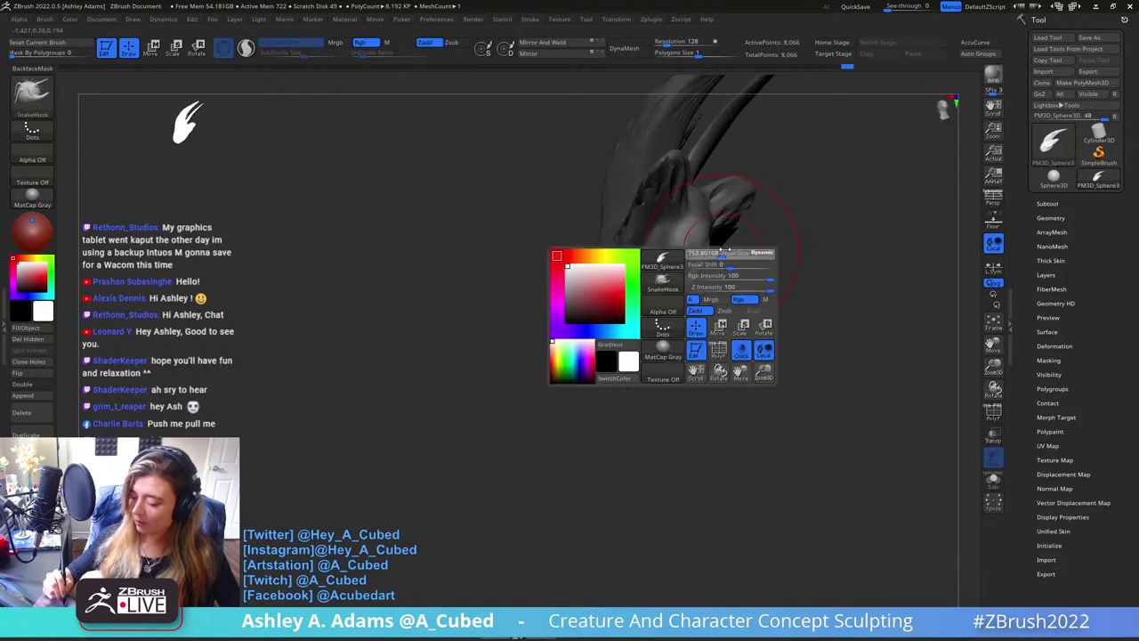
mouse_move(664, 317)
right_mouse_down("ctrl")
mouse_move(712, 240)
mouse_move(662, 219)
mouse_move(673, 221)
right_mouse_up("ctrl")
left_click_drag(628, 237, 645, 248)
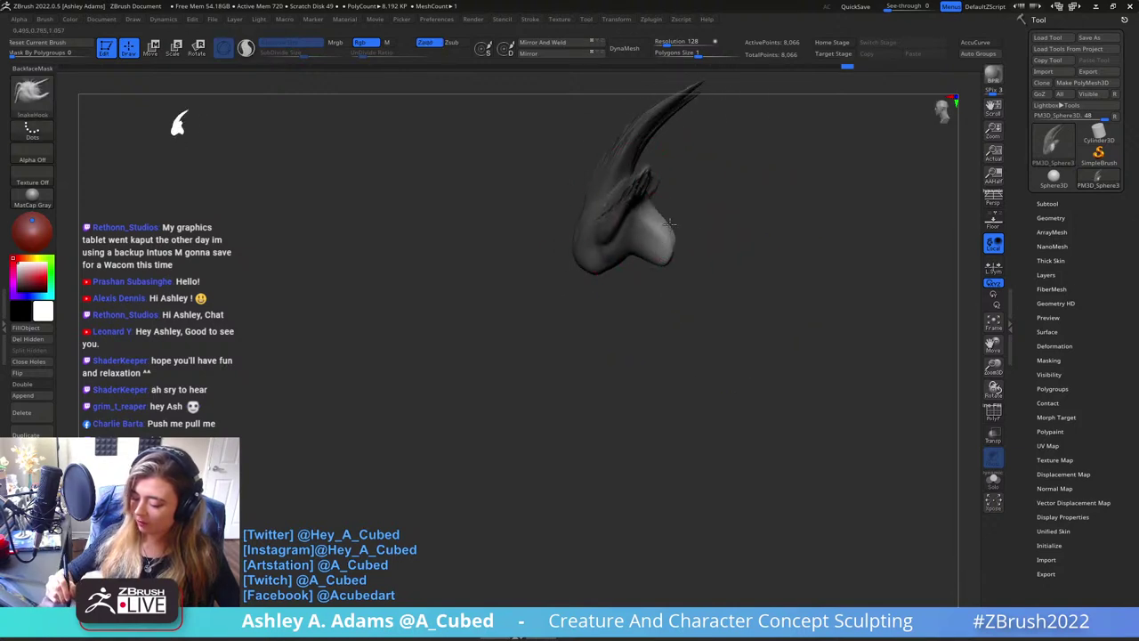
mouse_move(704, 225)
right_mouse_down()
mouse_move(705, 237)
mouse_move(697, 224)
right_mouse_up()
Thicken the neck into a fuller volume with the Inflat brush
key("b")
key("i")
key("n")
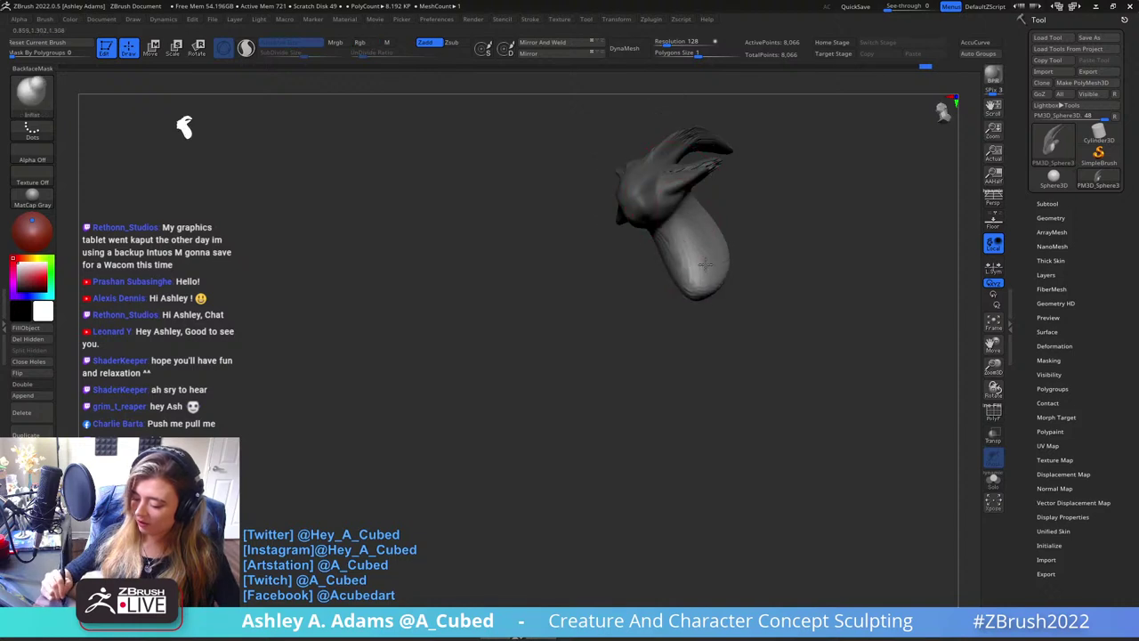
mouse_move(703, 264)
right_mouse_down("alt")
mouse_move(647, 241)
mouse_move(679, 290)
mouse_move(614, 311)
mouse_move(652, 221)
mouse_move(662, 264)
mouse_move(674, 219)
right_mouse_up("alt")
right_click(614, 311)
Switch back to the SnakeHook brush and draw in the sides of the muzzle toward its tip
key("b")
key("s")
key("h")
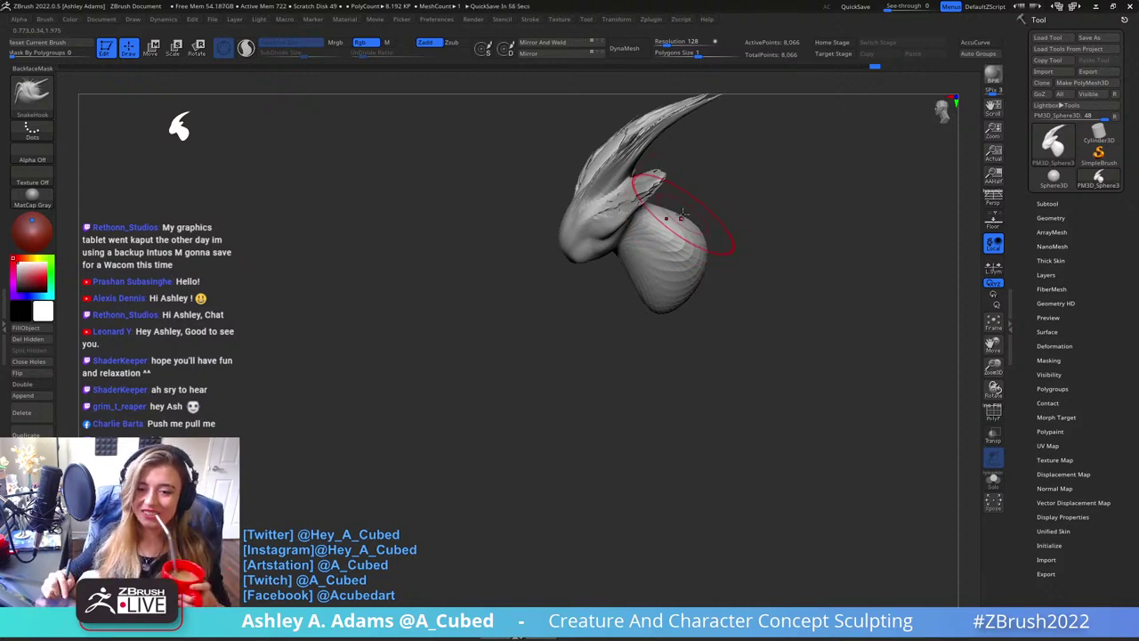
left_click_drag(712, 208, 730, 198)
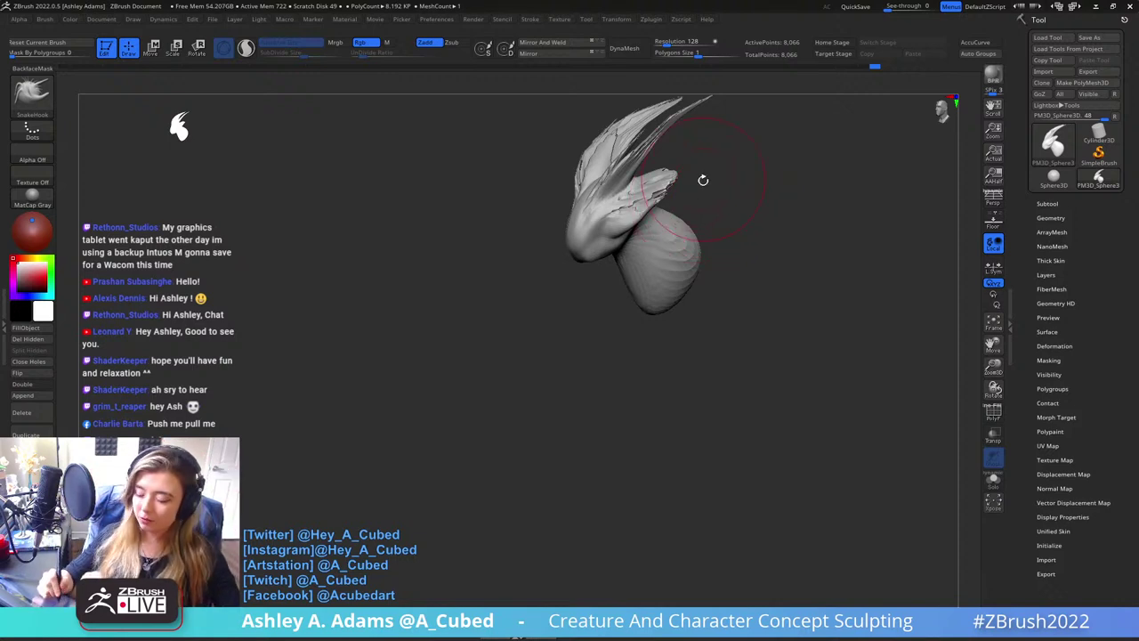
left_click_drag(703, 180, 695, 185)
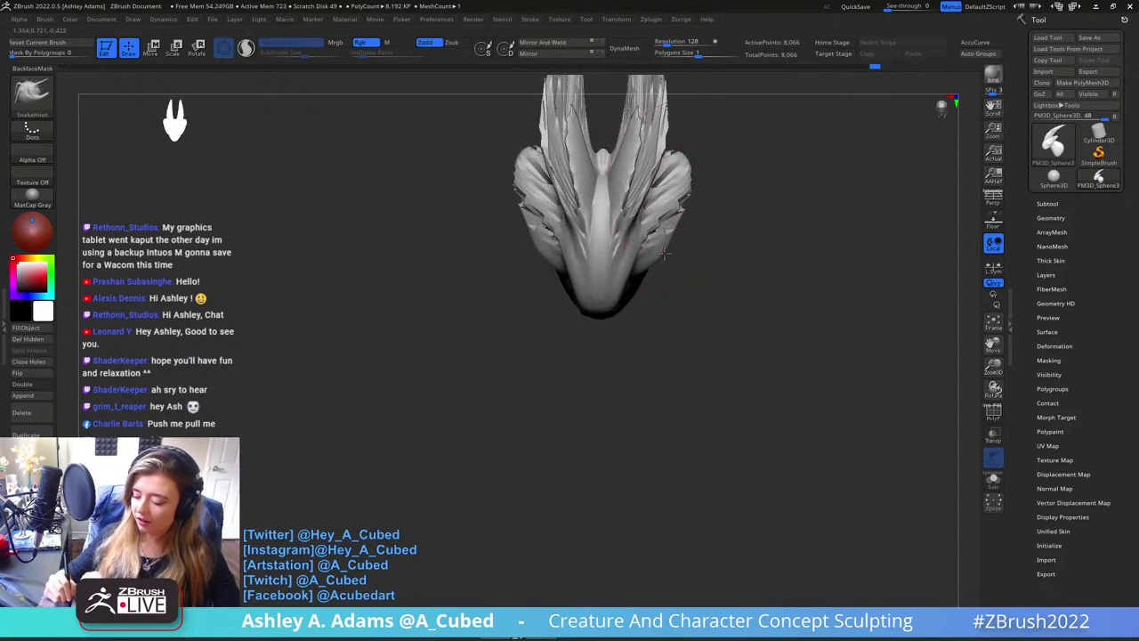
key("space")
key("space")
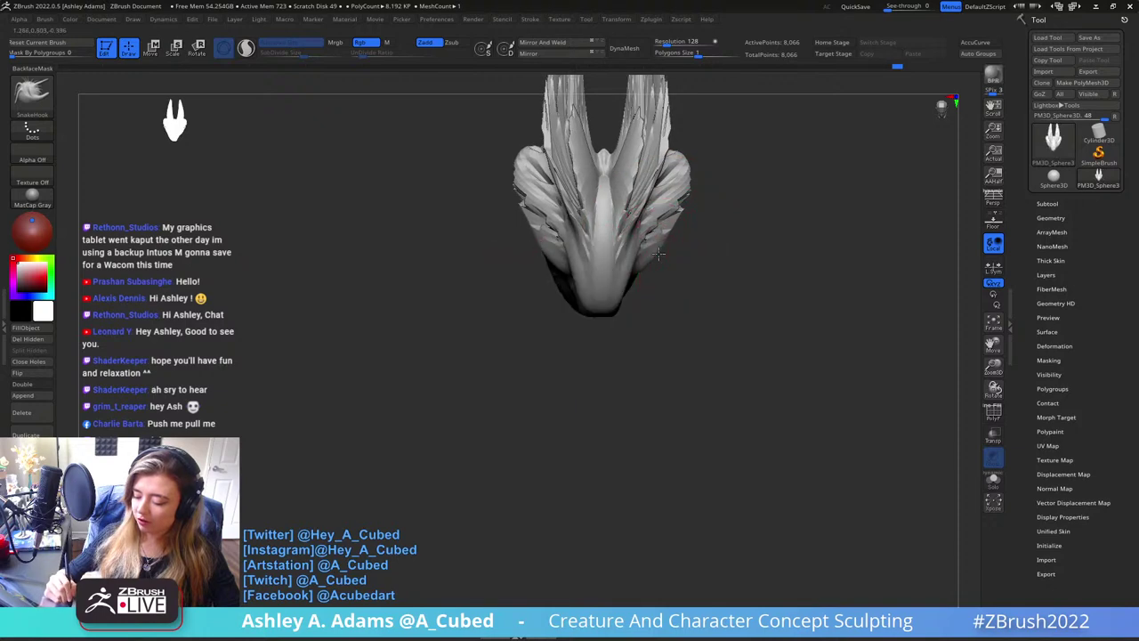
mouse_move(659, 253)
left_mouse_down()
mouse_move(694, 230)
mouse_move(709, 258)
mouse_move(676, 267)
mouse_move(593, 184)
mouse_move(666, 209)
mouse_move(652, 233)
mouse_move(657, 218)
left_mouse_up()
Carve the mouth line and facial creases along the snout with the DamStandard brush
key("b")
key("d")
key("s")
mouse_move(657, 218)
right_mouse_down()
mouse_move(605, 203)
mouse_move(638, 223)
right_mouse_up()
left_click_drag(638, 223, 660, 231)
mouse_move(660, 231)
right_mouse_down("ctrl")
mouse_move(684, 186)
mouse_move(722, 221)
mouse_move(672, 275)
right_mouse_up("ctrl")
left_click_drag(704, 279, 739, 296)
right_click_drag(740, 296, 672, 245)
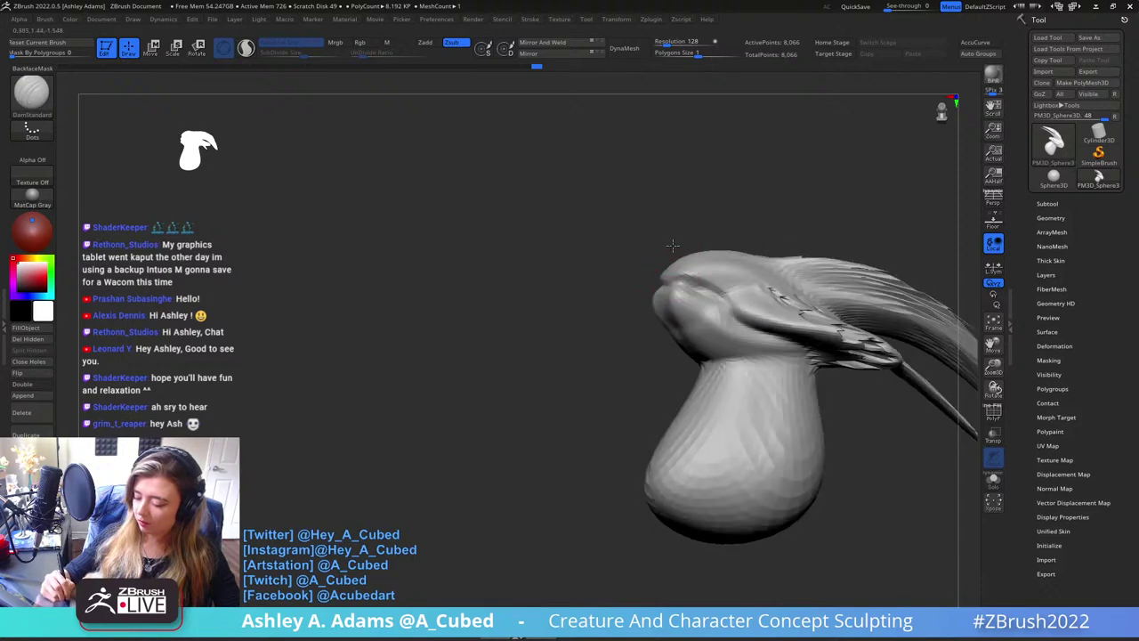
Build up the cheek and muzzle forms around the mouth with the ClayBuildup brush
right_click(643, 339)
right_click_drag(643, 339, 681, 301)
key("b")
key("c")
key("b")
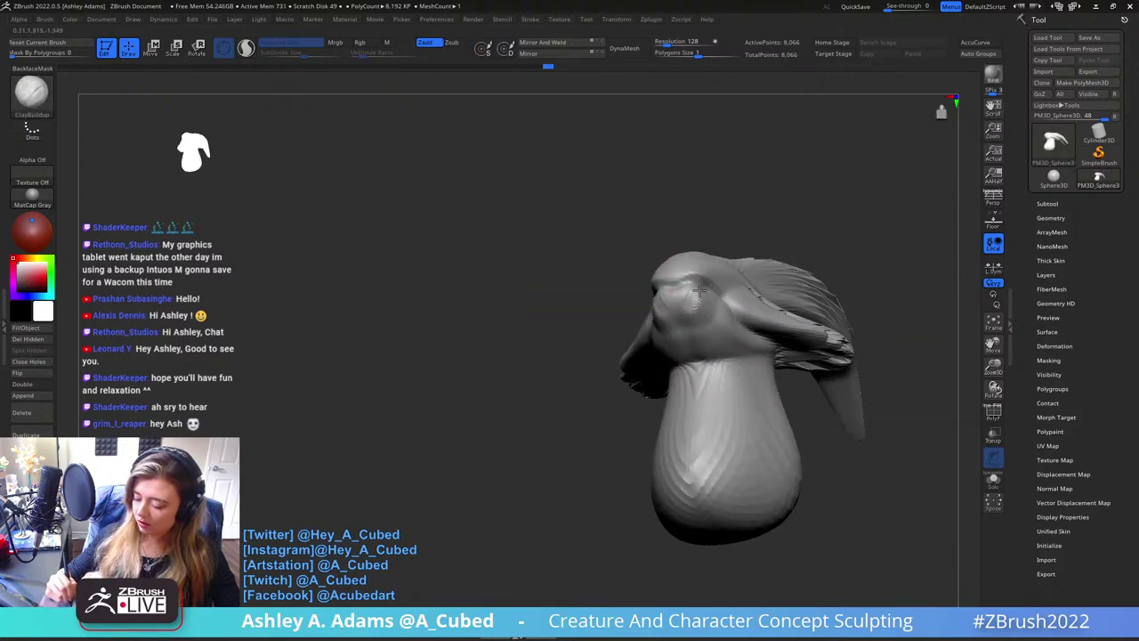
mouse_move(717, 266)
right_mouse_down()
mouse_move(712, 325)
mouse_move(756, 332)
mouse_move(691, 318)
mouse_move(724, 271)
mouse_move(709, 235)
right_mouse_up()
right_click(692, 318)
Reshape the neck's curve and lower end with the SnakeHook brush, with AccuCurve turned on
key("b")
key("s")
key("h")
right_click(580, 297)
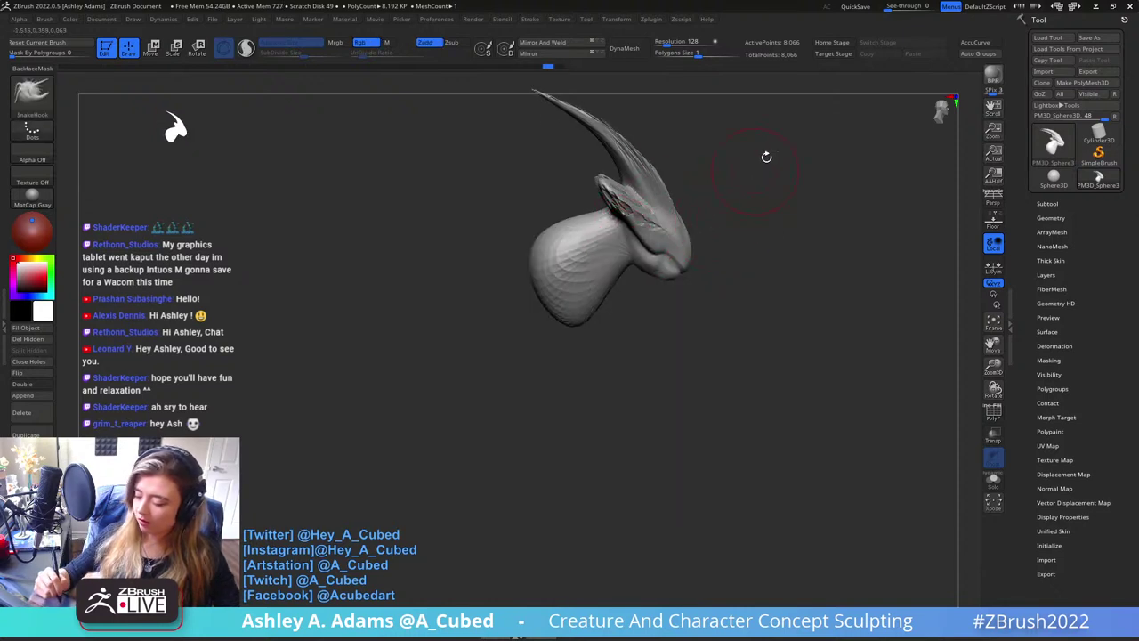
left_click(976, 43)
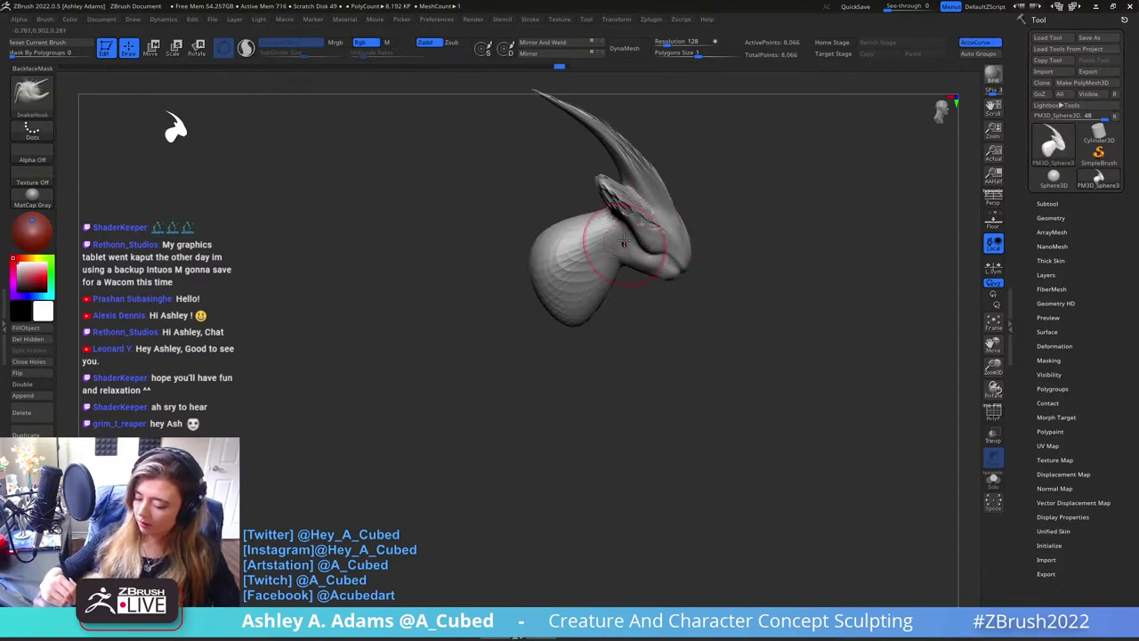
mouse_move(623, 242)
right_mouse_down()
mouse_move(579, 173)
mouse_move(597, 264)
mouse_move(576, 301)
mouse_move(605, 267)
mouse_move(580, 242)
mouse_move(645, 191)
mouse_move(570, 305)
mouse_move(630, 313)
mouse_move(575, 337)
right_mouse_up()
right_click(577, 300)
right_click(570, 305)
right_click(575, 337)
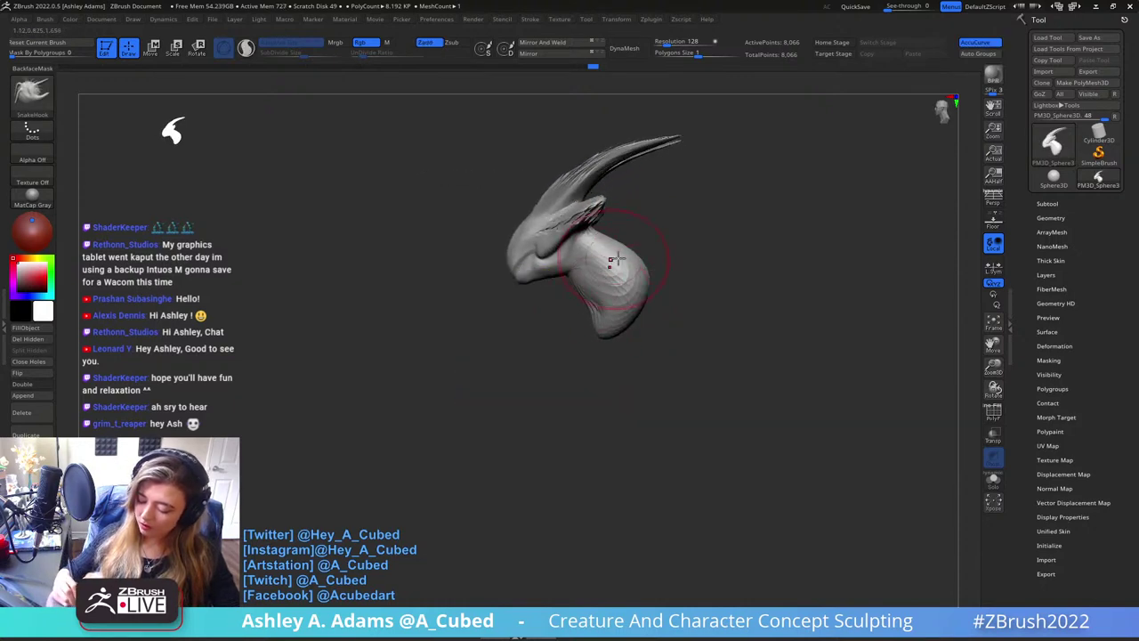
Smooth the surface of the neck down to its base
mouse_move(607, 286)
left_mouse_down("shift")
mouse_move(604, 313)
mouse_move(633, 327)
mouse_move(622, 342)
left_mouse_up("shift")
right_click(651, 253)
right_click_drag(623, 342, 628, 328)
mouse_move(712, 276)
right_mouse_down()
mouse_move(645, 261)
mouse_move(668, 252)
right_mouse_up()
Build up the back of the neck below the head with the ClayBuildup brush
key("b")
key("c")
key("b")
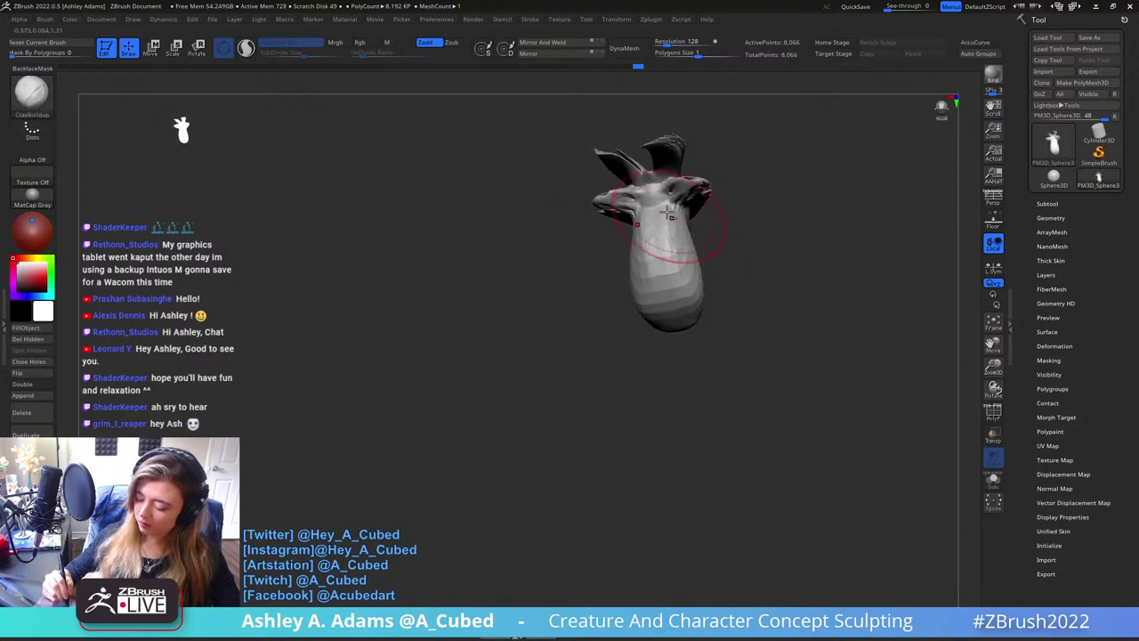
right_click_drag(701, 322, 738, 224)
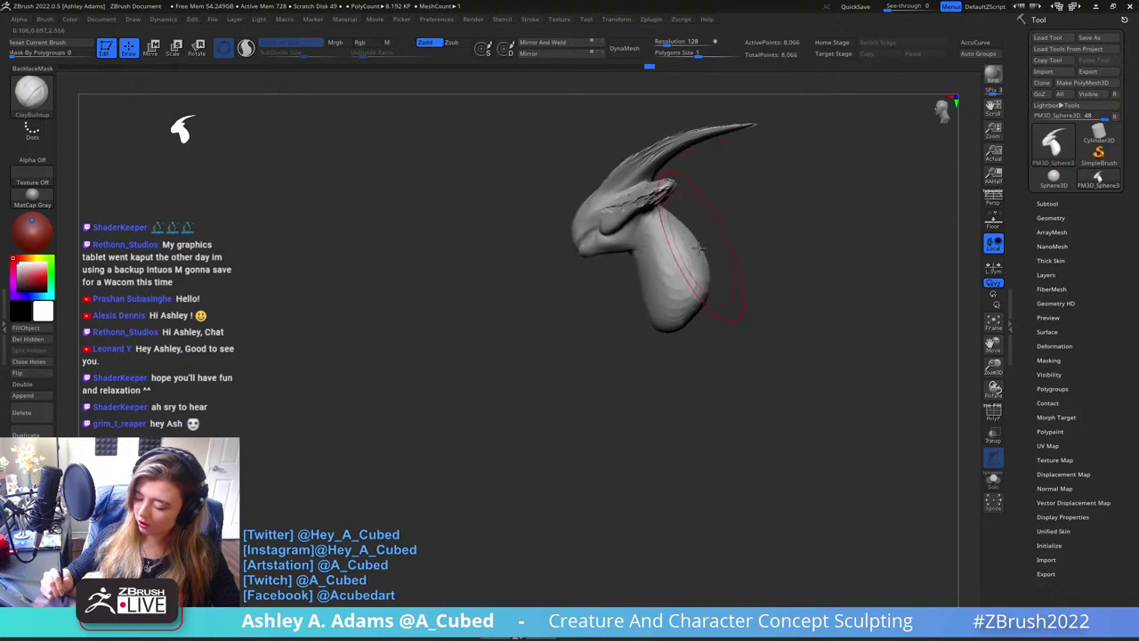
Pull the neck into a longer, curved shape with the SnakeHook brush and smooth its surface
key("b")
key("s")
key("h")
right_click_drag(674, 329, 704, 288)
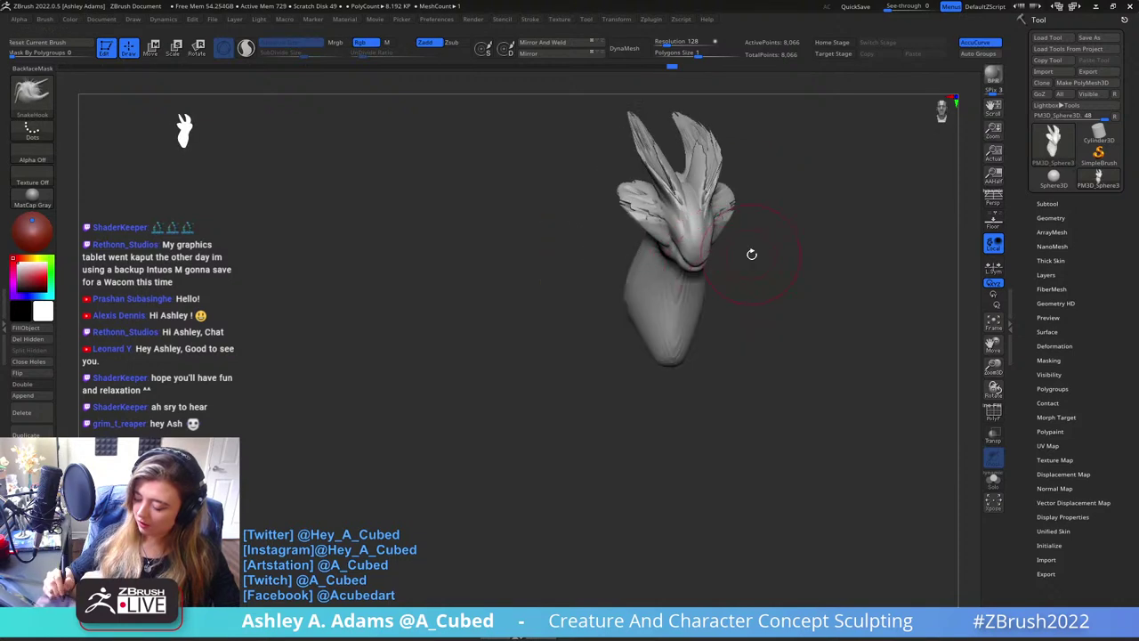
mouse_move(750, 255)
right_mouse_down()
mouse_move(730, 234)
mouse_move(643, 222)
mouse_move(642, 212)
right_mouse_up()
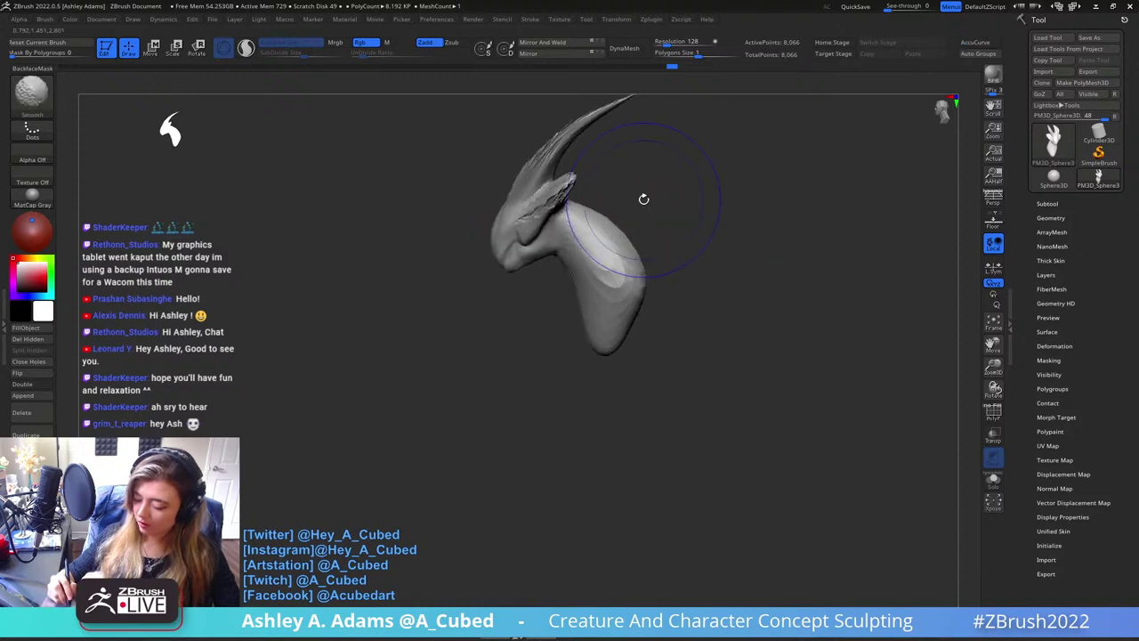
Append a sphere as a new subtool
left_click(1048, 203)
scroll(1037, 263, "down", 3)
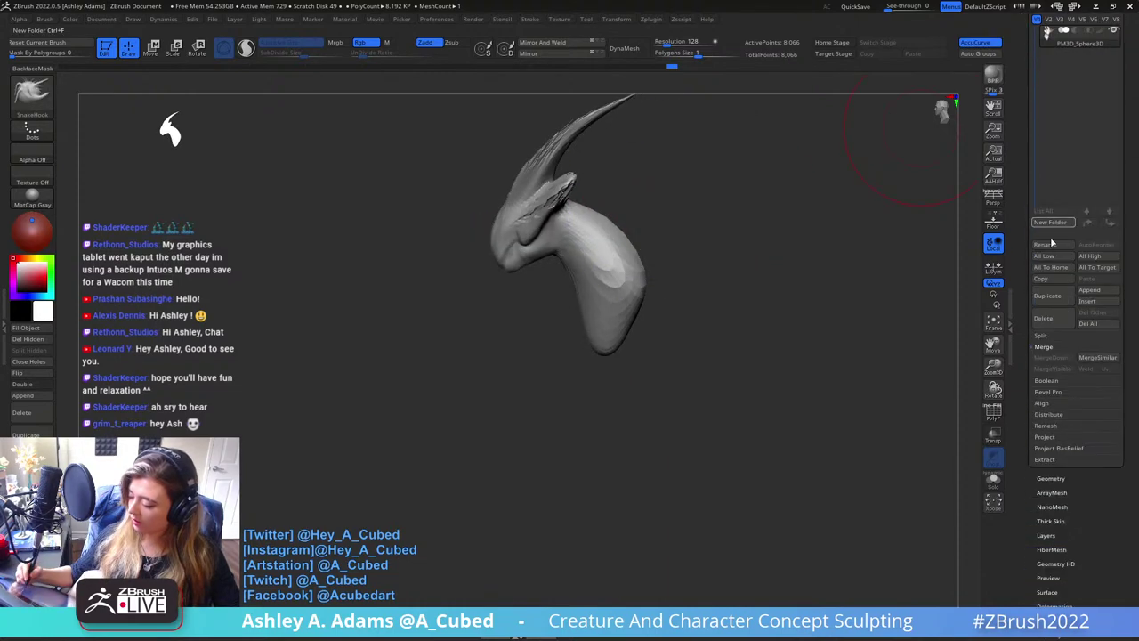
left_click(1105, 294)
left_click(1110, 291)
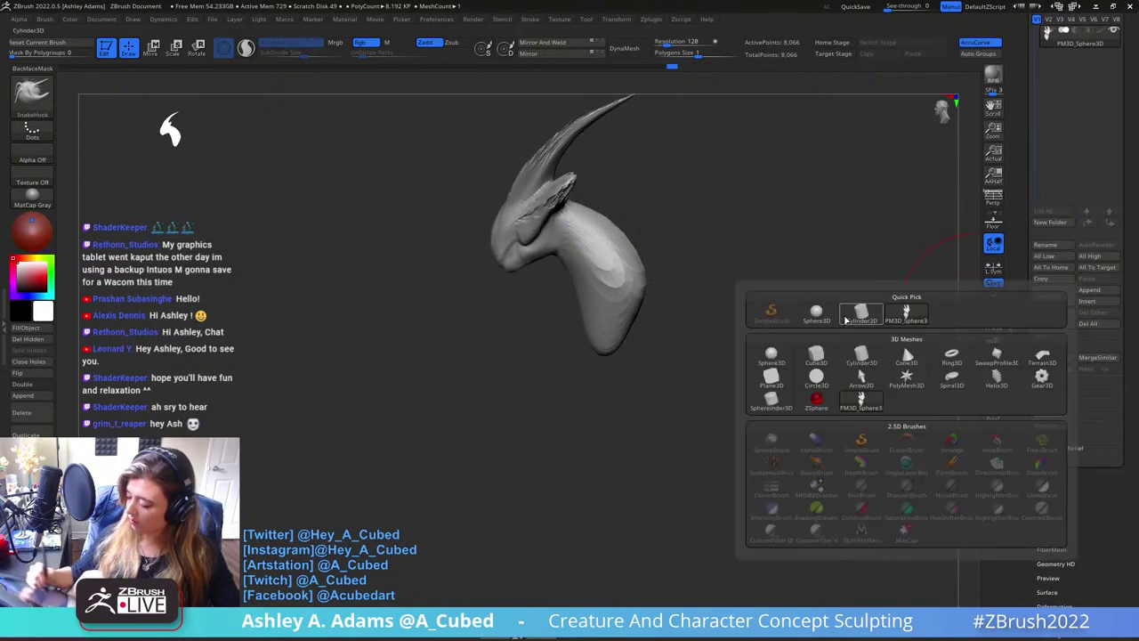
left_click(906, 312)
Move the new sphere beneath the neck and stretch it into an egg-shaped body
key("w")
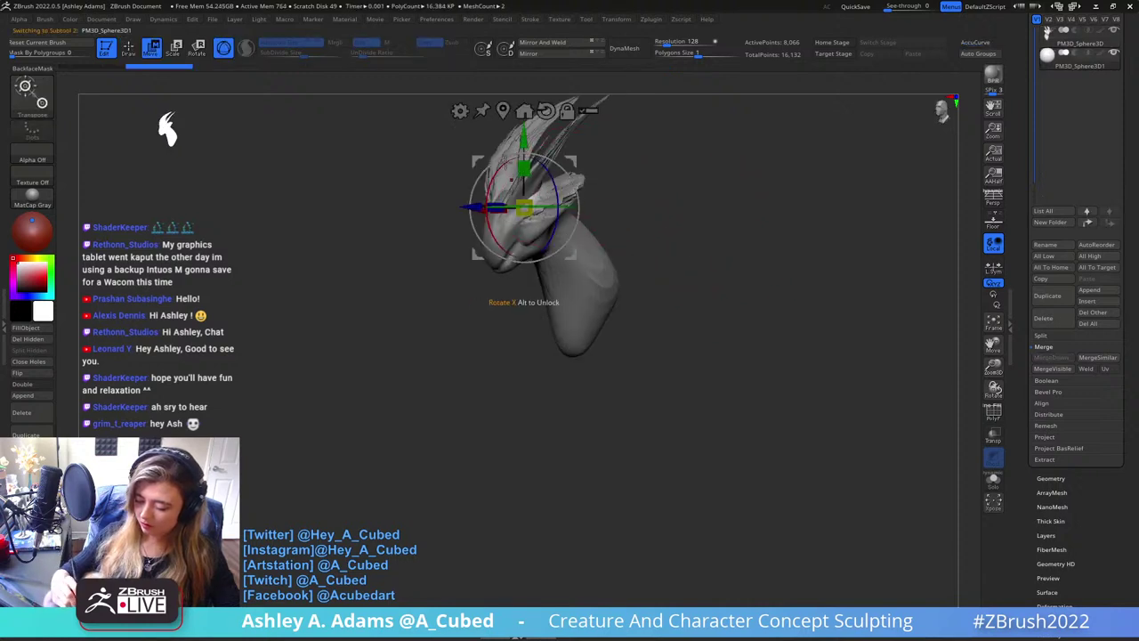
mouse_move(643, 292)
left_mouse_down()
mouse_move(663, 244)
mouse_move(659, 294)
mouse_move(650, 230)
mouse_move(703, 154)
mouse_move(681, 137)
mouse_move(725, 164)
mouse_move(625, 317)
mouse_move(625, 297)
left_mouse_up()
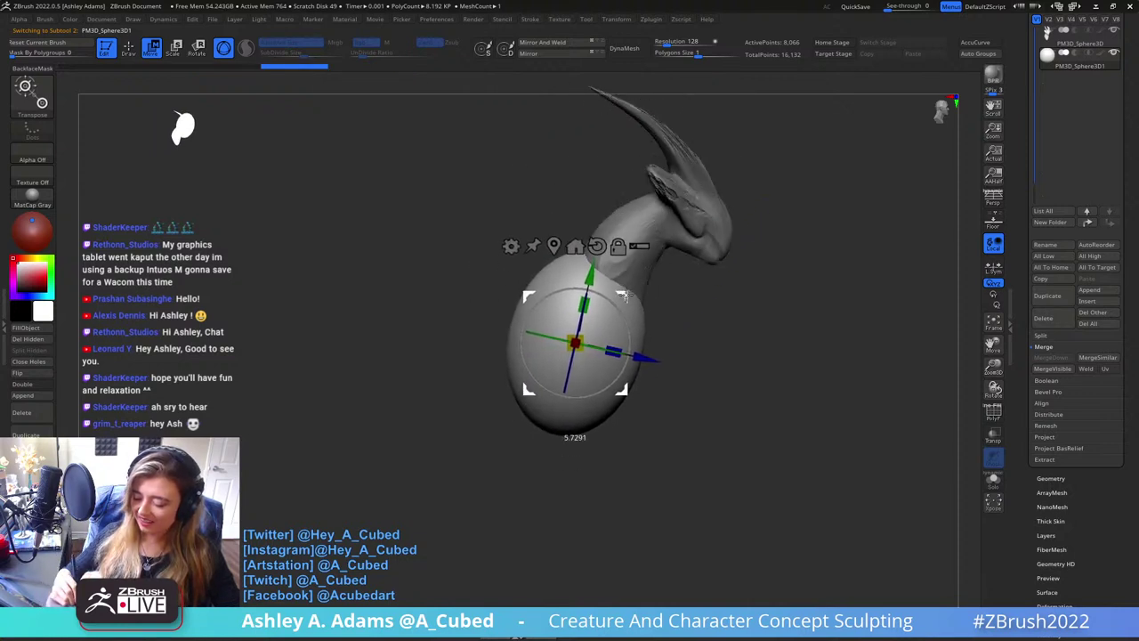
key("q")
Shape the egg-shaped body into a full chest and tapered rear end with the SnakeHook brush
mouse_move(765, 294)
left_mouse_down("alt")
mouse_move(756, 266)
mouse_move(669, 252)
mouse_move(617, 323)
mouse_move(653, 311)
mouse_move(636, 298)
left_mouse_up("alt")
key("space")
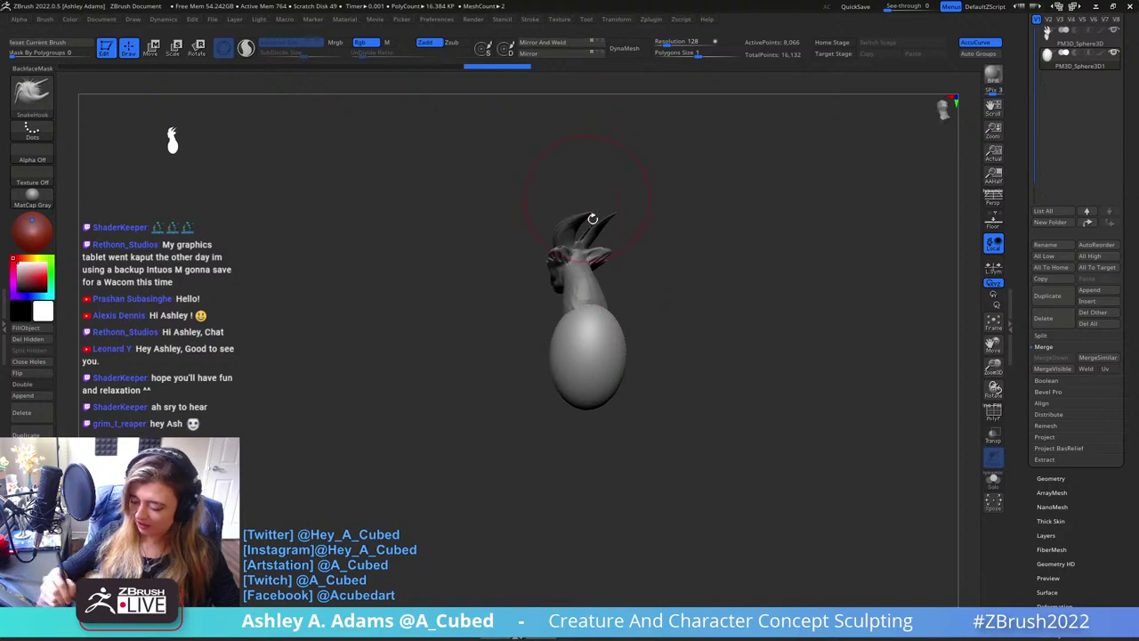
mouse_move(685, 267)
left_mouse_down()
mouse_move(658, 305)
mouse_move(650, 219)
mouse_move(654, 276)
left_mouse_up()
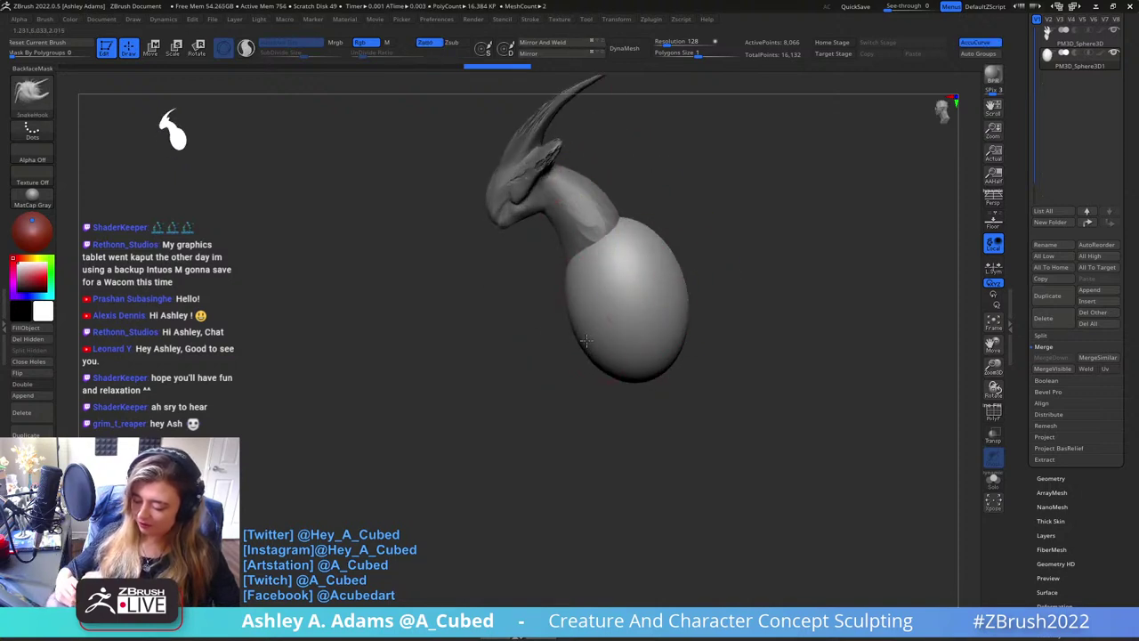
left_click_drag(575, 341, 615, 369)
key("space")
left_click_drag(685, 348, 619, 389)
mouse_move(637, 363)
left_mouse_down()
mouse_move(639, 420)
mouse_move(709, 349)
mouse_move(738, 338)
mouse_move(723, 394)
left_mouse_up()
mouse_move(703, 333)
left_mouse_down()
mouse_move(709, 359)
mouse_move(742, 305)
mouse_move(691, 261)
mouse_move(658, 263)
mouse_move(676, 301)
mouse_move(670, 334)
left_mouse_up()
Build up the chest and shoulder mass on the body with the ClayBuildup brush
key("b")
key("c")
key("b")
mouse_move(712, 324)
left_mouse_down()
mouse_move(650, 307)
mouse_move(660, 251)
mouse_move(672, 249)
mouse_move(651, 301)
left_mouse_up()
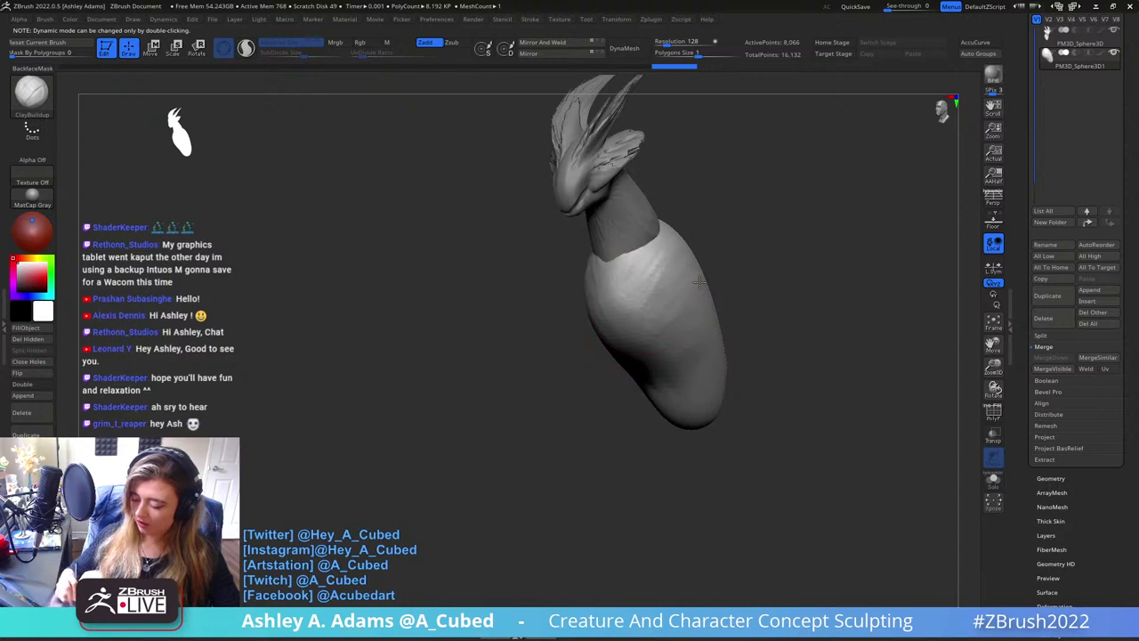
mouse_move(683, 265)
left_mouse_down()
mouse_move(663, 322)
mouse_move(672, 360)
mouse_move(645, 356)
mouse_move(678, 345)
mouse_move(694, 402)
mouse_move(708, 392)
left_mouse_up()
right_click_drag(632, 243, 682, 308)
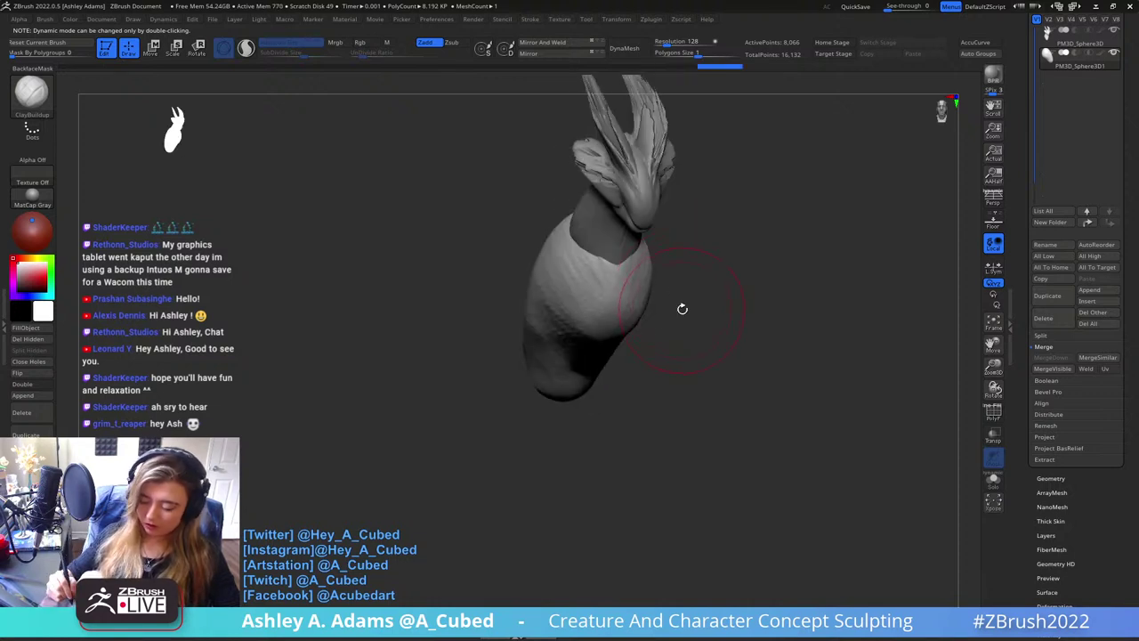
Build up the back and flank of the body toward its tapered rear with the ClayBuildup brush
key("b")
key("s")
key("h")
mouse_move(539, 307)
right_mouse_down()
mouse_move(587, 311)
mouse_move(614, 298)
mouse_move(644, 227)
right_mouse_up()
right_click(556, 316)
key("b")
key("c")
key("b")
mouse_move(559, 339)
left_mouse_down()
mouse_move(605, 267)
mouse_move(551, 267)
mouse_move(611, 212)
left_mouse_up()
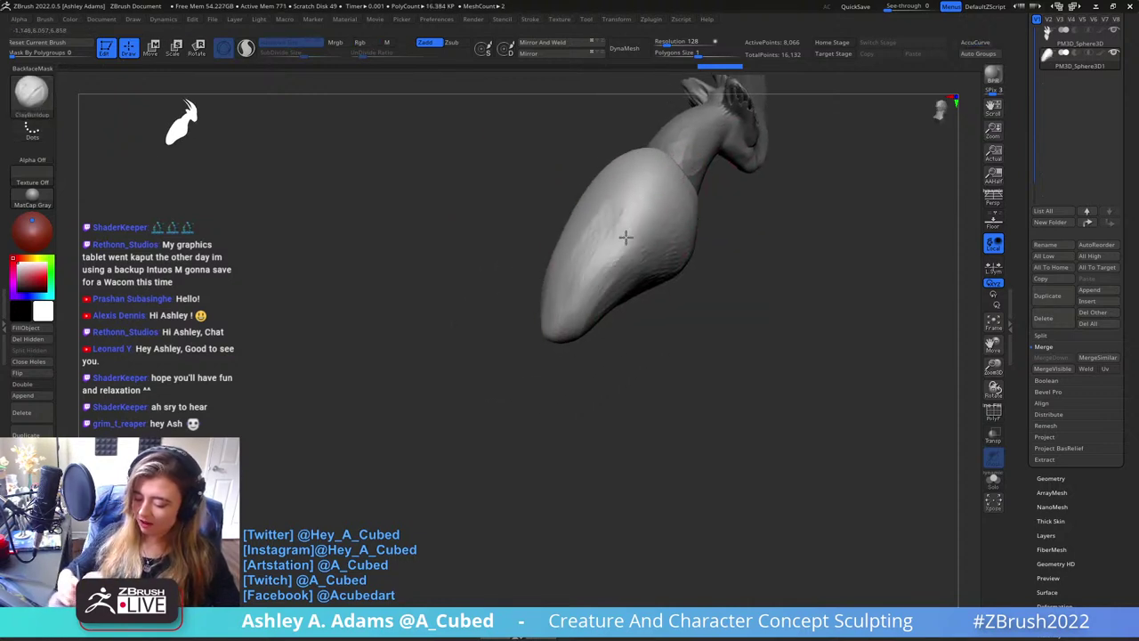
right_click_drag(623, 234, 669, 186)
Carve along the upper back with the DamStandard brush and smooth the transition around the neck base
key("b")
key("d")
key("s")
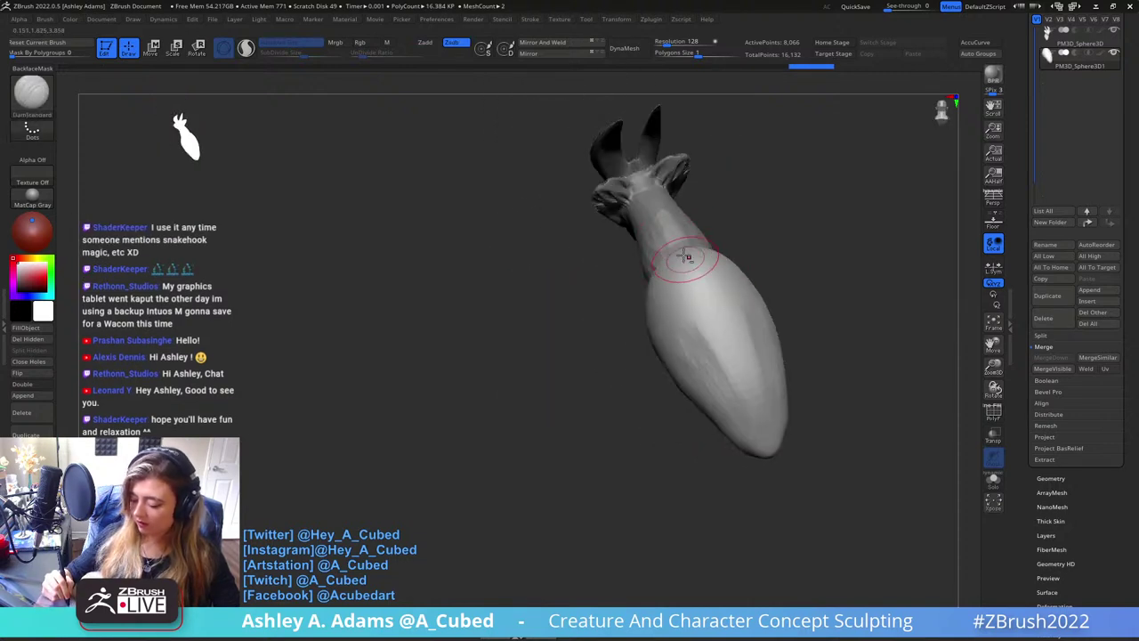
mouse_move(702, 284)
left_mouse_down()
mouse_move(730, 394)
mouse_move(737, 325)
left_mouse_up()
mouse_move(703, 307)
right_mouse_down()
mouse_move(758, 293)
mouse_move(727, 290)
mouse_move(676, 227)
mouse_move(686, 229)
right_mouse_up()
right_click(757, 292)
right_click(729, 288)
left_click_drag(688, 257, 732, 389)
mouse_move(745, 472)
right_mouse_down()
mouse_move(783, 290)
mouse_move(801, 267)
mouse_move(783, 272)
right_mouse_up()
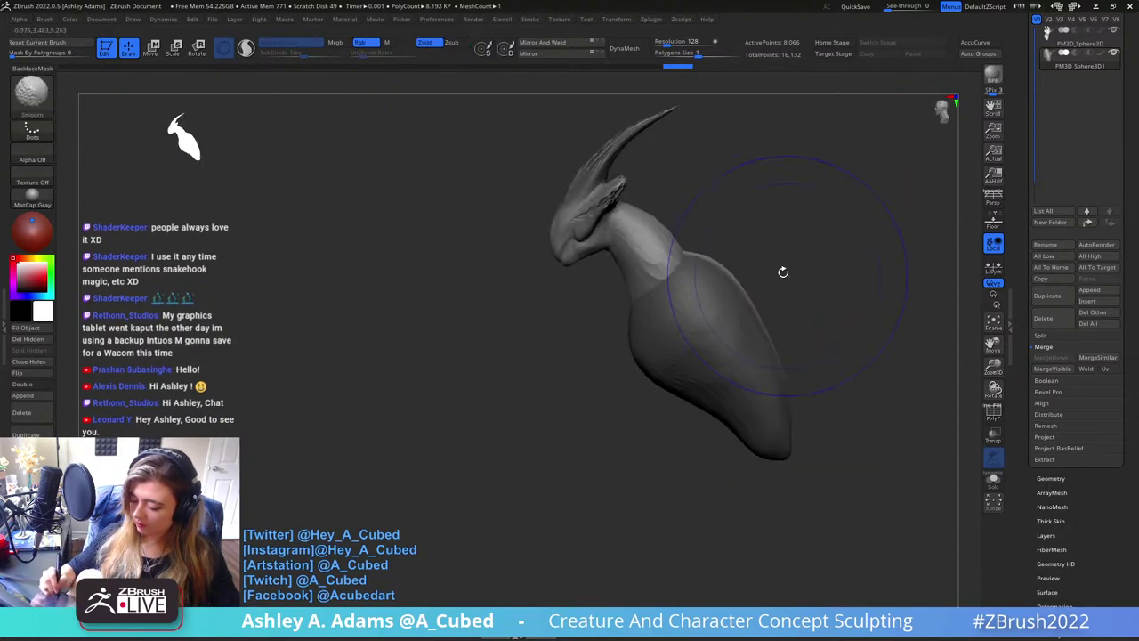
Pull a raised fin-like ridge out along the back of the body with the SnakeHook brush
key("space")
left_click_drag(783, 272, 813, 269)
right_click_drag(814, 269, 731, 240, "alt")
key("b")
key("s")
key("h")
mouse_move(664, 271)
left_mouse_down()
mouse_move(688, 265)
mouse_move(726, 287)
mouse_move(738, 255)
left_mouse_up()
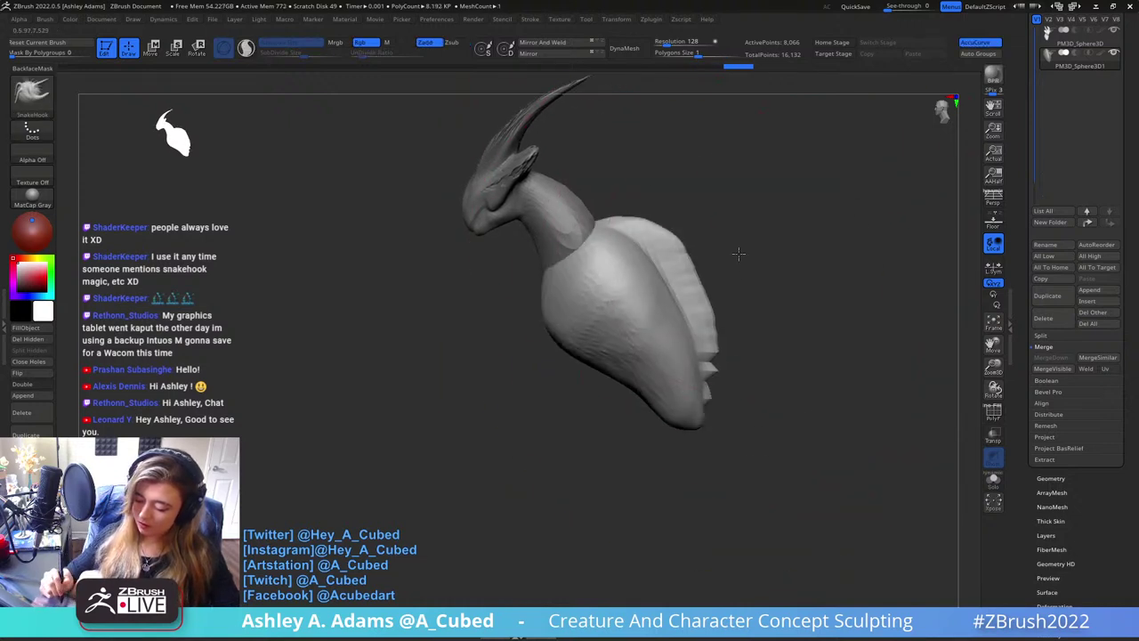
Select the head and neck subtool and rotate it so the snout sits level above the body
left_click(584, 219, "alt")
left_click_drag(645, 174, 615, 196, "ctrl")
right_click_drag(605, 204, 663, 263, "alt")
key("w")
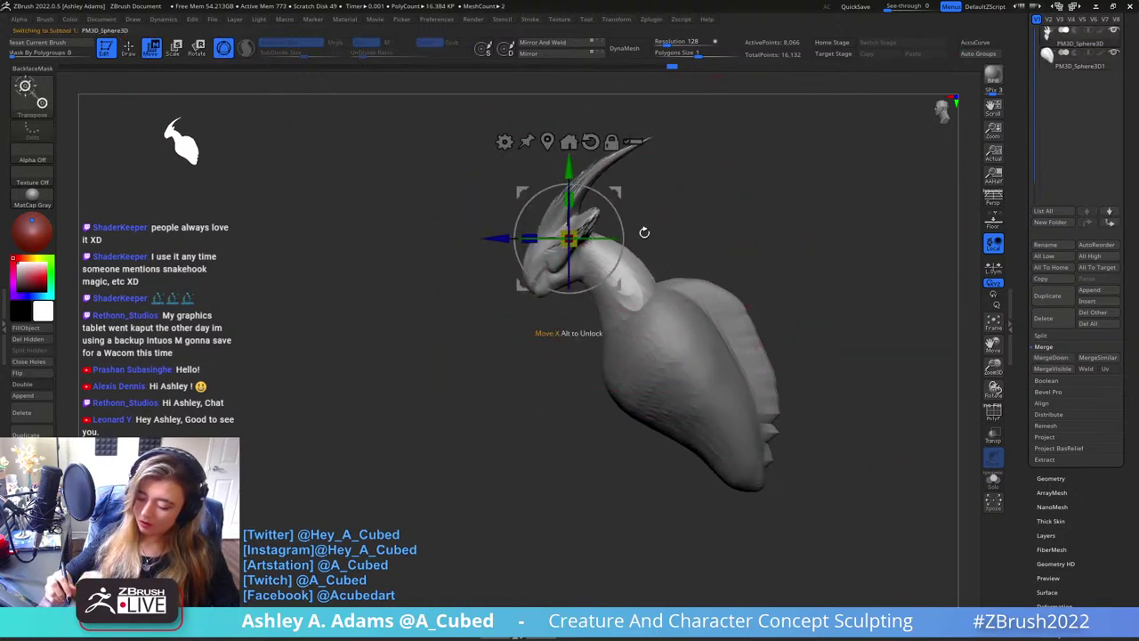
left_click_drag(613, 191, 686, 261, "alt")
mouse_move(687, 285)
right_mouse_down()
mouse_move(663, 279)
mouse_move(643, 304)
right_mouse_up()
key("q")
key("space")
left_click_drag(637, 326, 616, 325)
right_click_drag(650, 311, 637, 306, "shift")
Reset the gizmo orientation and raise the head and neck above the body
key("w")
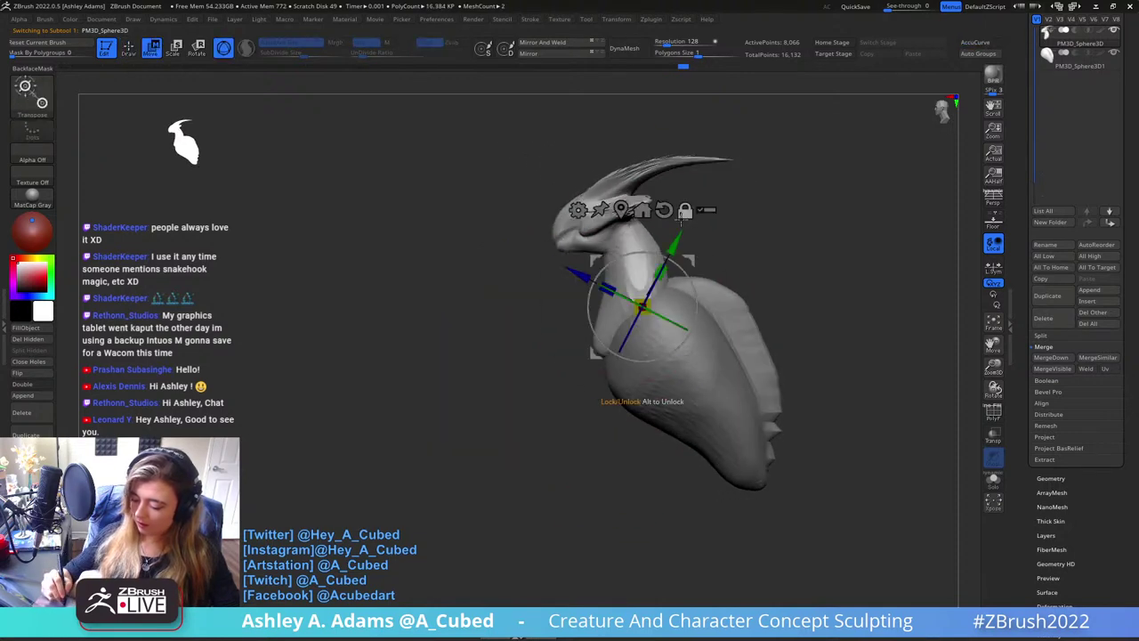
left_click(664, 209, "alt")
left_click_drag(691, 255, 694, 212)
left_click_drag(699, 251, 696, 240)
key("q")
Pull the front of the neck down over the chest into an S-curve with the SnakeHook brush
mouse_move(666, 256)
right_mouse_down()
mouse_move(732, 241)
mouse_move(744, 285)
right_mouse_up()
key("space")
left_click_drag(718, 309, 713, 345)
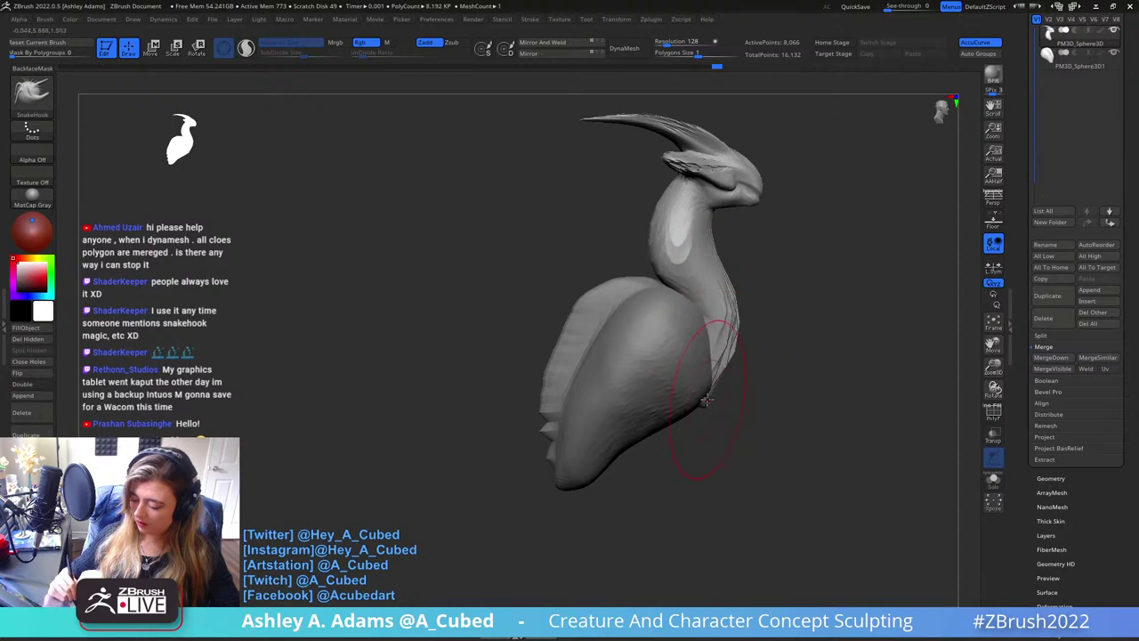
mouse_move(705, 399)
left_mouse_down("shift")
mouse_move(724, 335)
mouse_move(730, 345)
left_mouse_up("shift")
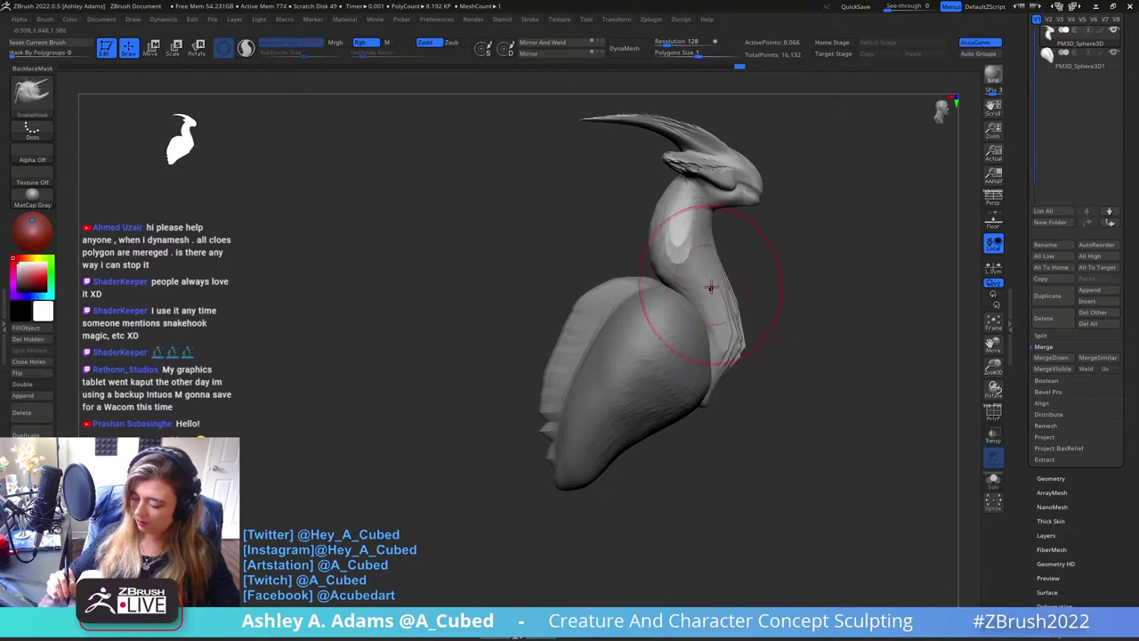
left_click_drag(710, 286, 711, 251)
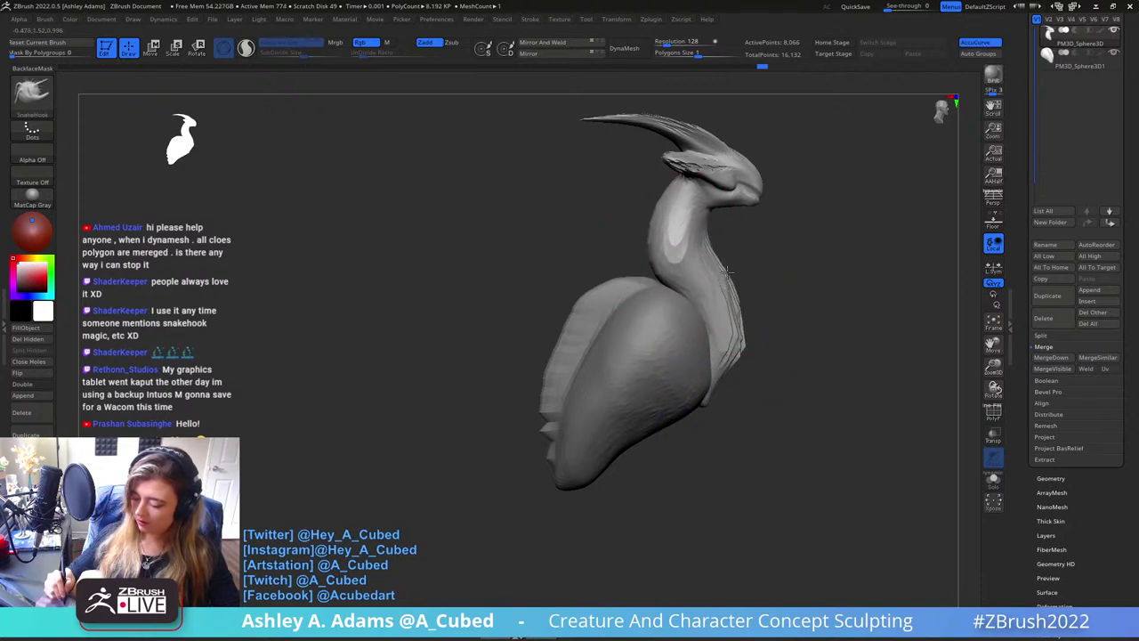
Refine the neck's side and front outline with the SnakeHook brush and smooth its lower front
key("space")
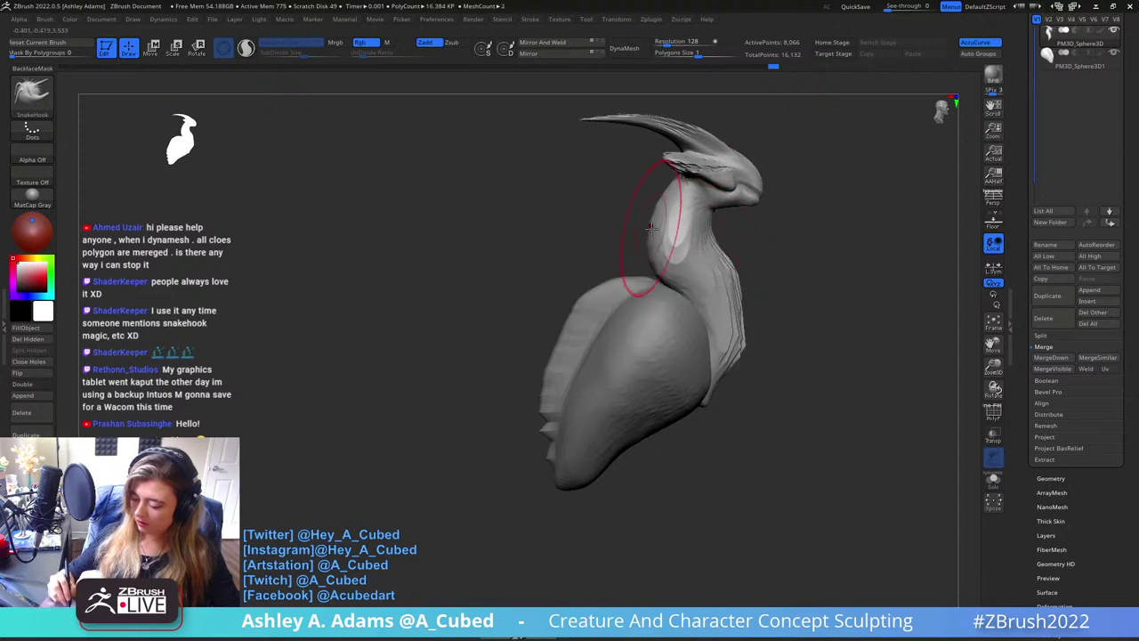
mouse_move(652, 228)
left_mouse_down()
mouse_move(642, 231)
mouse_move(753, 241)
mouse_move(773, 226)
left_mouse_up()
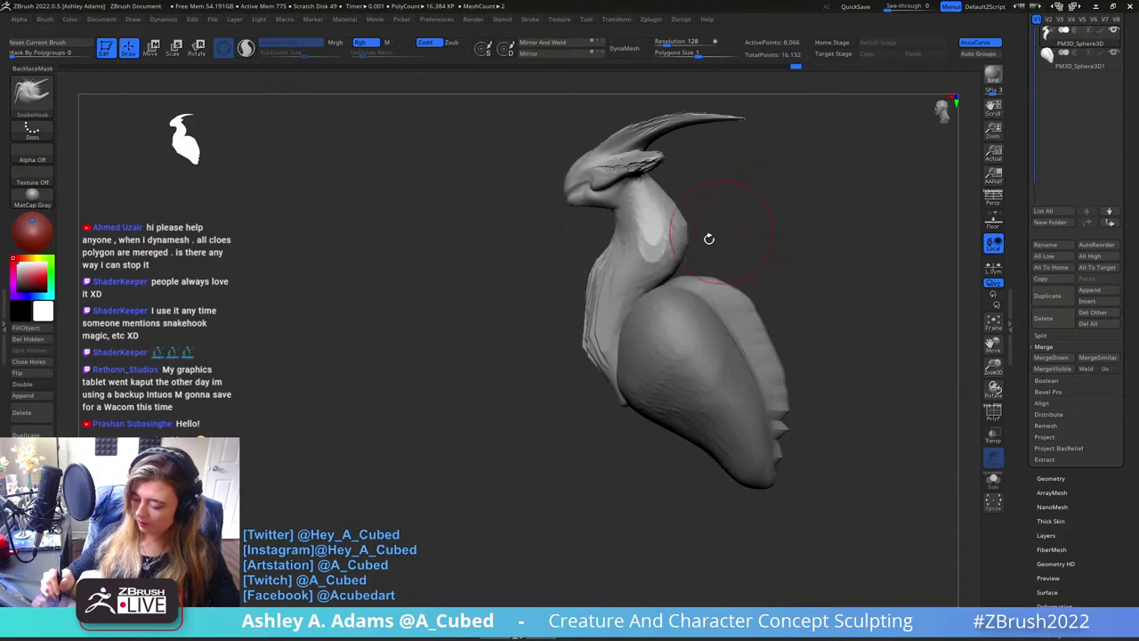
left_click_drag(708, 238, 623, 275, "shift")
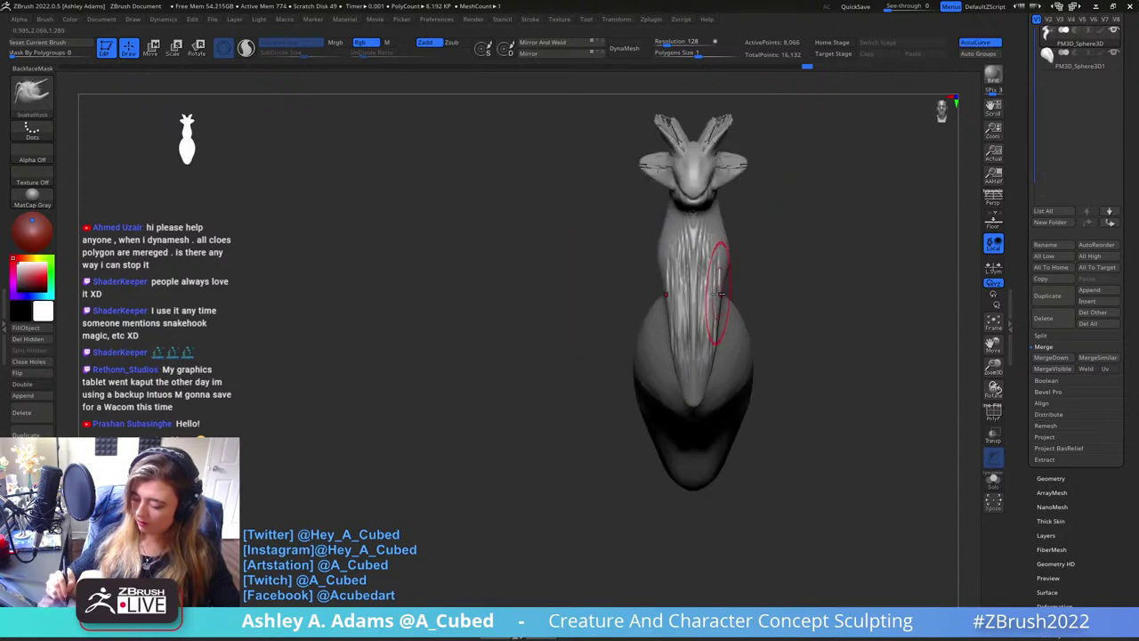
left_click_drag(759, 293, 719, 255)
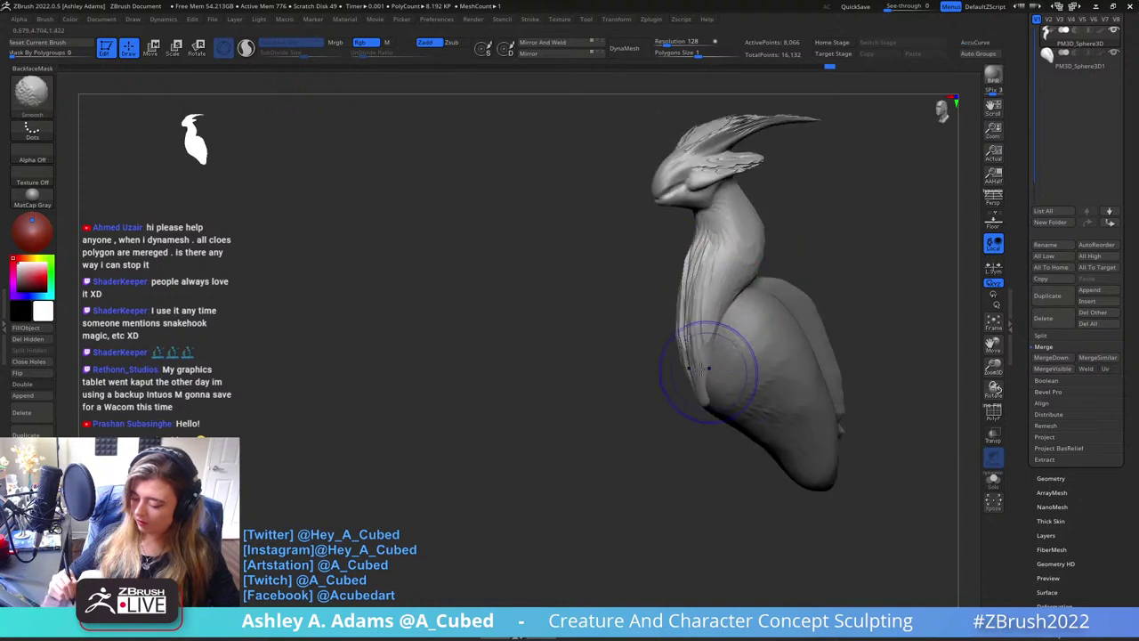
mouse_move(733, 414)
right_mouse_down()
mouse_move(703, 361)
mouse_move(639, 329)
right_mouse_up()
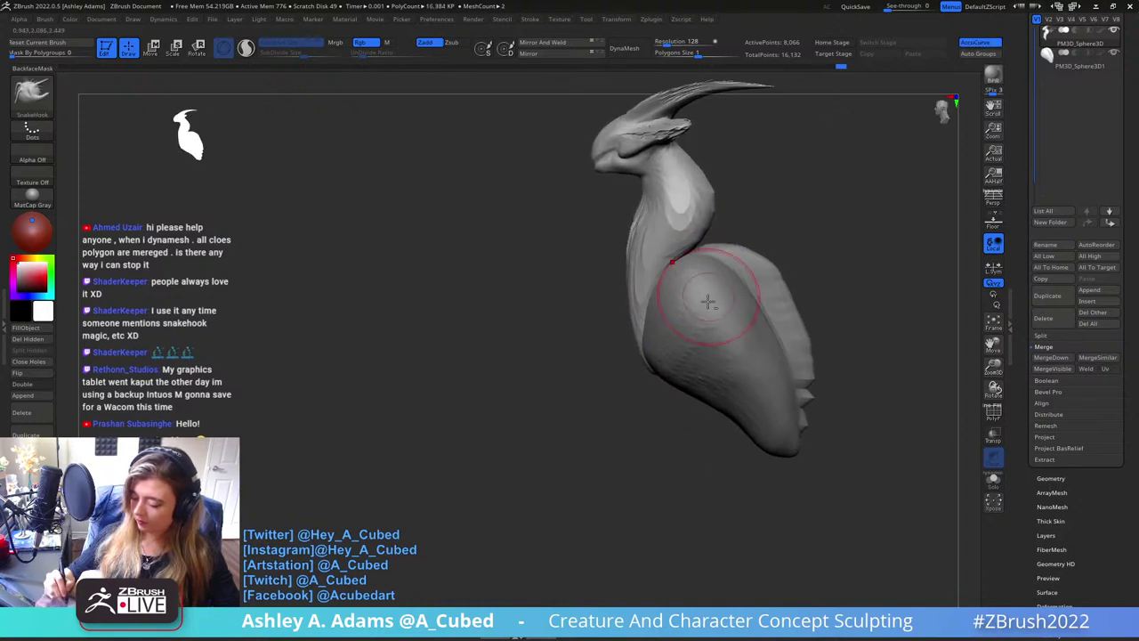
Select the body subtool and reshape its front edge against the neck with the SnakeHook brush
key("space")
left_click_drag(708, 301, 719, 300)
left_click(699, 270, "alt")
left_click_drag(649, 312, 661, 309)
right_click(671, 308)
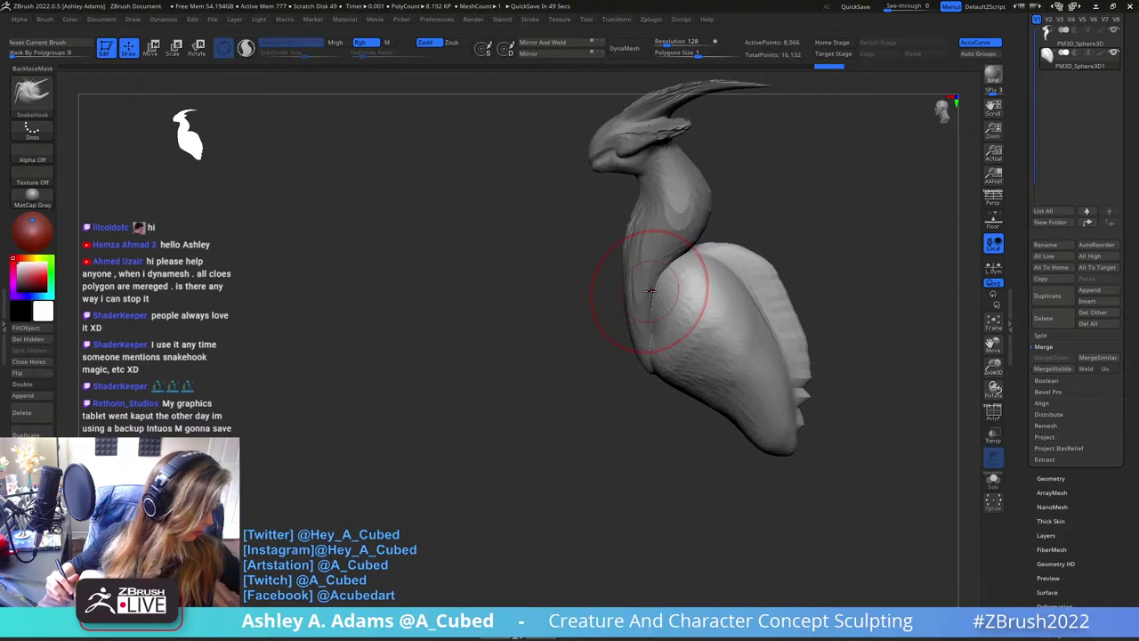
Open the SnakeHook brush's Curve settings to examine where AccuCurve is controlled
left_click_drag(738, 226, 681, 232, "alt")
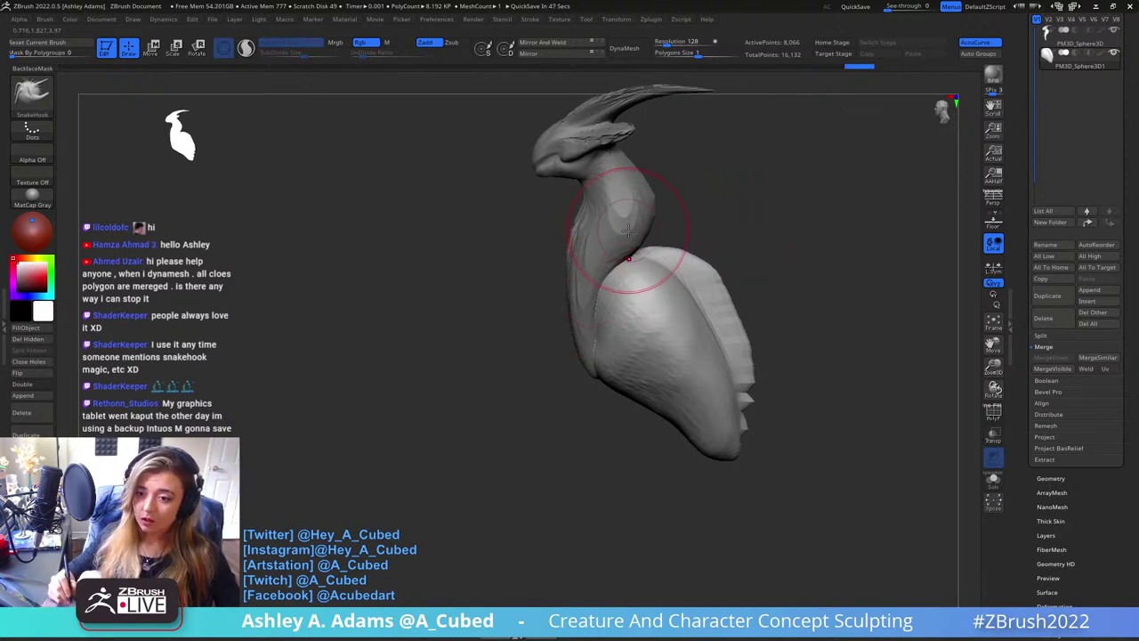
right_click_drag(641, 258, 739, 238)
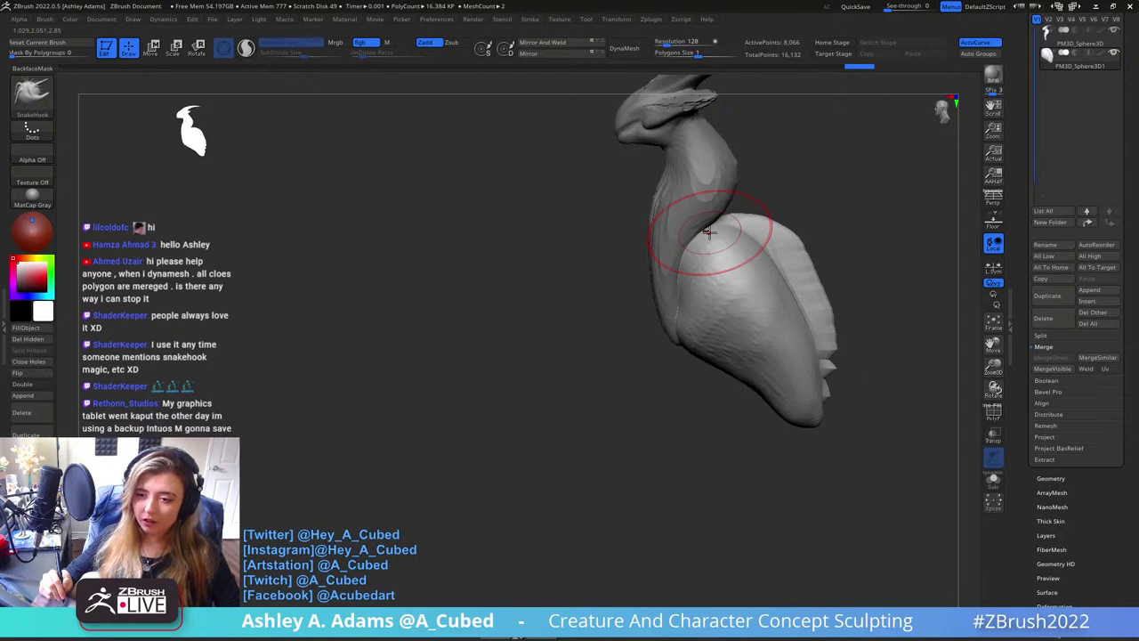
right_click_drag(708, 233, 694, 250)
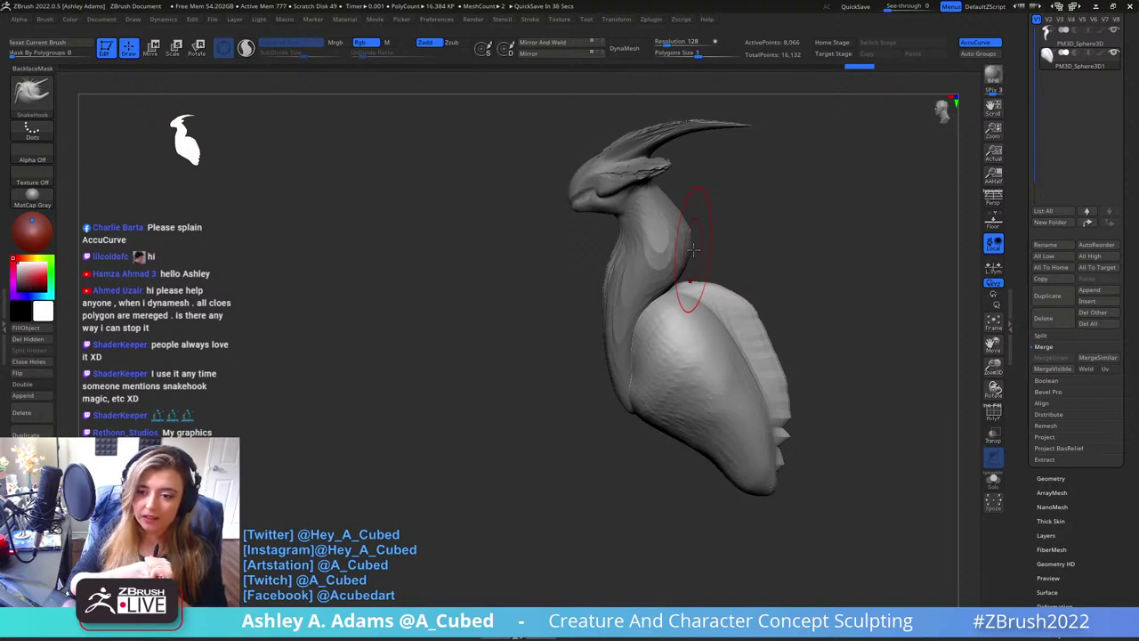
left_click_drag(732, 201, 622, 232)
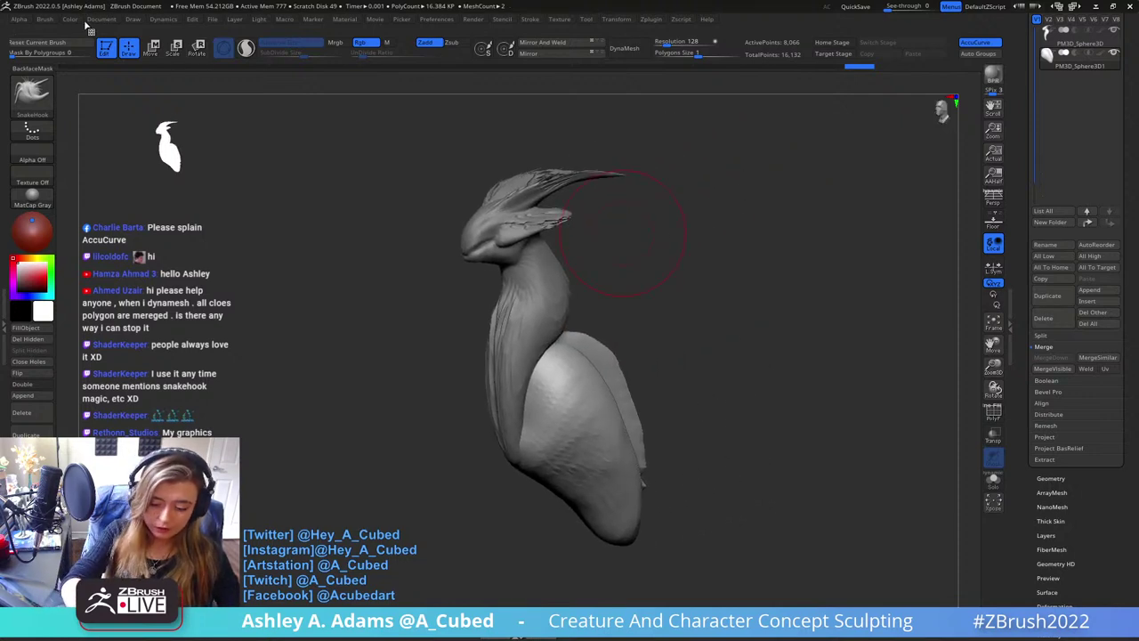
left_click(44, 19)
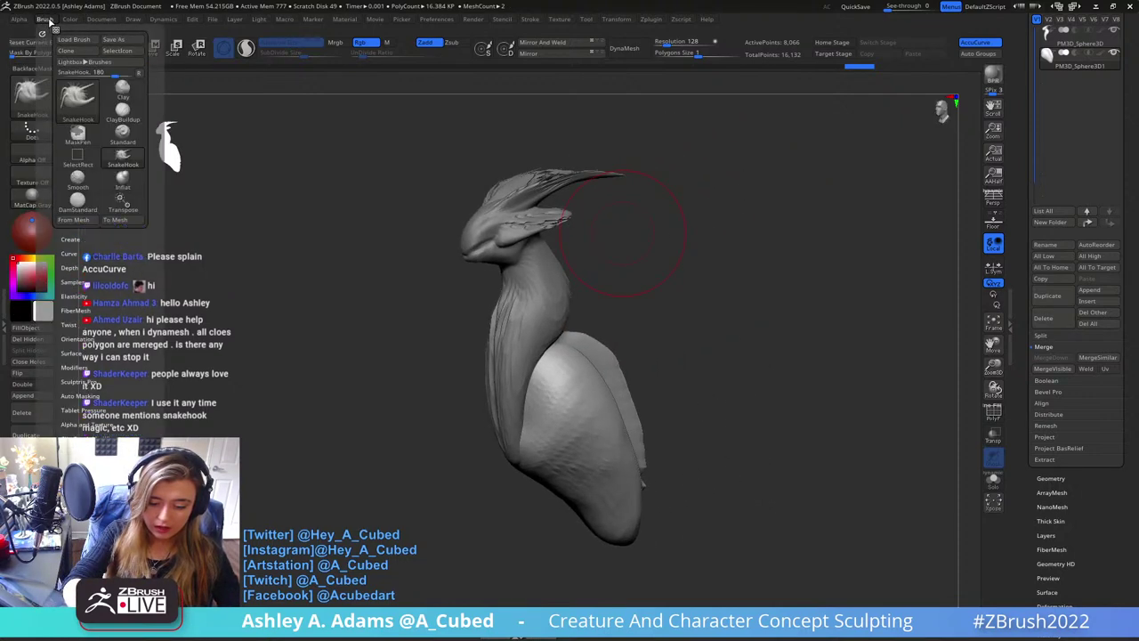
left_click_drag(139, 215, 121, 152)
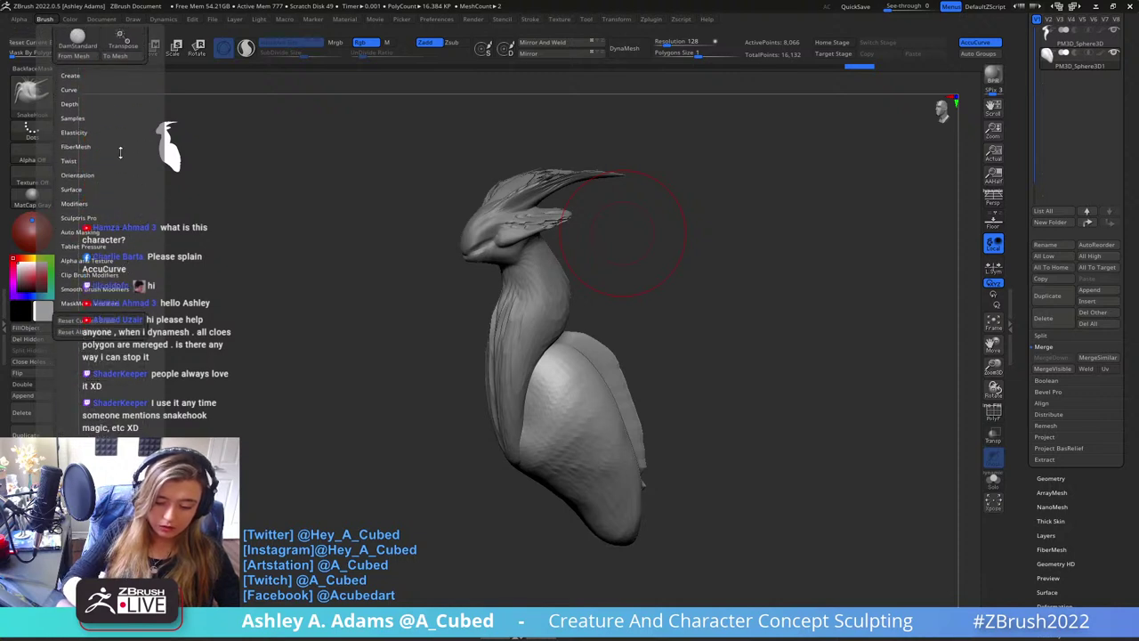
left_click(69, 89)
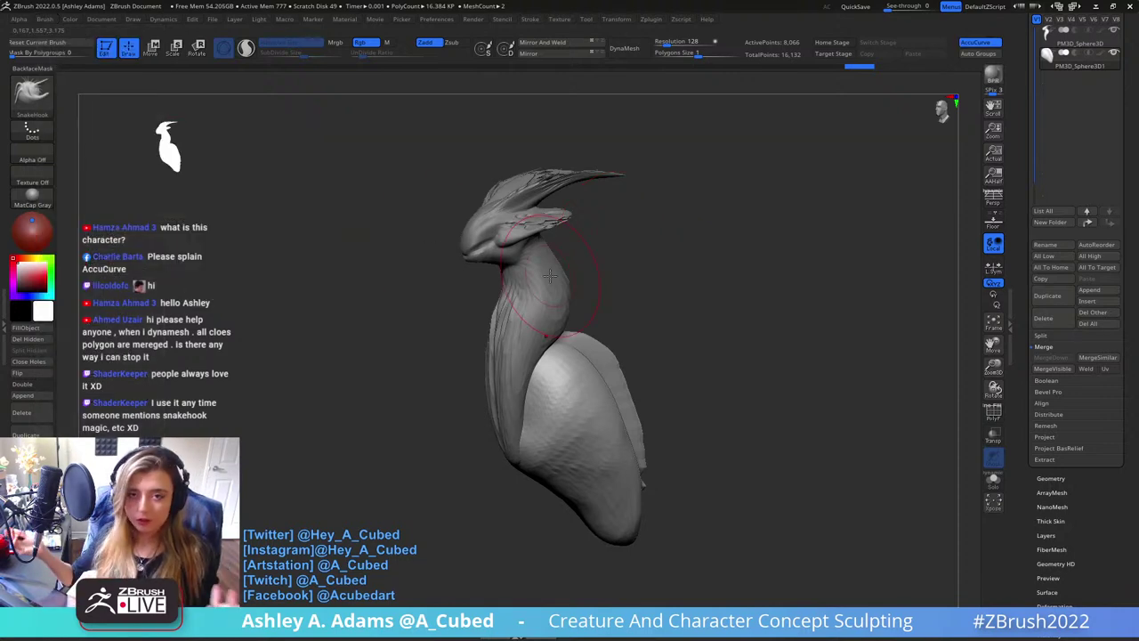
left_click_drag(643, 322, 743, 267, "alt")
mouse_move(604, 278)
left_mouse_down()
mouse_move(686, 263)
mouse_move(663, 266)
mouse_move(648, 249)
mouse_move(638, 259)
mouse_move(679, 310)
mouse_move(675, 244)
left_mouse_up()
mouse_move(683, 309)
left_mouse_down()
mouse_move(670, 254)
mouse_move(703, 271)
mouse_move(737, 228)
mouse_move(660, 282)
left_mouse_up()
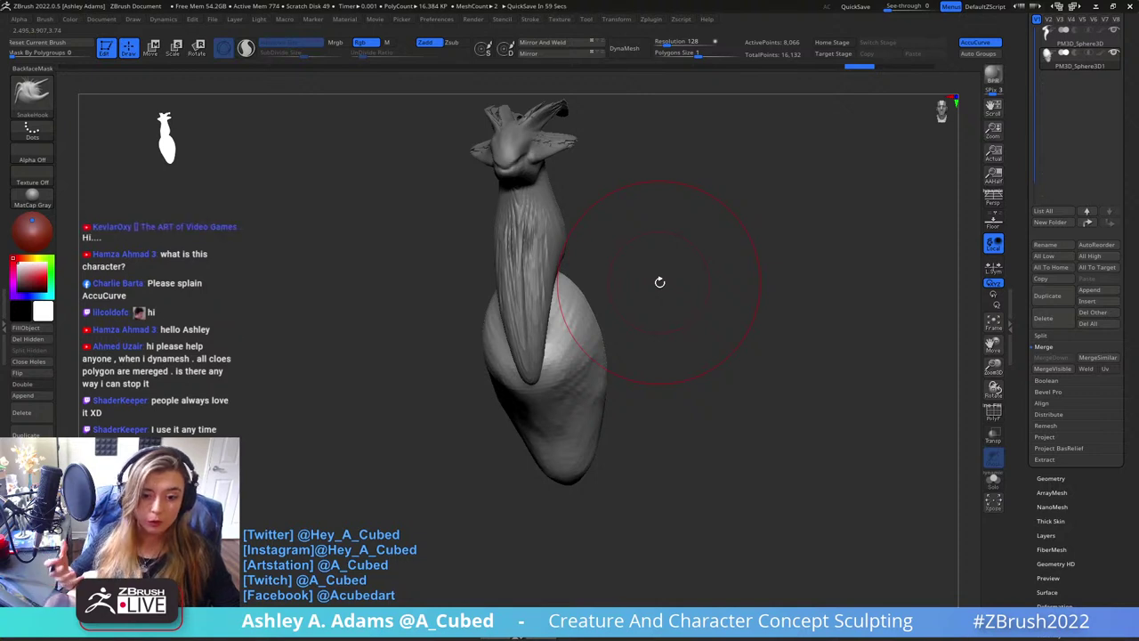
Disable AccuCurve, try pulling the body's sides outward with the SnakeHook brush, and undo the pull
mouse_move(714, 224)
left_mouse_down()
mouse_move(699, 272)
mouse_move(666, 313)
mouse_move(712, 286)
left_mouse_up()
left_click(980, 42)
left_click_drag(617, 260, 682, 269)
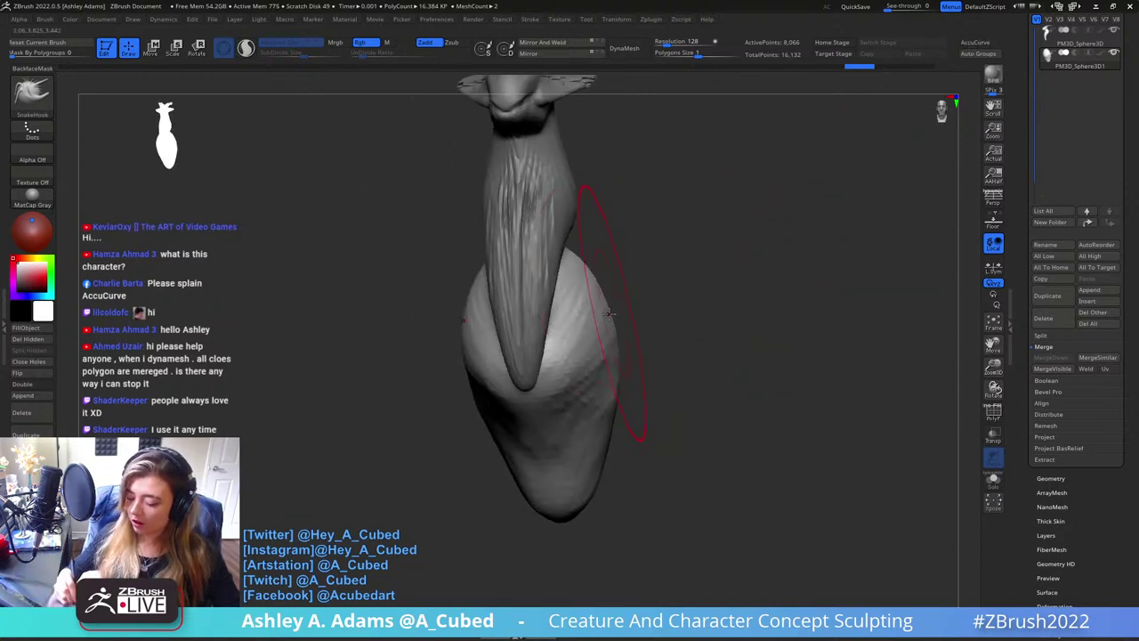
mouse_move(594, 300)
left_mouse_down()
mouse_move(689, 286)
mouse_move(702, 271)
left_mouse_up()
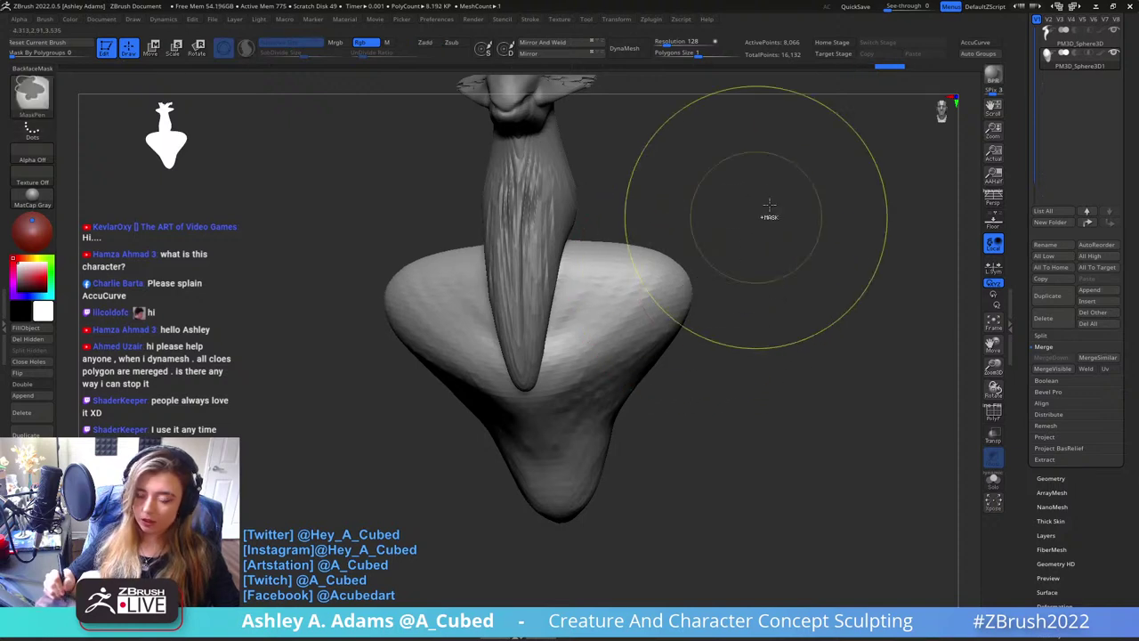
key("ctrl+z")
Re-enable AccuCurve, try pulling the body's sides out into sharp points with SnakeHook, and undo the pull
left_click(979, 42)
left_click_drag(591, 301, 727, 277)
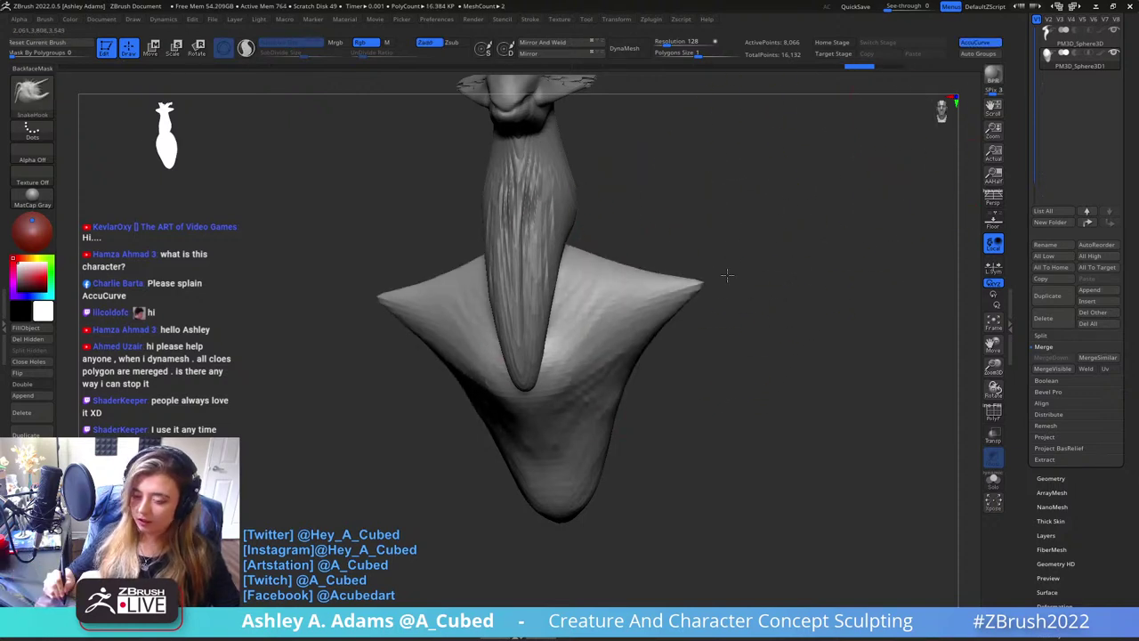
key("ctrl+z")
Smooth the area around the neck, then select the head and neck subtool and fill out its lower front
right_click_drag(730, 410, 701, 305, "ctrl")
mouse_move(701, 305)
left_mouse_down()
mouse_move(684, 313)
mouse_move(735, 293)
mouse_move(693, 290)
left_mouse_up()
left_click_drag(608, 295, 610, 272, "shift")
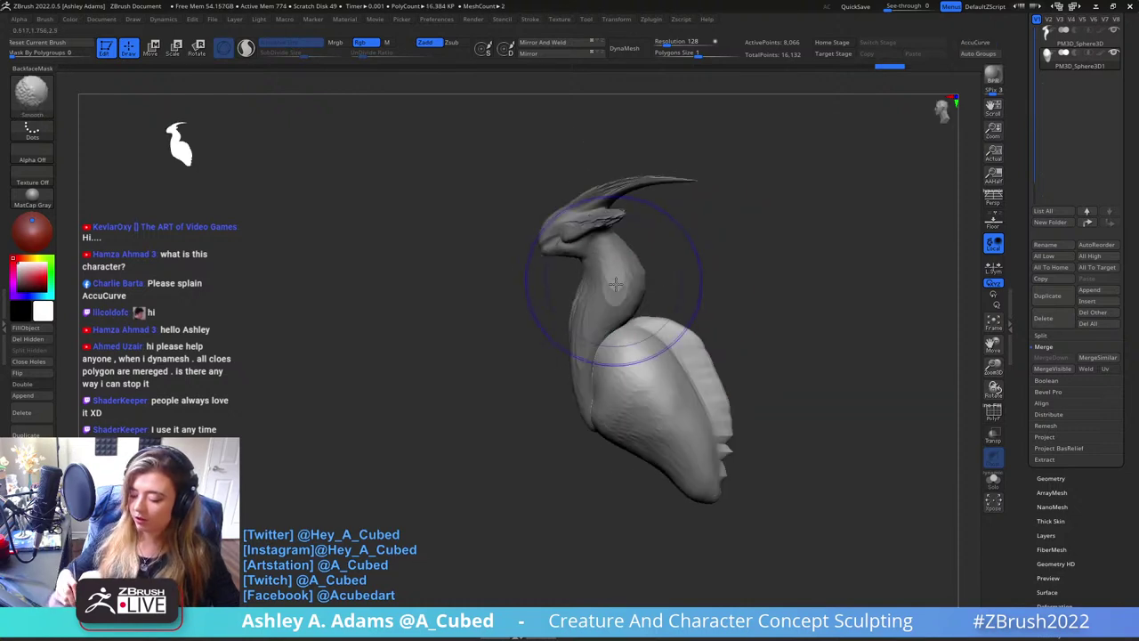
left_click(613, 320, "alt")
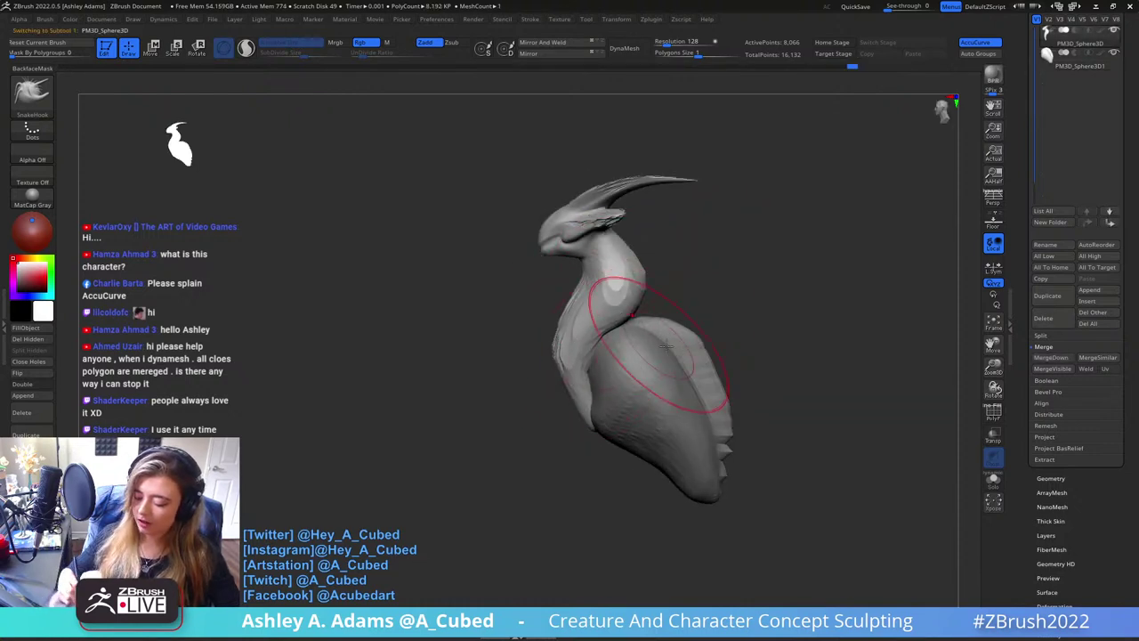
mouse_move(666, 346)
right_mouse_down()
mouse_move(635, 338)
mouse_move(694, 304)
right_mouse_up()
Select the body subtool and build up volume on its side with the ClayBuildup brush
left_click(639, 335, "alt")
right_click(637, 336)
mouse_move(628, 279)
right_mouse_down()
mouse_move(644, 257)
mouse_move(664, 275)
mouse_move(658, 289)
right_mouse_up()
right_click(645, 270)
key("b")
key("c")
key("b")
right_click(652, 257)
right_click(655, 283)
Reshape the body's sides and pull out a haunch form toward the rear with the SnakeHook brush
key("b")
key("s")
key("h")
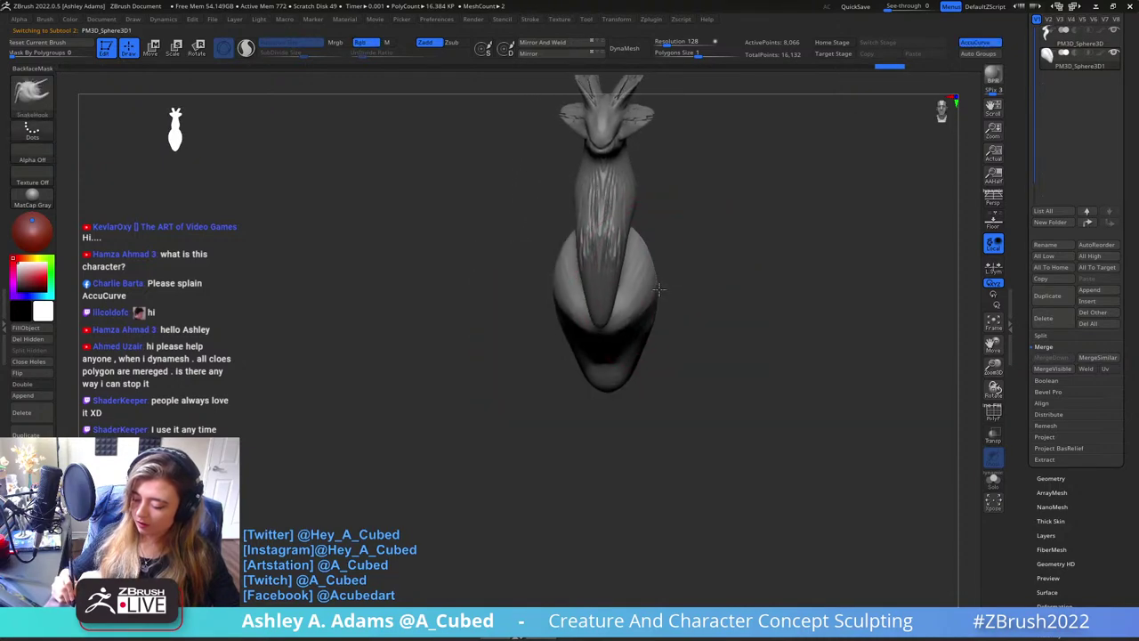
left_click_drag(644, 284, 662, 274)
right_click_drag(664, 272, 731, 275)
right_click_drag(625, 292, 721, 274, "alt")
left_click_drag(647, 315, 649, 299)
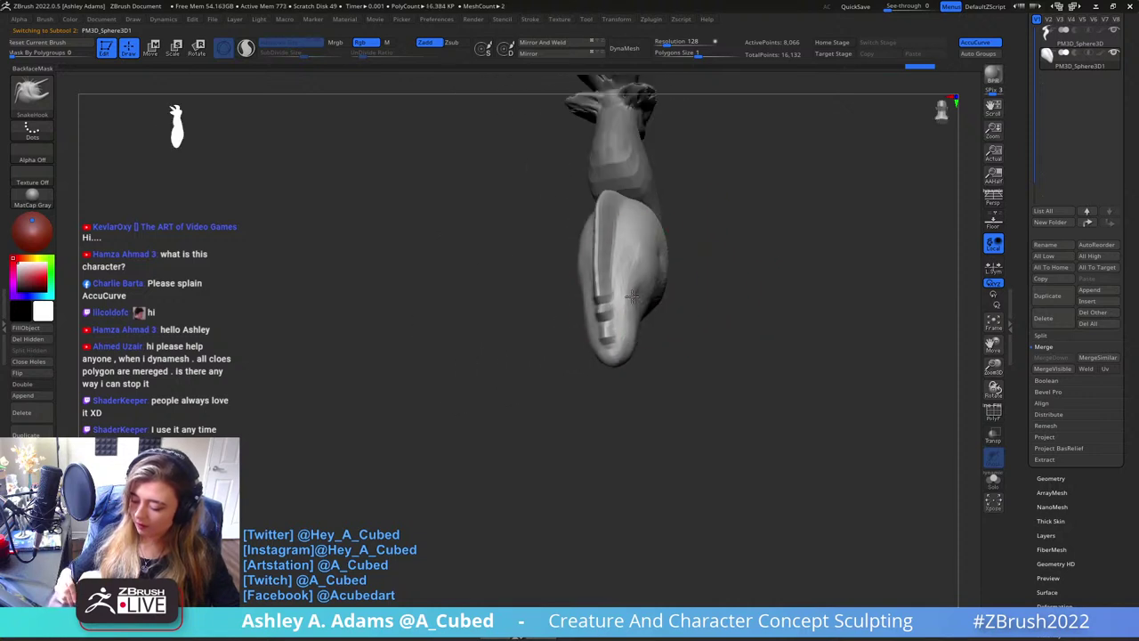
mouse_move(630, 298)
right_mouse_down()
mouse_move(651, 321)
mouse_move(622, 320)
mouse_move(647, 315)
right_mouse_up()
left_click_drag(639, 318, 648, 328)
right_click_drag(642, 331, 672, 337)
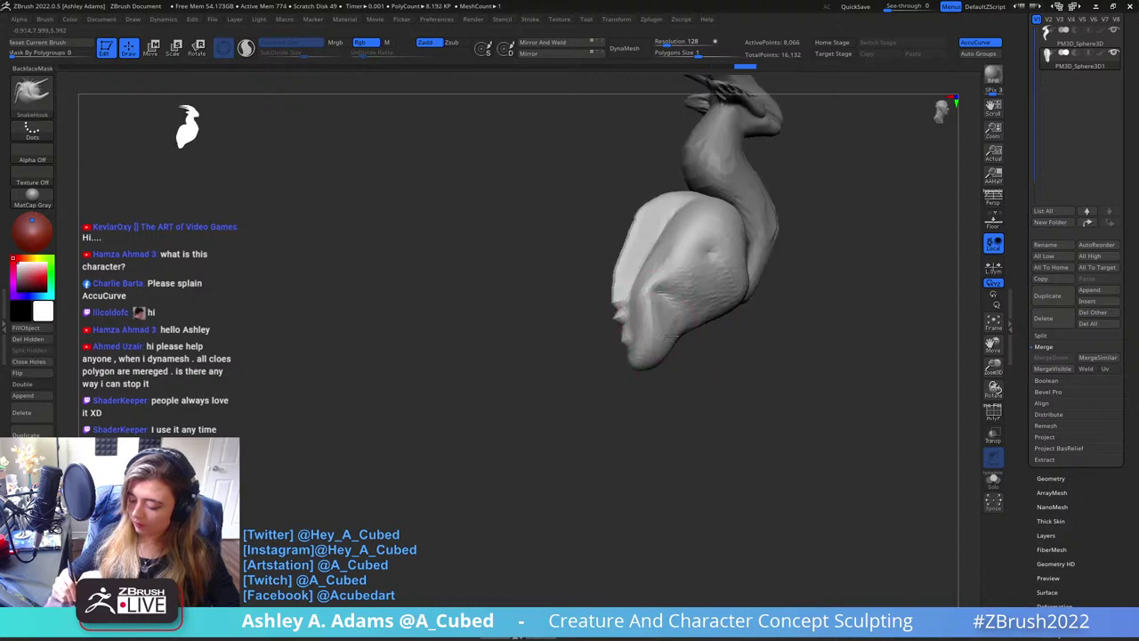
mouse_move(681, 325)
left_mouse_down()
mouse_move(642, 306)
mouse_move(655, 305)
mouse_move(630, 307)
left_mouse_up()
Carve the haunch's edge with the DamStandard brush, then adjust it with SnakeHook and smooth it
key("b")
key("d")
key("s")
mouse_move(628, 307)
right_mouse_down()
mouse_move(607, 350)
mouse_move(618, 338)
right_mouse_up()
key("b")
key("s")
key("h")
left_click_drag(618, 338, 614, 345, "shift")
right_click_drag(614, 345, 606, 312)
Build up the haunch and flank with ClayBuildup and cut the creases between them with DamStandard
key("b")
key("c")
key("b")
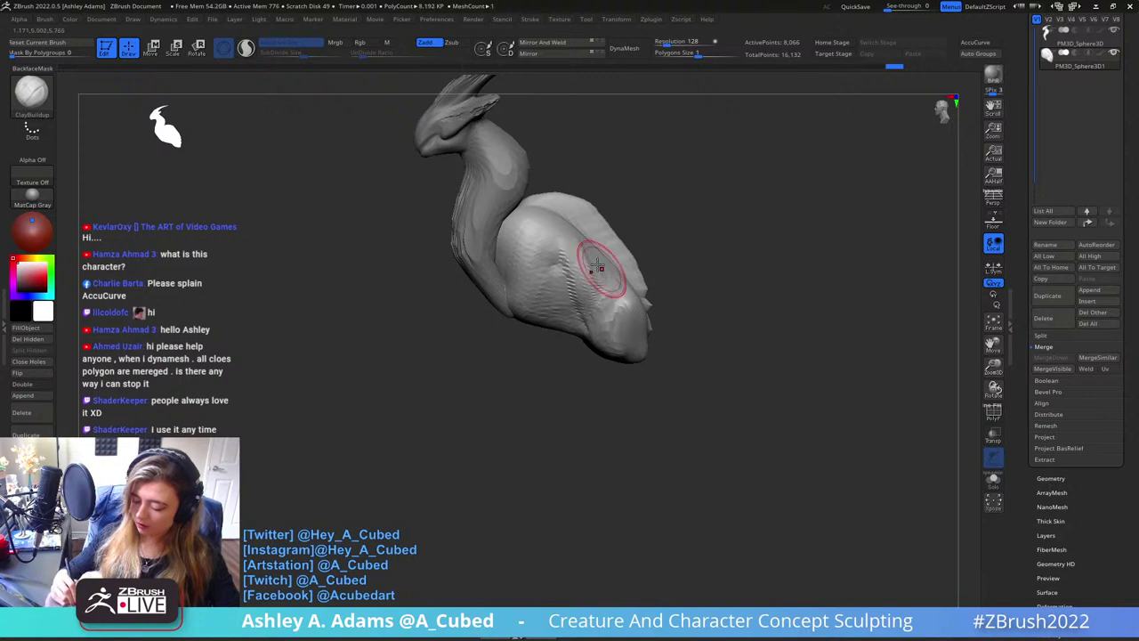
key("b")
key("d")
key("s")
mouse_move(615, 270)
right_mouse_down()
mouse_move(584, 269)
mouse_move(565, 246)
mouse_move(630, 262)
right_mouse_up()
key("b")
key("c")
key("b")
key("b")
key("d")
key("s")
right_click_drag(561, 283, 661, 236)
Adjust the haunch's front and side silhouette with the SnakeHook brush
key("b")
key("s")
key("h")
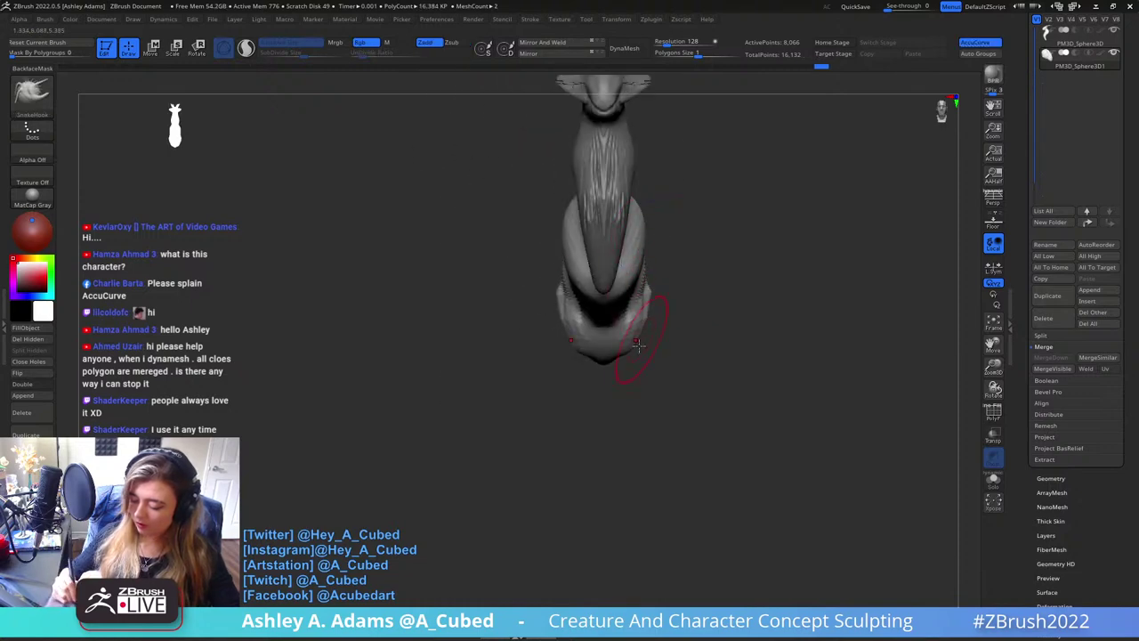
right_click_drag(623, 362, 697, 339)
right_click_drag(665, 322, 615, 357, "alt")
right_click(666, 291)
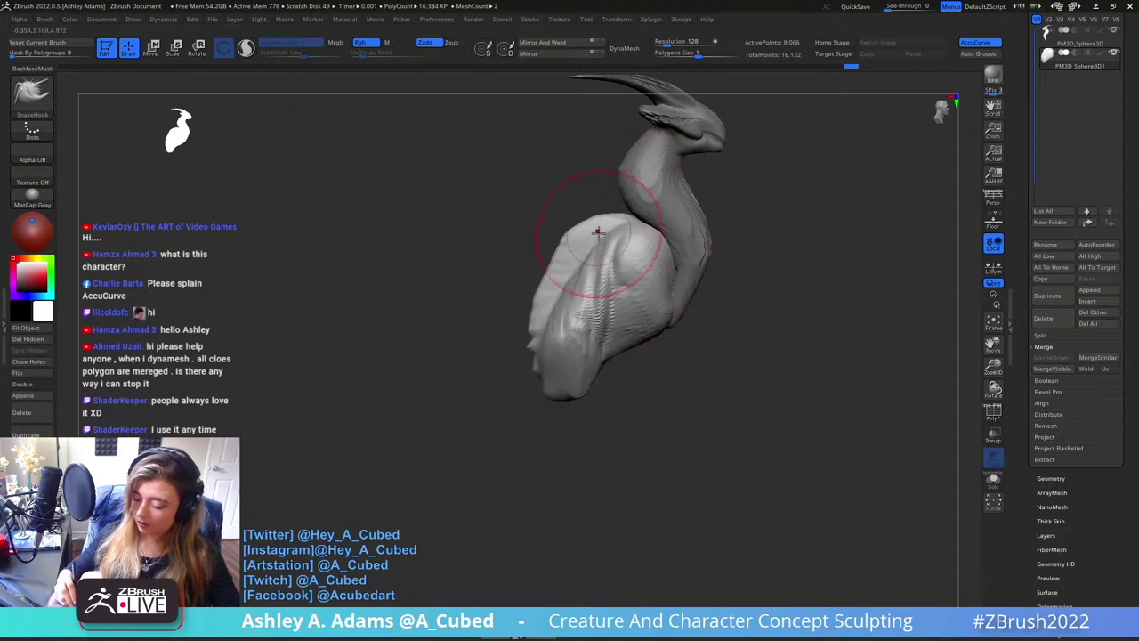
Pull the body's upper back ridge up and backward and reshape the flank below it with SnakeHook
mouse_move(601, 230)
left_mouse_down()
mouse_move(579, 217)
mouse_move(558, 296)
left_mouse_up()
right_click(511, 346)
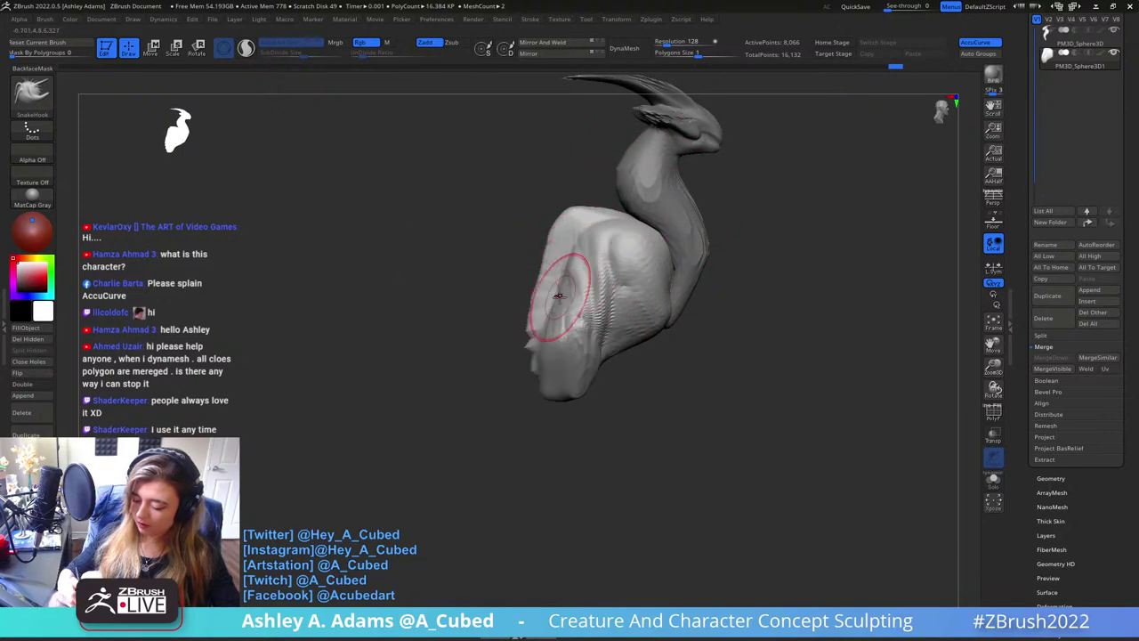
right_click(531, 348)
left_click_drag(597, 245, 564, 287)
right_click_drag(583, 355, 613, 354)
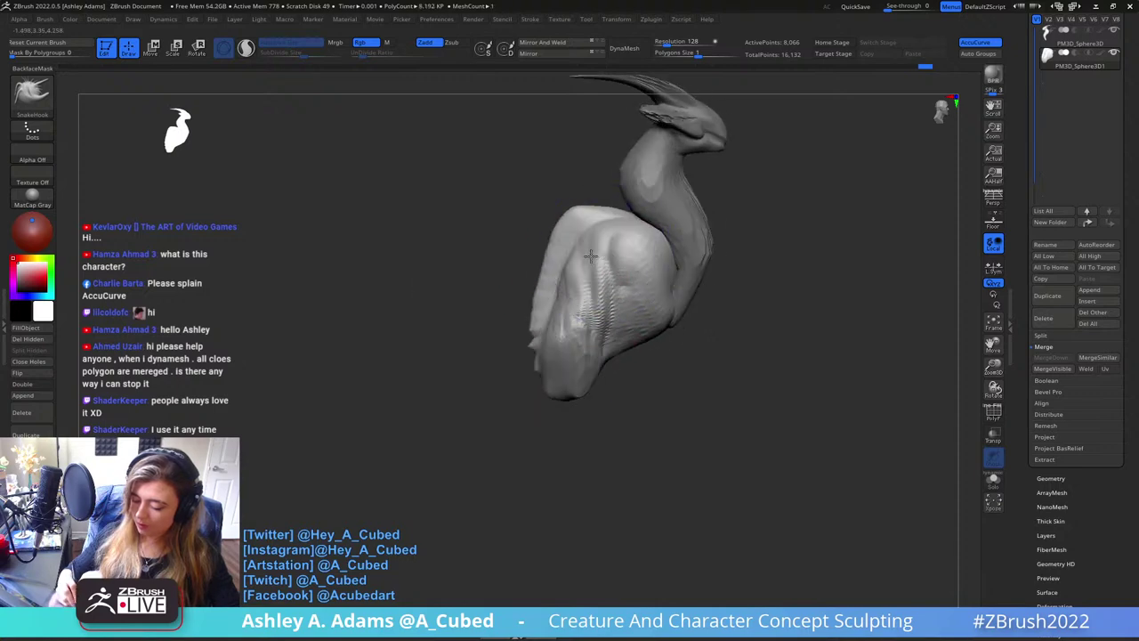
Refine the transition between the flank and the haunch with the SnakeHook brush
left_click_drag(625, 346, 587, 318)
right_click(554, 395)
right_click(548, 391)
right_click_drag(676, 294, 612, 283)
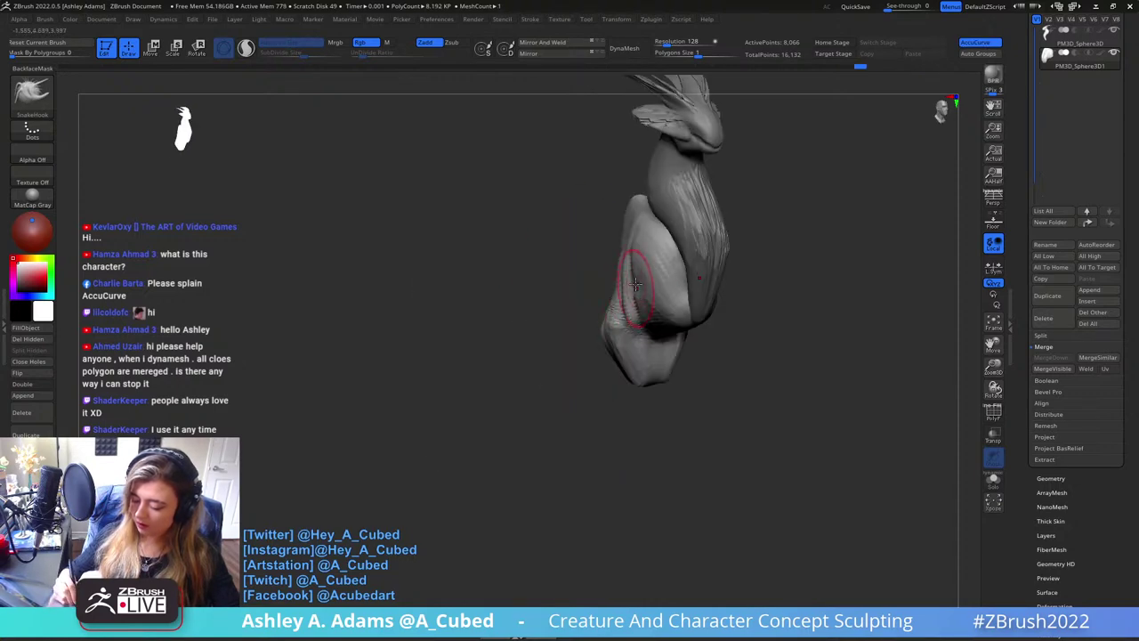
left_click_drag(636, 283, 628, 294)
right_click_drag(629, 289, 700, 267)
Add volume to the body's flank and shoulder with ClayBuildup strokes
key("b")
key("c")
key("b")
left_click_drag(670, 254, 646, 279)
right_click_drag(646, 281, 661, 311)
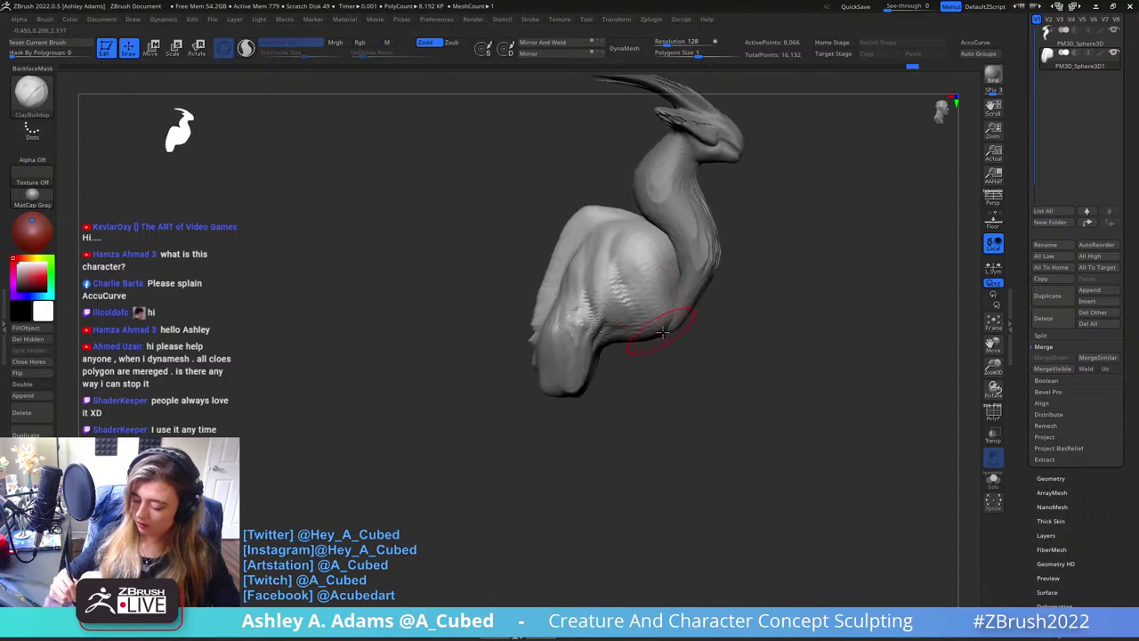
Pull the lower chest corner forward under the neck and refine the belly line with SnakeHook
key("b")
key("s")
key("h")
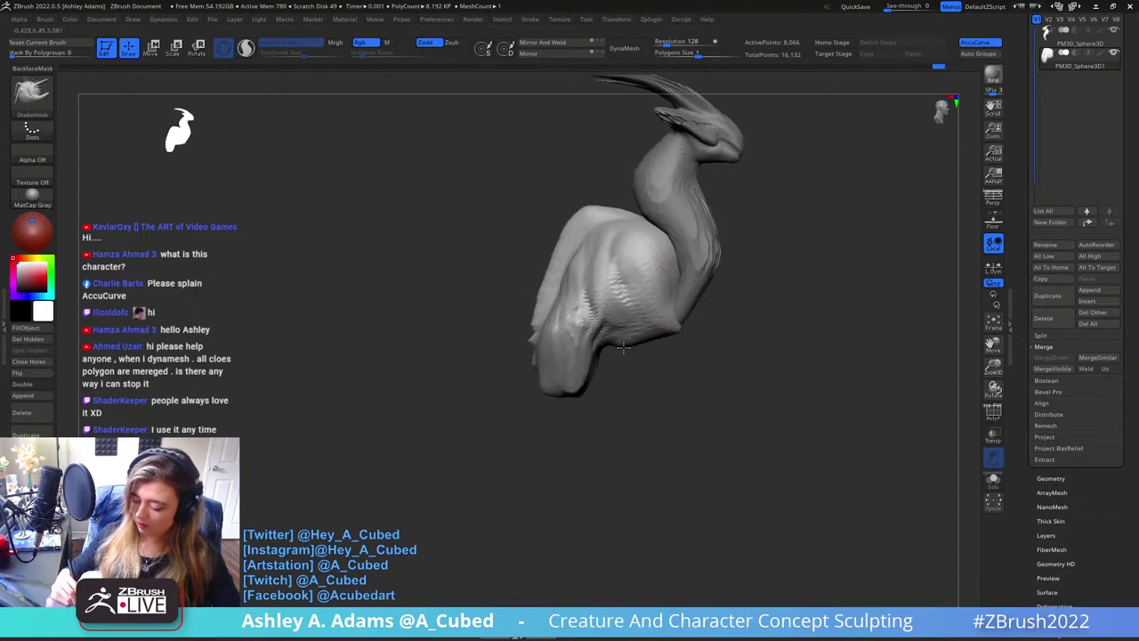
right_click_drag(623, 347, 613, 359)
right_click(612, 360)
right_click_drag(679, 279, 686, 313, "ctrl")
Select the head and neck subtool and move it up and slightly back against the body
left_click(694, 254, "alt")
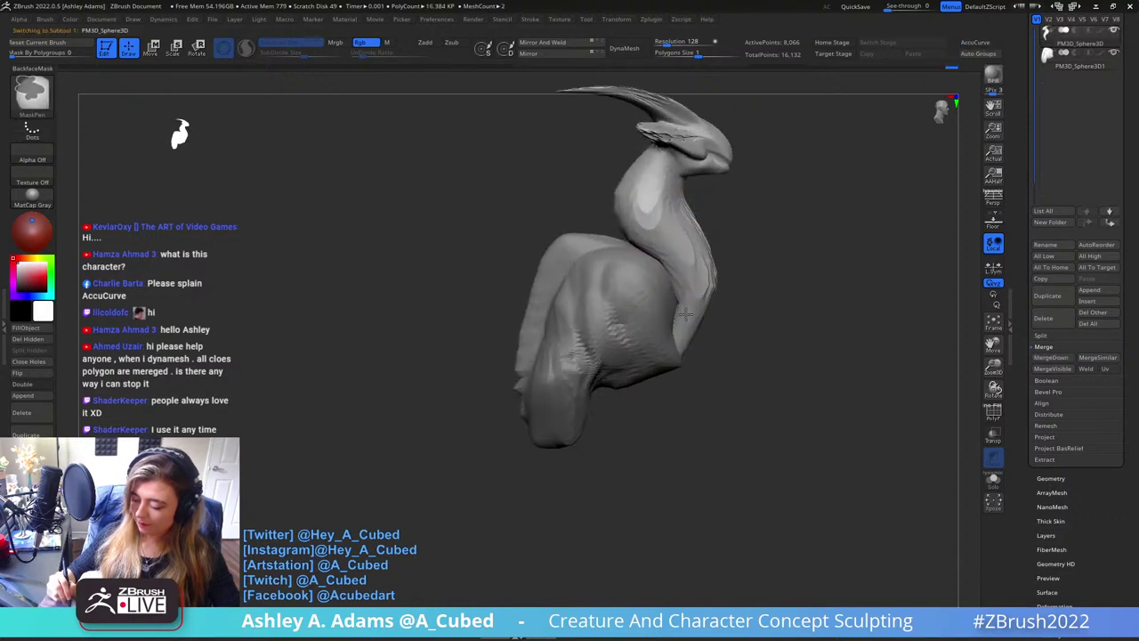
key("space")
key("w")
left_click_drag(691, 178, 712, 238, "alt")
key("q")
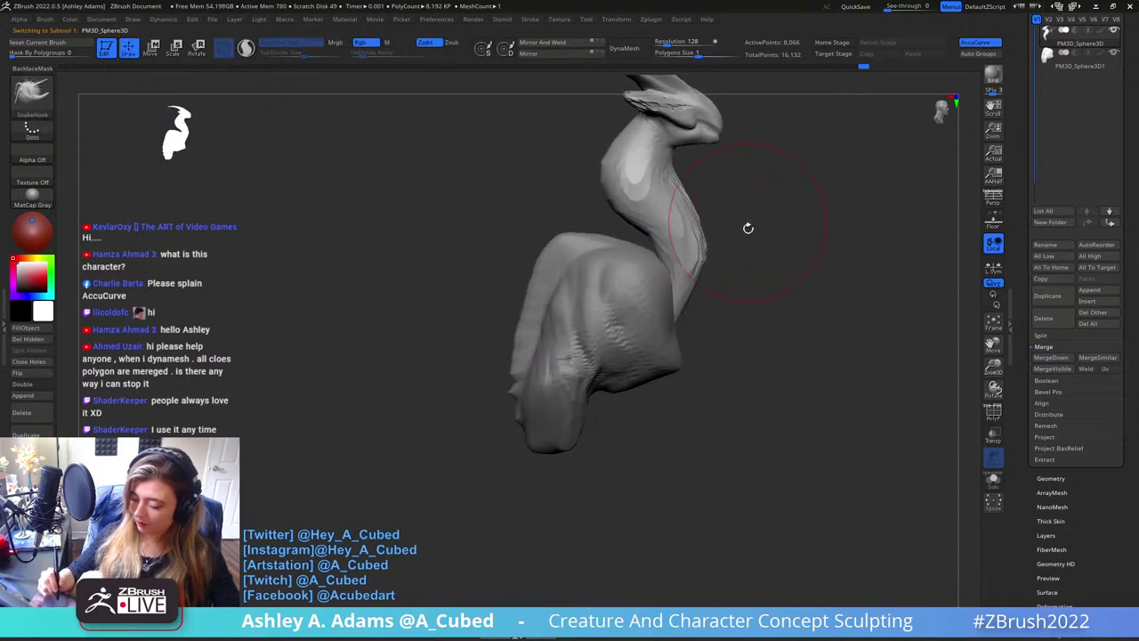
Select the body subtool and build up its shoulder next to the neck base with ClayBuildup
right_click_drag(737, 325, 734, 210, "ctrl")
left_click(665, 295, "alt")
mouse_move(703, 271)
right_mouse_down()
mouse_move(660, 261)
mouse_move(681, 326)
mouse_move(663, 312)
mouse_move(626, 320)
right_mouse_up()
right_click(669, 274)
key("b")
key("c")
key("b")
mouse_move(649, 267)
right_mouse_down()
mouse_move(670, 256)
mouse_move(664, 222)
mouse_move(674, 221)
mouse_move(644, 269)
right_mouse_up()
Adjust the neck base and the body's front edge where they meet with the SnakeHook brush
left_click(664, 217, "alt")
key("b")
key("s")
key("h")
left_click(655, 257, "alt")
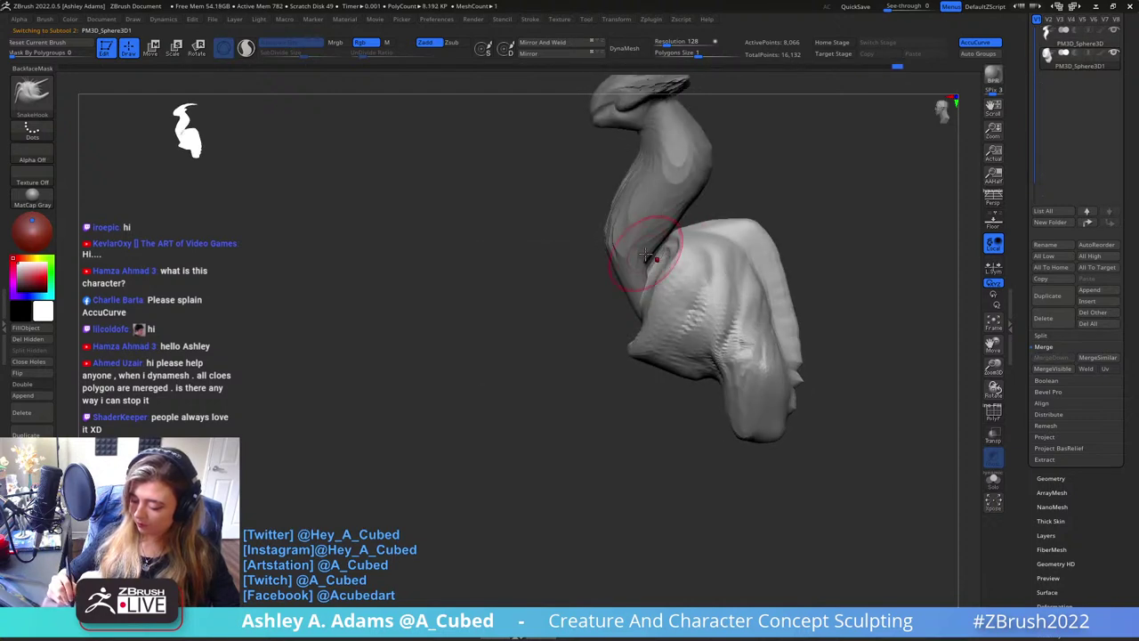
left_click(646, 255, "alt")
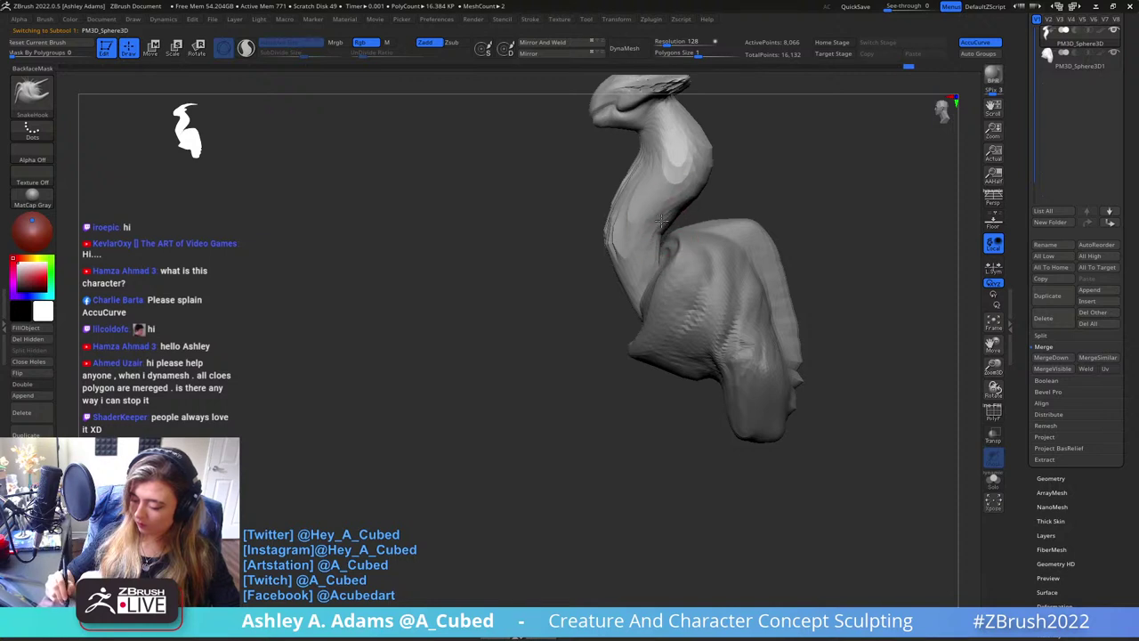
right_click_drag(660, 221, 654, 239)
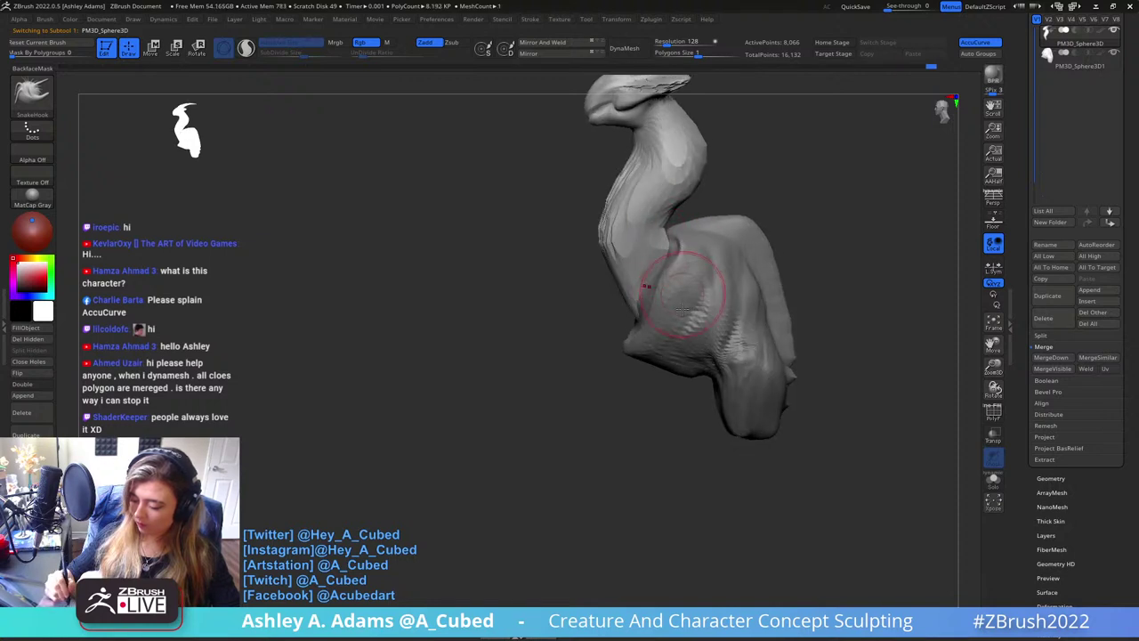
mouse_move(682, 309)
right_mouse_down()
mouse_move(671, 267)
mouse_move(682, 285)
mouse_move(652, 292)
mouse_move(733, 249)
mouse_move(705, 299)
mouse_move(715, 279)
mouse_move(803, 276)
right_mouse_up()
right_click(731, 265)
Select the body subtool, smooth its side, and pull its shoulder forward over the neck base with SnakeHook
left_click(707, 293, "alt")
right_click_drag(708, 295, 720, 338, "ctrl")
right_click(722, 340)
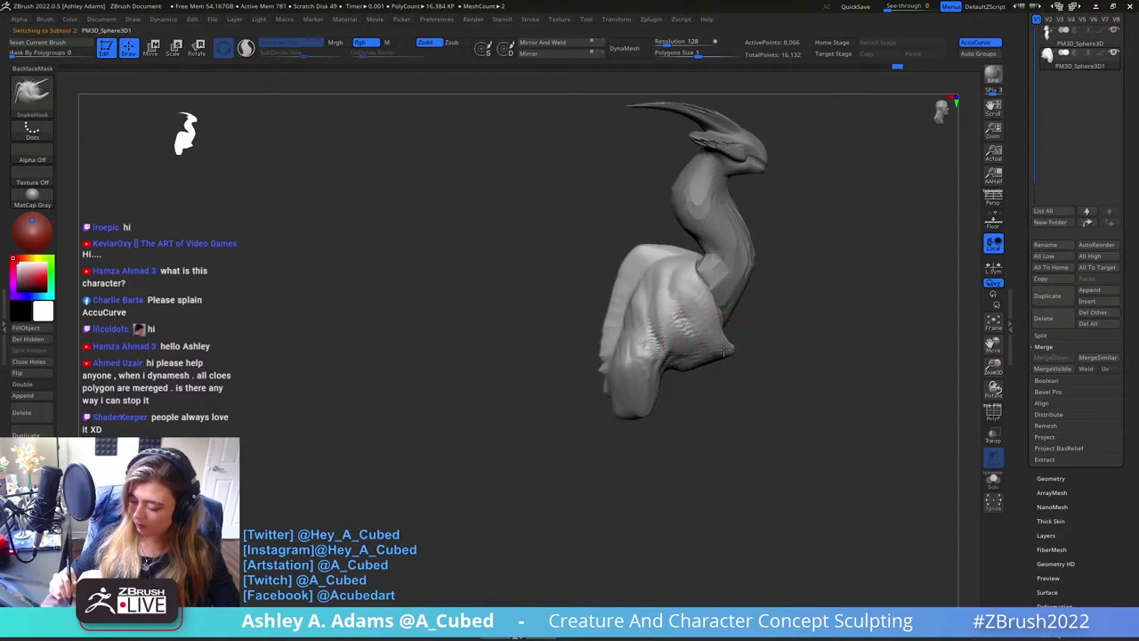
left_click_drag(714, 328, 692, 272, "shift")
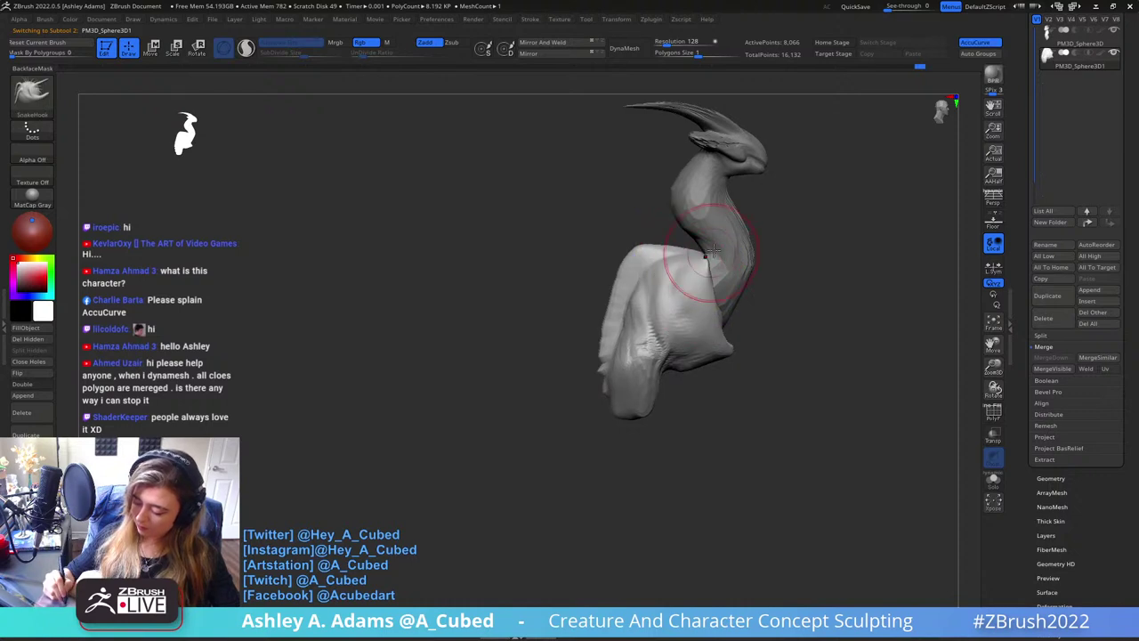
right_click_drag(770, 242, 689, 279, "alt")
right_click_drag(689, 279, 700, 317, "ctrl")
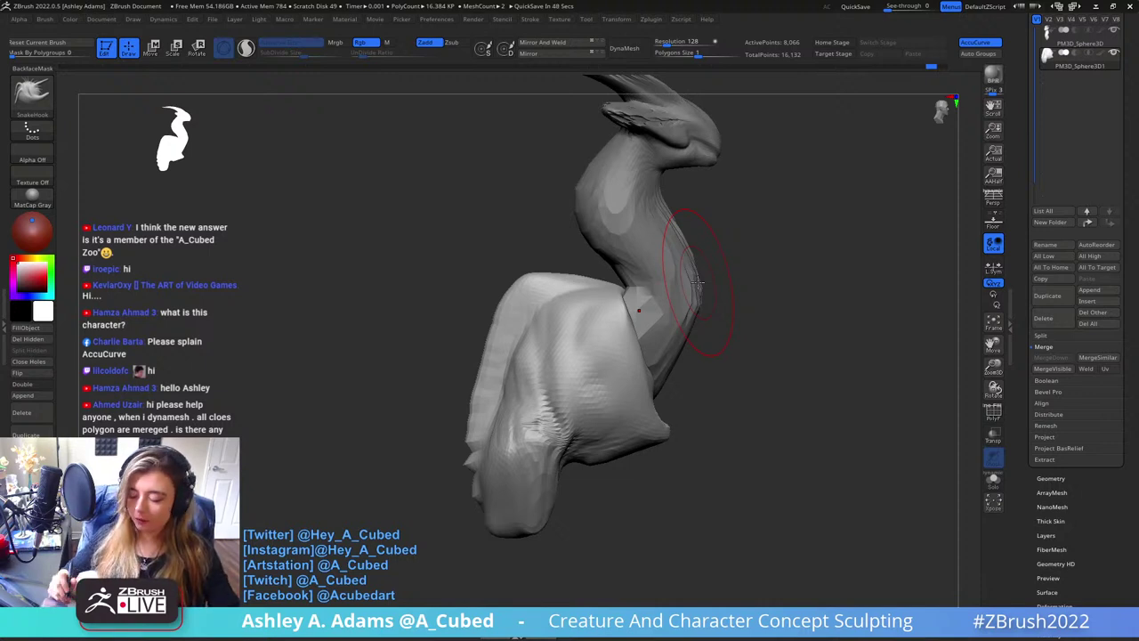
right_click_drag(619, 356, 614, 303, "ctrl")
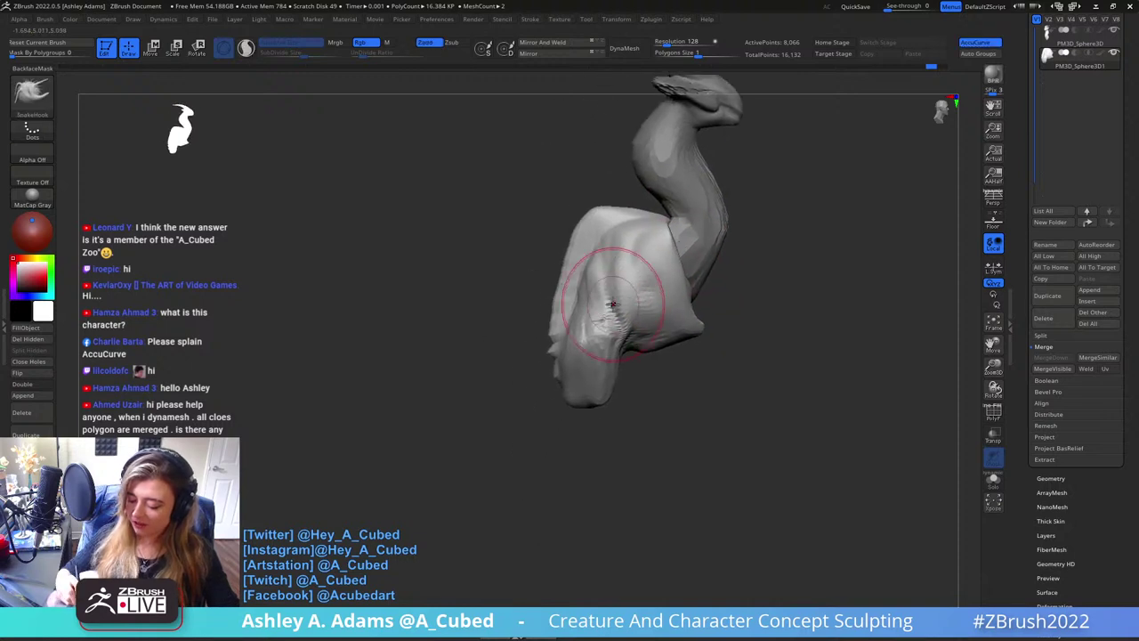
Rework the haunch's ridge with SnakeHook strokes, undoing the first pull
left_click_drag(613, 304, 636, 299)
key("space")
key("ctrl+z")
mouse_move(591, 333)
left_mouse_down()
mouse_move(570, 343)
mouse_move(570, 290)
left_mouse_up()
right_click_drag(673, 247, 634, 299)
mouse_move(633, 299)
right_mouse_down("ctrl")
mouse_move(630, 282)
mouse_move(734, 296)
mouse_move(623, 334)
right_mouse_up("ctrl")
right_click(622, 335)
Select the head and neck subtool and build up forms along the neck with ClayBuildup
left_click(595, 220, "alt")
right_click_drag(596, 221, 622, 283, "ctrl")
mouse_move(623, 283)
right_mouse_down()
mouse_move(686, 286)
mouse_move(614, 311)
mouse_move(663, 254)
mouse_move(596, 324)
mouse_move(637, 271)
mouse_move(645, 287)
mouse_move(617, 302)
mouse_move(614, 330)
right_mouse_up()
key("b")
key("c")
key("b")
right_click(612, 314)
right_click(596, 324)
right_click(614, 330)
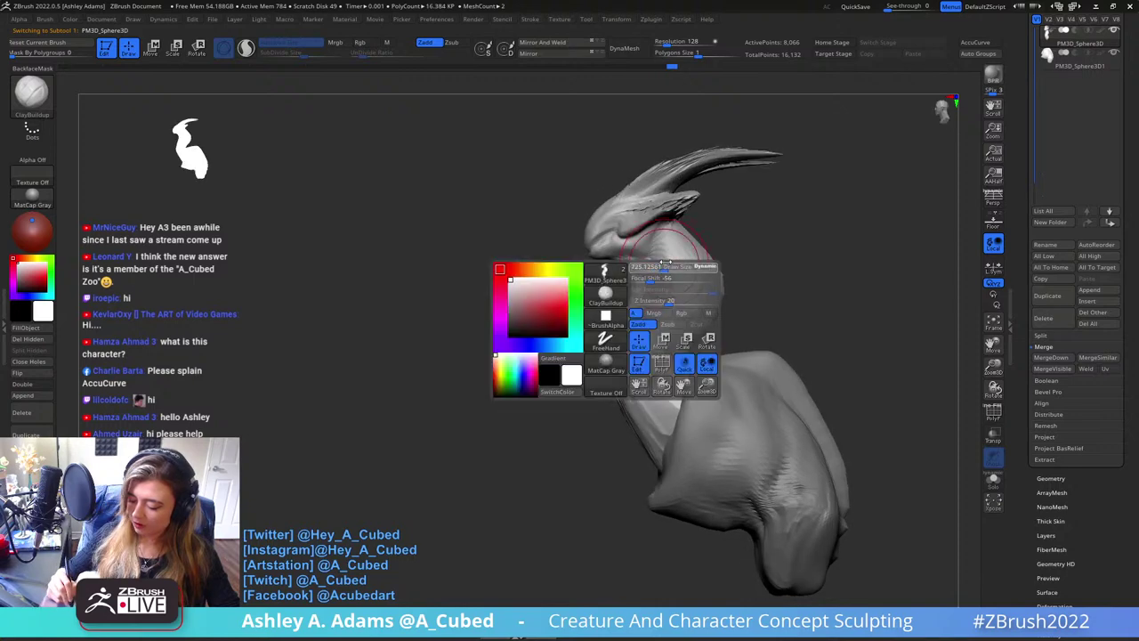
Reshape the throat and the side of the neck below the jaw with the SnakeHook brush
key("b")
key("s")
key("h")
mouse_move(644, 290)
right_mouse_down()
mouse_move(671, 251)
mouse_move(661, 294)
right_mouse_up()
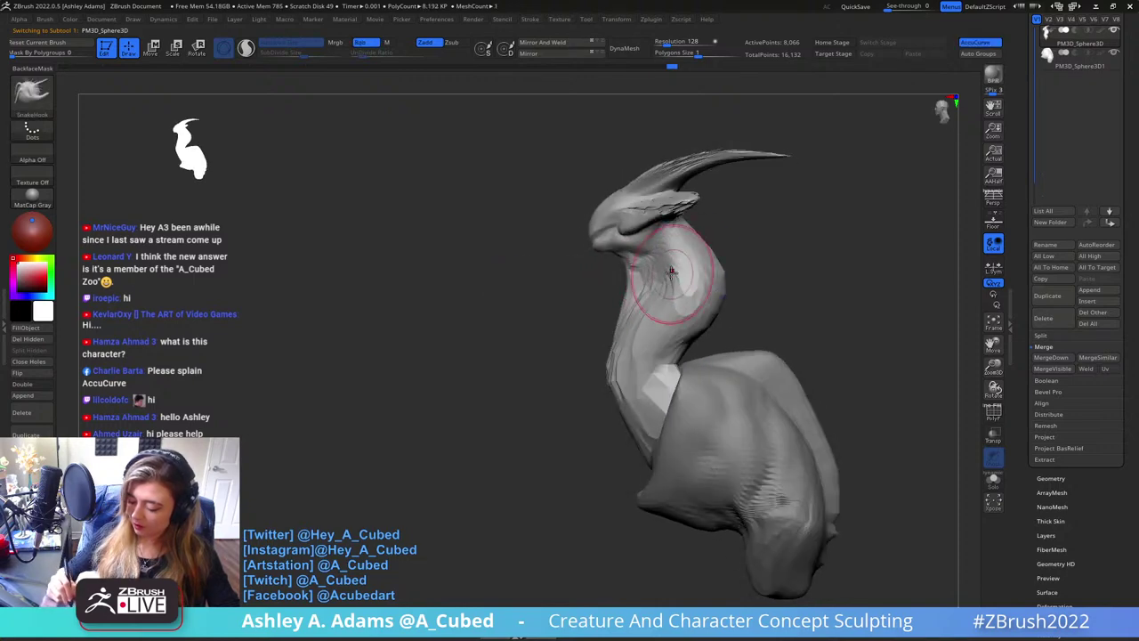
Swell the folds along the neck's side and front with the Inflat brush
key("b")
key("i")
key("n")
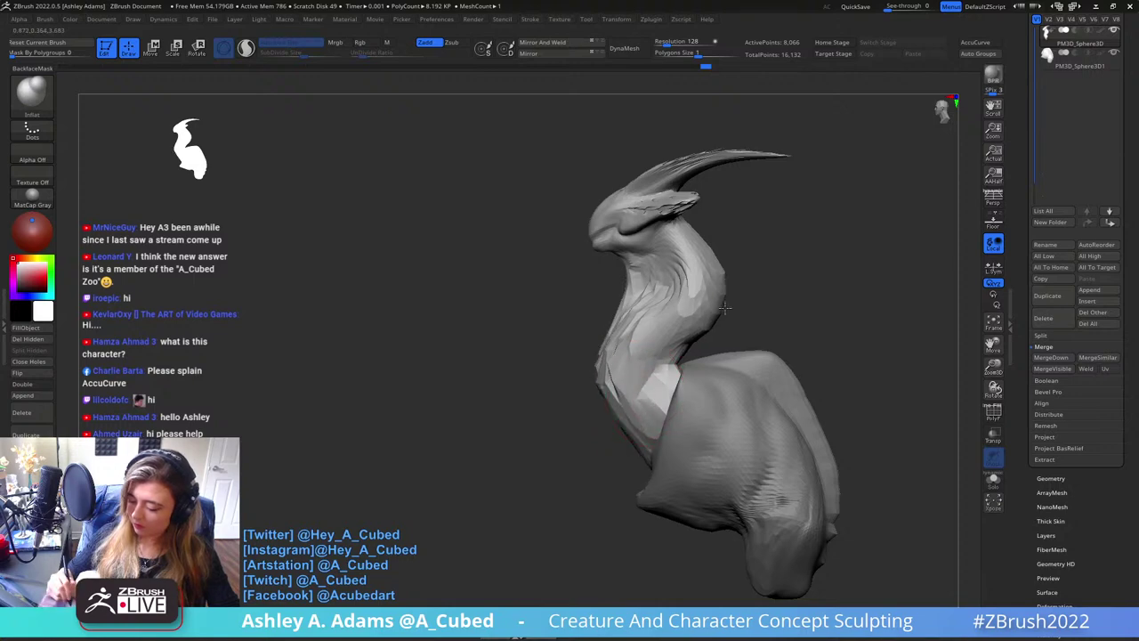
right_click_drag(697, 236, 708, 243)
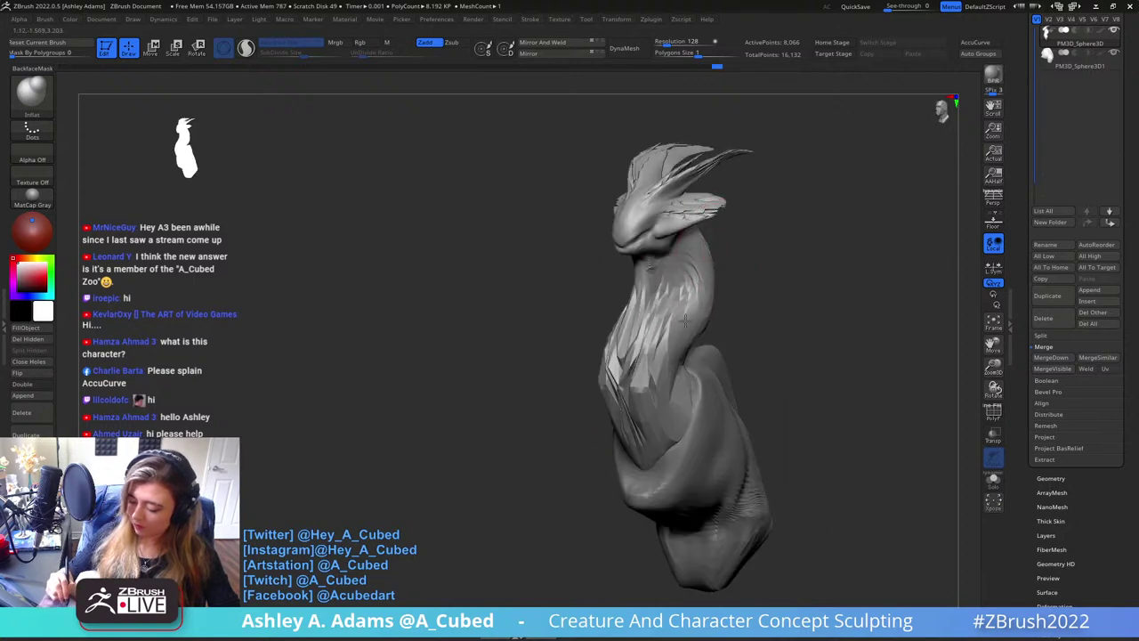
mouse_move(685, 321)
right_mouse_down()
mouse_move(708, 227)
mouse_move(737, 241)
mouse_move(753, 173)
mouse_move(727, 276)
mouse_move(777, 252)
right_mouse_up()
Switch back to the SnakeHook brush, append a Ring3D mesh as a new subtool, and select it
key("b")
key("s")
key("h")
left_click(1089, 289)
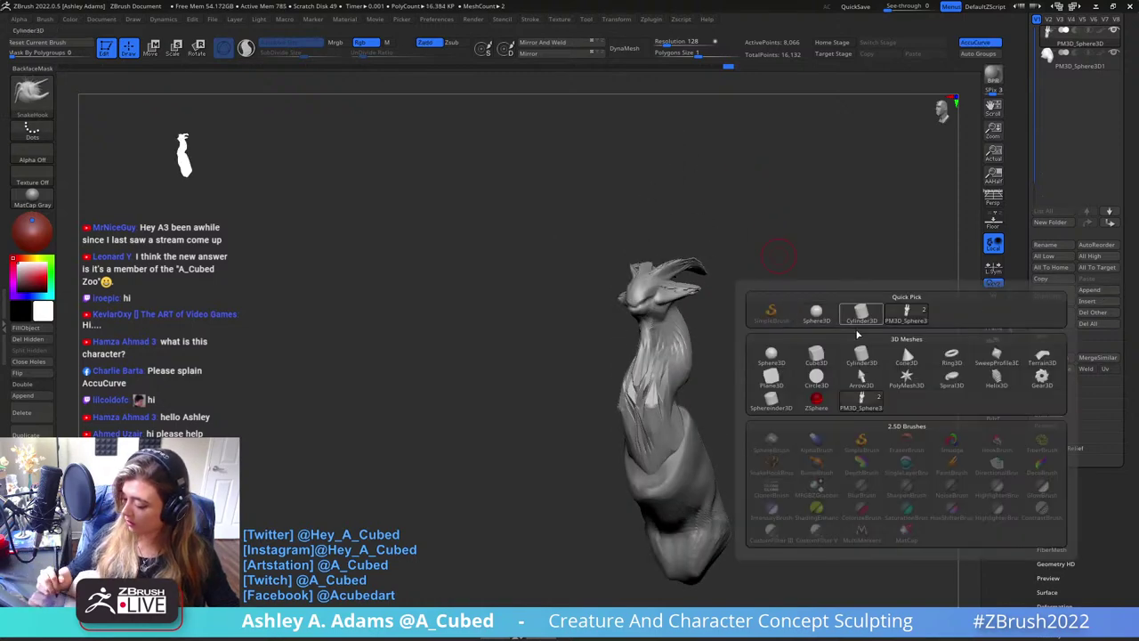
left_click(952, 356)
left_click(634, 358, "alt")
right_click_drag(635, 358, 674, 361)
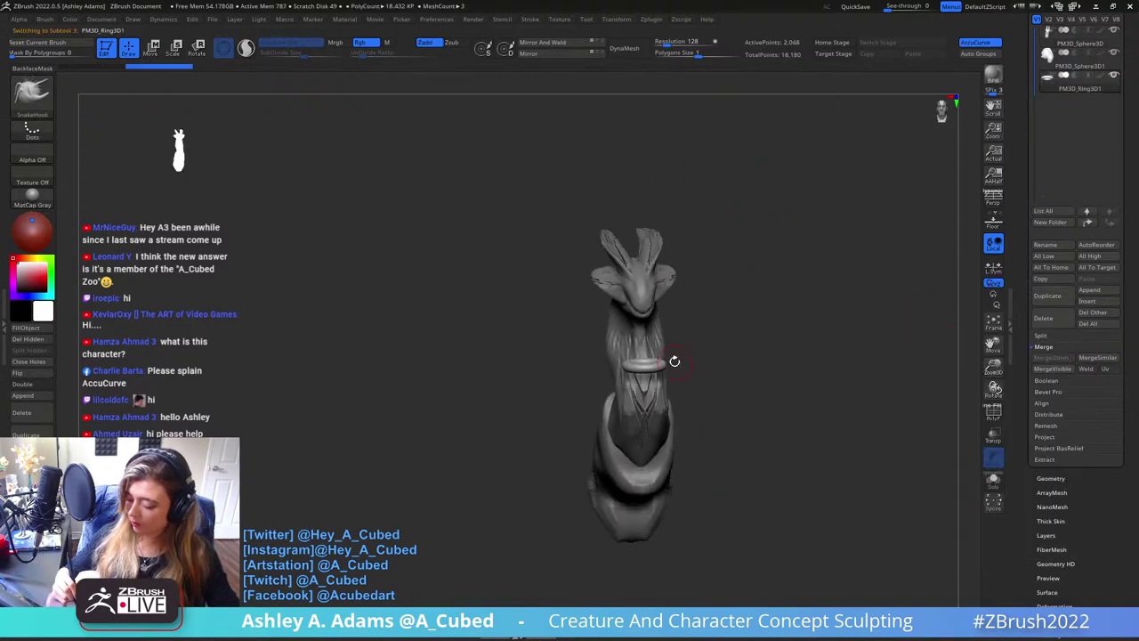
Enlarge the ring and move it above the creature's head with the transform gizmo
key("w")
left_click_drag(645, 366, 774, 283)
right_click_drag(694, 293, 748, 295)
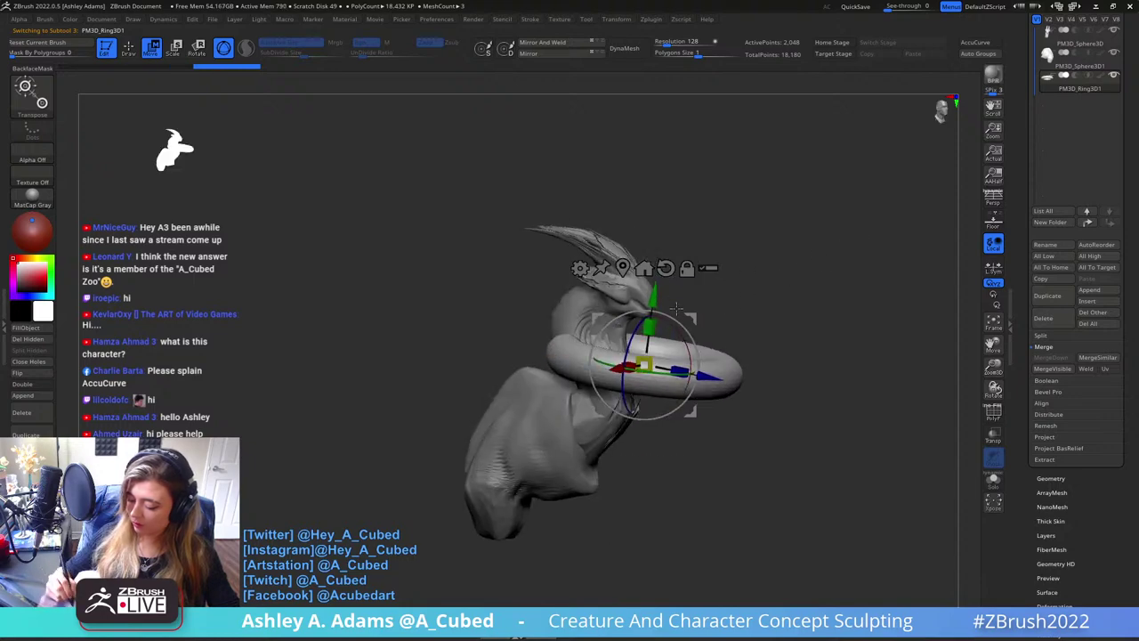
left_click_drag(691, 317, 622, 203)
right_click_drag(653, 208, 678, 193)
left_click_drag(678, 192, 654, 208)
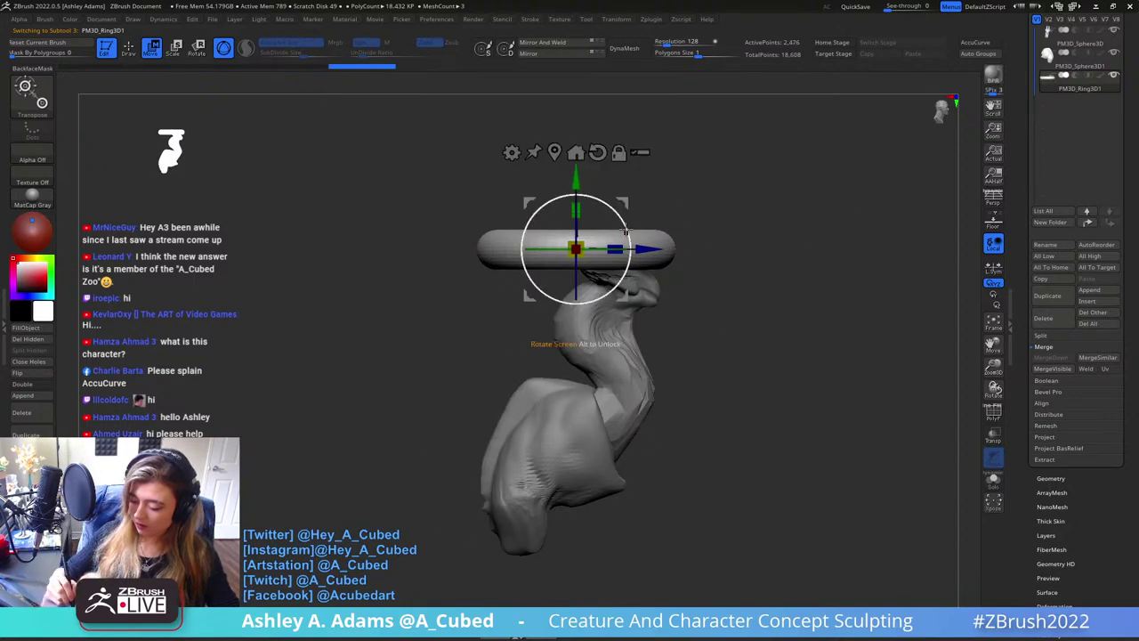
Shrink, tilt and lower the ring around the horns behind the head, and return to sculpting mode
left_click_drag(583, 197, 567, 258)
left_click_drag(602, 177, 600, 190)
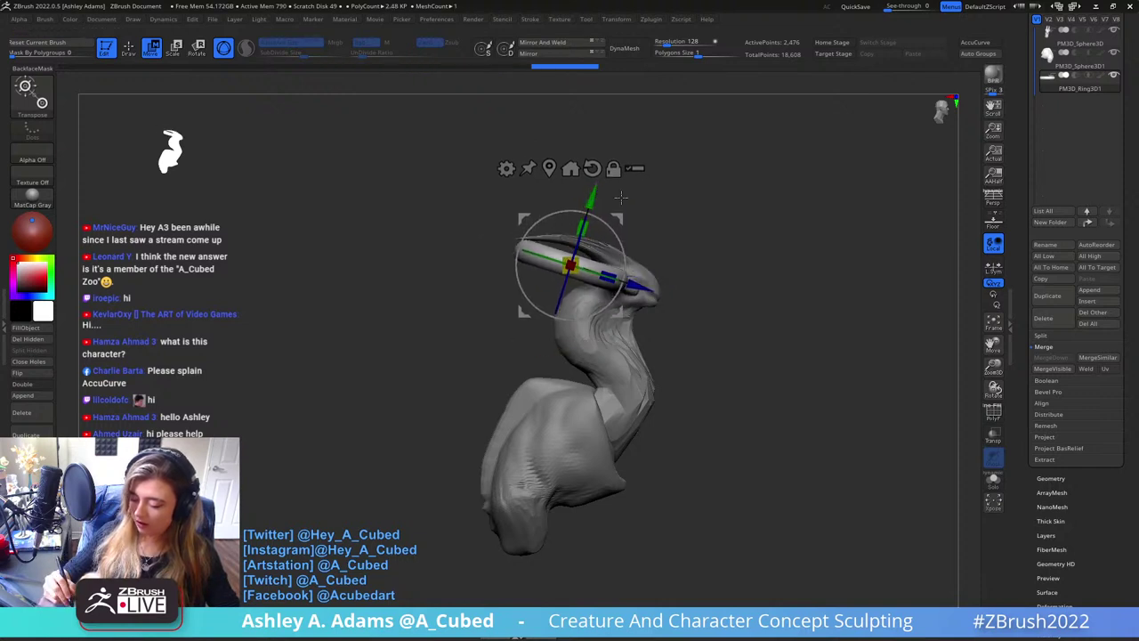
key("q")
mouse_move(708, 224)
left_mouse_down()
mouse_move(649, 256)
mouse_move(662, 269)
left_mouse_up()
right_click(649, 259)
right_click_drag(662, 269, 612, 313)
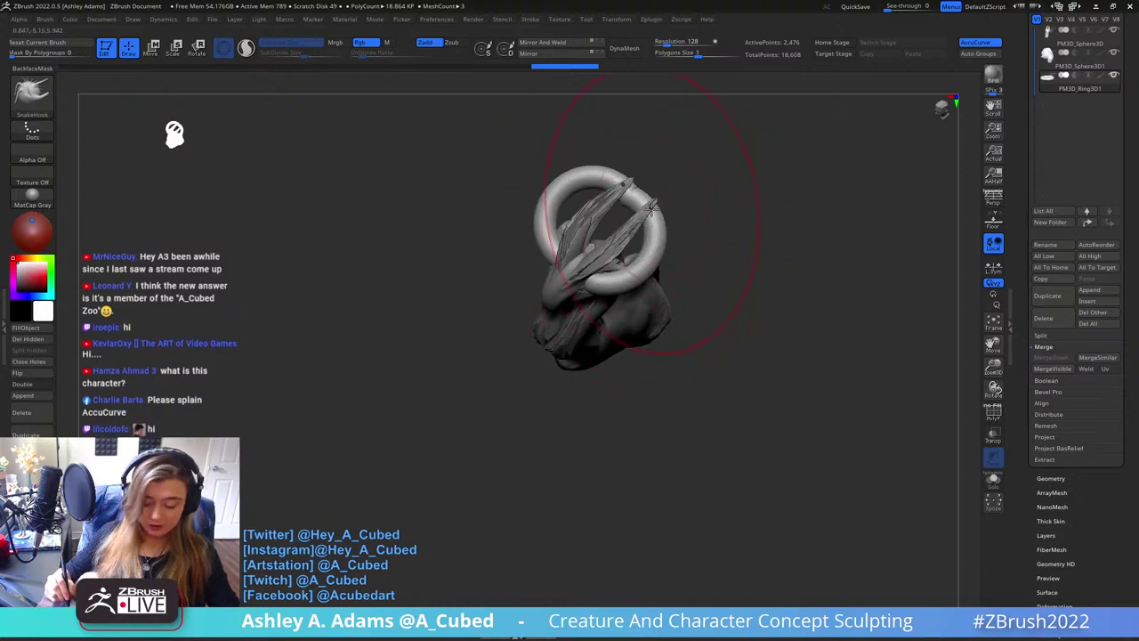
Smooth and nudge the ring beside the head, and apply Mirror And Weld to it
mouse_move(656, 229)
right_mouse_down()
mouse_move(643, 265)
mouse_move(633, 237)
right_mouse_up()
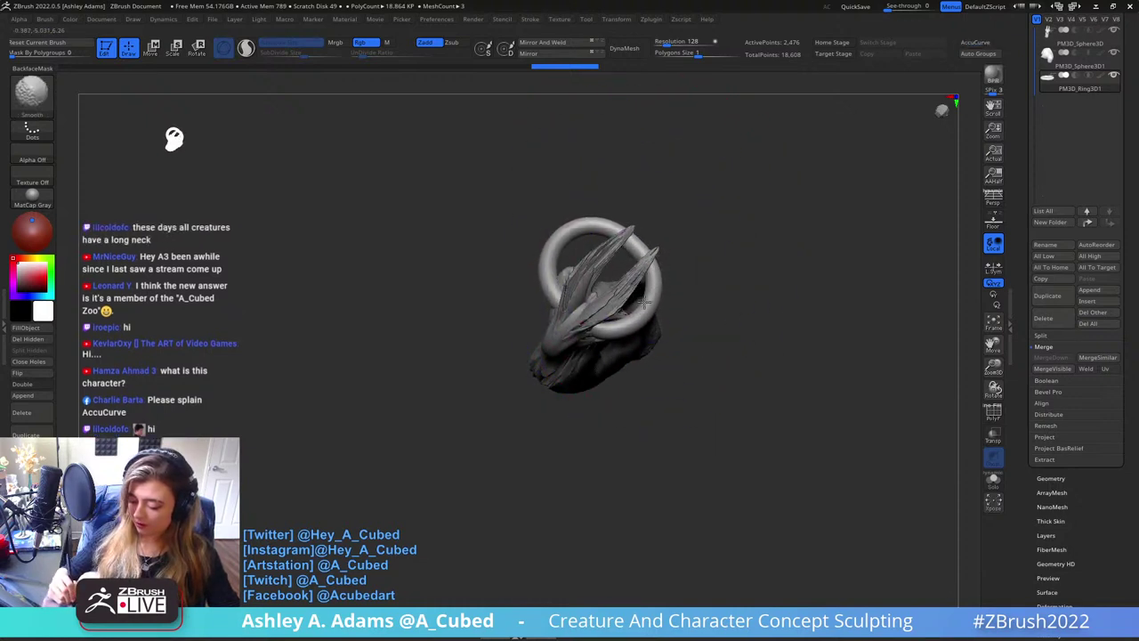
left_click_drag(644, 302, 648, 264, "shift")
mouse_move(649, 265)
right_mouse_down()
mouse_move(648, 228)
mouse_move(691, 150)
right_mouse_up()
left_click_drag(674, 264, 678, 248)
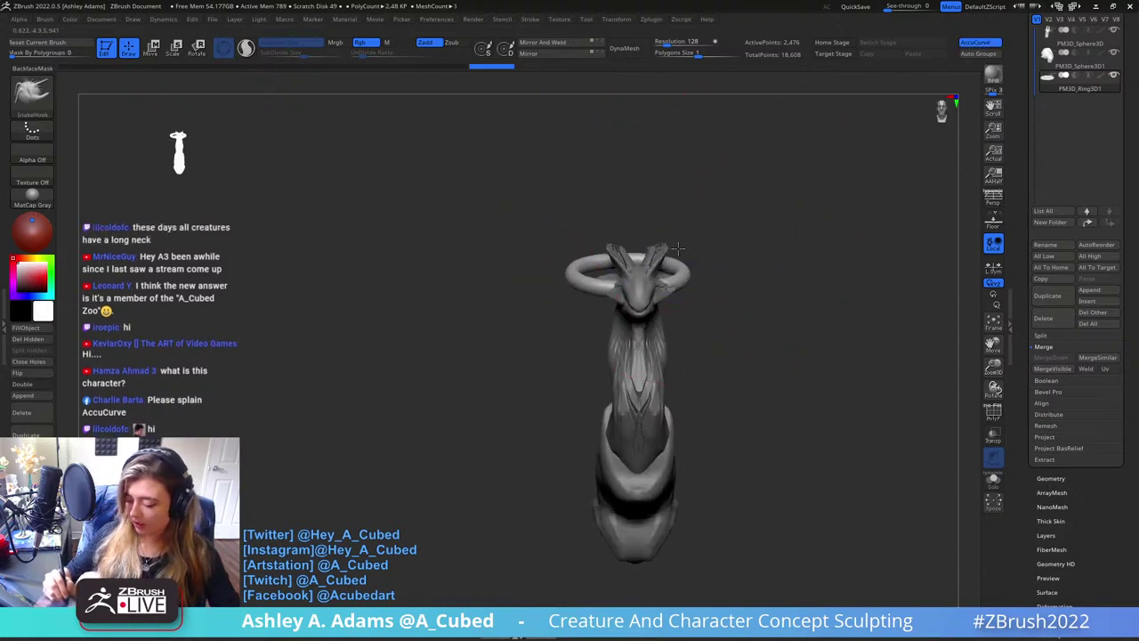
right_click_drag(679, 248, 674, 247)
left_click(560, 46)
right_click(552, 94)
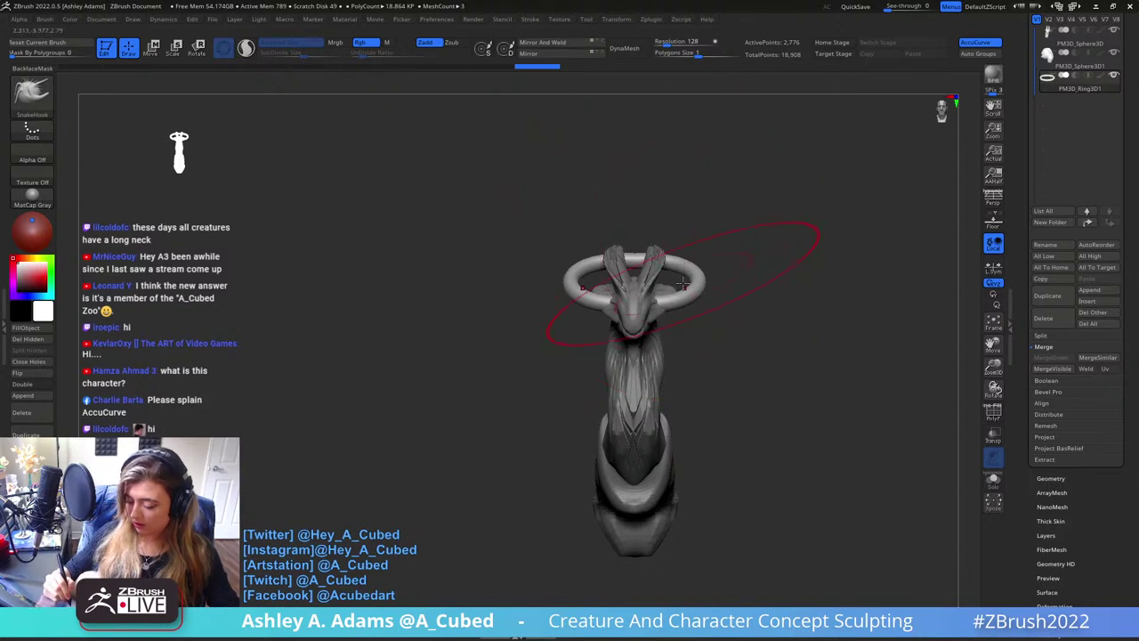
Reshape the ring with the SnakeHook brush into a long loop reaching back past the horns
left_click_drag(686, 279, 688, 376)
left_click_drag(645, 253, 646, 245)
mouse_move(646, 246)
right_mouse_down("shift")
mouse_move(663, 160)
mouse_move(678, 244)
right_mouse_up("shift")
mouse_move(675, 216)
left_mouse_down()
mouse_move(665, 167)
mouse_move(684, 318)
left_mouse_up()
right_click_drag(683, 318, 679, 127, "shift")
right_click_drag(614, 253, 704, 261, "shift")
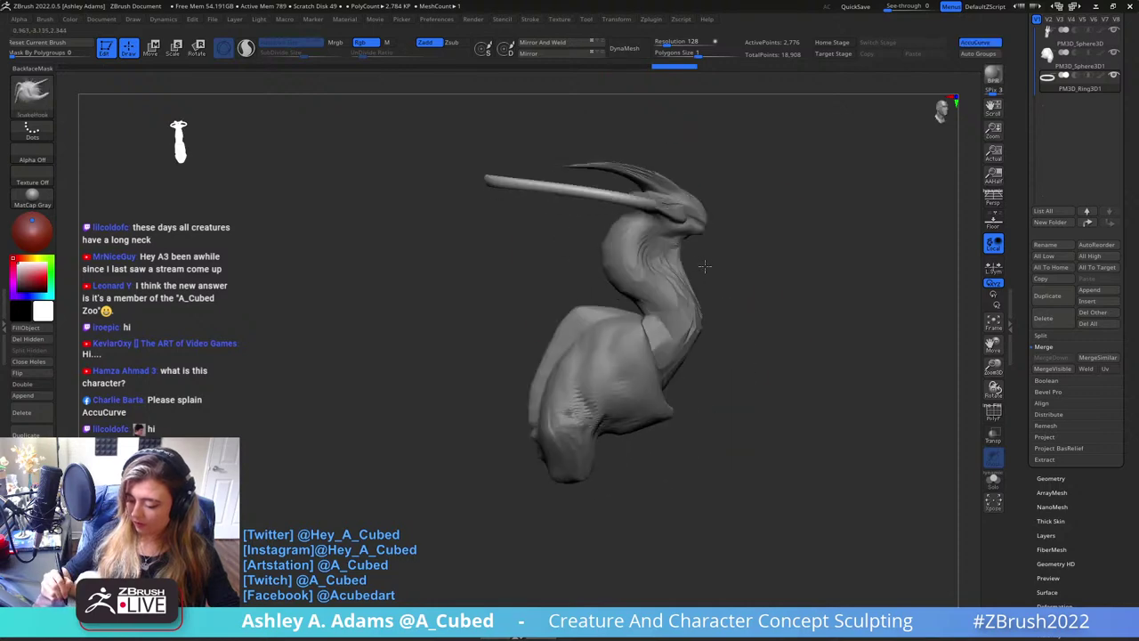
Reduce the SnakeHook brush size and pull the ring's side down next to the cheek
key("space")
key("space")
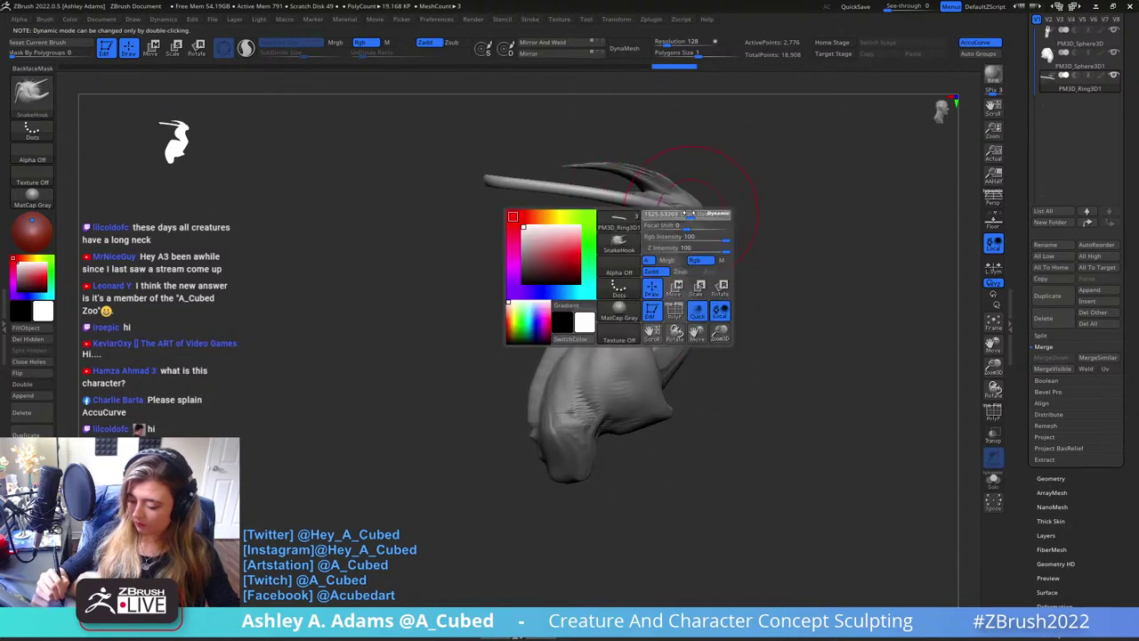
left_click_drag(702, 216, 693, 216)
right_click_drag(702, 210, 683, 218)
key("space")
left_click_drag(701, 202, 694, 203)
right_click_drag(693, 203, 599, 272)
right_click_drag(803, 222, 762, 390, "ctrl")
right_click_drag(738, 226, 675, 295, "alt")
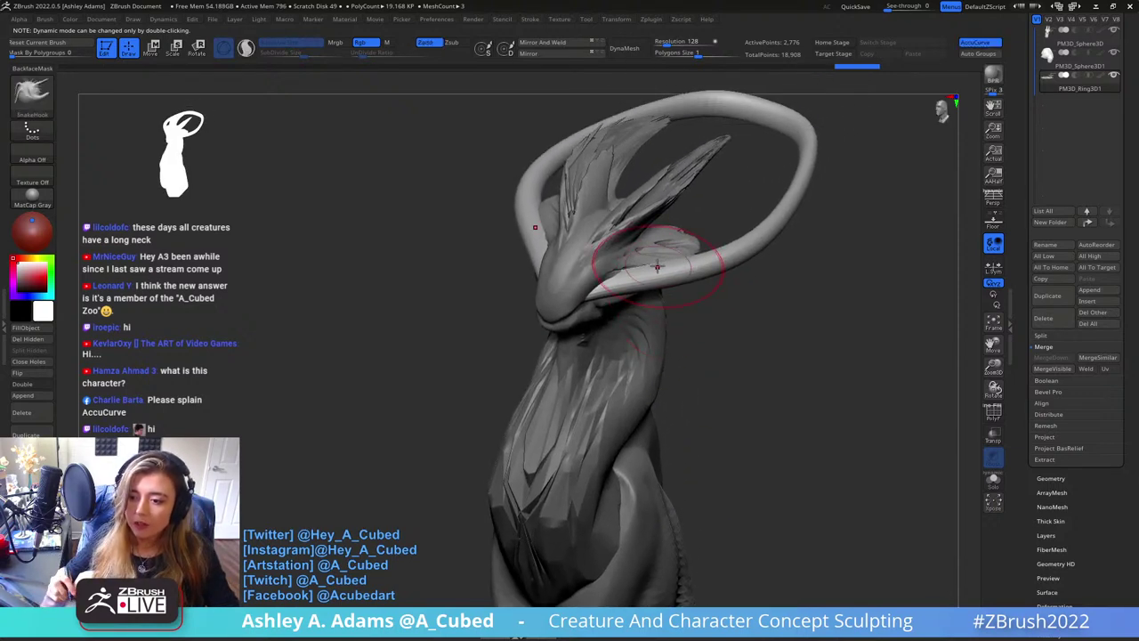
left_click_drag(657, 267, 671, 281)
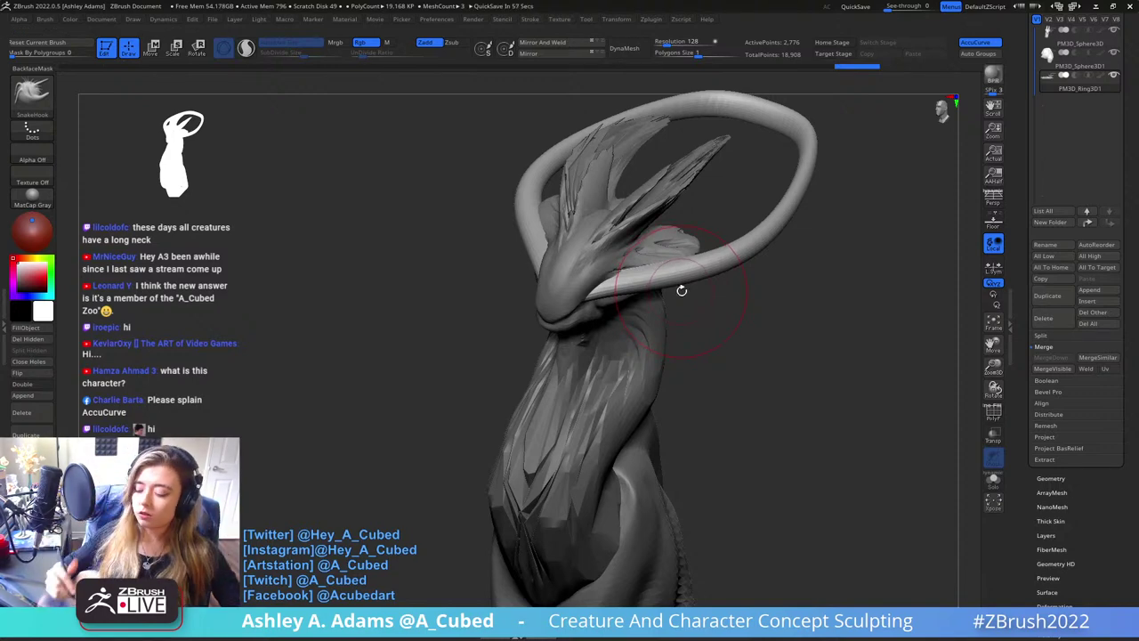
Carve along the side of the ring from its rear toward the jaw with the DamStandard brush
mouse_move(682, 291)
right_mouse_down()
mouse_move(661, 234)
mouse_move(604, 248)
mouse_move(644, 283)
mouse_move(614, 240)
mouse_move(564, 222)
right_mouse_up()
right_click(616, 233)
key("b")
key("d")
key("s")
right_click_drag(400, 184, 387, 208)
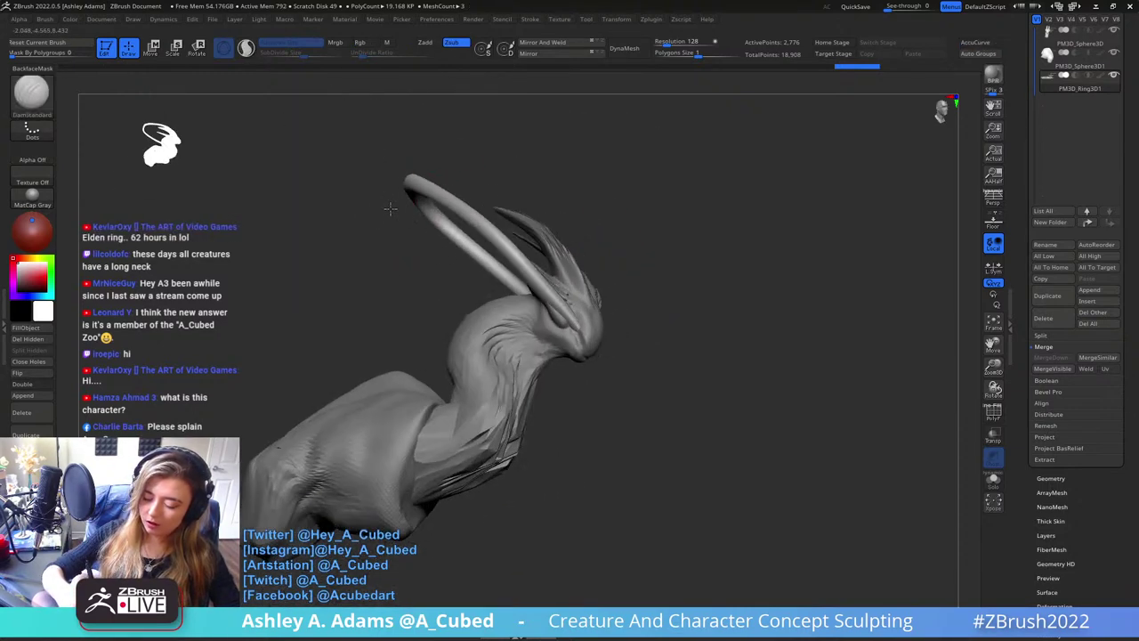
left_click_drag(523, 265, 415, 180)
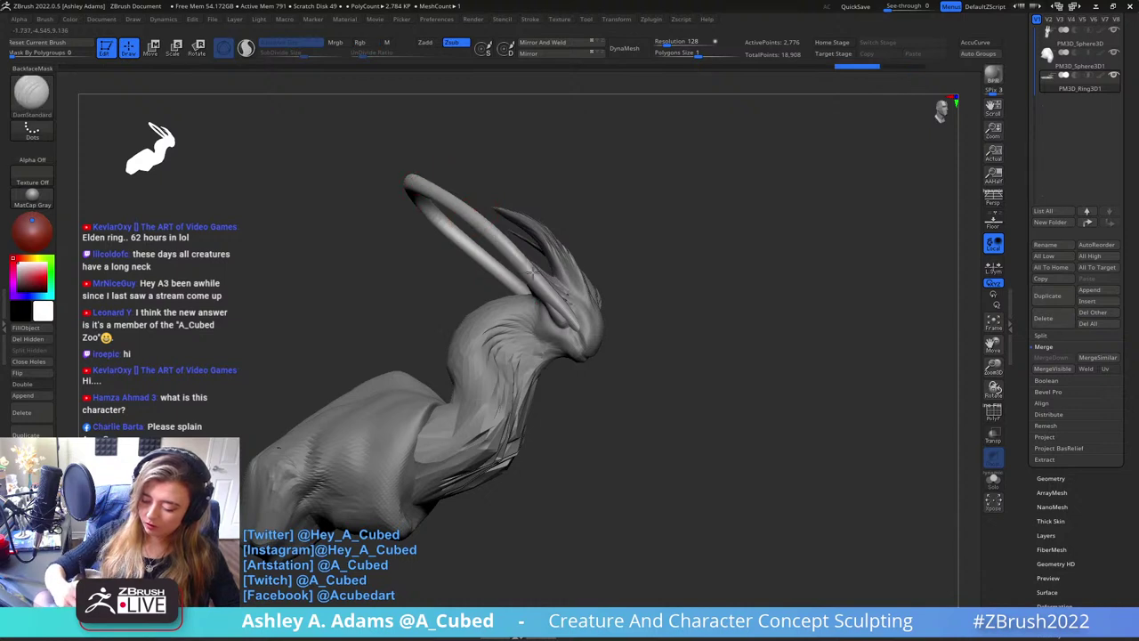
left_click_drag(533, 272, 575, 319)
right_click_drag(579, 314, 554, 267)
Flatten the ring's surface near the head with the hPolish brush
key("b")
key("h")
key("p")
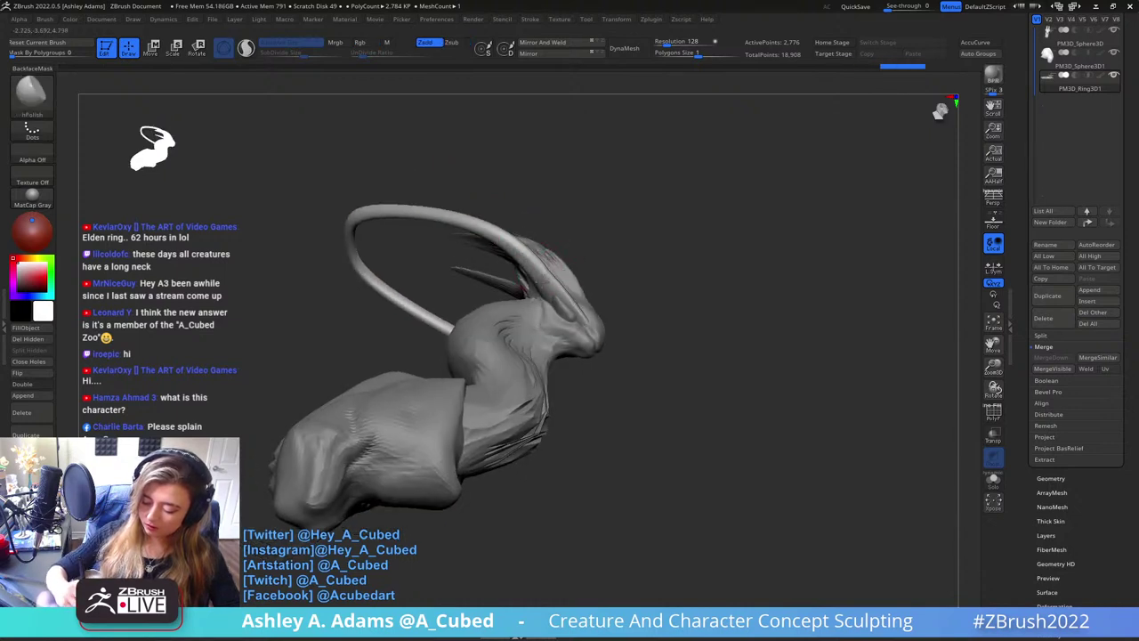
left_click_drag(536, 271, 573, 326)
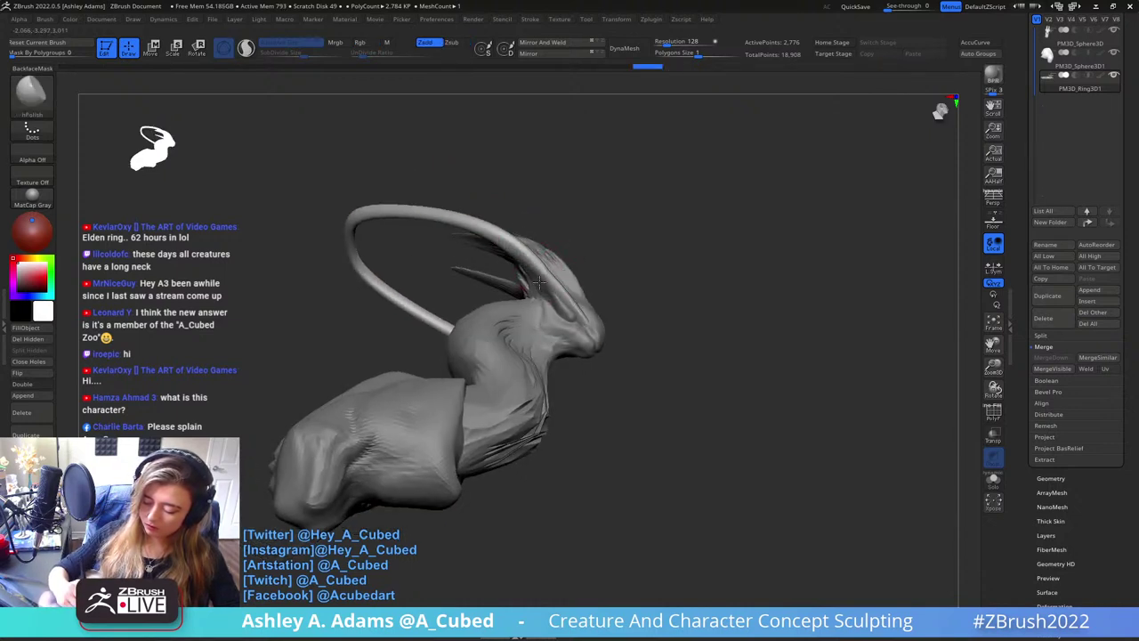
left_click_drag(539, 282, 569, 312)
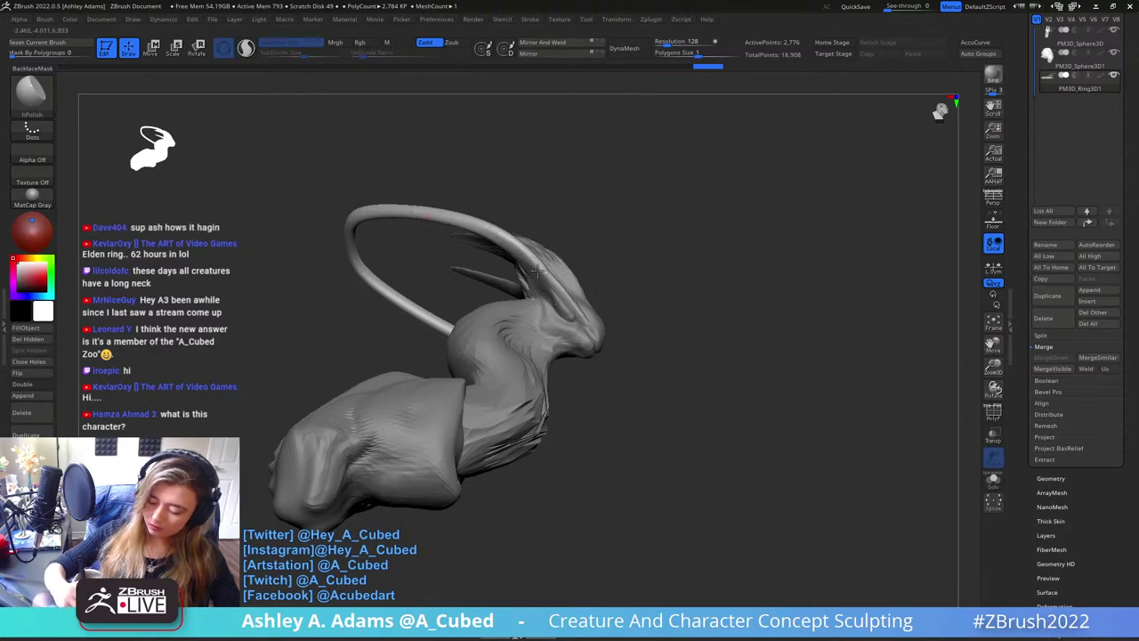
left_click_drag(537, 271, 492, 230)
mouse_move(567, 252)
left_mouse_down()
mouse_move(539, 270)
mouse_move(577, 312)
mouse_move(615, 295)
mouse_move(569, 245)
left_mouse_up()
Reshape the rear end of the ring from the side with the Move brush
mouse_move(603, 232)
right_mouse_down("ctrl")
mouse_move(653, 238)
mouse_move(650, 216)
mouse_move(686, 232)
right_mouse_up("ctrl")
right_click(706, 217)
key("b")
key("m")
key("v")
left_click_drag(680, 243, 725, 234)
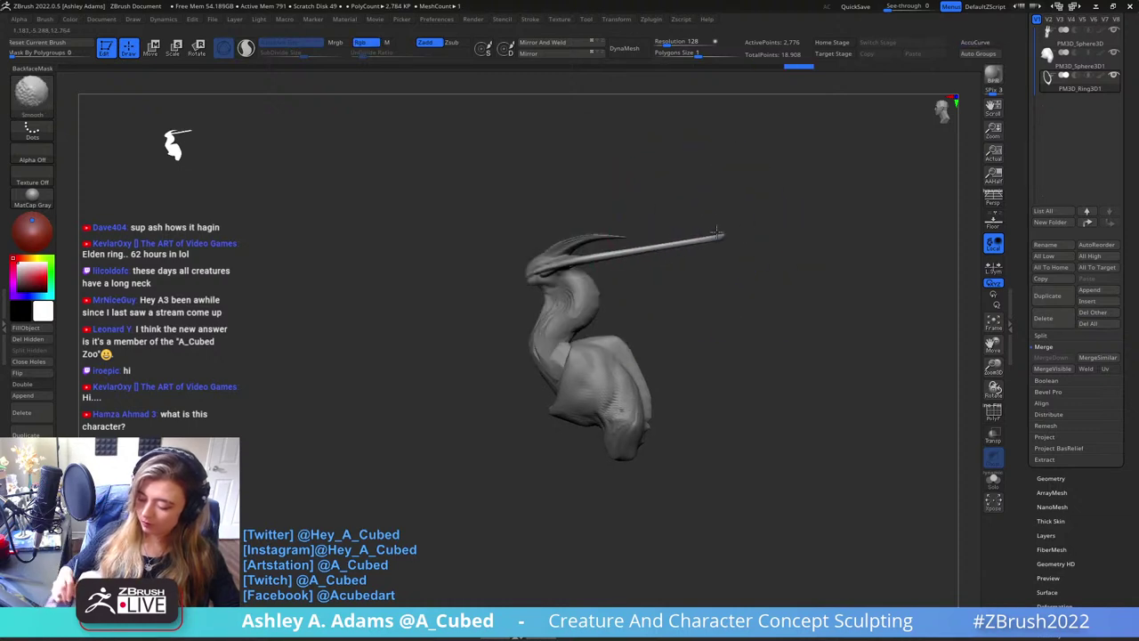
mouse_move(628, 278)
right_mouse_down()
mouse_move(692, 259)
mouse_move(666, 262)
right_mouse_up()
right_click(684, 266)
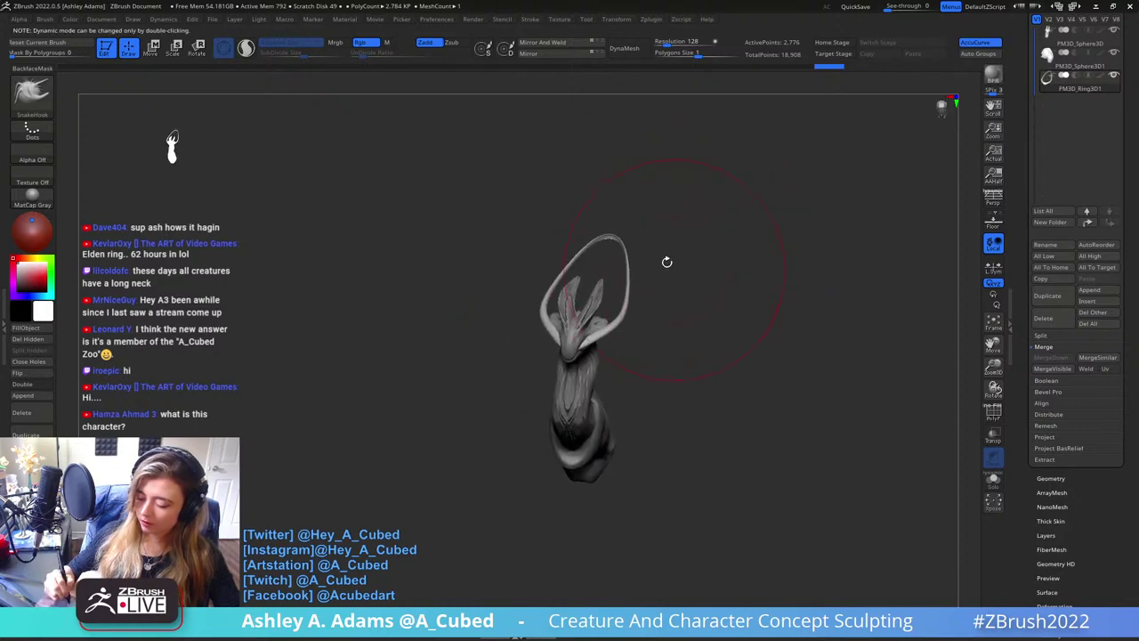
Swell the ring's sides near the head using the Inflat brush at a reduced draw size
key("b")
key("i")
key("n")
key("shift")
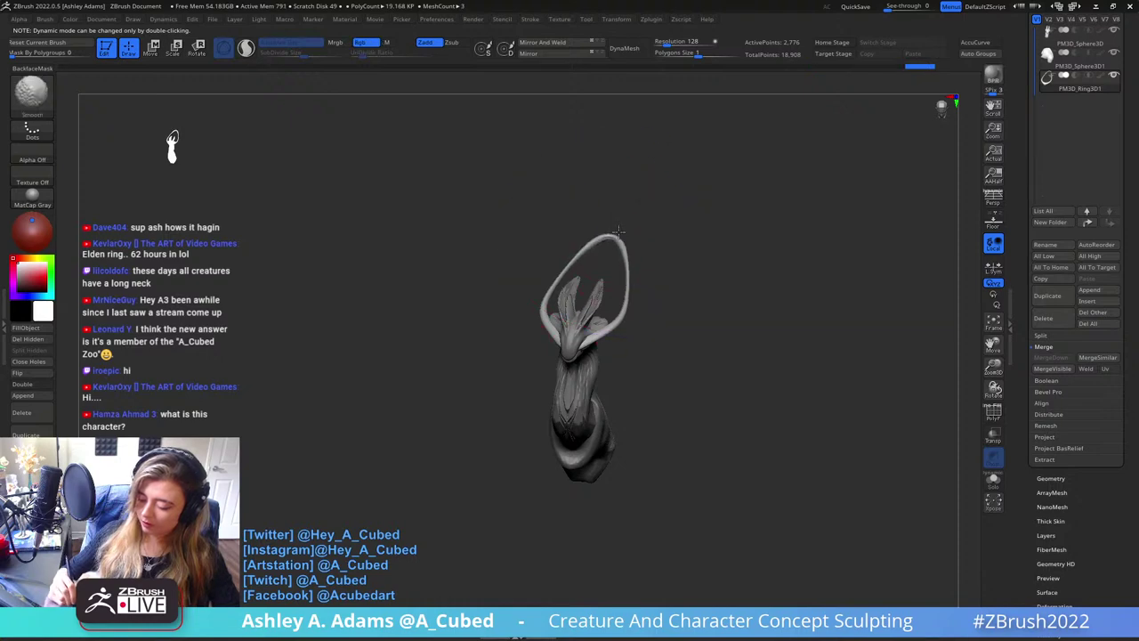
mouse_move(618, 232)
right_mouse_down("shift")
mouse_move(629, 303)
mouse_move(639, 222)
right_mouse_up("shift")
right_click(637, 213)
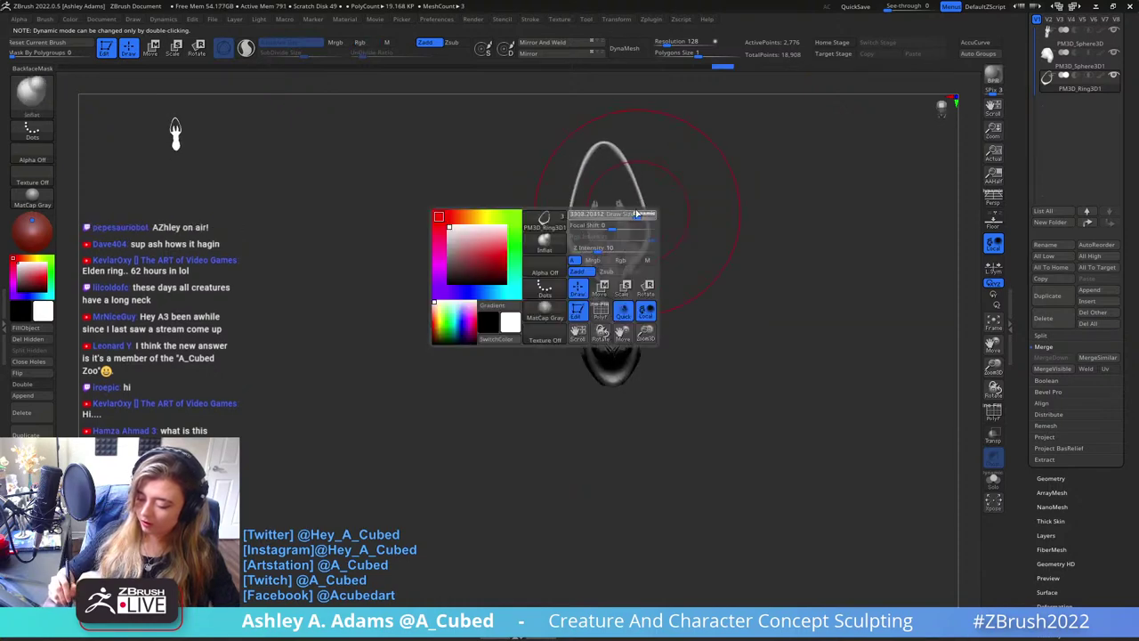
left_click_drag(637, 213, 606, 214)
right_click_drag(660, 225, 633, 278, "ctrl")
right_click(632, 278)
right_click(637, 334)
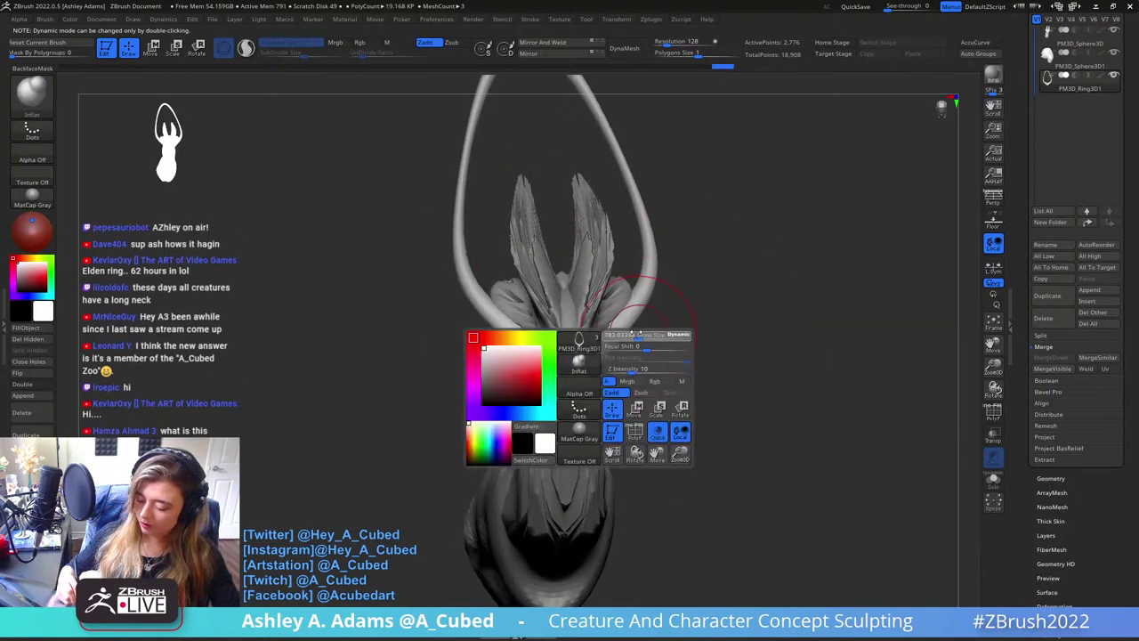
left_click_drag(637, 334, 620, 334)
mouse_move(619, 333)
right_mouse_down()
mouse_move(635, 325)
mouse_move(646, 361)
mouse_move(594, 352)
right_mouse_up()
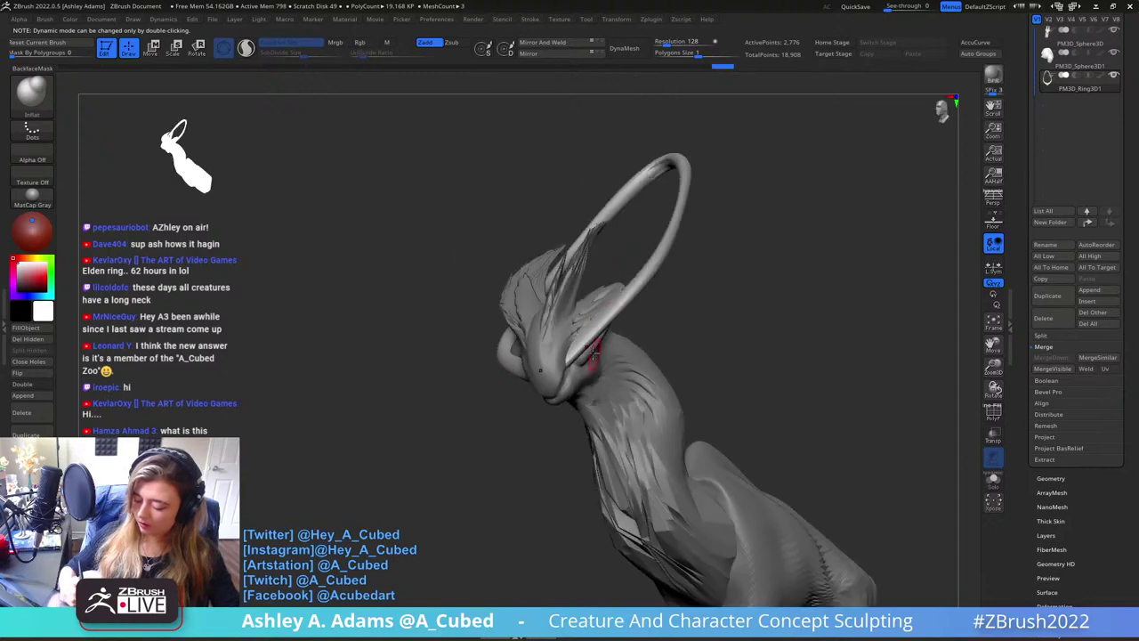
Paint a mask along the ring's side and invert it
key("ctrl")
left_click_drag(684, 212, 716, 246, "ctrl")
mouse_move(696, 262)
right_mouse_down()
mouse_move(674, 268)
mouse_move(635, 237)
right_mouse_up()
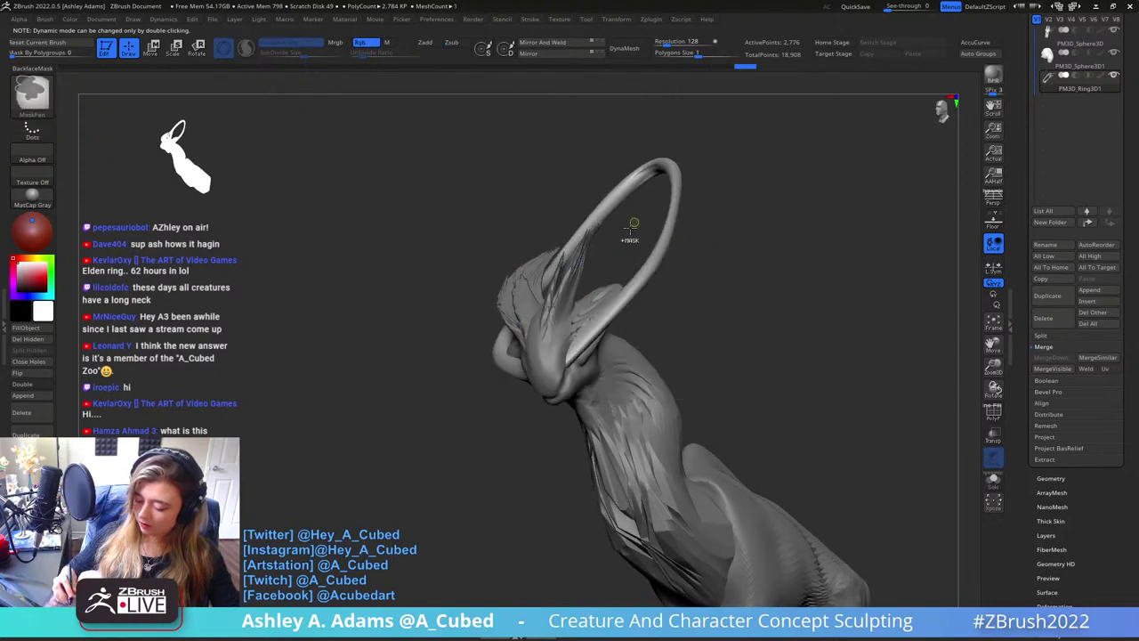
left_click_drag(625, 298, 669, 243, "ctrl")
left_click(699, 213, "ctrl")
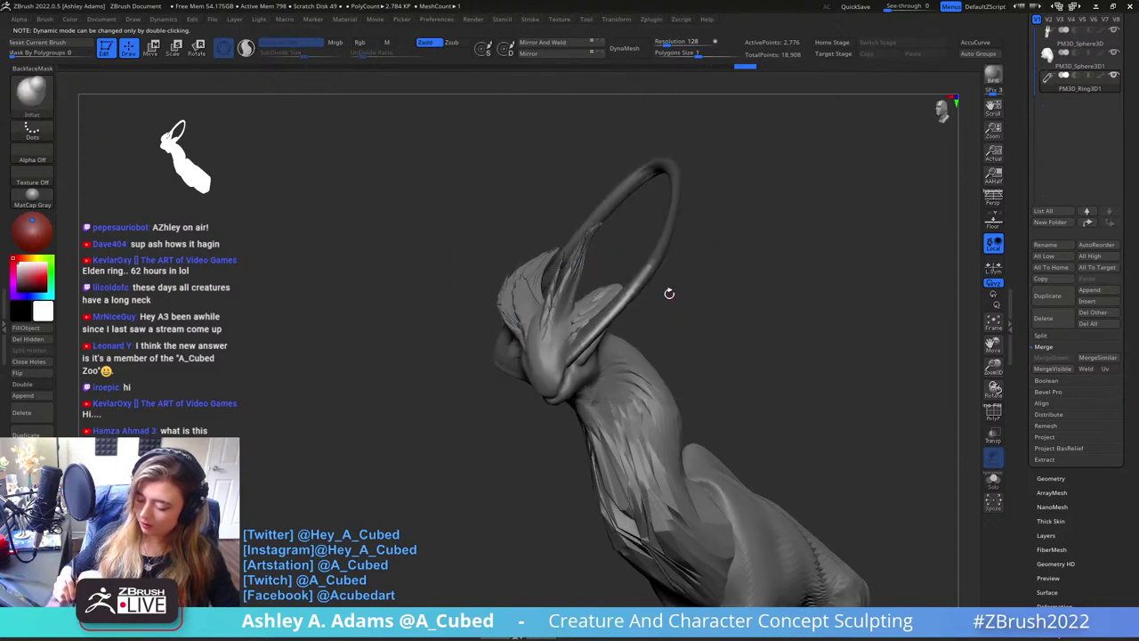
mouse_move(669, 293)
right_mouse_down()
mouse_move(700, 269)
mouse_move(680, 307)
mouse_move(663, 289)
right_mouse_up()
Pull feather-like spikes backward out of the ring with the SnakeHook brush and smooth them
key("b")
key("s")
key("h")
mouse_move(598, 298)
left_mouse_down()
mouse_move(615, 258)
mouse_move(598, 194)
left_mouse_up()
left_click_drag(596, 294, 603, 319)
mouse_move(605, 317)
right_mouse_down()
mouse_move(651, 246)
mouse_move(674, 269)
right_mouse_up()
left_click_drag(483, 255, 416, 273)
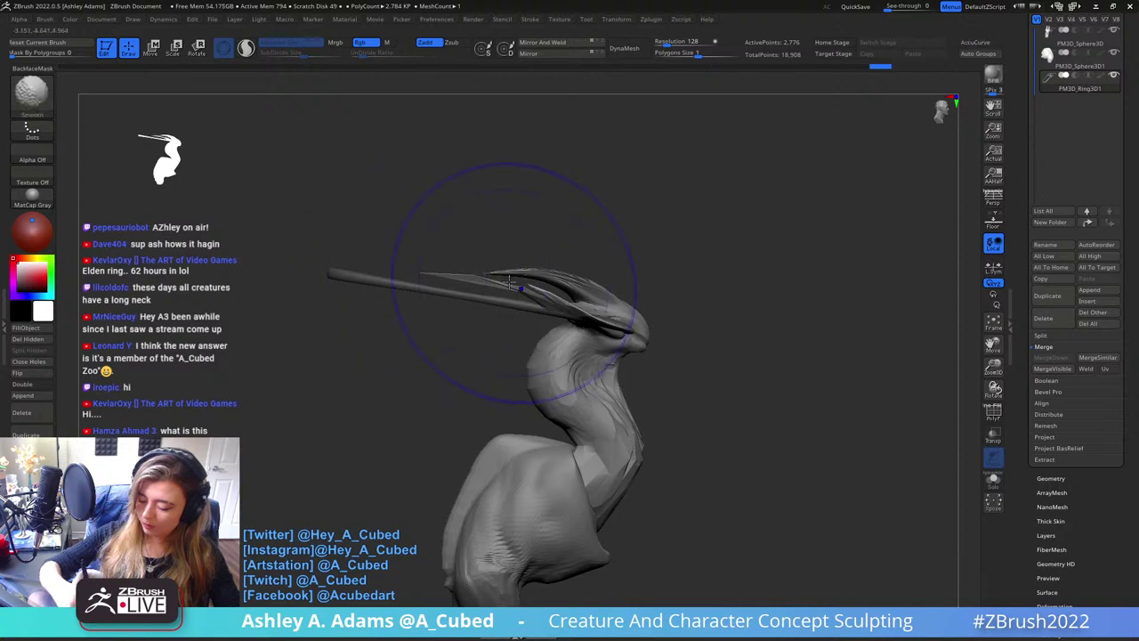
left_click_drag(511, 285, 501, 269, "shift")
Reduce the brush size and swell the ring's front ends beside the jaw with the Inflat brush
mouse_move(609, 310)
right_mouse_down("ctrl")
mouse_move(509, 240)
mouse_move(716, 332)
mouse_move(700, 267)
mouse_move(724, 314)
mouse_move(682, 278)
mouse_move(613, 330)
mouse_move(661, 318)
right_mouse_up("ctrl")
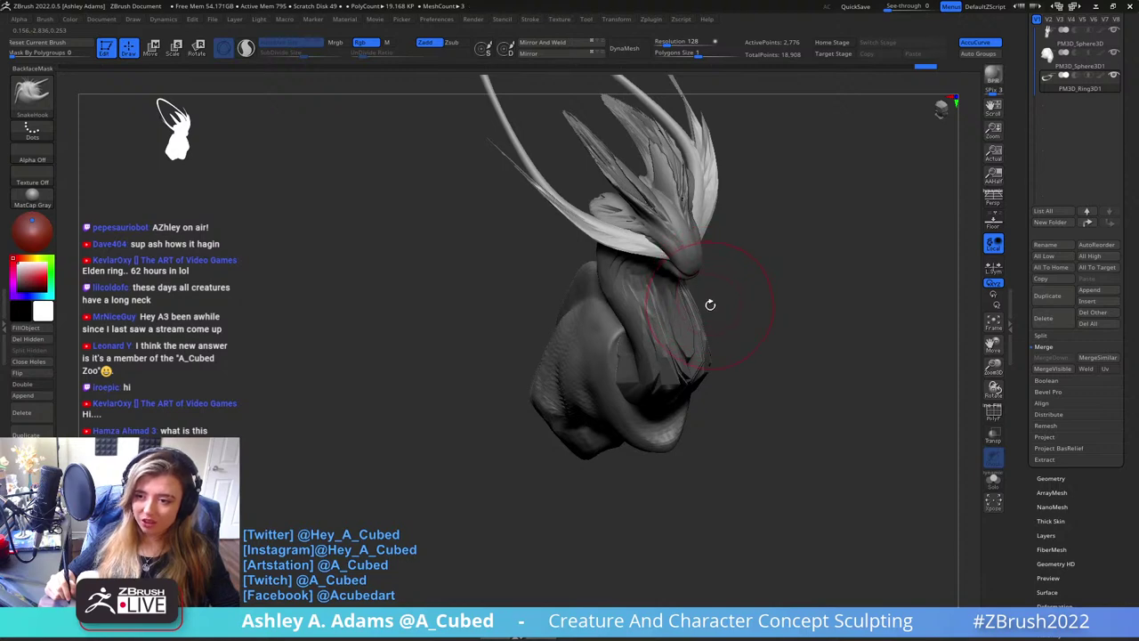
right_click_drag(745, 250, 693, 285)
right_click(663, 329)
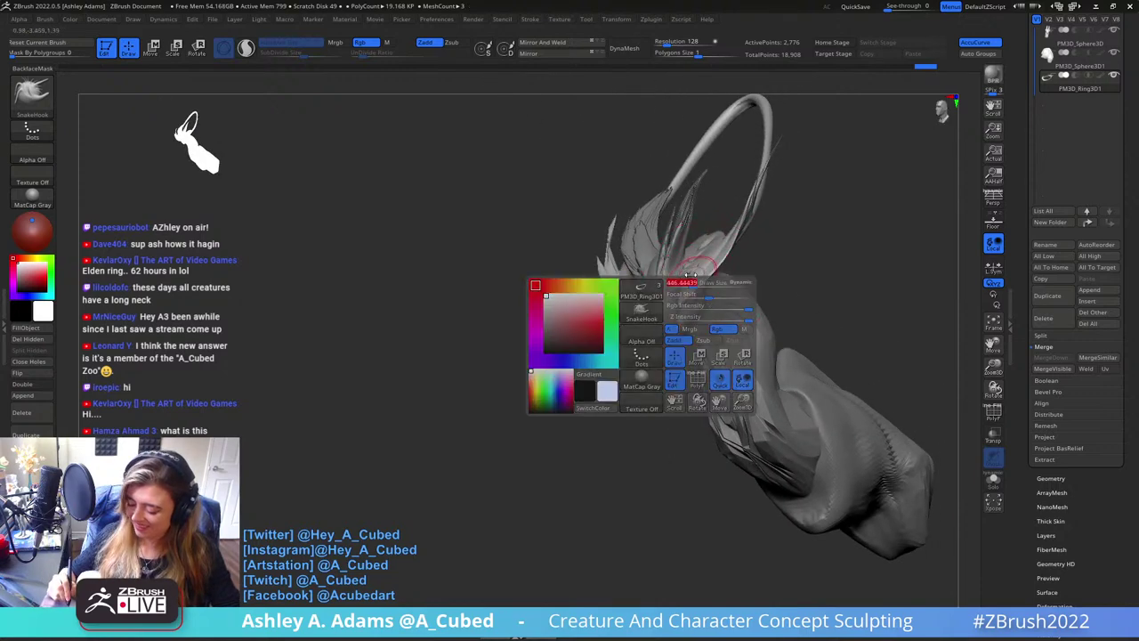
mouse_move(663, 329)
right_mouse_down("ctrl")
mouse_move(694, 316)
mouse_move(650, 329)
right_mouse_up("ctrl")
key("b")
key("i")
key("n")
mouse_move(650, 329)
left_mouse_down()
mouse_move(667, 344)
mouse_move(623, 317)
mouse_move(686, 314)
left_mouse_up()
mouse_move(599, 314)
left_mouse_down()
mouse_move(602, 305)
mouse_move(611, 336)
mouse_move(554, 279)
mouse_move(649, 322)
mouse_move(627, 333)
mouse_move(641, 345)
mouse_move(656, 310)
mouse_move(653, 331)
left_mouse_up()
Make the head subtool active and mask a stripe down the bridge of the snout
key("b")
key("c")
key("b")
key("b")
key("s")
key("h")
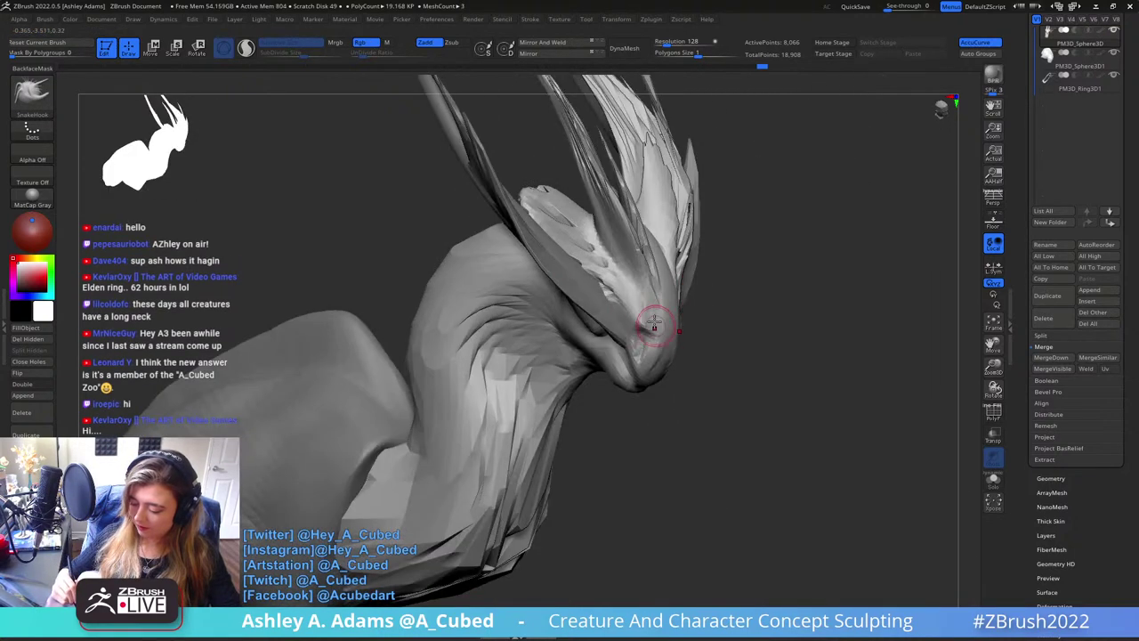
mouse_move(654, 323)
right_mouse_down()
mouse_move(666, 344)
mouse_move(629, 226)
mouse_move(682, 394)
mouse_move(693, 371)
right_mouse_up()
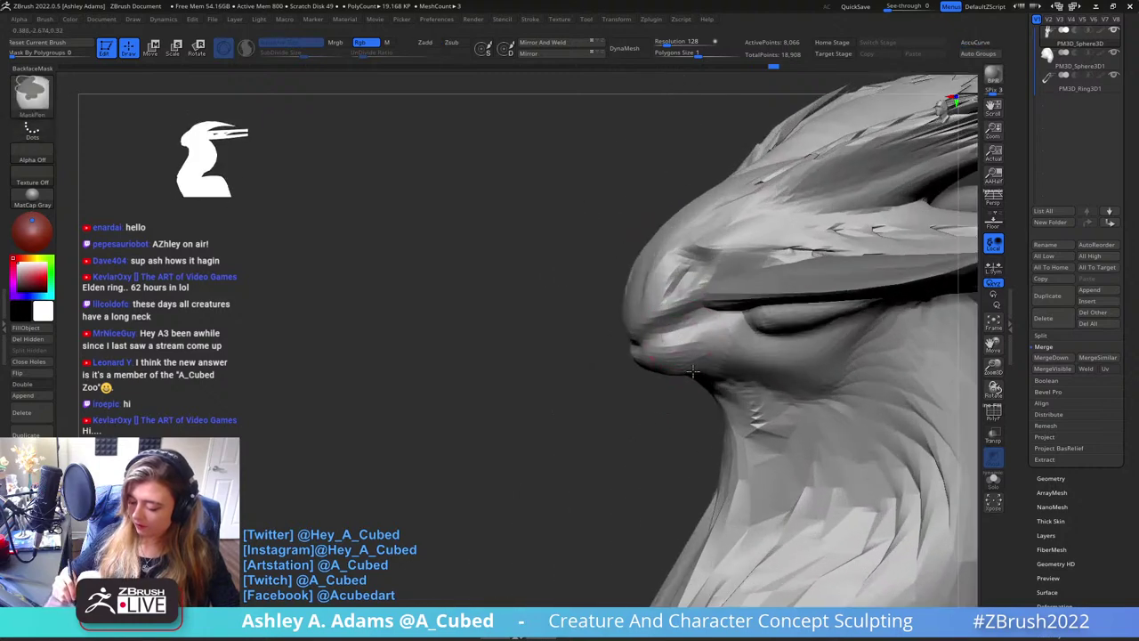
mouse_move(693, 372)
left_mouse_down()
mouse_move(560, 330)
mouse_move(625, 244)
left_mouse_up()
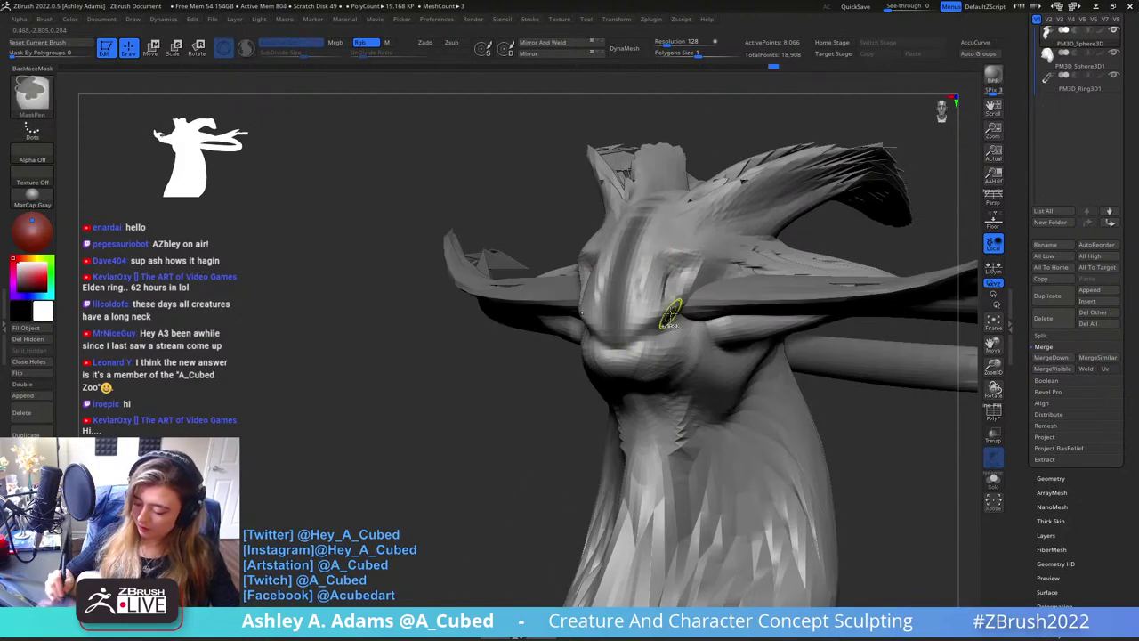
Resize the SnakeHook brush and pull the tip of the snout forward and up
right_click_drag(671, 313, 706, 175, "ctrl")
key("space")
left_click(704, 217)
mouse_move(704, 218)
right_mouse_down()
mouse_move(719, 280)
mouse_move(728, 273)
right_mouse_up()
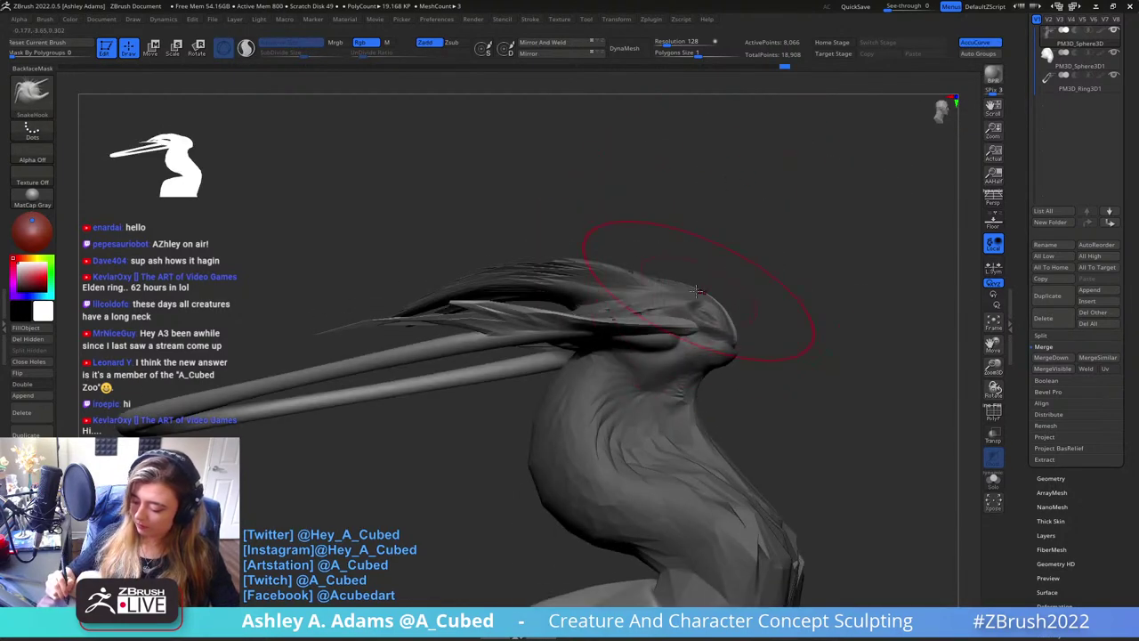
mouse_move(733, 322)
left_mouse_down()
mouse_move(755, 267)
mouse_move(742, 234)
mouse_move(752, 292)
left_mouse_up()
Carve the mouth line around the front and side of the snout with the DamStandard brush
mouse_move(752, 292)
right_mouse_down("ctrl")
mouse_move(750, 395)
mouse_move(614, 289)
right_mouse_up("ctrl")
key("b")
key("d")
key("s")
left_click_drag(671, 160, 671, 200)
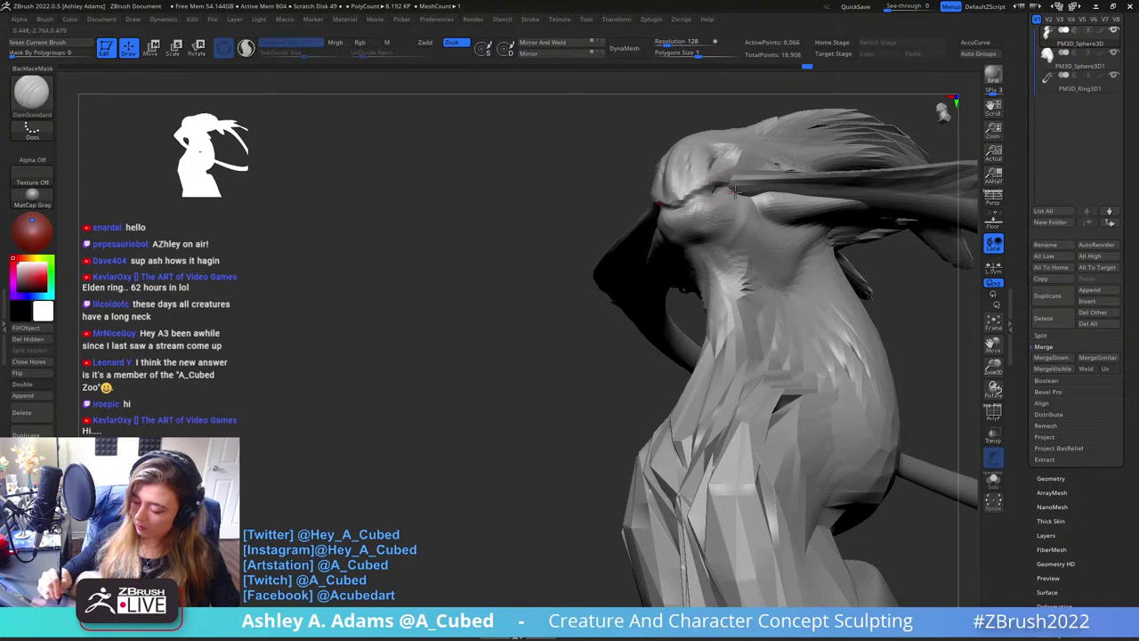
left_click_drag(735, 191, 740, 194)
Build up volume on the chin and lower jaw with the ClayBuildup brush
mouse_move(711, 191)
right_mouse_down()
mouse_move(738, 211)
mouse_move(671, 275)
right_mouse_up()
key("b")
key("c")
key("b")
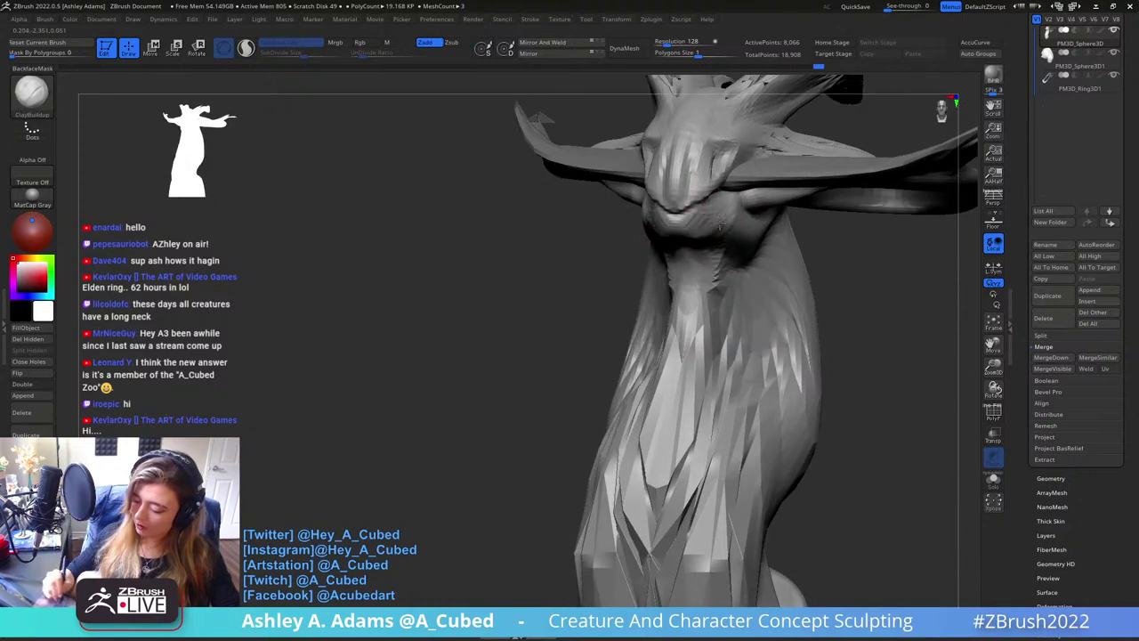
mouse_move(735, 239)
right_mouse_down()
mouse_move(755, 216)
mouse_move(681, 229)
mouse_move(662, 216)
mouse_move(663, 187)
right_mouse_up()
Return to the SnakeHook brush and reduce its draw size to about 112 for work around the eye
key("b")
key("s")
key("h")
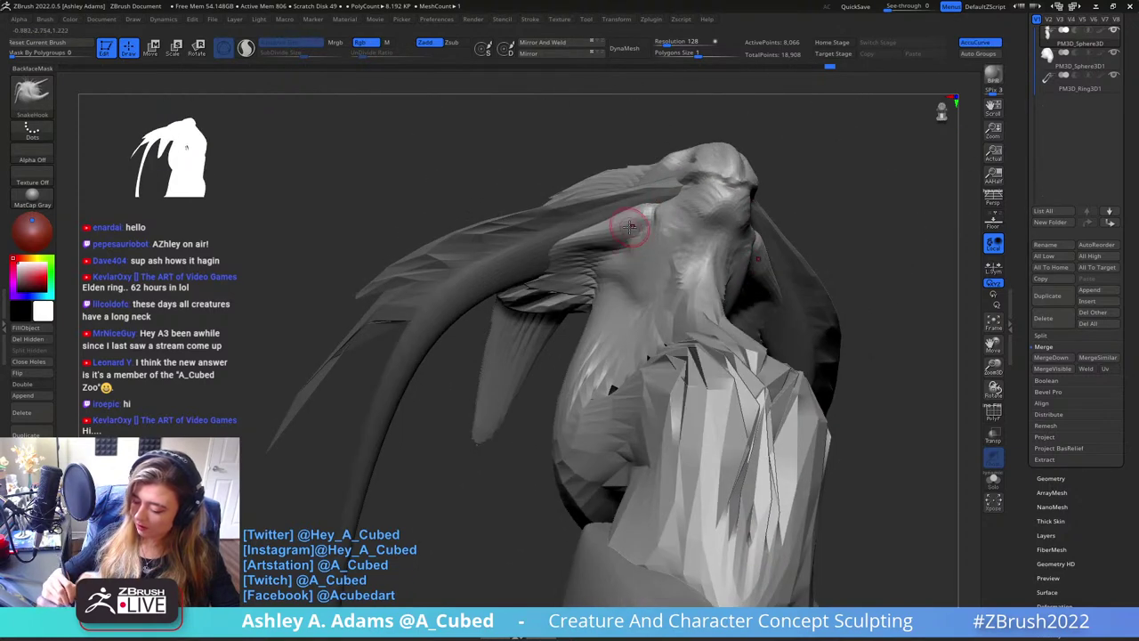
mouse_move(629, 227)
right_mouse_down()
mouse_move(674, 267)
mouse_move(671, 321)
mouse_move(674, 240)
mouse_move(779, 214)
mouse_move(675, 214)
mouse_move(658, 231)
mouse_move(717, 309)
right_mouse_up()
right_click(671, 321)
right_click(653, 330)
left_click_drag(712, 267, 683, 252)
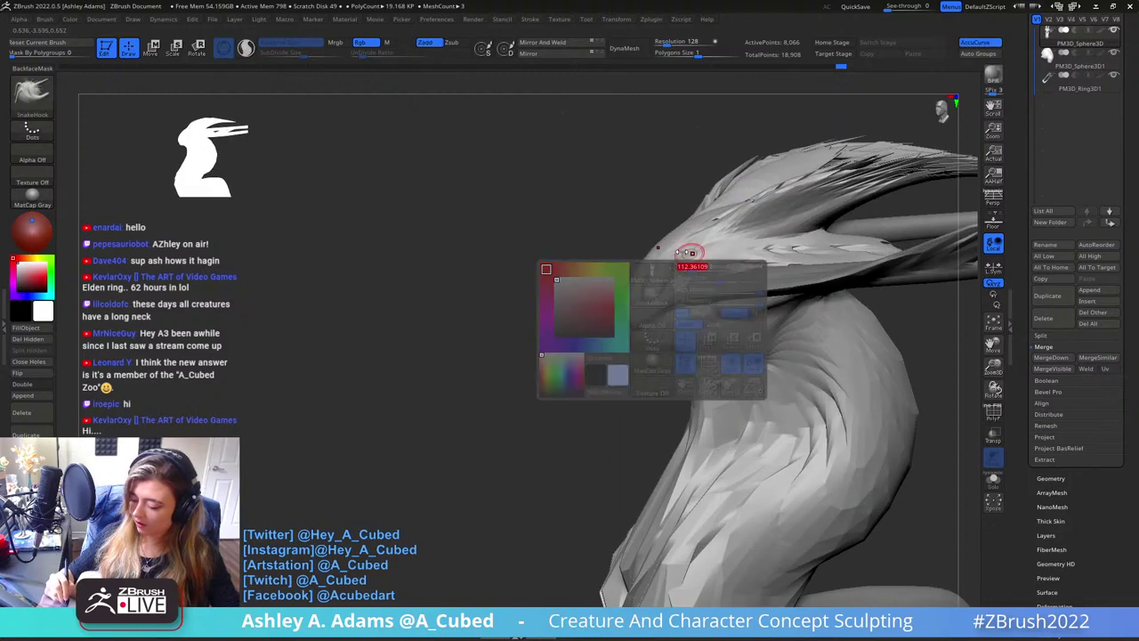
Carve the eye socket crease on the side of the head with the DamStandard brush
mouse_move(683, 252)
right_mouse_down()
mouse_move(743, 267)
mouse_move(673, 272)
mouse_move(656, 249)
right_mouse_up()
key("b")
key("d")
key("s")
left_click_drag(678, 265, 667, 283)
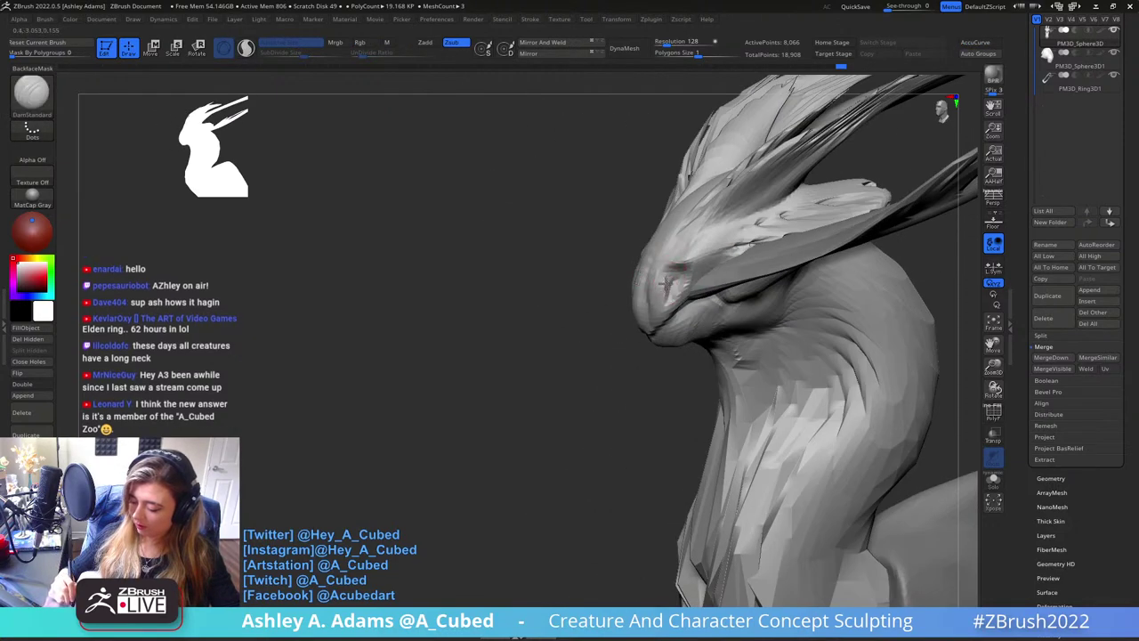
right_click_drag(683, 264, 774, 227)
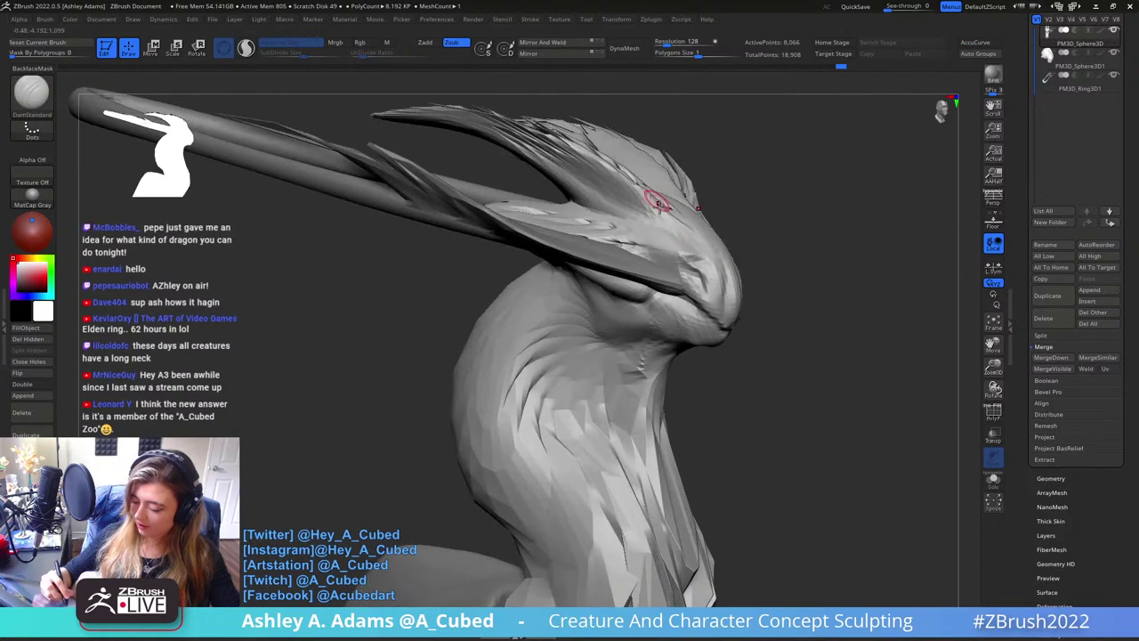
Refine the brow and eye socket shape using the SnakeHook brush
key("b")
key("s")
key("h")
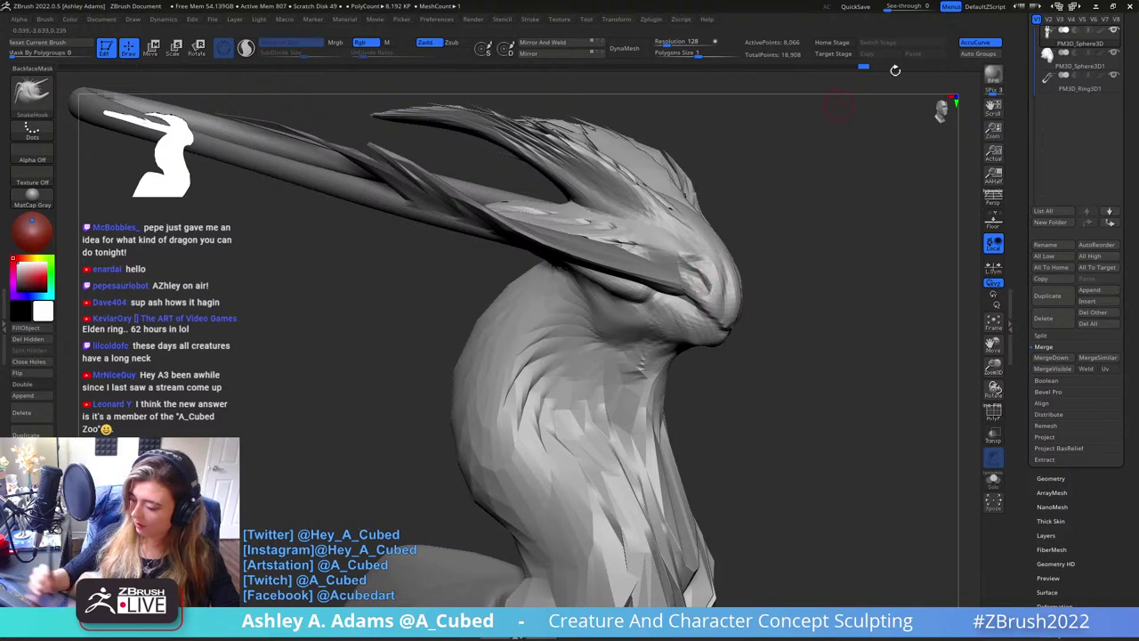
mouse_move(683, 235)
right_mouse_down()
mouse_move(682, 267)
mouse_move(643, 285)
mouse_move(678, 305)
mouse_move(718, 324)
mouse_move(747, 279)
mouse_move(772, 277)
mouse_move(723, 287)
mouse_move(623, 221)
mouse_move(738, 382)
mouse_move(763, 289)
right_mouse_up()
key("d")
key("b")
key("s")
key("h")
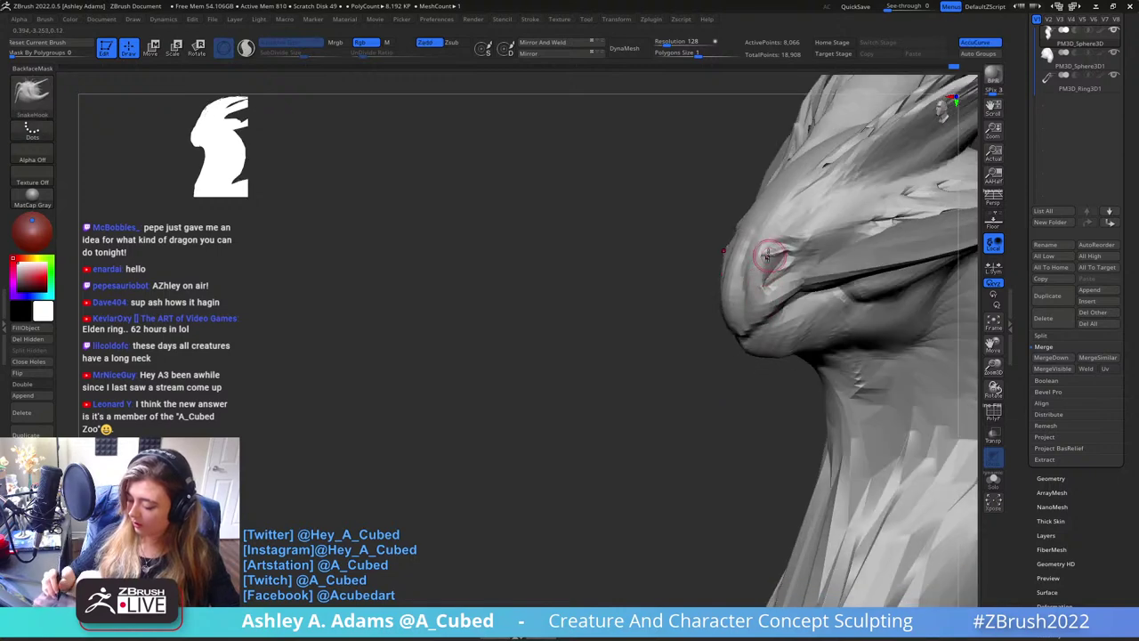
Deepen the creases around the eye with the DamStandard brush and return to the SnakeHook brush
key("b")
key("d")
key("s")
mouse_move(773, 253)
right_mouse_down()
mouse_move(839, 241)
mouse_move(682, 254)
mouse_move(667, 240)
mouse_move(679, 273)
mouse_move(647, 247)
right_mouse_up()
key("b")
key("s")
key("h")
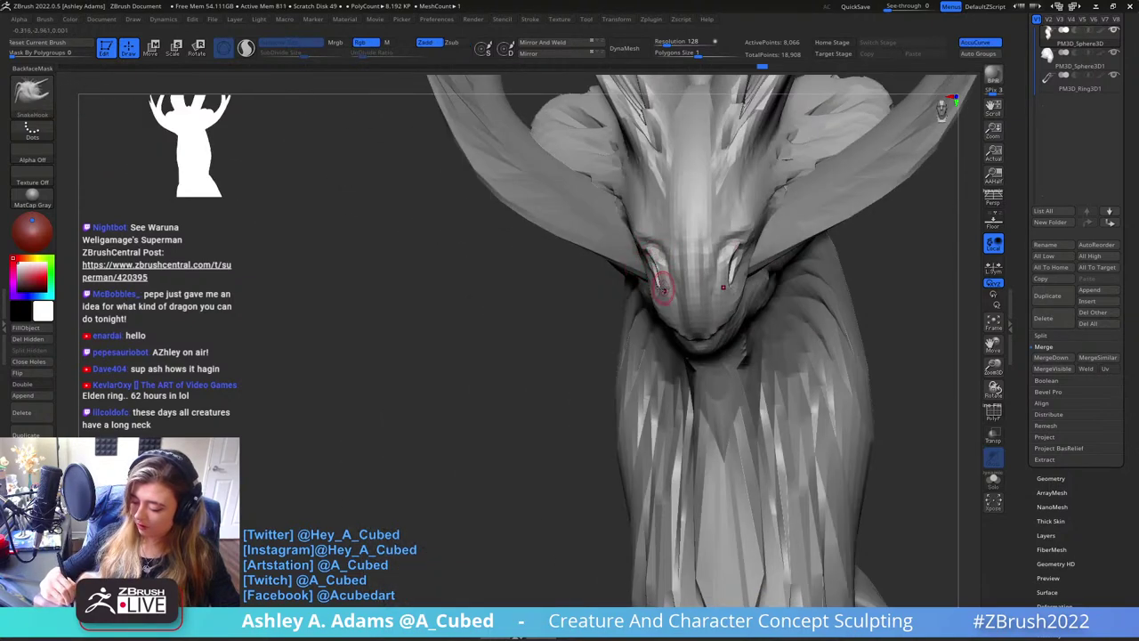
Carve the inner eye socket lines from the front with DamStandard and refine the brow and snout profile with SnakeHook
mouse_move(662, 236)
right_mouse_down()
mouse_move(721, 216)
mouse_move(719, 272)
mouse_move(660, 320)
mouse_move(691, 329)
mouse_move(676, 326)
mouse_move(669, 246)
mouse_move(752, 310)
mouse_move(635, 333)
mouse_move(632, 360)
mouse_move(638, 338)
mouse_move(614, 331)
mouse_move(642, 333)
mouse_move(660, 359)
mouse_move(637, 361)
mouse_move(671, 382)
mouse_move(630, 349)
mouse_move(654, 365)
mouse_move(684, 354)
mouse_move(664, 347)
mouse_move(680, 325)
mouse_move(801, 285)
mouse_move(745, 341)
mouse_move(718, 210)
right_mouse_up()
key("b")
key("d")
key("s")
key("b")
key("s")
key("h")
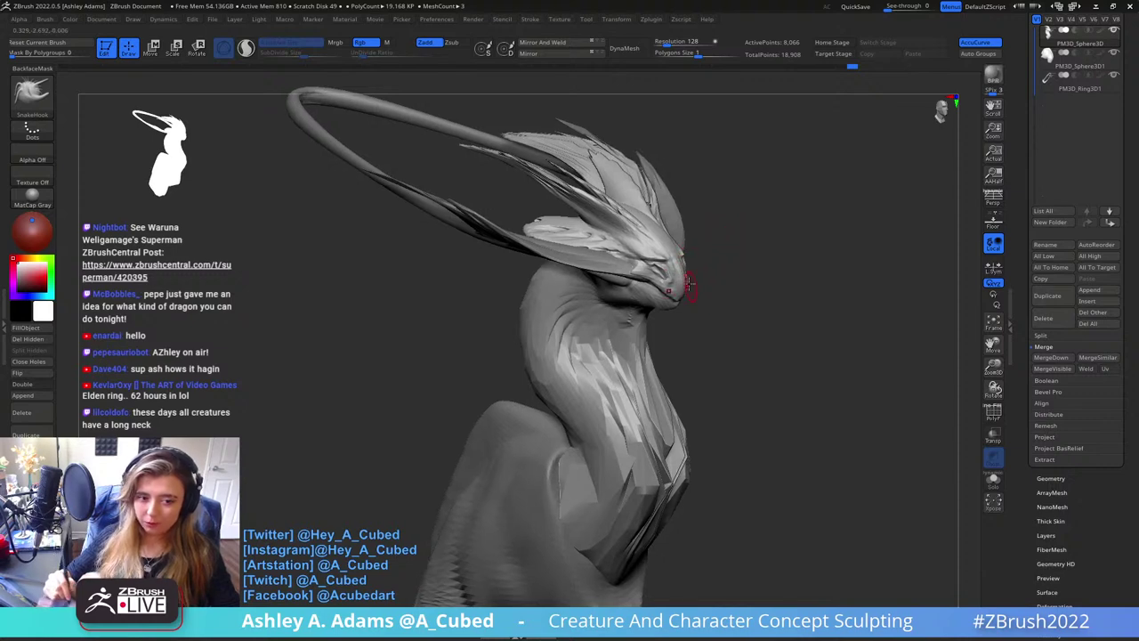
Carve the cheek and mouth corner with DamStandard and build up the jaw and upper throat with ClayBuildup
mouse_move(686, 285)
right_mouse_down()
mouse_move(702, 241)
mouse_move(720, 262)
mouse_move(681, 284)
mouse_move(614, 283)
mouse_move(635, 283)
right_mouse_up()
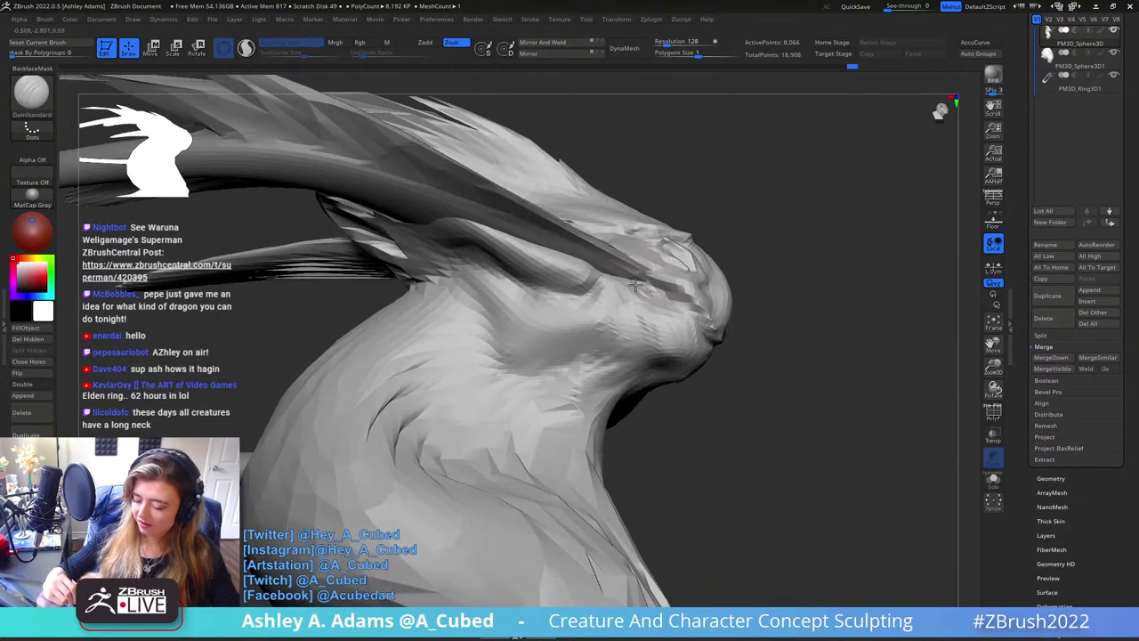
right_click_drag(685, 310, 650, 267)
key("b")
key("c")
key("b")
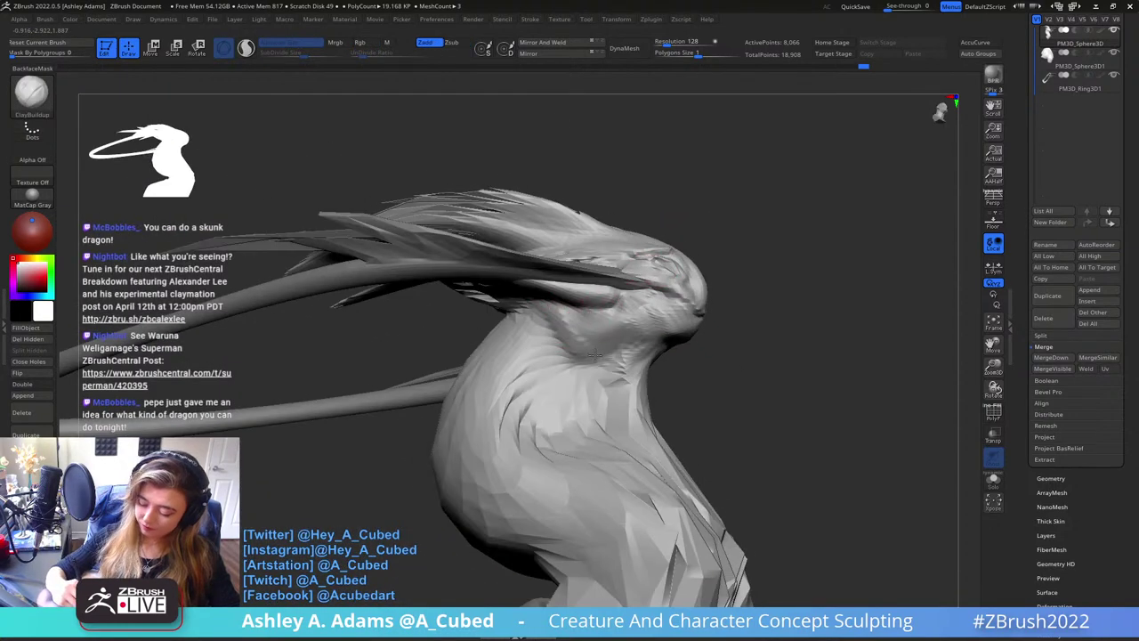
Cut skin folds into the upper neck below the jaw with the DamStandard brush
key("b")
key("d")
key("s")
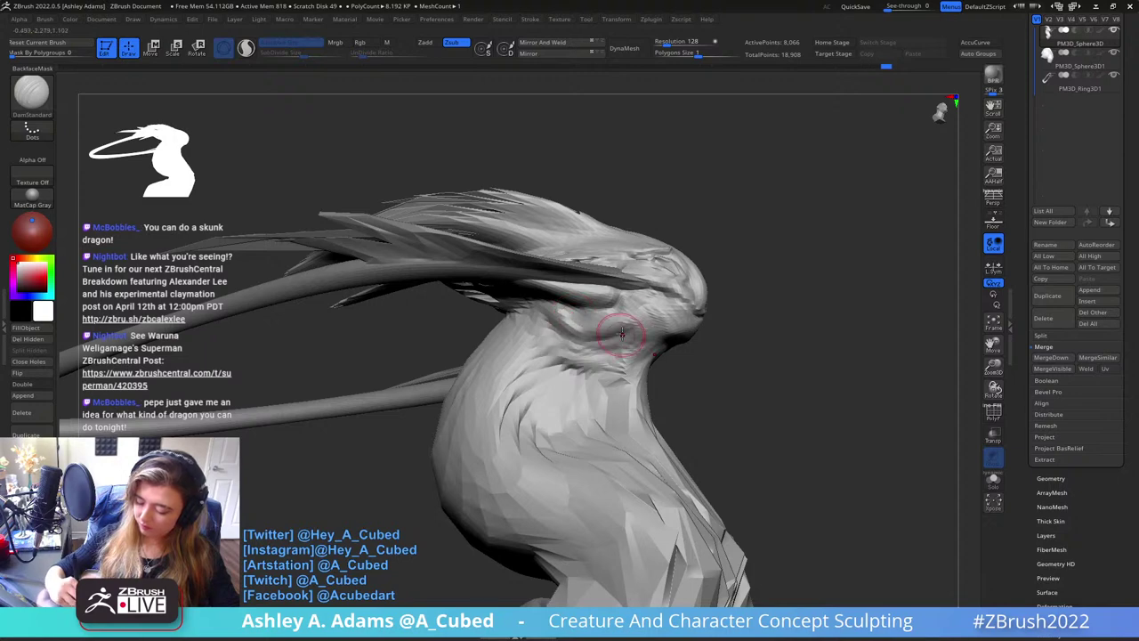
right_click_drag(664, 264, 650, 257, "ctrl")
right_click_drag(707, 201, 587, 174)
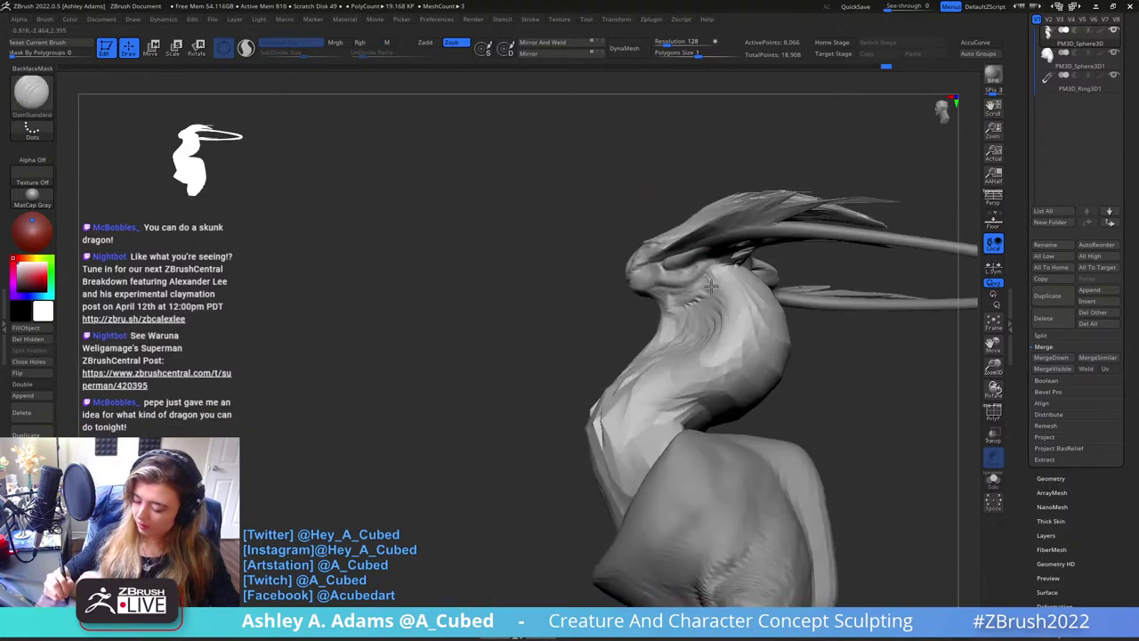
Pull the throat and the neck folds behind the jaw into shape with the SnakeHook brush
right_click_drag(710, 285, 663, 330)
key("b")
key("s")
key("h")
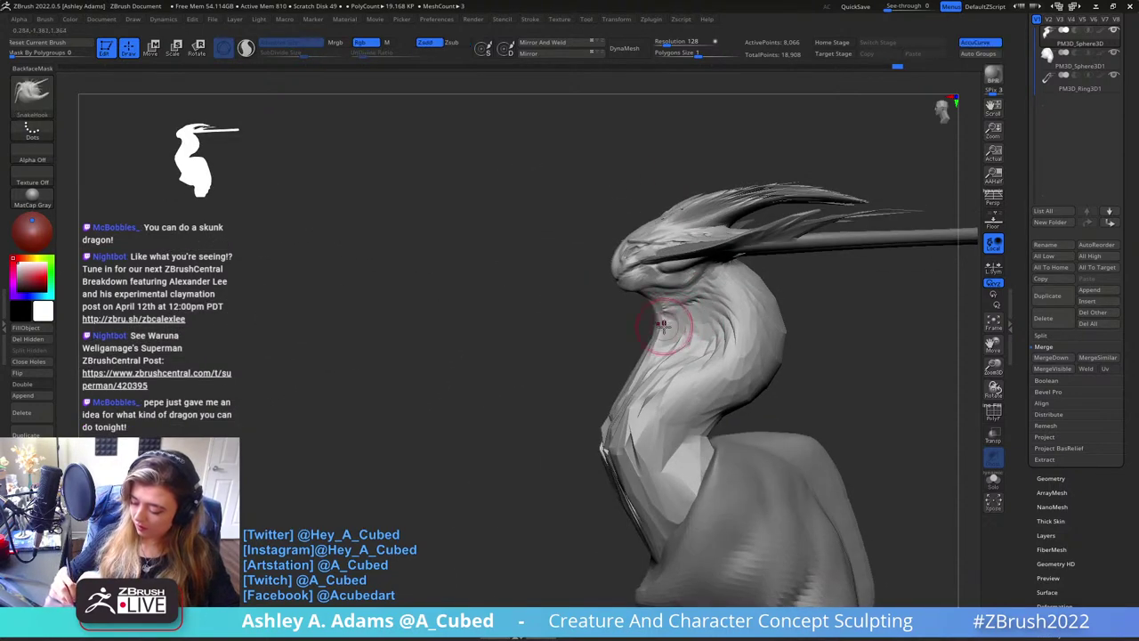
left_click_drag(711, 328, 663, 387)
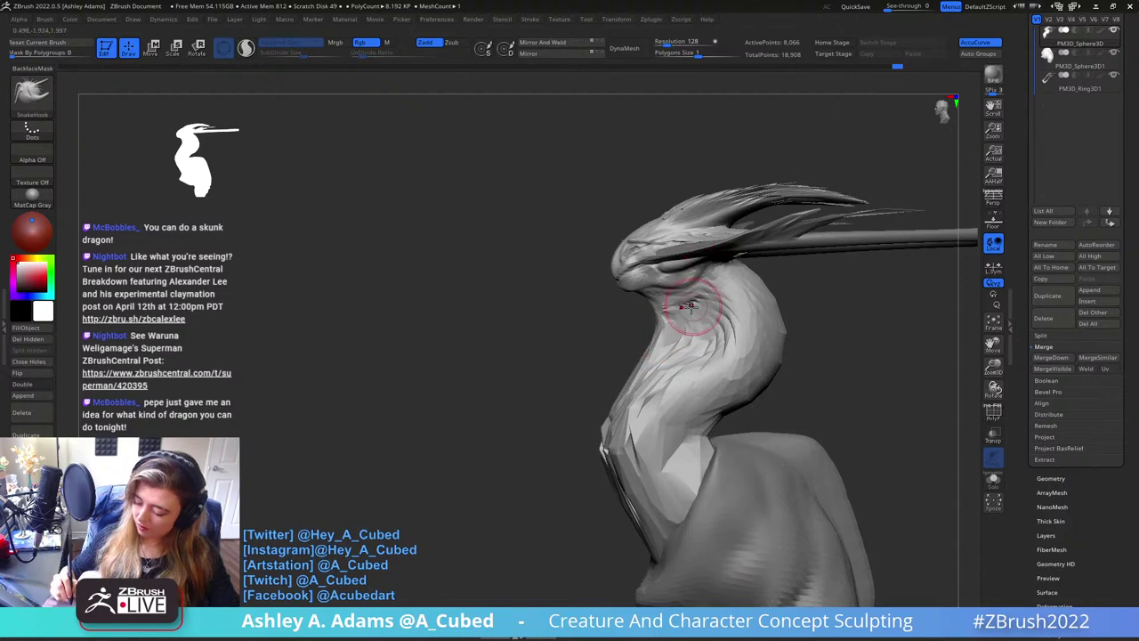
Swell the throat area below the jaw with the Inflat brush and return to the SnakeHook brush
mouse_move(623, 307)
right_mouse_down()
mouse_move(699, 303)
mouse_move(686, 299)
right_mouse_up()
key("b")
key("i")
key("n")
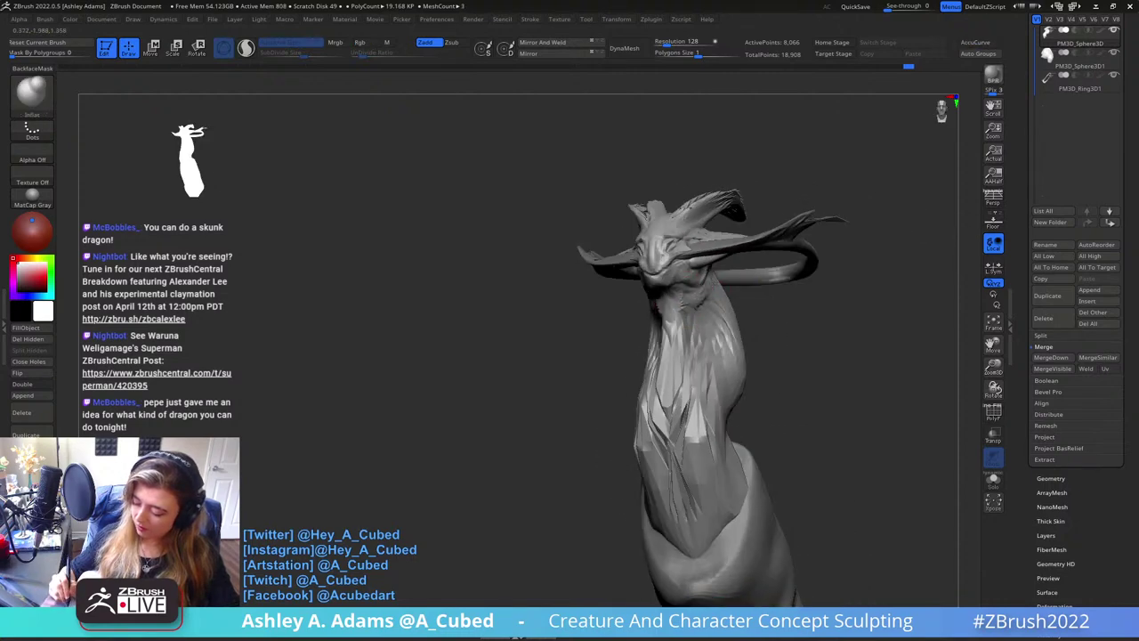
right_click_drag(717, 261, 703, 271)
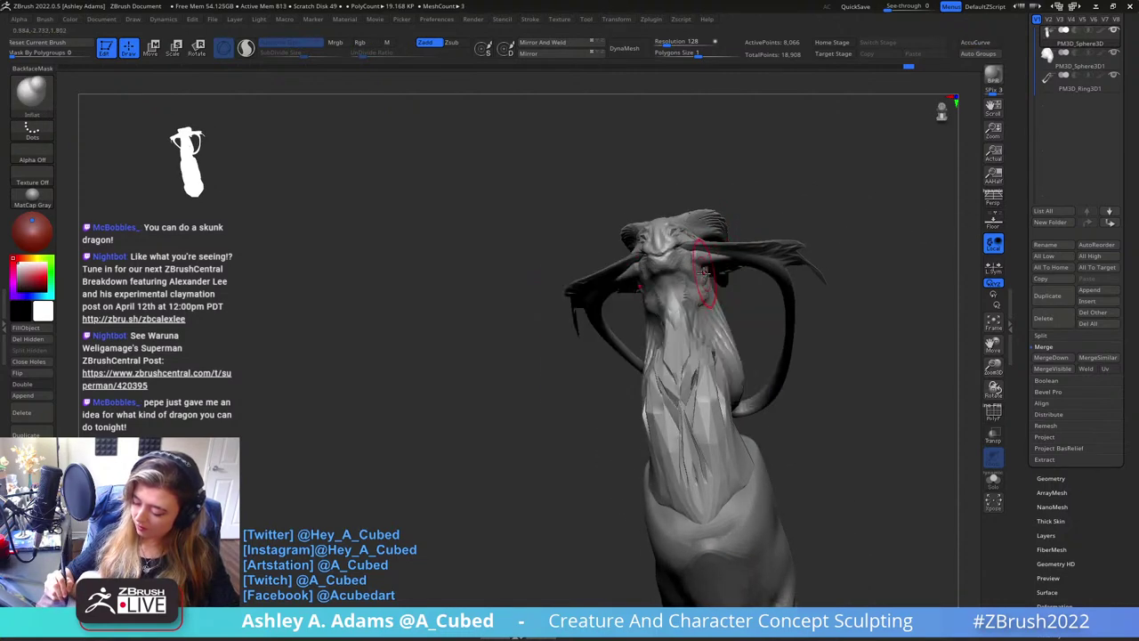
key("b")
key("s")
key("h")
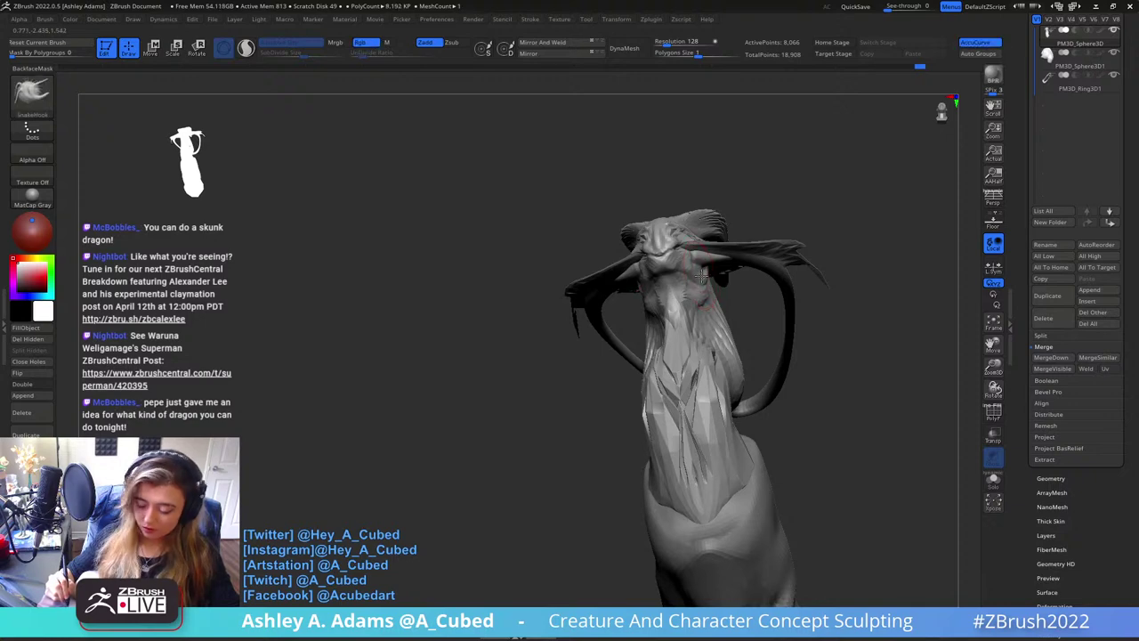
Select the haunches subtool and insert a Male Full Arm from the IMM BParts brush on the side of the body
mouse_move(719, 360)
right_mouse_down("ctrl")
mouse_move(712, 285)
mouse_move(685, 352)
right_mouse_up("ctrl")
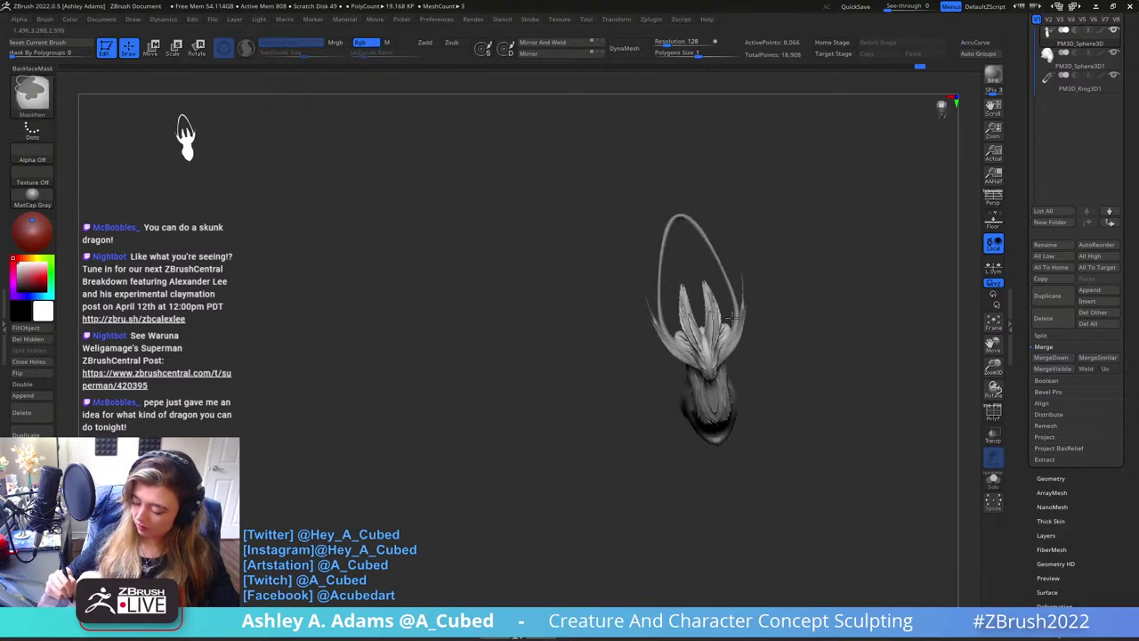
right_click(680, 355)
right_click_drag(757, 267, 780, 266, "shift")
mouse_move(792, 326)
right_mouse_down("alt")
mouse_move(763, 294)
mouse_move(780, 389)
mouse_move(732, 313)
mouse_move(716, 360)
right_mouse_up("alt")
right_click_drag(716, 360, 721, 263, "alt")
right_click(691, 316)
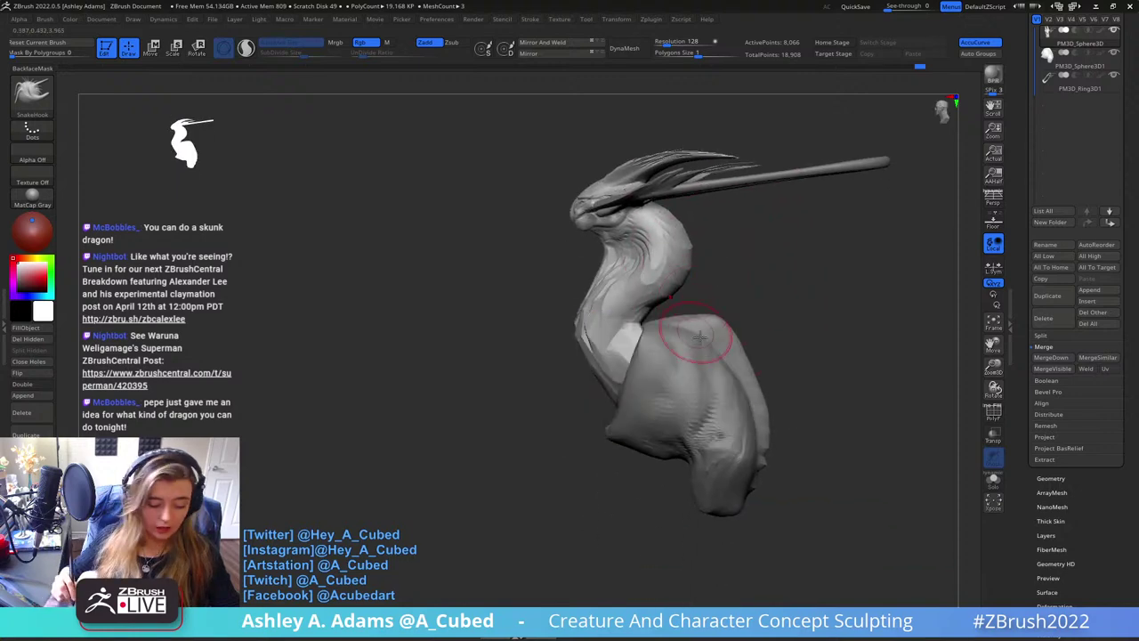
left_click(658, 378, "alt")
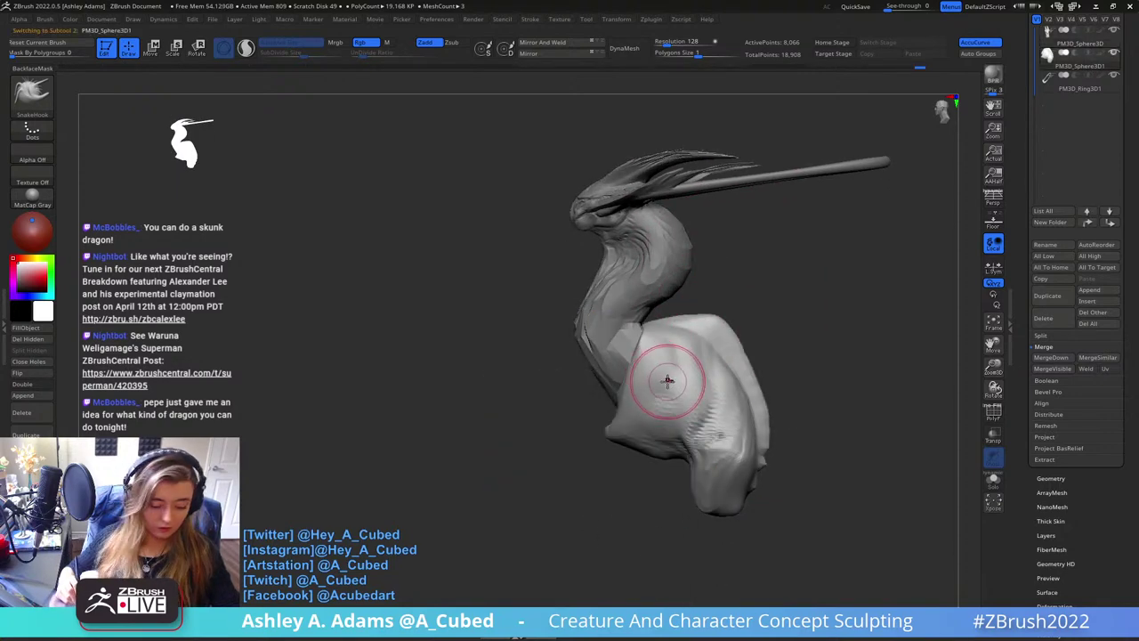
key("b")
key("i")
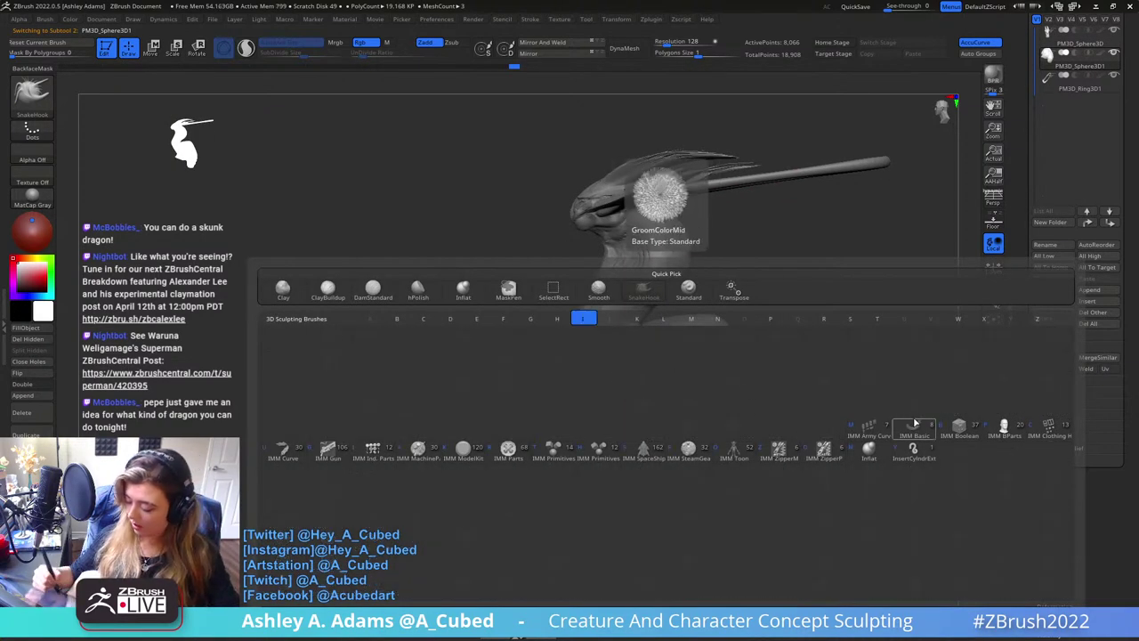
left_click(1005, 428)
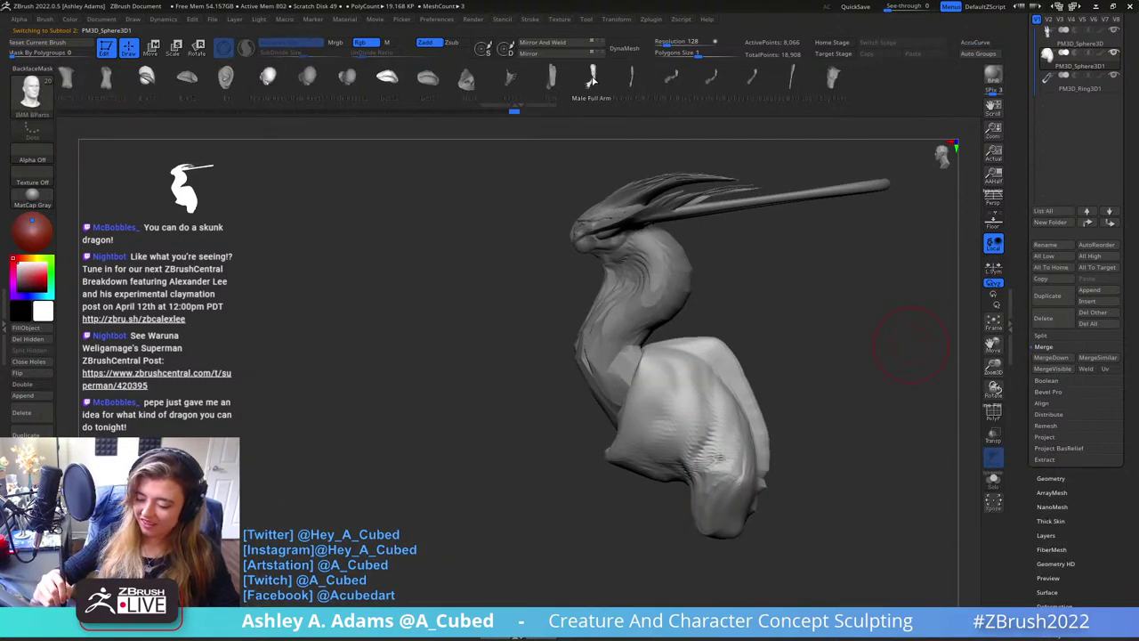
right_click_drag(674, 427, 654, 268, "alt")
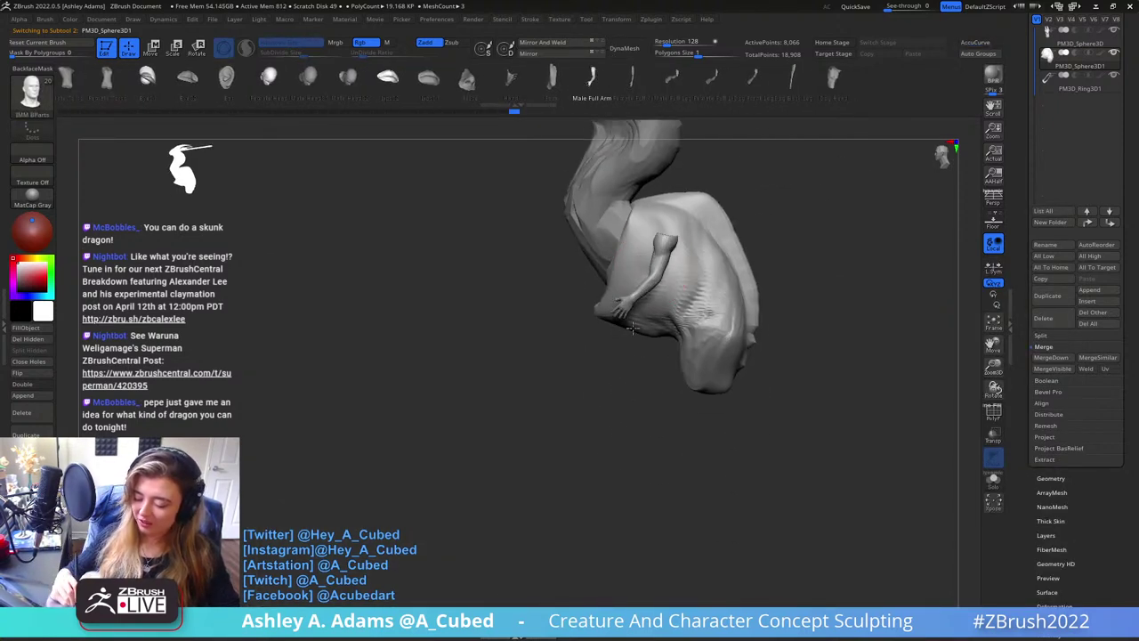
left_click_drag(633, 327, 631, 346)
Activate the transform gizmo and set its pivot at the shoulder end of the inserted arm
right_click_drag(684, 243, 719, 243)
key("w")
left_click(682, 217, "alt")
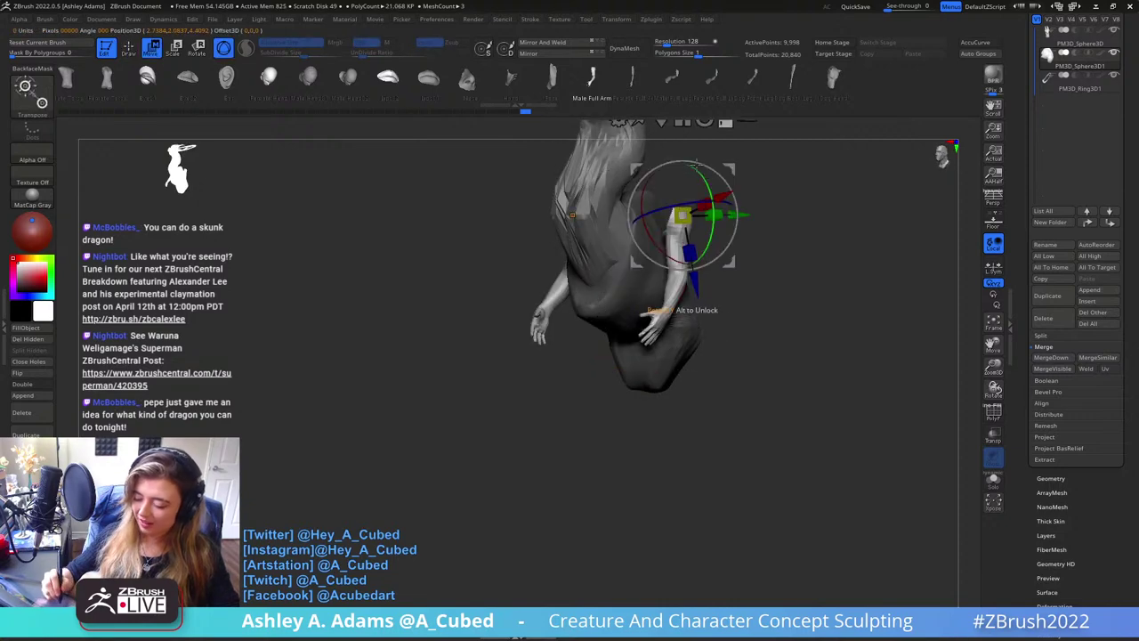
right_click_drag(759, 185, 732, 238, "alt")
left_click(694, 189, "alt")
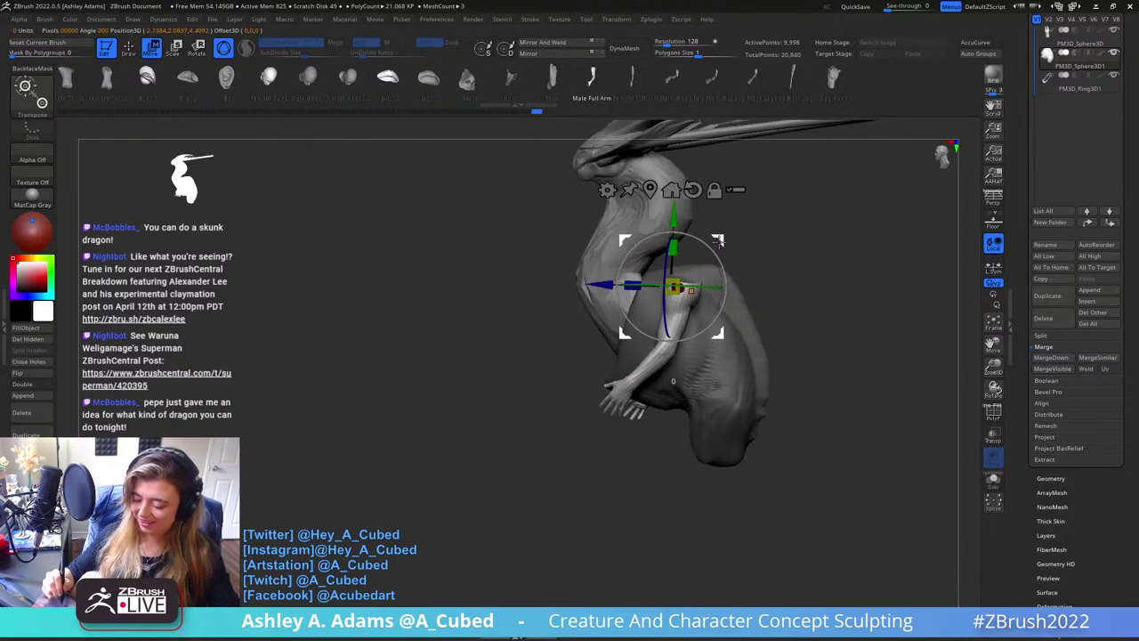
Scale up the mirrored arms, then move and rotate them to attach at the front of the torso
left_click_drag(719, 241, 699, 283)
right_click_drag(703, 282, 758, 283, "shift")
mouse_move(756, 330)
left_mouse_down()
mouse_move(803, 274)
mouse_move(740, 312)
mouse_move(768, 277)
mouse_move(831, 303)
mouse_move(786, 325)
left_mouse_up()
mouse_move(811, 369)
left_mouse_down()
mouse_move(782, 379)
mouse_move(795, 377)
left_mouse_up()
right_click_drag(841, 293, 709, 250)
left_click_drag(787, 323, 764, 317)
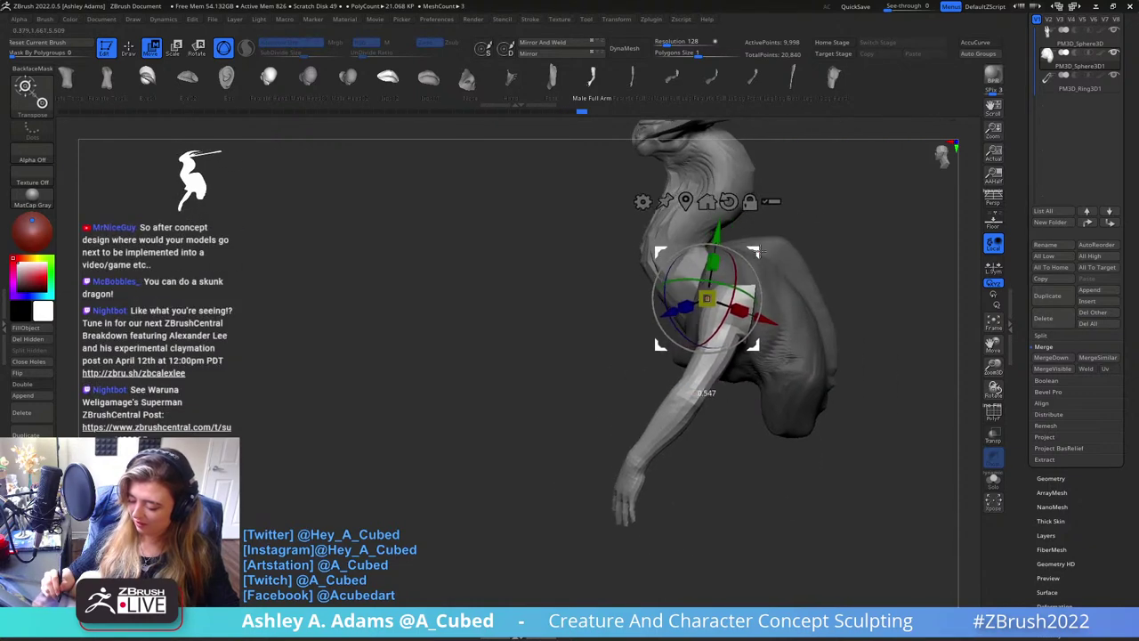
Blend the shoulders into the torso and adjust the curve of the arms with the SnakeHook brush
mouse_move(764, 316)
right_mouse_down("ctrl")
mouse_move(762, 258)
mouse_move(745, 325)
mouse_move(743, 311)
right_mouse_up("ctrl")
right_click(745, 290)
right_click(743, 328)
key("3")
left_click_drag(732, 299, 817, 299)
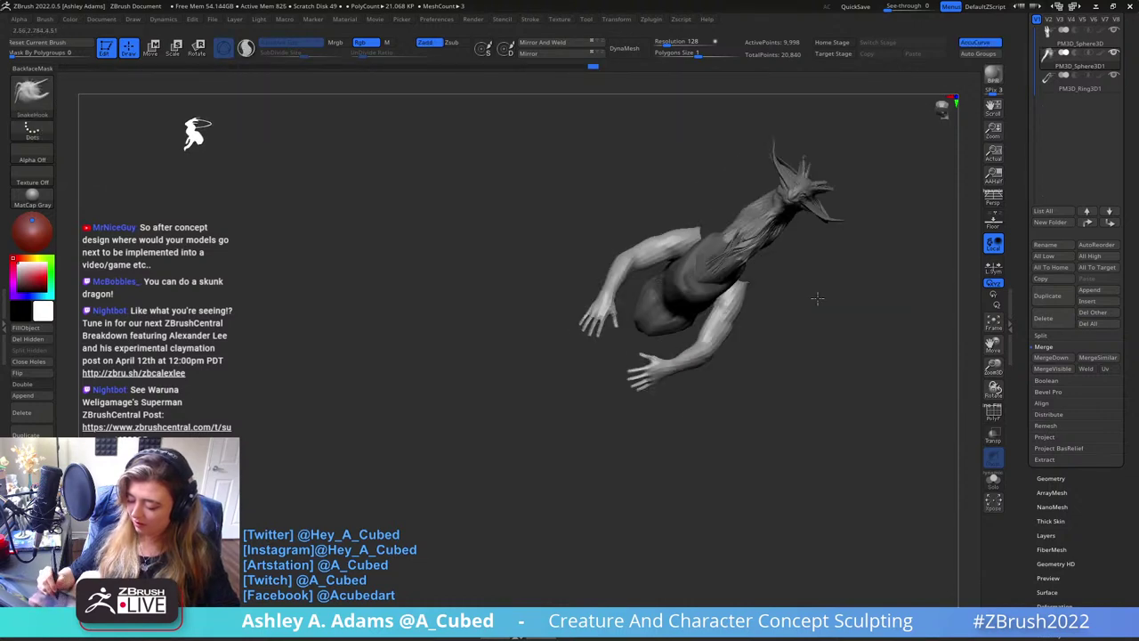
left_click_drag(750, 283, 703, 229)
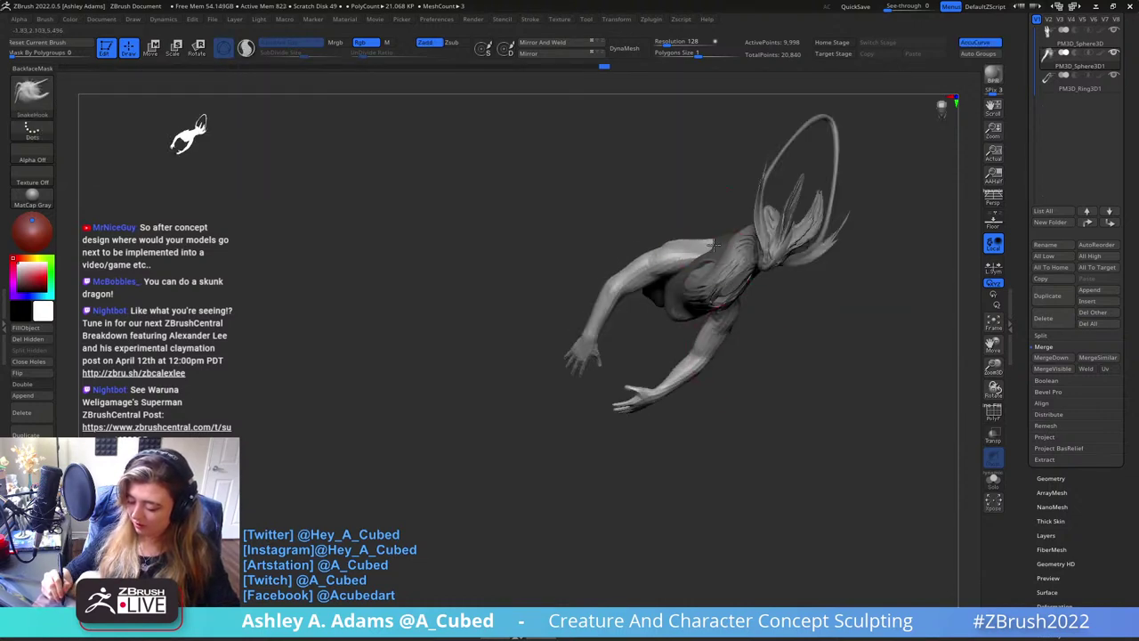
mouse_move(699, 254)
right_mouse_down()
mouse_move(709, 267)
mouse_move(728, 263)
right_mouse_up()
right_click_drag(731, 326, 690, 258)
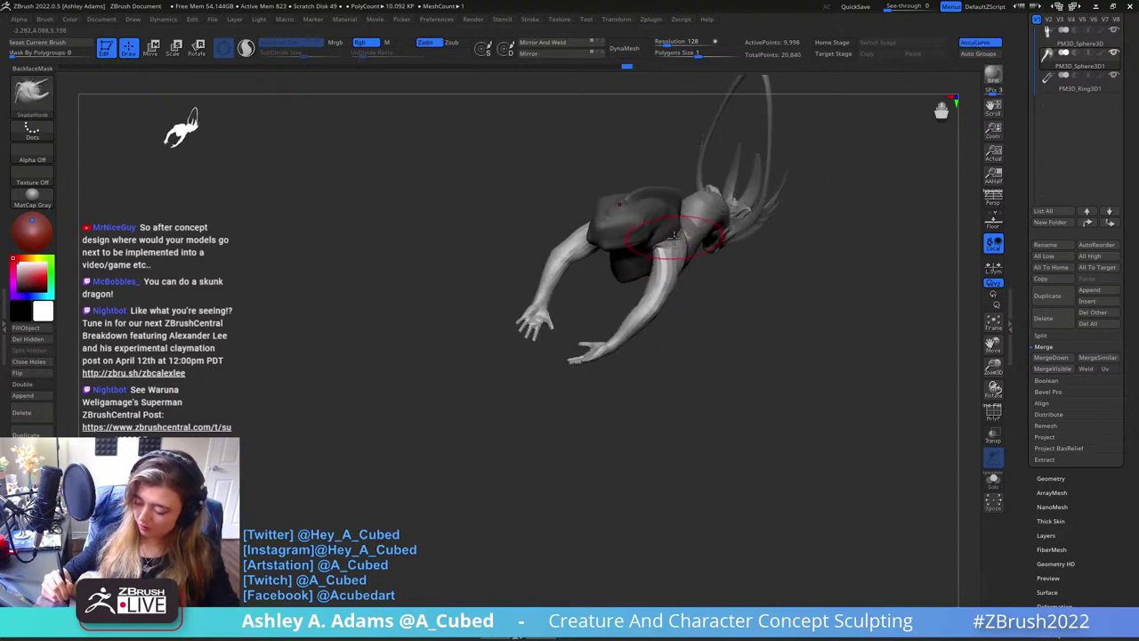
mouse_move(675, 236)
left_mouse_down()
mouse_move(611, 195)
mouse_move(658, 196)
mouse_move(659, 264)
mouse_move(668, 194)
mouse_move(730, 223)
mouse_move(779, 284)
mouse_move(775, 267)
mouse_move(729, 297)
left_mouse_up()
Try rotating the arms inward about the shoulders with the gizmo and undo the rotation
key("w")
left_click_drag(731, 247, 736, 286)
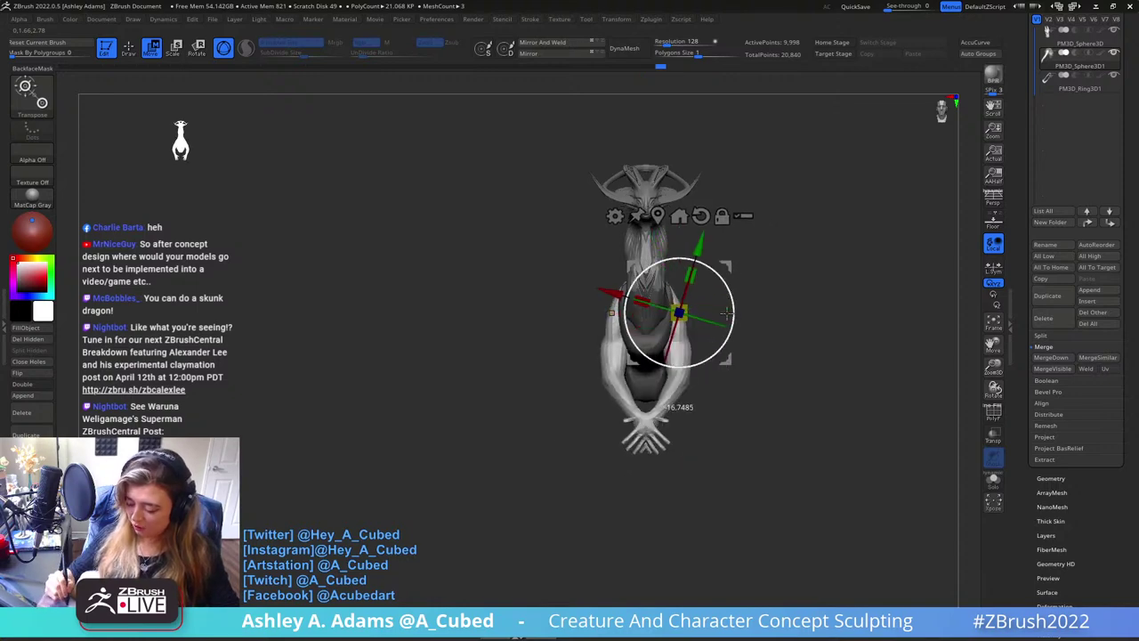
key("ctrl+z")
Return to the SnakeHook brush and reshape the outer fingers of the hands
mouse_move(729, 313)
right_mouse_down("ctrl")
mouse_move(760, 290)
mouse_move(712, 267)
mouse_move(721, 295)
right_mouse_up("ctrl")
right_click(648, 356)
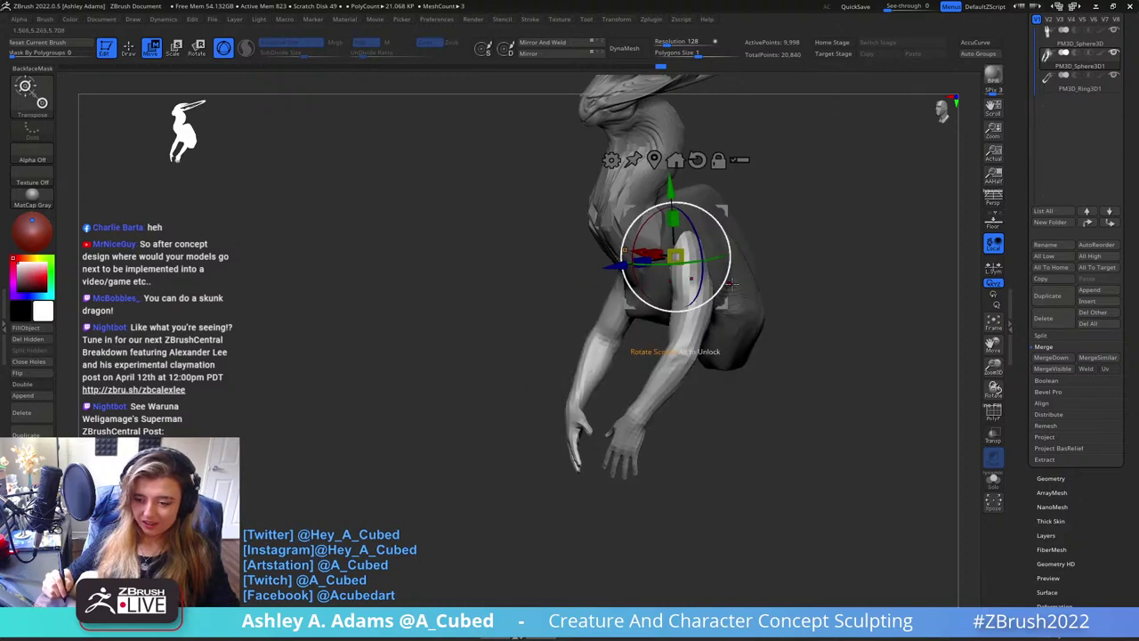
right_click_drag(744, 250, 752, 304, "alt")
right_click(671, 337)
mouse_move(672, 337)
right_mouse_down()
mouse_move(783, 283)
mouse_move(755, 275)
mouse_move(759, 297)
mouse_move(769, 287)
mouse_move(686, 326)
right_mouse_up()
key("q")
right_click(686, 326)
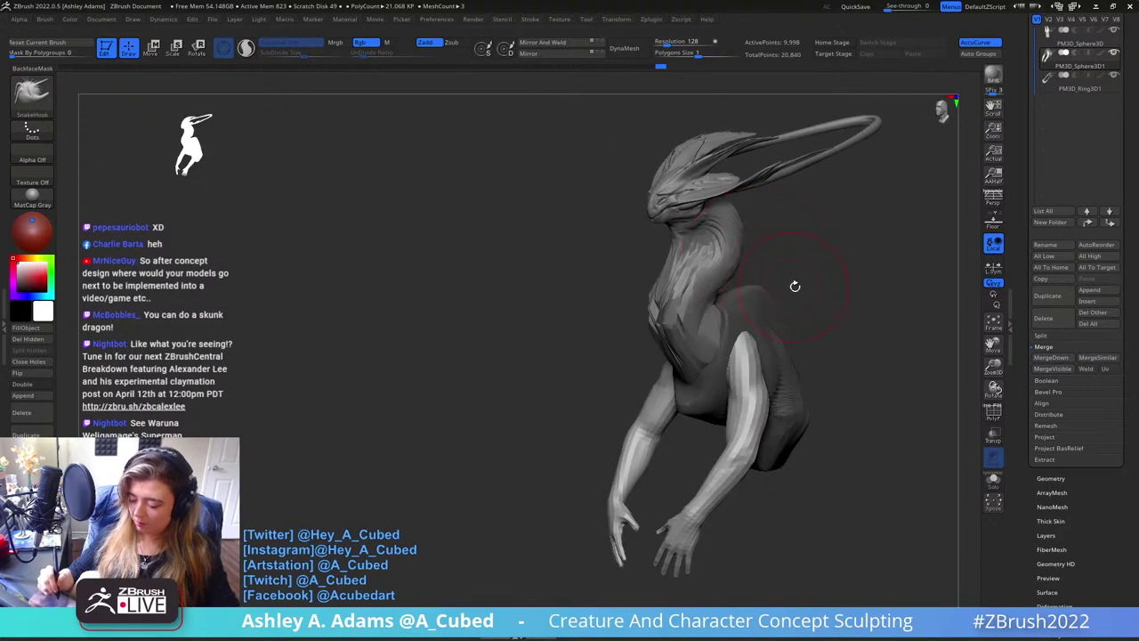
right_click_drag(795, 285, 720, 252)
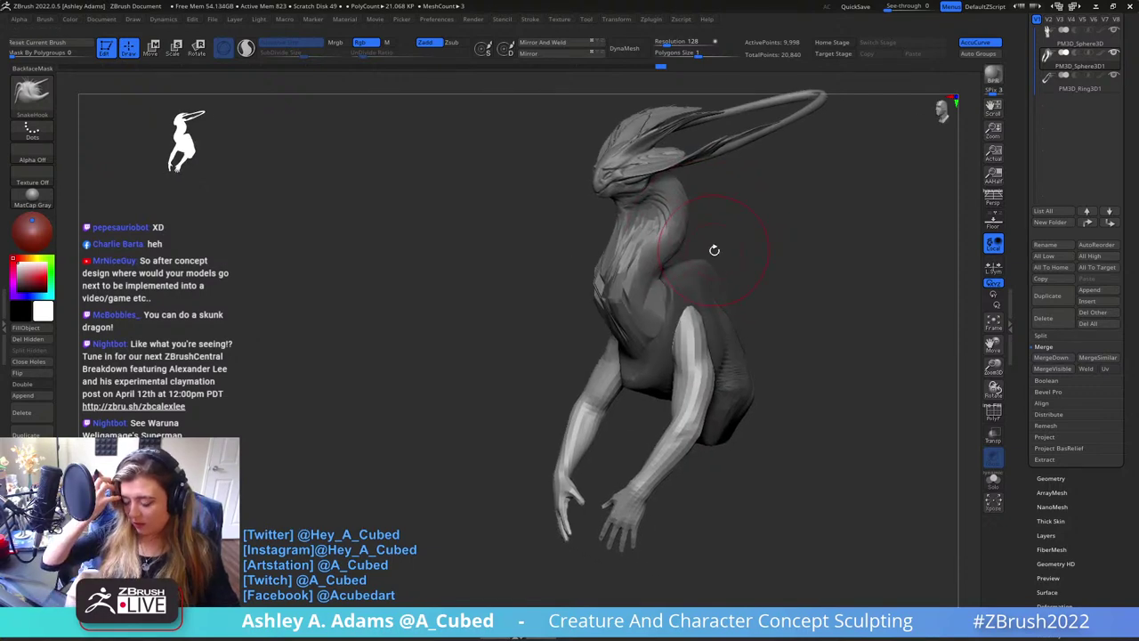
mouse_move(674, 332)
right_mouse_down("alt")
mouse_move(673, 226)
mouse_move(625, 252)
mouse_move(669, 315)
right_mouse_up("alt")
right_click(674, 248)
mouse_move(631, 330)
left_mouse_down()
mouse_move(610, 300)
mouse_move(637, 387)
mouse_move(671, 326)
mouse_move(564, 323)
mouse_move(589, 380)
mouse_move(578, 384)
mouse_move(631, 338)
mouse_move(621, 349)
left_mouse_up()
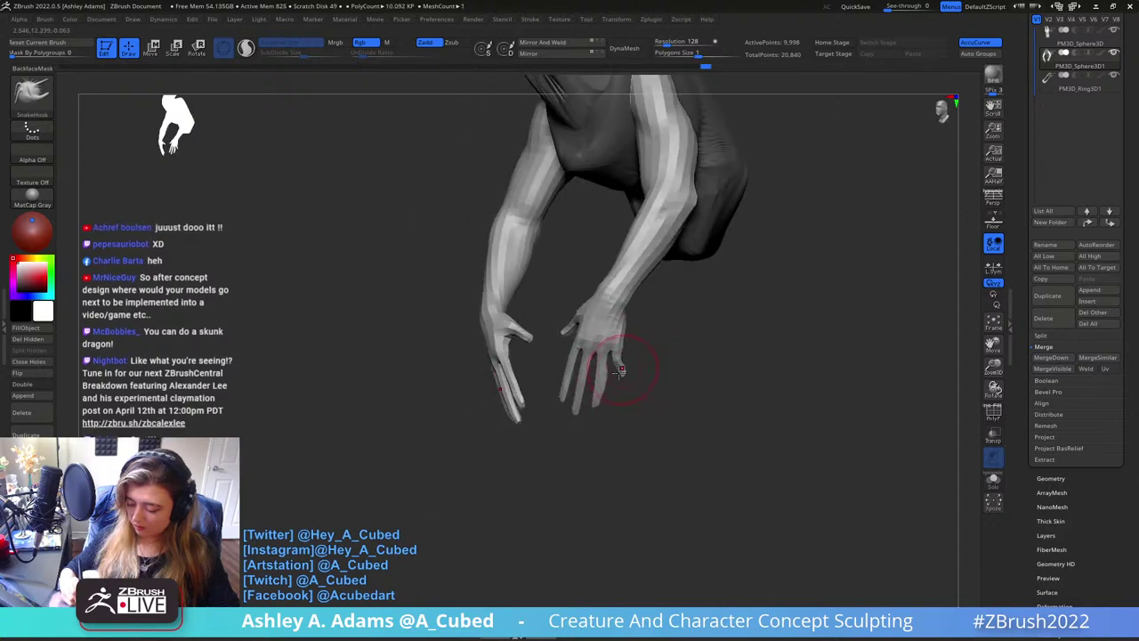
left_click_drag(602, 382, 613, 351)
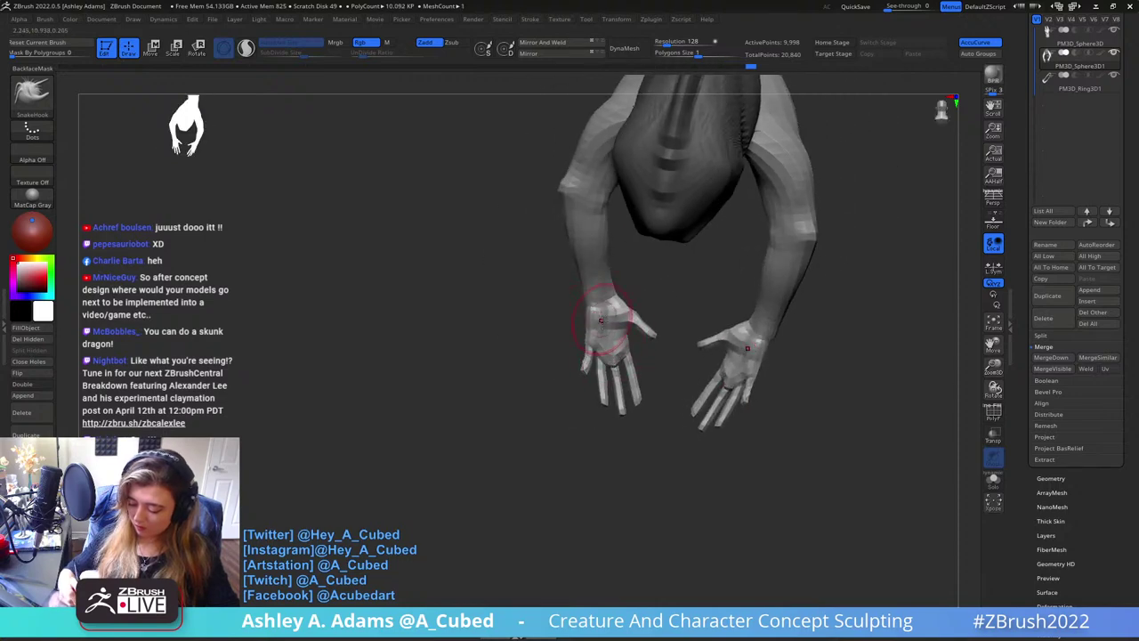
Mask the hands to isolate the outer finger and reposition that finger with the transform gizmo
right_click_drag(602, 320, 559, 392)
right_click(554, 403)
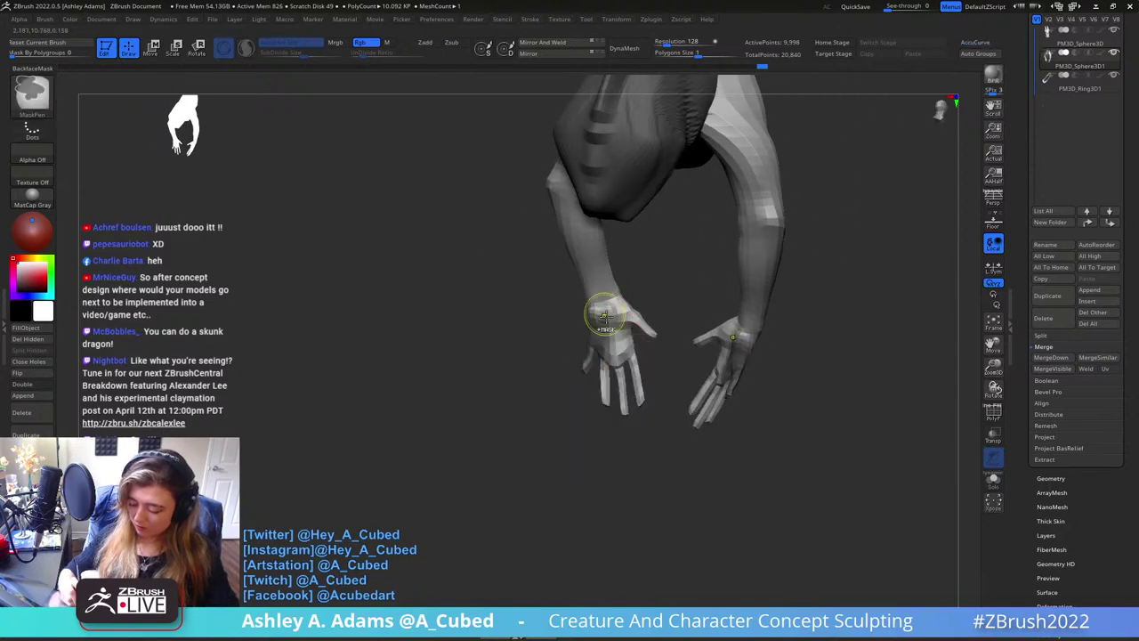
key("space")
left_click_drag(577, 379, 704, 323)
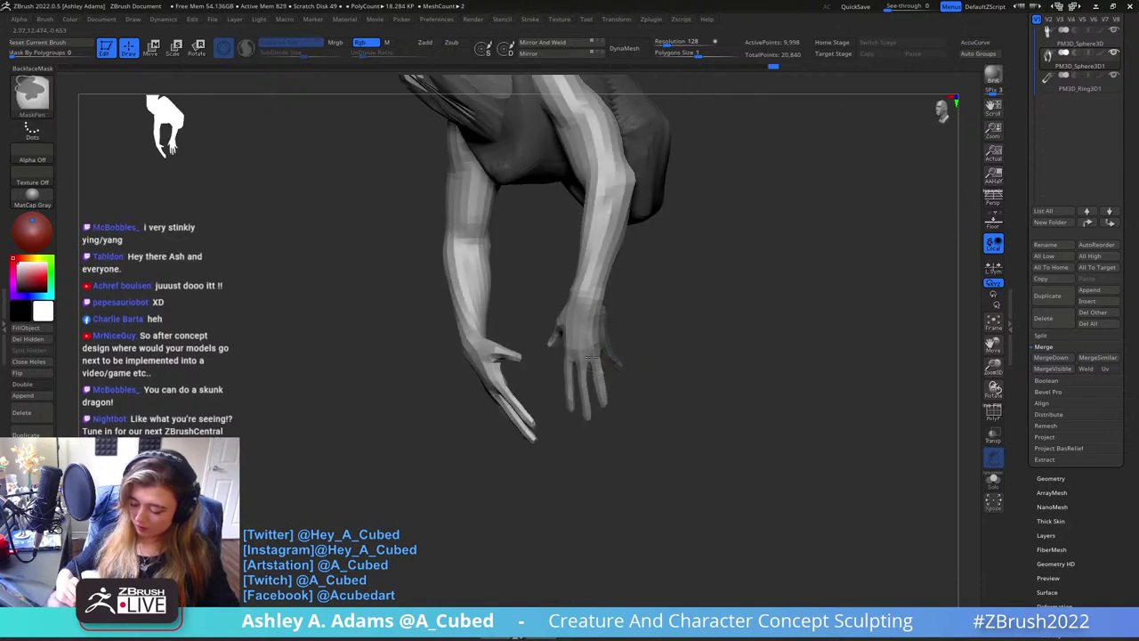
left_click(644, 348, "ctrl")
key("space")
mouse_move(583, 385)
left_mouse_down("shift")
mouse_move(632, 315)
mouse_move(573, 333)
mouse_move(612, 377)
mouse_move(614, 360)
left_mouse_up("shift")
key("w")
left_click(573, 333, "alt")
Mask the arms of the creature and split the masked points into a separate subtool
key("q")
right_click_drag(620, 330, 663, 308, "ctrl")
key("ctrl")
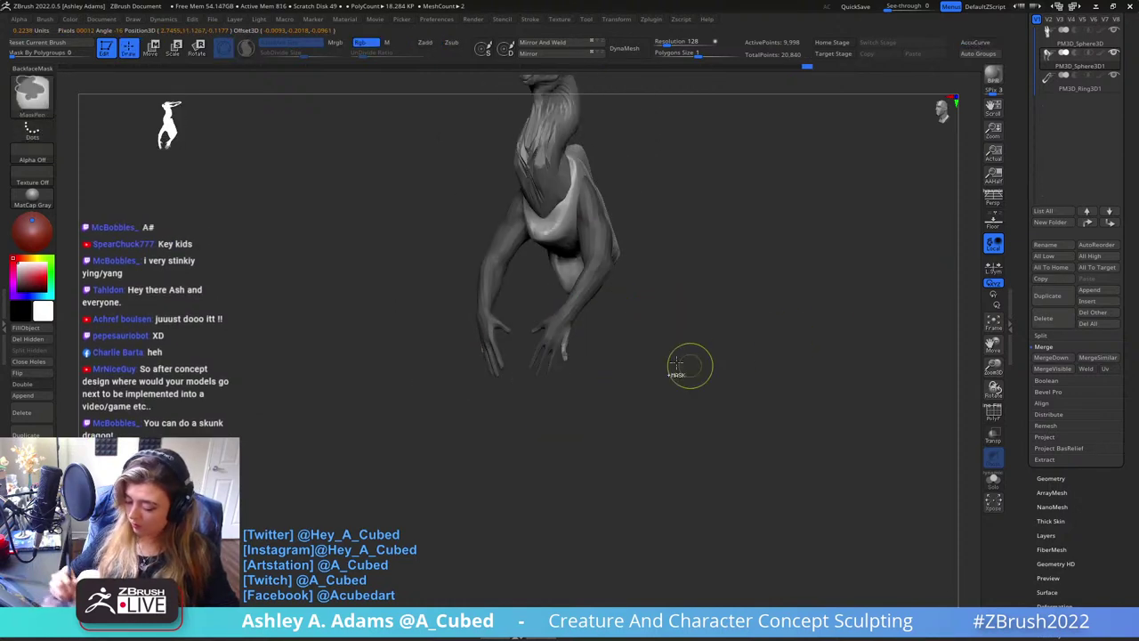
left_click_drag(508, 426, 615, 318, "ctrl")
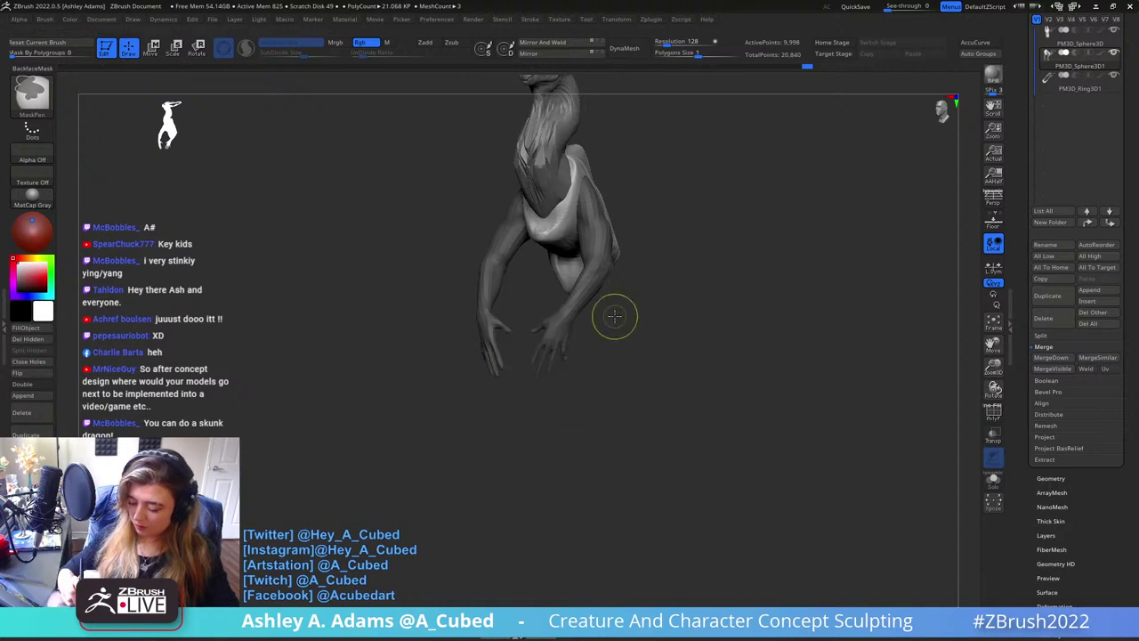
left_click_drag(700, 276, 658, 291)
left_click_drag(511, 418, 560, 356, "ctrl")
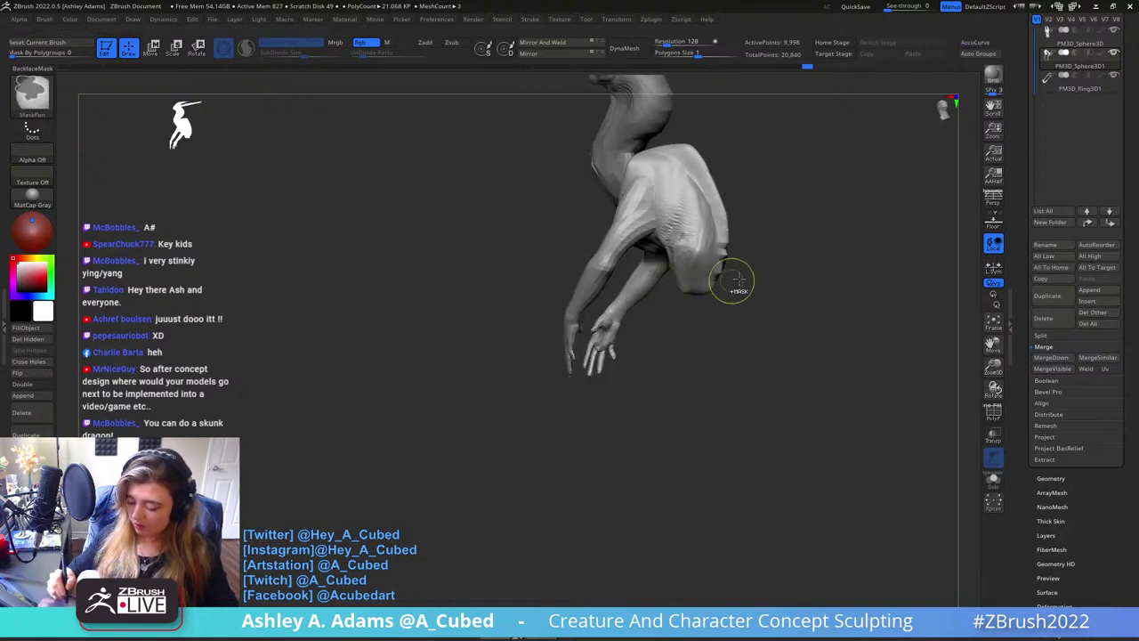
left_click(733, 280, "ctrl")
left_click(1047, 335)
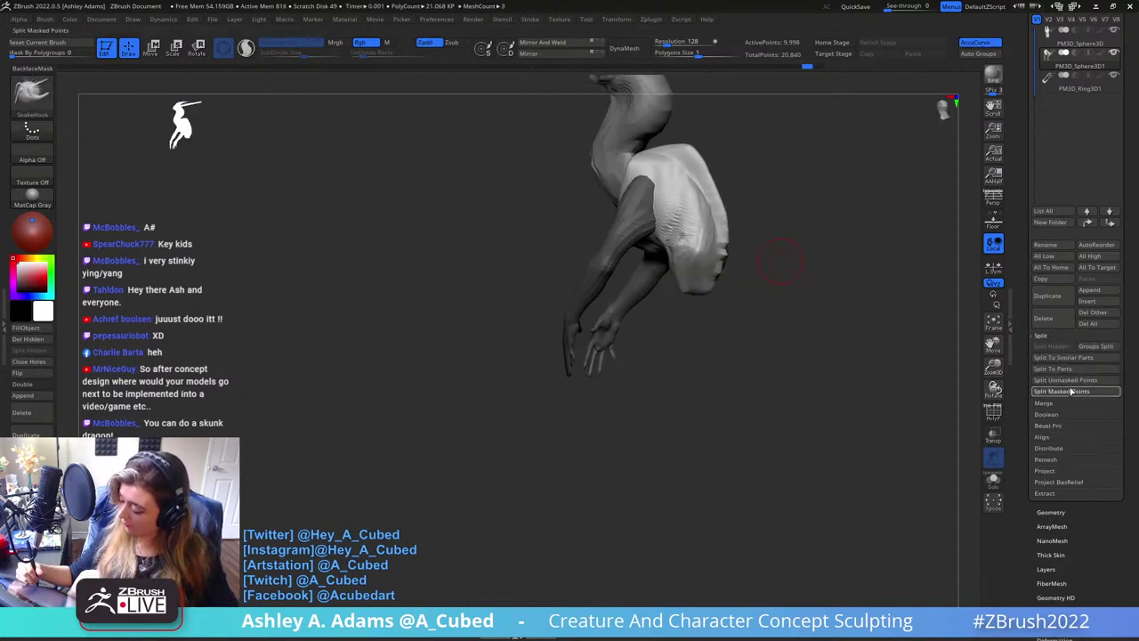
left_click(1072, 391)
Select the arms subtool, mask the hands to isolate the outermost finger, and place the transform gizmo for it
left_click(597, 270, "alt")
right_click_drag(569, 301, 620, 303)
left_click_drag(616, 294, 612, 309, "ctrl")
right_click_drag(612, 309, 609, 349, "ctrl")
left_click_drag(614, 296, 607, 325, "ctrl")
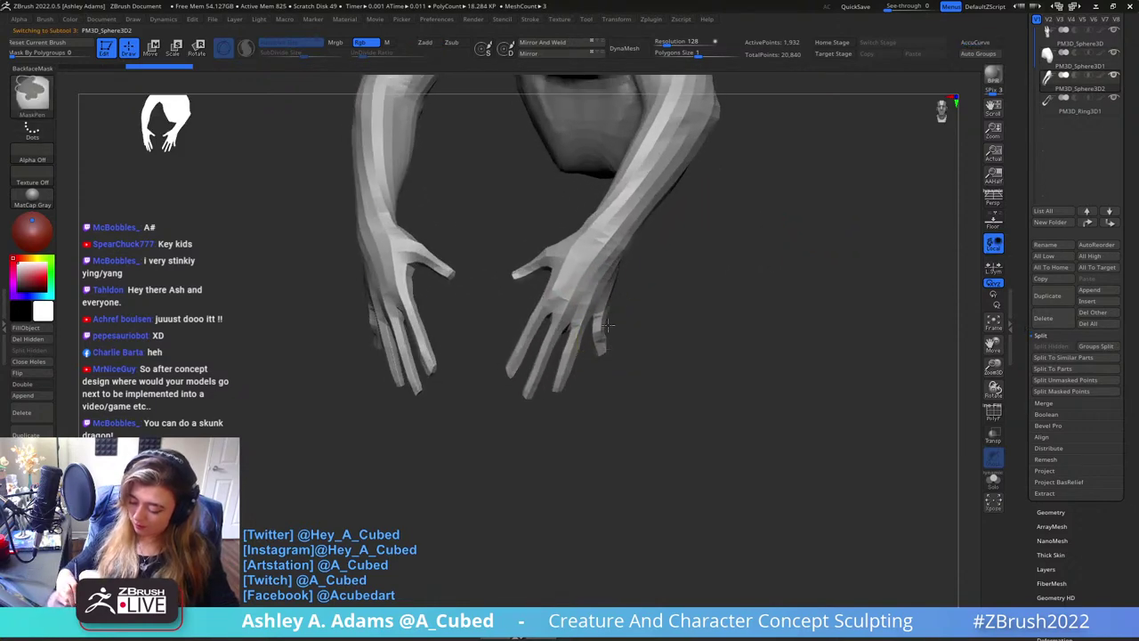
key("w")
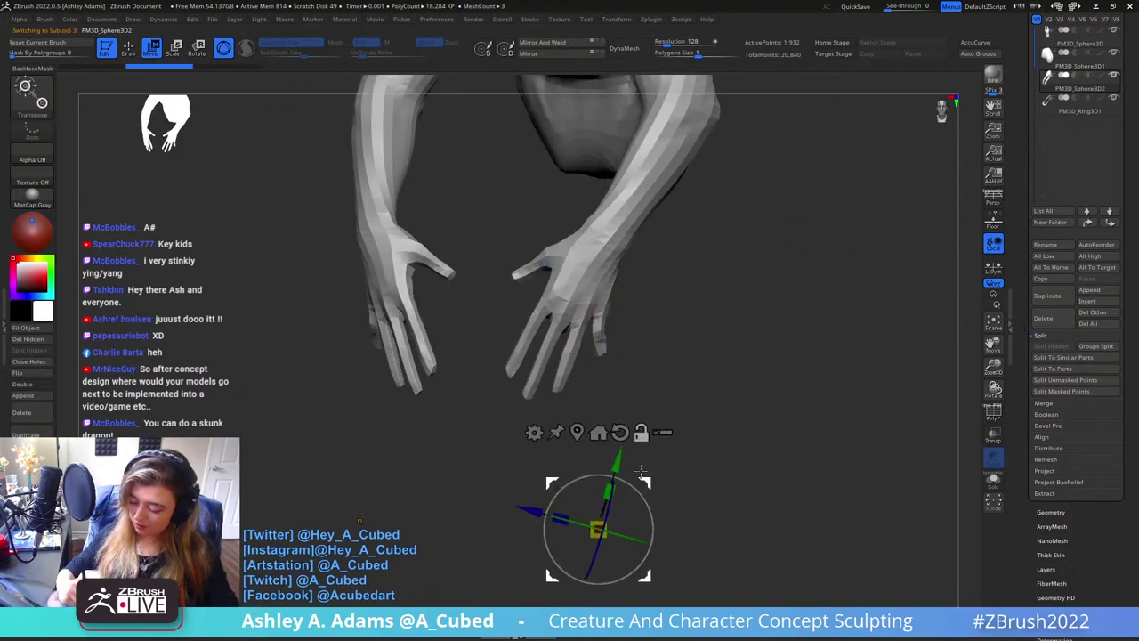
left_click_drag(607, 316, 617, 430)
key("q")
Lengthen and straighten the outermost fingers with the SnakeHook brush, spreading them away from the hands, and clear the mask
right_click_drag(669, 356, 618, 308)
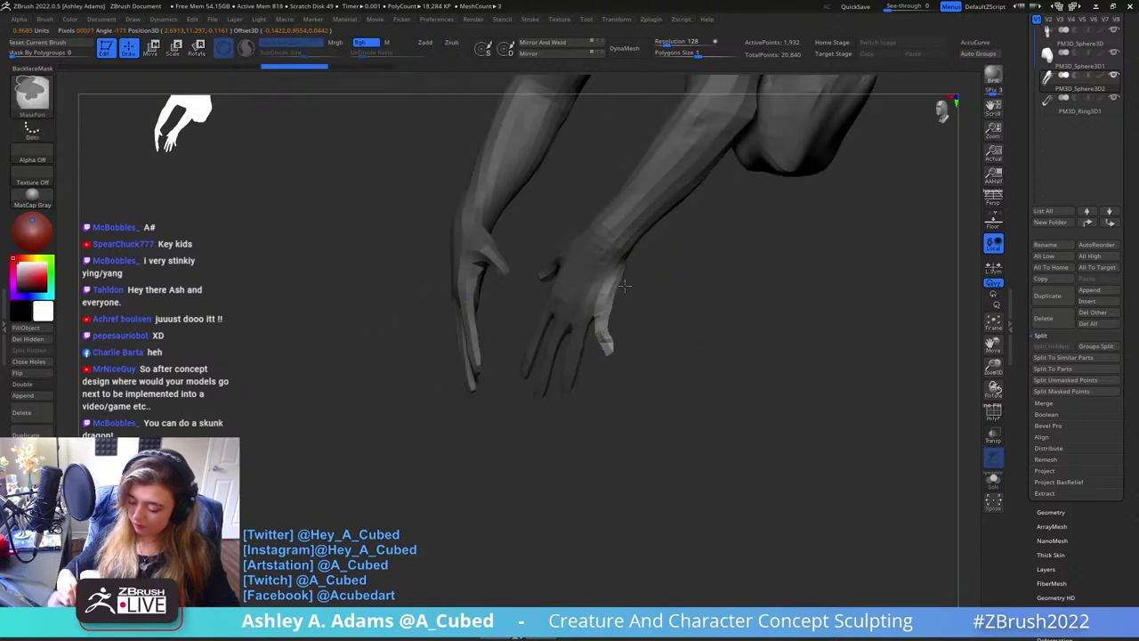
left_click(662, 295, "ctrl")
left_click(638, 317, "ctrl")
right_click_drag(638, 318, 673, 319)
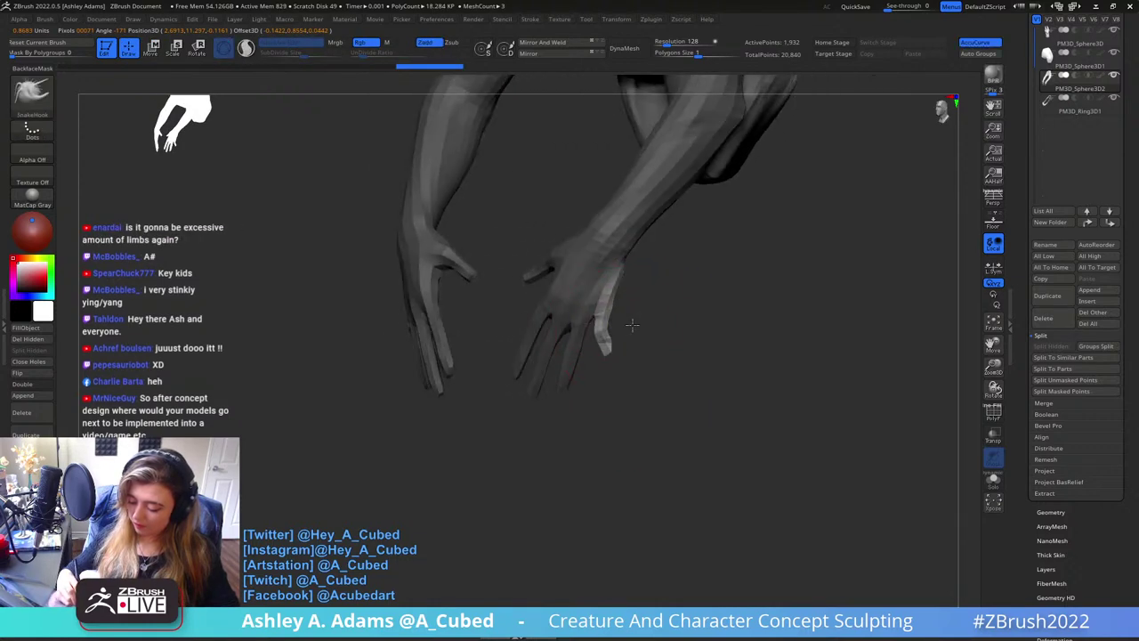
mouse_move(608, 344)
left_mouse_down()
mouse_move(621, 351)
mouse_move(593, 284)
mouse_move(610, 336)
mouse_move(586, 385)
left_mouse_up()
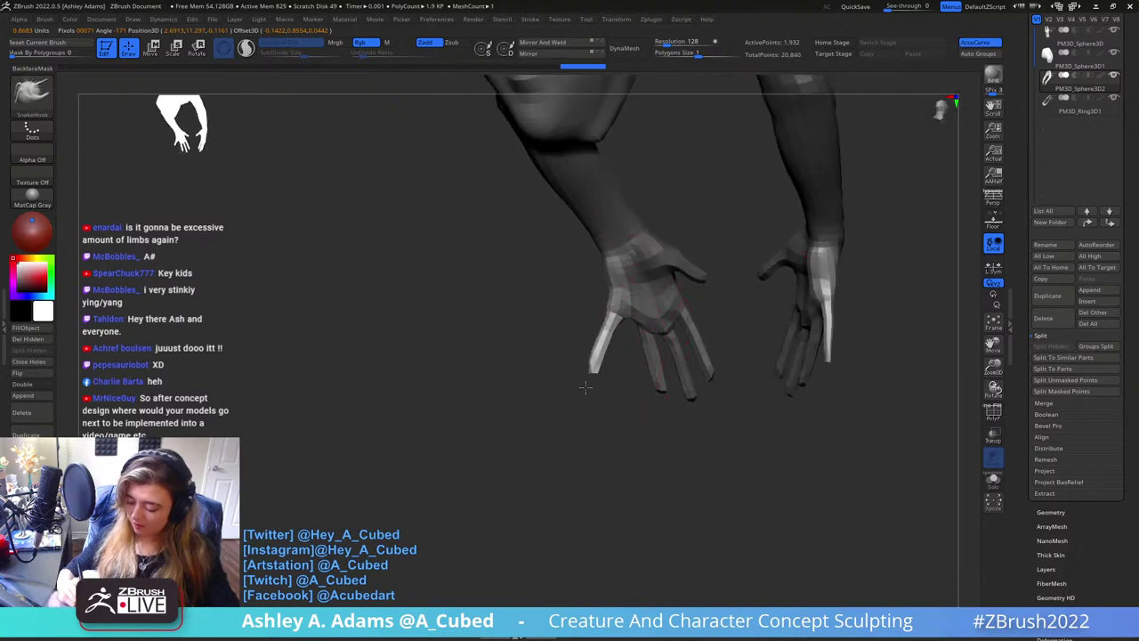
mouse_move(601, 319)
left_mouse_down()
mouse_move(701, 325)
mouse_move(727, 353)
mouse_move(719, 365)
left_mouse_up()
left_click_drag(702, 442, 681, 463, "ctrl")
Mask the hands so that only the finger beside the outermost one stays editable, and clean up the mask at its base
right_click(616, 406)
key("w")
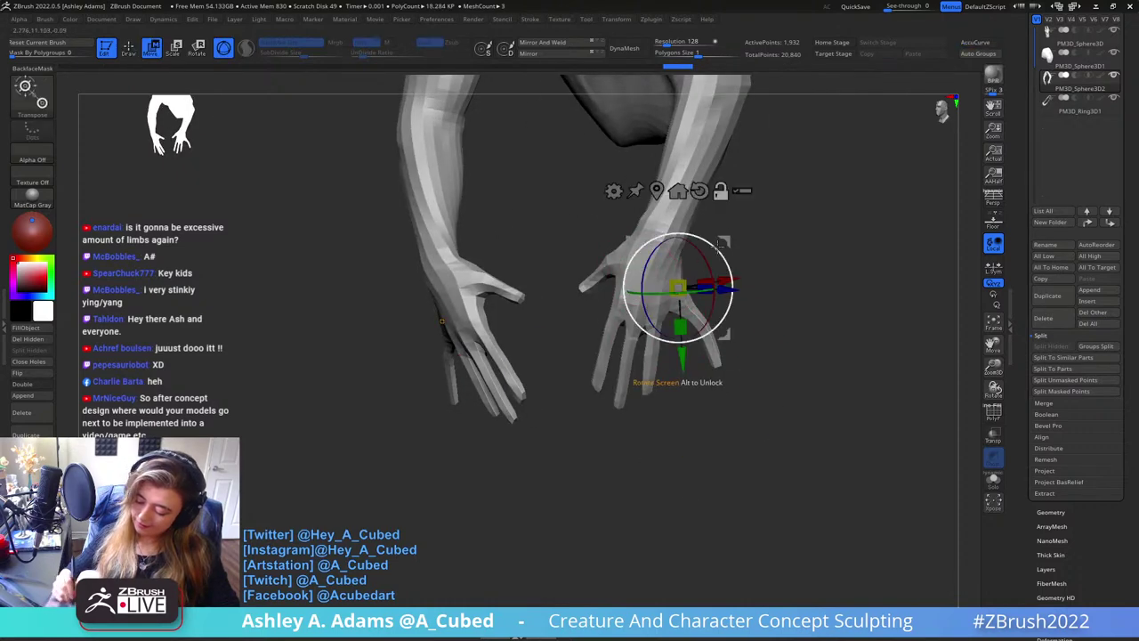
left_click_drag(722, 243, 706, 496, "alt")
left_click_drag(659, 316, 658, 333, "ctrl")
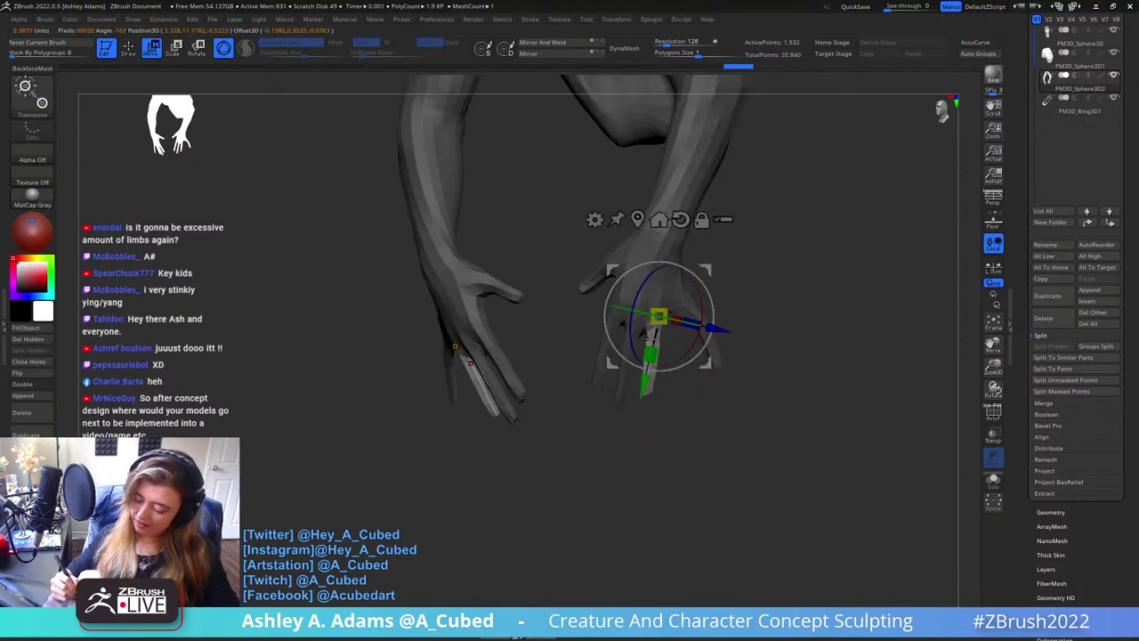
key("q")
right_click(606, 387)
left_click(664, 295, "ctrl")
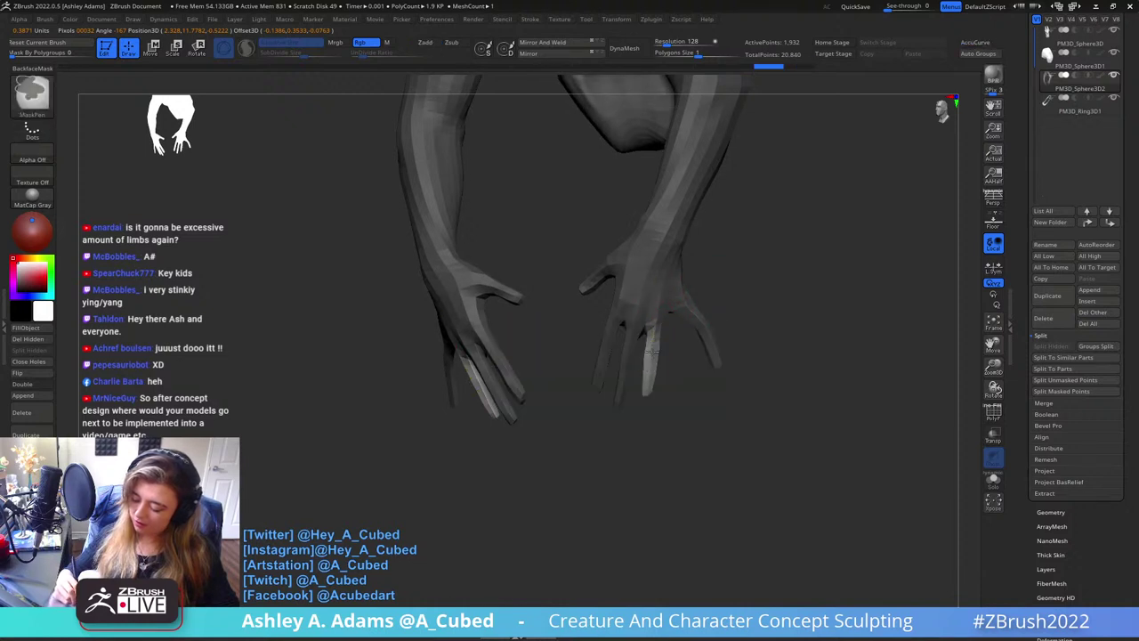
right_click_drag(698, 238, 916, 253)
left_click_drag(656, 323, 654, 336, "ctrl+alt")
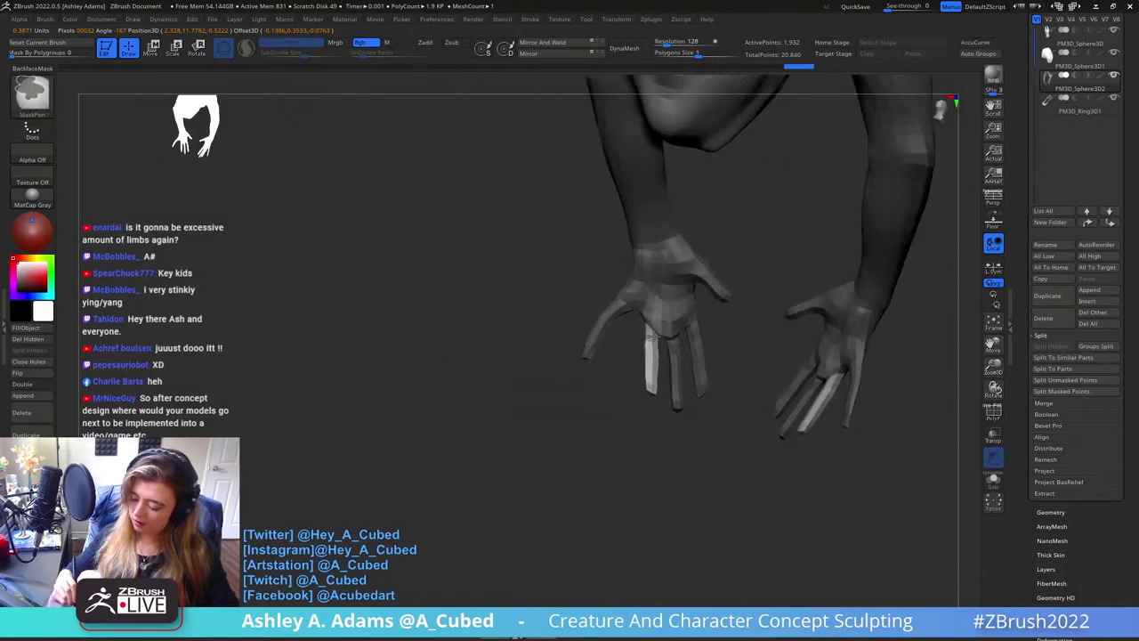
Rotate and reposition the isolated finger with the transform gizmo
right_click_drag(655, 323, 726, 302)
key("w")
left_click_drag(724, 309, 718, 279, "alt")
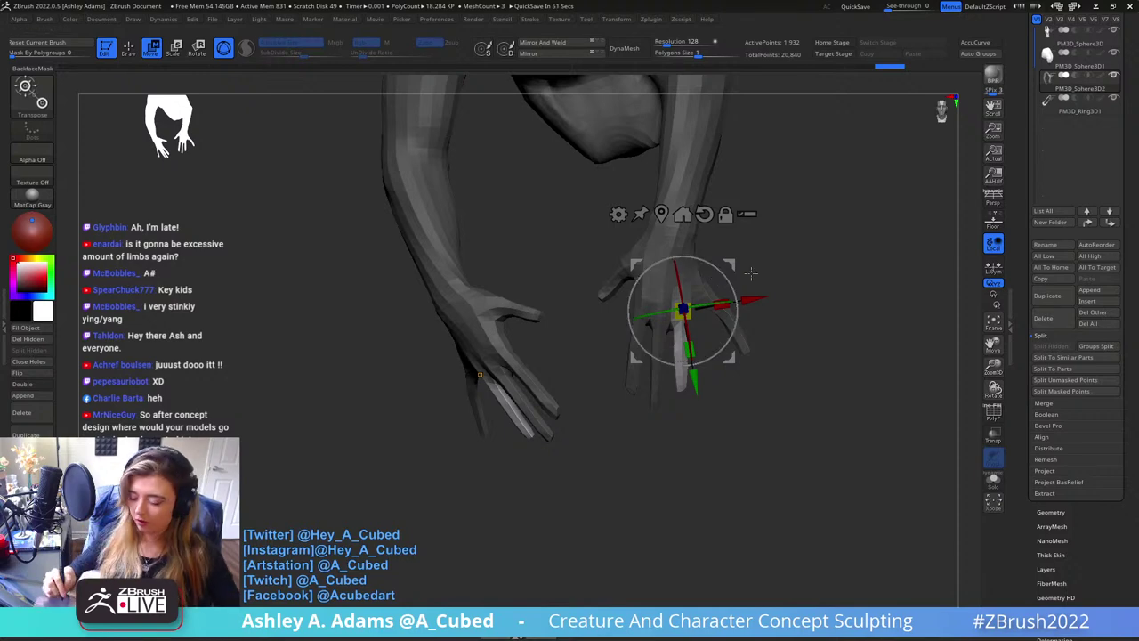
left_click_drag(716, 277, 730, 261)
right_click_drag(737, 259, 743, 265)
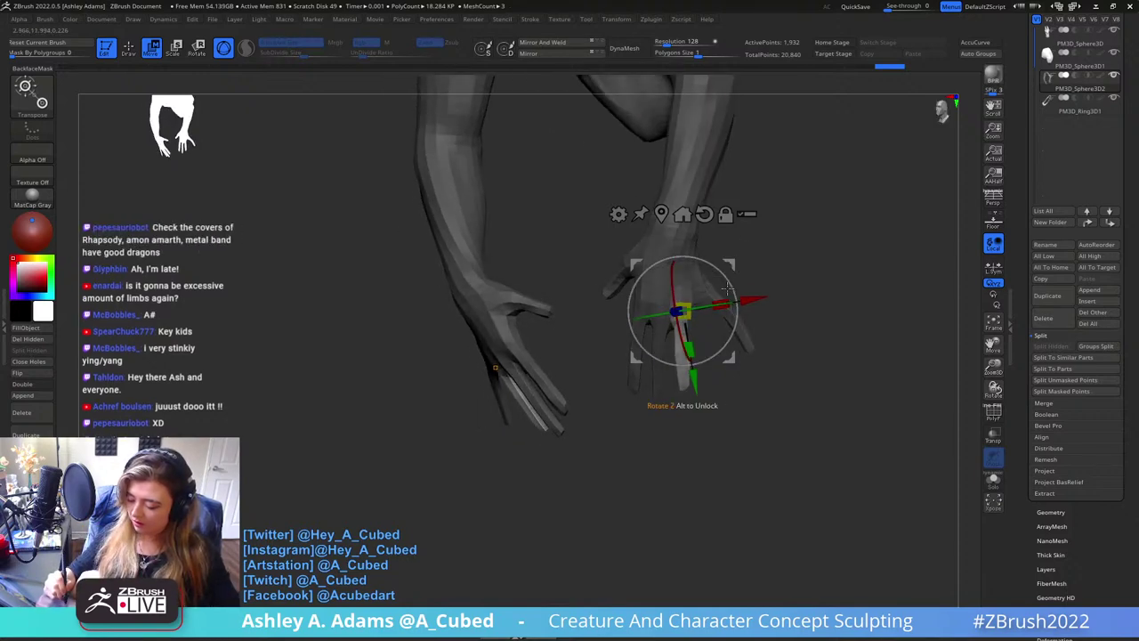
mouse_move(735, 300)
left_mouse_down()
mouse_move(723, 272)
mouse_move(738, 253)
mouse_move(725, 307)
left_mouse_up()
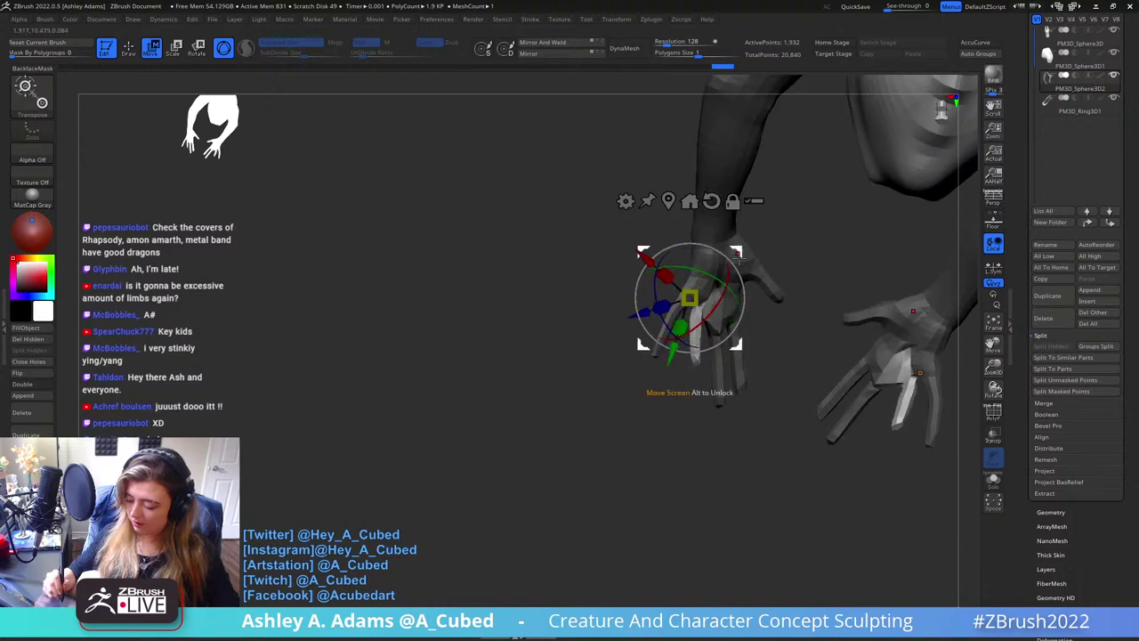
left_click_drag(738, 253, 728, 262)
right_click_drag(728, 264, 698, 283)
Pull the isolated finger outward toward the outermost finger with the SnakeHook brush and blend its base into the hand
key("q")
left_click_drag(717, 318, 709, 294)
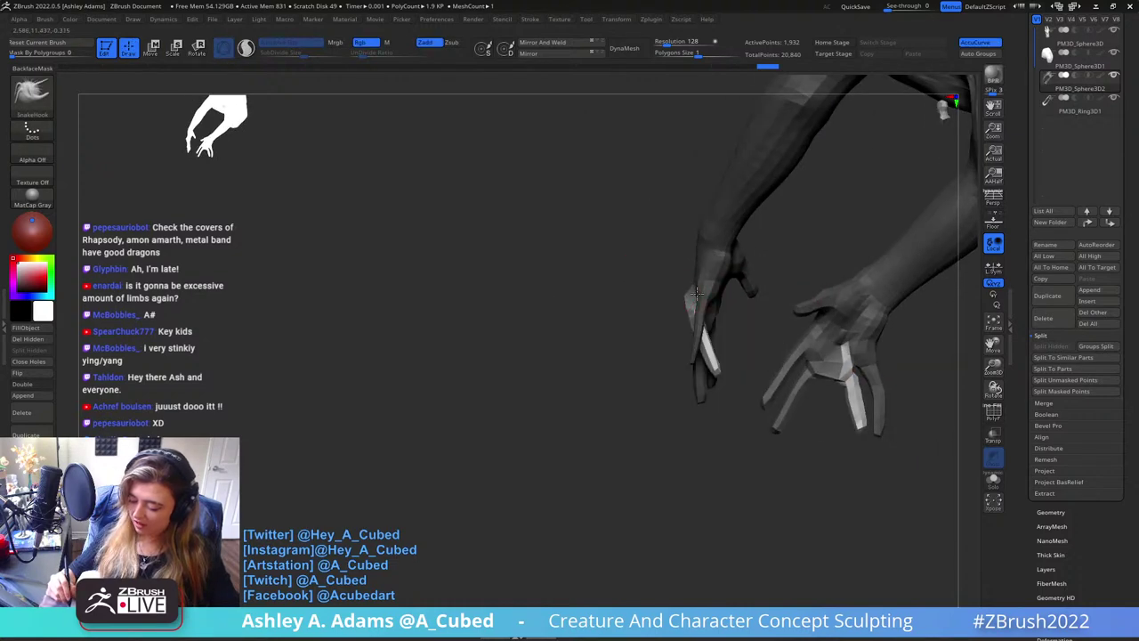
mouse_move(697, 293)
right_mouse_down()
mouse_move(721, 300)
mouse_move(707, 324)
mouse_move(714, 305)
right_mouse_up()
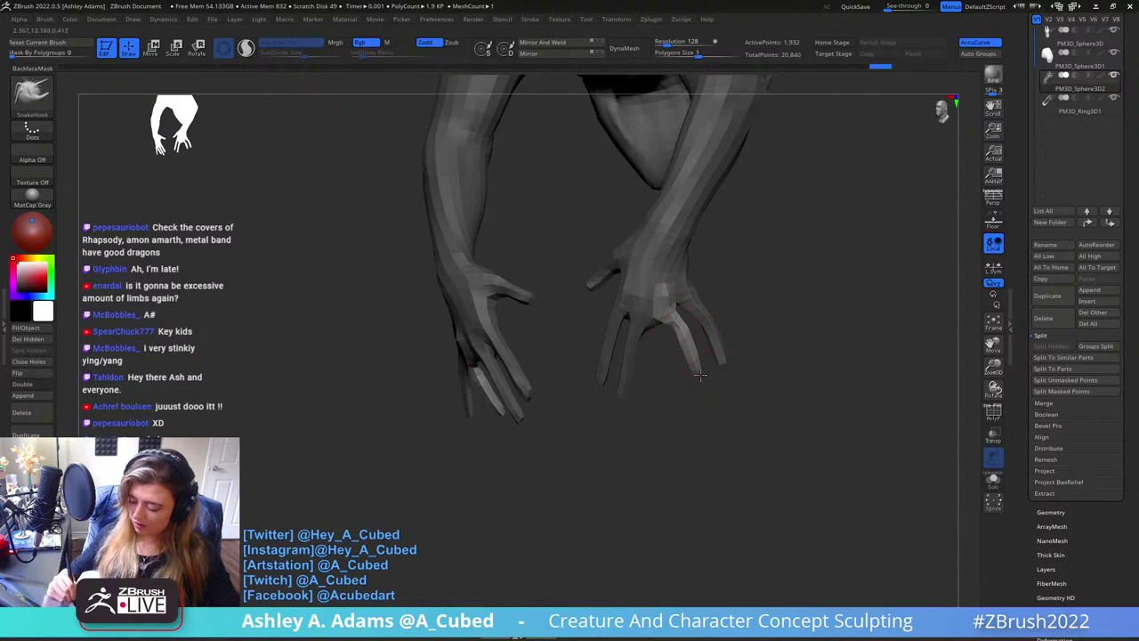
right_click_drag(737, 396, 754, 329)
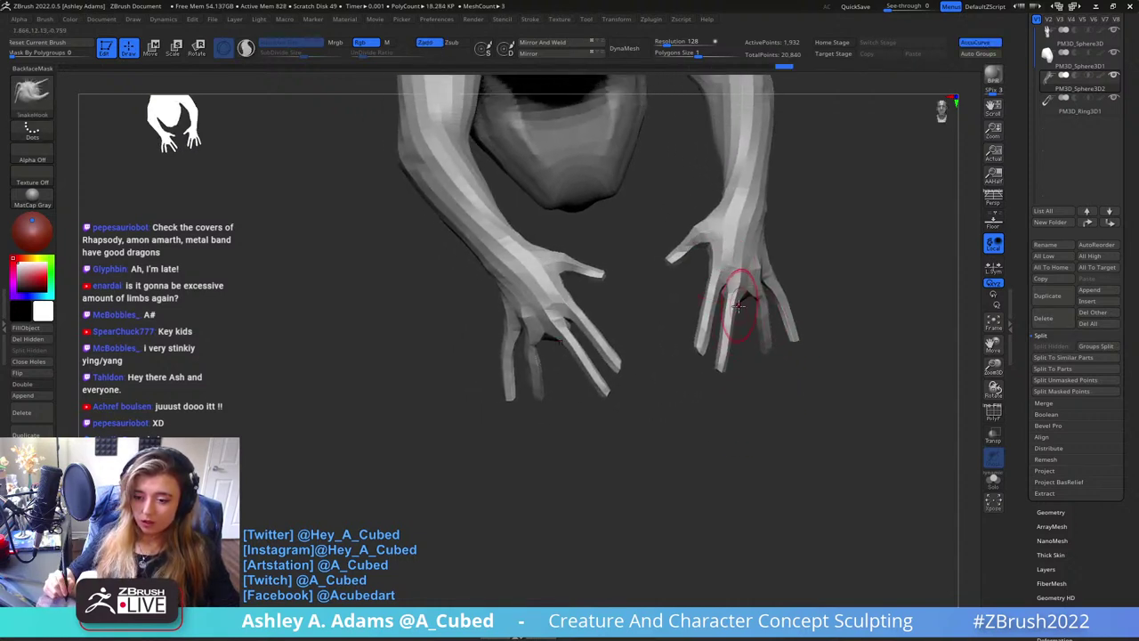
mouse_move(731, 290)
right_mouse_down()
mouse_move(716, 302)
mouse_move(737, 321)
mouse_move(699, 258)
mouse_move(721, 296)
mouse_move(698, 230)
right_mouse_up()
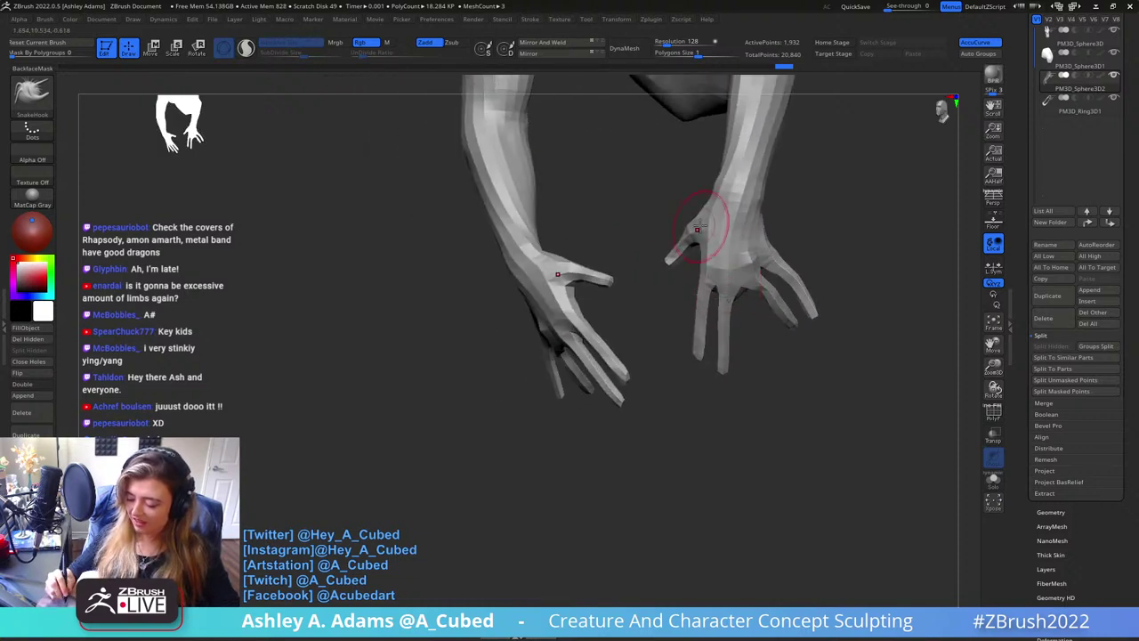
Isolate the two inner fingers with an inverted mask, then rotate and scale them with the transform gizmo
left_click_drag(701, 345, 702, 305, "ctrl")
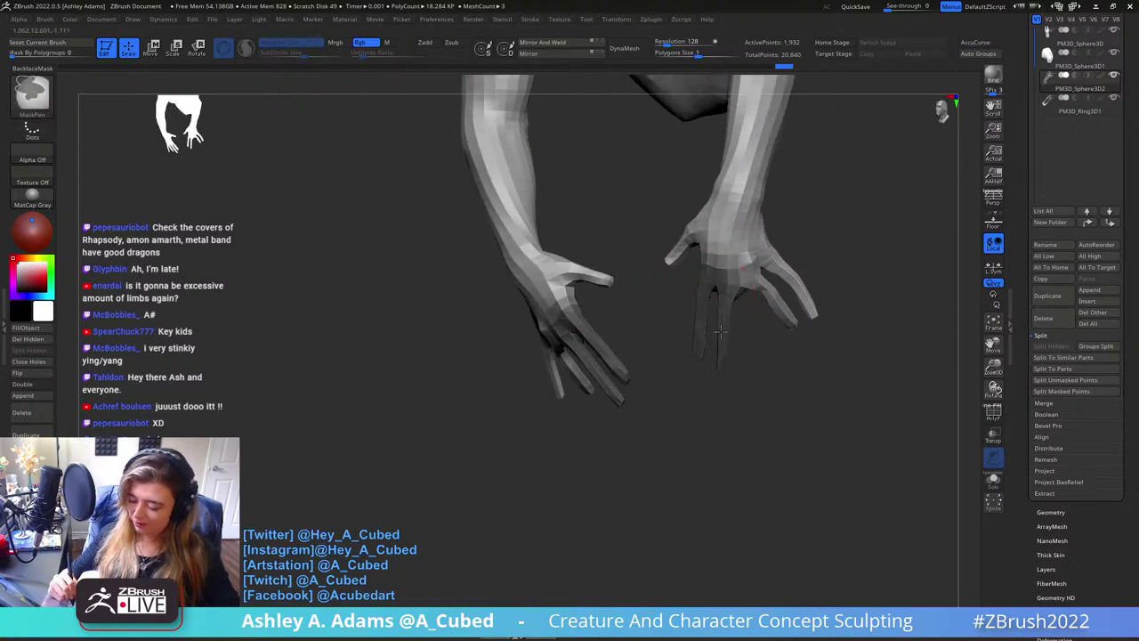
right_click_drag(737, 234, 690, 233)
left_click(695, 407, "ctrl")
key("w")
left_click(646, 193, "alt")
left_click_drag(683, 242, 729, 233, "alt")
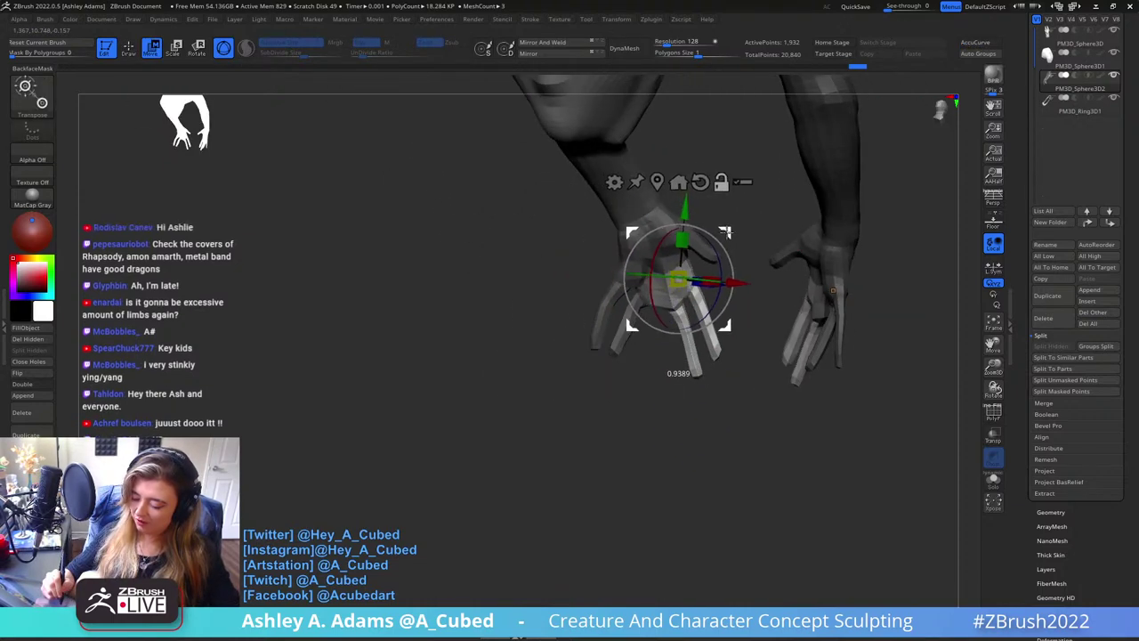
right_click_drag(654, 238, 727, 250)
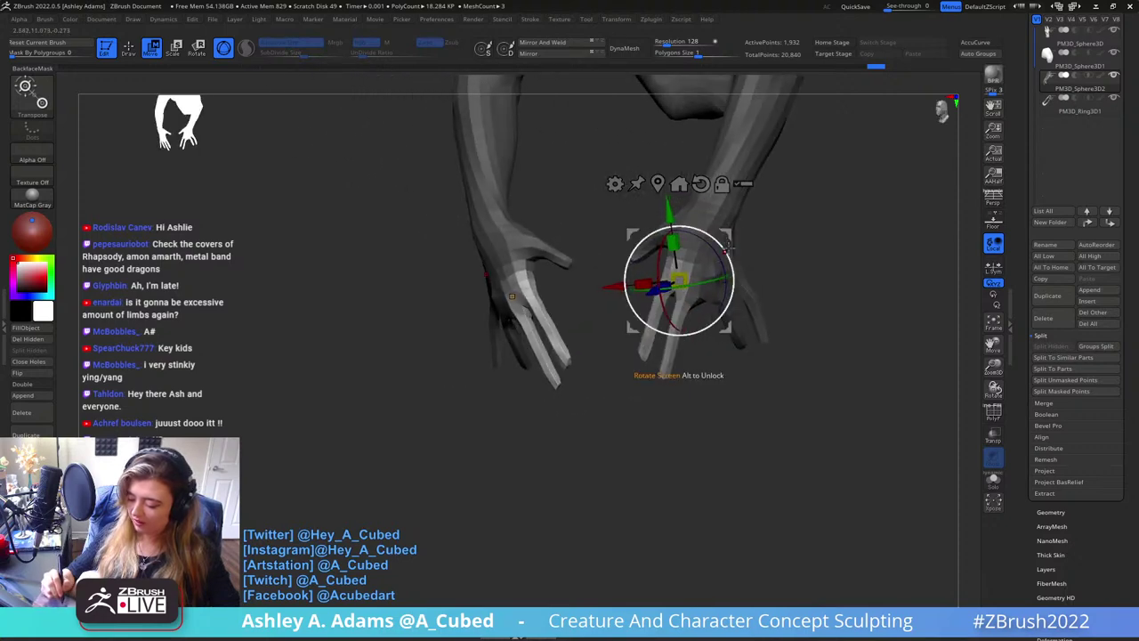
left_click_drag(728, 270, 728, 278)
right_click_drag(729, 277, 728, 206)
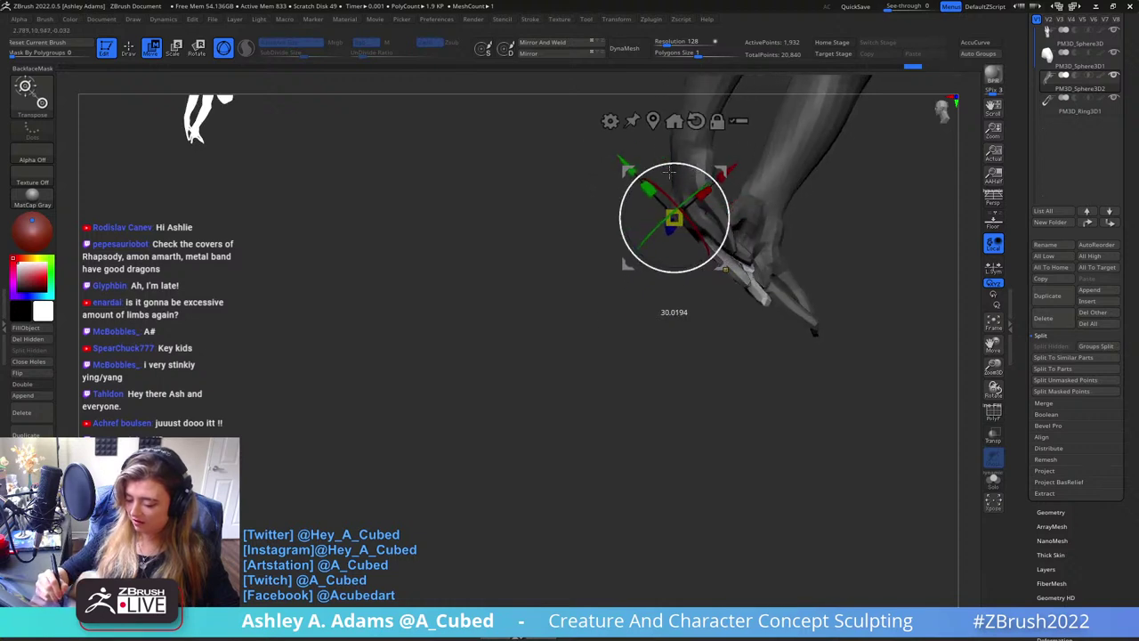
Reshape the two inner fingers into longer, curved forms with the SnakeHook brush
key("q")
key("space")
left_click(717, 257)
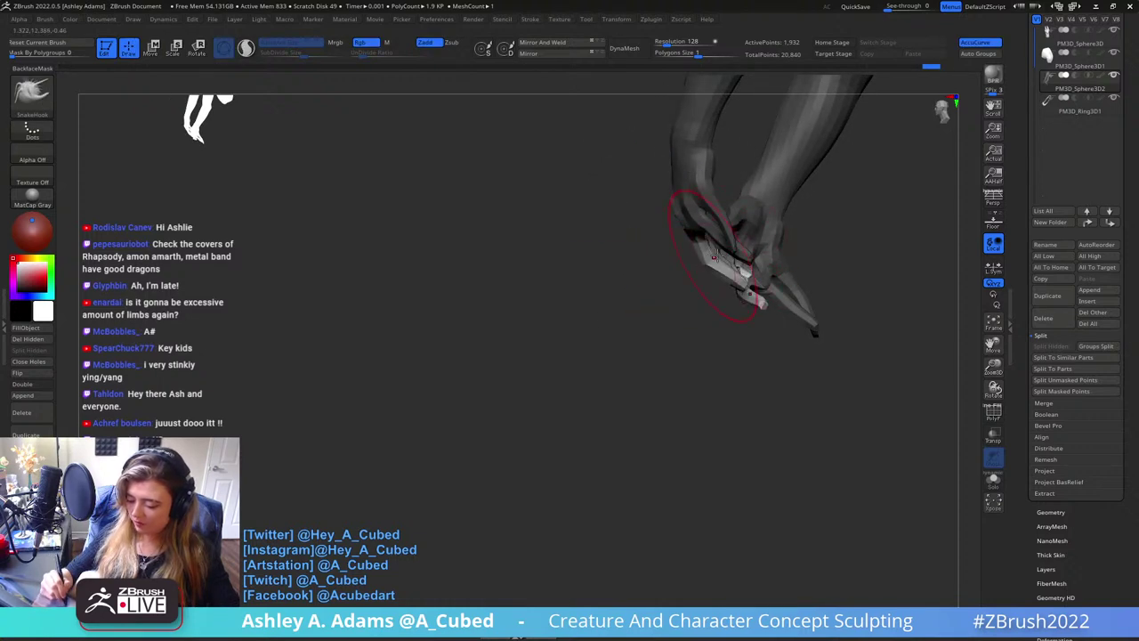
mouse_move(713, 256)
right_mouse_down()
mouse_move(725, 245)
mouse_move(725, 339)
mouse_move(736, 268)
mouse_move(709, 178)
mouse_move(700, 217)
mouse_move(718, 249)
mouse_move(701, 242)
mouse_move(726, 254)
mouse_move(738, 234)
mouse_move(728, 250)
mouse_move(692, 242)
mouse_move(677, 206)
right_mouse_up()
right_click(675, 207)
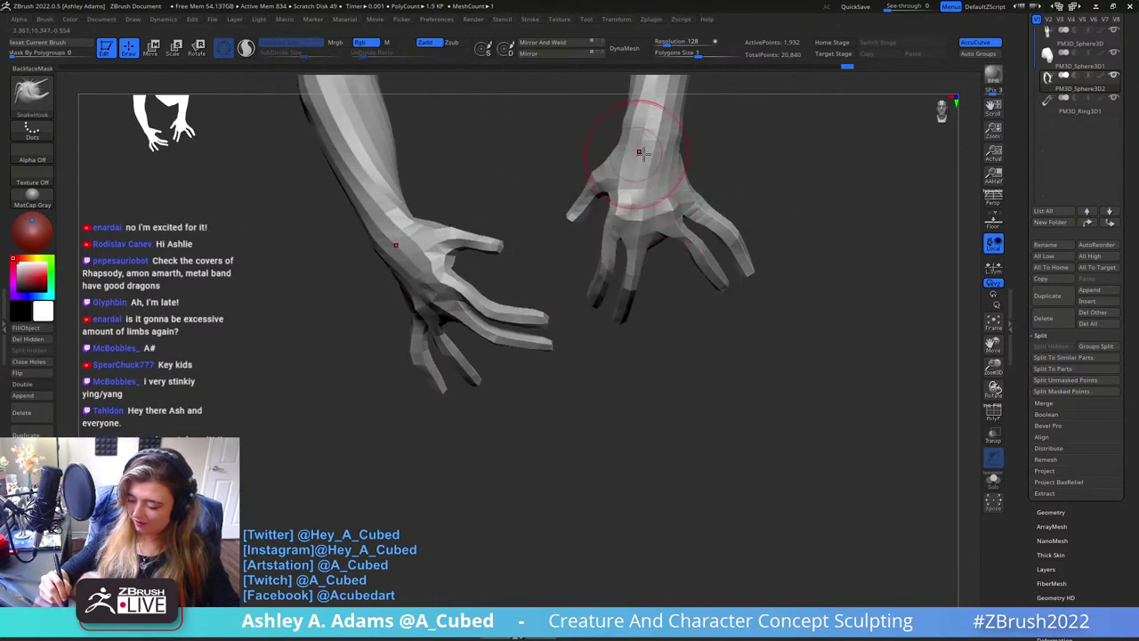
Mask the hands to isolate the thumbs and reshape the thumb bases toward the wrists with the SnakeHook brush
right_click_drag(641, 154, 635, 218)
left_click_drag(635, 220, 616, 249, "ctrl")
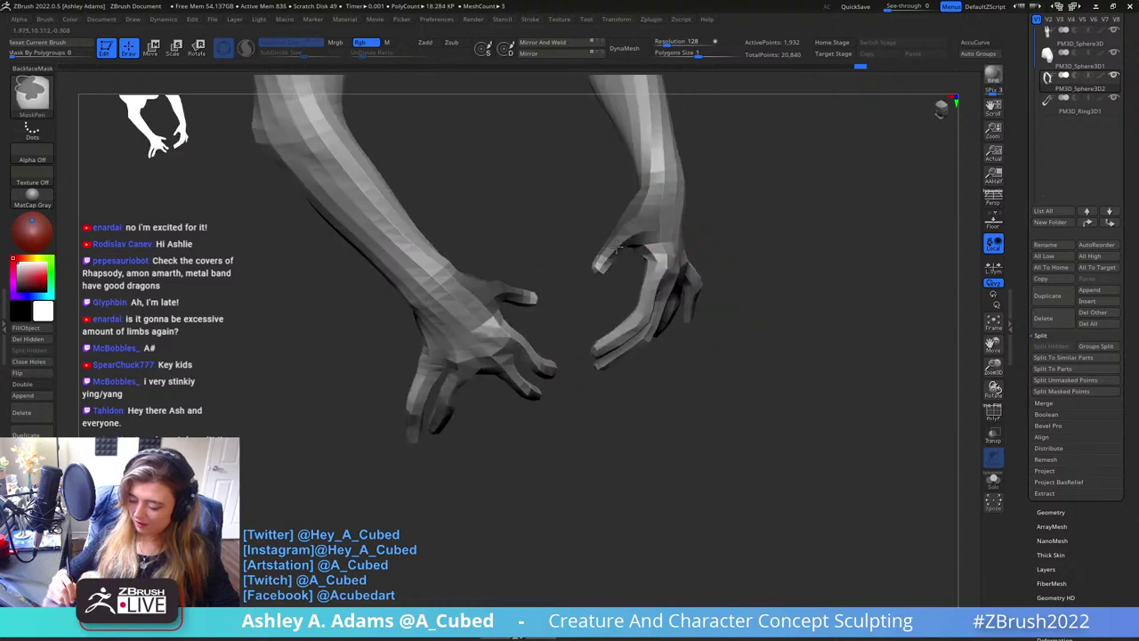
mouse_move(669, 205)
right_mouse_down()
mouse_move(704, 191)
mouse_move(663, 165)
mouse_move(660, 218)
right_mouse_up()
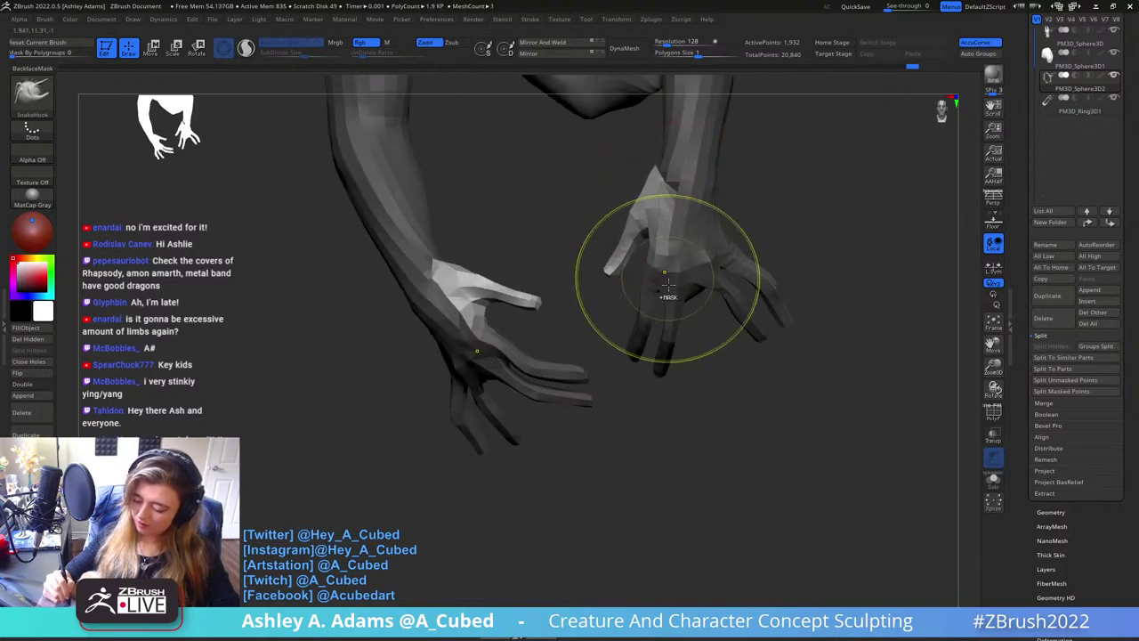
right_click_drag(668, 285, 678, 242)
Isolate the two inner fingers with a mask and bend them with the SnakeHook brush
key("w")
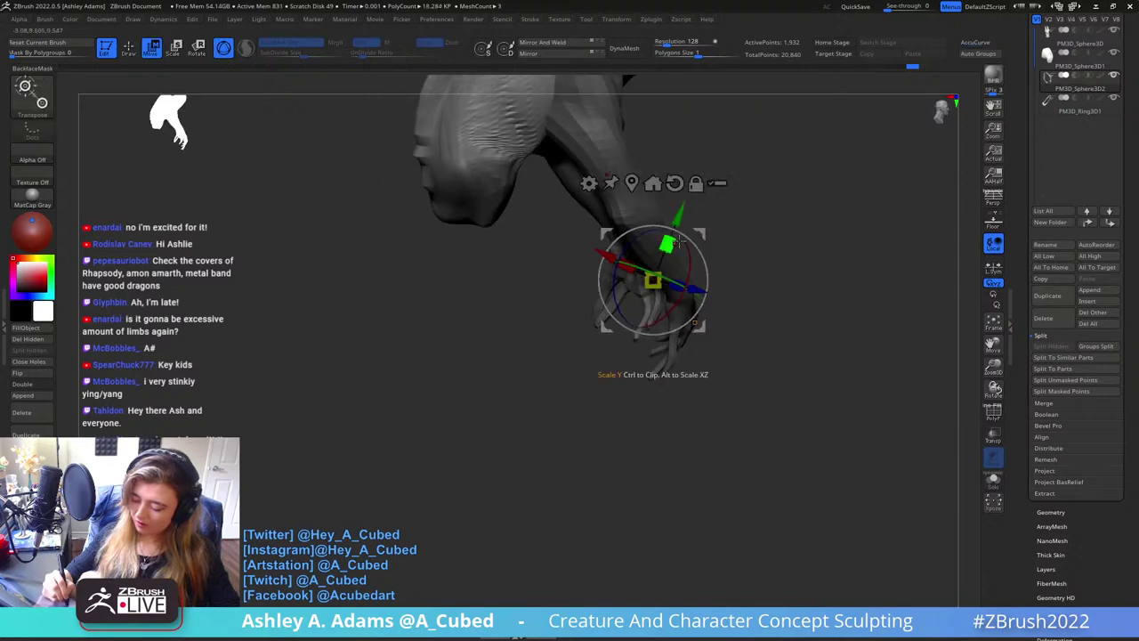
mouse_move(710, 171)
right_mouse_down()
mouse_move(684, 208)
mouse_move(710, 229)
mouse_move(636, 292)
mouse_move(625, 258)
mouse_move(631, 300)
mouse_move(720, 264)
mouse_move(634, 252)
right_mouse_up()
key("q")
mouse_move(614, 319)
right_mouse_down()
mouse_move(717, 239)
mouse_move(649, 277)
mouse_move(775, 205)
mouse_move(700, 209)
mouse_move(658, 248)
right_mouse_up()
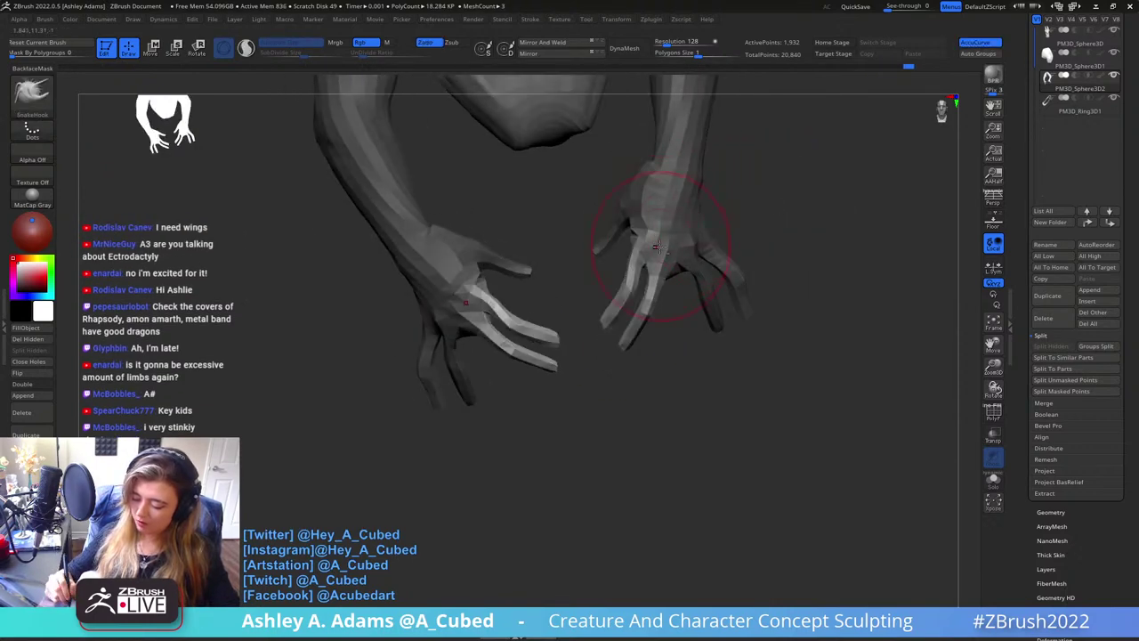
Try rotating the two inner fingers with the transform gizmo and undo the rotation
key("w")
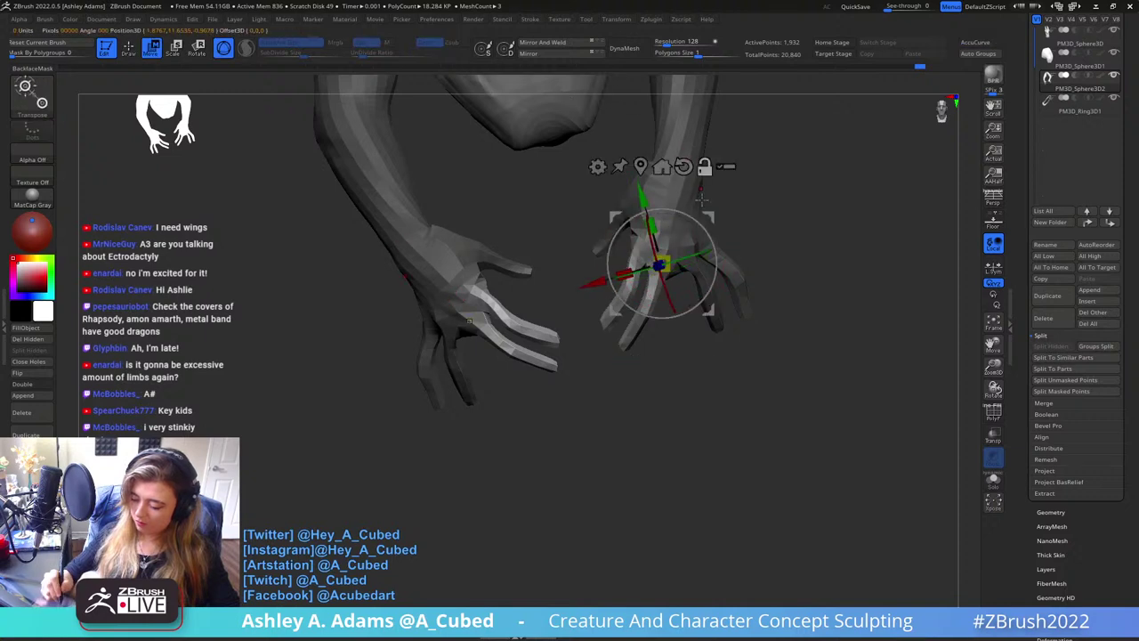
left_click_drag(715, 243, 714, 262)
key("q")
key("ctrl+z")
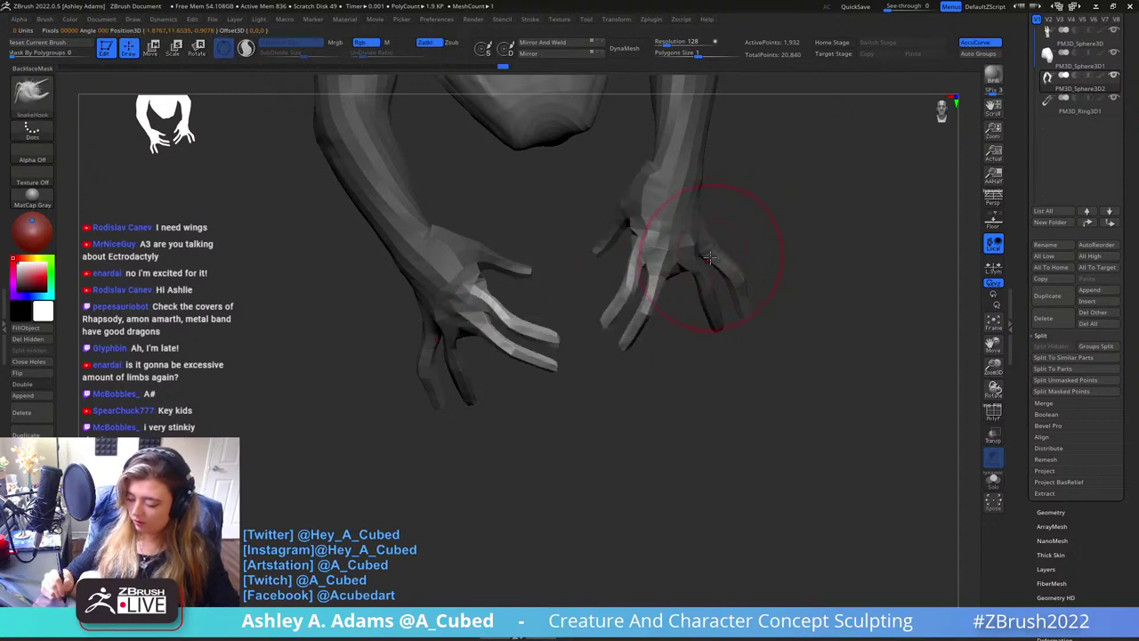
key("w")
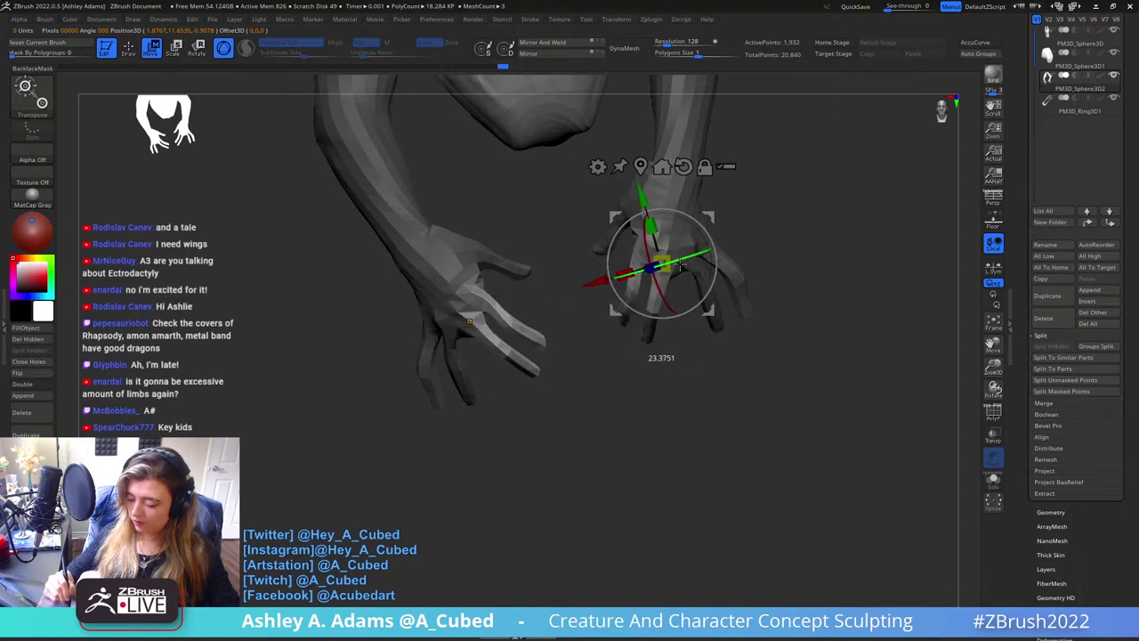
key("q")
Select the SnakeHook brush, adjust the masking around the hands, and reposition the unmasked parts with the transform gizmo
key("b")
key("s")
key("h")
left_click(44, 100, "ctrl")
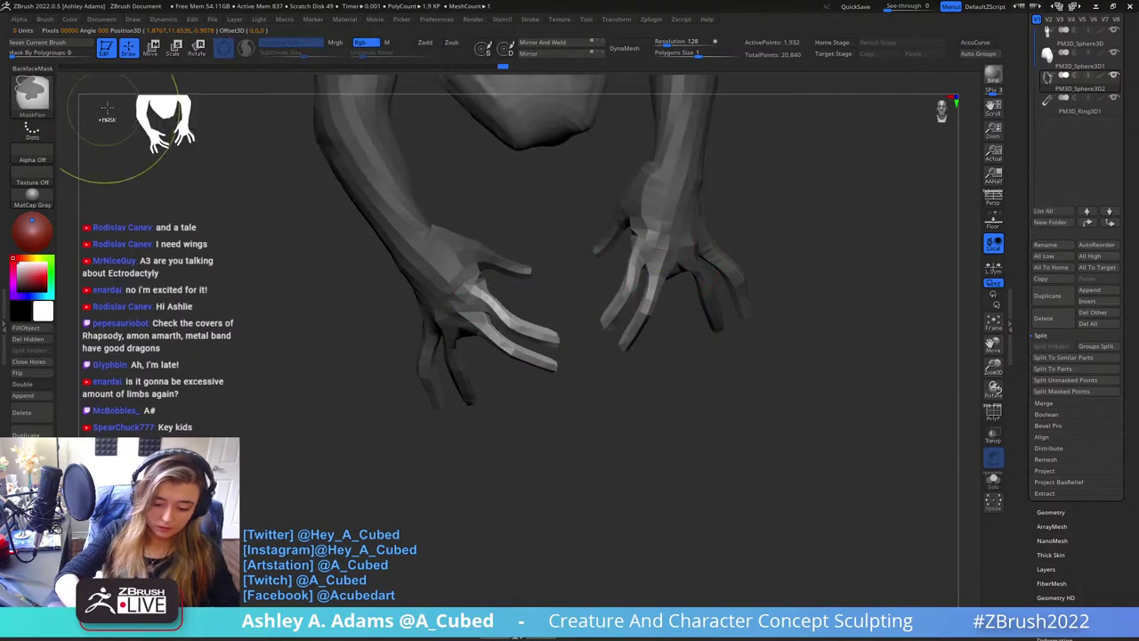
left_click(43, 97, "ctrl")
left_click(224, 163, "ctrl")
mouse_move(587, 223)
left_mouse_down("ctrl")
mouse_move(573, 201)
mouse_move(587, 197)
left_mouse_up("ctrl")
key("w")
left_click_drag(693, 256, 672, 262)
mouse_move(708, 218)
left_mouse_down()
mouse_move(712, 255)
mouse_move(701, 216)
mouse_move(841, 214)
mouse_move(720, 233)
mouse_move(714, 249)
mouse_move(667, 229)
mouse_move(658, 253)
mouse_move(682, 246)
mouse_move(674, 264)
mouse_move(613, 261)
mouse_move(614, 198)
left_mouse_up()
key("q")
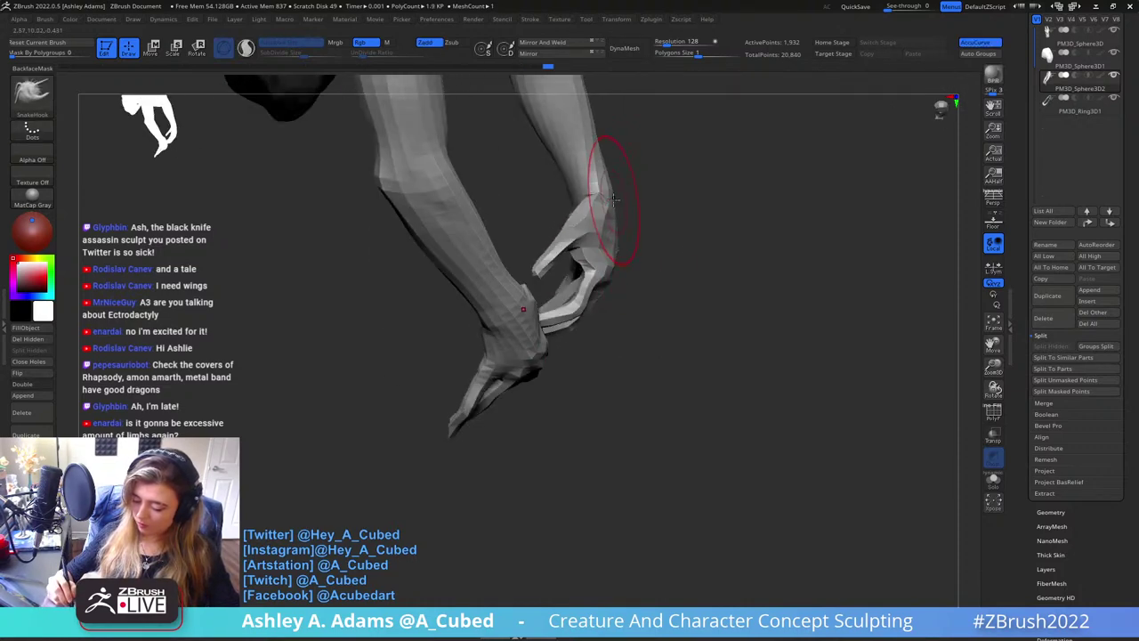
Adjust the SnakeHook draw size and reshape the wrists and palms from several angles
key("space")
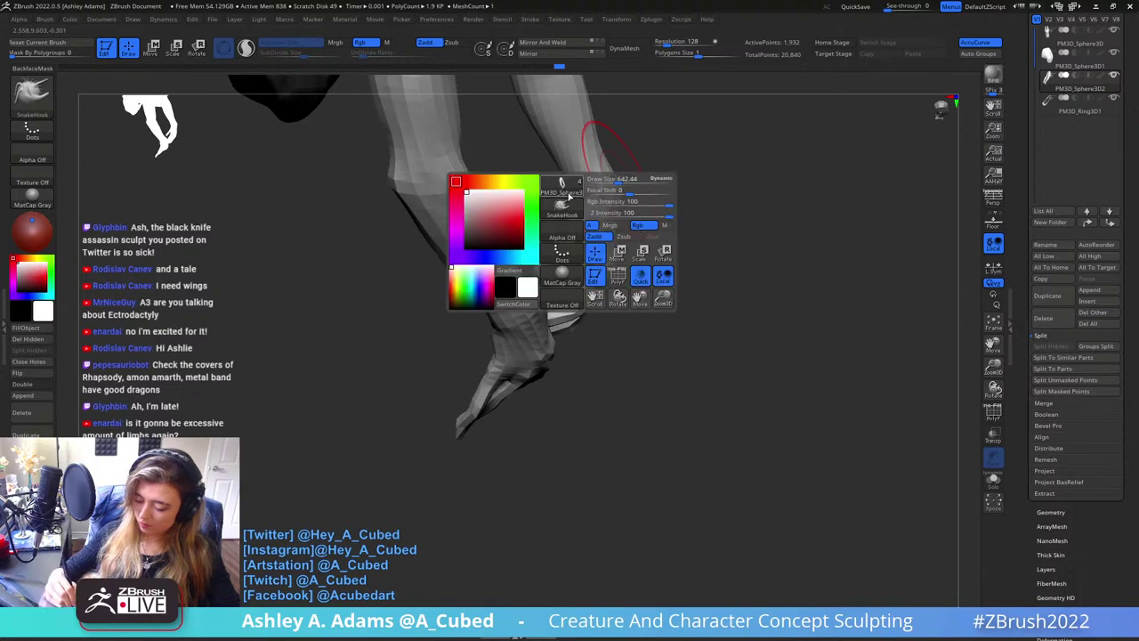
left_click_drag(578, 194, 603, 231)
right_click_drag(594, 234, 580, 239)
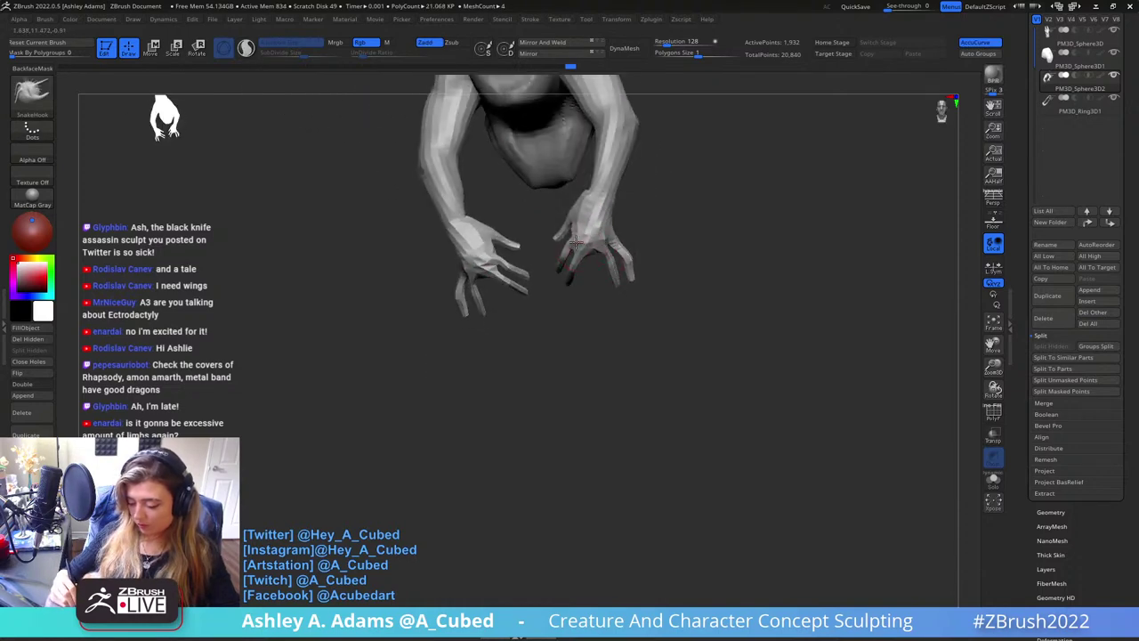
left_click_drag(578, 242, 585, 233)
right_click_drag(585, 234, 577, 266)
right_click_drag(577, 267, 579, 298, "ctrl")
mouse_move(553, 251)
left_mouse_down()
mouse_move(543, 264)
mouse_move(559, 251)
left_mouse_up()
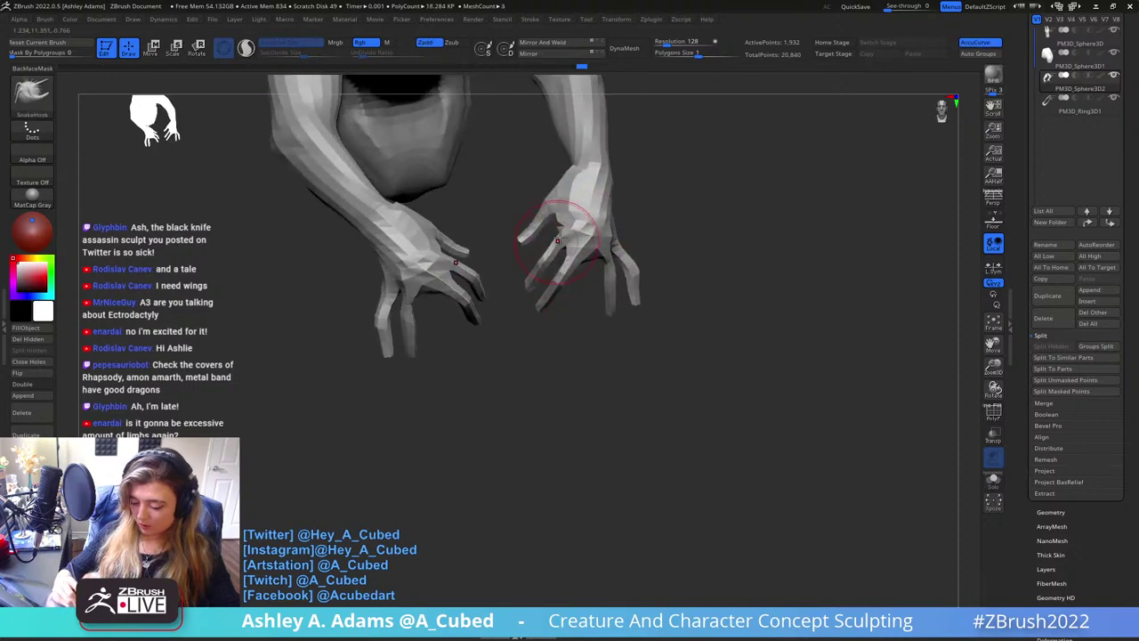
Pull the knuckle area on the backs of the hands into shape with a resized SnakeHook brush
right_click_drag(581, 235, 612, 241)
left_click_drag(611, 246, 613, 236)
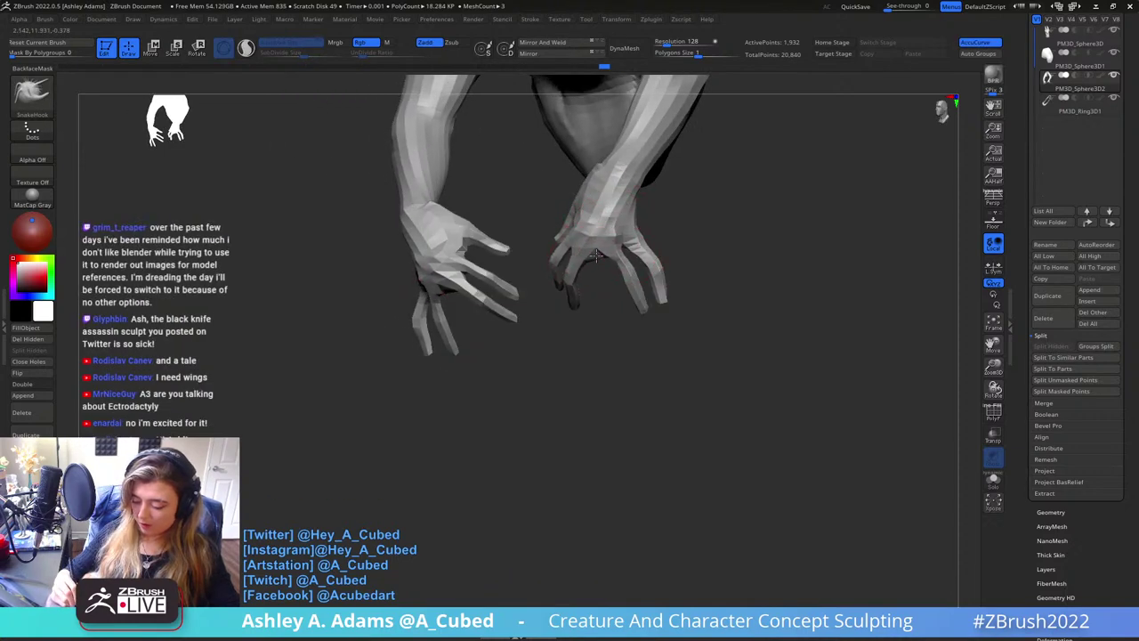
mouse_move(612, 237)
right_mouse_down()
mouse_move(630, 242)
mouse_move(623, 258)
mouse_move(616, 219)
mouse_move(598, 242)
right_mouse_up()
right_click(598, 258)
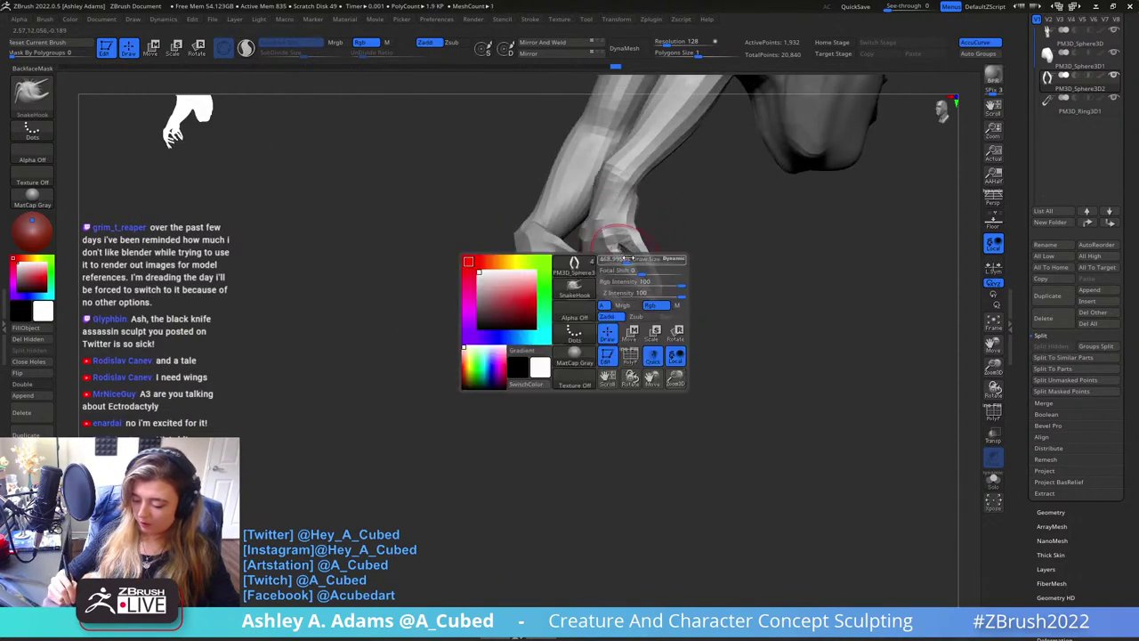
left_click_drag(623, 264, 617, 255)
right_click_drag(647, 222, 627, 203)
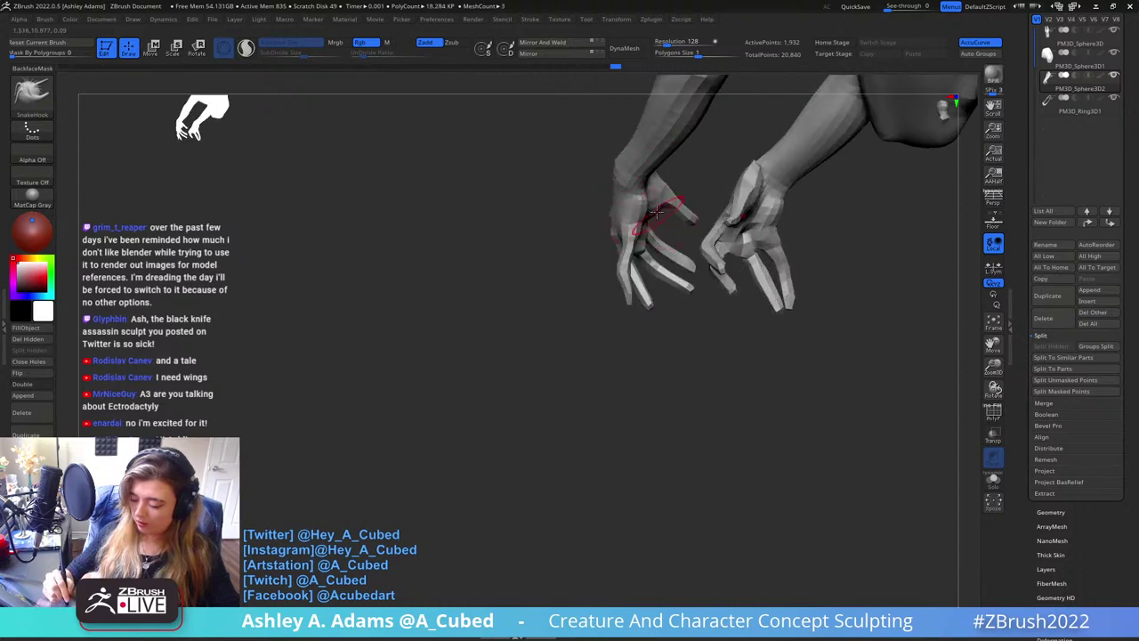
Refine the wrist contours and the outer edges of the hands with SnakeHook, smoothing the wrist surface
left_click_drag(656, 210, 623, 187)
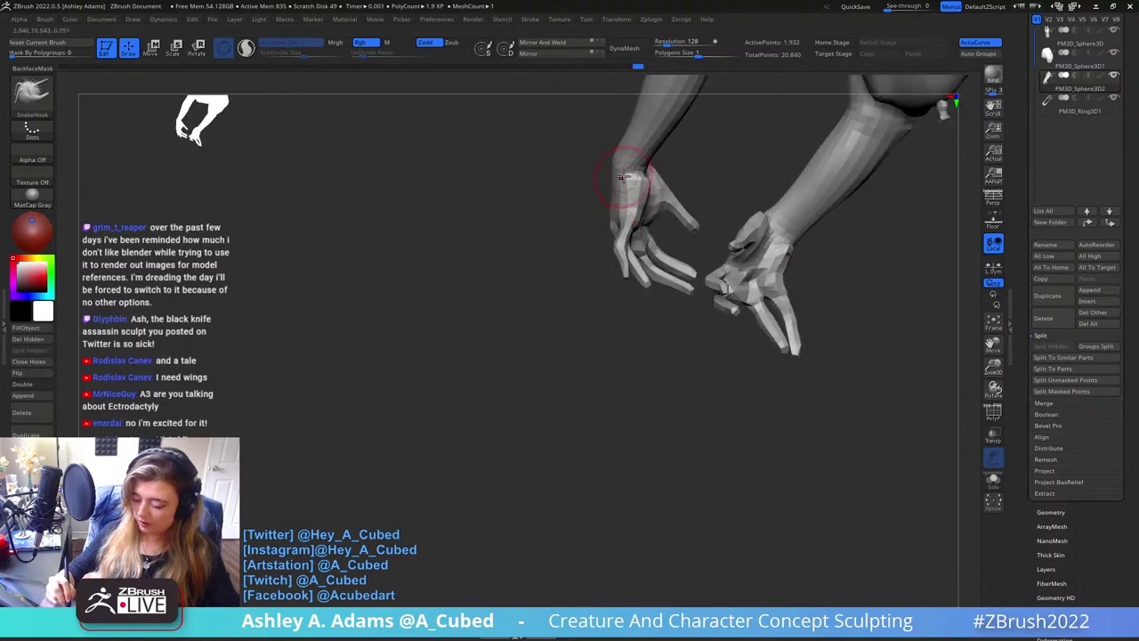
right_click_drag(621, 177, 679, 184)
right_click(672, 181)
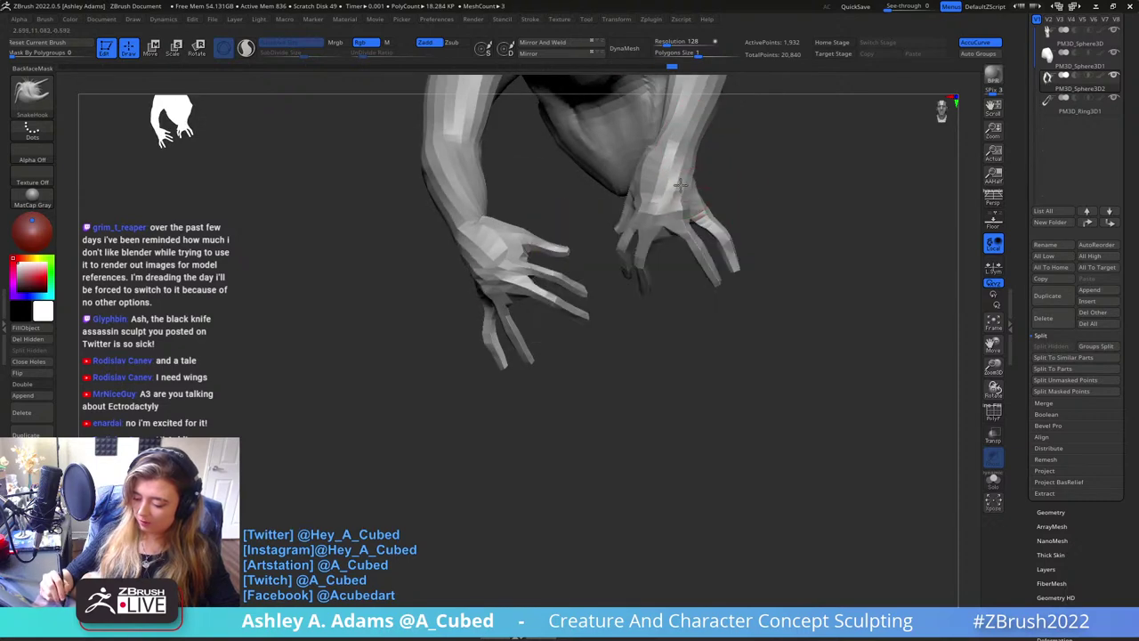
mouse_move(680, 185)
left_mouse_down()
mouse_move(663, 194)
mouse_move(691, 195)
mouse_move(674, 213)
left_mouse_up()
right_click_drag(694, 215, 632, 195)
key("shift")
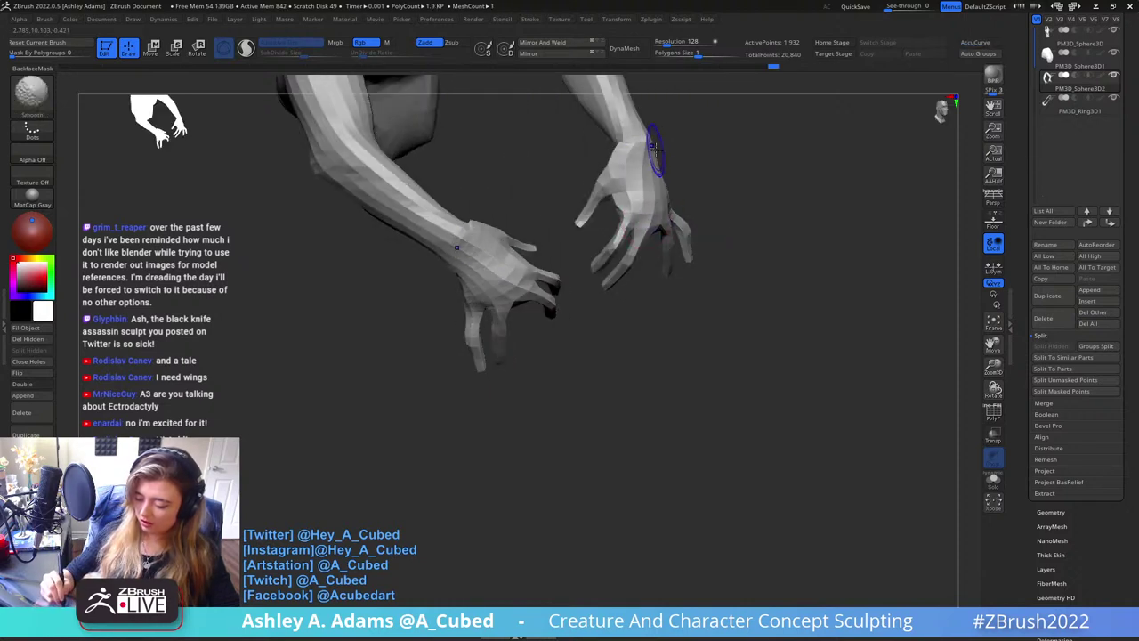
mouse_move(648, 134)
right_mouse_down()
mouse_move(658, 169)
mouse_move(674, 141)
mouse_move(694, 145)
mouse_move(680, 237)
mouse_move(627, 285)
mouse_move(641, 263)
mouse_move(758, 298)
mouse_move(738, 255)
mouse_move(755, 218)
right_mouse_up()
right_click(657, 169)
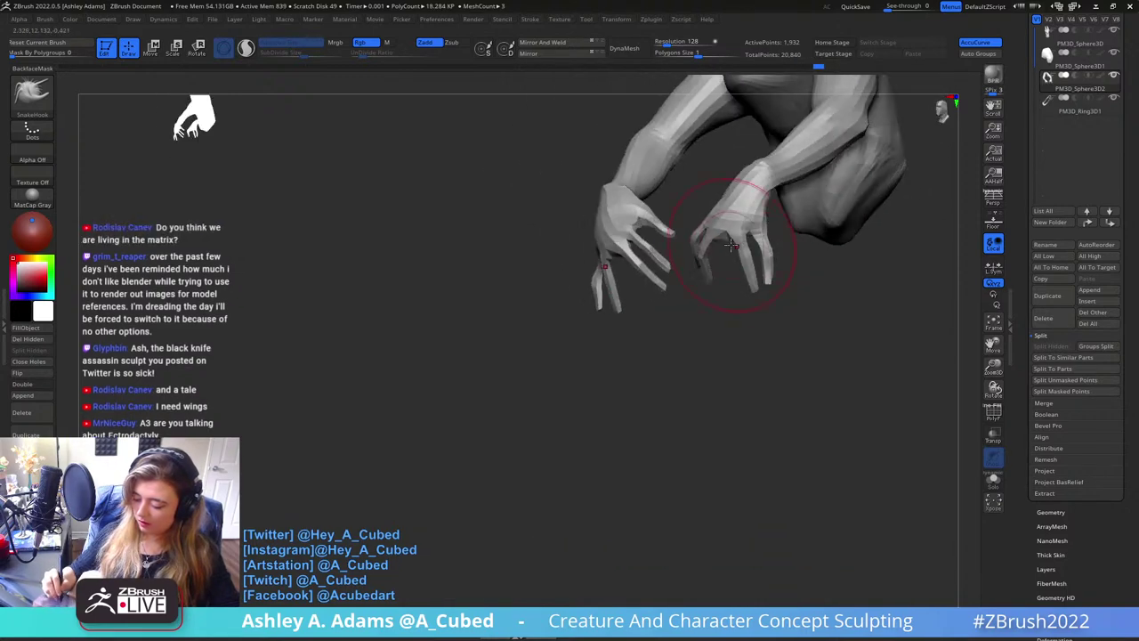
Mask everything except the outermost fingers, rotate them slightly with the transform gizmo, and return to SnakeHook
right_click_drag(763, 285, 642, 226)
left_click_drag(643, 226, 630, 267, "shift")
mouse_move(630, 267)
right_mouse_down()
mouse_move(614, 259)
mouse_move(679, 247)
mouse_move(664, 284)
mouse_move(645, 235)
right_mouse_up()
key("w")
left_click_drag(644, 268, 661, 307, "ctrl")
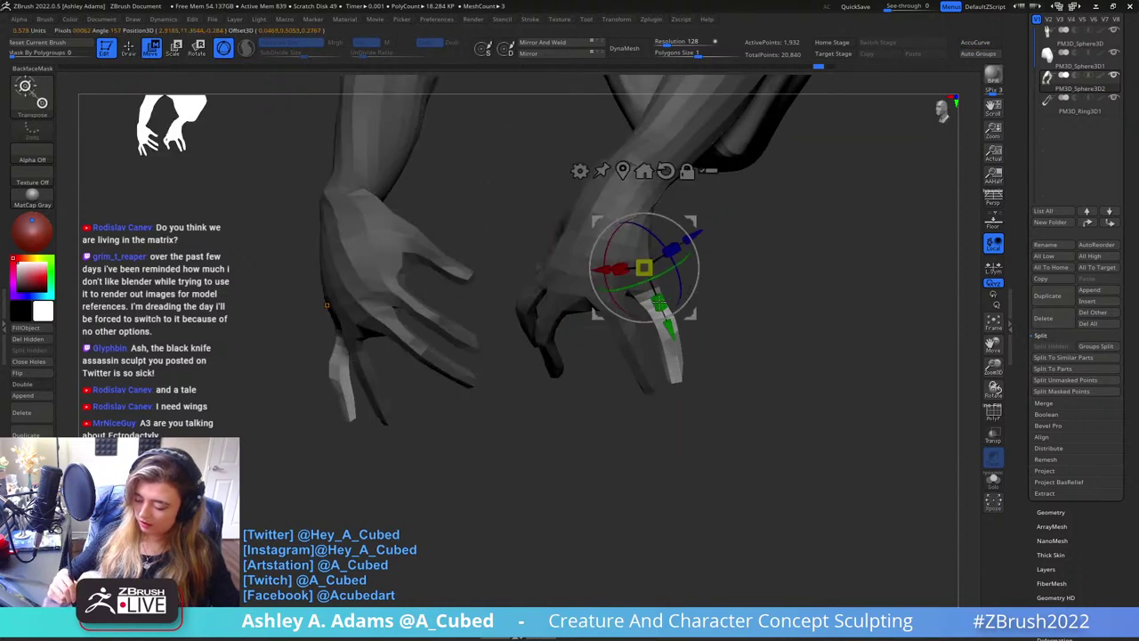
mouse_move(700, 285)
right_mouse_down()
mouse_move(677, 298)
mouse_move(659, 276)
mouse_move(732, 271)
mouse_move(703, 249)
mouse_move(744, 243)
right_mouse_up()
left_click_drag(742, 245, 716, 279)
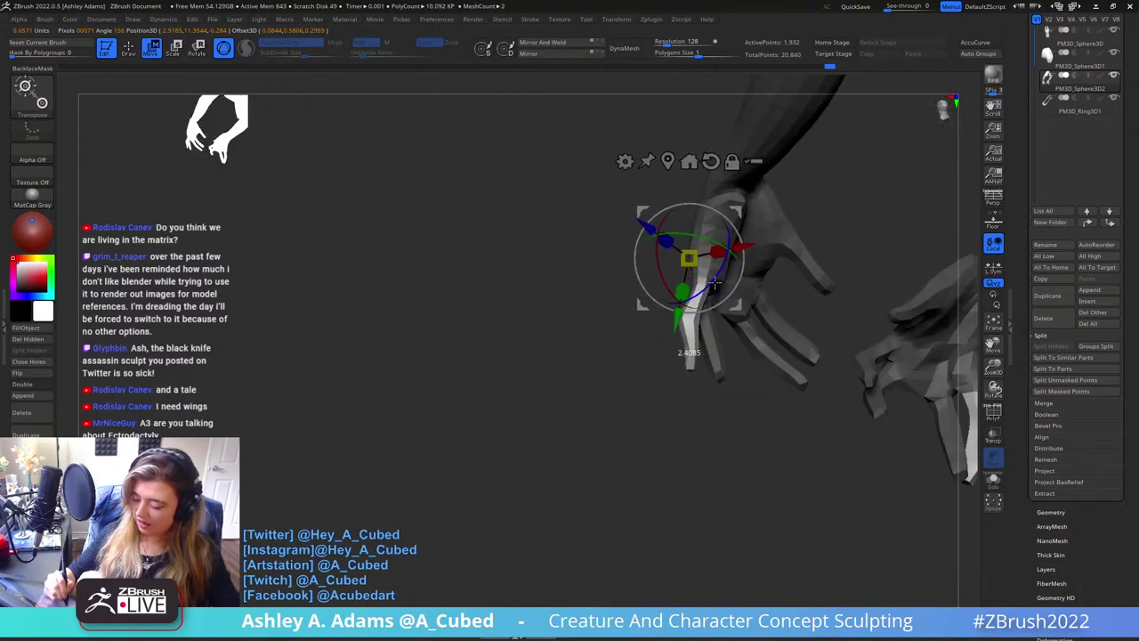
key("q")
mouse_move(716, 279)
right_mouse_down()
mouse_move(772, 265)
mouse_move(771, 252)
mouse_move(729, 250)
right_mouse_up()
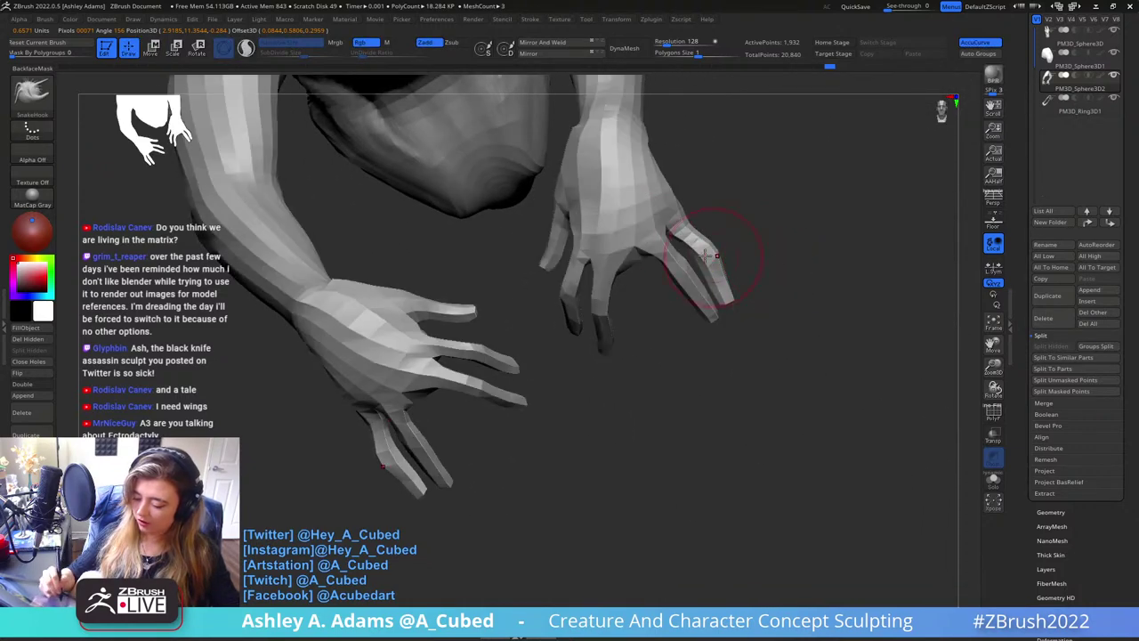
Isolate the fingers next to the outermost ones with a mask and reposition them with the transform gizmo
key("w")
left_click_drag(714, 144, 715, 391, "alt")
left_click_drag(654, 227, 709, 238, "ctrl")
mouse_move(756, 303)
left_mouse_down()
mouse_move(916, 276)
mouse_move(658, 312)
left_mouse_up()
Bend the isolated fingers with a smaller SnakeHook brush, then adjust the shape where the fingers meet the palm
key("q")
key("space")
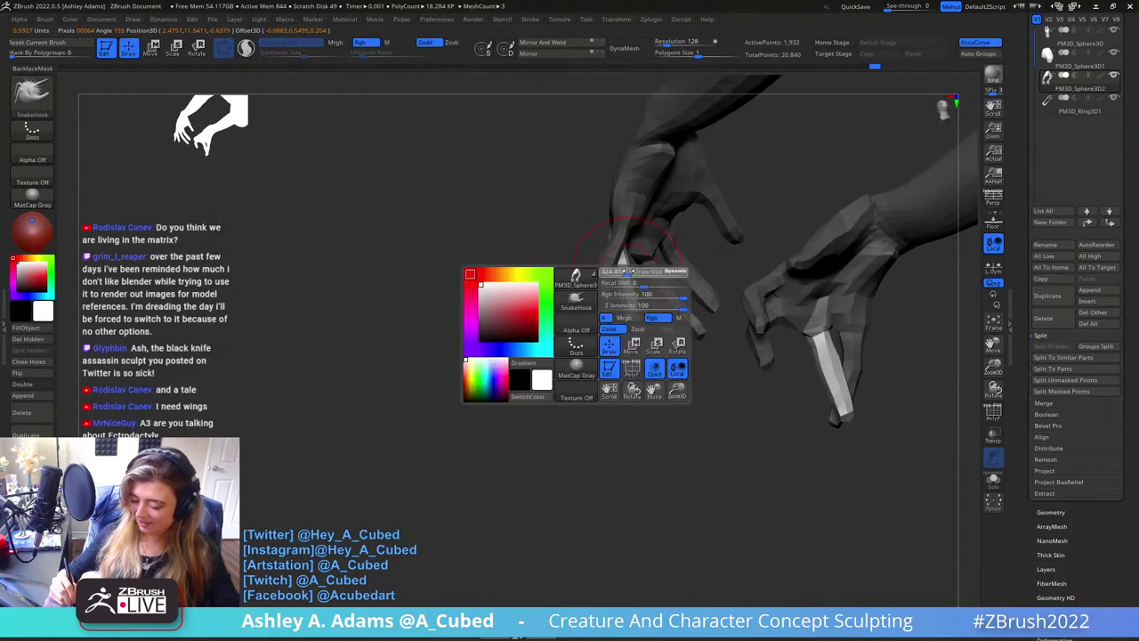
left_click_drag(625, 272, 618, 273)
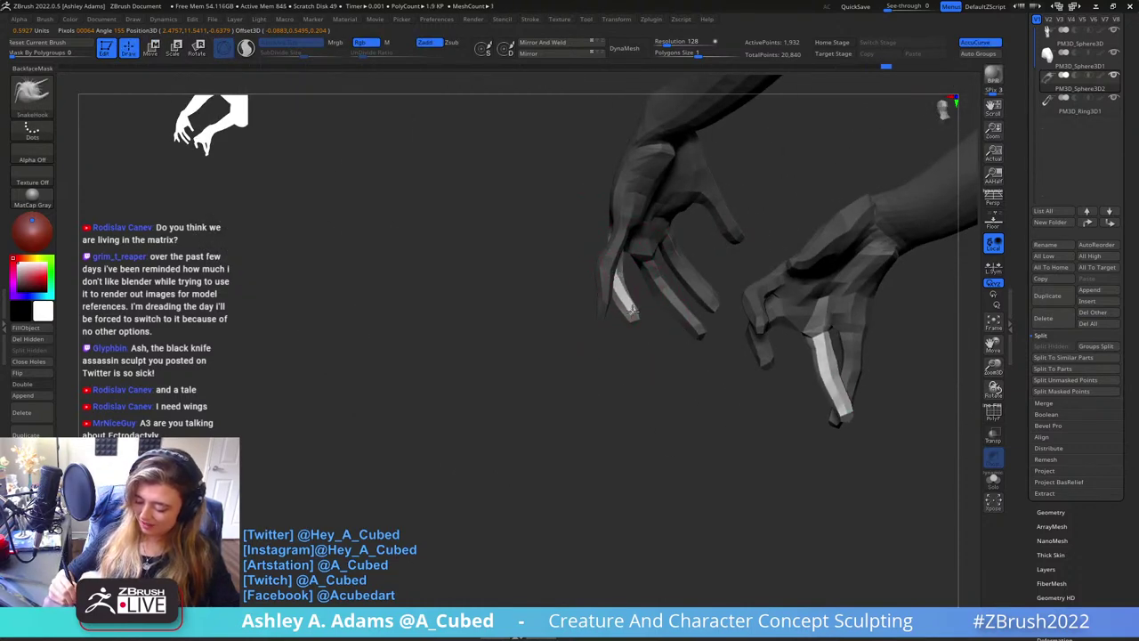
mouse_move(630, 309)
right_mouse_down()
mouse_move(735, 237)
mouse_move(722, 269)
mouse_move(684, 251)
mouse_move(752, 277)
mouse_move(667, 184)
mouse_move(652, 203)
mouse_move(614, 190)
mouse_move(658, 214)
mouse_move(664, 257)
mouse_move(661, 234)
mouse_move(618, 281)
mouse_move(634, 342)
mouse_move(617, 361)
right_mouse_up()
right_click(714, 271)
key("space")
left_click_drag(616, 360, 623, 345)
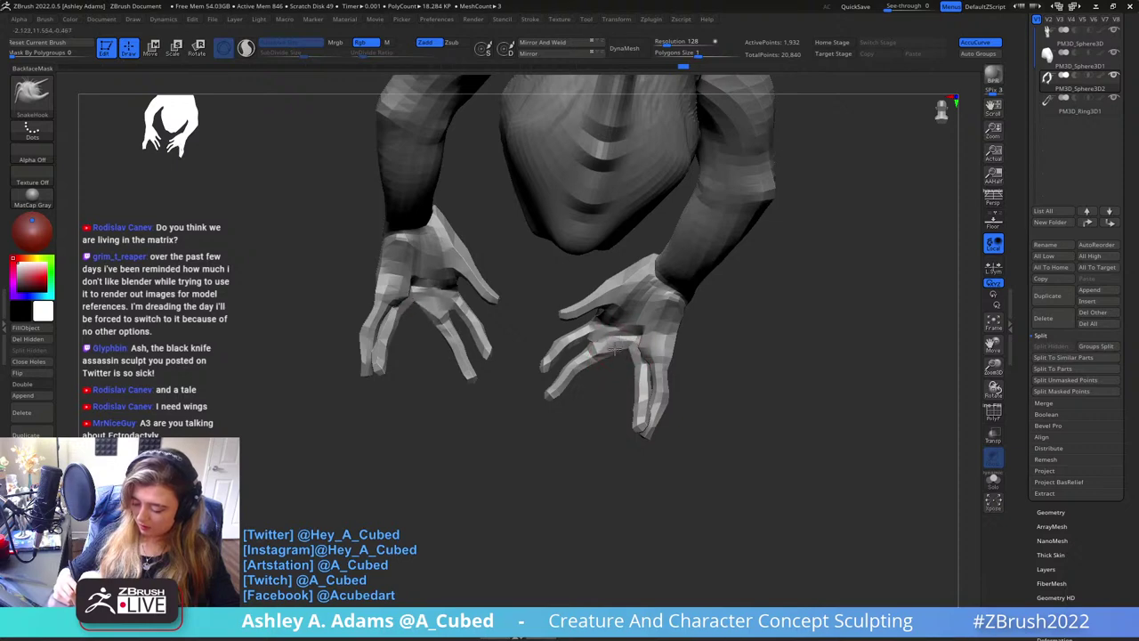
Carve creases into the hands with the DamStandard brush and smooth the surface toward the wrist
mouse_move(621, 348)
right_mouse_down()
mouse_move(682, 326)
mouse_move(663, 353)
mouse_move(641, 329)
mouse_move(628, 338)
mouse_move(678, 310)
mouse_move(647, 356)
mouse_move(659, 326)
mouse_move(635, 338)
mouse_move(674, 330)
mouse_move(628, 297)
right_mouse_up()
key("b")
key("d")
key("s")
left_click_drag(421, 291, 437, 338)
right_click_drag(437, 339, 487, 257)
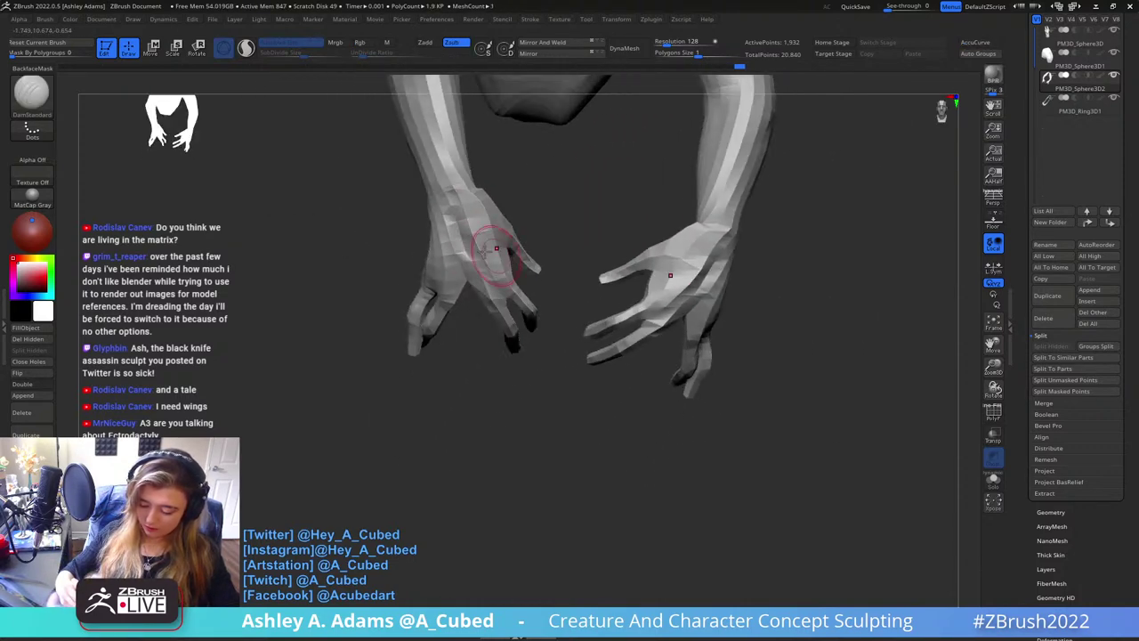
left_click_drag(461, 274, 461, 229, "shift")
Switch to the SnakeHook brush and refine the wrists, knuckles, and finger spacing from front and side
key("b")
key("s")
key("h")
right_click_drag(458, 216, 444, 216)
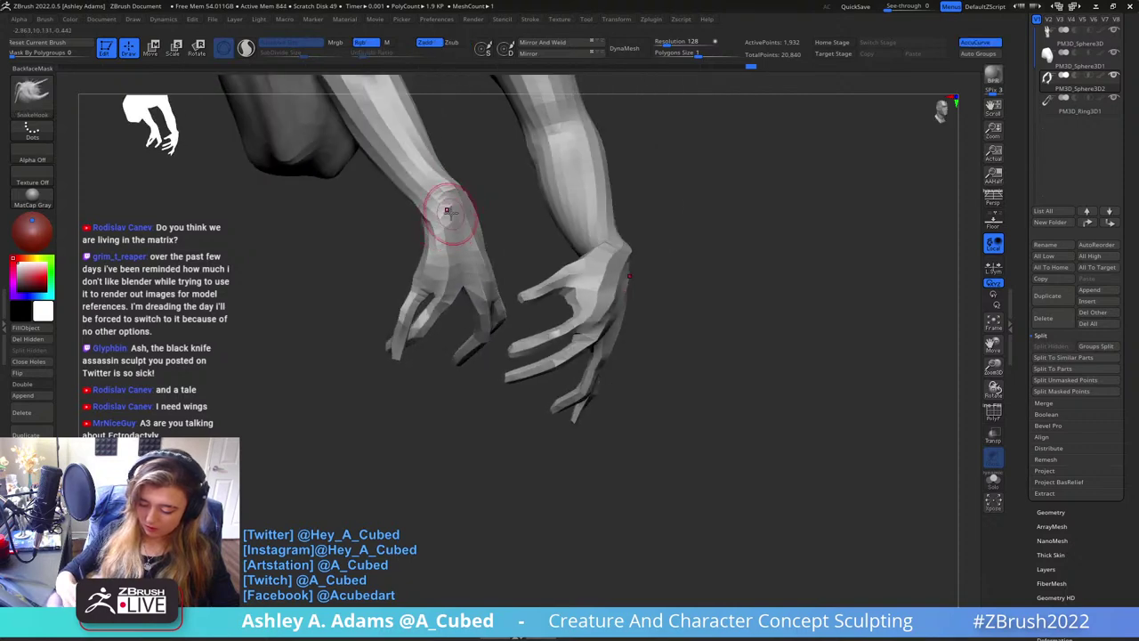
mouse_move(454, 262)
right_mouse_down()
mouse_move(447, 209)
mouse_move(466, 241)
mouse_move(558, 162)
mouse_move(605, 208)
mouse_move(568, 205)
right_mouse_up()
right_click_drag(691, 267, 632, 306)
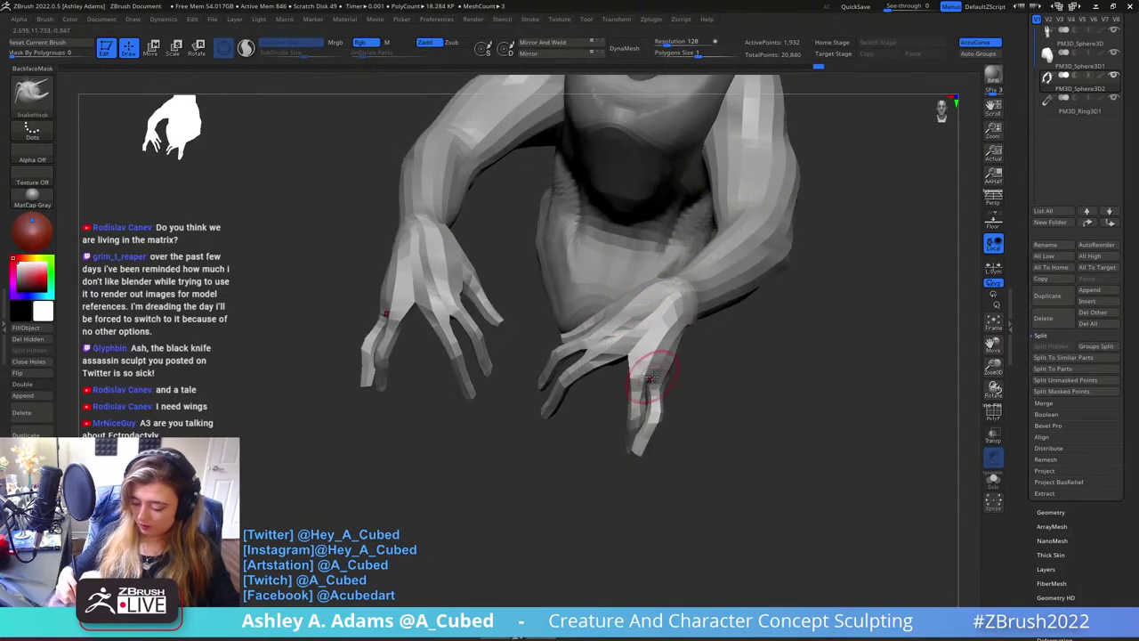
right_click_drag(656, 375, 658, 311)
right_click_drag(631, 267, 614, 352)
right_click(606, 361)
right_click_drag(622, 311, 701, 302)
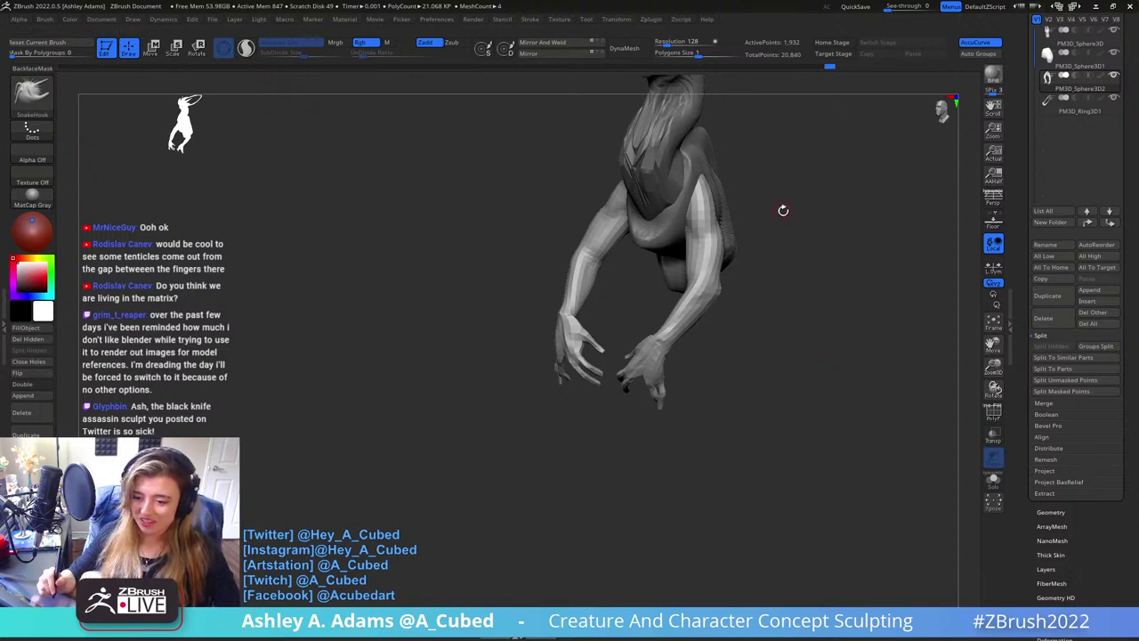
Reshape and smooth the forearms between the elbows and wrists with the SnakeHook brush
left_click_drag(783, 210, 747, 282)
right_click_drag(703, 289, 681, 318, "ctrl")
right_click(681, 318)
left_click_drag(752, 369, 787, 365)
mouse_move(680, 360)
left_mouse_down("shift")
mouse_move(645, 358)
mouse_move(640, 378)
mouse_move(660, 345)
left_mouse_up("shift")
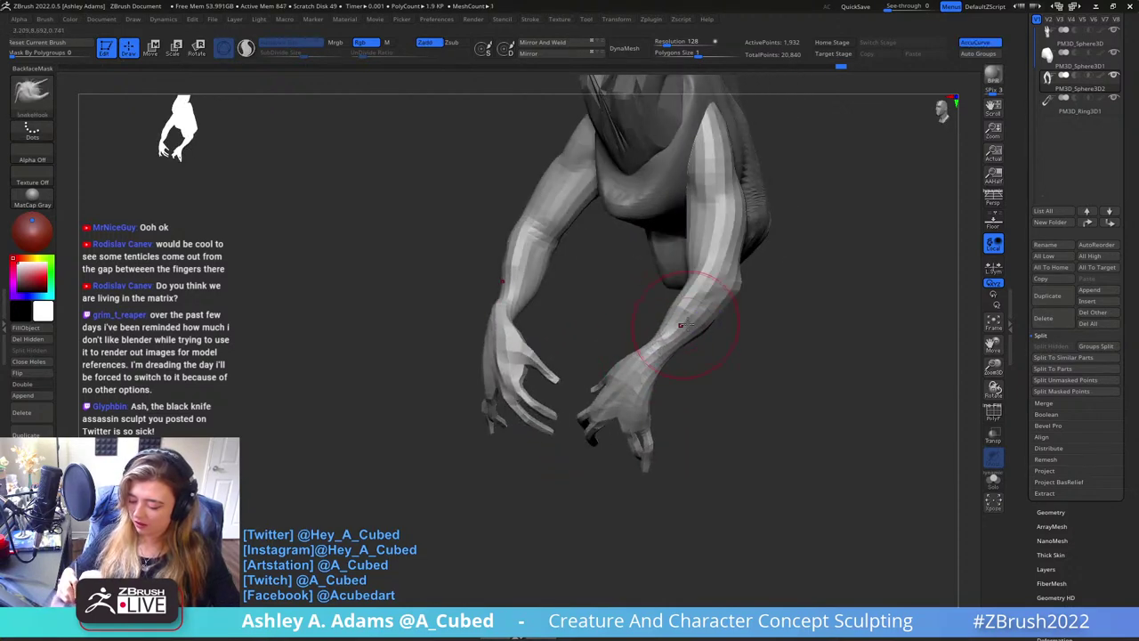
left_click_drag(788, 361, 703, 351)
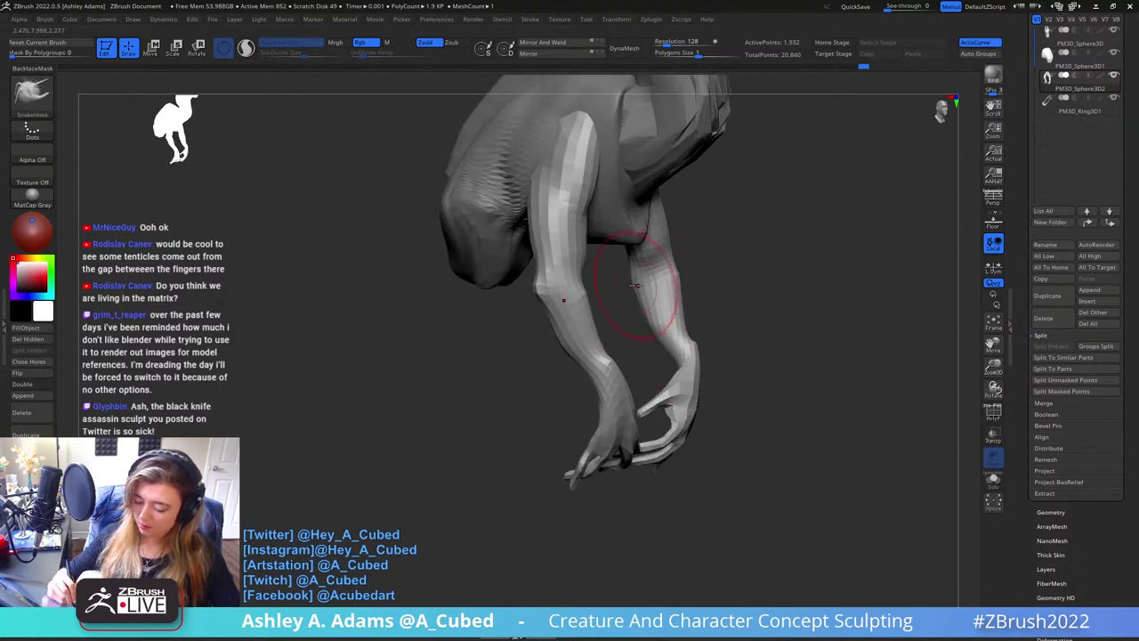
Adjust the upper arm silhouette with SnakeHook and smooth the surface from shoulder to elbow
left_click_drag(748, 235, 579, 254)
mouse_move(669, 347)
left_mouse_down()
mouse_move(647, 337)
mouse_move(716, 289)
mouse_move(668, 303)
mouse_move(674, 293)
left_mouse_up()
left_click_drag(724, 305, 674, 290)
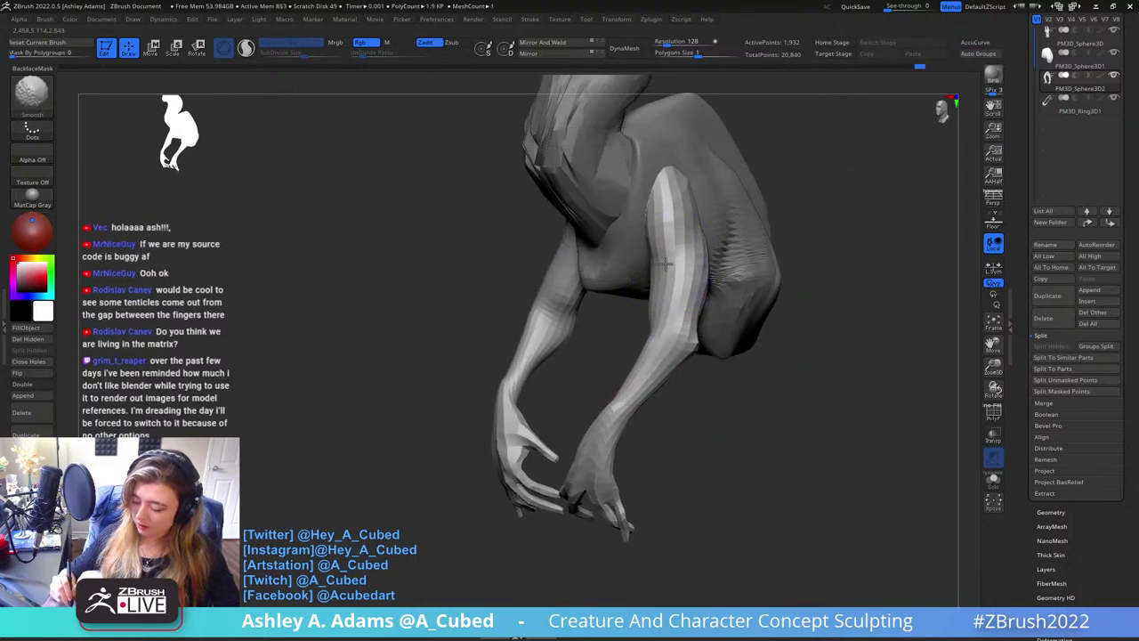
key("shift")
right_click_drag(697, 244, 654, 313)
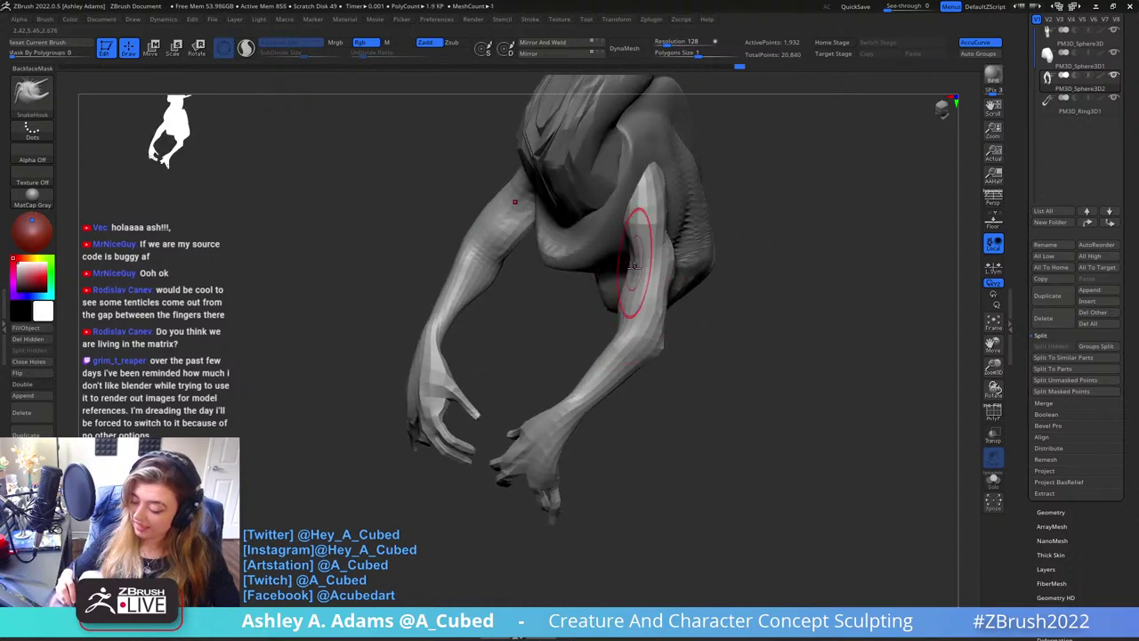
right_click_drag(632, 264, 661, 312)
mouse_move(617, 262)
right_mouse_down()
mouse_move(607, 269)
mouse_move(627, 316)
right_mouse_up()
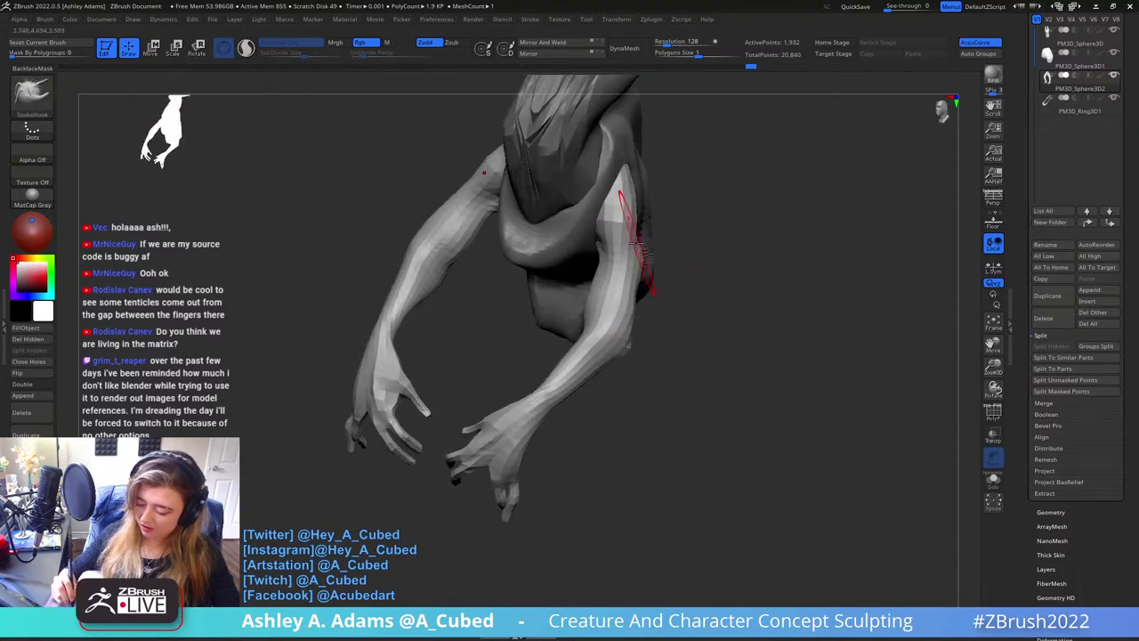
Shape the elbows, the inner forearms, and the backs of the wrists with the SnakeHook brush
left_click_drag(584, 334, 564, 344)
right_click(573, 351)
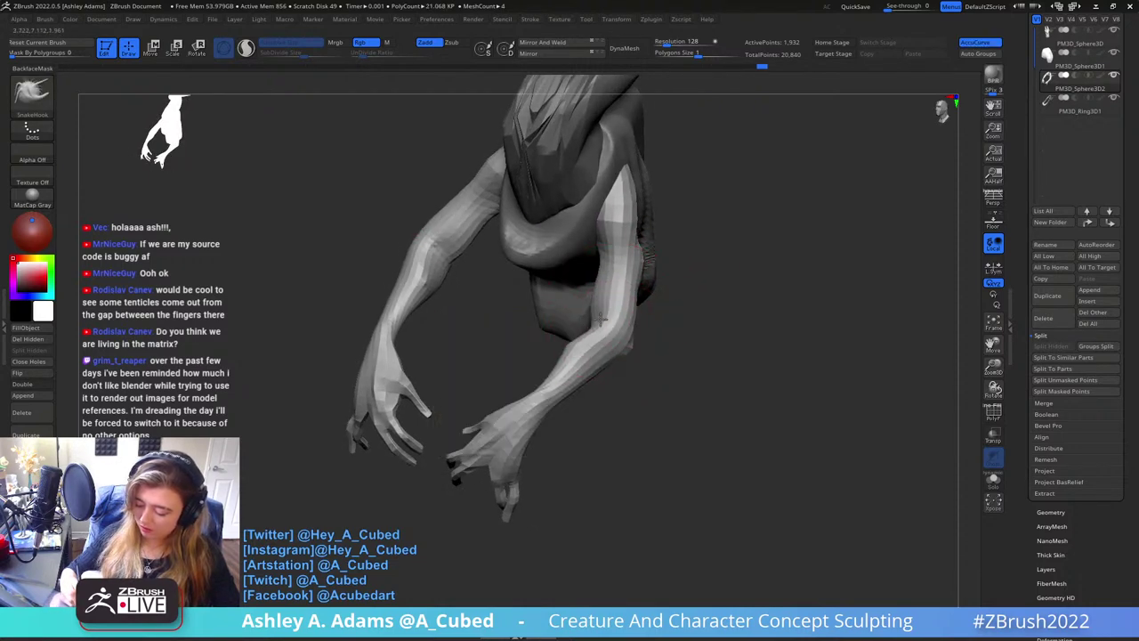
right_click_drag(660, 300, 621, 310)
right_click_drag(572, 353, 585, 300)
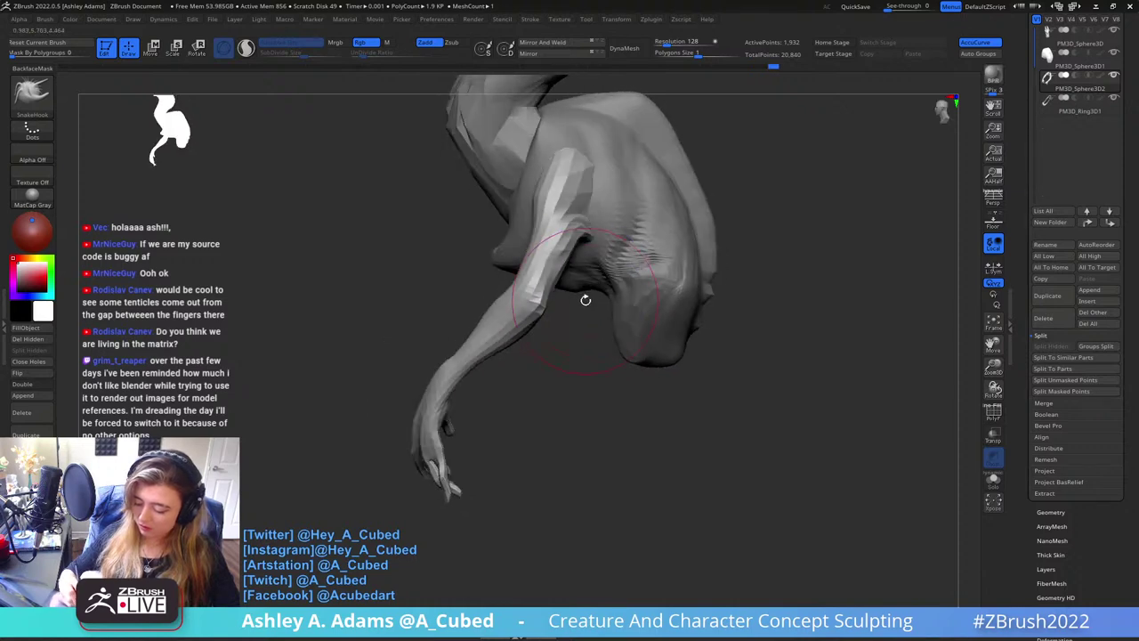
right_click_drag(546, 259, 654, 284)
left_click_drag(523, 327, 503, 314)
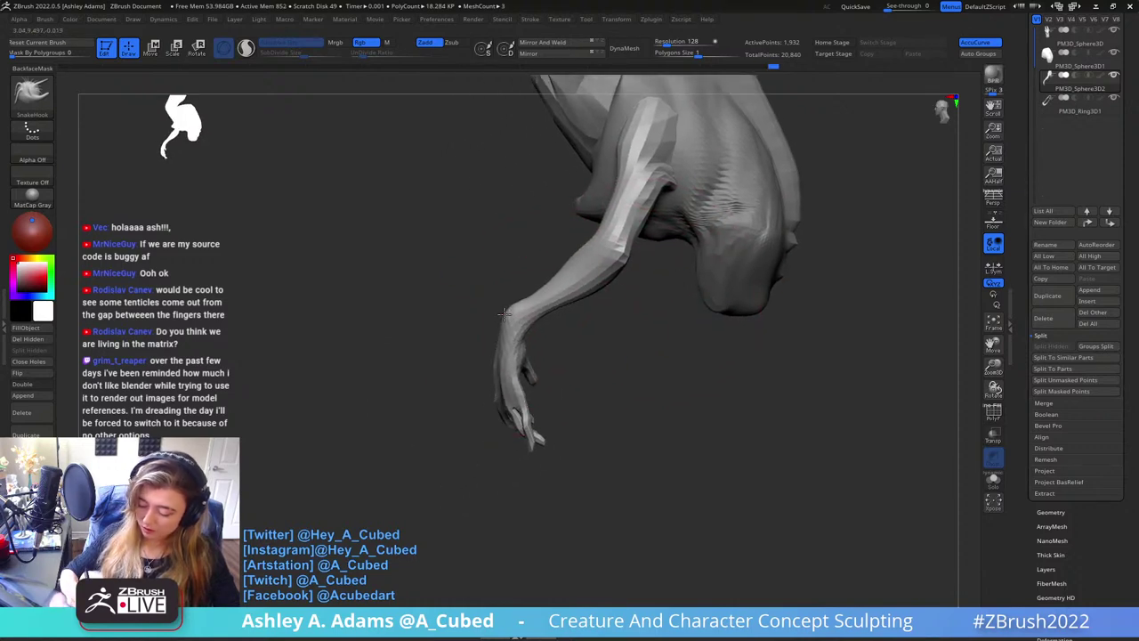
Replace MaskLasso with MaskPen as the masking brush and paint a mask stroke on the upper arm
right_click_drag(633, 323, 630, 285, "ctrl")
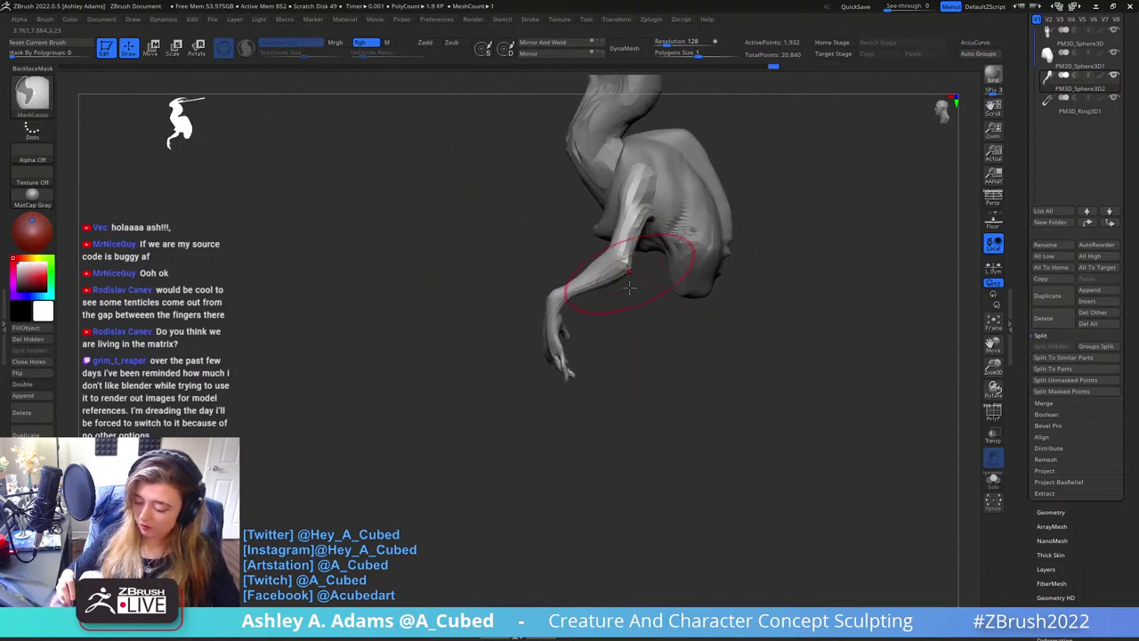
right_click_drag(556, 331, 610, 336)
right_click(610, 338)
right_click_drag(628, 287, 717, 274)
right_click_drag(717, 274, 712, 338, "alt")
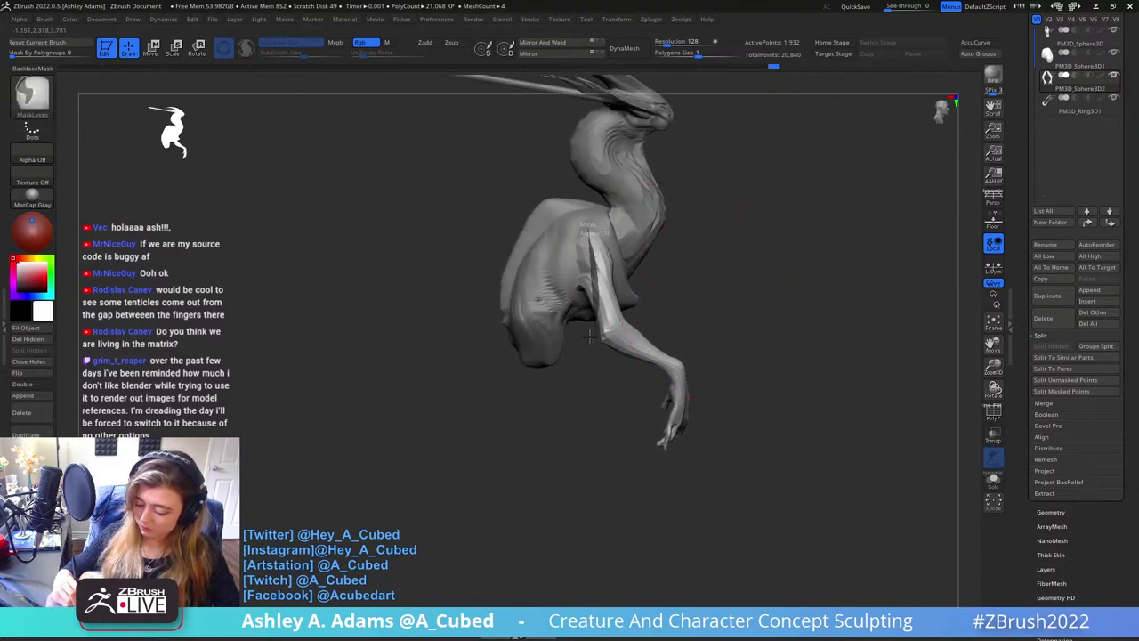
left_click_drag(590, 337, 574, 312, "ctrl")
left_click(32, 96, "ctrl")
left_click(138, 108, "ctrl")
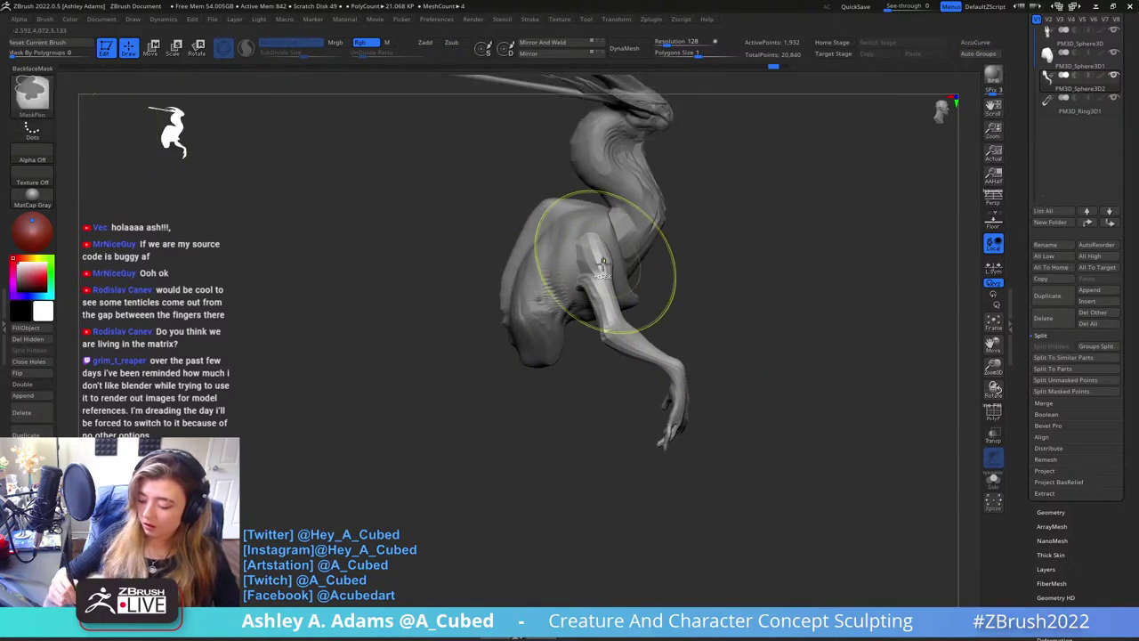
left_click_drag(603, 261, 606, 281, "ctrl")
right_click_drag(602, 279, 570, 255)
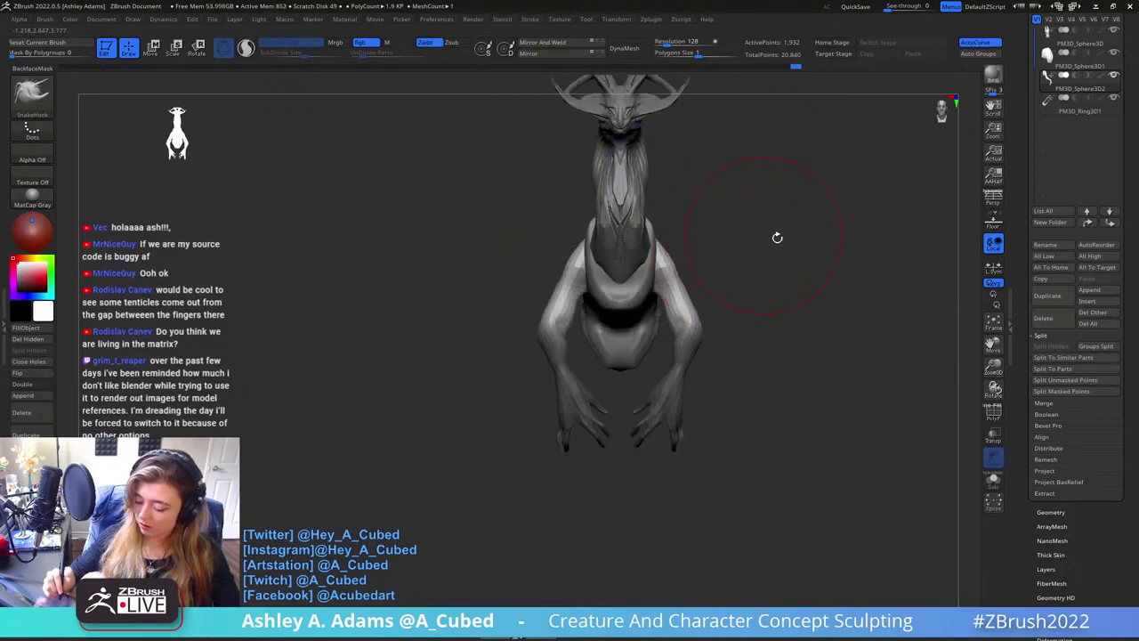
Try rotating the upper arms around the elbows with the transform gizmo, undo it, and return to SnakeHook
right_click_drag(775, 237, 709, 248)
key("w")
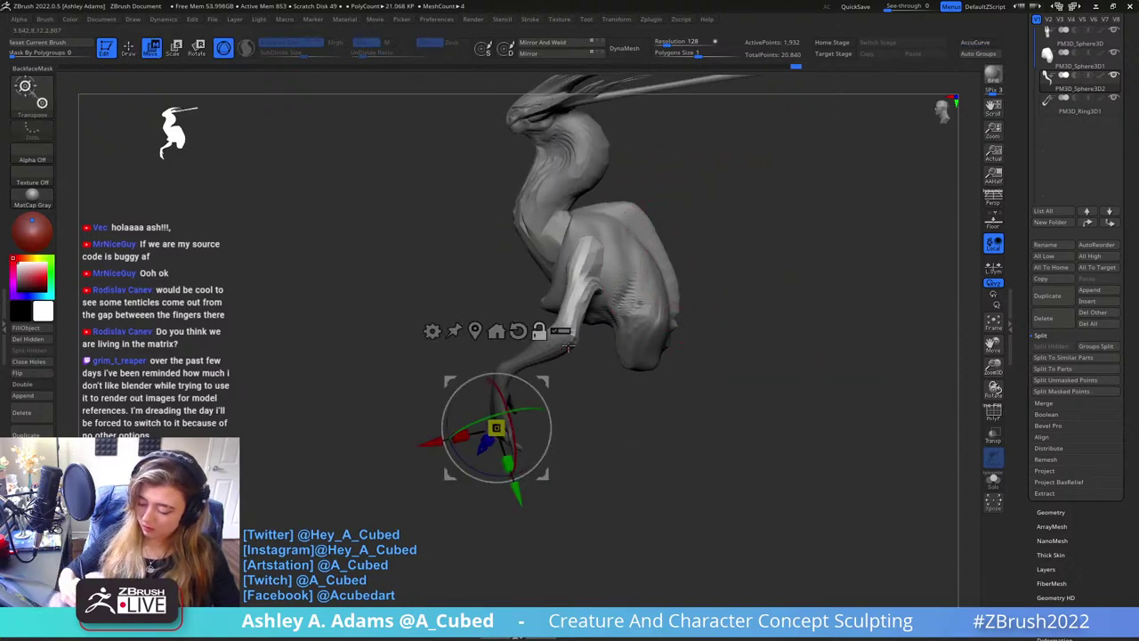
left_click(568, 347)
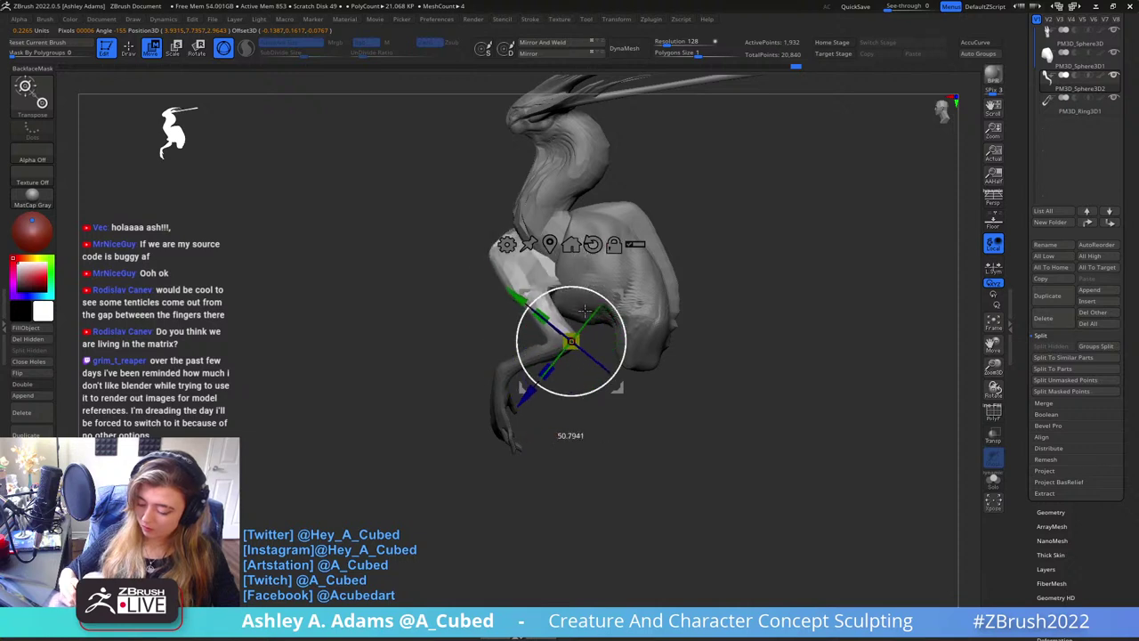
key("ctrl+z")
key("q")
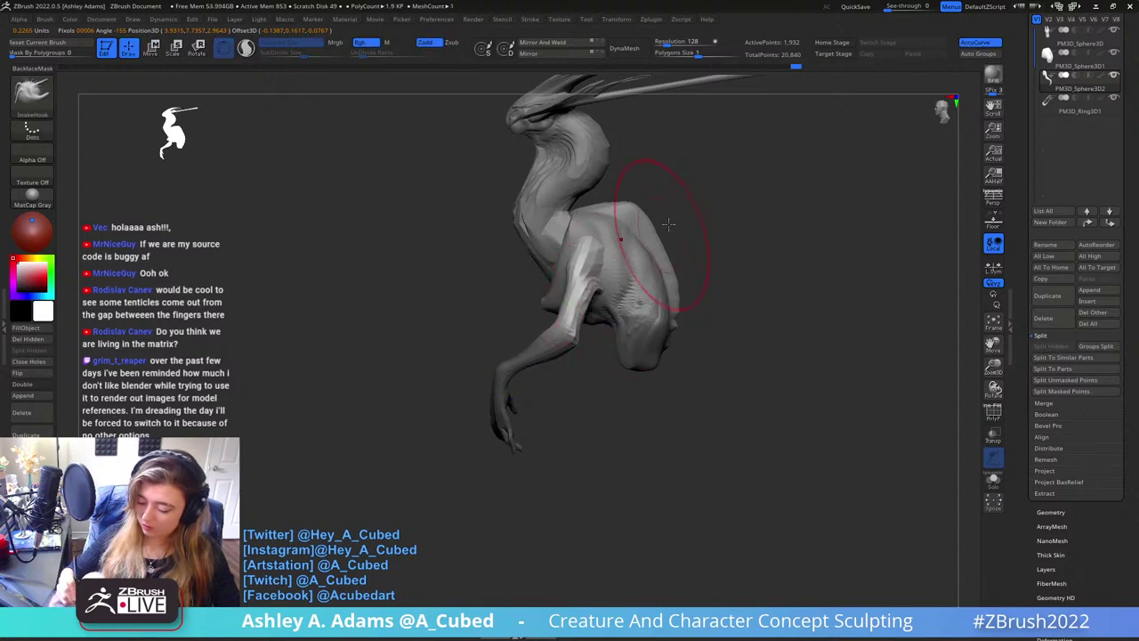
Rotate the upper arms forward around the elbows with the transform gizmo, clear the mask and reset the gizmo orientation
left_click_drag(718, 141, 515, 303, "ctrl")
key("w")
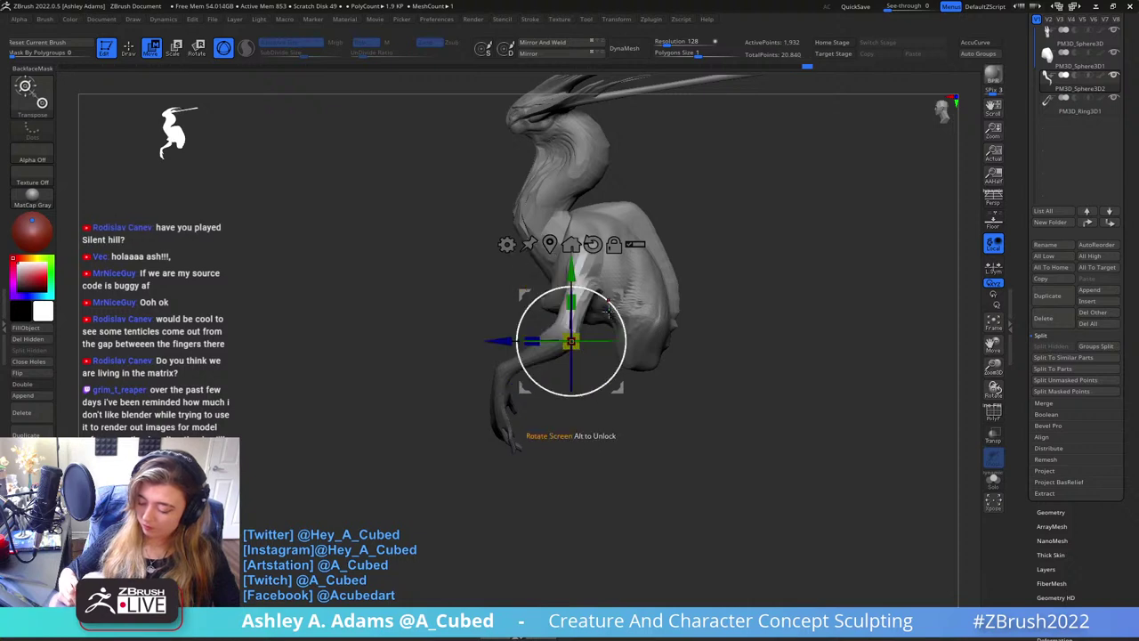
key("q")
key("space")
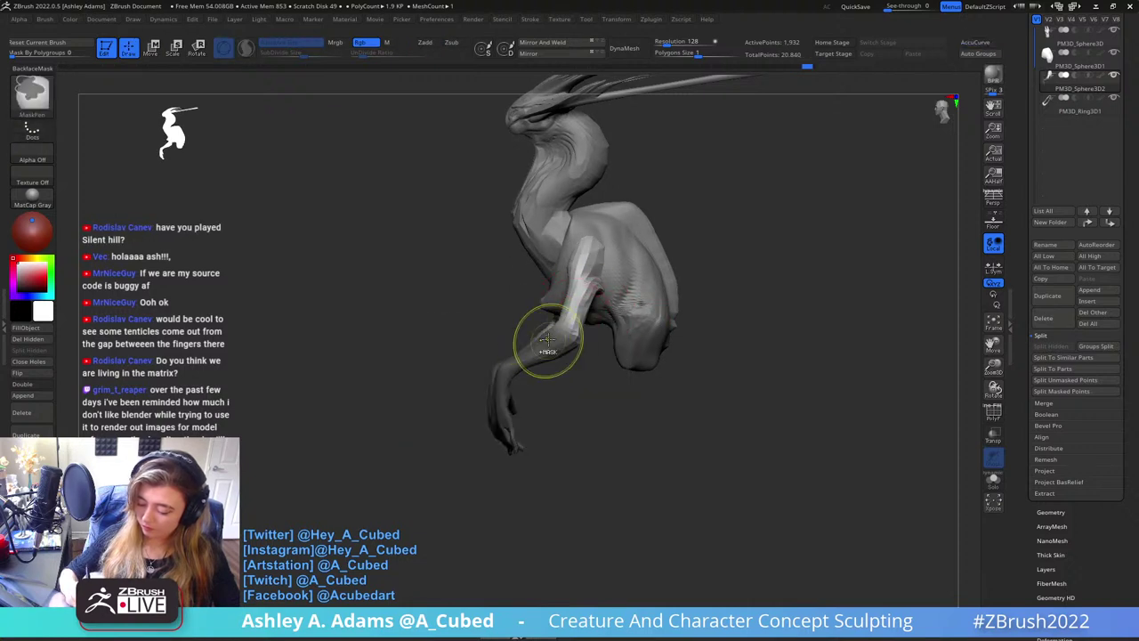
key("w")
left_click_drag(614, 320, 598, 309)
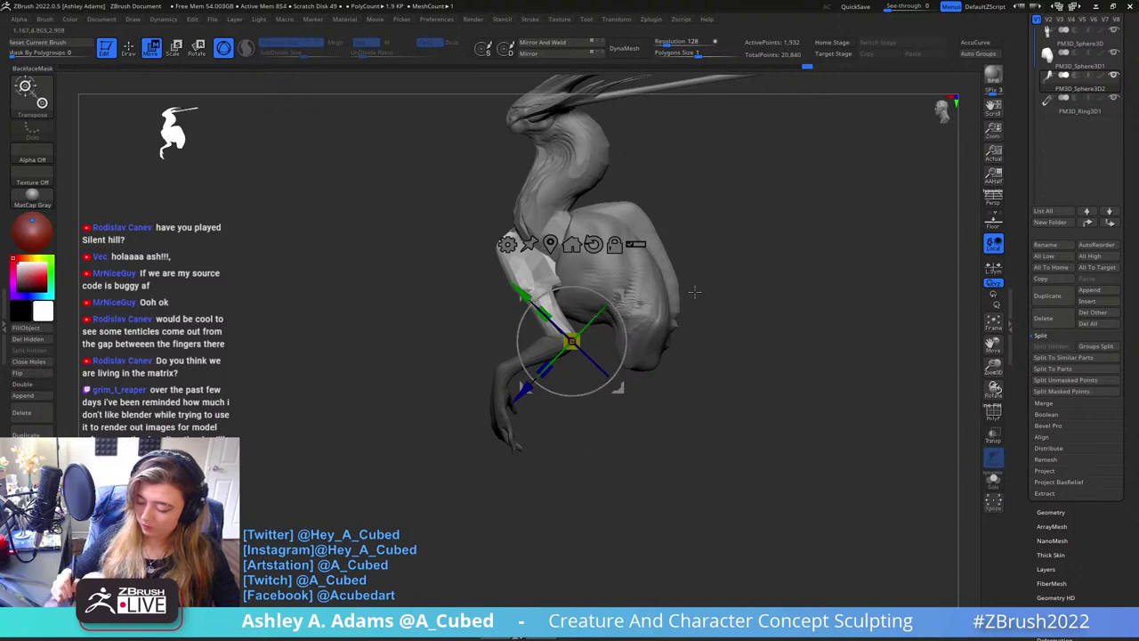
left_click_drag(695, 292, 710, 304, "ctrl")
left_click(594, 244)
Rotate the arms around the elbows from the front view and reset the gizmo orientation
left_click_drag(624, 295, 792, 291)
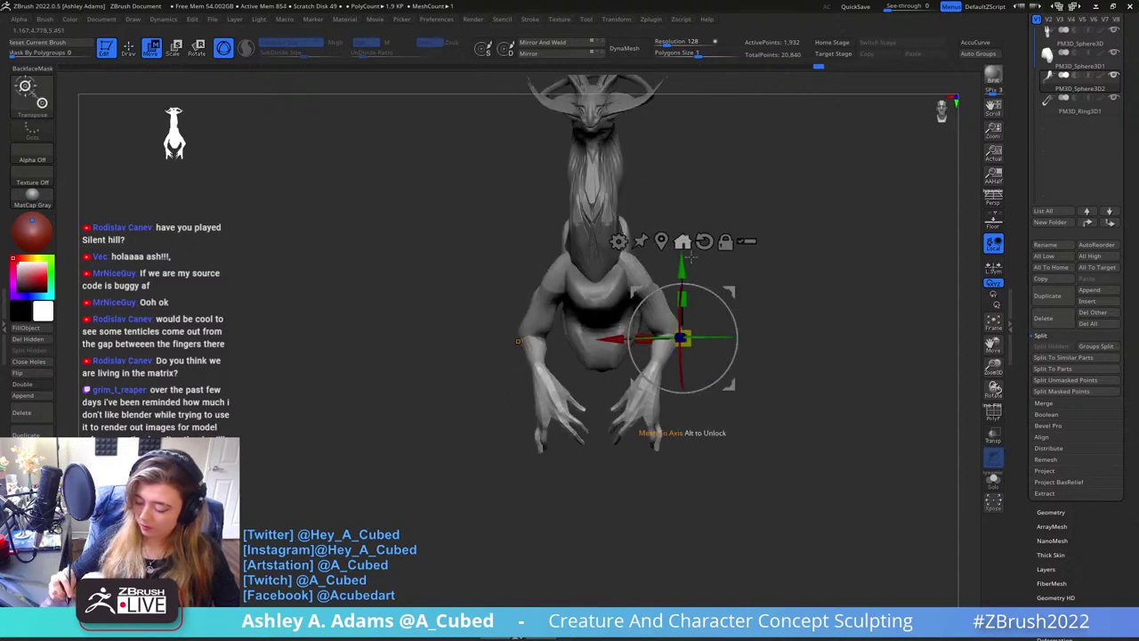
key("q")
key("ctrl+d")
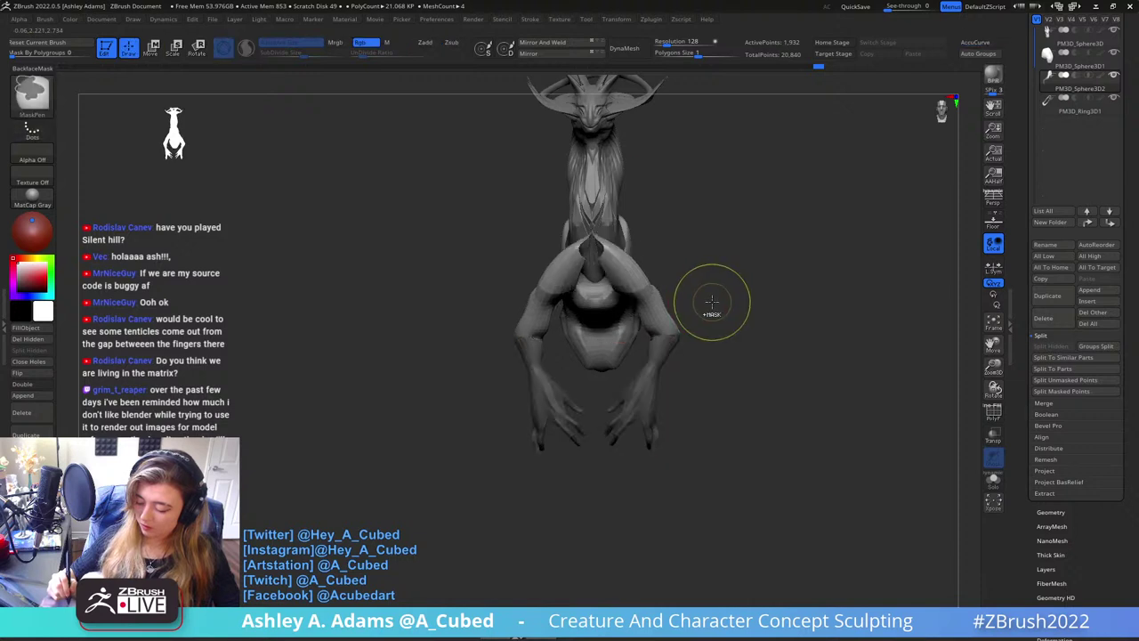
key("w")
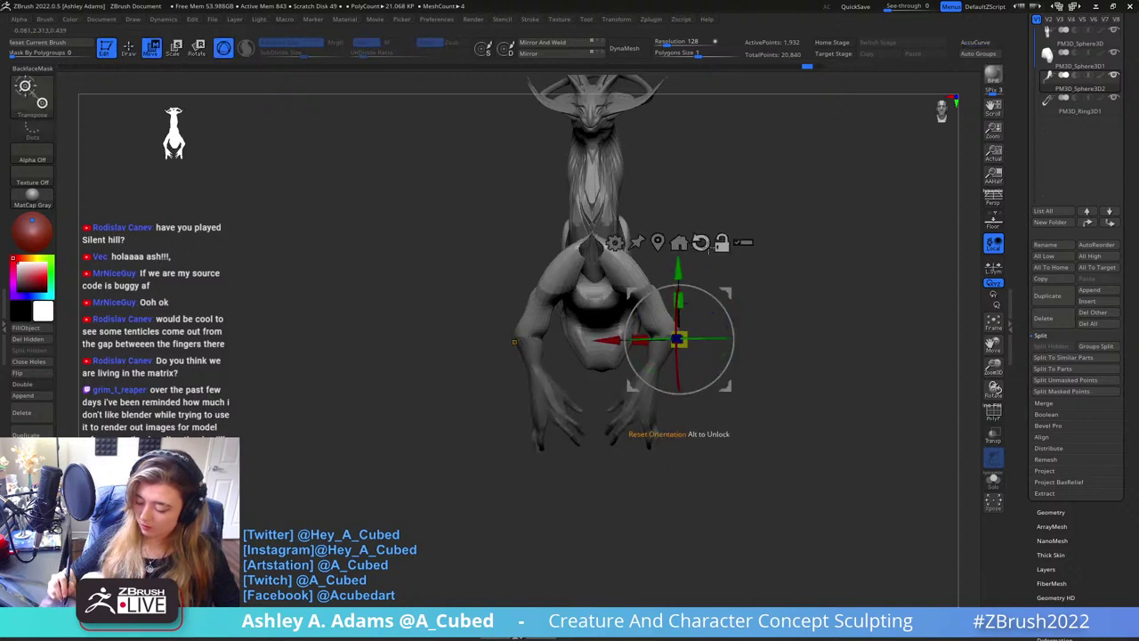
mouse_move(724, 311)
left_mouse_down()
mouse_move(738, 343)
mouse_move(737, 292)
mouse_move(643, 298)
mouse_move(686, 300)
left_mouse_up()
key("q")
key("shift+d")
key("w")
left_click(701, 242, "alt")
Move the arms inward and seat the shoulders against the torso with the gizmo, working from front and side
right_click_drag(732, 290, 824, 307, "shift")
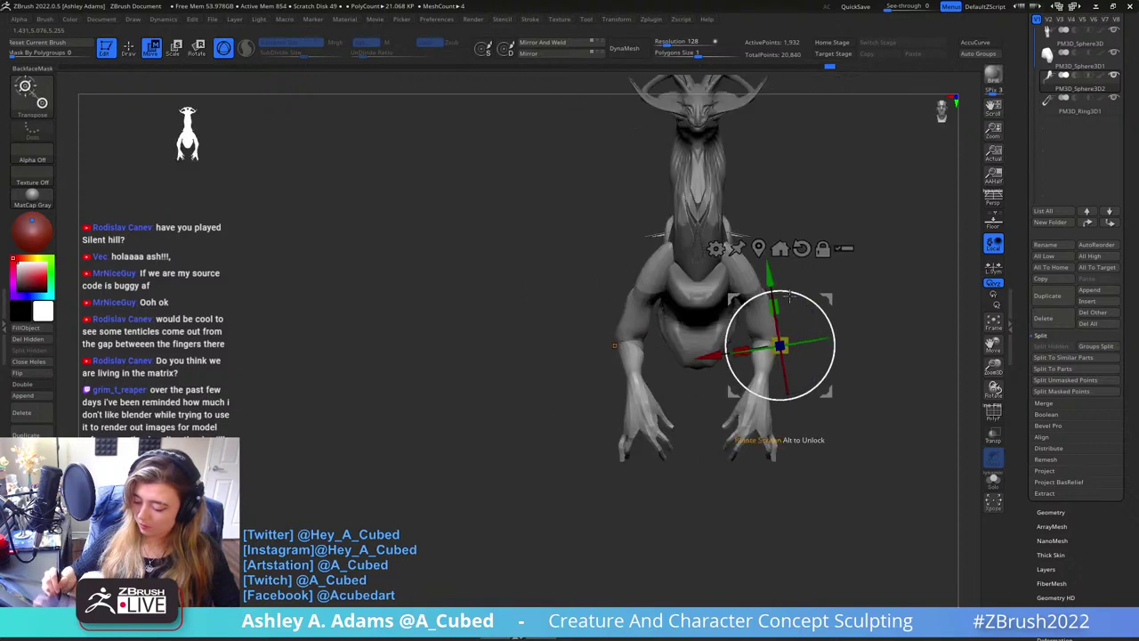
left_click_drag(777, 347, 762, 356)
left_click(802, 248, "alt")
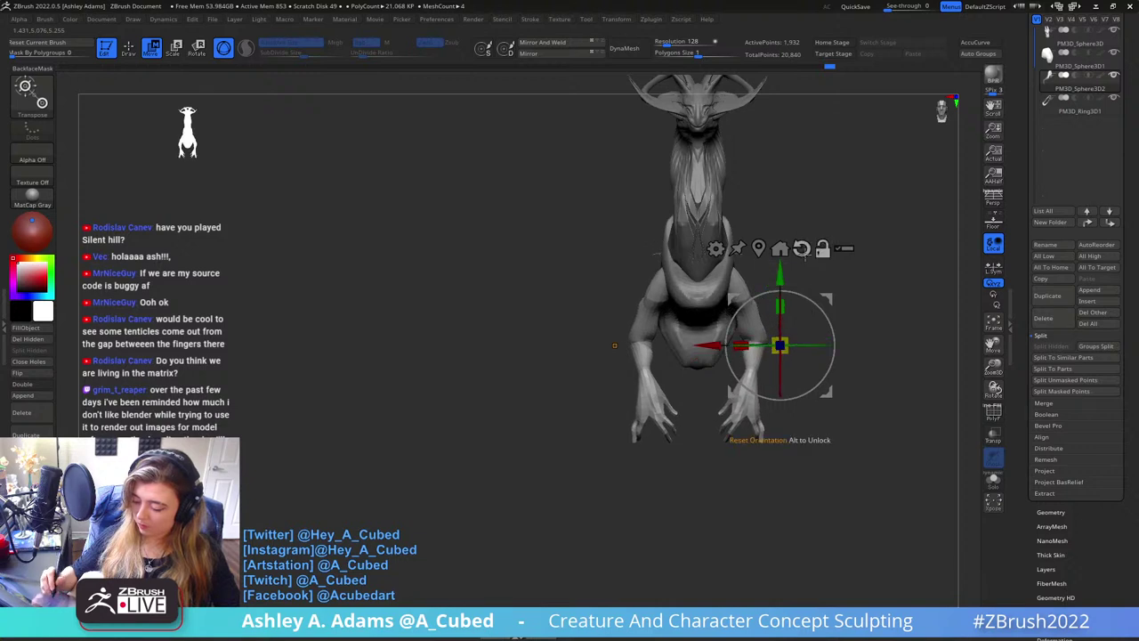
left_click_drag(826, 299, 791, 226, "alt")
right_click_drag(686, 316, 787, 307, "shift")
right_click_drag(859, 232, 758, 262, "alt")
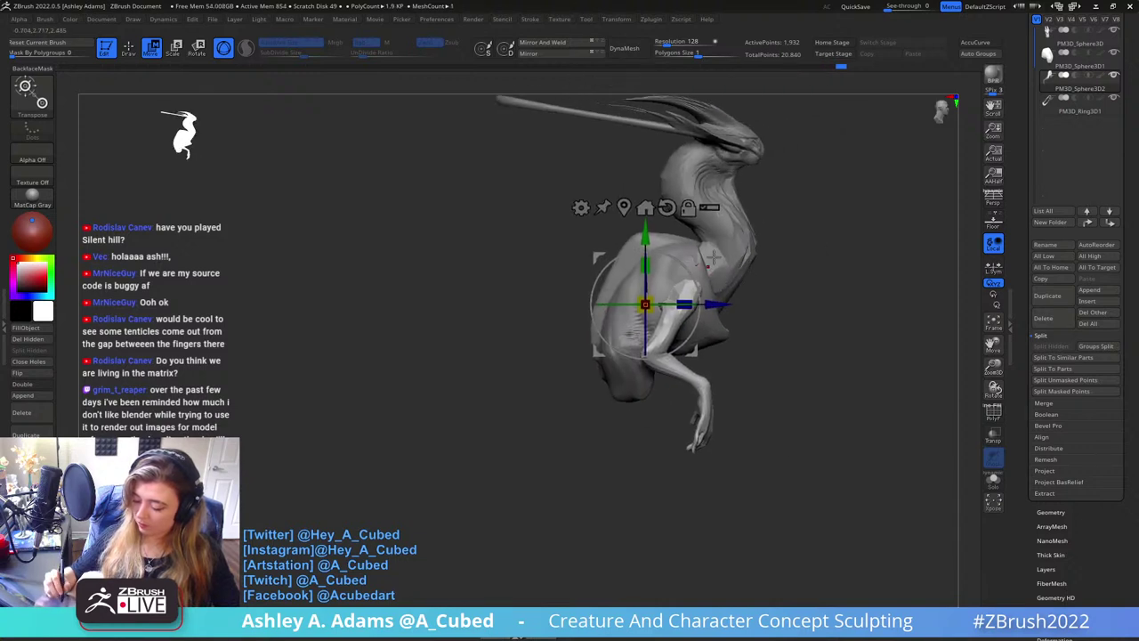
mouse_move(693, 255)
left_mouse_down()
mouse_move(681, 235)
mouse_move(691, 242)
left_mouse_up()
Isolate away the stray spikes at the shoulders using SelectLasso and delete the hidden geometry
key("q")
right_click(684, 331)
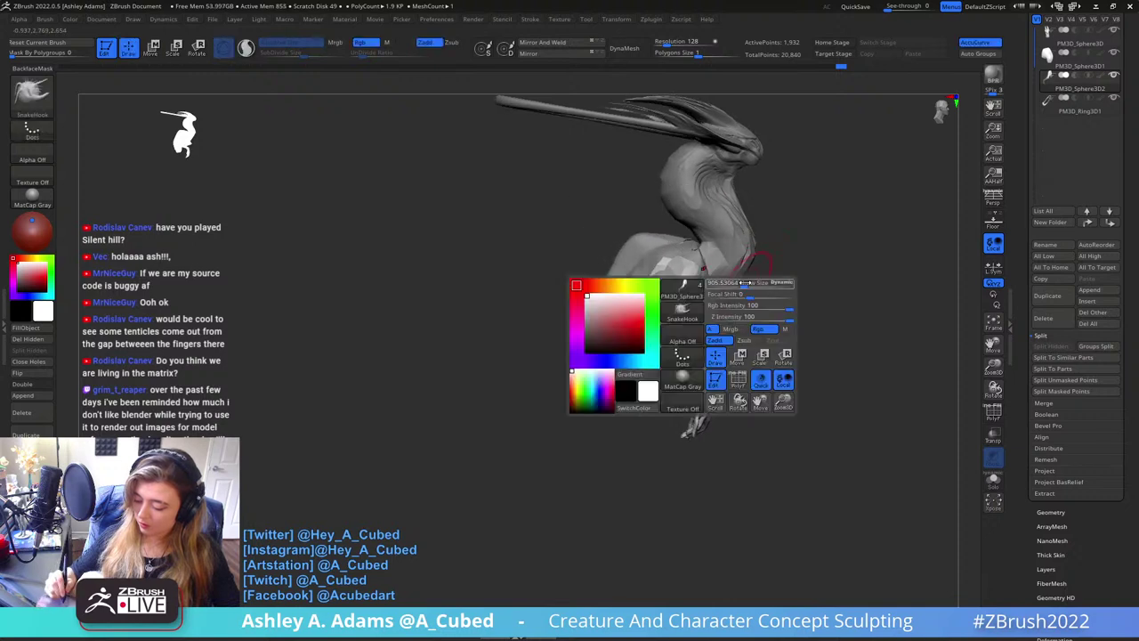
right_click_drag(669, 267, 745, 257)
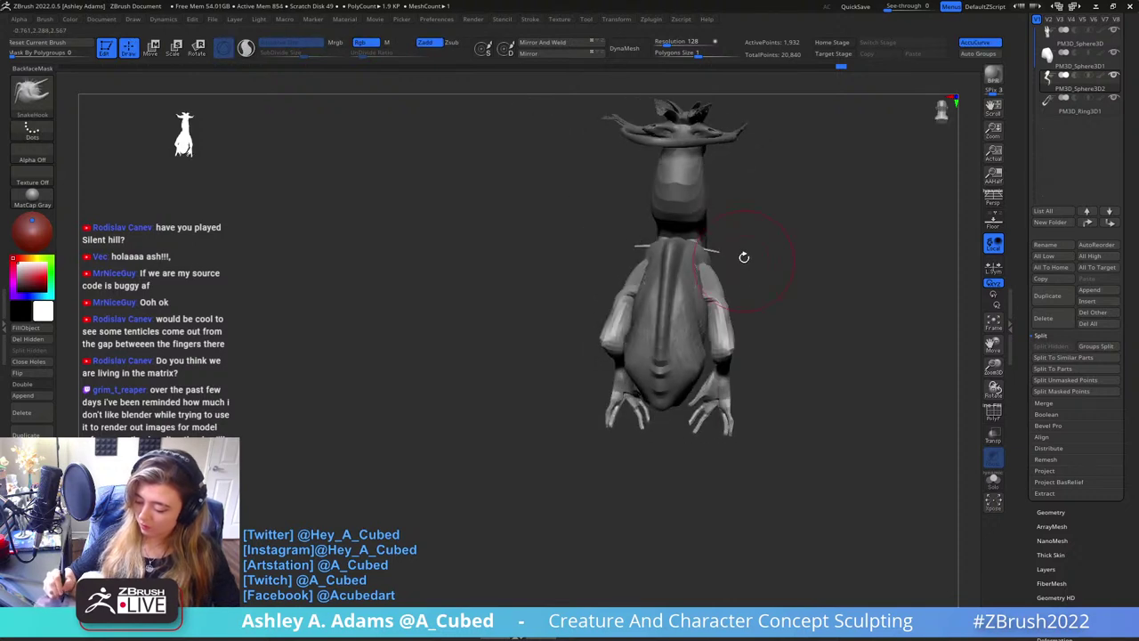
left_click(33, 94, "ctrl+shift")
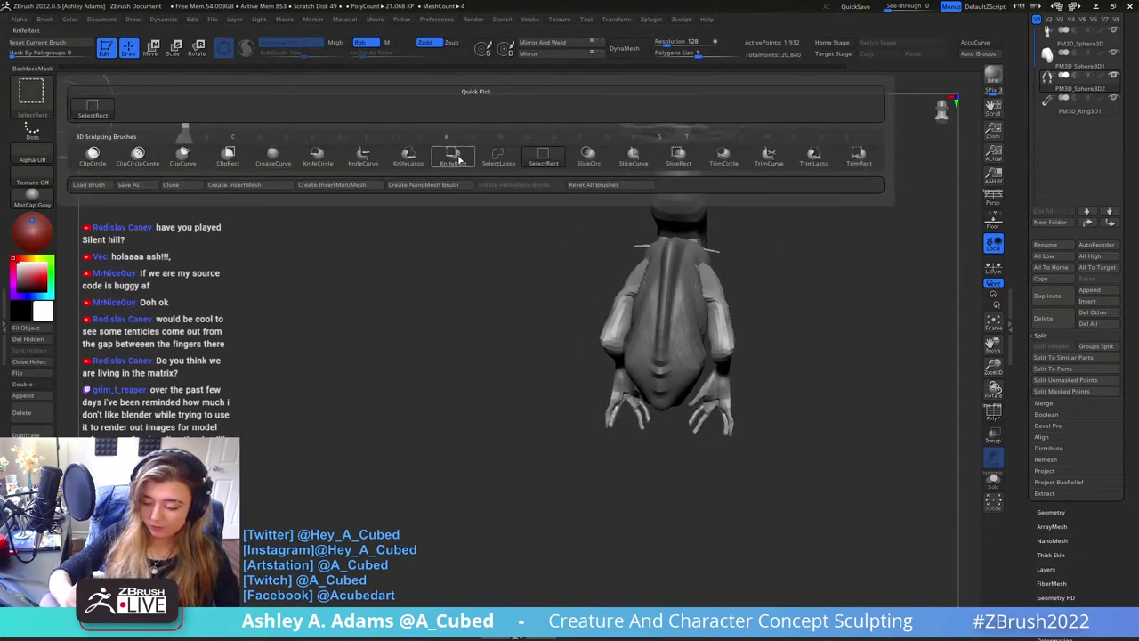
left_click(499, 155, "ctrl+shift")
mouse_move(745, 180)
left_mouse_down("ctrl+alt+shift")
mouse_move(685, 226)
mouse_move(711, 219)
left_mouse_up("ctrl+alt+shift")
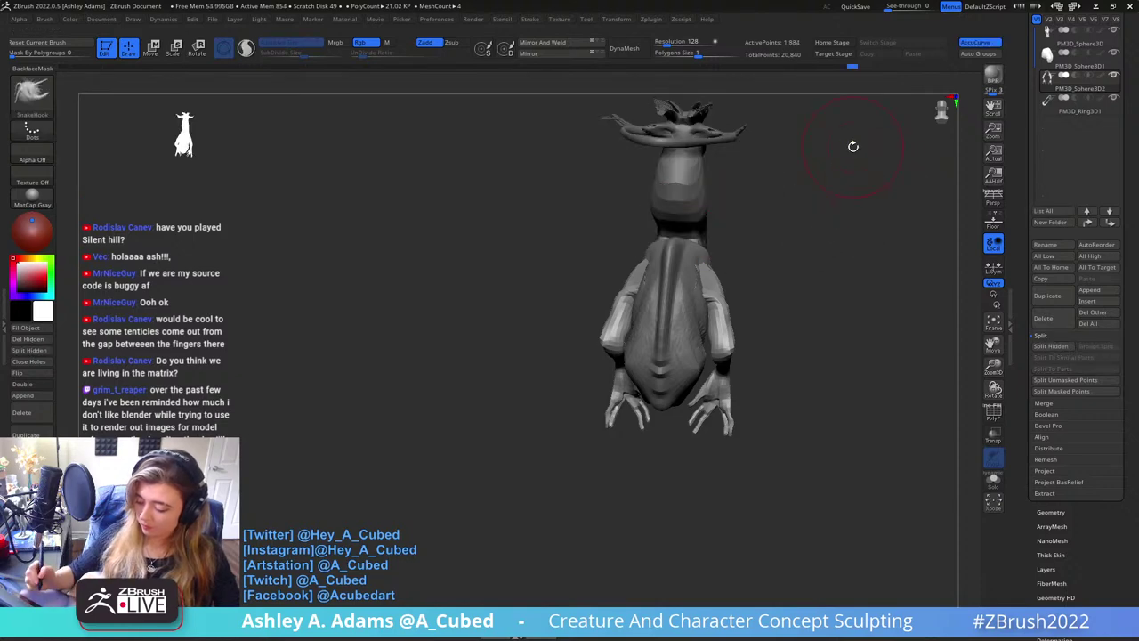
left_click(39, 338)
Reshape the shoulders and the backs of the upper arms with the SnakeHook brush
right_click_drag(711, 276, 724, 358)
left_click_drag(725, 358, 674, 330)
right_click_drag(680, 313, 740, 325)
left_click_drag(648, 328, 674, 287)
key("space")
right_click_drag(712, 320, 654, 326)
left_click_drag(647, 327, 669, 365)
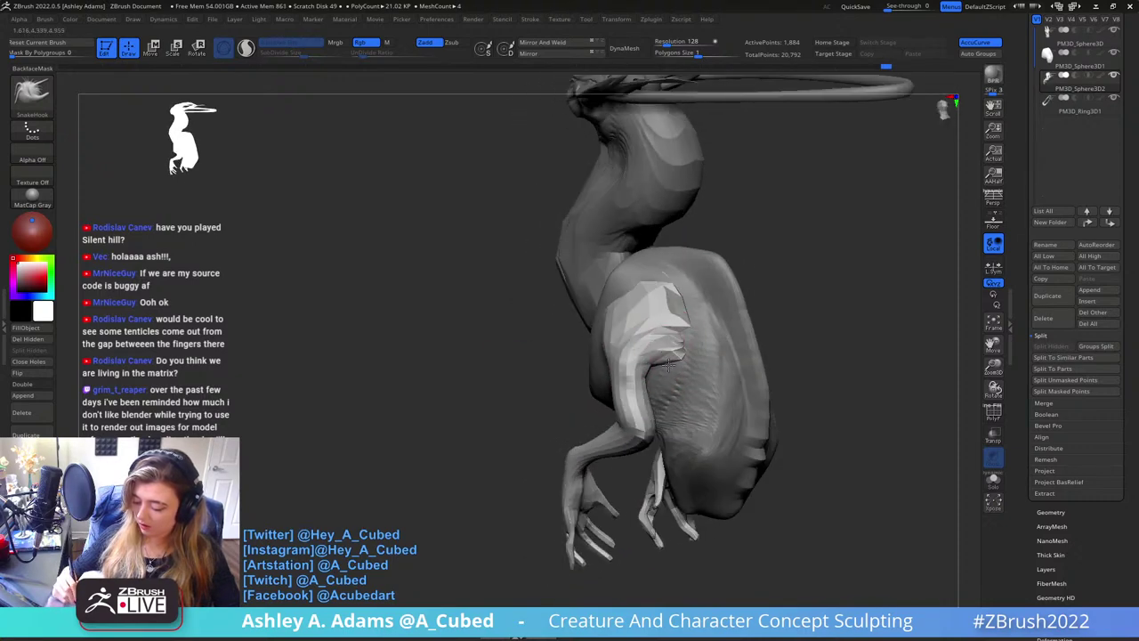
left_click_drag(712, 321, 686, 349)
Add volume to the upper arm just below the shoulder with the Inflat brush
mouse_move(688, 379)
right_mouse_down()
mouse_move(666, 344)
mouse_move(699, 329)
mouse_move(679, 326)
right_mouse_up()
key("b")
key("i")
key("n")
key("space")
left_click_drag(679, 326, 678, 338)
right_click_drag(678, 338, 688, 364)
Refine the outer silhouette of the shoulders and arms with the SnakeHook brush
key("b")
key("s")
key("h")
left_click_drag(690, 364, 694, 328)
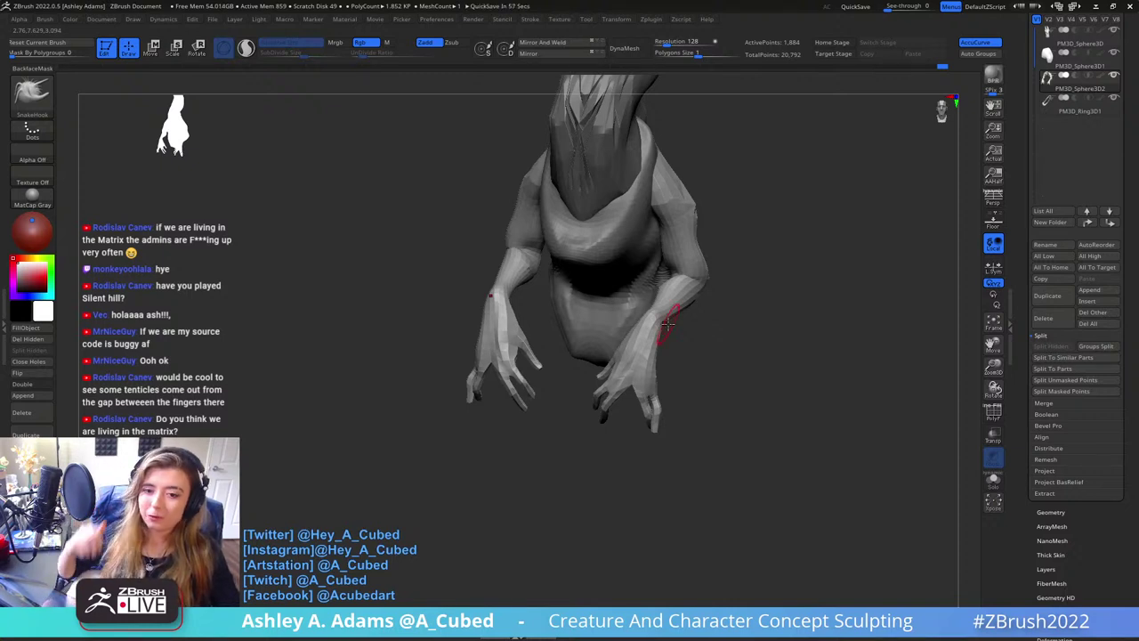
left_click_drag(668, 325, 695, 311)
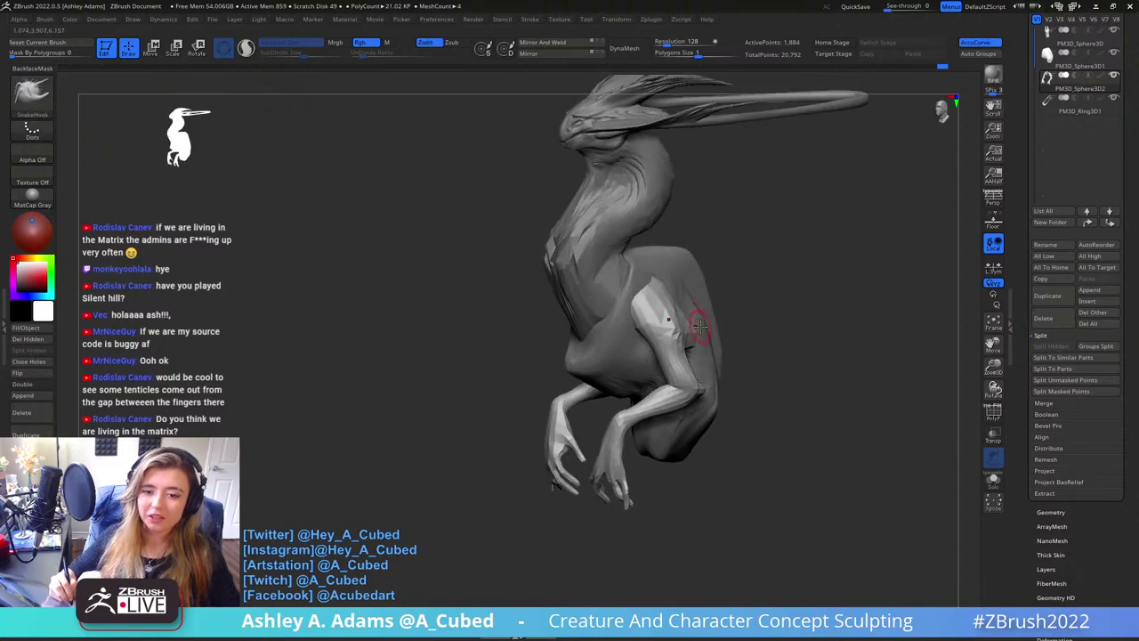
right_click(605, 354)
right_click_drag(605, 355, 655, 356, "ctrl")
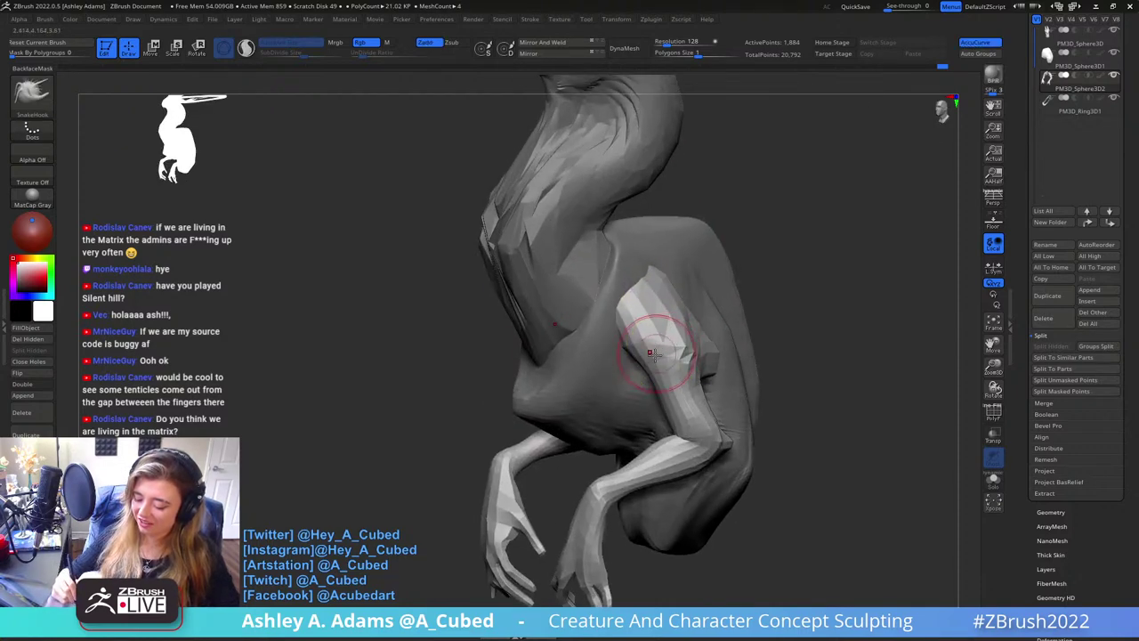
left_click_drag(655, 374, 668, 311)
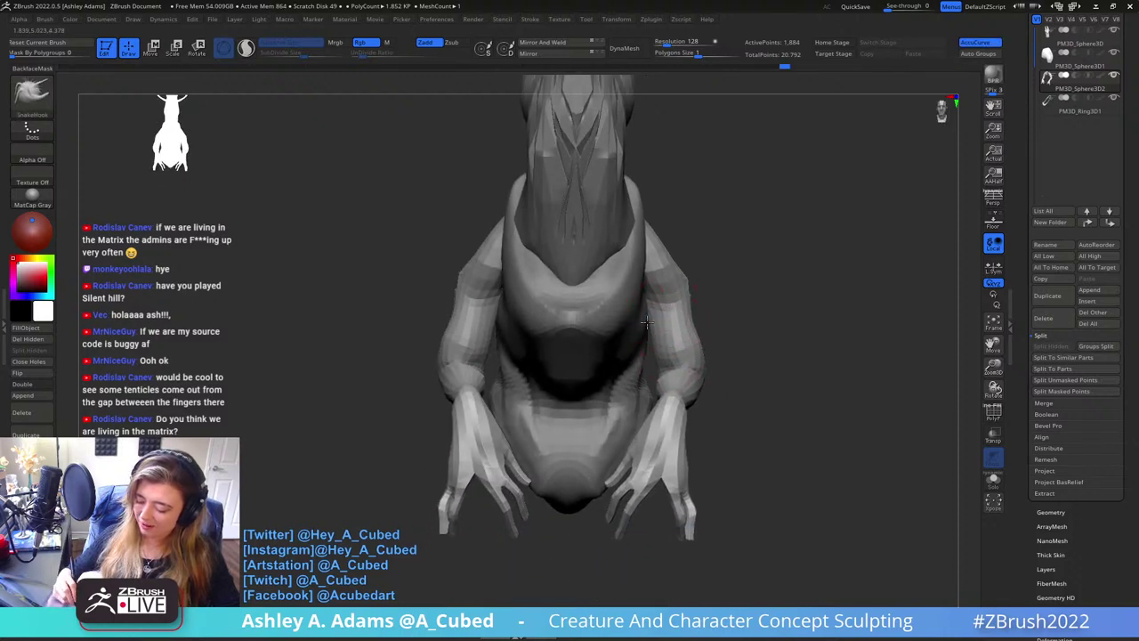
Thicken the lower upper arms around the elbows with the Inflat brush
right_click_drag(663, 304, 696, 287)
mouse_move(657, 376)
right_mouse_down()
mouse_move(665, 360)
mouse_move(664, 373)
right_mouse_up()
key("b")
key("i")
key("n")
left_click_drag(663, 371, 668, 364)
mouse_move(668, 364)
right_mouse_down()
mouse_move(663, 375)
mouse_move(668, 357)
mouse_move(669, 378)
mouse_move(686, 374)
right_mouse_up()
Switch to SnakeHook and smooth the surface around the elbow
key("b")
key("s")
key("h")
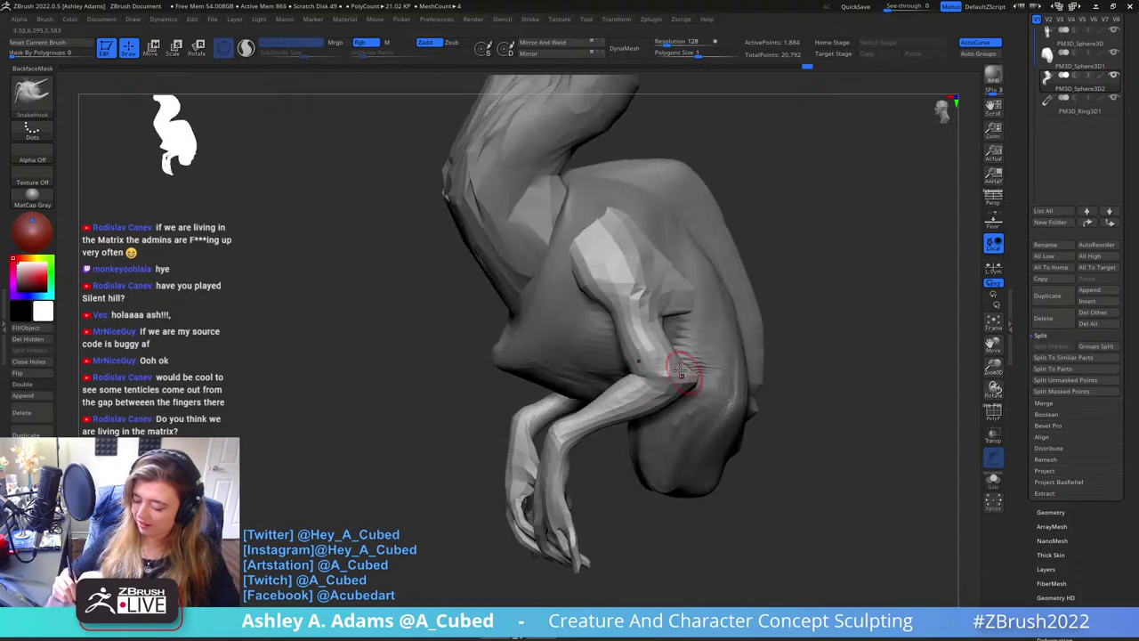
mouse_move(686, 374)
left_mouse_down("shift")
mouse_move(669, 388)
mouse_move(657, 380)
left_mouse_up("shift")
mouse_move(657, 381)
right_mouse_down()
mouse_move(656, 356)
mouse_move(640, 350)
mouse_move(646, 361)
mouse_move(623, 374)
mouse_move(668, 336)
right_mouse_up()
key("space")
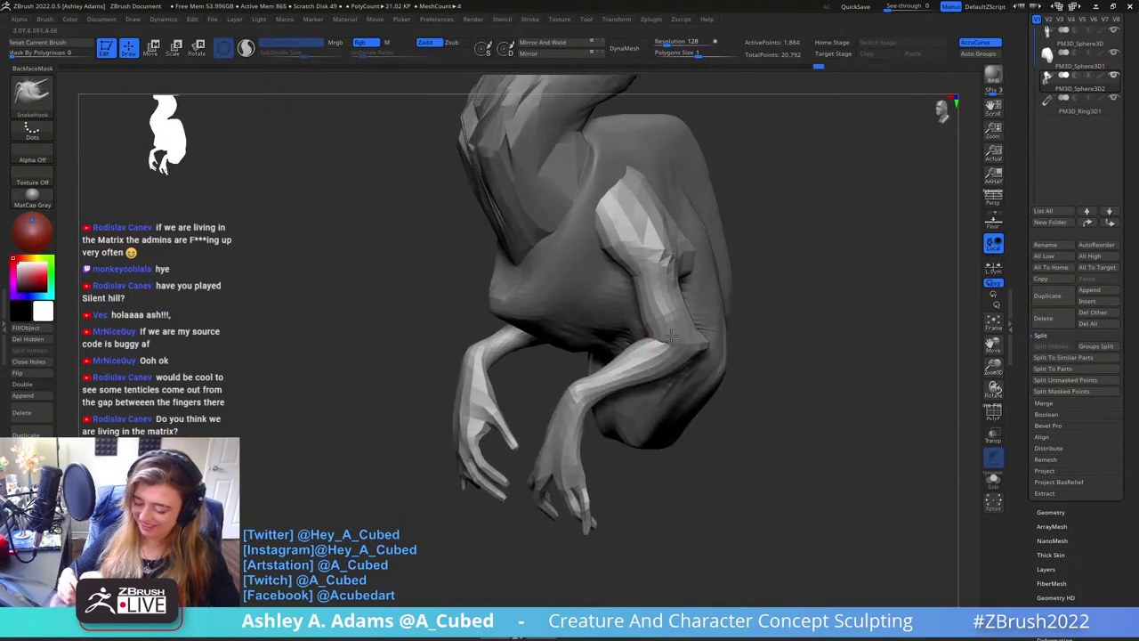
Select ClayBuildup and smooth the transition from the elbow into the forearm
key("b")
key("c")
key("b")
left_click_drag(666, 349, 689, 376, "shift")
right_click_drag(689, 377, 643, 344, "ctrl")
right_click(644, 344)
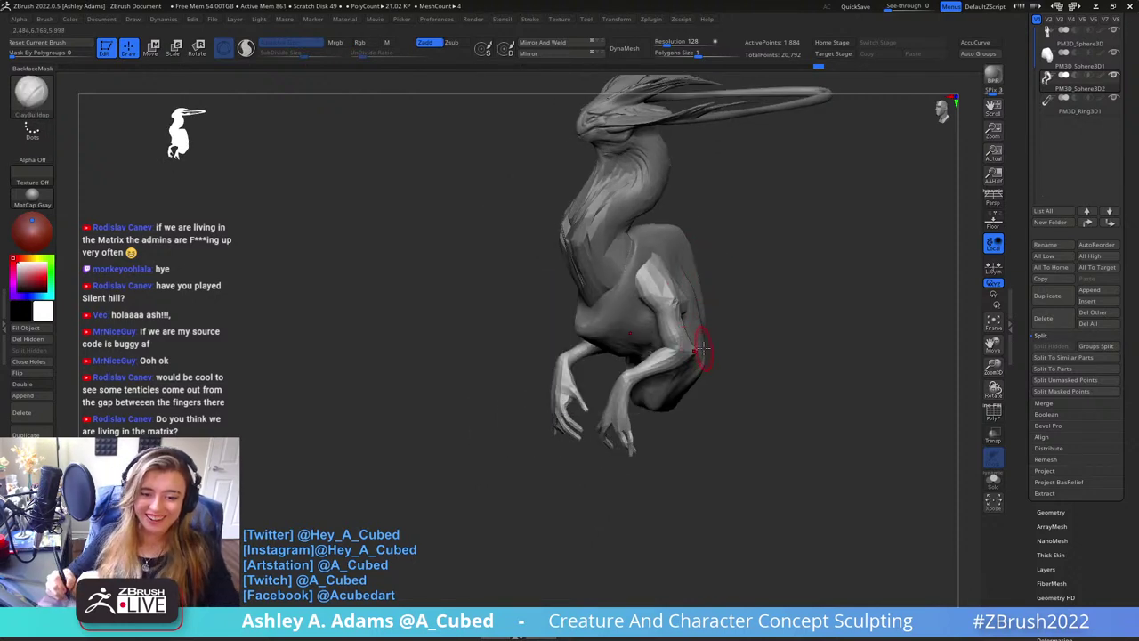
Touch up the back of the upper arm with ClayBuildup and return to SnakeHook for the shoulders
mouse_move(683, 298)
left_mouse_down()
mouse_move(691, 251)
mouse_move(683, 294)
left_mouse_up()
right_click(647, 343)
mouse_move(709, 226)
right_mouse_down()
mouse_move(648, 344)
mouse_move(683, 303)
mouse_move(630, 356)
mouse_move(597, 336)
mouse_move(621, 360)
right_mouse_up()
key("b")
key("s")
key("h")
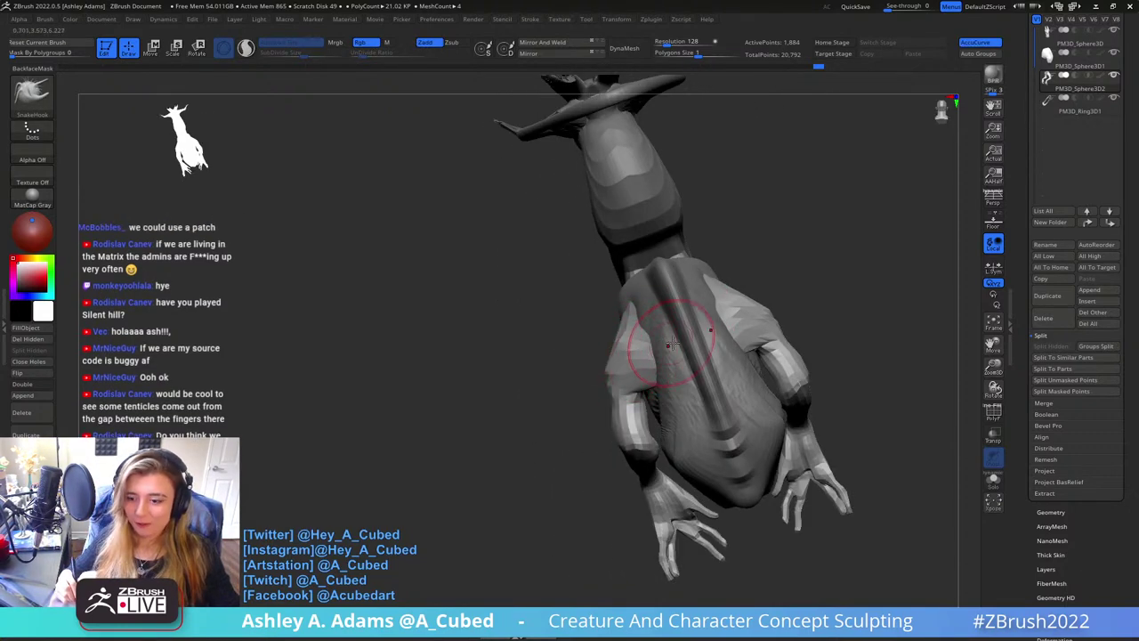
right_click_drag(716, 352, 716, 280)
Select the torso subtool and build up the chest edge in front of the shoulder with ClayBuildup
left_click(654, 287, "alt")
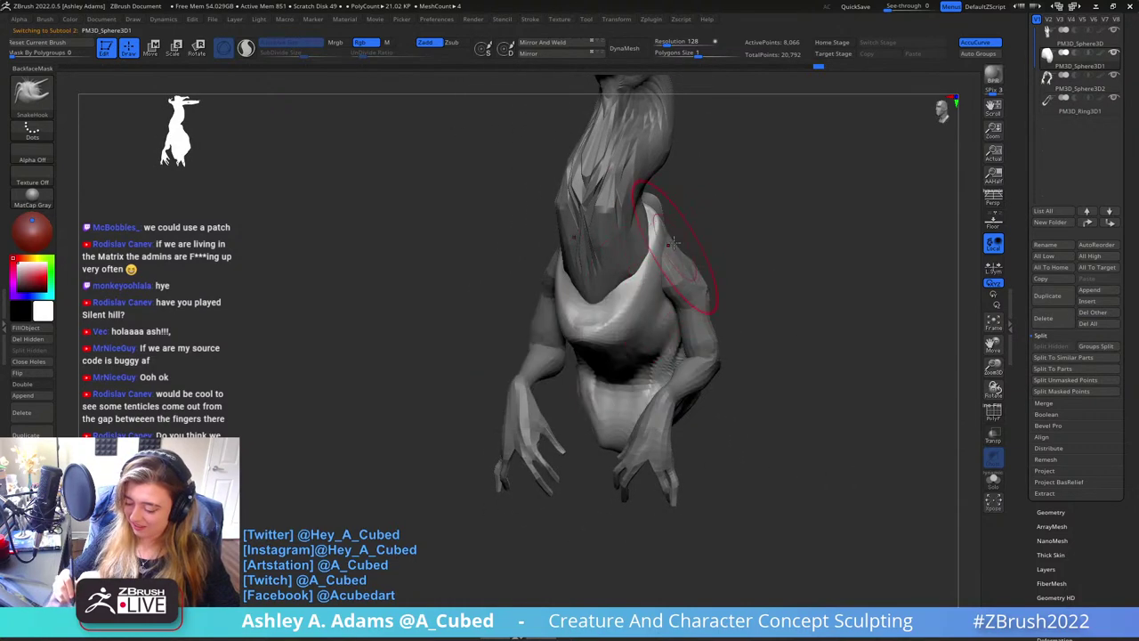
right_click_drag(673, 242, 655, 204)
key("b")
key("c")
key("b")
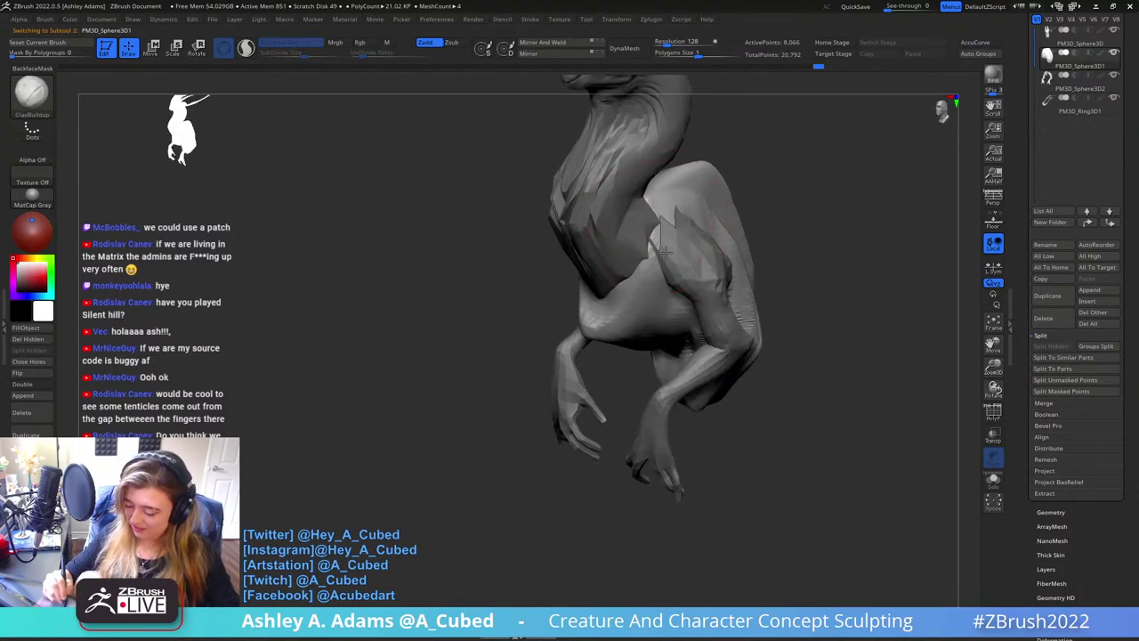
left_click_drag(666, 252, 668, 203)
mouse_move(666, 223)
right_mouse_down()
mouse_move(698, 224)
mouse_move(659, 243)
mouse_move(693, 250)
right_mouse_up()
Try pulling the side of the chest with SnakeHook and undo the stroke
key("b")
key("s")
key("h")
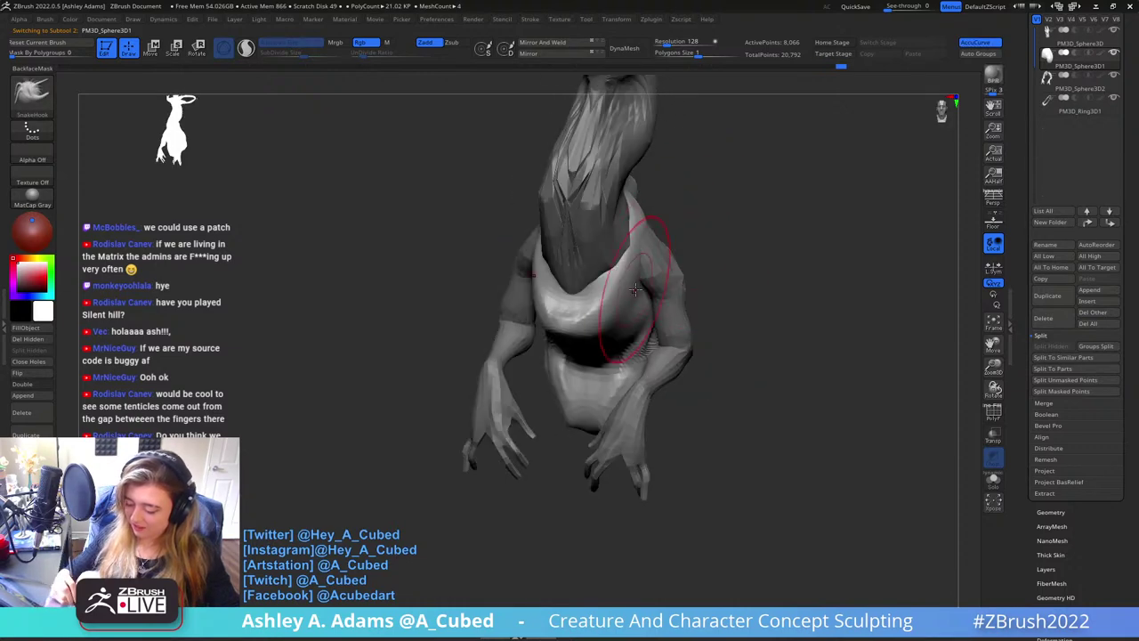
left_click_drag(636, 289, 633, 292)
key("ctrl+z")
Build up the chest muscles with ClayBuildup and switch to DamStandard for the creases
mouse_move(633, 295)
right_mouse_down()
mouse_move(597, 310)
mouse_move(605, 287)
mouse_move(585, 264)
right_mouse_up()
key("b")
key("c")
key("b")
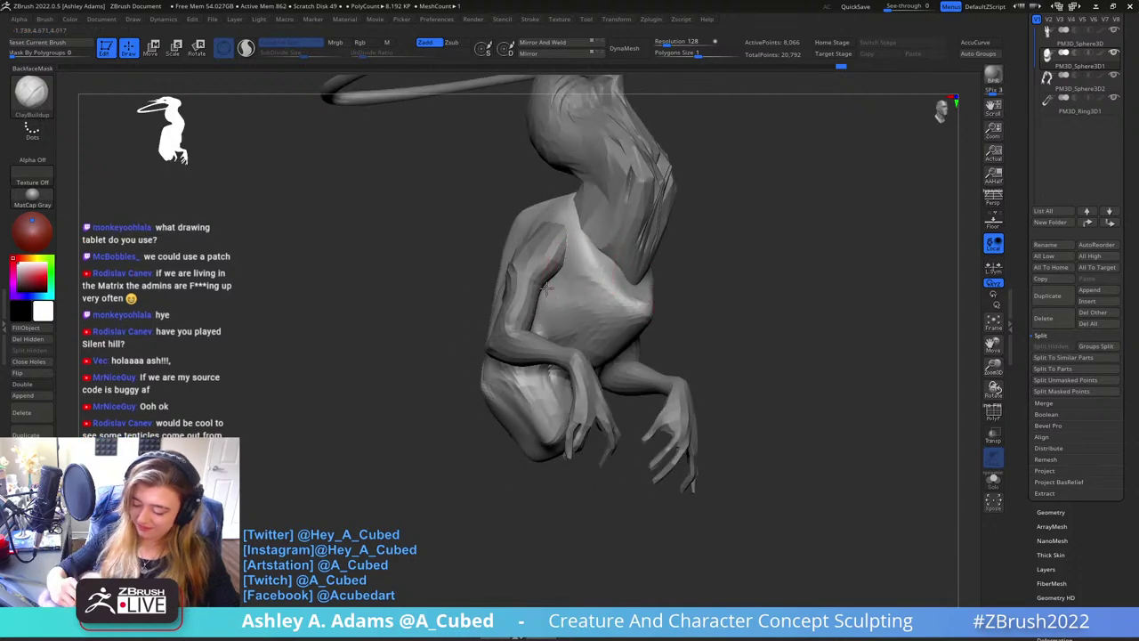
mouse_move(628, 327)
right_mouse_down()
mouse_move(592, 345)
mouse_move(615, 350)
mouse_move(644, 331)
mouse_move(644, 291)
mouse_move(659, 297)
mouse_move(685, 269)
mouse_move(706, 267)
right_mouse_up()
key("b")
key("d")
key("s")
Inflate the rim of the chest along the base of the neck with the Inflat brush
key("b")
key("s")
key("h")
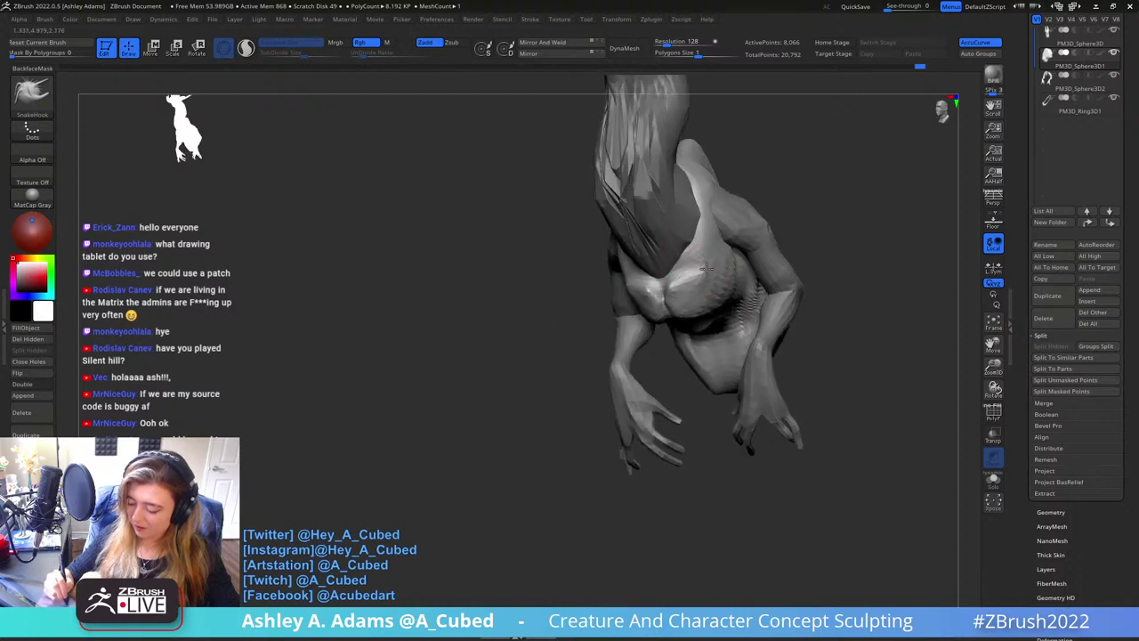
key("b")
key("d")
key("s")
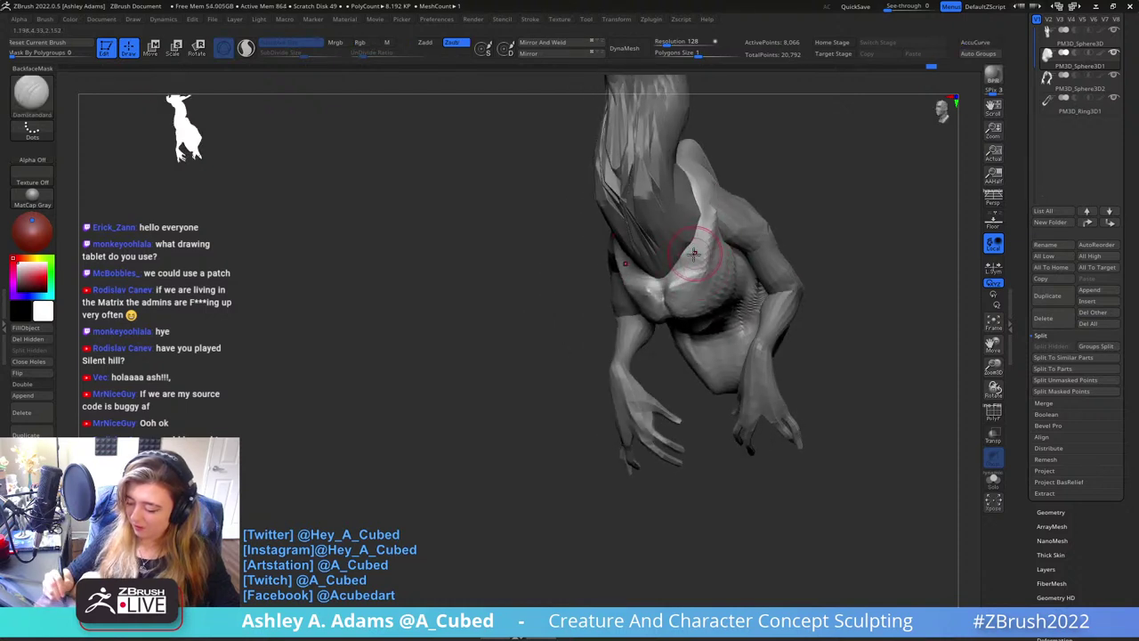
key("b")
key("i")
key("n")
left_click_drag(707, 230, 695, 264)
Select the head and neck subtool with SnakeHook active and review the creature from the front and side
left_click(685, 253, "alt")
key("b")
key("s")
key("h")
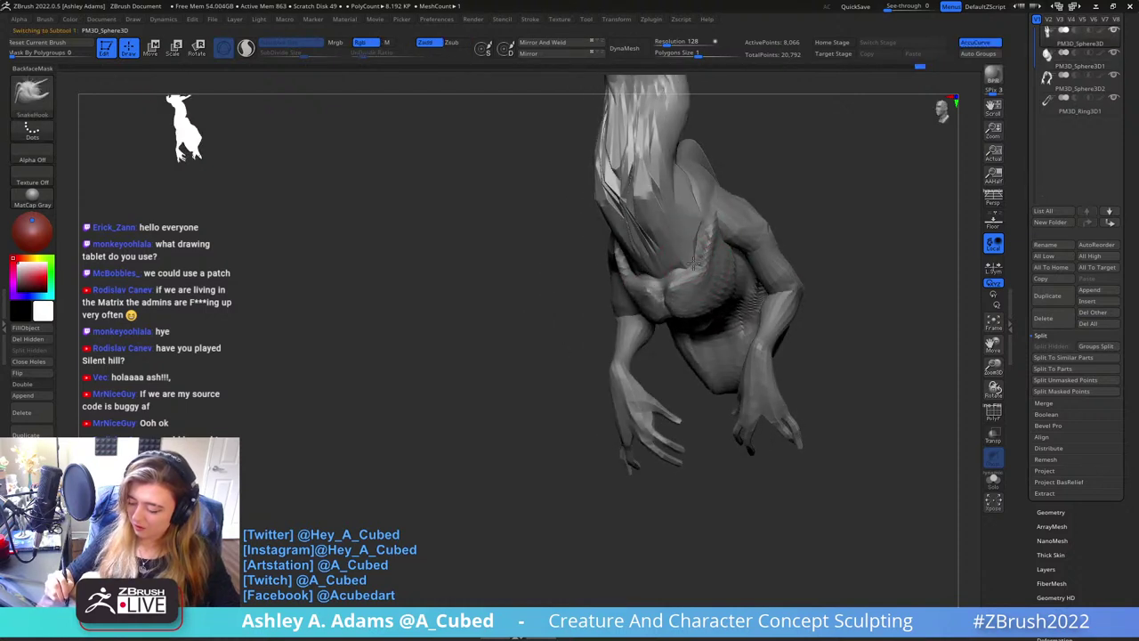
right_click_drag(709, 280, 646, 261)
right_click(668, 321)
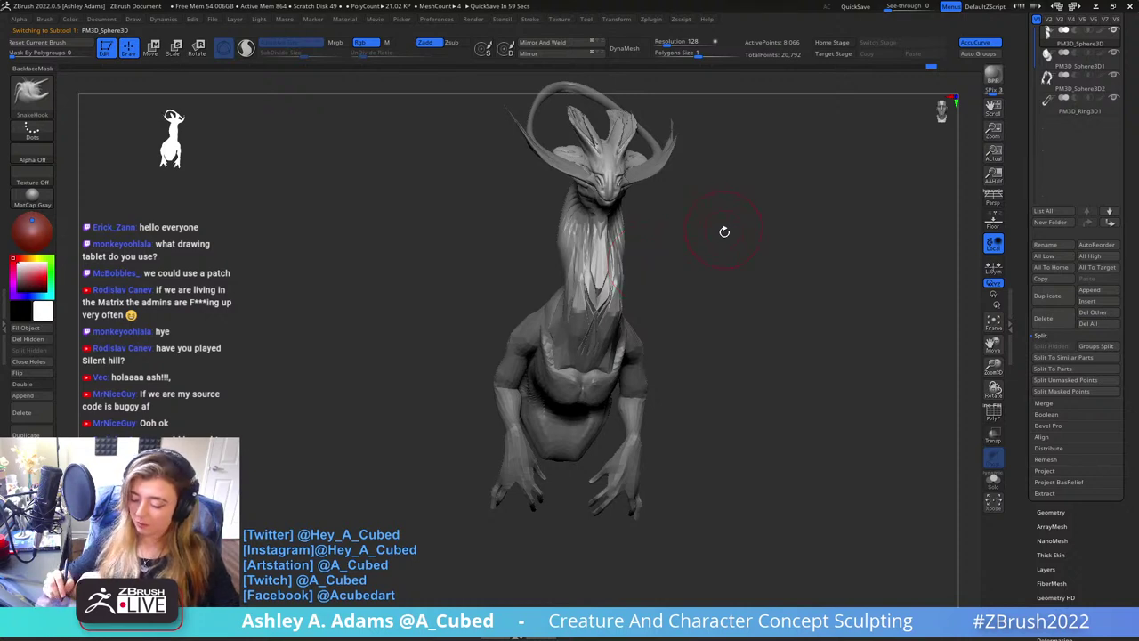
right_click_drag(724, 232, 673, 224)
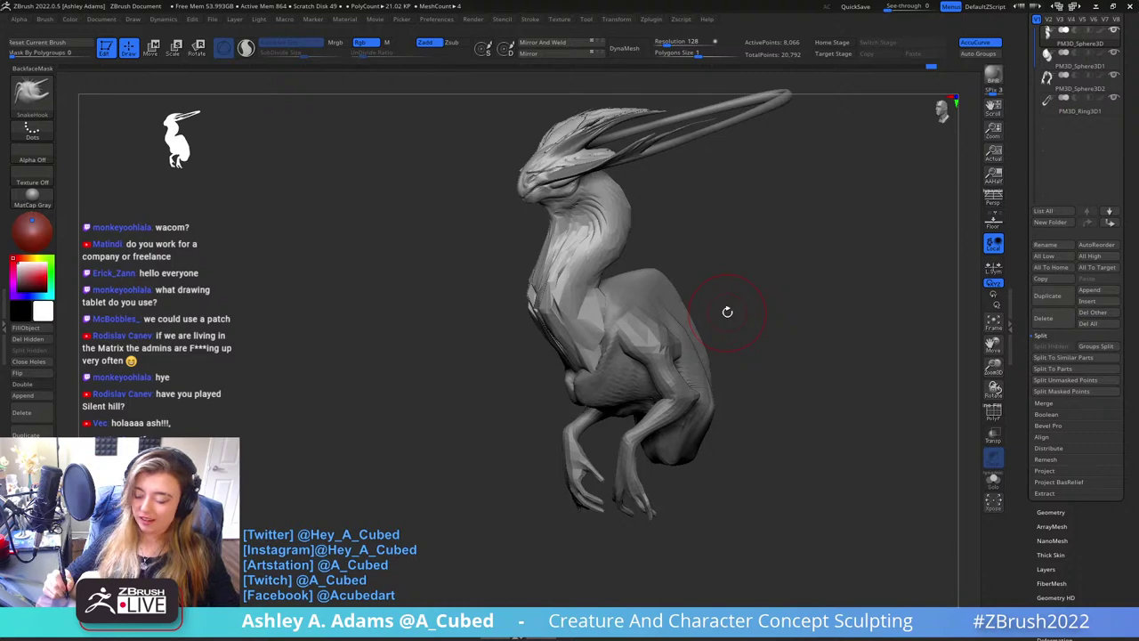
Select the torso subtool and reshape its flanks behind the shoulders with SnakeHook
mouse_move(698, 267)
left_mouse_down()
mouse_move(667, 302)
mouse_move(694, 263)
left_mouse_up()
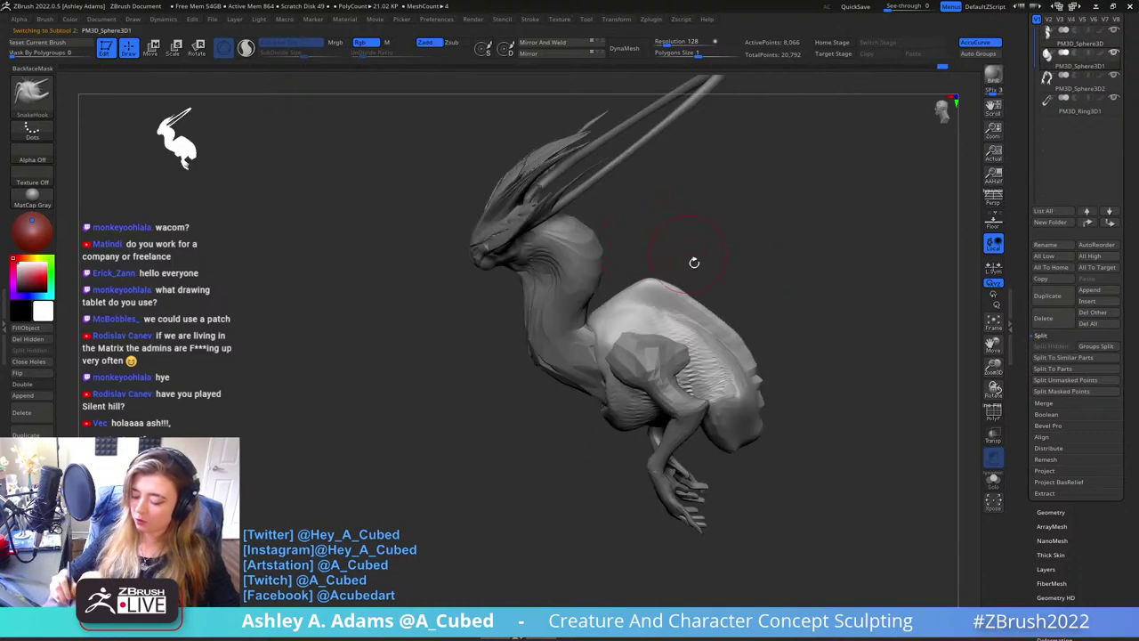
right_click_drag(694, 262, 618, 389)
right_click(617, 390)
right_click_drag(658, 338, 673, 318)
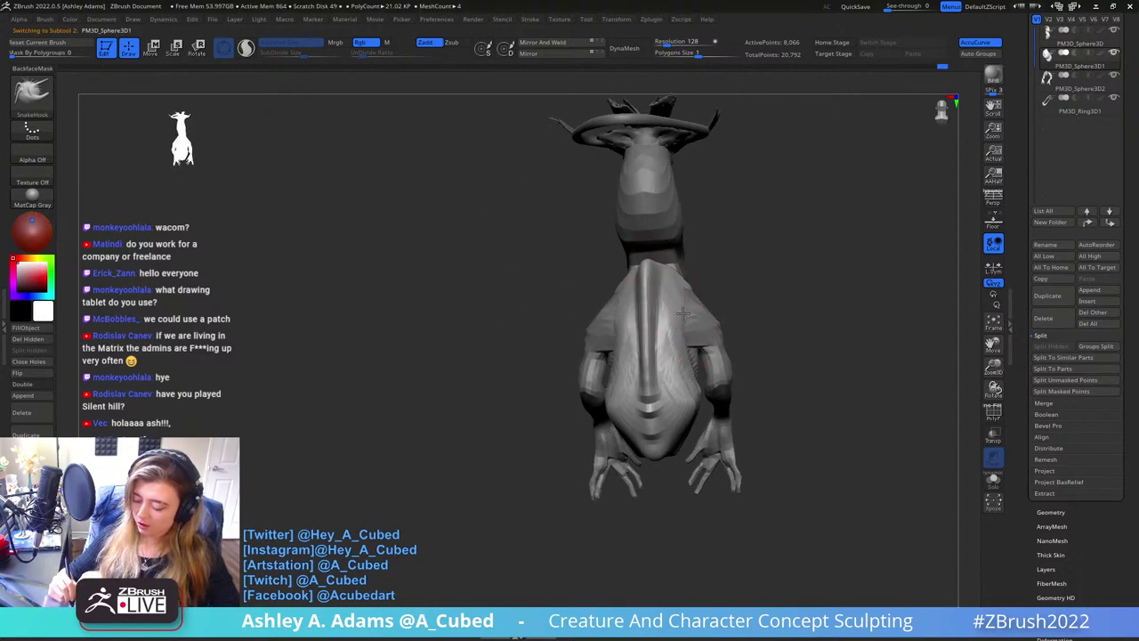
mouse_move(682, 313)
left_mouse_down()
mouse_move(692, 311)
mouse_move(699, 345)
left_mouse_up()
right_click_drag(691, 337, 697, 377)
left_click_drag(692, 333, 702, 312)
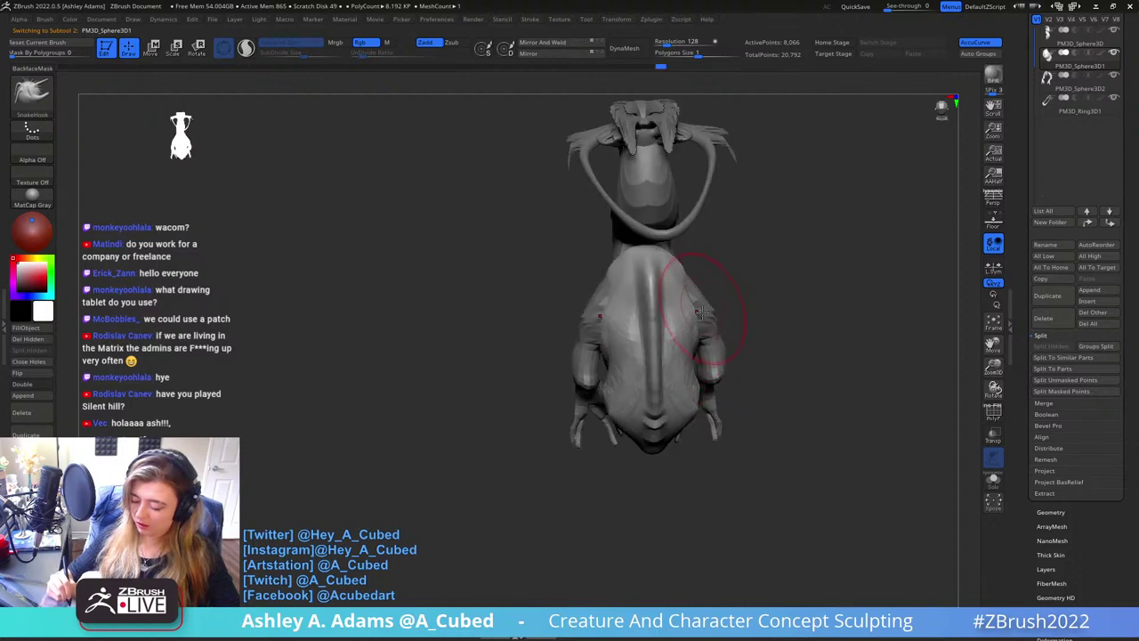
Adjust the torso's upper side and lower back silhouette with SnakeHook
mouse_move(701, 312)
right_mouse_down()
mouse_move(739, 313)
mouse_move(650, 330)
mouse_move(671, 297)
mouse_move(689, 298)
right_mouse_up()
left_click_drag(691, 300, 698, 313)
mouse_move(708, 301)
right_mouse_down()
mouse_move(672, 280)
mouse_move(629, 293)
right_mouse_up()
left_click_drag(632, 318, 626, 308)
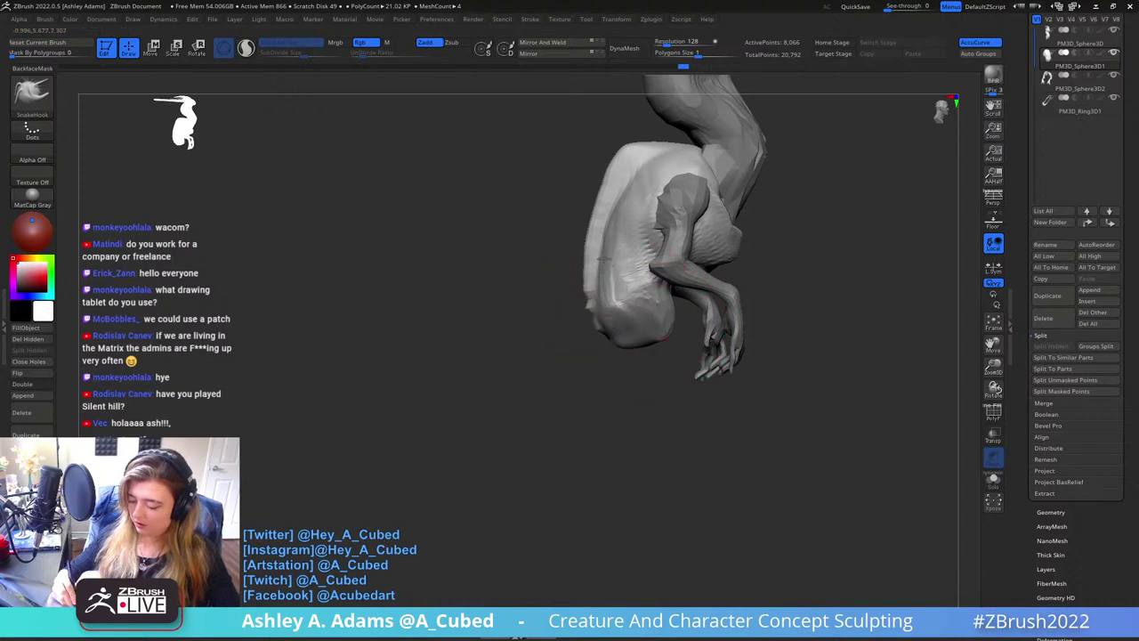
Reshape the torso's back edge and flank with SnakeHook, adjusting the brush size and smoothing the lower back
left_click_drag(614, 173, 625, 169)
right_click_drag(628, 213, 669, 221)
left_click_drag(673, 291, 665, 291)
right_click_drag(664, 291, 626, 313)
key("space")
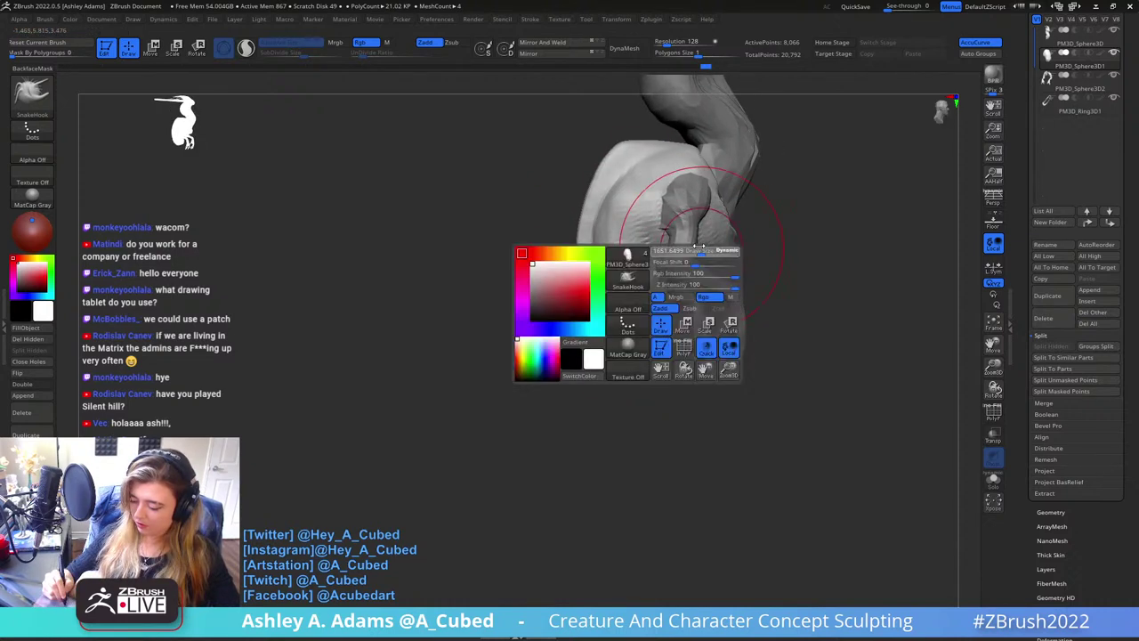
mouse_move(699, 247)
right_mouse_down("ctrl")
mouse_move(656, 234)
mouse_move(704, 234)
mouse_move(719, 267)
right_mouse_up("ctrl")
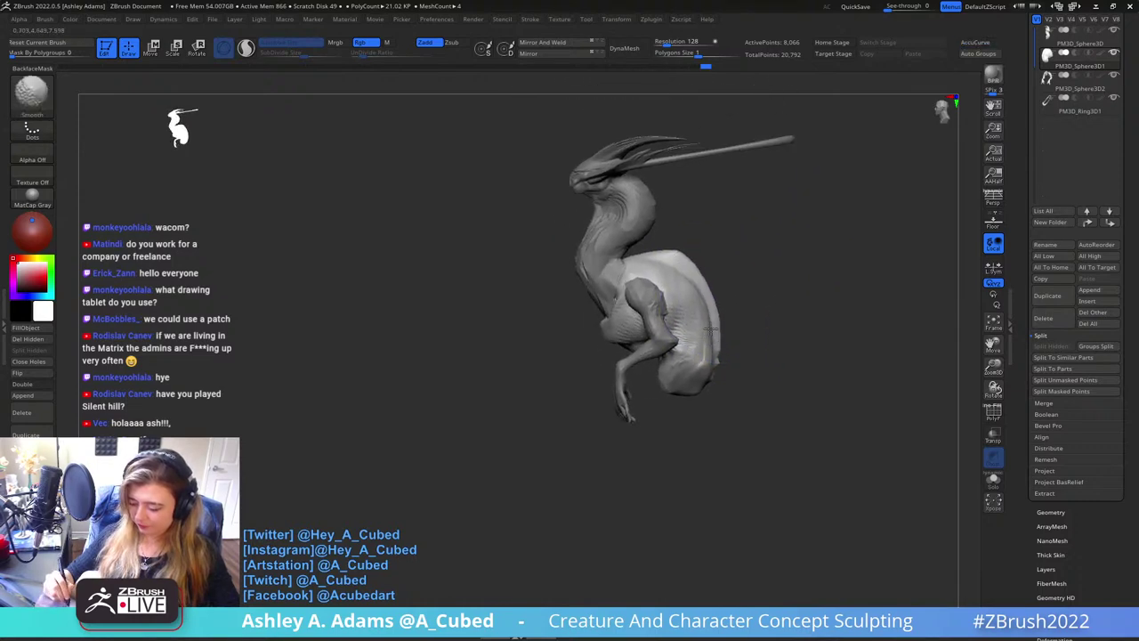
right_click_drag(711, 329, 717, 331)
Select the head and neck subtool and pull the upper neck's back contour outward with SnakeHook
left_click(613, 263, "alt")
right_click_drag(612, 276, 636, 294)
key("space")
right_click_drag(583, 253, 590, 280, "ctrl")
mouse_move(589, 280)
right_mouse_down()
mouse_move(624, 281)
mouse_move(585, 281)
mouse_move(614, 258)
right_mouse_up()
key("b")
key("c")
key("b")
key("b")
key("s")
key("h")
left_click_drag(602, 218, 614, 212)
mouse_move(623, 209)
right_mouse_down()
mouse_move(646, 193)
mouse_move(649, 216)
mouse_move(673, 217)
mouse_move(678, 230)
right_mouse_up()
Carve a stroke along the back of the neck below the head with the DamStandard brush
key("b")
key("i")
key("n")
mouse_move(529, 178)
right_mouse_down()
mouse_move(548, 183)
mouse_move(529, 208)
right_mouse_up()
key("b")
key("d")
key("s")
left_click_drag(529, 209, 540, 176)
Build up volume along the back of the neck with the ClayBuildup brush
mouse_move(534, 200)
right_mouse_down()
mouse_move(550, 202)
mouse_move(531, 253)
right_mouse_up()
key("b")
key("m")
key("v")
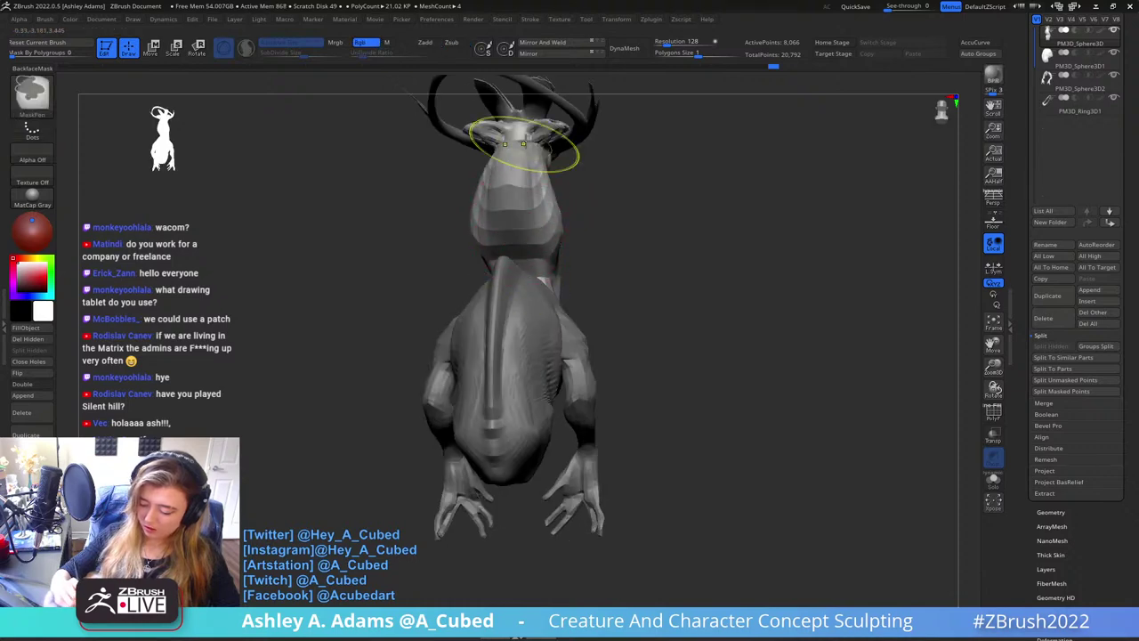
right_click(517, 146)
key("b")
key("c")
key("b")
left_click_drag(513, 162, 495, 232)
right_click_drag(495, 231, 537, 221)
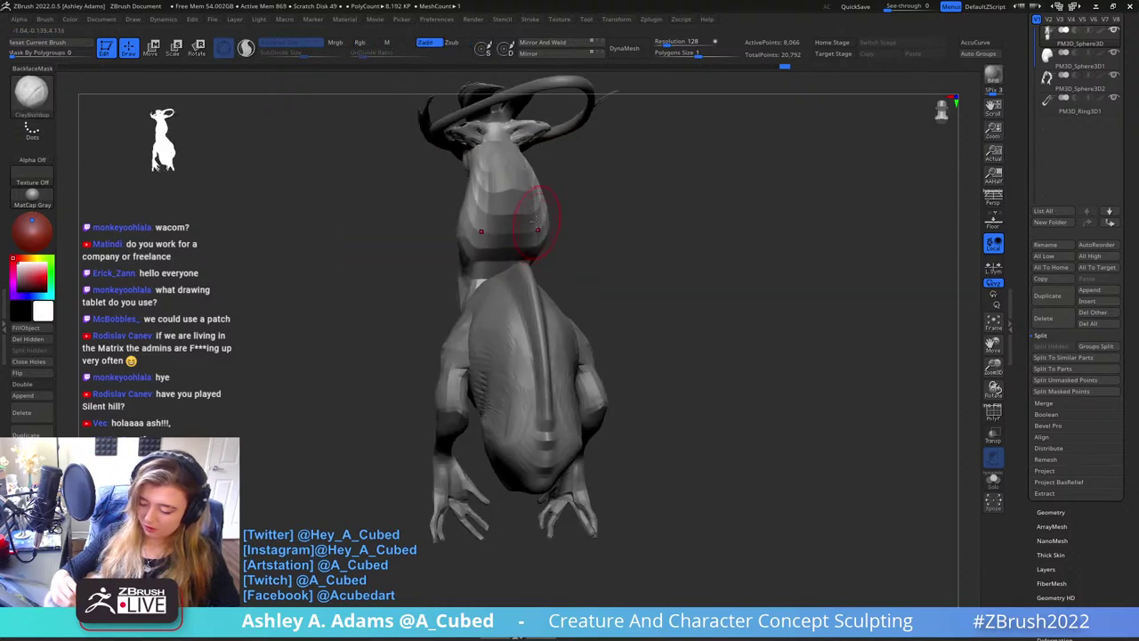
right_click_drag(508, 267, 510, 211)
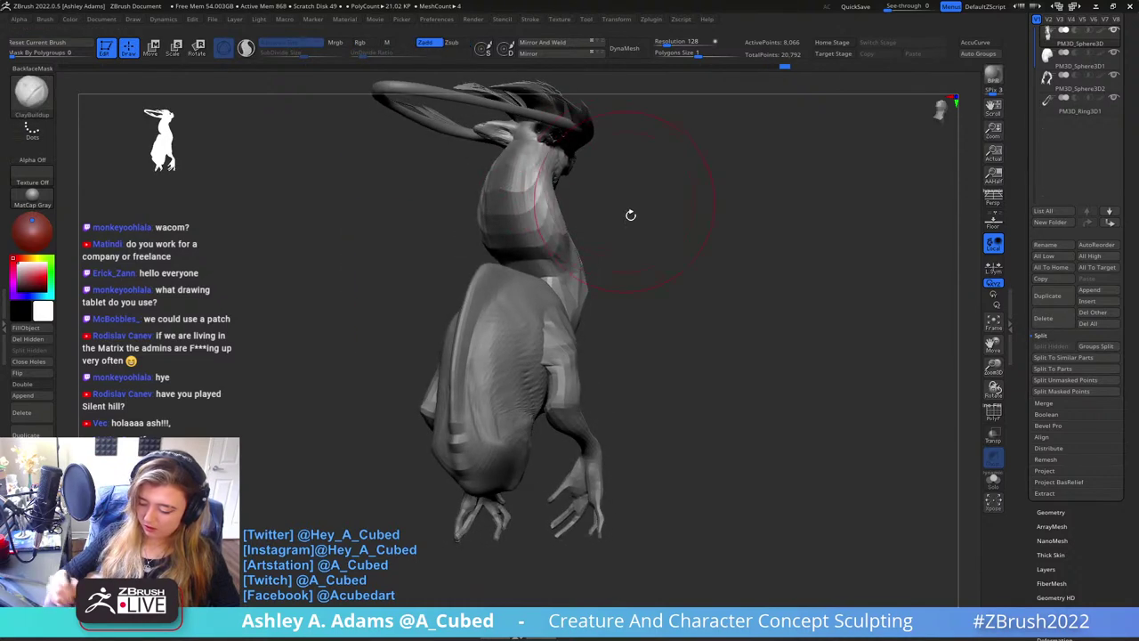
mouse_move(630, 214)
left_mouse_down()
mouse_move(512, 204)
mouse_move(520, 209)
left_mouse_up()
Pull the neck's rear curve outward with SnakeHook and clear any mask
key("b")
key("s")
key("h")
right_click_drag(525, 213, 654, 250, "ctrl")
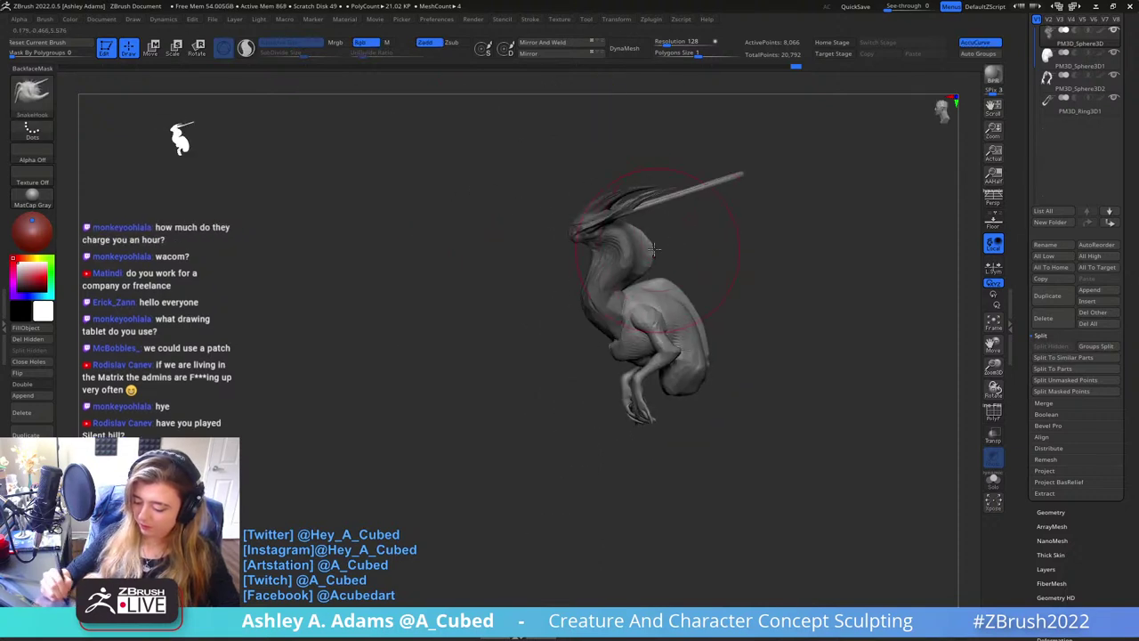
key("ctrl")
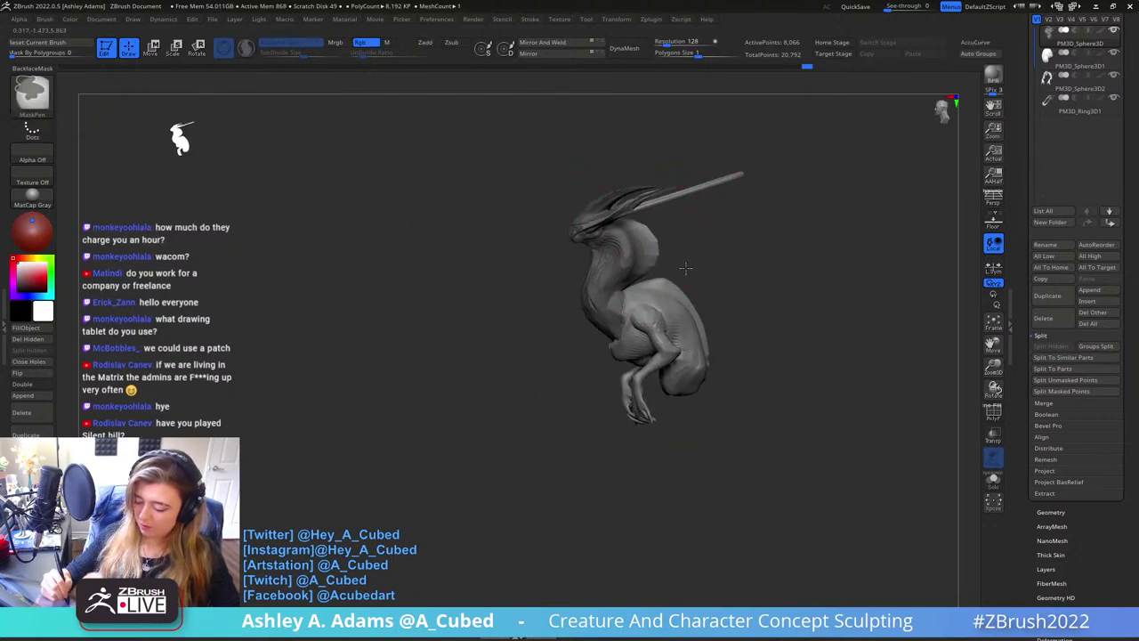
left_click_drag(685, 268, 698, 280, "ctrl")
right_click(676, 271)
right_click_drag(673, 274, 625, 325, "ctrl")
right_click(625, 324)
Reshape the base of the neck where it meets the chest and shoulders with SnakeHook
key("b")
key("d")
key("s")
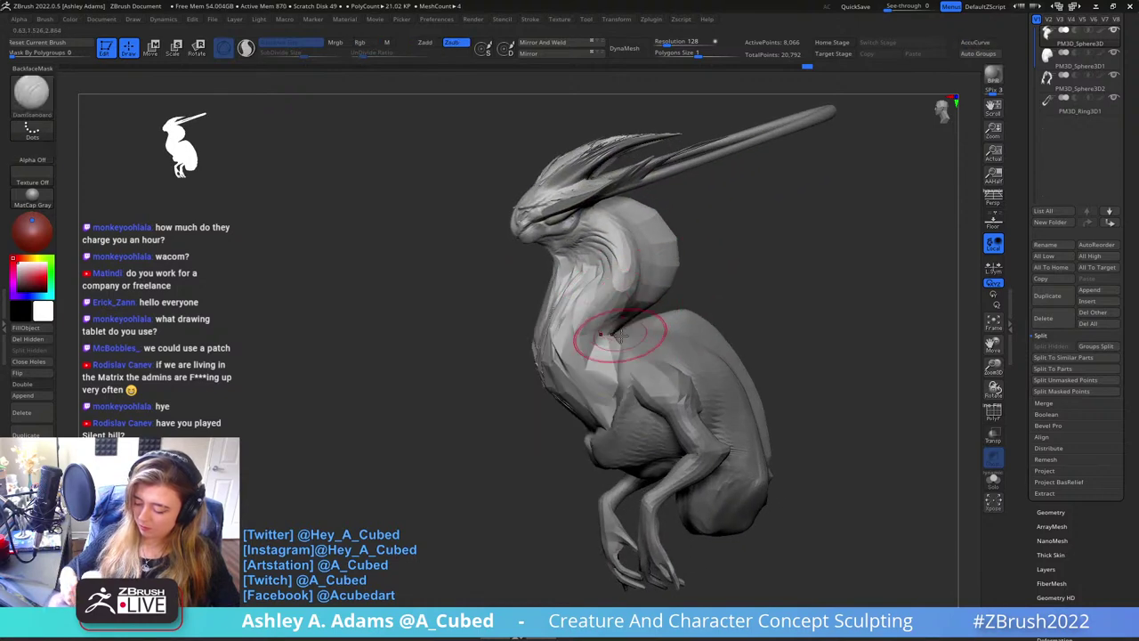
key("b")
key("s")
key("h")
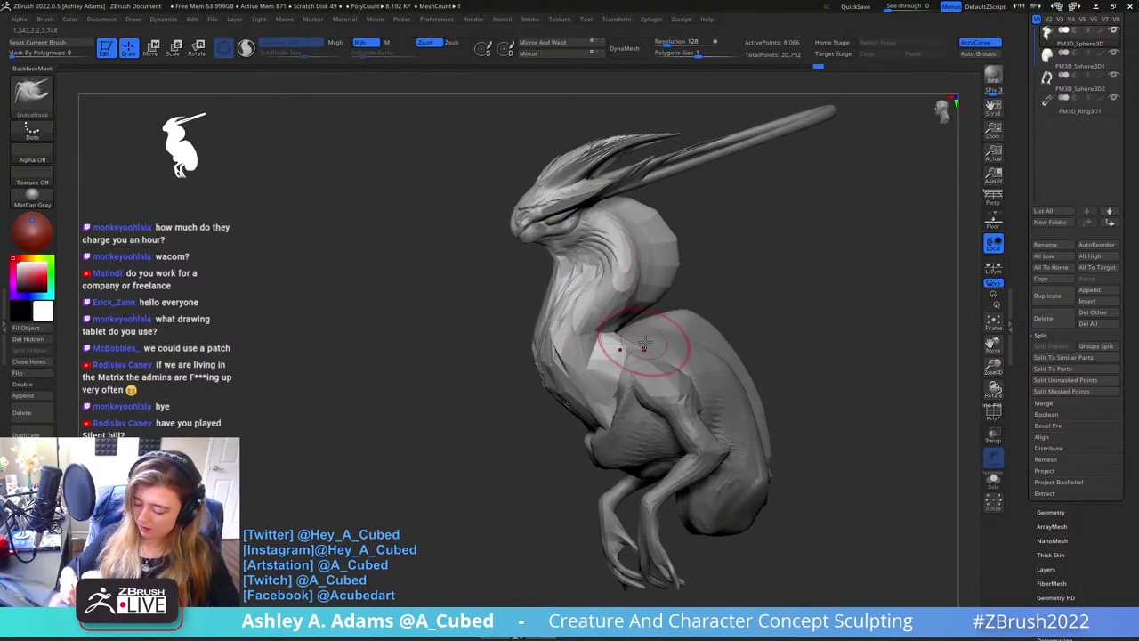
mouse_move(628, 348)
right_mouse_down()
mouse_move(610, 348)
mouse_move(637, 372)
mouse_move(637, 341)
mouse_move(671, 342)
mouse_move(627, 373)
mouse_move(655, 339)
mouse_move(625, 339)
mouse_move(620, 360)
mouse_move(607, 326)
right_mouse_up()
right_click(671, 341)
mouse_move(604, 376)
right_mouse_down()
mouse_move(639, 329)
mouse_move(666, 401)
mouse_move(598, 329)
mouse_move(660, 311)
mouse_move(617, 339)
mouse_move(701, 315)
right_mouse_up()
right_click(580, 381)
right_click_drag(701, 314, 682, 320, "ctrl")
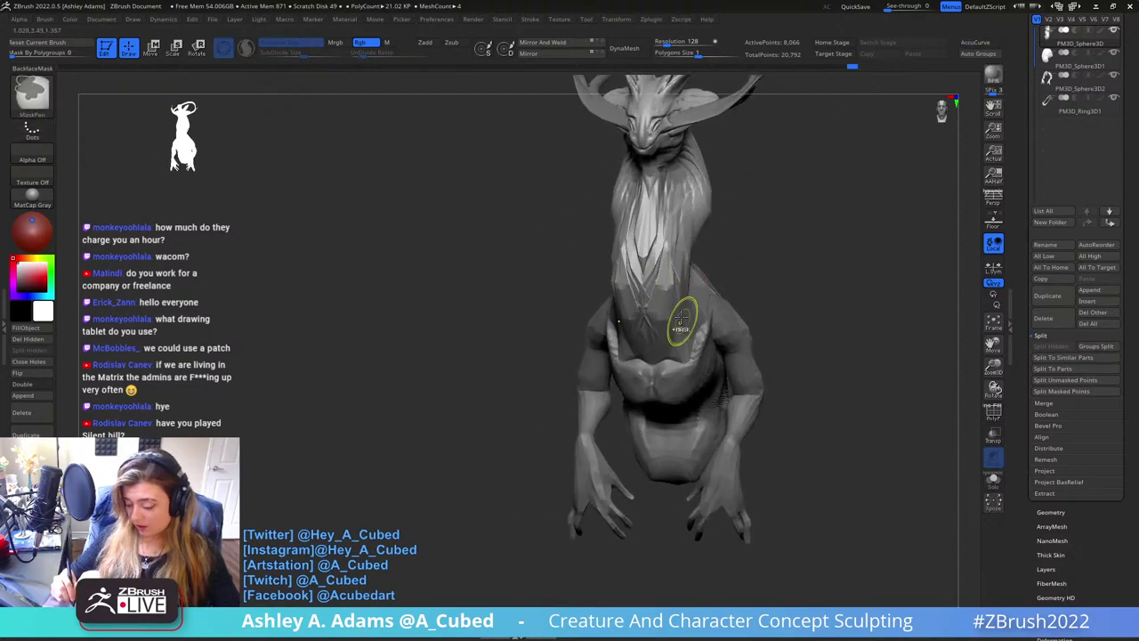
right_click_drag(671, 391, 667, 320, "ctrl")
right_click_drag(667, 320, 637, 258)
right_click(656, 351)
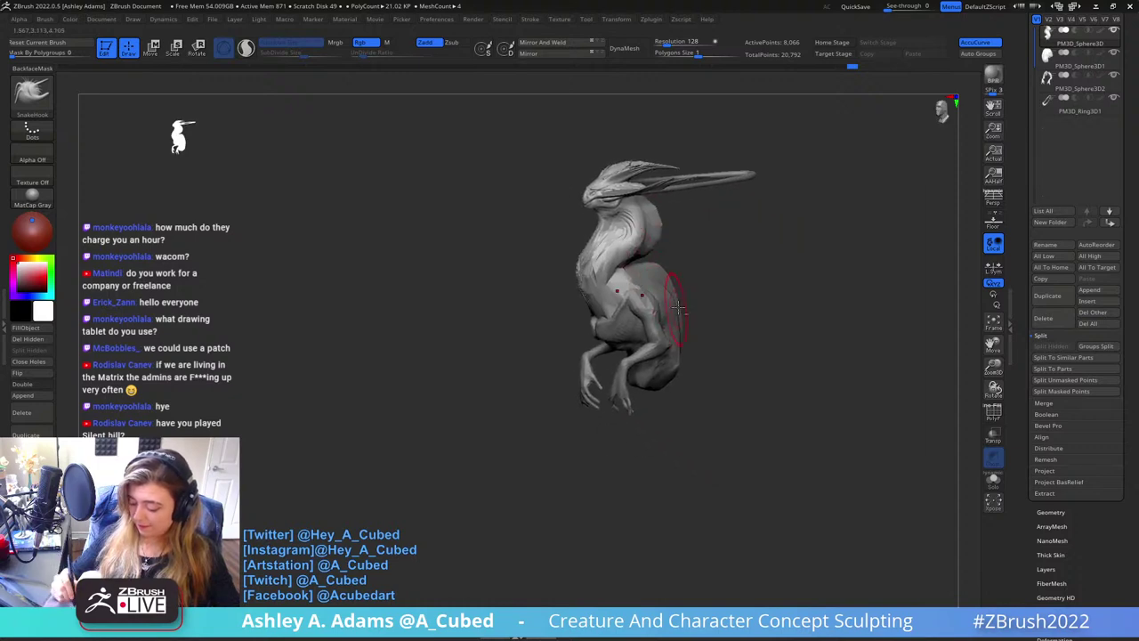
Select the torso subtool and reshape the front of the chest beneath the neck with SnakeHook
right_click_drag(673, 305, 667, 363, "ctrl")
left_click(617, 330, "alt")
right_click_drag(618, 330, 579, 342)
left_click_drag(579, 341, 581, 323)
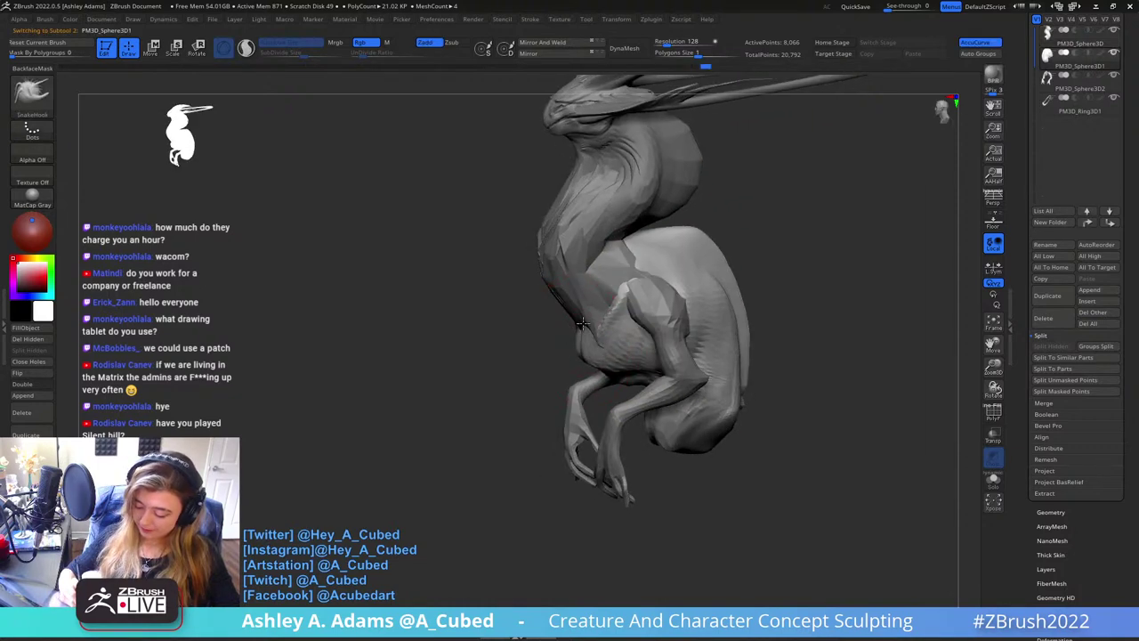
mouse_move(577, 328)
right_mouse_down()
mouse_move(602, 343)
mouse_move(639, 336)
right_mouse_up()
left_click_drag(639, 334, 630, 322)
mouse_move(628, 324)
right_mouse_down()
mouse_move(655, 323)
mouse_move(601, 329)
mouse_move(618, 298)
mouse_move(674, 348)
mouse_move(605, 322)
right_mouse_up()
Pull the chest's upper rim toward the shoulder and refine where it meets the neck with SnakeHook
left_click(647, 301, "alt")
left_click(593, 318, "alt")
left_click_drag(594, 322, 573, 269)
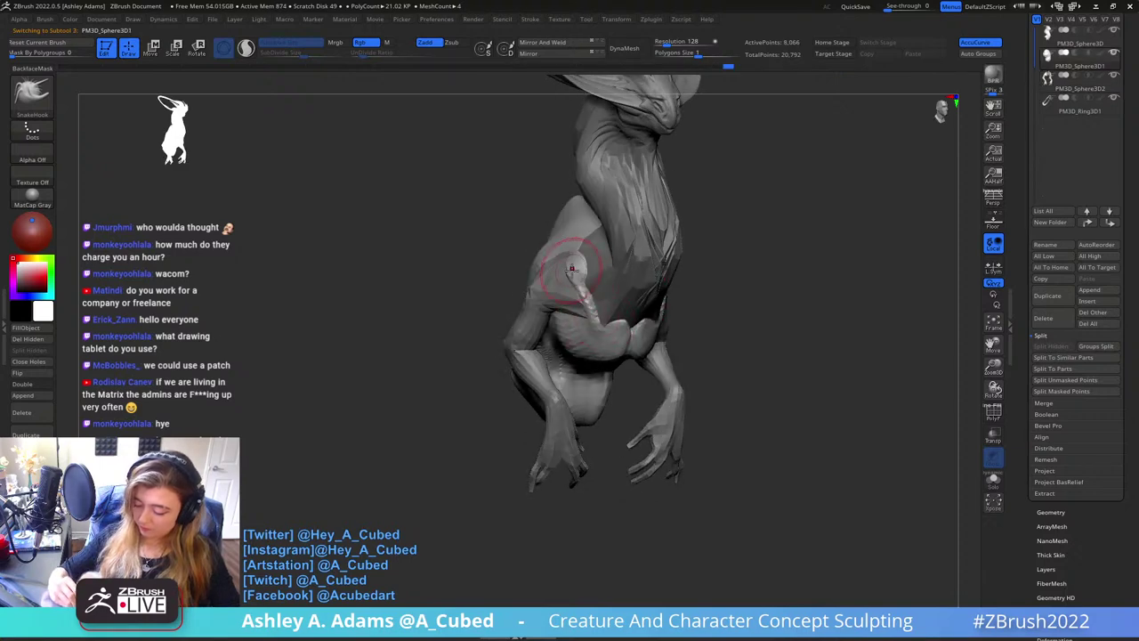
right_click_drag(571, 269, 623, 269)
left_click_drag(576, 270, 591, 269)
right_click_drag(598, 270, 575, 271)
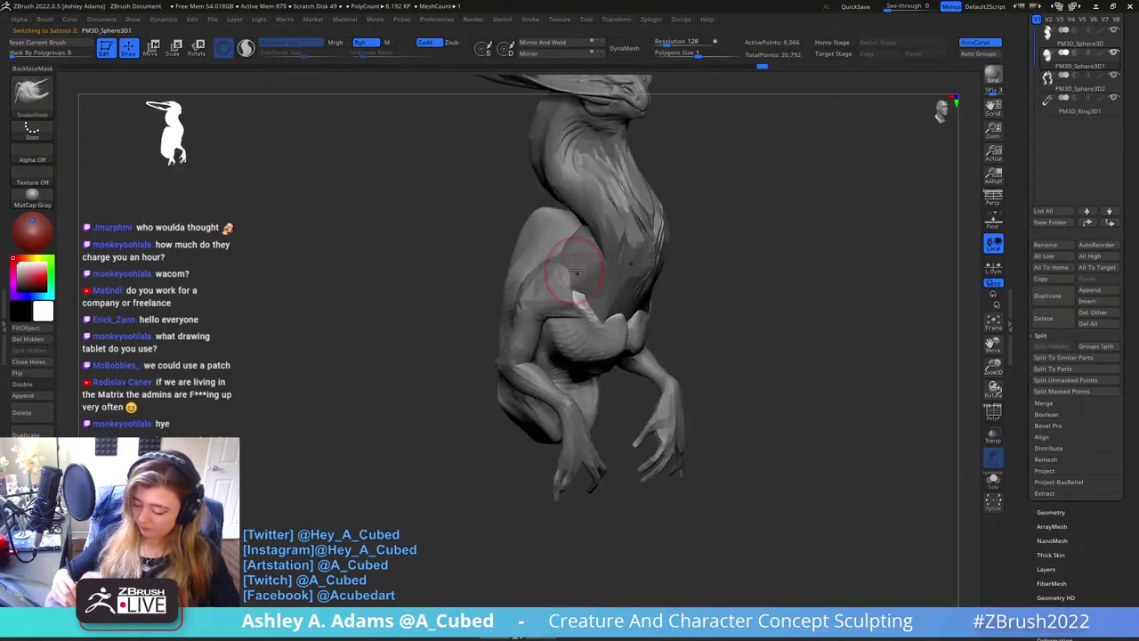
mouse_move(591, 311)
right_mouse_down()
mouse_move(616, 317)
mouse_move(598, 326)
right_mouse_up()
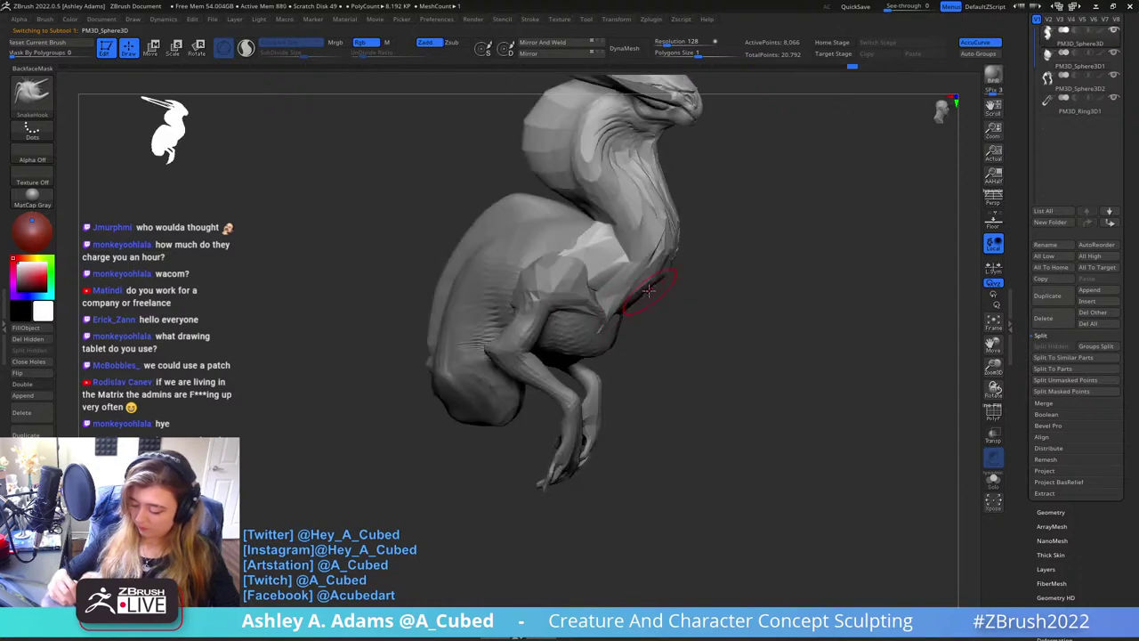
left_click_drag(620, 311, 617, 330)
right_click_drag(617, 330, 605, 261, "ctrl")
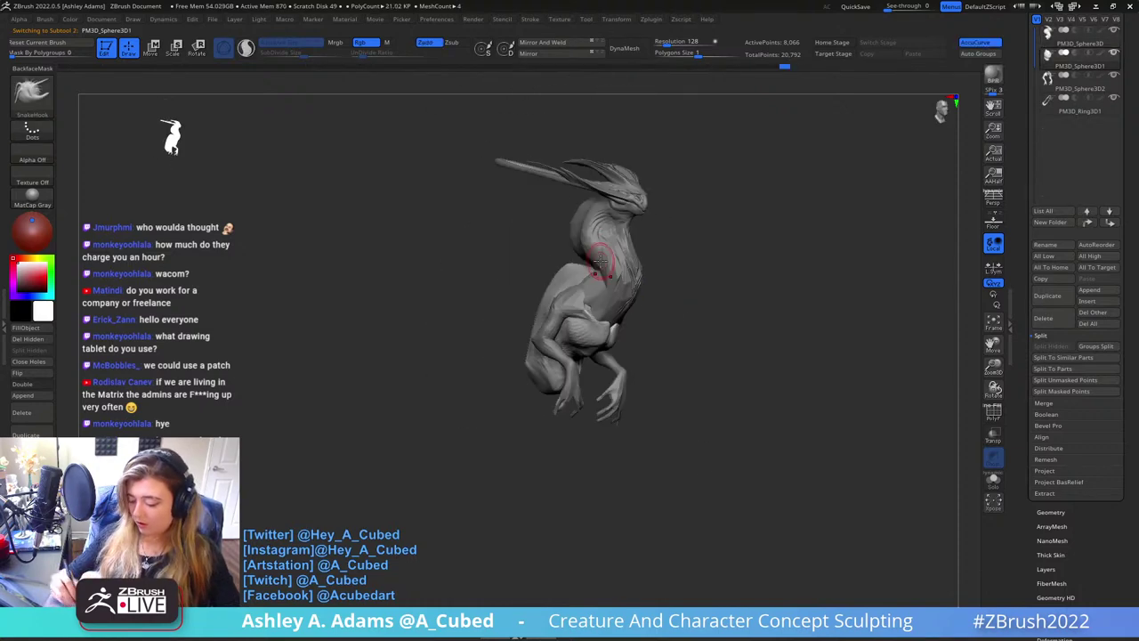
Select the torso subtool and flatten the centre of the chest with the hPolish brush
left_click(605, 262, "alt")
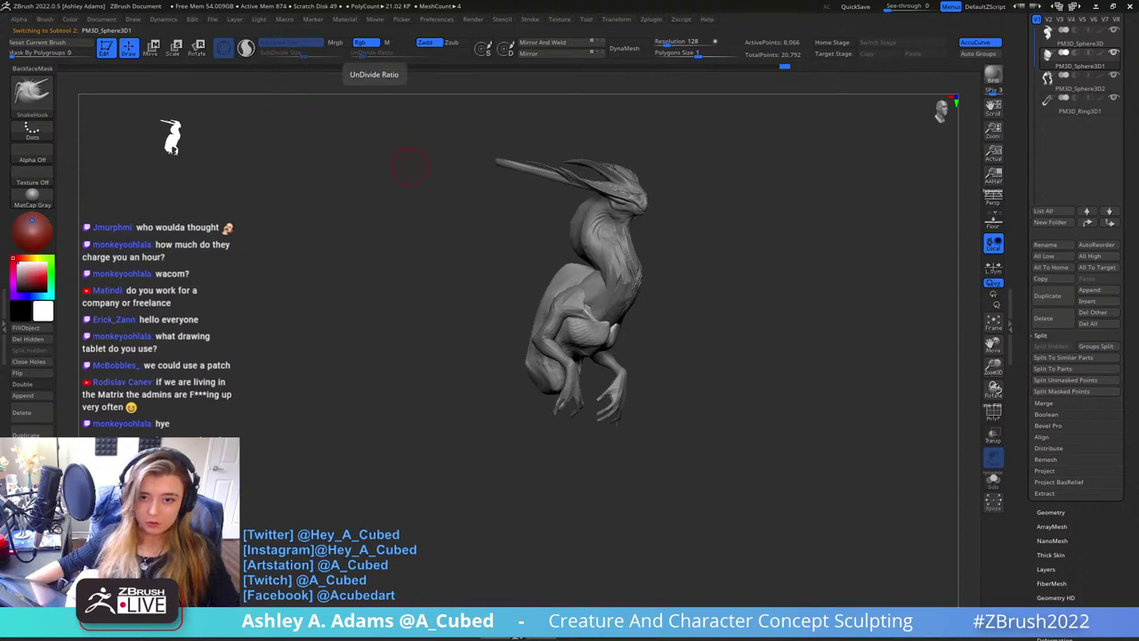
right_click_drag(657, 307, 617, 311, "ctrl")
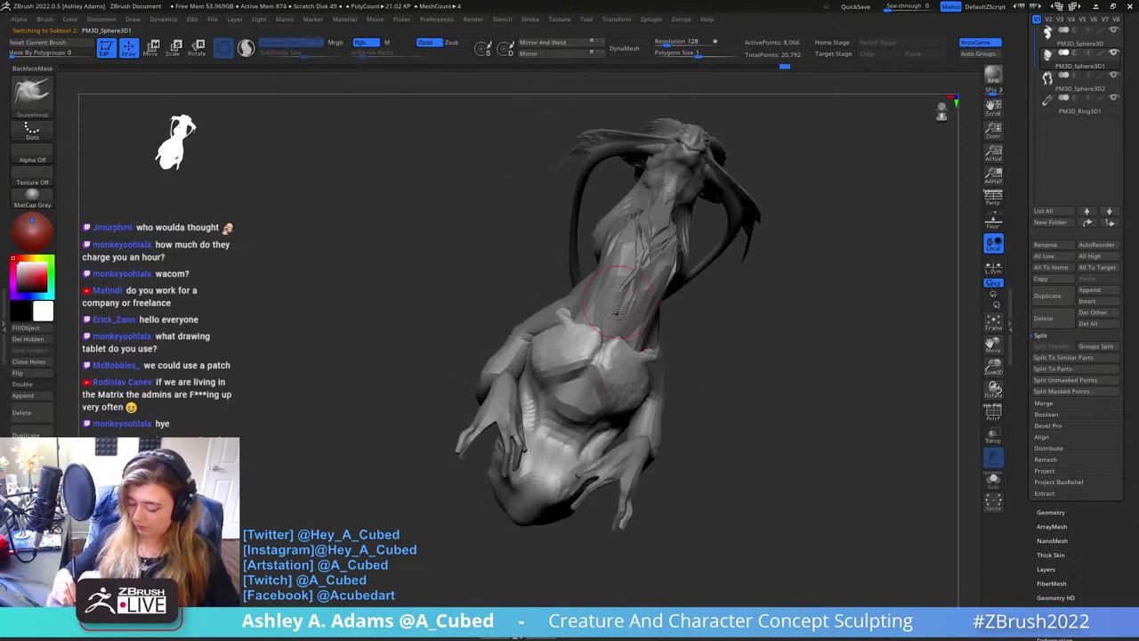
key("b")
key("h")
key("p")
left_click_drag(604, 345, 621, 376)
mouse_move(621, 375)
right_mouse_down()
mouse_move(660, 435)
mouse_move(627, 374)
mouse_move(569, 334)
right_mouse_up()
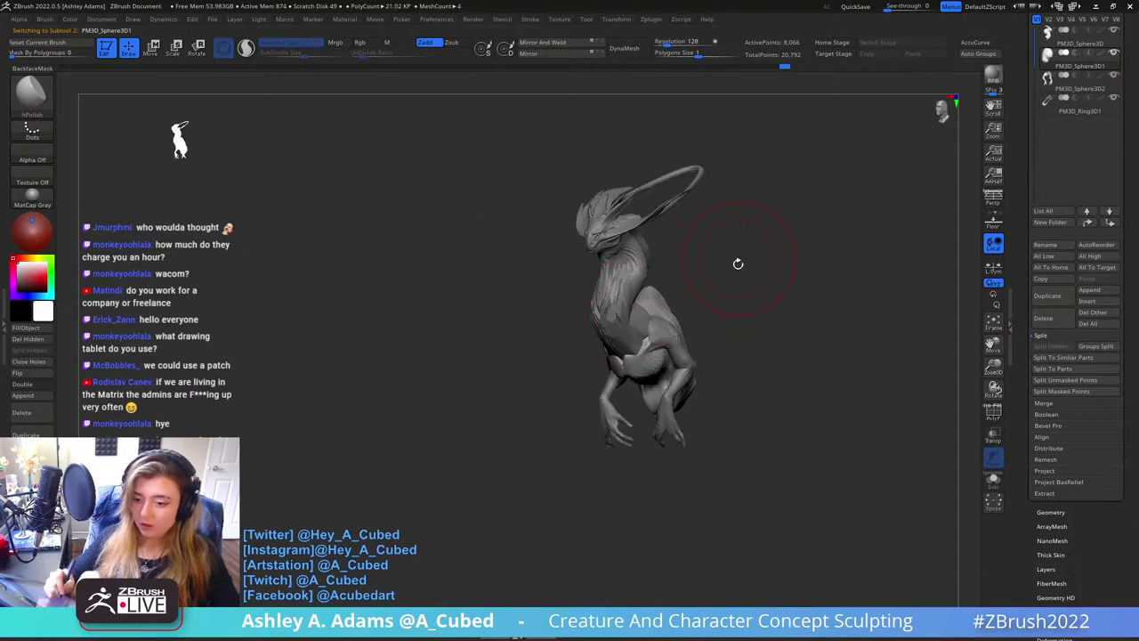
Review the creature's silhouette from the side and back, and inspect the torso's wireframe density
right_click_drag(738, 263, 626, 330)
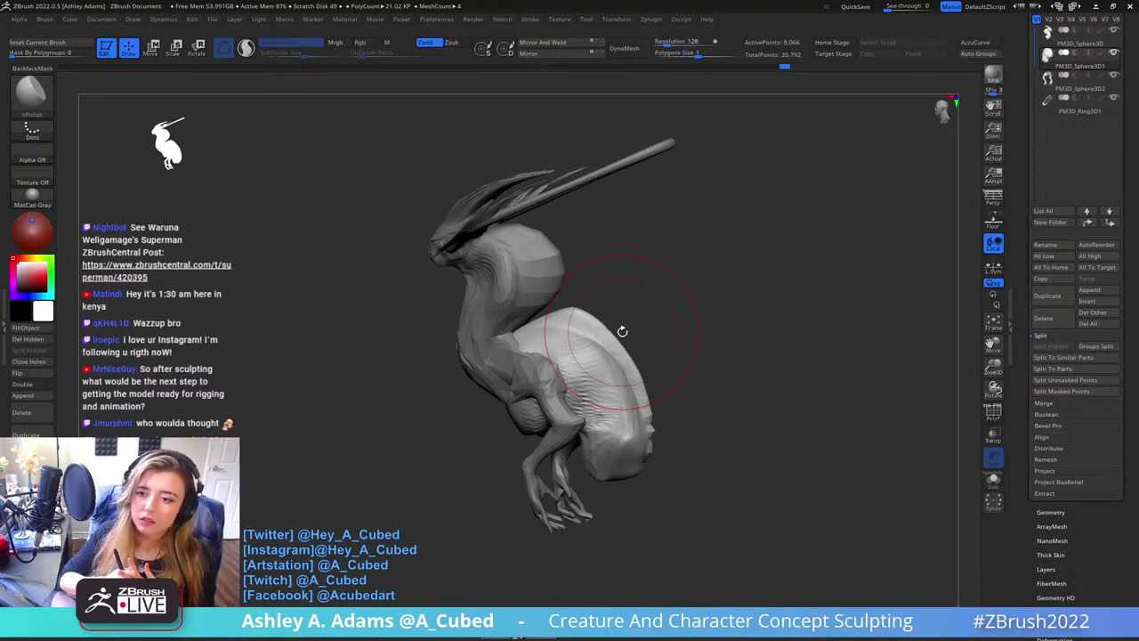
left_click_drag(686, 255, 677, 287)
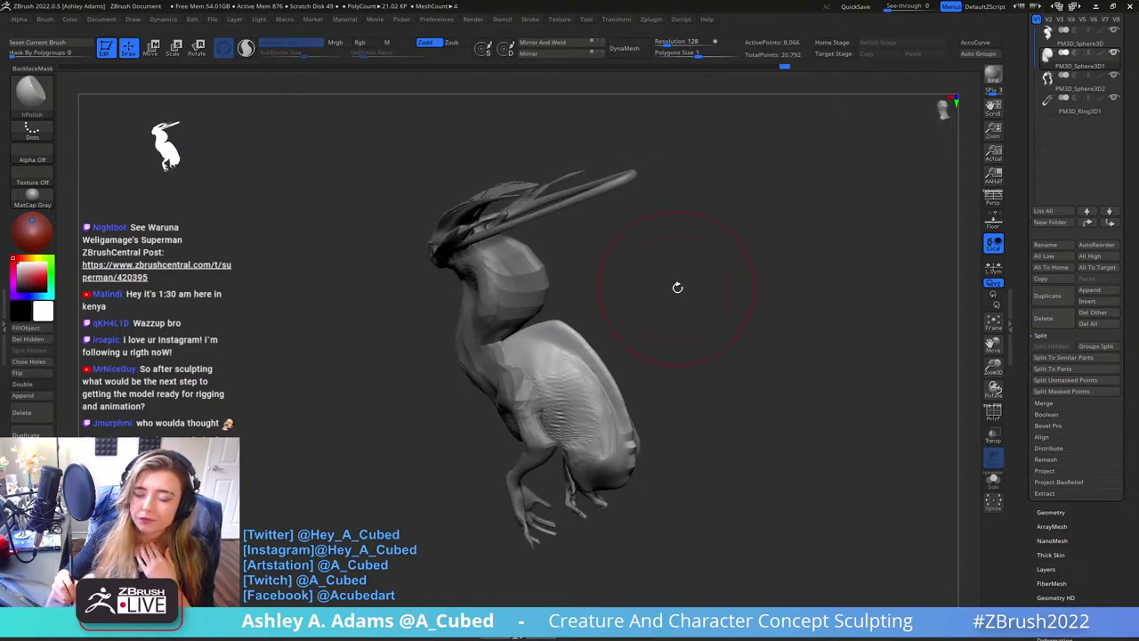
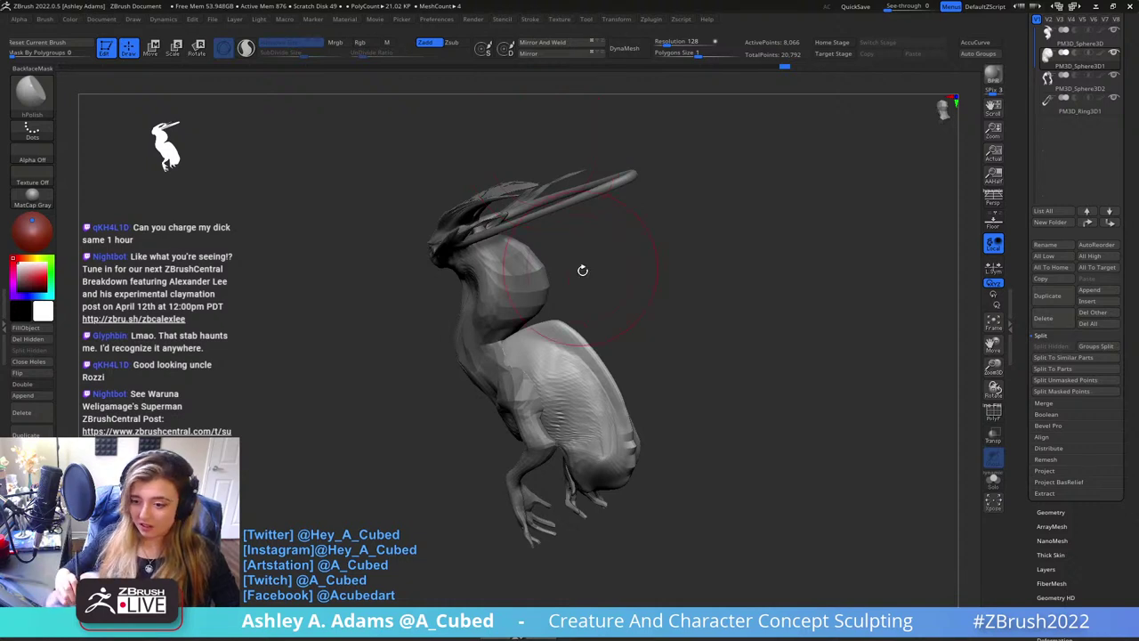
mouse_move(598, 269)
right_mouse_down("ctrl")
mouse_move(611, 307)
mouse_move(636, 264)
mouse_move(633, 238)
right_mouse_up("ctrl")
right_click(621, 303)
right_click_drag(614, 302, 645, 280)
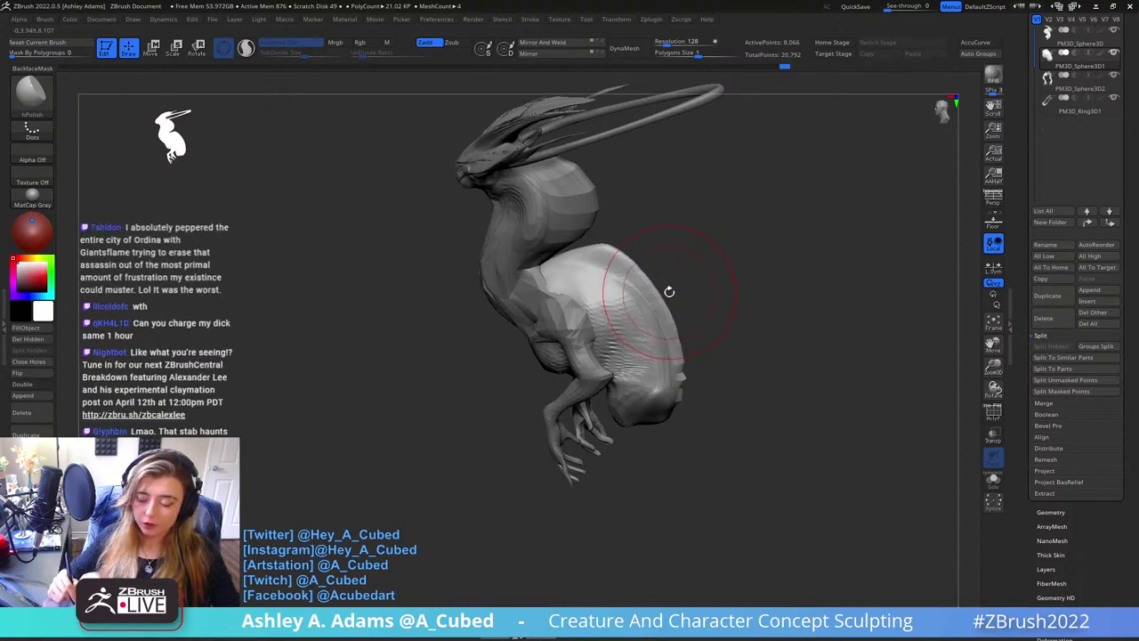
left_click_drag(640, 228, 674, 222)
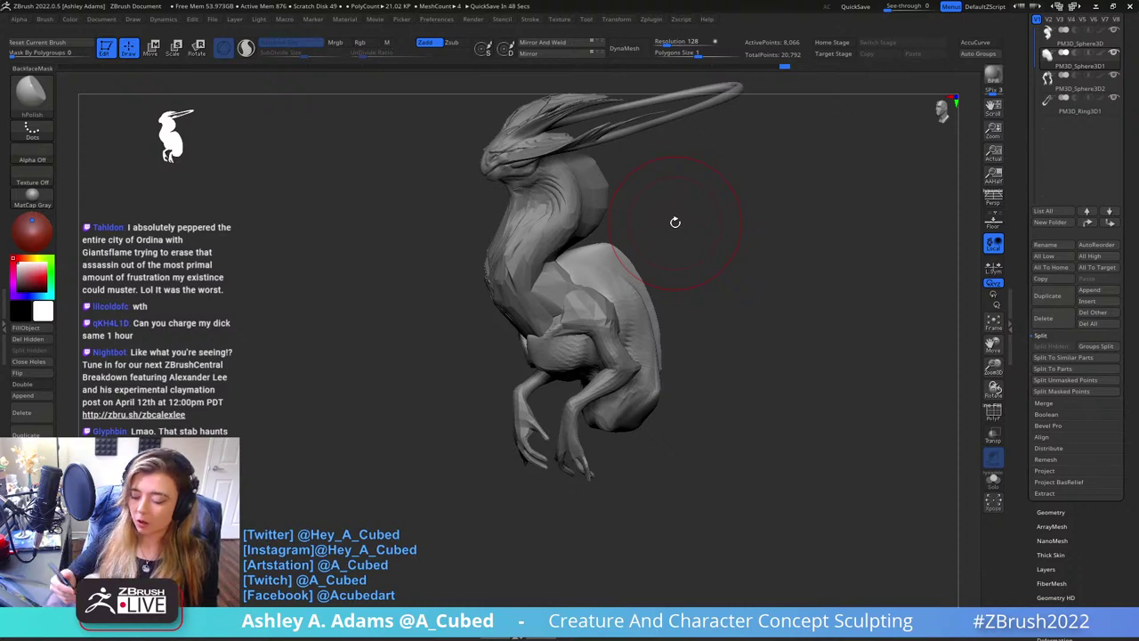
left_click(994, 412)
right_click_drag(654, 351, 689, 323, "ctrl")
right_click_drag(690, 322, 655, 314)
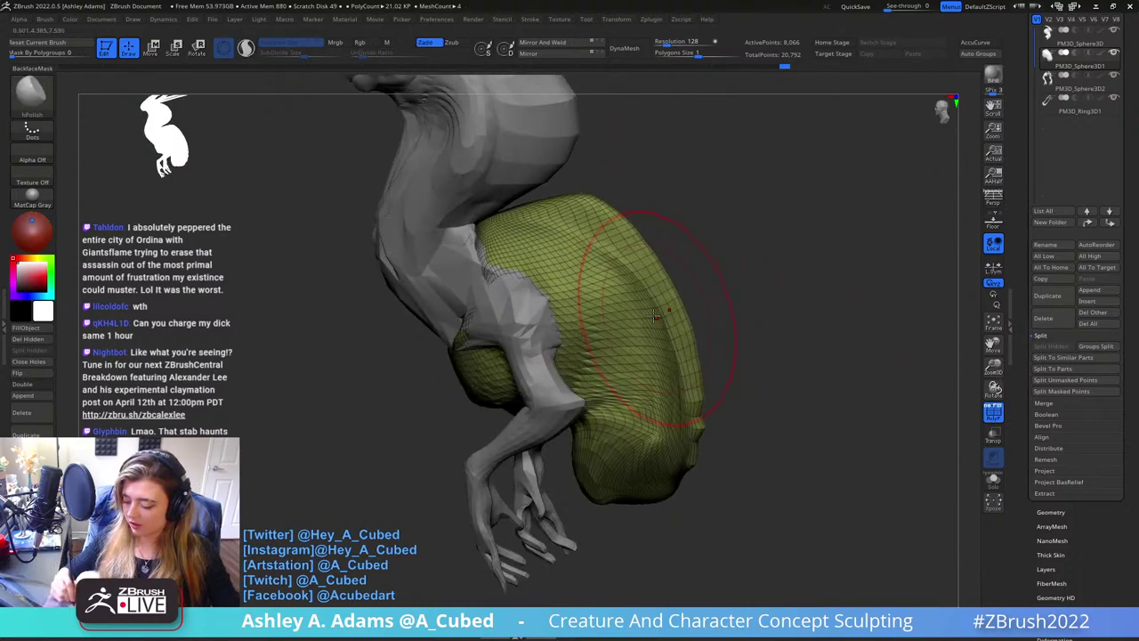
left_click(991, 410)
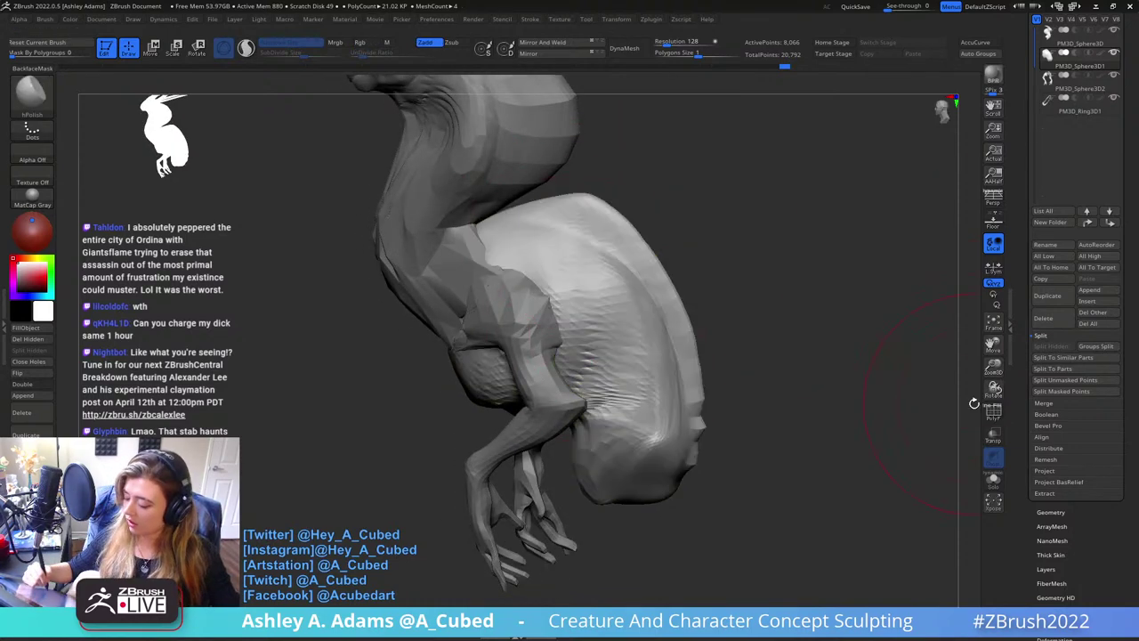
mouse_move(623, 391)
right_mouse_down("ctrl")
mouse_move(590, 336)
mouse_move(613, 353)
right_mouse_up("ctrl")
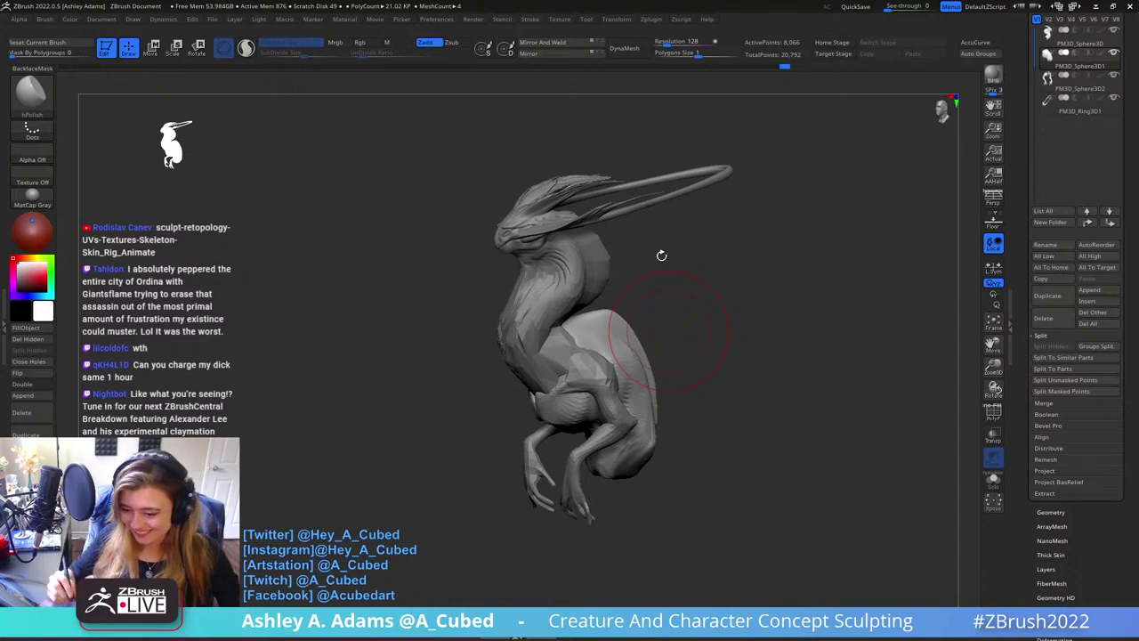
Select the head and neck subtool and make SnakeHook the active brush for the neck
right_click_drag(663, 258, 616, 283)
left_click(622, 272, "alt")
left_click_drag(622, 271, 623, 256)
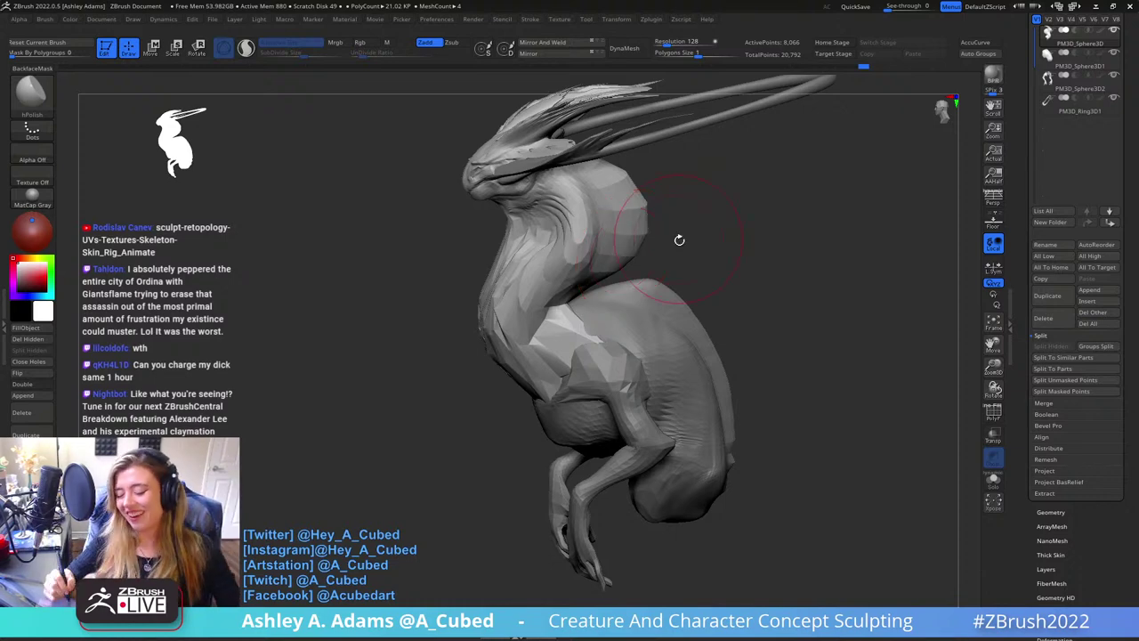
mouse_move(607, 272)
right_mouse_down()
mouse_move(623, 283)
mouse_move(590, 310)
mouse_move(600, 295)
right_mouse_up()
key("b")
key("s")
key("h")
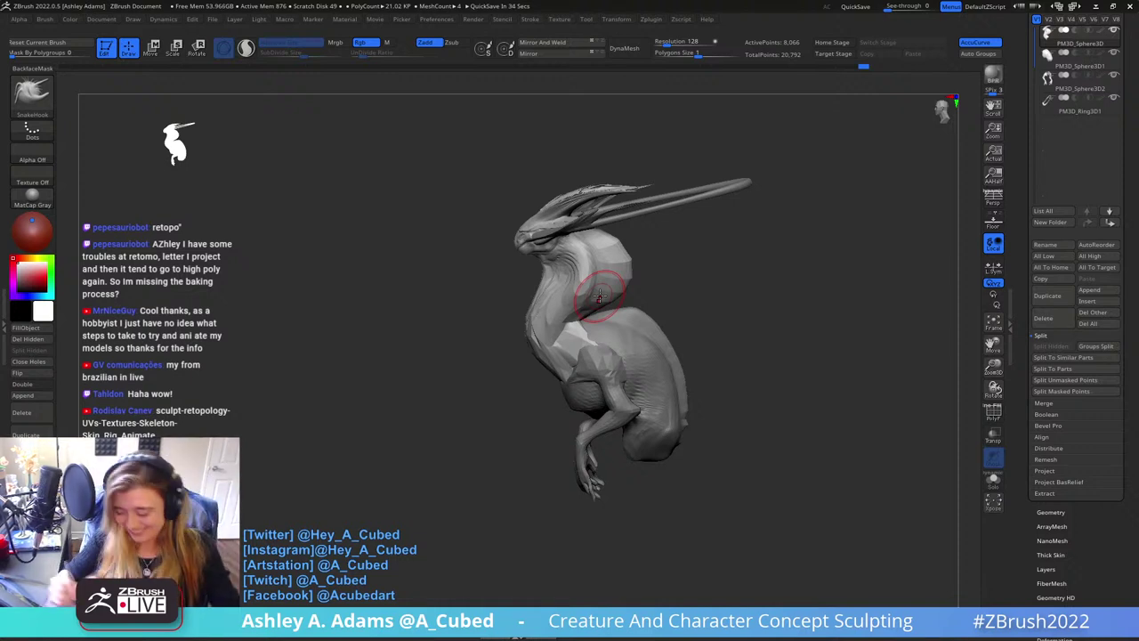
left_click_drag(672, 257, 684, 255)
right_click_drag(625, 270, 618, 271)
right_click_drag(618, 271, 606, 287, "ctrl")
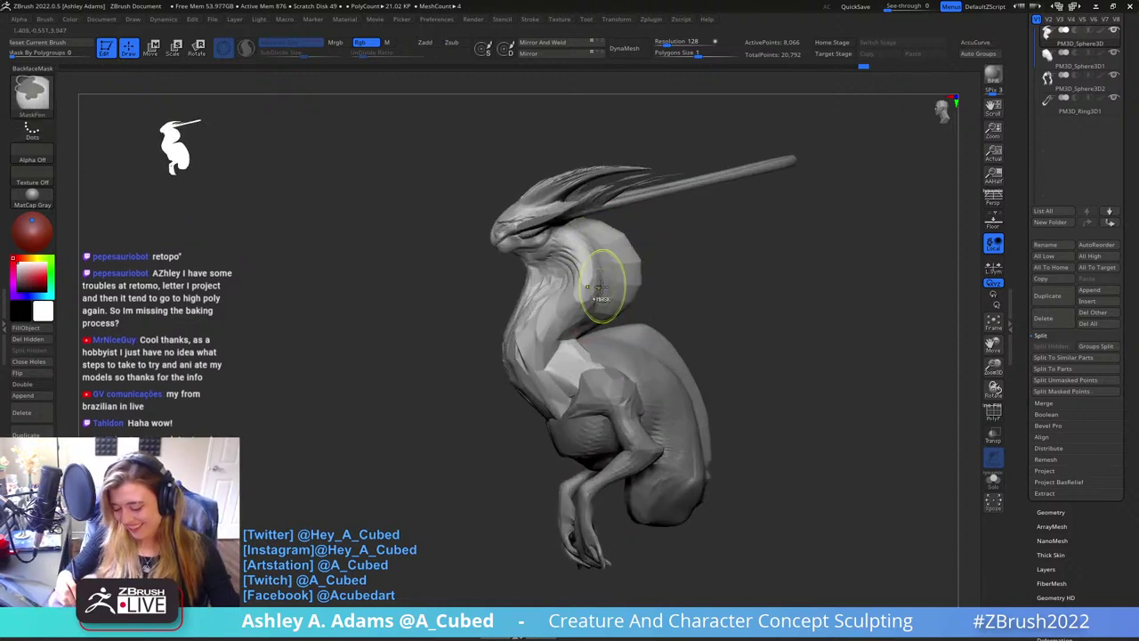
right_click(558, 290)
right_click_drag(557, 318, 553, 278, "alt")
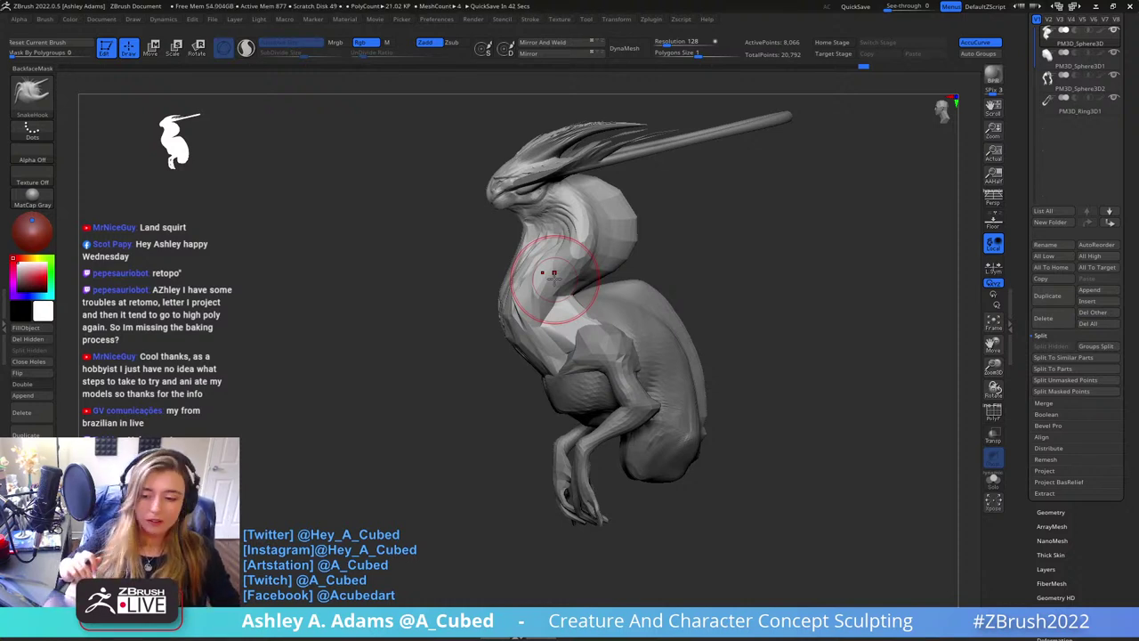
Examine the creature's overall shape from the side and from a front three-quarter view
mouse_move(674, 223)
left_mouse_down()
mouse_move(679, 241)
mouse_move(653, 254)
left_mouse_up()
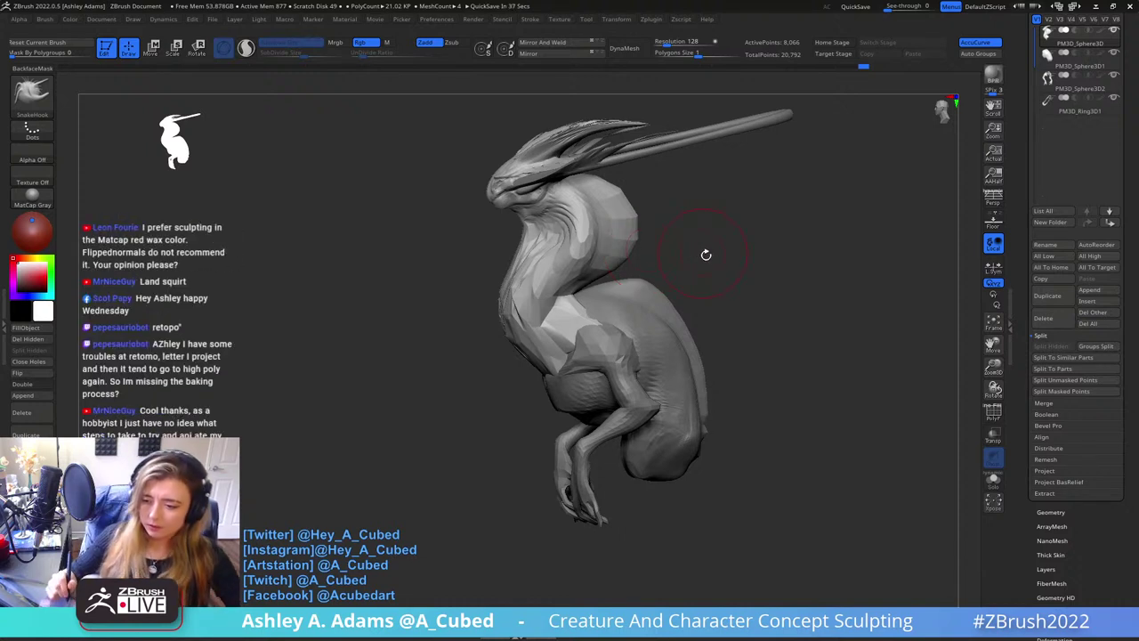
left_click_drag(703, 255, 696, 242)
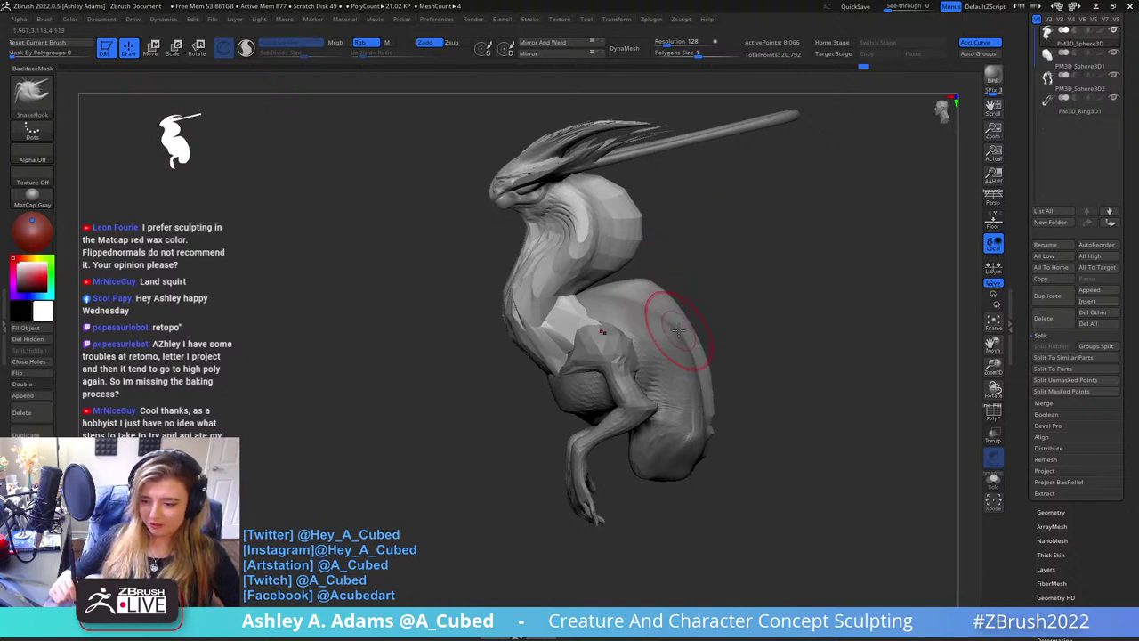
left_click_drag(650, 250, 681, 238)
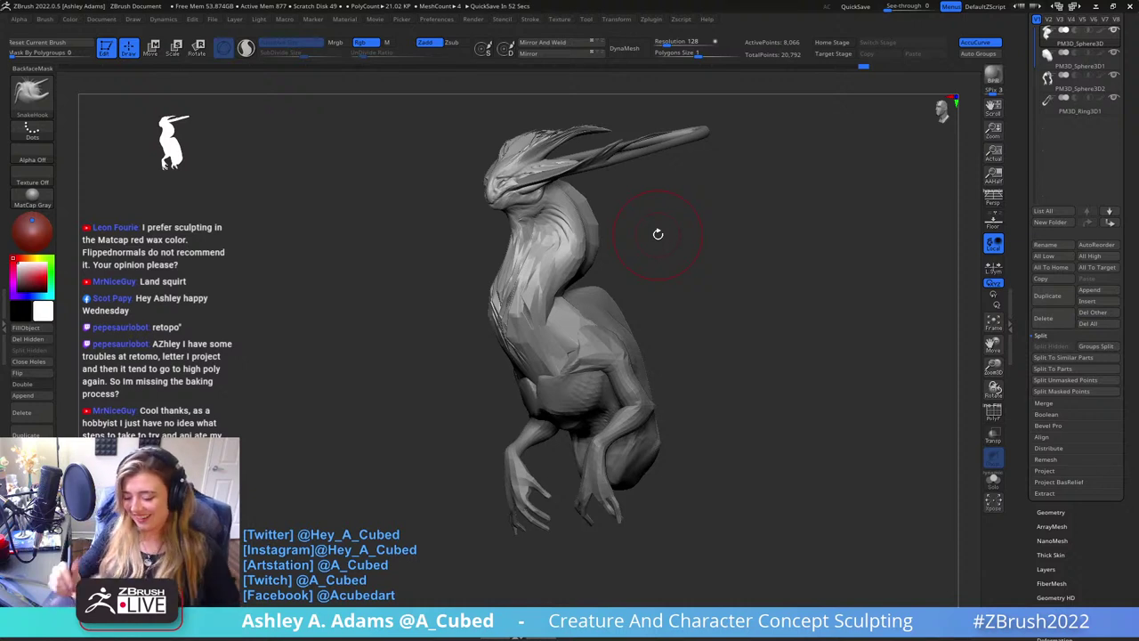
left_click_drag(673, 246, 678, 253)
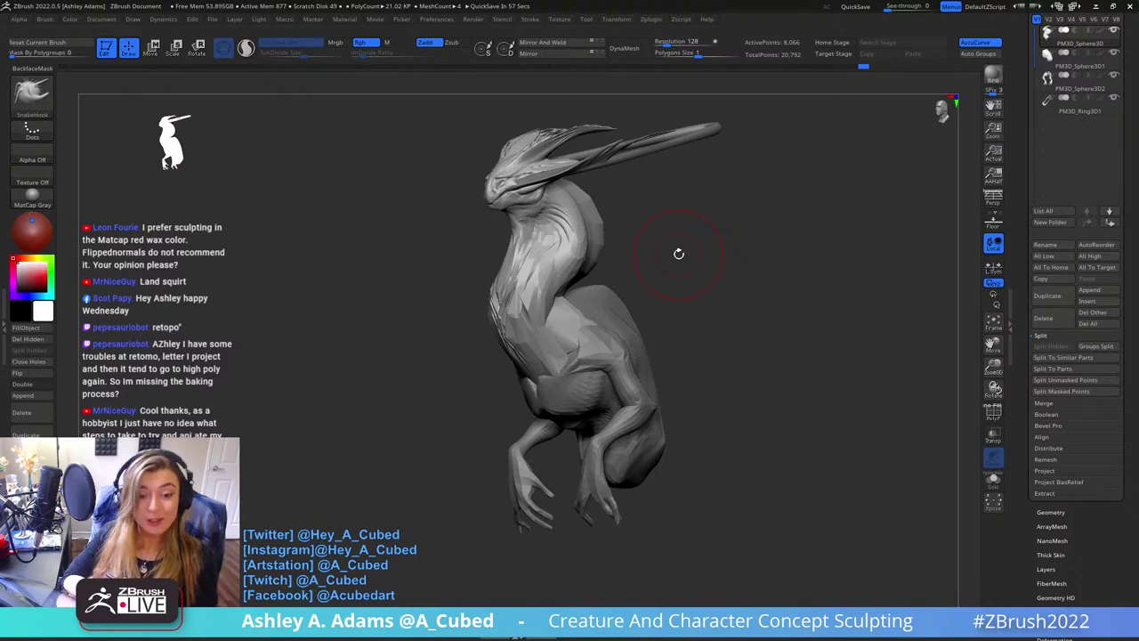
Change the material to MatCap Red Wax and review the creature's side profile around the head, neck and back
left_click(32, 196)
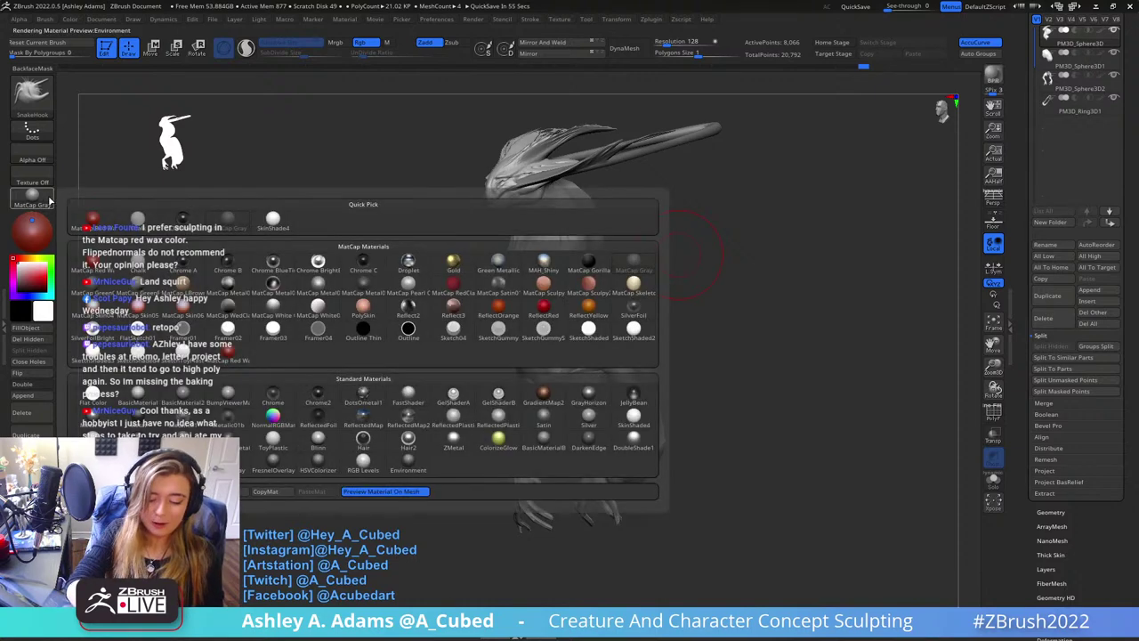
left_click(96, 220)
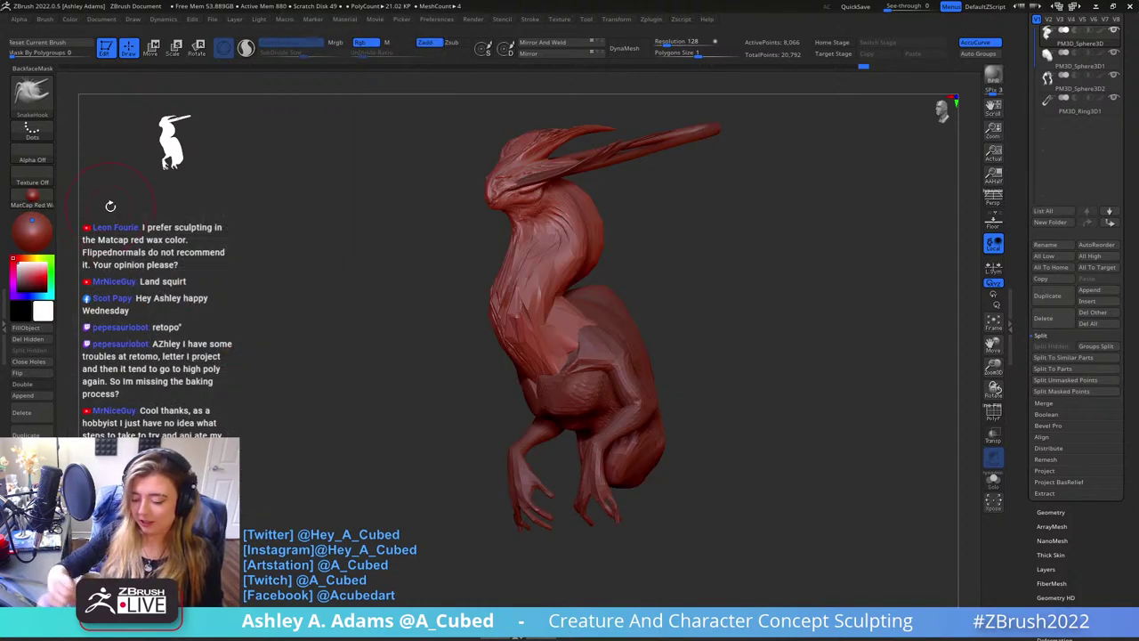
left_click_drag(654, 247, 626, 240)
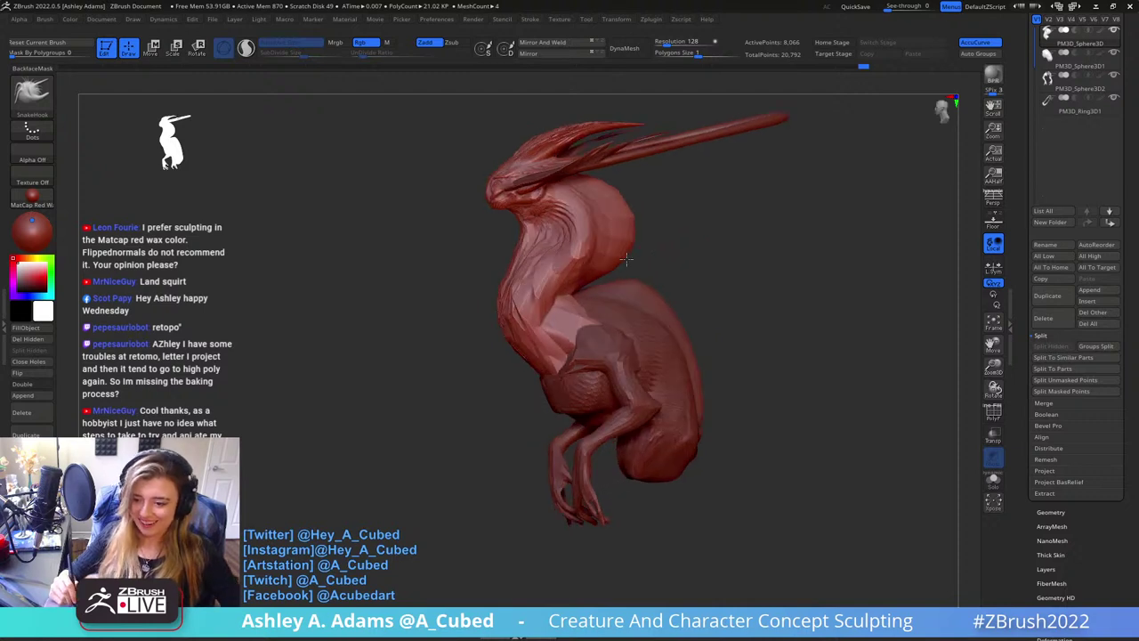
right_click_drag(646, 216, 675, 227, "ctrl")
left_click_drag(675, 228, 637, 262)
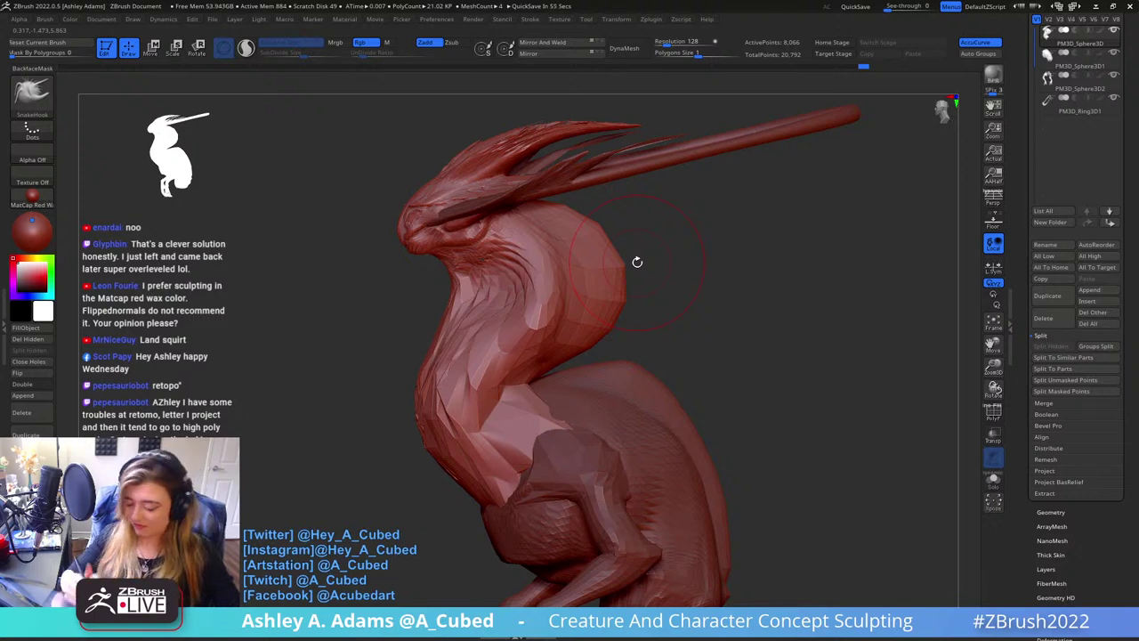
left_click_drag(630, 296, 587, 201, "alt")
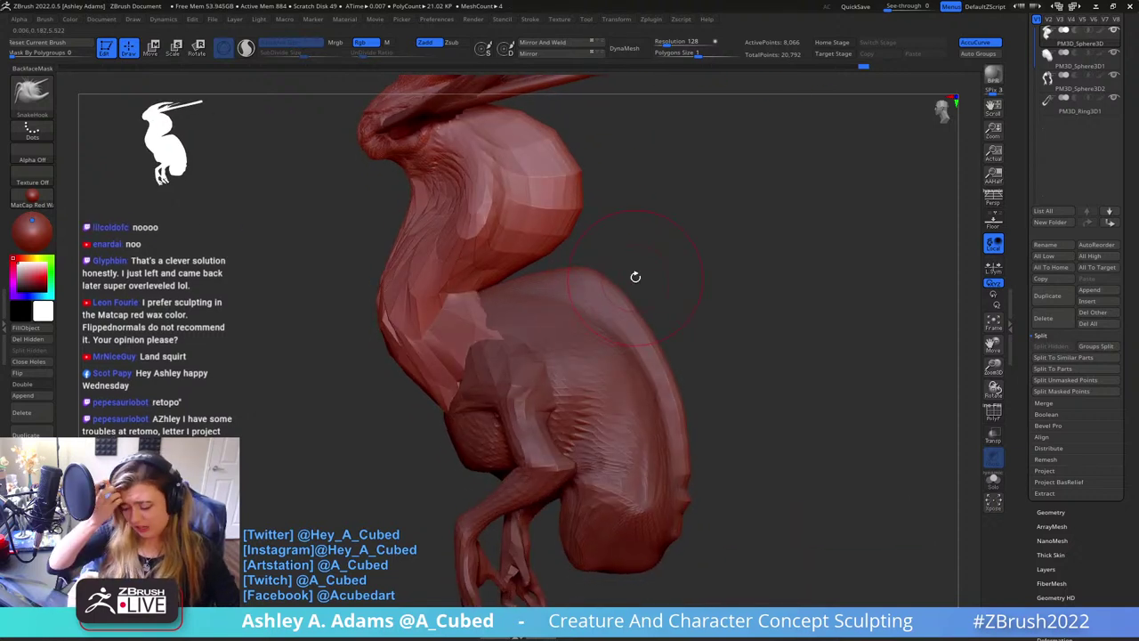
left_click_drag(635, 277, 620, 250)
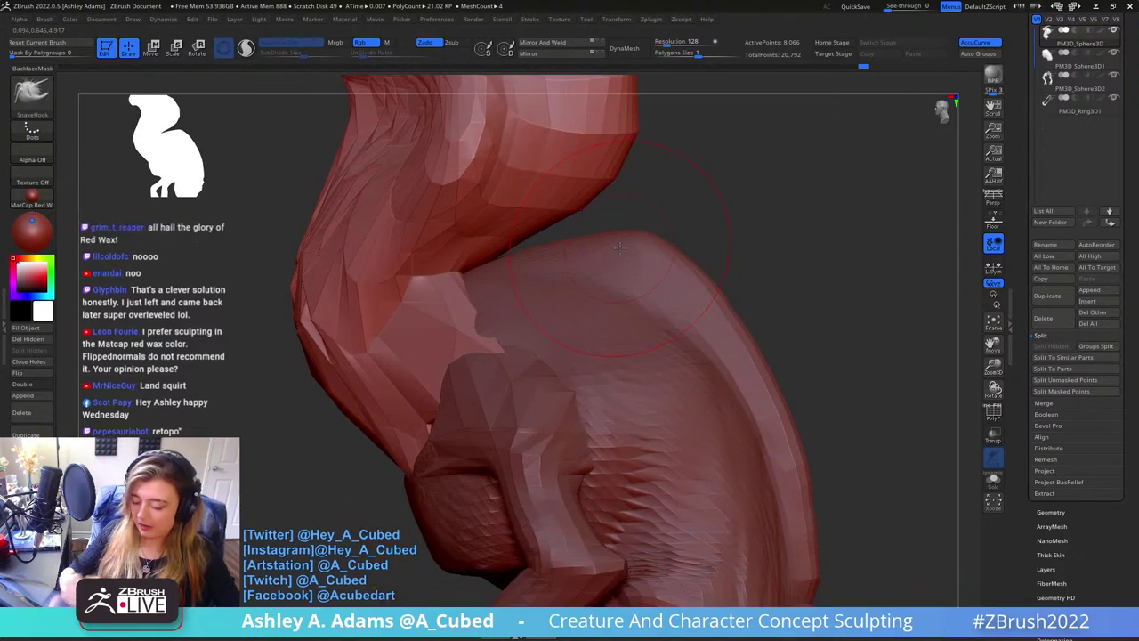
Select the torso subtool and inspect its side, belly and lower back
left_click(630, 300, "alt")
mouse_move(671, 352)
right_mouse_down()
mouse_move(684, 400)
mouse_move(699, 260)
mouse_move(660, 231)
right_mouse_up()
mouse_move(659, 231)
left_mouse_down()
mouse_move(674, 251)
mouse_move(663, 264)
left_mouse_up()
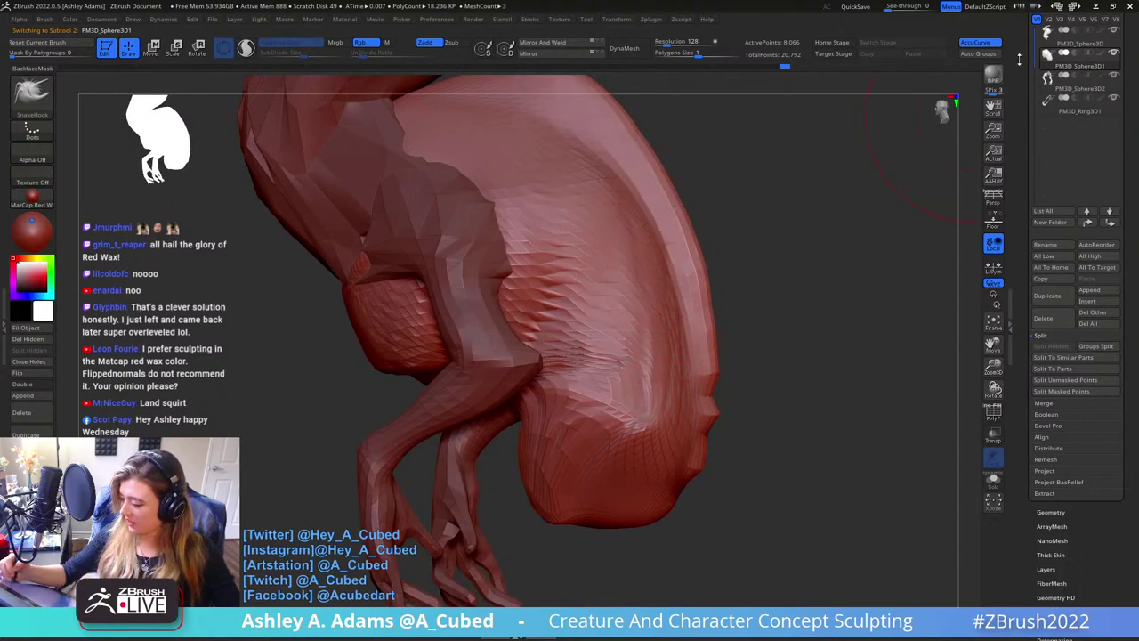
Switch from the creature to the separate PM3D_Sphere3D tool and frame the sphere in view
left_click_drag(1019, 59, 1021, 266)
left_click(1053, 178)
left_click(1082, 82)
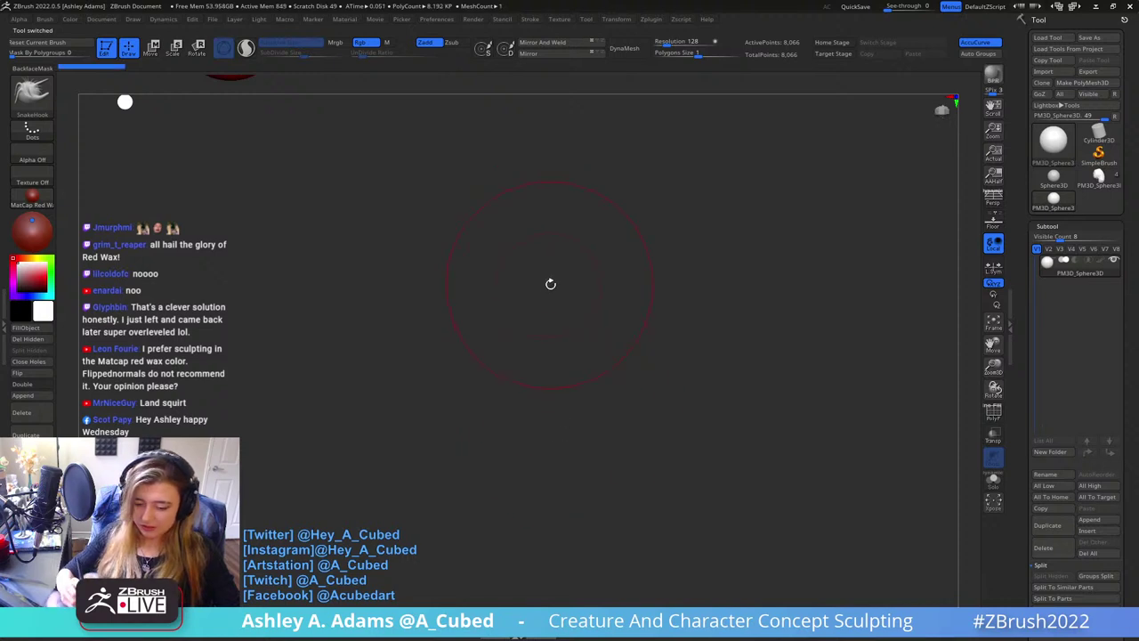
key("shift")
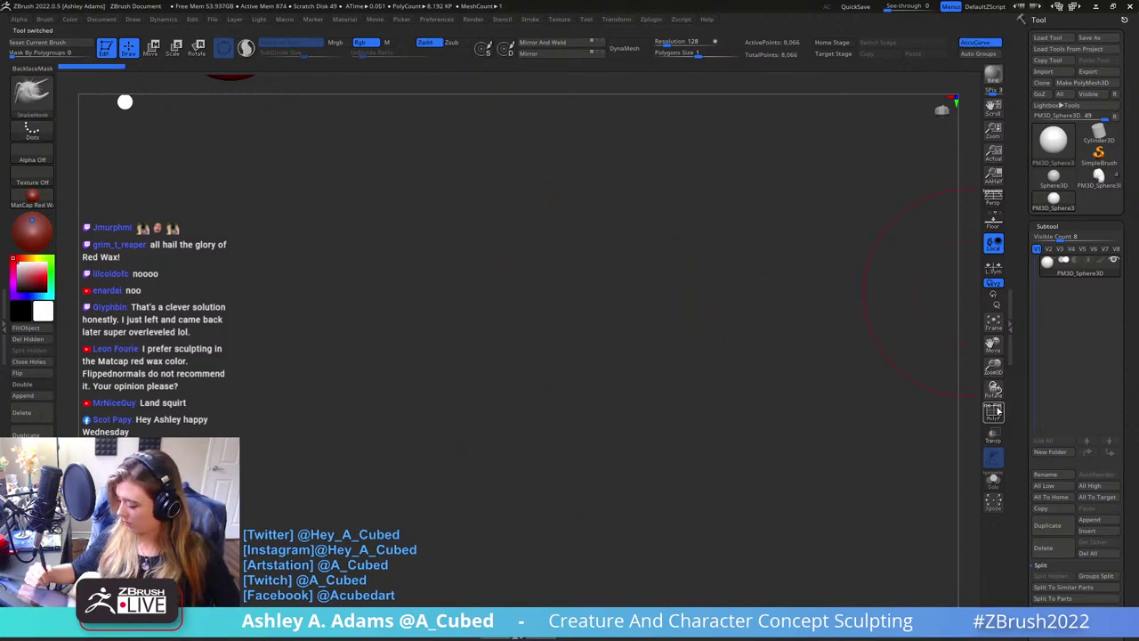
left_click(994, 324)
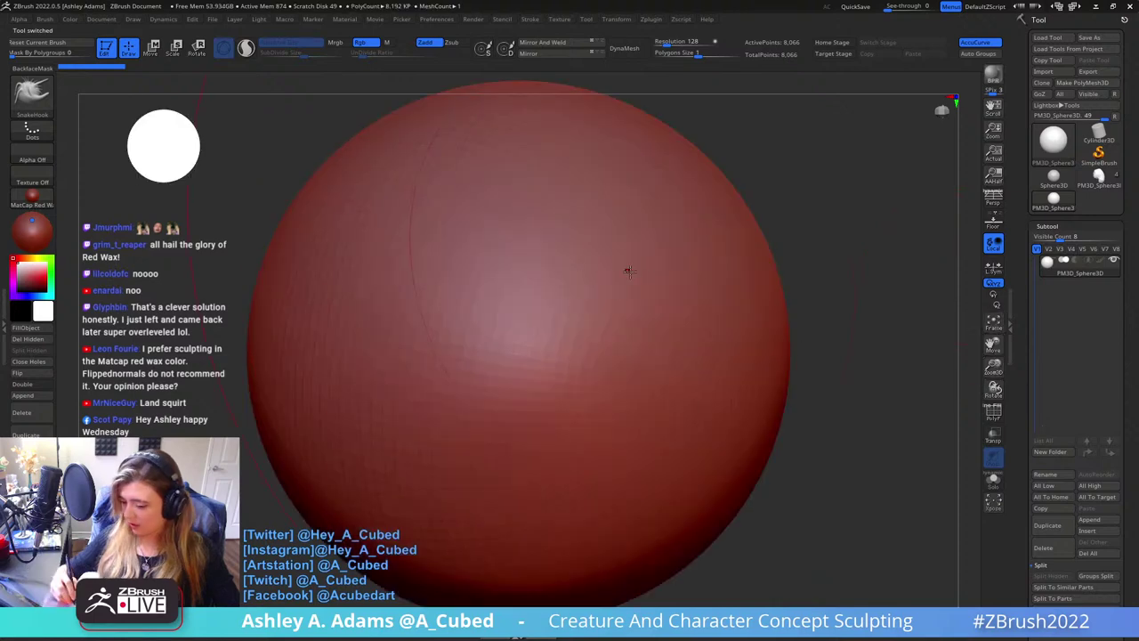
right_click_drag(628, 269, 595, 299, "ctrl")
mouse_move(604, 360)
right_mouse_down("alt")
mouse_move(607, 287)
mouse_move(613, 295)
right_mouse_up("alt")
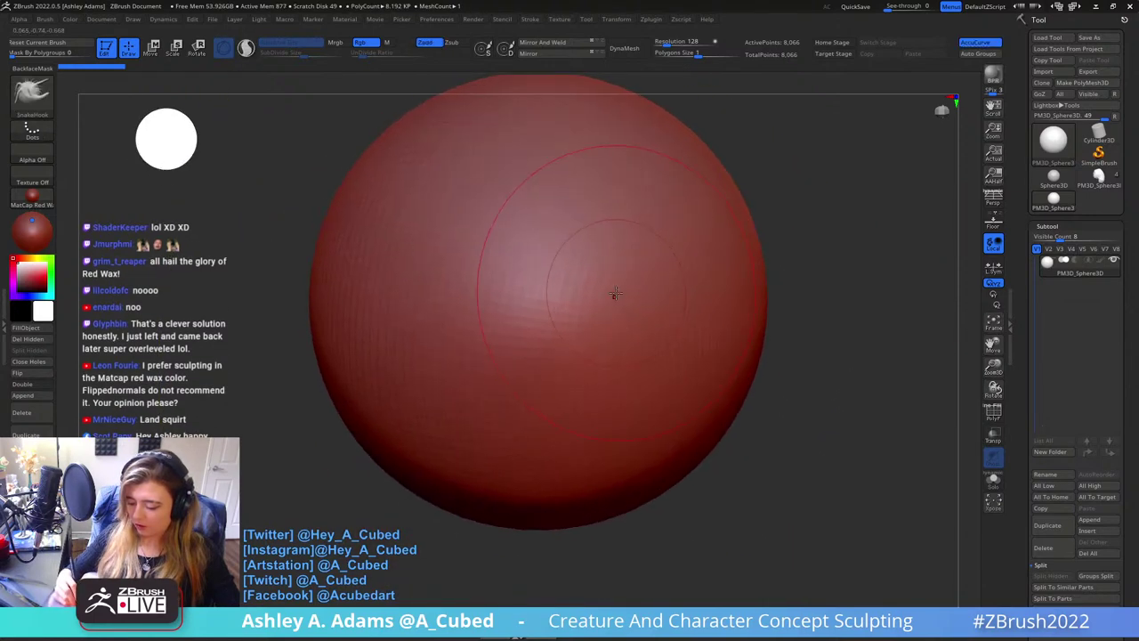
Reduce the brush size and subdivide the sphere three times
key("space")
left_click_drag(585, 238, 576, 237)
key("ctrl+d")
key("ctrl+d")
key("ctrl+d")
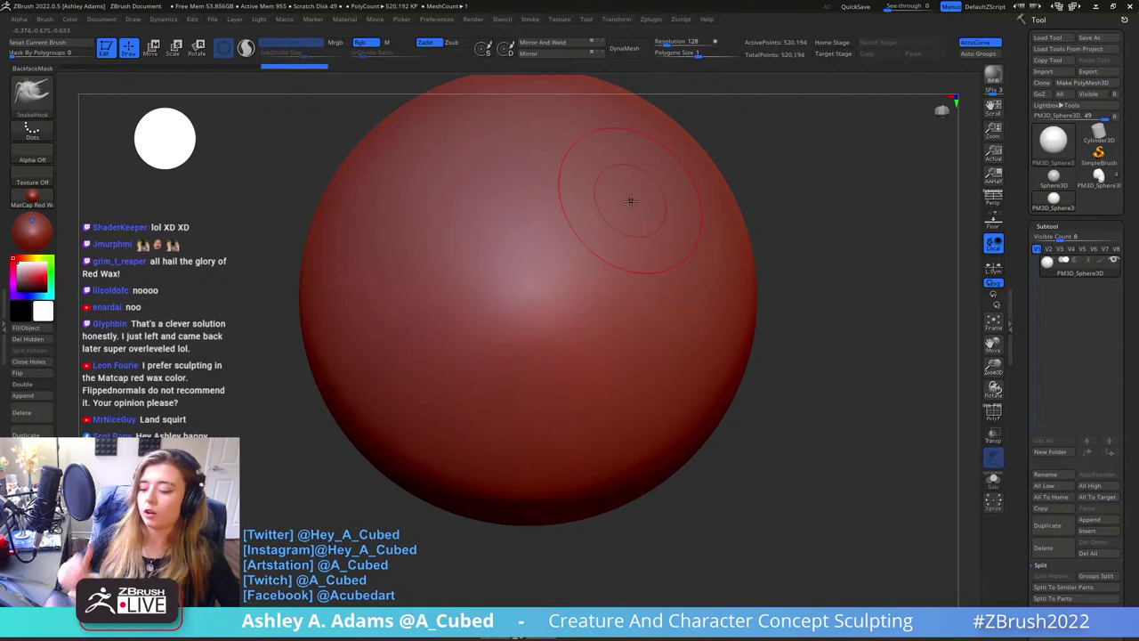
Carve a diagonal groove, a spiral and curved lines across the sphere's front with the DamStandard brush
key("b")
key("d")
key("s")
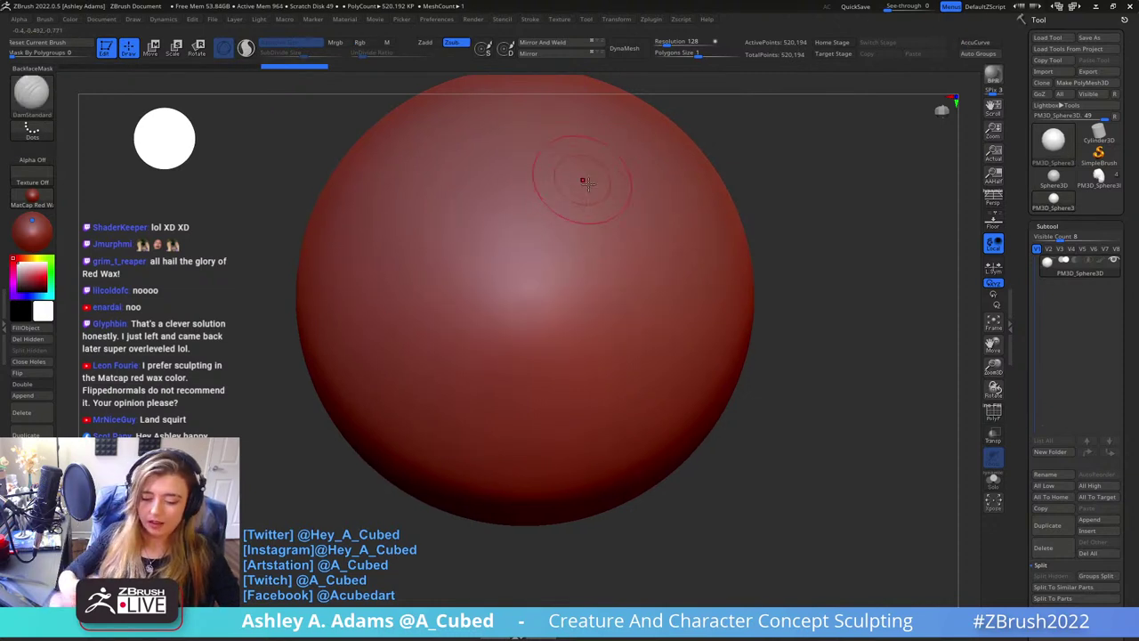
key("space")
mouse_move(615, 168)
left_mouse_down()
mouse_move(494, 345)
mouse_move(467, 420)
left_mouse_up()
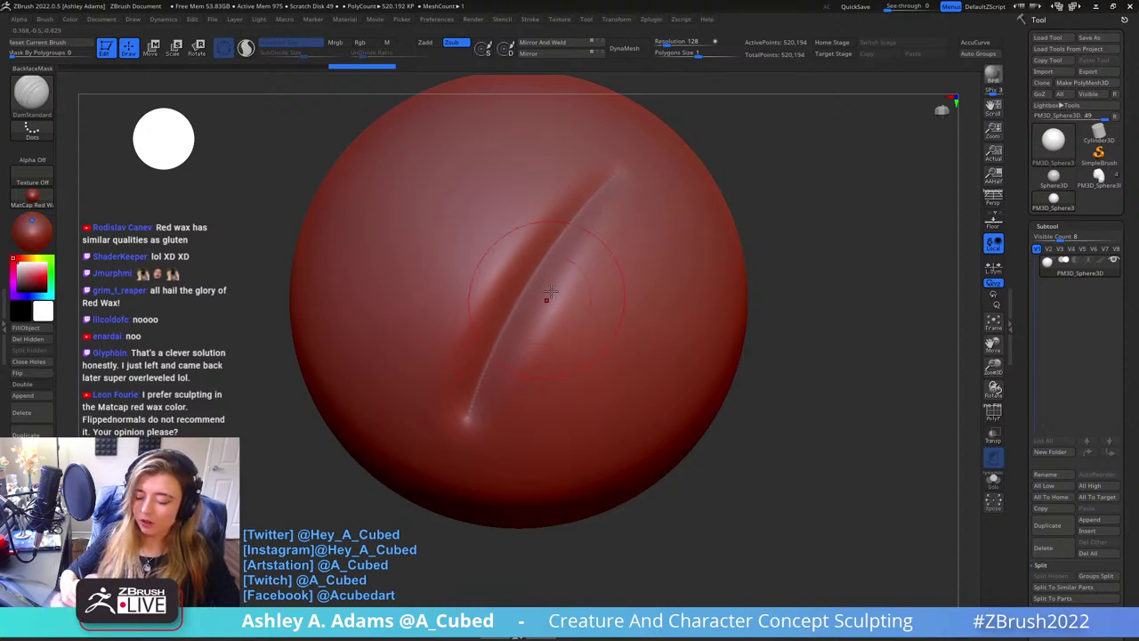
mouse_move(541, 140)
left_mouse_down()
mouse_move(439, 308)
mouse_move(509, 223)
mouse_move(445, 173)
mouse_move(393, 374)
mouse_move(546, 427)
mouse_move(628, 267)
mouse_move(645, 372)
left_mouse_up()
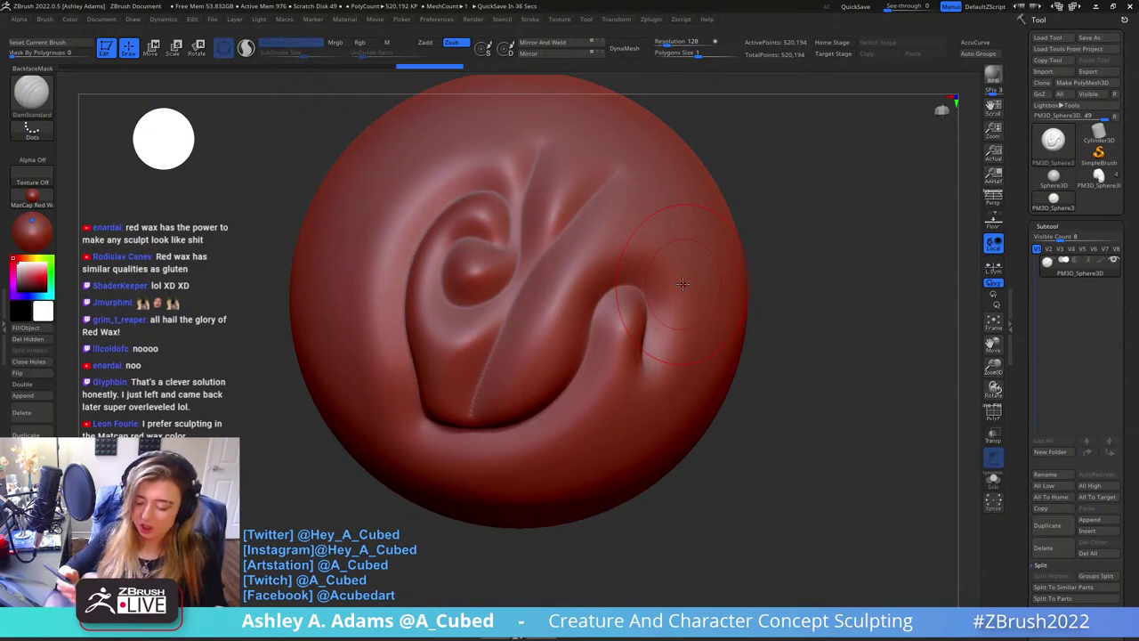
Compare the sphere's carved grooves in MatCap Gray and in MatCap Red Wax from slightly different angles
left_click(32, 198)
left_click(229, 216)
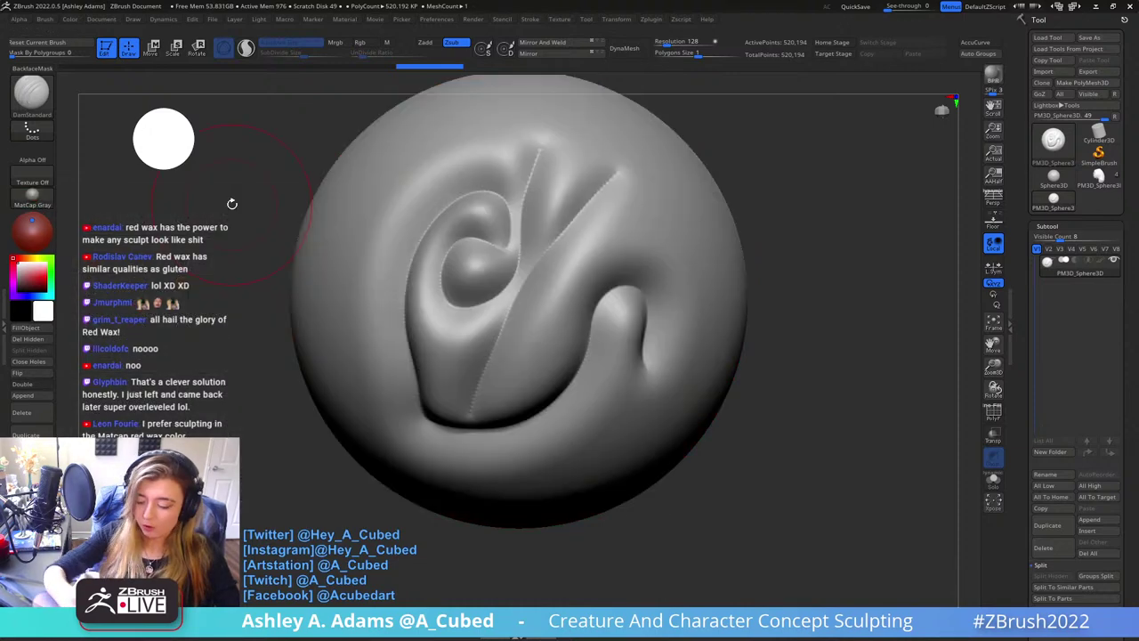
mouse_move(674, 303)
right_mouse_down()
mouse_move(664, 276)
mouse_move(679, 269)
mouse_move(680, 300)
right_mouse_up()
right_click_drag(681, 300, 662, 314)
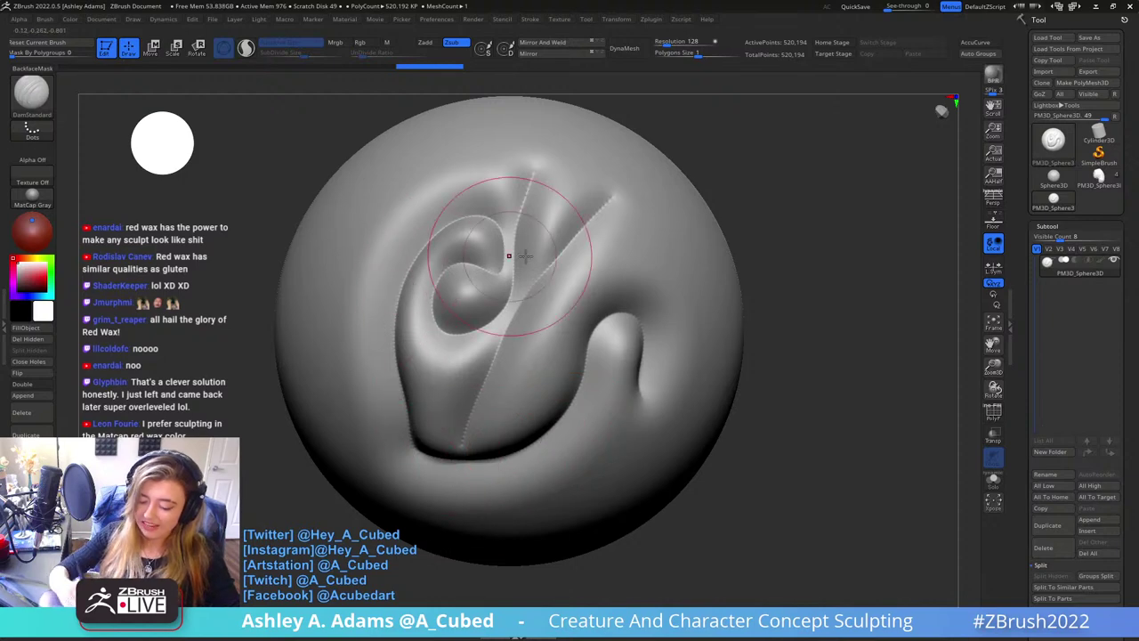
left_click(32, 193)
left_click(115, 210)
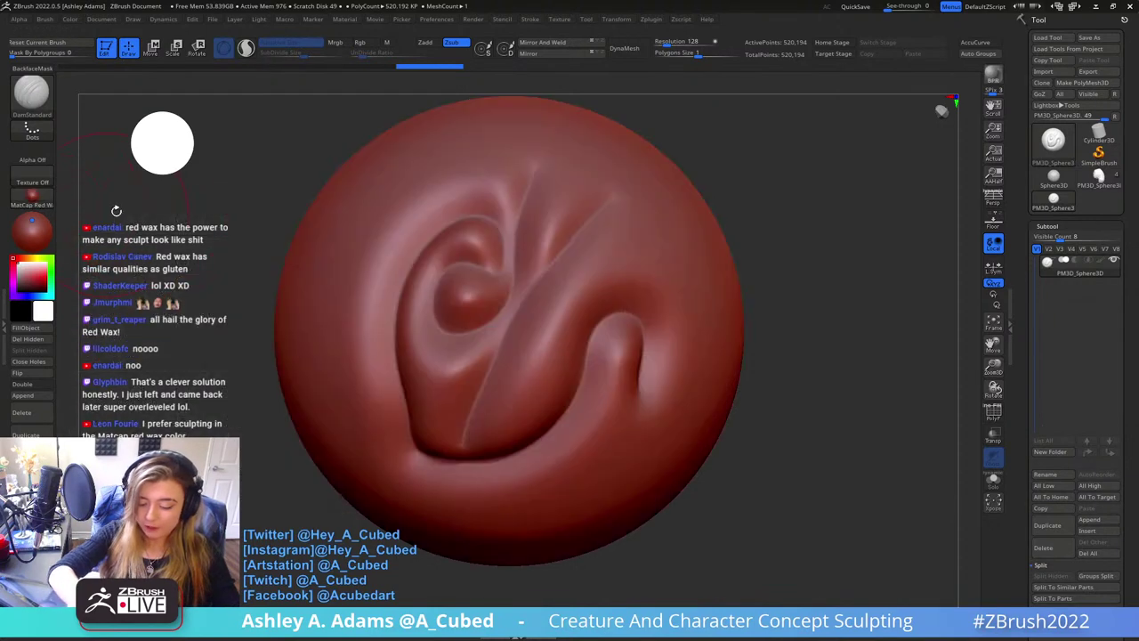
right_click_drag(569, 292, 561, 262)
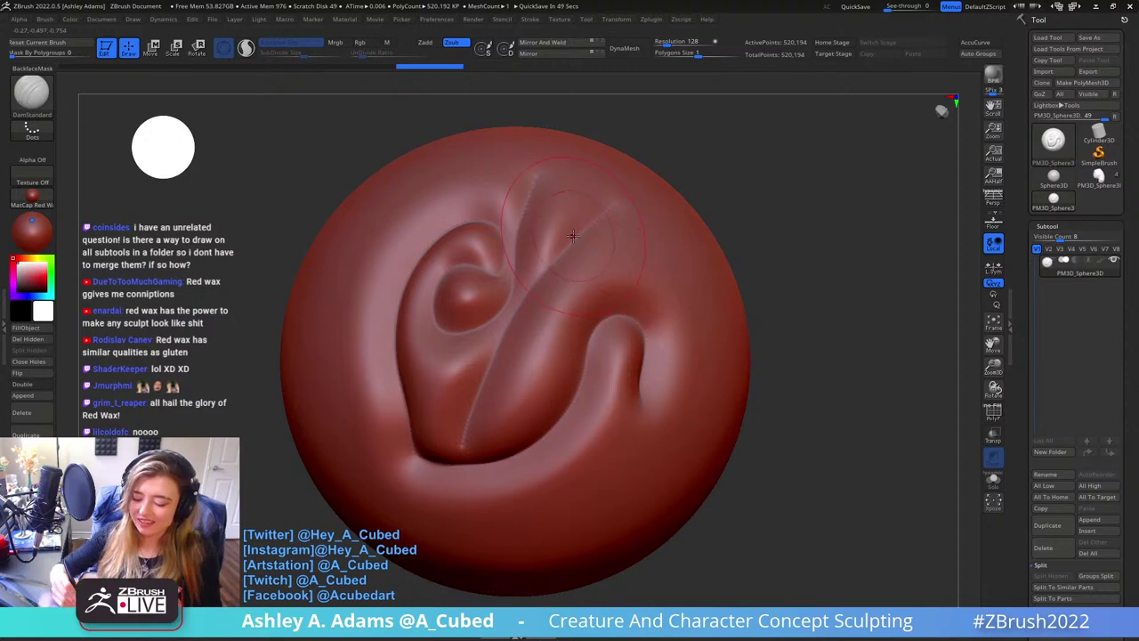
Check the carved sphere again in MatCap Gray, return to MatCap Red Wax, and examine it from near and far
left_click(32, 196)
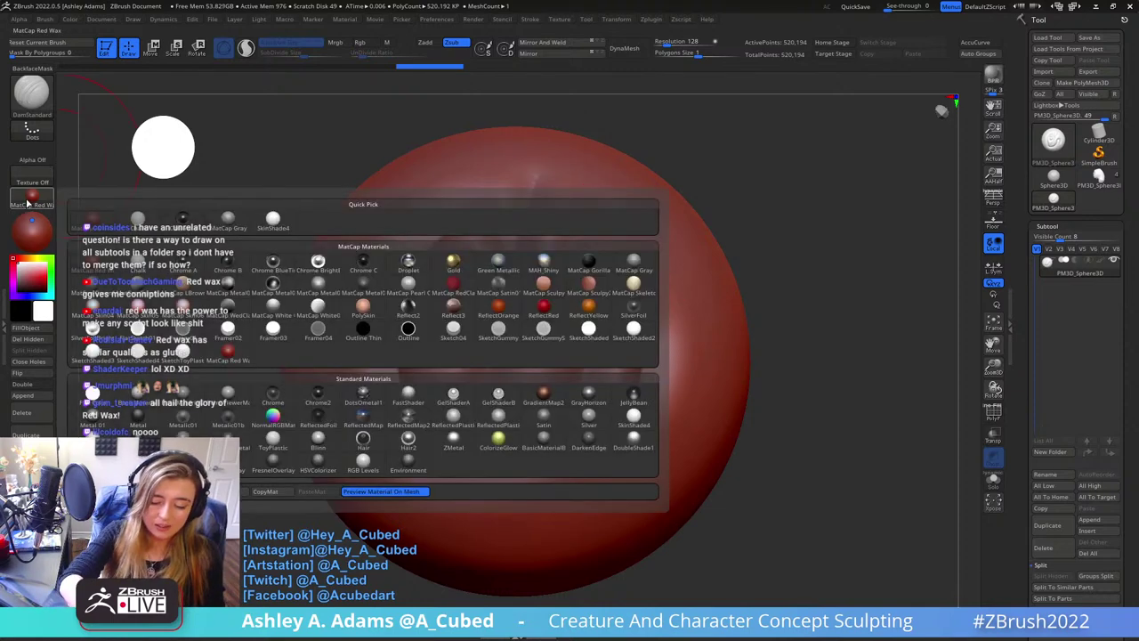
left_click(229, 220)
mouse_move(671, 241)
right_mouse_down()
mouse_move(667, 318)
mouse_move(653, 315)
mouse_move(701, 273)
right_mouse_up()
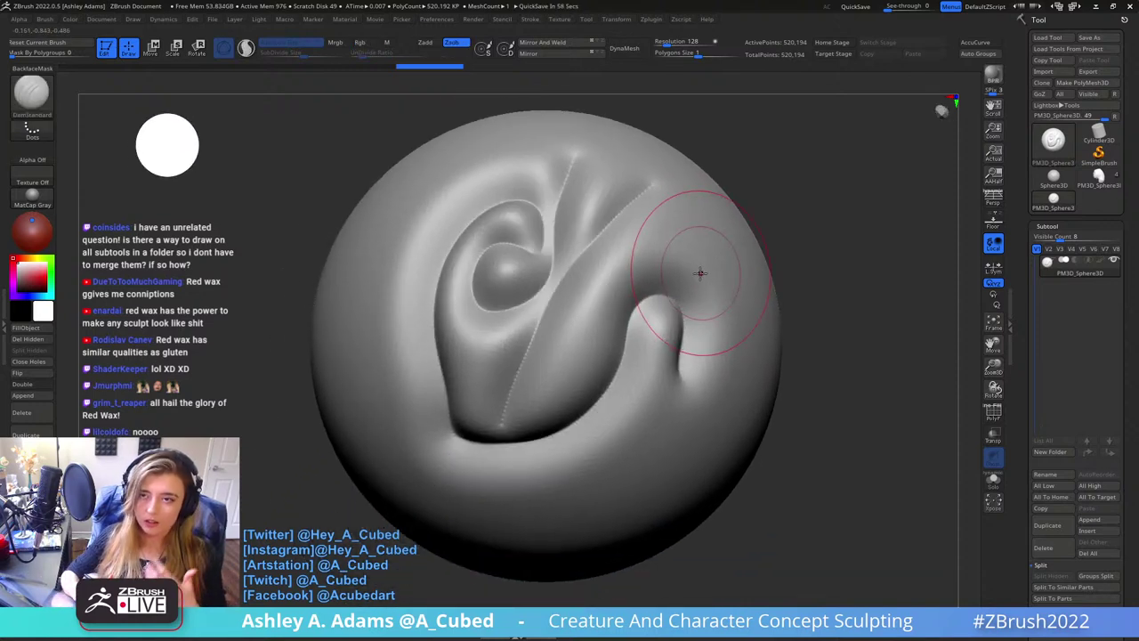
left_click(32, 195)
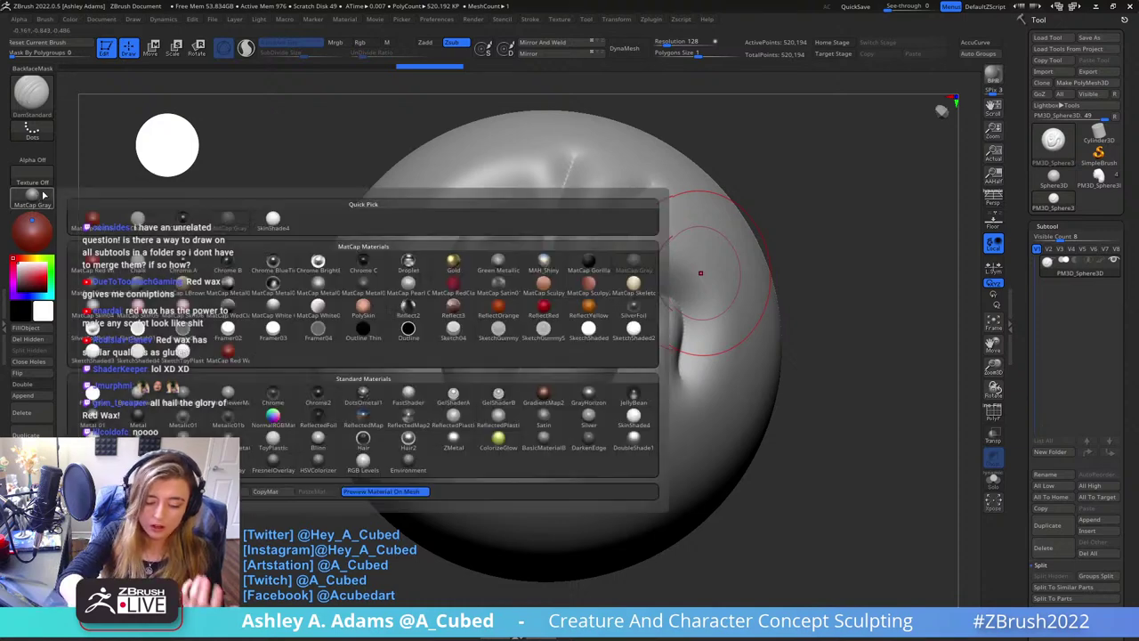
left_click(127, 220)
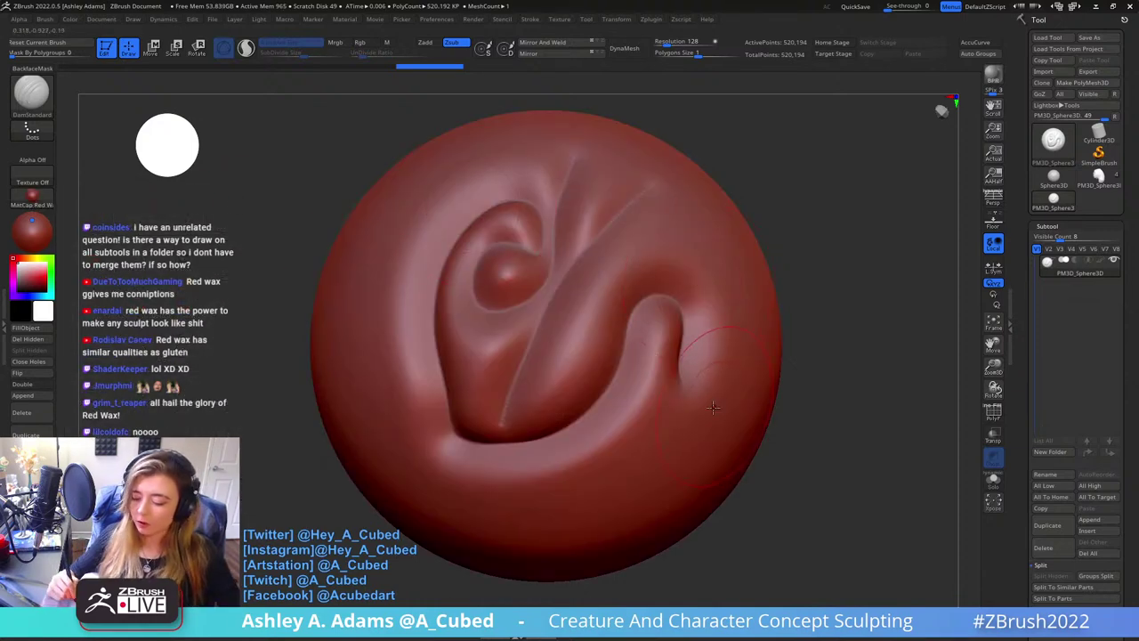
mouse_move(713, 407)
right_mouse_down("ctrl")
mouse_move(711, 348)
mouse_move(657, 303)
right_mouse_up("ctrl")
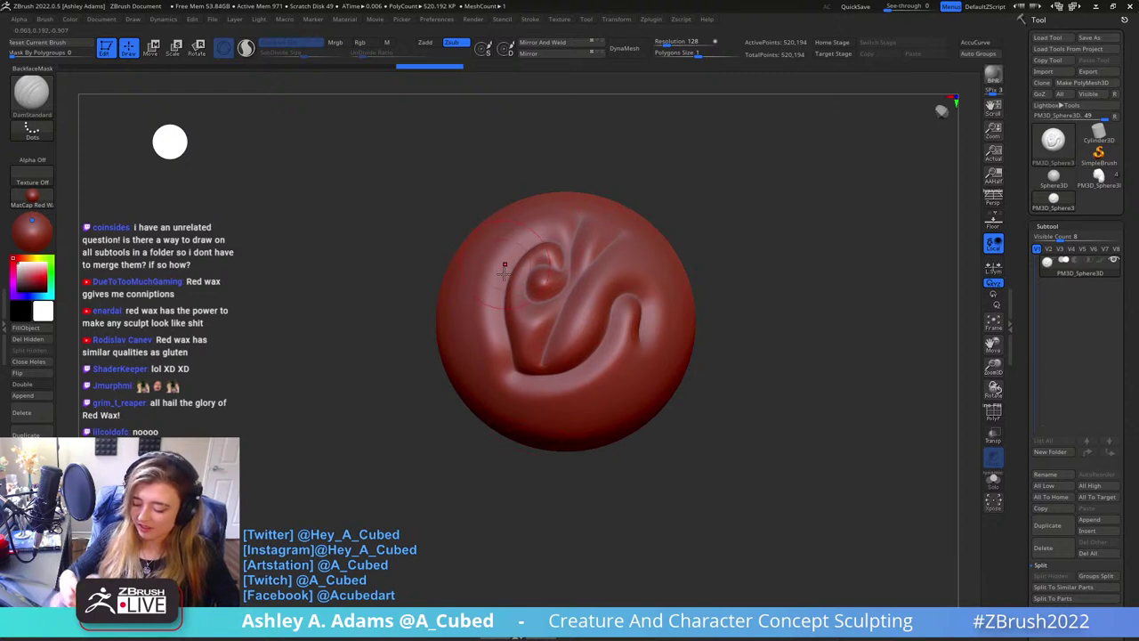
right_click_drag(490, 256, 458, 331, "ctrl")
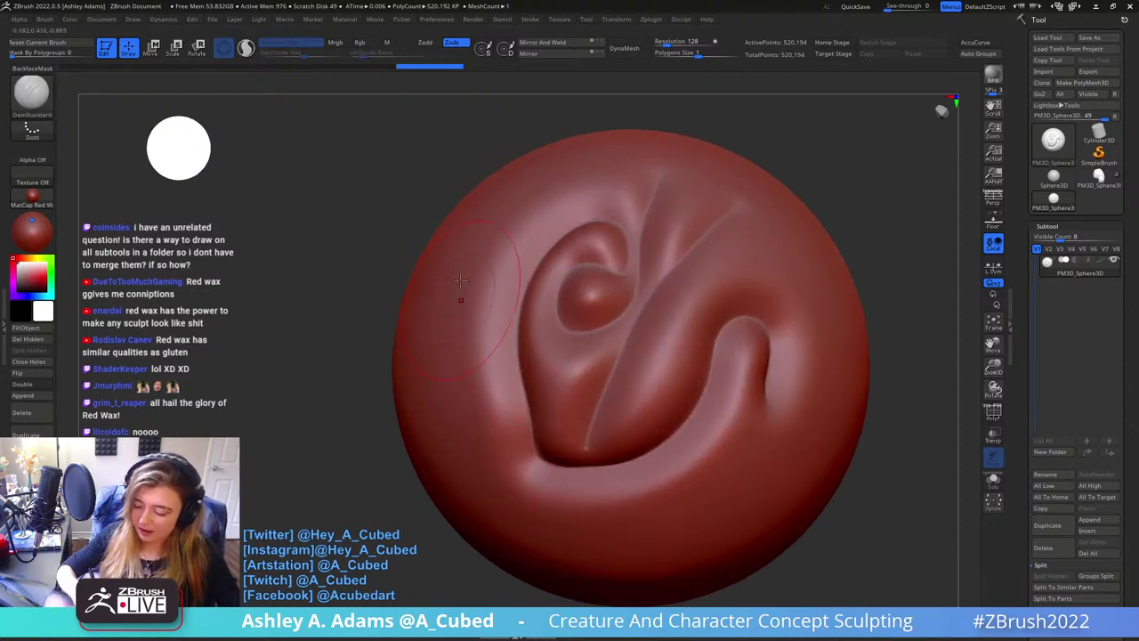
right_click_drag(831, 355, 663, 283, "alt")
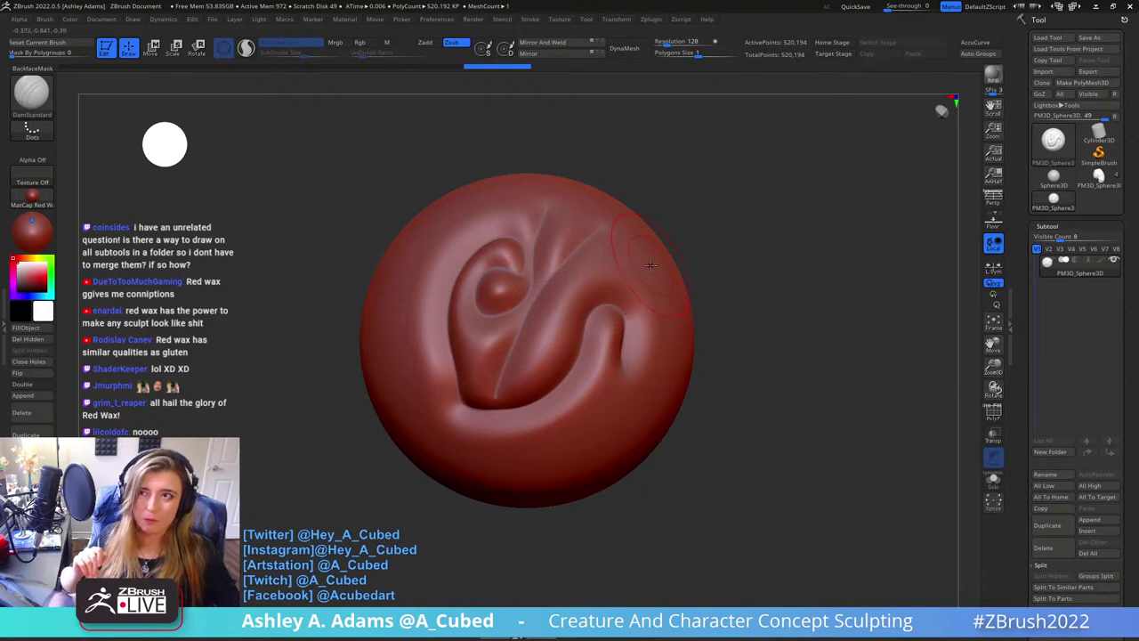
right_click_drag(650, 266, 624, 267)
key("b")
key("c")
key("b")
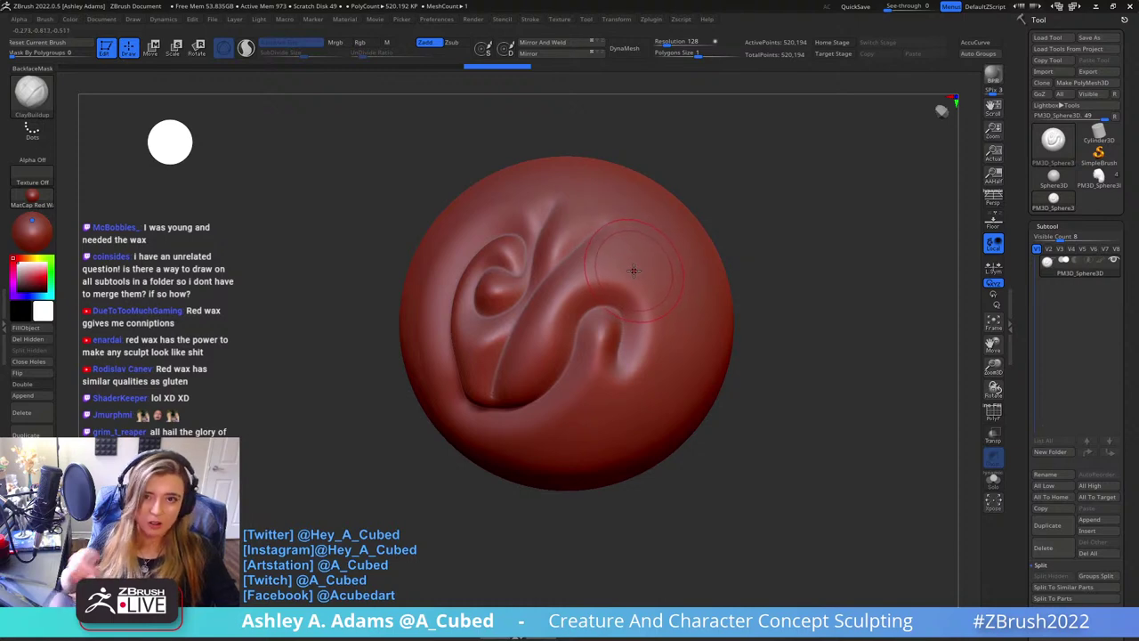
Sculpt a vertical band of bumpy texture beside the carved grooves using the Standard brush with Alpha 07
key("b")
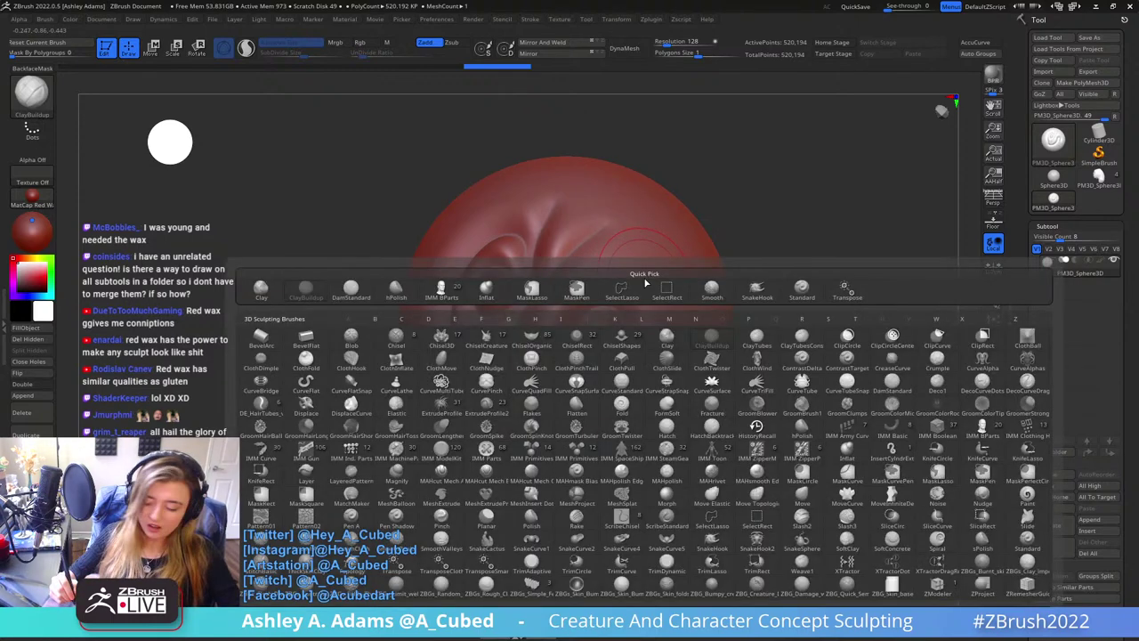
left_click(800, 284)
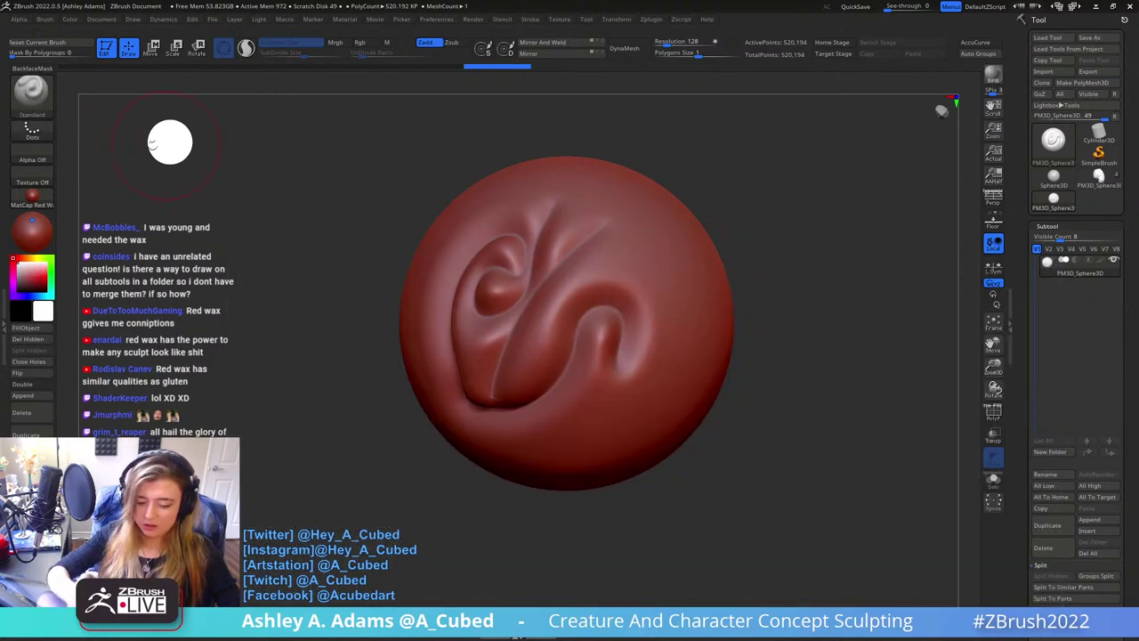
left_click(32, 153)
left_click(410, 214)
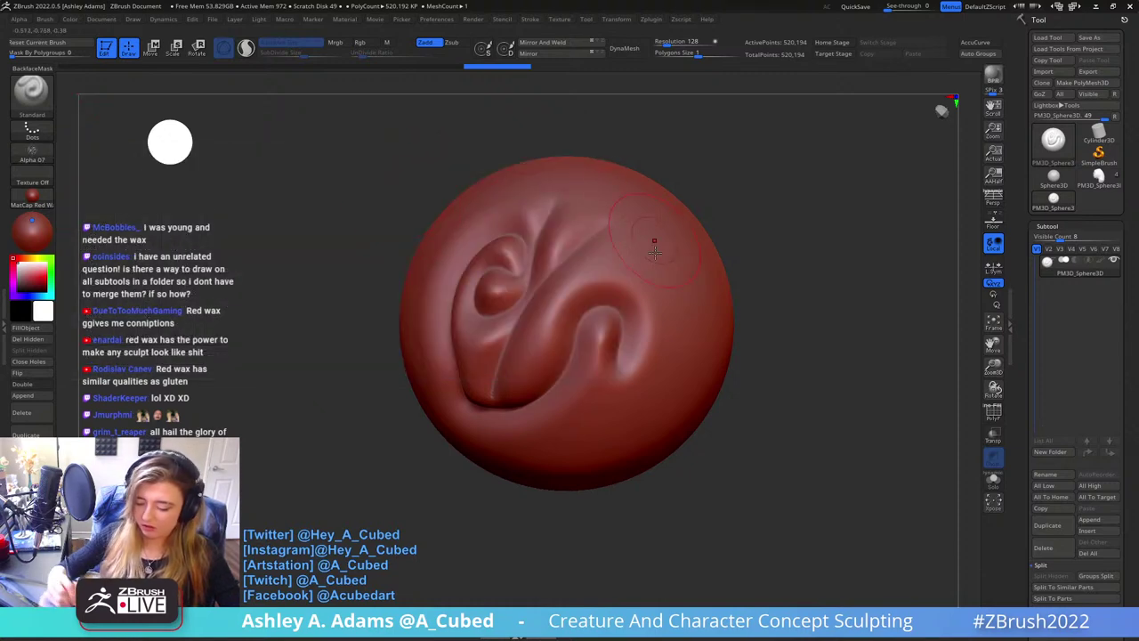
mouse_move(655, 253)
left_mouse_down()
mouse_move(642, 399)
mouse_move(587, 434)
left_mouse_up()
left_click_drag(775, 436, 685, 423)
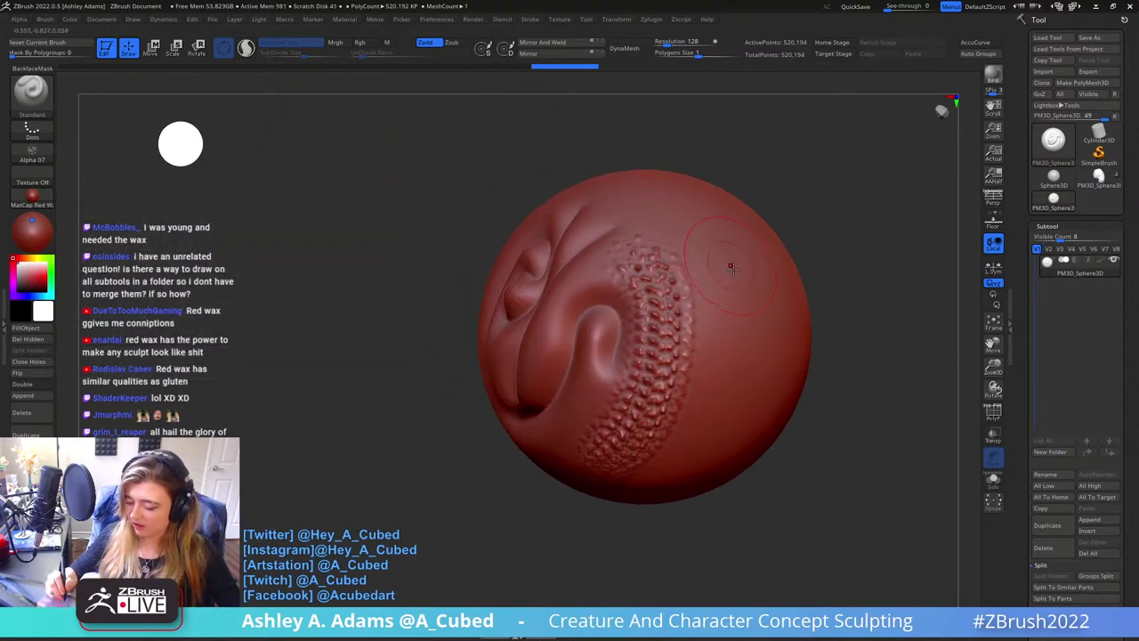
Smooth the bumpy texture band on the sphere to soften its detail
right_click_drag(730, 268, 691, 295, "ctrl")
mouse_move(628, 258)
left_mouse_down("shift")
mouse_move(628, 334)
mouse_move(569, 526)
left_mouse_up("shift")
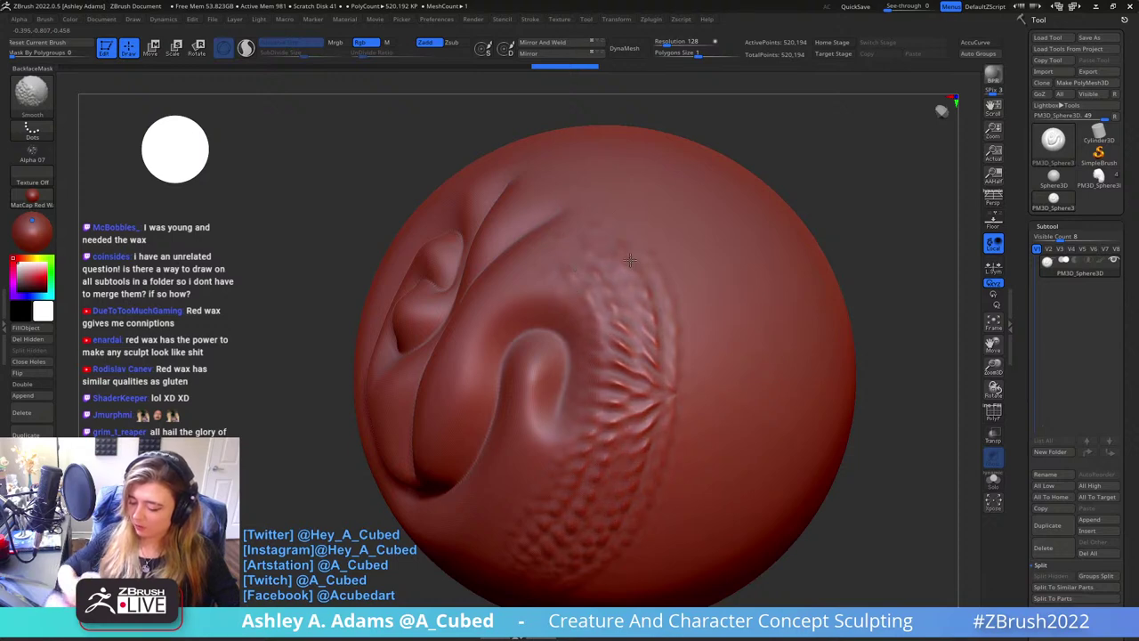
right_click_drag(640, 298, 668, 318)
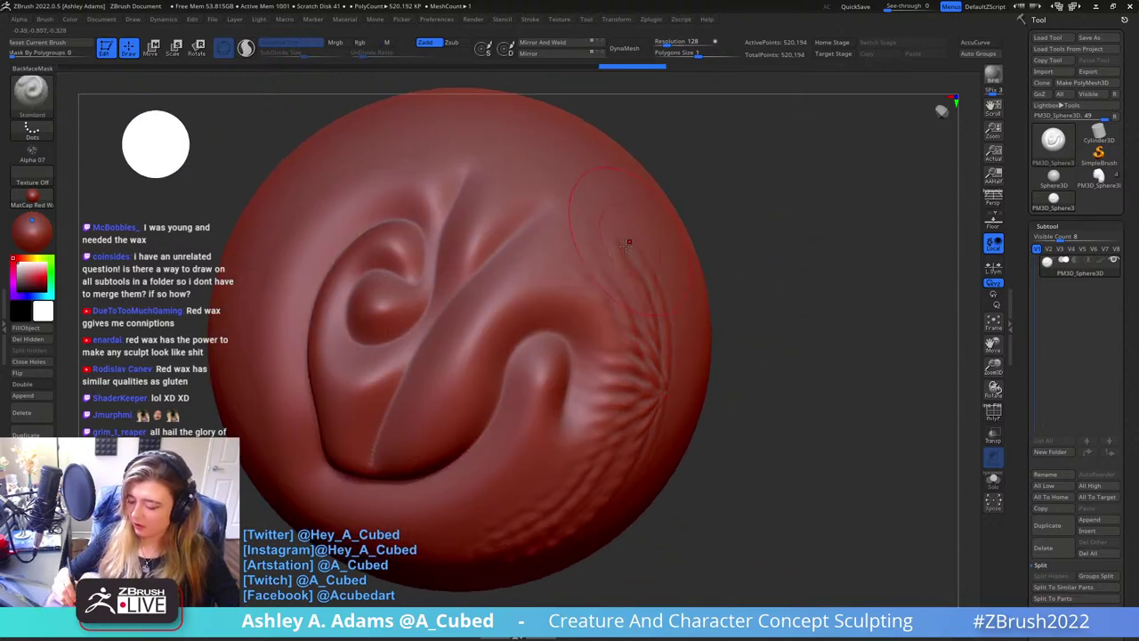
Change the sphere's material to MatCap Gray and check how the grooves and softened texture read
left_click(32, 194)
left_click(253, 217)
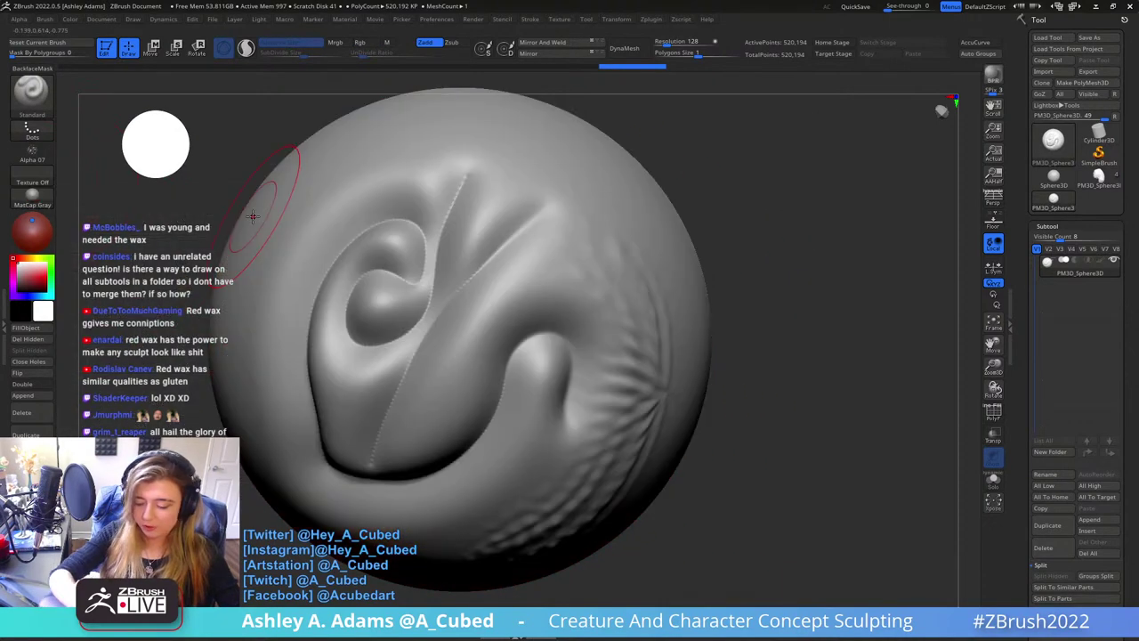
scroll(685, 214, "down", 5)
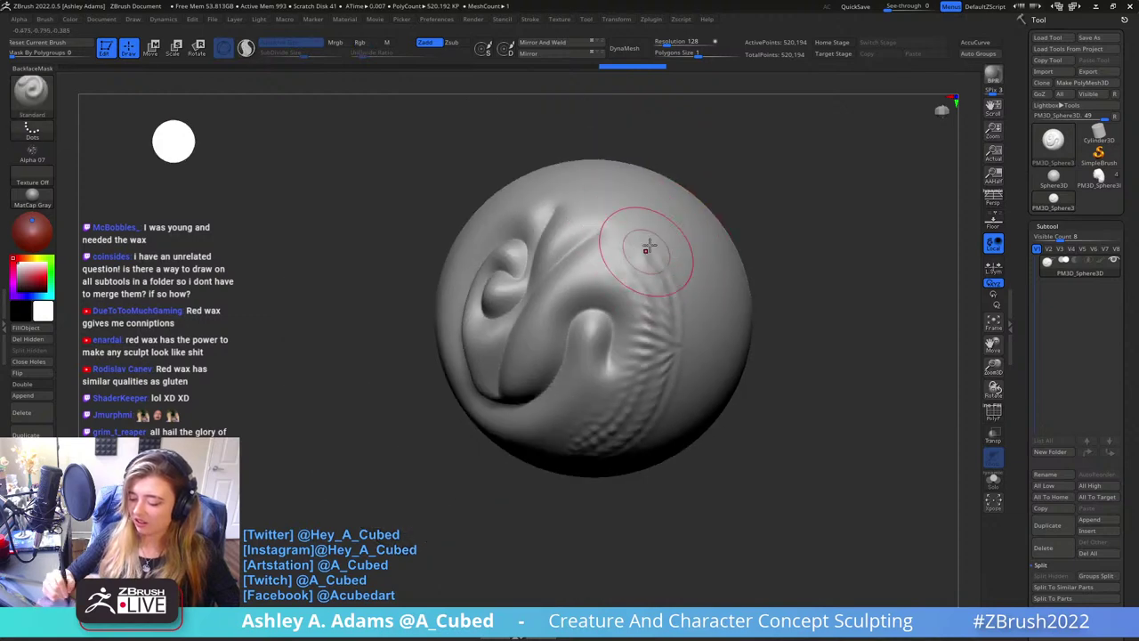
Compare the softened bumps and carved grooves on the sphere in MatCap Red Wax and MatCap Gray from different angles
left_click(32, 196)
left_click(163, 217)
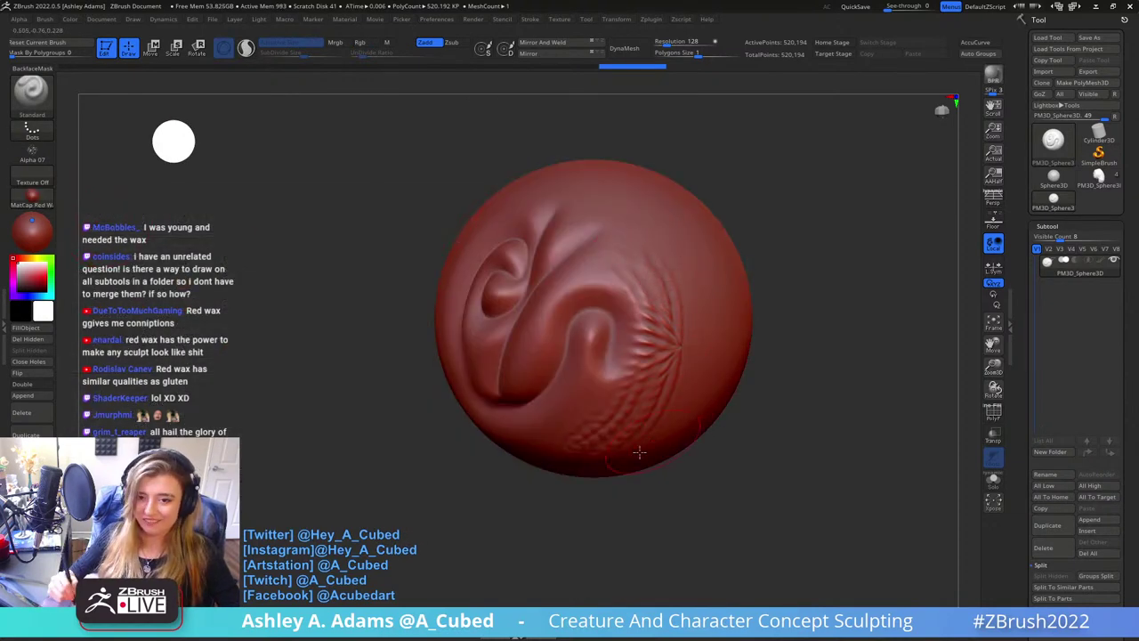
mouse_move(681, 298)
right_mouse_down()
mouse_move(718, 285)
mouse_move(718, 272)
right_mouse_up()
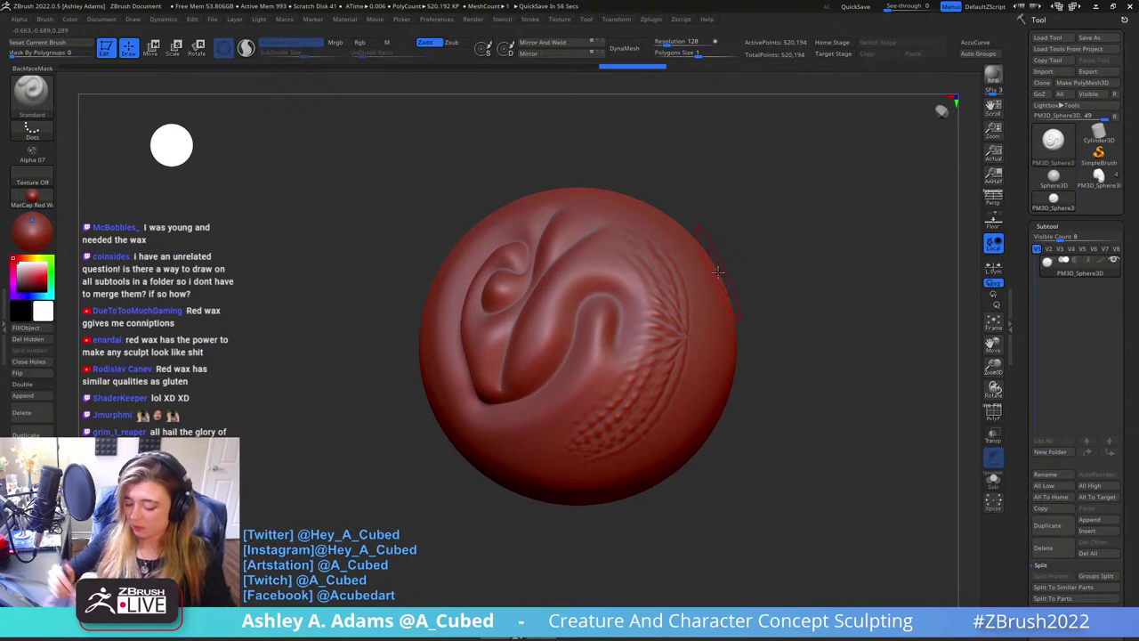
left_click(32, 197)
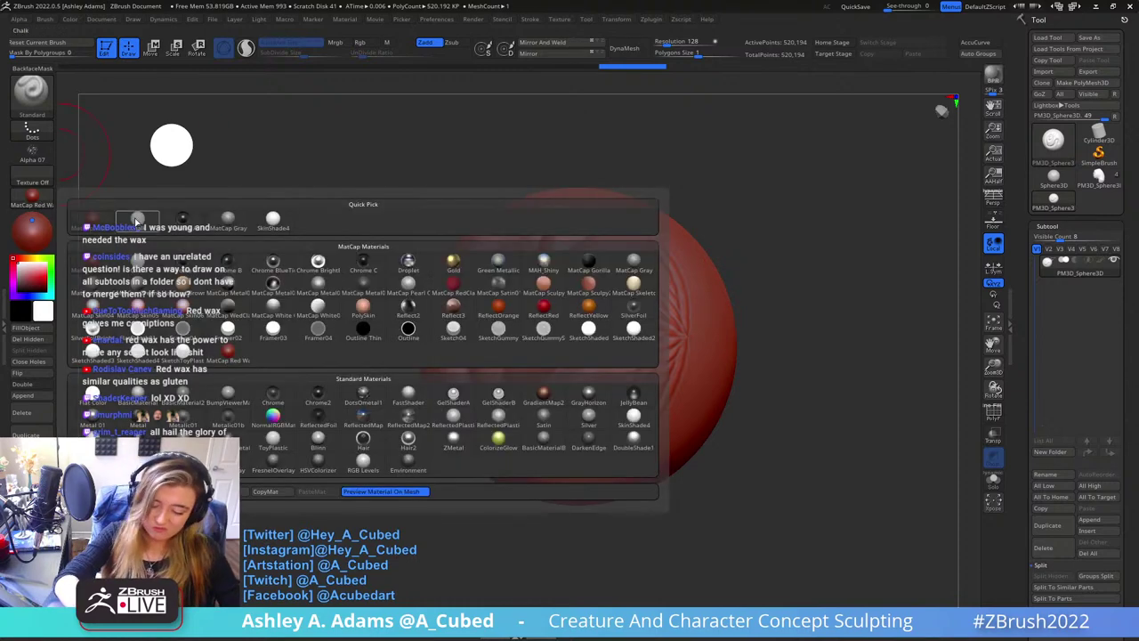
left_click(251, 212)
left_click_drag(250, 211, 322, 234)
key("space")
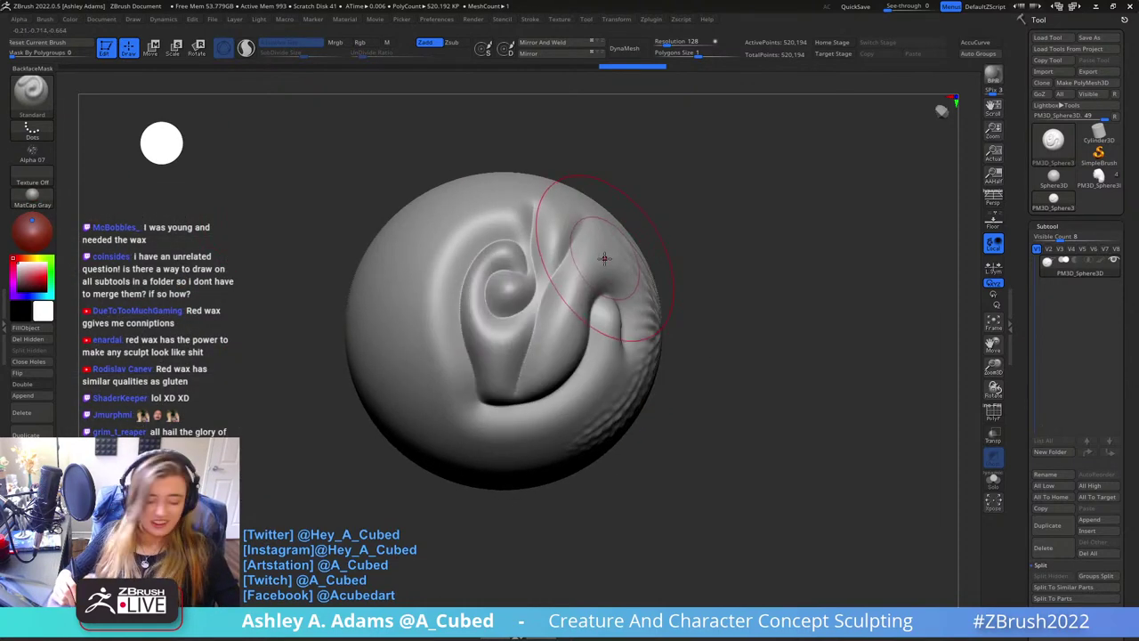
key("b")
key("s")
key("h")
right_click_drag(606, 234, 624, 280, "alt")
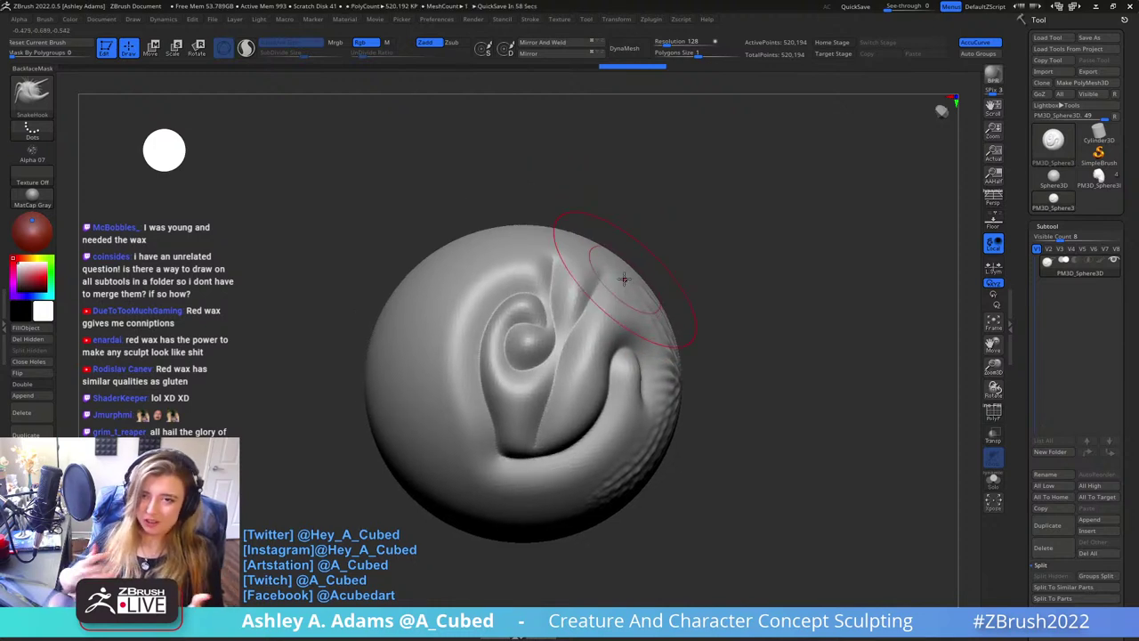
Sculpt a short vertical stroke on the blank area beside the carved spiral using a smaller ClayBuildup brush
mouse_move(578, 266)
right_mouse_down()
mouse_move(601, 294)
mouse_move(580, 300)
mouse_move(643, 263)
right_mouse_up()
key("space")
left_click_drag(615, 264, 606, 257)
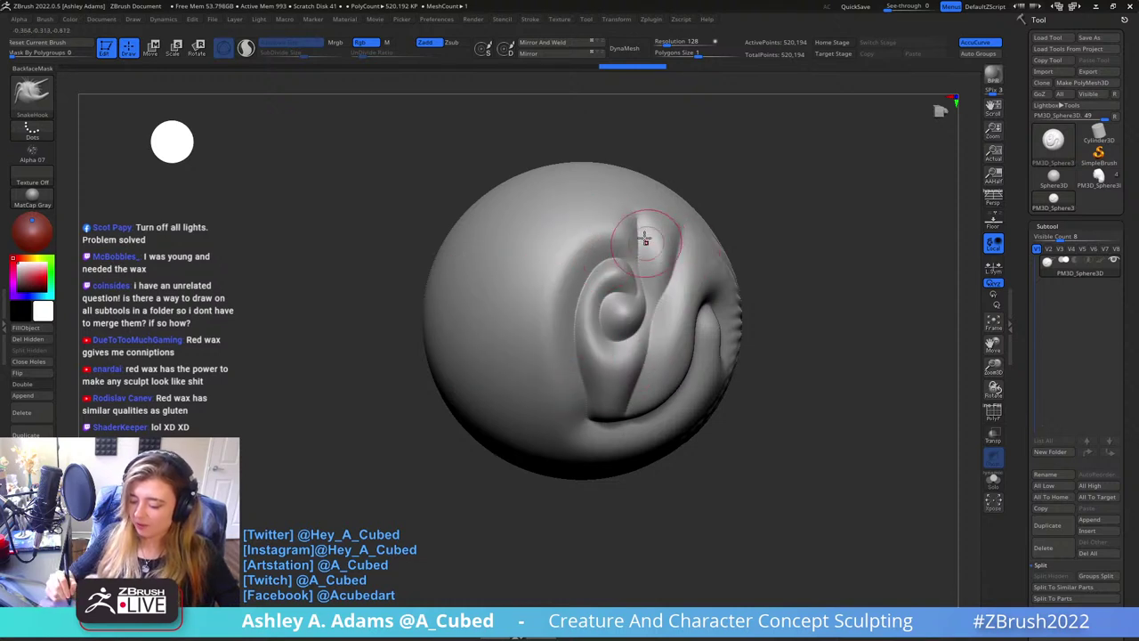
right_click_drag(647, 256, 634, 264)
key("space")
left_click_drag(623, 265, 609, 258)
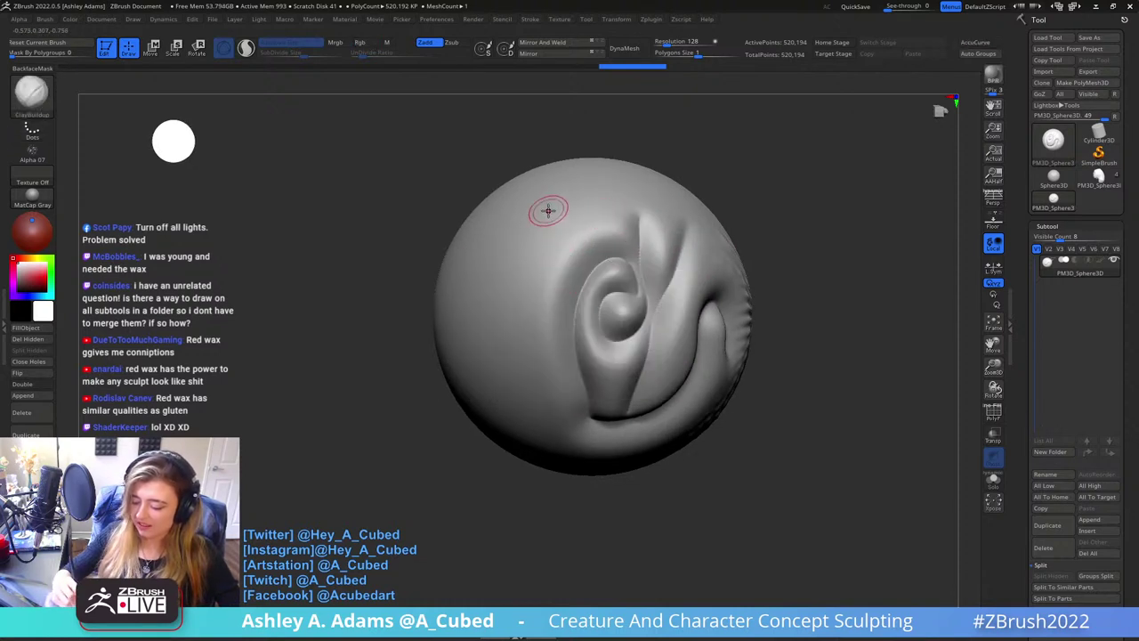
key("b")
key("c")
key("b")
mouse_move(542, 211)
left_mouse_down()
mouse_move(551, 283)
mouse_move(558, 210)
mouse_move(548, 213)
mouse_move(559, 276)
mouse_move(541, 268)
mouse_move(547, 283)
mouse_move(541, 204)
mouse_move(535, 212)
mouse_move(546, 255)
mouse_move(578, 201)
left_mouse_up()
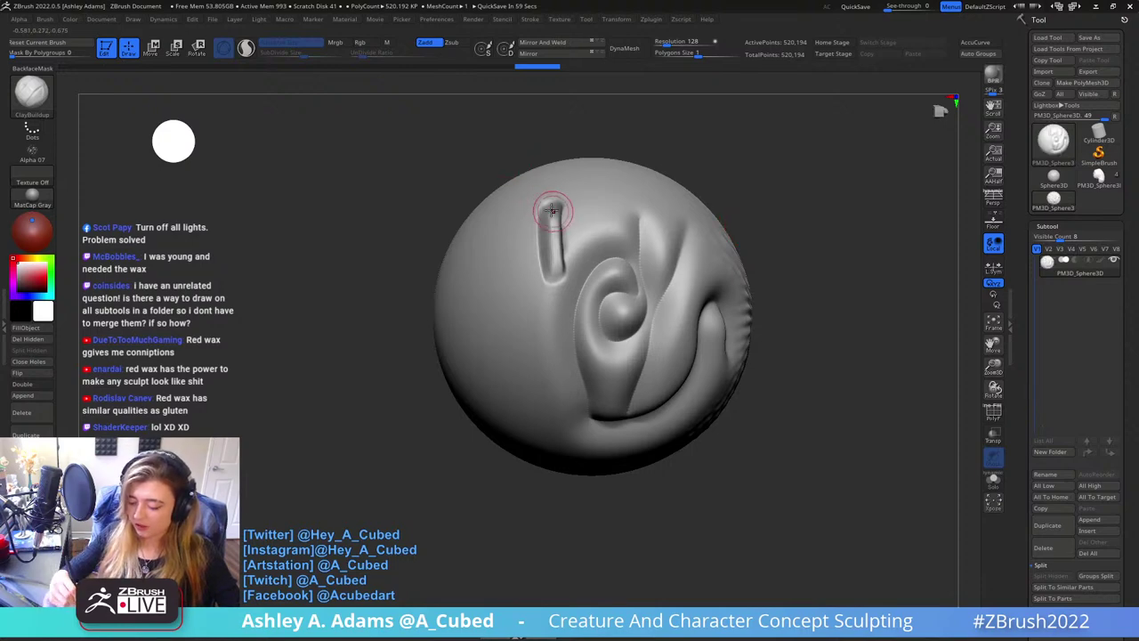
View the new clay stroke in MatCap Red Wax and return the sphere to MatCap Gray for comparison
left_click(32, 193)
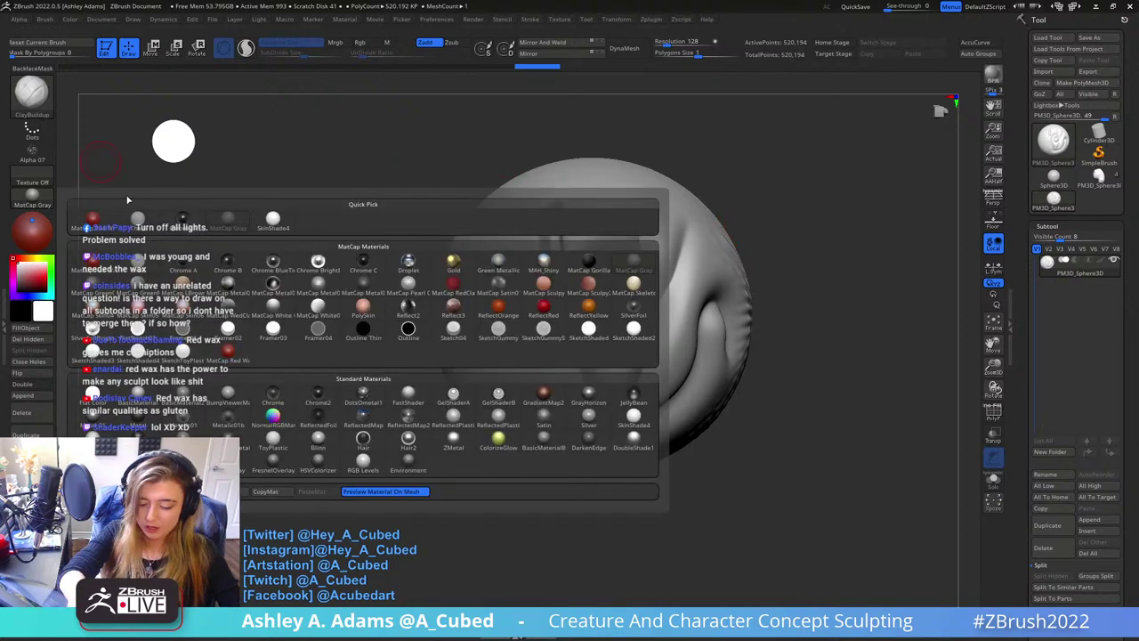
left_click(92, 221)
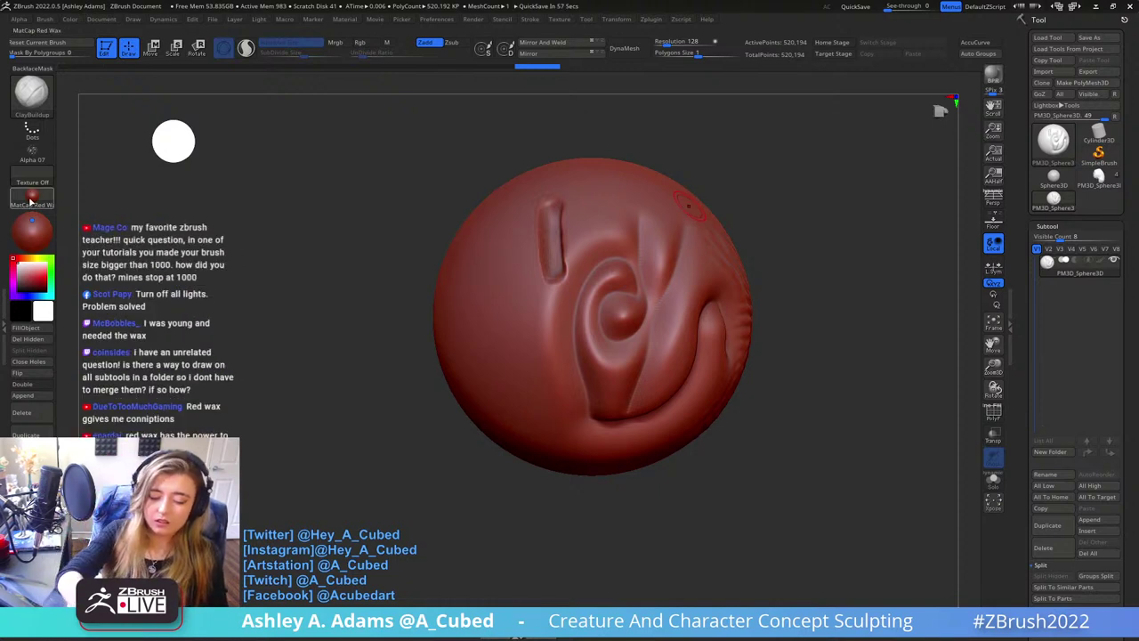
left_click(32, 194)
left_click(229, 221)
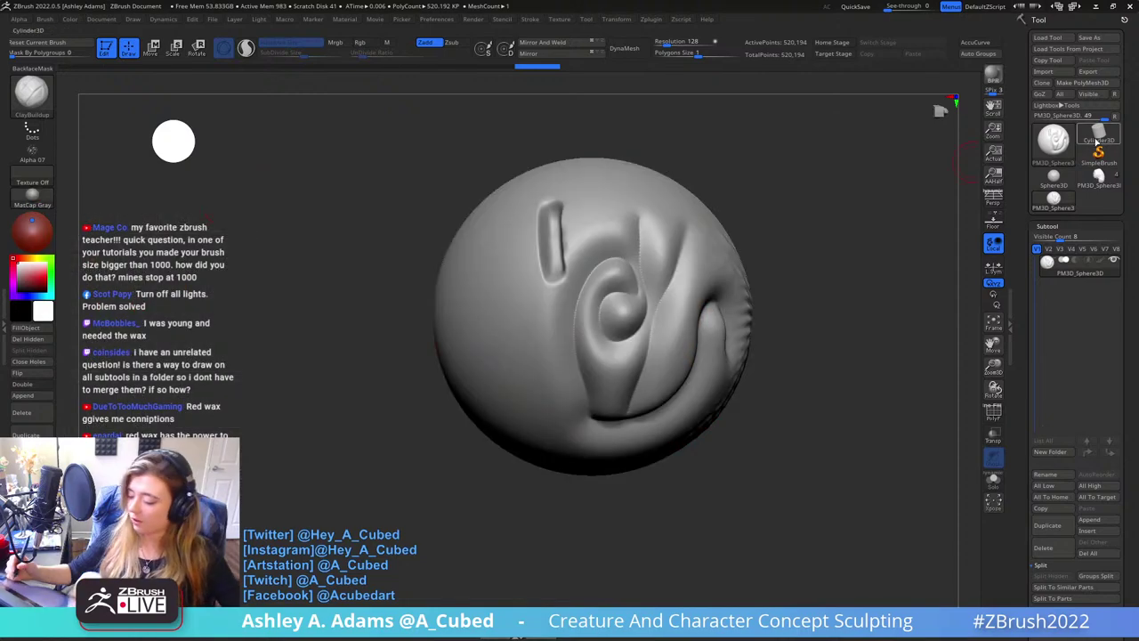
Switch from the test sphere back to the four-subtool horned creature and show its whole body in side view
left_click(1098, 180)
right_click_drag(753, 294, 750, 194, "ctrl")
mouse_move(745, 350)
left_mouse_down()
mouse_move(699, 364)
mouse_move(699, 435)
mouse_move(656, 356)
mouse_move(596, 390)
left_mouse_up()
right_click_drag(596, 391, 707, 257, "alt")
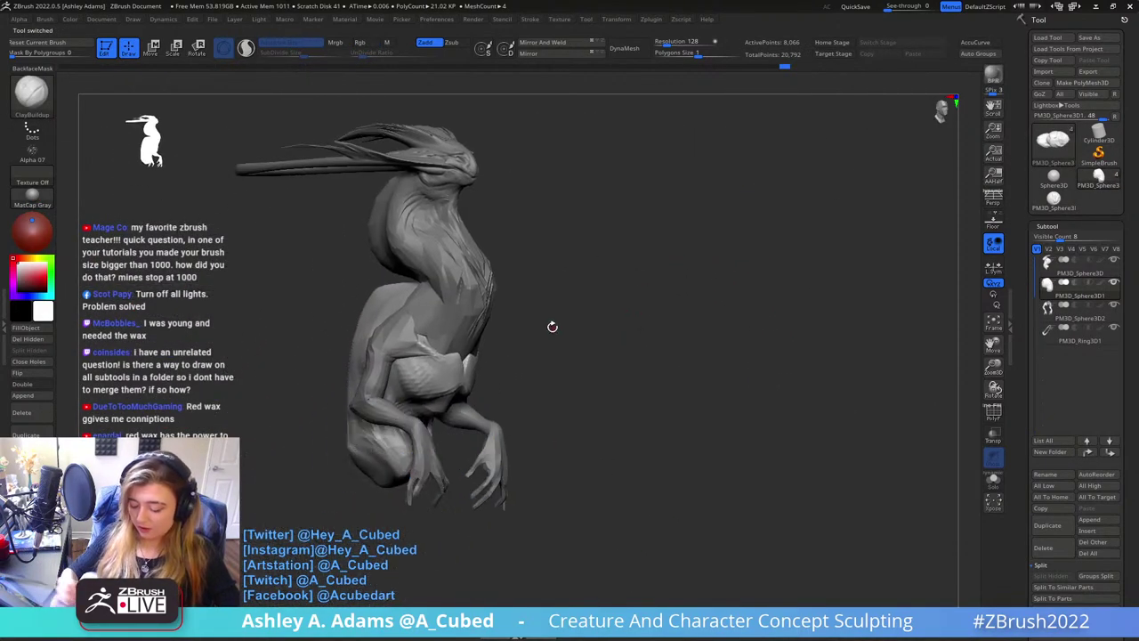
Combine all the creature's subtools into one temporary posing mesh with Transpose Master's TPoseMesh
right_click(564, 324)
right_click_drag(623, 306, 712, 325)
right_click_drag(572, 335, 674, 349, "alt")
key("space")
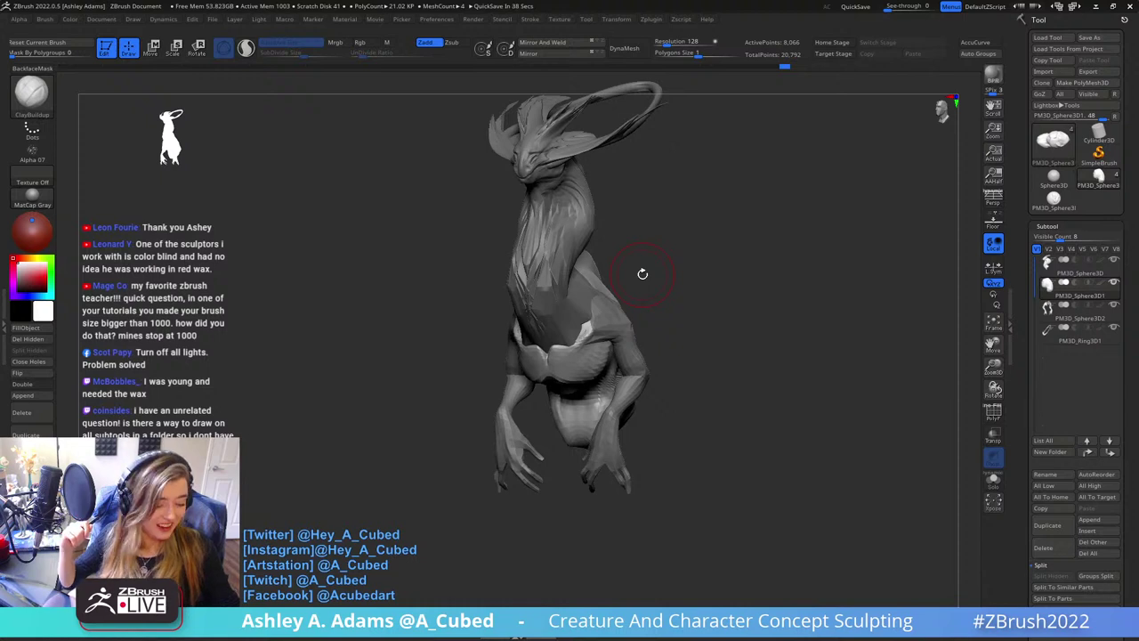
left_click(650, 20)
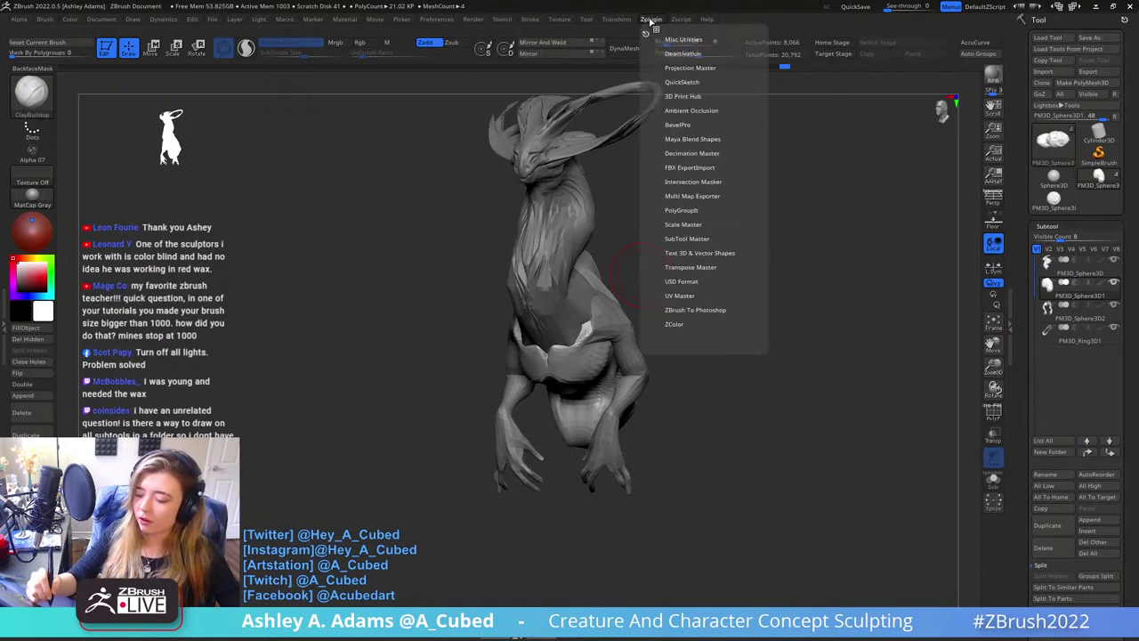
left_click(696, 267)
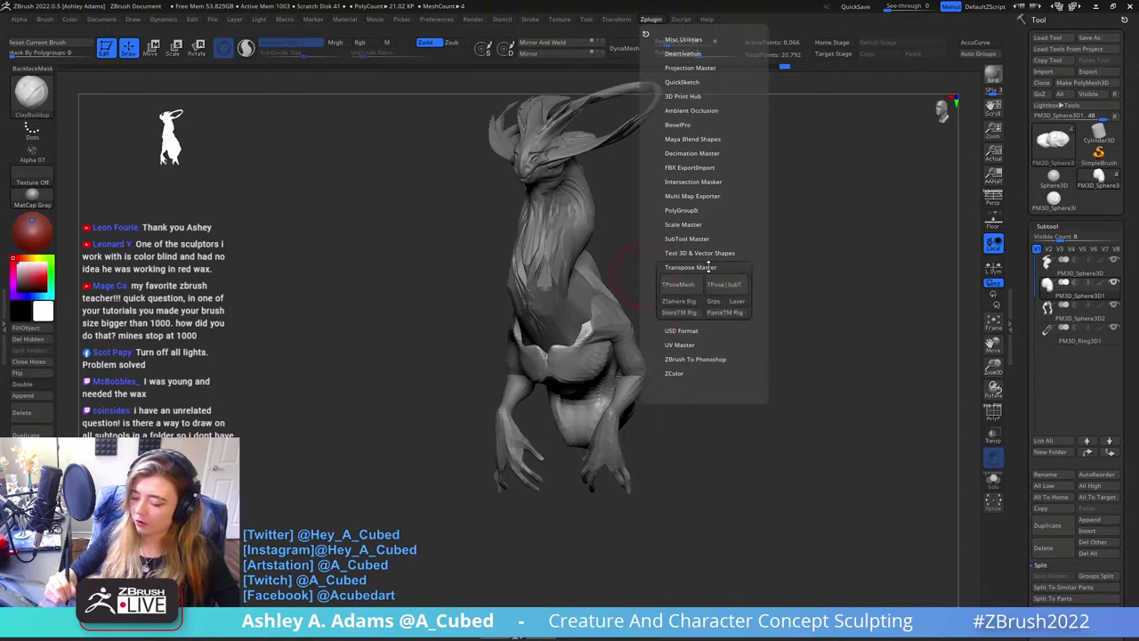
left_click(688, 285)
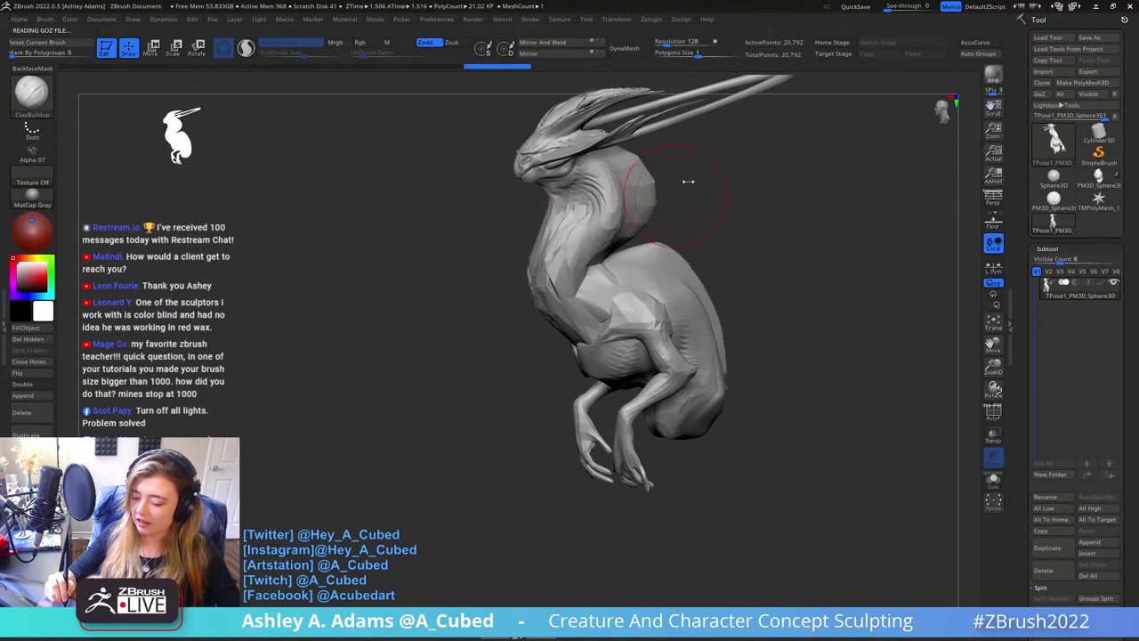
Switch to the SnakeHook brush and pull the shoulder and upper back of the combined mesh into a new shape
left_click_drag(687, 180, 672, 175)
mouse_move(543, 313)
left_mouse_down()
mouse_move(614, 313)
mouse_move(680, 343)
mouse_move(687, 334)
left_mouse_up()
key("space")
left_click_drag(553, 287, 564, 289)
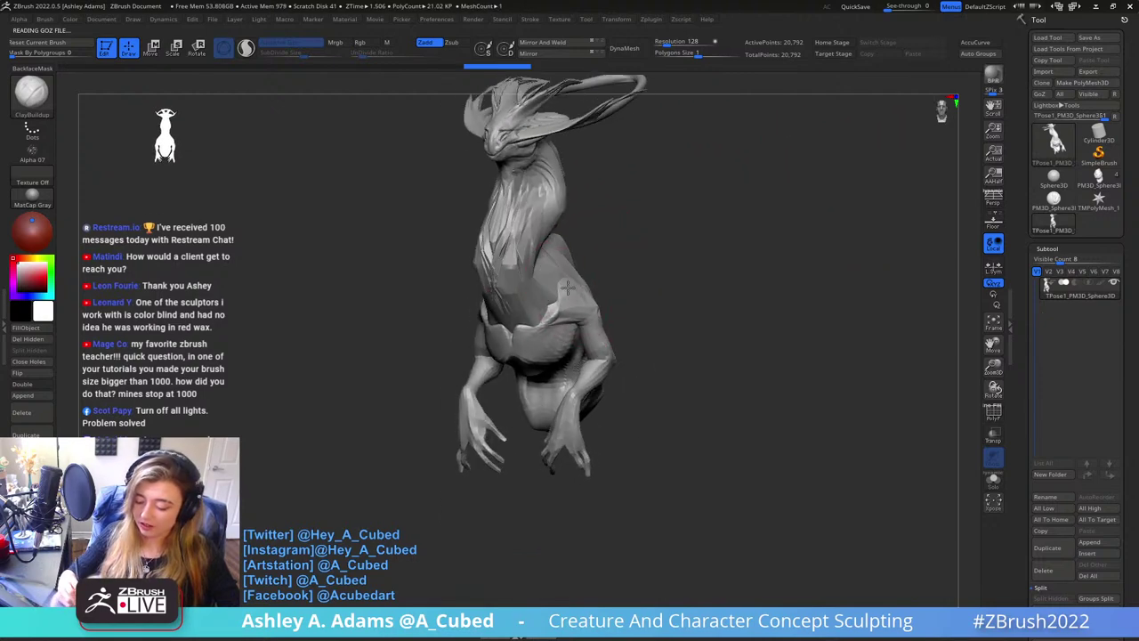
key("b")
key("s")
key("h")
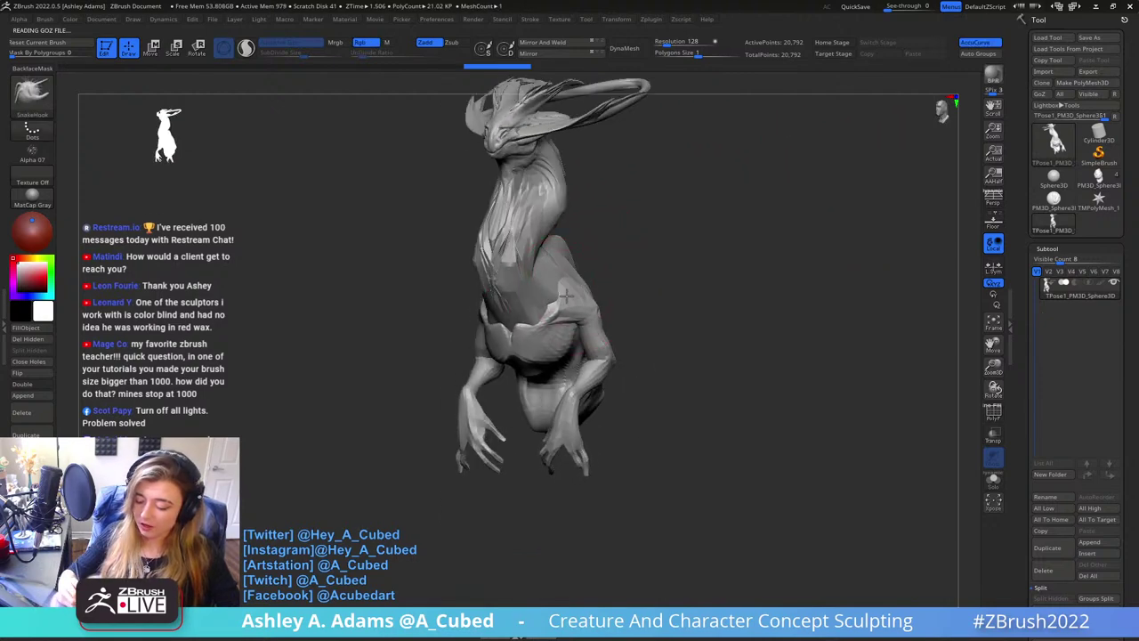
mouse_move(555, 324)
left_mouse_down()
mouse_move(583, 294)
mouse_move(630, 283)
mouse_move(578, 296)
left_mouse_up()
left_click_drag(648, 298, 598, 303)
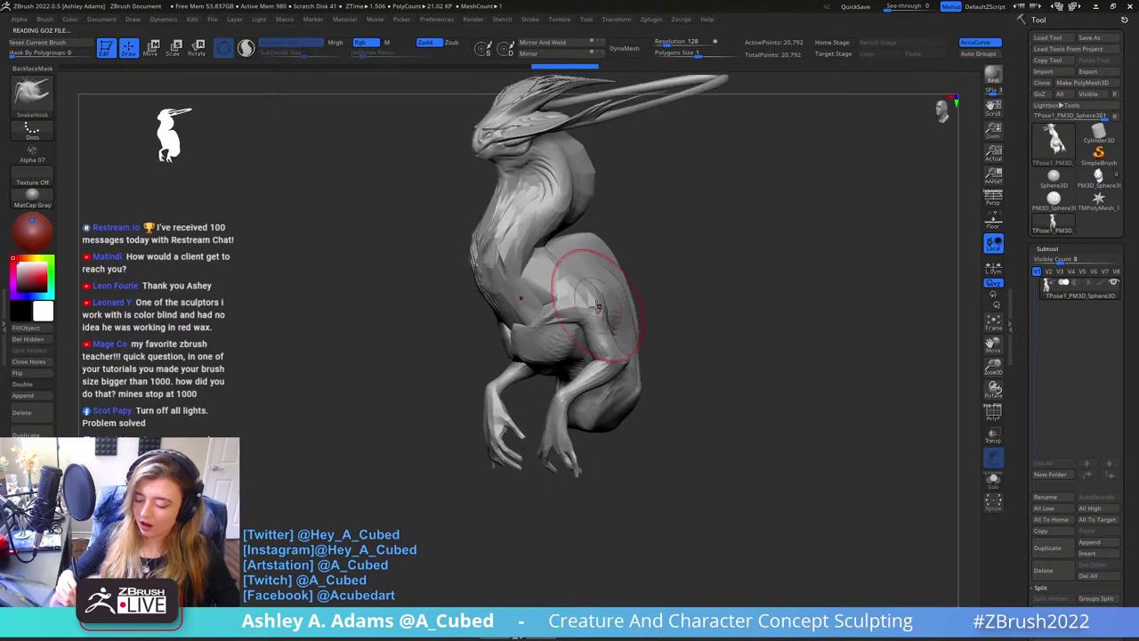
left_click_drag(659, 269, 582, 276)
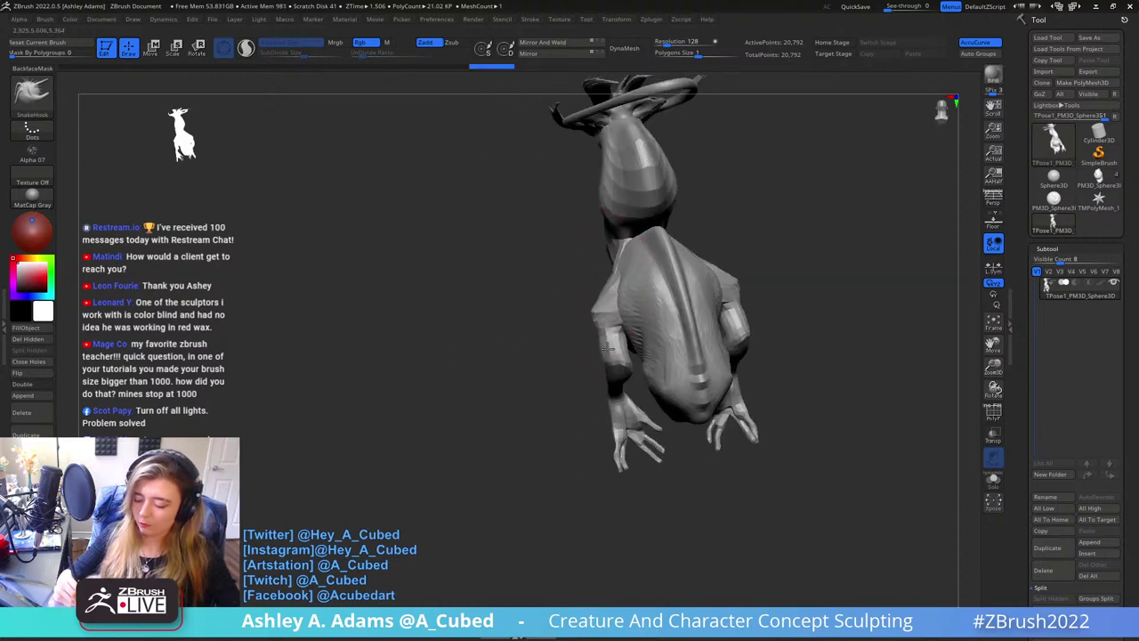
Pull both shoulders and upper arms of the combined mesh outward symmetrically with SnakeHook
mouse_move(605, 293)
right_mouse_down()
mouse_move(644, 253)
mouse_move(610, 255)
mouse_move(663, 258)
mouse_move(658, 322)
right_mouse_up()
left_click_drag(666, 323, 683, 318)
right_click_drag(671, 338, 676, 383, "ctrl")
left_click_drag(672, 326, 689, 324)
right_click_drag(689, 324, 680, 325)
left_click_drag(681, 324, 675, 331)
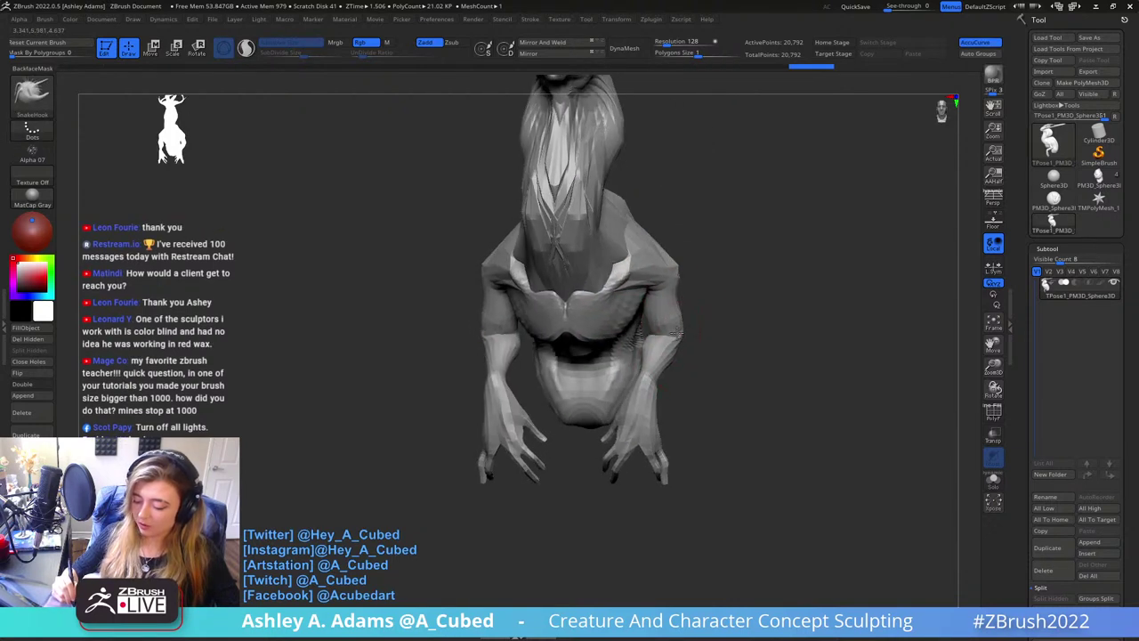
right_click_drag(667, 340, 667, 303, "ctrl")
Transfer the reshaped pose back to the original subtools with Transpose Master's TPose|SubT
left_click(631, 21)
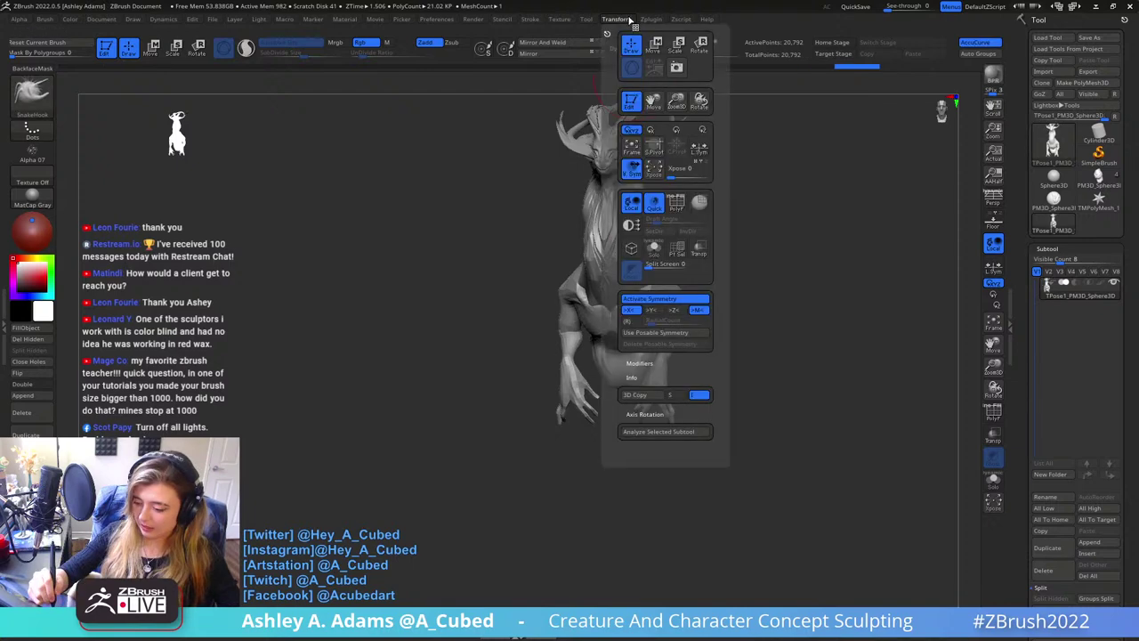
mouse_move(655, 22)
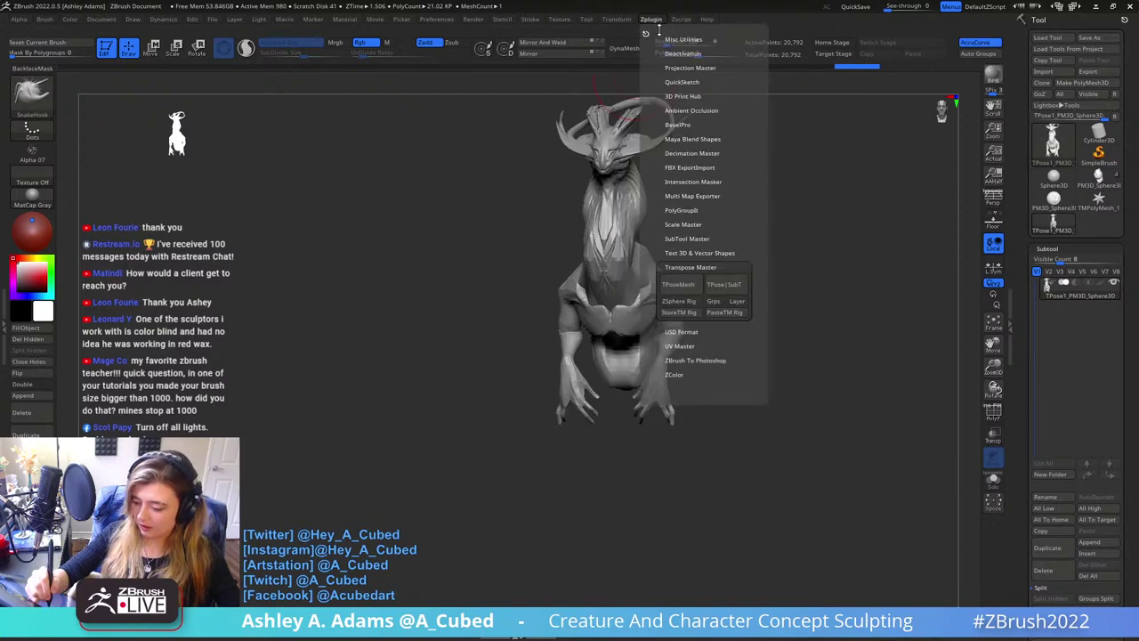
left_click(730, 284)
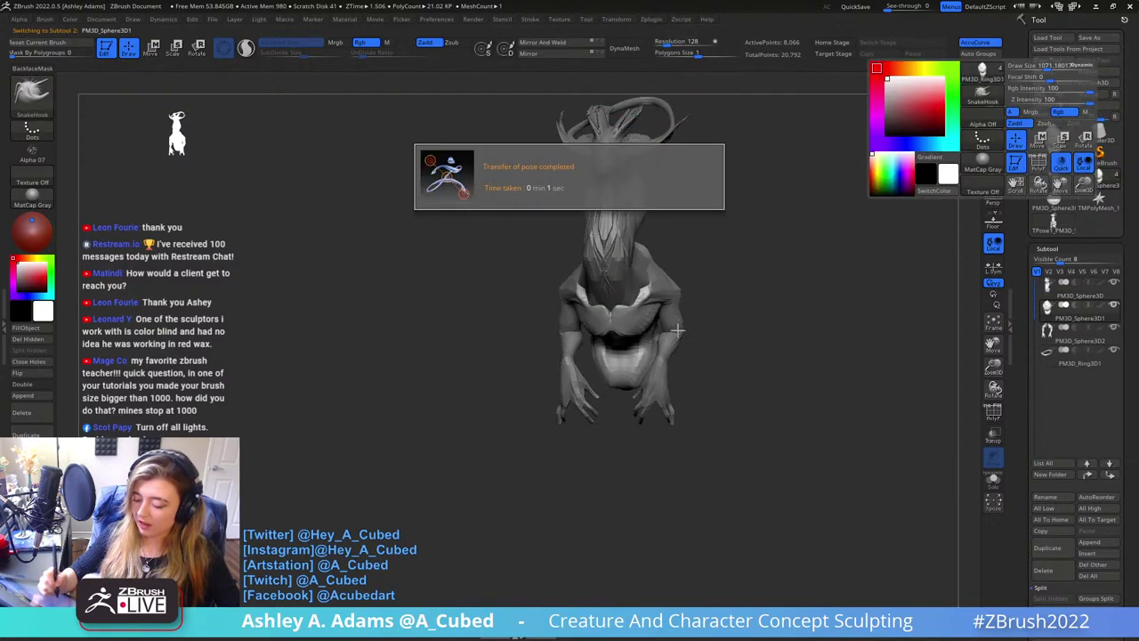
mouse_move(711, 250)
right_mouse_down("alt")
mouse_move(653, 298)
mouse_move(589, 307)
mouse_move(653, 336)
right_mouse_up("alt")
left_click_drag(593, 328, 588, 337)
mouse_move(574, 346)
right_mouse_down()
mouse_move(597, 351)
mouse_move(622, 331)
mouse_move(648, 258)
mouse_move(676, 360)
right_mouse_up()
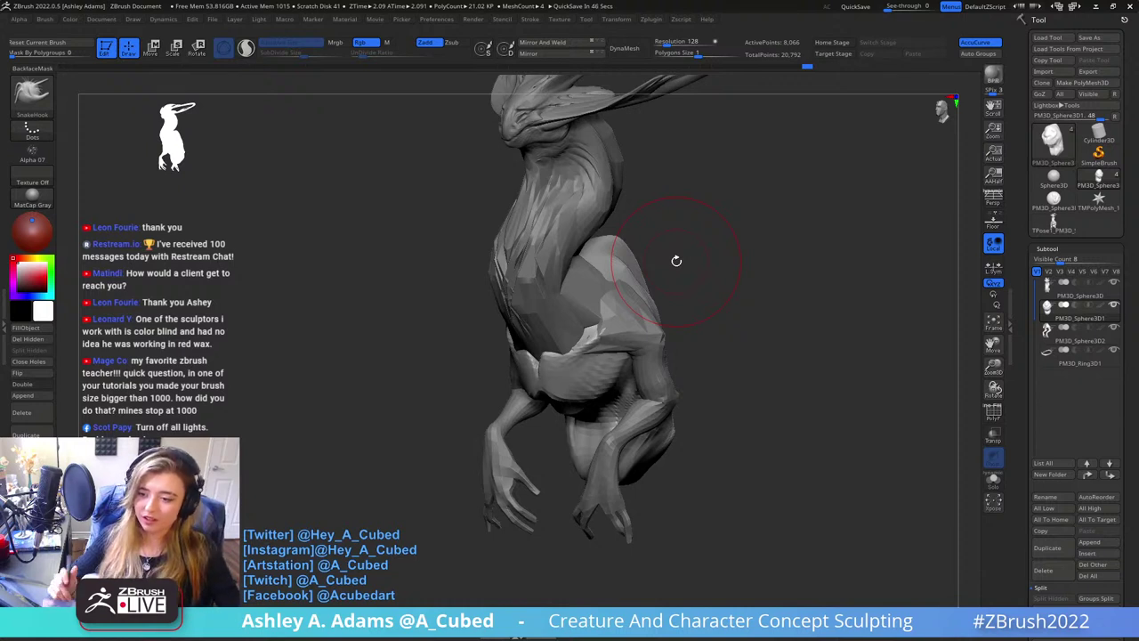
Toggle dynamic brush sizing and enlarge the draw size to about 4213
key("space")
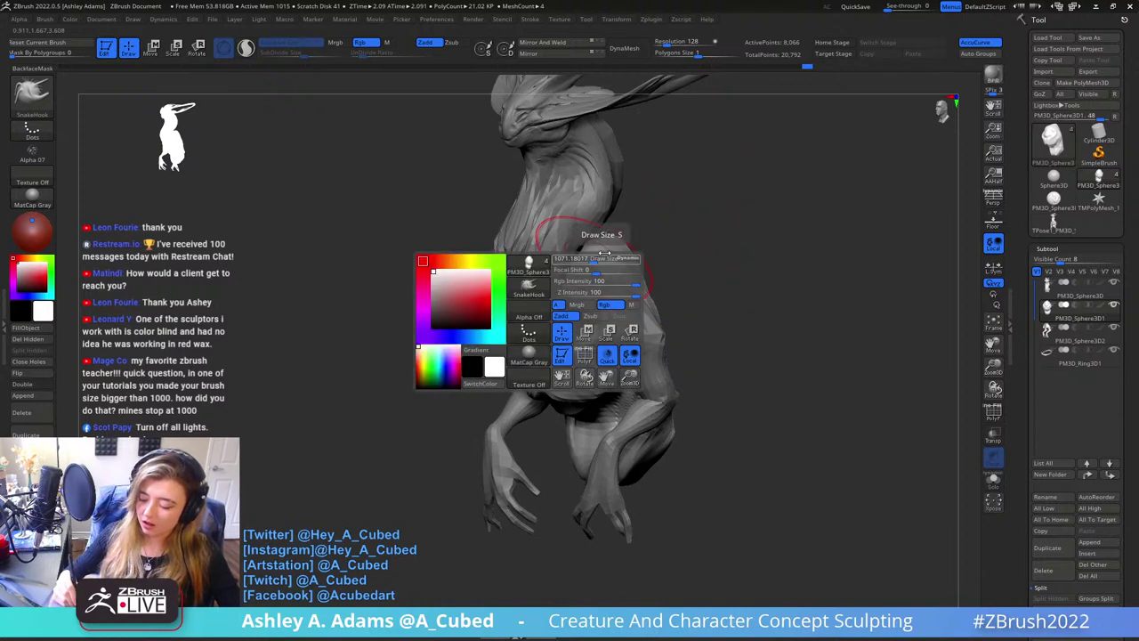
key("space")
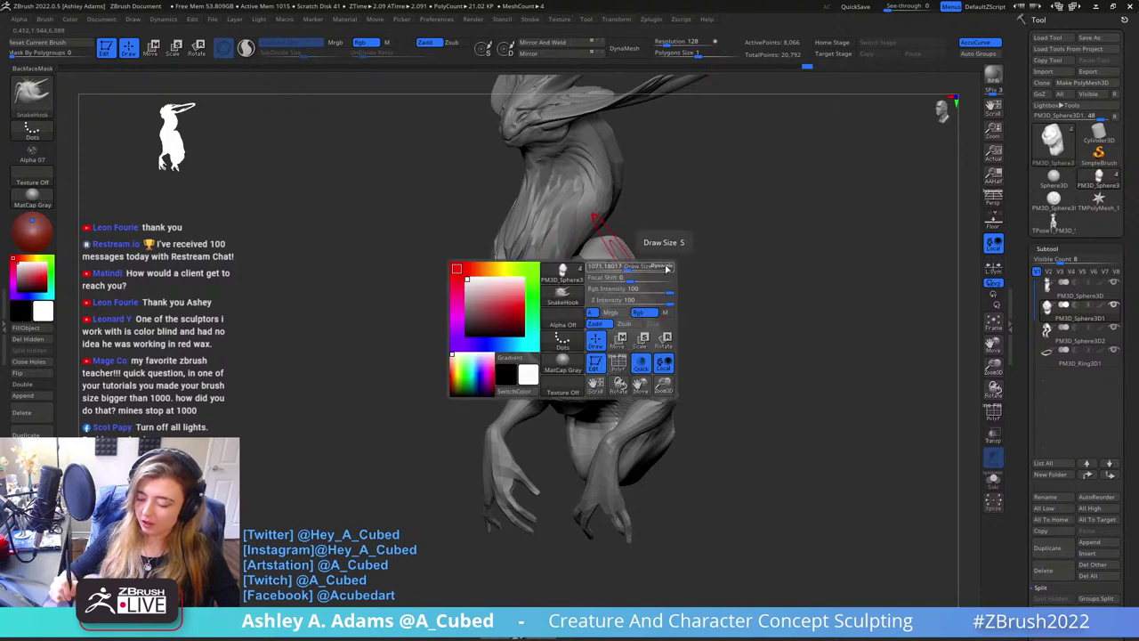
left_click(666, 269)
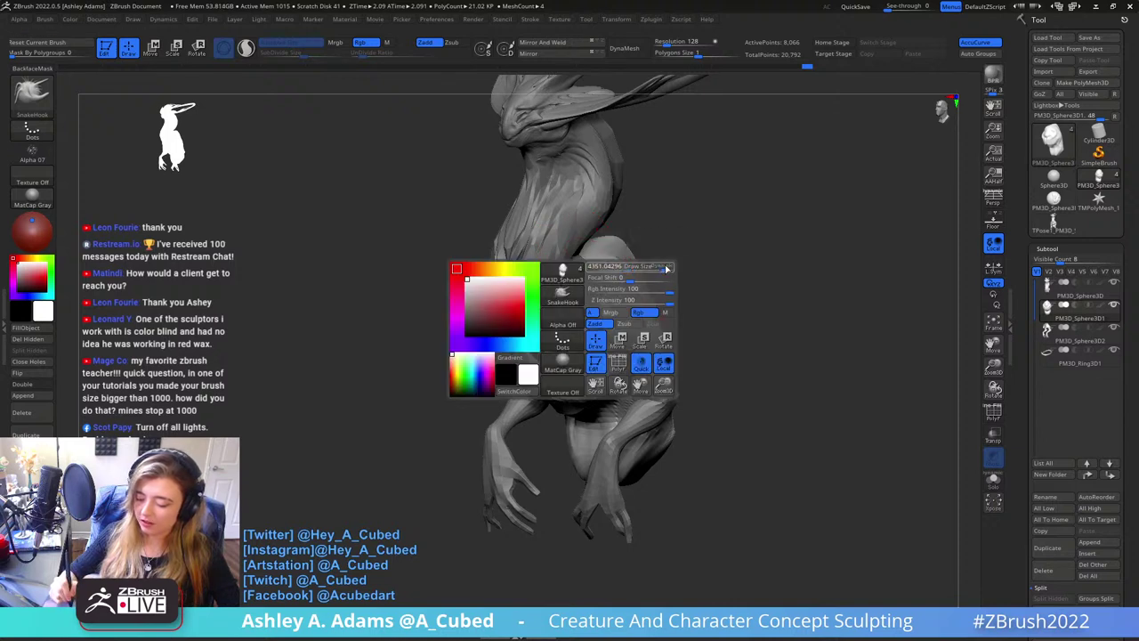
left_click(664, 270)
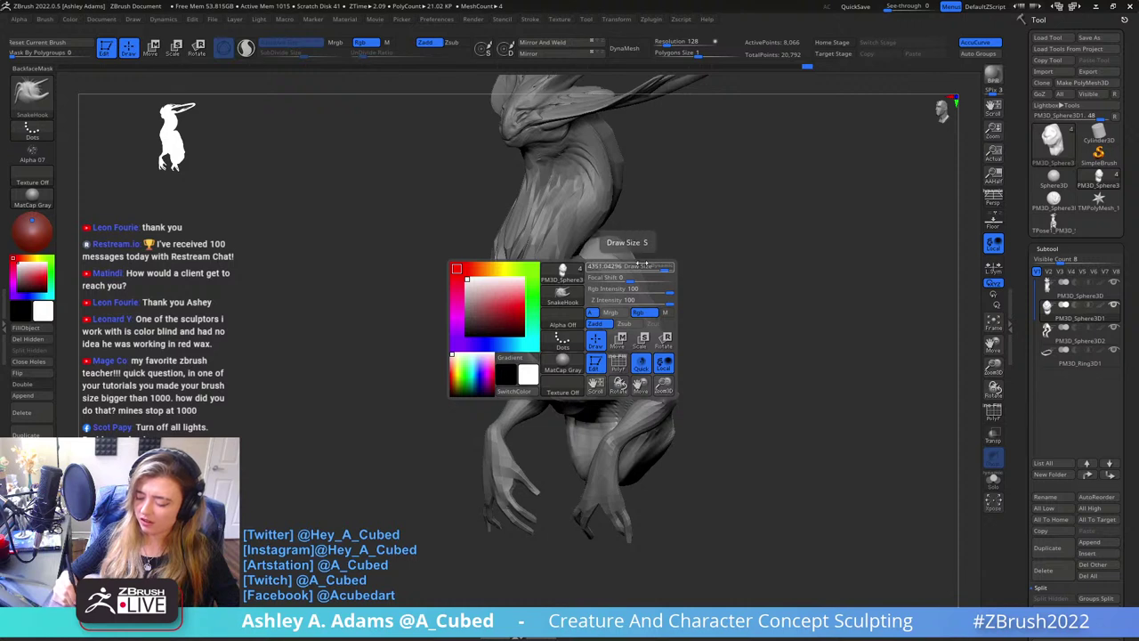
key("space")
mouse_move(640, 267)
left_mouse_down()
mouse_move(603, 280)
mouse_move(663, 271)
left_mouse_up()
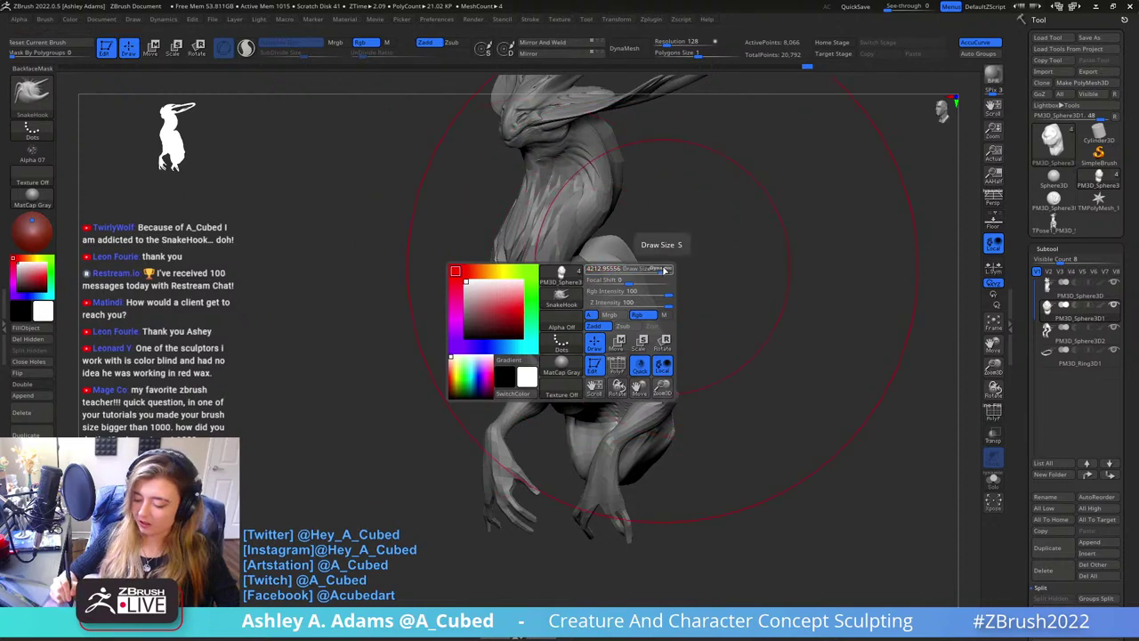
Reduce the SnakeHook draw size and pull the torso's upper flank behind the shoulder
right_click_drag(649, 262, 625, 274, "ctrl")
key("space")
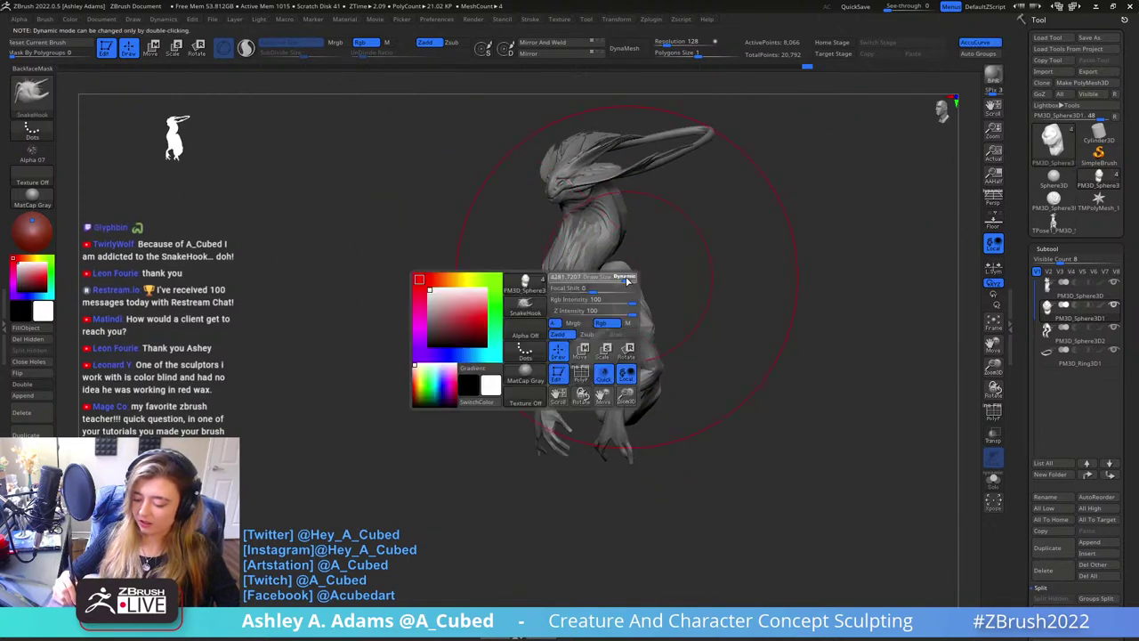
left_click_drag(621, 273, 581, 271)
mouse_move(657, 258)
right_mouse_down()
mouse_move(617, 258)
mouse_move(615, 279)
right_mouse_up()
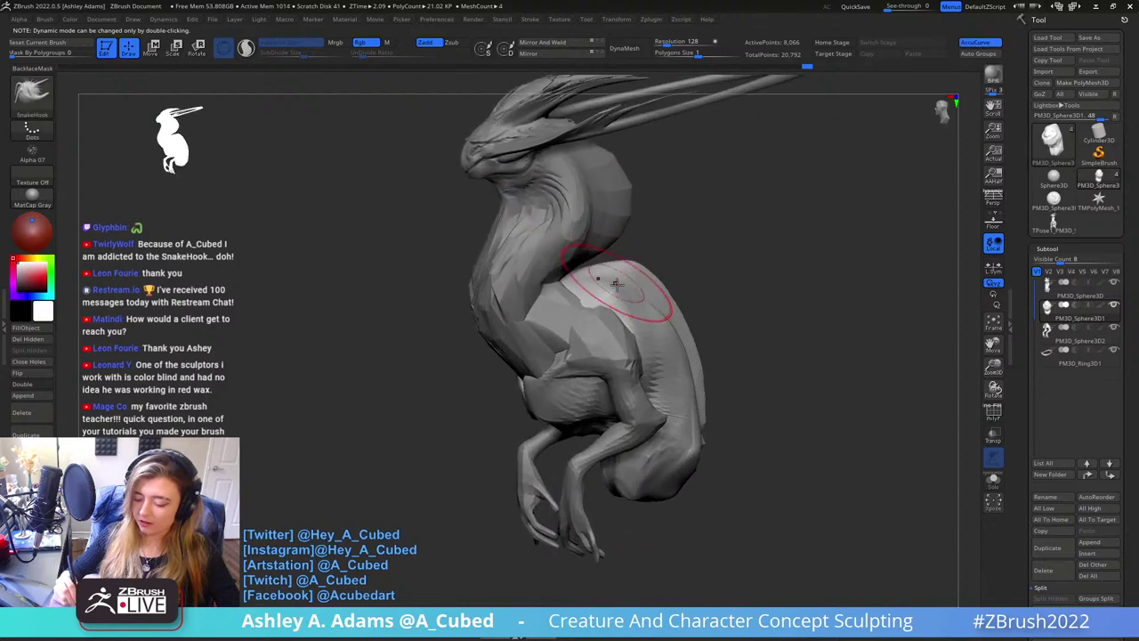
key("space")
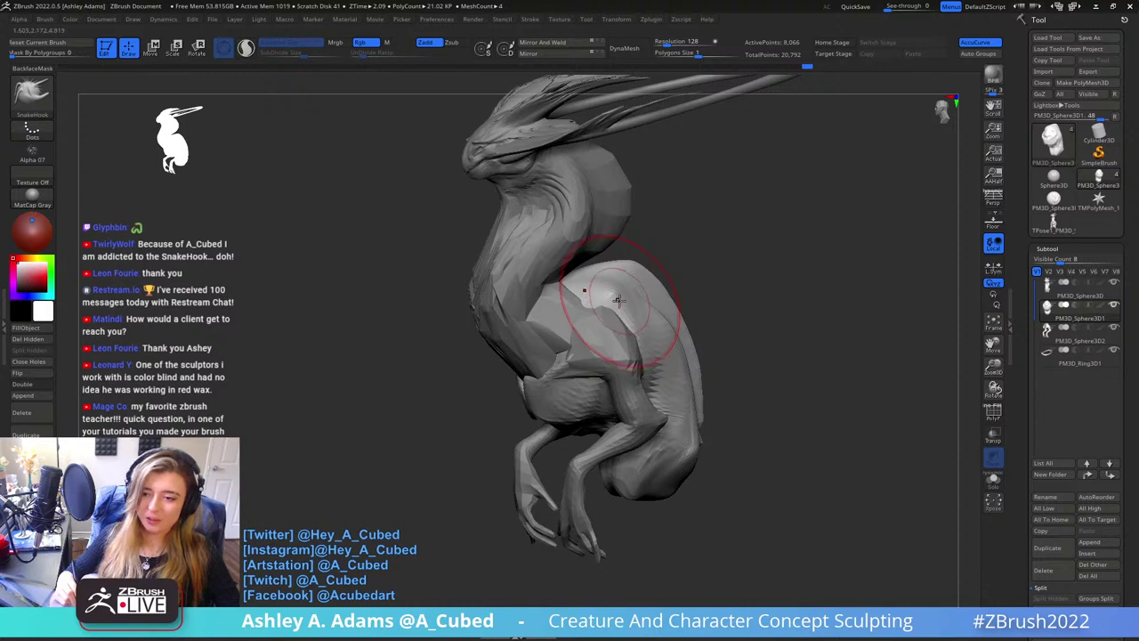
left_click_drag(617, 300, 656, 327)
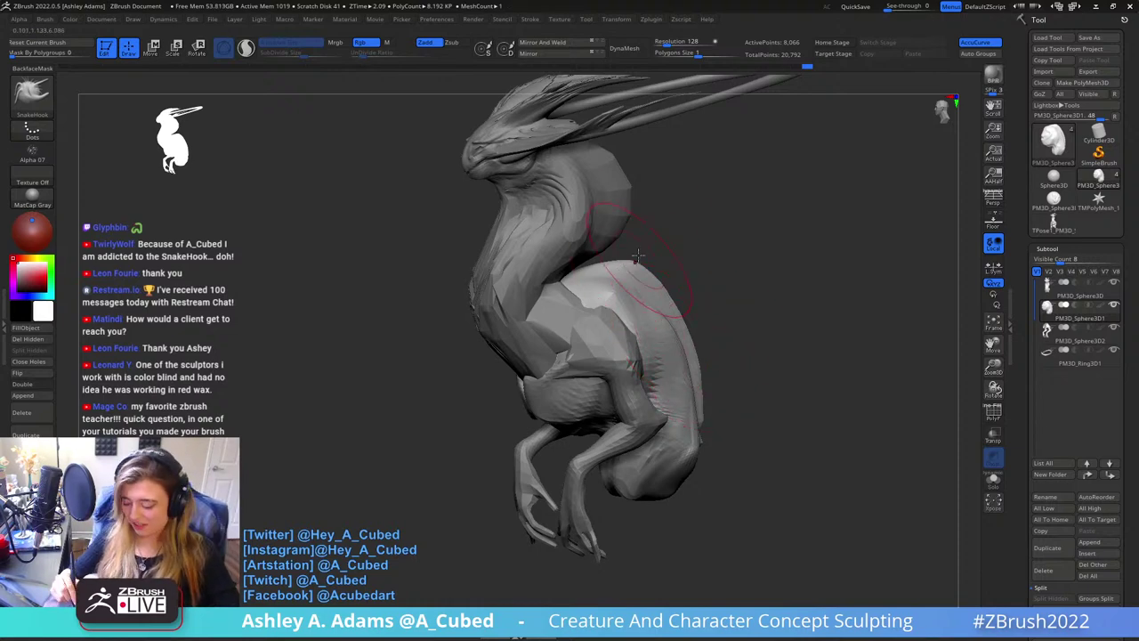
Build up the torso around the shoulder with the ClayBuildup brush
mouse_move(641, 259)
right_mouse_down()
mouse_move(579, 298)
mouse_move(597, 269)
mouse_move(539, 301)
mouse_move(598, 312)
mouse_move(616, 300)
mouse_move(628, 382)
mouse_move(634, 292)
mouse_move(650, 326)
mouse_move(664, 287)
right_mouse_up()
right_click(512, 382)
key("b")
key("c")
key("b")
Select the arms subtool and reshape the shoulder with the SnakeHook brush
right_click(569, 376)
left_click(634, 292, "alt")
key("b")
key("s")
key("h")
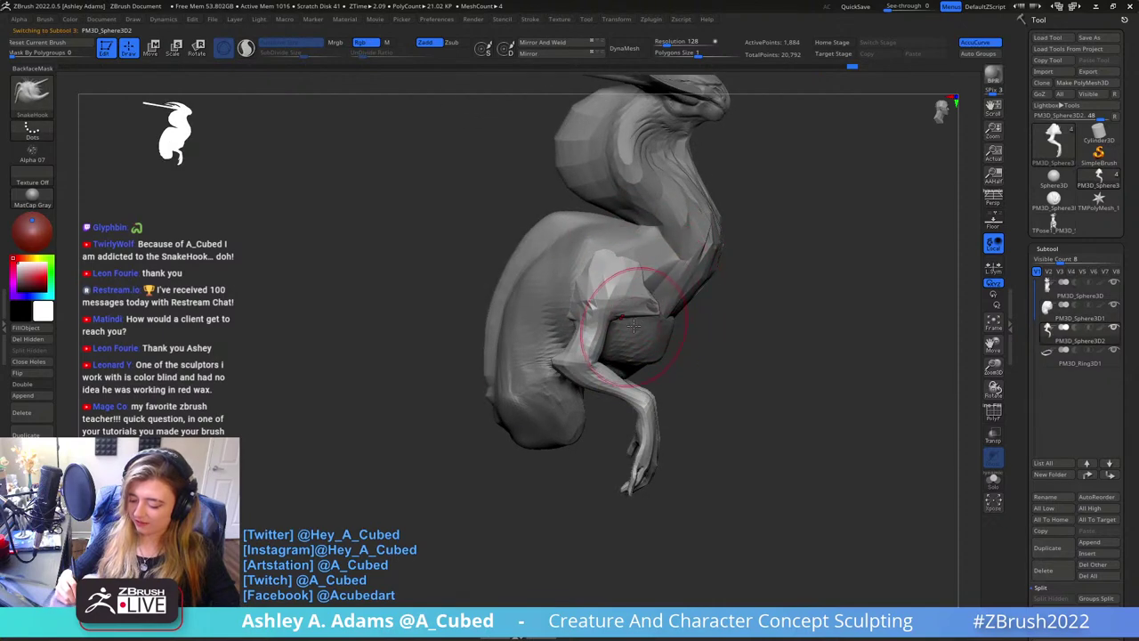
mouse_move(634, 326)
right_mouse_down()
mouse_move(623, 325)
mouse_move(644, 338)
mouse_move(655, 314)
mouse_move(605, 315)
mouse_move(651, 295)
mouse_move(703, 331)
right_mouse_up()
left_click(650, 314, "alt")
key("space")
Return to the torso subtool and build up the chest and underside with the ClayBuildup brush
left_click(651, 300, "alt")
left_click(653, 302, "alt")
right_click(707, 335)
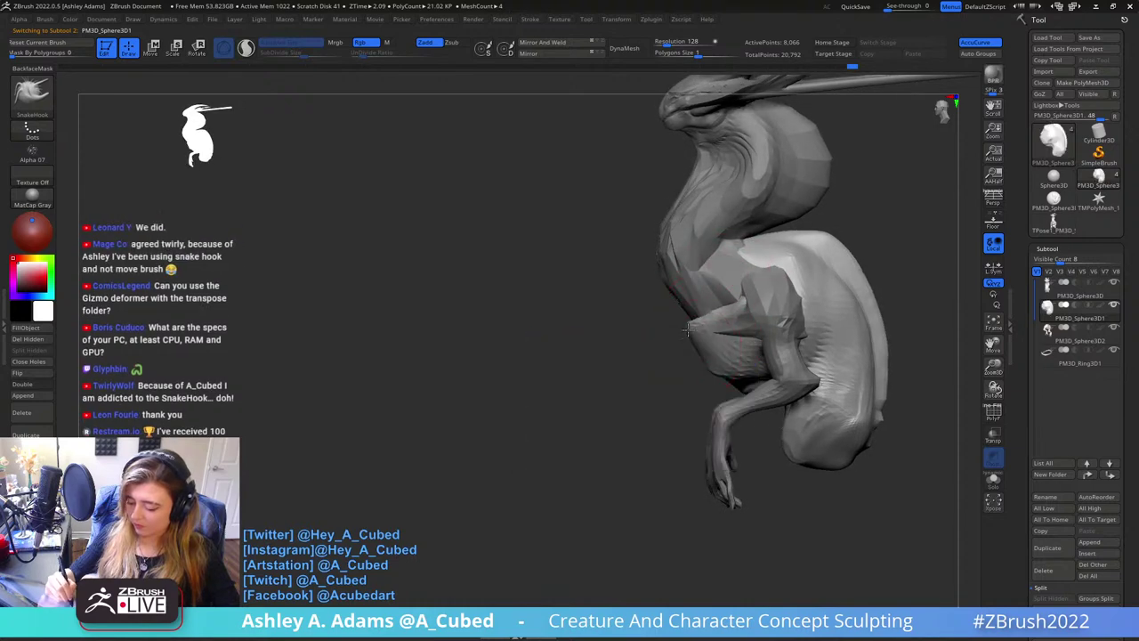
right_click_drag(717, 376, 727, 354)
right_click(692, 368)
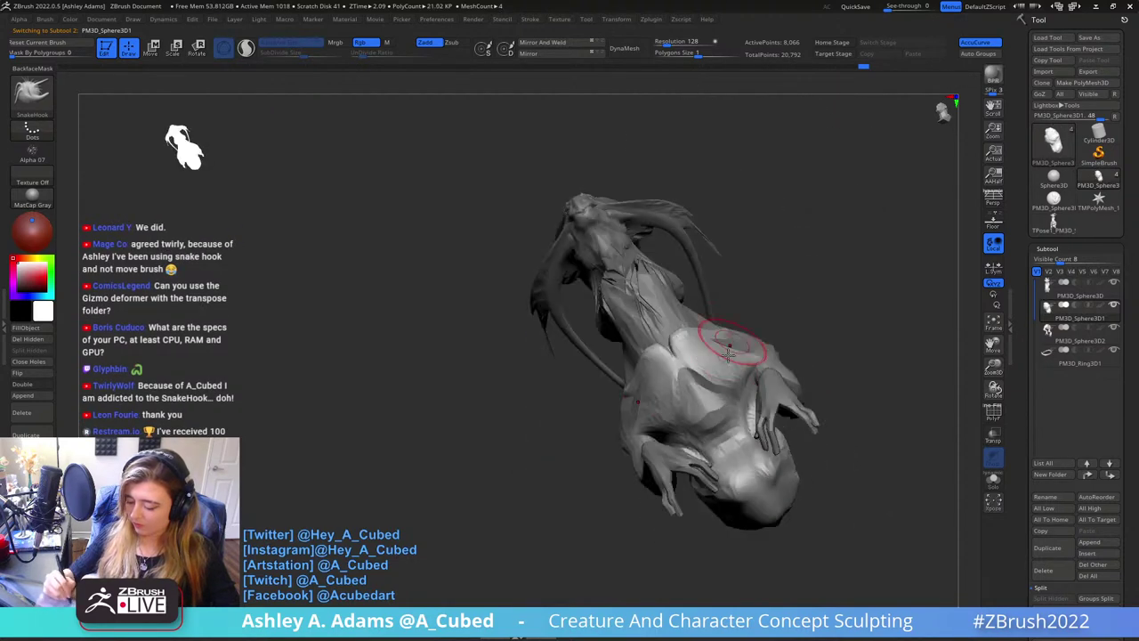
key("b")
key("c")
key("b")
right_click_drag(735, 403, 739, 356)
right_click(729, 338)
right_click(745, 297)
Pull the side of the chest into shape with the SnakeHook brush
mouse_move(800, 262)
right_mouse_down()
mouse_move(796, 204)
mouse_move(754, 210)
right_mouse_up()
key("b")
key("s")
key("h")
right_click_drag(764, 278, 738, 253)
right_click(703, 312)
Build up the muscle across the side of the chest and the base of the neck with ClayBuildup
key("b")
key("c")
key("b")
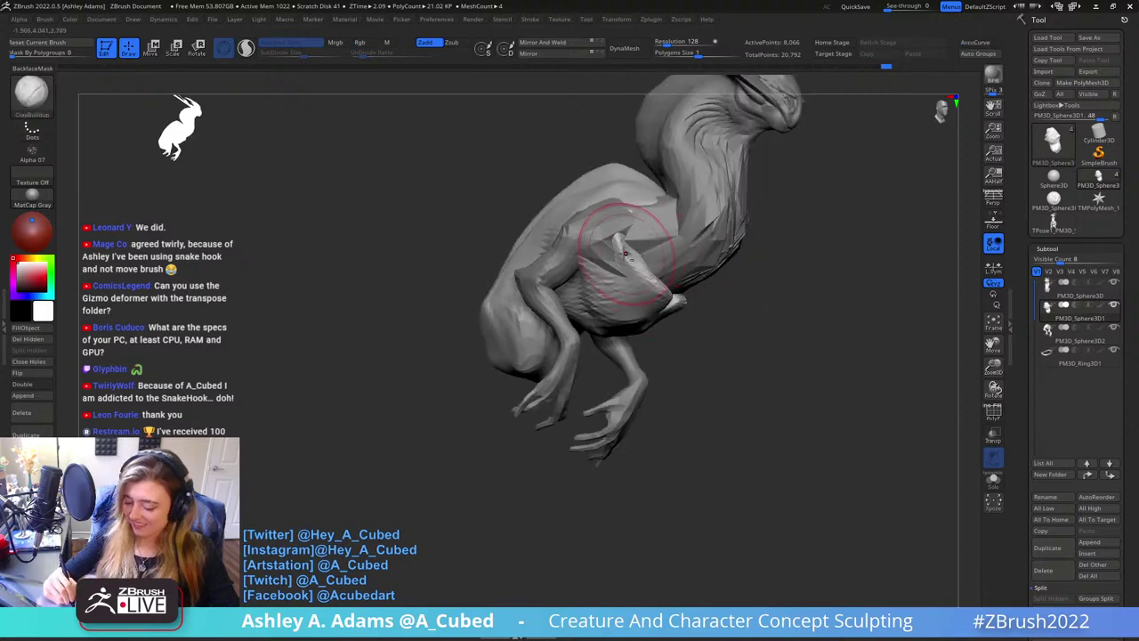
left_click_drag(626, 245, 660, 286)
right_click_drag(685, 311, 614, 235, "ctrl")
right_click_drag(695, 223, 626, 233, "ctrl")
left_click_drag(627, 234, 647, 181)
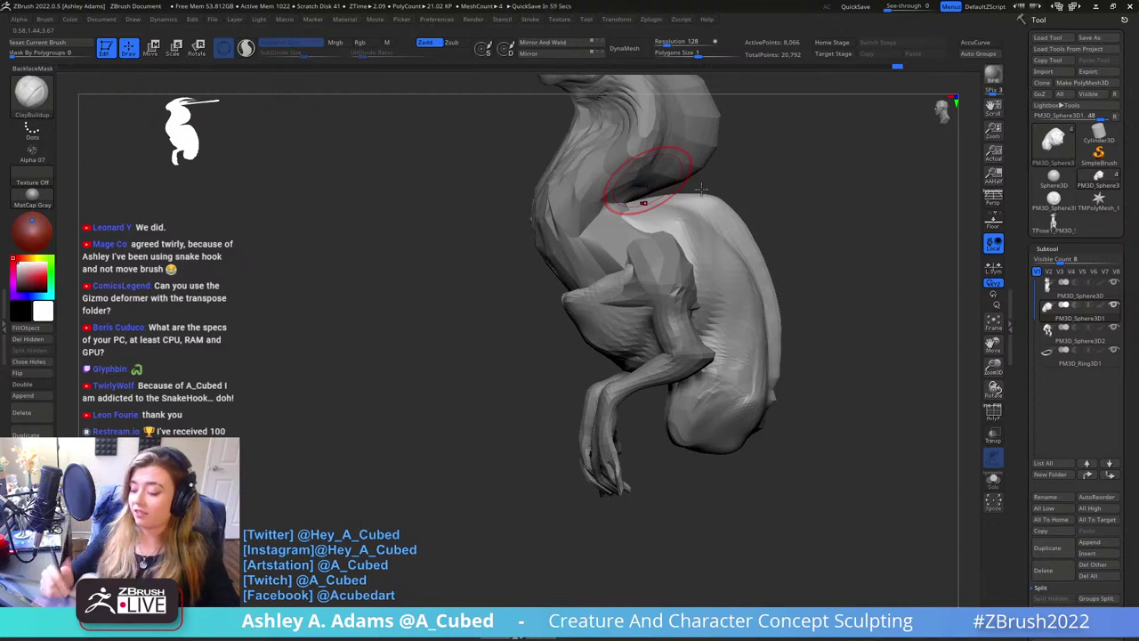
Carve the torso's flank with DamStandard and build up the back beside the spine with ClayBuildup
right_click_drag(724, 249, 733, 279)
key("b")
key("d")
key("s")
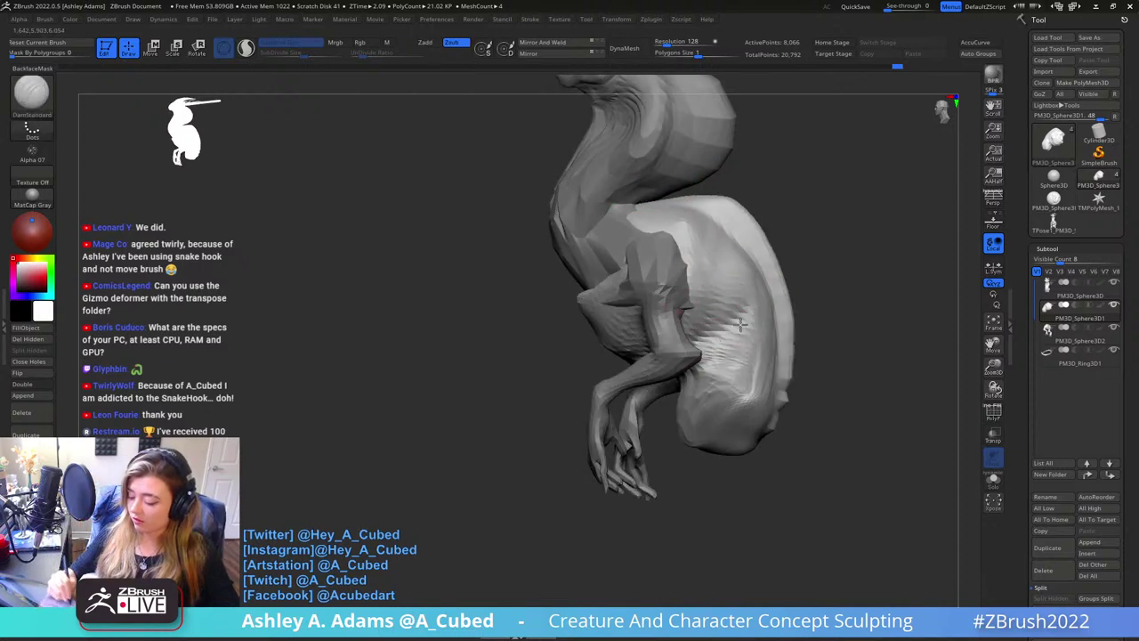
mouse_move(739, 324)
right_mouse_down()
mouse_move(724, 207)
mouse_move(727, 257)
mouse_move(700, 285)
mouse_move(735, 309)
right_mouse_up()
key("b")
key("c")
key("b")
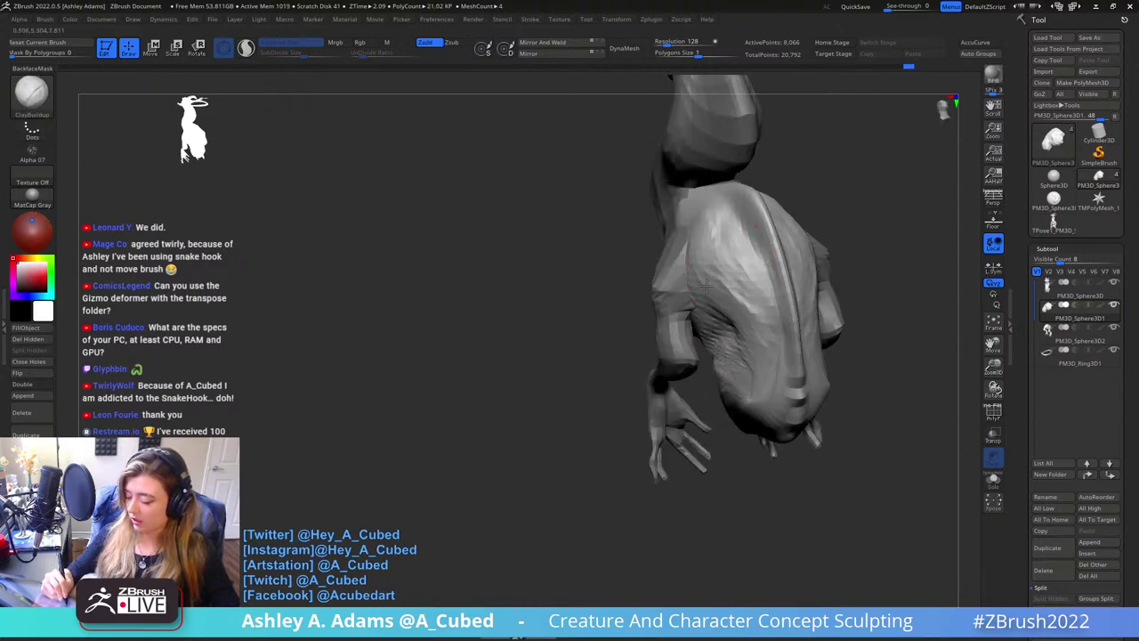
Pull the side of the back outward behind the arm with SnakeHook
key("b")
key("s")
key("h")
left_click_drag(734, 310, 685, 338)
right_click_drag(756, 361, 740, 324, "ctrl")
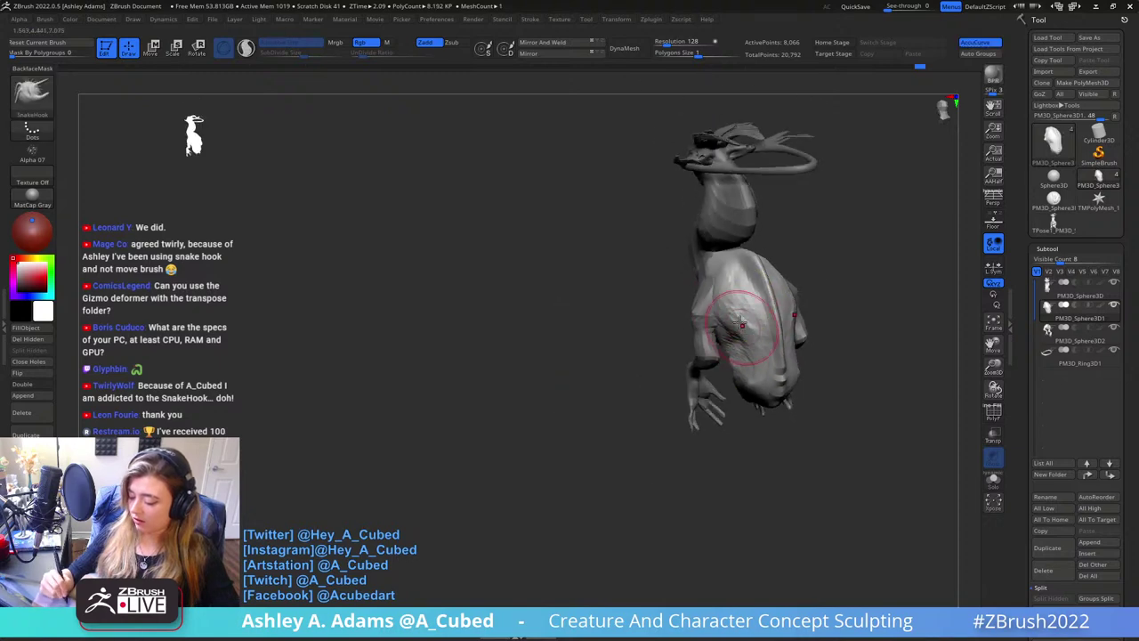
Add volume to the torso's back and flank with the ClayBuildup brush
mouse_move(732, 281)
right_mouse_down()
mouse_move(724, 325)
mouse_move(756, 261)
mouse_move(739, 270)
mouse_move(712, 320)
mouse_move(772, 293)
mouse_move(739, 339)
mouse_move(806, 323)
right_mouse_up()
key("b")
key("c")
key("b")
Adjust the draw size and refine the lower back's silhouette with the SnakeHook brush
key("b")
key("s")
key("h")
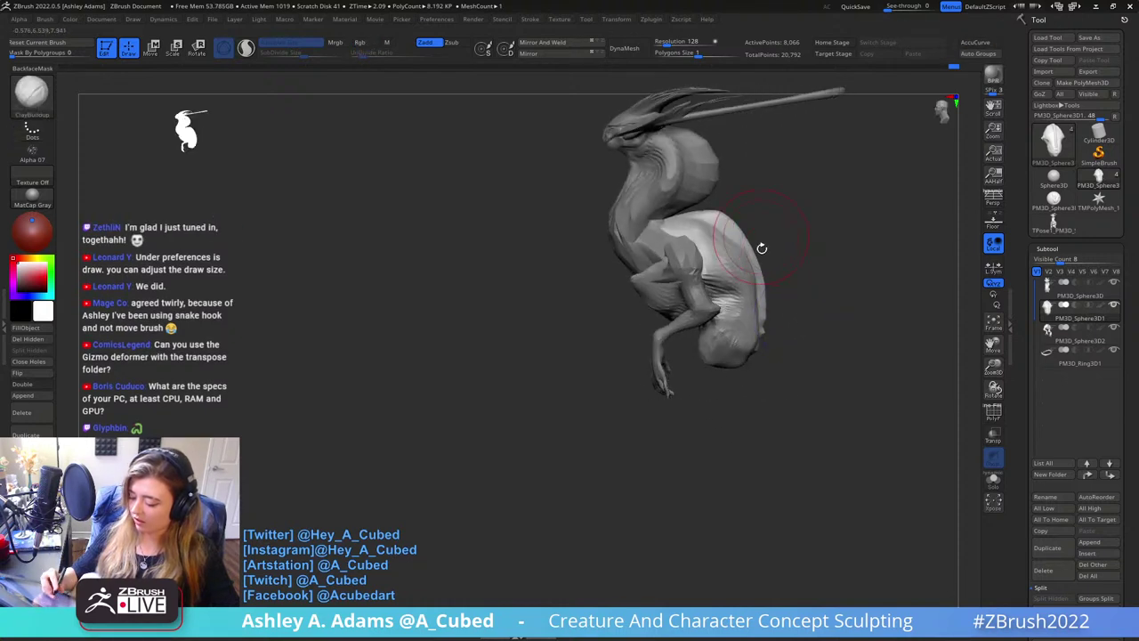
key("space")
left_click_drag(767, 332, 759, 341)
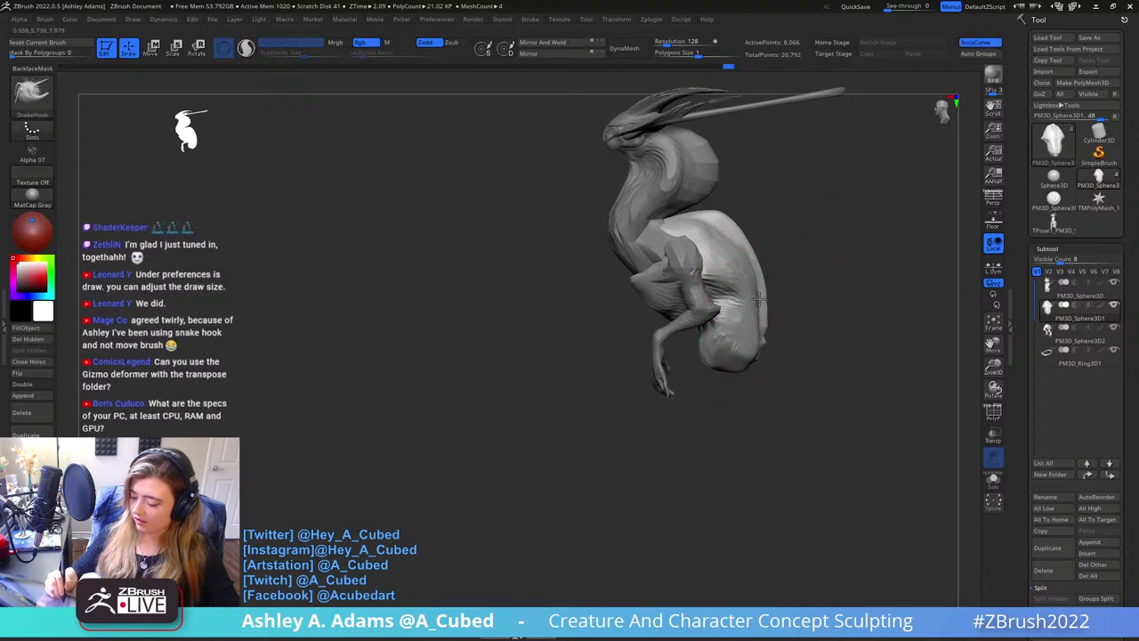
left_click_drag(757, 289, 767, 292)
key("space")
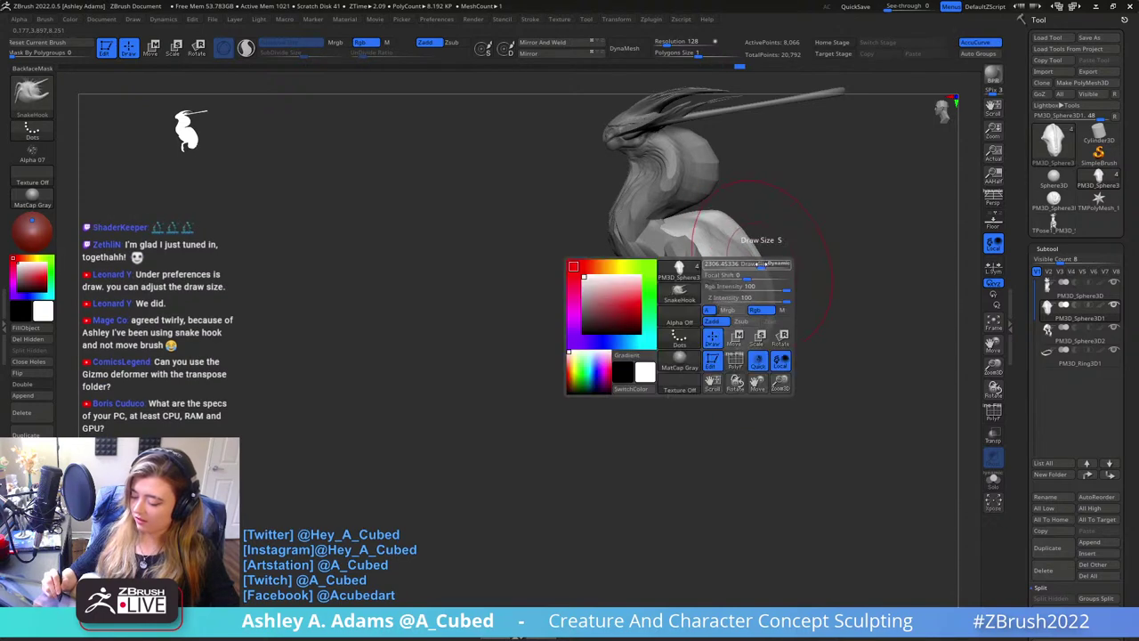
Select the creature's arms subtool and adjust the SnakeHook draw size to refine the hands and forearms
left_click(687, 274, "alt")
right_click_drag(695, 298, 764, 313)
key("space")
left_click_drag(748, 311, 735, 298)
mouse_move(735, 298)
right_mouse_down("ctrl")
mouse_move(682, 410)
mouse_move(681, 341)
right_mouse_up("ctrl")
key("space")
left_click_drag(680, 347, 666, 352)
key("space")
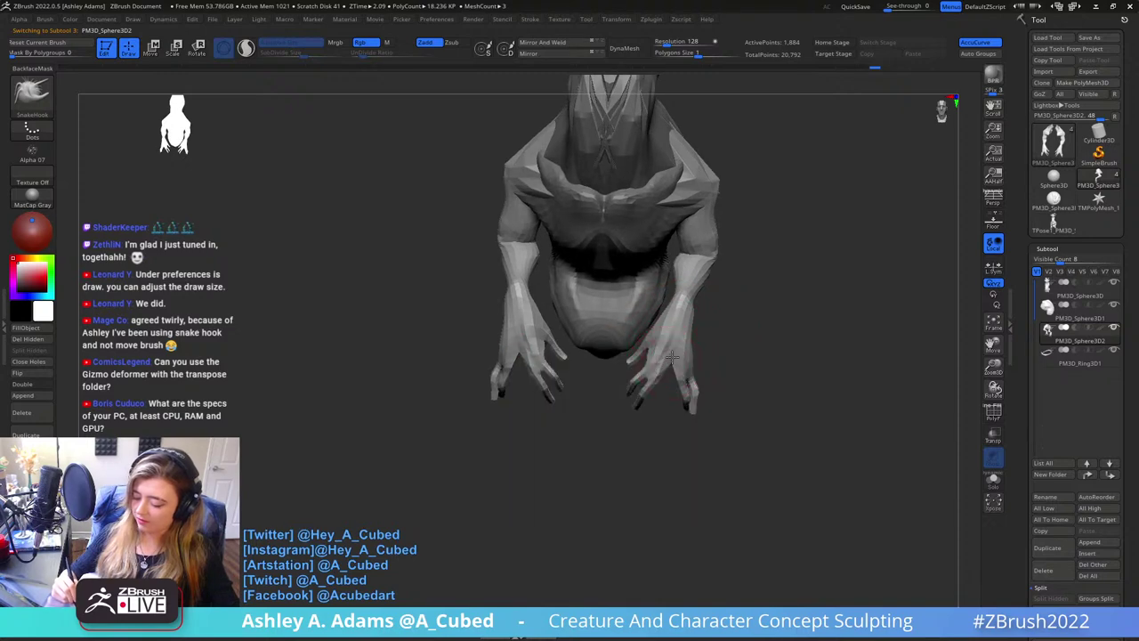
mouse_move(667, 342)
right_mouse_down()
mouse_move(658, 315)
mouse_move(719, 360)
right_mouse_up()
key("space")
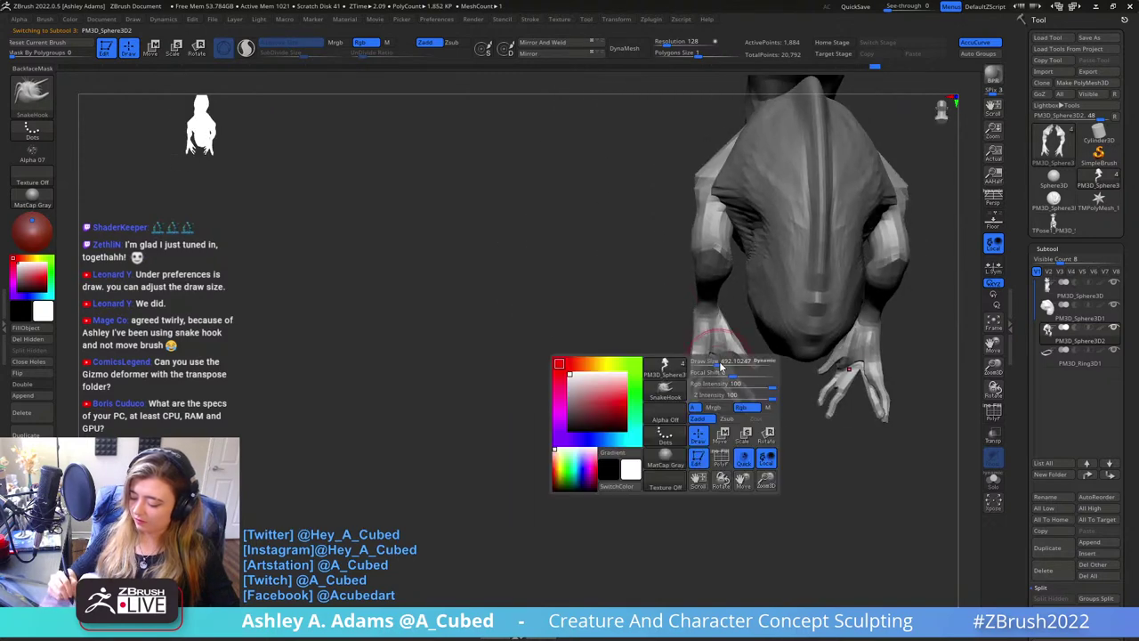
left_click_drag(752, 382, 765, 366)
Add thickness to the forearms with the Inflat brush
mouse_move(719, 333)
right_mouse_down()
mouse_move(775, 354)
mouse_move(763, 231)
mouse_move(676, 243)
mouse_move(699, 267)
mouse_move(715, 223)
mouse_move(712, 331)
mouse_move(566, 329)
right_mouse_up()
key("b")
key("i")
key("n")
left_click_drag(568, 328, 575, 350)
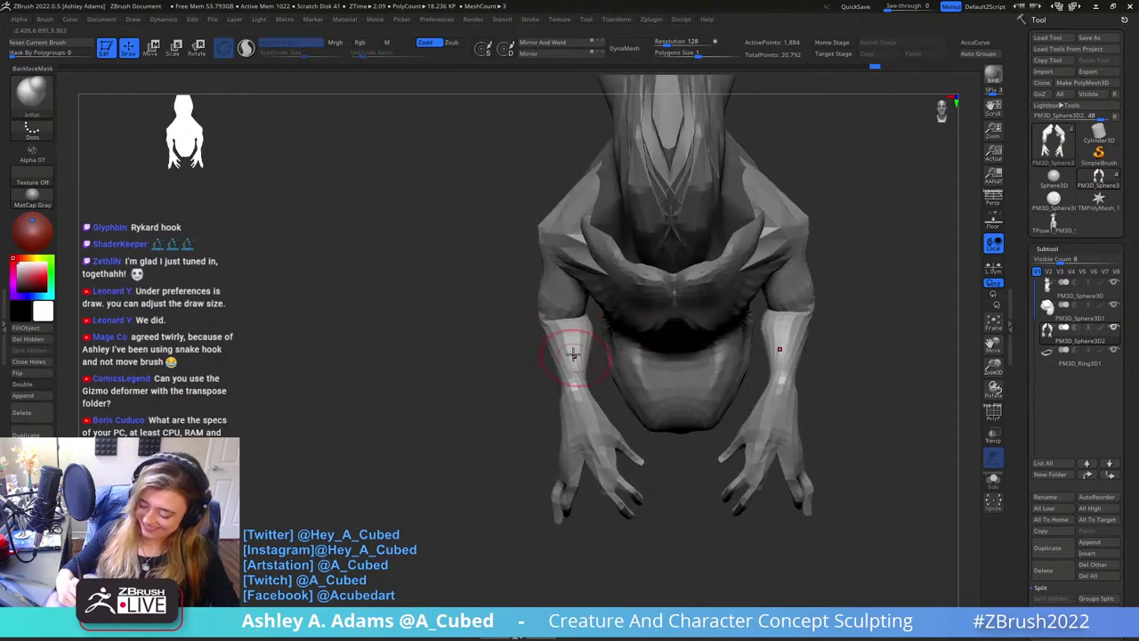
Adjust the draw size and define the upper arm near the elbow with DamStandard
right_click_drag(575, 351, 600, 303)
right_click_drag(540, 330, 500, 384)
key("space")
left_click_drag(550, 326, 540, 318)
key("b")
key("d")
key("s")
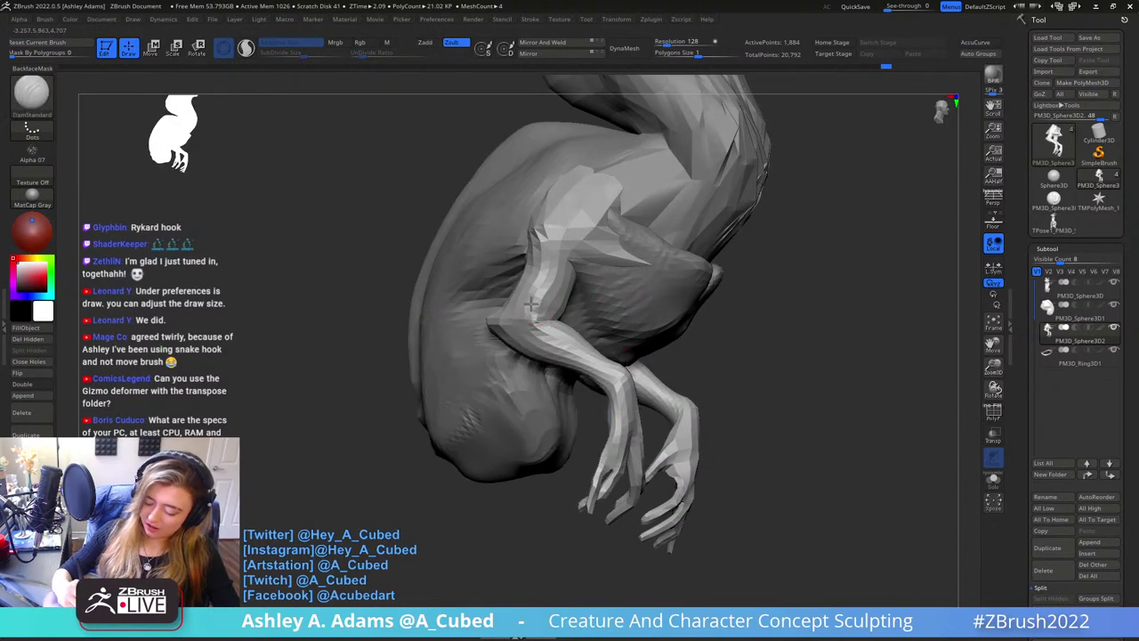
mouse_move(523, 306)
right_mouse_down()
mouse_move(563, 336)
mouse_move(557, 323)
mouse_move(533, 321)
right_mouse_up()
Reshape the elbow's silhouette with the SnakeHook brush
key("b")
key("s")
key("h")
left_click_drag(541, 322, 567, 307)
right_click_drag(566, 307, 534, 313)
Build up volume on the forearm just below the elbow with ClayBuildup
key("b")
key("c")
key("b")
left_click_drag(537, 318, 534, 333)
right_click_drag(534, 333, 528, 325)
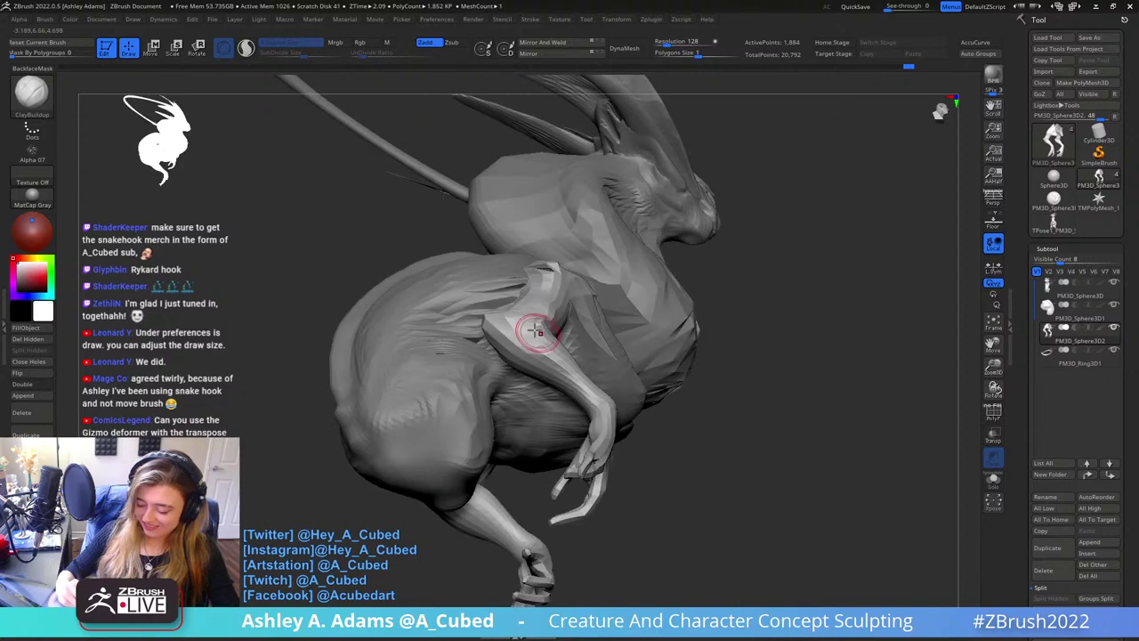
Return to SnakeHook and review the maximum brush size and Dynamic Brush Scale preferences for drawing
mouse_move(568, 377)
right_mouse_down()
mouse_move(565, 387)
mouse_move(541, 376)
mouse_move(509, 266)
mouse_move(556, 356)
mouse_move(556, 398)
mouse_move(604, 339)
mouse_move(698, 292)
right_mouse_up()
key("b")
key("s")
key("h")
key("space")
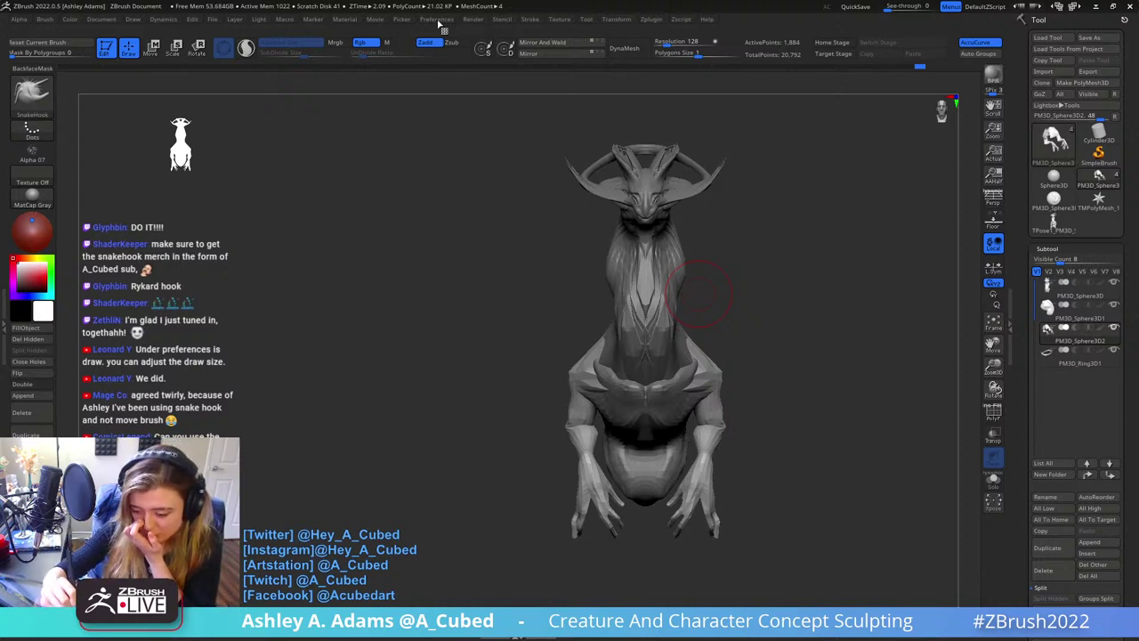
left_click(445, 20)
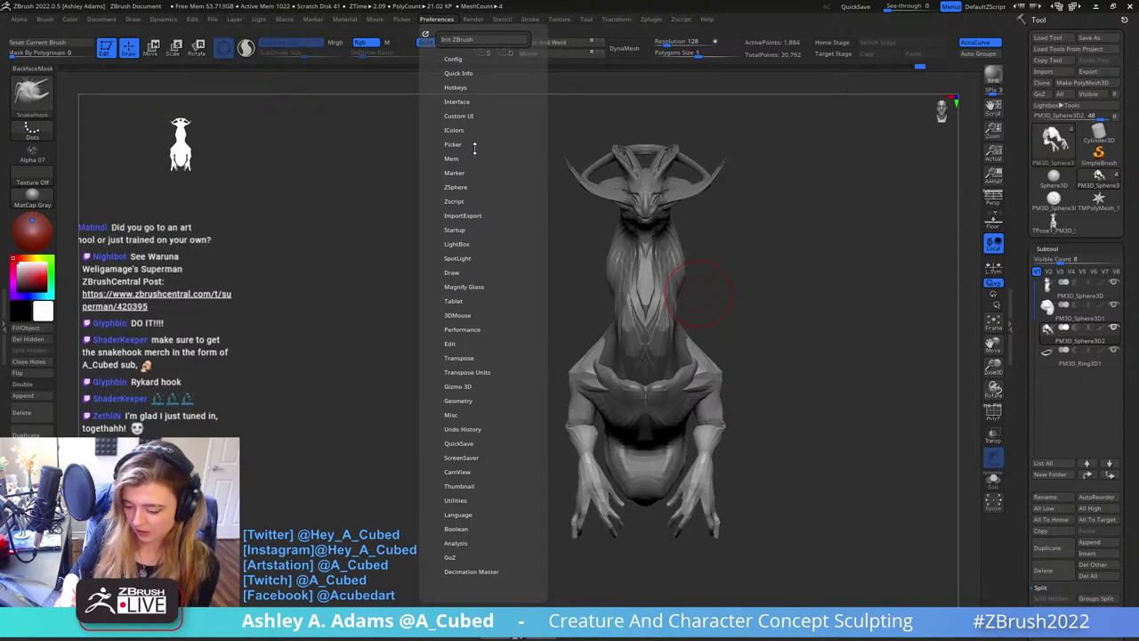
left_click(452, 273)
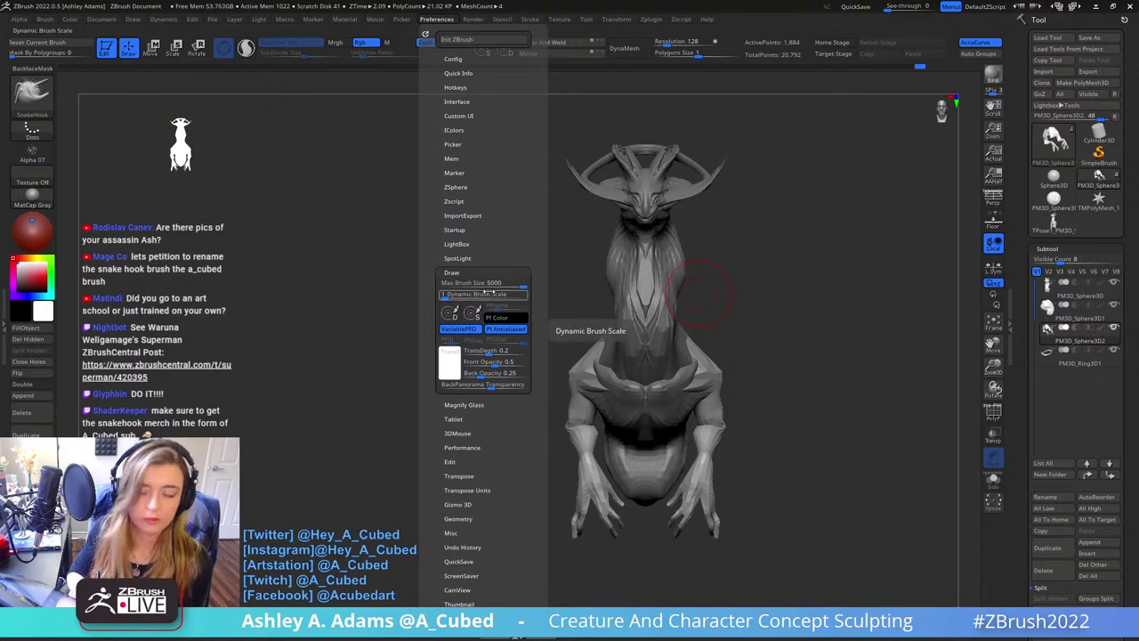
right_click(490, 293)
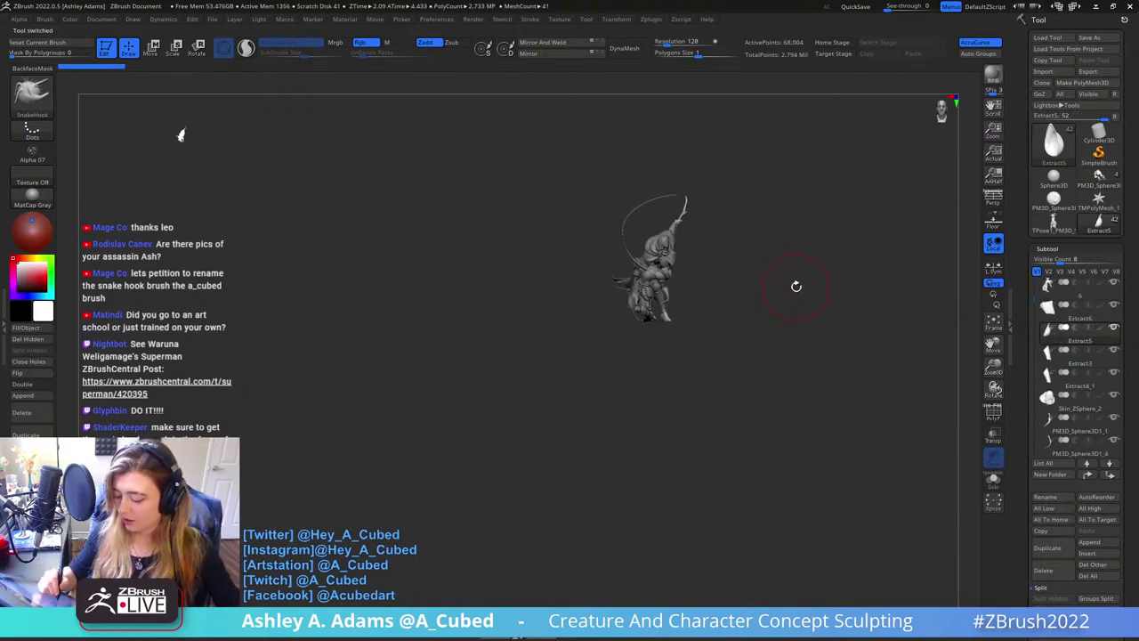
Examine the hooded assassin sculpt from several angles and distances
mouse_move(725, 196)
right_mouse_down("ctrl")
mouse_move(770, 254)
mouse_move(803, 242)
mouse_move(719, 300)
mouse_move(735, 310)
mouse_move(781, 275)
mouse_move(728, 310)
mouse_move(744, 314)
right_mouse_up("ctrl")
mouse_move(744, 314)
right_mouse_down("ctrl")
mouse_move(786, 343)
mouse_move(779, 329)
right_mouse_up("ctrl")
mouse_move(768, 267)
right_mouse_down("ctrl")
mouse_move(726, 348)
mouse_move(671, 330)
mouse_move(744, 358)
mouse_move(914, 380)
mouse_move(712, 405)
mouse_move(697, 465)
mouse_move(682, 406)
right_mouse_up("ctrl")
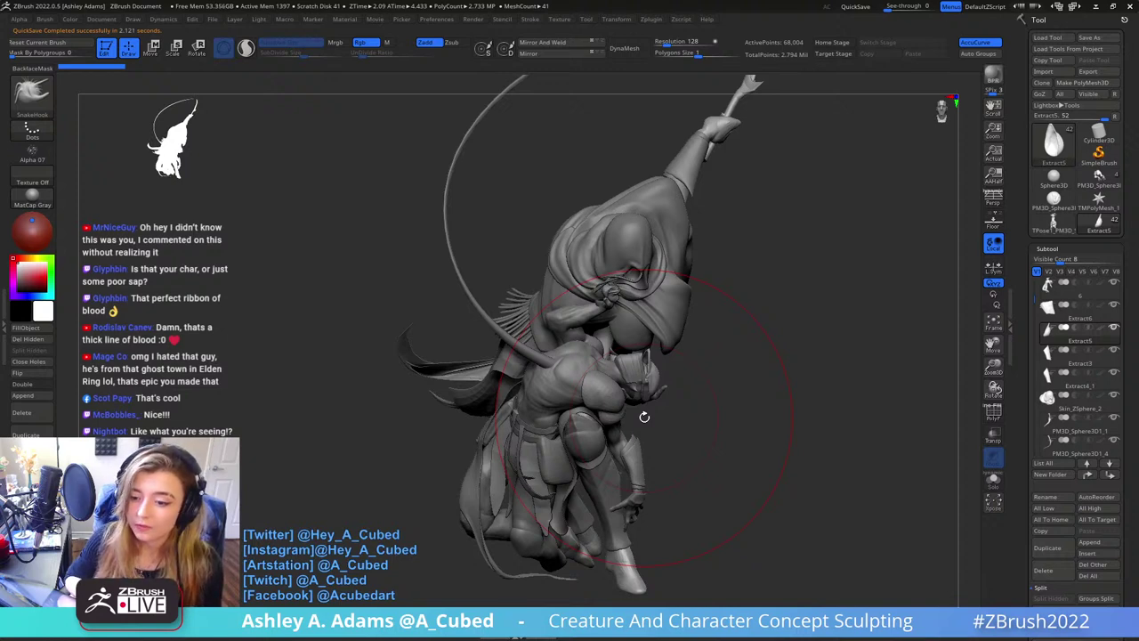
mouse_move(714, 259)
left_mouse_down()
mouse_move(717, 280)
mouse_move(724, 268)
mouse_move(687, 290)
mouse_move(700, 288)
mouse_move(727, 196)
mouse_move(702, 201)
mouse_move(729, 214)
mouse_move(768, 266)
mouse_move(750, 264)
mouse_move(746, 283)
left_mouse_up()
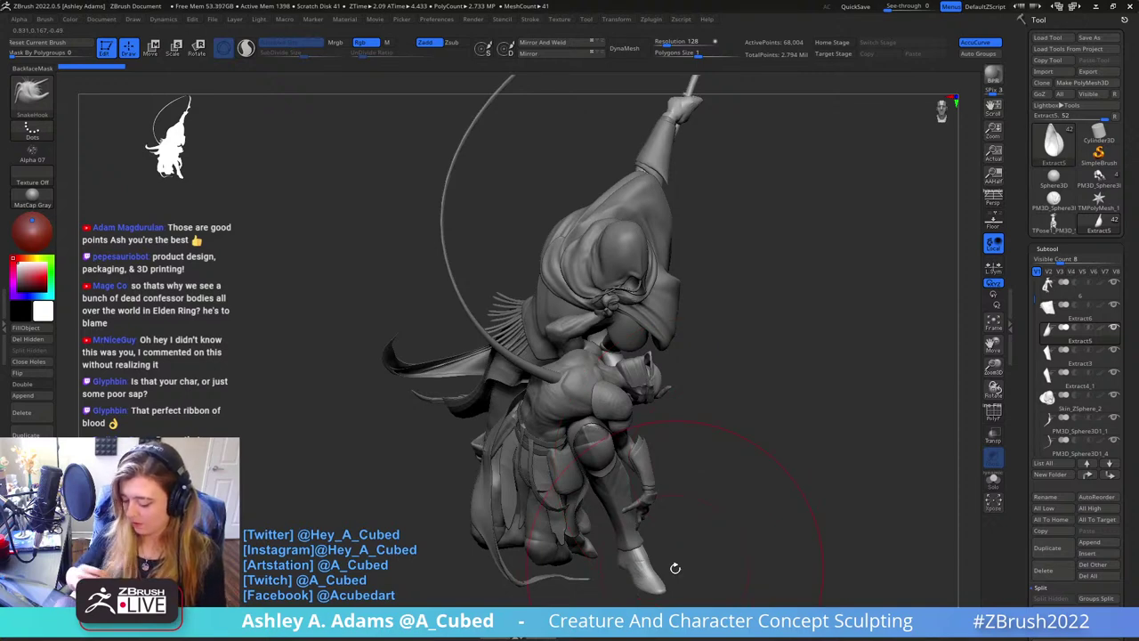
left_click_drag(674, 568, 737, 308)
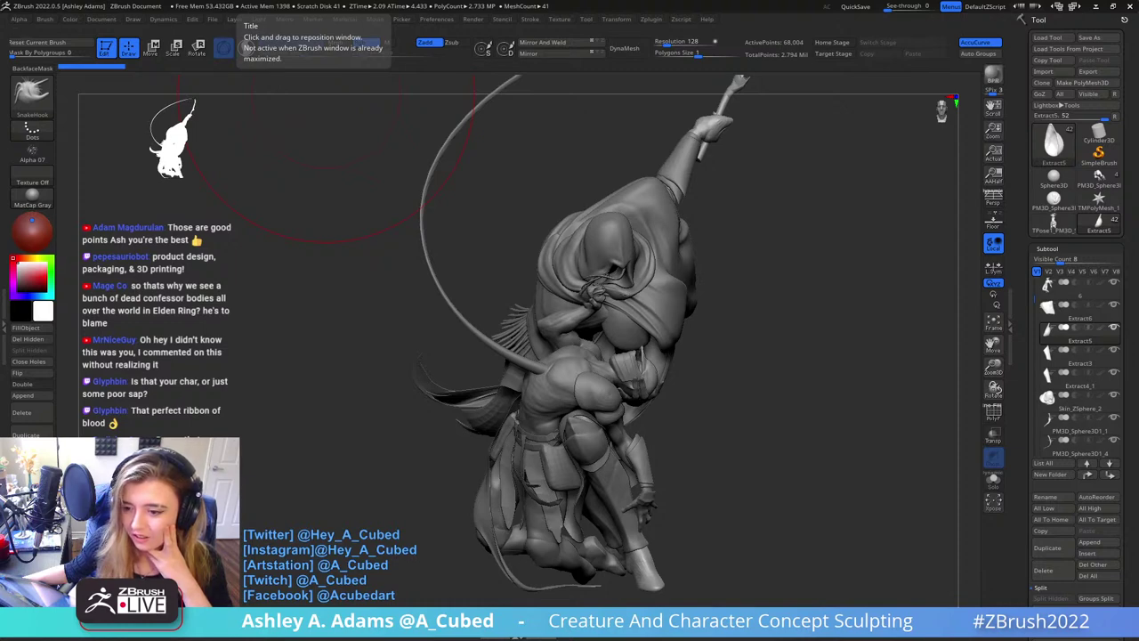
mouse_move(694, 316)
left_mouse_down()
mouse_move(719, 308)
mouse_move(693, 300)
left_mouse_up()
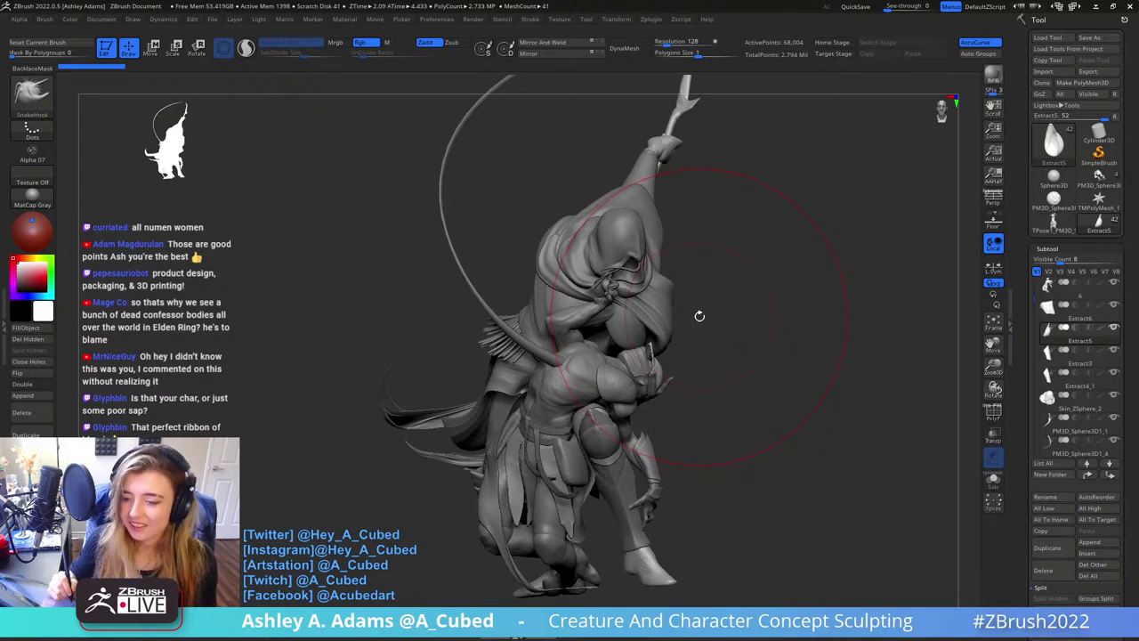
mouse_move(699, 316)
left_mouse_down()
mouse_move(718, 307)
mouse_move(692, 309)
left_mouse_up()
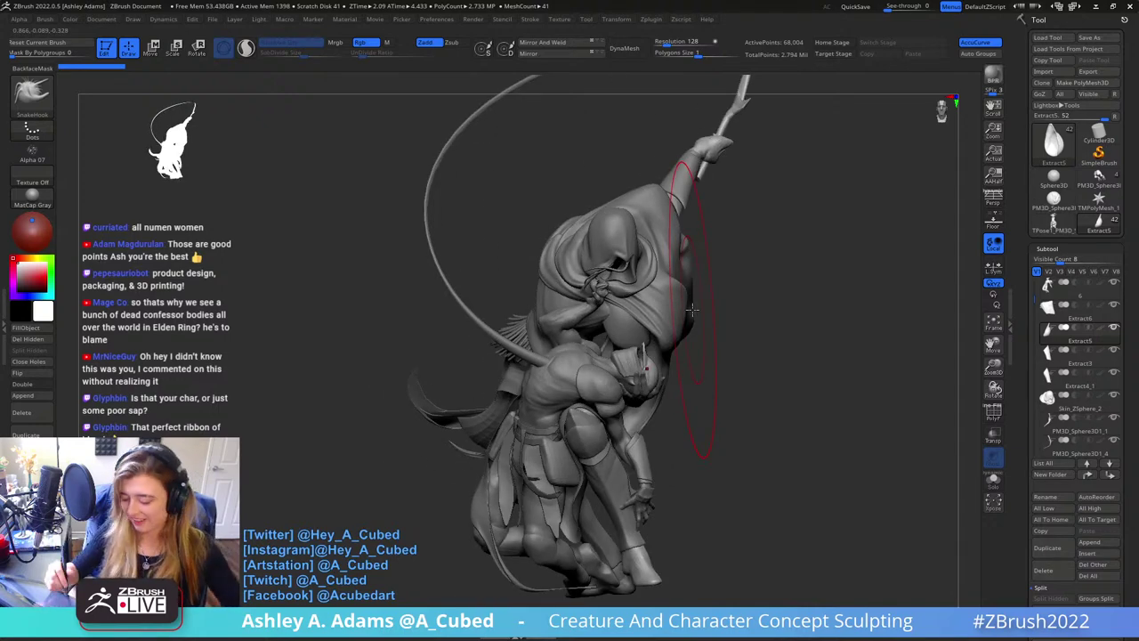
mouse_move(735, 410)
left_mouse_down()
mouse_move(730, 387)
mouse_move(686, 368)
mouse_move(698, 374)
left_mouse_up()
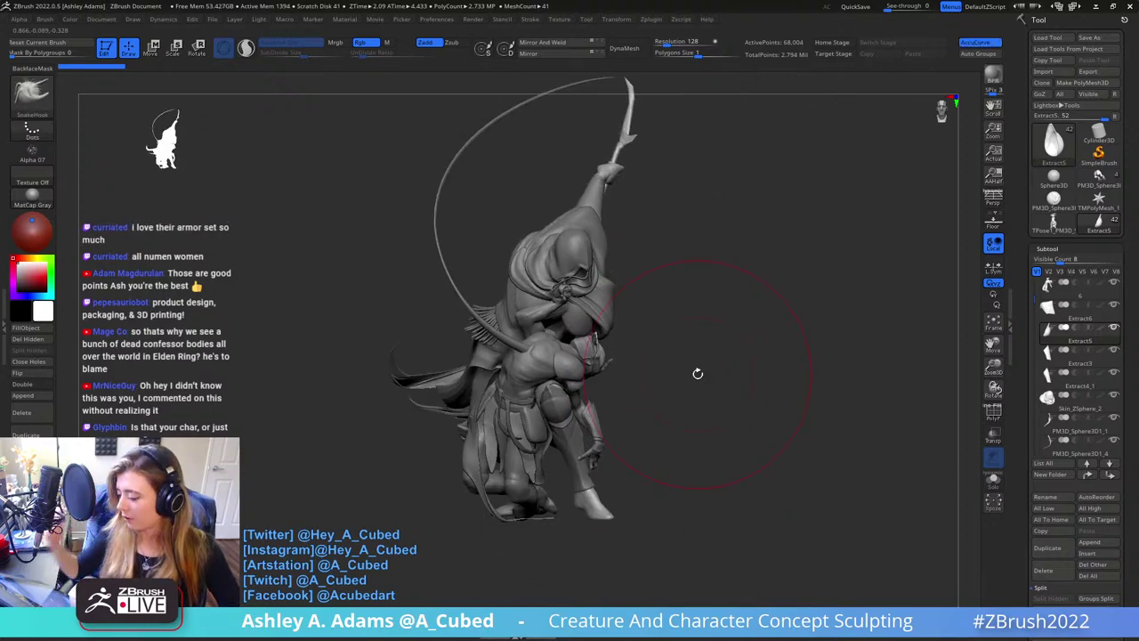
Switch back to the creature's Transpose Master mesh and refine the back of the neck with SnakeHook at an adjusted draw size
left_click(1064, 227)
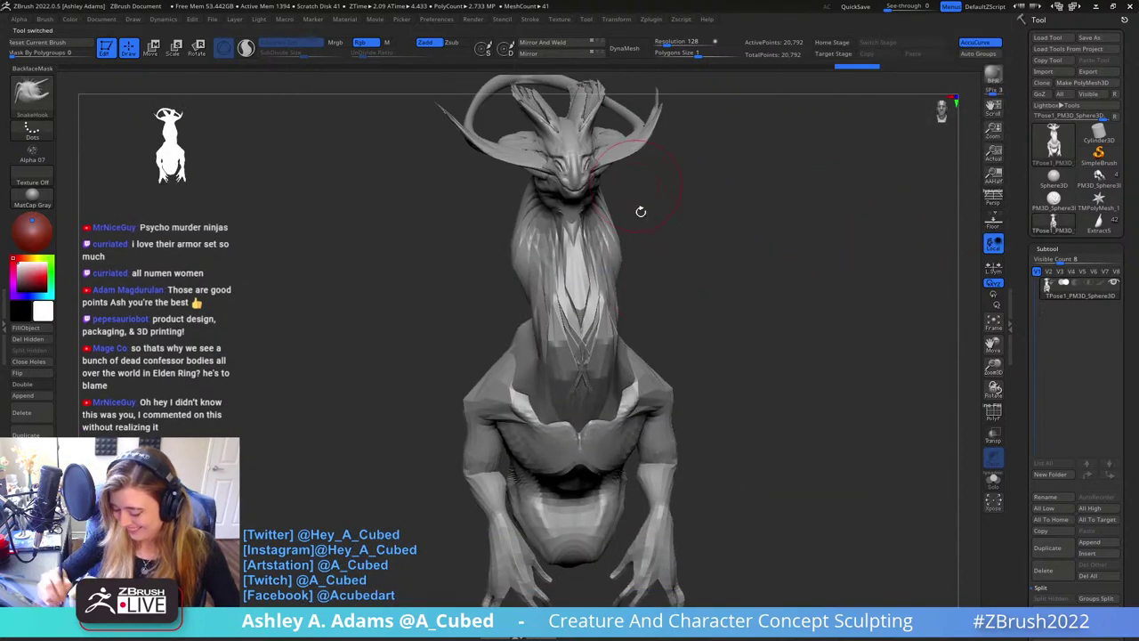
mouse_move(641, 211)
left_mouse_down()
mouse_move(617, 338)
mouse_move(610, 330)
left_mouse_up()
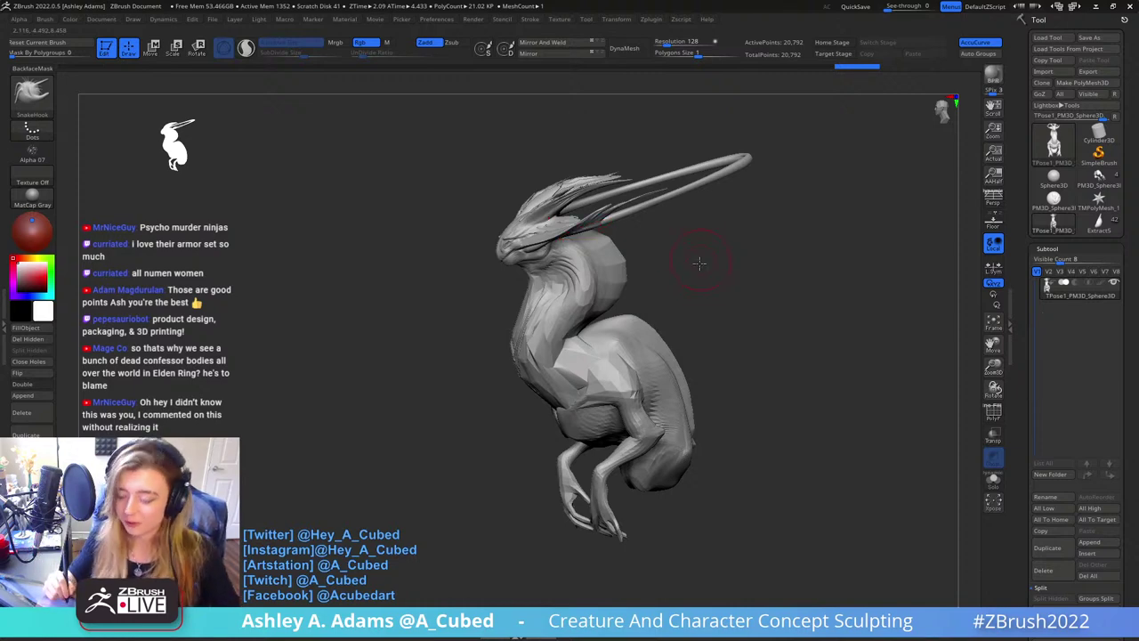
key("space")
mouse_move(666, 245)
left_mouse_down()
mouse_move(650, 250)
mouse_move(661, 242)
left_mouse_up()
key("space")
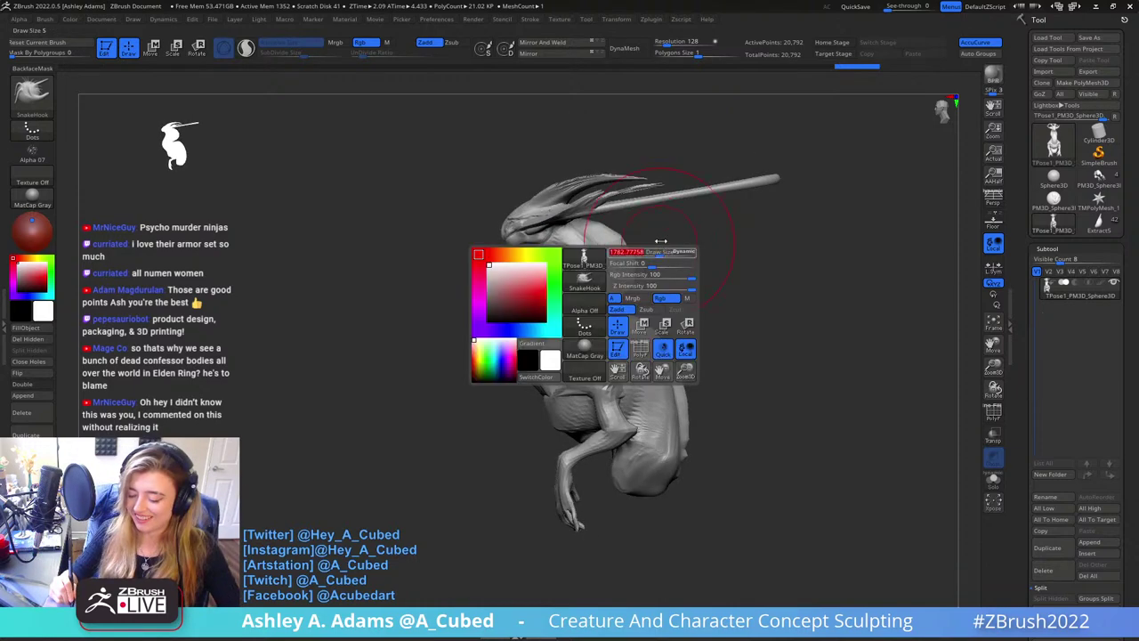
key("space")
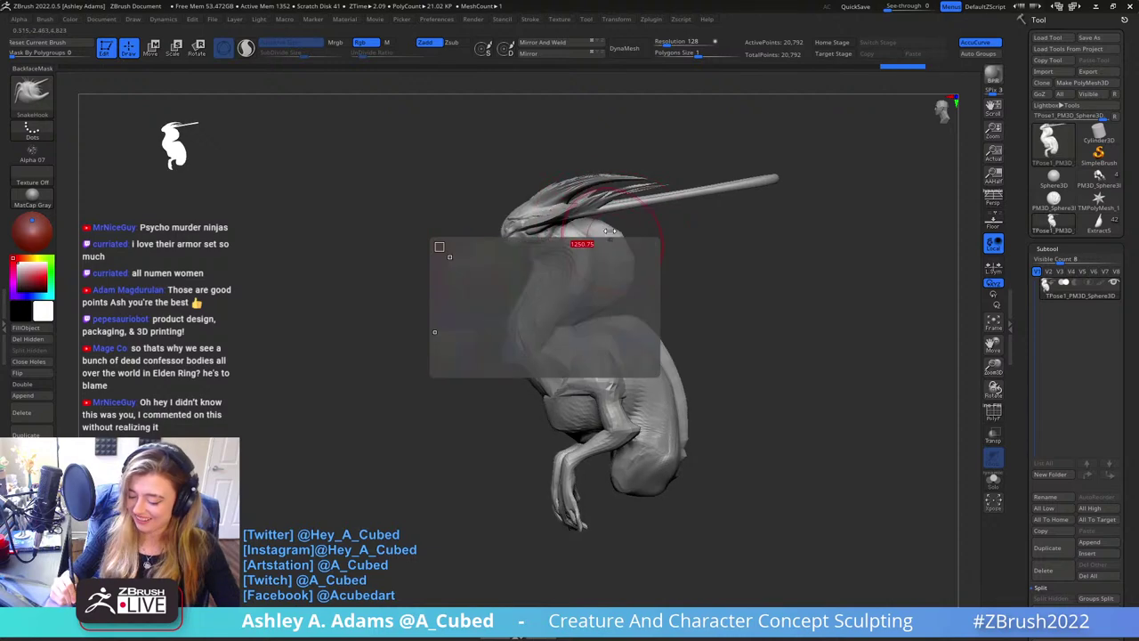
left_click_drag(620, 246, 623, 251)
mouse_move(622, 254)
right_mouse_down()
mouse_move(644, 259)
mouse_move(668, 244)
mouse_move(633, 235)
right_mouse_up()
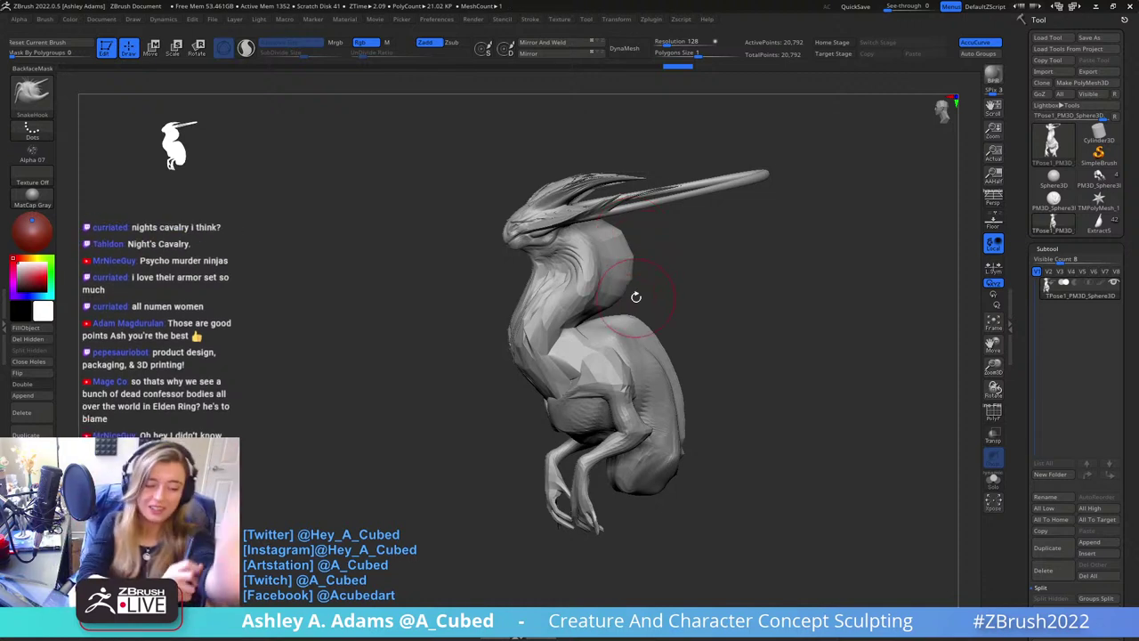
Reshape the creature's wrists with the SnakeHook brush
left_click_drag(706, 398, 712, 290, "alt")
key("space")
key("space")
left_click_drag(630, 374, 567, 350, "alt")
right_click(544, 324)
right_click_drag(567, 351, 601, 340)
right_click_drag(516, 344, 543, 347)
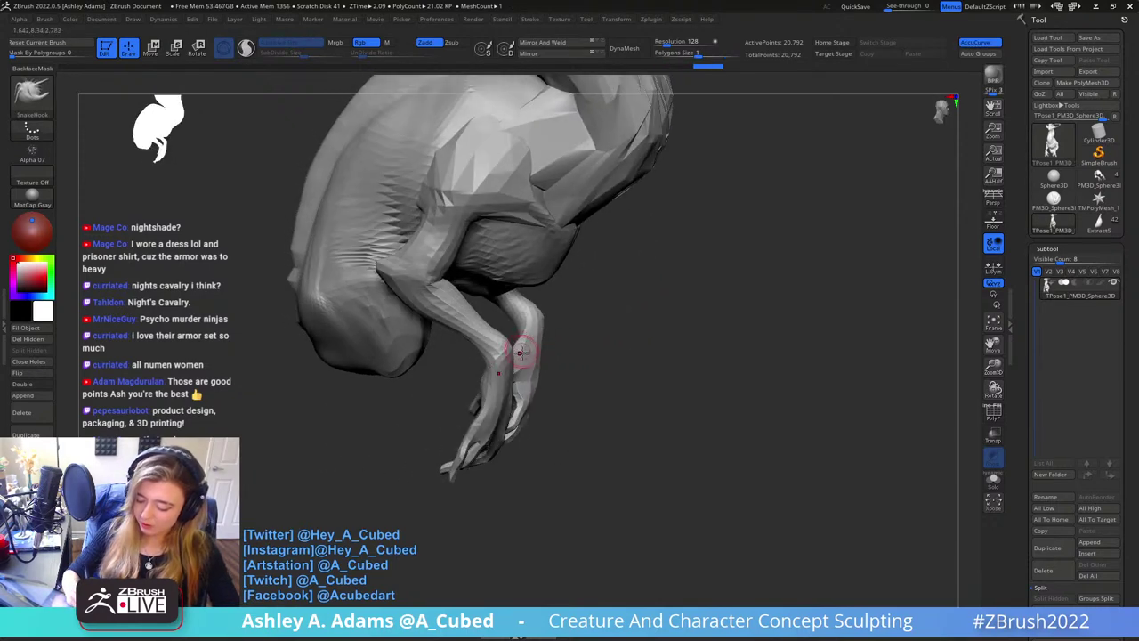
mouse_move(512, 354)
left_mouse_down()
mouse_move(507, 364)
mouse_move(524, 366)
mouse_move(512, 368)
left_mouse_up()
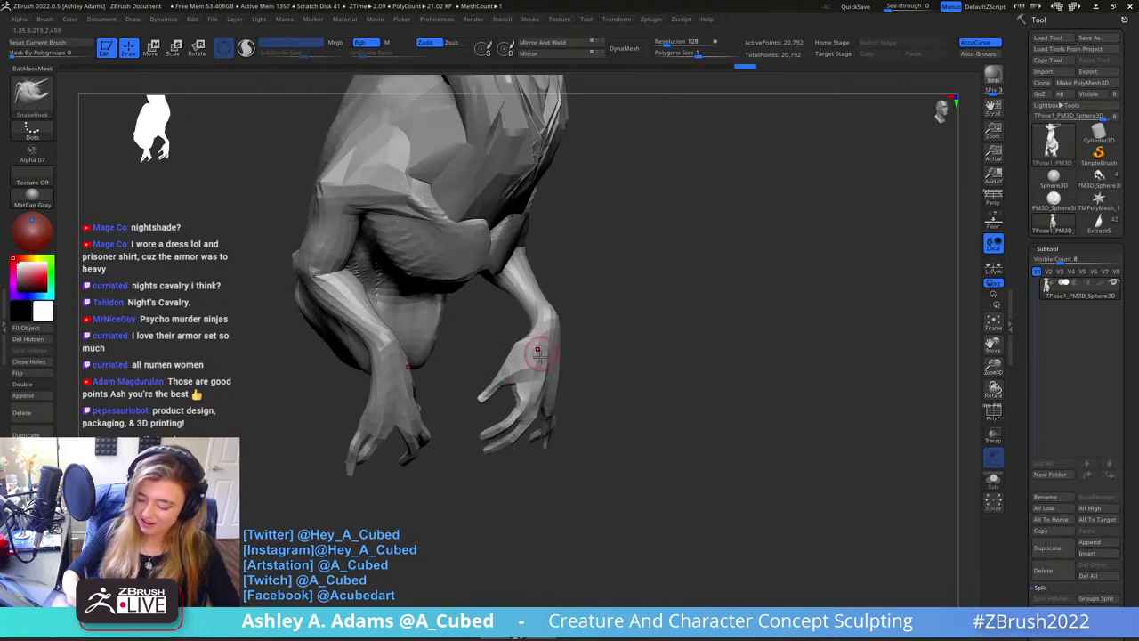
Build up the palm and finger bases of the hands with ClayBuildup
right_click_drag(539, 356, 564, 326)
right_click(514, 377)
right_click_drag(582, 249, 582, 292)
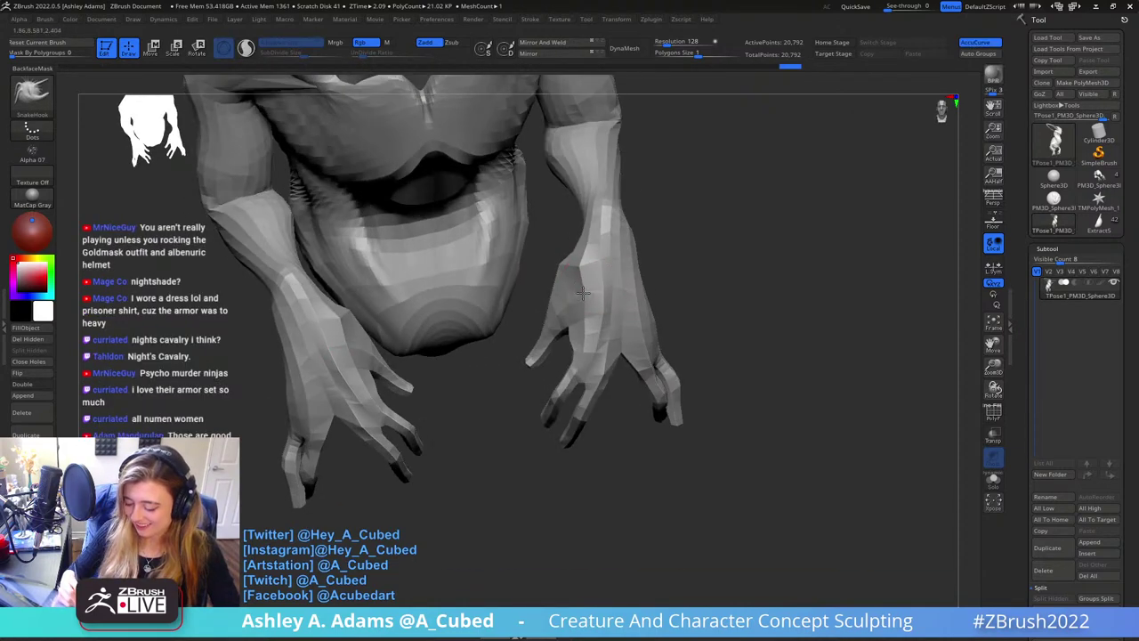
mouse_move(573, 330)
right_mouse_down()
mouse_move(569, 349)
mouse_move(554, 333)
mouse_move(599, 346)
mouse_move(559, 358)
right_mouse_up()
left_click_drag(560, 360, 539, 360)
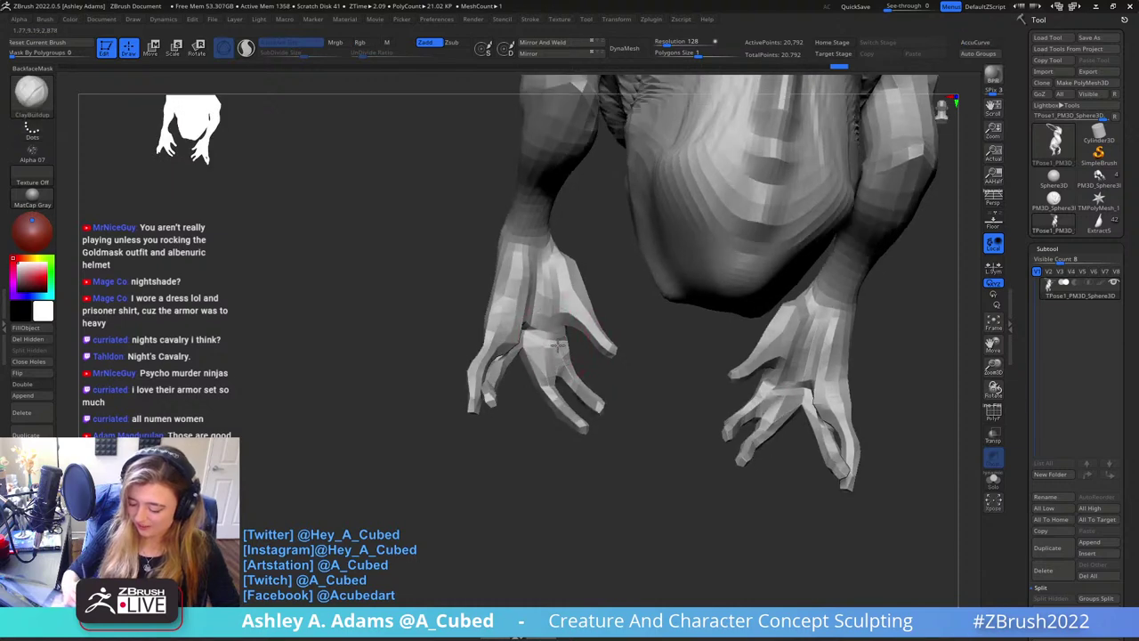
mouse_move(553, 363)
right_mouse_down()
mouse_move(591, 368)
mouse_move(559, 370)
mouse_move(555, 307)
mouse_move(482, 307)
mouse_move(498, 386)
right_mouse_up()
Carve the palm's crease at the finger bases with DamStandard and refine the fingers with SnakeHook
key("b")
key("d")
key("s")
key("b")
key("s")
key("h")
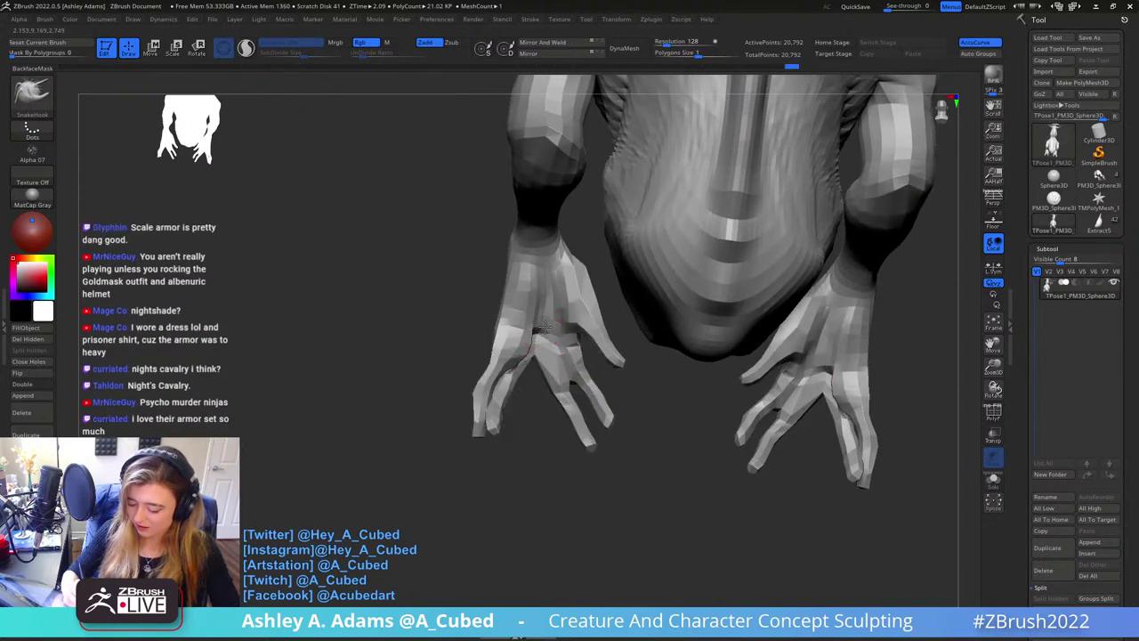
right_click_drag(553, 305, 674, 311)
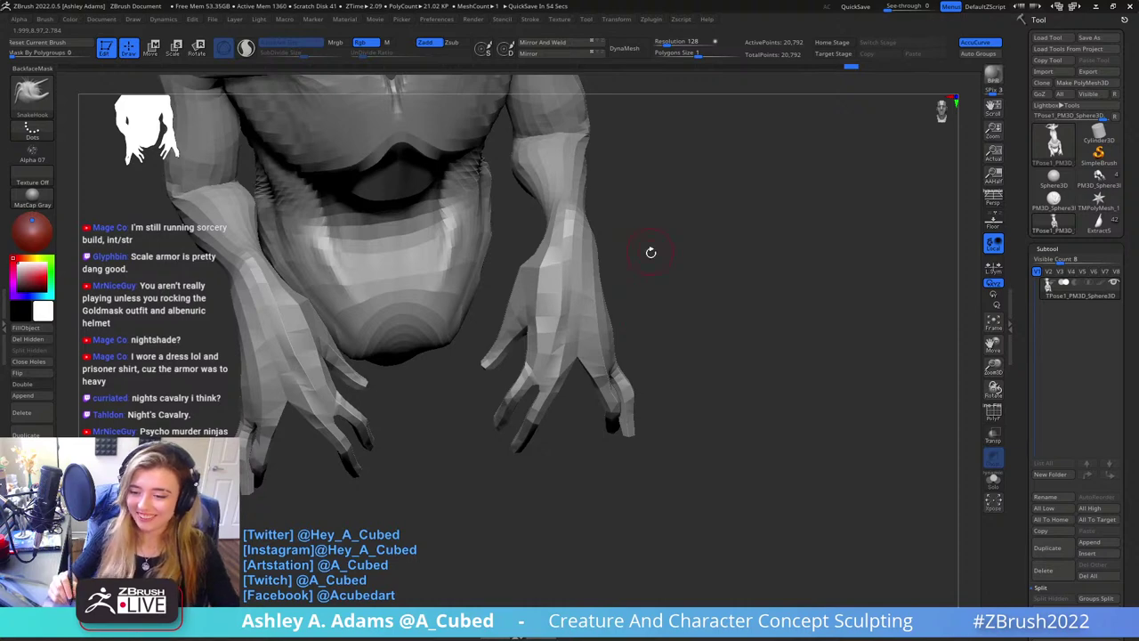
Carve tendon grooves into the backs of the hands with DamStandard and smooth the thumb side
mouse_move(603, 258)
left_mouse_down()
mouse_move(590, 254)
mouse_move(618, 326)
mouse_move(651, 271)
mouse_move(649, 250)
mouse_move(615, 323)
mouse_move(623, 242)
left_mouse_up()
key("b")
key("d")
key("s")
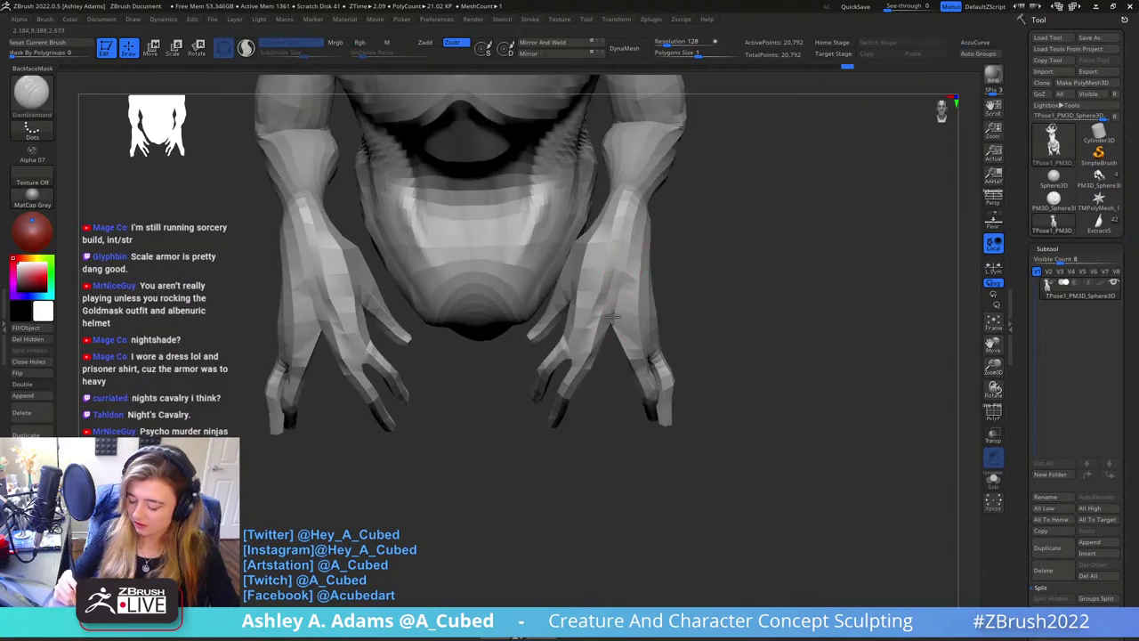
left_click_drag(621, 275, 628, 250)
right_click_drag(694, 244, 613, 234)
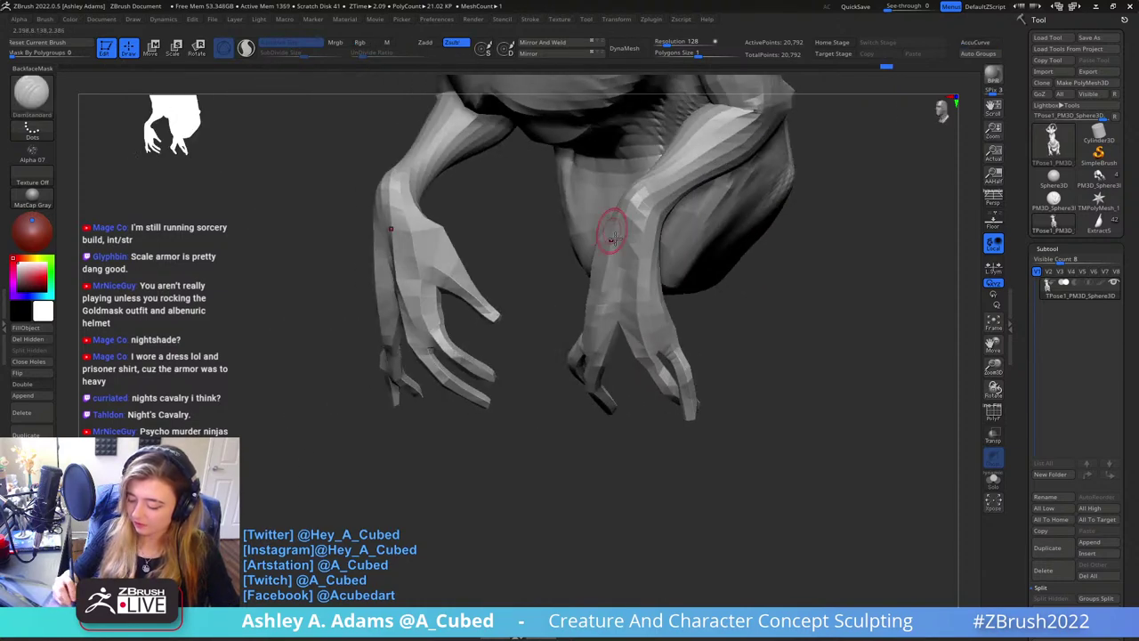
left_click_drag(616, 254, 615, 330, "shift")
mouse_move(615, 330)
right_mouse_down()
mouse_move(596, 330)
mouse_move(677, 329)
mouse_move(659, 287)
mouse_move(615, 298)
right_mouse_up()
Adjust the knuckles and the gap between the fingers with SnakeHook
key("b")
key("s")
key("h")
right_click_drag(616, 298, 630, 379, "ctrl")
left_click_drag(623, 391, 618, 377)
right_click_drag(583, 379, 614, 387)
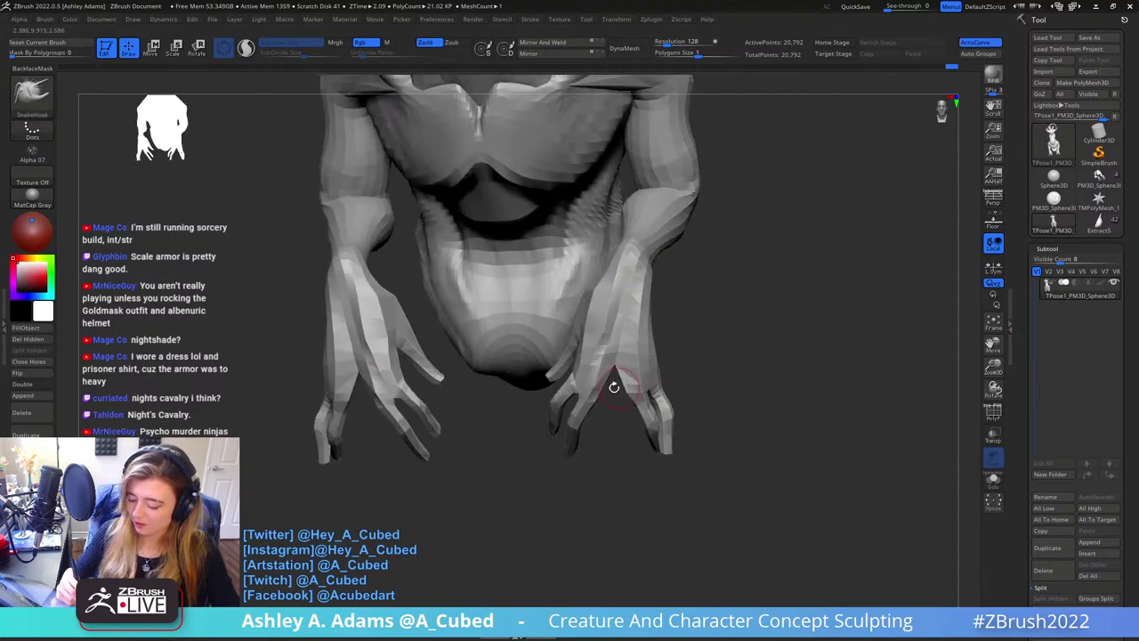
Undo the last strokes on the hands and redo one of them
right_click_drag(671, 332, 633, 335)
key("ctrl+z")
key("ctrl+z")
key("ctrl+z")
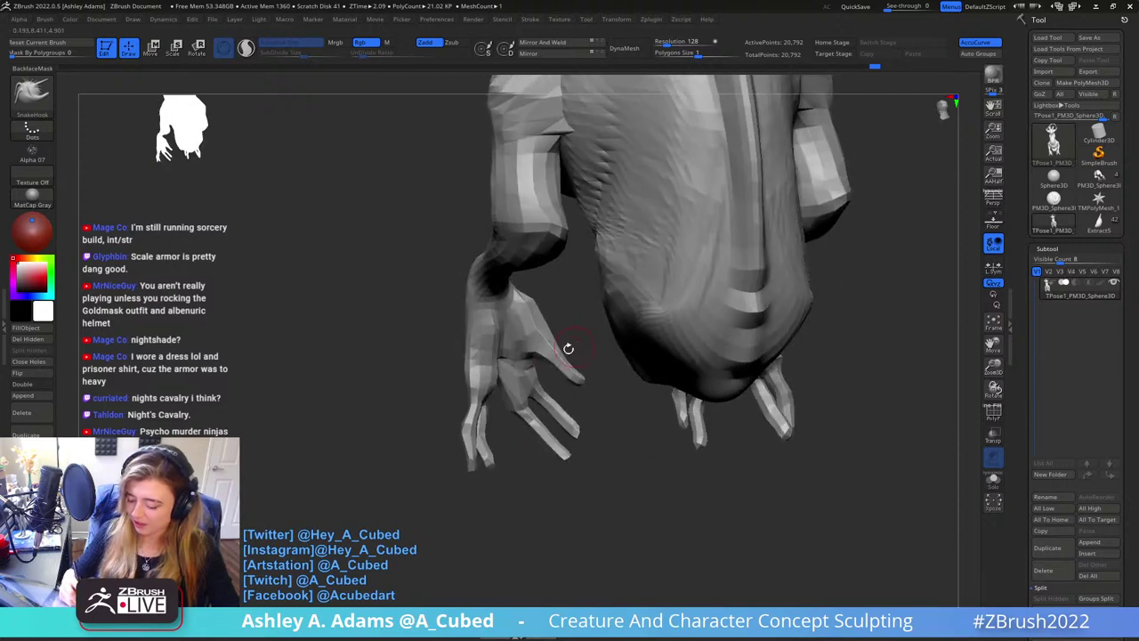
key("ctrl+shift+z")
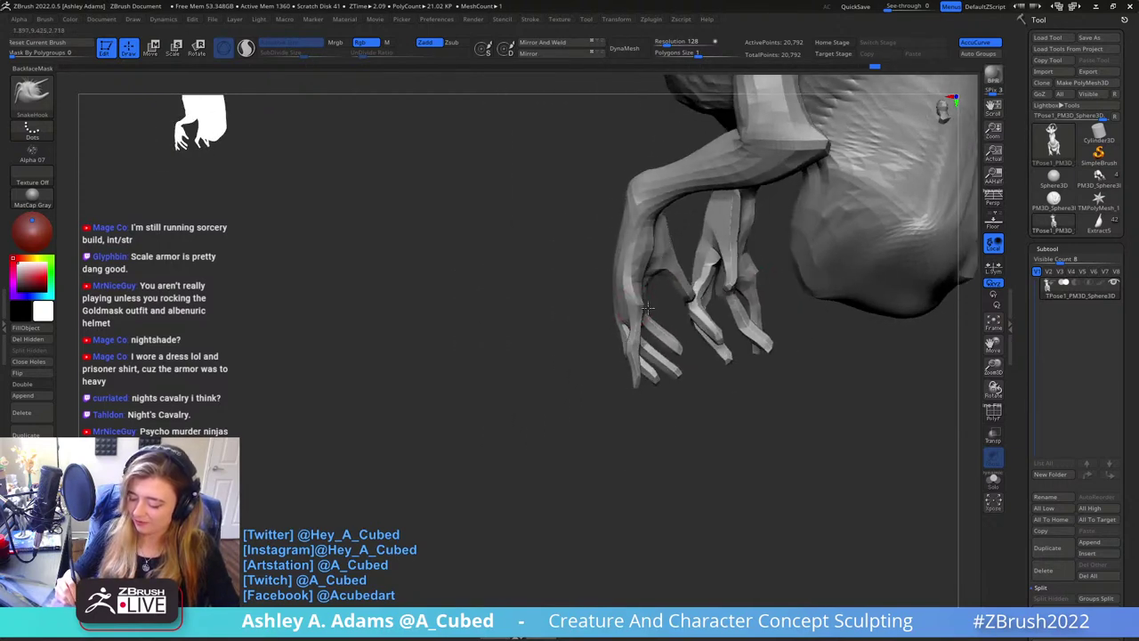
Adjust the draw size and rework the wrists and hands with SnakeHook, undoing the unwanted strokes
key("space")
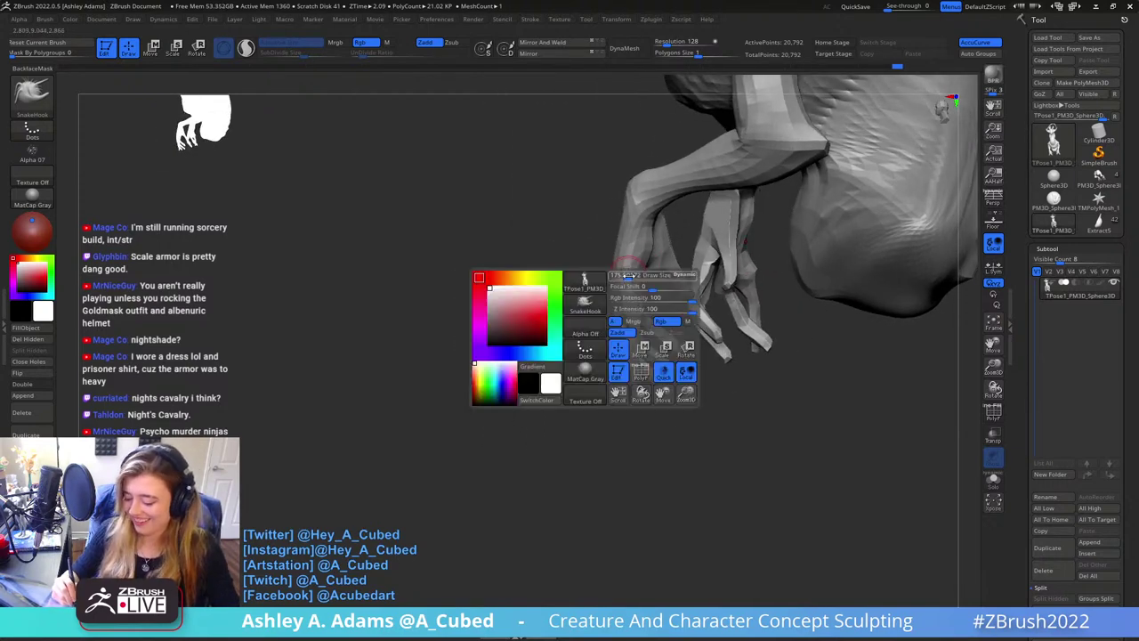
left_click_drag(646, 296, 657, 296)
key("ctrl+shift+z")
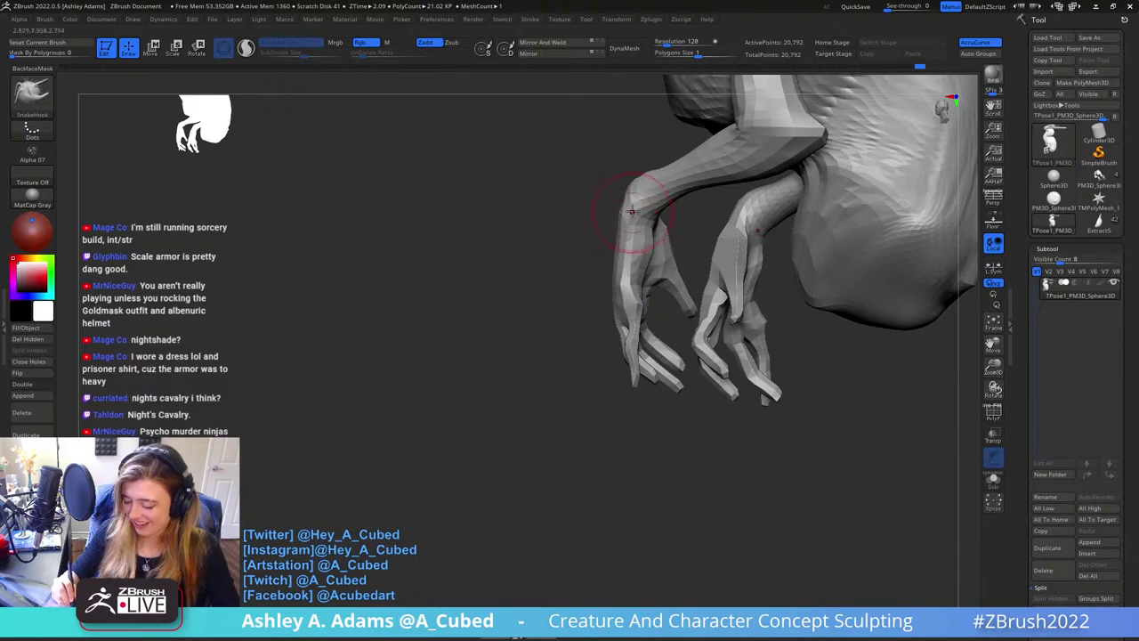
key("ctrl+z")
key("ctrl+z")
key("ctrl+z")
key("ctrl+z")
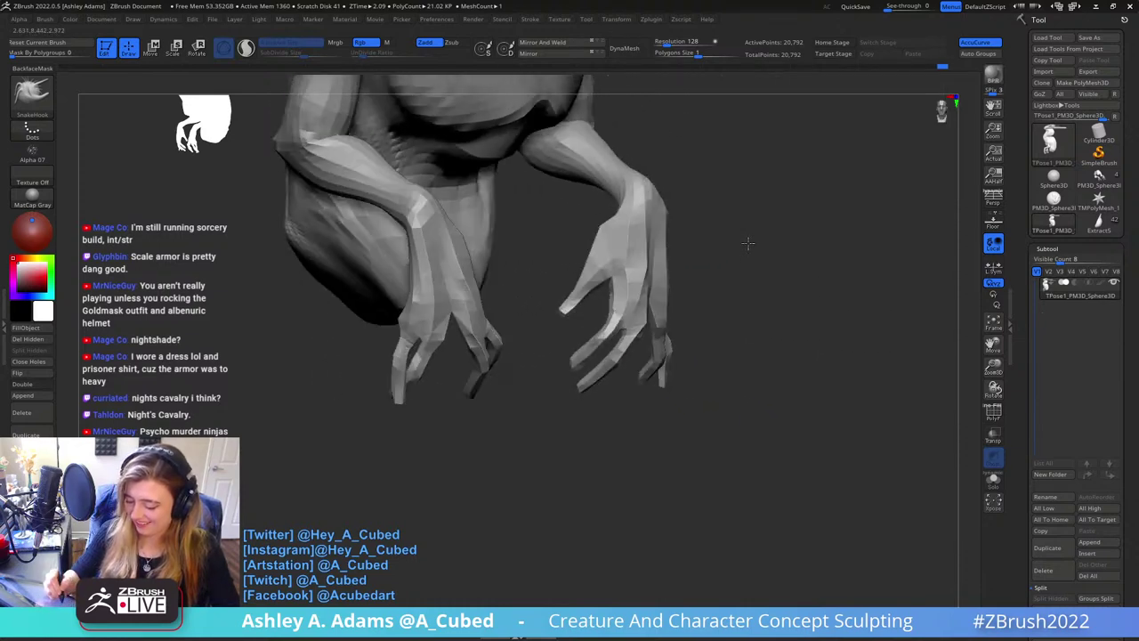
key("ctrl+z")
key("ctrl+z")
key("ctrl+z")
key("ctrl+z")
key("ctrl+z")
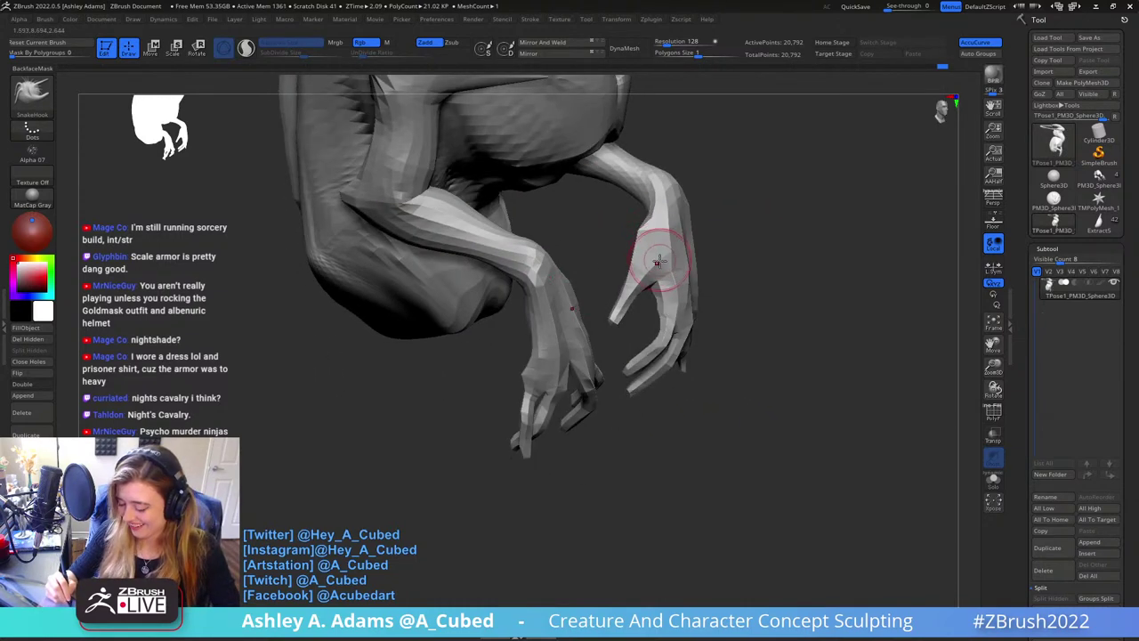
Redo the series of undone strokes on the arms and hands
key("ctrl+shift+z")
key("ctrl+shift+z")
key("ctrl+shift+z")
key("ctrl+shift+z")
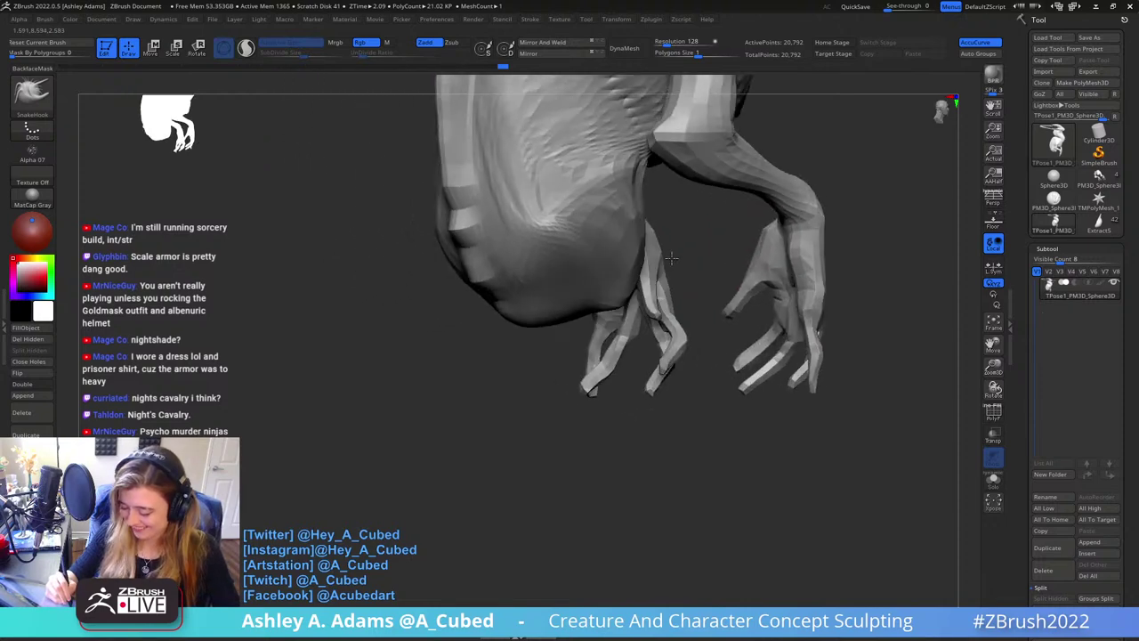
key("ctrl+shift+z")
key("ctrl+shift+z")
key("ctrl+shift+z")
key("ctrl+shift+z")
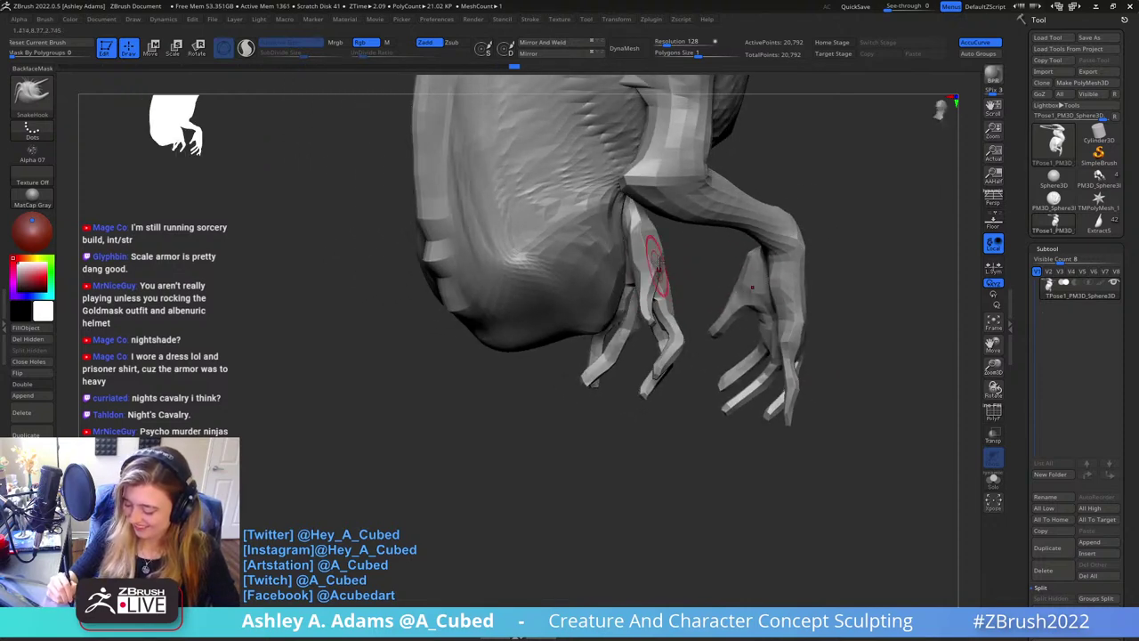
Nudge the thumb tips with SnakeHook and check the hands from the front
right_click_drag(730, 215, 725, 316, "ctrl")
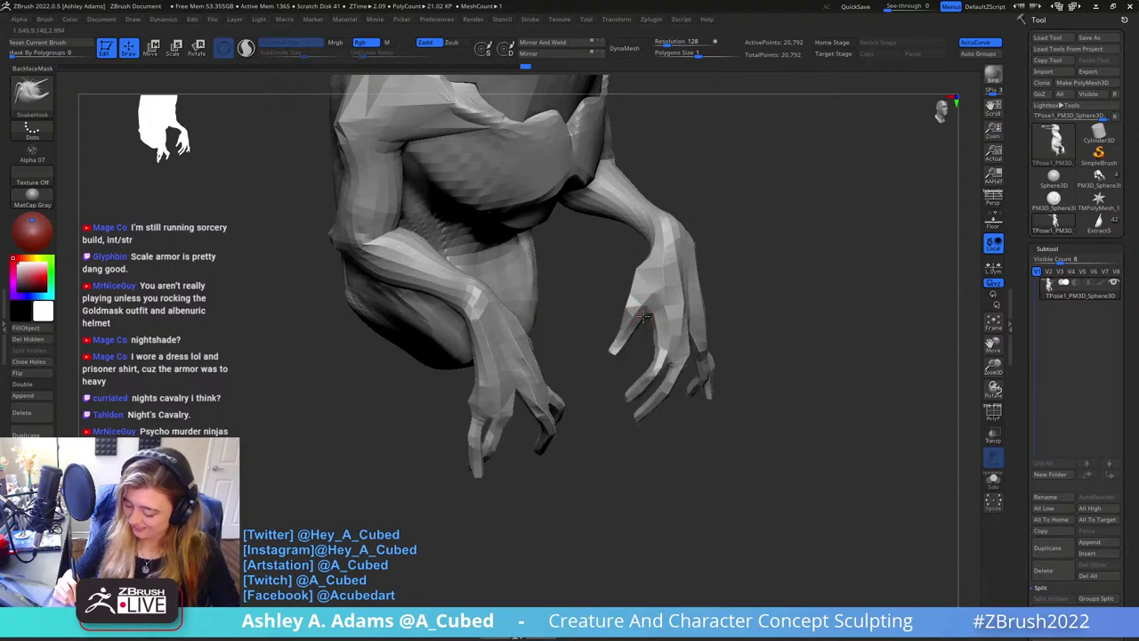
left_click_drag(624, 351, 615, 348)
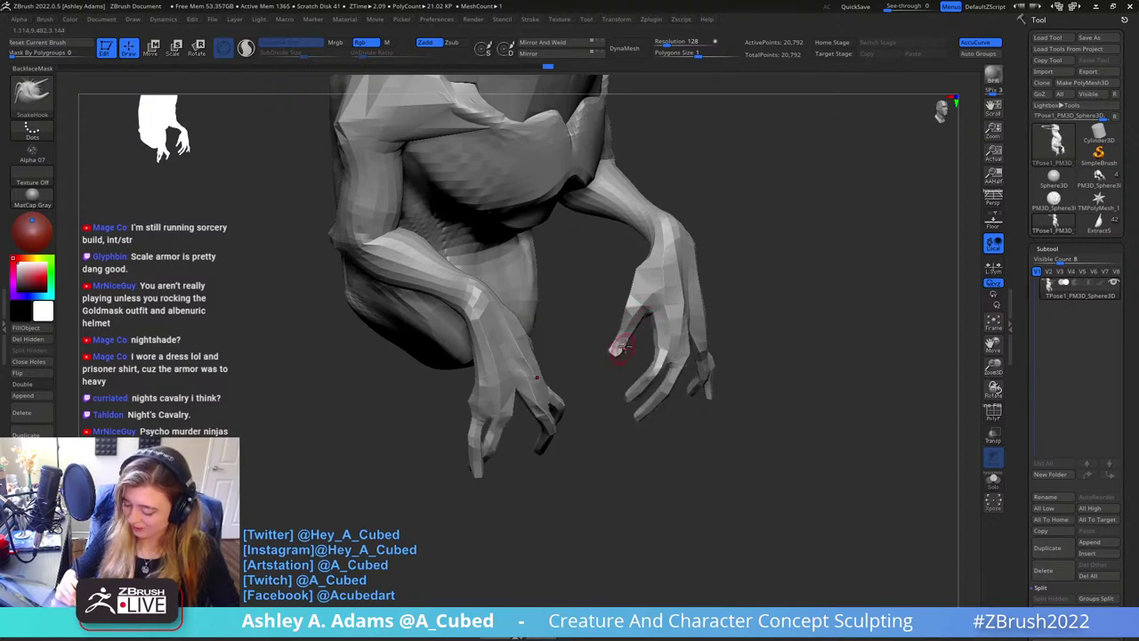
right_click_drag(709, 302, 673, 358)
mouse_move(756, 307)
right_mouse_down()
mouse_move(708, 296)
mouse_move(737, 259)
mouse_move(676, 322)
right_mouse_up()
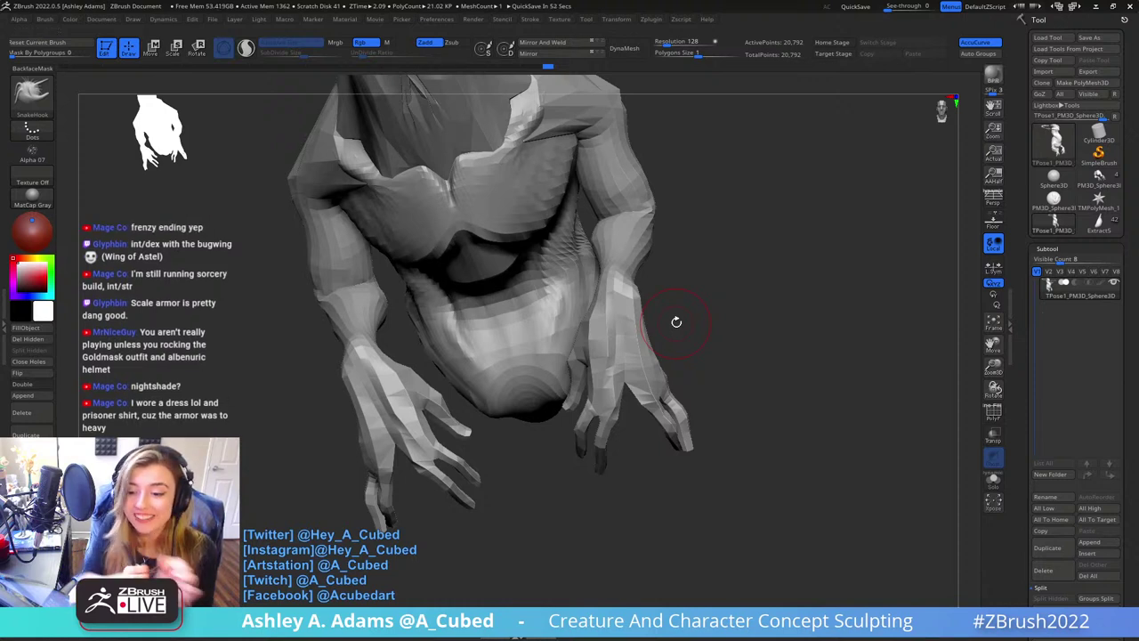
left_click_drag(664, 255, 793, 288)
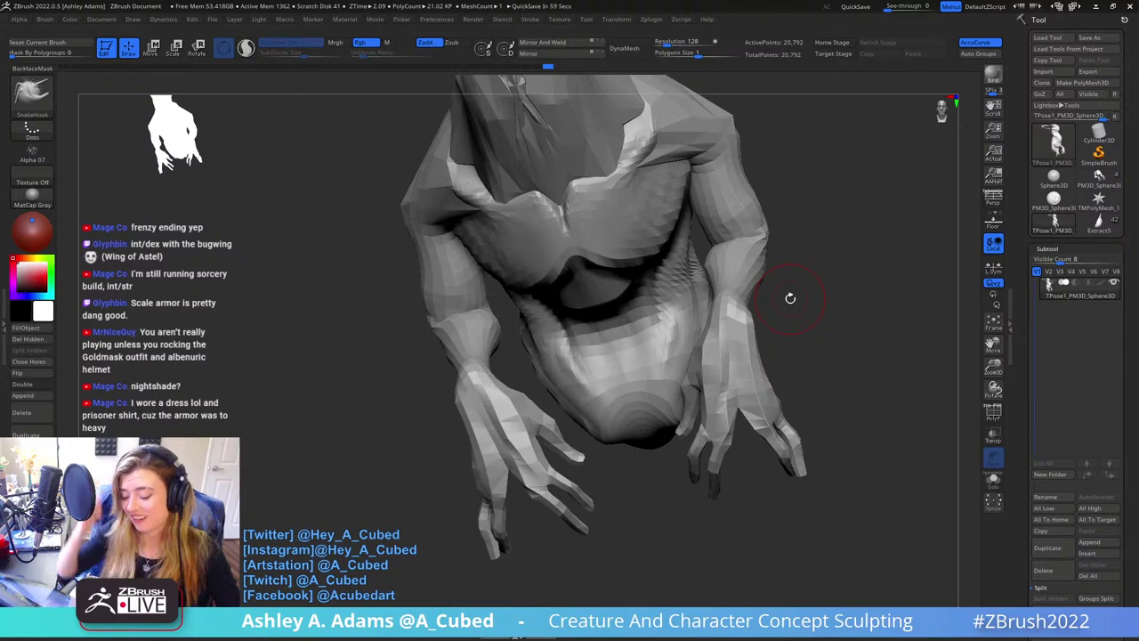
left_click_drag(756, 305, 715, 305)
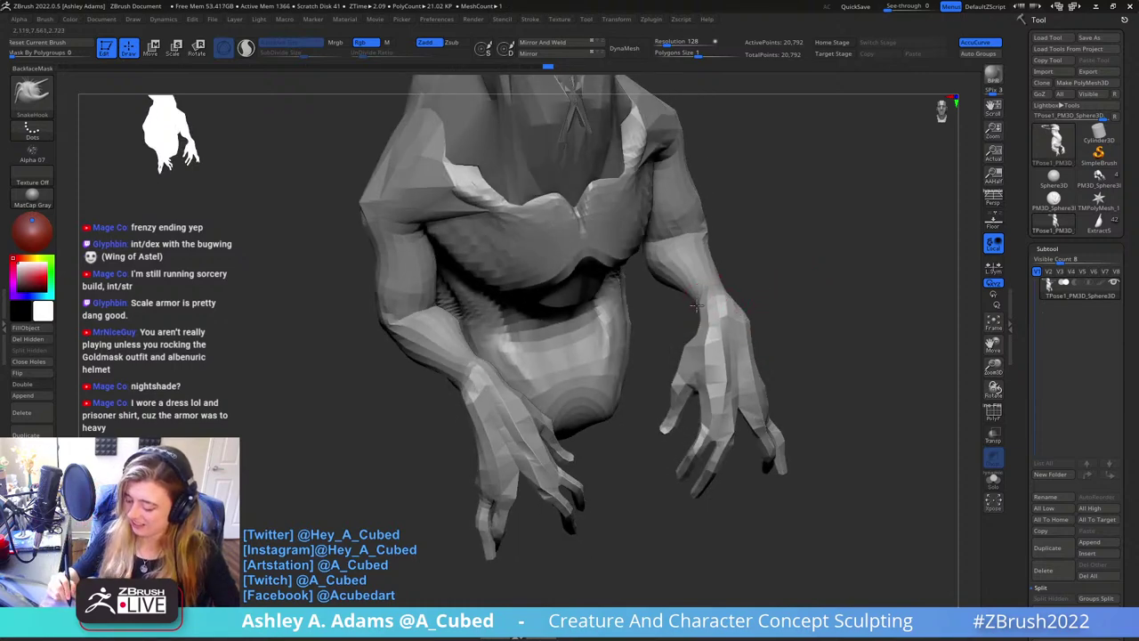
Carve a groove down the forearms with DamStandard, then pull the arm shape with SnakeHook
right_click_drag(699, 311, 731, 290)
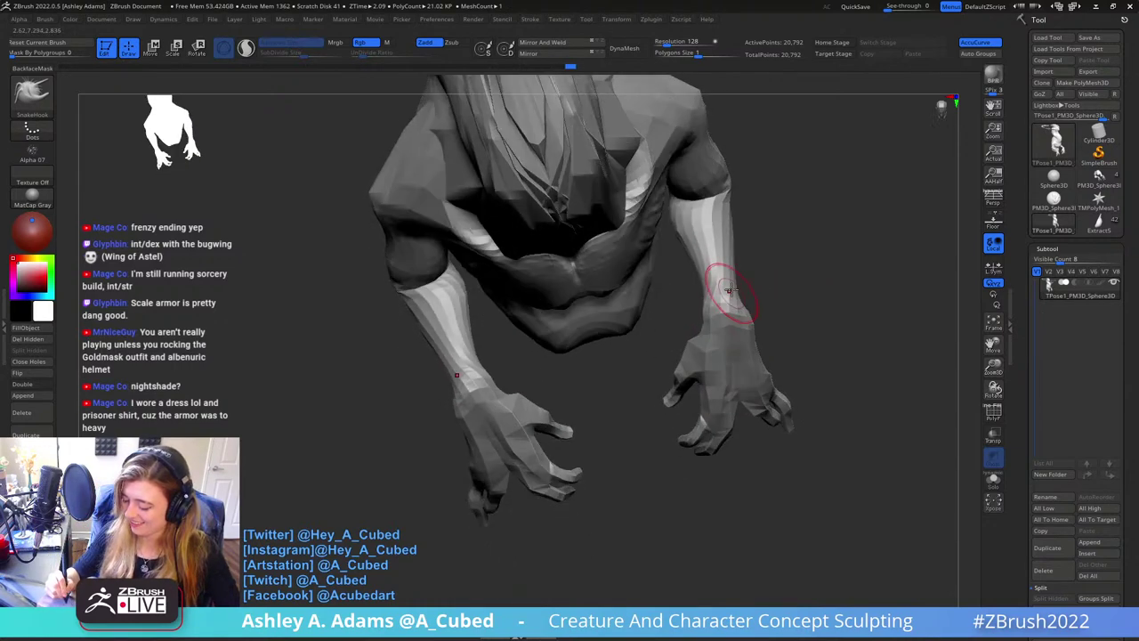
key("b")
key("d")
key("s")
mouse_move(722, 233)
left_mouse_down()
mouse_move(694, 297)
mouse_move(709, 290)
left_mouse_up()
key("b")
key("s")
key("h")
mouse_move(714, 278)
left_mouse_down()
mouse_move(703, 258)
mouse_move(712, 218)
mouse_move(678, 254)
mouse_move(738, 262)
mouse_move(686, 262)
mouse_move(717, 255)
left_mouse_up()
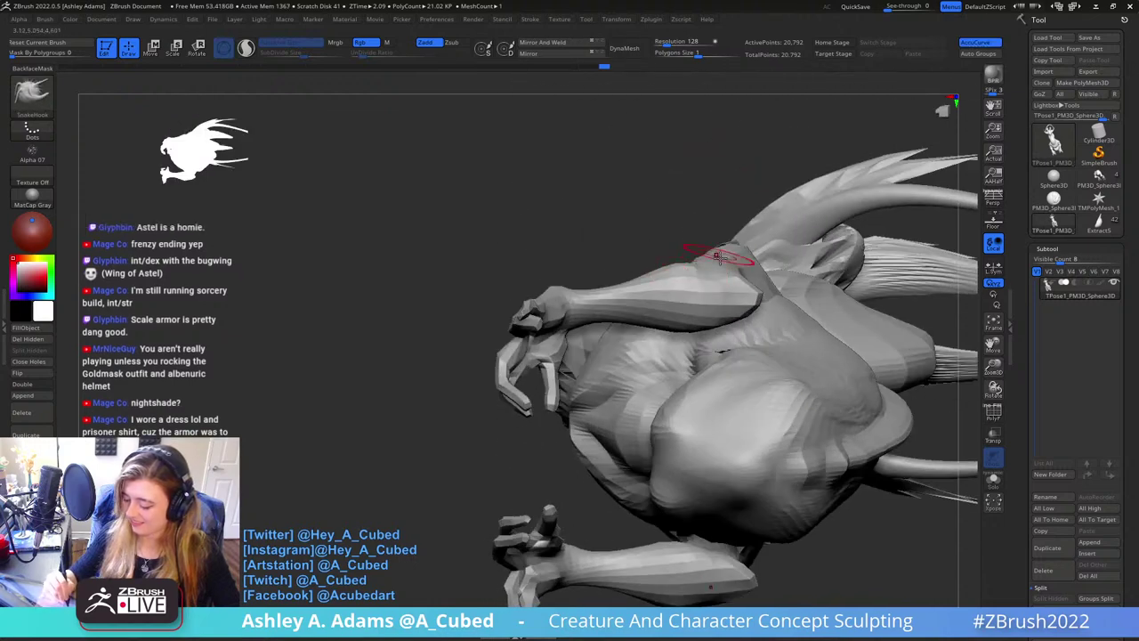
Select DamStandard and smooth the outer side of the upper arms
mouse_move(724, 262)
right_mouse_down()
mouse_move(719, 300)
mouse_move(768, 311)
right_mouse_up()
key("b")
key("d")
key("s")
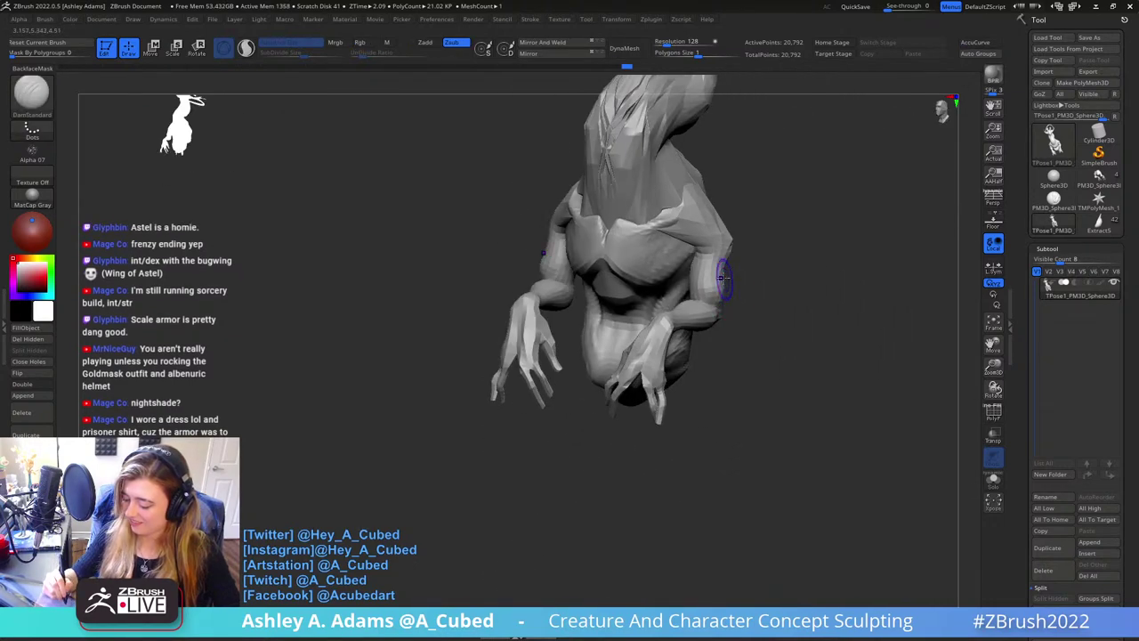
left_click_drag(723, 278, 724, 291, "shift")
right_click_drag(723, 292, 708, 267)
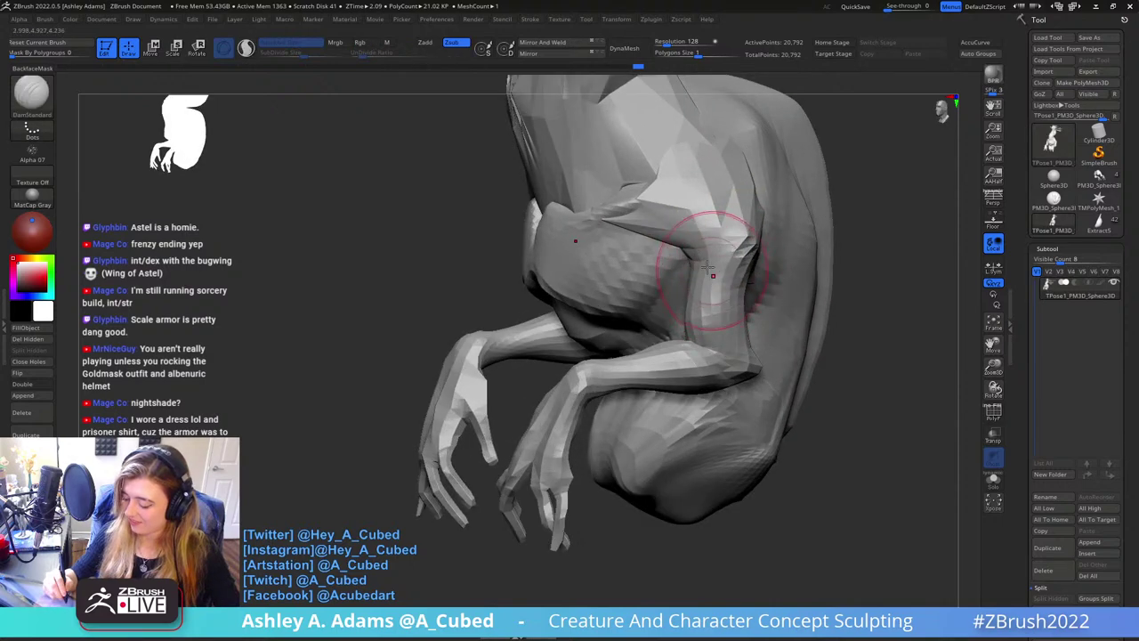
mouse_move(734, 341)
right_mouse_down()
mouse_move(673, 267)
mouse_move(740, 310)
mouse_move(686, 254)
mouse_move(763, 275)
mouse_move(722, 292)
right_mouse_up()
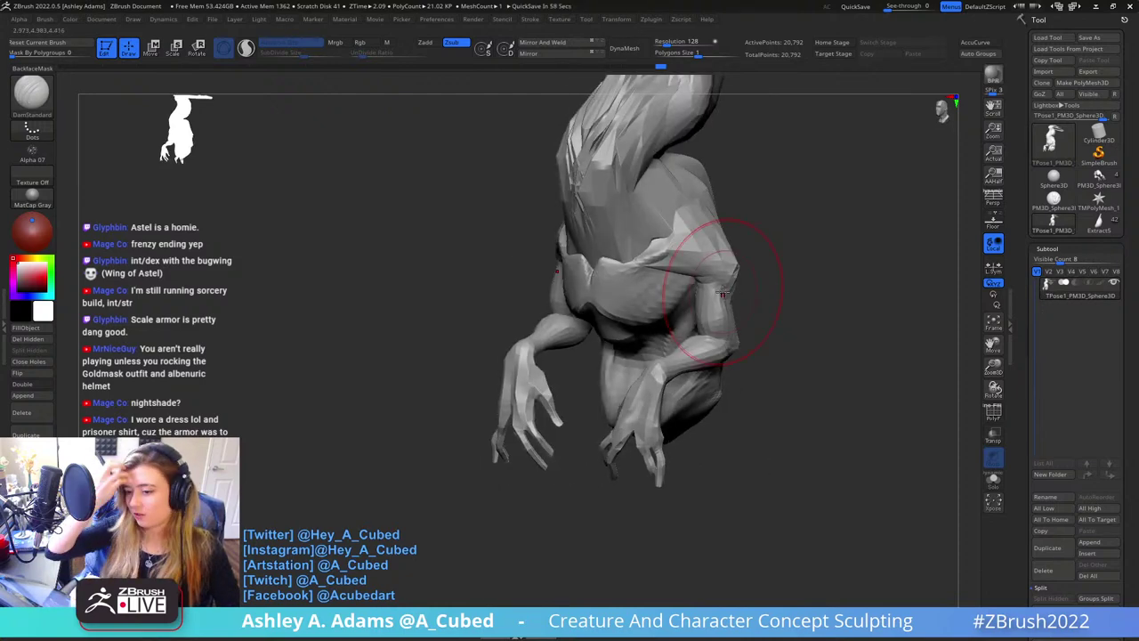
Reduce the brush size and reshape the lower edge of the shoulders above the upper arms with SnakeHook
right_click_drag(722, 292, 697, 267)
key("[")
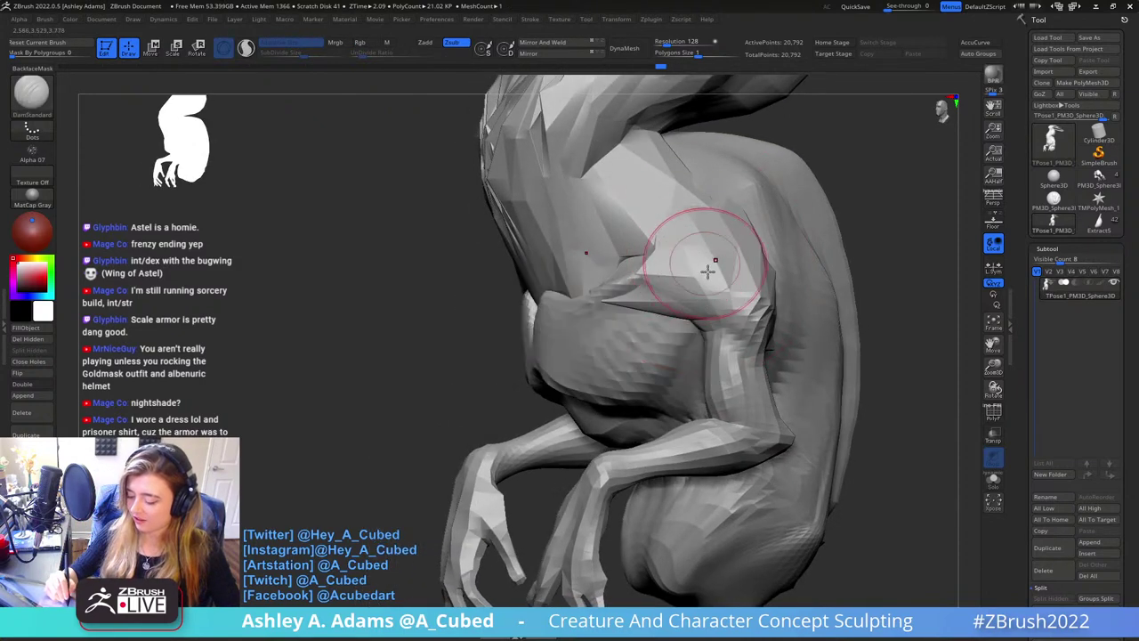
key("b")
key("s")
key("h")
left_click_drag(672, 310, 688, 318)
right_click_drag(688, 319, 775, 241)
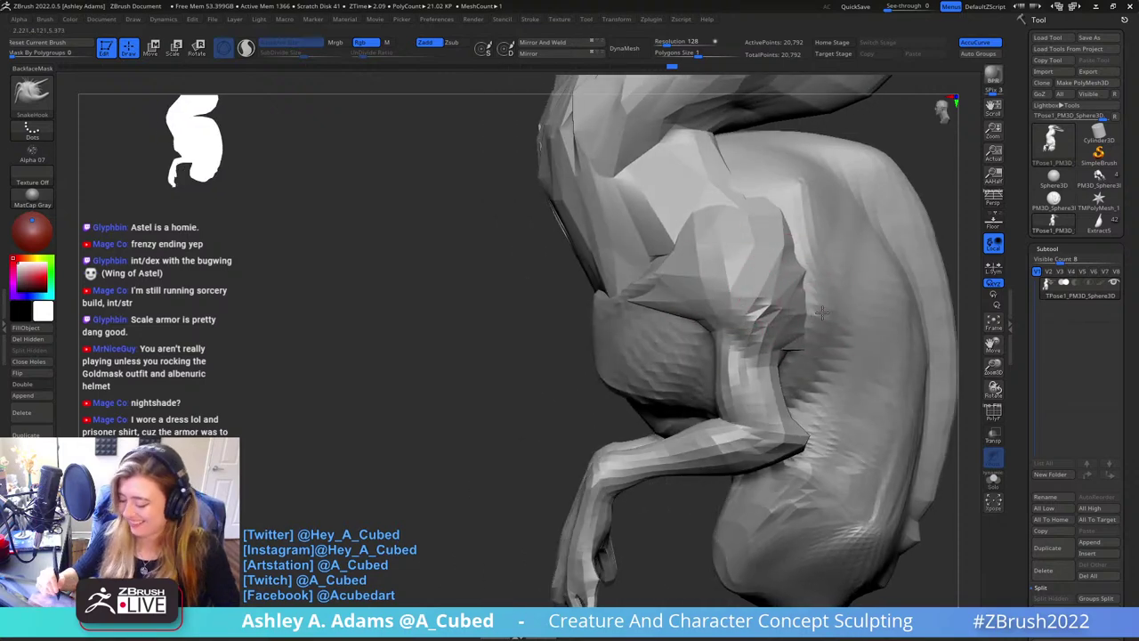
left_click_drag(696, 324, 712, 311)
mouse_move(721, 285)
right_mouse_down("ctrl")
mouse_move(712, 240)
mouse_move(738, 232)
mouse_move(676, 267)
right_mouse_up("ctrl")
right_click(702, 316)
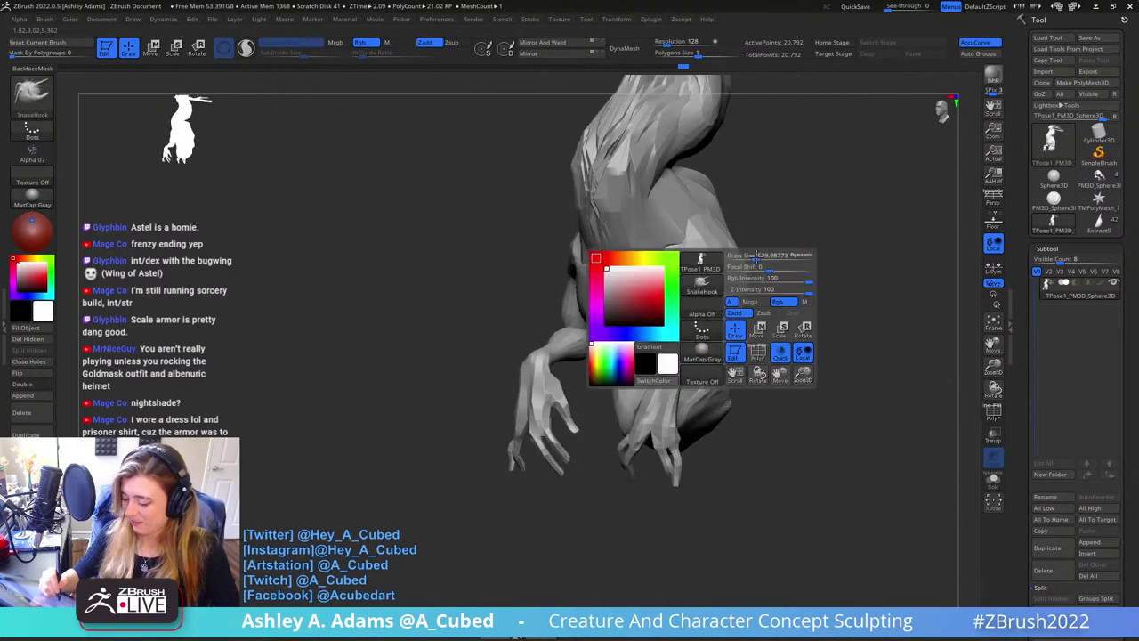
right_click_drag(647, 331, 724, 300)
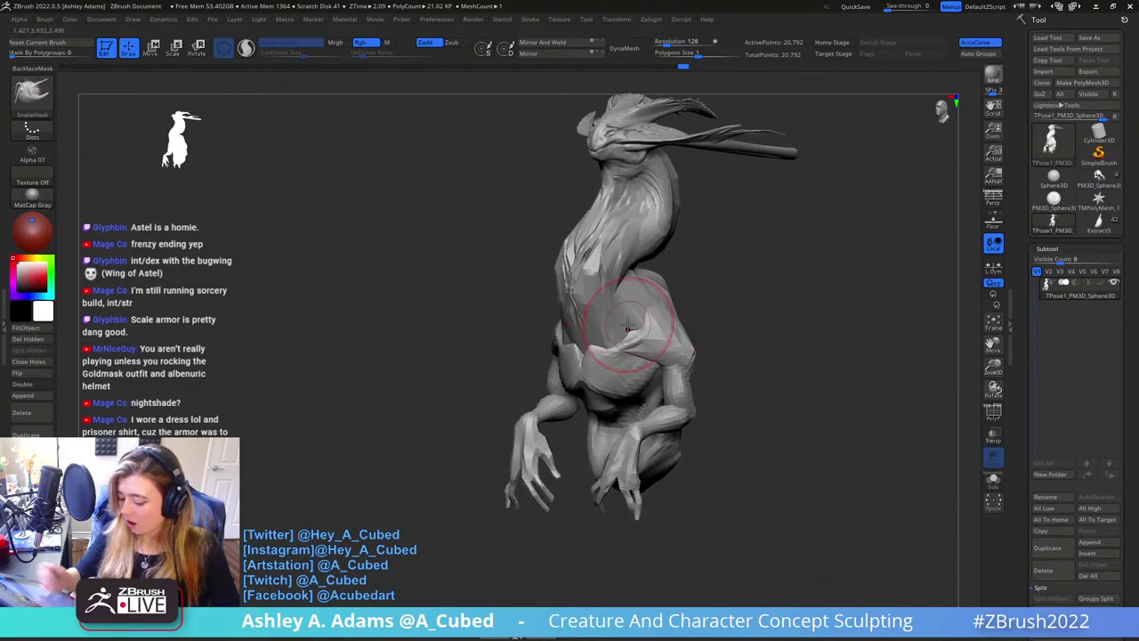
Transfer the edited Transpose Master mesh back to the original subtools with TPose|SubT
left_click(1055, 225)
right_click_drag(903, 236, 732, 308)
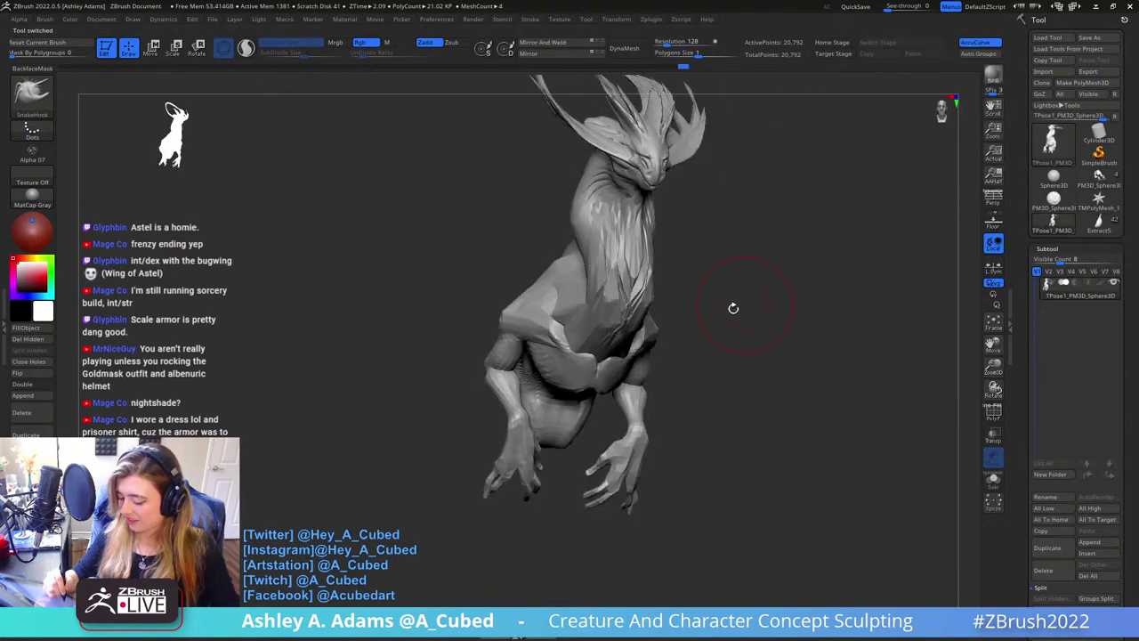
left_click(650, 19)
left_click(724, 283)
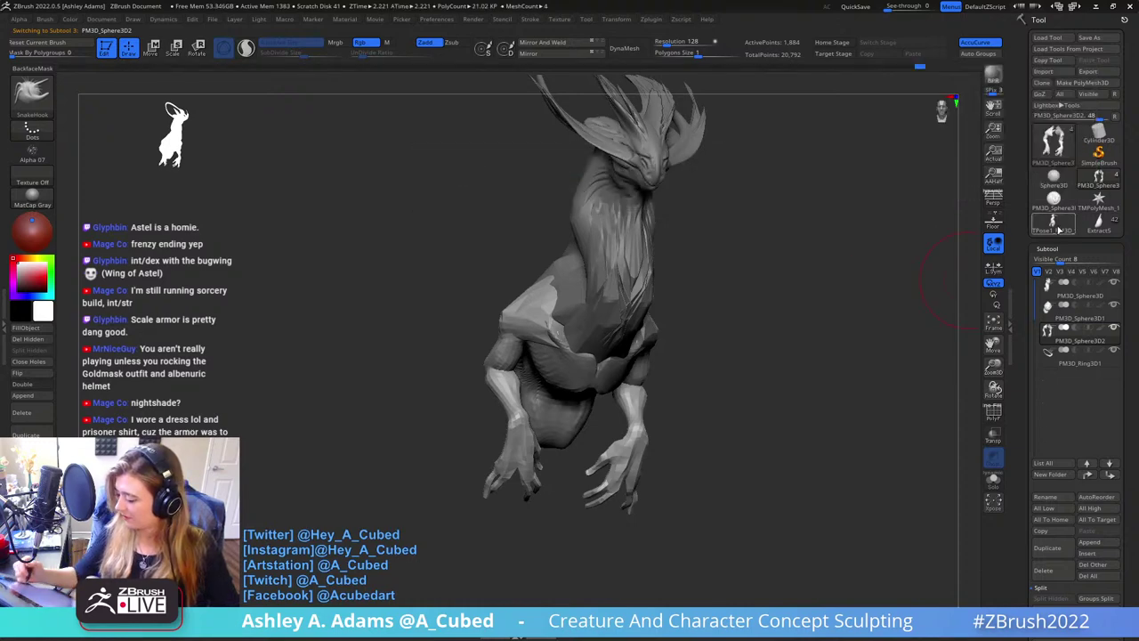
Delete the temporary TPose1_PM3D_Sphere3D mesh
scroll(1033, 514, "down", 5)
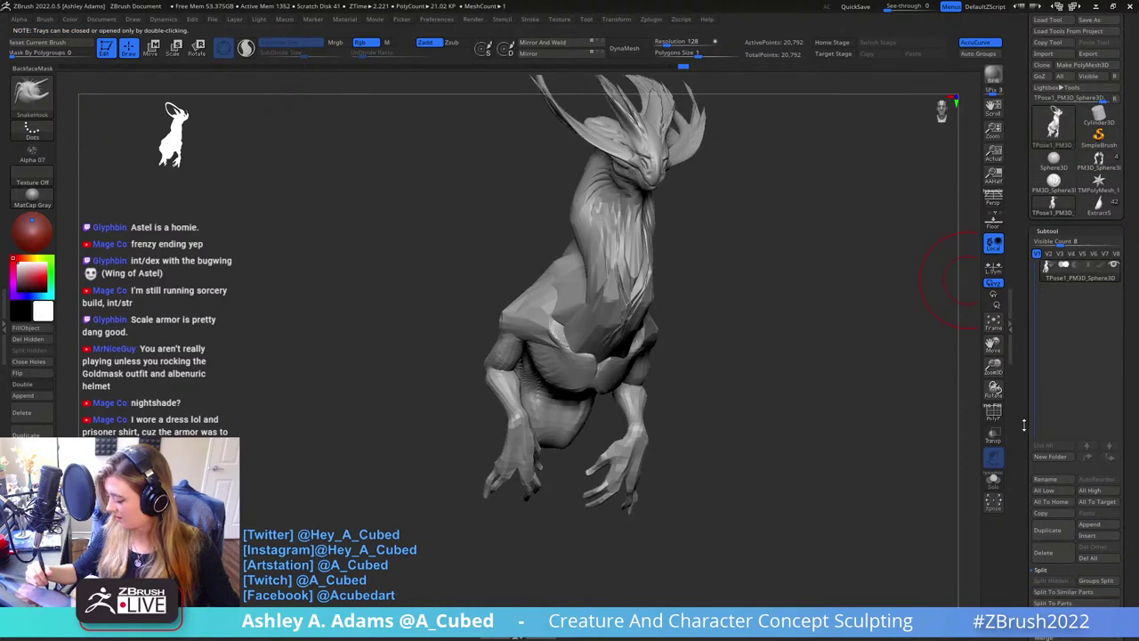
left_click(1062, 352)
left_click(940, 362)
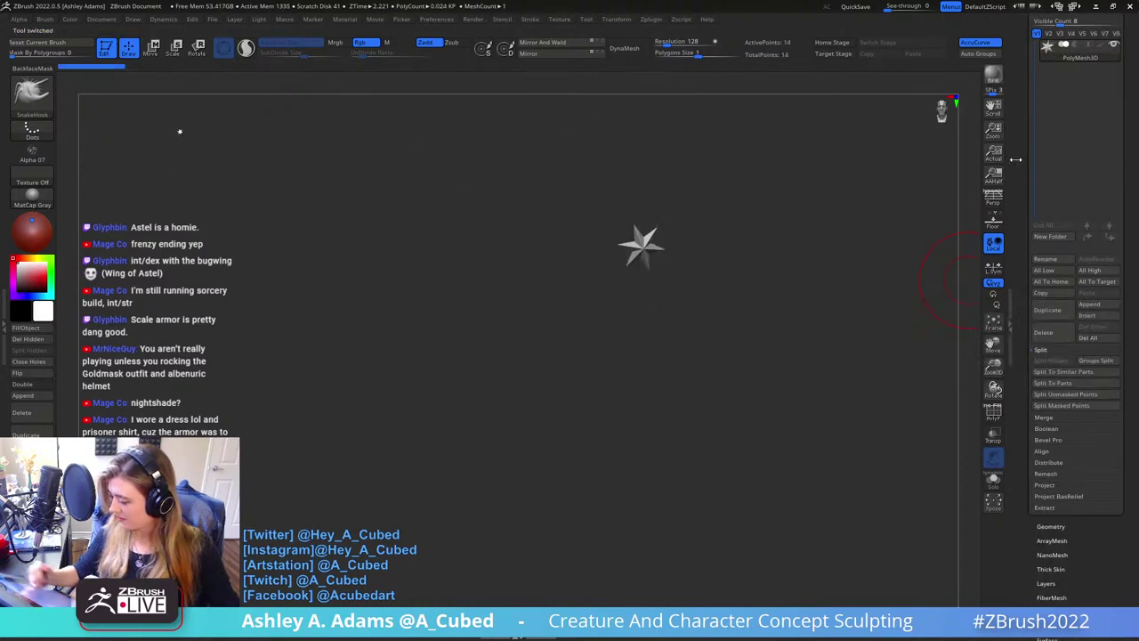
Find the creature tool with four subtools among the loaded tools and make it active again
scroll(1102, 207, "up", 5)
left_click(1064, 205)
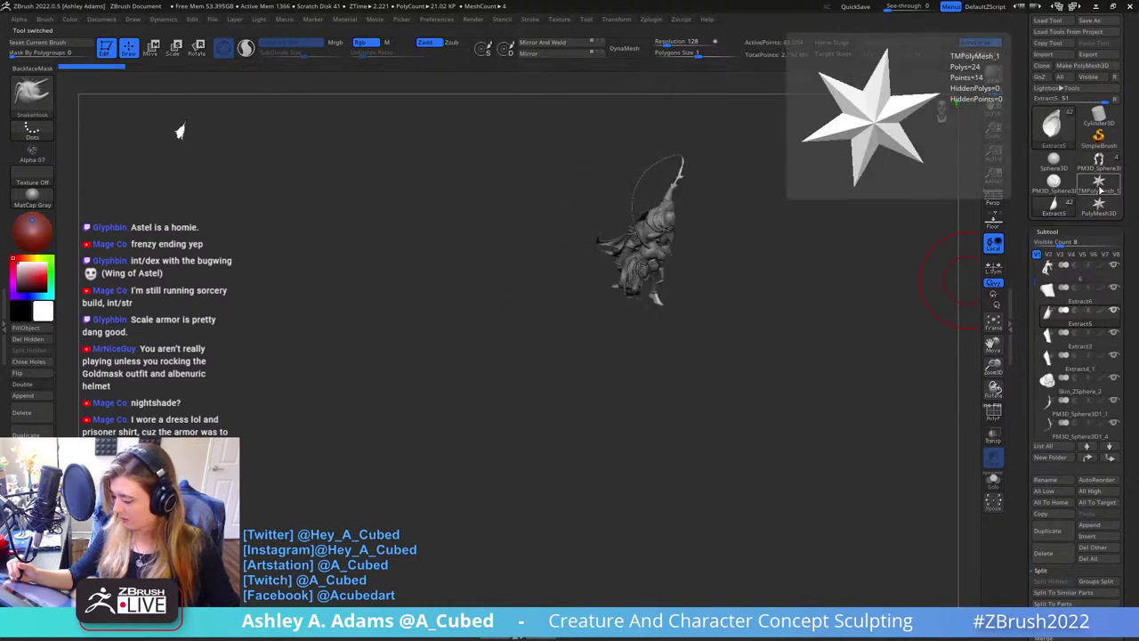
left_click(1097, 204)
left_click(1054, 184)
left_click(1098, 164)
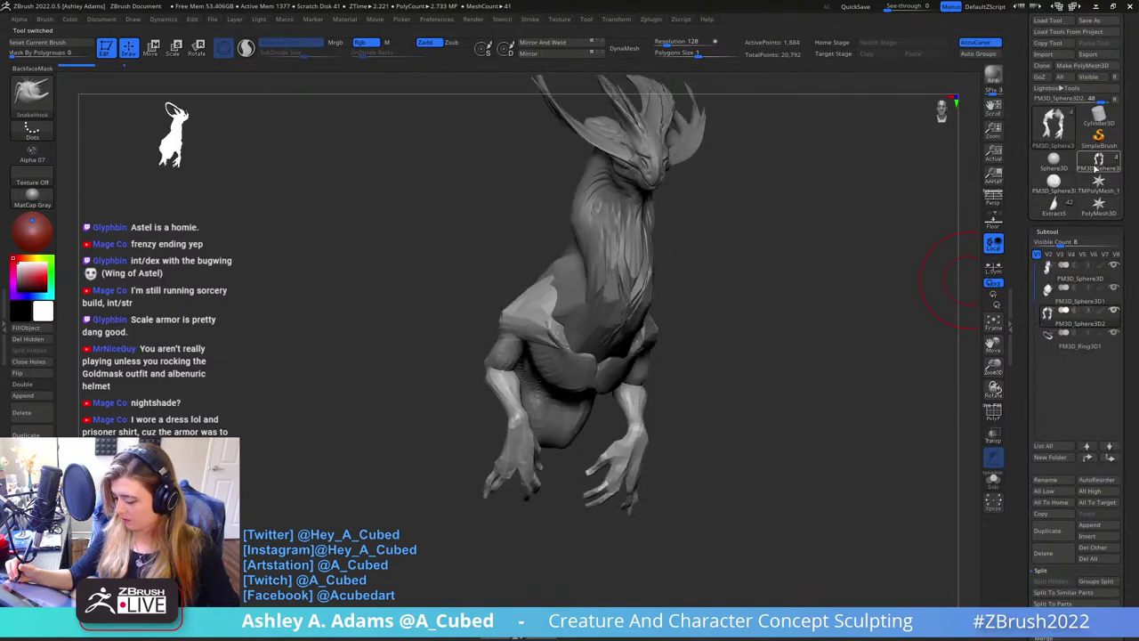
left_click(1054, 163)
left_click(1099, 165)
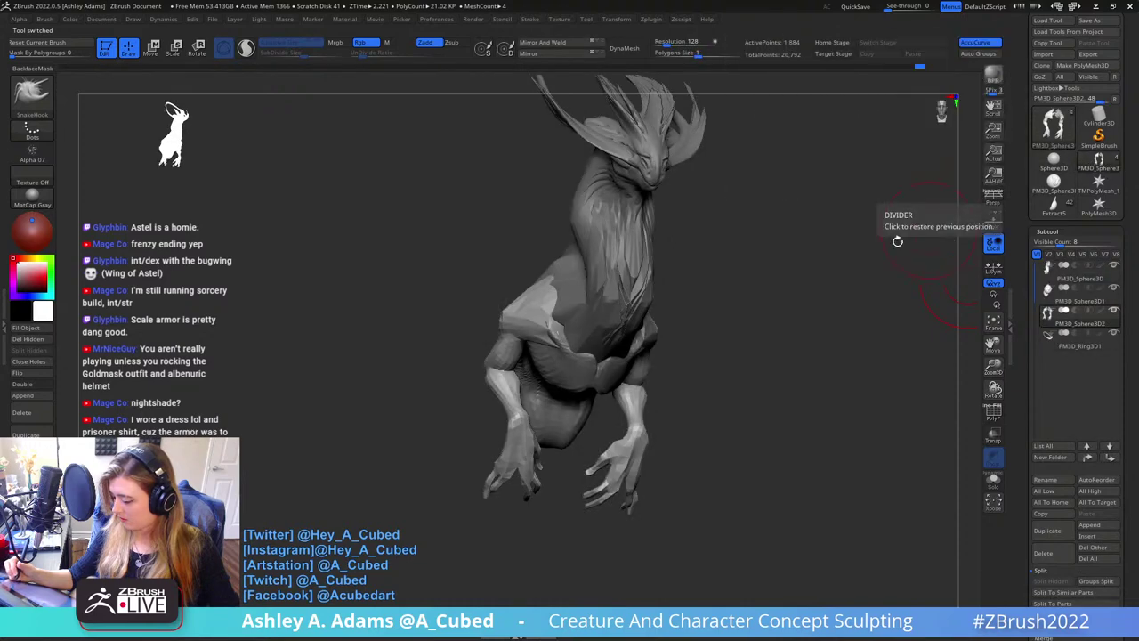
Make the PM3D_Sphere3D1 subtool active and alternate between DamStandard and SnakeHook, leaving SnakeHook selected
left_click_drag(895, 208, 756, 203)
left_click_drag(654, 322, 672, 290, "alt")
mouse_move(702, 305)
right_mouse_down()
mouse_move(714, 291)
mouse_move(762, 309)
mouse_move(728, 301)
mouse_move(656, 340)
mouse_move(677, 324)
mouse_move(748, 338)
mouse_move(755, 325)
mouse_move(684, 320)
mouse_move(694, 272)
mouse_move(685, 298)
mouse_move(733, 268)
mouse_move(652, 306)
mouse_move(686, 315)
mouse_move(732, 287)
mouse_move(709, 259)
mouse_move(726, 295)
right_mouse_up()
right_click(715, 291)
right_click(719, 292)
key("b")
key("d")
key("s")
left_click(657, 339, "alt")
key("b")
key("s")
key("h")
key("b")
key("d")
key("s")
key("b")
key("s")
key("h")
right_click(736, 280)
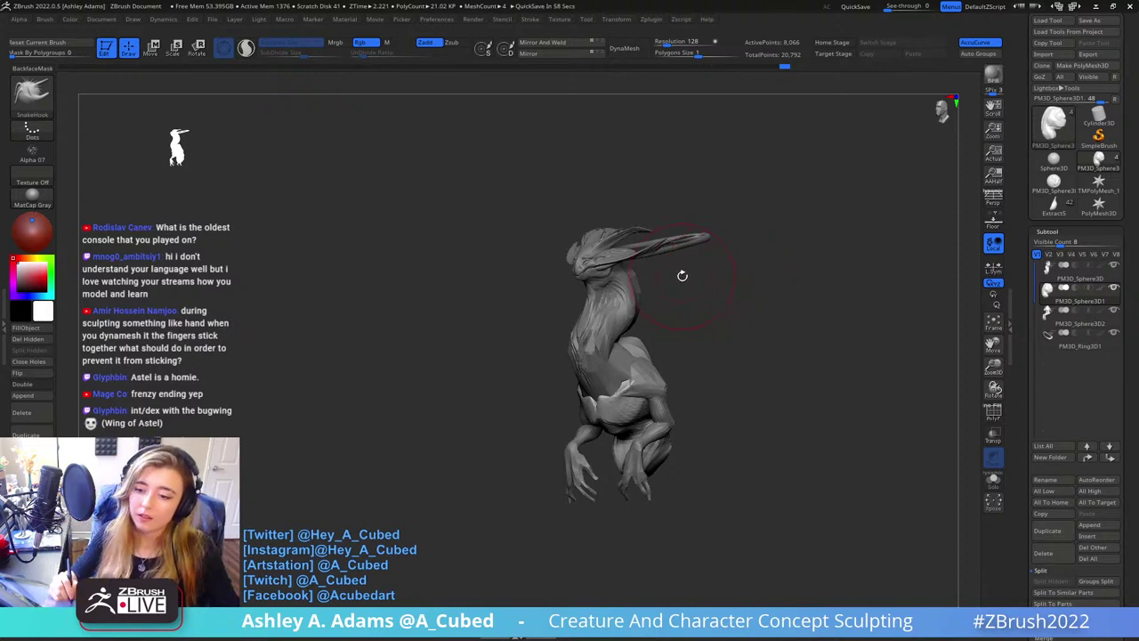
mouse_move(682, 276)
right_mouse_down()
mouse_move(681, 354)
mouse_move(712, 308)
mouse_move(714, 330)
mouse_move(717, 260)
right_mouse_up()
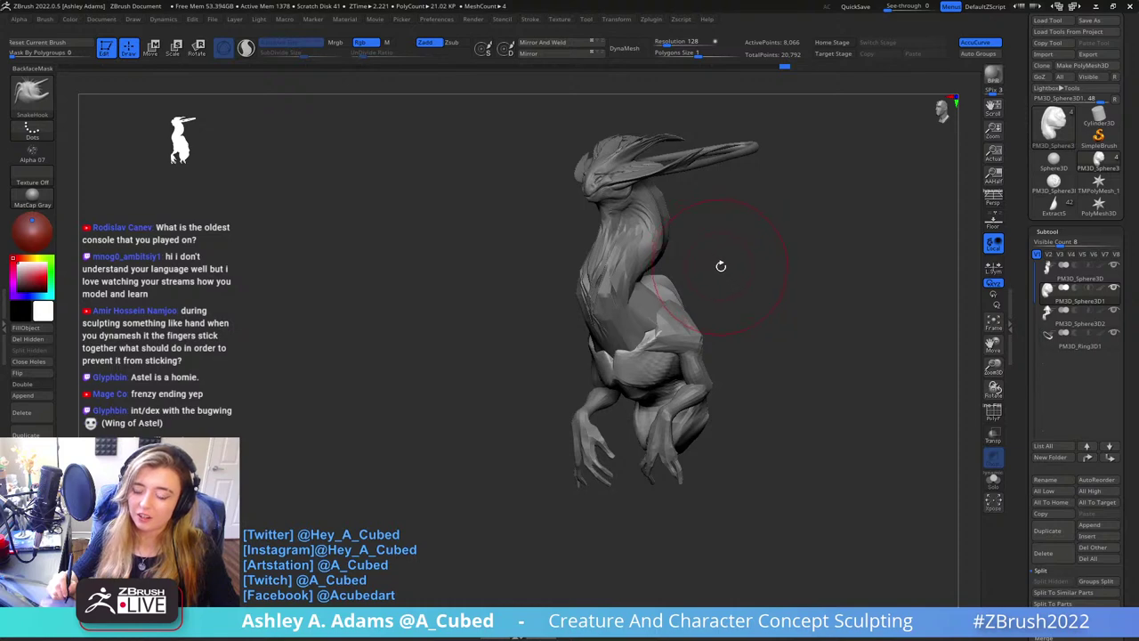
Make the neck subtool PM3D_Sphere3D active and swell the neck below the jaw with Inflat
right_click_drag(707, 282, 701, 307)
left_click(615, 242, "alt")
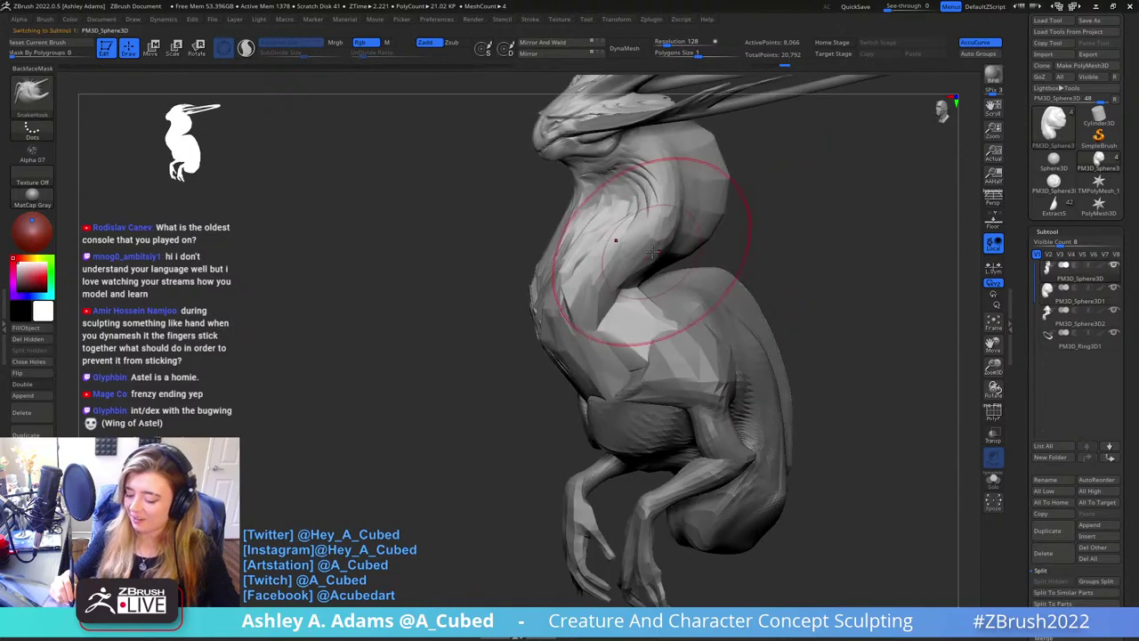
mouse_move(615, 241)
right_mouse_down()
mouse_move(667, 218)
mouse_move(672, 194)
mouse_move(646, 224)
mouse_move(708, 216)
mouse_move(692, 201)
mouse_move(792, 185)
right_mouse_up()
key("b")
key("i")
key("n")
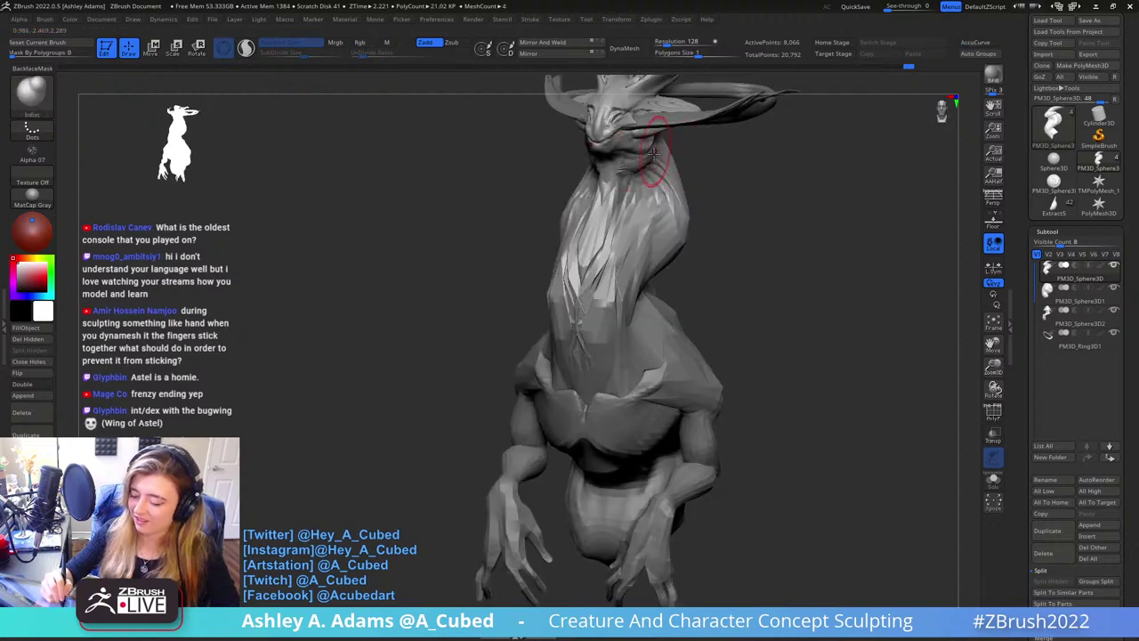
right_click_drag(654, 152, 631, 161)
right_click_drag(612, 119, 669, 151)
Carve the folds under the jaw with DamStandard and adjust its draw size
key("b")
key("d")
key("s")
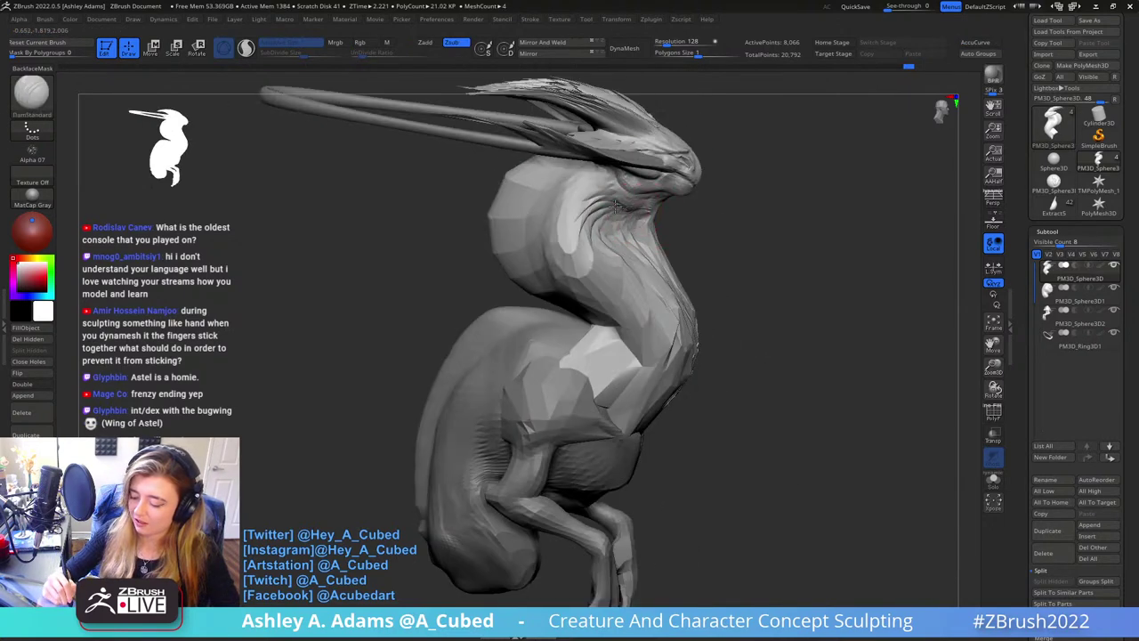
mouse_move(623, 197)
right_mouse_down()
mouse_move(612, 151)
mouse_move(620, 184)
mouse_move(768, 165)
mouse_move(698, 142)
mouse_move(677, 222)
right_mouse_up()
key("space")
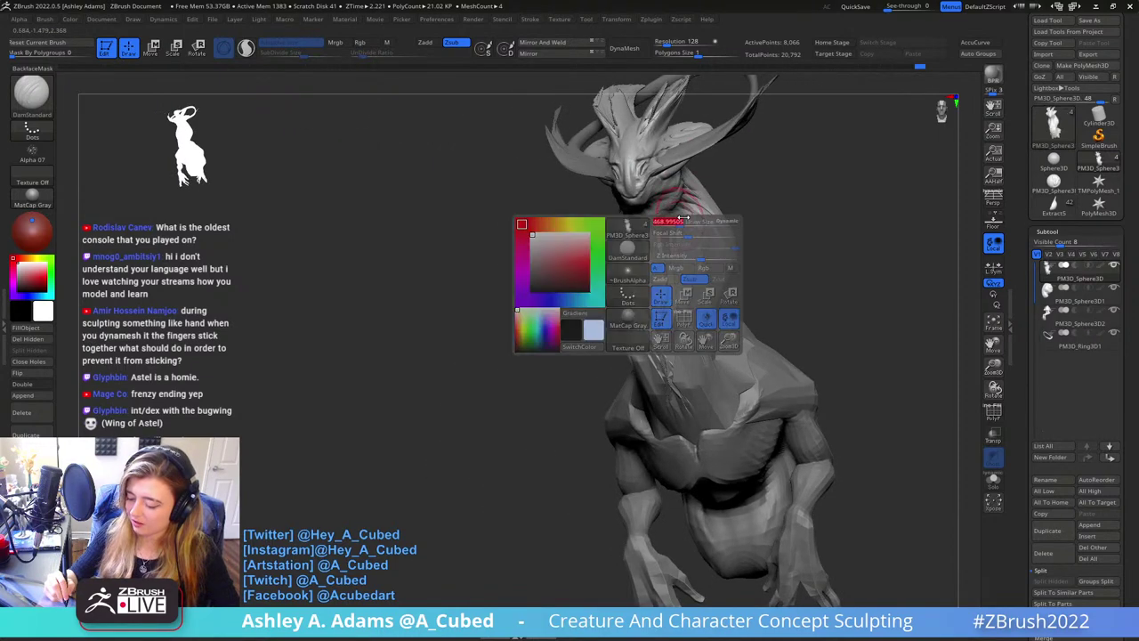
key("space")
Plump up the folds on the upper neck with Inflat and adjust the draw size
key("b")
key("i")
key("n")
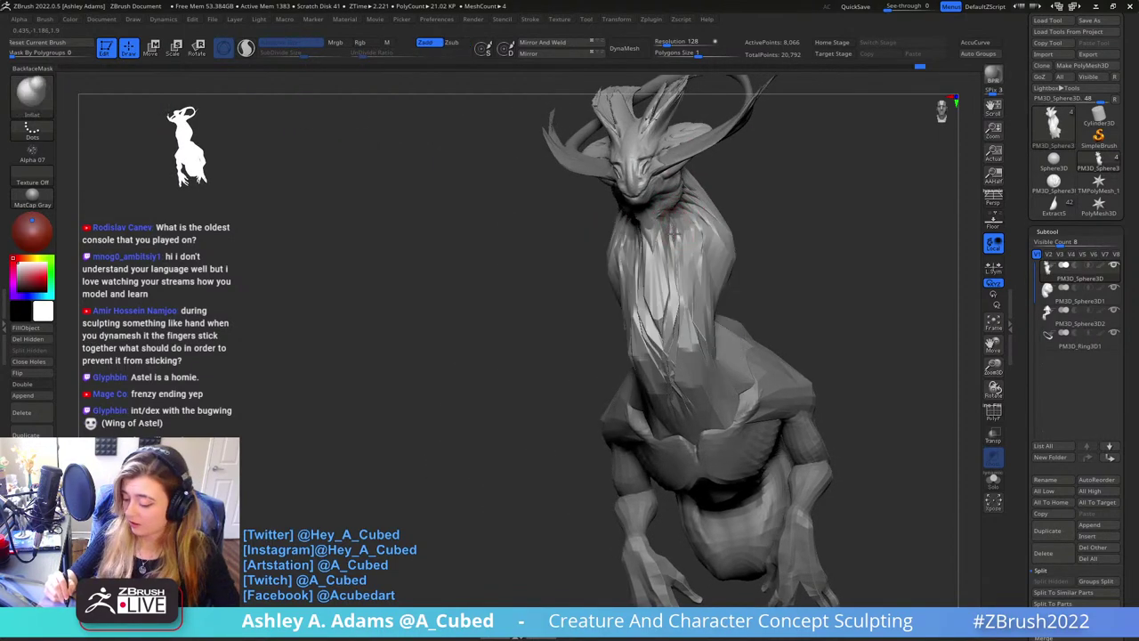
mouse_move(674, 234)
right_mouse_down()
mouse_move(637, 280)
mouse_move(635, 300)
mouse_move(675, 247)
right_mouse_up()
key("space")
Pull the front of the upper neck and the area around the jaw into shape with SnakeHook
key("b")
key("s")
key("h")
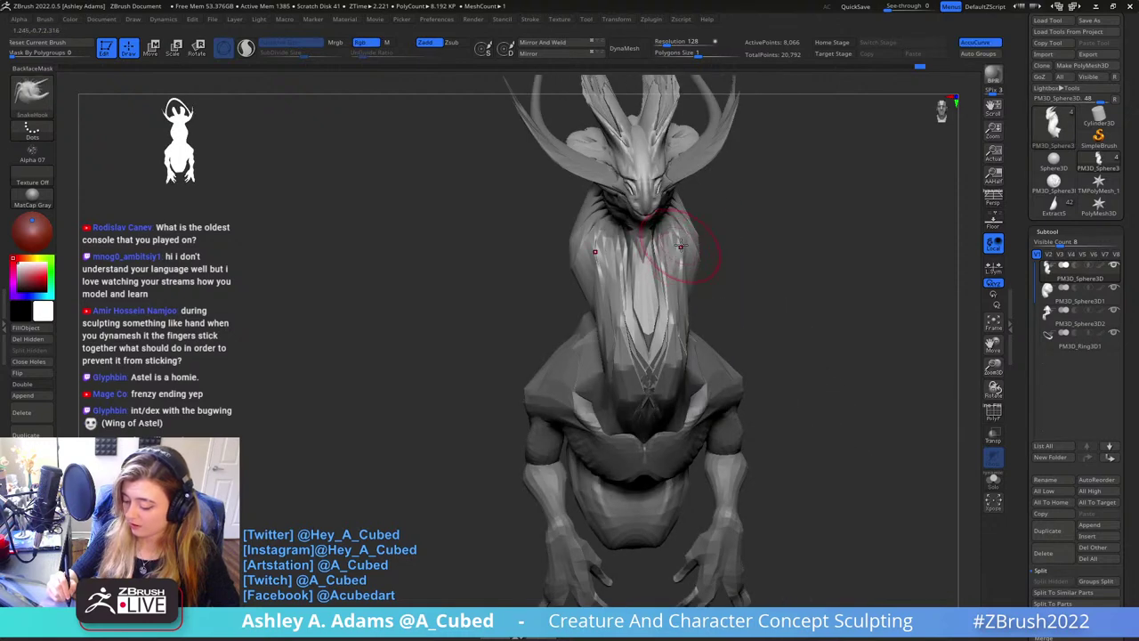
left_click_drag(680, 246, 679, 269)
mouse_move(676, 178)
right_mouse_down()
mouse_move(682, 198)
mouse_move(661, 184)
mouse_move(658, 245)
mouse_move(649, 187)
mouse_move(633, 210)
mouse_move(688, 193)
mouse_move(639, 194)
mouse_move(735, 206)
right_mouse_up()
mouse_move(735, 206)
right_mouse_down("ctrl")
mouse_move(712, 182)
mouse_move(735, 153)
mouse_move(728, 190)
right_mouse_up("ctrl")
left_click_drag(687, 212, 694, 226)
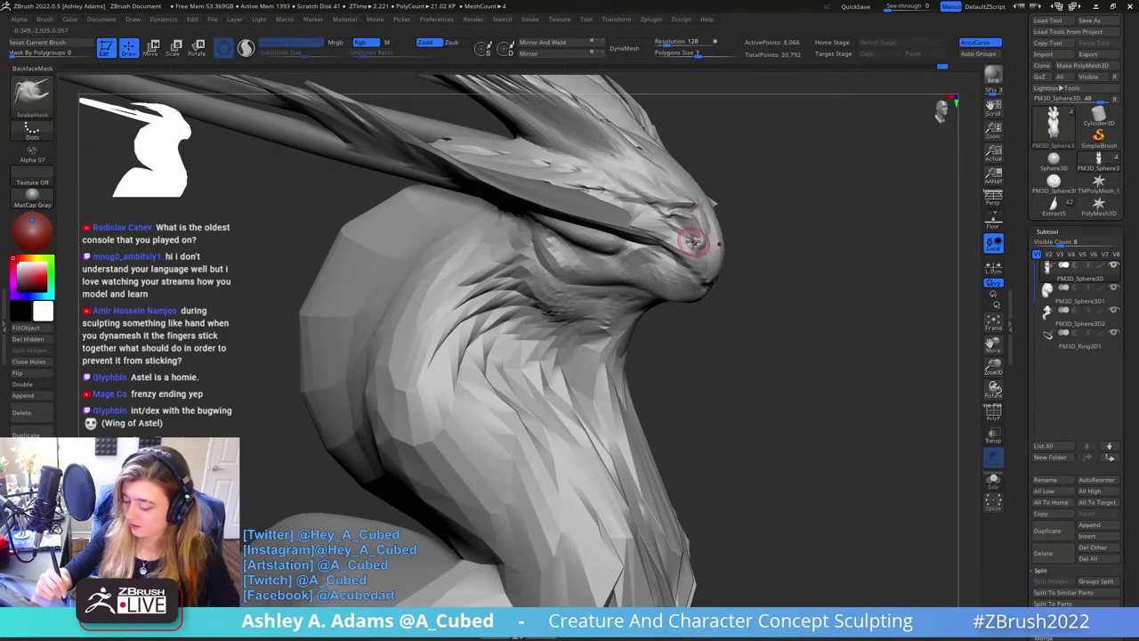
right_click_drag(708, 240, 695, 153, "ctrl")
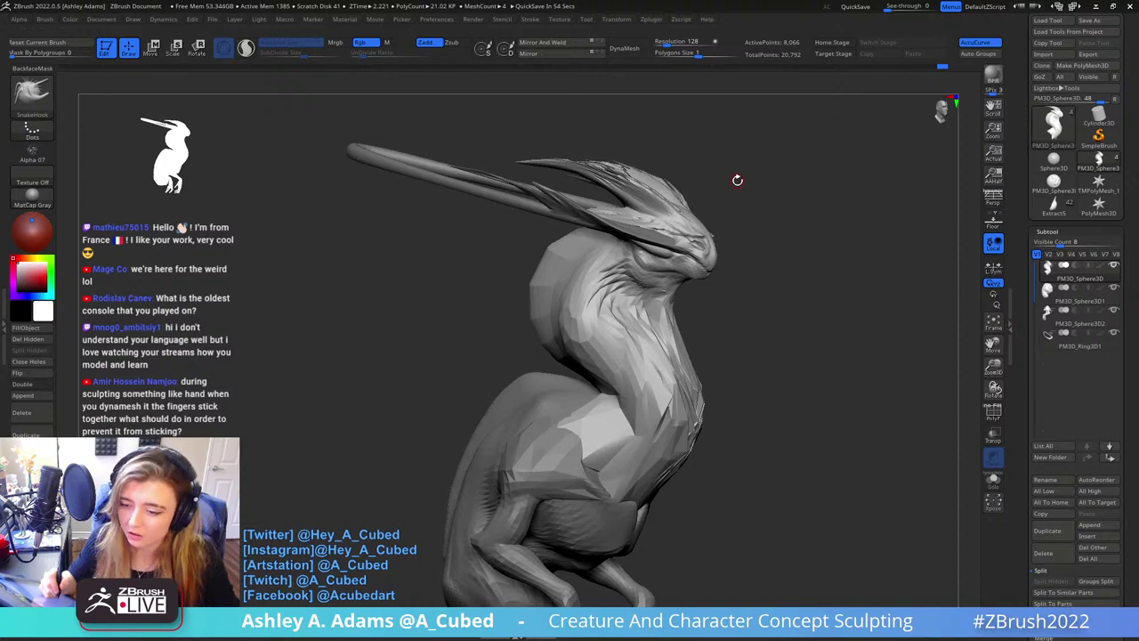
Make the arms subtool PM3D_Sphere3D2 active for close-up work on the fingers
mouse_move(780, 204)
left_mouse_down()
mouse_move(752, 227)
mouse_move(638, 158)
mouse_move(631, 290)
left_mouse_up()
right_click_drag(630, 291, 641, 293)
right_click_drag(641, 293, 641, 351, "ctrl")
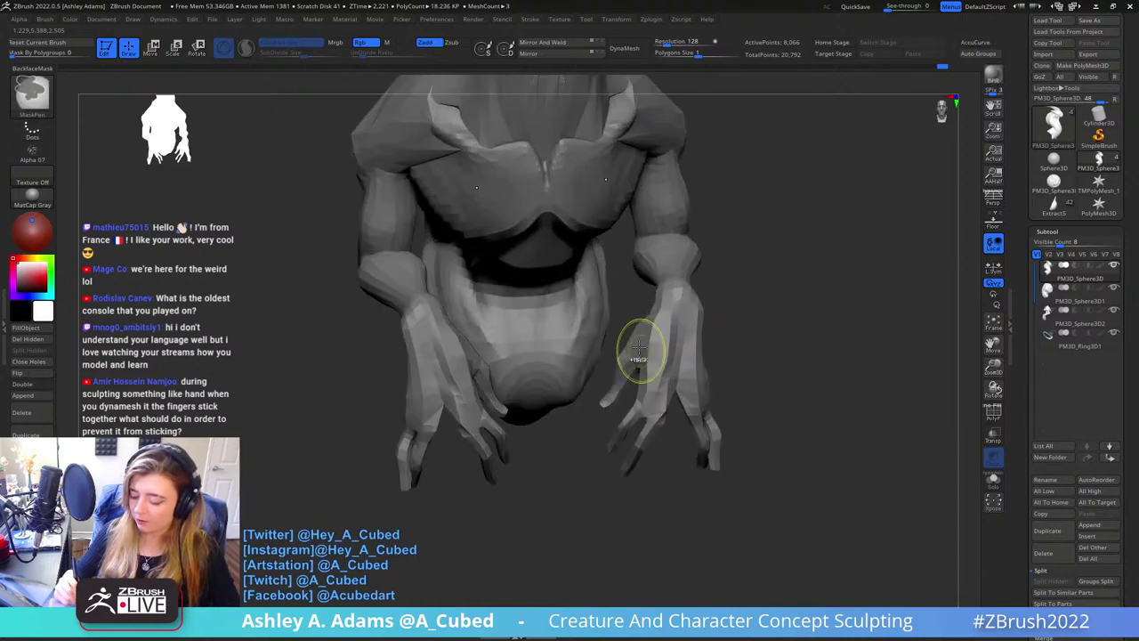
left_click(650, 418, "alt")
right_click_drag(650, 418, 653, 317, "alt")
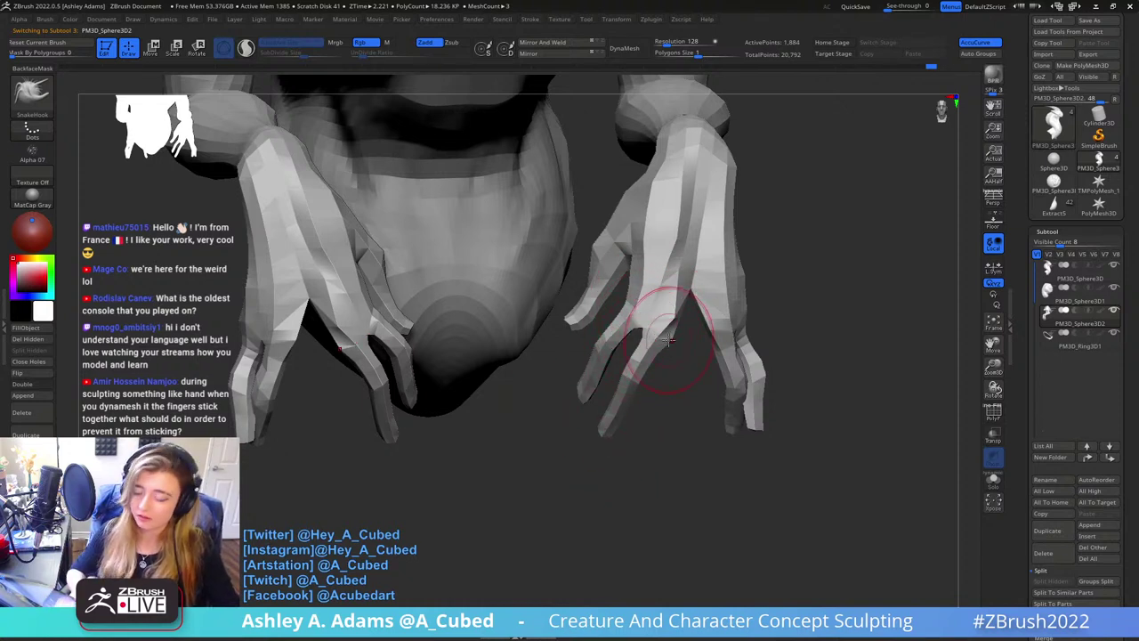
Divide the arms mesh twice to preview smoother hands, and step back down to the base subdivision level
right_click_drag(773, 340, 800, 351)
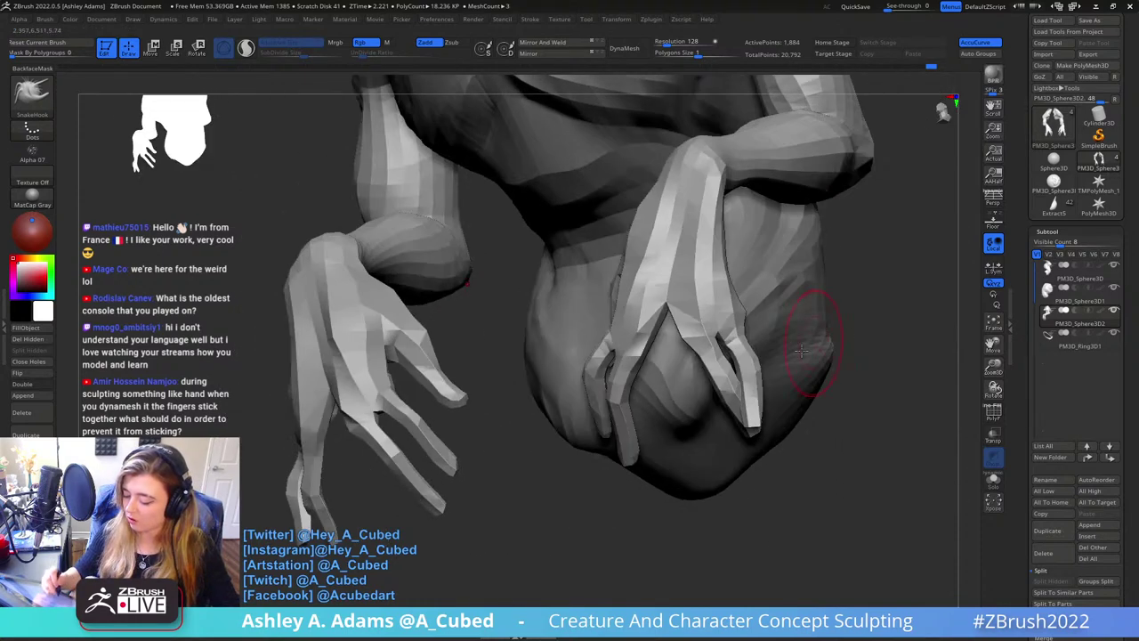
key("ctrl+d")
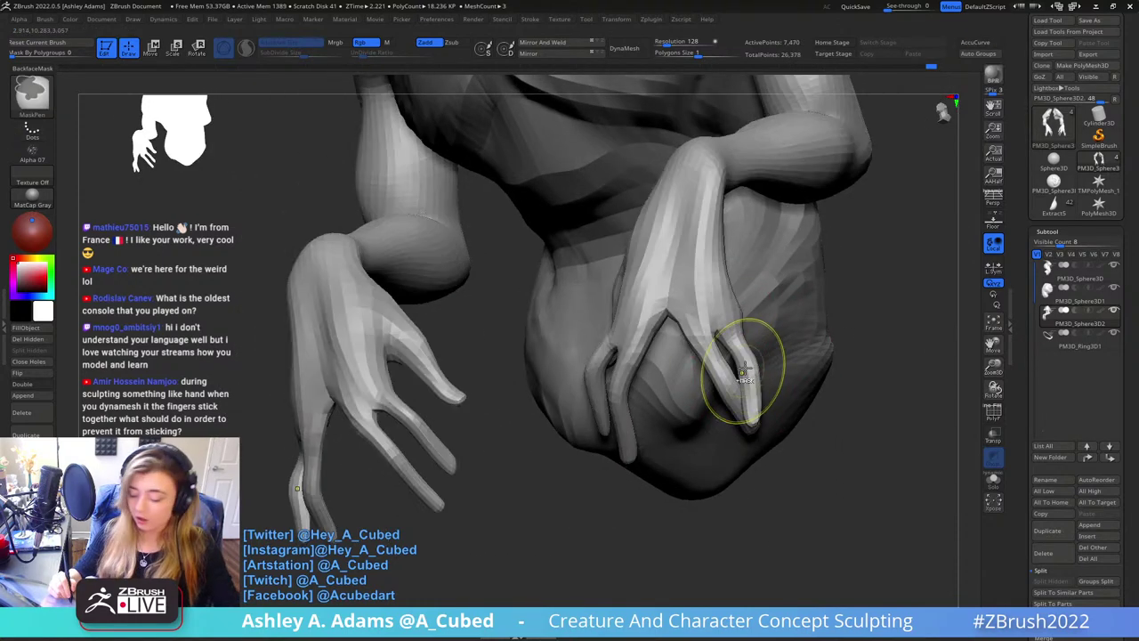
key("ctrl+d")
key("b")
key("s")
key("h")
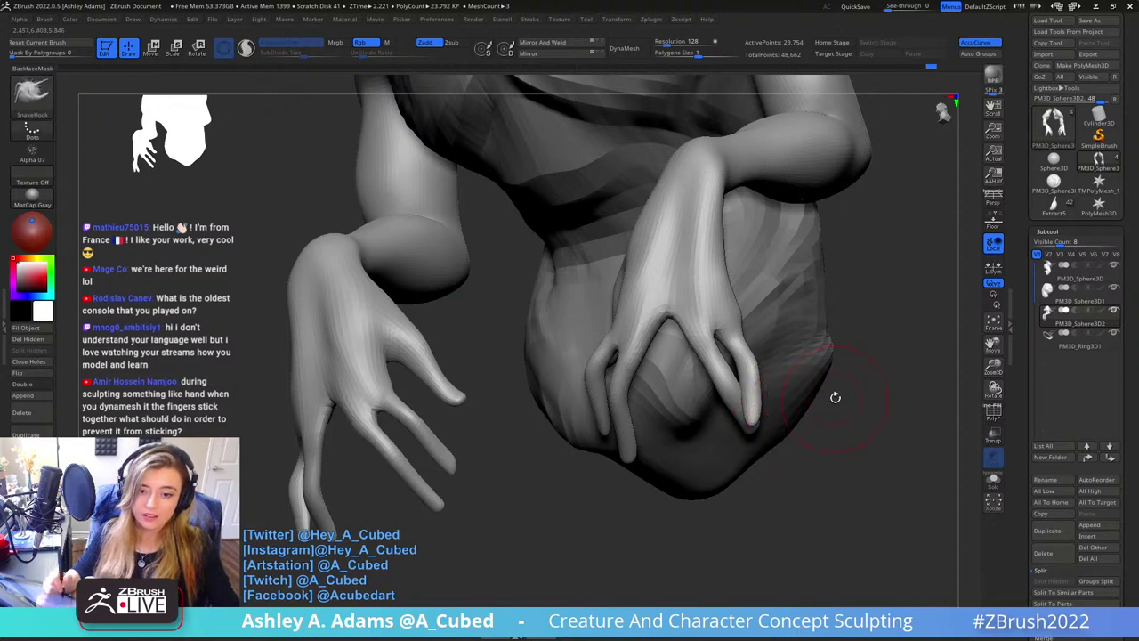
key("shift+d")
key("shift+d")
right_click_drag(834, 397, 724, 400)
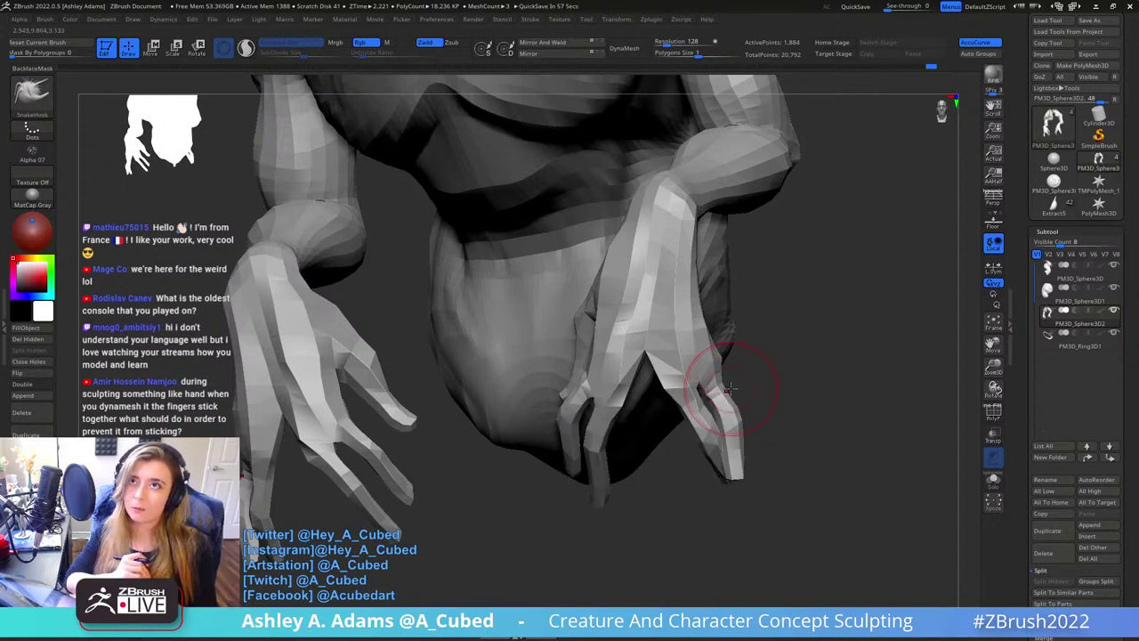
Switch to the ClayBuildup brush and turn on Sculptris Pro mode for the creature's fingers
right_click_drag(729, 388, 695, 319, "alt")
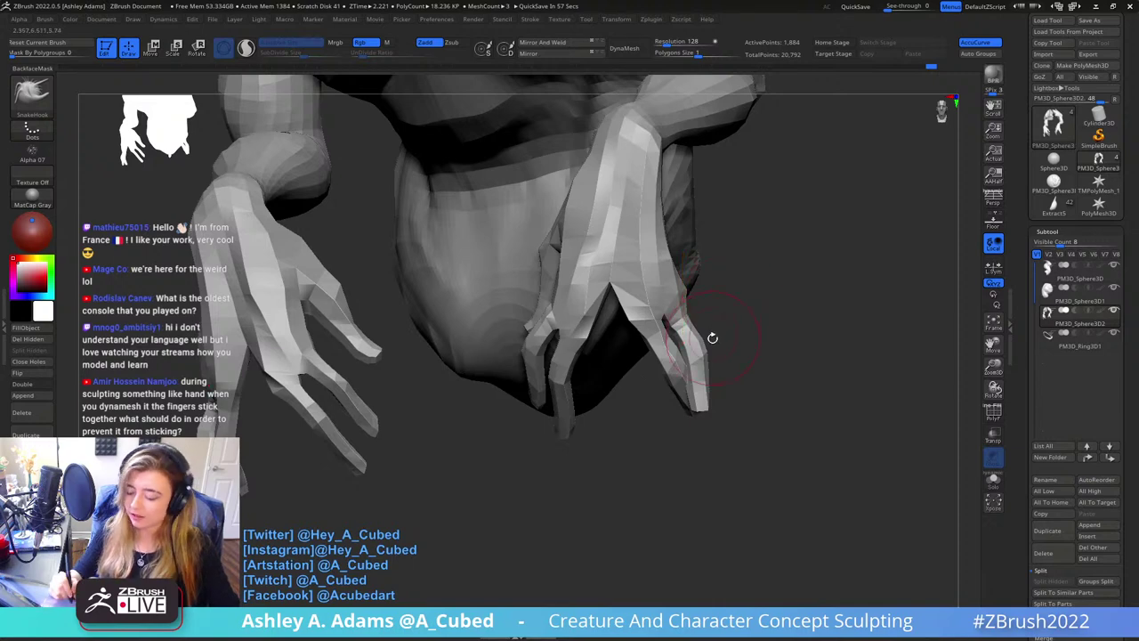
key("backslash")
right_click_drag(783, 333, 715, 318)
key("backslash")
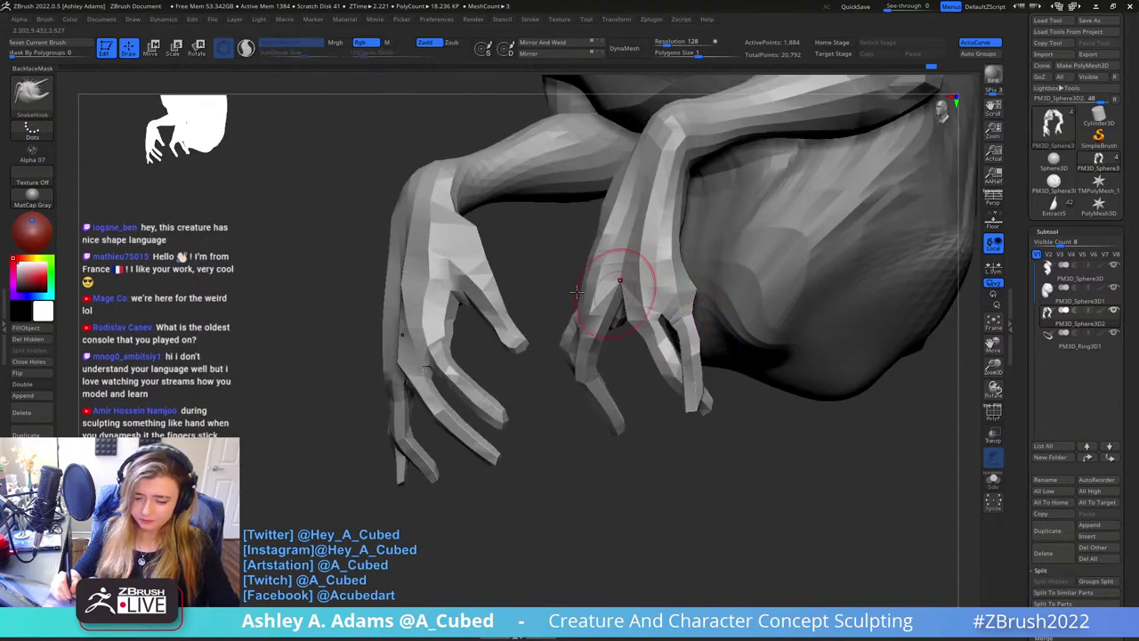
key("b")
key("c")
key("b")
left_click(246, 49)
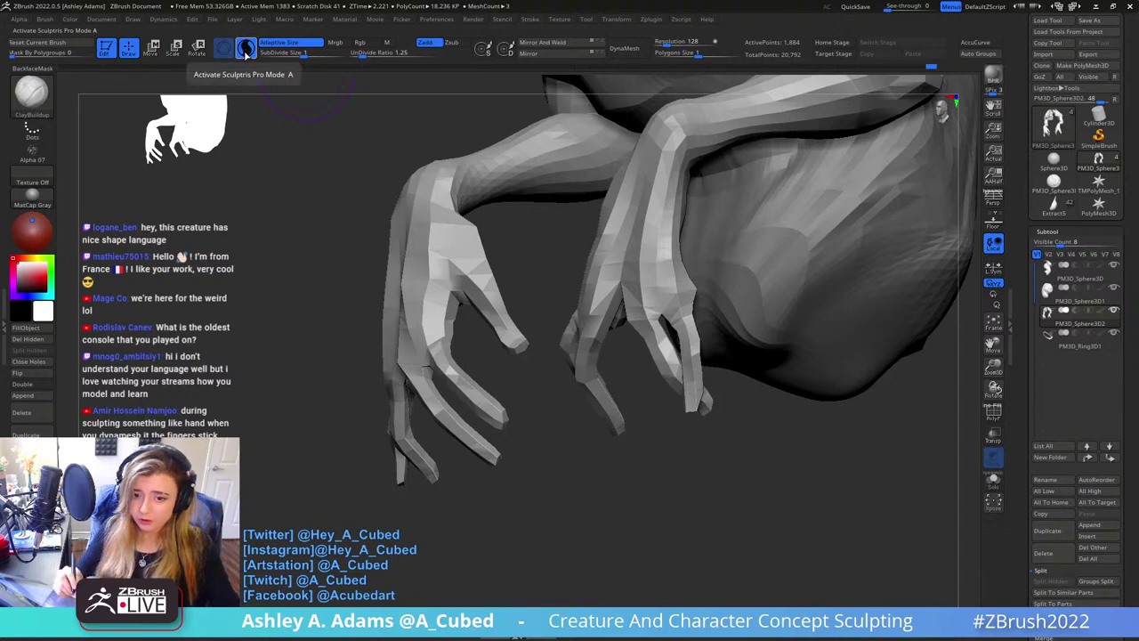
right_click(641, 415)
right_click_drag(676, 319, 678, 371)
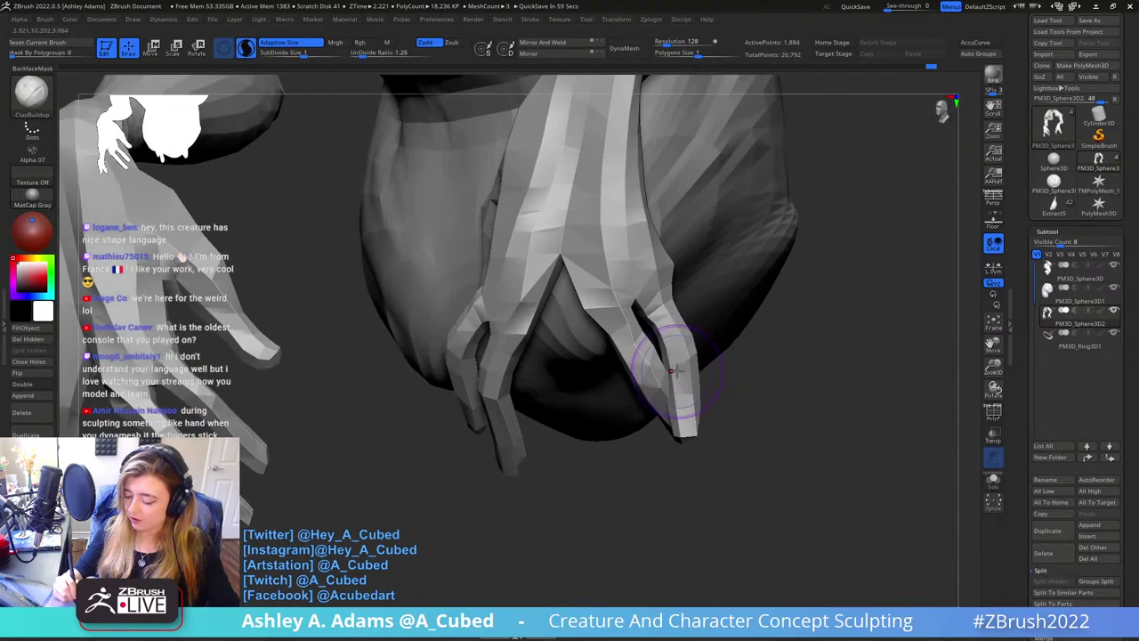
Try building up clay on the outer fingers with ClayBuildup in Sculptris Pro mode, undoing unwanted strokes
mouse_move(674, 369)
left_mouse_down()
mouse_move(676, 378)
mouse_move(679, 360)
mouse_move(681, 391)
mouse_move(692, 361)
mouse_move(666, 383)
mouse_move(668, 372)
left_mouse_up()
mouse_move(669, 360)
right_mouse_down()
mouse_move(724, 326)
mouse_move(610, 335)
right_mouse_up()
key("ctrl+z")
key("ctrl+z")
mouse_move(715, 389)
right_mouse_down()
mouse_move(728, 383)
mouse_move(685, 365)
right_mouse_up()
key("ctrl+z")
key("ctrl+z")
left_click_drag(718, 368, 721, 356)
right_click_drag(766, 356, 714, 360)
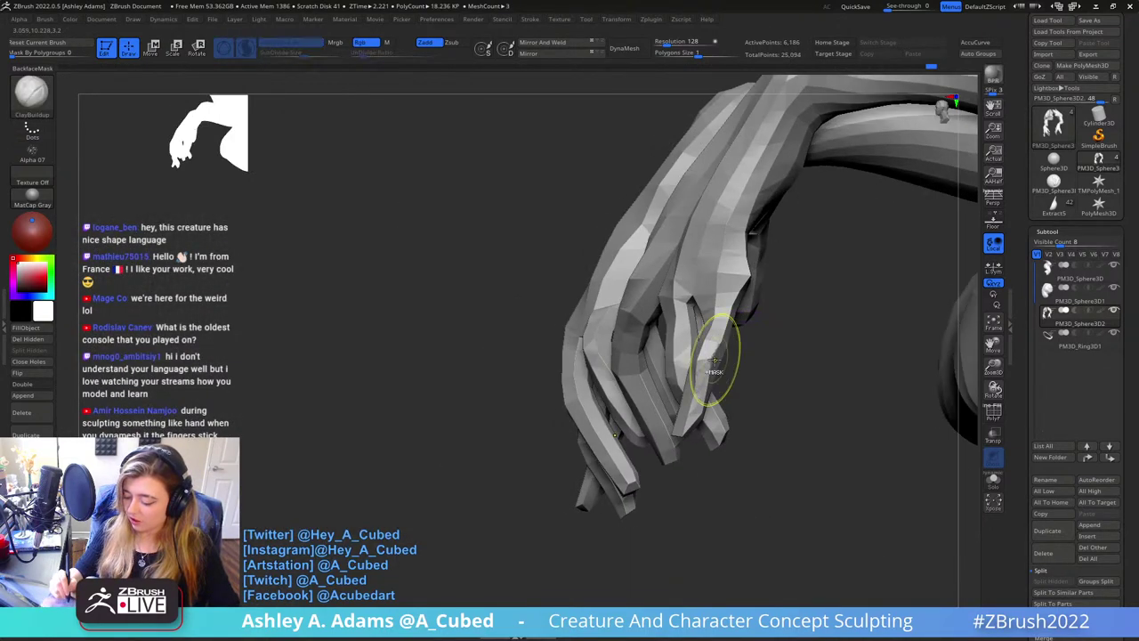
Undo the remaining ClayBuildup test strokes on the fingers
key("ctrl+z")
key("space")
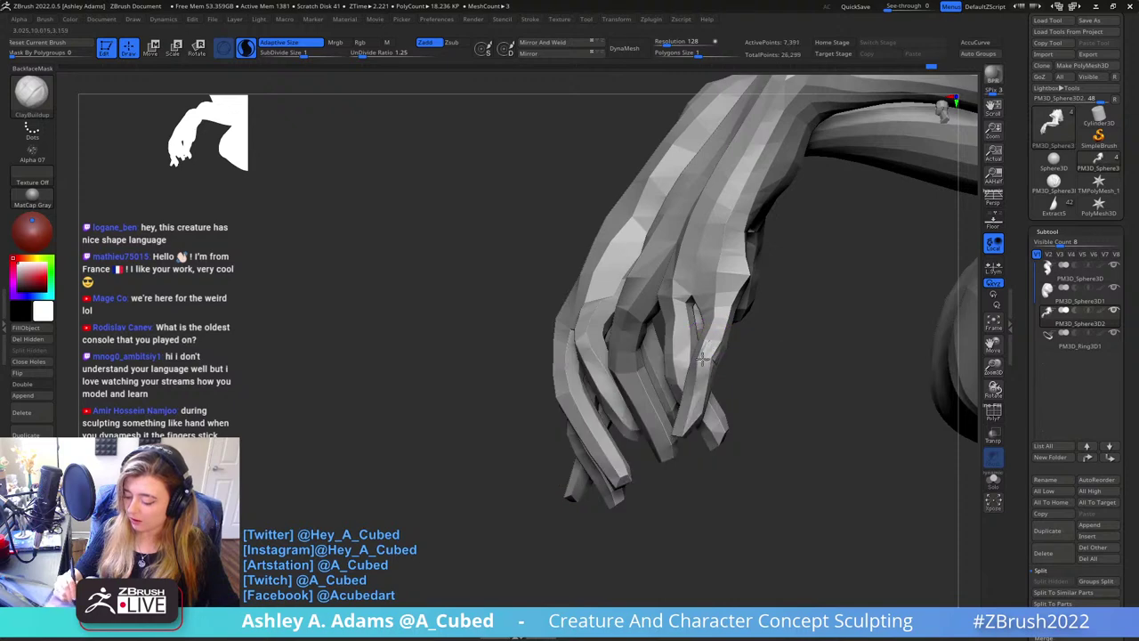
key("ctrl+z")
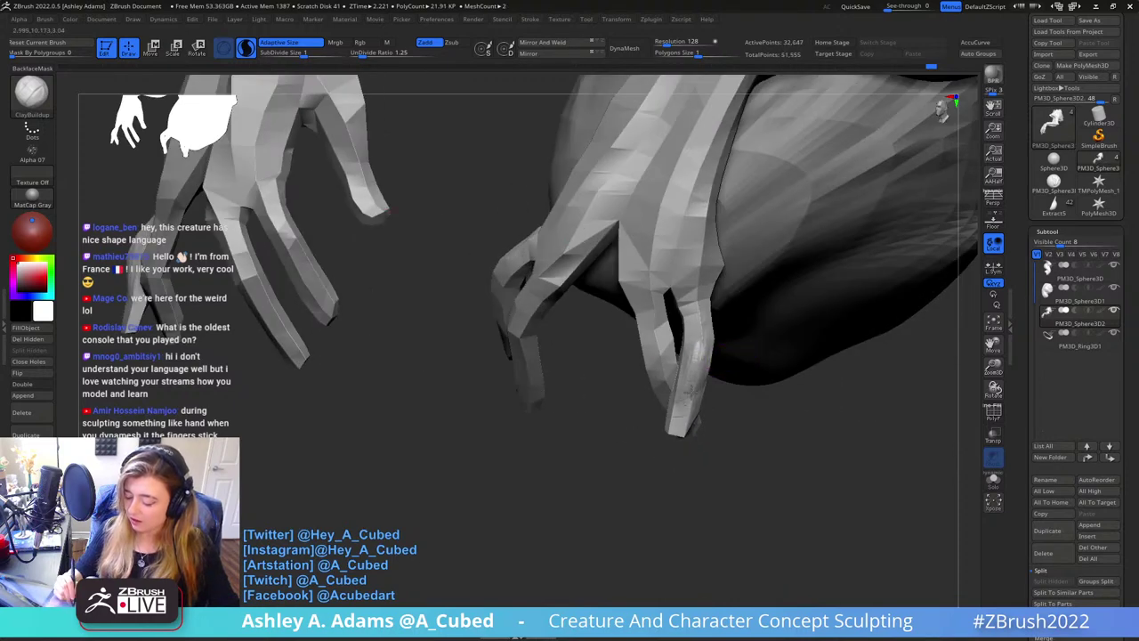
right_click_drag(693, 390, 726, 379)
key("ctrl+z")
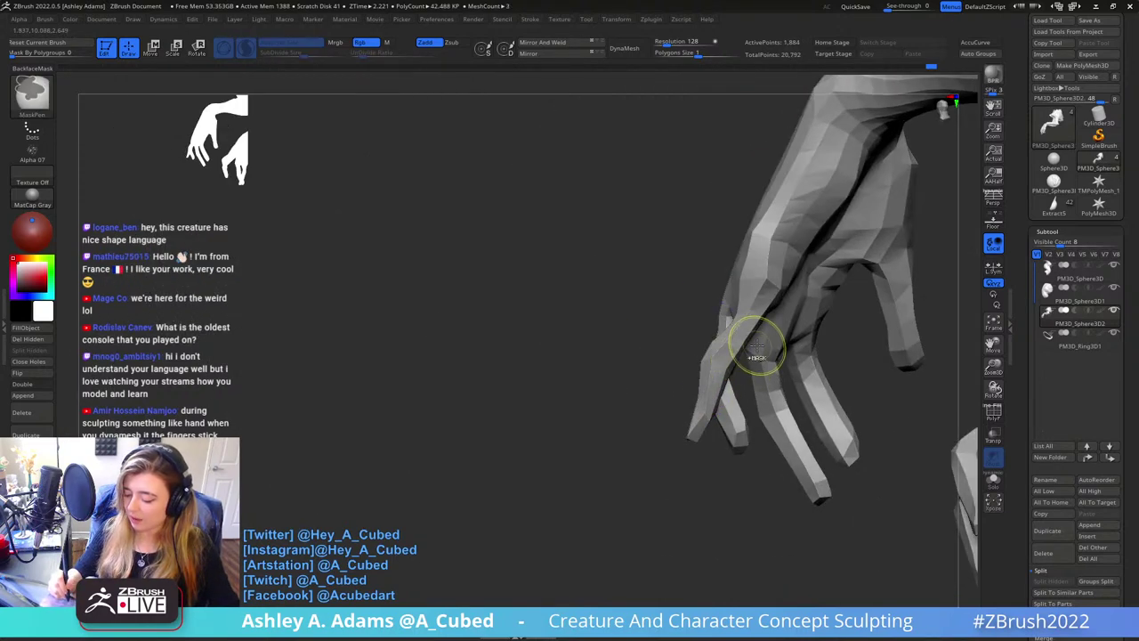
key("ctrl+z")
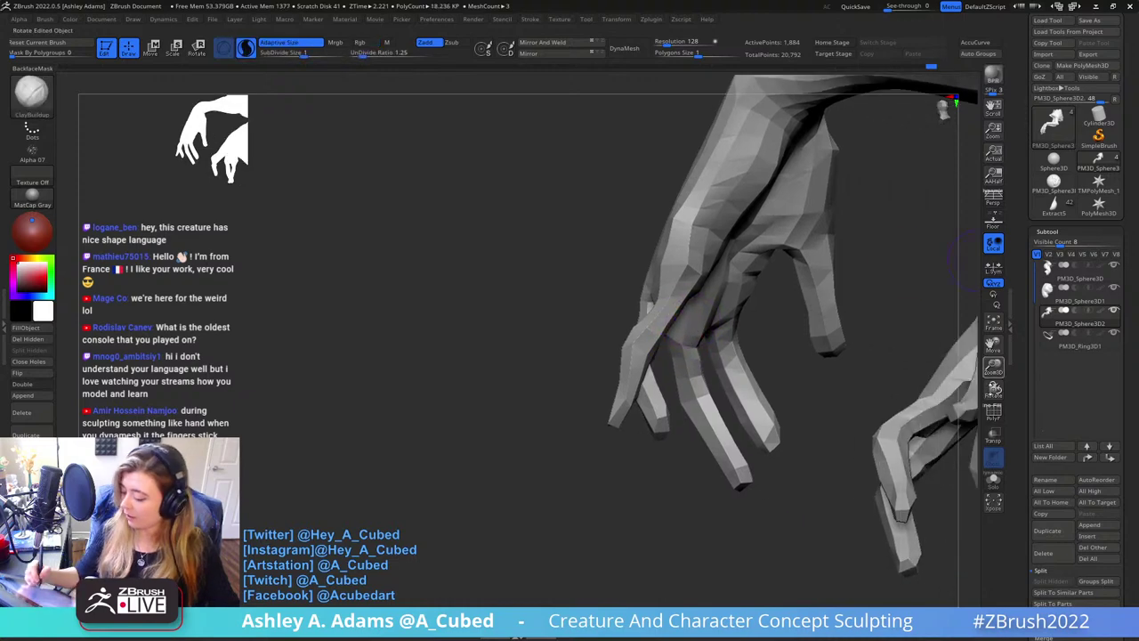
Turn on the polyframe display to show the hands' topology up close
left_click(993, 413)
right_click_drag(677, 356, 666, 396, "ctrl")
right_click_drag(552, 383, 569, 360)
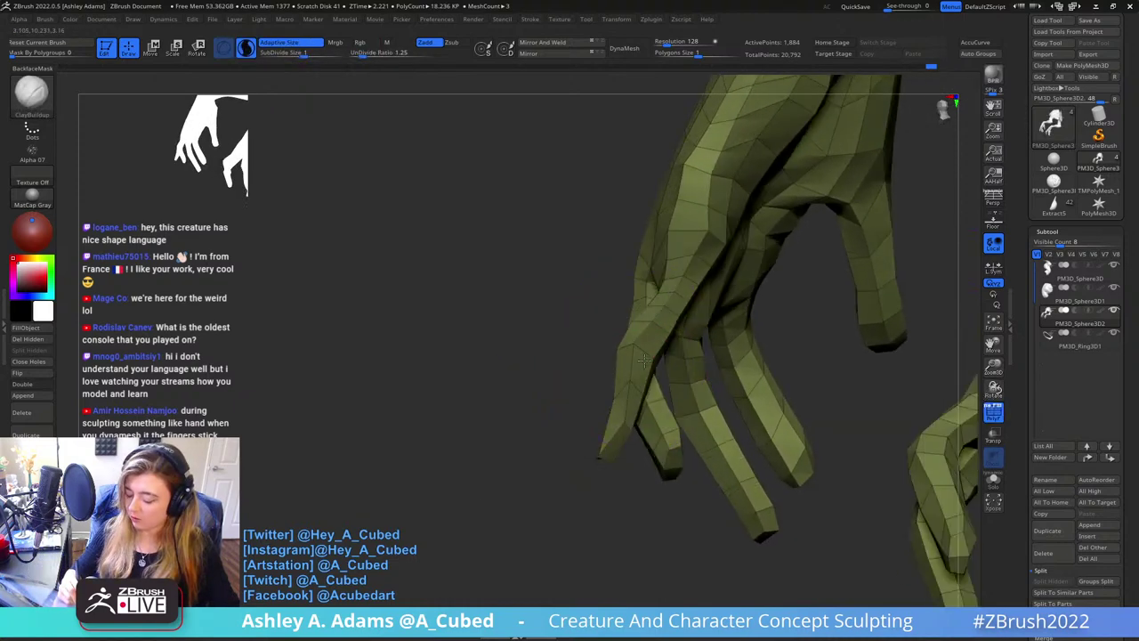
Try smoothing the outer fingers in Sculptris Pro mode with a reduced Smooth Z Intensity, and undo the strokes
mouse_move(643, 360)
left_mouse_down()
mouse_move(647, 340)
mouse_move(725, 329)
mouse_move(724, 272)
mouse_move(720, 323)
left_mouse_up()
key("shift")
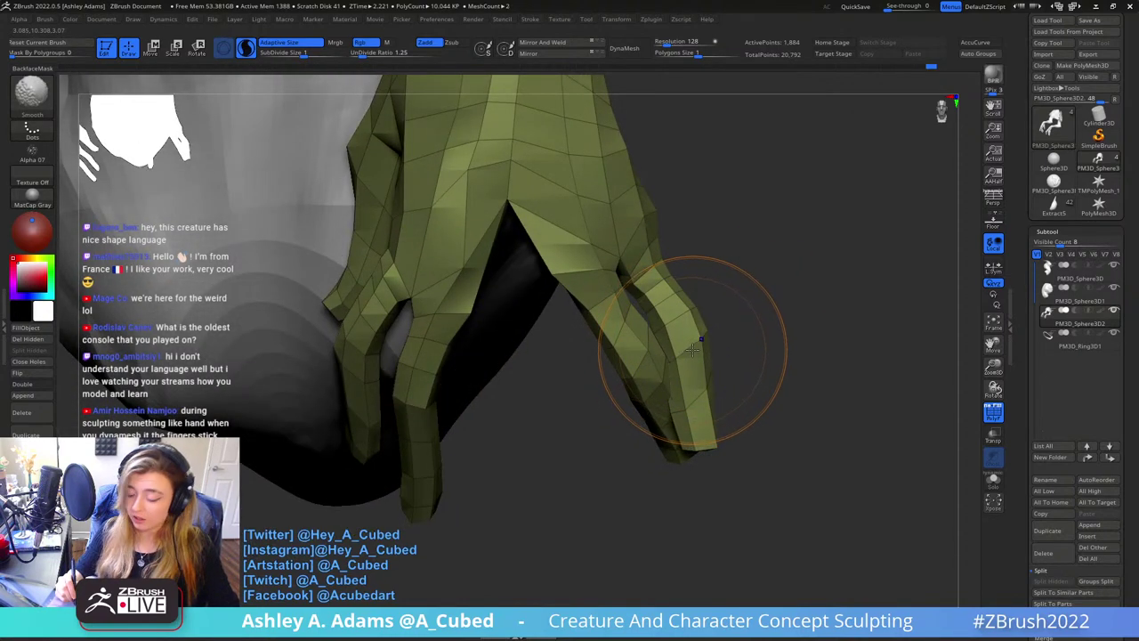
right_click(693, 351, "shift")
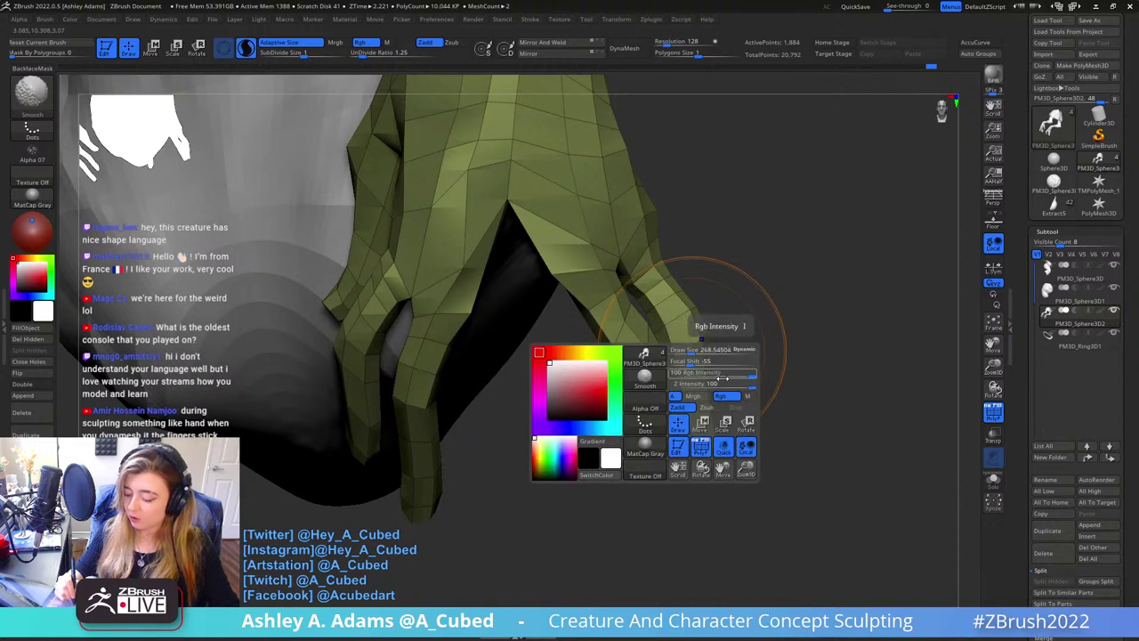
mouse_move(728, 385)
left_mouse_down()
mouse_move(674, 389)
mouse_move(688, 347)
mouse_move(694, 402)
mouse_move(652, 345)
mouse_move(642, 381)
left_mouse_up()
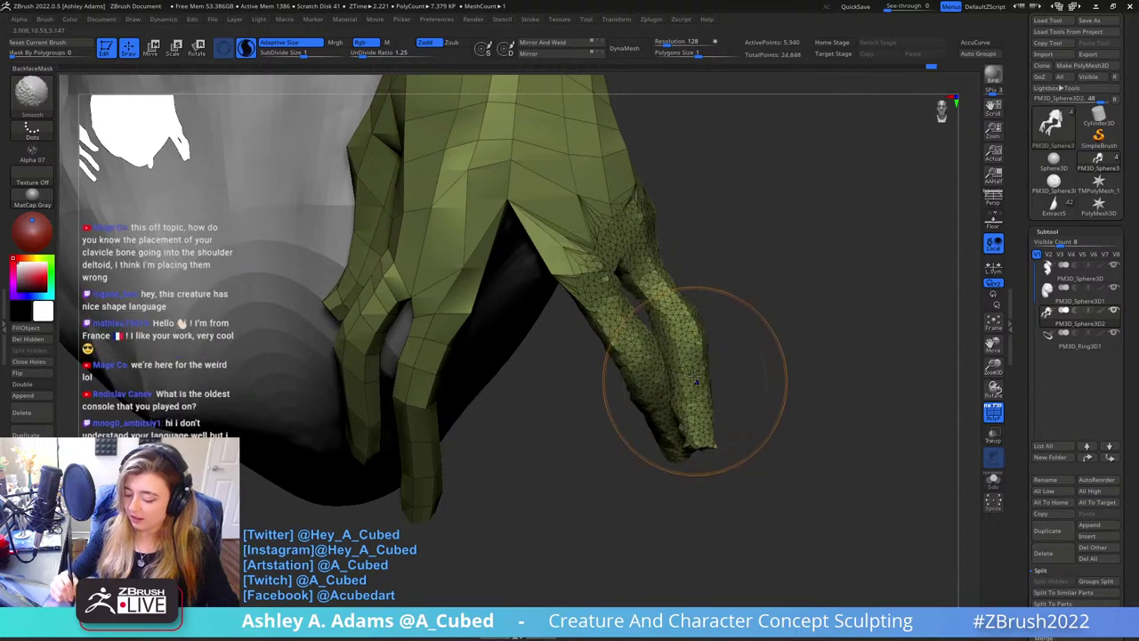
left_click_drag(774, 384, 592, 380)
left_click_drag(665, 376, 763, 363)
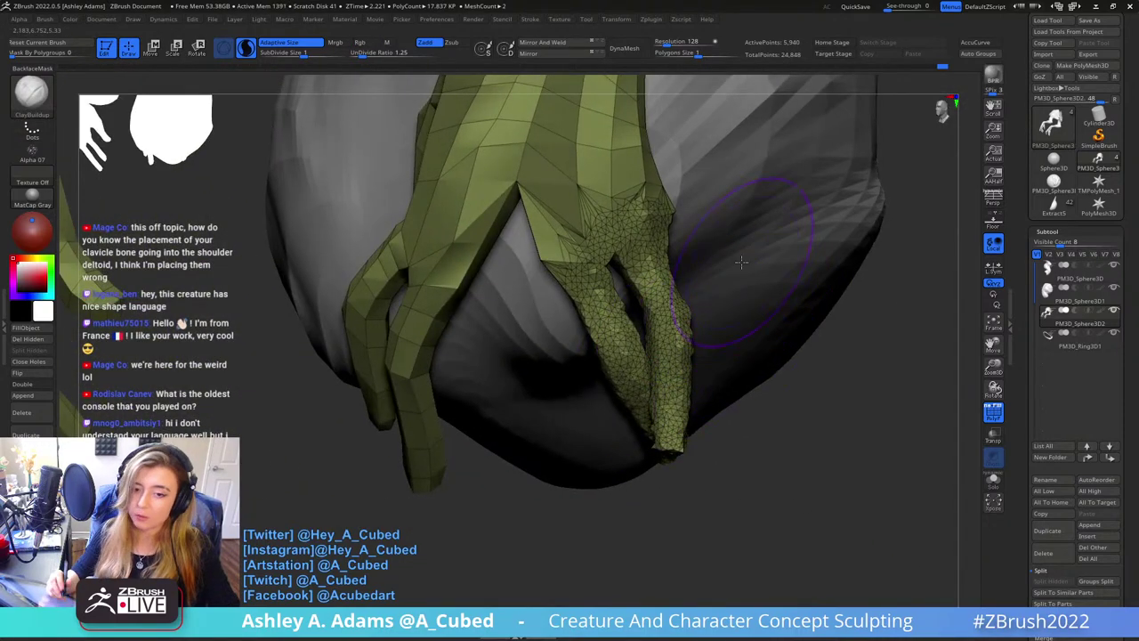
key("ctrl+z")
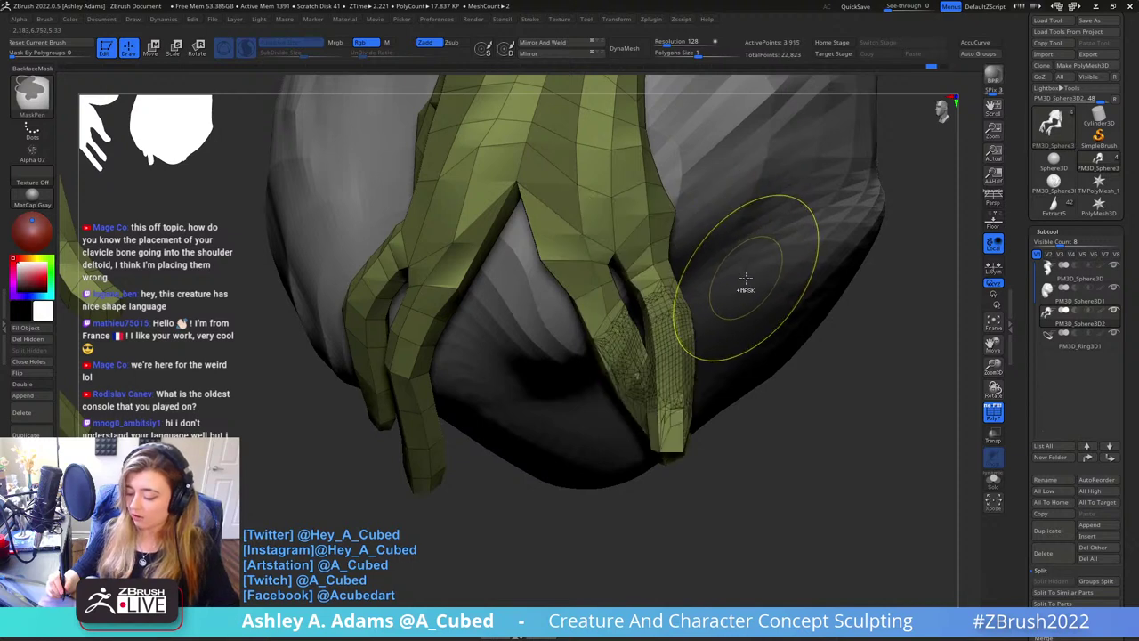
key("ctrl+z")
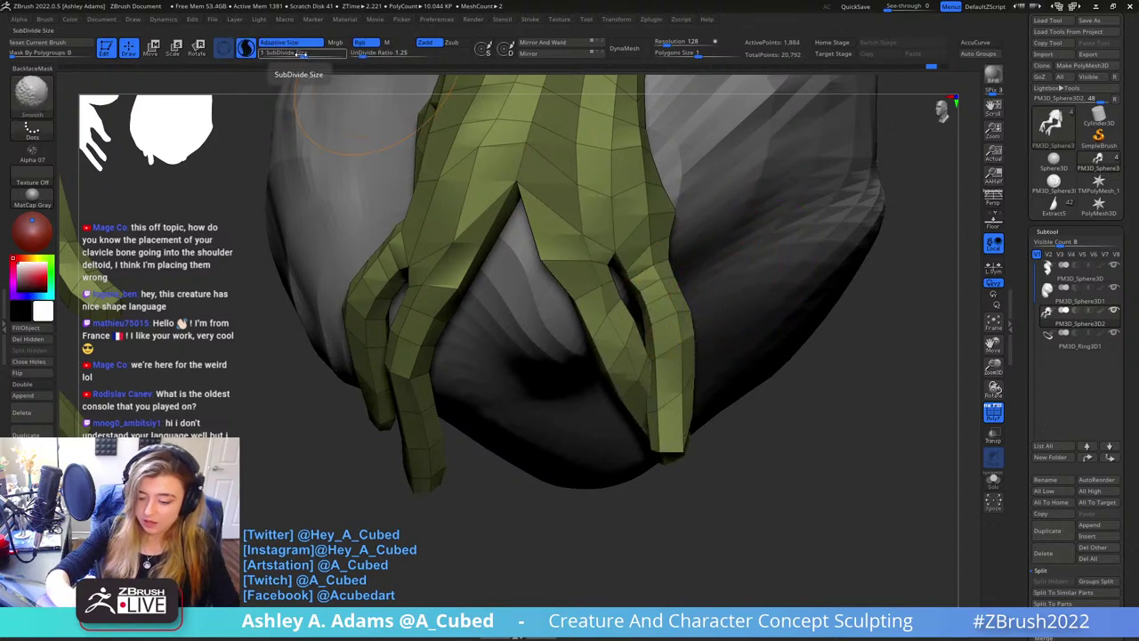
Set the Sculptris Pro SubDivide Size to 0.07623 and try finer tessellation on the outer fingers
mouse_move(300, 55)
left_mouse_down()
mouse_move(271, 55)
mouse_move(298, 53)
mouse_move(285, 54)
left_mouse_up()
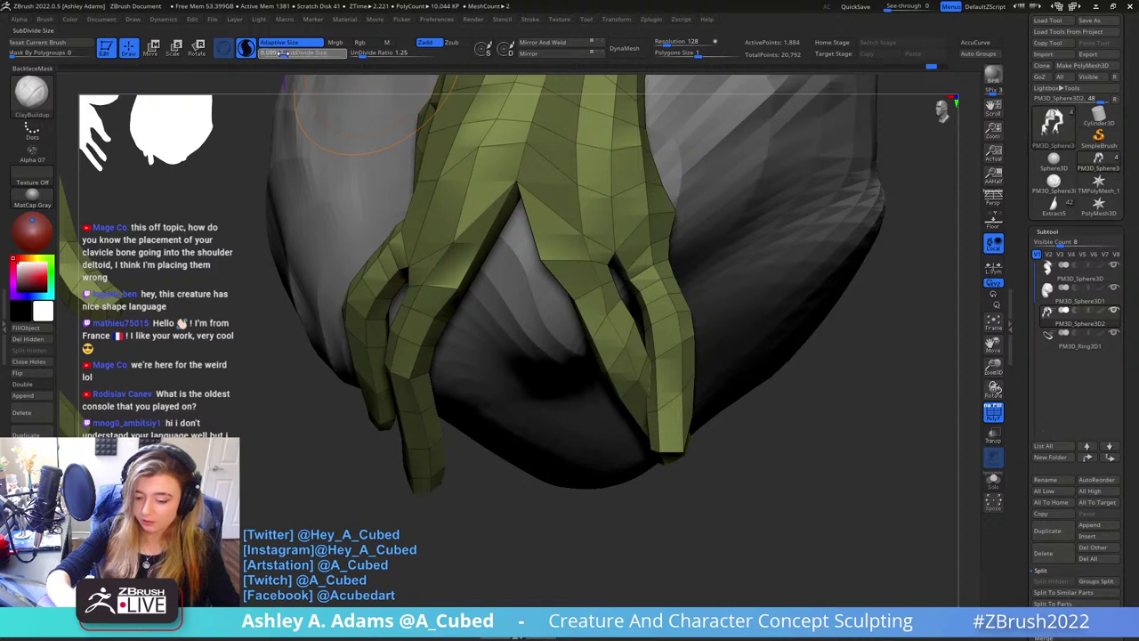
left_click_drag(675, 368, 676, 360, "shift")
mouse_move(676, 360)
right_mouse_down()
mouse_move(739, 352)
mouse_move(710, 330)
mouse_move(707, 290)
mouse_move(690, 300)
right_mouse_up()
key("ctrl+z")
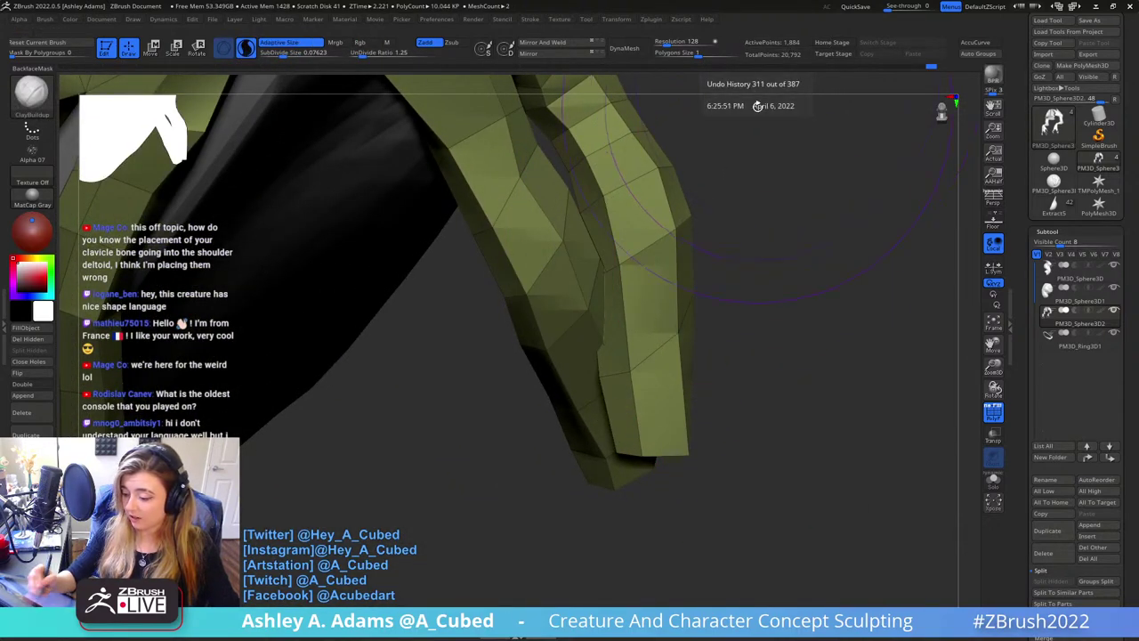
right_click_drag(621, 289, 610, 161, "ctrl")
key("ctrl+z")
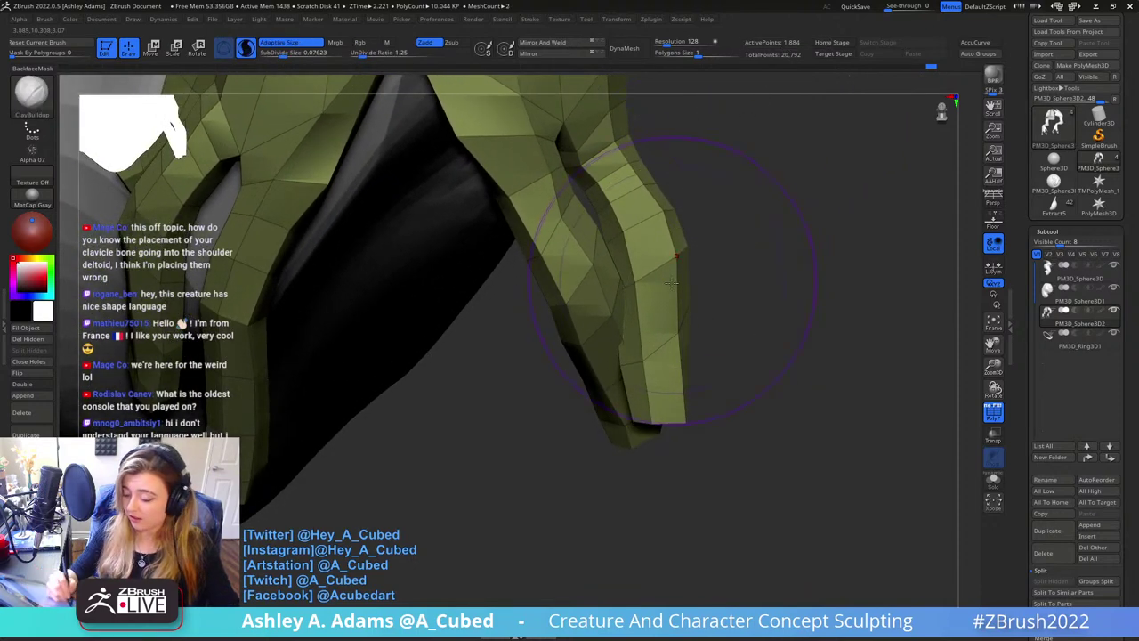
mouse_move(660, 297)
left_mouse_down("shift")
mouse_move(650, 325)
mouse_move(669, 346)
left_mouse_up("shift")
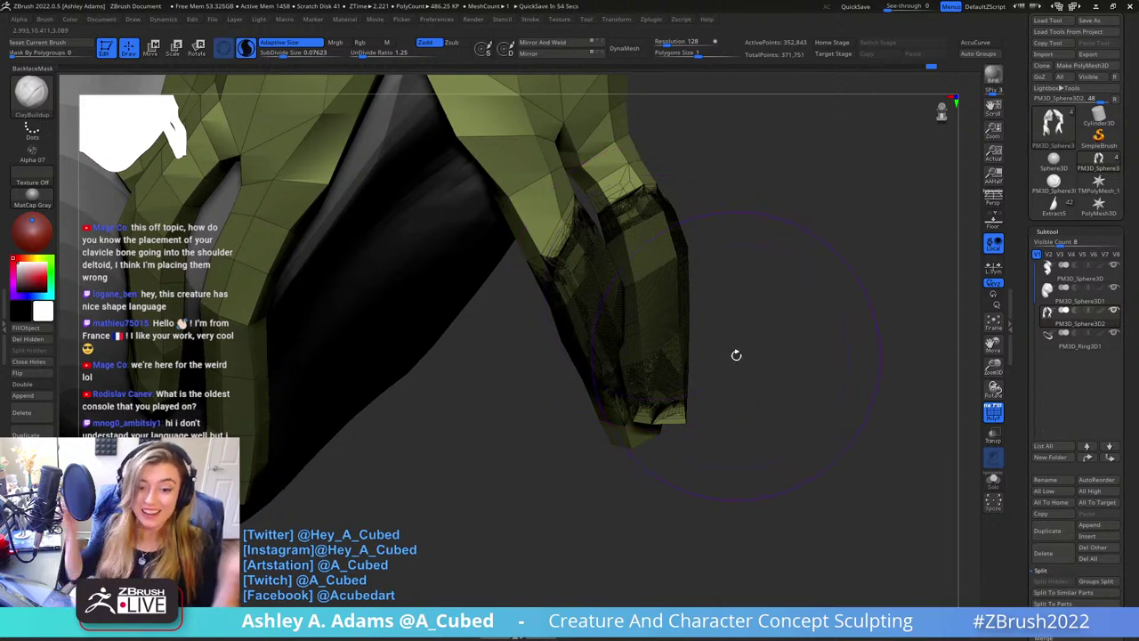
Turn off Sculptris Pro mode with the arms back at their low-resolution mesh
left_click_drag(736, 355, 700, 221)
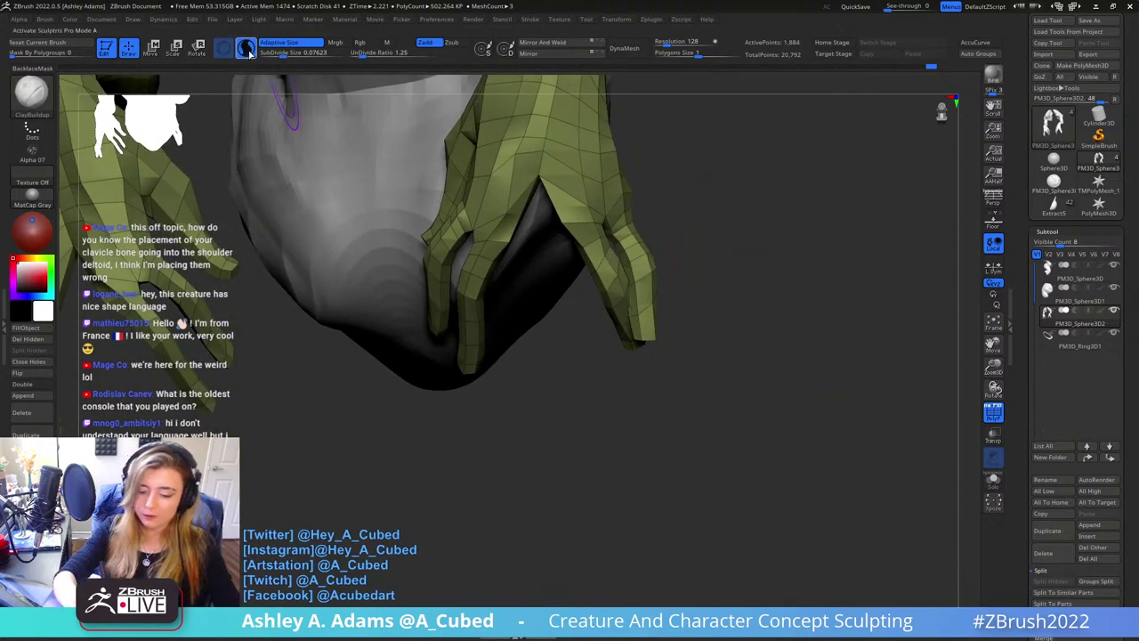
left_click(247, 48)
left_click_drag(756, 267, 641, 256)
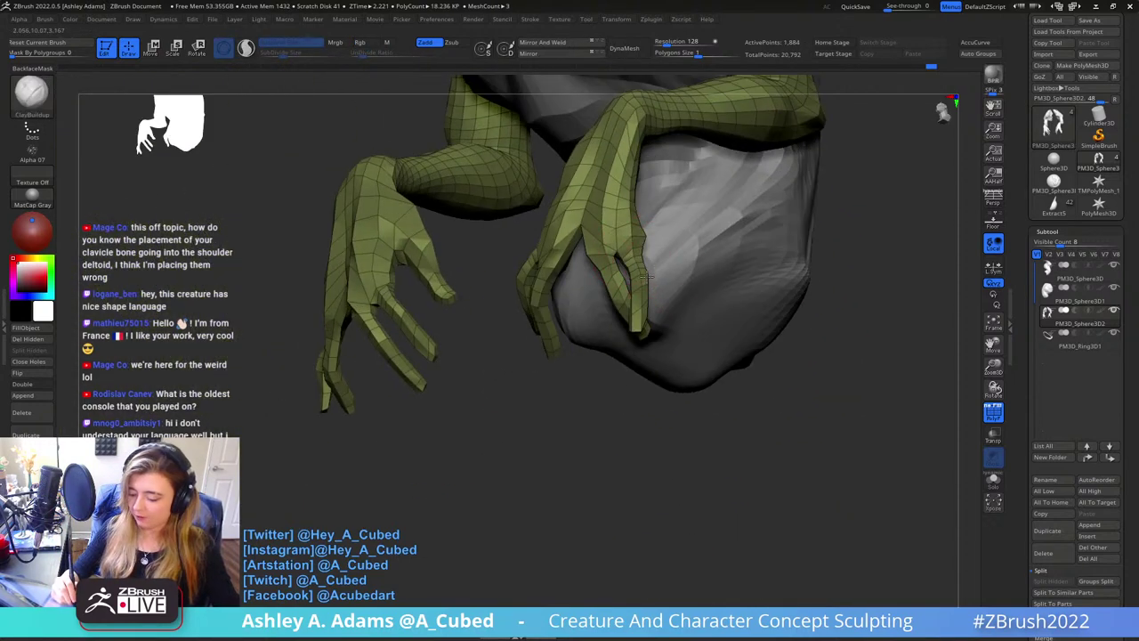
Pull the wrist and back of the hand into shape with SnakeHook, adjusting the brush between strokes
right_click_drag(631, 255, 647, 304)
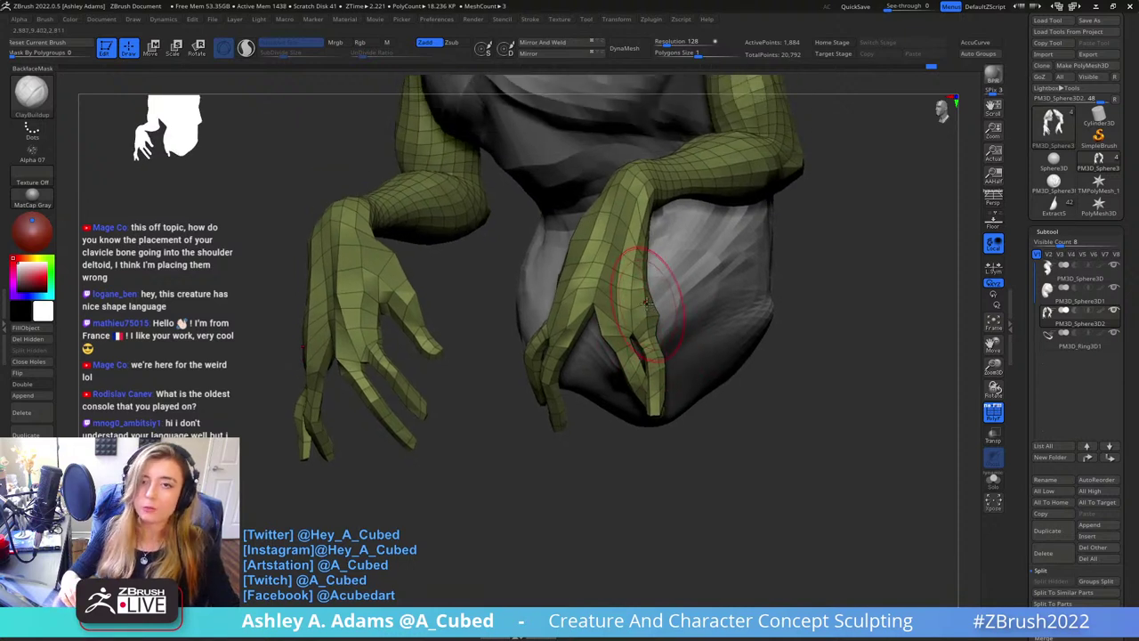
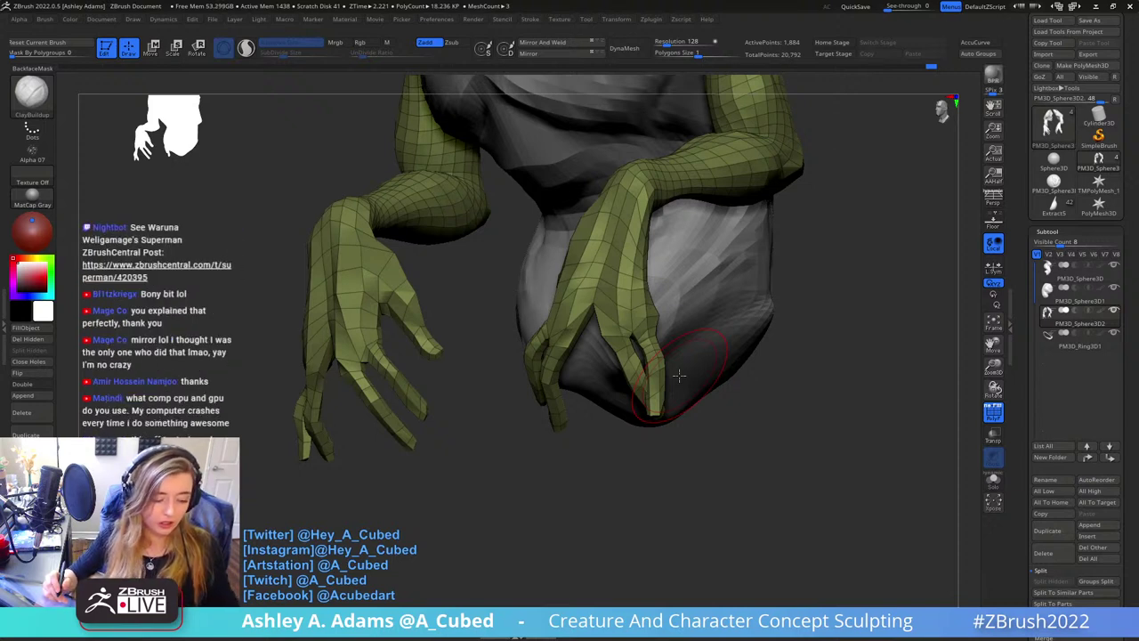
right_click_drag(710, 253, 593, 284)
left_click_drag(592, 283, 649, 287)
key("b")
key("s")
key("h")
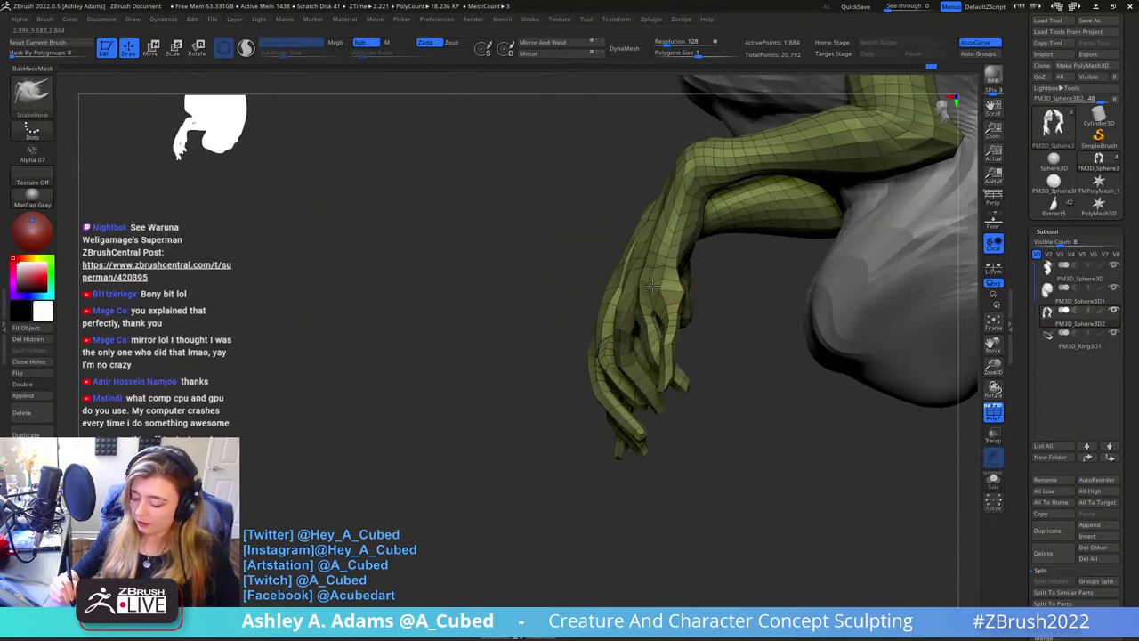
mouse_move(673, 291)
right_mouse_down()
mouse_move(661, 291)
mouse_move(664, 328)
mouse_move(641, 320)
mouse_move(623, 286)
right_mouse_up()
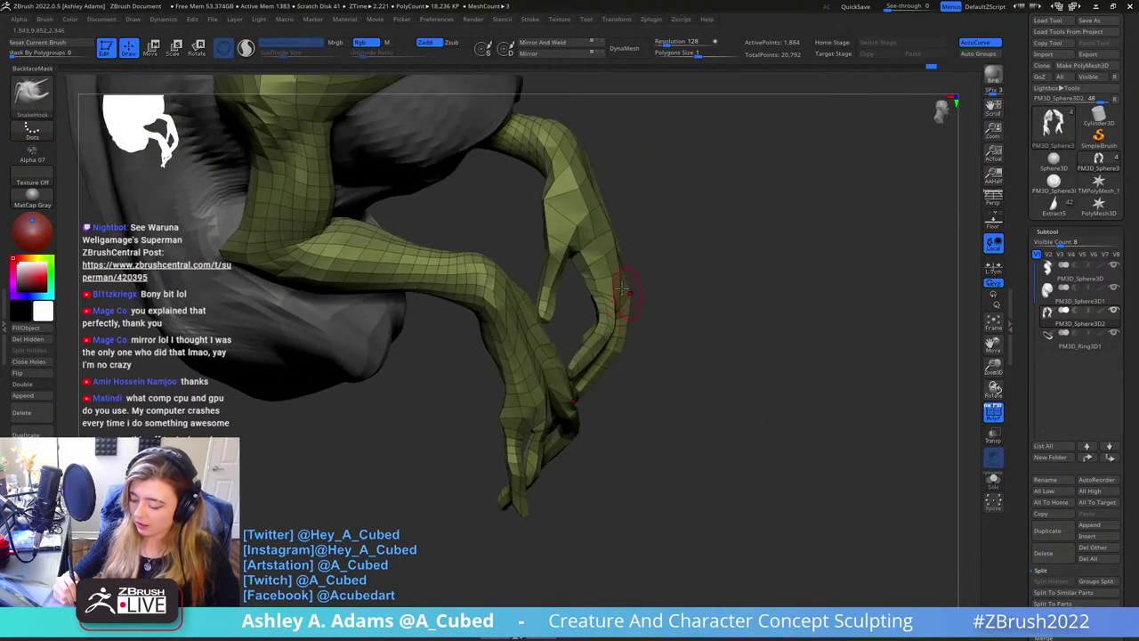
left_click_drag(616, 281, 631, 265)
mouse_move(628, 278)
left_mouse_down()
mouse_move(620, 268)
mouse_move(616, 276)
mouse_move(618, 252)
mouse_move(678, 227)
mouse_move(679, 193)
mouse_move(622, 203)
left_mouse_up()
key("space")
left_click_drag(662, 191, 668, 179)
mouse_move(668, 179)
right_mouse_down()
mouse_move(674, 223)
mouse_move(630, 311)
mouse_move(569, 229)
mouse_move(595, 267)
mouse_move(583, 262)
right_mouse_up()
Thicken the back of the hand and the wrist with the Inflat brush
key("space")
left_click_drag(574, 259, 657, 287)
left_click_drag(651, 160, 681, 276)
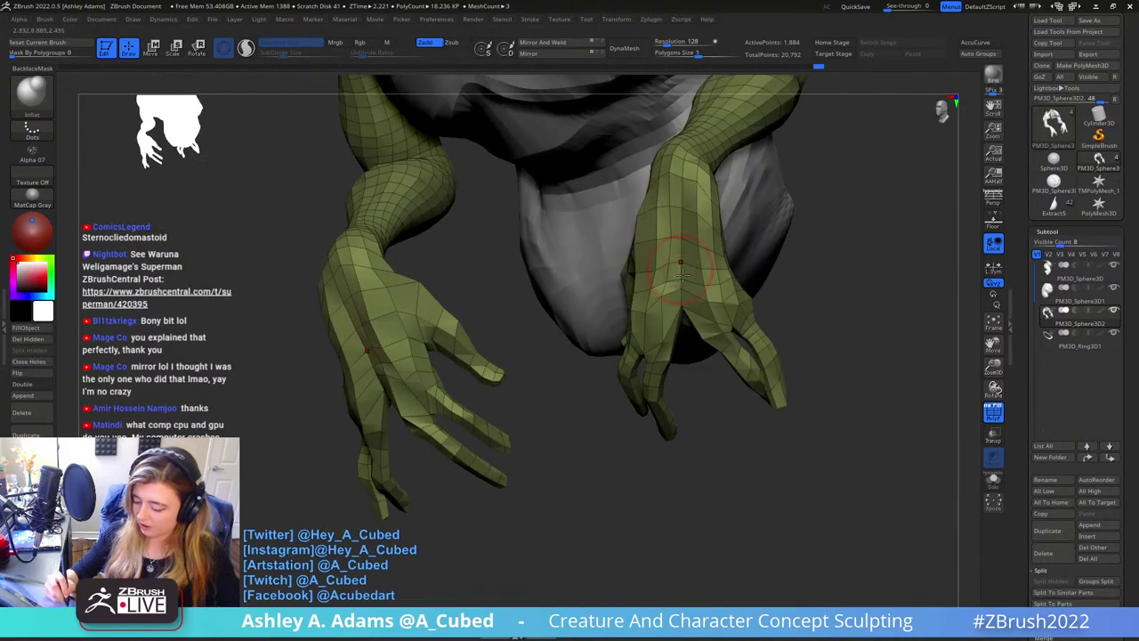
left_click_drag(696, 166, 687, 229)
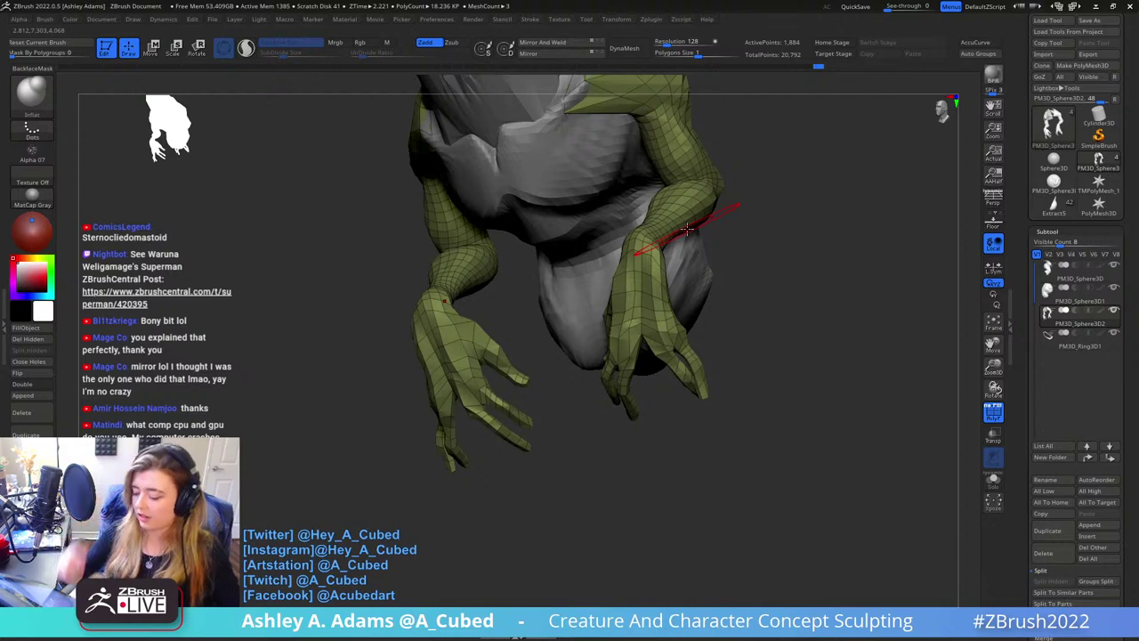
Reshape the gap between the middle fingers with SnakeHook
right_click_drag(687, 230, 691, 358)
right_click(623, 356)
mouse_move(663, 240)
right_mouse_down("alt")
mouse_move(671, 277)
mouse_move(703, 280)
right_mouse_up("alt")
right_click(623, 348)
mouse_move(628, 338)
right_mouse_down()
mouse_move(661, 261)
mouse_move(648, 300)
right_mouse_up()
key("b")
key("s")
key("h")
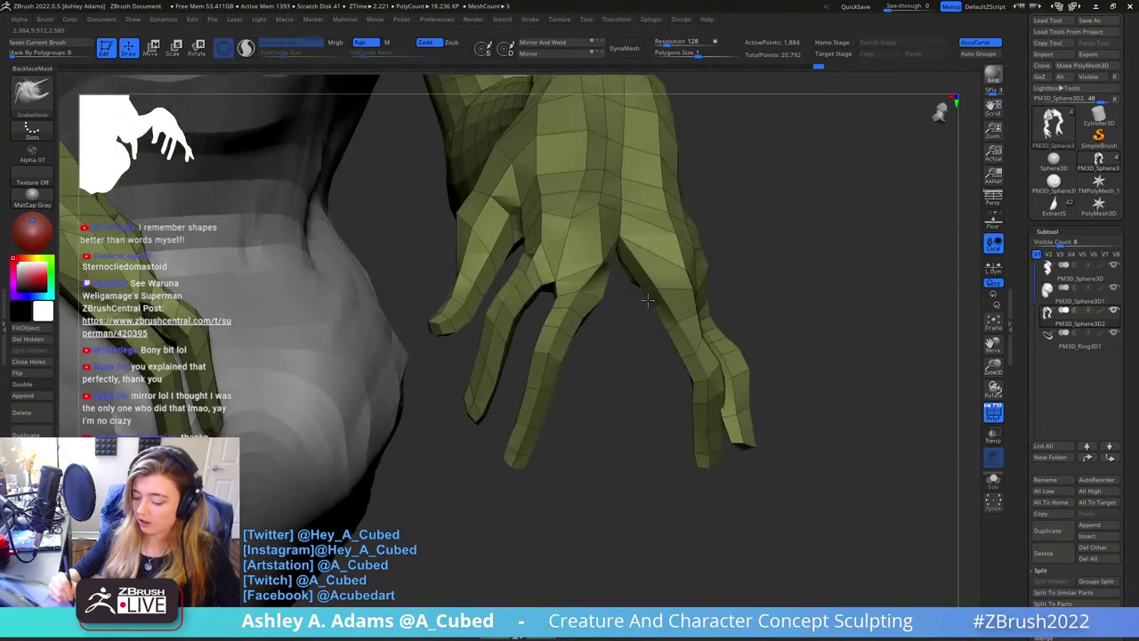
mouse_move(648, 287)
left_mouse_down()
mouse_move(656, 275)
mouse_move(640, 283)
left_mouse_up()
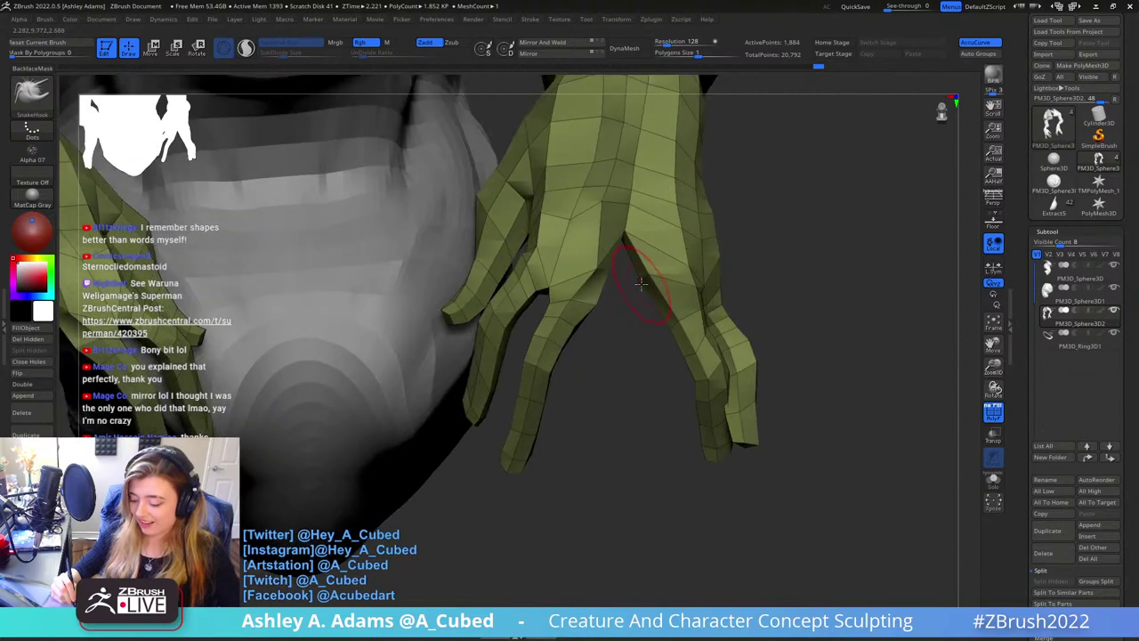
right_click_drag(665, 294, 639, 302, "ctrl")
left_click_drag(639, 304, 659, 291)
mouse_move(661, 289)
right_mouse_down()
mouse_move(674, 300)
mouse_move(637, 314)
mouse_move(665, 347)
mouse_move(654, 396)
mouse_move(677, 253)
mouse_move(717, 280)
right_mouse_up()
Carve a crease into the hand with DamStandard
key("b")
key("d")
key("s")
right_click(653, 396)
left_click_drag(719, 277, 755, 332)
Reshape the thumb of the creature's hand with SnakeHook
key("b")
key("s")
key("h")
right_click_drag(749, 319, 742, 315)
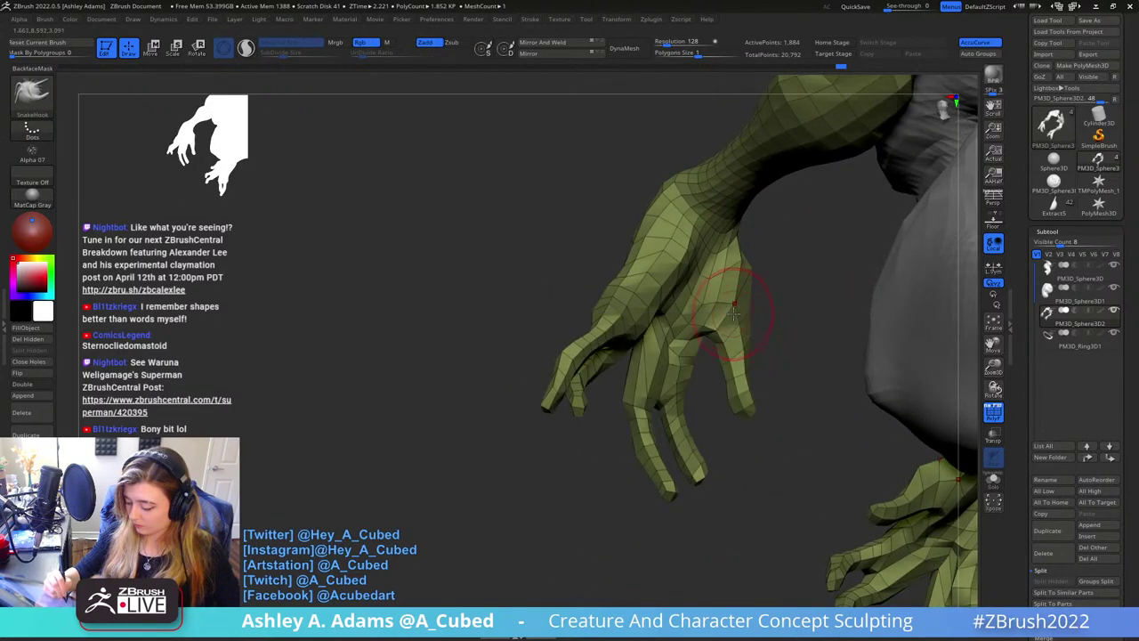
left_click_drag(738, 311, 723, 362)
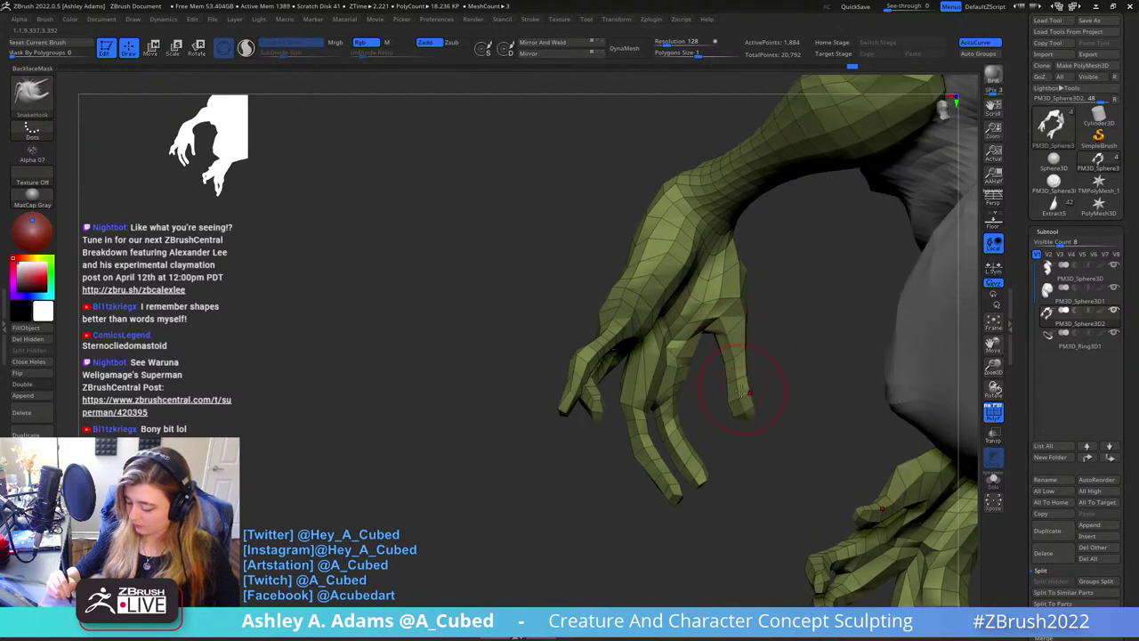
right_click(749, 332)
mouse_move(740, 392)
right_mouse_down("alt")
mouse_move(749, 335)
mouse_move(737, 361)
mouse_move(781, 363)
mouse_move(769, 347)
mouse_move(801, 298)
right_mouse_up("alt")
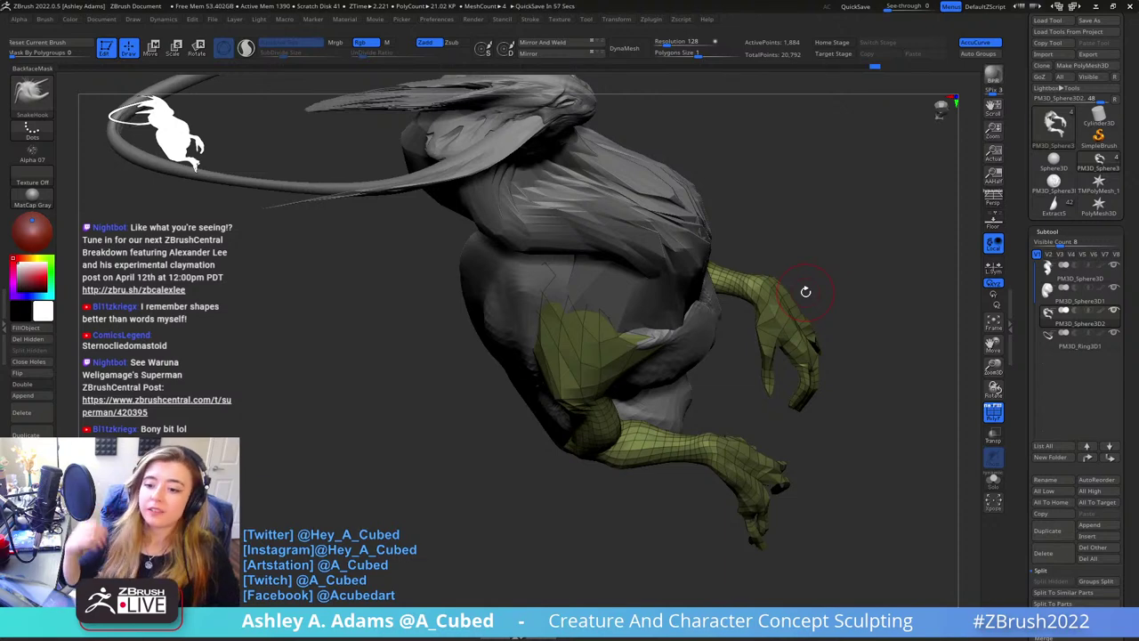
Carve the transition between the shoulder and the upper arm with DamStandard
right_click_drag(713, 262, 780, 257)
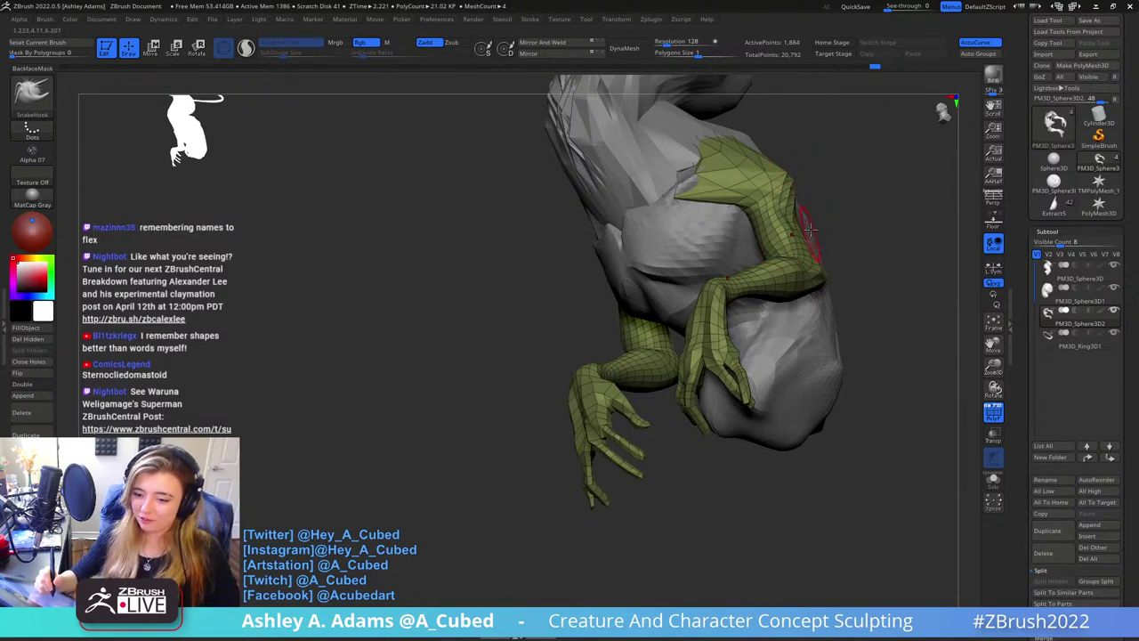
mouse_move(809, 230)
right_mouse_down()
mouse_move(716, 265)
mouse_move(721, 253)
mouse_move(708, 253)
mouse_move(730, 227)
right_mouse_up()
right_click(724, 257)
right_click(705, 253, "shift")
mouse_move(674, 207)
right_mouse_down()
mouse_move(694, 218)
mouse_move(612, 262)
right_mouse_up()
key("b")
key("d")
key("s")
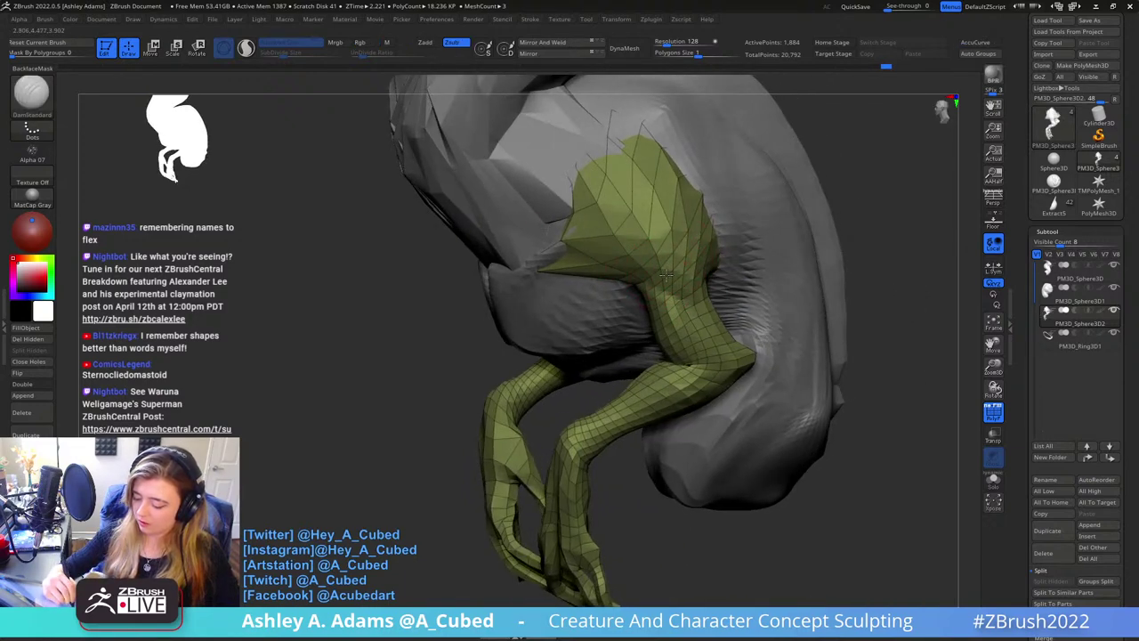
mouse_move(685, 274)
right_mouse_down()
mouse_move(752, 270)
mouse_move(688, 236)
mouse_move(801, 315)
mouse_move(714, 267)
mouse_move(675, 271)
right_mouse_up()
Pull the shoulder and its front edge along the chest into shape with SnakeHook
key("b")
key("s")
key("h")
right_click_drag(618, 208, 630, 314)
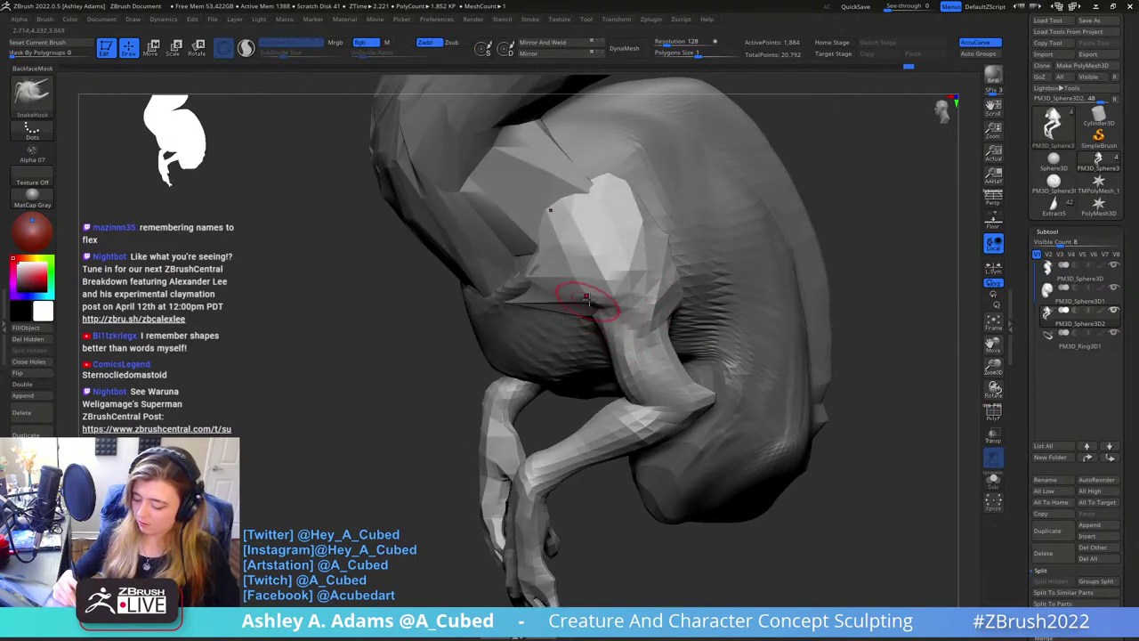
mouse_move(586, 297)
right_mouse_down()
mouse_move(605, 299)
mouse_move(570, 367)
mouse_move(593, 333)
mouse_move(564, 356)
mouse_move(600, 354)
mouse_move(620, 330)
mouse_move(618, 349)
right_mouse_up()
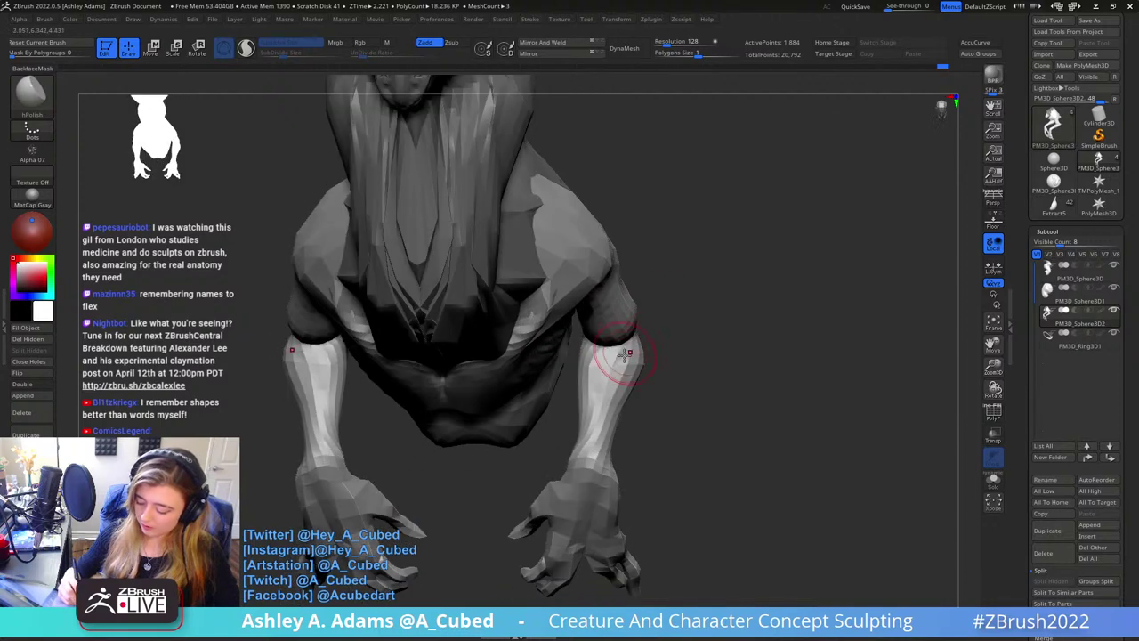
Carve definition into the forearm and around the elbow with DamStandard
key("b")
key("d")
key("s")
right_click_drag(631, 494, 603, 400)
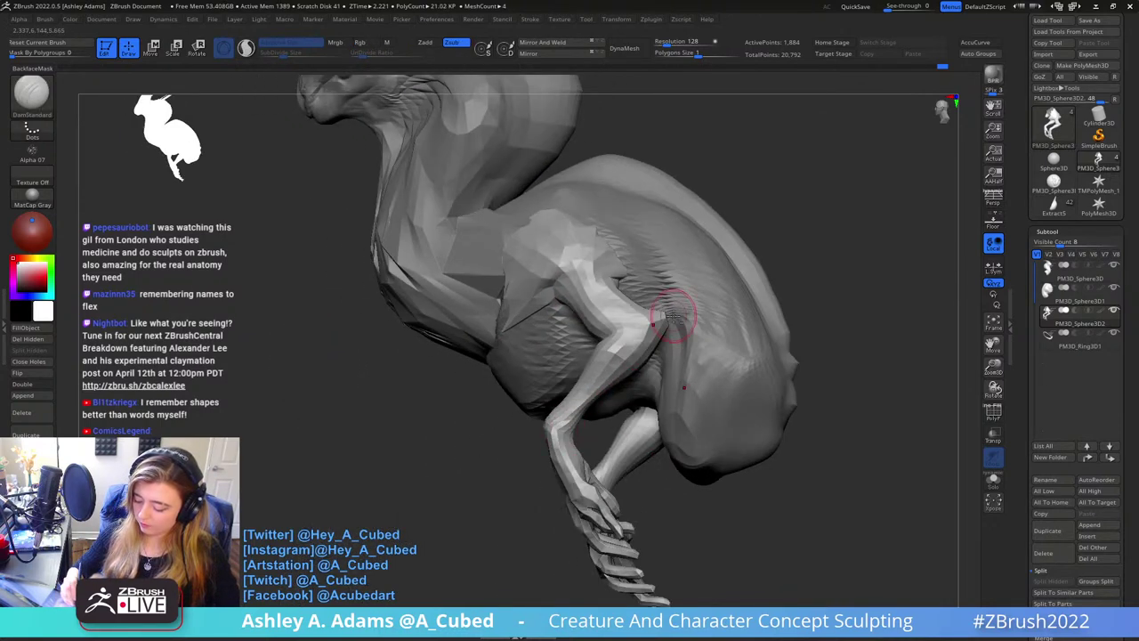
mouse_move(673, 316)
right_mouse_down()
mouse_move(614, 383)
mouse_move(654, 325)
mouse_move(639, 361)
mouse_move(654, 398)
mouse_move(652, 379)
right_mouse_up()
Adjust the pose of the forearms and hands with a large SnakeHook brush
key("b")
key("c")
key("b")
key("b")
key("s")
key("h")
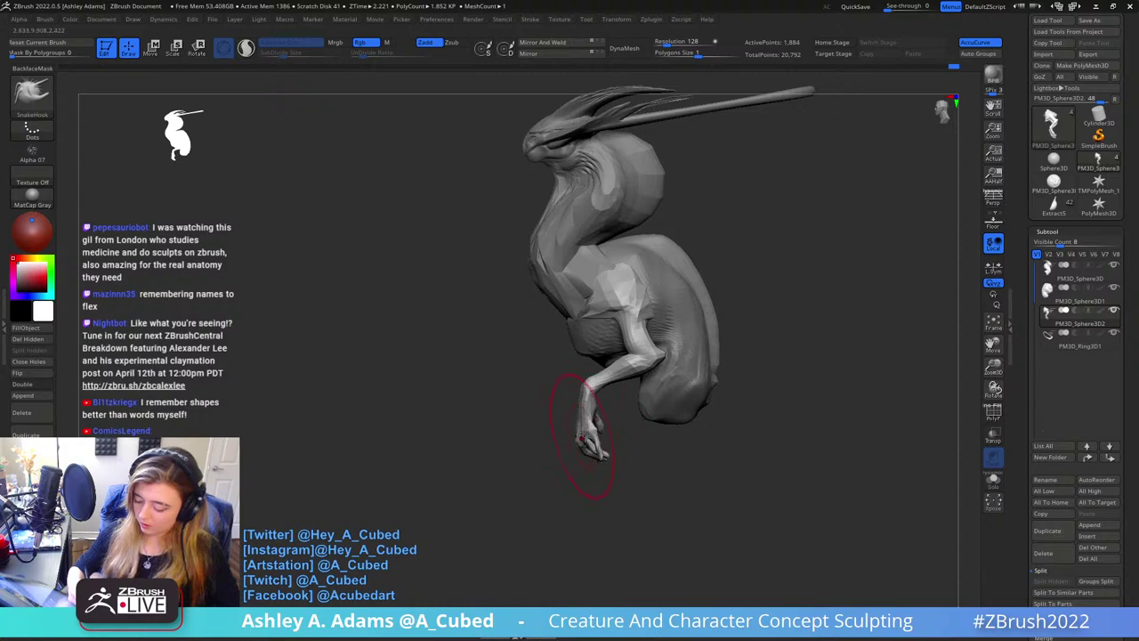
mouse_move(582, 436)
right_mouse_down()
mouse_move(607, 439)
mouse_move(610, 394)
mouse_move(658, 388)
mouse_move(629, 380)
mouse_move(628, 356)
mouse_move(674, 363)
mouse_move(636, 378)
mouse_move(589, 375)
right_mouse_up()
right_click(588, 373)
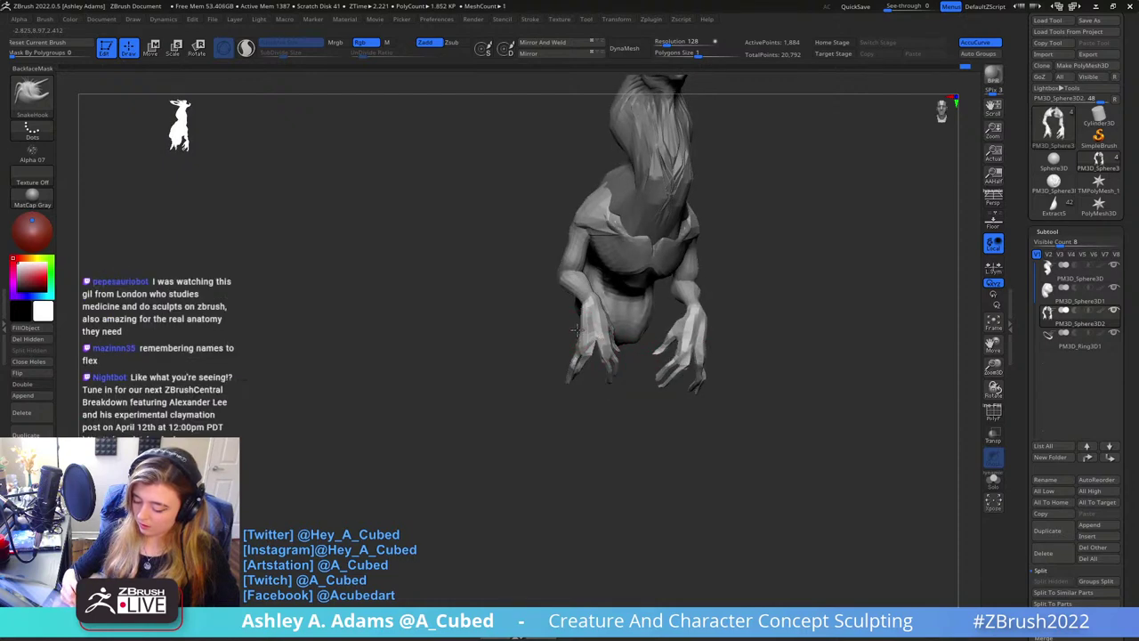
mouse_move(587, 333)
right_mouse_down()
mouse_move(664, 315)
mouse_move(604, 313)
mouse_move(580, 279)
mouse_move(603, 350)
mouse_move(596, 322)
mouse_move(571, 324)
mouse_move(610, 310)
mouse_move(630, 270)
mouse_move(605, 305)
mouse_move(649, 286)
mouse_move(655, 382)
right_mouse_up()
right_click(604, 313)
right_click(596, 321)
Refine the shoulder silhouette with SnakeHook, checking it from the front
key("b")
key("d")
key("s")
key("b")
key("c")
key("b")
key("b")
key("s")
key("h")
right_click_drag(564, 246, 587, 276)
mouse_move(584, 255)
left_mouse_down()
mouse_move(586, 267)
mouse_move(605, 267)
left_mouse_up()
right_click_drag(661, 322, 636, 228, "ctrl")
right_click_drag(706, 216, 644, 241)
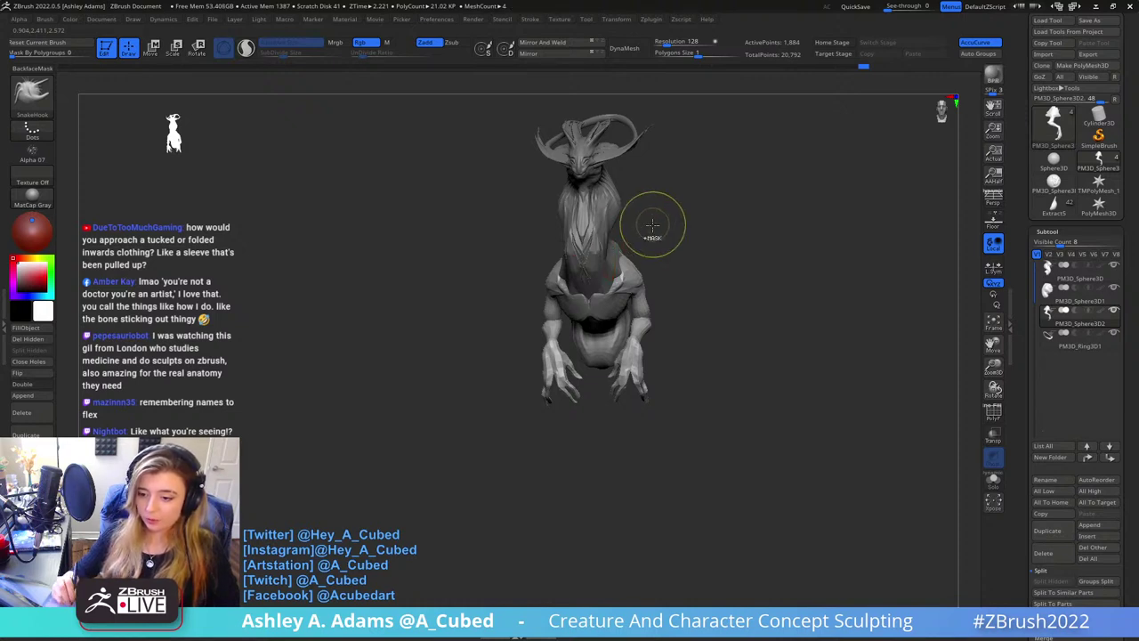
Append a Cylinder3D subtool to the creature and make it the active subtool
right_click_drag(655, 228, 707, 293, "ctrl")
key("space")
right_click_drag(640, 245, 614, 284)
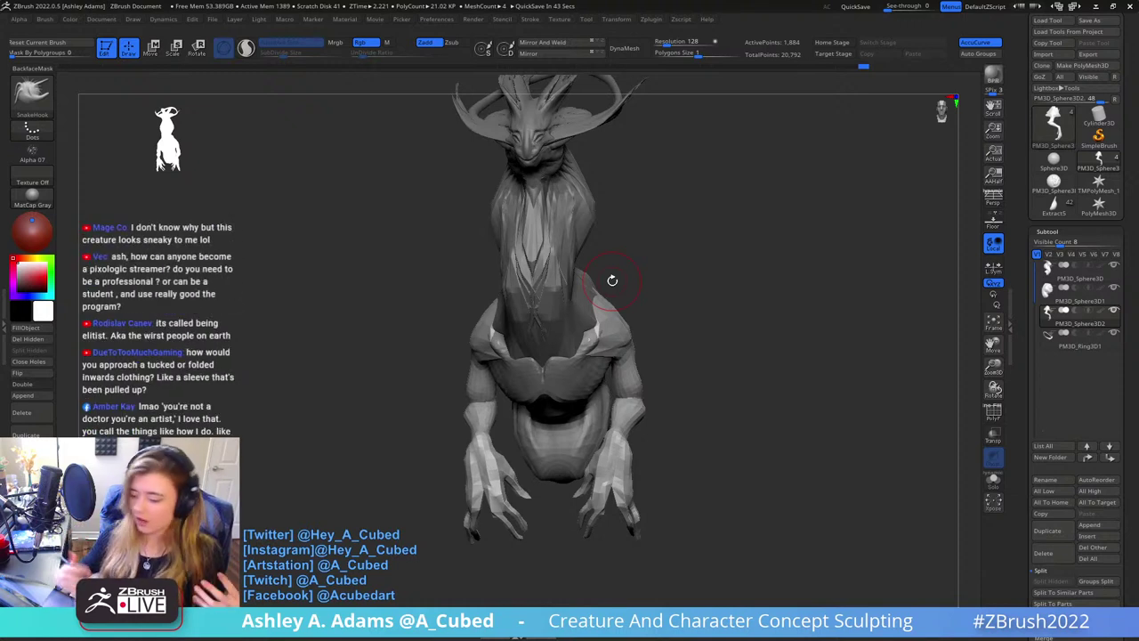
left_click(1091, 525)
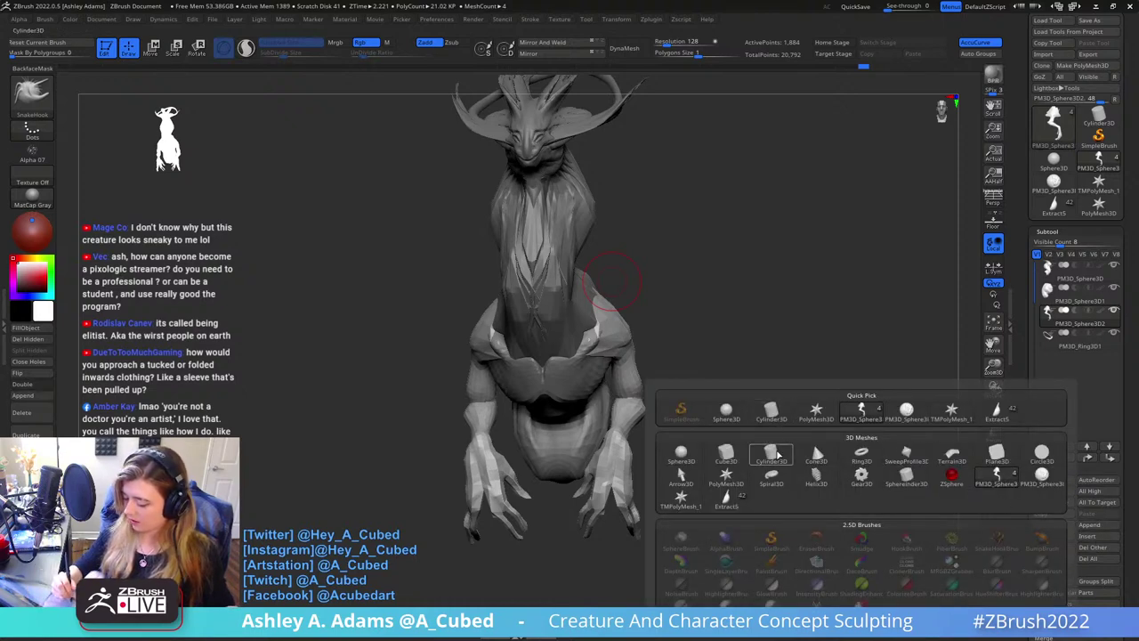
left_click(772, 455)
left_click(539, 241, "alt")
right_click_drag(540, 241, 542, 267)
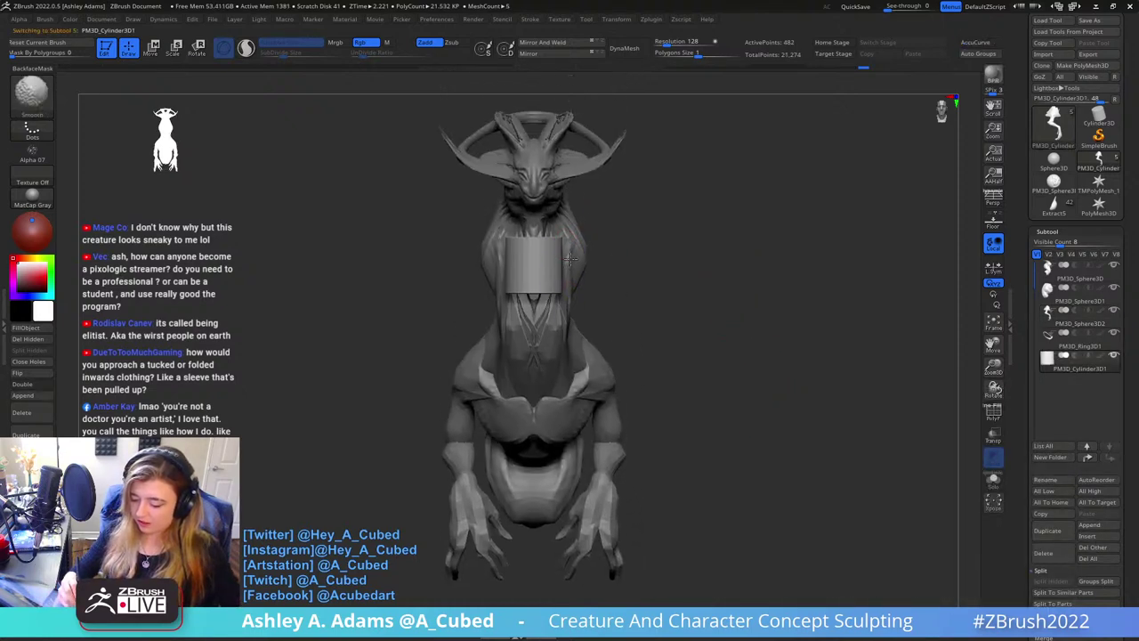
Move the cylinder out of the neck and down beside the creature's forearm
key("w")
left_click_drag(478, 265, 626, 265)
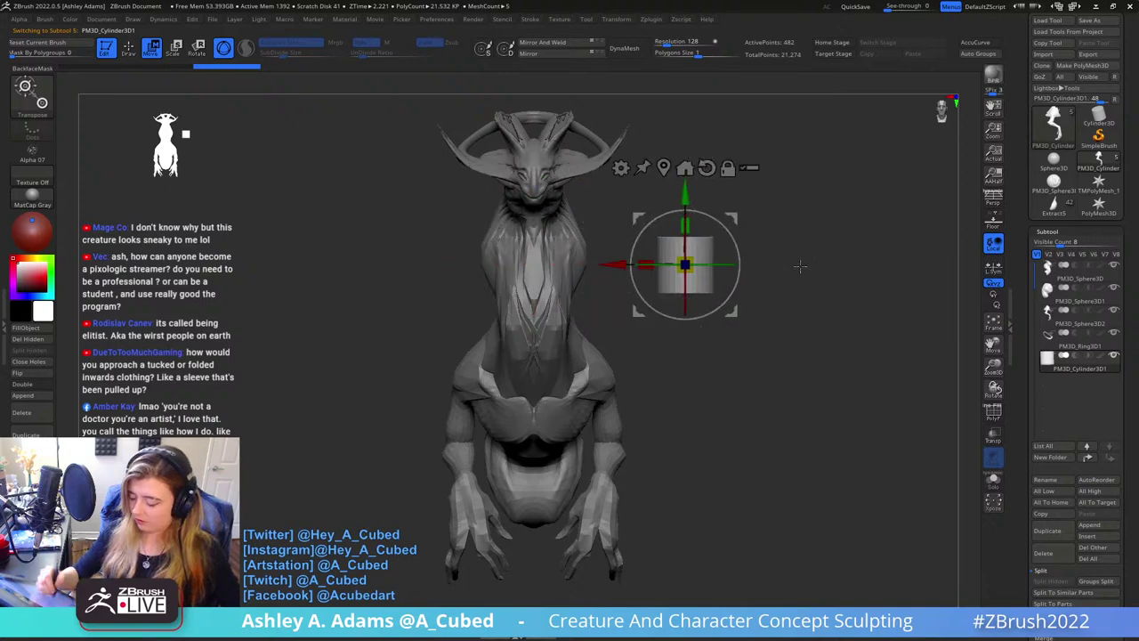
key("q")
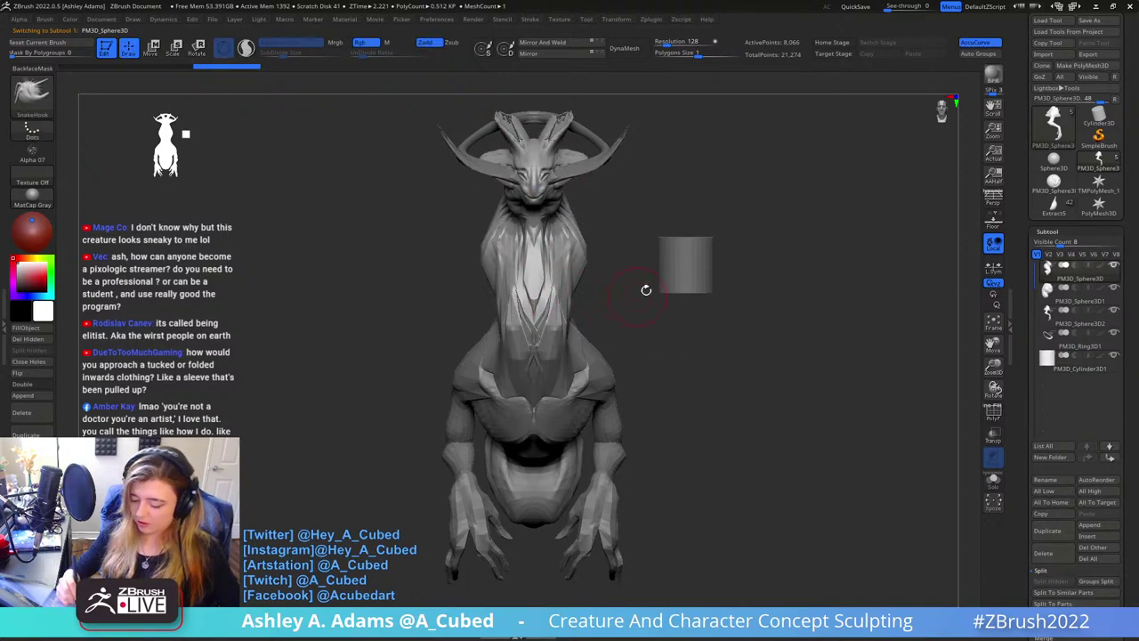
mouse_move(646, 290)
left_mouse_down()
mouse_move(750, 284)
mouse_move(702, 253)
left_mouse_up()
key("w")
left_click_drag(543, 195, 708, 331)
left_click_drag(846, 333, 641, 335)
left_click_drag(740, 340, 716, 349)
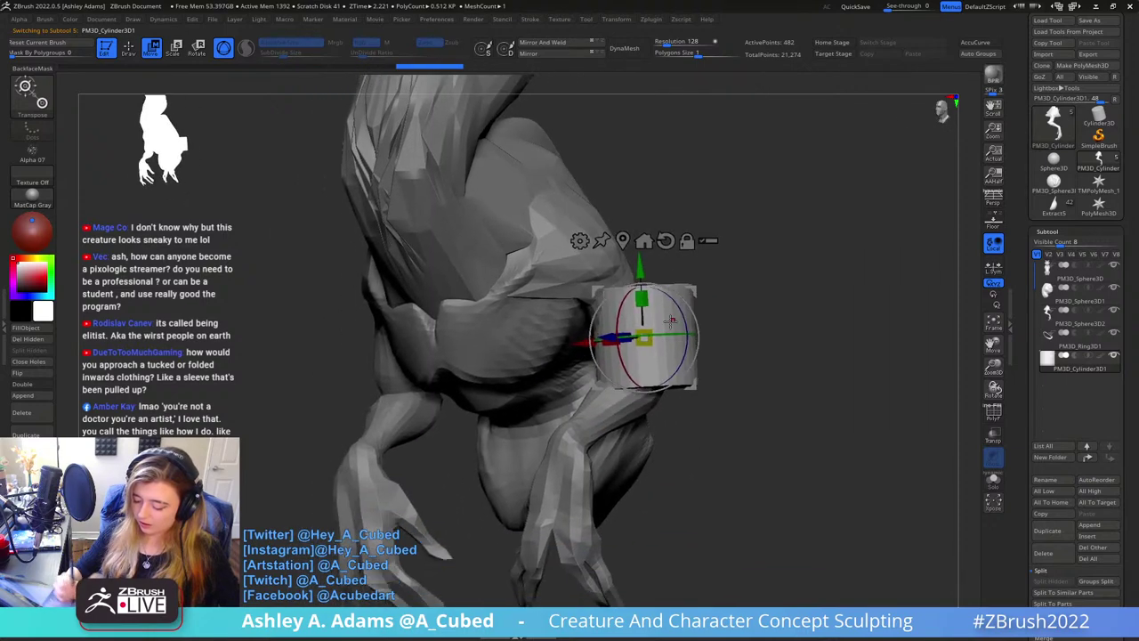
Rotate and position the cylinder so it wraps around the forearm as a sleeve
mouse_move(674, 315)
left_mouse_down()
mouse_move(648, 301)
mouse_move(667, 313)
left_mouse_up()
left_click_drag(626, 367, 621, 310)
left_click_drag(688, 286, 659, 360)
left_click_drag(665, 368, 630, 388)
right_click_drag(630, 388, 539, 425)
left_click_drag(534, 431, 541, 443)
key("q")
Choose SelectLasso for selections and isolate the cylinder with Solo
mouse_move(550, 388)
right_mouse_down()
mouse_move(564, 336)
mouse_move(654, 301)
right_mouse_up()
left_click(36, 89, "ctrl+shift")
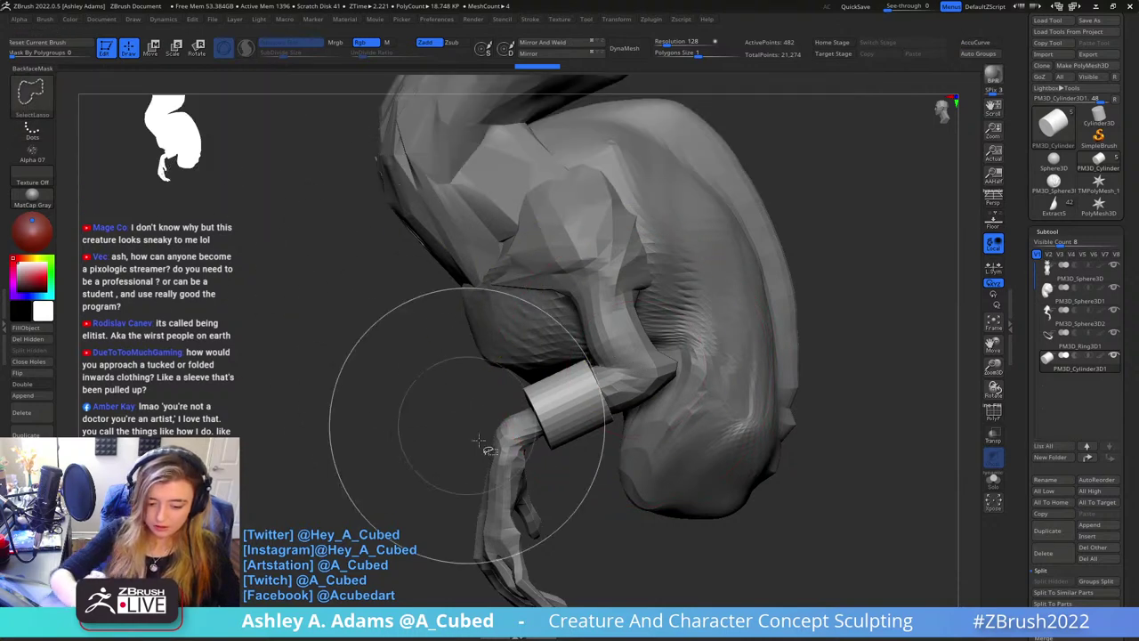
mouse_move(835, 447)
left_mouse_down("ctrl+shift")
mouse_move(820, 418)
mouse_move(569, 350)
mouse_move(676, 457)
left_mouse_up("ctrl+shift")
left_click(571, 503, "ctrl+shift")
left_click(993, 481)
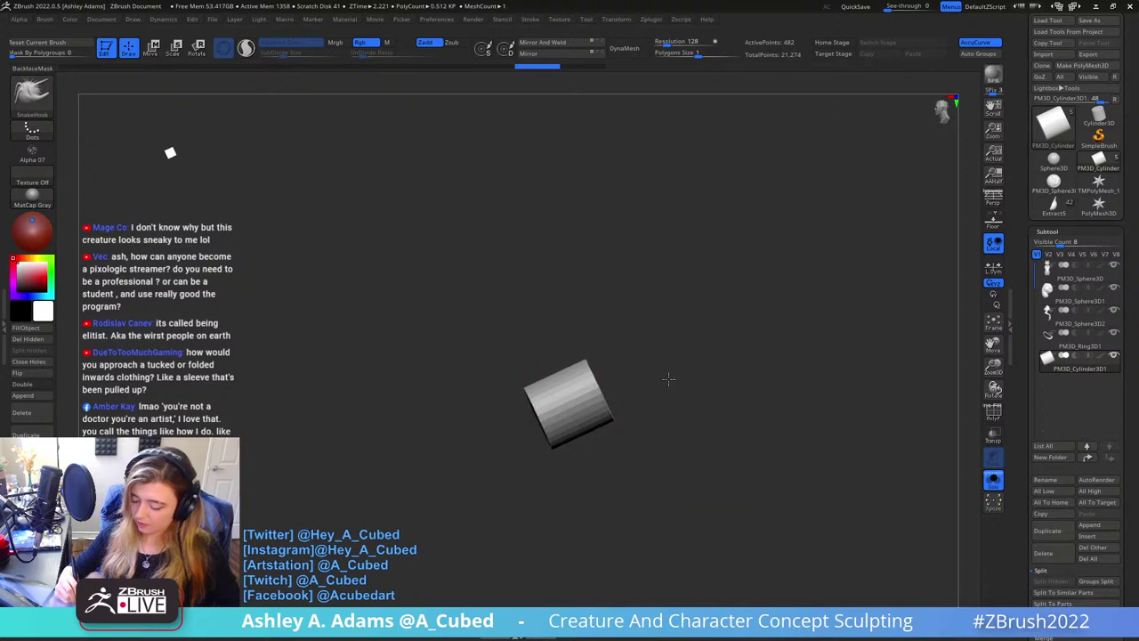
Hide both capped ends of the cylinder with SelectLasso and delete the hidden geometry
left_click_drag(656, 329, 579, 339, "ctrl+shift")
left_click_drag(642, 464, 652, 467, "ctrl+alt+shift")
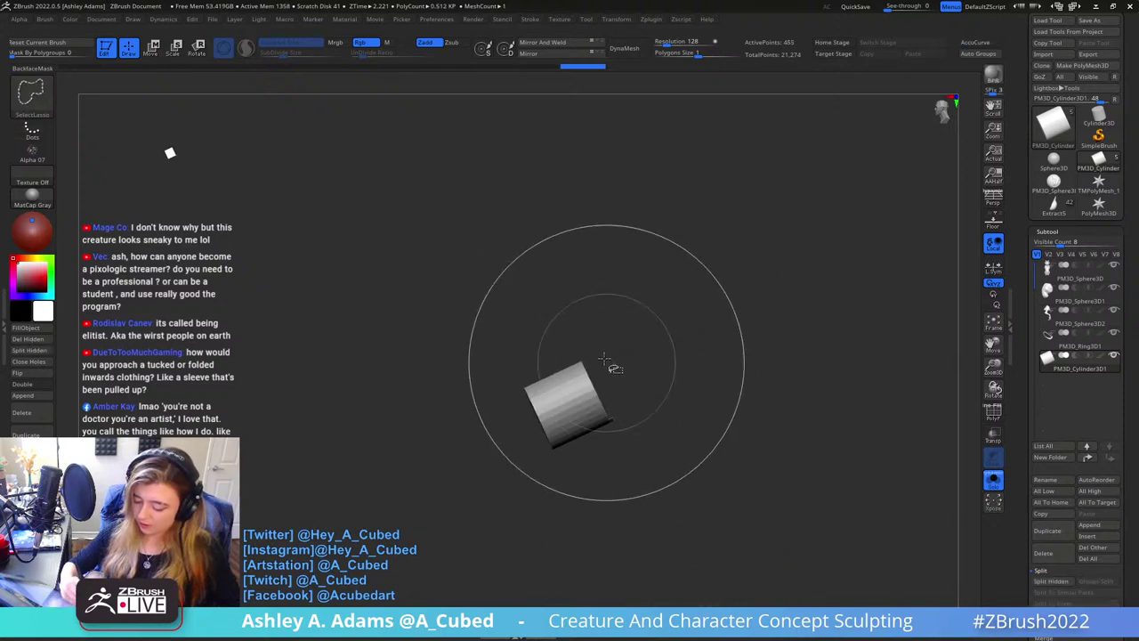
left_click_drag(509, 352, 512, 345, "ctrl+alt+shift")
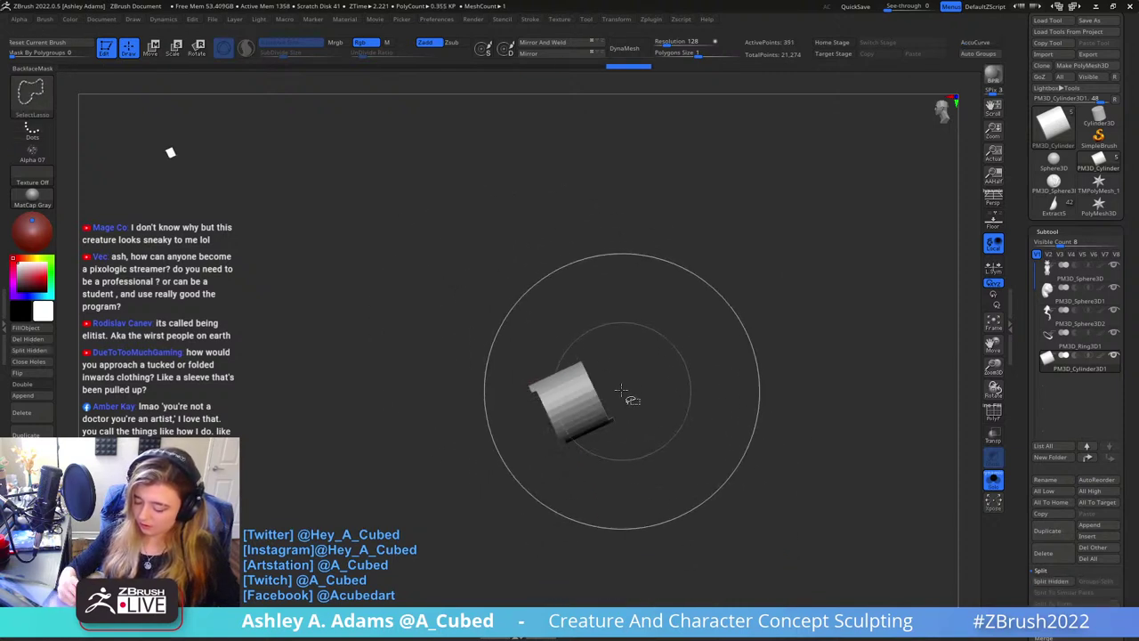
mouse_move(603, 386)
left_mouse_down("ctrl+alt+shift")
mouse_move(628, 451)
mouse_move(612, 381)
left_mouse_up("ctrl+alt+shift")
mouse_move(522, 373)
left_mouse_down("ctrl+alt+shift")
mouse_move(538, 401)
mouse_move(516, 349)
mouse_move(619, 346)
mouse_move(611, 331)
left_mouse_up("ctrl+alt+shift")
left_click(45, 339)
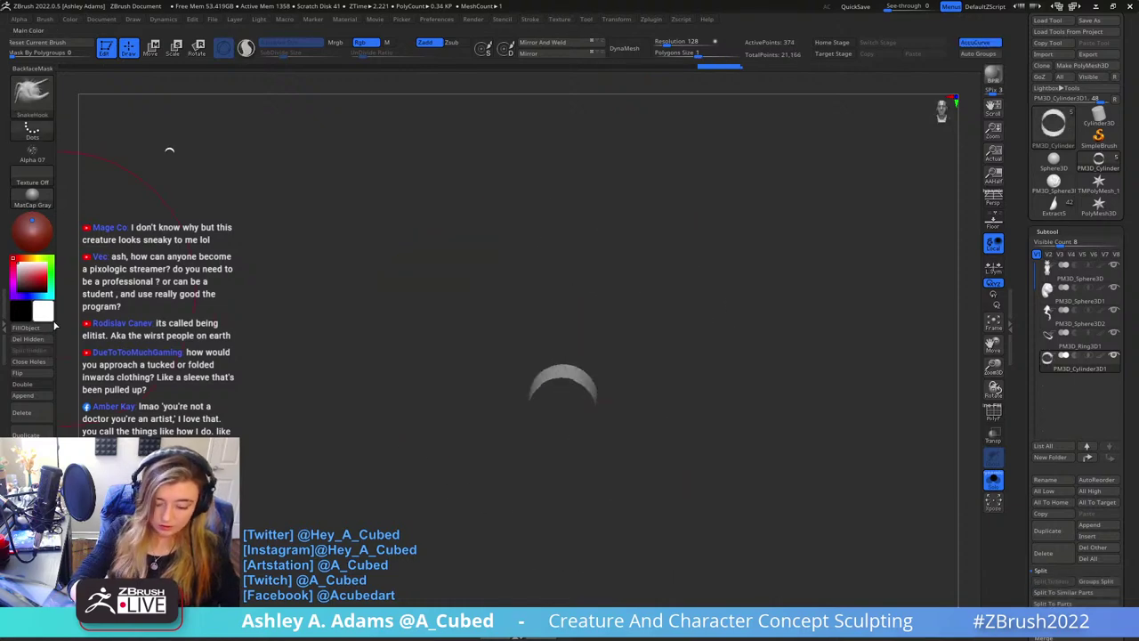
Turn Solo off and stretch the open tube along the forearm with SnakeHook
left_click(993, 479)
mouse_move(694, 361)
left_mouse_down()
mouse_move(614, 403)
mouse_move(664, 352)
mouse_move(587, 372)
left_mouse_up()
mouse_move(641, 329)
left_mouse_down()
mouse_move(703, 346)
mouse_move(713, 319)
mouse_move(720, 350)
left_mouse_up()
left_click_drag(662, 414, 648, 418)
mouse_move(543, 426)
left_mouse_down()
mouse_move(672, 425)
mouse_move(643, 417)
mouse_move(681, 357)
left_mouse_up()
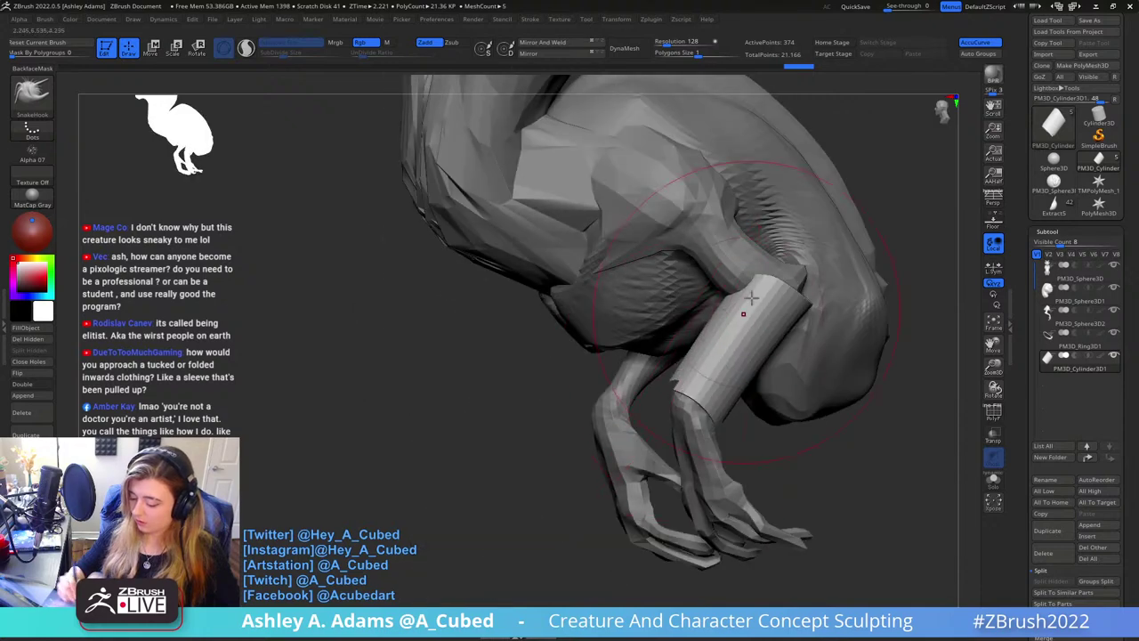
Fit the sleeve around the forearm with SnakeHook, tapering it toward the wrist
left_click_drag(751, 297, 731, 268)
left_click_drag(710, 442, 740, 327)
right_click_drag(740, 328, 680, 407)
left_click_drag(743, 337, 762, 303)
left_click_drag(738, 377, 728, 402)
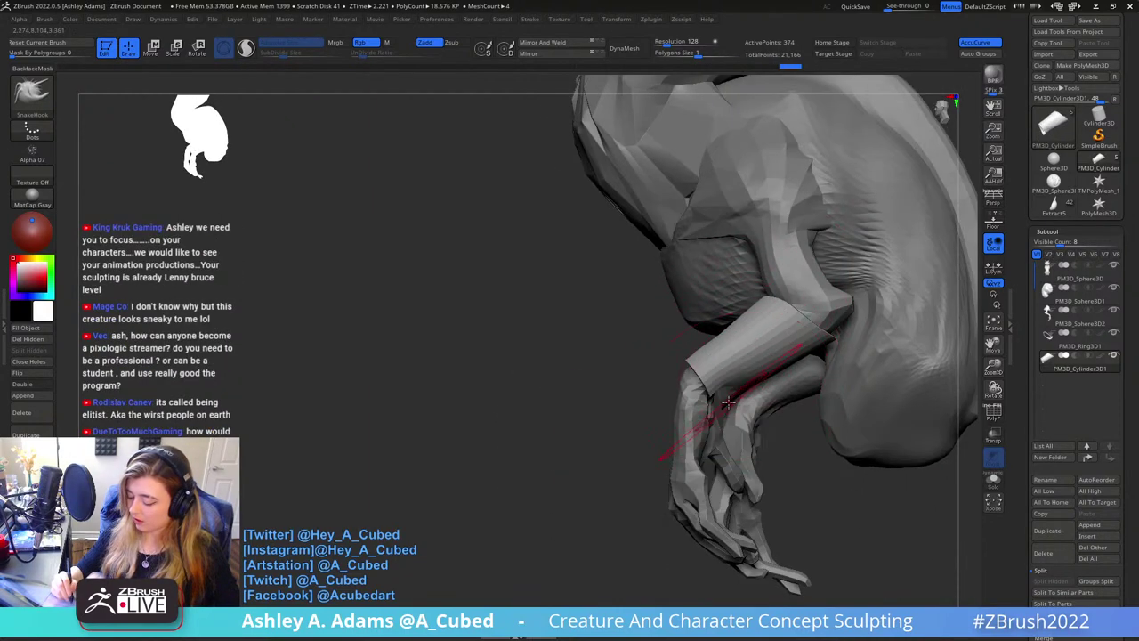
right_click_drag(720, 392, 712, 388)
left_click_drag(712, 388, 808, 357, "shift")
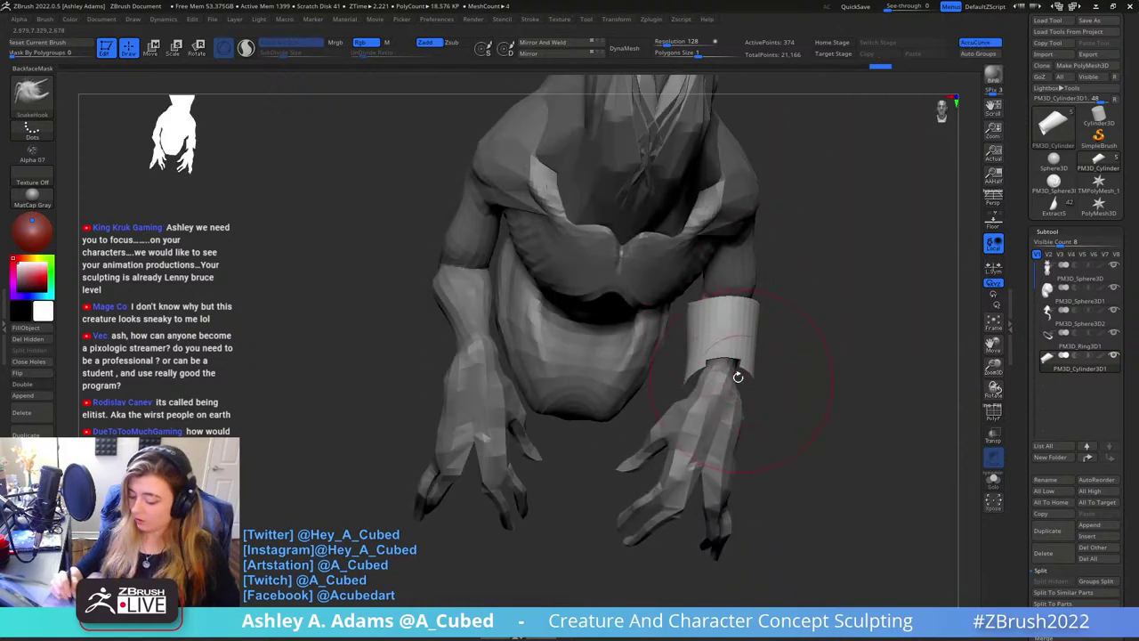
left_click_drag(738, 376, 723, 354)
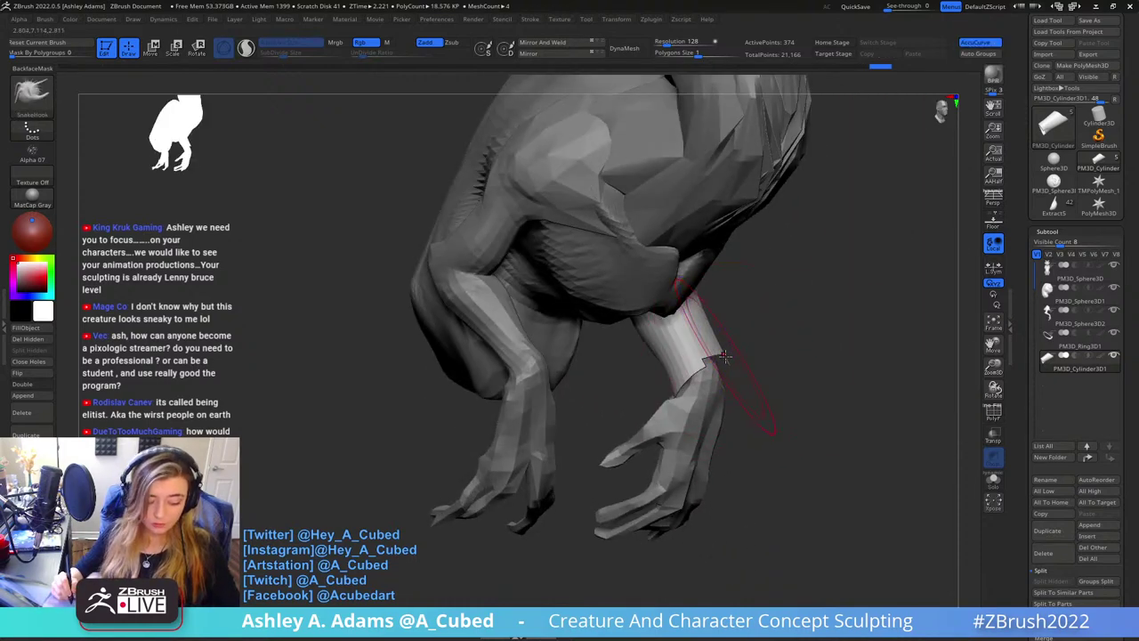
Set SmoothCloth as the smoothing brush and open the Smooth Brush Modifiers to inspect the minimum connected points setting
key("b")
key("shift")
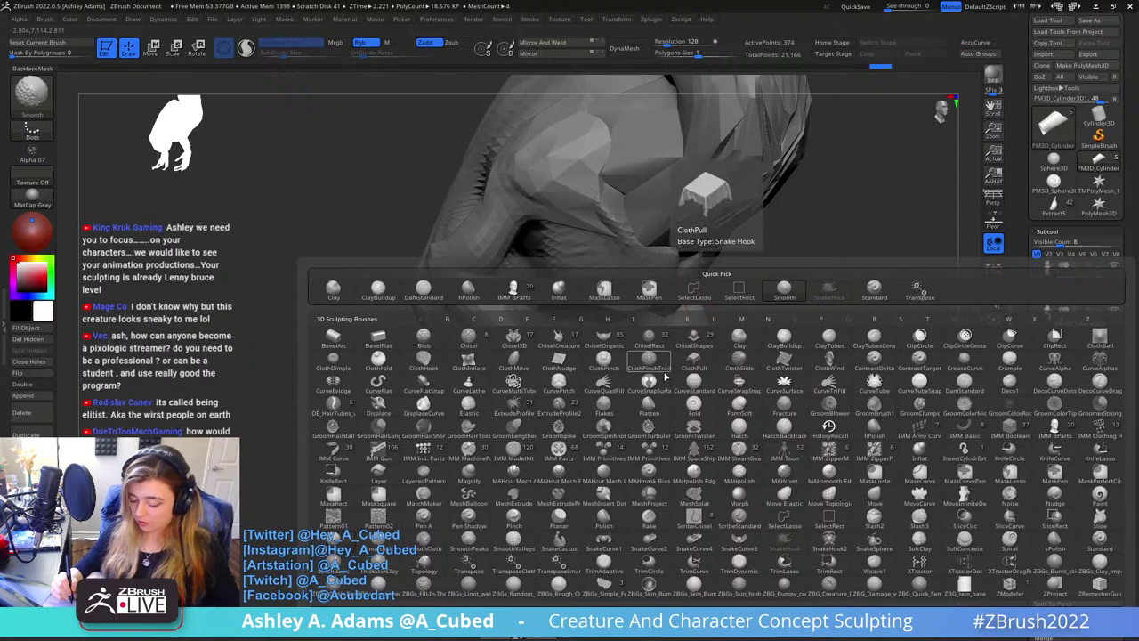
key("ctrl")
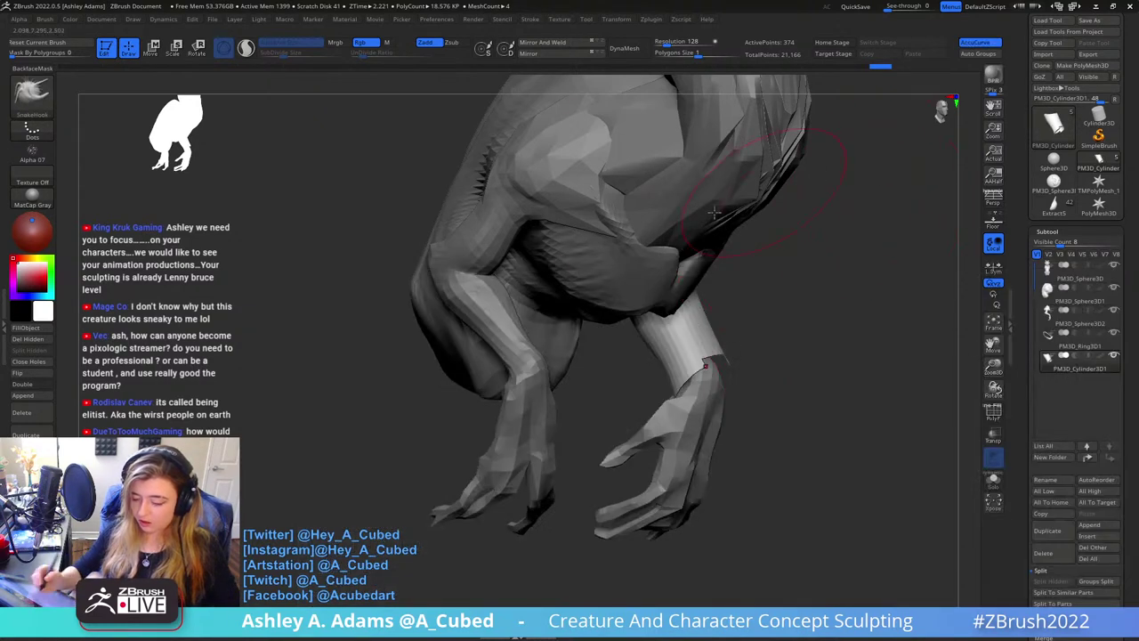
left_click(48, 18)
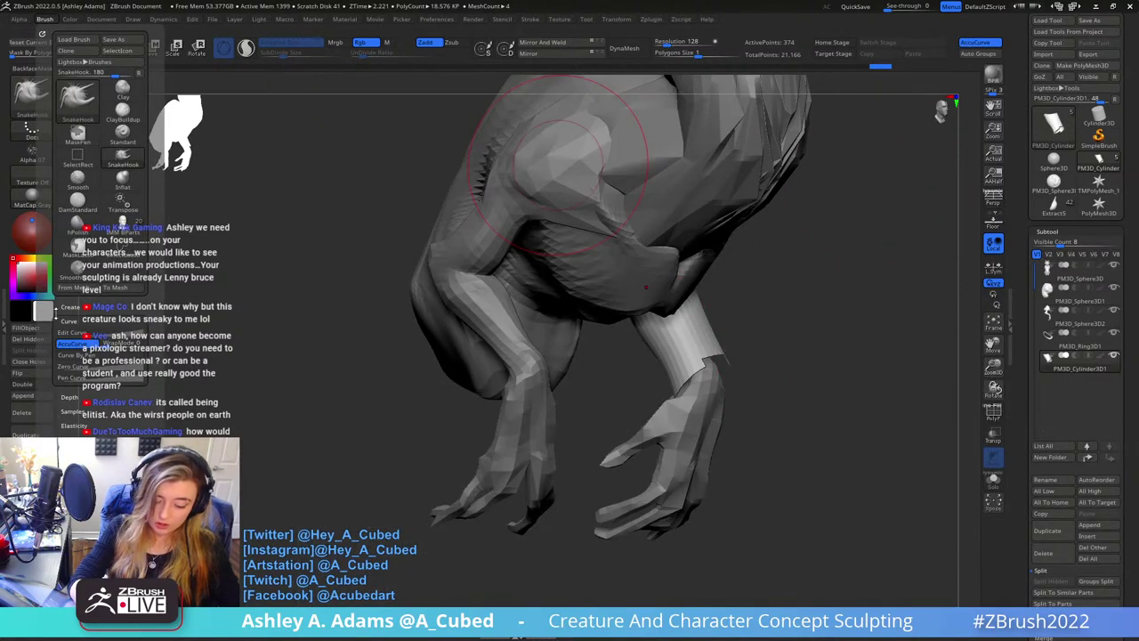
mouse_move(55, 313)
left_mouse_down()
mouse_move(62, 184)
mouse_move(117, 200)
left_mouse_up()
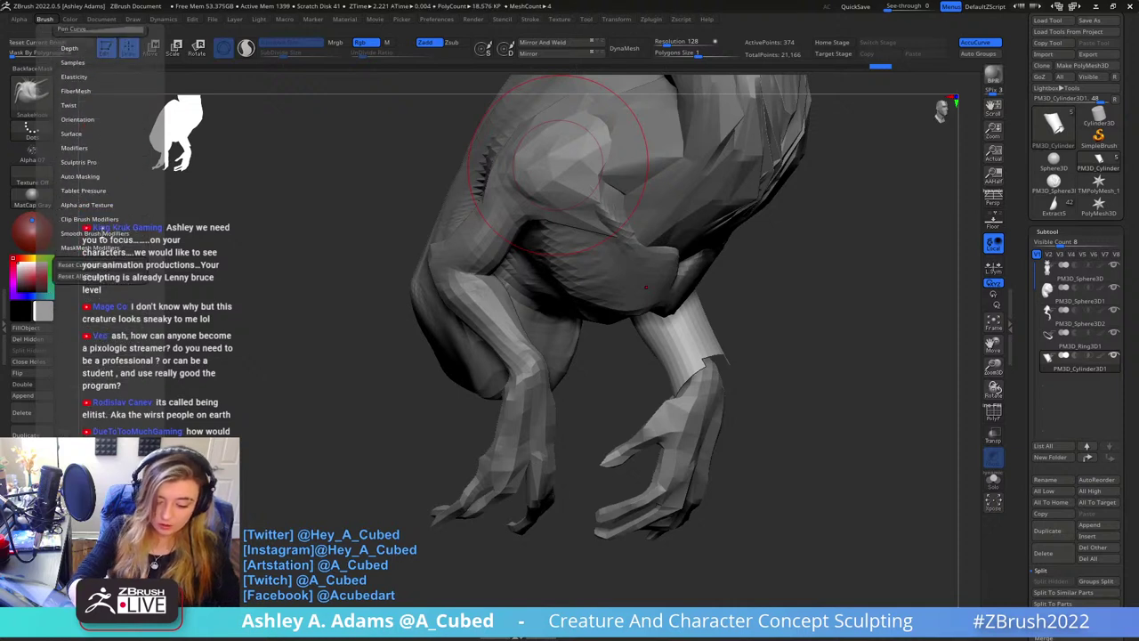
left_click(95, 233)
scroll(98, 134, "down", 5)
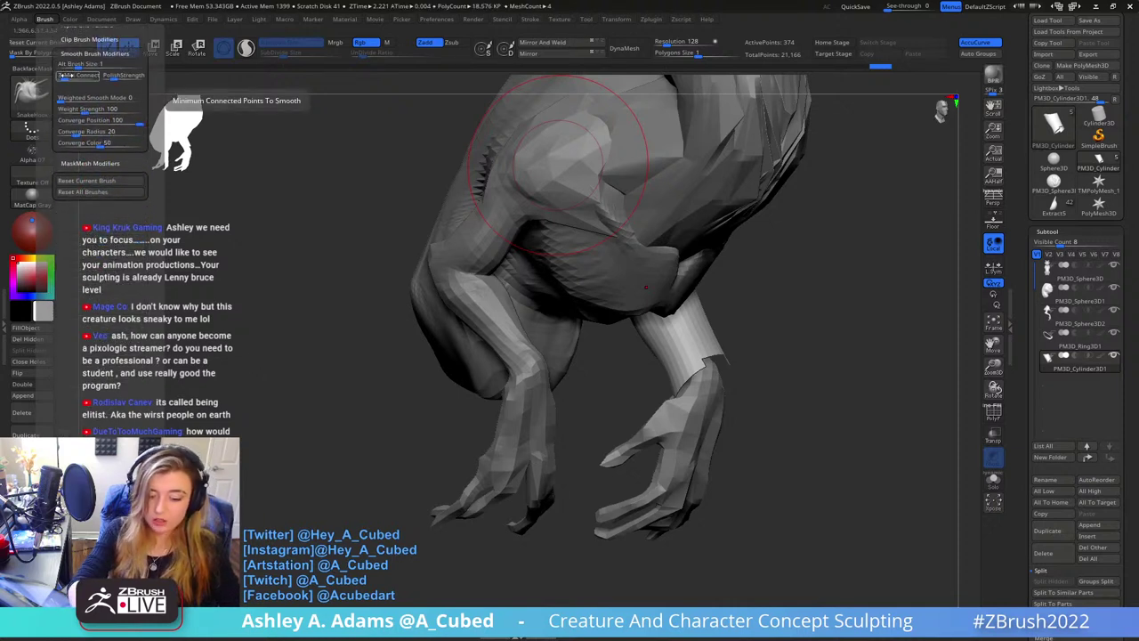
key("shift")
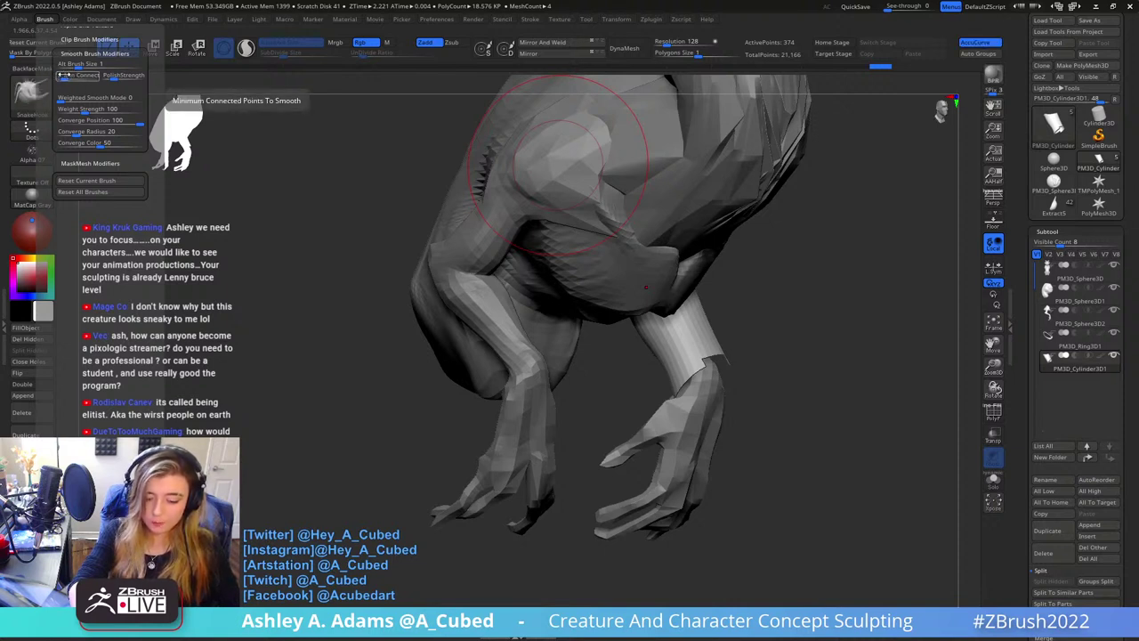
Smooth the sleeve's wrist edge with SmoothCloth and undo the last stroke
left_click_drag(709, 305, 699, 364)
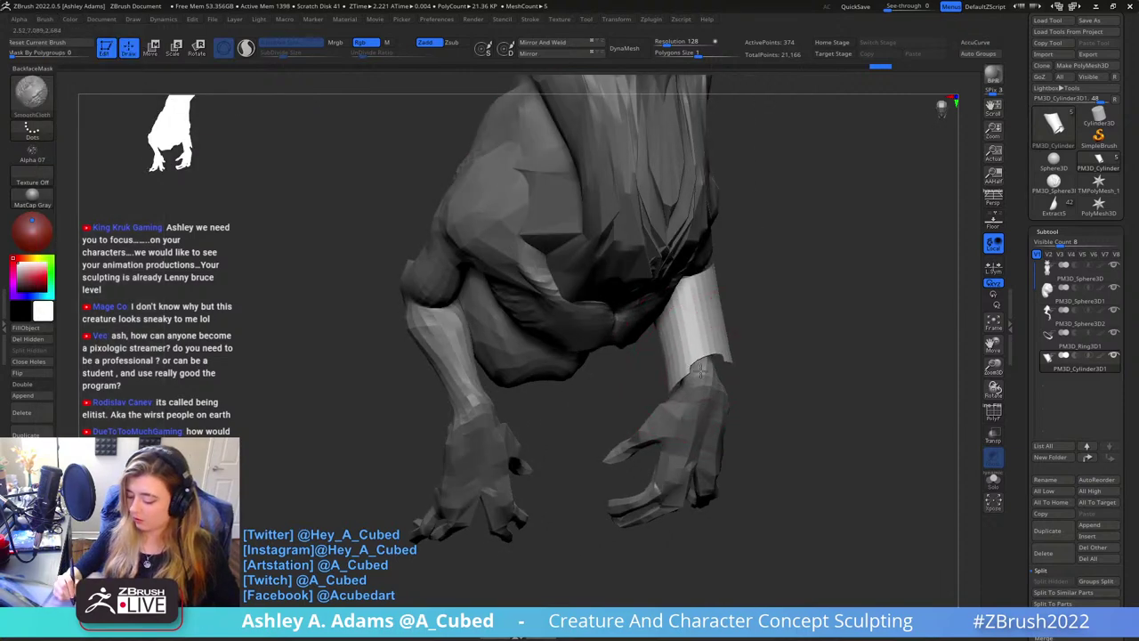
right_click_drag(710, 371, 680, 394)
key("ctrl+z")
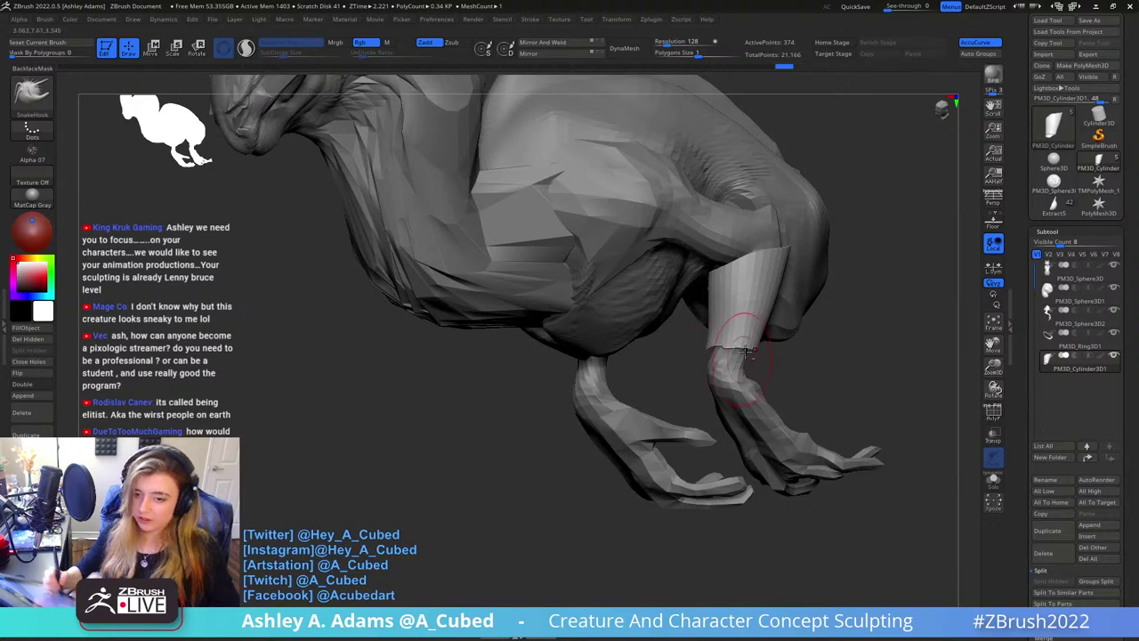
right_click_drag(746, 350, 640, 332)
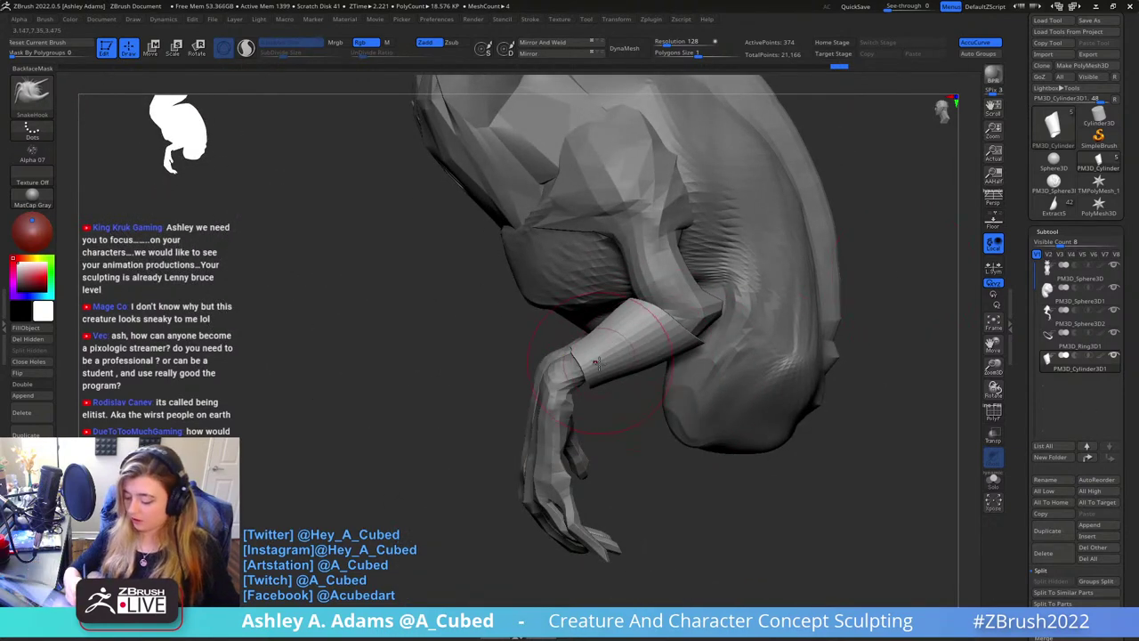
Duplicate the forearm sleeve and move, scale and rotate the copy toward the wrist as a second overlapping cuff
key("space")
right_click_drag(596, 364, 758, 312)
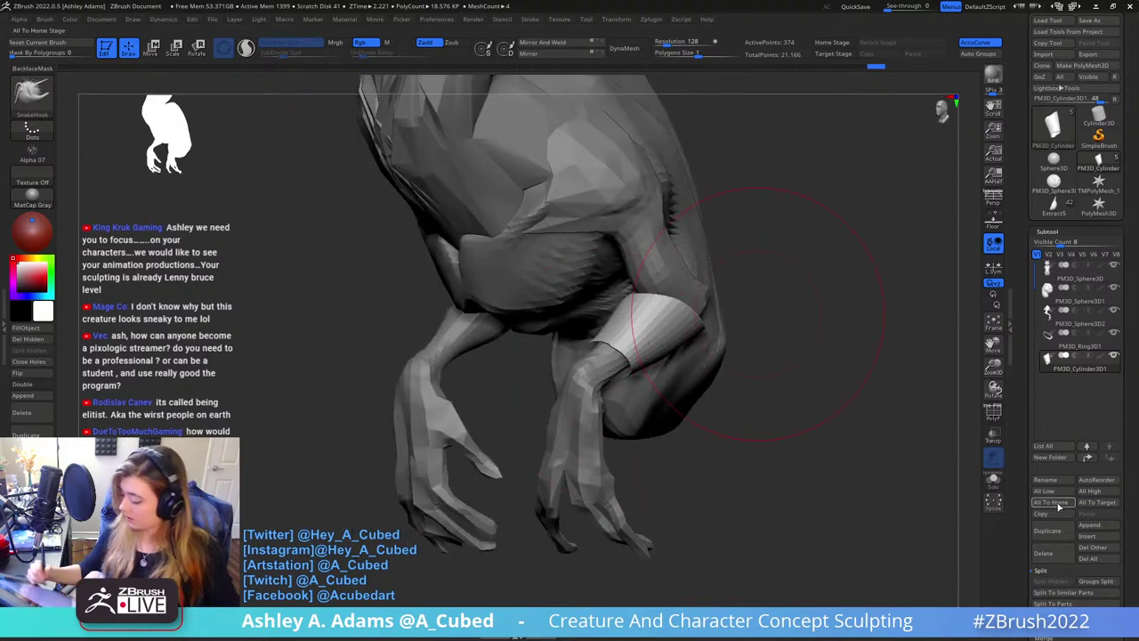
left_click(1059, 537)
key("w")
right_click_drag(837, 383, 743, 373)
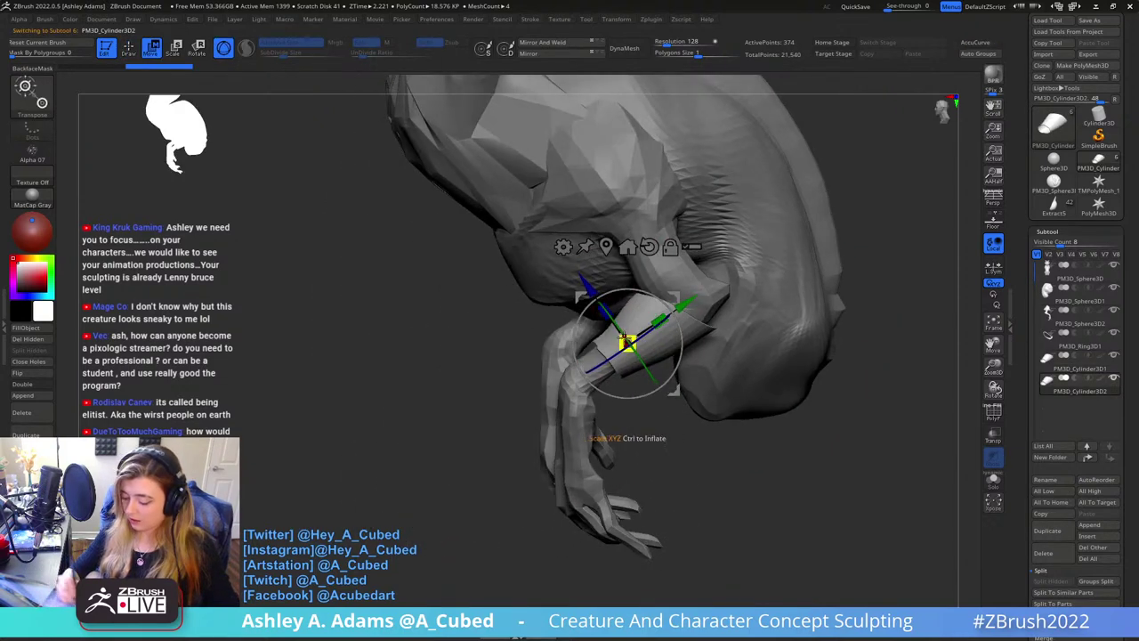
left_click_drag(629, 343, 642, 331)
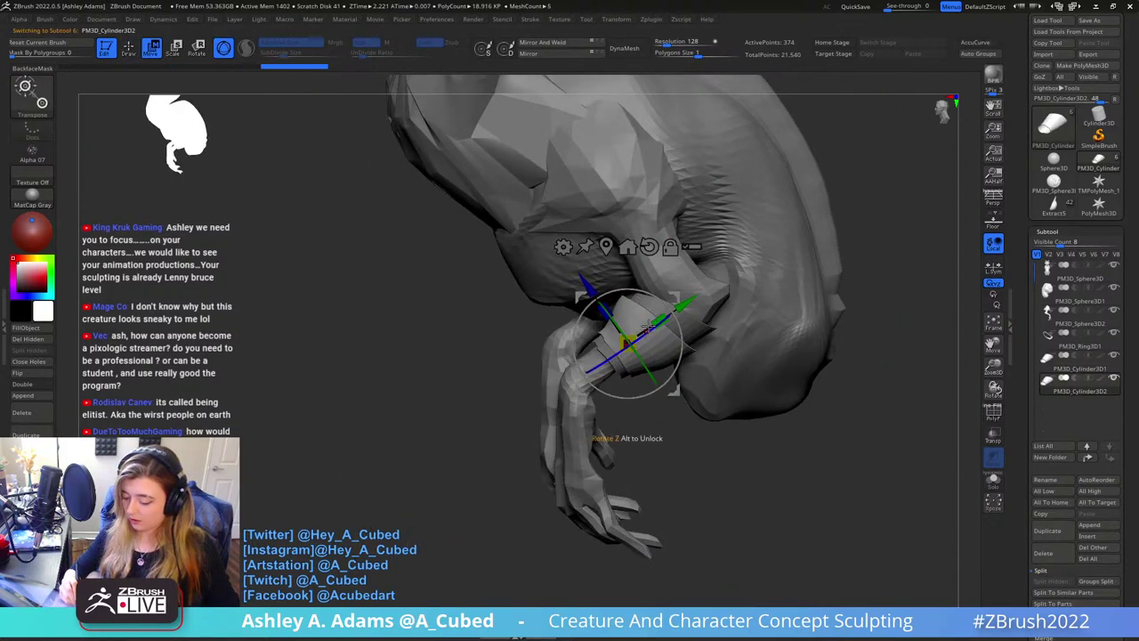
left_click_drag(672, 296, 658, 307)
left_click_drag(619, 347, 614, 353)
Reshape the duplicated cuff around the wrist with SnakeHook so it flares over the end of the upper sleeve
key("q")
key("space")
mouse_move(578, 365)
right_mouse_down()
mouse_move(634, 356)
mouse_move(578, 373)
right_mouse_up()
key("space")
left_click_drag(614, 353, 580, 353)
right_click_drag(583, 338, 556, 356)
key("space")
left_click_drag(532, 354, 542, 355)
right_click_drag(542, 354, 498, 342)
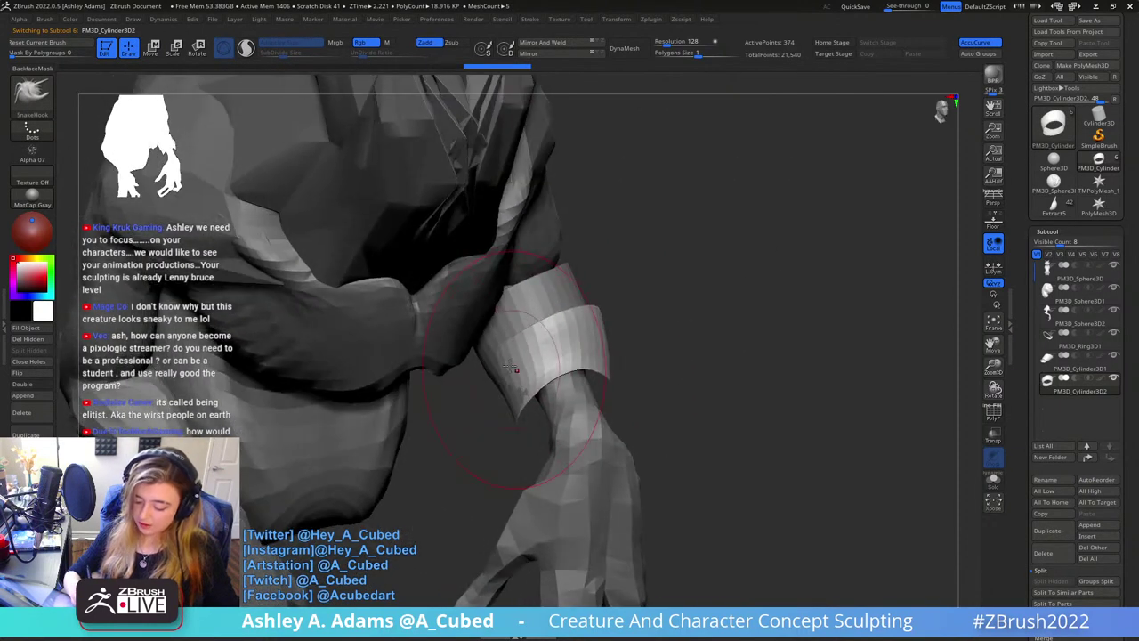
left_click_drag(523, 343, 507, 367)
mouse_move(547, 485)
right_mouse_down()
mouse_move(650, 318)
mouse_move(619, 367)
mouse_move(641, 392)
mouse_move(660, 379)
right_mouse_up()
left_click_drag(662, 379, 681, 378)
right_click_drag(682, 377, 678, 353)
Remesh the wrist cuff with DynaMesh at resolution 128 and isolate it with Solo
mouse_move(625, 384)
right_mouse_down()
mouse_move(600, 391)
mouse_move(554, 316)
mouse_move(619, 312)
mouse_move(632, 298)
right_mouse_up()
left_click(626, 48)
left_click(992, 482)
key("ctrl")
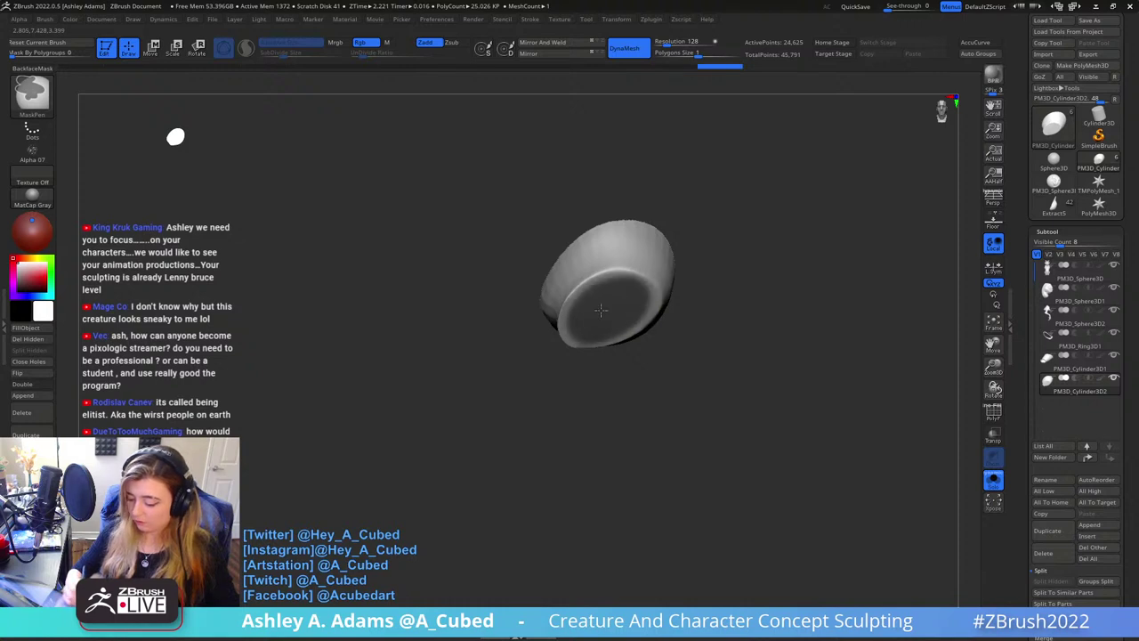
left_click(761, 262, "ctrl")
Push the cuff's closed wrist end inward with SnakeHook, turn Solo off and smooth the cuff's surface
left_click_drag(691, 286, 720, 287)
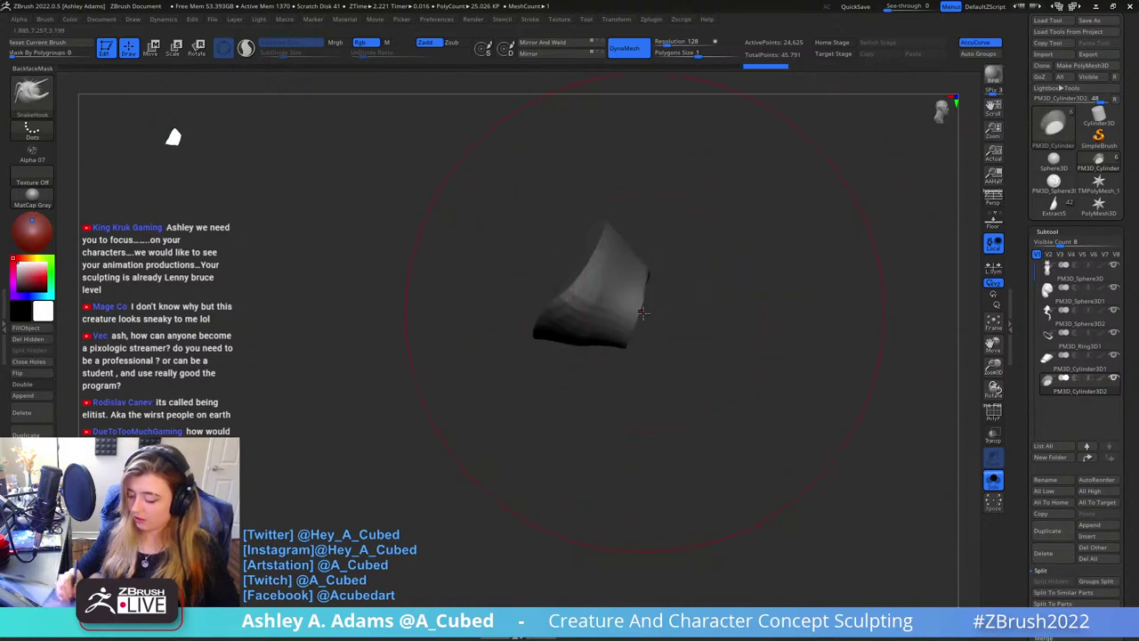
mouse_move(604, 322)
right_mouse_down()
mouse_move(600, 275)
mouse_move(632, 304)
right_mouse_up()
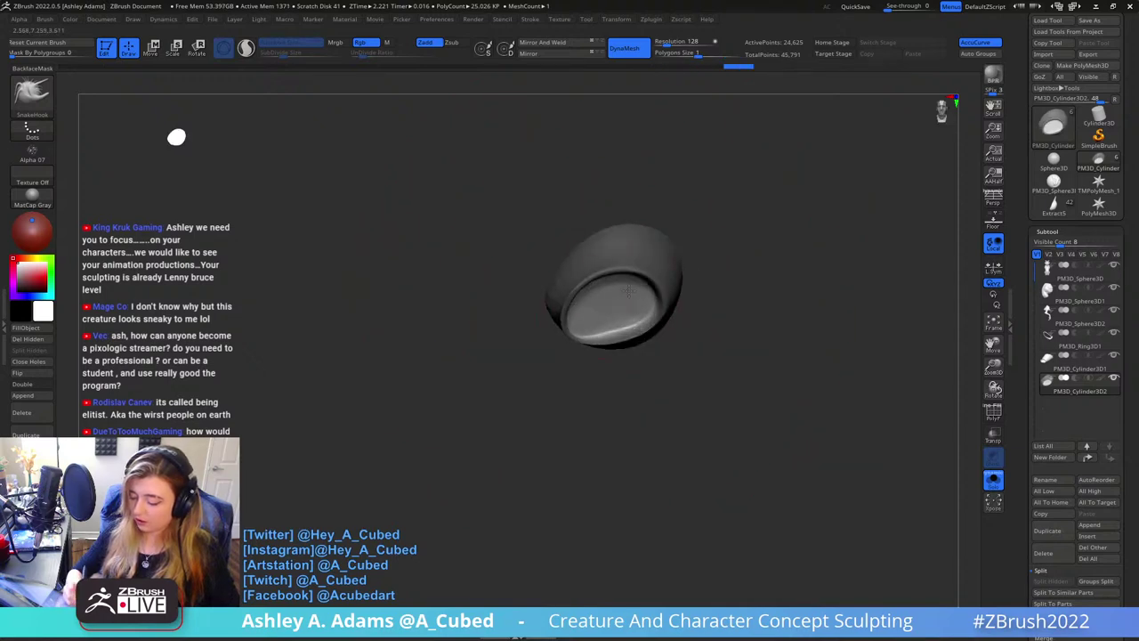
right_click_drag(642, 318, 673, 343)
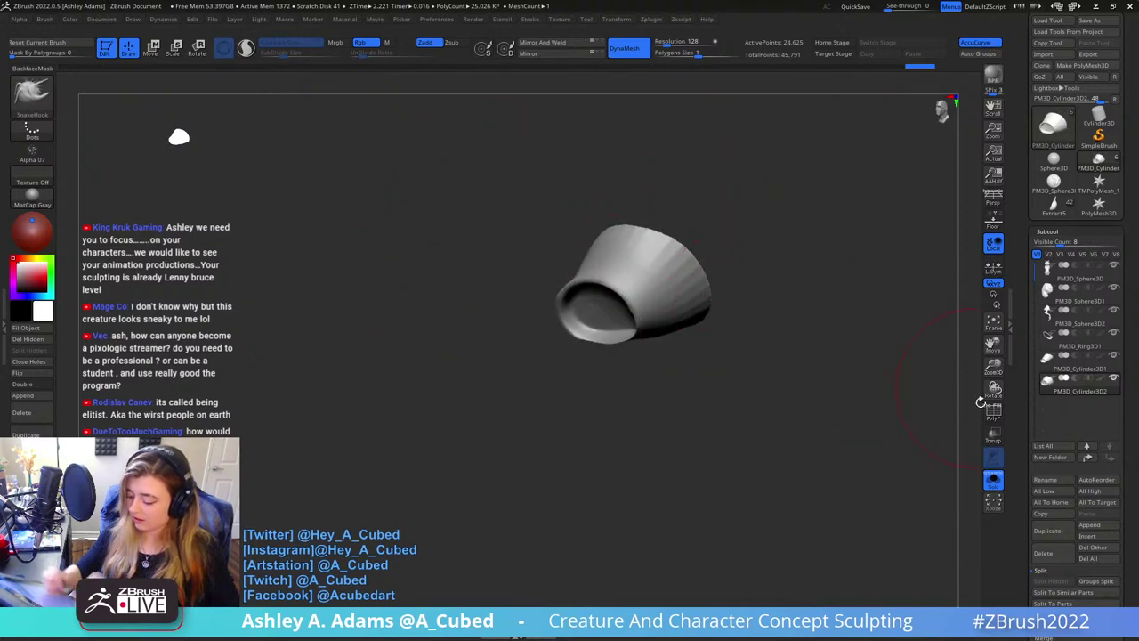
left_click(993, 477)
left_click_drag(656, 264, 643, 247, "shift")
right_click_drag(663, 254, 552, 248)
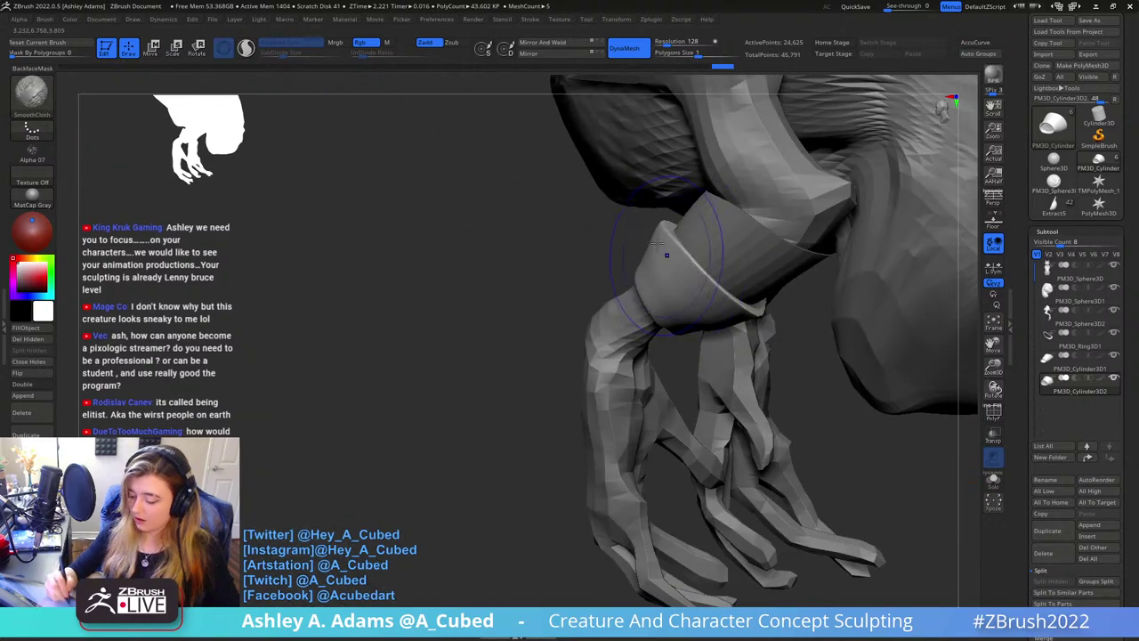
Isolate the cuff, hollow its wider end inward and show the full creature again
mouse_move(755, 229)
right_mouse_down()
mouse_move(663, 258)
mouse_move(641, 320)
mouse_move(654, 305)
mouse_move(671, 325)
right_mouse_up()
right_click(642, 374)
left_click(995, 482)
right_click(616, 341)
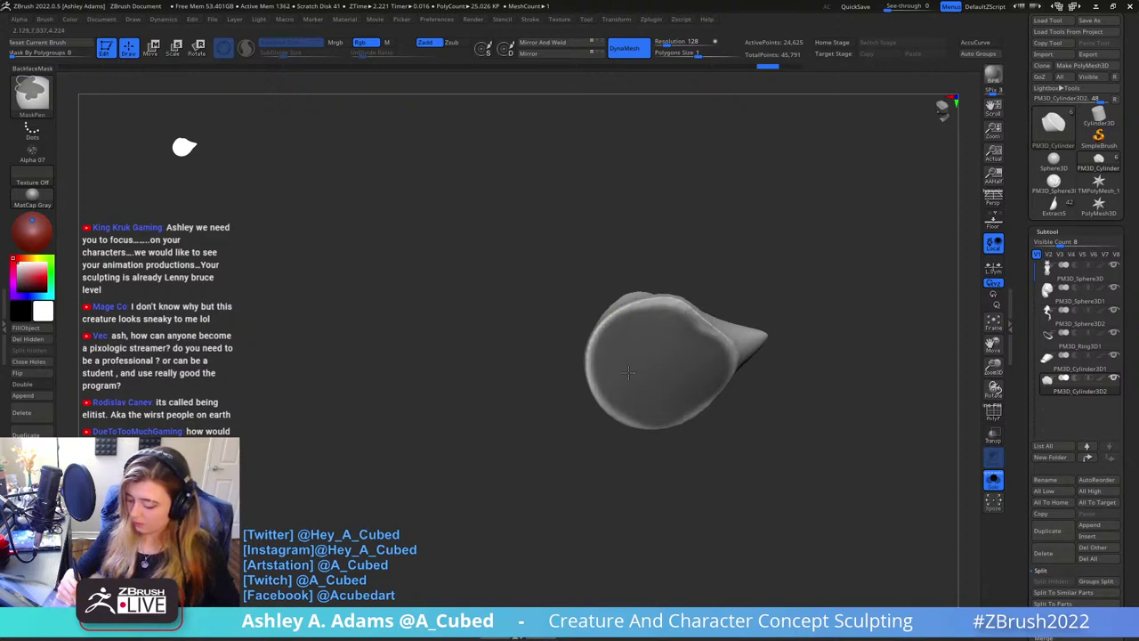
right_click(713, 327)
right_click_drag(805, 313, 634, 347)
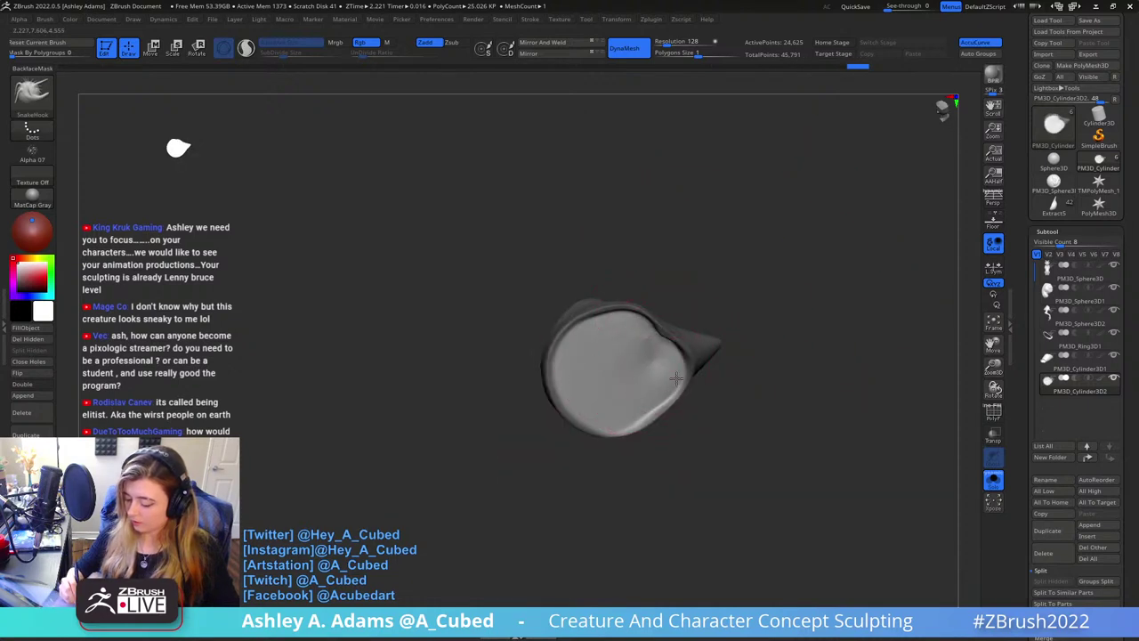
right_click_drag(676, 378, 621, 401)
key("shift")
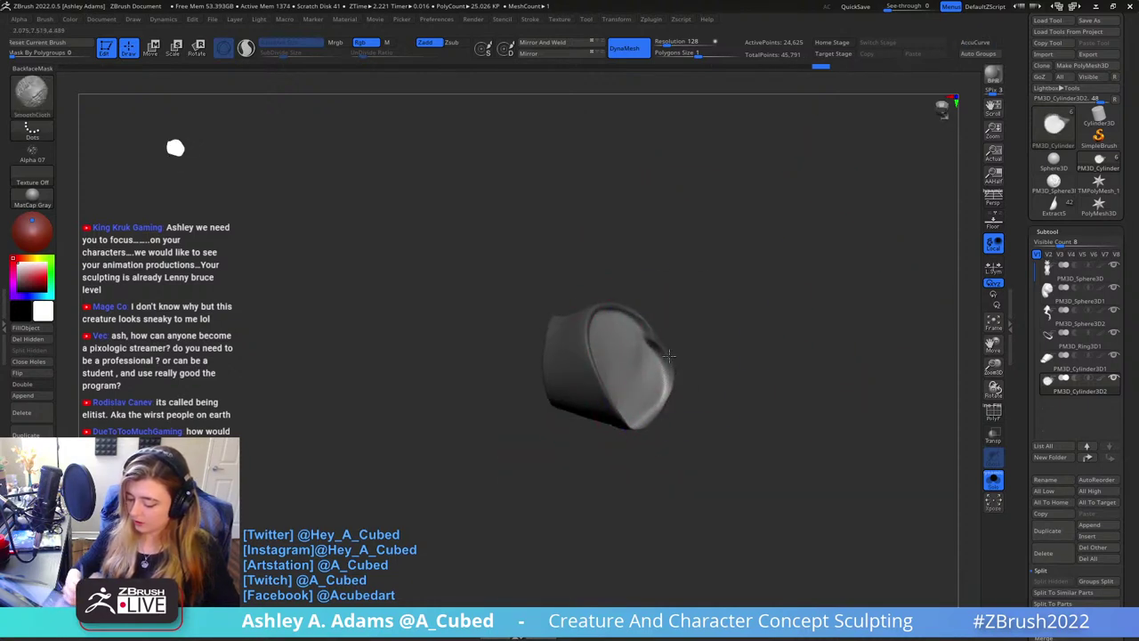
left_click(991, 476)
right_click_drag(757, 418, 610, 345)
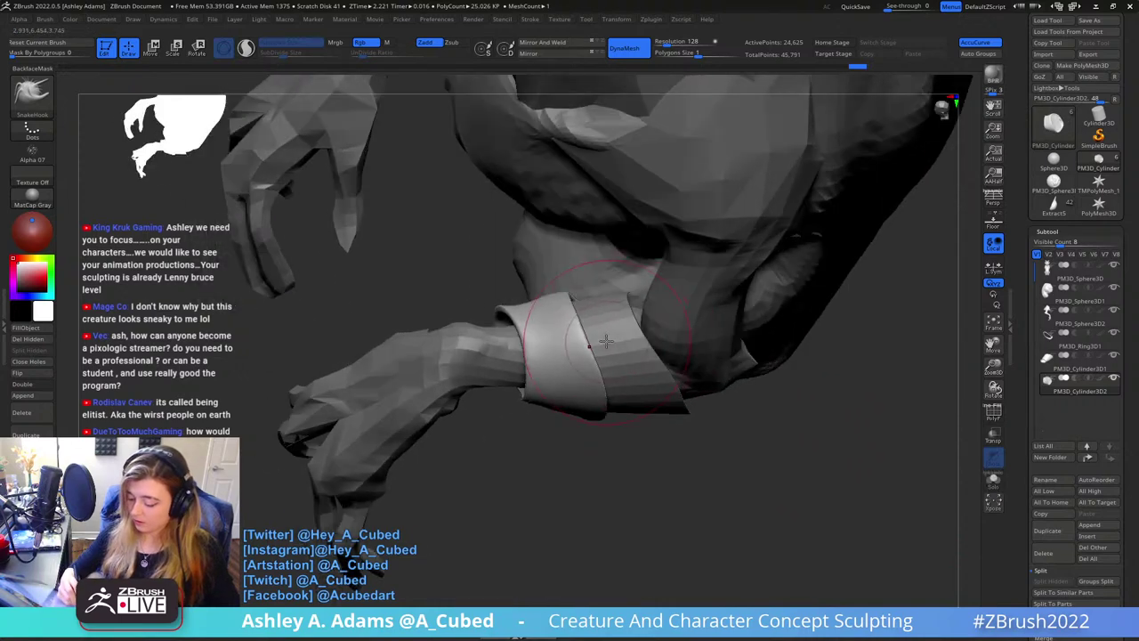
Select the upper forearm sleeve and pull its lower elbow corner outward with SnakeHook
left_click(618, 335, "alt")
right_click_drag(635, 306, 661, 401)
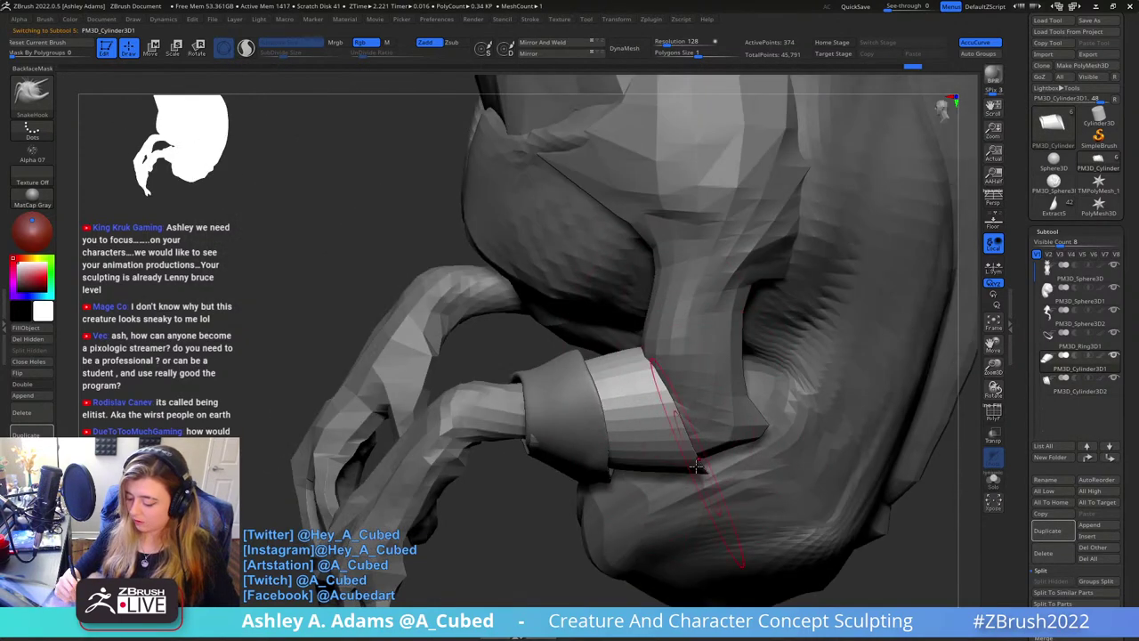
left_click_drag(698, 464, 749, 437)
mouse_move(746, 417)
right_mouse_down()
mouse_move(688, 377)
mouse_move(736, 436)
mouse_move(663, 369)
mouse_move(556, 358)
mouse_move(532, 414)
mouse_move(516, 394)
mouse_move(527, 411)
right_mouse_up()
Select the wrist cuff, choose SnakeHook as the sculpting brush and smooth the cuff's lower edge with SmoothCloth
key("b")
key("s")
key("h")
left_click(539, 400, "alt")
mouse_move(504, 445)
left_mouse_down("shift")
mouse_move(509, 420)
mouse_move(514, 442)
left_mouse_up("shift")
right_click_drag(590, 335, 586, 424)
Adjust the upper sleeve's fit against the forearm with SnakeHook
left_click(630, 336, "alt")
key("space")
left_click_drag(647, 360, 653, 357)
mouse_move(653, 357)
right_mouse_down()
mouse_move(649, 337)
mouse_move(587, 335)
mouse_move(629, 330)
mouse_move(601, 409)
right_mouse_up()
Select the wrist cuff and pull its pointed underside back toward the arm with smoothing and SnakeHook
left_click(587, 335, "alt")
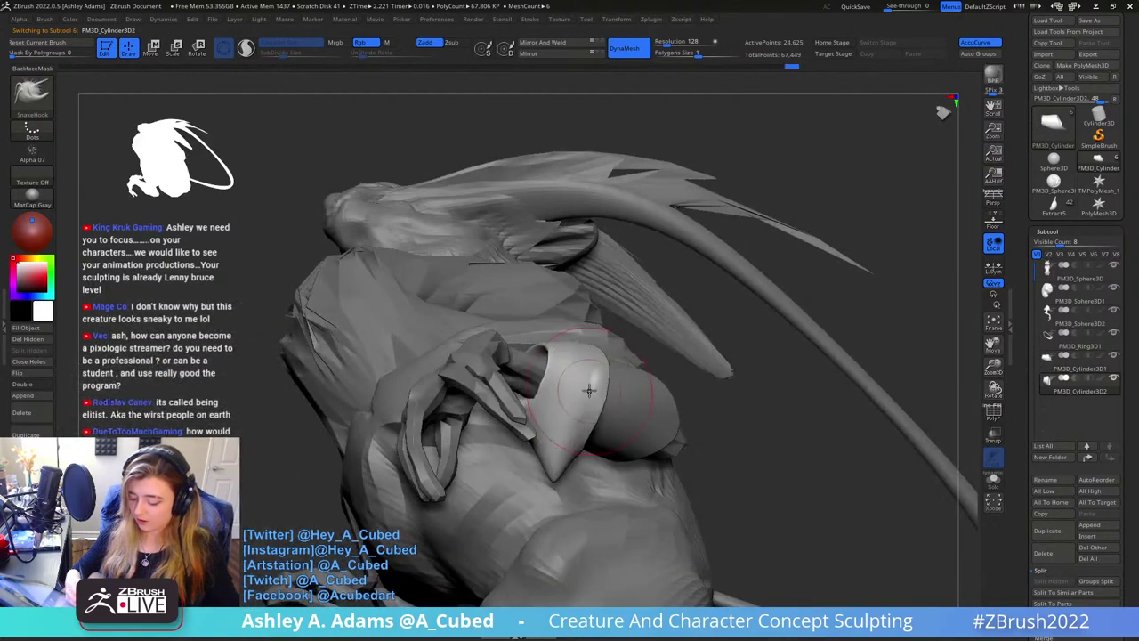
left_click_drag(601, 409, 560, 474, "shift")
right_click_drag(566, 457, 553, 486)
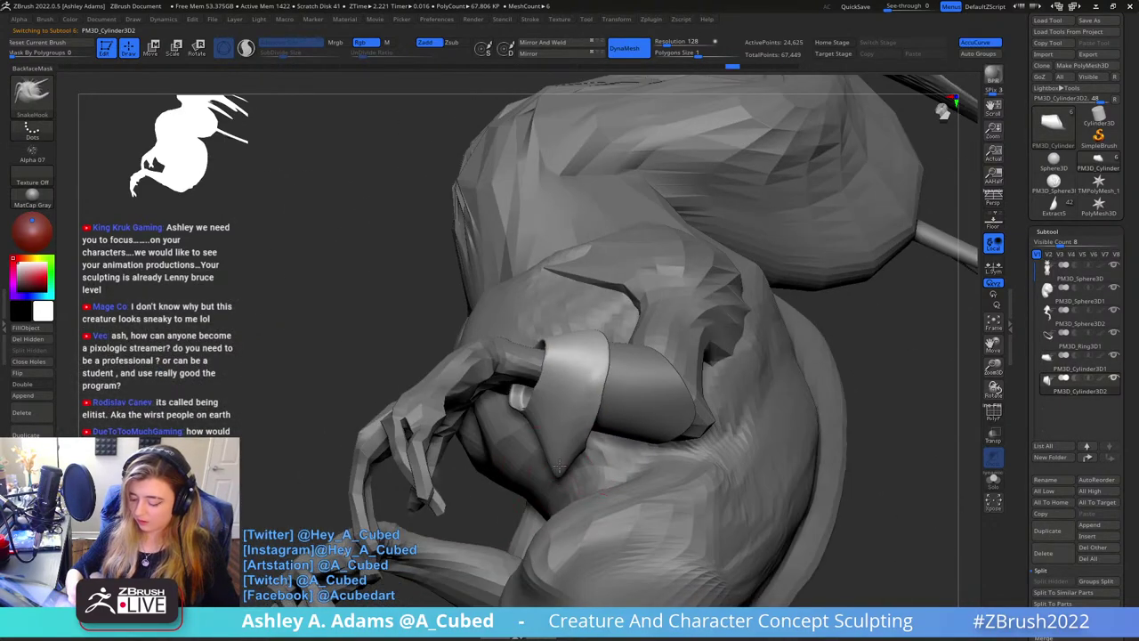
mouse_move(558, 474)
left_mouse_down()
mouse_move(568, 441)
mouse_move(559, 449)
left_mouse_up()
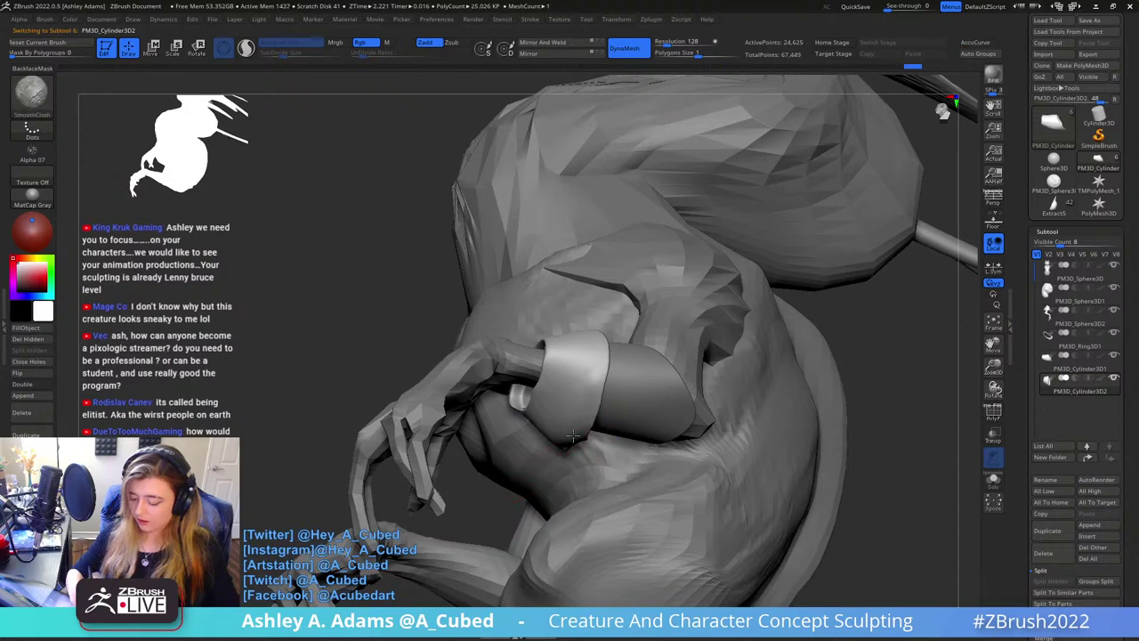
mouse_move(573, 431)
right_mouse_down()
mouse_move(589, 424)
mouse_move(625, 336)
right_mouse_up()
Carve cloth folds around the upper sleeve with DamStandard
left_click(640, 333, "alt")
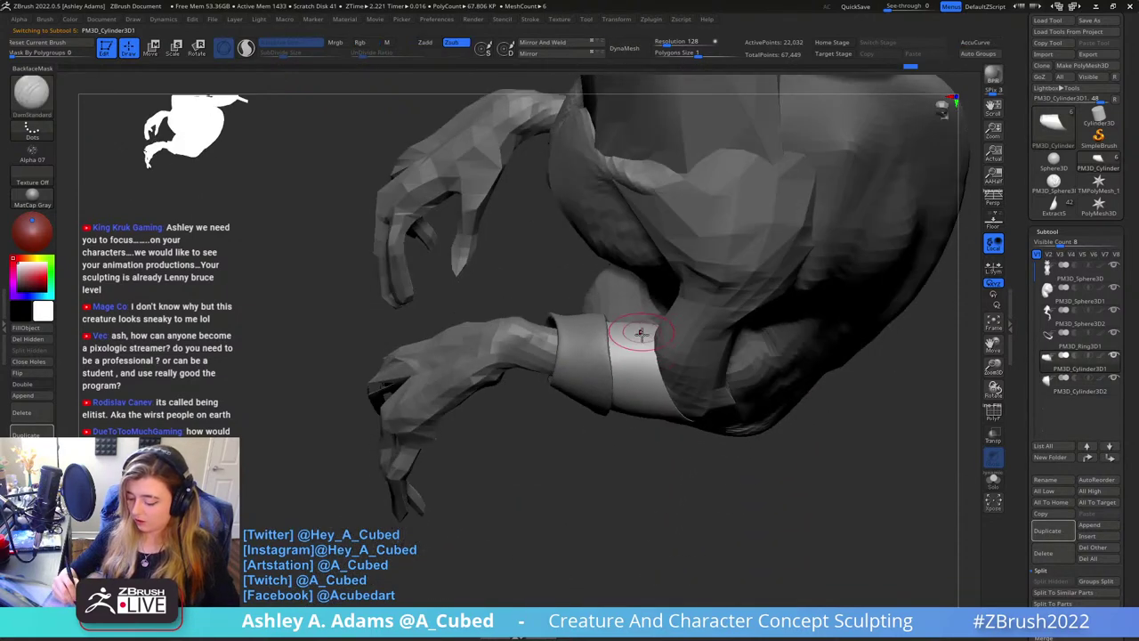
right_click_drag(657, 395, 647, 333)
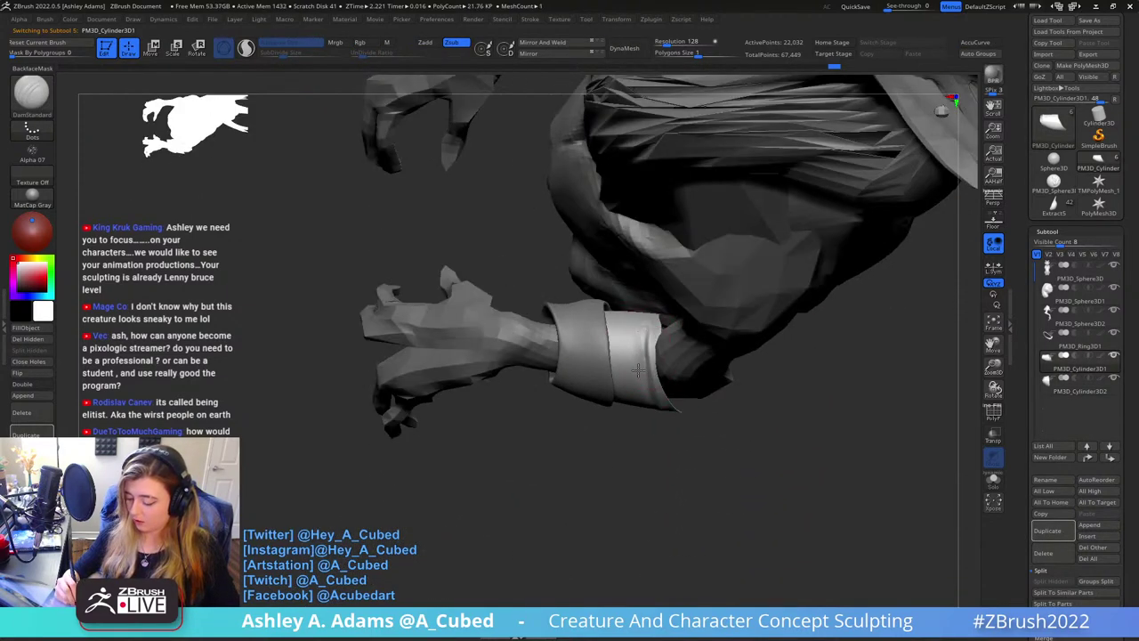
right_click_drag(627, 307, 576, 320)
Carve cloth folds around the wrist cuff with DamStandard, undoing unwanted strokes
left_click(595, 350, "alt")
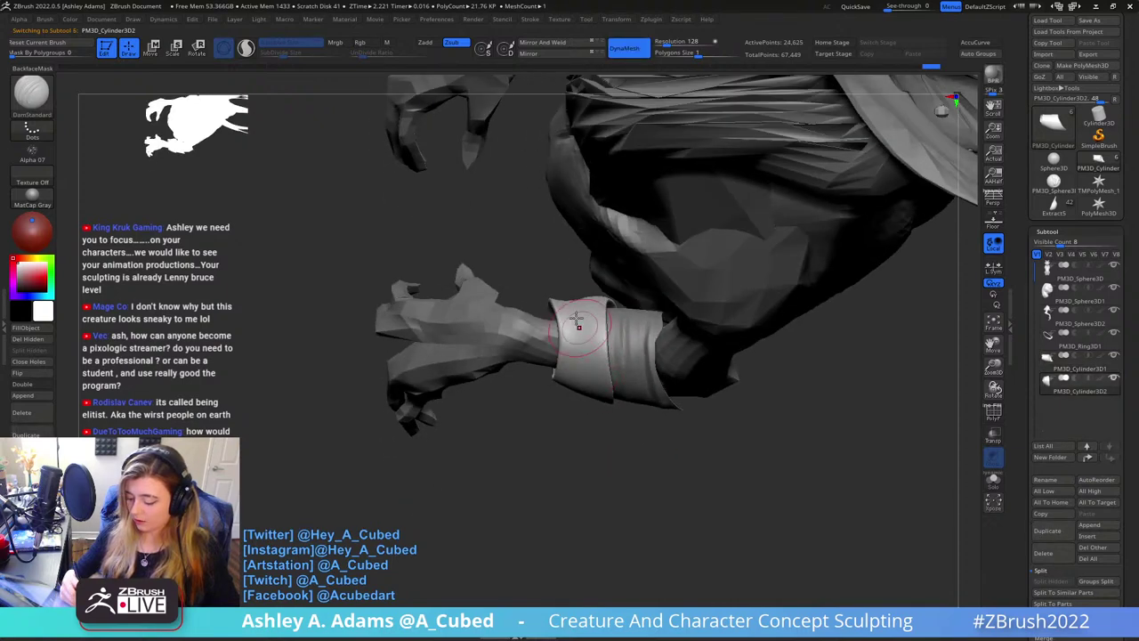
key("ctrl+z")
key("ctrl+z")
key("ctrl+z")
key("ctrl+z")
key("ctrl+z")
key("ctrl+z")
key("ctrl+z")
key("ctrl+z")
key("ctrl+z")
key("ctrl+z")
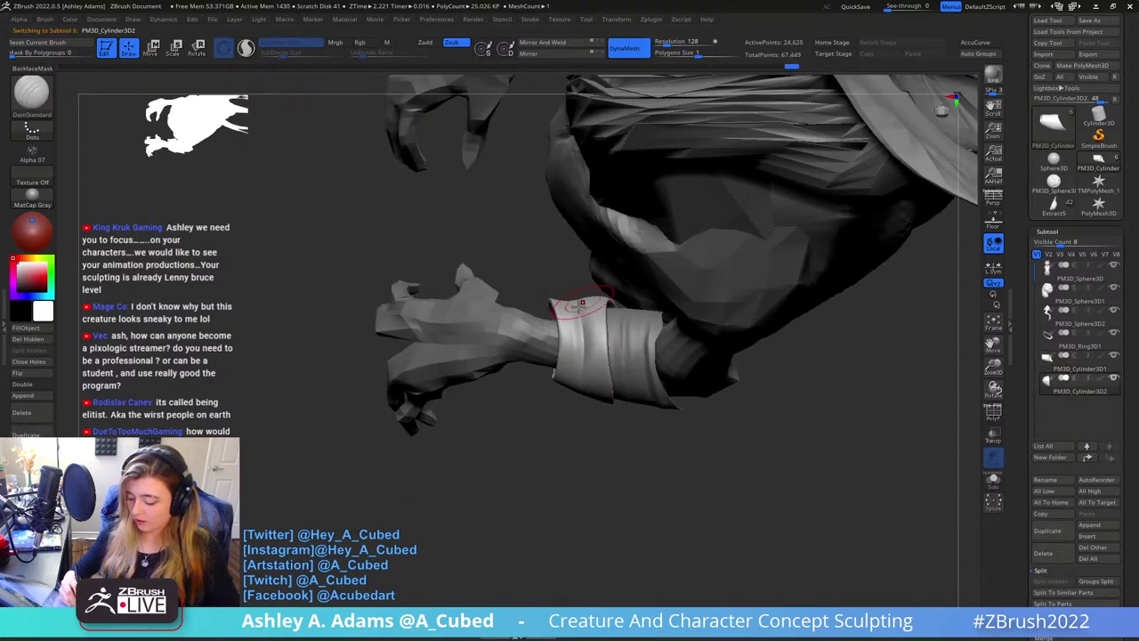
right_click_drag(547, 264, 539, 252)
right_click_drag(552, 303, 548, 299)
Build up the wrist cuff's folds using the Inflat and DamStandard brushes, softening them with SmoothCloth
key("b")
key("i")
key("n")
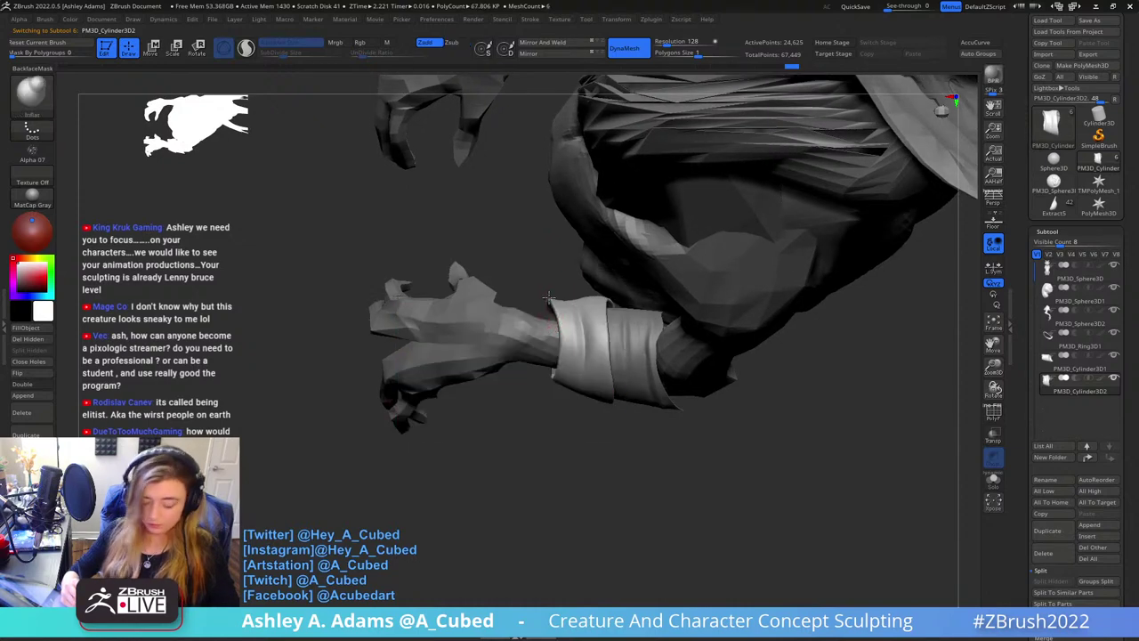
mouse_move(554, 369)
right_mouse_down()
mouse_move(562, 302)
mouse_move(564, 328)
right_mouse_up()
key("b")
key("d")
key("s")
left_click_drag(558, 307, 557, 399)
mouse_move(557, 400)
right_mouse_down()
mouse_move(569, 313)
mouse_move(592, 321)
mouse_move(589, 382)
right_mouse_up()
key("shift")
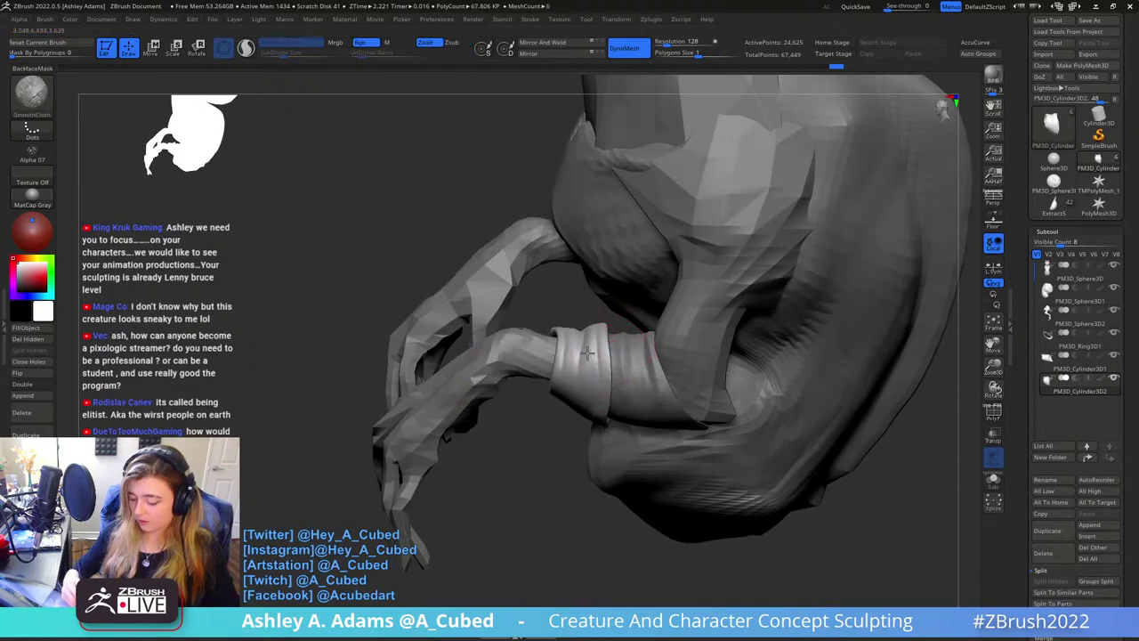
right_click(628, 362)
mouse_move(624, 339)
right_mouse_down()
mouse_move(628, 361)
mouse_move(638, 333)
right_mouse_up()
Select the upper sleeve and pull its elbow edge into shape around the arm with SnakeHook
left_click(622, 369, "alt")
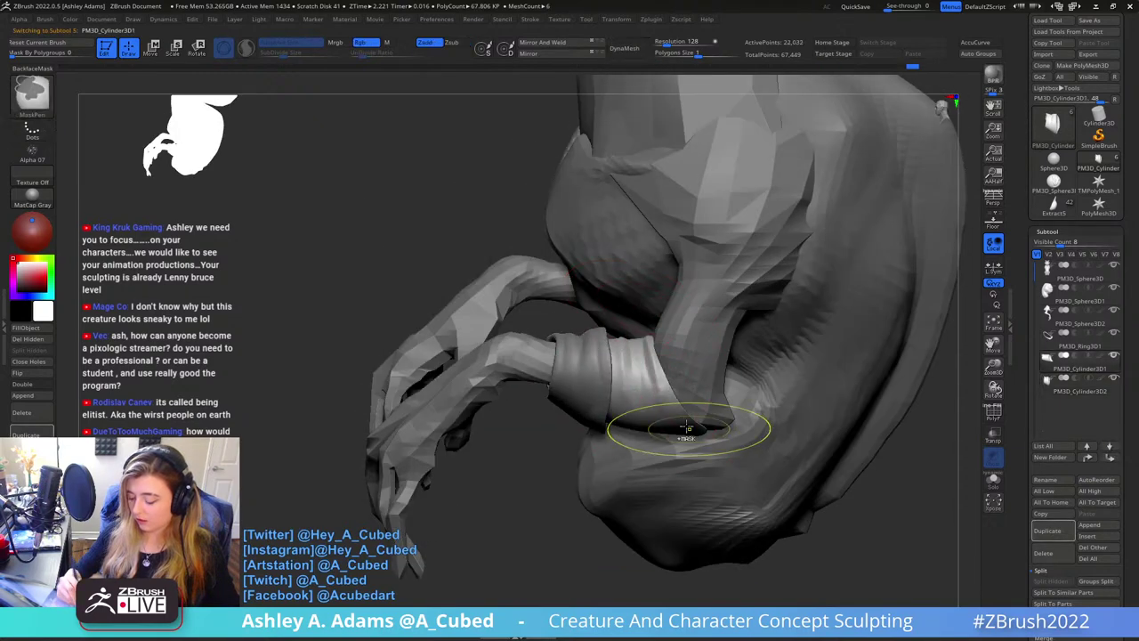
right_click_drag(686, 427, 677, 365, "ctrl")
right_click(677, 365)
key("b")
key("s")
key("h")
key("space")
left_click_drag(684, 351, 666, 346)
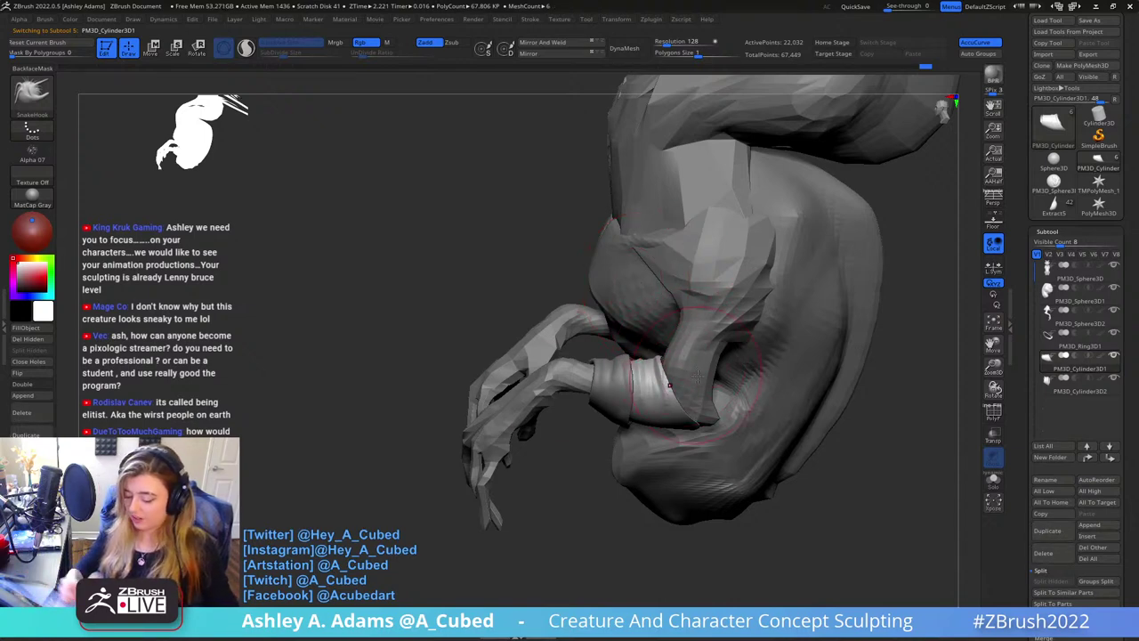
mouse_move(699, 377)
right_mouse_down("ctrl")
mouse_move(683, 387)
mouse_move(701, 389)
mouse_move(667, 365)
right_mouse_up("ctrl")
key("space")
left_click_drag(665, 355, 641, 346)
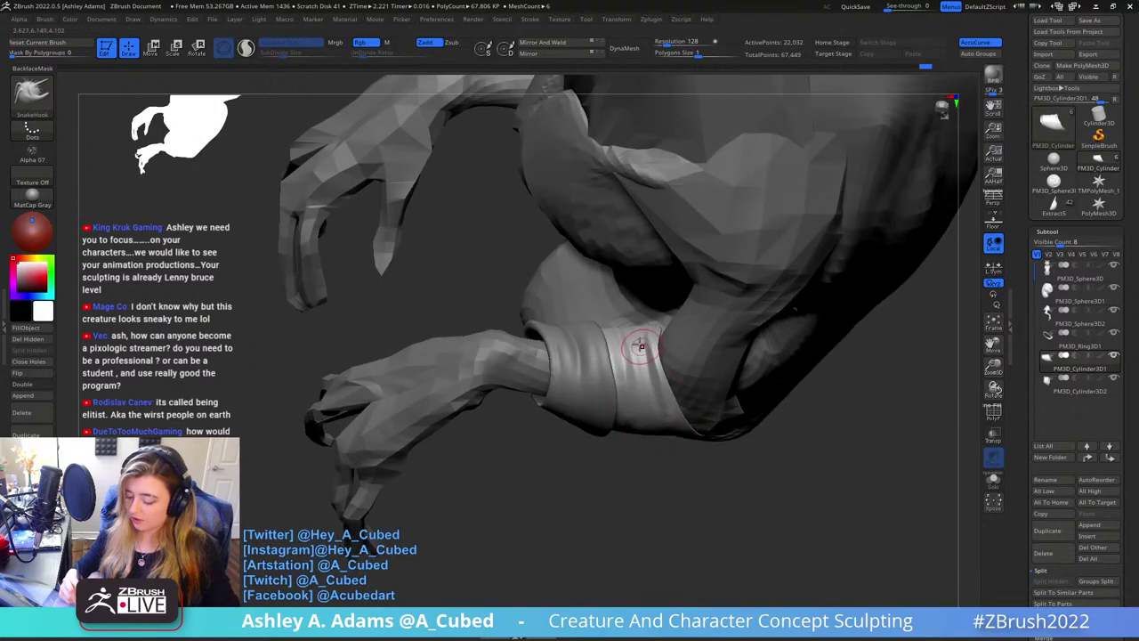
Add further DamStandard folds to the upper sleeve and soften them with SmoothCloth
key("b")
key("d")
key("s")
right_click_drag(640, 343, 641, 363)
key("shift")
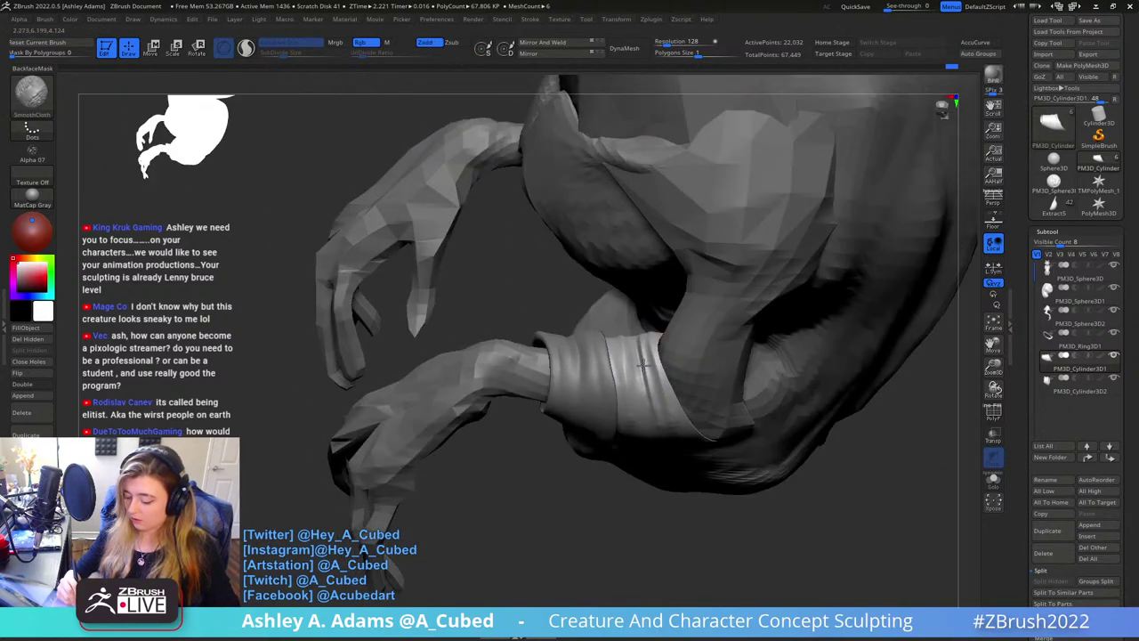
mouse_move(678, 419)
right_mouse_down()
mouse_move(690, 252)
mouse_move(714, 349)
right_mouse_up()
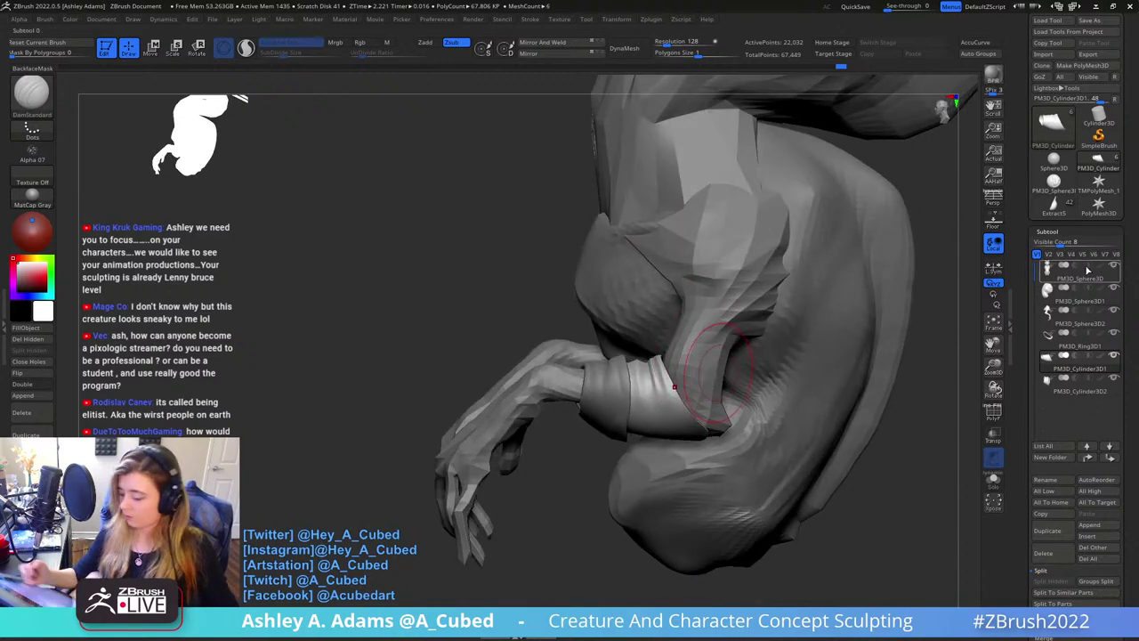
Delete both cylinder sleeve subtools from the creature's forearm
left_click(1043, 553)
left_click(952, 583)
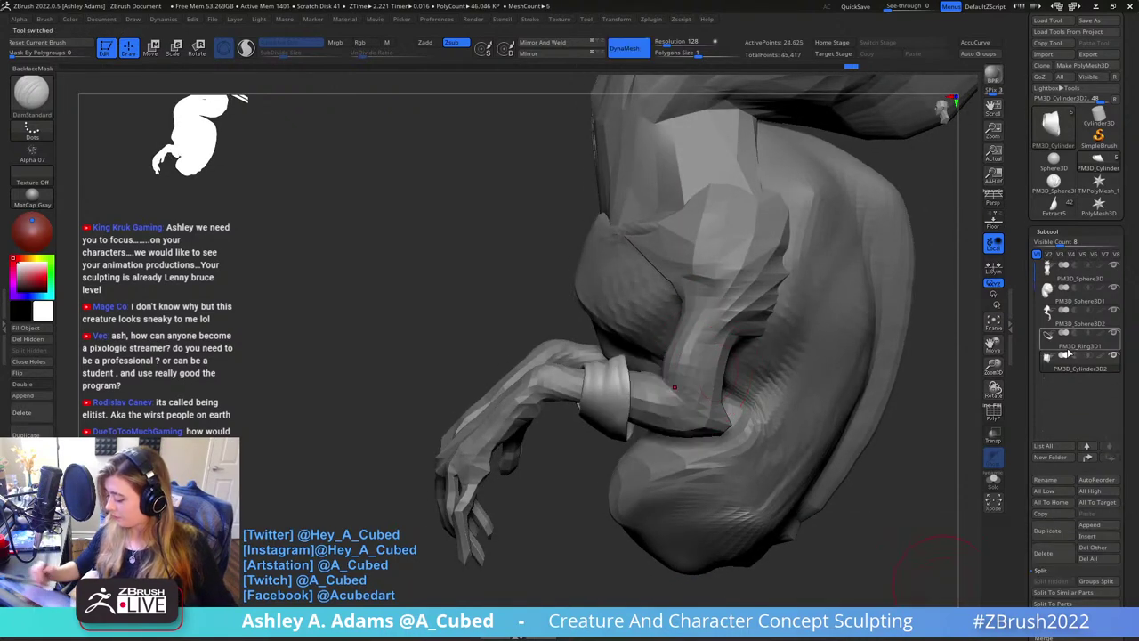
left_click(1043, 552)
left_click(949, 581)
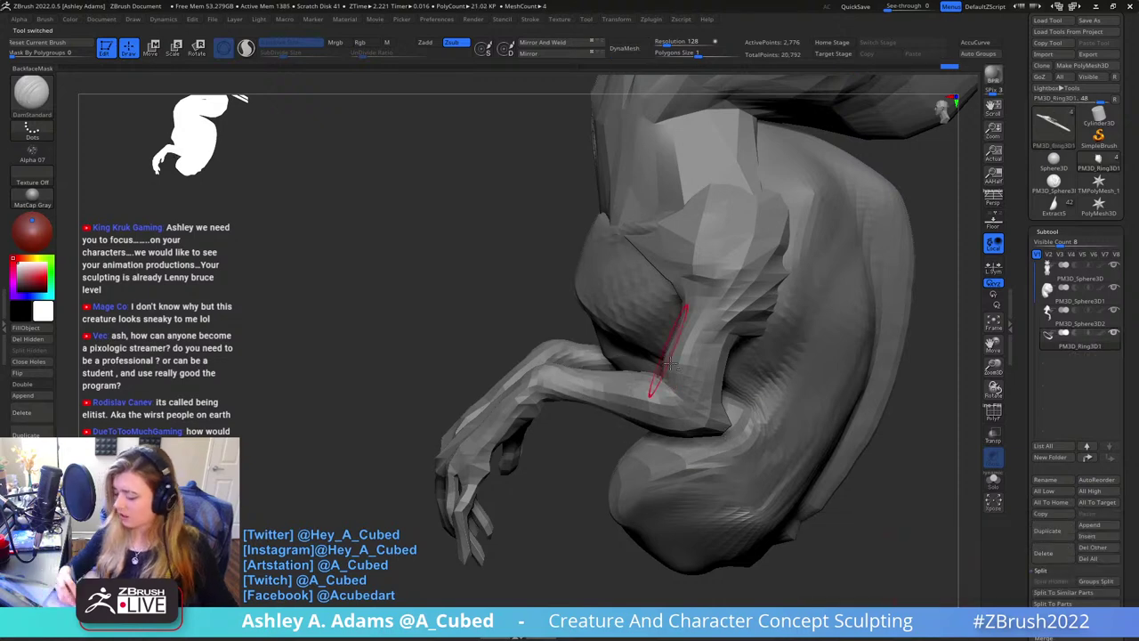
Append a Cylinder3D as a new subtool and select it for editing
left_click_drag(678, 360, 719, 347)
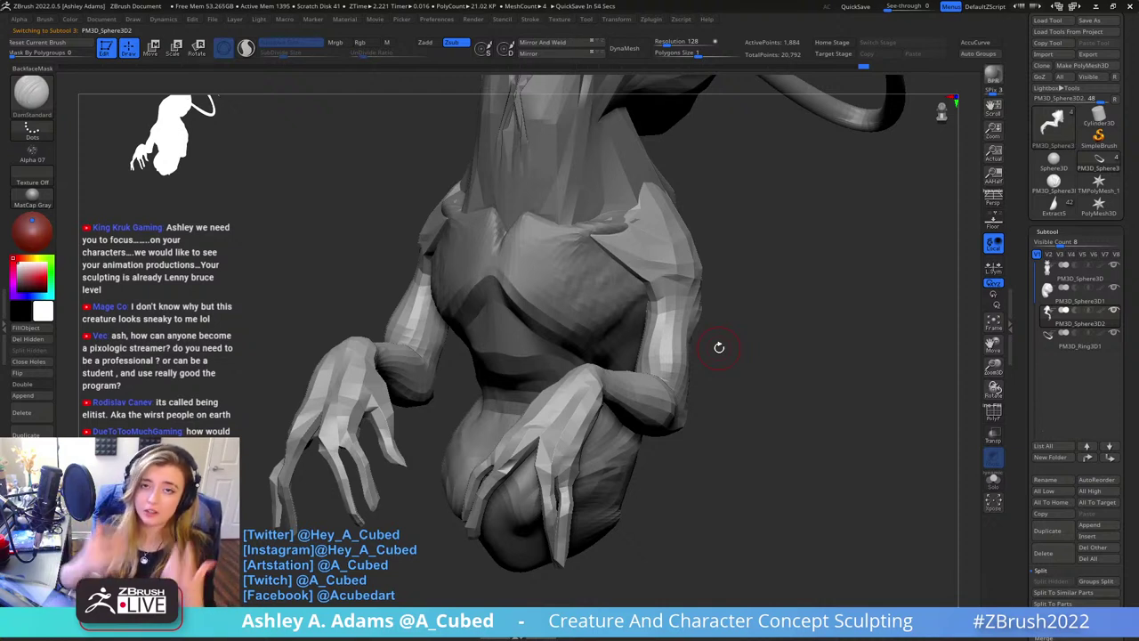
left_click(1090, 526)
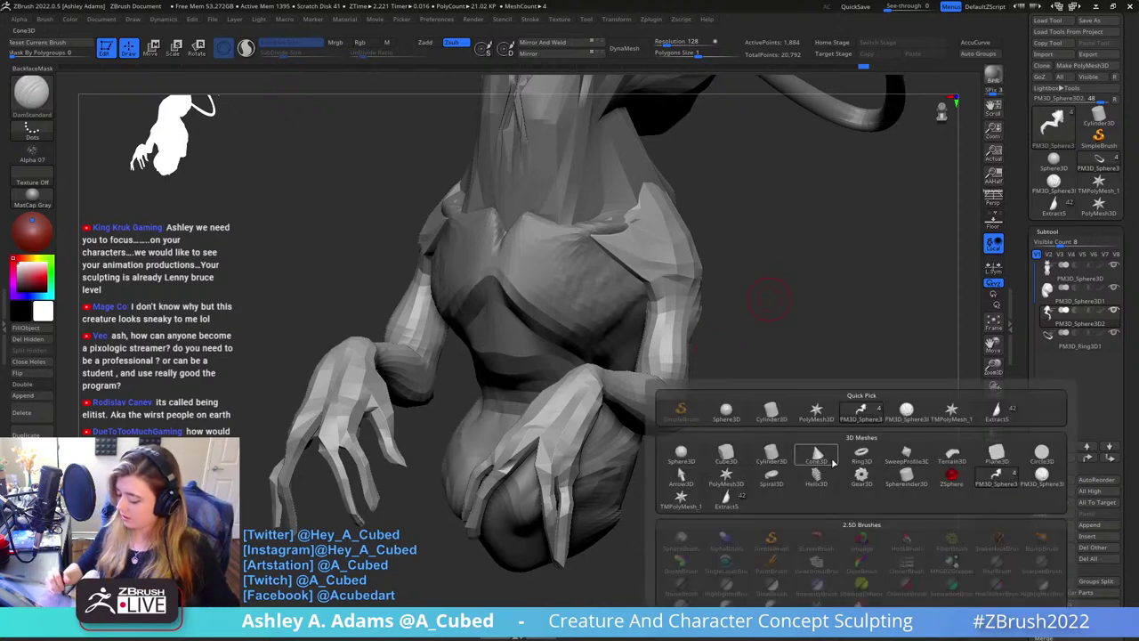
left_click(773, 460)
left_click(1049, 367)
Move the new cylinder forward so it sits clear of the creature's neck
right_click_drag(855, 418, 762, 374, "ctrl")
right_click_drag(659, 245, 708, 320, "alt")
mouse_move(596, 238)
right_mouse_down("alt")
mouse_move(635, 298)
mouse_move(632, 355)
right_mouse_up("alt")
key("w")
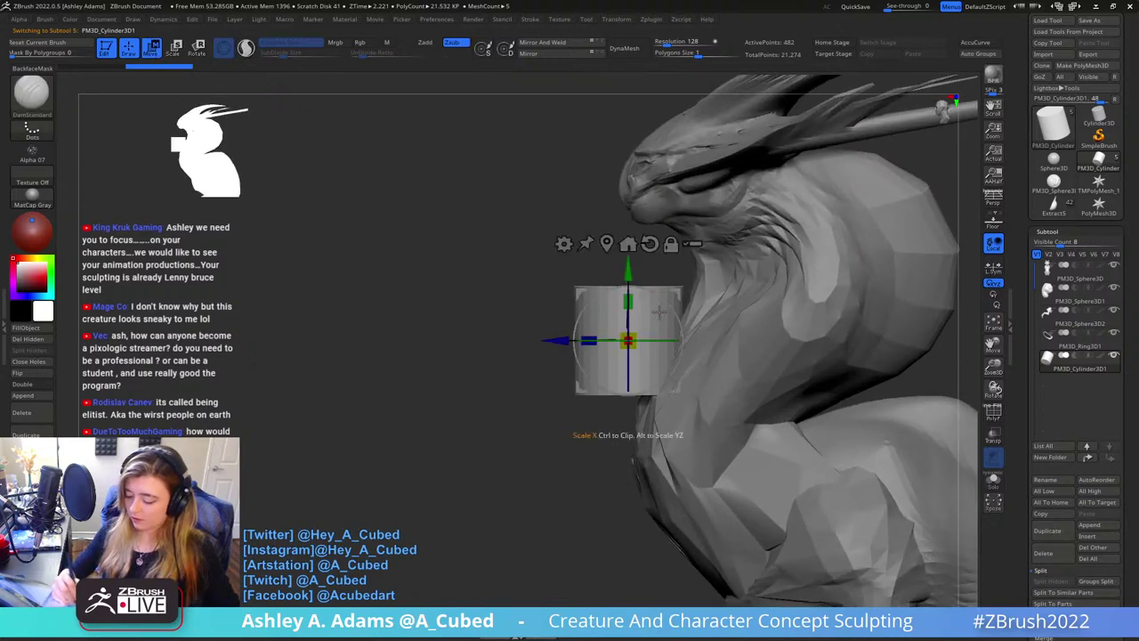
left_click_drag(606, 315, 547, 296)
mouse_move(608, 268)
right_mouse_down("alt")
mouse_move(675, 311)
mouse_move(659, 301)
right_mouse_up("alt")
key("q")
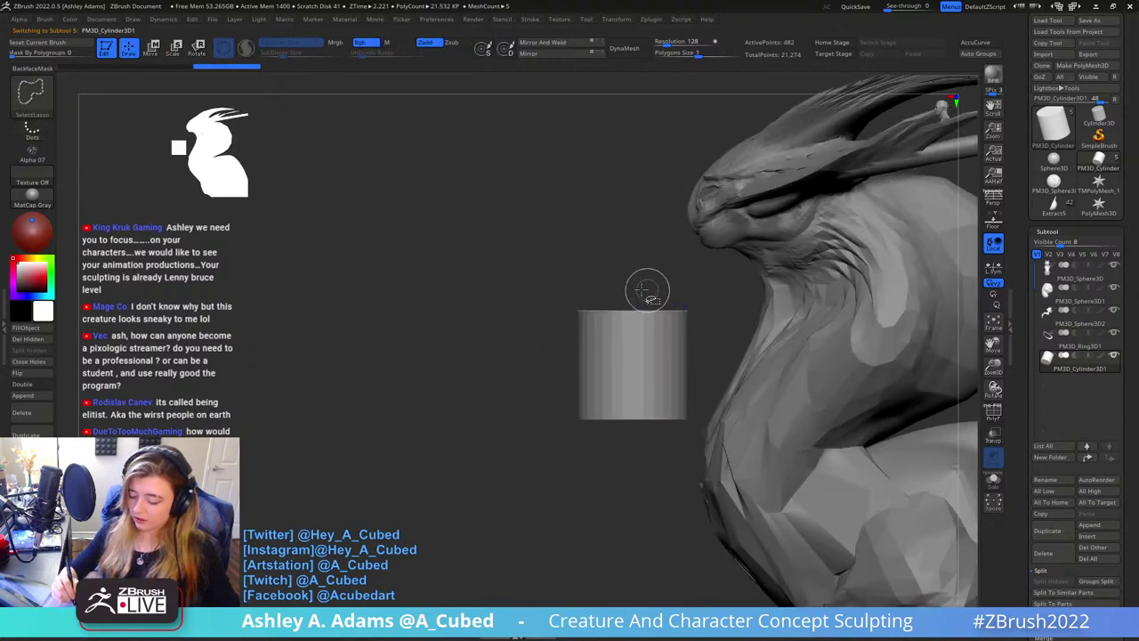
Hide the cylinder's top and bottom caps with SelectRect and delete the hidden geometry to leave an open tube
mouse_move(525, 279)
left_mouse_down("ctrl+shift")
mouse_move(669, 286)
mouse_move(719, 311)
mouse_move(684, 327)
left_mouse_up("ctrl+shift")
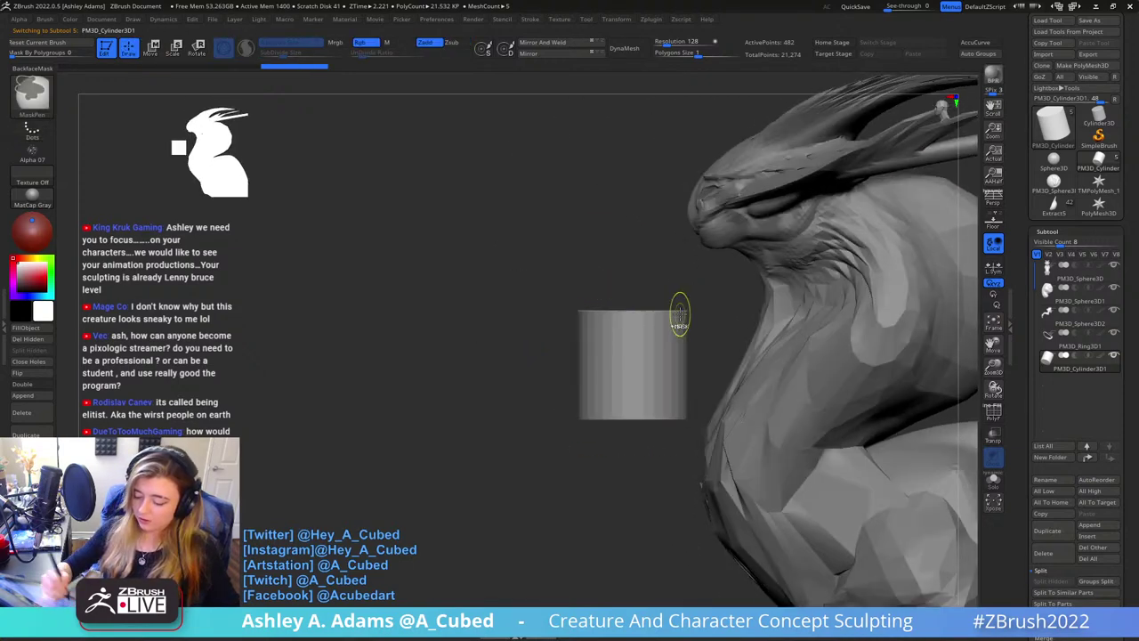
left_click(32, 98, "ctrl+shift")
left_click(147, 109)
left_click_drag(511, 272, 730, 315, "ctrl+shift")
mouse_move(515, 501)
left_mouse_down("ctrl+shift")
mouse_move(745, 434)
mouse_move(785, 391)
left_mouse_up("ctrl+shift")
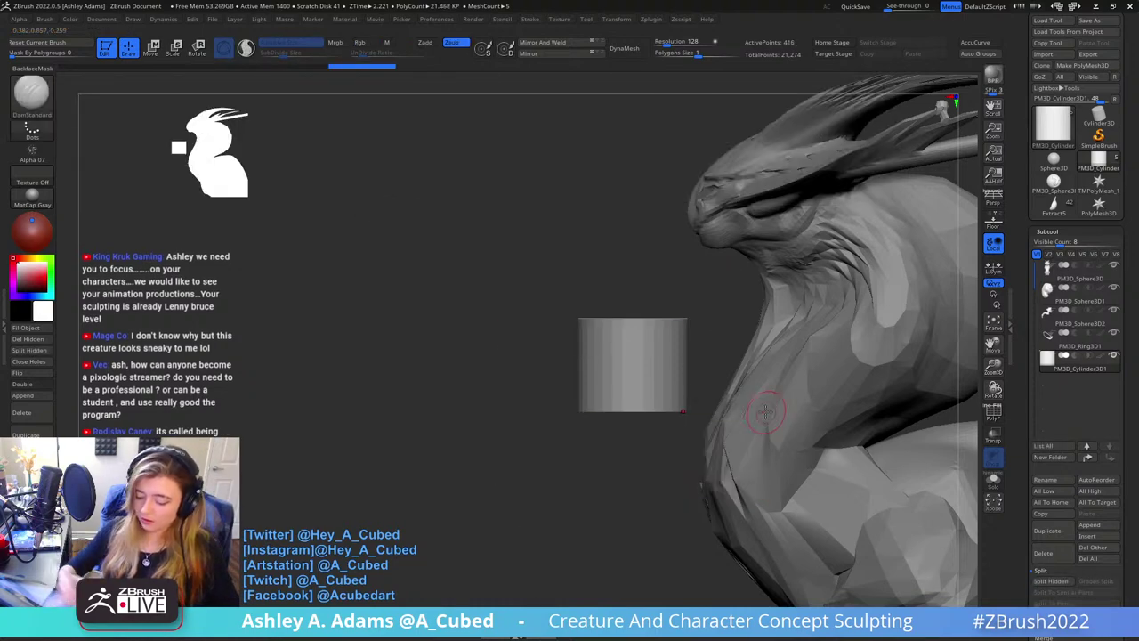
right_click(621, 404)
right_click_drag(641, 401, 669, 322)
Duplicate the tube within the same subtool, scale the copy up to about 1.07 and shift it slightly downward
key("w")
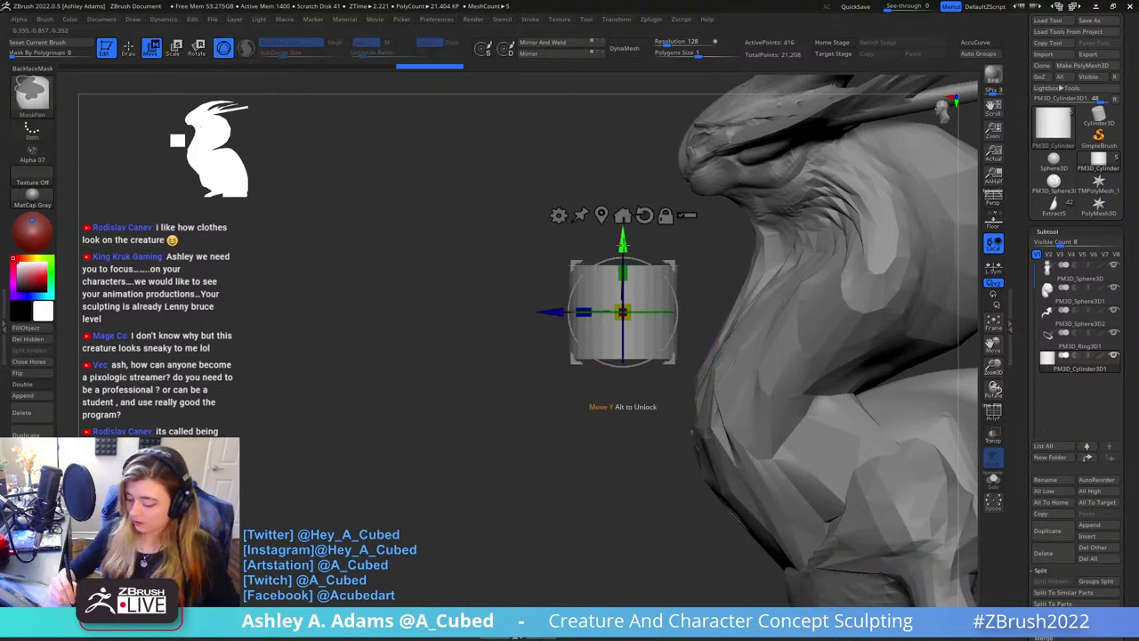
left_click_drag(623, 241, 623, 252, "ctrl")
left_click_drag(626, 322, 633, 318)
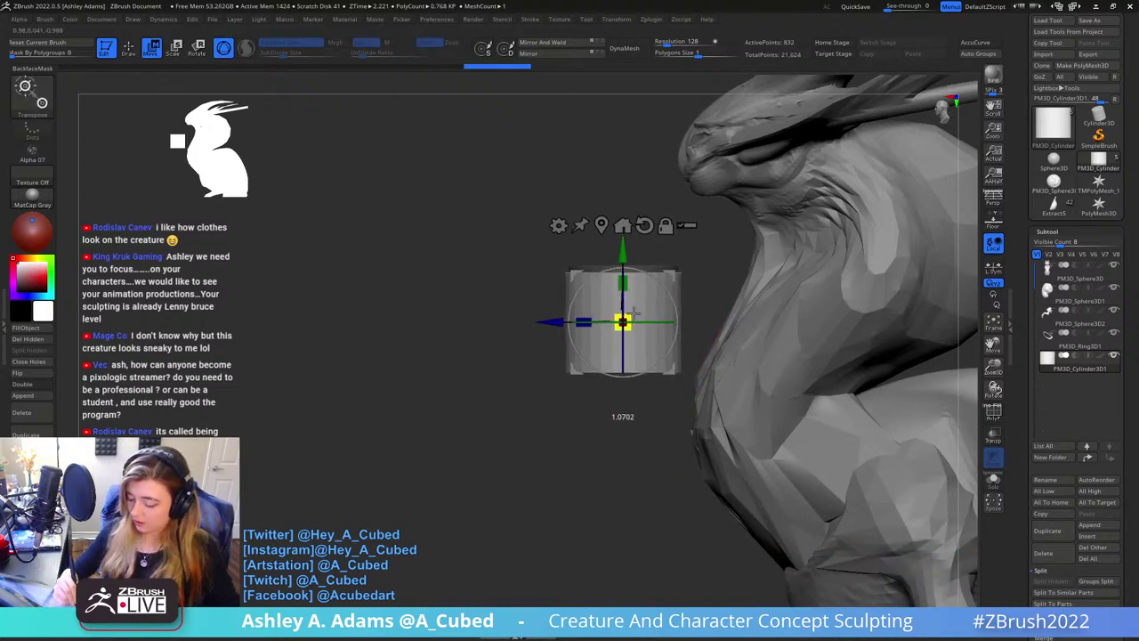
left_click_drag(628, 246, 628, 260)
key("q")
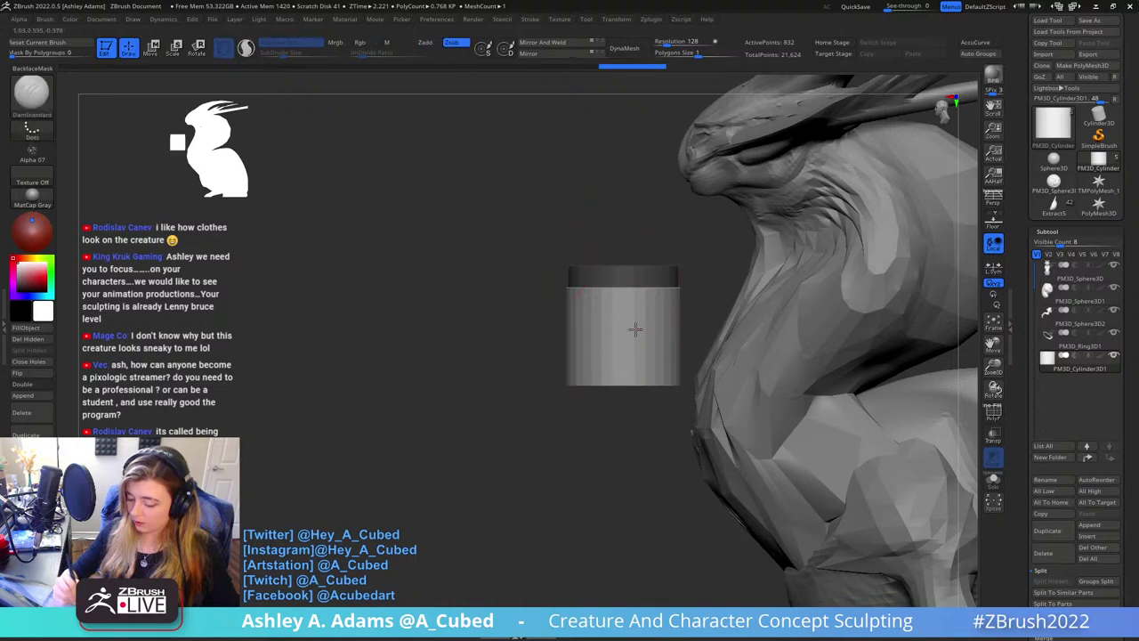
Turn on double-sided display for the nested tubes and switch to the ZModeler brush
right_click_drag(633, 329, 641, 239)
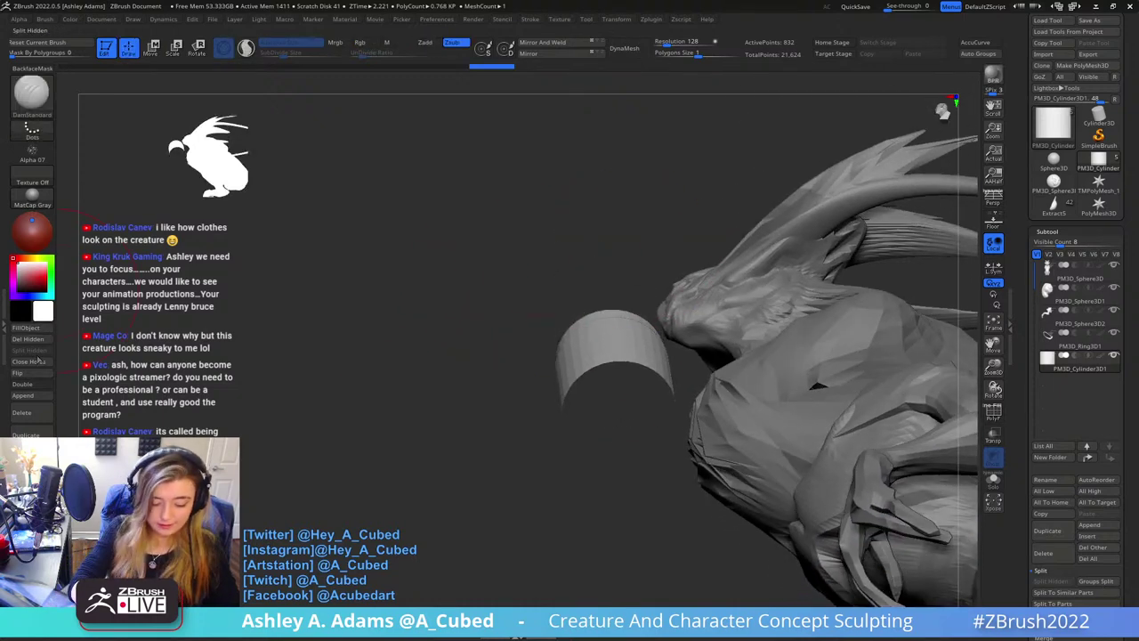
left_click(37, 385)
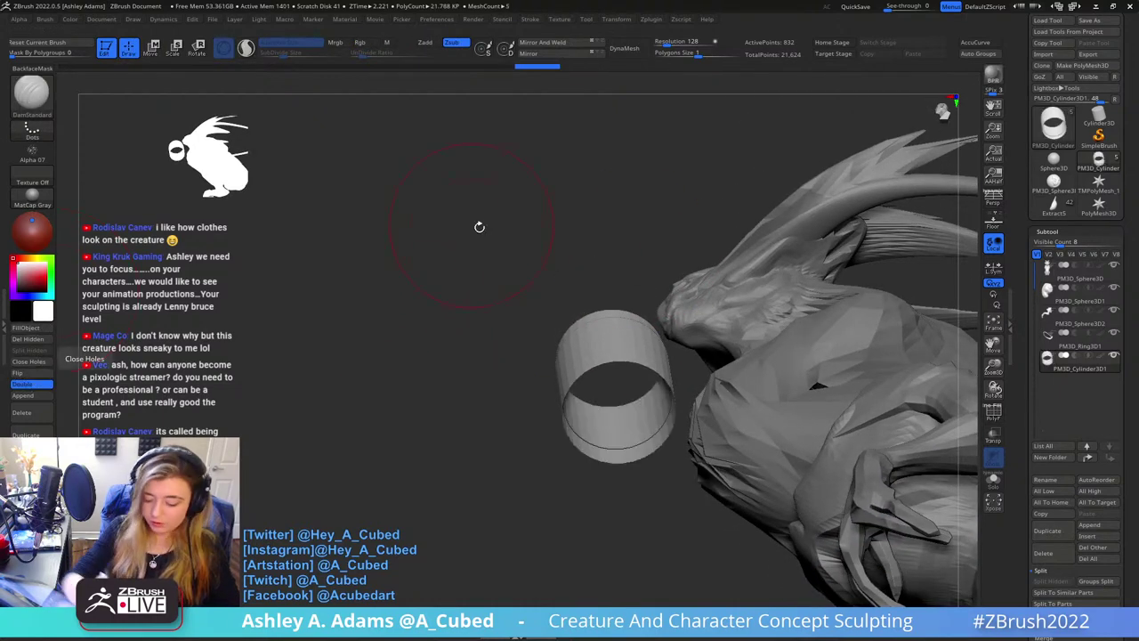
mouse_move(612, 392)
right_mouse_down("alt")
mouse_move(615, 305)
mouse_move(646, 394)
right_mouse_up("alt")
key("space")
mouse_move(646, 394)
left_mouse_down()
mouse_move(579, 350)
mouse_move(661, 364)
left_mouse_up()
key("b")
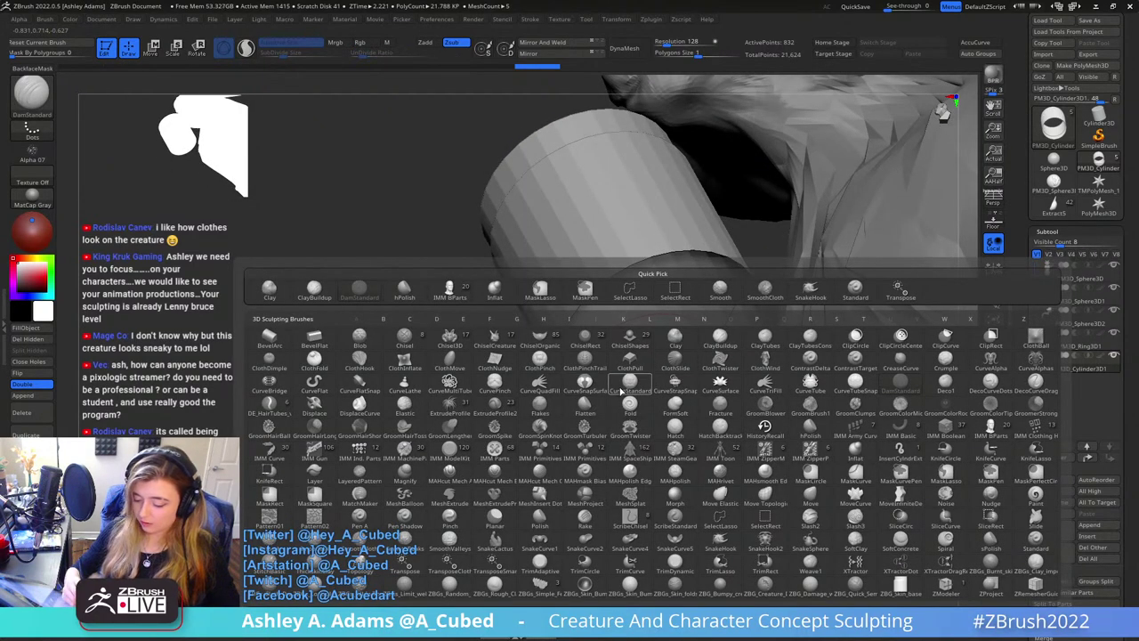
key("z")
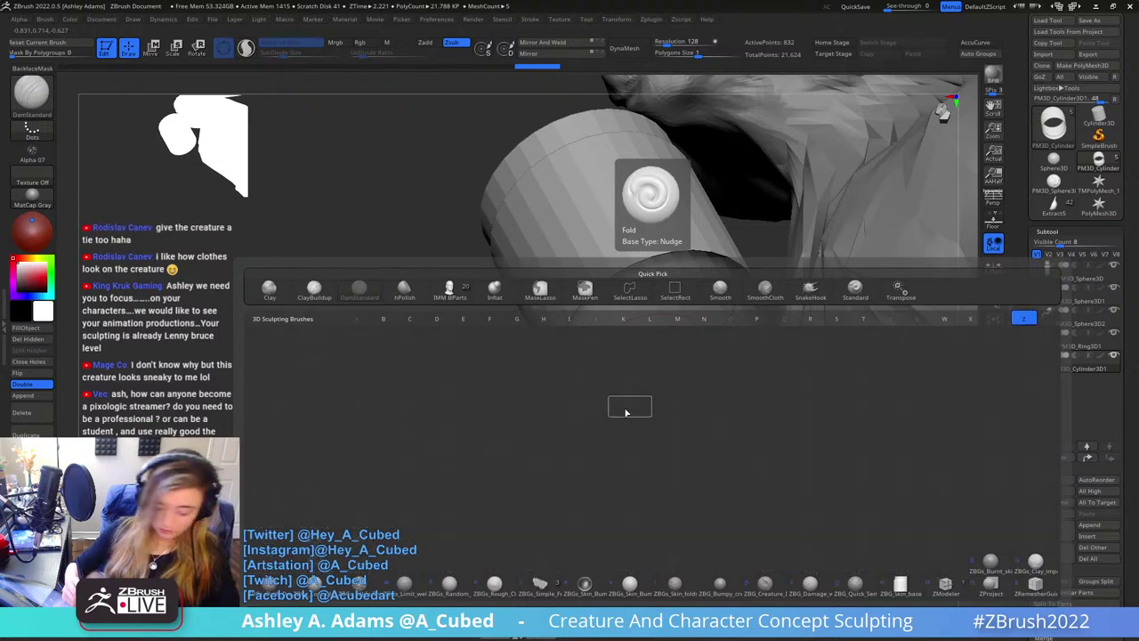
left_click(947, 588)
Set ZModeler's edge action to Bridge and try bridging the inner and outer tube rims
right_click_drag(691, 356, 705, 392, "ctrl")
key("space")
left_click(704, 359)
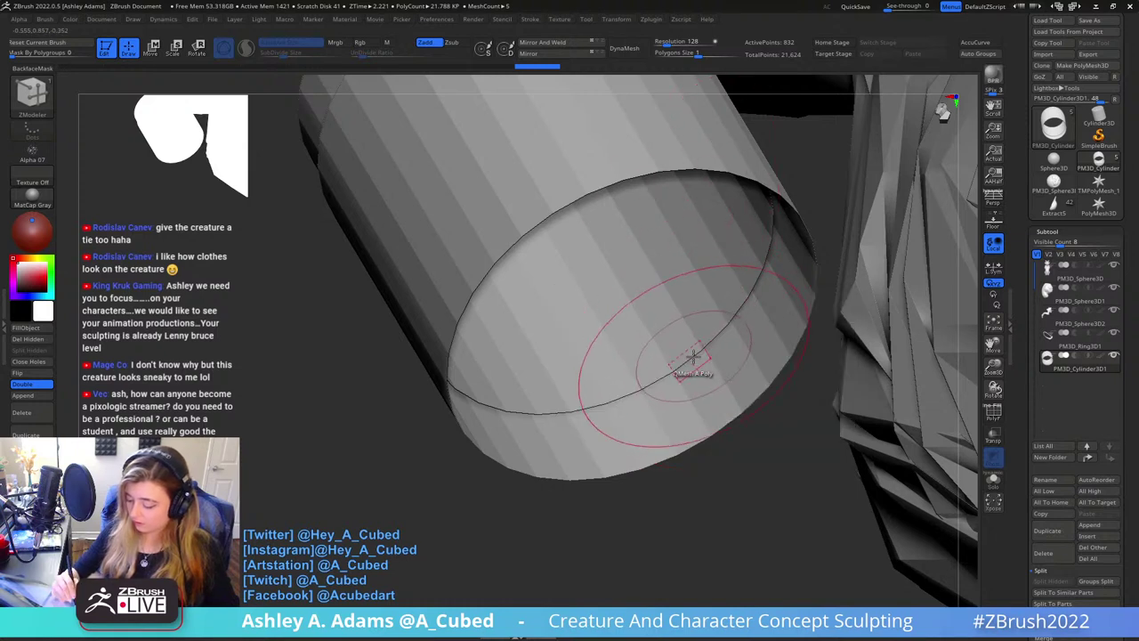
key("space")
left_click(592, 337)
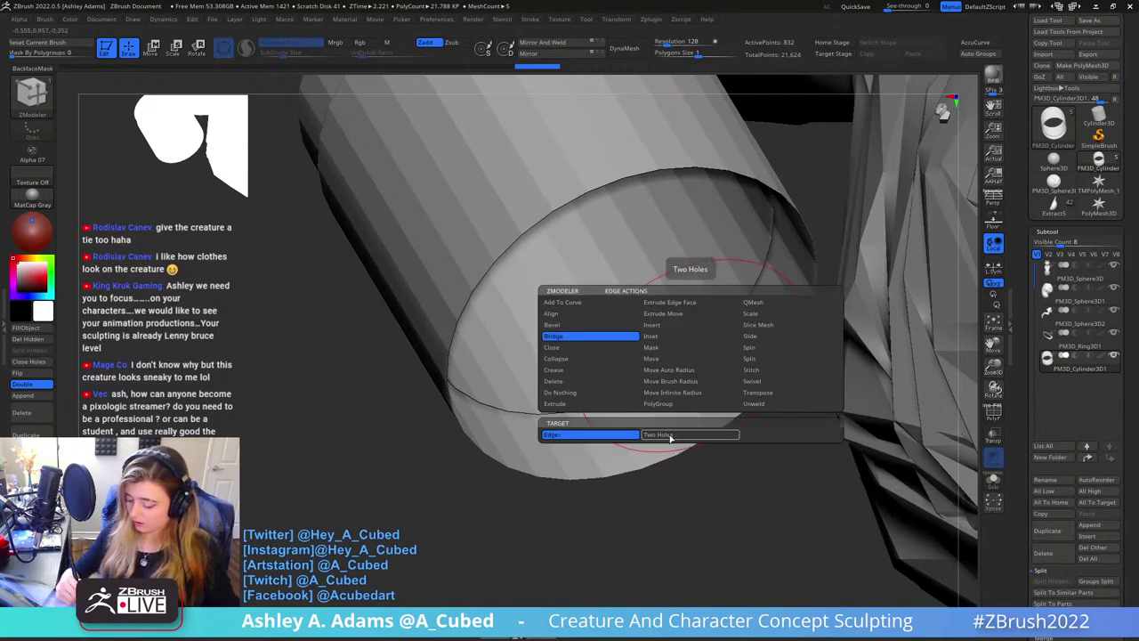
left_click(669, 436)
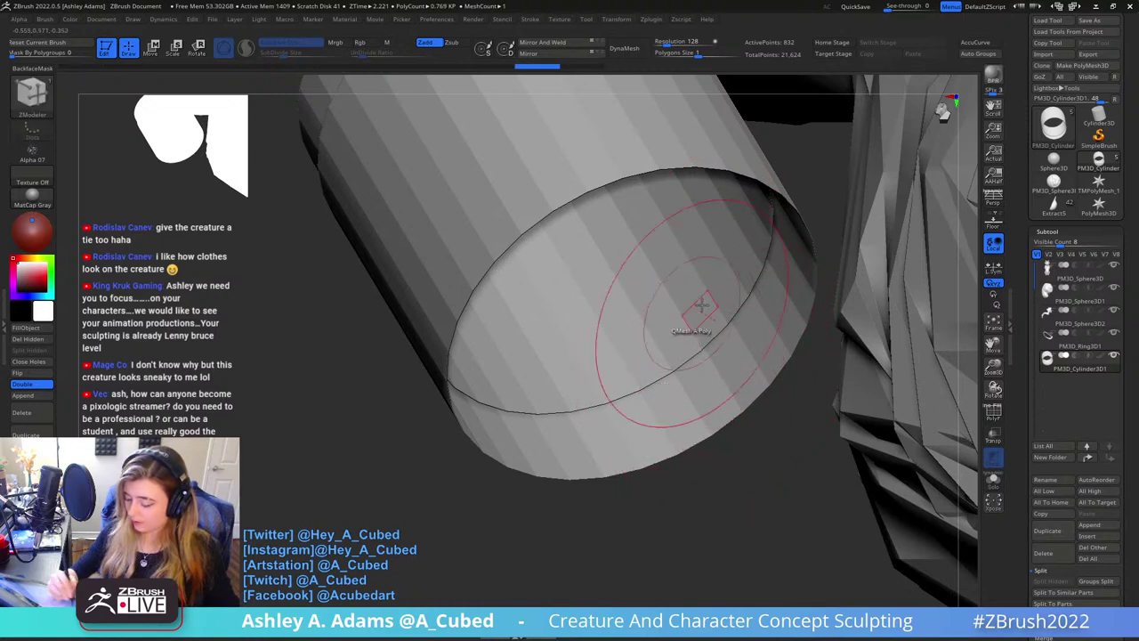
key("ctrl+z")
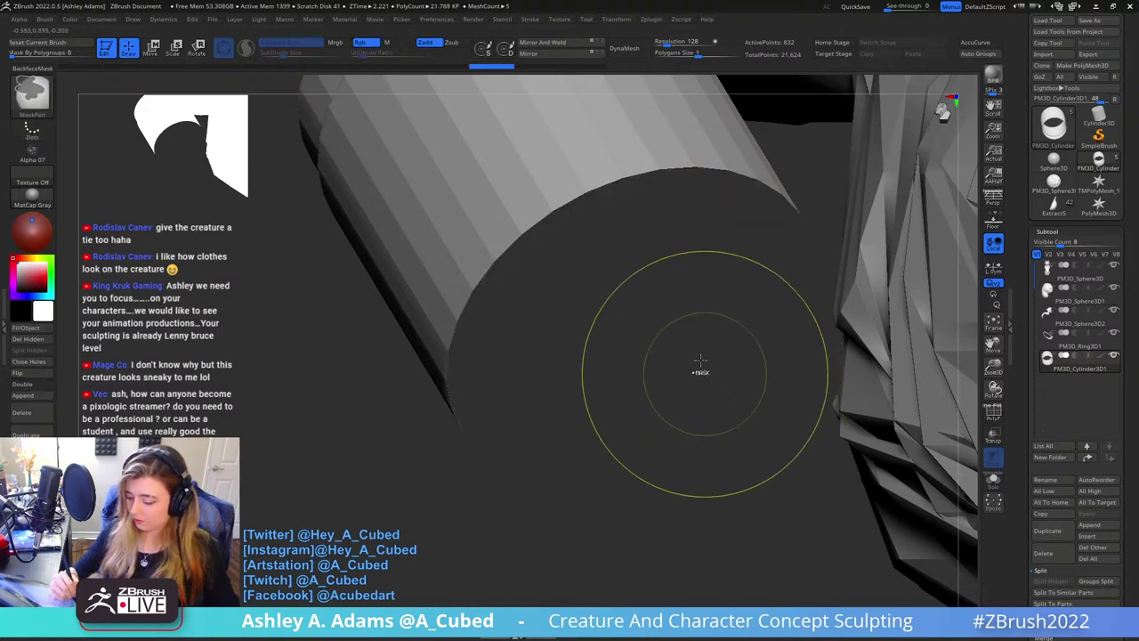
Auto-group the nested tubes by topology and split the hidden inner tube into its own subtool
right_click_drag(700, 361, 695, 312, "ctrl")
mouse_move(696, 311)
right_mouse_down()
mouse_move(682, 356)
mouse_move(703, 382)
right_mouse_up()
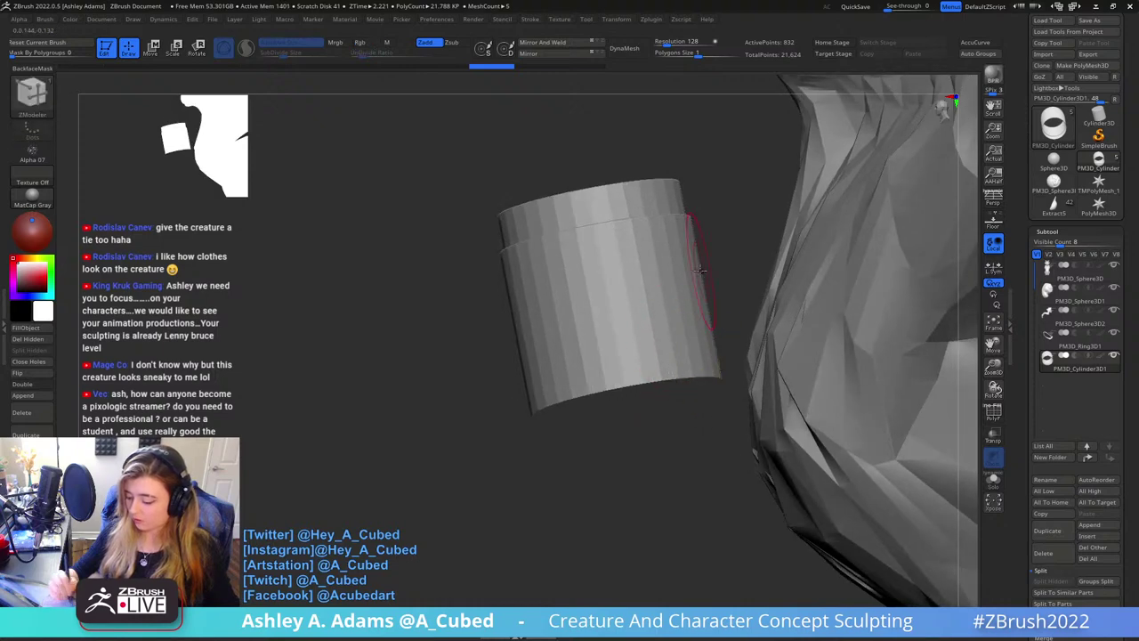
right_click_drag(700, 270, 722, 279, "shift")
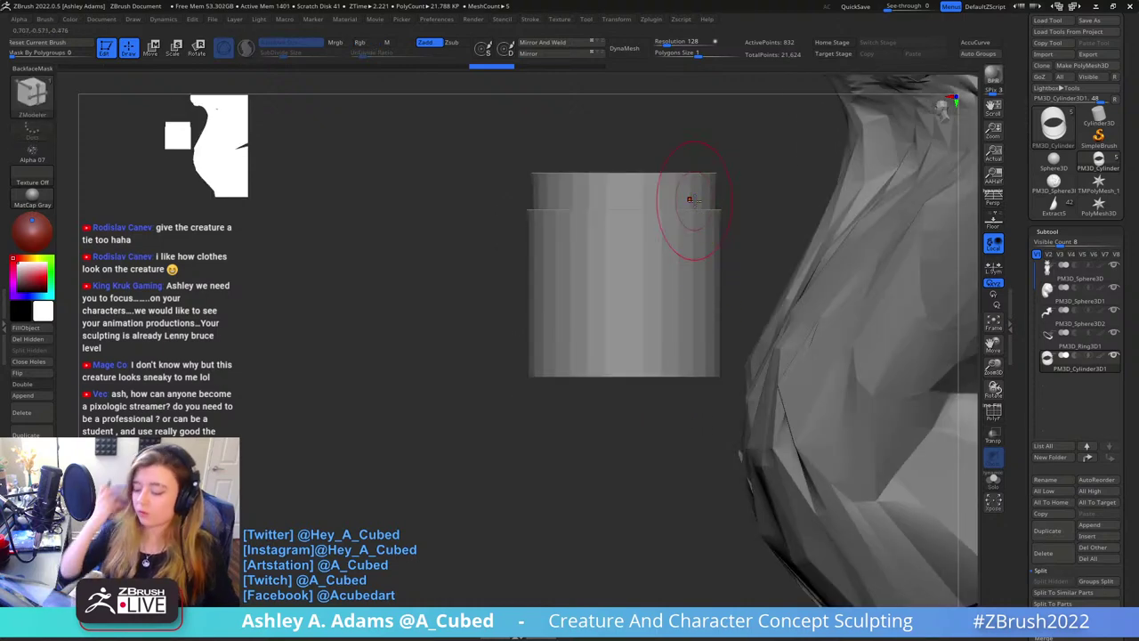
left_click_drag(727, 186, 732, 229)
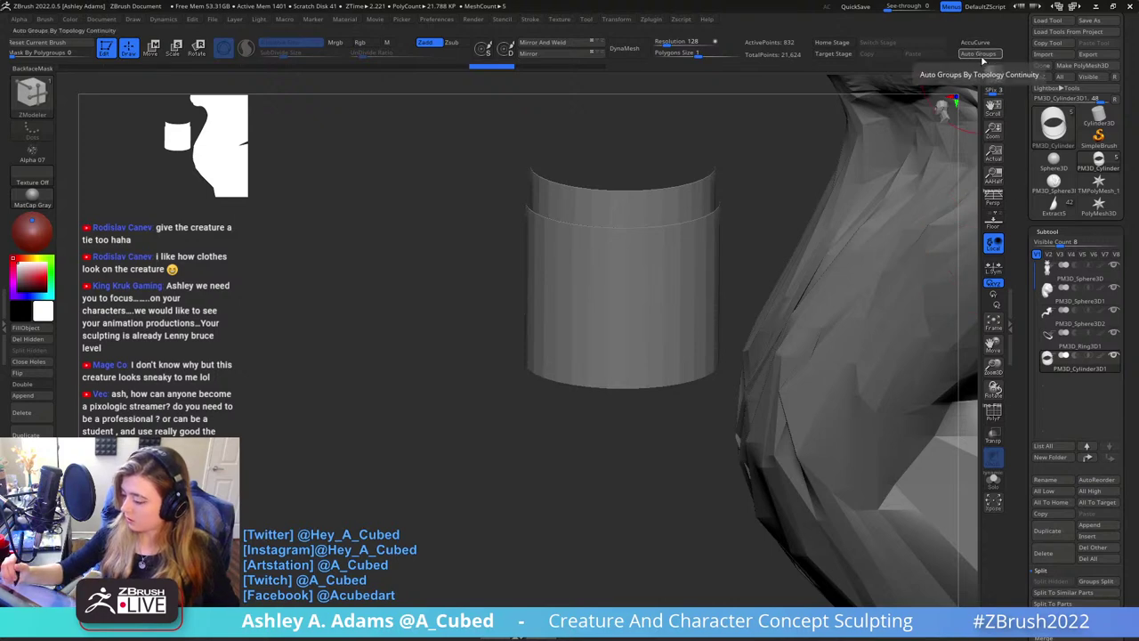
left_click(714, 215, "ctrl+shift")
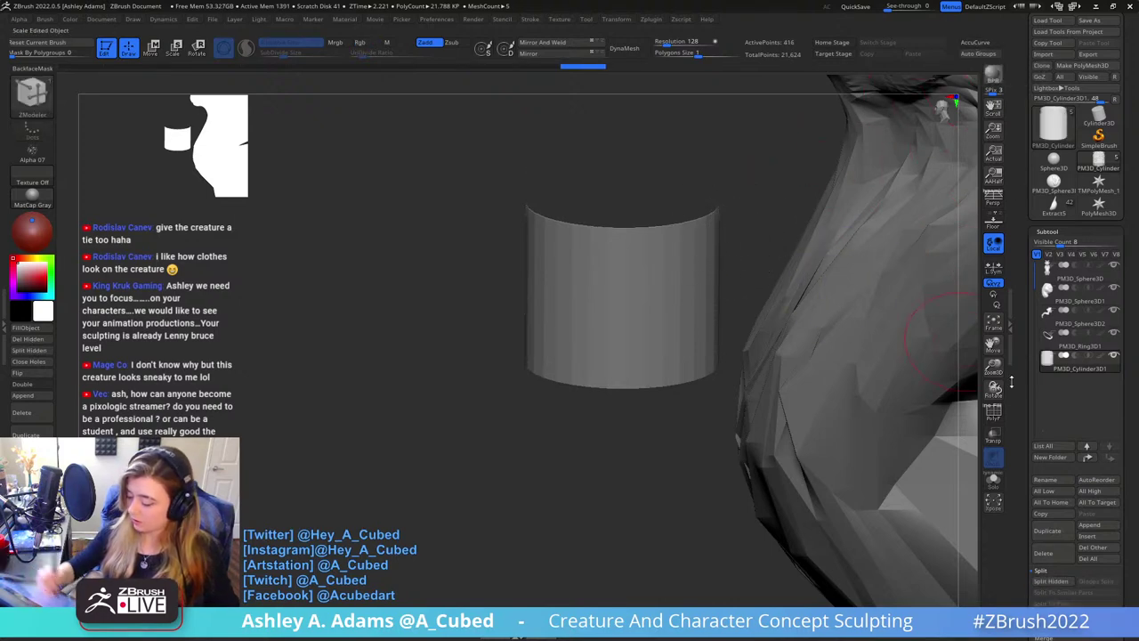
left_click(1053, 581)
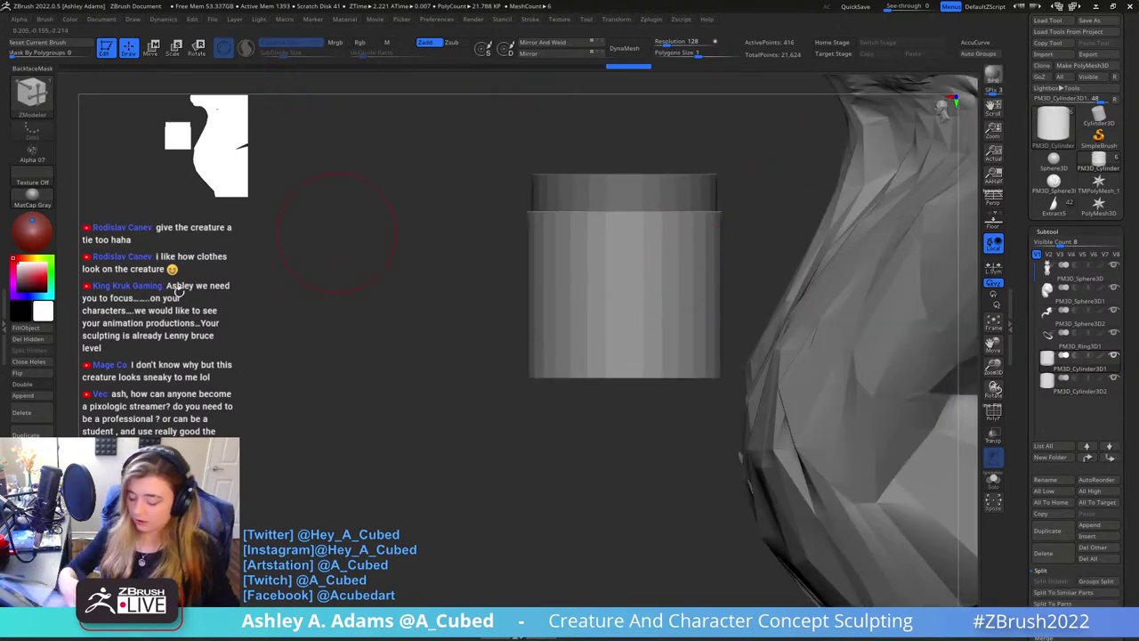
Flip the outer tube's normals and merge it down with the inner tube into one subtool
left_click(33, 373)
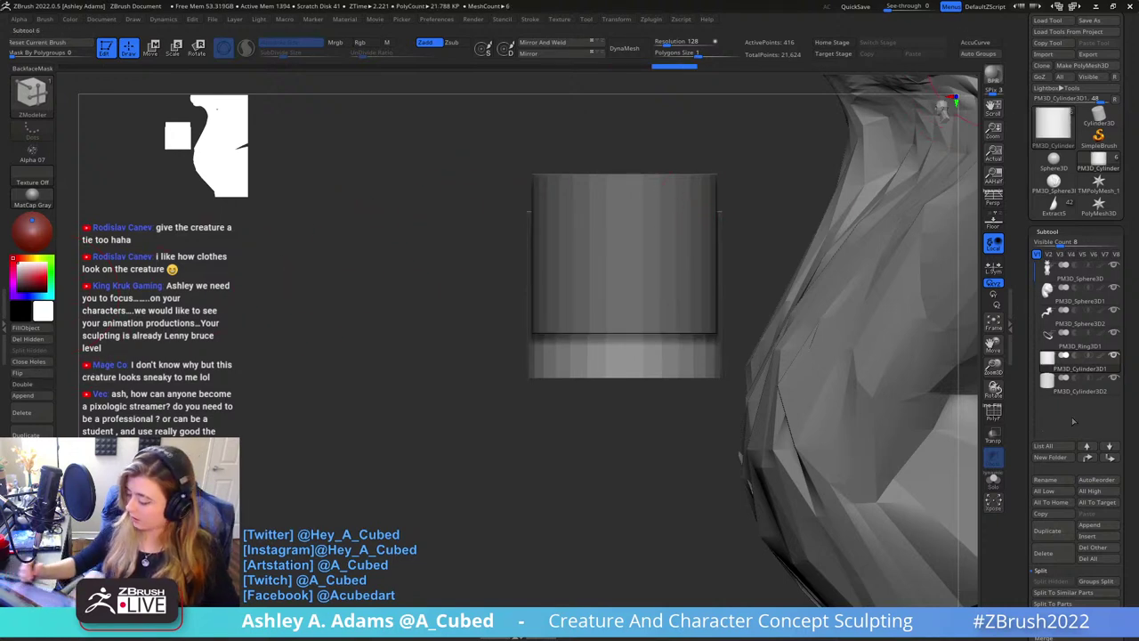
scroll(1049, 604, "down", 2)
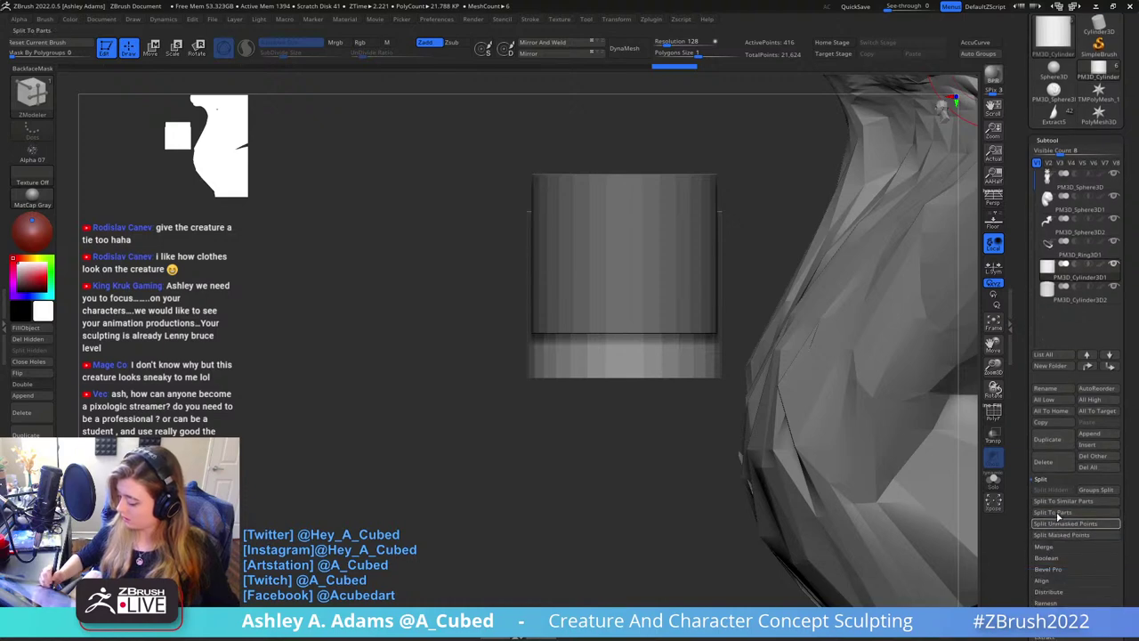
left_click(1057, 554)
left_click(1054, 511)
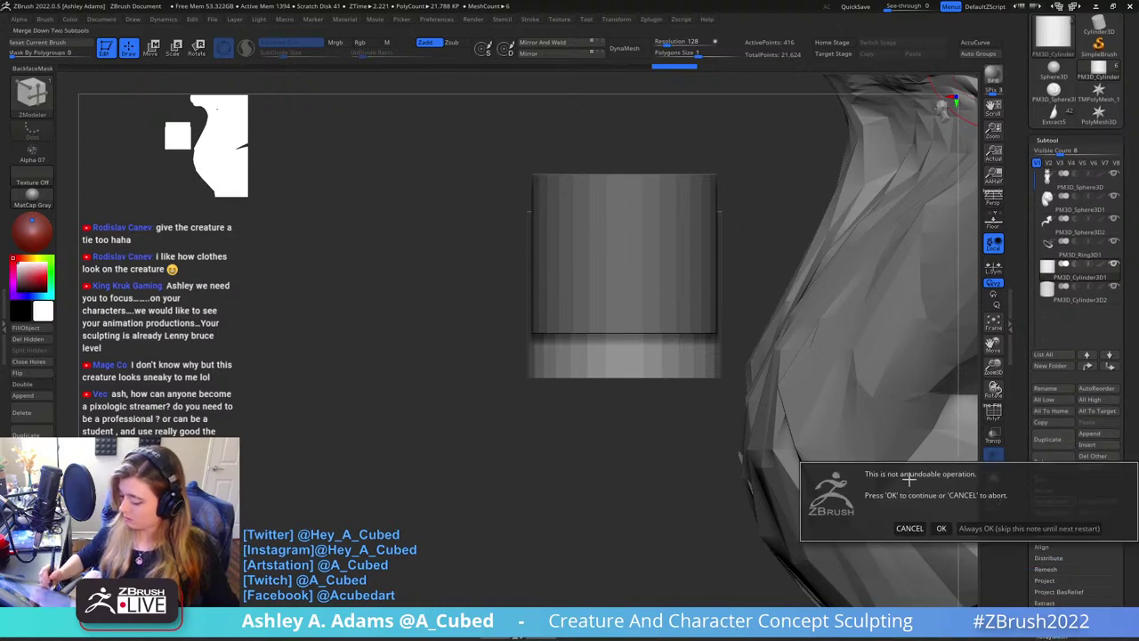
left_click(941, 528)
Turn on double-sided display for the merged tubes and bridge several edges between their inner and outer rims
left_click_drag(676, 365, 449, 301)
left_click(34, 383)
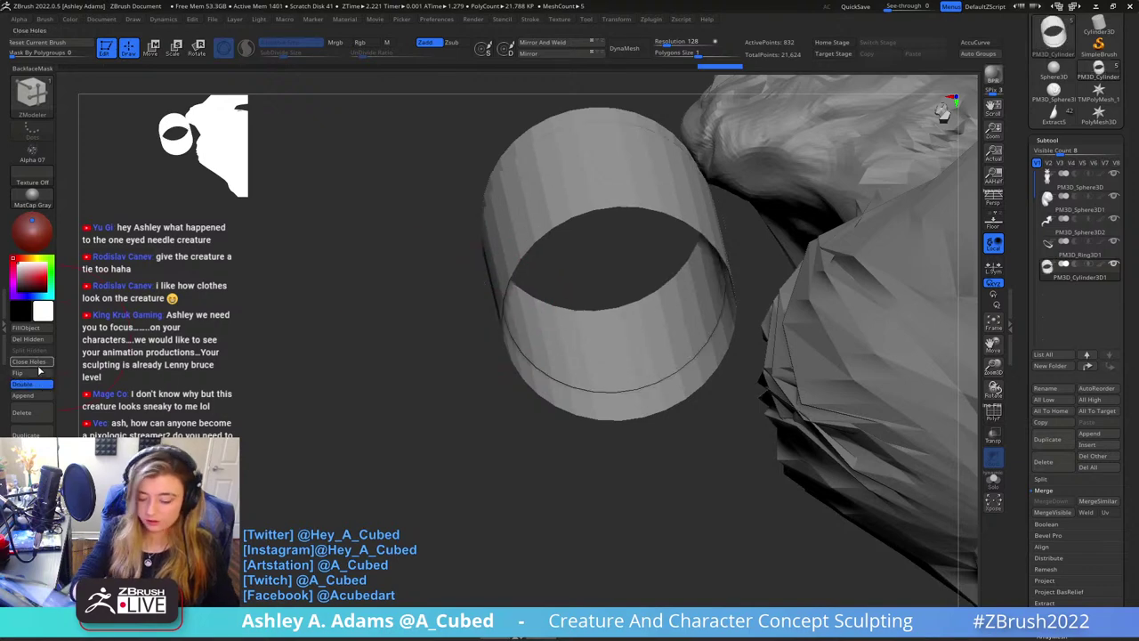
left_click_drag(356, 374, 659, 382)
left_click(679, 389)
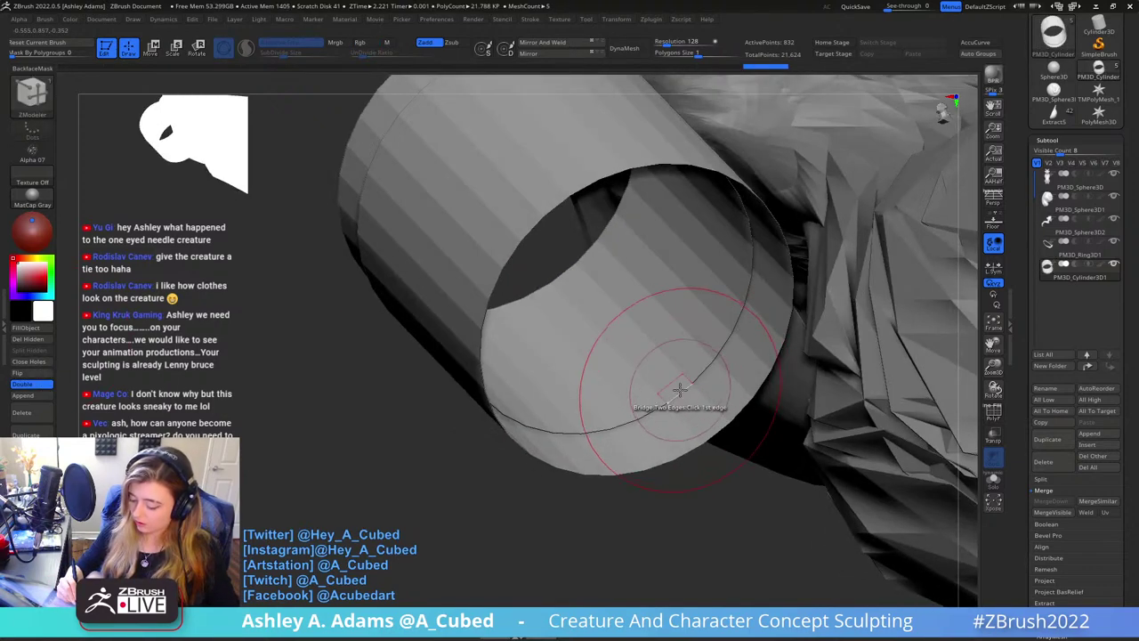
left_click(718, 430)
left_click_drag(783, 426, 728, 441)
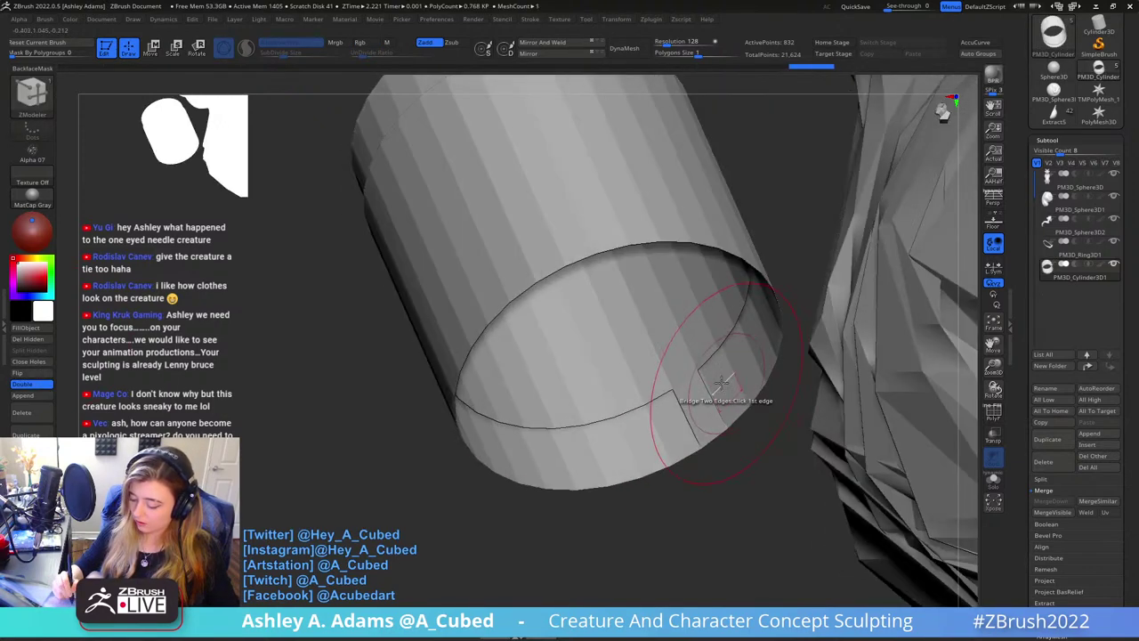
left_click(740, 414)
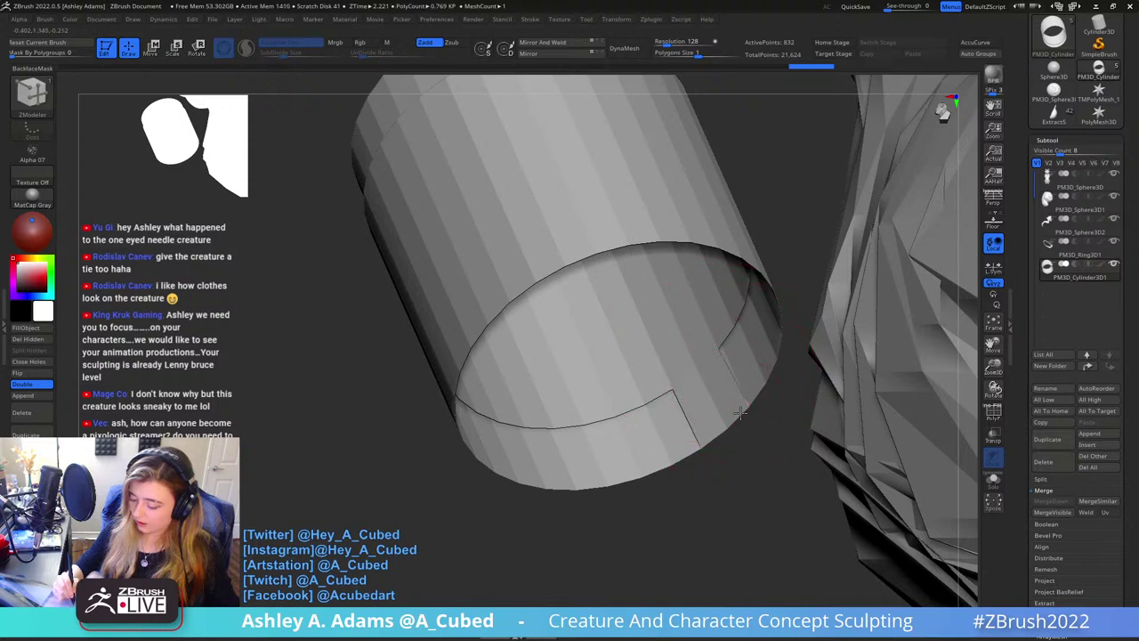
left_click(716, 352)
left_click(660, 402)
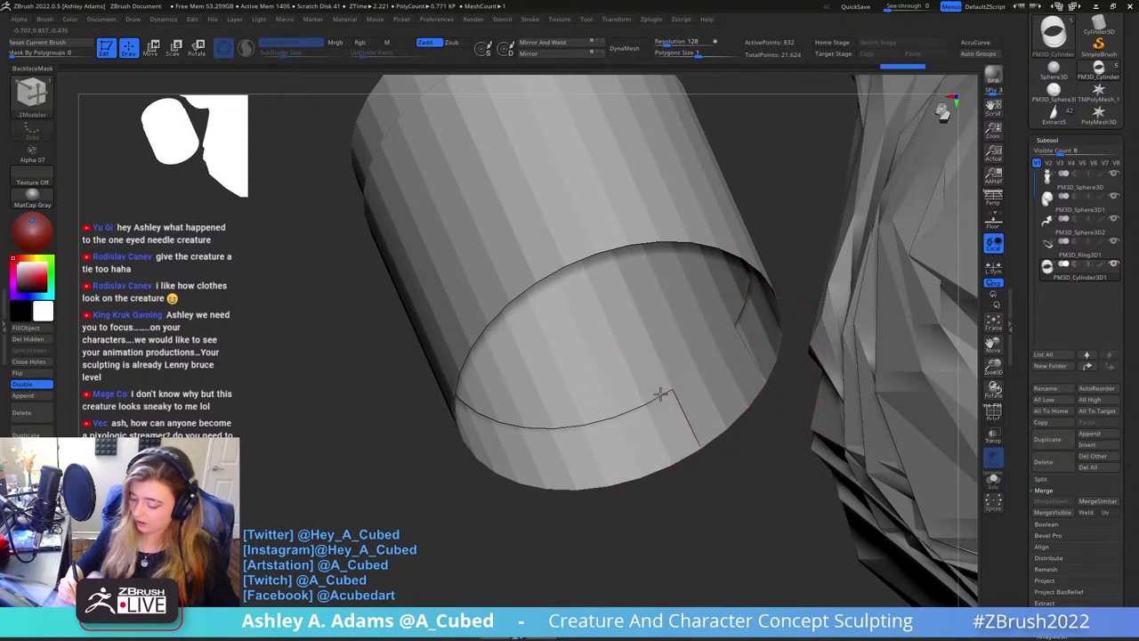
key("space")
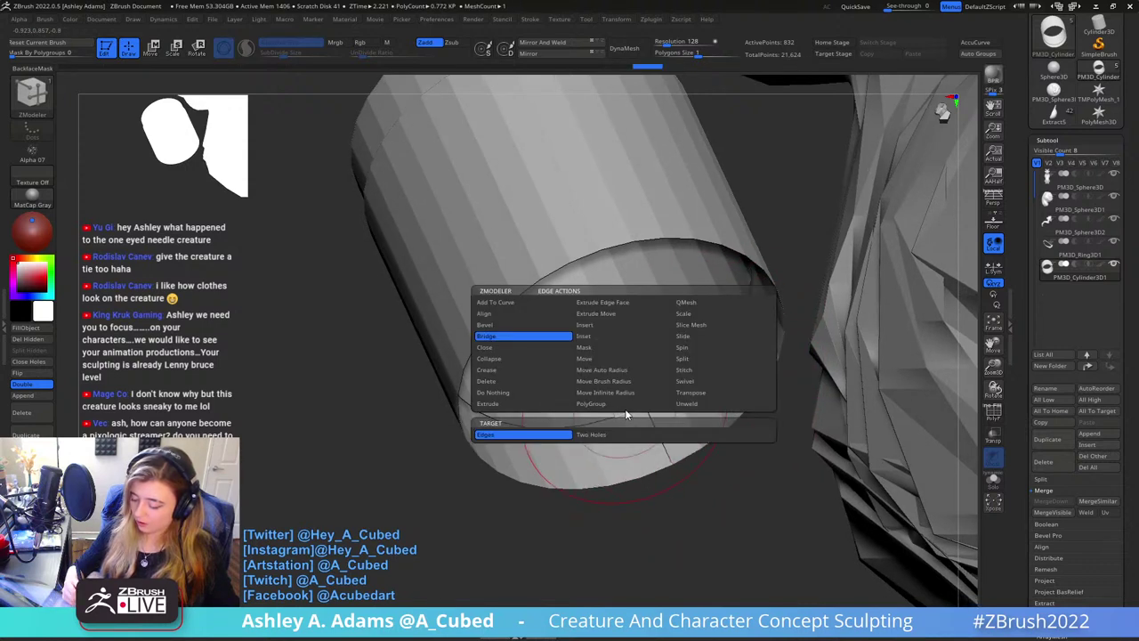
key("space")
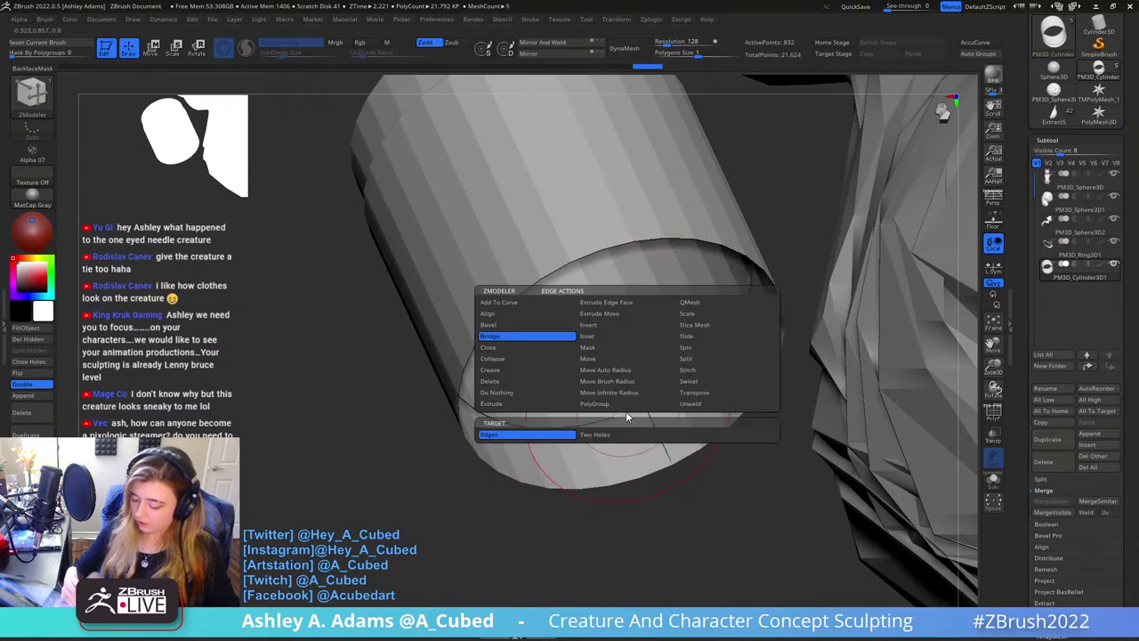
left_click(614, 435)
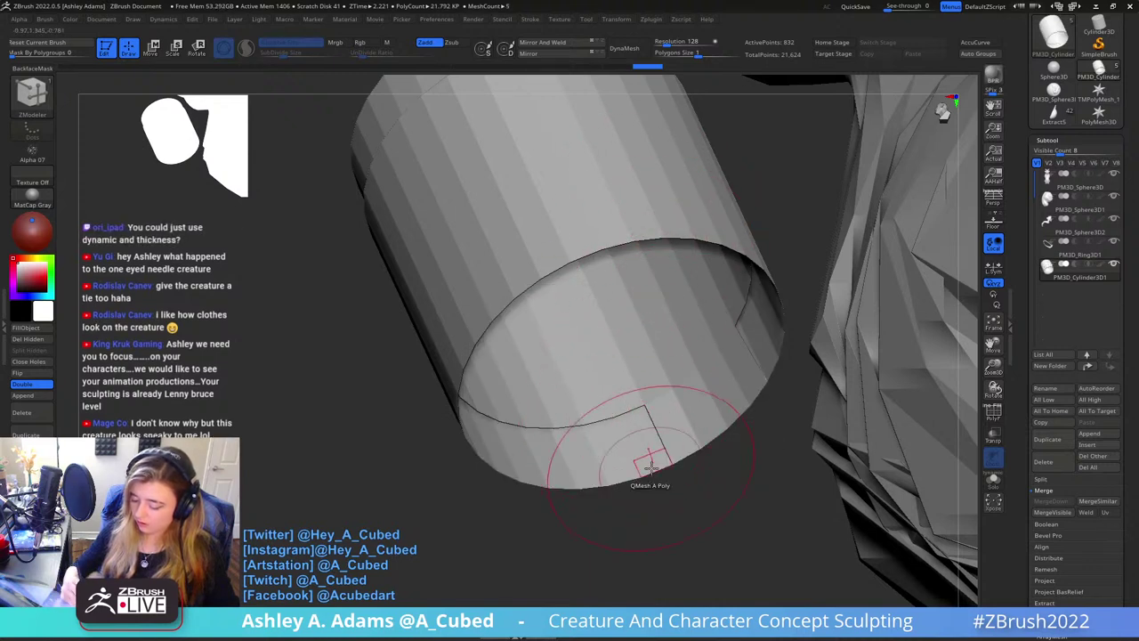
right_click_drag(647, 416, 651, 356, "alt")
key("space")
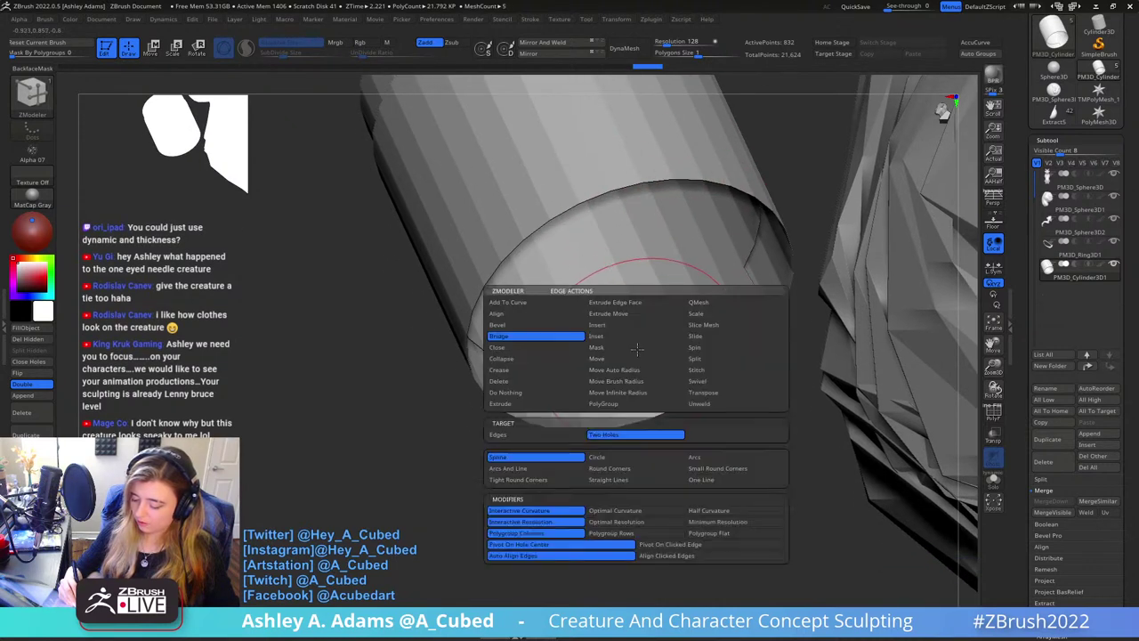
left_click(502, 434)
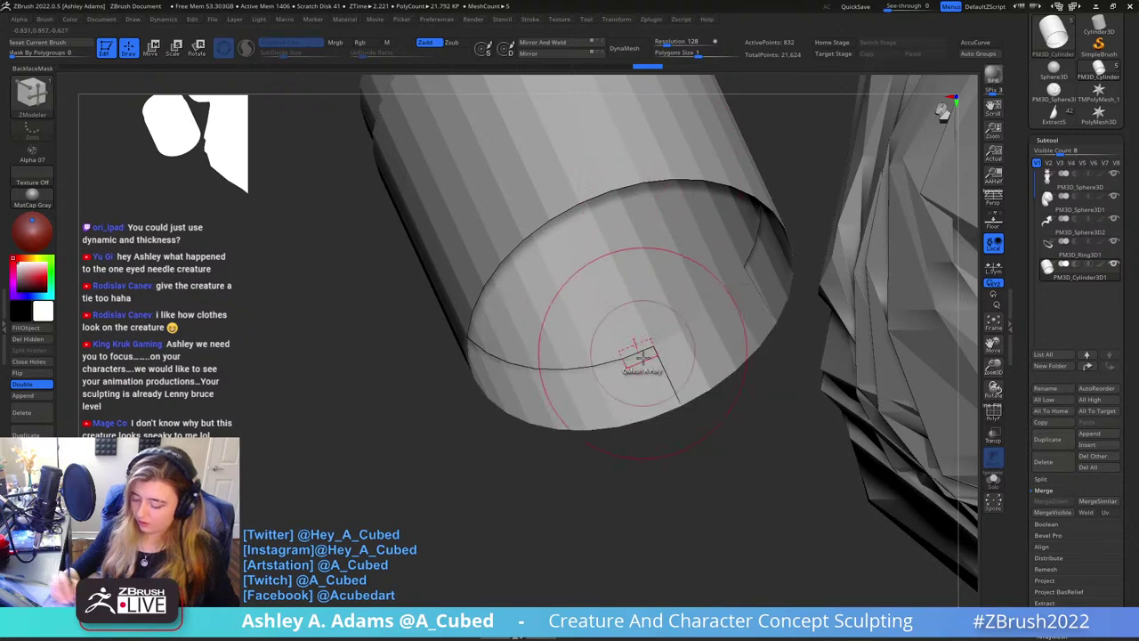
Bridge another edge between the tube rims and subdivide the merged mesh twice
mouse_move(666, 433)
right_mouse_down()
mouse_move(693, 329)
mouse_move(703, 378)
mouse_move(726, 343)
right_mouse_up()
key("ctrl")
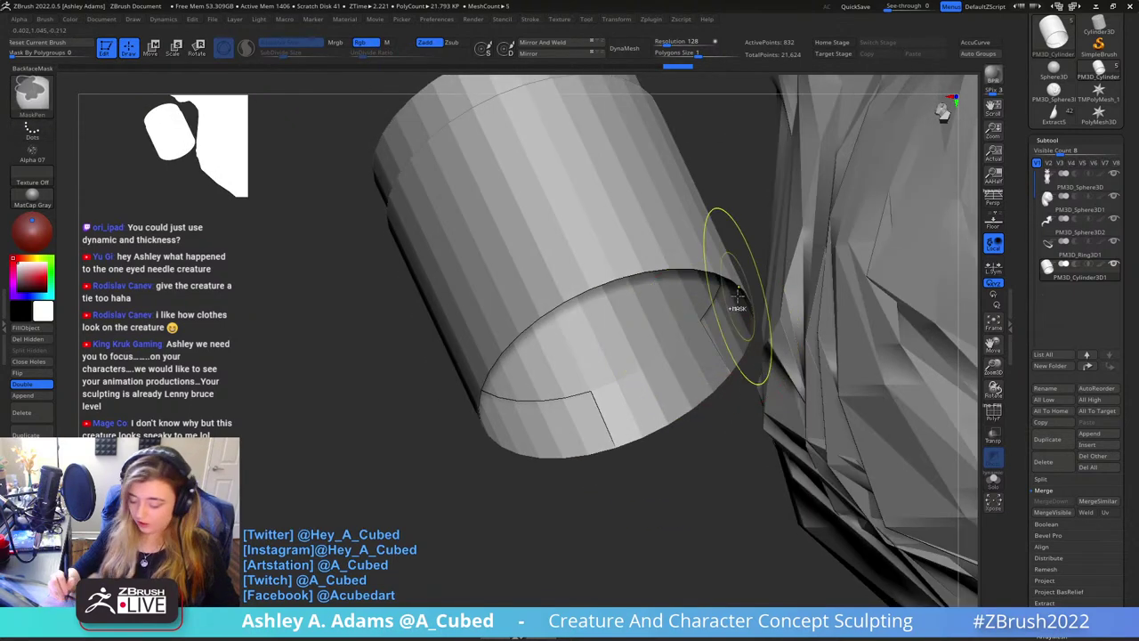
key("ctrl+d")
key("ctrl+d")
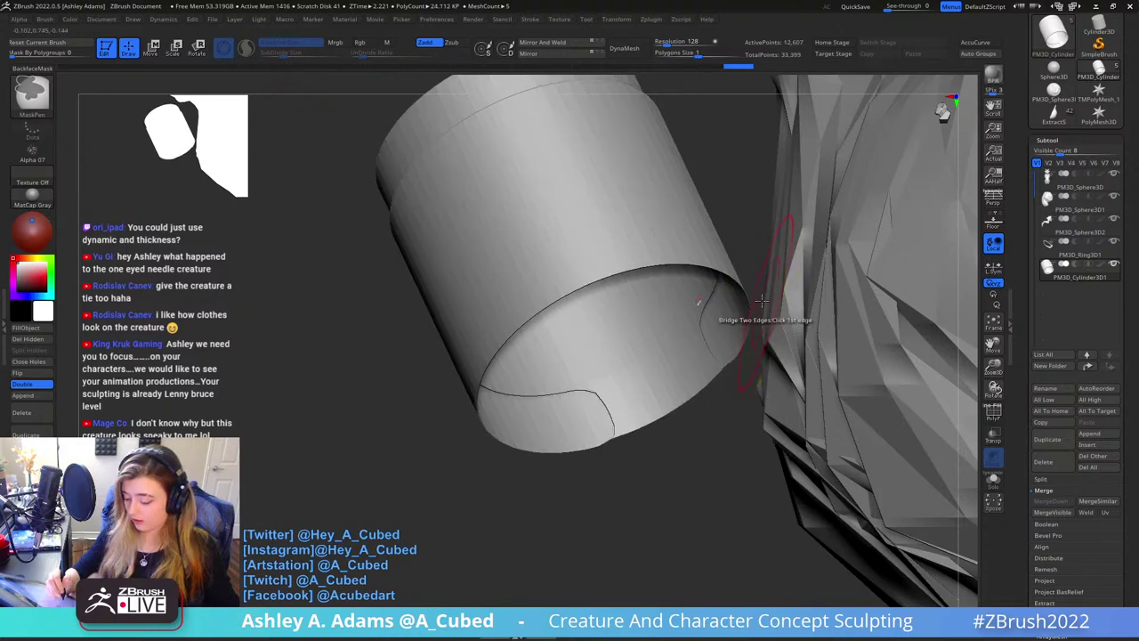
Return the double-walled sleeve to its undivided mesh and turn on Dynamic Subdiv
mouse_move(754, 318)
right_mouse_down()
mouse_move(717, 338)
mouse_move(727, 389)
mouse_move(744, 396)
mouse_move(780, 338)
mouse_move(757, 400)
mouse_move(659, 498)
mouse_move(717, 434)
mouse_move(751, 415)
mouse_move(756, 427)
mouse_move(618, 217)
mouse_move(637, 262)
mouse_move(646, 242)
right_mouse_up()
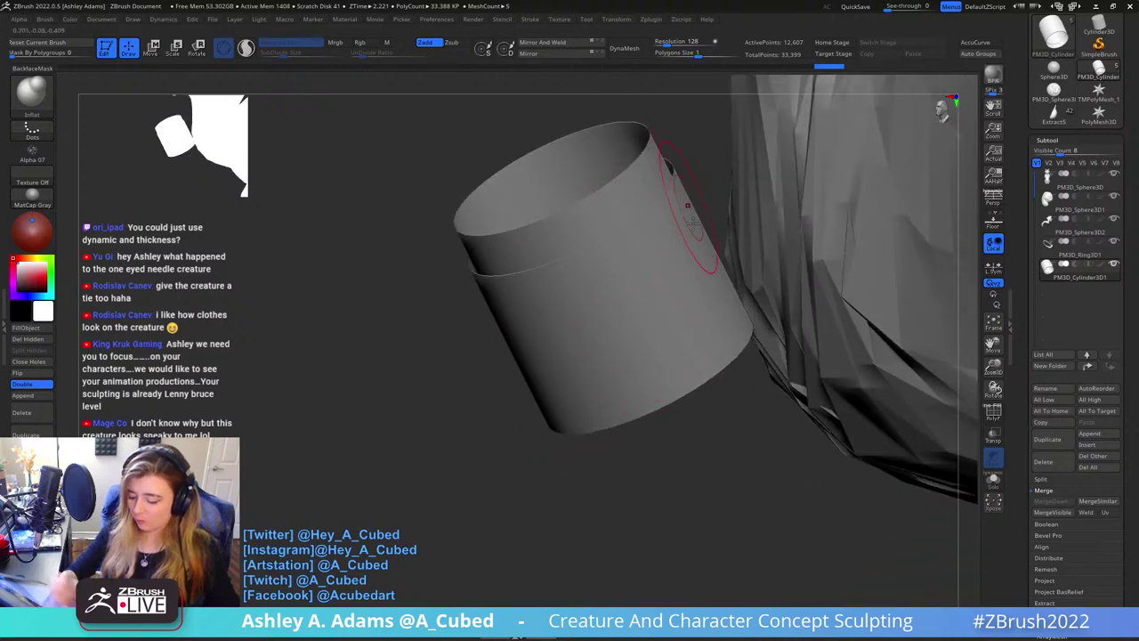
right_click_drag(733, 279, 754, 233)
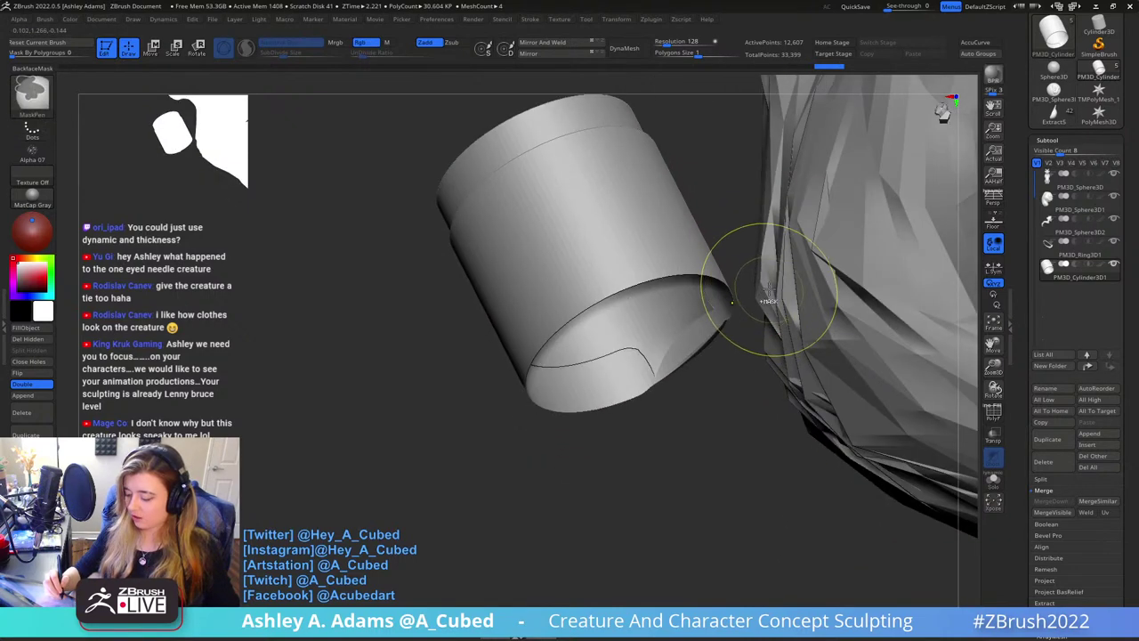
right_click_drag(768, 308, 850, 300)
left_click_drag(1049, 631, 1050, 496)
left_click(1050, 488)
key("shift+d")
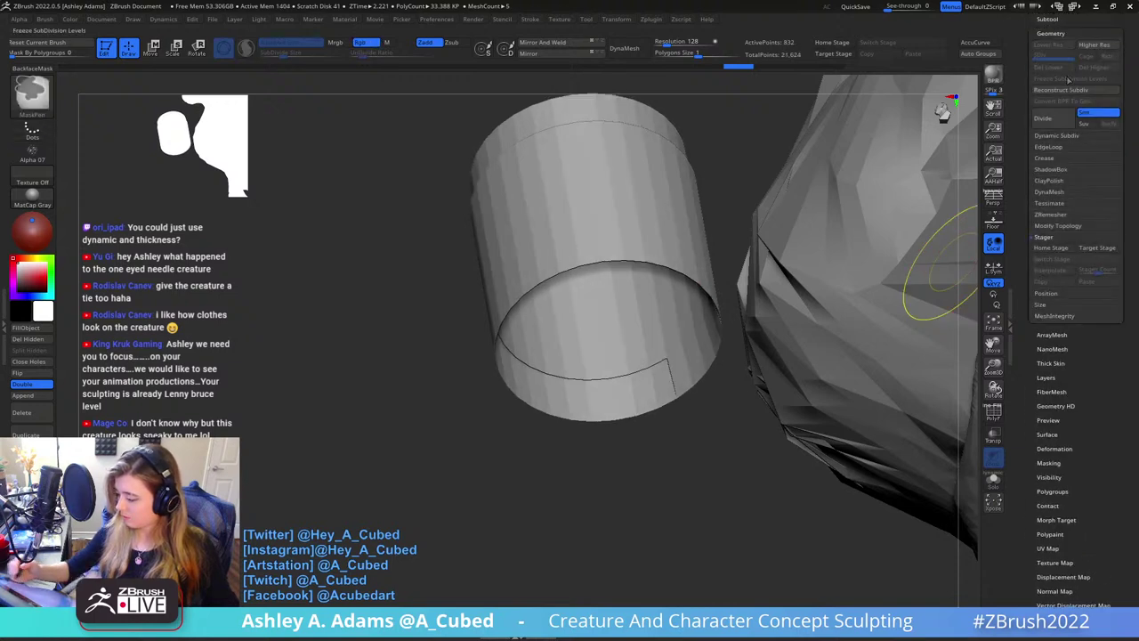
left_click(1059, 136)
left_click(1051, 145)
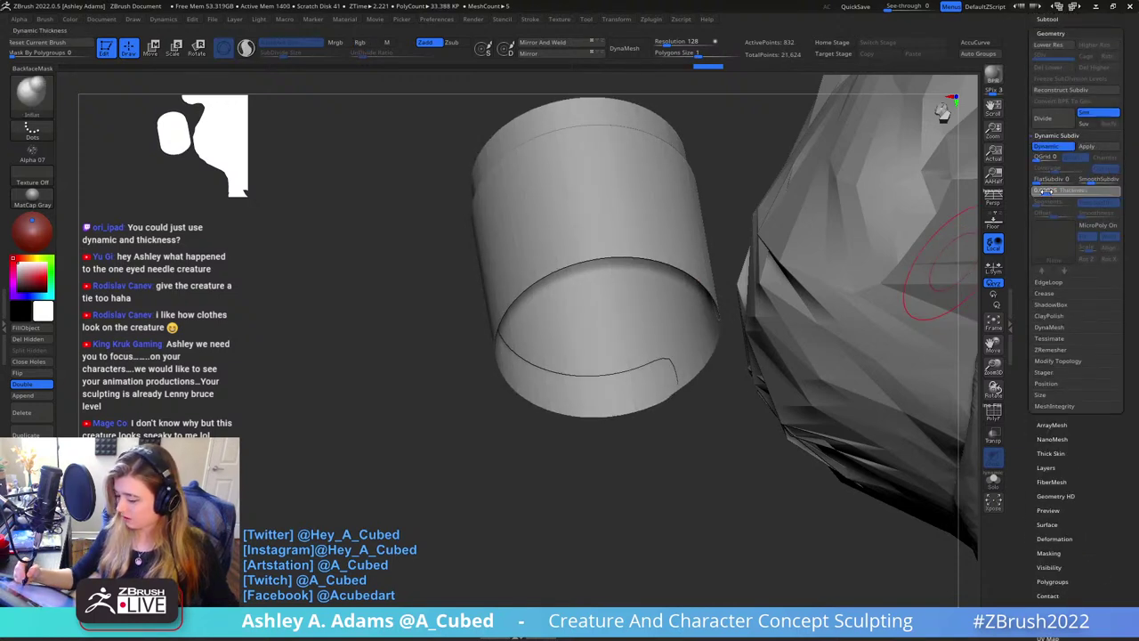
Set the sleeve's Dynamic Subdiv thickness to 0.02098
left_click_drag(1046, 191, 1047, 192)
right_click_drag(822, 190, 842, 298)
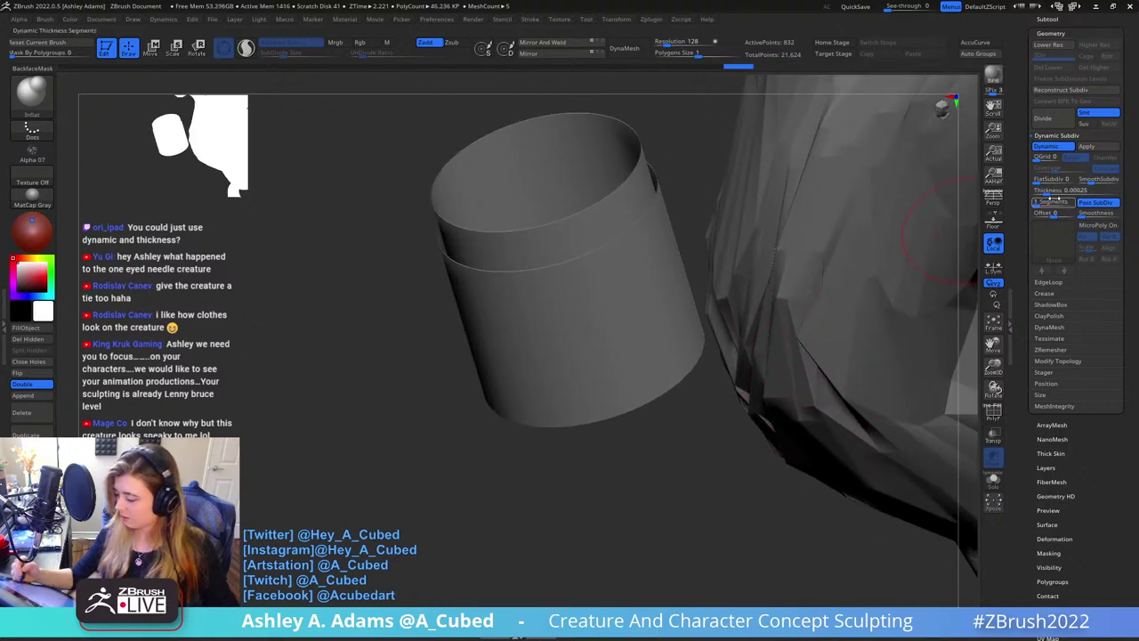
left_click_drag(1051, 191, 1066, 191)
right_click_drag(787, 400, 731, 231)
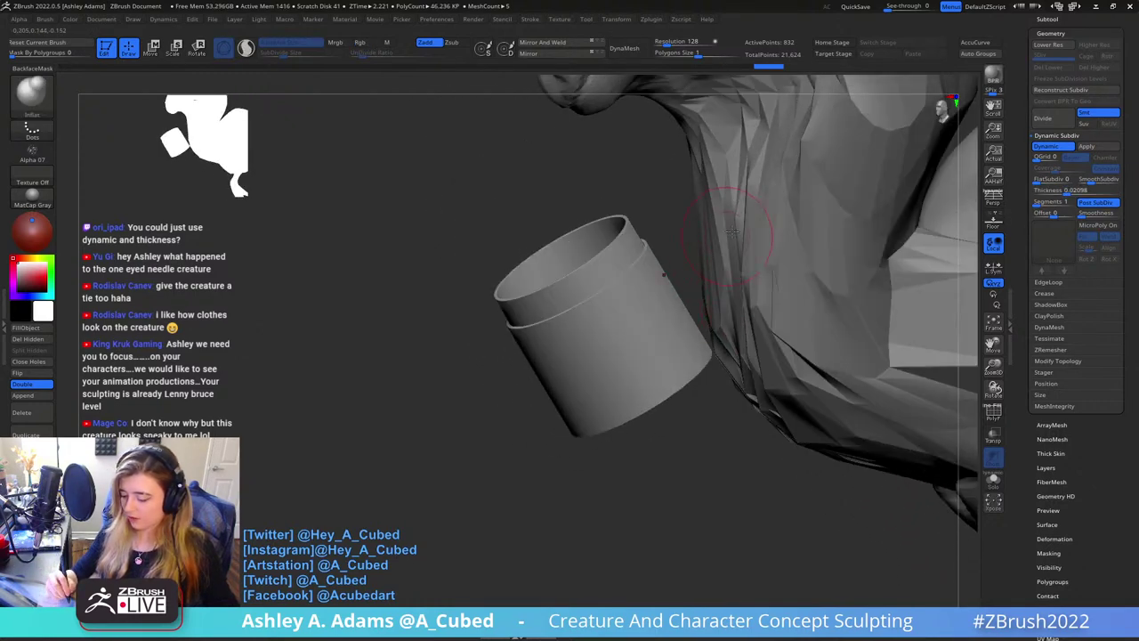
mouse_move(703, 275)
right_mouse_down()
mouse_move(635, 306)
mouse_move(578, 360)
mouse_move(549, 369)
right_mouse_up()
Carve fold creases diagonally across the sleeve with the DamStandard brush
key("b")
key("d")
key("s")
left_click_drag(574, 384, 480, 442)
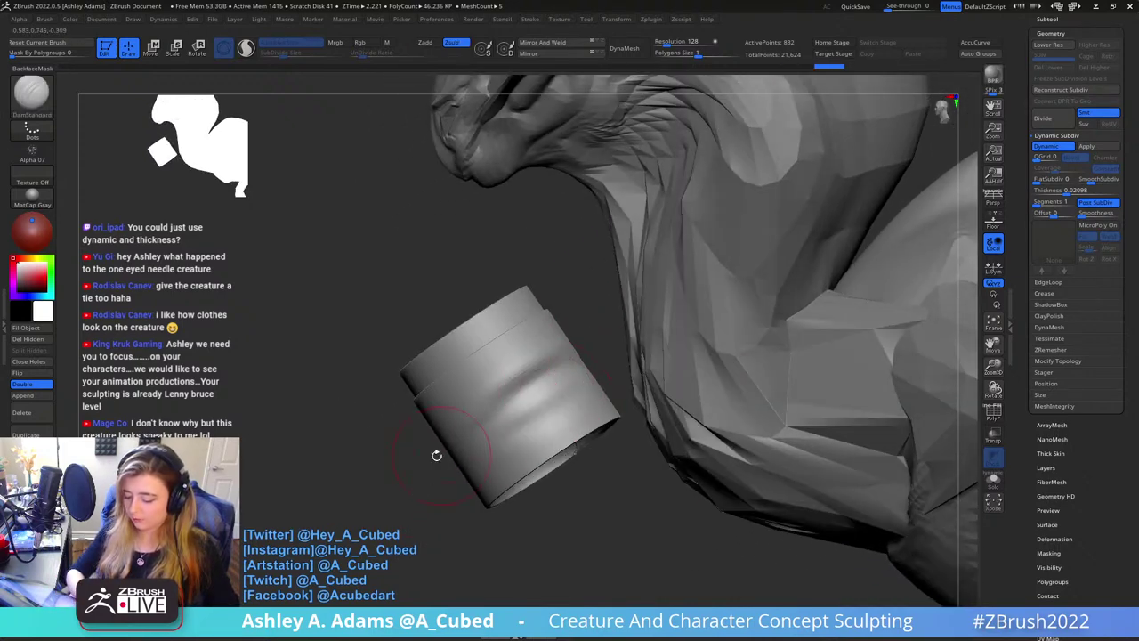
right_click_drag(437, 455, 521, 427)
left_click_drag(447, 455, 583, 376)
right_click_drag(581, 376, 679, 280)
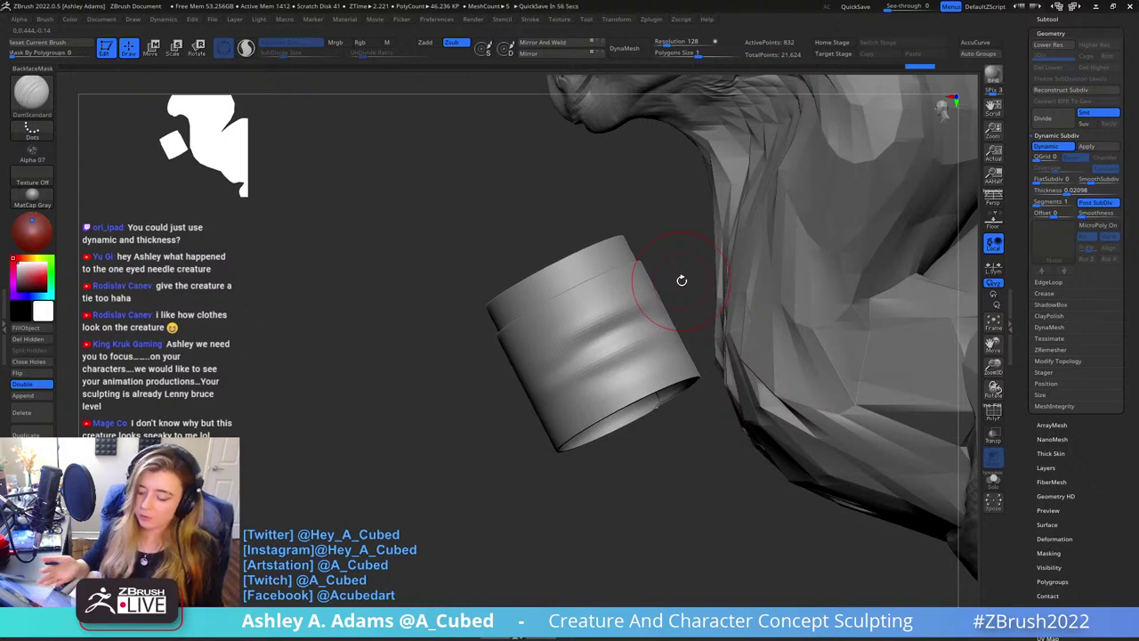
Delete the PM3D_Cylinder3D1 sleeve subtool and confirm the deletion
left_click(1047, 20)
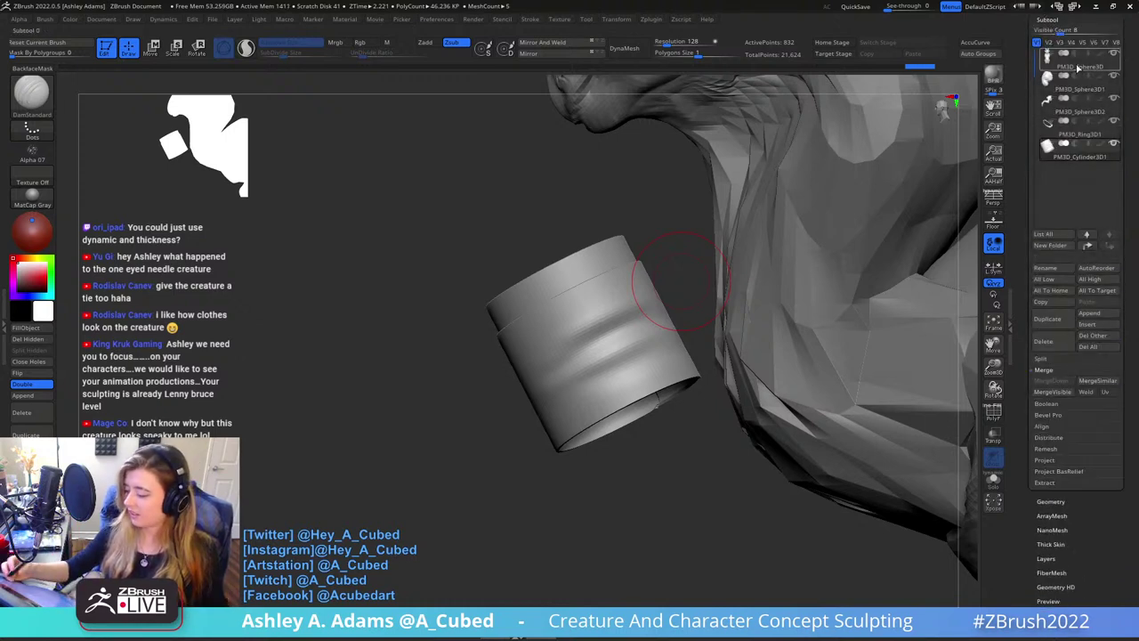
left_click(1043, 342)
left_click(943, 370)
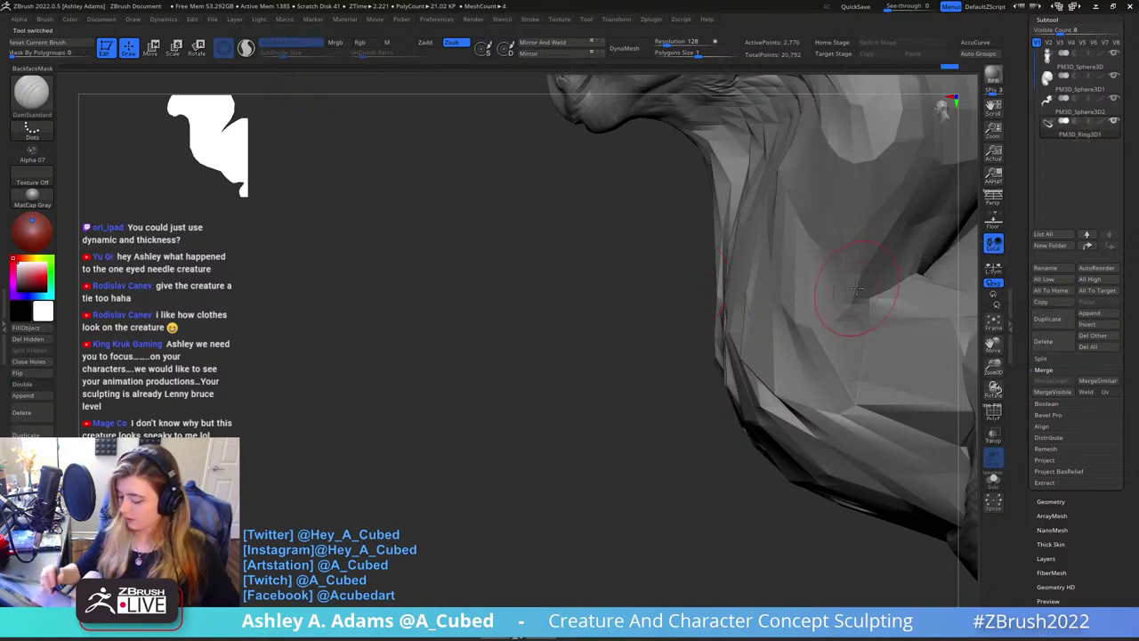
Select the arms subtool PM3D_Sphere3D2 and reshape the upper arms and elbows with the SnakeHook brush
right_click_drag(888, 294, 594, 199, "alt")
left_click(693, 307, "alt")
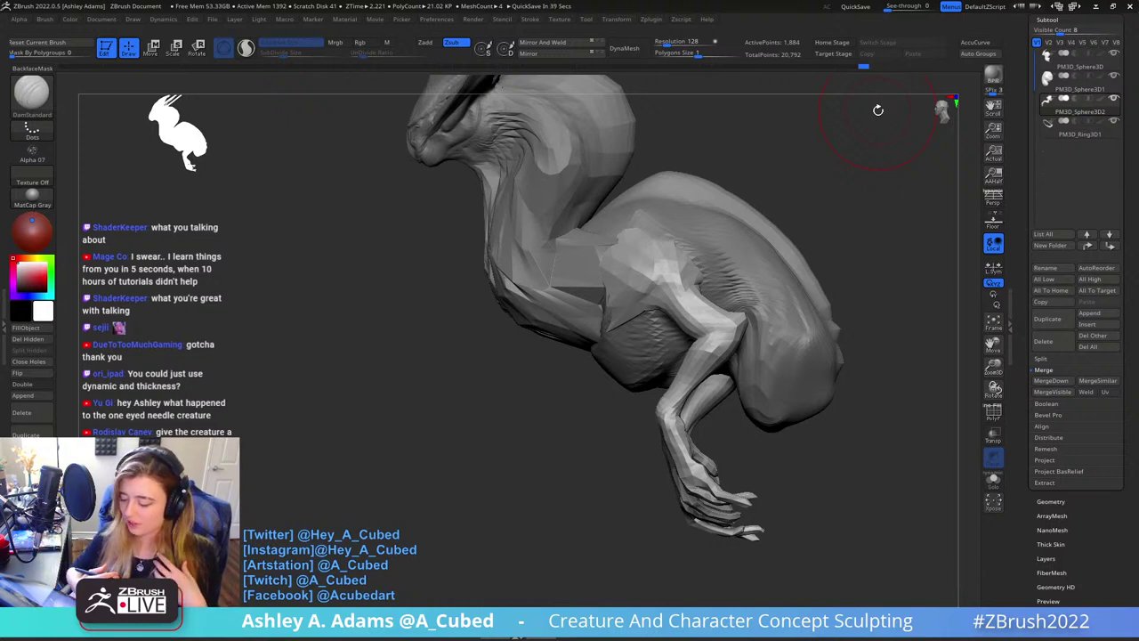
mouse_move(709, 241)
right_mouse_down()
mouse_move(805, 228)
mouse_move(739, 212)
mouse_move(637, 233)
mouse_move(685, 241)
mouse_move(718, 261)
mouse_move(714, 271)
right_mouse_up()
key("b")
key("s")
key("h")
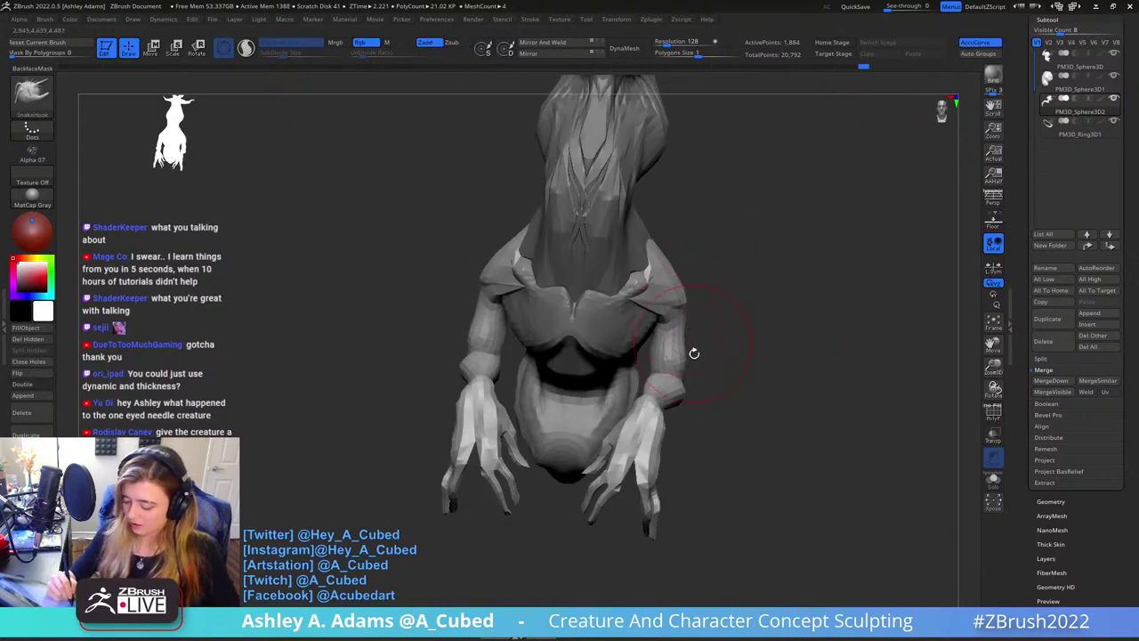
mouse_move(692, 353)
right_mouse_down()
mouse_move(695, 321)
mouse_move(694, 367)
right_mouse_up()
right_click(613, 325)
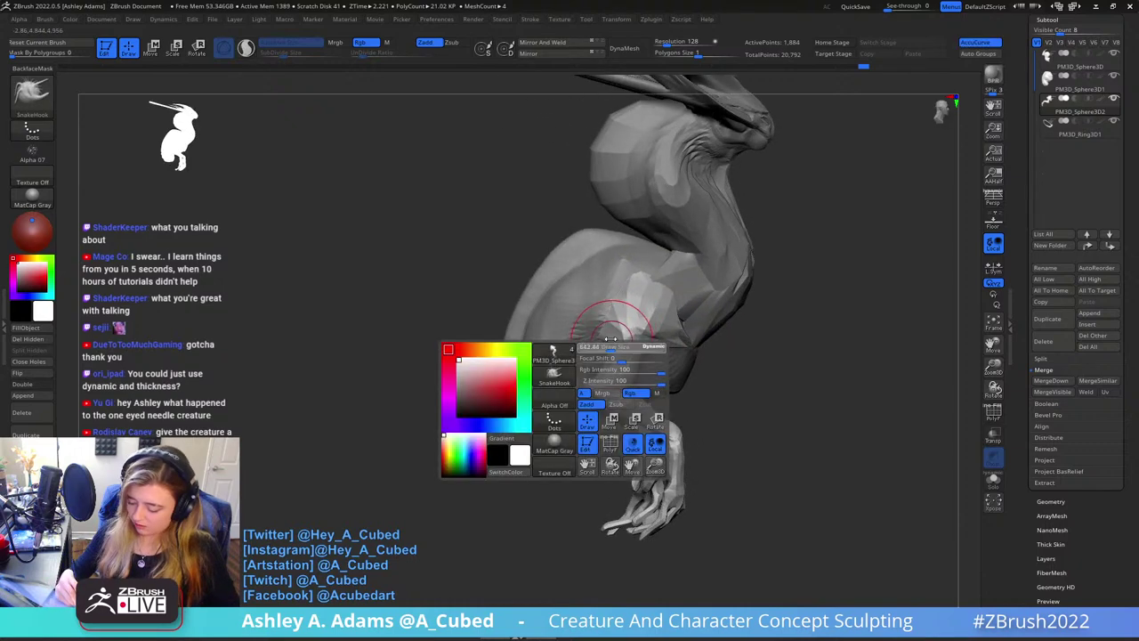
left_click_drag(618, 349, 605, 357)
mouse_move(633, 320)
right_mouse_down()
mouse_move(622, 333)
mouse_move(689, 338)
mouse_move(657, 351)
right_mouse_up()
right_click(628, 348)
left_click_drag(624, 363, 631, 358)
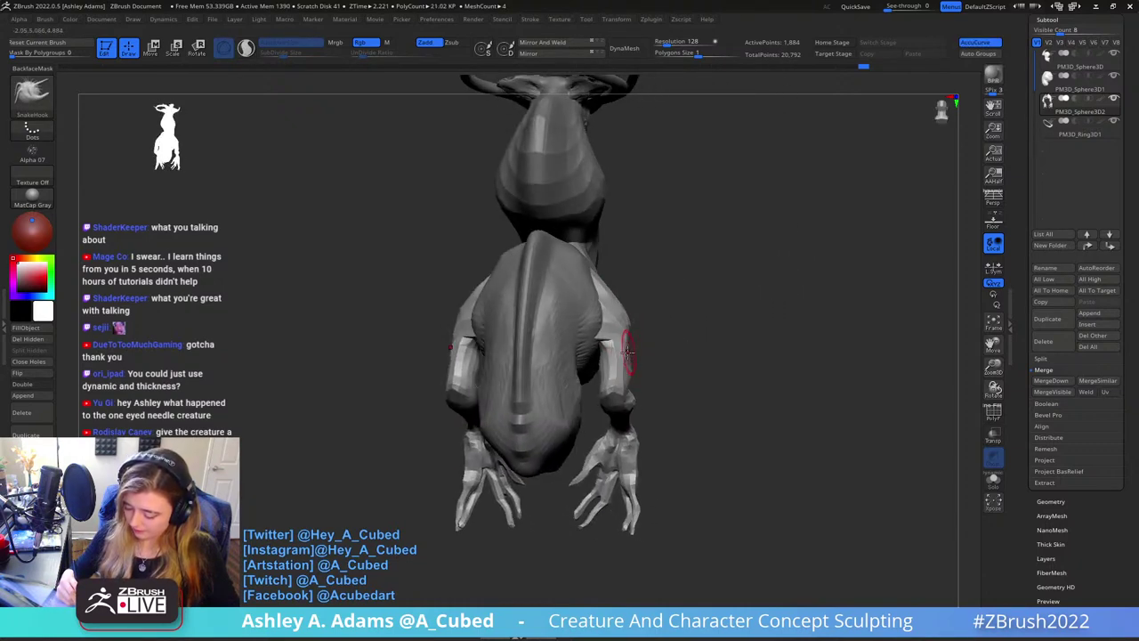
right_click_drag(639, 352, 673, 350)
left_click_drag(610, 356, 607, 338)
mouse_move(609, 342)
right_mouse_down()
mouse_move(620, 357)
mouse_move(607, 332)
right_mouse_up()
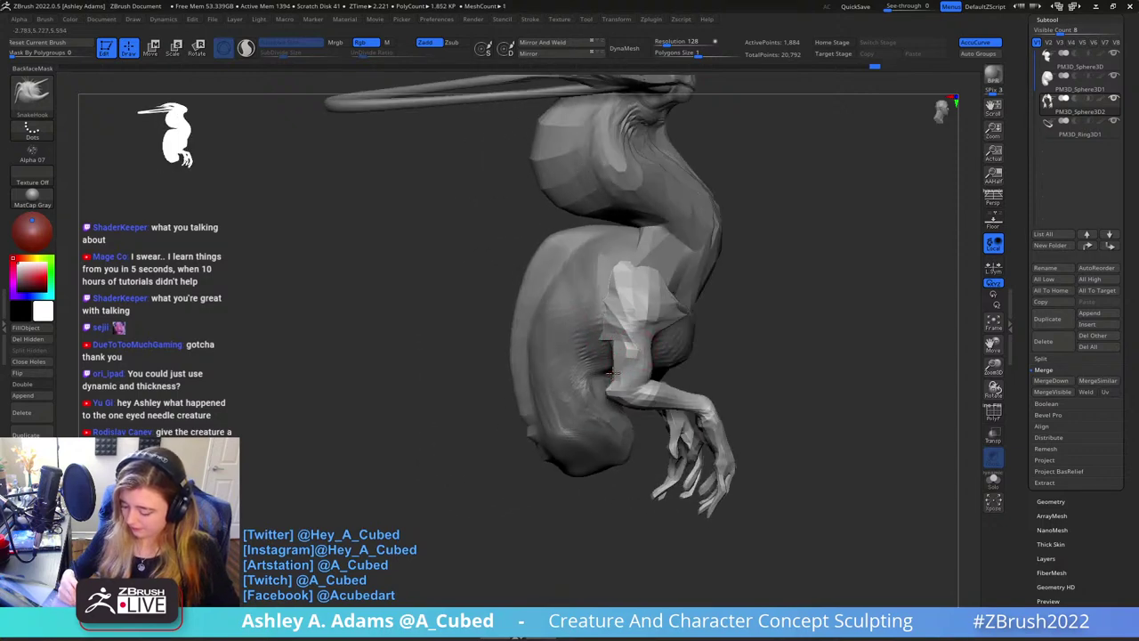
right_click_drag(612, 377, 612, 326)
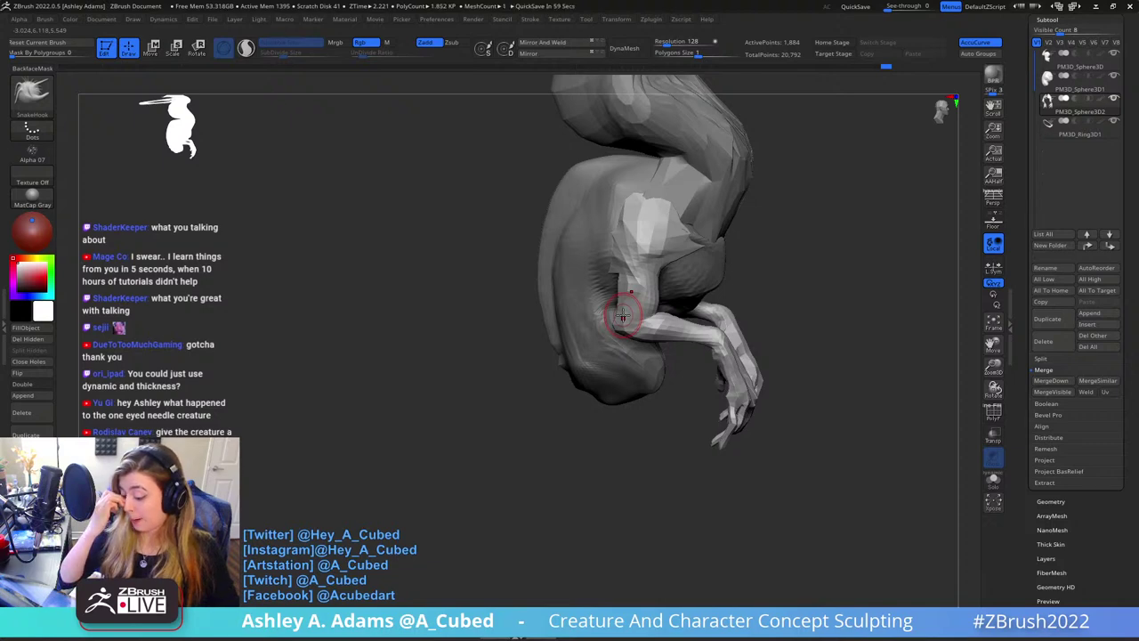
Carve notches along the spine ridge of the body subtool PM3D_Sphere3D1 with the DamStandard brush
mouse_move(622, 315)
right_mouse_down()
mouse_move(610, 241)
mouse_move(579, 206)
mouse_move(629, 246)
mouse_move(651, 235)
right_mouse_up()
key("space")
key("b")
key("d")
key("s")
left_click_drag(653, 234, 609, 262)
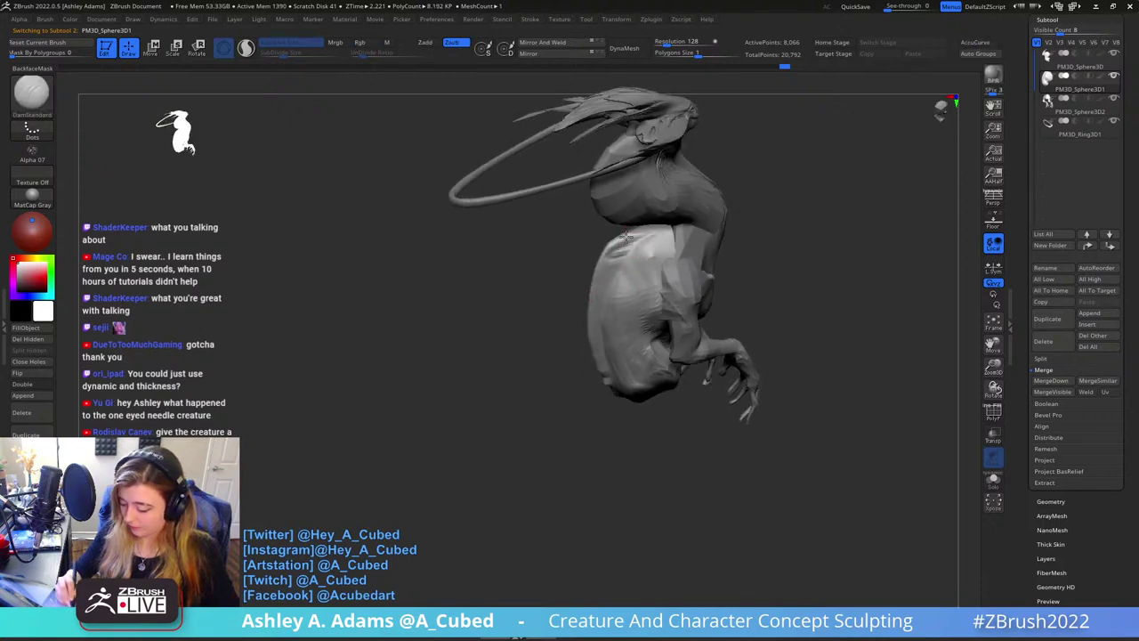
right_click_drag(626, 237, 618, 262)
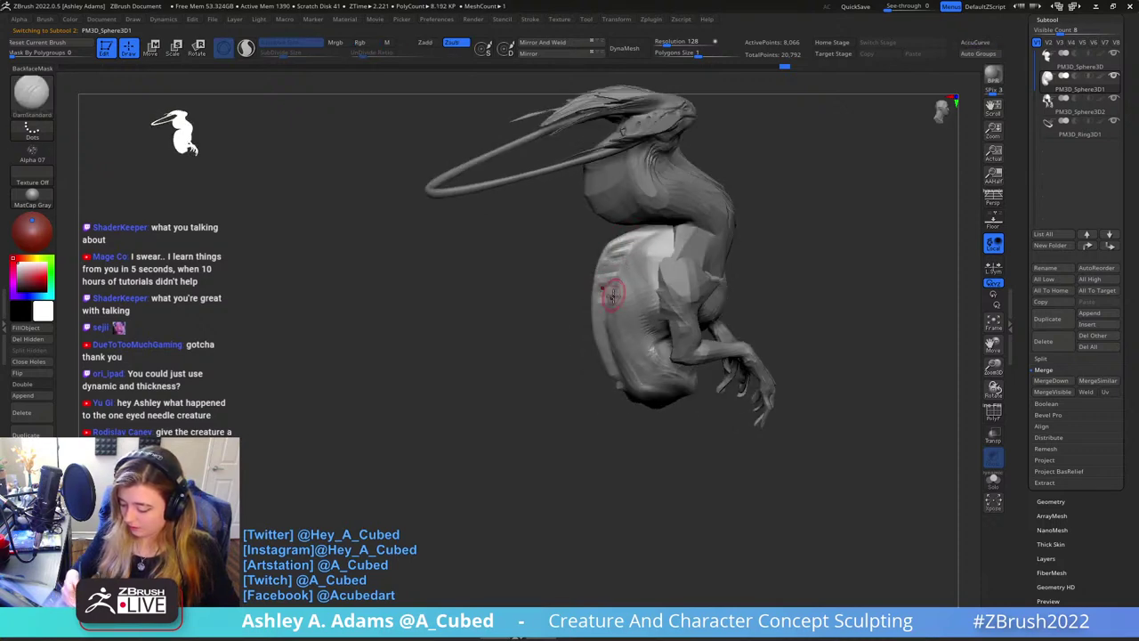
right_click_drag(603, 313, 660, 320)
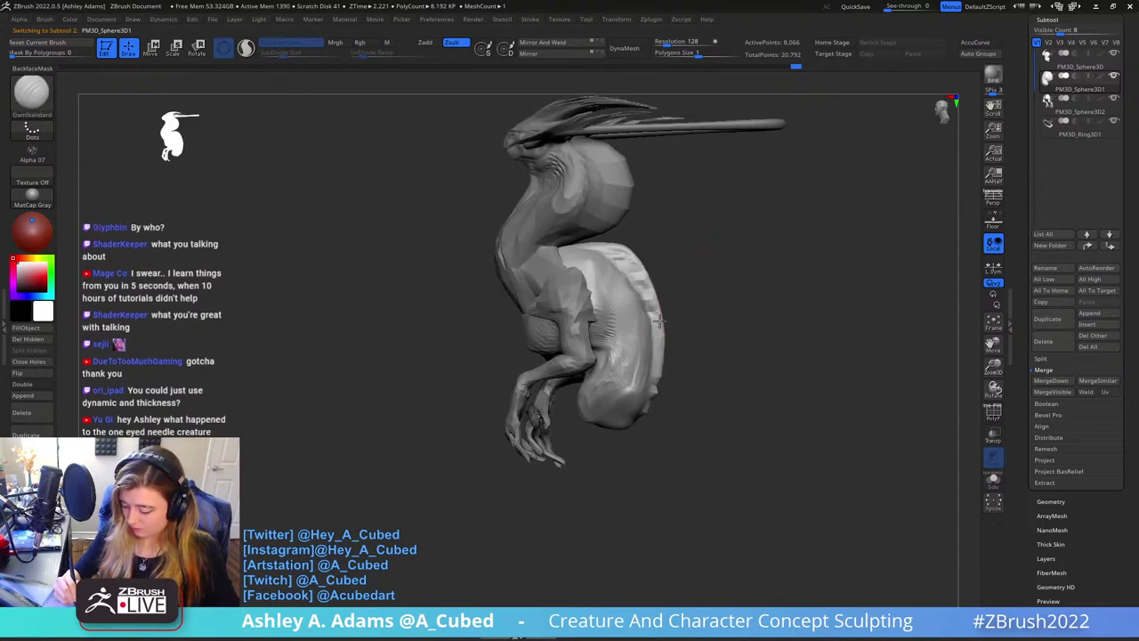
left_click_drag(660, 322, 651, 356)
right_click(679, 287)
right_click_drag(679, 288, 710, 326)
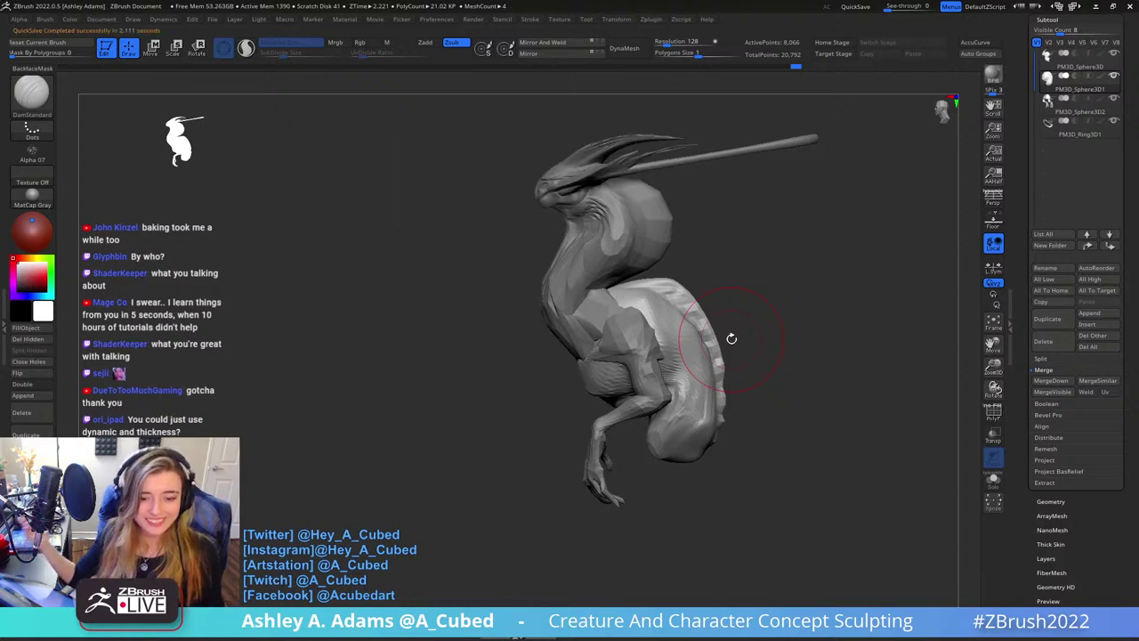
Switch to SnakeHook with a smaller brush, reselect the arms subtool PM3D_Sphere3D2 and subdivide it once
left_click_drag(733, 331, 729, 339)
key("b")
key("s")
key("h")
right_click_drag(727, 339, 720, 280, "alt")
key("space")
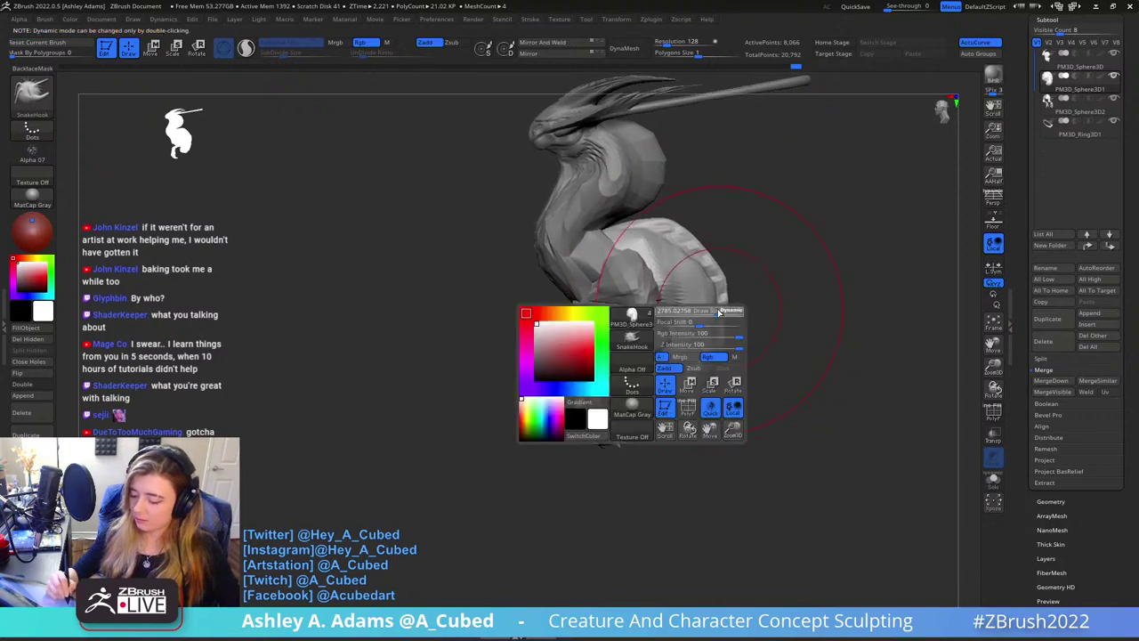
left_click_drag(722, 316, 708, 315)
mouse_move(710, 324)
right_mouse_down("ctrl")
mouse_move(707, 313)
mouse_move(722, 320)
mouse_move(660, 232)
mouse_move(636, 270)
mouse_move(646, 285)
mouse_move(623, 306)
mouse_move(609, 285)
mouse_move(625, 301)
mouse_move(614, 300)
right_mouse_up("ctrl")
left_click(617, 233, "alt")
key("ctrl+d")
Adjust the SnakeHook draw size, then pull the fingers into shape and smooth them
key("space")
left_click_drag(614, 301, 594, 301)
right_click_drag(594, 301, 615, 310)
key("space")
left_click_drag(579, 324, 594, 322)
mouse_move(594, 320)
right_mouse_down()
mouse_move(605, 311)
mouse_move(586, 314)
right_mouse_up()
left_click_drag(586, 314, 581, 324, "shift")
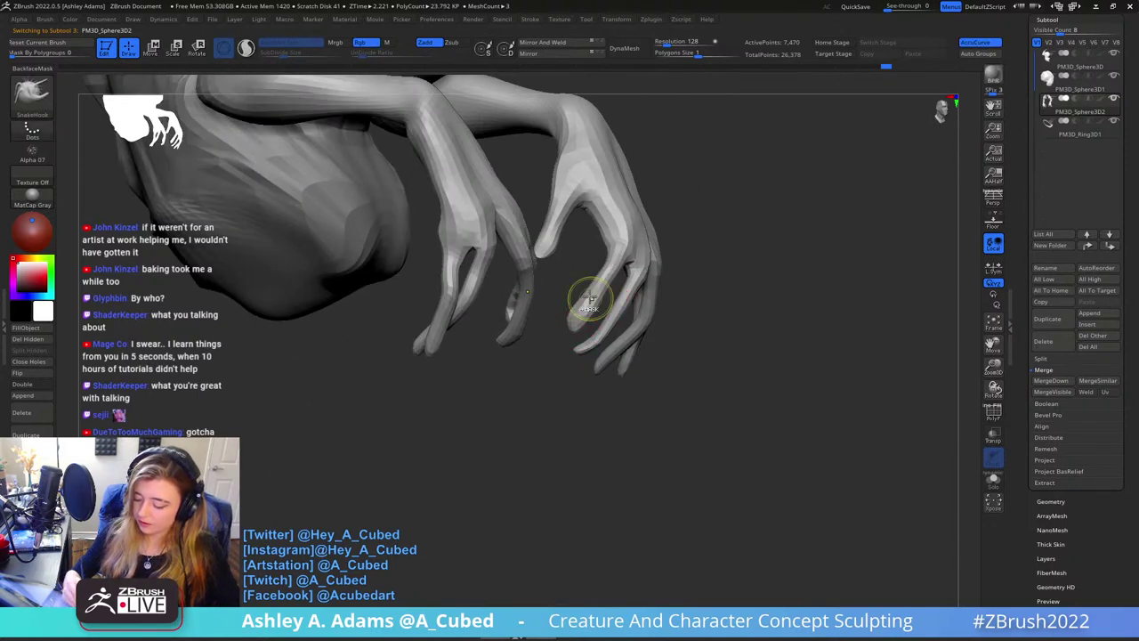
Enable backface masking for SnakeHook and refine the shape and spacing of the fingers
left_click(32, 69)
mouse_move(525, 285)
right_mouse_down()
mouse_move(579, 326)
mouse_move(617, 335)
mouse_move(588, 298)
right_mouse_up()
key("b")
key("c")
key("b")
key("b")
key("s")
key("h")
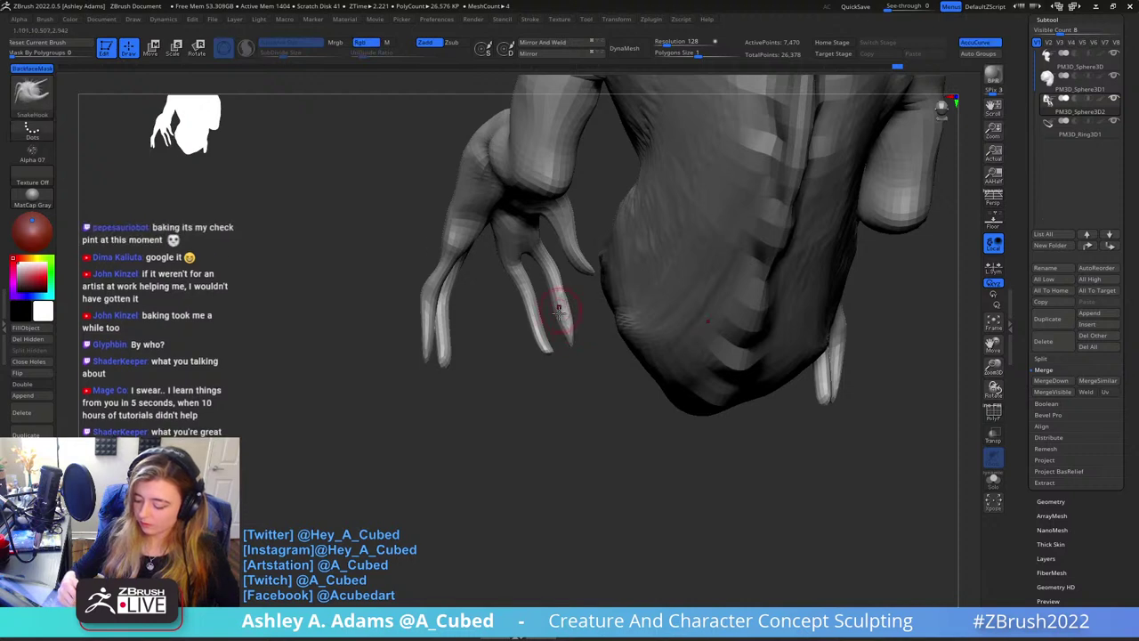
Thicken the fingers with the Inflat brush and adjust their outline with SnakeHook
key("b")
key("i")
key("n")
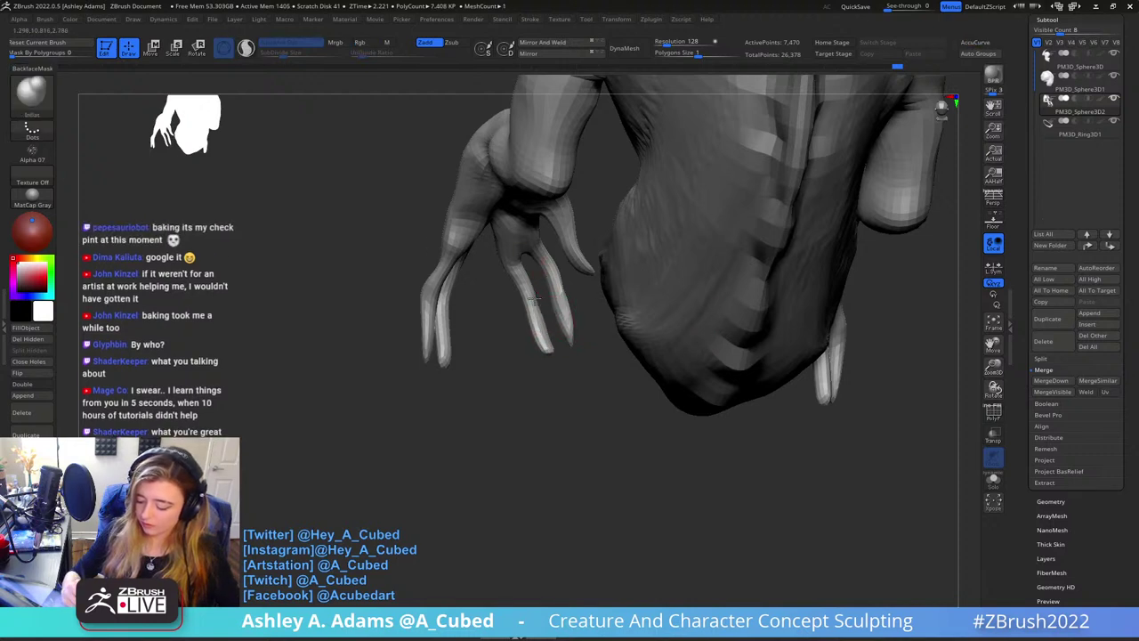
mouse_move(535, 297)
right_mouse_down()
mouse_move(541, 343)
mouse_move(605, 329)
mouse_move(687, 279)
mouse_move(565, 253)
mouse_move(542, 228)
right_mouse_up()
key("b")
key("s")
key("h")
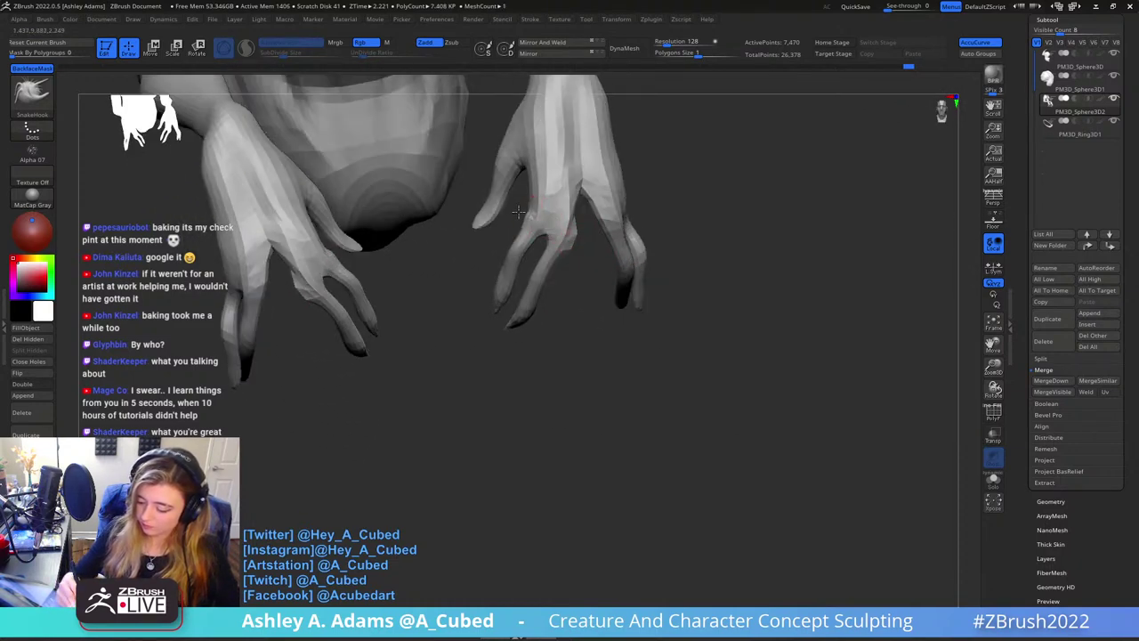
Carve tendon grooves down the backs of the hands with the DamStandard brush
mouse_move(542, 158)
right_mouse_down()
mouse_move(547, 214)
mouse_move(521, 204)
mouse_move(542, 175)
mouse_move(538, 192)
right_mouse_up()
key("b")
key("d")
key("s")
left_click_drag(536, 198, 534, 121)
right_click_drag(535, 122, 545, 236)
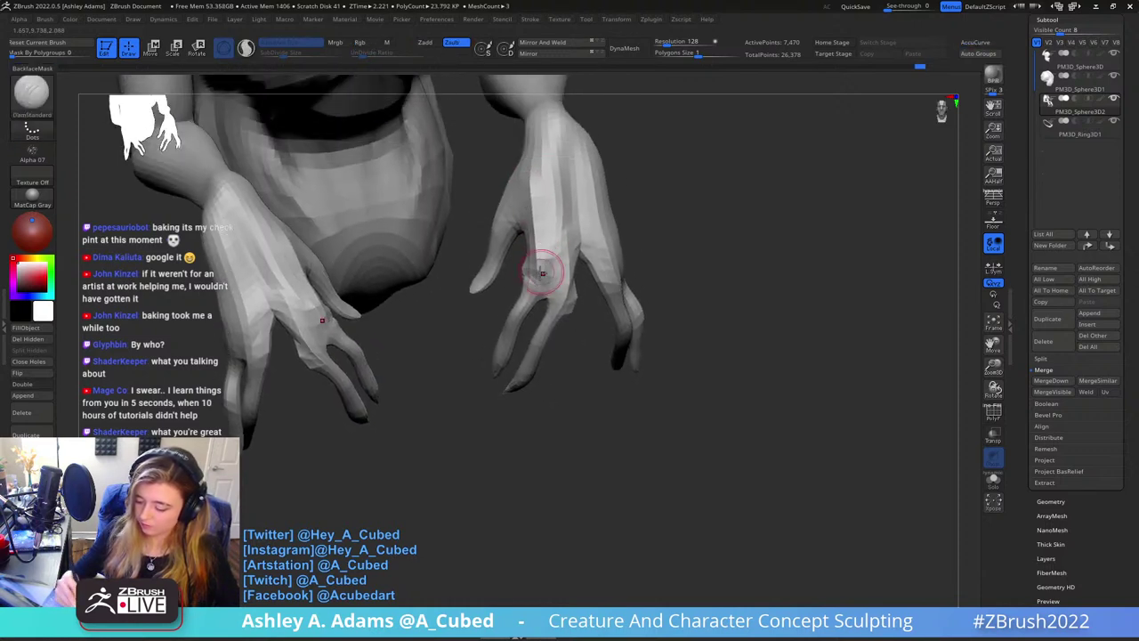
right_click_drag(545, 169, 574, 182)
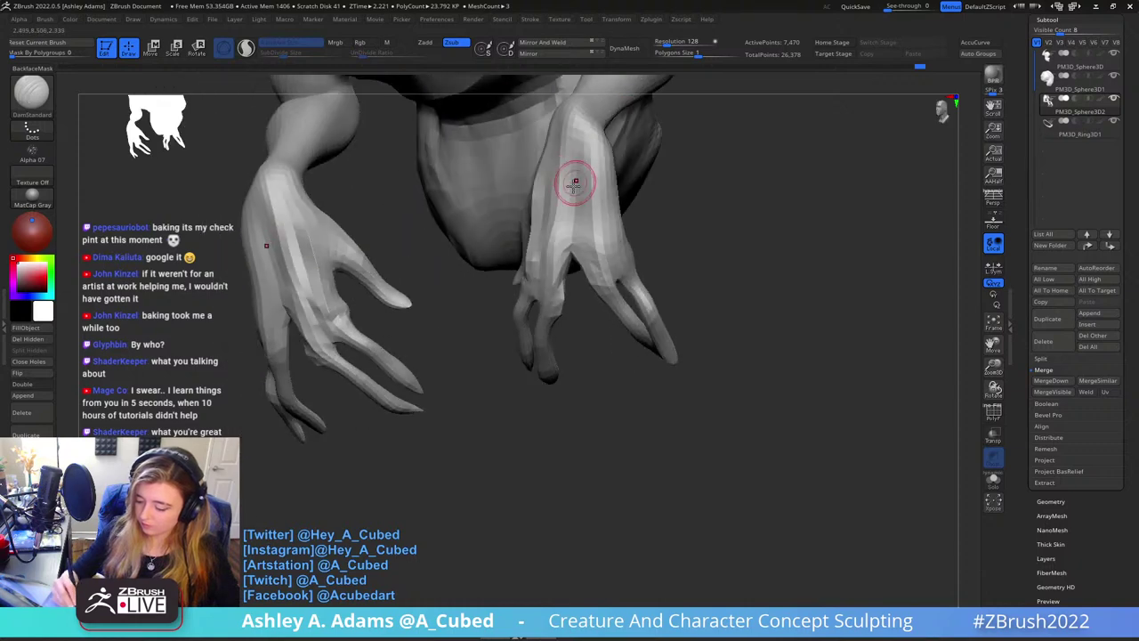
left_click_drag(574, 131, 570, 212)
Pull the fingertips and thumb tips into pointed claws with the SnakeHook brush
mouse_move(598, 184)
right_mouse_down()
mouse_move(609, 264)
mouse_move(602, 182)
mouse_move(637, 263)
mouse_move(638, 234)
mouse_move(636, 280)
mouse_move(590, 252)
mouse_move(647, 296)
mouse_move(612, 308)
mouse_move(621, 332)
right_mouse_up()
key("b")
key("s")
key("h")
key("b")
key("c")
key("b")
key("b")
key("s")
key("h")
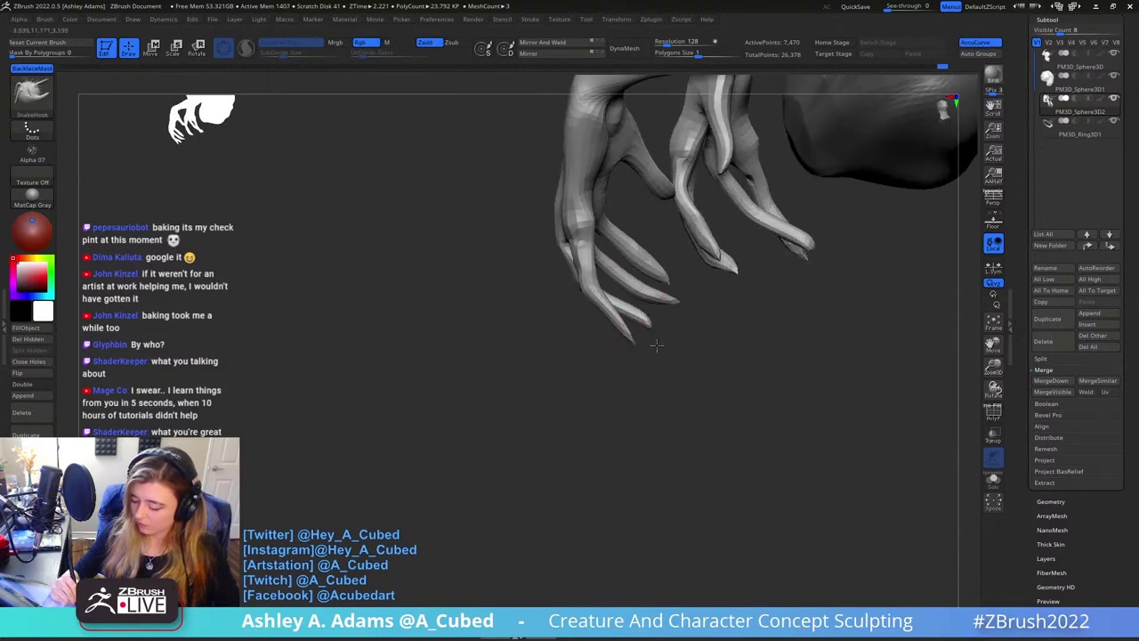
left_click_drag(647, 330, 688, 327)
mouse_move(678, 348)
right_mouse_down("ctrl")
mouse_move(682, 259)
mouse_move(722, 243)
mouse_move(641, 292)
mouse_move(663, 283)
right_mouse_up("ctrl")
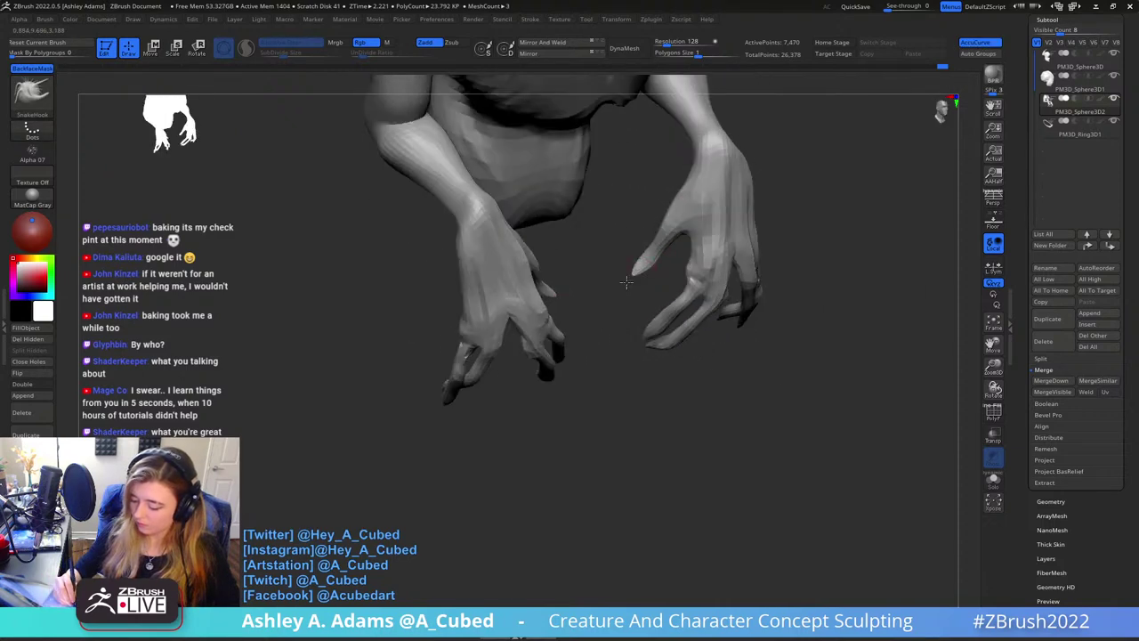
left_click_drag(651, 266, 646, 277)
mouse_move(646, 276)
right_mouse_down()
mouse_move(623, 281)
mouse_move(614, 258)
right_mouse_up()
Define the base of the thumb claws with DamStandard and adjust the thumb shape with SnakeHook
key("b")
key("d")
key("s")
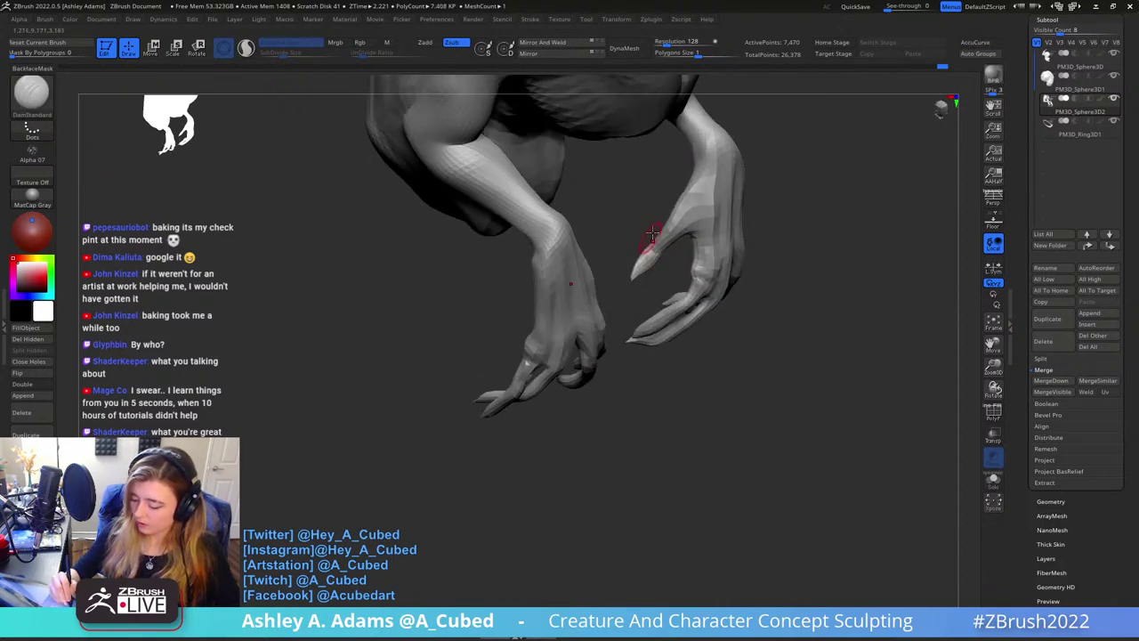
key("b")
key("s")
key("h")
mouse_move(678, 234)
right_mouse_down()
mouse_move(730, 251)
mouse_move(703, 257)
right_mouse_up()
left_click_drag(661, 260, 665, 264)
mouse_move(666, 263)
right_mouse_down()
mouse_move(654, 250)
mouse_move(694, 251)
right_mouse_up()
Resize the SnakeHook brush and refine the thumbs and overall silhouette of the hands
key("space")
left_click_drag(682, 250, 692, 250)
right_click_drag(692, 258, 672, 274)
left_click_drag(665, 278, 685, 254)
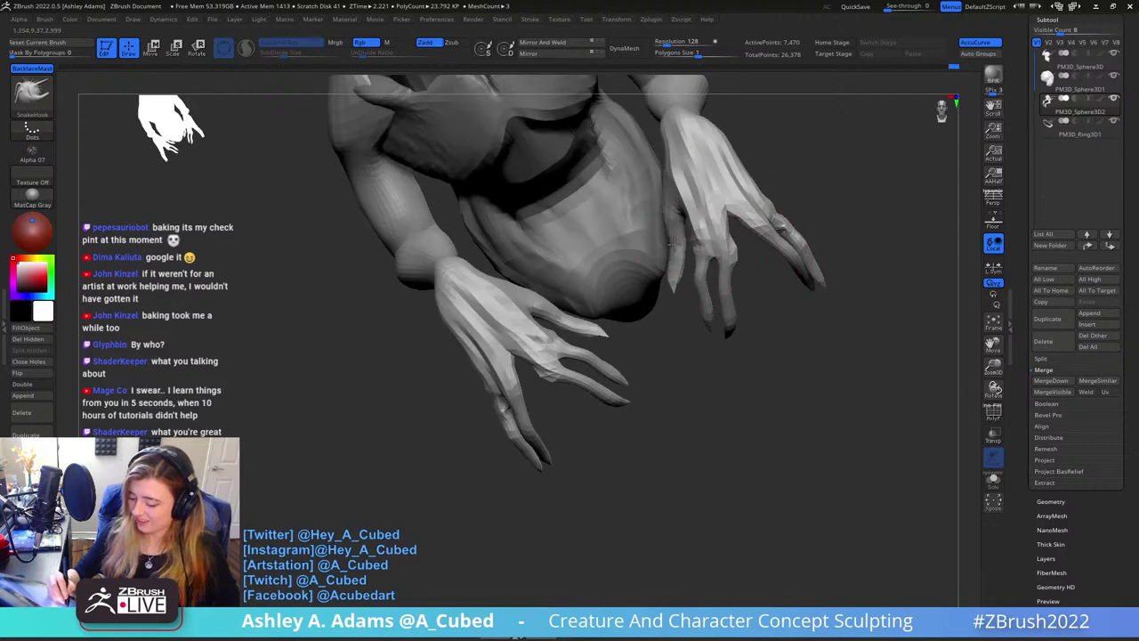
mouse_move(682, 203)
left_mouse_down()
mouse_move(726, 165)
mouse_move(686, 249)
mouse_move(666, 249)
mouse_move(654, 267)
left_mouse_up()
right_click_drag(654, 262, 618, 379, "ctrl")
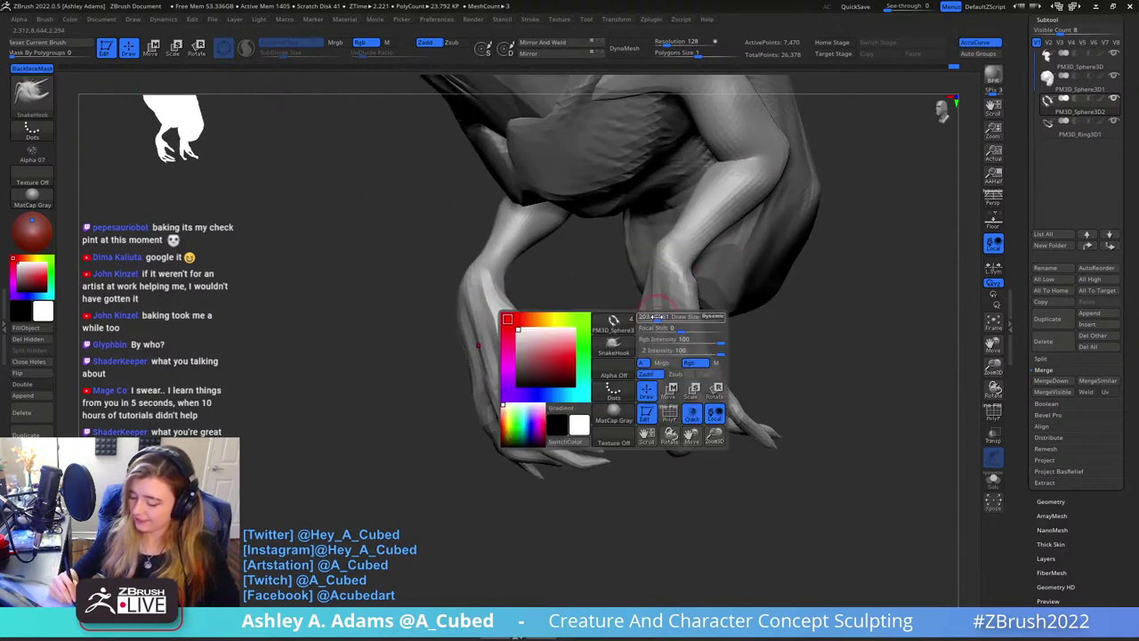
right_click_drag(702, 352, 685, 288, "ctrl")
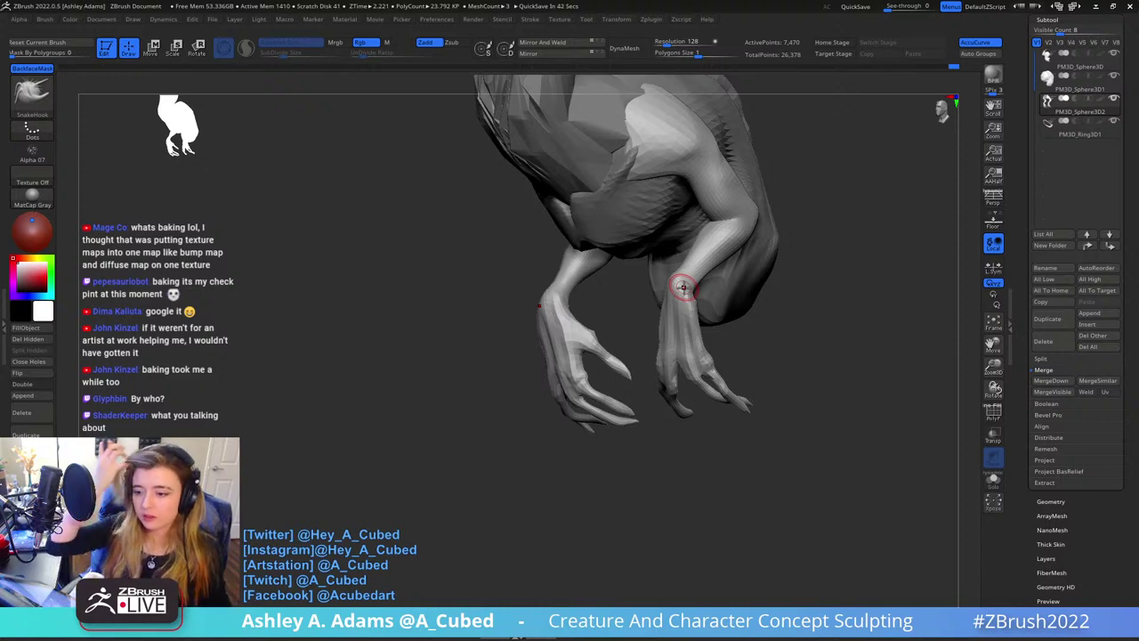
Make the head-and-neck mesh the active subtool and enlarge the SnakeHook brush
left_click_drag(809, 162, 736, 268)
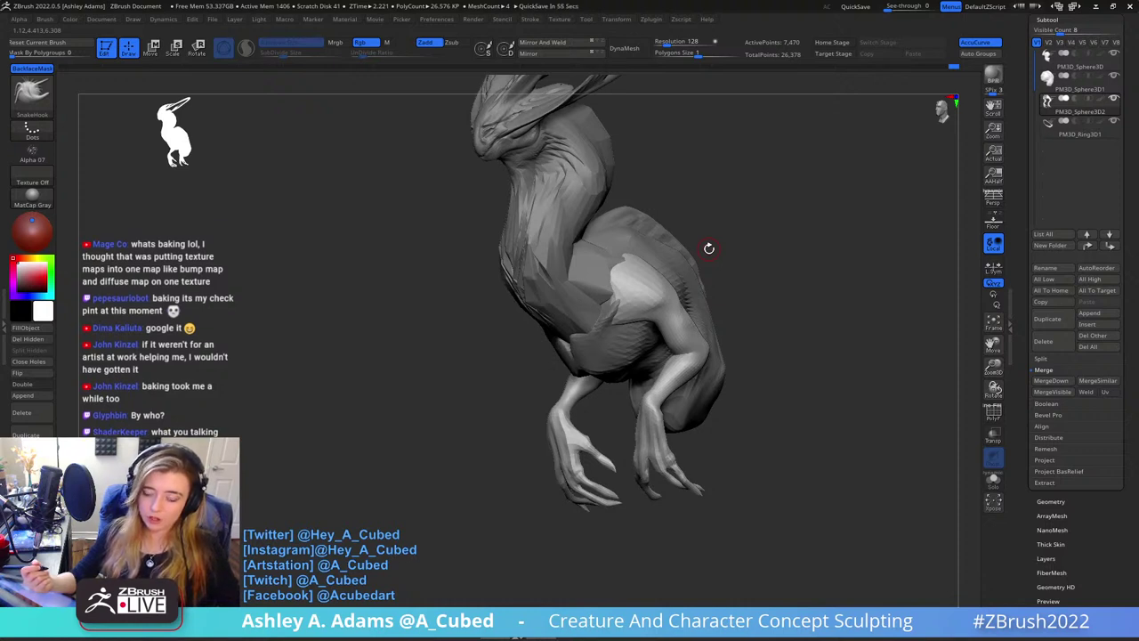
left_click_drag(708, 248, 562, 206)
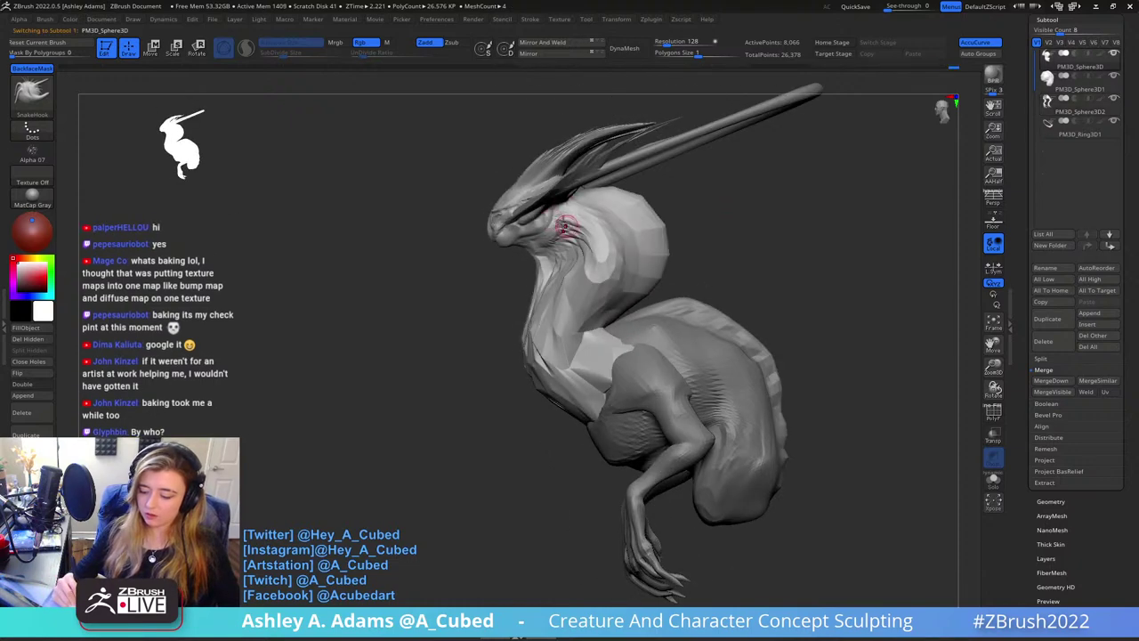
left_click(553, 223, "alt")
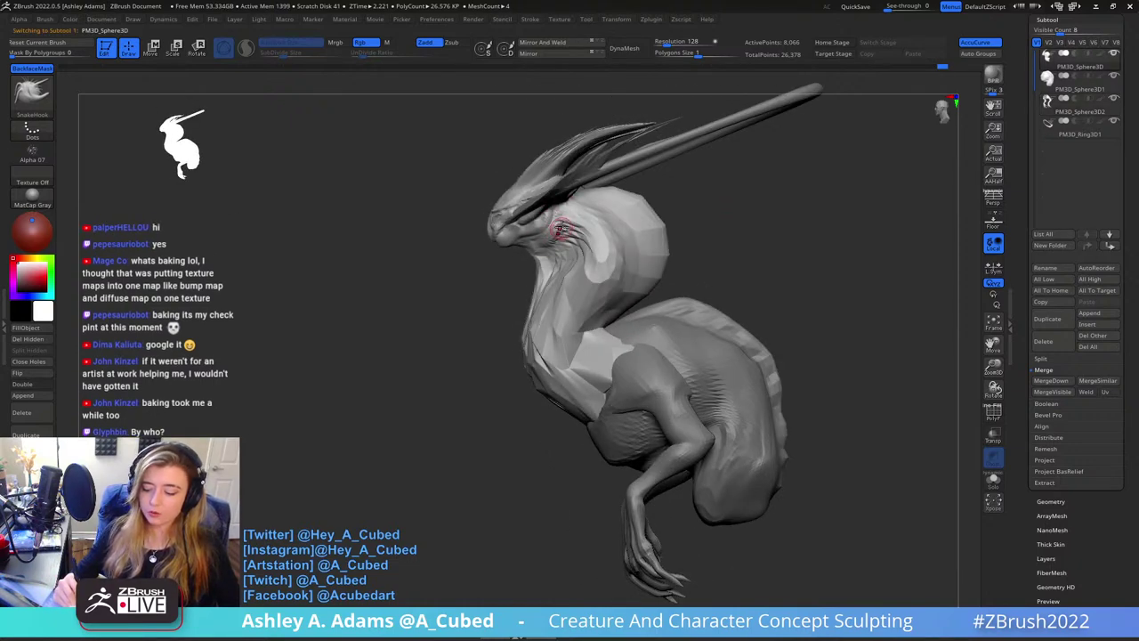
mouse_move(574, 229)
right_mouse_down()
mouse_move(568, 220)
mouse_move(563, 236)
right_mouse_up()
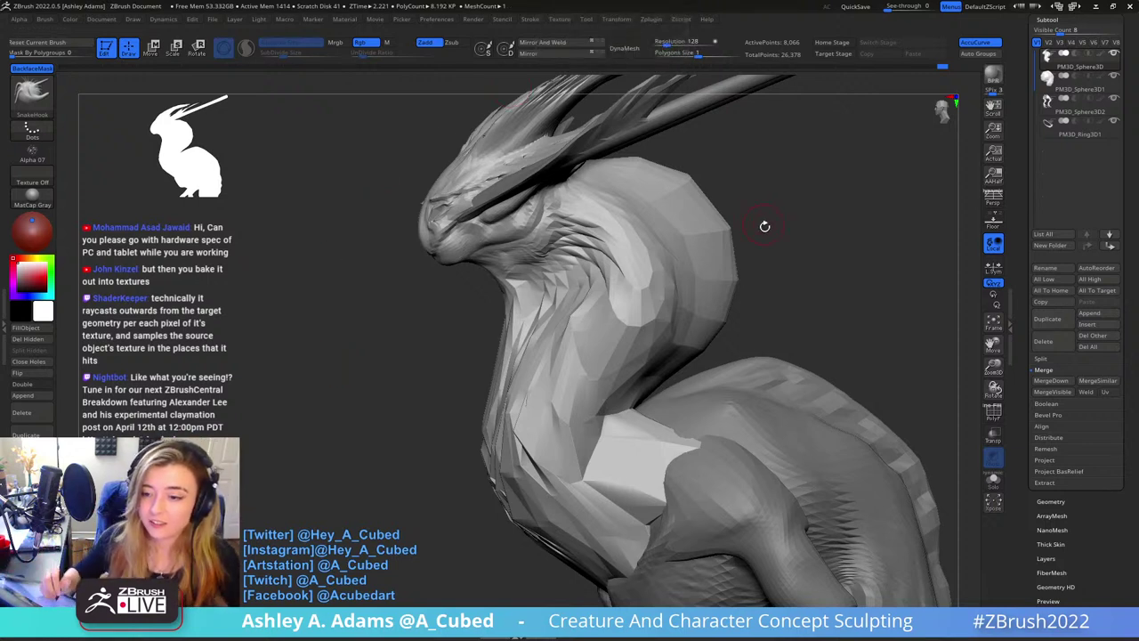
left_click_drag(764, 225, 764, 229)
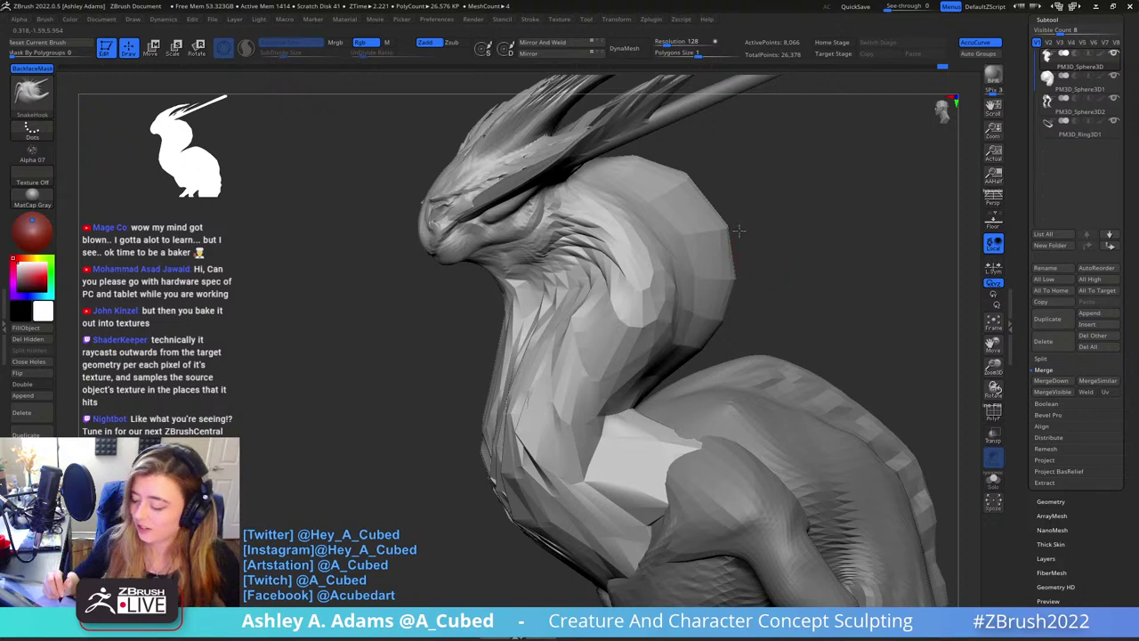
key("space")
left_click_drag(712, 253, 728, 254)
mouse_move(776, 206)
right_mouse_down("ctrl")
mouse_move(733, 204)
mouse_move(659, 123)
right_mouse_up("ctrl")
key("space")
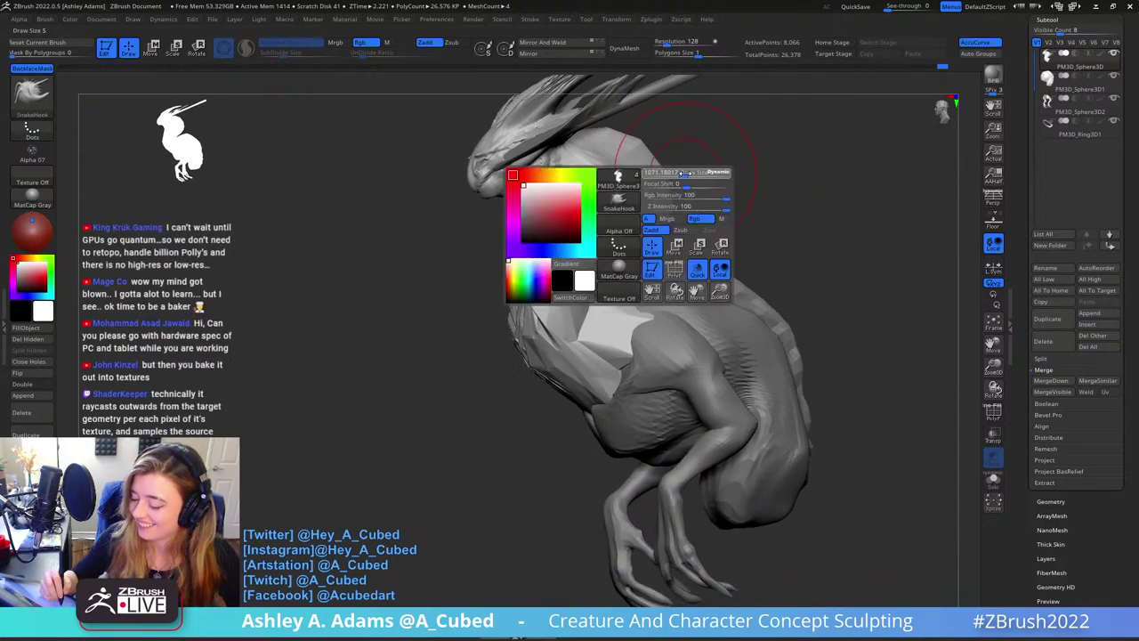
left_click_drag(659, 122, 638, 241)
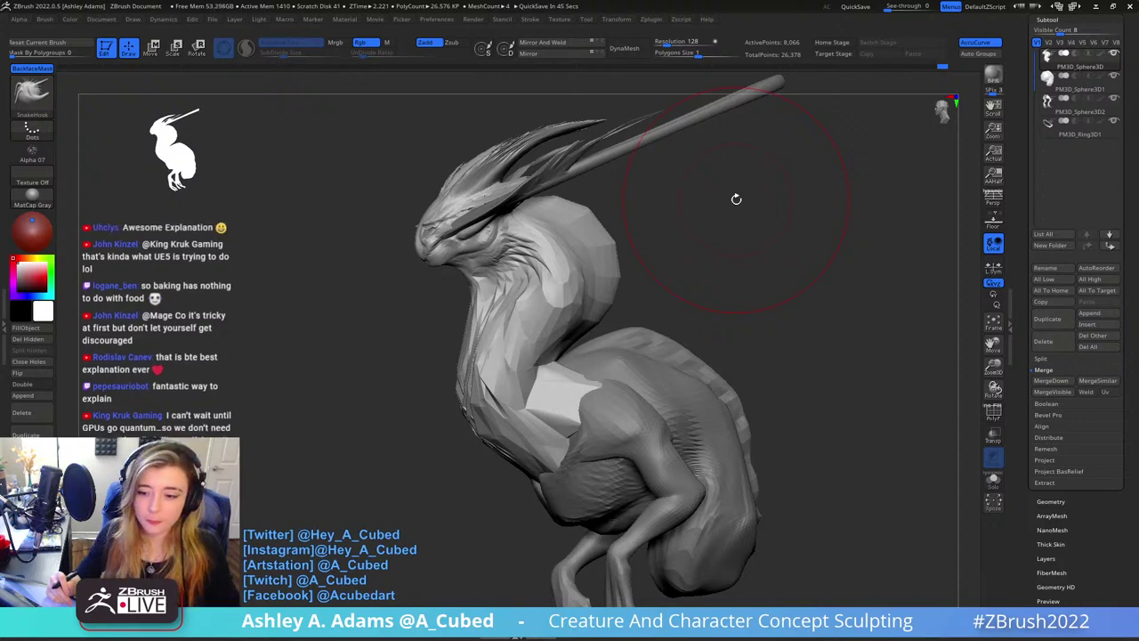
Make the arms the active subtool and smooth the knuckles on the backs of the hands
right_click(634, 312)
right_click_drag(692, 267, 616, 244, "ctrl")
right_click(630, 278)
left_click(627, 340, "alt")
mouse_move(636, 326)
right_mouse_down("ctrl")
mouse_move(628, 373)
mouse_move(614, 313)
mouse_move(633, 287)
mouse_move(621, 351)
right_mouse_up("ctrl")
right_click(612, 322)
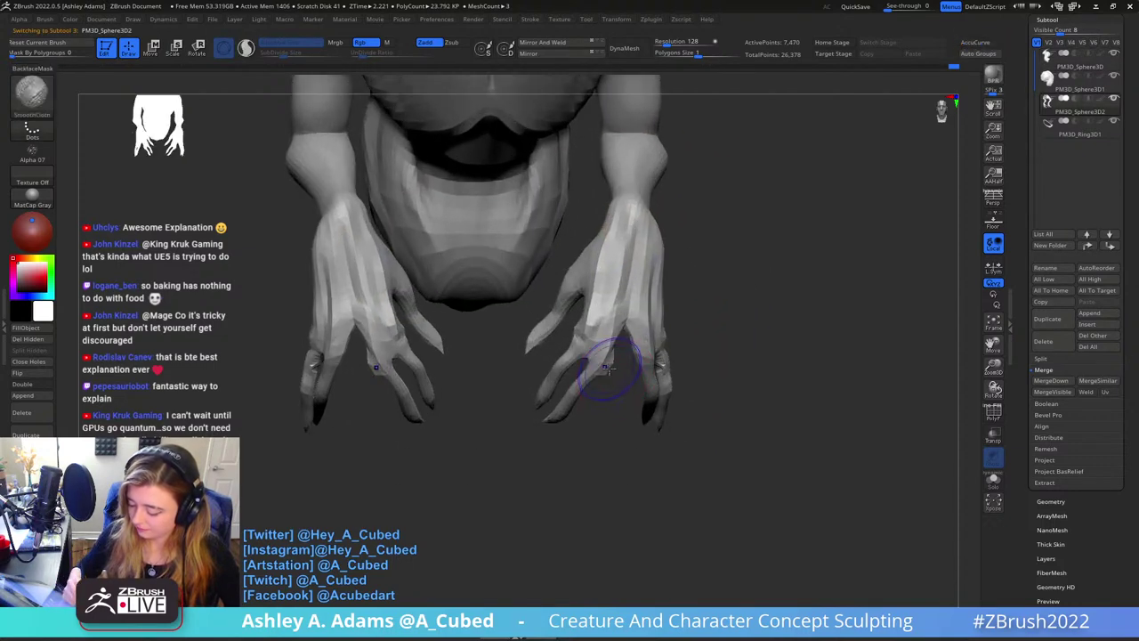
left_click_drag(609, 367, 617, 364, "shift")
mouse_move(617, 364)
right_mouse_down()
mouse_move(615, 338)
mouse_move(600, 338)
right_mouse_up()
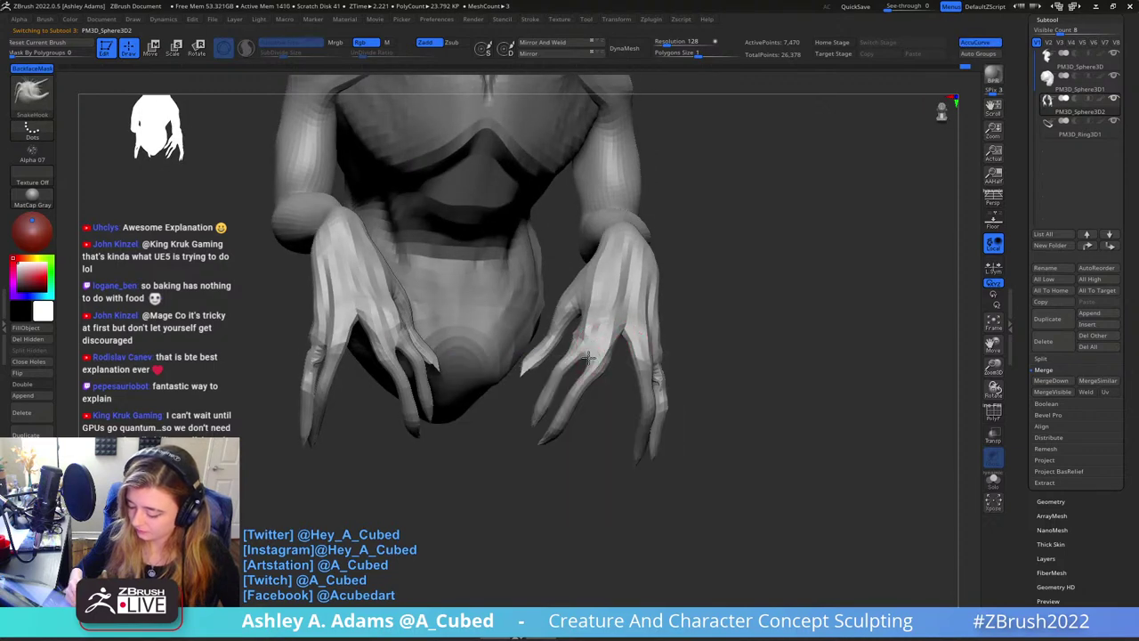
Pull the fingers into shape with the SnakeHook brush and smooth their surfaces
left_click_drag(589, 358, 721, 285)
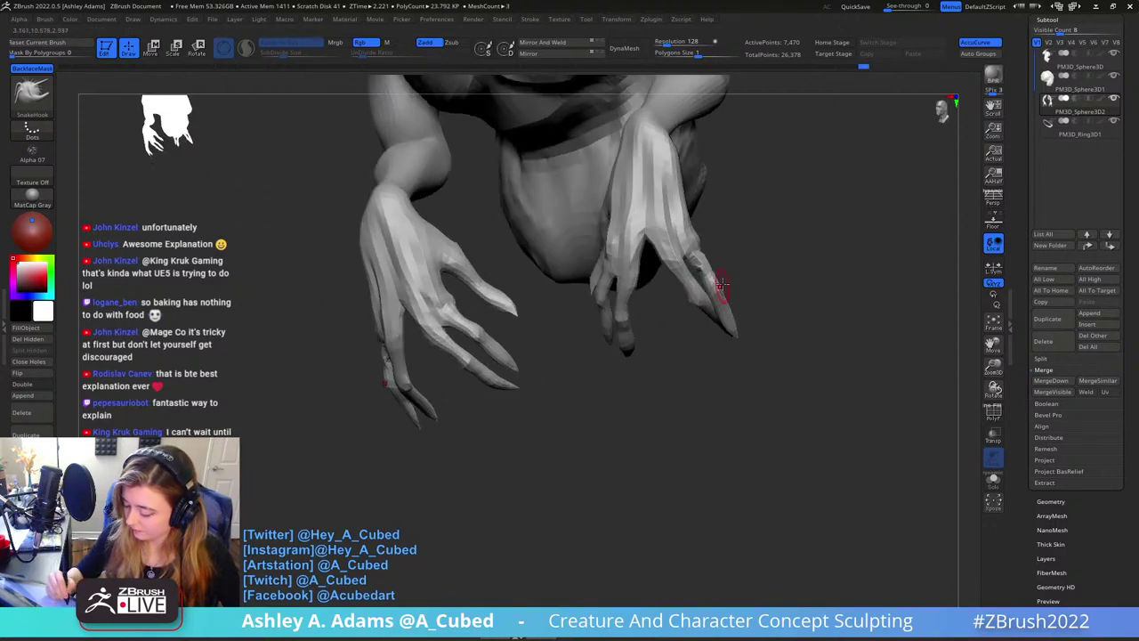
right_click_drag(702, 269, 698, 260)
left_click_drag(698, 260, 700, 269, "shift")
mouse_move(699, 267)
right_mouse_down("ctrl")
mouse_move(727, 223)
mouse_move(630, 285)
mouse_move(623, 303)
mouse_move(590, 307)
right_mouse_up("ctrl")
right_click_drag(591, 307, 611, 356, "ctrl")
Add volume to the forearm and wrist with the ClayBuildup brush
key("b")
key("c")
key("b")
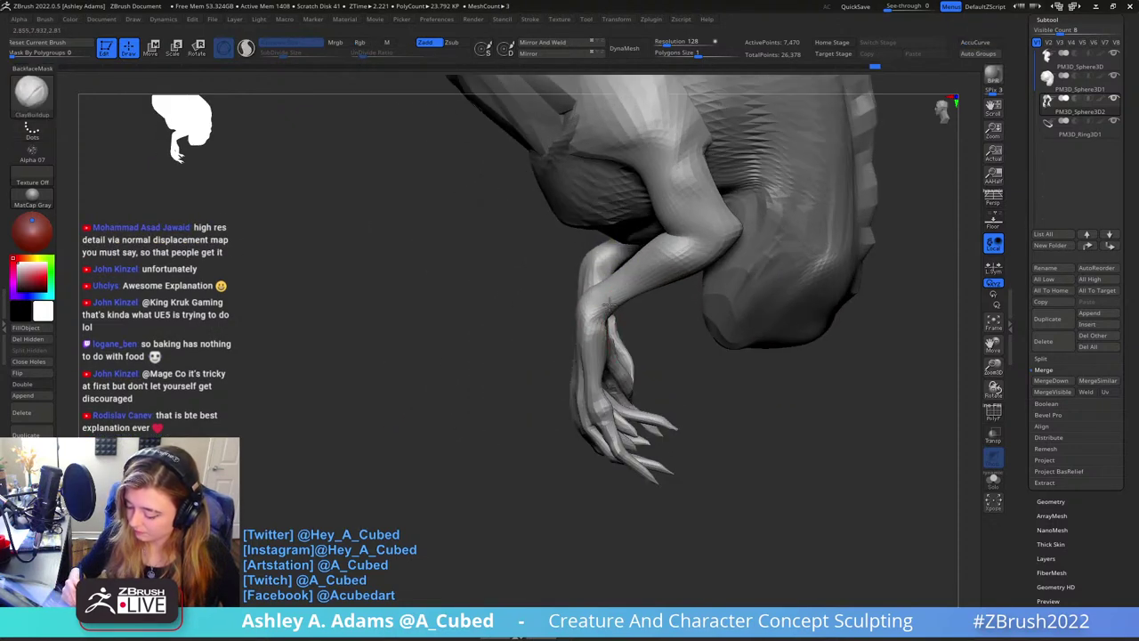
right_click_drag(649, 280, 673, 262)
mouse_move(666, 300)
right_mouse_down()
mouse_move(644, 323)
mouse_move(612, 304)
right_mouse_up()
Adjust the outline of the forearm and wrist with the SnakeHook brush
key("b")
key("s")
key("h")
right_click_drag(672, 352, 635, 248, "ctrl")
mouse_move(668, 296)
right_mouse_down()
mouse_move(613, 302)
mouse_move(640, 392)
mouse_move(601, 252)
mouse_move(590, 335)
mouse_move(583, 280)
right_mouse_up()
Define creases on the arms with DamStandard and refine the arm silhouette with SnakeHook
key("b")
key("d")
key("s")
key("b")
key("s")
key("h")
right_click_drag(628, 332, 733, 234)
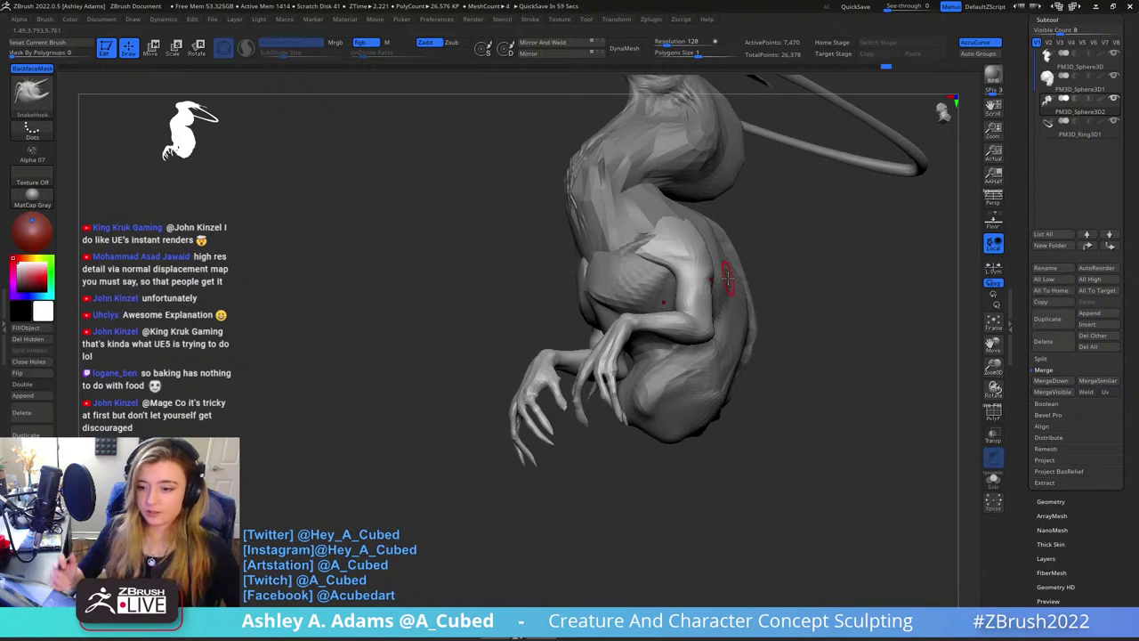
Append a sphere as a new subtool and make it active
right_click_drag(773, 190, 626, 230)
right_click(680, 263)
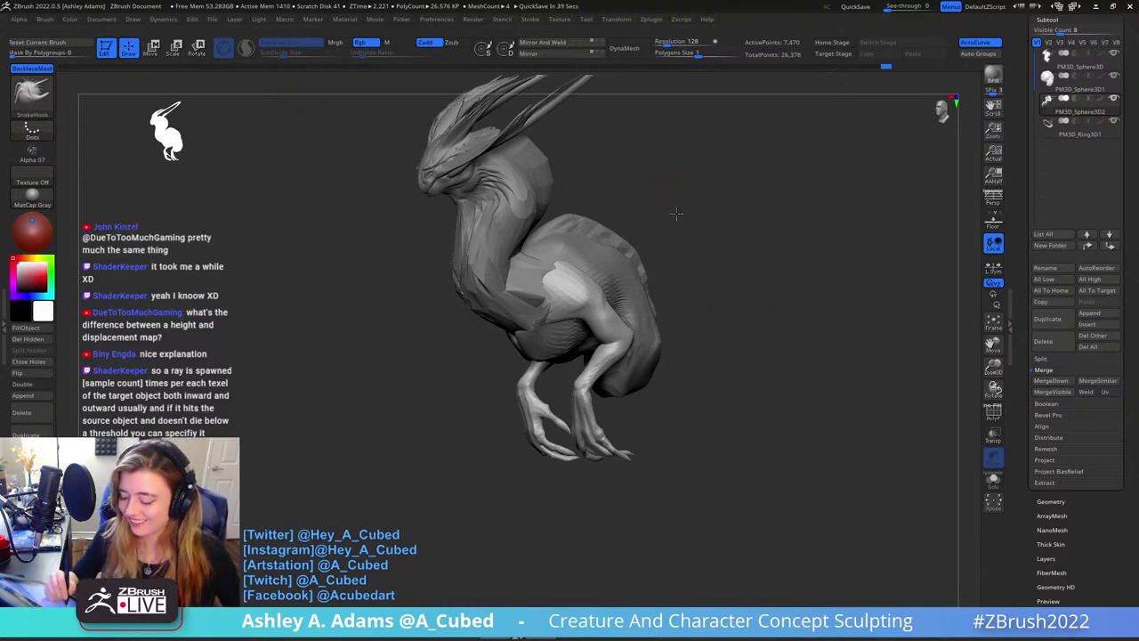
right_click(614, 286)
mouse_move(676, 213)
right_mouse_down()
mouse_move(614, 287)
mouse_move(655, 197)
mouse_move(690, 201)
right_mouse_up()
right_click(587, 253)
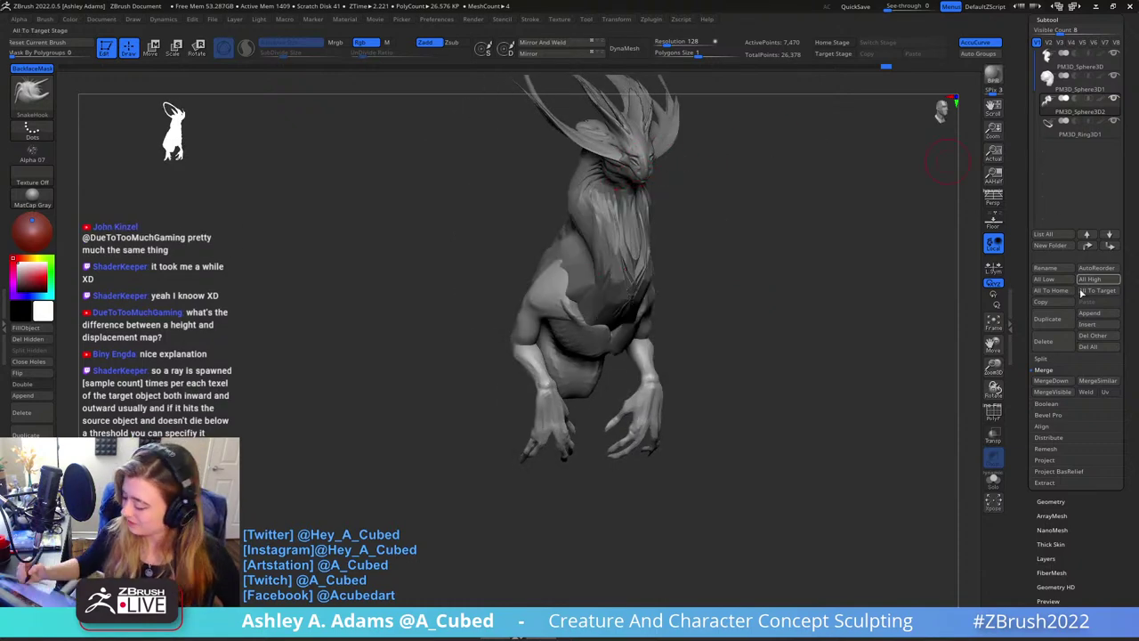
left_click(1094, 315)
left_click(731, 337)
left_click(641, 223, "alt")
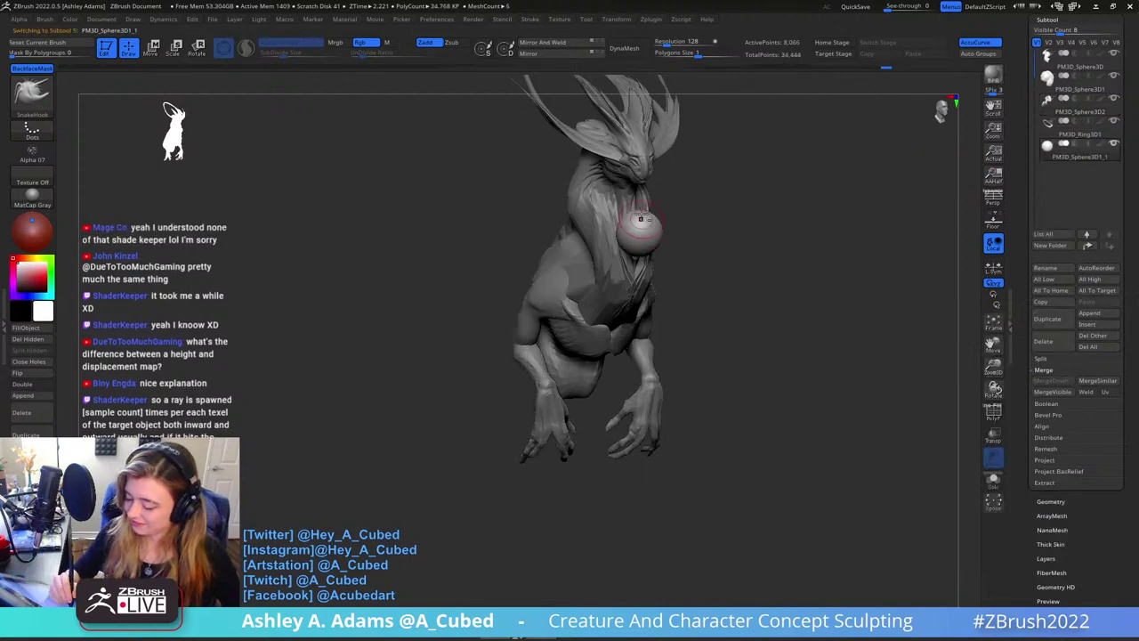
Move the sphere up to the creature's face and scale it down to eyeball size
right_click_drag(640, 223, 676, 267)
key("w")
left_click_drag(669, 247, 683, 177)
right_click_drag(680, 182, 673, 233, "ctrl")
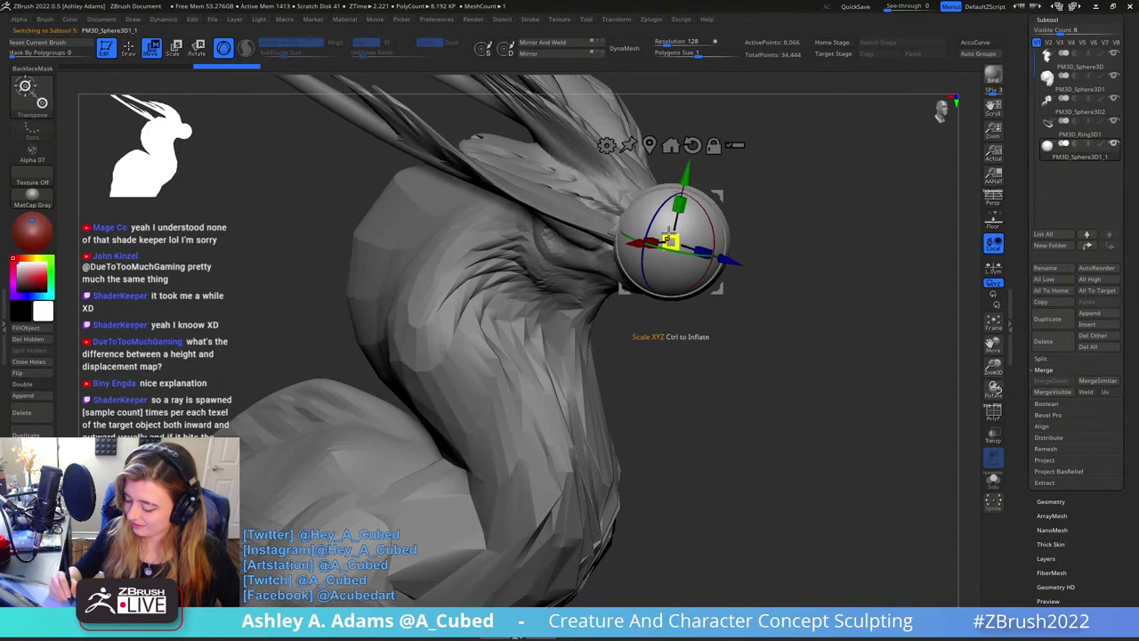
left_click_drag(671, 241, 662, 279)
right_click_drag(662, 279, 598, 267)
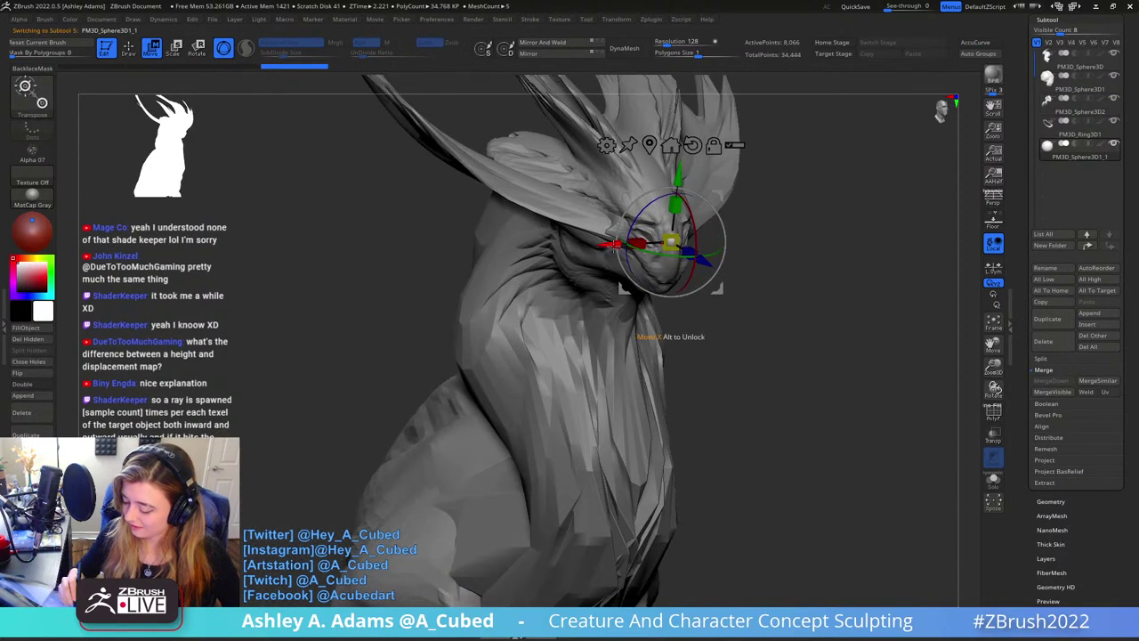
Fit the small sphere into the eye socket, aligning it from the front and the side
left_click_drag(615, 247, 590, 246)
right_click_drag(595, 246, 698, 236)
left_click_drag(713, 259, 698, 254)
right_click_drag(694, 252, 589, 243)
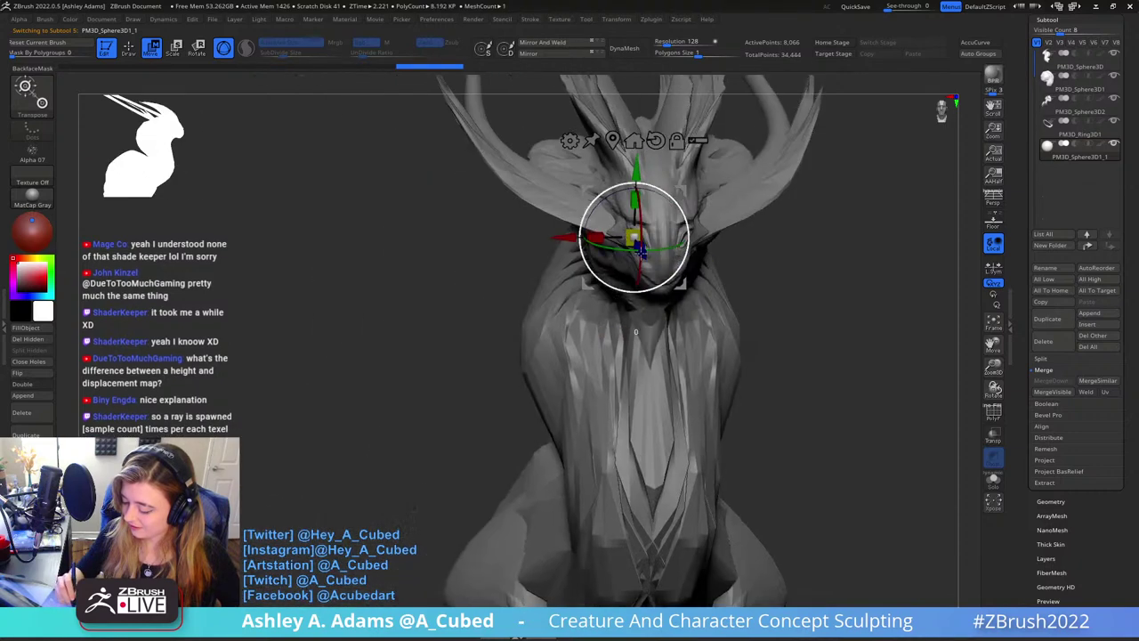
left_click_drag(562, 243, 568, 243)
right_click_drag(590, 244, 703, 234)
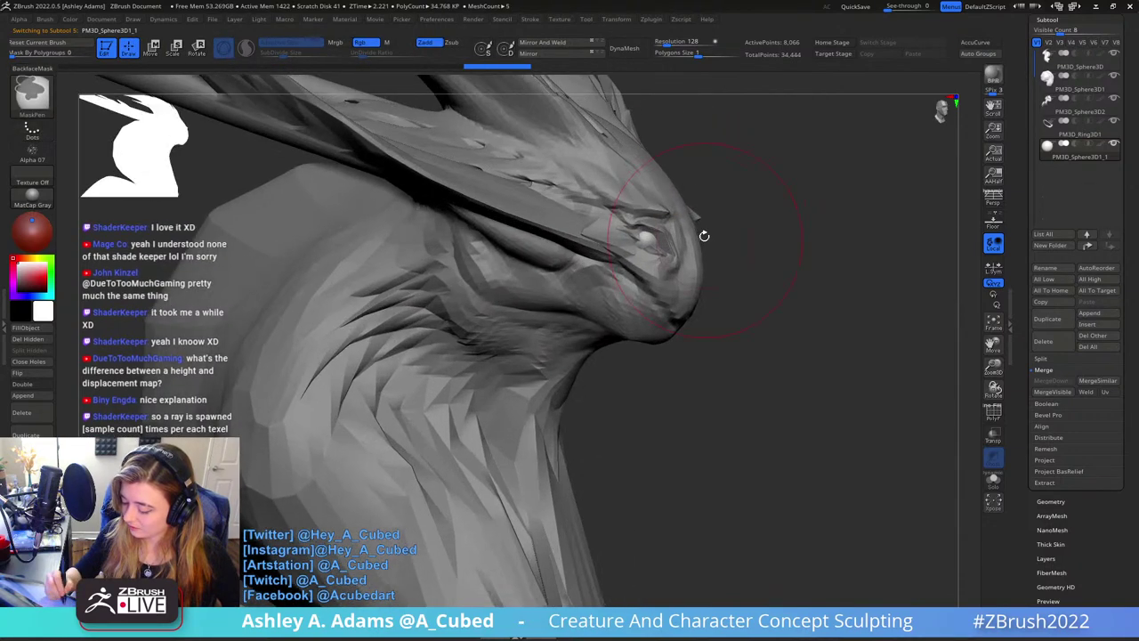
left_click_drag(662, 174, 664, 167)
left_click_drag(706, 242, 705, 241)
Copy the eyeball to the other side with Mirror And Weld and resize the SnakeHook brush
key("q")
mouse_move(706, 239)
right_mouse_down()
mouse_move(628, 214)
mouse_move(698, 142)
mouse_move(679, 186)
right_mouse_up()
left_click(577, 44)
right_click(706, 260)
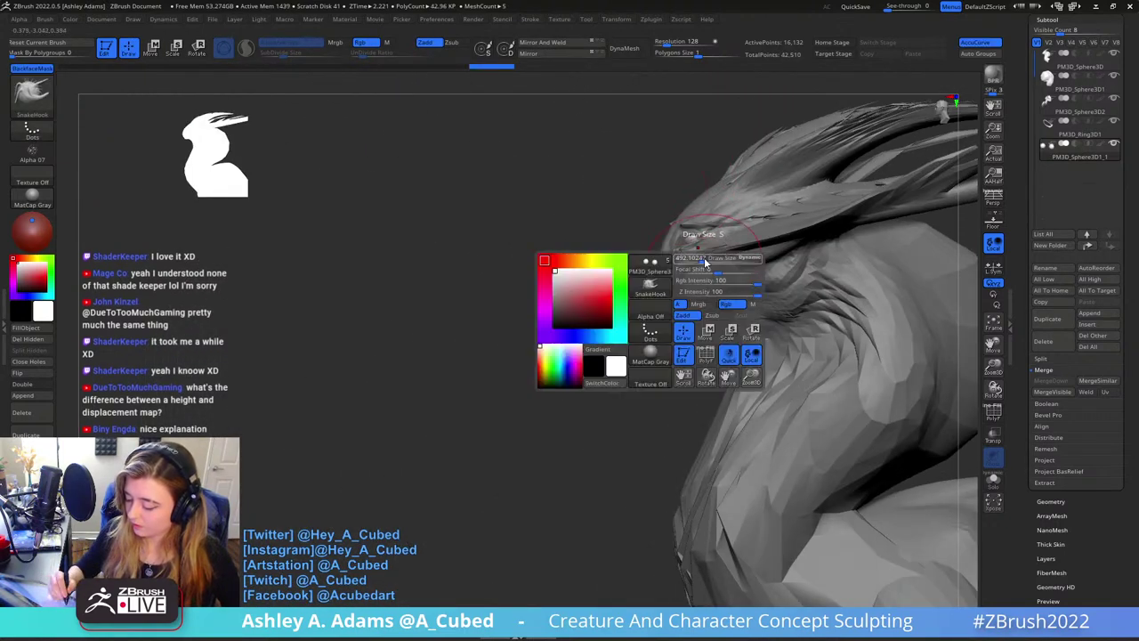
right_click_drag(706, 260, 738, 203, "ctrl")
mouse_move(739, 203)
right_mouse_down("alt")
mouse_move(667, 174)
mouse_move(635, 139)
right_mouse_up("alt")
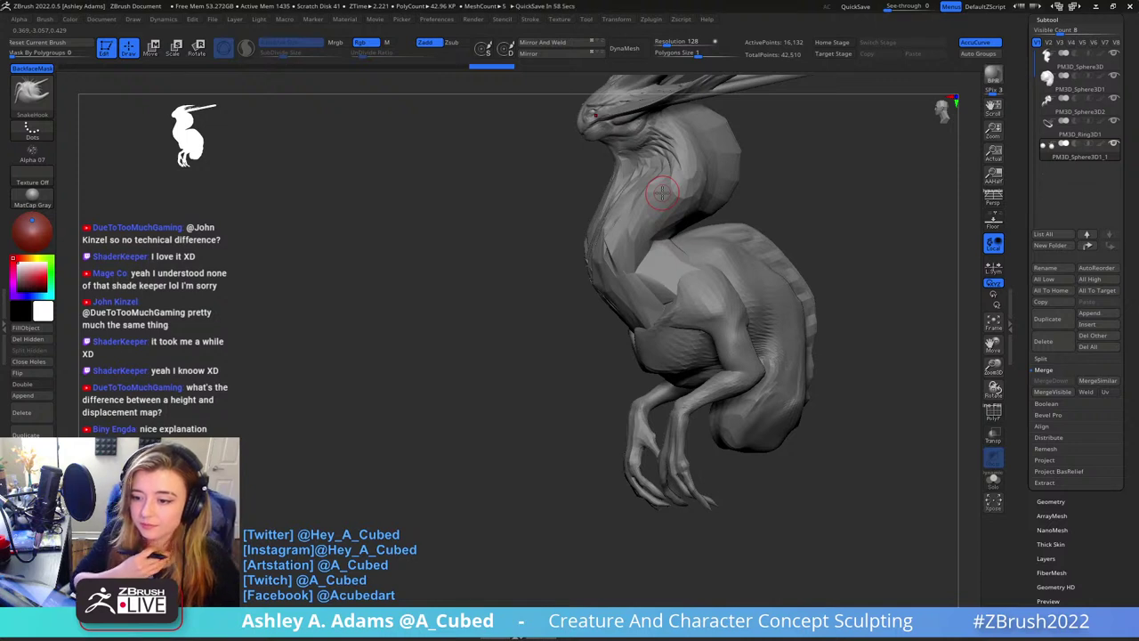
right_click(825, 234)
right_click_drag(826, 216, 720, 169, "alt")
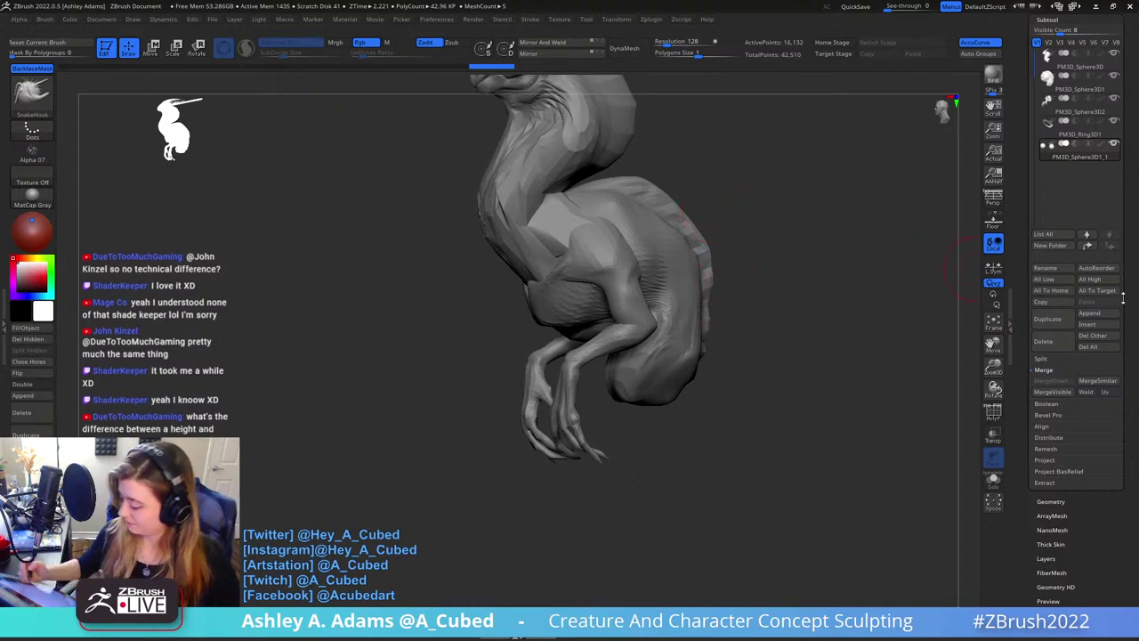
Append a Cylinder3D as a new subtool and make it active
left_click(1089, 313)
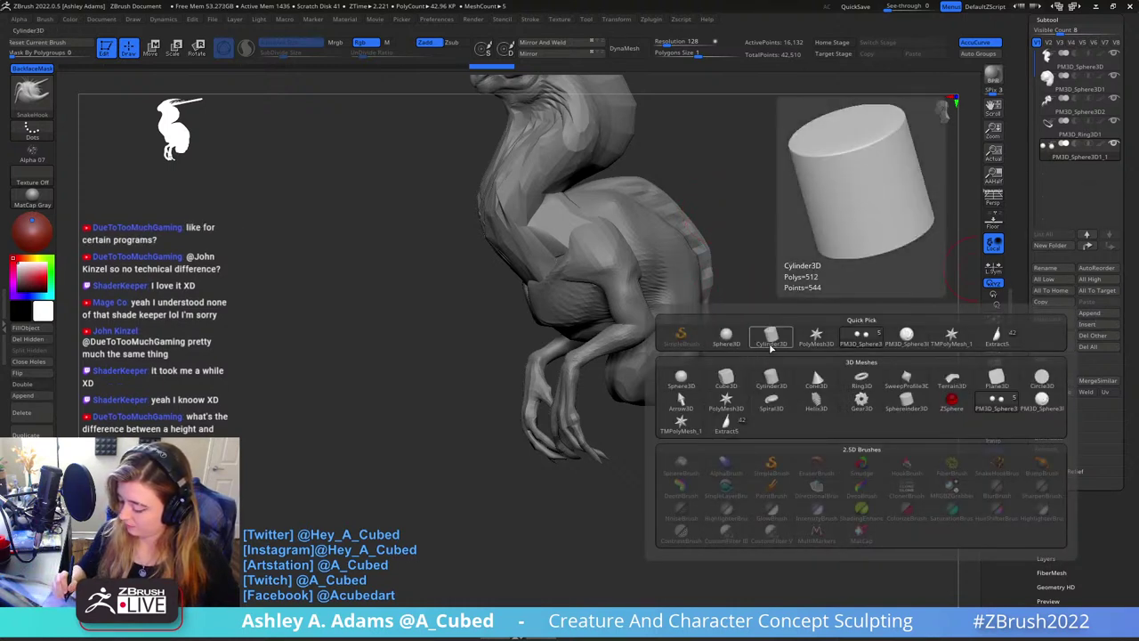
left_click(771, 336)
left_click(481, 164, "alt")
left_click_drag(427, 178, 507, 178)
Move the cylinder beside the creature's hip and tilt it to start a hind leg
key("w")
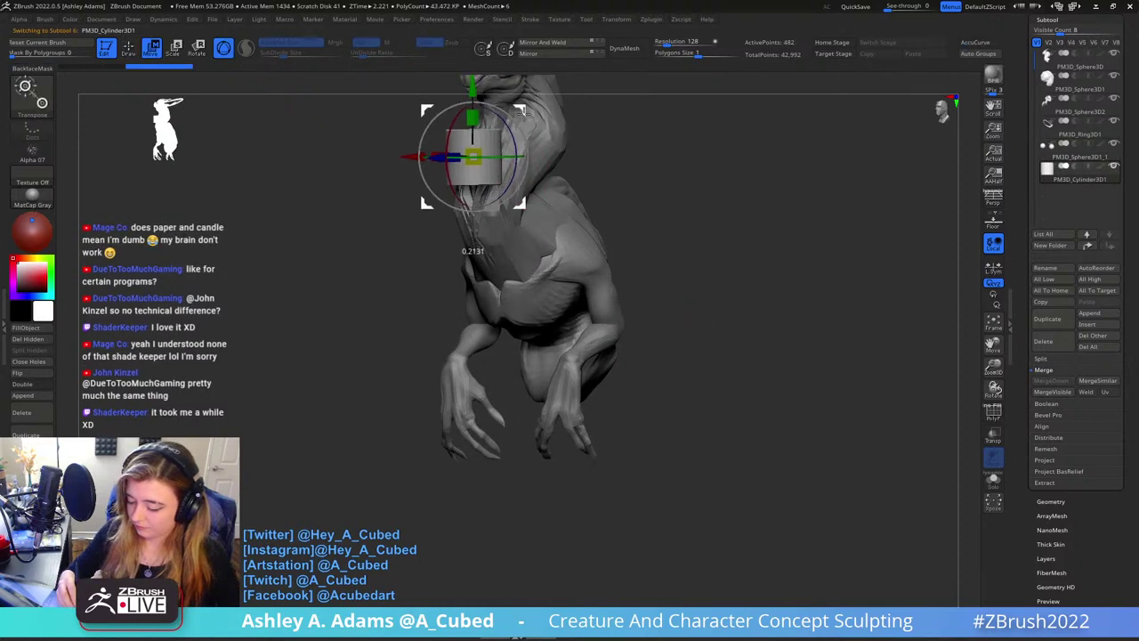
left_click_drag(517, 107, 679, 307)
left_click_drag(783, 307, 725, 299, "shift")
left_click_drag(761, 290, 795, 283, "shift")
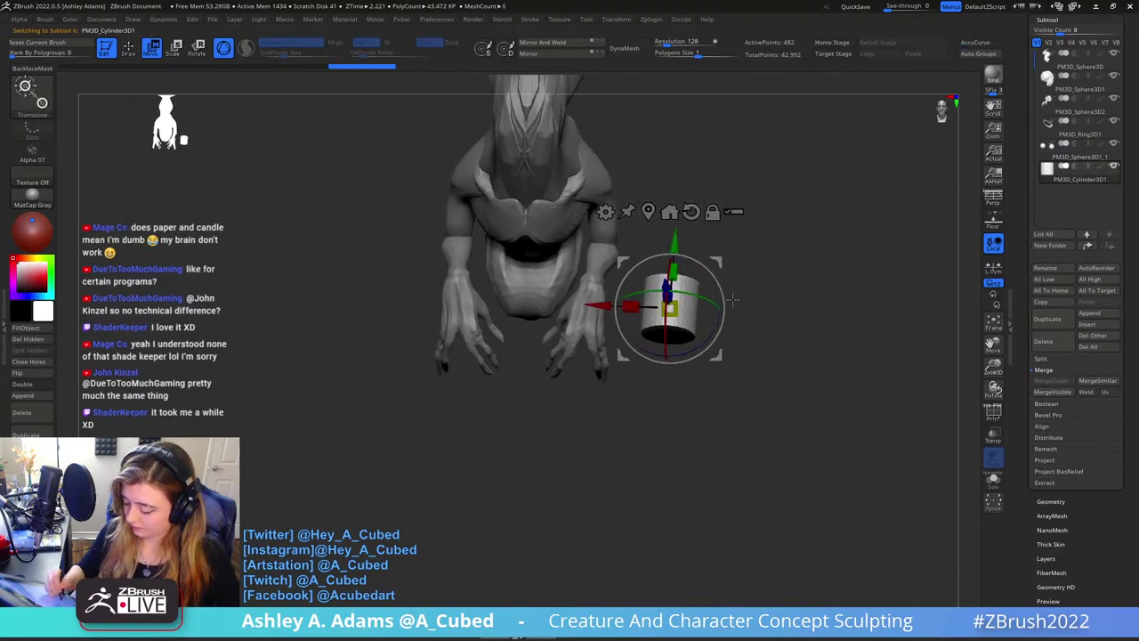
mouse_move(719, 258)
left_mouse_down()
mouse_move(614, 266)
mouse_move(636, 274)
mouse_move(645, 263)
left_mouse_up()
Push the cylinder toward a thigh shape with a larger SnakeHook brush, undoing the last stroke
key("q")
key("space")
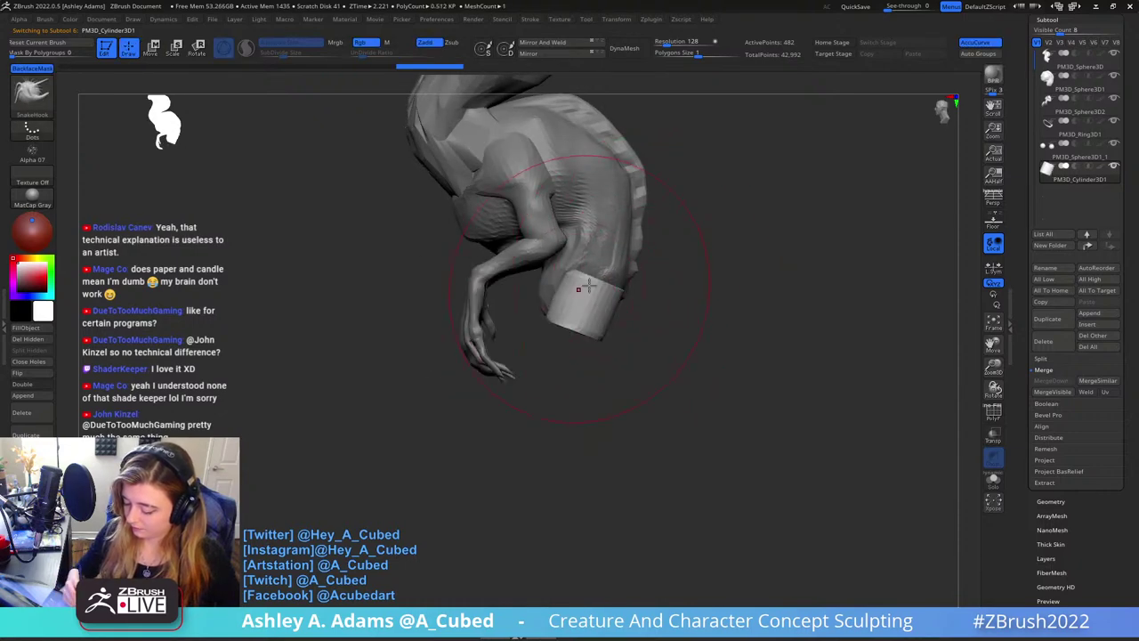
left_click_drag(588, 285, 625, 323)
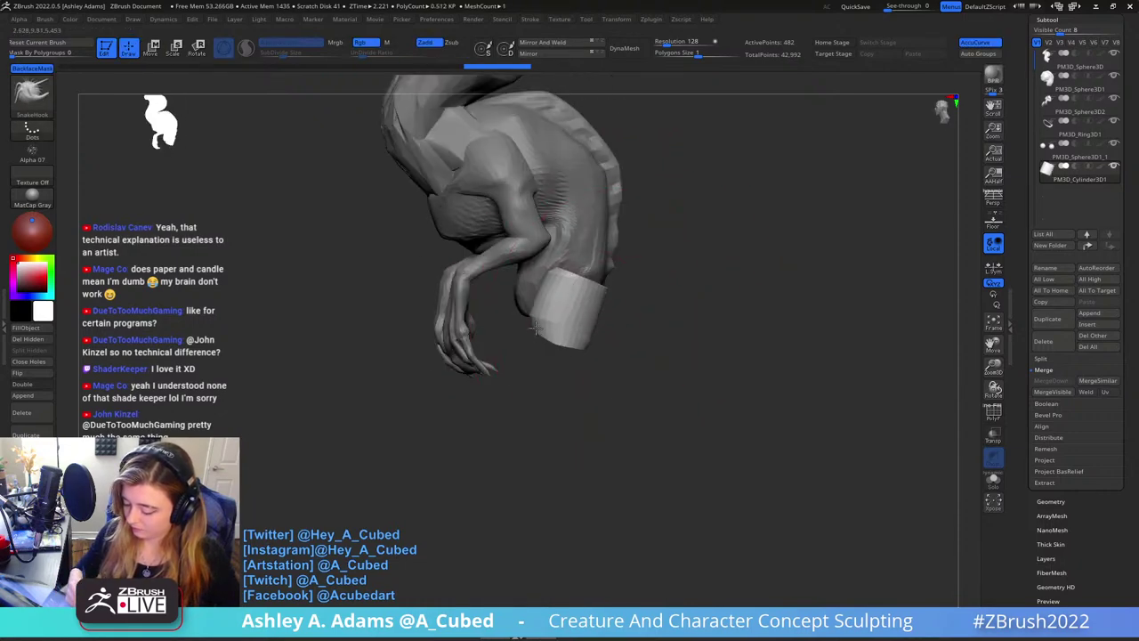
mouse_move(651, 288)
left_mouse_down()
mouse_move(553, 326)
mouse_move(576, 312)
left_mouse_up()
key("space")
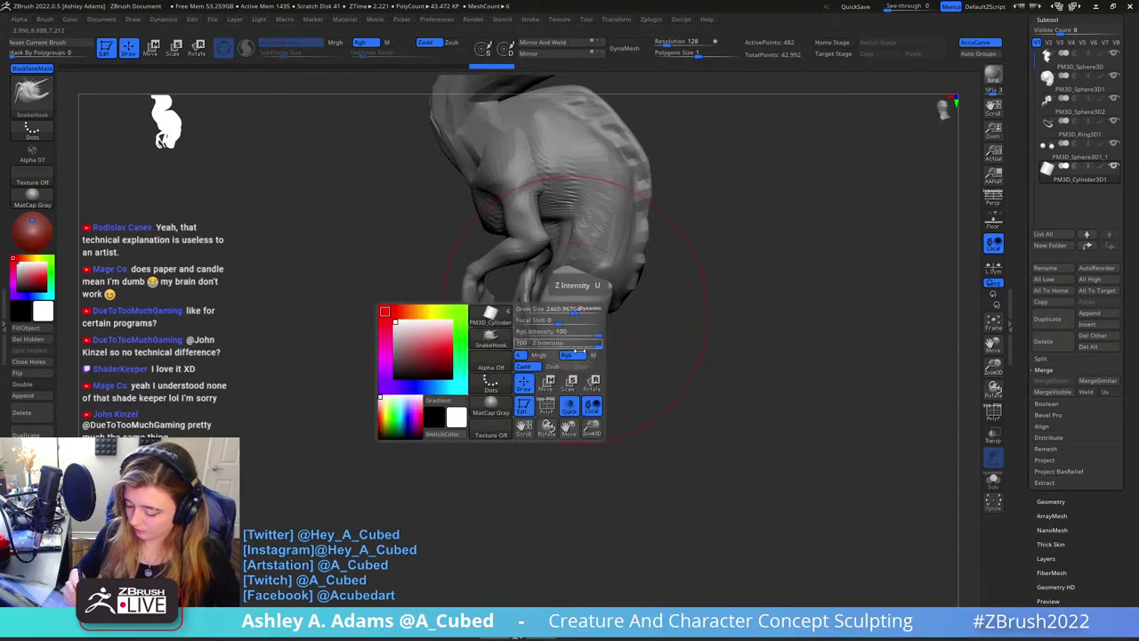
left_click_drag(581, 356, 616, 264)
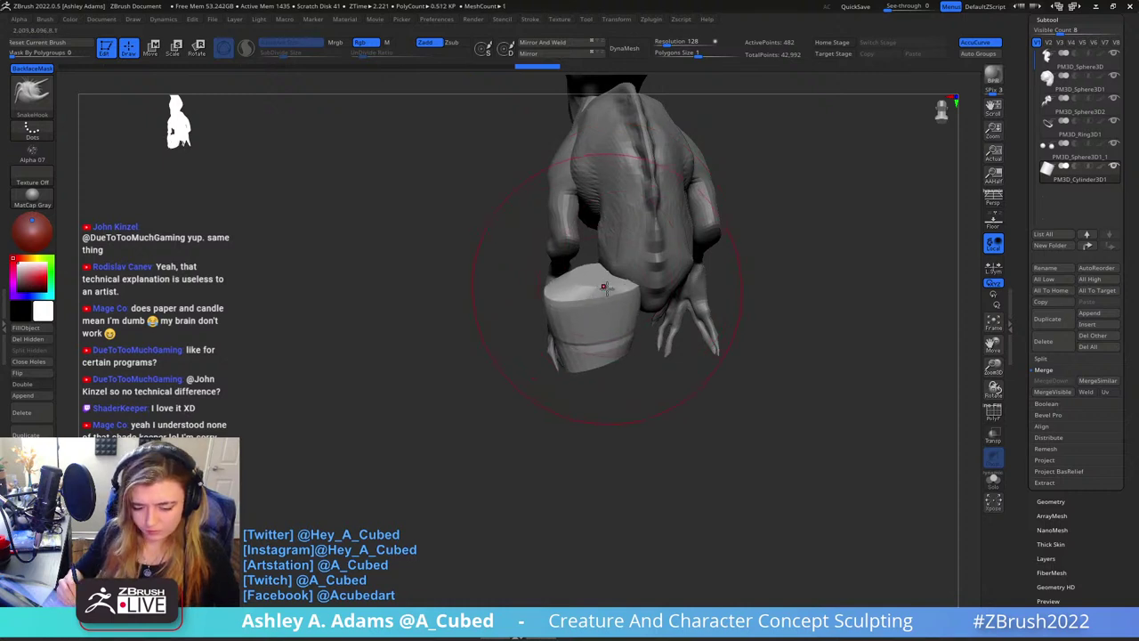
key("ctrl+z")
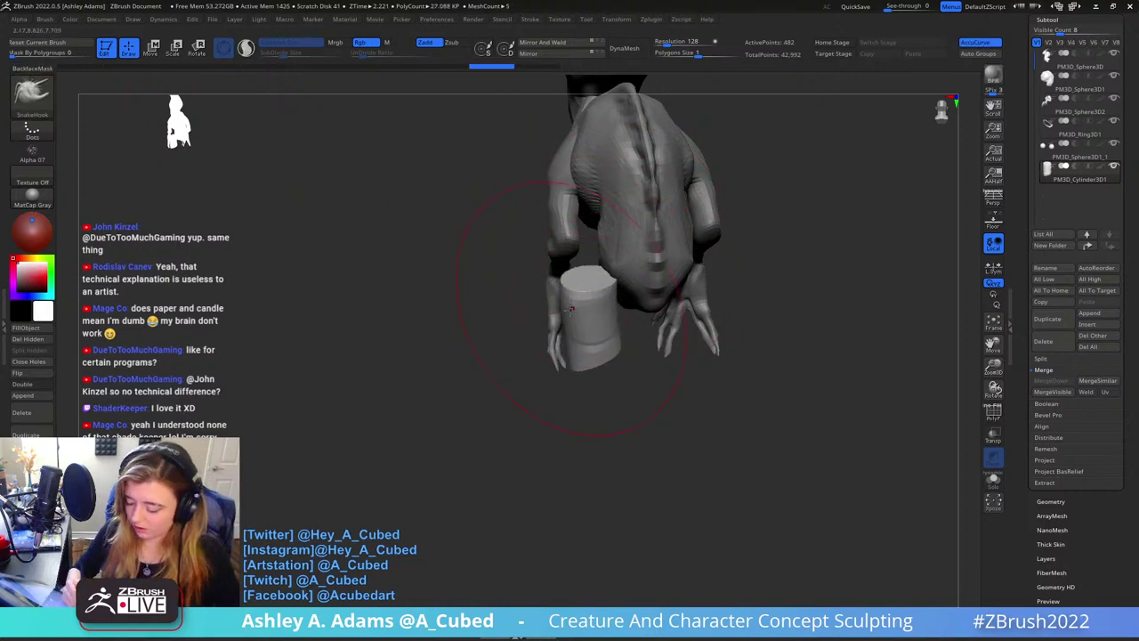
Stretch the cylinder downward and bulge out its front to lengthen the thigh
mouse_move(573, 310)
left_mouse_down()
mouse_move(557, 313)
mouse_move(628, 304)
left_mouse_up()
left_click_drag(601, 352, 605, 396)
left_click_drag(539, 392, 644, 366)
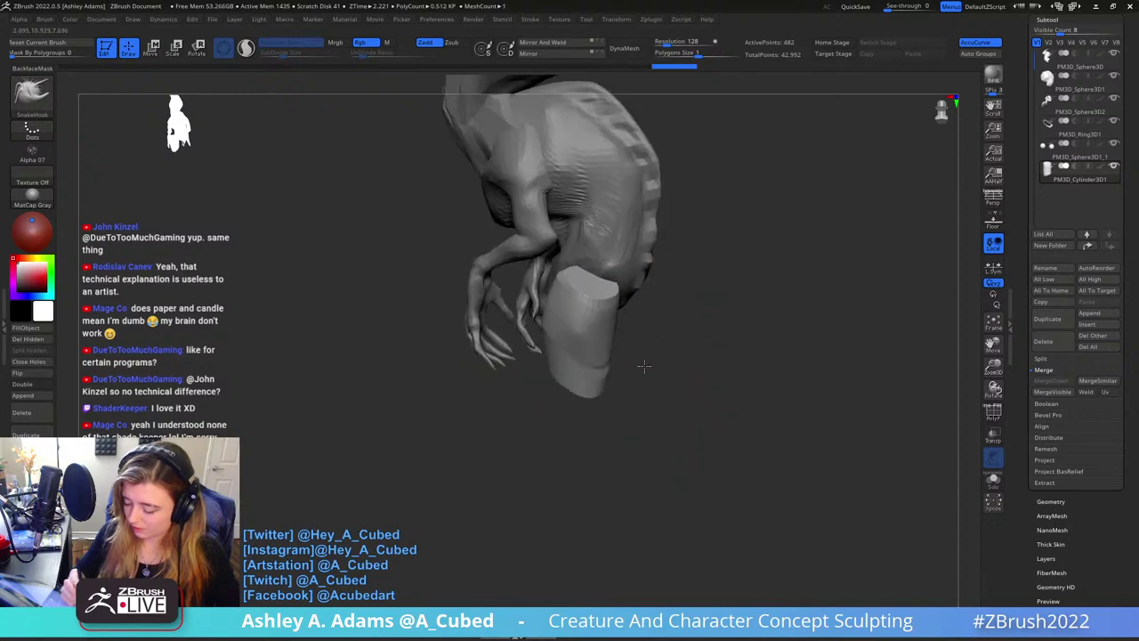
Round and taper the cylinder into a thigh narrowing toward the knee, stepping back and forth through the edit history
key("ctrl+shift+z")
key("ctrl+shift+z")
key("ctrl+shift+z")
key("ctrl+shift+z")
key("ctrl+shift+z")
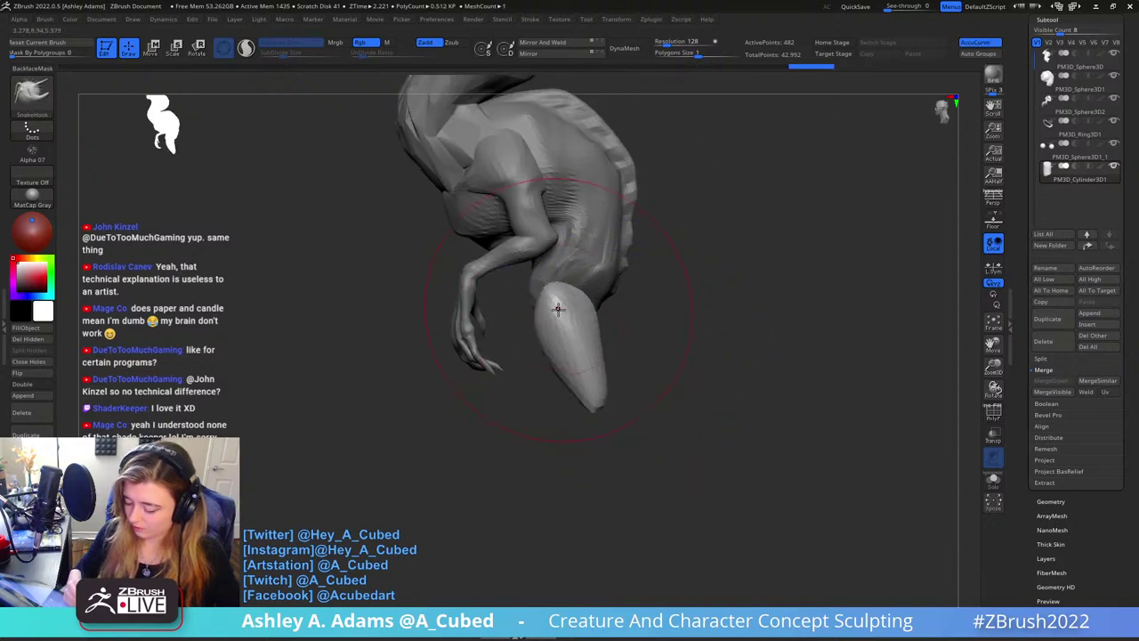
key("ctrl+z")
key("ctrl+z")
key("ctrl+z")
key("ctrl+z")
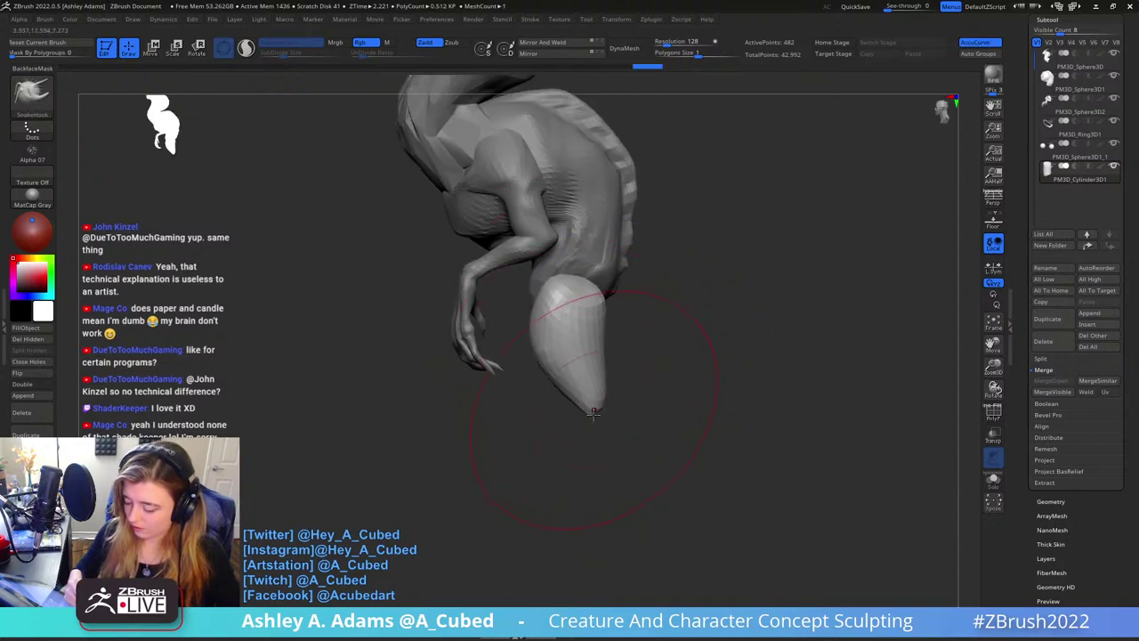
key("ctrl+shift+z")
key("ctrl+shift+z")
key("ctrl+shift+z")
key("ctrl+shift+z")
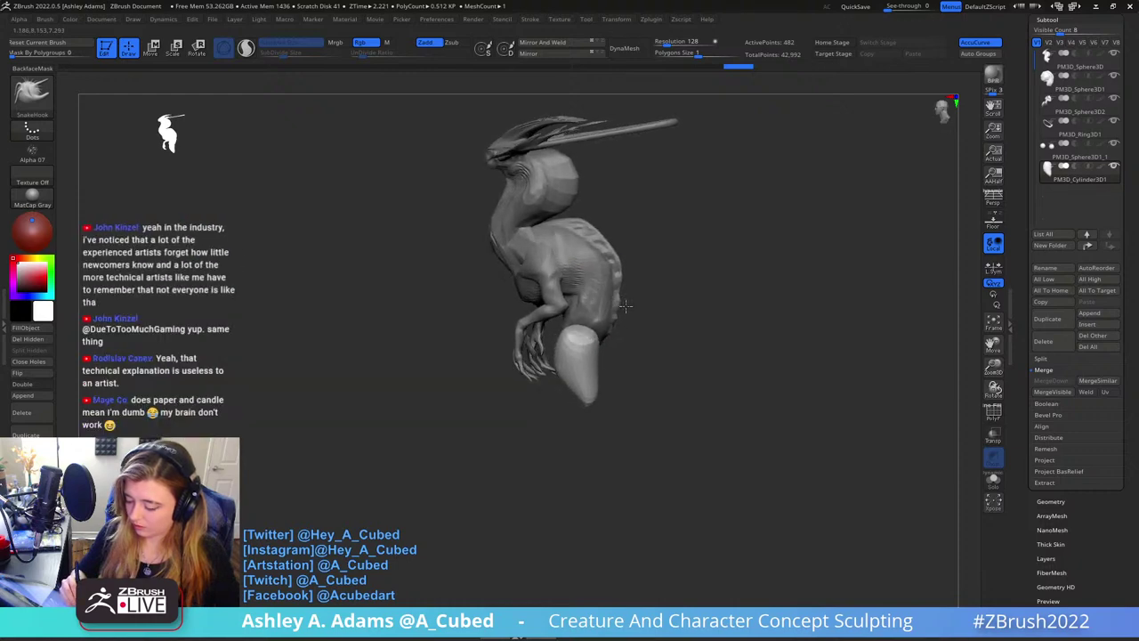
Append another Cylinder3D subtool and position, enlarge and tilt it behind the creature's hips as a rear body
left_click_drag(646, 219, 653, 218)
left_click(1089, 313)
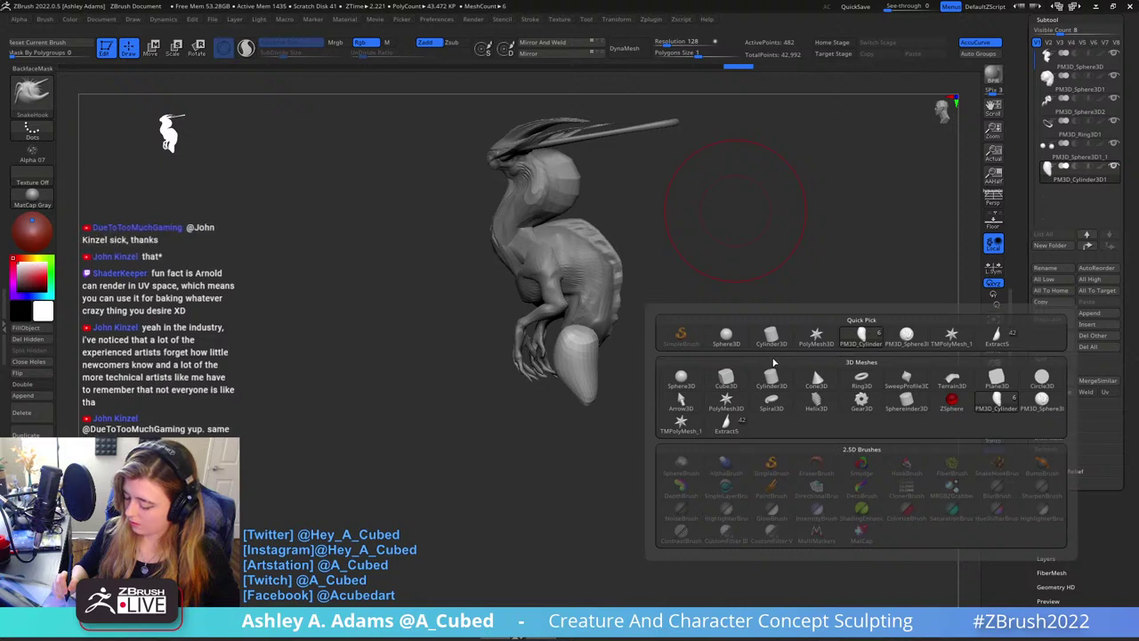
left_click(772, 343)
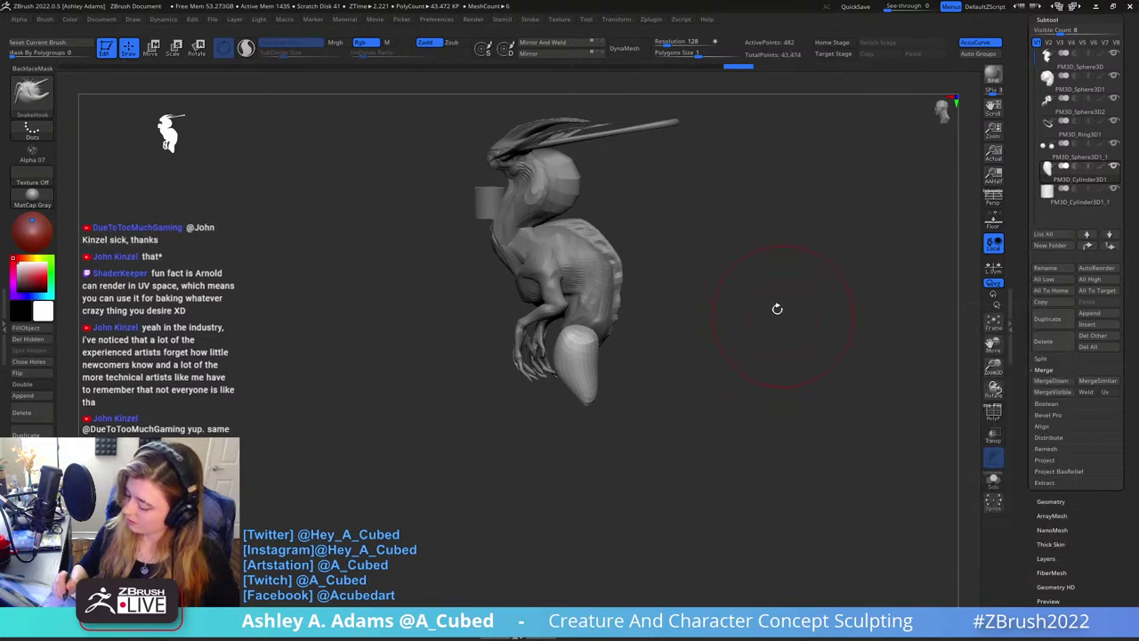
key("w")
left_click_drag(537, 158, 661, 394)
left_click_drag(615, 347, 656, 341)
left_click_drag(650, 363, 673, 373)
left_click_drag(659, 300, 697, 310)
key("q")
Pull the new cylinder's front into the torso and stretch its far end backward into a long, rounded rear body
mouse_move(776, 280)
left_mouse_down()
mouse_move(690, 322)
mouse_move(663, 365)
left_mouse_up()
mouse_move(659, 278)
left_mouse_down()
mouse_move(664, 238)
mouse_move(614, 294)
mouse_move(646, 279)
mouse_move(633, 277)
left_mouse_up()
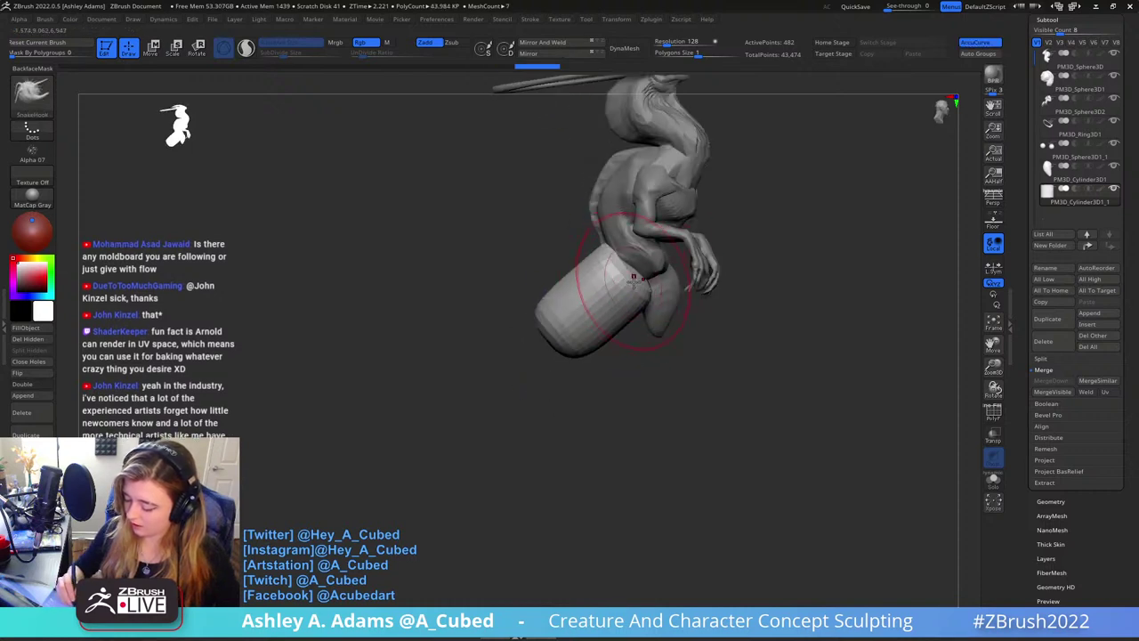
right_click_drag(637, 258, 655, 277)
right_click(655, 277)
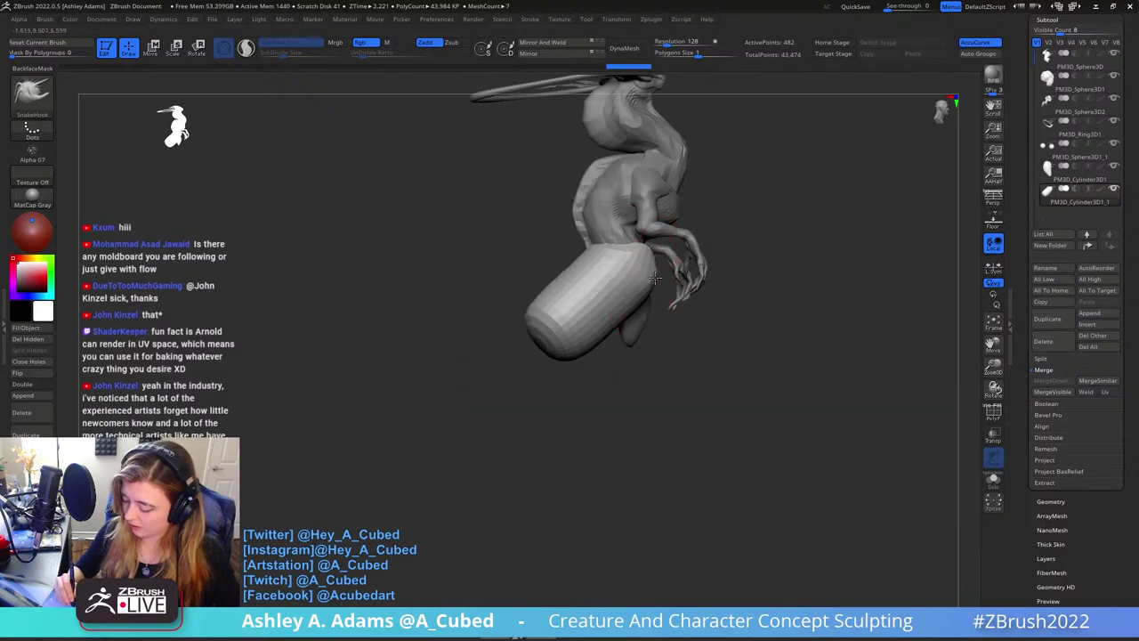
mouse_move(654, 267)
left_mouse_down()
mouse_move(711, 264)
mouse_move(742, 242)
mouse_move(681, 278)
mouse_move(721, 287)
left_mouse_up()
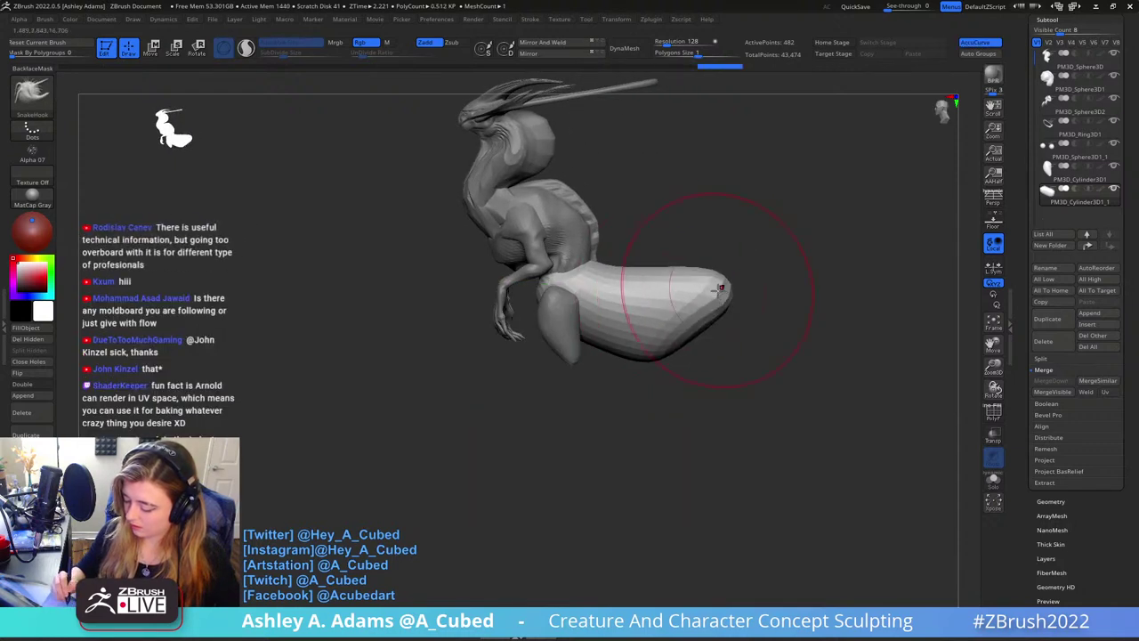
left_click_drag(703, 333, 699, 312)
right_click(694, 286)
mouse_move(637, 292)
right_mouse_down()
mouse_move(665, 291)
mouse_move(610, 338)
right_mouse_up()
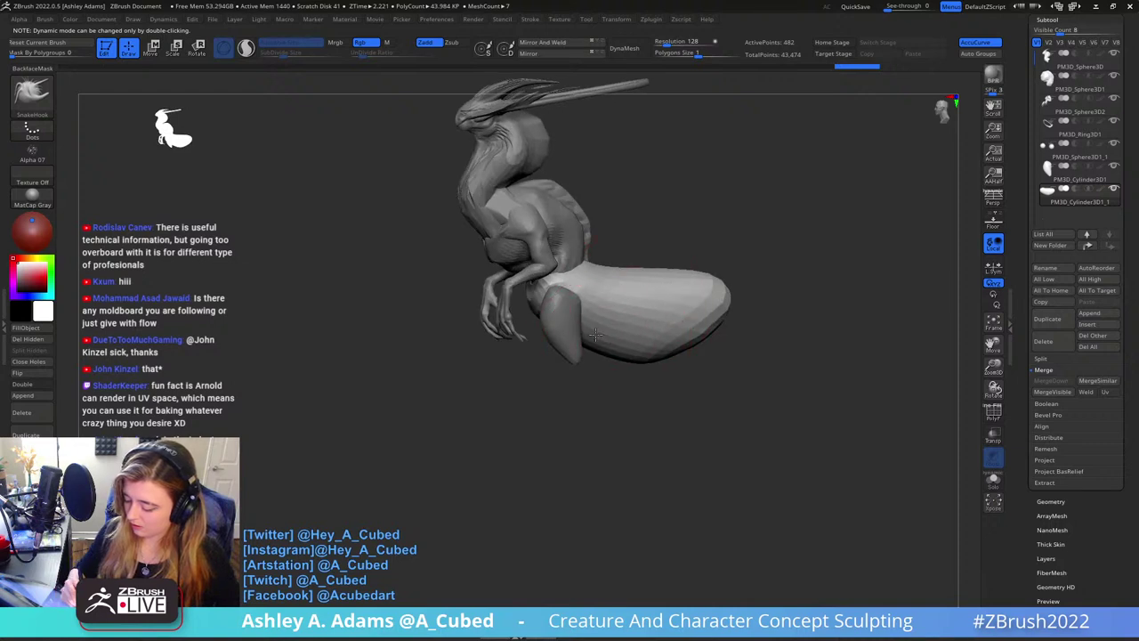
Work over the front of the rear body near the thigh with the ClayBuildup and DamStandard brushes
key("b")
key("c")
key("b")
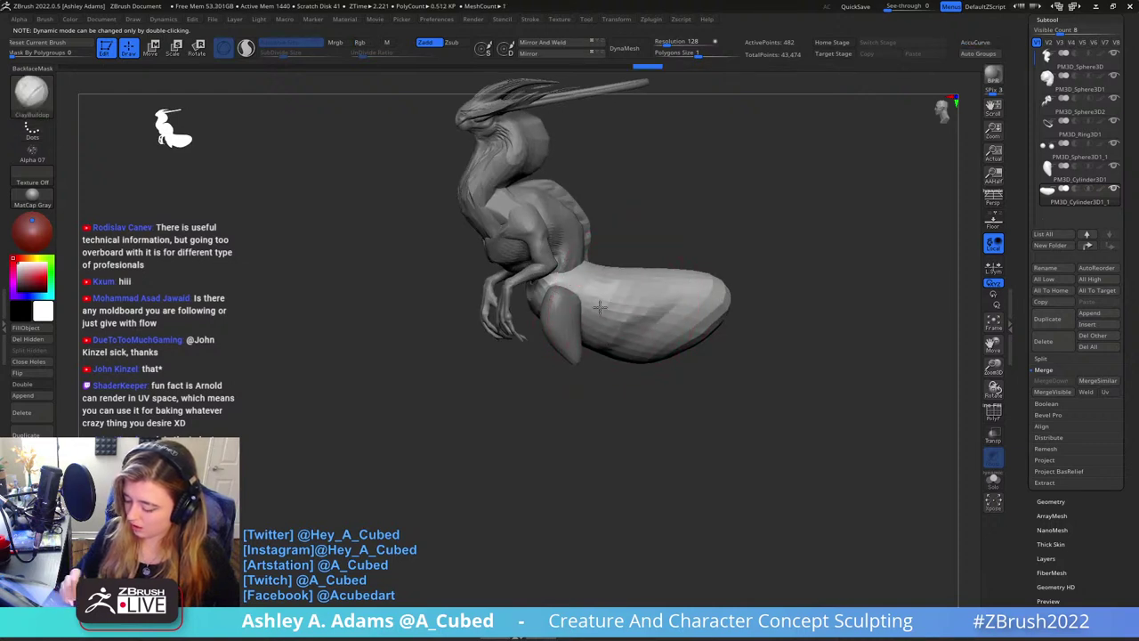
key("b")
key("d")
key("s")
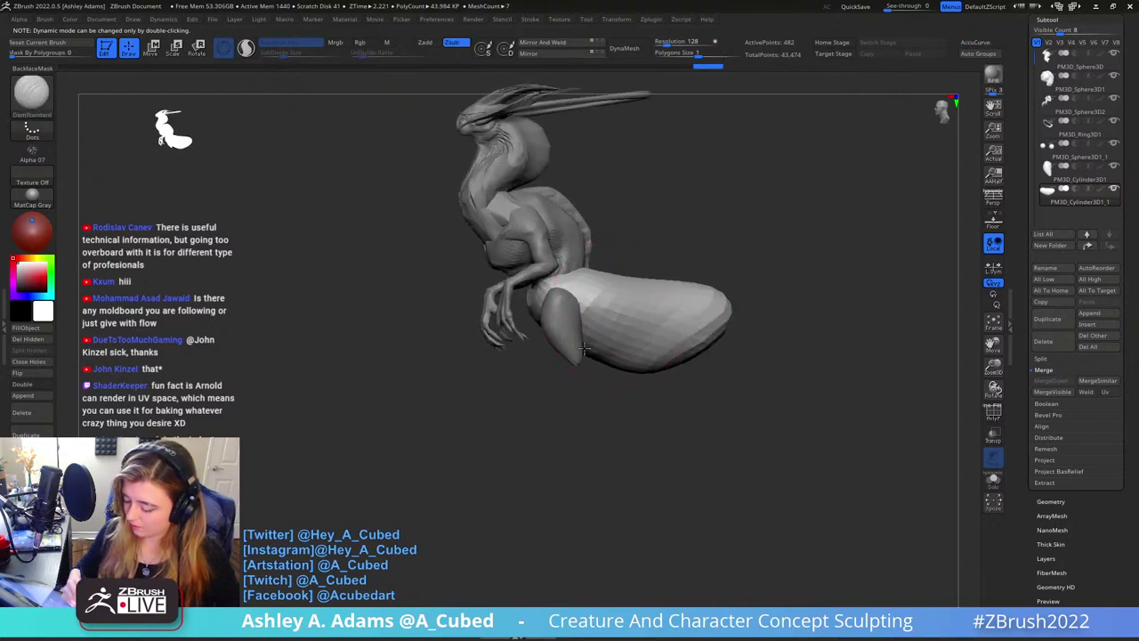
left_click_drag(607, 328, 591, 338)
right_click_drag(614, 334, 637, 335)
Push up the underside of the rear body behind the thigh with SnakeHook, leaving a fuller mass toward the rear
key("b")
key("s")
key("h")
left_click_drag(623, 360, 633, 342)
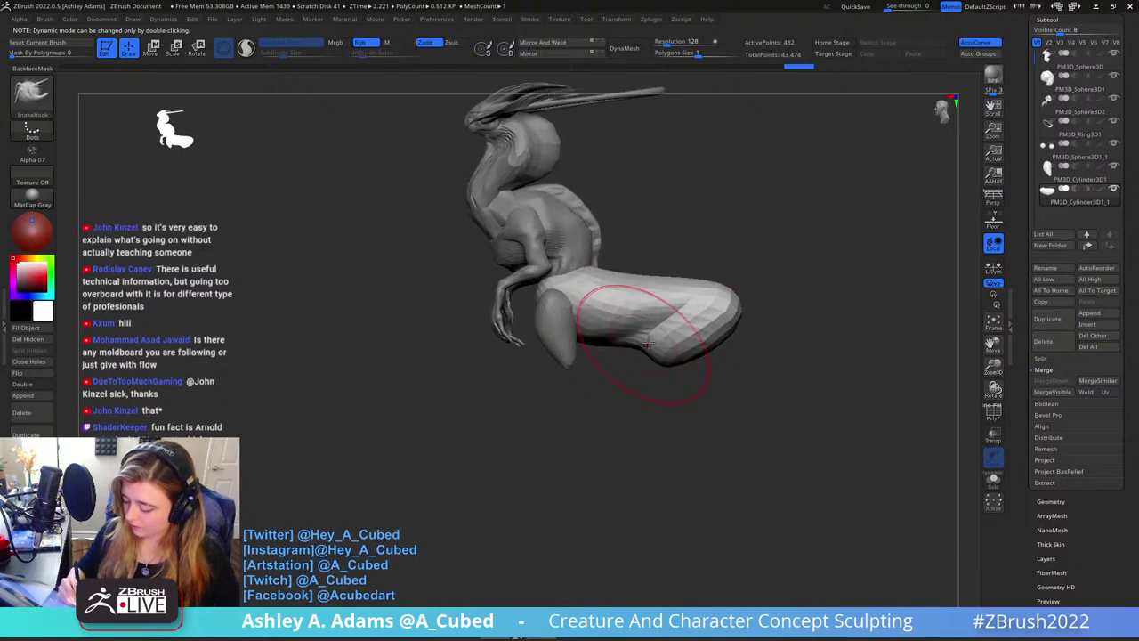
mouse_move(703, 313)
left_mouse_down()
mouse_move(697, 322)
mouse_move(709, 319)
left_mouse_up()
right_click(632, 363)
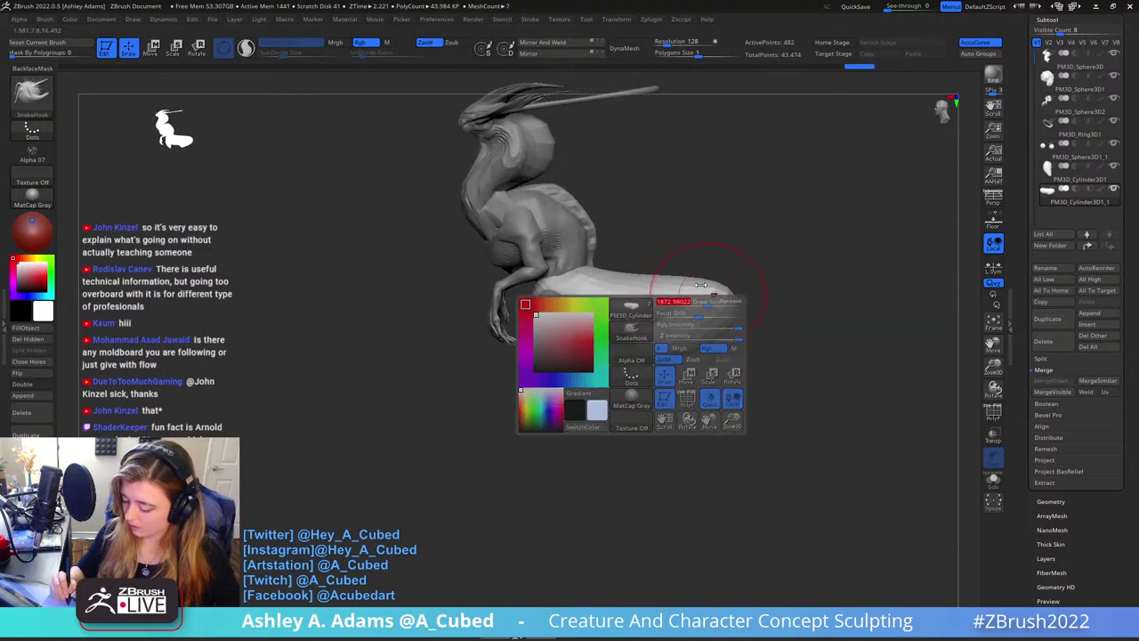
mouse_move(539, 289)
right_mouse_down()
mouse_move(667, 270)
mouse_move(585, 254)
mouse_move(553, 304)
mouse_move(529, 312)
right_mouse_up()
Carve into the rear body where it meets the torso with the DamStandard brush
key("space")
key("b")
key("d")
key("s")
left_click_drag(490, 257, 523, 301)
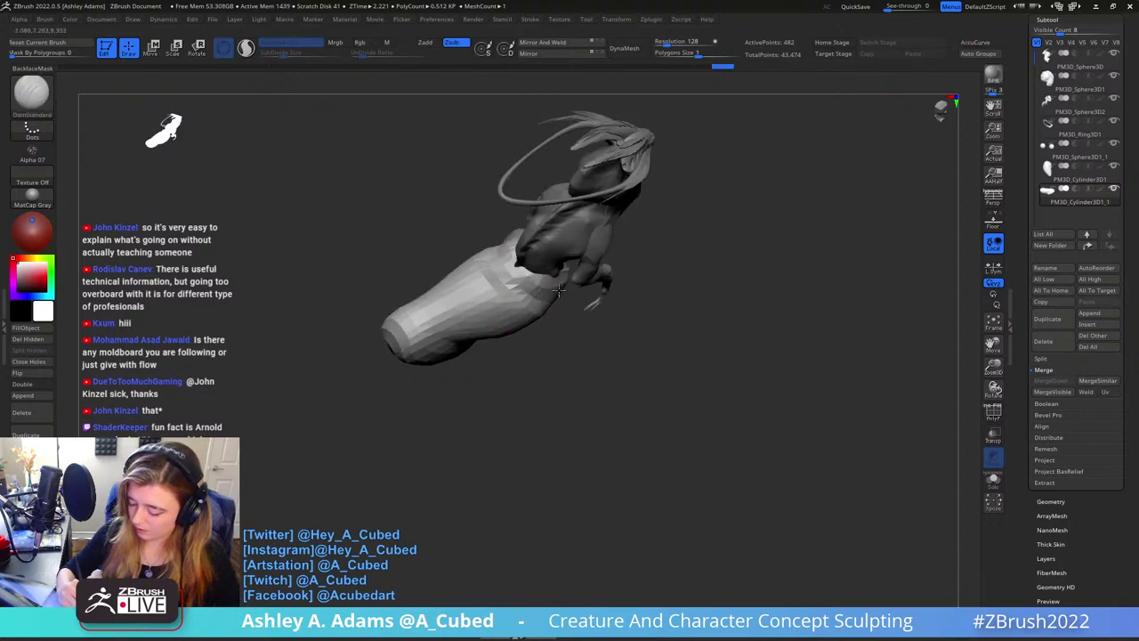
right_click_drag(559, 289, 494, 258)
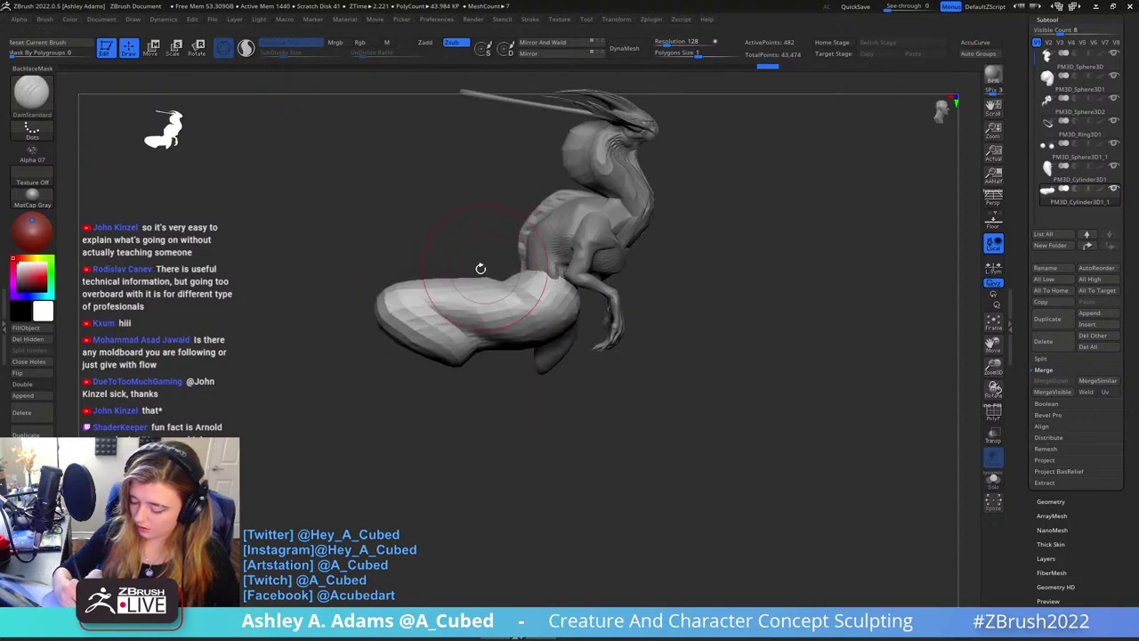
Raise the top of the rear body's far end with the SnakeHook brush into a rounded swell
key("b")
key("s")
key("h")
mouse_move(459, 287)
left_mouse_down()
mouse_move(445, 265)
mouse_move(419, 276)
mouse_move(405, 259)
left_mouse_up()
key("space")
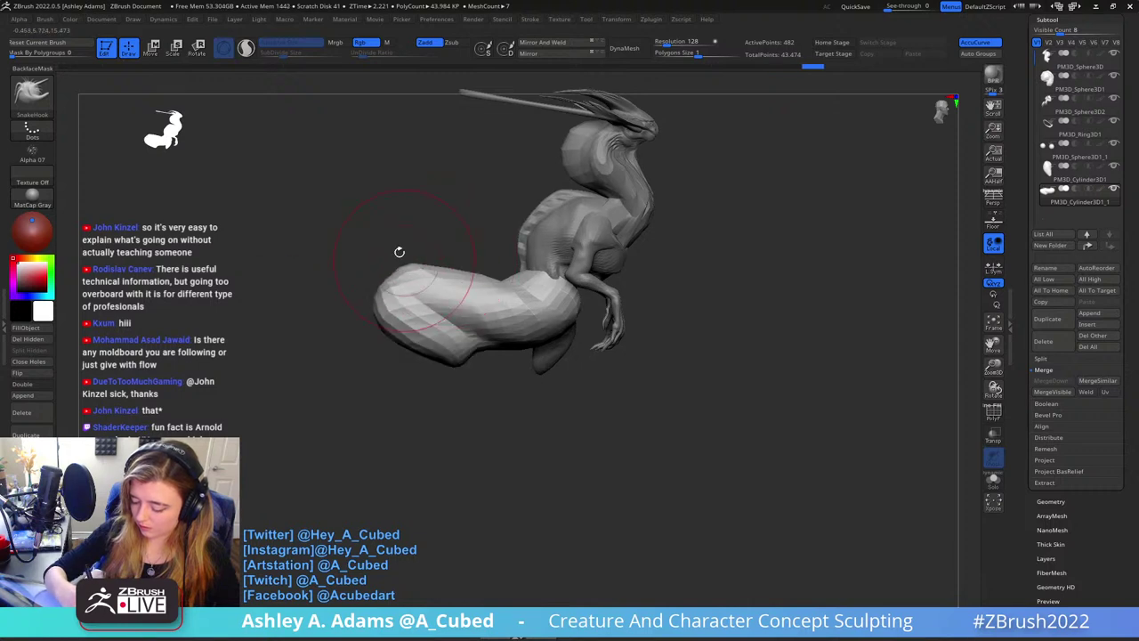
right_click_drag(749, 247, 563, 251)
Select the thigh, shift it slightly down and back, and draw its lower tip out toward the knee
left_click(566, 309, "alt")
right_click_drag(582, 303, 591, 227, "alt")
key("w")
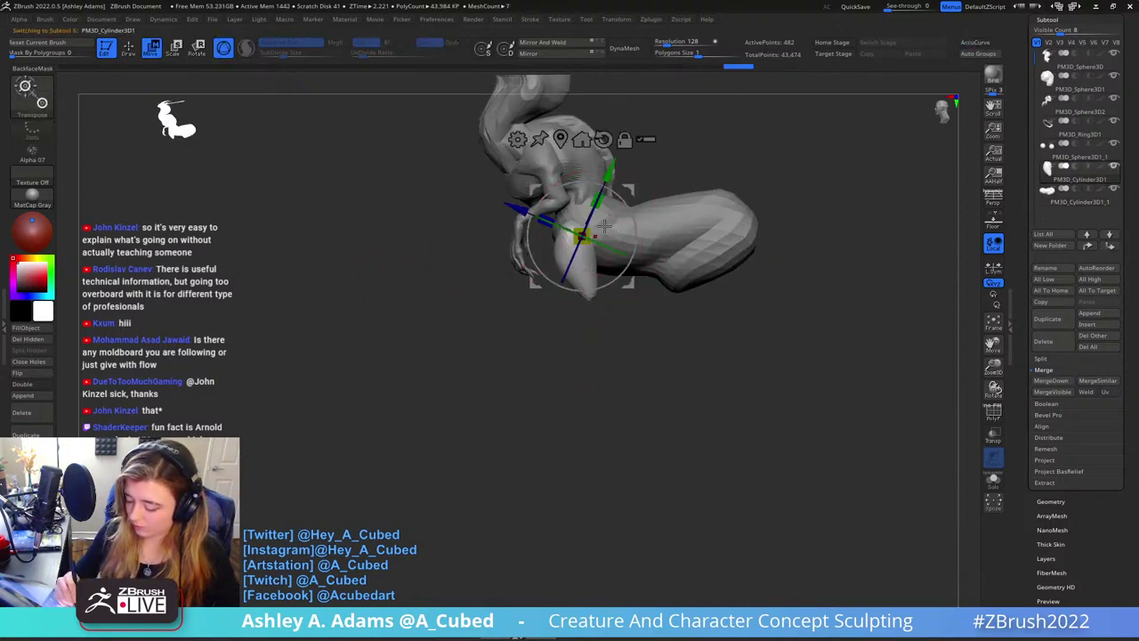
key("q")
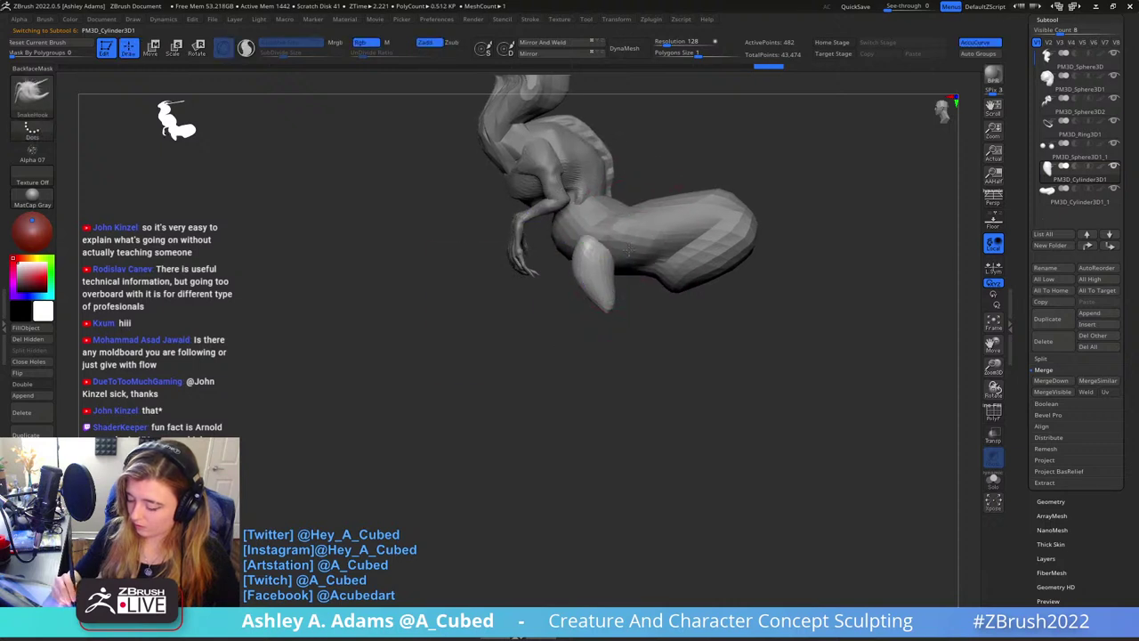
key("space")
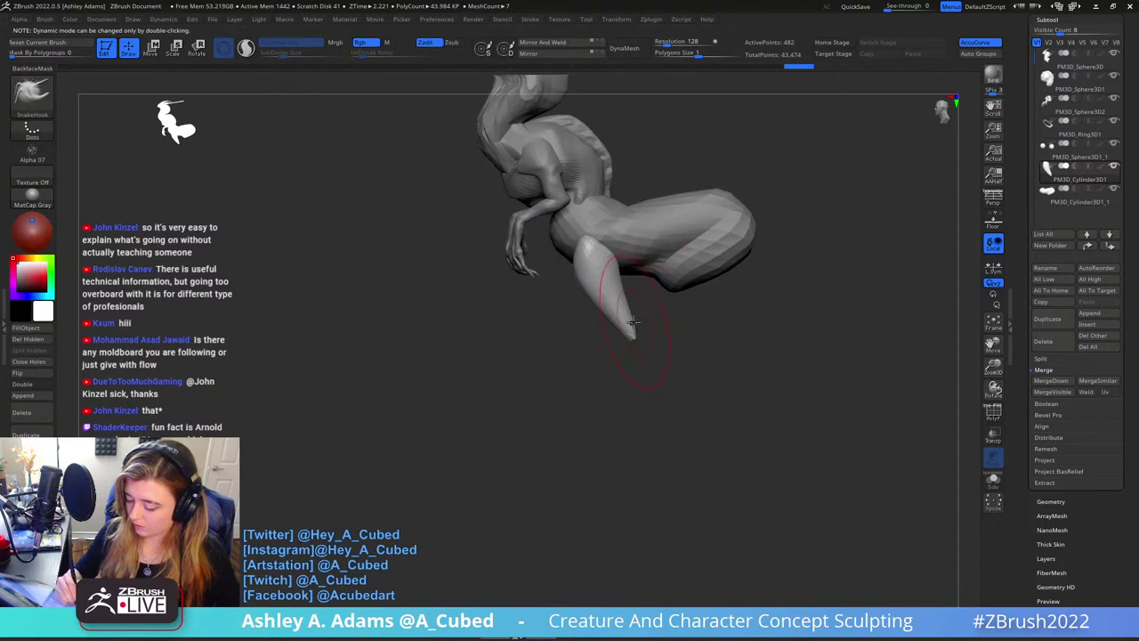
Duplicate the thigh and place the rotated copy below the knee as the lower leg
left_click(1047, 319)
key("w")
left_click_drag(646, 203, 701, 283)
left_click_drag(706, 319, 698, 341)
key("q")
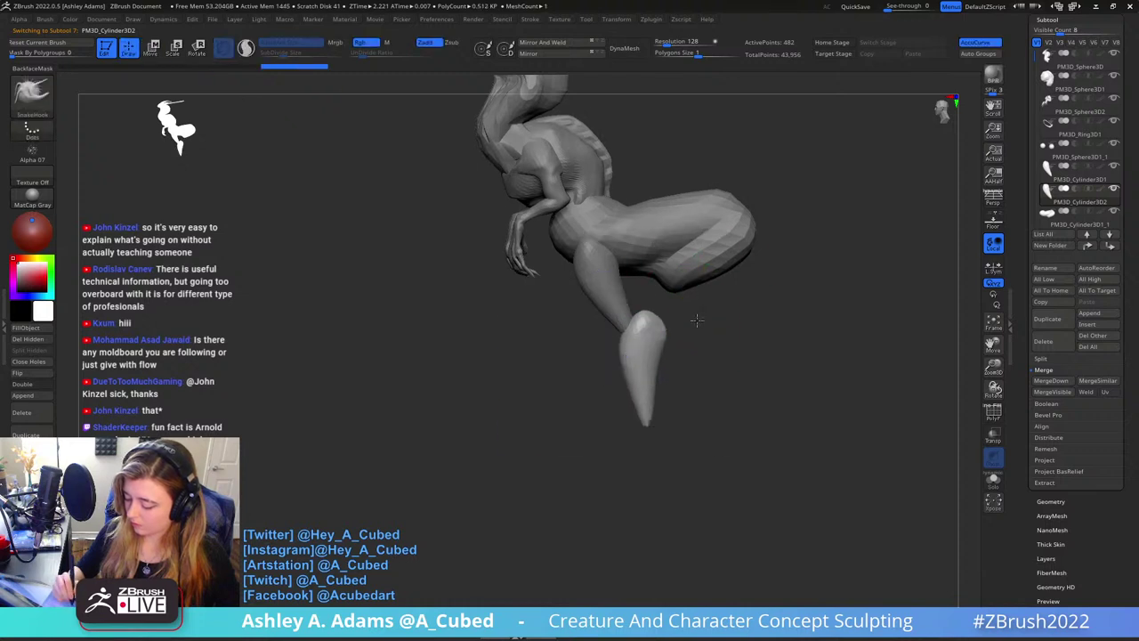
Stretch the lower leg's tip and thicken its lower end with the Inflate brush
left_click_drag(650, 382, 622, 428)
left_click_drag(678, 349, 707, 350)
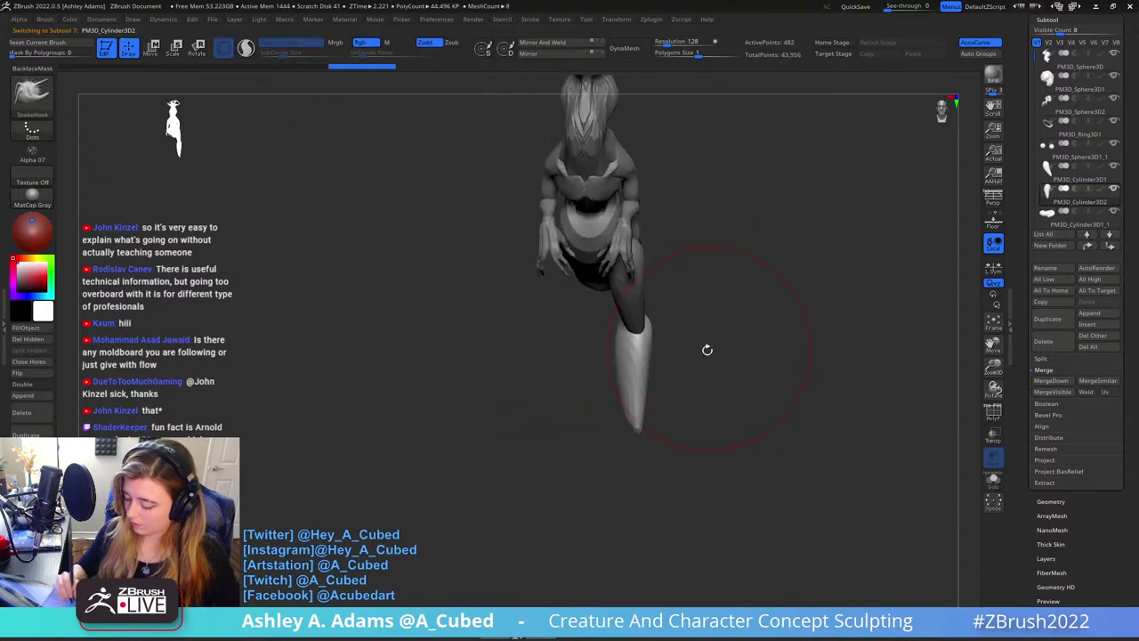
key("b")
key("i")
key("n")
left_click_drag(642, 378, 636, 414)
left_click_drag(689, 338, 633, 337)
Flare the lower leg's bottom forward with SnakeHook, draw its top into the knee, and smooth its end
key("b")
key("s")
key("h")
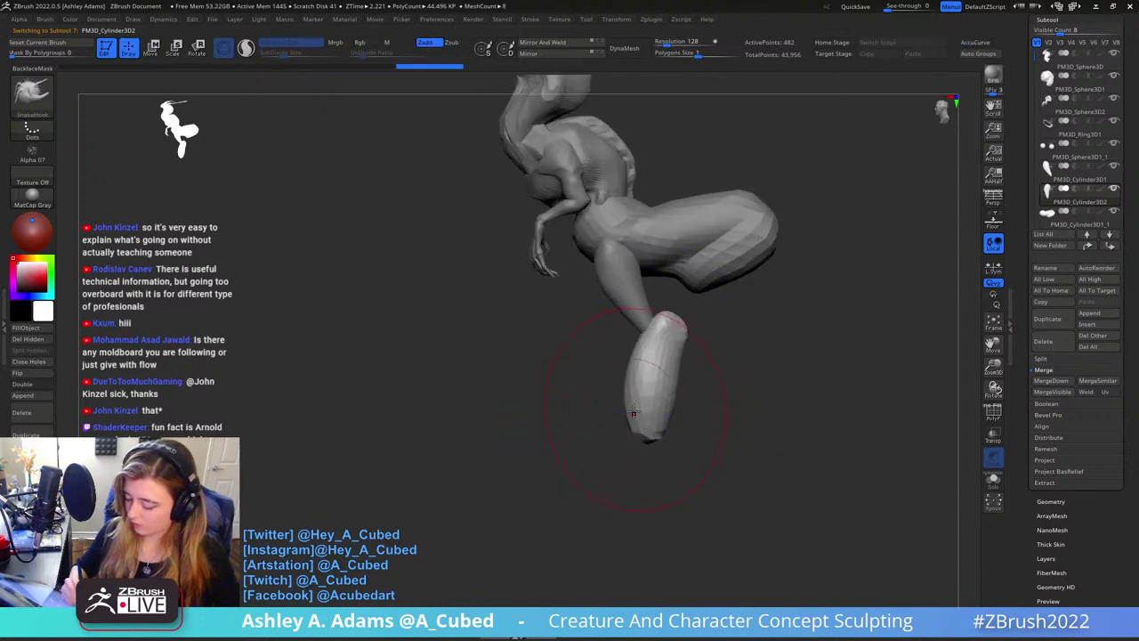
mouse_move(632, 410)
left_mouse_down()
mouse_move(613, 414)
mouse_move(616, 427)
mouse_move(654, 423)
mouse_move(600, 417)
left_mouse_up()
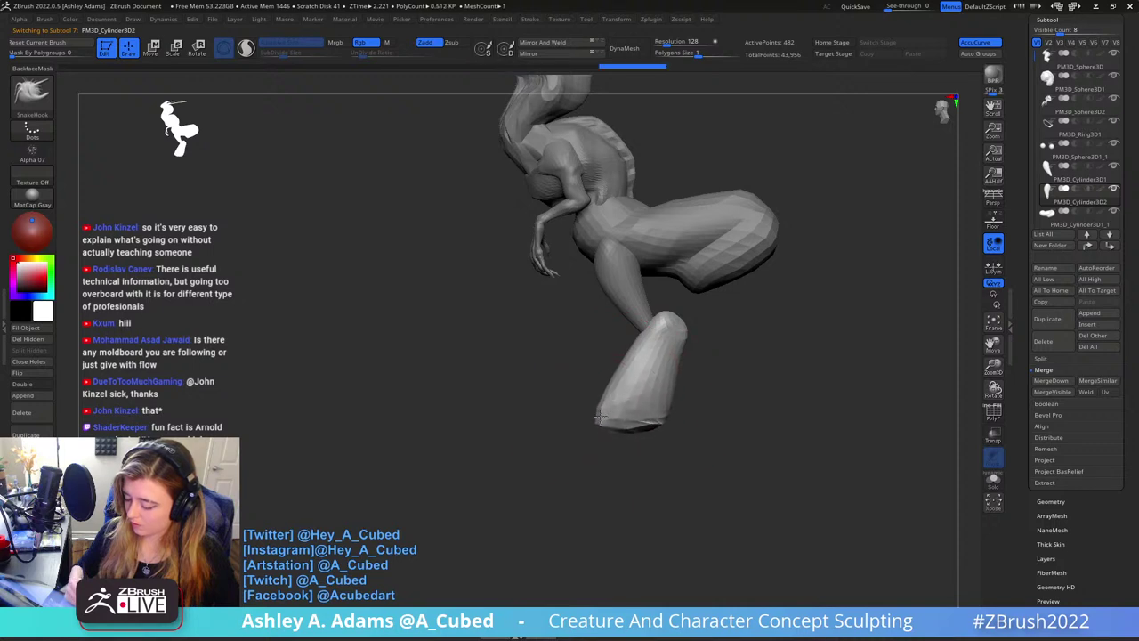
left_click_drag(676, 347, 652, 265)
mouse_move(699, 300)
left_mouse_down()
mouse_move(654, 296)
mouse_move(645, 322)
mouse_move(661, 293)
mouse_move(673, 308)
mouse_move(656, 399)
left_mouse_up()
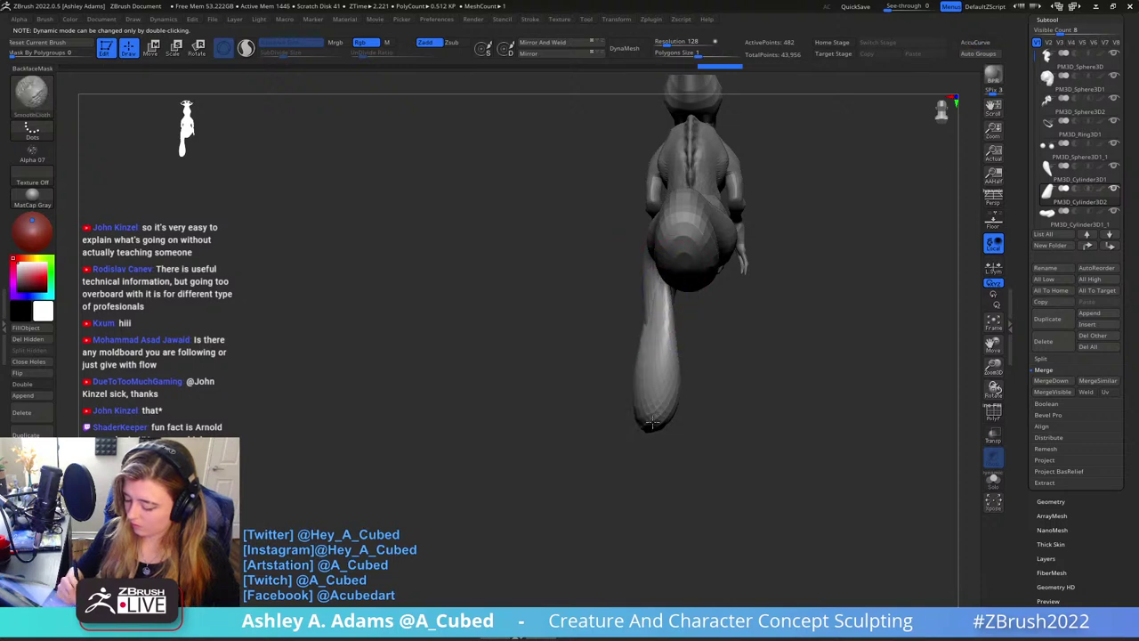
Choose the DamStandard brush and merge the thigh down with the lower leg into a single subtool
key("b")
key("d")
key("s")
key("space")
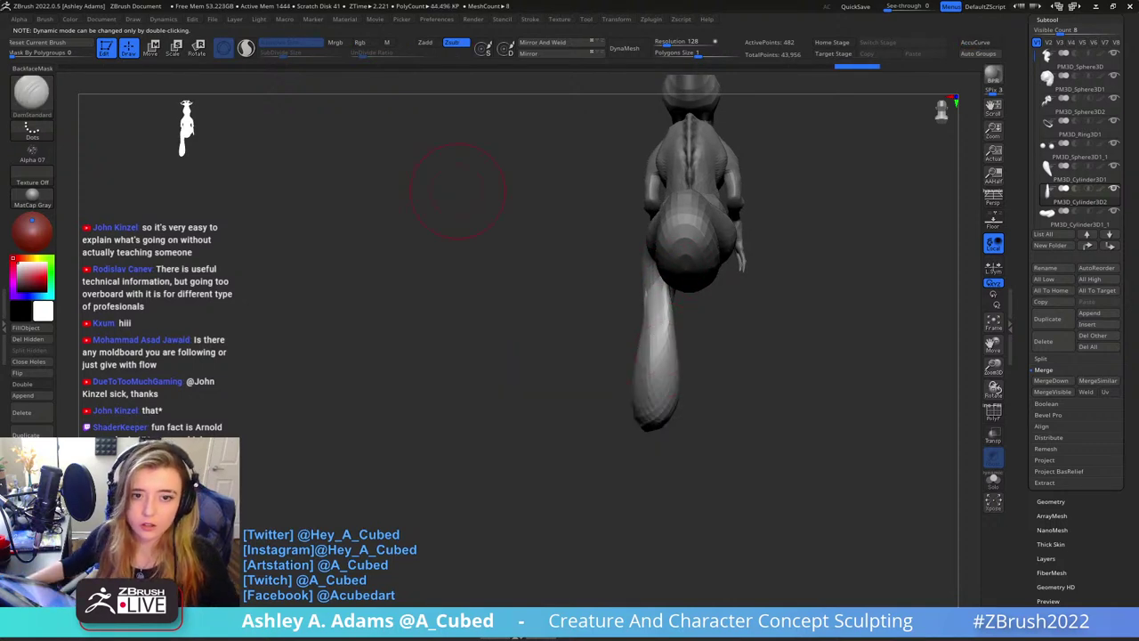
left_click_drag(705, 351, 764, 277)
key("space")
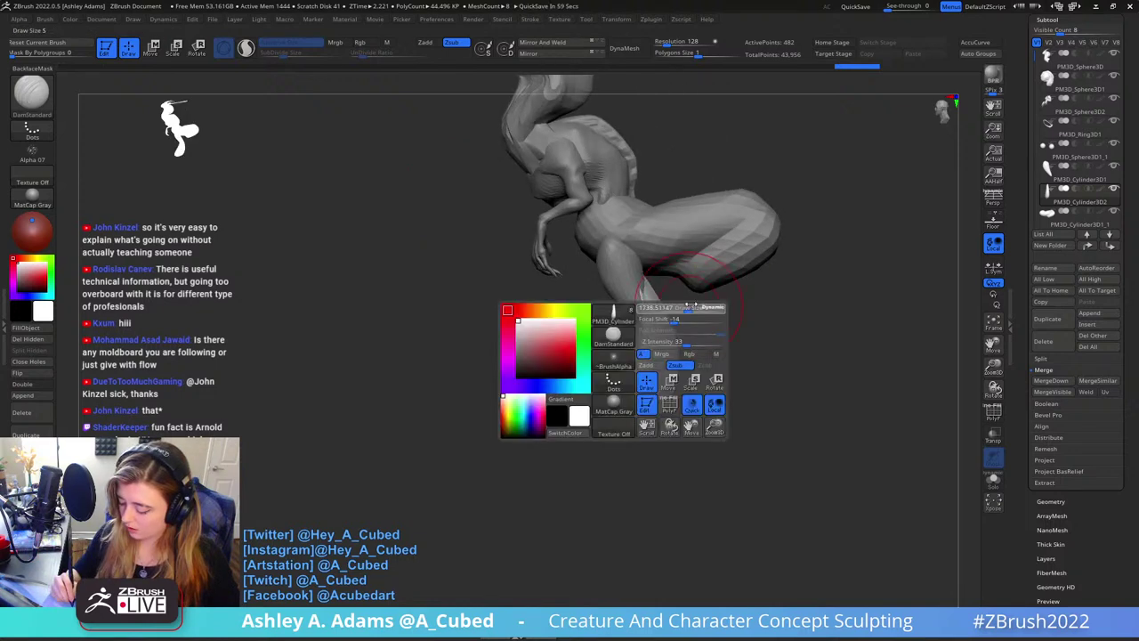
left_click(1059, 184)
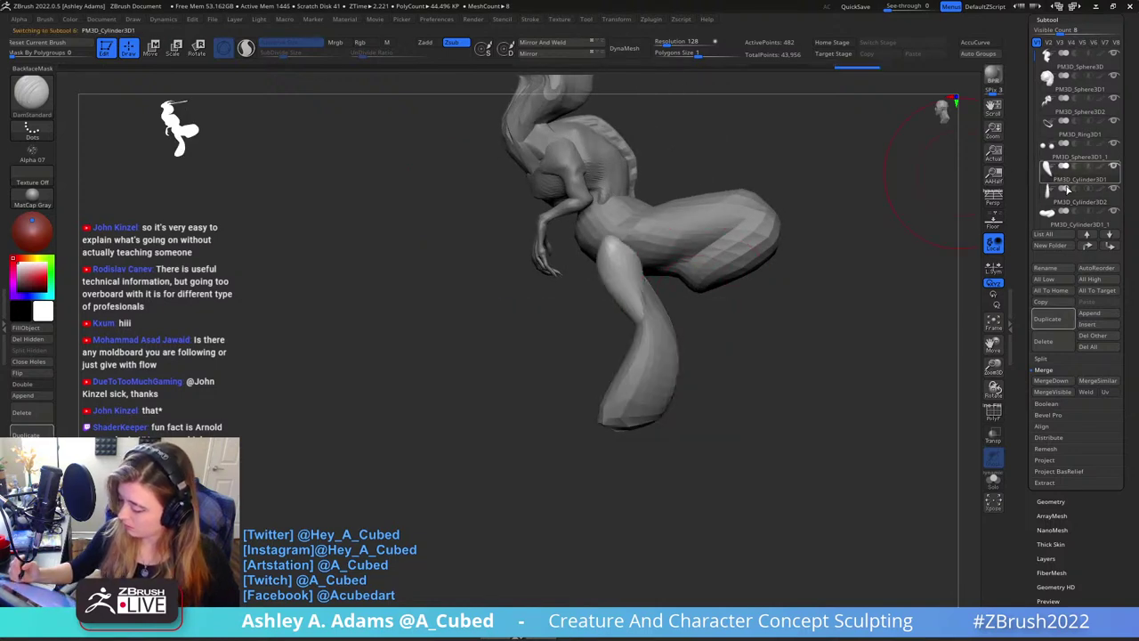
left_click(1053, 381)
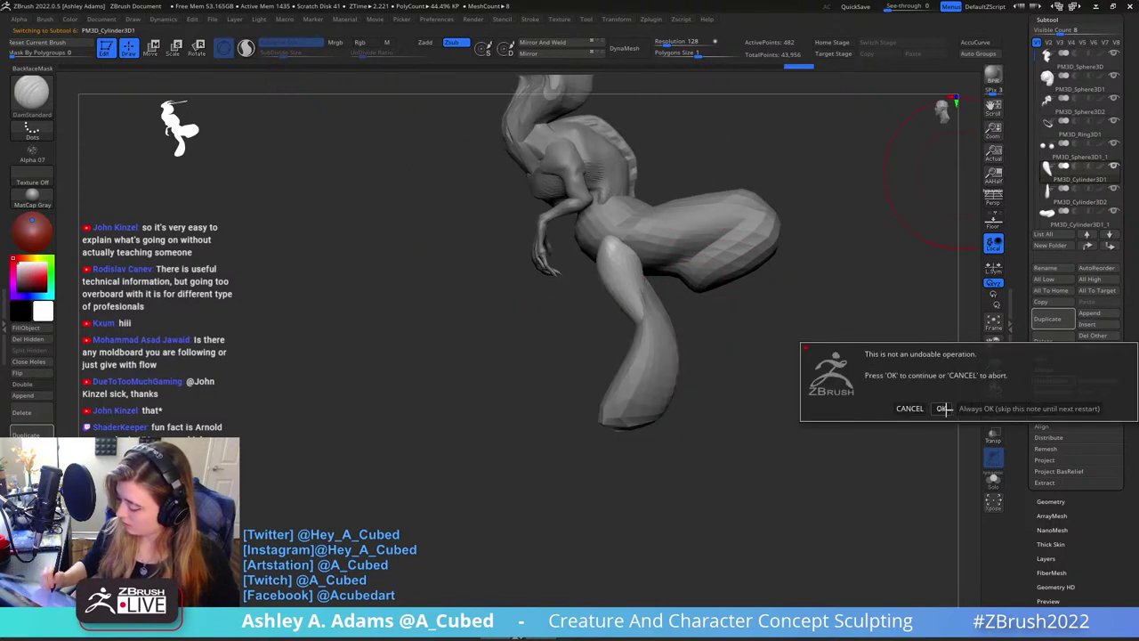
left_click(940, 406)
Draw the top of the merged leg's thigh upward toward the hip with the SnakeHook brush
key("space")
left_click(630, 327)
mouse_move(626, 252)
left_mouse_down()
mouse_move(651, 243)
mouse_move(608, 218)
left_mouse_up()
mouse_move(609, 218)
right_mouse_down()
mouse_move(633, 233)
mouse_move(650, 226)
mouse_move(637, 233)
right_mouse_up()
key("space")
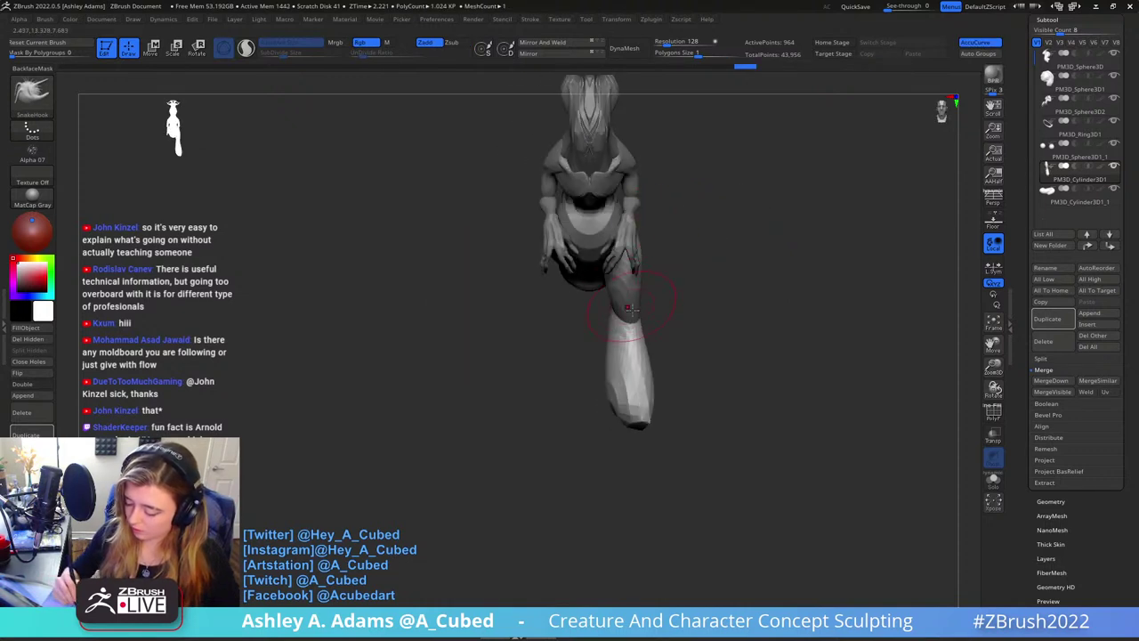
Push in the inner side of the lower leg and adjust its foot end from the front view
left_click_drag(630, 330, 626, 332)
mouse_move(652, 378)
left_mouse_down()
mouse_move(615, 395)
mouse_move(608, 366)
left_mouse_up()
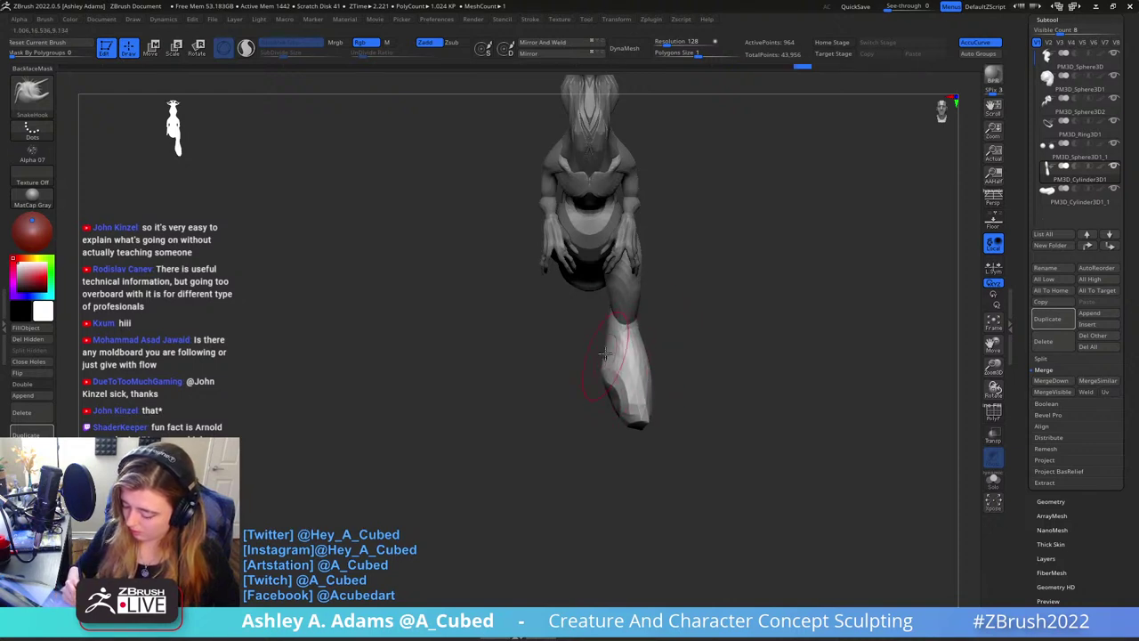
mouse_move(650, 406)
left_mouse_down()
mouse_move(633, 410)
mouse_move(691, 401)
mouse_move(637, 407)
left_mouse_up()
mouse_move(552, 379)
left_mouse_down()
mouse_move(575, 381)
mouse_move(560, 365)
mouse_move(594, 349)
mouse_move(582, 318)
mouse_move(607, 290)
mouse_move(603, 301)
mouse_move(625, 308)
left_mouse_up()
Mirror and weld the leg subtool to create the matching leg on the other side
mouse_move(653, 343)
right_mouse_down()
mouse_move(751, 353)
mouse_move(726, 333)
mouse_move(667, 363)
right_mouse_up()
right_click(667, 363)
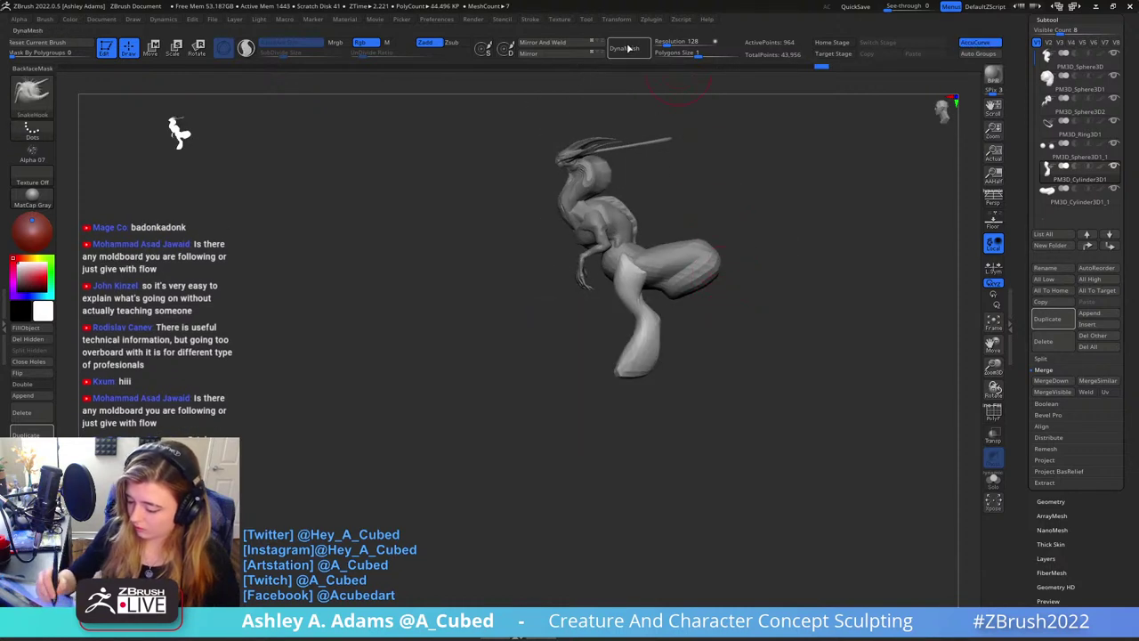
left_click(570, 44)
Examine the mirrored legs and rear body from the front, three-quarter and side views
right_click_drag(648, 301, 691, 314)
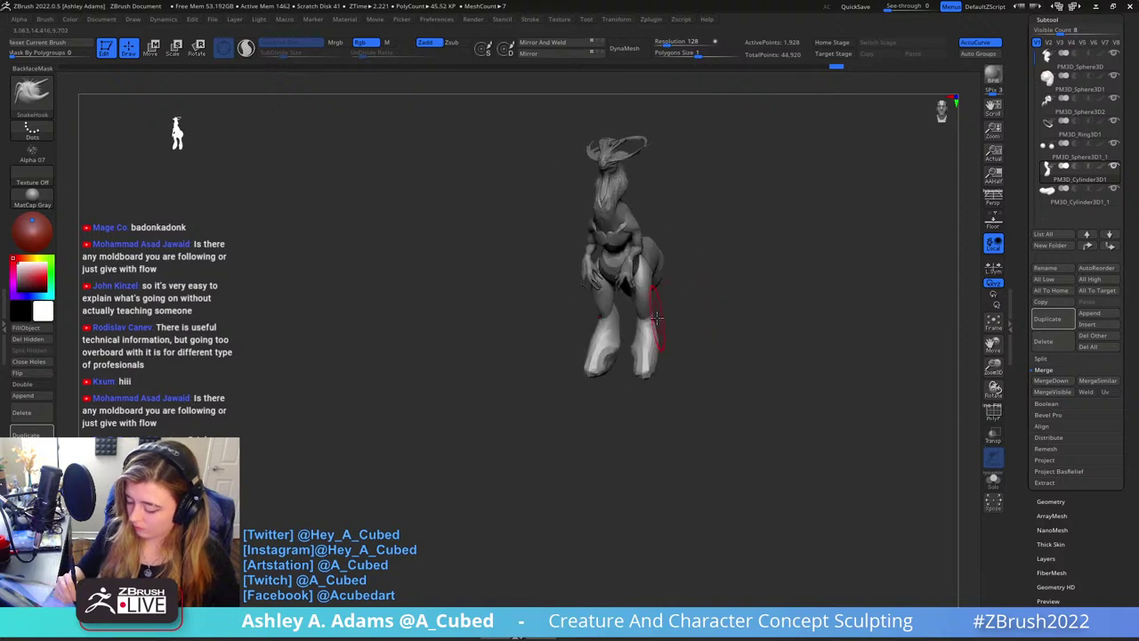
right_click_drag(694, 241, 714, 255, "ctrl")
right_click_drag(714, 256, 709, 323, "alt")
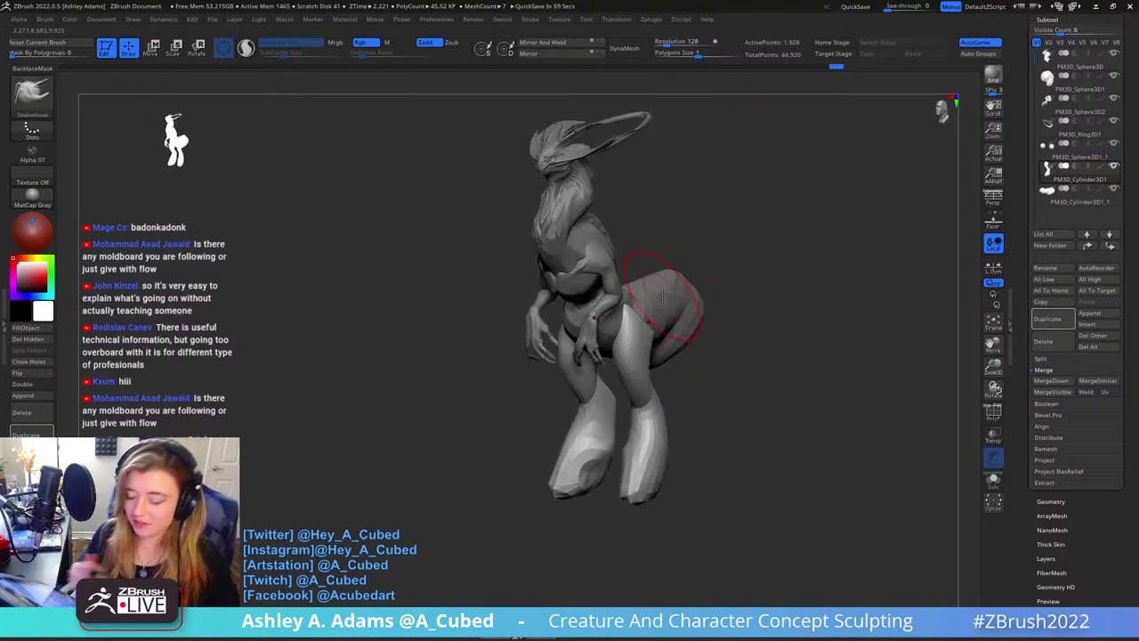
left_click_drag(662, 297, 725, 259)
mouse_move(780, 341)
left_mouse_down()
mouse_move(760, 267)
mouse_move(725, 251)
mouse_move(780, 254)
mouse_move(765, 267)
left_mouse_up()
left_click_drag(706, 376, 726, 381)
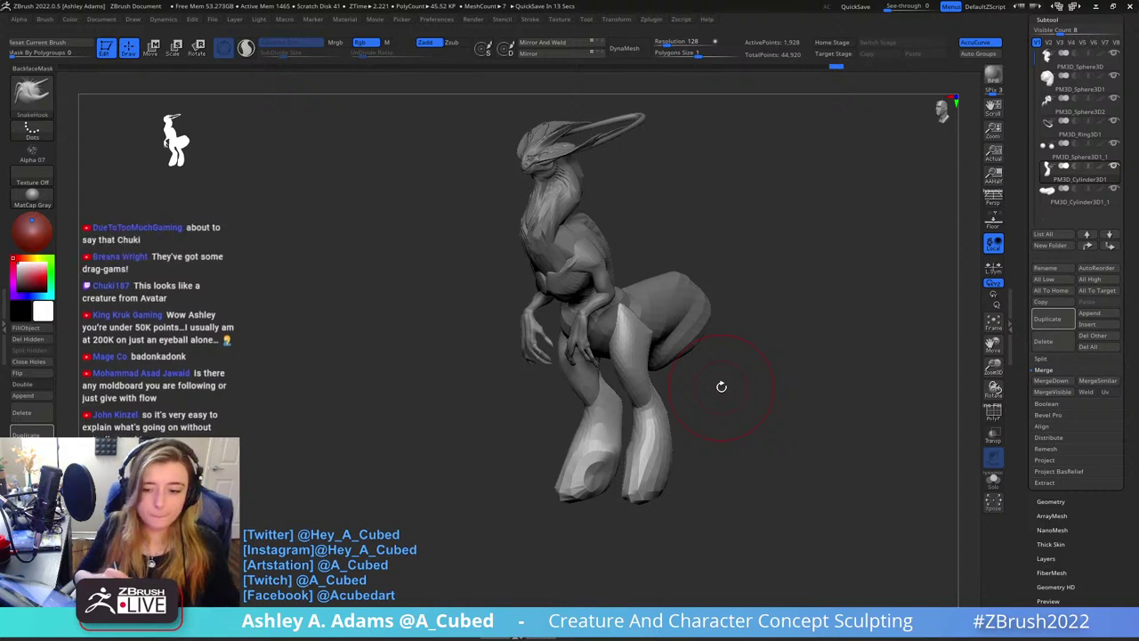
left_click_drag(777, 259, 714, 219)
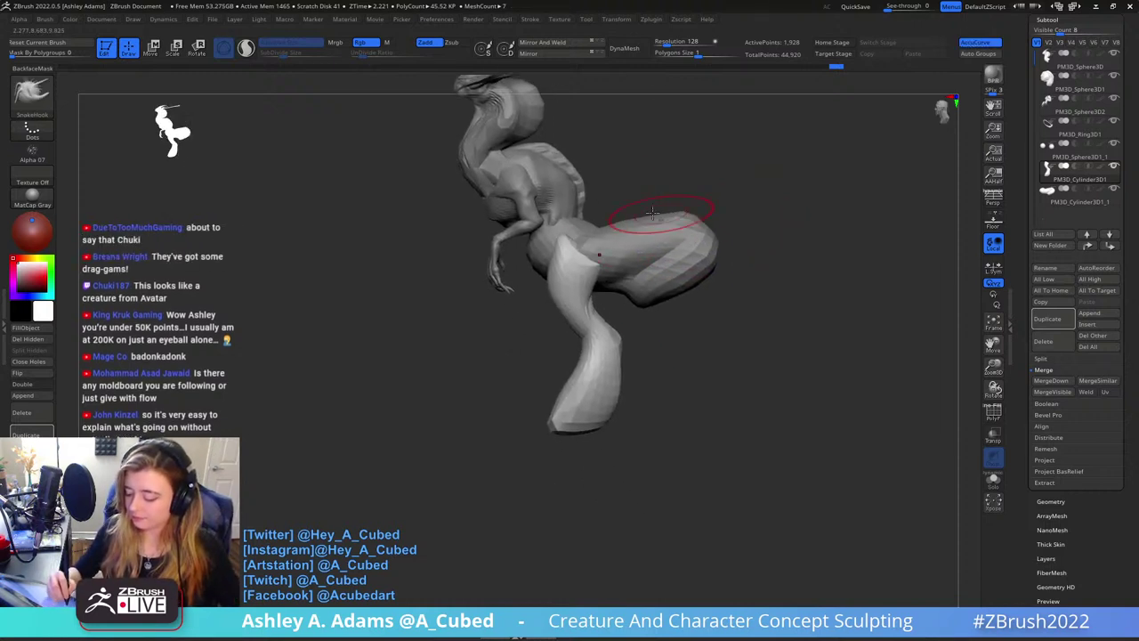
Try reshaping the rear body's front between the legs, including with the hPolish brush, and undo the strokes
left_click(565, 257, "alt")
left_click_drag(383, 267, 463, 272)
left_click_drag(542, 273, 542, 298)
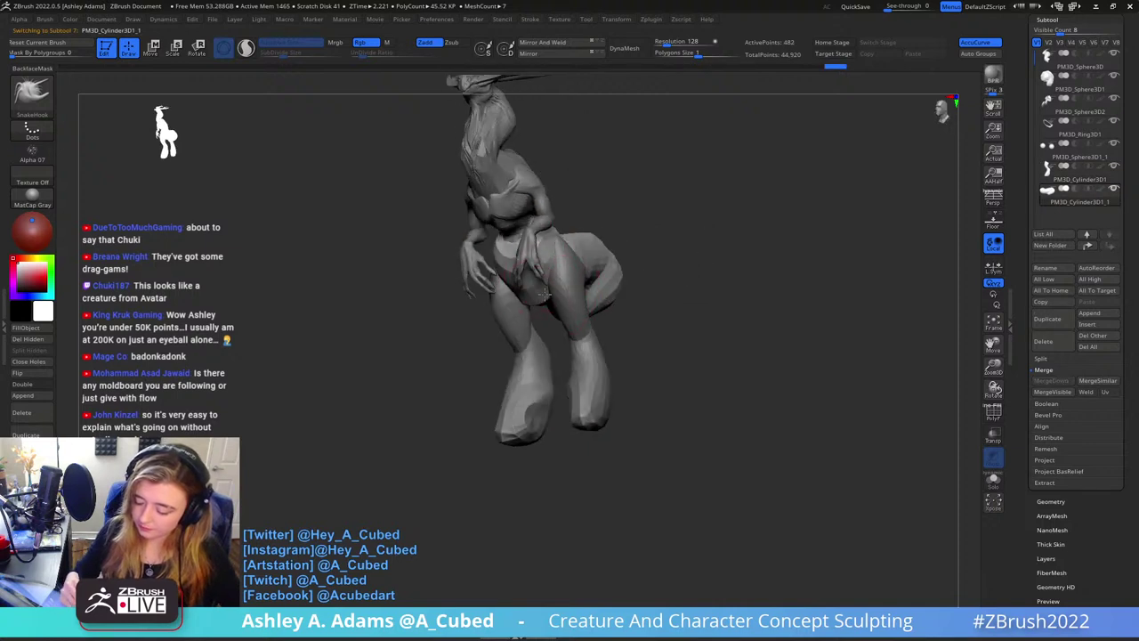
mouse_move(454, 272)
left_mouse_down()
mouse_move(388, 267)
mouse_move(374, 235)
left_mouse_up()
key("b")
key("h")
key("p")
mouse_move(553, 238)
left_mouse_down()
mouse_move(519, 258)
mouse_move(557, 280)
left_mouse_up()
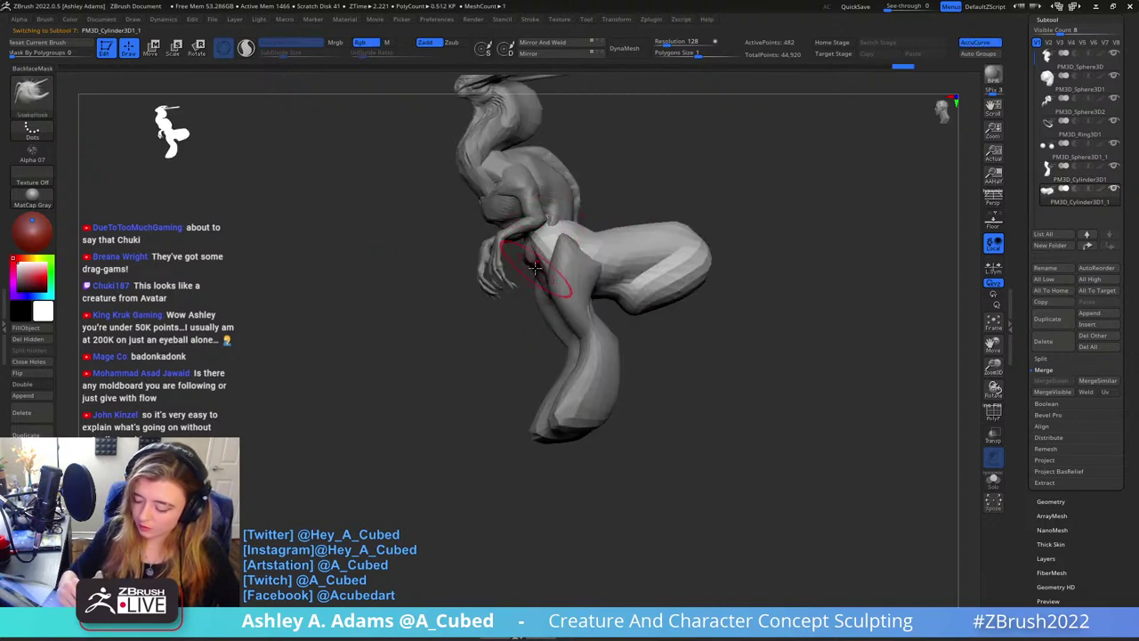
key("ctrl+z")
key("ctrl+z")
key("ctrl+z")
key("ctrl+z")
key("ctrl+z")
Switch to the SnakeHook brush and check the rear body and legs from both sides
key("b")
key("s")
key("h")
left_click(528, 260, "alt")
right_click_drag(542, 277, 600, 229)
mouse_move(508, 245)
right_mouse_down()
mouse_move(546, 243)
mouse_move(549, 258)
right_mouse_up()
left_click(548, 242, "alt")
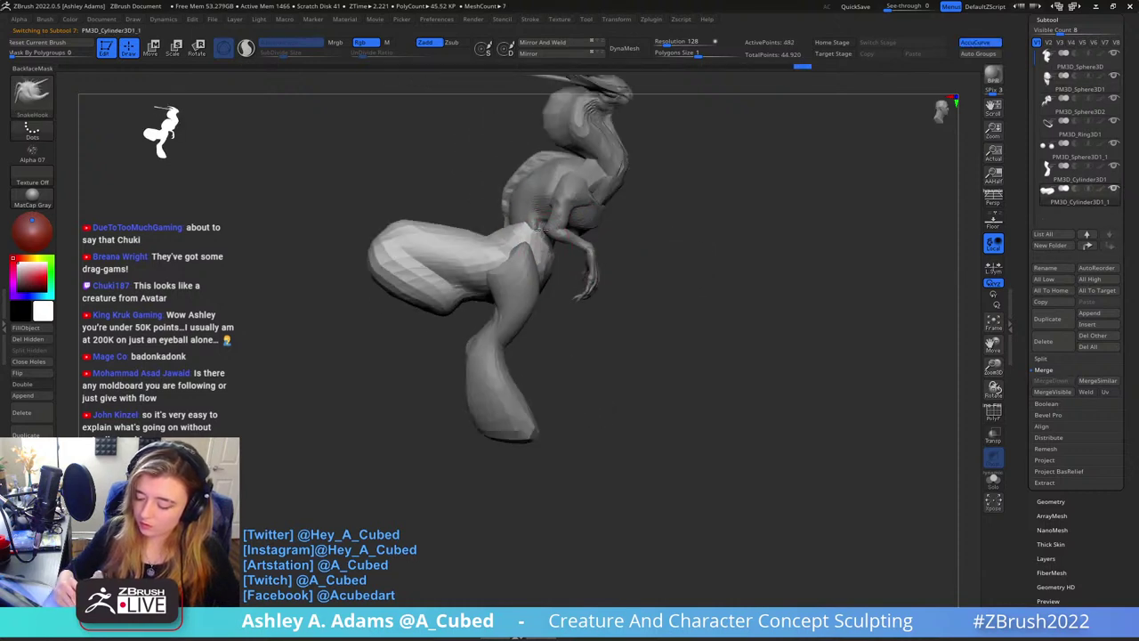
Duplicate the leg subtool and move the copy to the back end of the rear body as hind legs
left_click(523, 294, "alt")
left_click(1057, 321)
key("w")
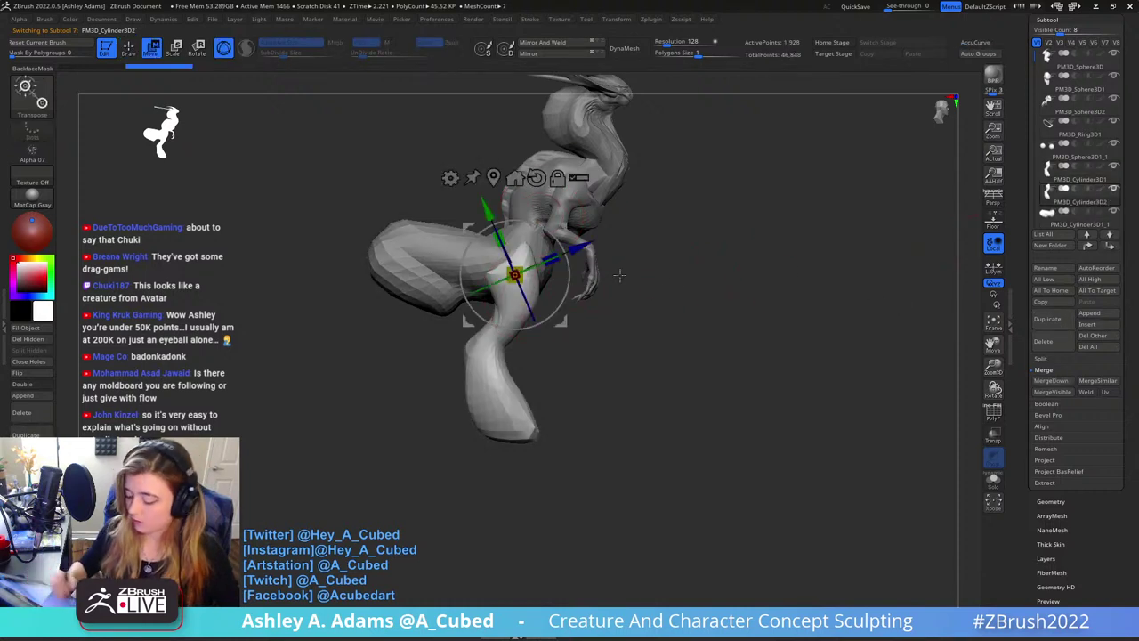
left_click(537, 177, "alt")
left_click_drag(564, 228, 430, 224)
mouse_move(431, 226)
right_mouse_down("ctrl")
mouse_move(447, 255)
mouse_move(558, 242)
right_mouse_up("ctrl")
Reshape the hind legs with the SnakeHook brush, pushing in the back of the lower leg above the foot
key("q")
key("space")
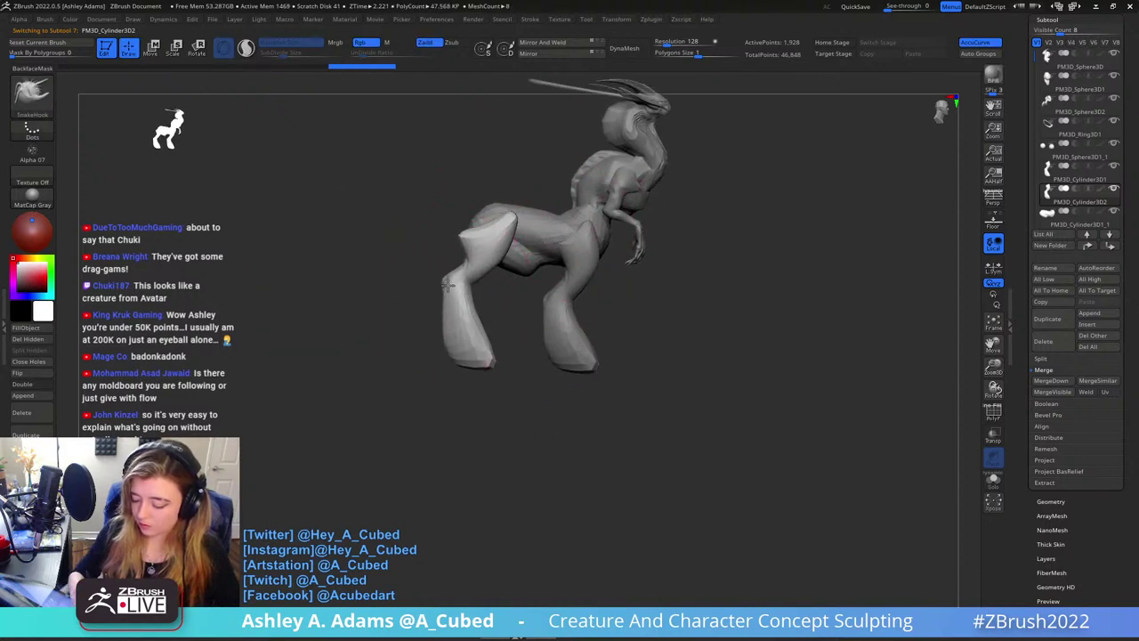
key("space")
left_click_drag(497, 322, 473, 322)
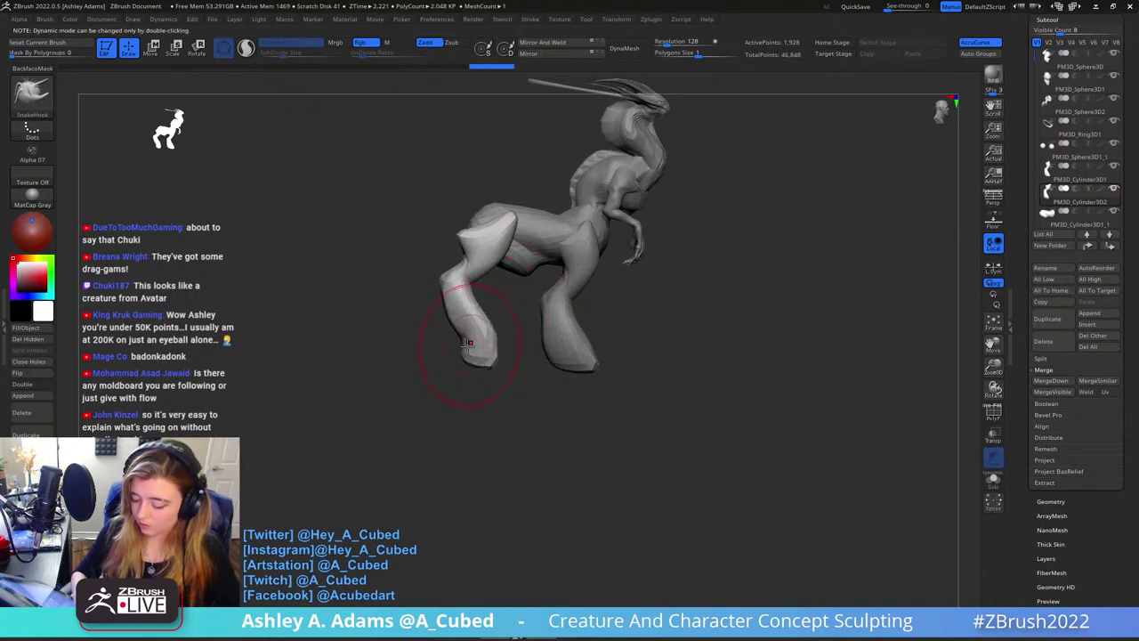
mouse_move(511, 324)
left_mouse_down()
mouse_move(602, 311)
mouse_move(505, 328)
mouse_move(641, 336)
mouse_move(618, 264)
mouse_move(652, 226)
mouse_move(615, 234)
mouse_move(631, 244)
mouse_move(624, 255)
mouse_move(600, 258)
left_mouse_up()
key("space")
key("space")
key("space")
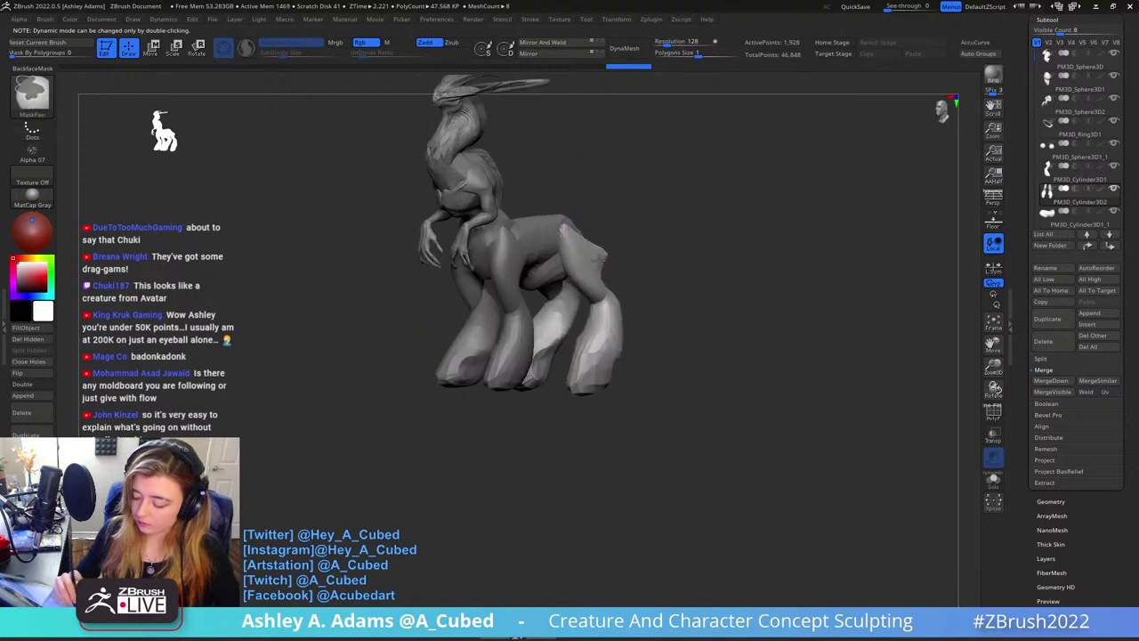
Select the rear body and smooth its underside near the hind legs from a low view
mouse_move(601, 257)
right_mouse_down("ctrl")
mouse_move(560, 232)
mouse_move(559, 158)
mouse_move(568, 197)
right_mouse_up("ctrl")
left_click(558, 224, "alt")
key("b")
key("c")
key("b")
left_click_drag(575, 224, 572, 192, "shift")
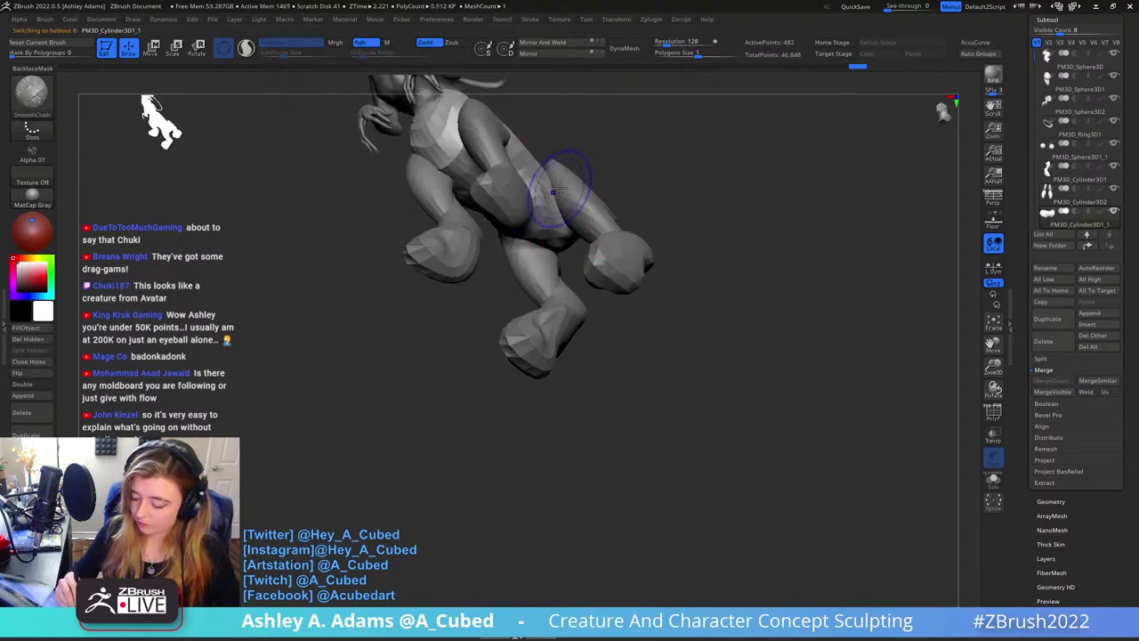
Smooth the sagging belly between the front and hind legs and reshape its lower edge with the SnakeHook brush
key("b")
key("s")
key("h")
mouse_move(572, 192)
right_mouse_down()
mouse_move(569, 213)
mouse_move(537, 203)
right_mouse_up()
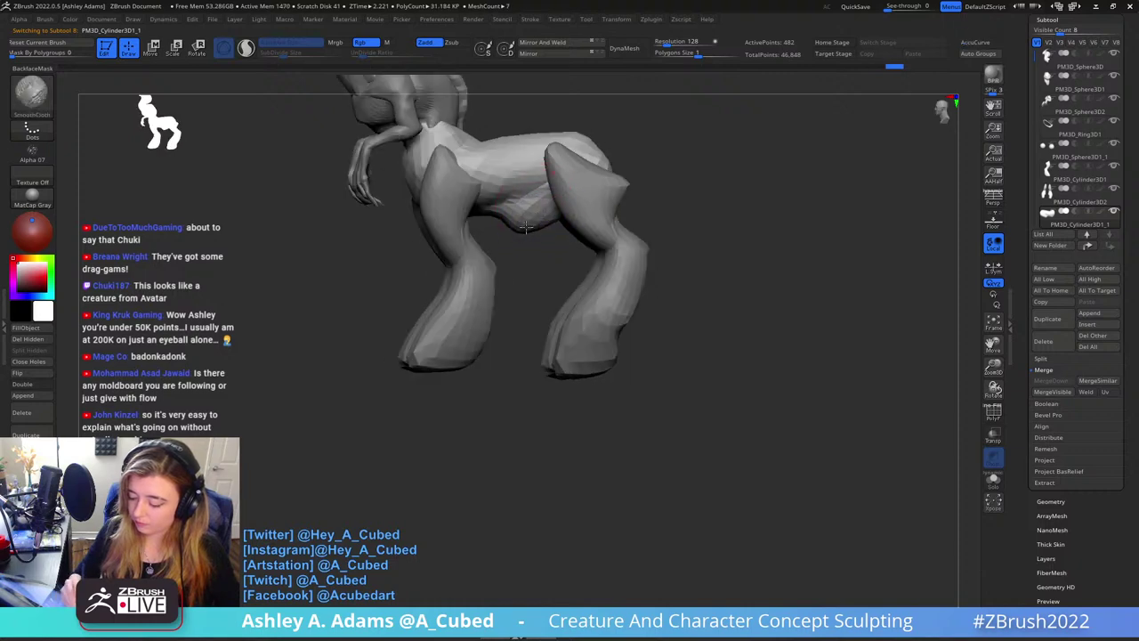
mouse_move(526, 227)
left_mouse_down("shift")
mouse_move(534, 212)
mouse_move(527, 222)
left_mouse_up("shift")
mouse_move(554, 174)
right_mouse_down("alt")
mouse_move(546, 234)
mouse_move(512, 258)
right_mouse_up("alt")
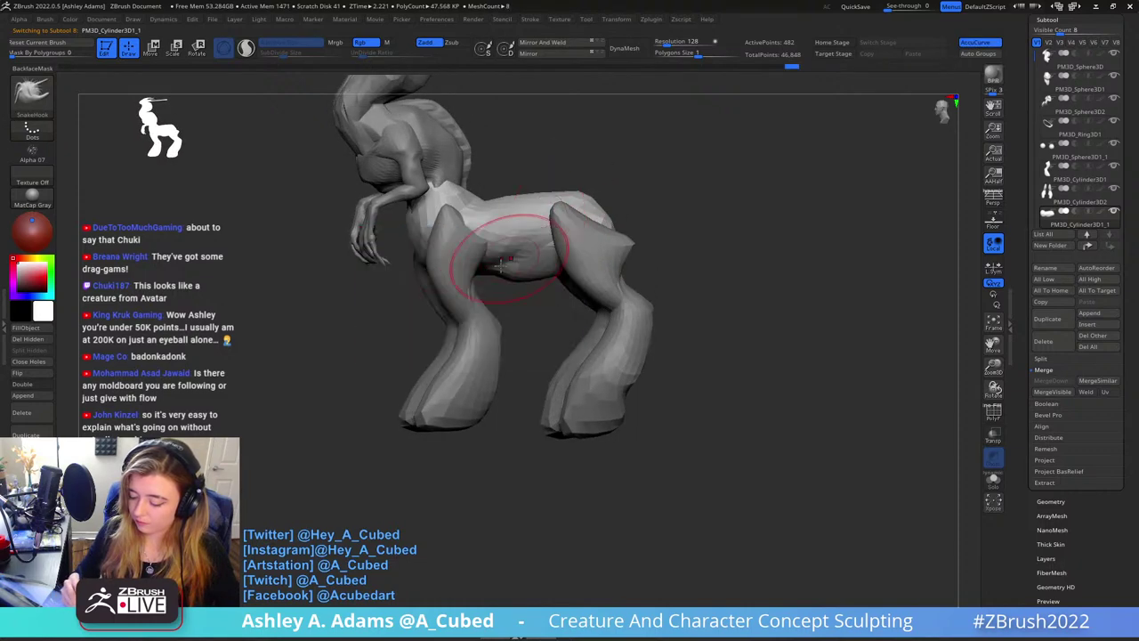
left_click_drag(500, 267, 498, 287)
Select the ridged upper torso and adjust its back contour with a resized SnakeHook brush
right_click_drag(498, 287, 556, 233)
right_click_drag(556, 233, 654, 218)
left_click(627, 207, "alt")
key("space")
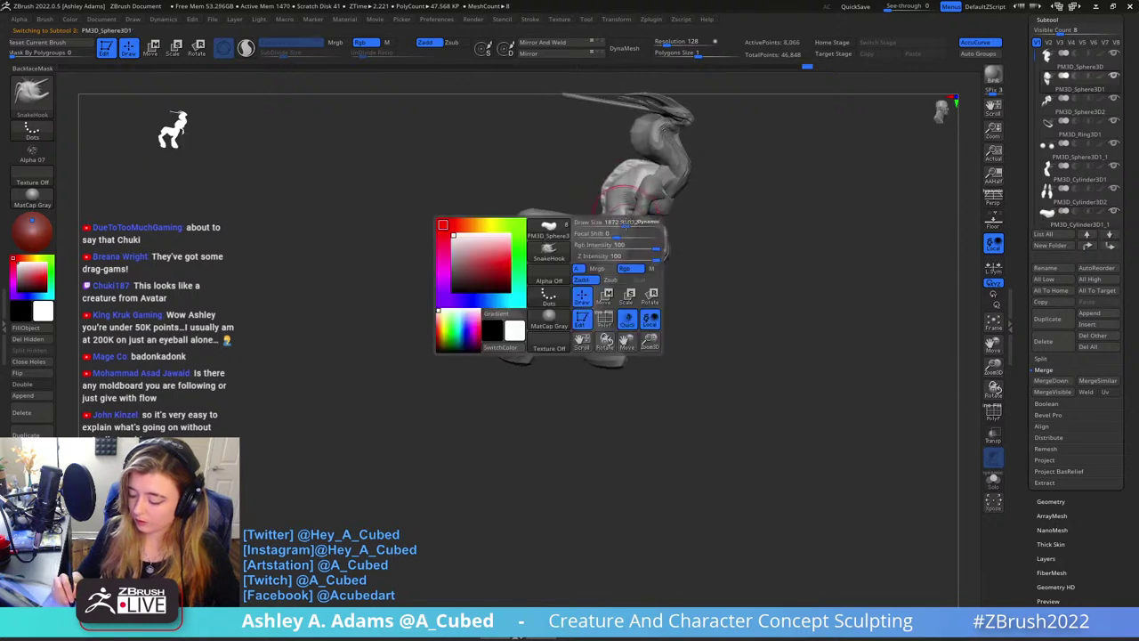
left_click_drag(610, 215, 613, 203)
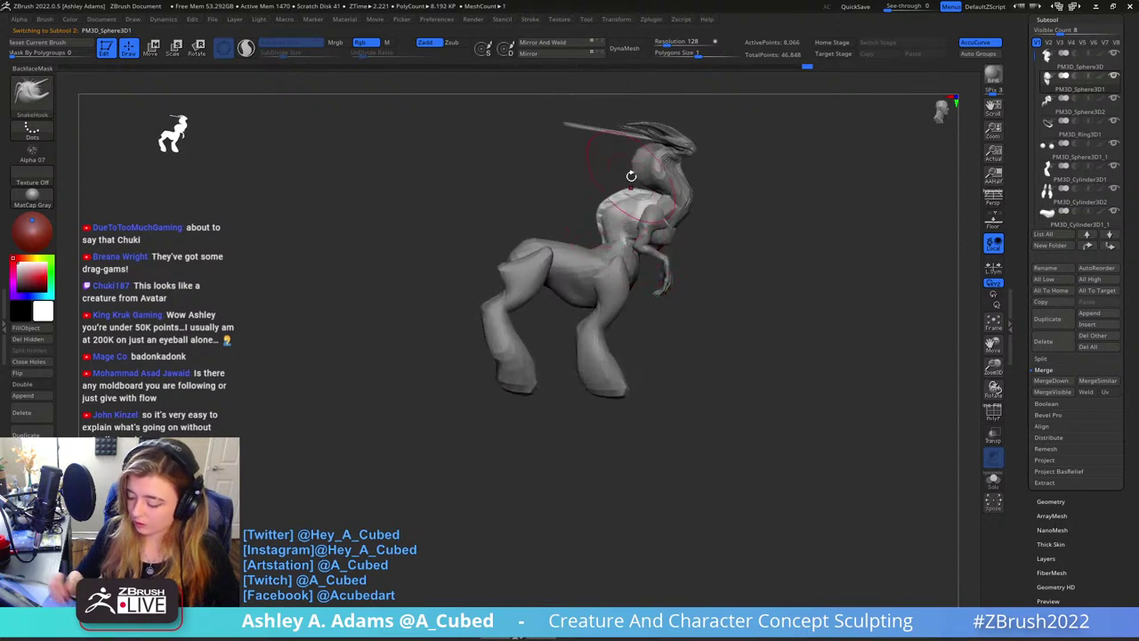
key("space")
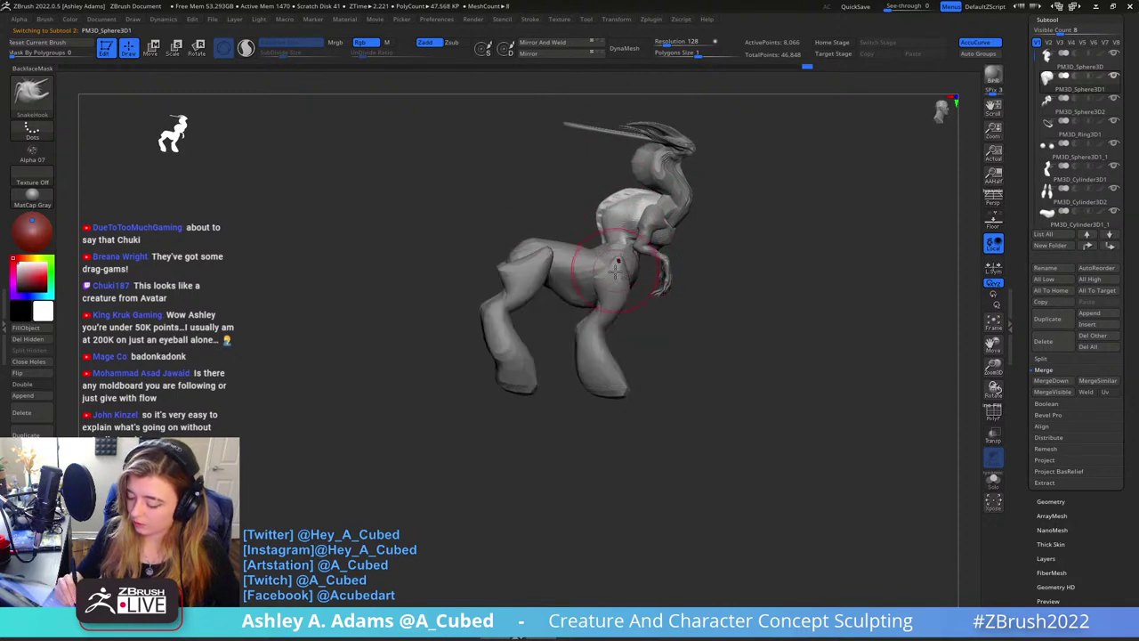
Select the front legs and pull their lower legs and feet forward, checking the stance from the front and side
left_click(615, 278, "alt")
key("w")
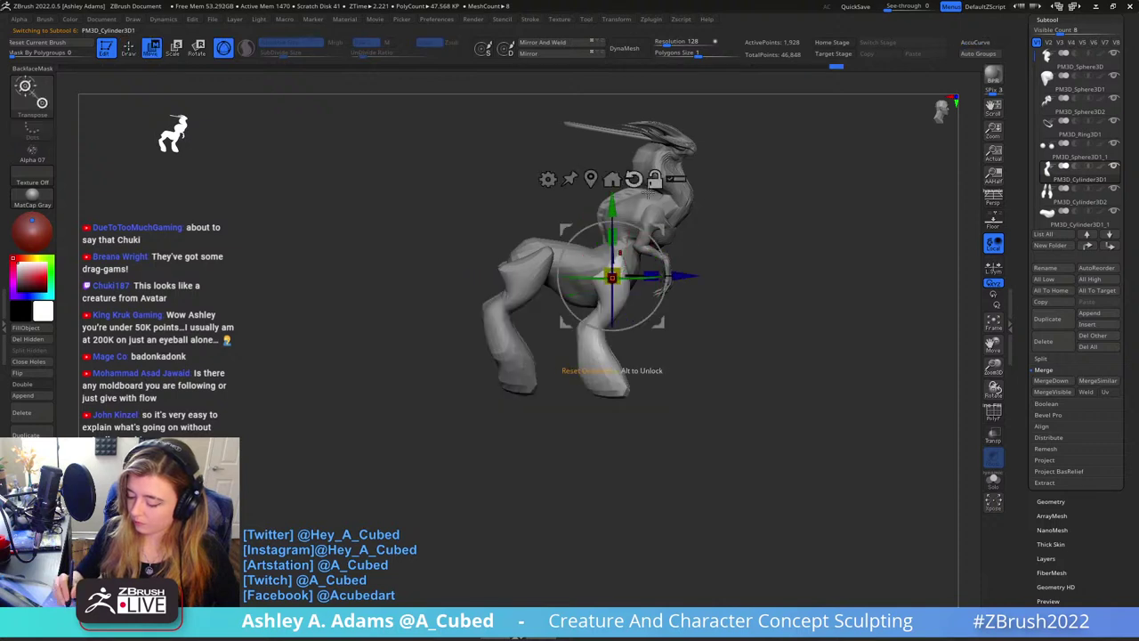
mouse_move(618, 267)
left_mouse_down()
mouse_move(654, 236)
mouse_move(681, 266)
left_mouse_up()
key("q")
key("space")
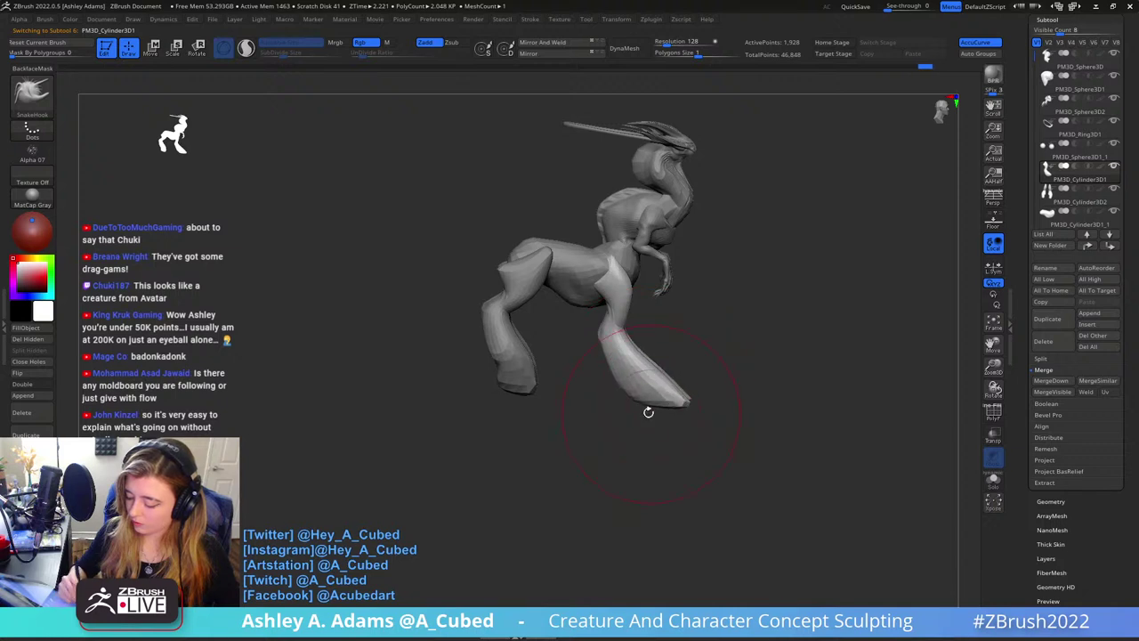
mouse_move(762, 292)
left_mouse_down()
mouse_move(658, 297)
mouse_move(674, 281)
left_mouse_up()
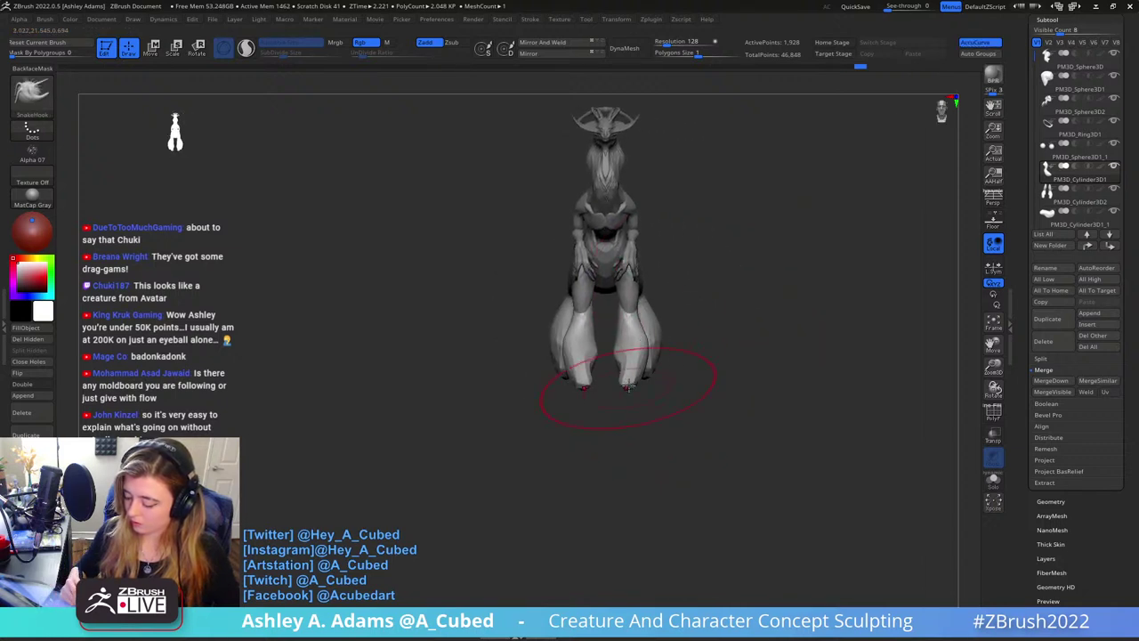
key("space")
left_click_drag(725, 284, 703, 263)
key("space")
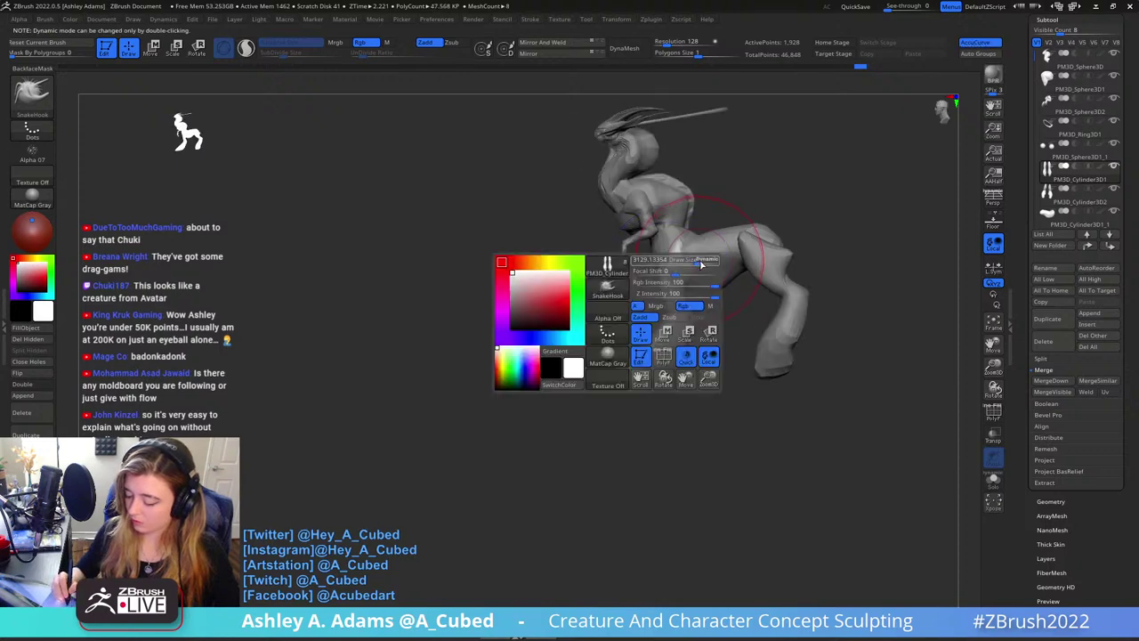
Select the ridged upper torso and place the transform gizmo at the torso's base
left_click_drag(703, 179, 646, 342, "alt")
left_click(614, 292, "alt")
key("w")
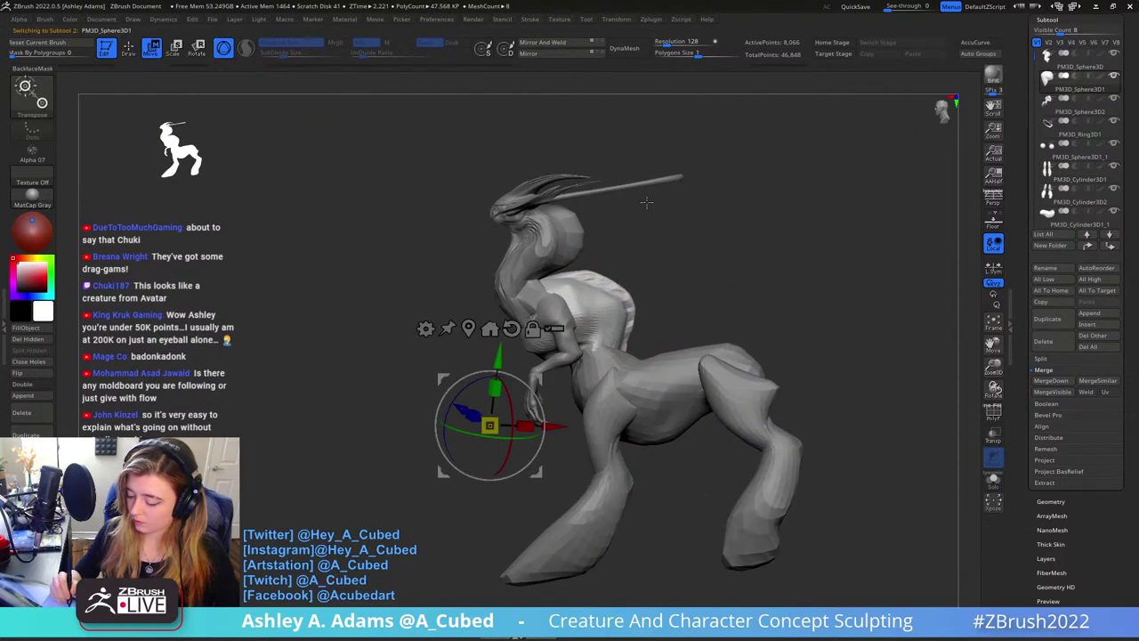
left_click(512, 329)
left_click_drag(536, 378, 643, 306, "alt")
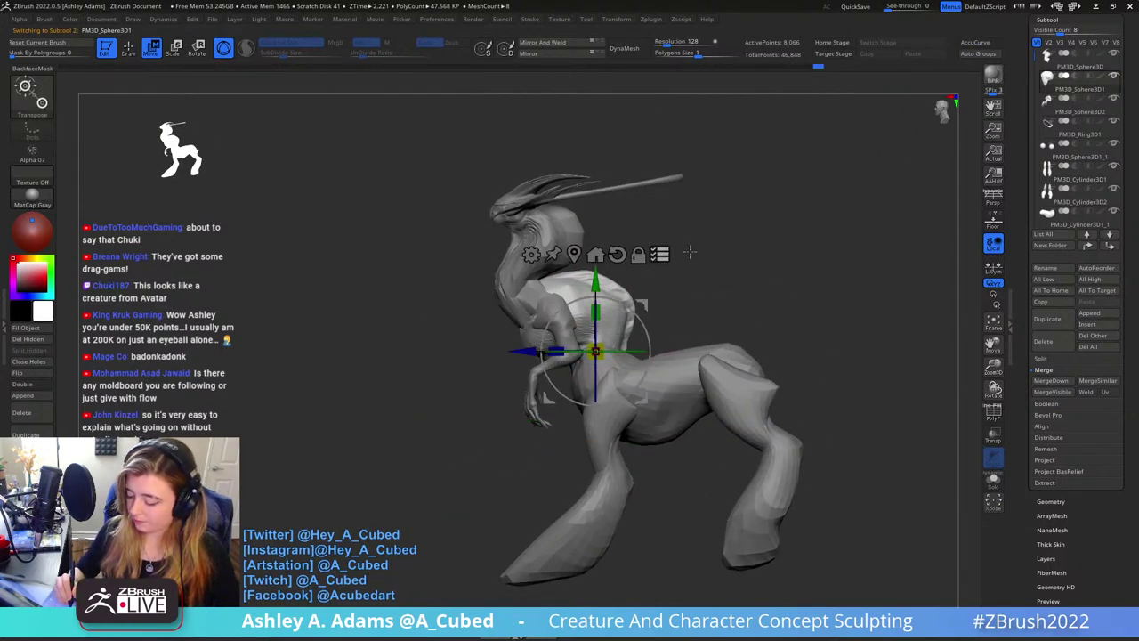
Select the head, torso and arms together and tilt the whole upper body backward with the transform gizmo
mouse_move(495, 144)
left_mouse_down("ctrl+shift")
mouse_move(605, 223)
mouse_move(668, 322)
left_mouse_up("ctrl+shift")
left_click_drag(656, 281, 656, 288)
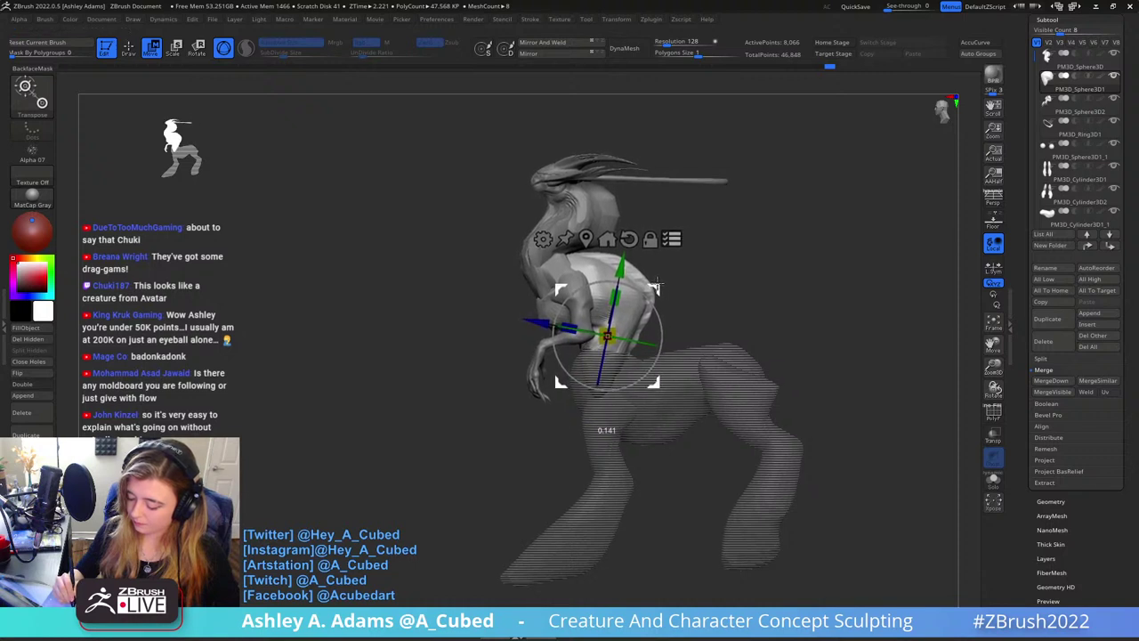
left_click(674, 238)
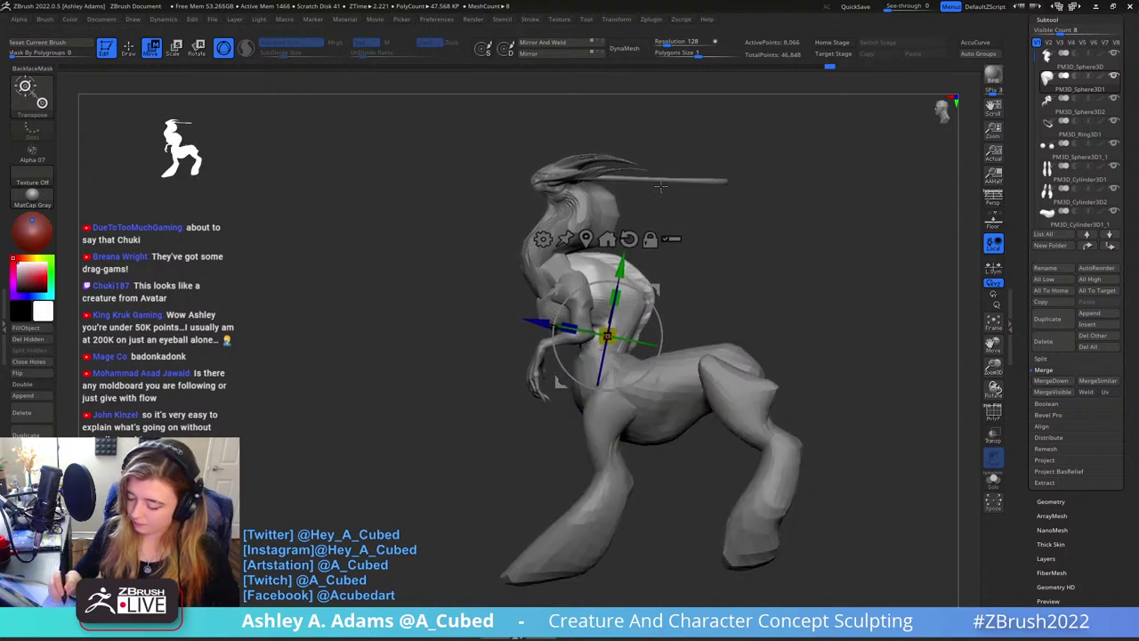
Reshape the creature's arms with the Snake Hook brush, checking the pose from both sides
key("q")
mouse_move(632, 220)
left_mouse_down()
mouse_move(652, 287)
mouse_move(687, 287)
left_mouse_up()
left_click_drag(689, 330, 667, 287, "alt")
left_click(610, 267, "alt")
left_click_drag(689, 247, 650, 250, "shift")
key("b")
key("s")
key("h")
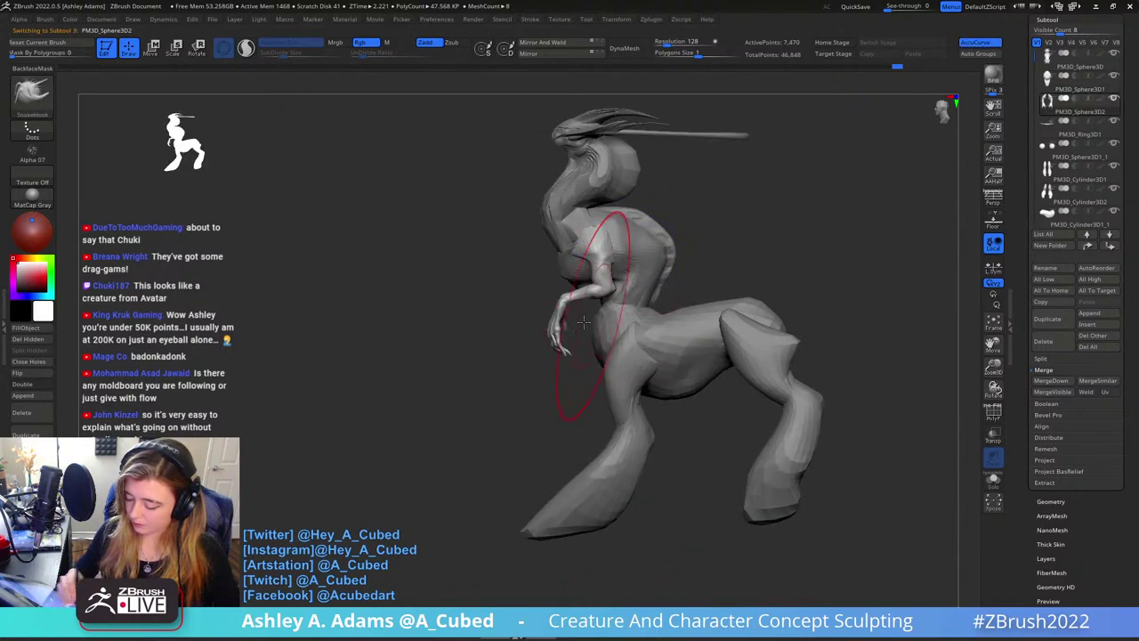
left_click_drag(564, 372, 678, 315)
key("space")
left_click(678, 312)
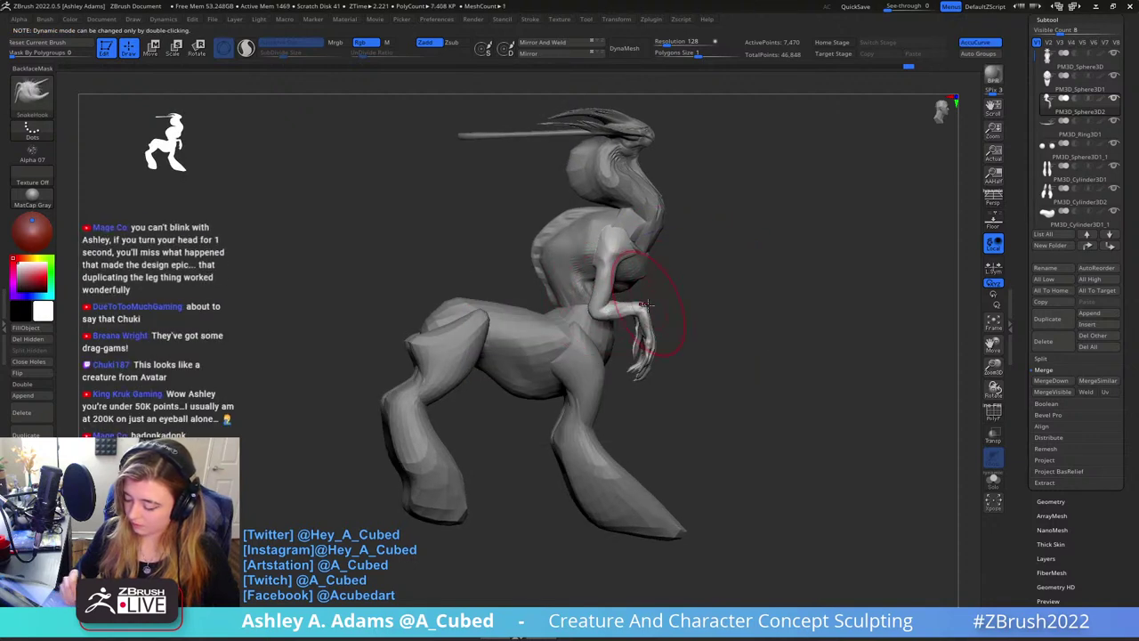
mouse_move(623, 301)
right_mouse_down()
mouse_move(653, 303)
mouse_move(641, 278)
right_mouse_up()
left_click_drag(641, 251, 669, 240)
Reshape the upper front legs where they join the lower body with the Snake Hook brush
left_click(687, 347, "alt")
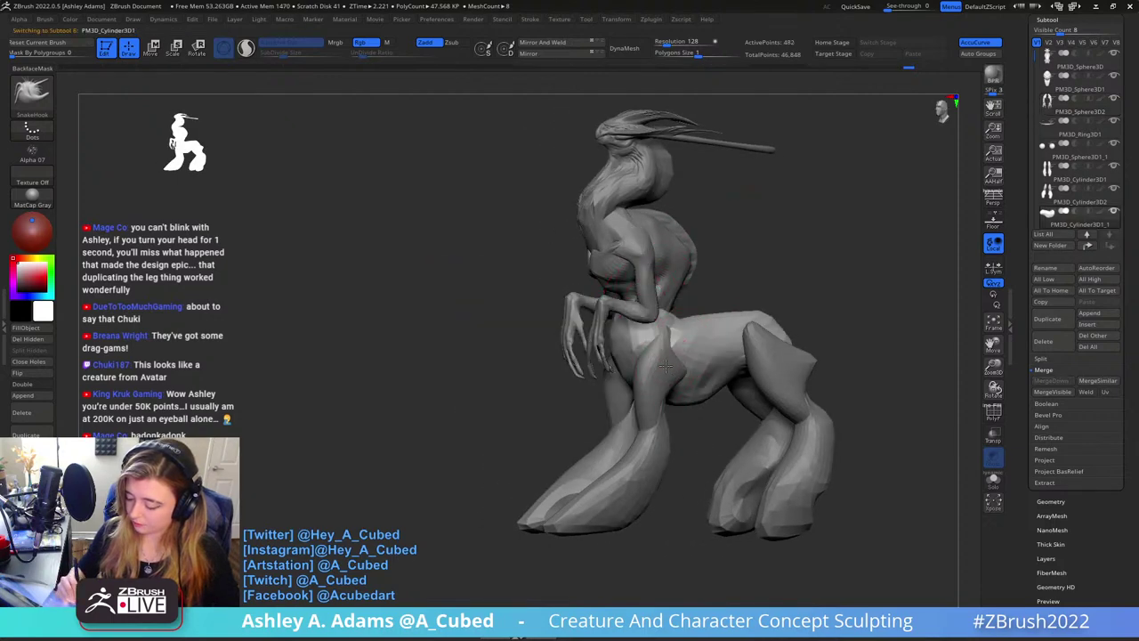
left_click(660, 374, "alt")
key("space")
left_click_drag(677, 349, 685, 351)
right_click_drag(649, 346, 661, 343)
key("space")
left_click_drag(676, 335, 665, 336)
right_click_drag(650, 337, 663, 336)
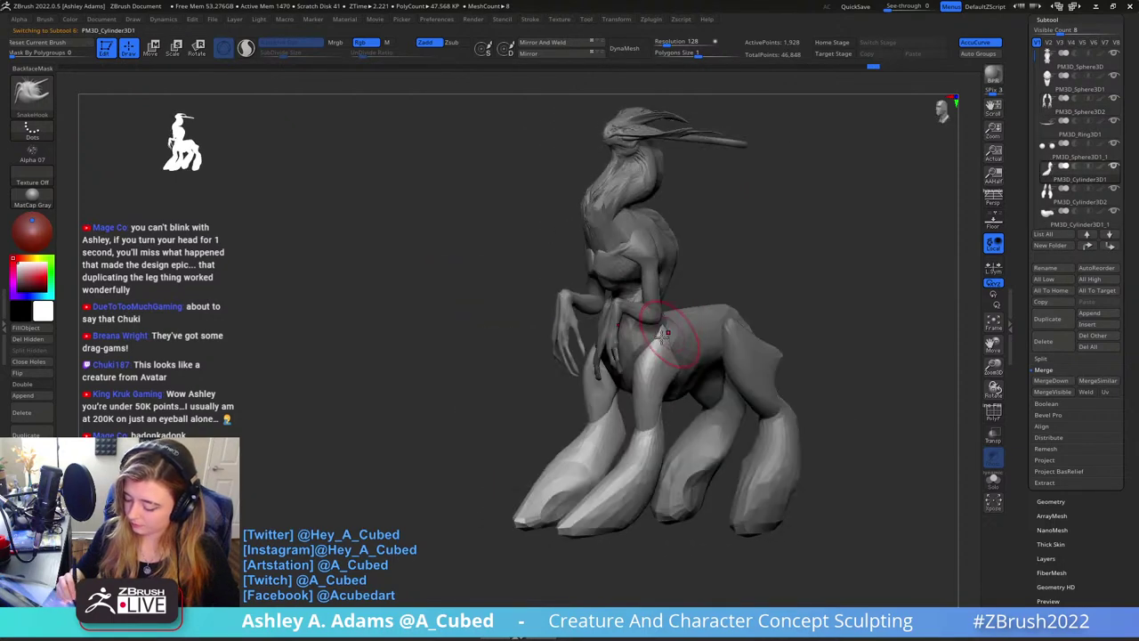
left_click_drag(637, 352, 679, 323)
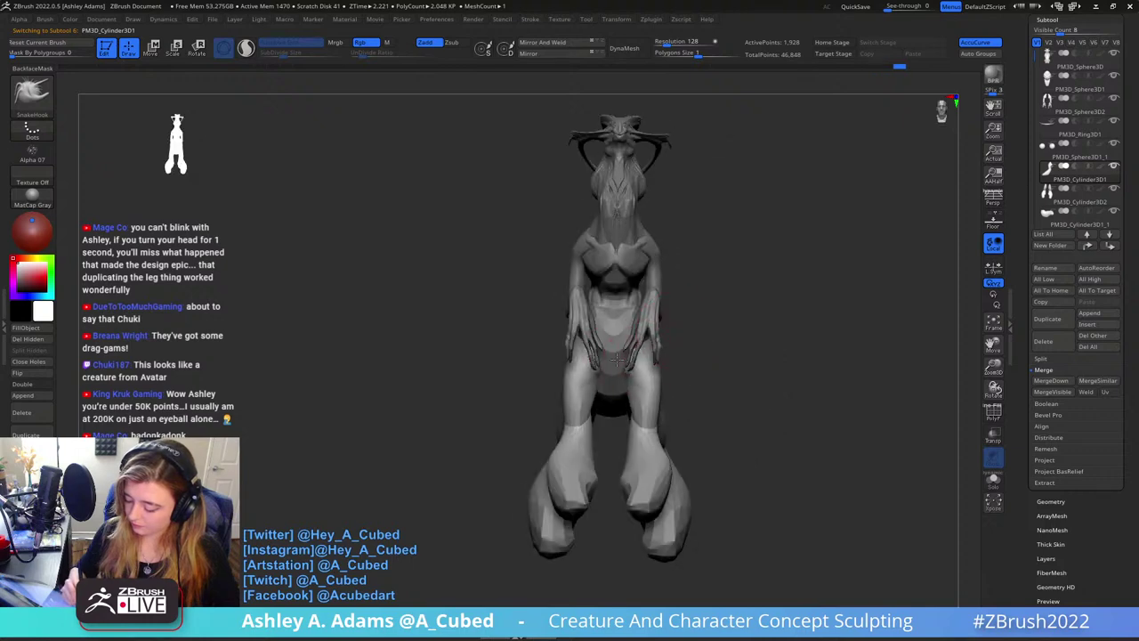
left_click_drag(617, 358, 605, 386)
Reshape the hind legs from the thigh down to the hoof with a large Snake Hook brush
left_click(541, 345, "alt")
right_click_drag(541, 349, 554, 381)
mouse_move(469, 316)
left_mouse_down()
mouse_move(587, 322)
mouse_move(549, 309)
mouse_move(605, 188)
mouse_move(719, 287)
left_mouse_up()
left_click(544, 308, "alt")
key("s")
left_click_drag(626, 292, 729, 295)
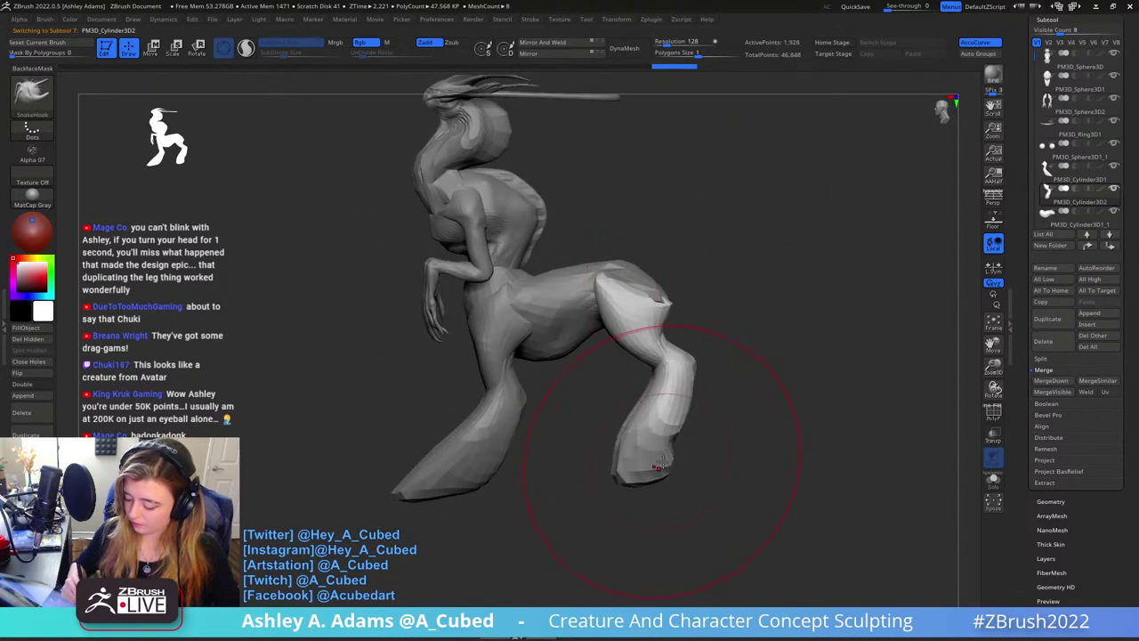
left_click_drag(661, 463, 669, 476)
left_click_drag(688, 391, 703, 382)
Fill out the lower body's back and belly with the Inflate brush, and return to the Snake Hook brush
mouse_move(695, 416)
right_mouse_down("ctrl")
mouse_move(709, 346)
mouse_move(595, 333)
mouse_move(596, 304)
right_mouse_up("ctrl")
key("space")
left_click(596, 327, "alt")
key("space")
left_click(603, 344)
key("b")
key("i")
key("n")
mouse_move(597, 304)
left_mouse_down()
mouse_move(602, 275)
mouse_move(609, 289)
mouse_move(629, 273)
mouse_move(679, 290)
left_mouse_up()
key("b")
key("s")
key("h")
mouse_move(680, 290)
right_mouse_down()
mouse_move(735, 277)
mouse_move(713, 271)
right_mouse_up()
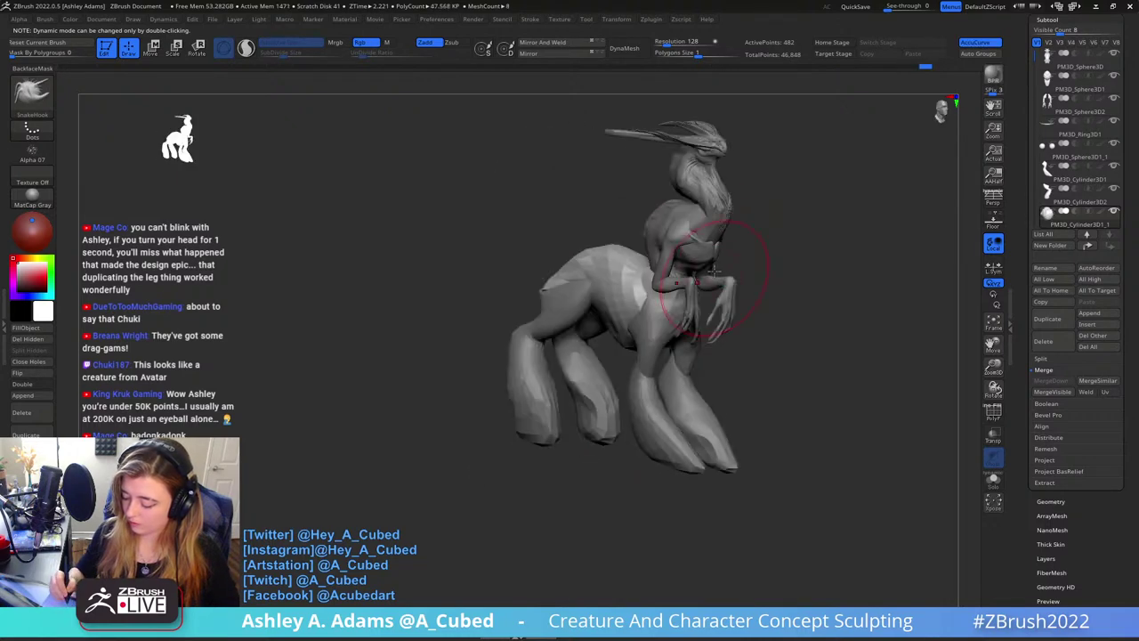
Select the head, neck and horns together and reposition them over the chest with the transform gizmo
left_click_drag(779, 229, 675, 338, "alt")
left_click(620, 305, "alt")
left_click_drag(697, 264, 710, 237)
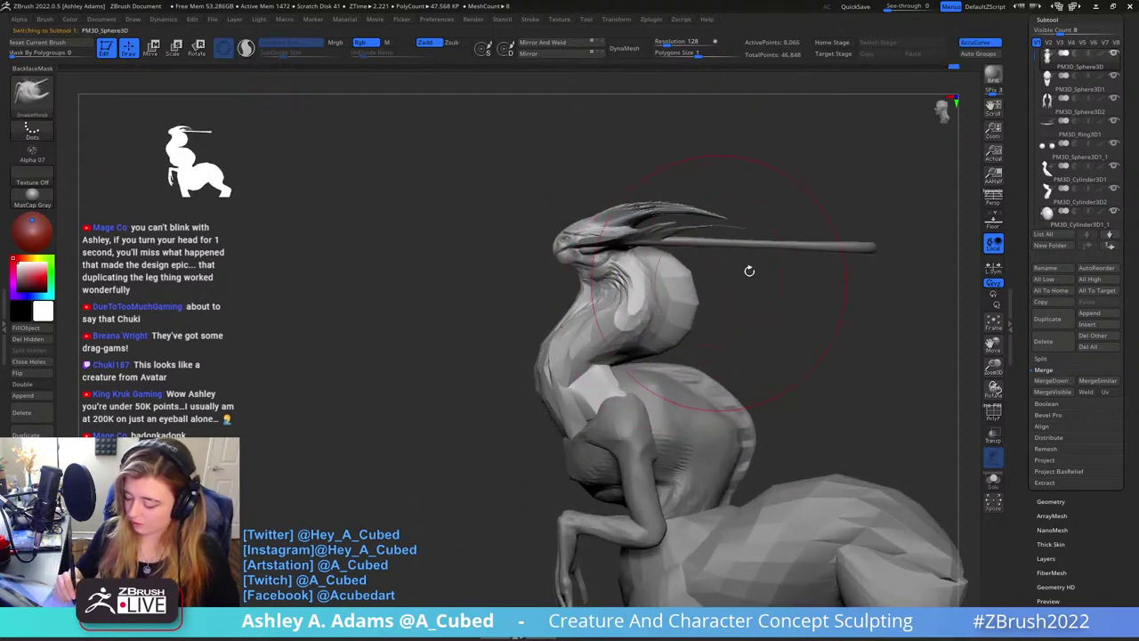
left_click_drag(707, 304, 684, 226, "alt")
key("w")
left_click(568, 244)
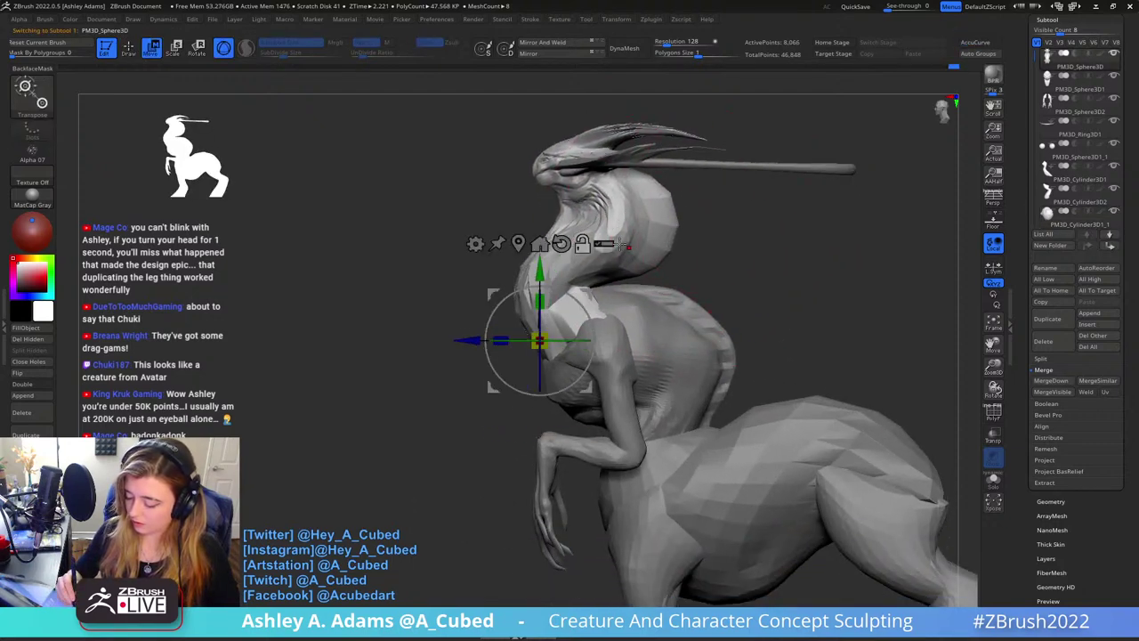
left_click(610, 241)
left_click(783, 184, "ctrl+shift")
left_click_drag(538, 106, 667, 213, "ctrl+shift")
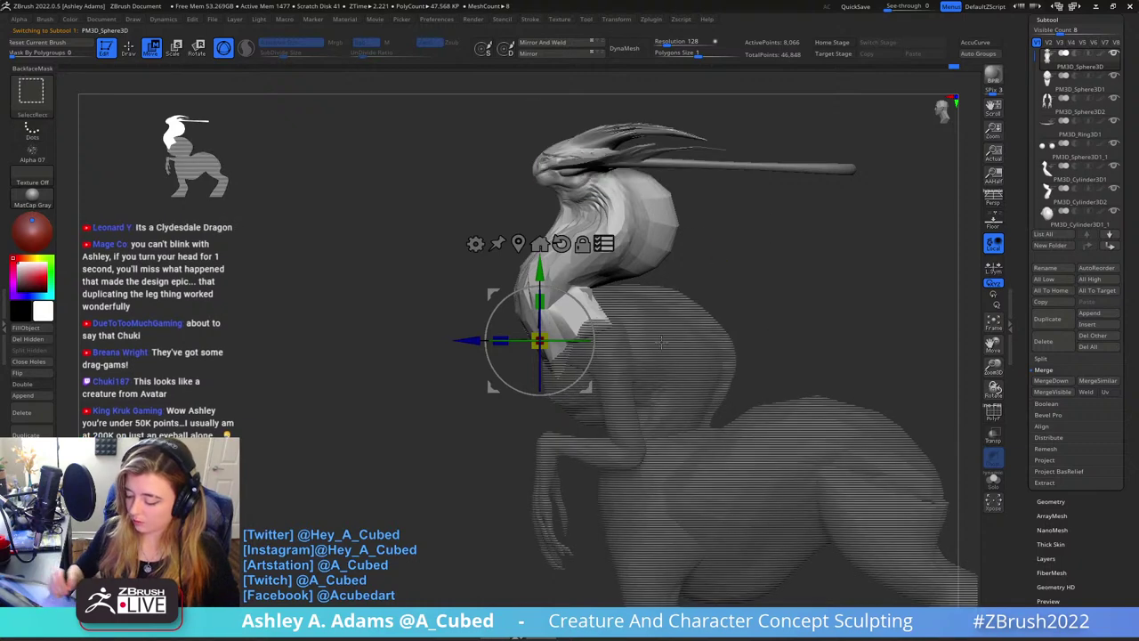
left_click_drag(547, 334, 585, 310)
key("q")
Refine the front of the lower body around the front leg joint with the Snake Hook brush
right_click_drag(587, 356, 588, 302, "ctrl")
right_click_drag(587, 347, 707, 360)
left_click_drag(668, 344, 686, 319)
left_click(580, 324, "alt")
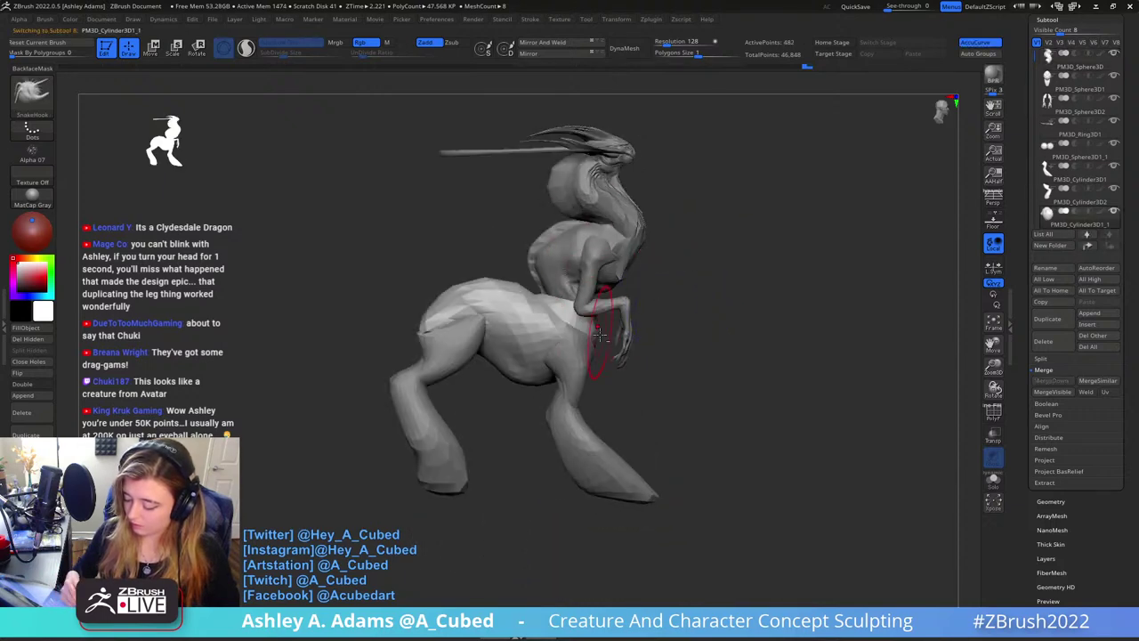
right_click_drag(626, 332, 587, 356)
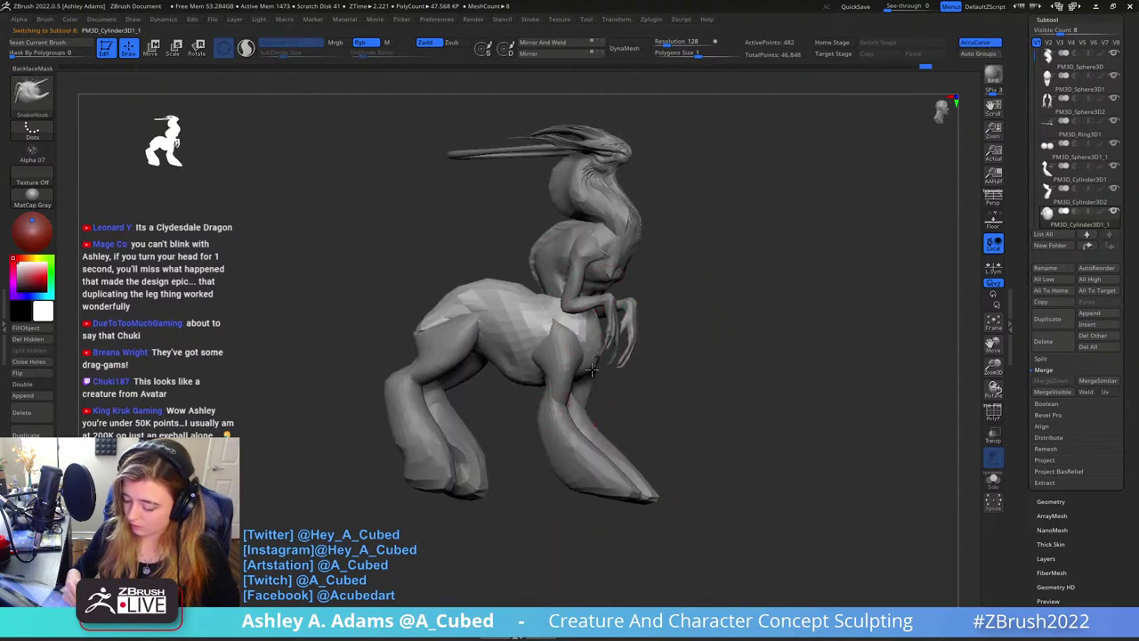
right_click_drag(558, 383, 574, 358, "shift")
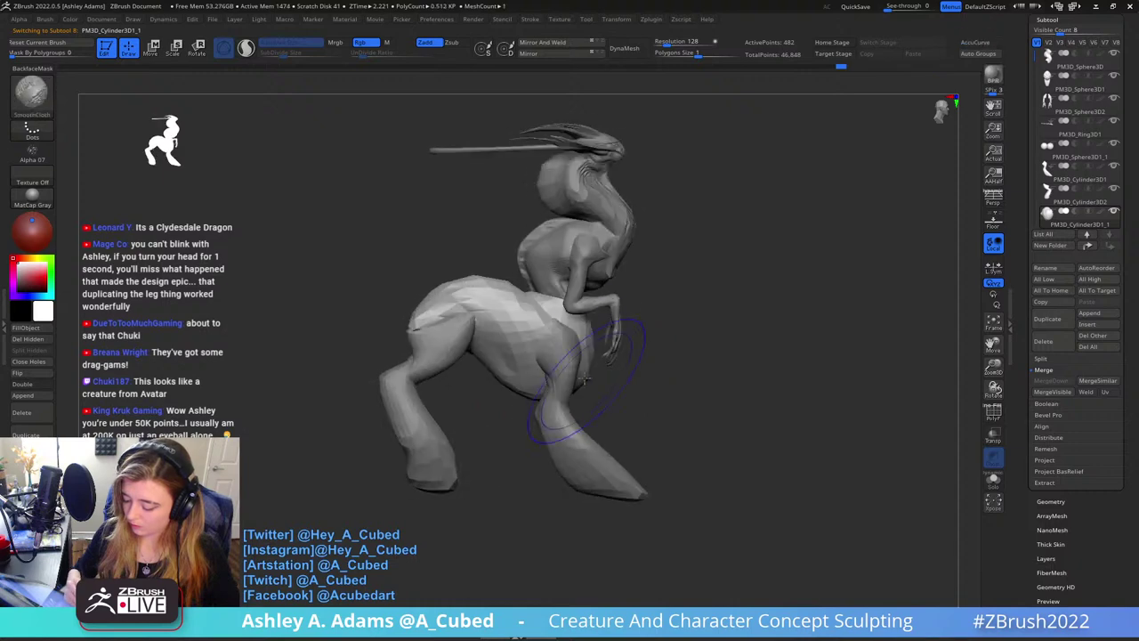
key("space")
left_click_drag(569, 358, 533, 359)
right_click_drag(534, 358, 587, 361, "alt")
key("space")
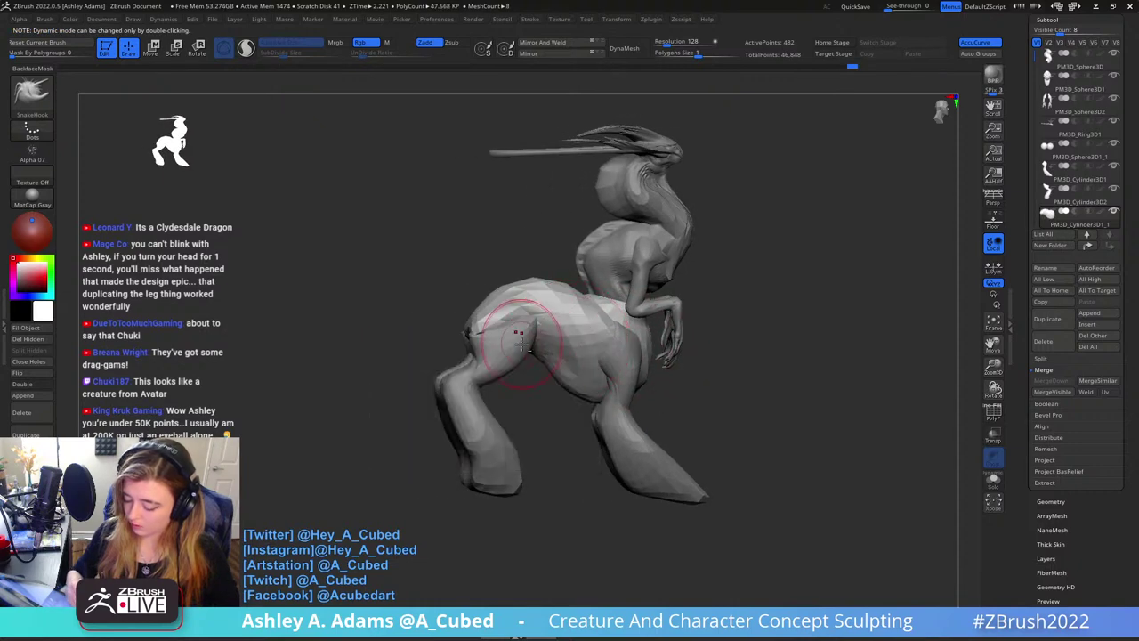
Adjust the thigh and lower part of the hind legs with the Snake Hook brush
left_click(522, 345, "alt")
mouse_move(557, 344)
left_mouse_down()
mouse_move(452, 364)
mouse_move(470, 383)
mouse_move(452, 384)
left_mouse_up()
key("space")
left_click(484, 392)
left_click_drag(503, 443, 613, 279)
key("space")
key("space")
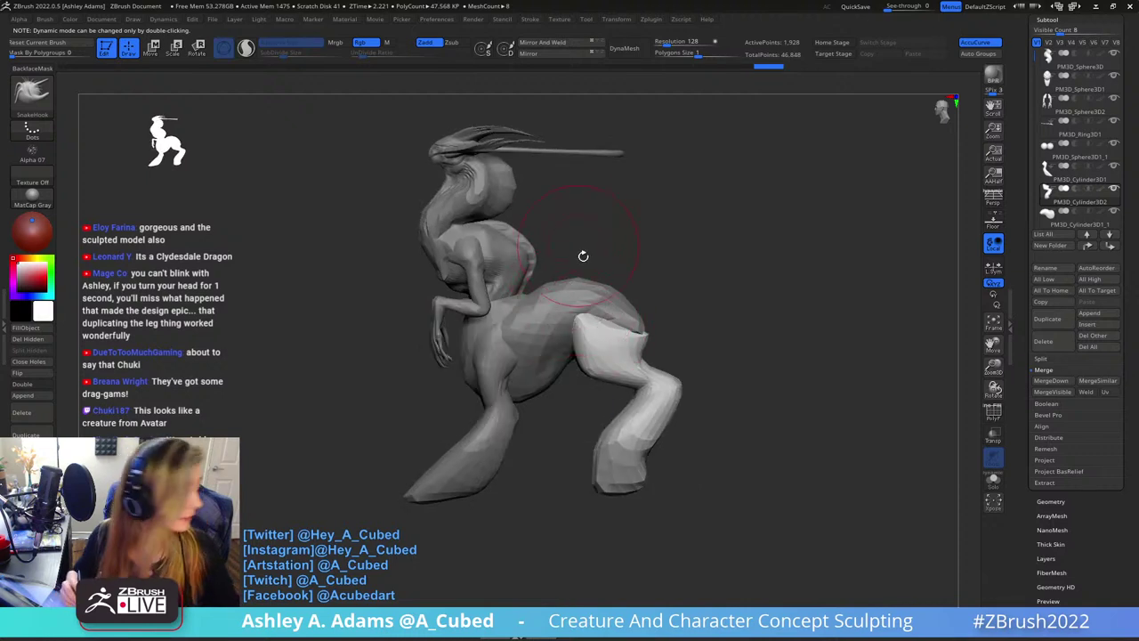
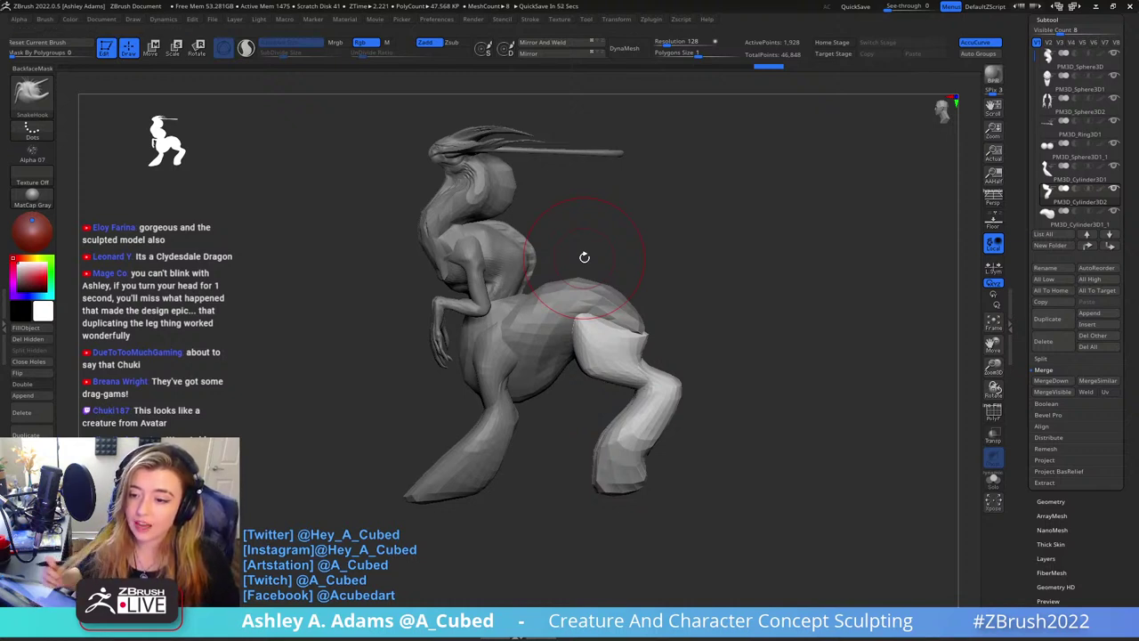
Move the hind legs backward with the gizmo and pull the rump up and back over them
key("w")
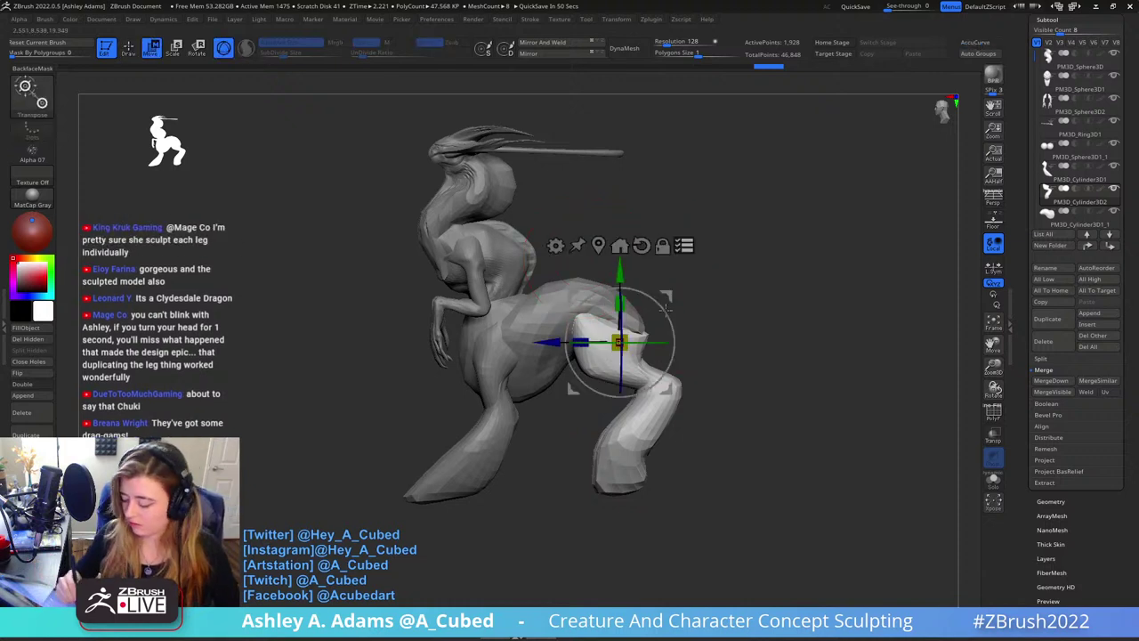
left_click_drag(737, 246, 713, 249)
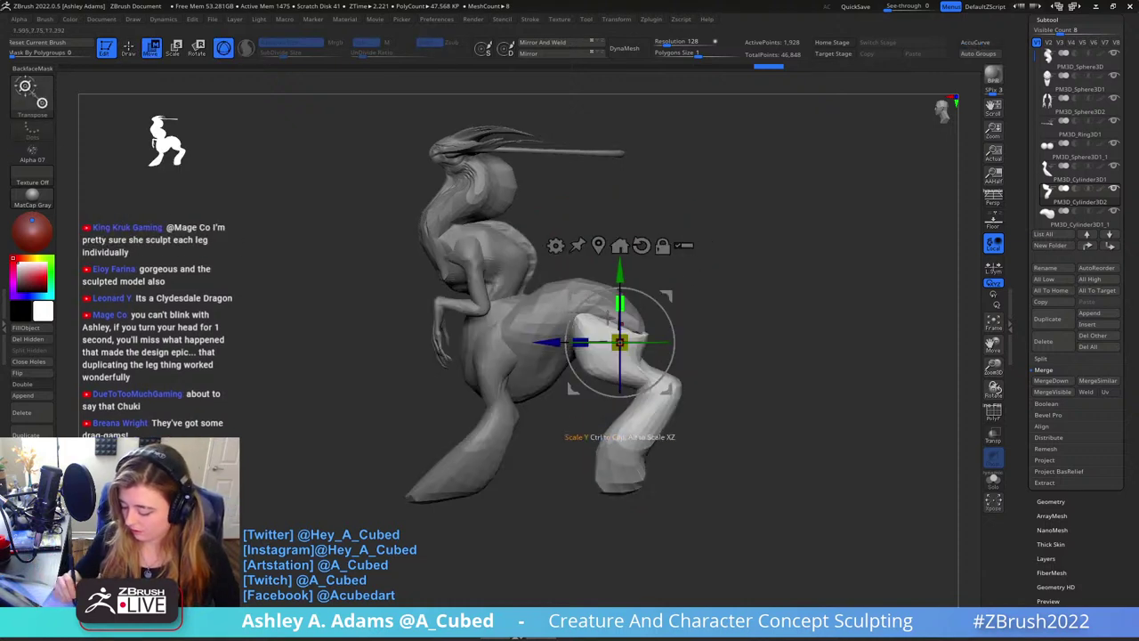
left_click_drag(552, 350, 587, 354)
key("q")
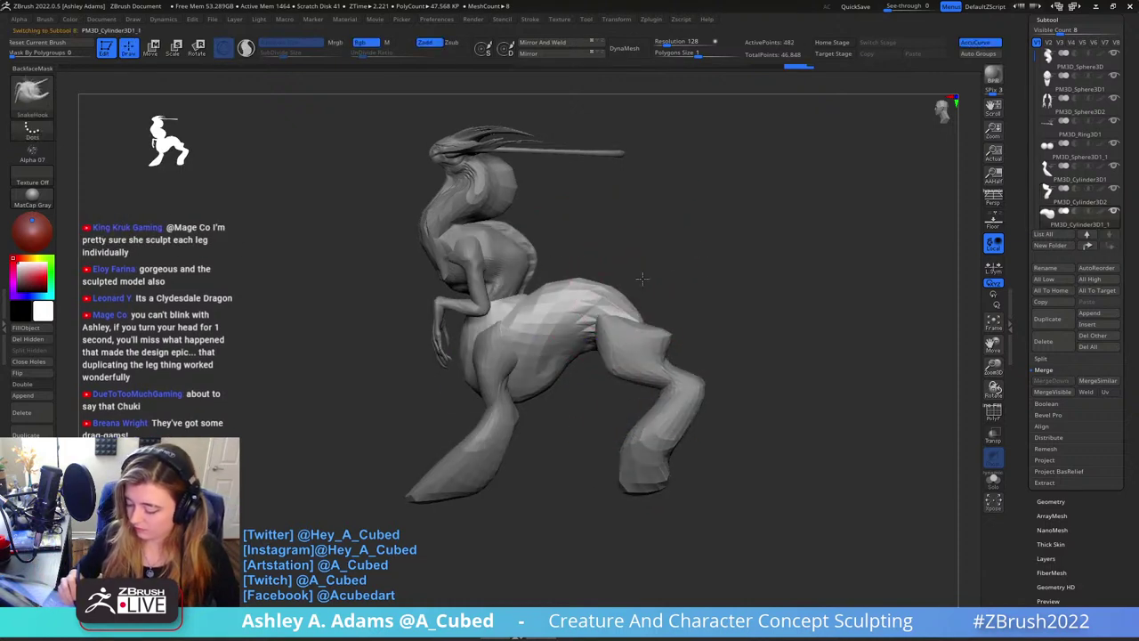
key("space")
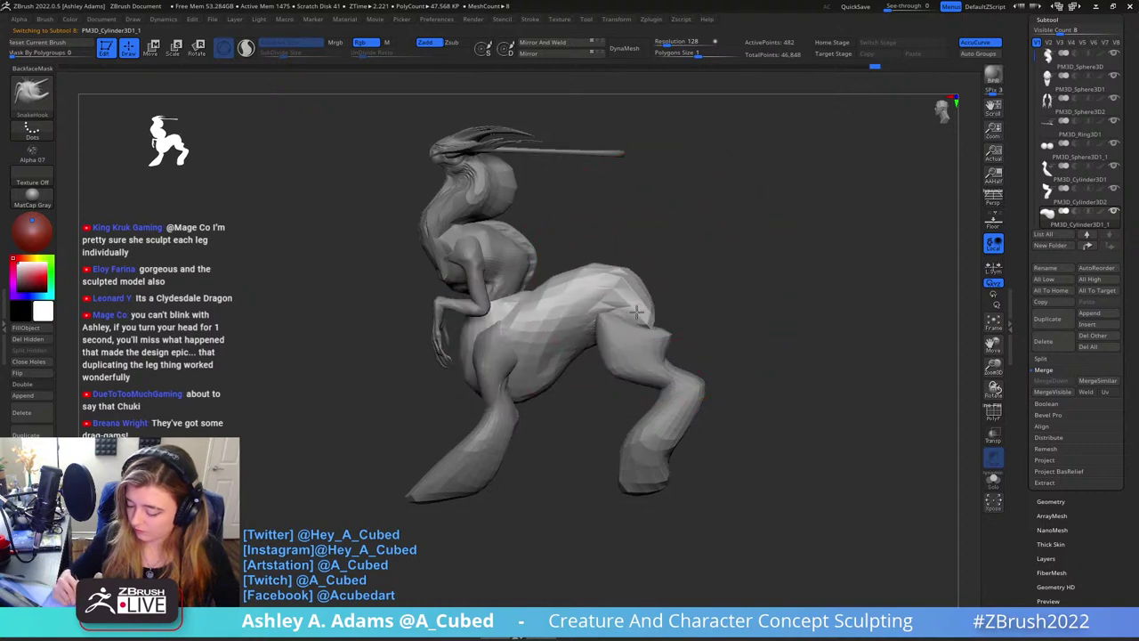
left_click_drag(636, 312, 647, 321)
Pull the upper torso's back into a fuller, longer shape with Snake Hook, and pick the DamStandard brush
left_click(520, 251, "alt")
left_click_drag(542, 242, 603, 259, "alt")
key("space")
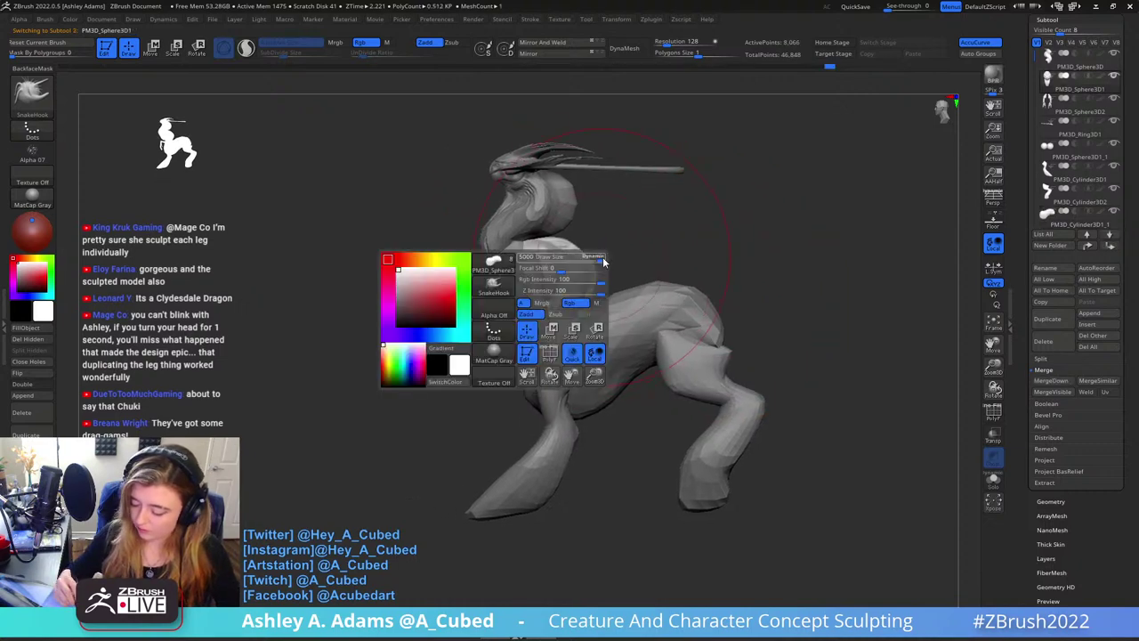
left_click(594, 258)
key("space")
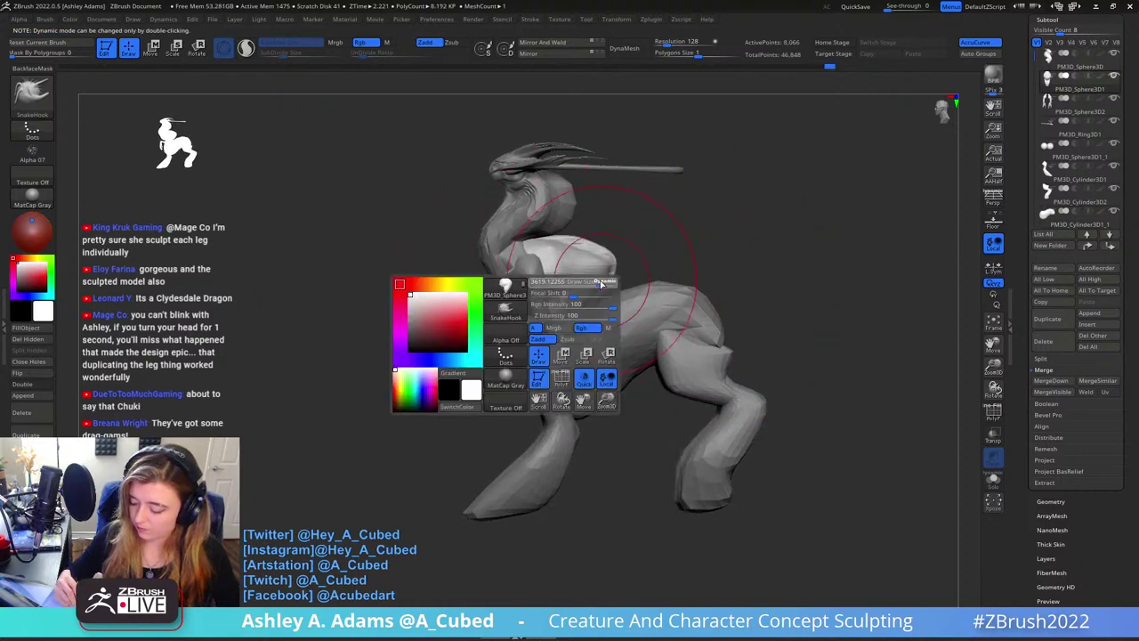
left_click_drag(609, 242, 855, 260)
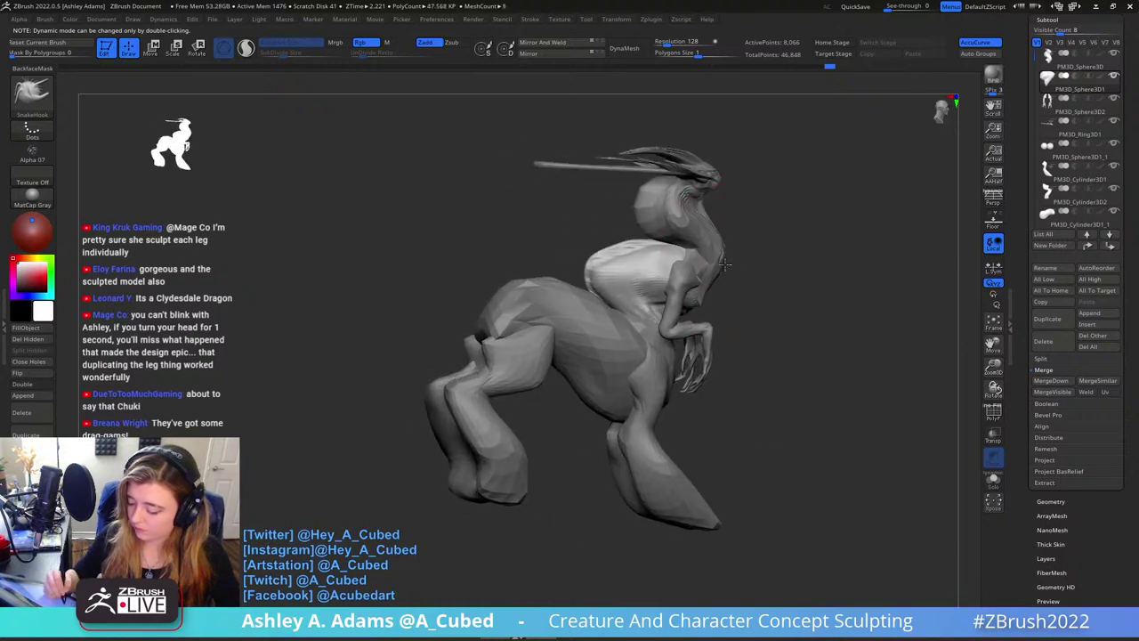
key("space")
key("b")
key("d")
key("s")
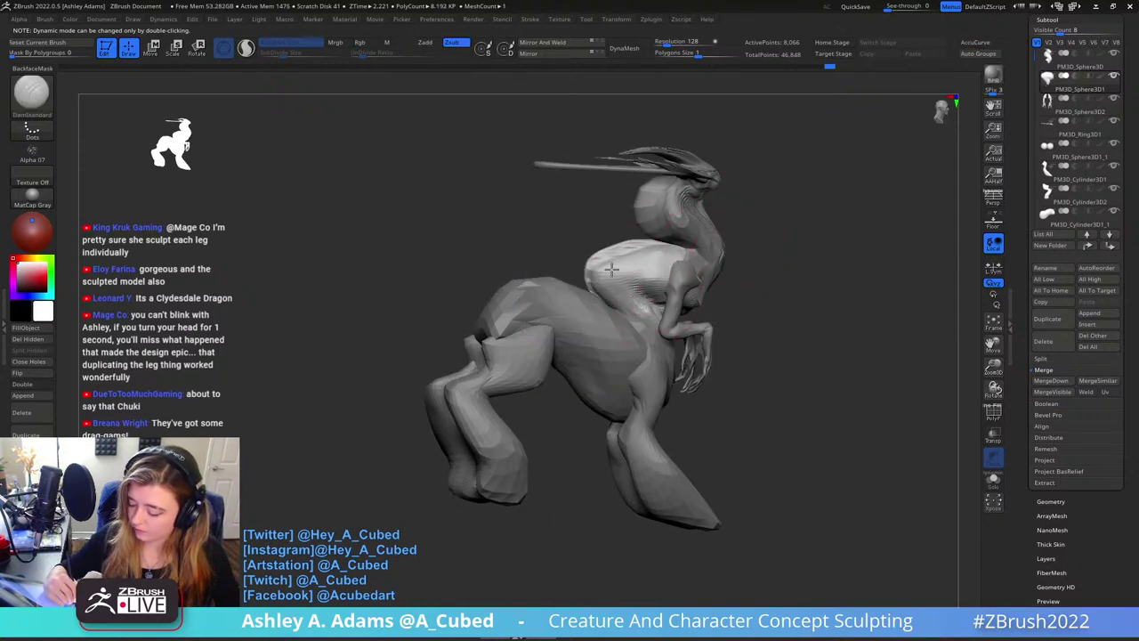
mouse_move(612, 269)
right_mouse_down()
mouse_move(725, 204)
mouse_move(641, 267)
mouse_move(601, 343)
mouse_move(582, 347)
mouse_move(610, 330)
mouse_move(502, 307)
mouse_move(526, 338)
right_mouse_up()
Reshape the lower body's front beneath the torso with the Snake Hook brush
left_click(583, 347, "alt")
key("b")
key("s")
key("h")
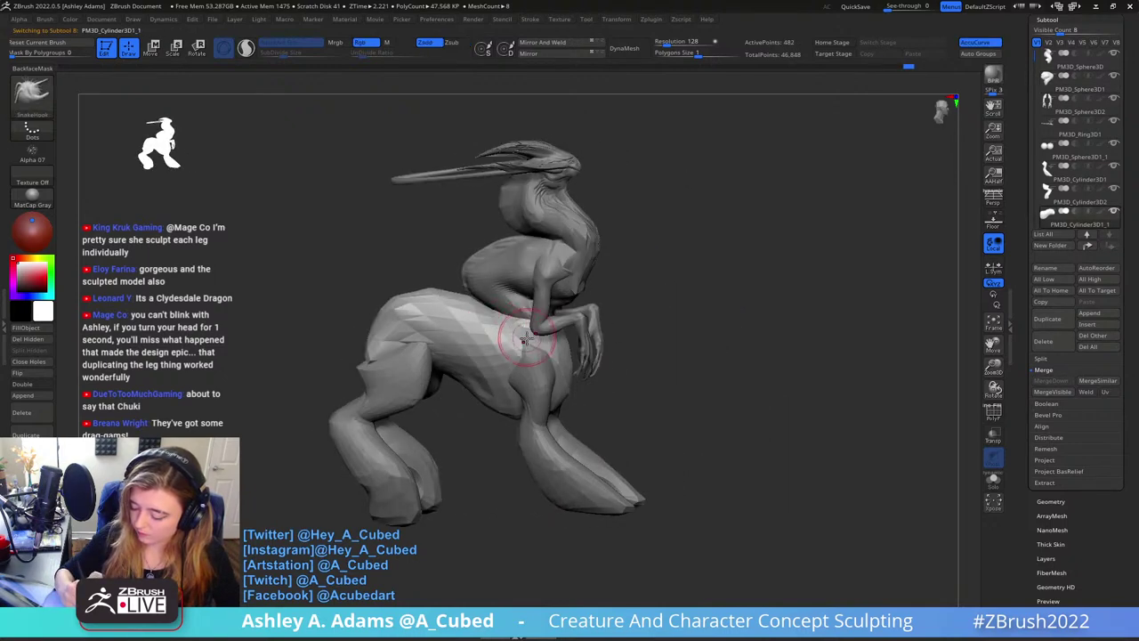
right_click_drag(587, 244, 592, 218, "shift")
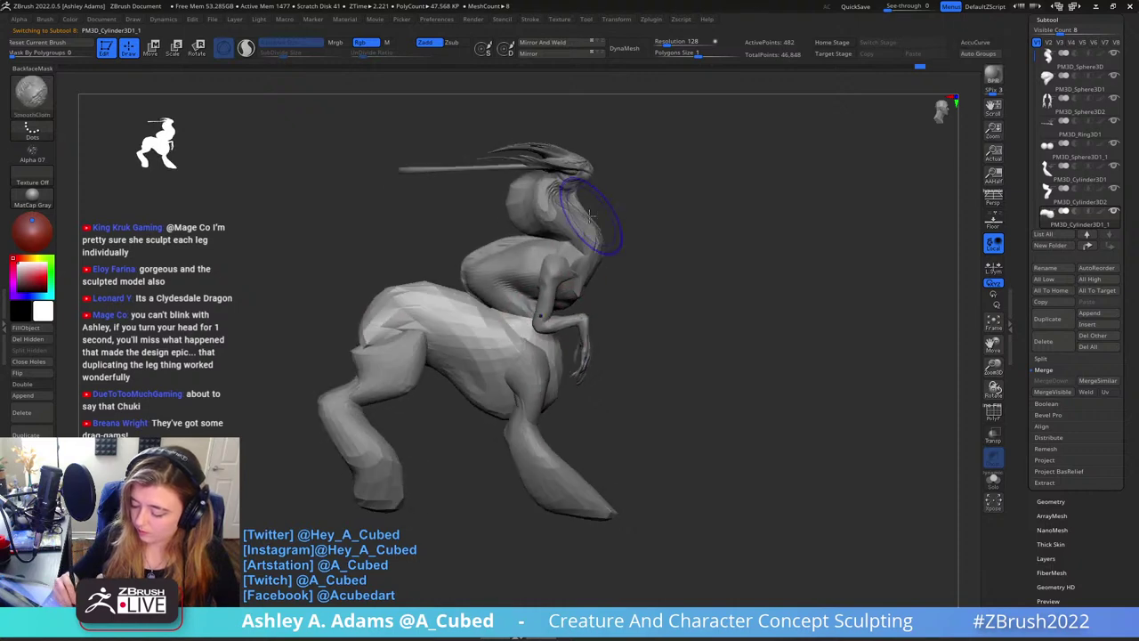
Pull out the front base of the neck and reshape the front legs with the Snake Hook brush
left_click(585, 224, "alt")
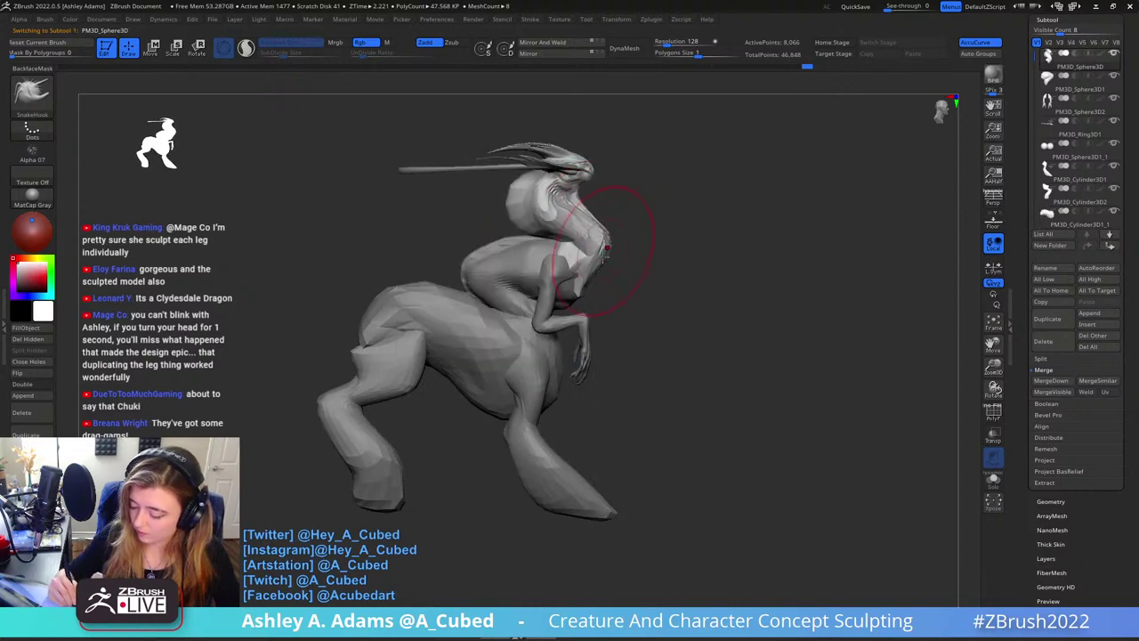
mouse_move(625, 313)
right_mouse_down("ctrl")
mouse_move(603, 300)
mouse_move(719, 319)
mouse_move(646, 256)
mouse_move(634, 286)
right_mouse_up("ctrl")
mouse_move(591, 351)
left_mouse_down("alt")
mouse_move(612, 264)
mouse_move(552, 310)
left_mouse_up("alt")
key("s")
right_click_drag(553, 309, 575, 316)
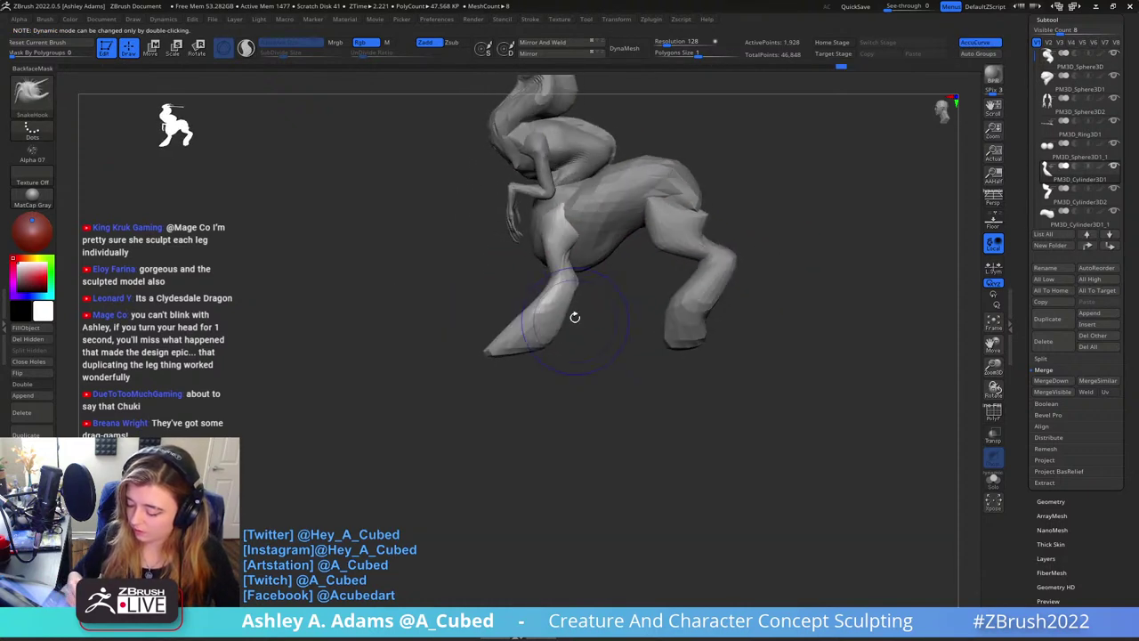
Broaden the shoulders of the arms over the torso with a resized Snake Hook brush
left_click(538, 175, "alt")
right_click_drag(538, 175, 529, 262)
right_click_drag(552, 222, 554, 276, "ctrl")
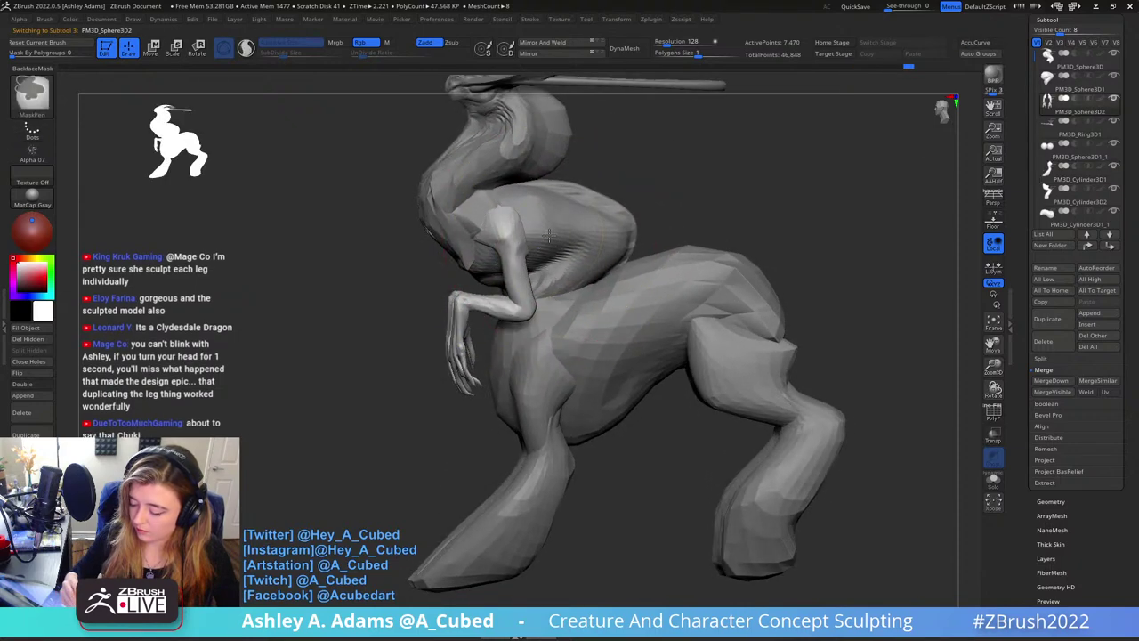
key("s")
left_click_drag(574, 225, 567, 223)
mouse_move(567, 223)
right_mouse_down()
mouse_move(603, 226)
mouse_move(567, 225)
mouse_move(551, 210)
mouse_move(613, 264)
mouse_move(661, 287)
right_mouse_up()
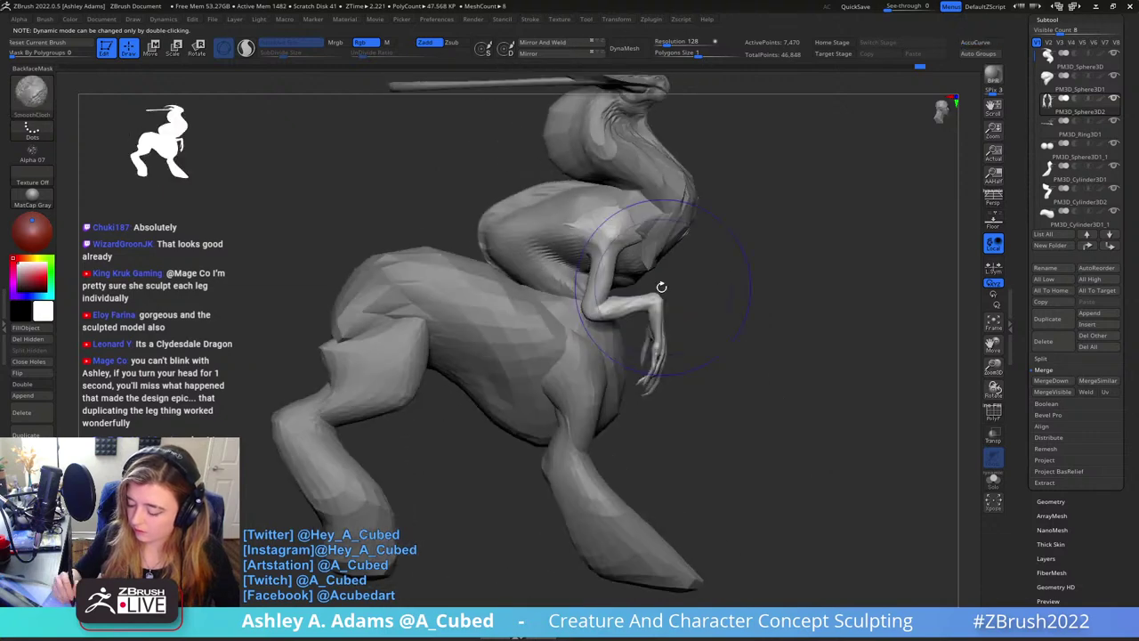
Pull the elbows down to lengthen the upper arms and bend the forearms upward
right_click(576, 333)
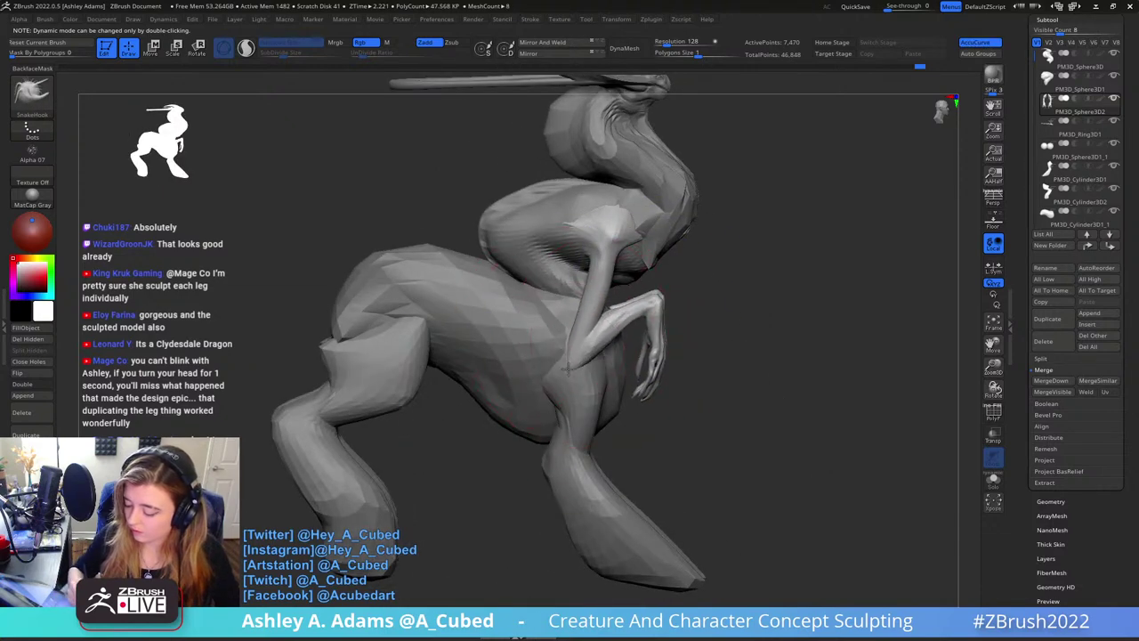
mouse_move(567, 369)
right_mouse_down()
mouse_move(674, 324)
mouse_move(614, 357)
right_mouse_up()
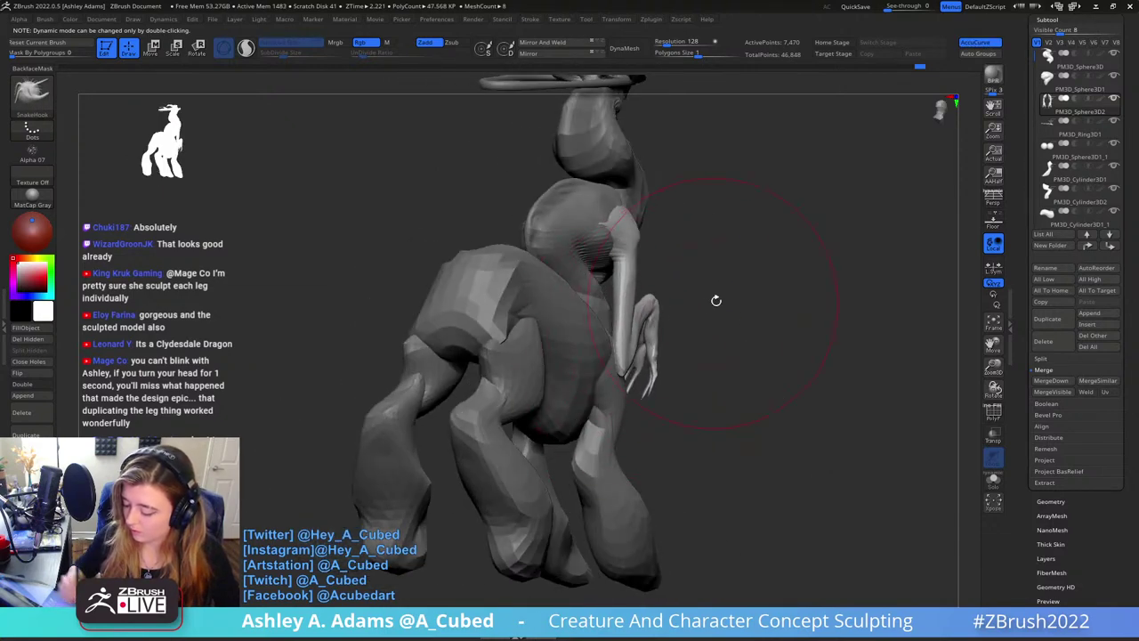
right_click_drag(717, 301, 679, 286, "shift")
left_click_drag(696, 325, 708, 356)
right_click_drag(709, 359, 643, 255, "ctrl")
right_click(567, 316)
left_click(659, 258)
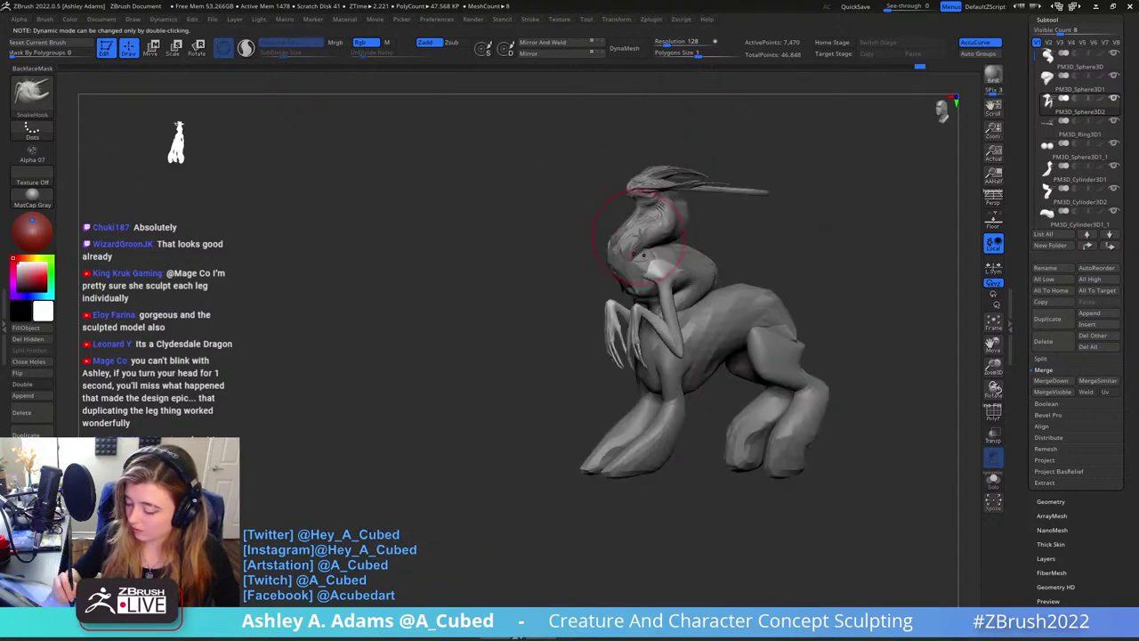
Examine the arms, shoulders, neck and head from both sides of the creature
right_click_drag(788, 184, 597, 241)
right_click(534, 339)
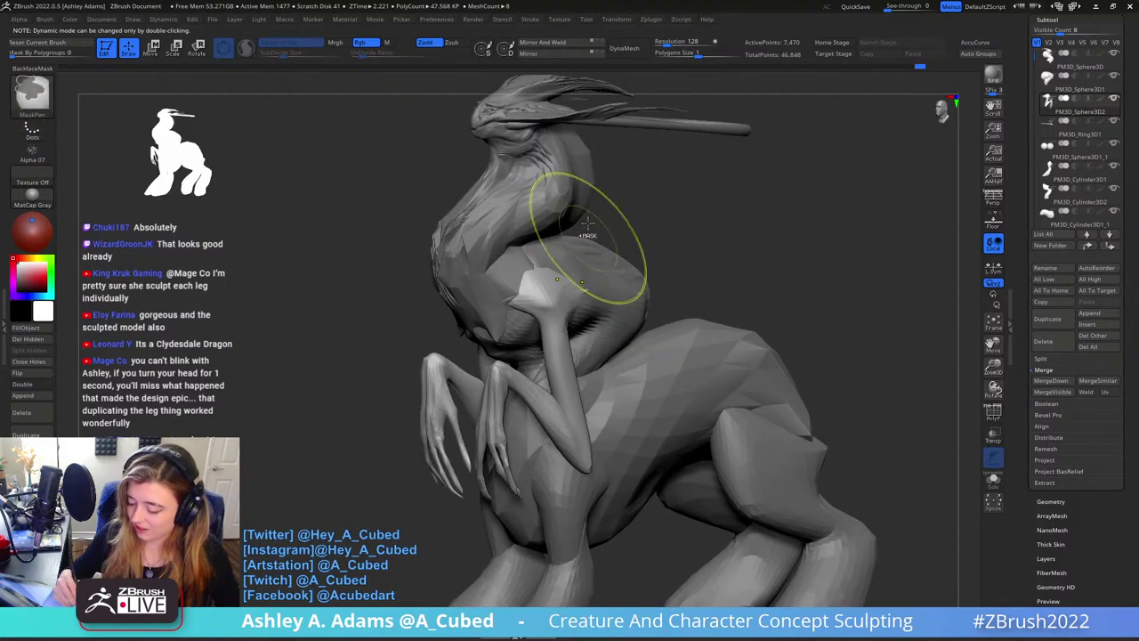
right_click(516, 255)
right_click_drag(580, 189, 596, 295)
right_click(492, 297)
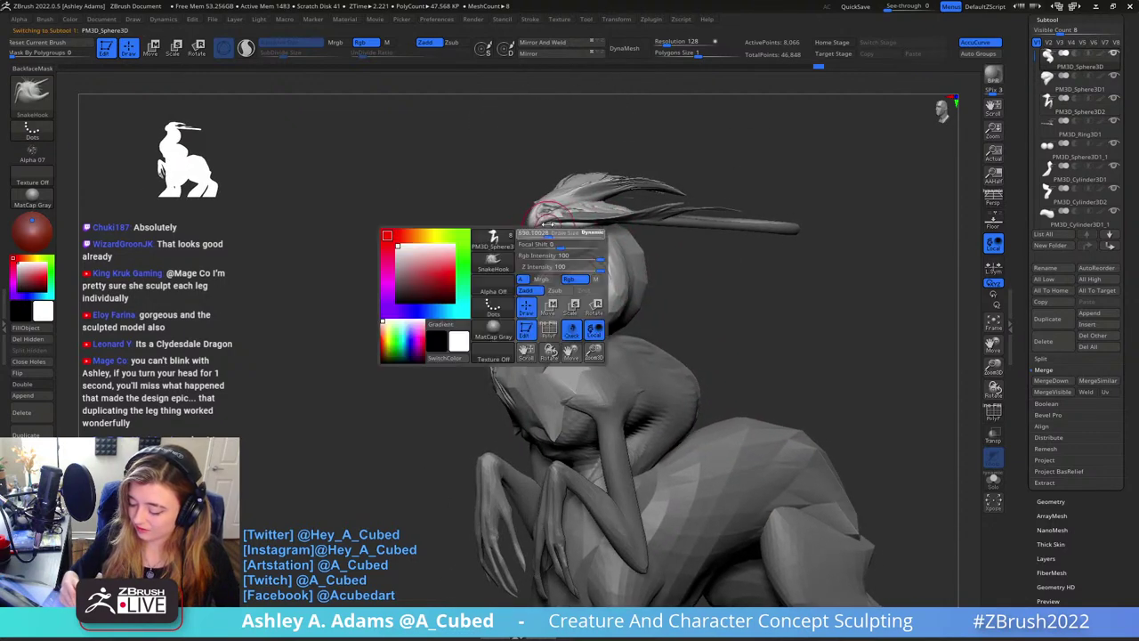
left_click(562, 209, "alt")
mouse_move(546, 211)
right_mouse_down()
mouse_move(602, 202)
mouse_move(649, 224)
mouse_move(614, 230)
mouse_move(613, 184)
right_mouse_up()
right_click(562, 214)
key("ctrl")
key("ctrl")
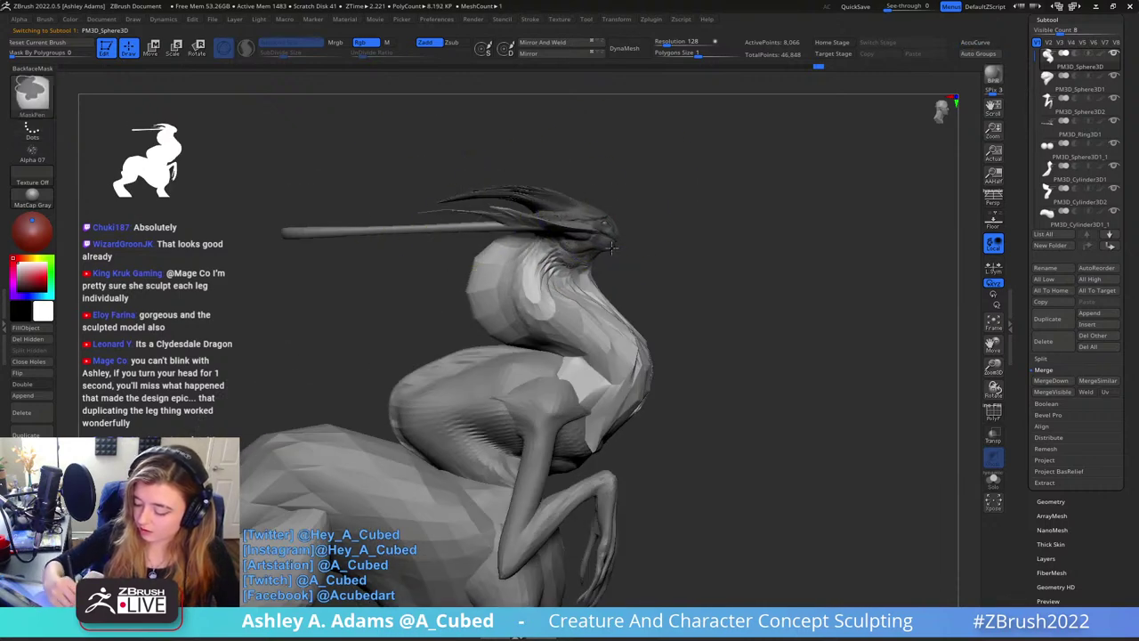
right_click_drag(570, 239, 572, 113)
mouse_move(587, 234)
right_mouse_down()
mouse_move(574, 200)
mouse_move(605, 265)
right_mouse_up()
left_click(536, 185, "alt")
left_click(564, 360, "alt")
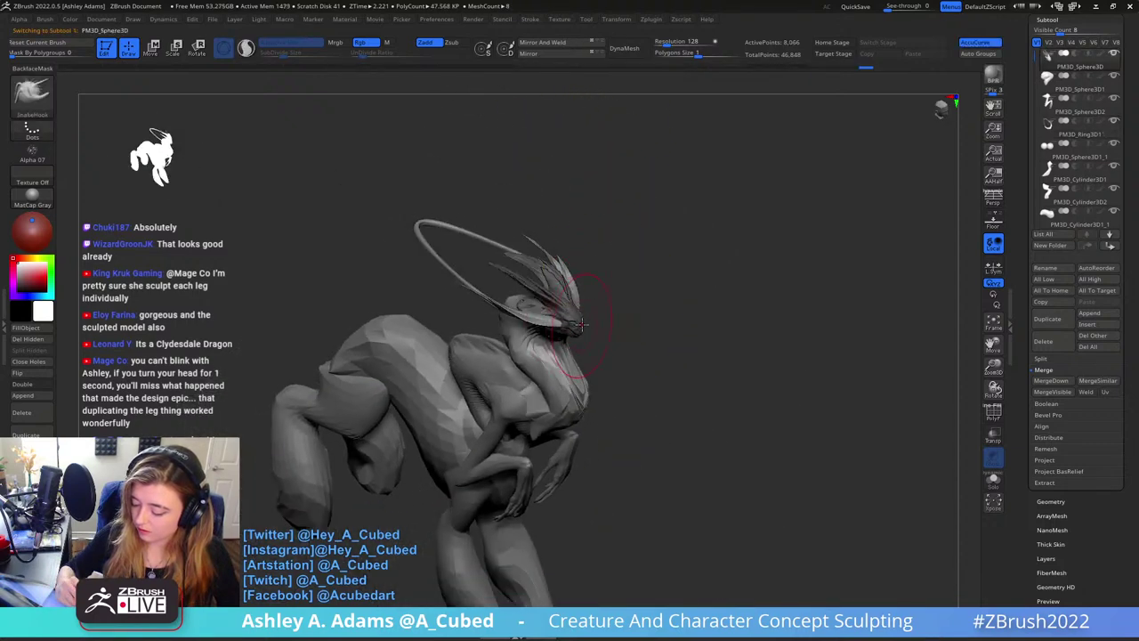
Select the head, horn and eye pieces together and tilt them so the face points downward and the horns rise
right_click_drag(570, 351, 628, 261)
key("w")
left_click(552, 321, "alt")
left_click(615, 226)
left_click(736, 271, "ctrl+shift")
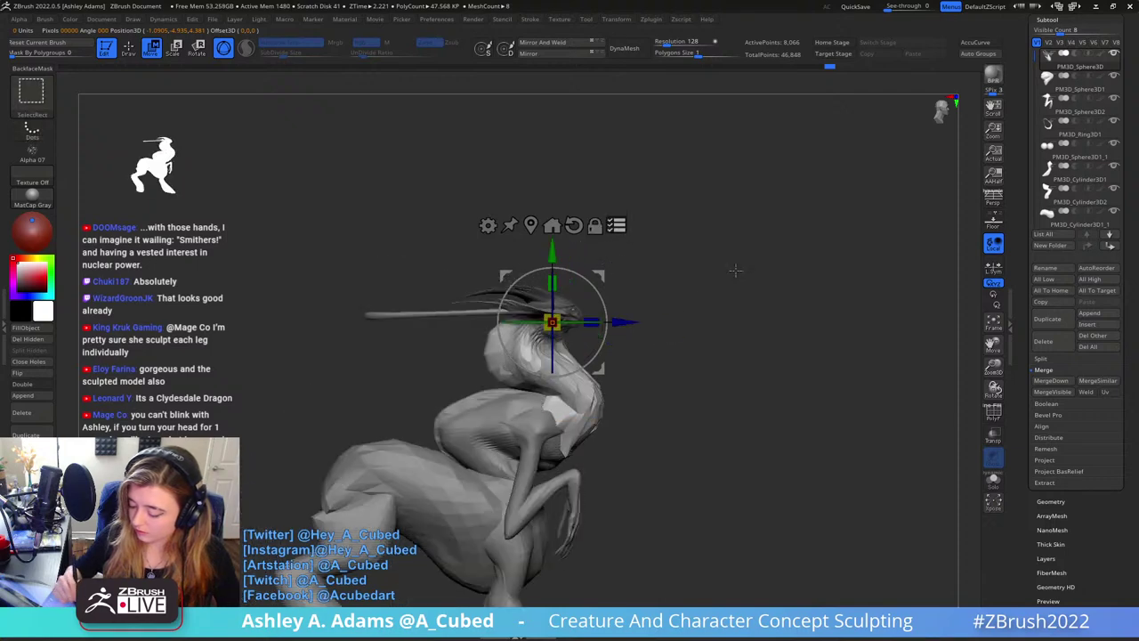
left_click_drag(418, 220, 672, 328, "ctrl+shift")
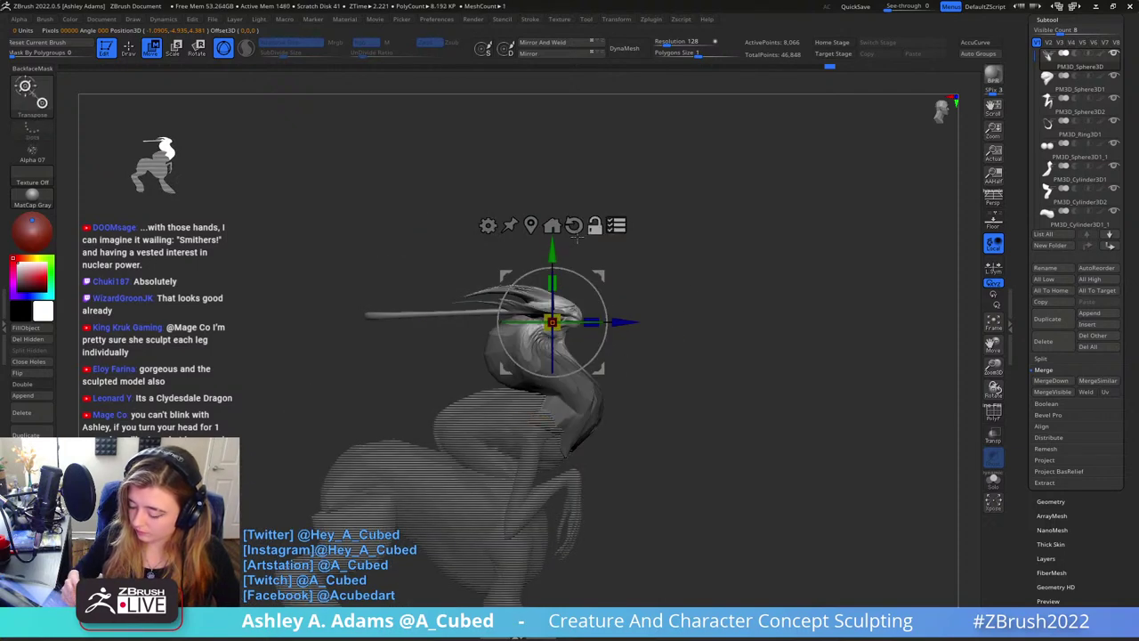
mouse_move(606, 298)
left_mouse_down()
mouse_move(616, 322)
mouse_move(601, 342)
mouse_move(564, 314)
mouse_move(659, 303)
mouse_move(610, 302)
left_mouse_up()
key("q")
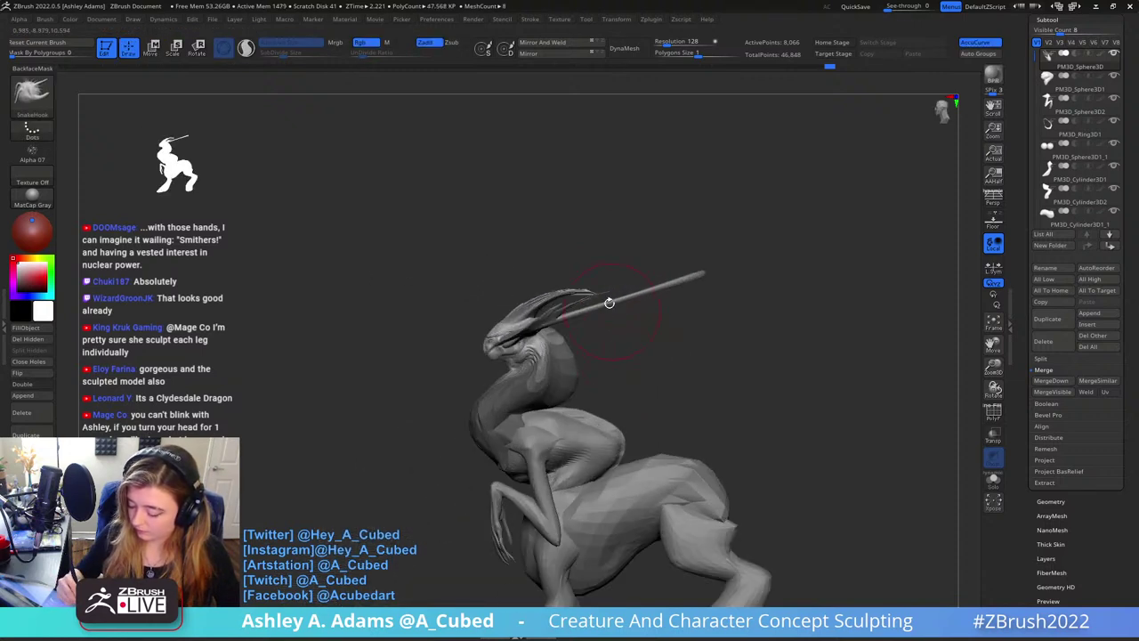
Reposition the tilted head, horn and eye pieces together over the body with the transform gizmo
key("w")
left_click_drag(515, 348, 541, 331)
right_click_drag(547, 325, 564, 298, "alt")
left_click_drag(513, 254, 514, 184)
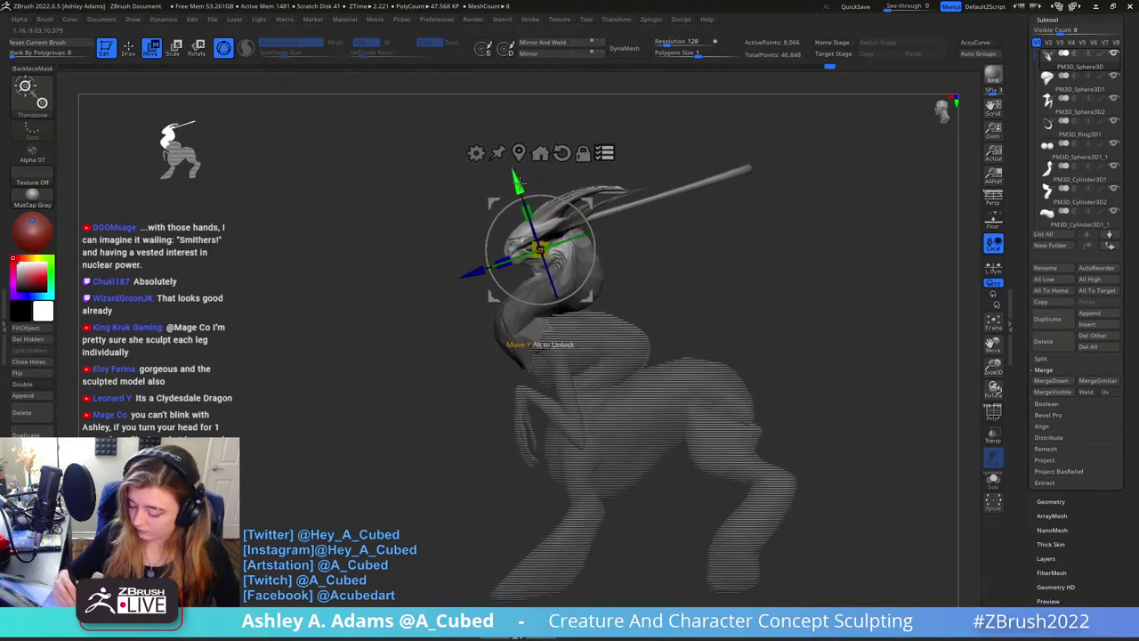
key("q")
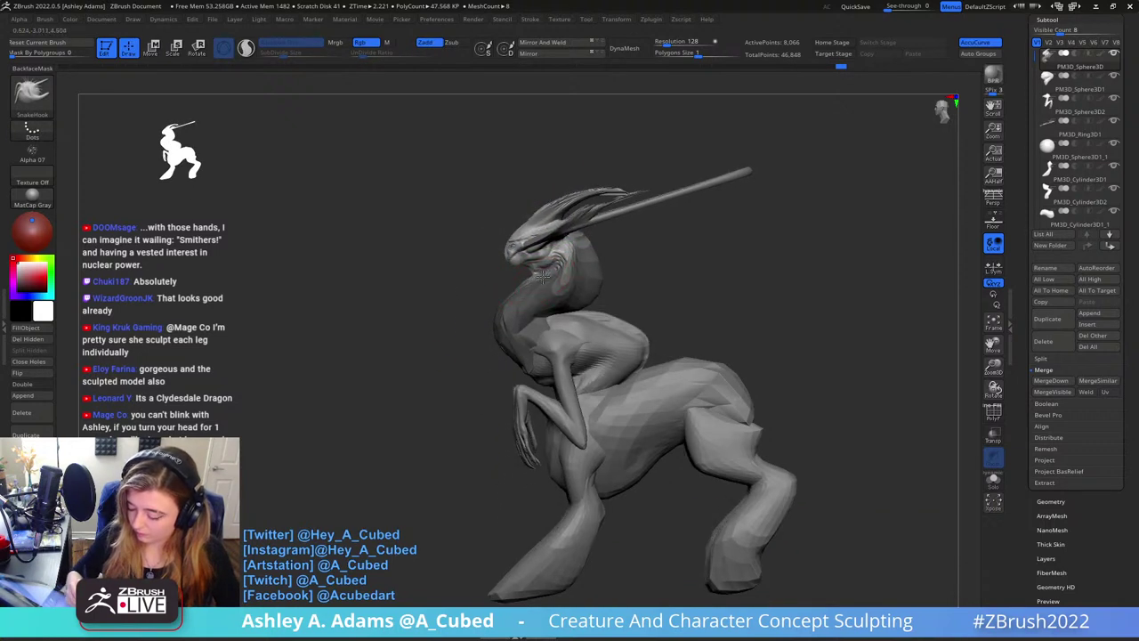
Adjust the jaw from the side and widen the neck from the front with the Snake Hook brush
left_click_drag(396, 338, 383, 340)
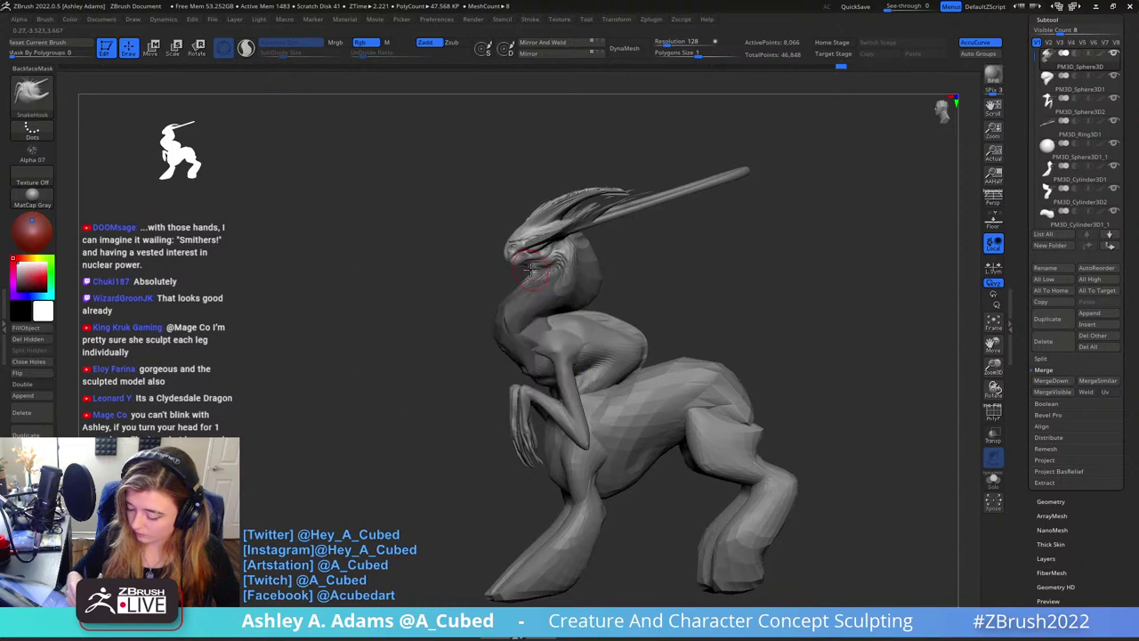
mouse_move(481, 272)
left_mouse_down()
mouse_move(580, 272)
mouse_move(597, 299)
left_mouse_up()
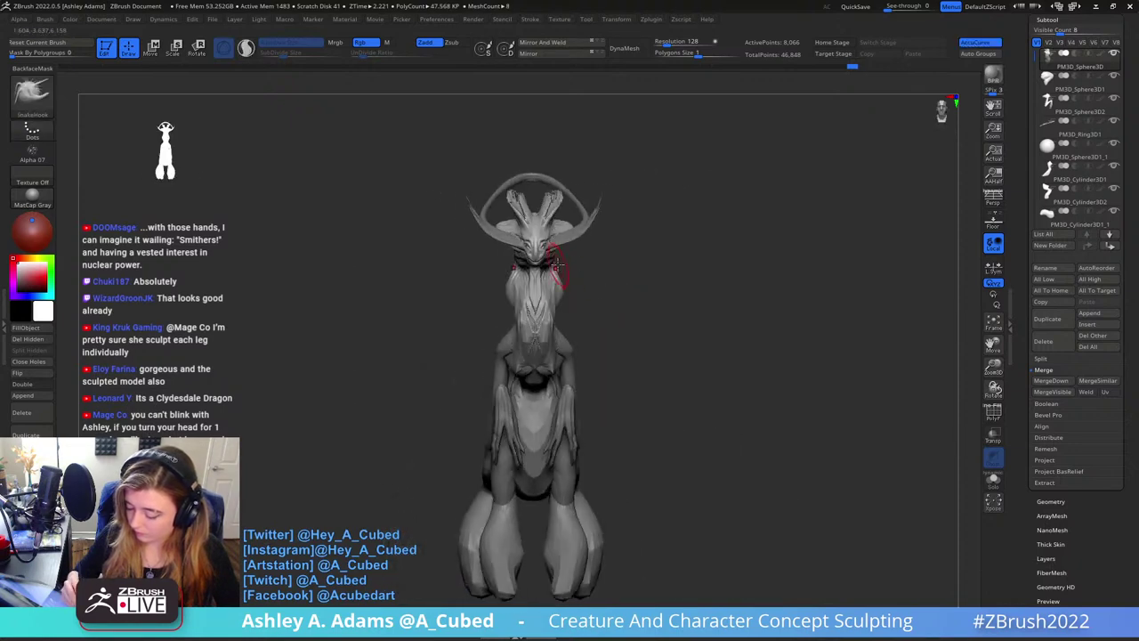
right_click_drag(553, 258, 568, 265)
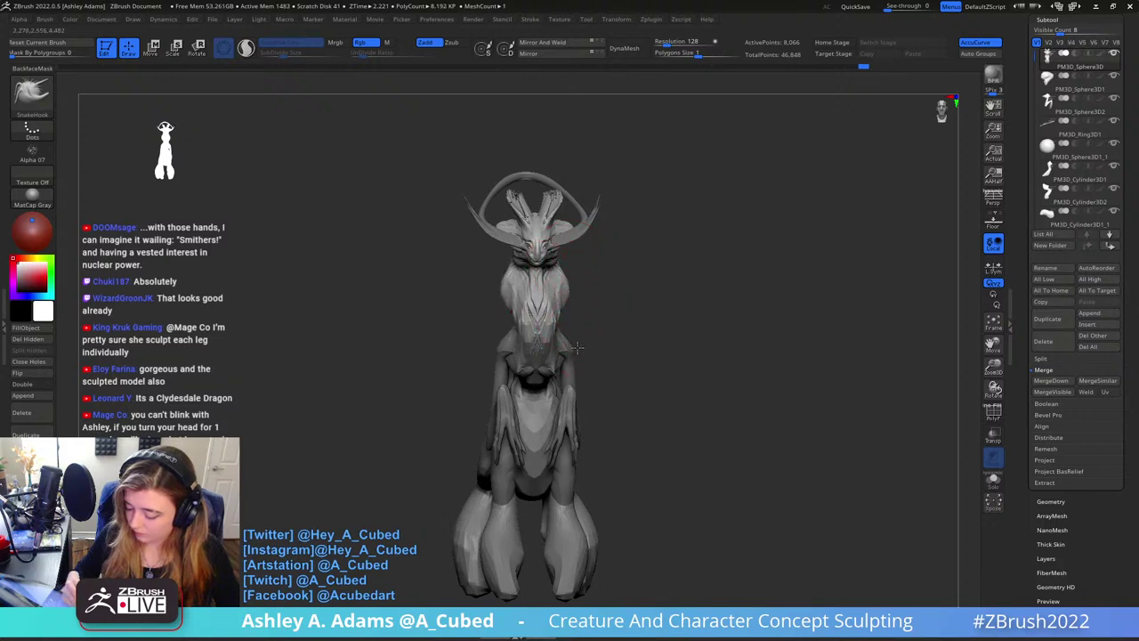
Fill out the torso behind the arms on both sides with the Inflat brush
mouse_move(590, 334)
right_mouse_down()
mouse_move(651, 315)
mouse_move(595, 322)
mouse_move(592, 301)
mouse_move(609, 303)
right_mouse_up()
left_click_drag(600, 317, 605, 310)
right_click_drag(609, 308, 577, 308)
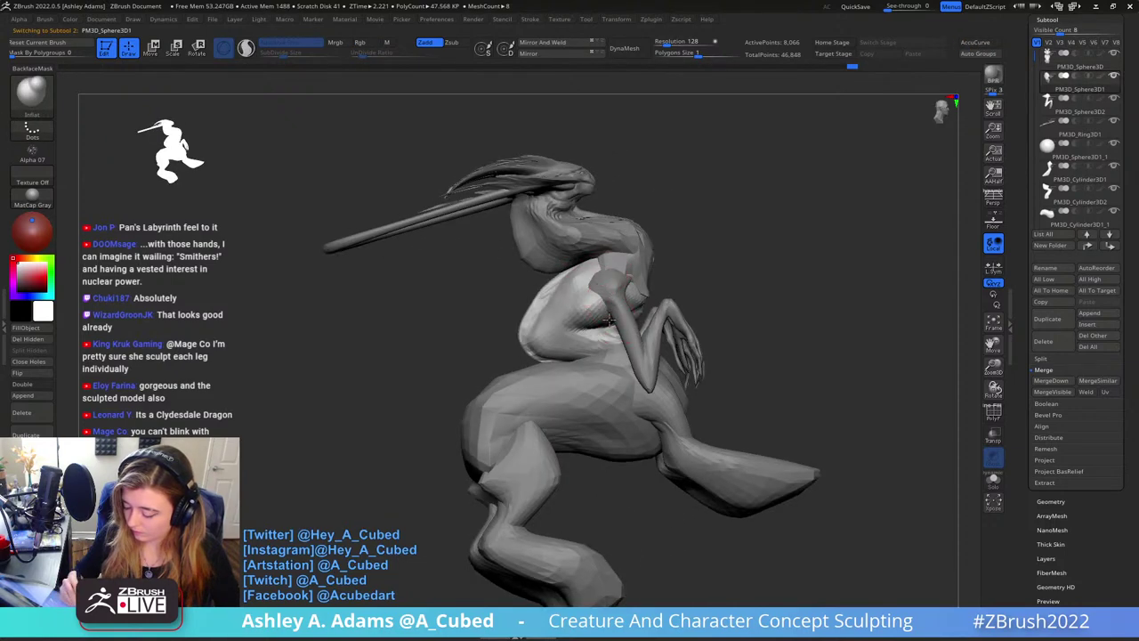
left_click_drag(583, 313, 590, 306)
right_click_drag(598, 301, 636, 306)
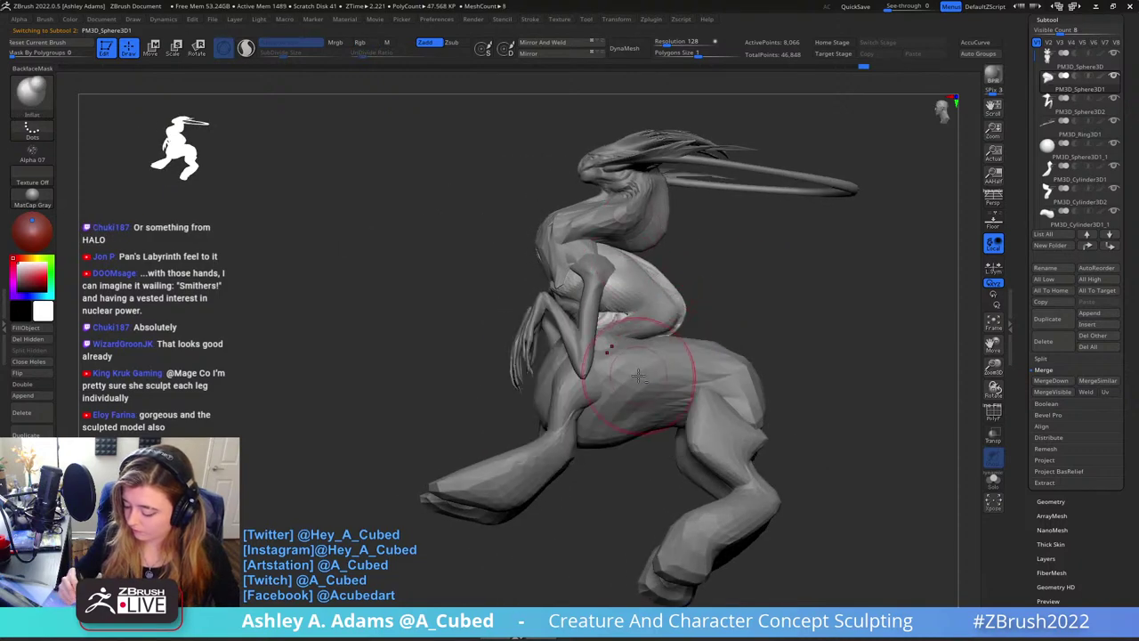
Pull up the lower body's back above the hips with an enlarged Snake Hook brush
left_click(638, 376, "alt")
right_click_drag(639, 375, 703, 345)
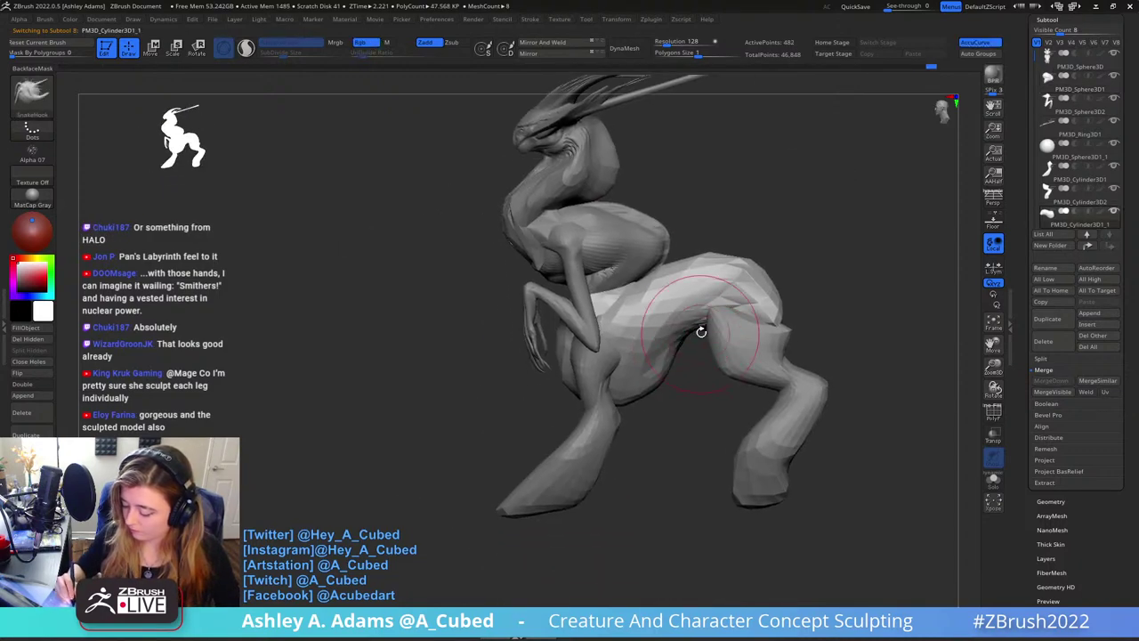
key("space")
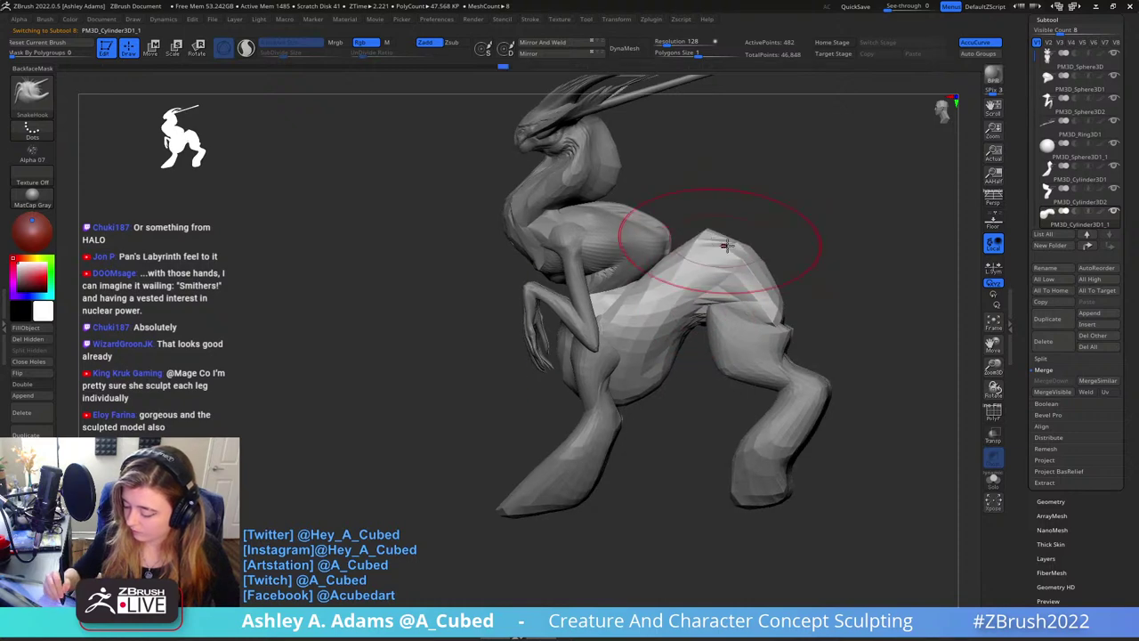
left_click_drag(726, 246, 779, 298)
Raise the thighs of the hind legs into the hips with the Snake Hook brush
left_click(760, 349, "alt")
right_click_drag(761, 347, 725, 312)
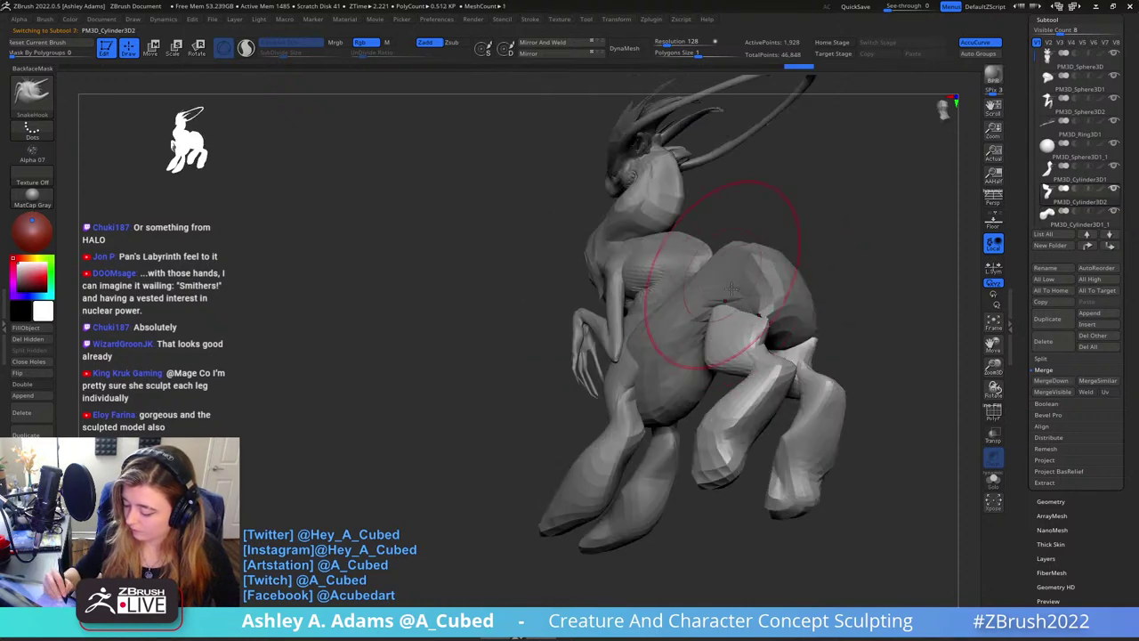
left_click_drag(738, 325, 733, 289)
right_click_drag(757, 290, 716, 294)
left_click_drag(735, 312, 717, 329)
right_click_drag(716, 329, 755, 327)
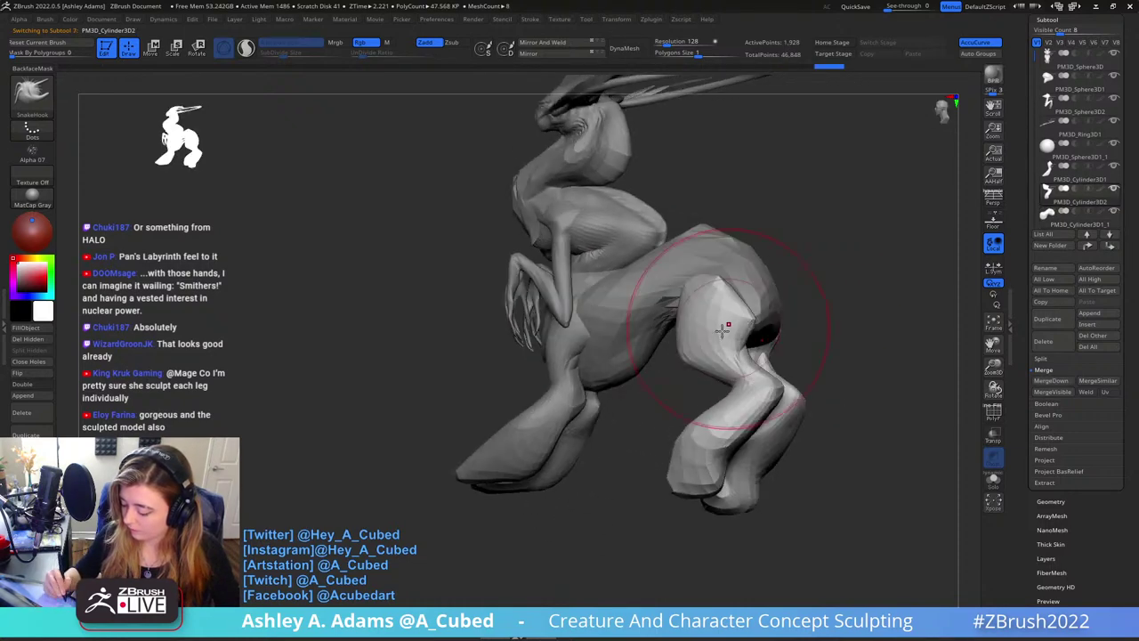
left_click_drag(721, 325, 709, 311)
mouse_move(690, 304)
right_mouse_down()
mouse_move(714, 291)
mouse_move(737, 255)
mouse_move(763, 300)
mouse_move(788, 278)
mouse_move(714, 237)
mouse_move(724, 205)
right_mouse_up()
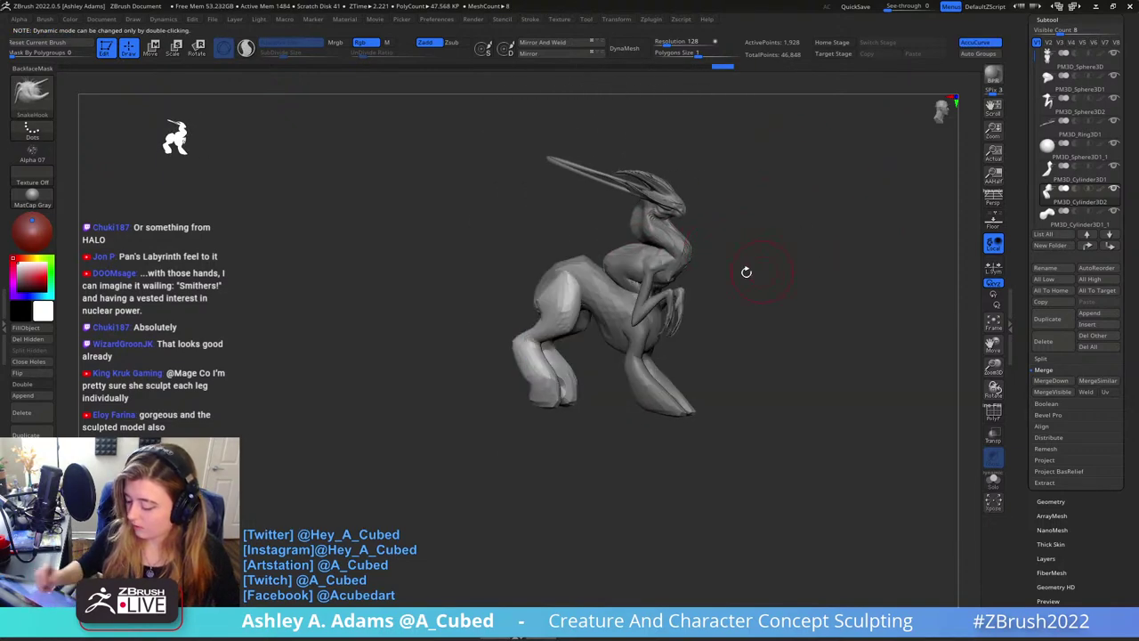
Swell the torso around the shoulder and its back with the Inflat brush
right_click_drag(745, 272, 639, 287)
left_click(639, 287, "alt")
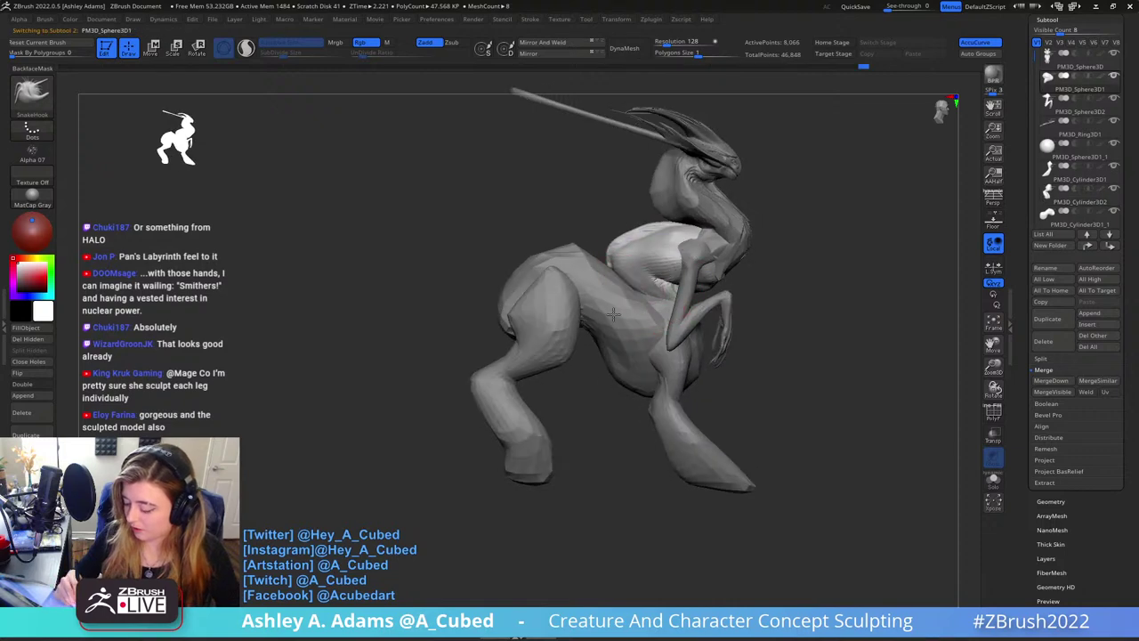
key("space")
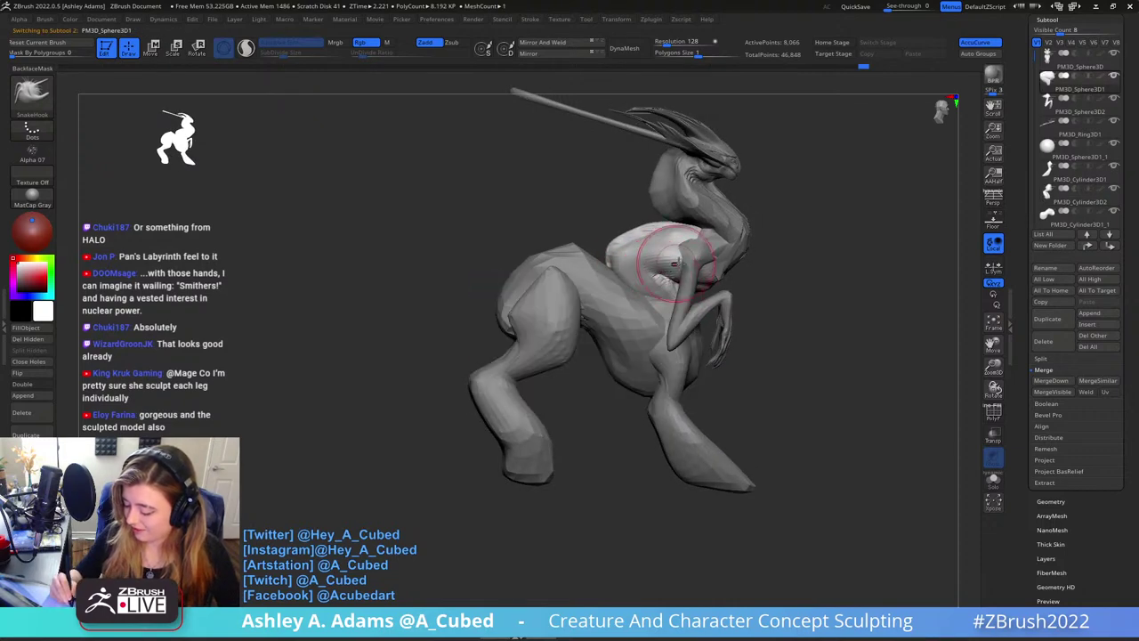
mouse_move(675, 264)
right_mouse_down()
mouse_move(682, 303)
mouse_move(656, 303)
right_mouse_up()
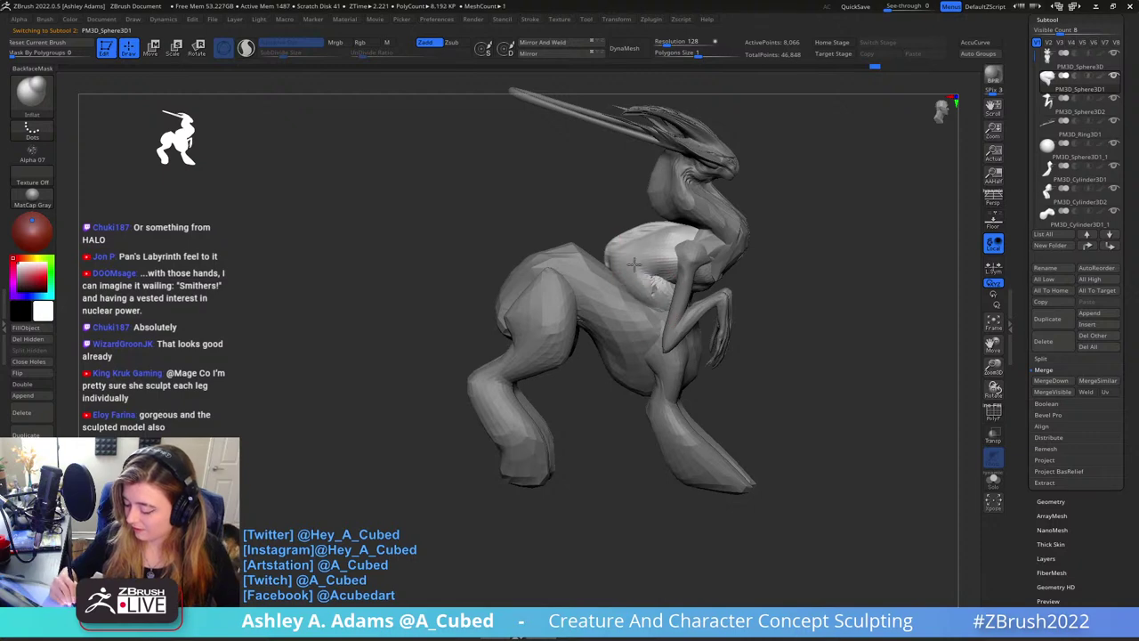
mouse_move(763, 226)
right_mouse_down()
mouse_move(713, 302)
mouse_move(682, 275)
right_mouse_up()
key("space")
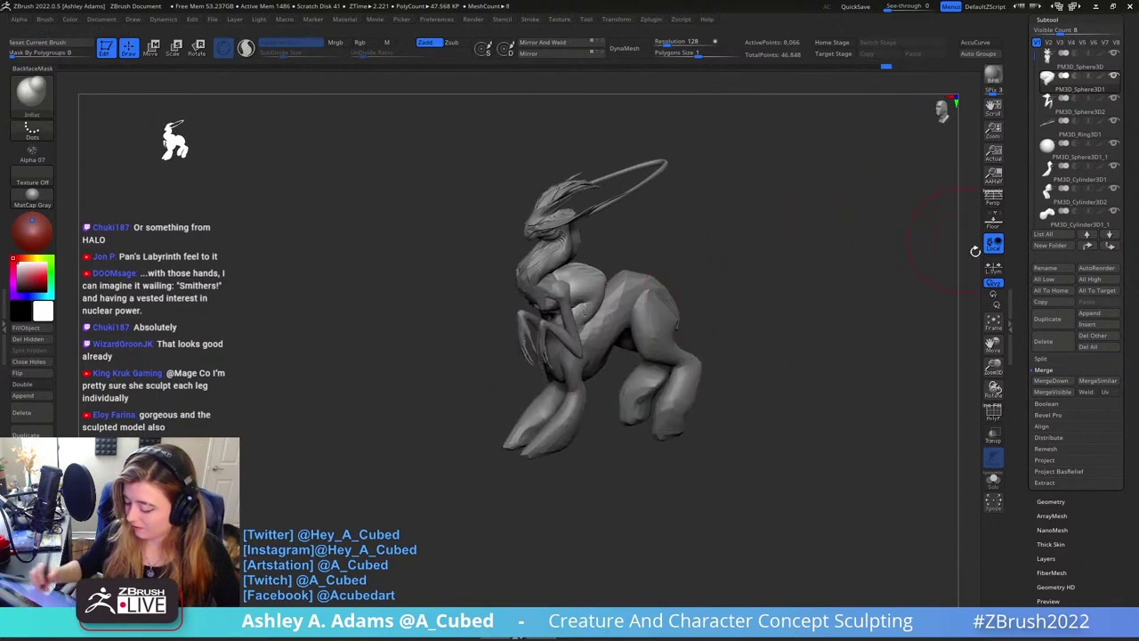
Append a sphere as a new subtool and make it the active piece
left_click(1089, 315)
left_click(727, 334)
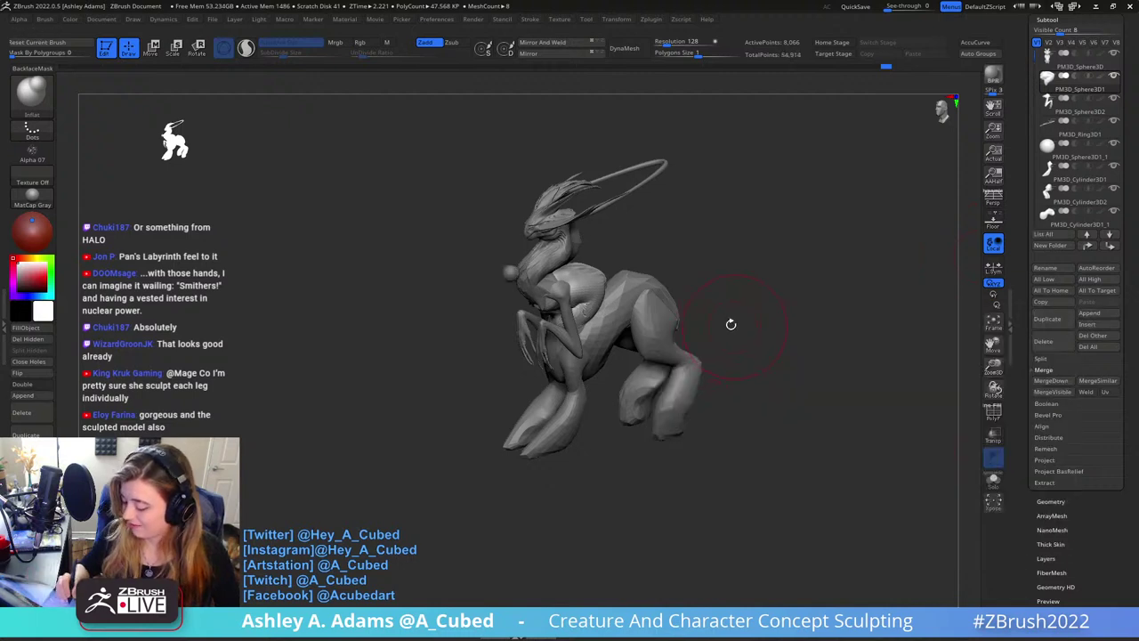
left_click(512, 272, "alt")
left_click_drag(719, 219, 584, 229, "shift")
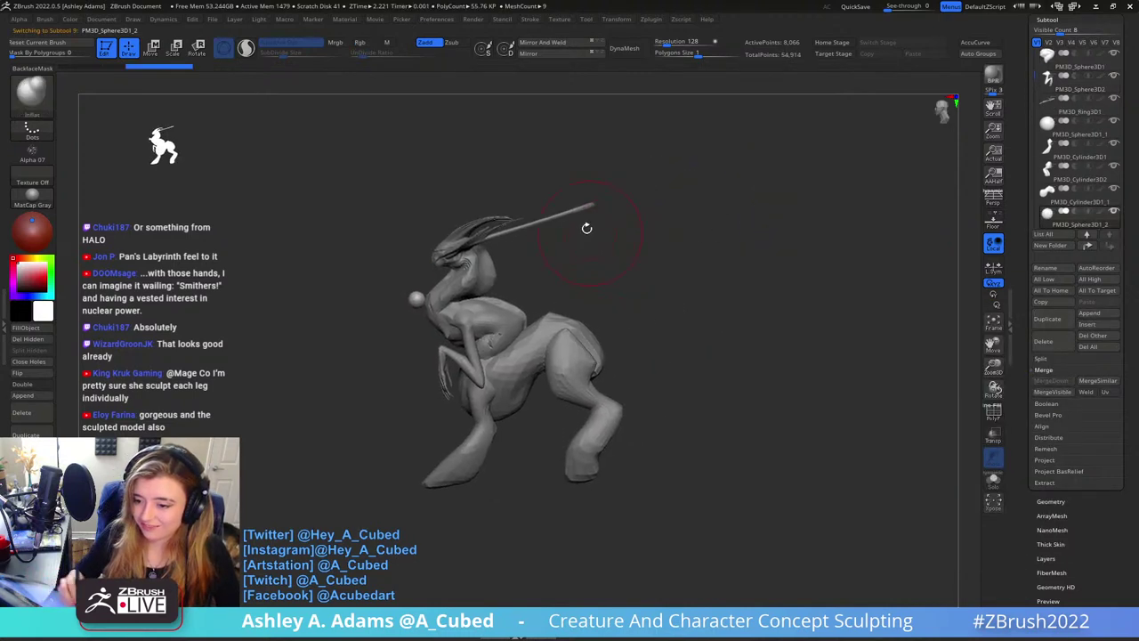
Stretch the new sphere into a long thin spindle and move it behind the body for a tail
key("w")
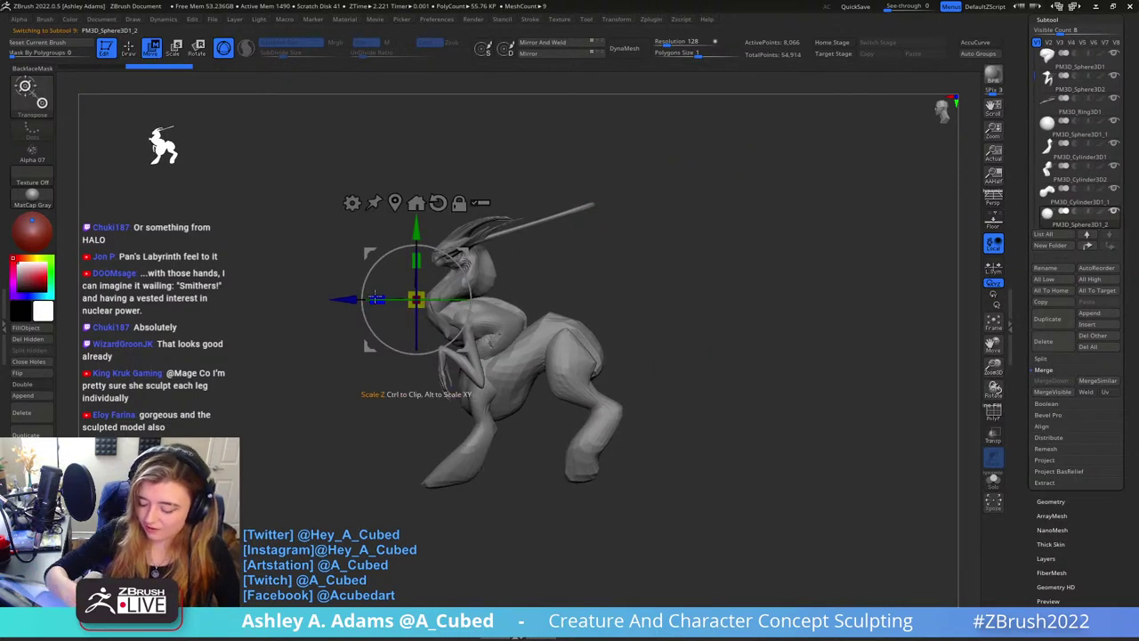
left_click_drag(368, 263, 582, 263)
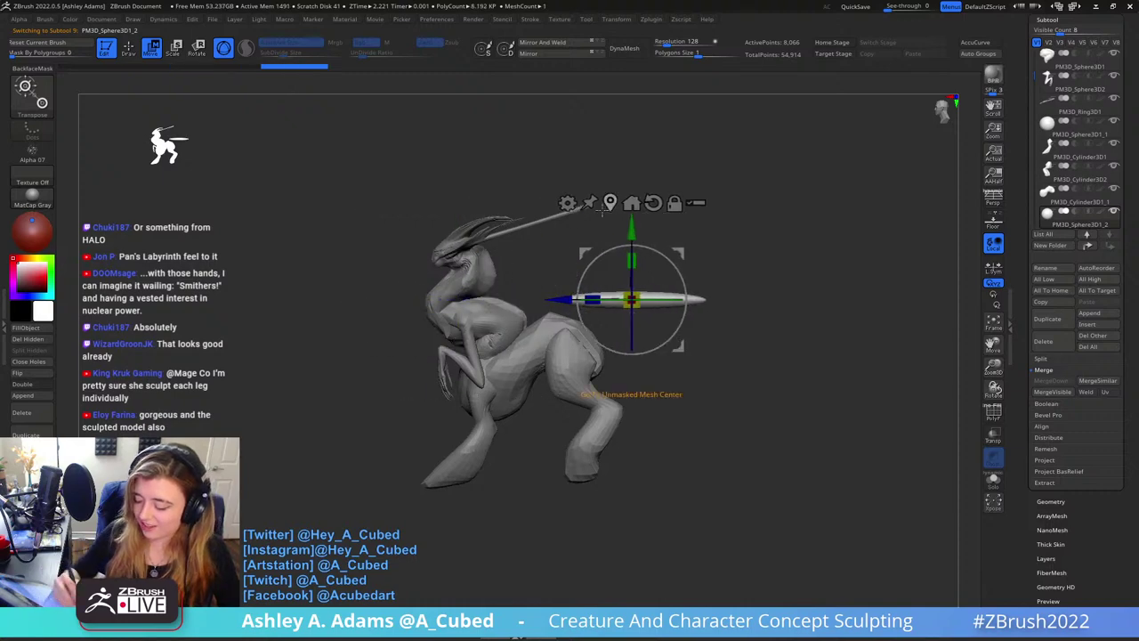
left_click_drag(449, 229, 547, 267)
Rotate the tail spindle downward by about 29 degrees and set its front end against the rump
left_click_drag(524, 218, 525, 258, "shift")
left_click_drag(635, 231, 654, 332)
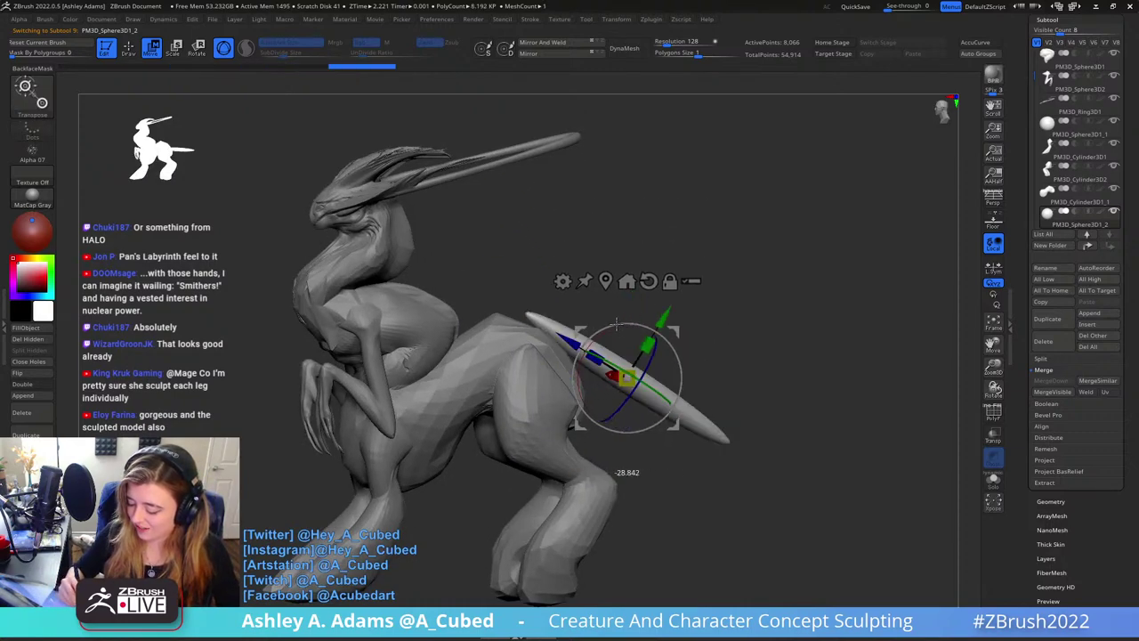
left_click_drag(713, 308, 643, 335)
left_click_drag(590, 305, 655, 304)
left_click_drag(655, 303, 651, 227, "alt")
left_click_drag(658, 238, 645, 263)
left_click_drag(549, 294, 579, 311)
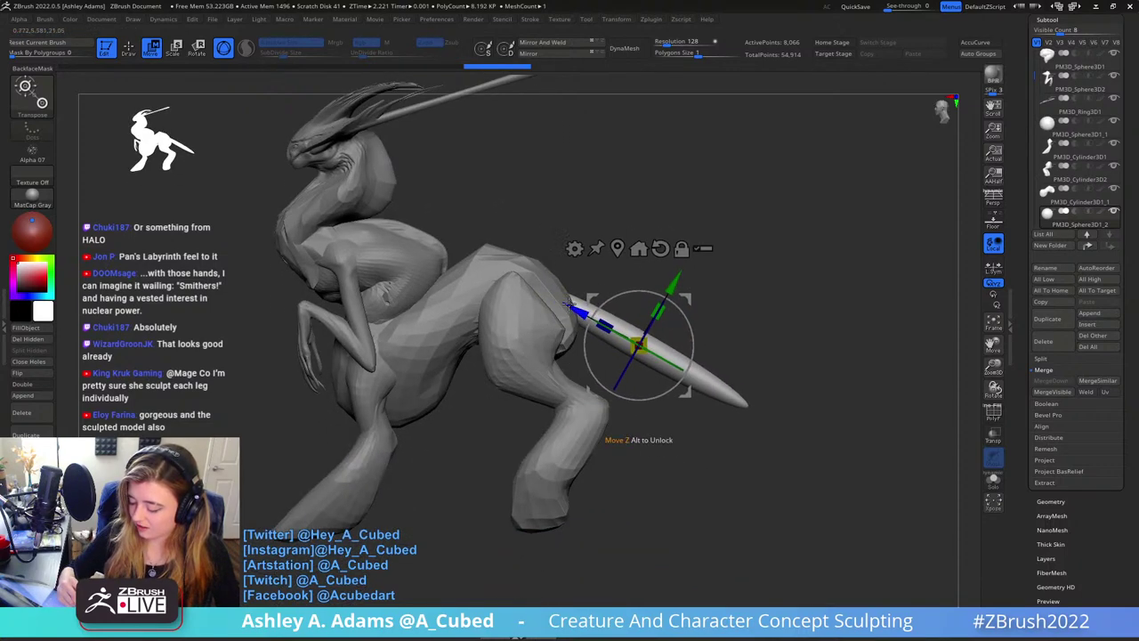
Try to thicken the tail with the Inflat brush and undo the stroke
key("q")
key("space")
left_click_drag(682, 283, 709, 274)
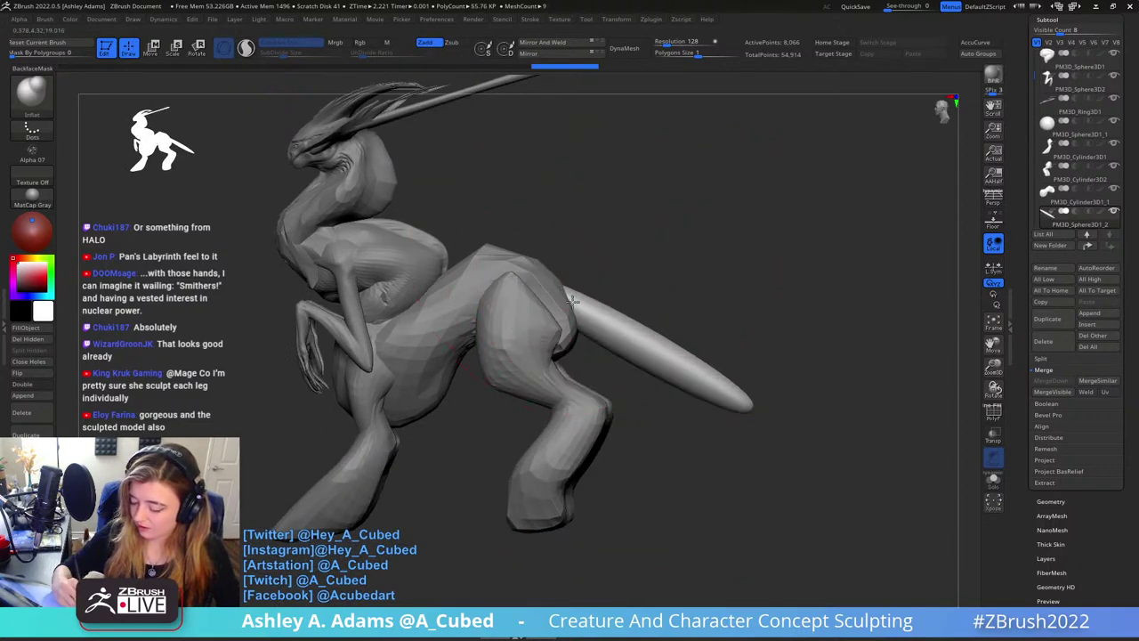
mouse_move(572, 302)
left_mouse_down()
mouse_move(686, 359)
mouse_move(681, 337)
left_mouse_up()
key("space")
key("ctrl+z")
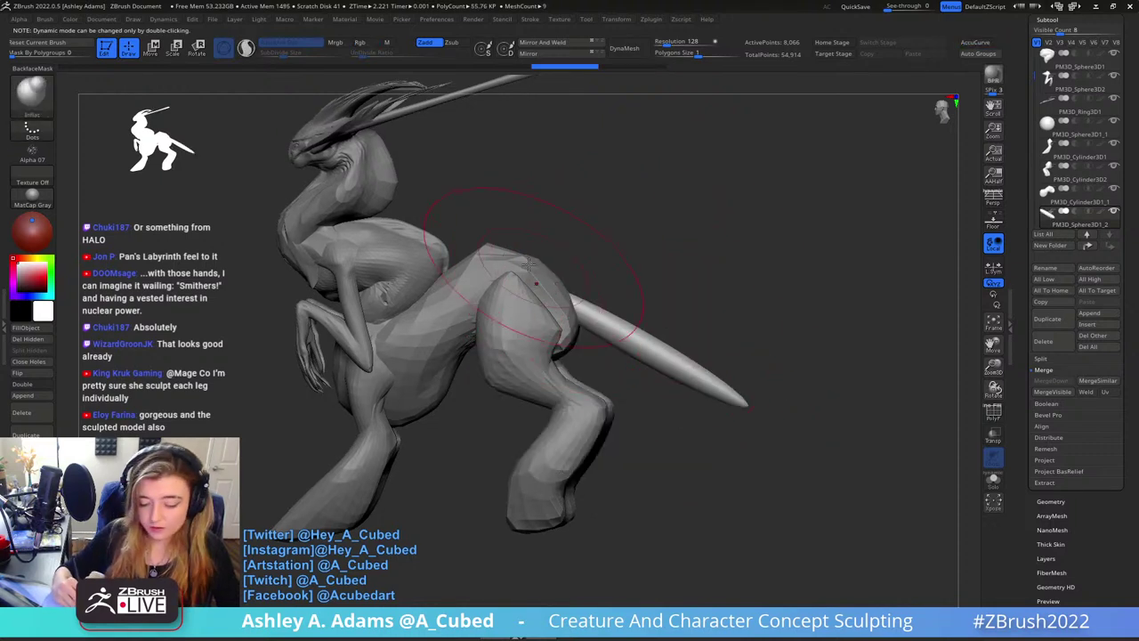
Bend the tail into a downward curve and draw out its tip into a long taper with the Snake Hook brush
key("b")
key("s")
key("h")
key("space")
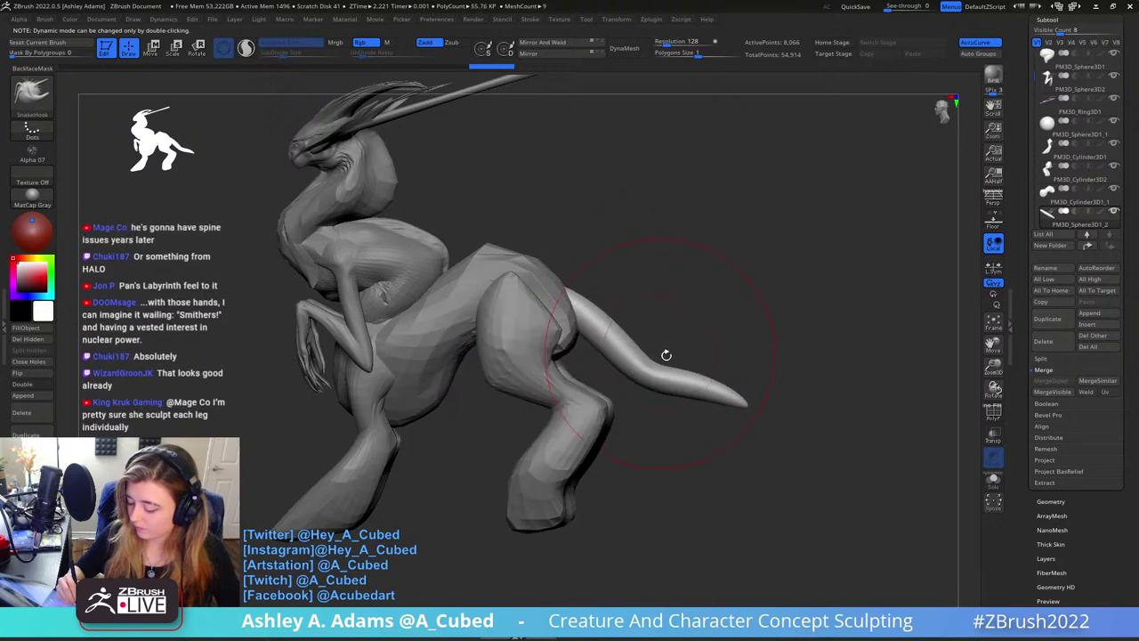
left_click_drag(721, 423, 816, 457)
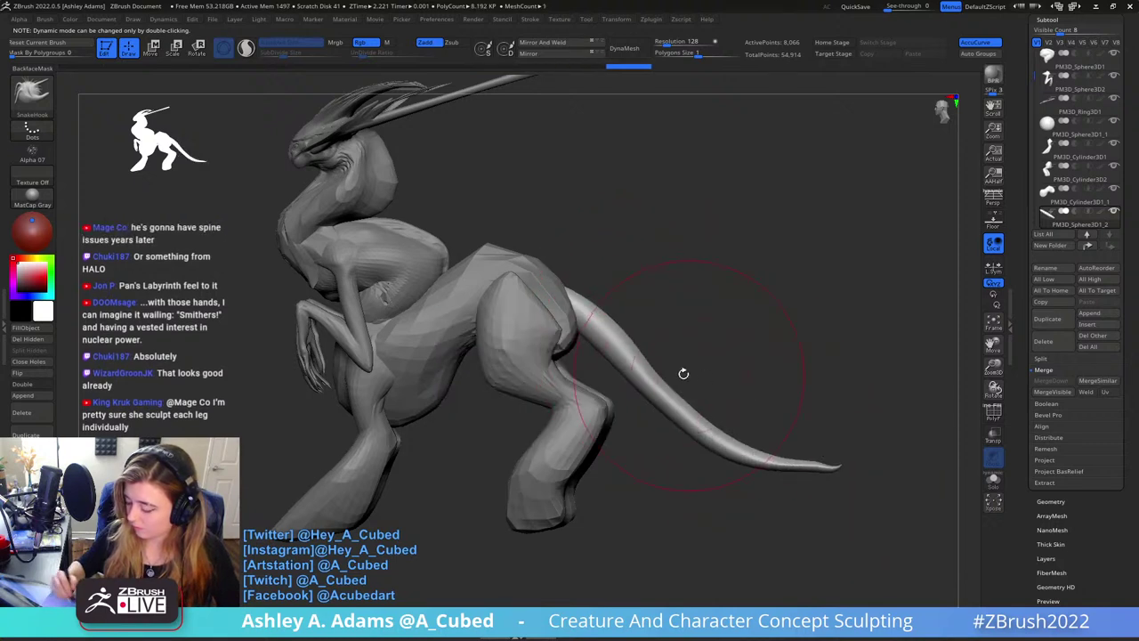
Smooth the tail along its length from behind
left_click_drag(747, 347, 745, 335, "alt")
left_click_drag(809, 305, 671, 285)
right_click_drag(640, 281, 656, 293)
right_click(644, 276)
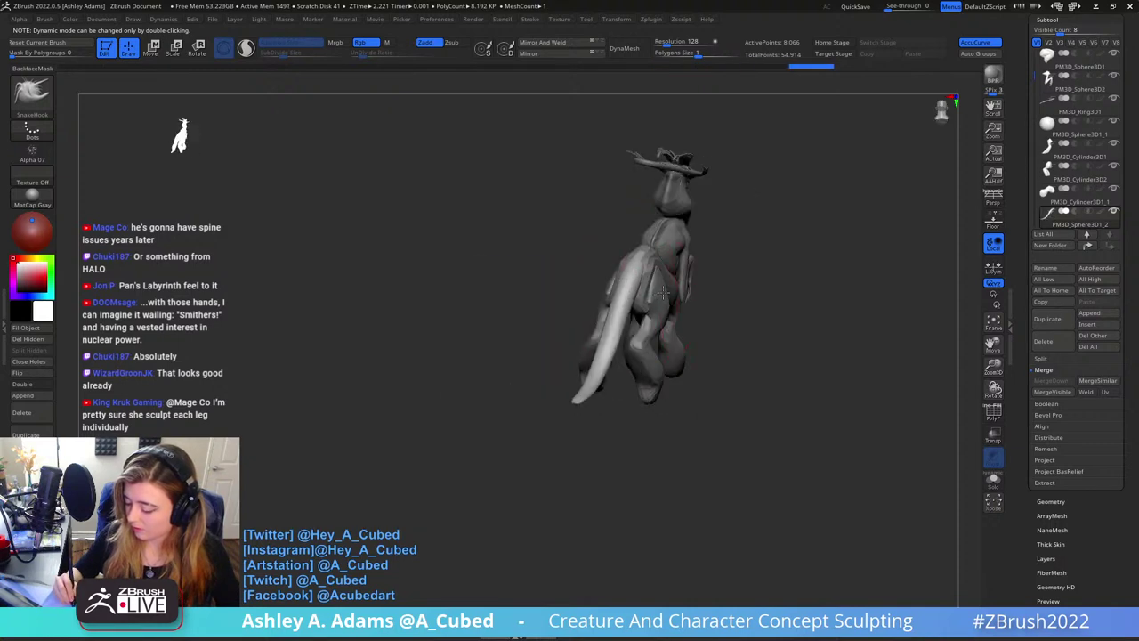
left_click_drag(618, 320, 596, 380, "shift")
right_click_drag(597, 378, 716, 386)
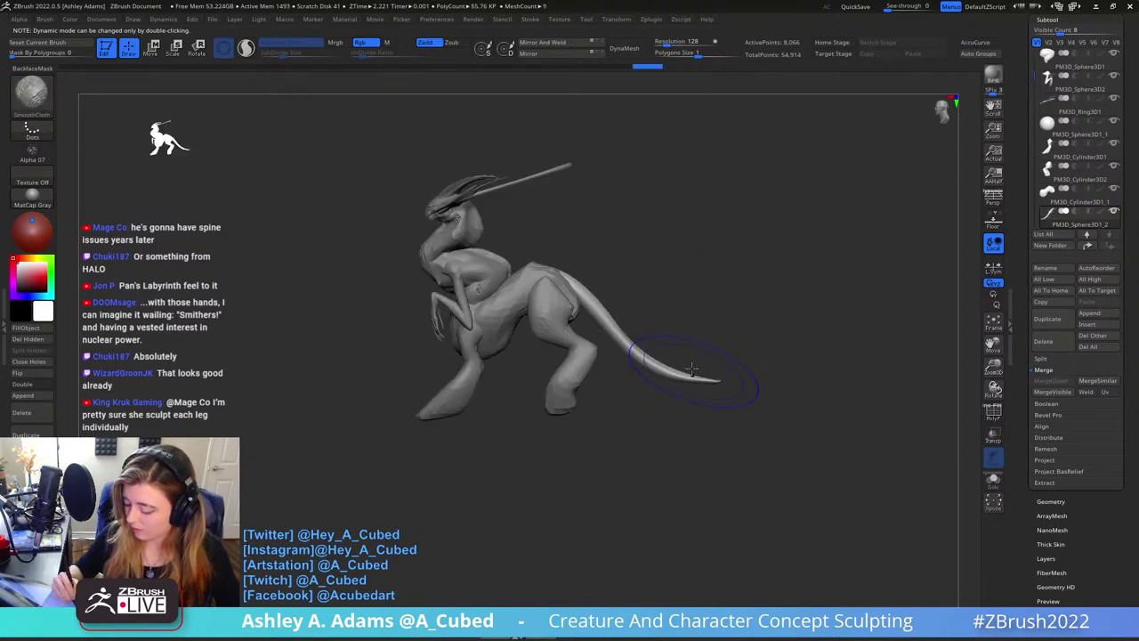
Switch to the Snake Hook brush and set its draw size to 5000
right_click(578, 378)
key("space")
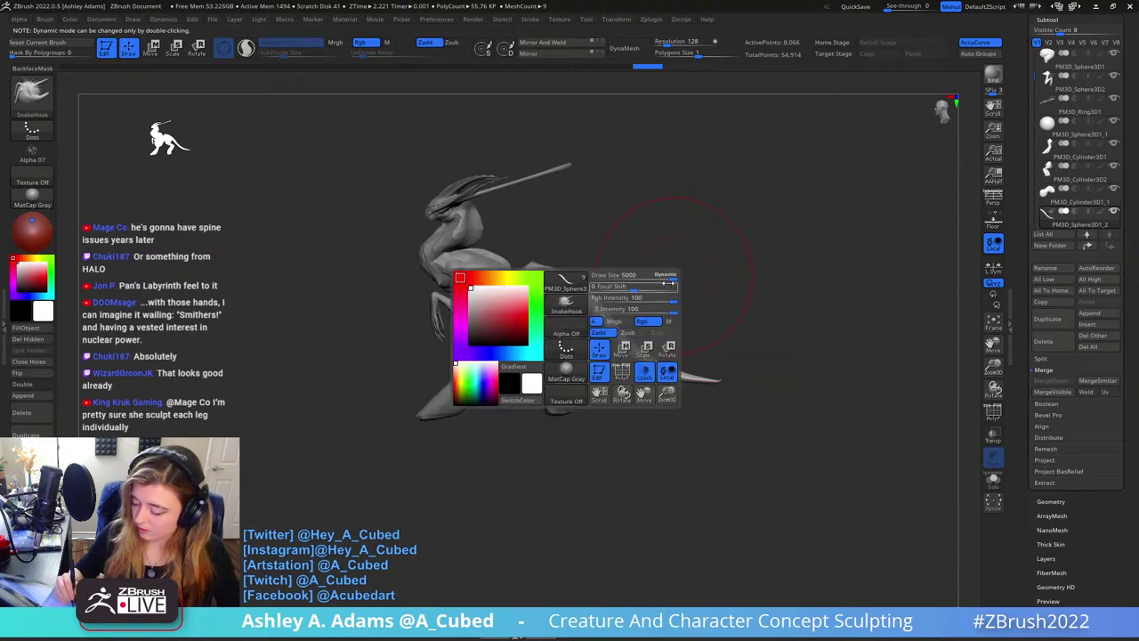
mouse_move(668, 277)
left_mouse_down()
mouse_move(598, 297)
mouse_move(674, 282)
left_mouse_up()
key("space")
key("space")
left_click(685, 289)
key("w")
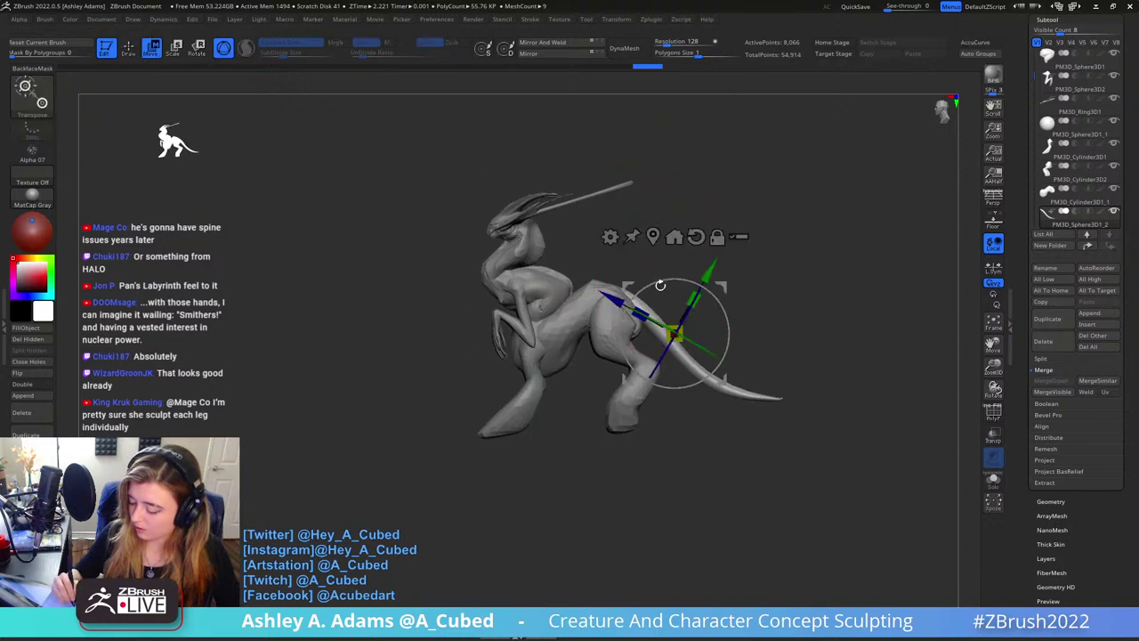
left_click(697, 236)
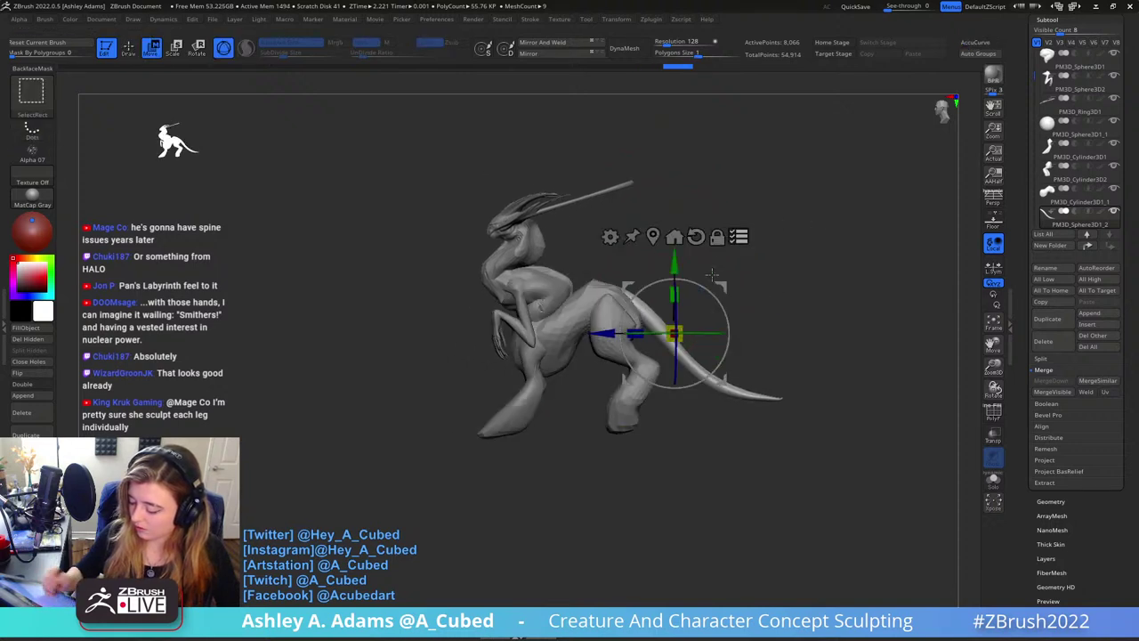
left_click_drag(730, 280, 621, 374, "alt")
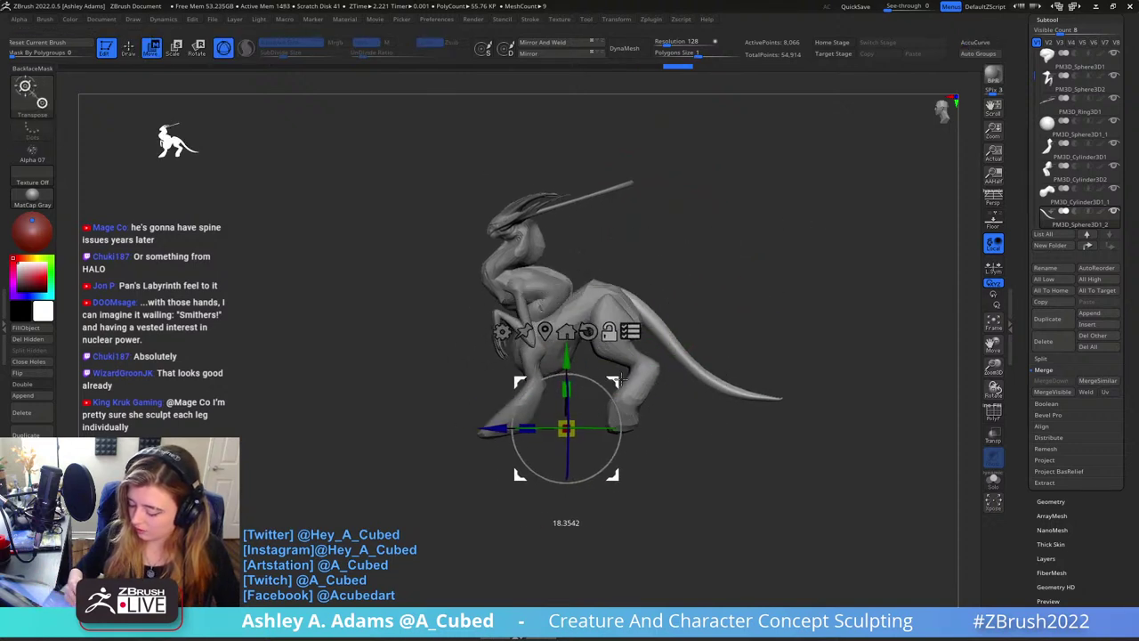
left_click(565, 330)
left_click_drag(476, 263, 489, 255)
key("q")
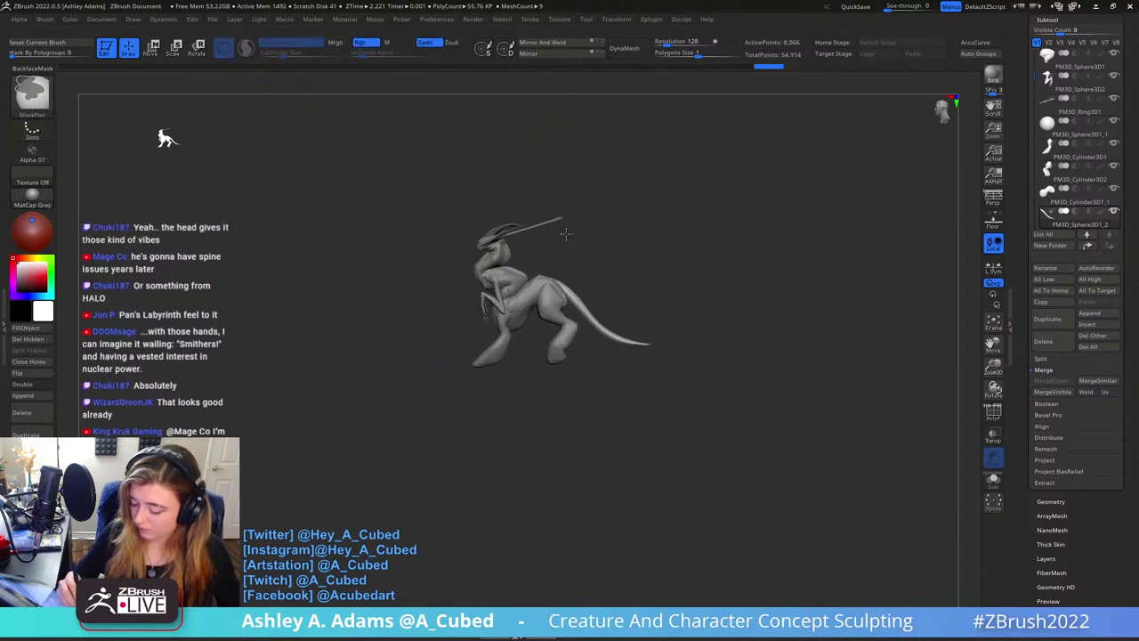
key("ctrl+z")
Combine all visible subtools into a single posing mesh with Transpose Master's TPoseMesh
left_click(681, 20)
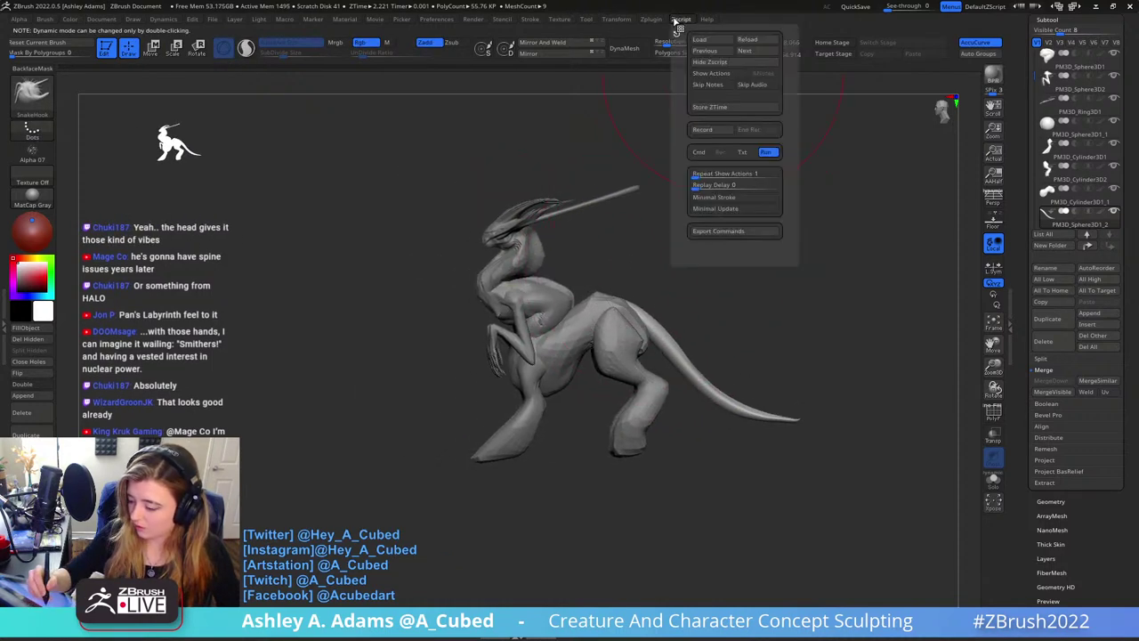
left_click(680, 284)
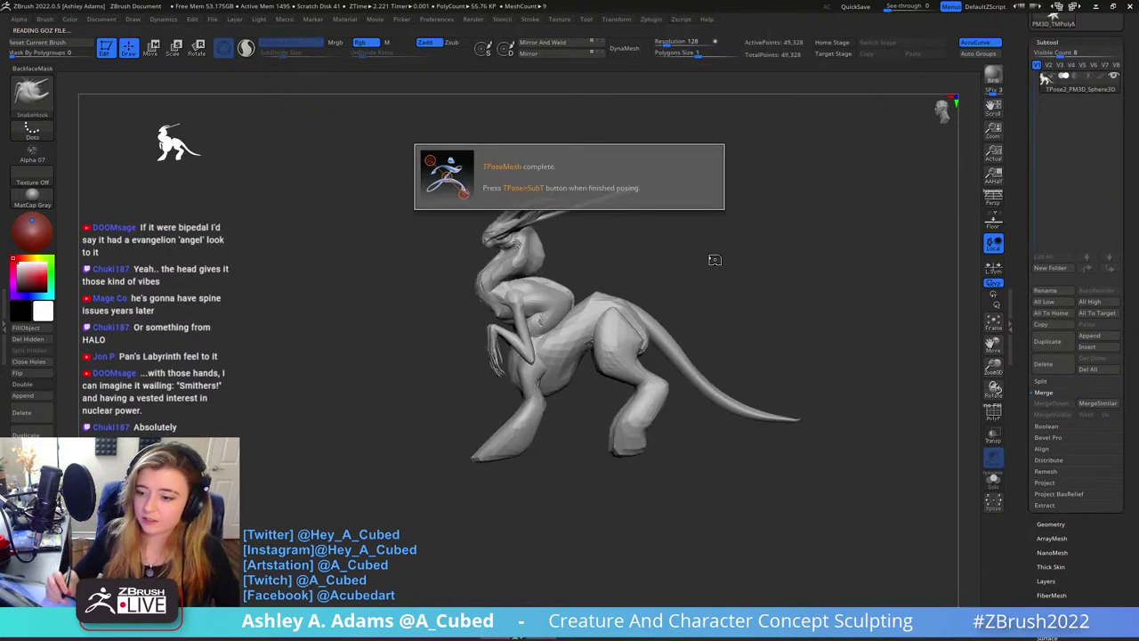
right_click(671, 257)
Lift the rump up and back on the posing mesh with a large Snake Hook brush
left_click(677, 259)
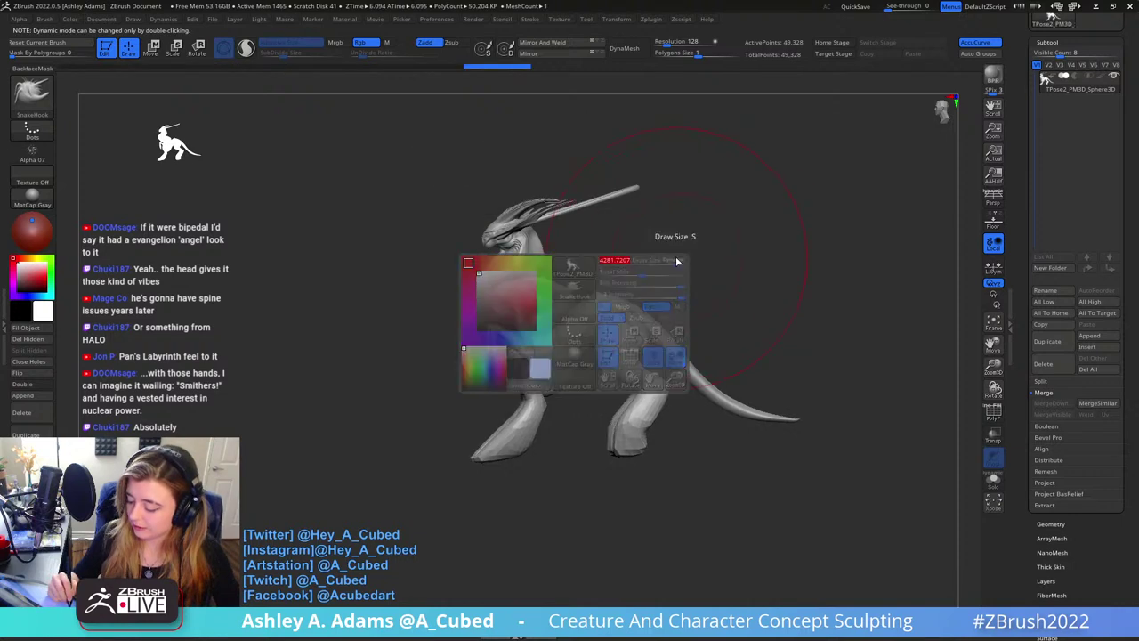
mouse_move(677, 259)
right_mouse_down()
mouse_move(637, 320)
mouse_move(663, 255)
mouse_move(630, 272)
mouse_move(689, 270)
right_mouse_up()
left_click_drag(696, 281, 702, 262)
mouse_move(677, 267)
right_mouse_down()
mouse_move(712, 272)
mouse_move(703, 267)
right_mouse_up()
right_click(628, 310)
mouse_move(703, 217)
right_mouse_down()
mouse_move(682, 224)
mouse_move(670, 247)
right_mouse_up()
left_click_drag(667, 253, 663, 270)
right_click_drag(634, 266, 663, 259)
right_click(636, 256)
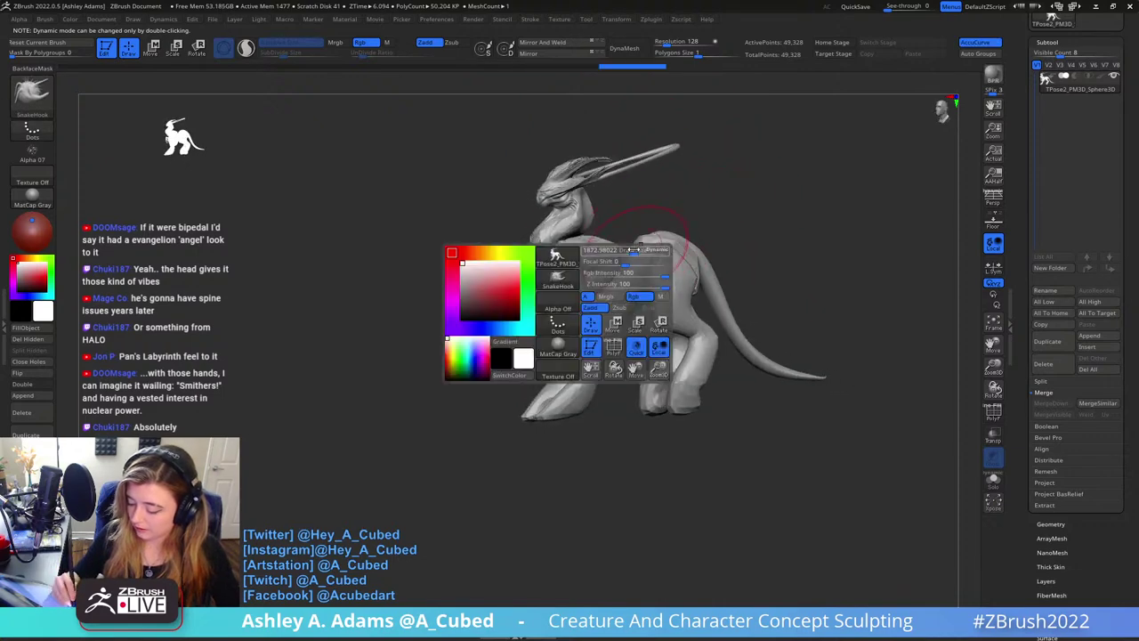
Fill out the side of the upper torso behind the arm with the Inflat brush
right_click_drag(591, 233, 594, 253, "ctrl")
mouse_move(594, 253)
right_mouse_down()
mouse_move(572, 243)
mouse_move(545, 272)
mouse_move(580, 303)
mouse_move(584, 292)
right_mouse_up()
key("b")
key("s")
key("h")
key("b")
key("i")
key("n")
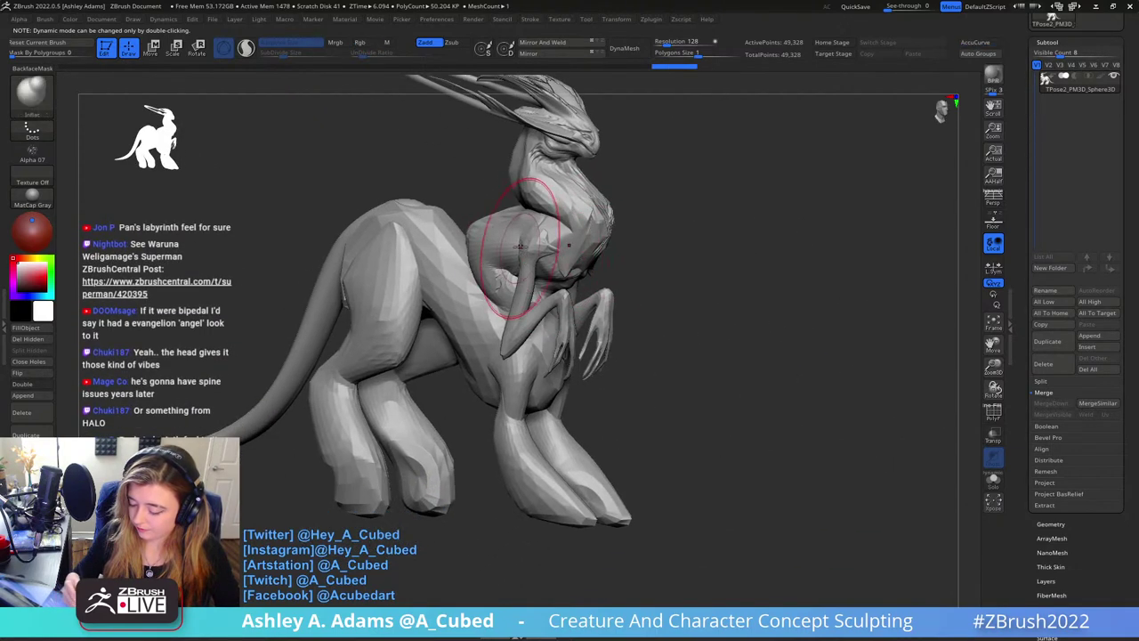
right_click_drag(521, 325, 543, 306, "shift")
right_click_drag(526, 367, 605, 395, "alt")
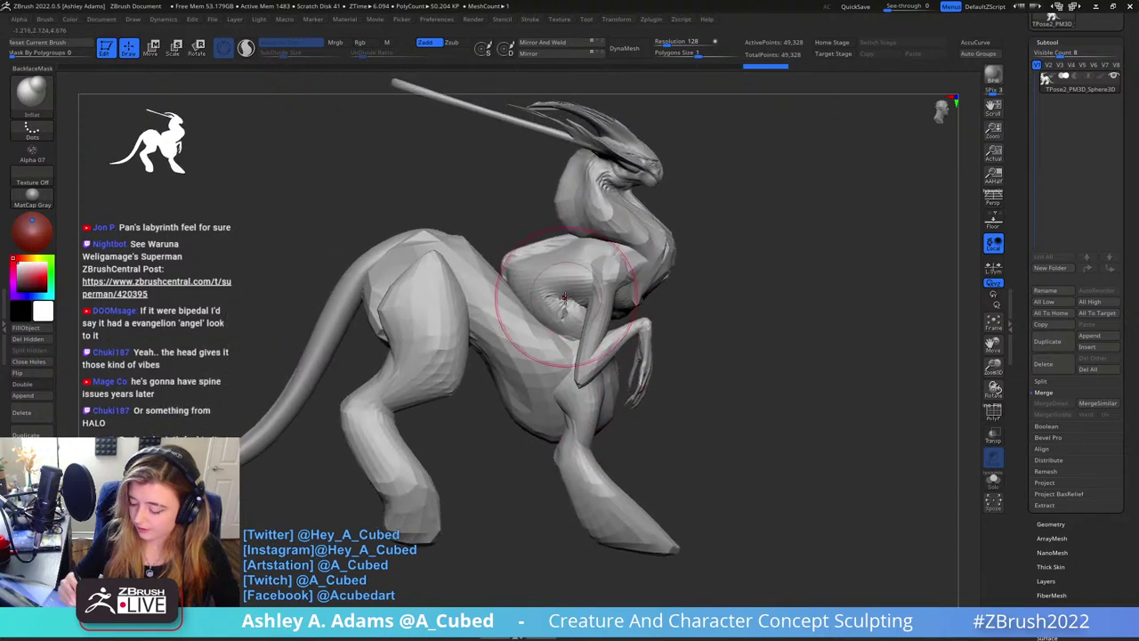
key("space")
left_click_drag(565, 292, 541, 284)
key("space")
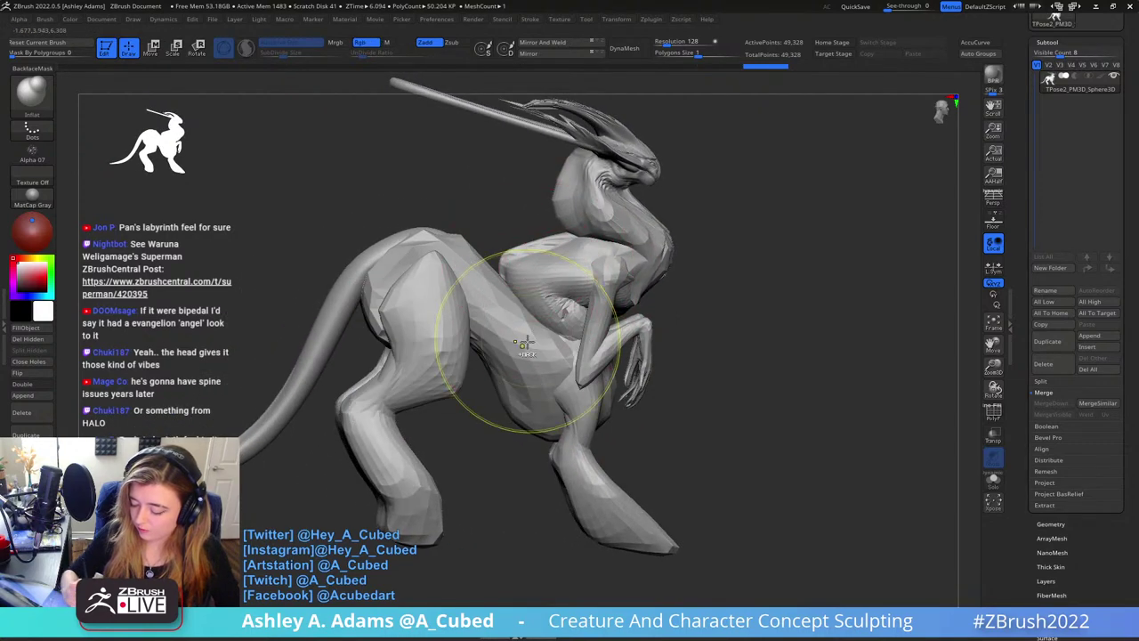
Isolate the lower body and mask every other part of the creature
left_click(525, 339, "ctrl+shift")
left_click(689, 341, "ctrl")
left_click(693, 341, "ctrl+shift")
left_click(703, 334, "ctrl")
Try to raise the lower body's back behind the torso and reshape its belly with the Snake Hook brush
key("b")
key("s")
key("h")
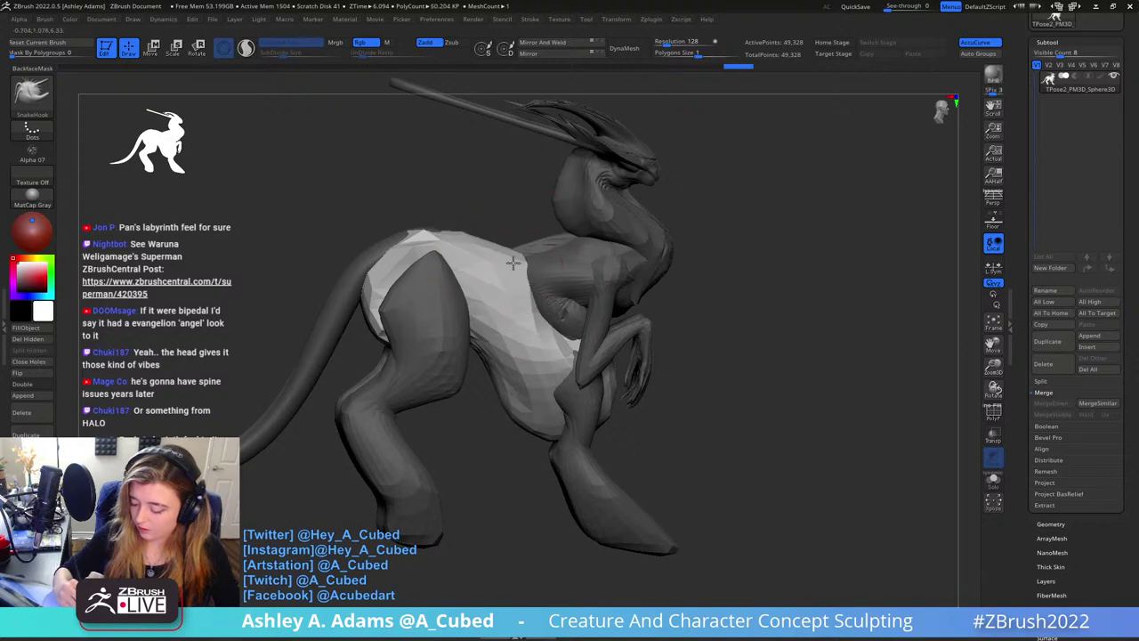
right_click_drag(511, 283, 500, 285)
left_click_drag(500, 381, 480, 354)
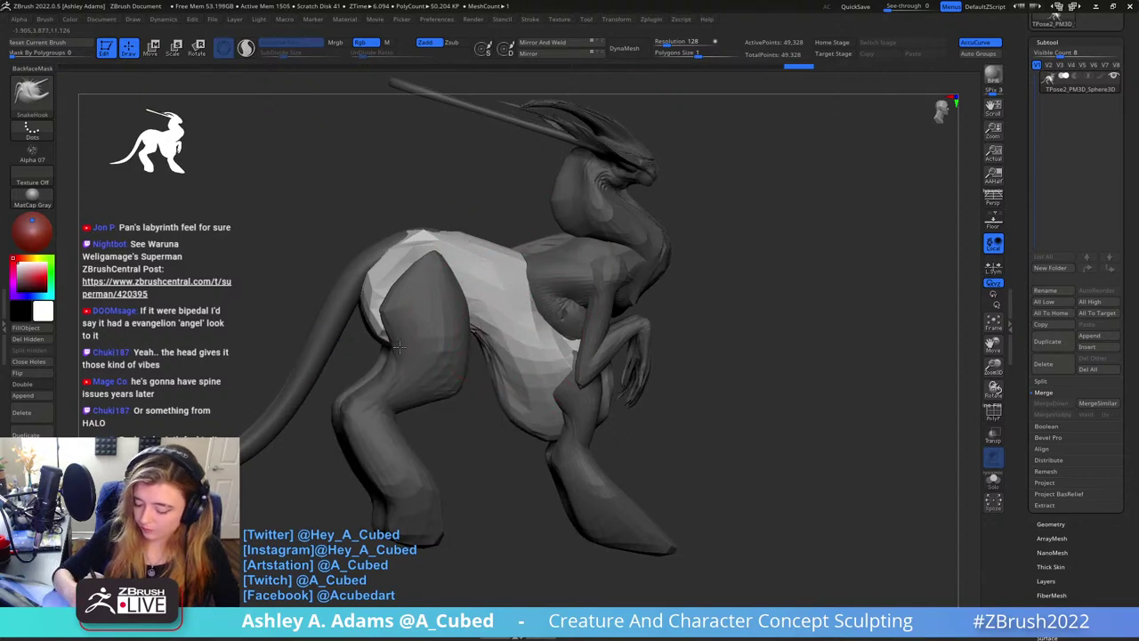
mouse_move(391, 304)
right_mouse_down()
mouse_move(371, 353)
mouse_move(418, 302)
mouse_move(460, 282)
mouse_move(641, 270)
mouse_move(656, 241)
mouse_move(673, 236)
right_mouse_up()
right_click(564, 344)
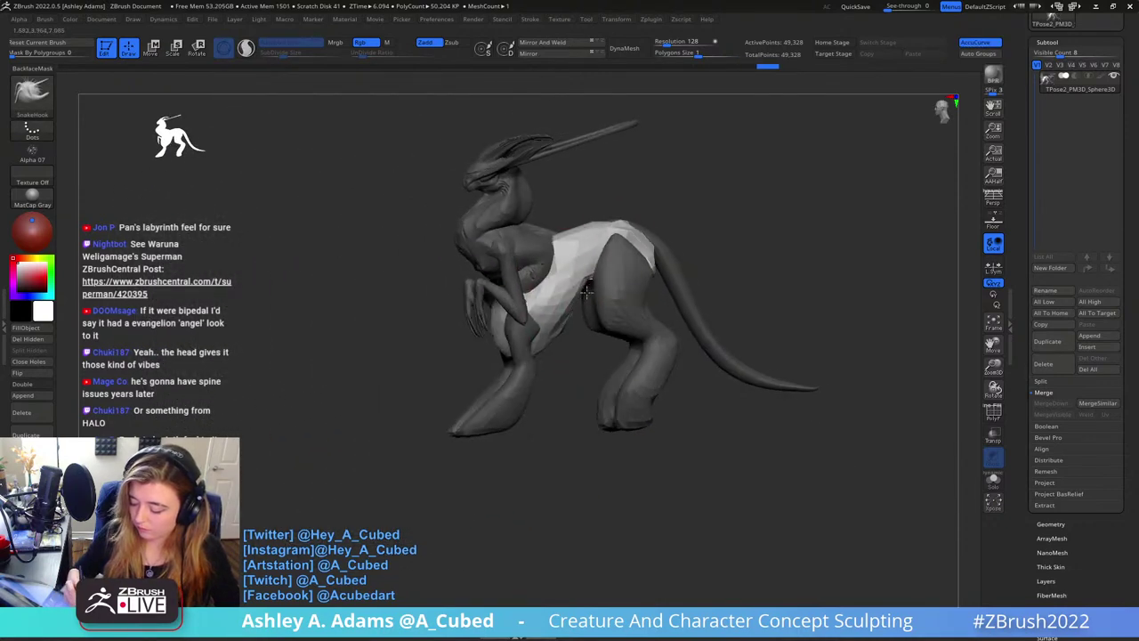
Undo the reshaping of the lower body and invert the mask so that only the lower body is protected
left_click(674, 183, "ctrl")
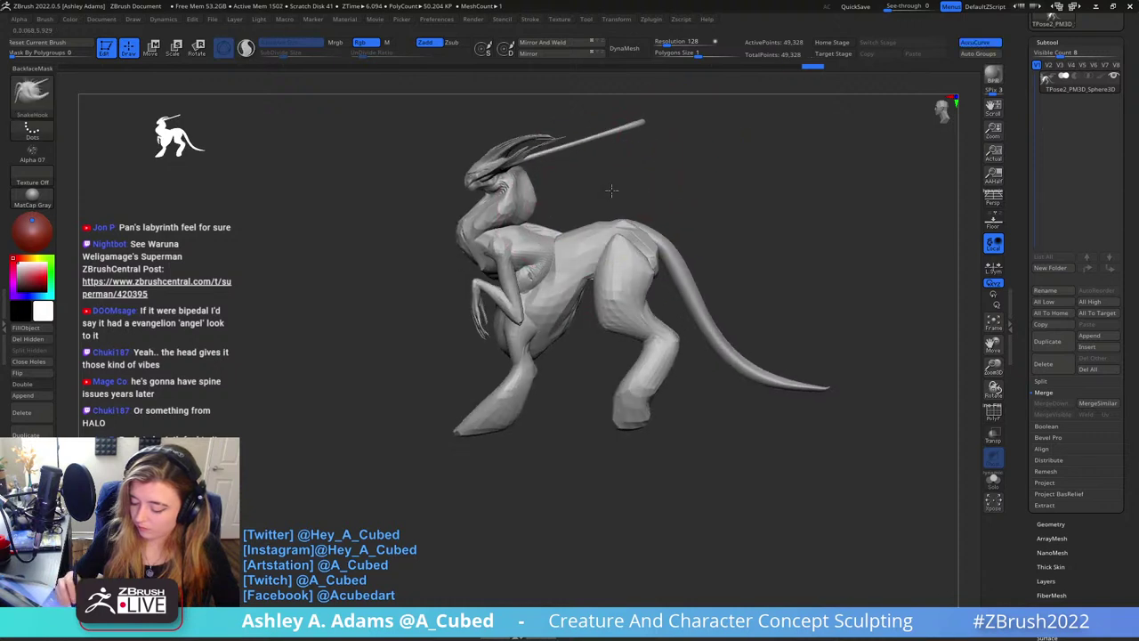
left_click(652, 178, "ctrl")
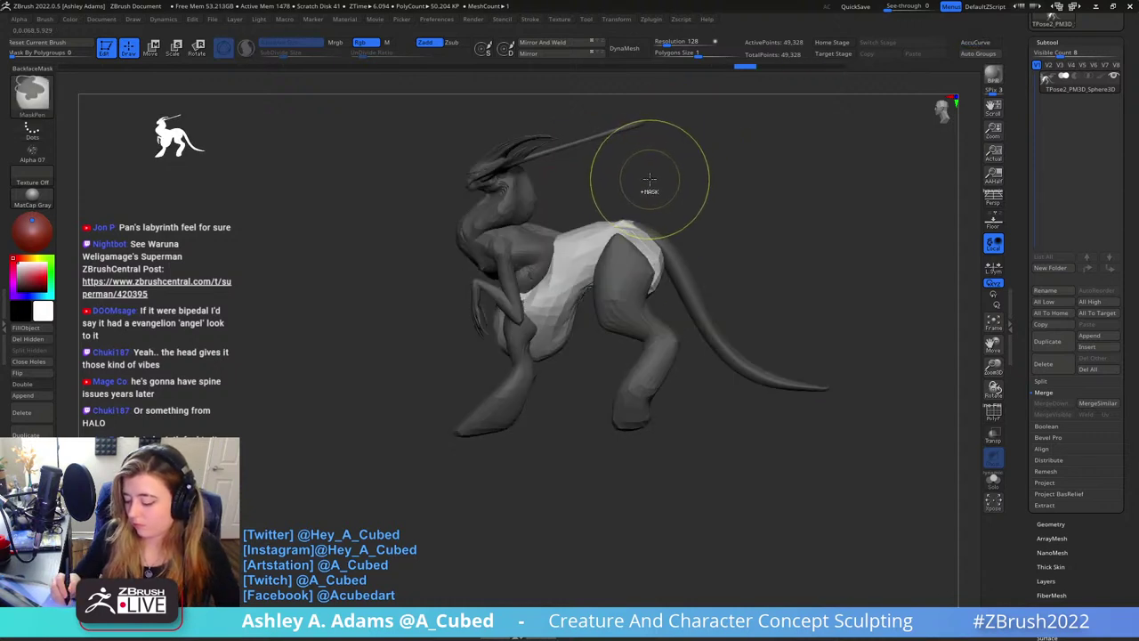
left_click(649, 182, "ctrl")
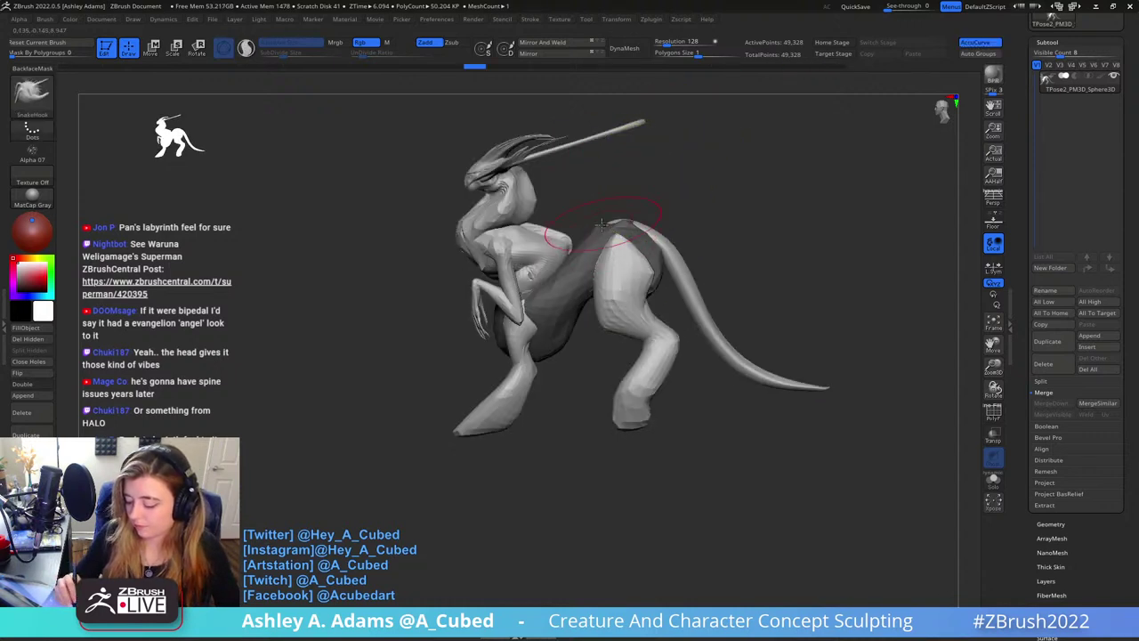
Pull the chest forward at the base of the neck with the Snake Hook brush
mouse_move(607, 221)
right_mouse_down("ctrl")
mouse_move(580, 220)
mouse_move(598, 212)
right_mouse_up("ctrl")
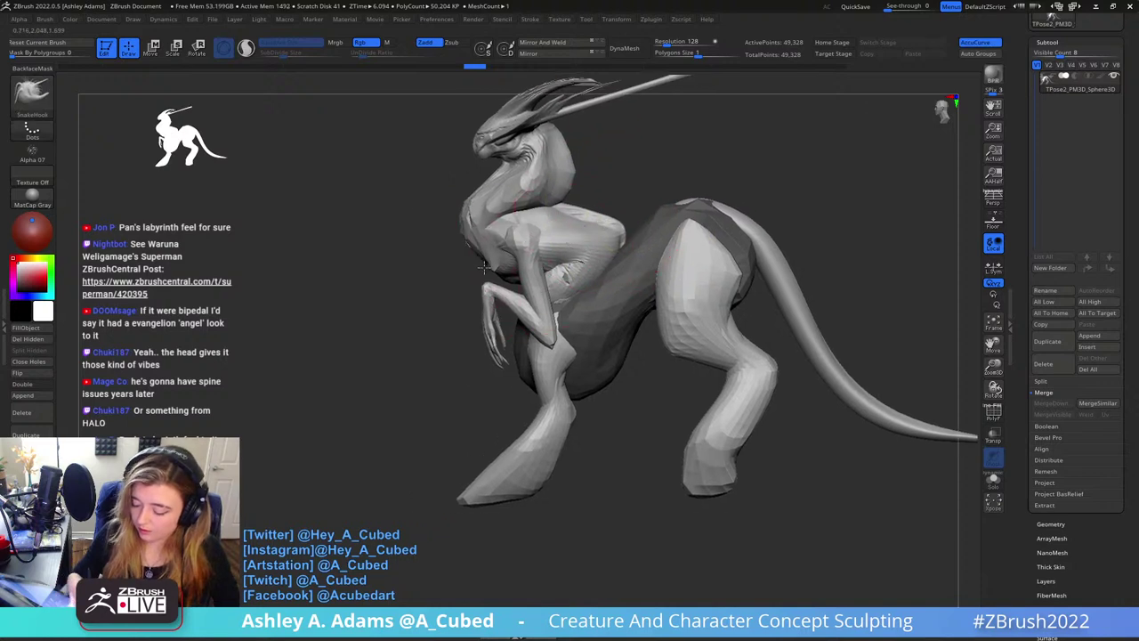
left_click_drag(461, 222, 443, 219)
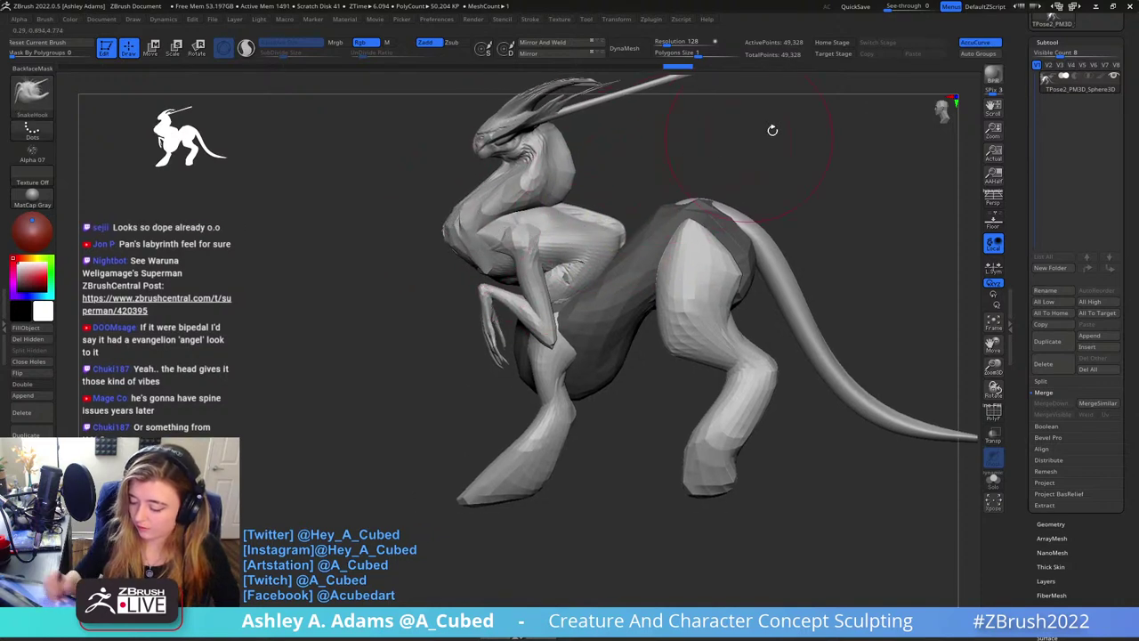
right_click_drag(603, 231, 596, 229)
key("space")
left_click_drag(569, 221, 559, 222)
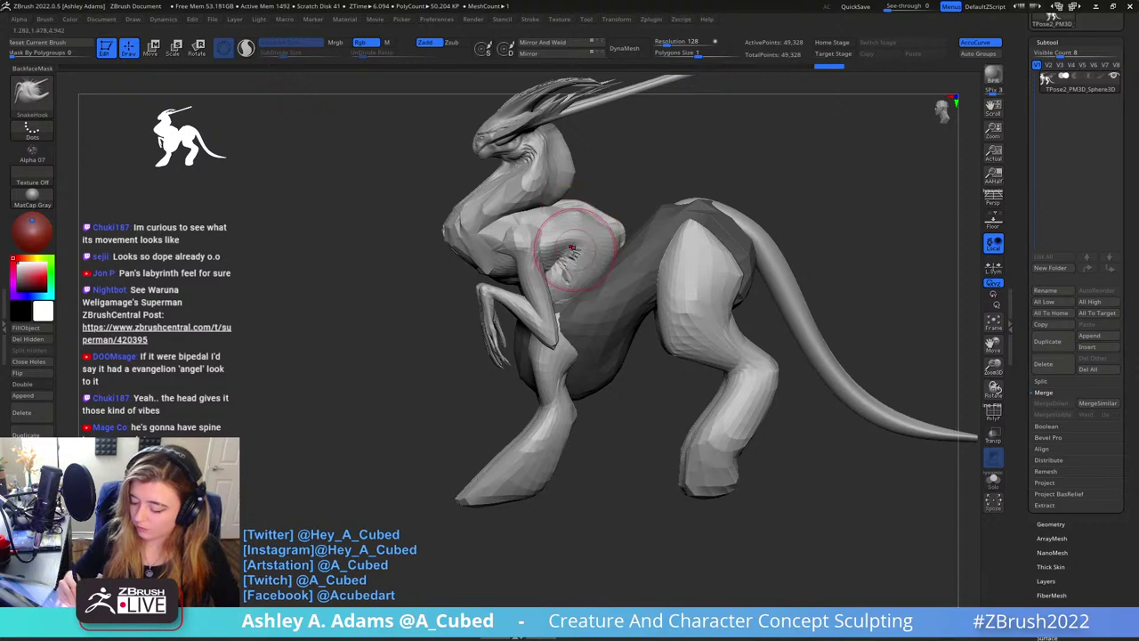
Reshape the ribcage behind the upper arm with the Snake Hook brush and clear the mask
right_click_drag(594, 267, 587, 269)
key("space")
left_click_drag(550, 273, 560, 272)
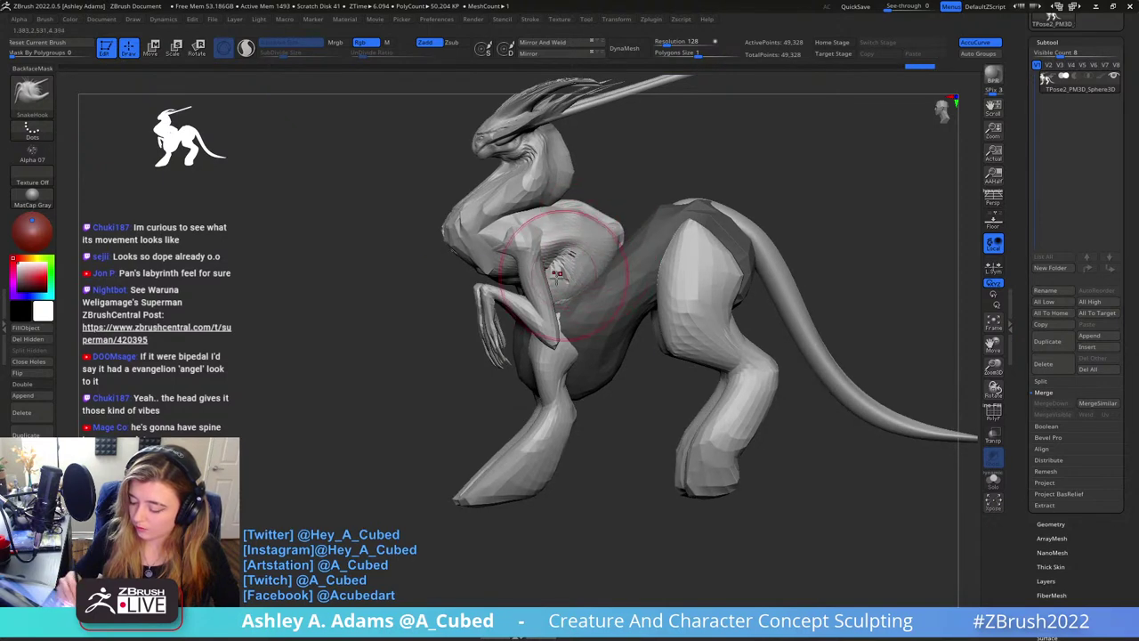
right_click_drag(560, 272, 605, 249)
left_click_drag(630, 170, 649, 192, "ctrl")
Carve the crease between the upper arm and the ribcage with the DamStandard brush
mouse_move(542, 267)
right_mouse_down()
mouse_move(592, 276)
mouse_move(578, 254)
right_mouse_up()
key("space")
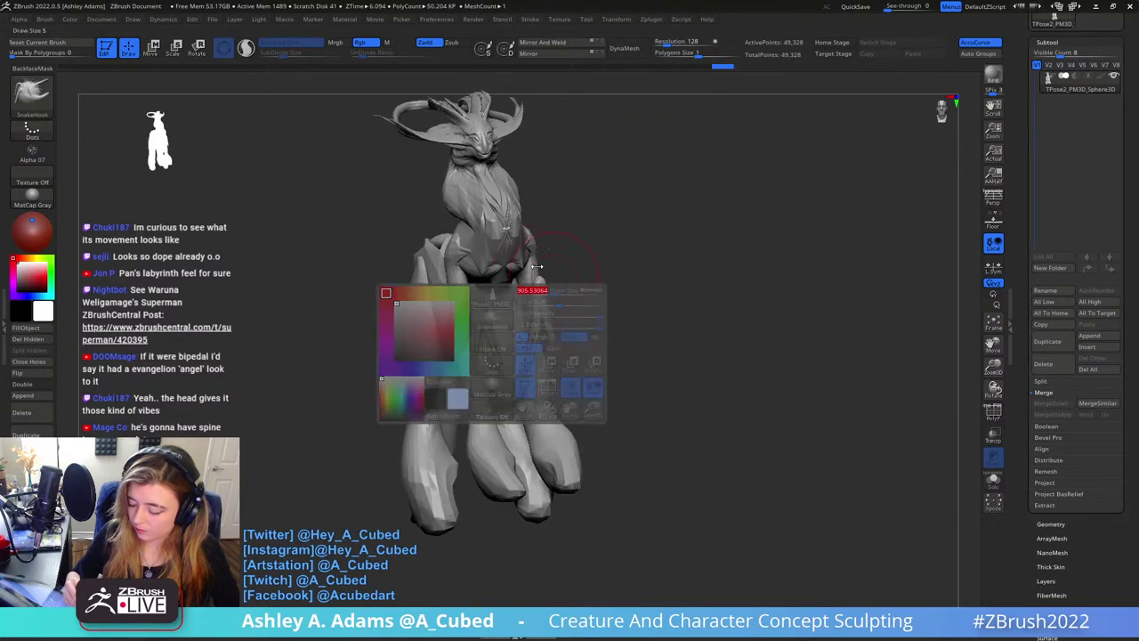
right_click_drag(596, 294, 595, 236)
key("b")
key("d")
key("s")
right_click_drag(511, 285, 612, 262)
Refine the outline of the front legs with the Snake Hook brush
key("b")
key("s")
key("h")
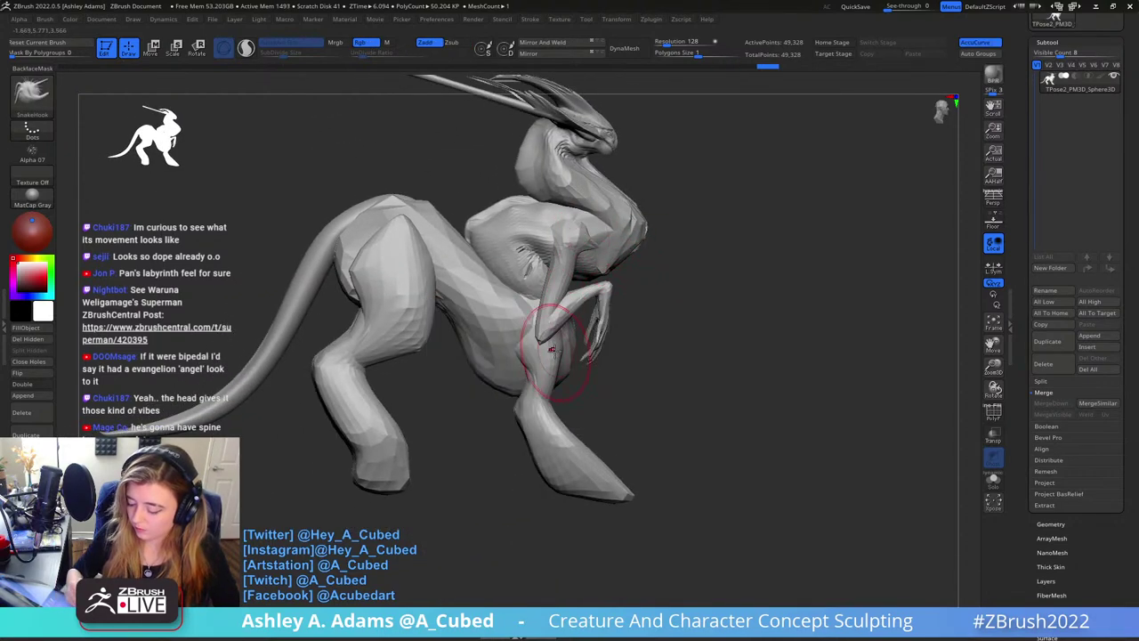
right_click_drag(566, 449, 628, 340)
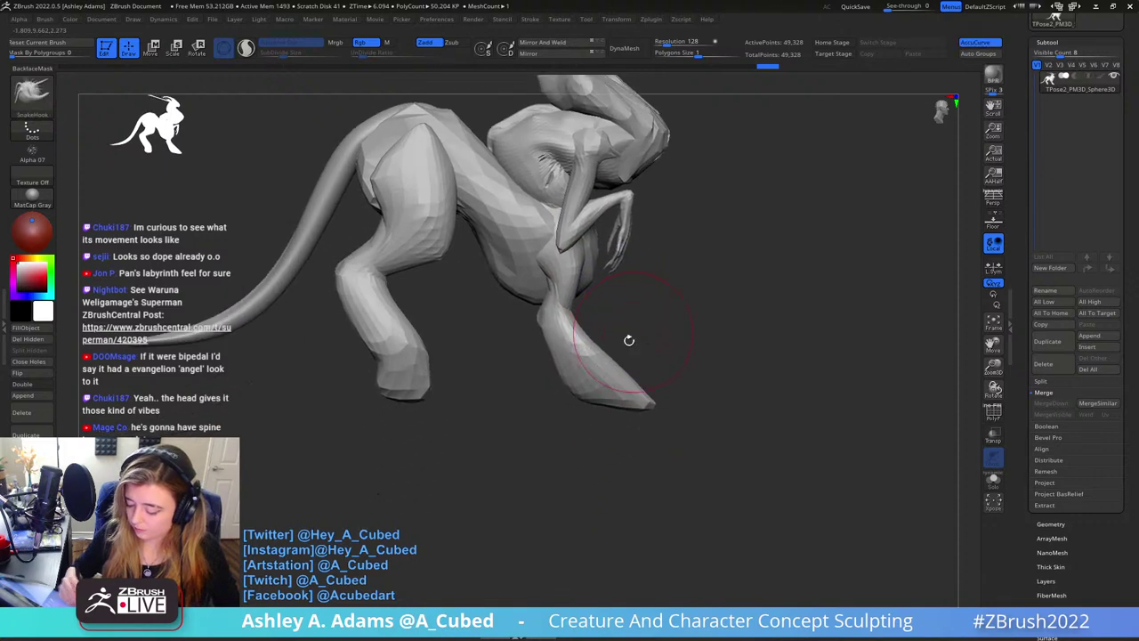
mouse_move(572, 397)
right_mouse_down()
mouse_move(644, 318)
mouse_move(677, 258)
right_mouse_up()
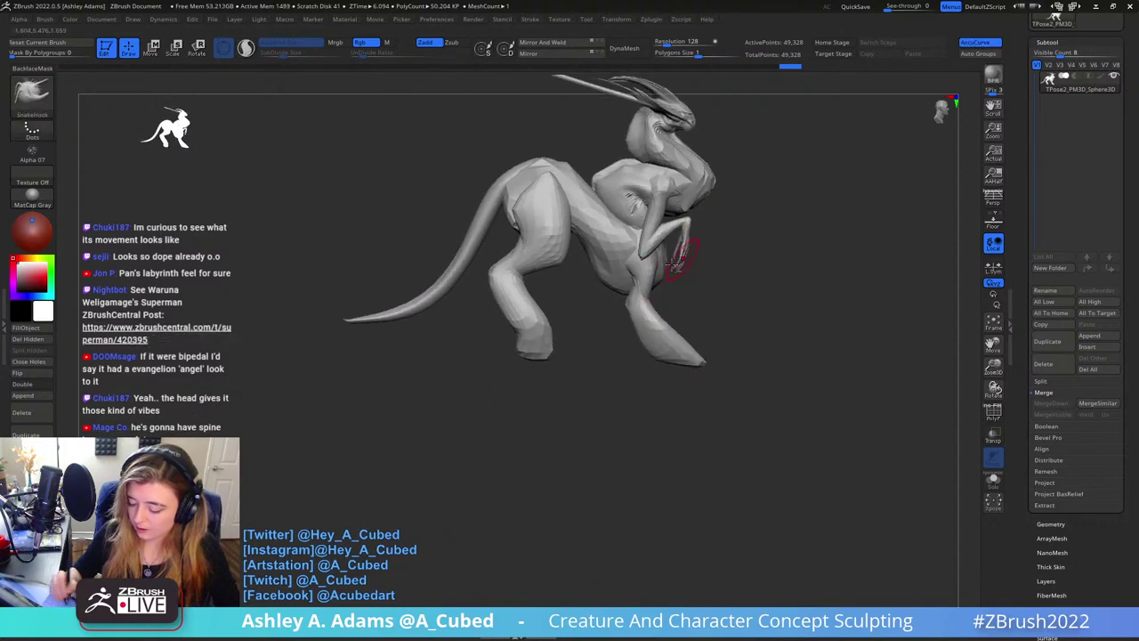
right_click_drag(565, 336, 511, 303)
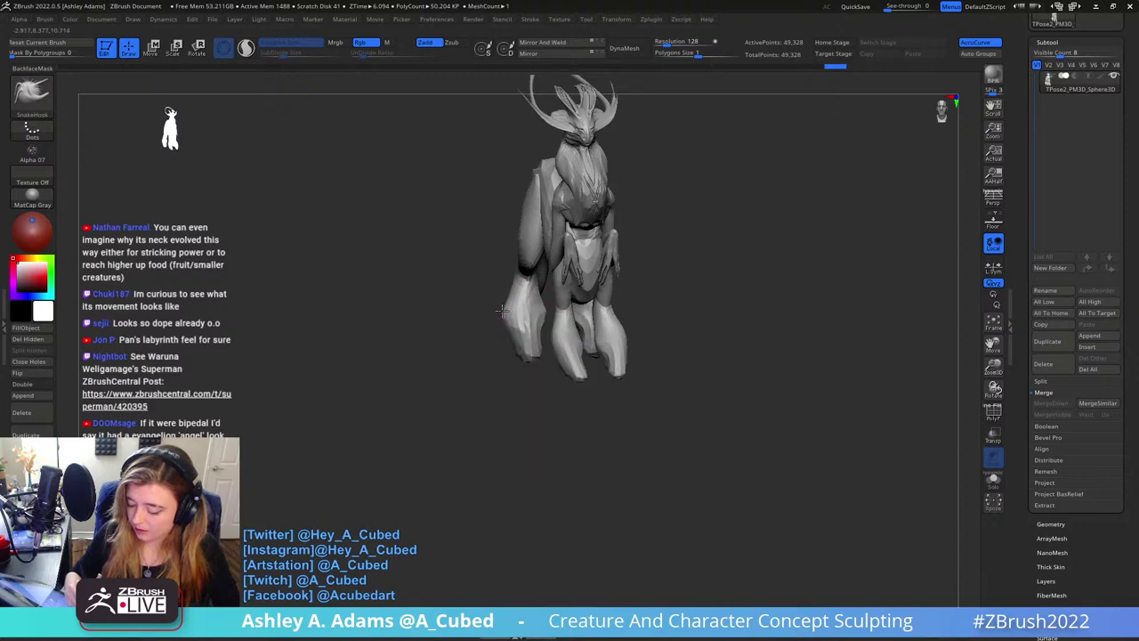
mouse_move(503, 317)
right_mouse_down()
mouse_move(635, 244)
mouse_move(542, 300)
mouse_move(559, 277)
mouse_move(521, 265)
mouse_move(560, 241)
mouse_move(577, 263)
mouse_move(598, 233)
right_mouse_up()
Build up the lower hind legs with ClayBuildup and draw the hocks into sharper points with the Snake Hook brush
key("b")
key("c")
key("b")
key("b")
key("s")
key("h")
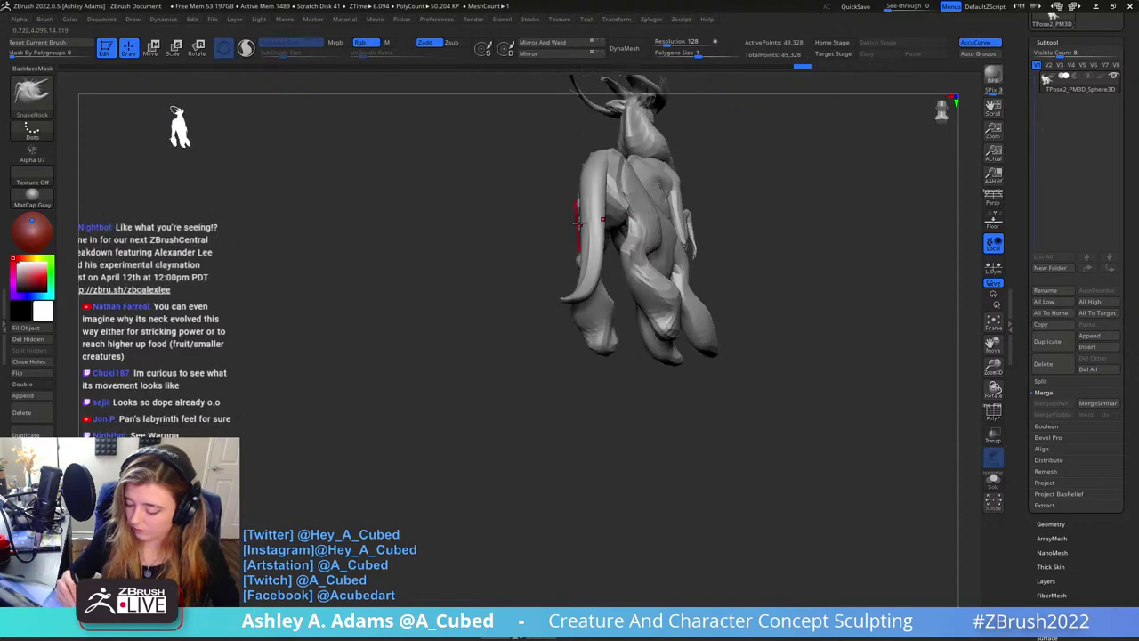
left_click_drag(579, 233, 589, 238)
Carve a crease into the back of the hind thigh with the DamStandard brush
mouse_move(589, 239)
right_mouse_down()
mouse_move(630, 270)
mouse_move(623, 241)
right_mouse_up()
key("b")
key("d")
key("s")
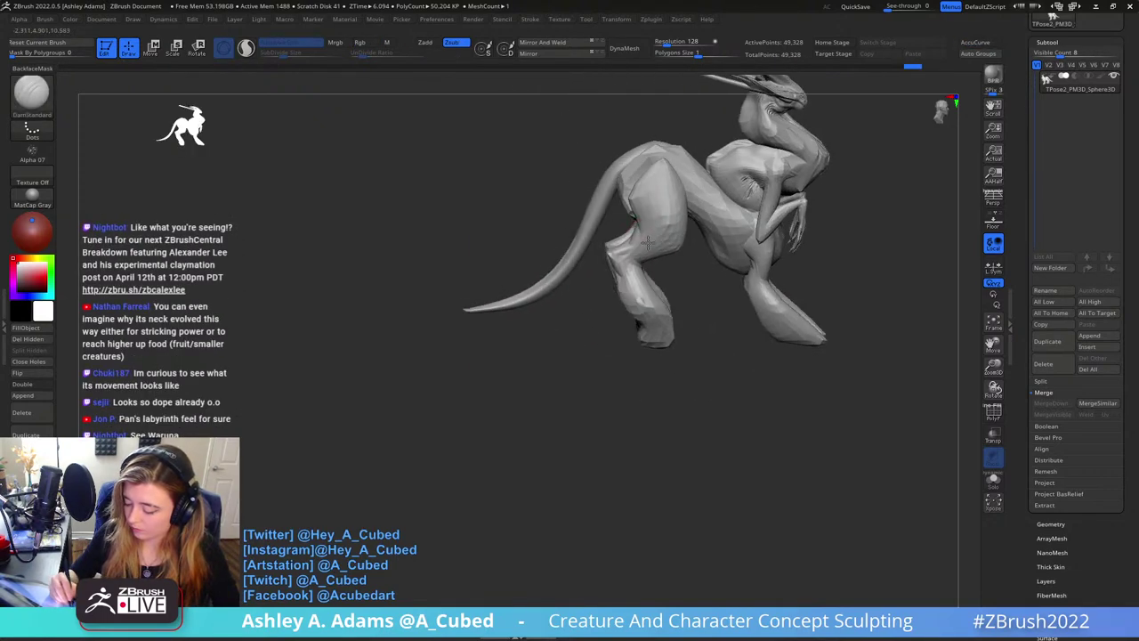
right_click_drag(647, 189, 661, 199)
Reshape the back of the thigh and the top of the rump with the Snake Hook brush
key("b")
key("s")
key("h")
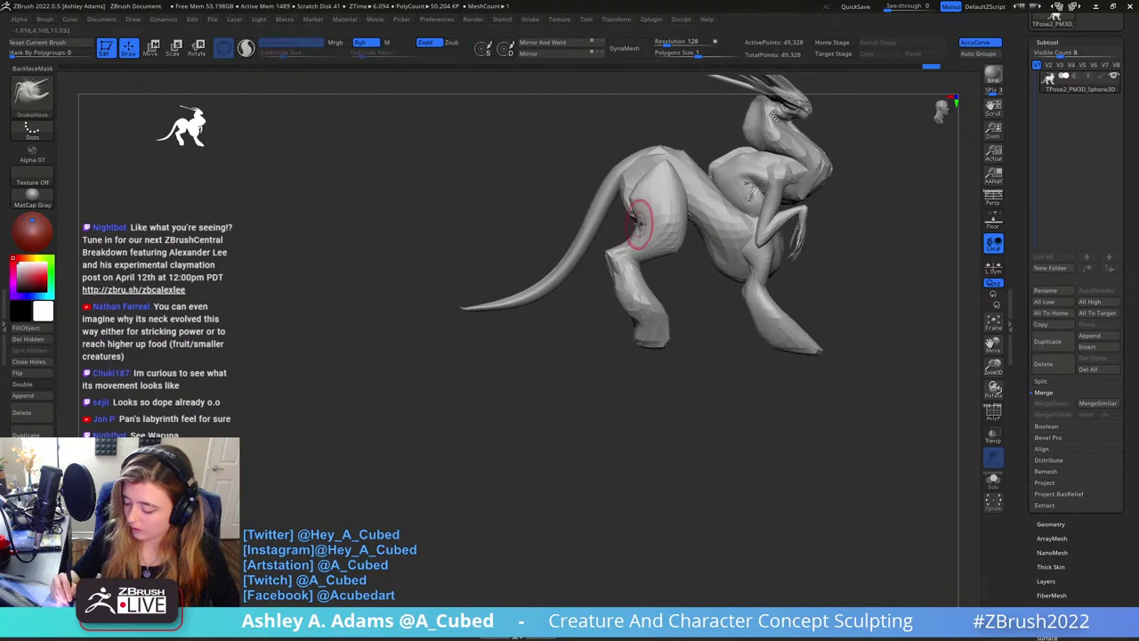
left_click_drag(623, 188, 654, 153)
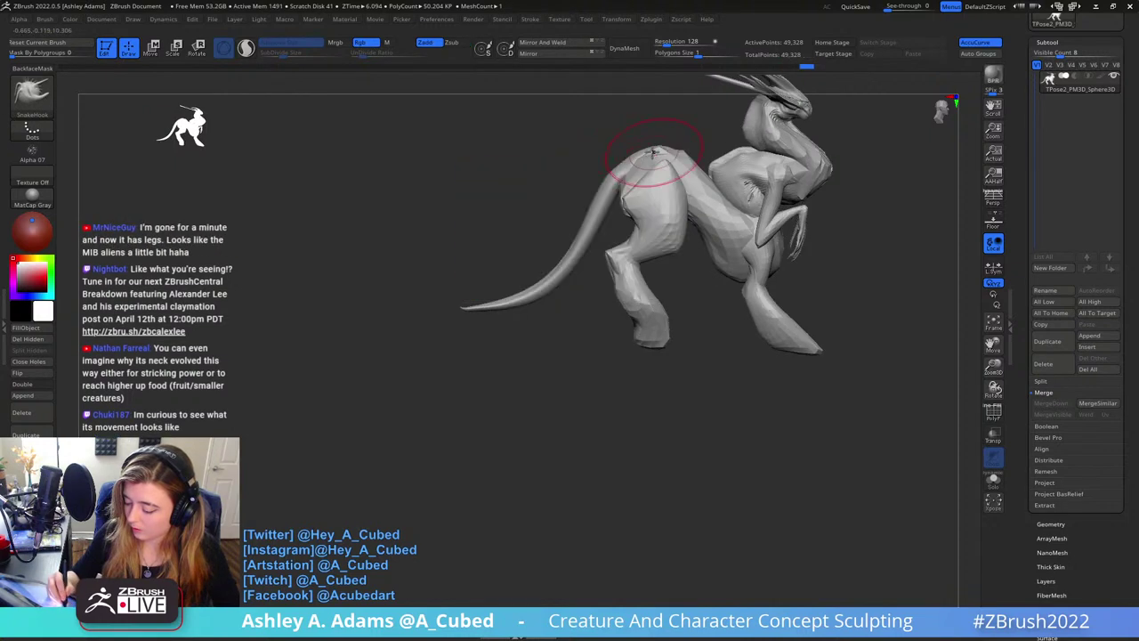
right_click_drag(650, 151, 622, 259)
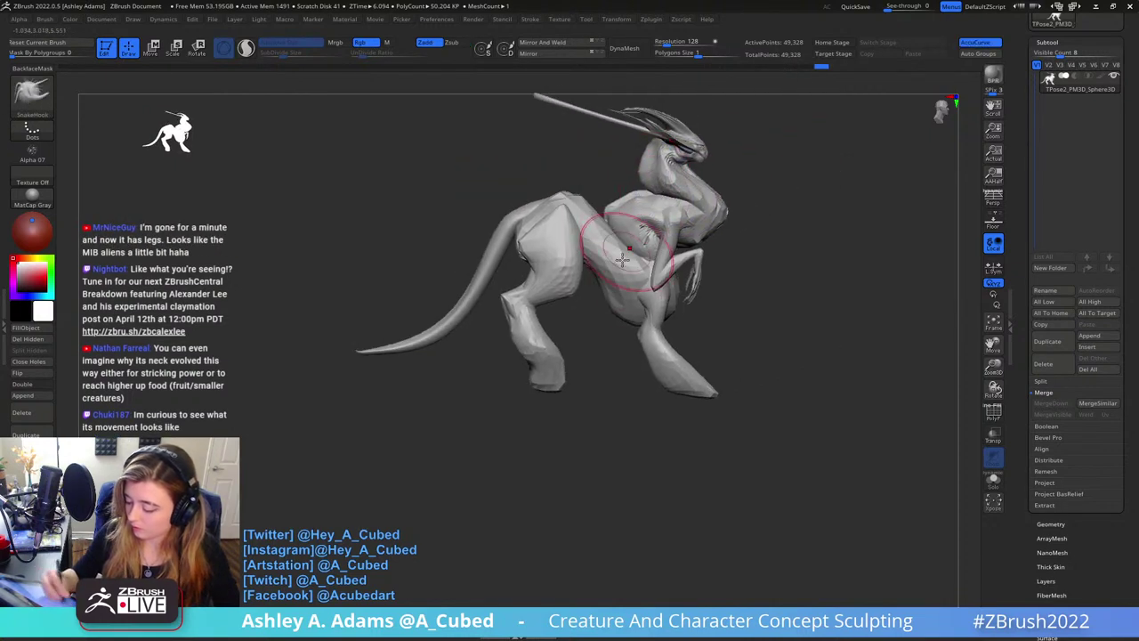
Refine the outline of the neck and chest with the Snake Hook brush
right_click(710, 209)
right_click_drag(742, 204, 711, 214, "alt")
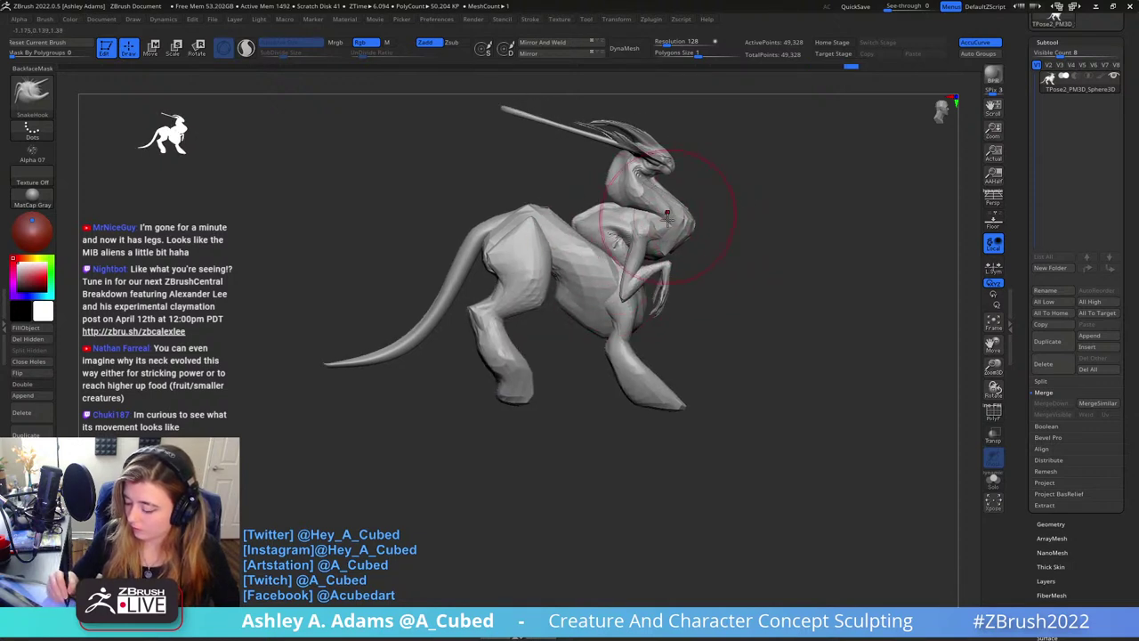
left_click_drag(667, 216, 628, 214)
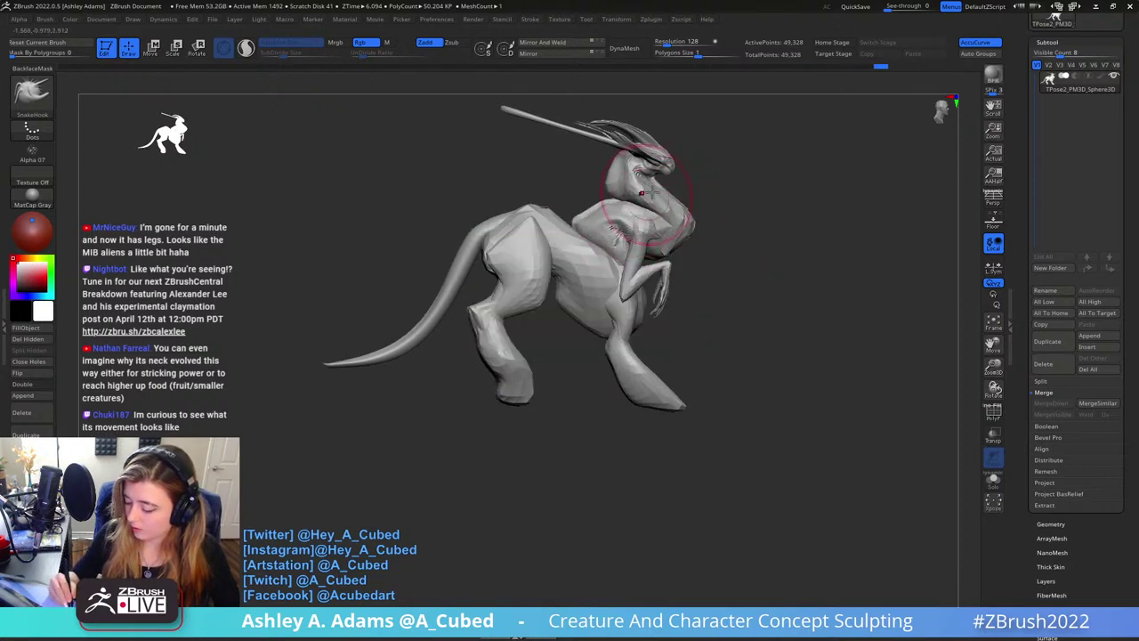
right_click(699, 190)
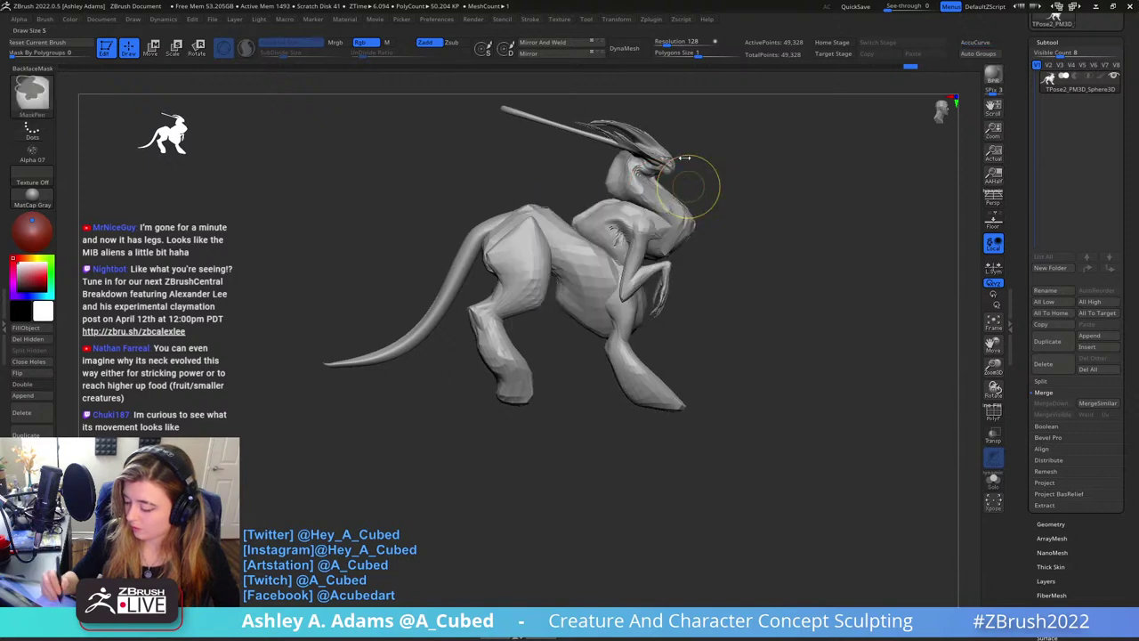
right_click_drag(691, 173, 693, 216, "ctrl")
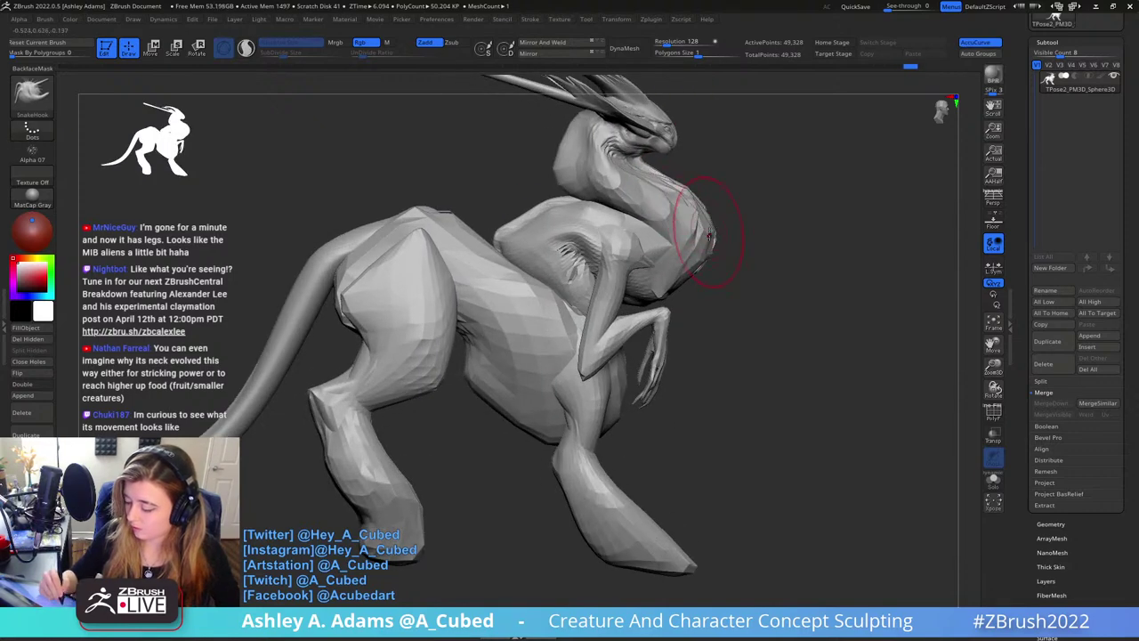
right_click_drag(722, 282, 694, 247, "ctrl")
right_click(674, 236)
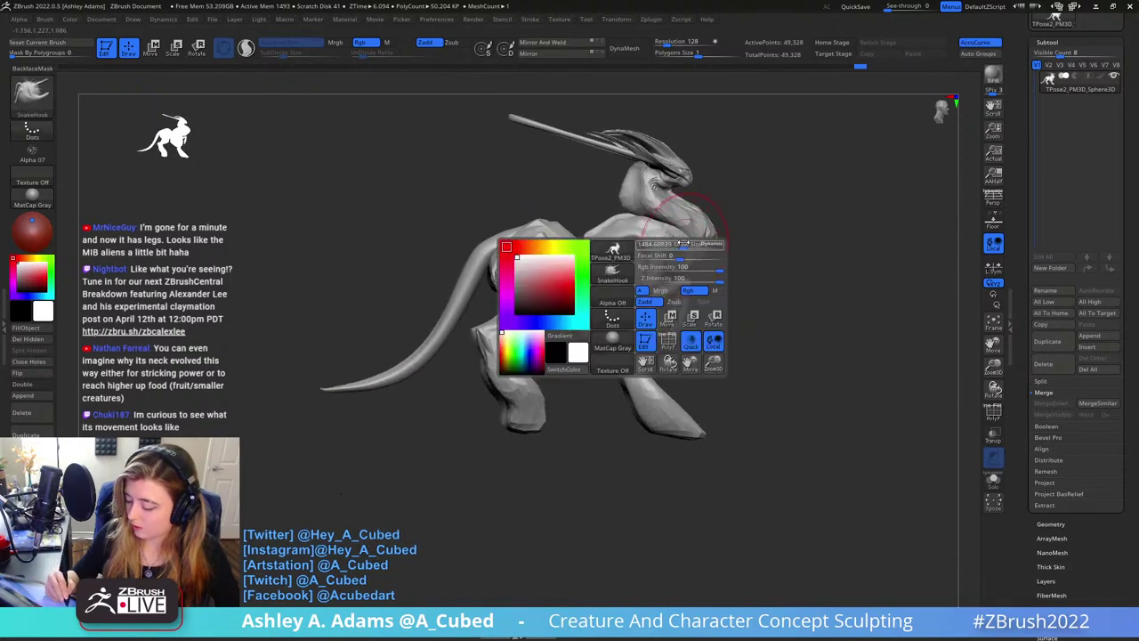
Reshape the belly and the flank behind the folded arm with the Snake Hook brush
right_click_drag(637, 211, 614, 257)
right_click_drag(572, 304, 578, 305)
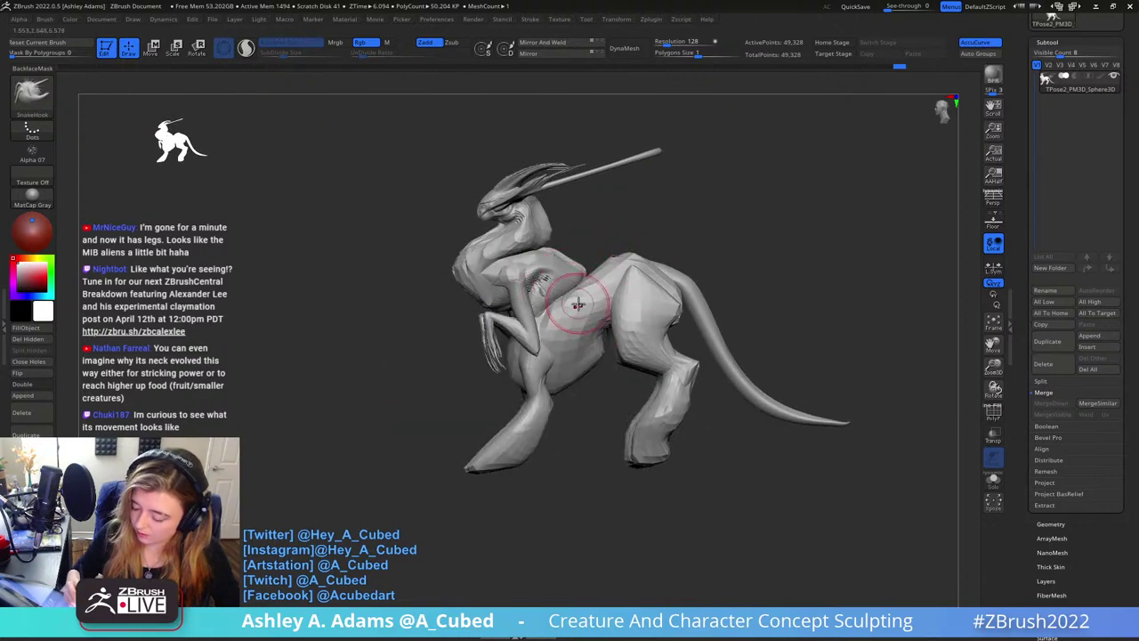
right_click(556, 358)
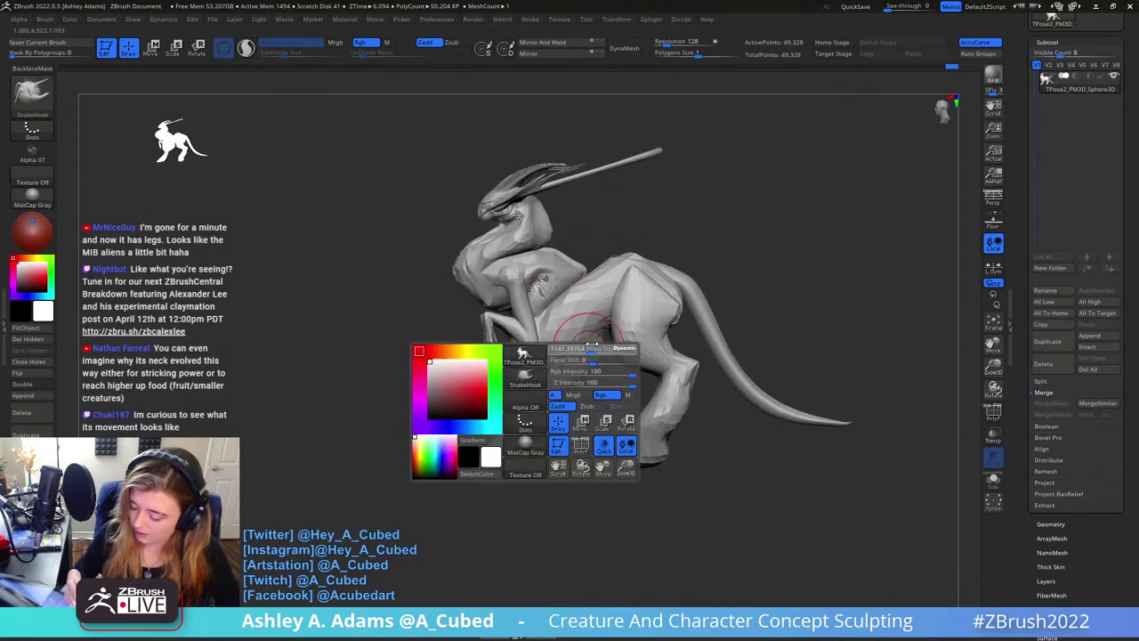
mouse_move(574, 320)
left_mouse_down()
mouse_move(578, 301)
mouse_move(547, 343)
mouse_move(560, 345)
left_mouse_up()
mouse_move(578, 345)
right_mouse_down()
mouse_move(535, 348)
mouse_move(584, 315)
right_mouse_up()
key("space")
left_click_drag(595, 321, 621, 322)
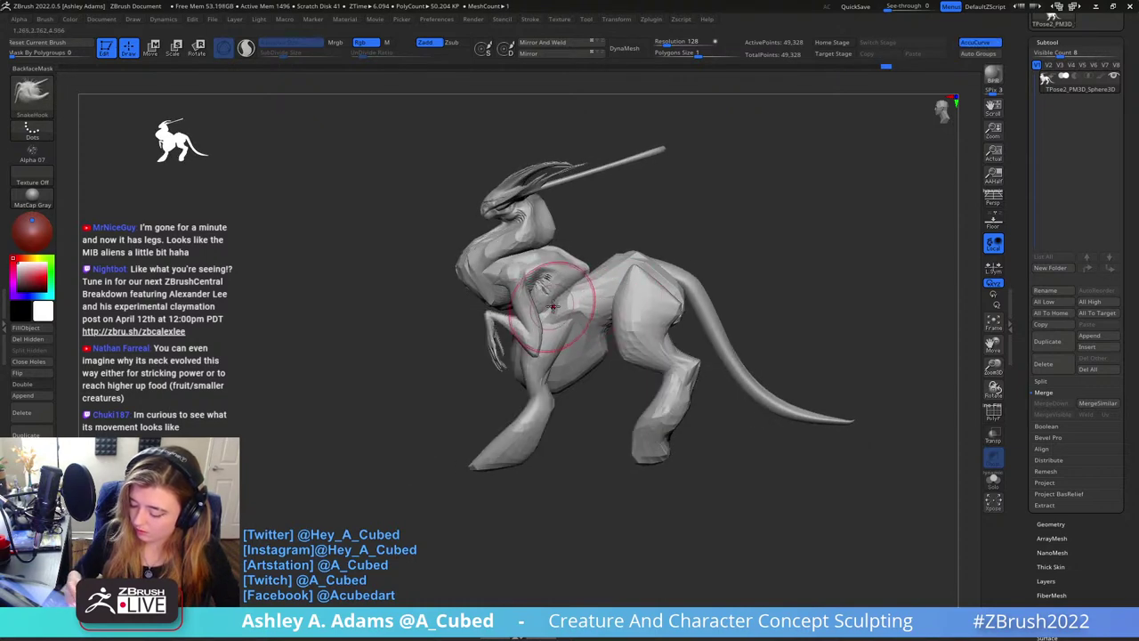
right_click_drag(552, 306, 547, 311)
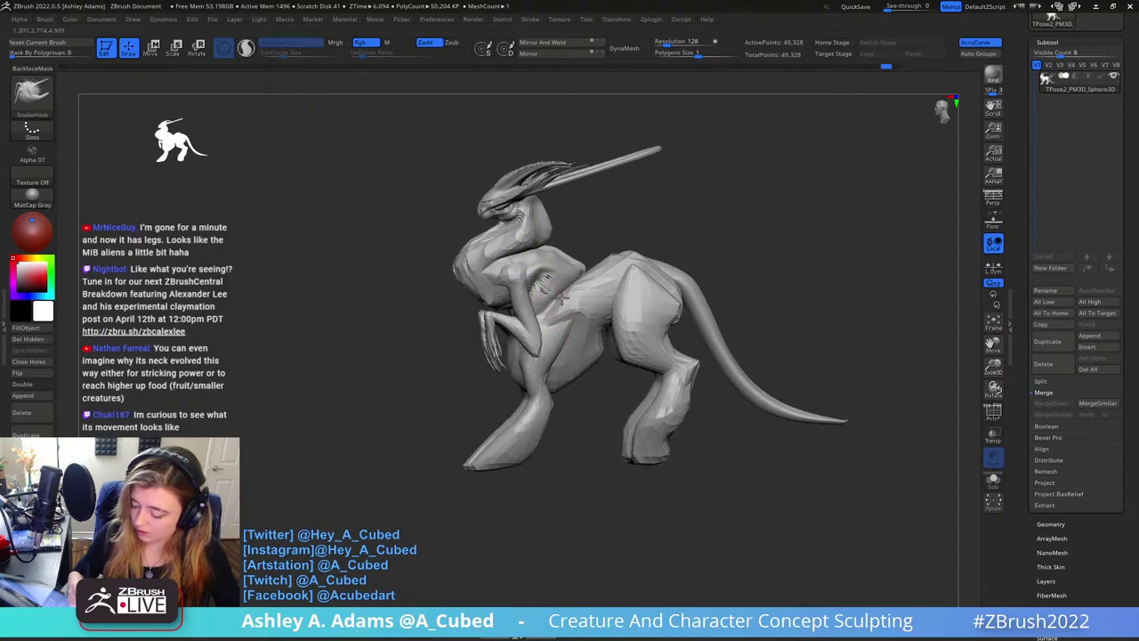
Build up the flank behind the arm with ClayBuildup and blend it into the torso with the Snake Hook brush
key("b")
key("c")
key("b")
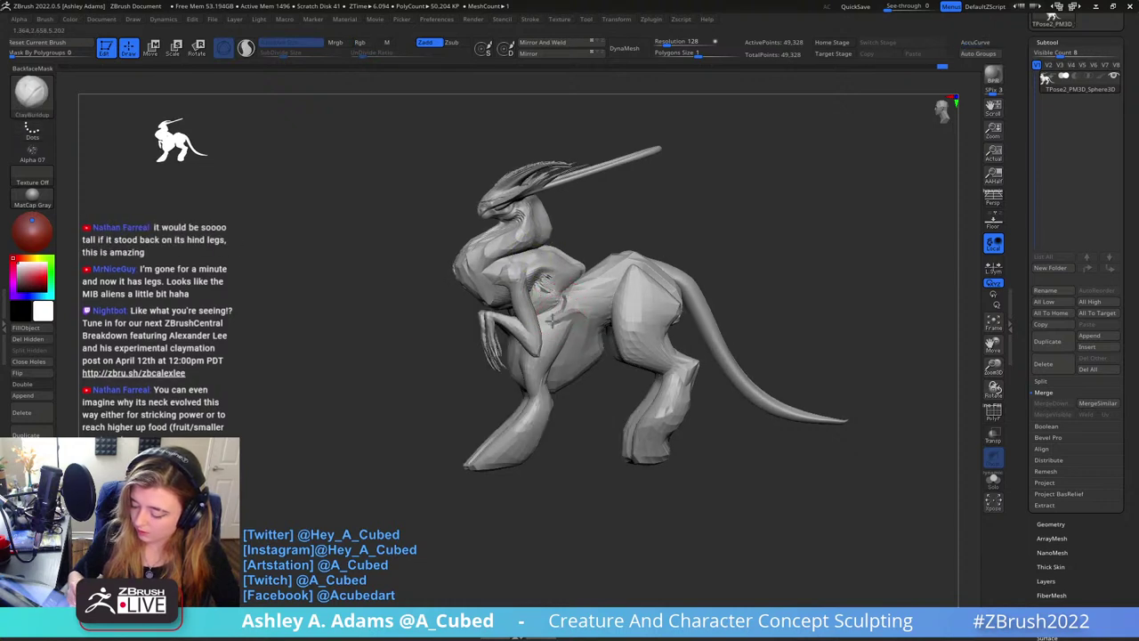
key("b")
key("s")
key("h")
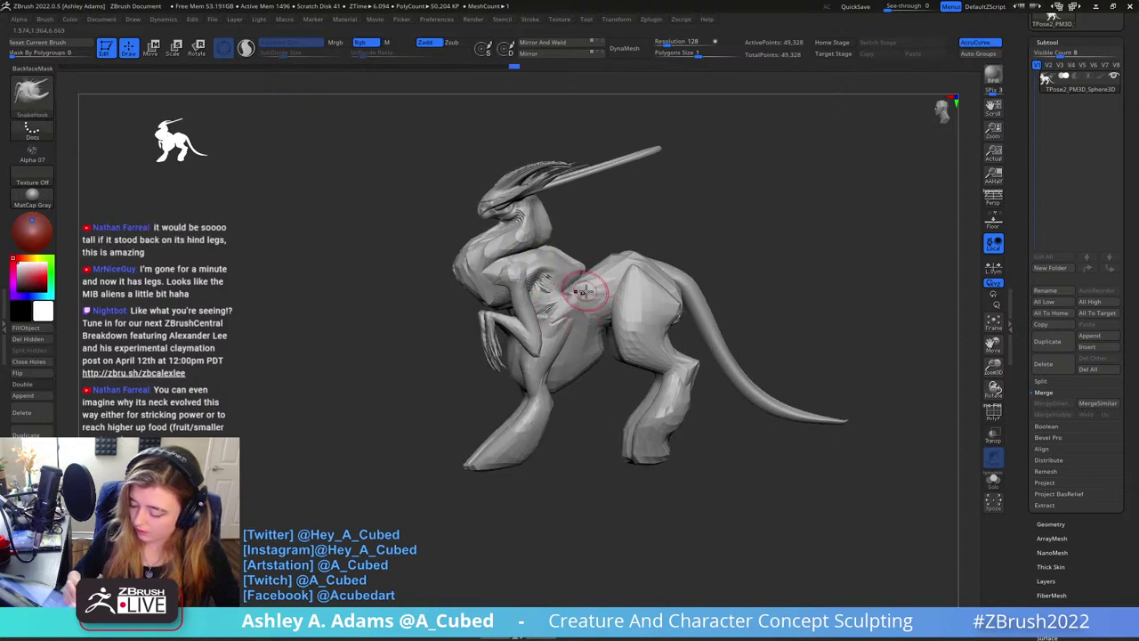
mouse_move(601, 300)
right_mouse_down()
mouse_move(588, 304)
mouse_move(600, 294)
right_mouse_up()
key("b")
key("c")
key("b")
left_click_drag(600, 294, 605, 281)
mouse_move(605, 281)
right_mouse_down("ctrl")
mouse_move(601, 232)
mouse_move(578, 316)
mouse_move(628, 326)
mouse_move(622, 266)
mouse_move(604, 271)
mouse_move(611, 288)
mouse_move(628, 261)
mouse_move(653, 262)
mouse_move(628, 245)
mouse_move(653, 198)
mouse_move(637, 272)
right_mouse_up("ctrl")
Pull the backs of the front ankles into sharper points and shape the front legs with the Snake Hook and DamStandard brushes
right_click(633, 327)
key("space")
key("b")
key("s")
key("h")
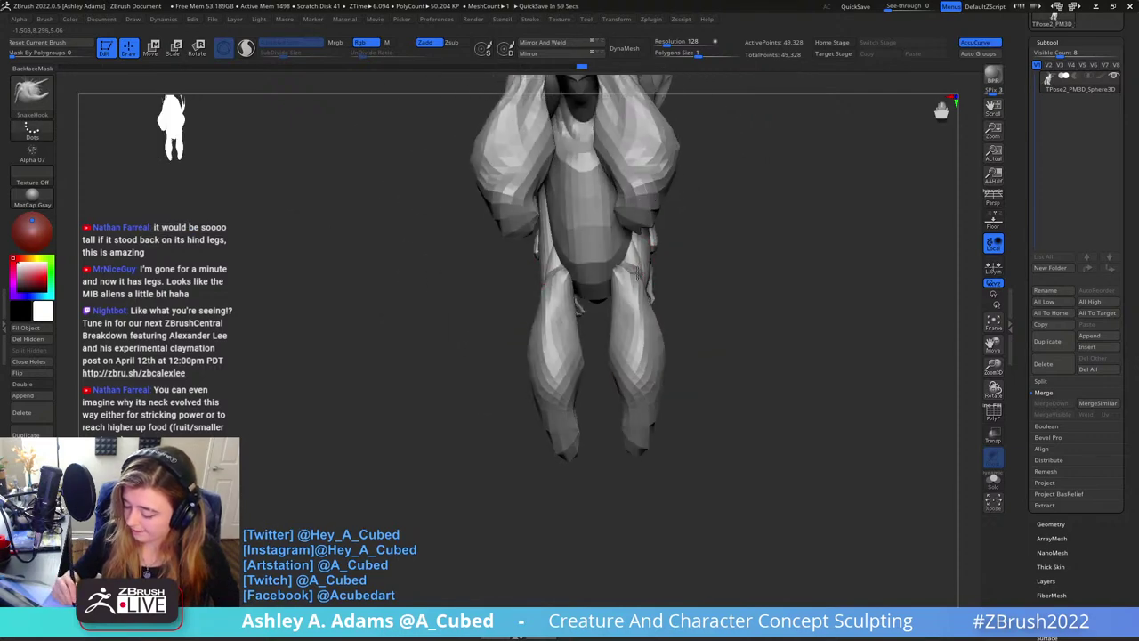
key("b")
key("d")
key("s")
mouse_move(639, 316)
right_mouse_down()
mouse_move(677, 398)
mouse_move(725, 356)
mouse_move(763, 277)
mouse_move(656, 365)
mouse_move(668, 331)
mouse_move(638, 245)
right_mouse_up()
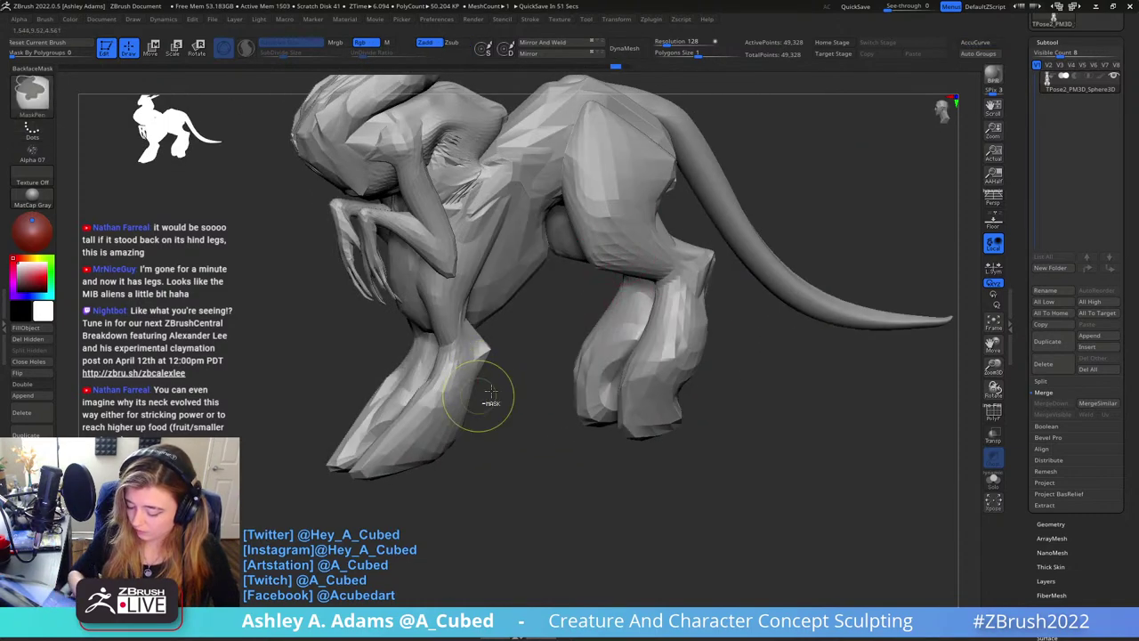
Reshape the heels and undersides of the front feet with the Snake Hook brush
right_click_drag(490, 401, 488, 373, "ctrl")
right_click_drag(478, 428, 682, 256, "alt")
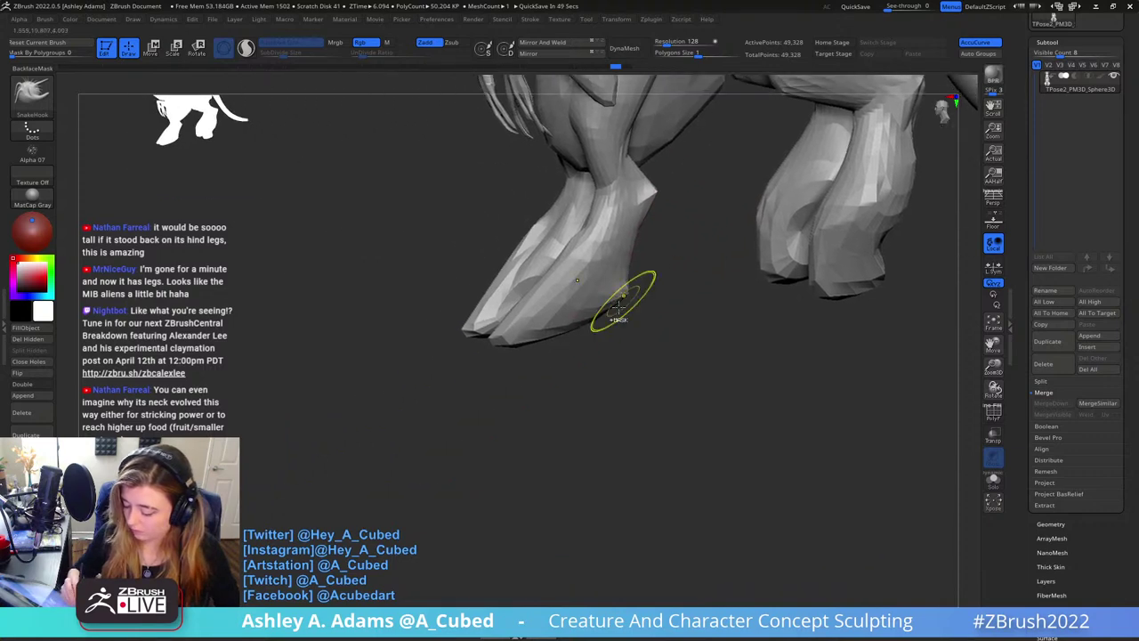
mouse_move(618, 307)
right_mouse_down()
mouse_move(691, 246)
mouse_move(579, 368)
right_mouse_up()
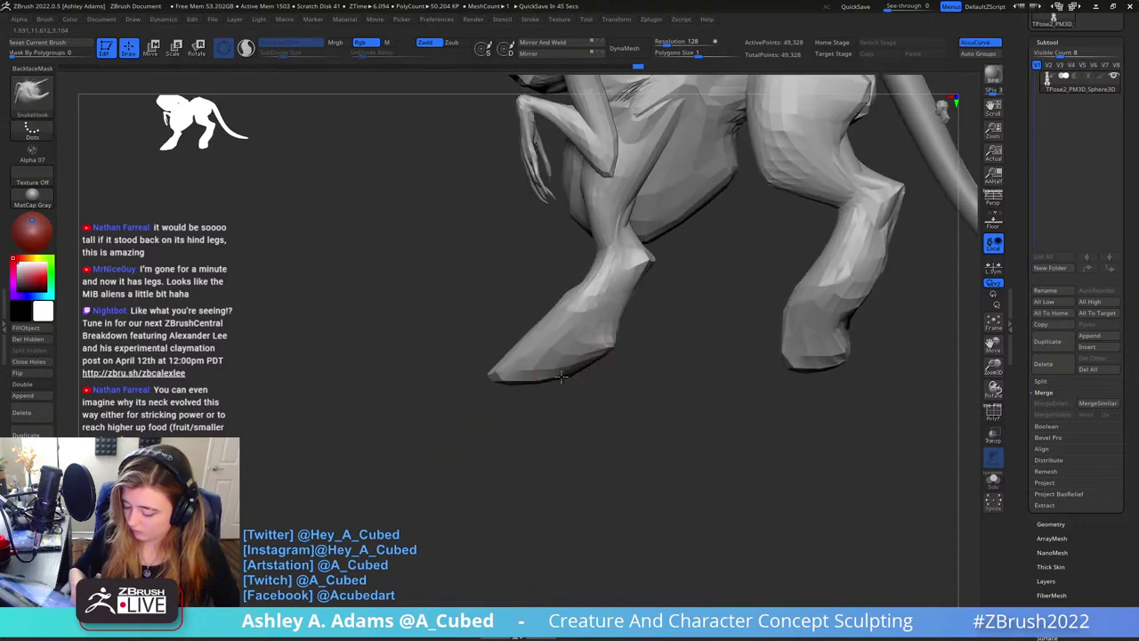
right_click_drag(580, 410, 650, 312, "ctrl")
right_click_drag(711, 296, 611, 335, "alt")
right_click(611, 338)
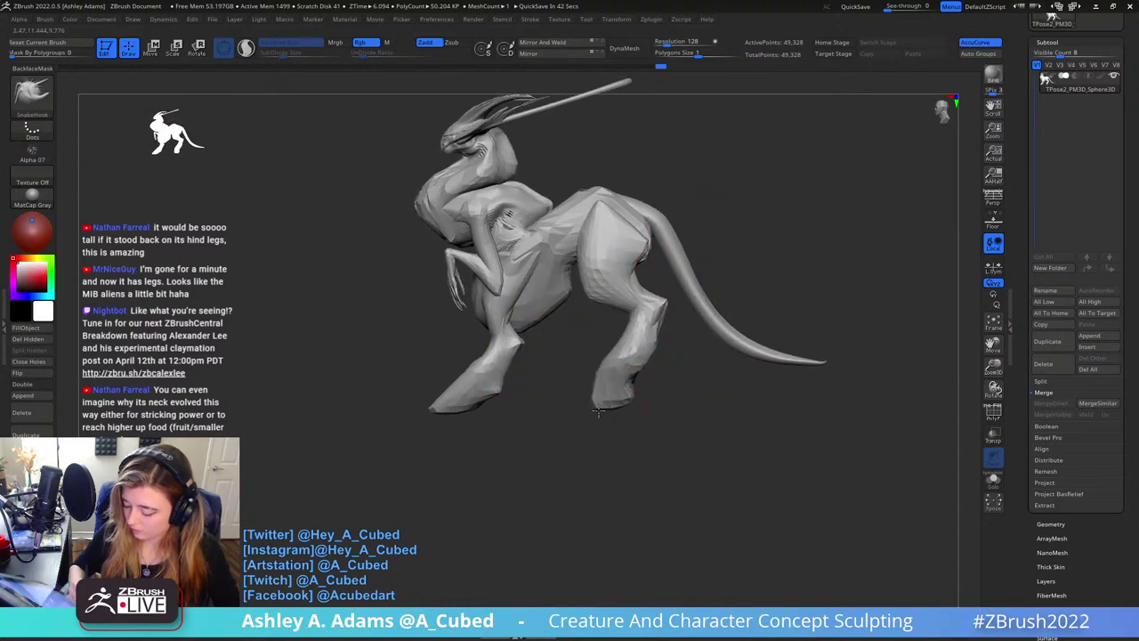
Reshape the hind feet and pull the hocks farther back with the Snake Hook brush
mouse_move(634, 384)
left_mouse_down()
mouse_move(619, 389)
mouse_move(586, 364)
left_mouse_up()
mouse_move(580, 386)
right_mouse_down()
mouse_move(605, 381)
mouse_move(584, 381)
right_mouse_up()
left_click_drag(588, 378, 597, 375)
right_click(648, 339)
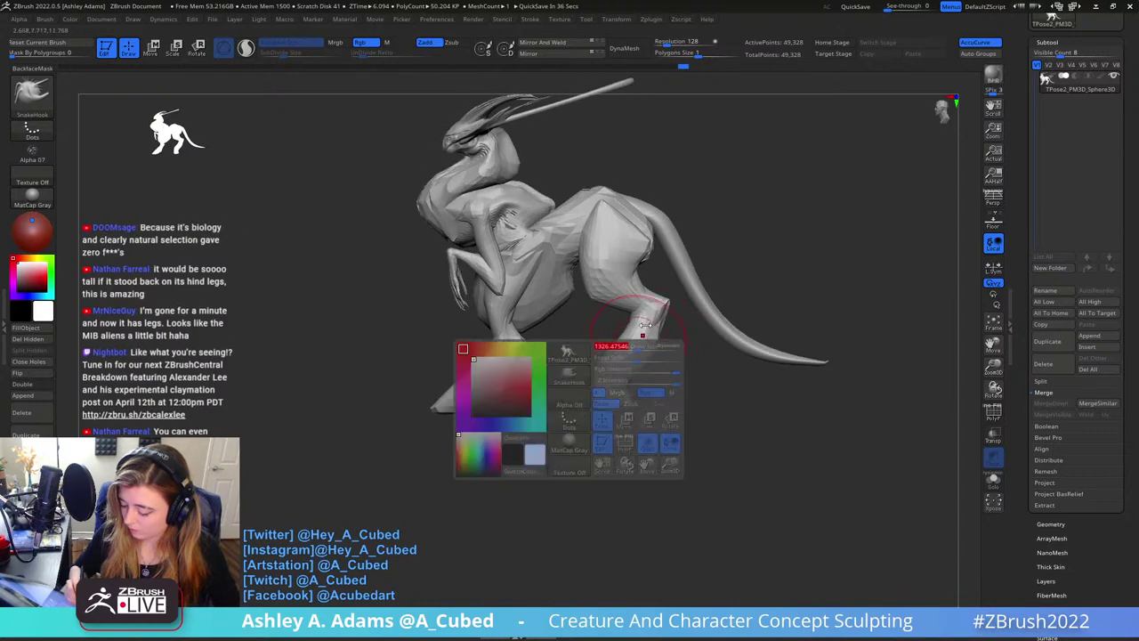
mouse_move(633, 314)
left_mouse_down()
mouse_move(672, 312)
mouse_move(640, 247)
mouse_move(824, 354)
left_mouse_up()
right_click(656, 296)
key("ctrl+z")
Lengthen the tail and curl its end upward with the Snake Hook brush
left_click_drag(728, 318, 805, 358, "shift")
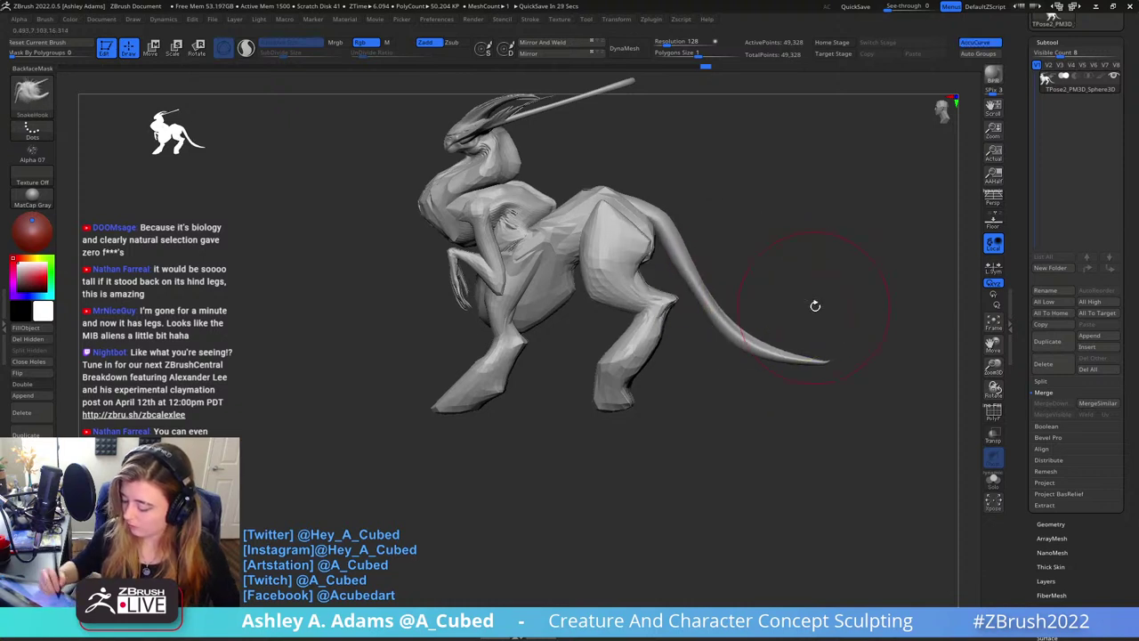
right_click(734, 343)
mouse_move(855, 292)
right_mouse_down()
mouse_move(751, 305)
mouse_move(747, 249)
right_mouse_up()
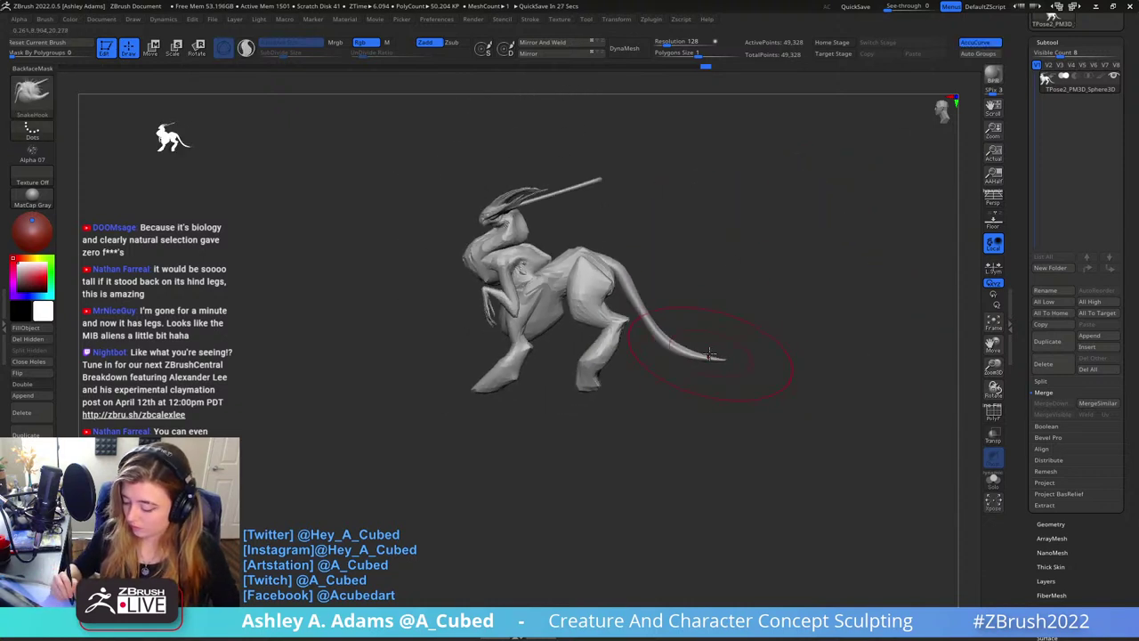
key("ctrl+z")
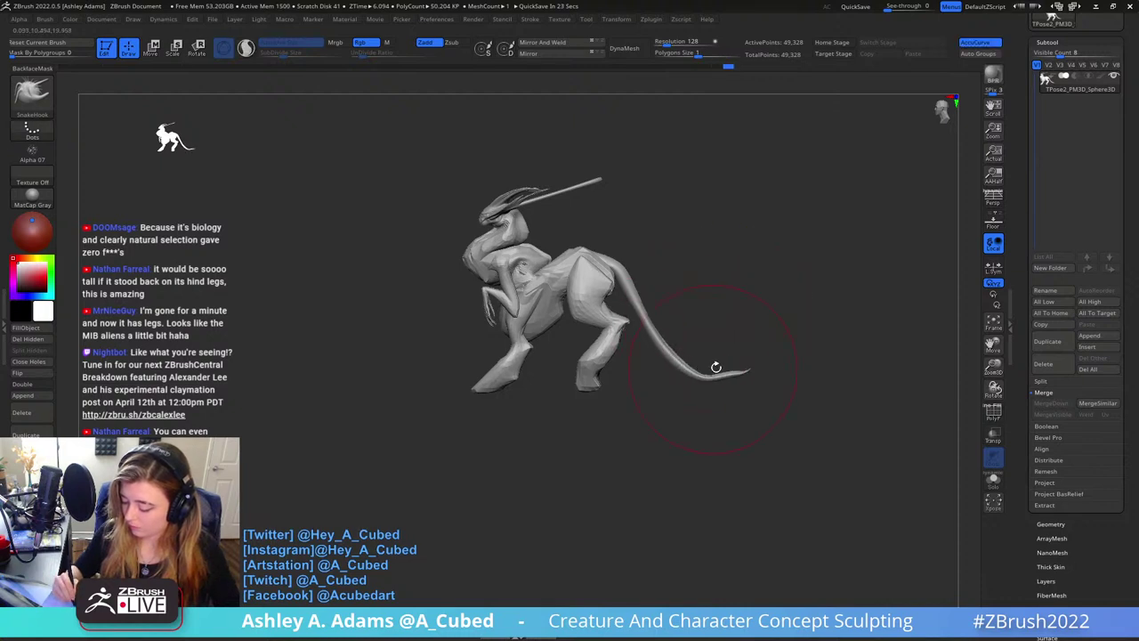
left_click_drag(761, 336, 719, 337)
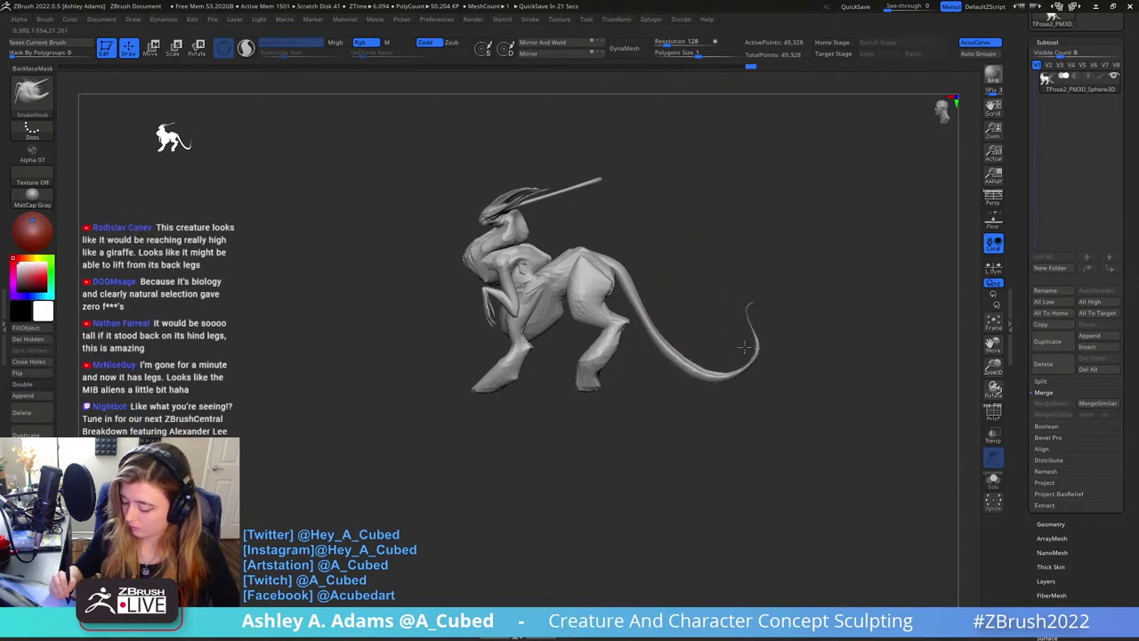
Thicken the upturned end of the tail with the Inflat brush
right_click_drag(744, 347, 724, 361)
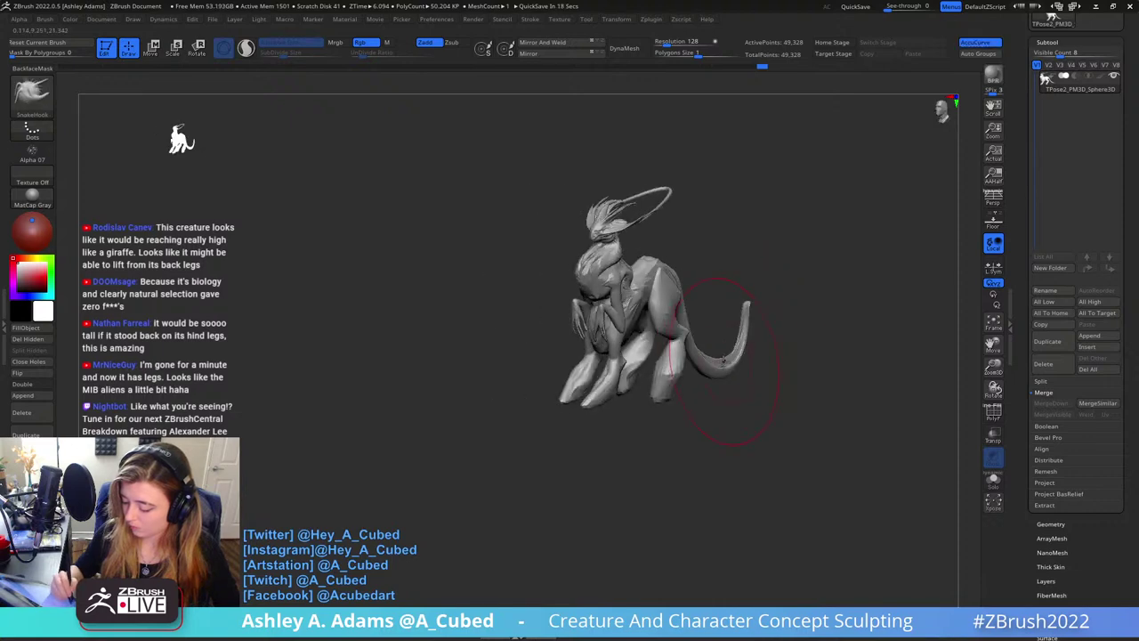
right_click_drag(776, 329, 750, 320)
key("b")
key("i")
key("n")
right_click(750, 316)
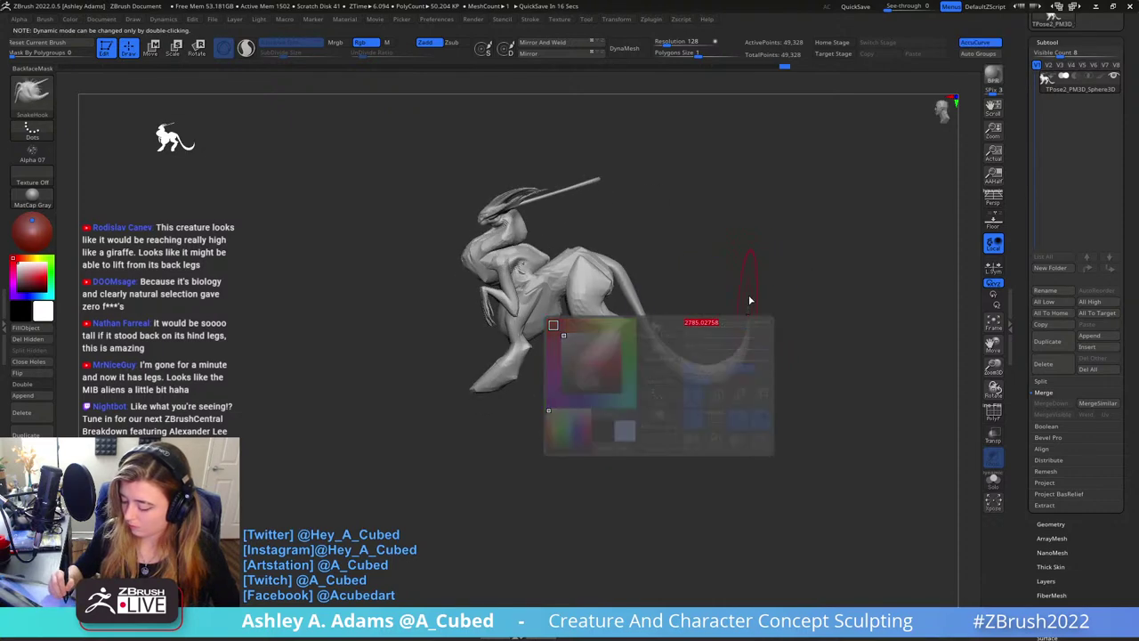
left_click_drag(752, 352, 753, 305)
right_click(703, 351)
mouse_move(768, 297)
right_mouse_down()
mouse_move(702, 347)
mouse_move(767, 374)
right_mouse_up()
Extend the tail's curve with the Snake Hook brush and fill out its end with the Inflat brush
key("b")
key("s")
key("h")
right_click_drag(738, 293, 757, 240)
key("b")
key("i")
key("n")
right_click_drag(805, 288, 774, 264)
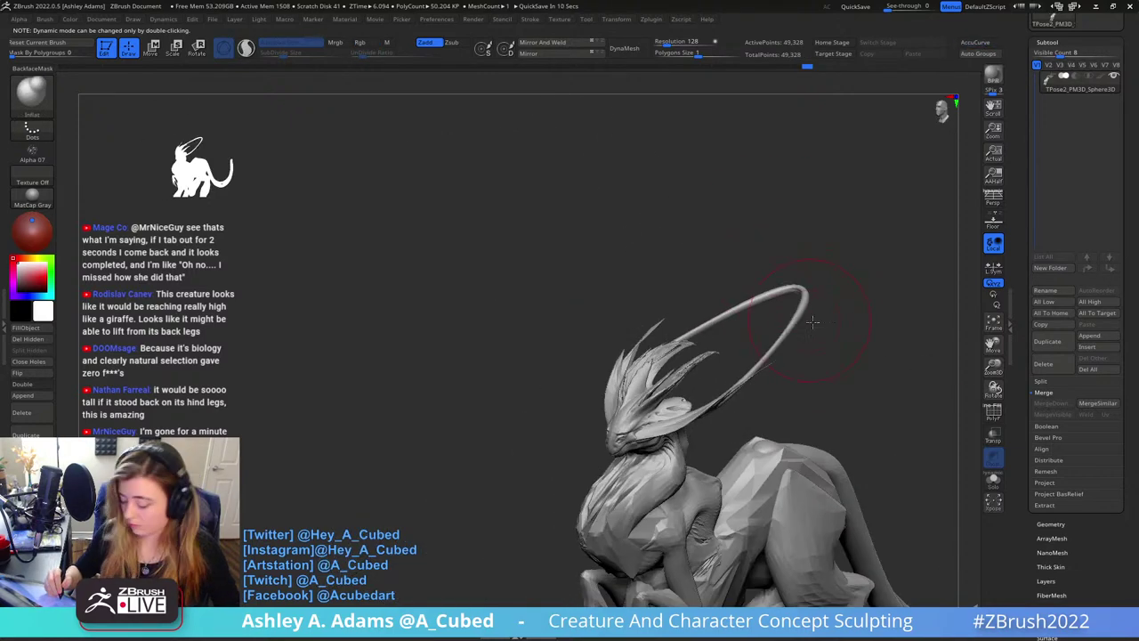
right_click_drag(829, 322, 525, 199, "alt")
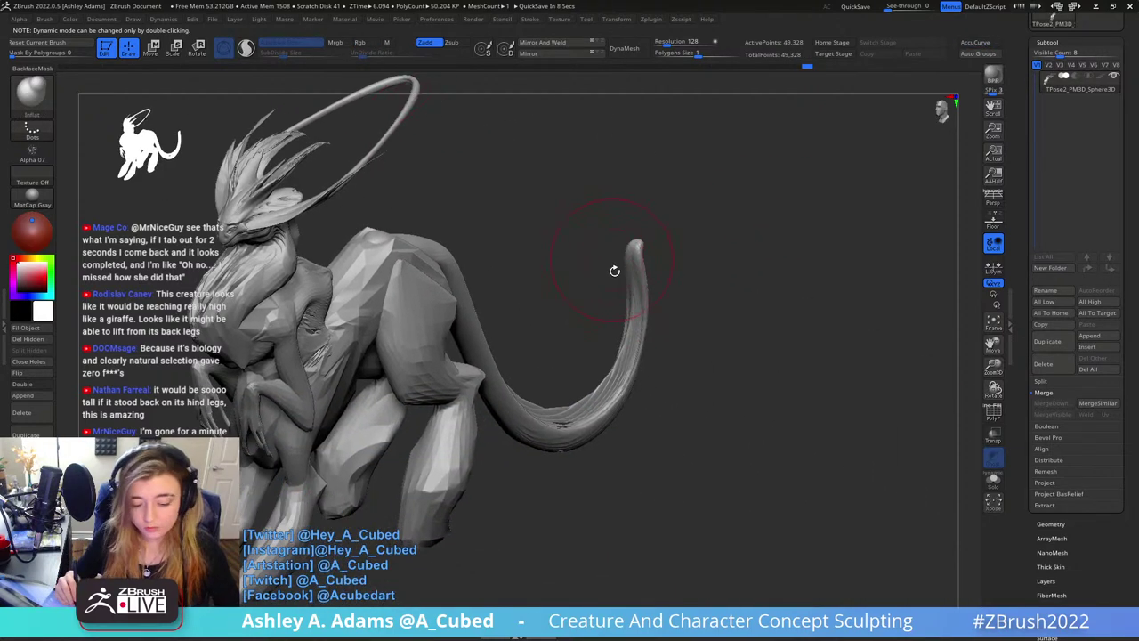
Taper the tail tip with the Pinch brush and bend it into a fine curve with the Snake Hook brush
right_click_drag(614, 270, 662, 295)
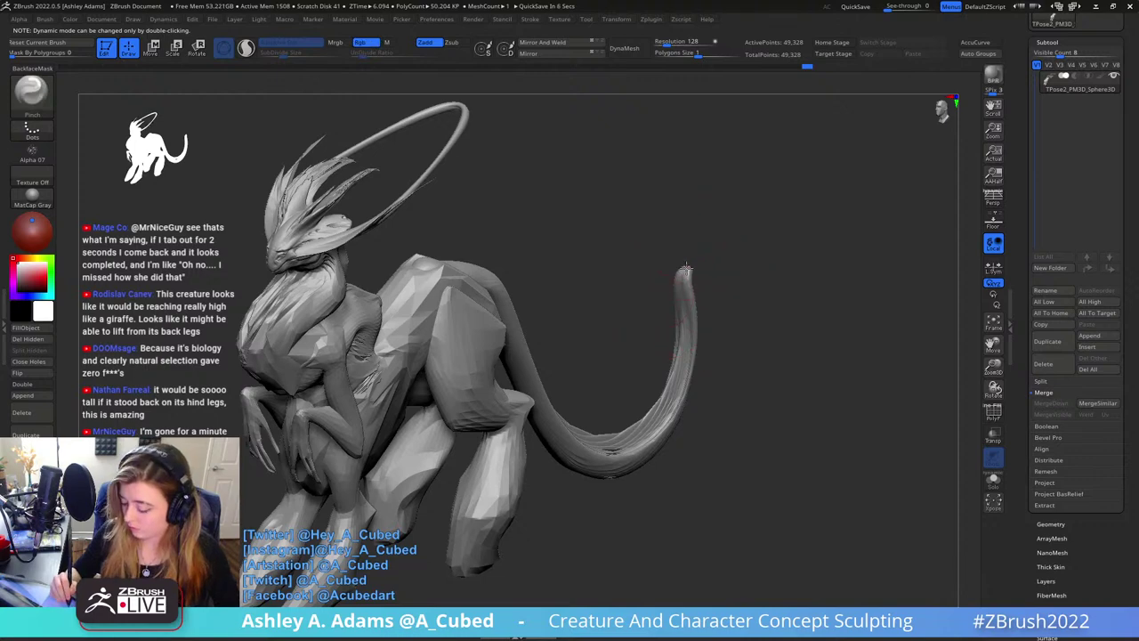
mouse_move(678, 259)
right_mouse_down()
mouse_move(689, 265)
mouse_move(680, 160)
right_mouse_up()
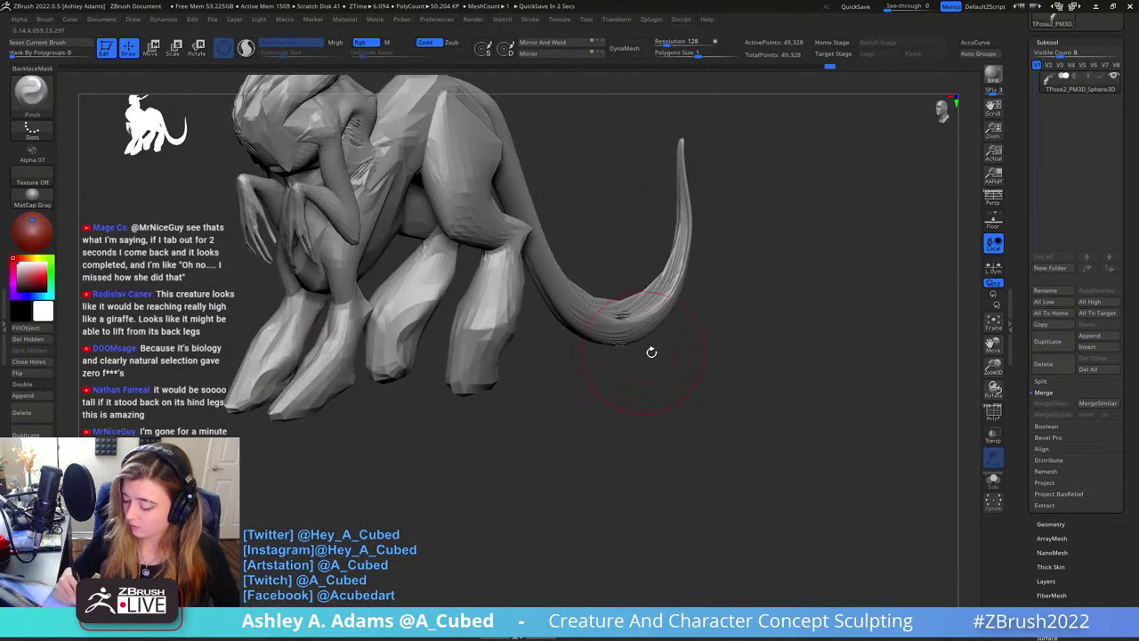
right_click_drag(651, 353, 747, 205)
right_click(751, 247)
right_click(763, 222)
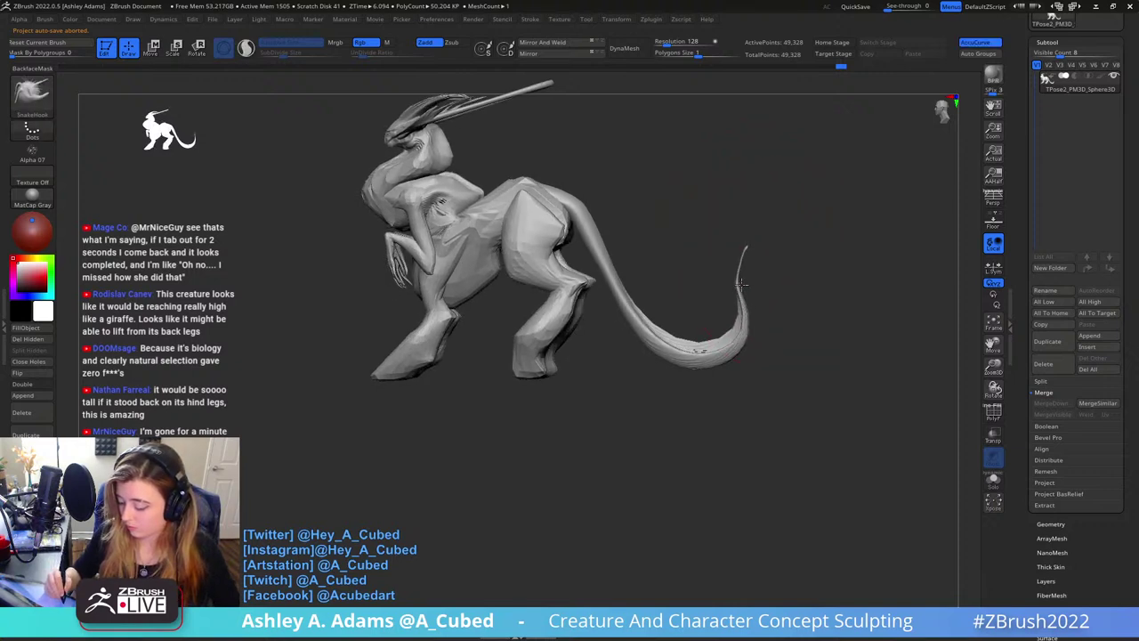
right_click_drag(711, 273, 753, 294, "alt")
Thicken the base of the tail with the Inflat brush
key("b")
key("i")
key("n")
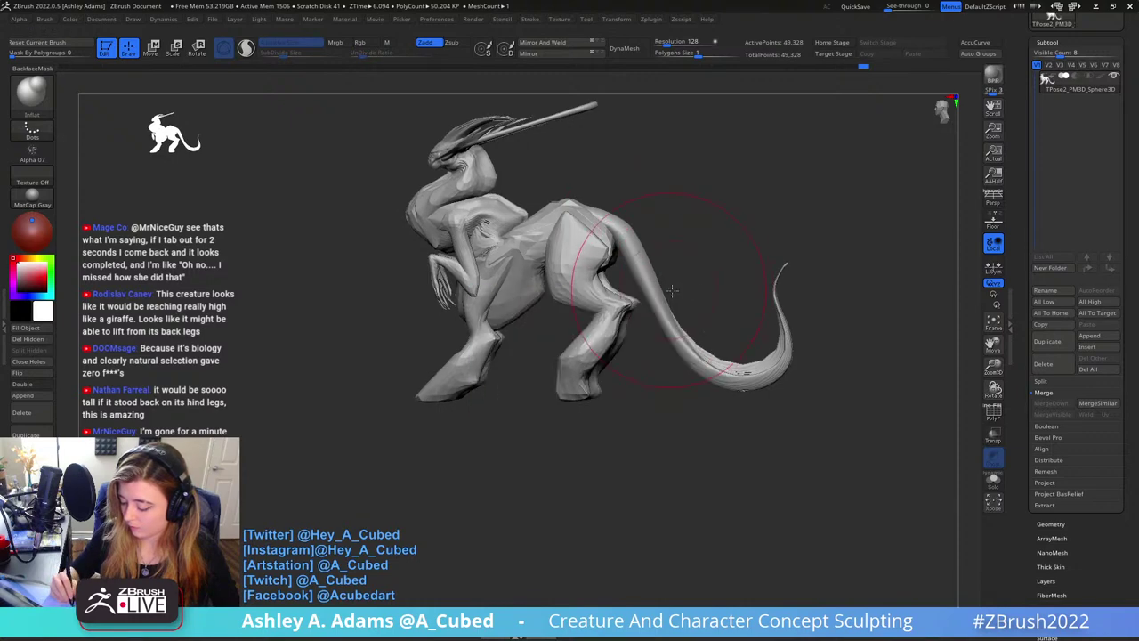
Mask the whole creature except the tail
left_click(674, 326, "ctrl+shift")
left_click(697, 289, "ctrl")
left_click(705, 260, "ctrl+shift")
left_click(710, 240, "ctrl")
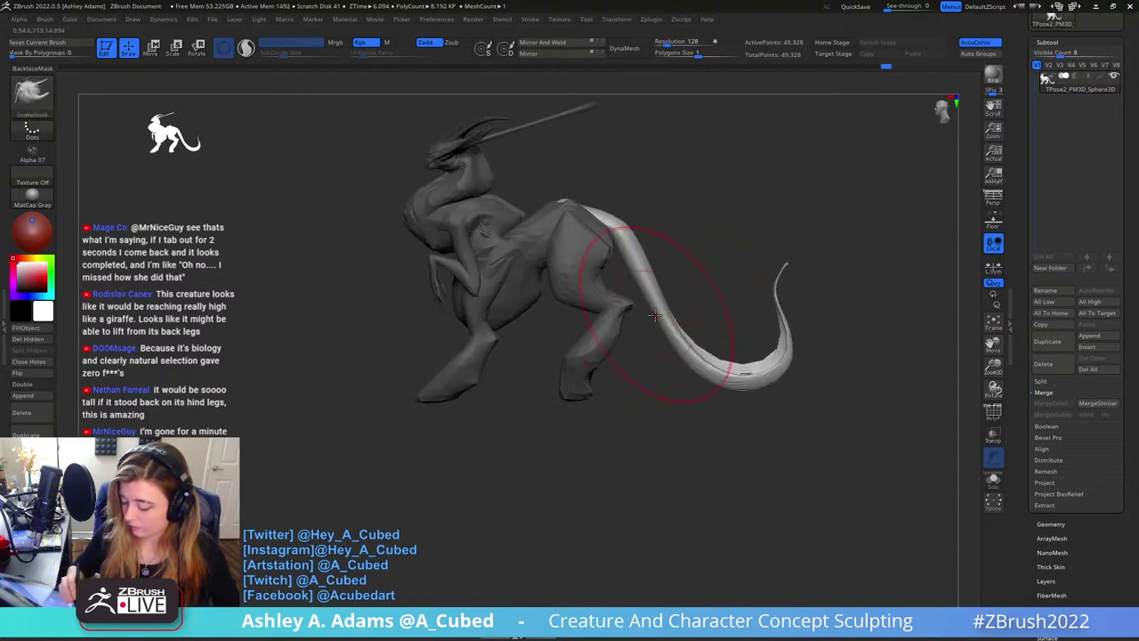
Turn off AccuCurve and bend the unmasked tail closer to the hind legs with a large Snake Hook brush
key("b")
key("s")
key("h")
left_click(979, 44)
left_click(978, 45)
key("space")
left_click(682, 266)
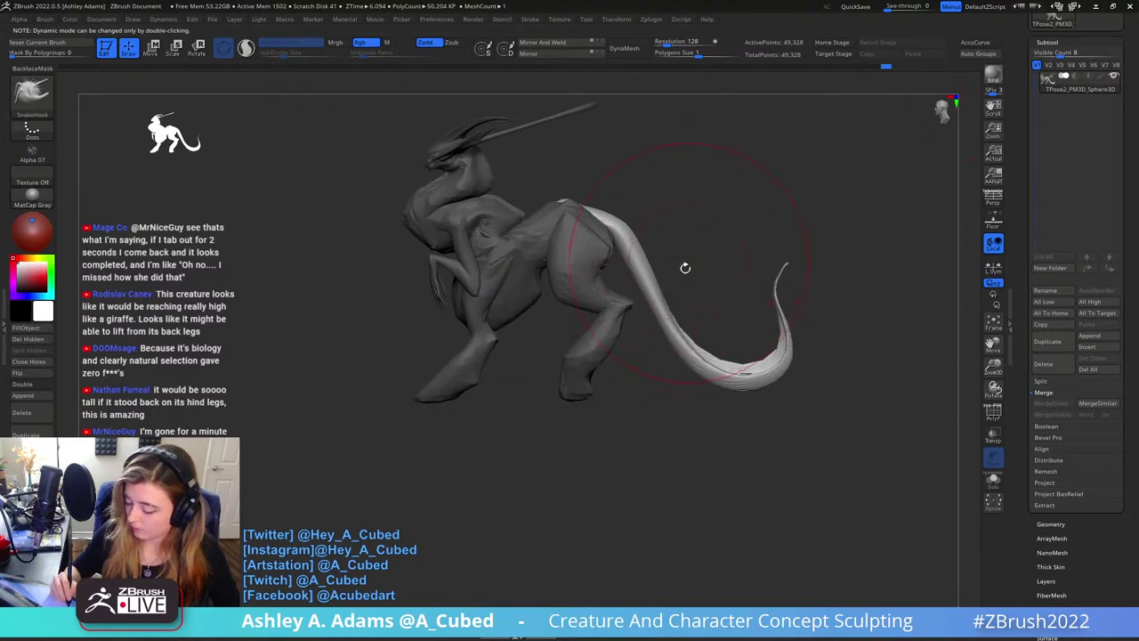
left_click_drag(668, 305, 648, 327)
key("space")
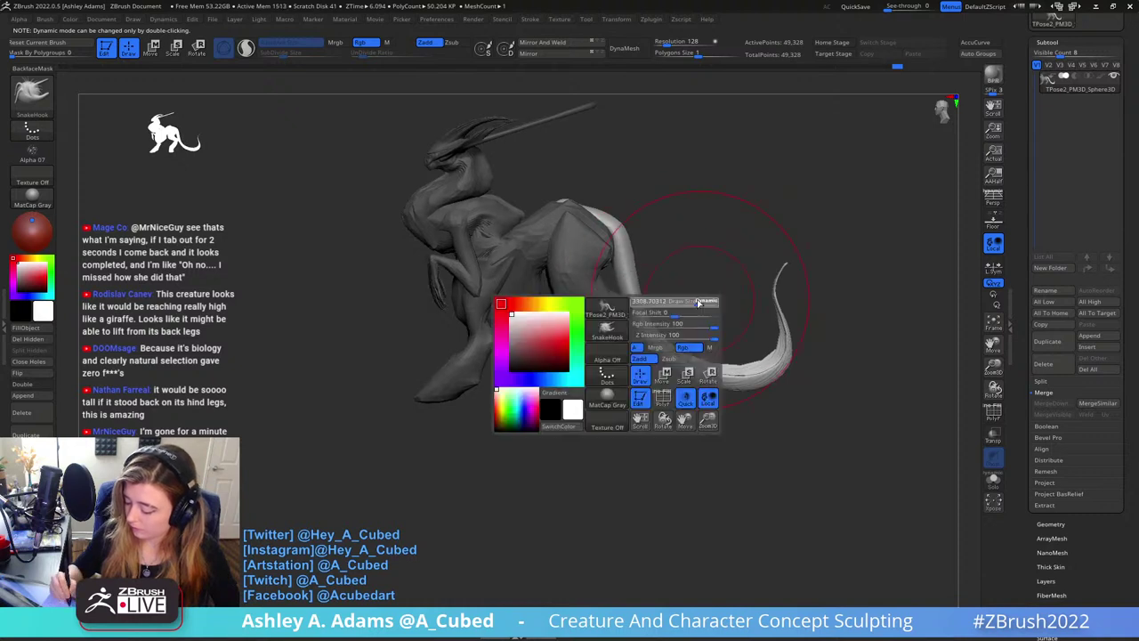
left_click_drag(629, 247, 635, 243)
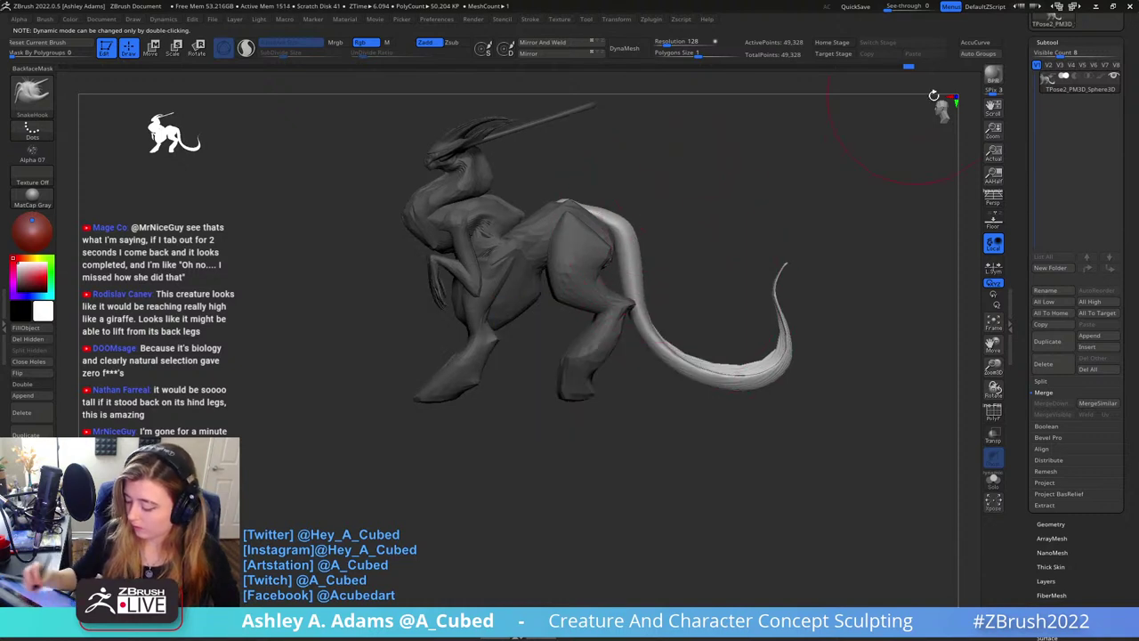
mouse_move(654, 203)
left_mouse_down("alt")
mouse_move(701, 259)
mouse_move(717, 254)
mouse_move(703, 256)
mouse_move(694, 298)
mouse_move(737, 340)
mouse_move(708, 325)
mouse_move(684, 347)
mouse_move(735, 330)
left_mouse_up("alt")
Mask the whole creature except the arms
key("space")
left_click(717, 232)
key("space")
key("space")
left_click(695, 265, "ctrl+shift")
left_click(753, 286, "ctrl")
left_click(773, 281, "ctrl+shift")
left_click(772, 283, "ctrl")
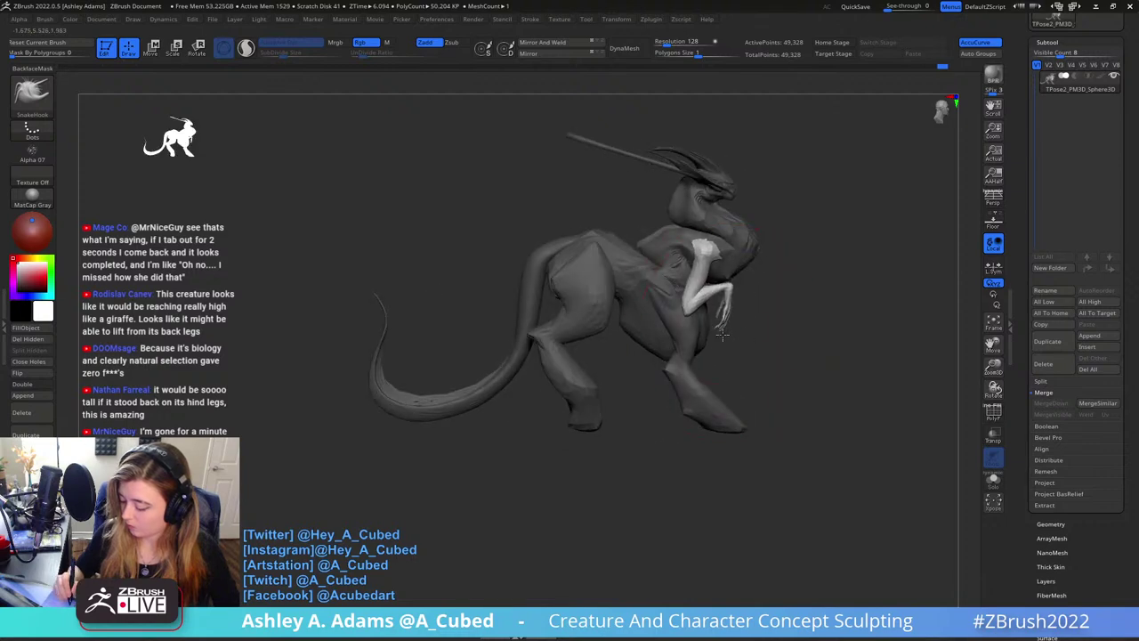
Adjust the placement of the unmasked arms with the Snake Hook brush and invert the mask to protect them
left_click_drag(808, 264, 776, 281)
right_click(798, 282)
left_click(790, 271)
mouse_move(710, 250)
left_mouse_down()
mouse_move(729, 244)
mouse_move(720, 230)
left_mouse_up()
right_click(714, 226)
left_click(725, 222, "ctrl")
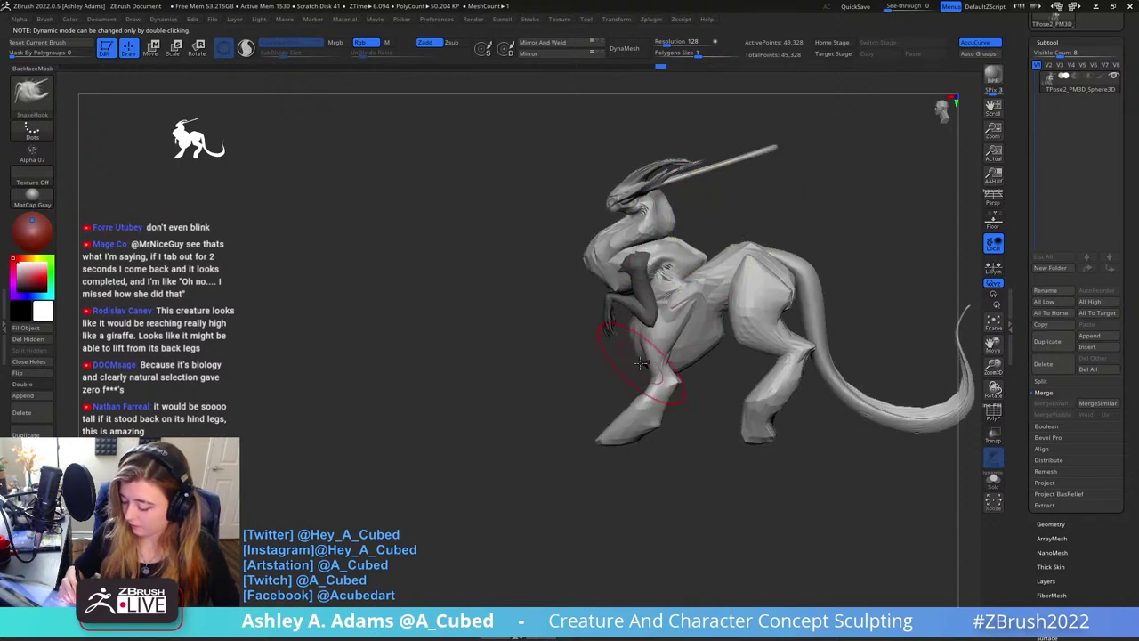
Refine the back of the neck and the upper torso with the Snake Hook brush, adjusting the brush size
right_click(722, 336)
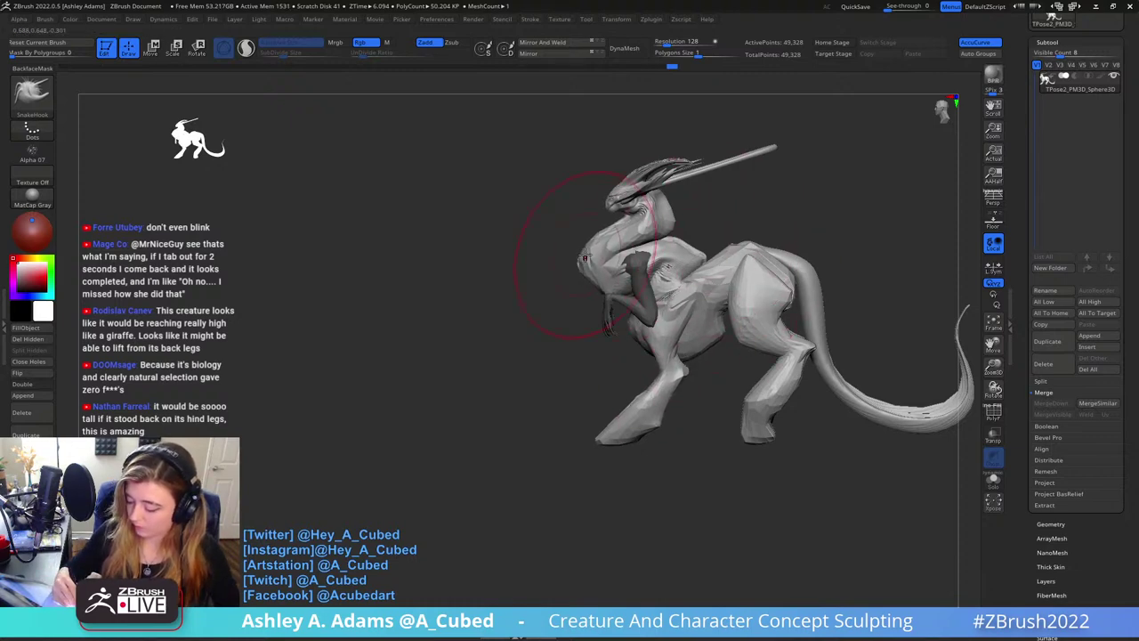
right_click_drag(585, 257, 750, 222)
key("s")
left_click_drag(750, 222, 735, 210)
left_click_drag(790, 147, 776, 220)
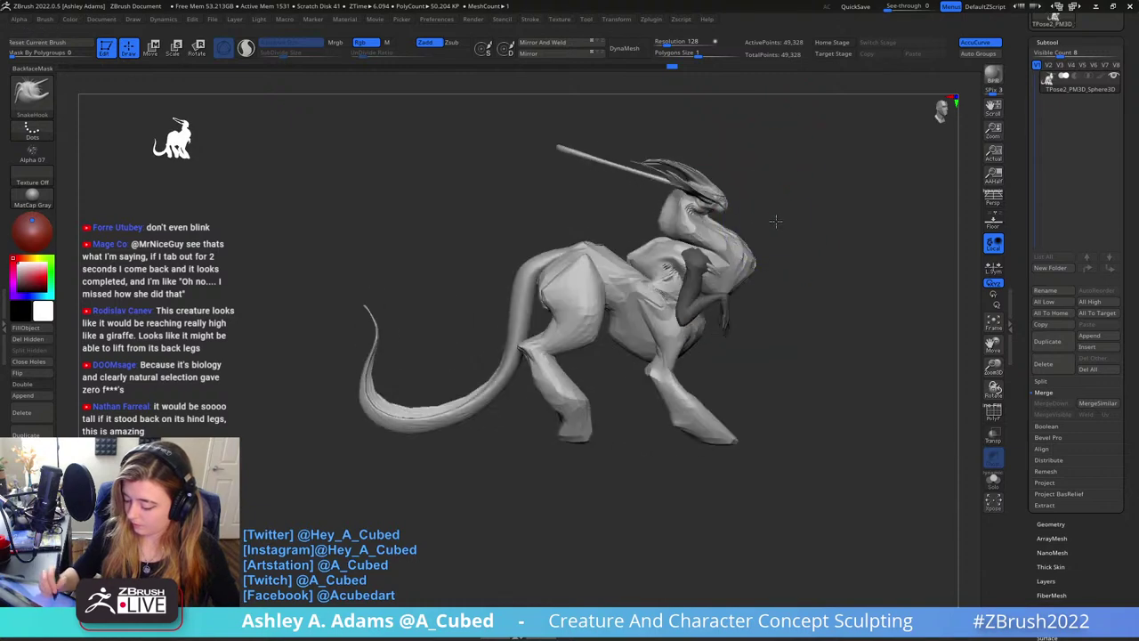
key("space")
left_click_drag(734, 171, 713, 234, "alt")
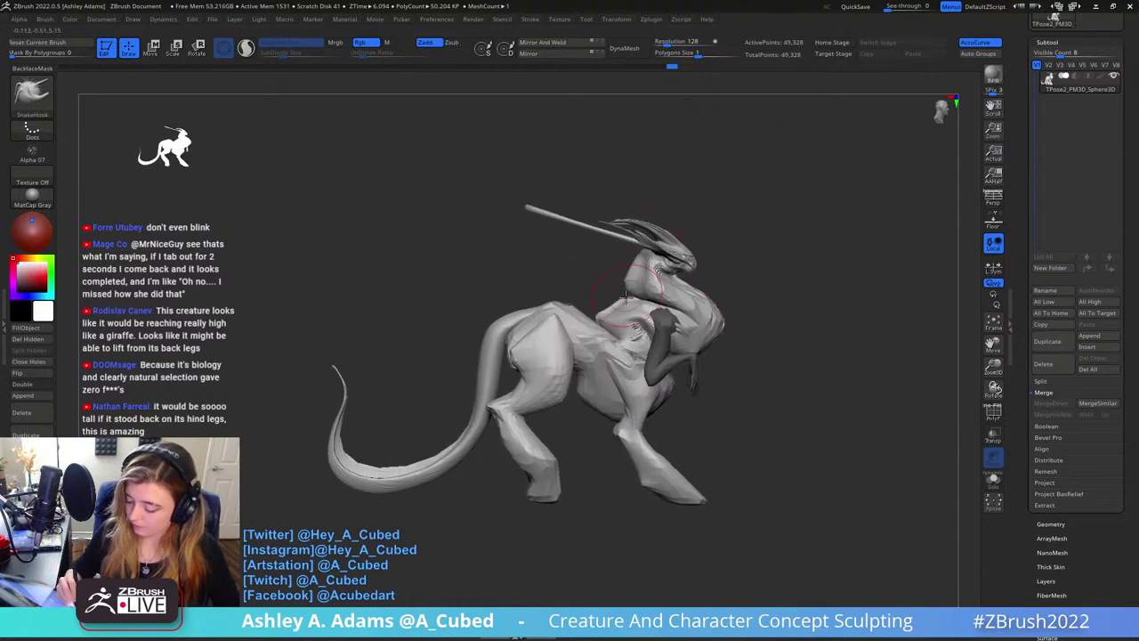
key("space")
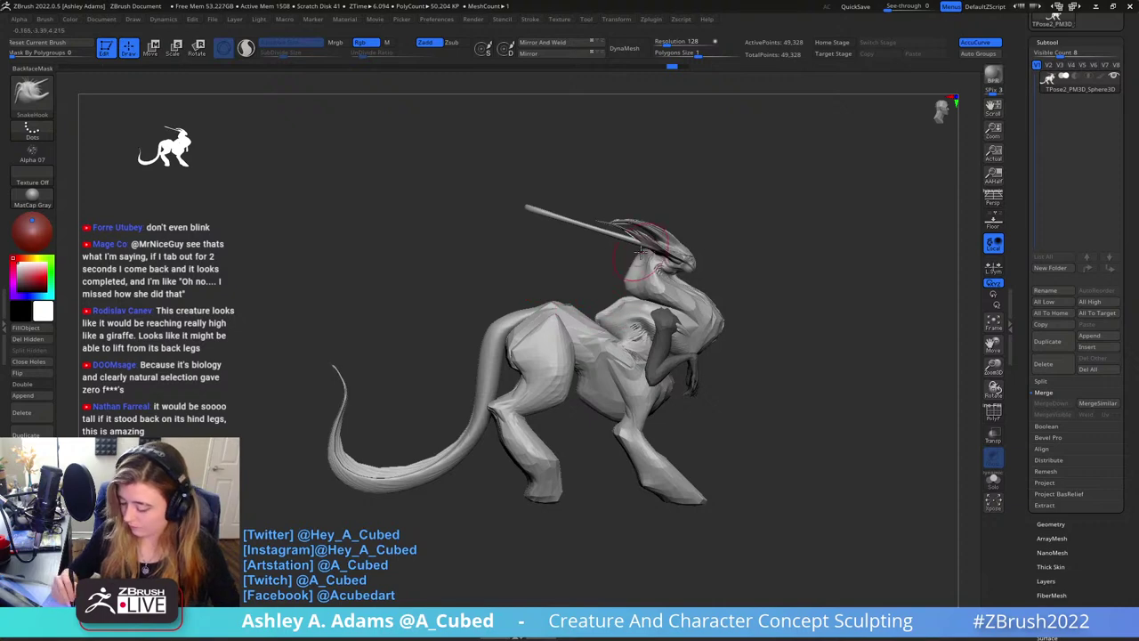
key("space")
right_click_drag(641, 252, 636, 262, "ctrl")
key("space")
left_click_drag(647, 261, 641, 261)
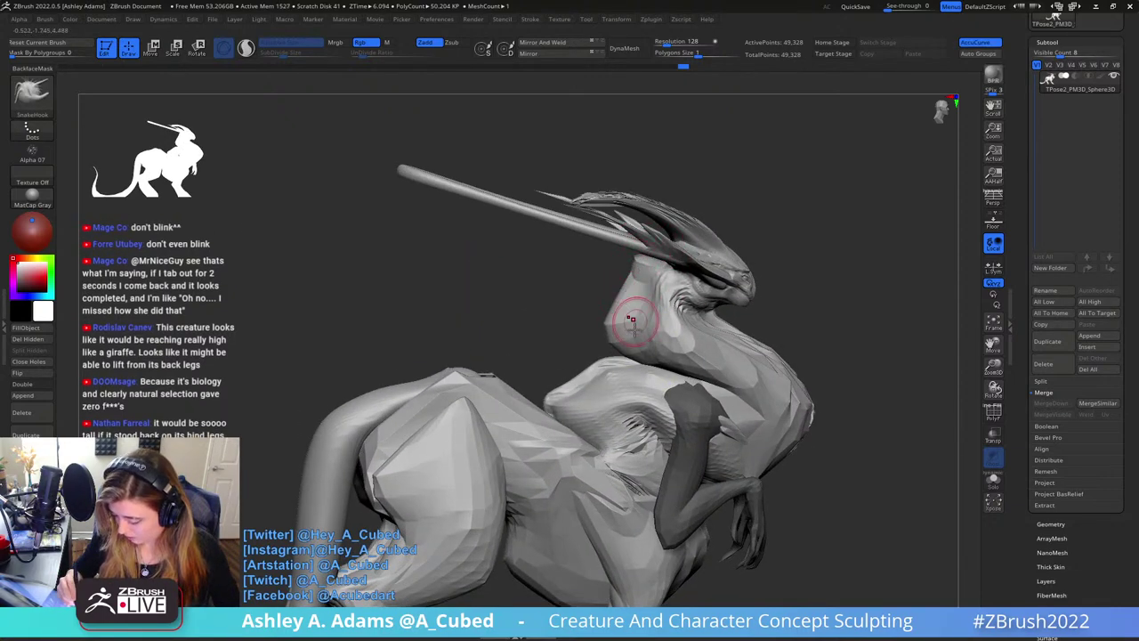
Carve creases around the neck and the base of the head with the DamStandard brush and smooth the surface
mouse_move(634, 325)
right_mouse_down()
mouse_move(709, 287)
mouse_move(746, 292)
mouse_move(659, 298)
mouse_move(660, 286)
mouse_move(717, 316)
right_mouse_up()
key("b")
key("c")
key("b")
key("b")
key("d")
key("s")
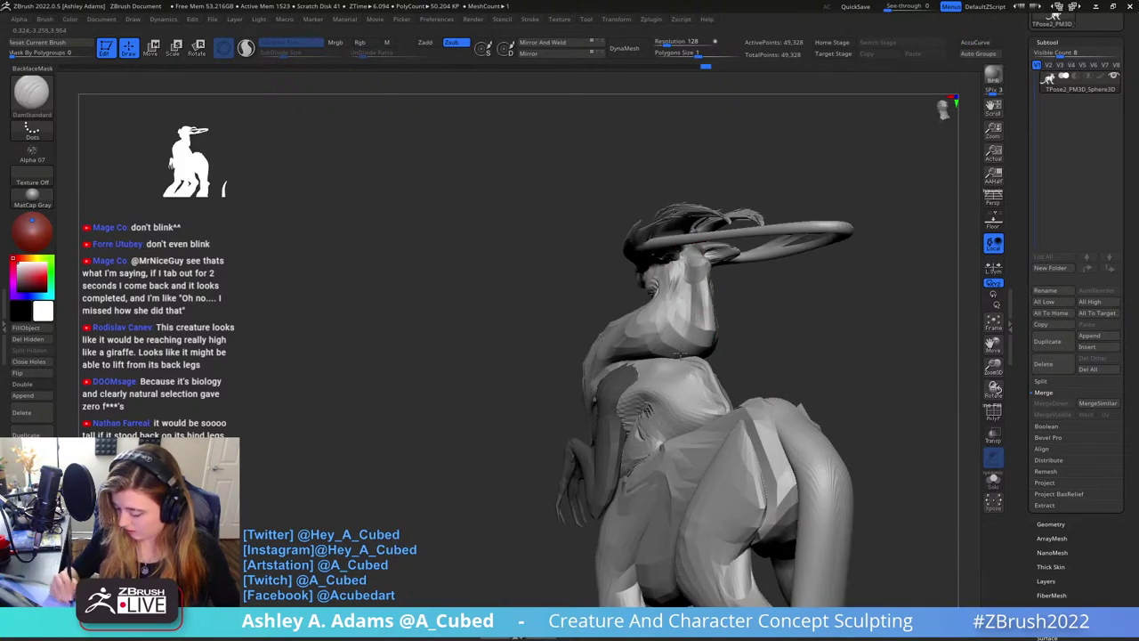
right_click_drag(680, 355, 719, 347)
mouse_move(681, 286)
right_mouse_down()
mouse_move(683, 305)
mouse_move(660, 285)
right_mouse_up()
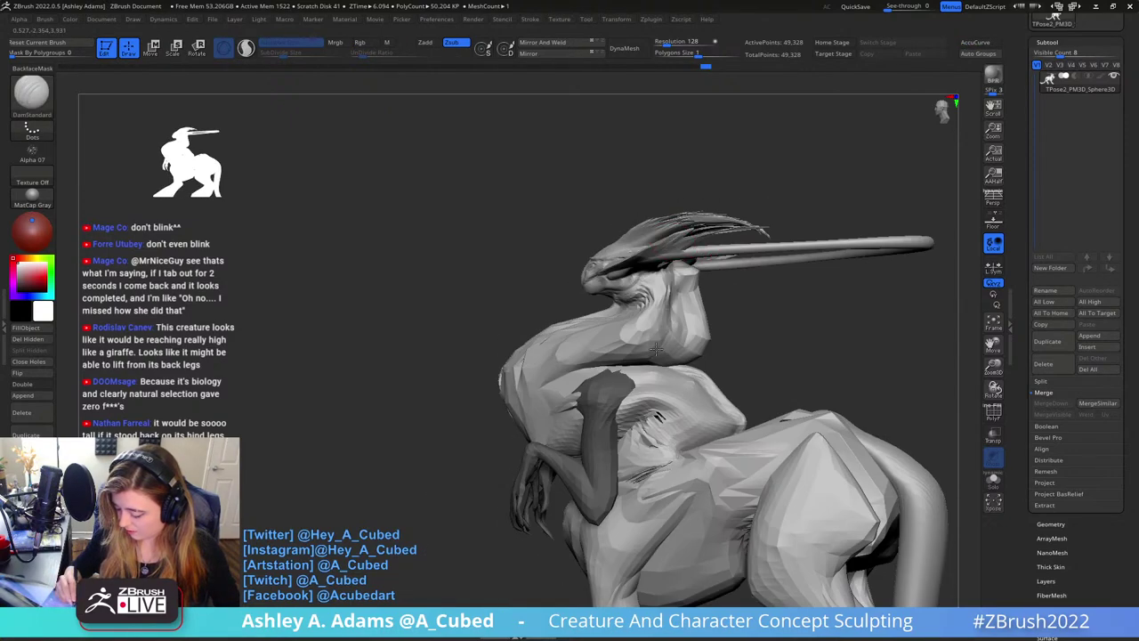
right_click_drag(637, 348, 657, 331)
mouse_move(580, 359)
right_mouse_down("ctrl")
mouse_move(712, 294)
mouse_move(660, 336)
right_mouse_up("ctrl")
left_click_drag(660, 336, 644, 357, "shift")
right_click_drag(648, 354, 717, 344)
right_click(629, 384)
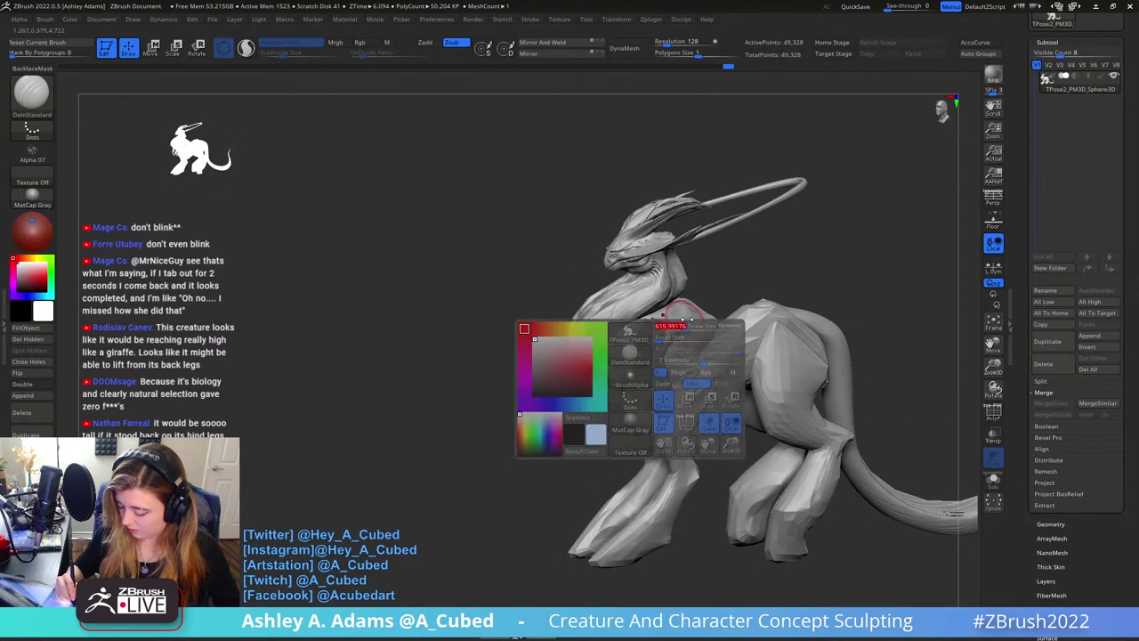
Switch back to the Snake Hook brush and adjust the shoulder area behind the masked arms
key("b")
key("s")
key("h")
key("ctrl+shift+z")
key("ctrl+shift+z")
key("ctrl+shift+z")
key("ctrl+shift+z")
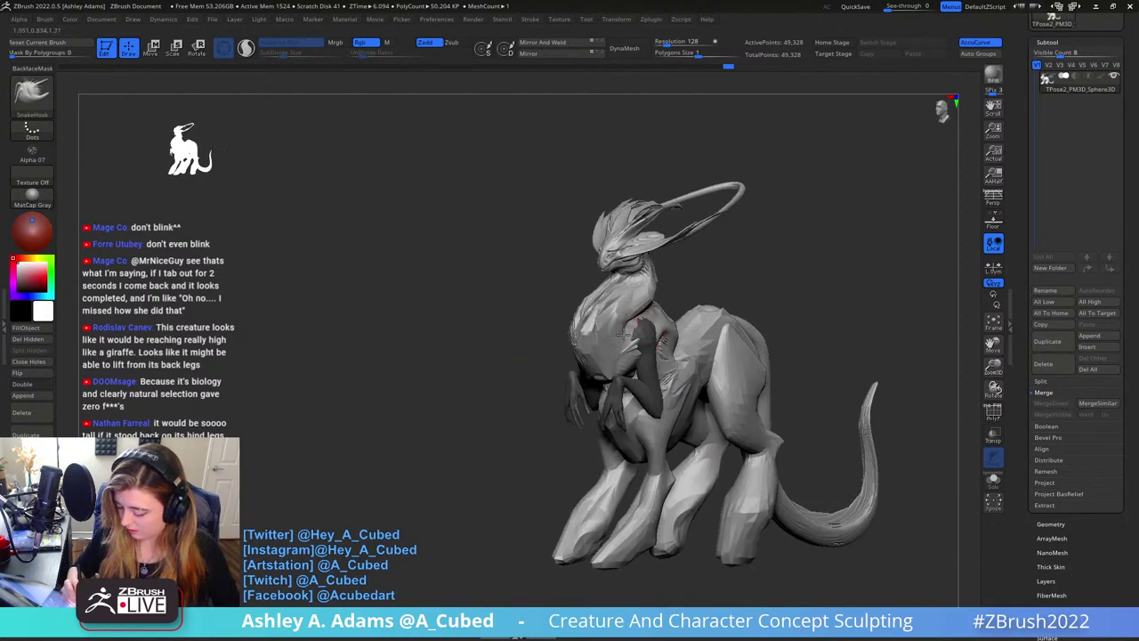
key("ctrl+z")
key("ctrl+z")
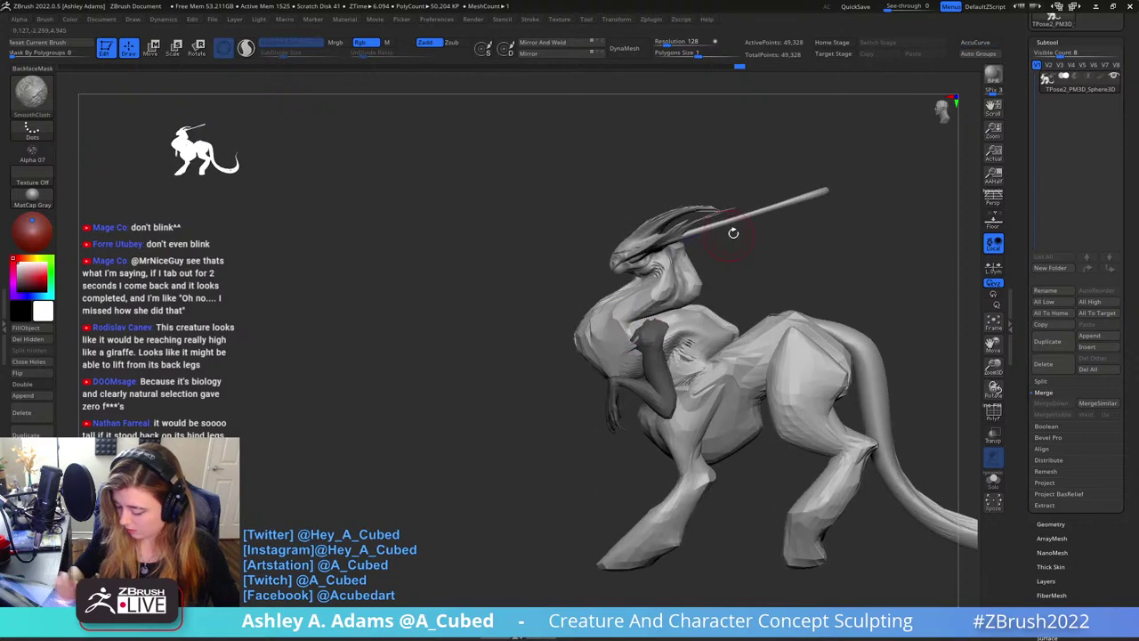
Refine the contour of the upper back behind the neck with the Snake Hook brush
key("space")
left_click(682, 313)
key("ctrl+shift+z")
key("ctrl+shift+z")
key("ctrl+shift+z")
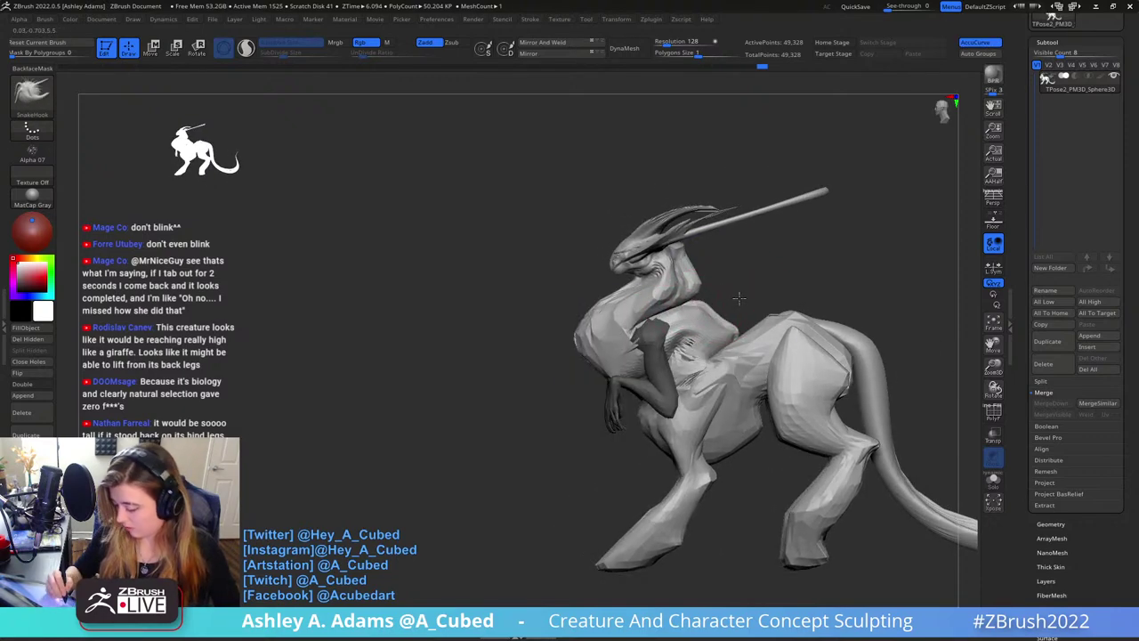
key("ctrl+z")
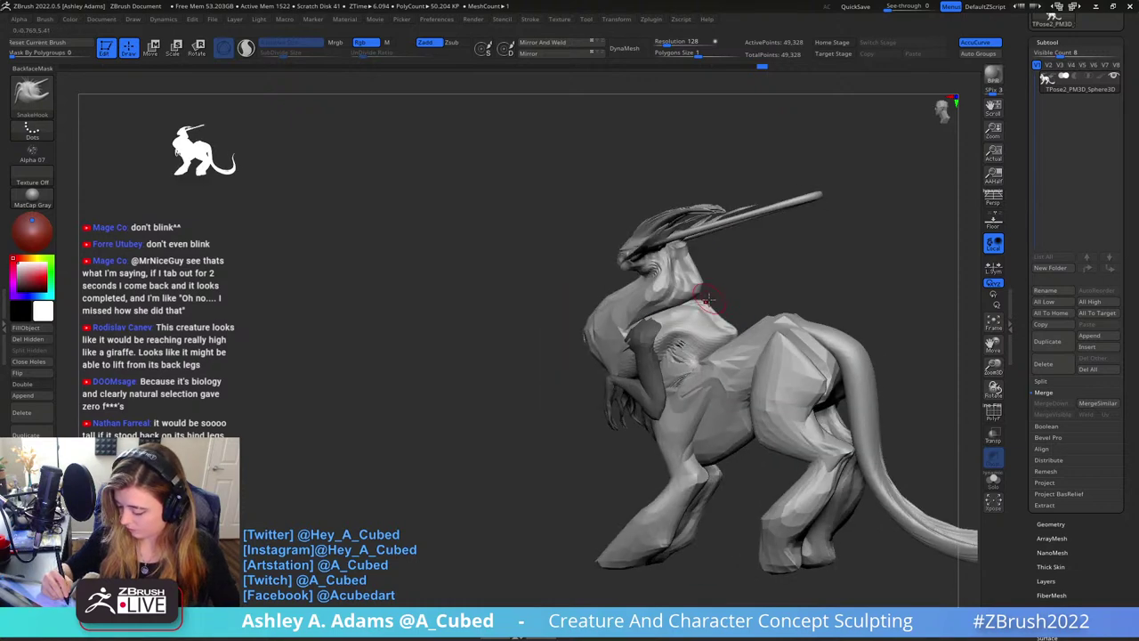
key("ctrl+z")
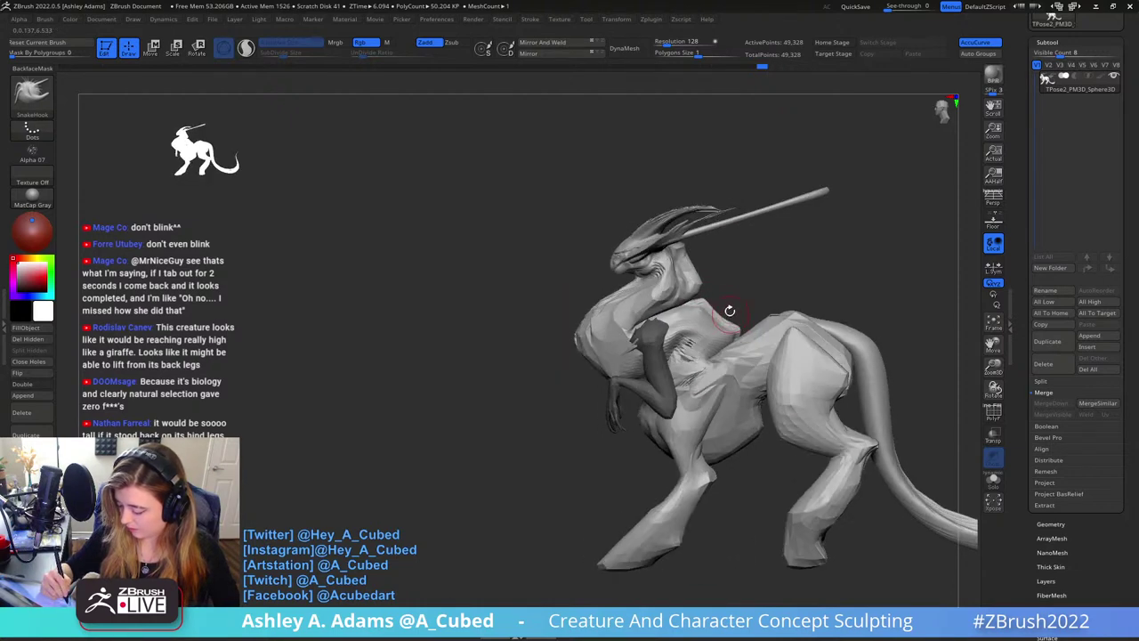
key("ctrl+shift+z")
key("ctrl+shift+z")
key("ctrl+shift+z")
key("space")
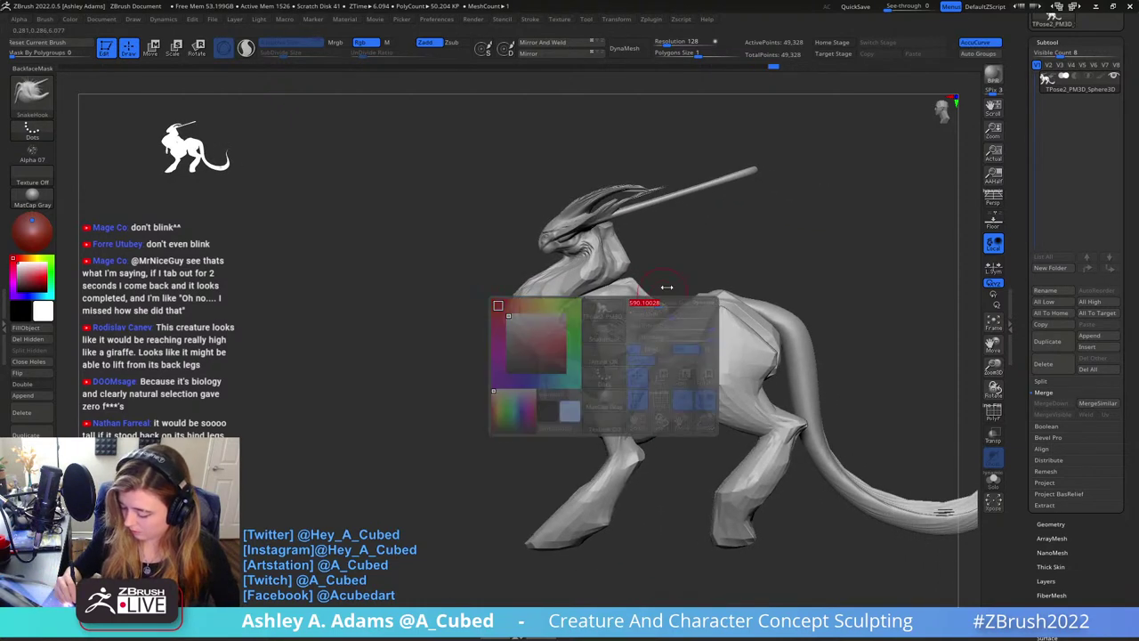
key("b")
key("i")
key("n")
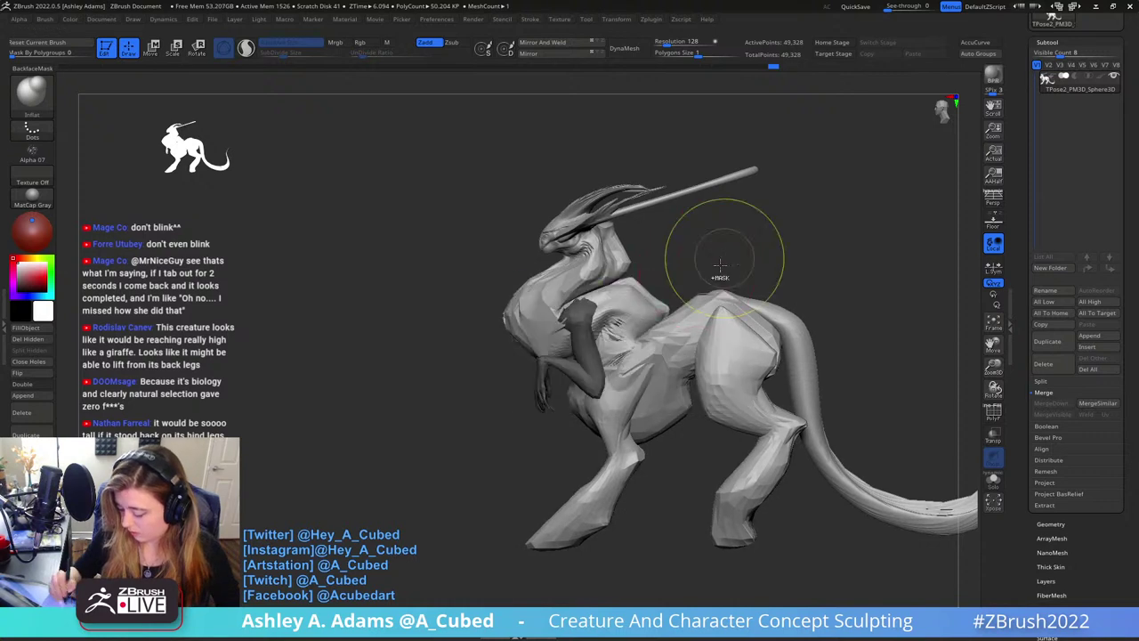
key("ctrl+z")
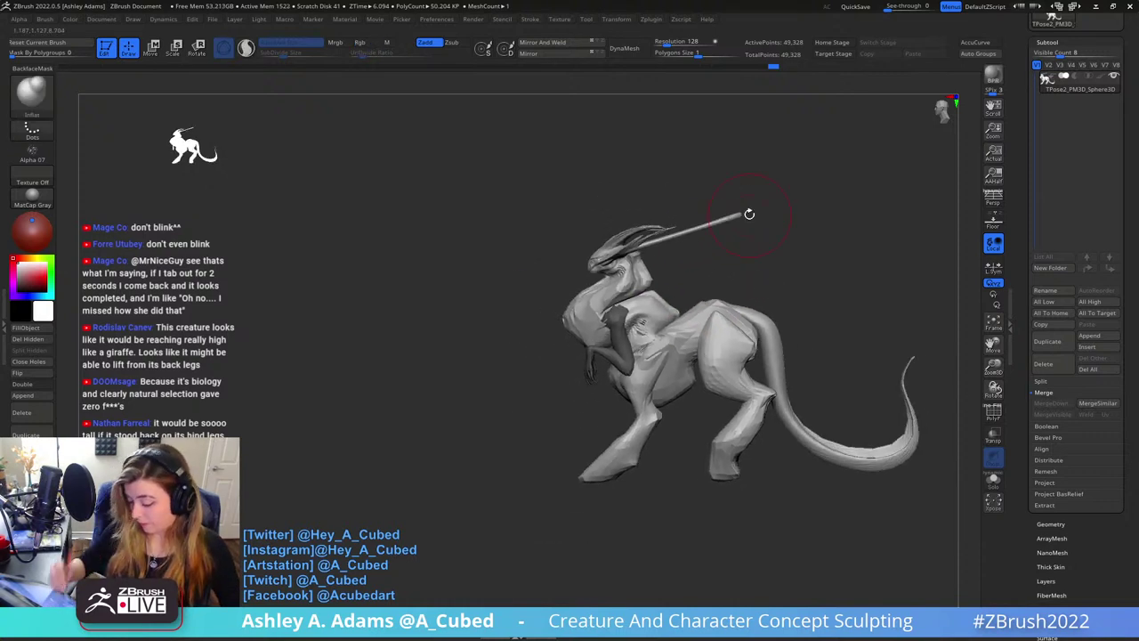
key("ctrl+shift+z")
Reshape the hump of the upper back between the neck and the hips with the Snake Hook brush
mouse_move(668, 306)
left_mouse_down()
mouse_move(728, 294)
mouse_move(874, 300)
mouse_move(694, 274)
mouse_move(684, 322)
left_mouse_up()
key("space")
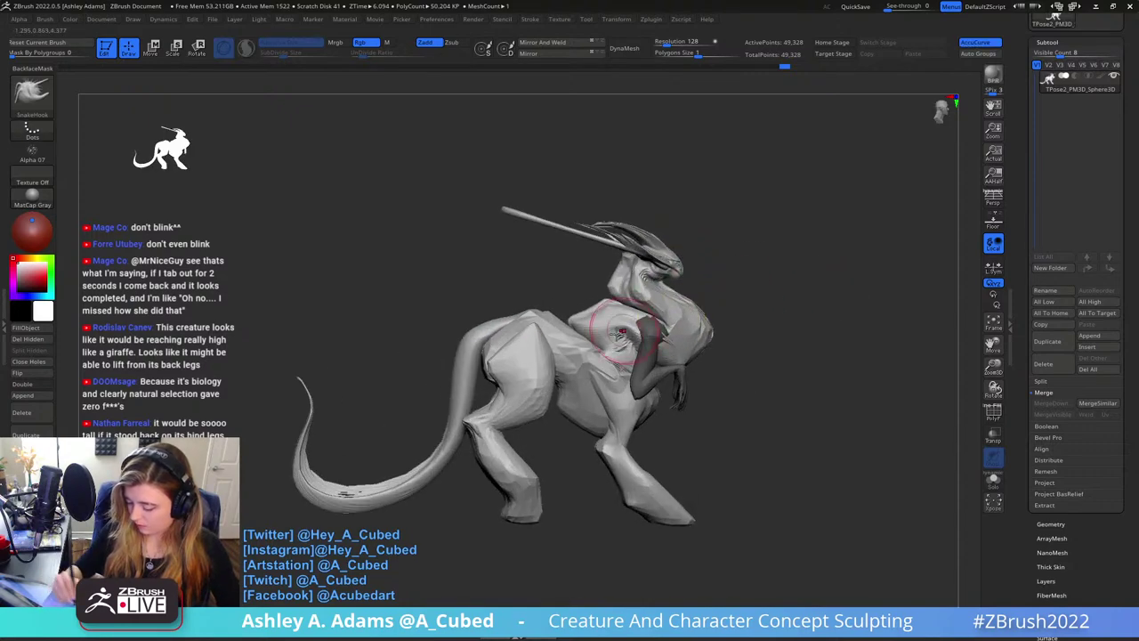
key("space")
key("b")
key("d")
key("s")
key("space")
key("ctrl+z")
key("ctrl+z")
key("ctrl+z")
key("ctrl+z")
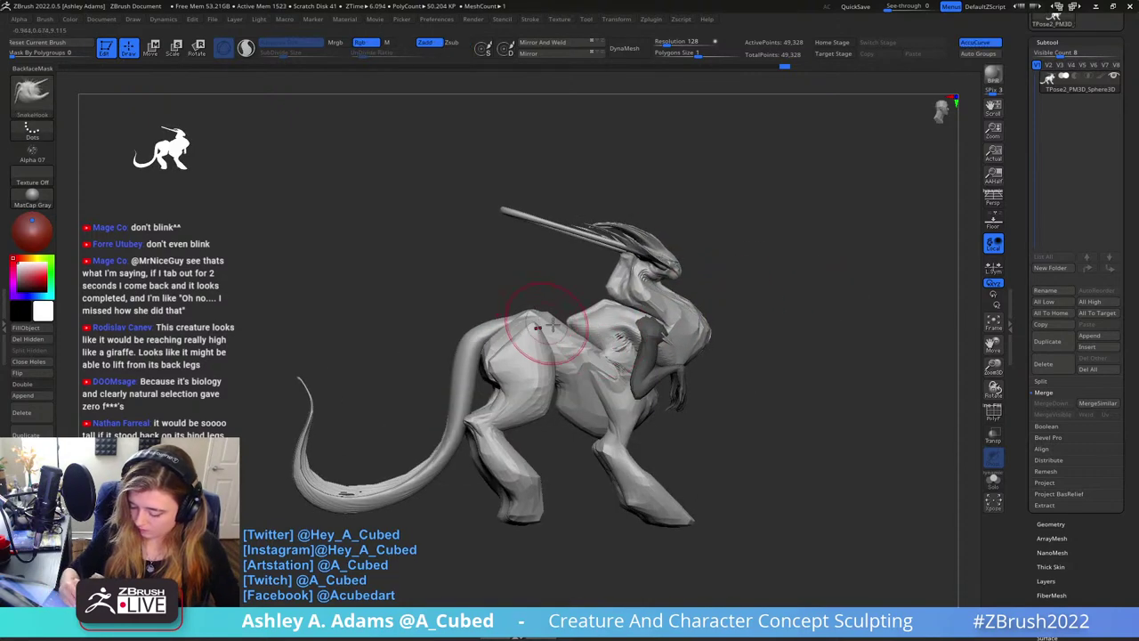
key("ctrl+shift+z")
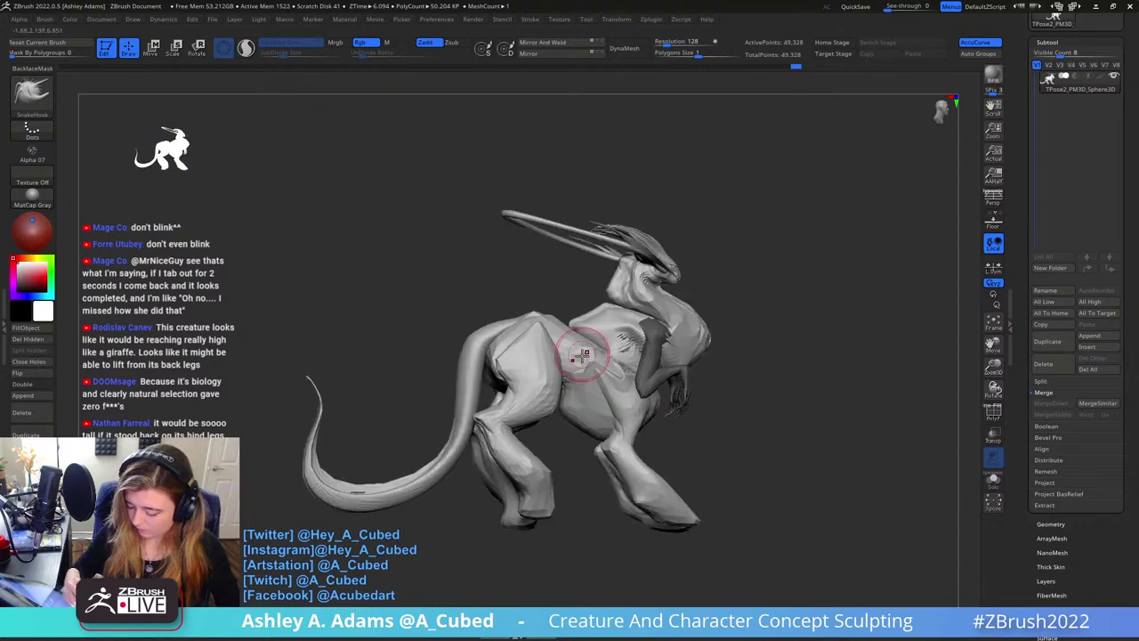
Pull the front legs and feet further forward with a large Snake Hook brush
mouse_move(570, 363)
right_mouse_down()
mouse_move(534, 366)
mouse_move(614, 378)
mouse_move(667, 274)
right_mouse_up()
right_click(615, 383)
mouse_move(747, 397)
right_mouse_down("alt")
mouse_move(748, 330)
mouse_move(727, 356)
right_mouse_up("alt")
key("space")
left_click_drag(649, 403, 663, 404)
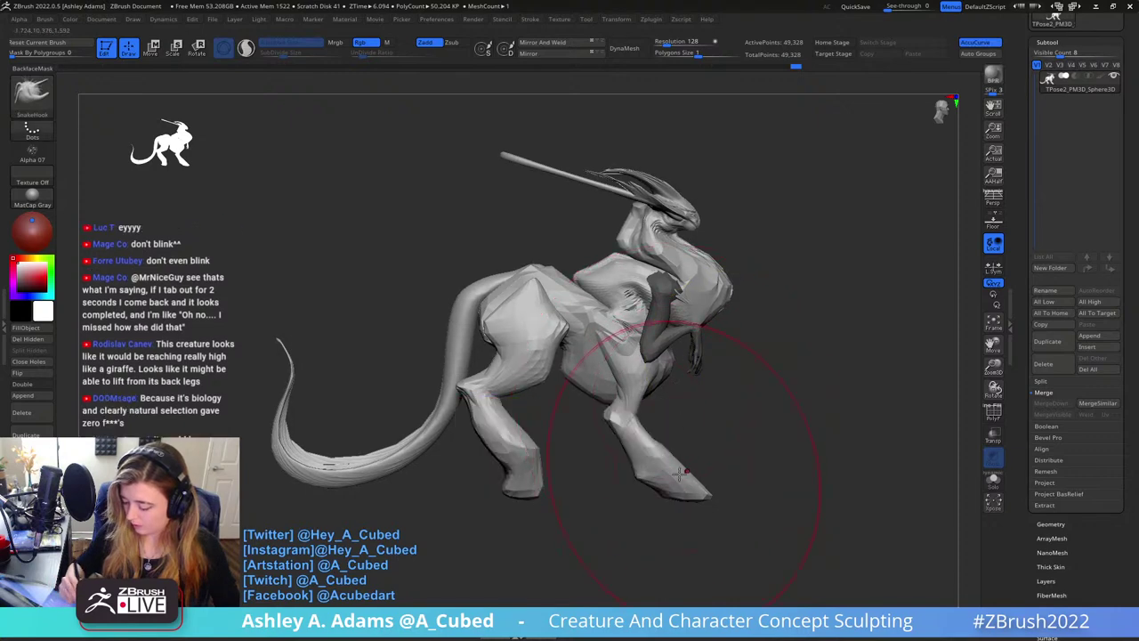
left_click_drag(675, 464, 734, 491)
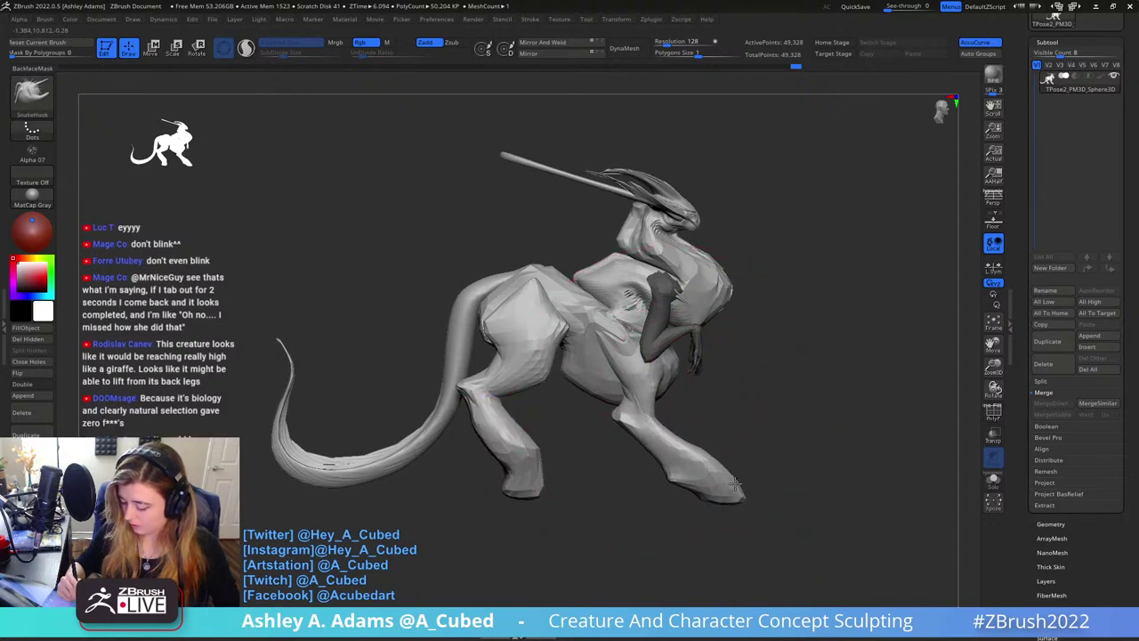
key("space")
left_click_drag(756, 372, 738, 372)
Inspect the creature's silhouette from both sides and up close around the head
right_click_drag(781, 338, 552, 347)
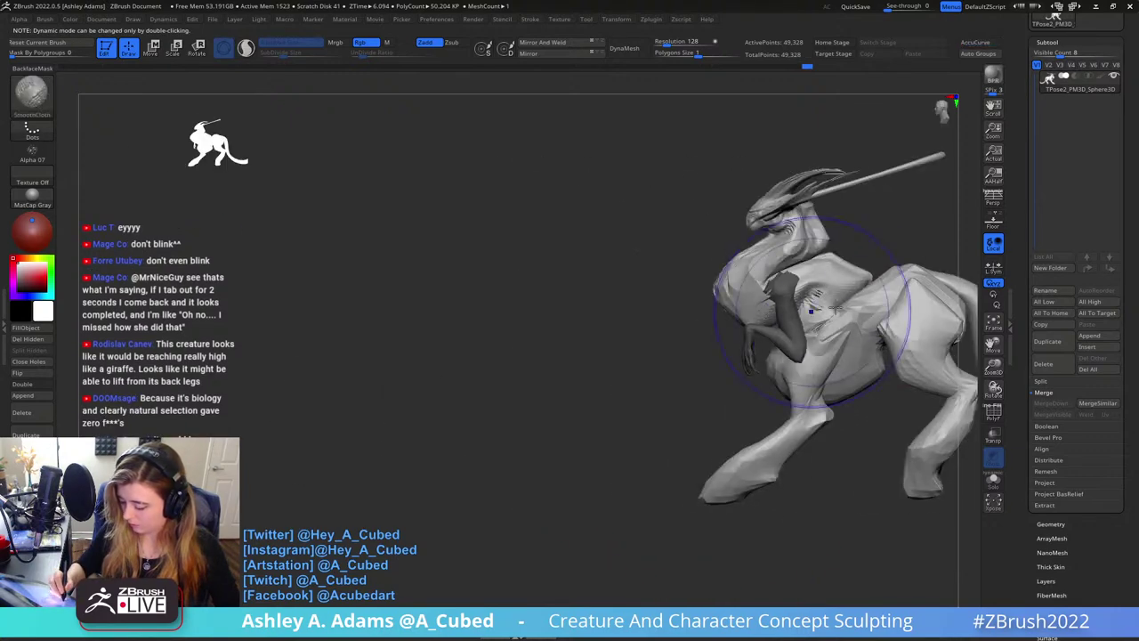
right_click_drag(809, 307, 572, 322, "alt")
key("space")
left_click_drag(681, 280, 664, 281)
right_click_drag(592, 233, 676, 224, "alt")
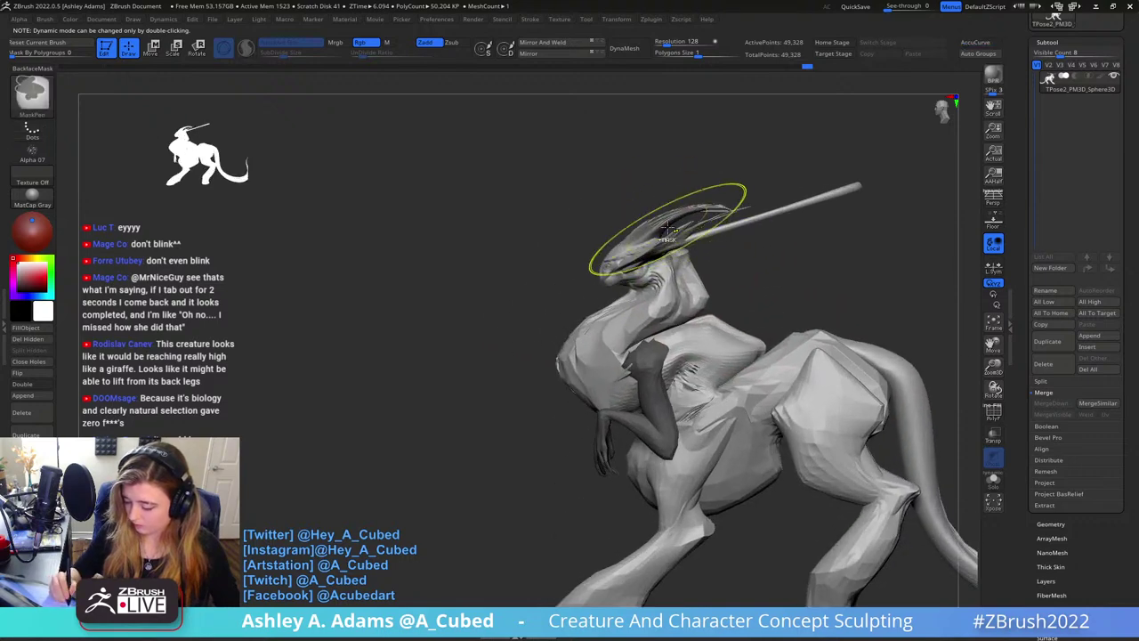
key("space")
left_click_drag(626, 235, 616, 238)
mouse_move(623, 240)
right_mouse_down()
mouse_move(719, 244)
mouse_move(756, 267)
right_mouse_up()
right_click_drag(730, 321, 702, 257, "ctrl")
Try to stretch and curve the long horns backward with a large Snake Hook brush
key("space")
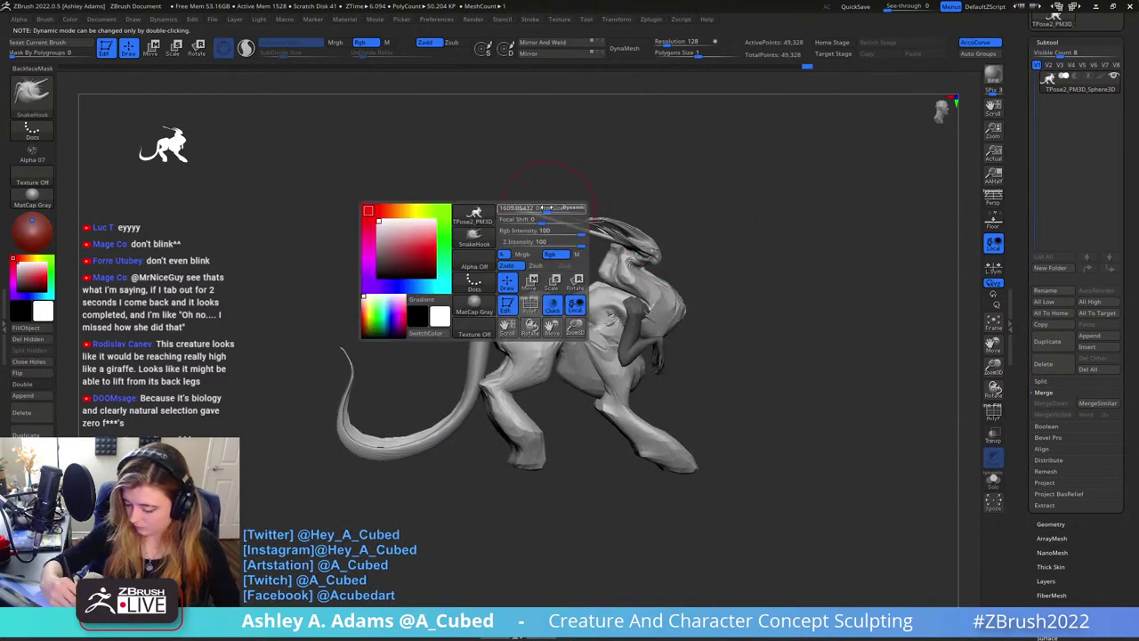
left_click_drag(547, 210, 561, 210)
key("ctrl")
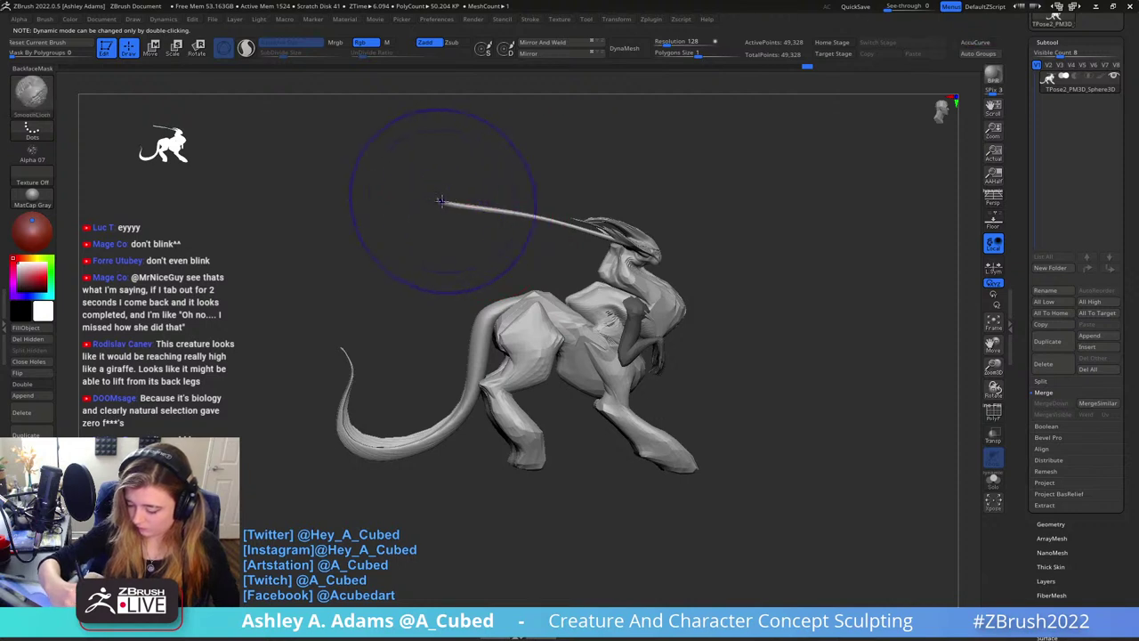
mouse_move(514, 207)
left_mouse_down()
mouse_move(443, 209)
mouse_move(543, 218)
mouse_move(519, 184)
left_mouse_up()
key("ctrl")
key("s")
key("ctrl")
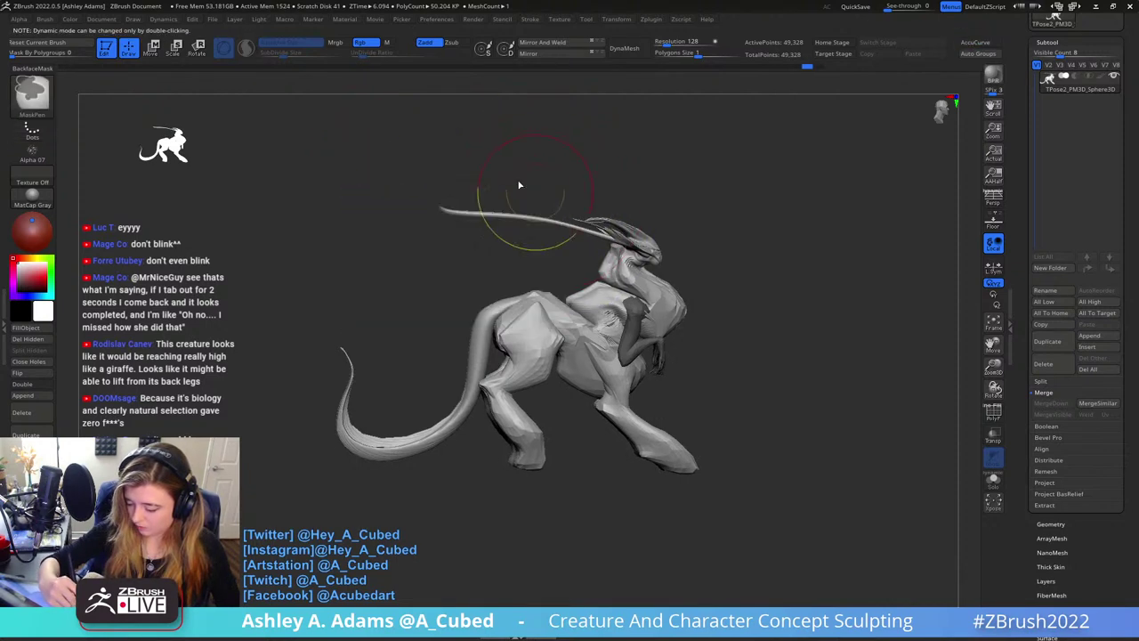
key("ctrl+z")
key("ctrl+z")
Mask the horns and invert the mask so that only the horns and arms stay editable
left_click(571, 223, "ctrl+shift")
left_click(586, 194, "ctrl")
left_click(604, 185, "ctrl+shift")
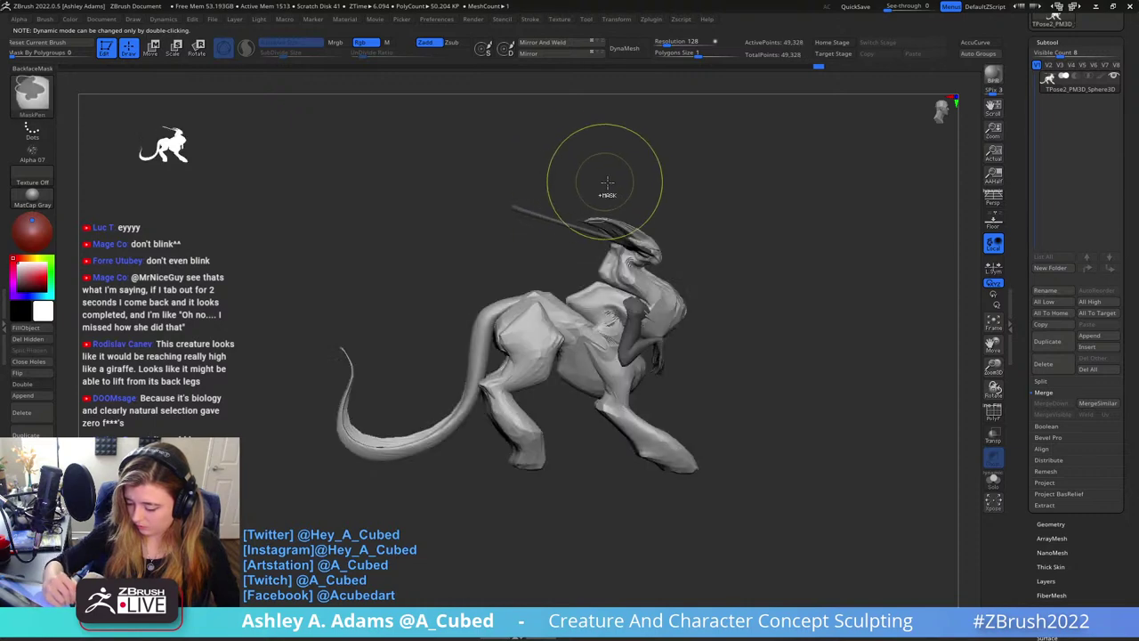
left_click(615, 188, "ctrl")
mouse_move(561, 159)
left_mouse_down()
mouse_move(646, 142)
mouse_move(629, 212)
left_mouse_up()
right_click_drag(656, 233, 726, 273, "alt")
right_click_drag(780, 214, 700, 294, "ctrl")
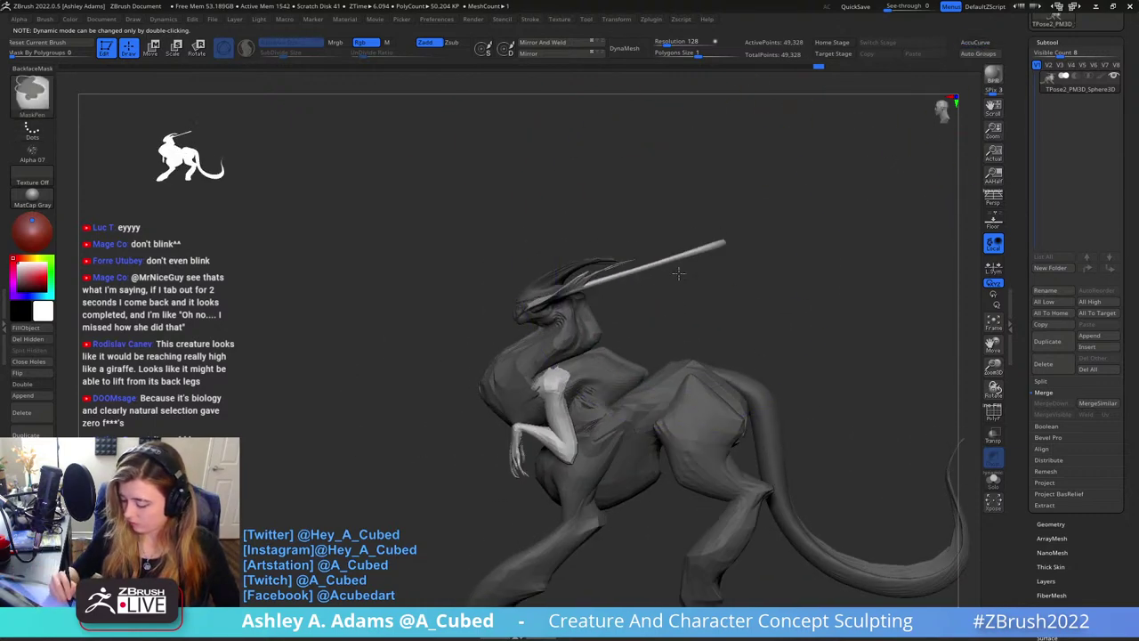
Bend the unmasked horns into a slight backward curve with the Snake Hook brush
key("space")
left_click(655, 258)
left_click_drag(650, 269, 654, 259)
mouse_move(723, 242)
left_mouse_down()
mouse_move(726, 260)
mouse_move(700, 253)
left_mouse_up()
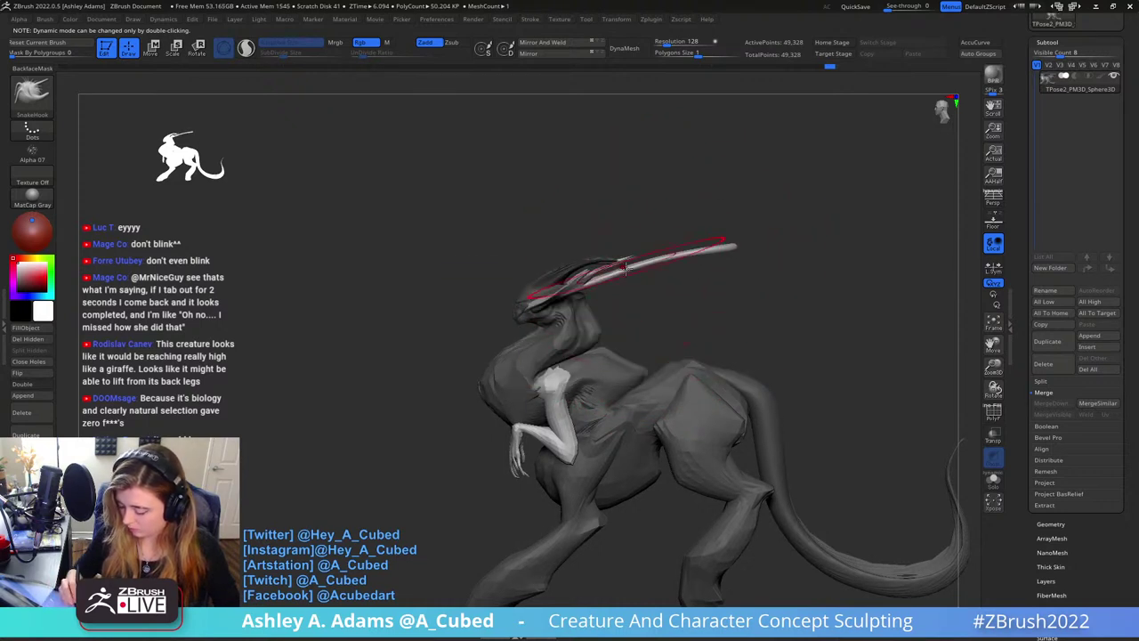
mouse_move(629, 280)
left_mouse_down()
mouse_move(678, 281)
mouse_move(719, 226)
left_mouse_up()
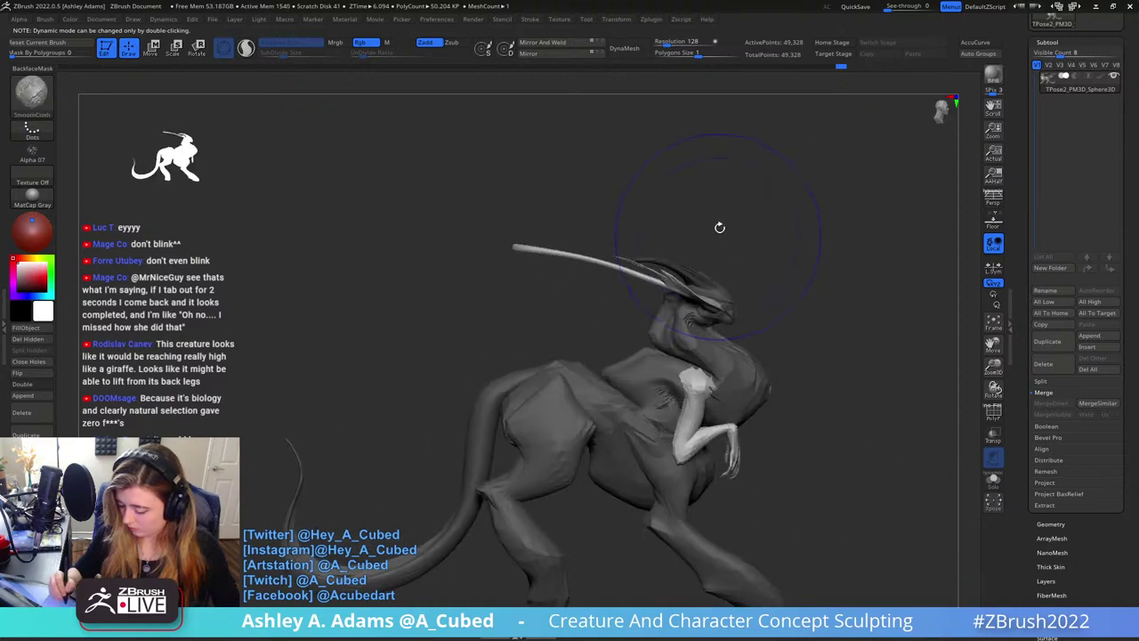
Lengthen the horns and sweep them into a wider arc, shaping them from the side and the front
key("space")
mouse_move(532, 248)
left_mouse_down()
mouse_move(501, 232)
mouse_move(579, 250)
left_mouse_up()
key("space")
left_click_drag(563, 225, 496, 239, "shift")
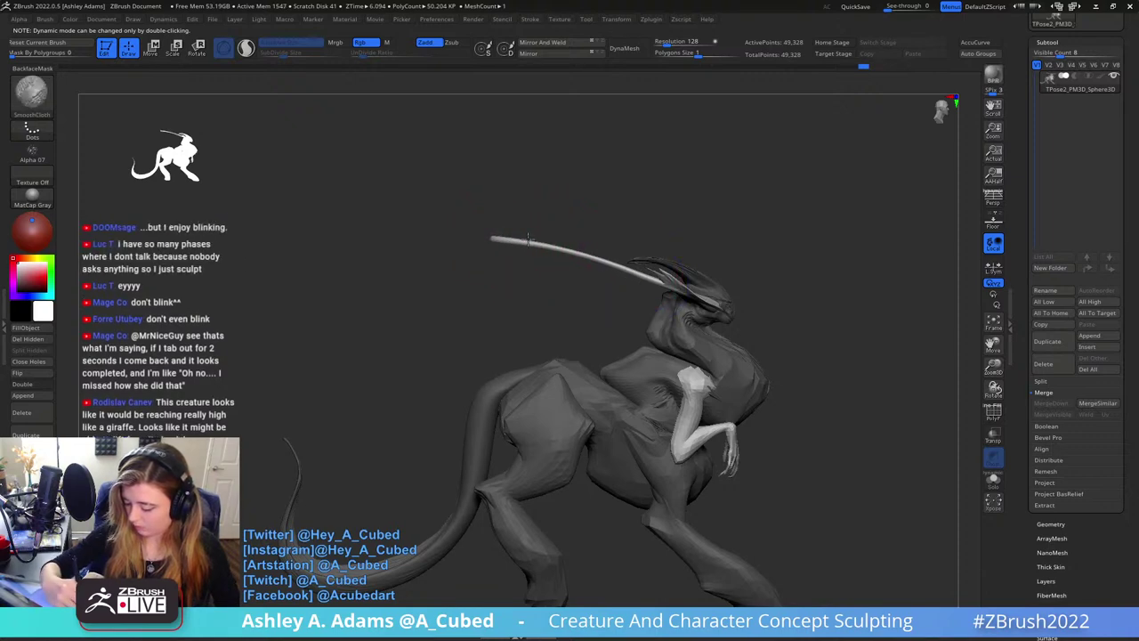
mouse_move(614, 203)
left_mouse_down()
mouse_move(671, 200)
mouse_move(681, 115)
mouse_move(753, 267)
left_mouse_up()
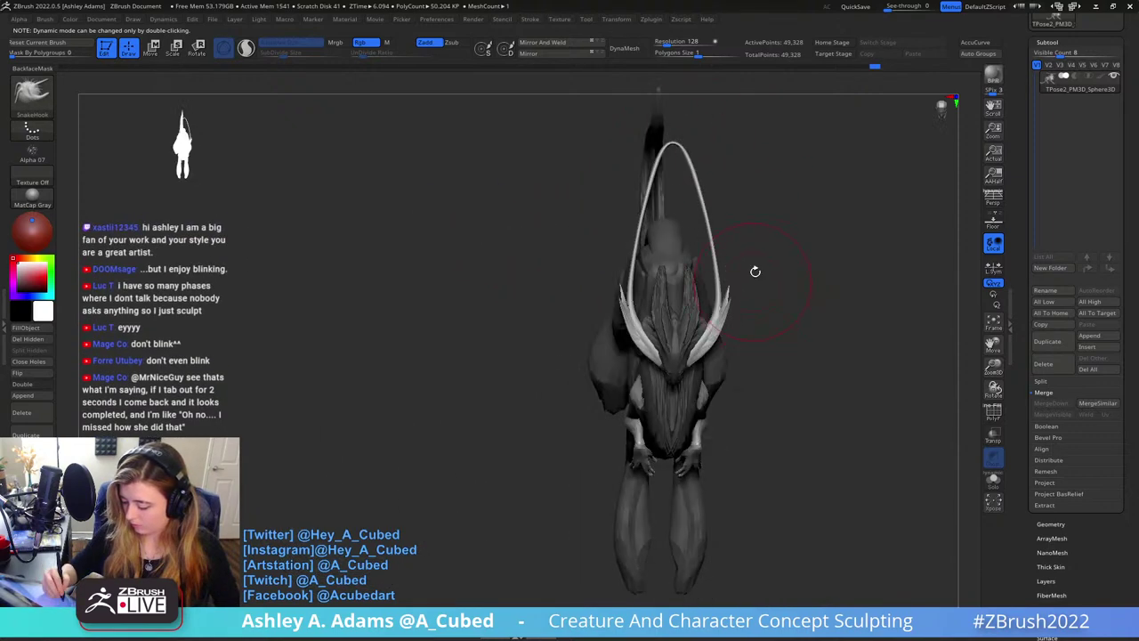
left_click_drag(751, 227, 763, 134)
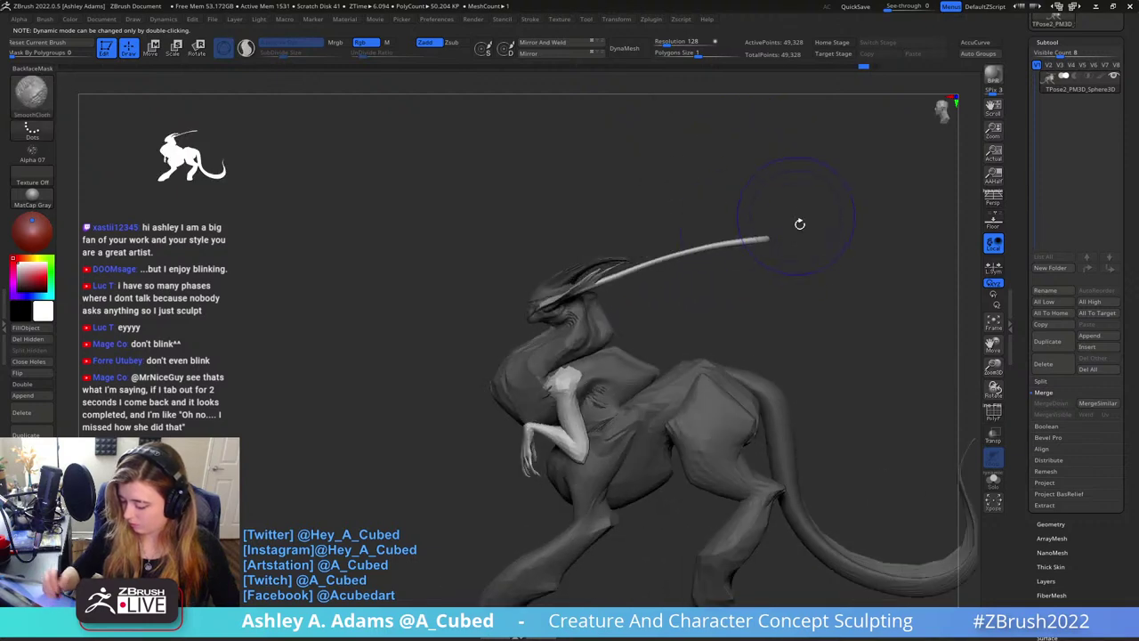
Smooth and taper the horns toward their tips and clear the mask from the creature
mouse_move(745, 240)
left_mouse_down("shift")
mouse_move(642, 266)
mouse_move(729, 238)
mouse_move(754, 245)
mouse_move(661, 256)
mouse_move(755, 243)
mouse_move(676, 247)
left_mouse_up("shift")
key("space")
key("space")
mouse_move(654, 281)
left_mouse_down("alt")
mouse_move(684, 315)
mouse_move(773, 303)
mouse_move(755, 269)
mouse_move(813, 282)
mouse_move(771, 318)
mouse_move(783, 294)
mouse_move(684, 263)
mouse_move(780, 323)
mouse_move(775, 293)
left_mouse_up("alt")
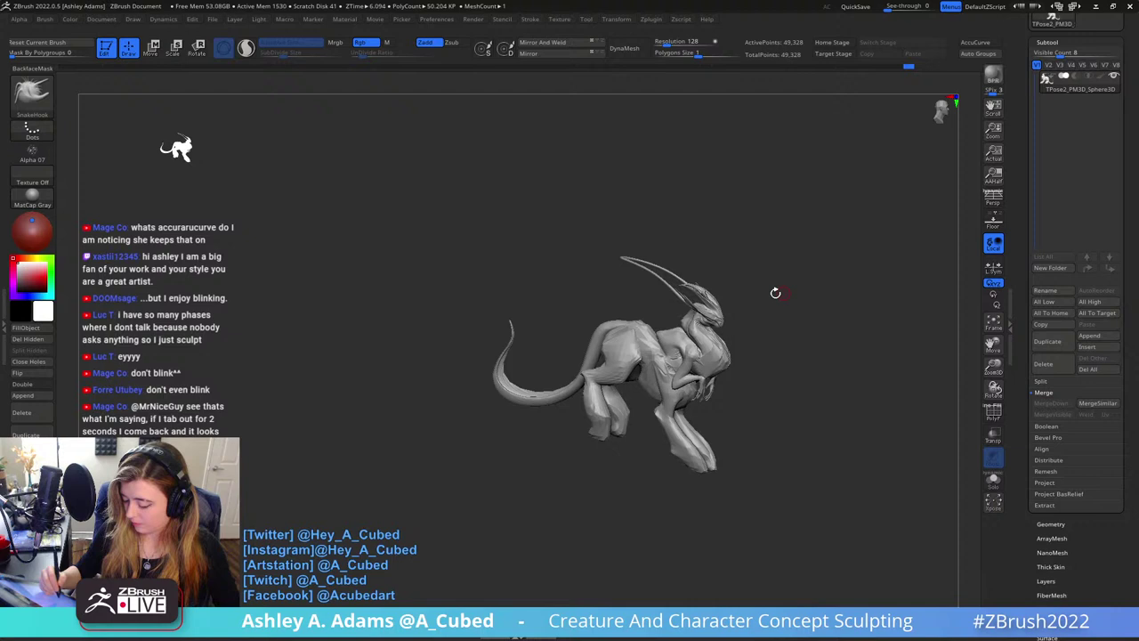
Transfer the posed creature back to its original subtools with Transpose Master's TPose|SubT
left_click(682, 19)
left_click(651, 20)
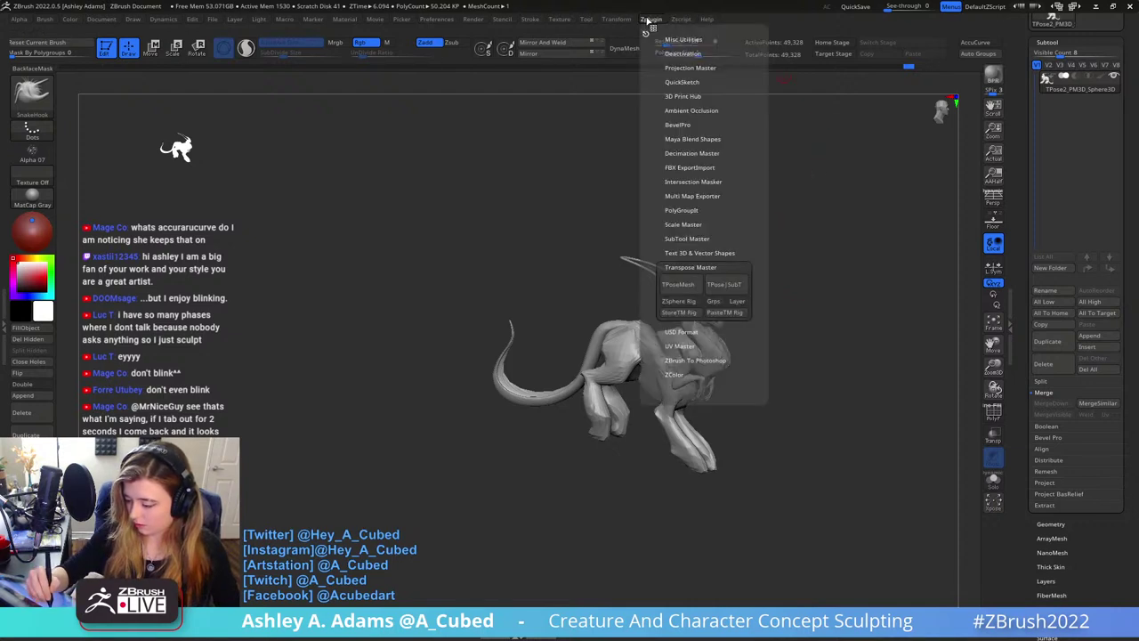
left_click(723, 284)
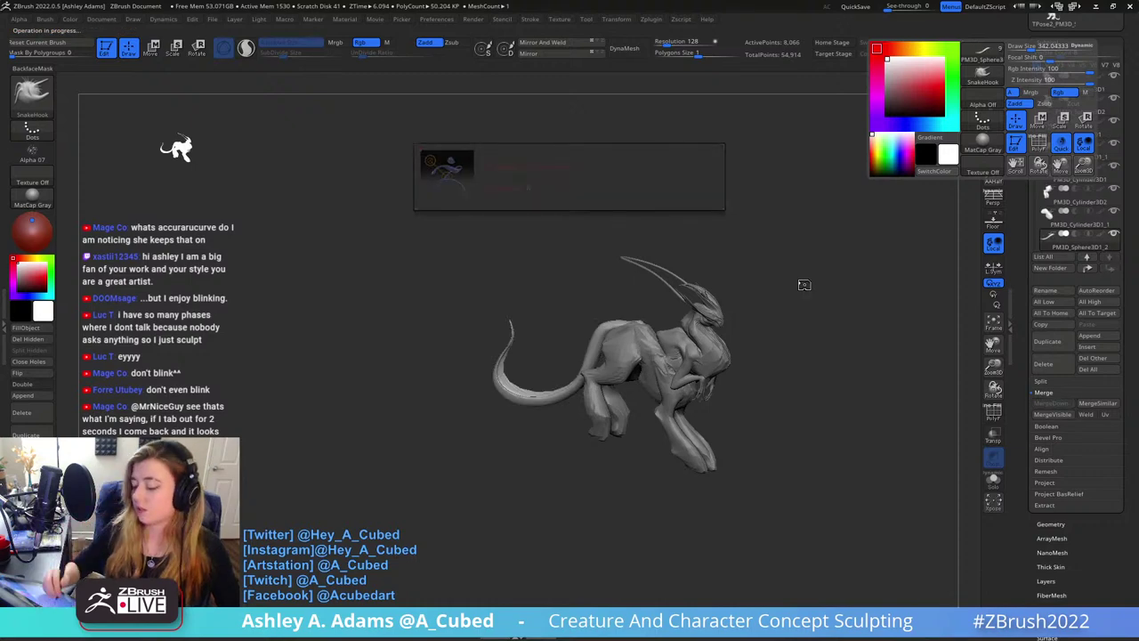
left_click_drag(804, 285, 765, 374, "alt")
left_click_drag(904, 307, 707, 331)
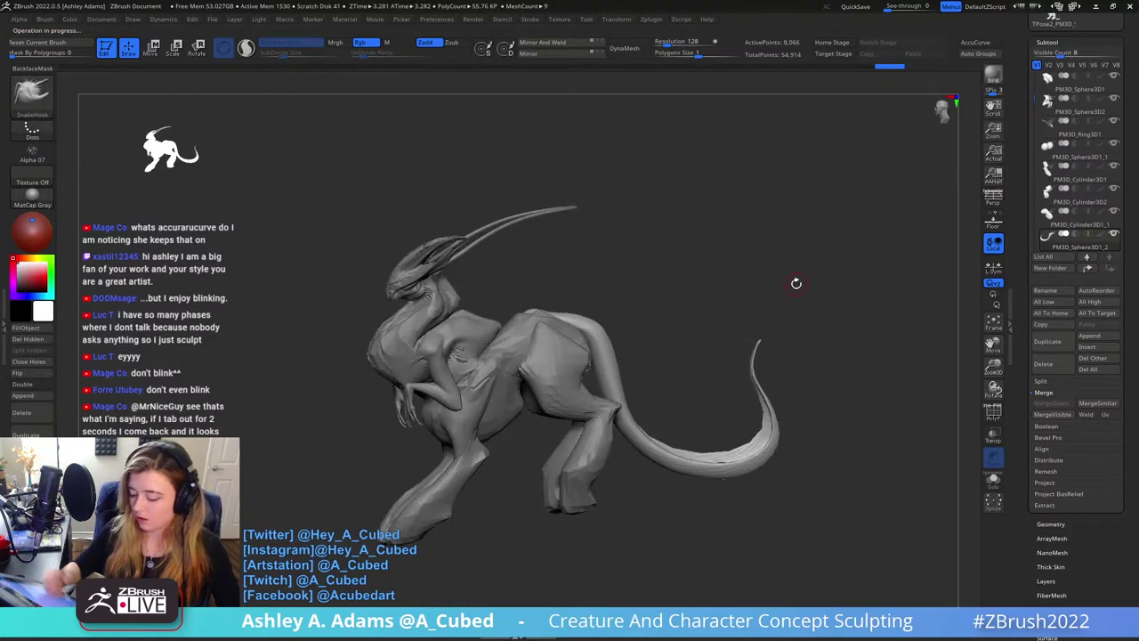
left_click_drag(1016, 75, 1010, 223)
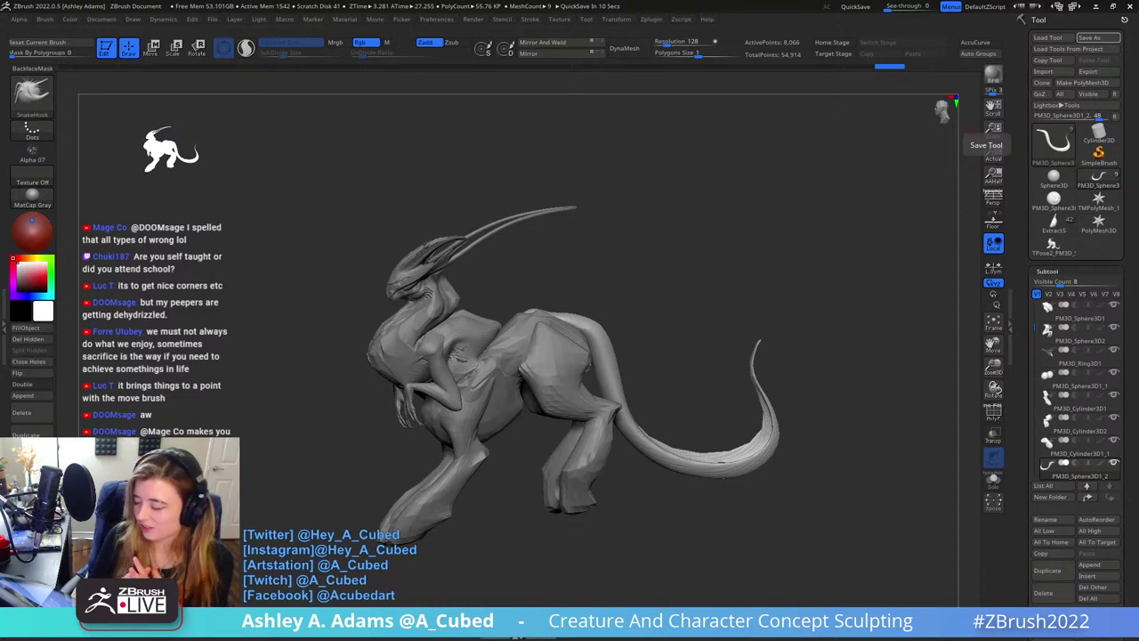
Make the creature's upper torso the active subtool for editing around the shoulders and back
mouse_move(660, 267)
right_mouse_down()
mouse_move(674, 270)
mouse_move(661, 313)
mouse_move(668, 225)
right_mouse_up()
right_click_drag(668, 224, 660, 289, "ctrl")
key("space")
left_click_drag(654, 274, 660, 275)
mouse_move(623, 214)
right_mouse_down()
mouse_move(638, 219)
mouse_move(649, 293)
right_mouse_up()
key("space")
left_click(655, 291, "alt")
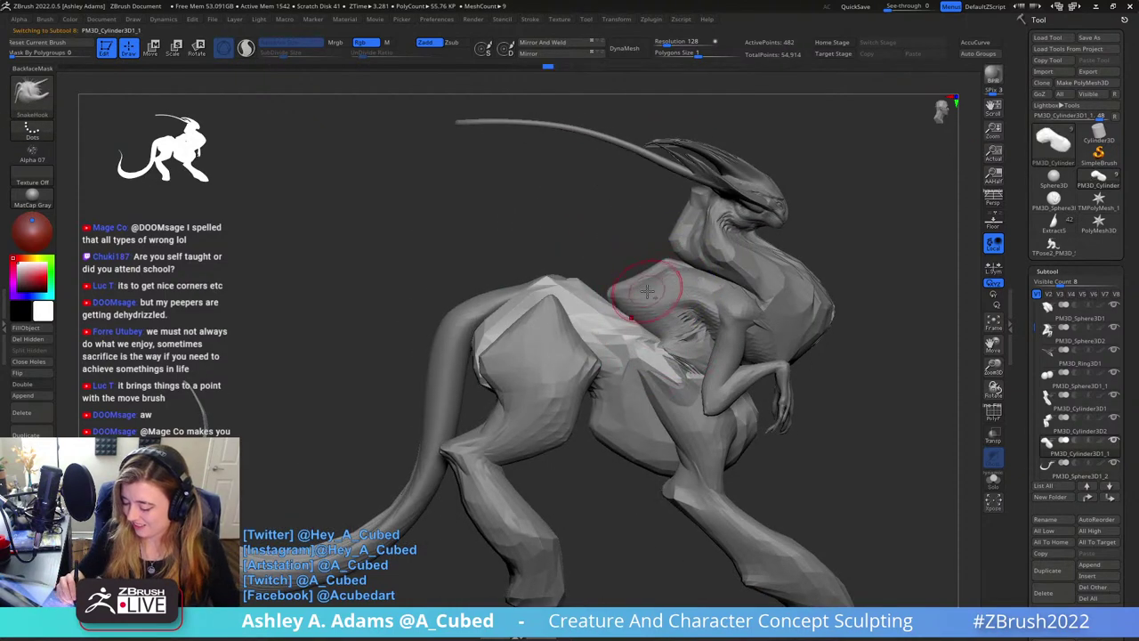
key("space")
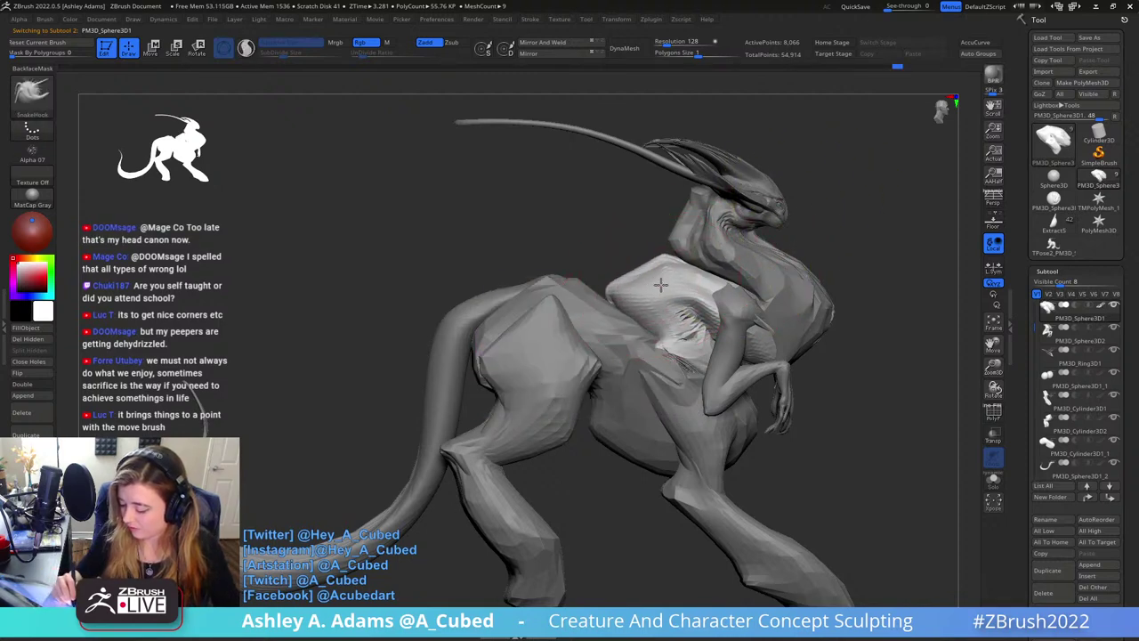
Adjust the upper torso's form around the back and shoulders with the Inflat and Snake Hook brushes
mouse_move(669, 312)
right_mouse_down()
mouse_move(682, 336)
mouse_move(748, 338)
right_mouse_up()
key("b")
key("i")
key("n")
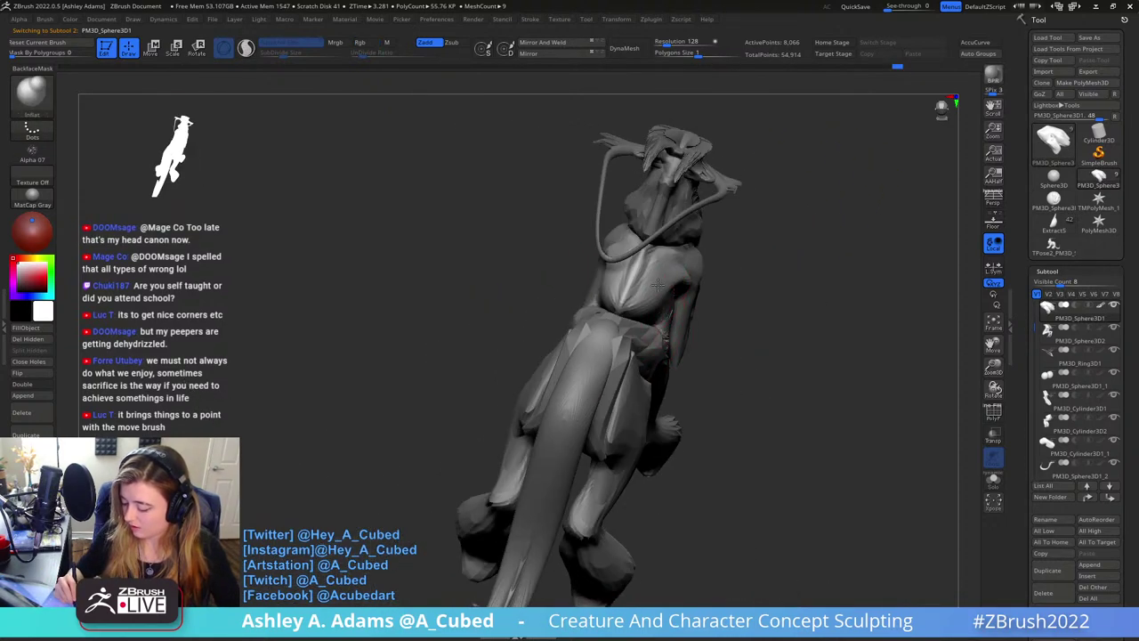
mouse_move(704, 274)
right_mouse_down()
mouse_move(653, 290)
mouse_move(657, 300)
right_mouse_up()
key("b")
key("s")
key("h")
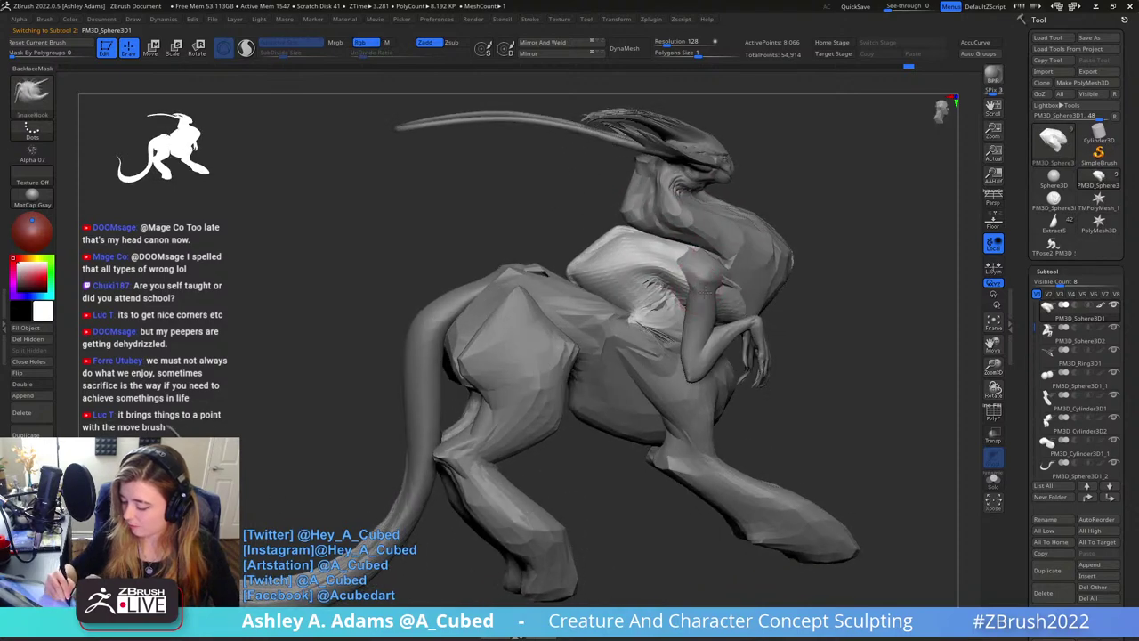
key("]")
mouse_move(702, 269)
right_mouse_down()
mouse_move(714, 245)
mouse_move(757, 232)
mouse_move(676, 225)
right_mouse_up()
Select the arms subtool and duplicate it to give the creature a second pair of arms
left_click(717, 252, "alt")
left_click_drag(675, 225, 632, 230)
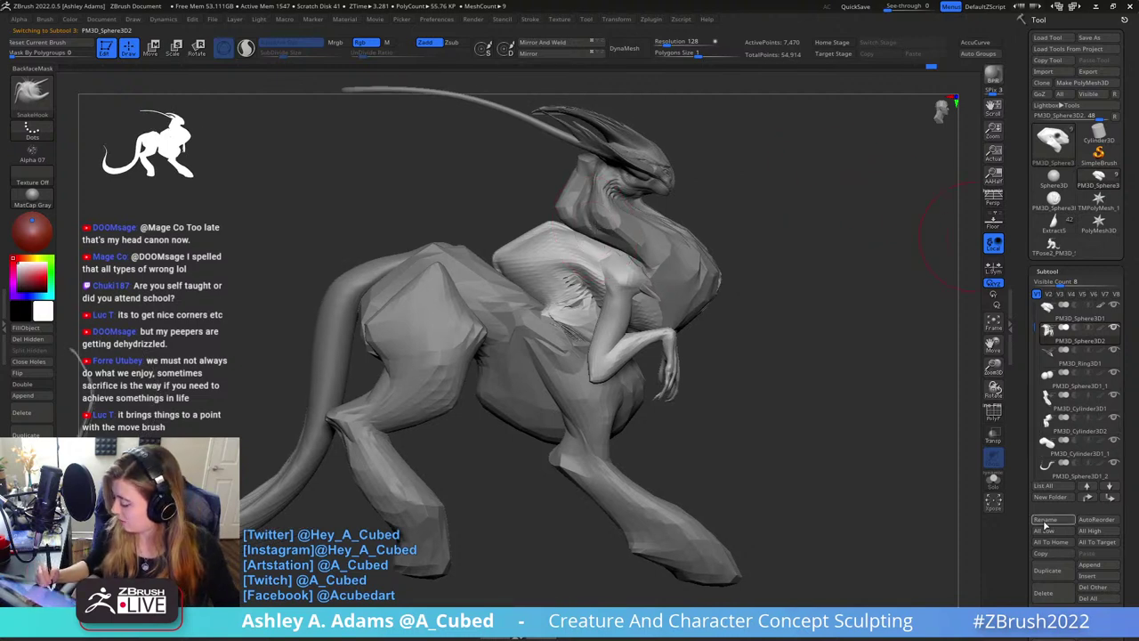
left_click(1050, 570)
key("w")
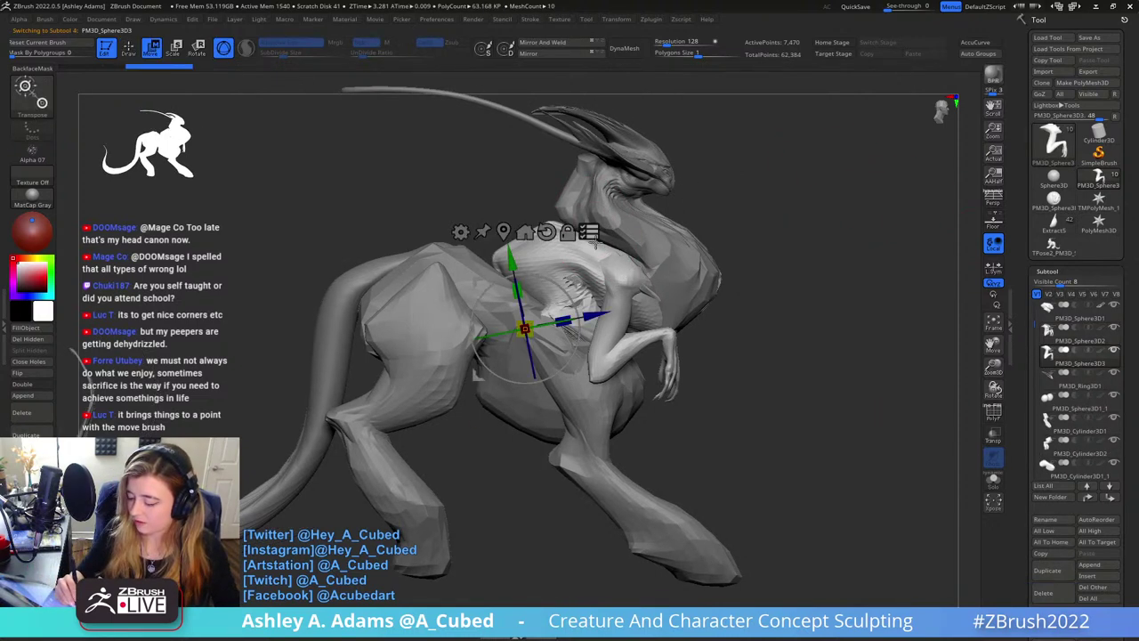
Move the duplicated arms back along the torso so they sit behind the original pair
mouse_move(573, 281)
left_mouse_down()
mouse_move(783, 233)
mouse_move(850, 185)
mouse_move(714, 261)
mouse_move(632, 217)
mouse_move(569, 281)
left_mouse_up()
left_click_drag(405, 201, 628, 213)
left_click_drag(656, 283, 663, 228)
left_click_drag(767, 222, 643, 223)
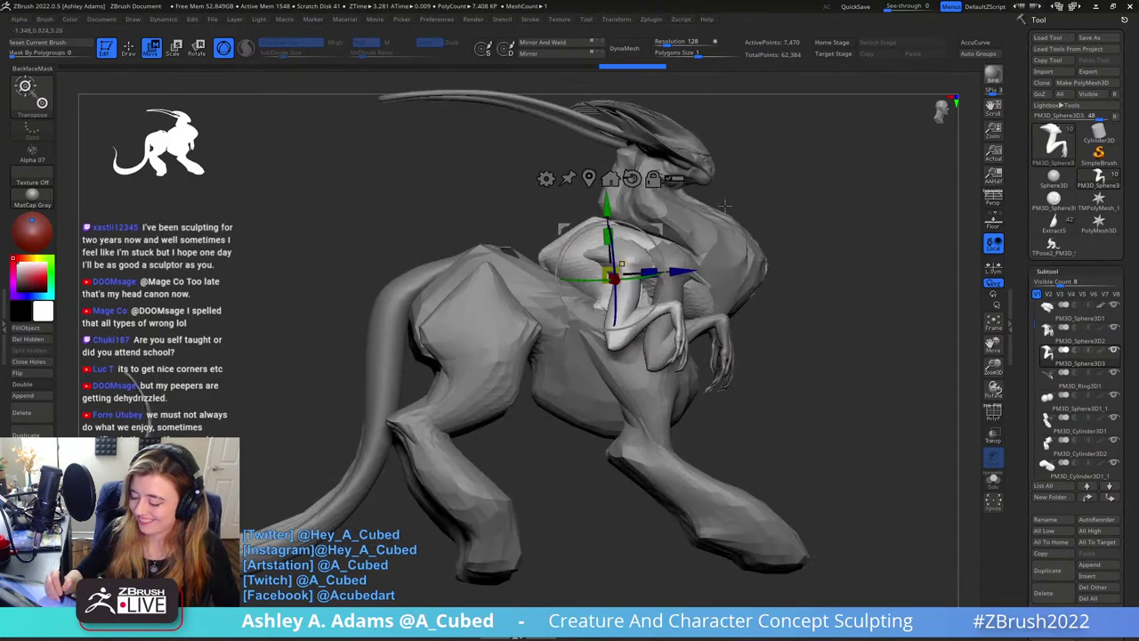
mouse_move(793, 219)
left_mouse_down()
mouse_move(657, 256)
mouse_move(720, 248)
left_mouse_up()
key("q")
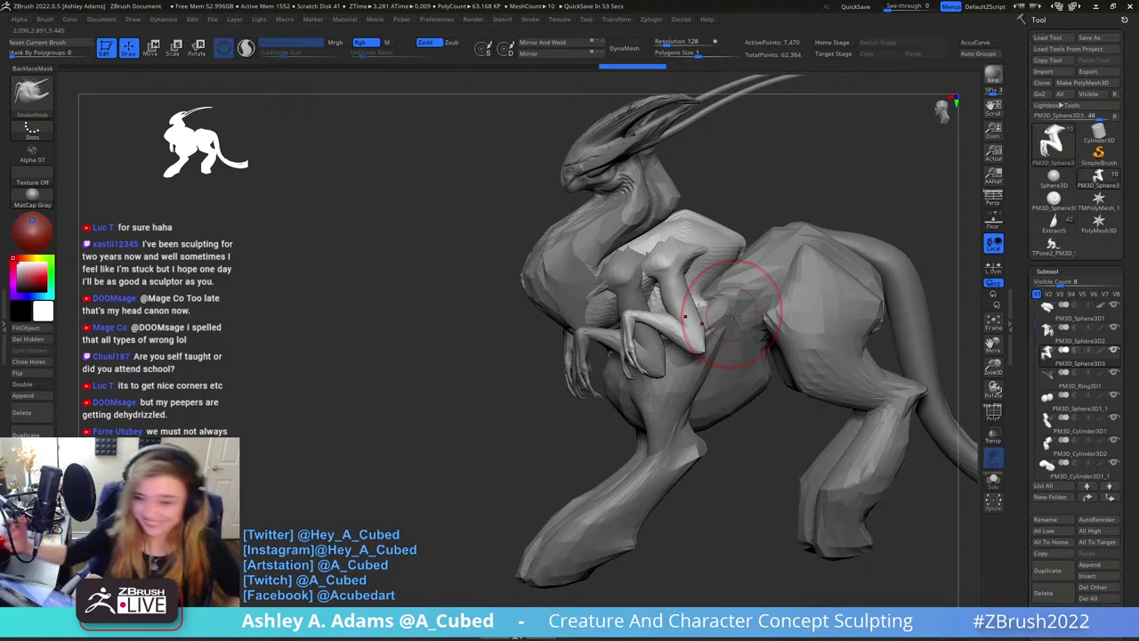
Refine the placement of the rear arms against the torso with the transform gizmo, working from the side and front
mouse_move(681, 234)
right_mouse_down()
mouse_move(719, 268)
mouse_move(758, 258)
mouse_move(819, 272)
right_mouse_up()
key("w")
left_click_drag(684, 278, 676, 281)
right_click_drag(833, 215, 764, 206, "alt")
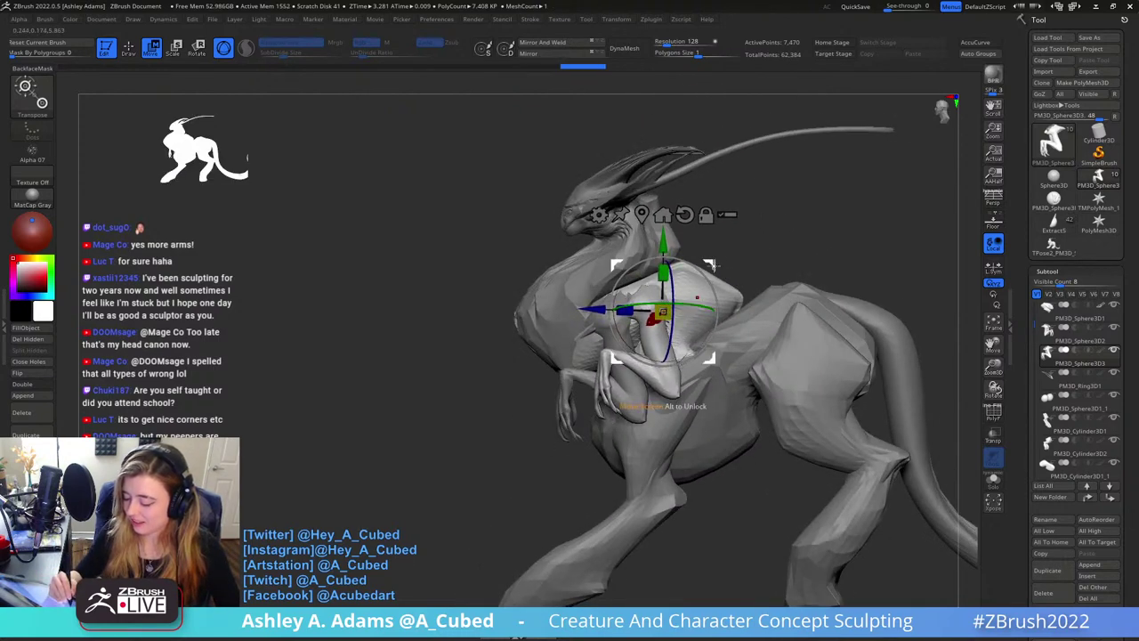
right_click_drag(712, 265, 703, 278)
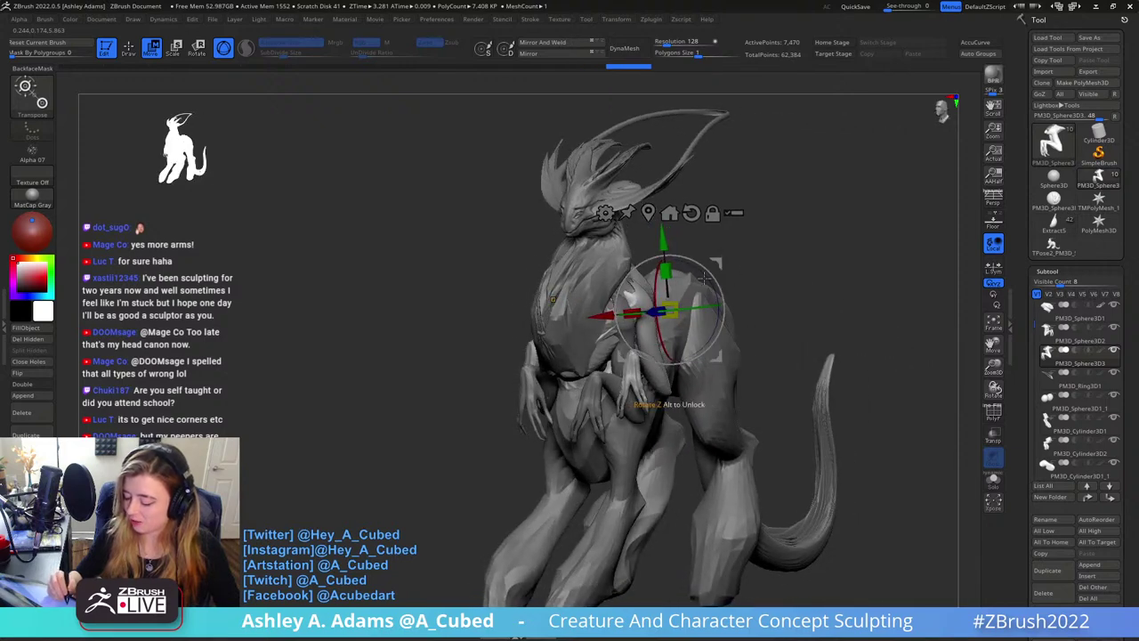
key("q")
key("space")
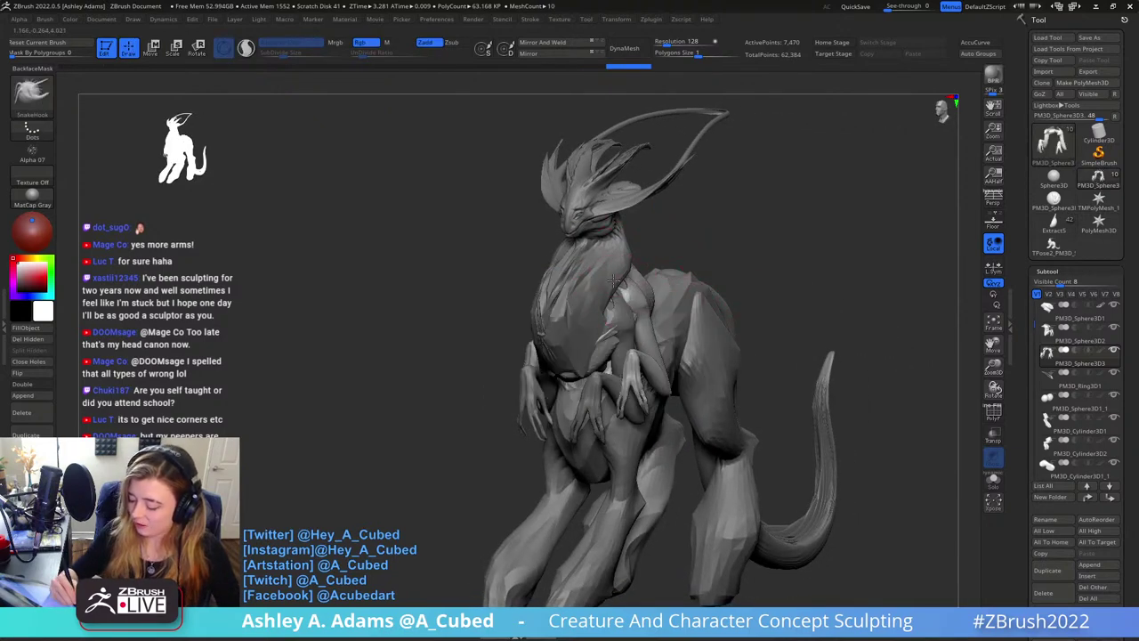
Reshape the rear arms to fit the torso and thicken their upper arms with the Inflat brush
mouse_move(615, 285)
right_mouse_down()
mouse_move(665, 387)
mouse_move(594, 408)
right_mouse_up()
key("space")
key("b")
key("i")
key("n")
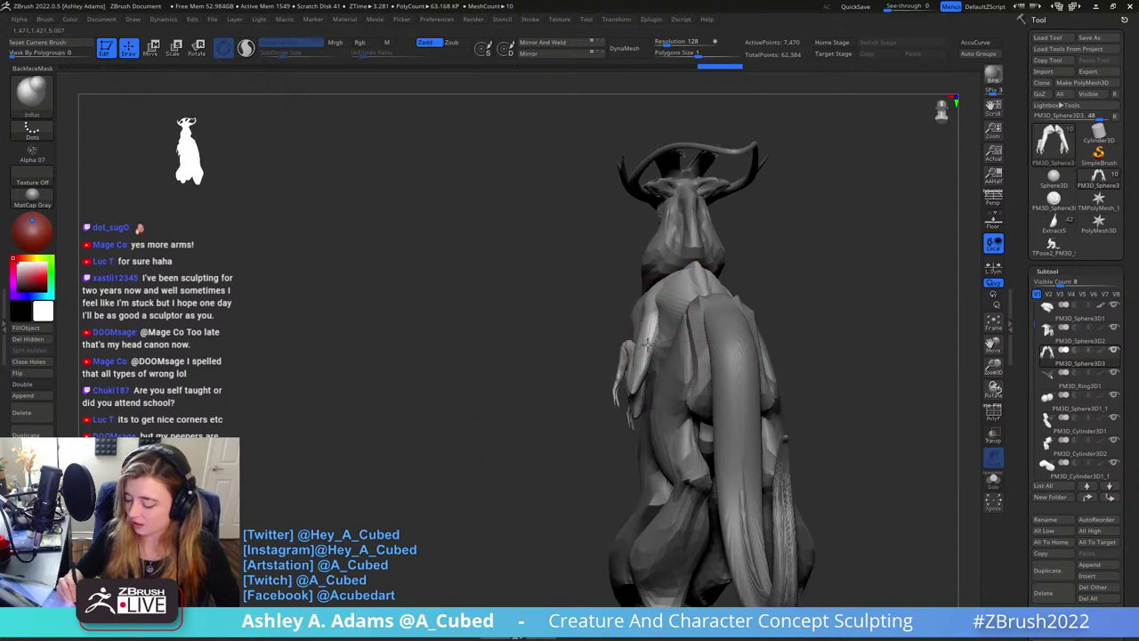
right_click_drag(648, 345, 661, 346)
left_click_drag(661, 346, 676, 340)
mouse_move(663, 327)
right_mouse_down()
mouse_move(686, 326)
mouse_move(680, 299)
right_mouse_up()
right_click(681, 295)
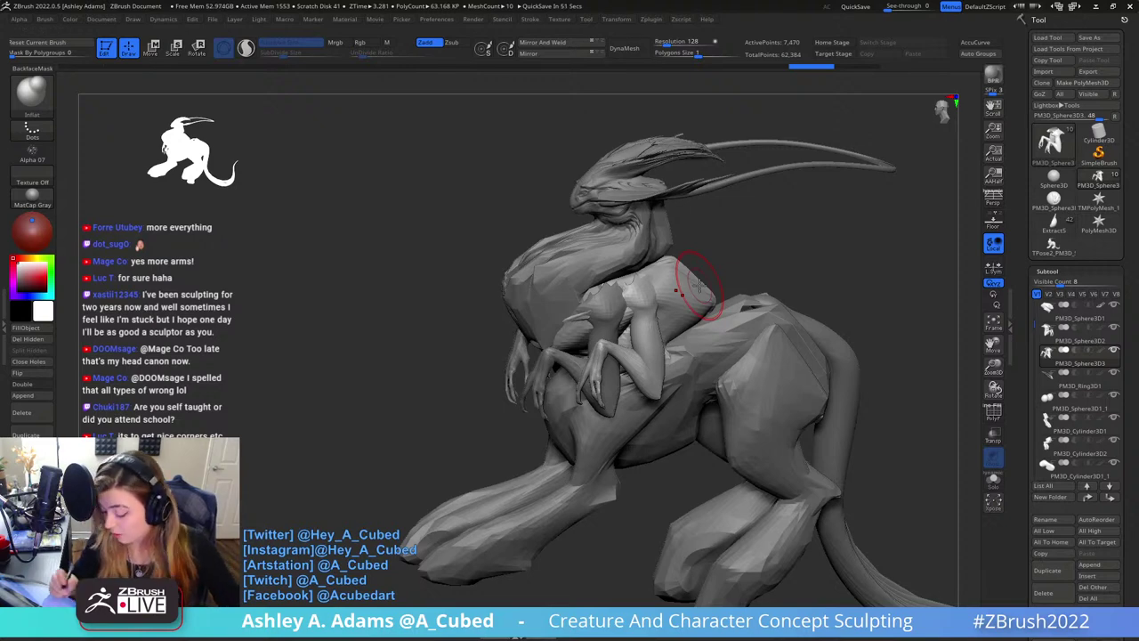
left_click_drag(763, 275, 850, 294)
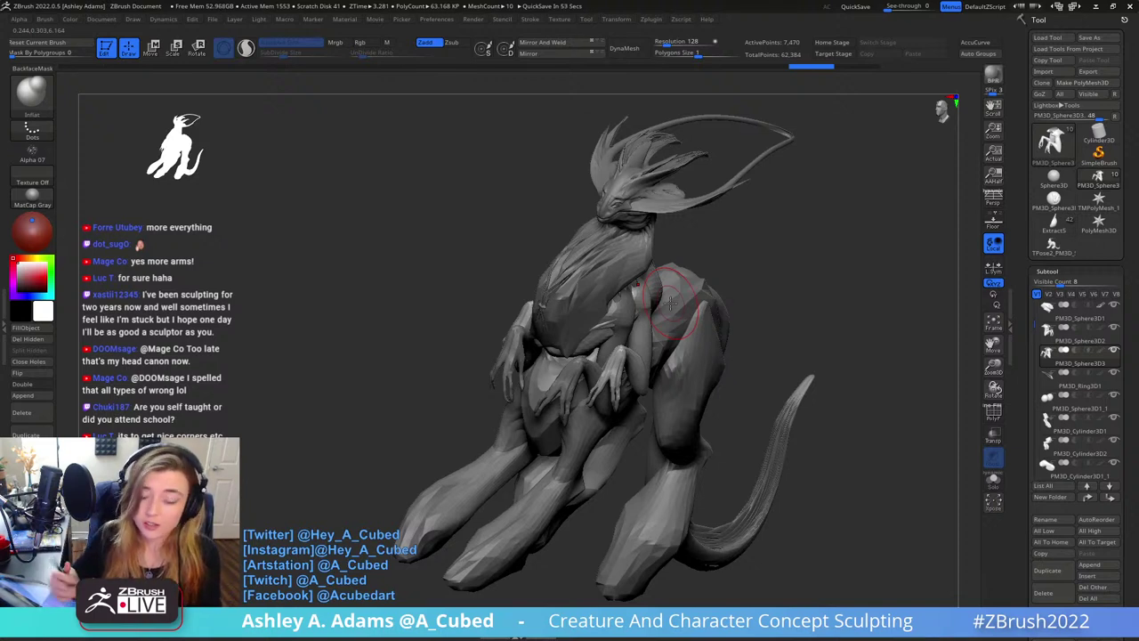
Adjust the rear arms with Snake Hook and carve muscle lines into their upper arms with DamStandard
mouse_move(698, 206)
right_mouse_down()
mouse_move(630, 308)
mouse_move(631, 295)
mouse_move(656, 308)
right_mouse_up()
key("b")
key("s")
key("h")
key("b")
key("d")
key("s")
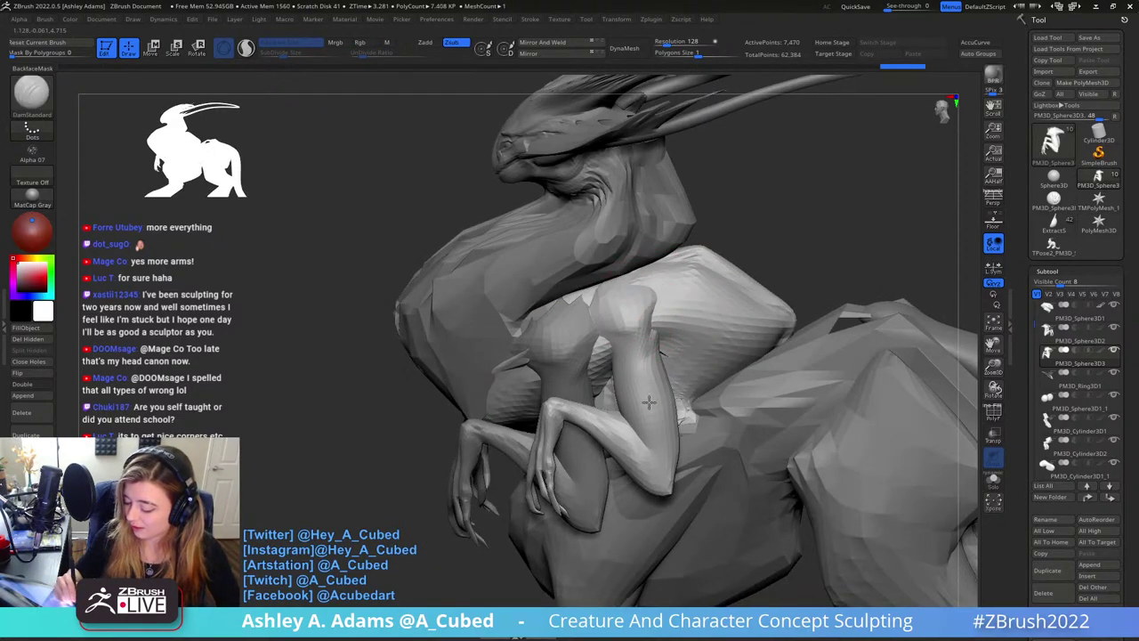
left_click_drag(648, 402, 603, 336)
left_click_drag(639, 381, 643, 342)
Refine the rear forearms and elbows with Snake Hook and define their forms with DamStandard
mouse_move(643, 342)
right_mouse_down()
mouse_move(653, 320)
mouse_move(643, 363)
mouse_move(661, 305)
mouse_move(644, 322)
mouse_move(730, 285)
mouse_move(679, 385)
mouse_move(599, 418)
right_mouse_up()
key("b")
key("s")
key("h")
right_click(599, 426)
right_click_drag(656, 325, 606, 347)
key("b")
key("d")
key("s")
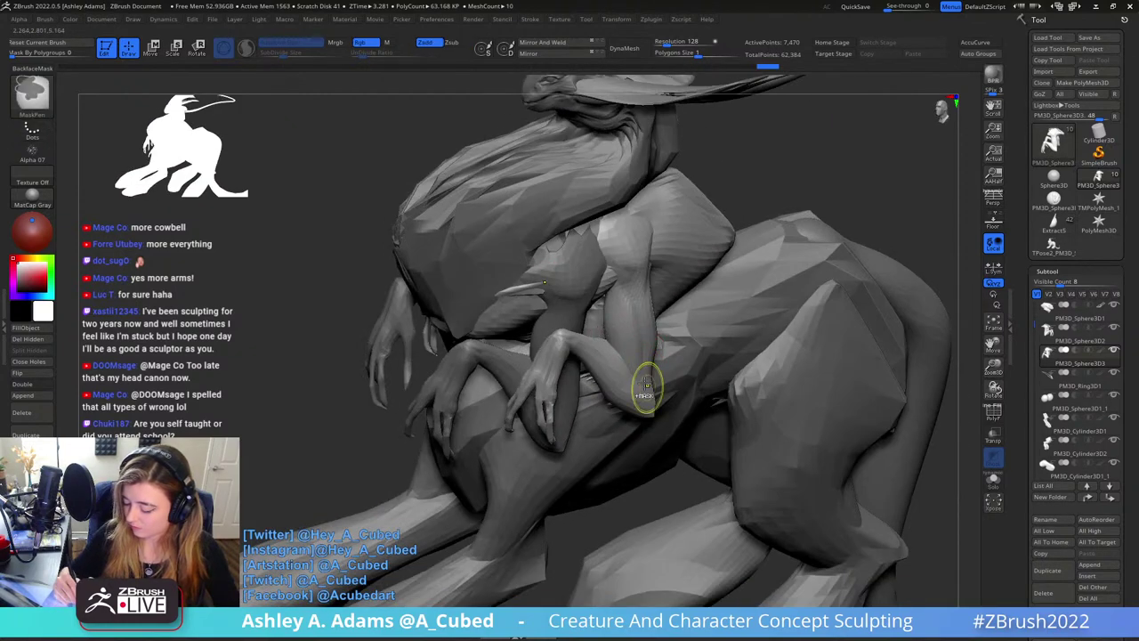
Mask the rear upper arms and forearms and bring the transform gizmo to the hands
right_click_drag(643, 386, 625, 262, "ctrl")
right_click(633, 305)
mouse_move(635, 303)
right_mouse_down()
mouse_move(634, 331)
mouse_move(667, 273)
mouse_move(719, 303)
mouse_move(693, 303)
right_mouse_up()
right_click(666, 272)
key("space")
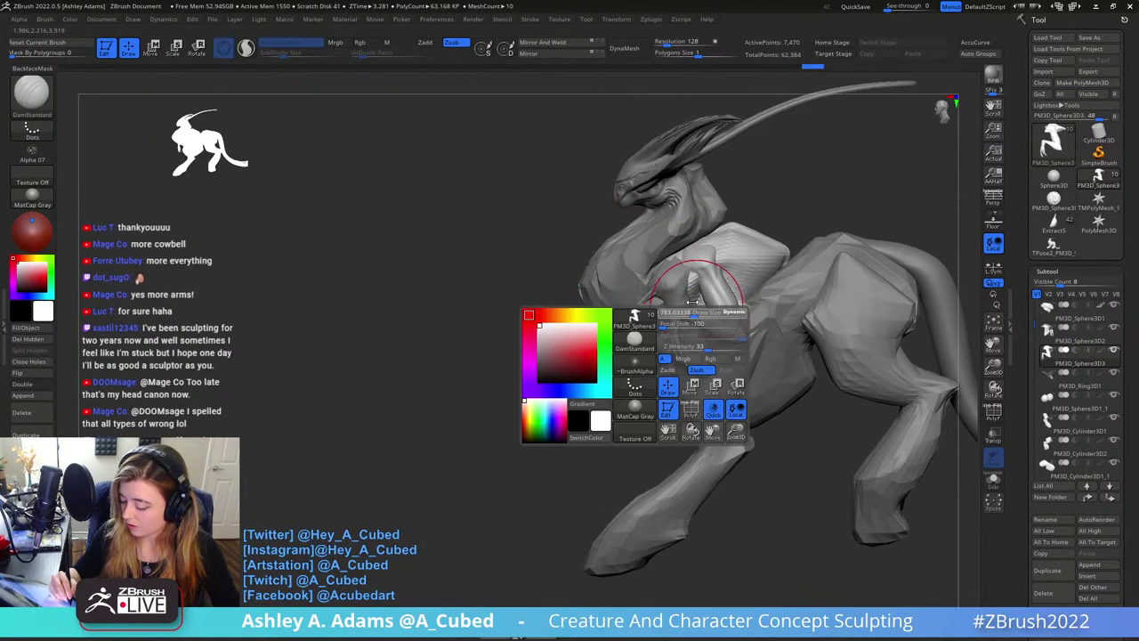
key("w")
left_click_drag(698, 318, 654, 535, "ctrl")
left_click_drag(646, 295, 644, 293)
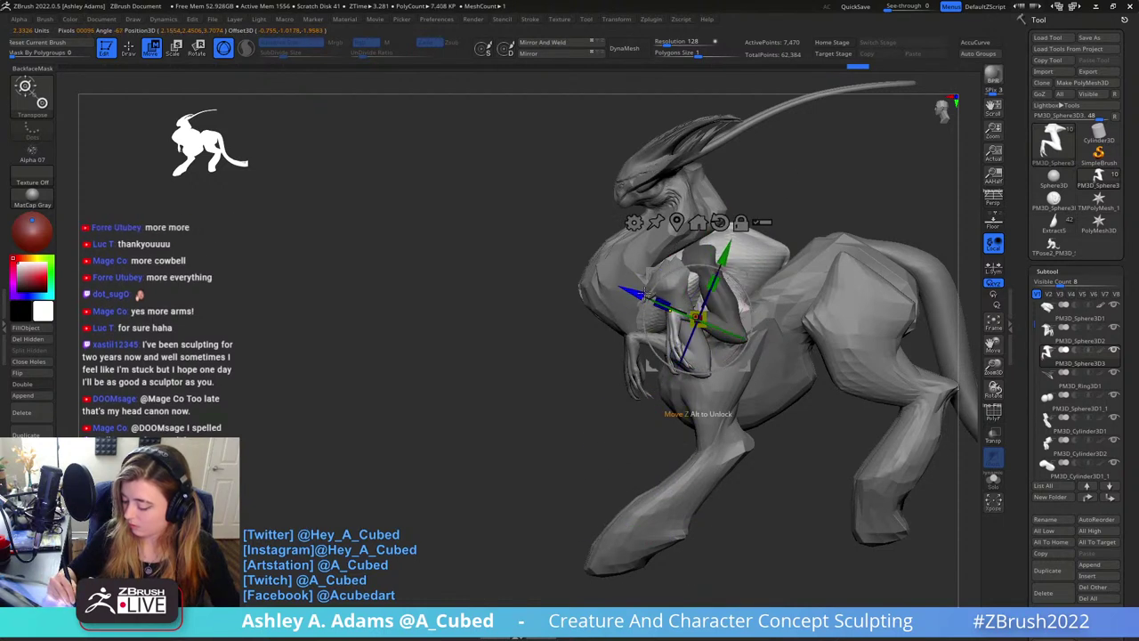
left_click(721, 224, "alt")
left_click_drag(748, 270, 716, 269)
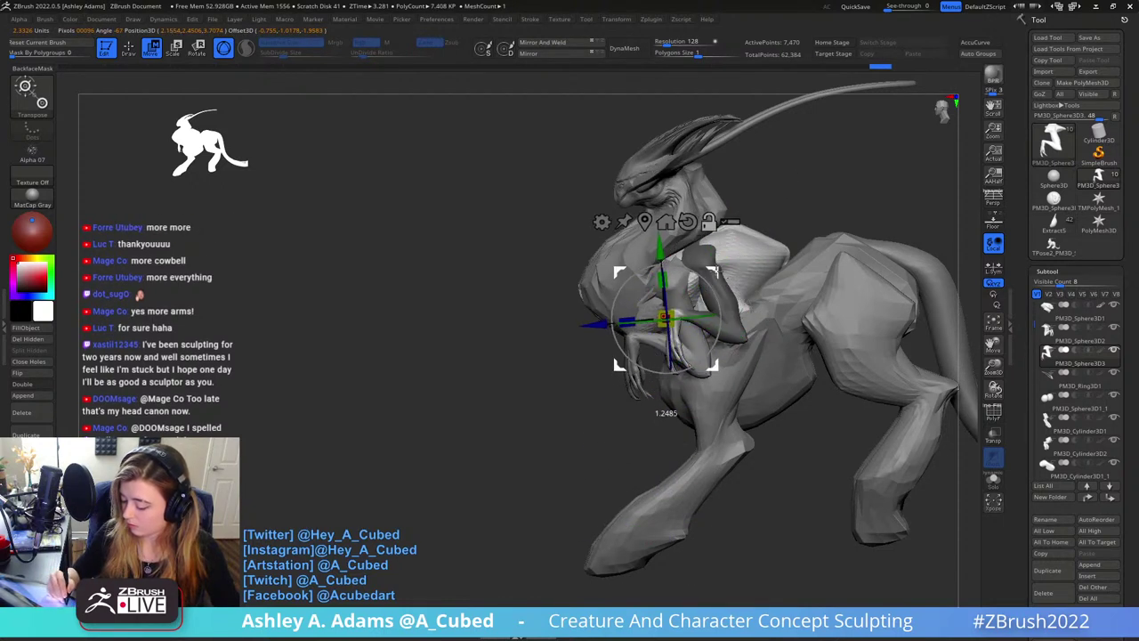
key("q")
mouse_move(716, 269)
right_mouse_down()
mouse_move(745, 258)
mouse_move(674, 330)
right_mouse_up()
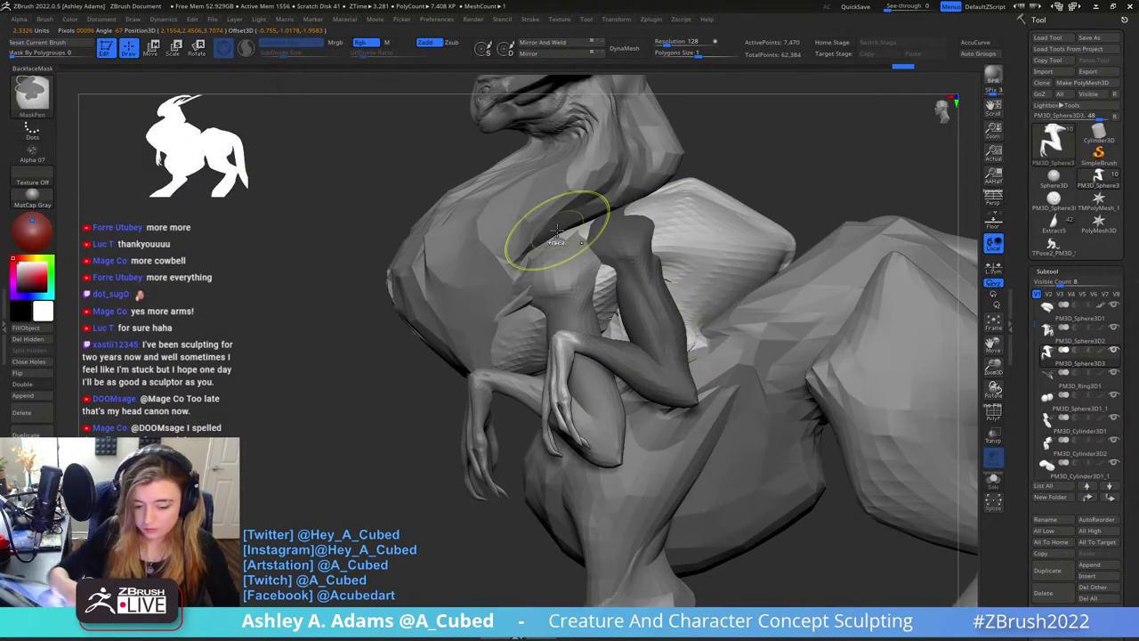
Extend the mask so only the rear hands stay editable, rotate them at the wrists, and clear the mask
left_click(32, 94, "ctrl")
left_click(94, 104)
mouse_move(763, 191)
left_mouse_down("ctrl")
mouse_move(592, 267)
mouse_move(558, 336)
mouse_move(672, 398)
left_mouse_up("ctrl")
key("w")
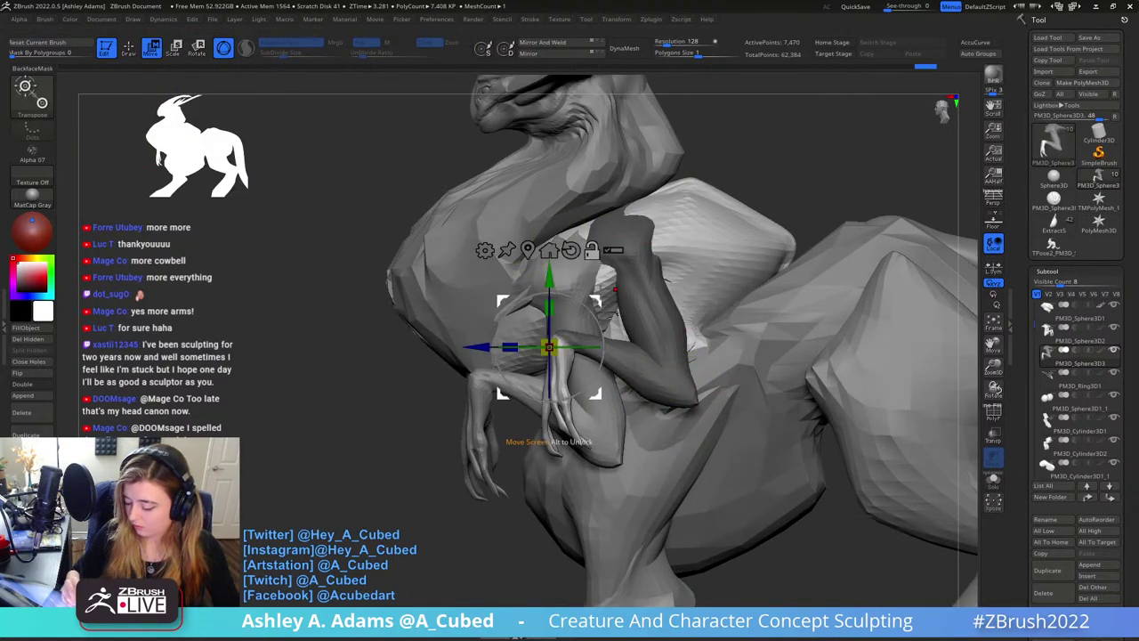
mouse_move(602, 298)
left_mouse_down("alt")
mouse_move(624, 291)
mouse_move(623, 331)
left_mouse_up("alt")
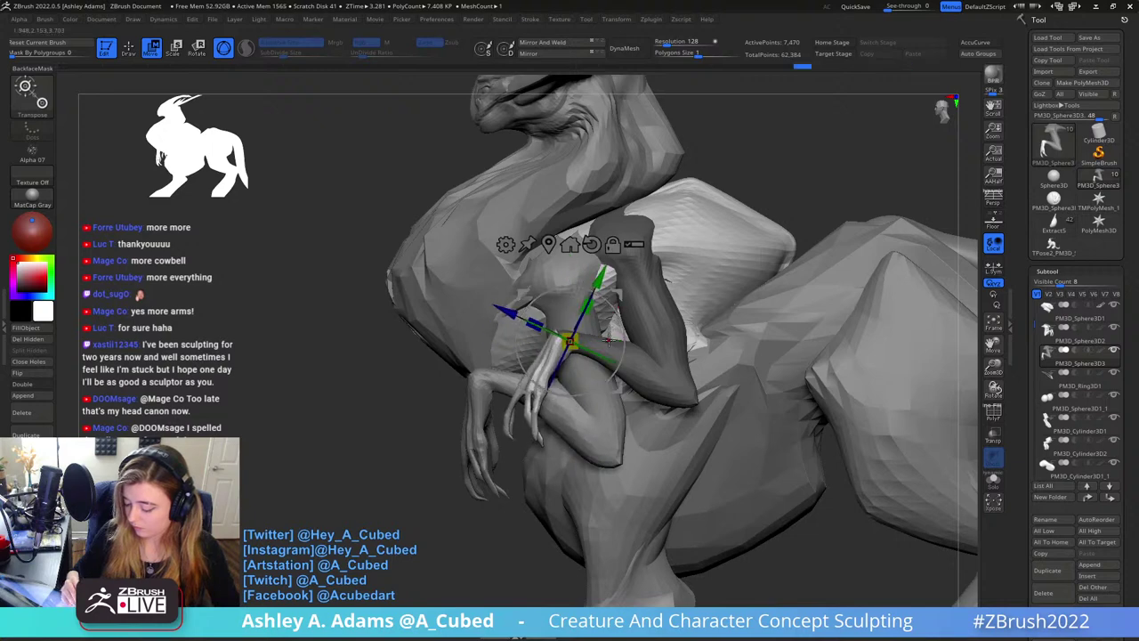
right_click_drag(601, 372, 644, 385)
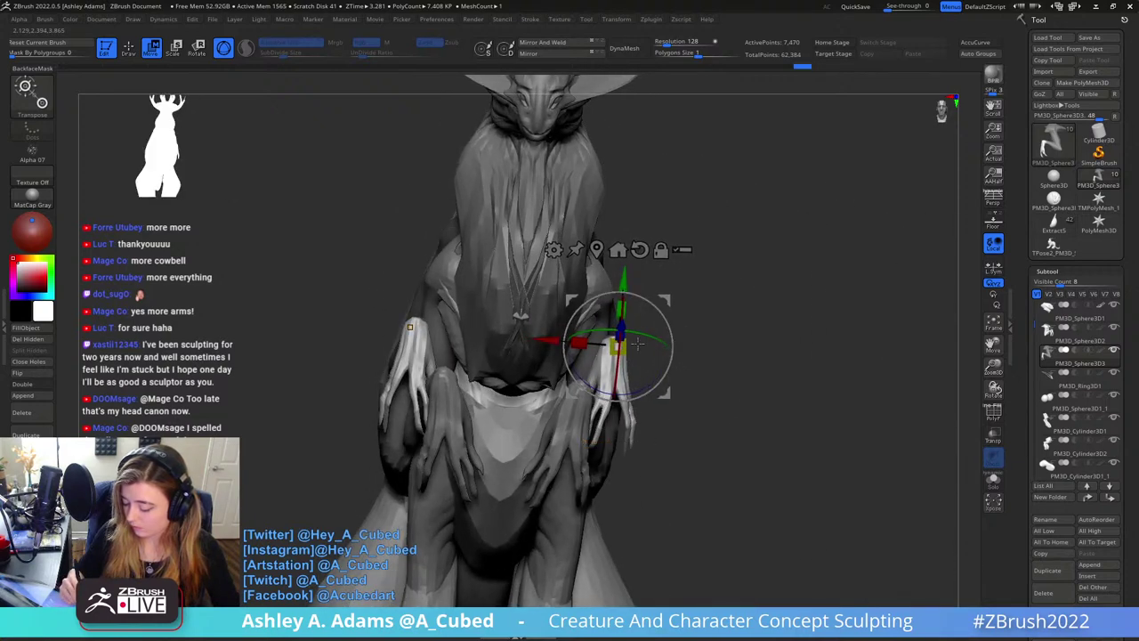
left_click_drag(637, 345, 639, 391)
key("q")
right_click_drag(649, 399, 654, 305, "ctrl")
mouse_move(654, 304)
right_mouse_down()
mouse_move(714, 326)
mouse_move(713, 242)
right_mouse_up()
key("space")
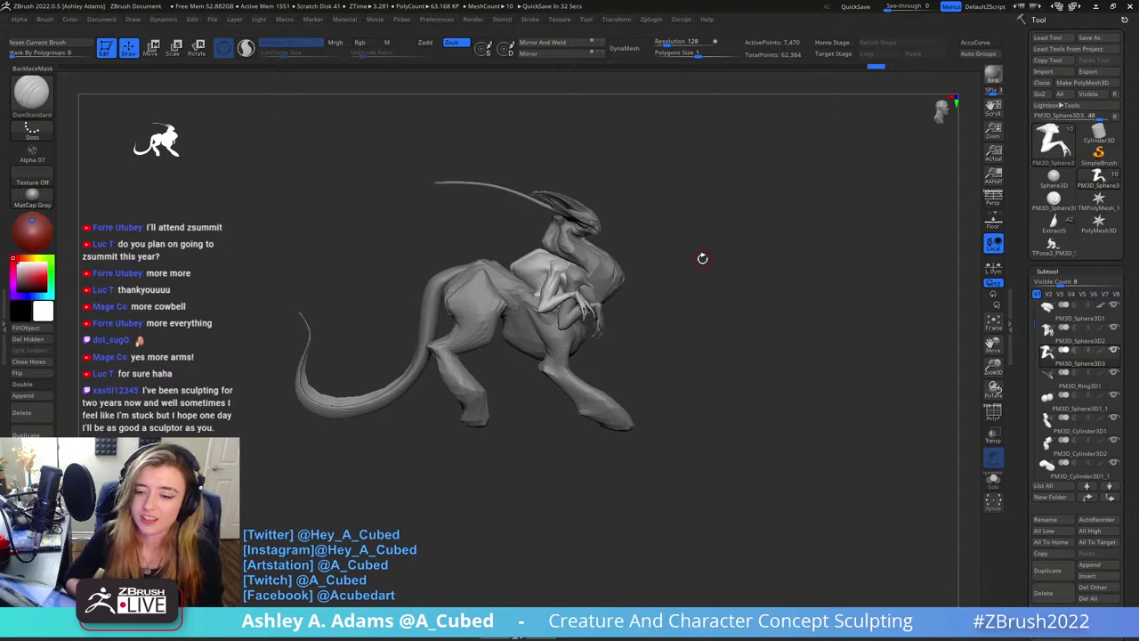
Pull the shoulders of the rear arms into the side of the torso with the Snake Hook brush
mouse_move(643, 201)
right_mouse_down("ctrl")
mouse_move(605, 300)
mouse_move(579, 261)
mouse_move(543, 262)
mouse_move(524, 334)
mouse_move(545, 293)
mouse_move(477, 253)
right_mouse_up("ctrl")
right_click(524, 334)
key("b")
key("s")
key("h")
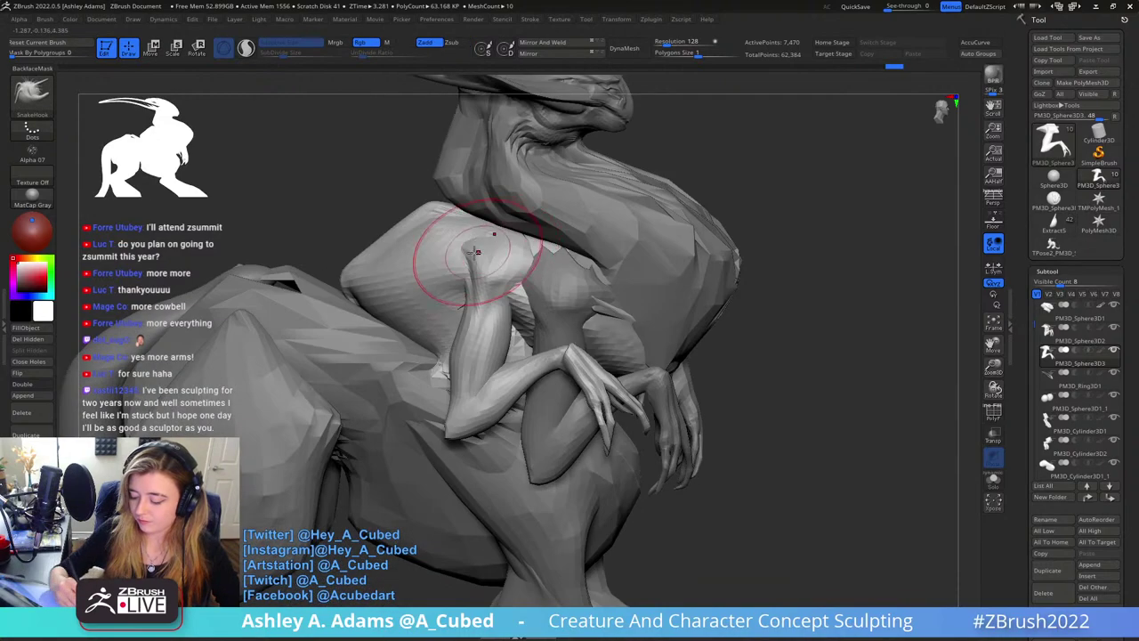
mouse_move(463, 220)
left_mouse_down()
mouse_move(430, 197)
mouse_move(474, 249)
left_mouse_up()
left_click(456, 211, "alt")
mouse_move(471, 232)
right_mouse_down()
mouse_move(437, 249)
mouse_move(458, 247)
mouse_move(442, 241)
right_mouse_up()
Select the upper torso and build up its volume around the arm attachments with ClayBuildup
left_click(447, 259, "alt")
key("space")
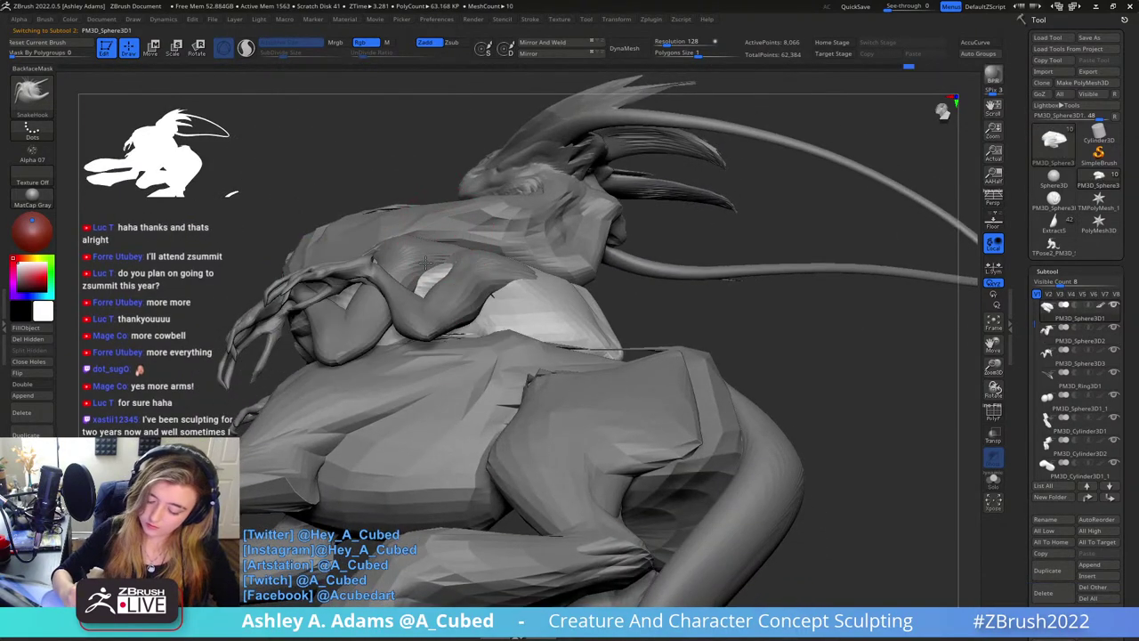
right_click_drag(418, 249, 569, 280)
key("b")
key("c")
key("b")
right_click(522, 269)
right_click_drag(498, 285, 589, 300)
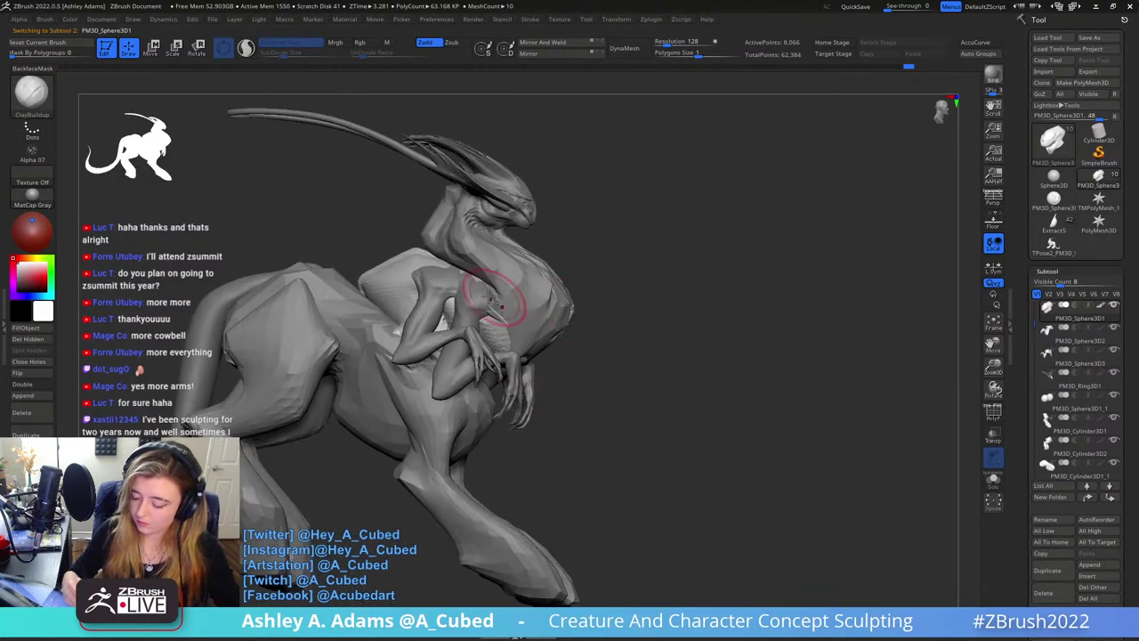
Examine the torso and both pairs of arms from the sides and front
left_click(488, 299, "alt")
mouse_move(510, 313)
right_mouse_down()
mouse_move(483, 275)
mouse_move(630, 272)
mouse_move(569, 307)
right_mouse_up()
right_click(566, 321)
right_click_drag(635, 257, 659, 162, "ctrl")
mouse_move(784, 243)
right_mouse_down()
mouse_move(712, 239)
mouse_move(684, 218)
mouse_move(686, 311)
mouse_move(568, 280)
right_mouse_up()
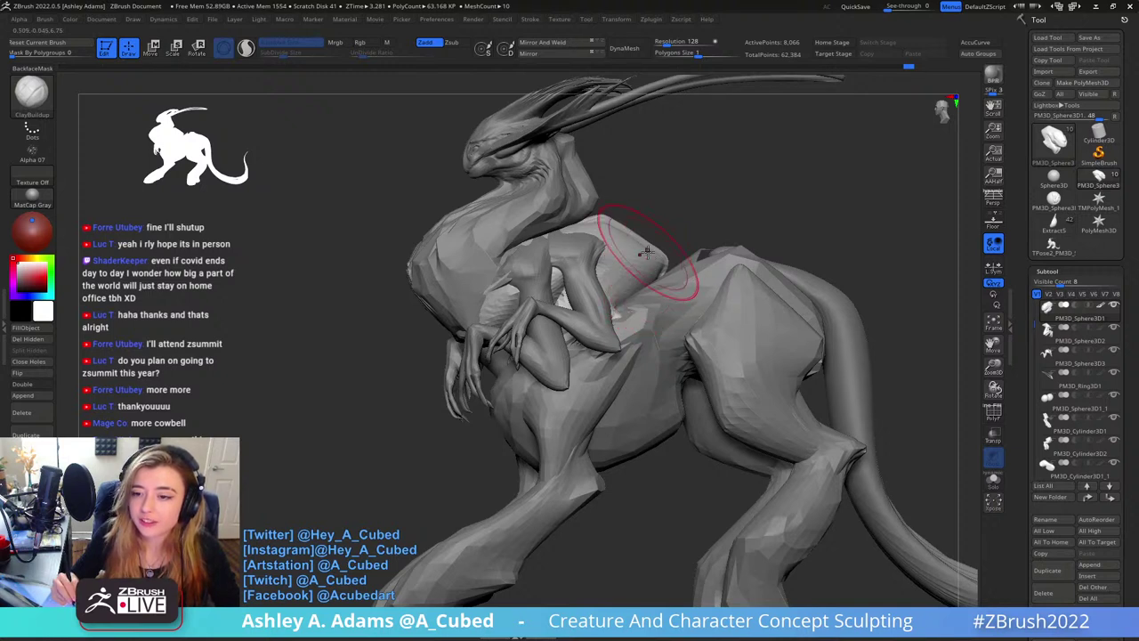
right_click_drag(647, 253, 681, 251)
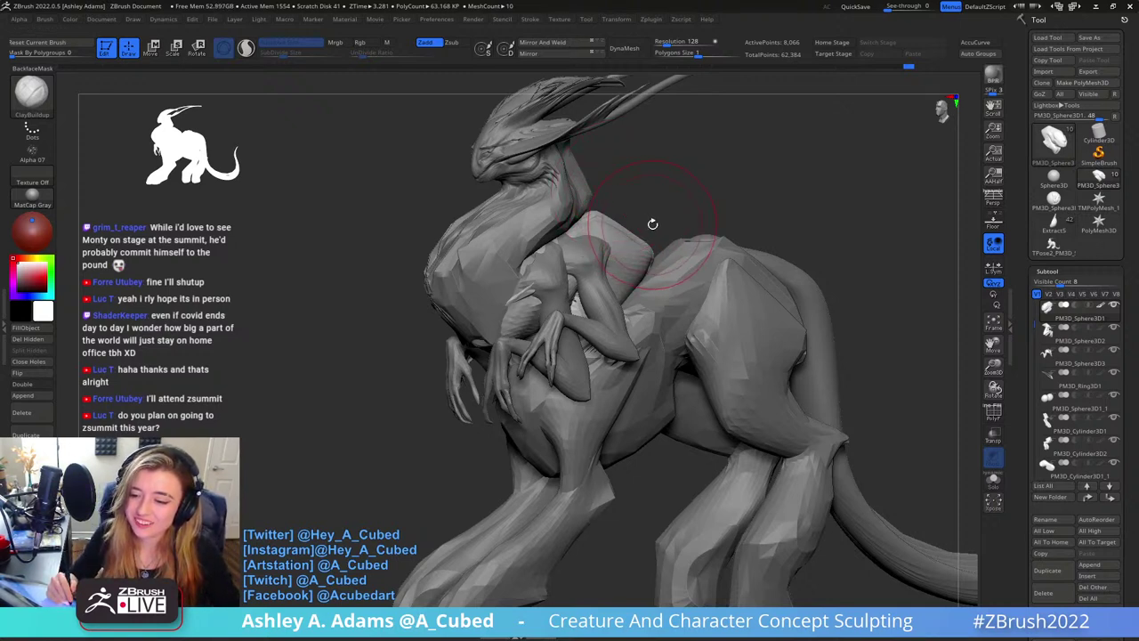
left_click_drag(661, 198, 654, 219)
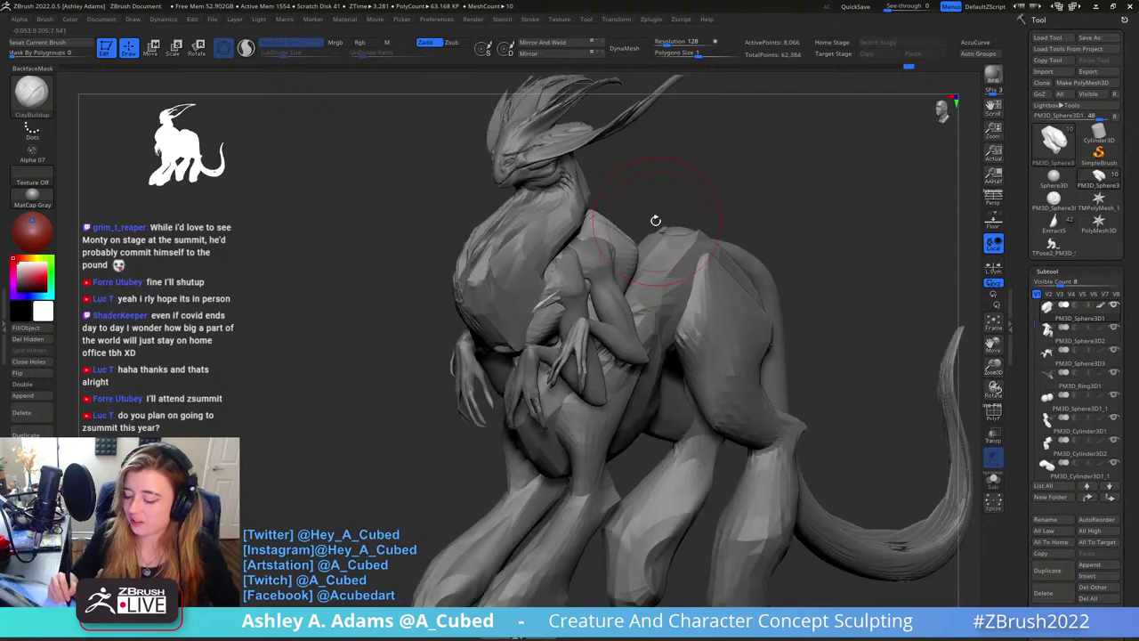
Refine the shoulder area around the arms with the Snake Hook and DamStandard brushes
left_click(570, 277, "alt")
key("space")
mouse_move(558, 266)
right_mouse_down()
mouse_move(554, 277)
mouse_move(549, 259)
mouse_move(545, 294)
mouse_move(569, 307)
mouse_move(562, 256)
mouse_move(557, 280)
mouse_move(534, 276)
mouse_move(504, 293)
mouse_move(519, 302)
mouse_move(551, 238)
right_mouse_up()
key("b")
key("s")
key("h")
key("b")
key("d")
key("s")
Refine the rear arm attachments with ClayBuildup, and select the rear arms and adjust their form with the Snake Hook brush
key("b")
key("c")
key("b")
key("b")
key("s")
key("h")
left_click(537, 275, "alt")
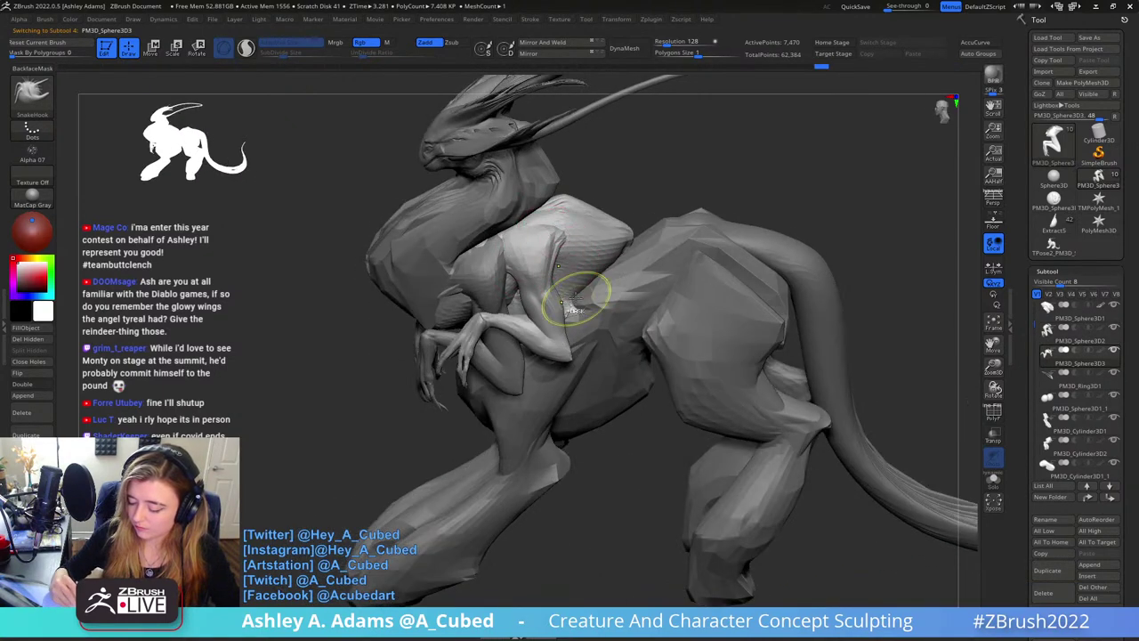
mouse_move(574, 309)
right_mouse_down()
mouse_move(514, 239)
mouse_move(563, 307)
mouse_move(630, 305)
mouse_move(581, 250)
mouse_move(596, 286)
right_mouse_up()
Select the head and neck subtool and reshape the cheek and jaw on the side of the face with Snake Hook
left_click(515, 238, "alt")
right_click(563, 313)
key("b")
key("c")
key("b")
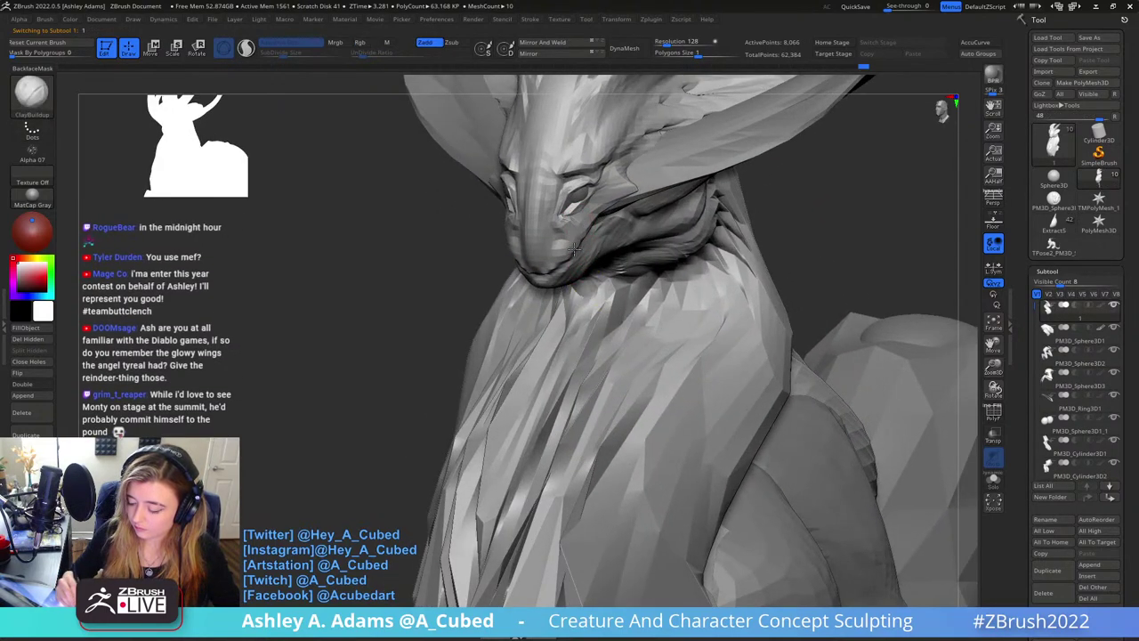
key("b")
key("s")
key("h")
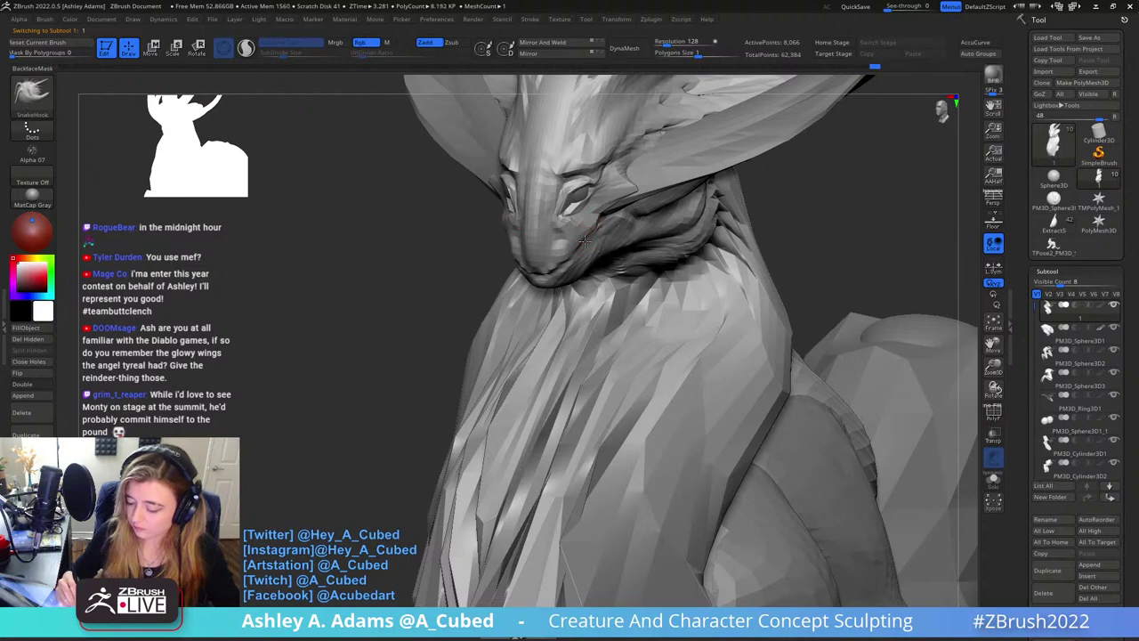
right_click_drag(583, 241, 603, 214)
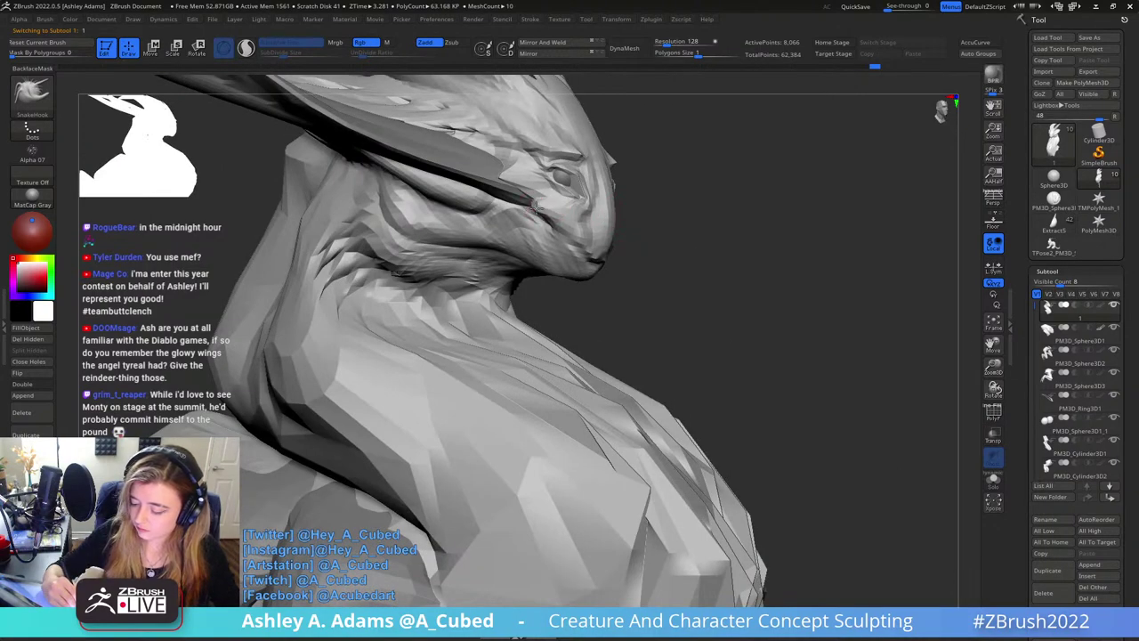
right_click_drag(536, 206, 514, 191)
left_click_drag(511, 190, 538, 176)
mouse_move(614, 171)
right_mouse_down()
mouse_move(602, 173)
mouse_move(630, 214)
right_mouse_up()
Carve creases into the side of the face with the DamStandard brush
key("b")
key("d")
key("s")
left_click_drag(646, 241, 597, 261)
mouse_move(590, 262)
right_mouse_down()
mouse_move(604, 266)
mouse_move(629, 229)
mouse_move(669, 233)
mouse_move(618, 247)
mouse_move(620, 170)
mouse_move(621, 293)
mouse_move(601, 282)
mouse_move(611, 262)
mouse_move(612, 271)
mouse_move(686, 234)
mouse_move(663, 269)
mouse_move(676, 249)
mouse_move(663, 267)
mouse_move(730, 257)
mouse_move(656, 279)
mouse_move(649, 264)
mouse_move(630, 264)
mouse_move(654, 269)
mouse_move(702, 222)
mouse_move(681, 214)
mouse_move(659, 267)
mouse_move(676, 229)
mouse_move(635, 234)
mouse_move(635, 262)
mouse_move(613, 253)
mouse_move(605, 222)
right_mouse_up()
Refine the muzzle, cheek and head forms by alternating the Snake Hook and ClayBuildup brushes
key("b")
key("s")
key("h")
key("b")
key("s")
key("h")
key("b")
key("c")
key("b")
key("b")
key("s")
key("h")
key("b")
key("c")
key("b")
key("b")
key("s")
key("h")
mouse_move(737, 229)
right_mouse_down()
mouse_move(647, 253)
mouse_move(695, 251)
right_mouse_up()
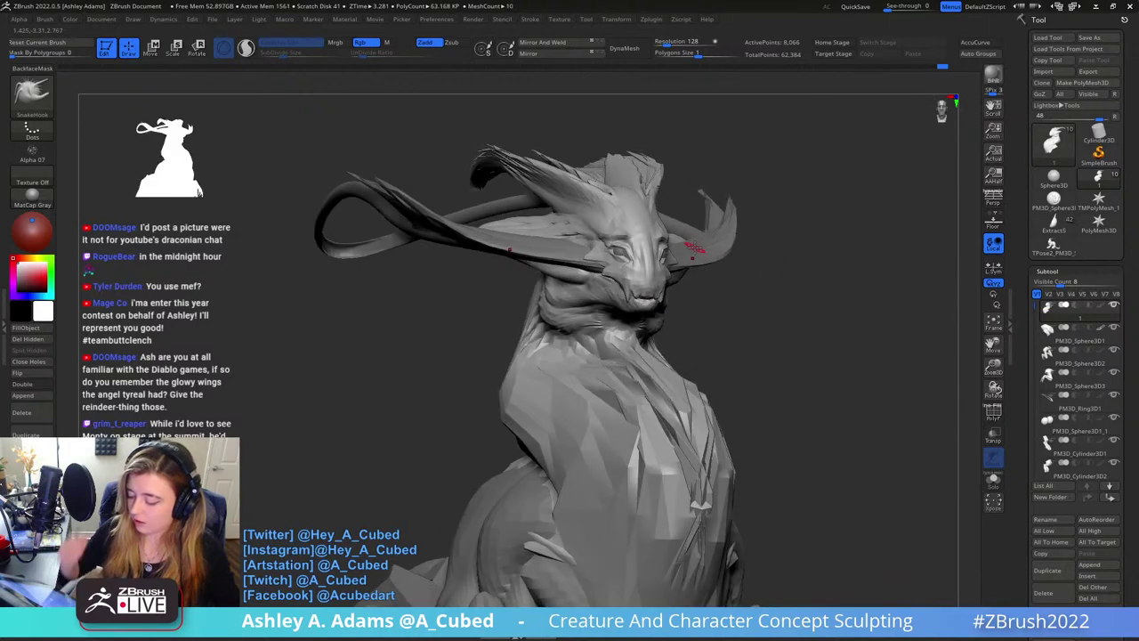
mouse_move(638, 226)
right_mouse_down()
mouse_move(656, 350)
mouse_move(656, 339)
mouse_move(552, 320)
mouse_move(660, 310)
mouse_move(658, 252)
mouse_move(665, 258)
mouse_move(649, 273)
mouse_move(650, 242)
mouse_move(649, 267)
mouse_move(663, 258)
mouse_move(644, 255)
right_mouse_up()
right_click(661, 311)
right_click(644, 256)
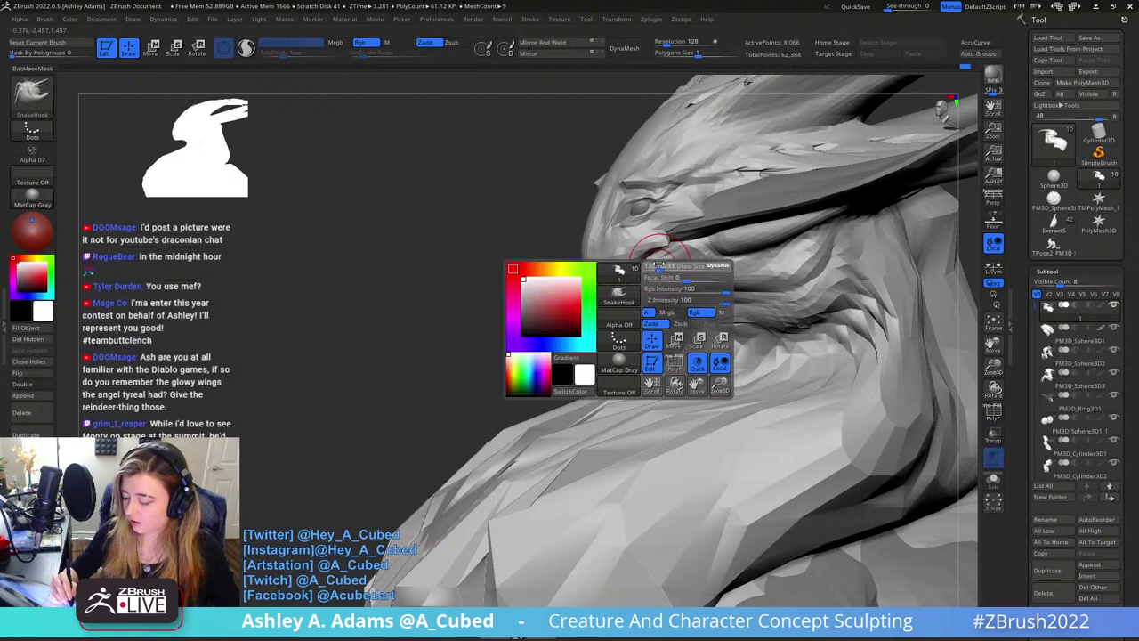
Enable AccuCurve for the Snake Hook brush and pull the cheek and jawline into sharper shapes
left_click(984, 41)
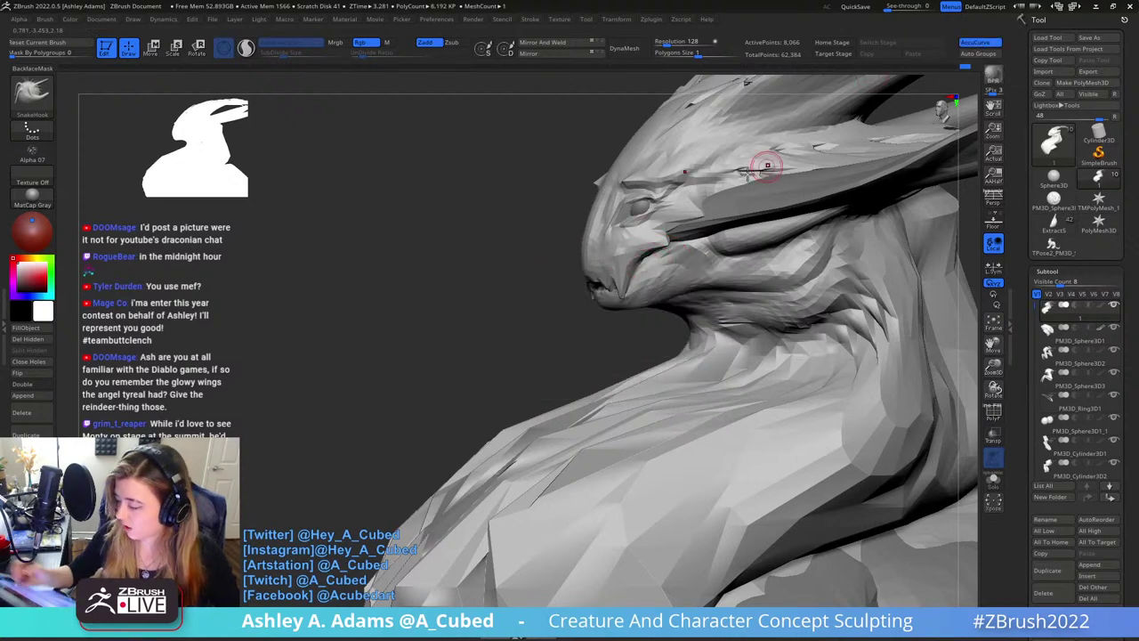
mouse_move(628, 298)
right_mouse_down("ctrl")
mouse_move(641, 244)
mouse_move(735, 269)
mouse_move(719, 265)
mouse_move(679, 305)
mouse_move(618, 268)
mouse_move(615, 292)
mouse_move(601, 277)
right_mouse_up("ctrl")
right_click(644, 280)
left_click_drag(570, 283, 572, 292)
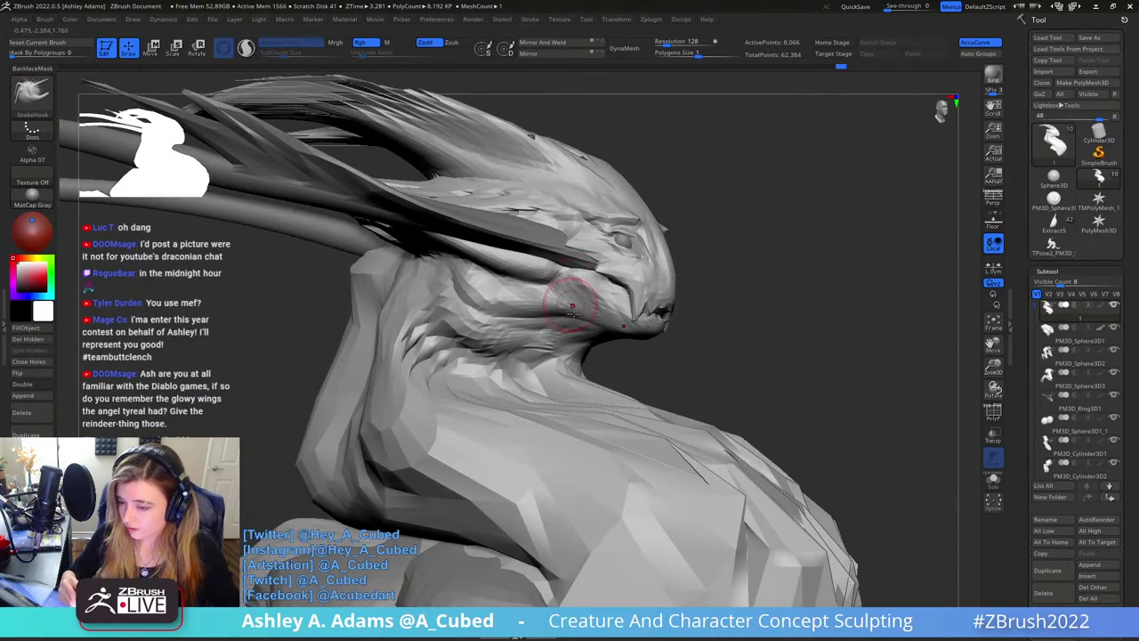
right_click_drag(578, 297, 580, 254, "ctrl")
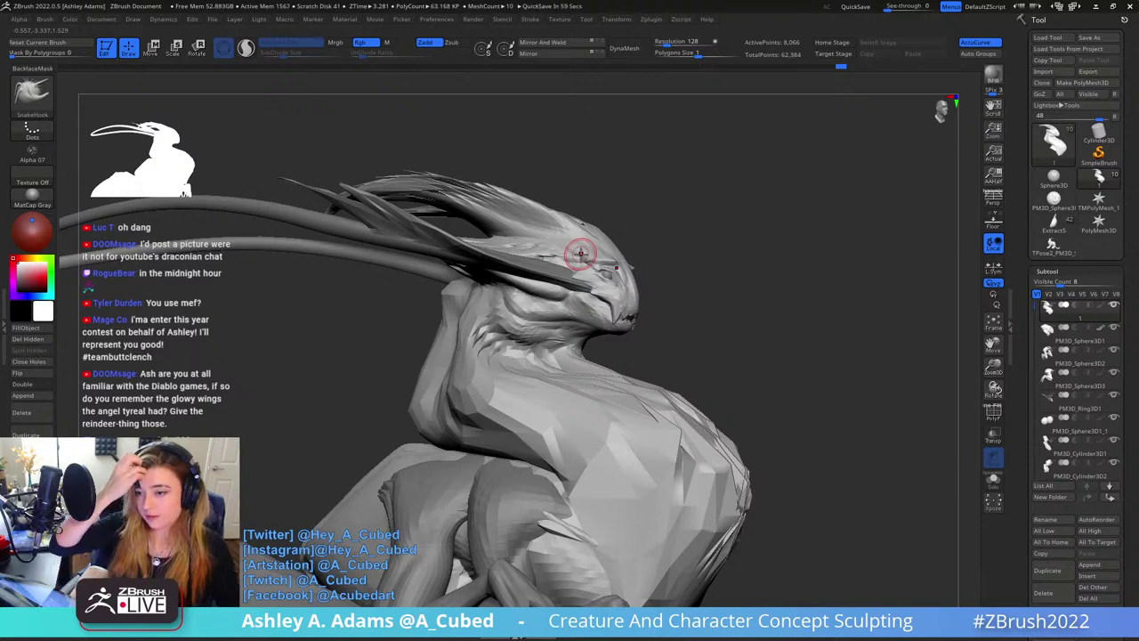
mouse_move(579, 253)
right_mouse_down()
mouse_move(637, 294)
mouse_move(658, 289)
mouse_move(620, 283)
mouse_move(575, 308)
right_mouse_up()
Carve the mouth line, jaw and cheek folds on both sides of the face with DamStandard
key("b")
key("d")
key("s")
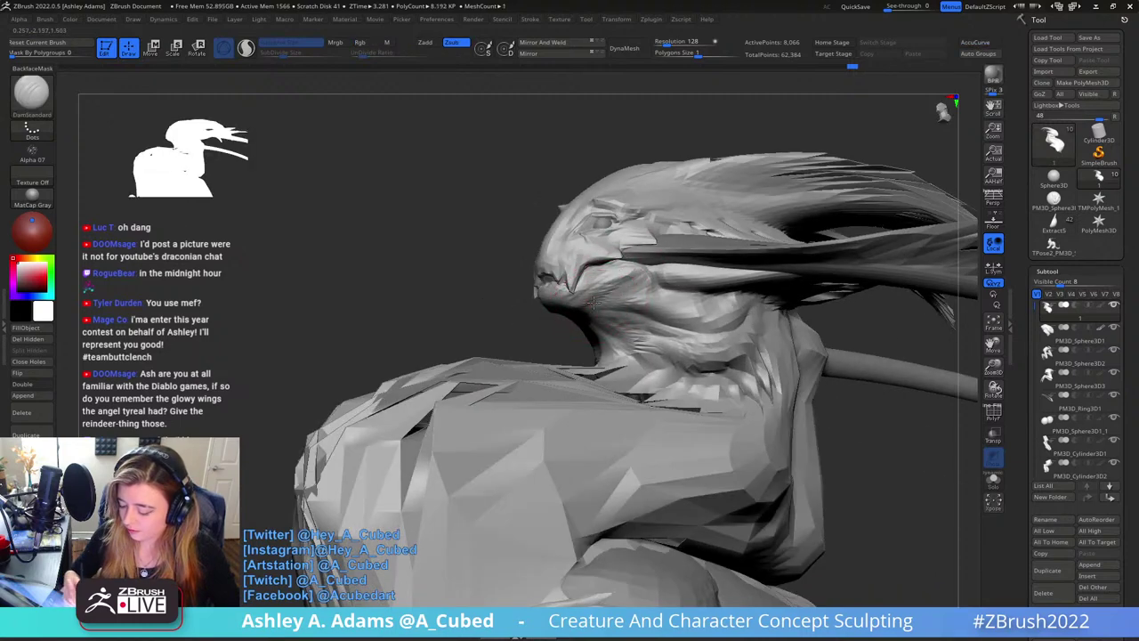
right_click_drag(642, 282, 572, 355)
key("space")
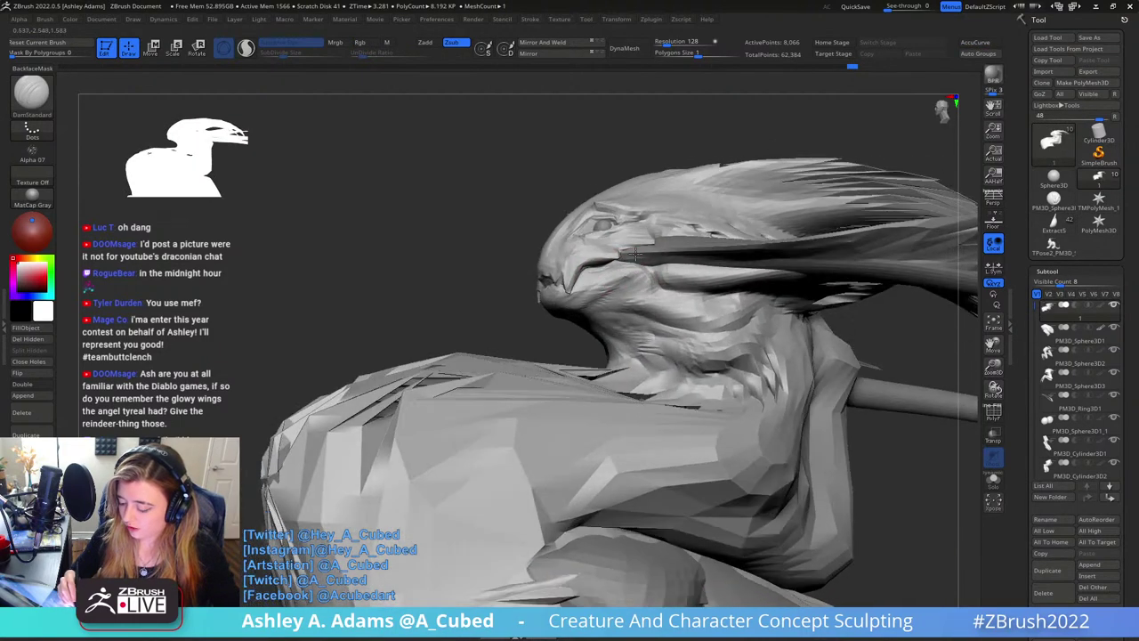
key("space")
mouse_move(631, 269)
right_mouse_down()
mouse_move(589, 296)
mouse_move(640, 293)
mouse_move(616, 288)
mouse_move(630, 290)
mouse_move(622, 301)
mouse_move(532, 298)
right_mouse_up()
key("space")
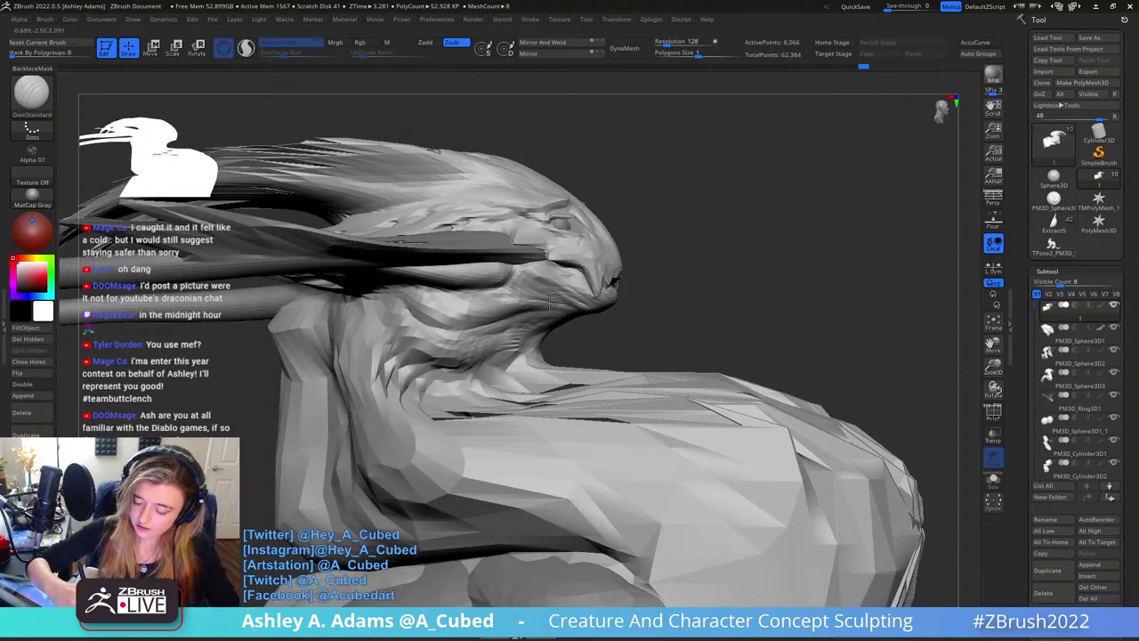
right_click_drag(533, 278, 501, 275)
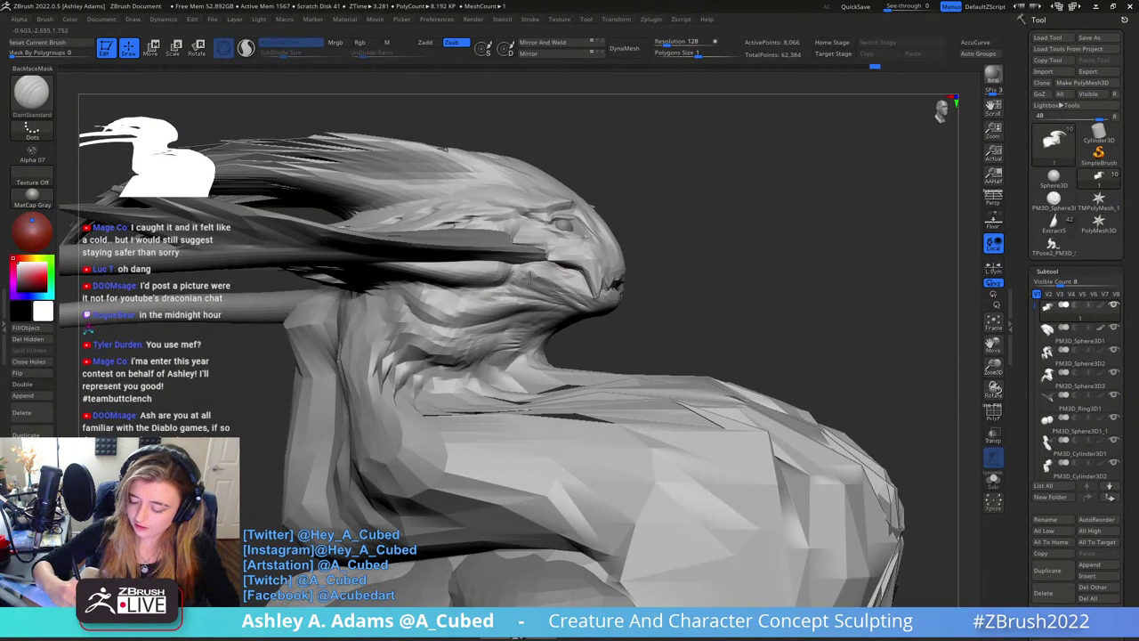
right_click_drag(579, 241, 593, 224)
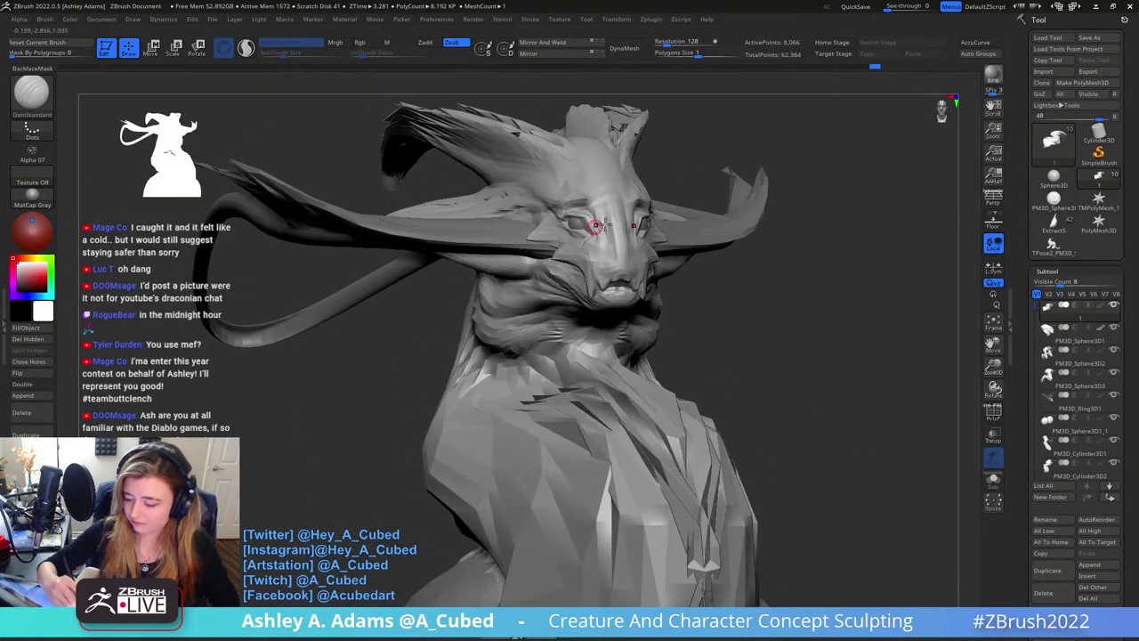
right_click_drag(701, 198, 653, 159)
Undo the last DamStandard strokes on the face
key("ctrl+z")
key("ctrl+z")
key("ctrl+z")
key("ctrl+z")
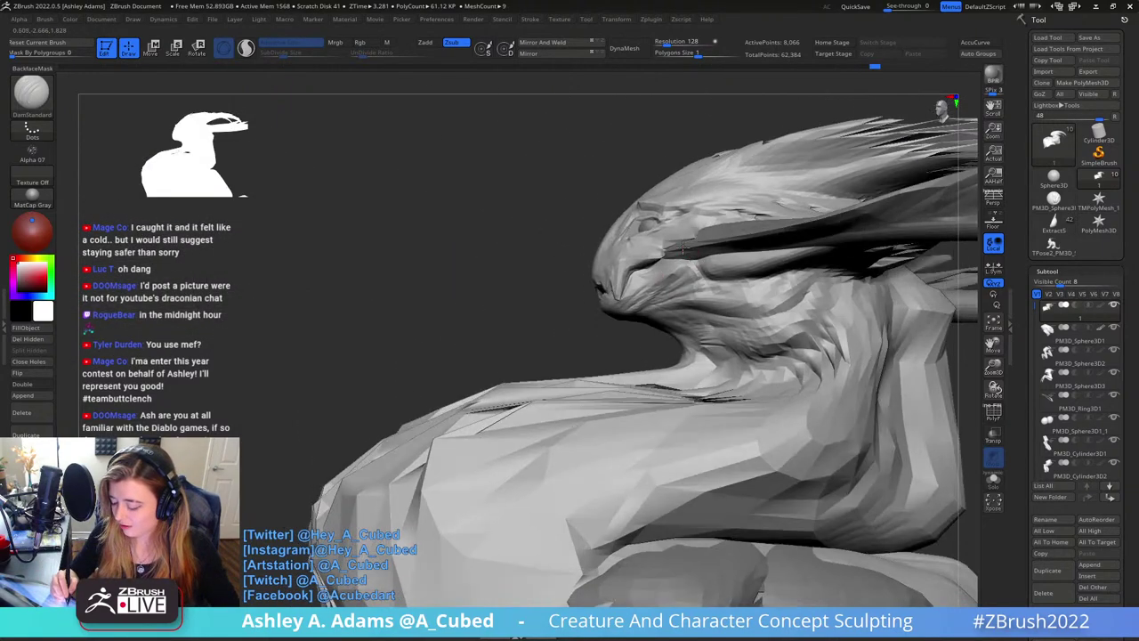
key("ctrl+z")
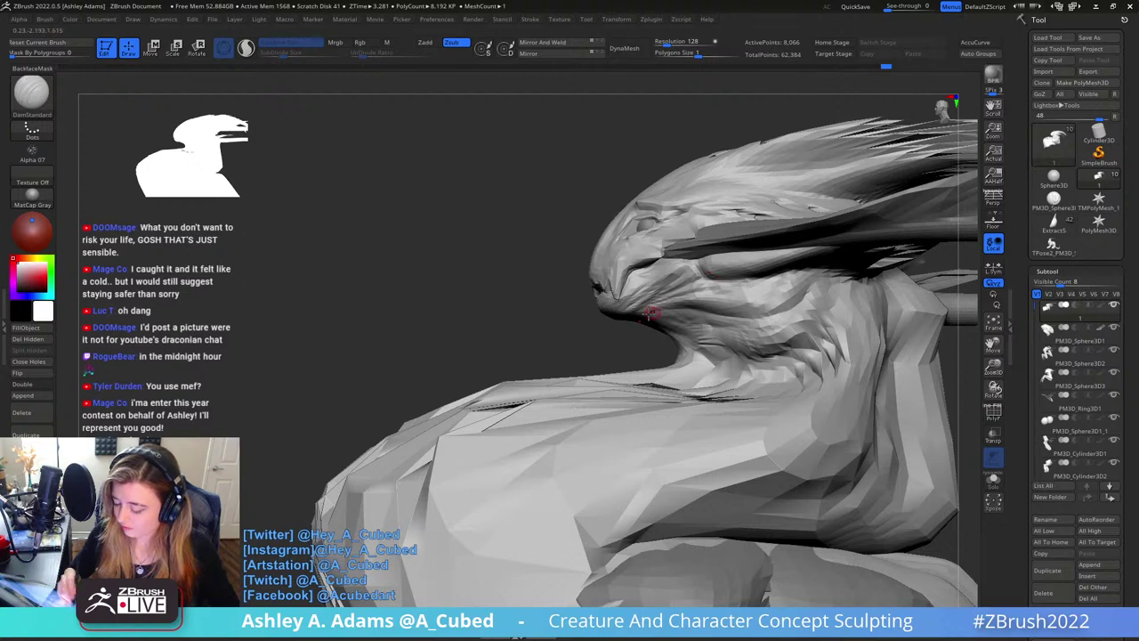
key("ctrl+z")
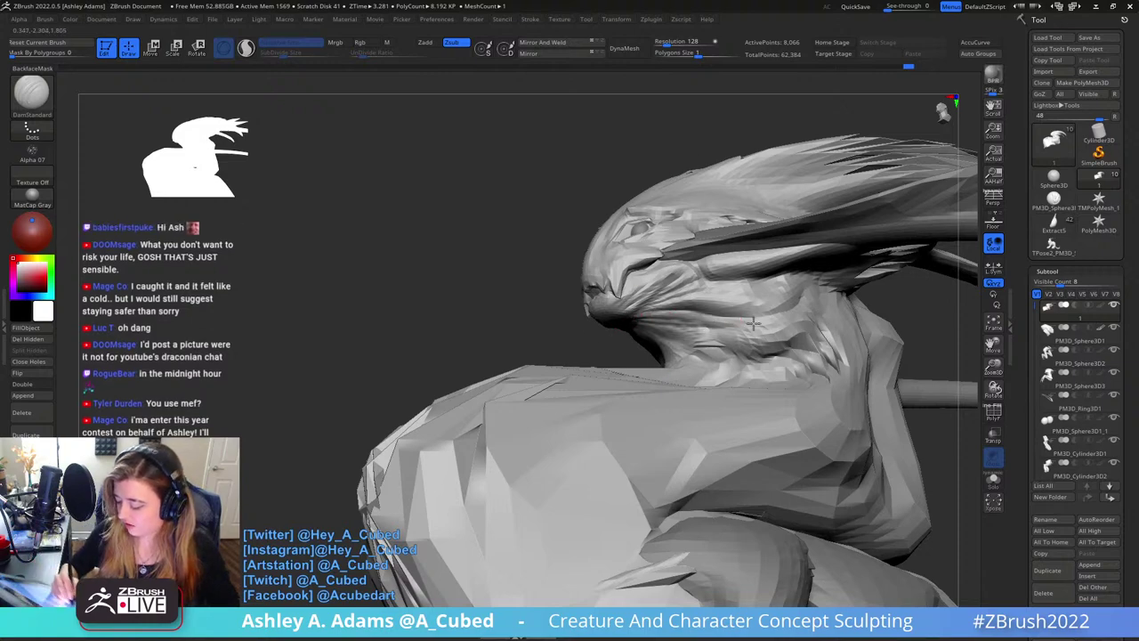
Add volume to the side of the head around the base of the long ear frill with the Inflat brush
right_click_drag(758, 289, 749, 311)
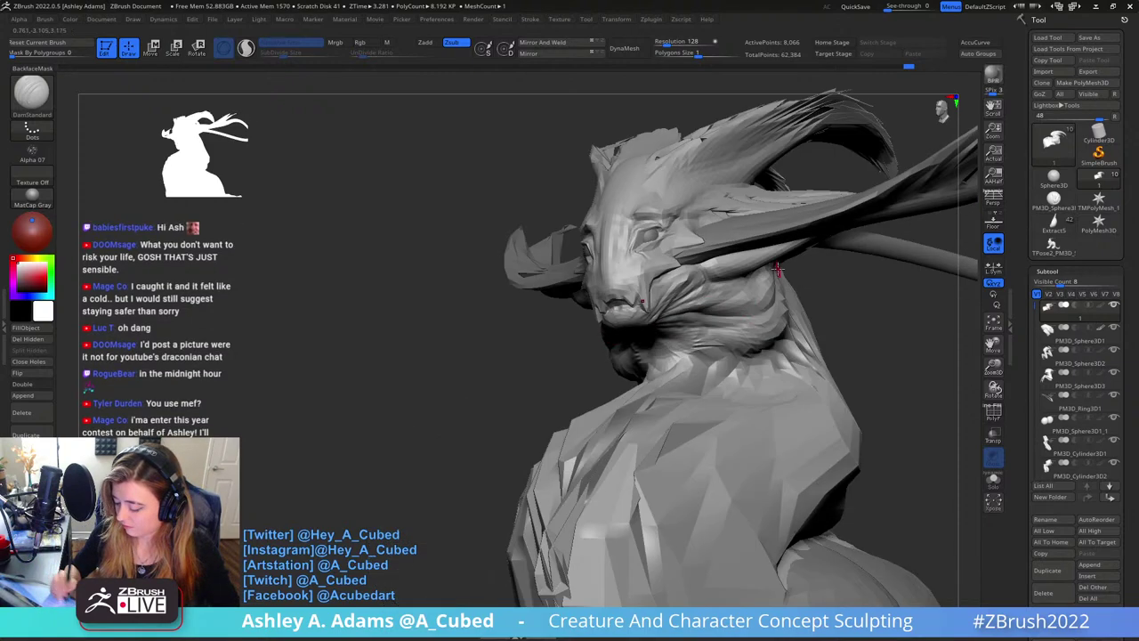
right_click_drag(777, 269, 772, 305)
key("space")
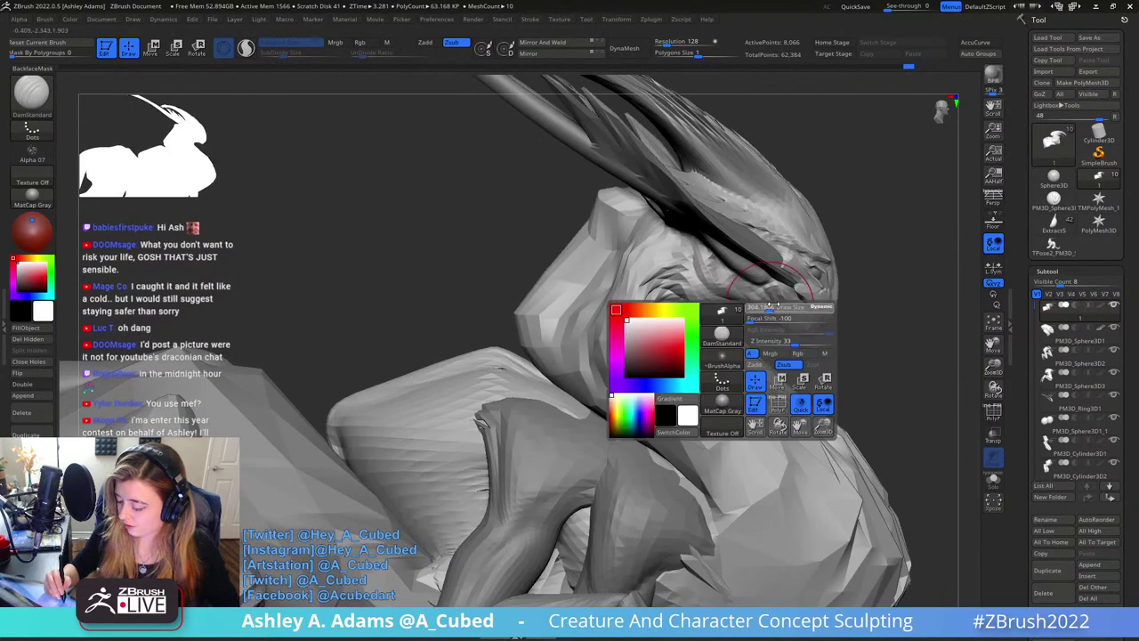
right_click_drag(830, 229, 709, 213, "alt")
key("b")
key("i")
key("n")
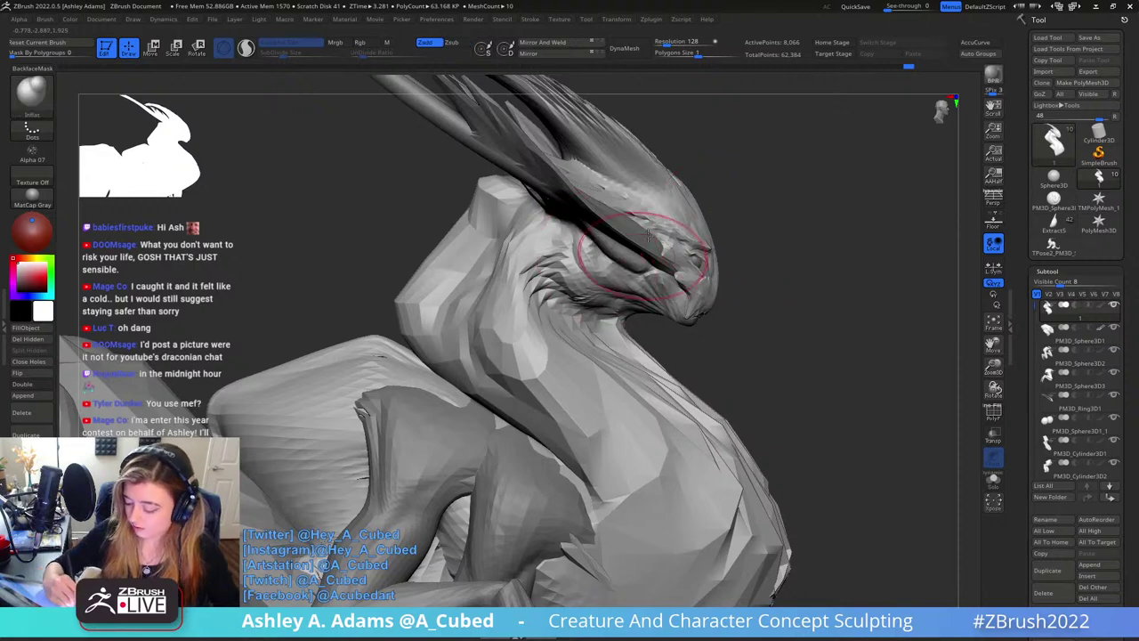
right_click_drag(649, 233, 589, 241)
right_click(694, 253)
right_click_drag(694, 253, 685, 276)
right_click(598, 274)
right_click(598, 277)
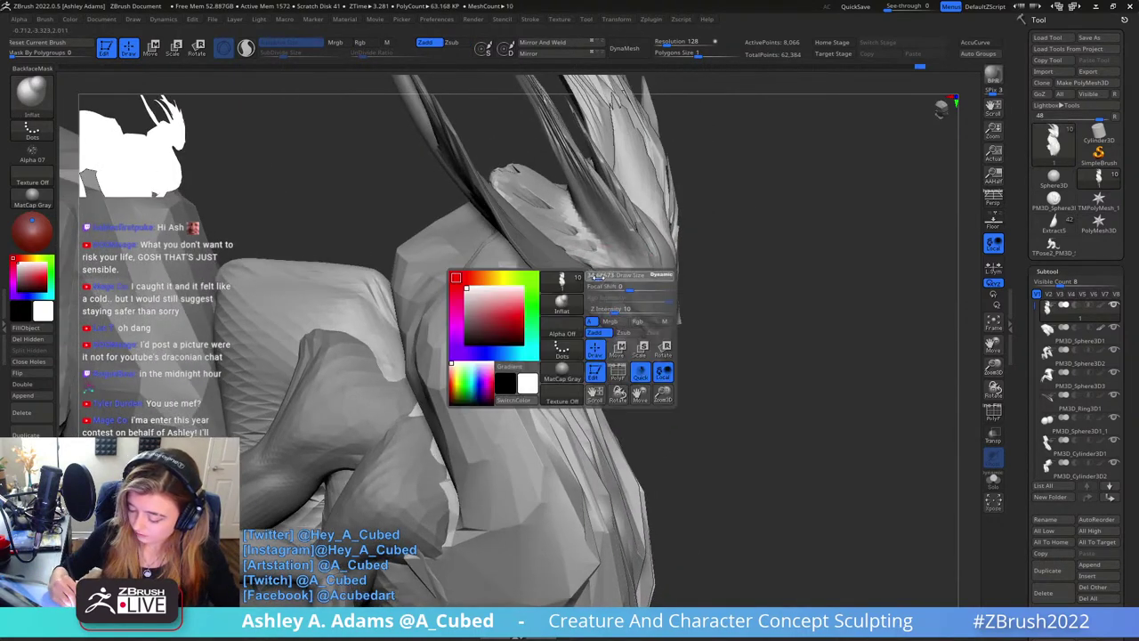
Cut sharper creases between the brow and the base of the ear frill with DamStandard
key("b")
key("d")
key("s")
left_click_drag(605, 286, 612, 301)
right_click_drag(582, 275, 560, 278)
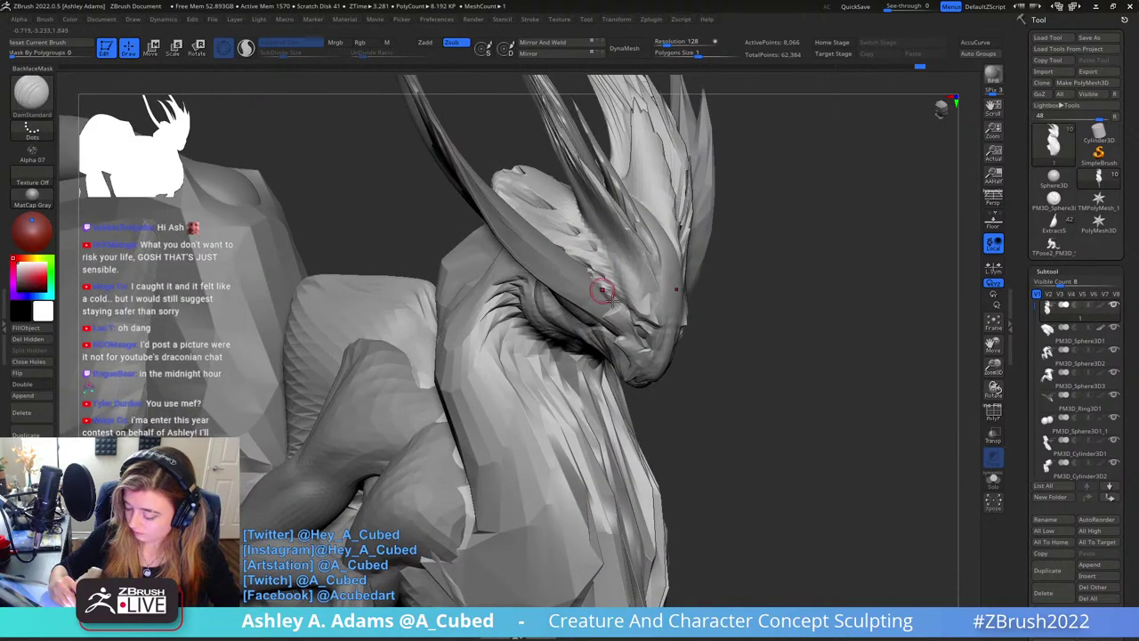
left_click_drag(603, 288, 614, 308)
right_click_drag(614, 285, 548, 240)
right_click_drag(718, 235, 628, 258)
right_click(641, 382)
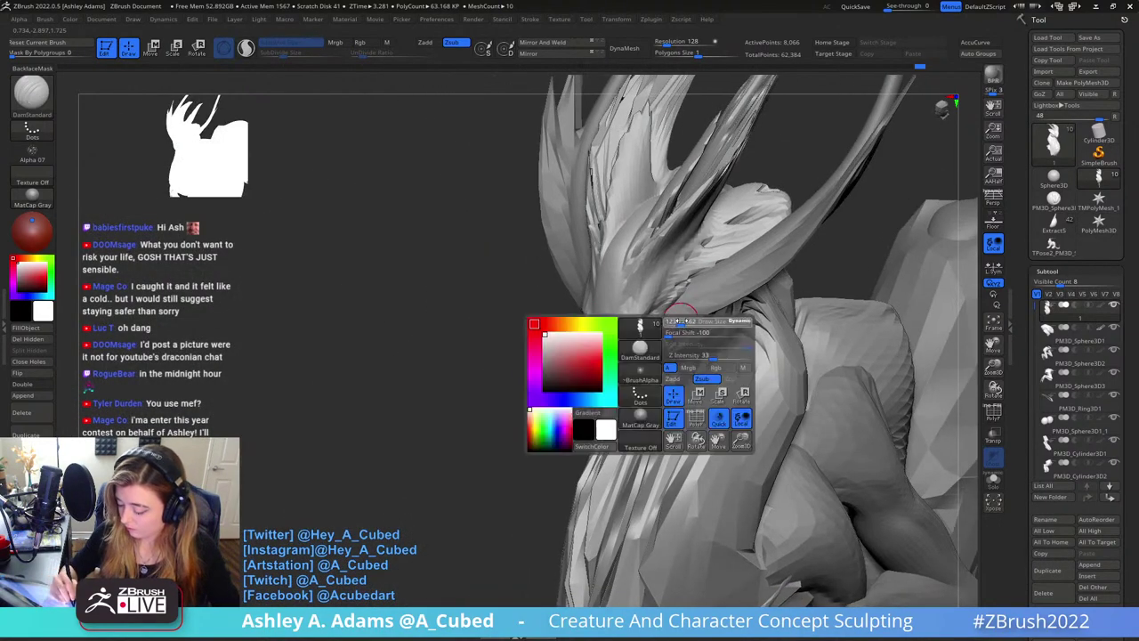
Adjust the silhouette of the swept-back head crest with the Snake Hook brush
key("b")
key("s")
key("h")
mouse_move(689, 317)
right_mouse_down()
mouse_move(601, 287)
mouse_move(598, 233)
right_mouse_up()
right_click_drag(598, 233, 690, 249)
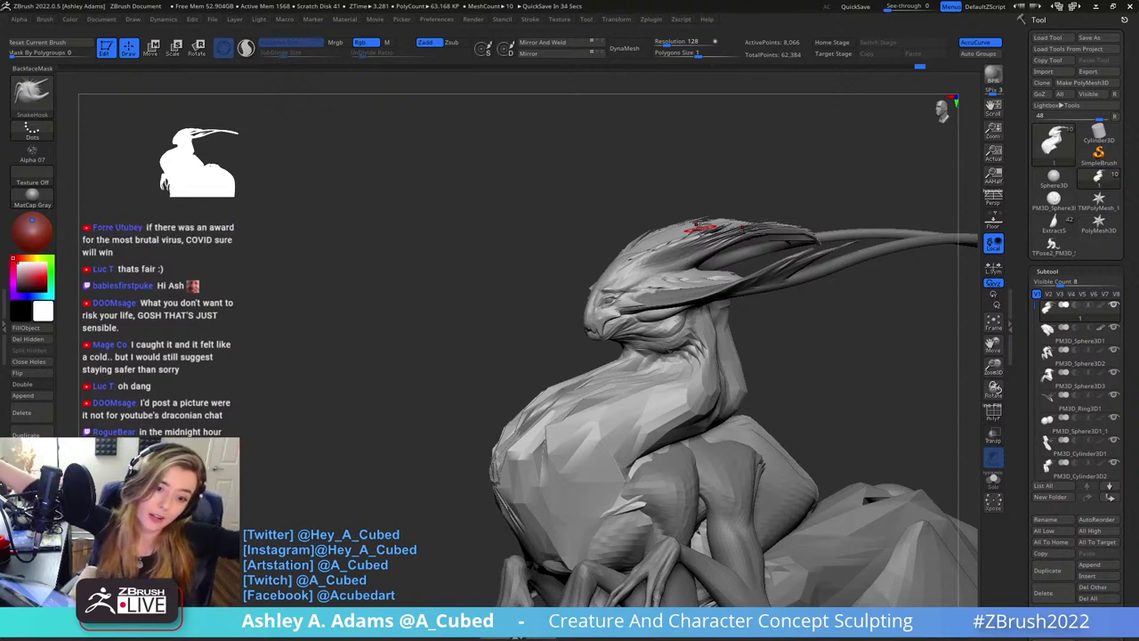
left_click_drag(471, 258, 684, 331)
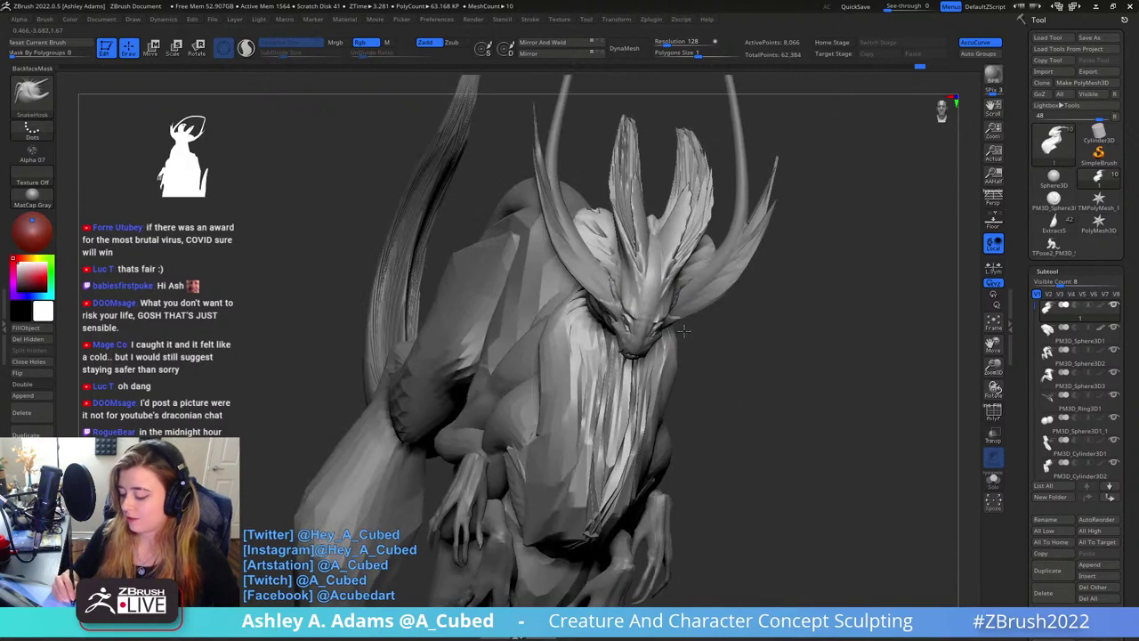
Reshape the temples and brow beneath the crests with the Snake Hook brush
mouse_move(683, 331)
right_mouse_down("ctrl")
mouse_move(686, 300)
mouse_move(671, 318)
right_mouse_up("ctrl")
mouse_move(665, 324)
left_mouse_down()
mouse_move(737, 306)
mouse_move(658, 351)
mouse_move(685, 342)
mouse_move(669, 336)
mouse_move(685, 320)
mouse_move(674, 302)
left_mouse_up()
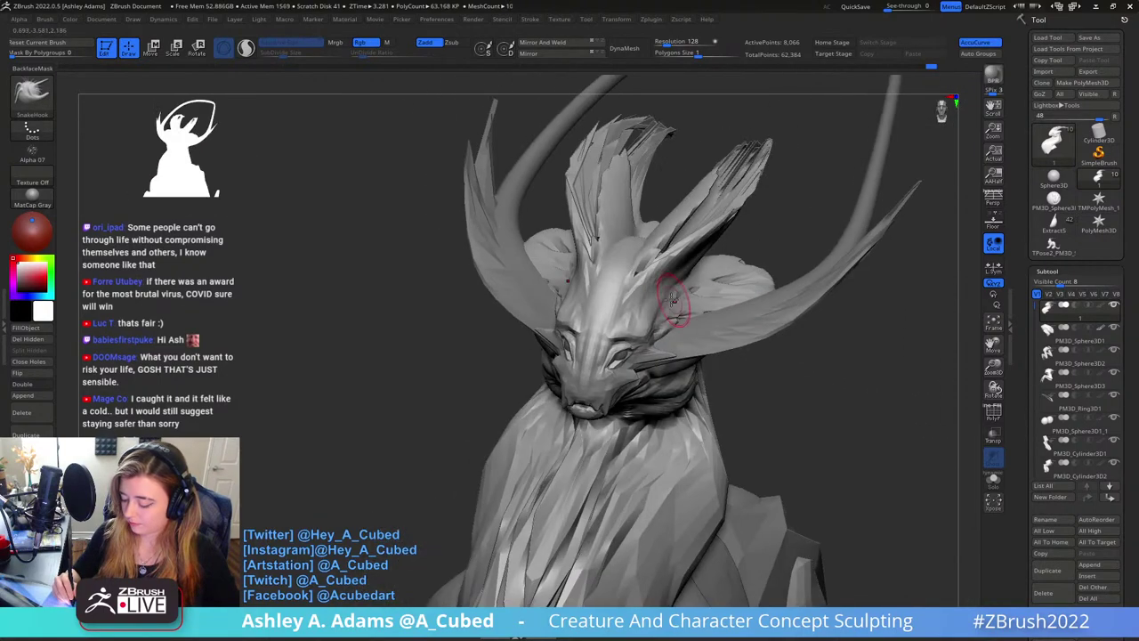
right_click_drag(619, 311, 625, 323)
left_click_drag(628, 325, 633, 338)
right_click_drag(633, 336, 651, 329)
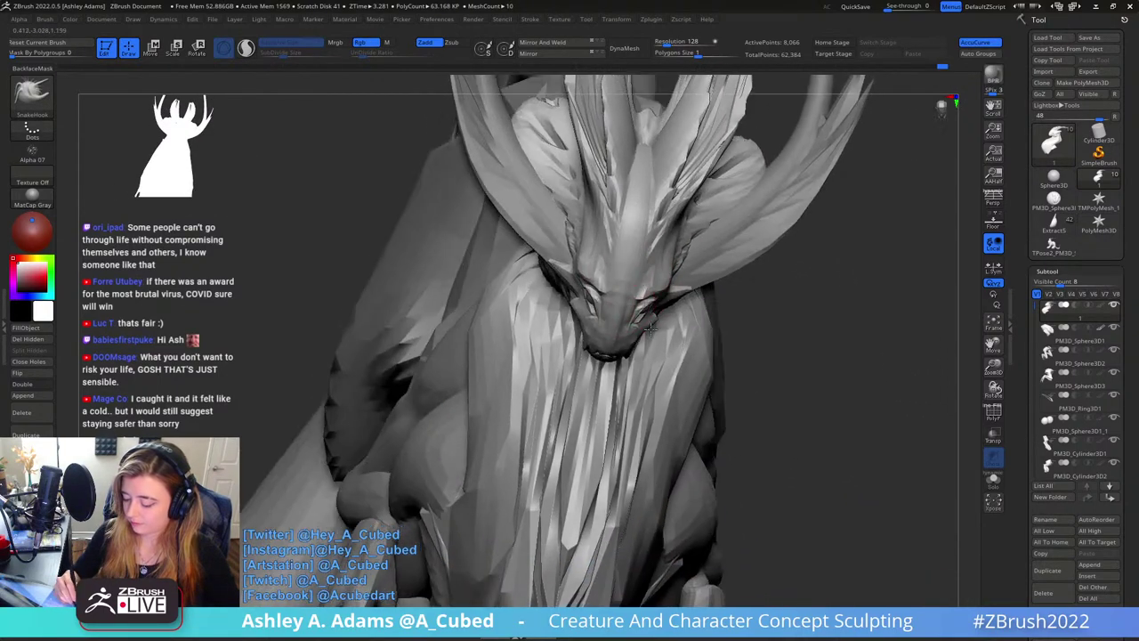
left_click_drag(650, 329, 637, 264)
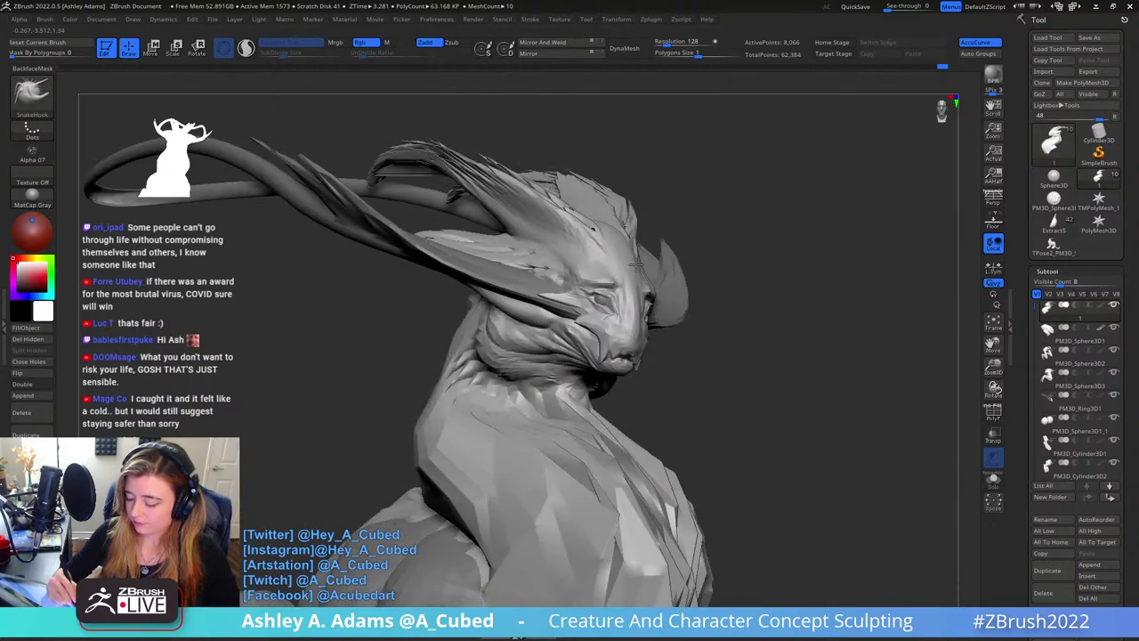
right_click(583, 368)
mouse_move(635, 264)
right_mouse_down("ctrl")
mouse_move(583, 368)
mouse_move(640, 342)
mouse_move(583, 305)
right_mouse_up("ctrl")
right_click_drag(590, 252, 740, 212, "ctrl")
left_click_drag(738, 211, 735, 217)
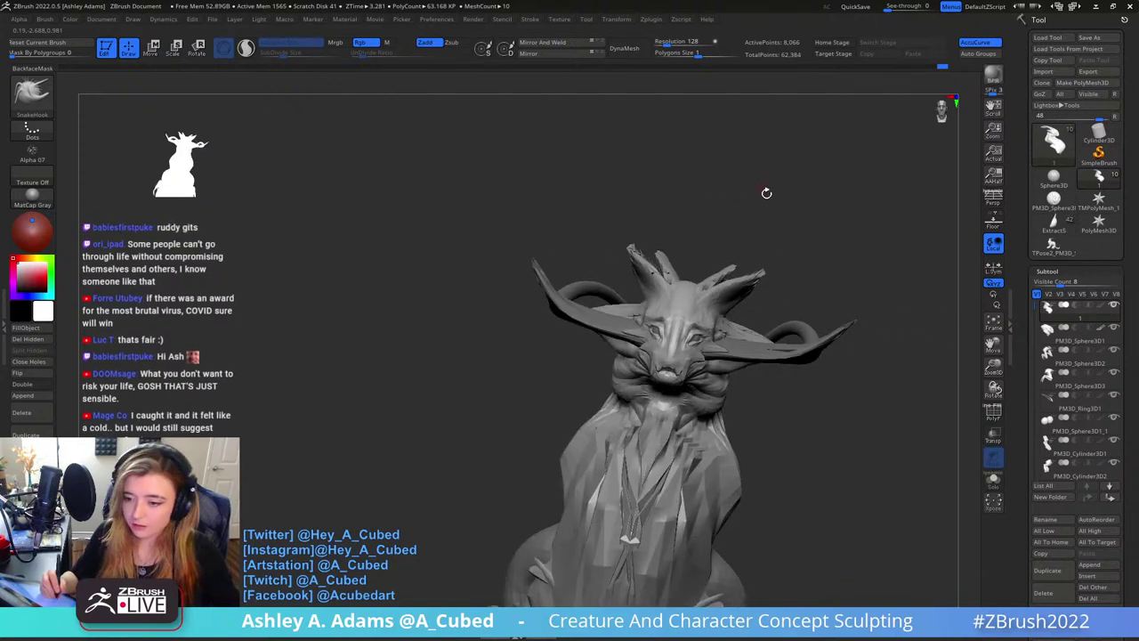
Pull the sides of the forehead and the crest bases into shape with Snake Hook
left_click_drag(766, 192, 663, 240)
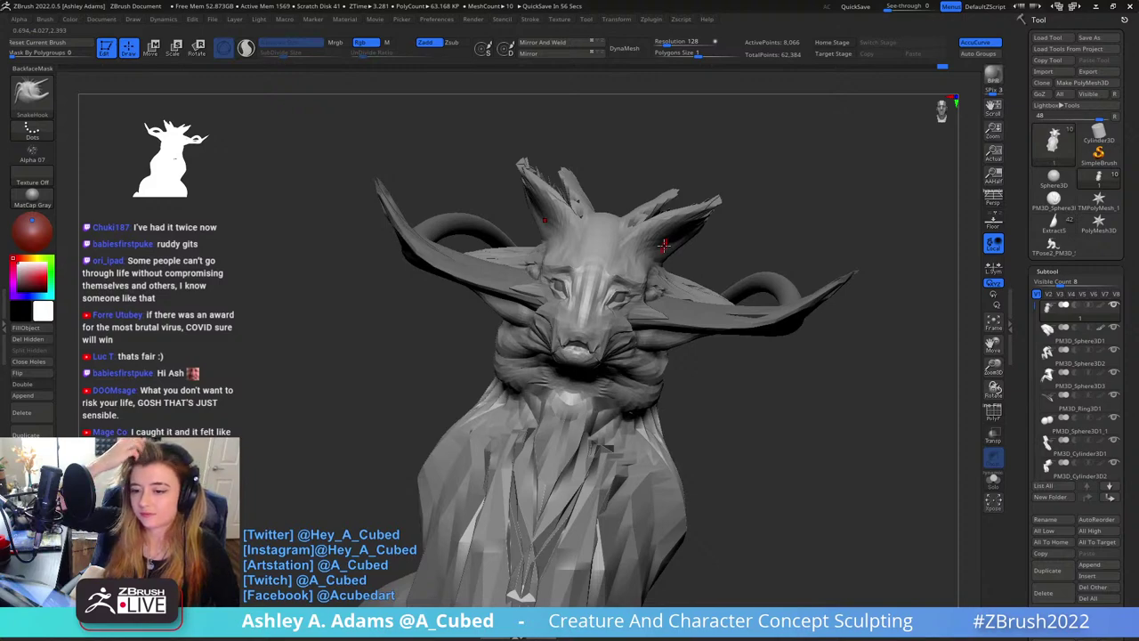
right_click_drag(663, 246, 552, 230)
left_click_drag(552, 230, 541, 226)
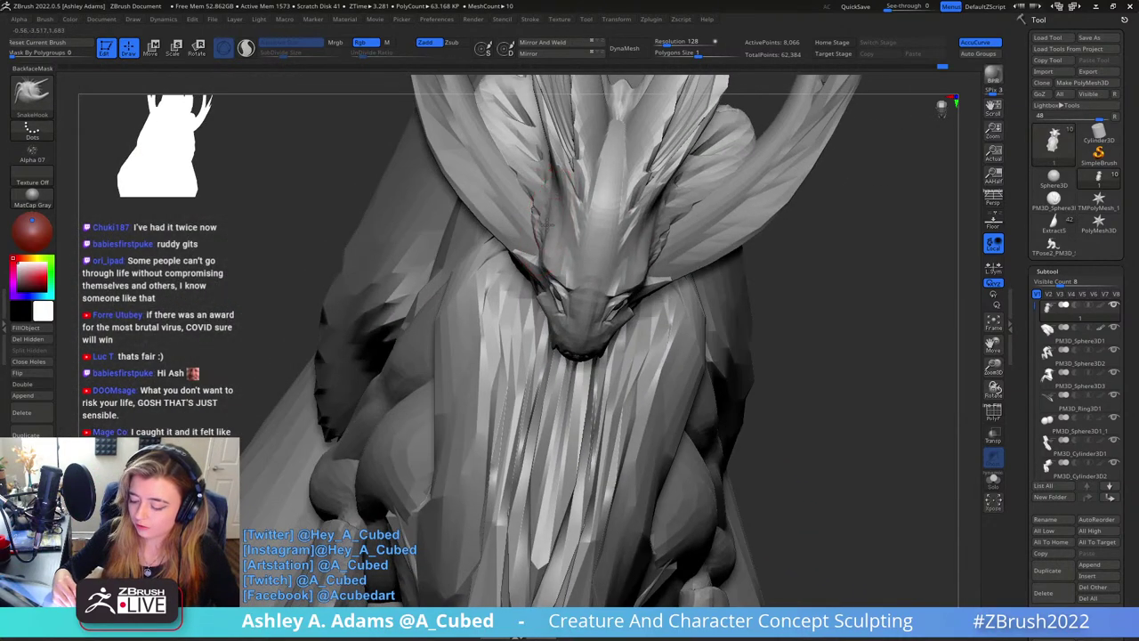
mouse_move(614, 207)
right_mouse_down()
mouse_move(569, 222)
mouse_move(544, 200)
right_mouse_up()
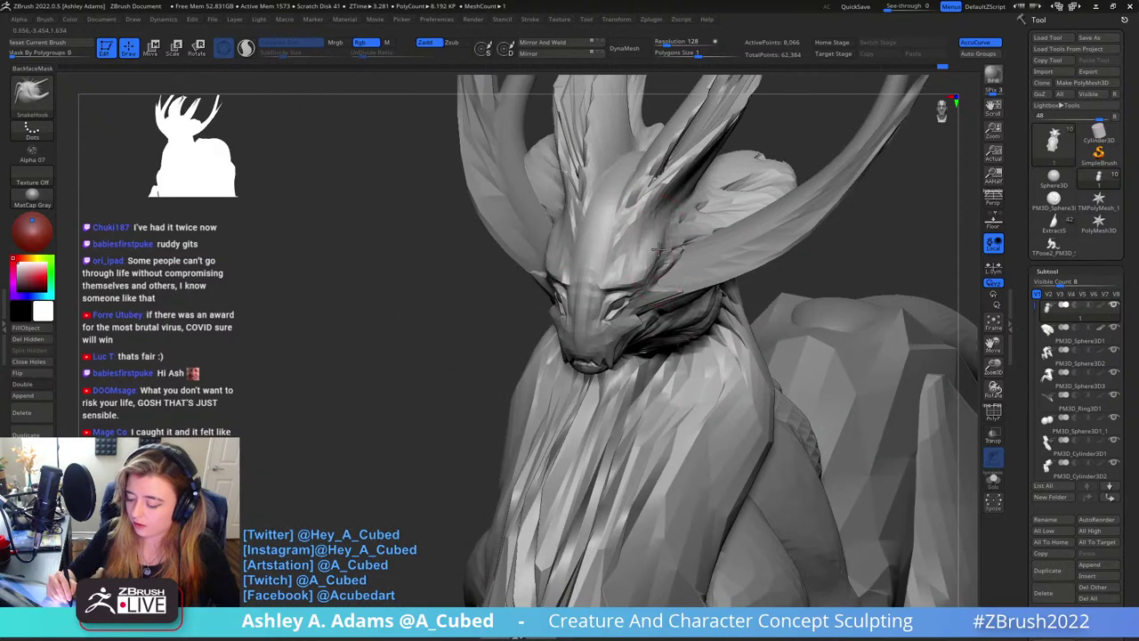
mouse_move(552, 240)
right_mouse_down()
mouse_move(614, 233)
mouse_move(620, 214)
mouse_move(569, 231)
right_mouse_up()
Carve defining lines along the forehead and the bases of the head crests with DamStandard
key("b")
key("d")
key("s")
left_click_drag(535, 215, 562, 216)
right_click_drag(597, 259, 536, 198)
right_click_drag(614, 238, 694, 214)
right_click_drag(559, 215, 583, 214)
left_click_drag(541, 211, 584, 242)
right_click_drag(588, 242, 592, 233)
left_click_drag(593, 233, 594, 248)
right_click_drag(630, 198, 584, 241)
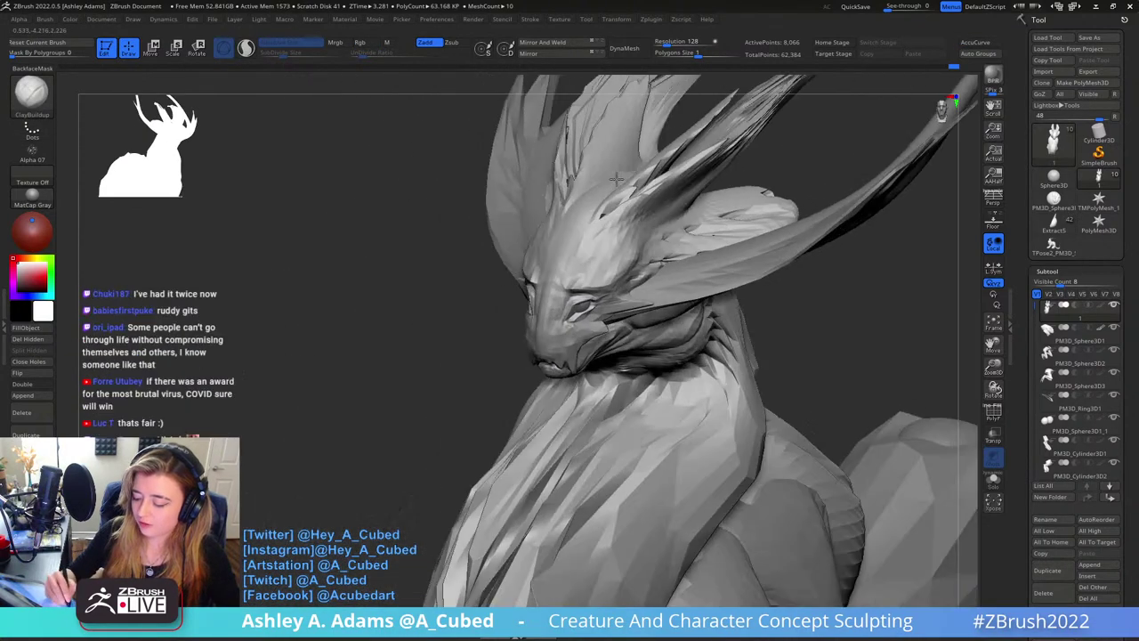
Build up the side of the forehead between the brow and the crest with ClayBuildup
left_click_drag(588, 252, 614, 278)
right_click_drag(616, 277, 622, 249)
left_click_drag(622, 250, 613, 231)
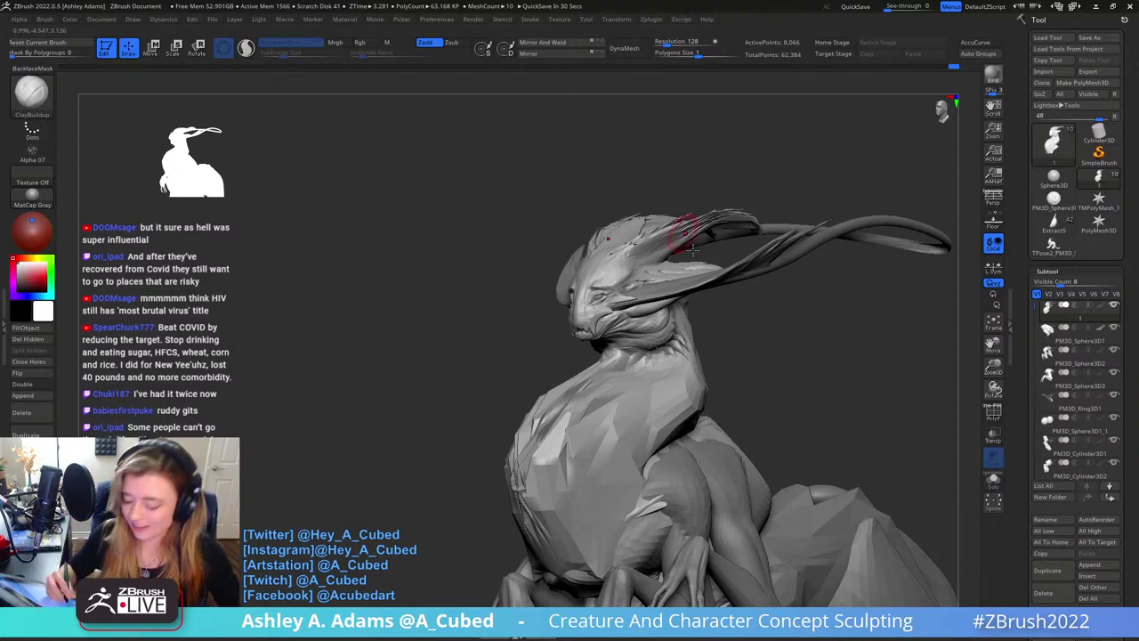
right_click_drag(685, 294, 632, 260)
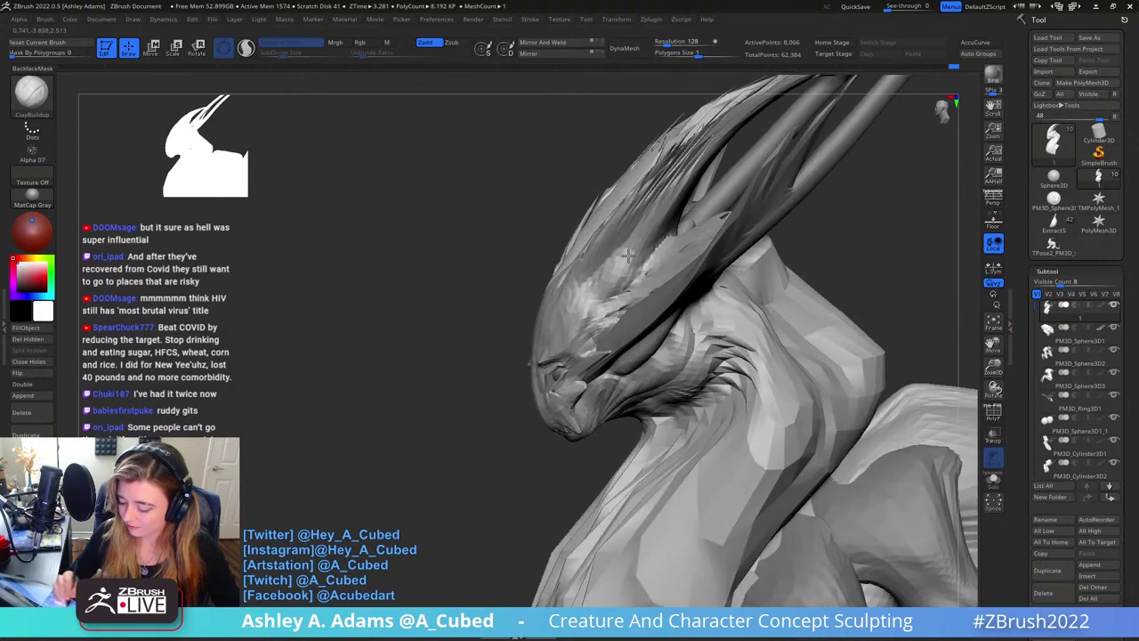
right_click_drag(672, 197, 590, 267)
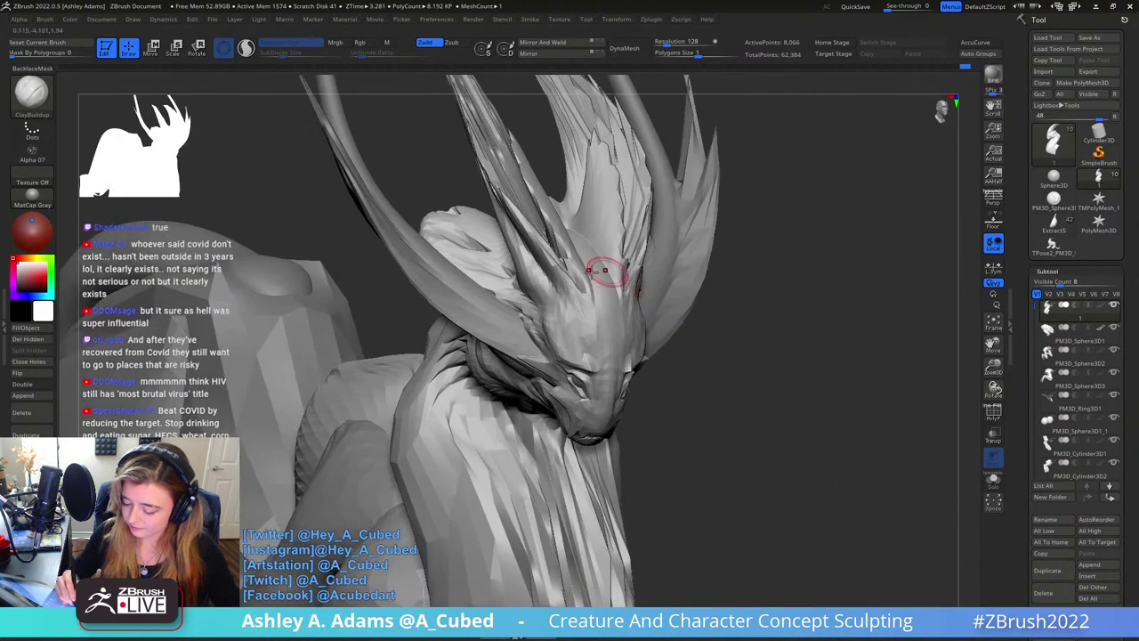
right_click_drag(531, 291, 546, 288)
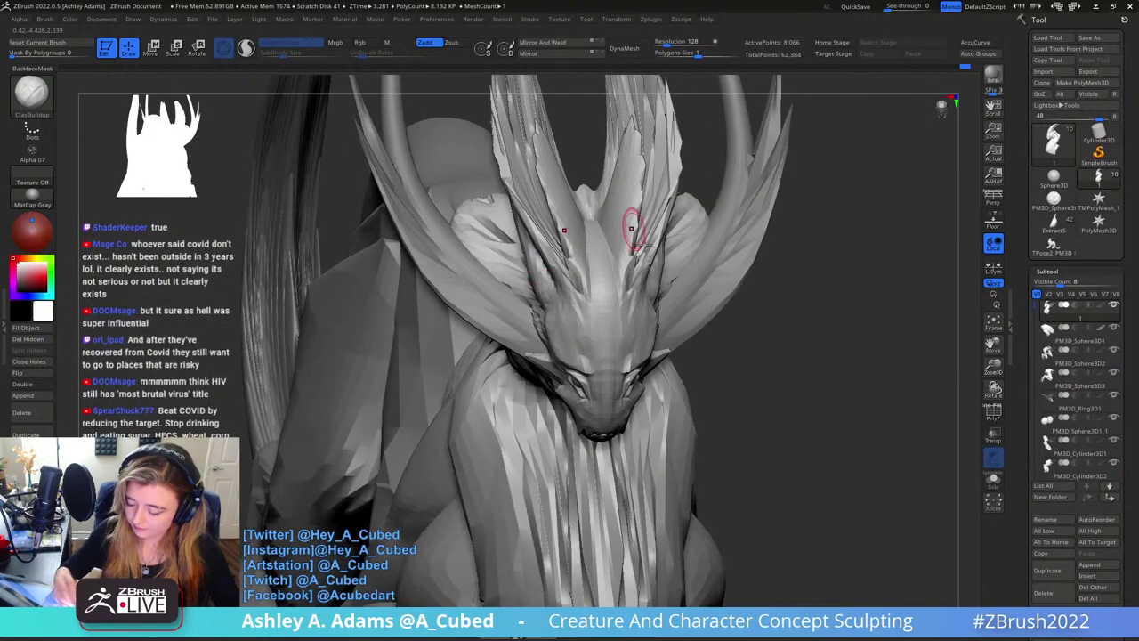
mouse_move(626, 283)
right_mouse_down()
mouse_move(614, 267)
mouse_move(664, 231)
mouse_move(650, 240)
right_mouse_up()
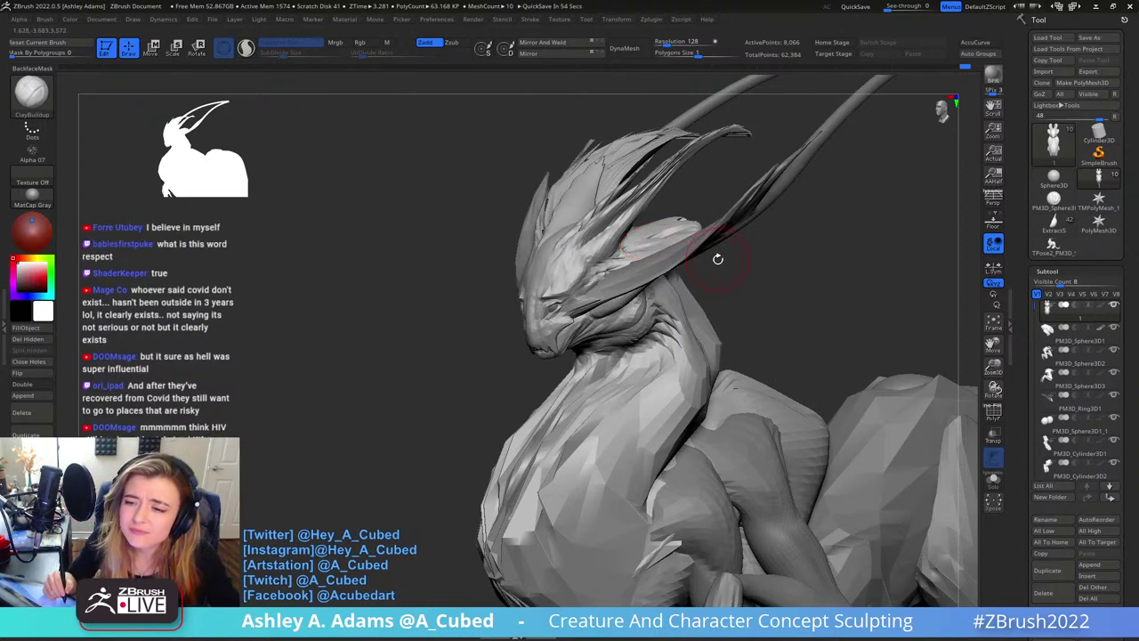
right_click_drag(719, 262, 733, 236)
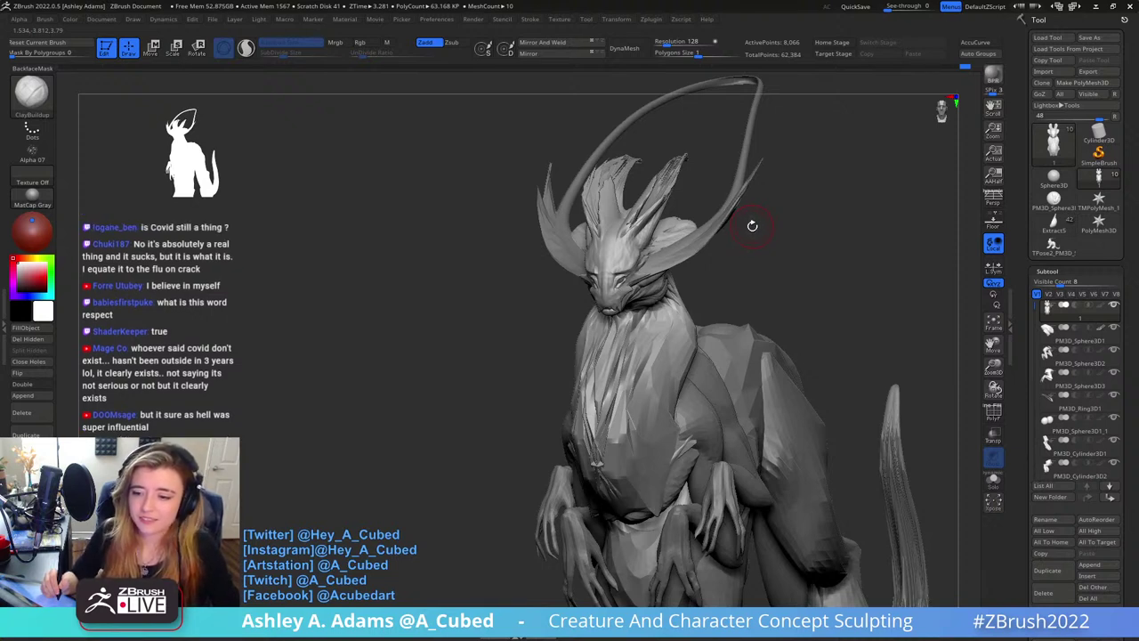
right_click_drag(752, 226, 729, 231)
Mask a narrow strip along the centre of the forehead with the MaskPen brush and invert the mask
mouse_move(652, 221)
right_mouse_down("ctrl")
mouse_move(622, 306)
mouse_move(610, 229)
mouse_move(580, 246)
mouse_move(541, 142)
mouse_move(509, 283)
right_mouse_up("ctrl")
key("space")
left_click_drag(550, 216, 567, 299)
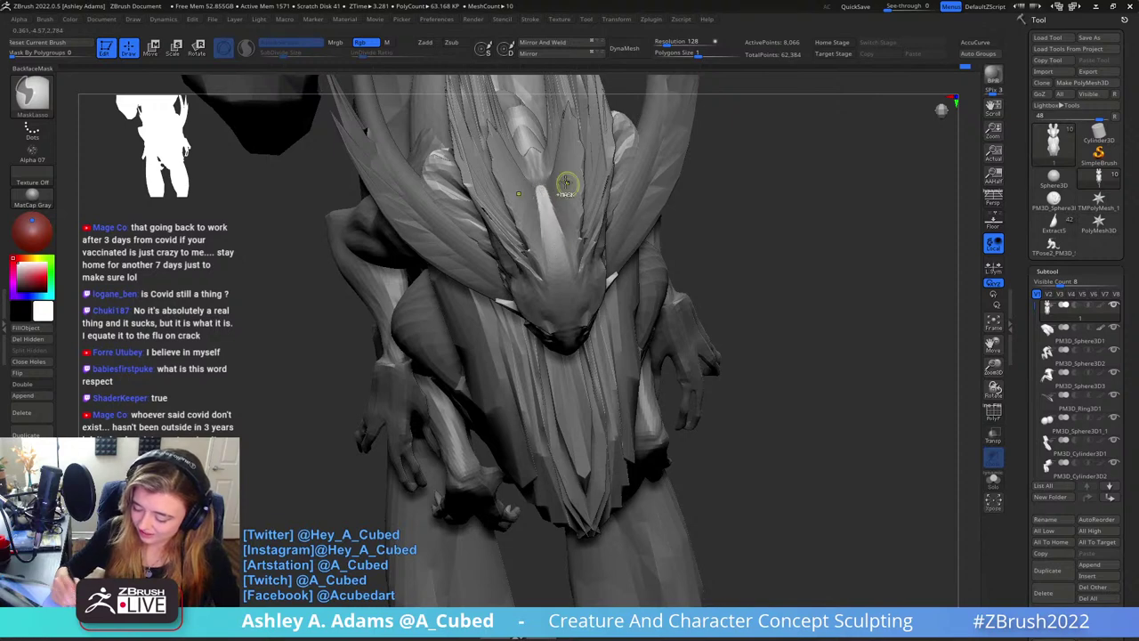
left_click(32, 94)
left_click(140, 106)
right_click_drag(536, 185, 597, 237)
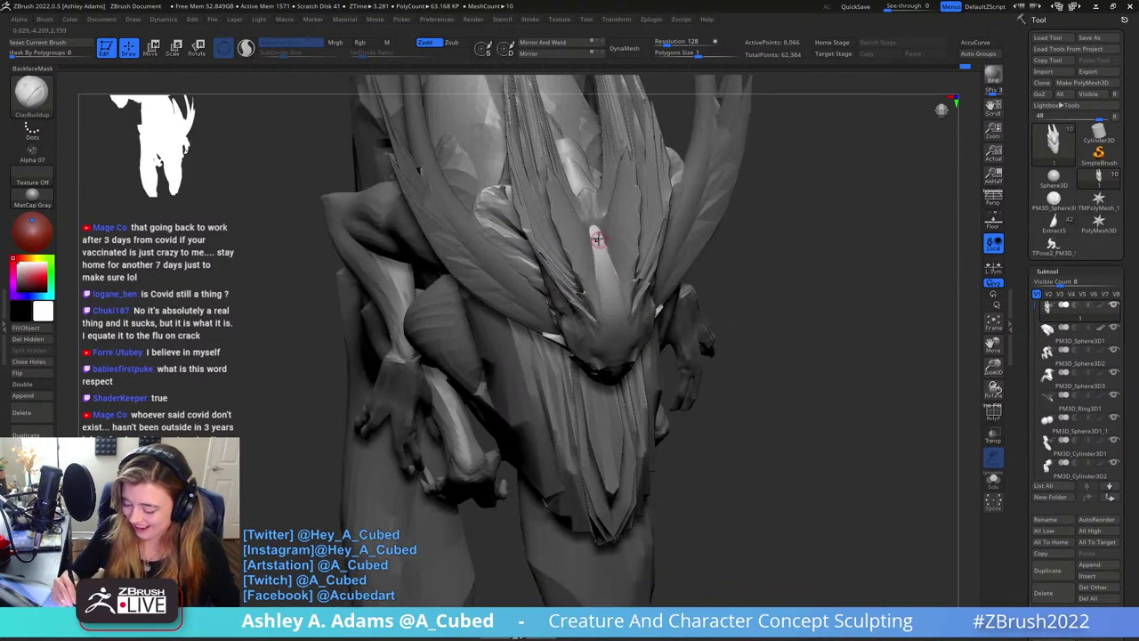
left_click_drag(595, 230, 619, 357, "ctrl")
right_click_drag(618, 357, 598, 250)
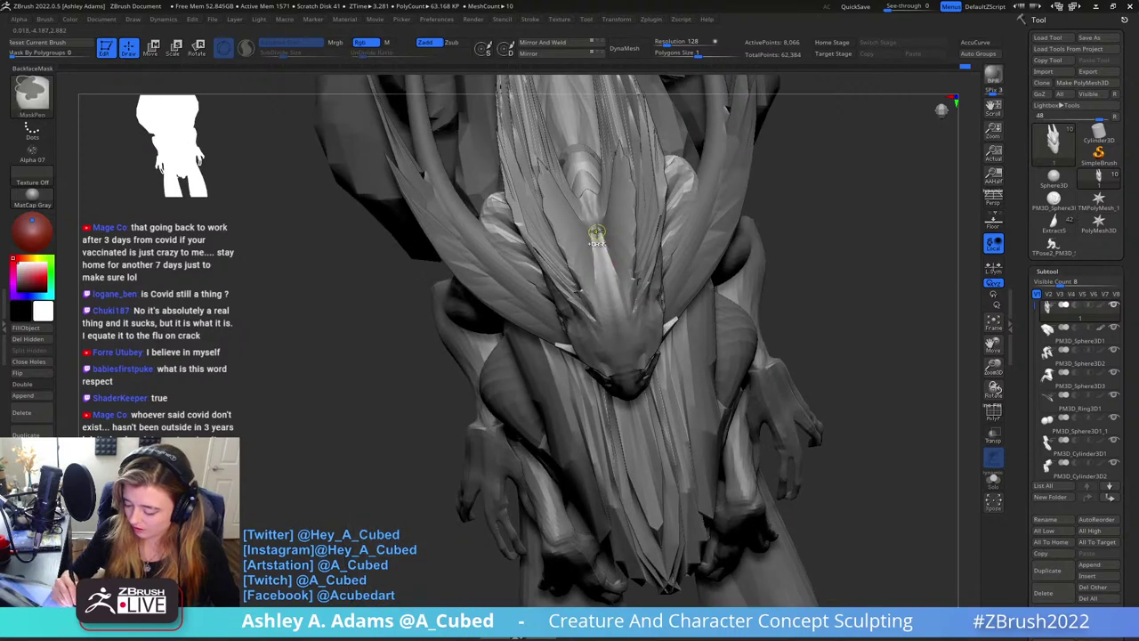
left_click_drag(597, 237, 620, 357, "ctrl")
right_click_drag(612, 304, 626, 211)
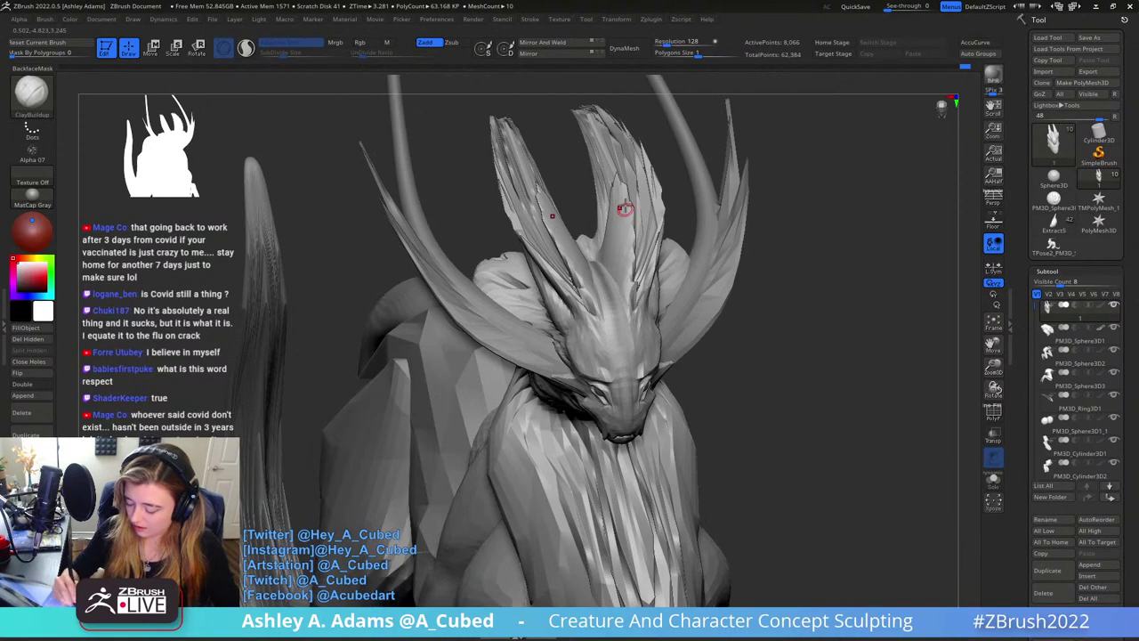
left_click(785, 290, "ctrl")
Pull a central fin up from the unmasked forehead strip between the head crests with the Snake Hook brush
right_click_drag(765, 294, 734, 265)
key("b")
key("s")
key("h")
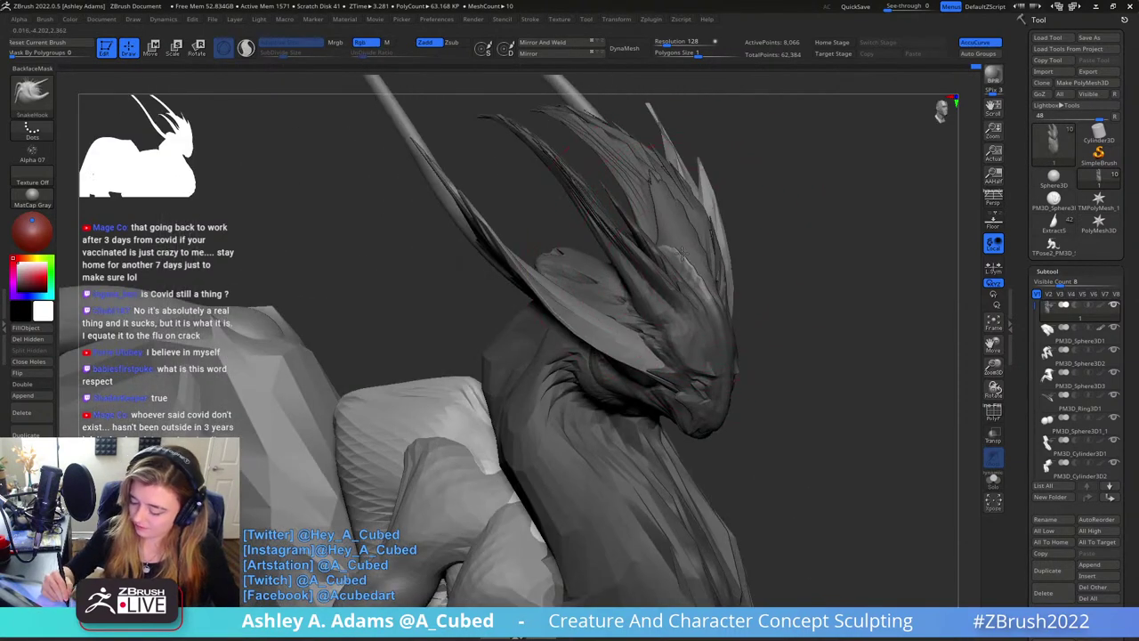
right_click_drag(708, 300, 755, 233)
right_click_drag(754, 233, 683, 206)
mouse_move(683, 207)
left_mouse_down()
mouse_move(698, 274)
mouse_move(737, 235)
left_mouse_up()
mouse_move(756, 235)
right_mouse_down()
mouse_move(769, 251)
mouse_move(707, 278)
right_mouse_up()
right_click(726, 275)
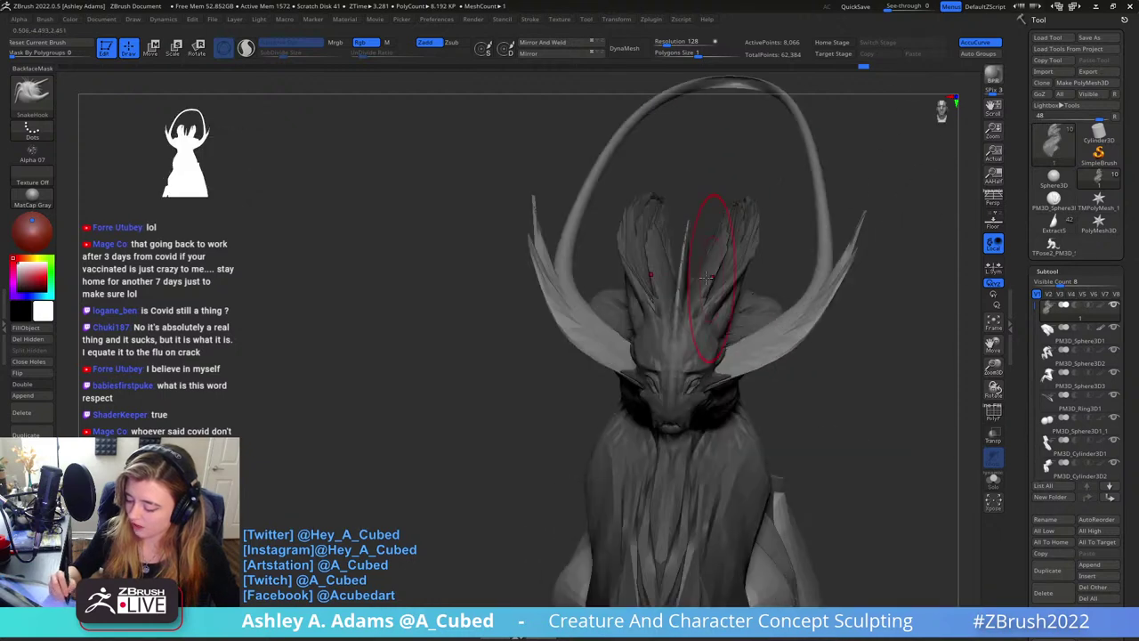
left_click_drag(695, 284, 735, 268)
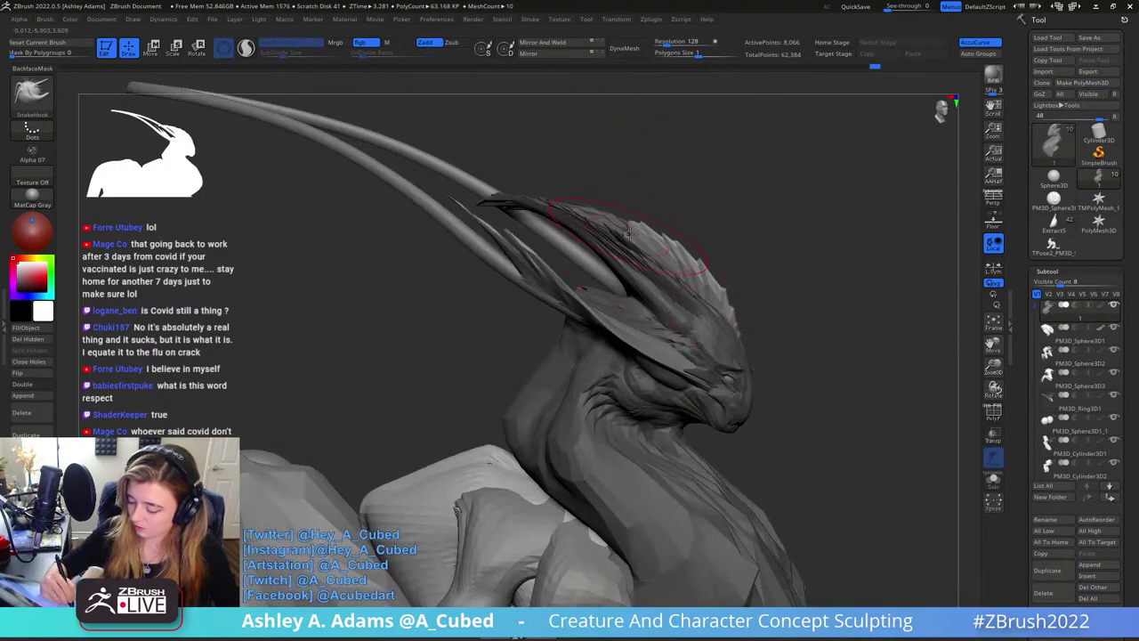
Shape the central fin from behind and the side with Snake Hook, and clear the mask
right_click_drag(654, 227, 754, 233)
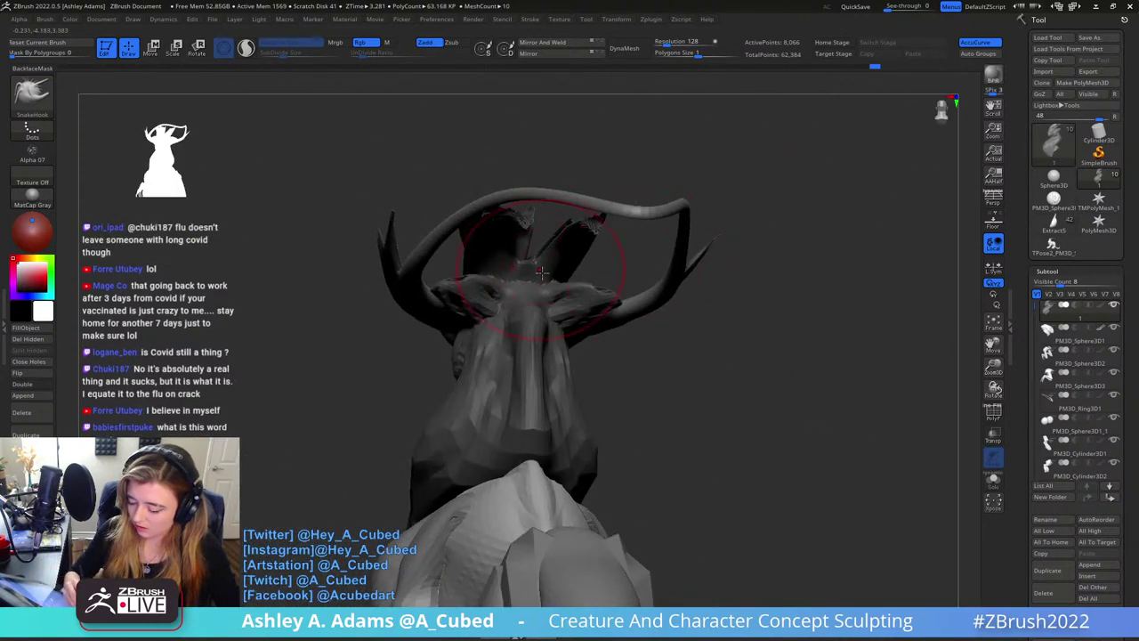
left_click_drag(541, 273, 580, 261)
mouse_move(555, 245)
right_mouse_down()
mouse_move(525, 228)
mouse_move(550, 224)
right_mouse_up()
left_click_drag(549, 224, 594, 219)
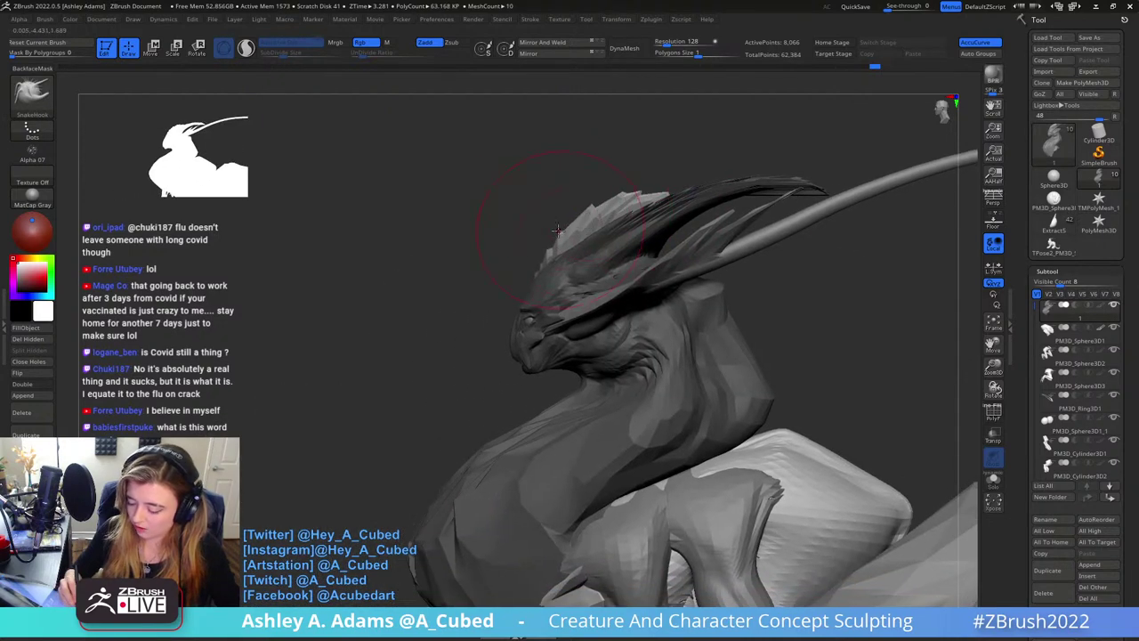
right_click(539, 303)
mouse_move(573, 236)
right_mouse_down("ctrl")
mouse_move(540, 303)
mouse_move(648, 322)
mouse_move(699, 310)
mouse_move(714, 260)
mouse_move(583, 245)
right_mouse_up("ctrl")
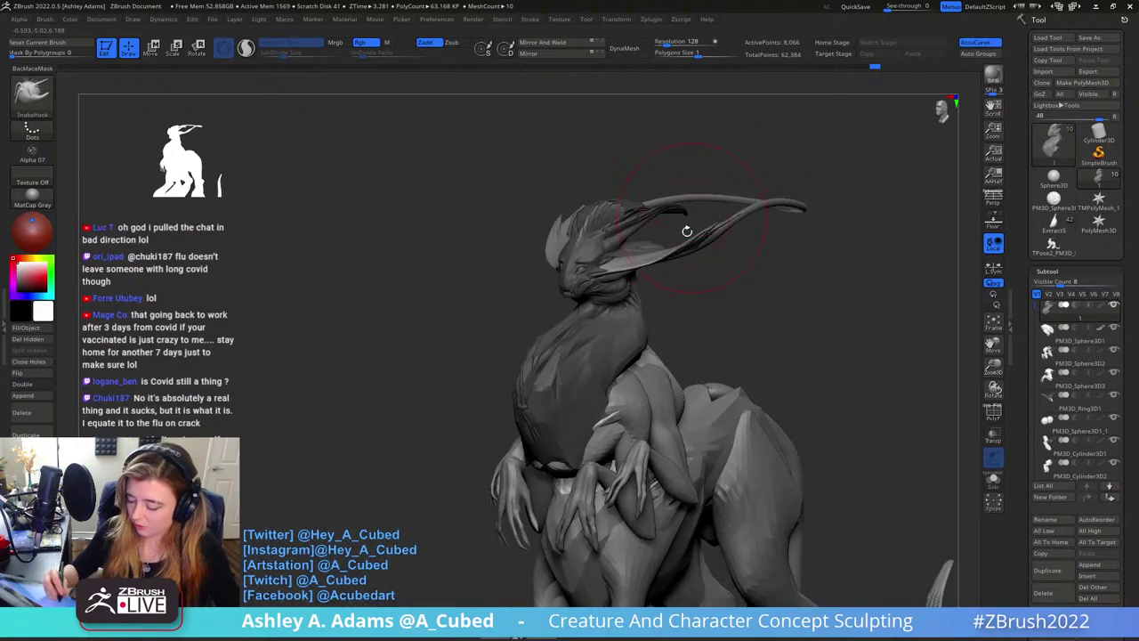
right_click_drag(686, 232, 672, 277, "ctrl")
left_click_drag(772, 388, 699, 311, "ctrl")
Reshape the long side frills of the head with Snake Hook
right_click_drag(702, 312, 574, 331)
right_click(574, 331)
right_click_drag(648, 222, 667, 271)
mouse_move(666, 271)
left_mouse_down()
mouse_move(582, 267)
mouse_move(615, 289)
mouse_move(700, 232)
mouse_move(699, 258)
mouse_move(694, 244)
mouse_move(665, 286)
mouse_move(656, 241)
mouse_move(567, 274)
mouse_move(577, 252)
left_mouse_up()
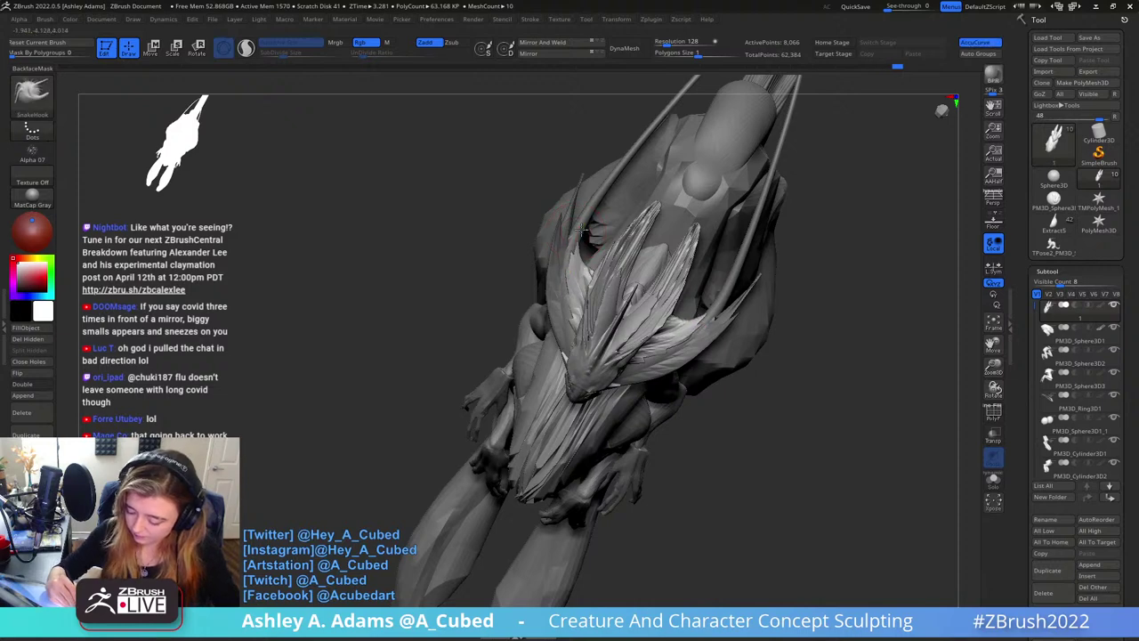
right_click_drag(590, 230, 645, 222)
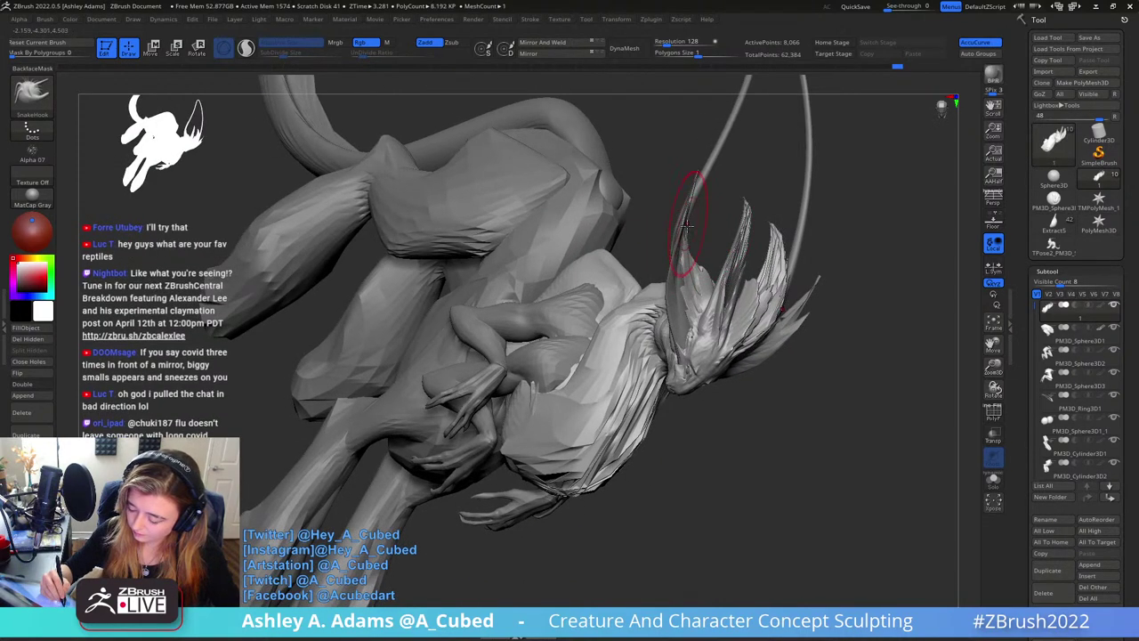
mouse_move(685, 254)
left_mouse_down()
mouse_move(699, 165)
mouse_move(709, 355)
mouse_move(731, 270)
left_mouse_up()
key("space")
right_click_drag(656, 365, 683, 433)
Adjust the throat and upper neck beneath the jaw with Snake Hook
mouse_move(745, 311)
right_mouse_down()
mouse_move(681, 307)
mouse_move(643, 279)
mouse_move(608, 218)
right_mouse_up()
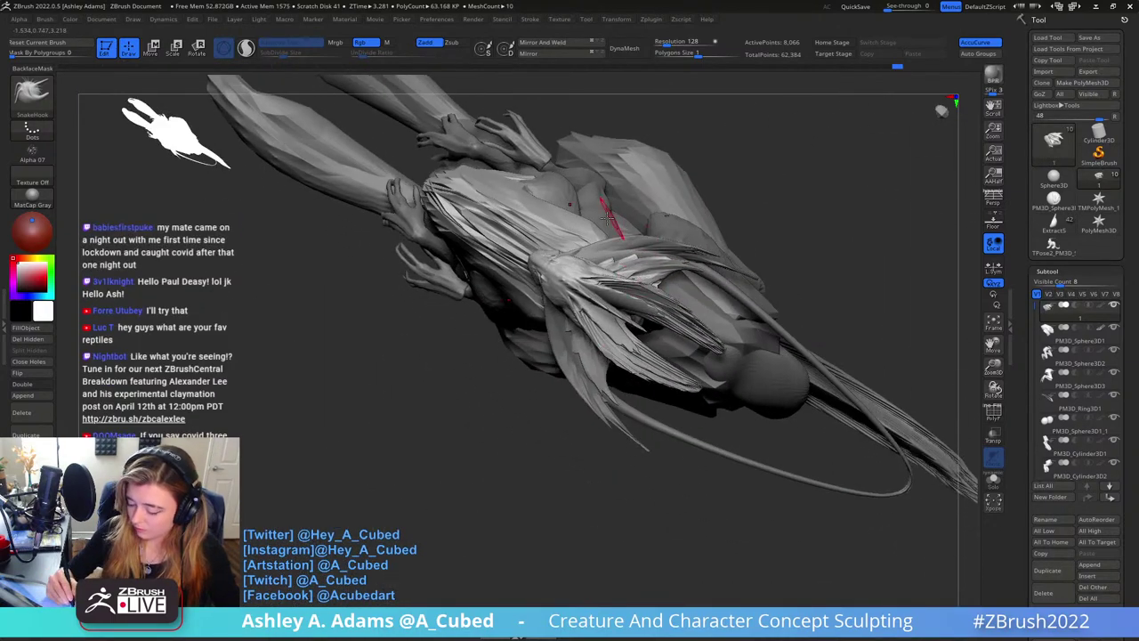
mouse_move(565, 278)
right_mouse_down()
mouse_move(574, 158)
mouse_move(608, 232)
mouse_move(694, 225)
mouse_move(607, 323)
mouse_move(643, 382)
mouse_move(619, 310)
mouse_move(643, 309)
mouse_move(530, 295)
mouse_move(544, 263)
mouse_move(536, 272)
right_mouse_up()
right_click(535, 274)
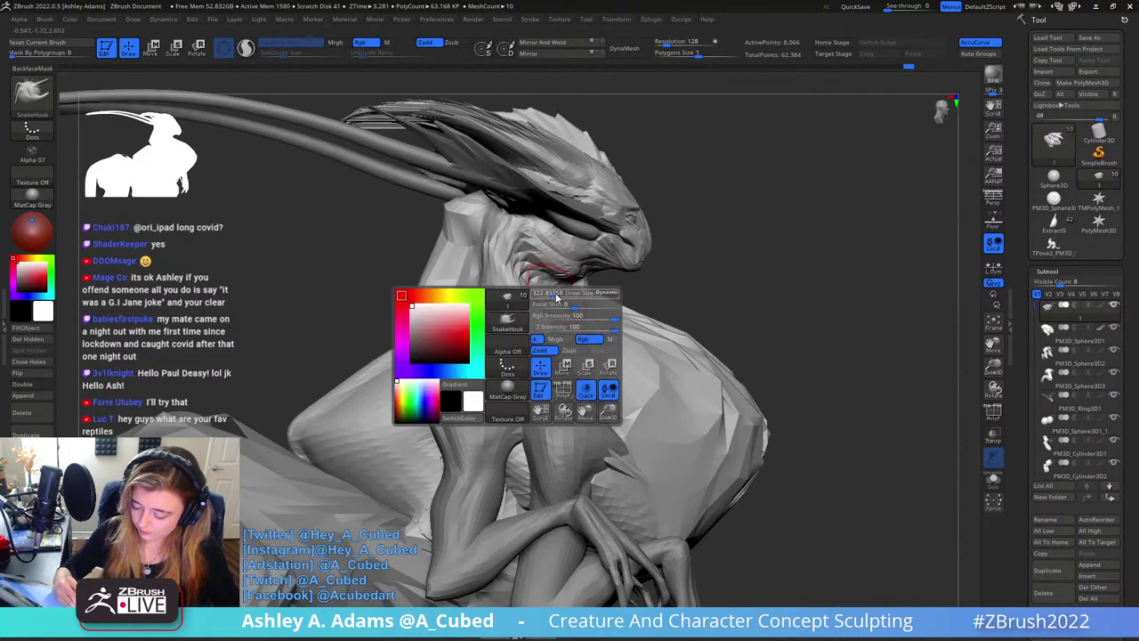
key("b")
key("i")
key("n")
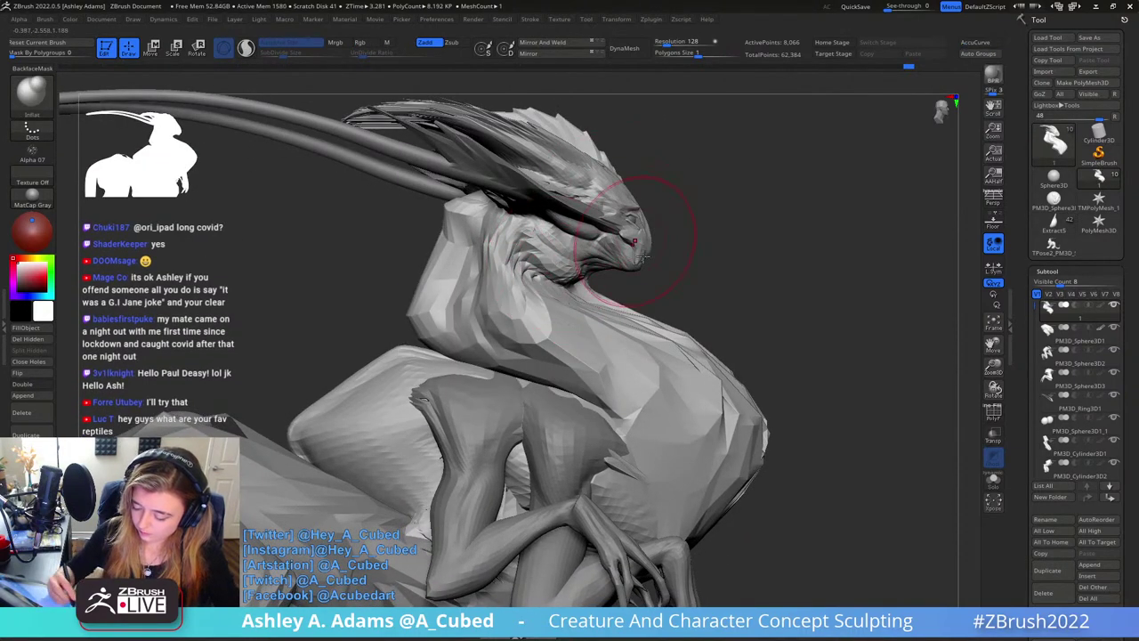
key("b")
key("s")
key("h")
left_click_drag(643, 288, 609, 272)
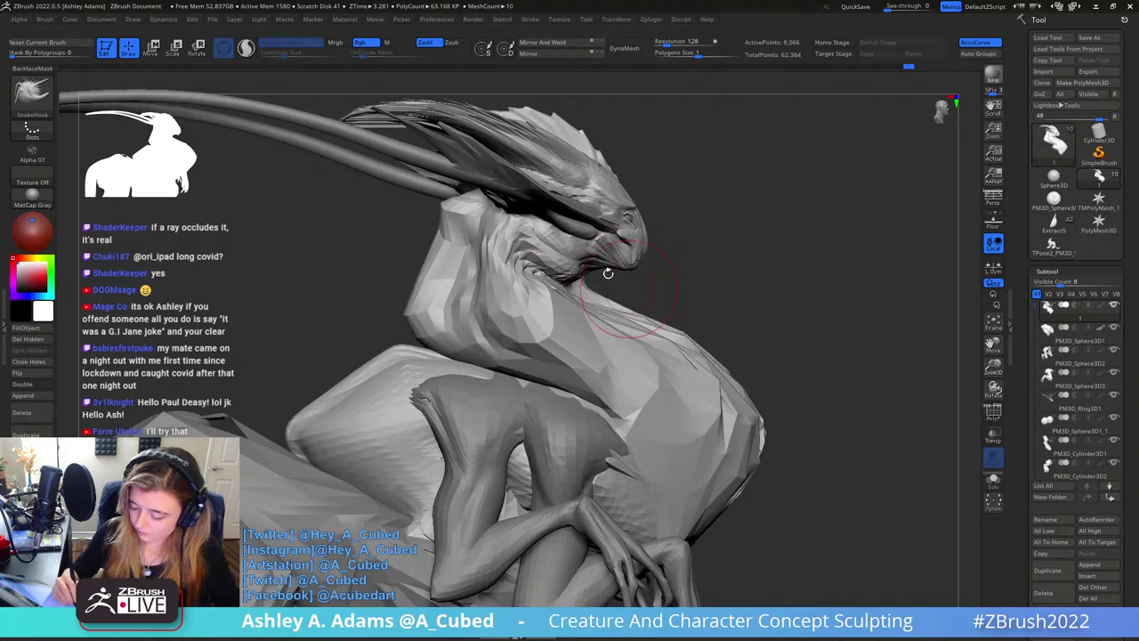
left_click_drag(536, 253, 528, 264)
Inflate the front of the neck with the Inflat brush and smooth the area below the jaw
key("b")
key("i")
key("n")
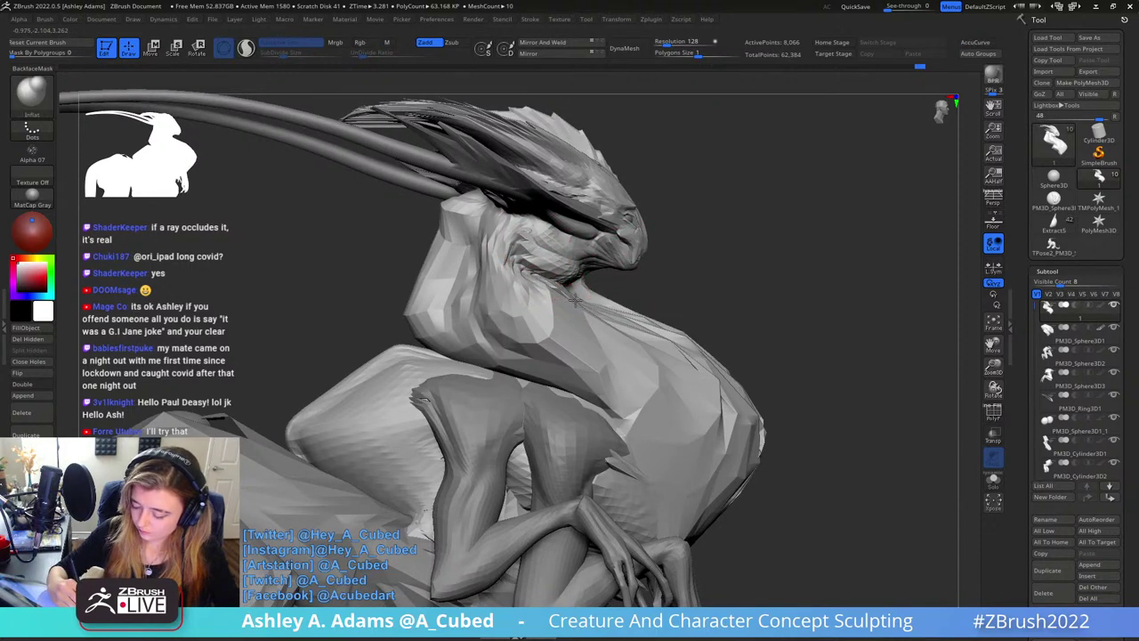
left_click_drag(585, 297, 698, 360)
mouse_move(685, 298)
left_mouse_down("alt")
mouse_move(667, 234)
mouse_move(808, 264)
mouse_move(699, 250)
left_mouse_up("alt")
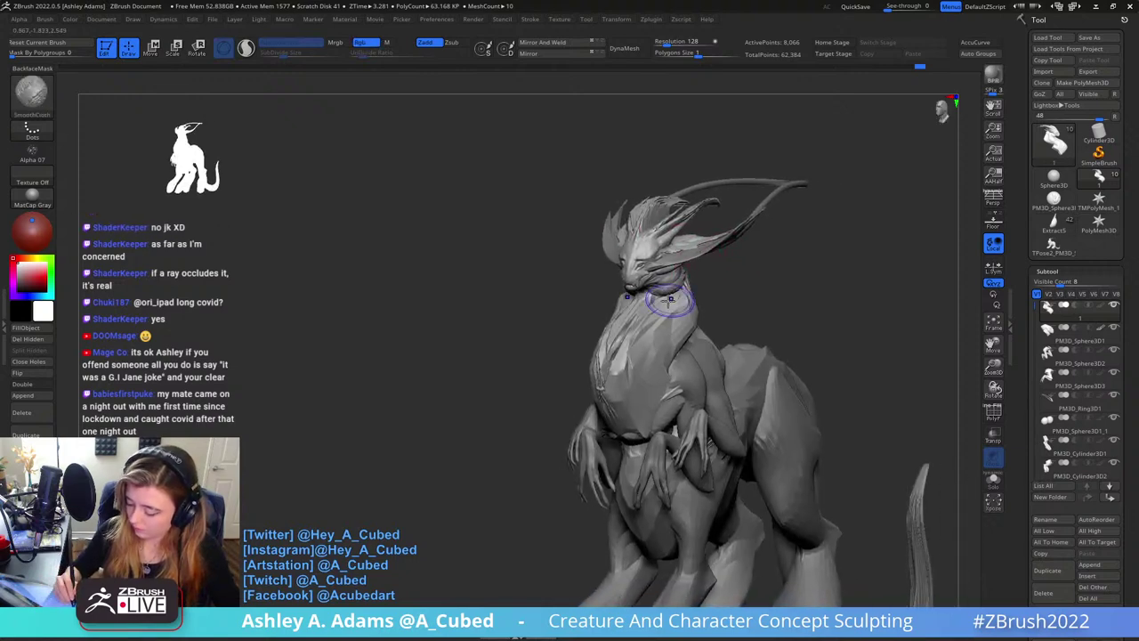
left_click_drag(671, 297, 669, 303, "shift")
mouse_move(717, 264)
left_mouse_down("shift")
mouse_move(735, 261)
mouse_move(686, 304)
left_mouse_up("shift")
Pull the side contour of the neck below the head into shape with Snake Hook
key("b")
key("s")
key("h")
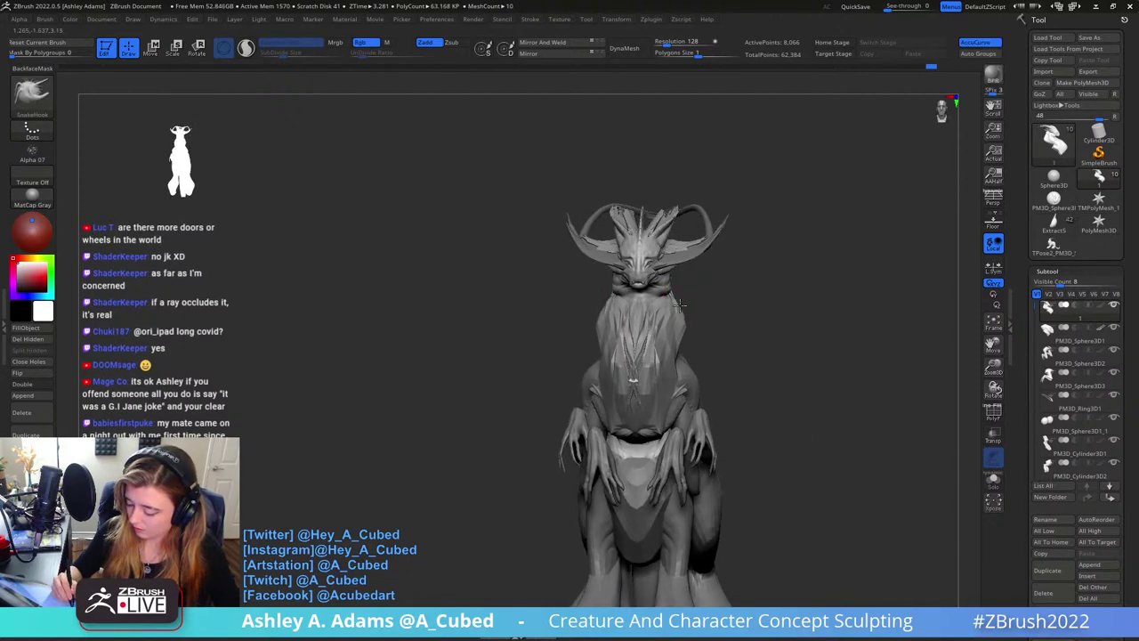
mouse_move(686, 300)
left_mouse_down()
mouse_move(681, 323)
mouse_move(674, 318)
left_mouse_up()
key("shift")
mouse_move(673, 318)
right_mouse_down()
mouse_move(667, 298)
mouse_move(664, 311)
right_mouse_up()
Refine the side of the neck with ClayBuildup and smooth its surface toward the chest
key("b")
key("c")
key("b")
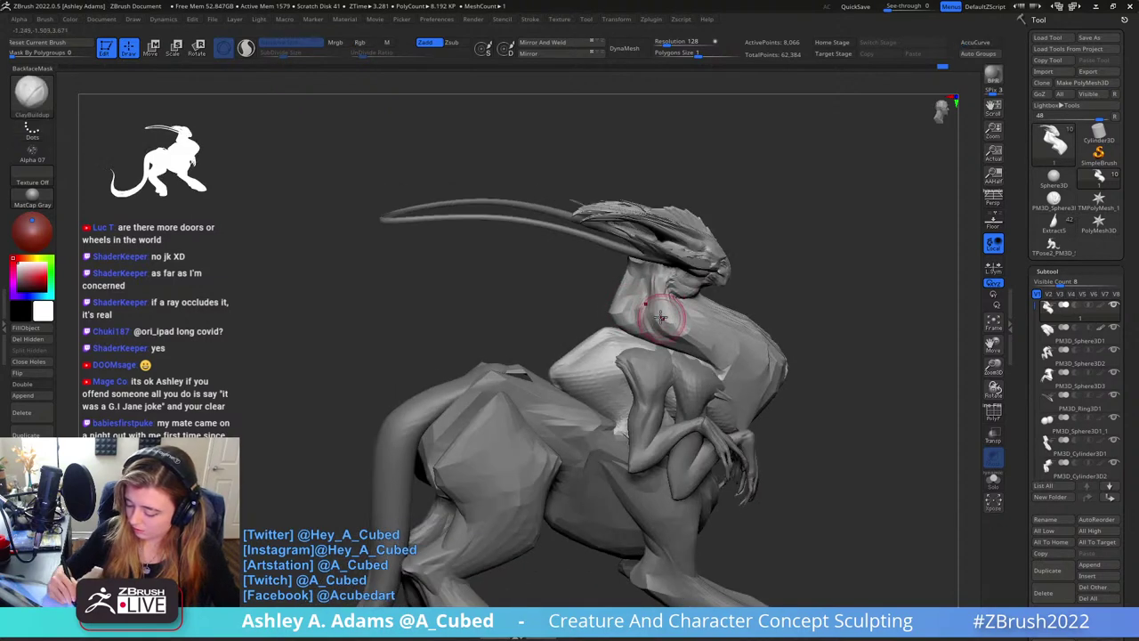
mouse_move(661, 317)
left_mouse_down("shift")
mouse_move(677, 315)
mouse_move(685, 341)
left_mouse_up("shift")
key("b")
key("s")
key("h")
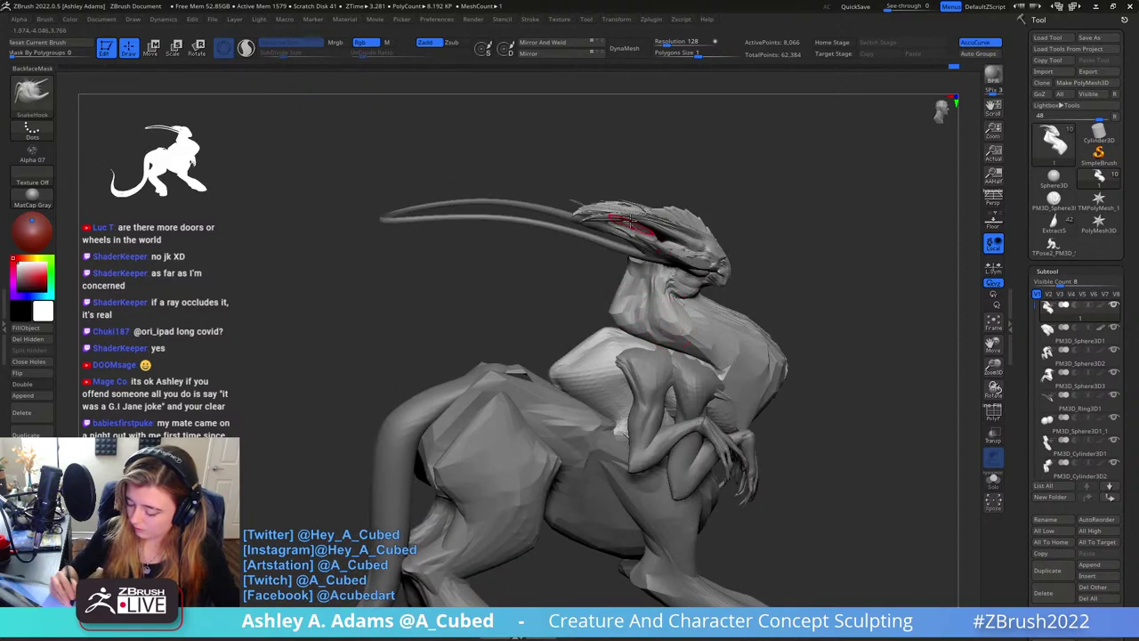
key("b")
key("c")
key("b")
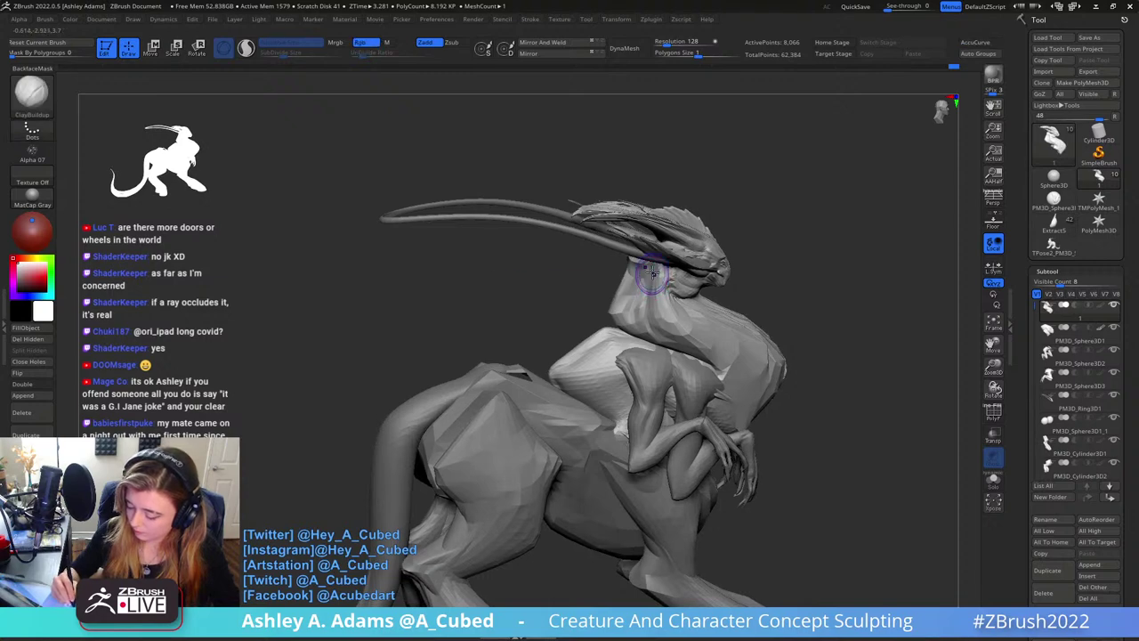
right_click_drag(656, 300, 685, 292)
key("space")
Reshape the back of the neck and its junction with the head using Snake Hook
key("b")
key("s")
key("h")
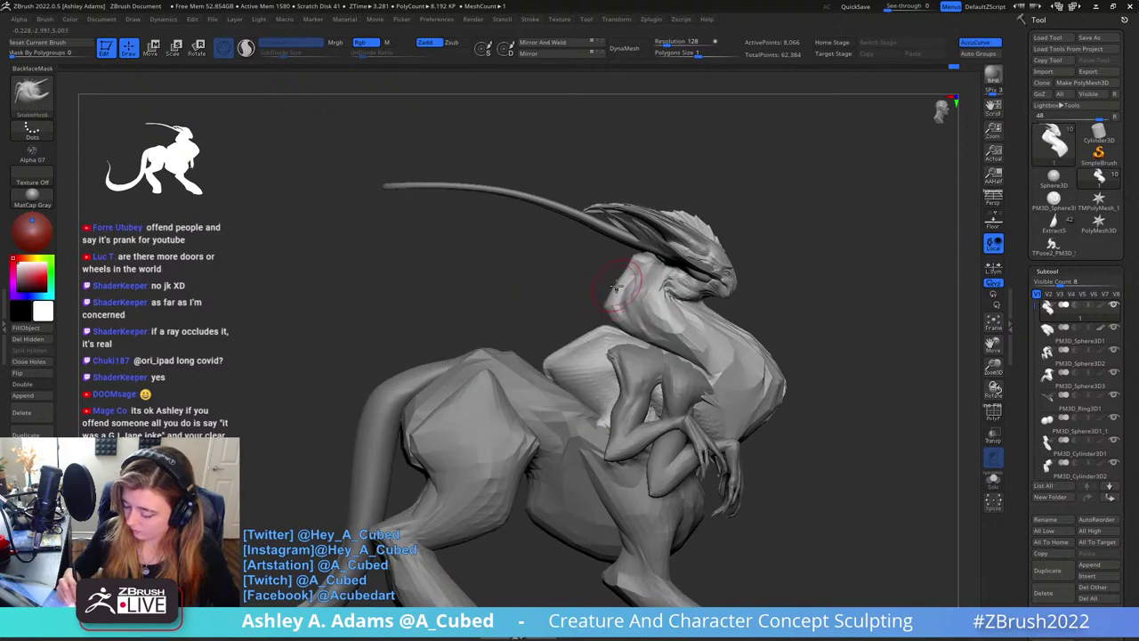
left_click_drag(788, 220, 705, 226, "alt")
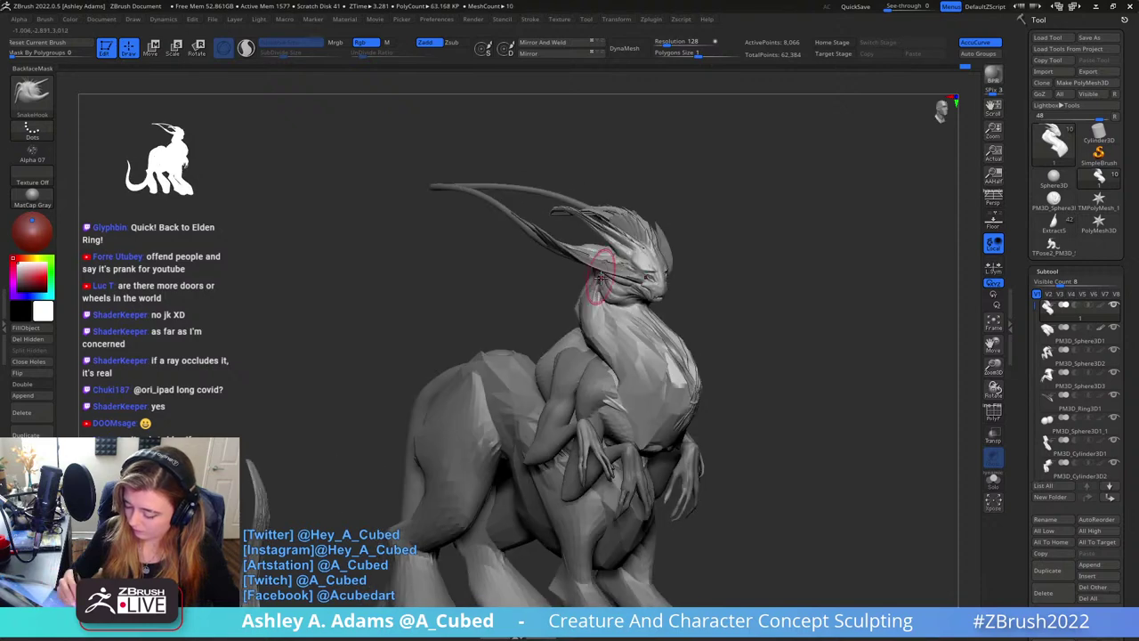
mouse_move(597, 265)
right_mouse_down("ctrl")
mouse_move(599, 307)
mouse_move(689, 275)
right_mouse_up("ctrl")
right_click_drag(615, 331, 614, 280, "ctrl")
mouse_move(614, 281)
left_mouse_down()
mouse_move(635, 287)
mouse_move(610, 265)
left_mouse_up()
right_click_drag(610, 265, 613, 292, "ctrl")
right_click_drag(612, 292, 649, 267)
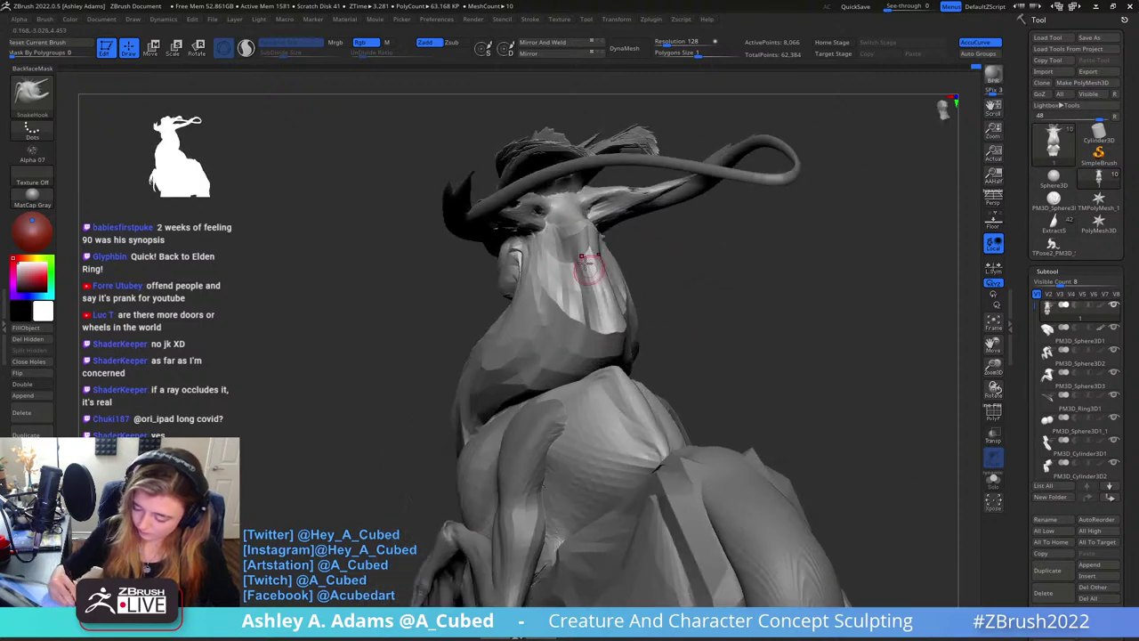
Build up the nape directly beneath the back of the skull with ClayBuildup
left_click_drag(565, 198, 565, 219)
right_click_drag(565, 220, 613, 223)
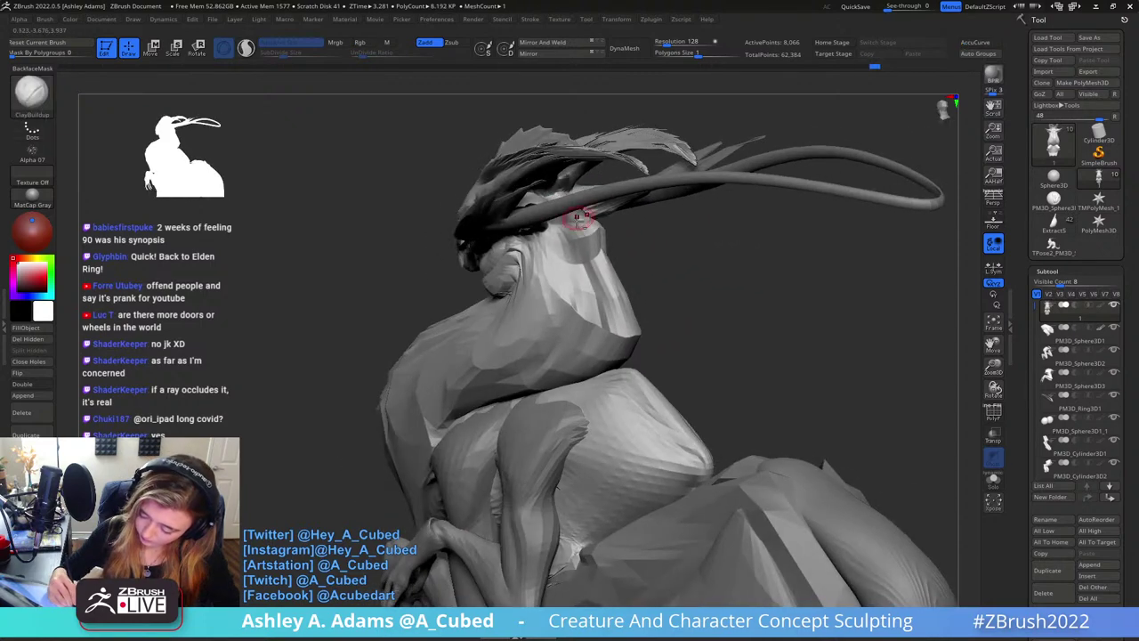
left_click_drag(578, 218, 561, 237)
right_click_drag(562, 238, 614, 234)
left_click_drag(594, 235, 625, 234)
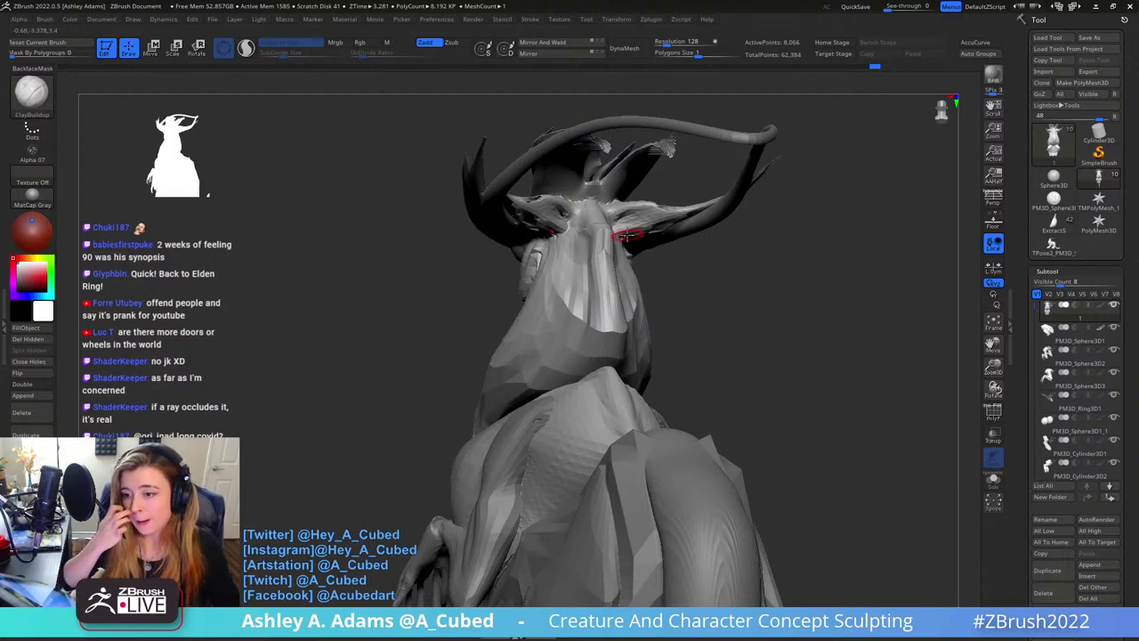
Switch to the browser's Google Images results for the Armadillo Girdled Lizard as reference
right_click_drag(693, 342, 680, 265, "ctrl")
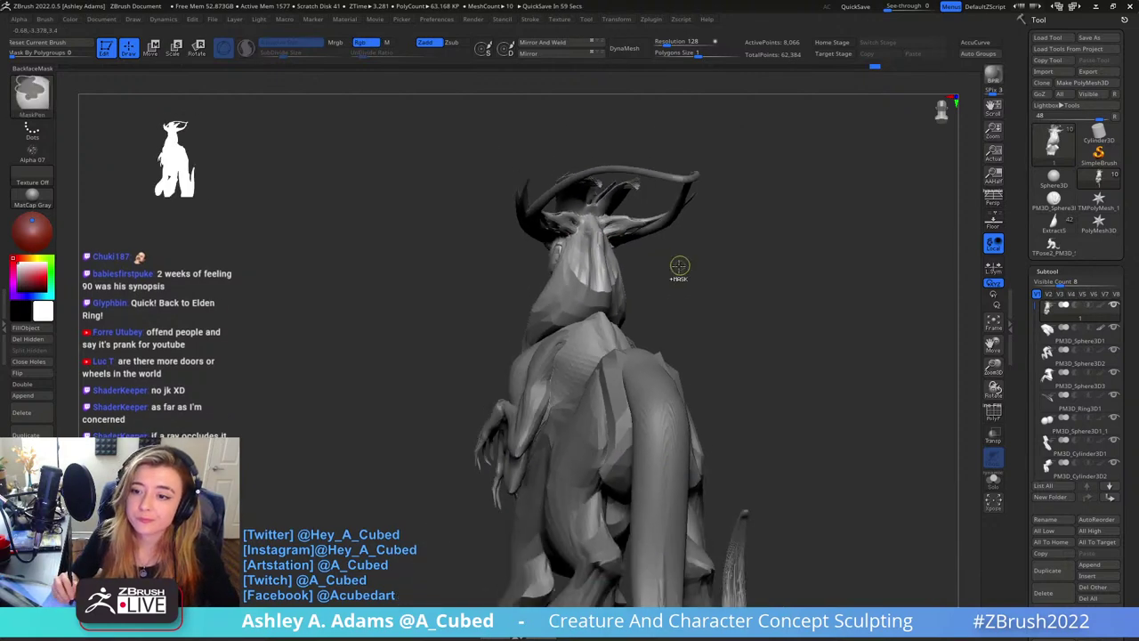
mouse_move(679, 266)
left_mouse_down()
mouse_move(697, 292)
mouse_move(729, 288)
left_mouse_up()
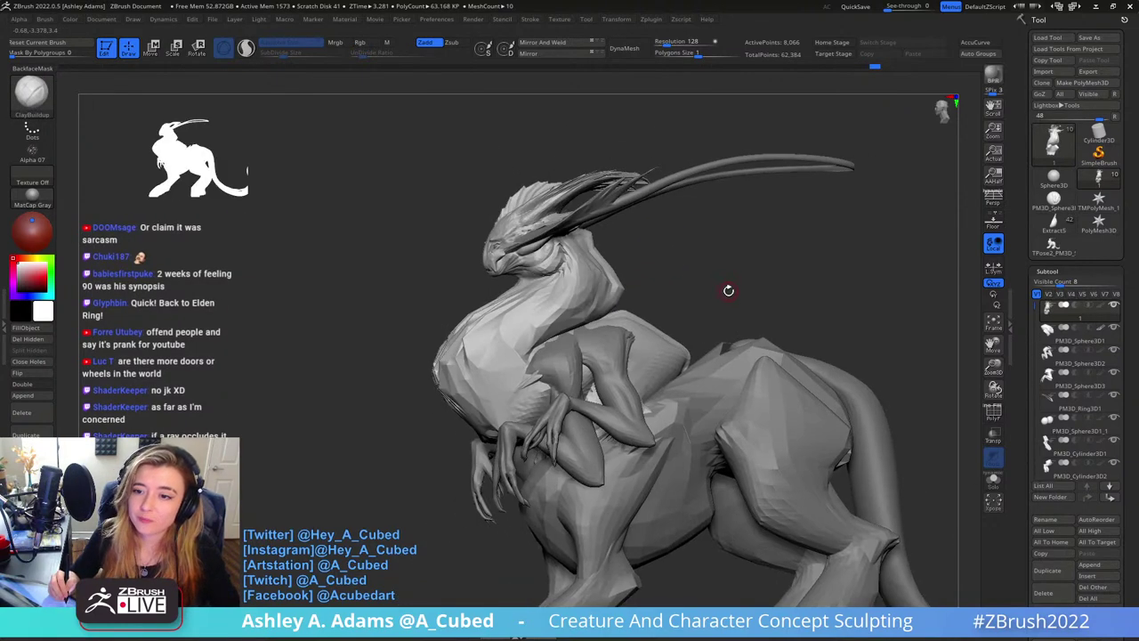
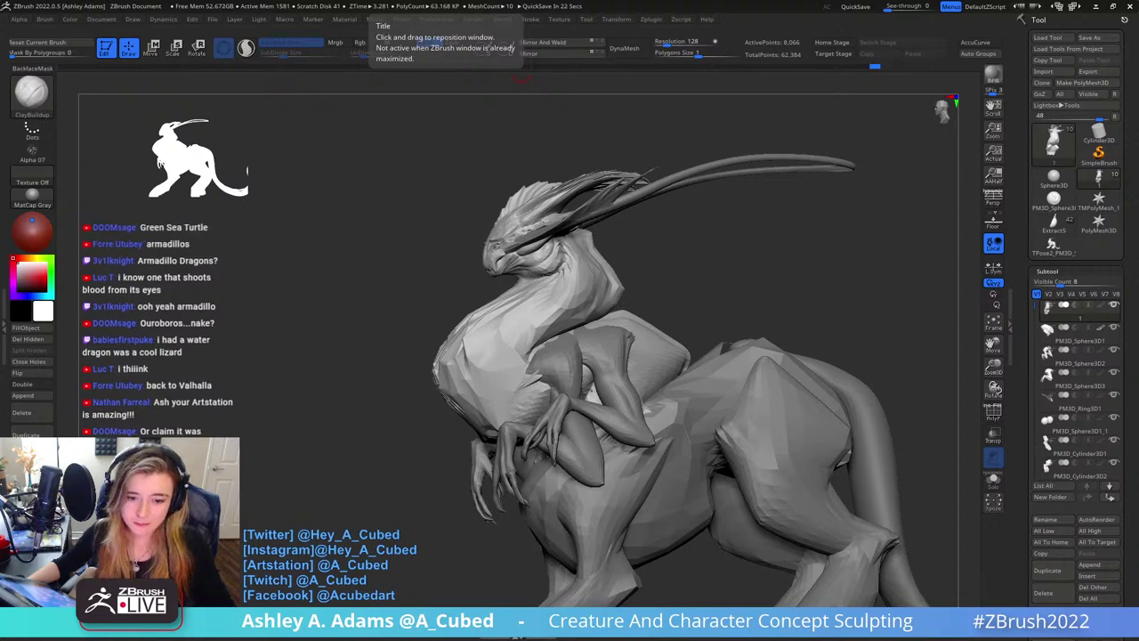
key("alt+Tab")
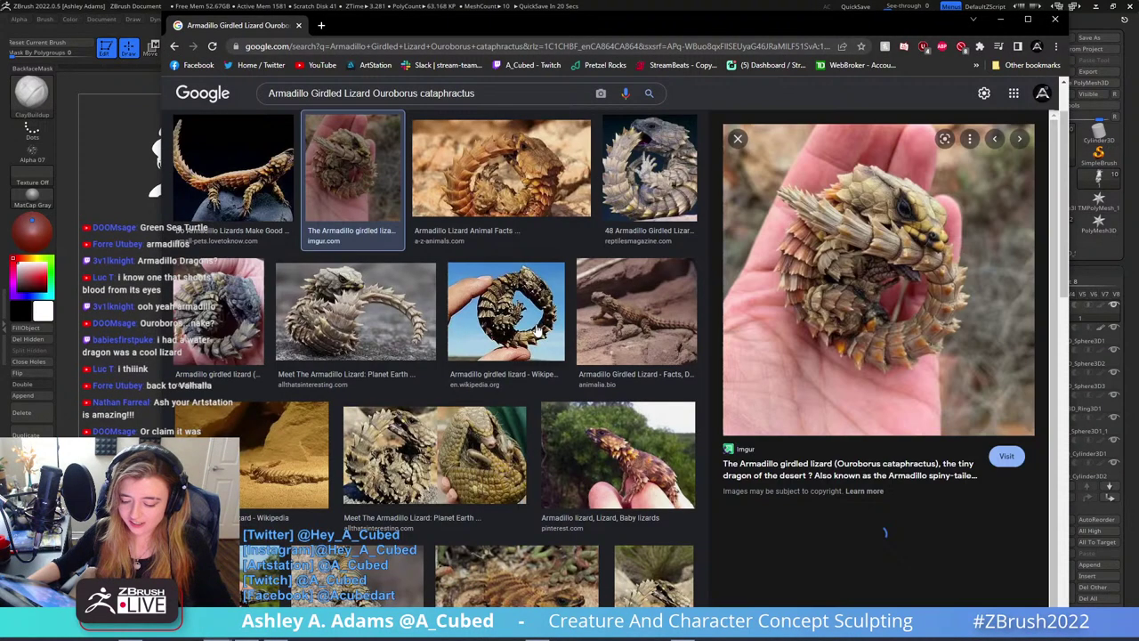
Examine several Armadillo Girdled Lizard photos for scale and spike reference, and return to the sculpt in ZBrush
left_click(392, 248)
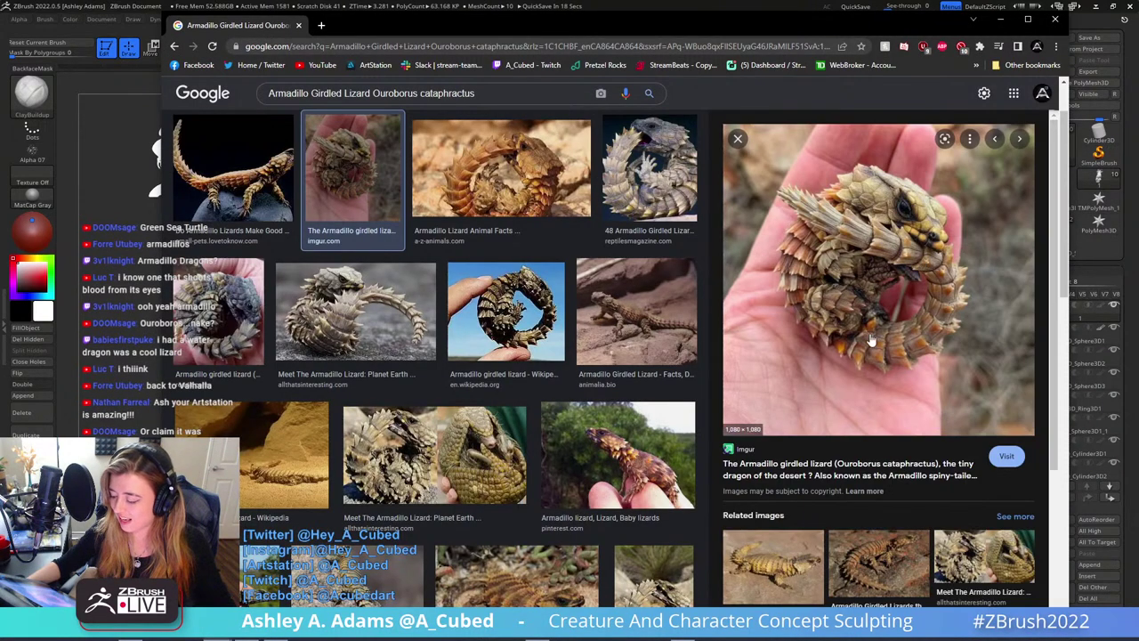
left_click(675, 169)
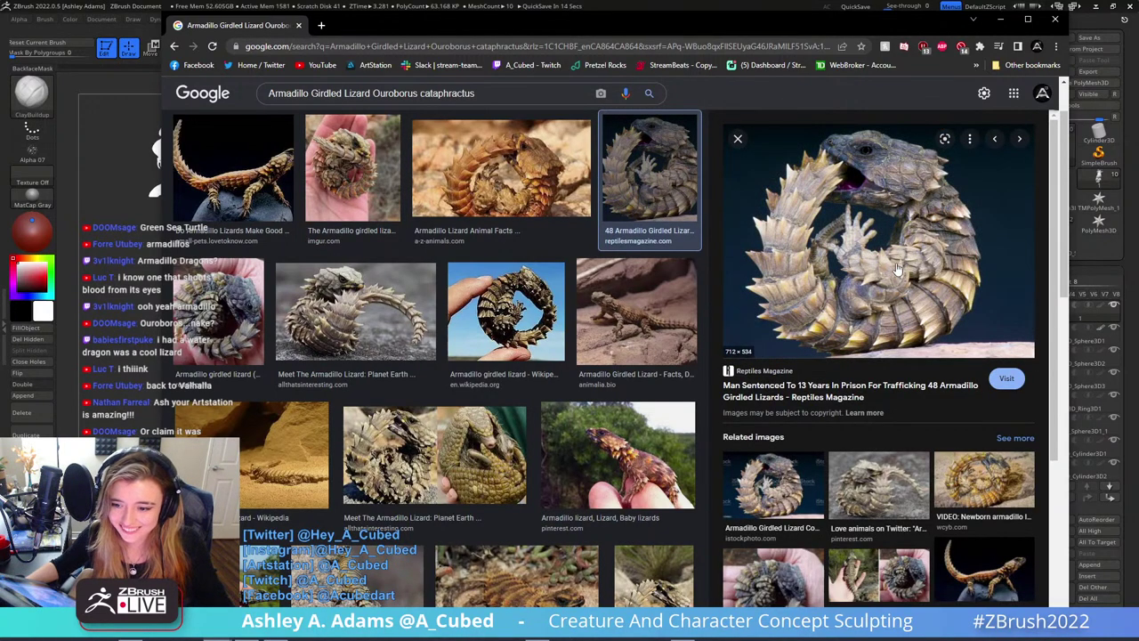
left_click(548, 210)
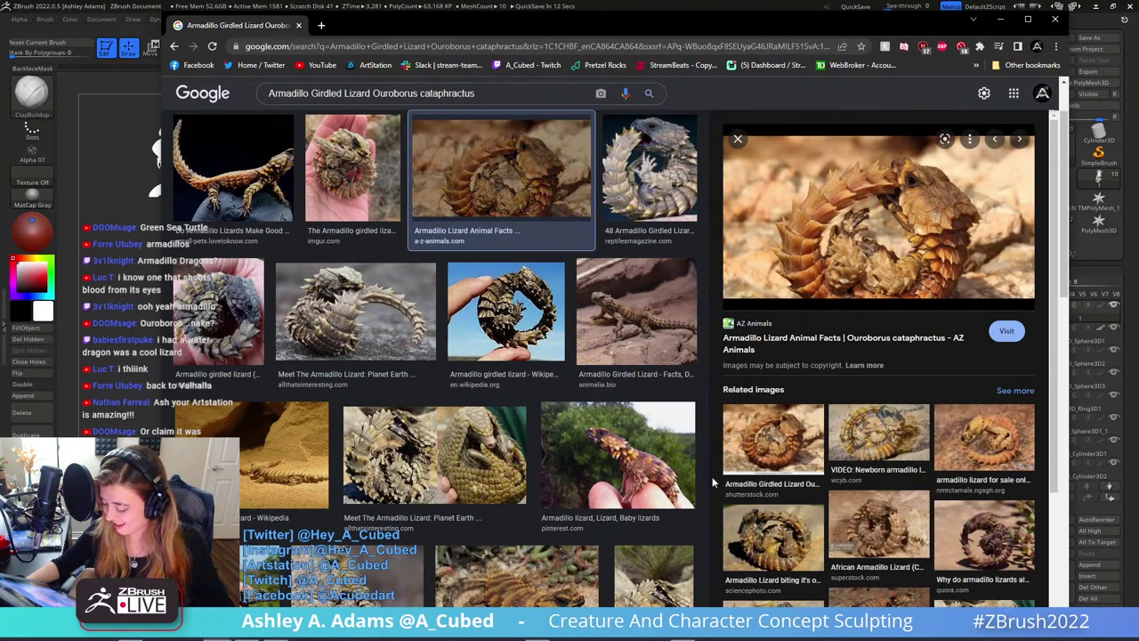
left_click(541, 299)
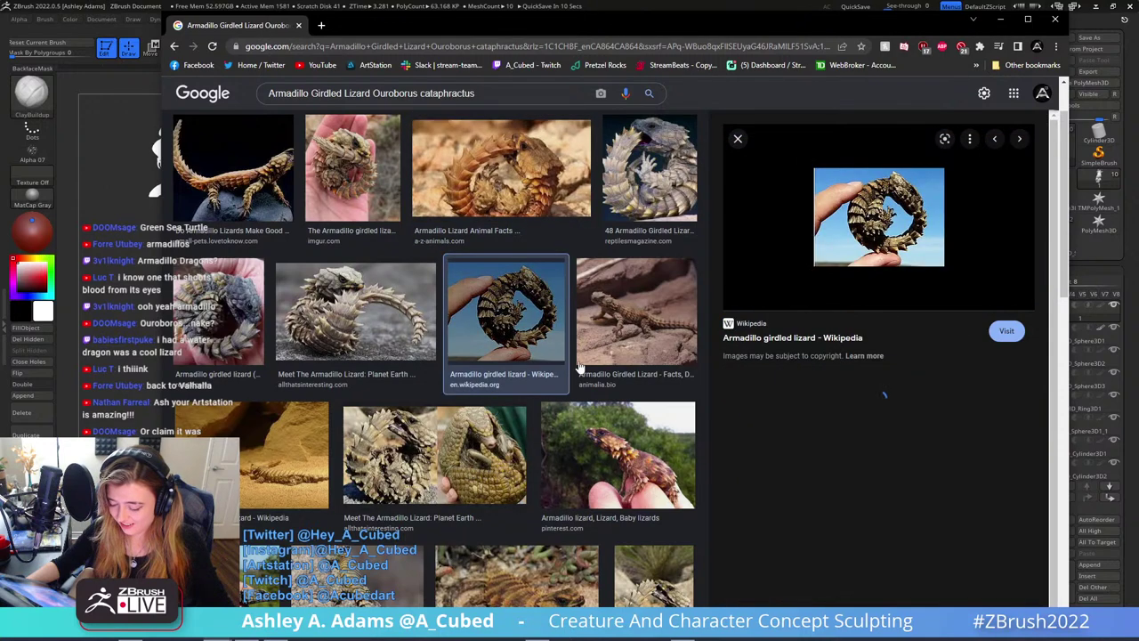
left_click(656, 348)
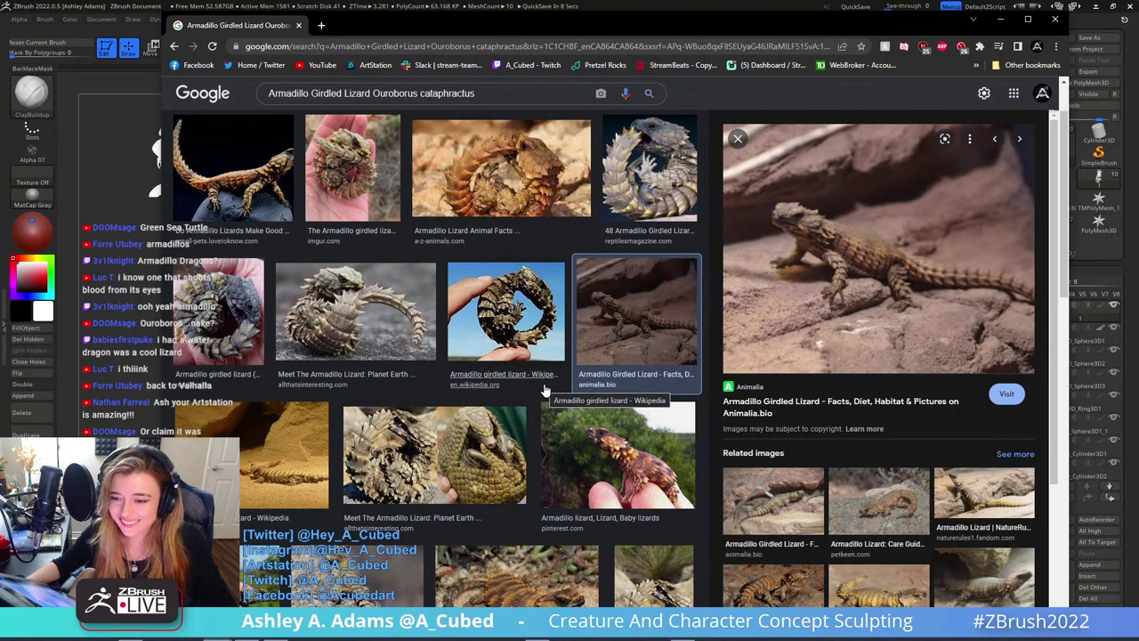
left_click(406, 311)
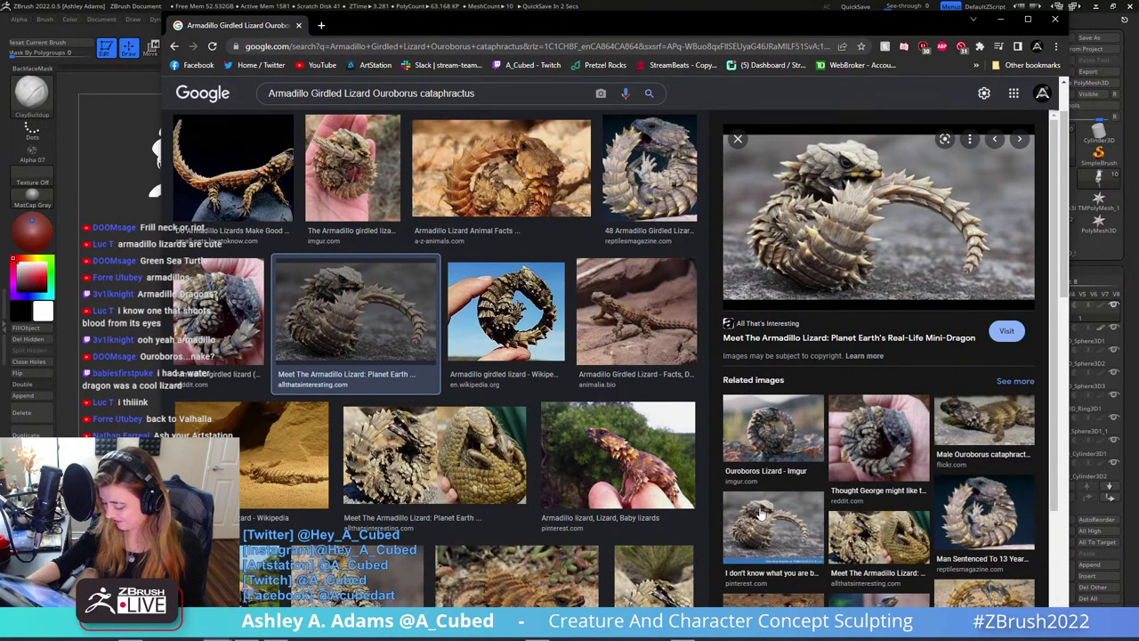
left_click(1055, 21)
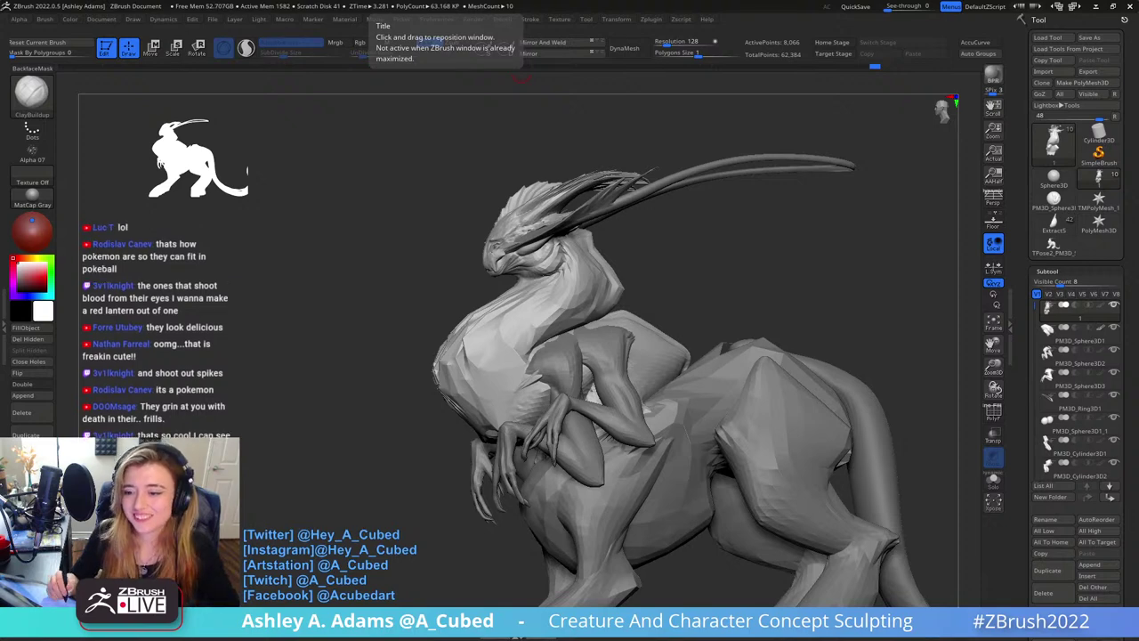
Adjust the creature's chest beside the arms using the Snake Hook brush
left_click_drag(678, 265, 632, 272)
key("space")
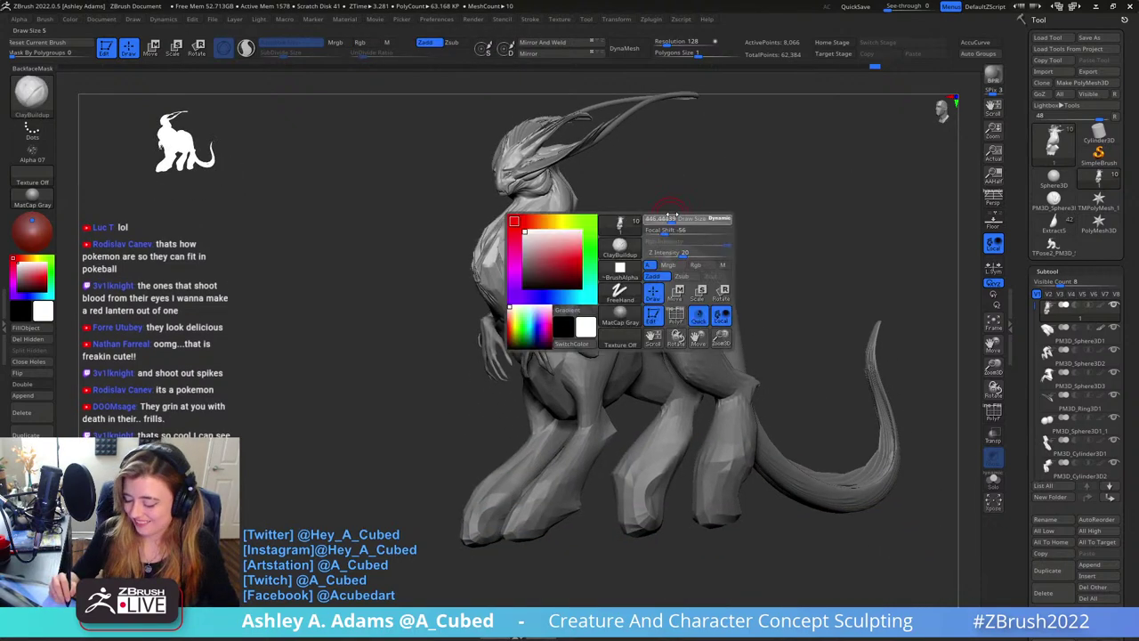
right_click_drag(625, 212, 666, 233)
right_click_drag(666, 234, 654, 267, "ctrl")
mouse_move(608, 330)
right_mouse_down()
mouse_move(623, 347)
mouse_move(578, 349)
mouse_move(623, 335)
mouse_move(559, 347)
right_mouse_up()
key("b")
key("s")
key("h")
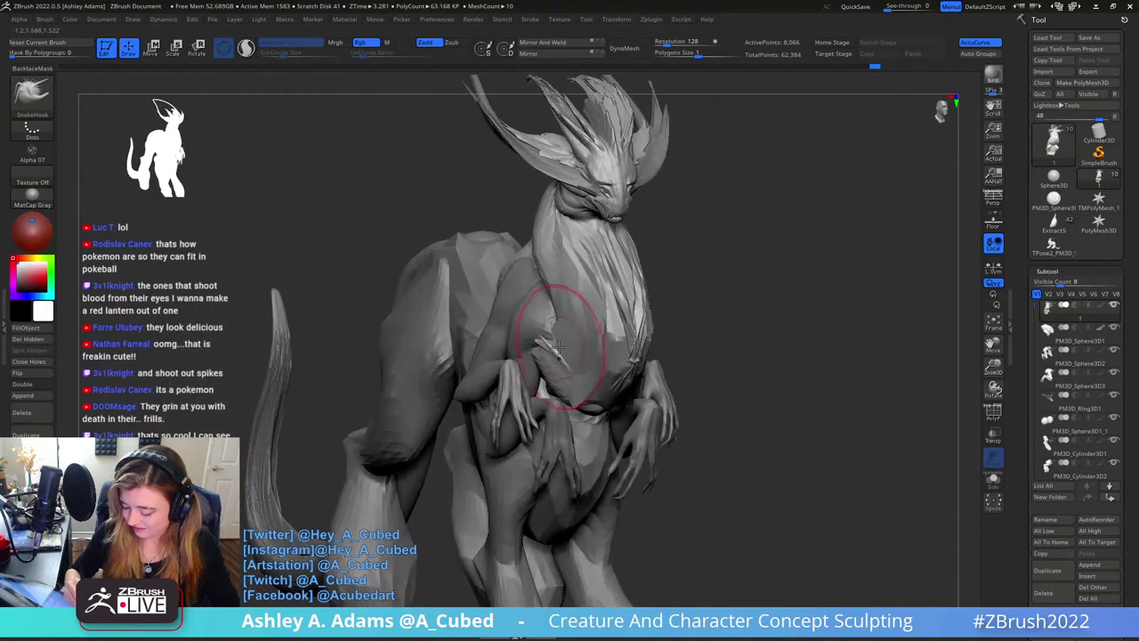
left_click_drag(557, 350, 503, 354)
mouse_move(493, 355)
right_mouse_down()
mouse_move(539, 356)
mouse_move(514, 359)
right_mouse_up()
left_click(548, 357, "alt")
Append a Cylinder3D subtool to the creature and make it the active subtool
mouse_move(554, 318)
right_mouse_down()
mouse_move(631, 264)
mouse_move(715, 267)
mouse_move(569, 281)
mouse_move(623, 294)
mouse_move(655, 282)
mouse_move(620, 382)
mouse_move(659, 227)
right_mouse_up()
key("space")
key("space")
left_click(656, 425, "alt")
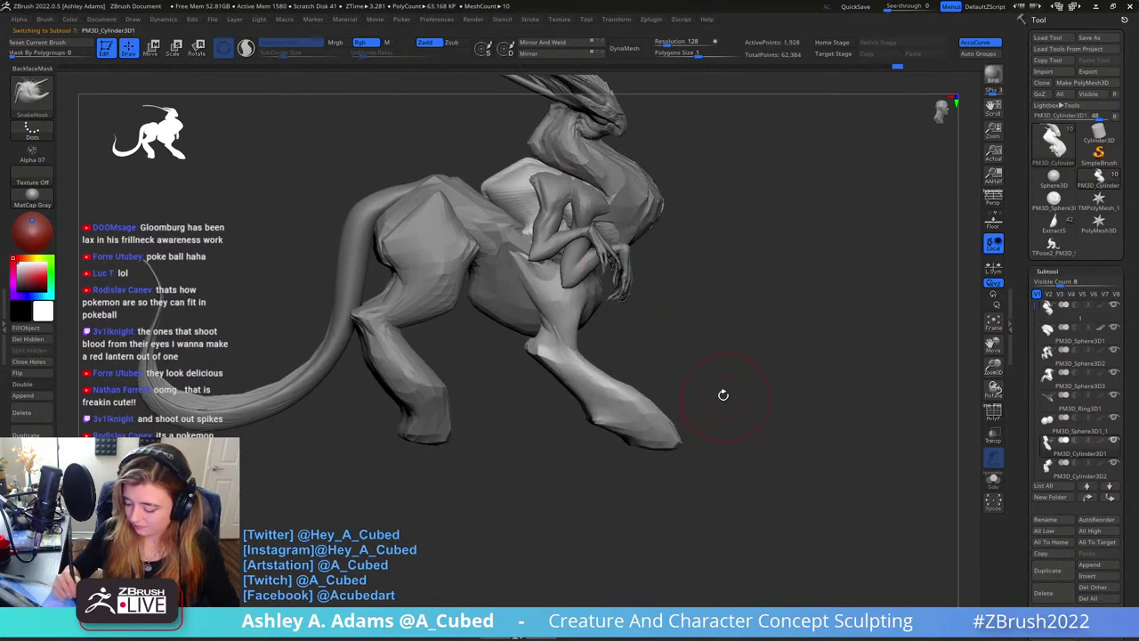
right_click(722, 394)
mouse_move(722, 393)
right_mouse_down("alt")
mouse_move(679, 349)
mouse_move(897, 222)
right_mouse_up("alt")
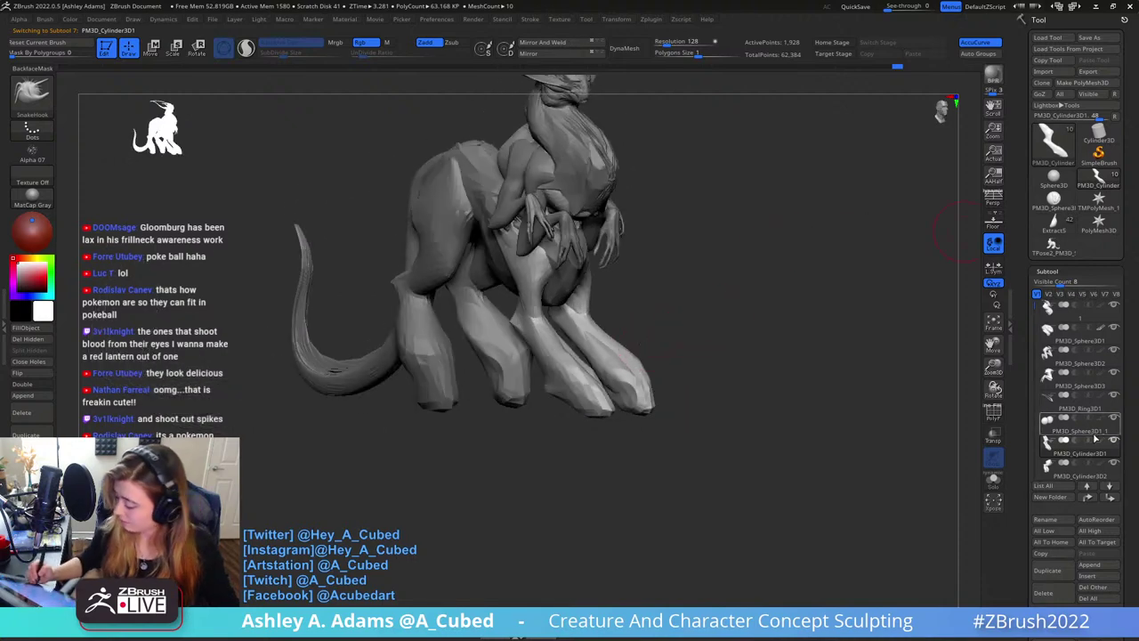
left_click(1090, 565)
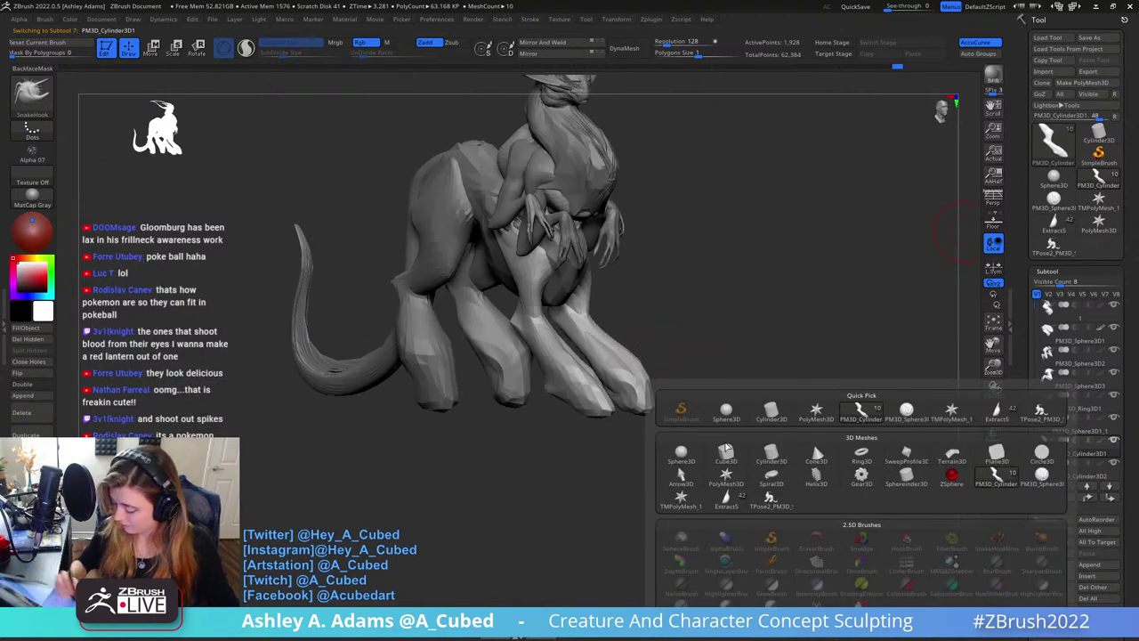
left_click(772, 475)
left_click(605, 153, "alt")
right_click_drag(607, 155, 681, 160, "shift")
Scale down the new cylinder and move it to the end of one front foot
key("w")
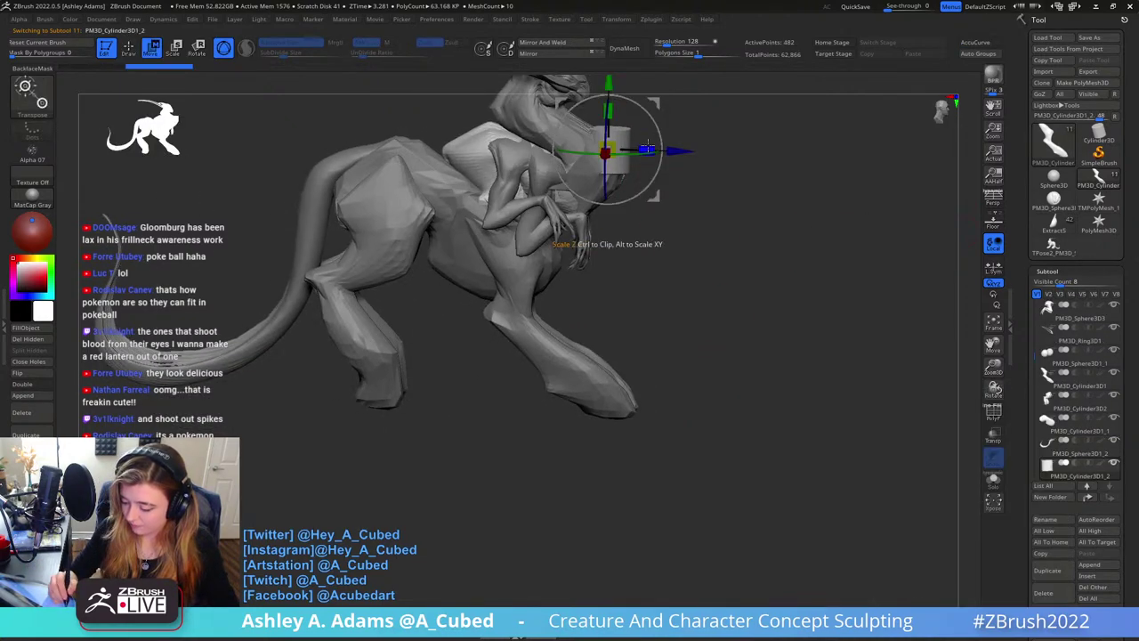
left_click_drag(653, 102, 698, 212)
left_click_drag(750, 281, 713, 321)
right_click_drag(792, 331, 716, 339)
left_click_drag(665, 369, 671, 368)
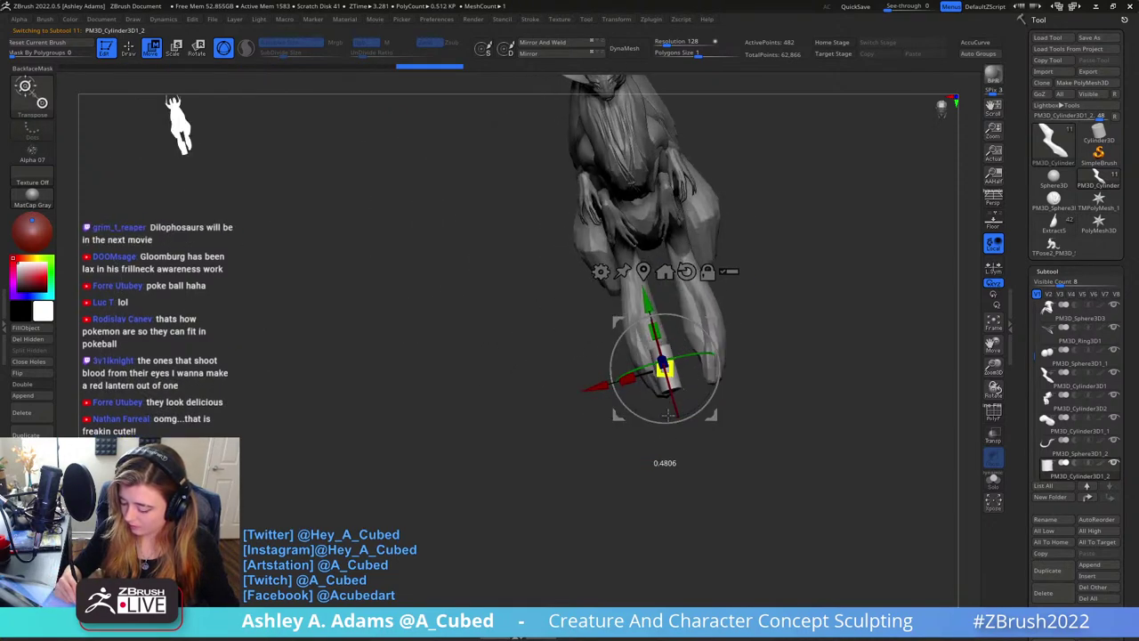
Shrink and rotate the cylinder so it extends forward from the front foot as a toe
key("q")
key("w")
right_click_drag(685, 250, 755, 266)
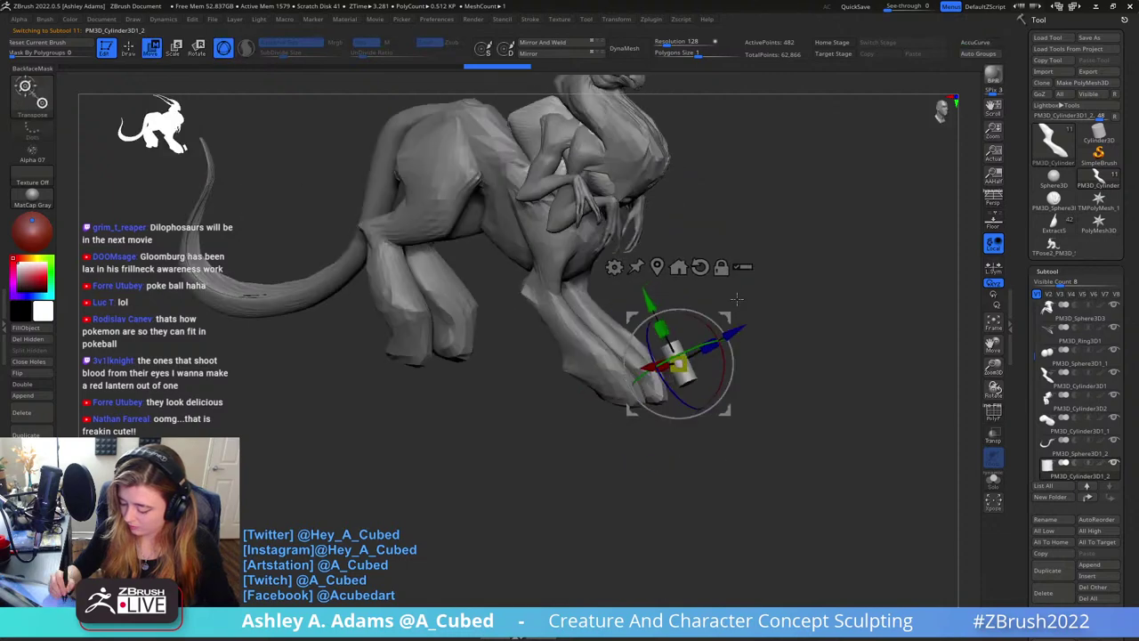
left_click_drag(728, 317, 684, 357)
mouse_move(679, 398)
left_mouse_down()
mouse_move(674, 417)
mouse_move(674, 398)
left_mouse_up()
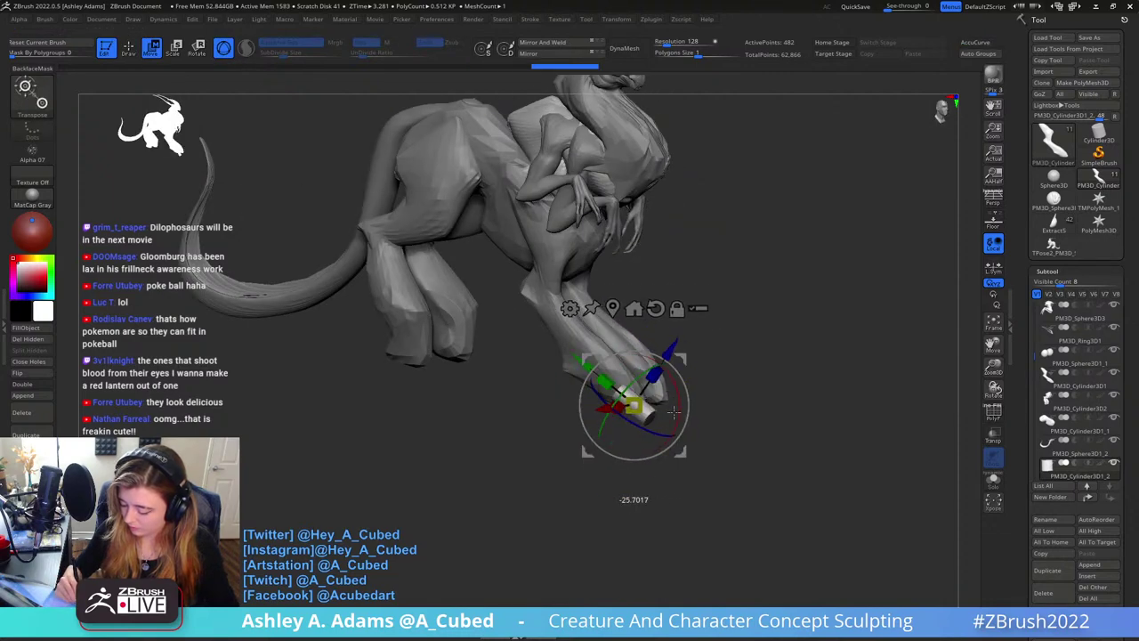
right_click_drag(754, 385, 681, 367)
left_click_drag(680, 361, 681, 343)
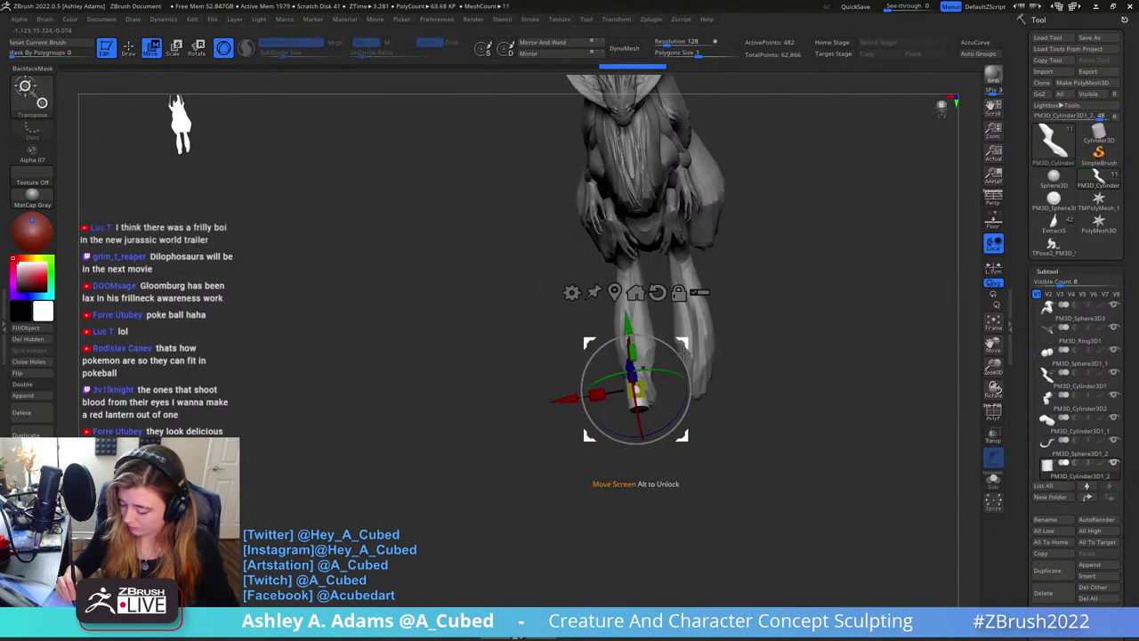
Bend the cylinder's end downward with Snake Hook to form the first toe
key("q")
mouse_move(639, 349)
right_mouse_down()
mouse_move(674, 356)
mouse_move(674, 386)
mouse_move(717, 382)
right_mouse_up()
left_click_drag(703, 416, 695, 395)
mouse_move(701, 363)
right_mouse_down()
mouse_move(715, 356)
mouse_move(738, 374)
right_mouse_up()
left_click_drag(740, 366, 754, 363)
right_click(757, 344)
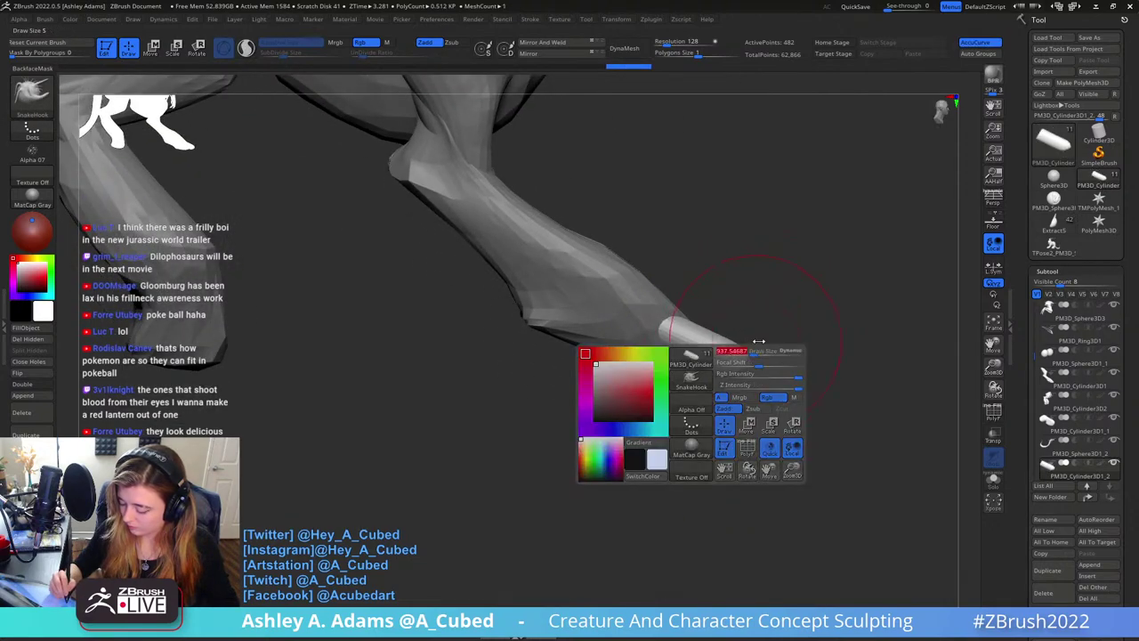
right_click_drag(756, 345, 616, 348)
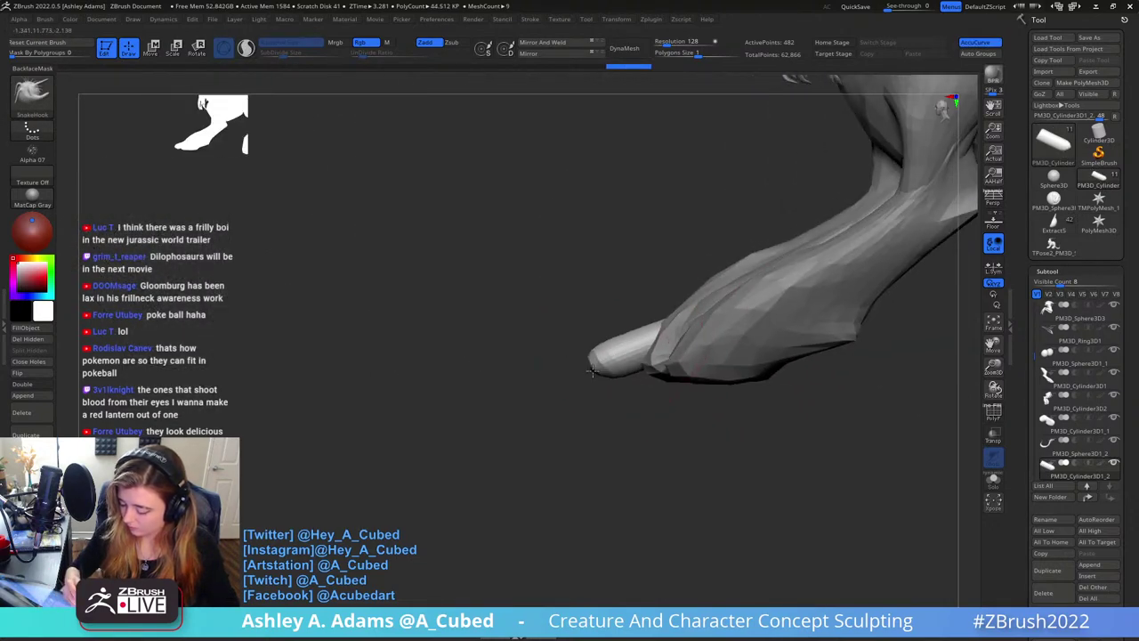
left_click_drag(602, 378, 623, 332)
right_click(548, 415)
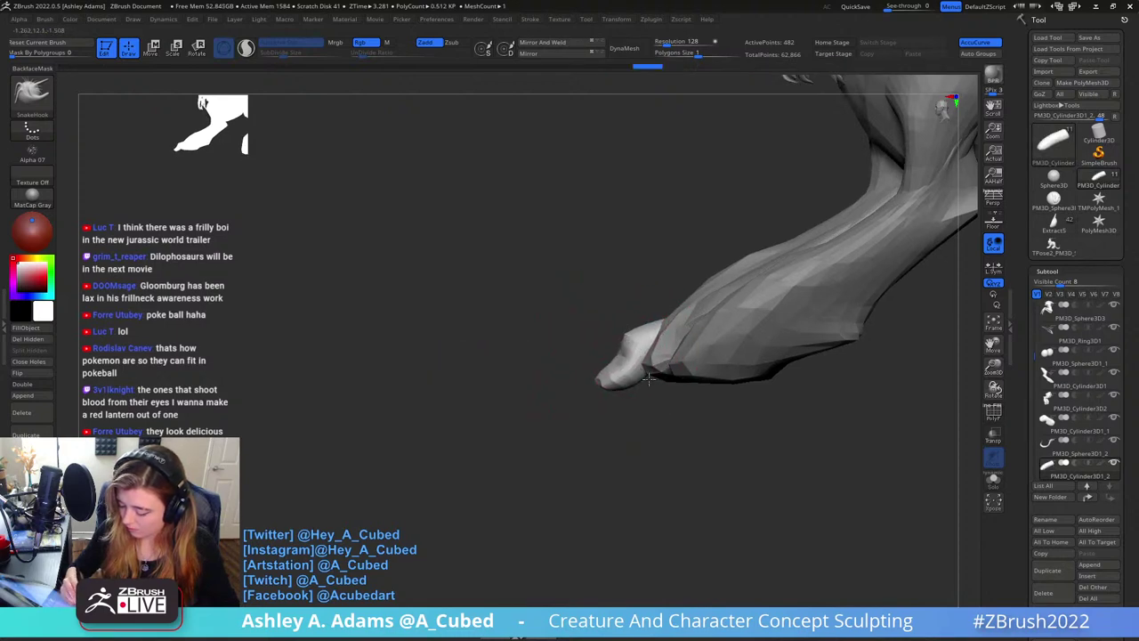
Refine the first toe's underside, upper contour and sideways angle with Snake Hook
right_click_drag(626, 383, 679, 378)
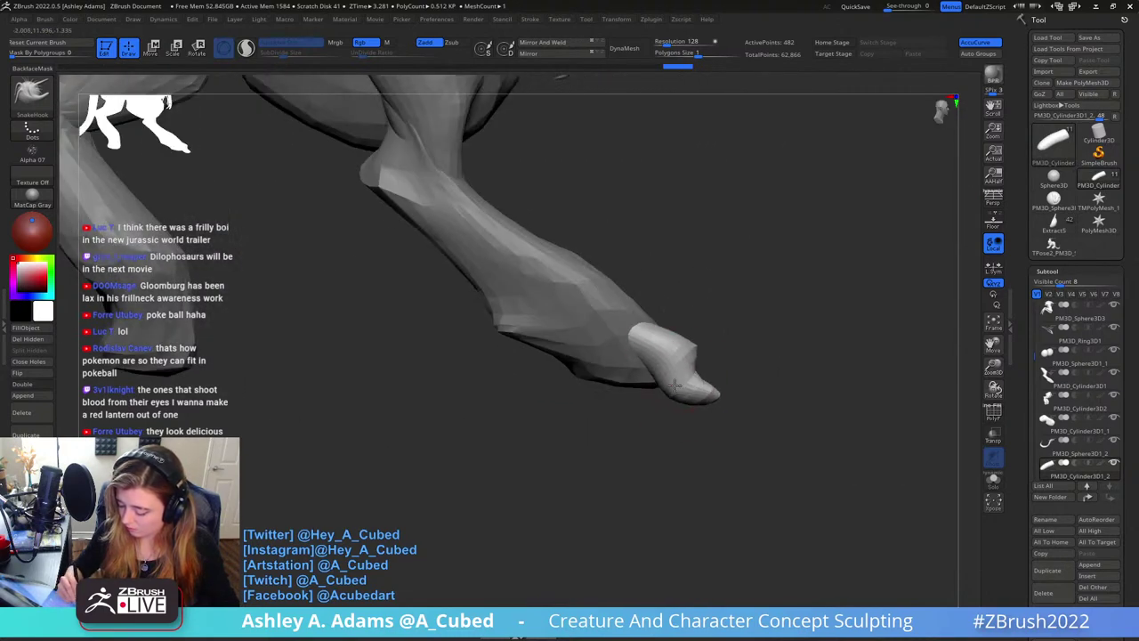
mouse_move(675, 386)
left_mouse_down()
mouse_move(701, 393)
mouse_move(652, 371)
mouse_move(648, 346)
left_mouse_up()
mouse_move(672, 303)
left_mouse_down()
mouse_move(640, 311)
mouse_move(656, 301)
left_mouse_up()
right_click_drag(656, 301, 689, 336, "shift")
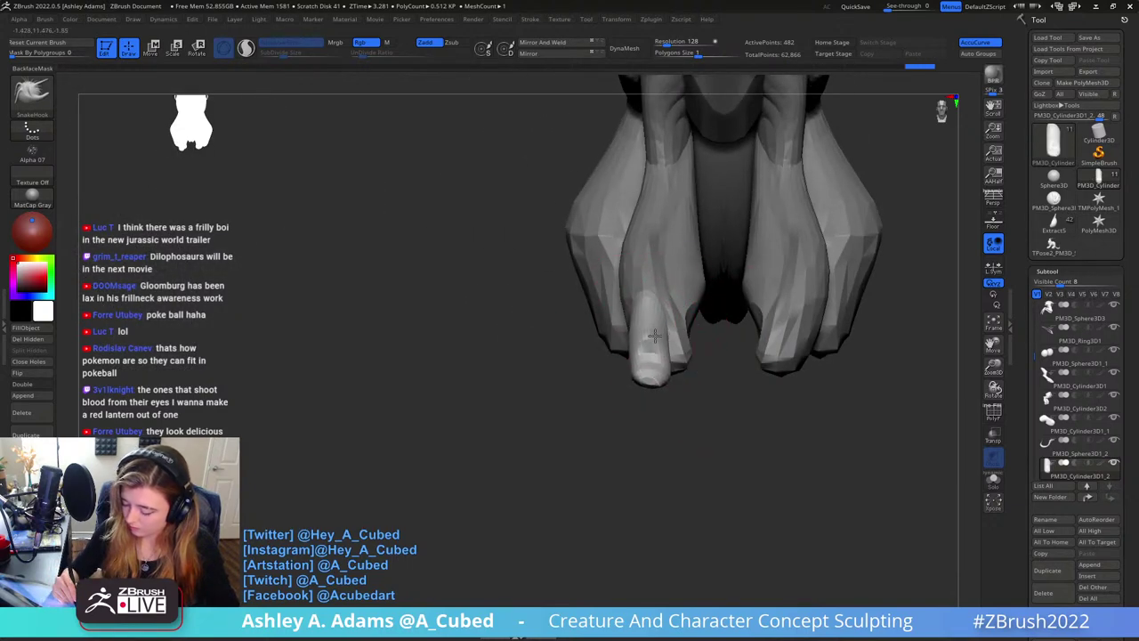
left_click_drag(633, 369, 628, 370)
right_click_drag(626, 369, 598, 367)
left_click_drag(664, 349, 674, 347)
right_click_drag(674, 347, 606, 358, "shift")
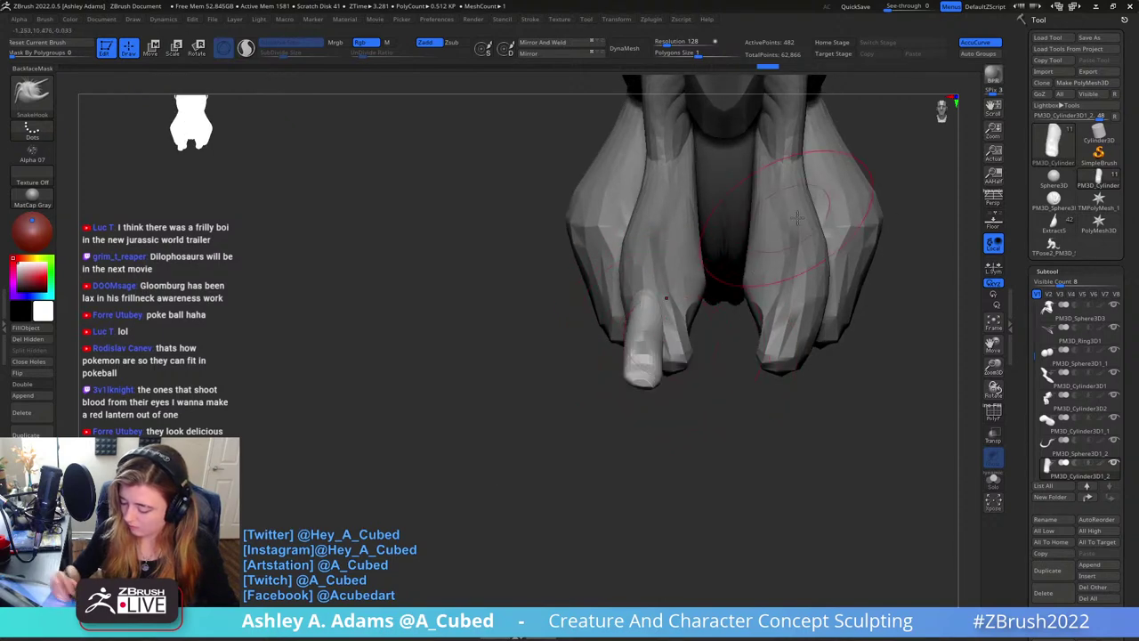
Duplicate the toe, then move and rotate the copy beside the first on the same foot
left_click(1058, 576)
key("w")
right_click_drag(780, 351, 771, 438)
left_click_drag(696, 397, 683, 378)
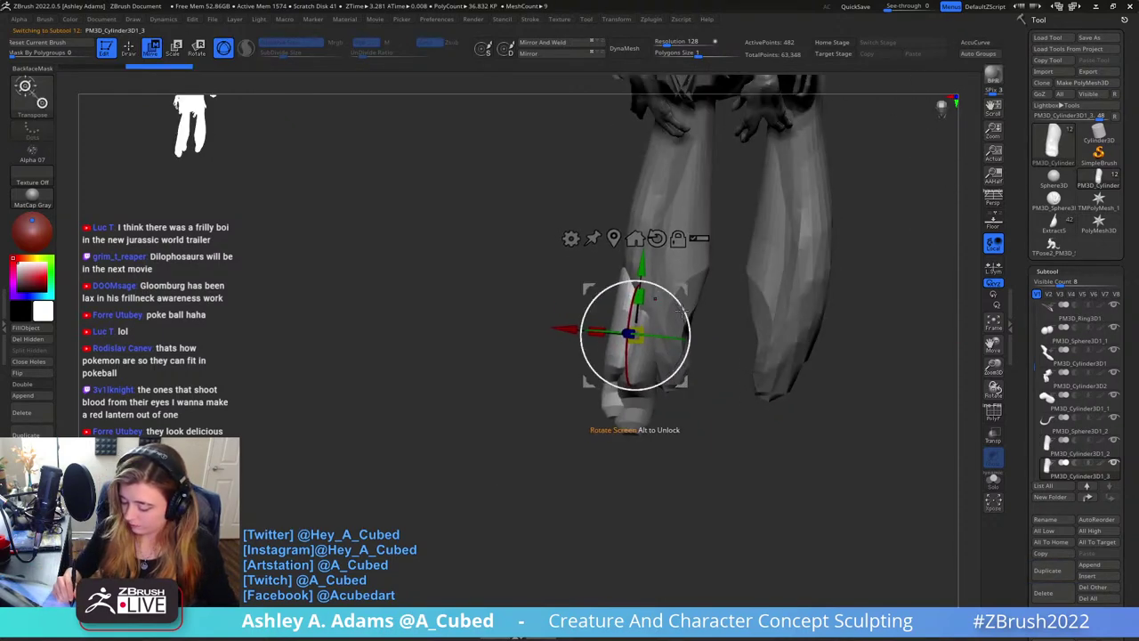
left_click_drag(686, 338, 670, 347)
mouse_move(680, 304)
left_mouse_down()
mouse_move(686, 318)
mouse_move(675, 296)
left_mouse_up()
key("q")
Adjust the base and side of the duplicated toe with Snake Hook
mouse_move(587, 365)
right_mouse_down()
mouse_move(591, 329)
mouse_move(645, 320)
mouse_move(696, 338)
mouse_move(634, 294)
mouse_move(681, 299)
mouse_move(719, 374)
mouse_move(737, 329)
mouse_move(716, 259)
right_mouse_up()
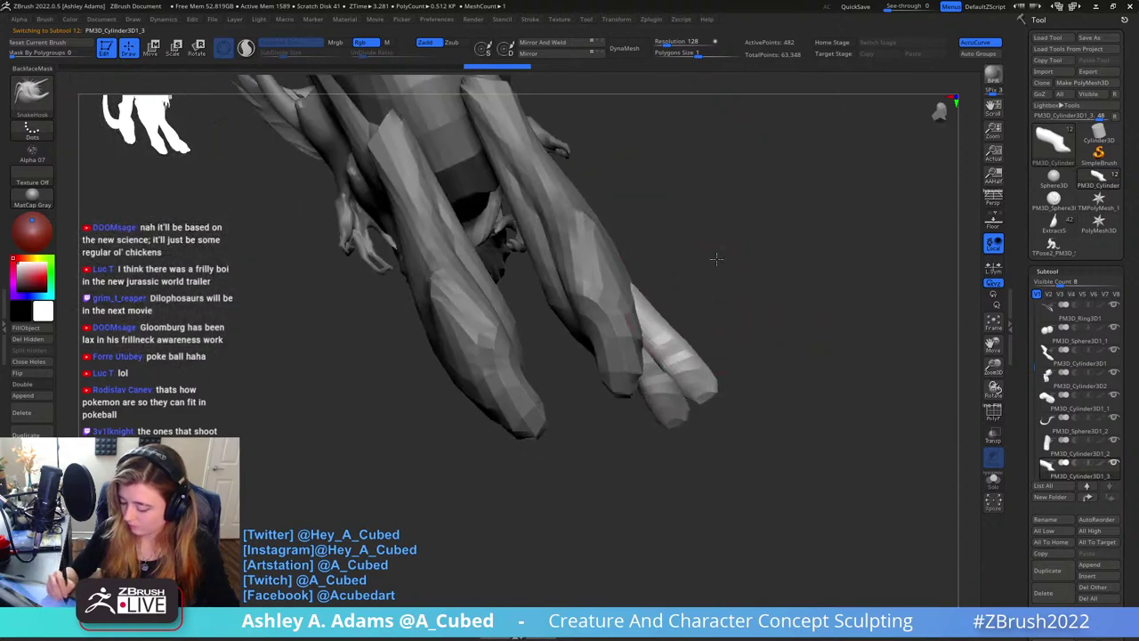
left_click_drag(629, 323, 619, 307)
key("space")
left_click_drag(605, 356, 623, 356)
key("space")
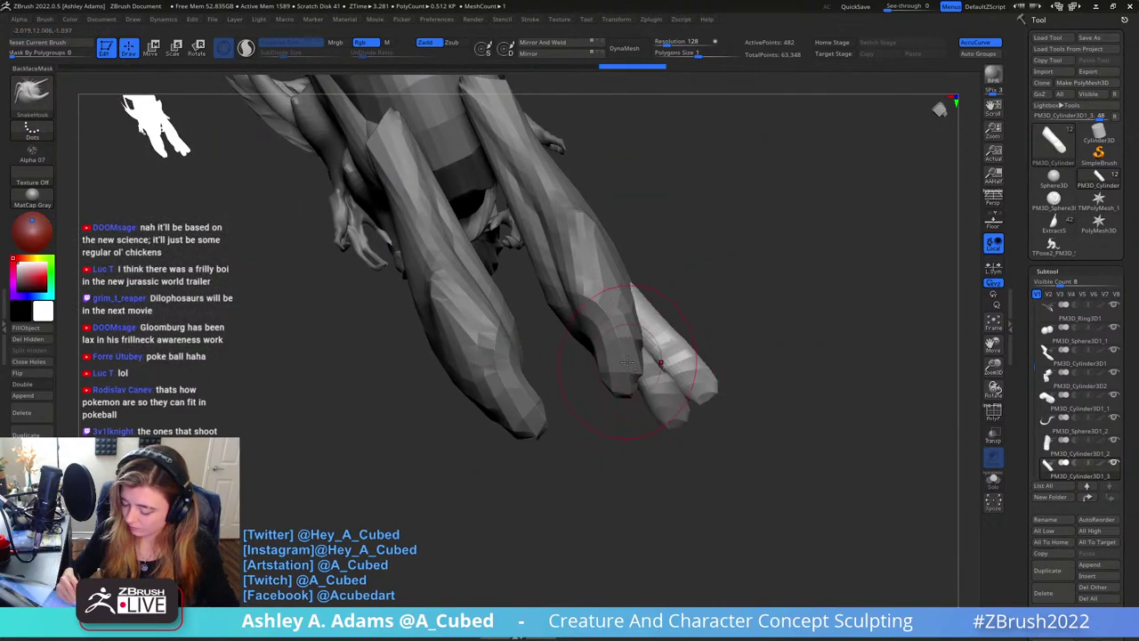
Reshape the ends of the front feet with Snake Hook around the toe bases and extend the heel pad downward
left_click(627, 362, "alt")
right_click_drag(627, 362, 632, 349)
left_click_drag(626, 358, 654, 344)
right_click_drag(654, 344, 650, 331)
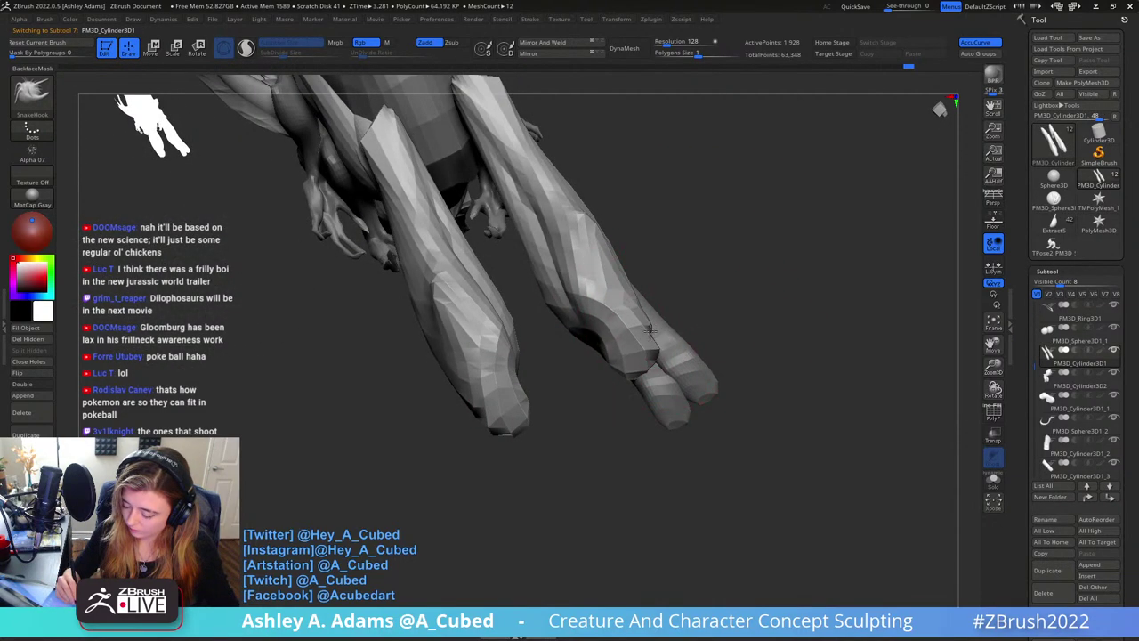
mouse_move(649, 352)
left_mouse_down()
mouse_move(662, 326)
mouse_move(638, 349)
mouse_move(664, 323)
mouse_move(632, 351)
left_mouse_up()
right_click_drag(631, 351, 717, 347)
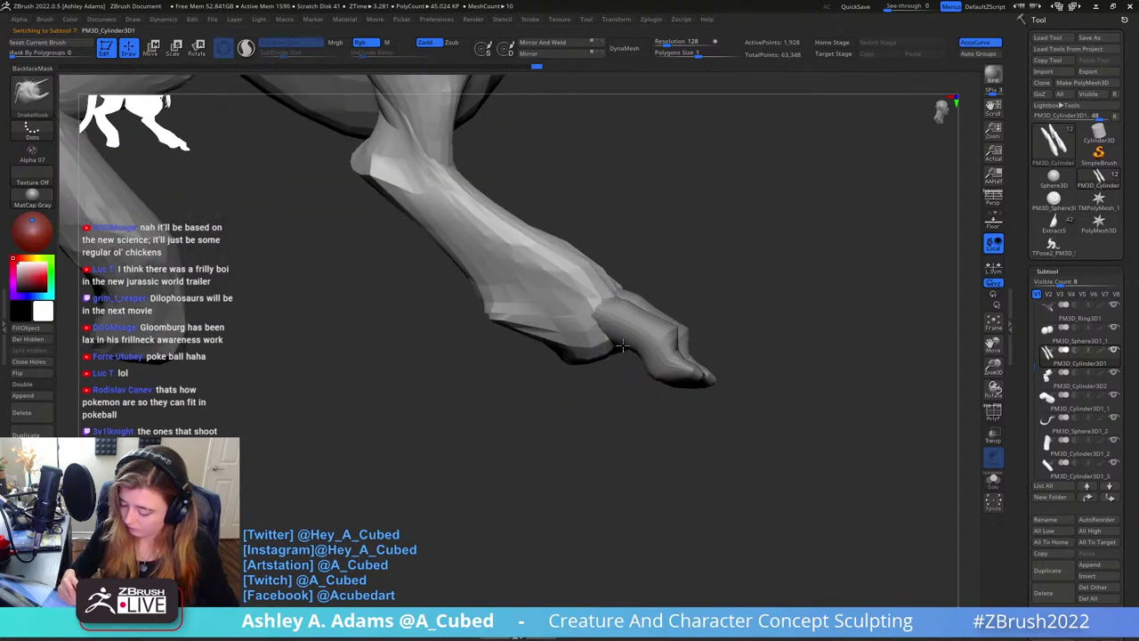
left_click_drag(564, 353, 562, 373)
right_click(541, 420)
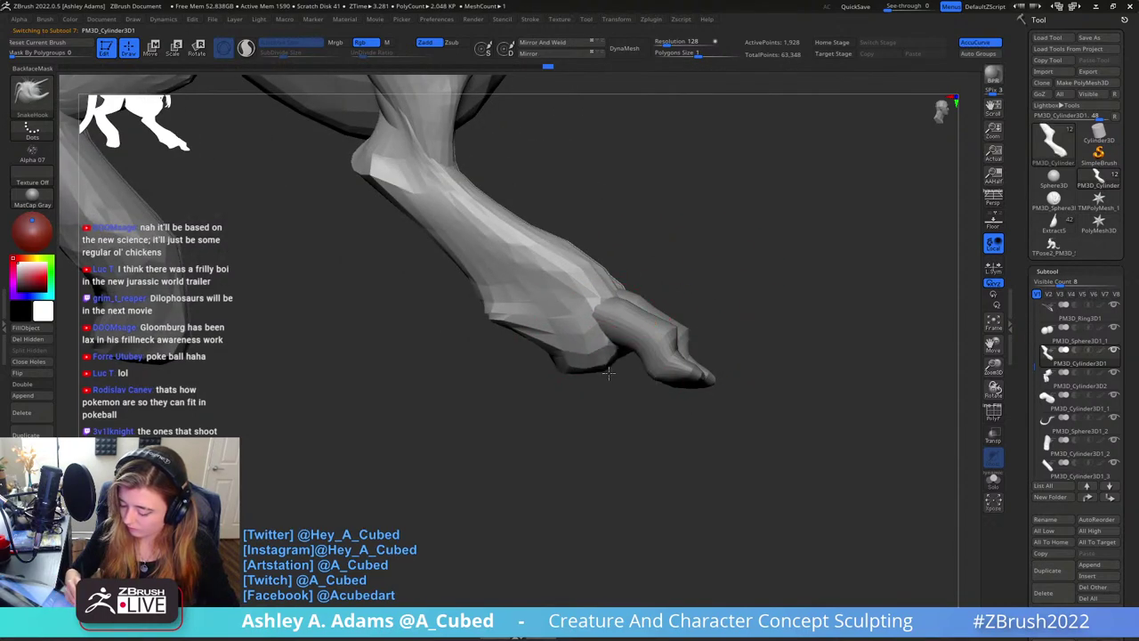
left_click_drag(569, 374, 570, 377)
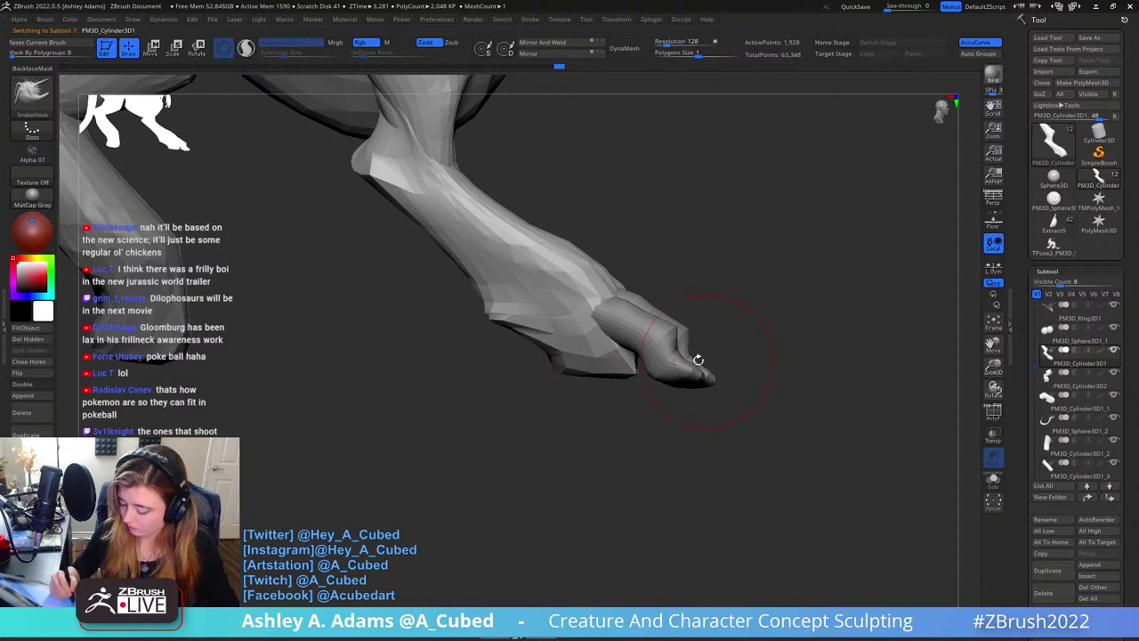
Select the outer toe, adjust the Snake Hook brush size and refine the toe's front shape
right_click_drag(715, 318, 643, 333)
left_click(630, 374, "alt")
right_click_drag(631, 373, 589, 396)
right_click(589, 397)
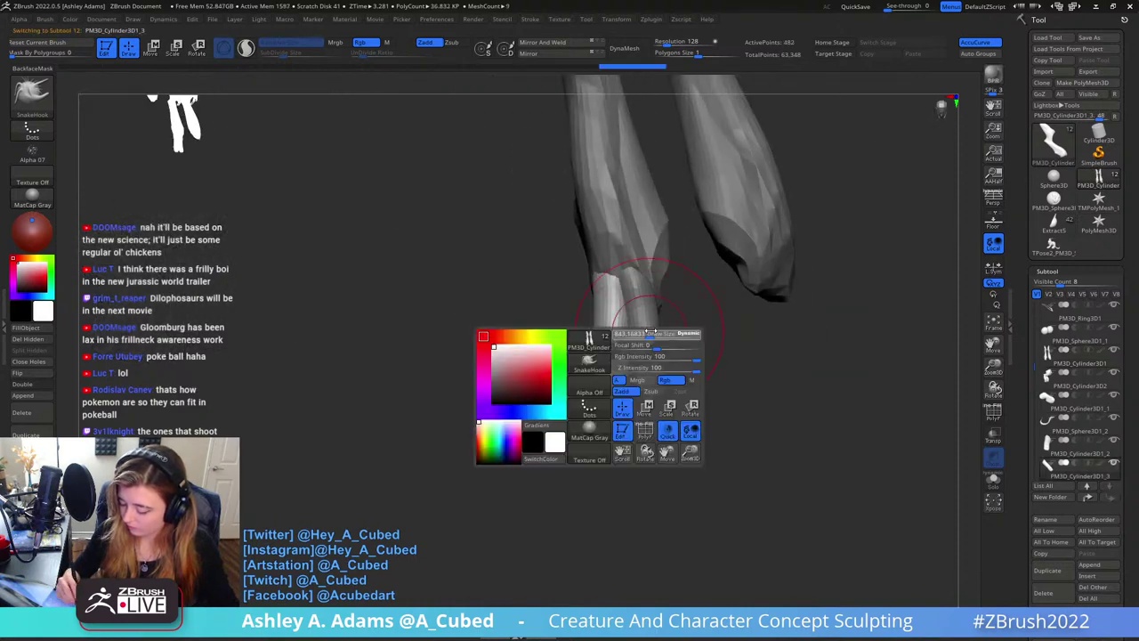
right_click_drag(654, 333, 612, 334)
key("ctrl+z")
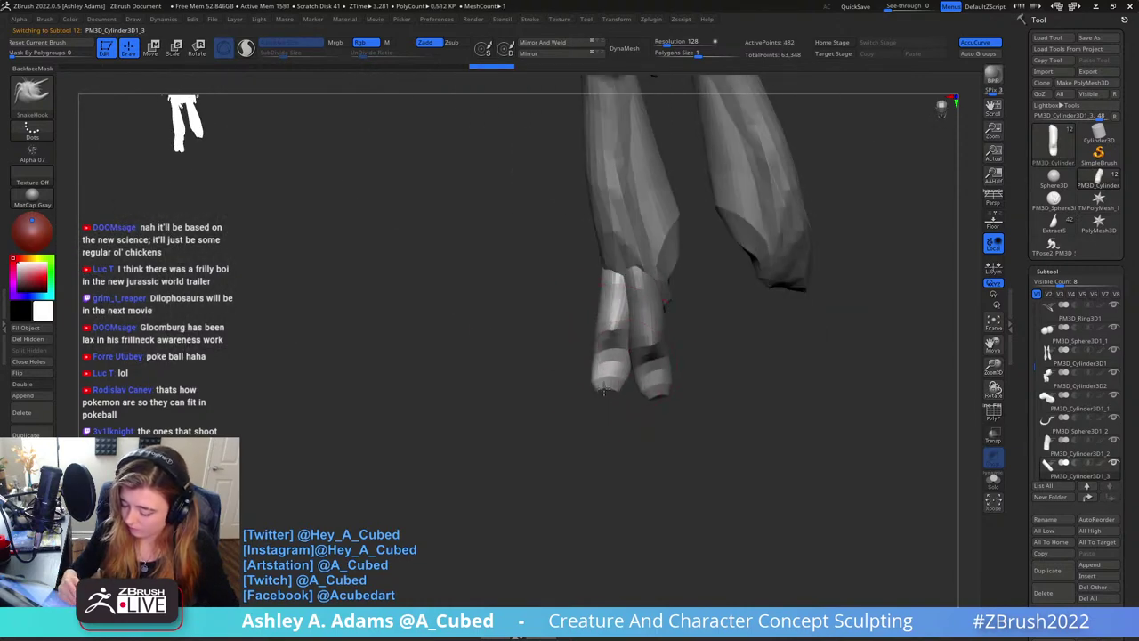
key("ctrl+shift+z")
key("ctrl+shift+z")
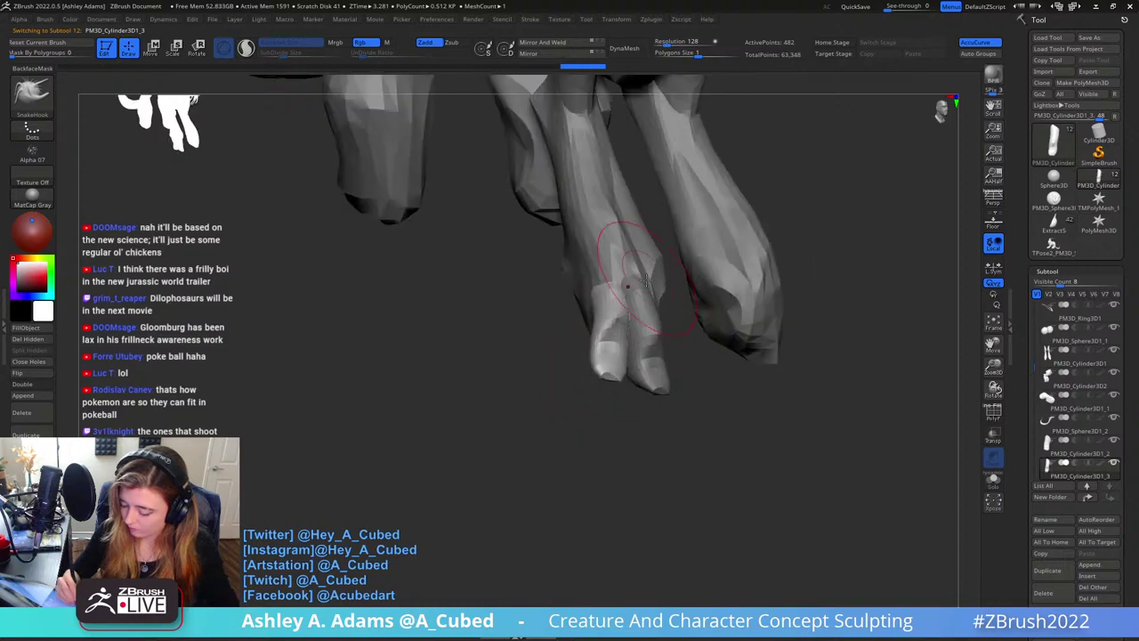
Refine the outer toe's knuckle and side profile with Snake Hook where it joins the foot
key("ctrl+shift+z")
key("ctrl+shift+z")
key("ctrl+shift+z")
key("ctrl+shift+z")
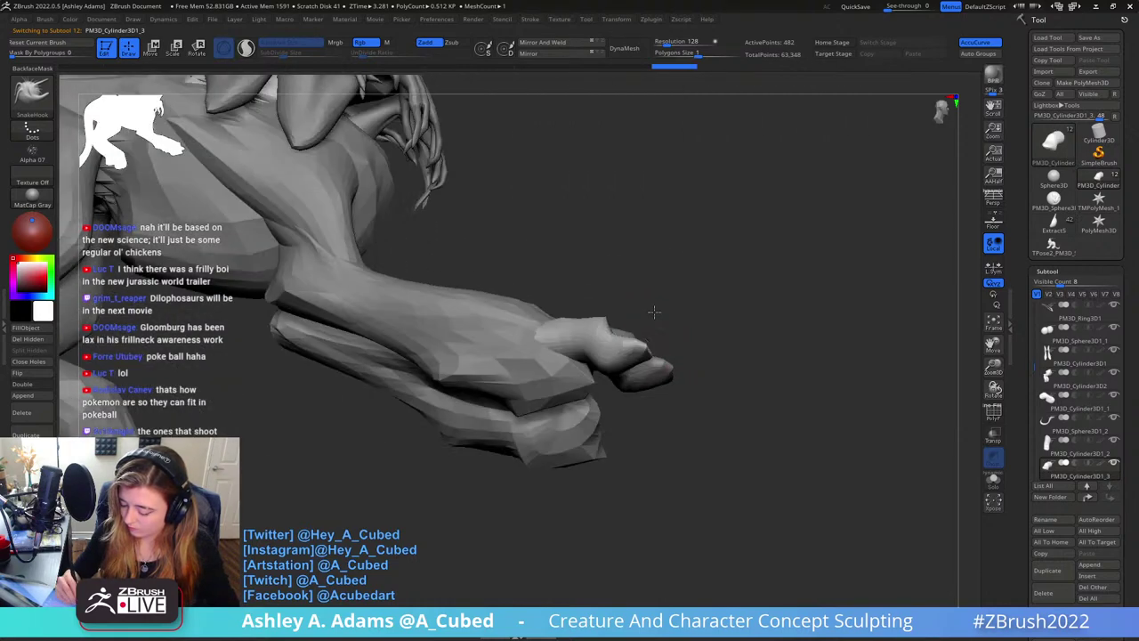
key("ctrl+shift+z")
key("ctrl+shift+z")
key("ctrl+shift+z")
key("ctrl+shift+z")
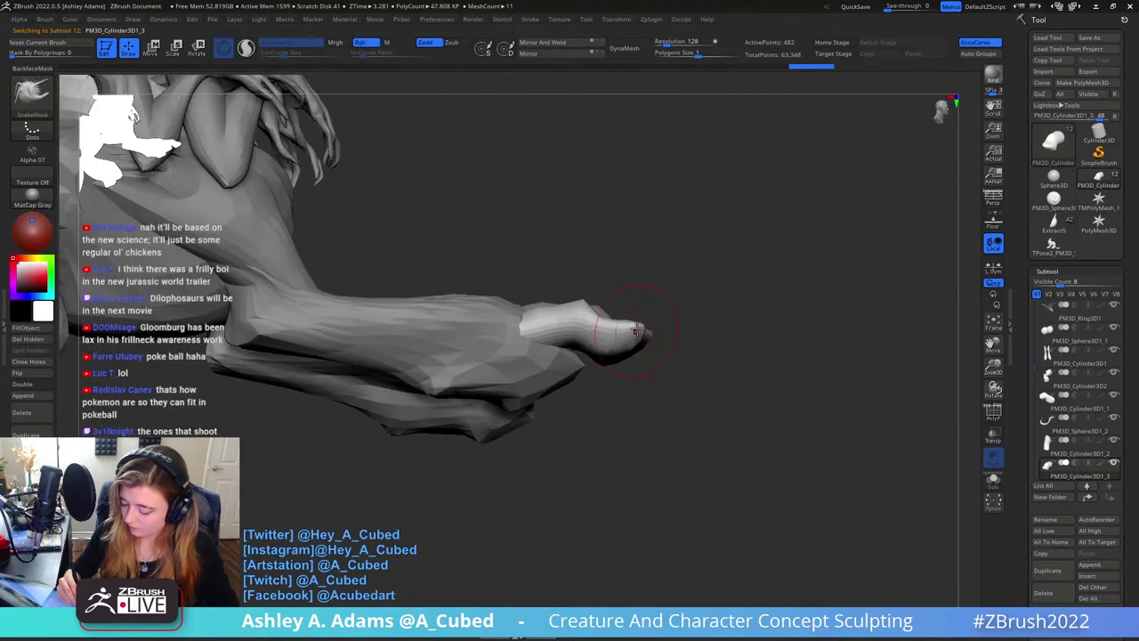
Adjust the outer toe's upper contour and base with Snake Hook to blend it into the foot
key("ctrl+z")
key("ctrl+z")
key("ctrl+z")
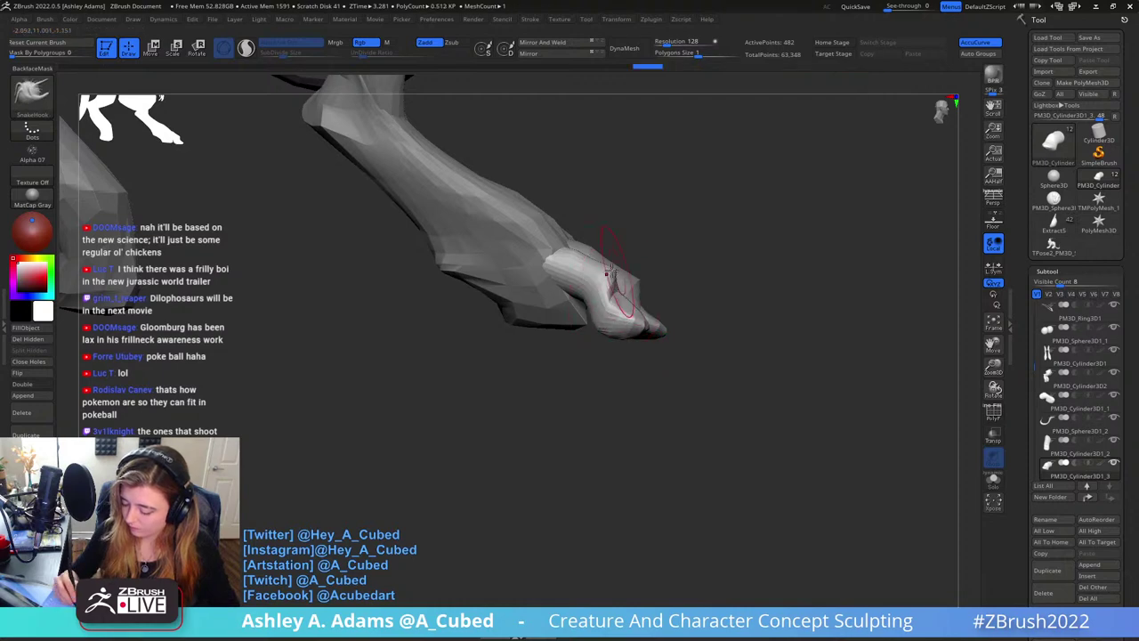
key("ctrl+shift+z")
key("ctrl+shift+z")
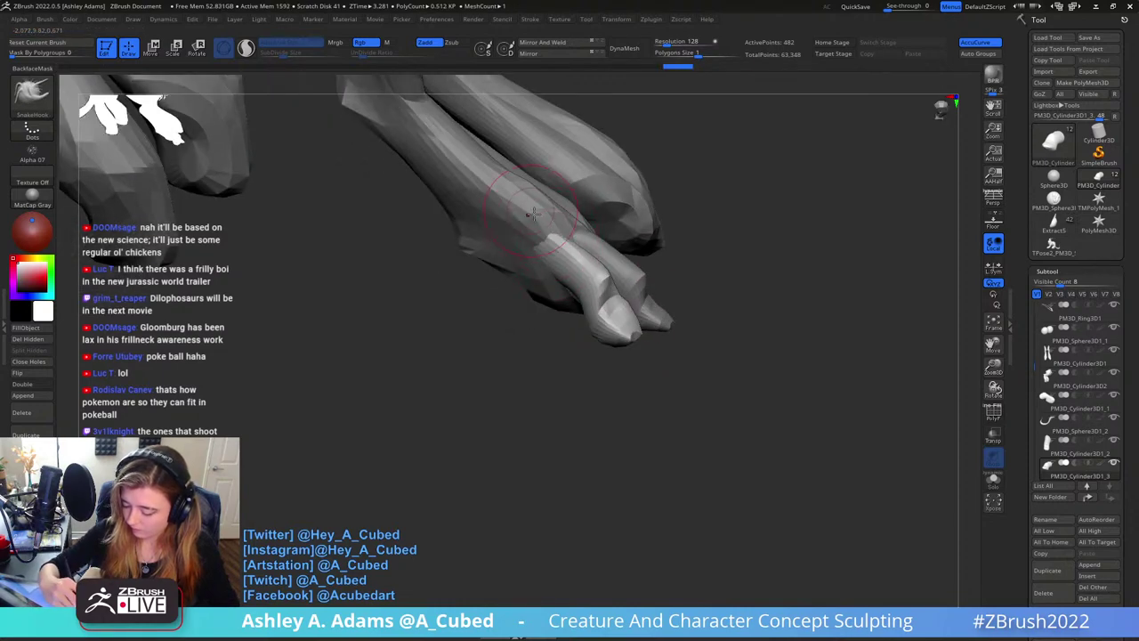
key("ctrl+shift+z")
key("ctrl+shift+z")
key("ctrl+shift+z")
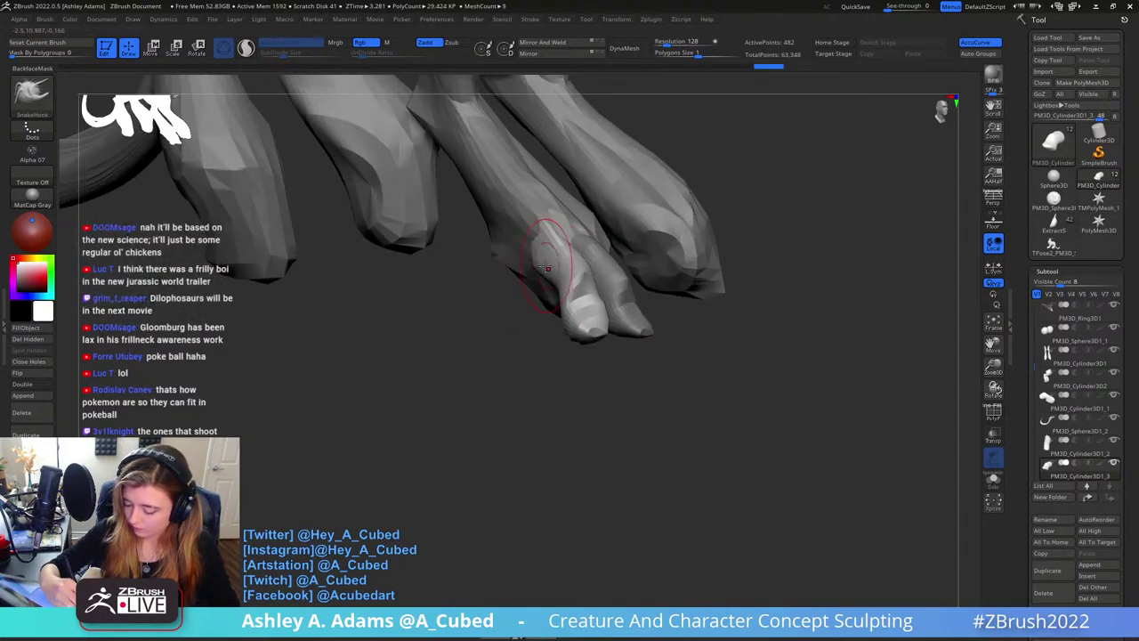
Select the inner toe and reshape its base and inner side with Snake Hook
key("ctrl+shift+z")
key("ctrl+shift+z")
key("ctrl+shift+z")
key("ctrl+shift+z")
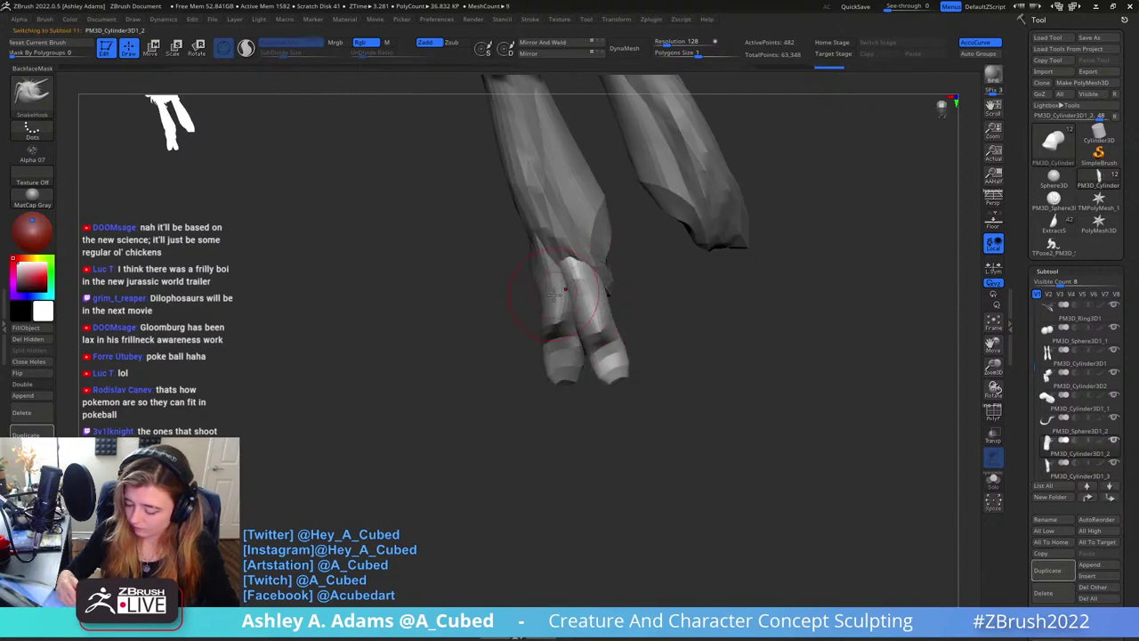
key("ctrl+shift+z")
key("ctrl+shift+z")
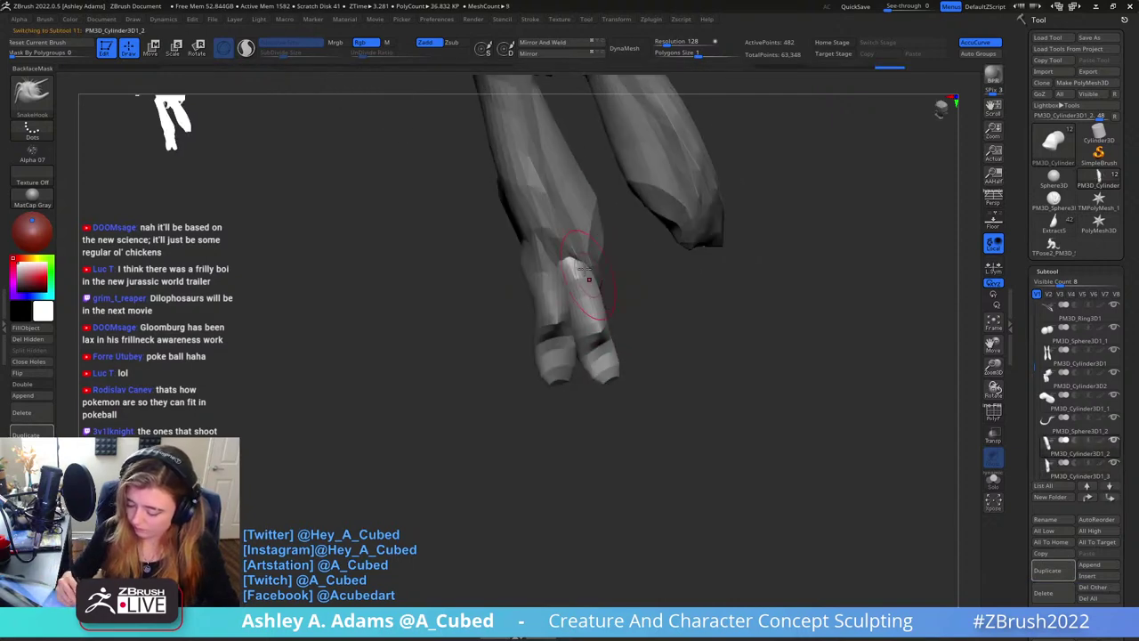
key("ctrl+z")
key("ctrl+z")
key("ctrl+z")
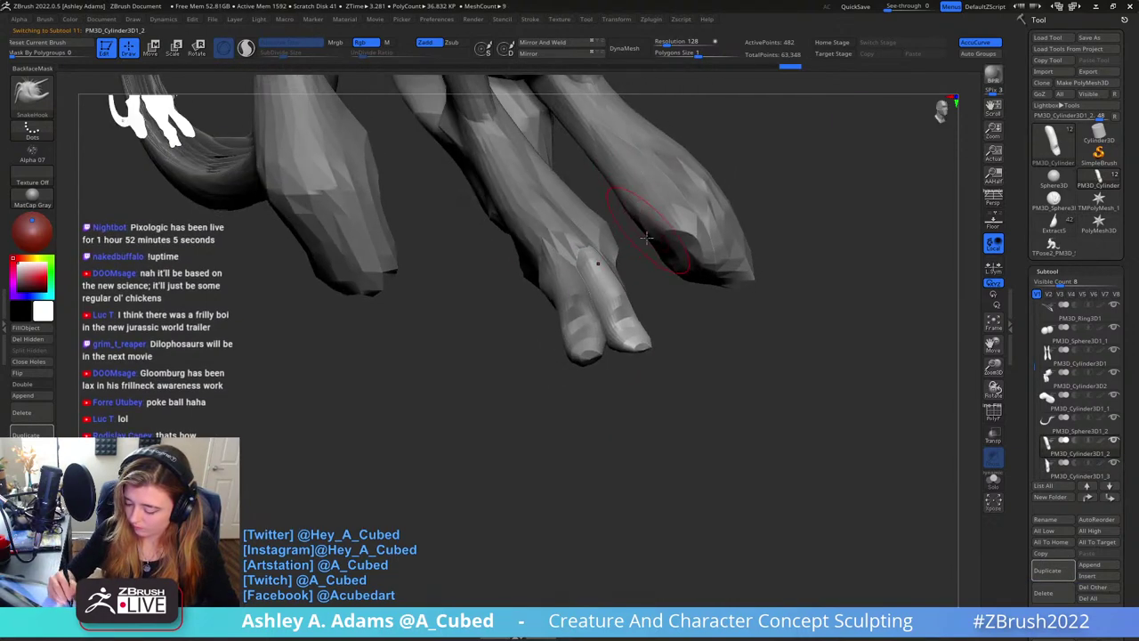
mouse_move(647, 237)
right_mouse_down()
mouse_move(680, 262)
mouse_move(666, 278)
mouse_move(658, 228)
right_mouse_up()
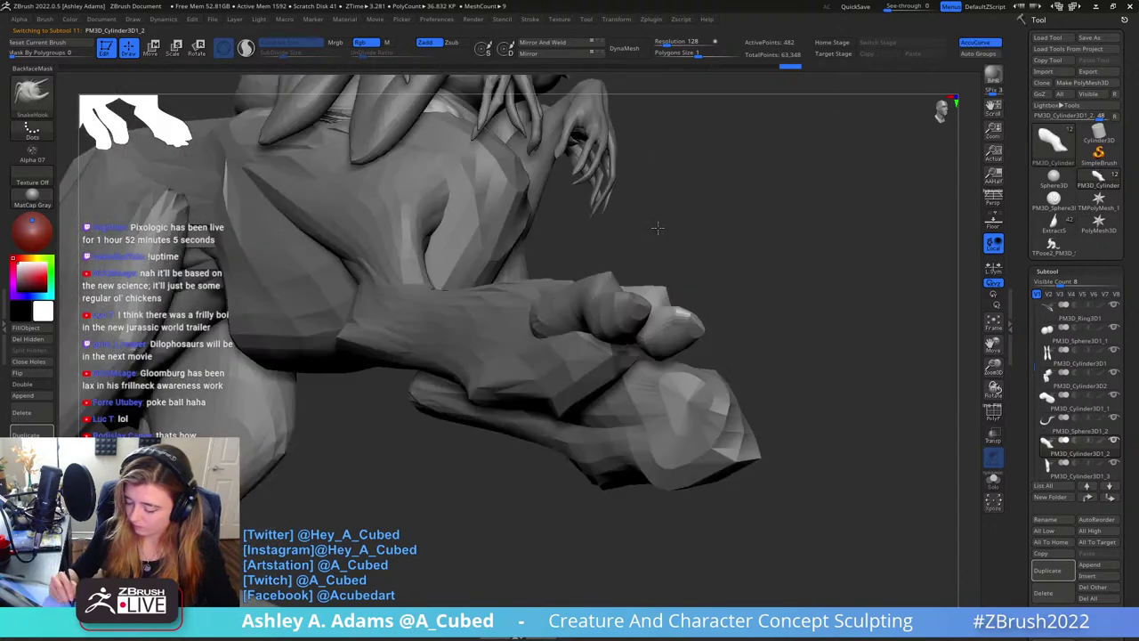
Switch to the Inflat brush and mirror the inner toe onto the opposite front foot with Mirror And Weld
key("ctrl+shift+z")
key("ctrl+shift+z")
key("ctrl+shift+z")
key("ctrl+shift+z")
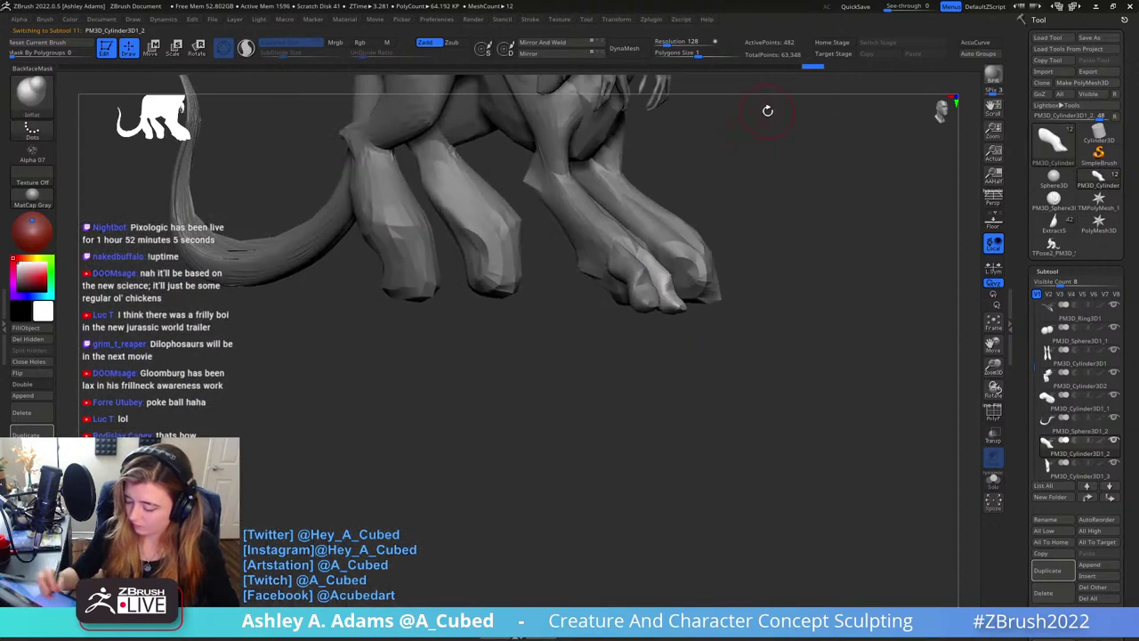
key("ctrl+shift+z")
key("ctrl+shift+z")
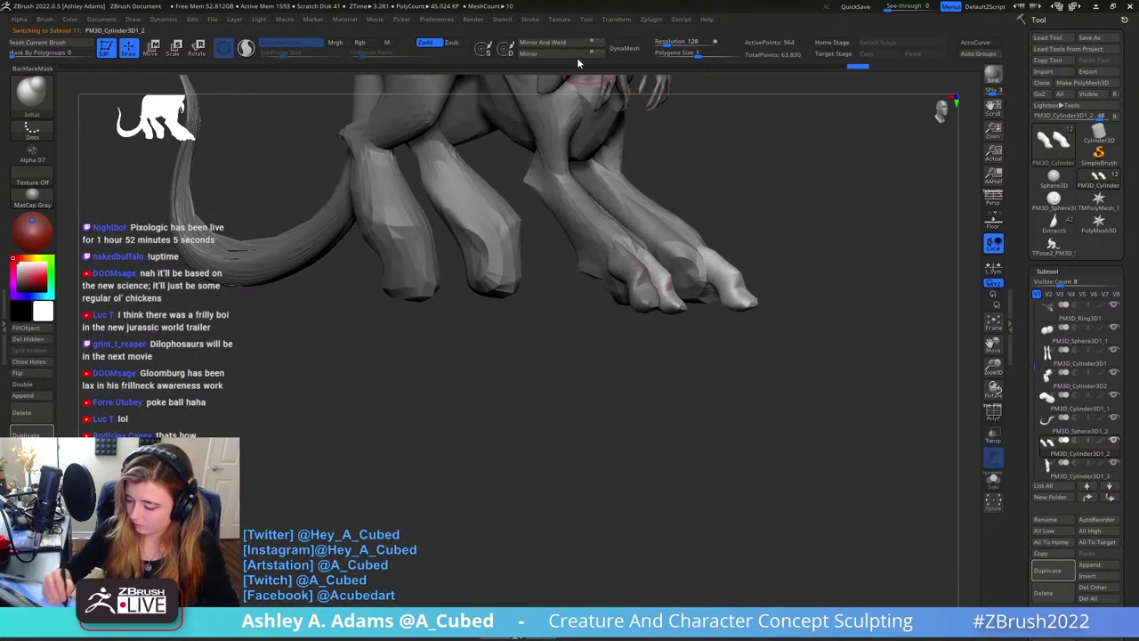
Select the outer toe and mirror it onto the opposite front foot with Mirror And Weld
key("ctrl+shift+z")
key("ctrl+shift+z")
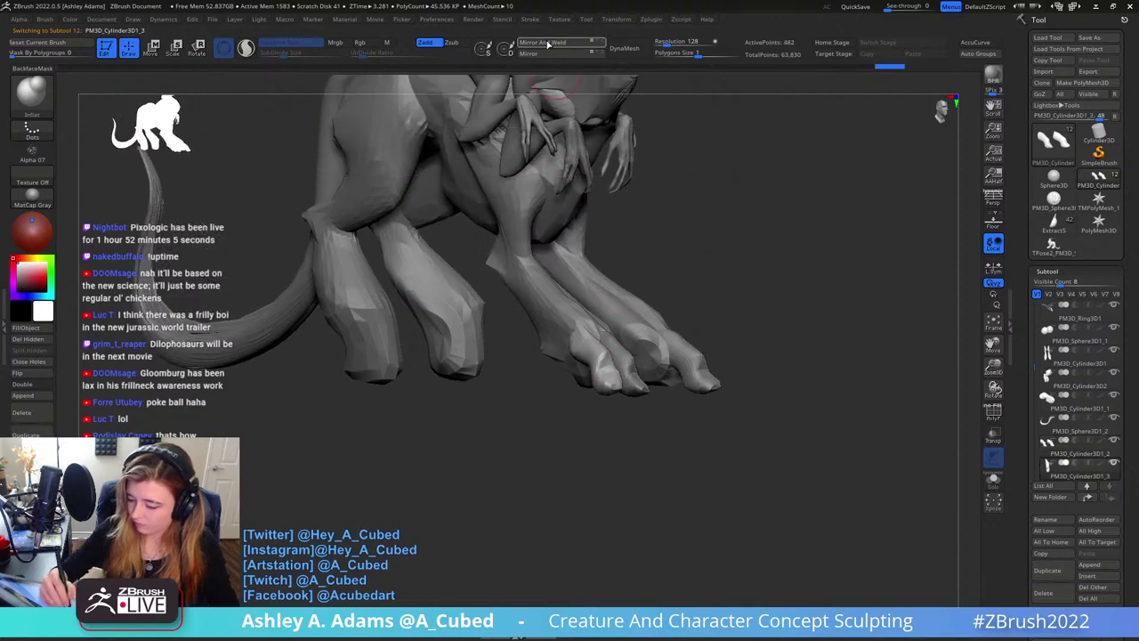
key("ctrl+shift+z")
key("ctrl+shift+z")
key("ctrl+shift+z")
key("ctrl+shift+z")
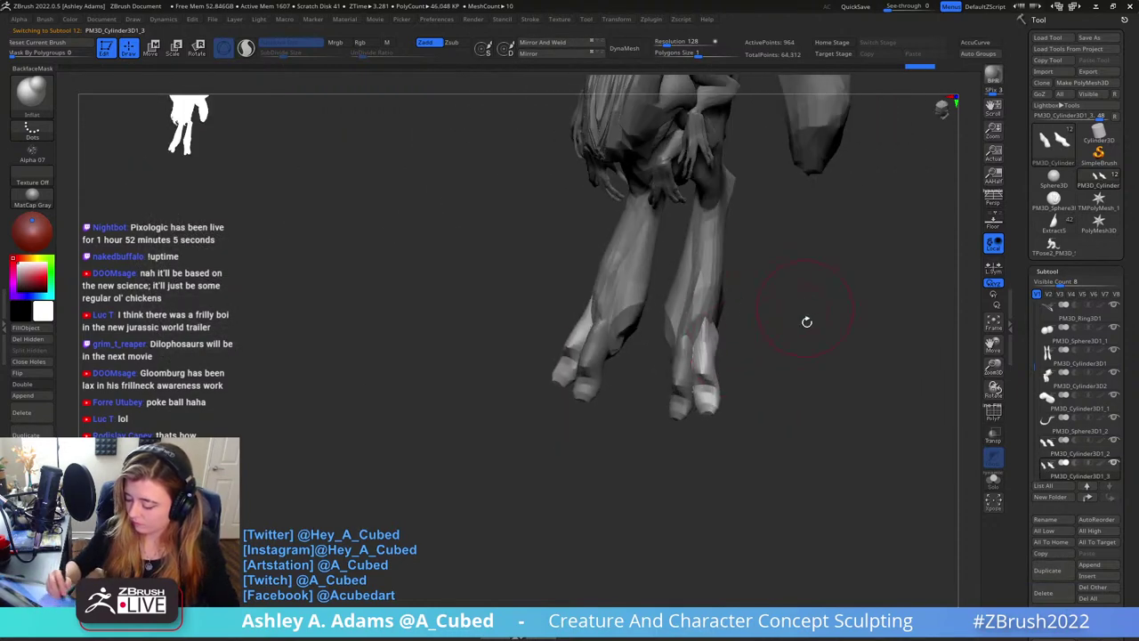
Add volume to the upper parts of the inner and outer toes on both front feet with the Inflat brush
left_click_drag(699, 378, 701, 359)
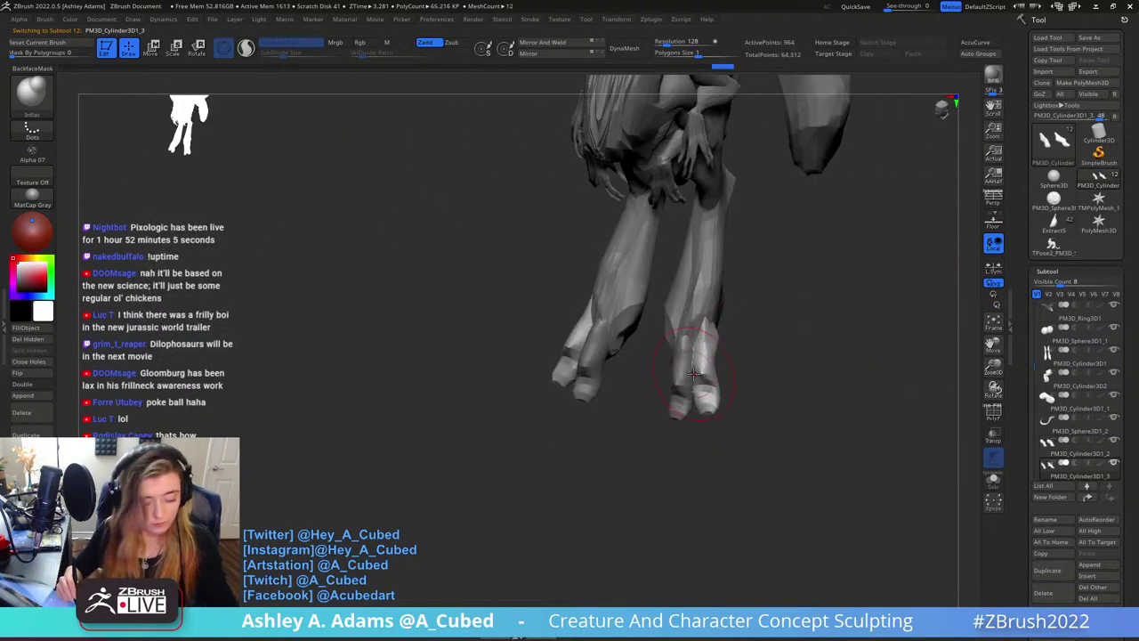
key("ctrl+shift+z")
key("ctrl+shift+z")
key("ctrl+shift+z")
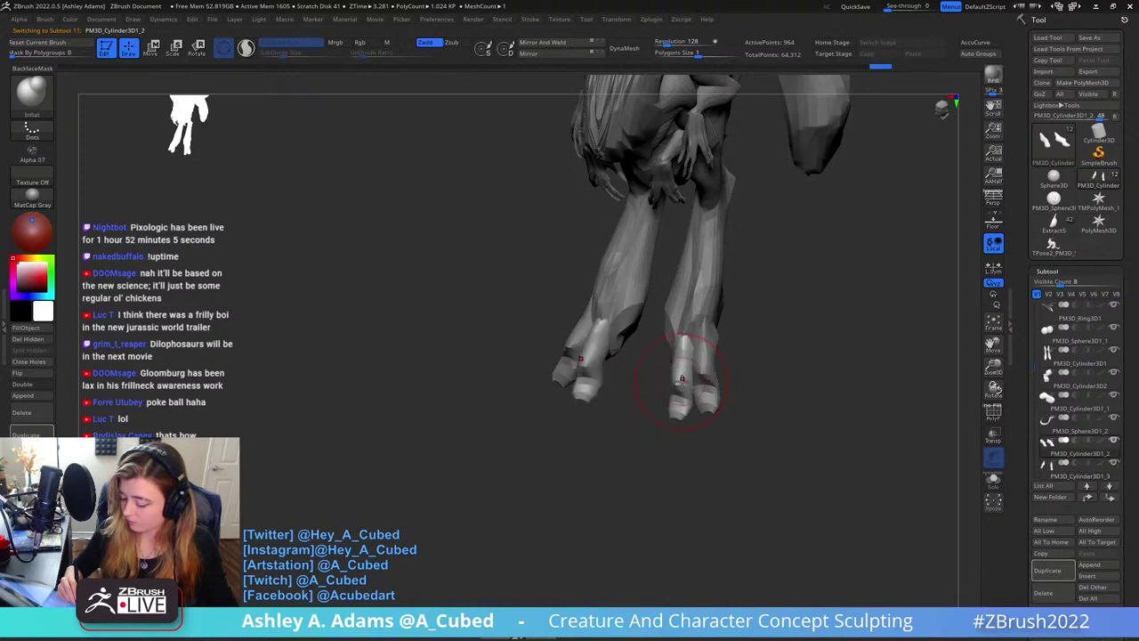
key("ctrl+z")
key("ctrl+z")
key("ctrl+z")
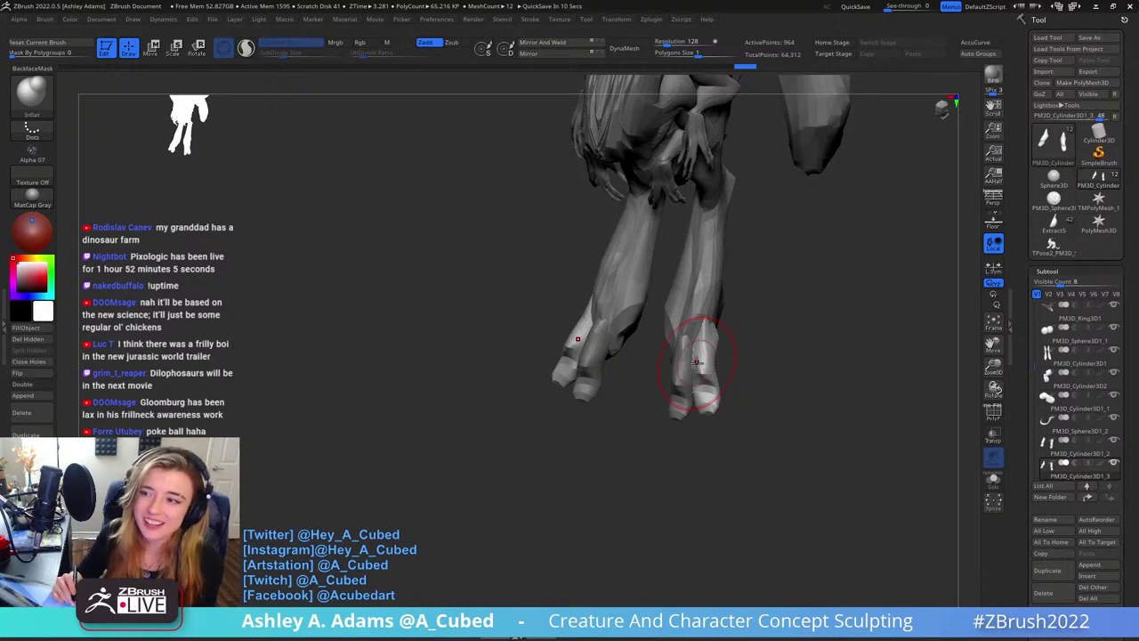
left_click_drag(697, 362, 703, 338)
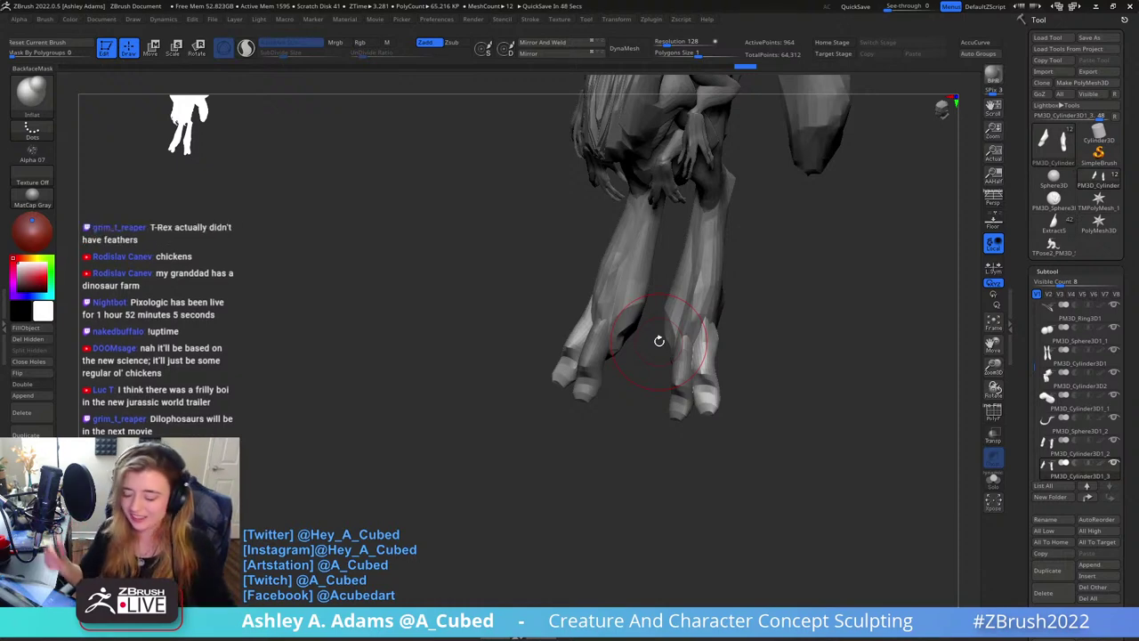
Select the mirrored inner toes, switch to Snake Hook, resize the brush and adjust their shape
mouse_move(744, 297)
right_mouse_down()
mouse_move(724, 374)
mouse_move(671, 354)
mouse_move(685, 391)
right_mouse_up()
left_click(687, 394, "alt")
key("b")
key("s")
key("h")
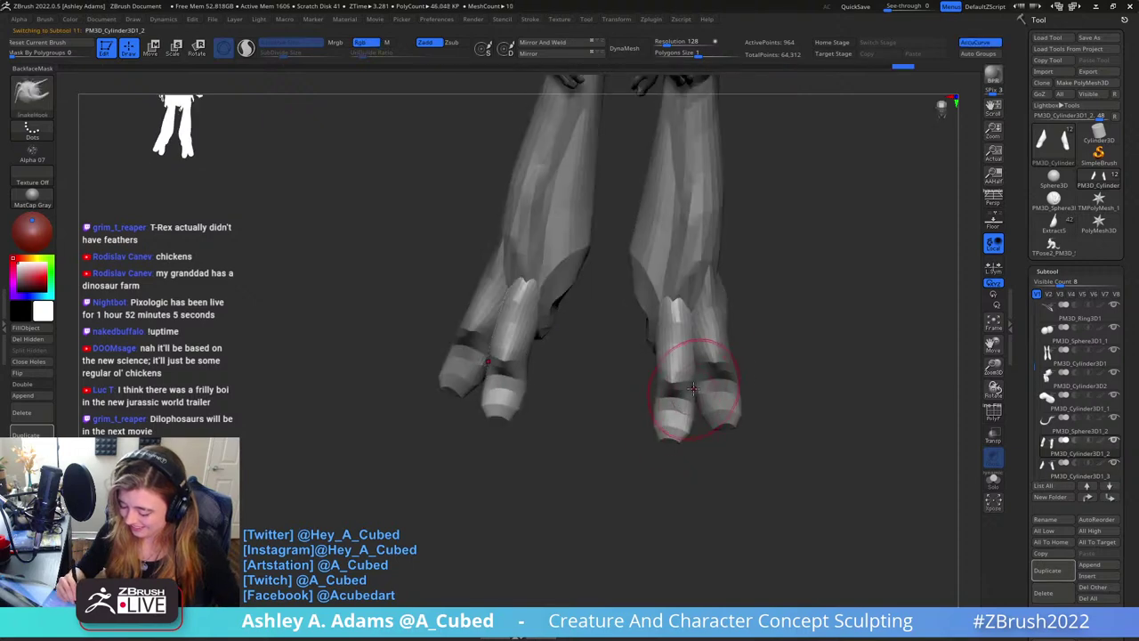
left_click_drag(693, 389, 722, 280)
right_click(677, 386)
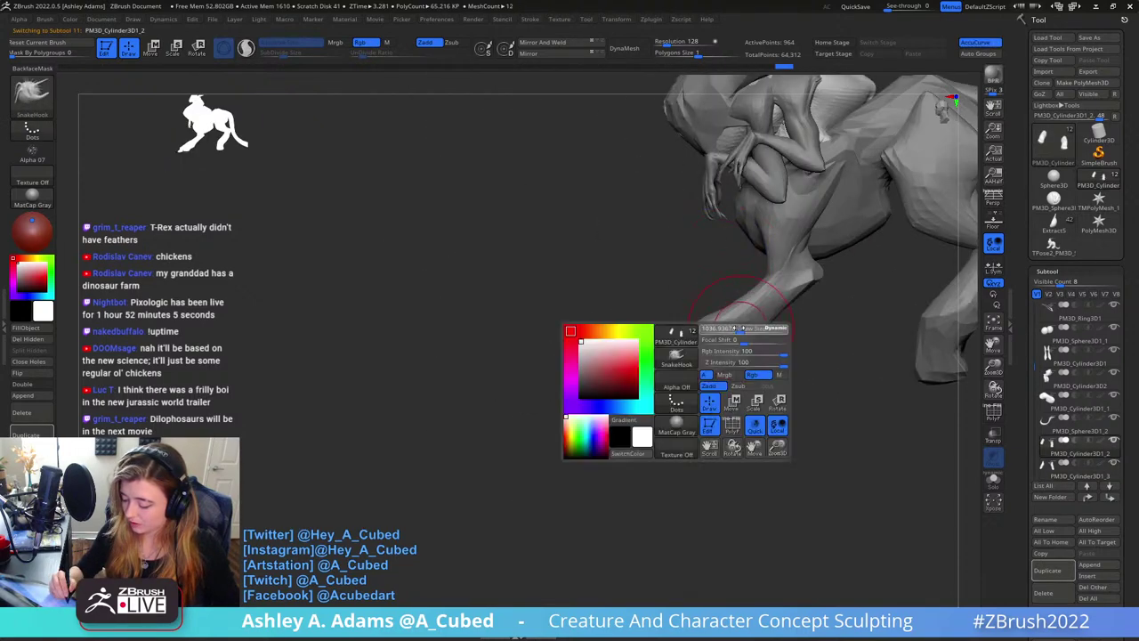
right_click_drag(678, 382, 707, 296, "ctrl")
left_click_drag(707, 292, 770, 357)
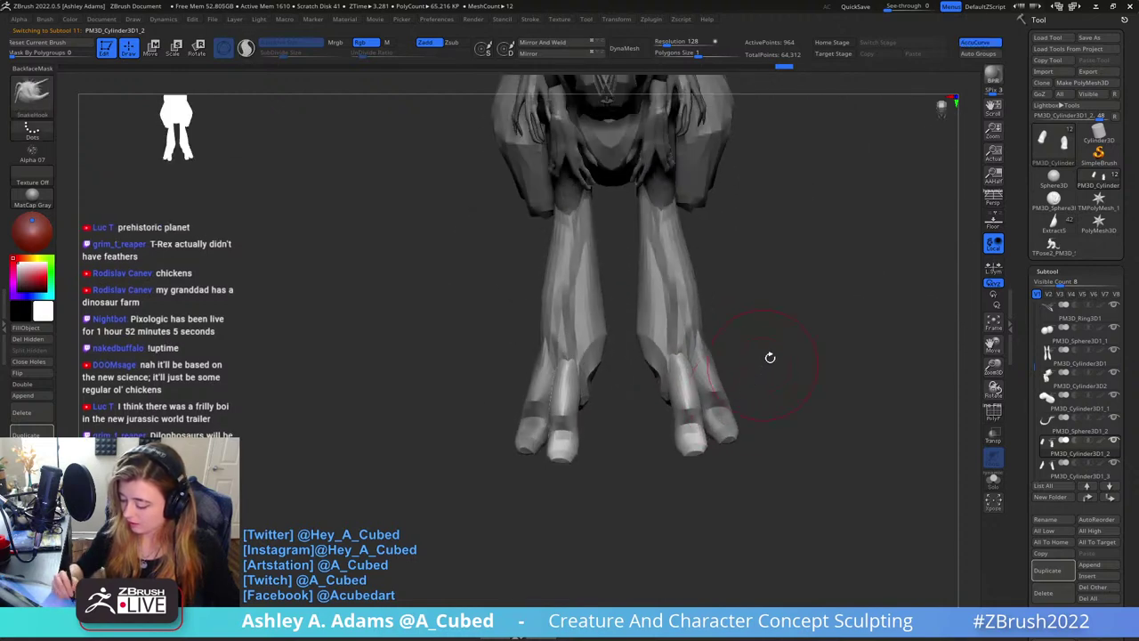
Duplicate the inner toes, then move and rotate the copies inward as a third toe on each front foot
left_click(1059, 576)
key("w")
right_click_drag(685, 356, 685, 394)
left_click(680, 395)
left_click_drag(743, 390, 726, 391)
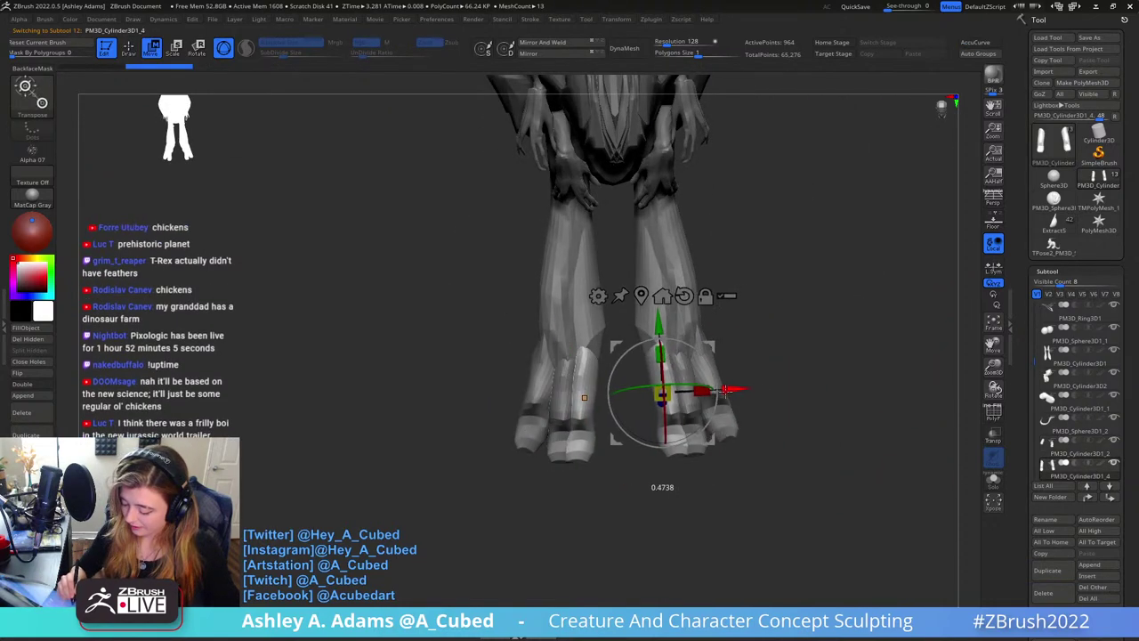
left_click_drag(687, 431, 697, 422)
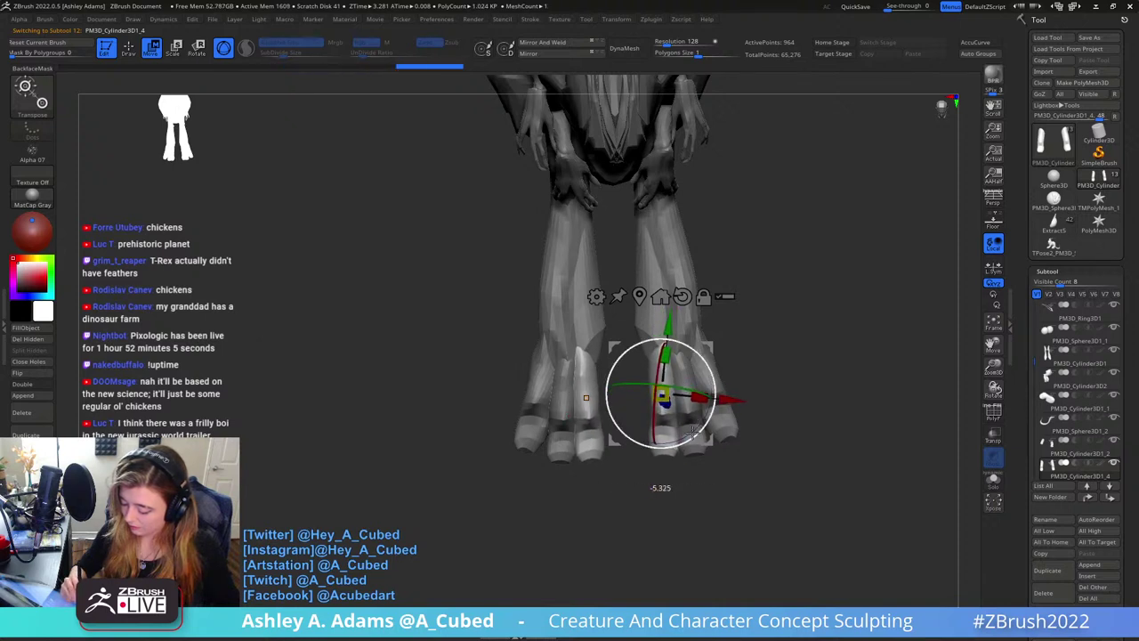
left_click_drag(662, 324, 662, 316)
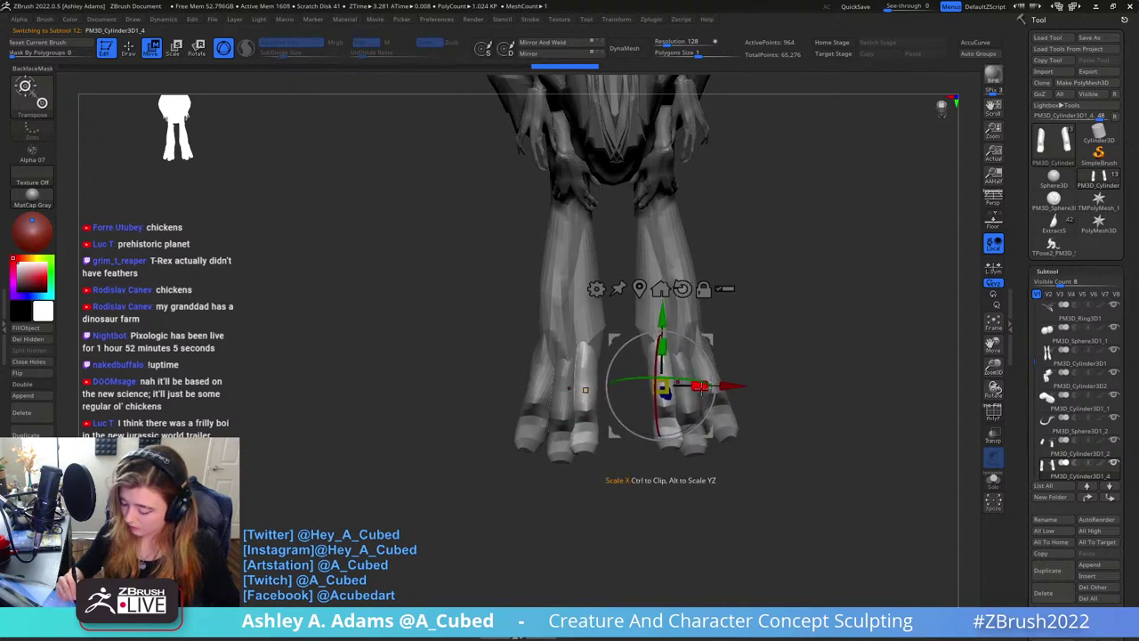
left_click_drag(678, 375, 712, 397)
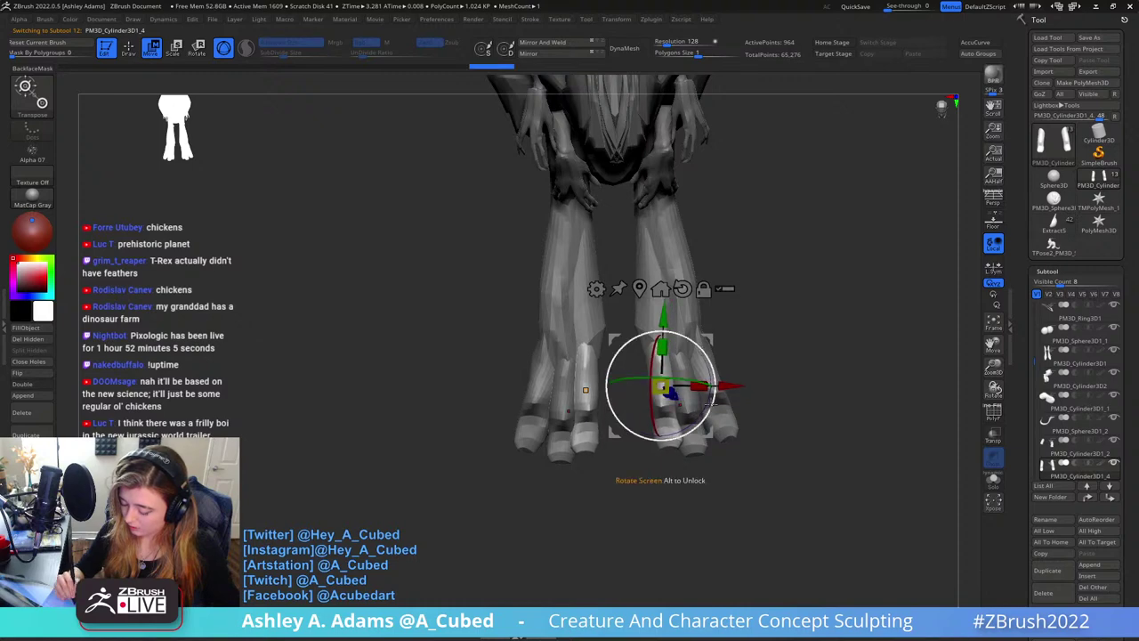
Resize the Snake Hook brush and reshape the third toes' bases to fit against the front feet
mouse_move(702, 408)
right_mouse_down()
mouse_move(740, 365)
mouse_move(761, 388)
mouse_move(725, 338)
mouse_move(719, 356)
right_mouse_up()
key("q")
key("w")
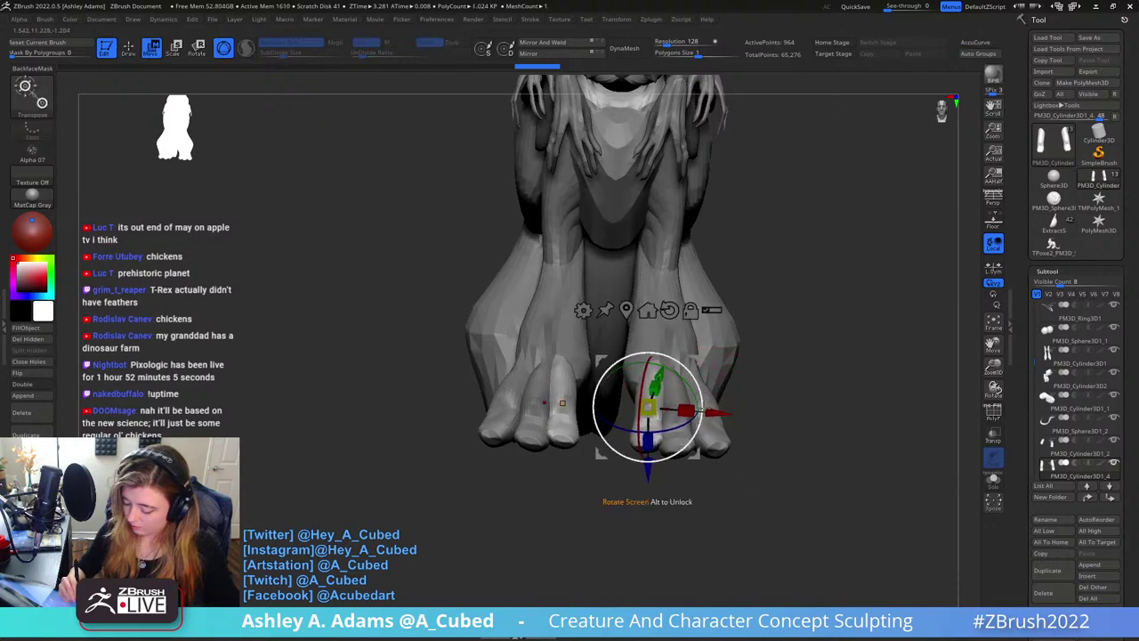
key("q")
key("space")
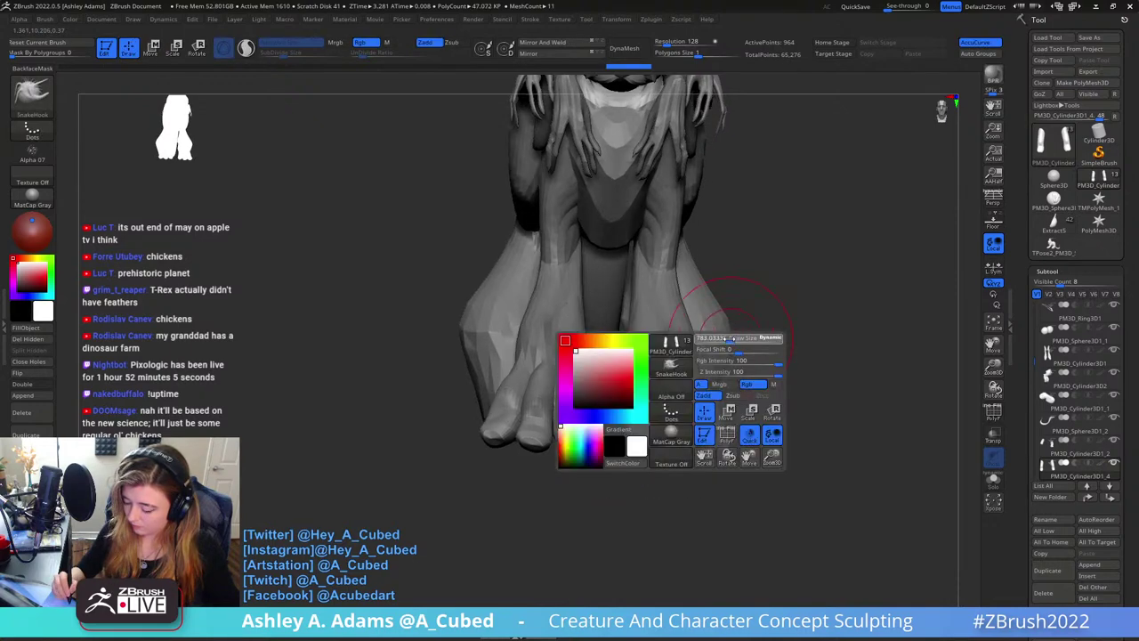
left_click_drag(727, 339, 723, 384)
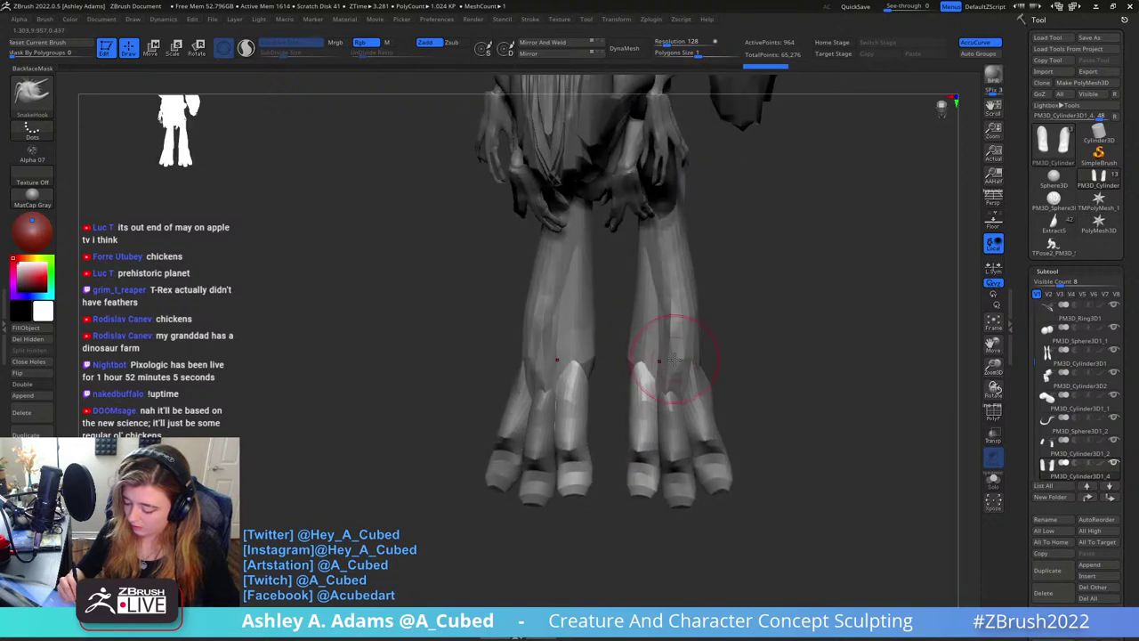
right_click_drag(674, 358, 671, 303)
right_click_drag(648, 423, 662, 430)
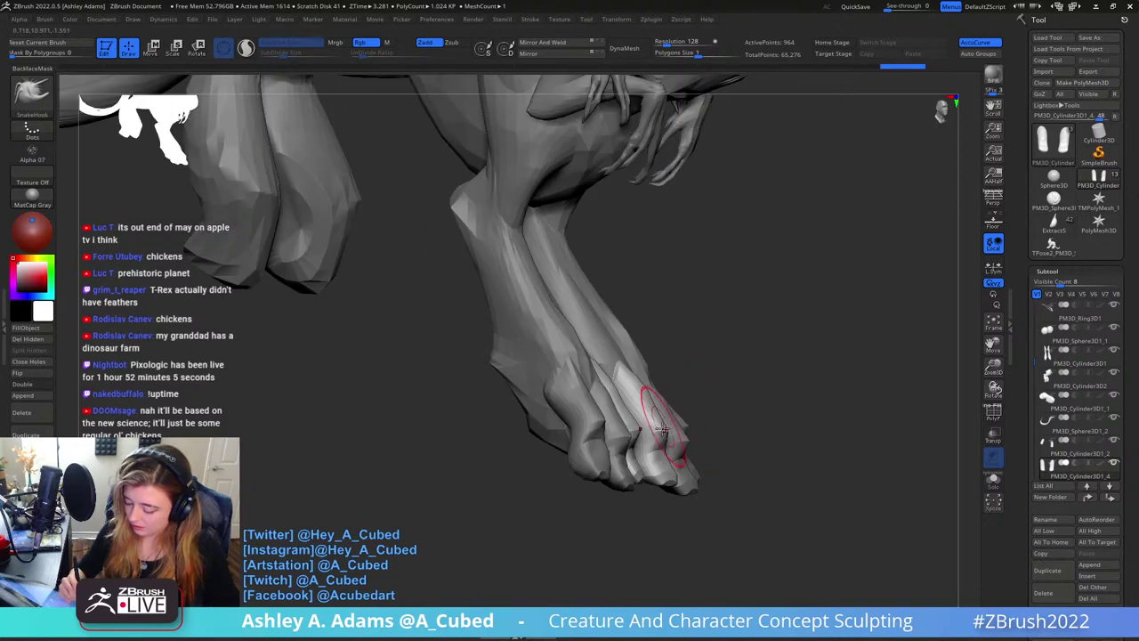
Select the outer toes and refine their outer side and base with Snake Hook
left_click(686, 443, "alt")
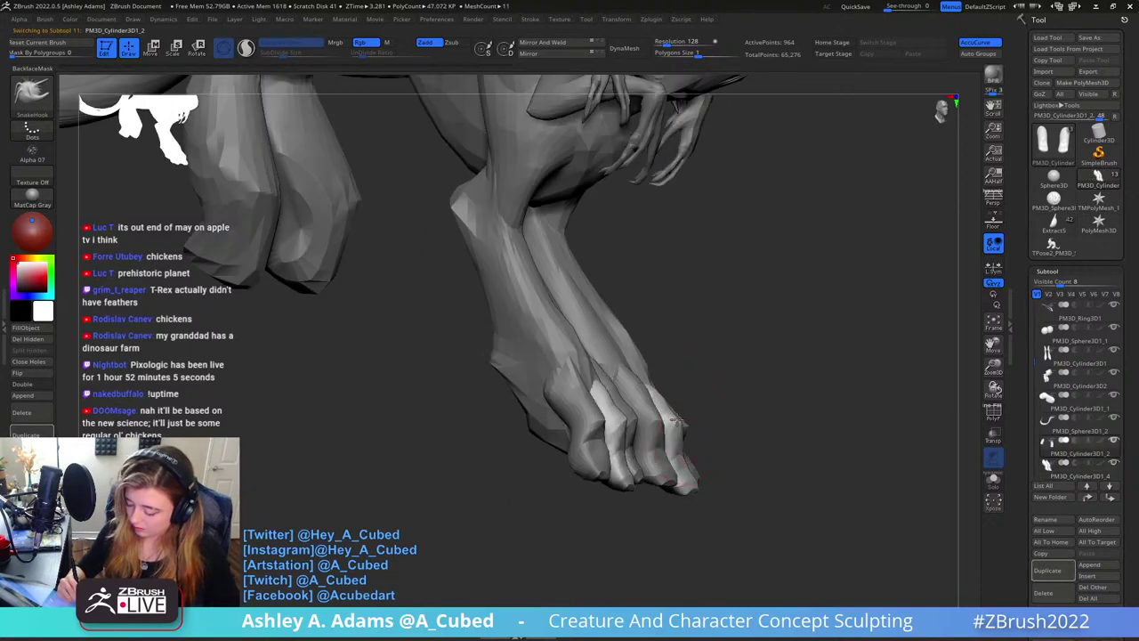
right_click_drag(676, 422, 663, 412)
left_click(688, 412, "alt")
mouse_move(745, 401)
right_mouse_down()
mouse_move(691, 386)
mouse_move(705, 416)
right_mouse_up()
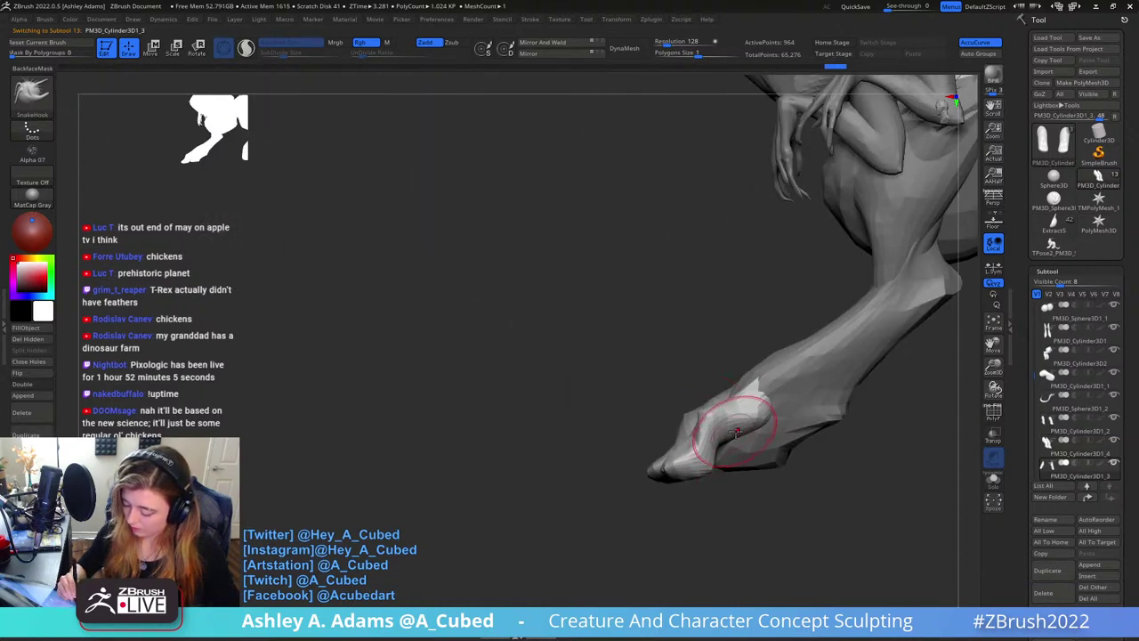
right_click_drag(763, 418, 733, 347)
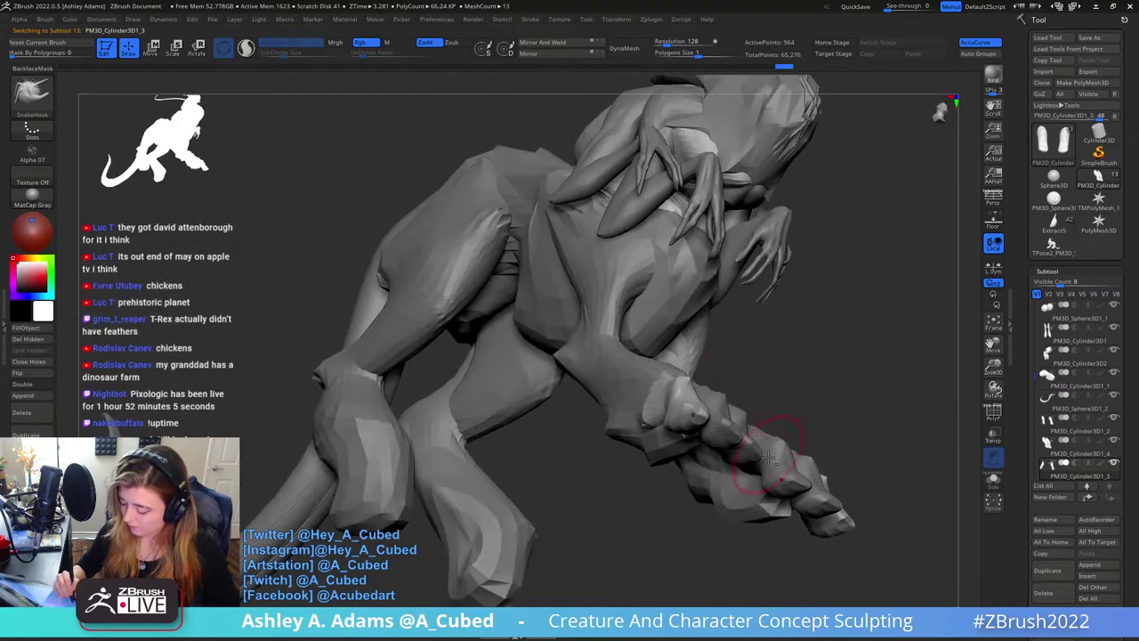
Select the middle toes and adjust their shape between the neighbouring toes with Snake Hook
left_click(772, 447, "alt")
mouse_move(772, 447)
right_mouse_down()
mouse_move(735, 392)
mouse_move(704, 407)
mouse_move(732, 404)
mouse_move(728, 419)
right_mouse_up()
right_click_drag(815, 337, 834, 354)
right_click(758, 413)
right_click_drag(758, 414, 609, 435)
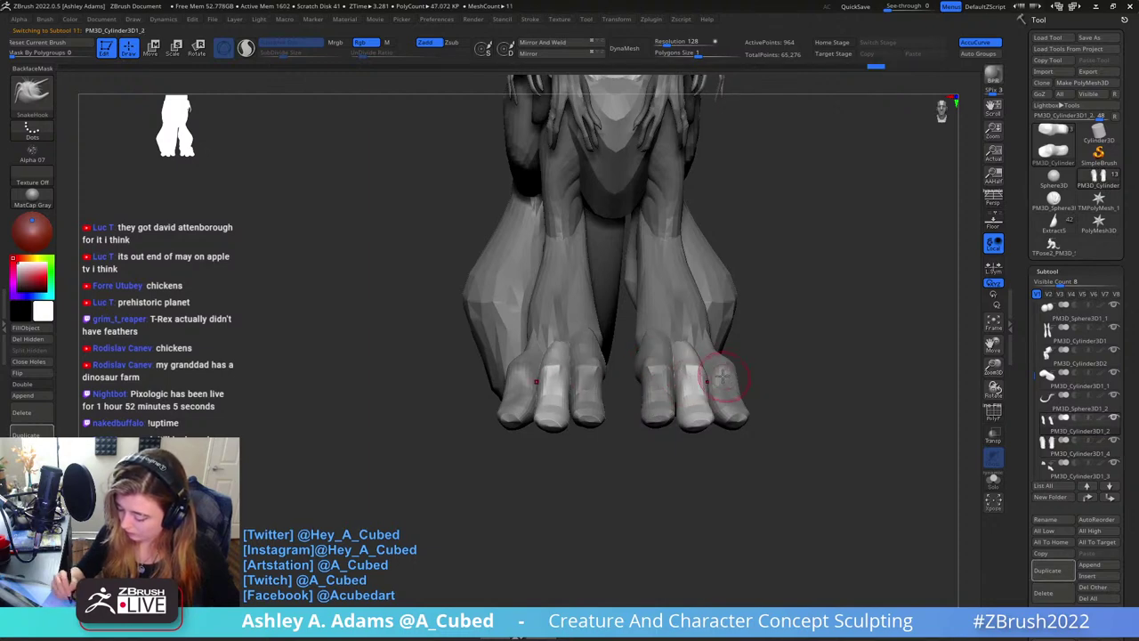
Adjust the outer toes, then select the lower front legs and pull the top contour of the feet outward with a resized Snake Hook brush
left_click_drag(720, 379, 721, 363)
right_click_drag(730, 363, 676, 429)
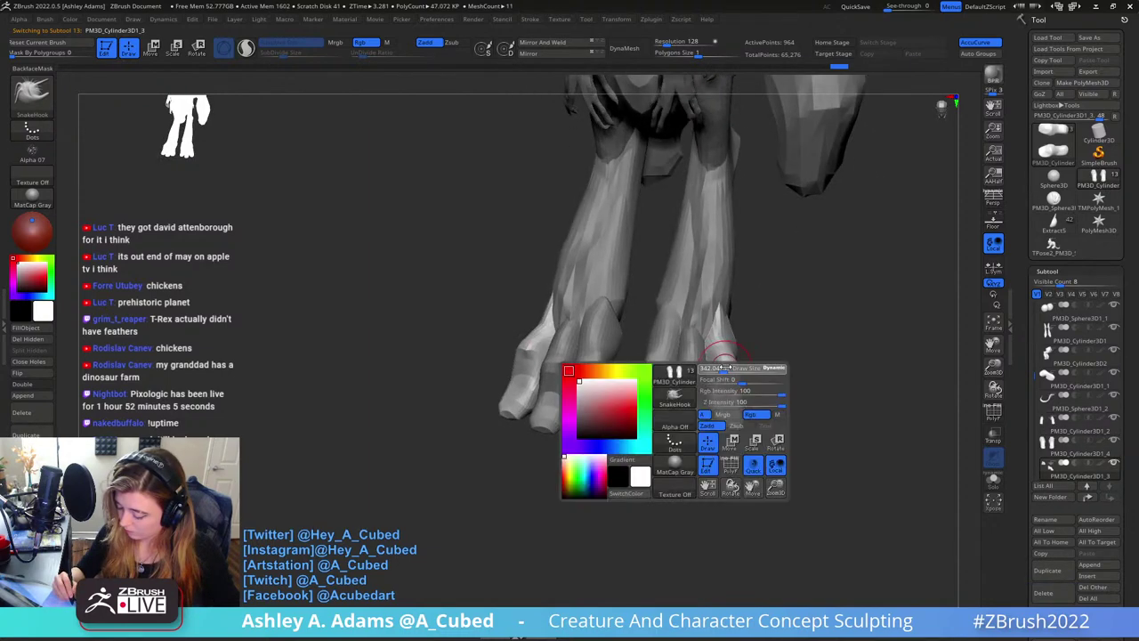
left_click(696, 315, "alt")
right_click_drag(698, 305, 681, 237)
right_click_drag(684, 285, 722, 297)
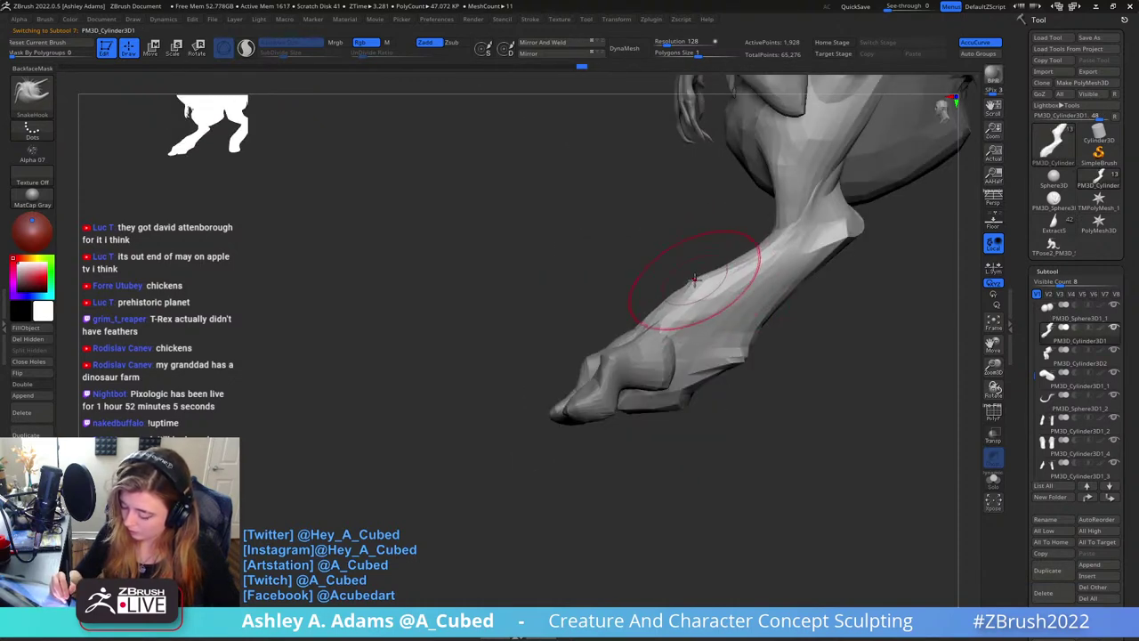
left_click_drag(657, 320, 651, 314)
right_click(760, 323)
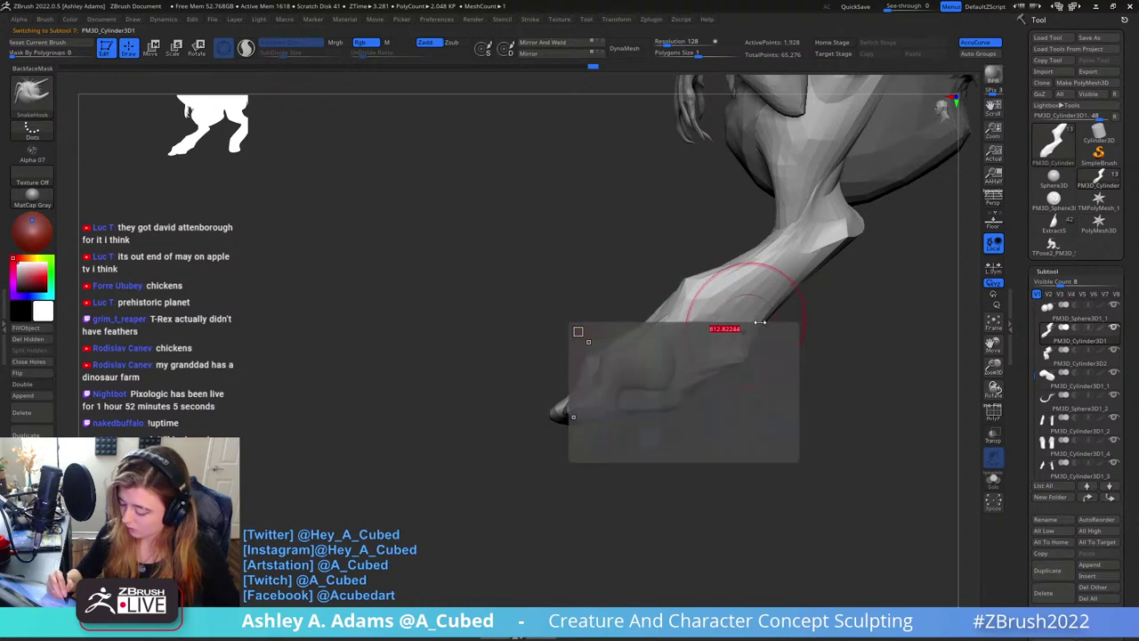
left_click_drag(760, 324, 745, 333)
Reshape the top and underside of the lower front legs where they meet the toes, using Snake Hook at varied sizes
mouse_move(712, 369)
right_mouse_down()
mouse_move(732, 347)
mouse_move(752, 356)
right_mouse_up()
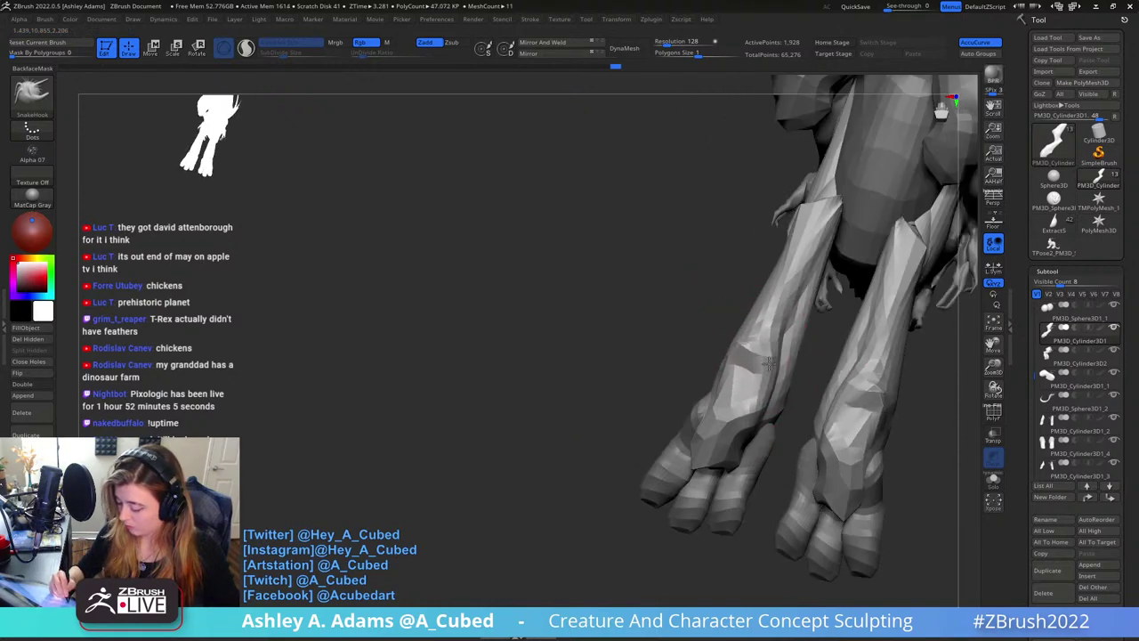
right_click_drag(760, 417, 747, 467)
right_click(715, 455)
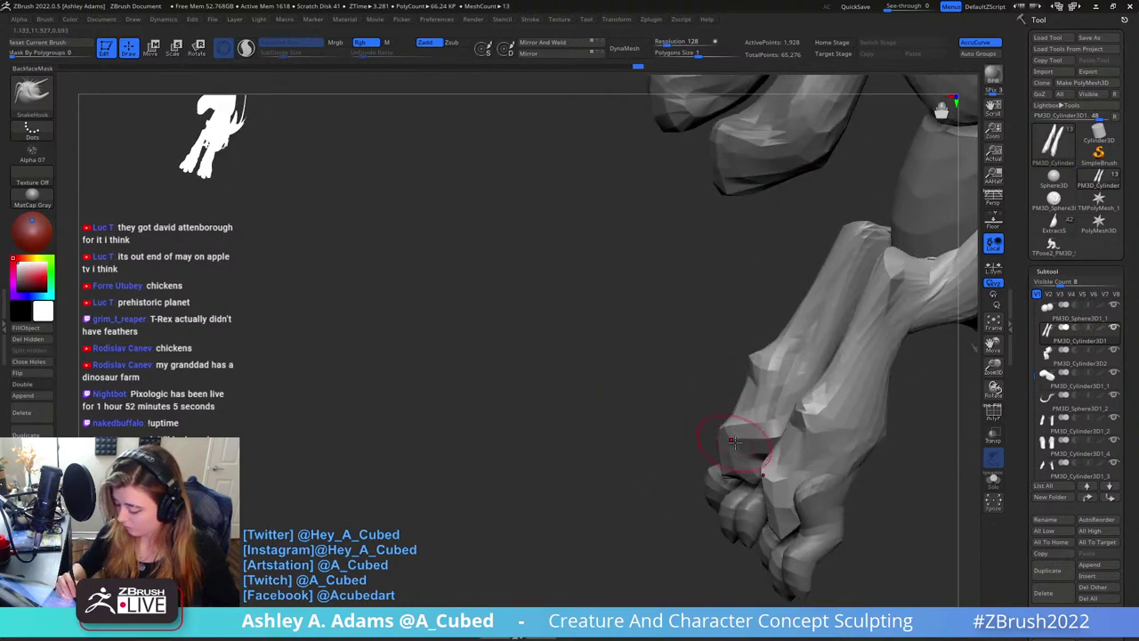
mouse_move(755, 405)
right_mouse_down()
mouse_move(767, 429)
mouse_move(792, 424)
mouse_move(754, 468)
mouse_move(738, 394)
right_mouse_up()
right_click(753, 469)
Select the outer toes and examine the shape of the front feet and legs from both sides
left_click(663, 414, "alt")
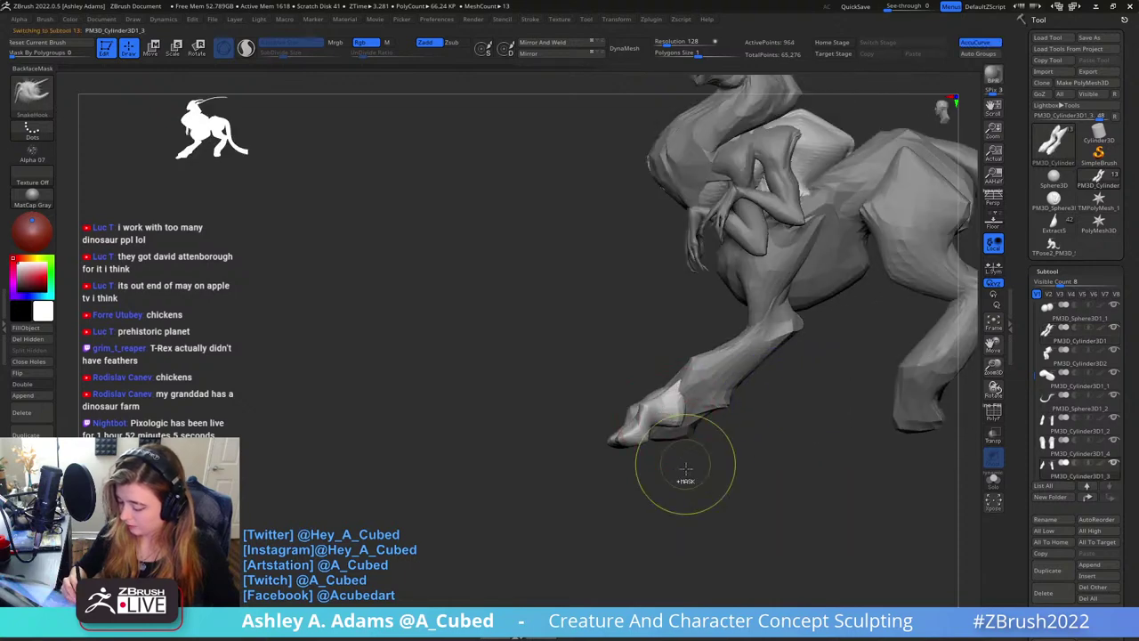
right_click_drag(684, 477, 712, 382, "ctrl")
right_click(703, 380)
right_click_drag(683, 307, 732, 412)
right_click(719, 397)
right_click(761, 396)
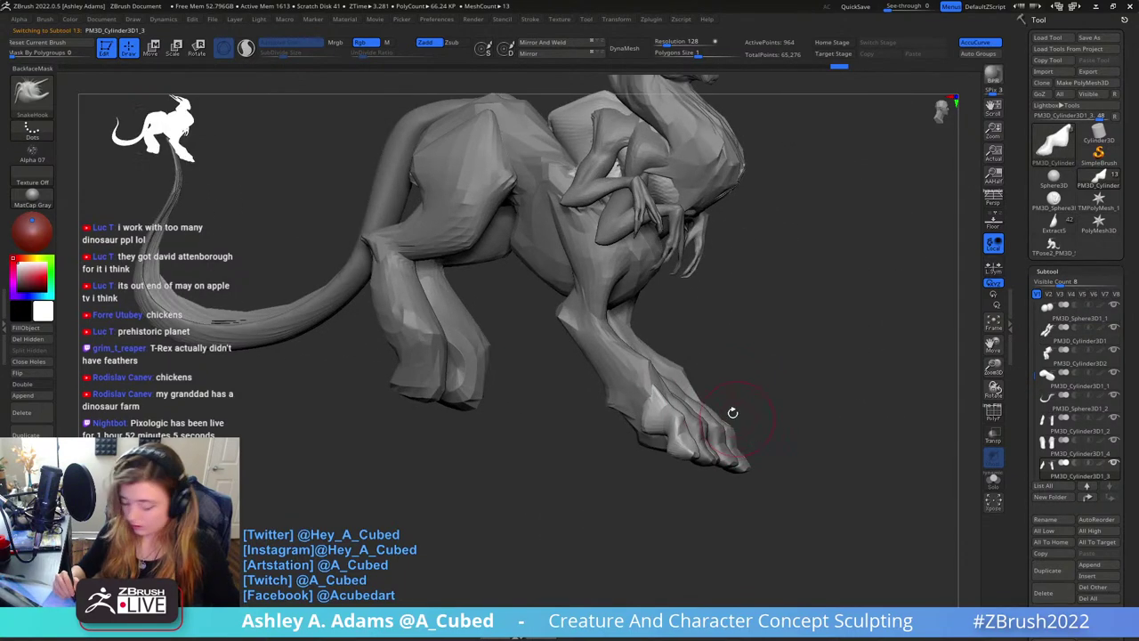
Append a sphere as a new subtool to serve as the base for a claw
key("b")
left_click(773, 293)
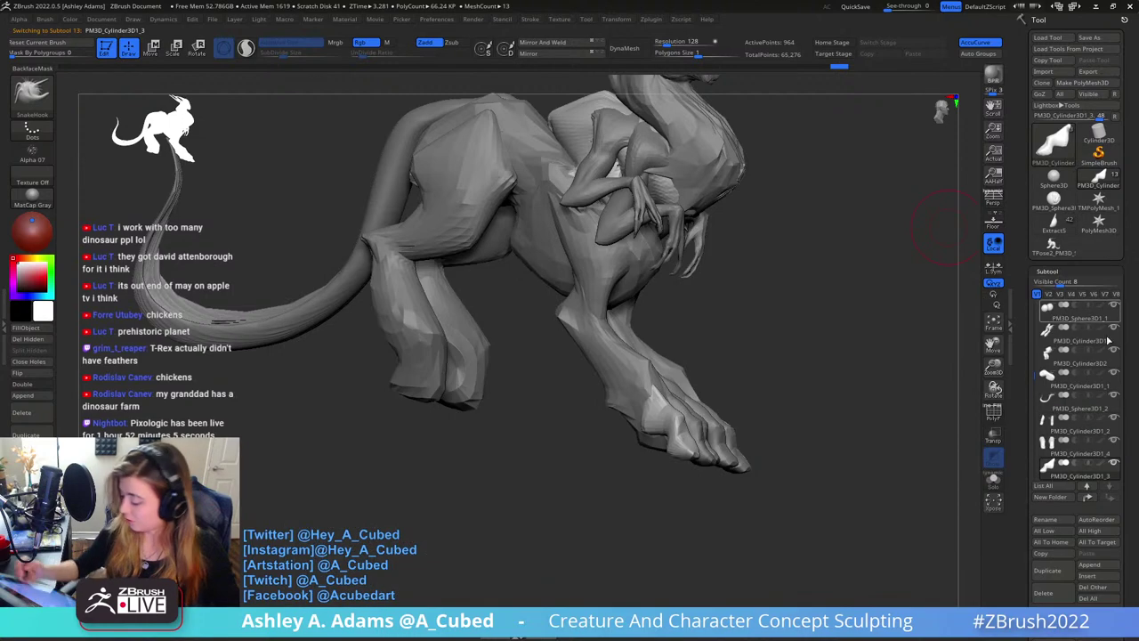
left_click(1099, 567)
left_click(716, 454)
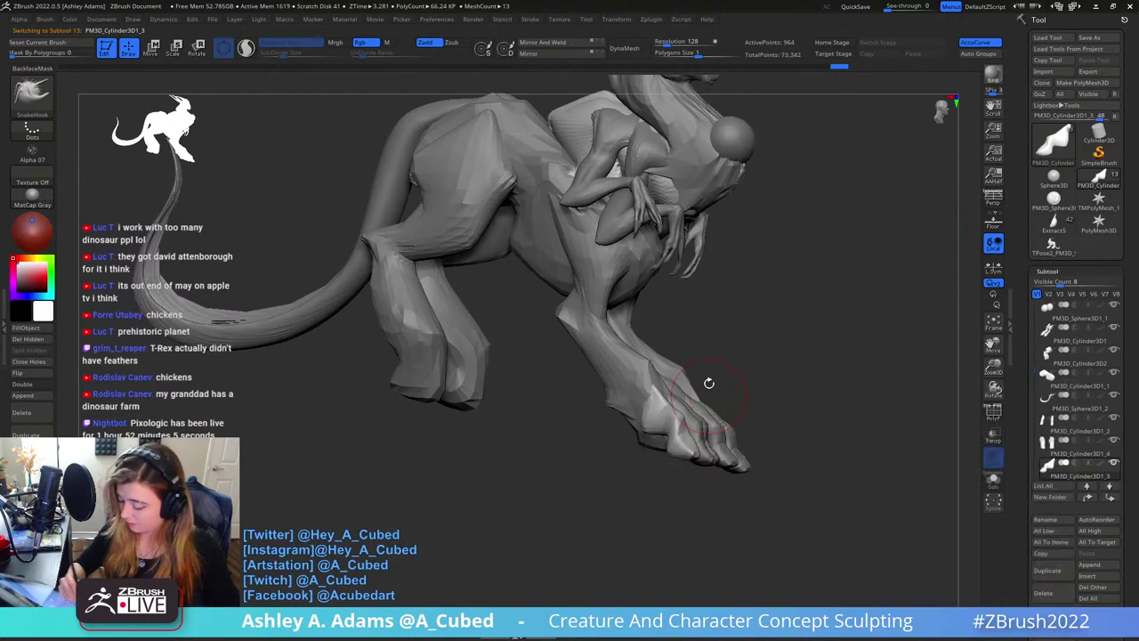
Select the appended sphere, move it down in front of the front foot, and scale it into a small elongated ellipsoid
left_click(738, 147, "alt")
key("w")
left_click_drag(832, 120, 780, 110)
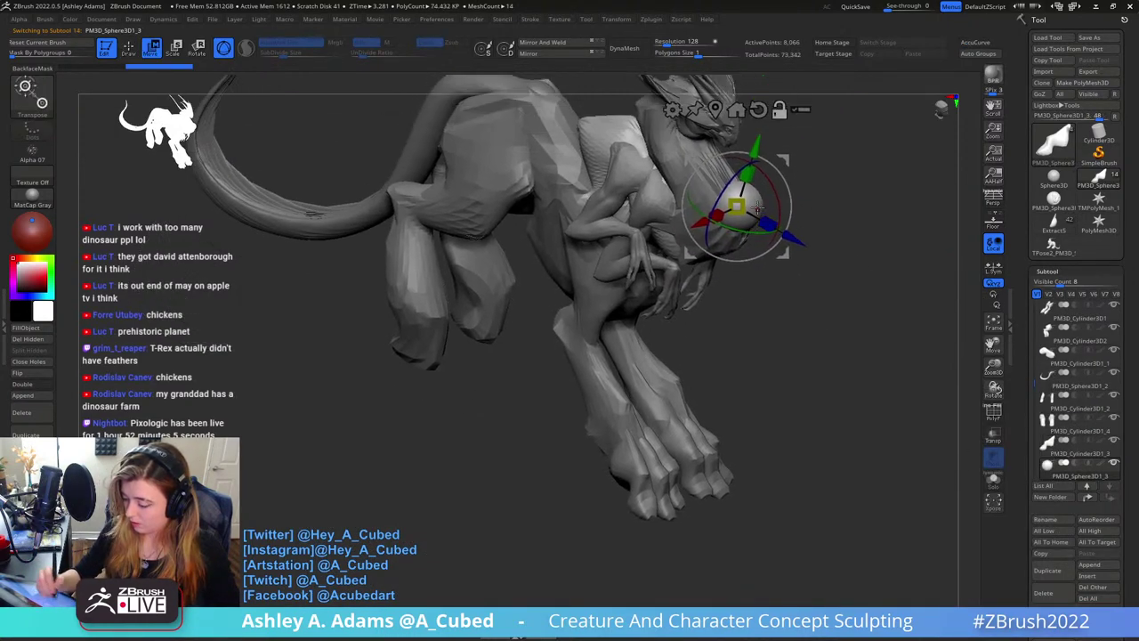
left_click_drag(764, 223, 739, 574)
left_click_drag(747, 560, 737, 425, "alt")
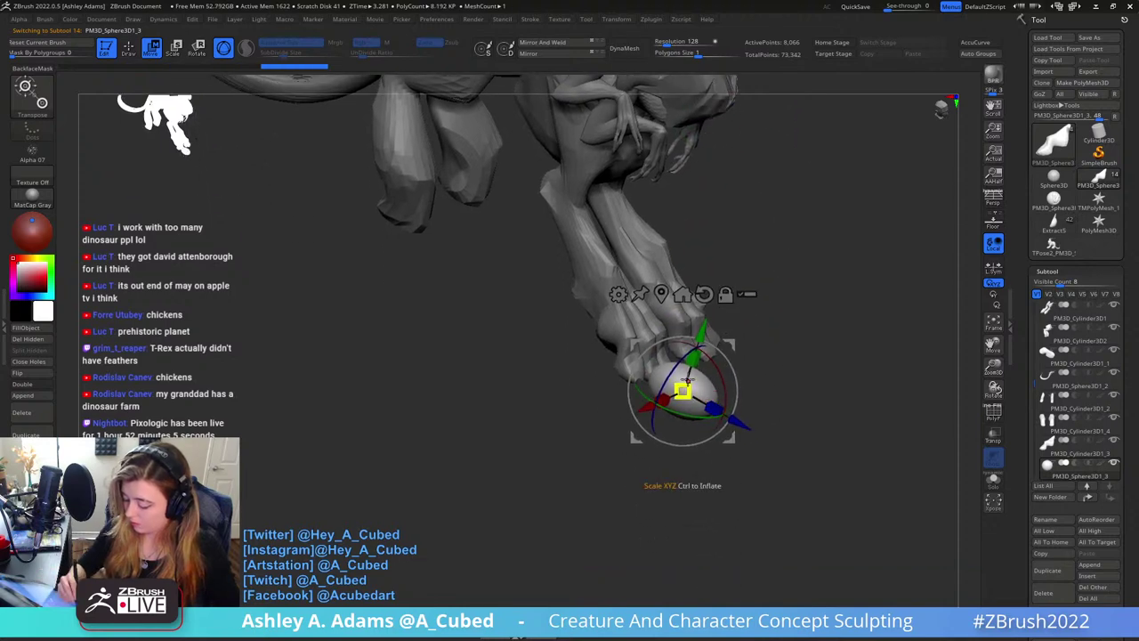
left_click_drag(683, 391, 683, 405)
left_click_drag(693, 359, 700, 355)
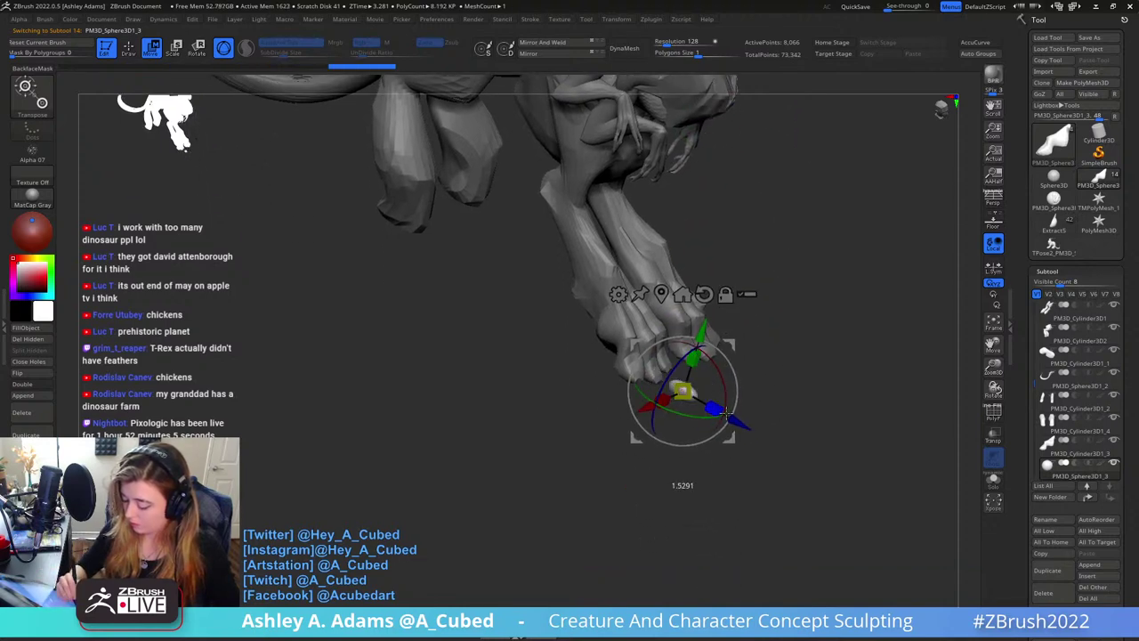
Bend the ellipsoid into a curved claw with a downward-pointing tip using the Snake Hook brush
key("q")
mouse_move(661, 437)
left_mouse_down()
mouse_move(712, 409)
mouse_move(715, 373)
left_mouse_up()
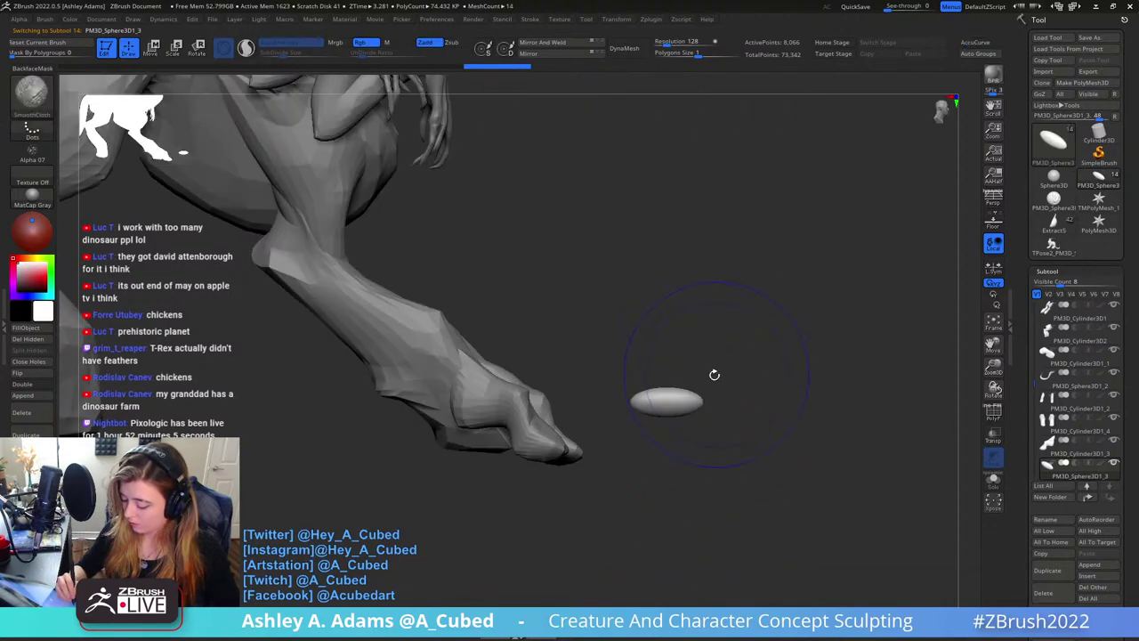
key("b")
key("s")
key("h")
left_click_drag(659, 400, 705, 384)
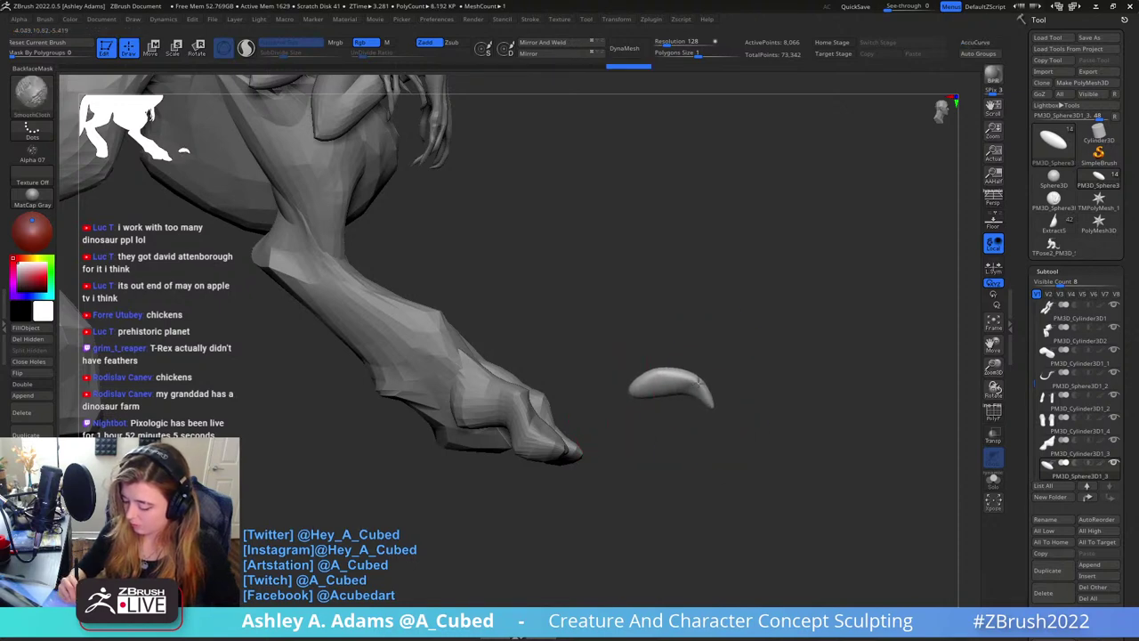
Lengthen and taper the claw from the front and side with Snake Hook, and adjust the Inflat brush size for thickening it
left_click_drag(729, 343, 725, 384, "shift")
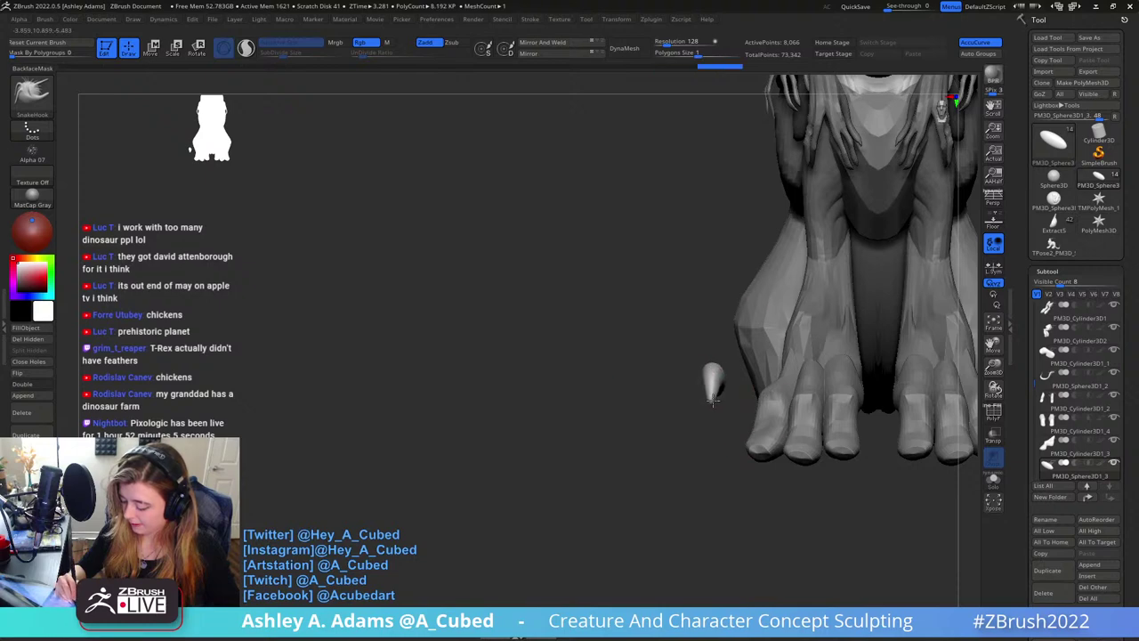
left_click_drag(718, 363, 739, 398)
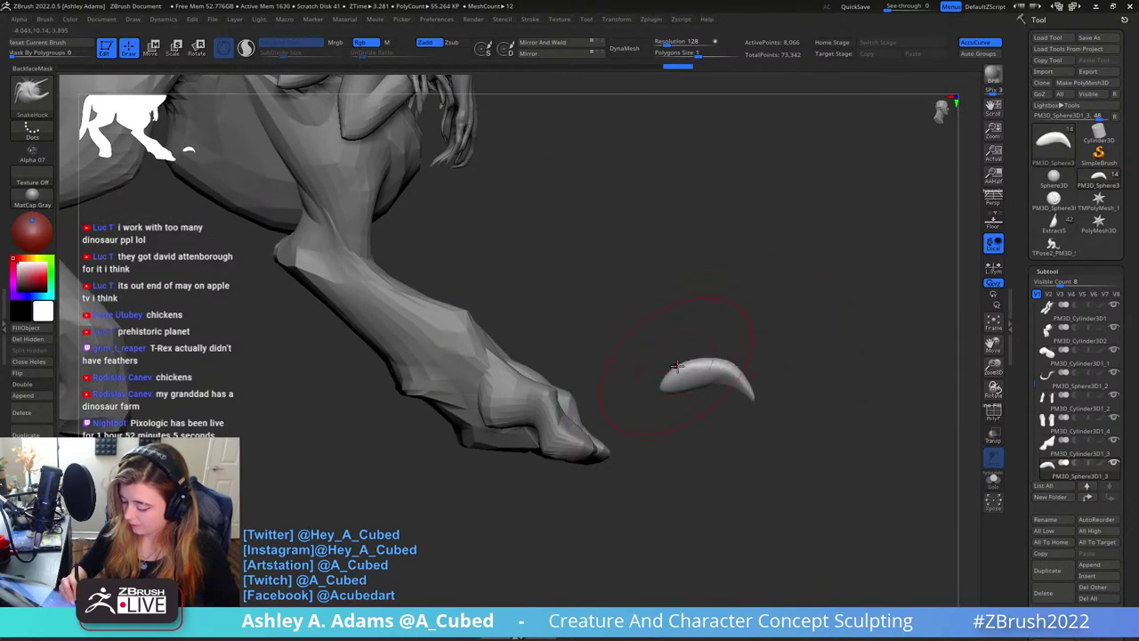
mouse_move(677, 366)
right_mouse_down()
mouse_move(671, 388)
mouse_move(716, 367)
mouse_move(653, 370)
mouse_move(620, 430)
right_mouse_up()
right_click(620, 430)
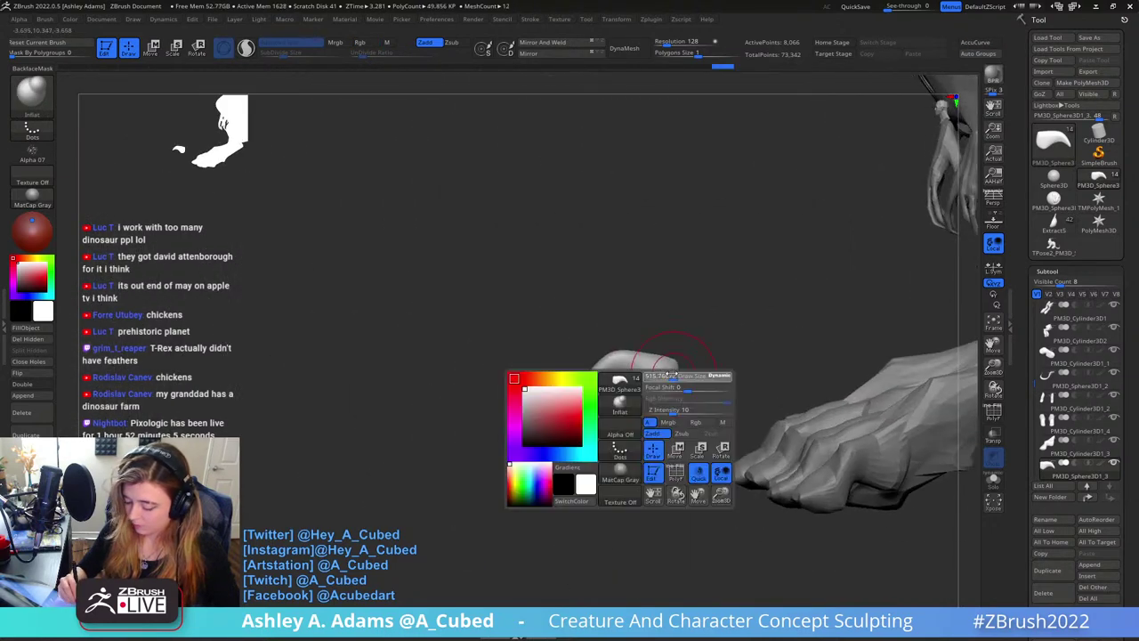
Carve the sides of the detached claw with the MAHcut Mech brush and smooth its surface
key("2")
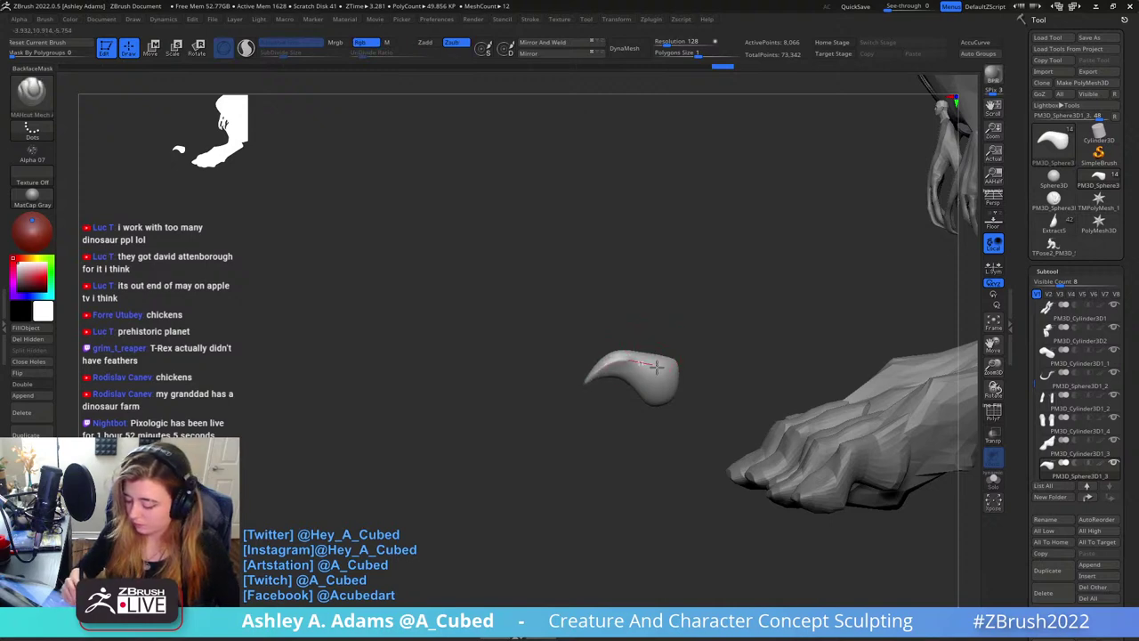
right_click_drag(656, 365, 774, 378)
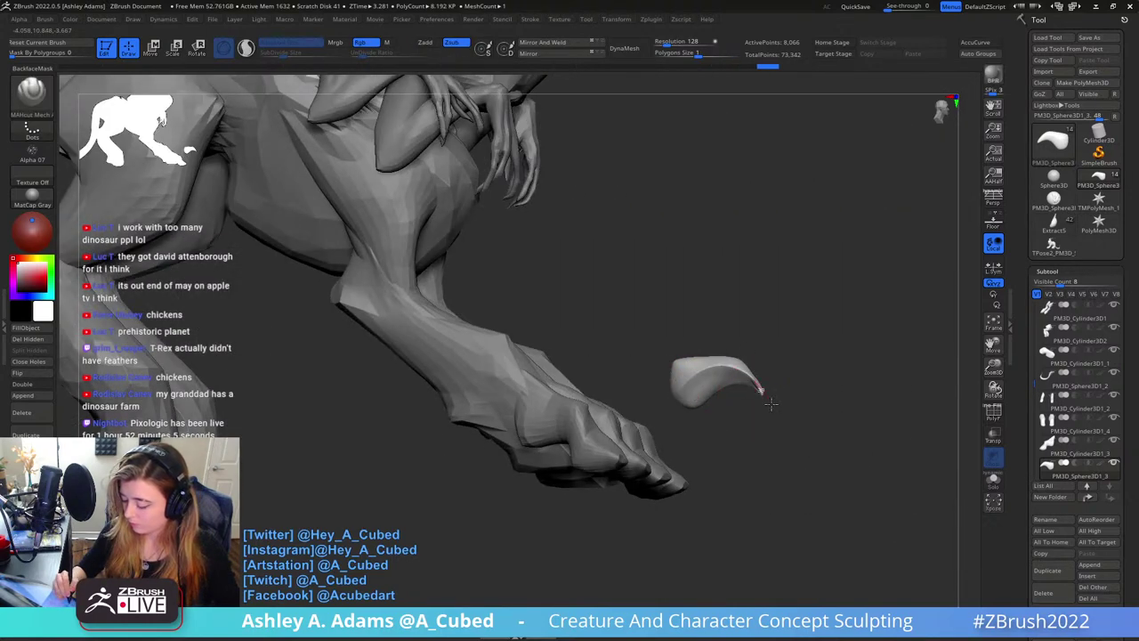
right_click_drag(771, 404, 780, 406, "shift")
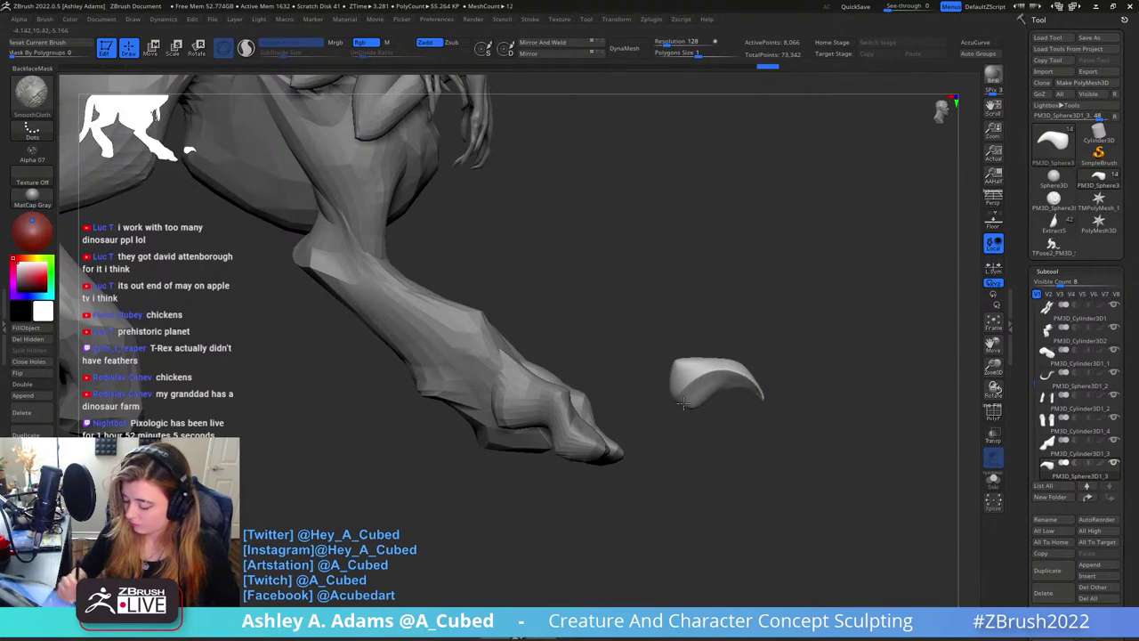
right_click_drag(704, 368, 739, 373)
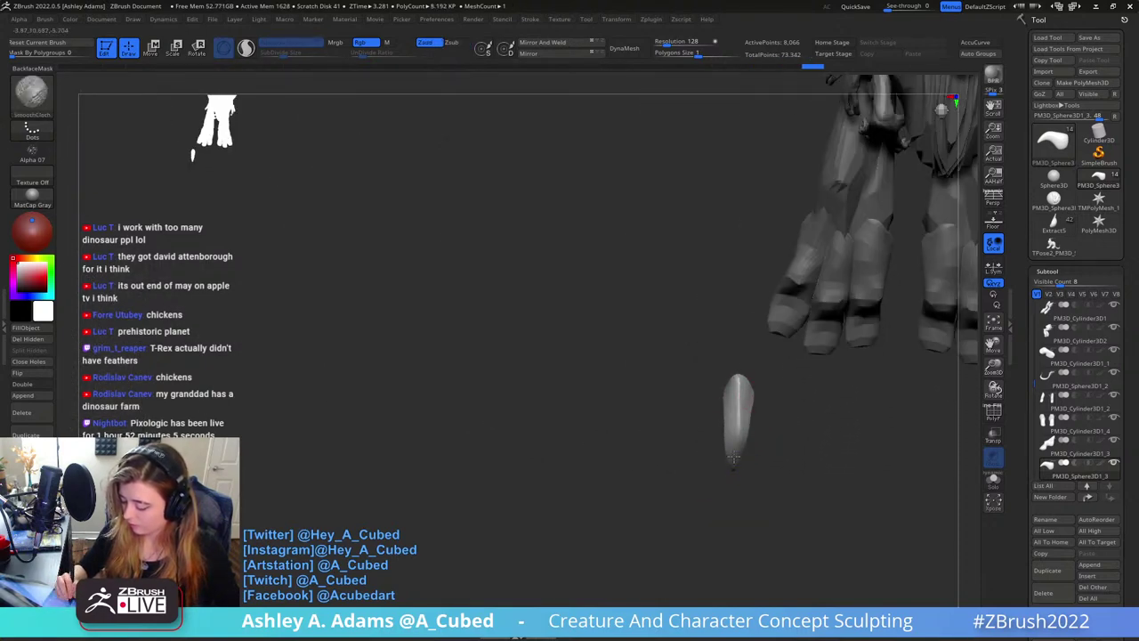
Reshape the claw into a smaller curved hook with SnakeHook and remesh it with DynaMesh at resolution 128
key("b")
key("s")
key("h")
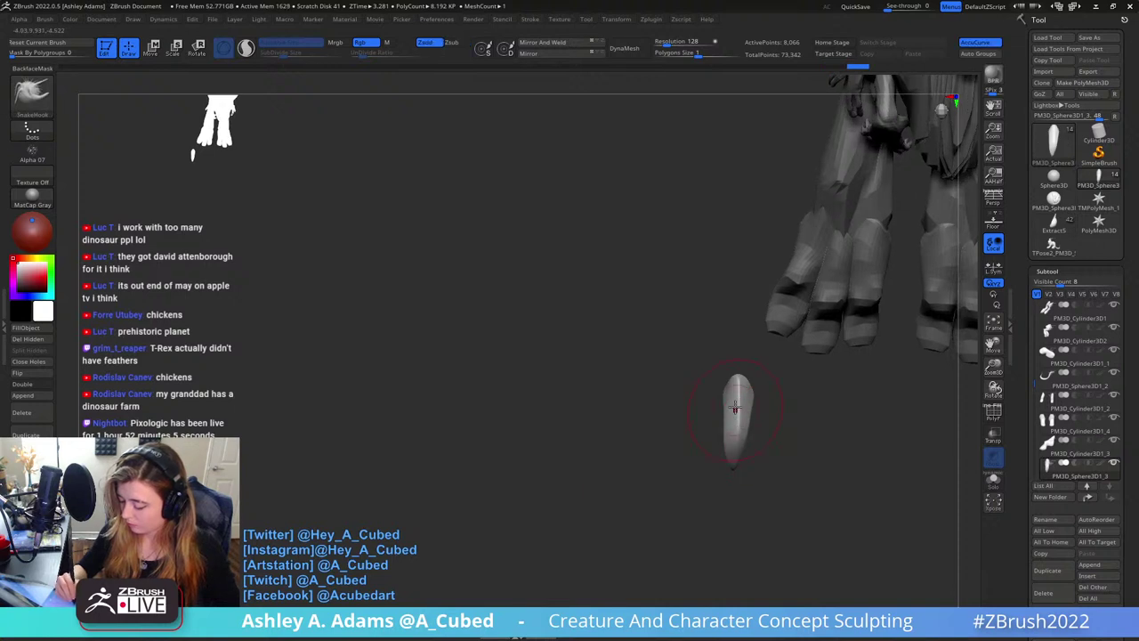
mouse_move(762, 394)
left_mouse_down()
mouse_move(736, 385)
mouse_move(697, 339)
left_mouse_up()
key("w")
mouse_move(623, 383)
left_mouse_down()
mouse_move(751, 346)
mouse_move(752, 379)
mouse_move(722, 368)
left_mouse_up()
key("q")
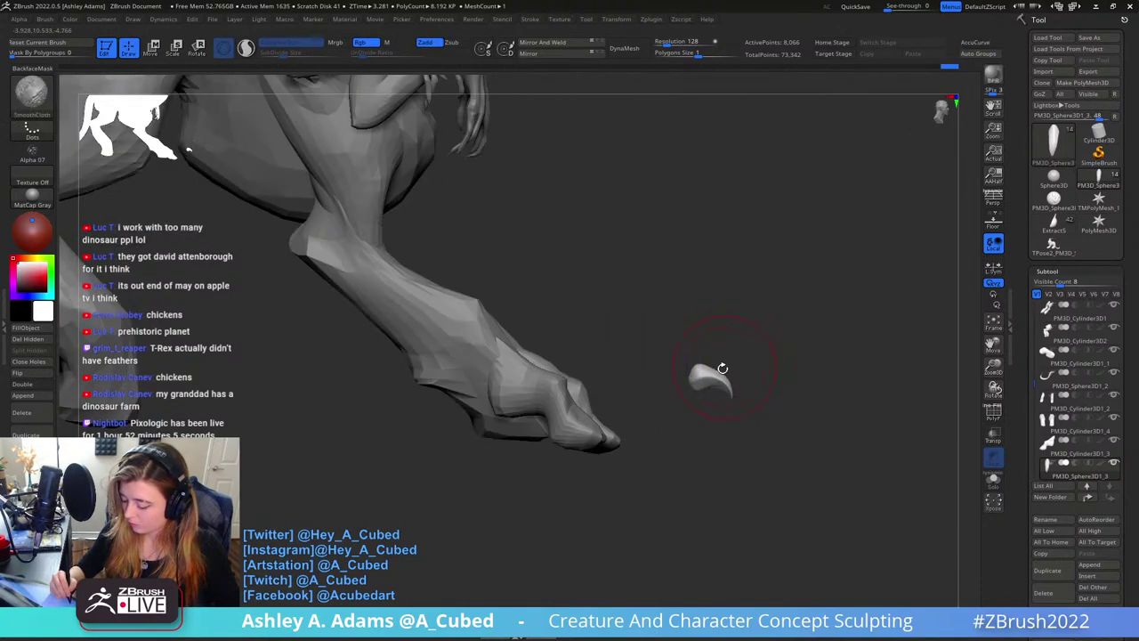
key("w")
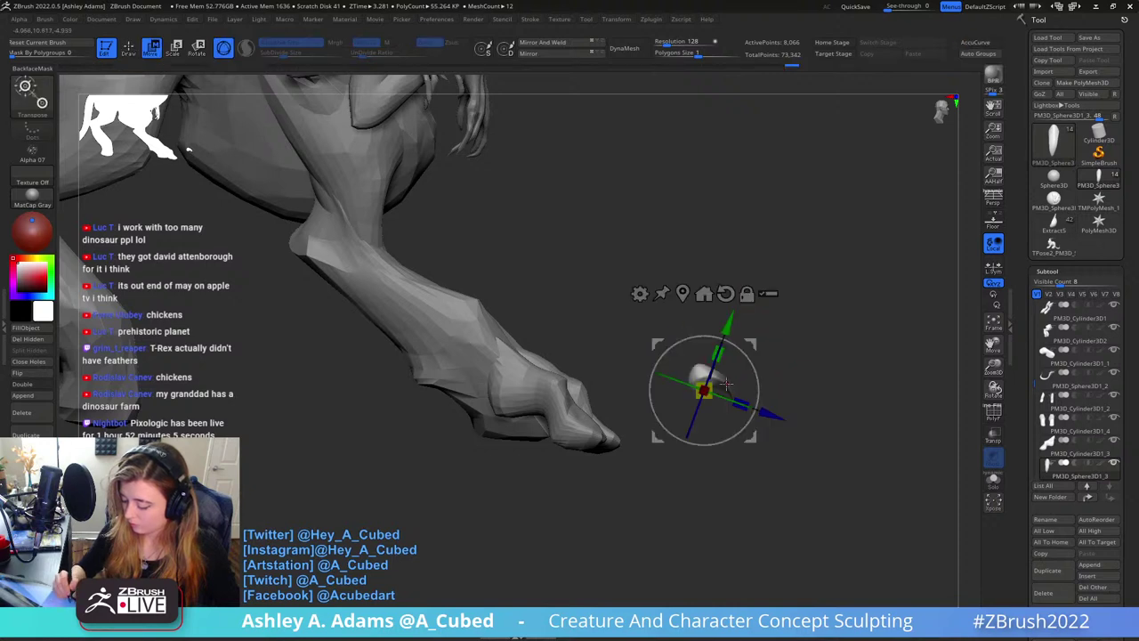
key("q")
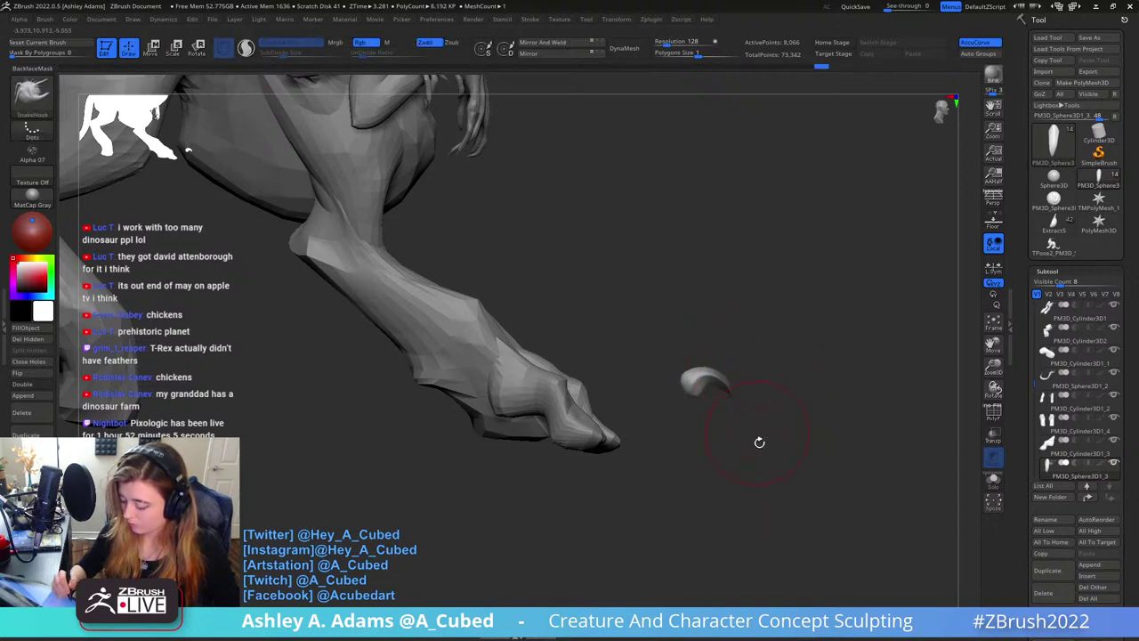
left_click(627, 48)
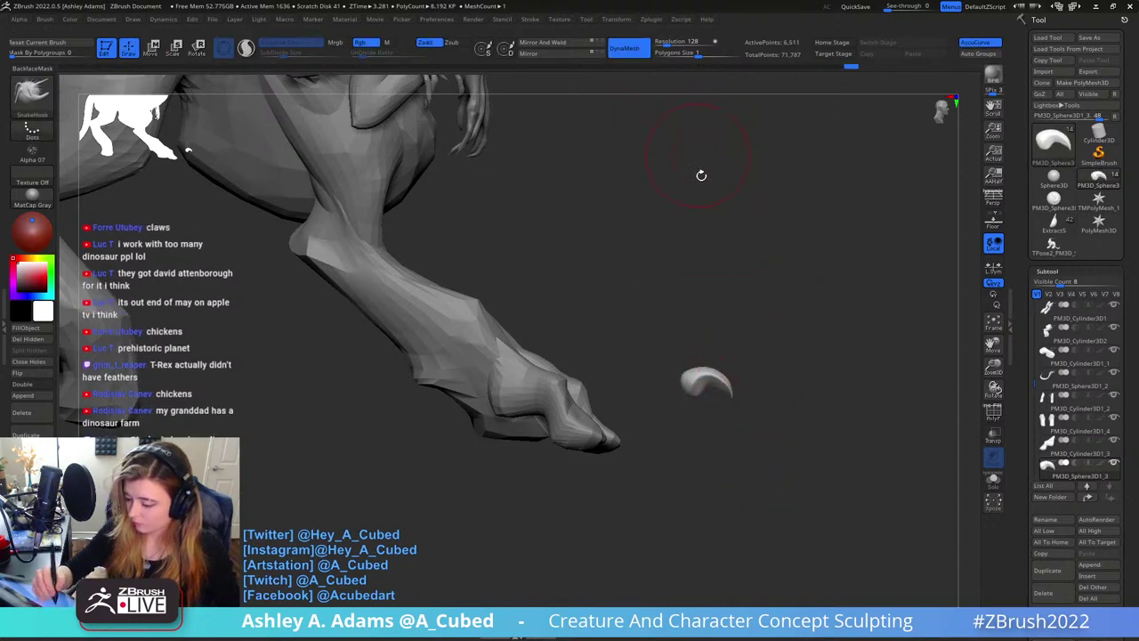
Move the claw onto the tip of the front foot's toe, then rotate and scale it to fit in side view
key("w")
left_click_drag(751, 343, 645, 381)
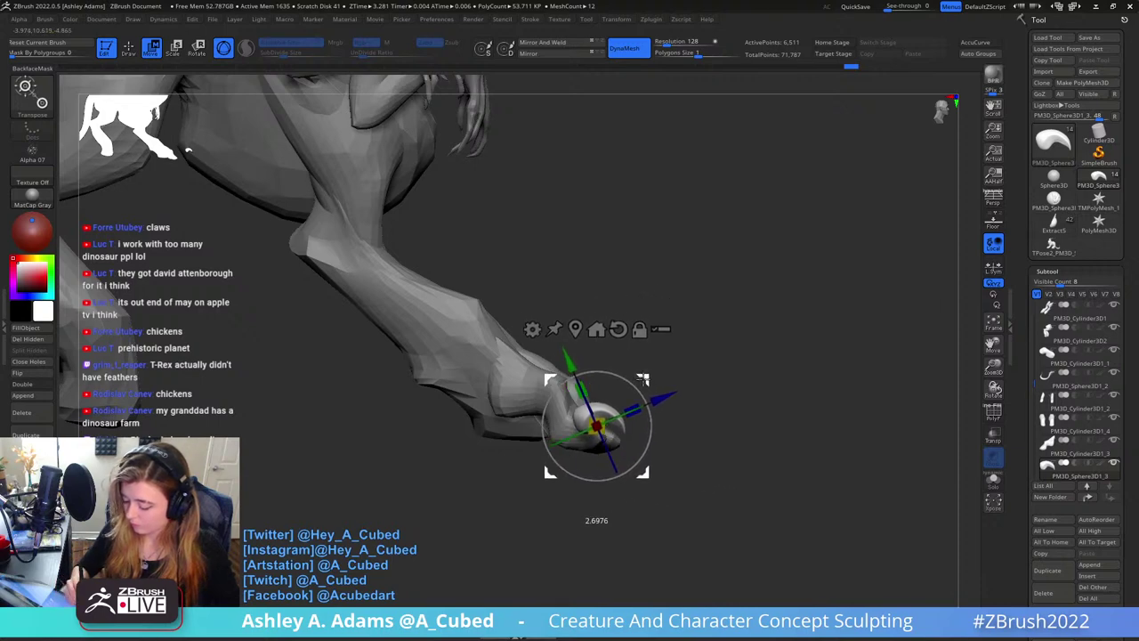
left_click_drag(756, 379, 680, 414, "shift")
right_click_drag(680, 450, 781, 449, "shift")
left_click_drag(616, 471, 607, 466)
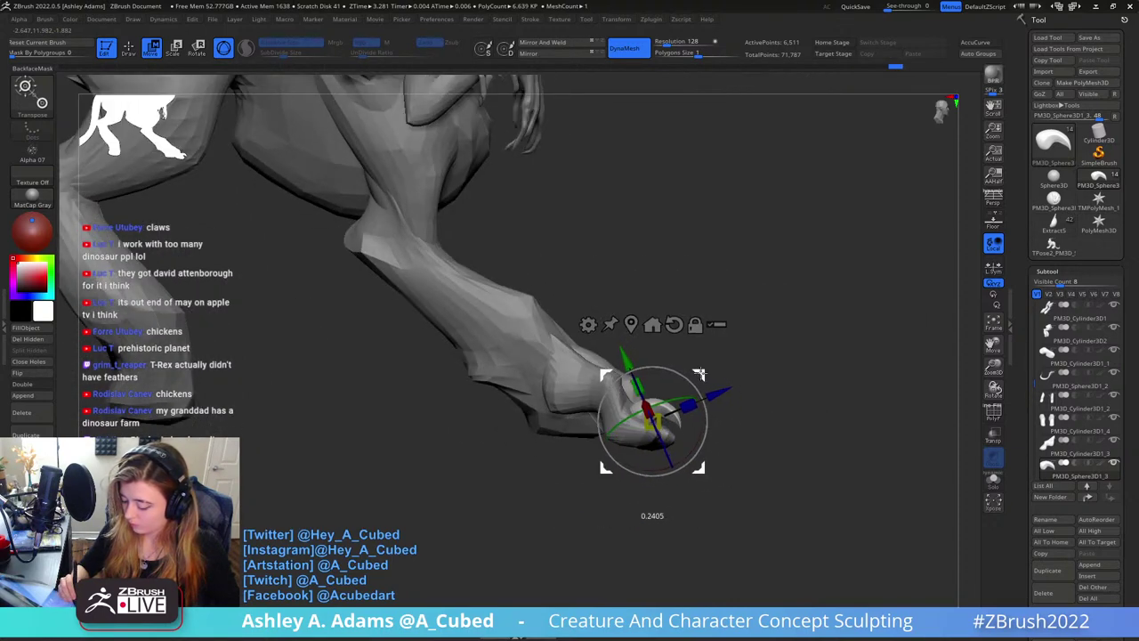
Align the claw with the outer toe in front view and mirror it onto the opposite foot with Mirror And Weld
key("q")
mouse_move(746, 396)
right_mouse_down("ctrl")
mouse_move(752, 341)
mouse_move(724, 370)
mouse_move(732, 457)
right_mouse_up("ctrl")
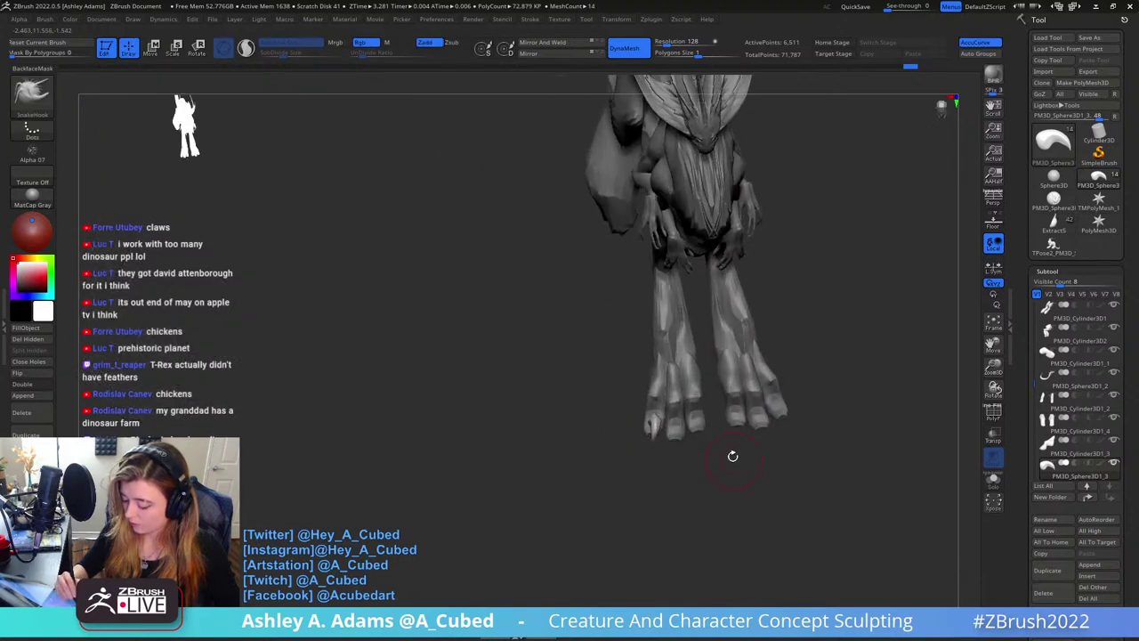
key("w")
left_click_drag(674, 449, 669, 449)
left_click_drag(606, 474, 602, 476)
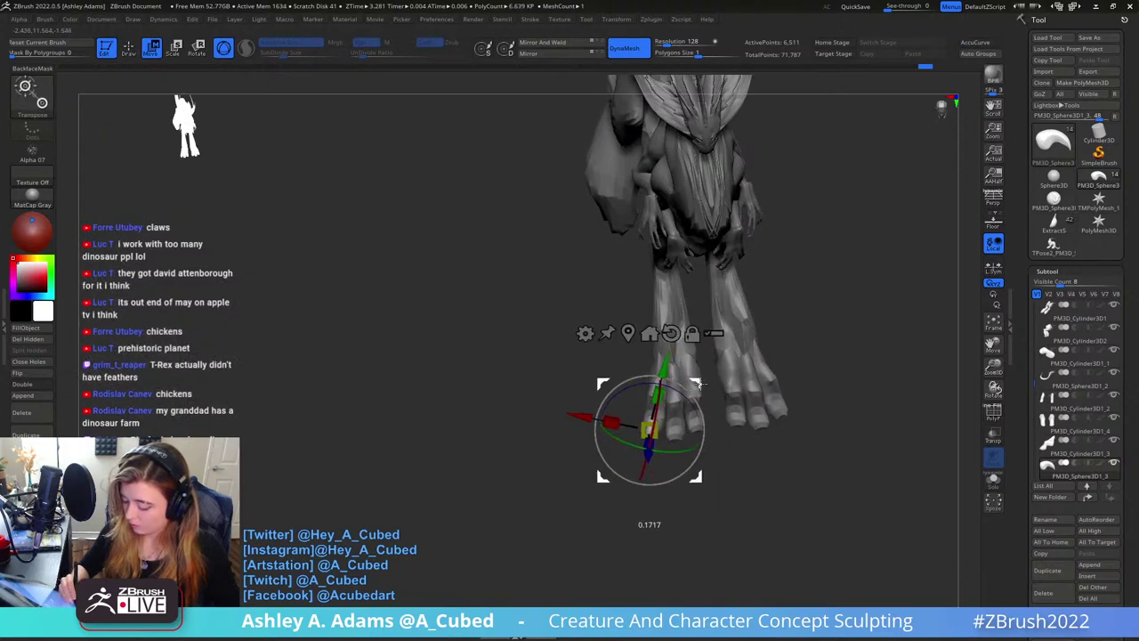
left_click(573, 45)
Duplicate the claws onto the middle toes of both front feet and rotate them to match
right_click_drag(681, 258, 686, 356, "ctrl")
right_click_drag(686, 356, 611, 318, "alt")
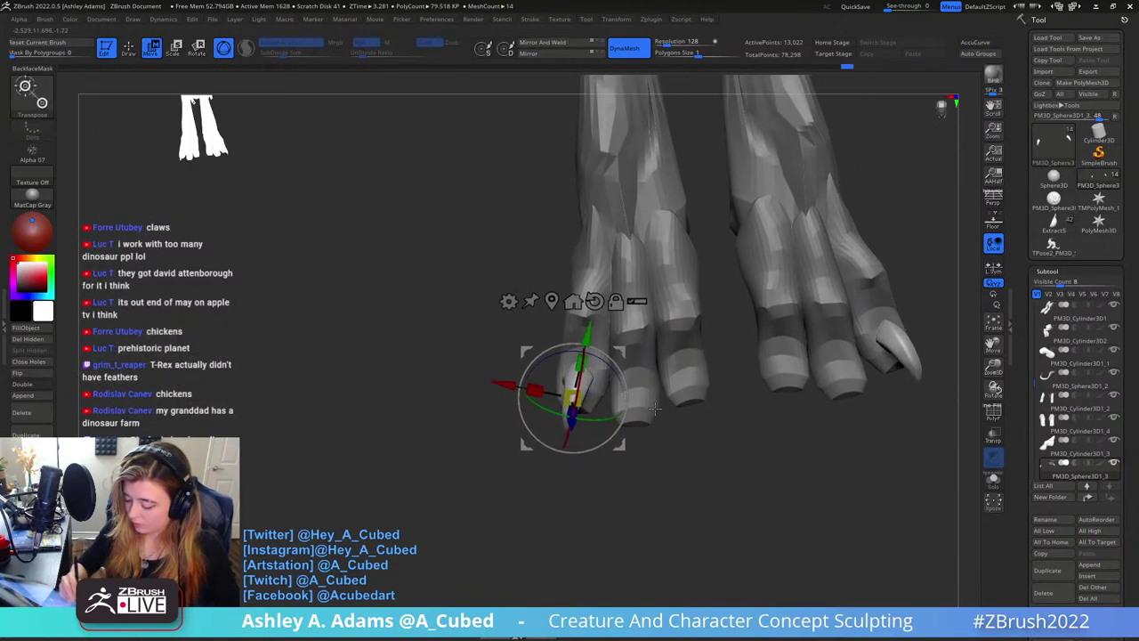
left_click_drag(619, 347, 685, 359)
key("ctrl+z")
left_click_drag(676, 411, 669, 417)
left_click_drag(686, 358, 692, 359)
left_click_drag(697, 405, 695, 415)
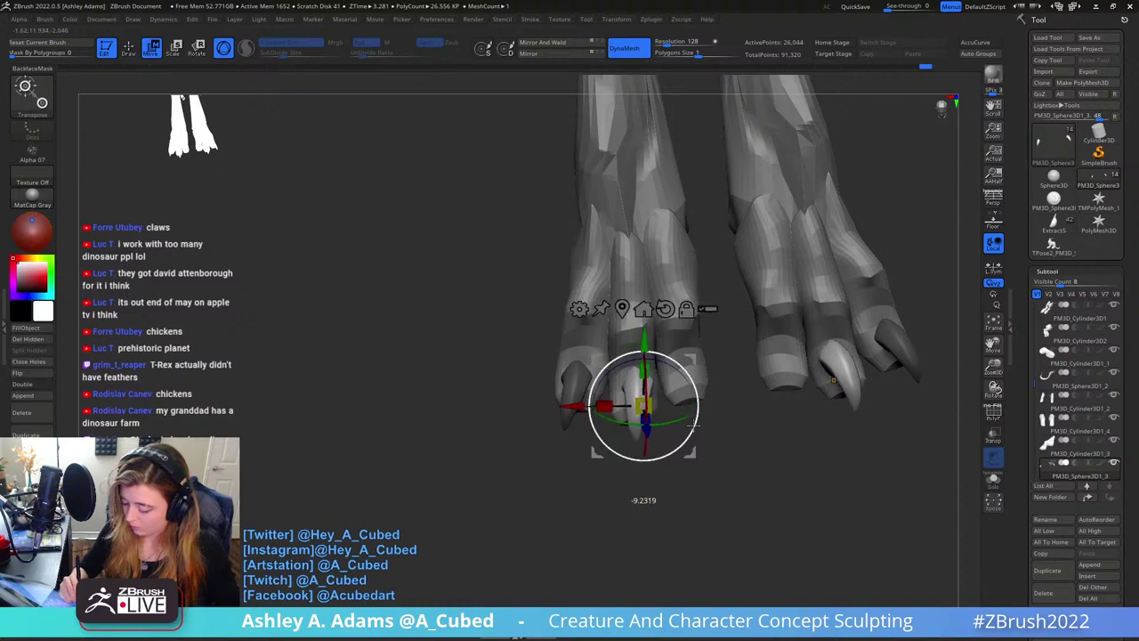
Seat the middle claws from the side and add a further pair of claws on the inner toes
left_click_drag(516, 387, 729, 374)
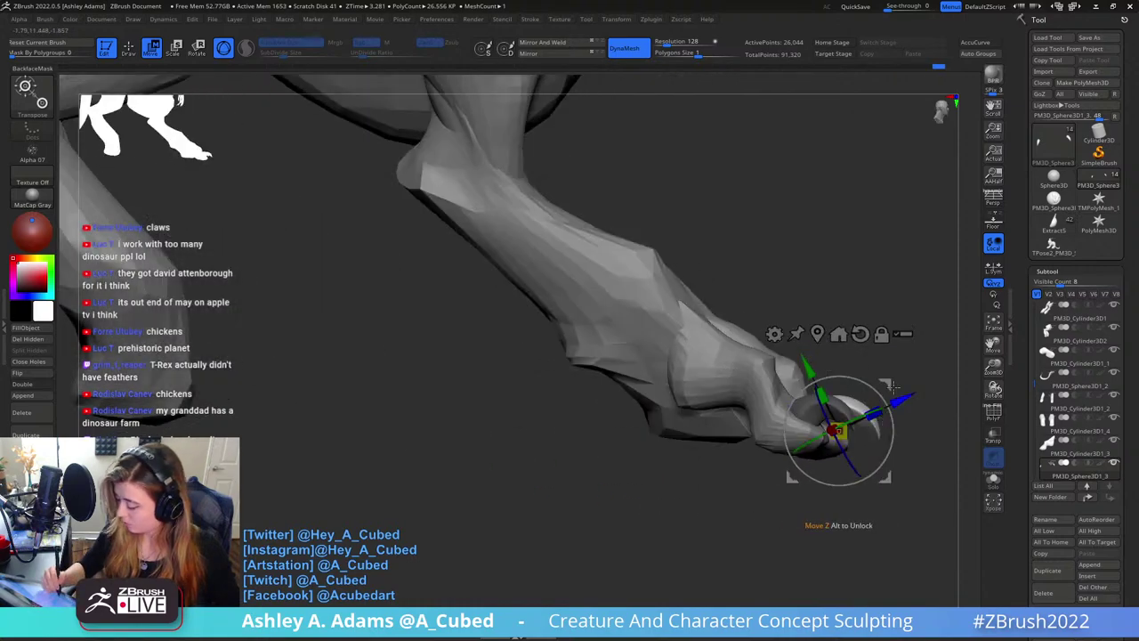
mouse_move(945, 349)
left_mouse_down("alt")
mouse_move(791, 318)
mouse_move(771, 432)
mouse_move(737, 316)
mouse_move(747, 304)
left_mouse_up("alt")
key("q")
mouse_move(763, 361)
left_mouse_down("alt")
mouse_move(750, 388)
mouse_move(762, 344)
mouse_move(793, 347)
mouse_move(684, 382)
mouse_move(663, 364)
mouse_move(711, 394)
mouse_move(748, 396)
left_mouse_up("alt")
key("space")
mouse_move(680, 362)
left_mouse_down("alt")
mouse_move(728, 389)
mouse_move(776, 380)
left_mouse_up("alt")
left_click_drag(652, 283, 703, 315, "alt")
mouse_move(703, 315)
right_mouse_down("ctrl")
mouse_move(652, 410)
mouse_move(641, 335)
right_mouse_up("ctrl")
Select the front upper leg and examine the creature's forelegs and clawed feet from several sides
left_click(650, 403, "alt")
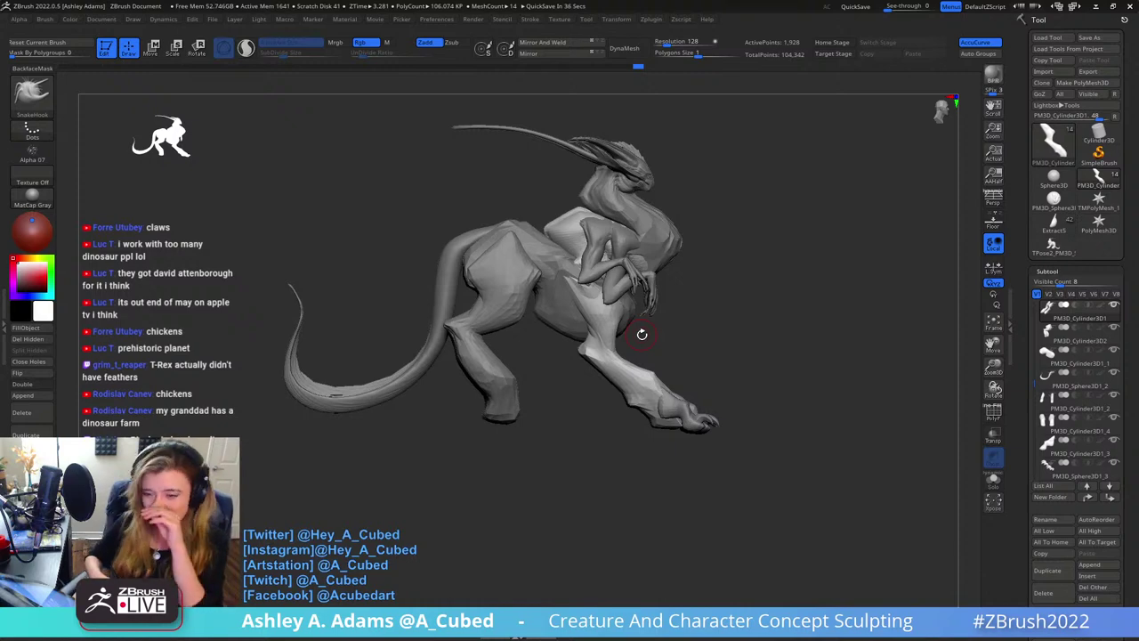
mouse_move(642, 334)
left_mouse_down()
mouse_move(724, 243)
mouse_move(691, 219)
mouse_move(649, 331)
left_mouse_up()
right_click_drag(650, 331, 656, 326, "ctrl")
right_click_drag(747, 298, 632, 334)
right_click(625, 394)
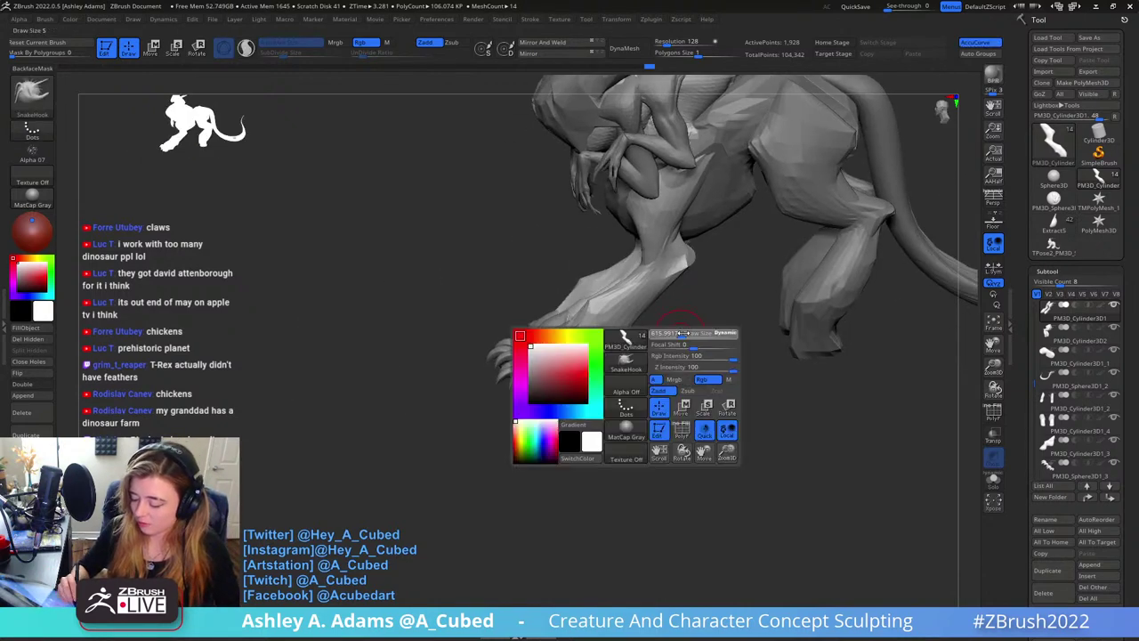
right_click_drag(626, 395, 571, 328)
Select the outer toes of the front feet and set up the ClayBuildup brush for them
left_click(570, 360, "alt")
right_click(585, 374)
mouse_move(580, 381)
right_mouse_down()
mouse_move(579, 396)
mouse_move(584, 370)
mouse_move(541, 389)
mouse_move(555, 401)
mouse_move(546, 394)
mouse_move(597, 358)
mouse_move(637, 355)
mouse_move(580, 372)
mouse_move(583, 383)
right_mouse_up()
key("b")
key("c")
key("b")
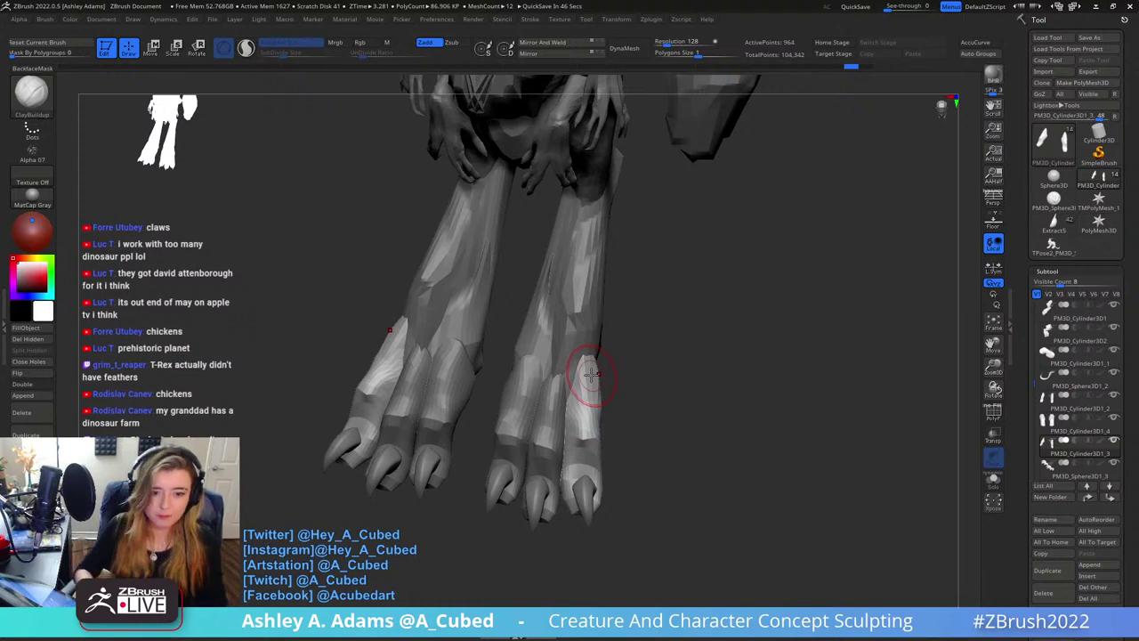
left_click_drag(678, 308, 663, 329)
key("space")
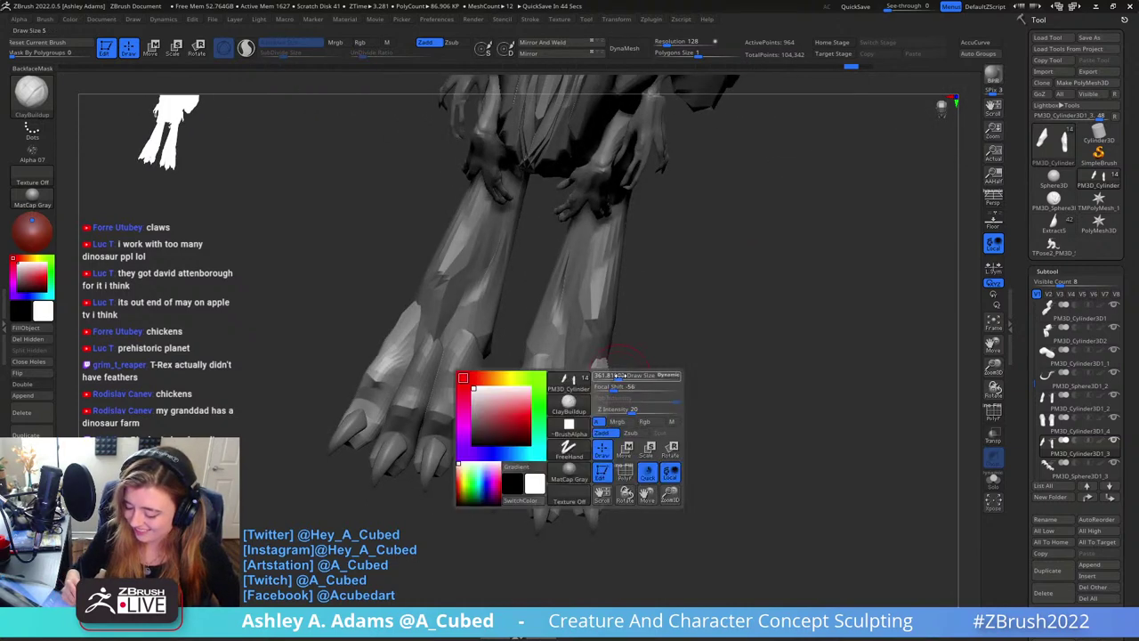
Select the inner toes of the front feet and pull their upper ends and profile into shape with SnakeHook
left_click(531, 367, "alt")
key("space")
key("b")
key("s")
key("h")
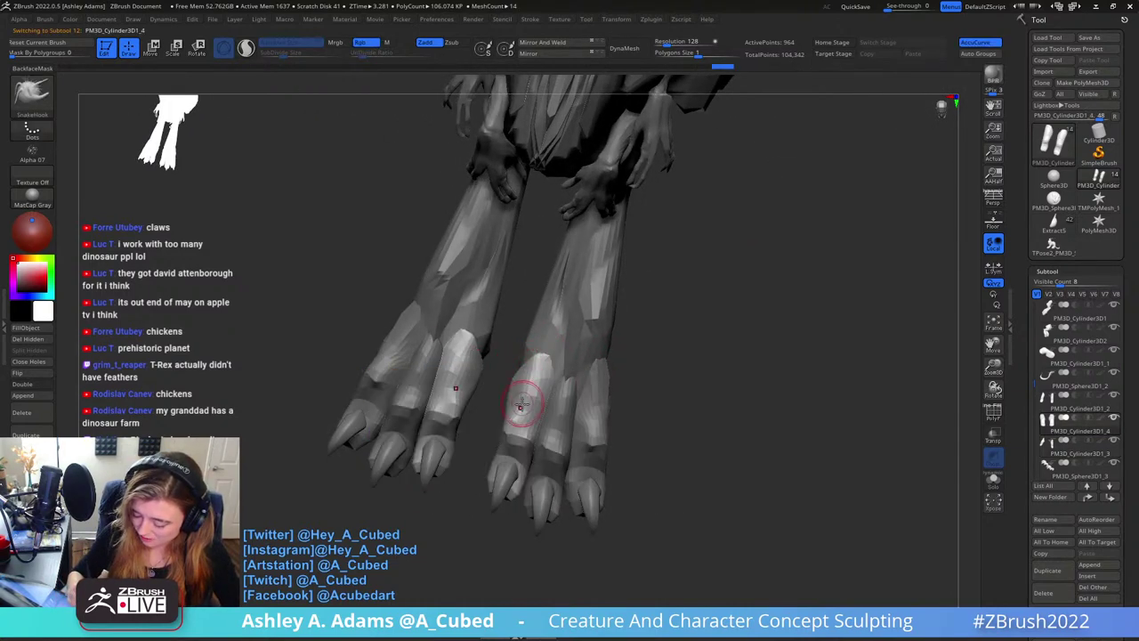
right_click_drag(532, 354, 558, 334)
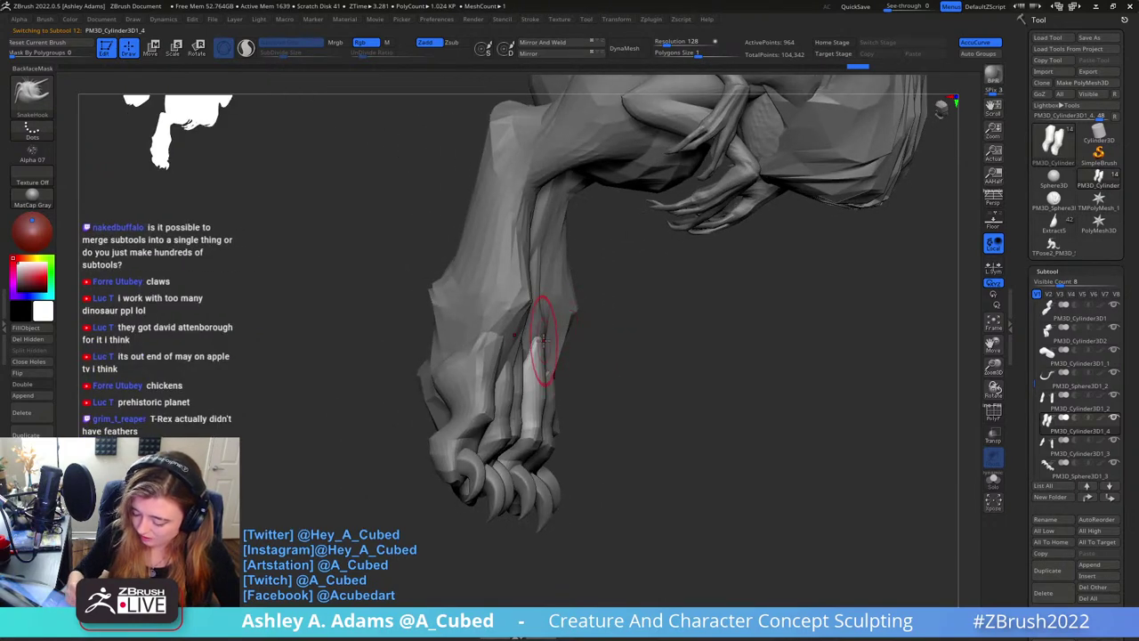
right_click_drag(540, 458, 549, 338)
mouse_move(508, 395)
right_mouse_down()
mouse_move(525, 392)
mouse_move(501, 382)
right_mouse_up()
Refine how the inner toes meet the neighbouring toes and smooth their surface
left_click(518, 388, "alt")
left_click(501, 381, "alt")
left_click_drag(503, 383, 532, 356, "shift")
mouse_move(532, 356)
right_mouse_down()
mouse_move(544, 331)
mouse_move(569, 373)
mouse_move(564, 353)
mouse_move(611, 317)
mouse_move(654, 356)
right_mouse_up()
right_click(576, 413)
right_click_drag(576, 412, 605, 369)
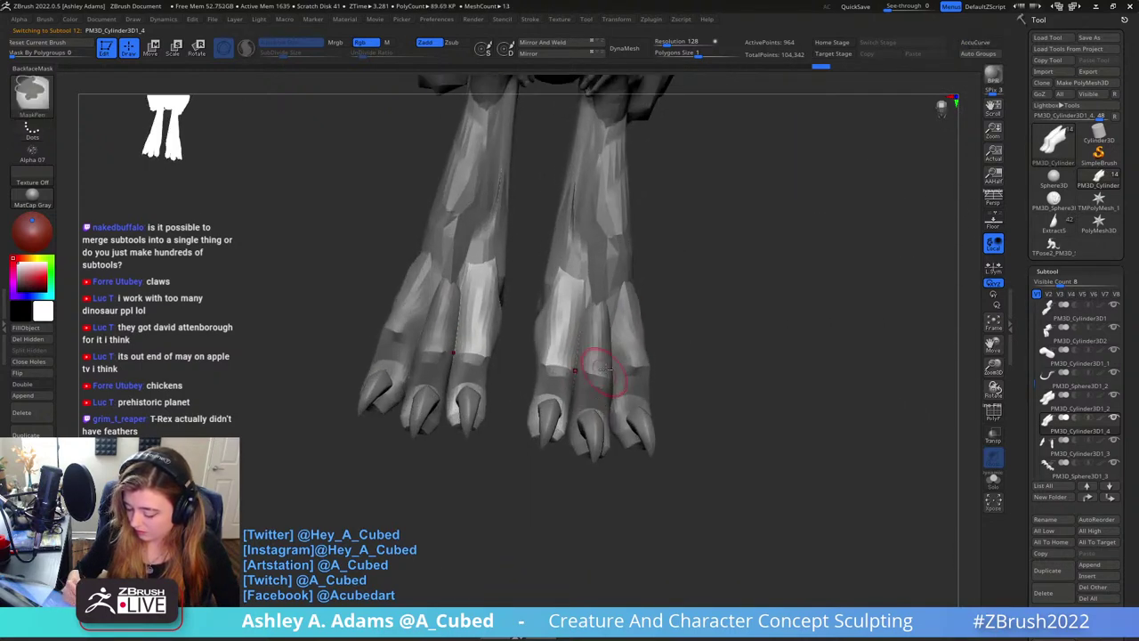
Isolate the inner toes in Solo mode and subdivide their mesh once
left_click(993, 481)
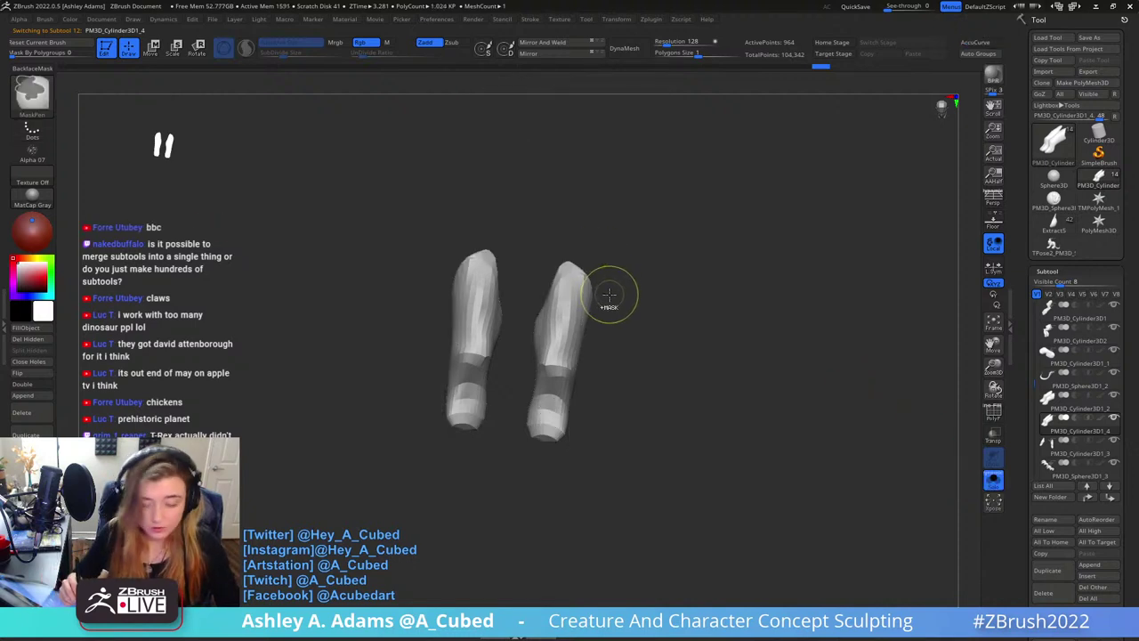
key("ctrl+d")
right_click_drag(613, 360, 682, 287, "ctrl")
Sculpt the knuckle area of the inner toes with ClayBuildup and carve creases there with DamStandard
key("b")
key("c")
key("b")
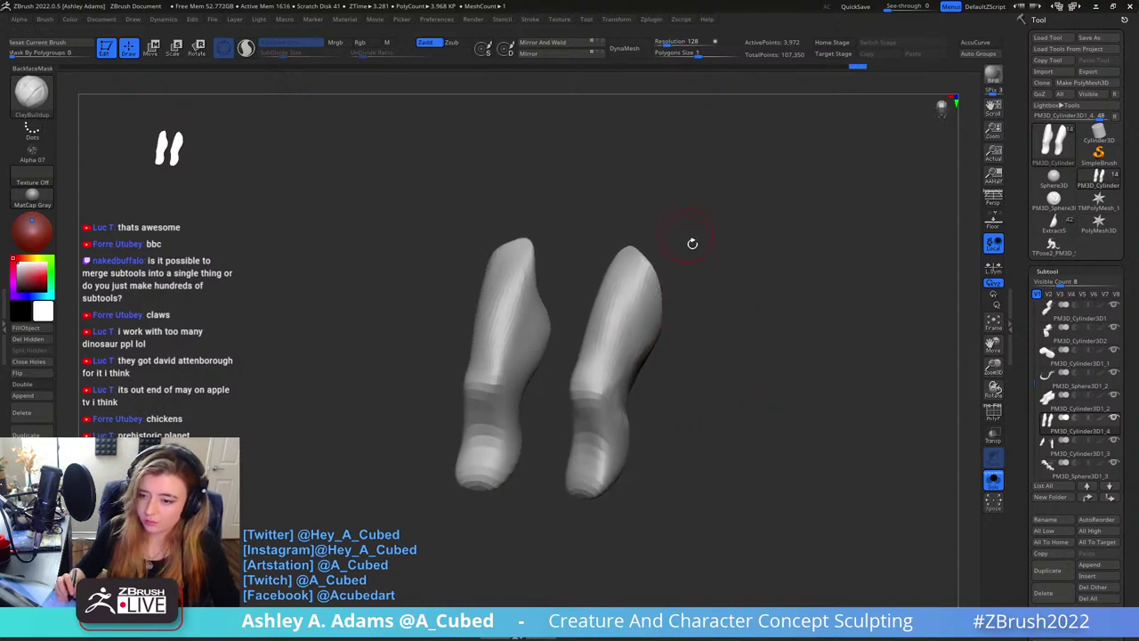
right_click_drag(693, 243, 666, 305)
key("b")
key("d")
key("s")
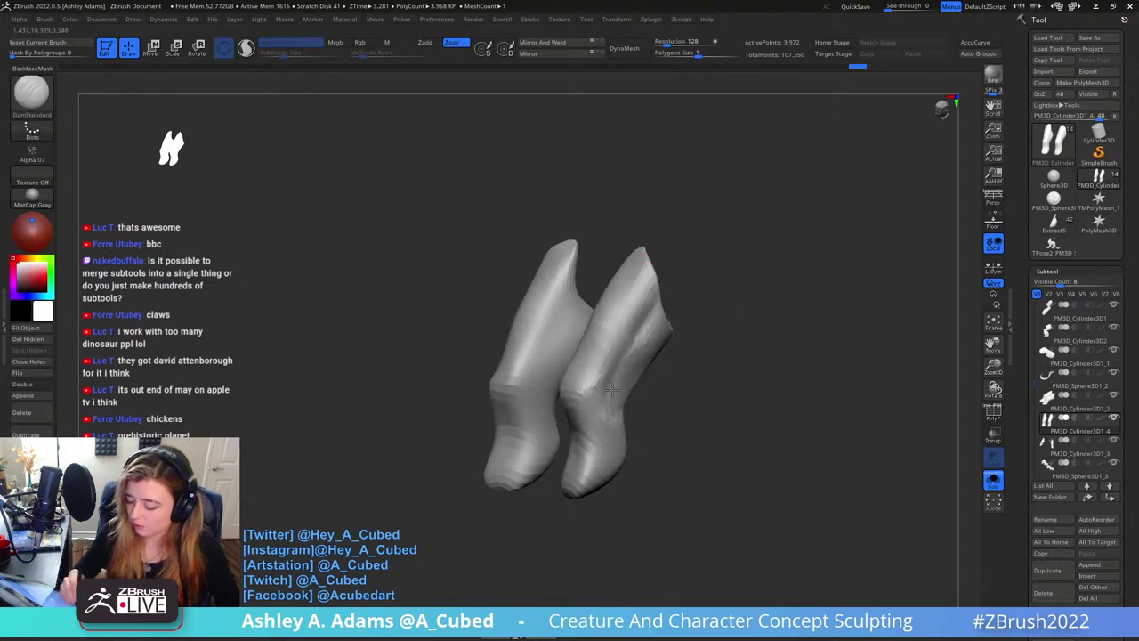
right_click_drag(612, 389, 597, 382)
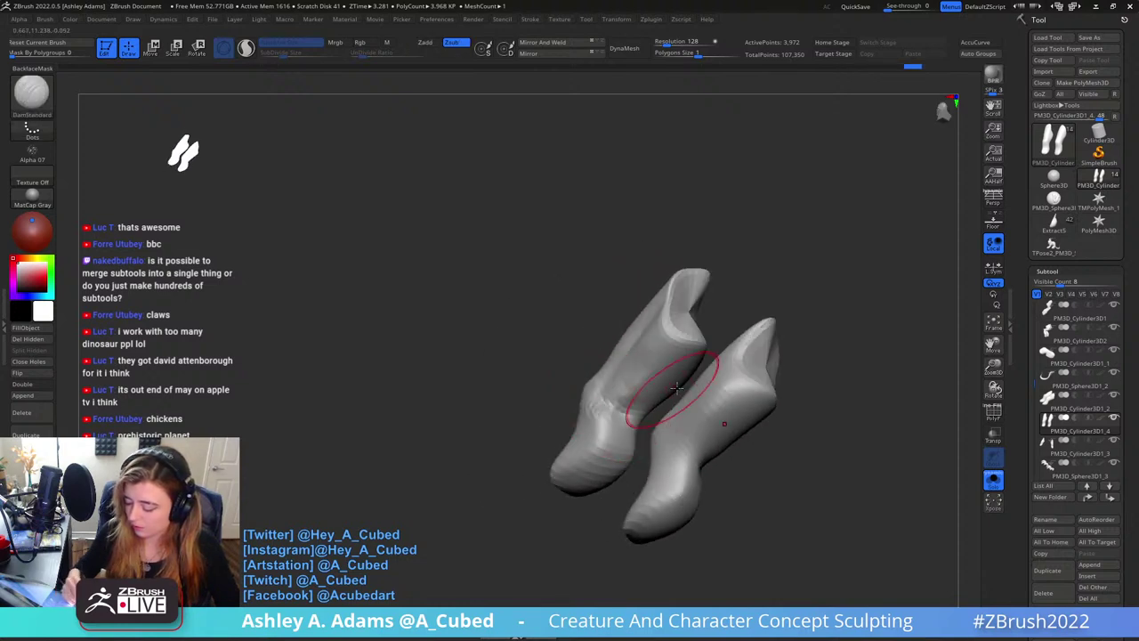
Look over the MergeDown and MergeSimilar options for combining subtools
scroll(1067, 534, "down", 3)
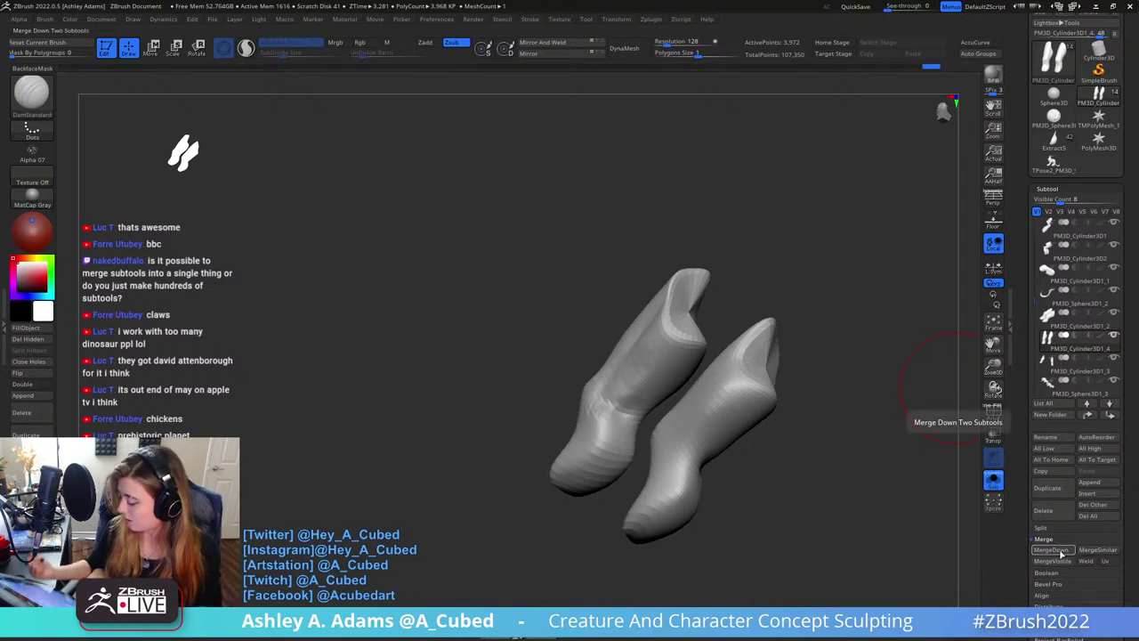
mouse_move(1054, 342)
left_mouse_down()
mouse_move(1058, 308)
mouse_move(1048, 343)
mouse_move(1048, 304)
mouse_move(1055, 340)
left_mouse_up()
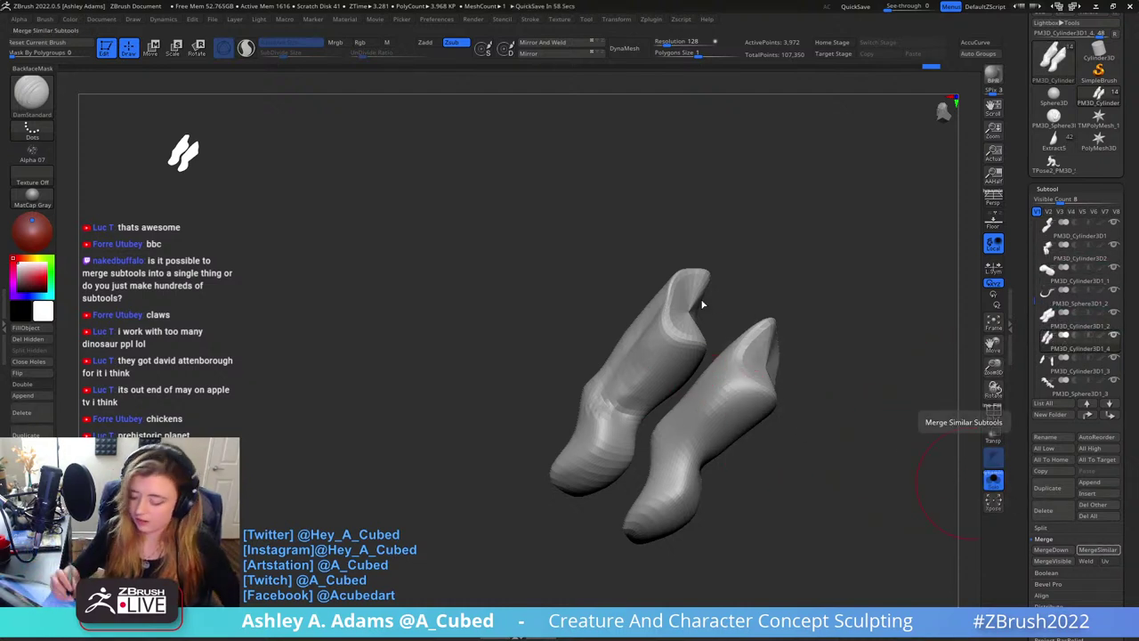
Build up volume around the lower joint of the isolated toes with ClayBuildup
mouse_move(699, 300)
left_mouse_down()
mouse_move(640, 409)
mouse_move(694, 349)
mouse_move(683, 346)
left_mouse_up()
key("b")
key("c")
key("b")
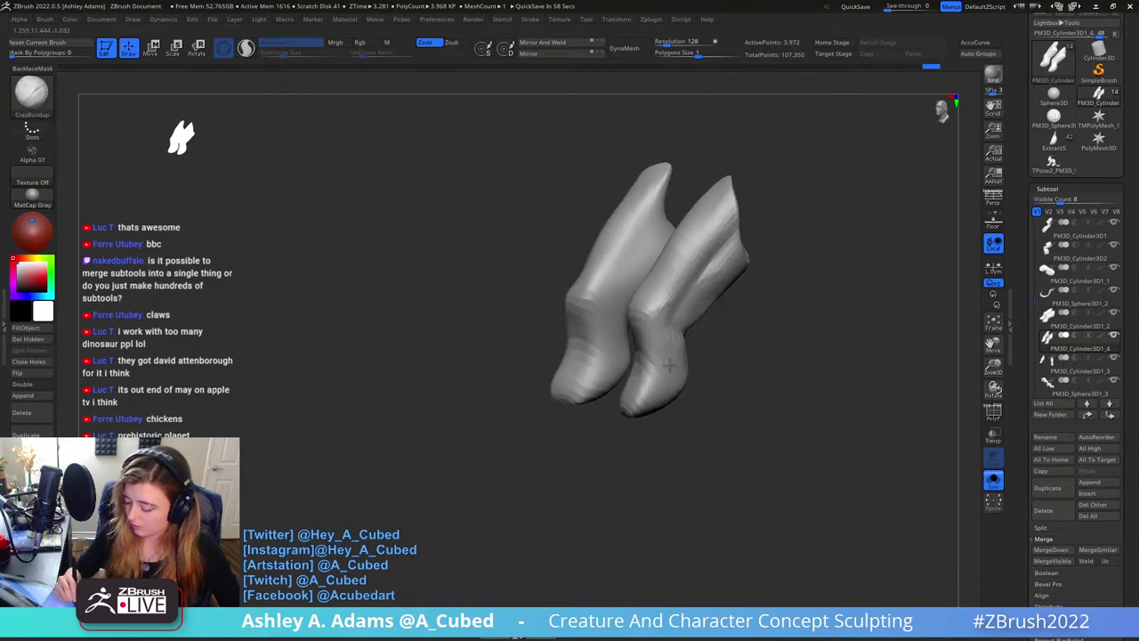
mouse_move(669, 365)
right_mouse_down()
mouse_move(668, 318)
mouse_move(667, 387)
mouse_move(712, 365)
mouse_move(697, 347)
mouse_move(661, 354)
mouse_move(651, 339)
right_mouse_up()
Reshape the underside pads and tips of the isolated toes with SnakeHook and smooth them
key("b")
key("s")
key("h")
left_click_drag(631, 346, 634, 345)
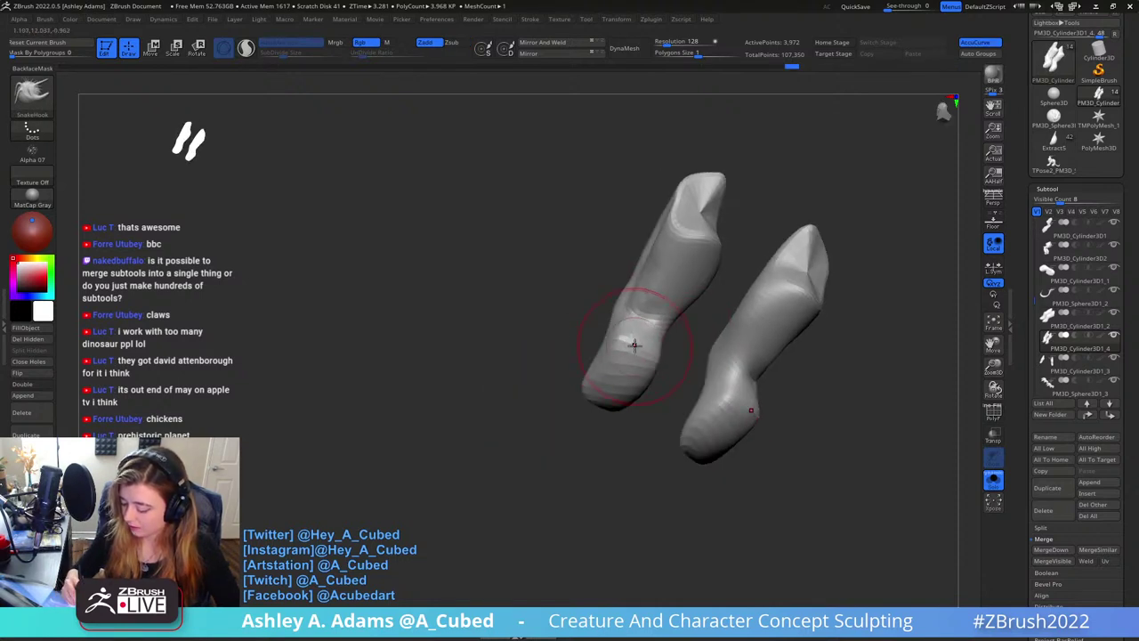
right_click_drag(634, 345, 639, 354)
mouse_move(657, 363)
left_mouse_down()
mouse_move(644, 364)
mouse_move(644, 351)
left_mouse_up()
right_click_drag(648, 343, 641, 358)
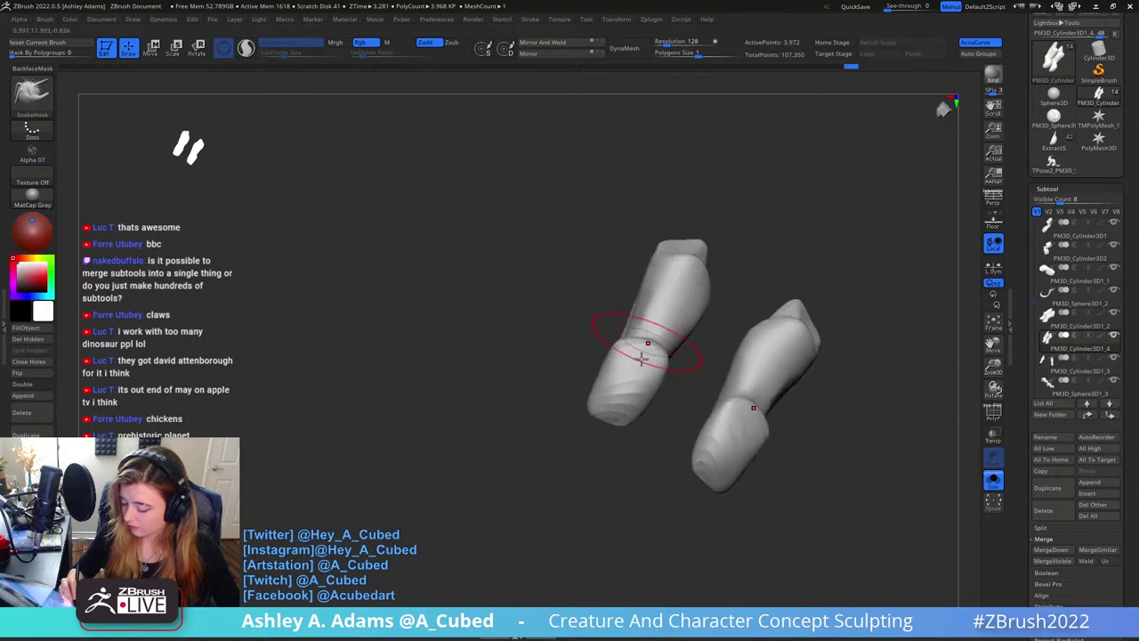
left_click_drag(633, 408, 614, 399)
right_click_drag(608, 397, 614, 391)
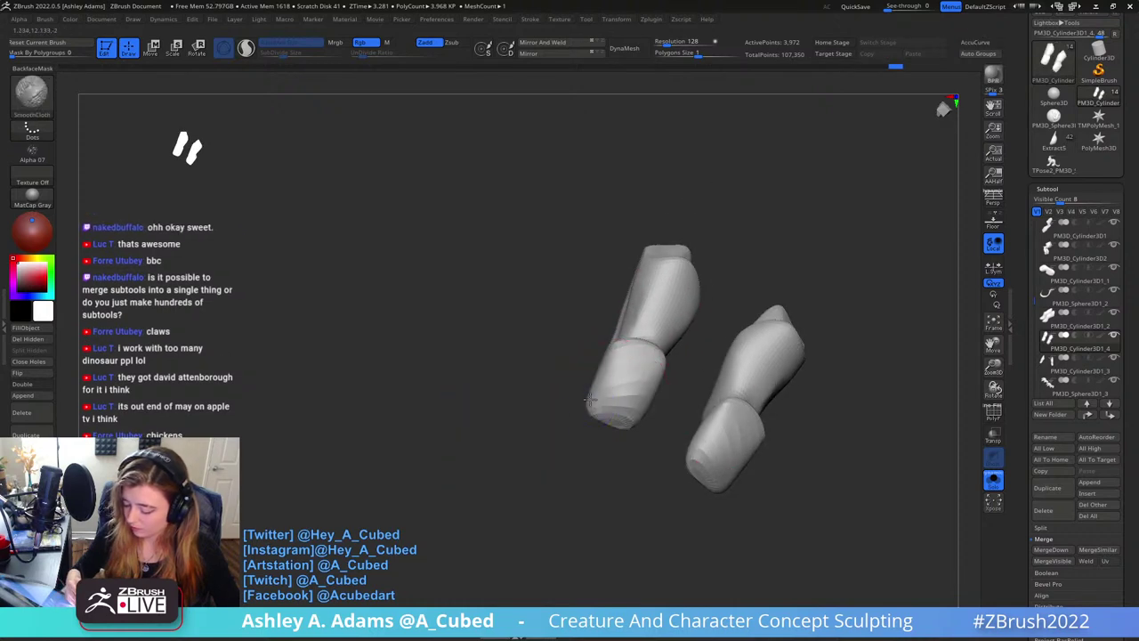
Remesh the isolated toes with DynaMesh at resolution 128, declining to freeze the subdivision levels
left_click(625, 47)
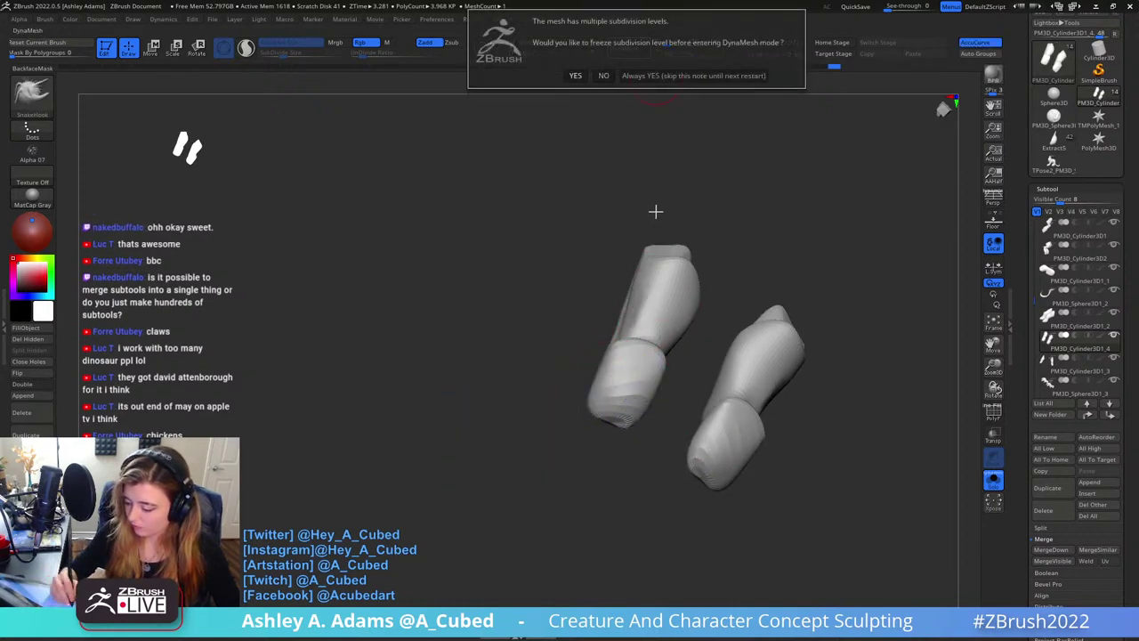
left_click(611, 78)
mouse_move(657, 294)
right_mouse_down()
mouse_move(673, 337)
mouse_move(727, 287)
right_mouse_up()
key("s")
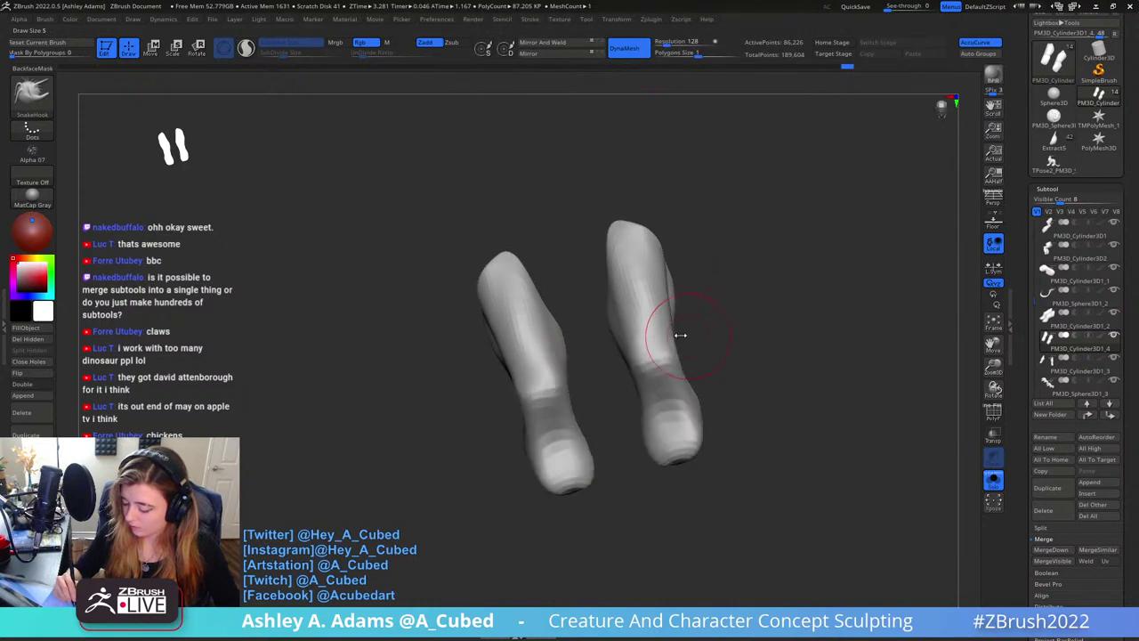
Build up raised bands across the tops of the isolated toes with ClayBuildup and adjust their form with SnakeHook
mouse_move(680, 335)
left_mouse_down()
mouse_move(649, 381)
mouse_move(667, 326)
mouse_move(623, 234)
mouse_move(622, 285)
mouse_move(669, 347)
mouse_move(669, 368)
mouse_move(678, 332)
left_mouse_up()
key("b")
key("c")
key("b")
mouse_move(657, 377)
left_mouse_down()
mouse_move(675, 383)
mouse_move(675, 403)
left_mouse_up()
mouse_move(674, 403)
right_mouse_down()
mouse_move(674, 436)
mouse_move(712, 394)
mouse_move(700, 409)
mouse_move(756, 378)
mouse_move(757, 352)
mouse_move(729, 314)
mouse_move(686, 300)
mouse_move(692, 285)
mouse_move(719, 344)
mouse_move(746, 331)
right_mouse_up()
key("b")
key("s")
key("h")
key("space")
key("space")
Carve wrinkle creases across the upper length of the toes with the Slash2 brush
key("2")
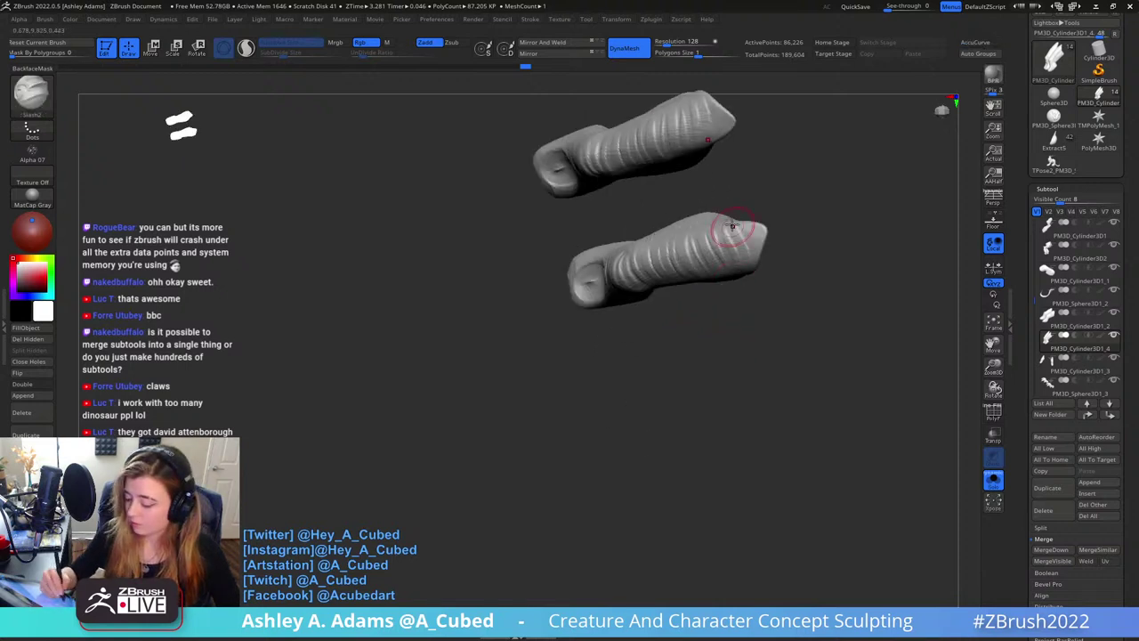
left_click_drag(713, 216, 742, 264)
mouse_move(753, 236)
right_mouse_down()
mouse_move(734, 206)
mouse_move(723, 210)
right_mouse_up()
left_click_drag(711, 236, 711, 294)
left_click_drag(675, 244, 696, 287)
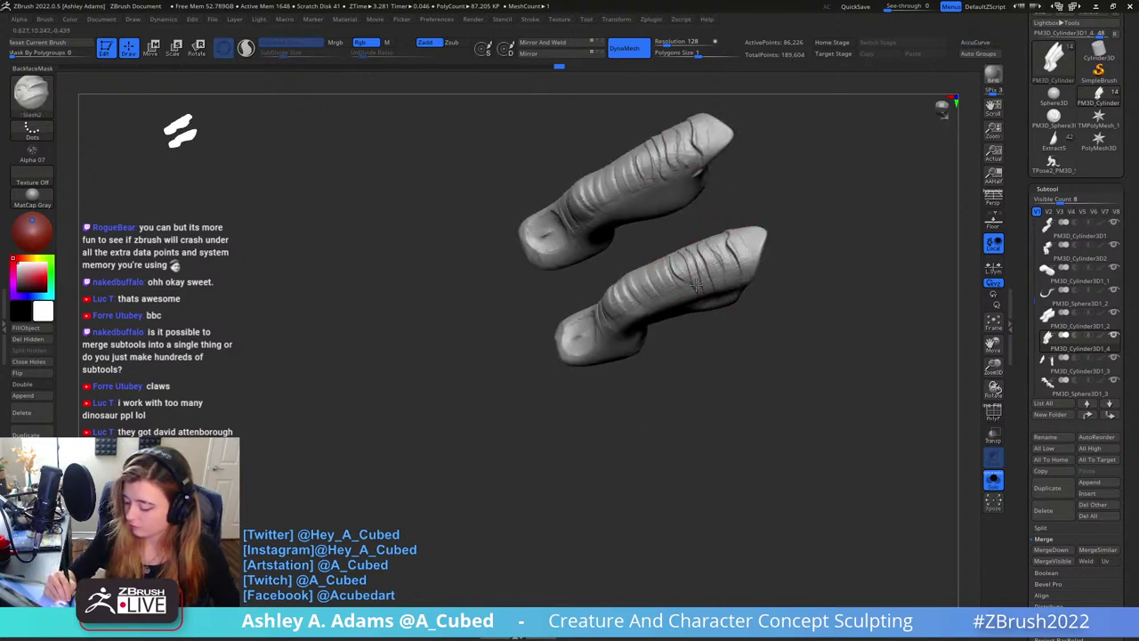
mouse_move(648, 260)
left_mouse_down()
mouse_move(660, 294)
mouse_move(635, 304)
left_mouse_up()
right_click_drag(637, 293, 652, 343)
left_click_drag(623, 282, 637, 307)
right_click_drag(643, 307, 646, 325)
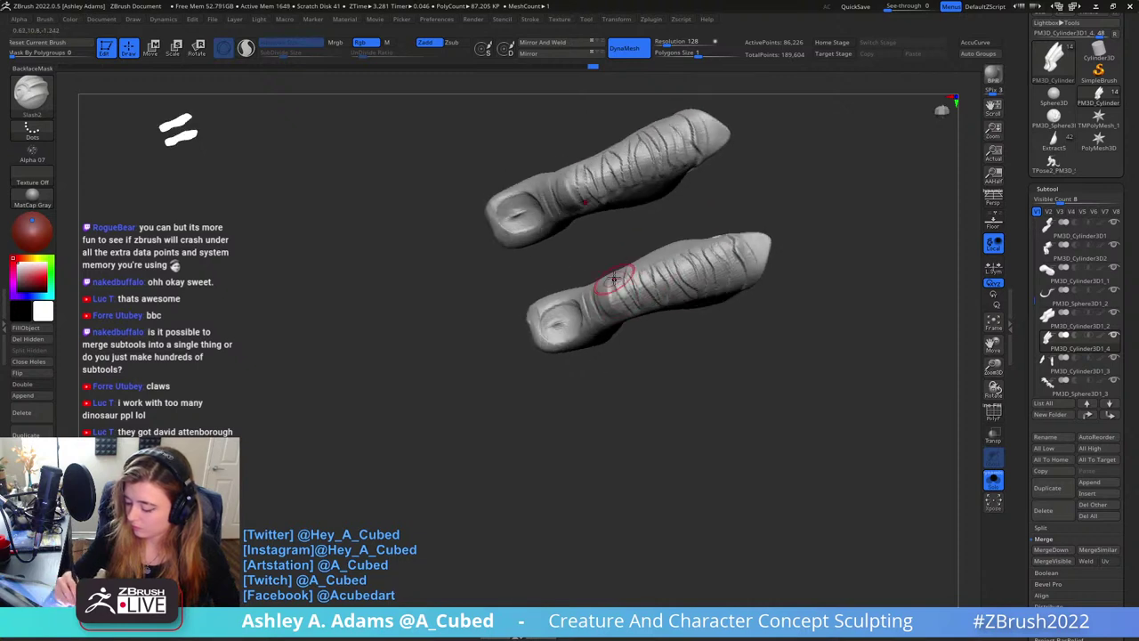
Cut finer Slash2 wrinkles around the lower knuckle of the toes
left_click_drag(613, 278, 628, 308)
right_click_drag(628, 307, 630, 336)
left_click_drag(600, 291, 616, 313)
right_click_drag(619, 313, 633, 308)
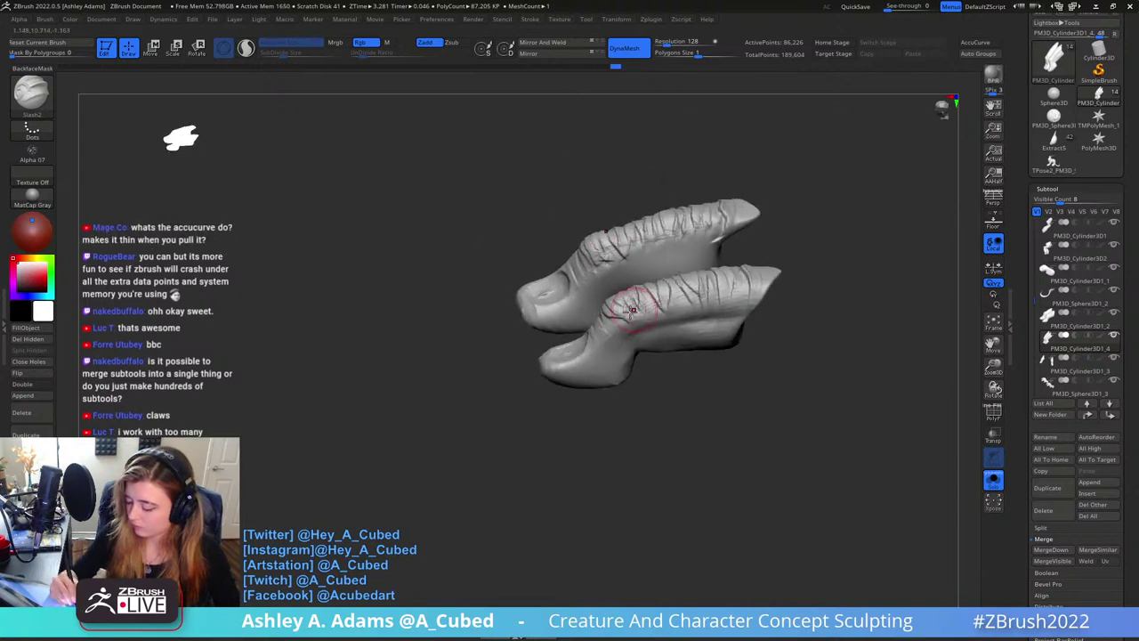
Extend the Slash2 creases down the sides of the toes as slanted folds
left_click_drag(684, 309, 703, 305)
right_click_drag(696, 307, 676, 258)
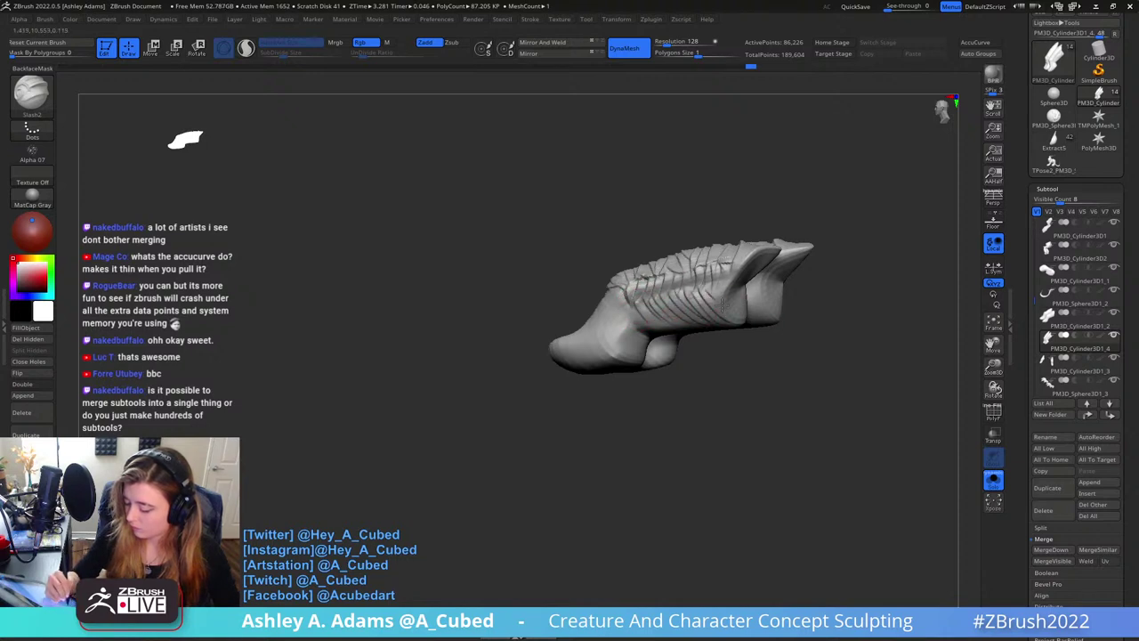
right_click_drag(723, 306, 675, 294)
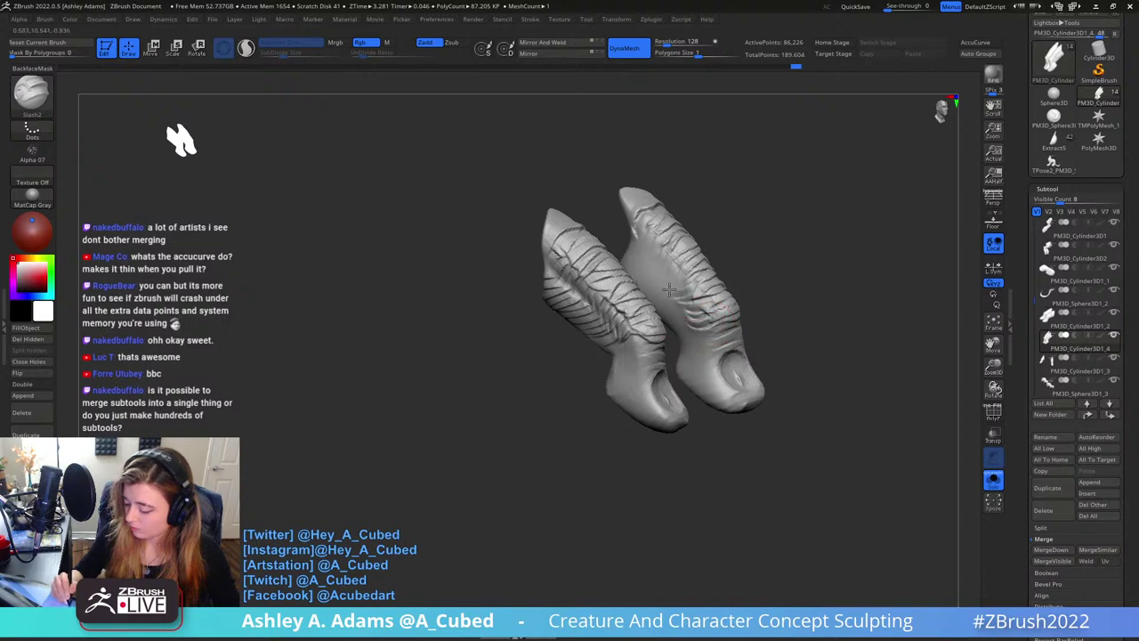
mouse_move(698, 248)
right_mouse_down()
mouse_move(688, 325)
mouse_move(665, 264)
mouse_move(694, 298)
right_mouse_up()
left_click_drag(708, 324, 688, 311)
mouse_move(688, 311)
right_mouse_down()
mouse_move(654, 322)
mouse_move(706, 346)
mouse_move(728, 334)
right_mouse_up()
Carve the crease between the toe pad and the lower joint with DamStandard and smooth the underside
key("b")
key("d")
key("s")
left_click_drag(703, 366, 723, 349)
mouse_move(712, 334)
right_mouse_down()
mouse_move(743, 318)
mouse_move(776, 331)
mouse_move(742, 326)
right_mouse_up()
right_click(708, 399)
mouse_move(701, 307)
left_mouse_down("shift")
mouse_move(691, 319)
mouse_move(684, 309)
left_mouse_up("shift")
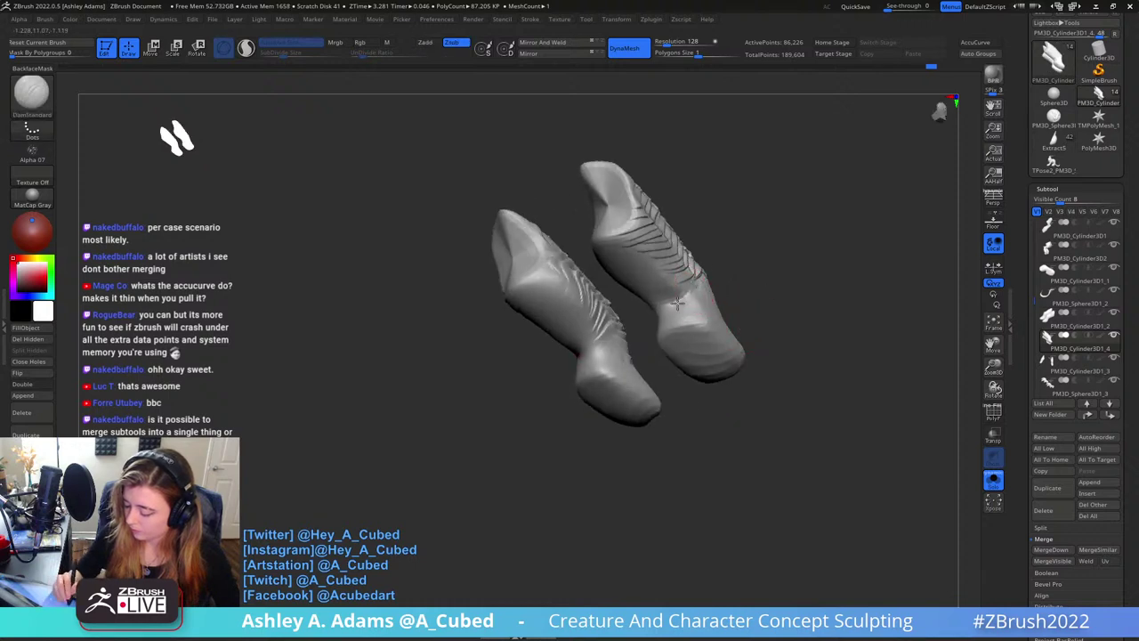
right_click_drag(678, 302, 678, 281)
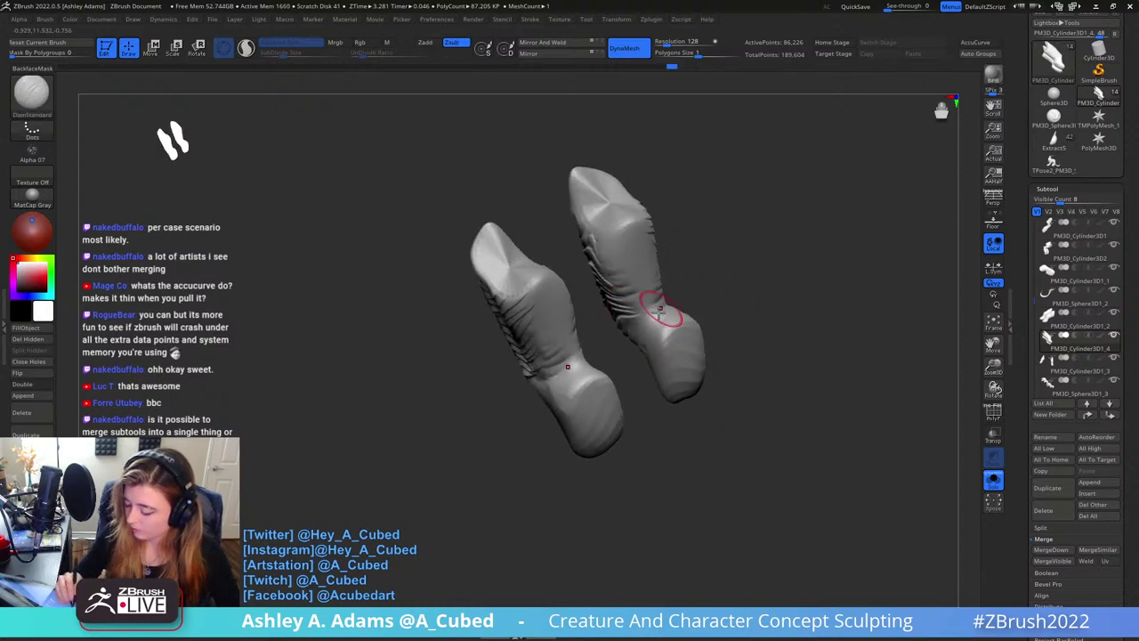
right_click_drag(673, 300, 679, 263)
Build up the long pad on the underside of the toes with ClayBuildup
key("b")
key("c")
key("b")
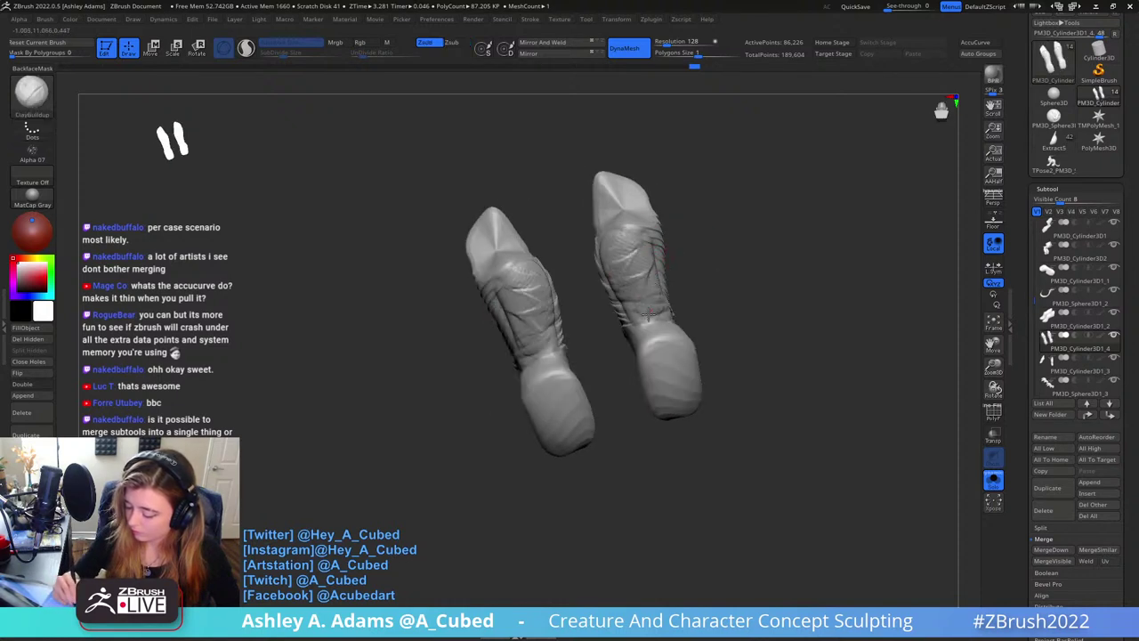
key("b")
key("s")
key("t")
right_click(604, 320)
mouse_move(635, 271)
right_mouse_down()
mouse_move(605, 311)
mouse_move(656, 247)
mouse_move(693, 282)
mouse_move(654, 262)
right_mouse_up()
Refine the underside of the toes with DamStandard and reshape the upper pad with SnakeHook
key("b")
key("d")
key("s")
key("b")
key("s")
key("h")
left_click_drag(633, 218, 656, 190)
right_click_drag(663, 197, 652, 360)
key("space")
left_click_drag(705, 301, 694, 297)
Add volume to the rounded pads under the toe tips with ClayBuildup
key("b")
key("c")
key("b")
mouse_move(694, 297)
right_mouse_down()
mouse_move(681, 307)
mouse_move(685, 338)
mouse_move(672, 331)
mouse_move(686, 315)
right_mouse_up()
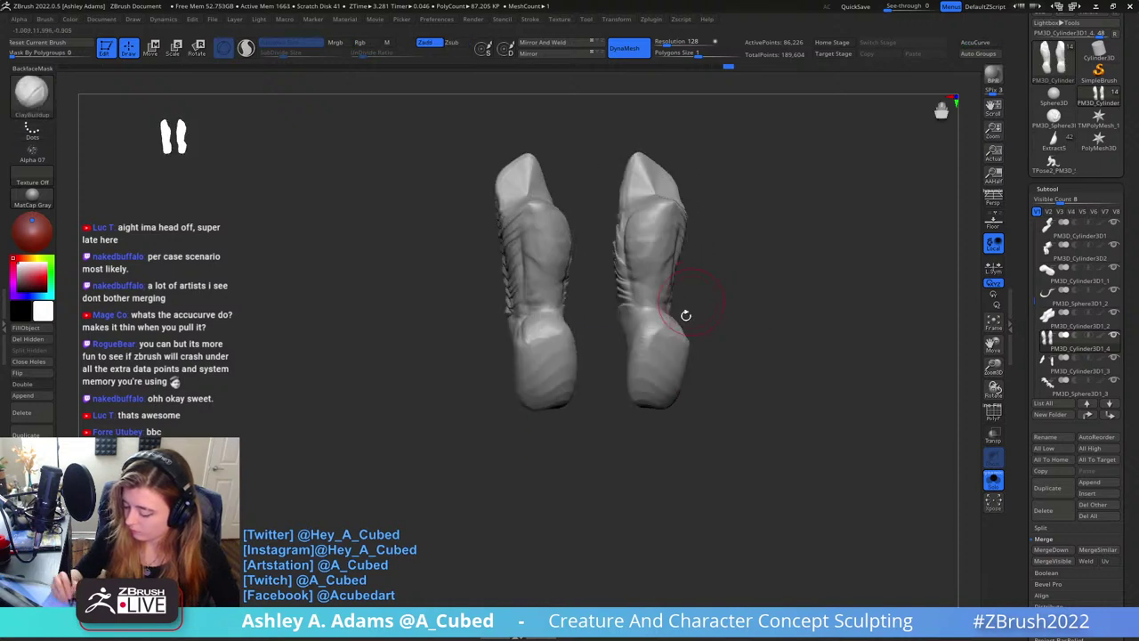
mouse_move(645, 383)
left_mouse_down()
mouse_move(657, 347)
mouse_move(663, 387)
mouse_move(657, 354)
left_mouse_up()
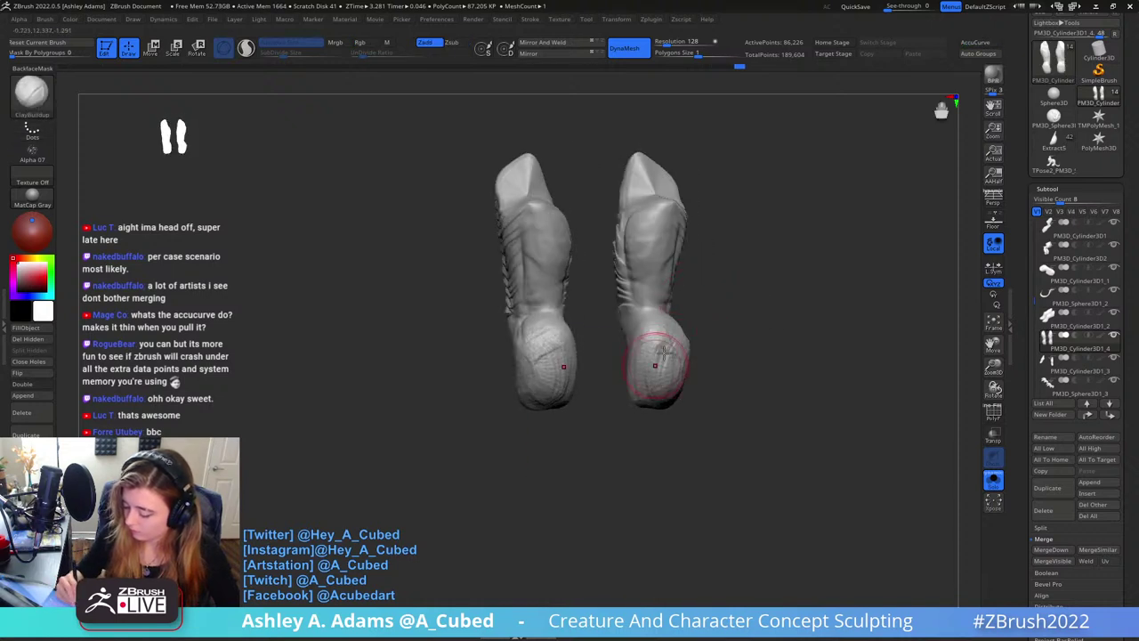
right_click_drag(657, 355, 676, 348)
Reshape the toe tip pads with SnakeHook and smooth their surface
key("b")
key("s")
key("h")
left_click_drag(676, 348, 700, 345)
right_click_drag(695, 383, 684, 389)
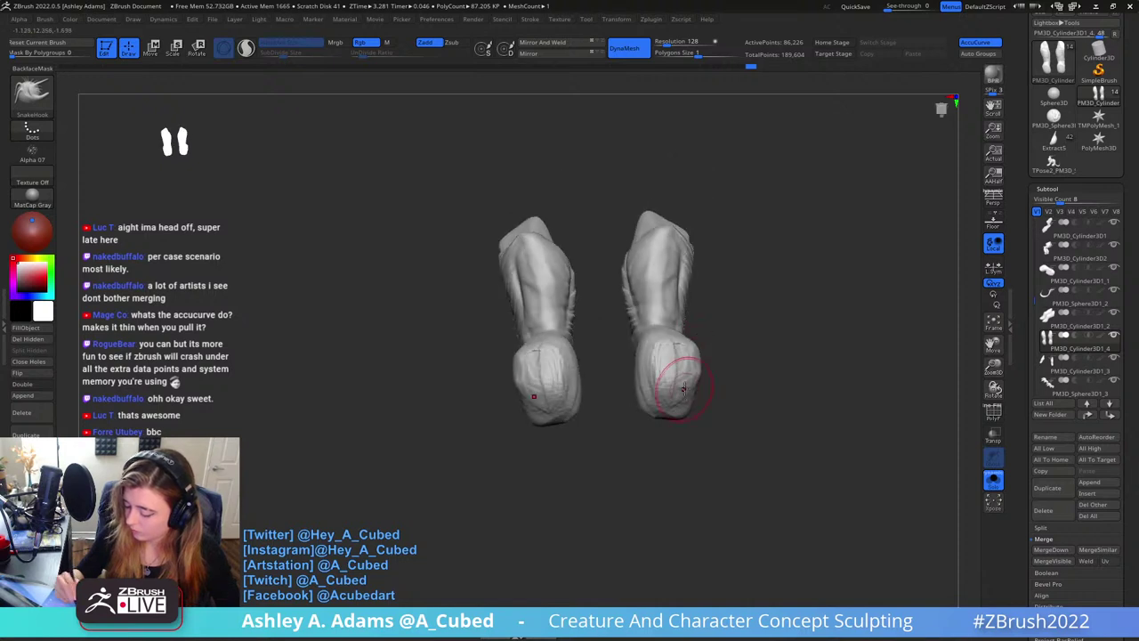
left_click_drag(658, 389, 677, 384, "shift")
right_click_drag(673, 317, 692, 290)
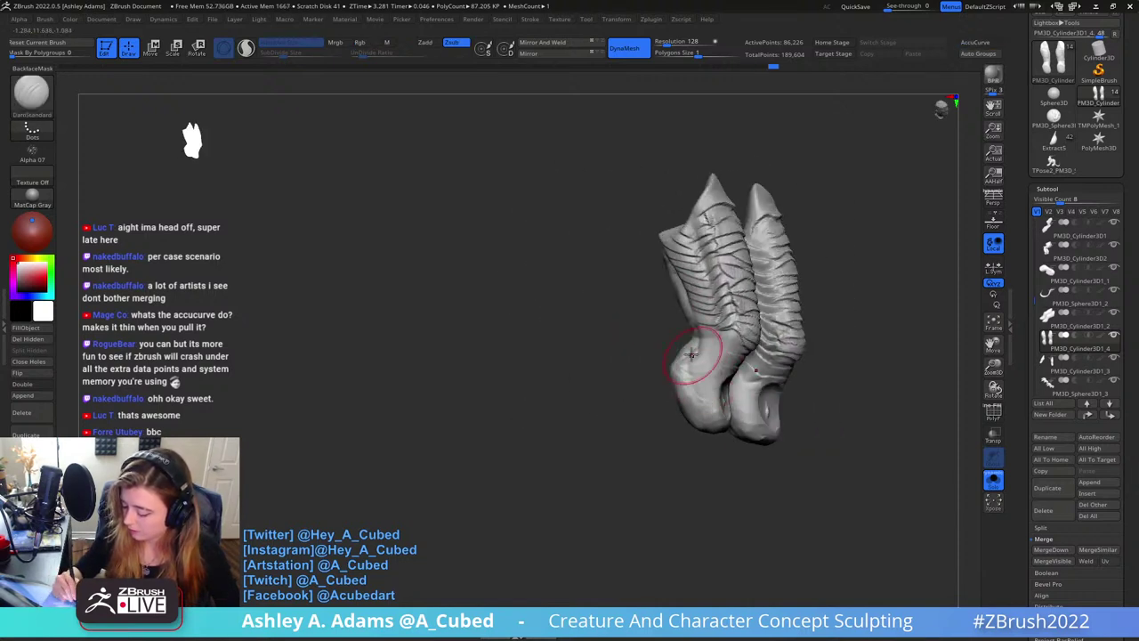
left_click_drag(654, 356, 614, 365)
mouse_move(679, 386)
left_mouse_down("shift")
mouse_move(697, 306)
mouse_move(672, 320)
left_mouse_up("shift")
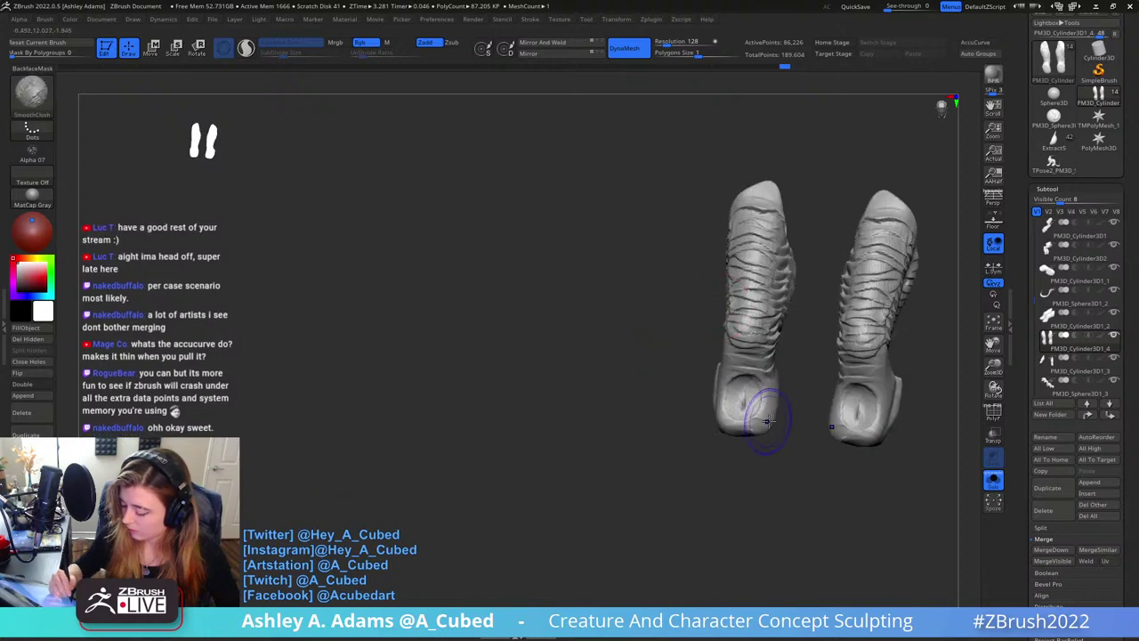
Pull the toe tips into shape with SnakeHook, show the whole creature again, and adjust the toes in place
key("b")
key("s")
key("h")
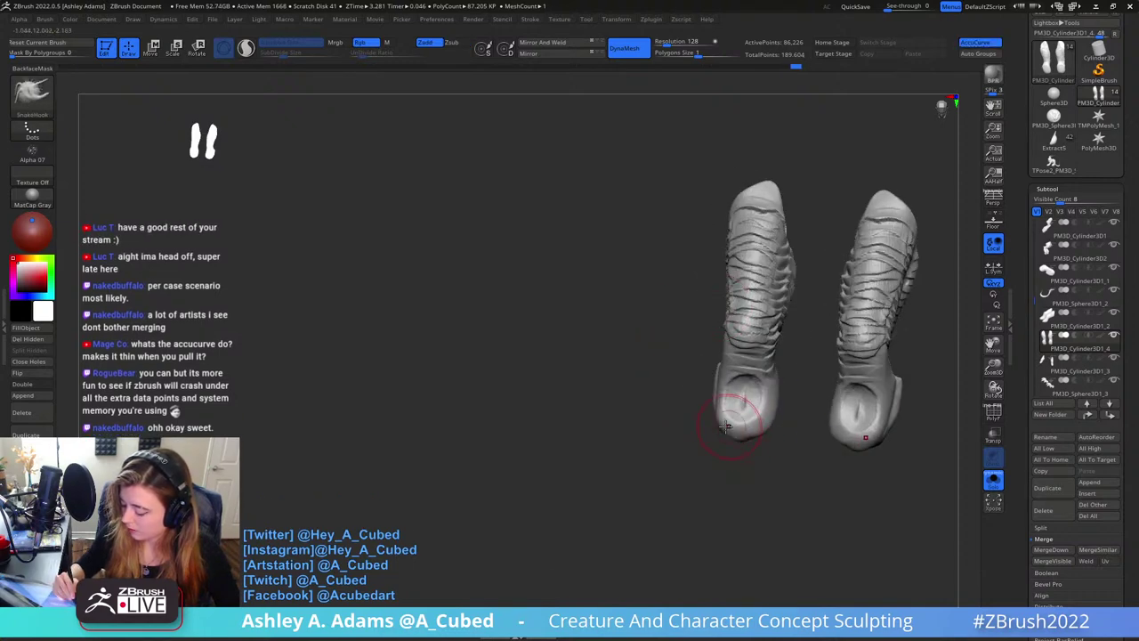
left_click_drag(795, 388, 830, 329)
left_click(995, 479)
left_click_drag(836, 285, 813, 268)
right_click_drag(765, 271, 817, 261)
left_click_drag(817, 261, 836, 280)
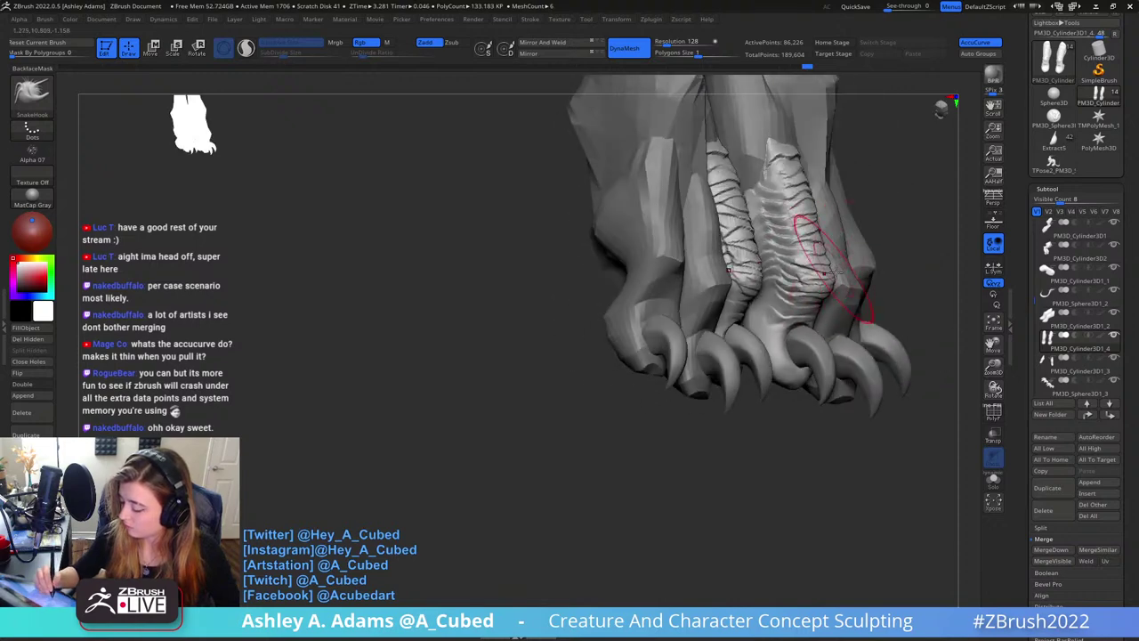
Adjust the wrinkled toes against the neighbouring toes and build up the area around the claw base with ClayBuildup
right_click_drag(836, 285, 783, 247, "ctrl")
left_click_drag(745, 271, 752, 228)
mouse_move(753, 227)
right_mouse_down()
mouse_move(738, 187)
mouse_move(748, 240)
mouse_move(786, 307)
mouse_move(784, 360)
mouse_move(794, 346)
mouse_move(724, 330)
mouse_move(788, 335)
mouse_move(801, 356)
mouse_move(786, 240)
right_mouse_up()
key("b")
key("c")
key("b")
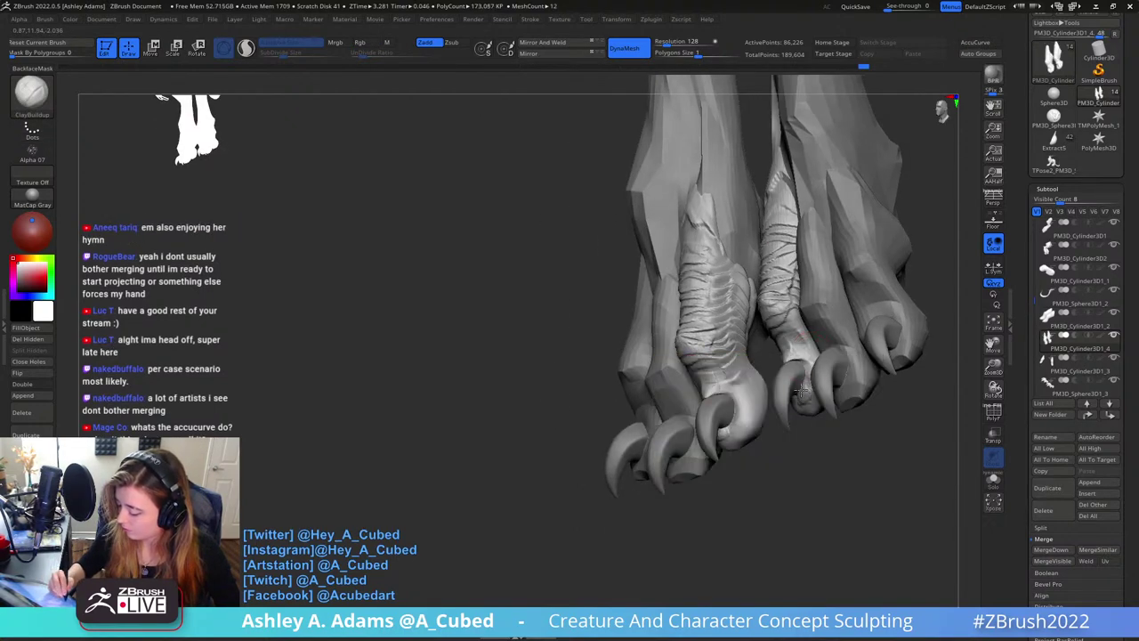
right_click_drag(801, 389, 828, 371)
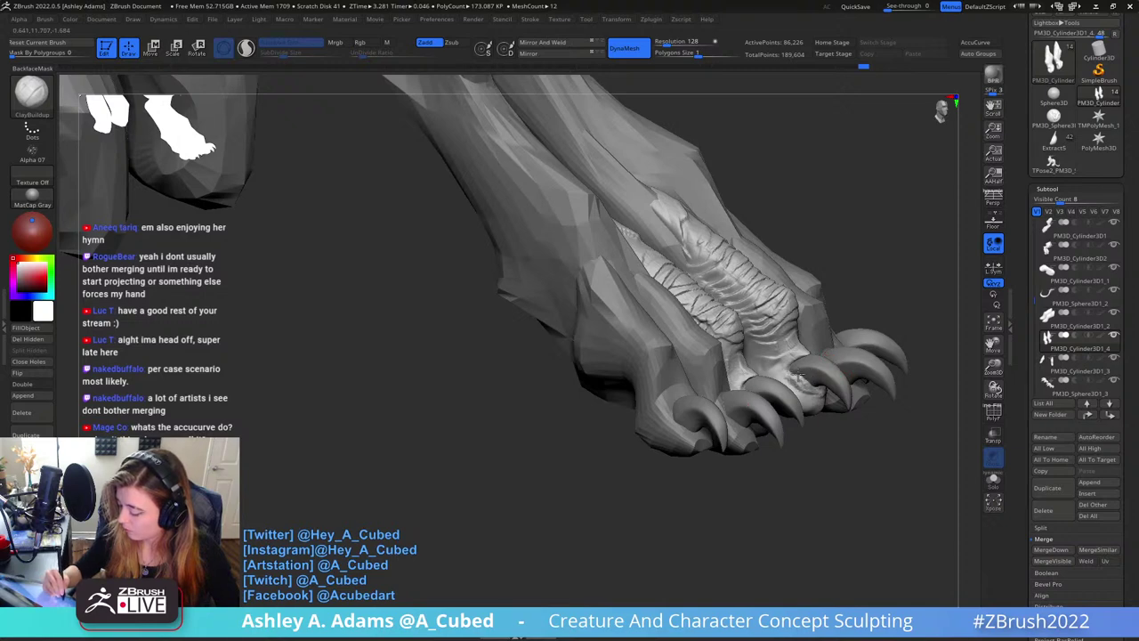
mouse_move(822, 394)
right_mouse_down()
mouse_move(839, 343)
mouse_move(769, 288)
mouse_move(714, 392)
mouse_move(696, 356)
mouse_move(673, 343)
mouse_move(692, 279)
mouse_move(667, 261)
mouse_move(682, 359)
mouse_move(676, 228)
mouse_move(703, 284)
right_mouse_up()
right_click(715, 392)
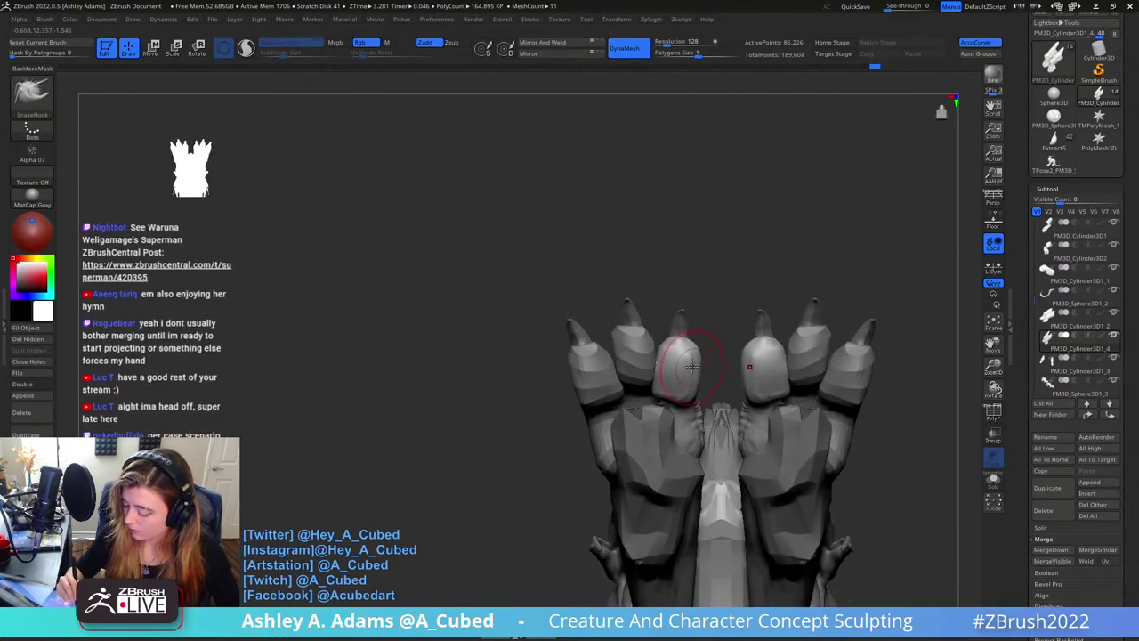
Reshape the inner toes' pads from below with SnakeHook so they fit beside the other toes
mouse_move(667, 359)
right_mouse_down()
mouse_move(589, 352)
mouse_move(678, 371)
right_mouse_up()
key("b")
key("h")
key("p")
key("b")
key("s")
key("h")
key("space")
left_click_drag(678, 371, 686, 371)
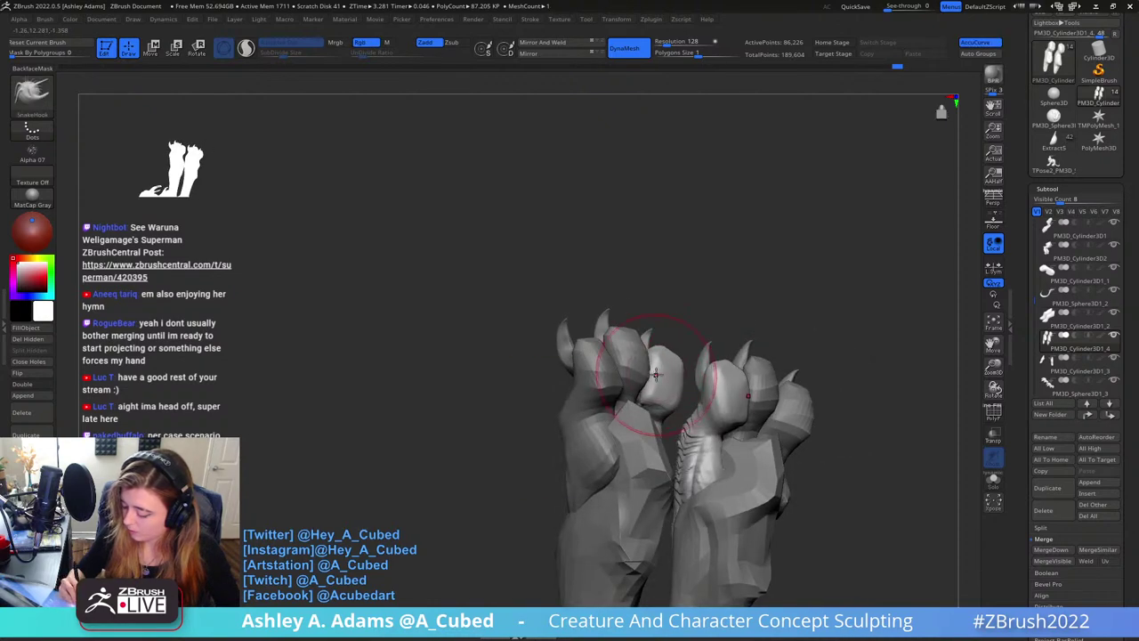
right_click_drag(655, 373, 688, 369)
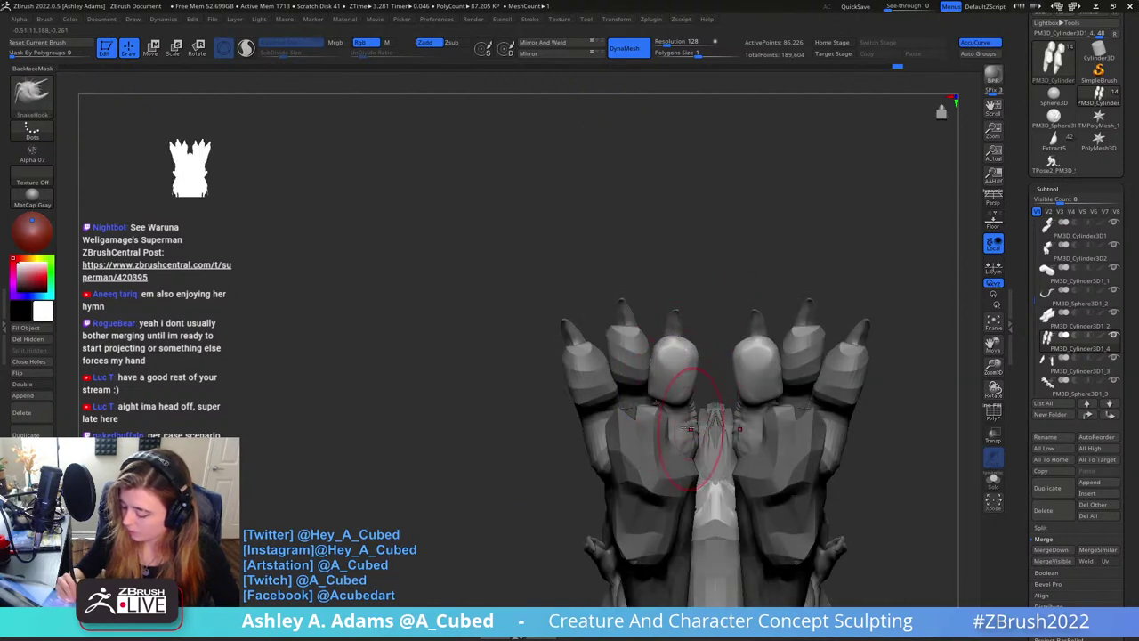
mouse_move(689, 429)
right_mouse_down()
mouse_move(699, 322)
mouse_move(776, 328)
right_mouse_up()
key("space")
Select the claws subtool, try swelling the claws with the Inflat brush, and undo it
left_click(682, 341, "alt")
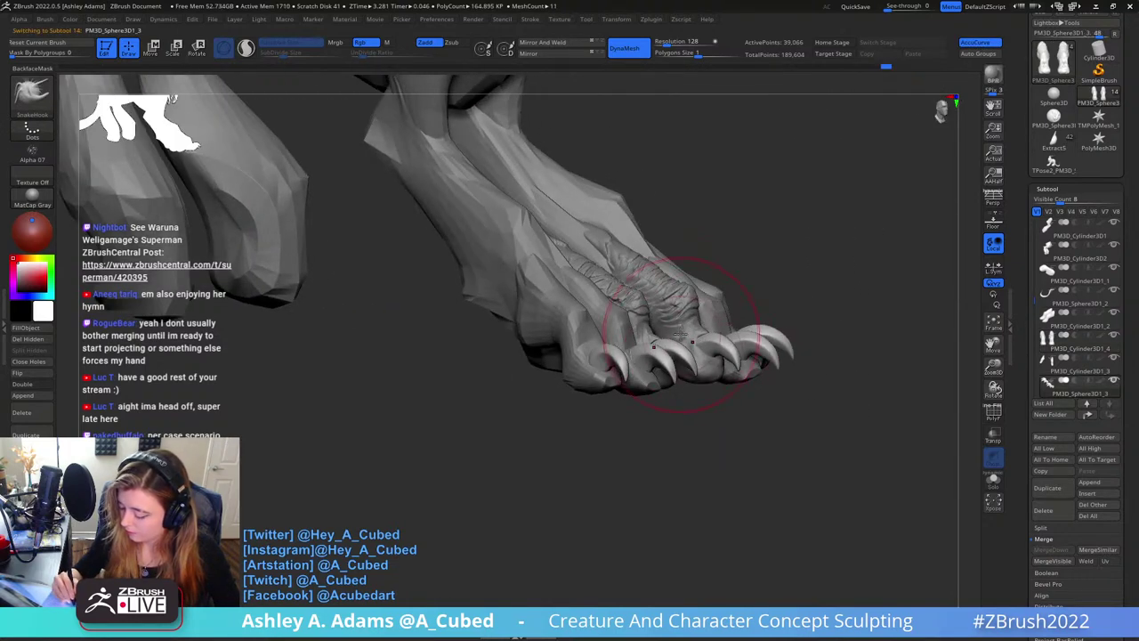
key("b")
key("i")
key("n")
key("ctrl+z")
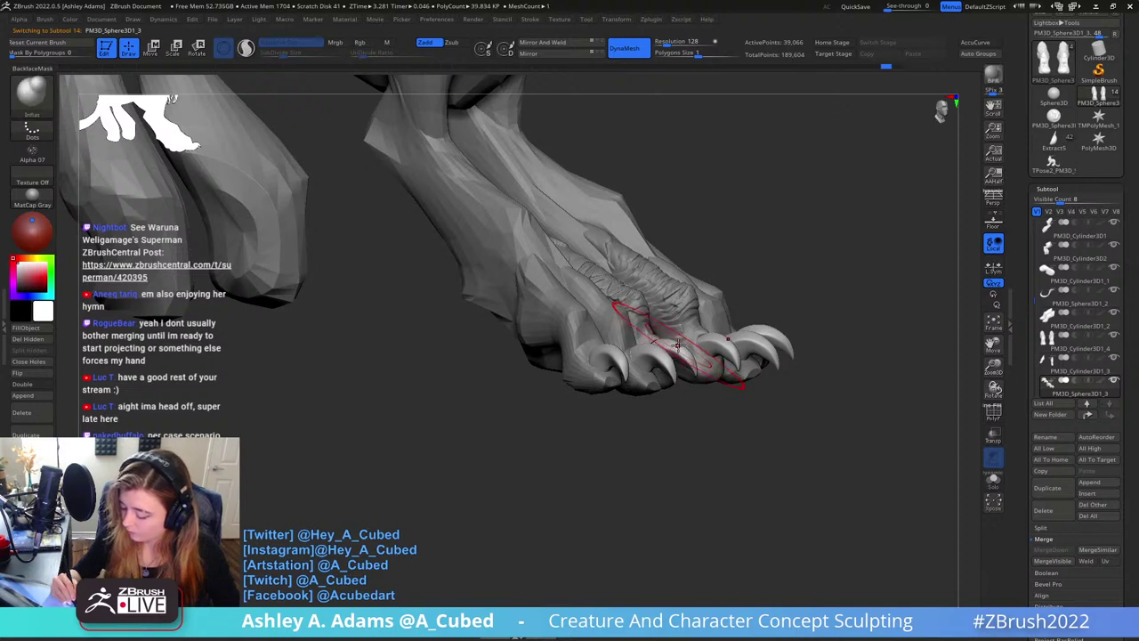
key("b")
key("s")
key("h")
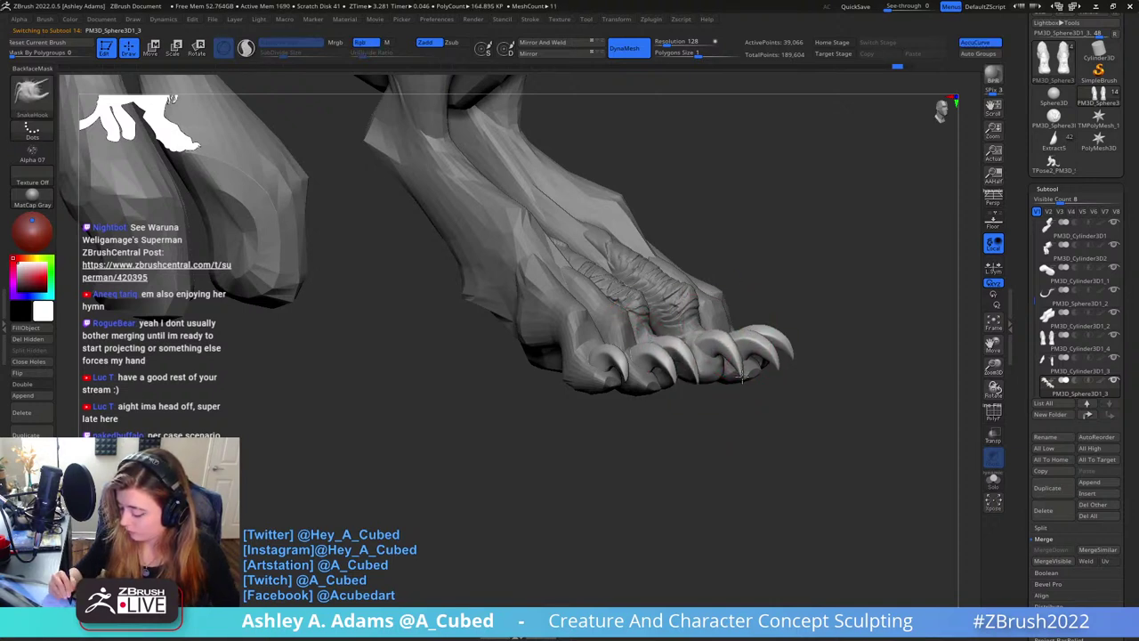
right_click_drag(738, 348, 808, 204)
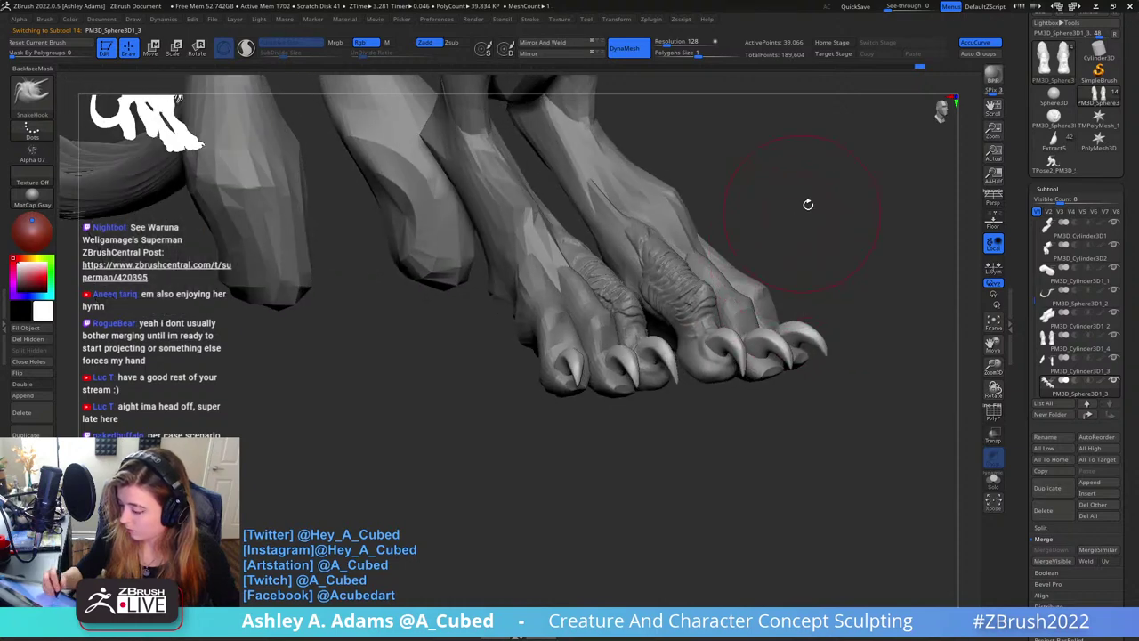
Hide the outer claws so only the innermost pair remains, and delete the hidden geometry
left_click(570, 43)
right_click(585, 74)
left_click(785, 355, "ctrl+shift")
left_click(786, 353, "ctrl+shift")
left_click(813, 332, "ctrl+shift")
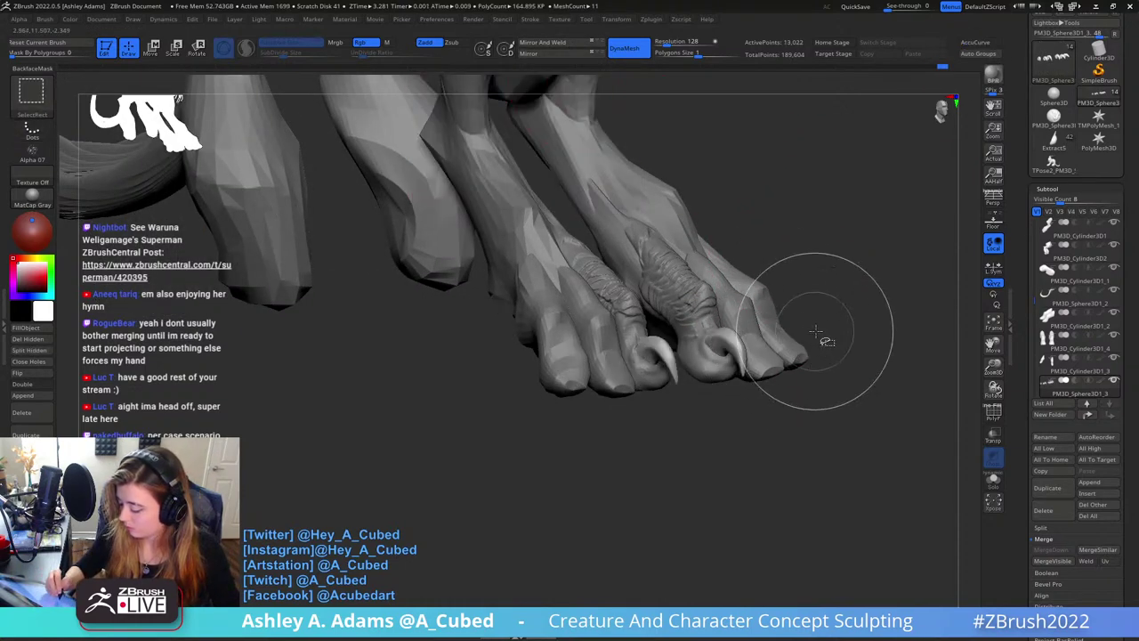
left_click(29, 339)
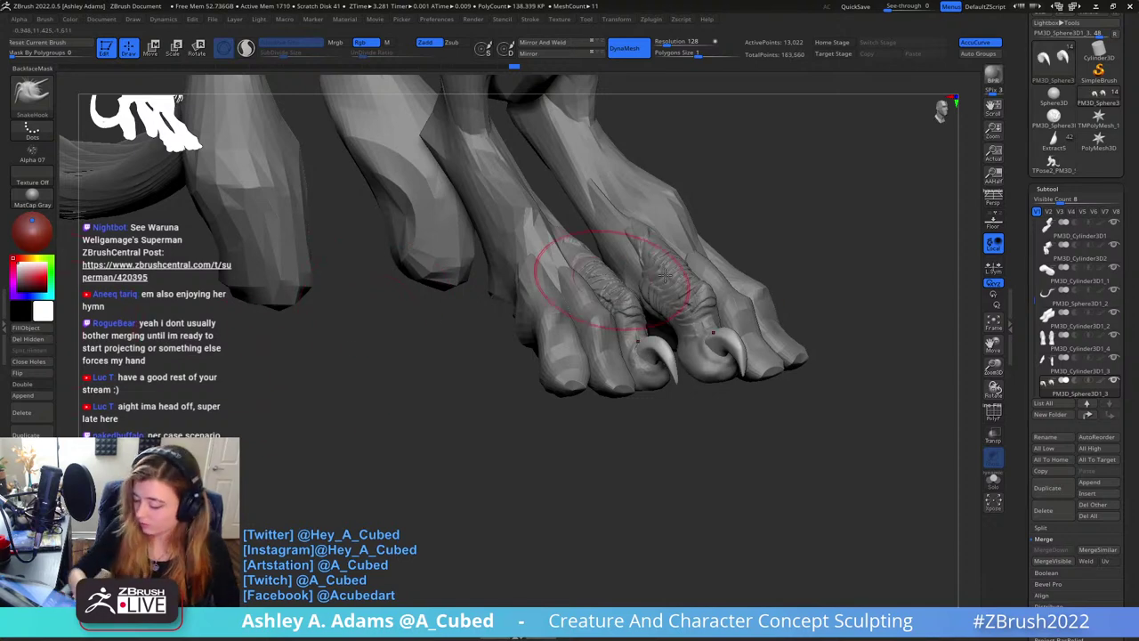
Select the wrinkled toes subtool and cut the surface around the claw base with the MAHcut Mech A brush
mouse_move(686, 300)
right_mouse_down()
mouse_move(663, 391)
mouse_move(739, 331)
mouse_move(712, 334)
mouse_move(725, 332)
mouse_move(701, 303)
mouse_move(728, 292)
mouse_move(716, 316)
mouse_move(699, 215)
mouse_move(719, 188)
right_mouse_up()
right_click(736, 334)
left_click(716, 309, "alt")
key("2")
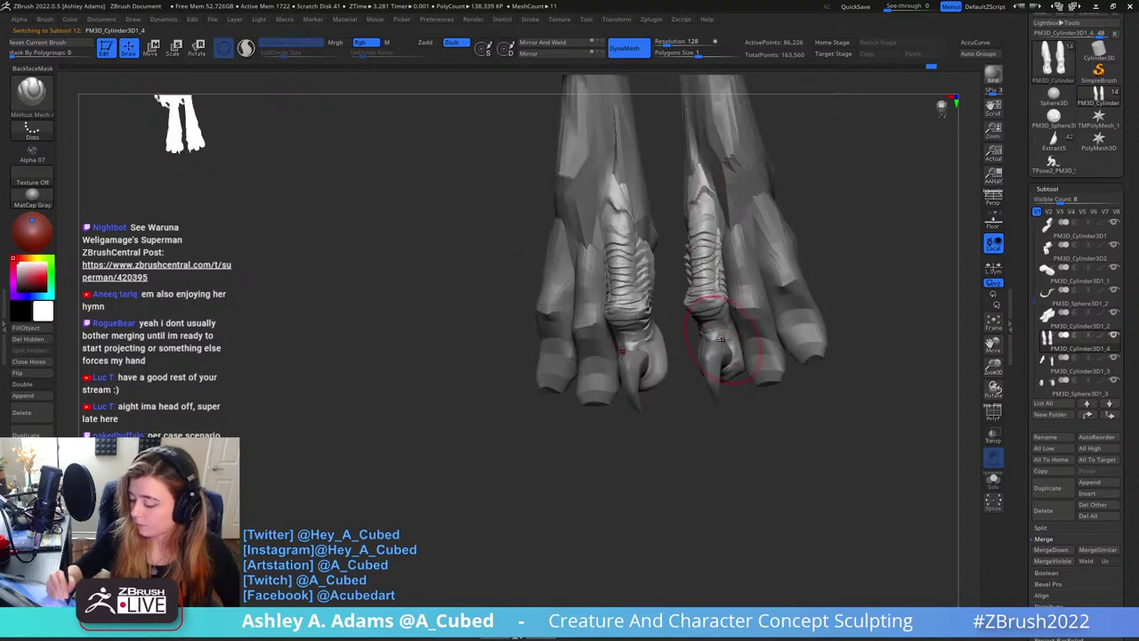
right_click_drag(723, 338, 692, 309)
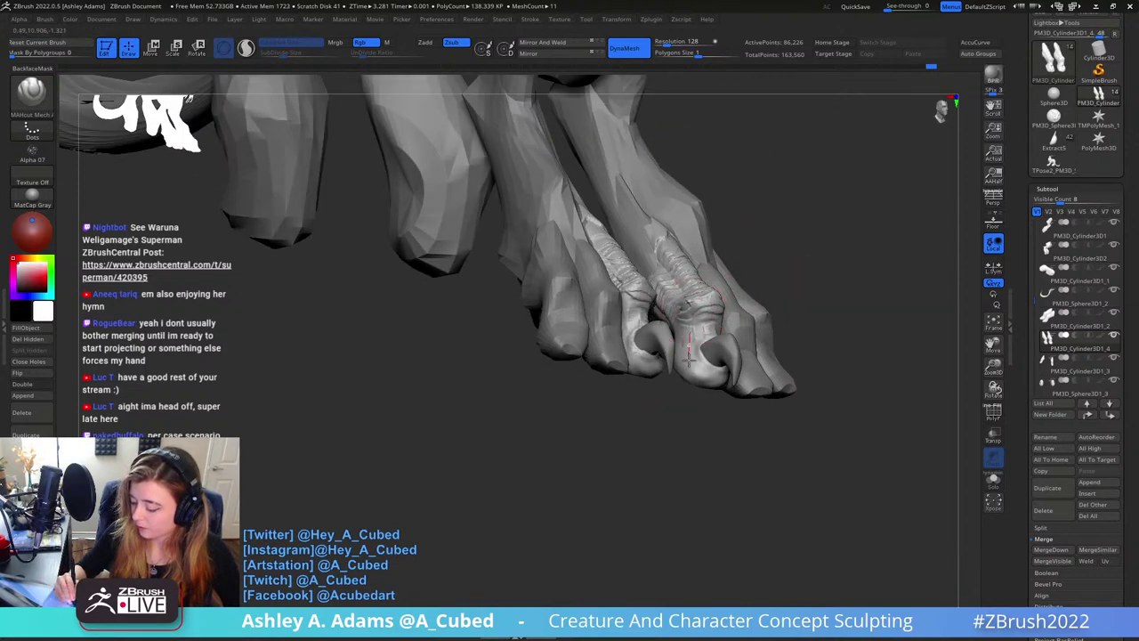
mouse_move(689, 360)
right_mouse_down()
mouse_move(735, 280)
mouse_move(742, 327)
mouse_move(684, 375)
mouse_move(681, 361)
mouse_move(693, 364)
mouse_move(681, 391)
mouse_move(702, 374)
right_mouse_up()
Pull the toe tips around the claws into shape with SnakeHook
key("b")
key("s")
key("h")
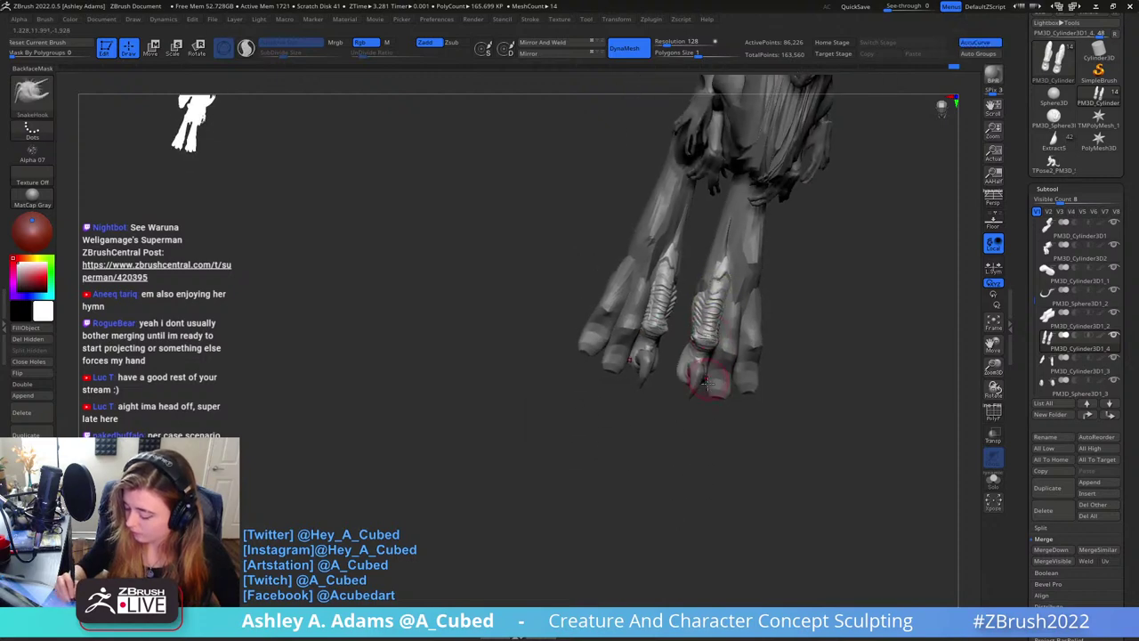
left_click_drag(701, 374, 692, 366)
right_click_drag(691, 366, 696, 384)
mouse_move(696, 384)
right_mouse_down("ctrl")
mouse_move(702, 413)
mouse_move(679, 398)
right_mouse_up("ctrl")
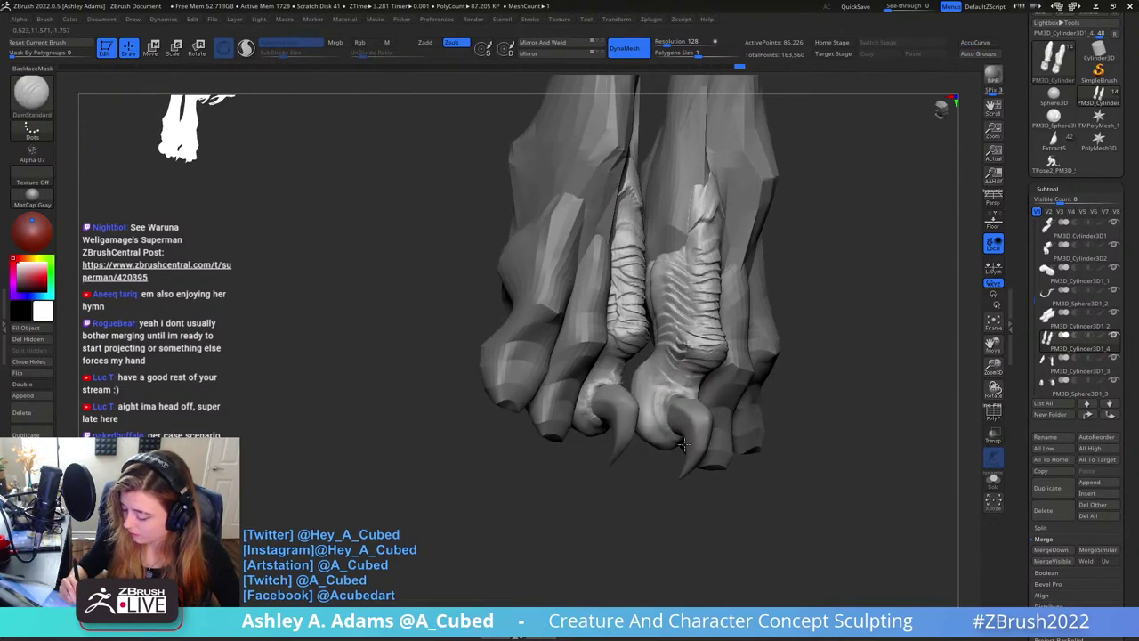
Refine the toe surface around the claws and switch back to the SnakeHook brush
mouse_move(689, 404)
right_mouse_down("ctrl")
mouse_move(681, 382)
mouse_move(700, 338)
mouse_move(690, 327)
mouse_move(674, 397)
mouse_move(636, 384)
mouse_move(673, 364)
right_mouse_up("ctrl")
key("b")
key("s")
key("h")
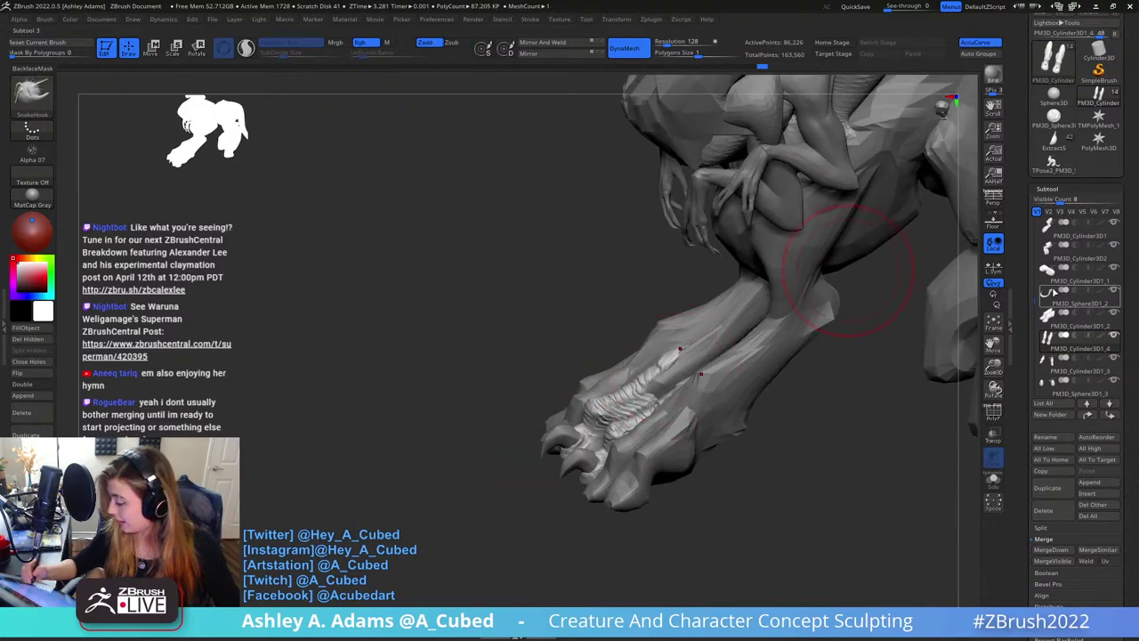
Move the claws subtool directly below the wrinkled toes subtool and make the toes the active subtool
left_click_drag(1033, 298, 1033, 302)
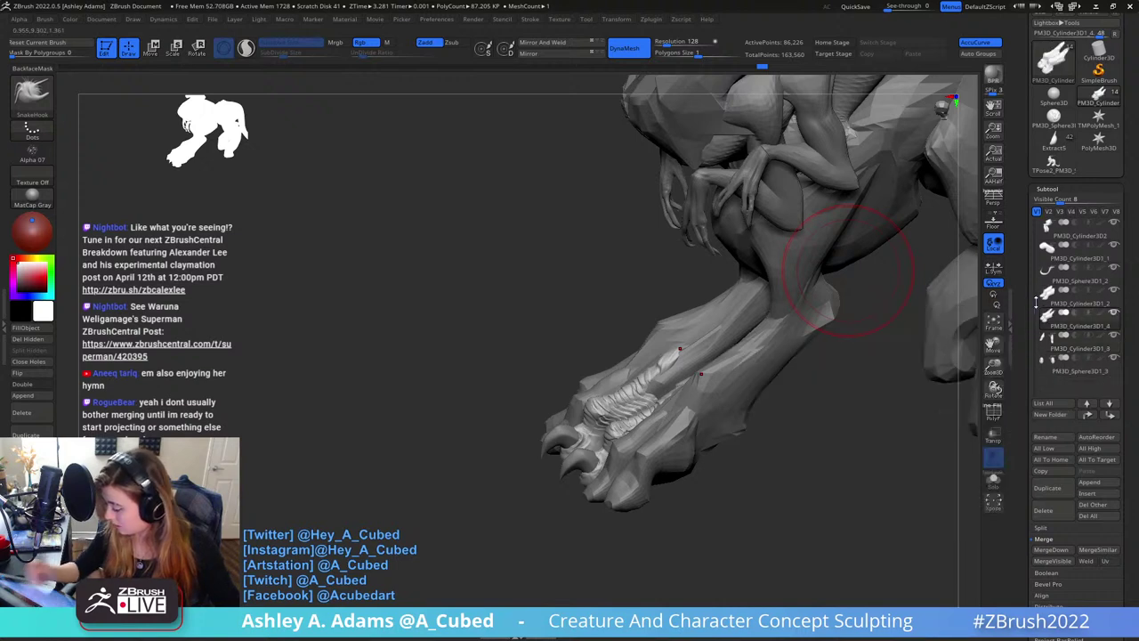
left_click(590, 431, "alt")
left_click_drag(1055, 372, 1051, 340)
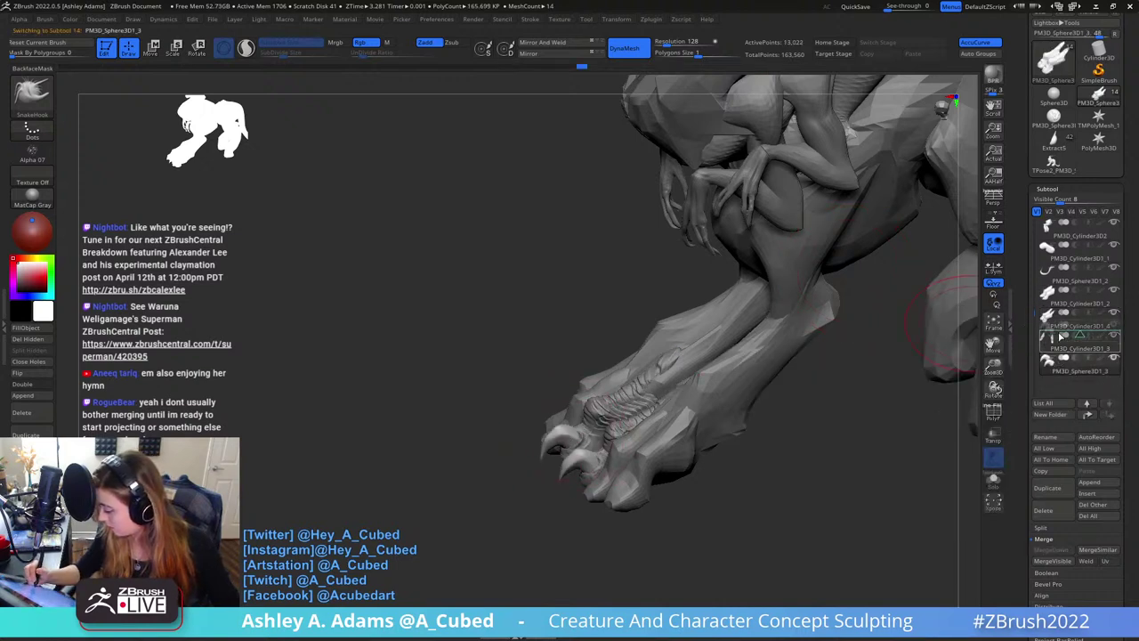
left_click(1050, 323)
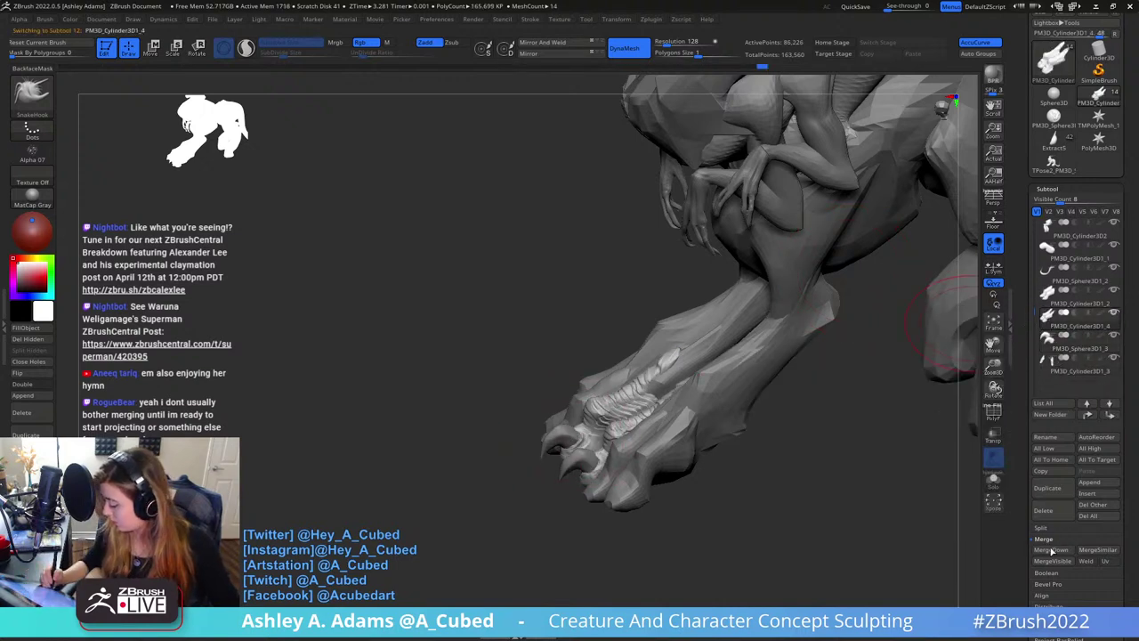
Merge the wrinkled toes with their claws, then place a masked-off duplicate of the toe beside the original and angle it to fit the foot
left_click(1052, 551)
left_click(934, 579)
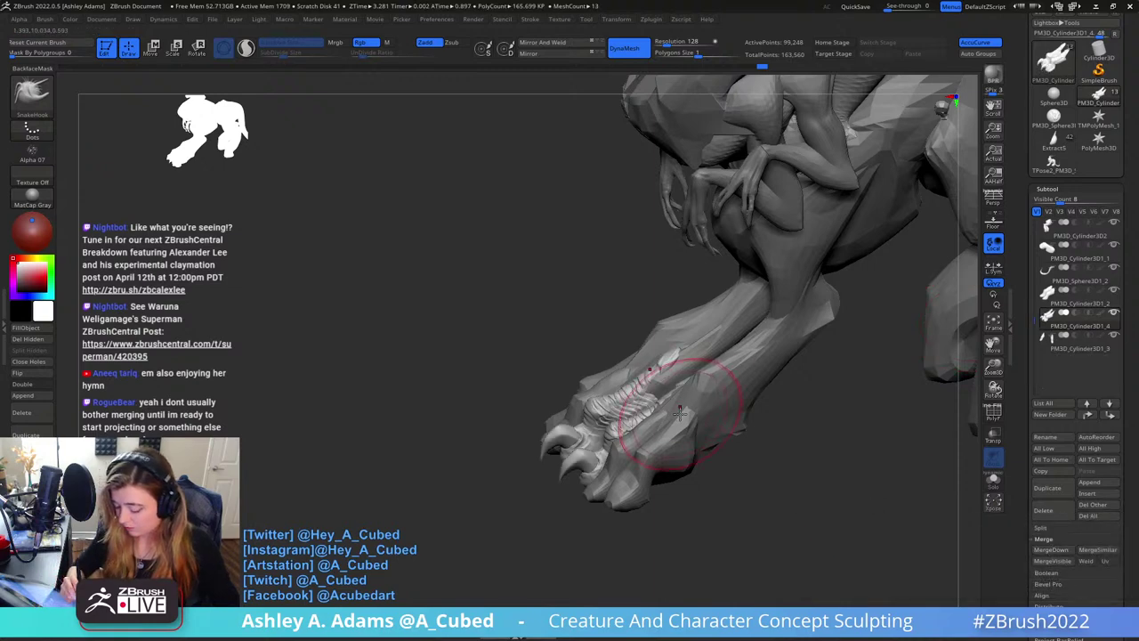
key("w")
right_click_drag(680, 413, 735, 389, "ctrl")
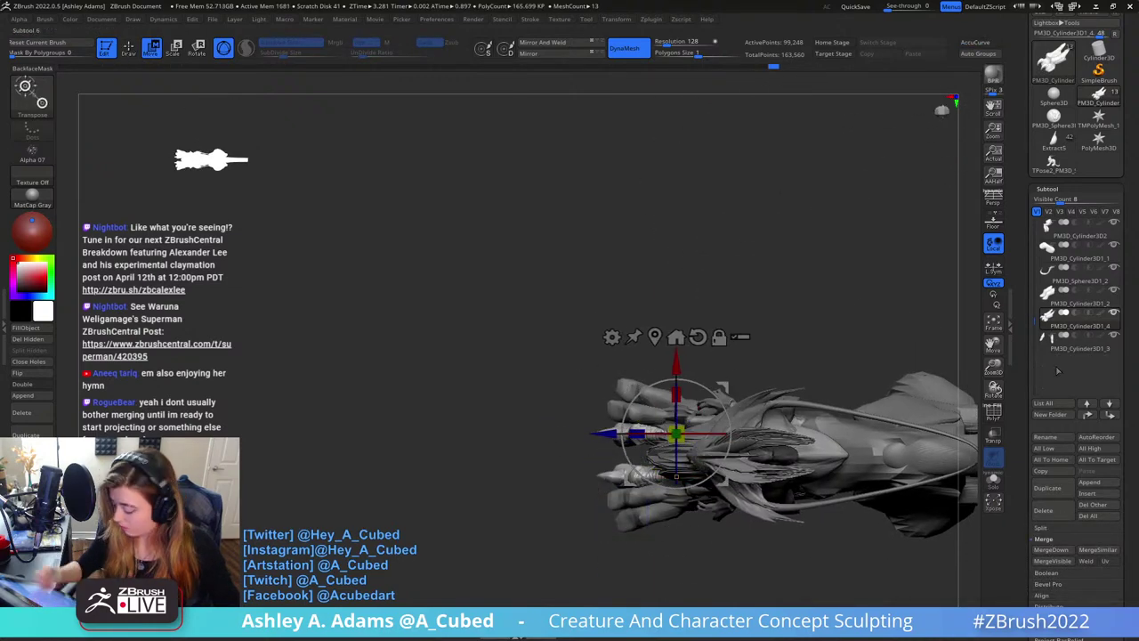
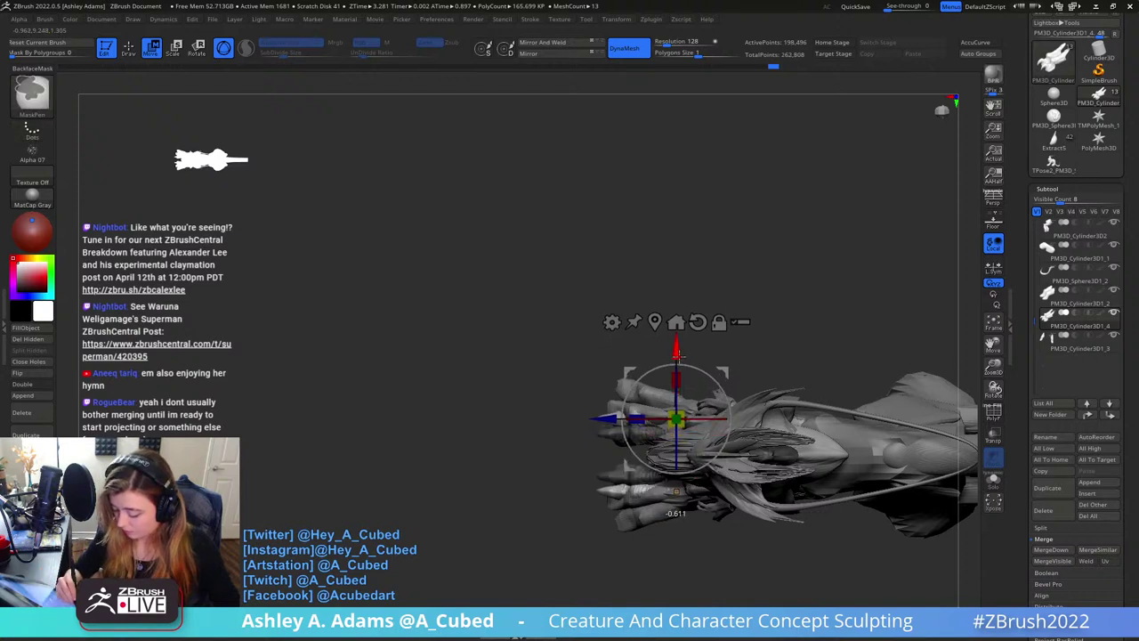
left_click_drag(731, 397, 682, 413)
left_click_drag(724, 369, 717, 374)
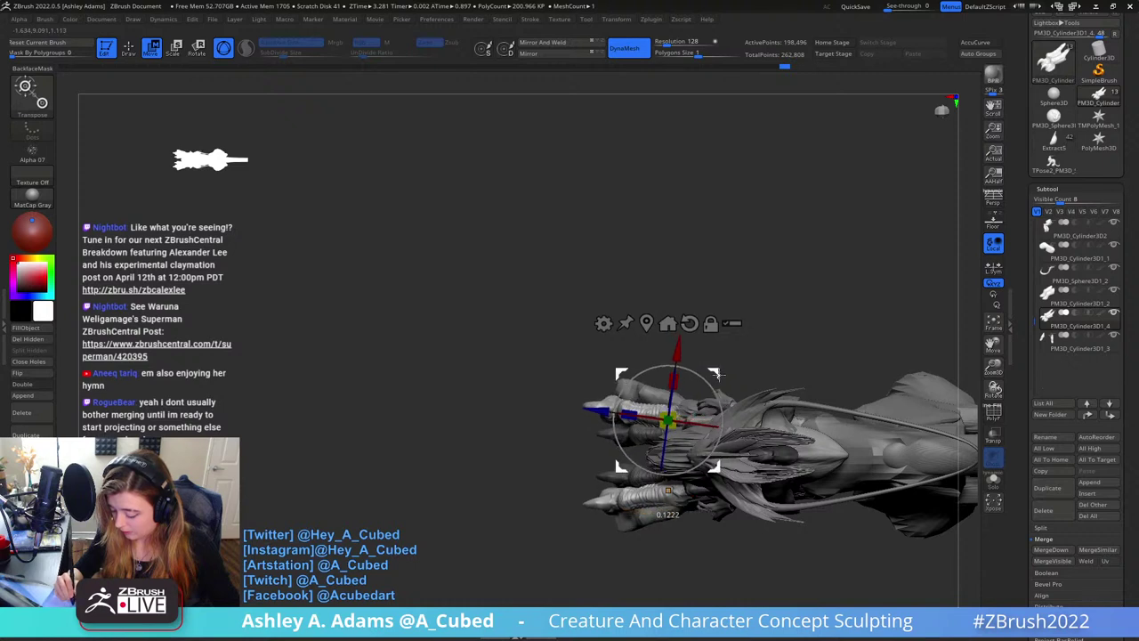
key("q")
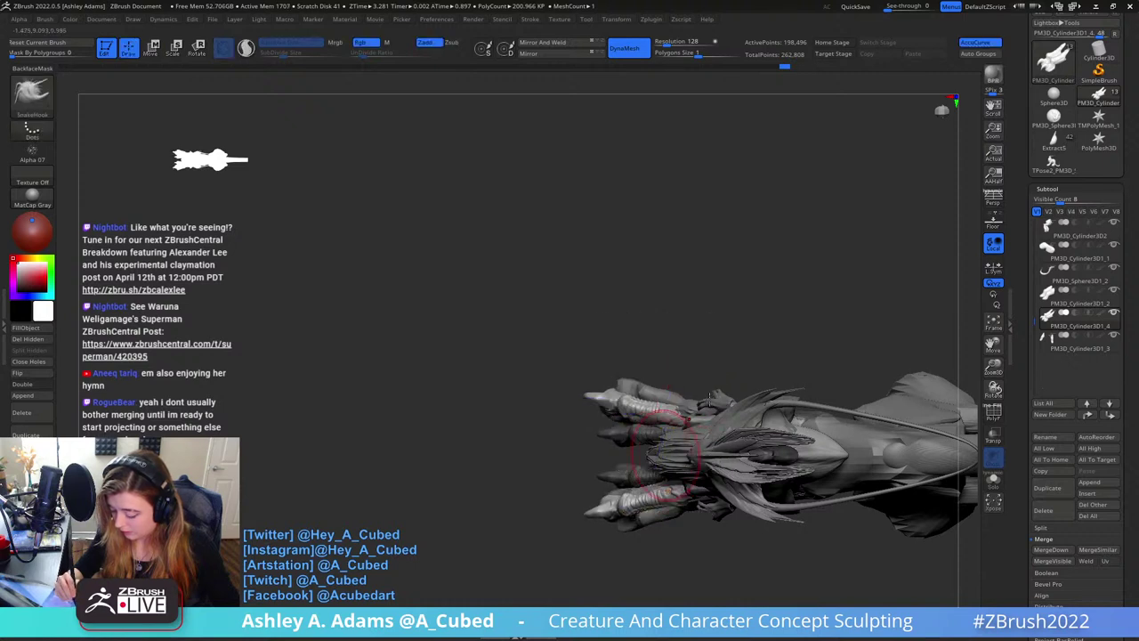
Delete the two old placeholder toe subtools from the front feet
left_click(643, 420, "alt")
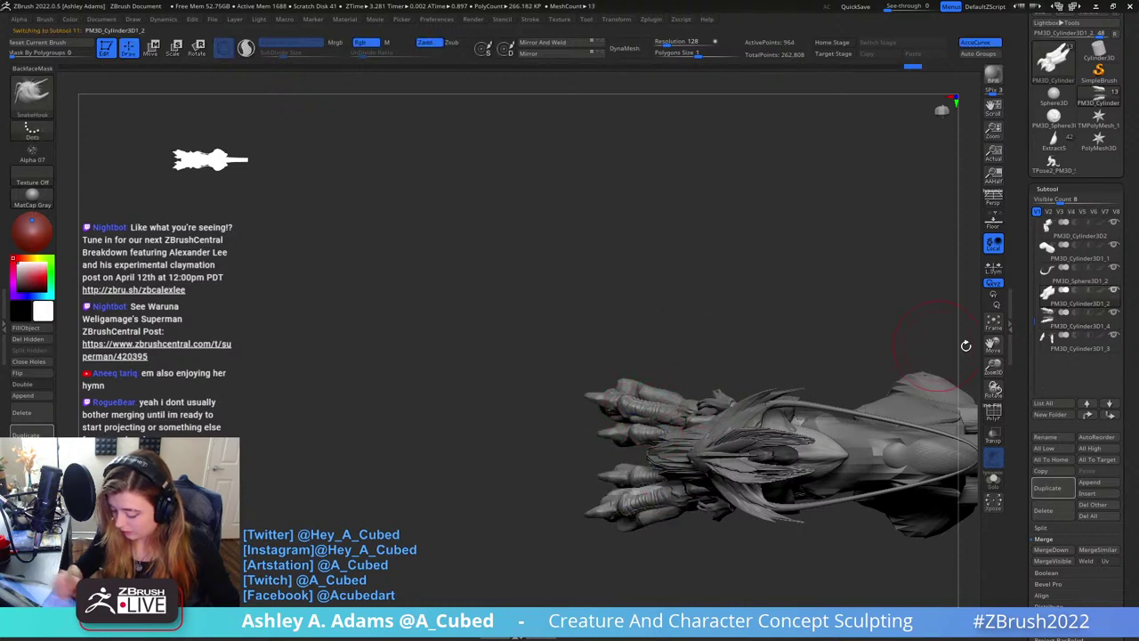
left_click(1053, 516)
left_click(940, 540)
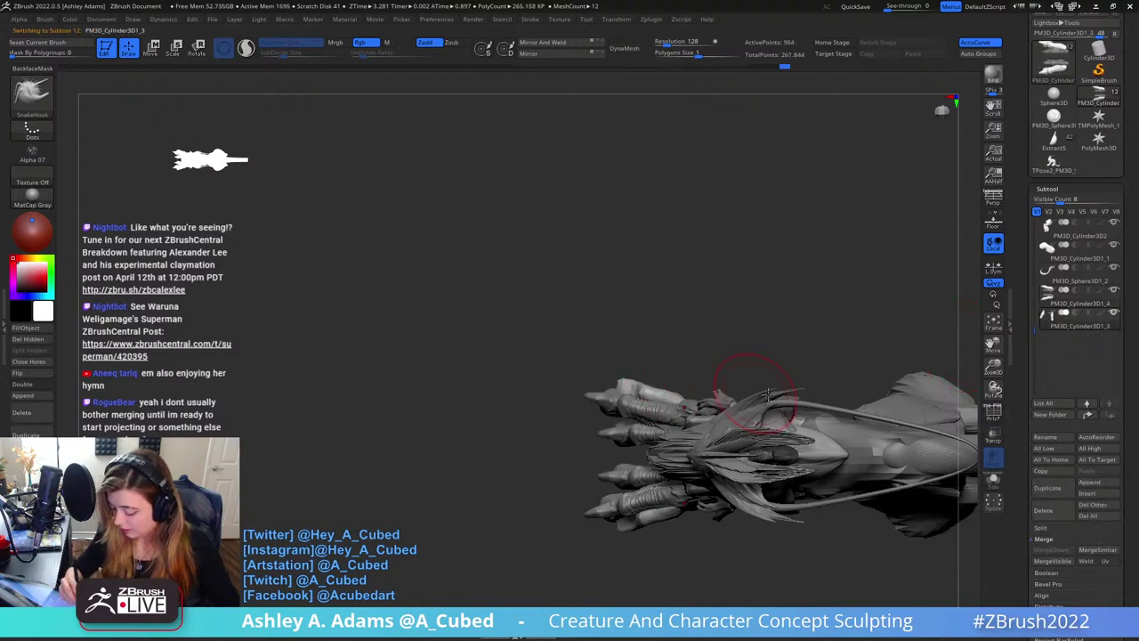
left_click(1050, 513)
left_click(943, 539)
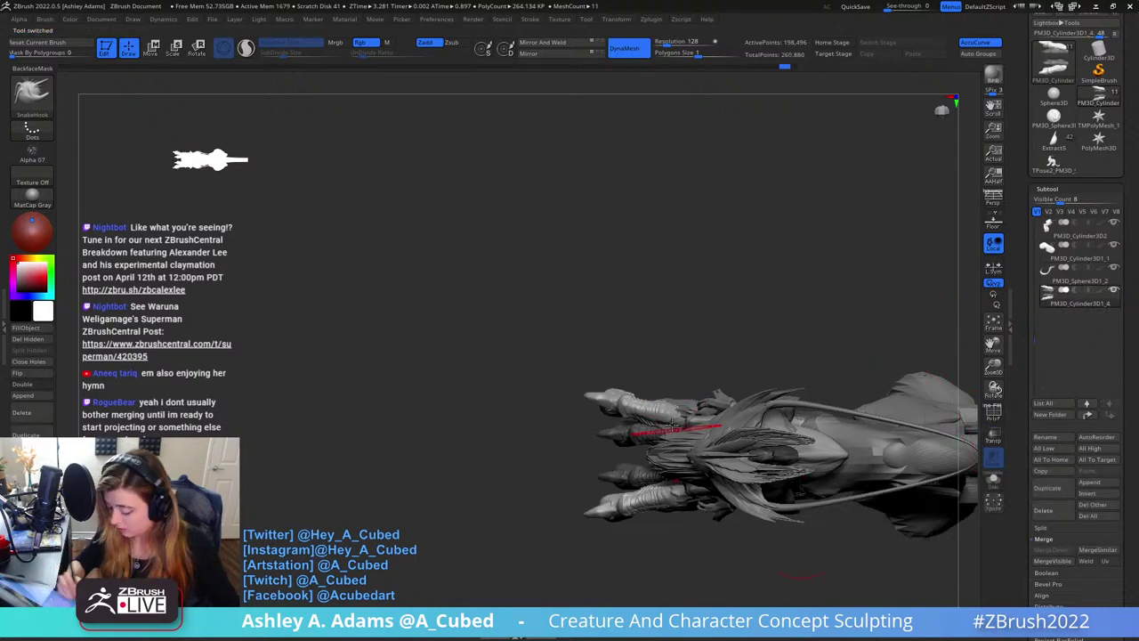
Adjust the duplicated toe's scale and position so it sits against the front foot
right_click_drag(707, 434, 746, 420)
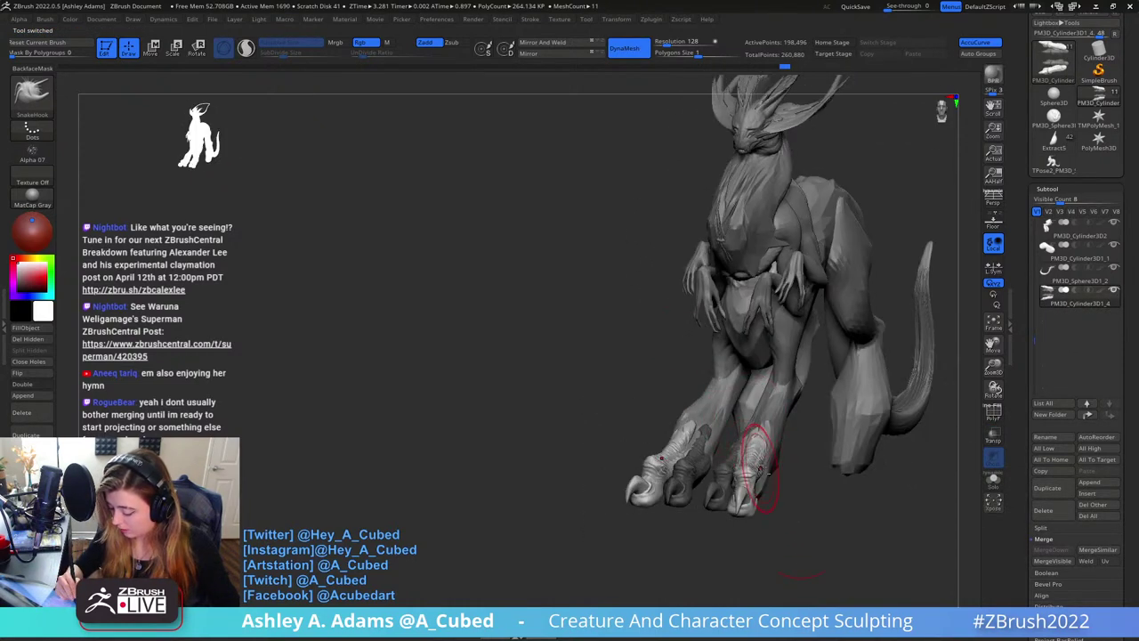
right_click_drag(760, 469, 730, 512)
key("w")
left_click(738, 468)
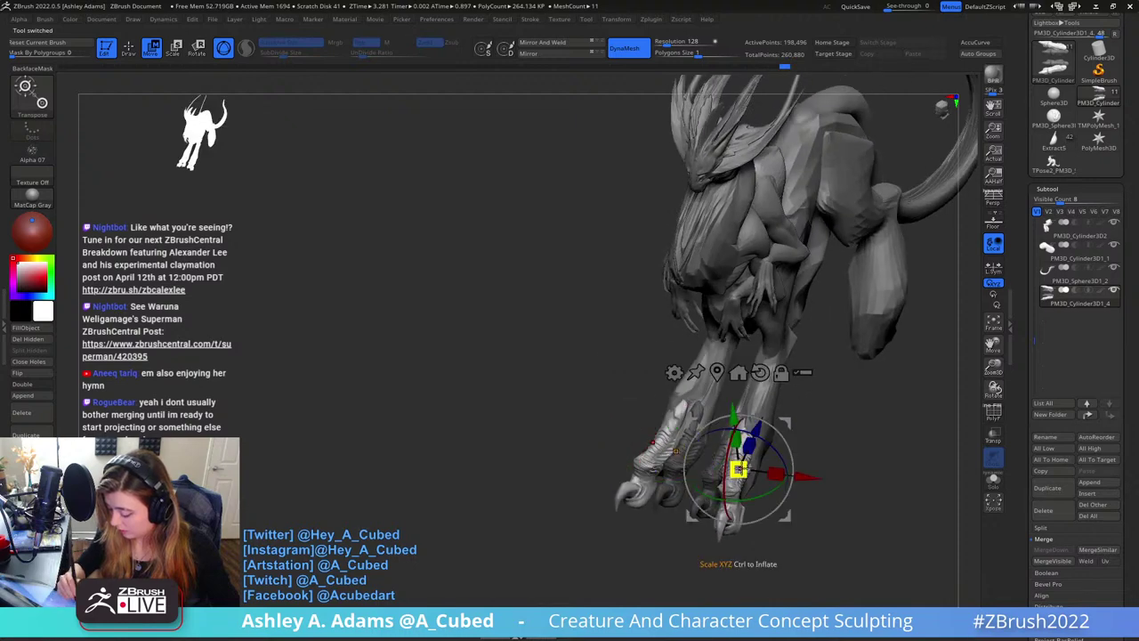
right_click_drag(738, 468, 785, 423)
left_click_drag(785, 423, 787, 422)
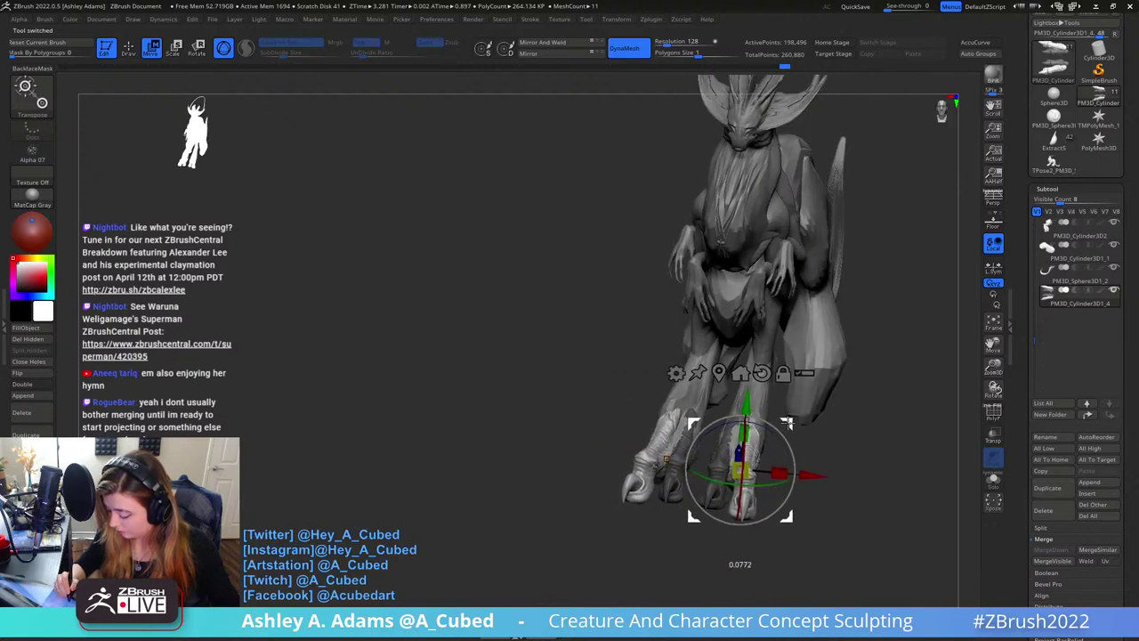
mouse_move(787, 424)
right_mouse_down()
mouse_move(776, 479)
mouse_move(783, 335)
mouse_move(773, 409)
right_mouse_up()
left_click_drag(741, 383, 741, 382)
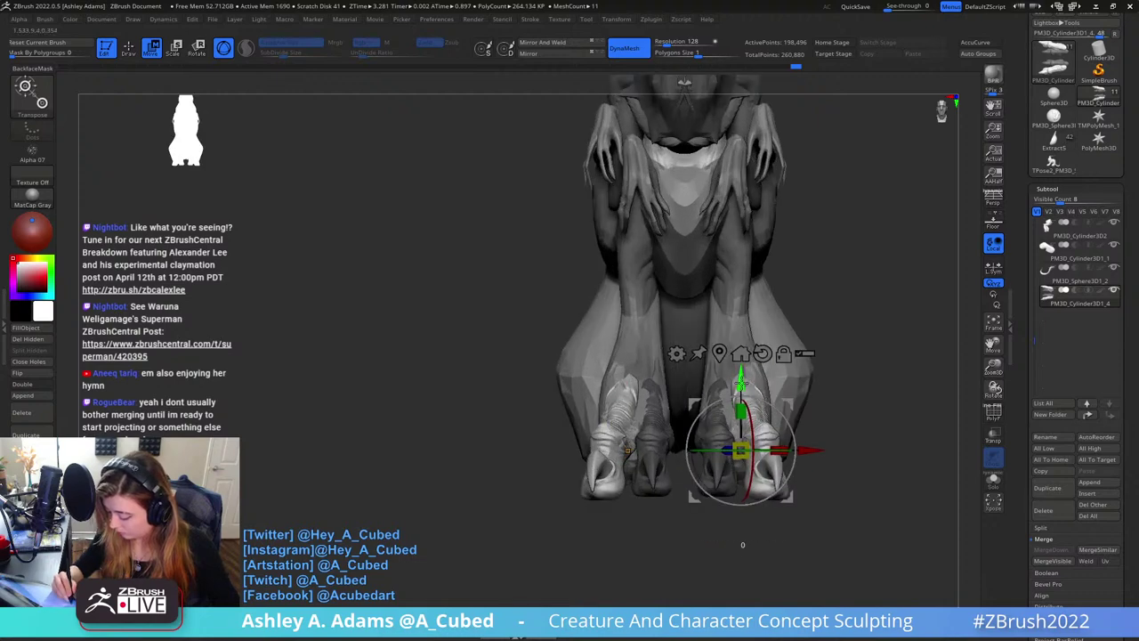
key("q")
Duplicate the wrinkled toe once more as a third toe, then scale it and fit it alongside the others
mouse_move(831, 377)
right_mouse_down()
mouse_move(779, 385)
mouse_move(748, 410)
right_mouse_up()
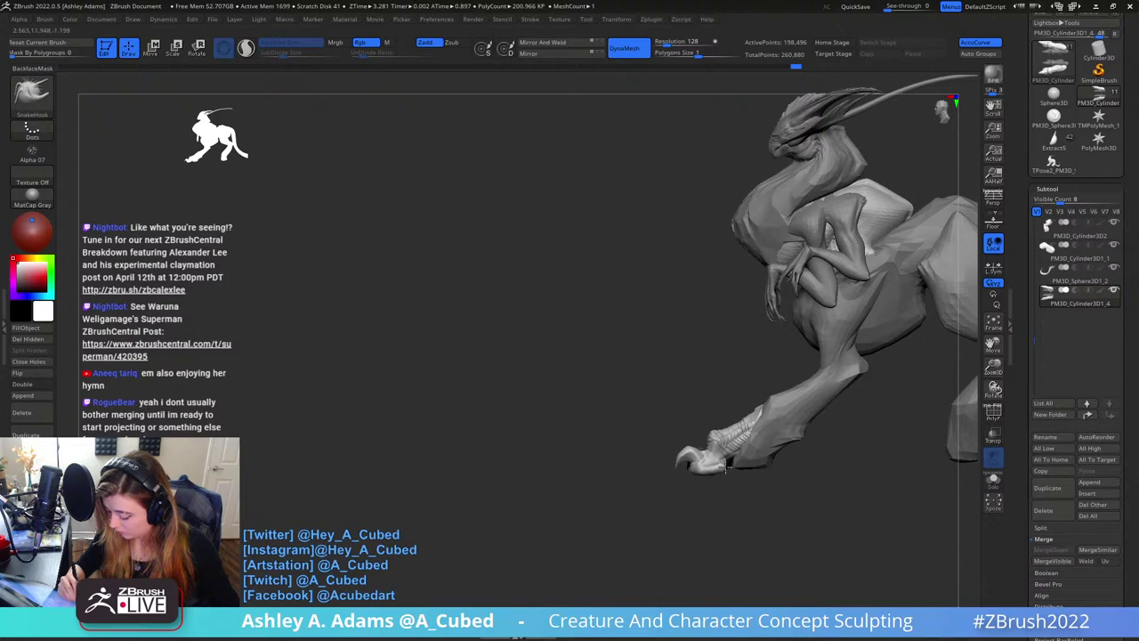
right_click_drag(723, 472, 797, 421)
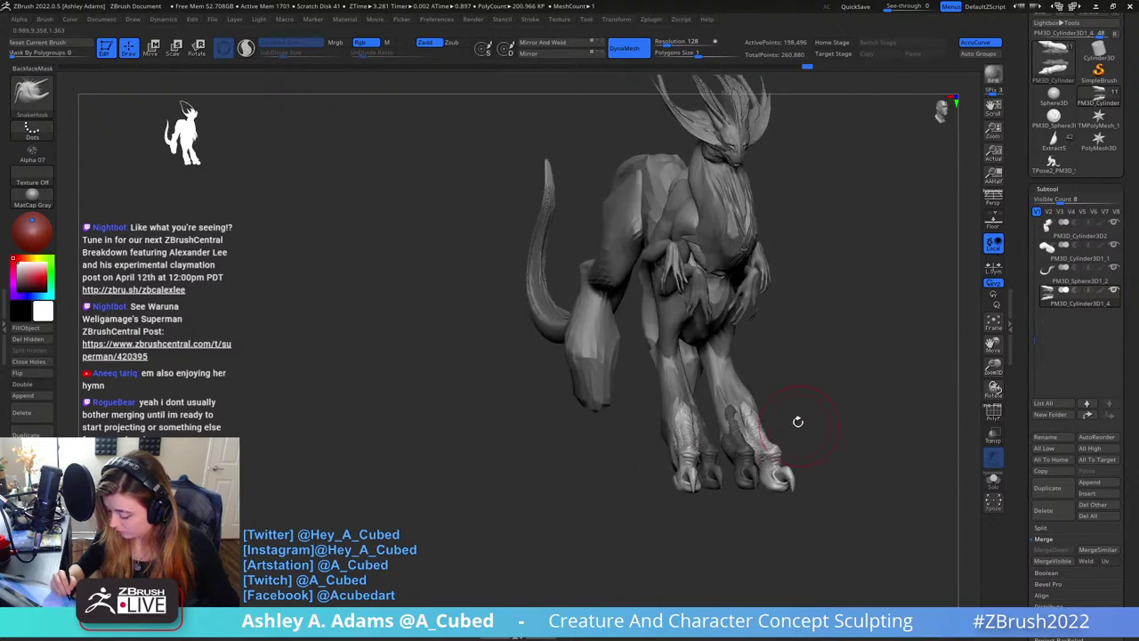
right_click_drag(844, 343, 750, 478)
key("w")
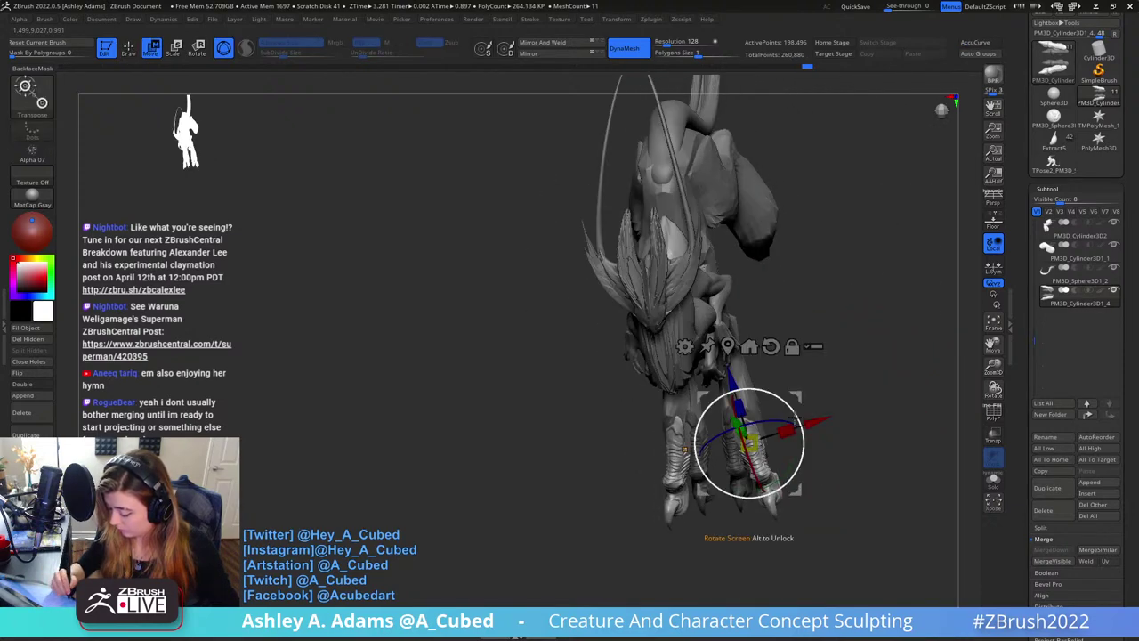
left_click_drag(809, 423, 823, 420, "ctrl")
left_click_drag(763, 440, 766, 439)
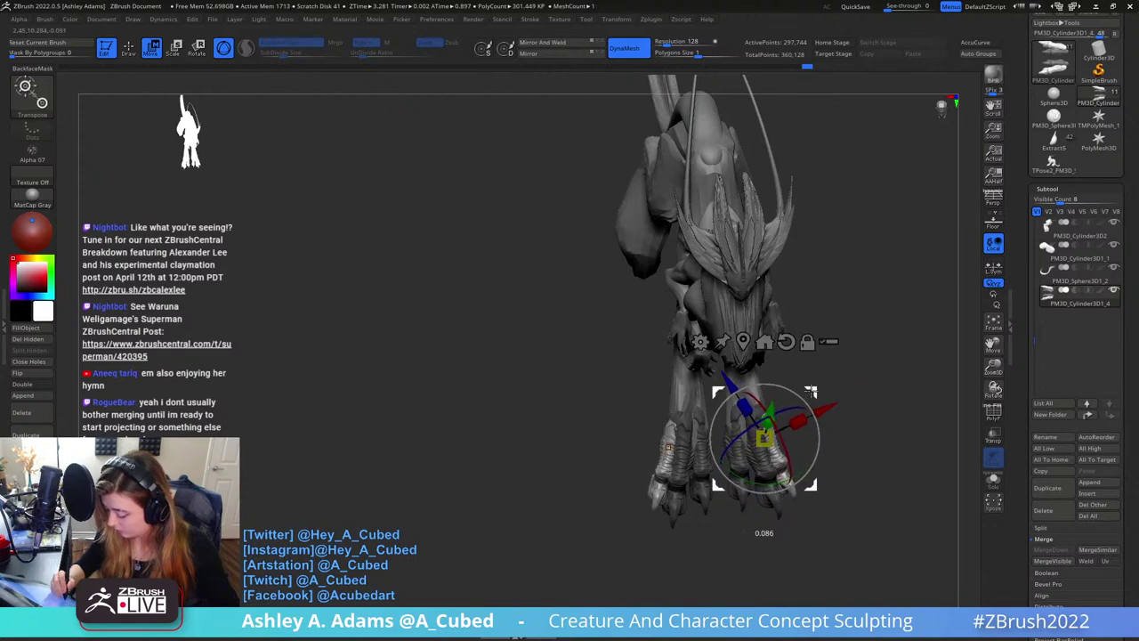
left_click_drag(811, 485, 814, 475)
right_click_drag(817, 477, 786, 384)
left_click_drag(735, 343, 736, 349)
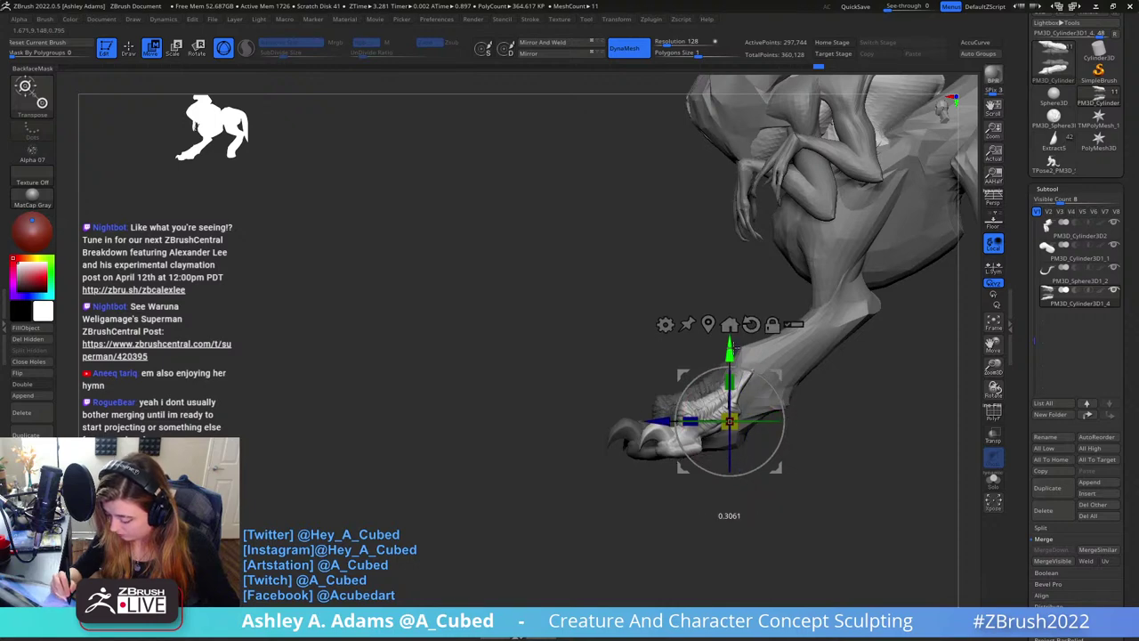
Fine-tune the third toe's vertical position against the foot and clear the mask from the toes
key("q")
right_click_drag(649, 462, 709, 450)
right_click(709, 450)
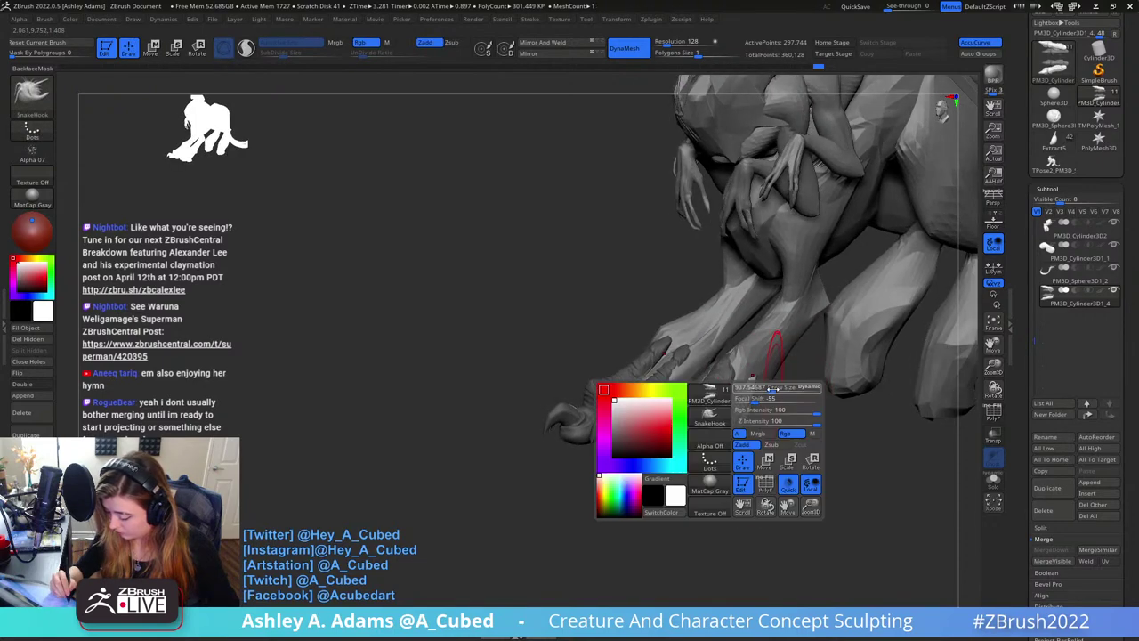
mouse_move(770, 490)
right_mouse_down("ctrl")
mouse_move(783, 409)
mouse_move(762, 411)
mouse_move(801, 368)
mouse_move(658, 374)
right_mouse_up("ctrl")
key("w")
left_click_drag(762, 333, 763, 319, "alt")
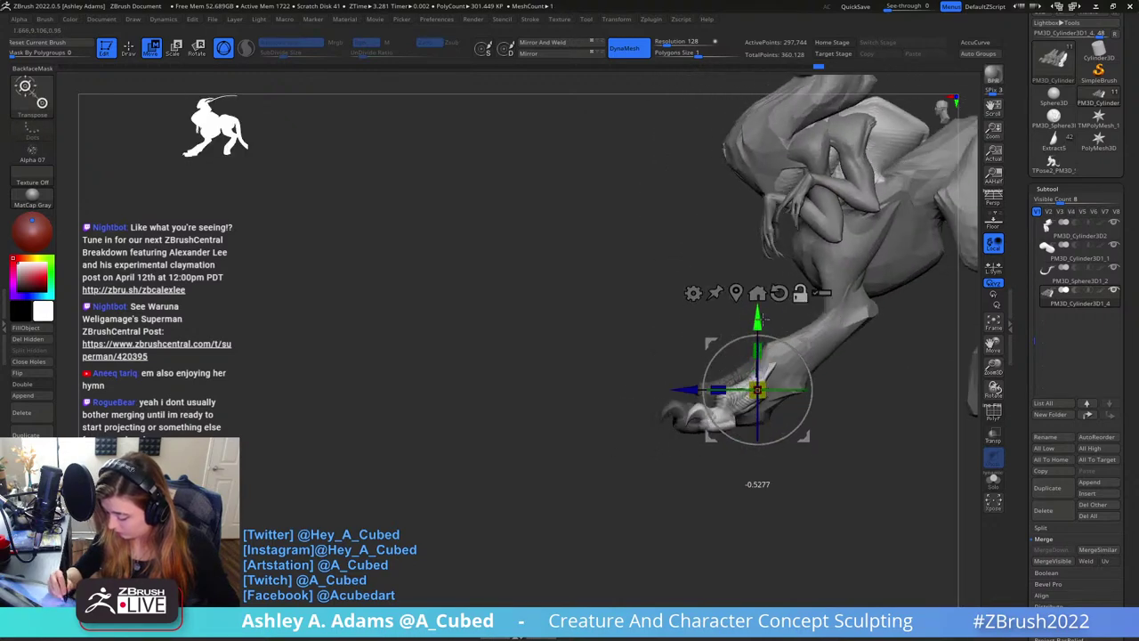
right_click_drag(794, 384, 832, 405)
key("q")
right_click_drag(804, 367, 778, 341, "ctrl")
key("w")
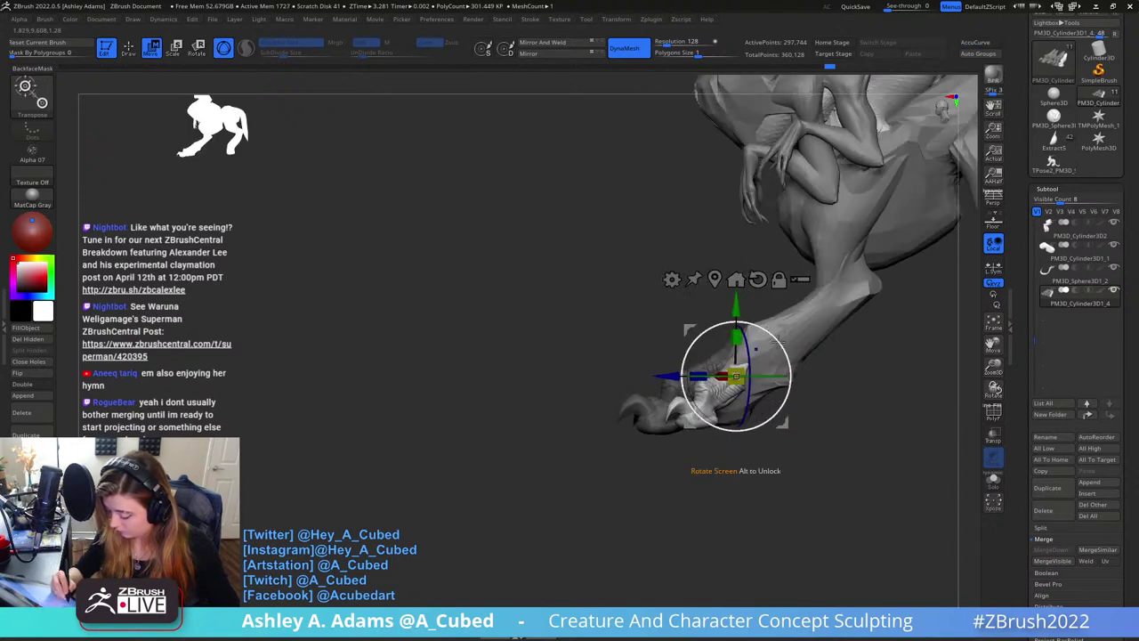
left_click_drag(736, 304, 736, 312)
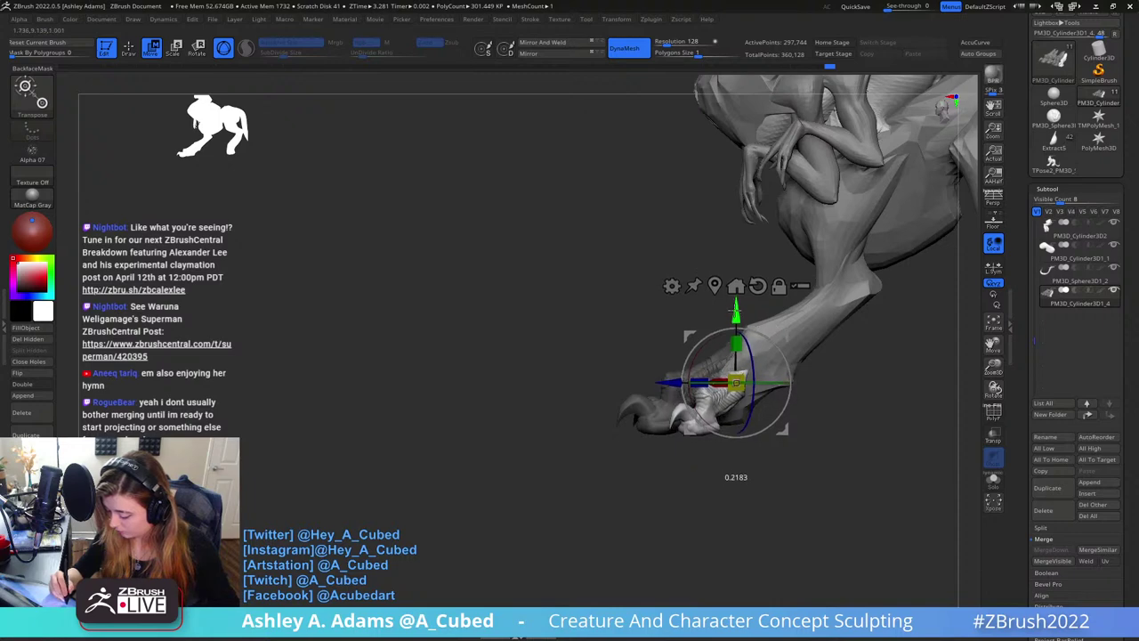
key("q")
mouse_move(767, 401)
right_mouse_down("ctrl")
mouse_move(761, 374)
mouse_move(796, 387)
mouse_move(781, 429)
right_mouse_up("ctrl")
left_click_drag(806, 356, 813, 409, "ctrl")
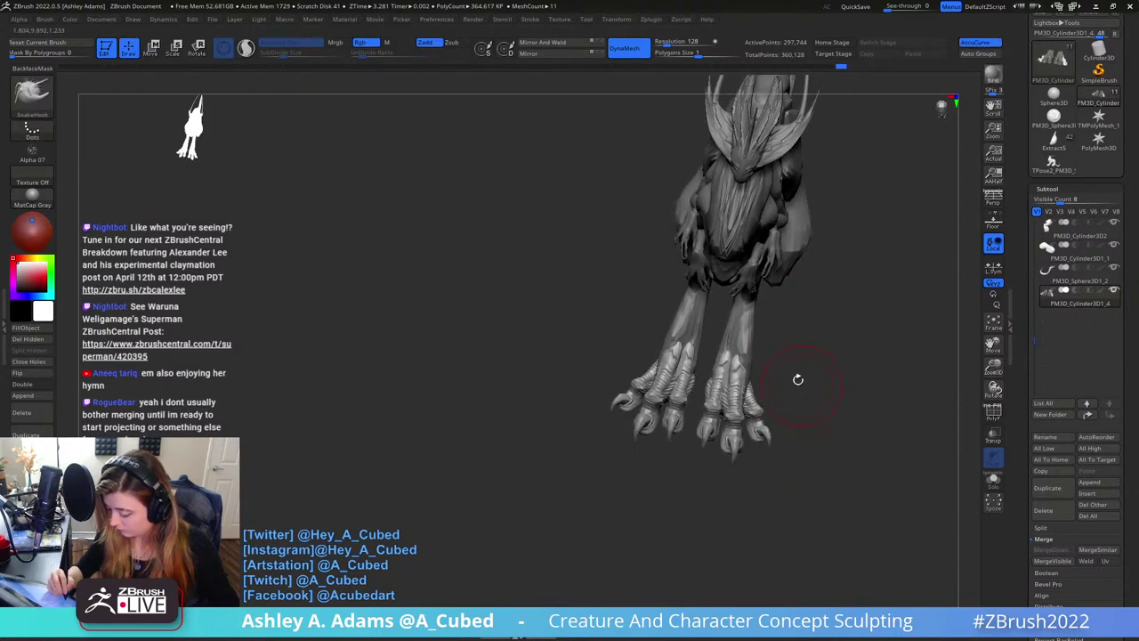
Make the front legs the active subtool and pull the underside of the foot toward the toes with SnakeHook
right_click_drag(795, 379, 775, 456, "ctrl")
left_click(747, 360, "alt")
right_click(752, 360)
left_click_drag(776, 456, 761, 471)
right_click_drag(762, 472, 756, 475)
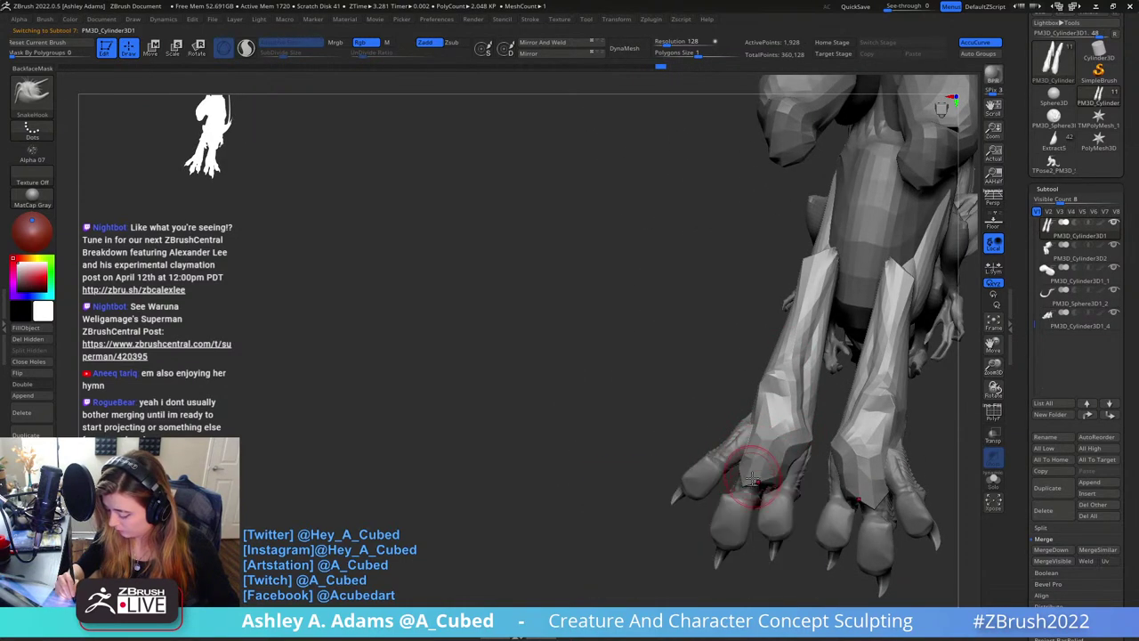
left_click_drag(756, 475, 752, 454)
right_click_drag(755, 457, 774, 434)
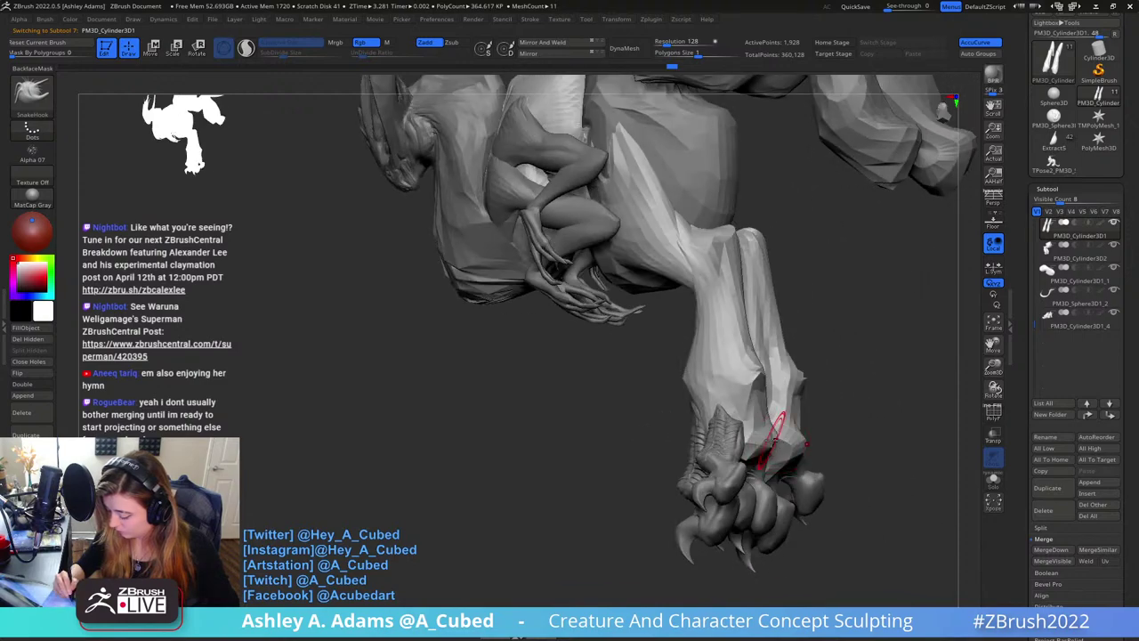
right_click_drag(764, 391, 783, 414)
right_click(767, 396)
right_click_drag(783, 414, 824, 413)
right_click(824, 413)
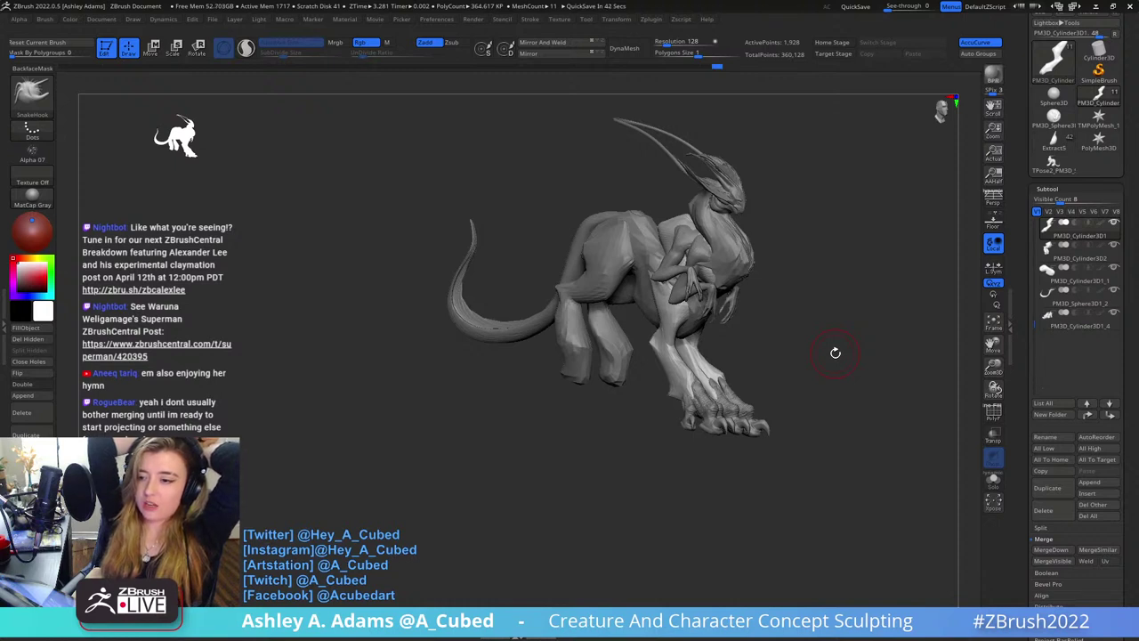
left_click_drag(836, 352, 703, 235)
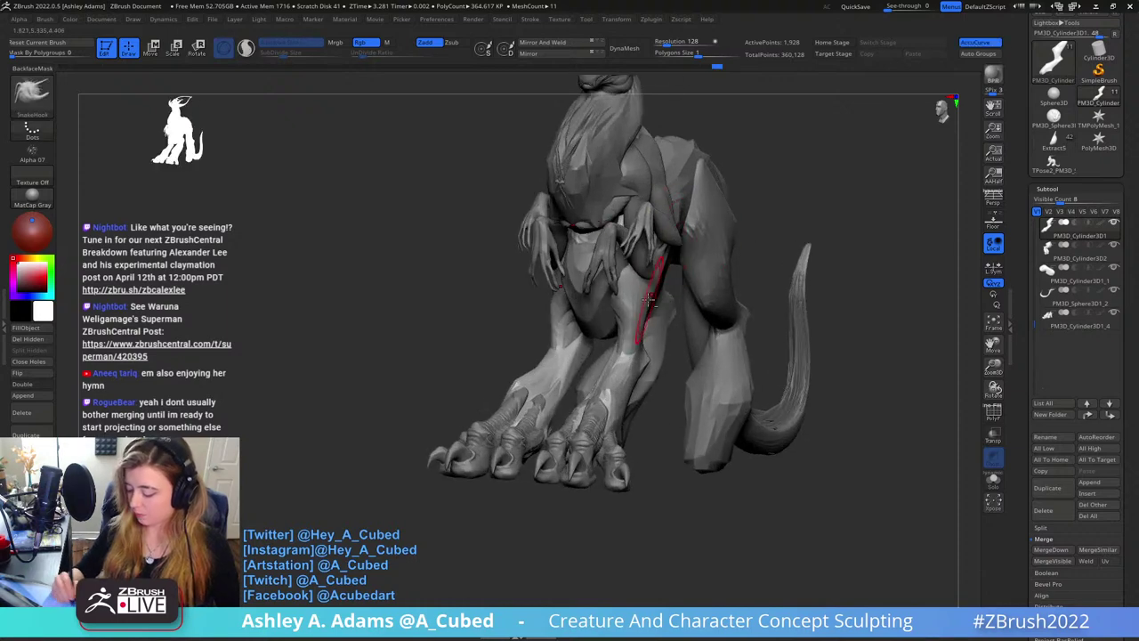
right_click_drag(647, 301, 649, 307)
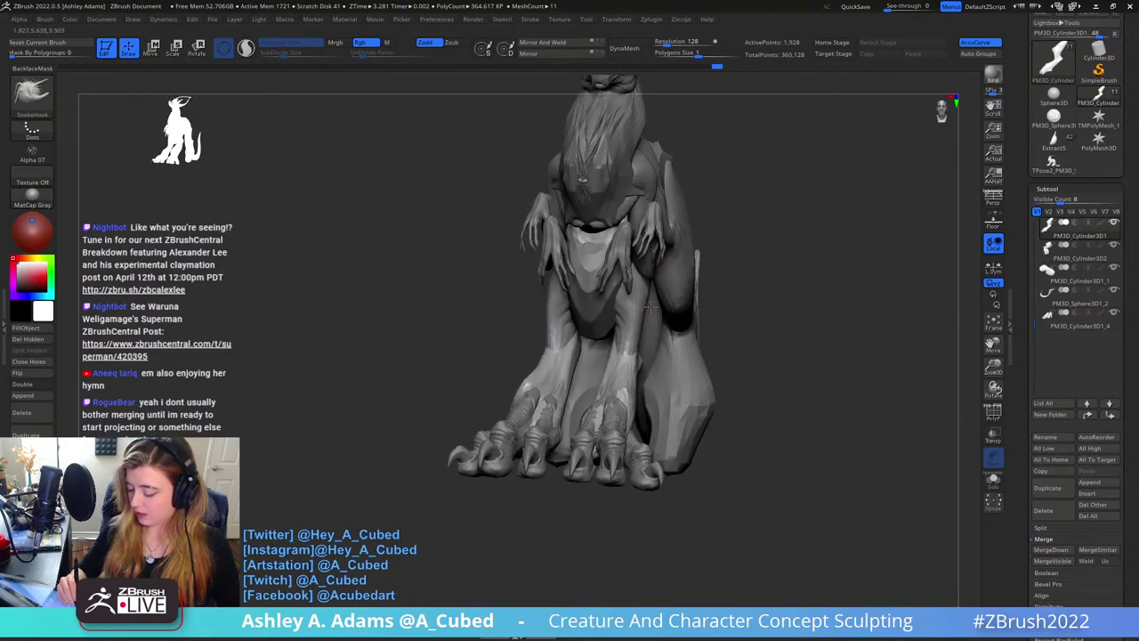
mouse_move(636, 307)
left_mouse_down()
mouse_move(712, 286)
mouse_move(699, 301)
mouse_move(672, 297)
mouse_move(701, 283)
left_mouse_up()
key("ctrl+z")
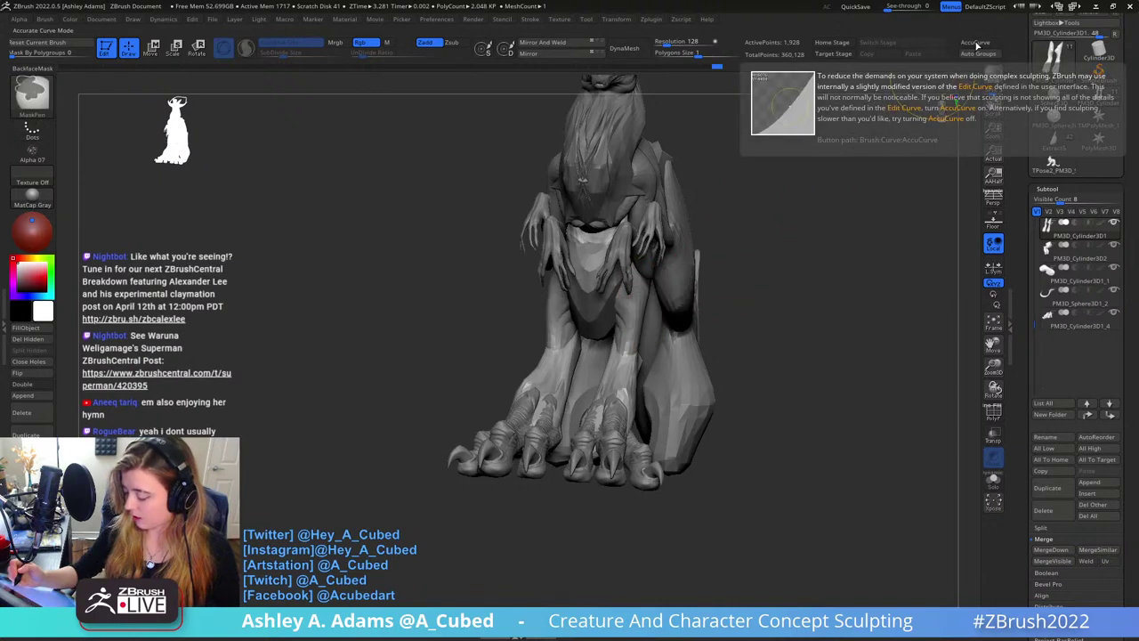
left_click(976, 45)
left_click_drag(643, 304, 747, 288)
key("ctrl+z")
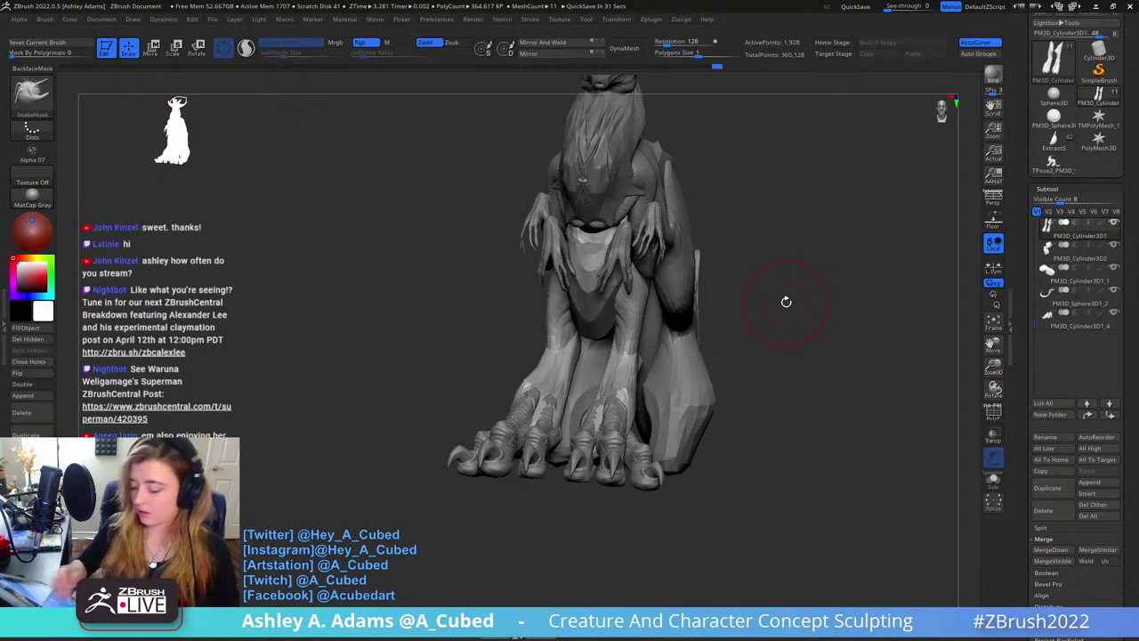
Reshape the inner contour of the front legs' upper section with SnakeHook
left_click_drag(739, 274, 658, 356)
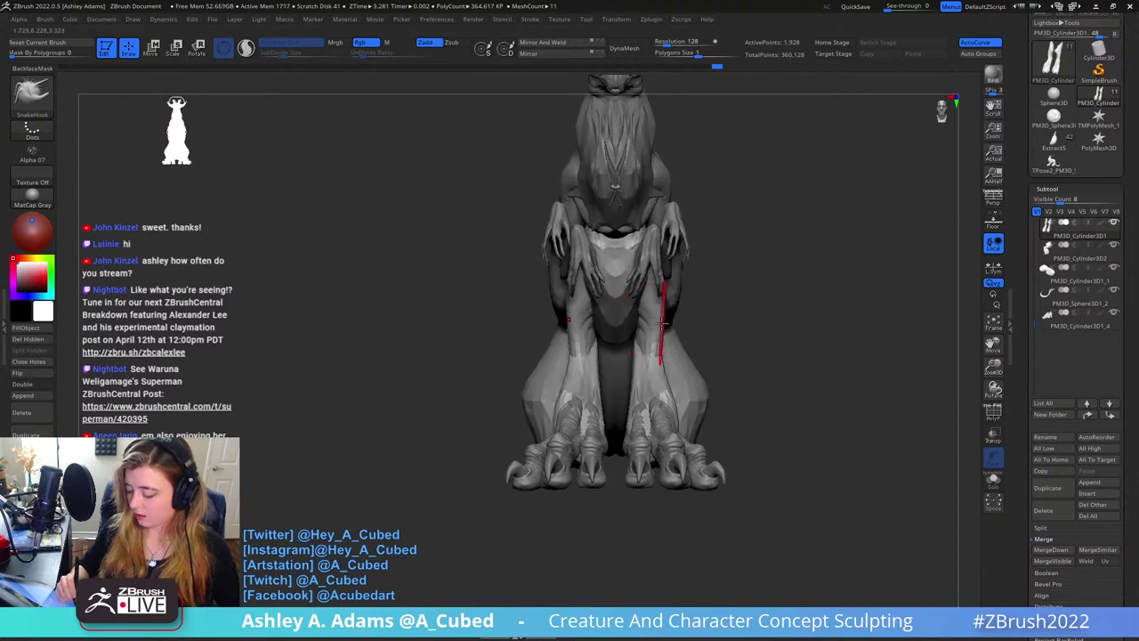
right_click_drag(650, 313, 651, 322, "ctrl")
left_click_drag(640, 324, 623, 327)
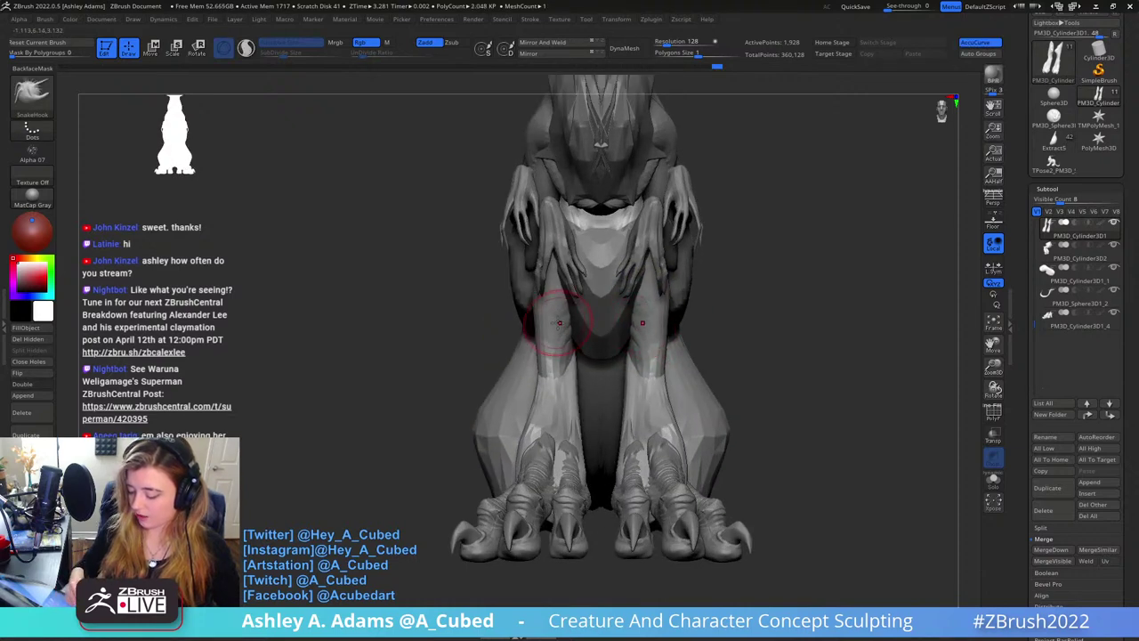
mouse_move(553, 313)
right_mouse_down()
mouse_move(586, 319)
mouse_move(564, 298)
right_mouse_up()
Carve a crease down the upper front leg with the DamStandard brush
key("b")
key("d")
key("s")
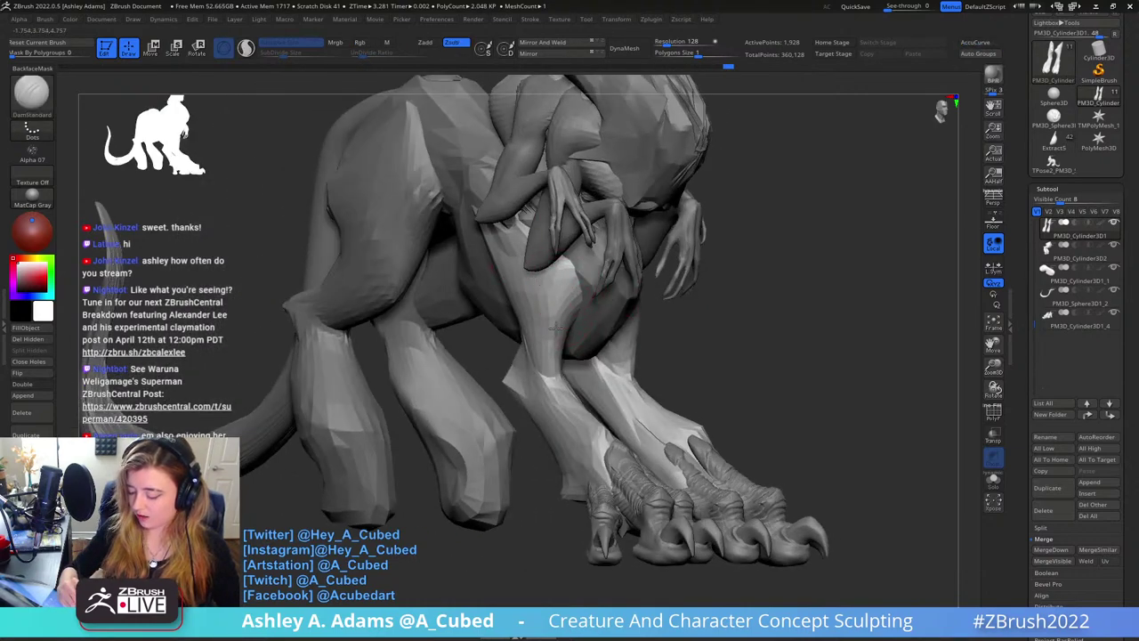
left_click_drag(527, 258, 570, 356)
mouse_move(569, 356)
right_mouse_down()
mouse_move(561, 294)
mouse_move(587, 296)
mouse_move(554, 274)
right_mouse_up()
Pull the pointed joint at the back of the front leg into shape with SnakeHook and adjust the lower leg
key("b")
key("s")
key("h")
key("space")
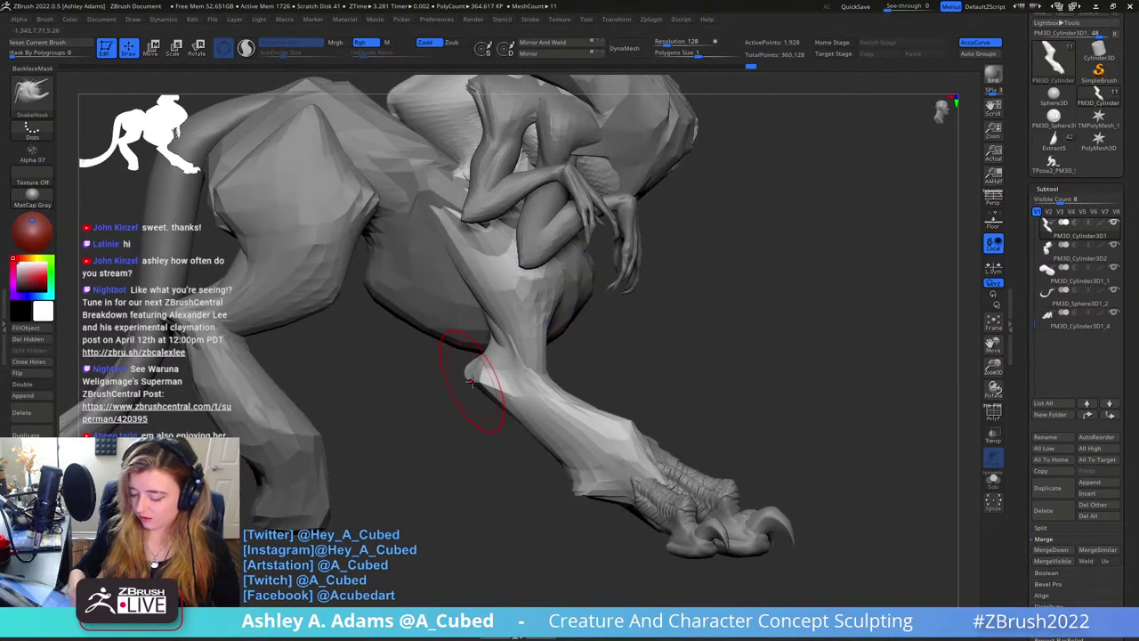
mouse_move(477, 378)
left_mouse_down()
mouse_move(459, 365)
mouse_move(490, 396)
mouse_move(499, 390)
left_mouse_up()
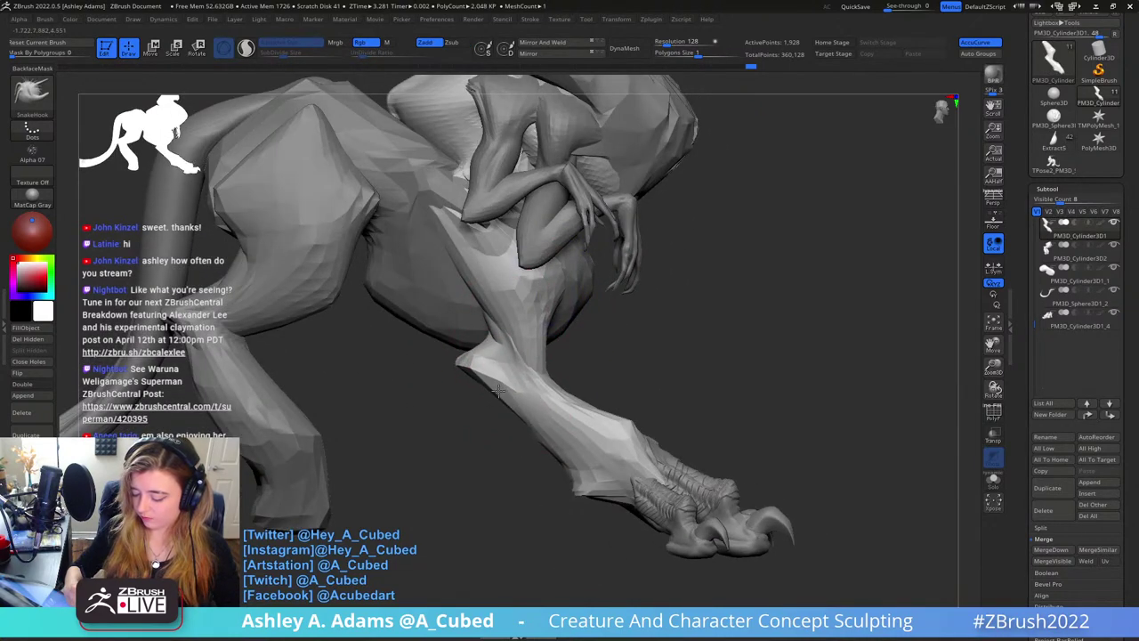
left_click_drag(597, 451, 555, 333)
mouse_move(730, 310)
left_mouse_down()
mouse_move(583, 322)
mouse_move(555, 356)
left_mouse_up()
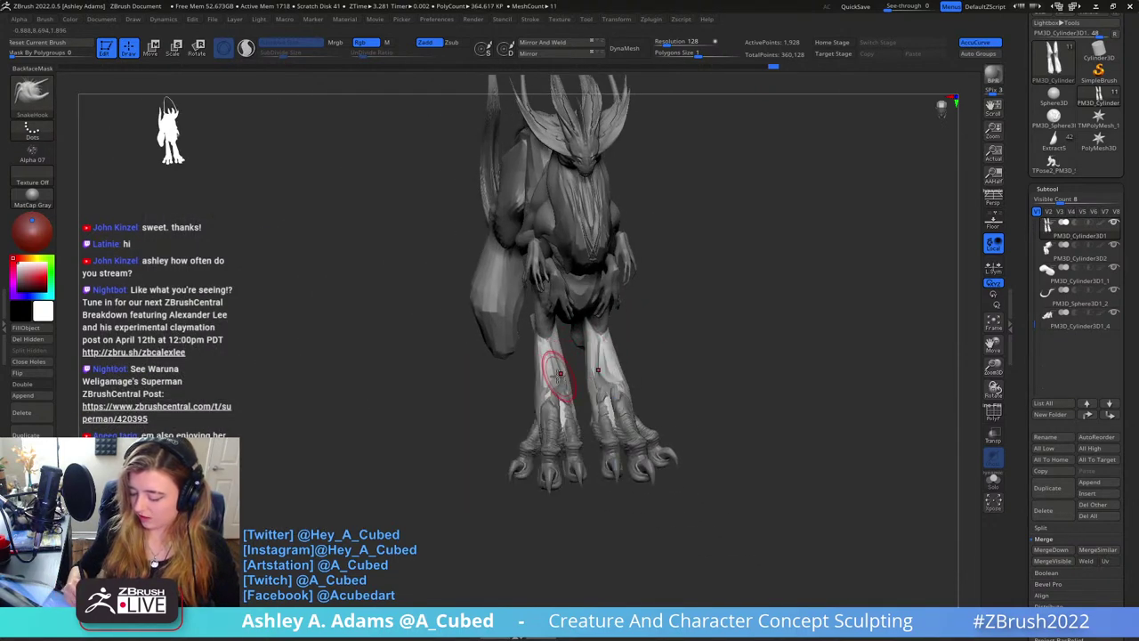
Adjust the front legs' joint and inner contour with SnakeHook, shaping them from the front, underside and side
mouse_move(558, 334)
right_mouse_down()
mouse_move(564, 299)
mouse_move(553, 331)
right_mouse_up()
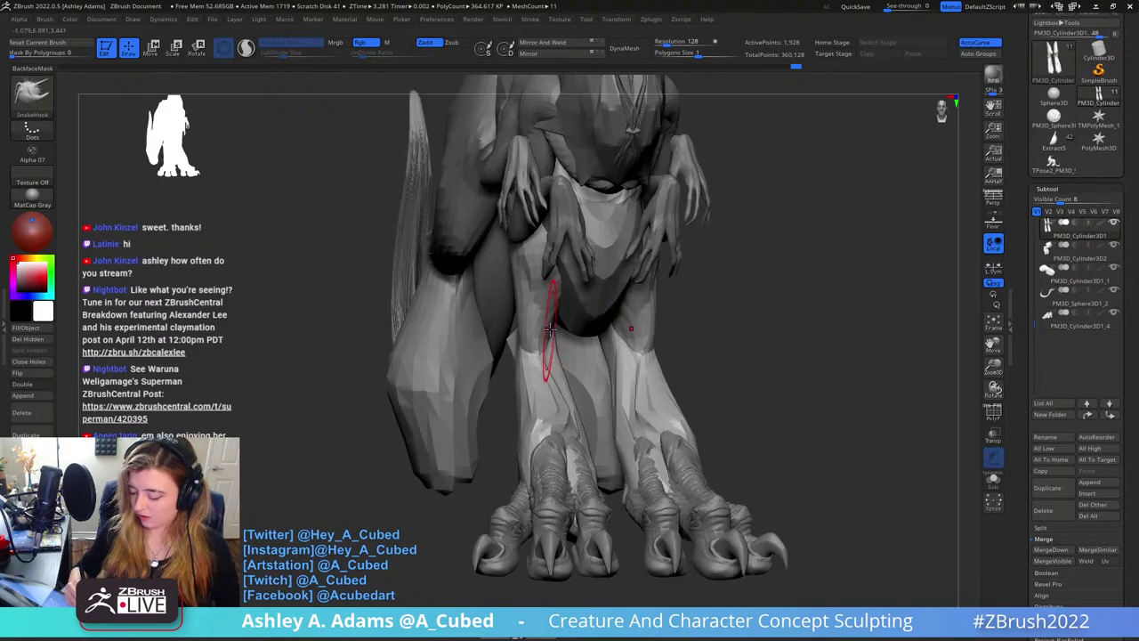
left_click_drag(544, 333, 538, 345)
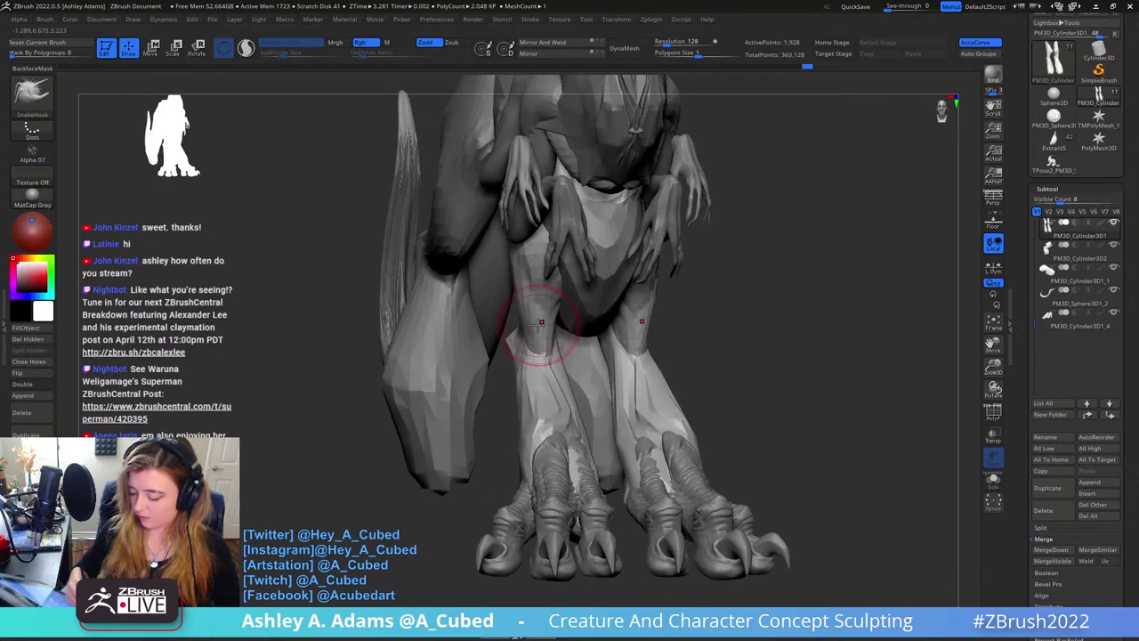
right_click_drag(538, 324, 682, 270, "shift")
left_click_drag(666, 296, 638, 299)
right_click_drag(638, 299, 614, 316)
mouse_move(694, 298)
right_mouse_down()
mouse_move(622, 278)
mouse_move(578, 307)
right_mouse_up()
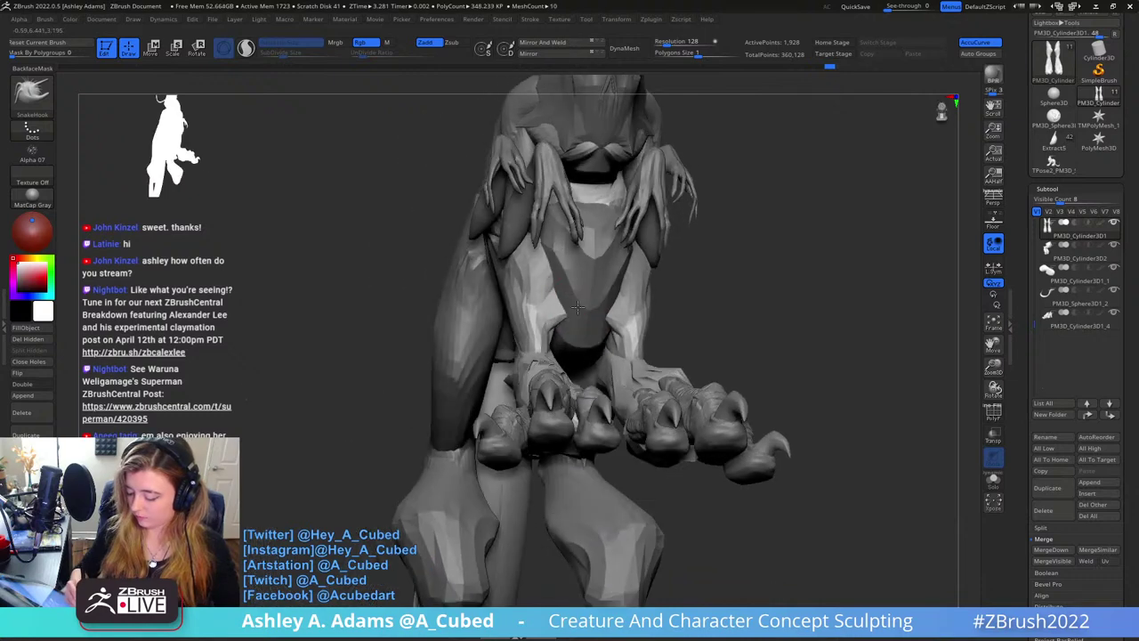
right_click_drag(590, 384, 594, 349, "ctrl")
mouse_move(595, 348)
right_mouse_down()
mouse_move(612, 347)
mouse_move(597, 290)
mouse_move(611, 247)
mouse_move(594, 258)
mouse_move(619, 262)
mouse_move(610, 255)
mouse_move(638, 239)
right_mouse_up()
right_click(614, 349)
right_click(610, 247)
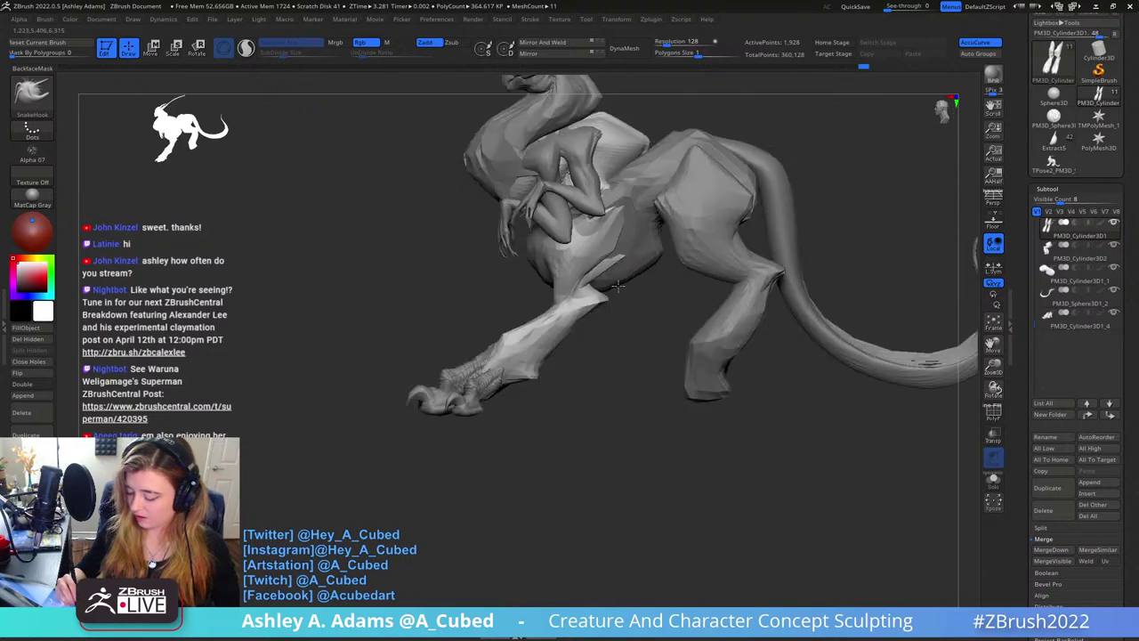
Make the torso the active subtool and adjust the SnakeHook brush for work on the chest and belly
left_click(525, 256, "alt")
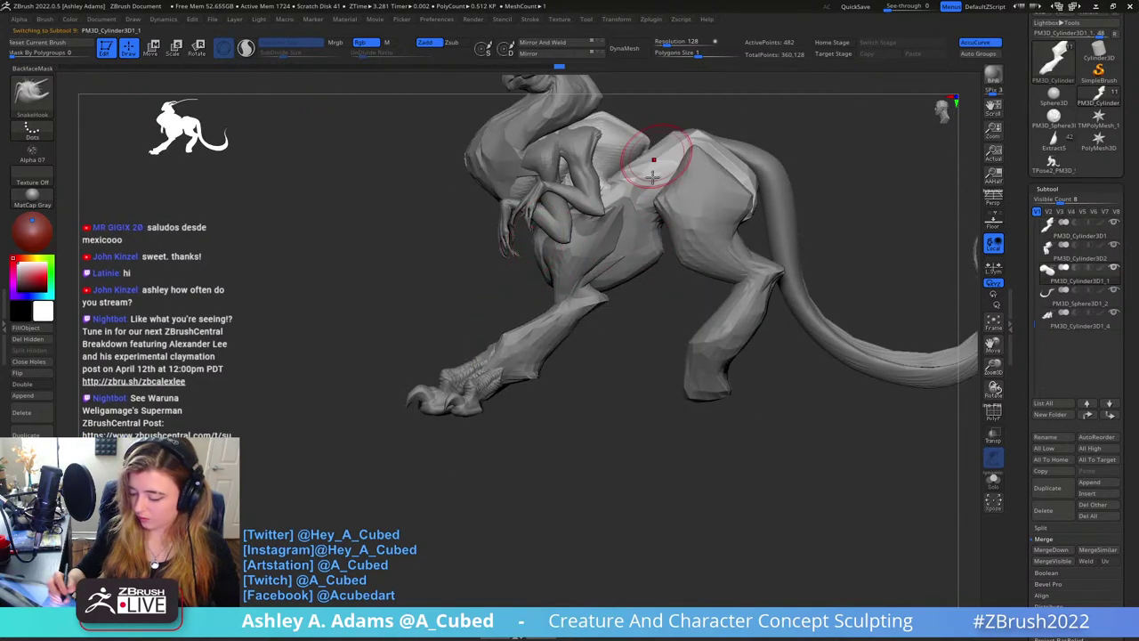
mouse_move(573, 227)
right_mouse_down()
mouse_move(604, 238)
mouse_move(651, 230)
mouse_move(573, 277)
right_mouse_up()
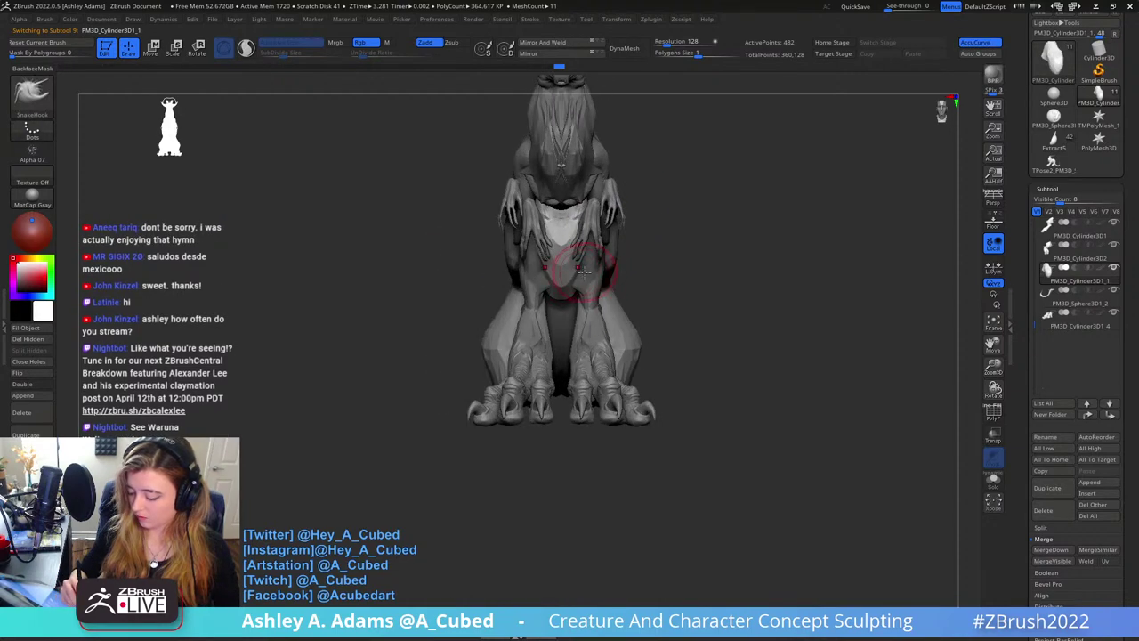
key("space")
key("space")
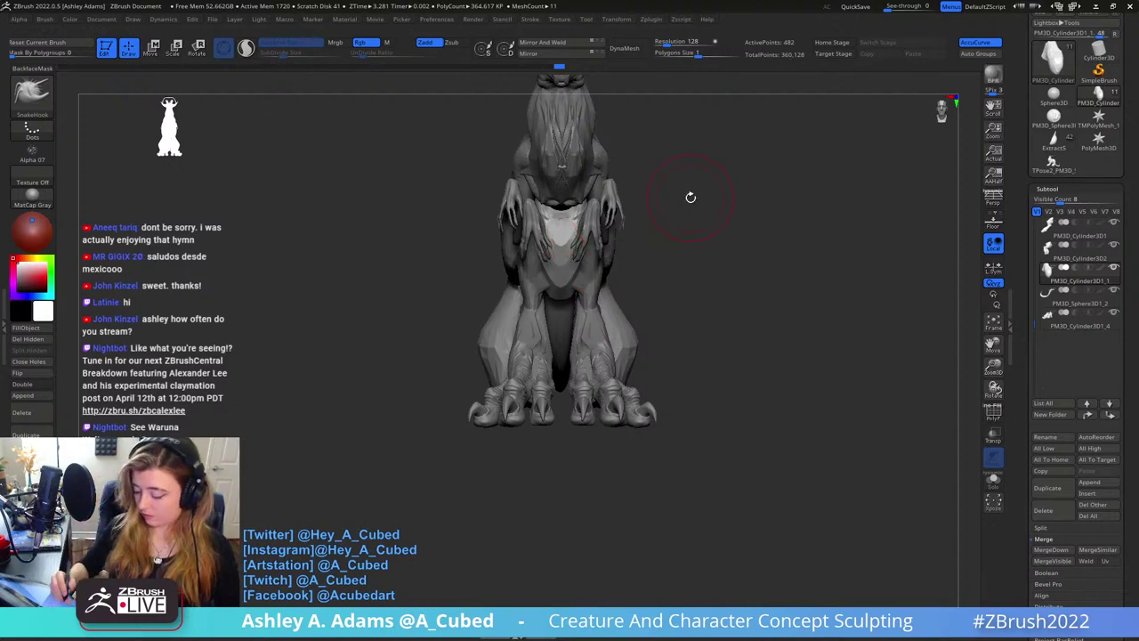
Make the front legs the active subtool again and pull the outer side of the lower legs above the toes with SnakeHook
left_click(601, 338, "alt")
right_click_drag(598, 339, 587, 378, "ctrl")
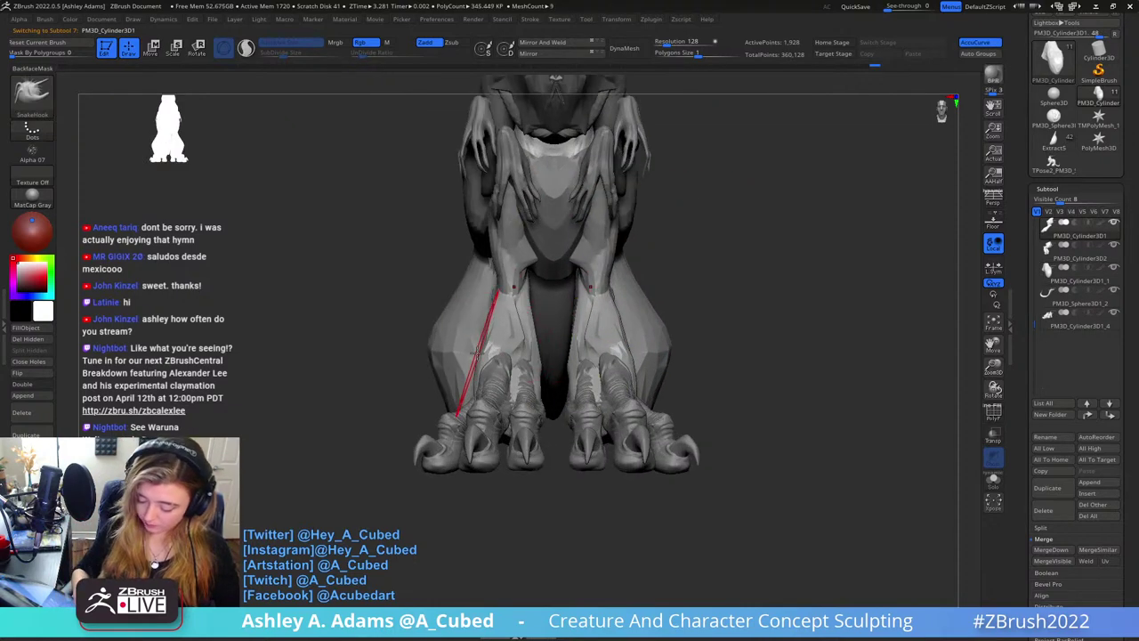
right_click_drag(478, 354, 498, 358)
key("space")
left_click_drag(496, 347, 469, 355)
right_click_drag(469, 355, 480, 374)
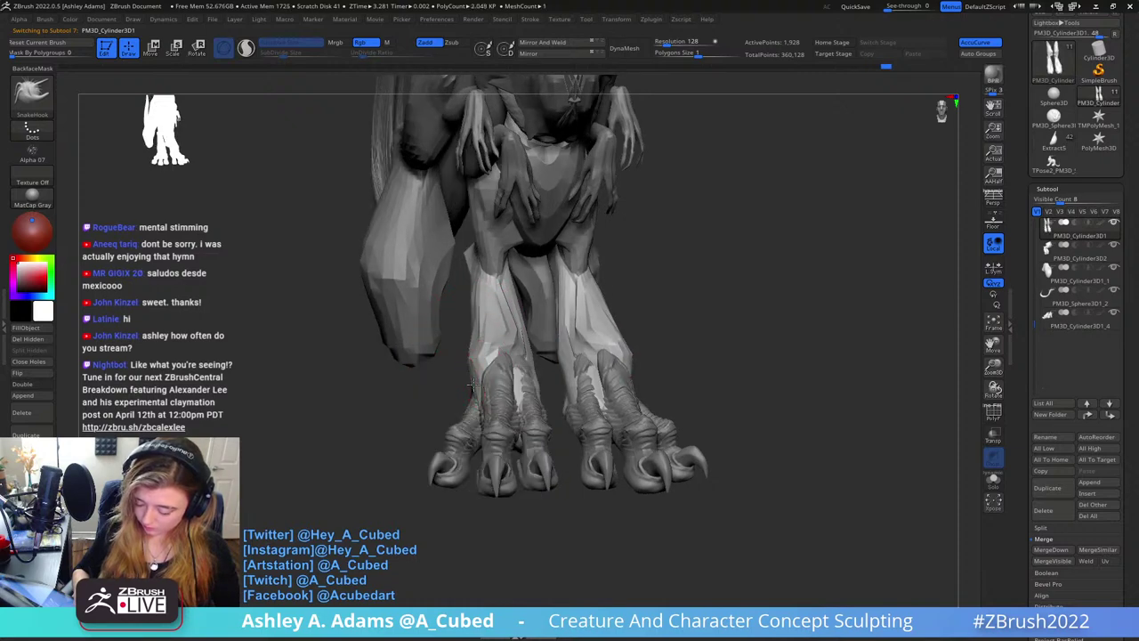
right_click_drag(468, 380, 534, 356, "shift")
Refine the front lower leg where it meets the wrinkled toes with the SnakeHook brush
right_click_drag(555, 293, 578, 338)
key("b")
key("d")
key("s")
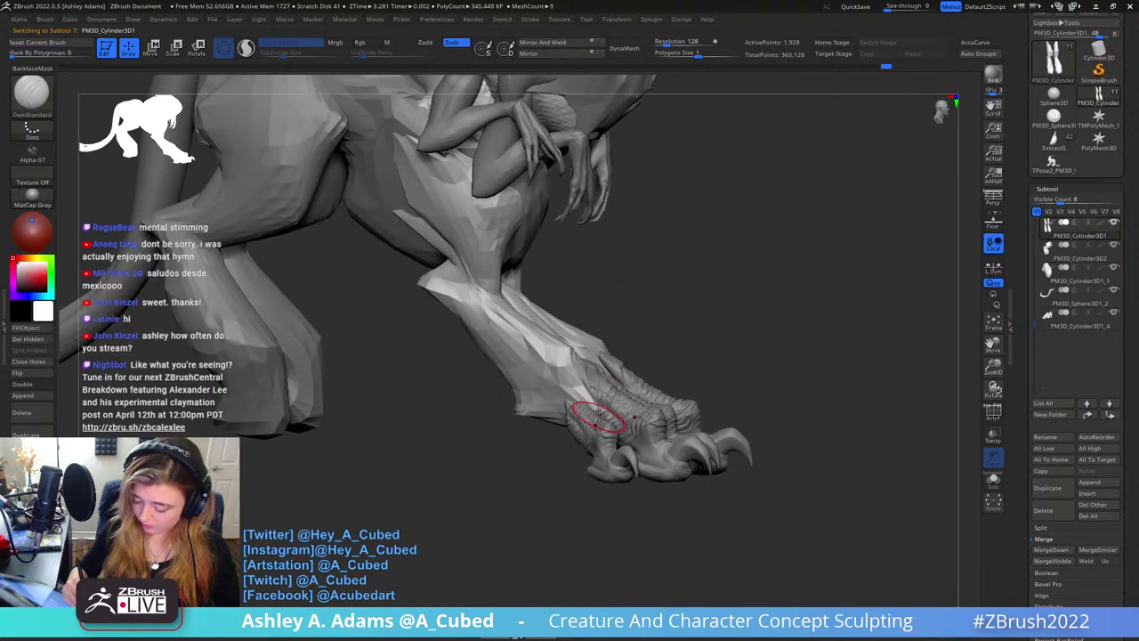
key("b")
key("s")
key("h")
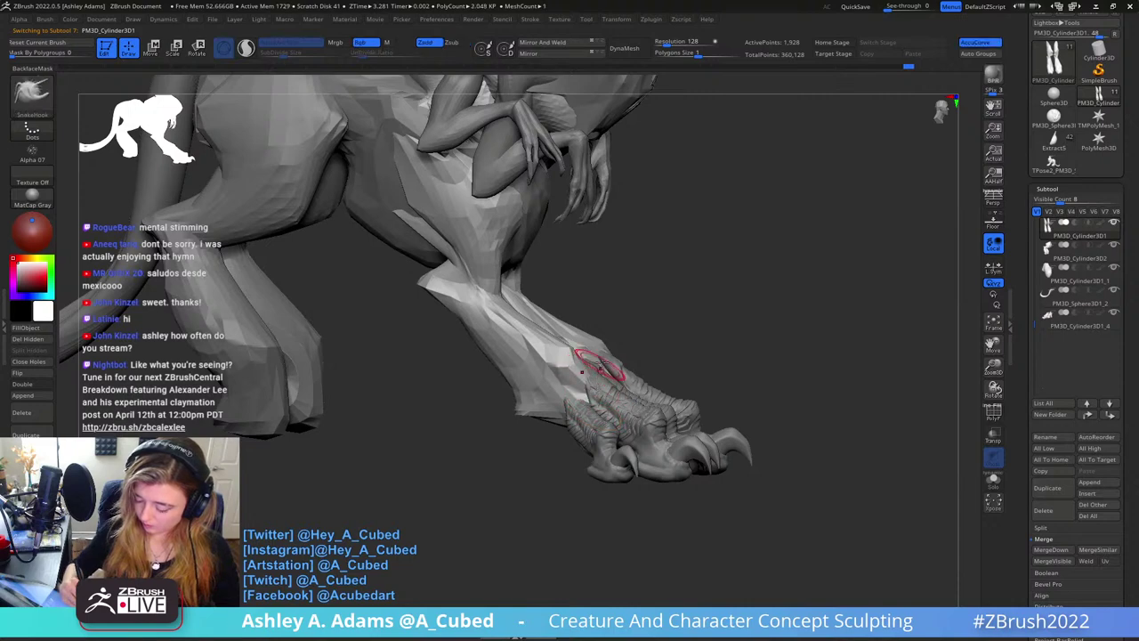
right_click_drag(600, 366, 594, 427)
left_click_drag(610, 485, 554, 394)
Switch to the ClayBuildup brush for the front lower leg's surface and frame the legs
key("b")
key("d")
key("s")
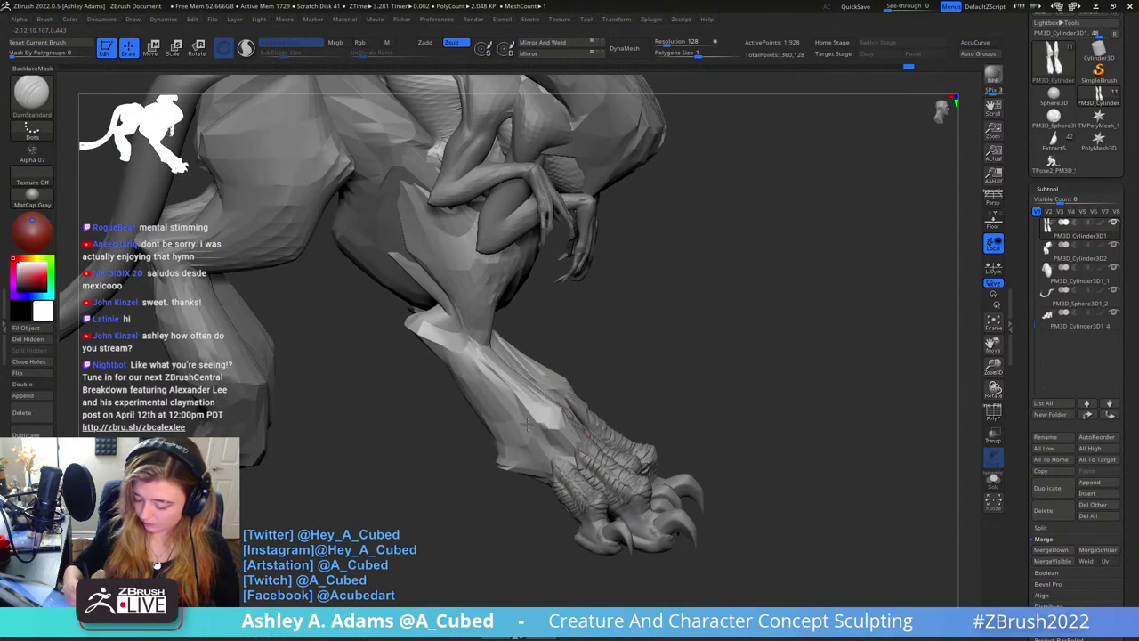
key("b")
key("c")
key("b")
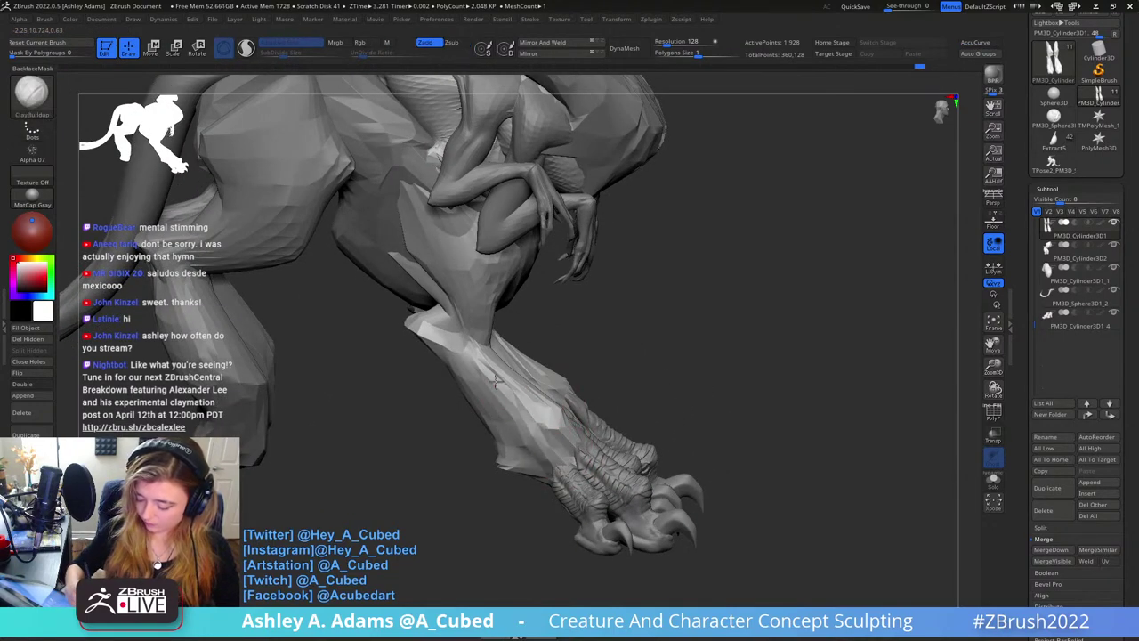
key("f")
left_click_drag(574, 361, 663, 342)
Make the clawed front toes the active subtool and duplicate it for the hind feet
left_click(546, 250, "alt")
right_click_drag(546, 247, 578, 290, "ctrl")
mouse_move(579, 289)
right_mouse_down("ctrl")
mouse_move(579, 262)
mouse_move(542, 273)
mouse_move(573, 300)
right_mouse_up("ctrl")
right_click_drag(664, 236, 569, 347)
left_click(398, 376, "alt")
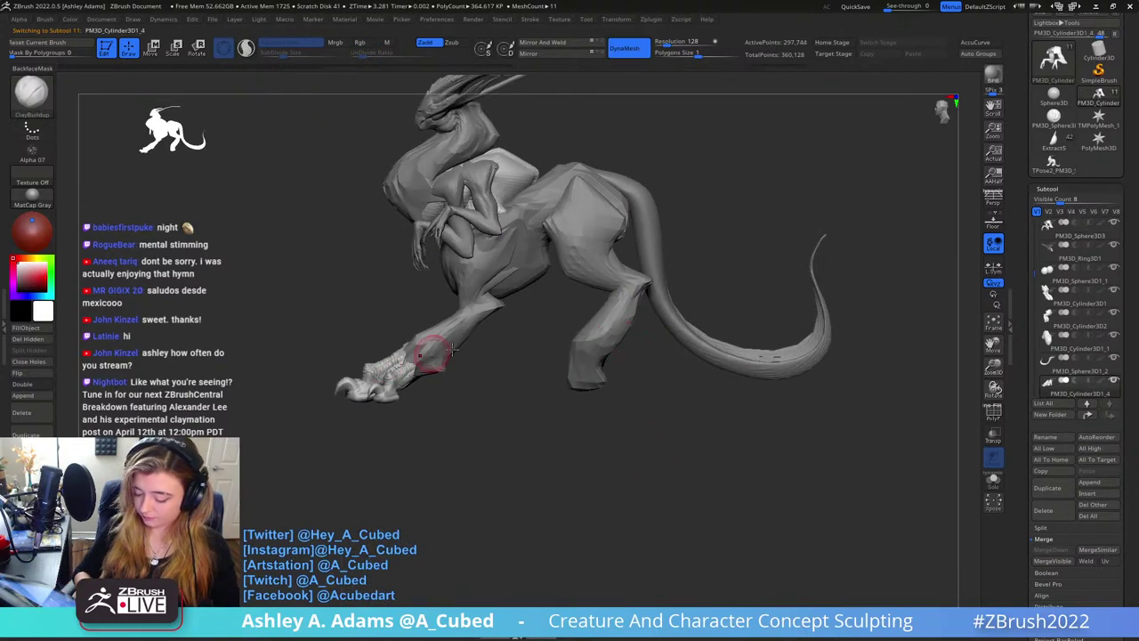
right_click_drag(731, 376, 774, 439)
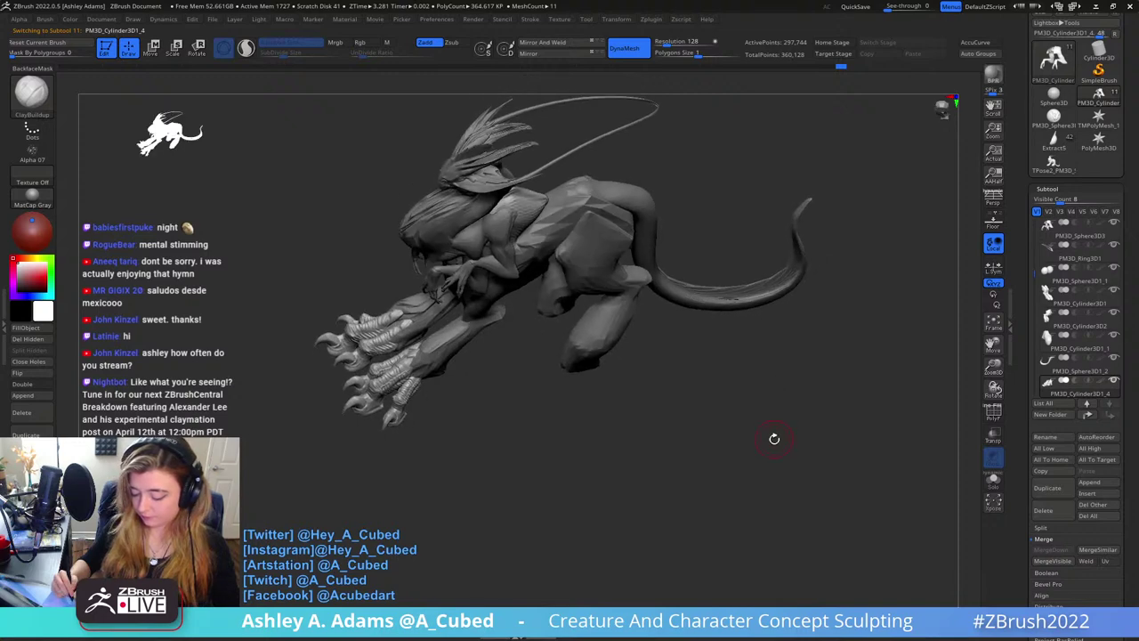
left_click(1047, 487)
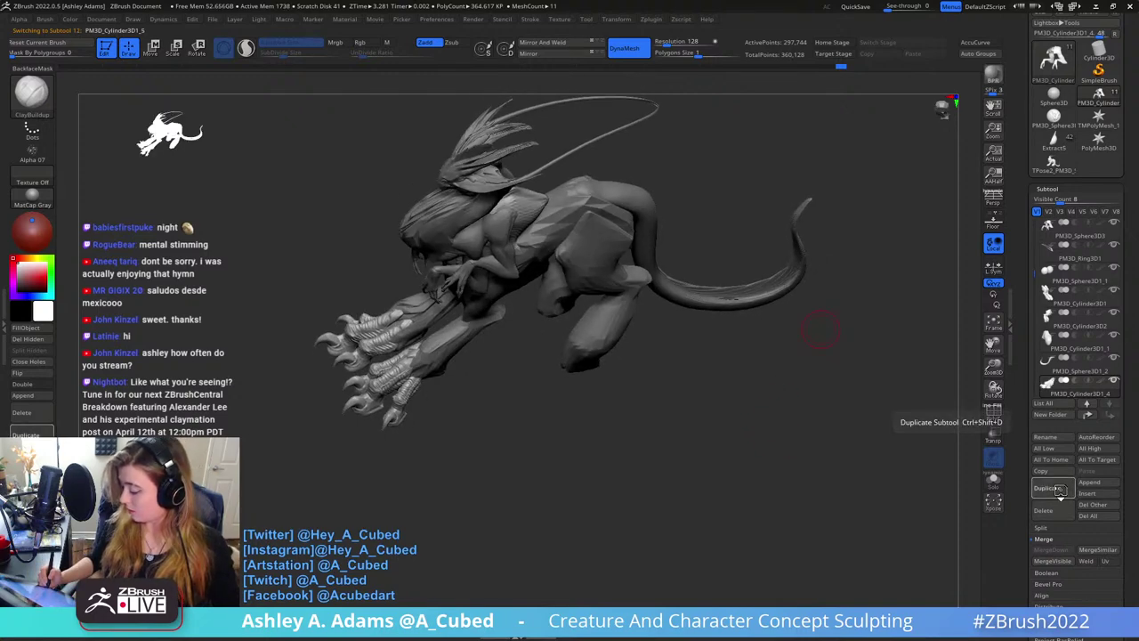
Move the duplicated toes back to the base of the hind legs and adjust their height
key("w")
right_click_drag(756, 427, 739, 378, "shift")
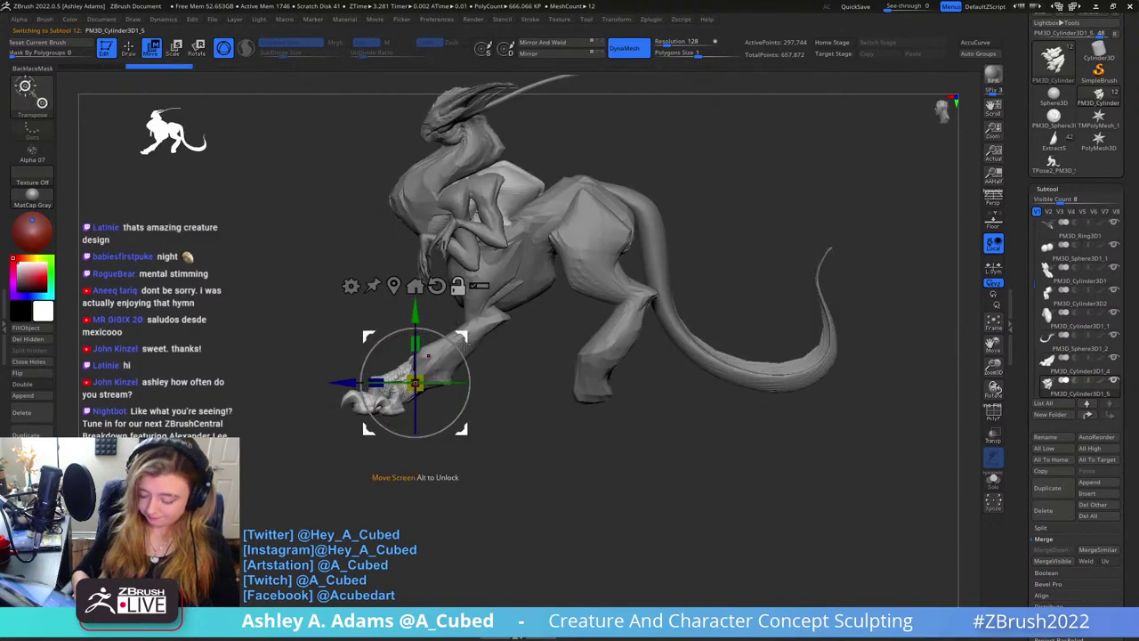
left_click_drag(471, 331, 654, 347)
mouse_move(654, 347)
right_mouse_down()
mouse_move(679, 358)
mouse_move(643, 357)
right_mouse_up()
left_click_drag(564, 402, 561, 415)
left_click_drag(565, 329, 565, 320)
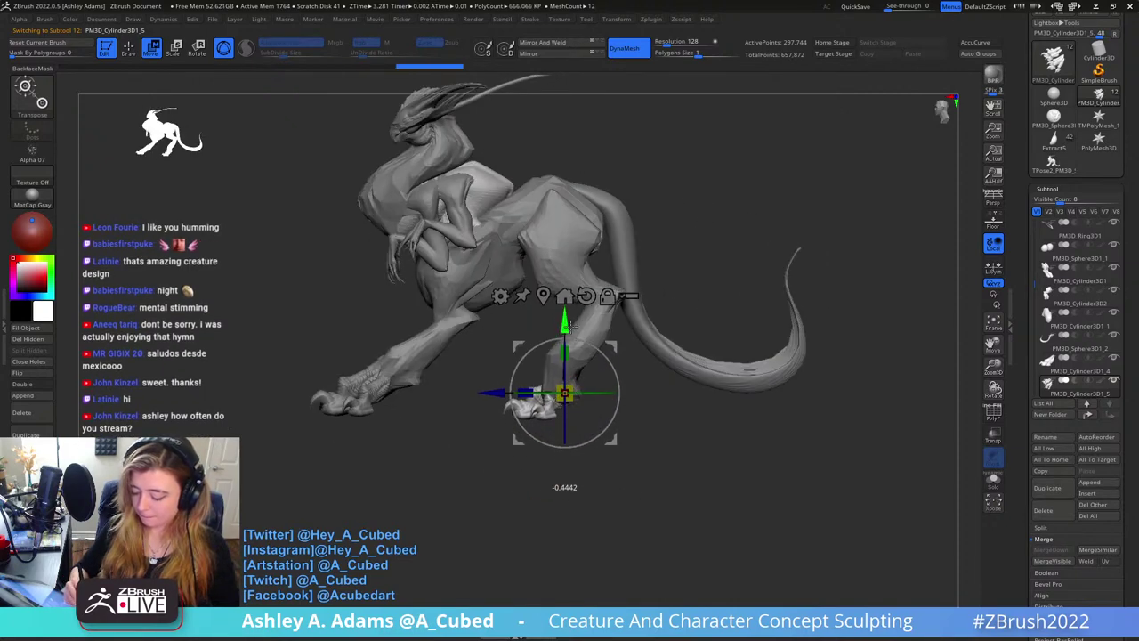
Fine-tune the duplicated toes' position under the hind legs from behind, raising them slightly
right_click_drag(572, 341, 602, 394)
mouse_move(594, 424)
left_mouse_down()
mouse_move(605, 417)
mouse_move(642, 448)
mouse_move(597, 335)
mouse_move(596, 283)
left_mouse_up()
key("q")
key("w")
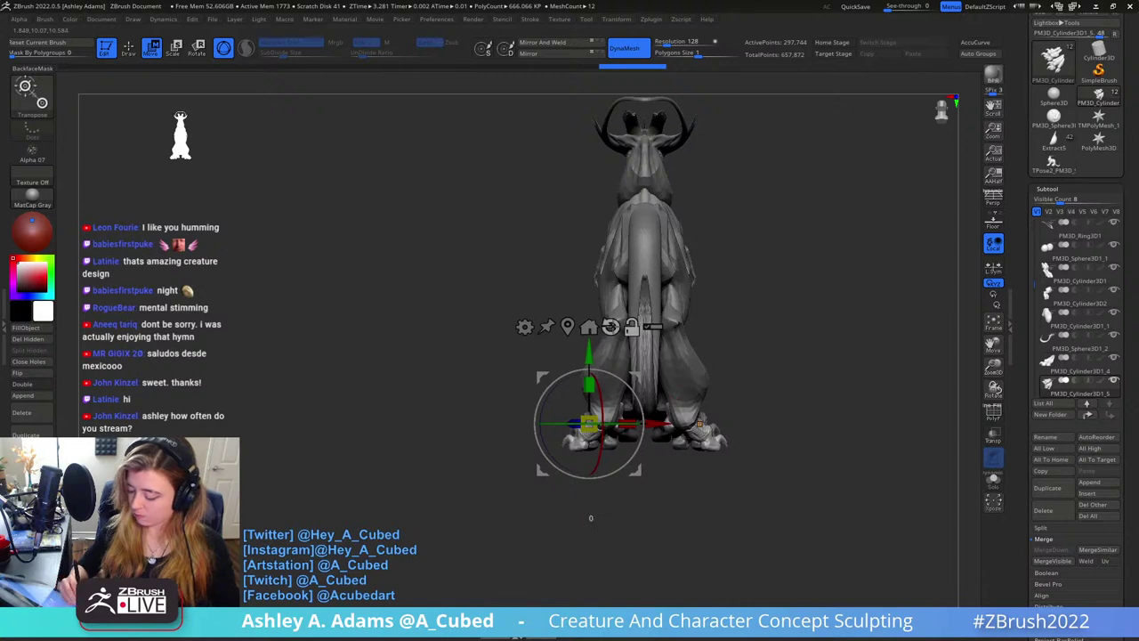
left_click_drag(589, 354, 589, 346)
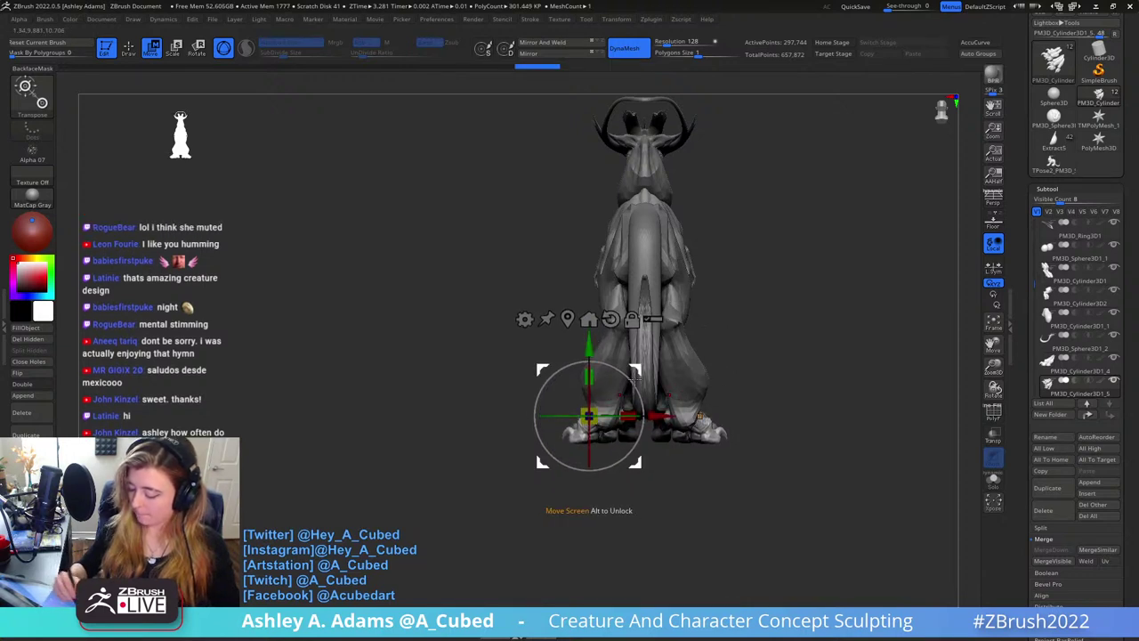
left_click_drag(635, 388, 636, 392)
Return to sculpting and reshape the duplicated toes to fit the hind legs with the SnakeHook brush
key("q")
right_click_drag(638, 381, 706, 386)
left_click_drag(729, 419, 661, 341)
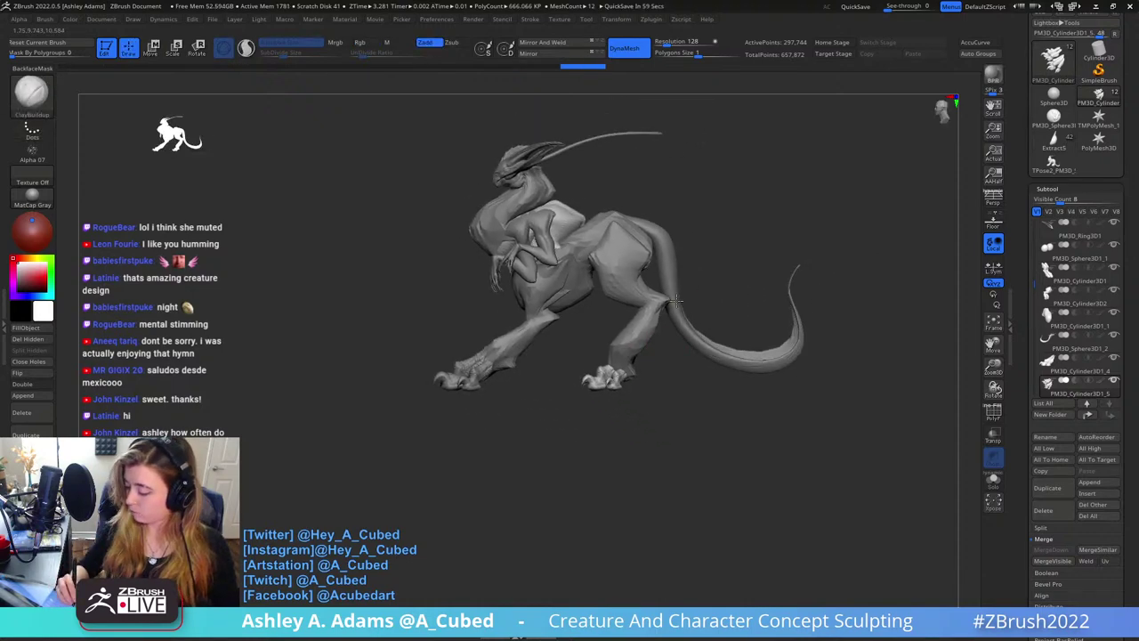
right_click_drag(614, 349, 675, 380, "ctrl")
key("b")
key("s")
key("h")
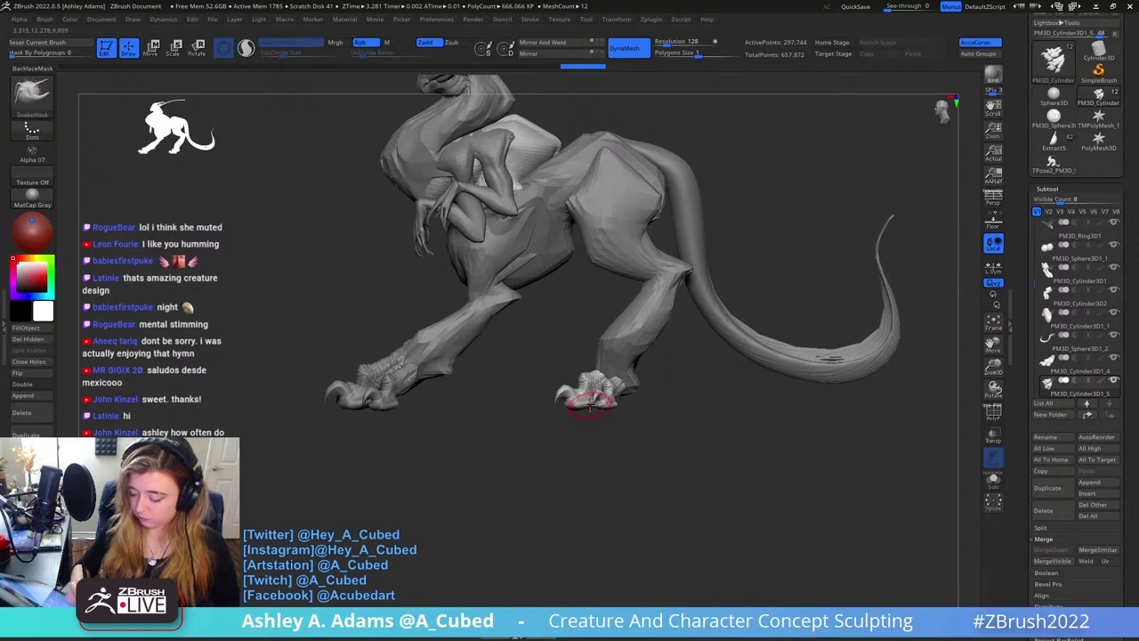
right_click_drag(591, 407, 663, 356, "ctrl")
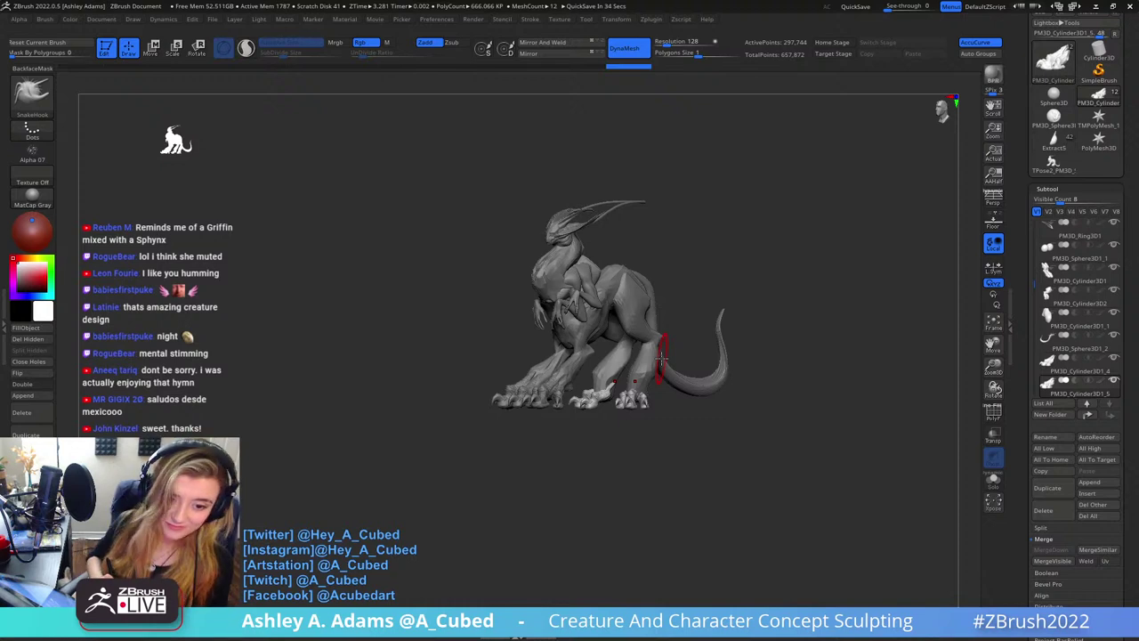
Pull the hind foot's toes forward and down with SnakeHook to refine their placement
left_click_drag(727, 277, 710, 330)
right_click_drag(677, 362, 706, 255, "alt")
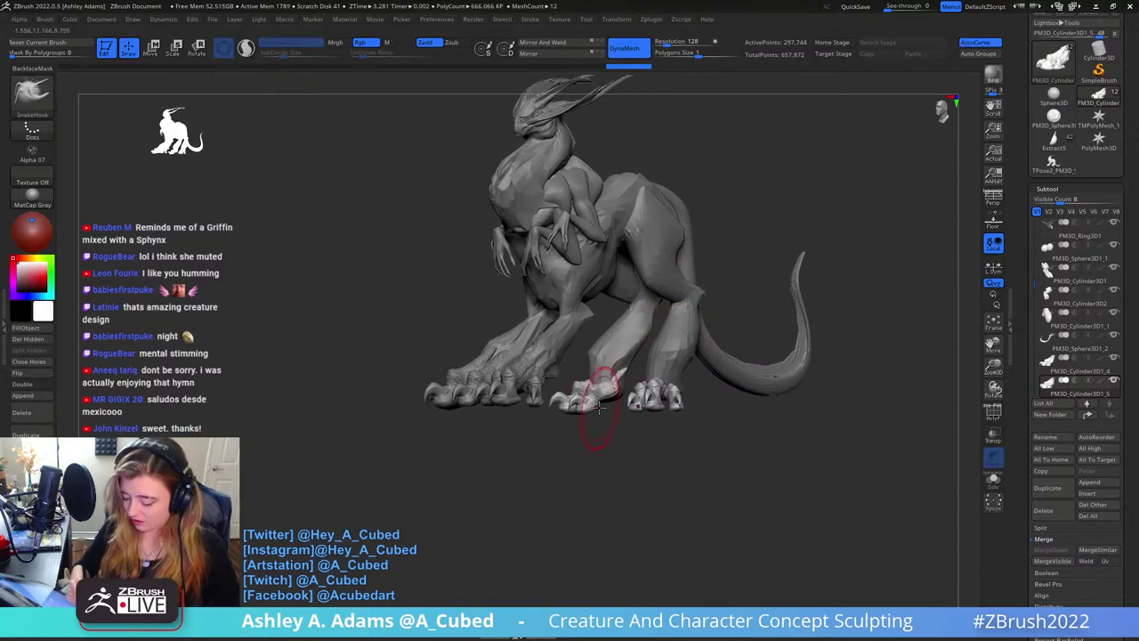
right_click(594, 400)
right_click_drag(609, 384, 602, 470, "ctrl")
left_click_drag(598, 402, 569, 422)
right_click_drag(596, 481, 654, 364, "ctrl")
right_click(653, 364)
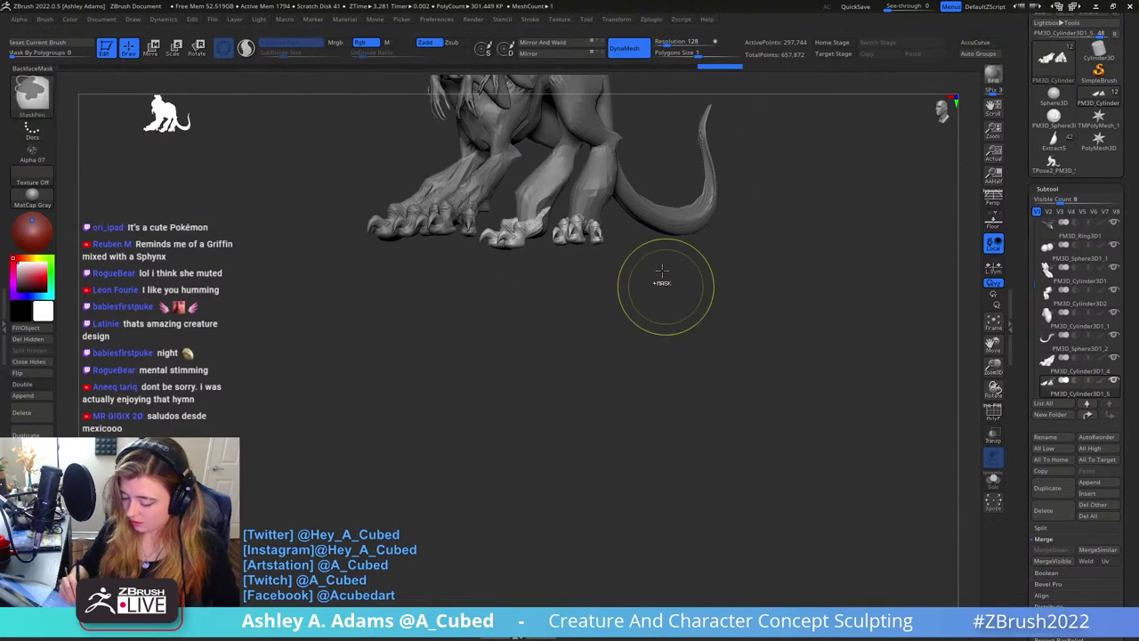
Make the ring-shaped horn piece above the head the active subtool and round its top arc with SnakeHook
mouse_move(661, 280)
right_mouse_down("alt")
mouse_move(673, 437)
mouse_move(638, 275)
mouse_move(539, 382)
mouse_move(547, 399)
right_mouse_up("alt")
right_click_drag(526, 354, 512, 365, "ctrl")
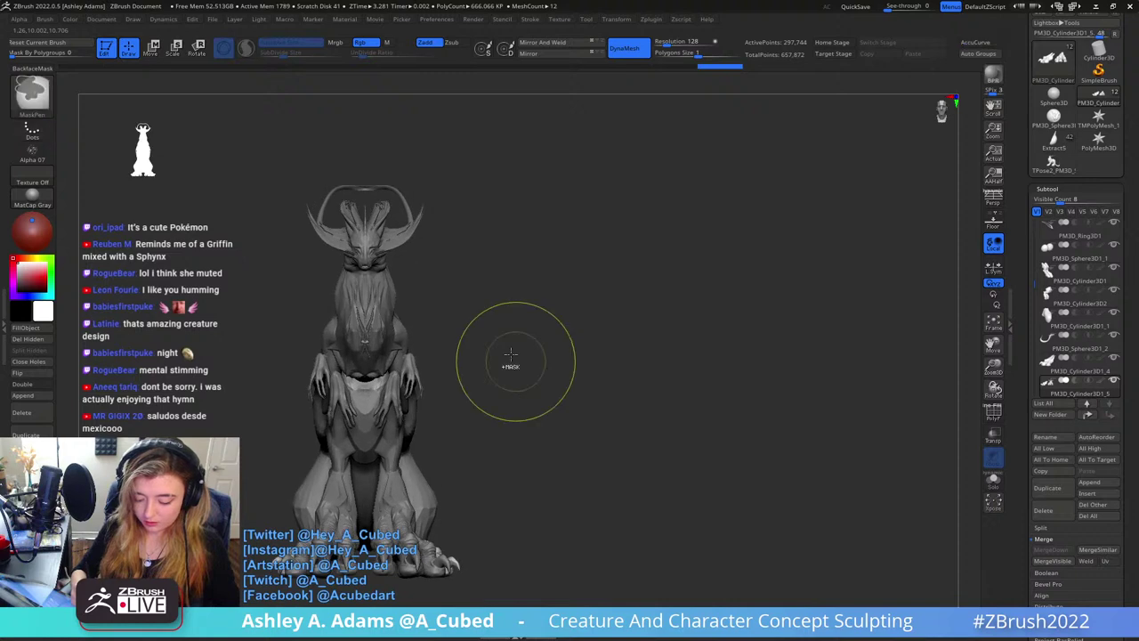
left_click(402, 191, "alt")
right_click(406, 188)
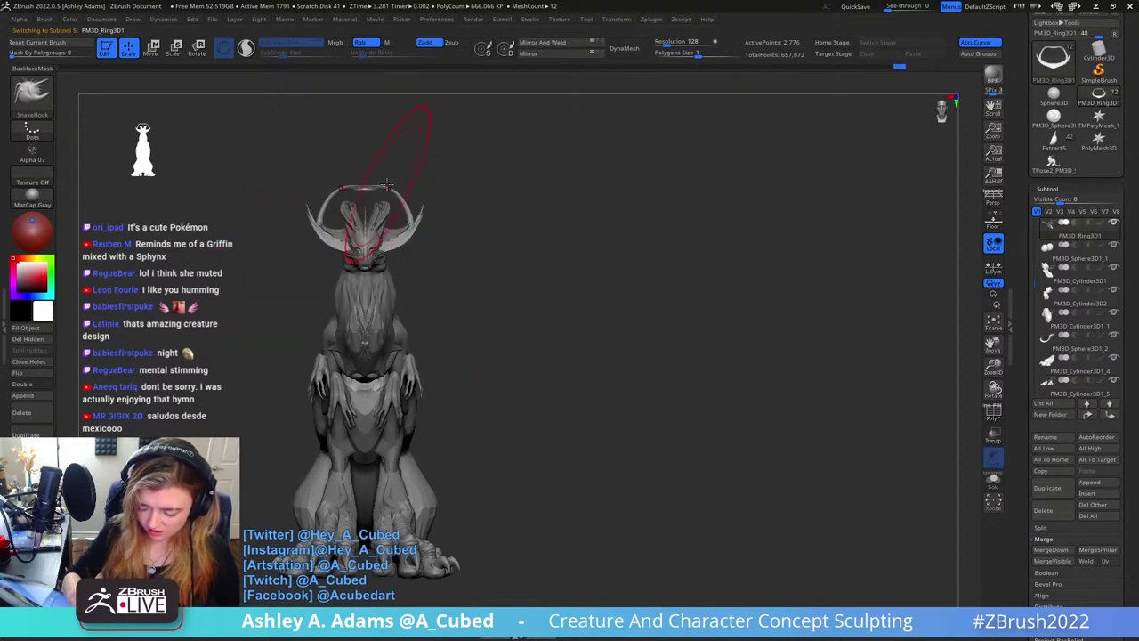
key("shift")
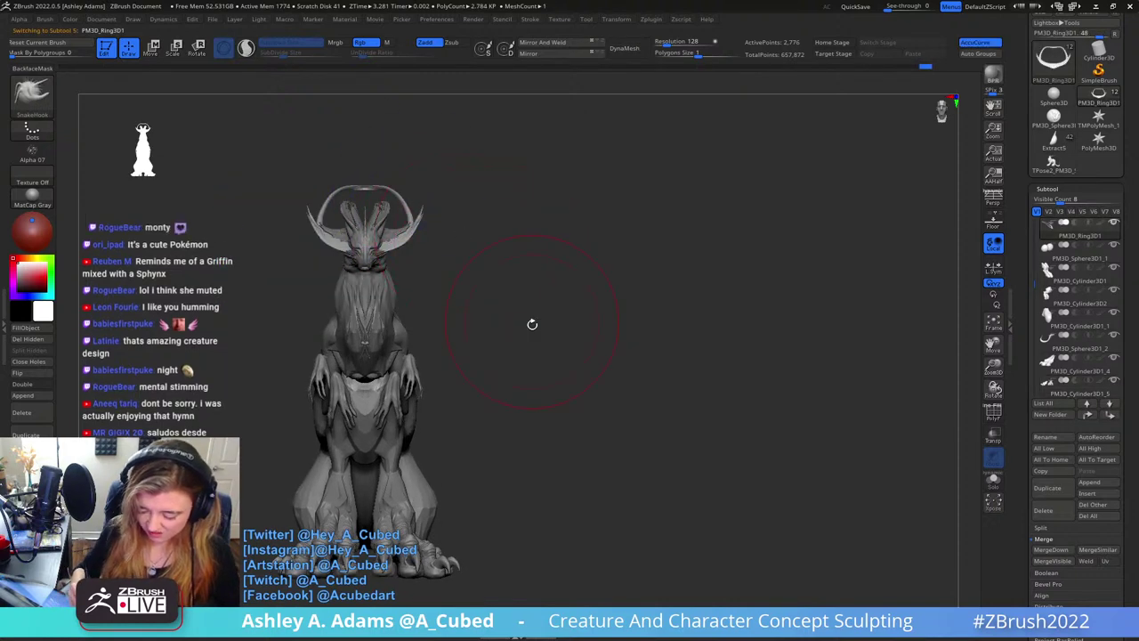
Place canvas snapshots of the creature in front and three-quarter views, and position the live model beside them in side view
mouse_move(531, 323)
right_mouse_down("alt")
mouse_move(575, 308)
mouse_move(540, 315)
mouse_move(516, 284)
mouse_move(514, 294)
right_mouse_up("alt")
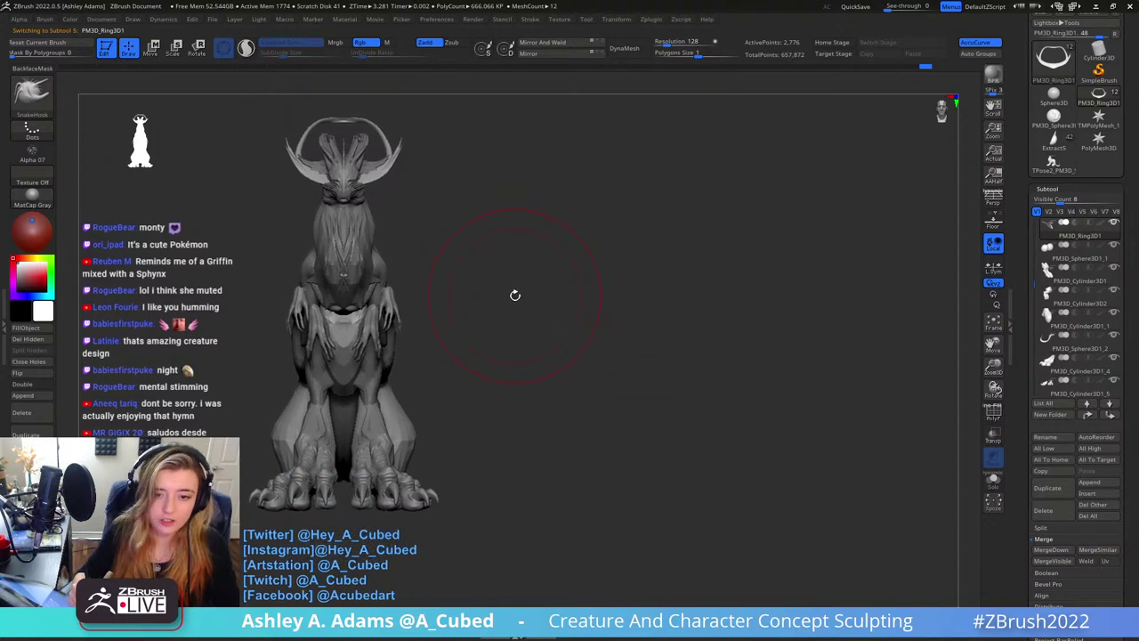
key("shift")
key("shift+s")
mouse_move(514, 330)
left_mouse_down("alt")
mouse_move(763, 339)
mouse_move(725, 348)
mouse_move(769, 349)
mouse_move(757, 386)
mouse_move(750, 356)
mouse_move(770, 366)
mouse_move(916, 277)
mouse_move(859, 294)
left_mouse_up("alt")
key("shift+s")
mouse_move(860, 293)
right_mouse_down("ctrl")
mouse_move(834, 272)
mouse_move(892, 277)
mouse_move(816, 279)
mouse_move(821, 233)
mouse_move(840, 250)
mouse_move(845, 229)
right_mouse_up("ctrl")
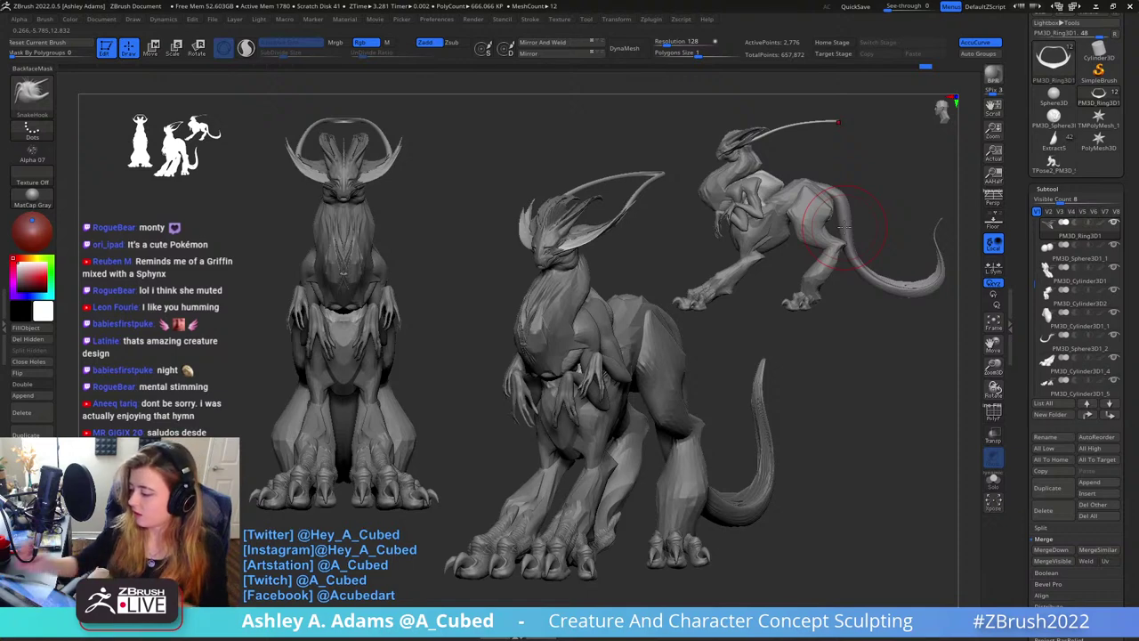
Clear the snapshots from the canvas and bring the live model back to the centre at a larger size
scroll(1103, 53, "up", 3)
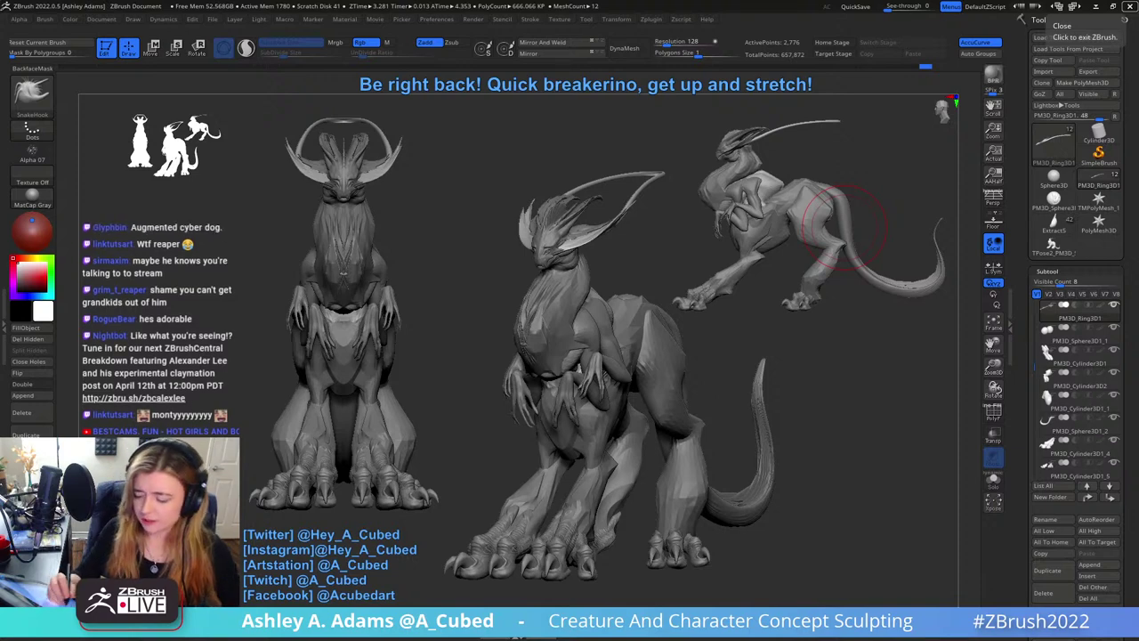
key("ctrl")
key("ctrl+n")
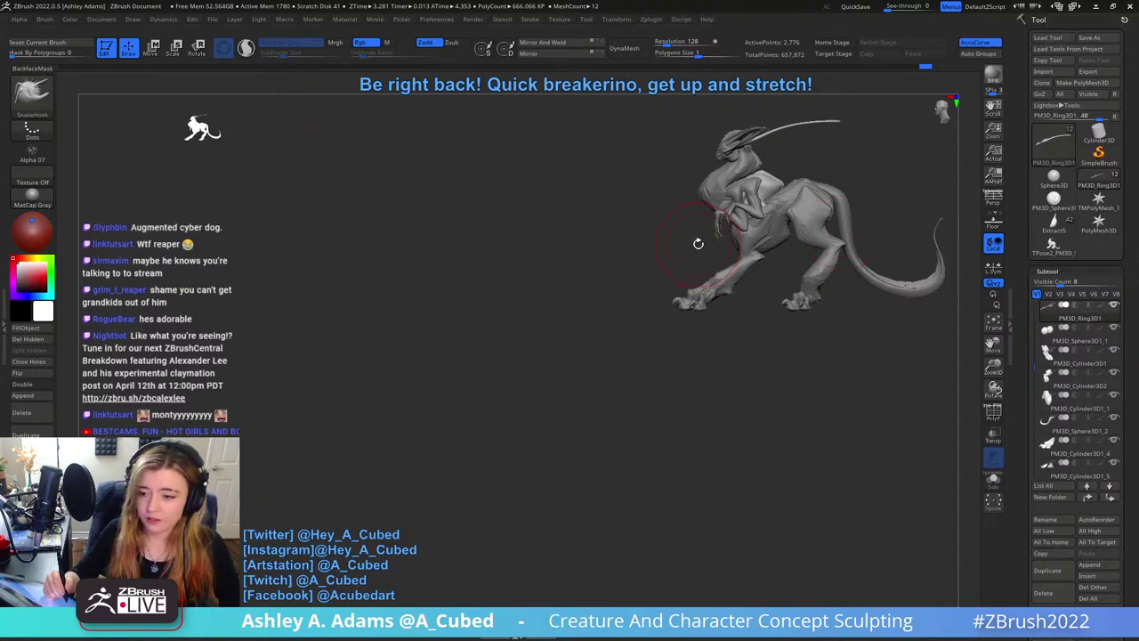
left_click_drag(851, 189, 852, 197)
mouse_move(852, 198)
right_mouse_down("alt")
mouse_move(732, 223)
mouse_move(692, 310)
right_mouse_up("alt")
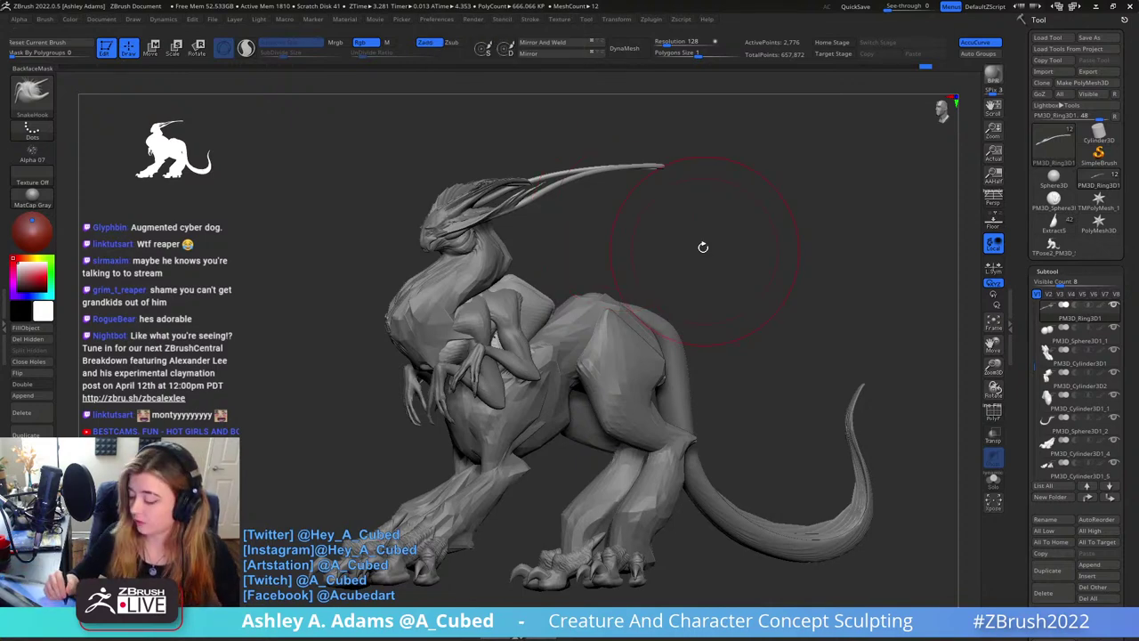
Make the head the active subtool and fan the paired upper crest plumes outward with SnakeHook
right_click_drag(633, 268, 657, 310)
left_click(589, 238, "alt")
right_click_drag(657, 310, 659, 331)
left_click_drag(658, 331, 629, 258)
right_click_drag(630, 258, 611, 233, "ctrl")
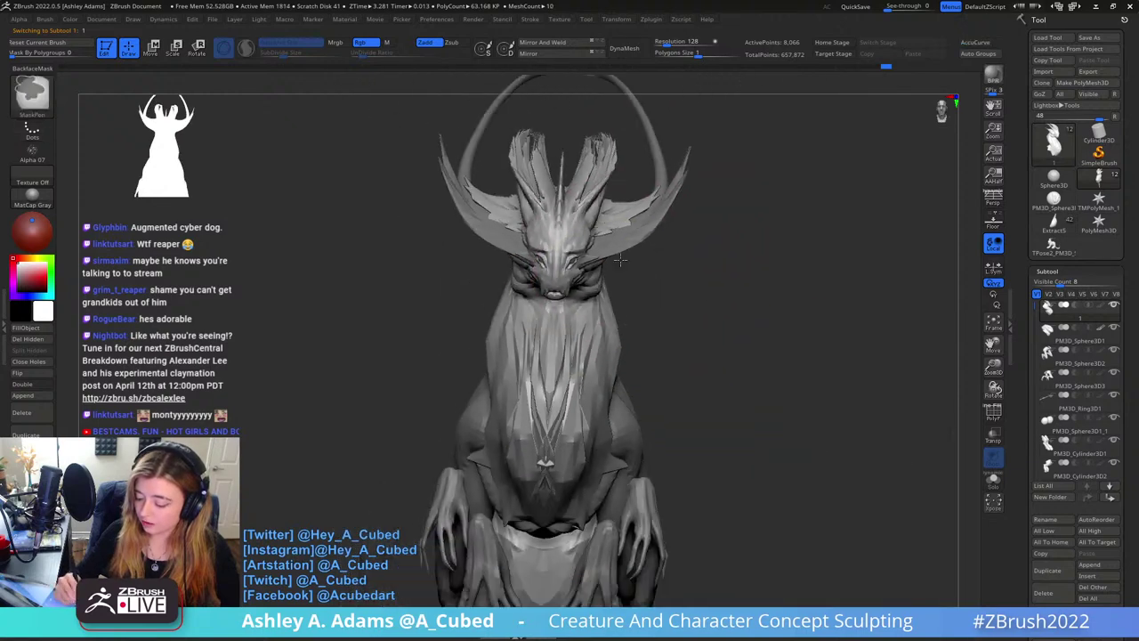
key("space")
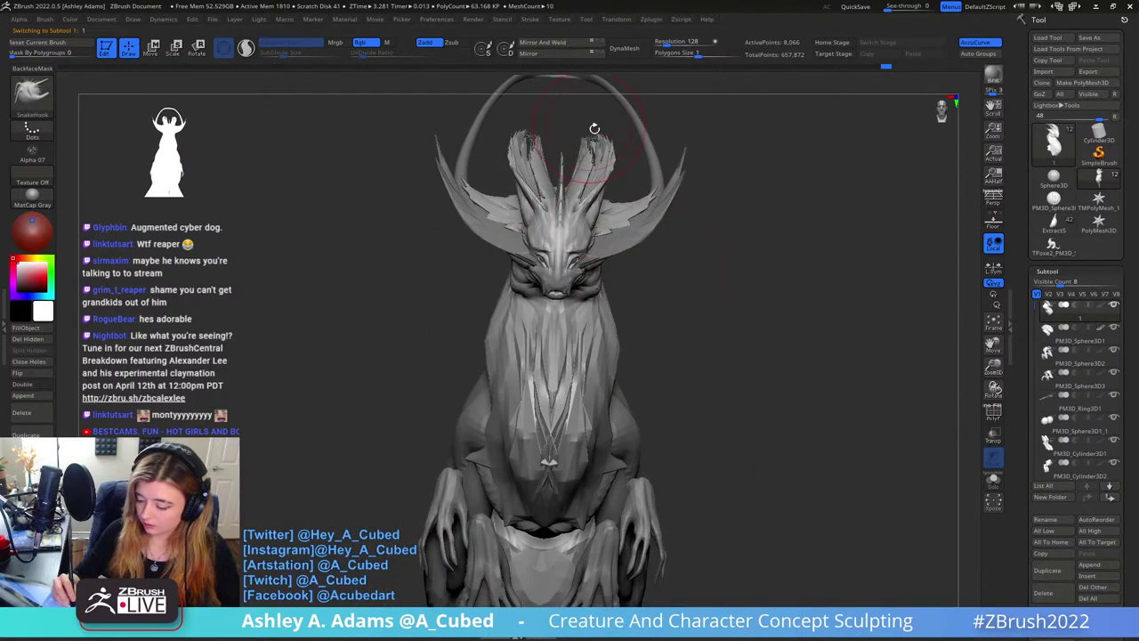
right_click_drag(594, 127, 585, 259)
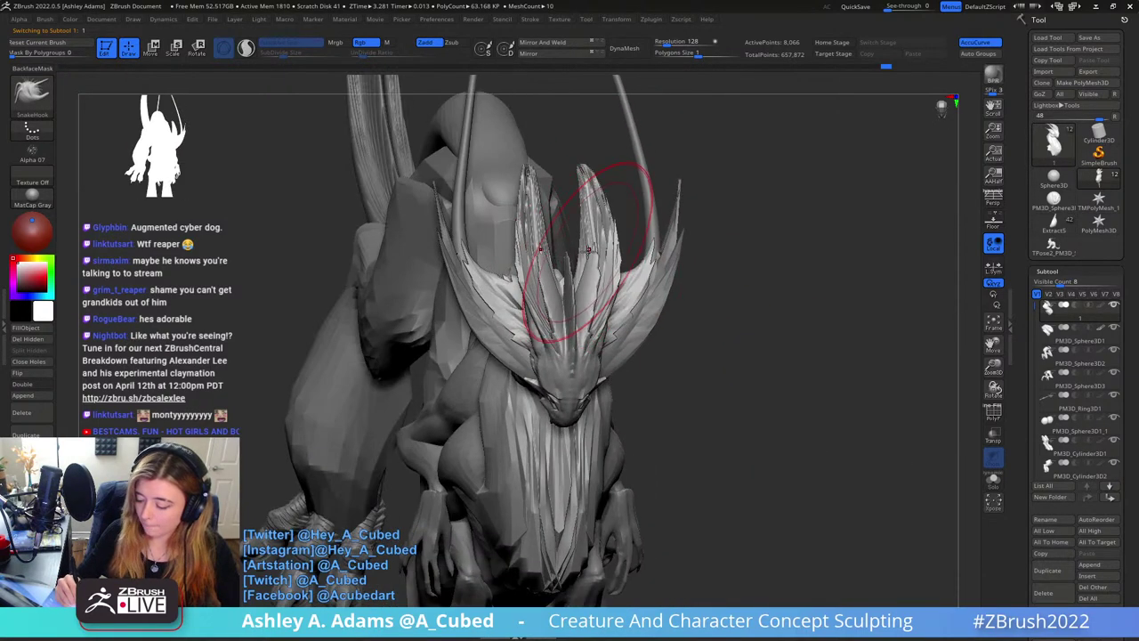
left_click_drag(585, 258, 603, 256)
mouse_move(602, 255)
right_mouse_down()
mouse_move(626, 247)
mouse_move(614, 285)
right_mouse_up()
key("space")
key("space")
left_click_drag(614, 289, 605, 291)
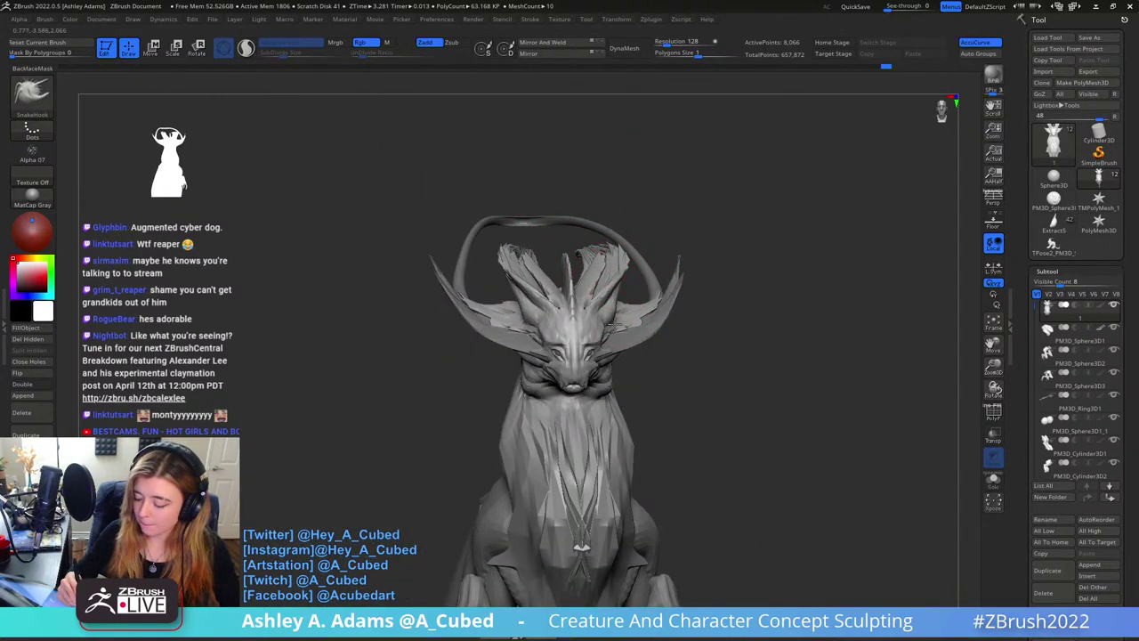
Reshape the bases of the side fins beside the crest plumes with SnakeHook and smooth the area between them
right_click_drag(623, 325, 602, 338)
right_click_drag(714, 299, 731, 297)
key("space")
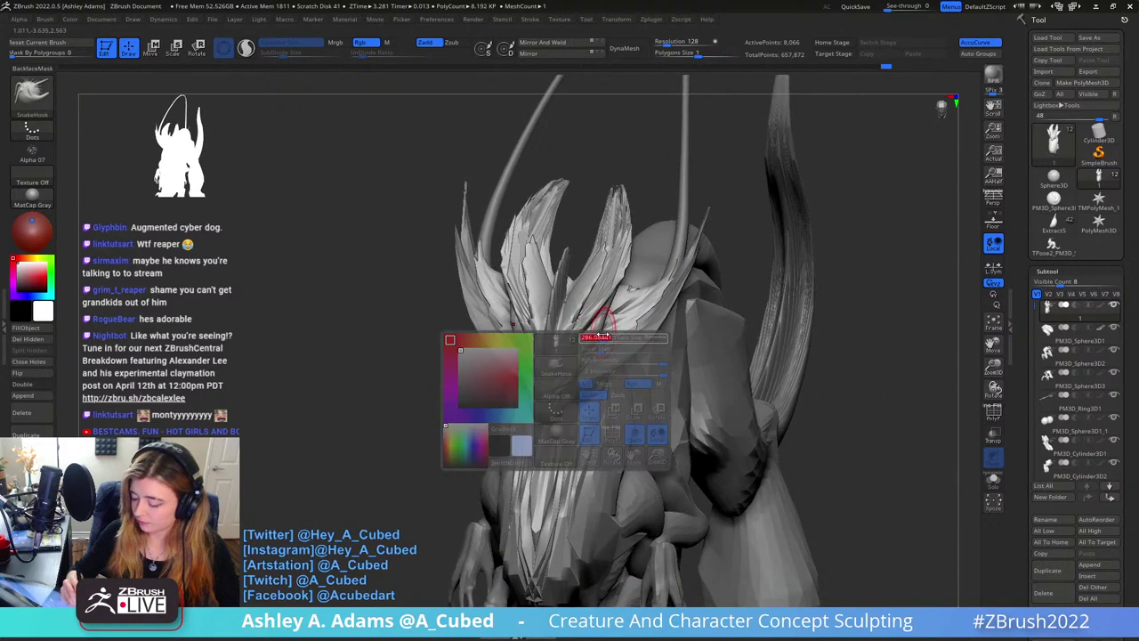
left_click_drag(601, 335, 617, 314)
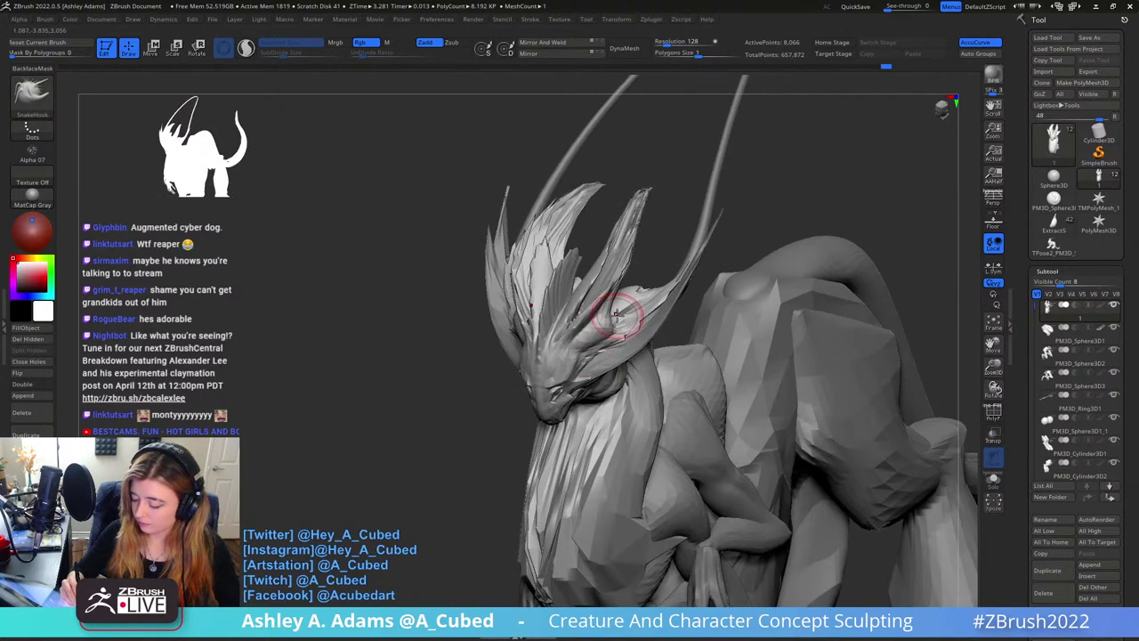
right_click_drag(619, 335, 629, 308)
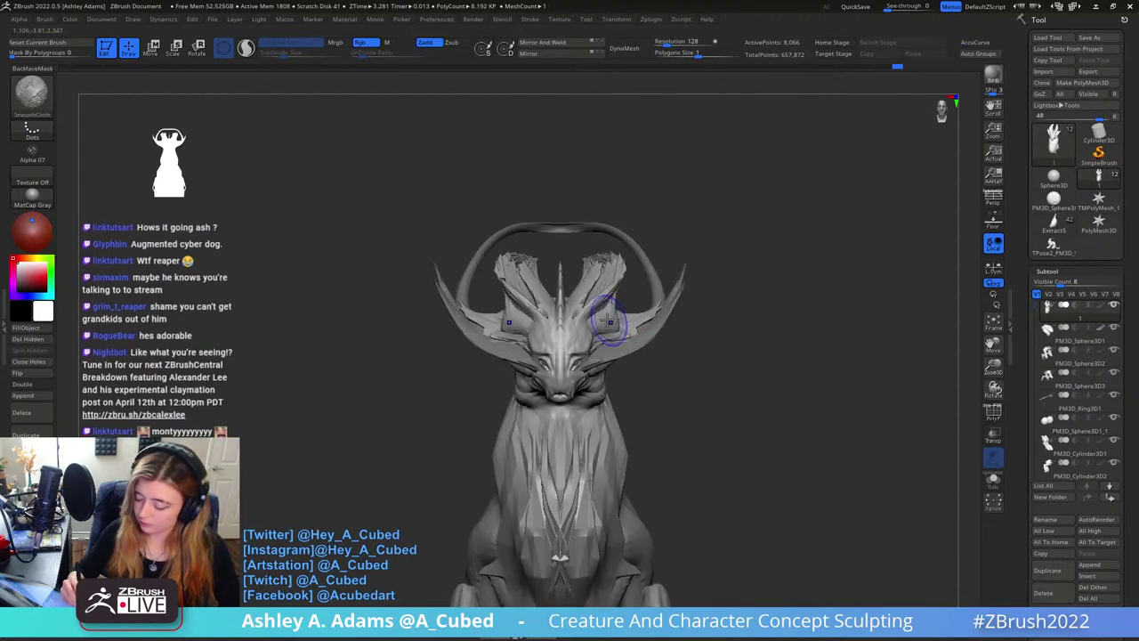
mouse_move(598, 322)
right_mouse_down()
mouse_move(646, 323)
mouse_move(597, 331)
right_mouse_up()
left_click_drag(597, 347, 610, 318)
right_click_drag(610, 318, 614, 321, "shift")
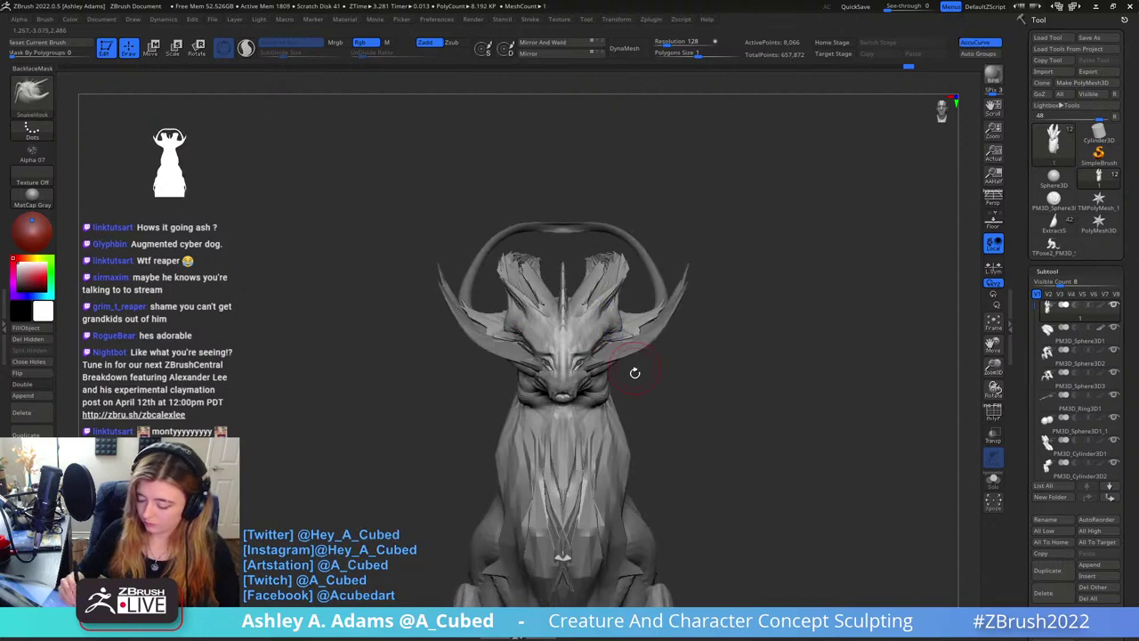
Adjust the cheek beside the muzzle with small SnakeHook pulls and check the head in profile
left_click_drag(633, 371, 654, 413)
mouse_move(654, 414)
right_mouse_down("ctrl")
mouse_move(643, 327)
mouse_move(671, 381)
mouse_move(714, 379)
mouse_move(670, 375)
right_mouse_up("ctrl")
left_click_drag(669, 375, 669, 383)
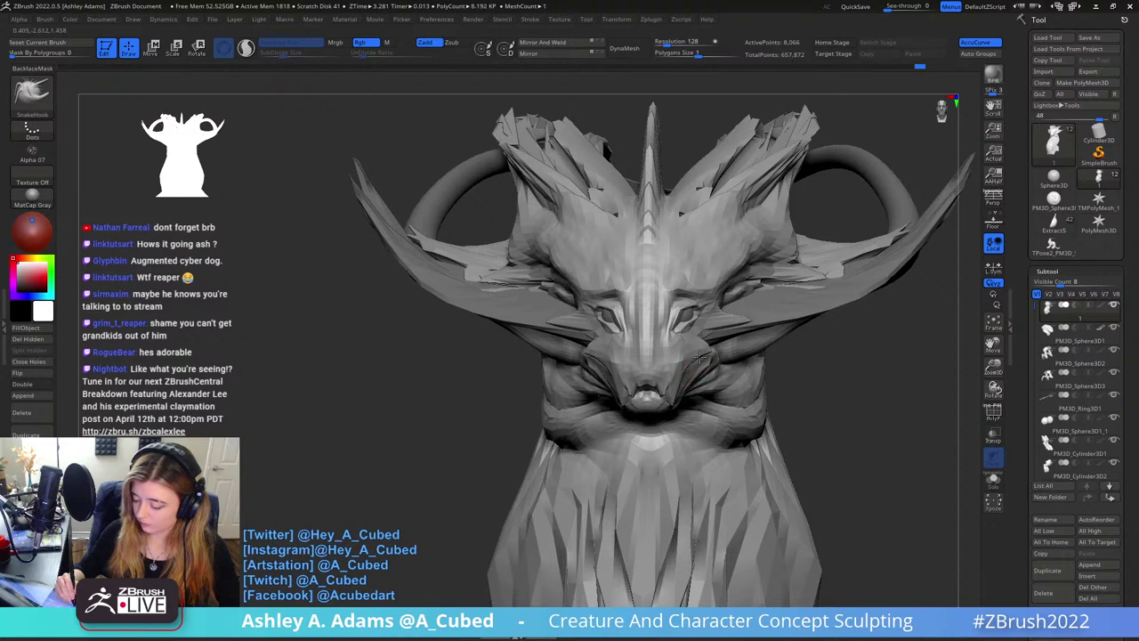
right_click_drag(614, 358, 757, 349)
right_click_drag(684, 338, 673, 356, "ctrl")
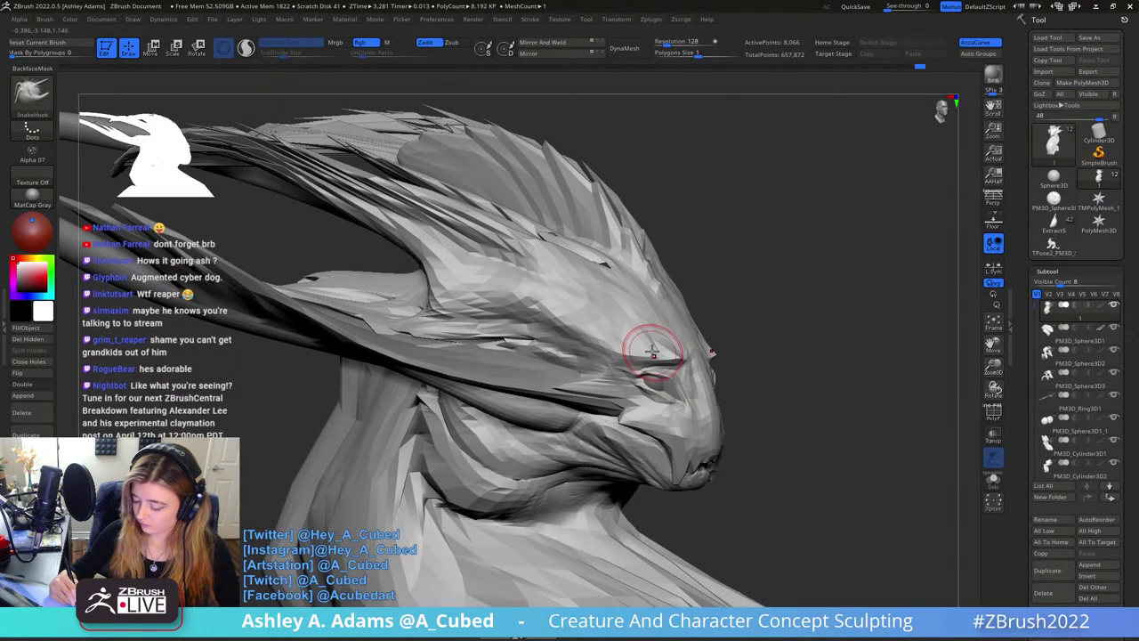
mouse_move(674, 353)
right_mouse_down()
mouse_move(631, 320)
mouse_move(696, 305)
mouse_move(651, 213)
right_mouse_up()
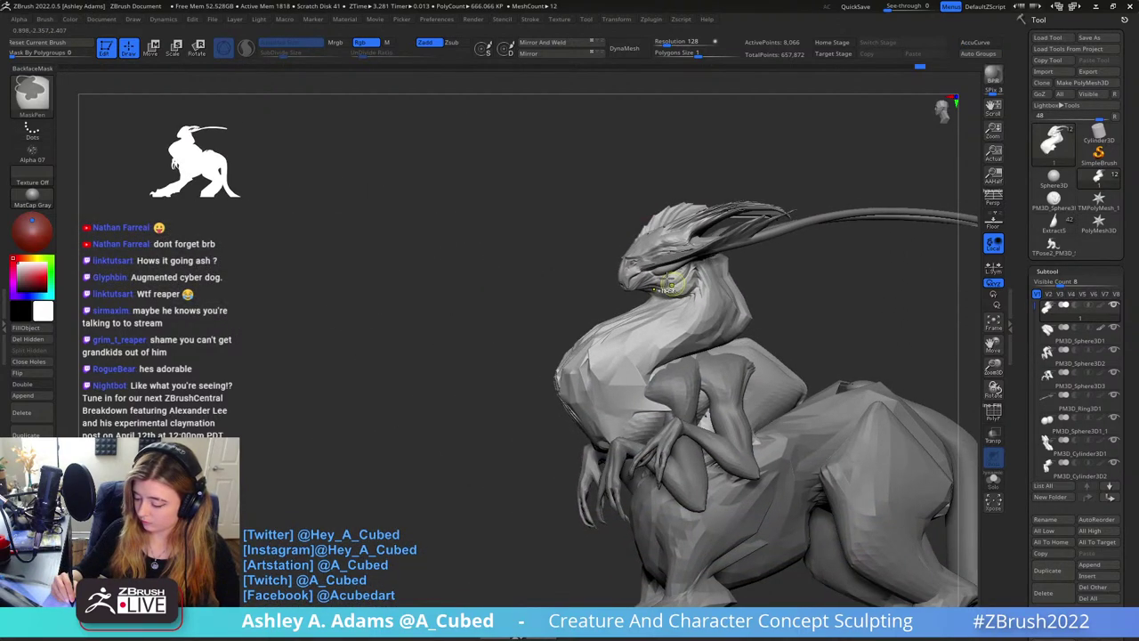
mouse_move(674, 280)
right_mouse_down("ctrl")
mouse_move(654, 310)
mouse_move(612, 287)
mouse_move(632, 292)
mouse_move(619, 286)
mouse_move(678, 255)
mouse_move(650, 281)
mouse_move(700, 281)
mouse_move(669, 299)
mouse_move(671, 310)
right_mouse_up("ctrl")
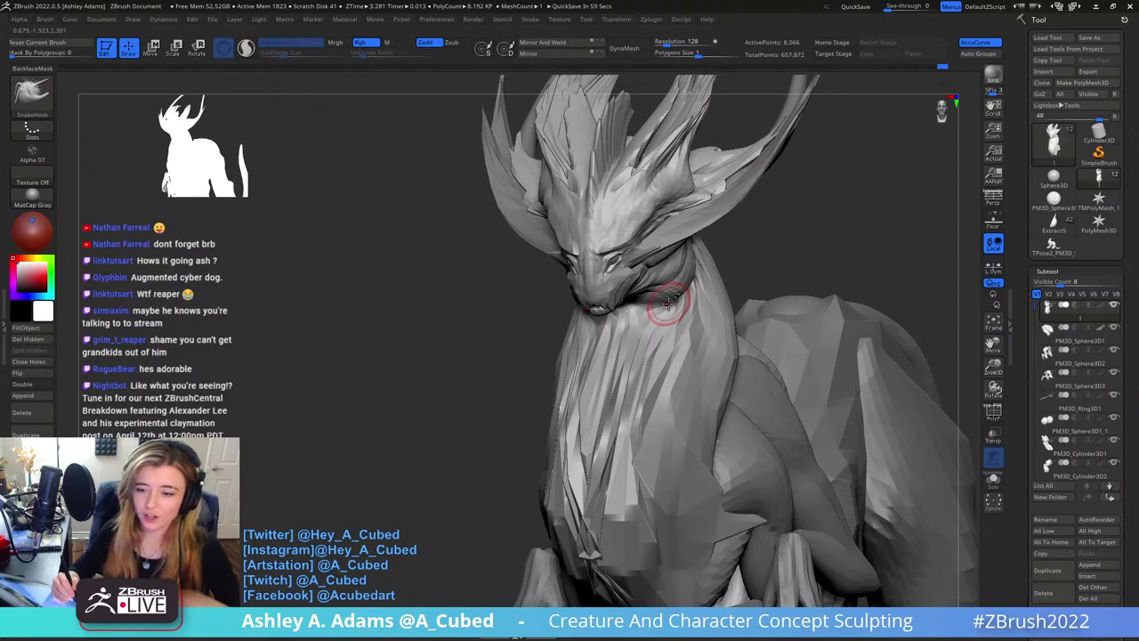
mouse_move(643, 209)
right_mouse_down()
mouse_move(627, 200)
mouse_move(639, 183)
right_mouse_up()
mouse_move(533, 182)
right_mouse_down()
mouse_move(552, 208)
mouse_move(539, 173)
mouse_move(529, 180)
mouse_move(559, 170)
mouse_move(532, 258)
right_mouse_up()
key("b")
key("d")
key("s")
key("space")
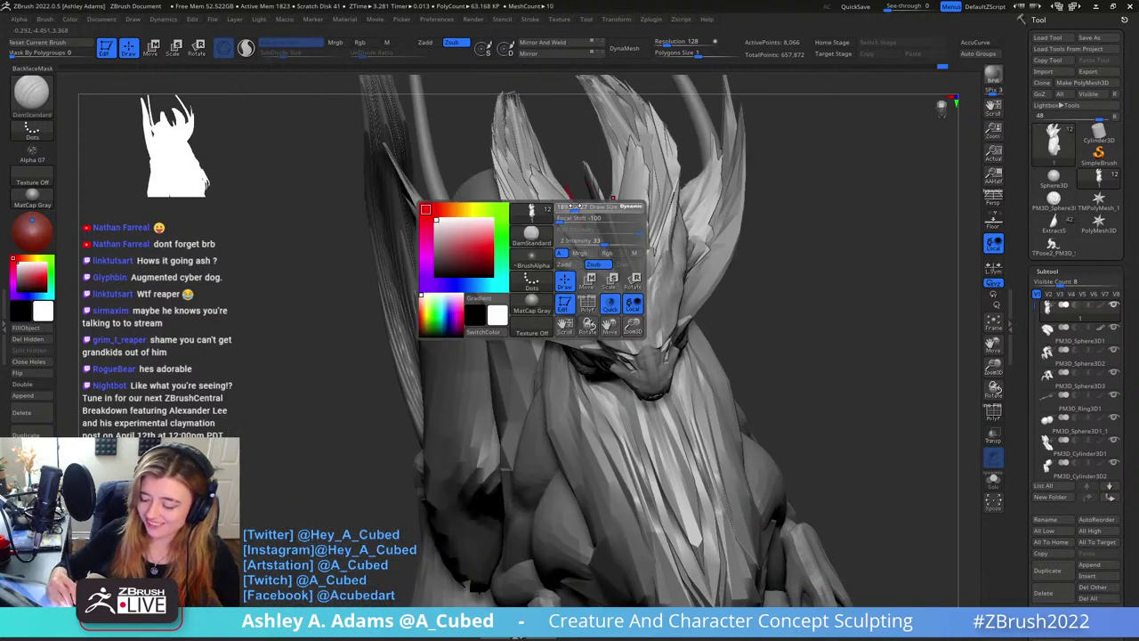
mouse_move(574, 206)
right_mouse_down("ctrl")
mouse_move(570, 107)
mouse_move(583, 234)
right_mouse_up("ctrl")
key("space")
key("b")
key("s")
key("h")
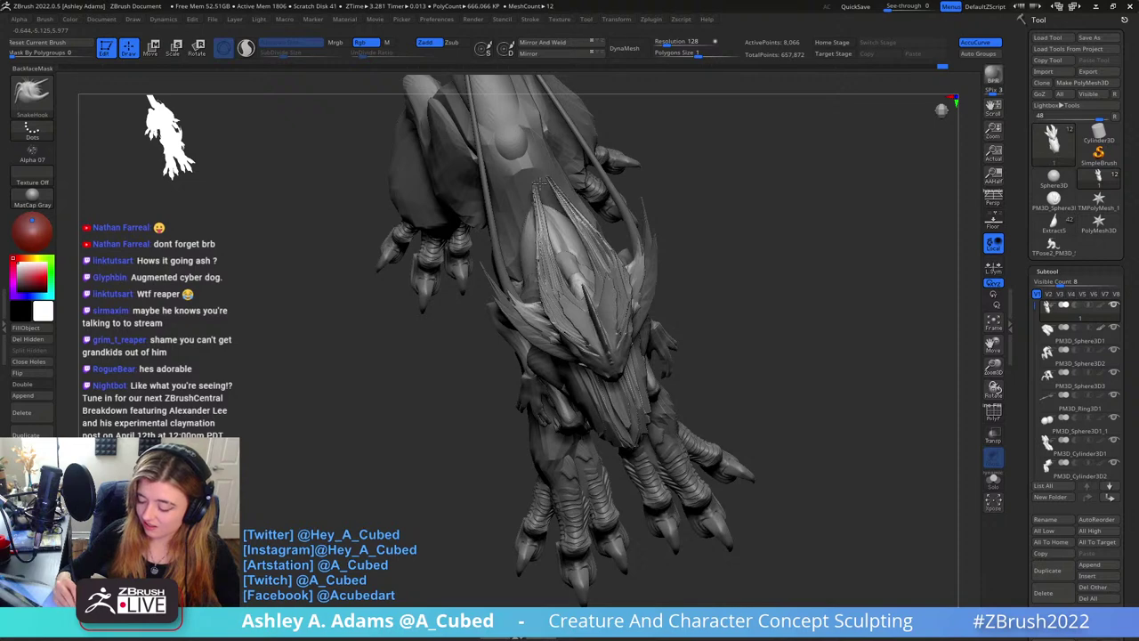
Pull the tips of the upper crest plumes backward with SnakeHook into long, swept, tapering points above the ring-shaped horn
left_click_drag(540, 183, 541, 176)
key("ctrl+z")
right_click_drag(560, 203, 583, 175)
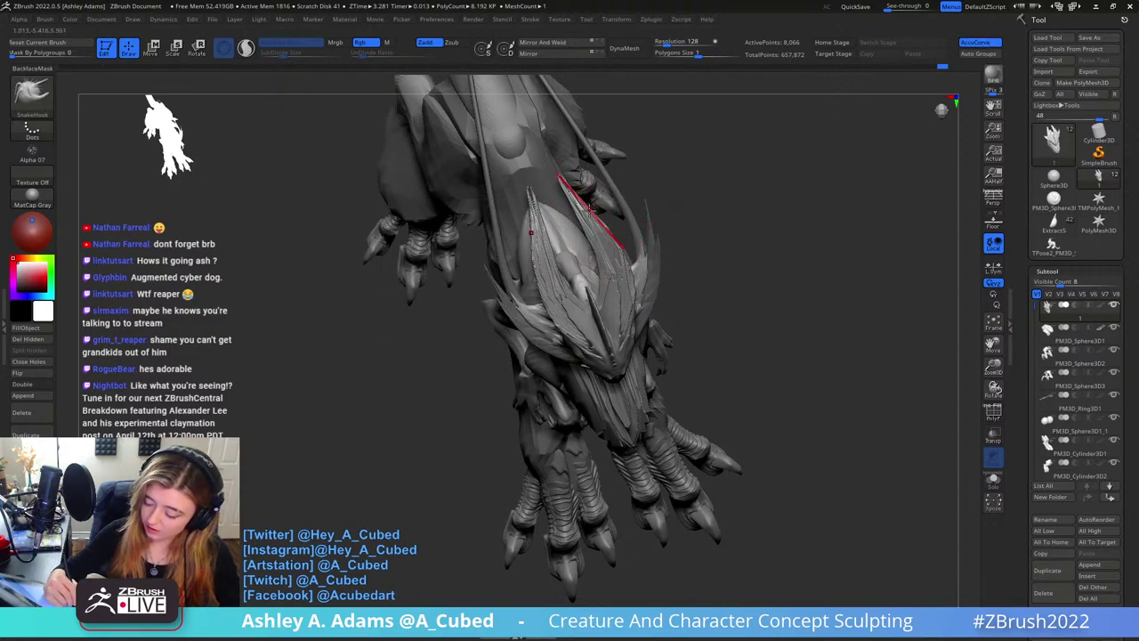
mouse_move(585, 180)
right_mouse_down()
mouse_move(572, 173)
mouse_move(579, 114)
mouse_move(605, 190)
mouse_move(647, 189)
mouse_move(585, 191)
right_mouse_up()
key("space")
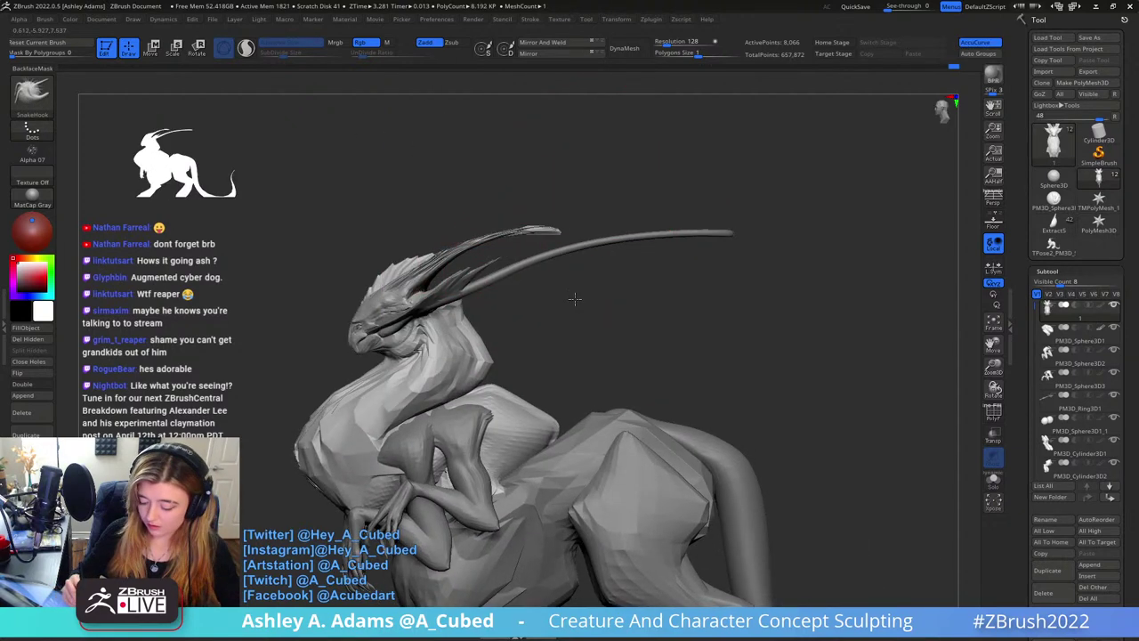
right_click_drag(574, 299, 588, 197)
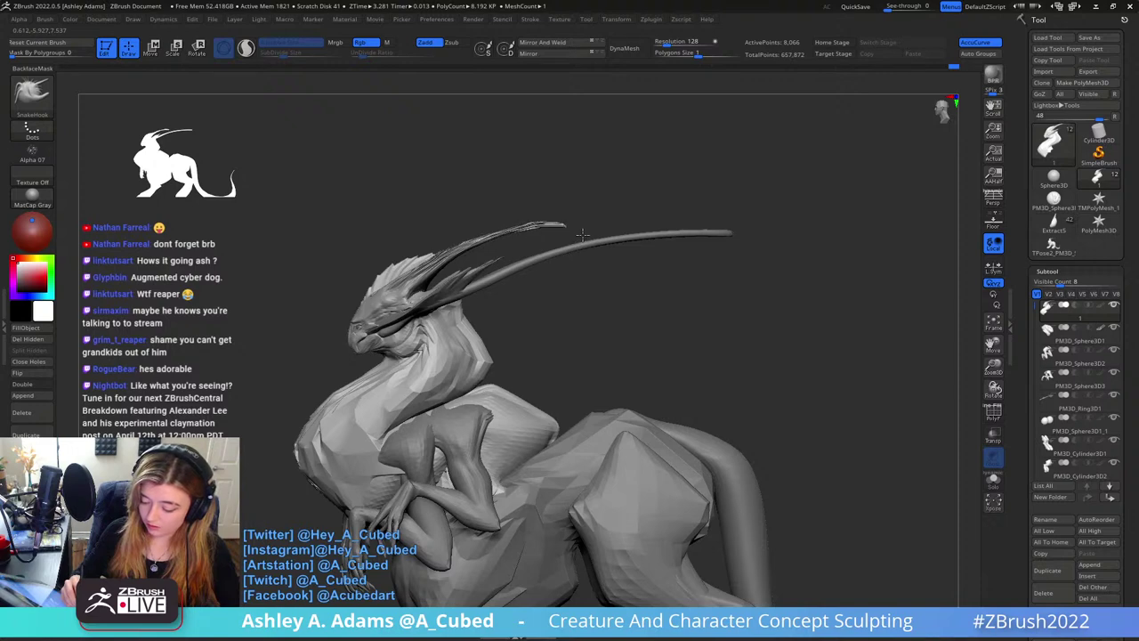
right_click_drag(579, 340, 584, 236, "ctrl")
right_click_drag(532, 261, 615, 330, "alt")
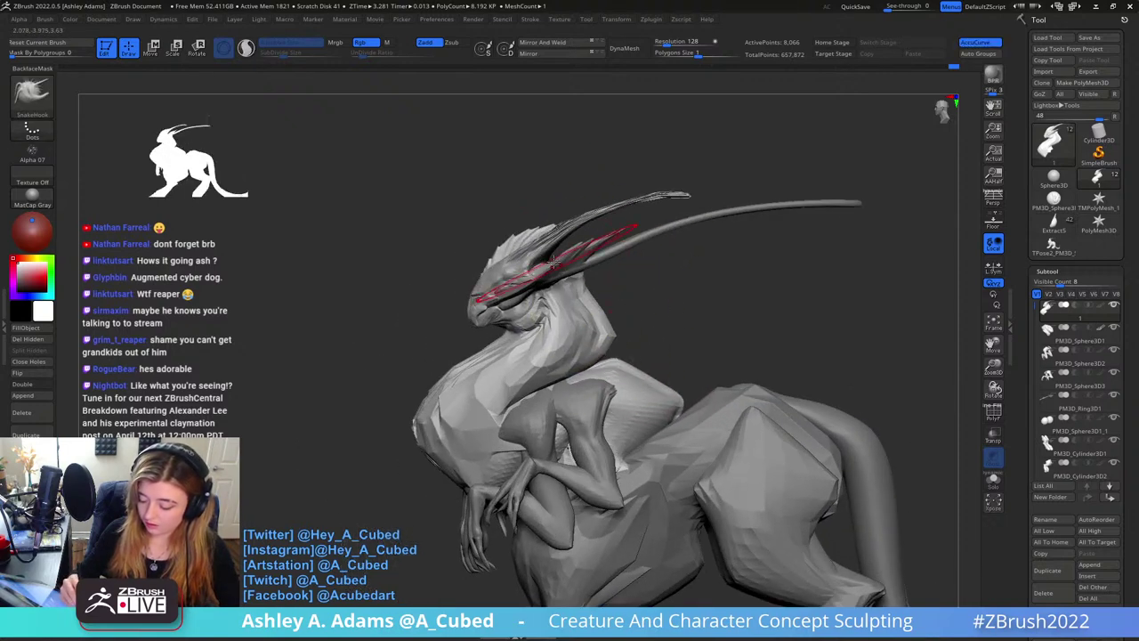
right_click_drag(557, 258, 612, 231)
mouse_move(612, 231)
right_mouse_down("ctrl")
mouse_move(600, 310)
mouse_move(562, 277)
mouse_move(592, 386)
mouse_move(525, 289)
mouse_move(605, 224)
mouse_move(725, 255)
mouse_move(733, 300)
mouse_move(682, 188)
mouse_move(623, 223)
right_mouse_up("ctrl")
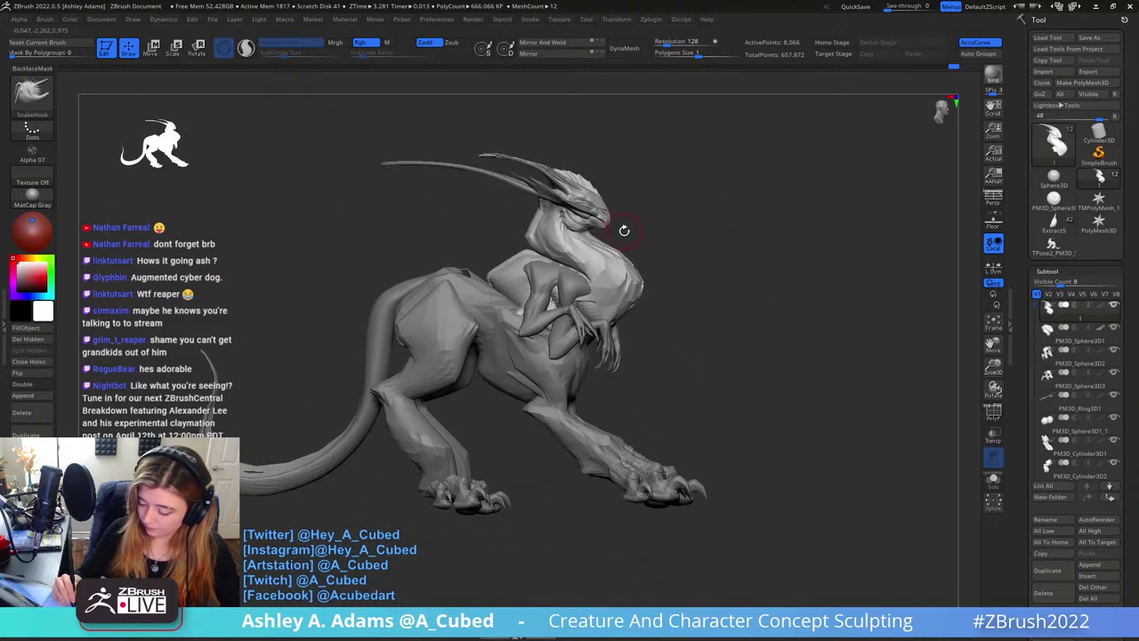
right_click_drag(720, 201, 679, 219)
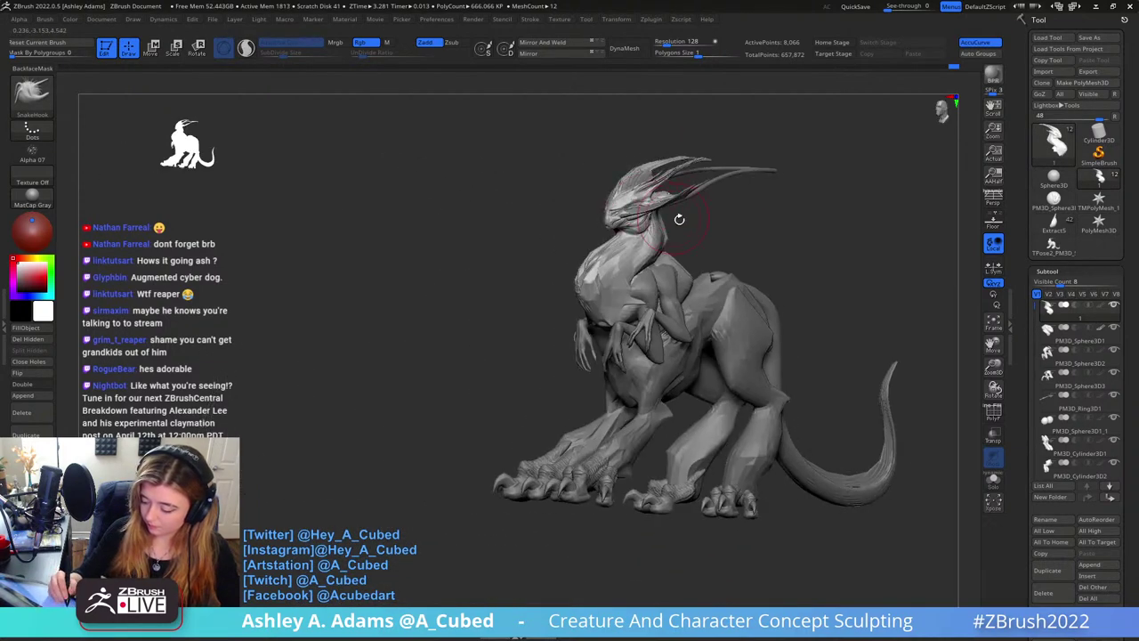
Make the hind legs the active subtool and adjust the outer contour of the thighs with SnakeHook
right_click(708, 286)
right_click_drag(709, 287, 748, 227)
left_click(668, 315, "alt")
right_click_drag(668, 315, 697, 326)
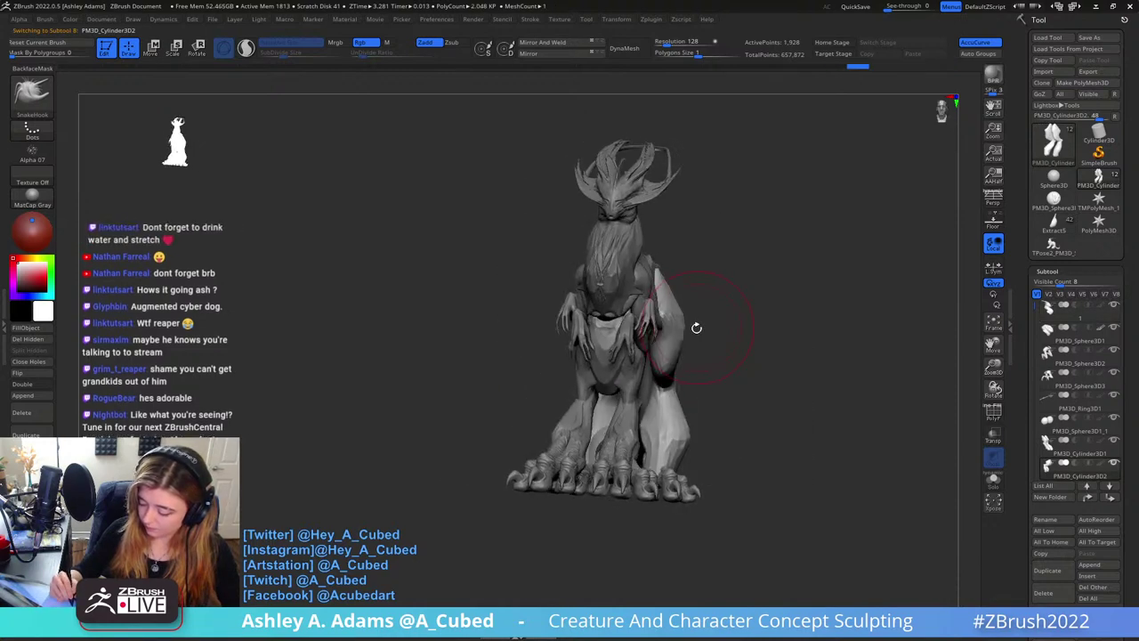
left_click_drag(682, 310, 672, 315)
key("b")
key("d")
key("s")
mouse_move(668, 342)
right_mouse_down("ctrl")
mouse_move(659, 397)
mouse_move(640, 398)
mouse_move(674, 376)
mouse_move(654, 403)
mouse_move(656, 364)
mouse_move(682, 364)
right_mouse_up("ctrl")
key("b")
key("s")
key("h")
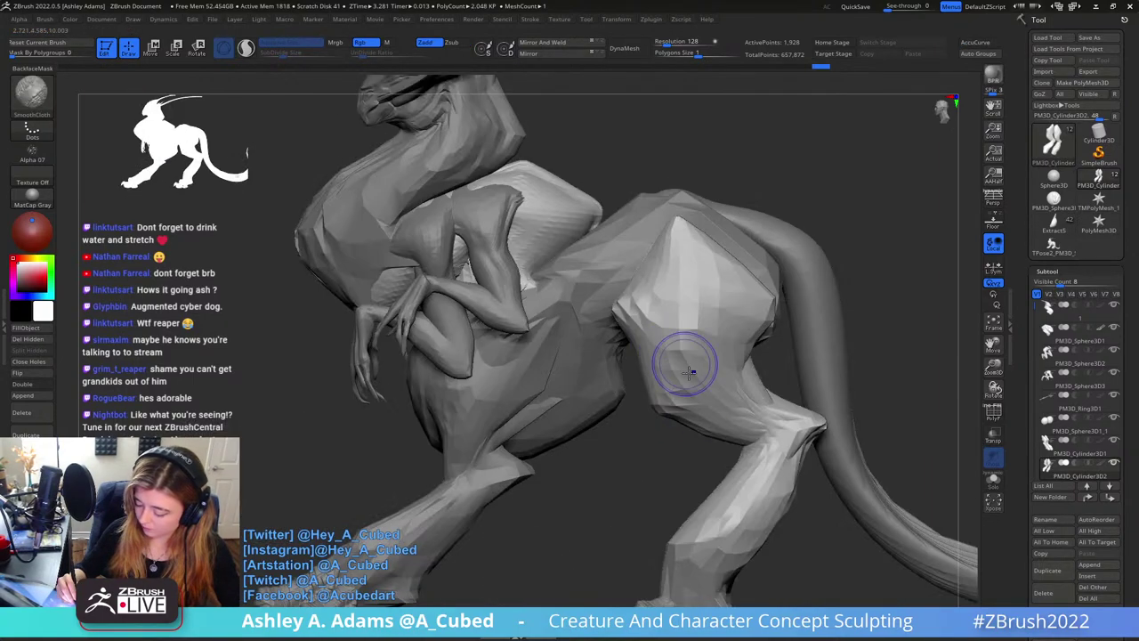
Refine the hind thigh's shape above the hock with a resized SnakeHook brush and check it in three-quarter view
right_click(753, 366)
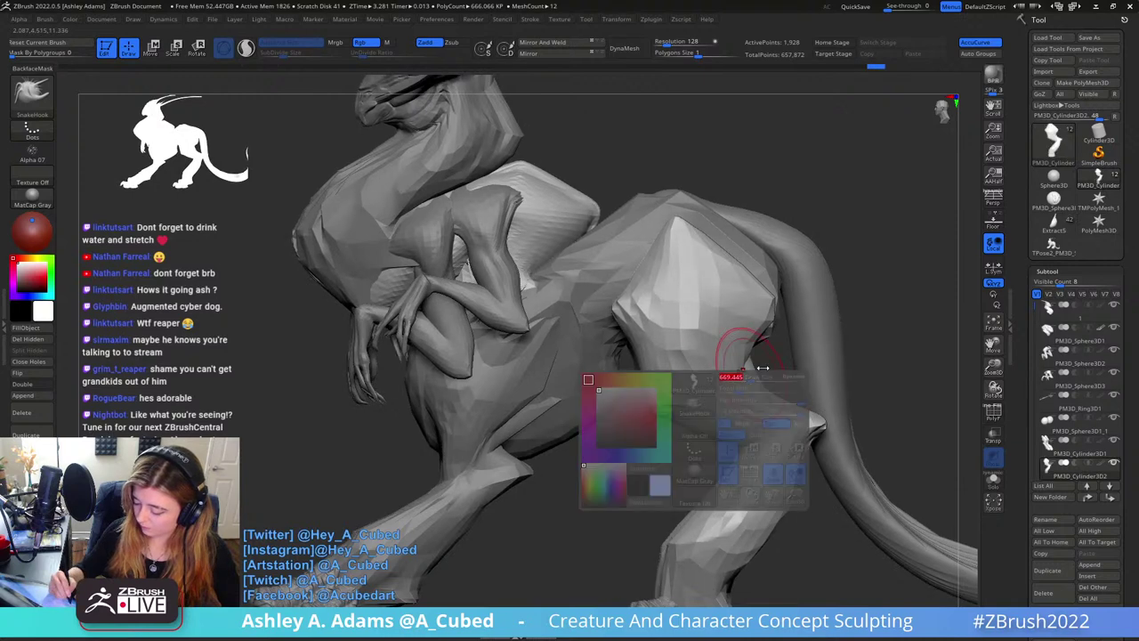
right_click_drag(764, 414, 749, 299, "ctrl")
right_click_drag(747, 343, 743, 377, "ctrl")
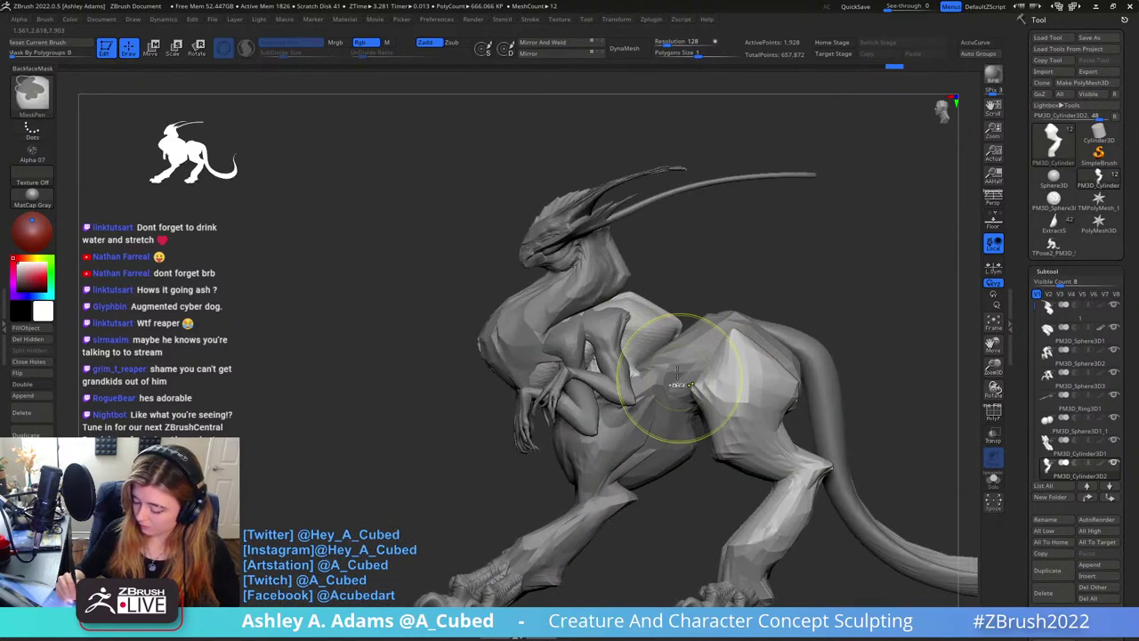
right_click(675, 361)
right_click_drag(674, 361, 707, 366)
right_click(707, 366)
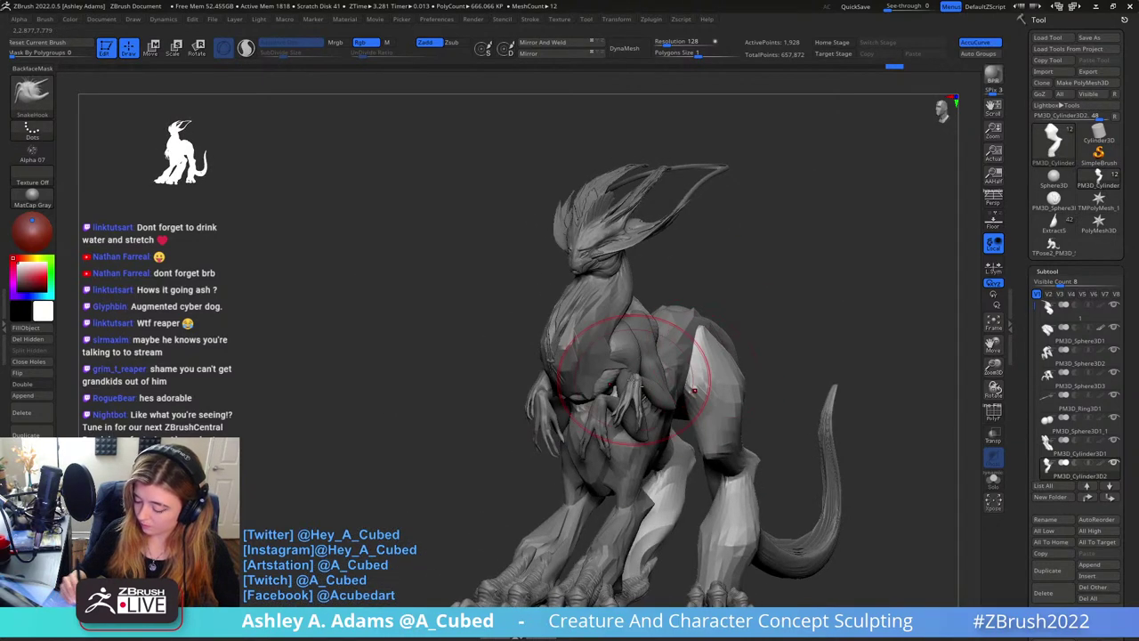
Make the small folded arms the active subtool, duplicate them, and move the copy forward against the chest
left_click(630, 381, "alt")
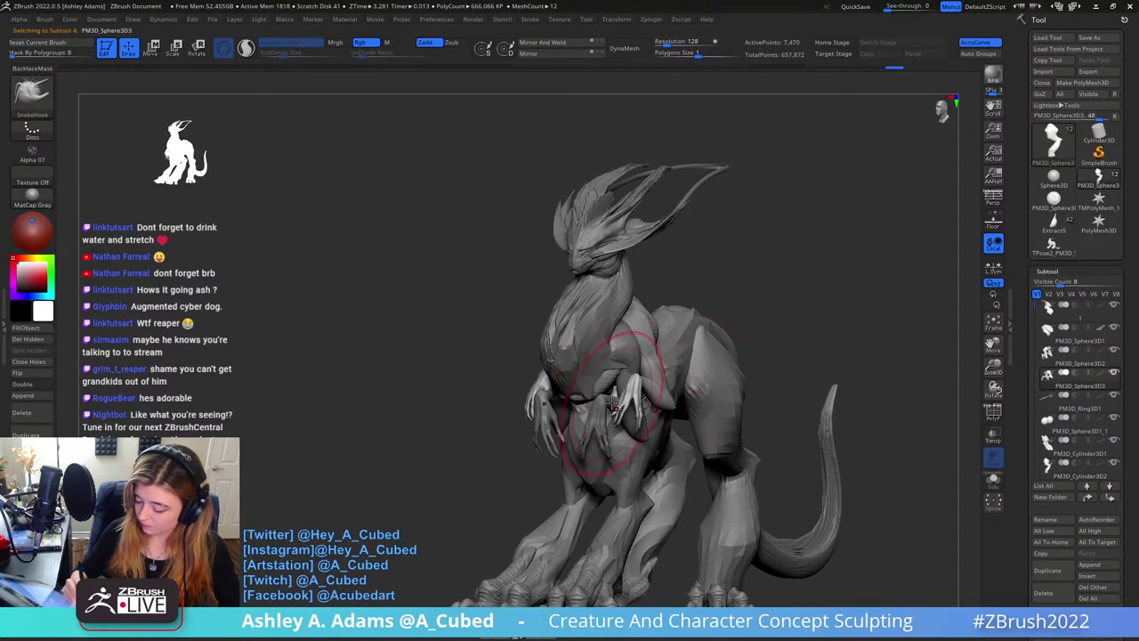
left_click(1060, 577)
right_click_drag(834, 486, 699, 472)
key("w")
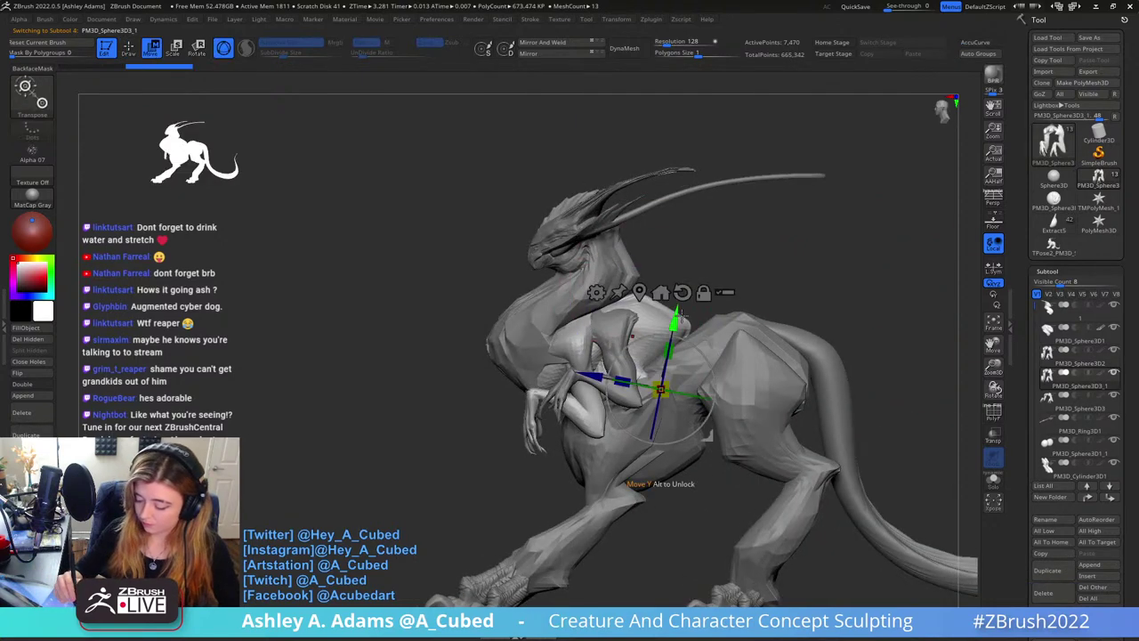
left_click_drag(709, 338, 545, 361)
Reposition the duplicated arms in front of the lower chest and rotate them about the X axis so the hands hang down
right_click_drag(578, 347, 602, 335)
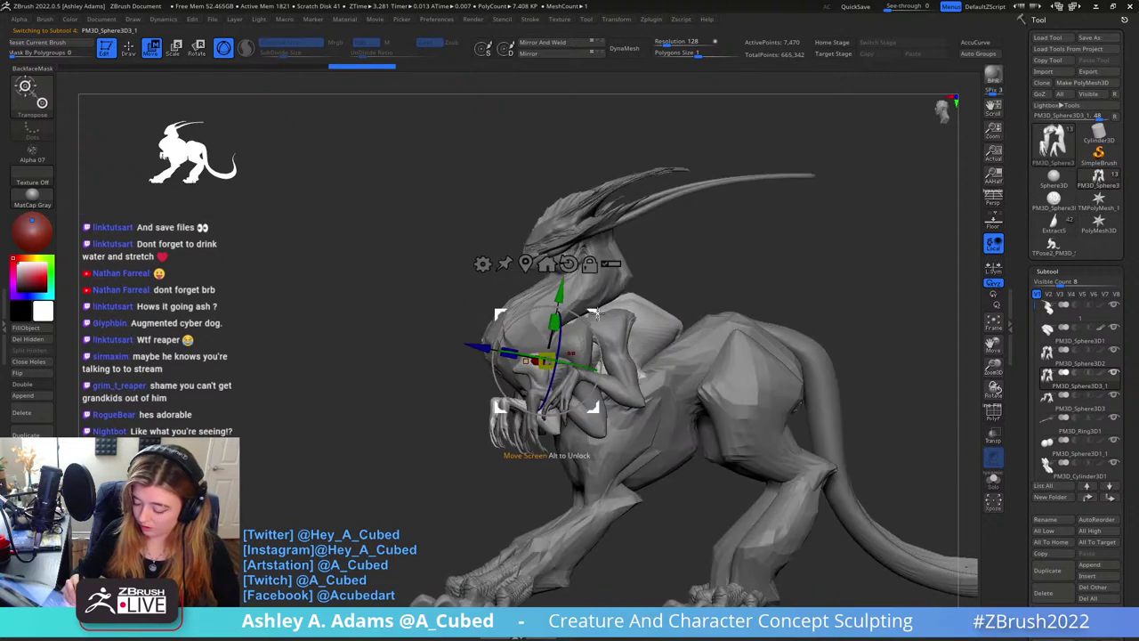
left_click_drag(598, 313, 611, 322)
right_click_drag(569, 364, 648, 375)
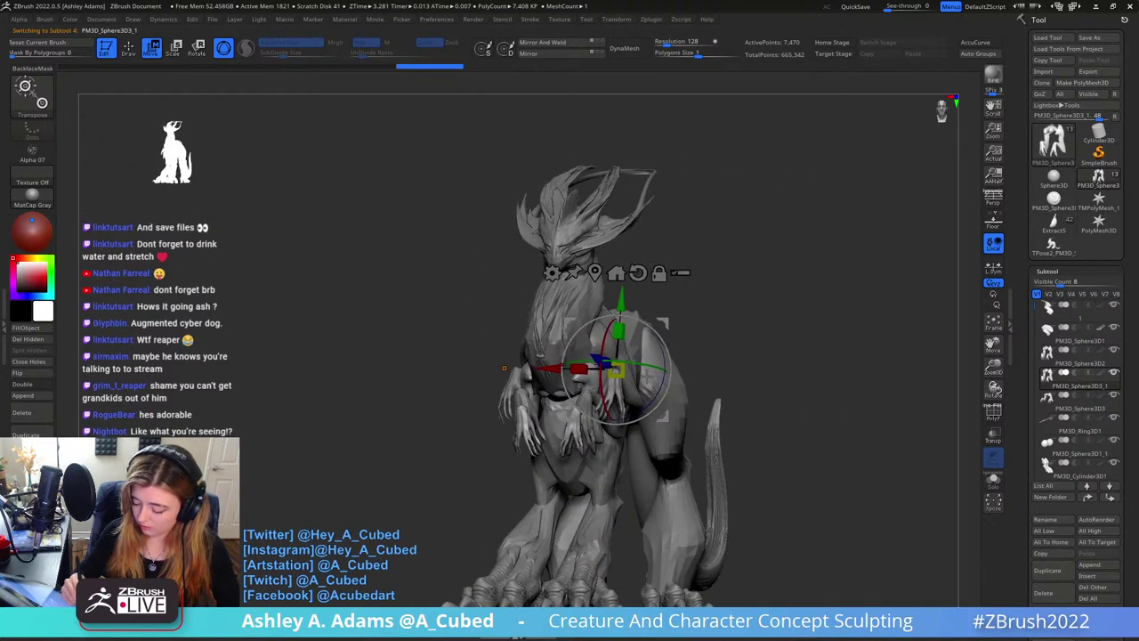
right_click_drag(504, 369, 666, 389)
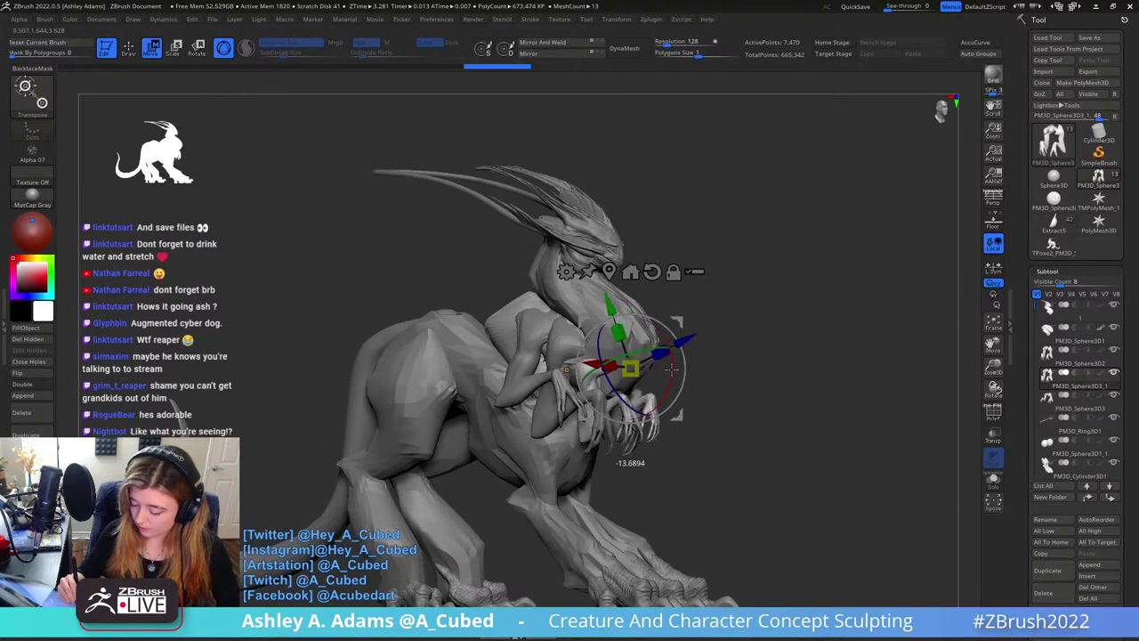
left_click_drag(674, 400, 675, 398)
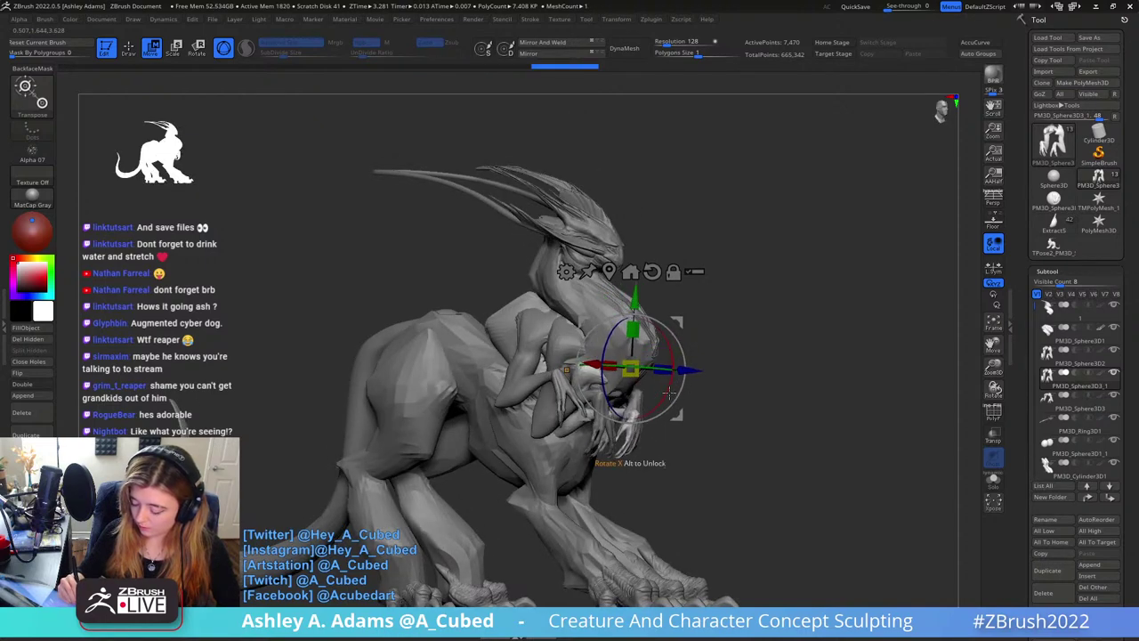
right_click_drag(723, 398, 663, 398)
Adjust the placement of the duplicated hands in front of the belly with SnakeHook
key("q")
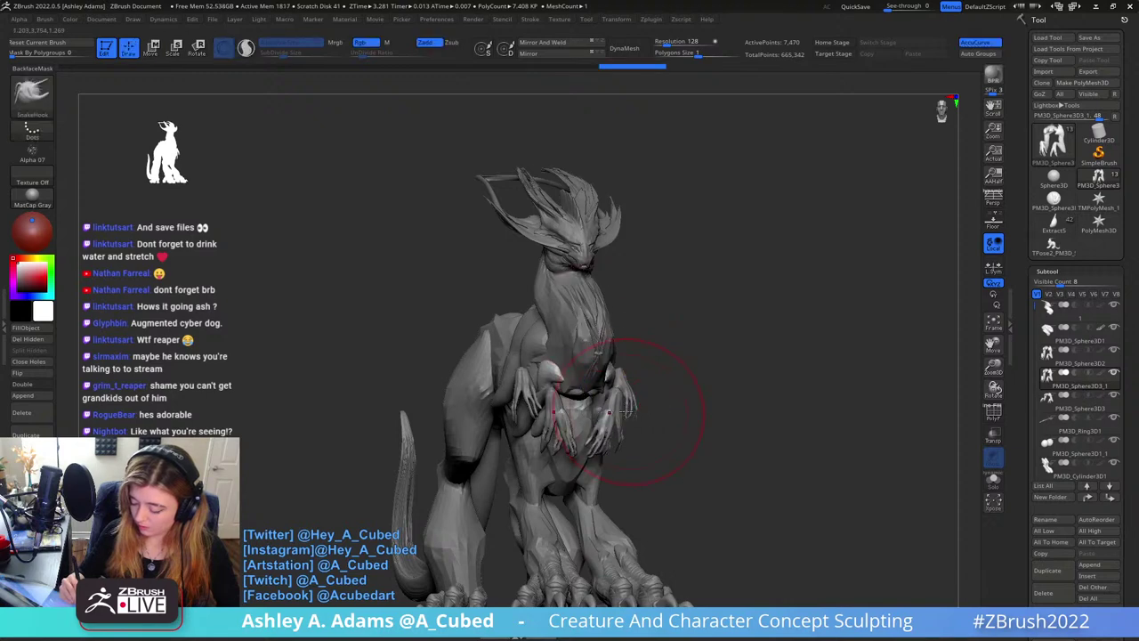
left_click_drag(604, 408, 610, 406)
mouse_move(641, 405)
right_mouse_down("shift")
mouse_move(578, 407)
mouse_move(618, 369)
mouse_move(594, 396)
right_mouse_up("shift")
Isolate the duplicated arms to mask everything except the hands, and bring the full creature back into view
left_click(991, 480)
right_click_drag(594, 396, 570, 339)
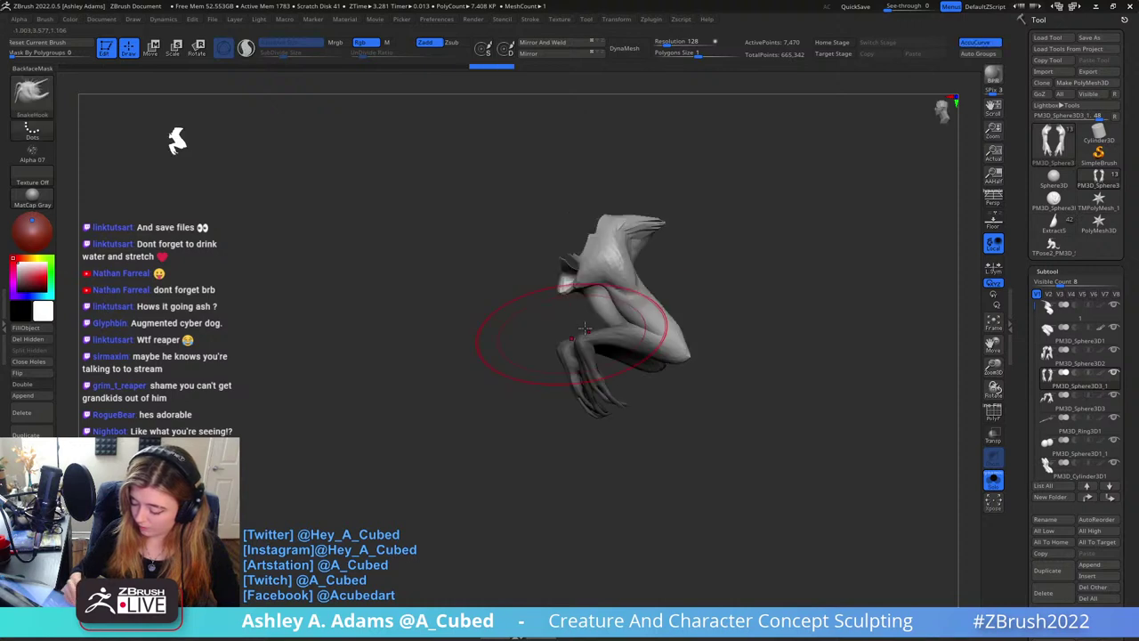
right_click(594, 380)
right_click_drag(594, 379, 671, 273)
left_click(668, 353, "ctrl")
left_click(634, 343, "ctrl")
right_click_drag(636, 356, 657, 429, "shift")
left_click(657, 429, "ctrl")
right_click(650, 354)
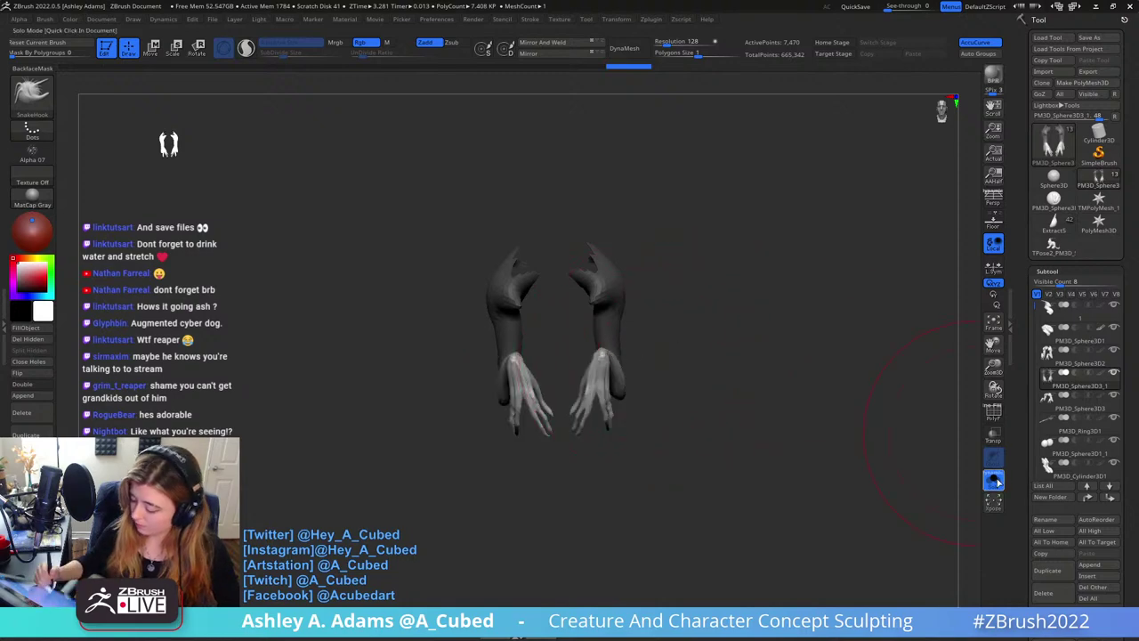
left_click(994, 481)
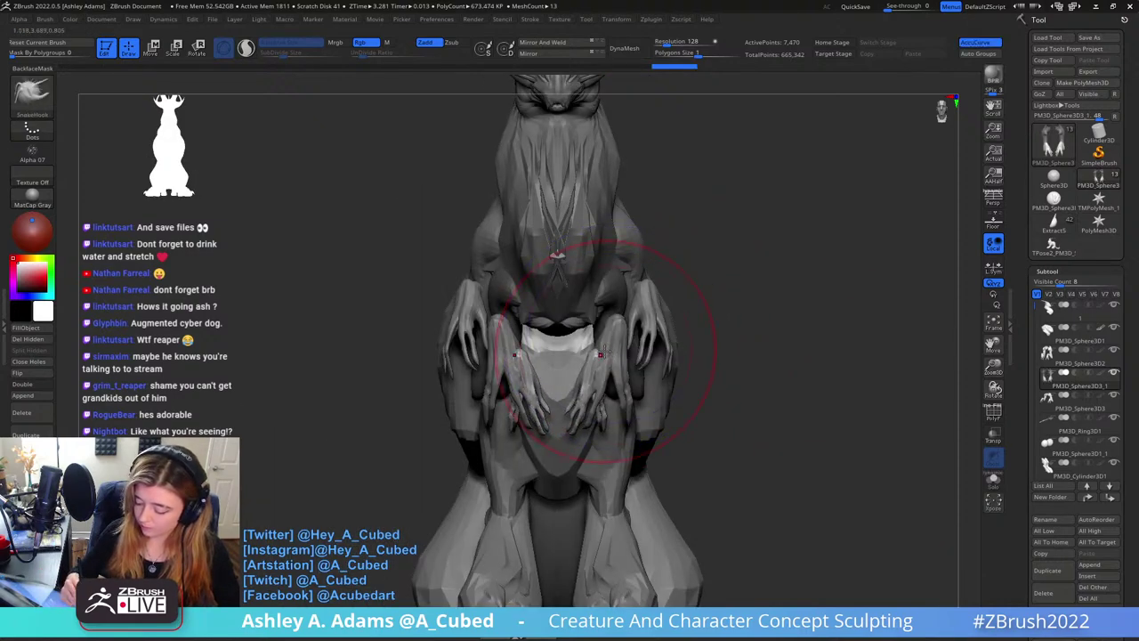
Rotate the unmasked hands of the duplicated arms to re-angle them in front of the belly
right_click(591, 366)
mouse_move(603, 354)
right_mouse_down()
mouse_move(591, 367)
mouse_move(637, 310)
mouse_move(674, 300)
mouse_move(657, 285)
right_mouse_up()
key("w")
left_click(585, 343, "alt")
left_click(610, 250, "alt")
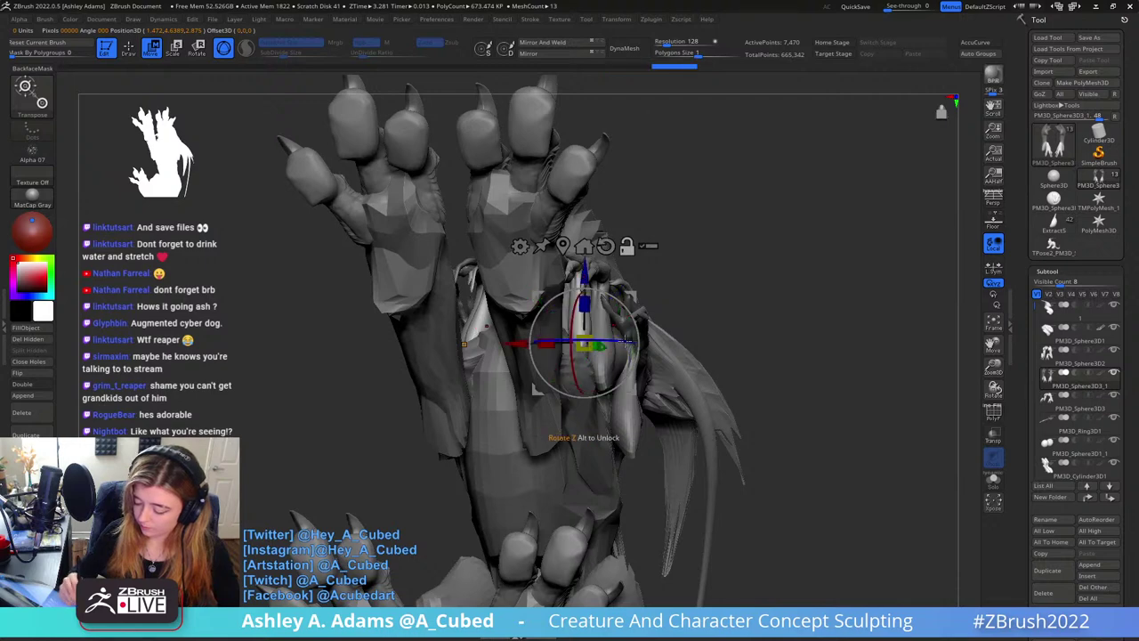
right_click_drag(626, 339, 636, 385, "shift")
left_click_drag(624, 394, 641, 385)
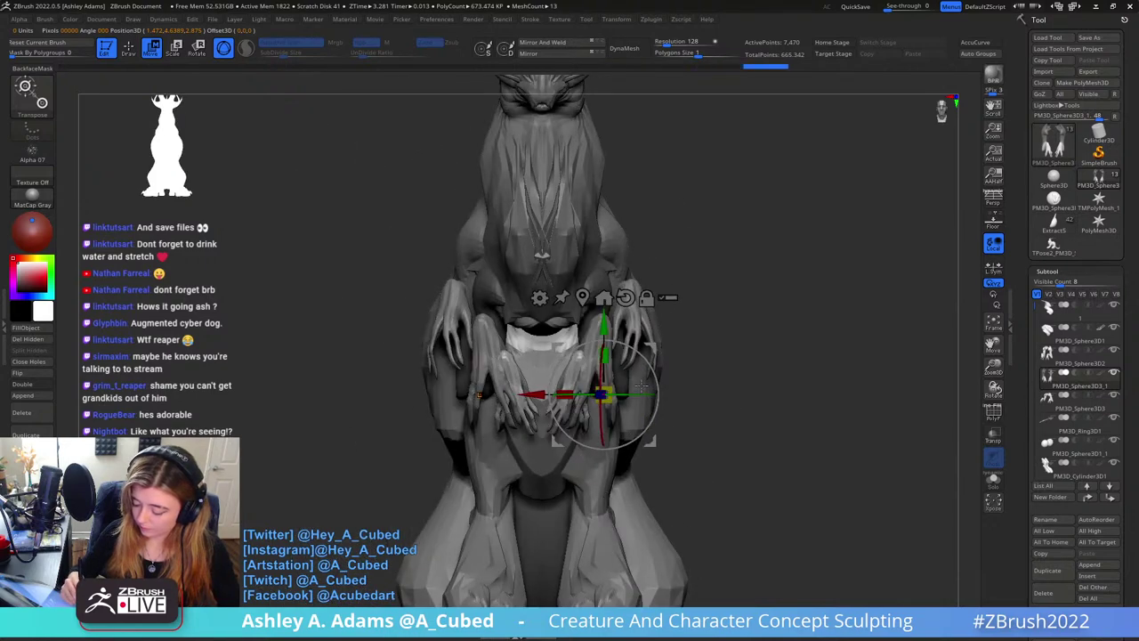
right_click_drag(640, 384, 668, 386)
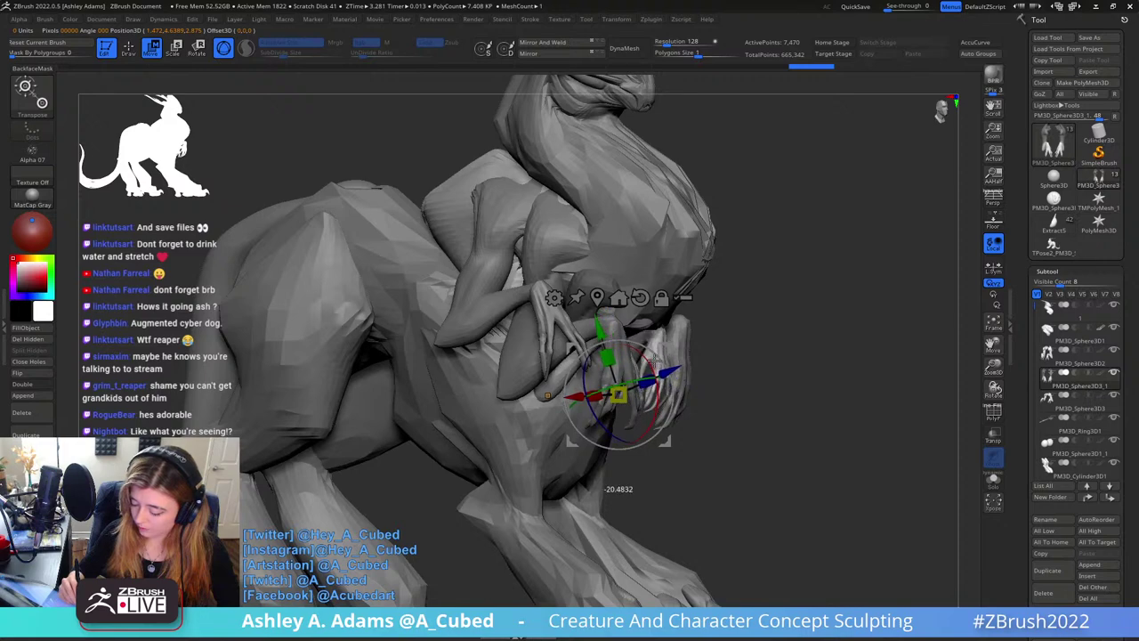
left_click_drag(654, 363, 655, 358)
key("q")
Compare the two pairs of small arms and adjust the placement of their forearms and hands with SnakeHook
right_click_drag(668, 360, 708, 358)
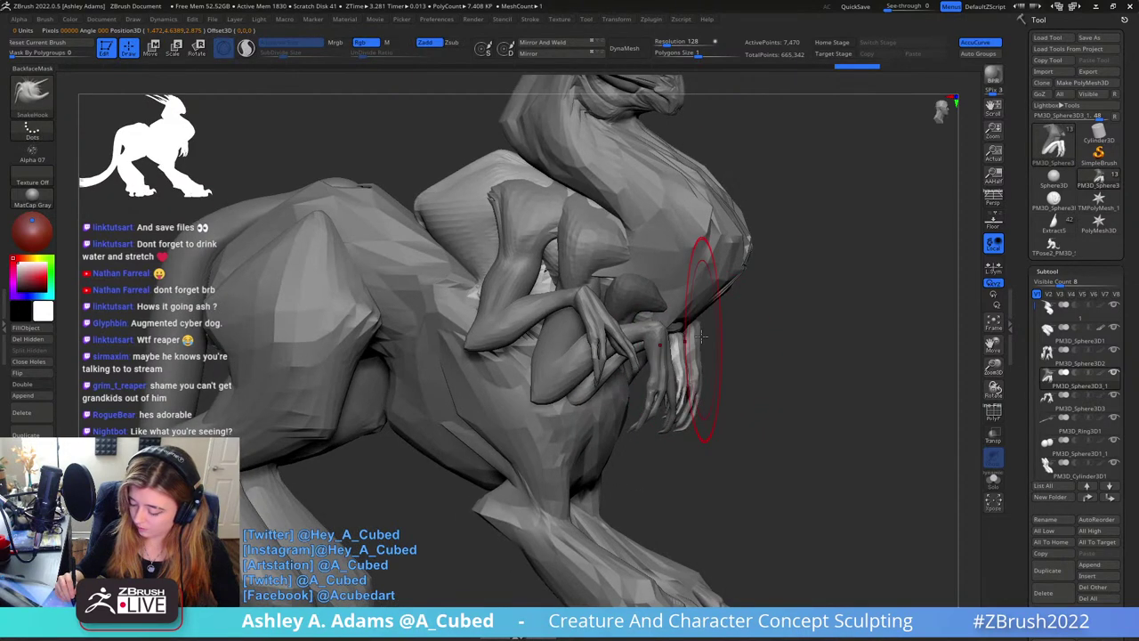
mouse_move(683, 401)
right_mouse_down()
mouse_move(655, 396)
mouse_move(692, 374)
mouse_move(726, 386)
right_mouse_up()
left_click(711, 377, "alt")
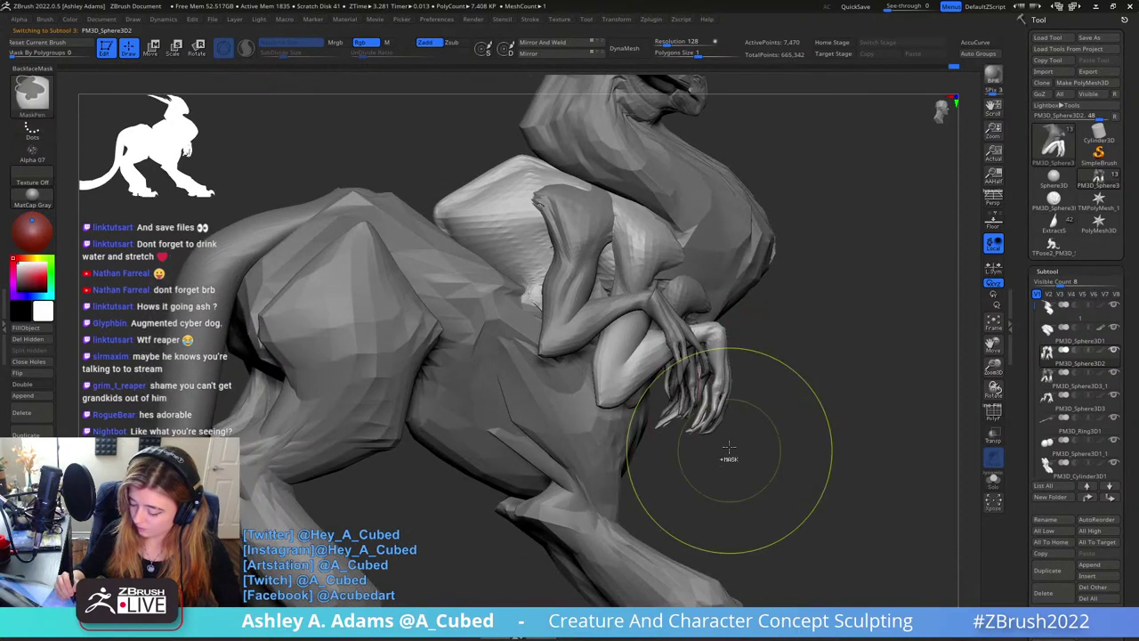
mouse_move(730, 457)
right_mouse_down("ctrl")
mouse_move(729, 343)
mouse_move(686, 338)
mouse_move(617, 433)
mouse_move(594, 418)
right_mouse_up("ctrl")
right_click_drag(658, 356, 649, 413, "shift")
key("space")
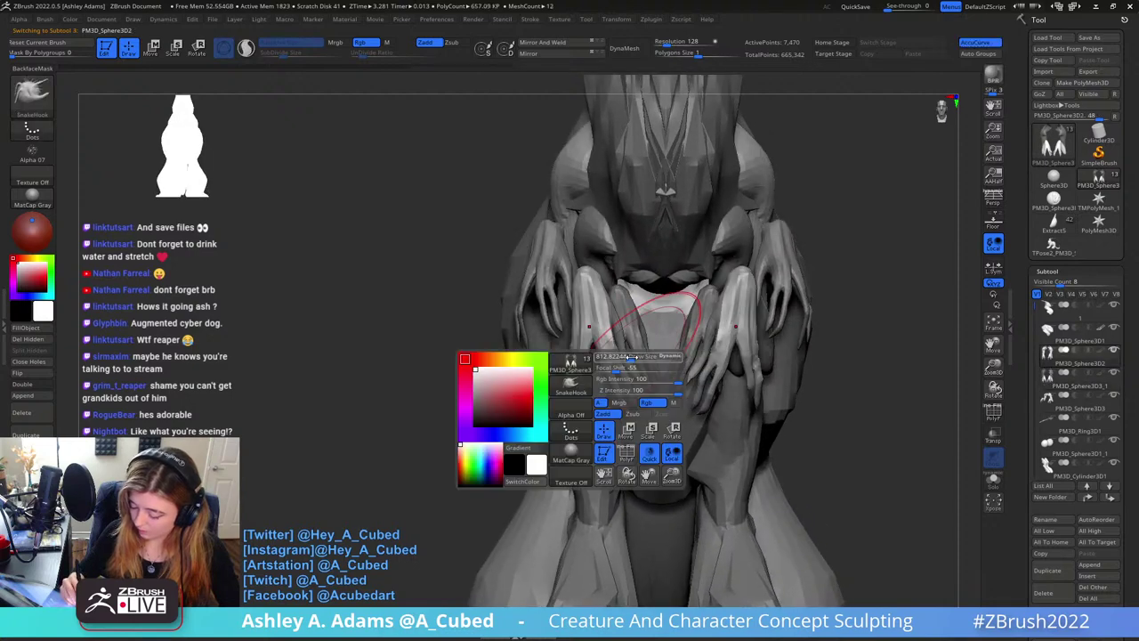
left_click(625, 351, "alt")
right_click_drag(628, 352, 637, 378)
left_click(630, 337, "alt")
mouse_move(631, 339)
right_mouse_down()
mouse_move(647, 385)
mouse_move(732, 359)
mouse_move(719, 360)
mouse_move(721, 293)
mouse_move(682, 320)
mouse_move(767, 315)
mouse_move(685, 350)
right_mouse_up()
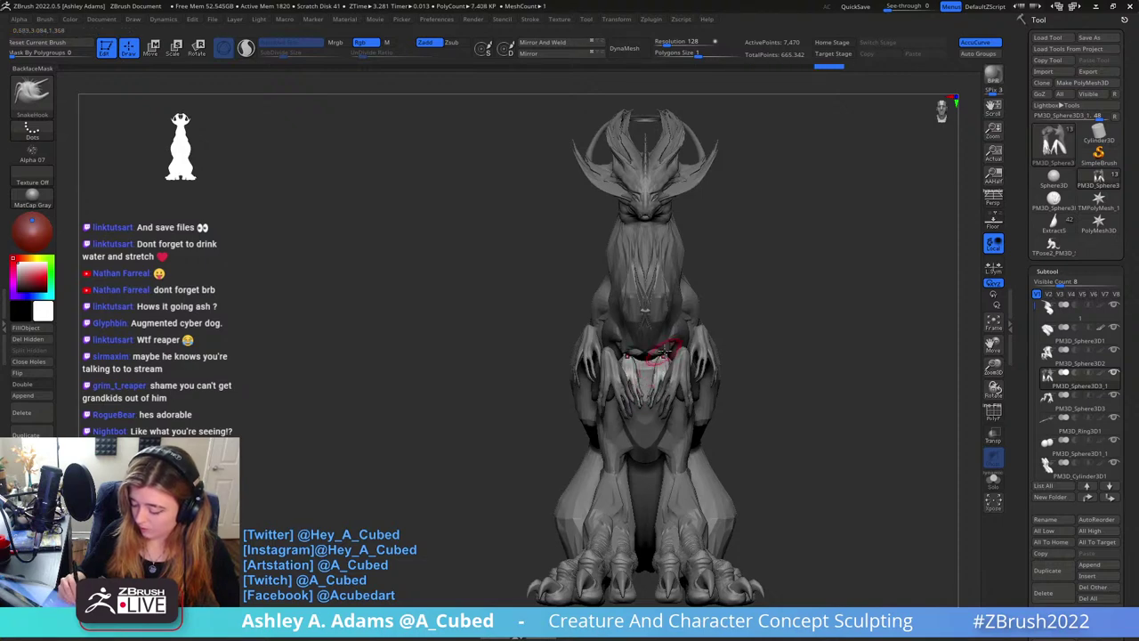
left_click_drag(664, 351, 672, 346)
Make the head and neck the active subtool and tessimate it with a polygons size of 0.05009
right_click(680, 340)
mouse_move(682, 338)
right_mouse_down("ctrl")
mouse_move(691, 300)
mouse_move(738, 299)
mouse_move(728, 301)
right_mouse_up("ctrl")
right_click_drag(728, 301, 660, 317, "alt")
left_click_drag(666, 315, 682, 285, "shift")
mouse_move(681, 282)
right_mouse_down("ctrl")
mouse_move(654, 356)
mouse_move(590, 335)
mouse_move(651, 343)
mouse_move(670, 307)
mouse_move(703, 321)
mouse_move(640, 370)
mouse_move(607, 372)
mouse_move(673, 350)
mouse_move(561, 384)
mouse_move(563, 359)
mouse_move(548, 354)
mouse_move(629, 318)
right_mouse_up("ctrl")
right_click(574, 414)
right_click_drag(656, 183, 569, 330)
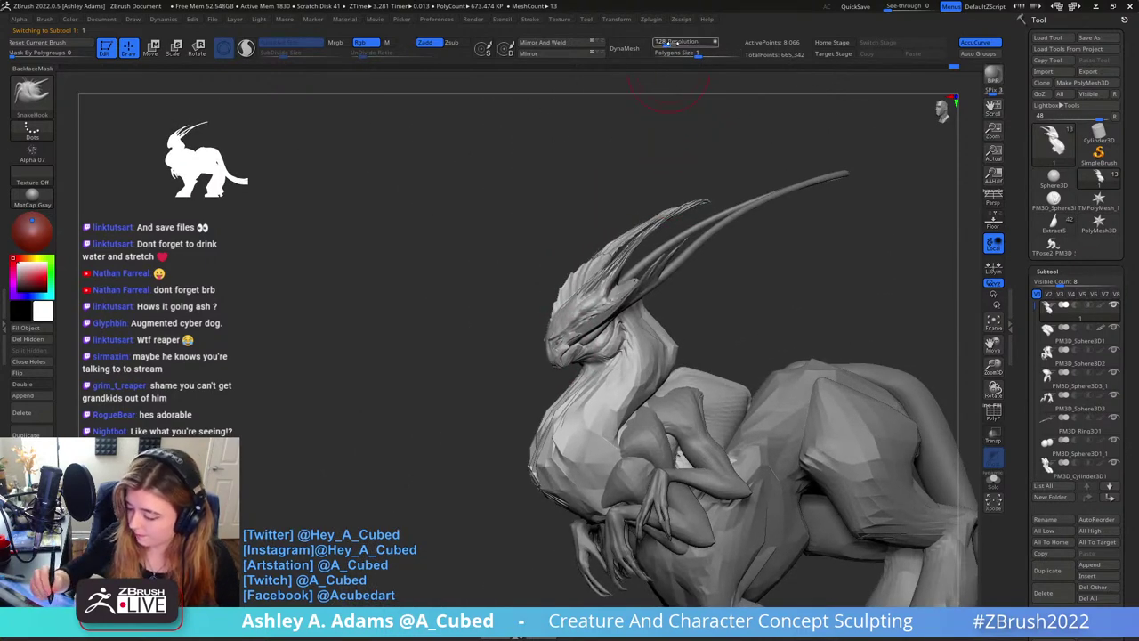
left_click_drag(676, 54, 665, 53)
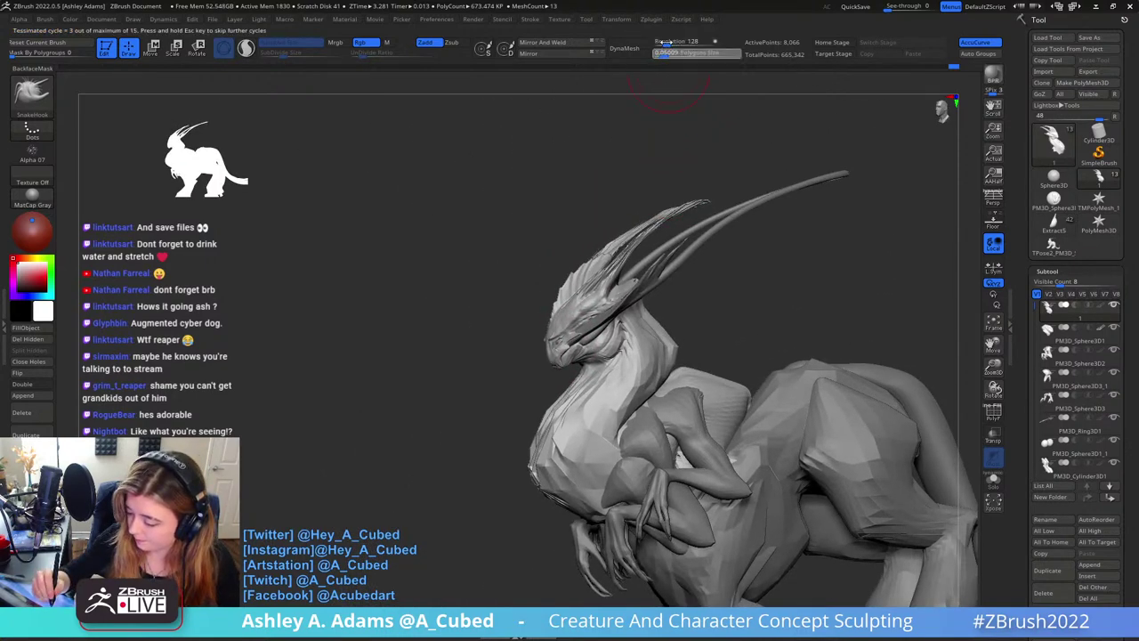
Remesh the head and neck with DynaMesh at resolution 120
right_click(683, 242)
mouse_move(687, 135)
right_mouse_down()
mouse_move(686, 151)
mouse_move(705, 150)
right_mouse_up()
left_click(664, 43)
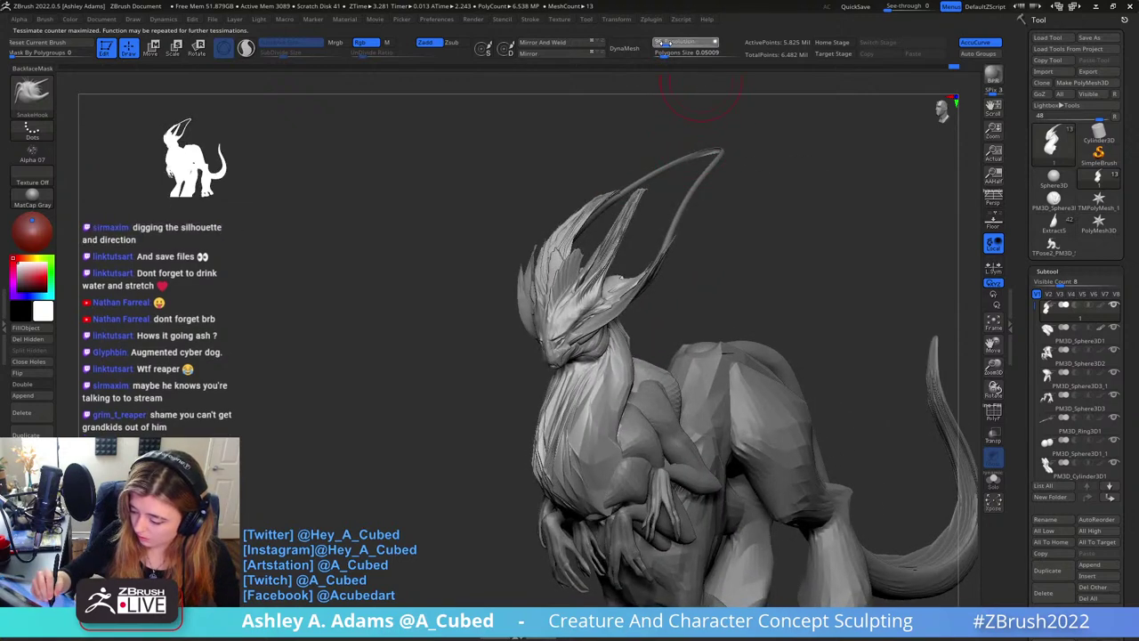
left_click(639, 50)
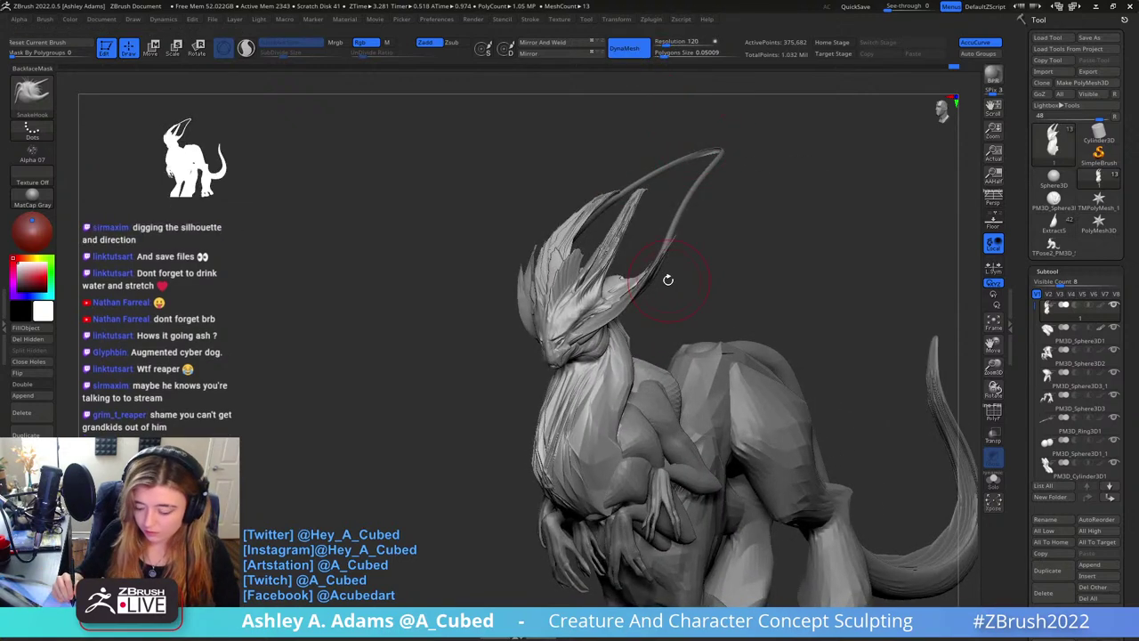
Reduce the brush size and refine the shapes of the face with SnakeHook
right_click_drag(639, 299, 593, 321)
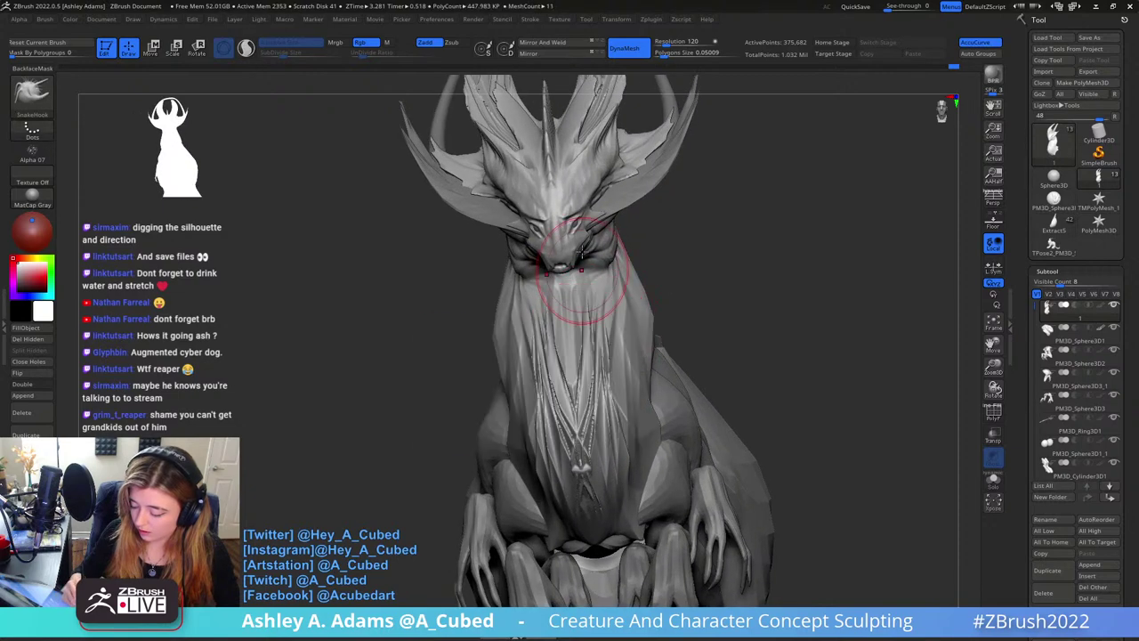
mouse_move(560, 190)
right_mouse_down()
mouse_move(600, 214)
mouse_move(607, 233)
right_mouse_up()
key("space")
left_click_drag(601, 235, 565, 213)
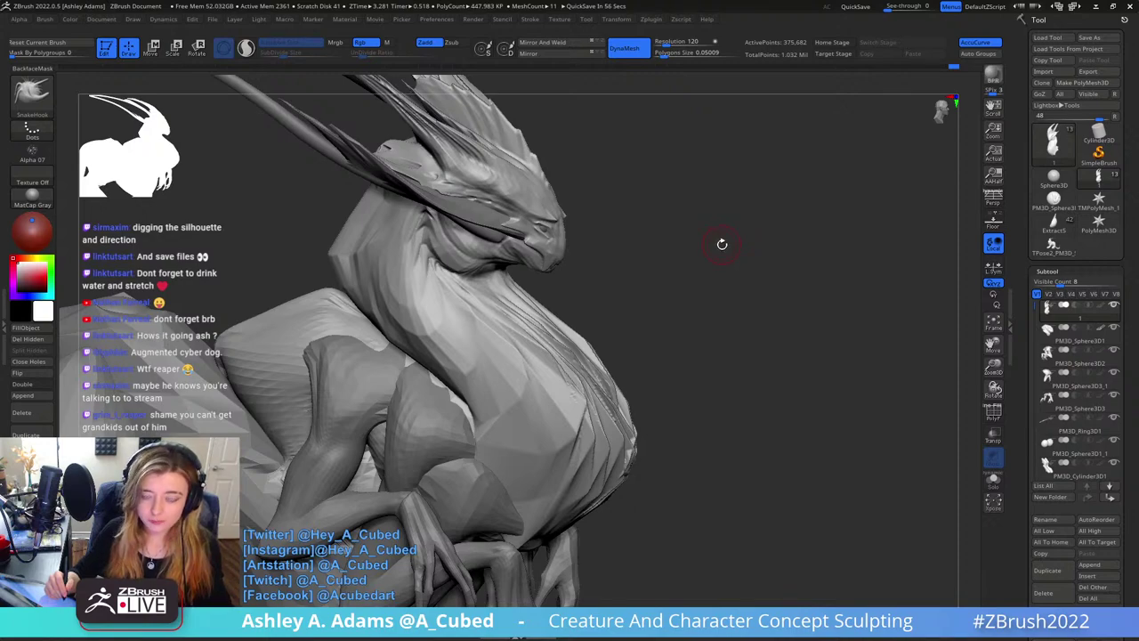
mouse_move(712, 243)
right_mouse_down()
mouse_move(587, 249)
mouse_move(650, 228)
mouse_move(615, 316)
right_mouse_up()
key("space")
Carve the eye sockets and eyelid lines into the face with DamStandard
right_click_drag(574, 215, 582, 216)
key("b")
key("d")
key("s")
left_click_drag(575, 233, 595, 230)
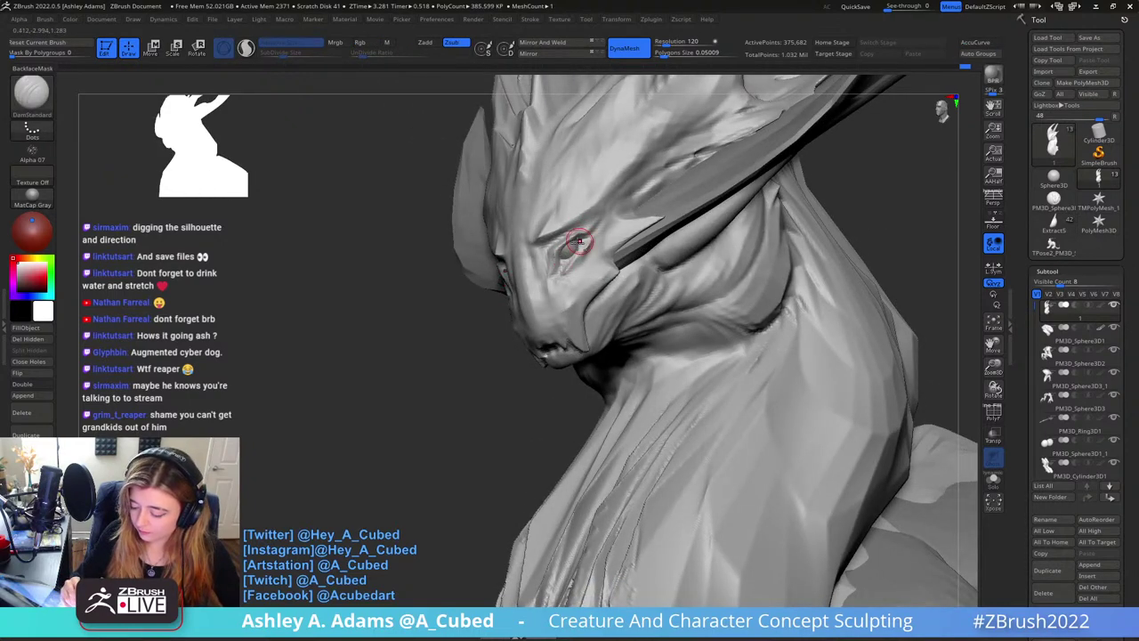
mouse_move(560, 253)
right_mouse_down()
mouse_move(595, 252)
mouse_move(606, 234)
right_mouse_up()
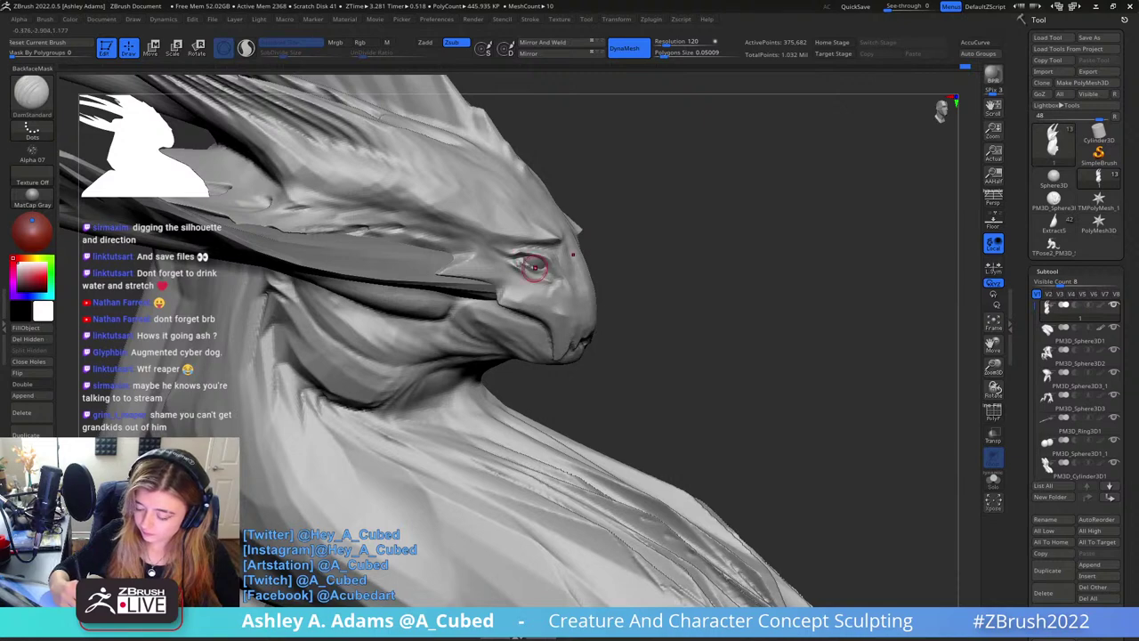
Build up the lids around the eyes with ClayBuildup and cut creases beneath them with DamStandard
key("b")
key("c")
key("b")
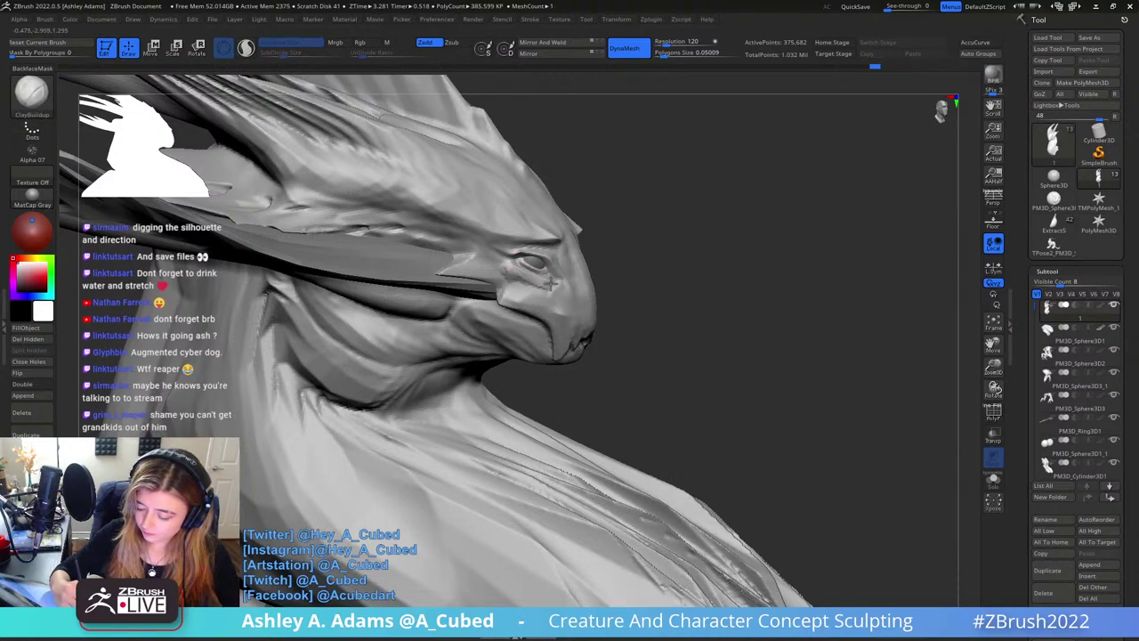
right_click_drag(559, 294, 515, 263)
key("b")
key("d")
key("s")
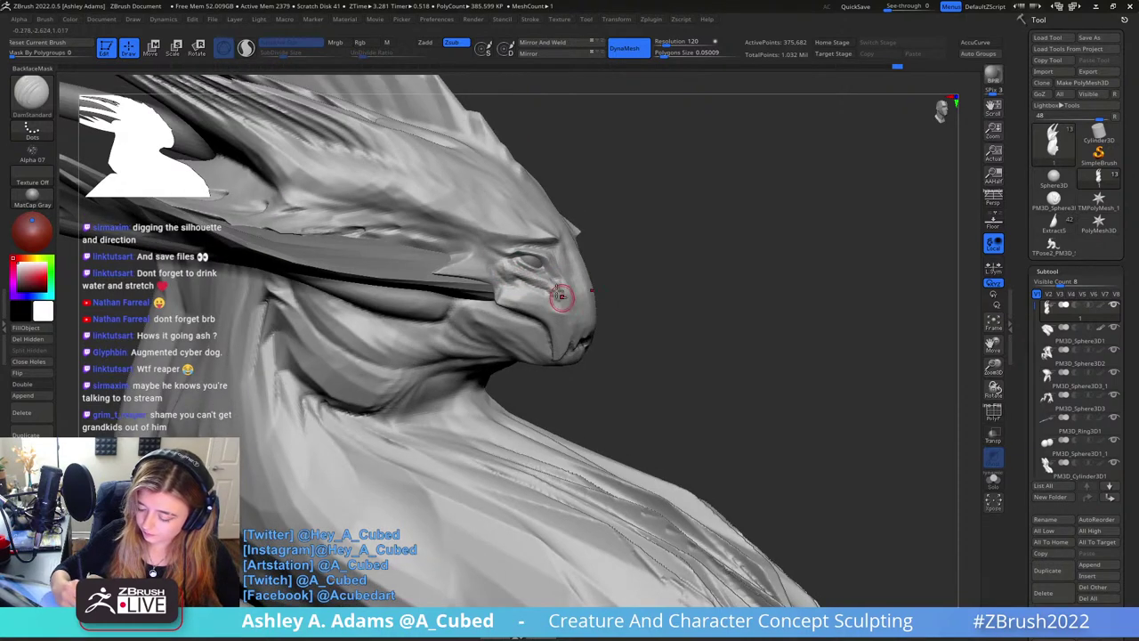
right_click_drag(561, 296, 500, 286)
Add volume below the eyes with ClayBuildup and carve the nostril and lip lines of the muzzle with DamStandard
key("b")
key("c")
key("b")
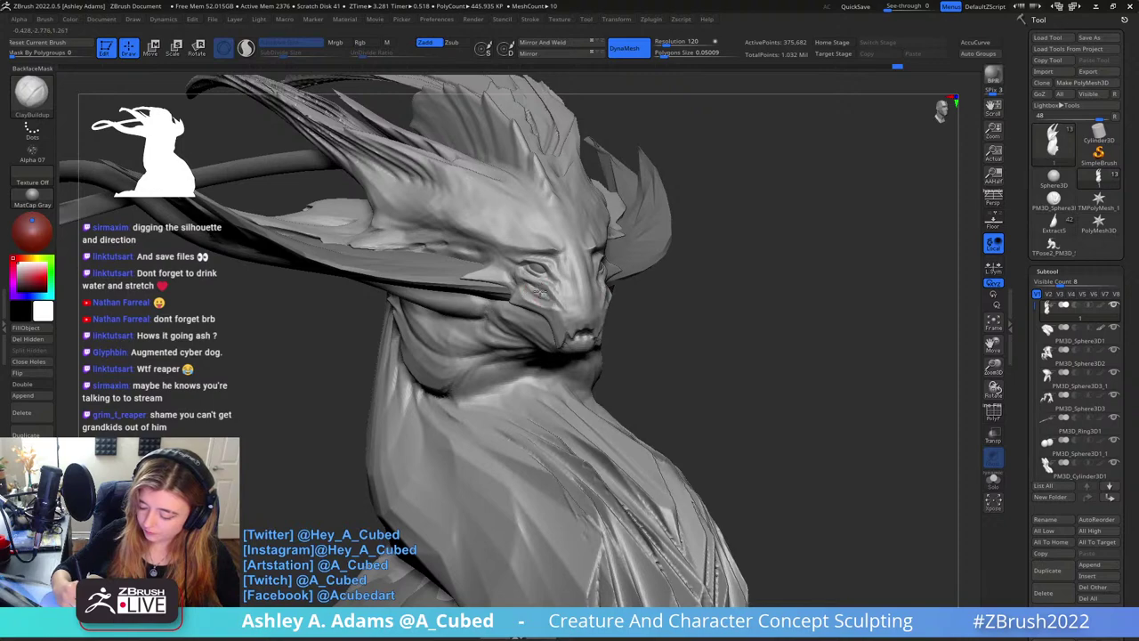
mouse_move(532, 289)
right_mouse_down()
mouse_move(579, 274)
mouse_move(502, 316)
mouse_move(534, 313)
right_mouse_up()
key("b")
key("d")
key("s")
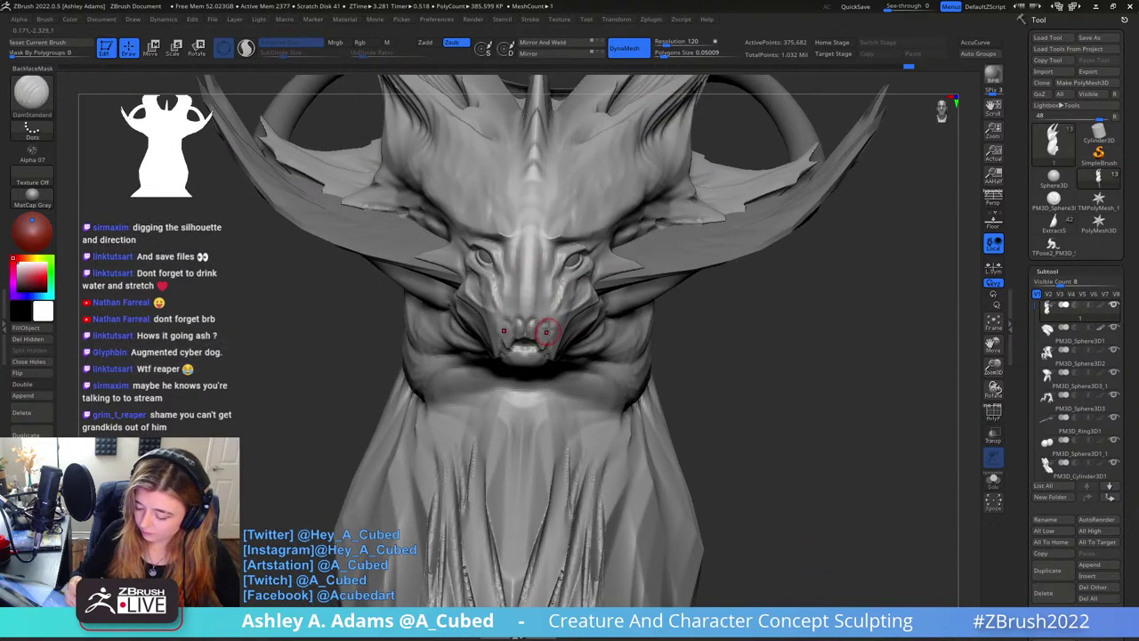
mouse_move(547, 332)
right_mouse_down()
mouse_move(559, 344)
mouse_move(533, 309)
mouse_move(561, 255)
mouse_move(531, 254)
mouse_move(549, 344)
mouse_move(571, 366)
right_mouse_up()
Pull the upper lip down into fang-like shapes along the front of the muzzle with SnakeHook
key("b")
key("s")
key("h")
key("space")
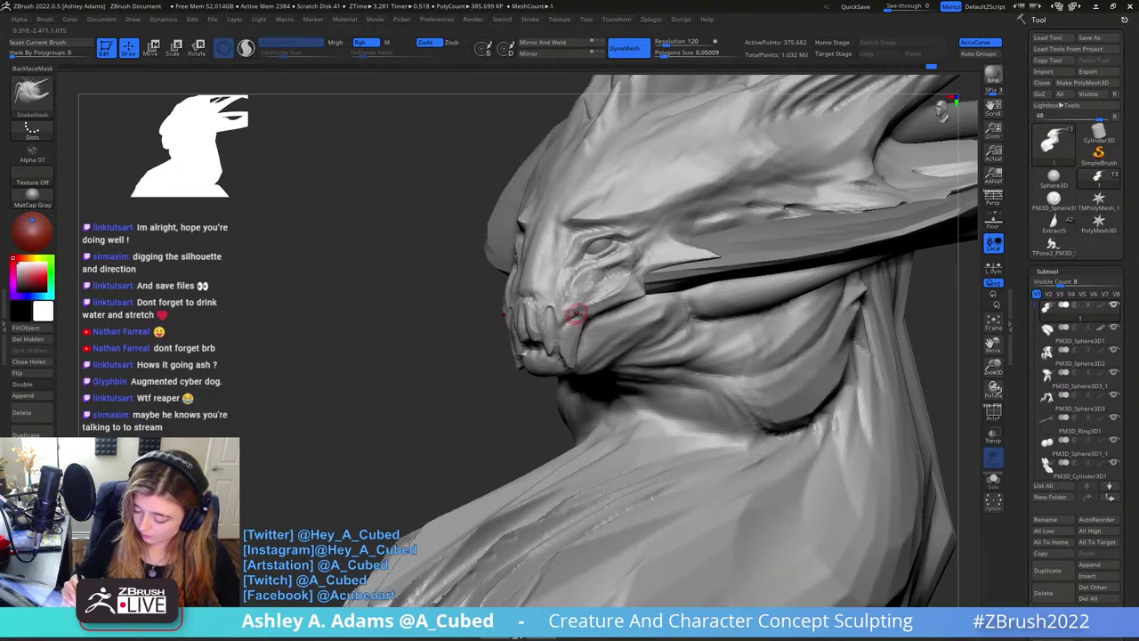
mouse_move(572, 315)
right_mouse_down()
mouse_move(590, 264)
mouse_move(570, 267)
mouse_move(563, 229)
right_mouse_up()
Swell the forms around the eyes with Inflat and carve the brow creases above them with DamStandard
key("b")
key("i")
key("n")
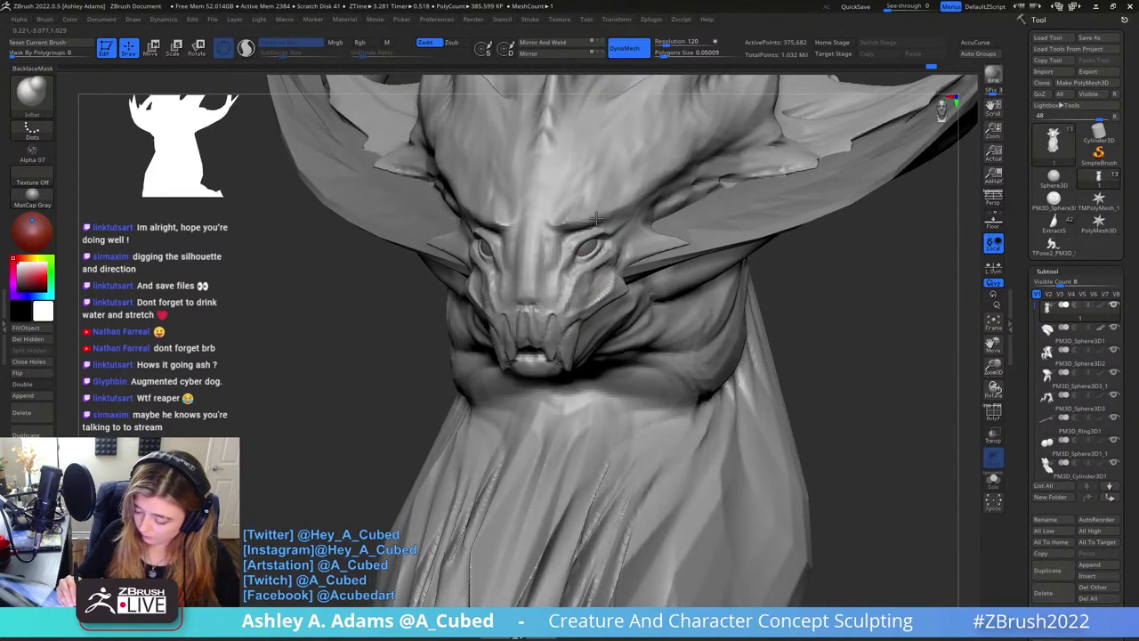
right_click_drag(644, 191, 511, 172)
key("b")
key("d")
key("s")
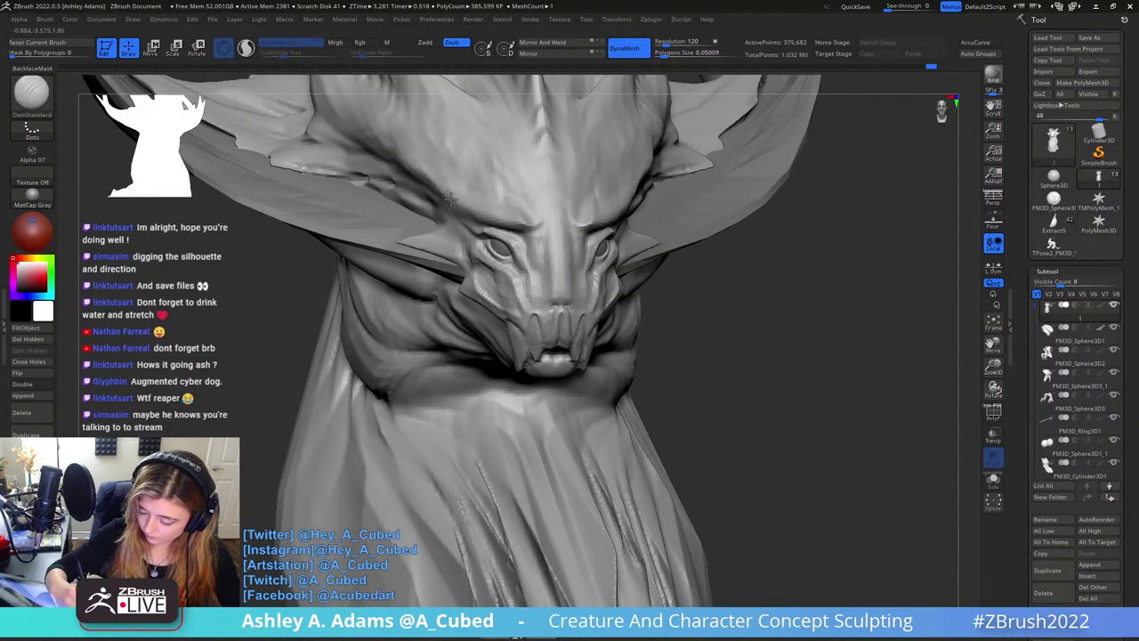
left_click_drag(451, 200, 526, 227)
mouse_move(445, 213)
right_mouse_down()
mouse_move(508, 198)
mouse_move(508, 226)
right_mouse_up()
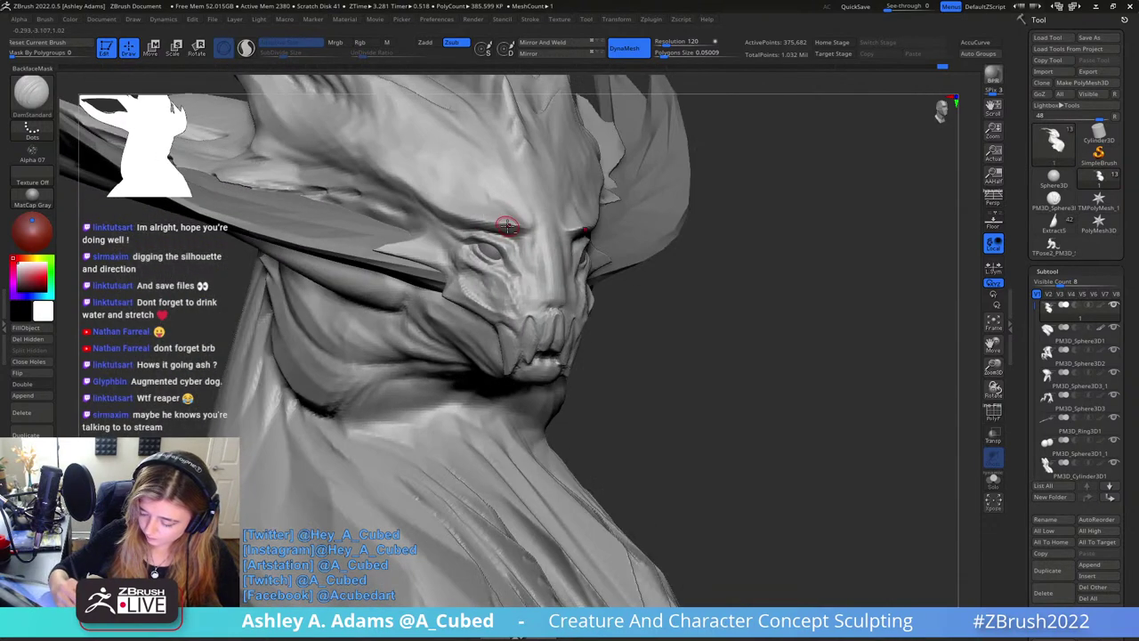
Reshape the inner brow ridges above the eyes with SnakeHook
key("b")
key("c")
key("b")
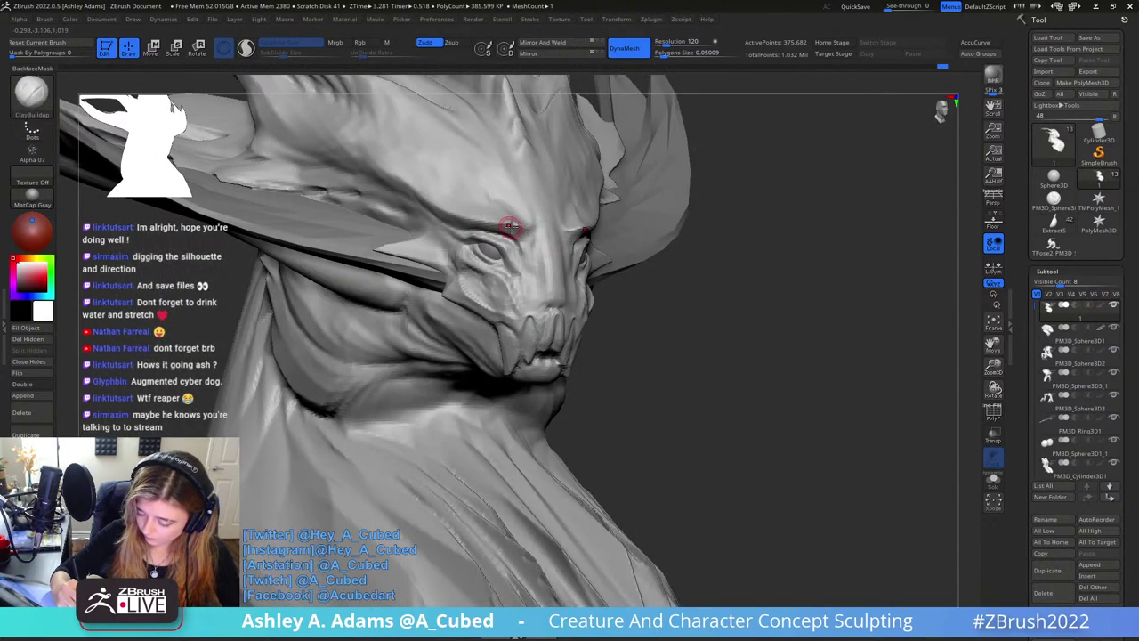
key("b")
key("s")
key("h")
mouse_move(522, 223)
right_mouse_down()
mouse_move(543, 196)
mouse_move(520, 202)
right_mouse_up()
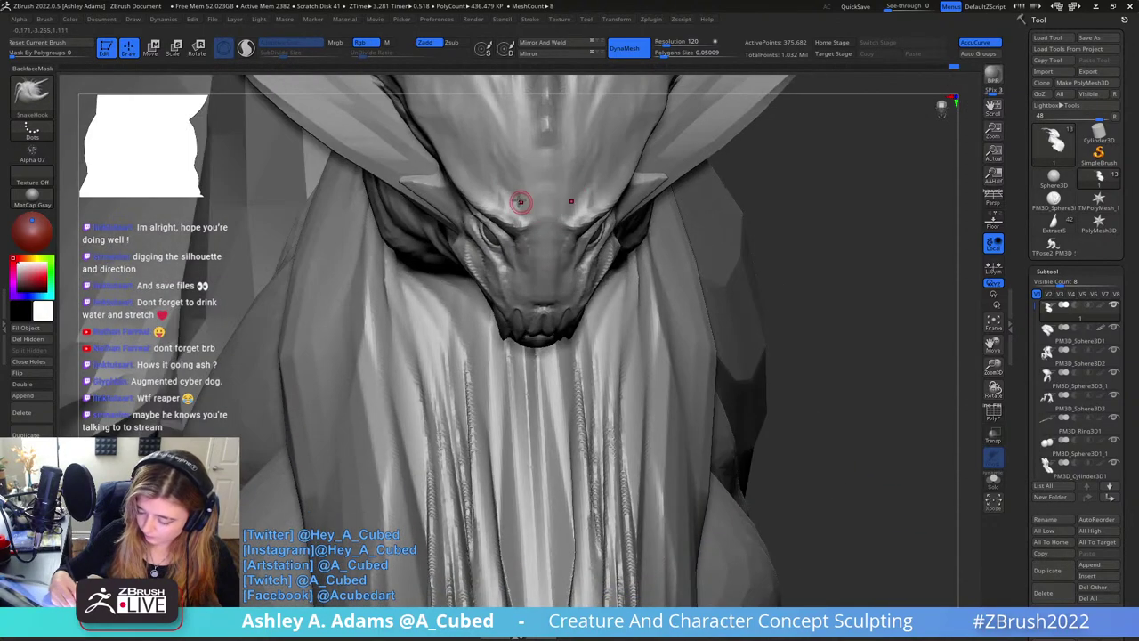
Build up the forehead and brow ridges with ClayBuildup and sharpen their creases with DamStandard
key("b")
key("c")
key("b")
right_click_drag(465, 152, 457, 175)
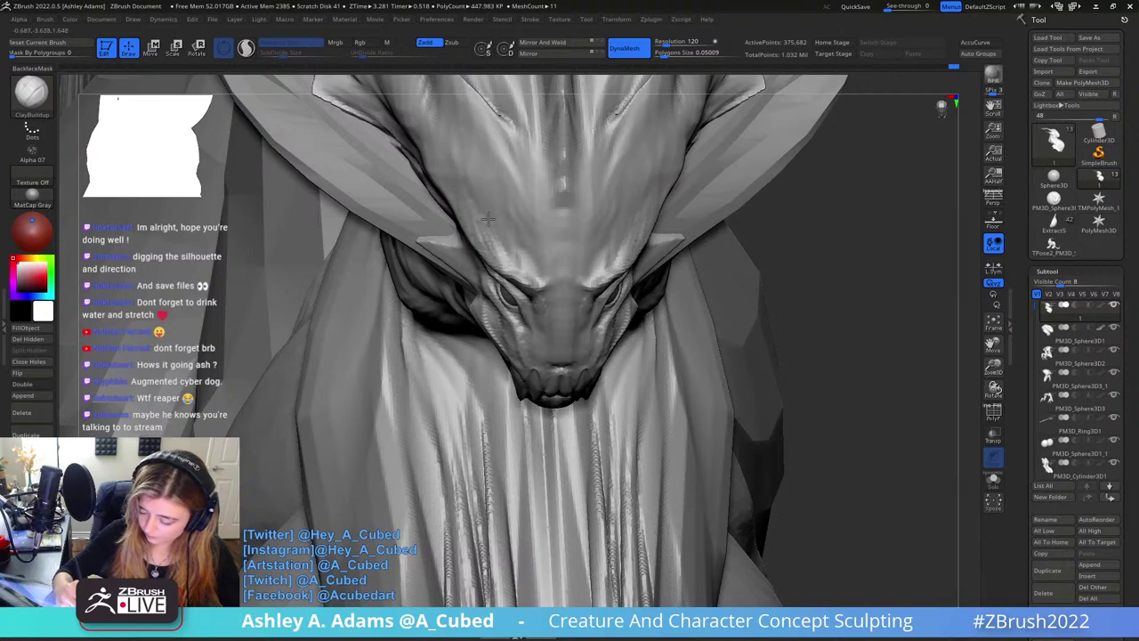
right_click_drag(529, 258, 508, 145)
key("b")
key("d")
key("s")
mouse_move(571, 261)
right_mouse_down()
mouse_move(574, 284)
mouse_move(572, 267)
right_mouse_up()
Add volume along the nose bridge with ClayBuildup and carve the lines beside it with DamStandard
key("b")
key("c")
key("b")
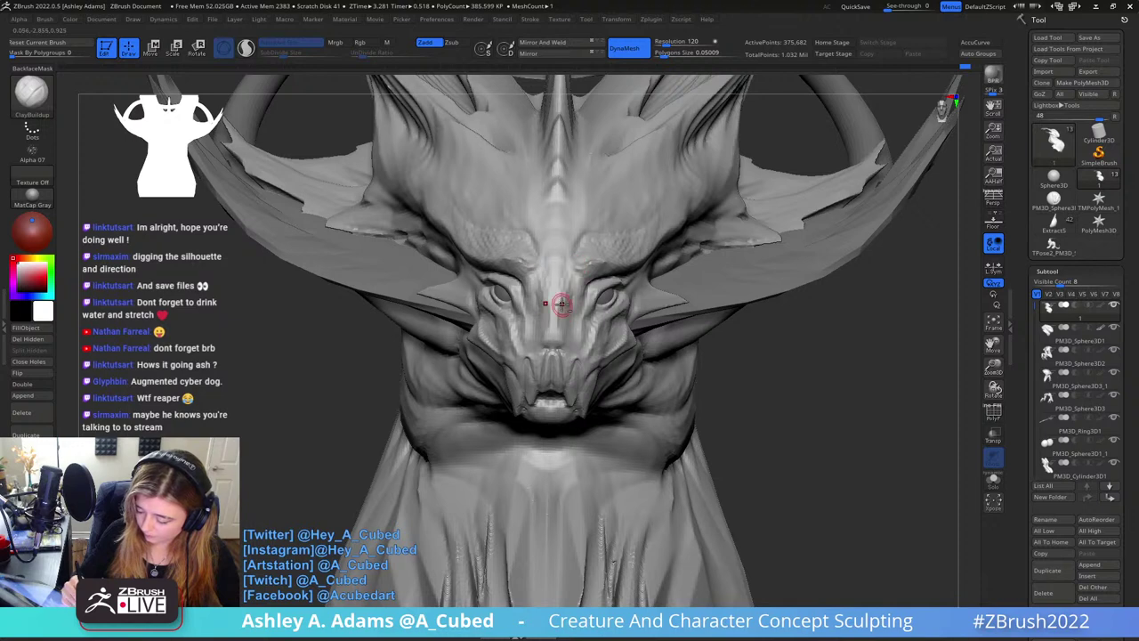
mouse_move(570, 308)
left_mouse_down()
mouse_move(566, 330)
mouse_move(591, 283)
left_mouse_up()
key("b")
key("d")
key("s")
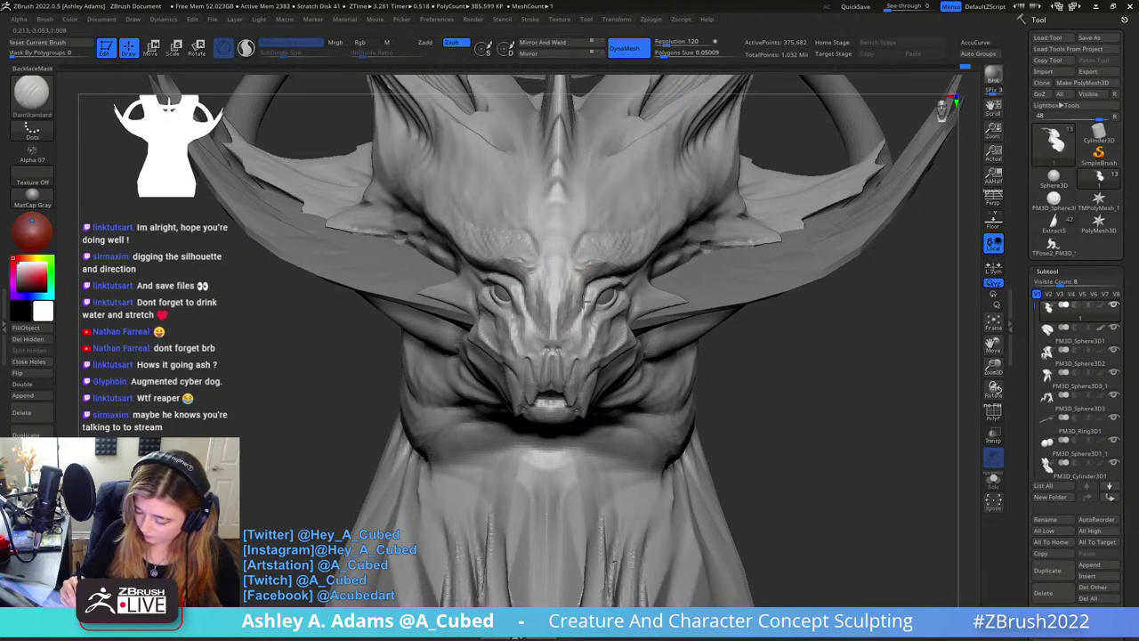
mouse_move(562, 355)
right_mouse_down("ctrl")
mouse_move(562, 311)
mouse_move(611, 305)
right_mouse_up("ctrl")
key("space")
left_click_drag(603, 328, 607, 315)
mouse_move(607, 315)
right_mouse_down()
mouse_move(550, 307)
mouse_move(552, 342)
right_mouse_up()
Push the brow profile outward above the eyes with SnakeHook, using a smaller brush
key("b")
key("s")
key("h")
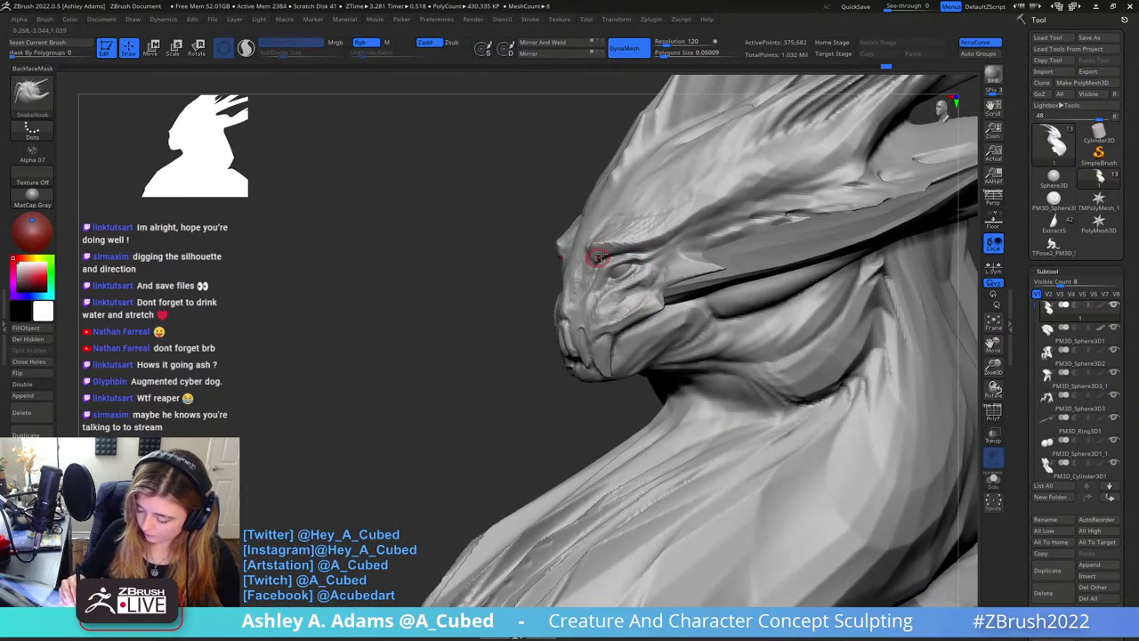
right_click_drag(597, 257, 607, 260)
key("space")
left_click_drag(606, 260, 599, 267)
mouse_move(614, 245)
right_mouse_down()
mouse_move(610, 276)
mouse_move(635, 263)
mouse_move(605, 277)
right_mouse_up()
Deepen the inner eye corners with DamStandard and adjust the shape of the lids with SnakeHook
key("b")
key("d")
key("s")
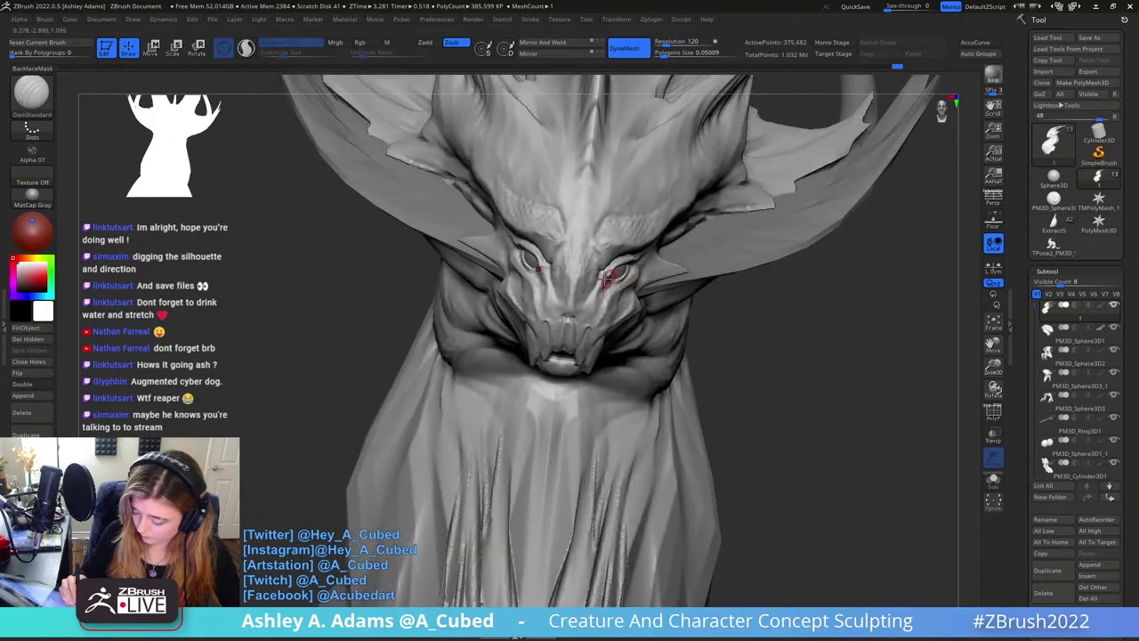
key("b")
key("s")
key("h")
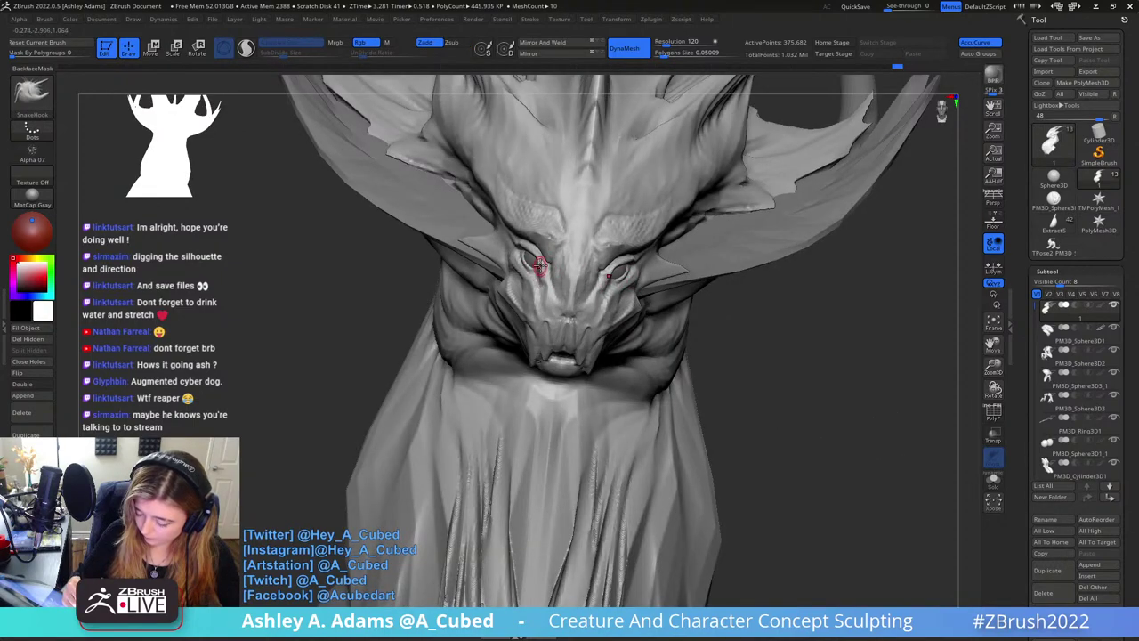
right_click_drag(539, 263, 532, 214)
mouse_move(492, 274)
right_mouse_down()
mouse_move(466, 261)
mouse_move(597, 259)
mouse_move(555, 339)
mouse_move(565, 265)
mouse_move(580, 292)
mouse_move(574, 311)
mouse_move(548, 304)
mouse_move(576, 287)
mouse_move(566, 274)
mouse_move(580, 280)
mouse_move(562, 292)
mouse_move(565, 221)
right_mouse_up()
right_click(555, 338)
right_click(534, 291)
Refine the eyes, brows and muzzle by alternating DamStandard creases, ClayBuildup volume and SnakeHook adjustments
key("b")
key("d")
key("s")
key("b")
key("c")
key("b")
key("b")
key("s")
key("h")
mouse_move(599, 264)
right_mouse_down("shift")
mouse_move(572, 285)
mouse_move(620, 246)
mouse_move(590, 249)
mouse_move(605, 272)
mouse_move(665, 304)
mouse_move(643, 273)
mouse_move(620, 267)
mouse_move(612, 294)
mouse_move(601, 280)
right_mouse_up("shift")
key("b")
key("d")
key("s")
key("b")
key("s")
key("h")
right_click(631, 277)
Mask the whole head and neck except for a small patch on each cheek beside the upper jaw
key("ctrl")
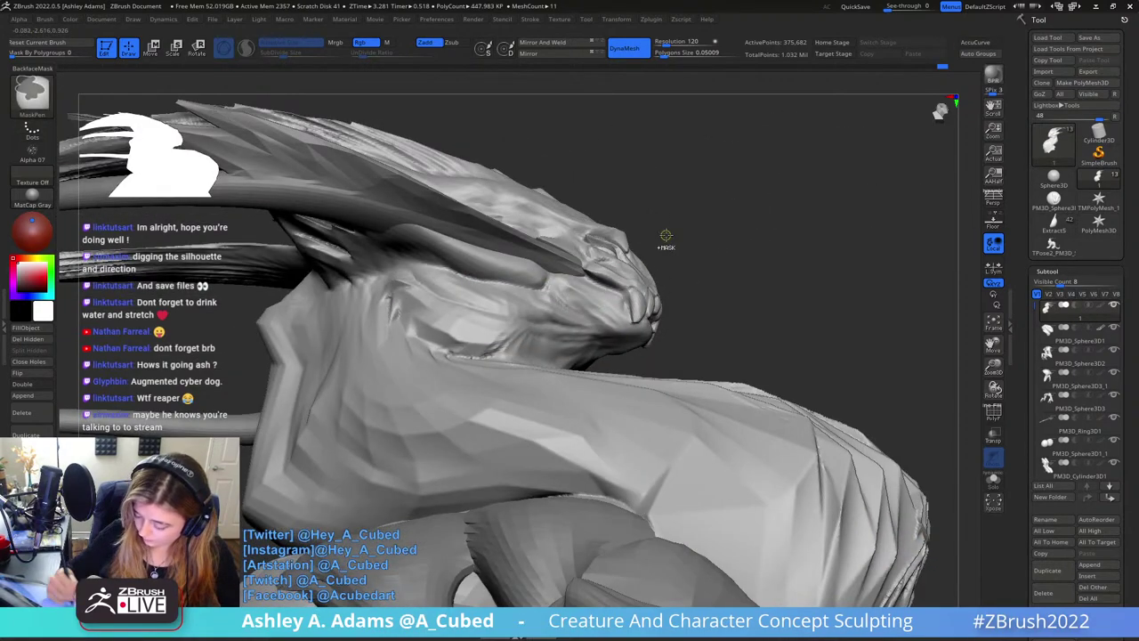
left_click(665, 236, "ctrl")
right_click(669, 219)
right_click_drag(669, 217, 644, 264)
right_click(643, 264)
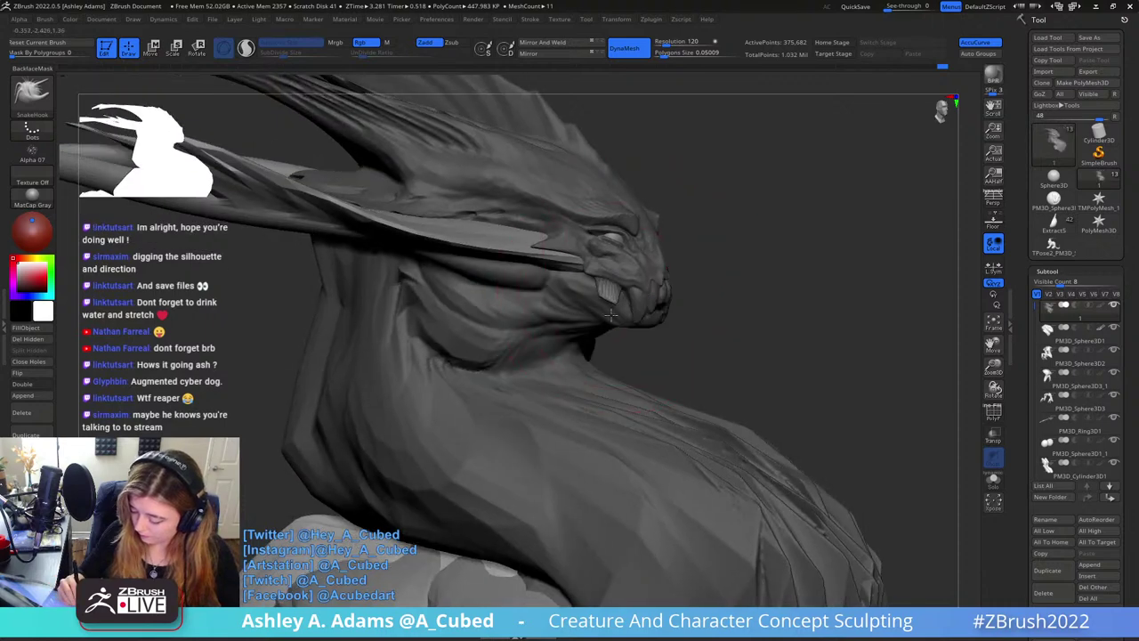
Pull the unmasked cheek patches down into pointed tusks with SnakeHook and clear the mask
mouse_move(664, 337)
right_mouse_down()
mouse_move(653, 300)
mouse_move(689, 287)
mouse_move(639, 338)
mouse_move(674, 283)
right_mouse_up()
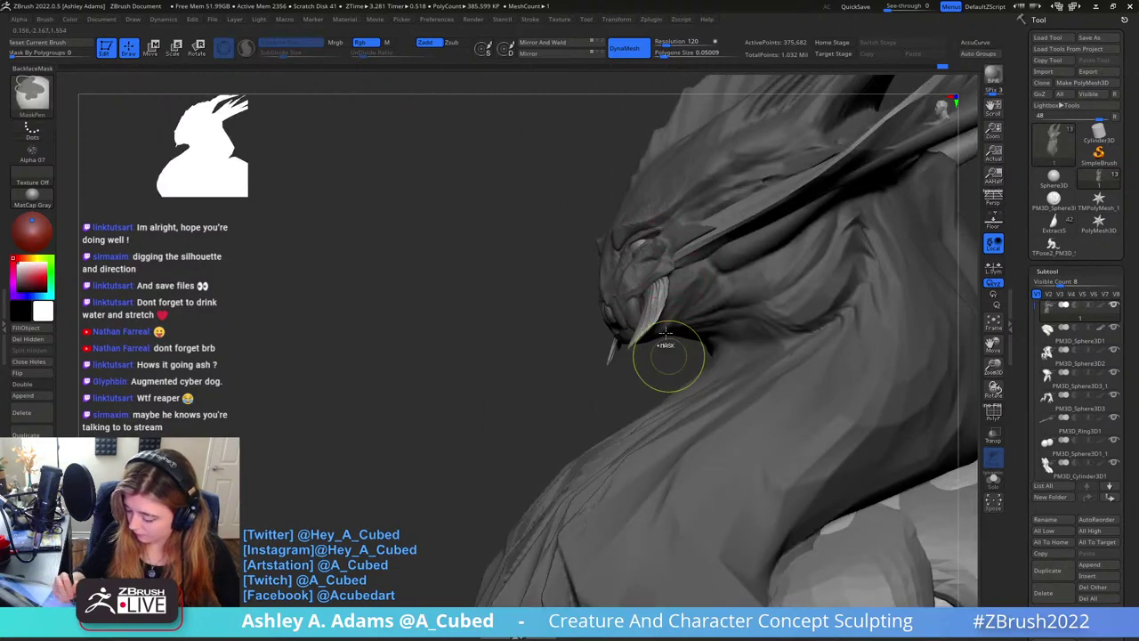
right_click_drag(668, 356, 682, 307, "ctrl")
right_click_drag(682, 307, 739, 363)
mouse_move(641, 216)
right_mouse_down("ctrl")
mouse_move(648, 308)
mouse_move(661, 306)
mouse_move(621, 283)
mouse_move(594, 297)
right_mouse_up("ctrl")
Thicken the tusks with the Inflat brush and add volume around the jaw with ClayBuildup
key("b")
key("i")
key("n")
key("b")
key("c")
key("b")
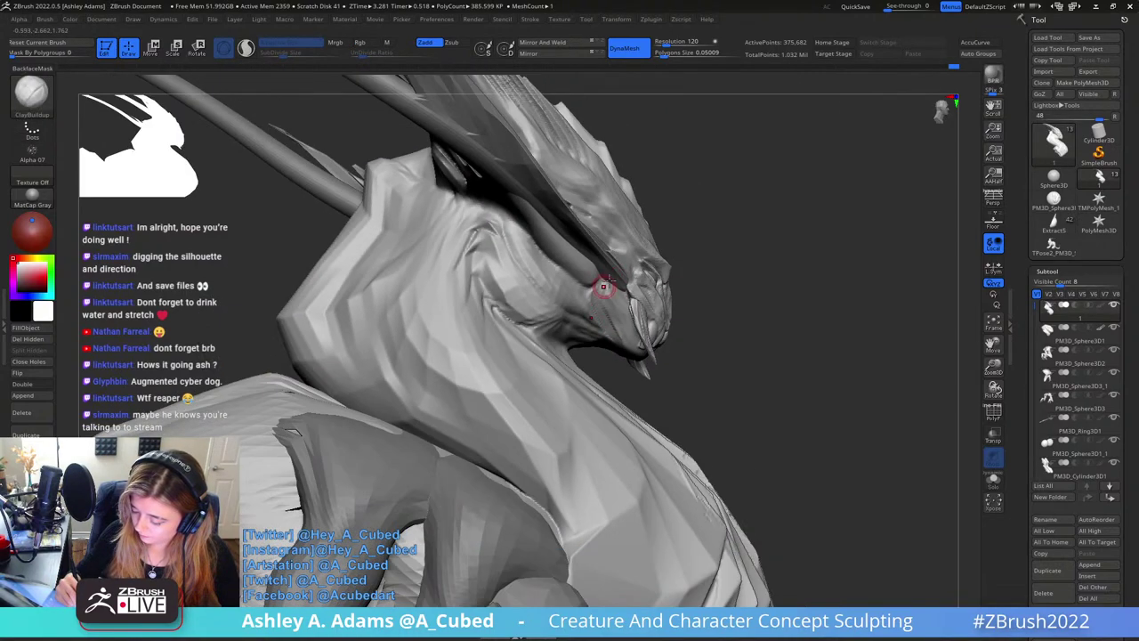
Carve creases along the cheek and lower jaw behind the tusks with DamStandard
key("b")
key("d")
key("s")
right_click_drag(634, 363, 608, 279)
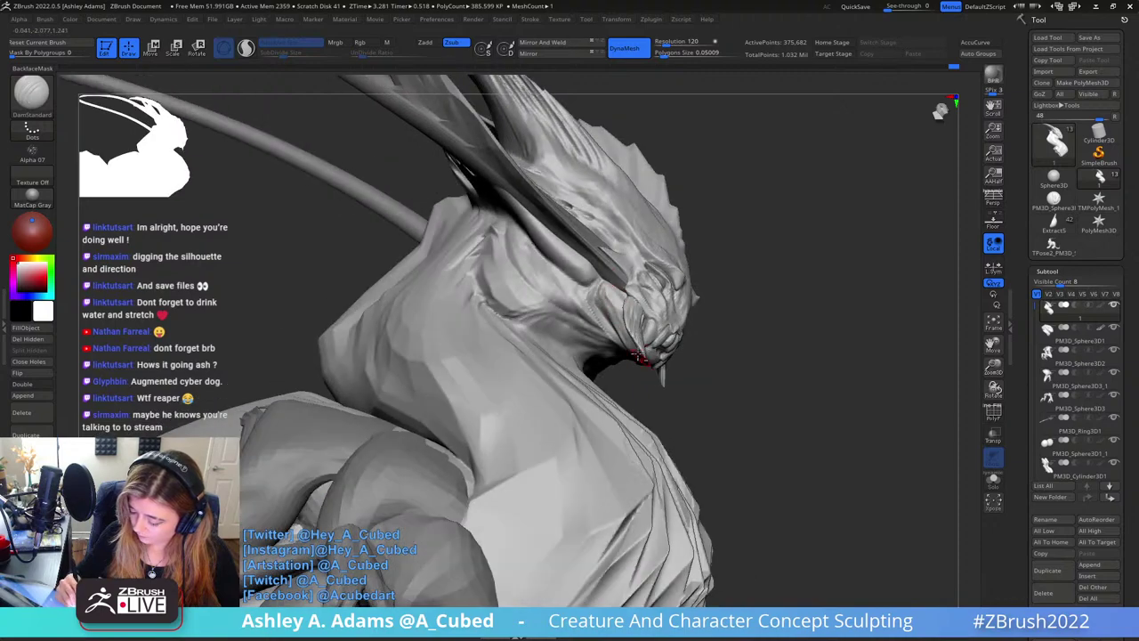
right_click_drag(639, 358, 618, 219)
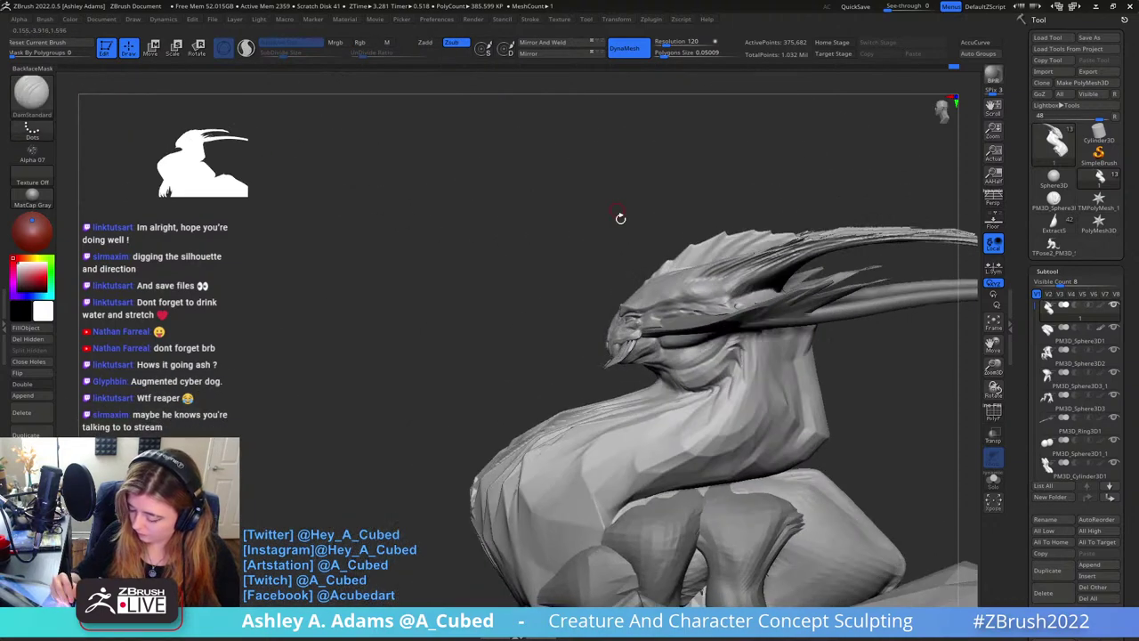
right_click(659, 329)
right_click_drag(658, 329, 637, 388)
Build up the jaw muscle behind the mouth, beneath the cheek fin, with ClayBuildup
key("b")
key("c")
key("b")
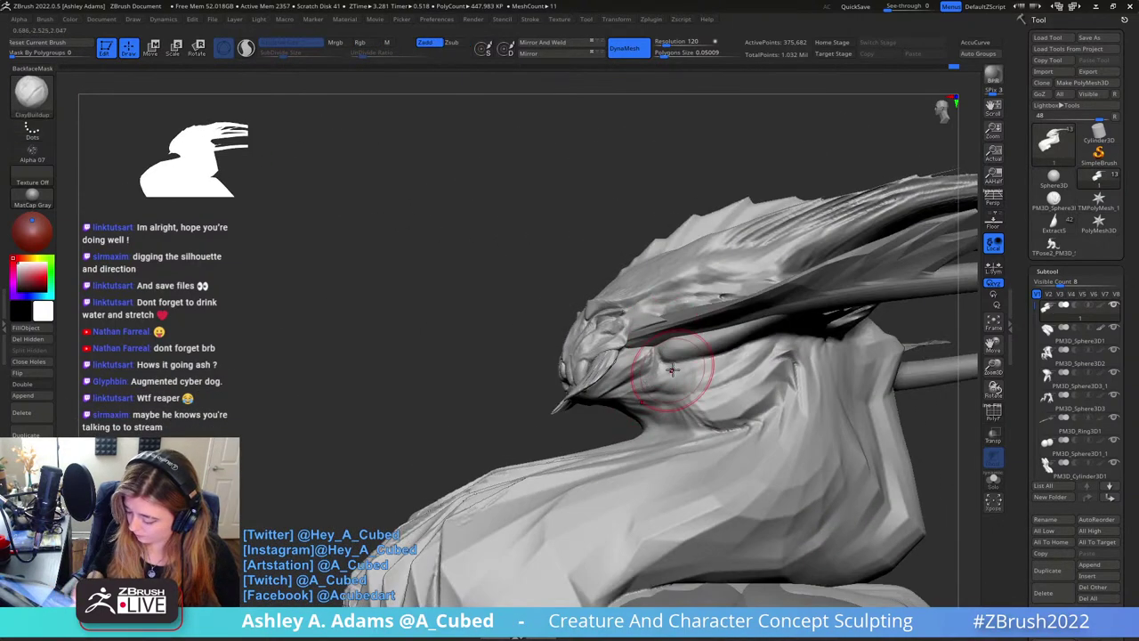
right_click(673, 370)
left_click_drag(673, 369, 662, 369)
mouse_move(620, 393)
right_mouse_down()
mouse_move(663, 377)
mouse_move(646, 374)
mouse_move(633, 392)
right_mouse_up()
Define the folds at the jaw hinge under the cheek fin with DamStandard creases and ClayBuildup volume
key("b")
key("d")
key("s")
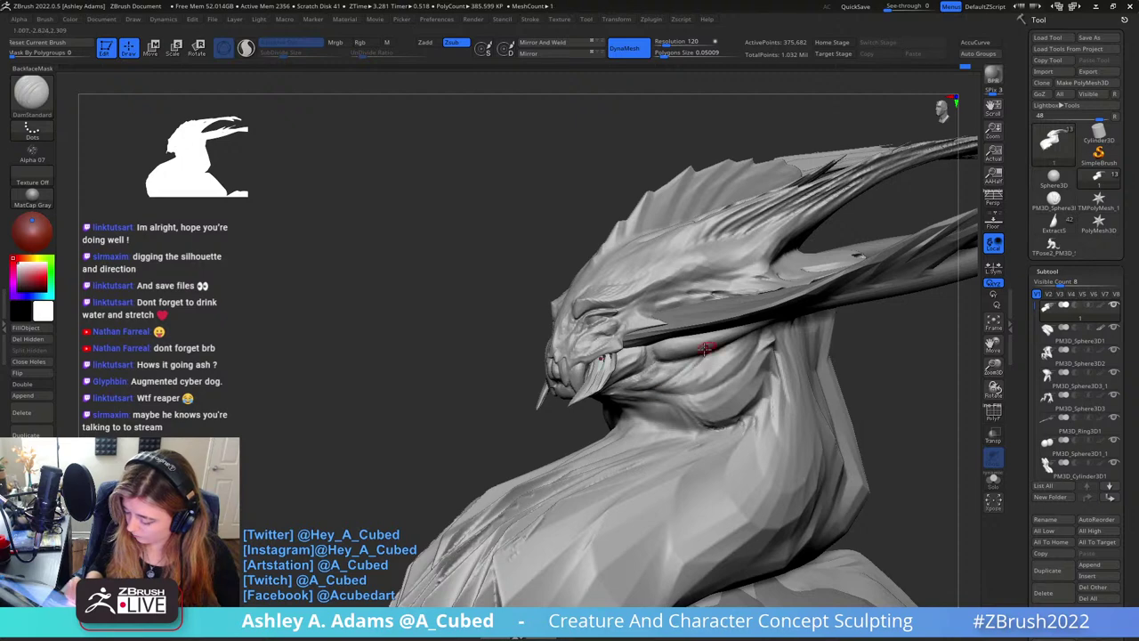
right_click_drag(691, 357, 660, 350)
key("b")
key("c")
key("b")
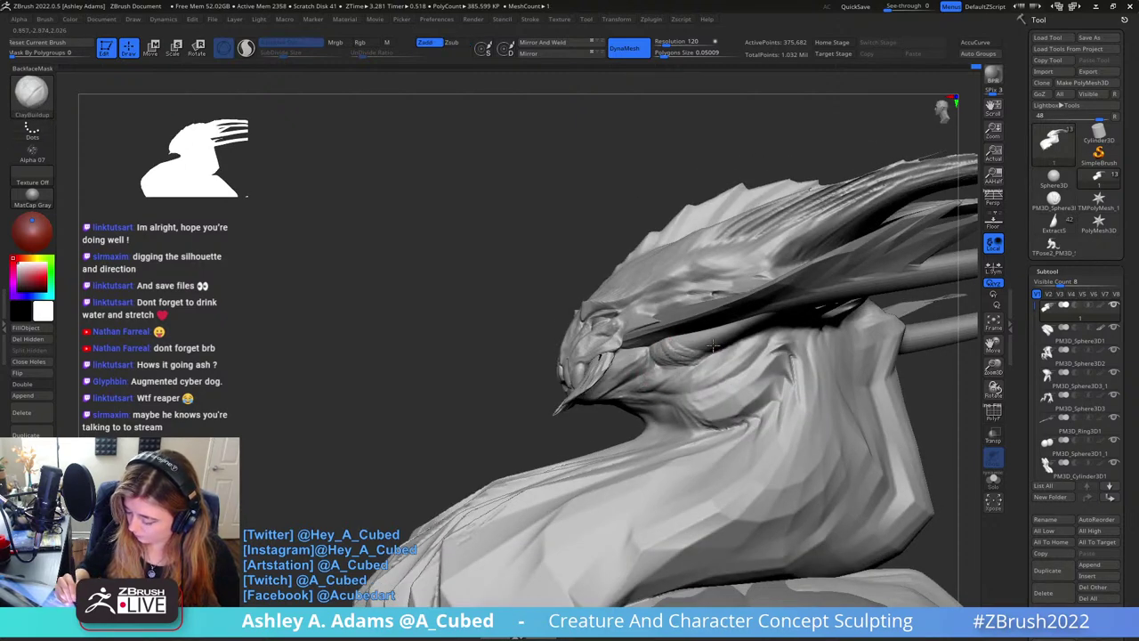
mouse_move(717, 329)
right_mouse_down("ctrl")
mouse_move(733, 312)
mouse_move(724, 318)
mouse_move(766, 344)
mouse_move(803, 324)
mouse_move(674, 338)
mouse_move(623, 330)
mouse_move(612, 365)
mouse_move(600, 356)
mouse_move(608, 395)
mouse_move(623, 379)
mouse_move(643, 445)
right_mouse_up("ctrl")
Deepen the creases of the jaw and brow with DamStandard and adjust the head shape from the front with SnakeHook
key("b")
key("d")
key("s")
right_click(663, 406)
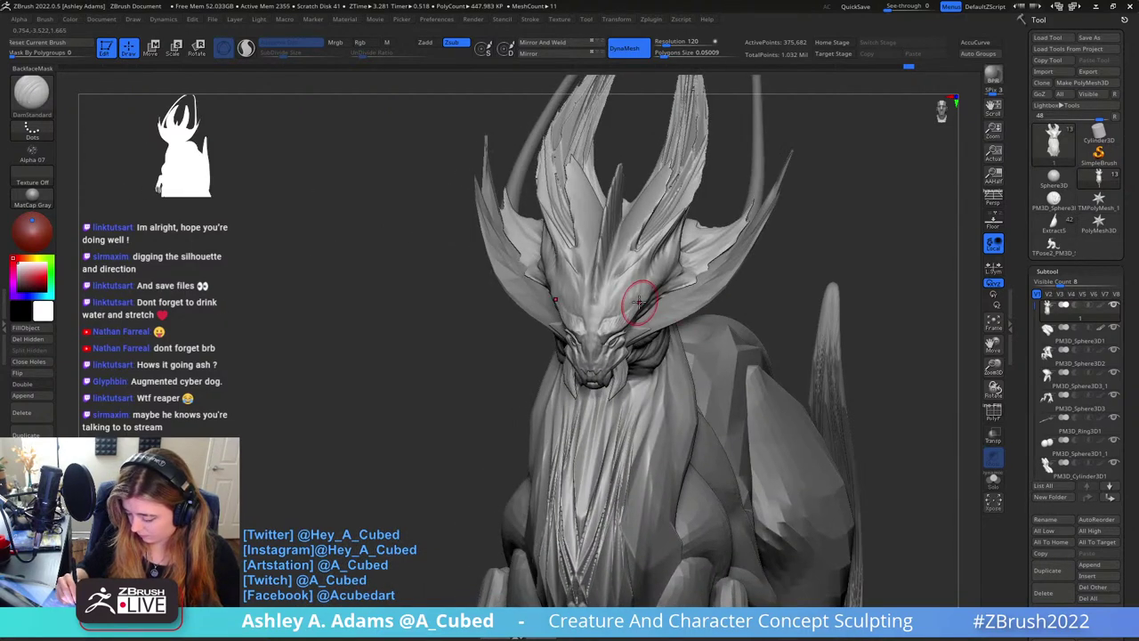
key("b")
key("s")
key("h")
mouse_move(639, 303)
right_mouse_down()
mouse_move(631, 295)
mouse_move(615, 317)
mouse_move(719, 325)
mouse_move(681, 273)
mouse_move(783, 261)
mouse_move(712, 352)
mouse_move(735, 112)
mouse_move(623, 261)
mouse_move(742, 323)
mouse_move(614, 336)
right_mouse_up()
Swell the facial forms around the tusks and brows with the Inflat brush
key("b")
key("i")
key("n")
right_click(616, 334)
right_click(614, 336)
left_click_drag(620, 337, 609, 336)
right_click(610, 316)
mouse_move(608, 296)
right_mouse_down()
mouse_move(604, 346)
mouse_move(621, 300)
right_mouse_up()
right_click(604, 347)
Mask all but a small patch on the upper muzzle beside the eyes and pull it outward with SnakeHook
key("ctrl")
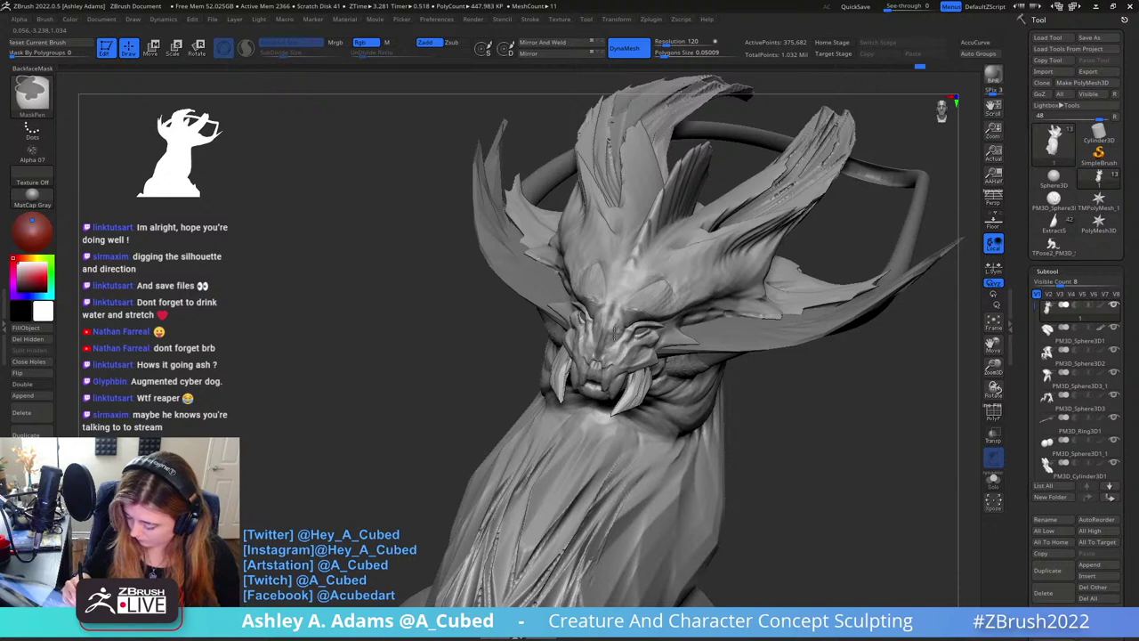
left_click_drag(614, 334, 613, 313, "ctrl")
right_click(614, 333)
left_click_drag(614, 333, 626, 332)
left_click(513, 374, "ctrl")
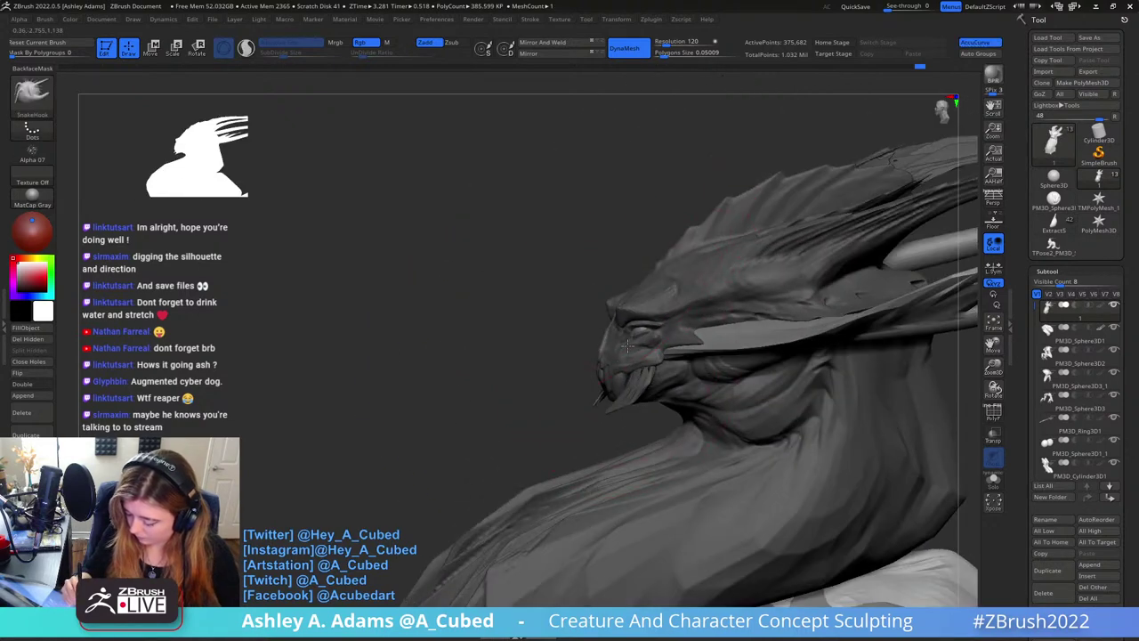
mouse_move(625, 345)
right_mouse_down()
mouse_move(687, 349)
mouse_move(621, 322)
mouse_move(631, 285)
mouse_move(656, 313)
mouse_move(616, 260)
mouse_move(620, 395)
mouse_move(588, 374)
mouse_move(582, 407)
mouse_move(563, 368)
mouse_move(588, 374)
mouse_move(569, 351)
mouse_move(581, 326)
right_mouse_up()
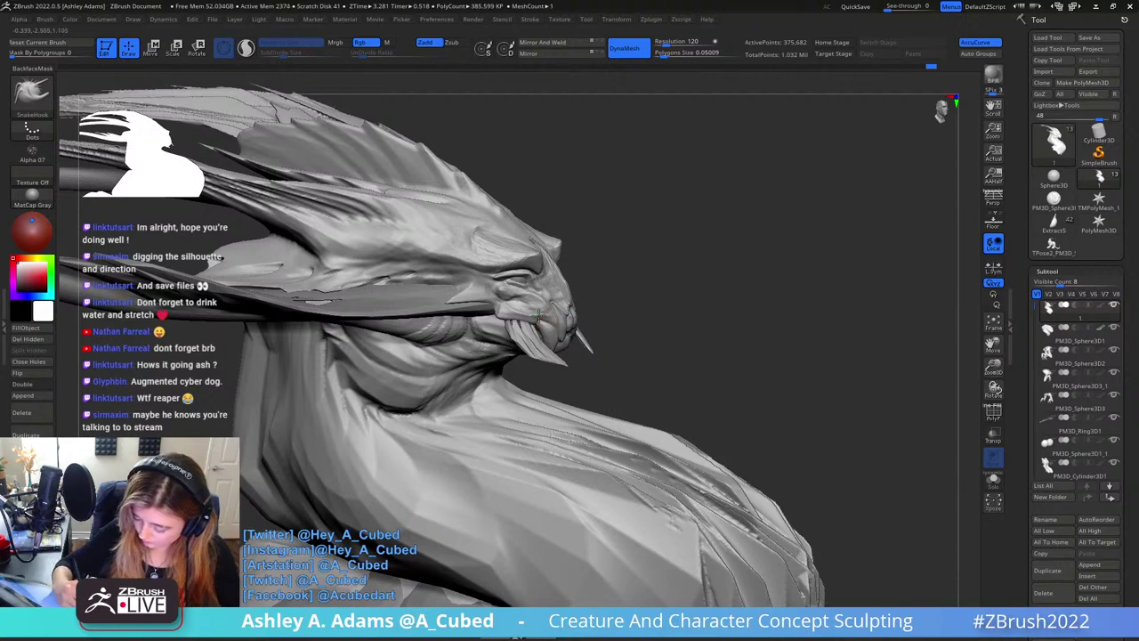
Clear the mask on the head and carve the creases between the eyes and muzzle with DamStandard
mouse_move(536, 325)
right_mouse_down()
mouse_move(511, 275)
mouse_move(531, 312)
mouse_move(486, 332)
mouse_move(580, 176)
right_mouse_up()
left_click(529, 313, "ctrl+shift")
left_click(586, 232, "ctrl+shift")
key("b")
key("d")
key("s")
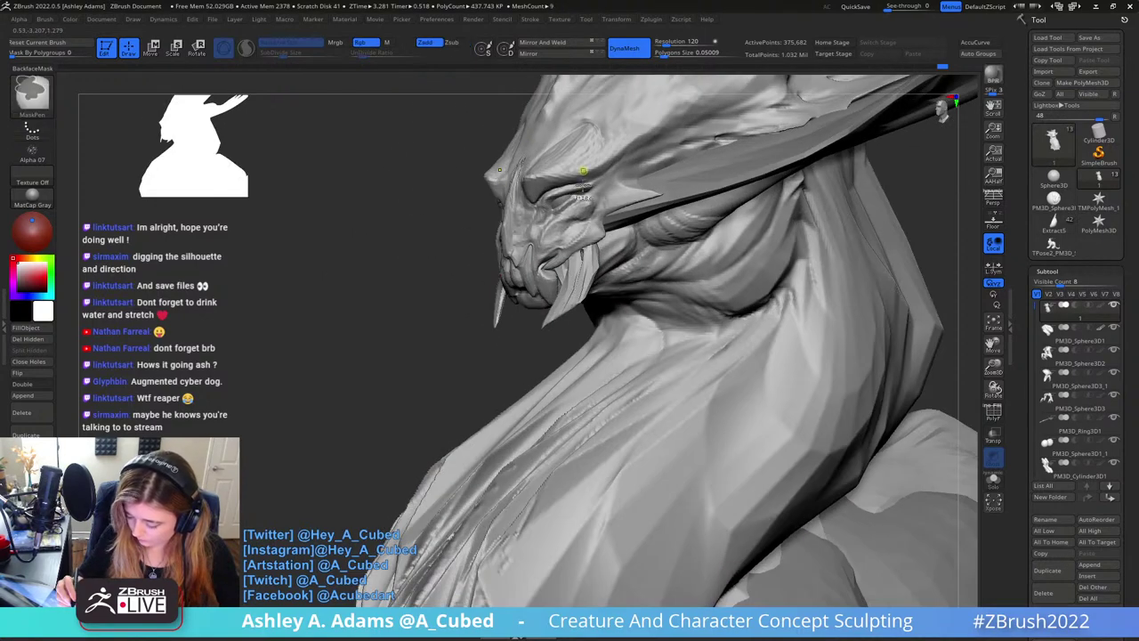
mouse_move(578, 226)
right_mouse_down()
mouse_move(538, 291)
mouse_move(575, 258)
mouse_move(537, 272)
mouse_move(504, 230)
mouse_move(504, 184)
mouse_move(459, 205)
mouse_move(564, 211)
mouse_move(564, 253)
right_mouse_up()
right_click(555, 260)
Reshape the muzzle and upper lip in front of the tusks with SnakeHook
key("b")
key("s")
key("h")
key("b")
key("s")
key("h")
mouse_move(564, 253)
right_mouse_down()
mouse_move(557, 288)
mouse_move(564, 263)
mouse_move(508, 284)
mouse_move(598, 258)
mouse_move(532, 270)
mouse_move(582, 272)
mouse_move(544, 267)
mouse_move(590, 237)
mouse_move(590, 264)
right_mouse_up()
Refine the muzzle around the nostrils by alternating ClayBuildup volume, DamStandard creases and SnakeHook adjustments
key("b")
key("c")
key("b")
key("b")
key("d")
key("s")
key("b")
key("s")
key("h")
right_click(557, 263)
right_click(548, 270)
Sharpen the muzzle crease with DamStandard and adjust the brow and eye contour with SnakeHook
key("b")
key("d")
key("s")
right_click(555, 269)
key("b")
key("s")
key("h")
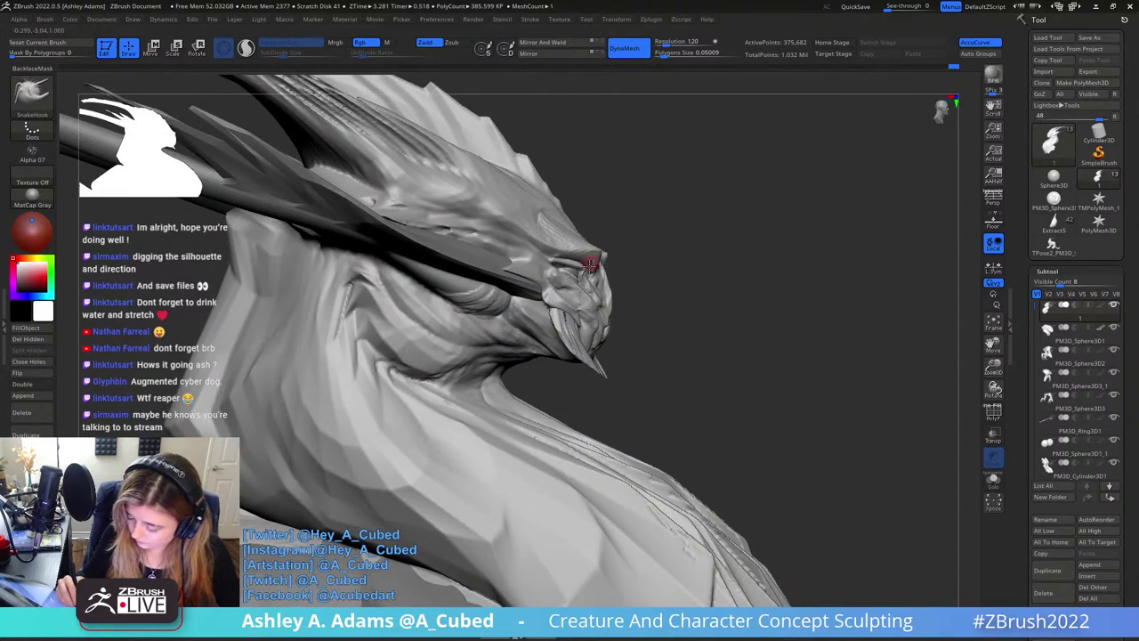
mouse_move(608, 305)
right_mouse_down()
mouse_move(611, 264)
mouse_move(552, 273)
mouse_move(498, 239)
mouse_move(534, 259)
mouse_move(534, 249)
mouse_move(483, 237)
mouse_move(494, 239)
right_mouse_up()
Carve creases behind the eye along the temple and the base of the cheek fin with DamStandard
key("b")
key("d")
key("s")
right_click(547, 261)
right_click(534, 258)
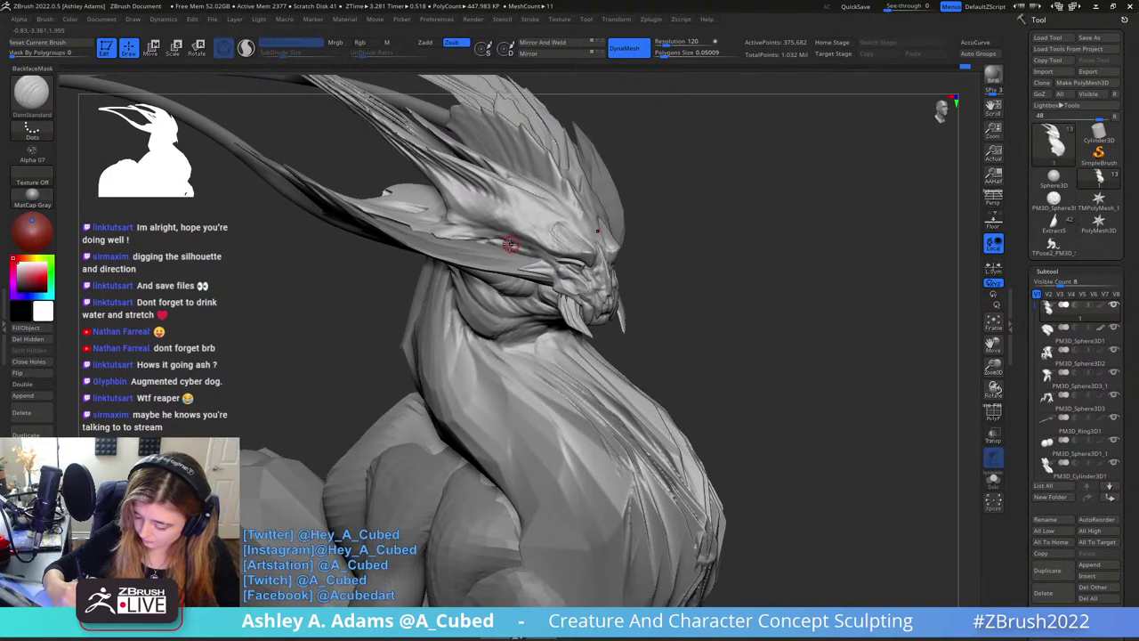
mouse_move(555, 273)
right_mouse_down()
mouse_move(472, 288)
mouse_move(542, 267)
mouse_move(611, 226)
mouse_move(610, 247)
mouse_move(596, 254)
mouse_move(745, 279)
mouse_move(663, 267)
mouse_move(719, 244)
mouse_move(552, 169)
mouse_move(525, 278)
mouse_move(585, 214)
right_mouse_up()
With the rest of the head masked, pull the unmasked temple streaks back into pointed strands using SnakeHook
left_click(773, 262, "ctrl")
key("b")
key("s")
key("h")
right_click(516, 285)
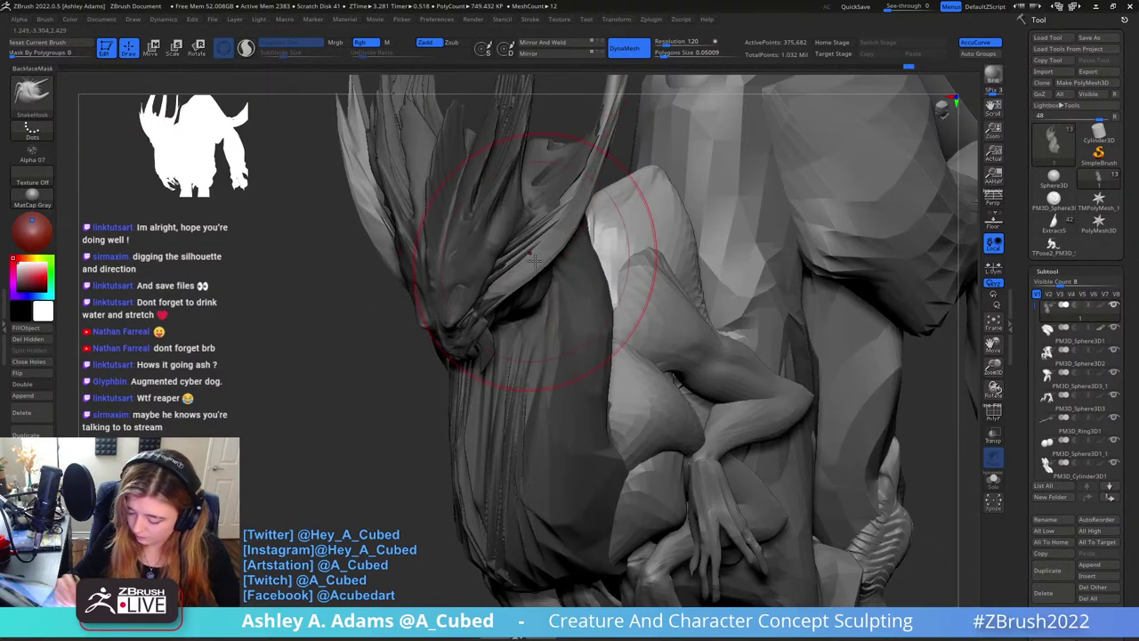
mouse_move(532, 258)
right_mouse_down()
mouse_move(542, 273)
mouse_move(702, 282)
mouse_move(674, 229)
mouse_move(663, 264)
right_mouse_up()
mouse_move(609, 192)
right_mouse_down()
mouse_move(536, 326)
mouse_move(576, 261)
right_mouse_up()
right_click(535, 329)
Cut grooves between the temple strands and along the side of the head with DamStandard
key("b")
key("d")
key("s")
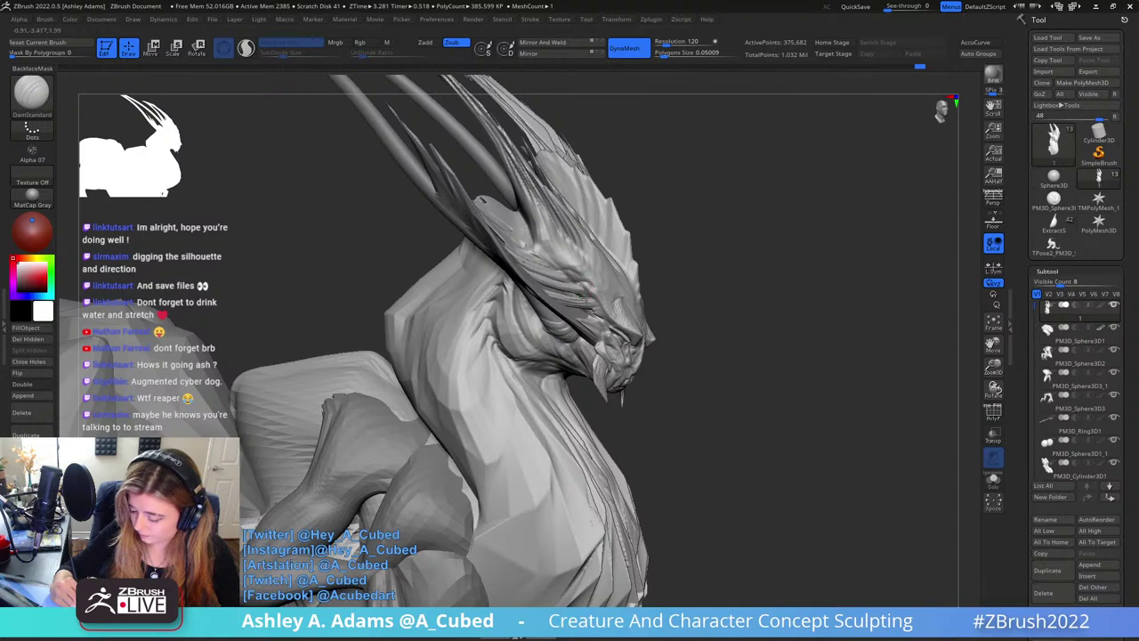
right_click_drag(601, 303, 601, 293)
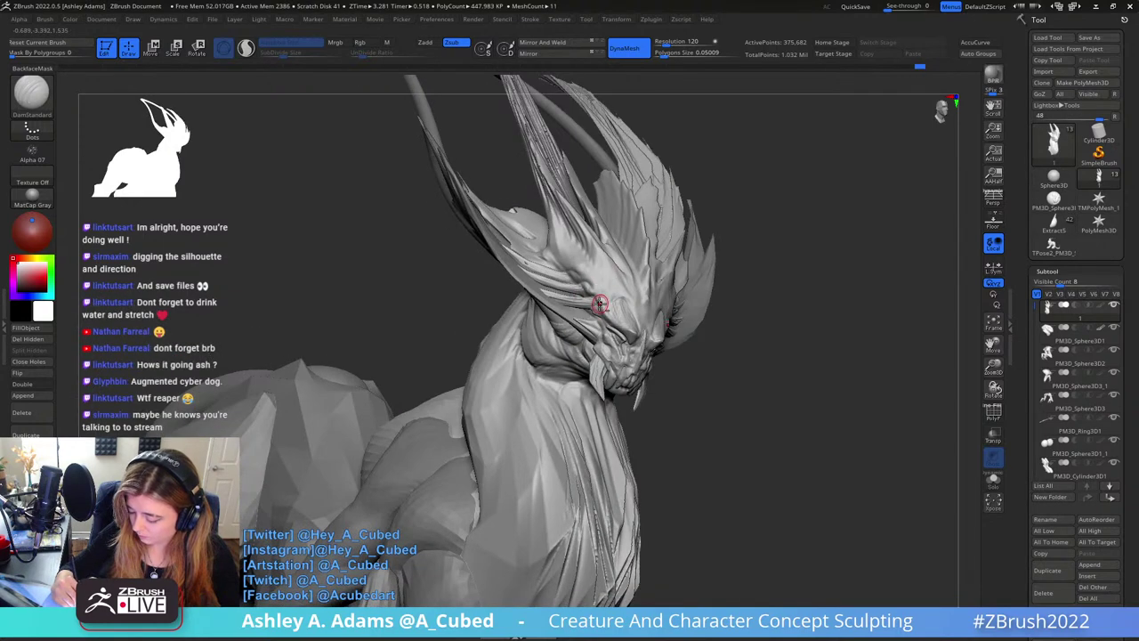
right_click_drag(565, 266, 589, 281)
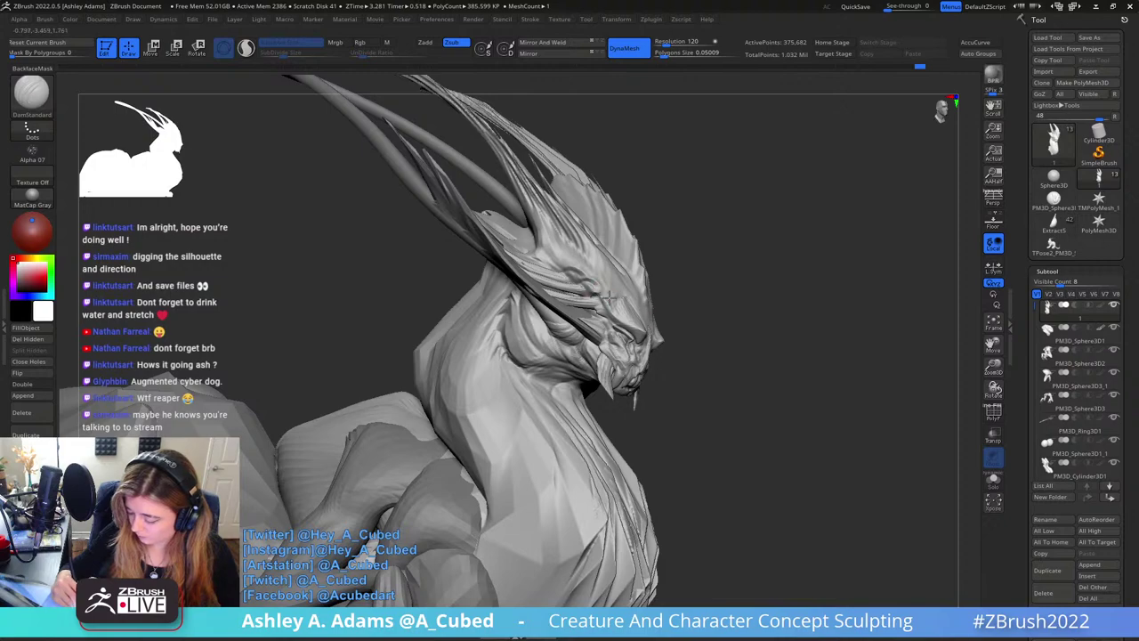
mouse_move(616, 323)
right_mouse_down()
mouse_move(600, 251)
mouse_move(692, 184)
mouse_move(675, 267)
right_mouse_up()
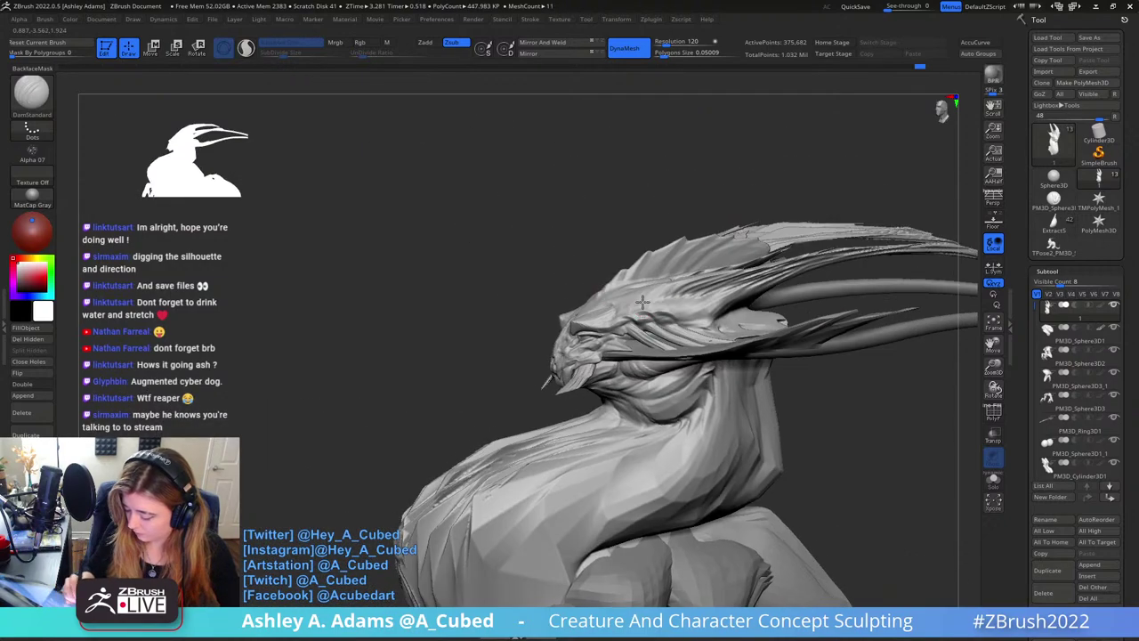
mouse_move(628, 318)
right_mouse_down()
mouse_move(637, 327)
mouse_move(661, 305)
mouse_move(712, 377)
right_mouse_up()
right_click(665, 446)
mouse_move(664, 447)
right_mouse_down()
mouse_move(683, 365)
mouse_move(664, 388)
mouse_move(639, 392)
right_mouse_up()
Swell the side of the skull at the base of the horn crests with the Inflat brush
key("b")
key("i")
key("n")
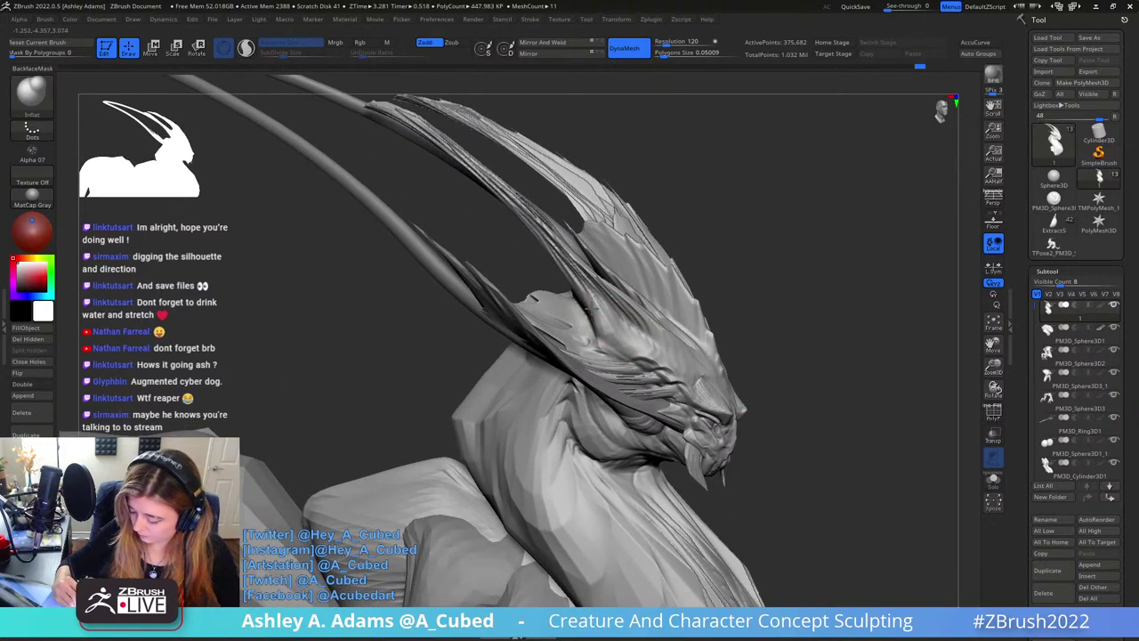
right_click_drag(595, 307, 620, 349)
right_click_drag(594, 286, 583, 307)
Carve creases around the swollen horn bases and across the forehead with DamStandard
key("b")
key("d")
key("s")
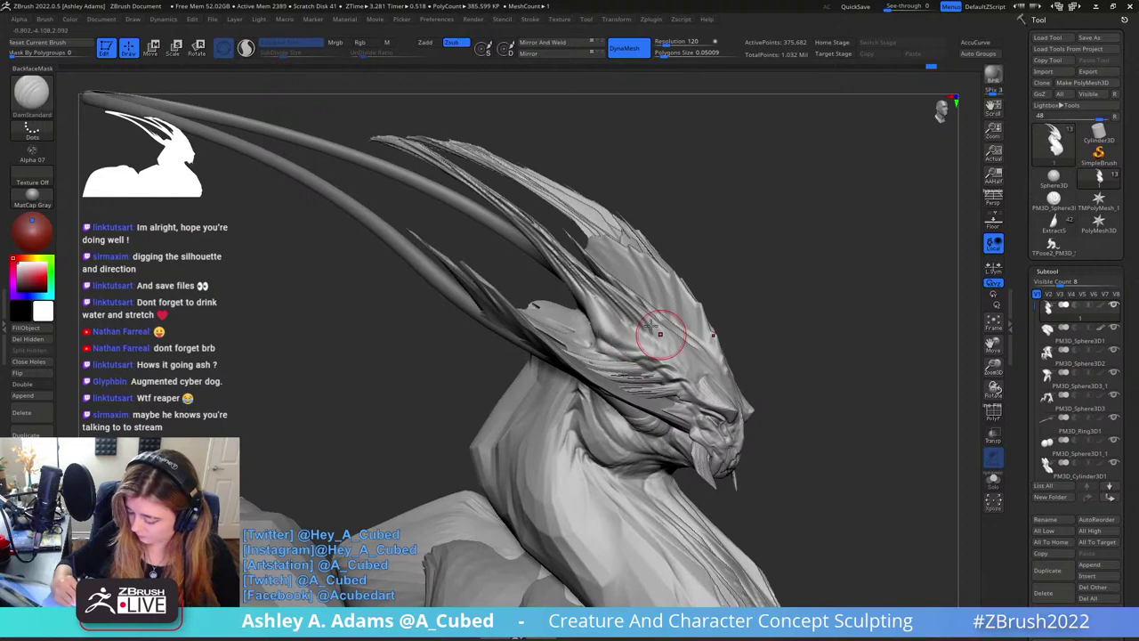
mouse_move(650, 326)
right_mouse_down("ctrl")
mouse_move(610, 261)
mouse_move(525, 213)
right_mouse_up("ctrl")
right_click(551, 391)
mouse_move(548, 311)
right_mouse_down()
mouse_move(614, 333)
mouse_move(617, 300)
mouse_move(575, 344)
mouse_move(528, 351)
mouse_move(569, 338)
mouse_move(639, 360)
right_mouse_up()
right_click(549, 348)
Inflate the rounded bulges beside the forehead crest further with the Inflat brush
key("b")
key("i")
key("n")
right_click(550, 384)
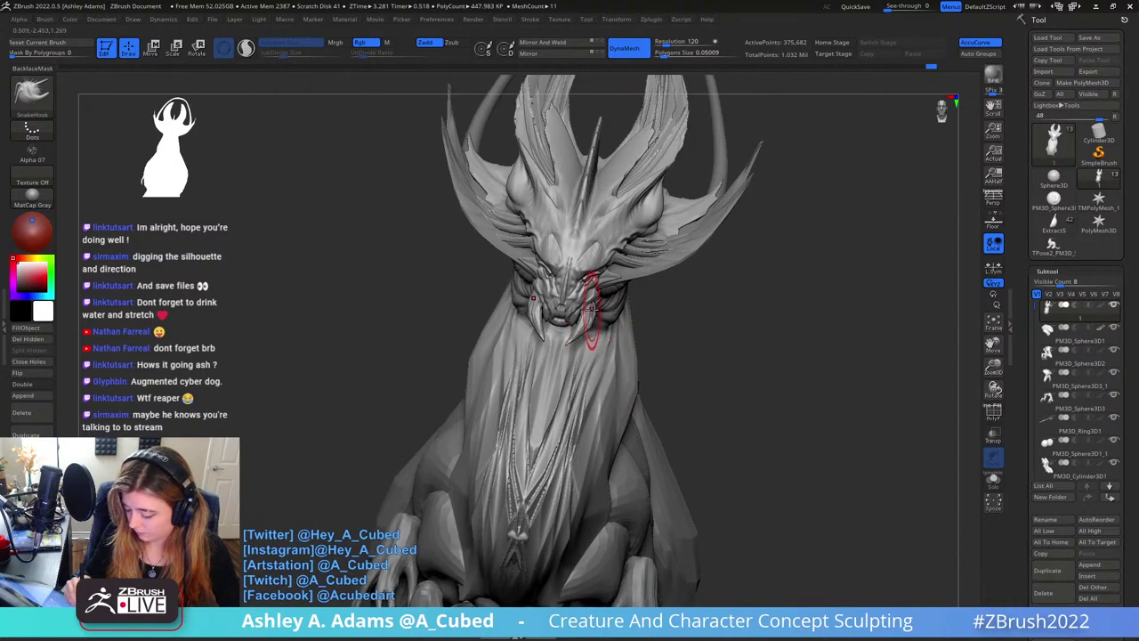
Adjust the cheeks beside the tusks with SnakeHook and carve folds into the neck behind the jaw with DamStandard
mouse_move(592, 307)
right_mouse_down()
mouse_move(676, 362)
mouse_move(666, 371)
mouse_move(633, 351)
right_mouse_up()
key("space")
key("b")
key("d")
key("s")
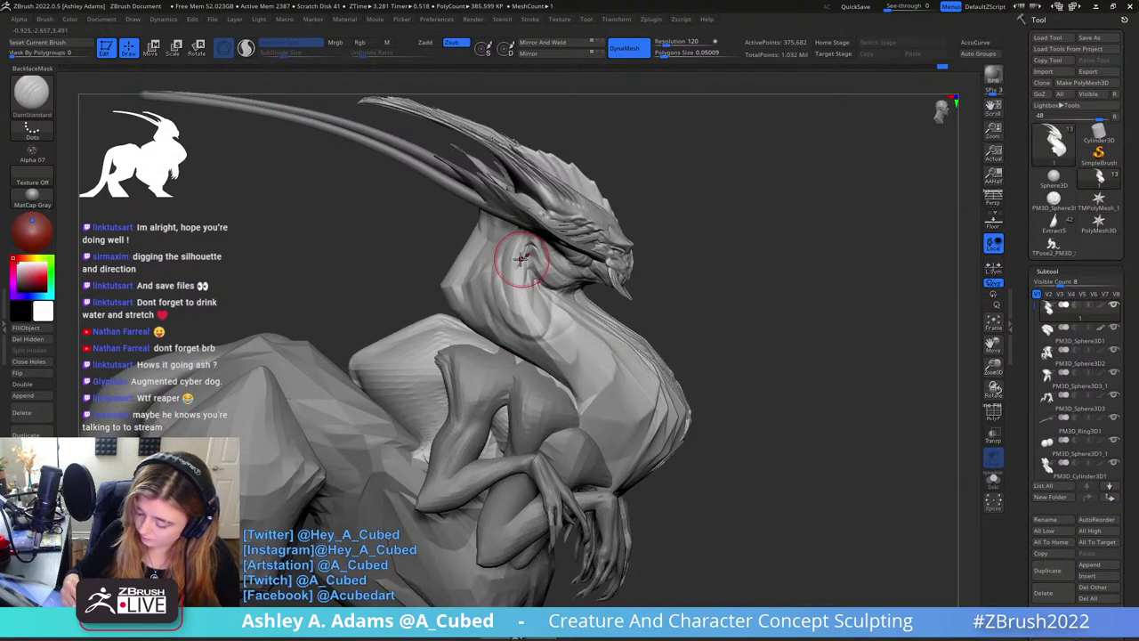
right_click_drag(656, 173, 668, 278)
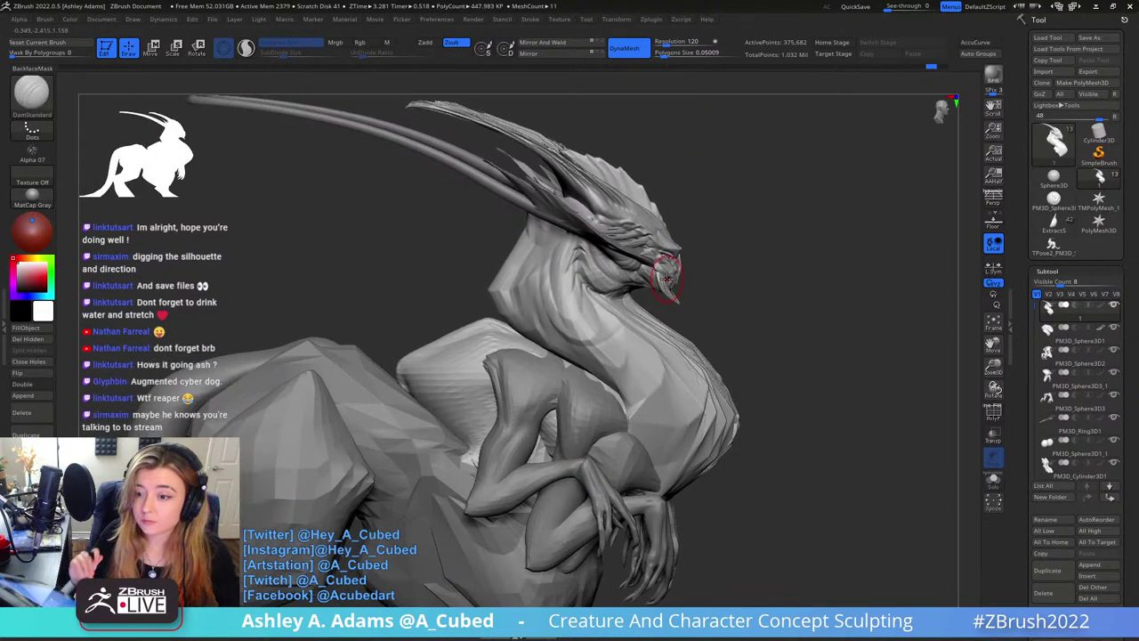
Bulk up the muscle on the side of the neck with the Inflat brush at an adjusted brush size
right_click_drag(765, 269, 719, 427)
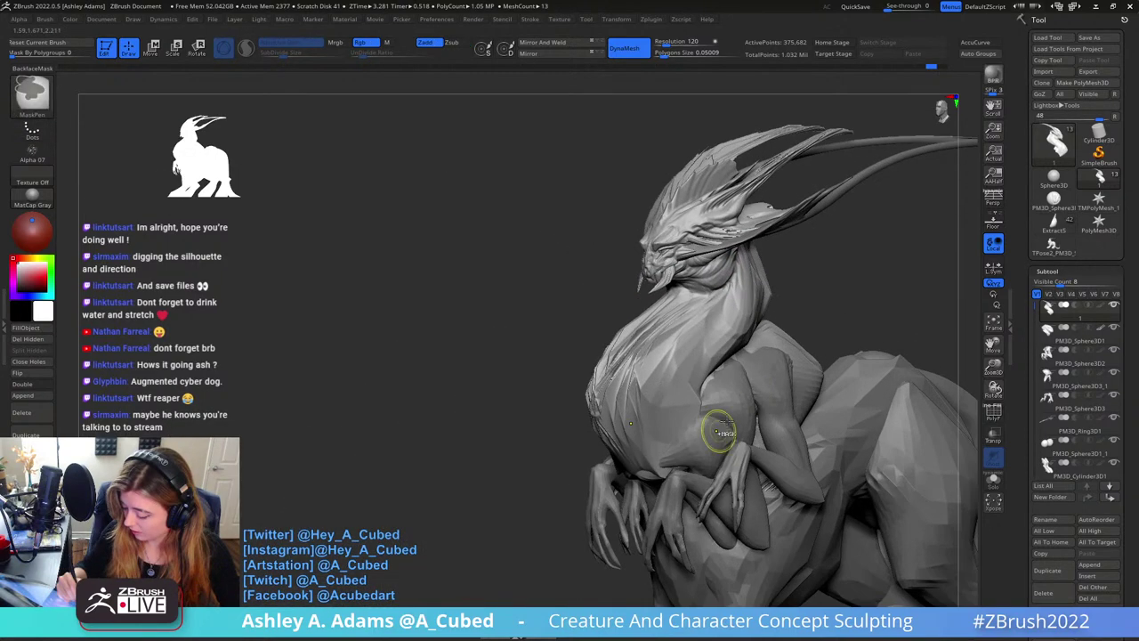
key("space")
right_click_drag(765, 315, 686, 295, "alt")
key("space")
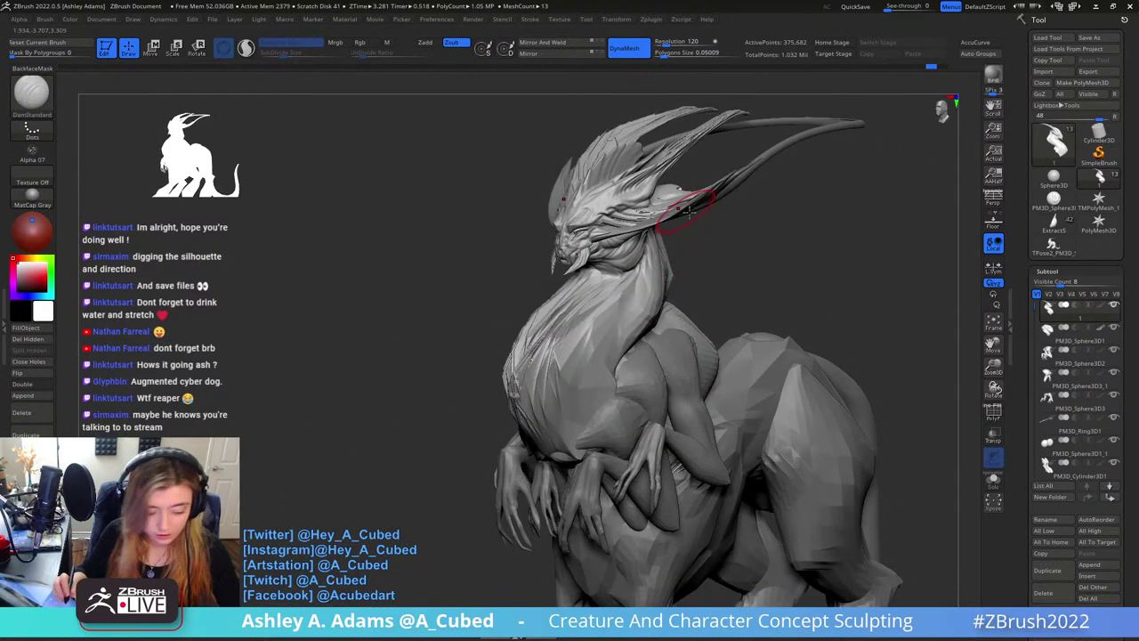
key("b")
key("i")
key("n")
right_click_drag(679, 253, 669, 244)
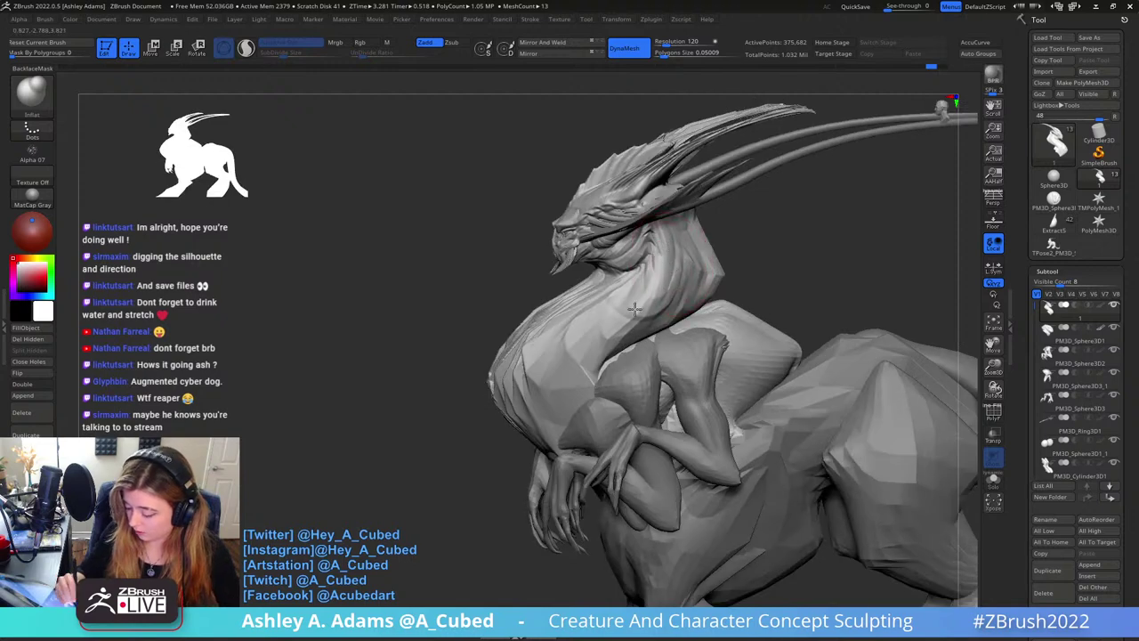
mouse_move(662, 298)
right_mouse_down()
mouse_move(681, 264)
mouse_move(673, 252)
mouse_move(618, 292)
mouse_move(627, 247)
right_mouse_up()
key("space")
left_click(670, 298)
Define the neck muscle with DamStandard creases running down from behind the jaw
key("b")
key("d")
key("s")
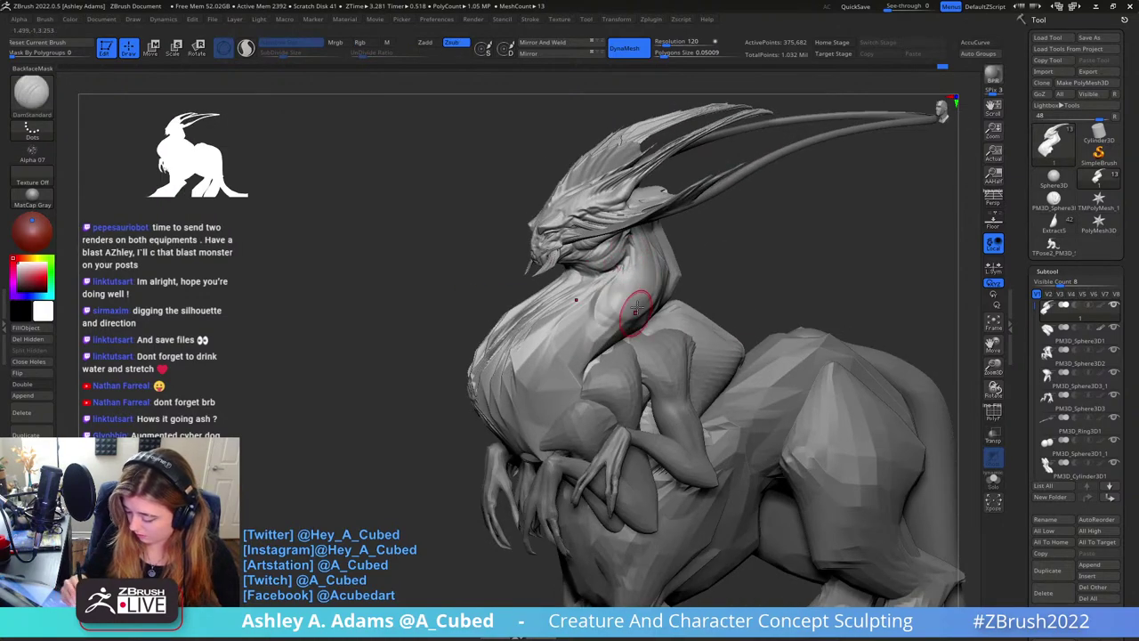
right_click_drag(636, 309, 686, 275)
left_click_drag(605, 275, 620, 266)
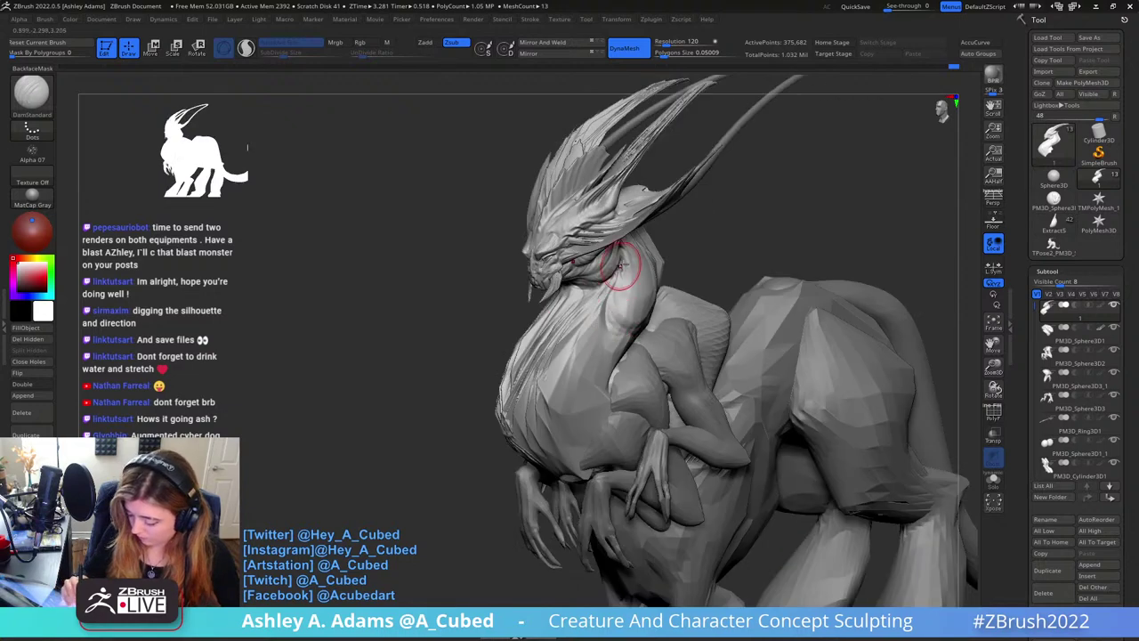
mouse_move(586, 324)
right_mouse_down()
mouse_move(605, 374)
mouse_move(654, 343)
mouse_move(680, 299)
right_mouse_up()
Flatten and smooth the planes on the back and side of the neck with hPolish
key("b")
key("h")
key("p")
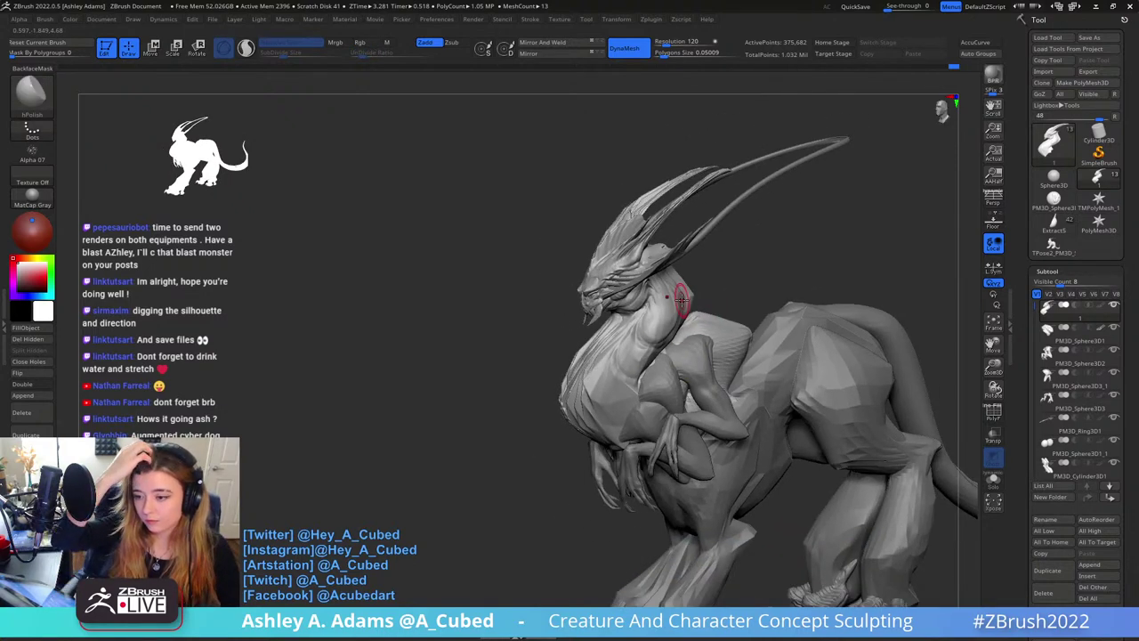
right_click_drag(685, 283, 734, 208)
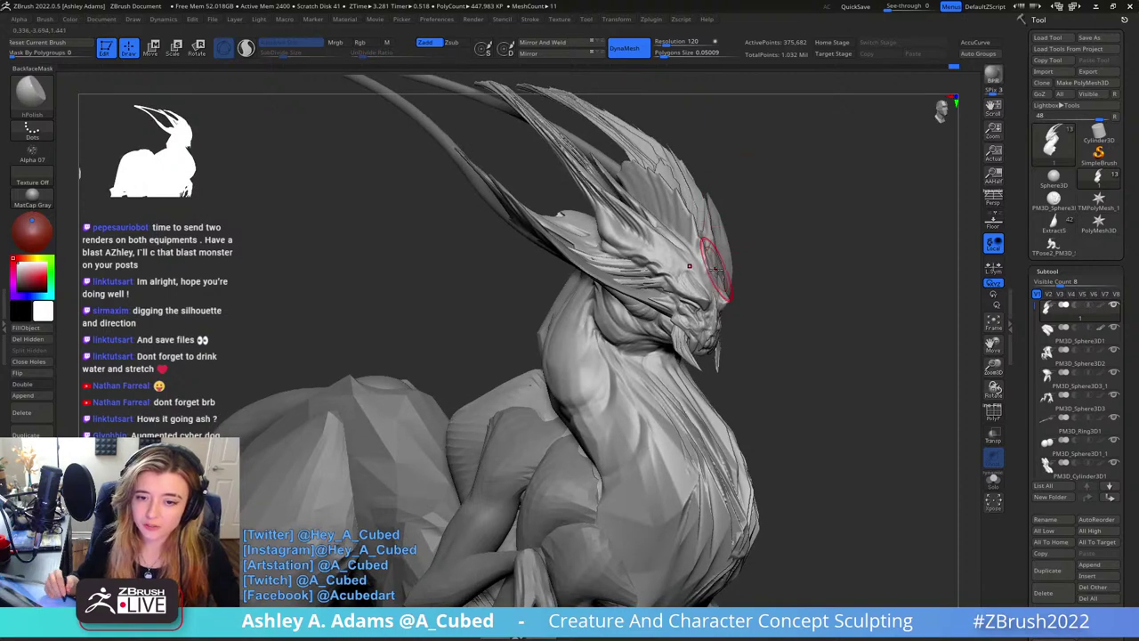
mouse_move(687, 320)
right_mouse_down()
mouse_move(704, 310)
mouse_move(690, 317)
mouse_move(701, 325)
right_mouse_up()
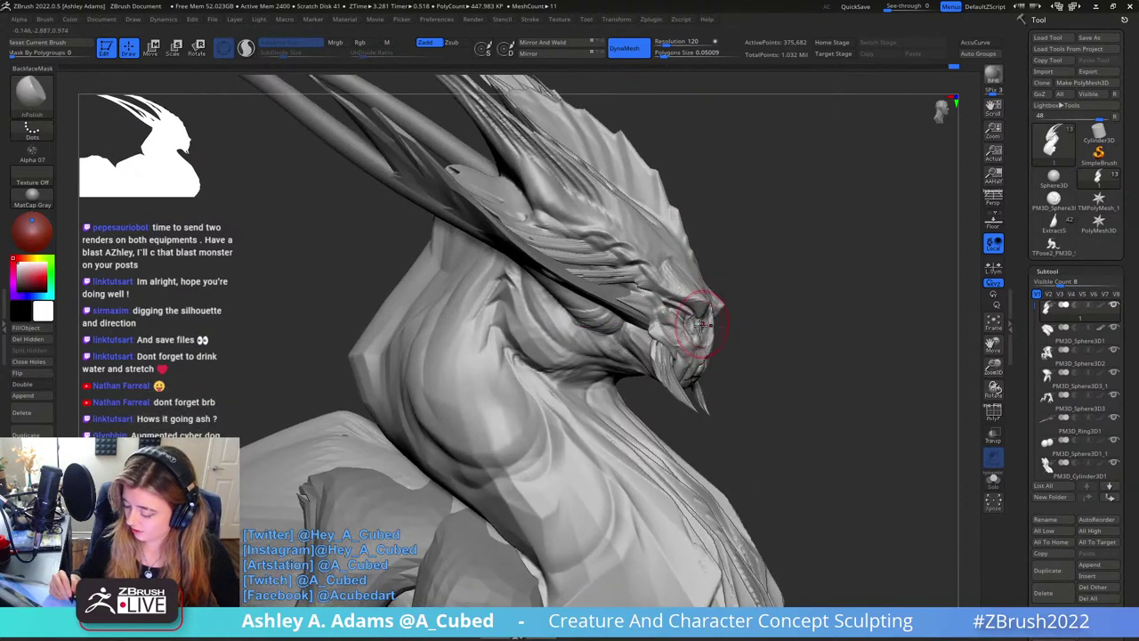
Examine the head, frills, neck and chest silhouette from the front and both sides with the SnakeHook brush ready
mouse_move(666, 370)
right_mouse_down()
mouse_move(752, 303)
mouse_move(687, 282)
mouse_move(613, 376)
mouse_move(541, 419)
mouse_move(598, 354)
mouse_move(598, 341)
mouse_move(587, 361)
right_mouse_up()
key("b")
key("s")
key("h")
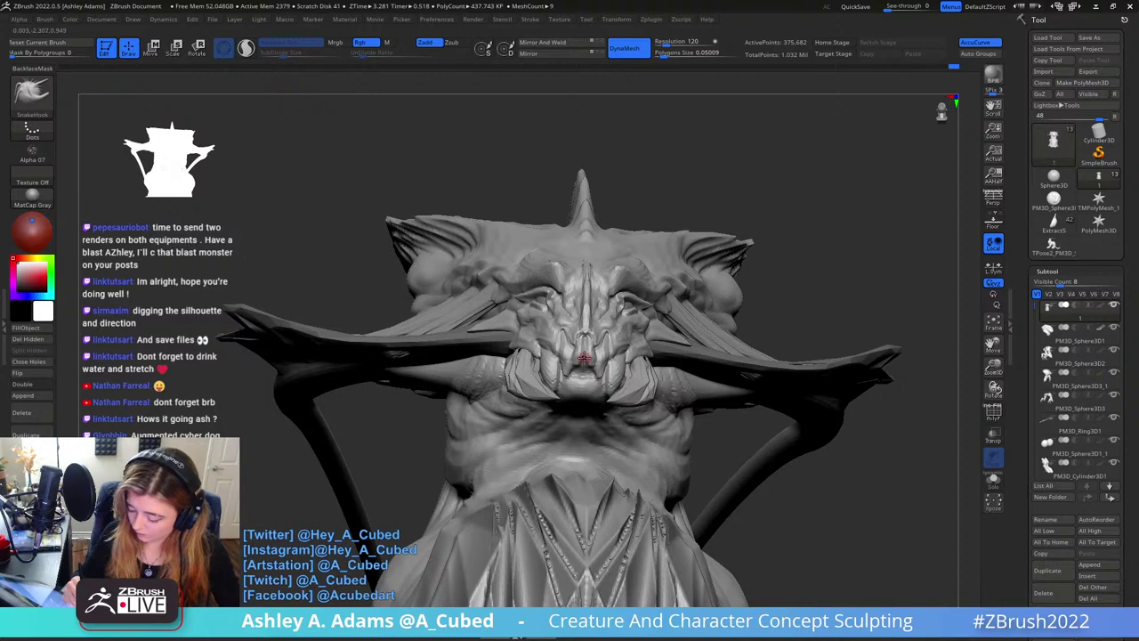
mouse_move(584, 361)
right_mouse_down()
mouse_move(587, 334)
mouse_move(614, 302)
right_mouse_up()
right_click_drag(614, 302, 586, 337)
right_click(592, 398)
right_click(564, 353)
right_click(586, 336)
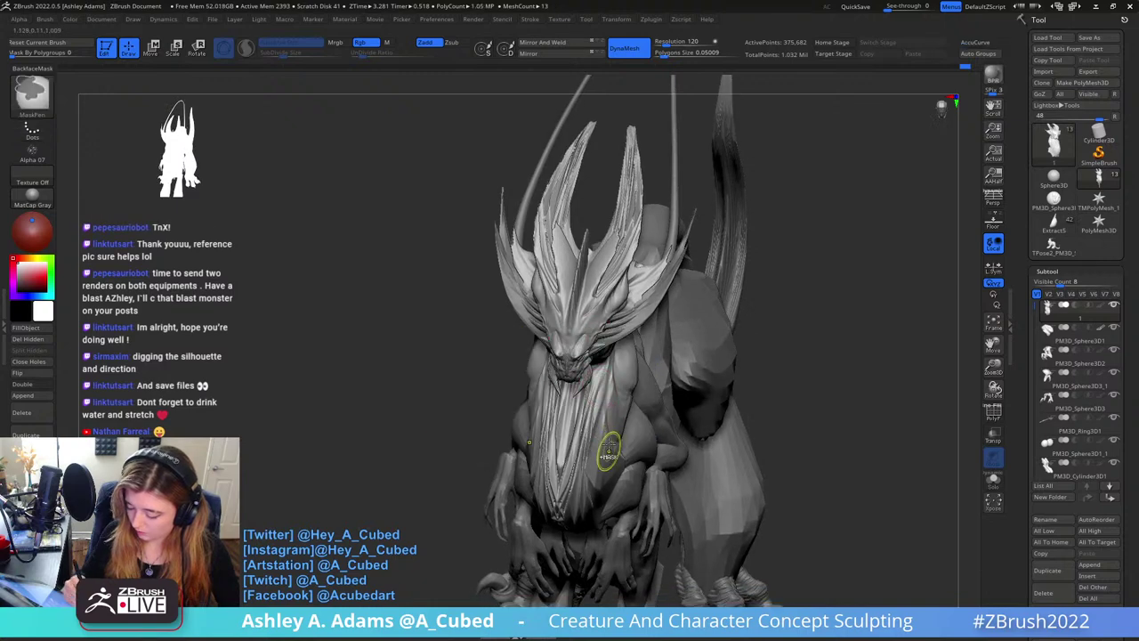
mouse_move(605, 452)
right_mouse_down()
mouse_move(646, 400)
mouse_move(718, 200)
mouse_move(757, 264)
mouse_move(667, 348)
mouse_move(634, 278)
mouse_move(681, 325)
right_mouse_up()
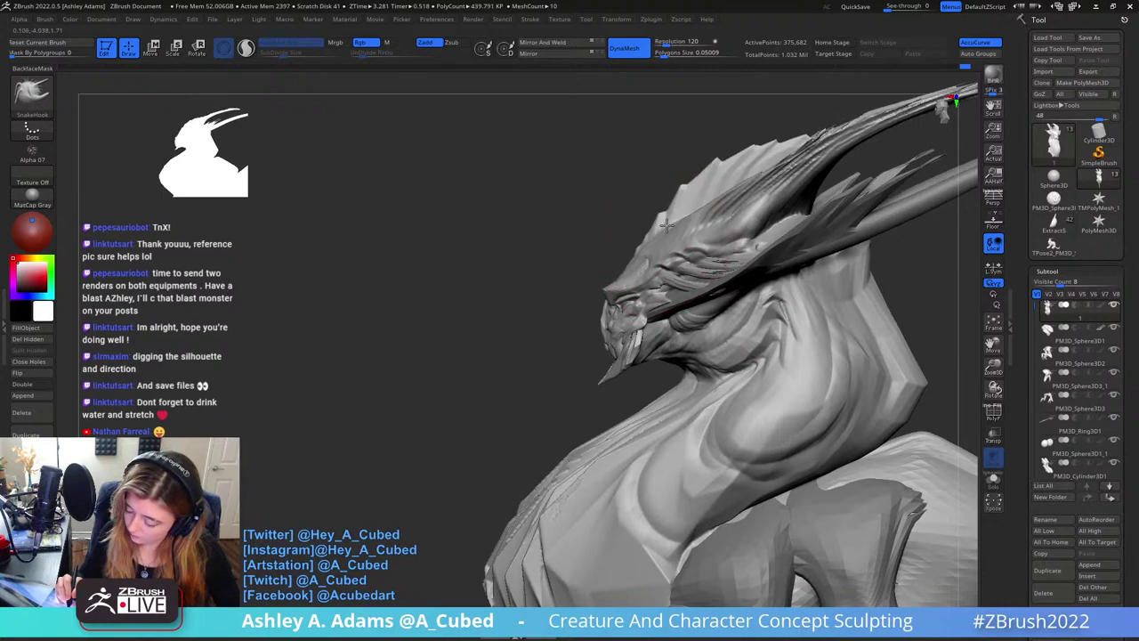
right_click_drag(666, 228, 636, 258)
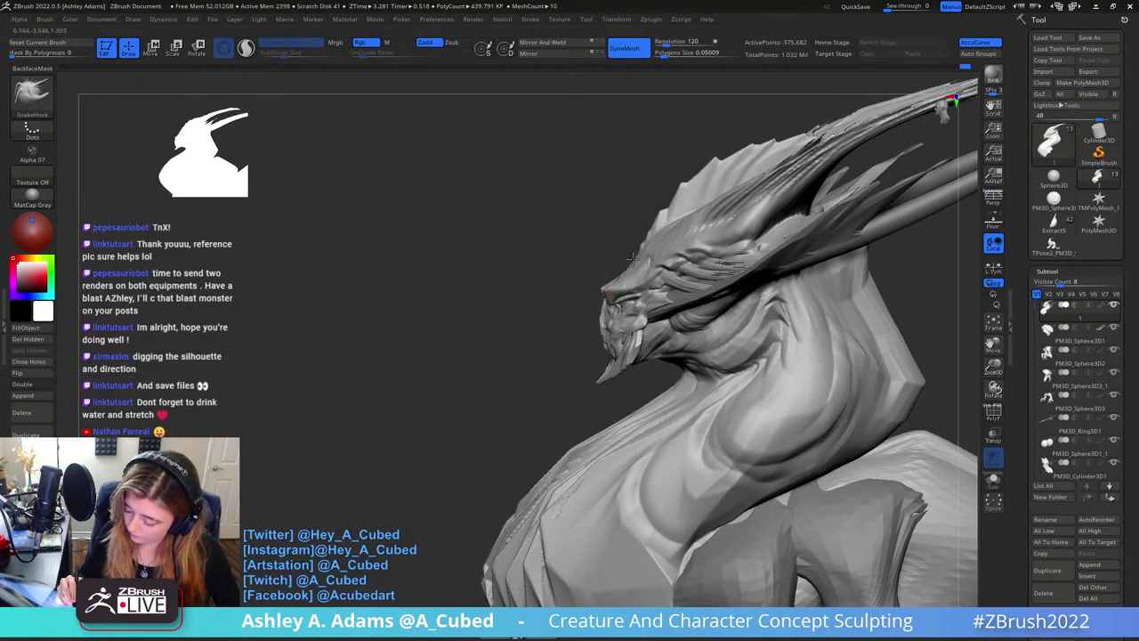
right_click_drag(720, 285, 699, 184, "ctrl")
right_click_drag(623, 198, 810, 303)
right_click(766, 321)
mouse_move(765, 374)
right_mouse_down("ctrl")
mouse_move(770, 276)
mouse_move(713, 231)
mouse_move(718, 295)
mouse_move(689, 275)
right_mouse_up("ctrl")
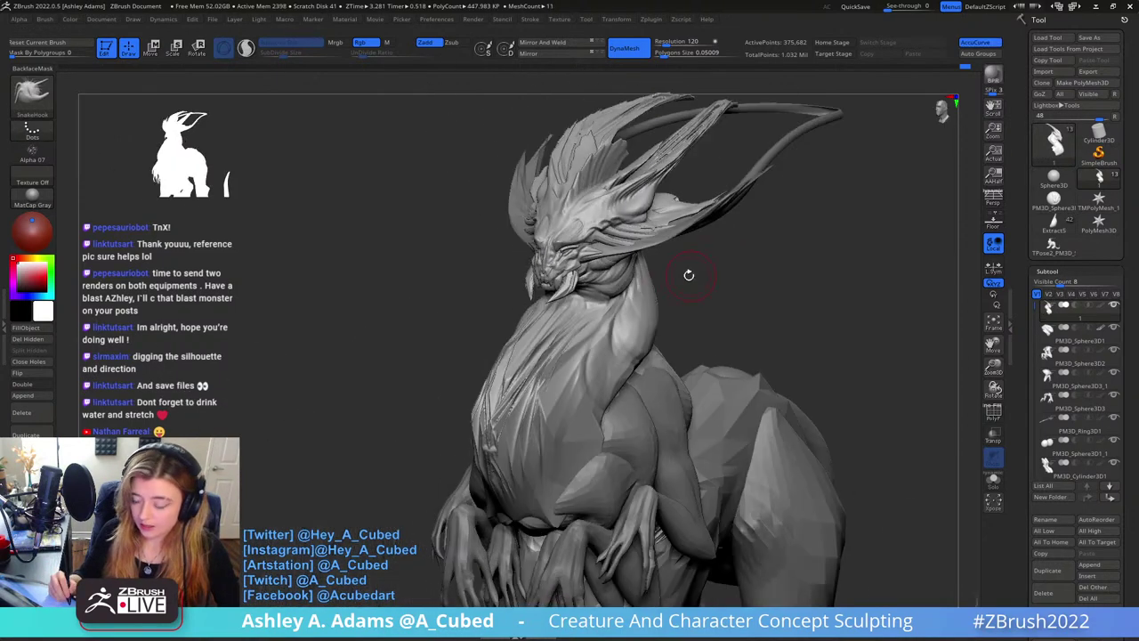
right_click(592, 320)
right_click_drag(570, 311, 605, 324)
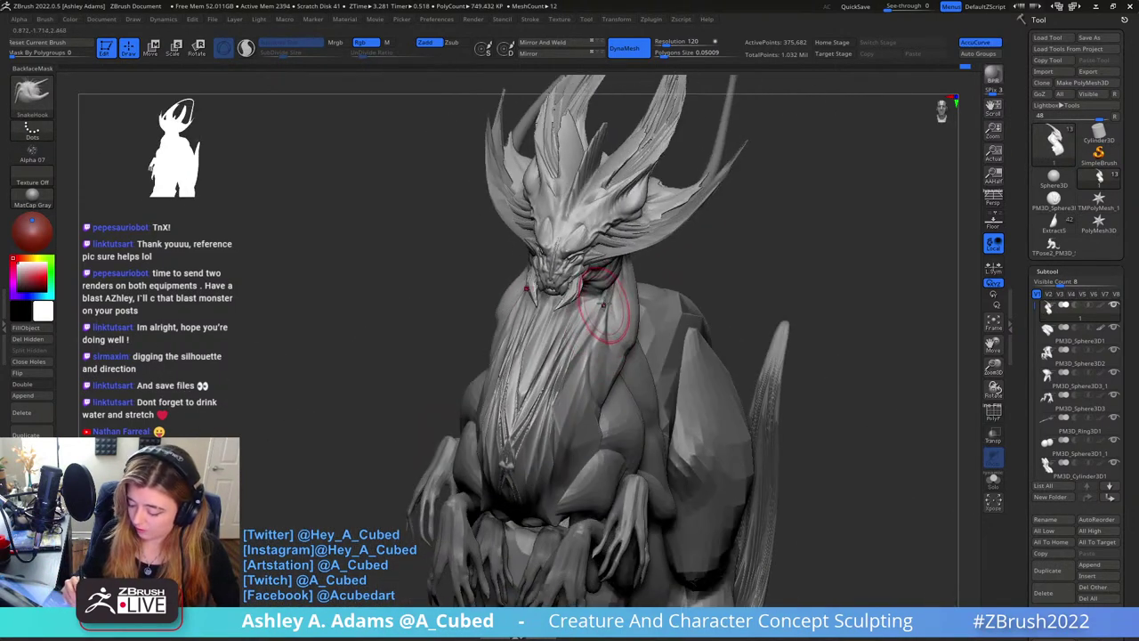
Flatten the strand detail on the front of the chest with the hPolish brush
key("b")
key("c")
key("b")
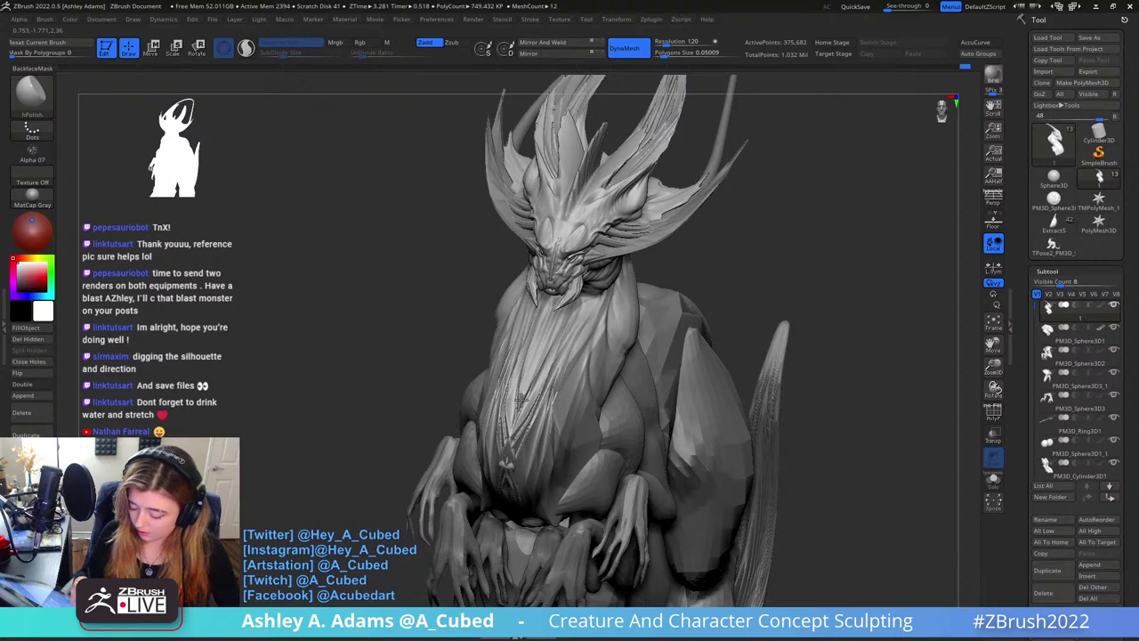
right_click_drag(550, 381, 559, 374)
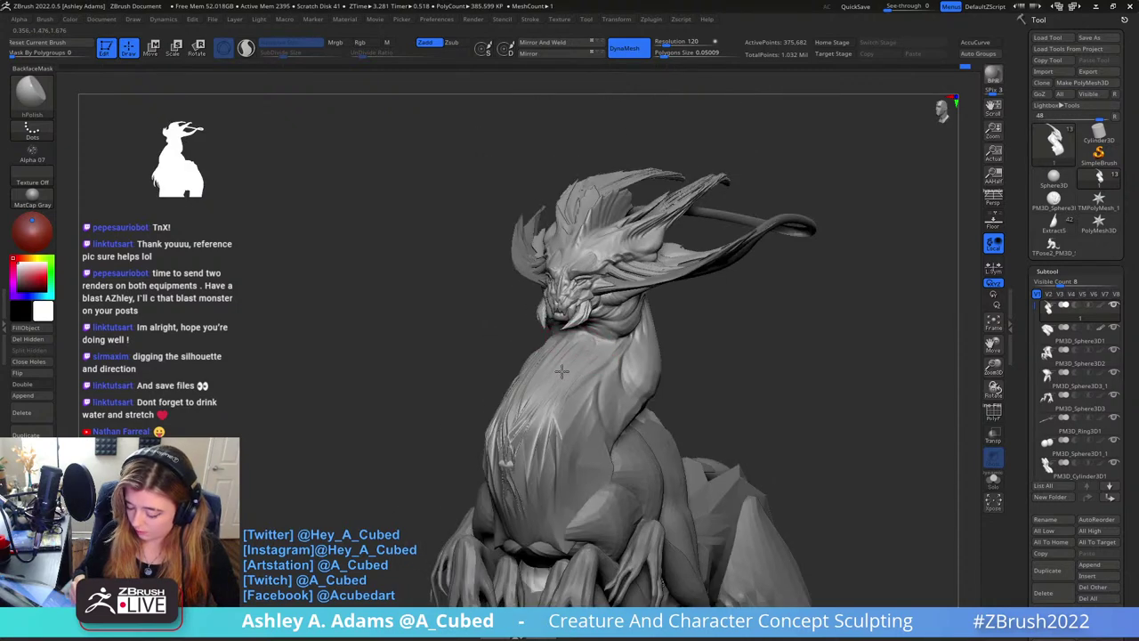
left_click_drag(559, 448, 562, 433)
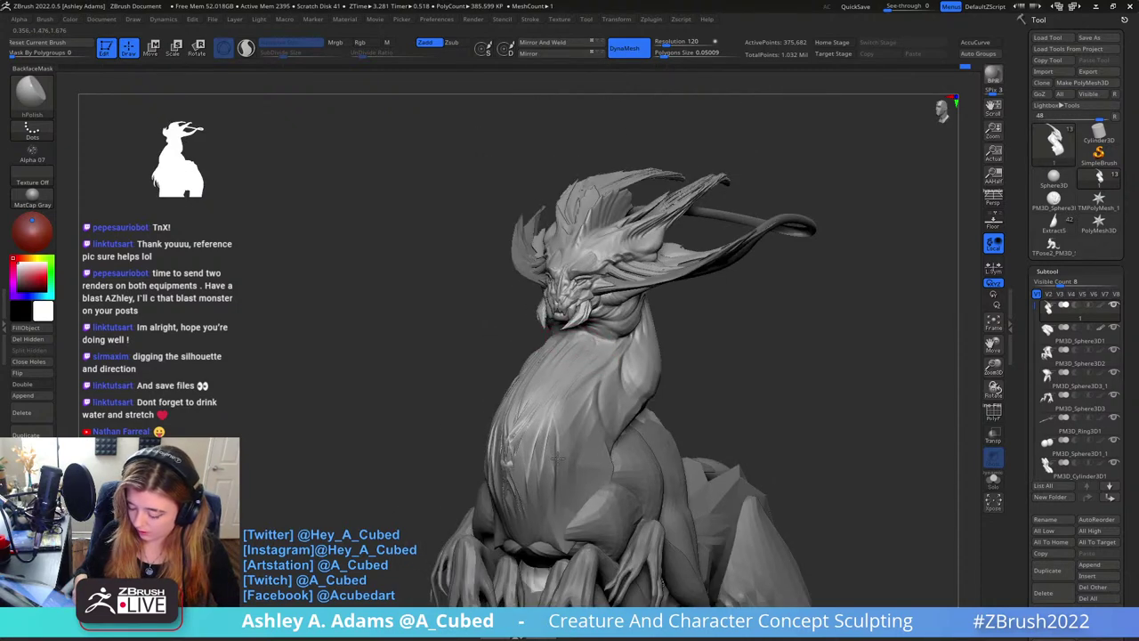
left_click_drag(450, 445, 654, 445)
mouse_move(554, 454)
right_mouse_down()
mouse_move(602, 371)
mouse_move(617, 376)
mouse_move(595, 402)
mouse_move(728, 321)
right_mouse_up()
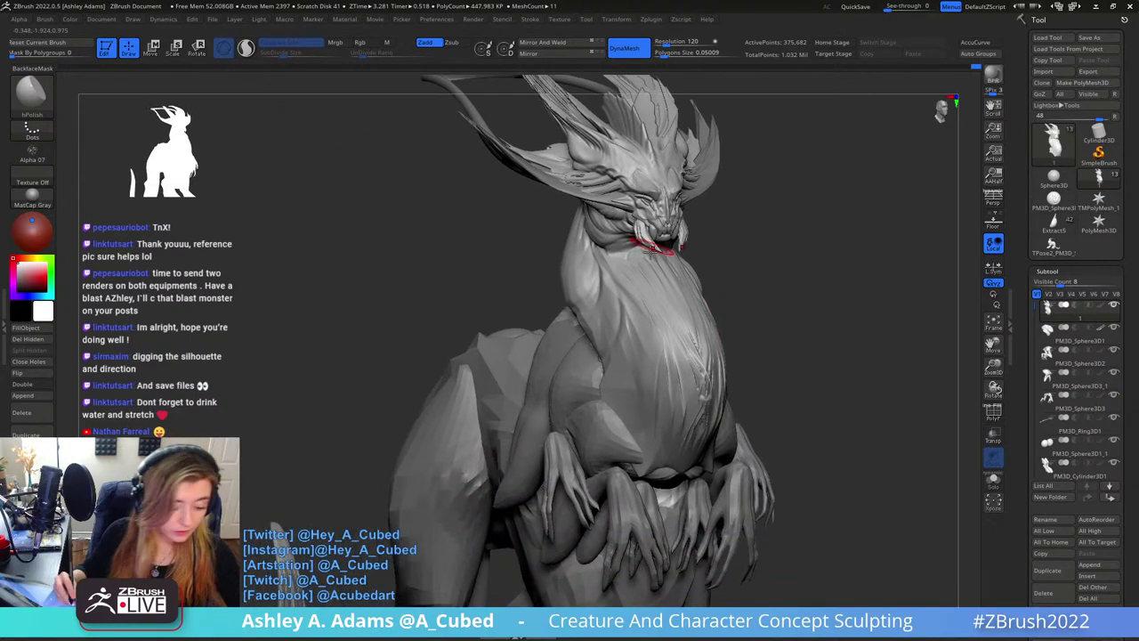
Carve long folds down the side of the neck behind the jaw with the Slash2 brush
key("2")
right_click_drag(569, 267, 656, 285)
right_click_drag(556, 281, 595, 267)
left_click_drag(595, 267, 559, 236)
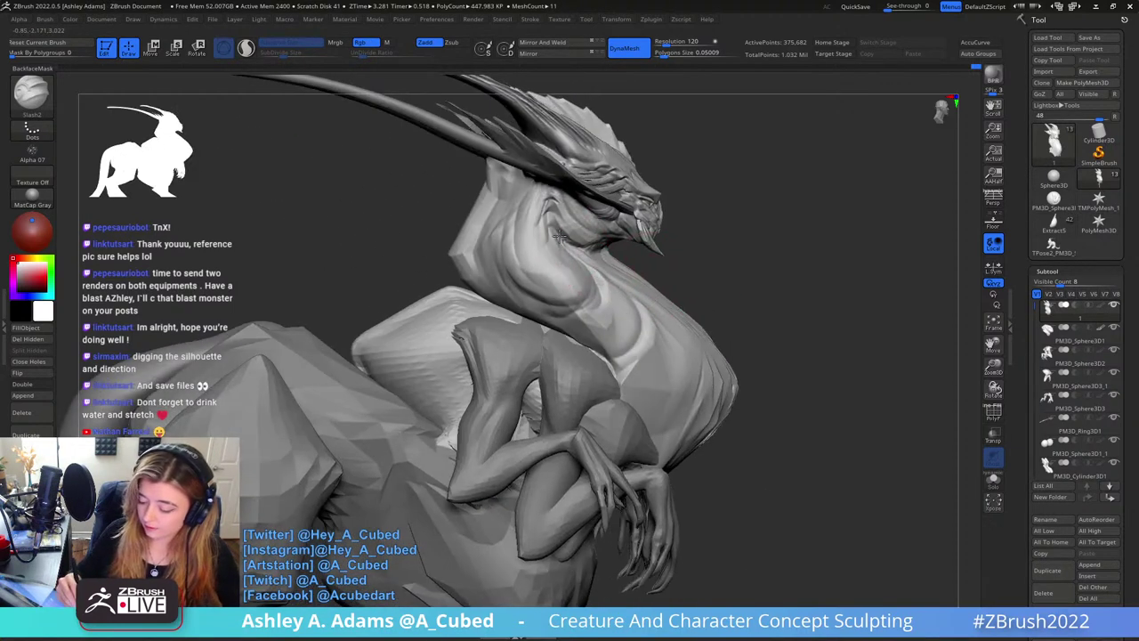
key("space")
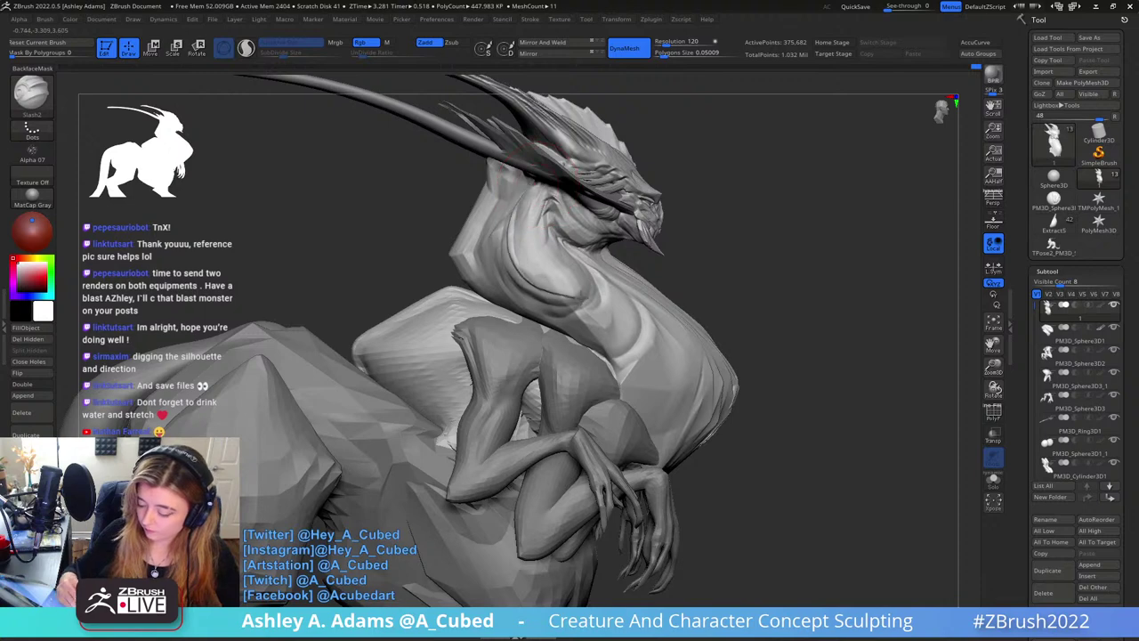
mouse_move(532, 184)
left_mouse_down()
mouse_move(506, 210)
mouse_move(567, 293)
mouse_move(580, 281)
left_mouse_up()
right_click_drag(558, 198, 519, 216)
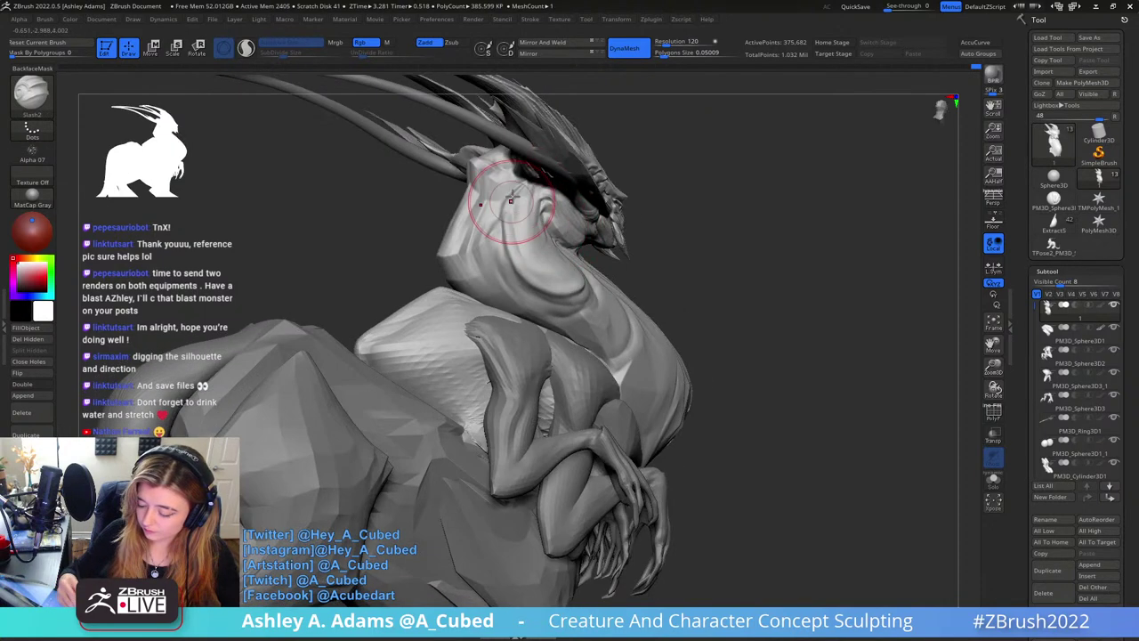
mouse_move(514, 164)
left_mouse_down()
mouse_move(492, 199)
mouse_move(504, 295)
mouse_move(574, 305)
left_mouse_up()
mouse_move(574, 305)
right_mouse_down()
mouse_move(557, 278)
mouse_move(618, 272)
mouse_move(663, 236)
mouse_move(625, 257)
right_mouse_up()
Adjust the Slash2 brush and extend the carved neck folds from below the horn base down to the shoulder
key("space")
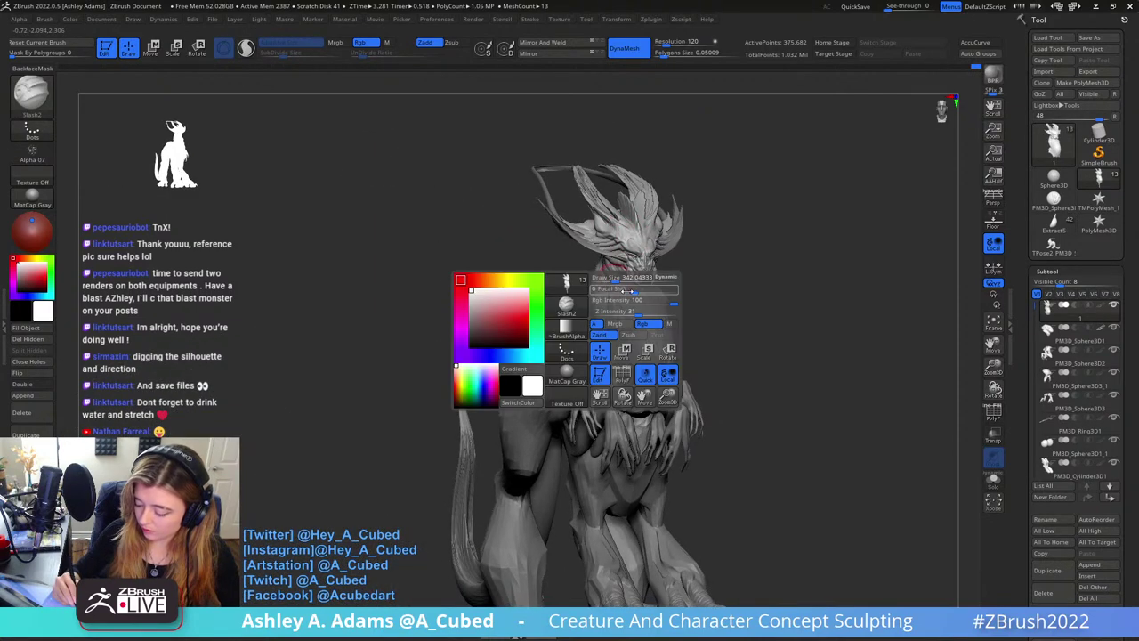
mouse_move(633, 313)
right_mouse_down()
mouse_move(678, 328)
mouse_move(584, 265)
mouse_move(562, 234)
mouse_move(574, 230)
right_mouse_up()
right_click(619, 335)
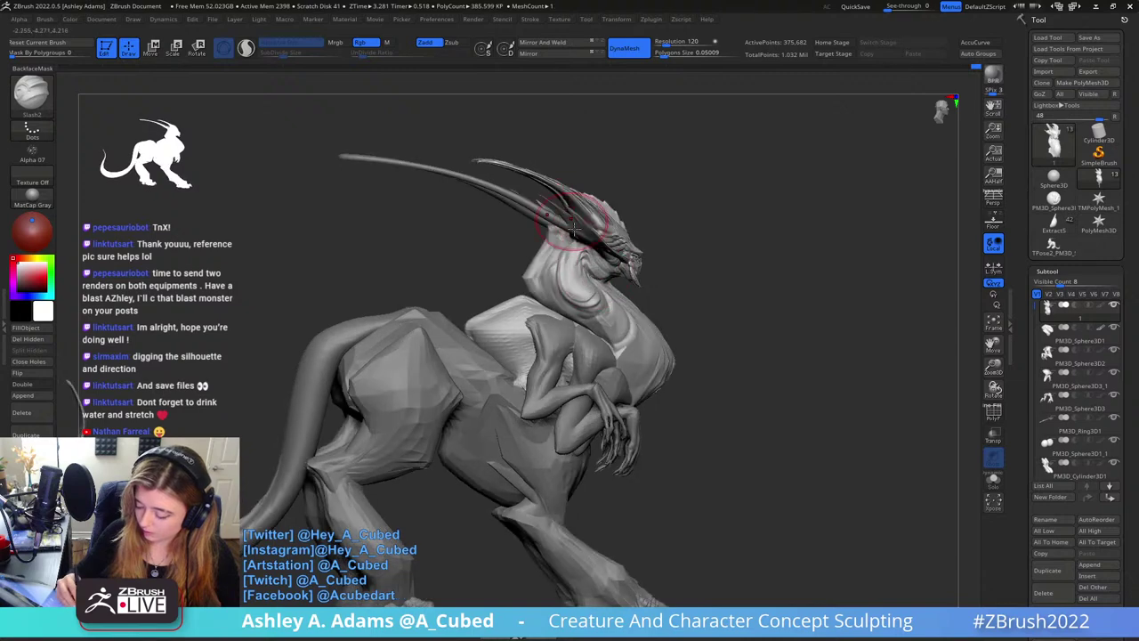
left_click_drag(576, 255, 554, 243)
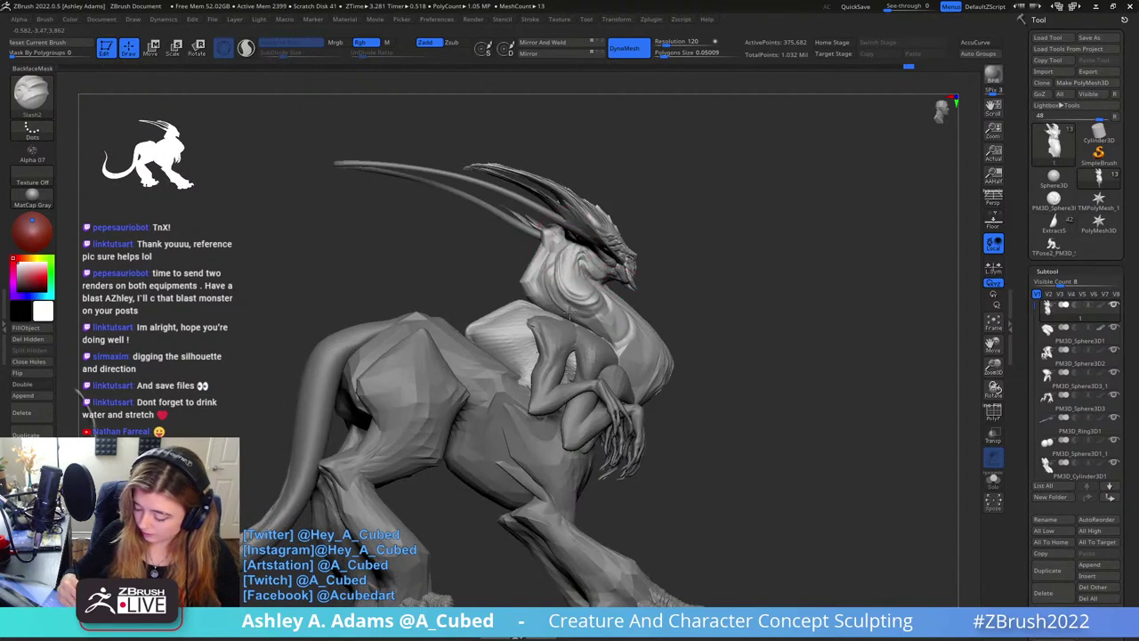
left_click_drag(631, 338, 619, 352)
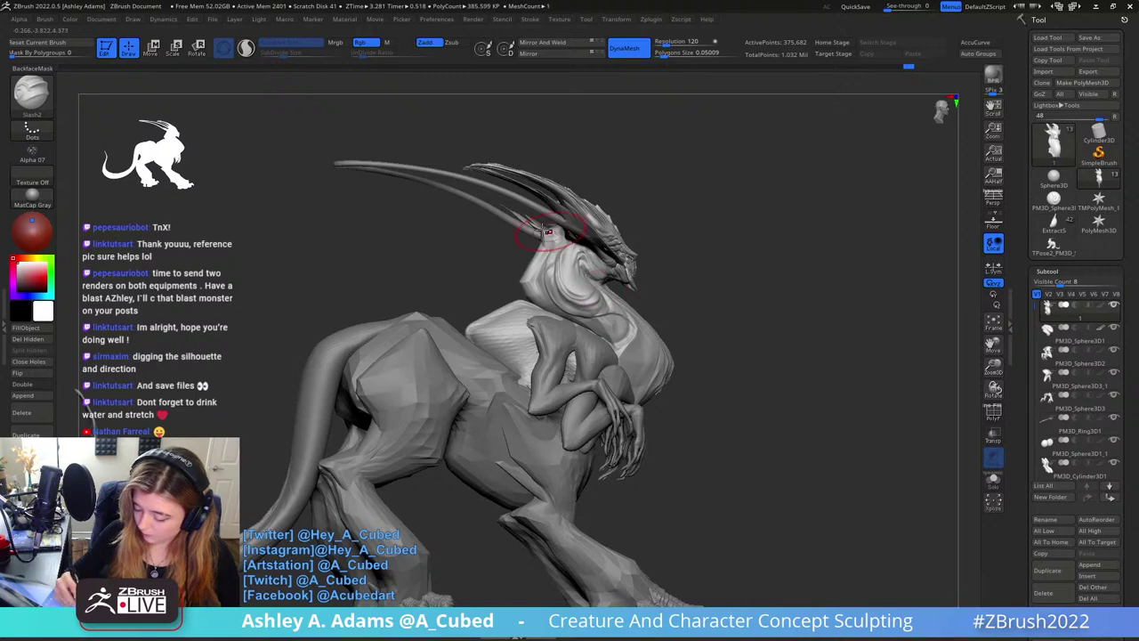
mouse_move(540, 258)
left_mouse_down()
mouse_move(549, 302)
mouse_move(618, 322)
left_mouse_up()
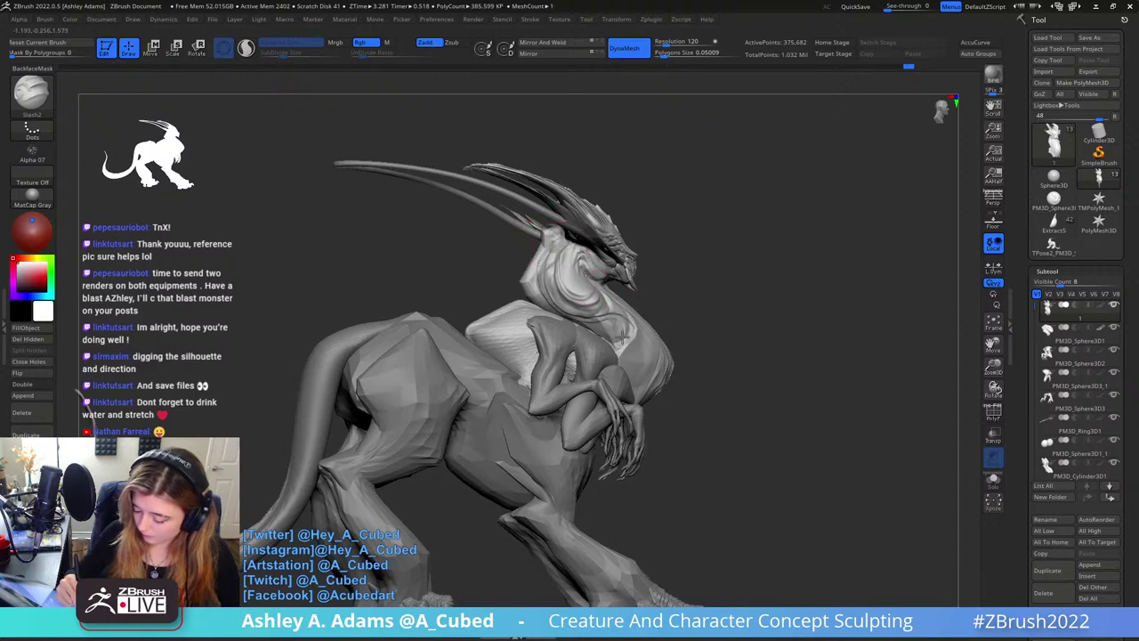
Cut curved muscle folds into the chest in front of the shoulder with Slash2 and smooth their lower ends
right_click_drag(614, 318, 605, 274)
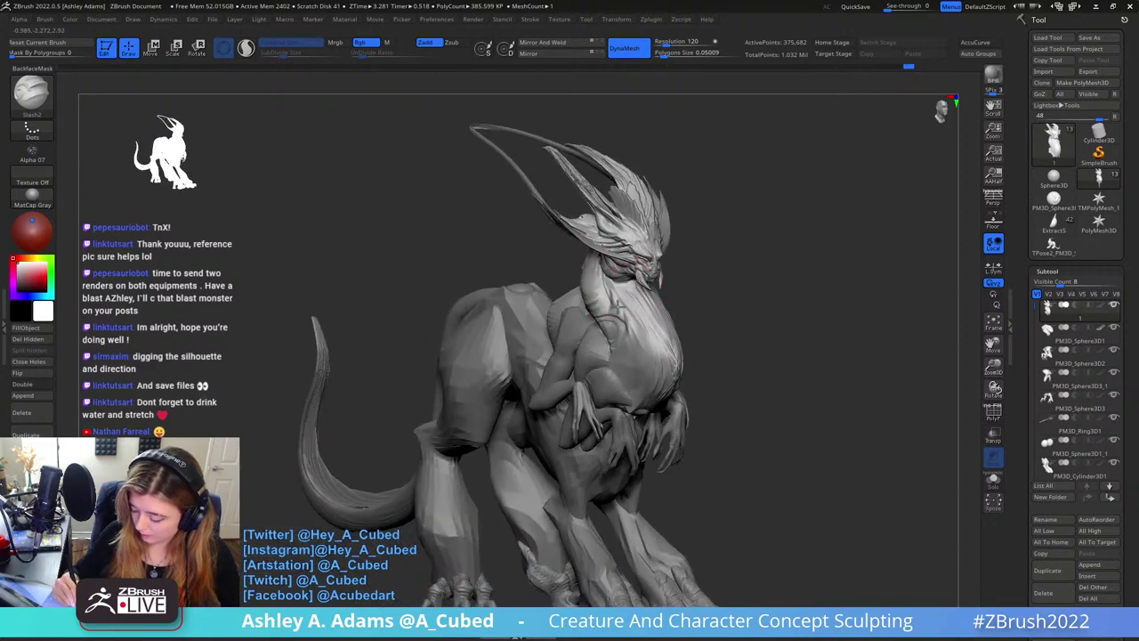
left_click_drag(623, 398, 584, 381)
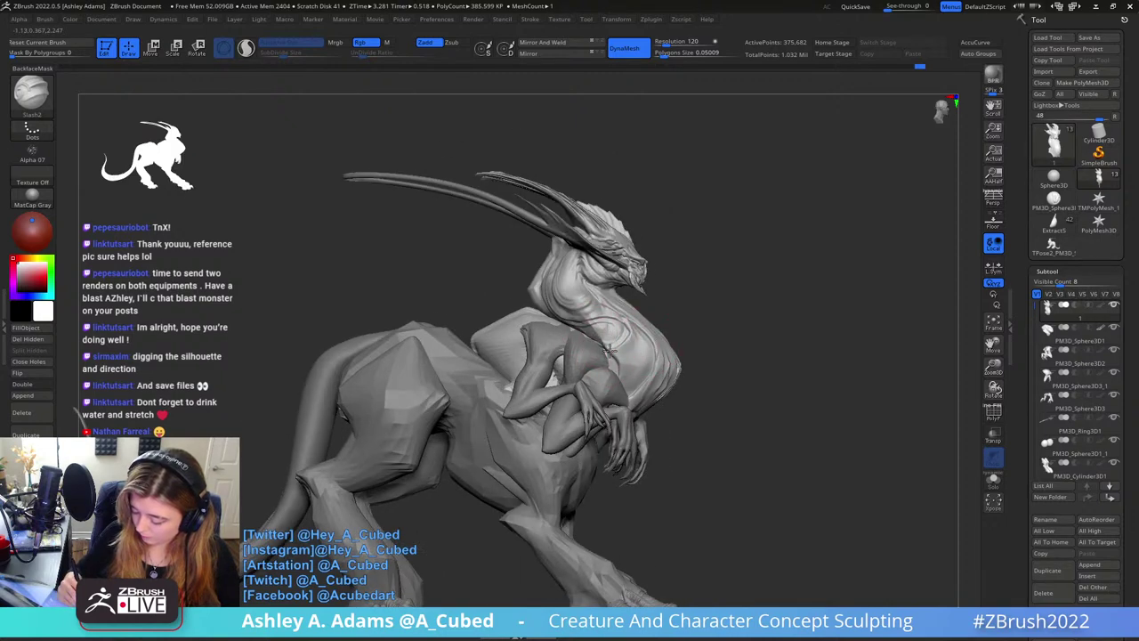
right_click_drag(607, 345, 616, 331)
left_click_drag(621, 346, 626, 370, "shift")
mouse_move(657, 293)
right_mouse_down()
mouse_move(673, 279)
mouse_move(621, 219)
right_mouse_up()
right_click_drag(695, 312, 649, 329, "alt")
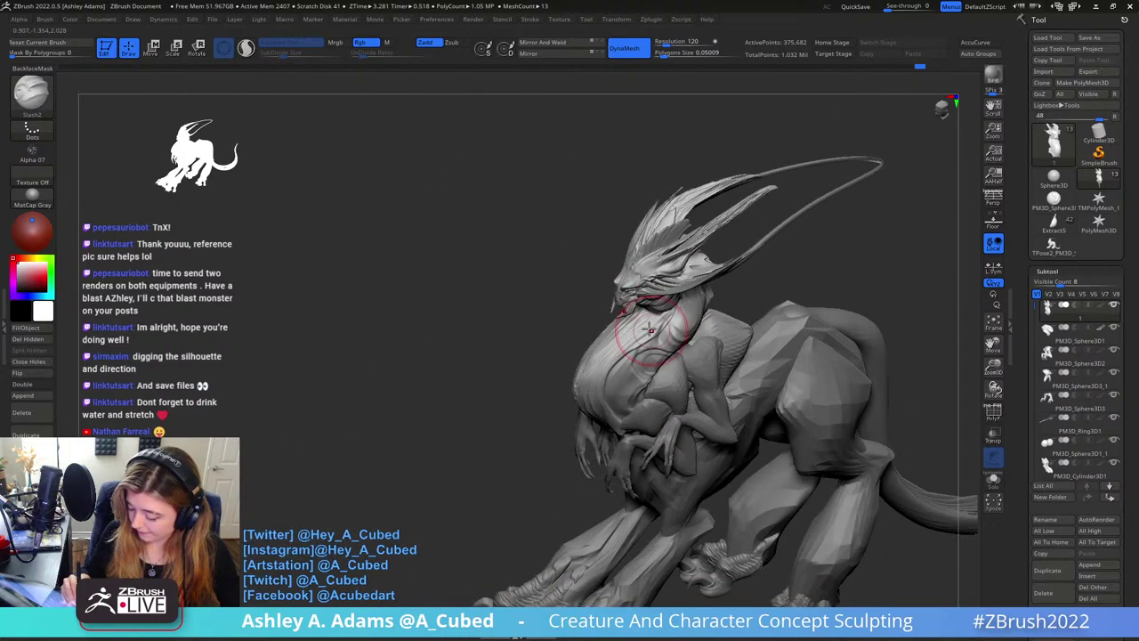
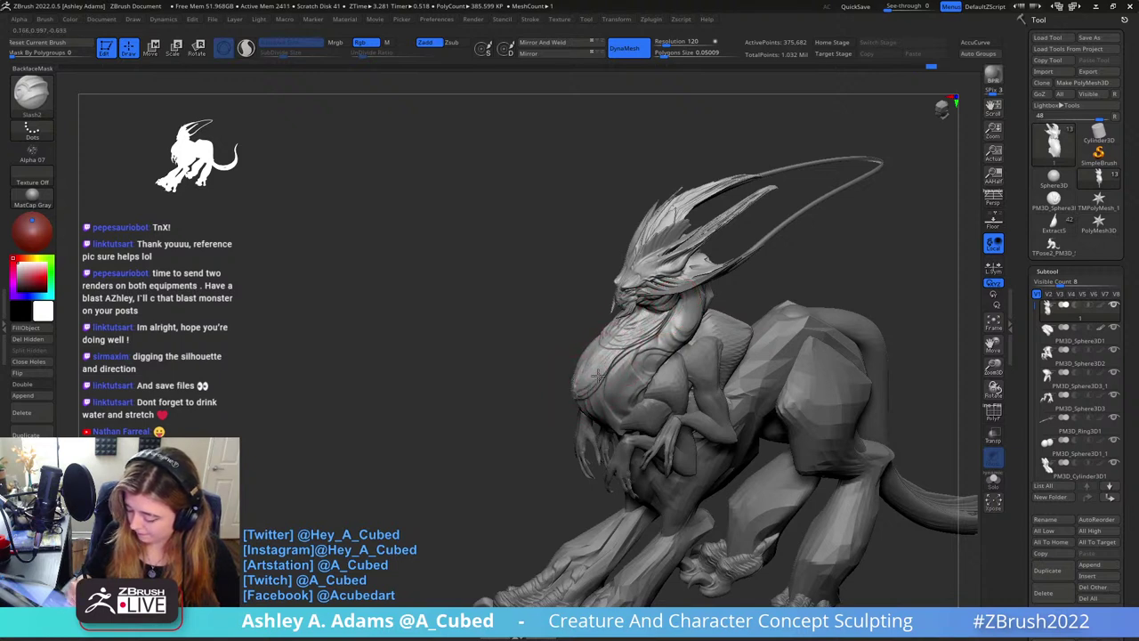
Carve tighter folds and small hollows into the neck just behind the jaw with Slash2 at an adjusted brush size
mouse_move(614, 351)
right_mouse_down()
mouse_move(685, 293)
mouse_move(681, 330)
mouse_move(683, 321)
mouse_move(554, 353)
mouse_move(580, 274)
mouse_move(605, 272)
mouse_move(589, 271)
mouse_move(620, 294)
mouse_move(657, 277)
right_mouse_up()
right_click(552, 352)
key("space")
right_click(620, 293)
right_click(657, 277)
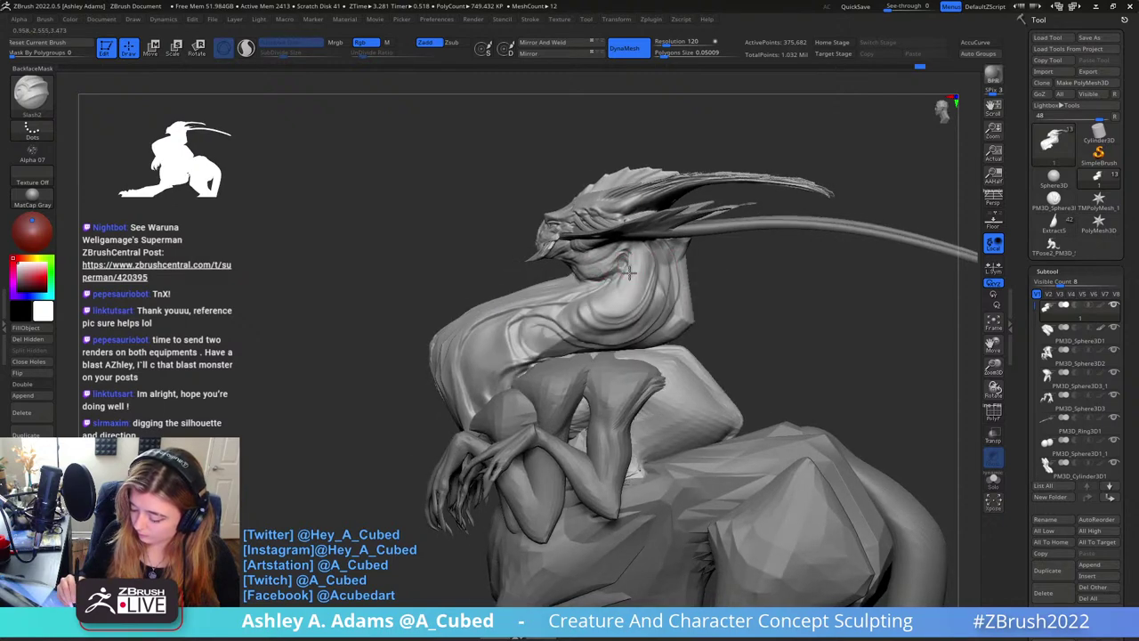
right_click_drag(625, 265, 601, 258)
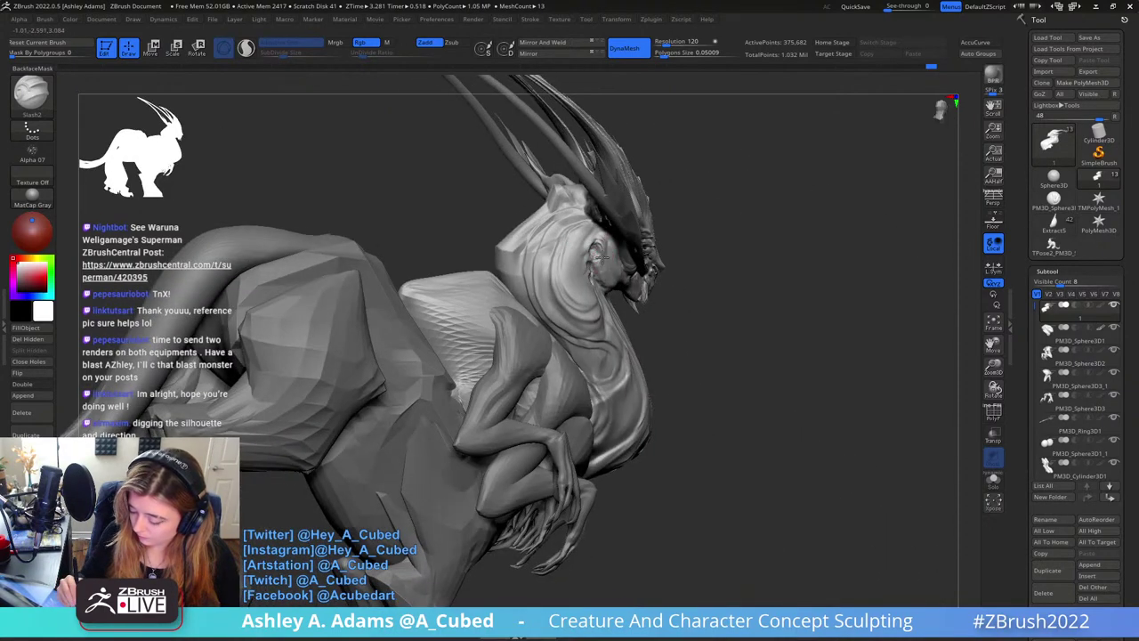
right_click_drag(586, 301, 617, 247)
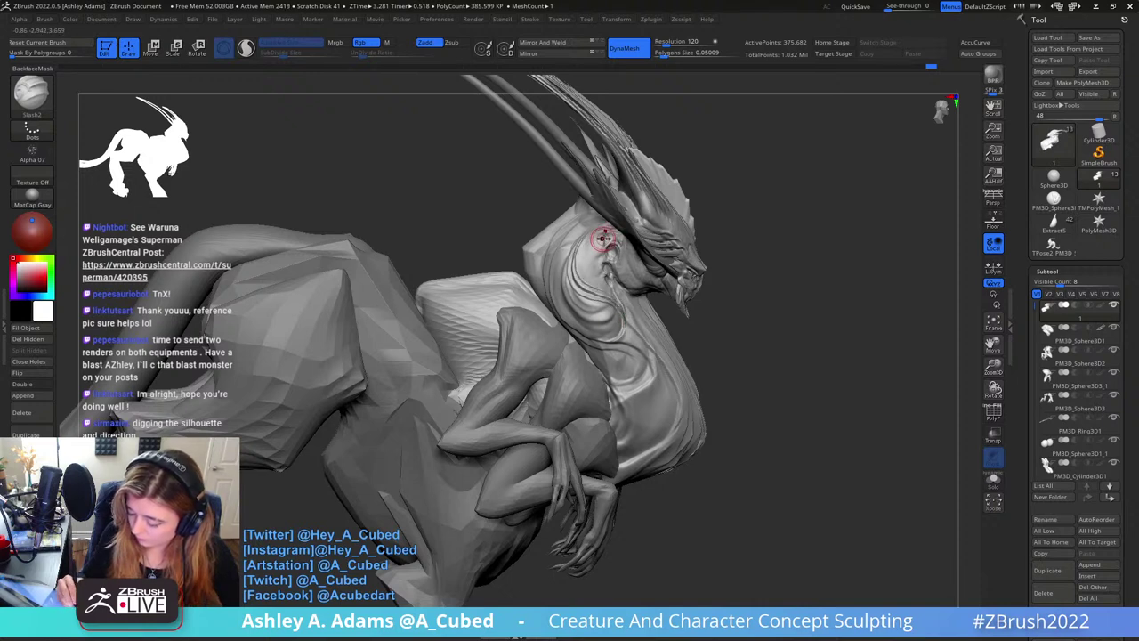
Soften the neck folds and polish the remaining strands off the throat and chest with hPolish
key("b")
key("h")
key("p")
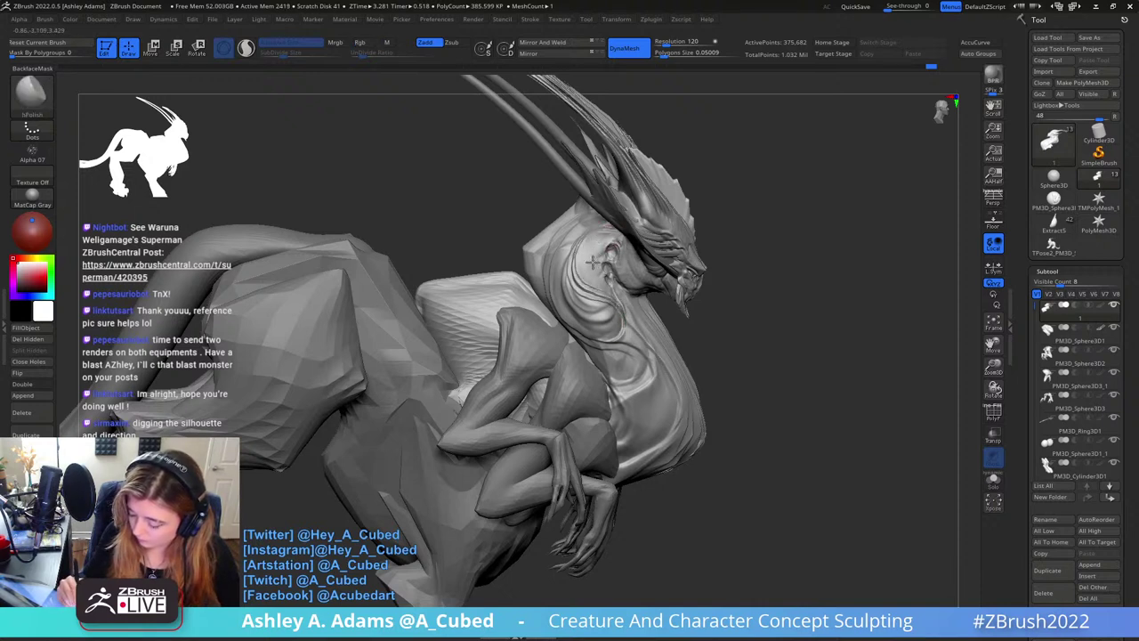
left_click_drag(751, 236, 601, 231)
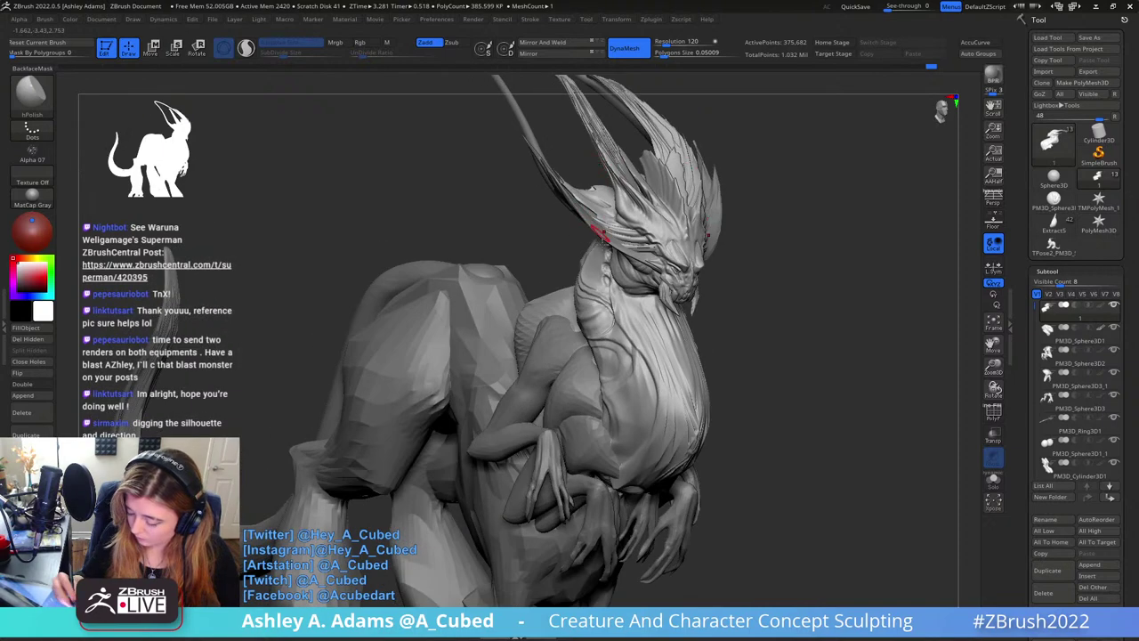
left_click_drag(792, 213, 663, 197)
right_click_drag(662, 197, 682, 313, "ctrl")
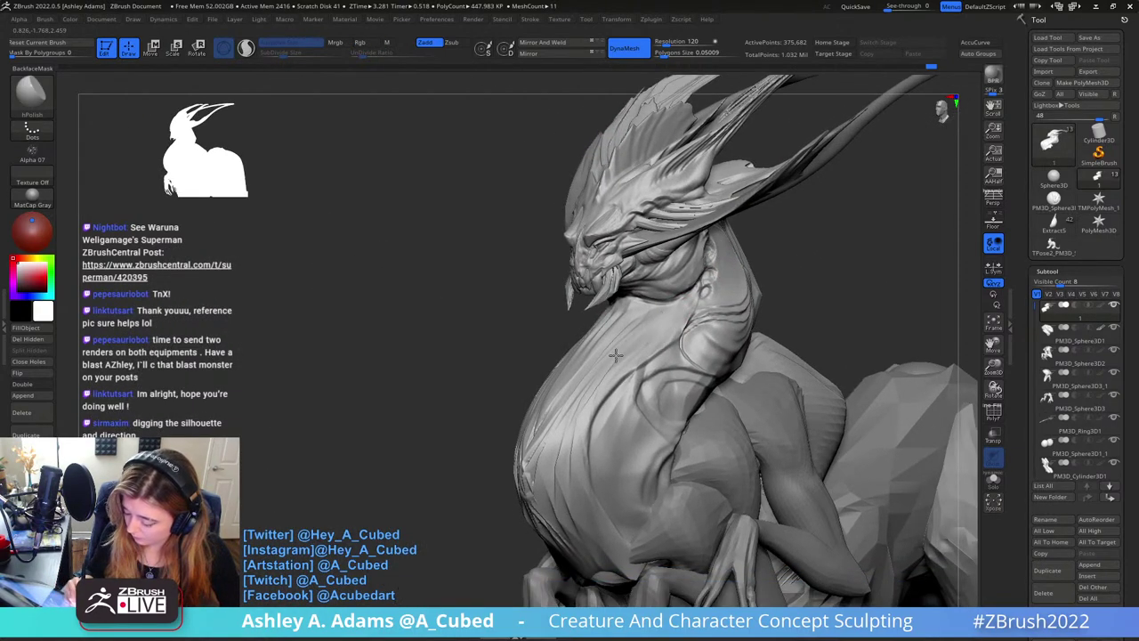
right_click(582, 410)
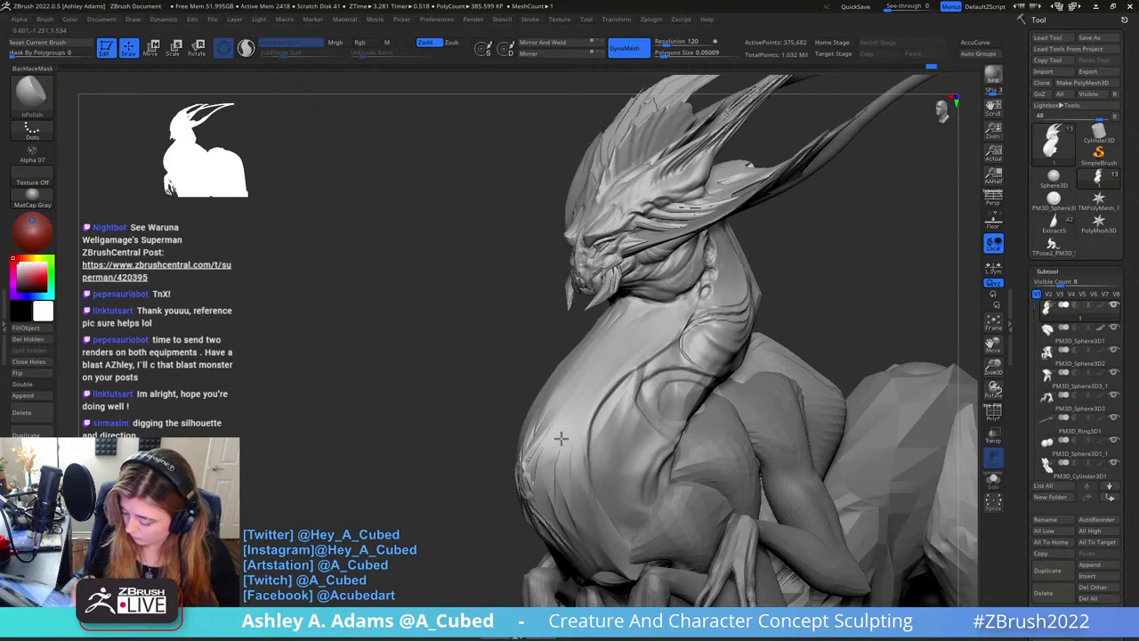
left_click_drag(462, 431, 681, 389)
left_click_drag(616, 373, 543, 320)
left_click_drag(658, 333, 618, 325)
Crease the throat and upper chest below the jaw with DamStandard at an adjusted brush size
key("b")
key("c")
key("b")
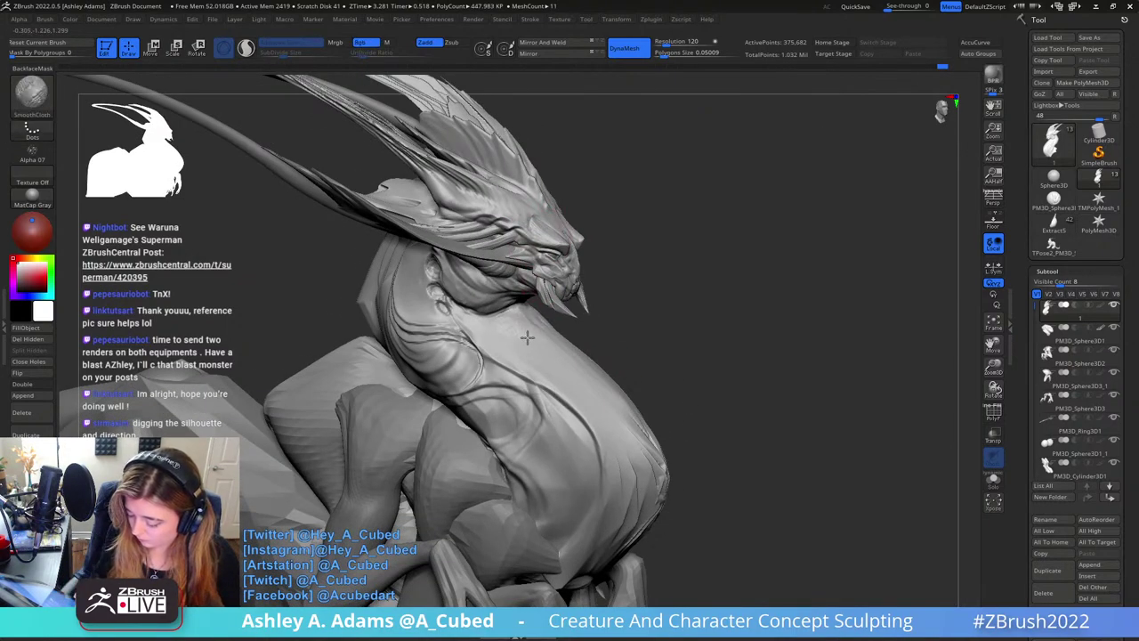
mouse_move(508, 311)
right_mouse_down()
mouse_move(623, 311)
mouse_move(610, 173)
right_mouse_up()
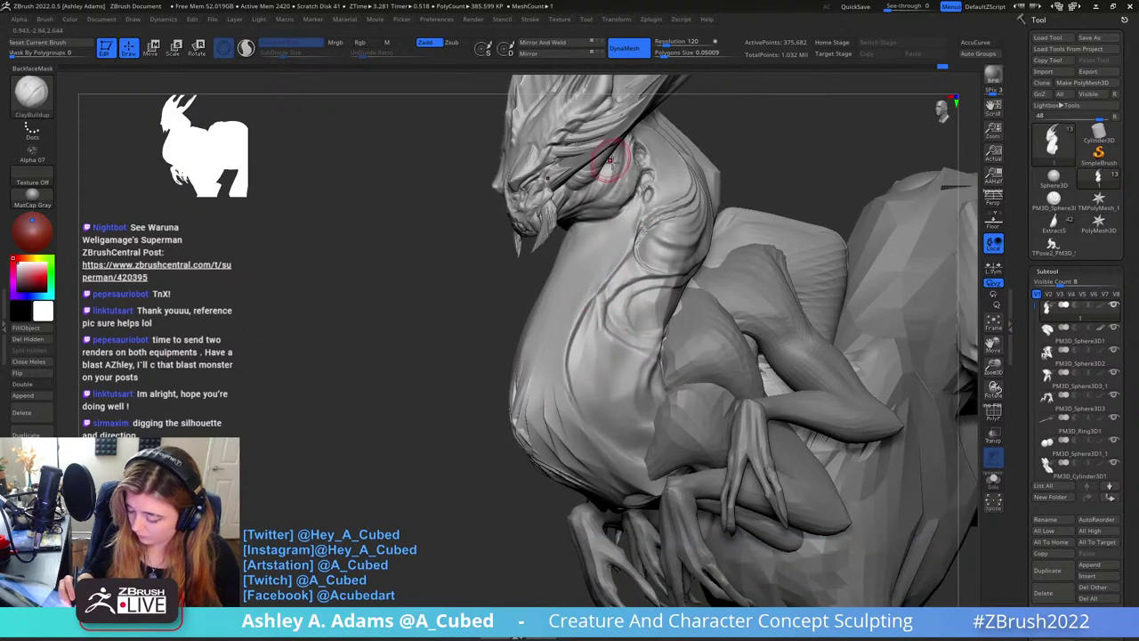
key("b")
key("d")
key("s")
key("space")
left_click_drag(620, 233, 628, 233)
mouse_move(625, 233)
right_mouse_down()
mouse_move(623, 262)
mouse_move(622, 230)
right_mouse_up()
key("space")
mouse_move(580, 275)
left_mouse_down()
mouse_move(564, 300)
mouse_move(655, 228)
left_mouse_up()
mouse_move(638, 277)
left_mouse_down()
mouse_move(623, 242)
mouse_move(636, 259)
left_mouse_up()
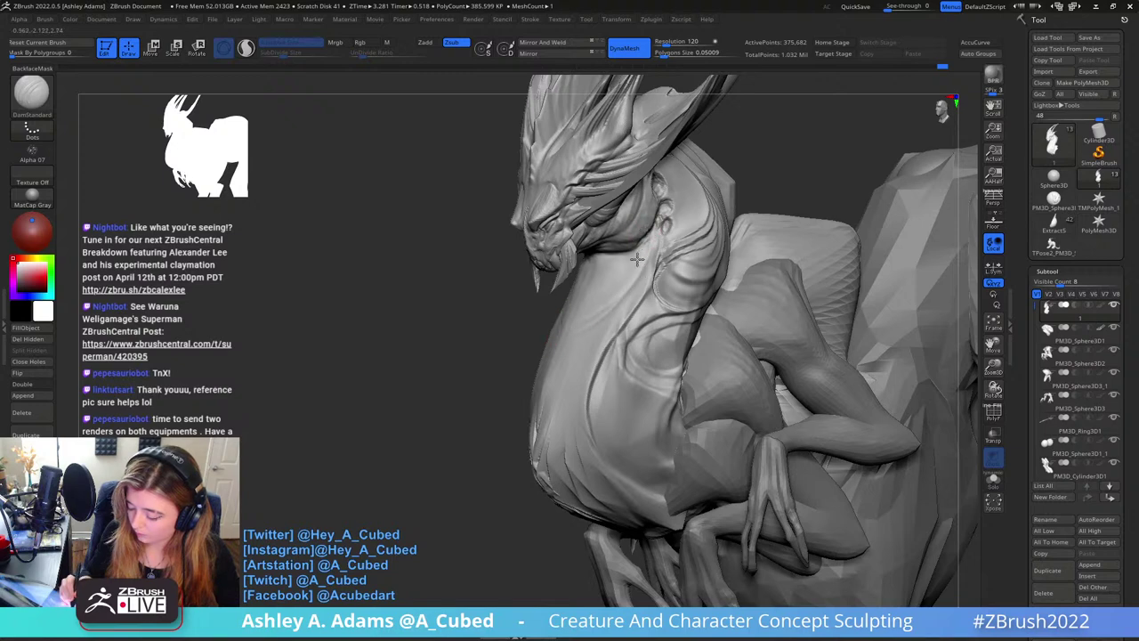
right_click_drag(598, 301, 712, 301)
left_click_drag(630, 311, 532, 245)
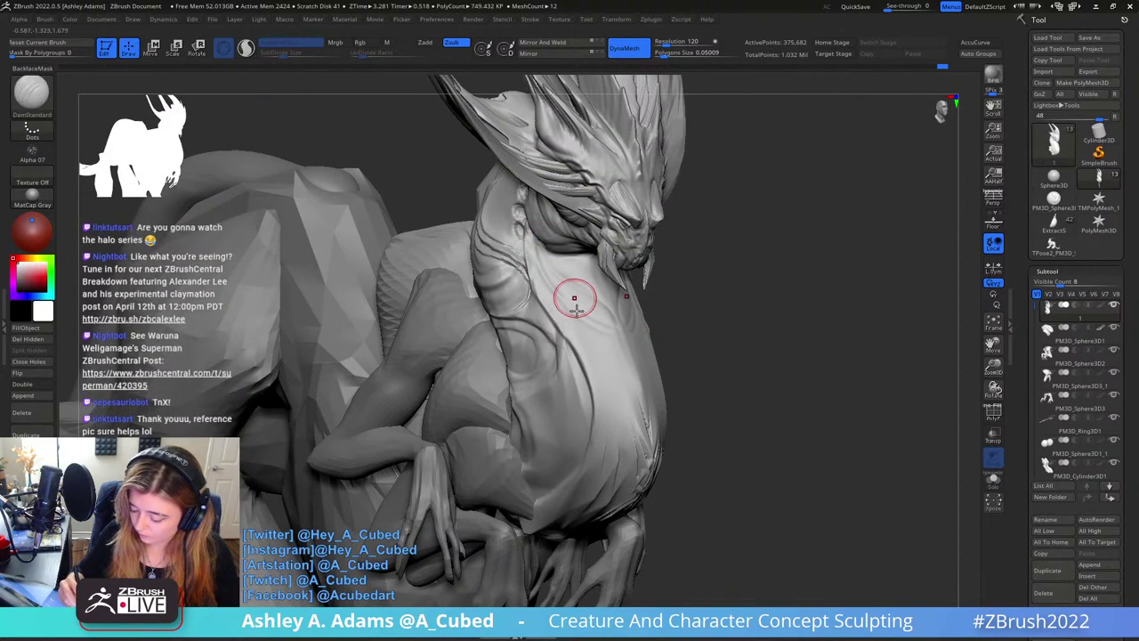
Cut a long fold from behind the jaw down to a pointed end at the throat's centre with Slash2
key("2")
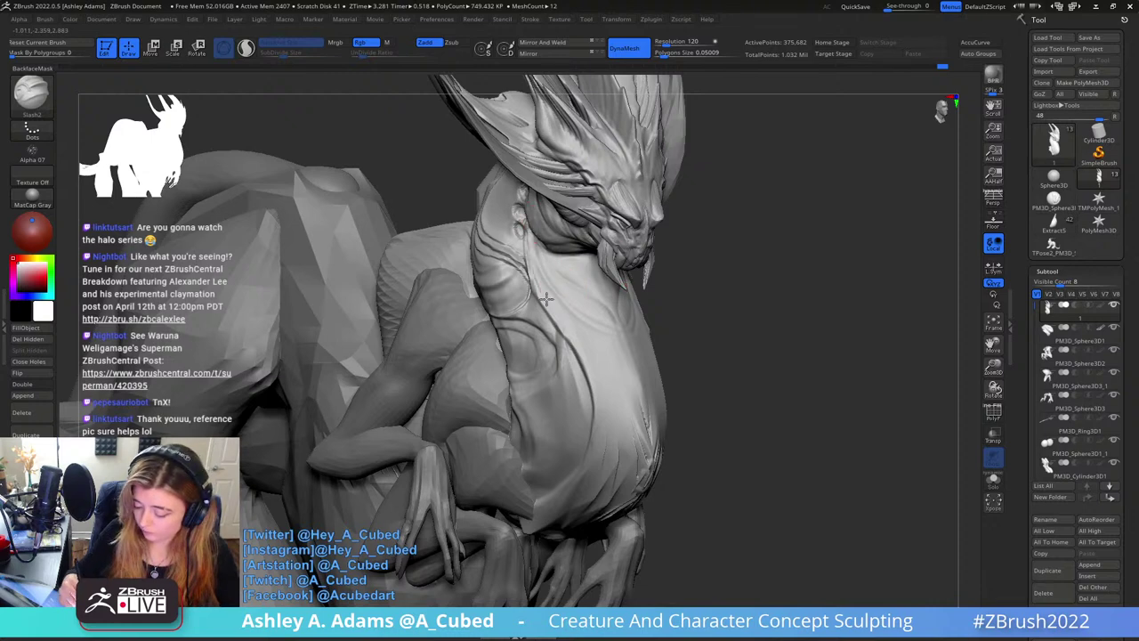
left_click_drag(596, 420, 594, 461)
left_click_drag(531, 250, 604, 354)
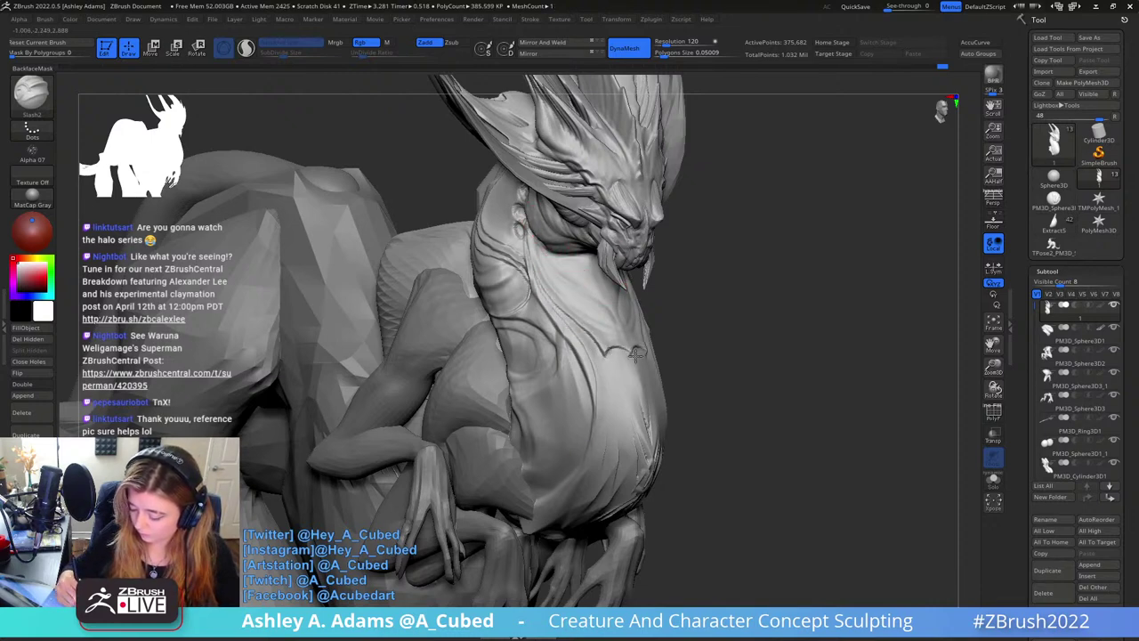
right_click_drag(636, 251, 628, 228)
key("ctrl+z")
mouse_move(546, 245)
left_mouse_down()
mouse_move(570, 301)
mouse_move(615, 335)
left_mouse_up()
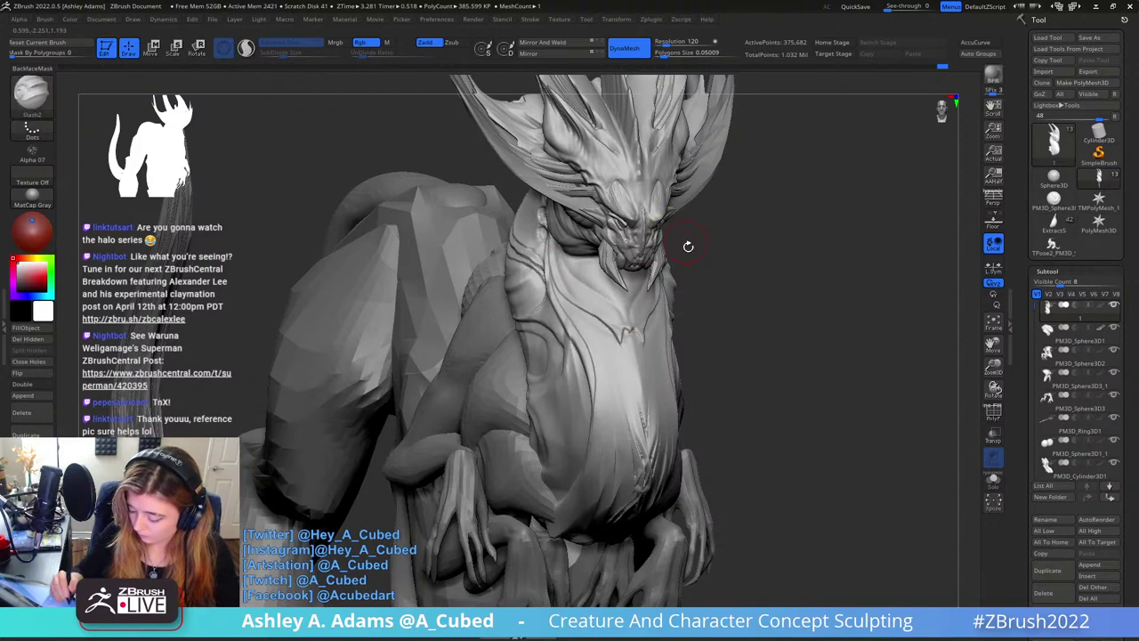
Carve further layered folds from the side of the neck down to points on the upper chest with Slash2
right_click_drag(688, 247, 659, 258)
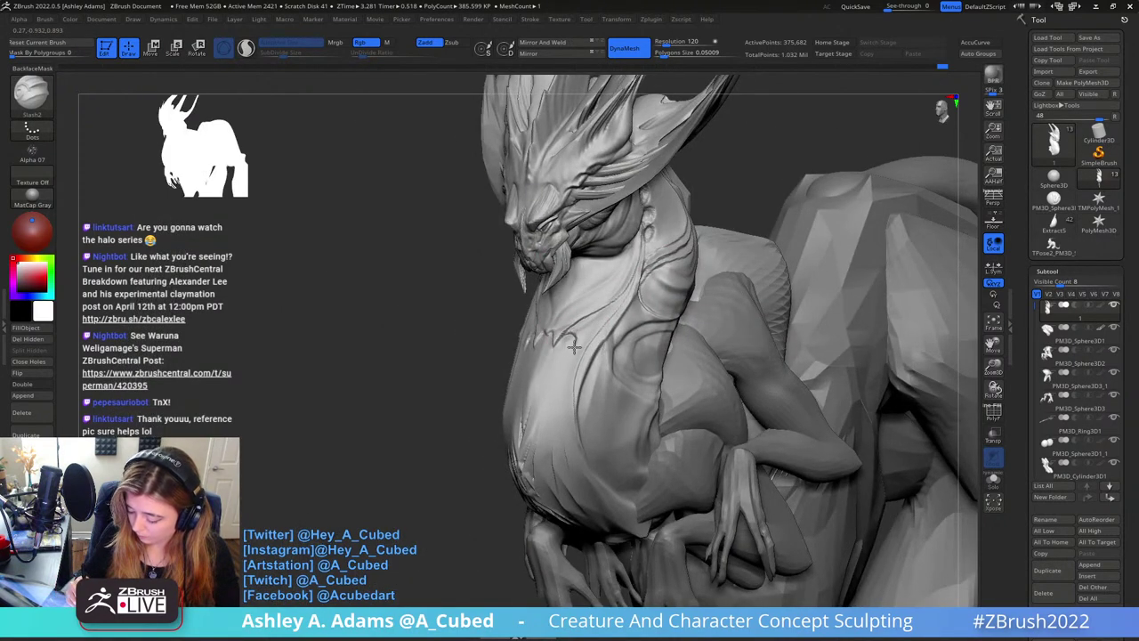
mouse_move(569, 380)
right_mouse_down()
mouse_move(605, 356)
mouse_move(569, 333)
right_mouse_up()
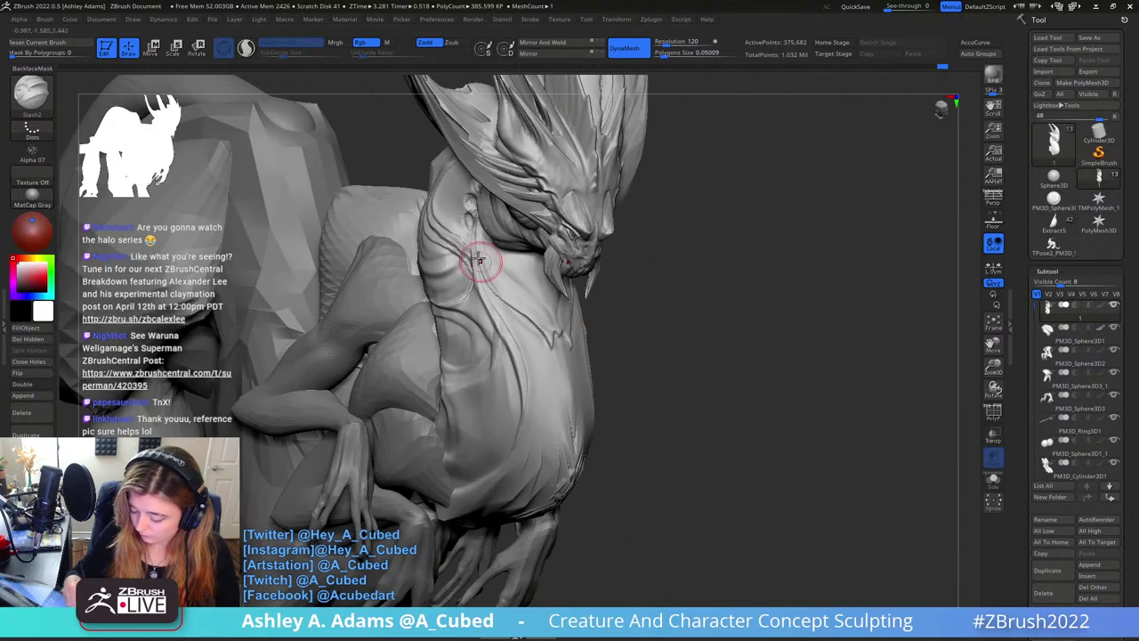
left_click_drag(477, 269, 543, 366)
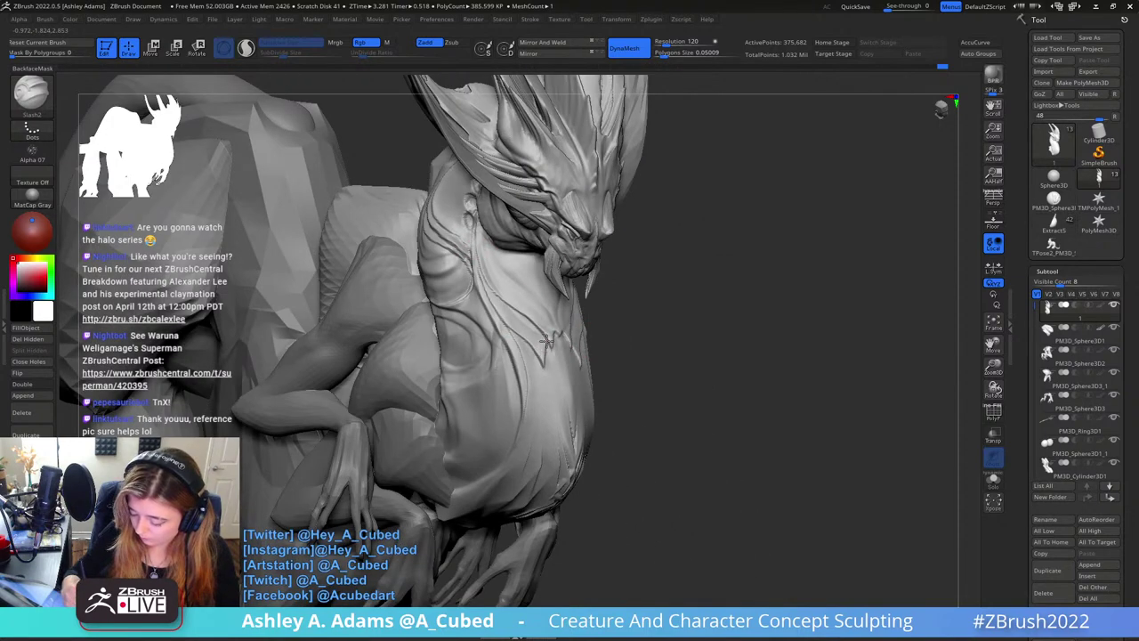
right_click_drag(549, 330, 478, 255)
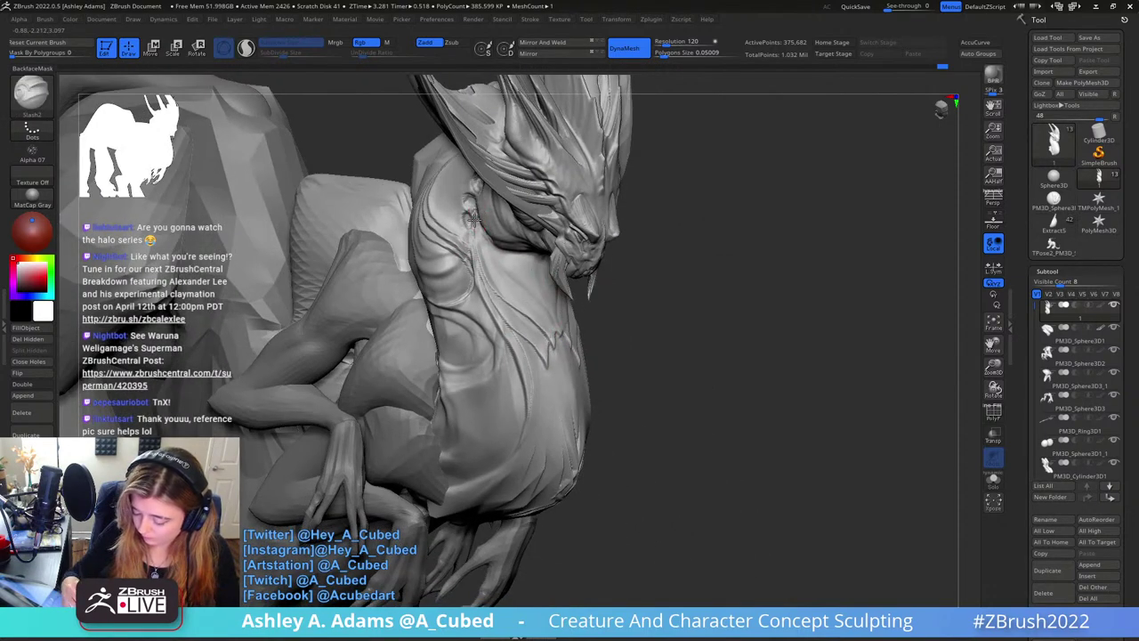
mouse_move(474, 218)
left_mouse_down()
mouse_move(490, 262)
mouse_move(552, 310)
left_mouse_up()
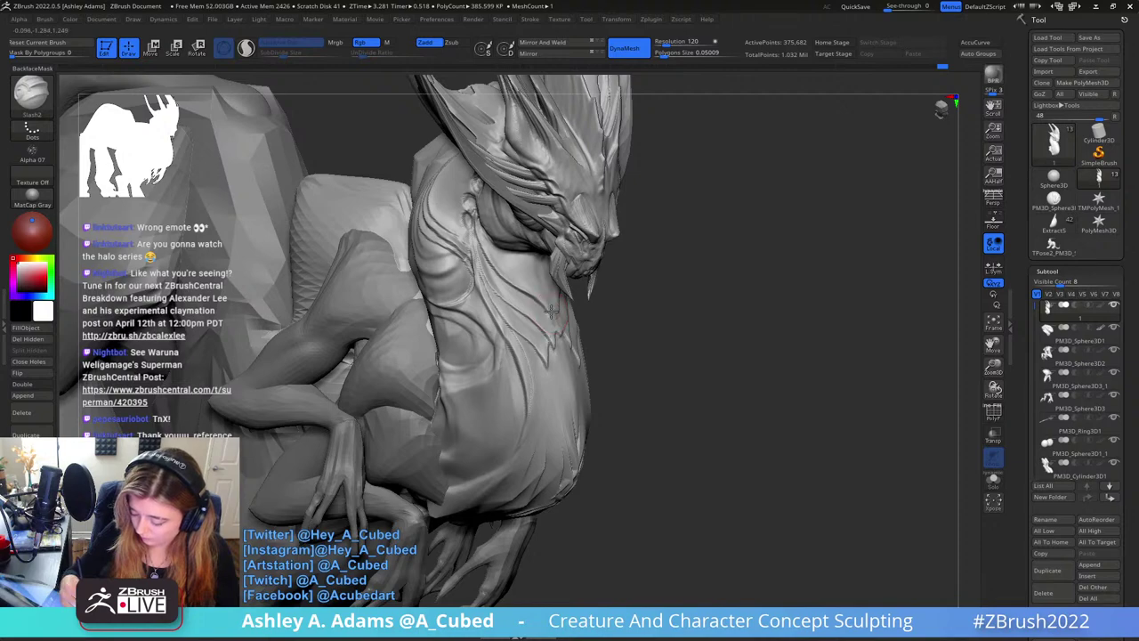
mouse_move(544, 256)
right_mouse_down()
mouse_move(488, 257)
mouse_move(531, 300)
right_mouse_up()
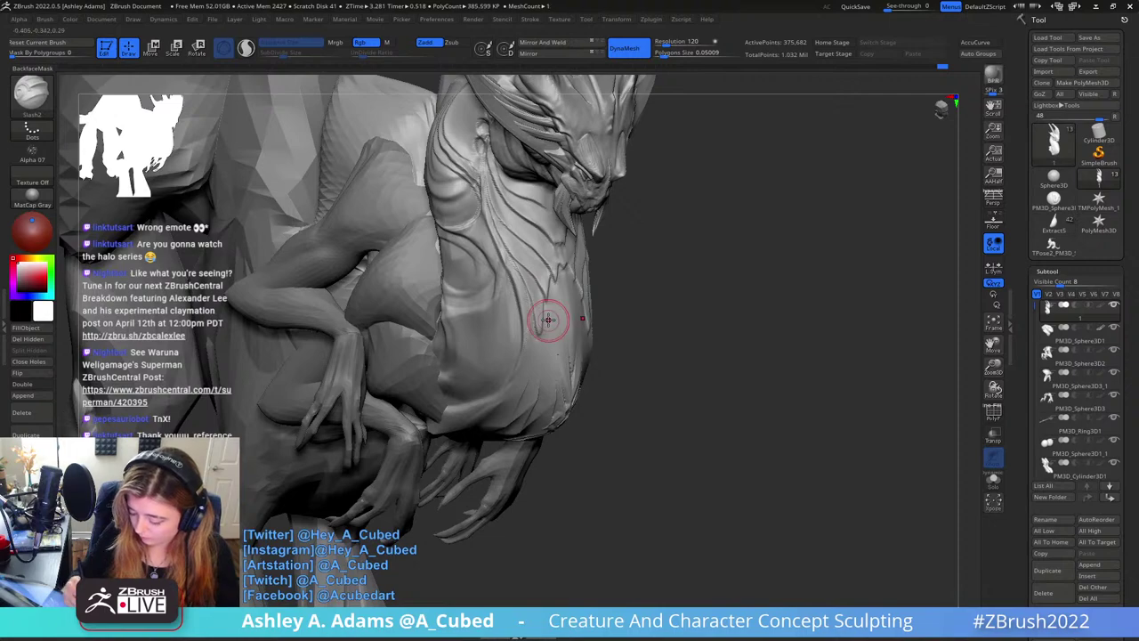
Carve tiers of curved, pointed plates down the centre of the chest and refine the fold beside the throat with Slash2
mouse_move(573, 322)
right_mouse_down()
mouse_move(595, 305)
mouse_move(603, 324)
mouse_move(574, 342)
mouse_move(578, 330)
right_mouse_up()
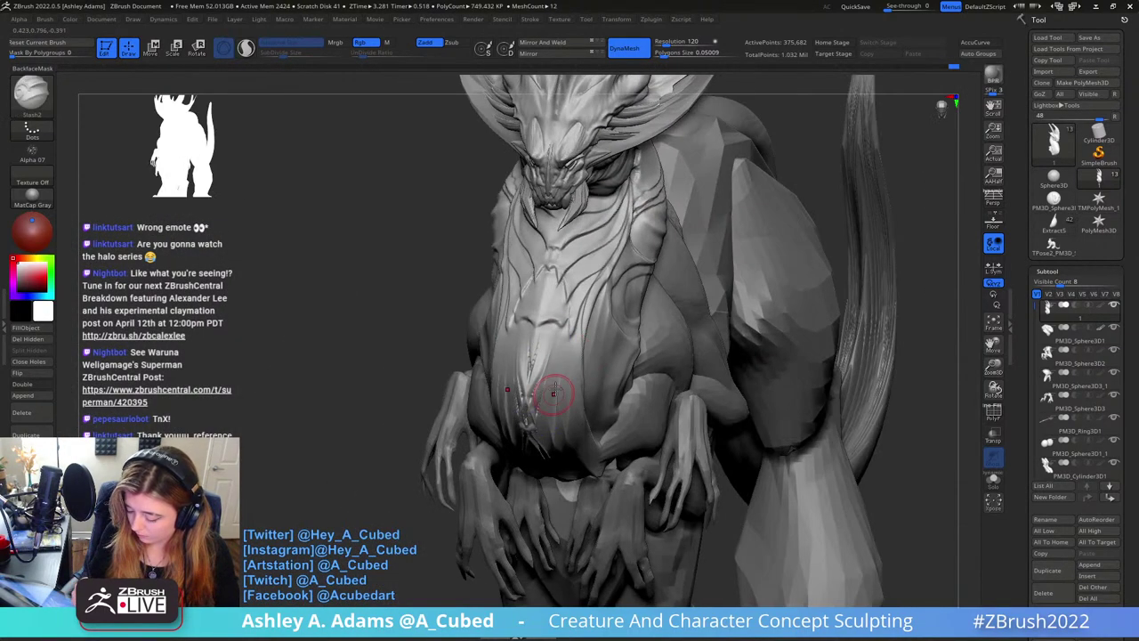
mouse_move(546, 395)
right_mouse_down()
mouse_move(600, 424)
mouse_move(534, 263)
mouse_move(591, 258)
right_mouse_up()
right_click_drag(664, 246, 654, 307, "ctrl")
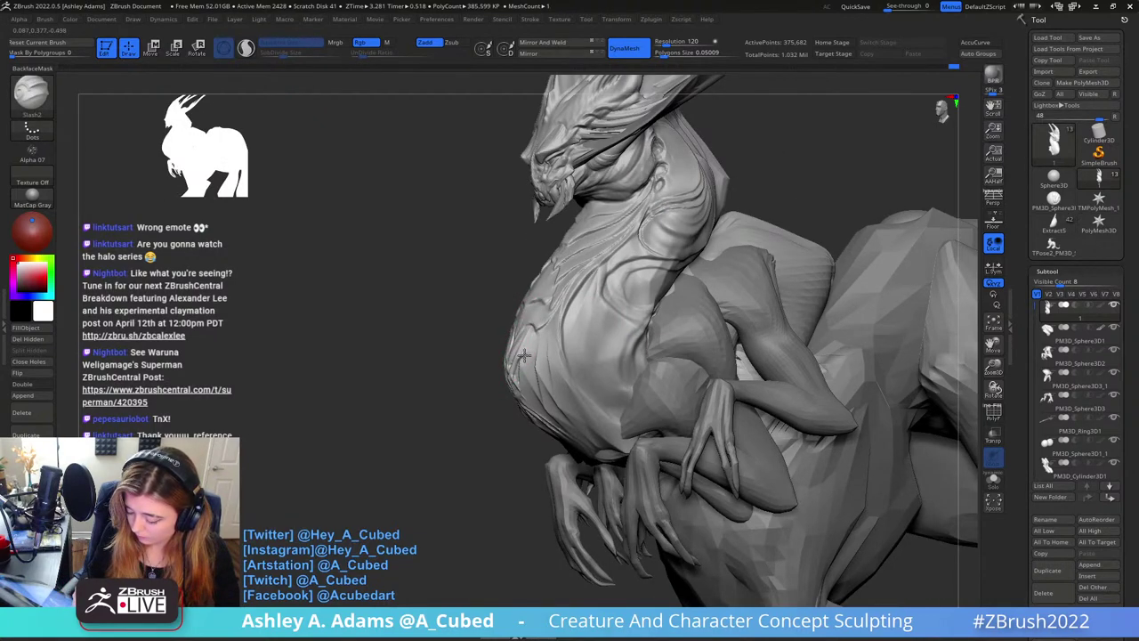
mouse_move(546, 347)
right_mouse_down()
mouse_move(503, 327)
mouse_move(534, 274)
mouse_move(519, 335)
right_mouse_up()
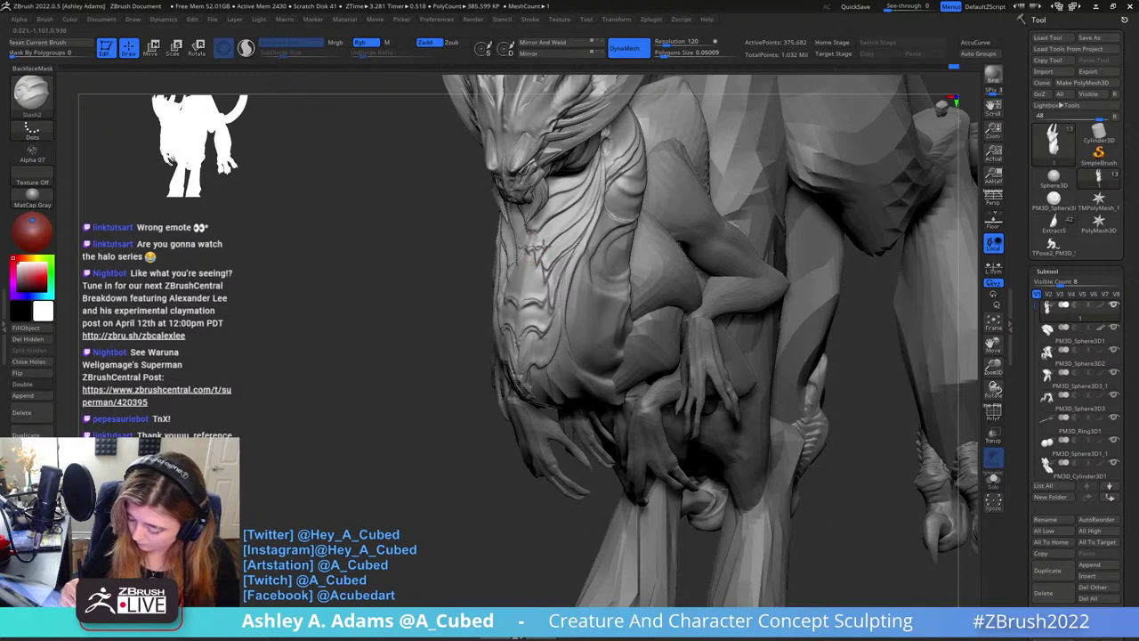
left_click_drag(586, 201, 596, 182)
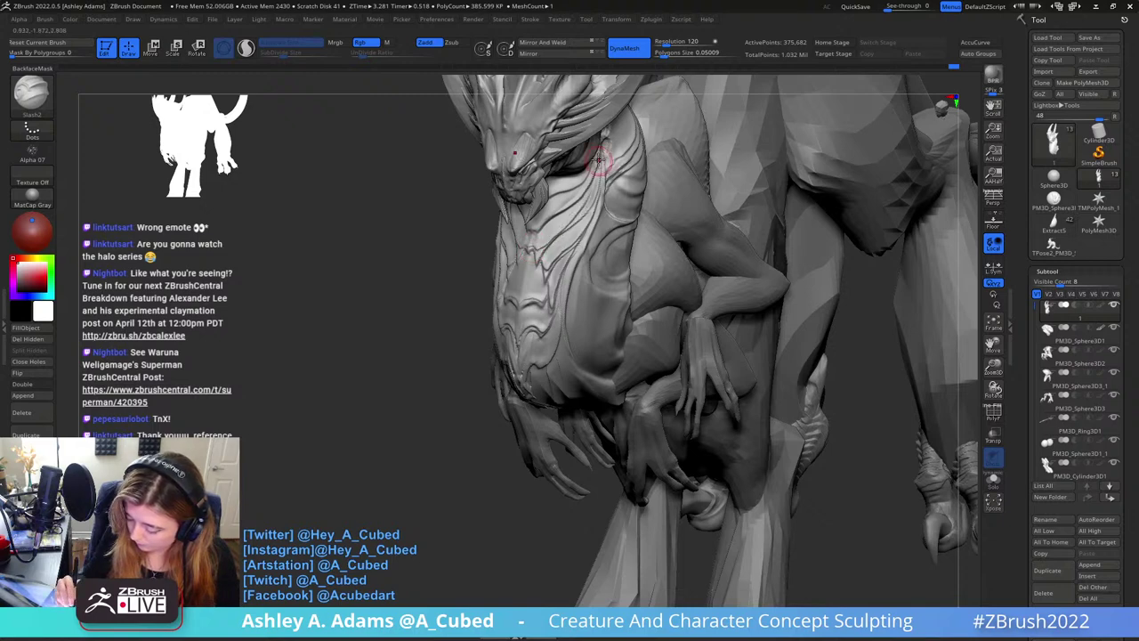
mouse_move(458, 307)
left_mouse_down()
mouse_move(636, 303)
mouse_move(627, 307)
left_mouse_up()
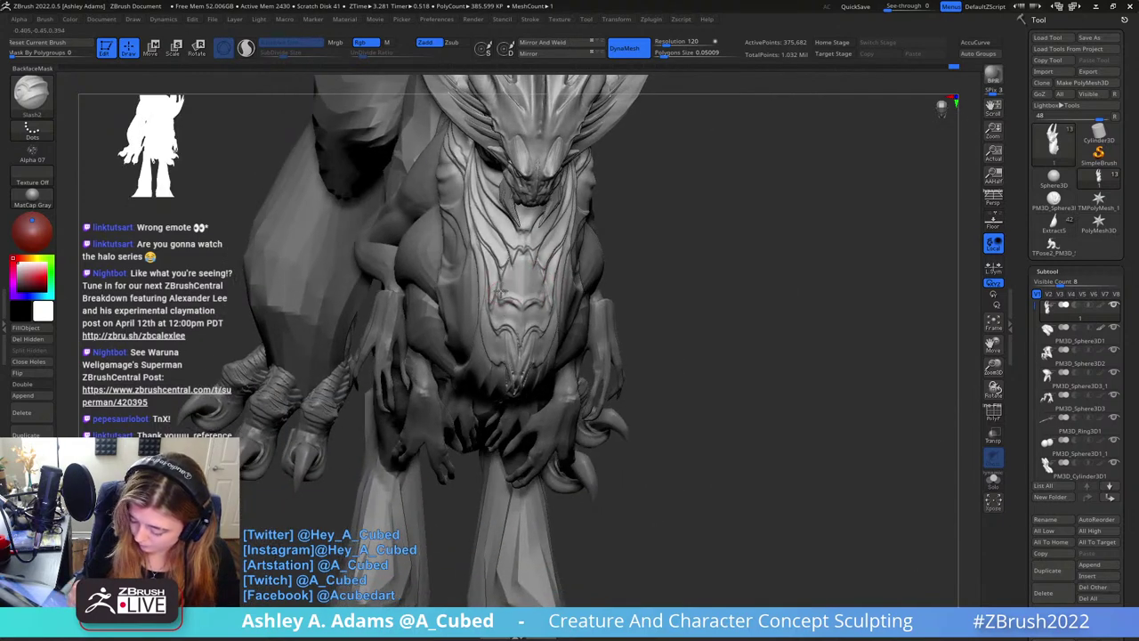
Dot rows of small marks along the edges of the central chest plates and below the throat with Slash2
left_click_drag(504, 294, 519, 296)
right_click_drag(521, 297, 525, 323)
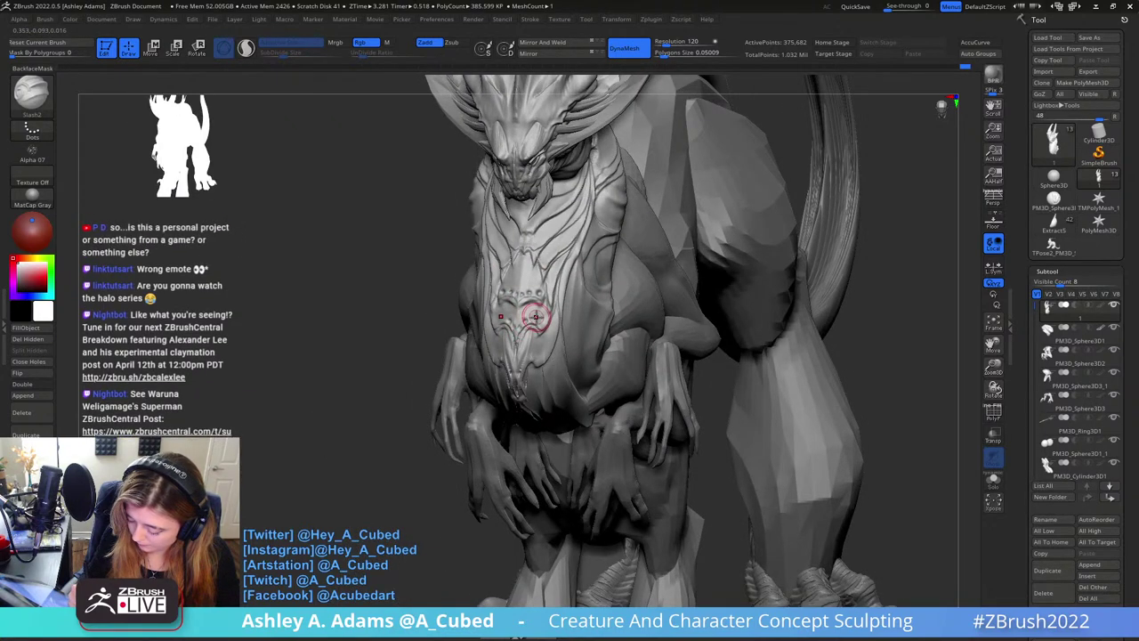
left_click_drag(540, 317, 547, 317)
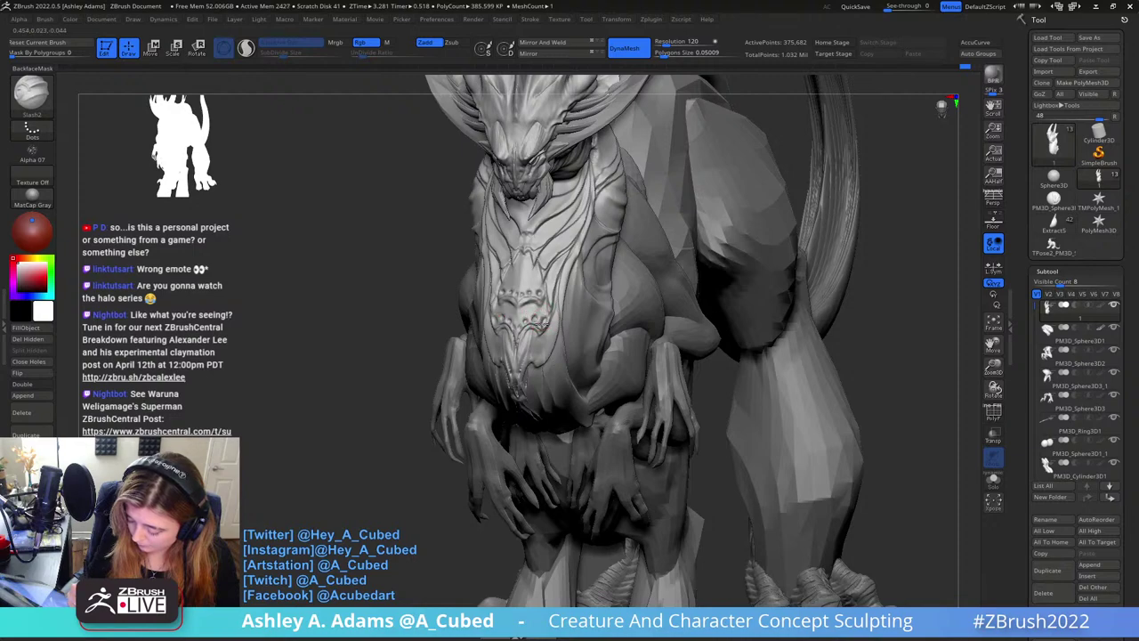
mouse_move(543, 313)
right_mouse_down()
mouse_move(541, 223)
mouse_move(581, 281)
right_mouse_up()
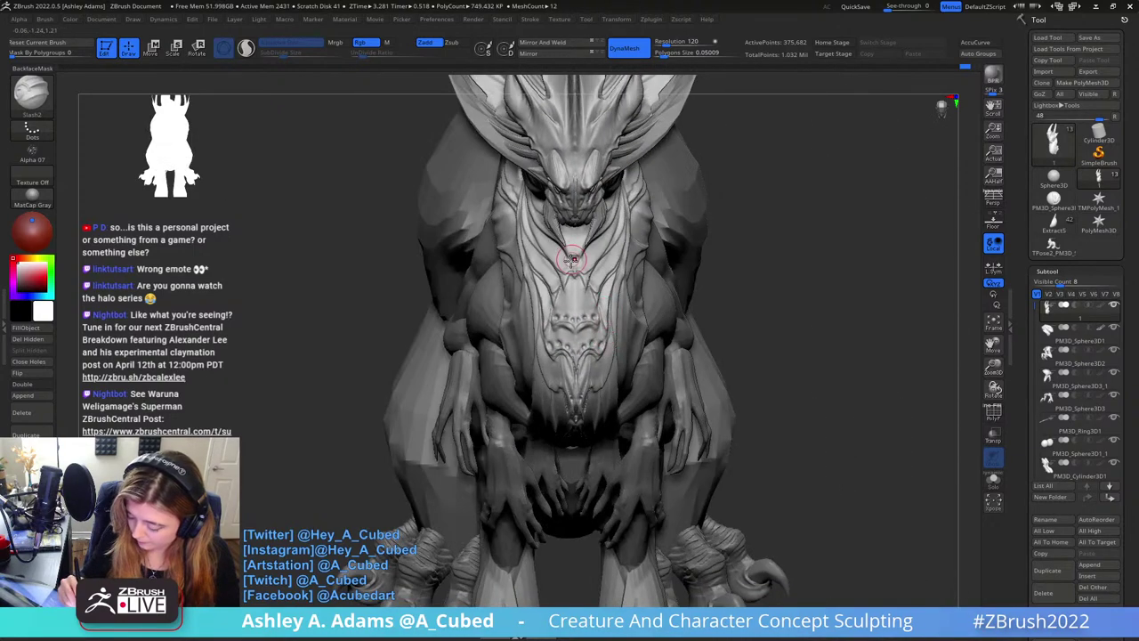
left_click_drag(572, 260, 560, 267)
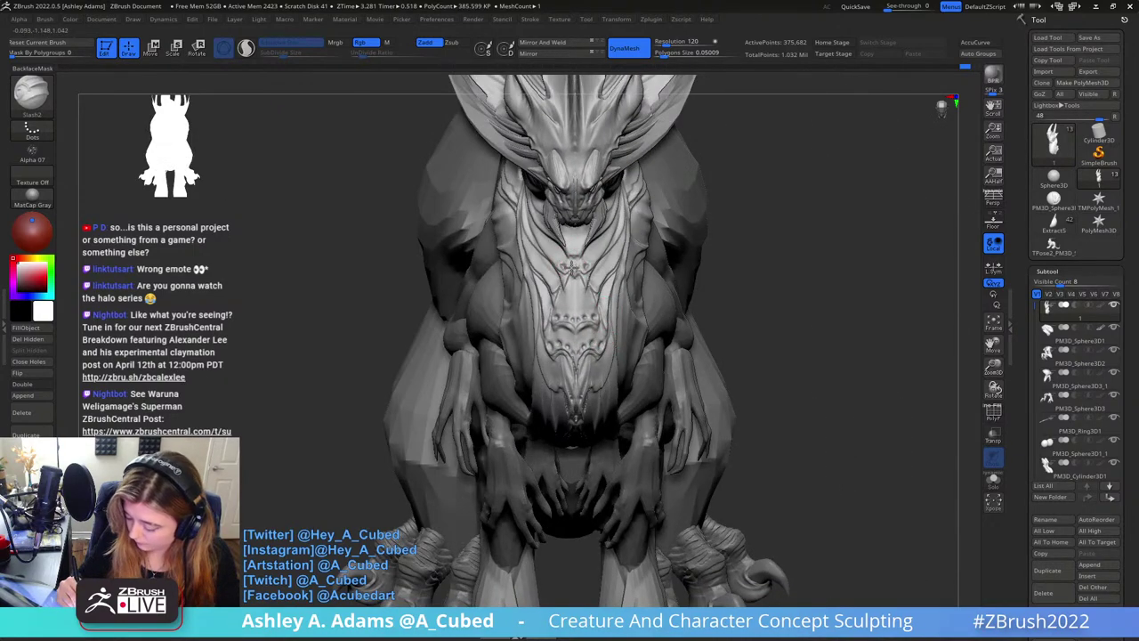
Extend the small marks across the upper chest and cut the folds along the shoulder edge with Slash2
right_click_drag(564, 264, 606, 262)
left_click_drag(607, 262, 617, 241)
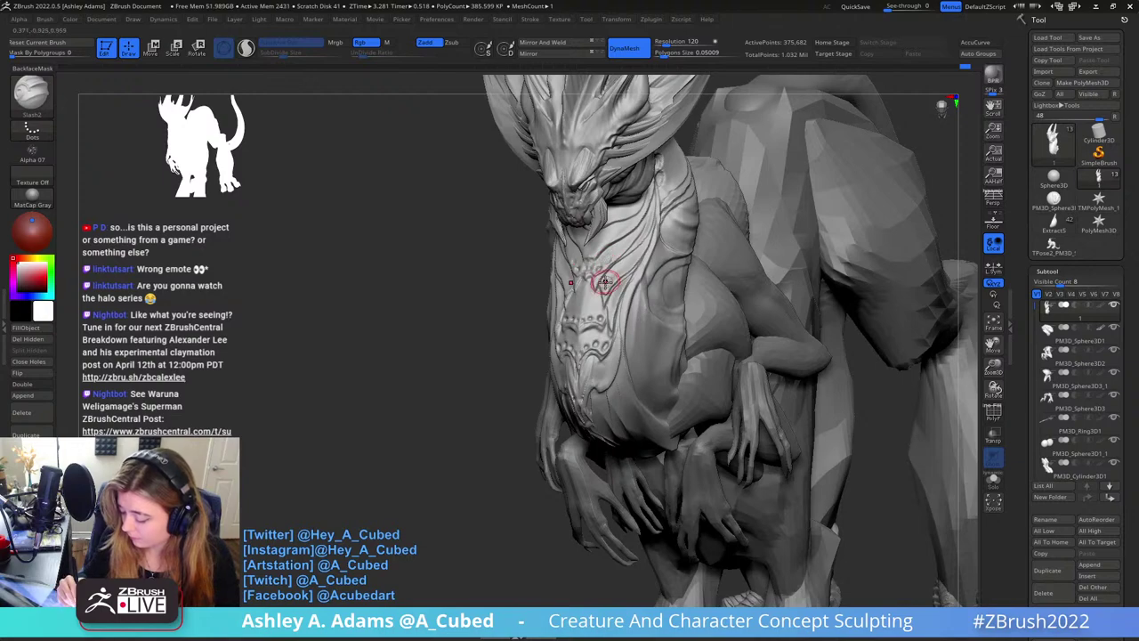
left_click_drag(605, 282, 608, 285)
mouse_move(615, 279)
right_mouse_down()
mouse_move(629, 275)
mouse_move(604, 262)
mouse_move(615, 235)
mouse_move(617, 300)
mouse_move(636, 280)
right_mouse_up()
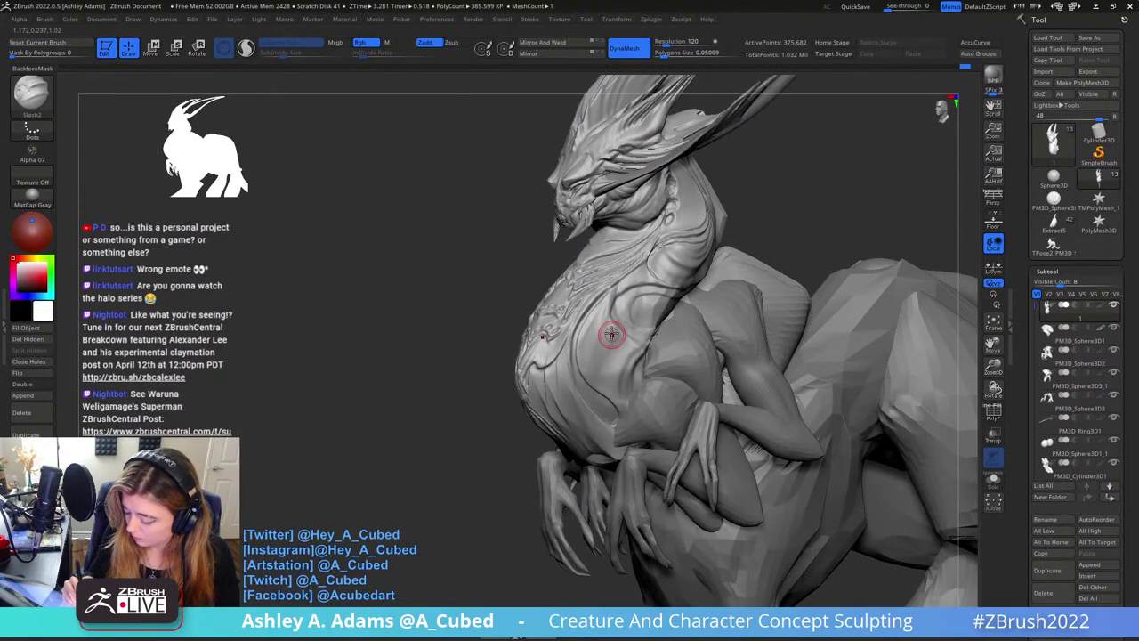
right_click_drag(627, 398, 697, 289)
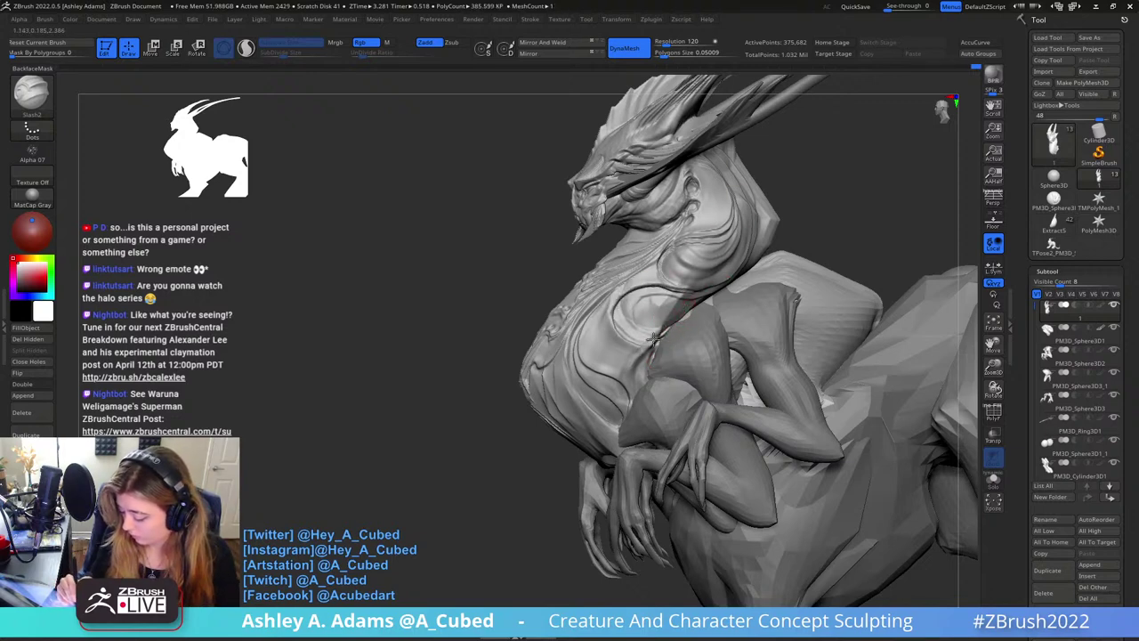
mouse_move(705, 289)
left_mouse_down()
mouse_move(739, 314)
mouse_move(741, 298)
left_mouse_up()
Pull the chest and lower neck forms into shape with SnakeHook at adjusted brush sizes
key("b")
key("s")
key("h")
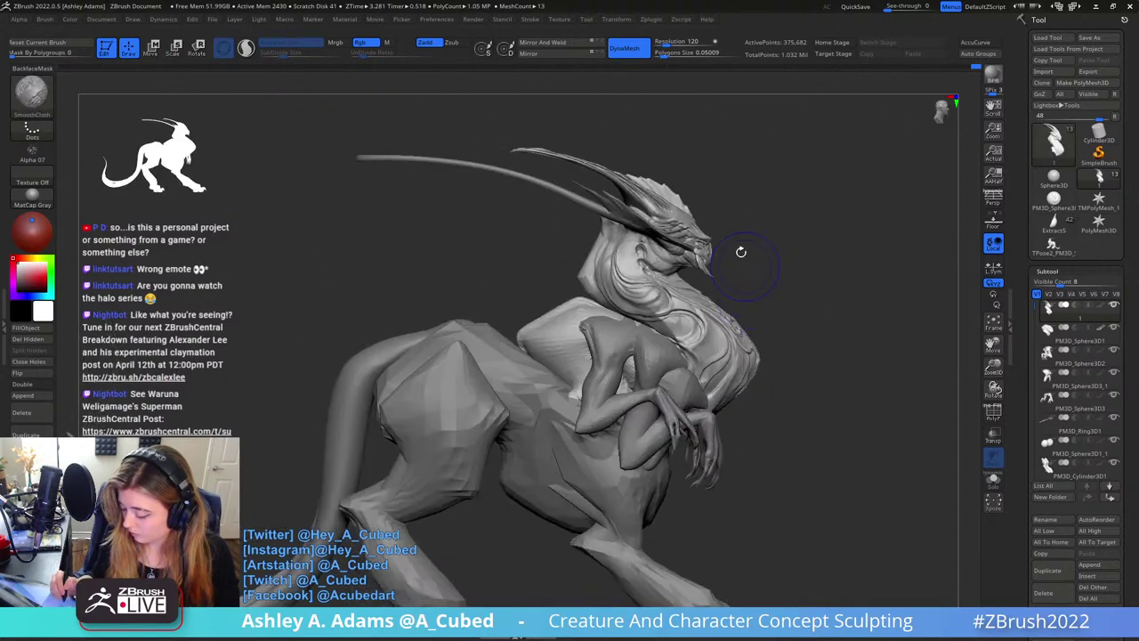
right_click_drag(801, 299, 792, 356, "ctrl")
left_click_drag(652, 310, 670, 336)
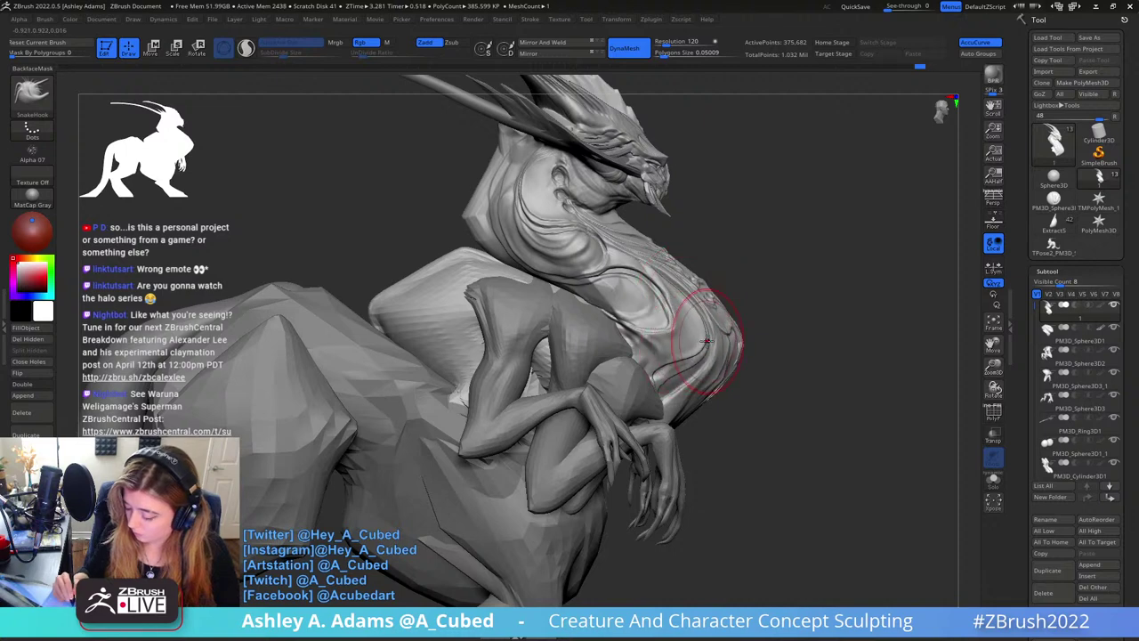
key("space")
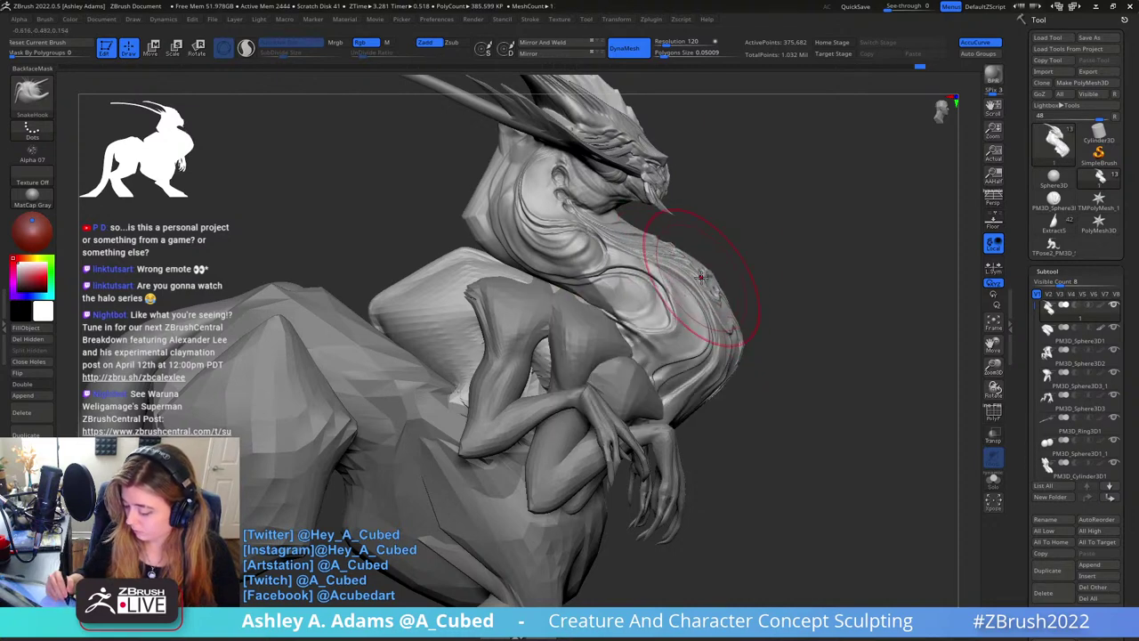
key("space")
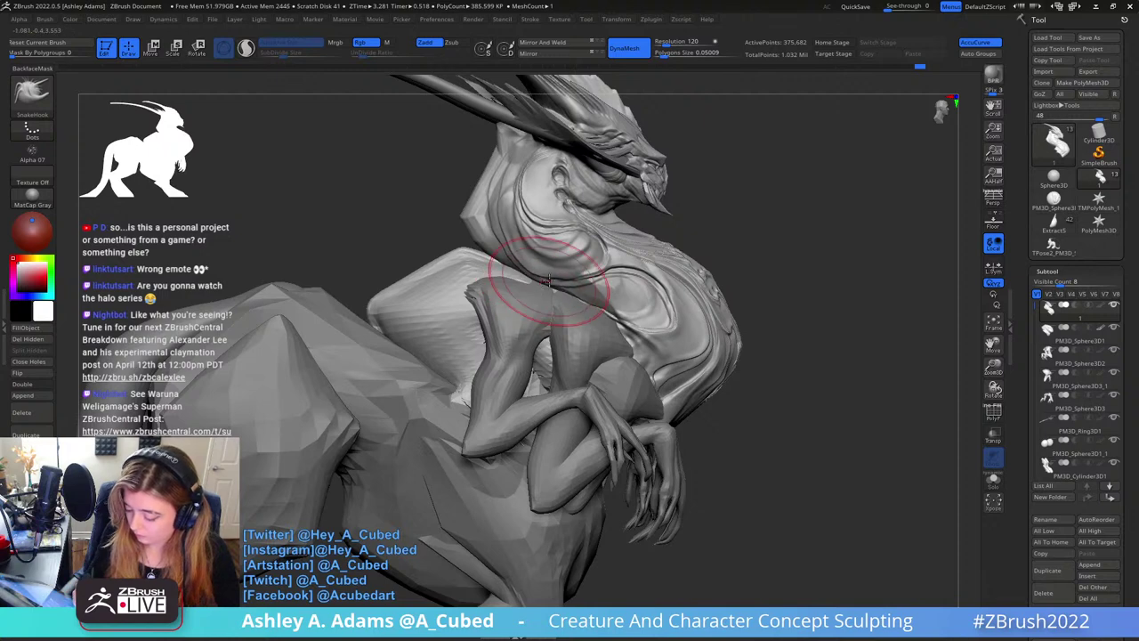
key("space")
right_click_drag(542, 271, 578, 249)
Swell the neck folds behind the jaw with the Inflat brush at an adjusted size
key("b")
key("i")
key("n")
key("space")
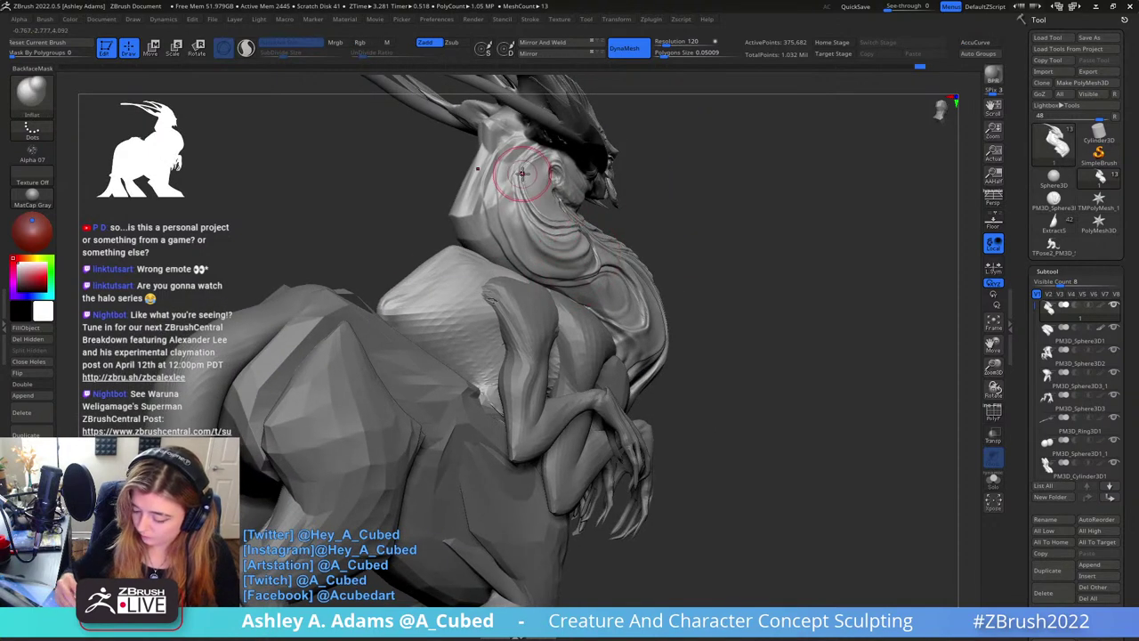
right_click_drag(522, 178, 545, 166)
Mask the rounded neck area behind the jaw, soften the mask and invert it to isolate that area
key("space")
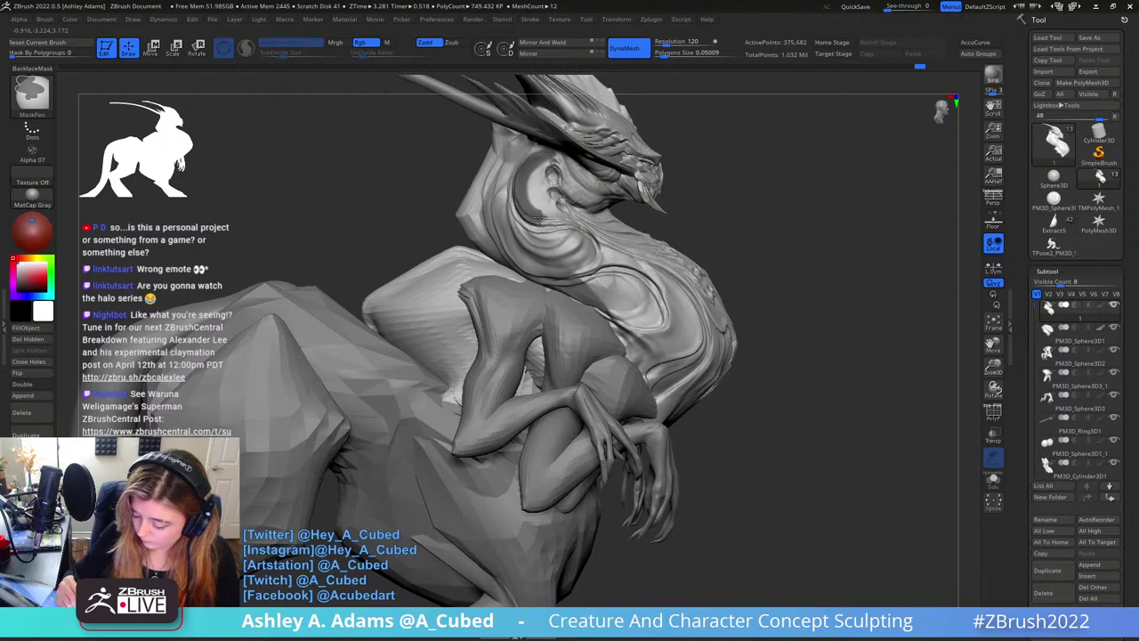
left_click(560, 219, "ctrl")
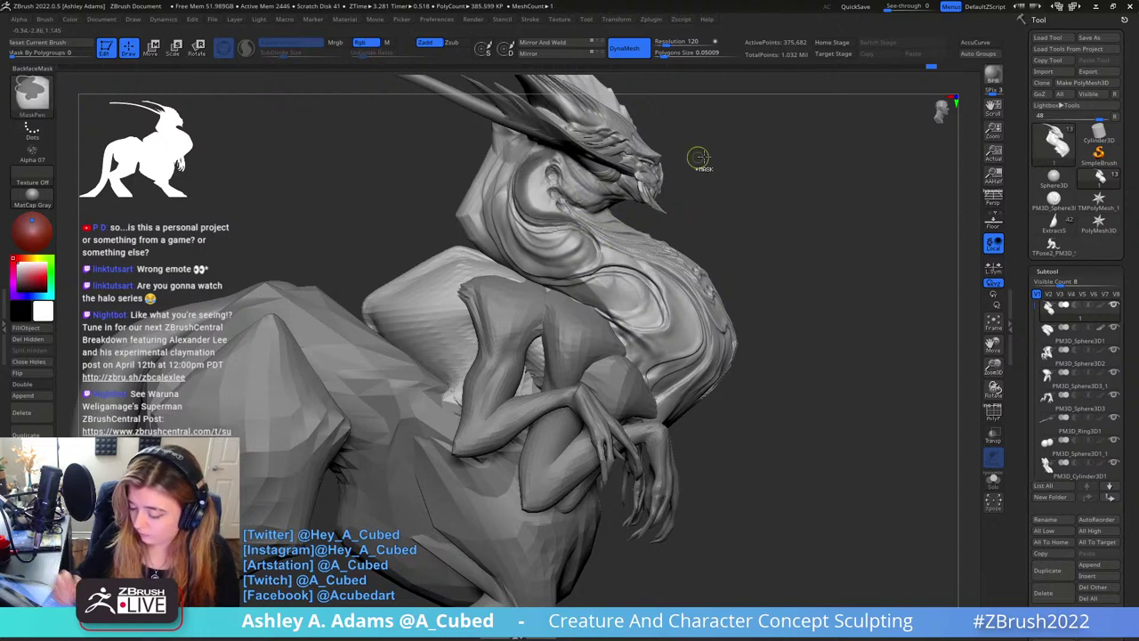
left_click(701, 160, "ctrl")
key("space")
left_click_drag(564, 271, 666, 270)
Pull the unmasked neck area behind the jaw outward into a raised flap with SnakeHook
mouse_move(739, 183)
right_mouse_down()
mouse_move(725, 169)
mouse_move(723, 212)
mouse_move(740, 201)
mouse_move(708, 198)
right_mouse_up()
key("b")
key("s")
key("h")
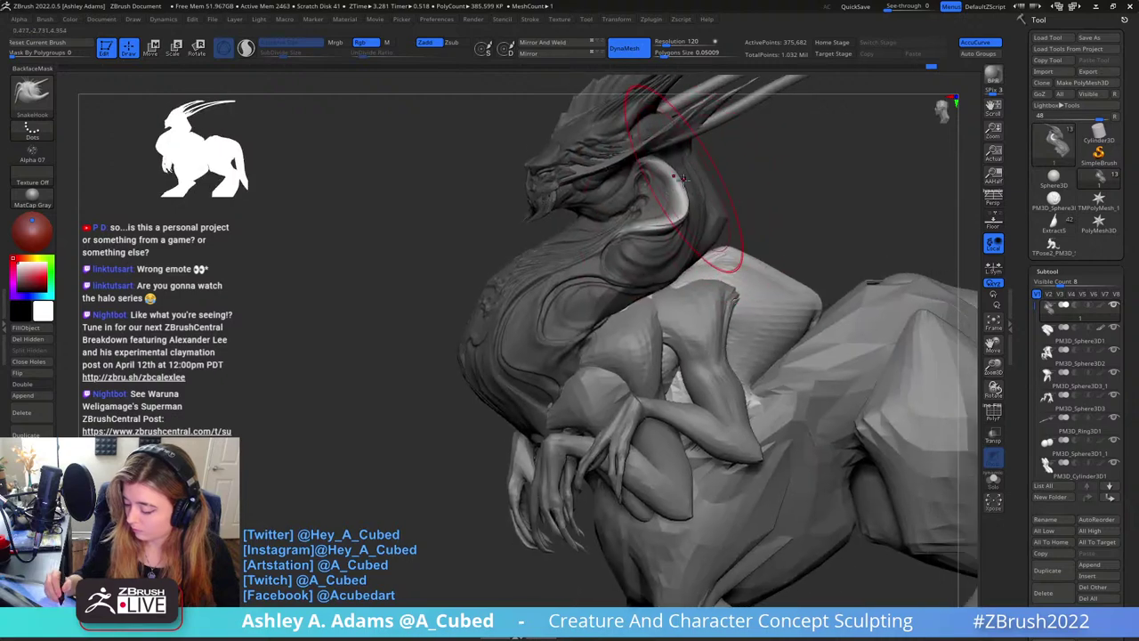
left_click_drag(678, 183, 698, 191)
right_click_drag(697, 190, 704, 249)
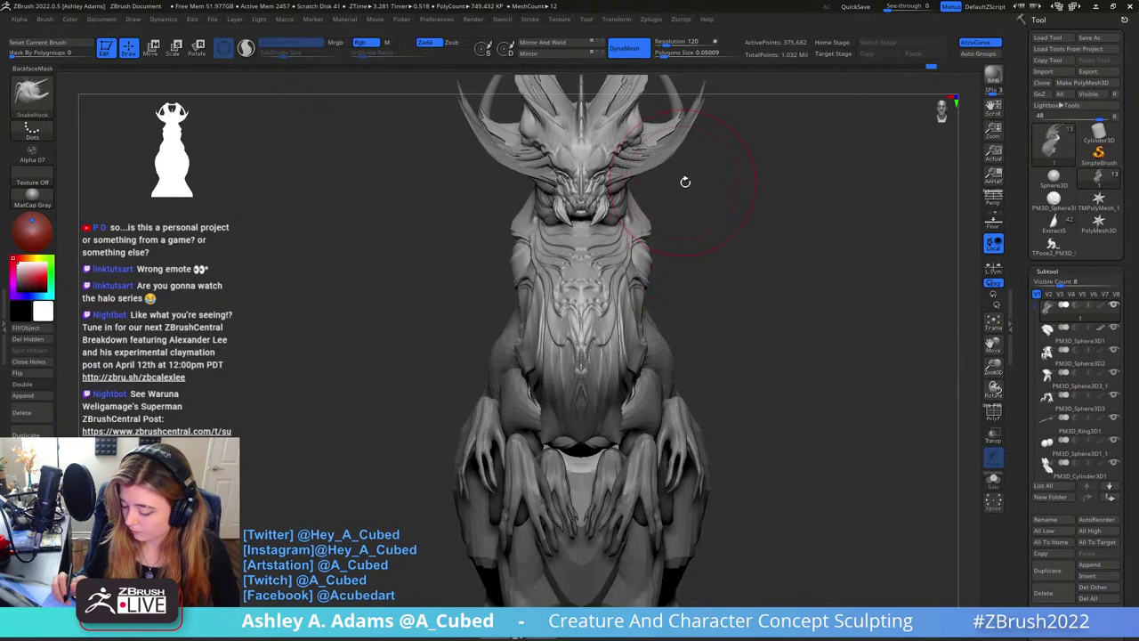
Isolate the rounded chest form in front of the shoulder with an inverted mask and pull it outward with SnakeHook
right_click_drag(685, 182, 614, 252)
mouse_move(685, 207)
right_mouse_down()
mouse_move(654, 249)
mouse_move(614, 267)
mouse_move(686, 259)
right_mouse_up()
right_click(610, 279)
left_click_drag(698, 258, 719, 250, "ctrl")
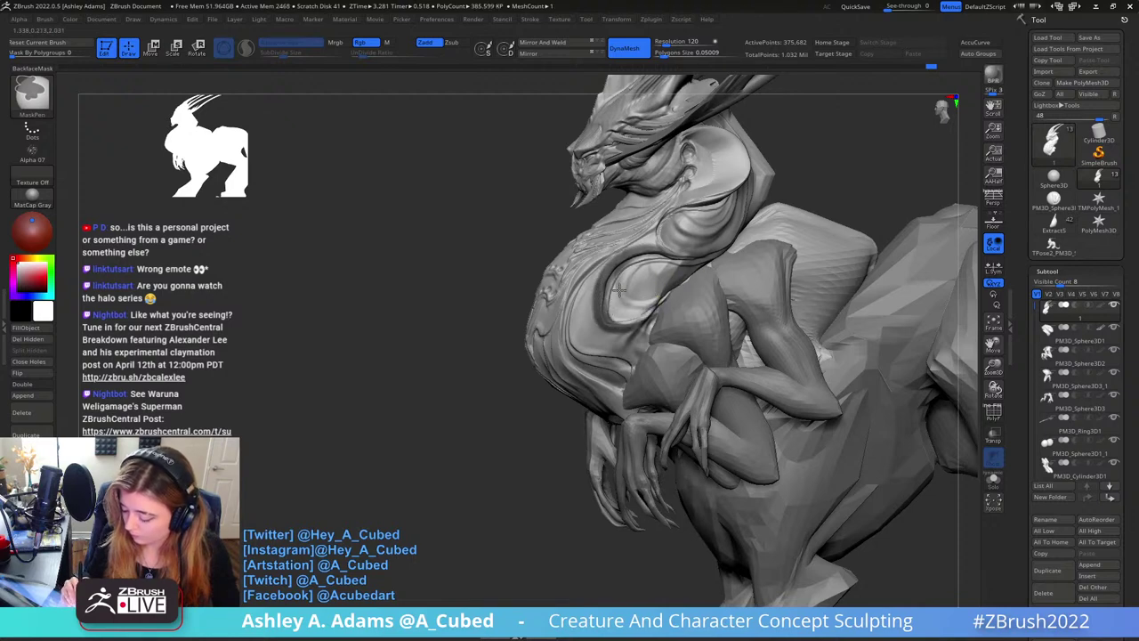
left_click(824, 161, "ctrl")
mouse_move(563, 313)
right_mouse_down()
mouse_move(626, 334)
mouse_move(661, 306)
mouse_move(639, 308)
right_mouse_up()
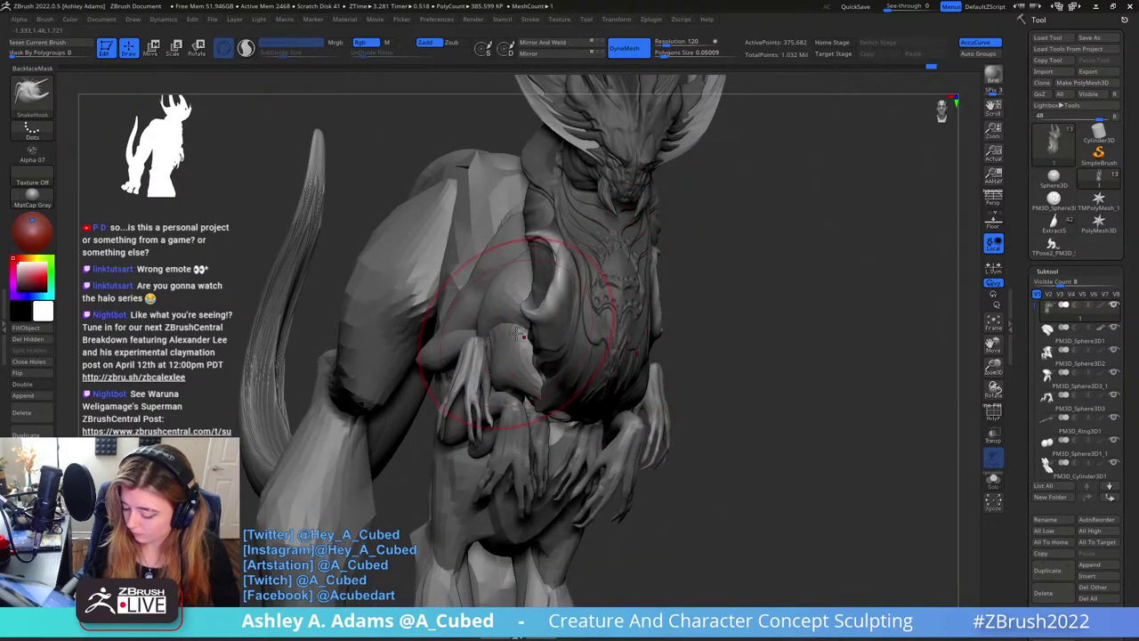
right_click_drag(521, 407, 537, 264)
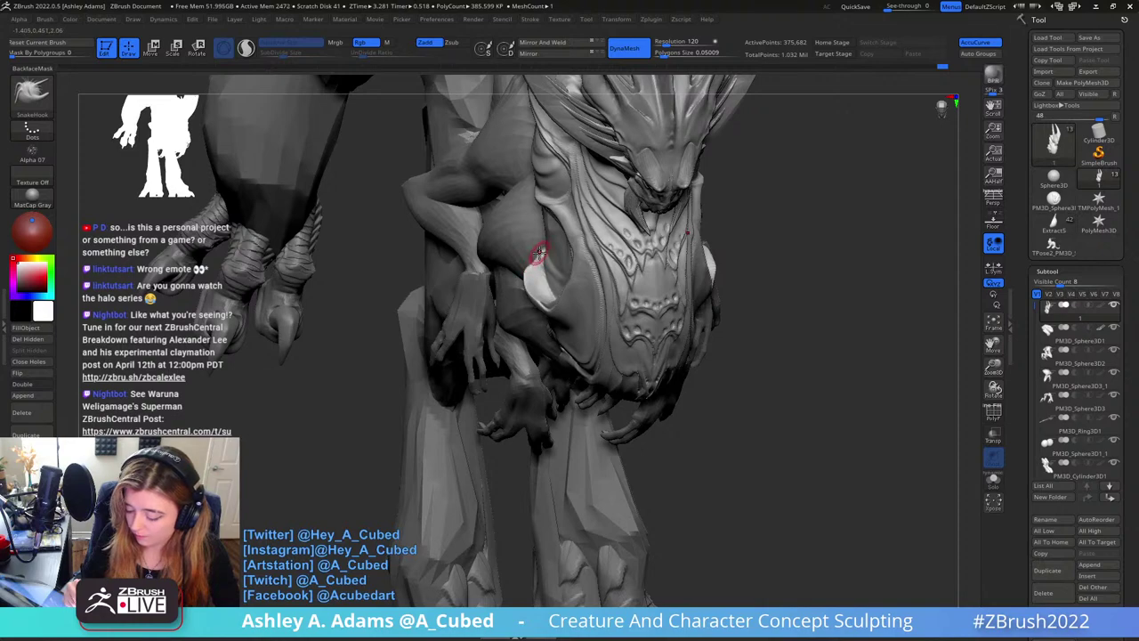
Smooth the pulled-out chest form in front of the shoulder and flatten its surface with the hPolish brush
key("shift")
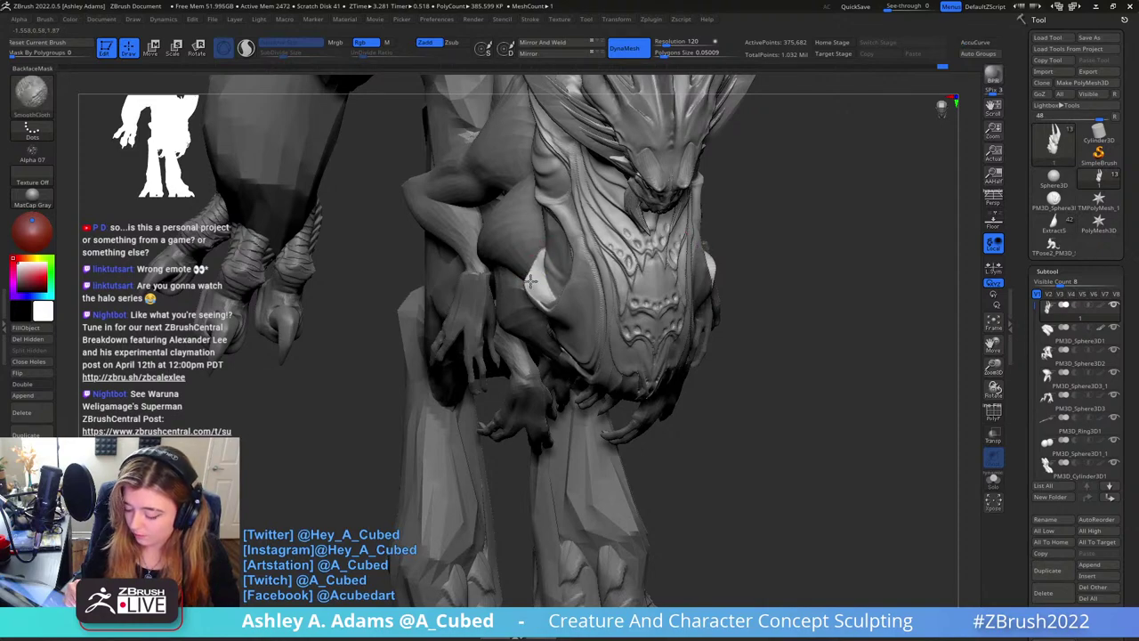
mouse_move(536, 291)
right_mouse_down()
mouse_move(579, 237)
mouse_move(514, 333)
right_mouse_up()
right_click(514, 333)
key("b")
key("h")
key("p")
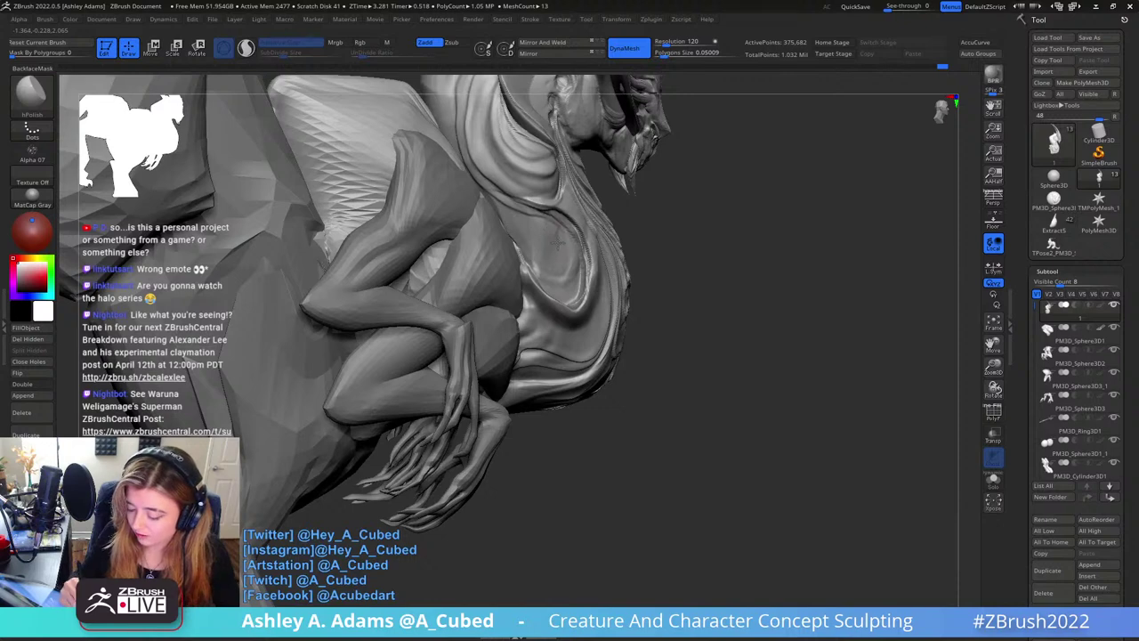
right_click_drag(558, 242, 559, 246)
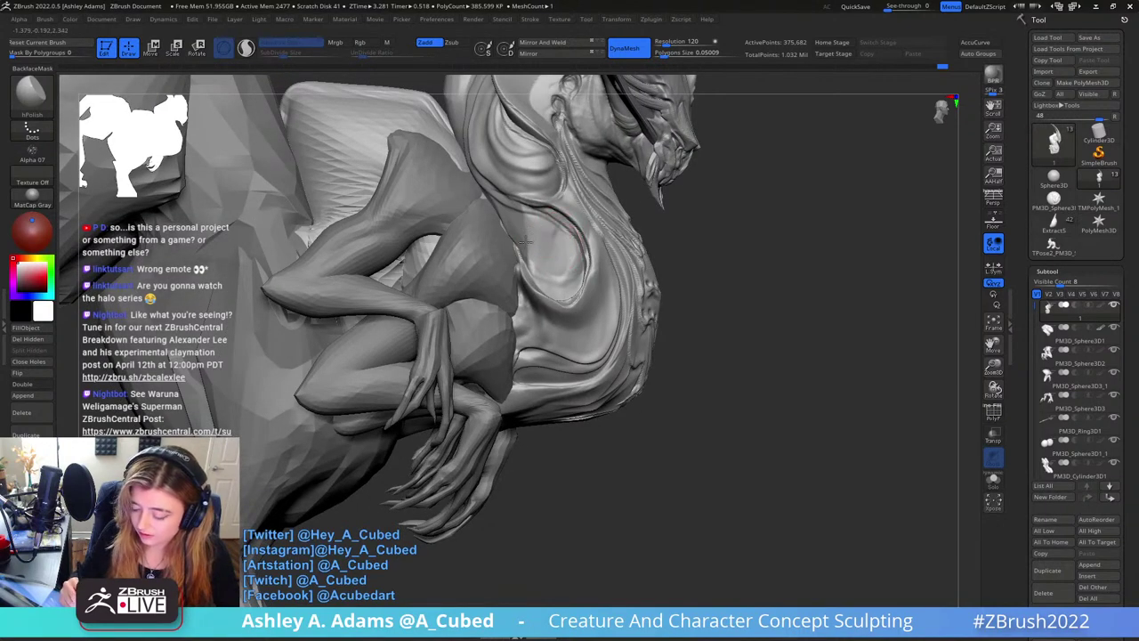
right_click_drag(544, 233, 521, 267)
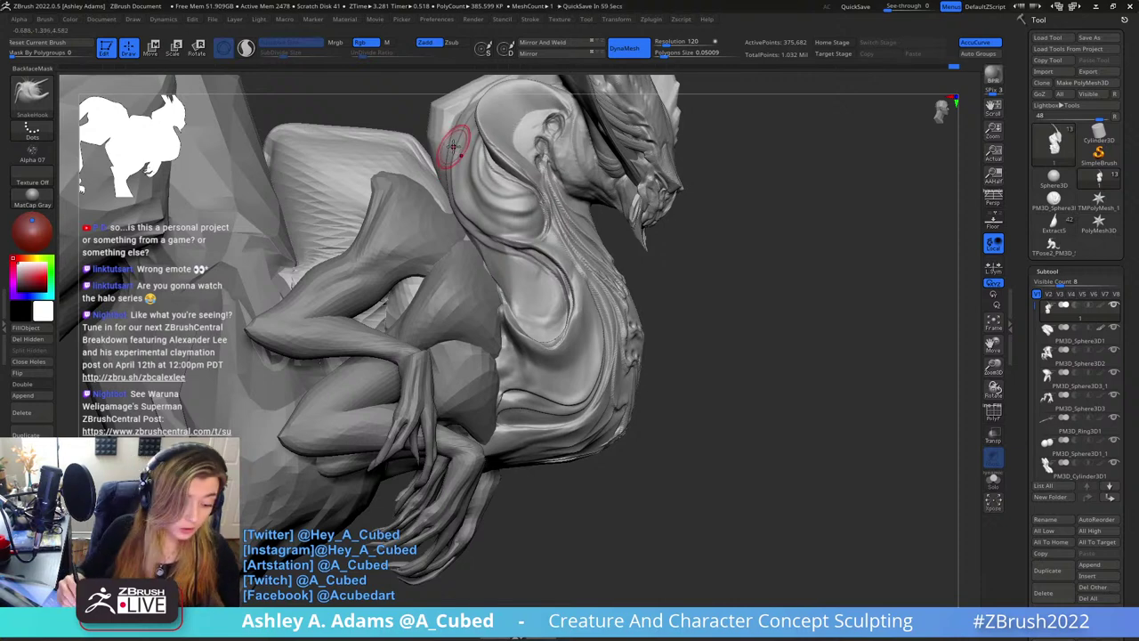
Carve sharper creases into the layered neck folds below the ear with the Slash2 brush
key("2")
mouse_move(511, 154)
right_mouse_down("alt")
mouse_move(537, 192)
mouse_move(508, 191)
mouse_move(512, 170)
right_mouse_up("alt")
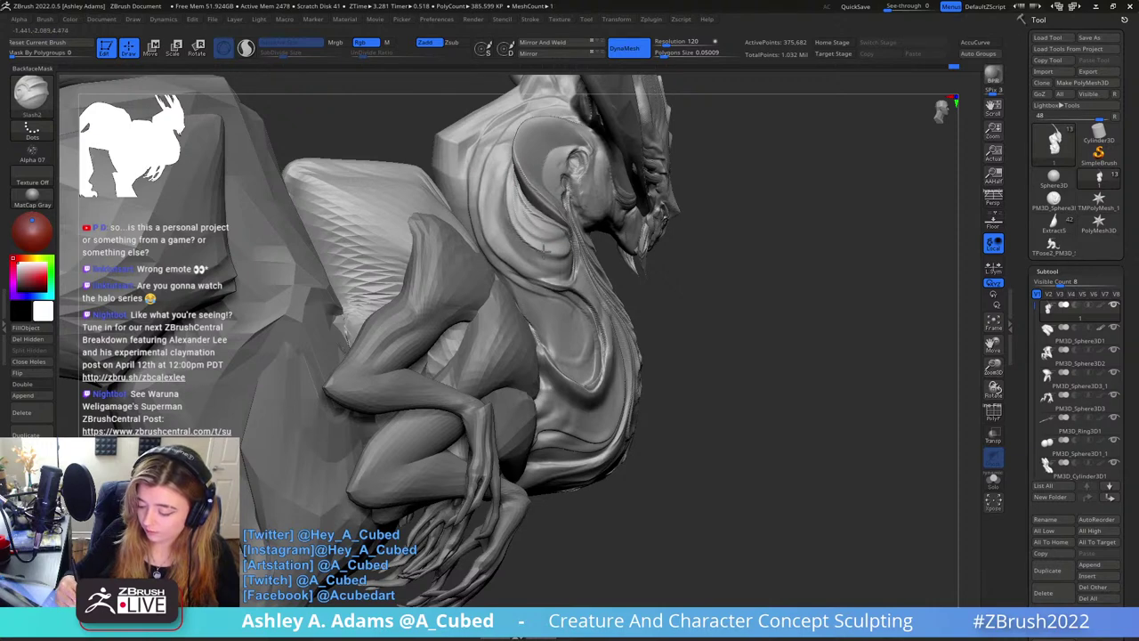
right_click_drag(570, 248, 499, 129)
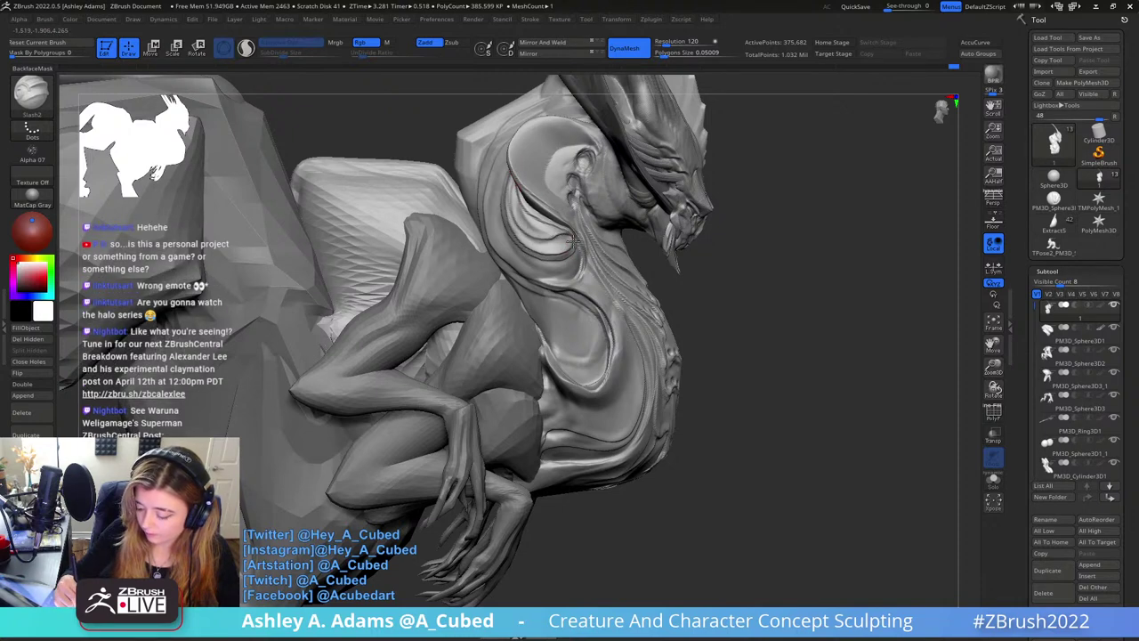
right_click_drag(569, 230, 664, 140)
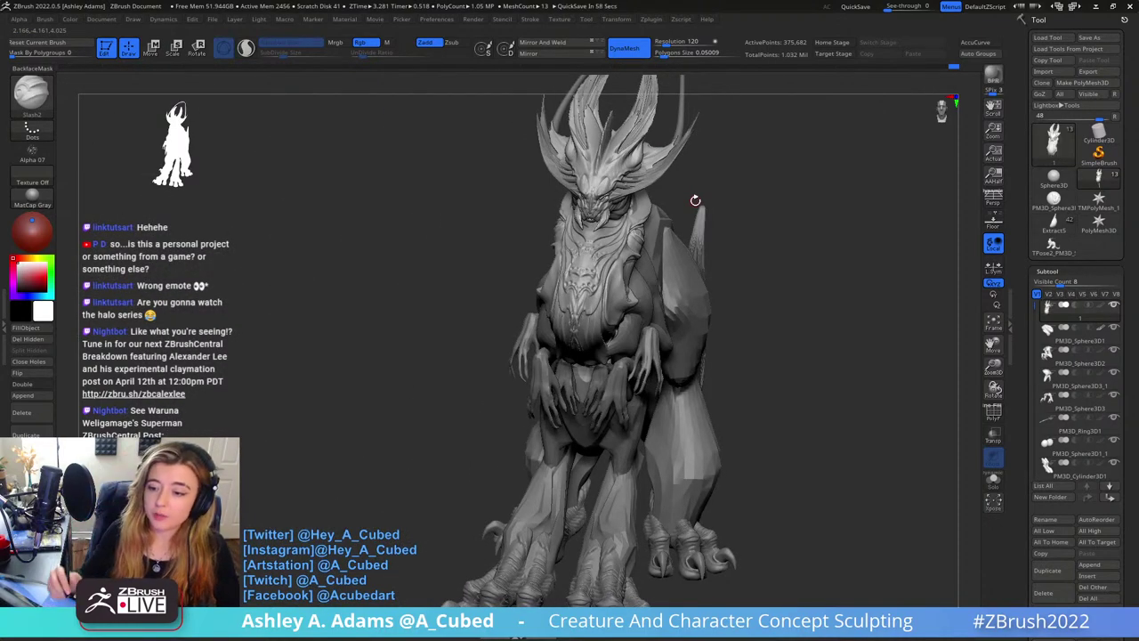
Cut grooves around the raised flap behind the jaw and ear with the Slash2 brush
right_click_drag(695, 201, 759, 221)
mouse_move(692, 254)
right_mouse_down()
mouse_move(710, 266)
mouse_move(768, 231)
mouse_move(688, 247)
right_mouse_up()
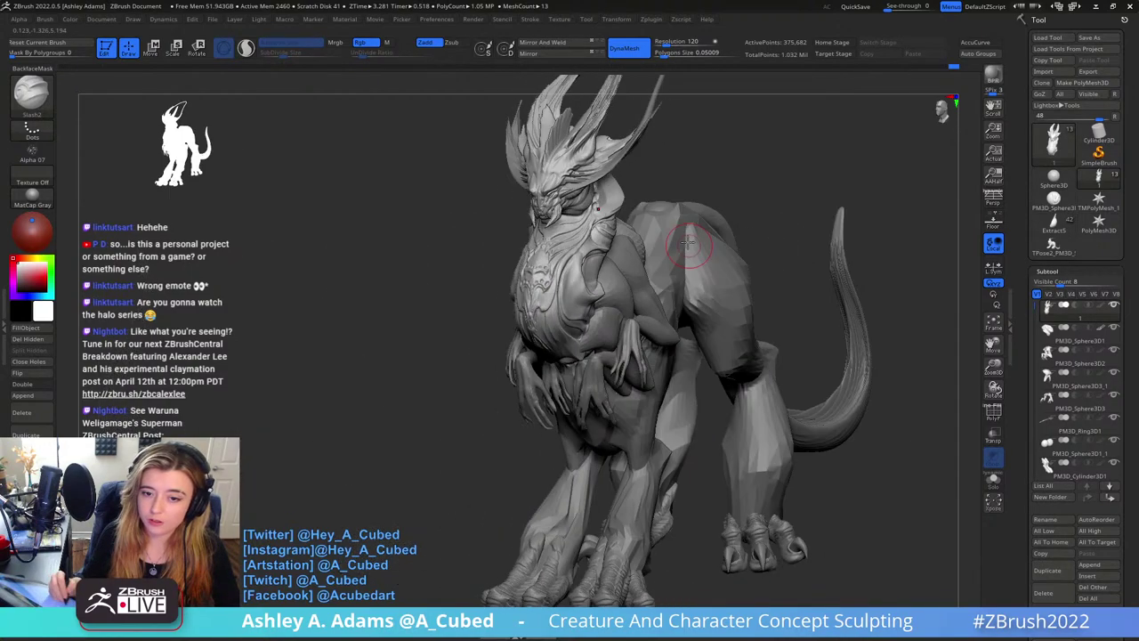
right_click_drag(656, 191, 574, 226, "ctrl")
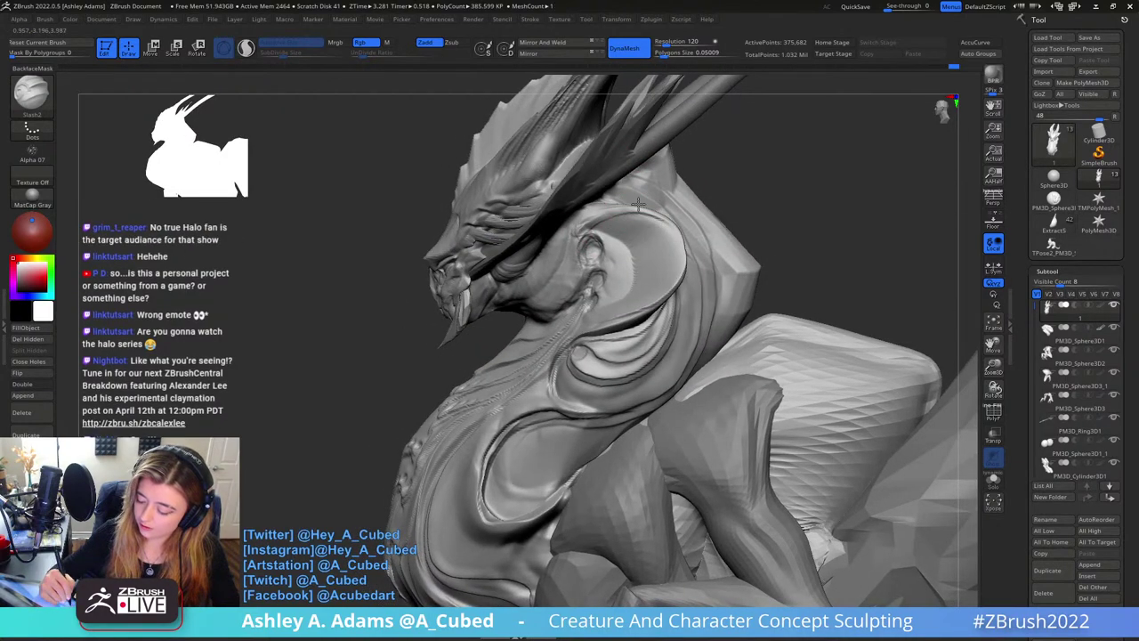
right_click_drag(676, 248, 595, 229)
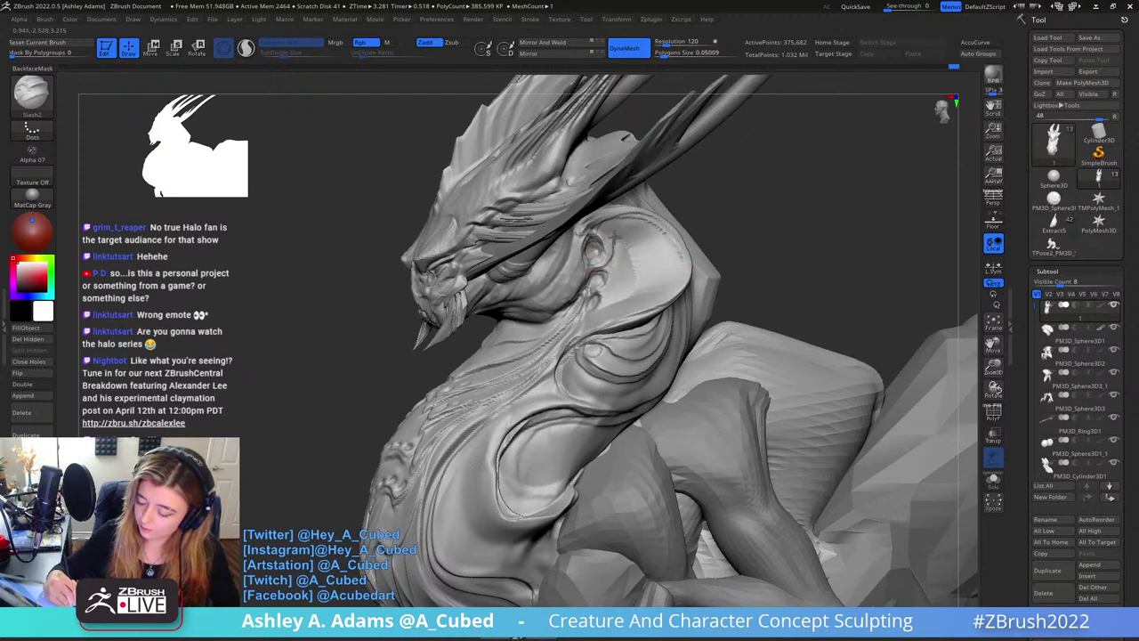
right_click_drag(682, 264, 659, 191)
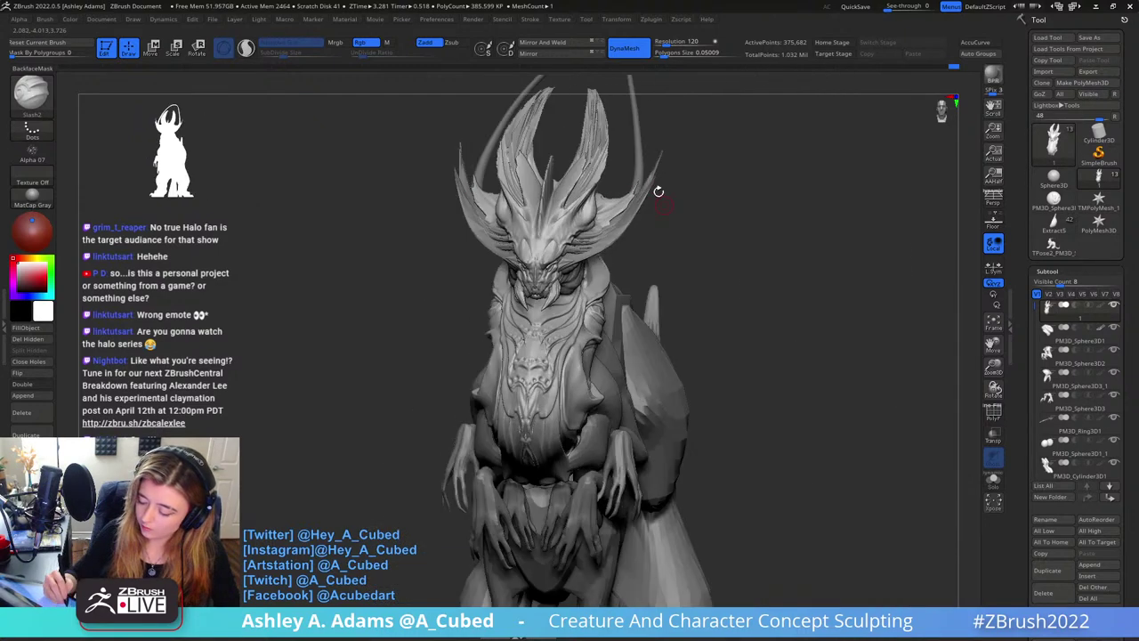
right_click_drag(635, 266, 676, 235)
Mask the central ornamental plate on the upper chest and invert the mask to isolate it
mouse_move(634, 289)
right_mouse_down()
mouse_move(673, 283)
mouse_move(654, 294)
mouse_move(602, 267)
right_mouse_up()
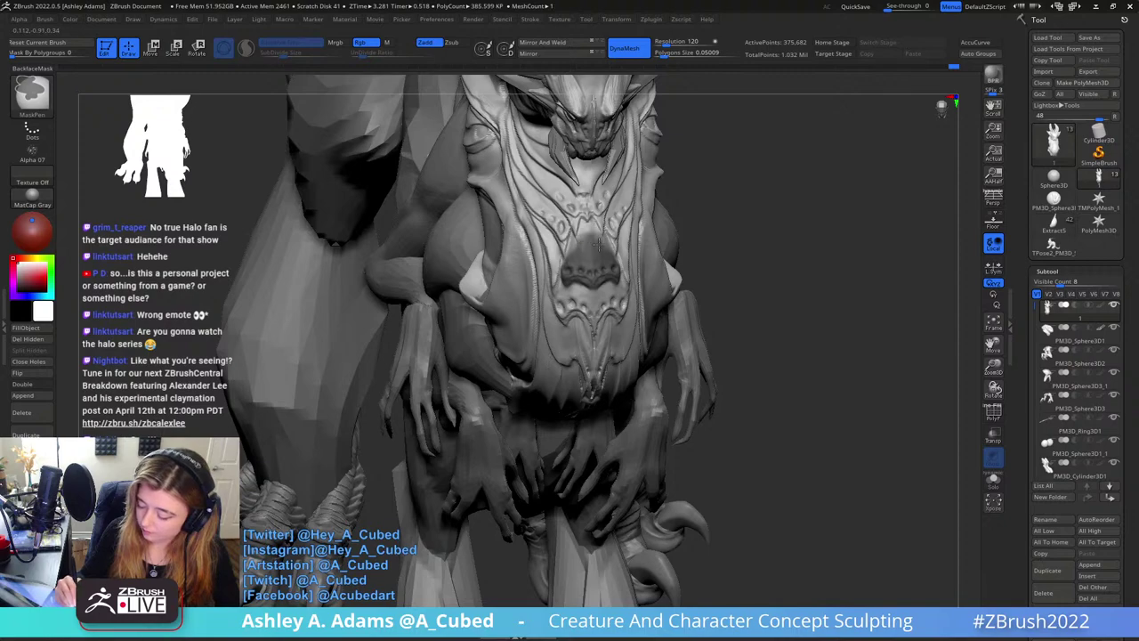
left_click(692, 202, "ctrl")
right_click_drag(692, 201, 691, 218)
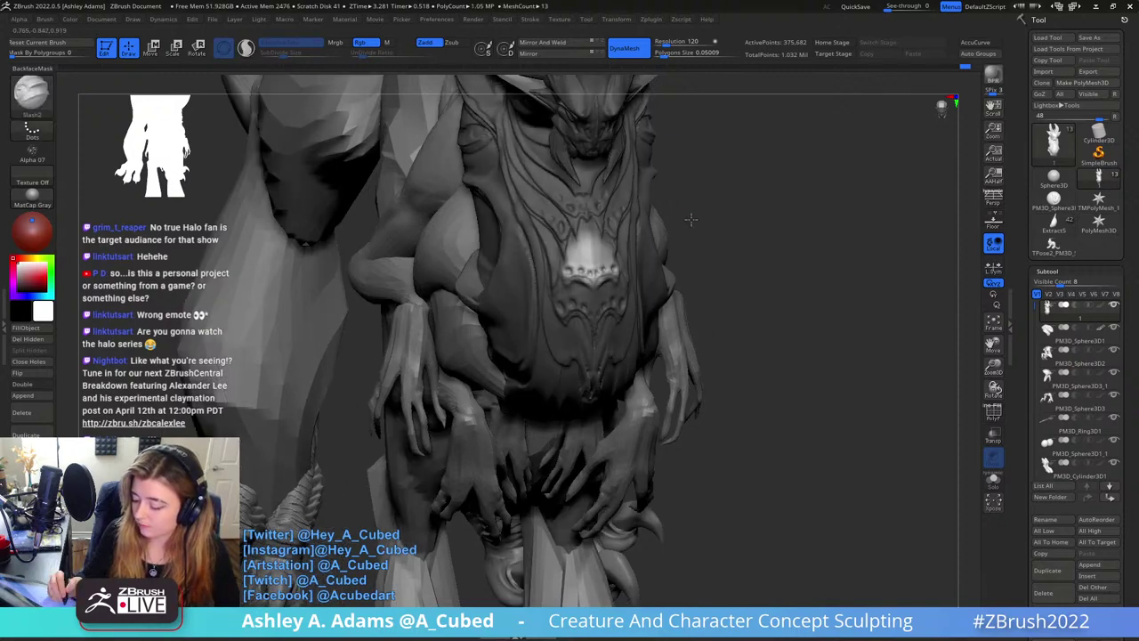
Pull the unmasked central chest plate outward with SnakeHook at an adjusted brush size and clear the mask
key("b")
key("s")
key("h")
mouse_move(637, 274)
right_mouse_down()
mouse_move(618, 330)
mouse_move(554, 367)
right_mouse_up()
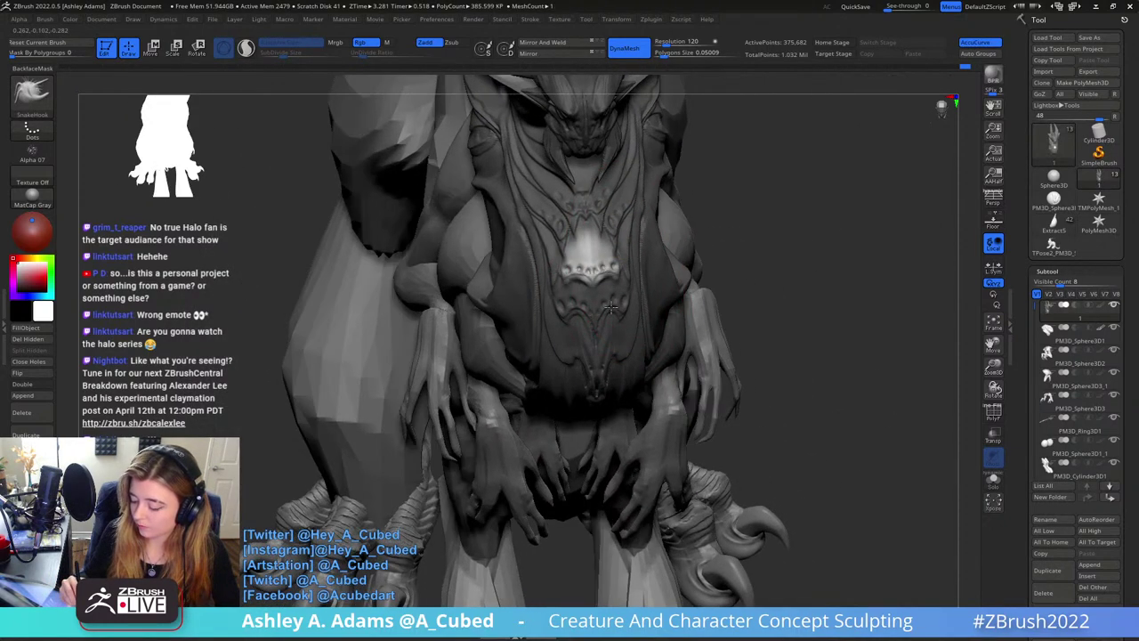
right_click(554, 367)
right_click_drag(591, 273, 593, 282)
key("space")
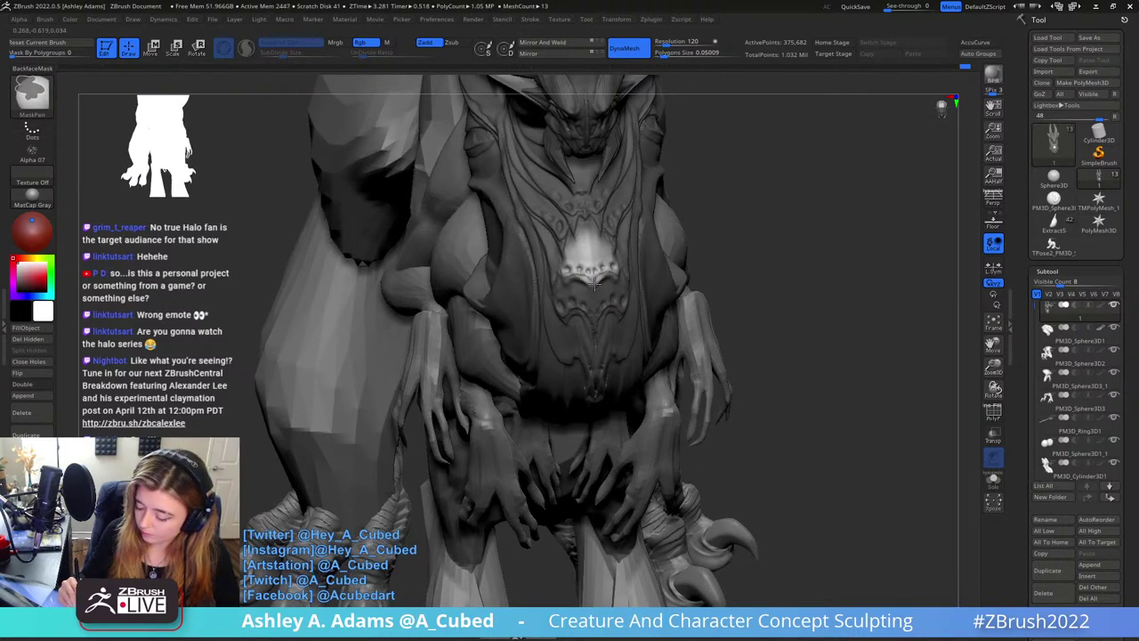
right_click_drag(622, 261, 607, 274)
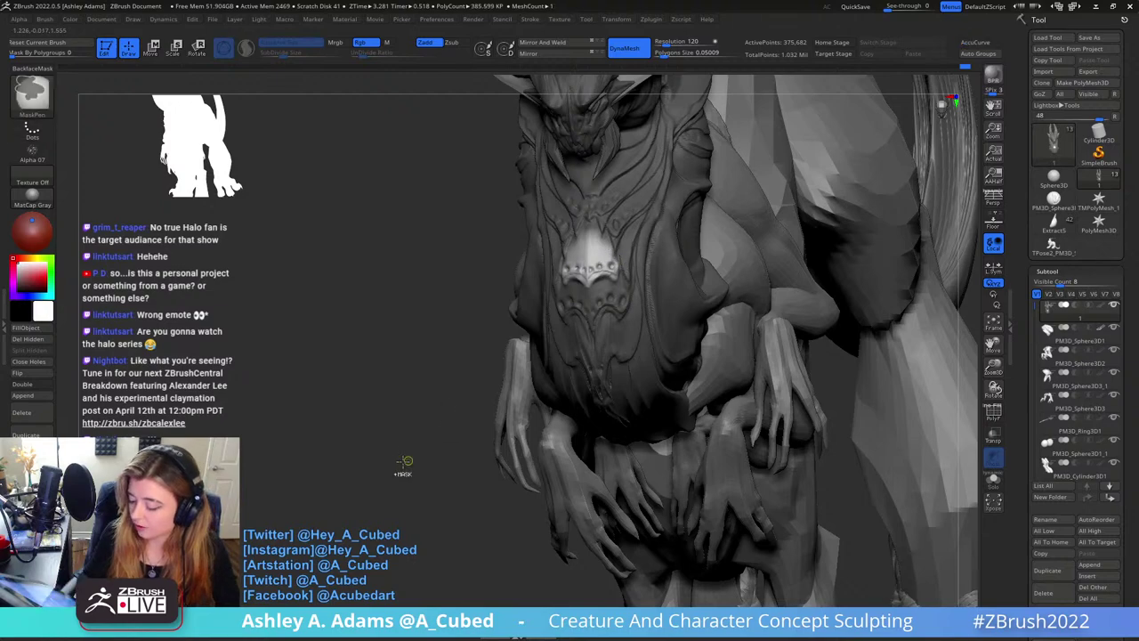
right_click_drag(690, 228, 598, 356)
key("space")
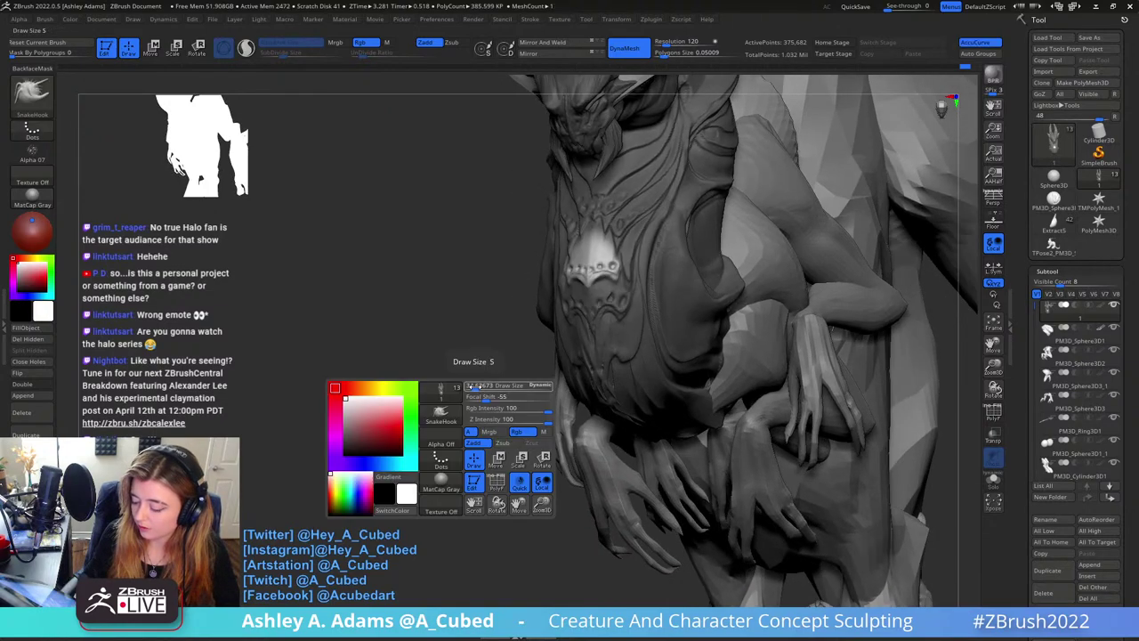
mouse_move(501, 353)
right_mouse_down()
mouse_move(611, 323)
mouse_move(674, 272)
mouse_move(635, 278)
right_mouse_up()
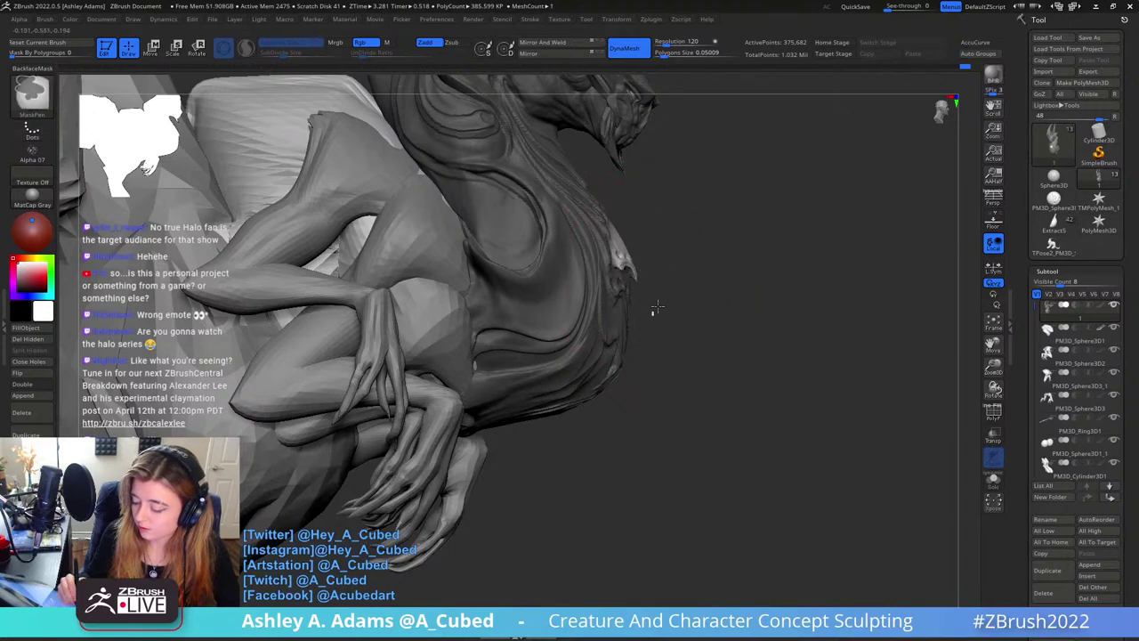
left_click_drag(653, 311, 660, 331, "ctrl")
Mask the ornamental plate just below the central chest plate and invert the mask to isolate it
key("space")
right_click_drag(676, 294, 592, 283)
key("space")
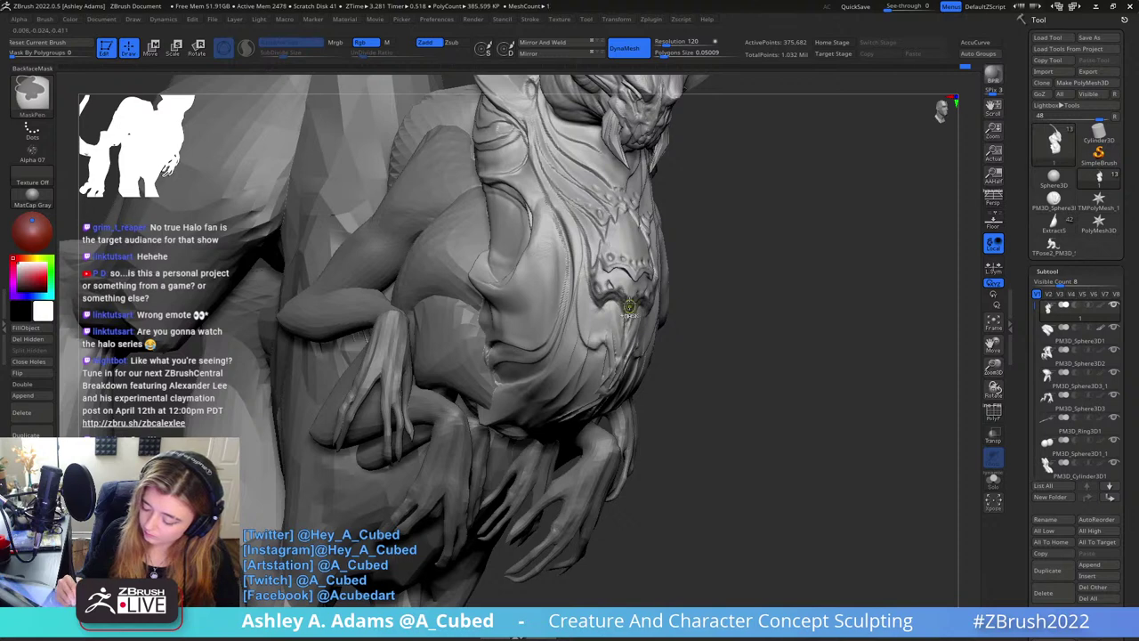
right_click_drag(626, 303, 644, 310)
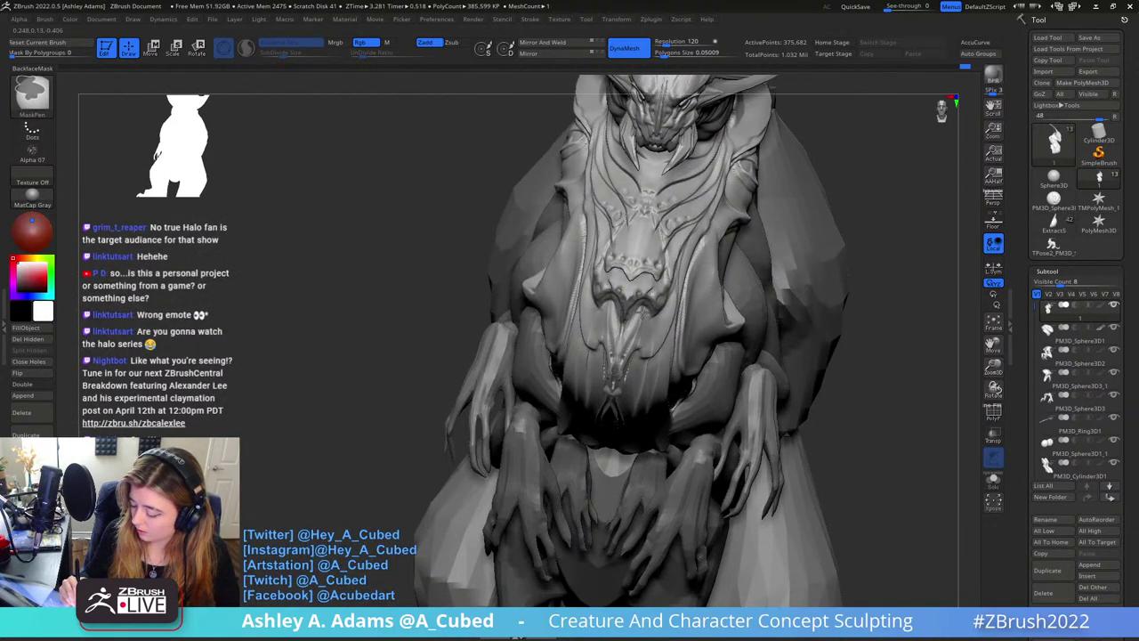
right_click_drag(643, 310, 622, 295)
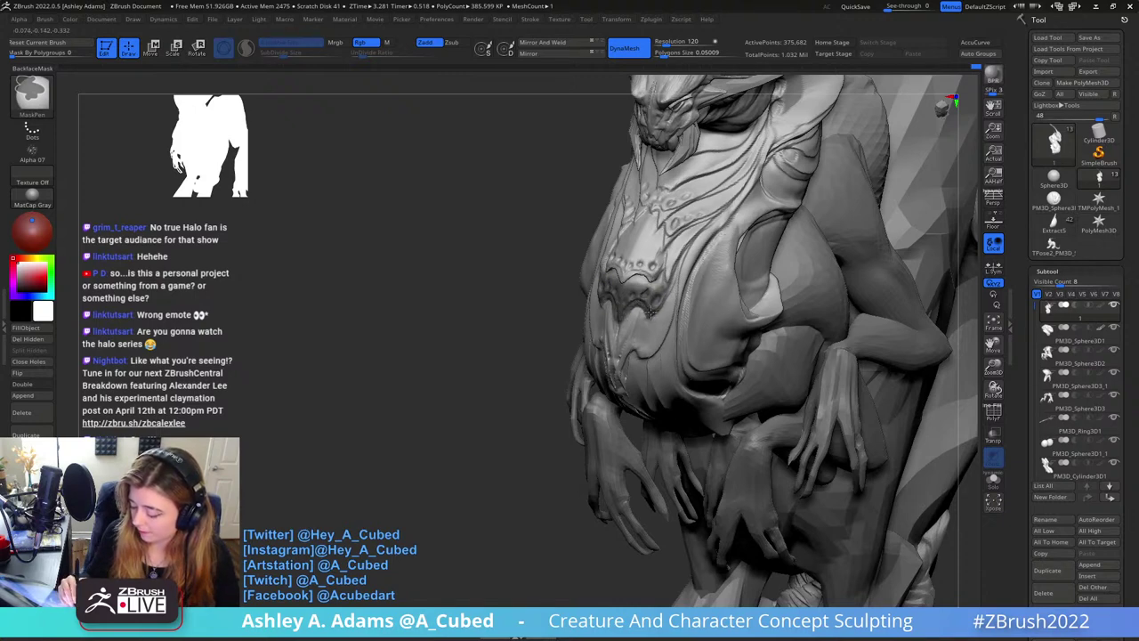
right_click(529, 335)
left_click(516, 376, "ctrl")
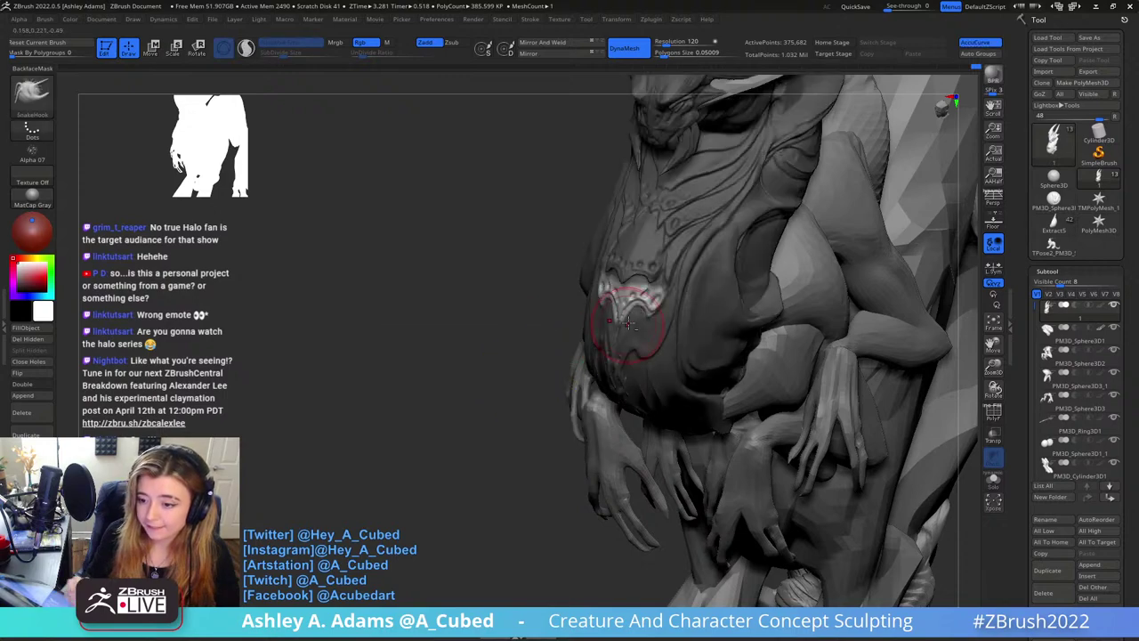
Pull the isolated lower ornamental plate outward with SnakeHook so it overlaps the chest, and clear the mask
right_click_drag(628, 324, 611, 307)
right_click(611, 307)
left_click_drag(611, 305, 624, 306)
right_click_drag(701, 203, 686, 247)
mouse_move(617, 304)
right_mouse_down()
mouse_move(603, 312)
mouse_move(597, 284)
mouse_move(621, 317)
mouse_move(674, 308)
mouse_move(666, 259)
mouse_move(697, 321)
mouse_move(679, 244)
mouse_move(602, 330)
right_mouse_up()
right_click(600, 331)
right_click_drag(641, 234, 587, 335, "ctrl")
right_click(587, 336)
mouse_move(601, 230)
right_mouse_down()
mouse_move(579, 235)
mouse_move(648, 254)
mouse_move(531, 245)
right_mouse_up()
right_click(531, 246)
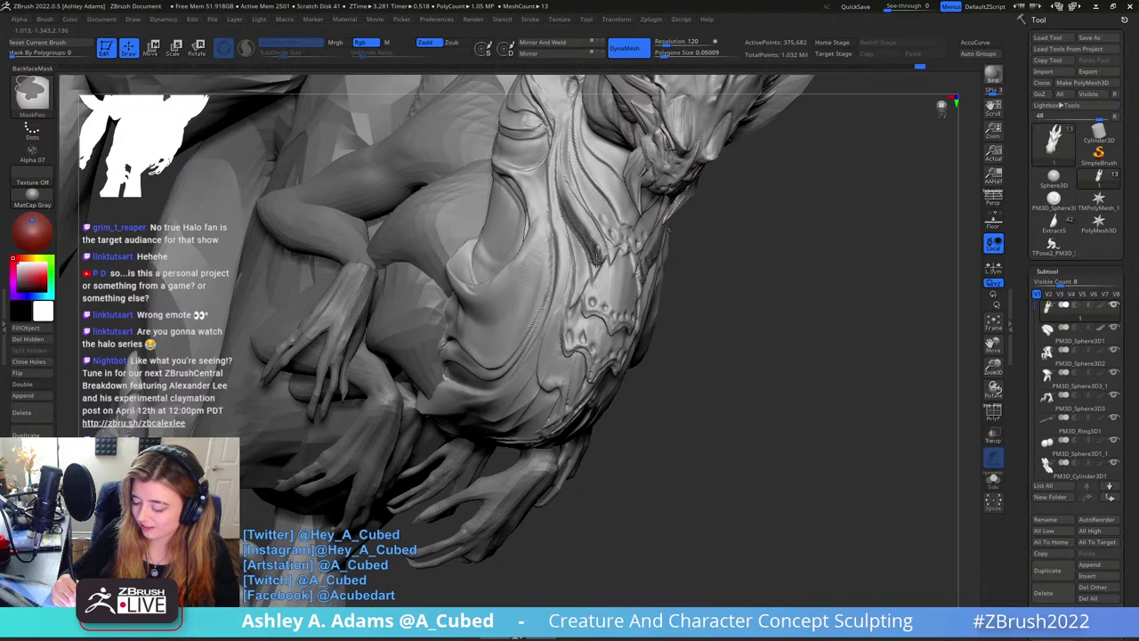
Mask the narrow bands flanking the upper chest ornament and invert the mask to isolate them
mouse_move(598, 258)
right_mouse_down()
mouse_move(625, 247)
mouse_move(590, 278)
right_mouse_up()
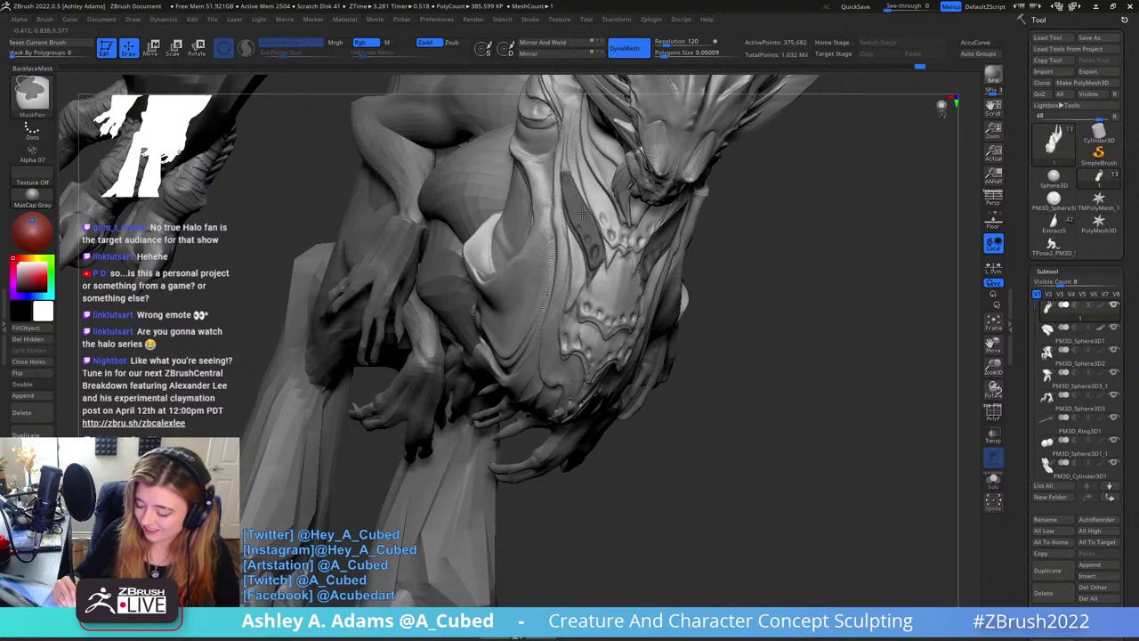
right_click_drag(589, 246, 640, 265)
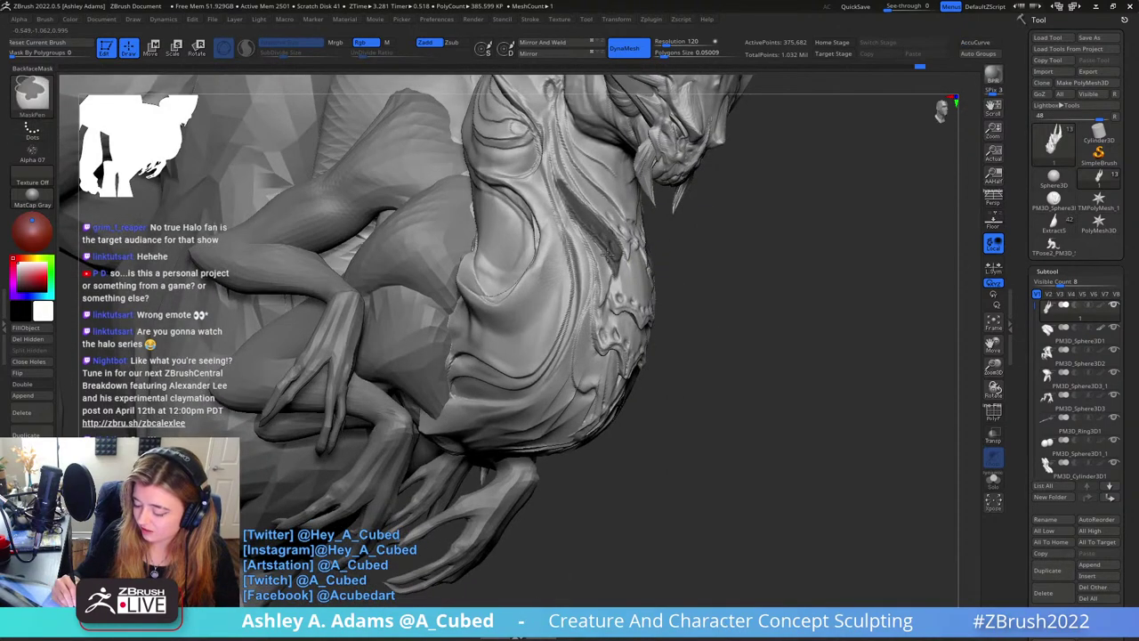
left_click(698, 286, "ctrl")
Lift the unmasked side bands of the upper chest outward with SnakeHook at an adjusted draw size
mouse_move(755, 234)
right_mouse_down()
mouse_move(707, 238)
mouse_move(663, 309)
mouse_move(646, 312)
mouse_move(688, 275)
right_mouse_up()
left_click_drag(681, 267, 671, 295)
right_click_drag(671, 327, 666, 303)
key("space")
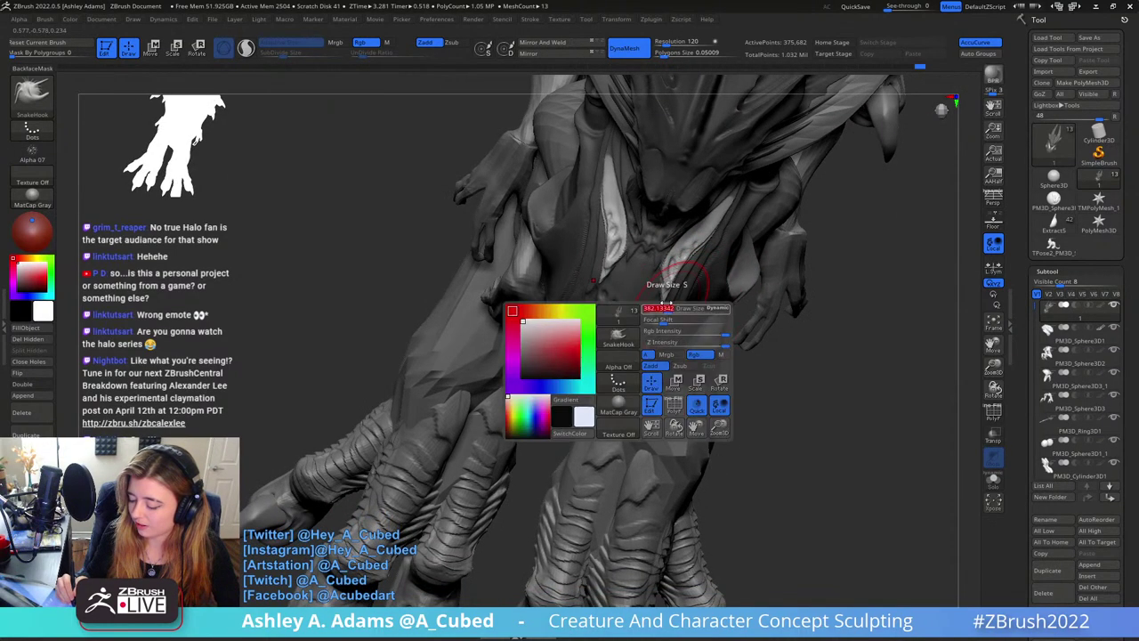
mouse_move(610, 241)
right_mouse_down()
mouse_move(623, 254)
mouse_move(630, 230)
mouse_move(611, 190)
mouse_move(574, 185)
right_mouse_up()
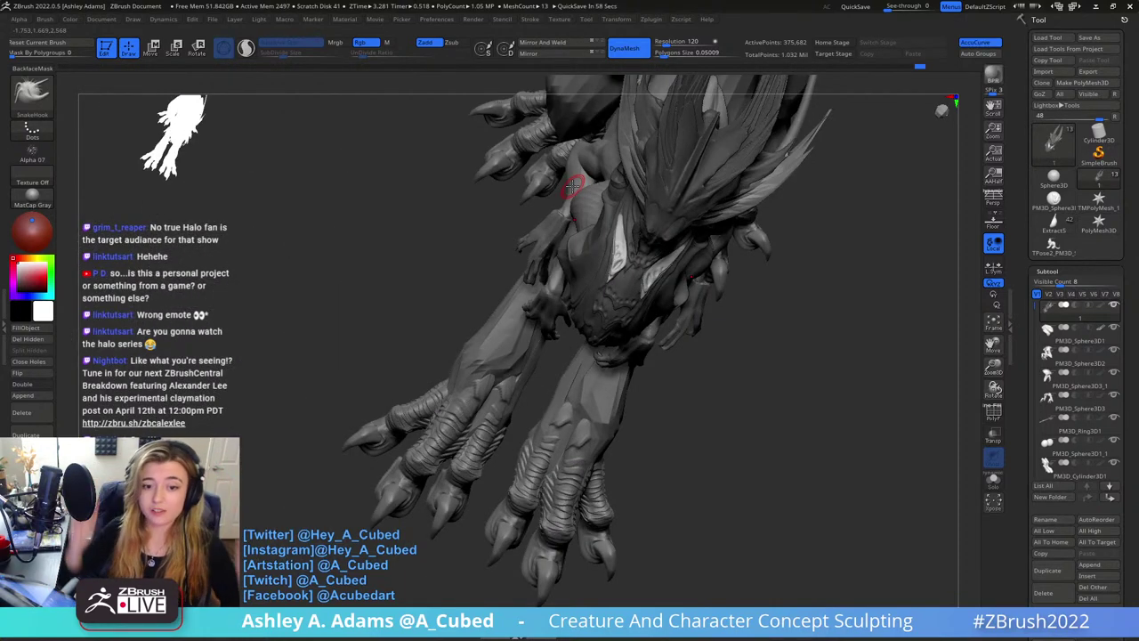
mouse_move(692, 230)
right_mouse_down()
mouse_move(645, 233)
mouse_move(637, 285)
mouse_move(614, 283)
mouse_move(599, 335)
mouse_move(590, 279)
right_mouse_up()
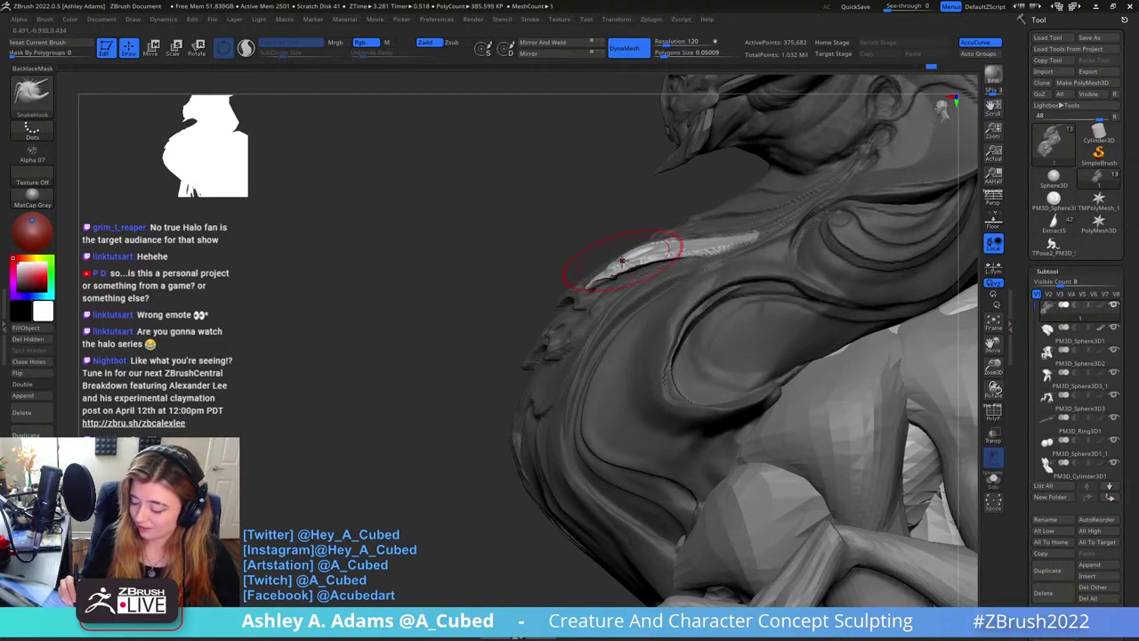
mouse_move(632, 266)
right_mouse_down()
mouse_move(710, 338)
mouse_move(696, 329)
right_mouse_up()
mouse_move(696, 329)
right_mouse_down()
mouse_move(612, 324)
mouse_move(653, 275)
mouse_move(646, 300)
right_mouse_up()
right_click(640, 272)
mouse_move(646, 301)
right_mouse_down()
mouse_move(656, 284)
mouse_move(628, 237)
mouse_move(598, 289)
mouse_move(631, 199)
mouse_move(679, 244)
mouse_move(560, 217)
mouse_move(584, 191)
mouse_move(632, 307)
mouse_move(616, 287)
mouse_move(649, 306)
mouse_move(618, 298)
mouse_move(614, 264)
mouse_move(574, 274)
right_mouse_up()
right_click(656, 285)
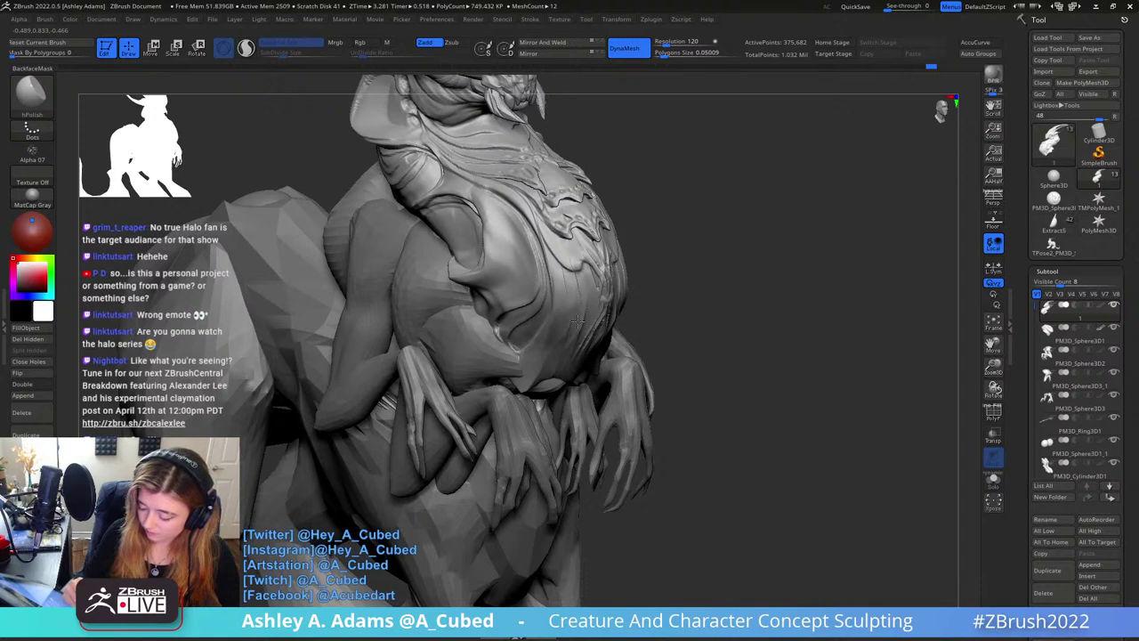
Polish and smooth the broad lower chest surface beneath the ornamental plates with the hPolish and smoothing brushes
right_click_drag(578, 320, 571, 333)
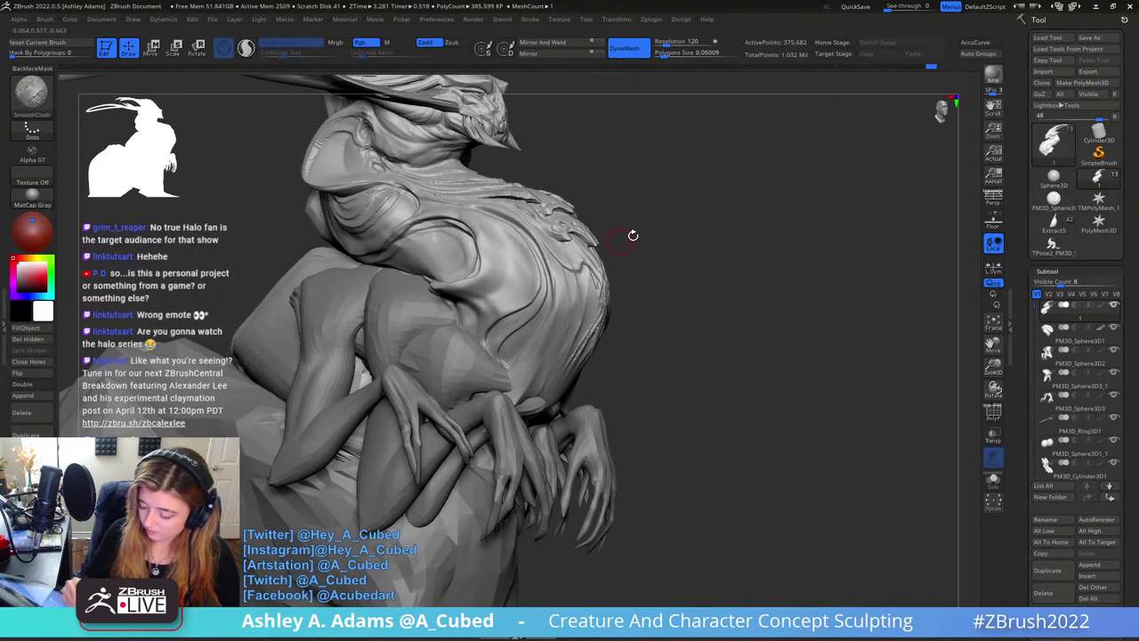
right_click_drag(631, 237, 597, 279)
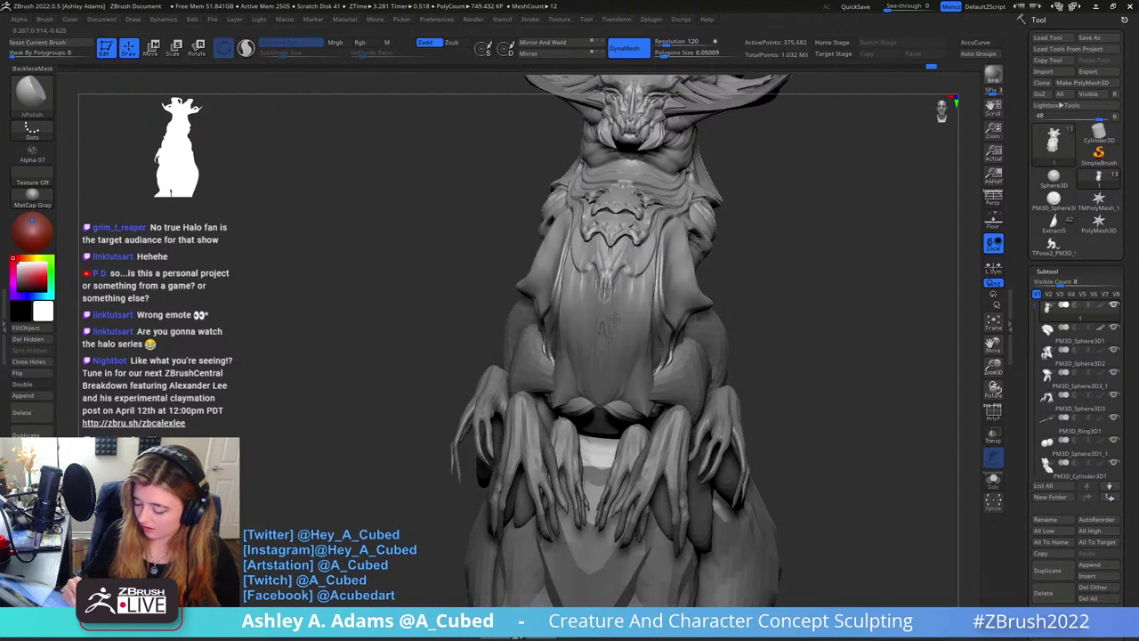
right_click_drag(611, 320, 604, 329)
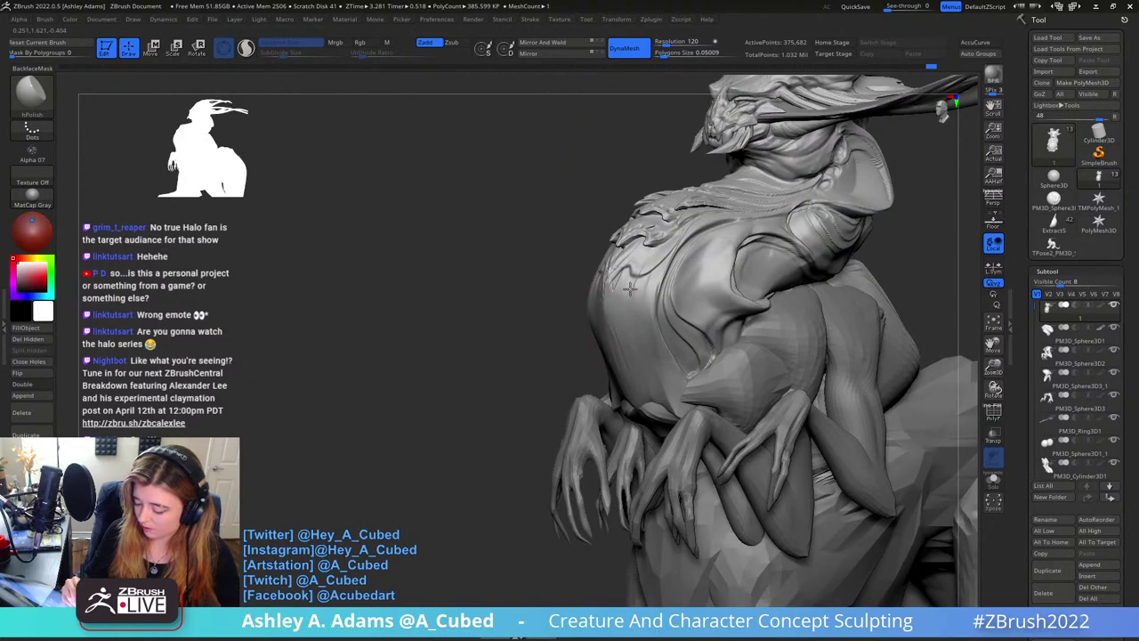
mouse_move(651, 306)
right_mouse_down()
mouse_move(667, 277)
mouse_move(711, 272)
mouse_move(673, 318)
right_mouse_up()
mouse_move(570, 338)
right_mouse_down()
mouse_move(627, 348)
mouse_move(626, 323)
right_mouse_up()
right_click_drag(625, 322, 735, 270)
right_click(676, 296)
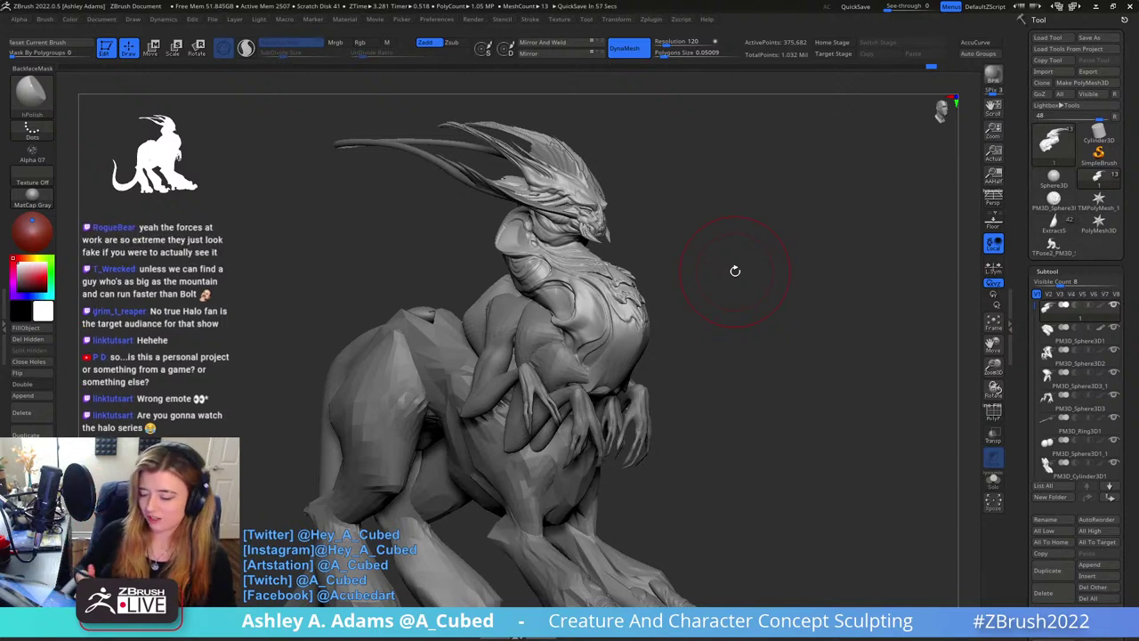
right_click_drag(687, 229, 598, 279)
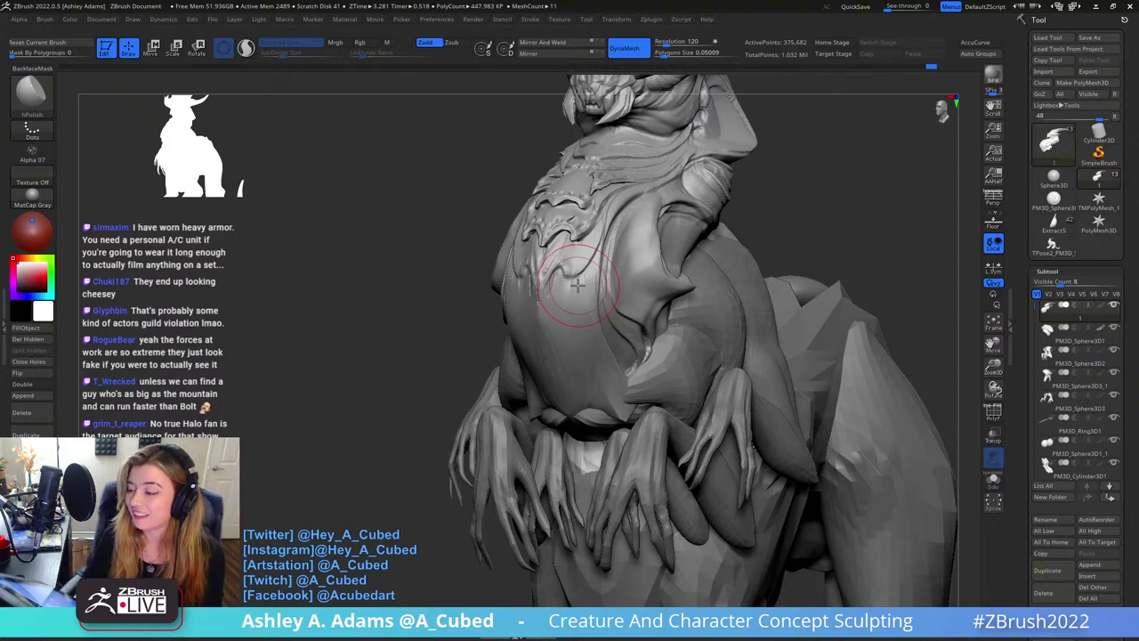
right_click_drag(577, 286, 685, 289)
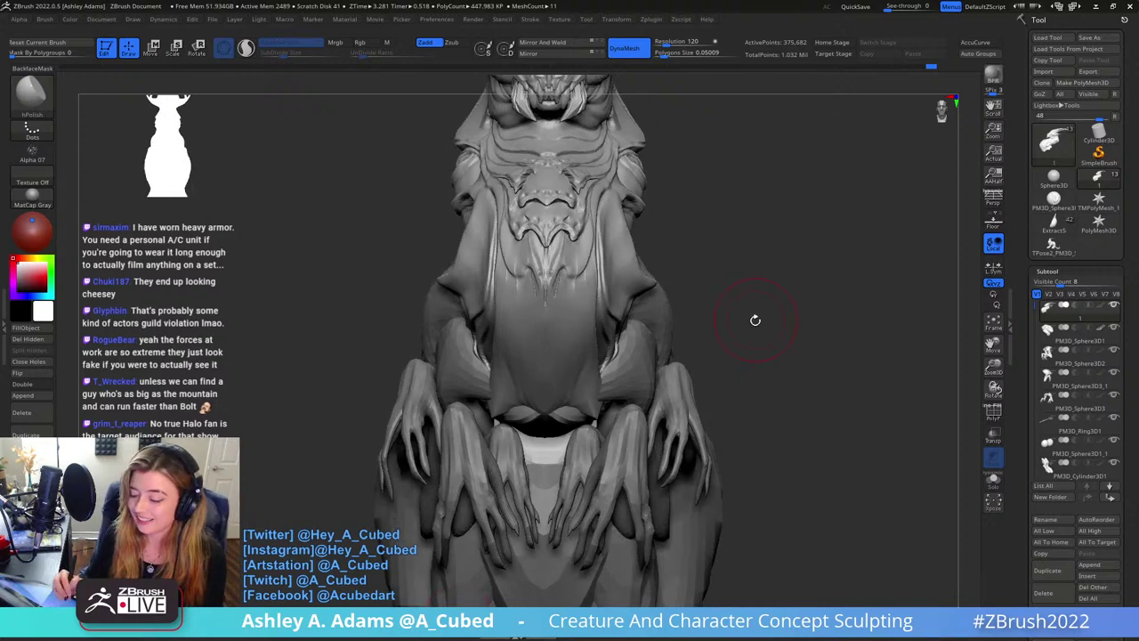
Examine the chest ornament and the whole creature's silhouette from the front and both sides
mouse_move(755, 320)
left_mouse_down()
mouse_move(663, 322)
mouse_move(744, 319)
left_mouse_up()
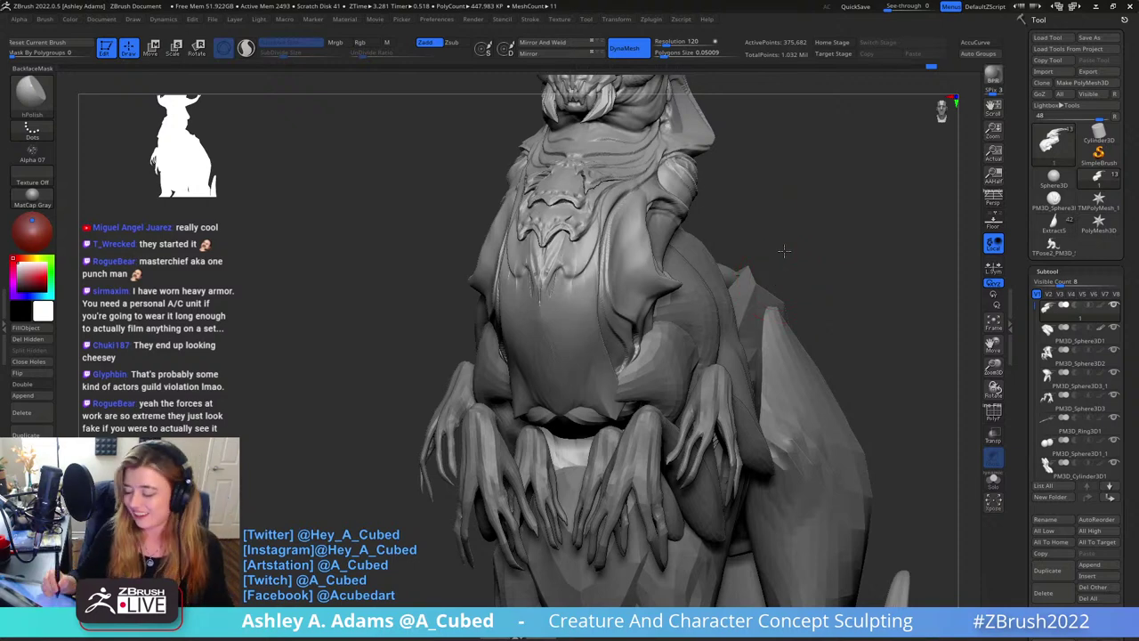
mouse_move(779, 280)
left_mouse_down()
mouse_move(735, 253)
mouse_move(460, 259)
left_mouse_up()
mouse_move(505, 225)
right_mouse_down()
mouse_move(513, 218)
mouse_move(502, 213)
right_mouse_up()
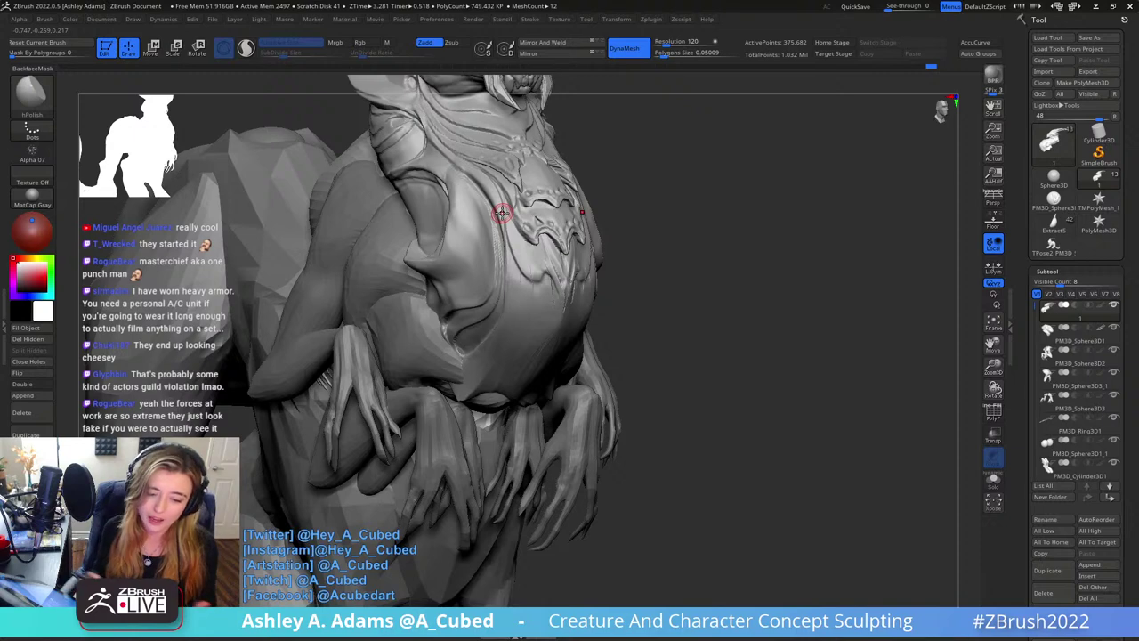
left_click_drag(890, 418, 780, 424)
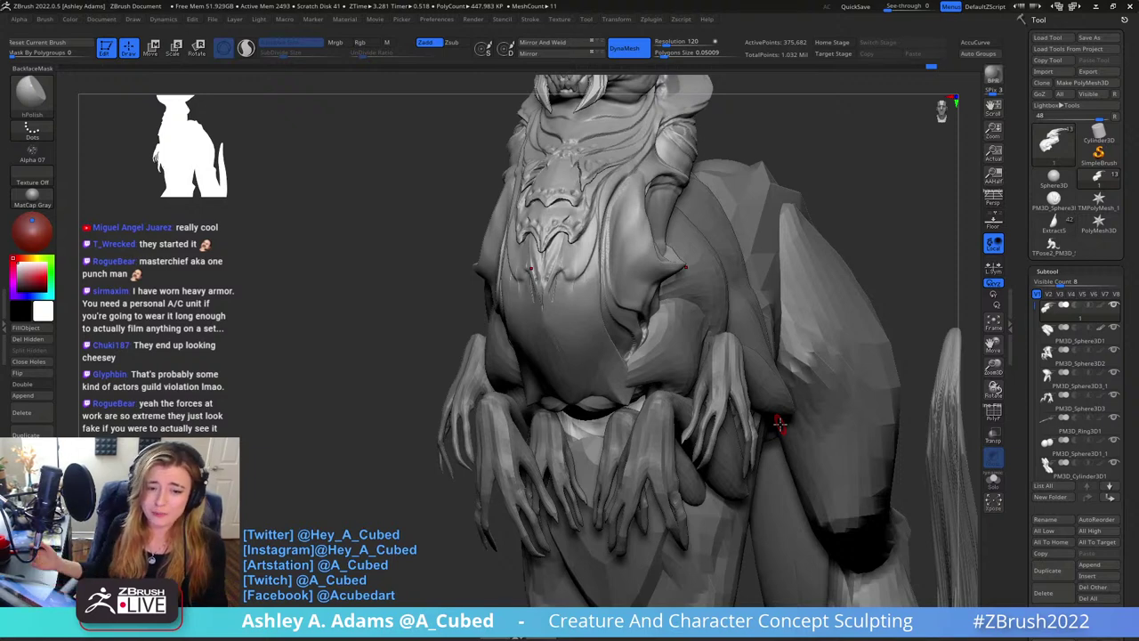
right_click_drag(623, 267, 684, 218)
left_click_drag(684, 218, 667, 312)
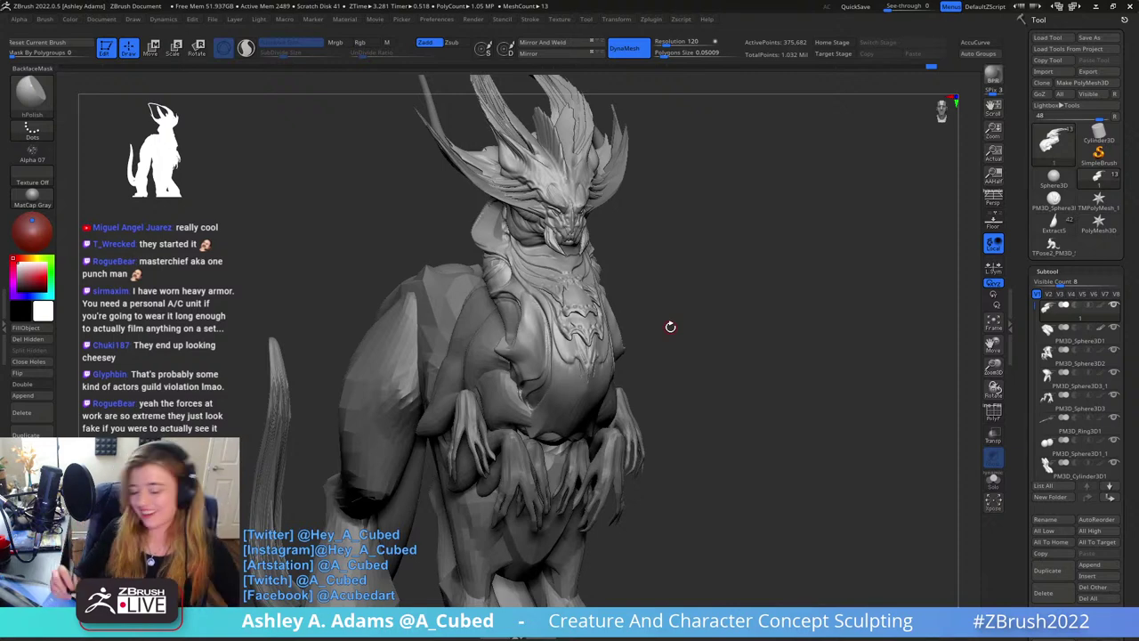
mouse_move(668, 326)
left_mouse_down()
mouse_move(757, 219)
mouse_move(704, 234)
mouse_move(720, 234)
mouse_move(679, 261)
left_mouse_up()
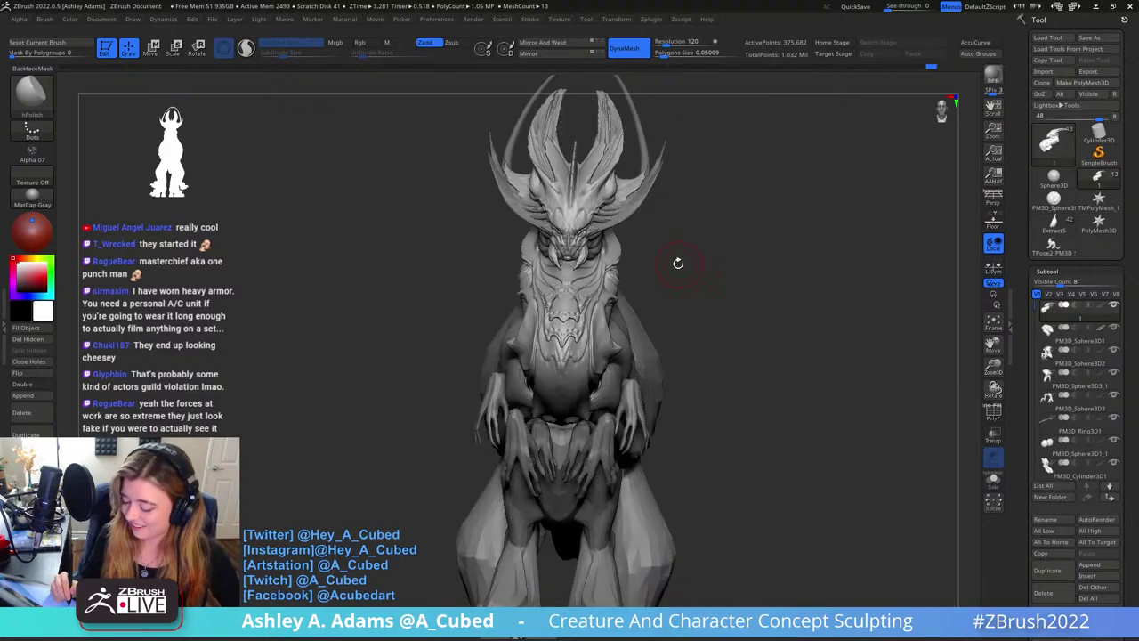
right_click_drag(653, 247, 657, 289, "ctrl")
right_click_drag(657, 289, 738, 267)
mouse_move(646, 252)
right_mouse_down()
mouse_move(630, 258)
mouse_move(614, 328)
right_mouse_up()
Carve deeper curved creases into the side neck folds below the ear frill with the Slash2 brush
right_click(613, 329)
mouse_move(656, 226)
right_mouse_down()
mouse_move(585, 217)
mouse_move(545, 197)
right_mouse_up()
key("2")
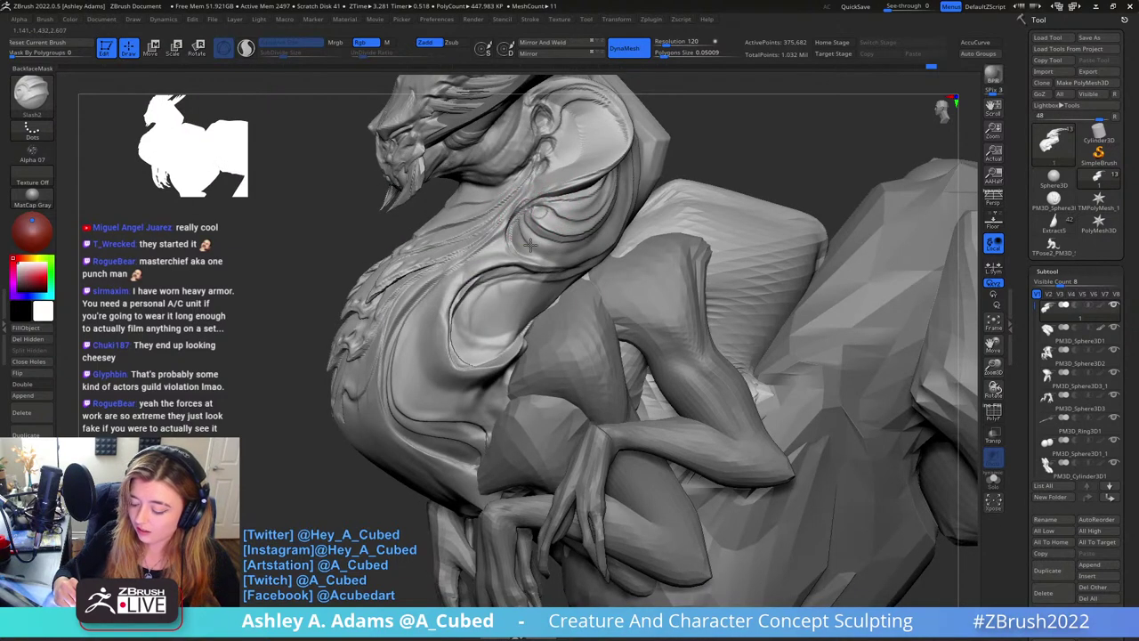
left_click_drag(574, 254, 622, 178)
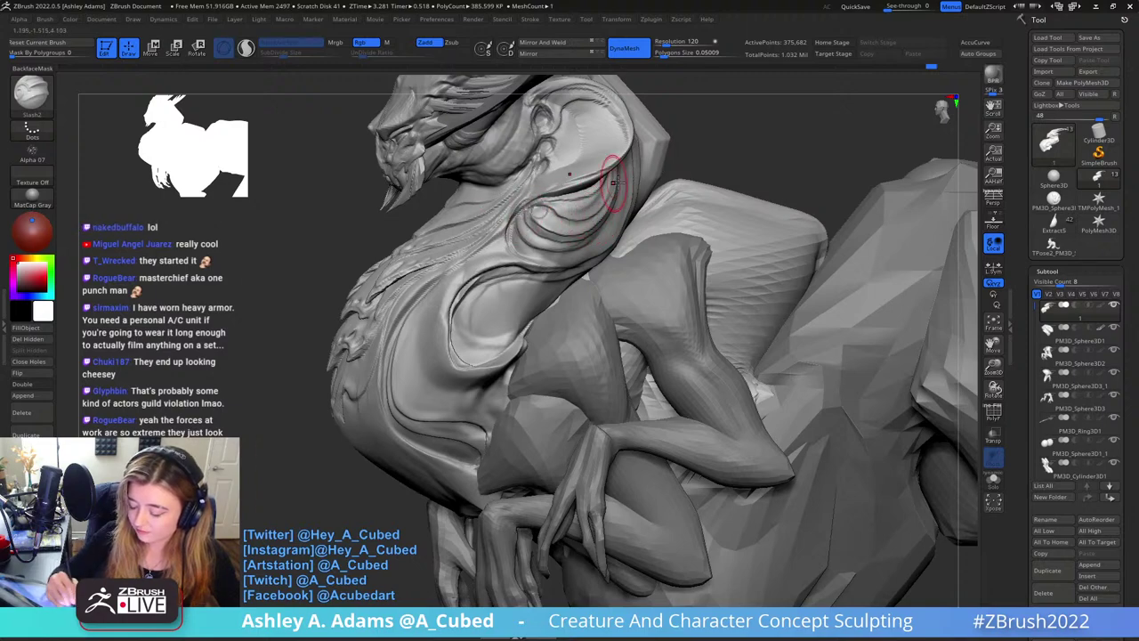
right_click_drag(611, 172, 579, 247)
Adjust the Slash2 brush's draw size and restore the active colour to white
right_click(580, 248)
left_click_drag(549, 212, 554, 188)
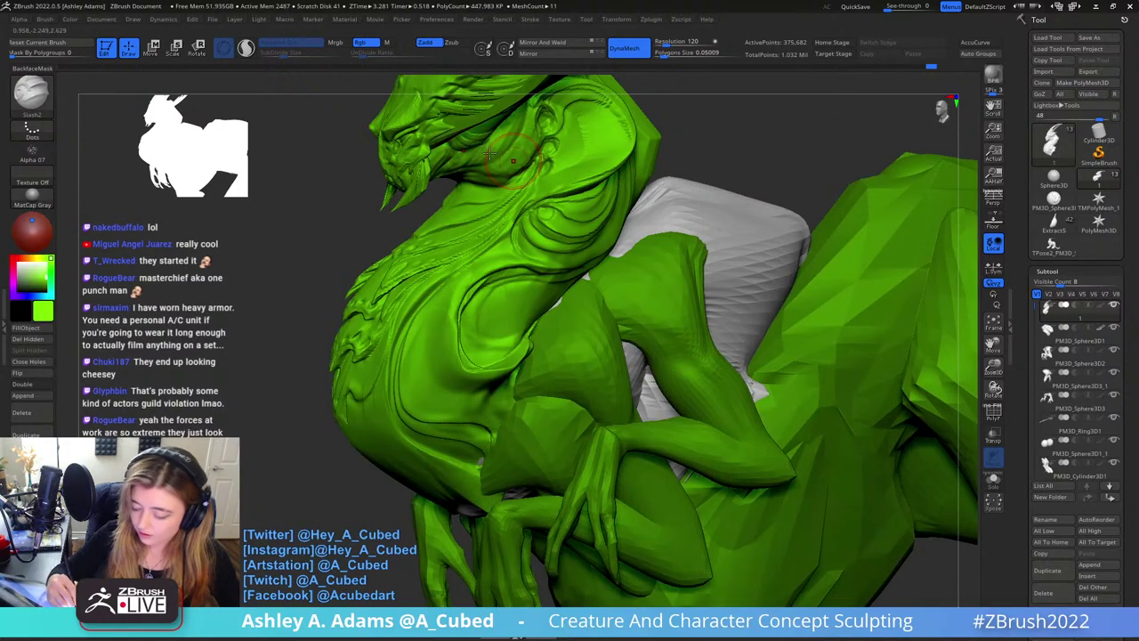
left_click_drag(27, 274, 17, 258)
right_click_drag(608, 206, 522, 277)
right_click(521, 276)
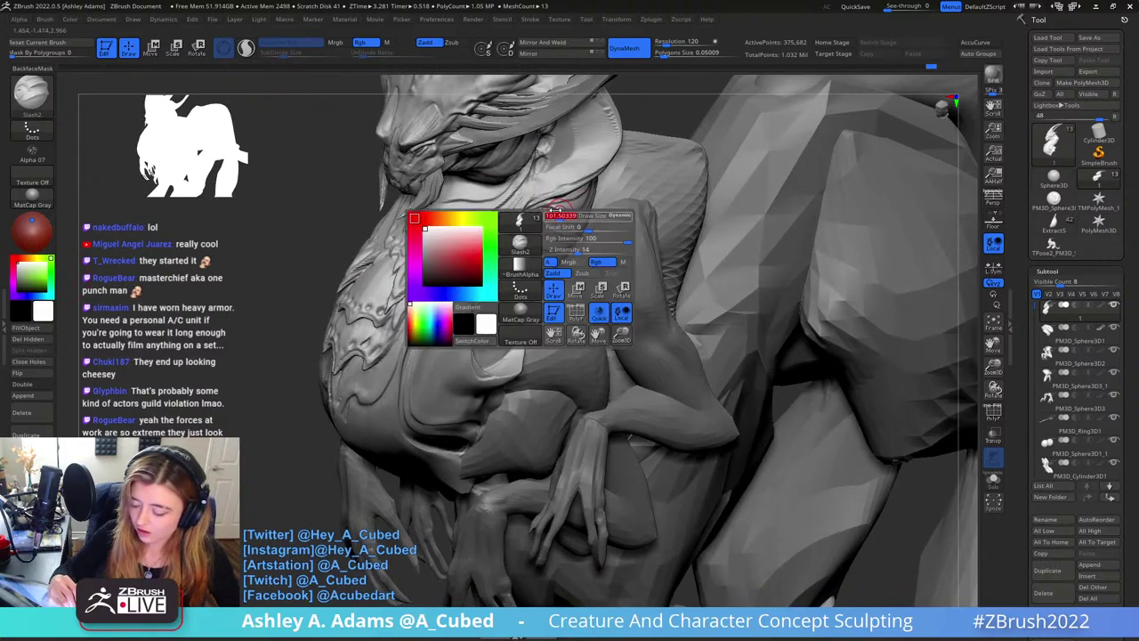
left_click_drag(543, 219, 552, 228)
Carve concentric curved grooves in and around the oval hollow at the base of the neck with Slash2
mouse_move(553, 267)
right_mouse_down()
mouse_move(546, 214)
mouse_move(555, 234)
mouse_move(618, 127)
right_mouse_up()
mouse_move(594, 242)
right_mouse_down()
mouse_move(631, 265)
mouse_move(597, 276)
mouse_move(611, 283)
right_mouse_up()
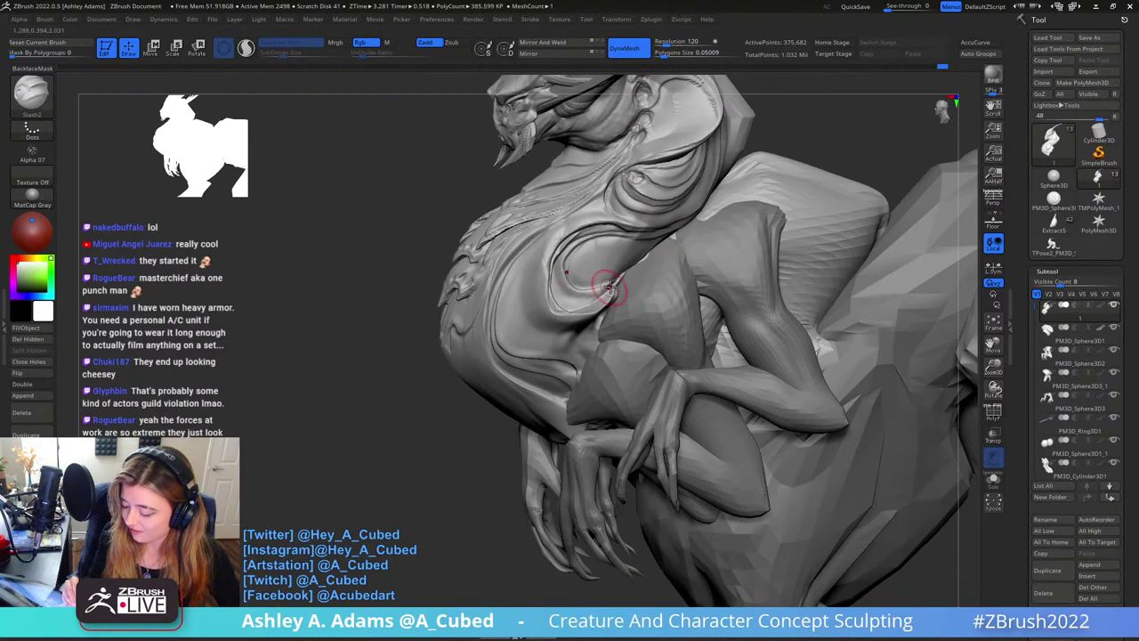
right_click_drag(607, 236, 612, 251)
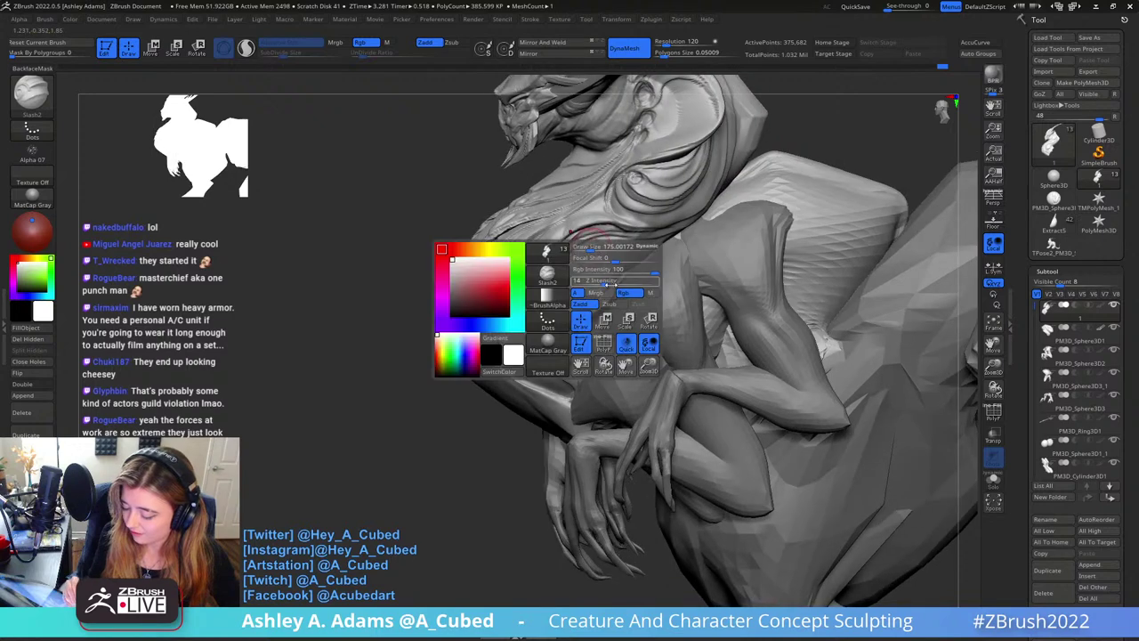
mouse_move(621, 237)
left_mouse_down()
mouse_move(601, 235)
mouse_move(554, 272)
left_mouse_up()
right_click_drag(554, 270, 580, 294)
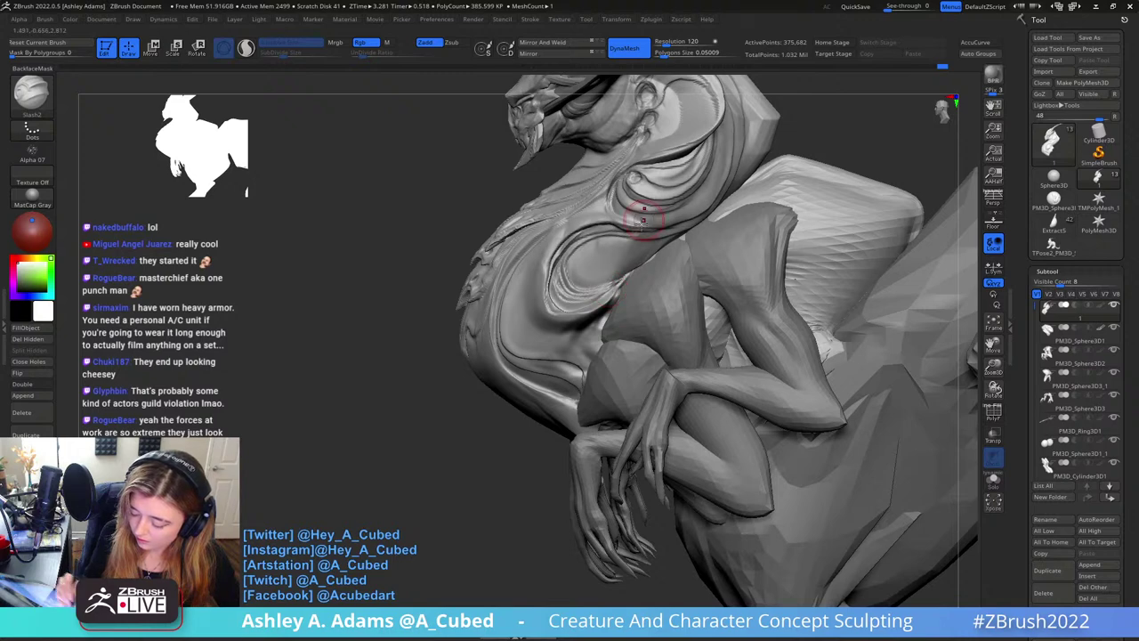
right_click_drag(562, 300, 577, 279)
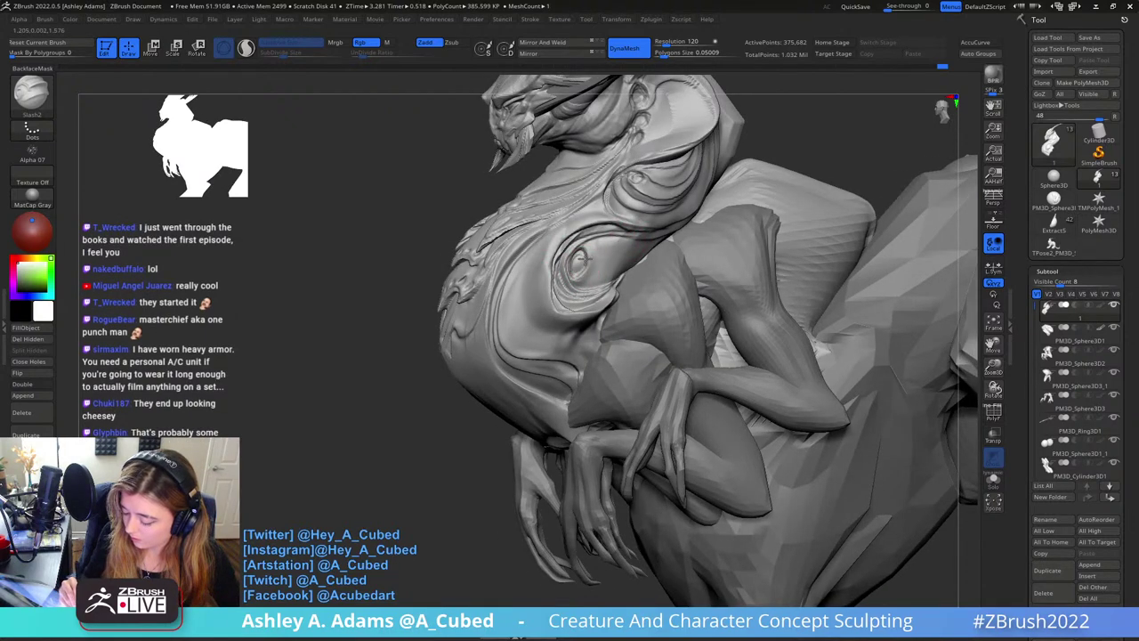
Carve stacked wrinkle folds down the back of the neck below the horns with Slash2
mouse_move(621, 248)
right_mouse_down()
mouse_move(630, 233)
mouse_move(731, 234)
mouse_move(735, 145)
mouse_move(703, 173)
mouse_move(698, 258)
mouse_move(589, 143)
mouse_move(588, 109)
right_mouse_up()
mouse_move(555, 150)
left_mouse_down()
mouse_move(558, 212)
mouse_move(588, 239)
left_mouse_up()
left_click_drag(607, 109, 581, 108)
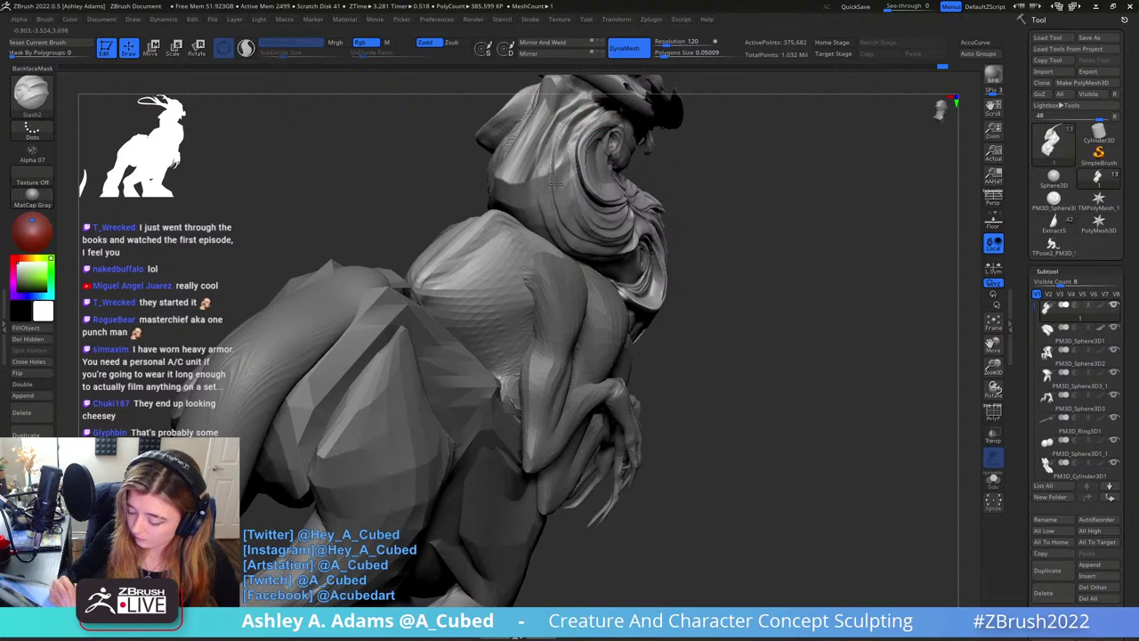
mouse_move(601, 243)
right_mouse_down()
mouse_move(578, 169)
mouse_move(525, 197)
right_mouse_up()
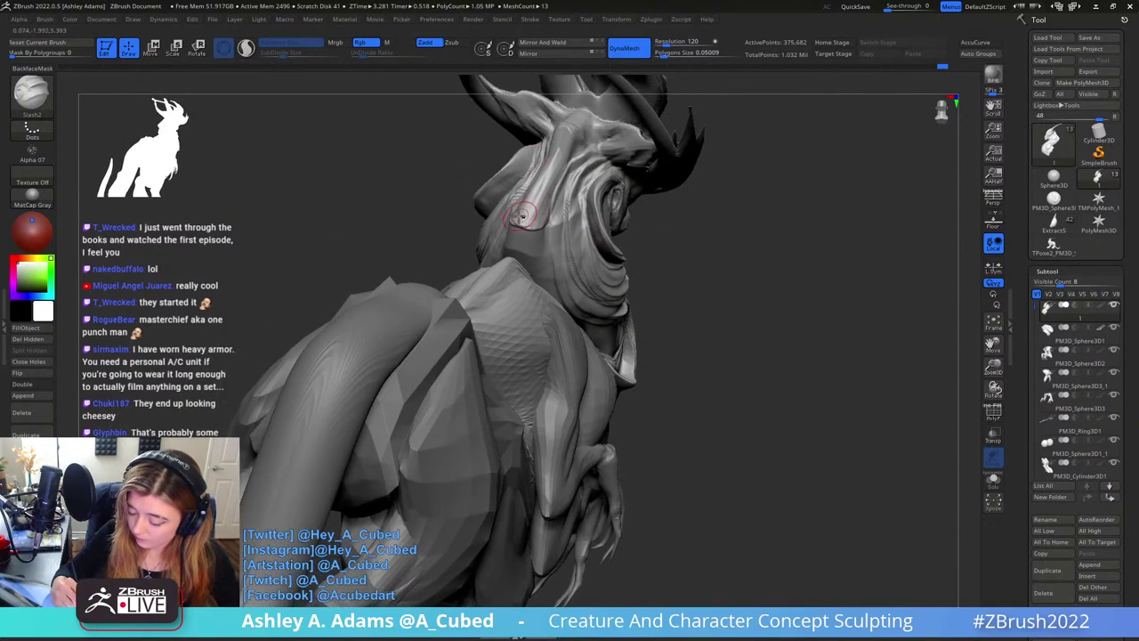
mouse_move(513, 219)
left_mouse_down()
mouse_move(544, 219)
mouse_move(558, 195)
mouse_move(534, 198)
mouse_move(559, 186)
left_mouse_up()
right_click_drag(559, 186, 537, 185)
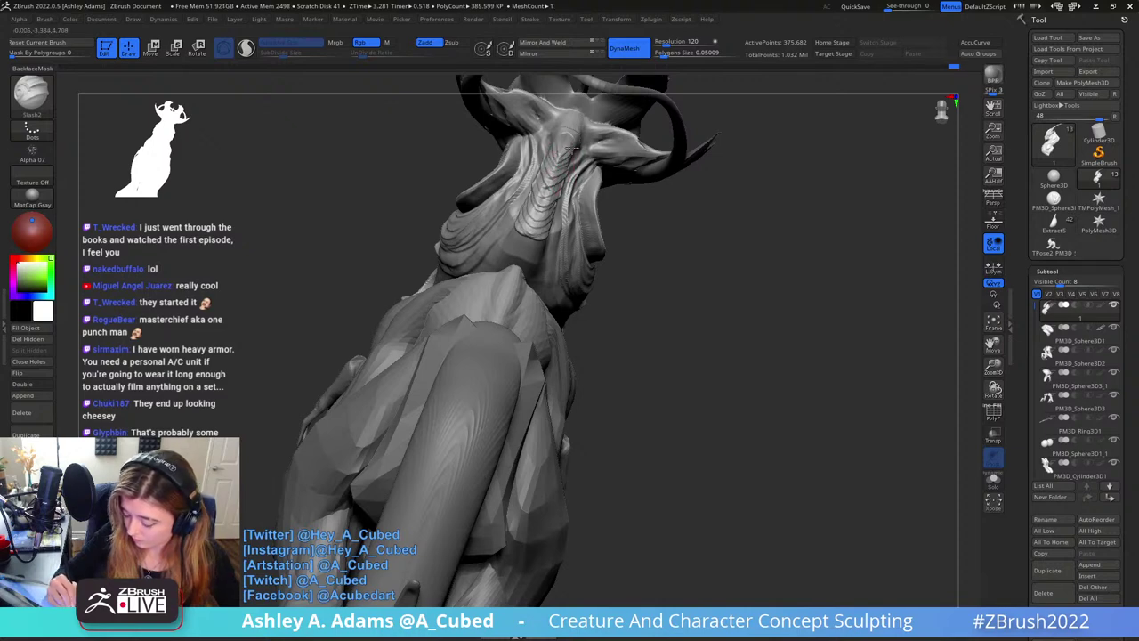
mouse_move(567, 147)
right_mouse_down()
mouse_move(580, 158)
mouse_move(569, 142)
mouse_move(574, 176)
mouse_move(567, 126)
right_mouse_up()
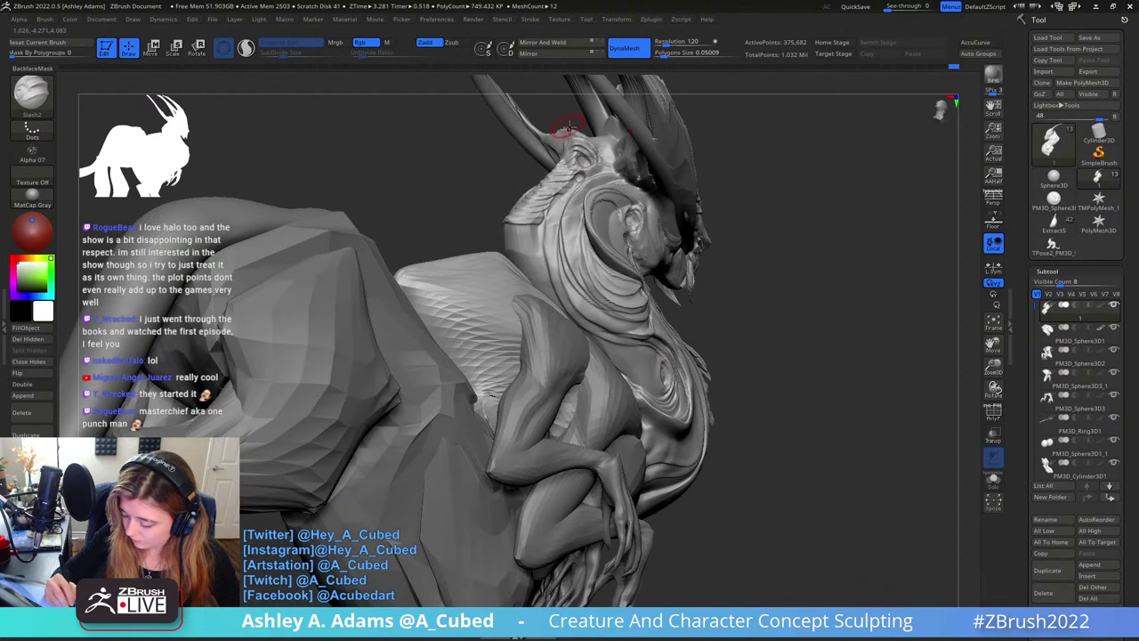
mouse_move(608, 201)
right_mouse_down()
mouse_move(623, 223)
mouse_move(684, 167)
right_mouse_up()
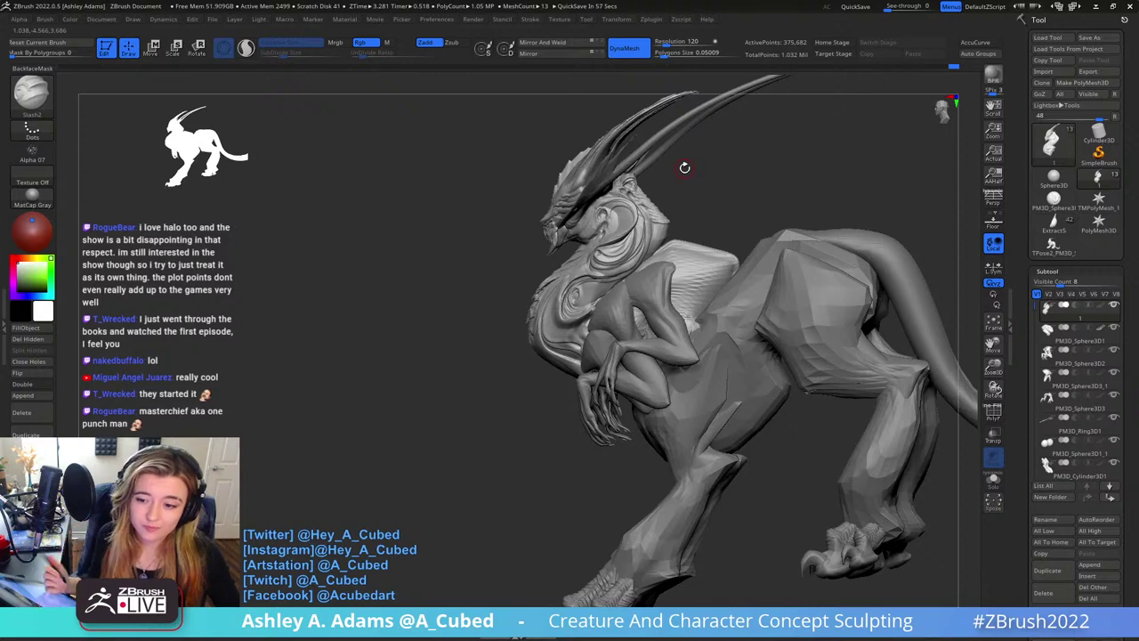
mouse_move(827, 196)
right_mouse_down()
mouse_move(684, 231)
mouse_move(693, 249)
mouse_move(703, 243)
right_mouse_up()
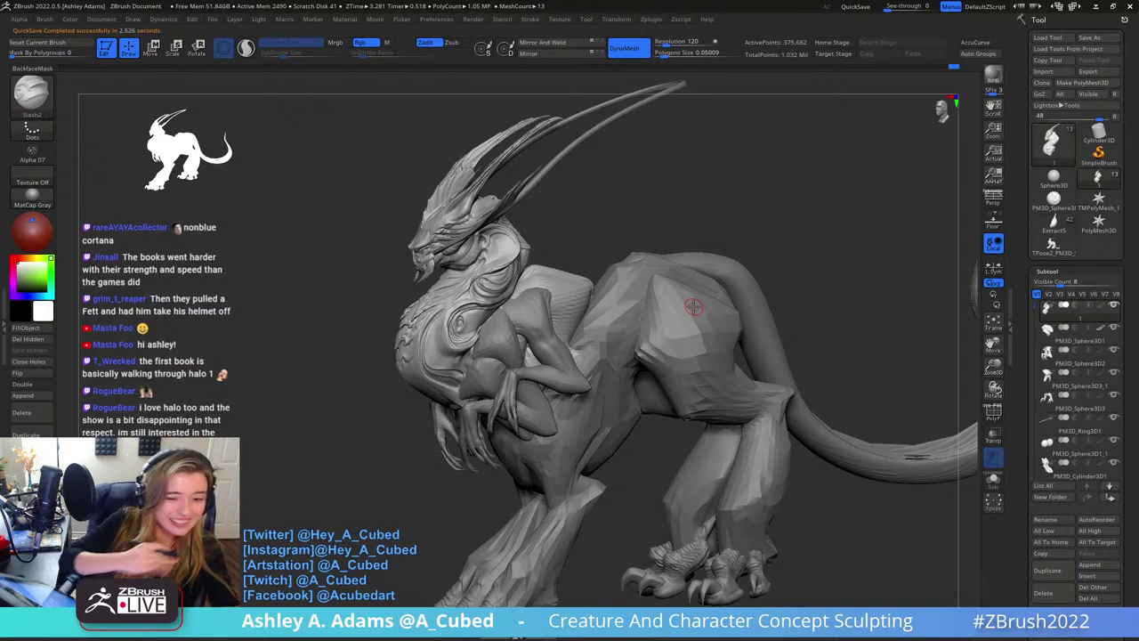
Select the rearmost pair of small arms and reshape their shoulder beside the upper back with the SnakeHook brush
left_click_drag(691, 224, 576, 224)
mouse_move(532, 220)
right_mouse_down()
mouse_move(590, 233)
mouse_move(577, 247)
mouse_move(550, 234)
mouse_move(534, 258)
right_mouse_up()
left_click(572, 248, "alt")
key("b")
key("s")
key("h")
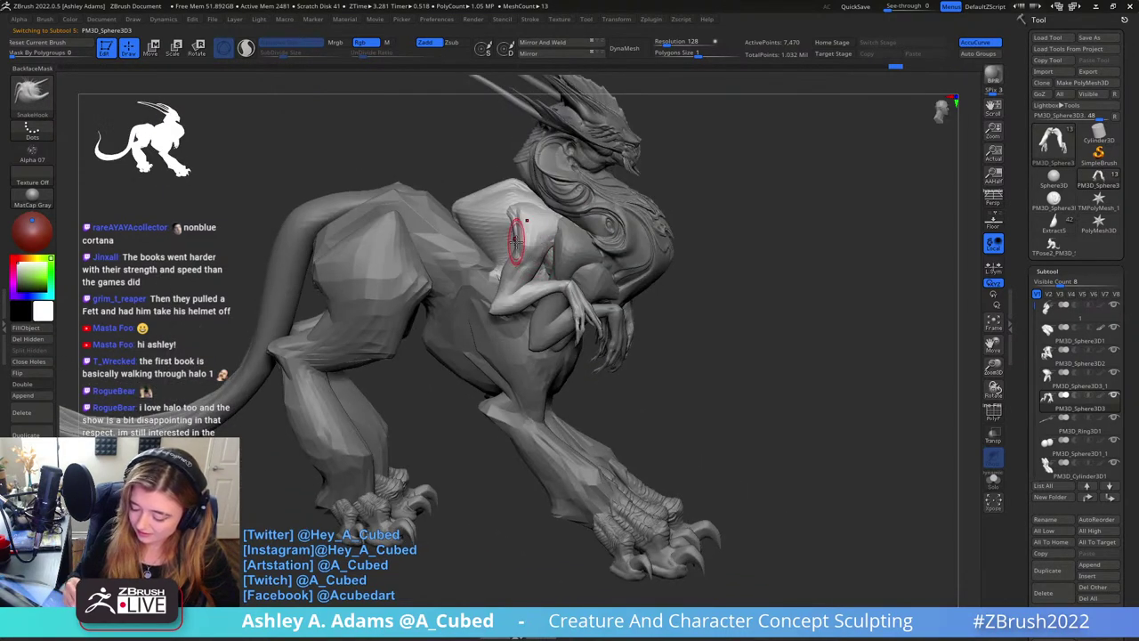
mouse_move(513, 215)
right_mouse_down()
mouse_move(576, 246)
mouse_move(585, 190)
mouse_move(609, 194)
right_mouse_up()
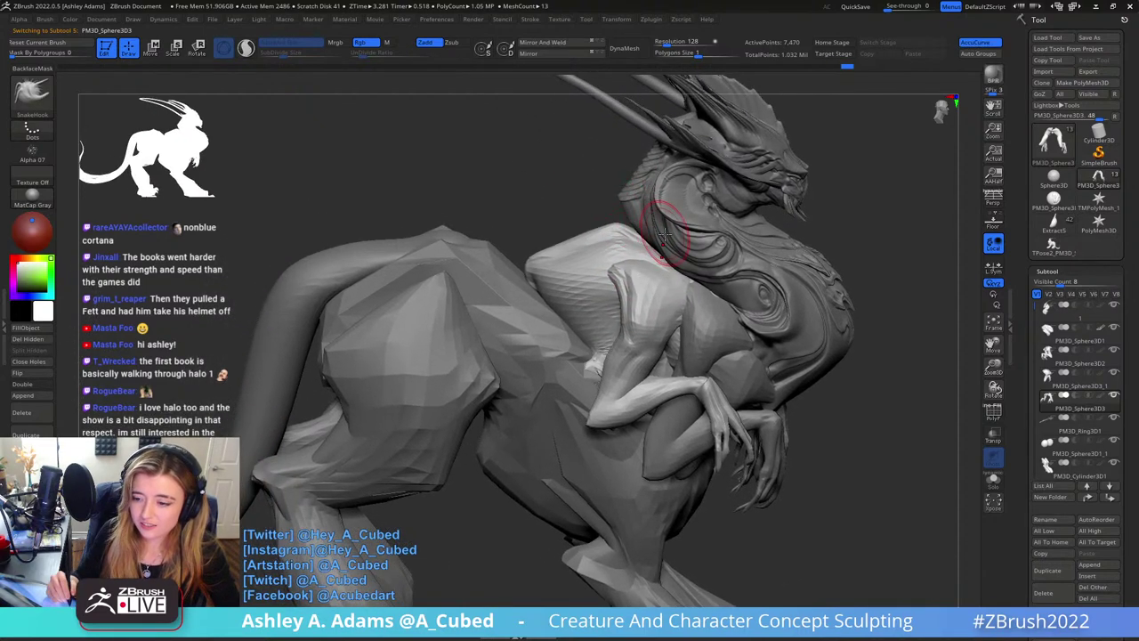
mouse_move(663, 245)
right_mouse_down()
mouse_move(635, 227)
mouse_move(615, 262)
mouse_move(680, 293)
mouse_move(674, 306)
mouse_move(703, 287)
mouse_move(674, 254)
mouse_move(653, 296)
mouse_move(668, 249)
mouse_move(698, 289)
mouse_move(635, 293)
right_mouse_up()
left_click(688, 271, "alt")
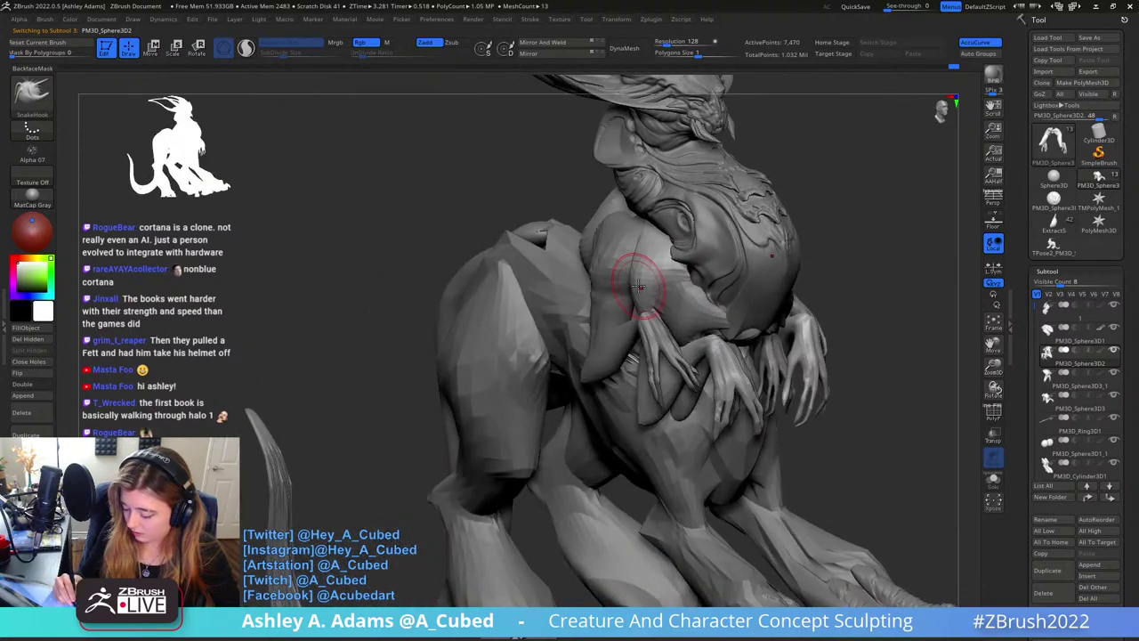
left_click(610, 246, "alt")
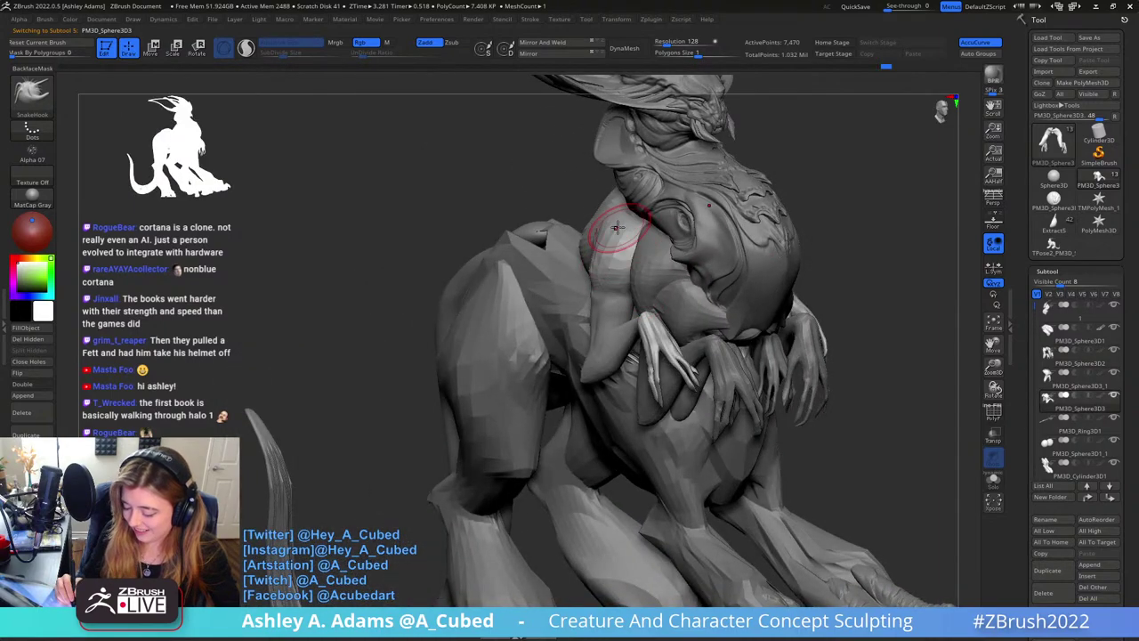
left_click_drag(614, 222, 626, 221)
Select the front pair of small arms and pull their shoulder in toward the chest armour with SnakeHook
mouse_move(683, 286)
right_mouse_down()
mouse_move(710, 285)
mouse_move(670, 288)
mouse_move(700, 270)
right_mouse_up()
left_click(687, 294, "alt")
left_click_drag(701, 269, 723, 259)
right_click_drag(723, 263, 694, 267)
left_click_drag(692, 277, 703, 294)
right_click_drag(696, 290, 723, 293)
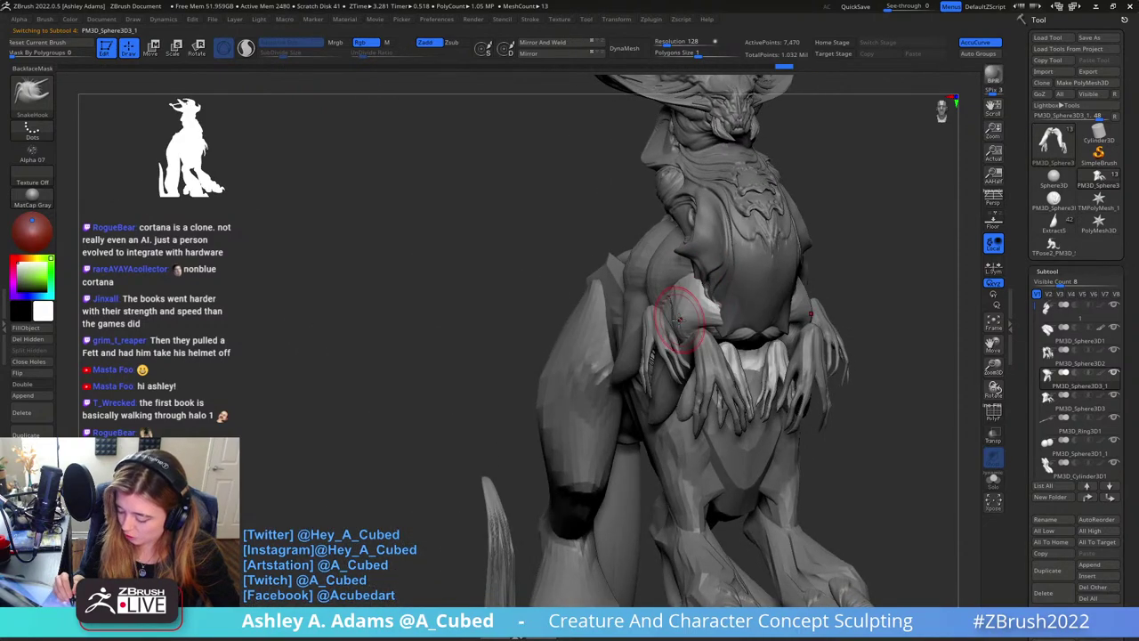
left_click_drag(675, 306, 694, 301)
Refine the front arm's upper edge under the chest armour from the other side and smooth its surface
mouse_move(844, 265)
right_mouse_down()
mouse_move(761, 331)
mouse_move(722, 320)
mouse_move(726, 307)
mouse_move(686, 311)
right_mouse_up()
right_click_drag(697, 285, 692, 265)
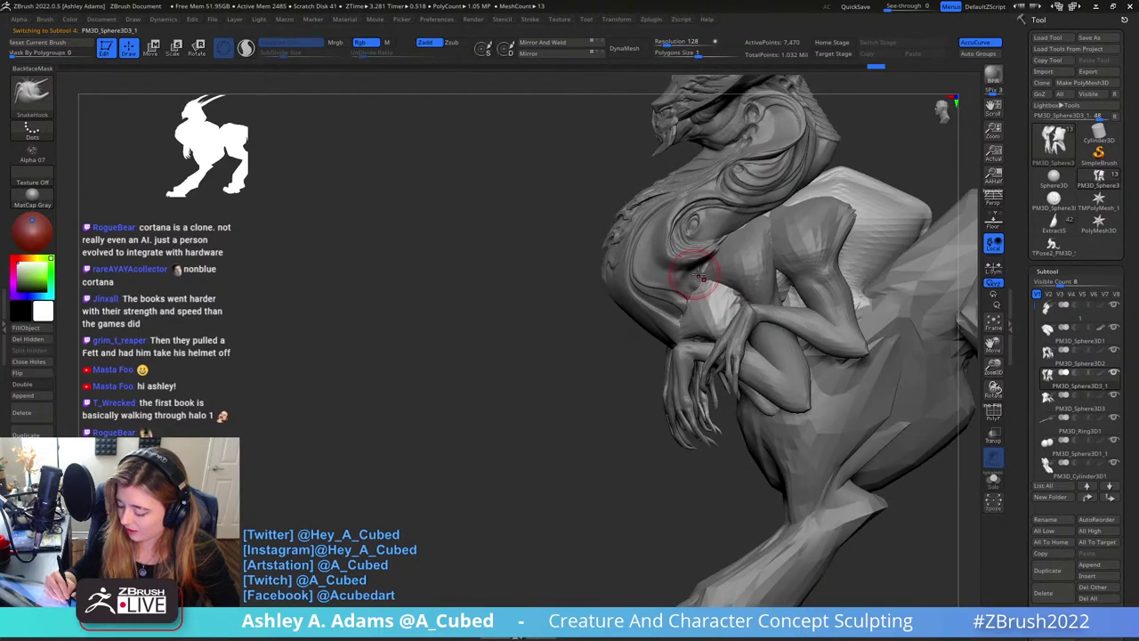
left_click_drag(694, 267, 710, 275)
right_click_drag(709, 274, 745, 283)
left_click_drag(731, 287, 711, 291, "shift")
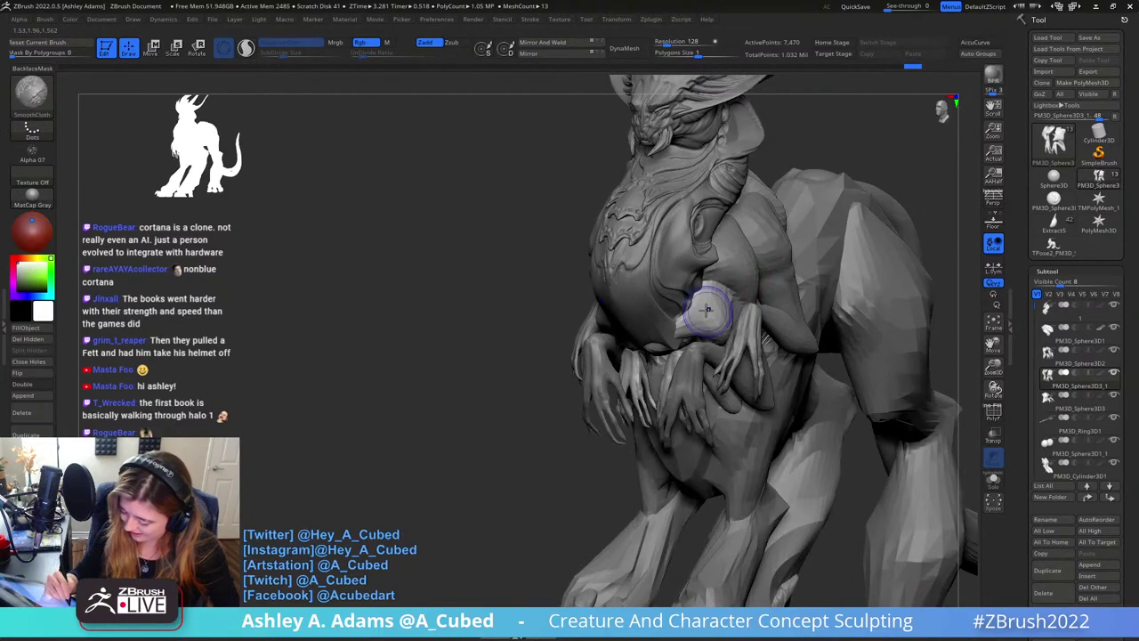
Reselect the rearmost arms and work on their upper shoulder area with the Inflat brush
mouse_move(708, 308)
right_mouse_down()
mouse_move(743, 312)
mouse_move(708, 281)
mouse_move(674, 341)
right_mouse_up()
mouse_move(674, 342)
right_mouse_down()
mouse_move(702, 331)
mouse_move(685, 319)
mouse_move(705, 320)
mouse_move(683, 315)
mouse_move(694, 329)
mouse_move(694, 302)
mouse_move(711, 298)
right_mouse_up()
left_click(681, 329, "alt")
mouse_move(711, 298)
right_mouse_down("ctrl")
mouse_move(719, 211)
mouse_move(690, 375)
mouse_move(683, 349)
right_mouse_up("ctrl")
left_click(665, 349, "alt")
mouse_move(683, 349)
right_mouse_down("ctrl")
mouse_move(671, 375)
mouse_move(647, 360)
mouse_move(686, 335)
mouse_move(682, 376)
mouse_move(691, 289)
right_mouse_up("ctrl")
key("b")
key("i")
key("n")
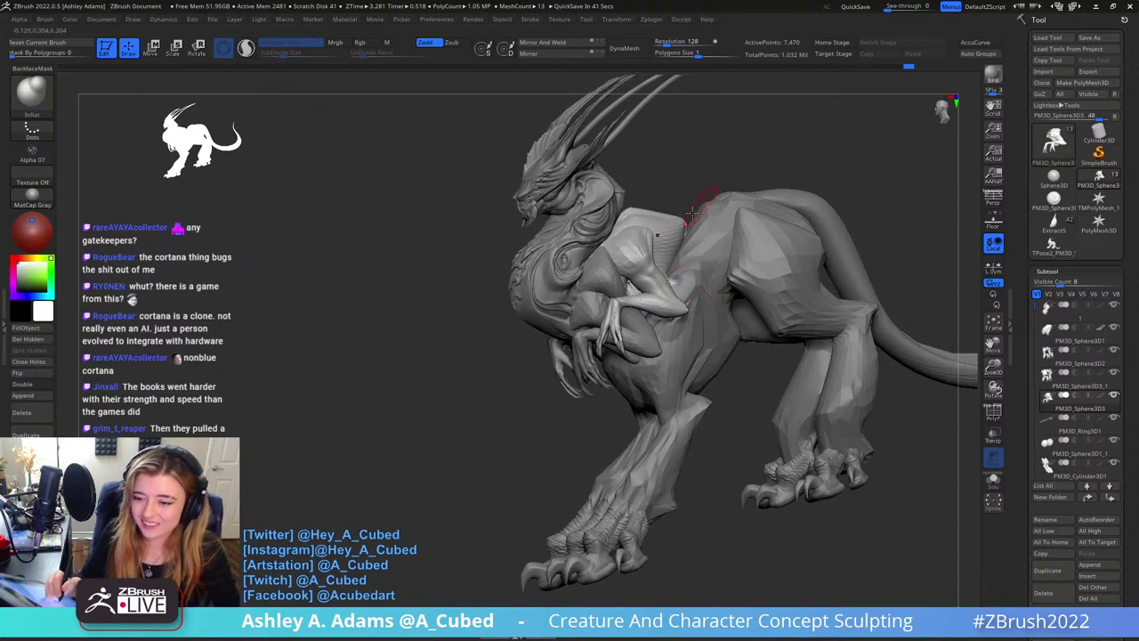
left_click_drag(703, 203, 707, 257)
mouse_move(703, 258)
right_mouse_down()
mouse_move(735, 242)
mouse_move(723, 267)
mouse_move(653, 305)
mouse_move(635, 298)
mouse_move(703, 286)
mouse_move(569, 276)
right_mouse_up()
Select the upper back piece behind the neck and add volume along it with the ClayBuildup brush
key("b")
key("c")
key("b")
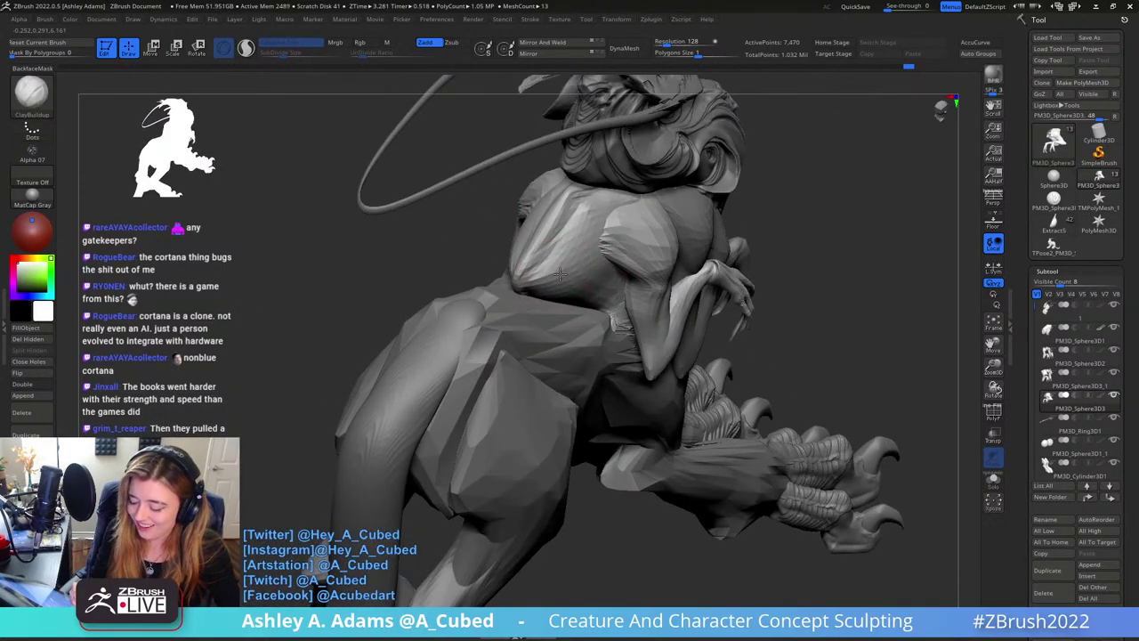
left_click(541, 271, "alt")
mouse_move(534, 282)
left_mouse_down()
mouse_move(569, 274)
mouse_move(576, 219)
left_mouse_up()
mouse_move(577, 219)
right_mouse_down()
mouse_move(553, 244)
mouse_move(592, 203)
mouse_move(623, 231)
mouse_move(583, 197)
mouse_move(580, 301)
right_mouse_up()
Pull the rear edge and outer ridge of the upper back piece into shape with the SnakeHook brush
key("b")
key("d")
key("s")
right_click(580, 302)
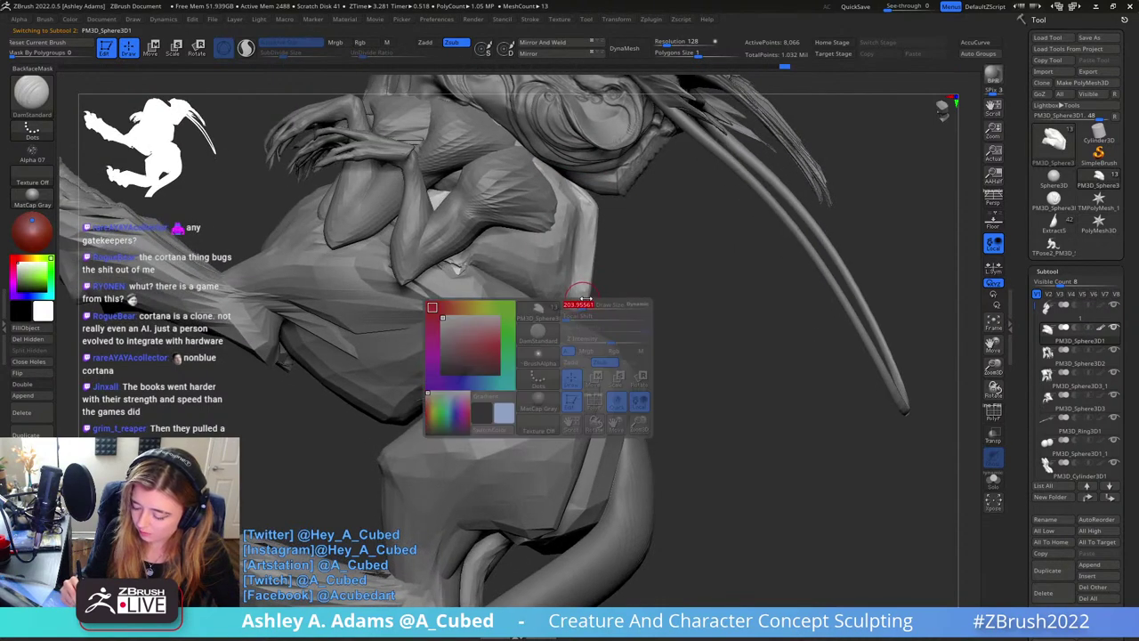
left_click(591, 313)
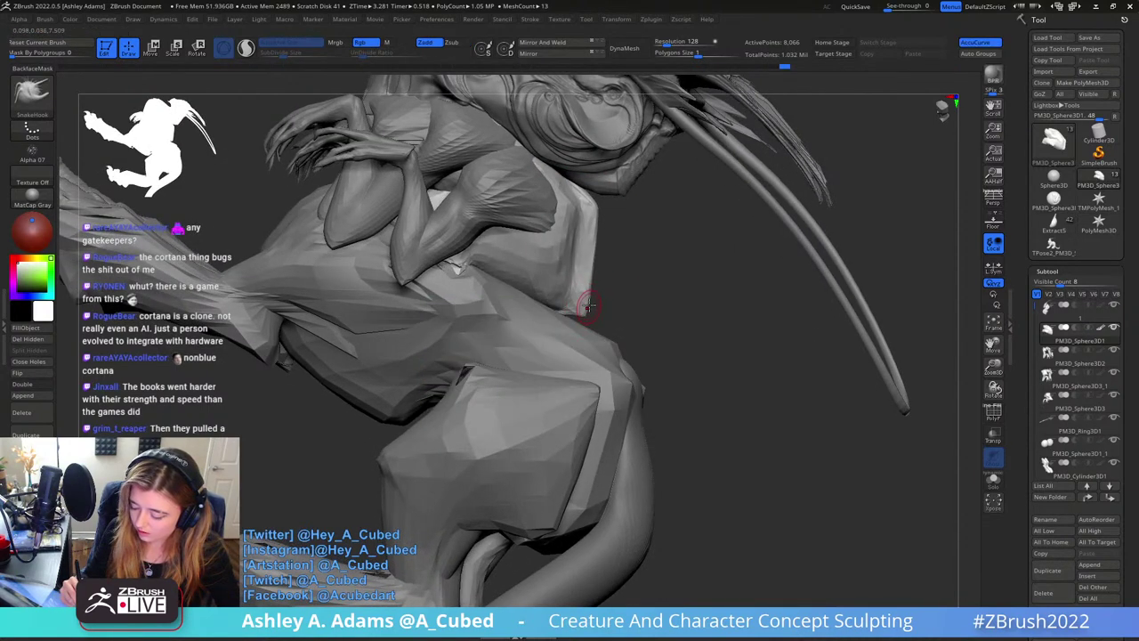
left_click_drag(589, 307, 599, 224)
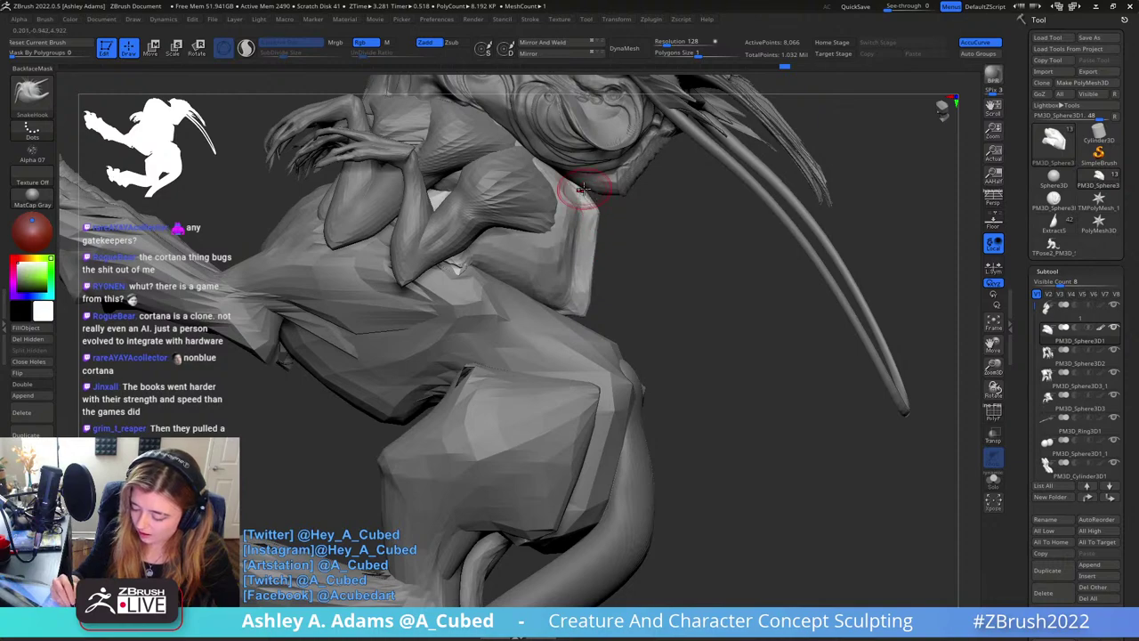
right_click_drag(601, 211, 581, 213)
right_click_drag(570, 323, 572, 151, "ctrl")
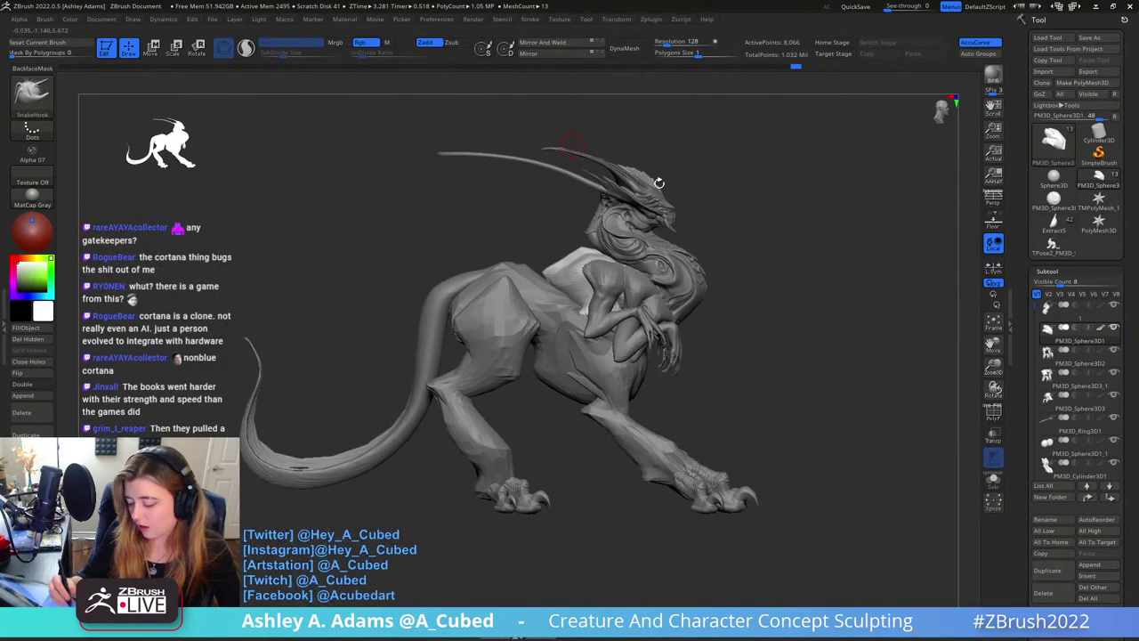
Select the midsection between torso and tail and reshape its top contour above the hips with SnakeHook
right_click(638, 343)
mouse_move(803, 340)
right_mouse_down()
mouse_move(767, 341)
mouse_move(828, 347)
mouse_move(706, 340)
mouse_move(724, 331)
right_mouse_up()
mouse_move(653, 278)
right_mouse_down("ctrl")
mouse_move(661, 336)
mouse_move(685, 325)
mouse_move(652, 315)
mouse_move(691, 299)
mouse_move(672, 322)
mouse_move(681, 275)
mouse_move(755, 267)
mouse_move(704, 302)
mouse_move(682, 240)
mouse_move(682, 330)
mouse_move(712, 264)
mouse_move(721, 303)
mouse_move(707, 342)
mouse_move(732, 317)
mouse_move(681, 249)
right_mouse_up("ctrl")
left_click(672, 325, "alt")
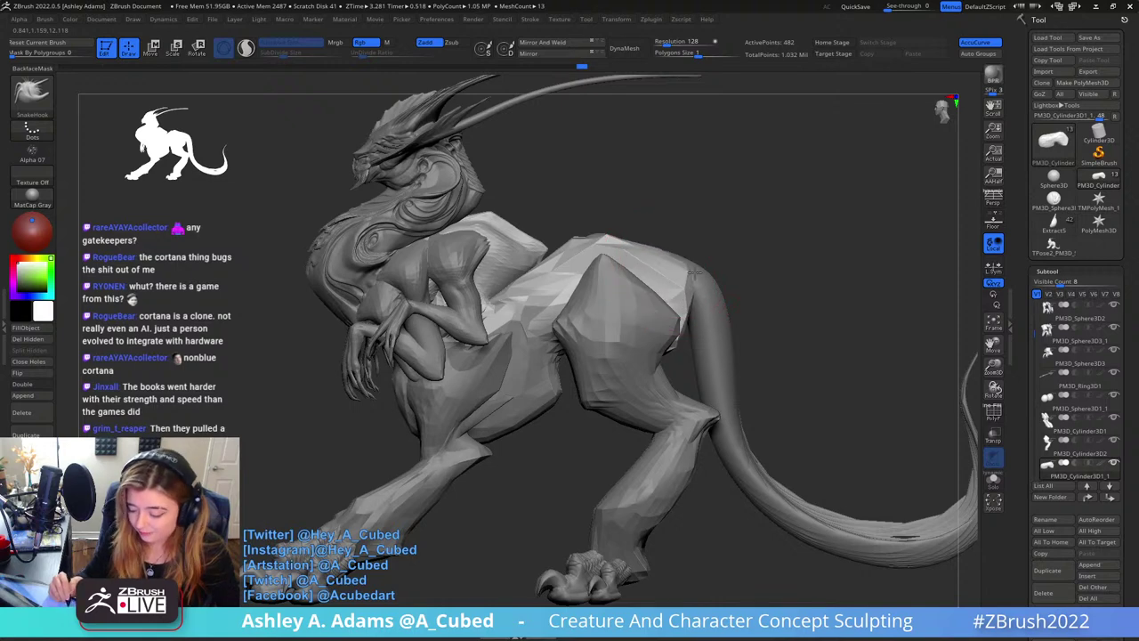
left_click_drag(712, 218, 725, 219)
left_click_drag(648, 242, 596, 258)
Adjust the tail's base over the rump, then reselect the midsection and reshape its peak above the hips
left_click(630, 242, "alt")
right_click_drag(616, 260, 620, 263)
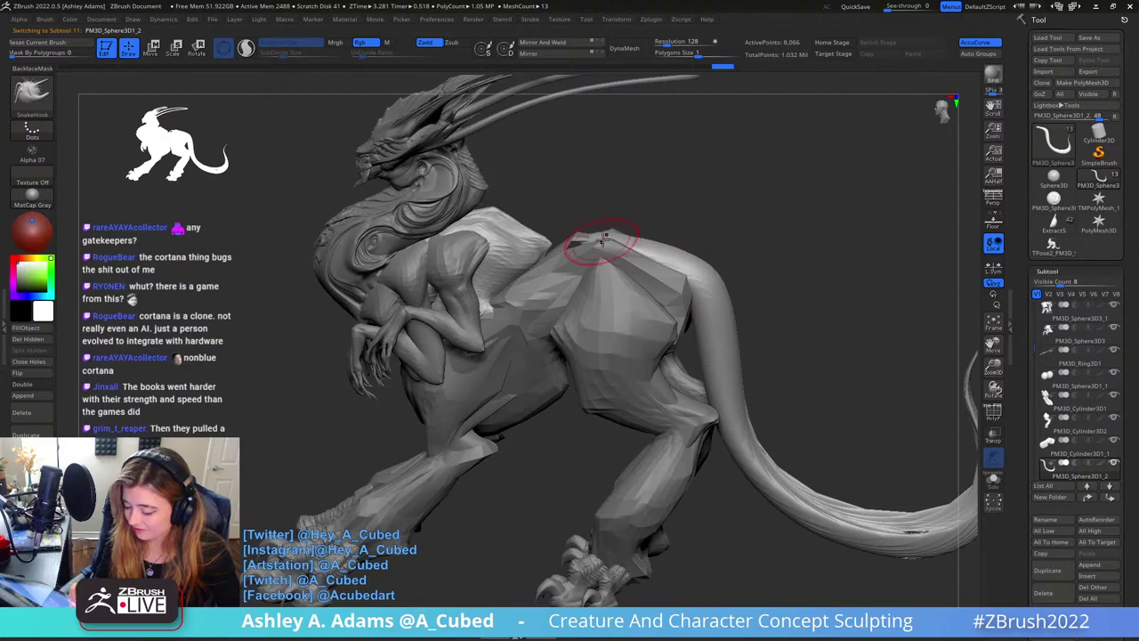
left_click_drag(588, 242, 625, 226)
left_click(583, 242, "alt")
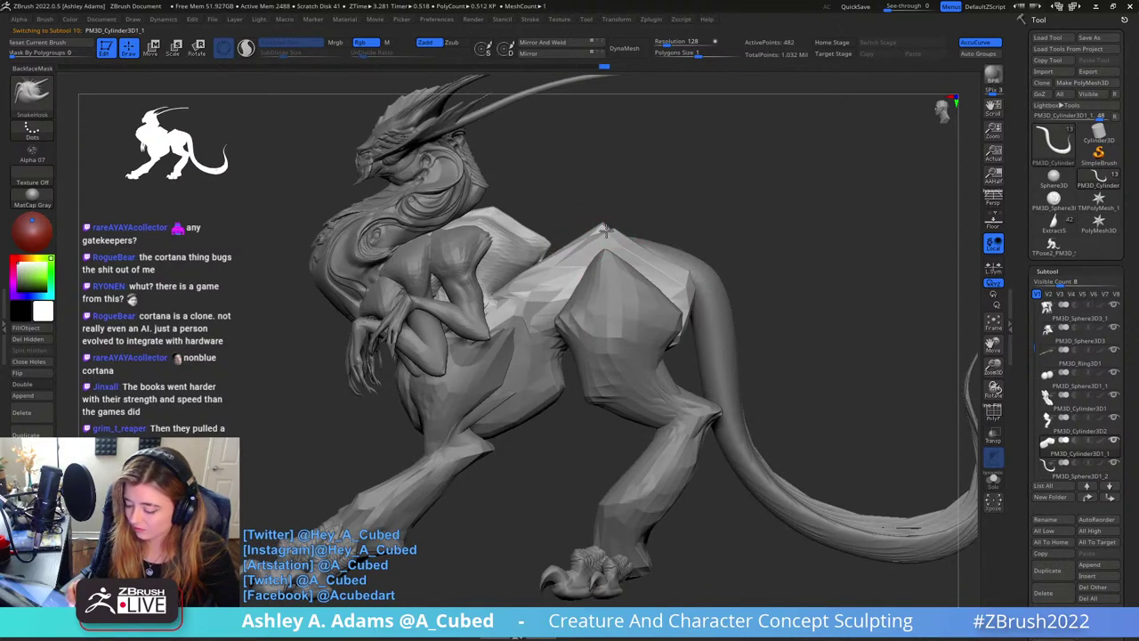
key("space")
left_click_drag(591, 263, 582, 242)
Select the hind legs and reshape the upper thigh beside the tail base from behind
mouse_move(767, 260)
left_mouse_down("alt")
mouse_move(748, 241)
mouse_move(654, 267)
mouse_move(669, 256)
left_mouse_up("alt")
right_click_drag(665, 253, 735, 259)
left_click(745, 260, "alt")
left_click_drag(737, 258, 731, 267)
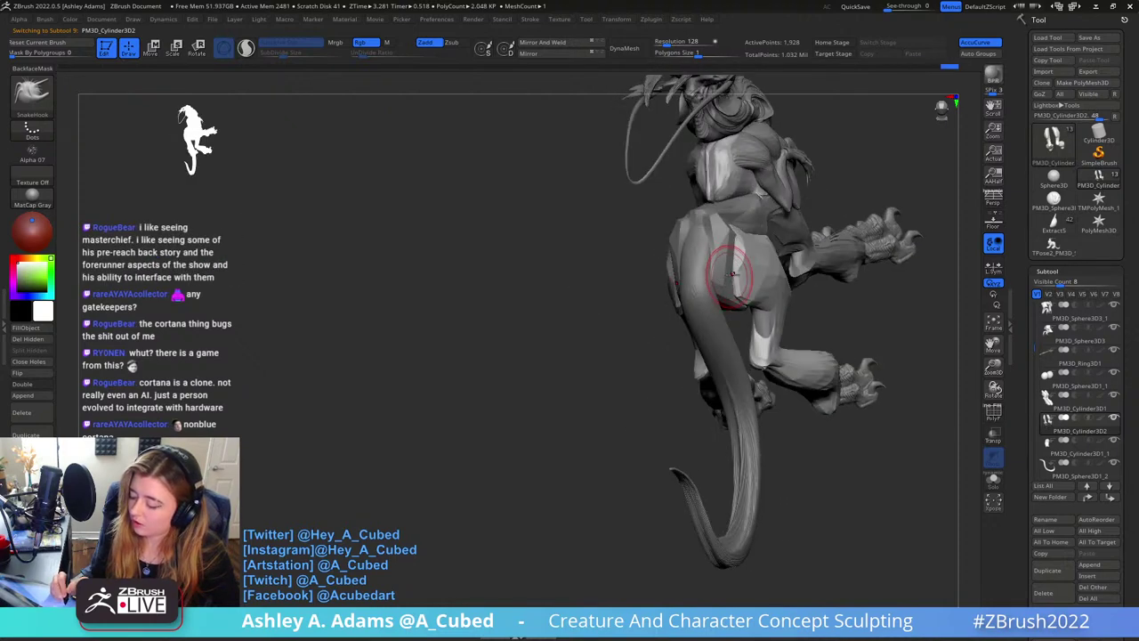
right_click_drag(746, 267, 723, 300)
key("space")
right_click_drag(851, 248, 751, 254)
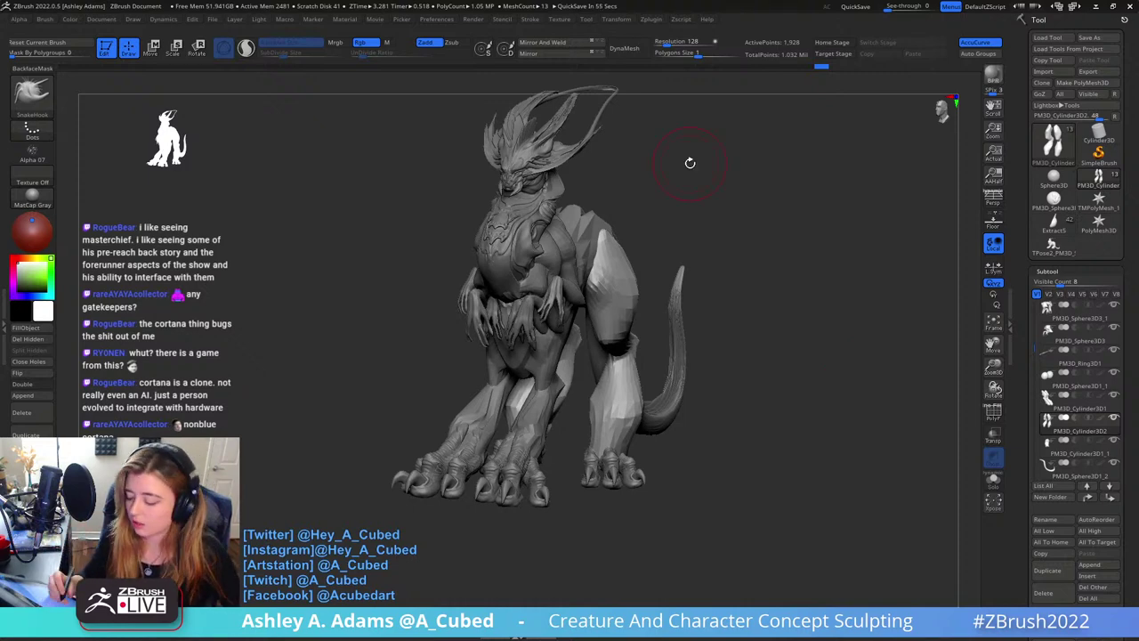
Reshape the front of the hind thigh where it meets the belly with the SnakeHook brush
mouse_move(690, 163)
right_mouse_down()
mouse_move(628, 174)
mouse_move(635, 237)
mouse_move(607, 270)
mouse_move(609, 245)
mouse_move(603, 268)
right_mouse_up()
right_click(612, 265)
right_click(607, 270)
right_click(603, 268)
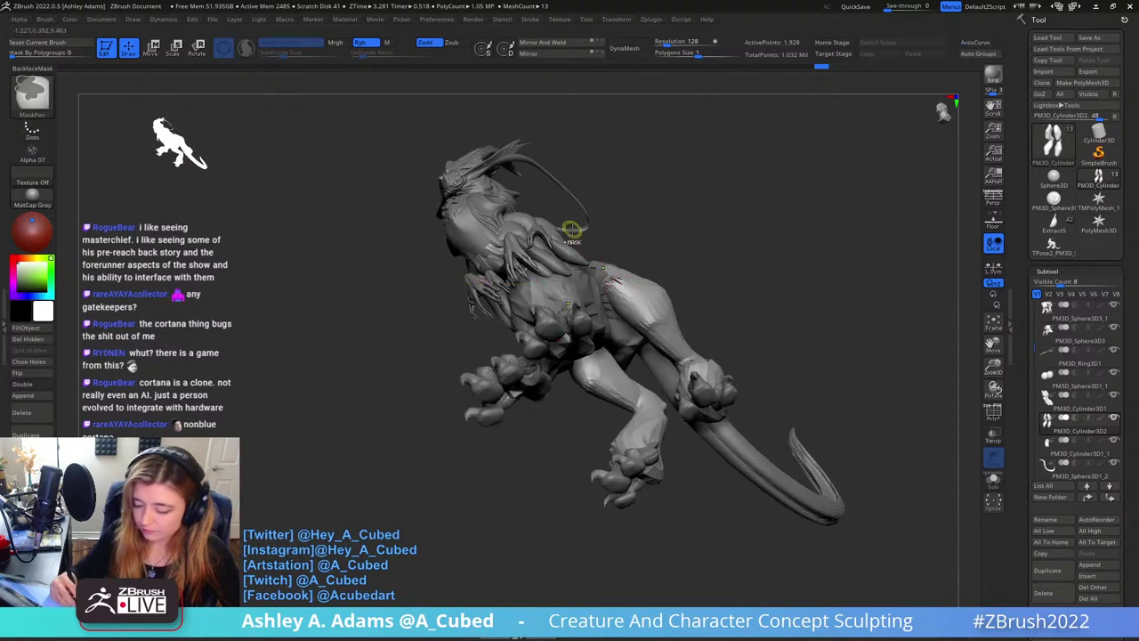
left_click(650, 215, "ctrl")
right_click(605, 293)
right_click_drag(609, 214, 599, 256)
right_click_drag(602, 306, 603, 346)
left_click_drag(612, 307, 581, 322)
right_click_drag(594, 320, 570, 317)
left_click_drag(608, 308, 591, 318)
right_click_drag(578, 313, 602, 308)
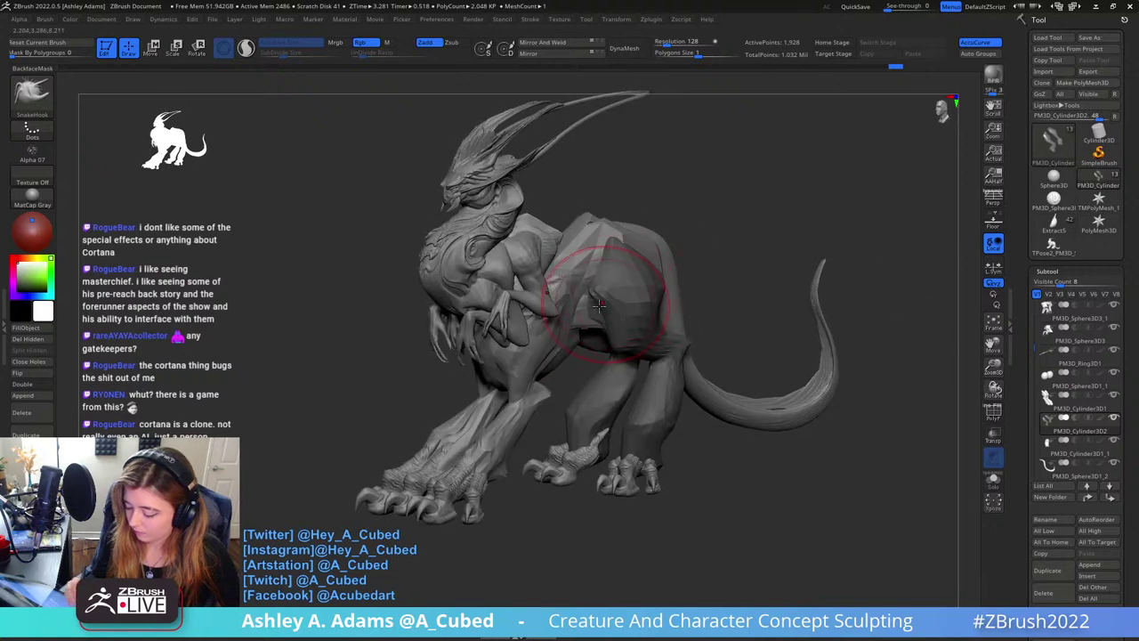
left_click_drag(599, 304, 641, 276)
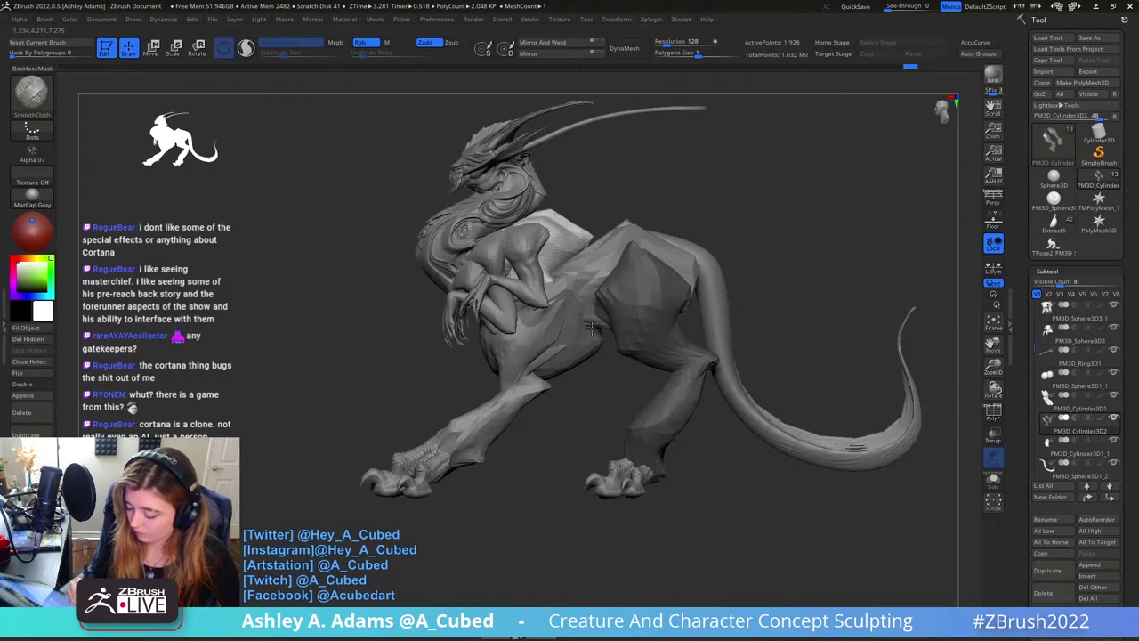
Reselect the midsection and adjust its pointed back contour above the hips with SnakeHook
key("space")
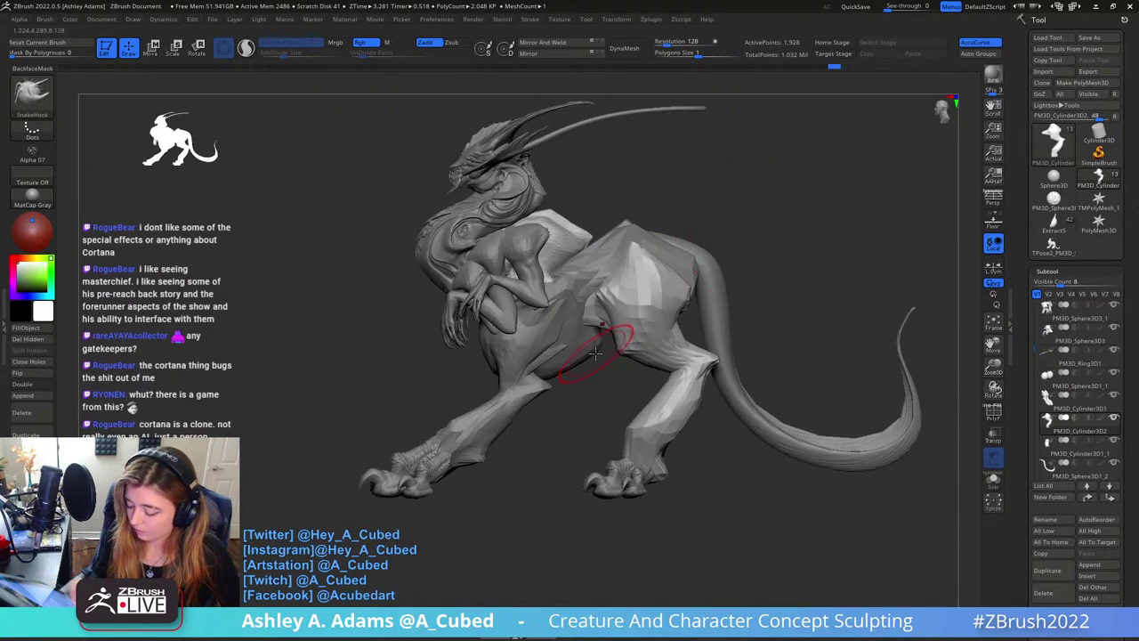
left_click(596, 349, "alt")
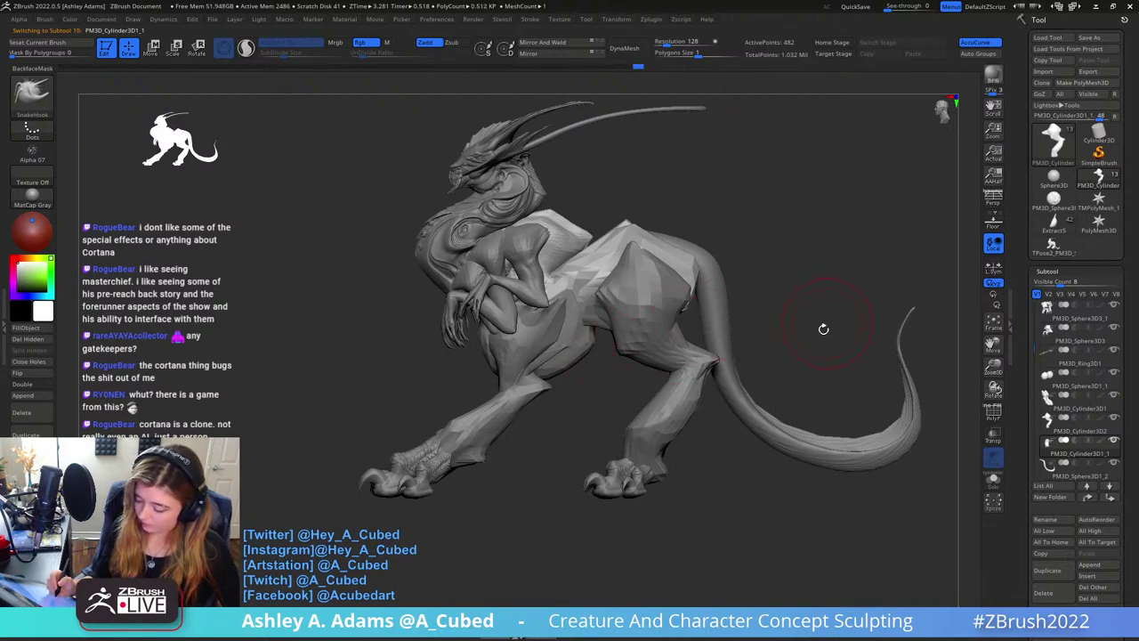
mouse_move(823, 329)
right_mouse_down("ctrl")
mouse_move(775, 247)
mouse_move(759, 294)
right_mouse_up("ctrl")
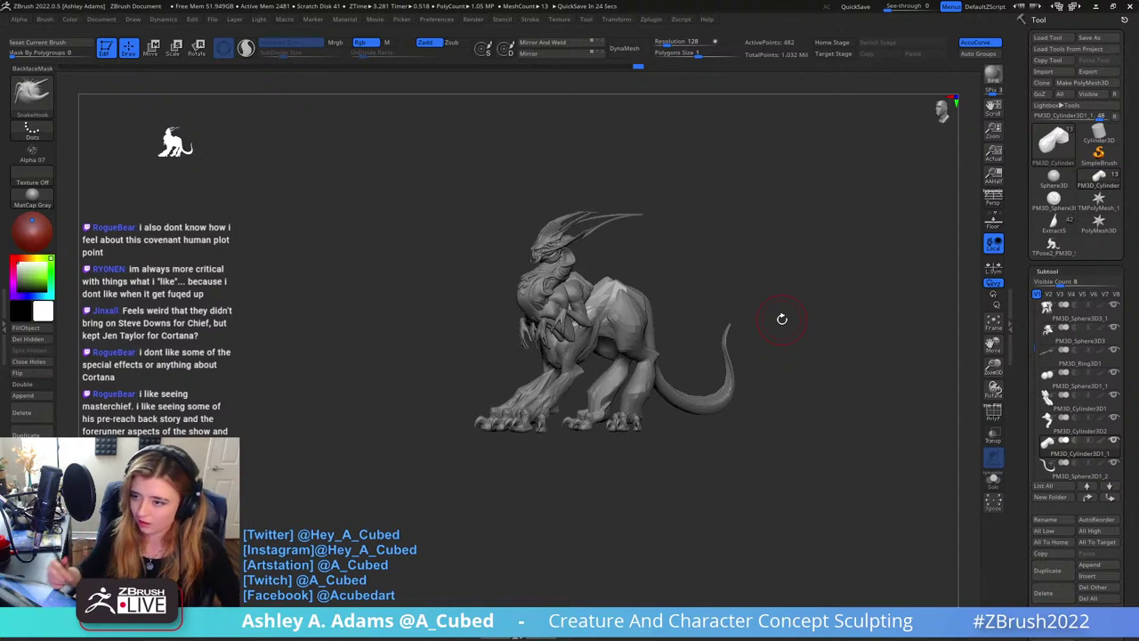
left_click_drag(740, 257, 738, 237)
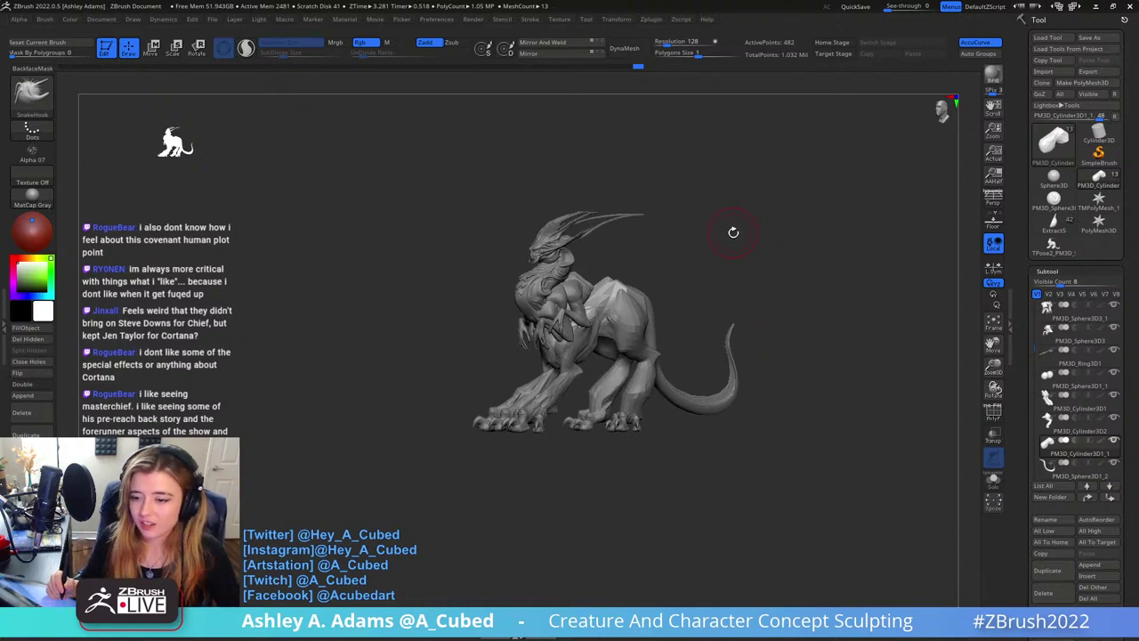
mouse_move(724, 246)
left_mouse_down()
mouse_move(592, 431)
mouse_move(590, 326)
mouse_move(618, 318)
left_mouse_up()
left_click_drag(614, 276, 636, 257)
left_click_drag(703, 231, 690, 356)
key("space")
mouse_move(648, 258)
right_mouse_down()
mouse_move(650, 192)
mouse_move(654, 294)
mouse_move(602, 310)
mouse_move(620, 335)
mouse_move(596, 391)
right_mouse_up()
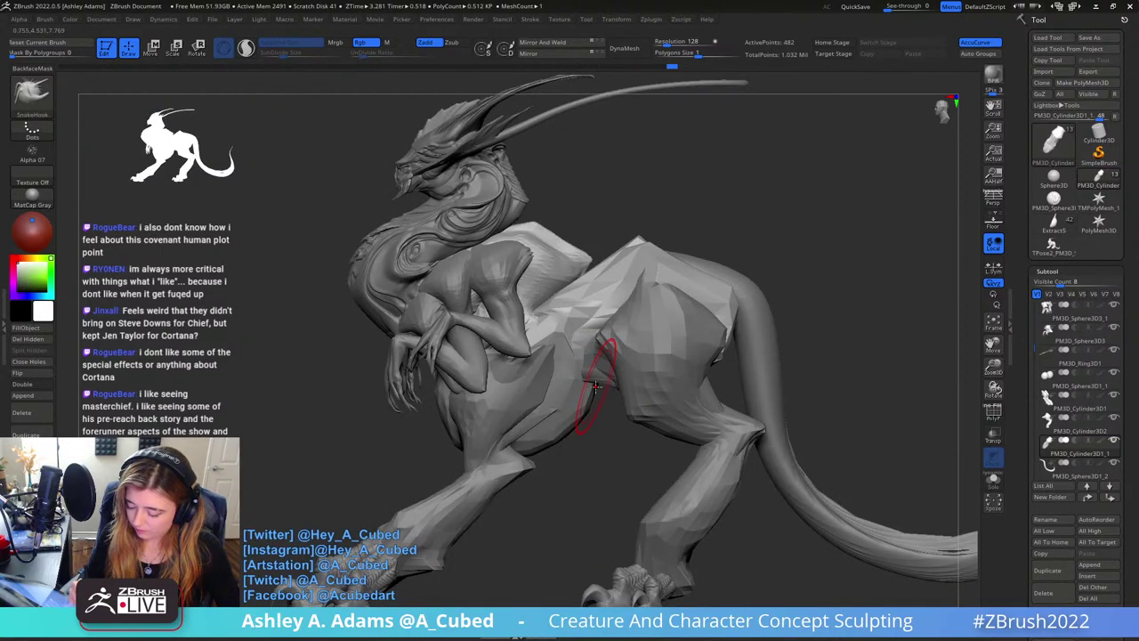
Examine the creature's silhouette and proportions from the side and three-quarter front, with the front body piece selected
right_click_drag(610, 445, 628, 317, "ctrl")
key("space")
right_click_drag(627, 364, 699, 378)
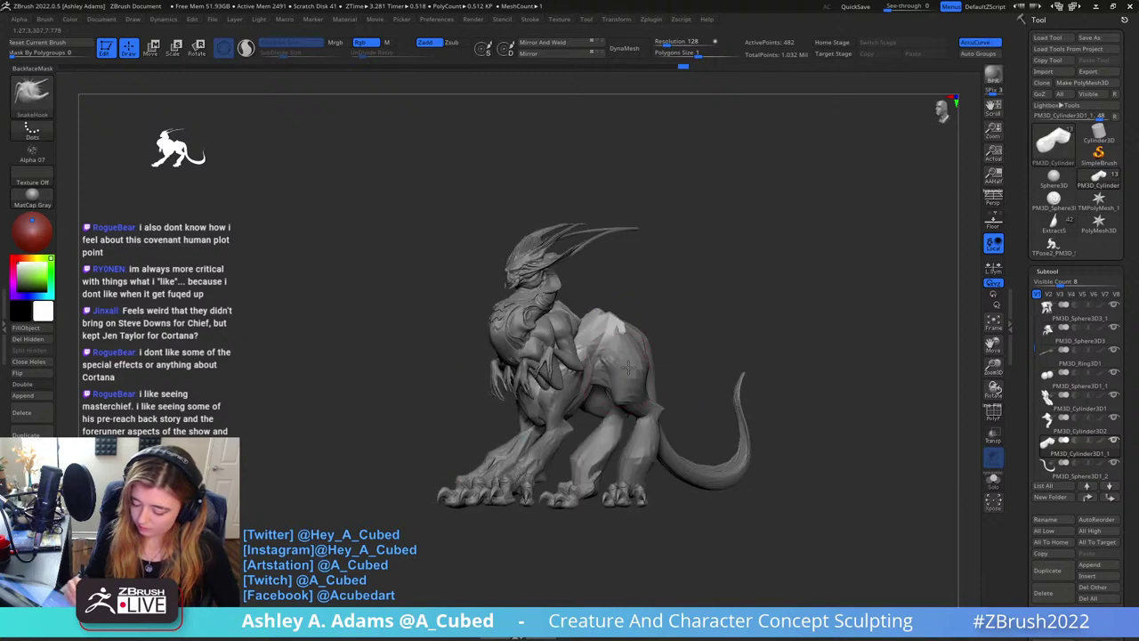
left_click(592, 414, "alt")
mouse_move(628, 391)
right_mouse_down()
mouse_move(701, 371)
mouse_move(690, 336)
mouse_move(674, 332)
right_mouse_up()
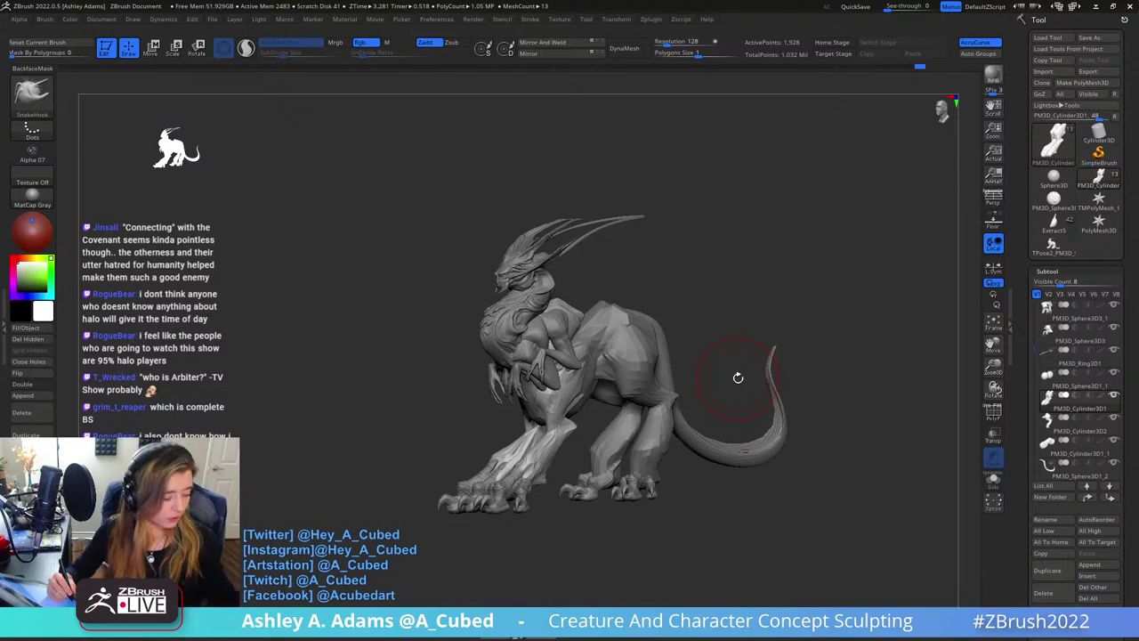
mouse_move(717, 249)
left_mouse_down()
mouse_move(679, 257)
mouse_move(639, 241)
mouse_move(652, 324)
mouse_move(679, 239)
mouse_move(667, 212)
mouse_move(710, 247)
left_mouse_up()
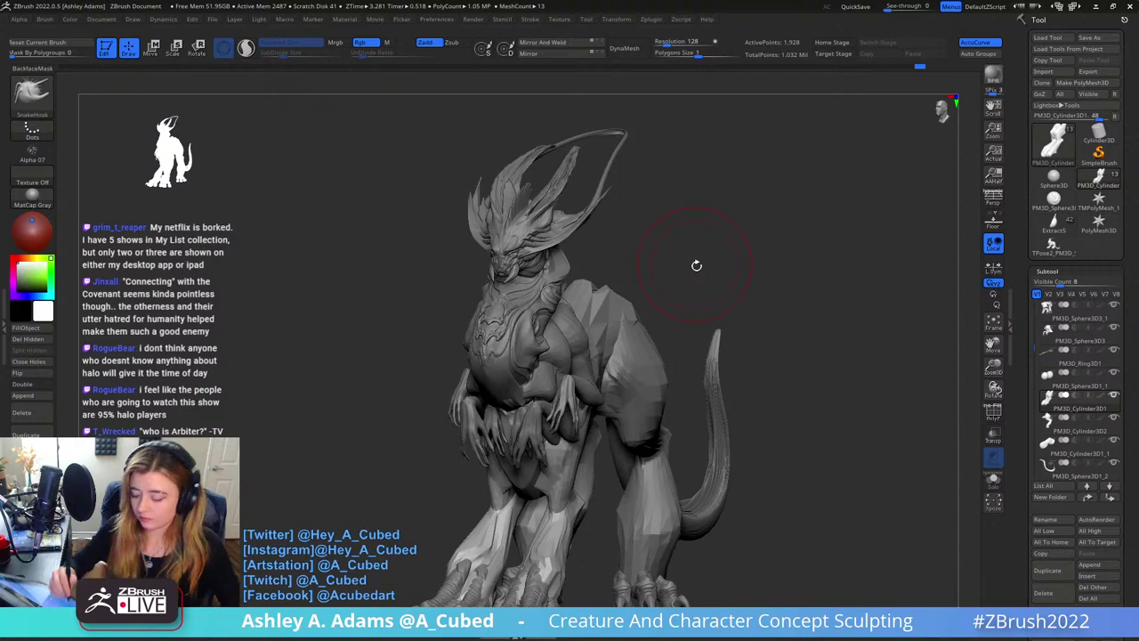
mouse_move(696, 264)
left_mouse_down()
mouse_move(575, 250)
mouse_move(624, 322)
left_mouse_up()
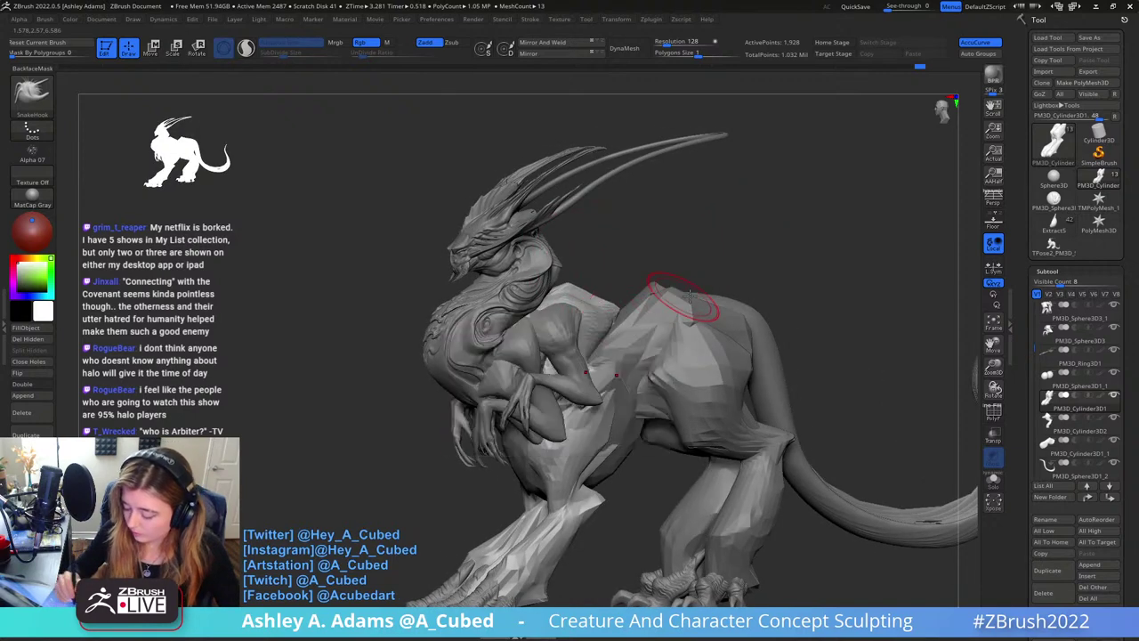
Select the midsection, adjust its upper contour and remesh it with DynaMesh at resolution 128
left_click_drag(686, 258, 679, 205, "alt")
left_click(635, 350, "alt")
left_click_drag(717, 297, 732, 287)
left_click(633, 58)
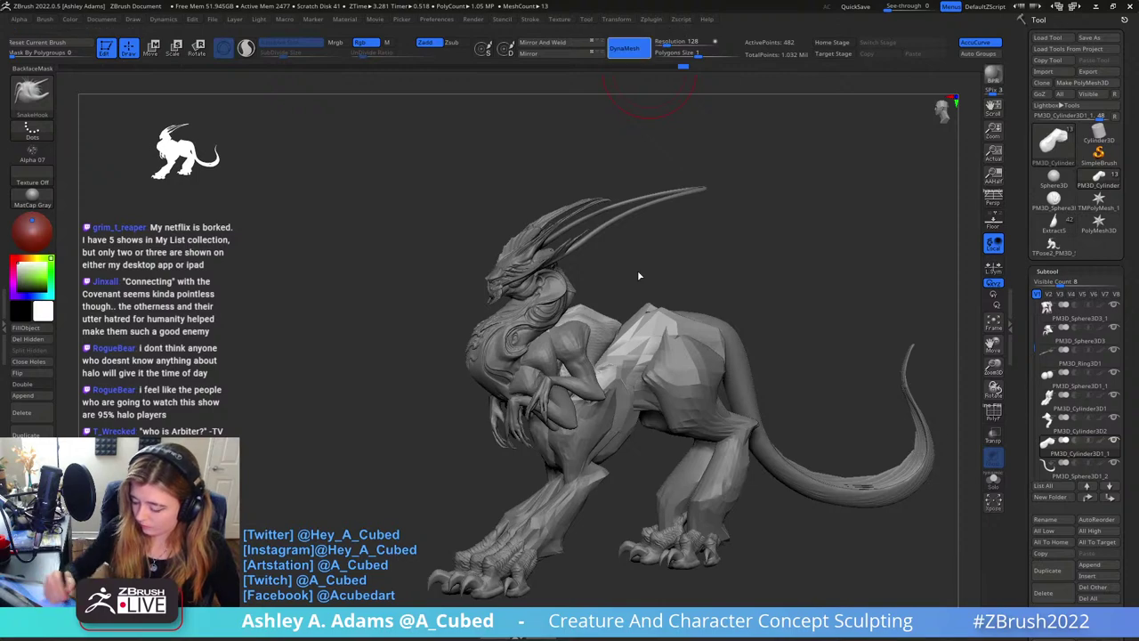
Build up muscle forms on the midsection's flank and belly with the ClayBuildup brush
mouse_move(684, 331)
right_mouse_down("alt")
mouse_move(682, 367)
mouse_move(649, 358)
mouse_move(669, 294)
mouse_move(659, 311)
right_mouse_up("alt")
right_click(656, 307)
left_click_drag(638, 374, 617, 356)
left_click_drag(679, 296, 636, 279)
right_click_drag(636, 278, 614, 343)
key("b")
key("c")
key("b")
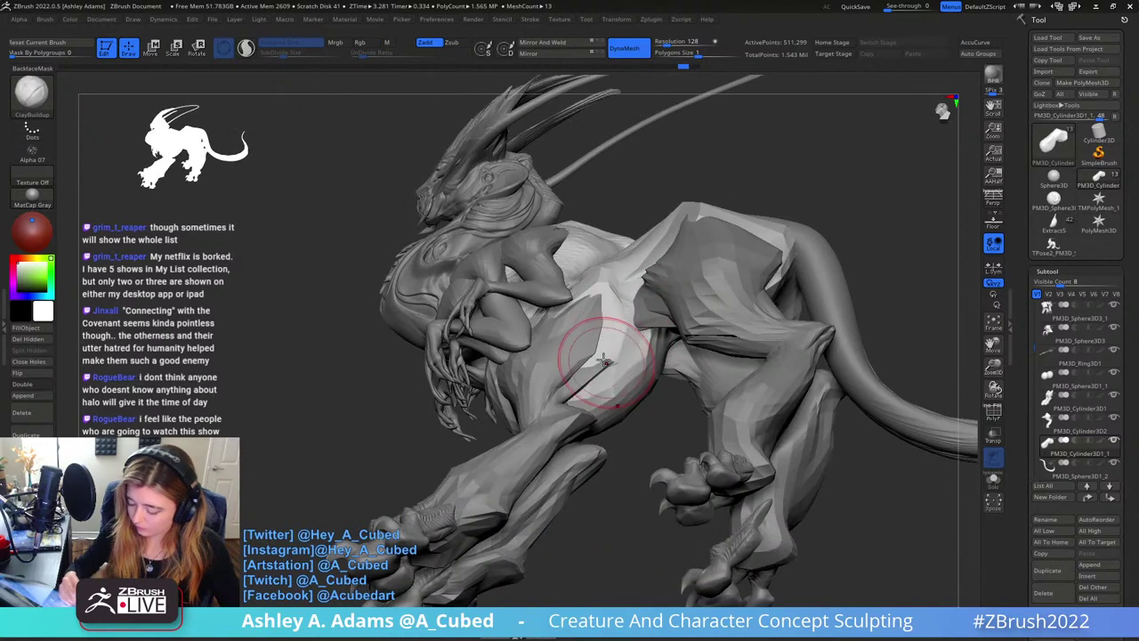
mouse_move(610, 347)
left_mouse_down()
mouse_move(583, 391)
mouse_move(607, 332)
mouse_move(621, 356)
mouse_move(634, 338)
mouse_move(616, 356)
mouse_move(635, 356)
mouse_move(637, 383)
left_mouse_up()
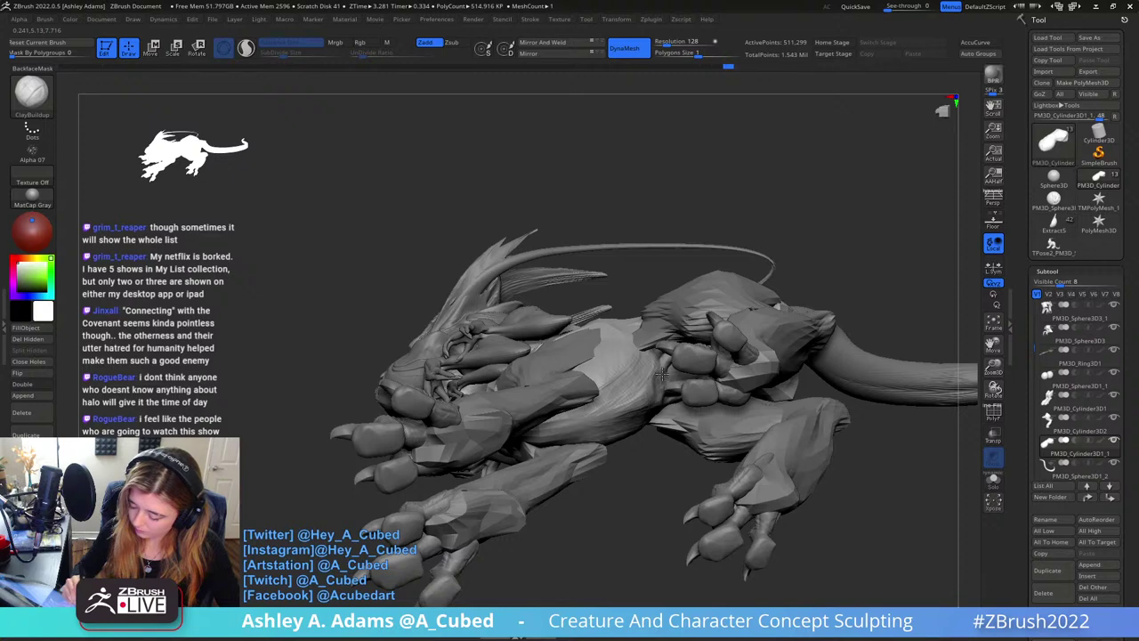
Carve rib-like creases into the midsection's flank with the DamStandard brush and smooth them along the flank
mouse_move(674, 322)
right_mouse_down()
mouse_move(656, 383)
mouse_move(653, 316)
mouse_move(602, 326)
right_mouse_up()
key("b")
key("d")
key("s")
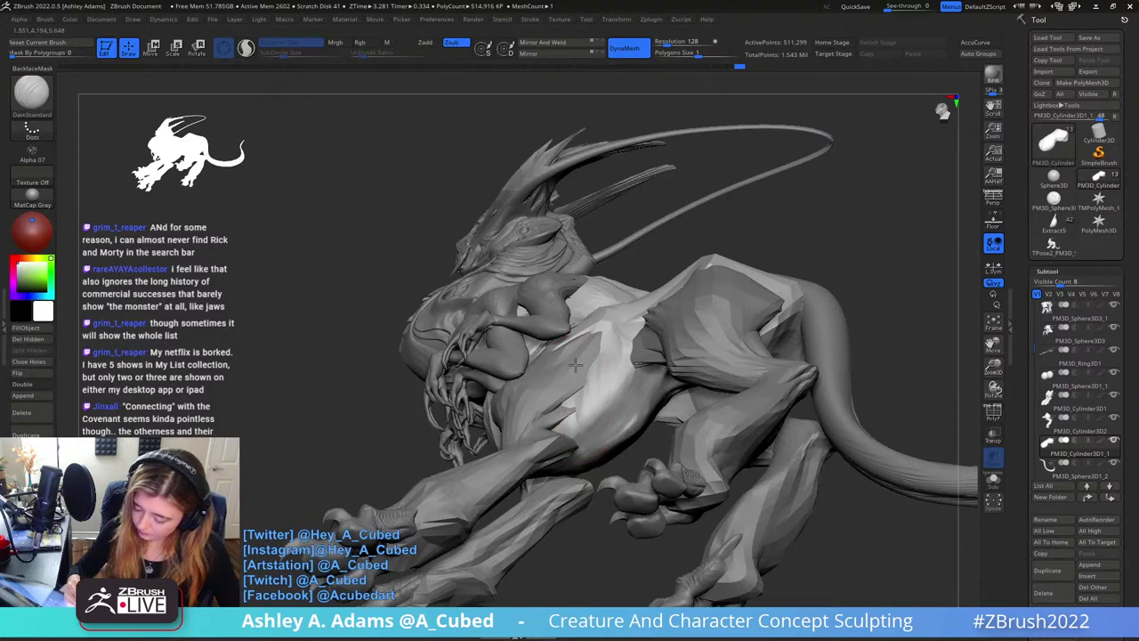
mouse_move(587, 365)
left_mouse_down()
mouse_move(608, 418)
mouse_move(596, 403)
left_mouse_up()
mouse_move(609, 330)
left_mouse_down()
mouse_move(619, 398)
mouse_move(594, 441)
mouse_move(590, 369)
left_mouse_up()
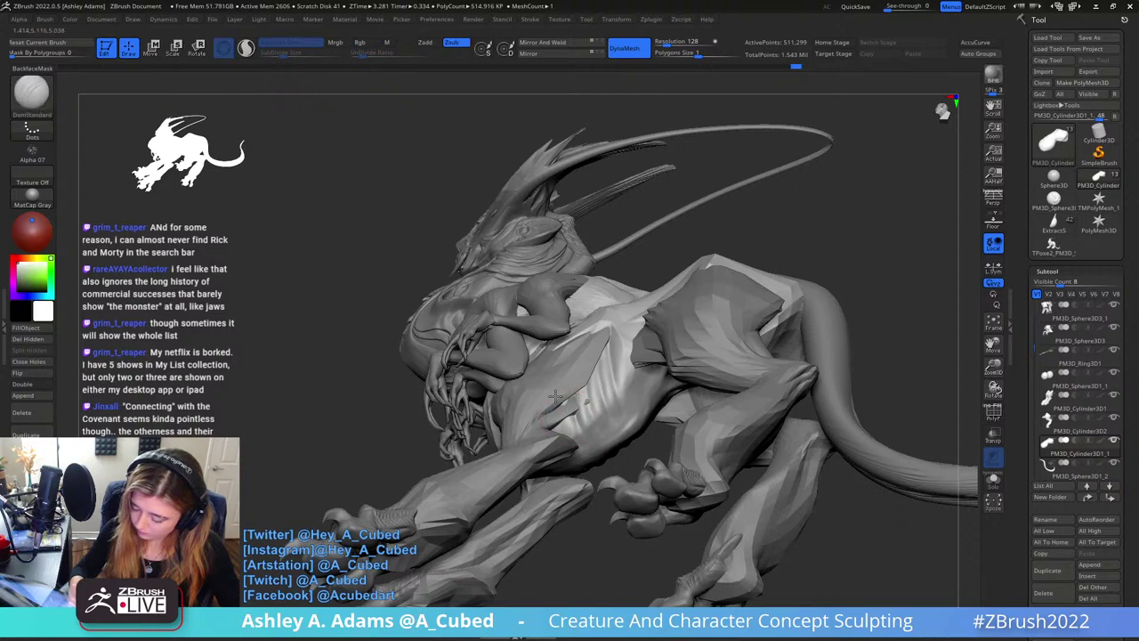
right_click_drag(600, 386, 616, 386)
left_click_drag(586, 414, 611, 349, "shift")
right_click_drag(610, 349, 597, 308)
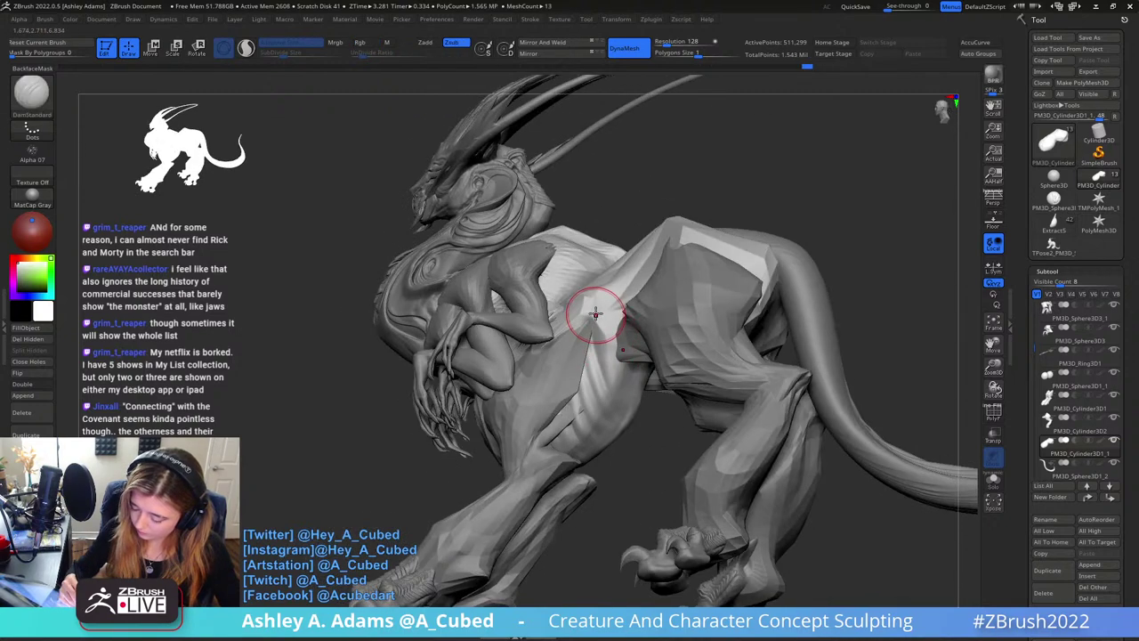
Undo the last stroke and pull the midsection's surface against the front of the hip with SnakeHook
right_click_drag(618, 374, 615, 360)
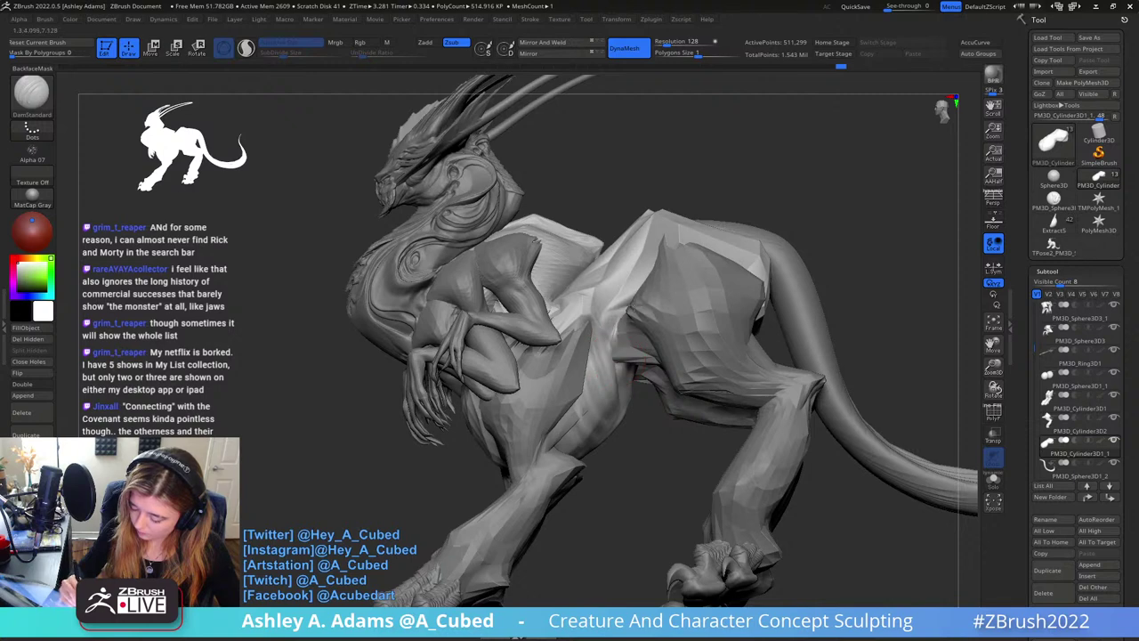
right_click_drag(648, 300, 633, 321)
key("ctrl+z")
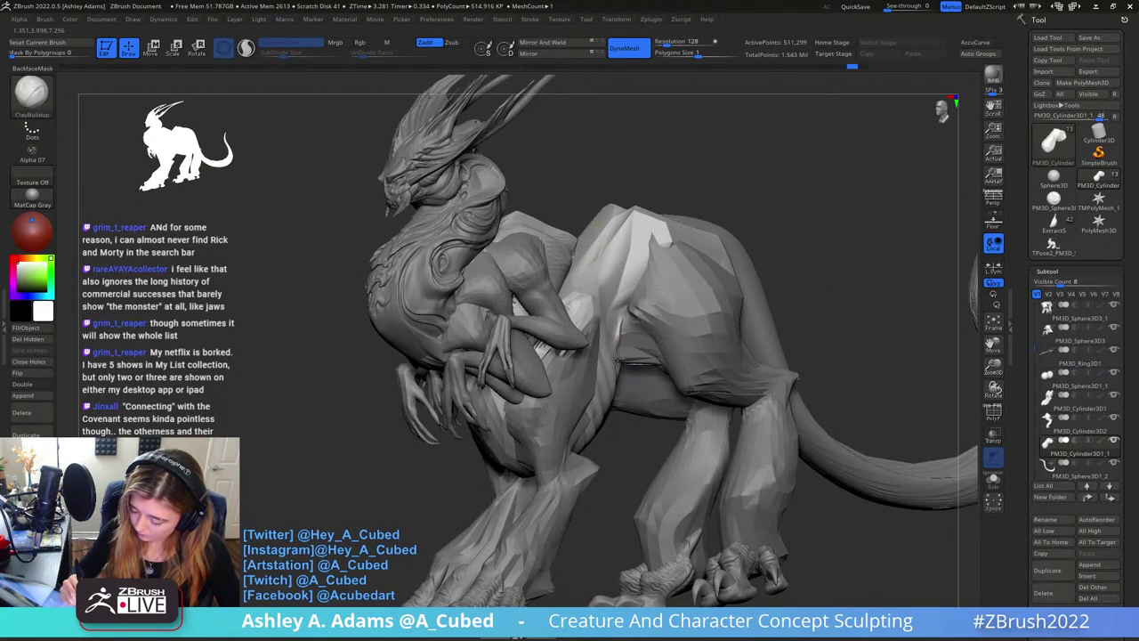
key("shift")
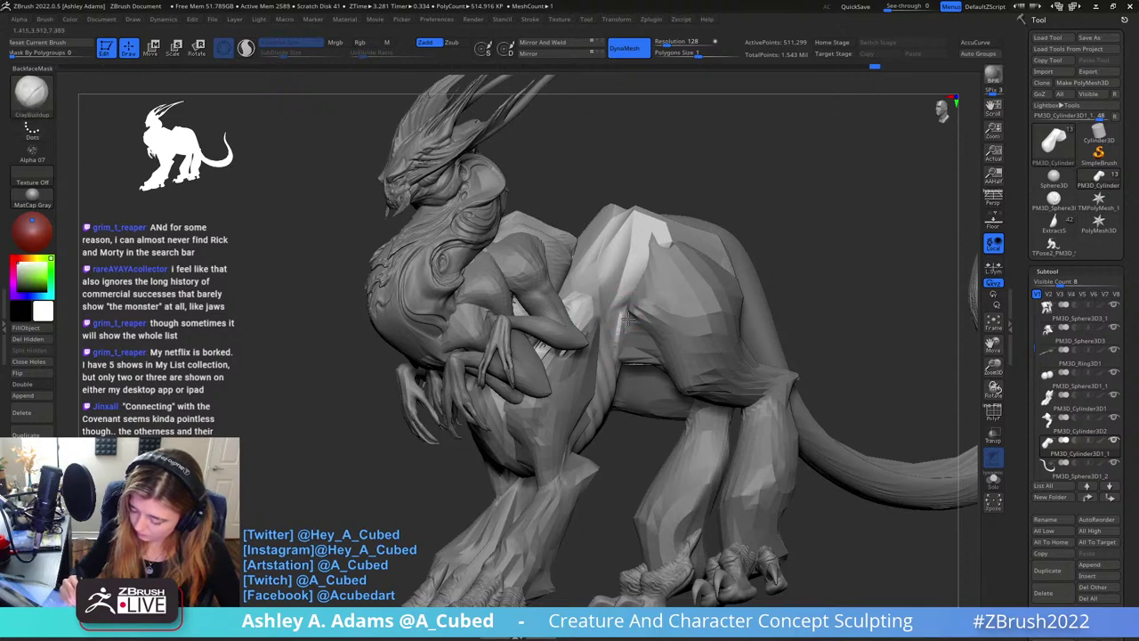
mouse_move(660, 304)
right_mouse_down()
mouse_move(712, 307)
mouse_move(630, 315)
right_mouse_up()
key("b")
key("s")
key("h")
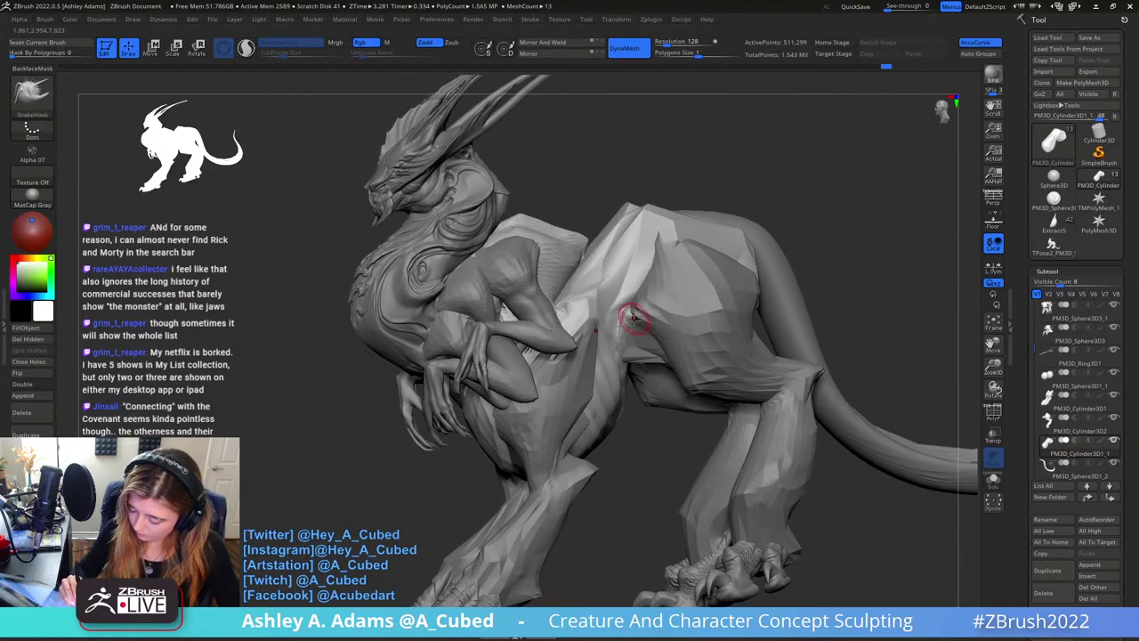
left_click_drag(630, 315, 646, 318)
Fill and adjust the fold where the midsection meets the thigh, using ClayBuildup, SnakeHook and hPolish
key("b")
key("c")
key("b")
right_click_drag(628, 313, 636, 334)
key("b")
key("s")
key("h")
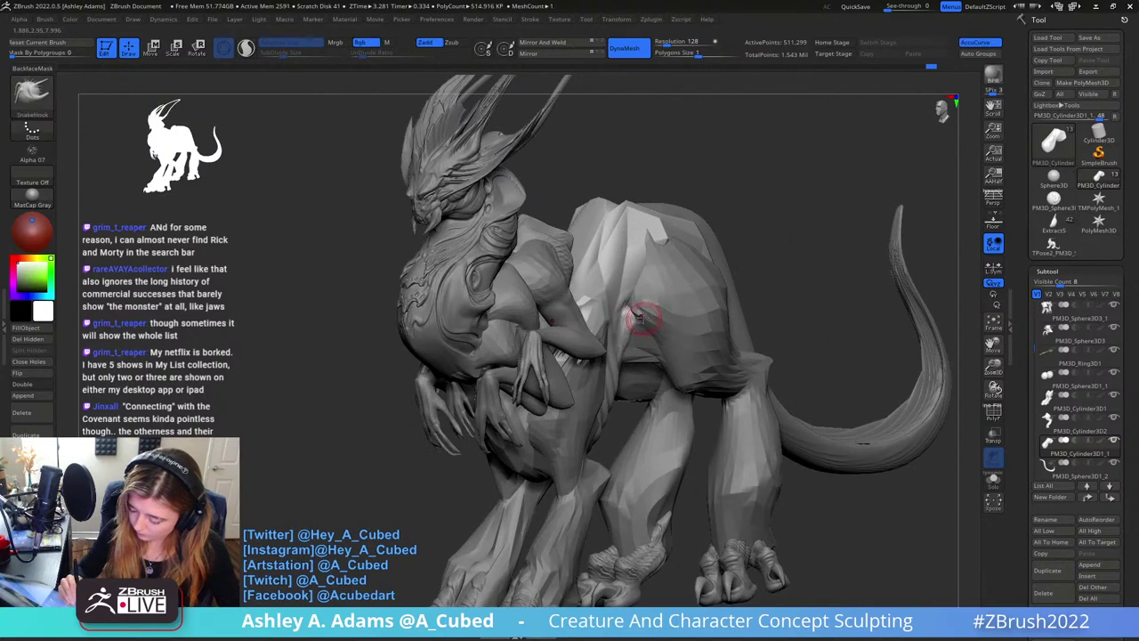
key("b")
key("h")
key("p")
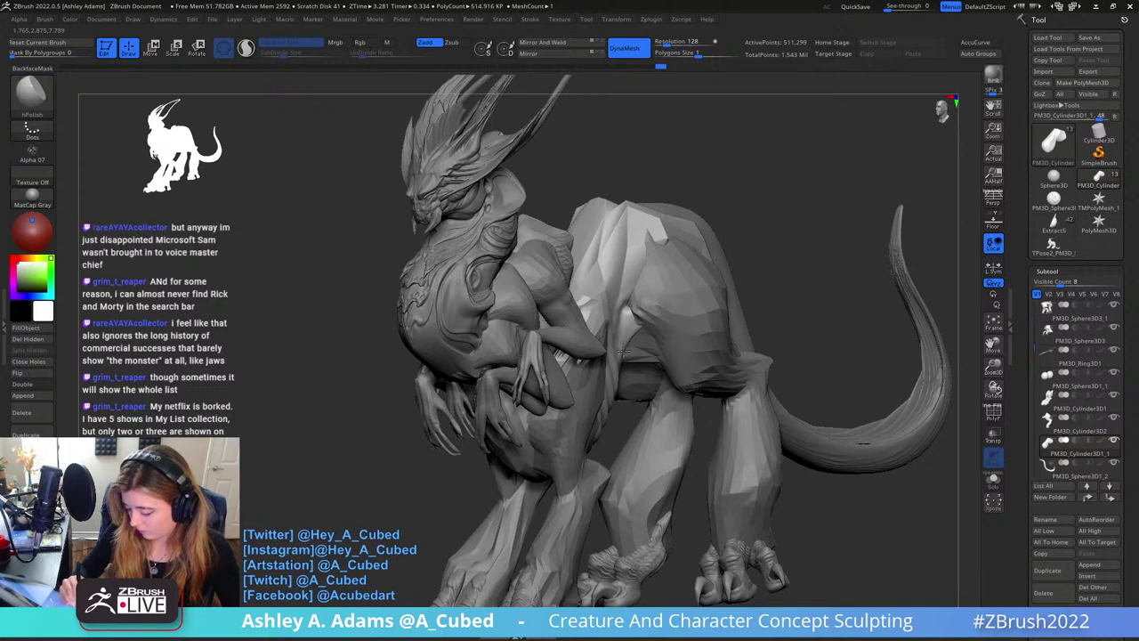
Build up the muscle strip running down the flank in front of the thigh with ClayBuildup and smooth it
right_click_drag(628, 336, 622, 311)
key("b")
key("c")
key("b")
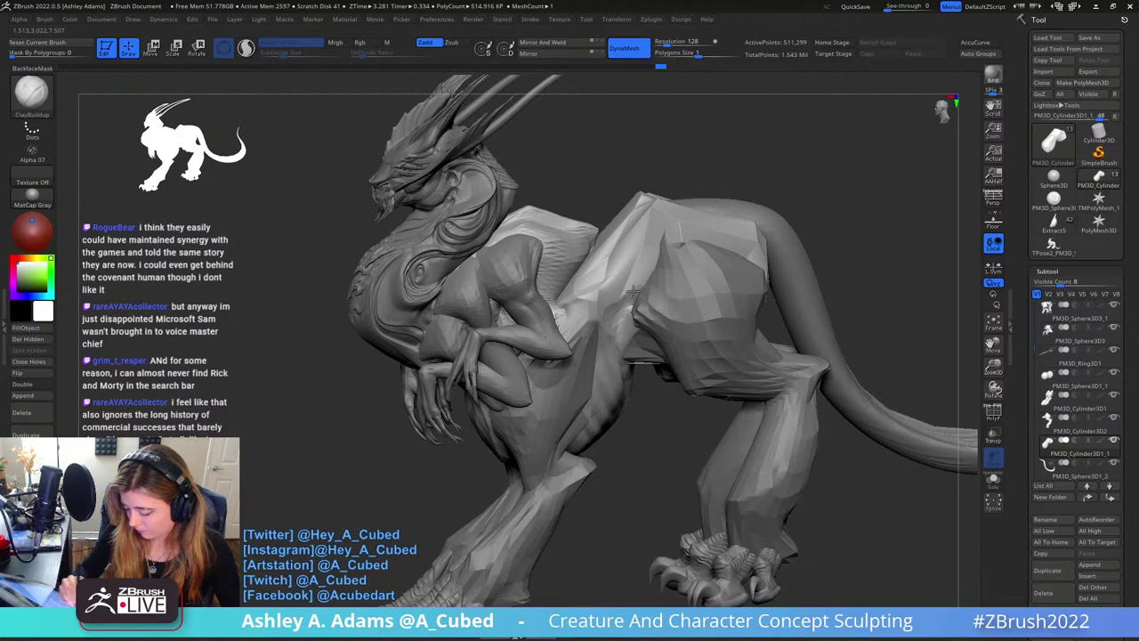
key("shift")
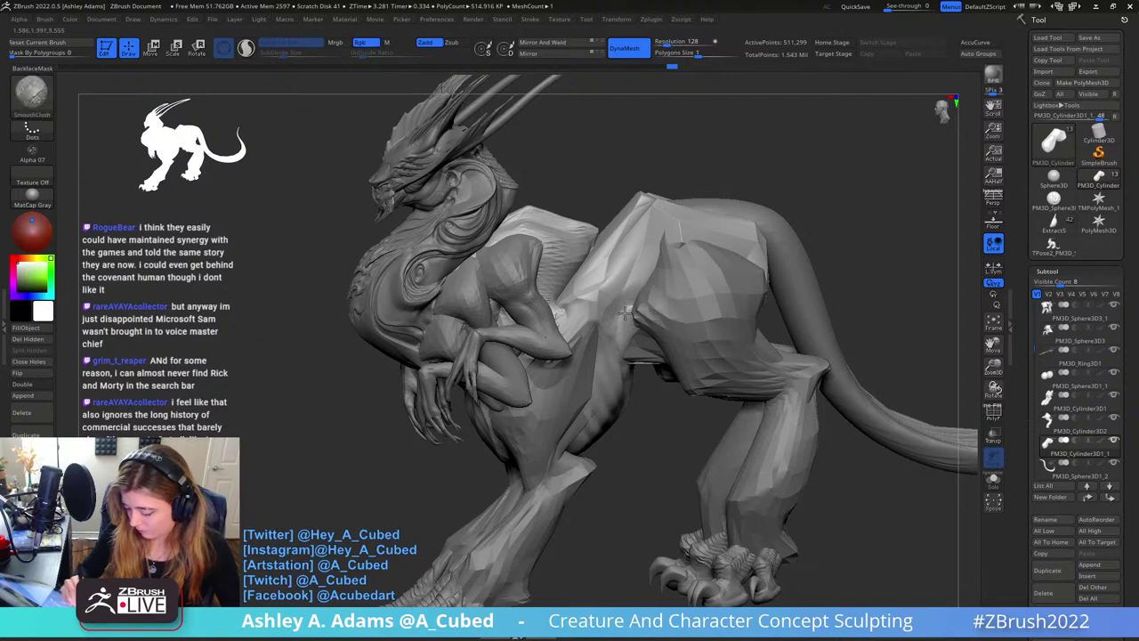
mouse_move(624, 313)
right_mouse_down()
mouse_move(613, 223)
mouse_move(623, 330)
right_mouse_up()
left_click_drag(591, 311, 597, 381)
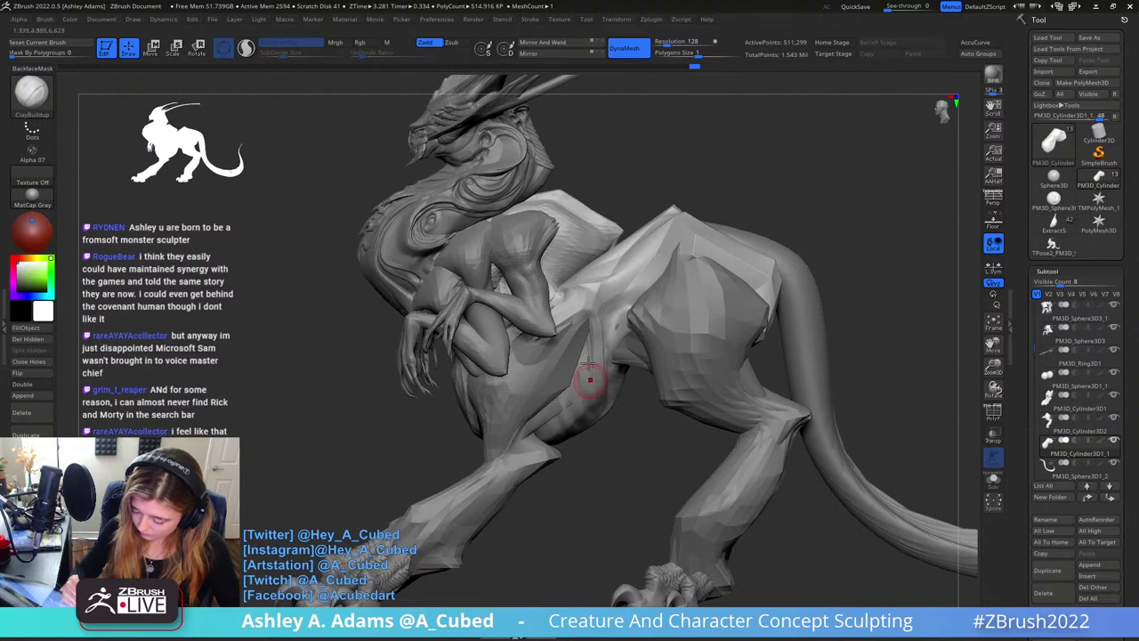
key("shift")
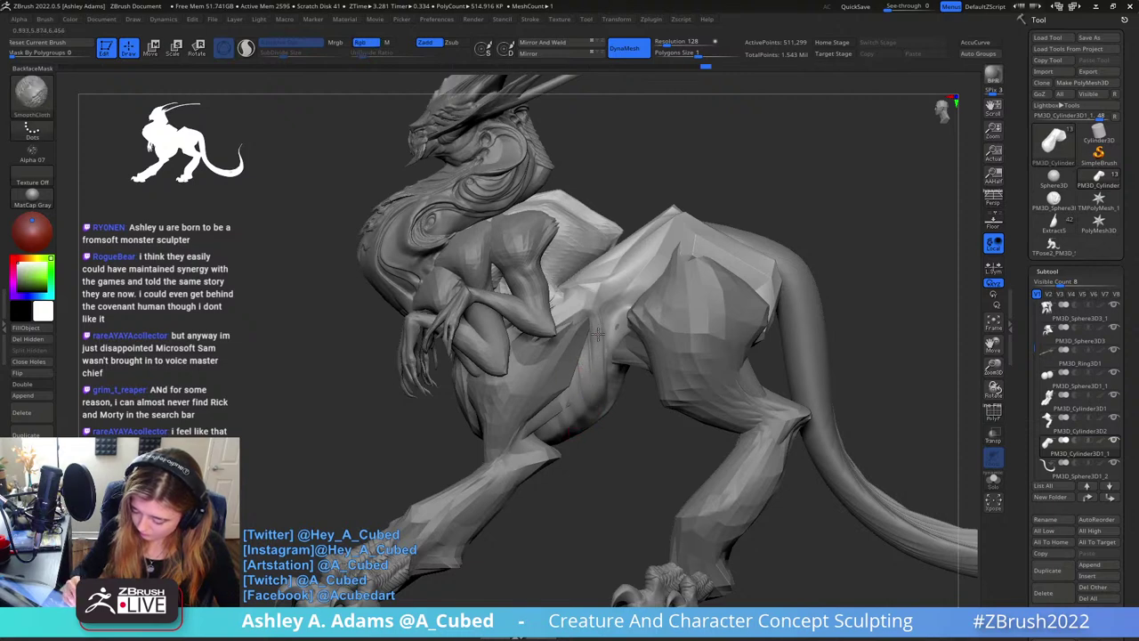
Select the hind legs and nudge the front edge of the upper thigh where it overlaps the flank
right_click_drag(630, 334, 643, 400)
left_click(635, 332, "alt")
key("b")
key("m")
key("v")
mouse_move(632, 342)
left_mouse_down()
mouse_move(621, 356)
mouse_move(637, 336)
left_mouse_up()
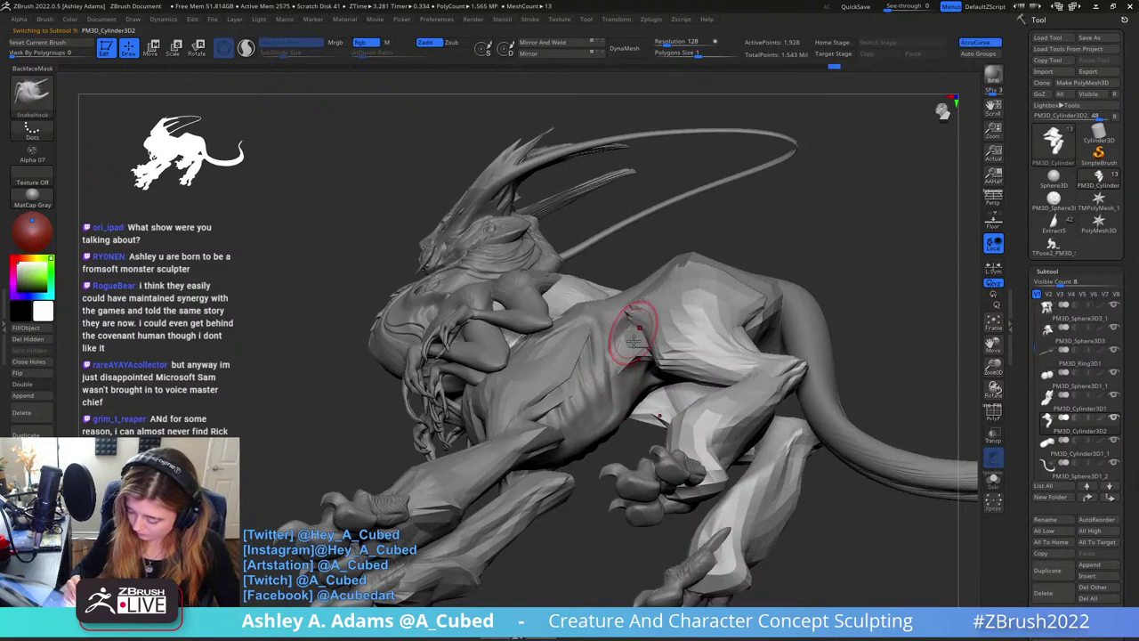
mouse_move(640, 331)
right_mouse_down("shift")
mouse_move(648, 373)
mouse_move(669, 296)
mouse_move(654, 365)
right_mouse_up("shift")
right_click(669, 295)
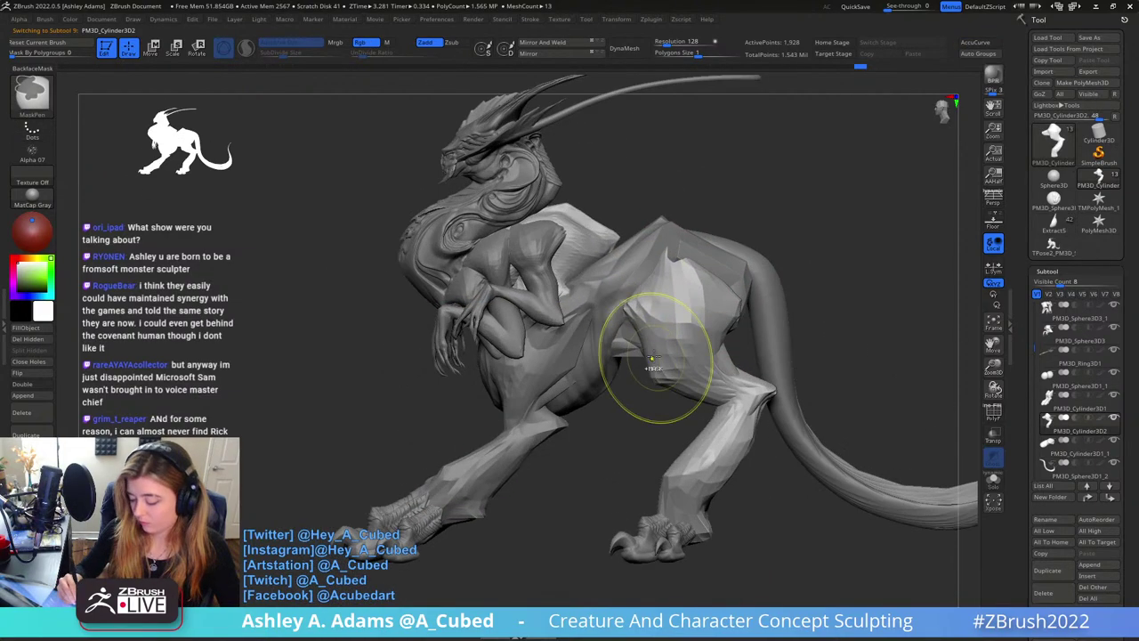
Reselect the midsection and build up and smooth its volume beside the hip with ClayBuildup
left_click(608, 358, "alt")
right_click_drag(617, 304, 648, 360, "alt")
right_click(635, 314)
right_click_drag(635, 313, 681, 324)
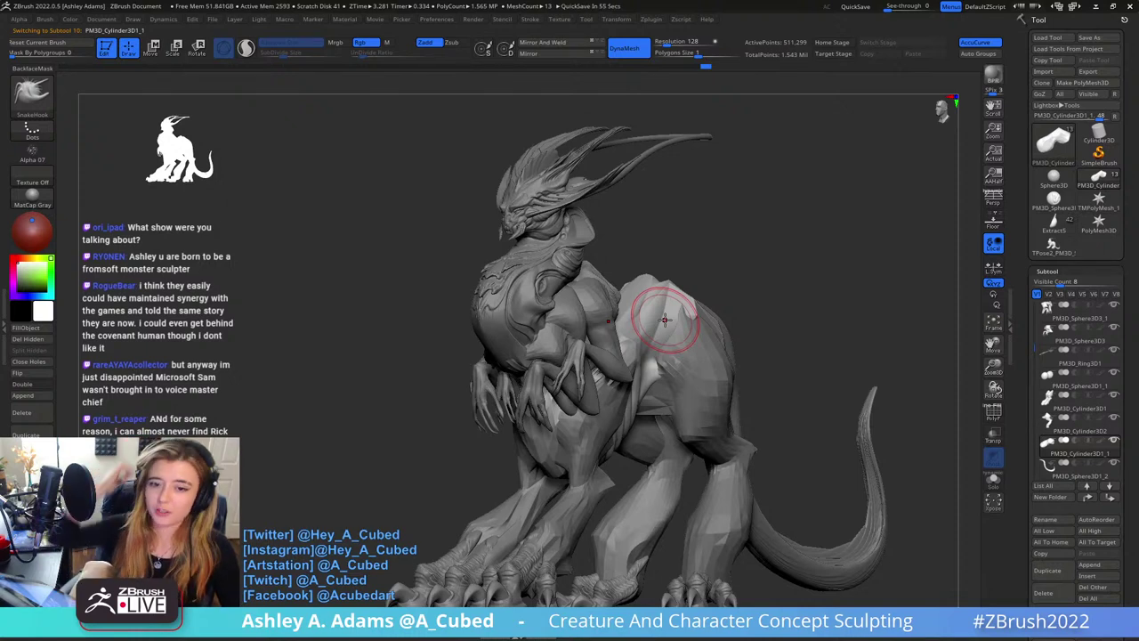
mouse_move(665, 319)
right_mouse_down()
mouse_move(703, 285)
mouse_move(642, 257)
mouse_move(651, 267)
mouse_move(591, 316)
right_mouse_up()
key("b")
key("c")
key("b")
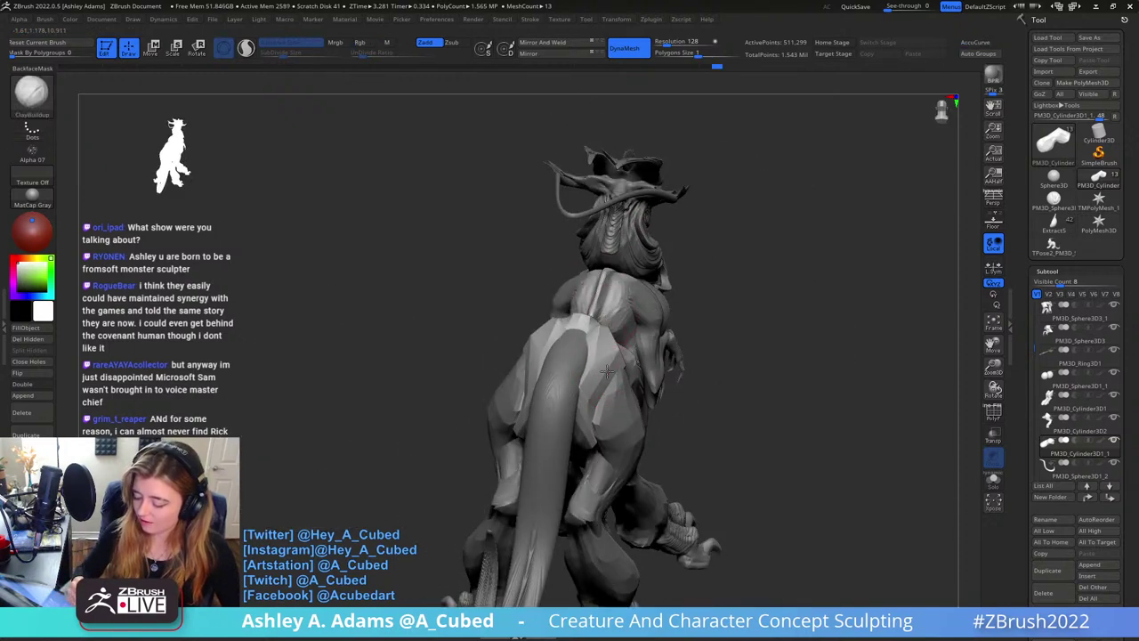
mouse_move(610, 365)
right_mouse_down()
mouse_move(615, 353)
mouse_move(596, 418)
mouse_move(560, 383)
mouse_move(597, 364)
mouse_move(658, 378)
right_mouse_up()
key("shift")
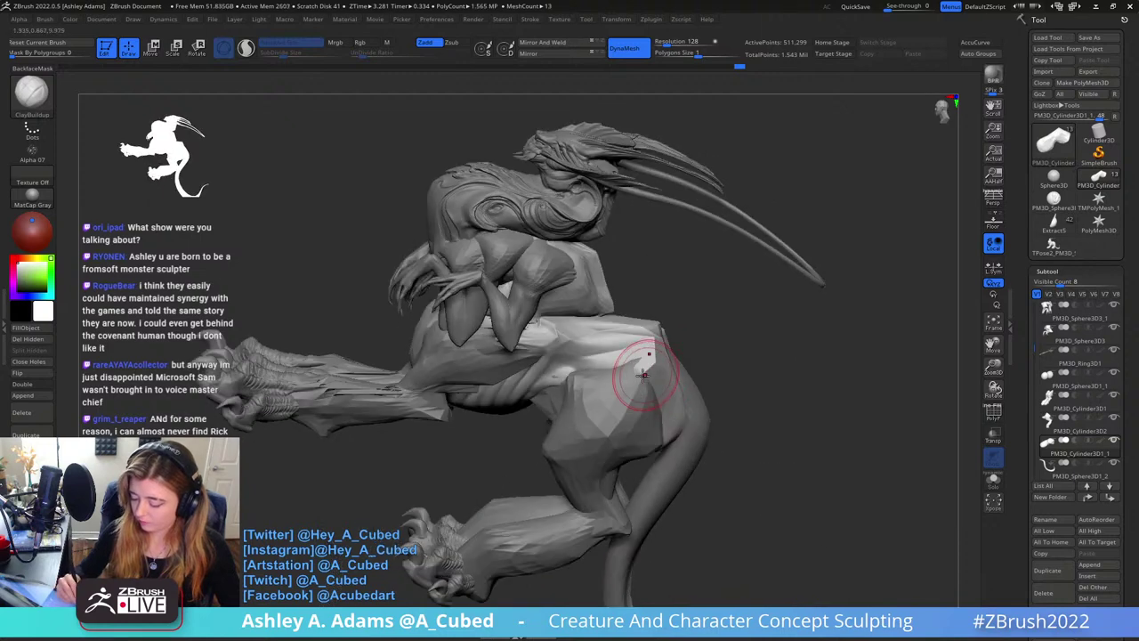
Fill the midsection's upper rear surface above the thigh with ClayBuildup and adjust its contour with SnakeHook
left_click_drag(648, 365, 662, 377)
key("b")
key("s")
key("h")
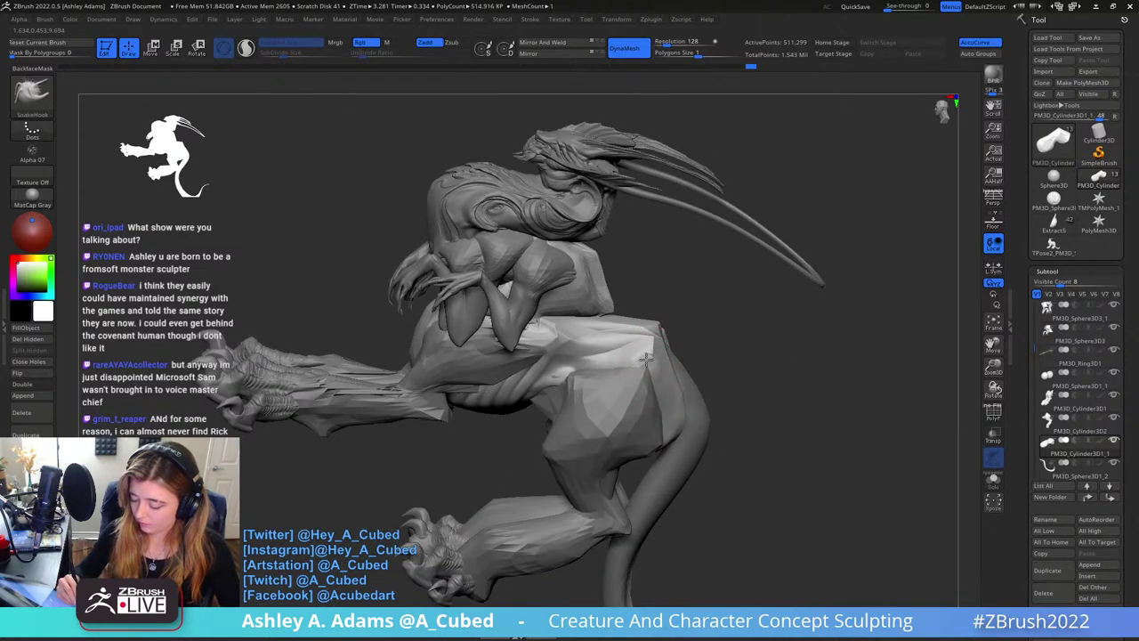
mouse_move(647, 345)
right_mouse_down()
mouse_move(630, 347)
mouse_move(653, 331)
mouse_move(648, 372)
mouse_move(636, 345)
right_mouse_up()
right_click(655, 325)
Carve a crease down the midsection's side from the back peak towards the waist with DamStandard
key("b")
key("d")
key("s")
mouse_move(615, 391)
right_mouse_down()
mouse_move(627, 392)
mouse_move(634, 329)
right_mouse_up()
left_click_drag(610, 380, 585, 408)
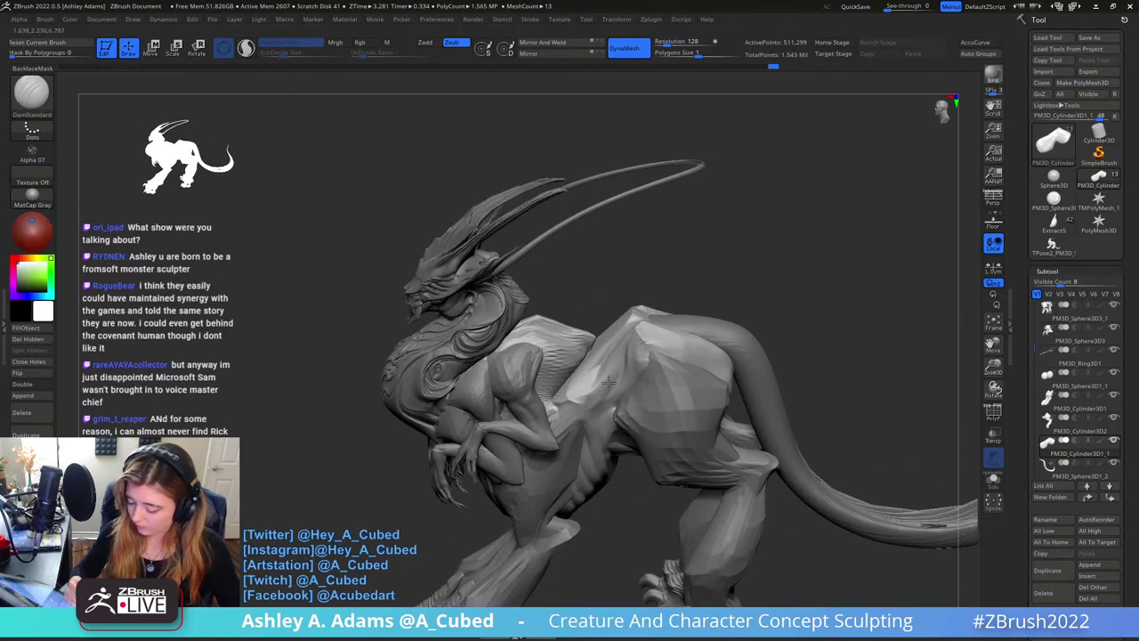
Build up the hip ridge and lower back of the midsection with ClayBuildup and smooth the strokes
mouse_move(624, 353)
right_mouse_down()
mouse_move(655, 360)
mouse_move(624, 376)
mouse_move(596, 354)
mouse_move(653, 366)
mouse_move(590, 348)
right_mouse_up()
key("b")
key("c")
key("b")
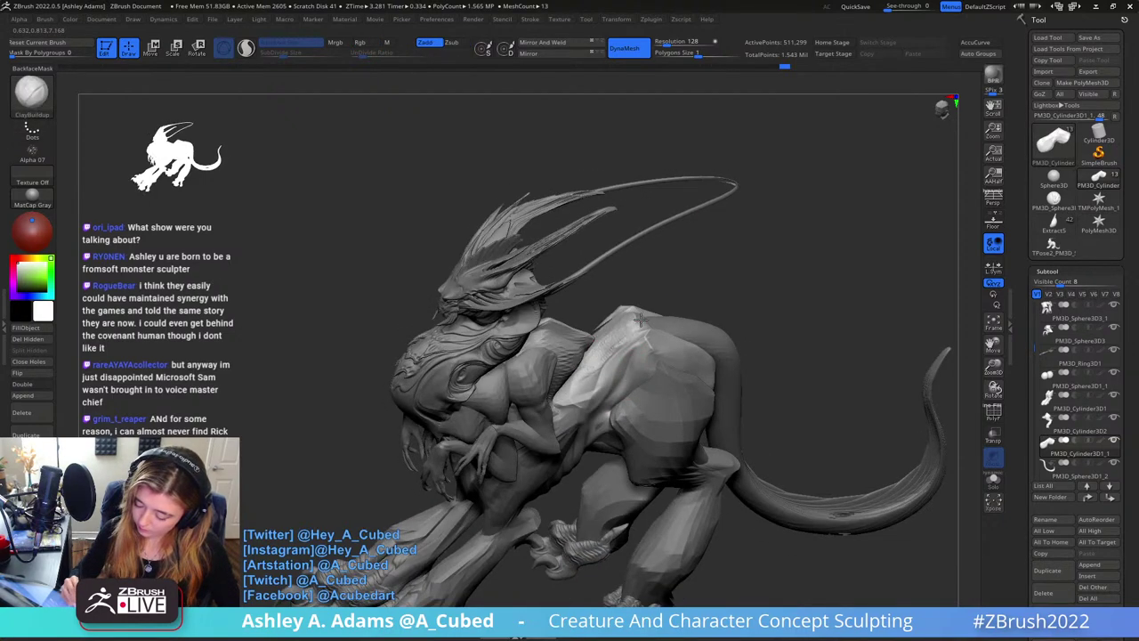
right_click_drag(639, 319, 629, 320)
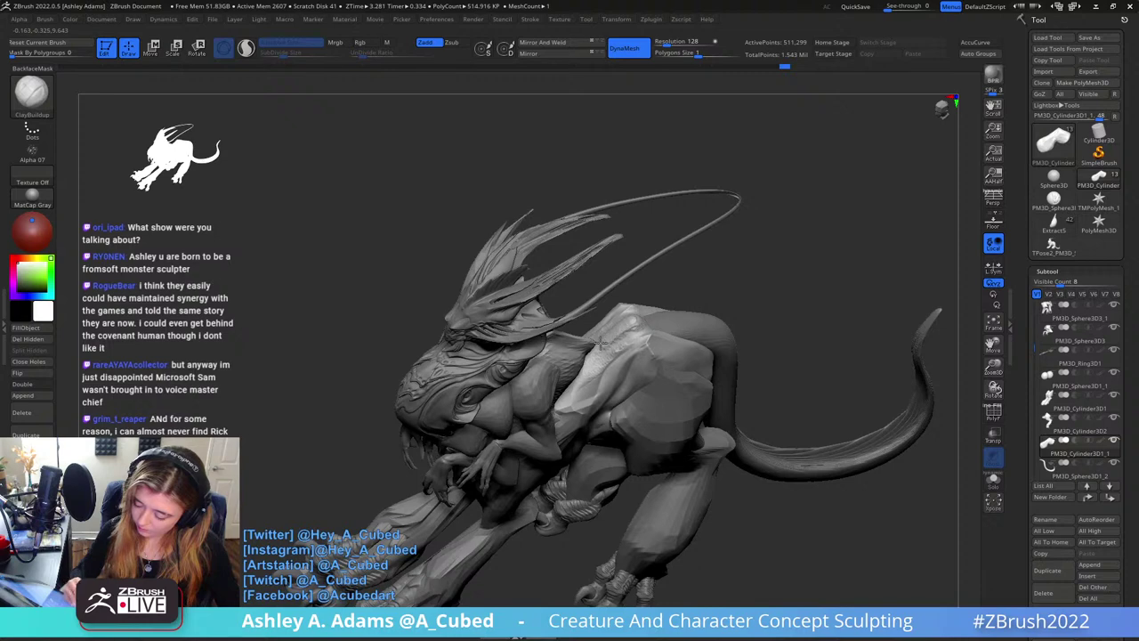
right_click_drag(657, 314, 635, 327)
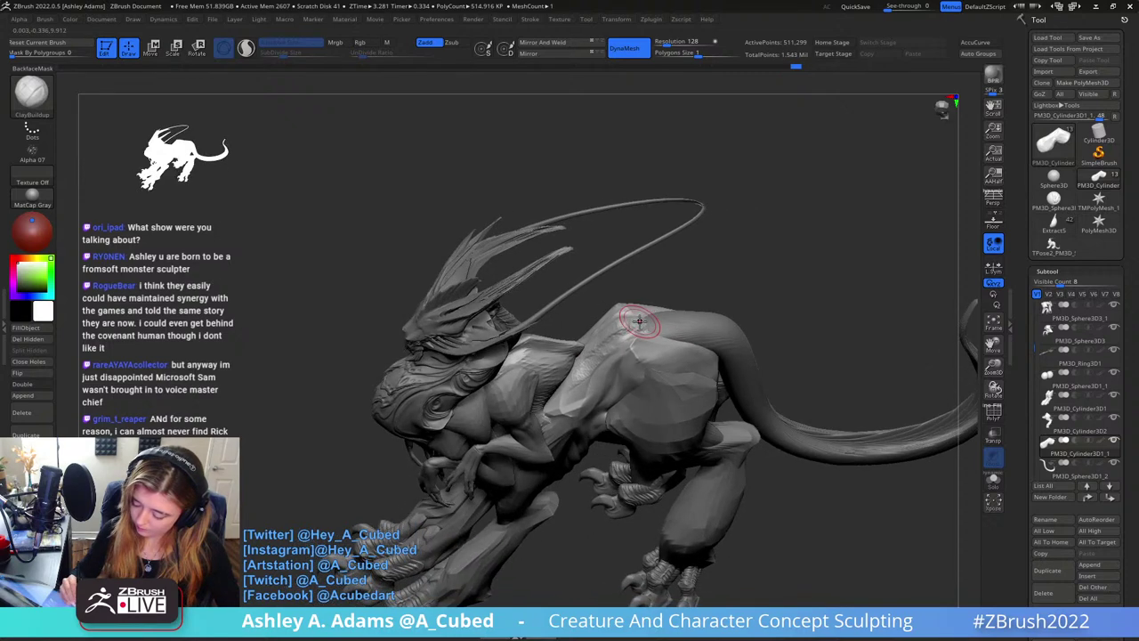
mouse_move(646, 321)
left_mouse_down()
mouse_move(660, 318)
mouse_move(640, 321)
left_mouse_up()
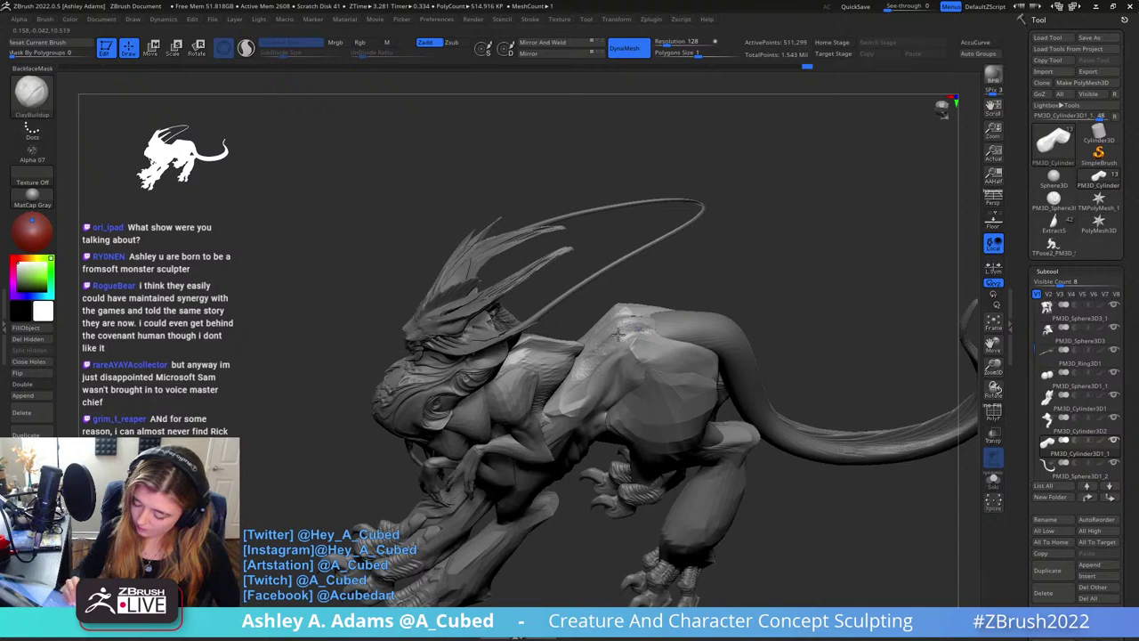
right_click_drag(632, 327, 654, 322)
left_click_drag(654, 323, 597, 364, "shift")
right_click_drag(671, 281, 641, 273)
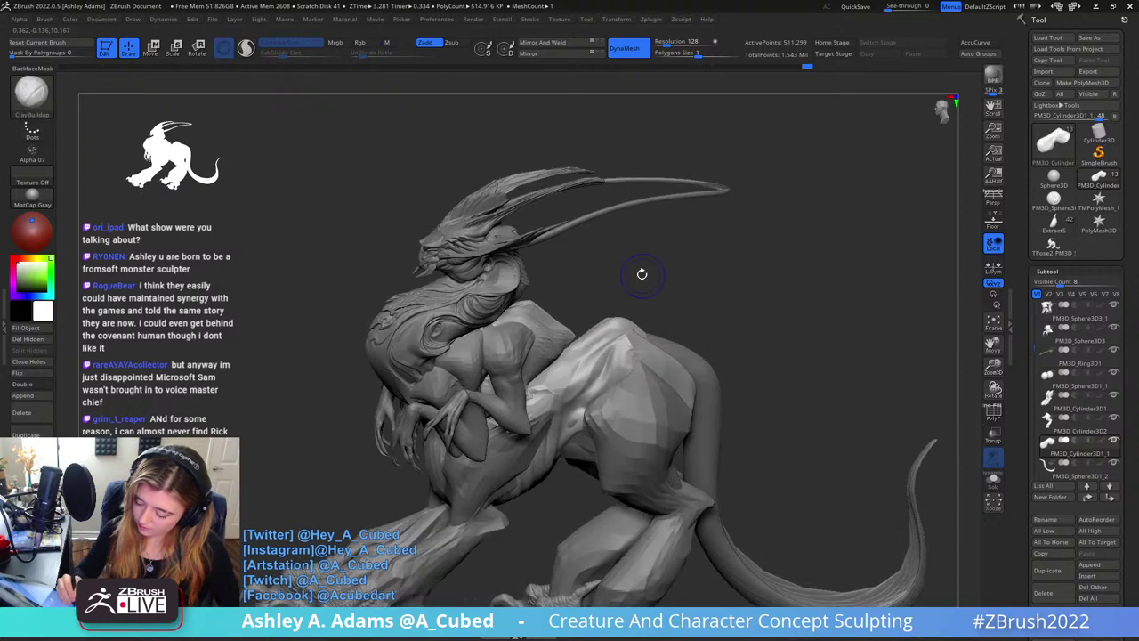
Refine the midsection's back contour above the tail base with SnakeHook and check the whole silhouette
key("b")
key("s")
key("h")
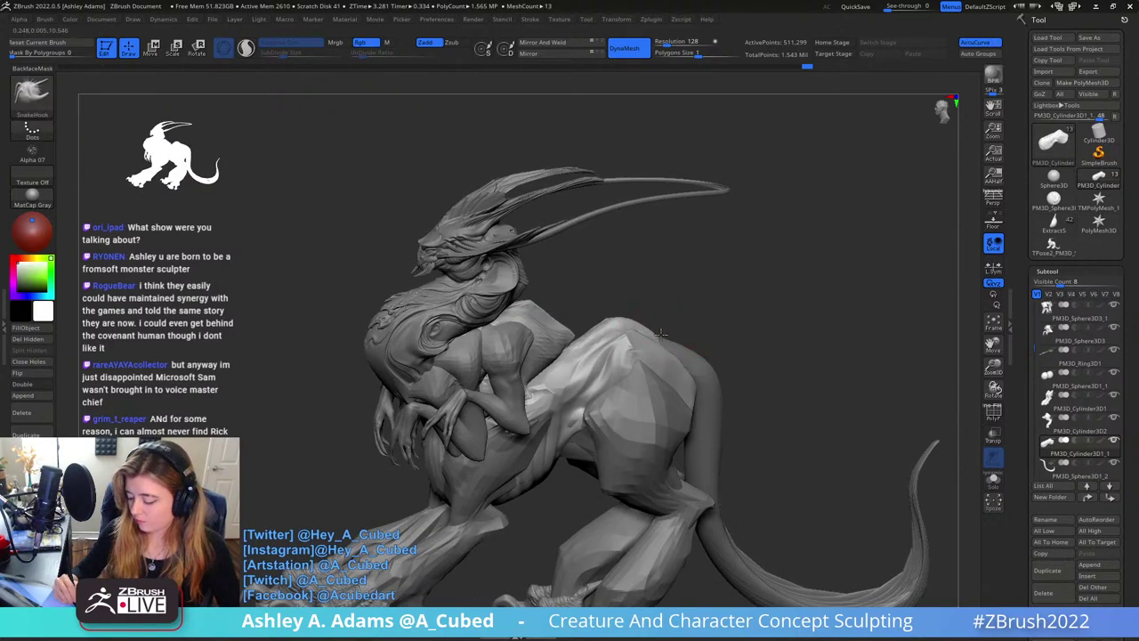
left_click_drag(638, 321, 636, 324)
right_click_drag(676, 394, 676, 236, "ctrl")
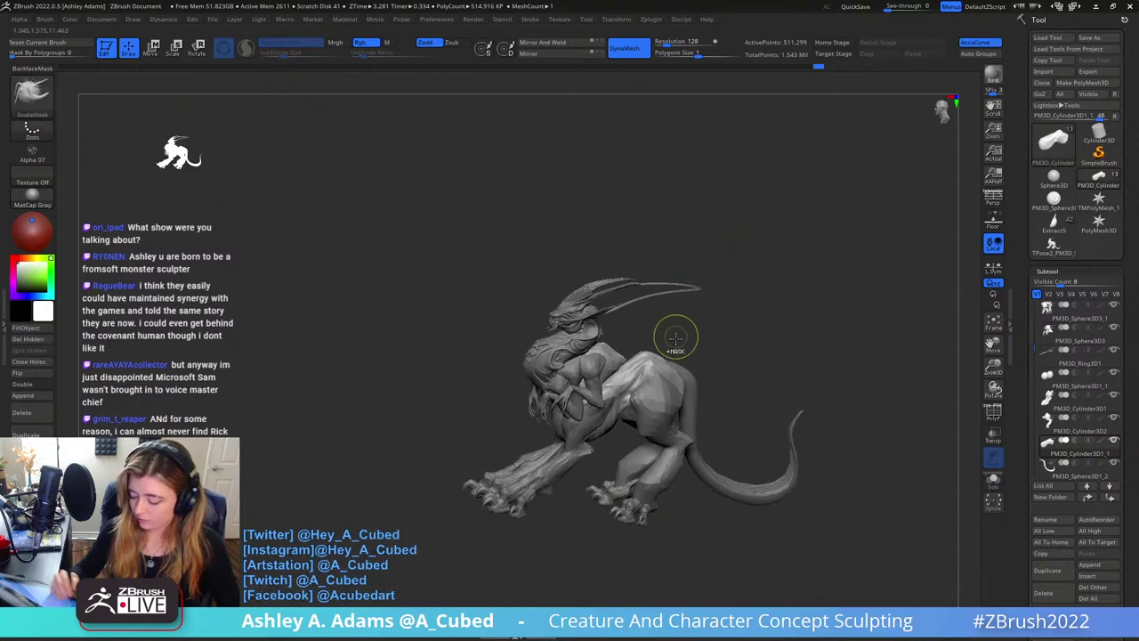
right_click_drag(677, 337, 698, 354, "ctrl")
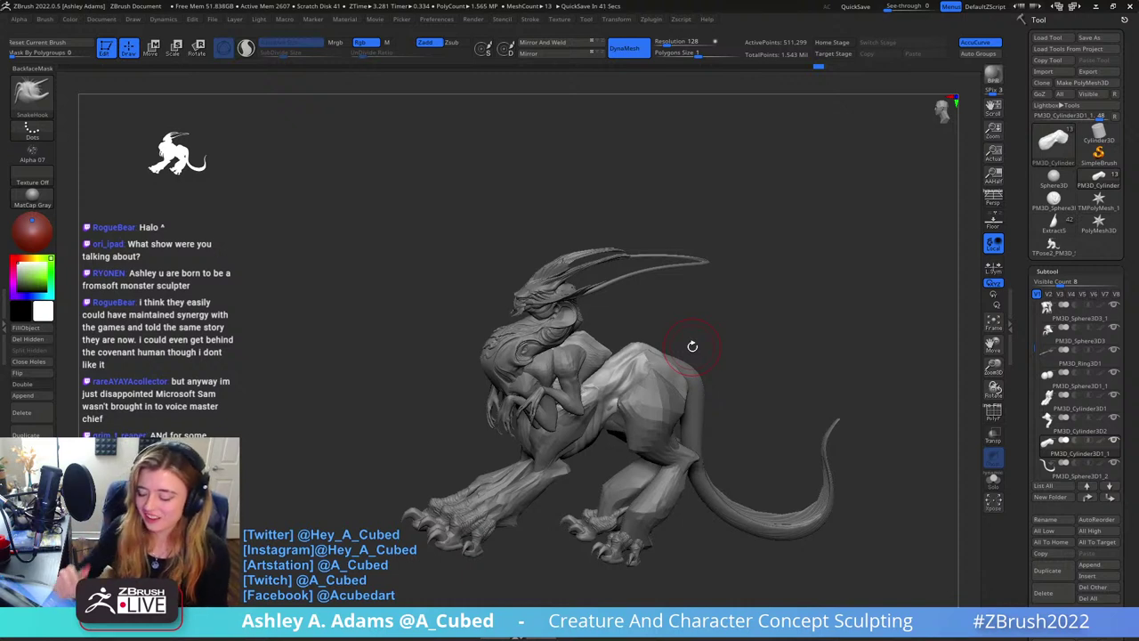
Select the long looping horn piece, widen its curve with SnakeHook from above and smooth its rear tip
left_click_drag(686, 262, 703, 300)
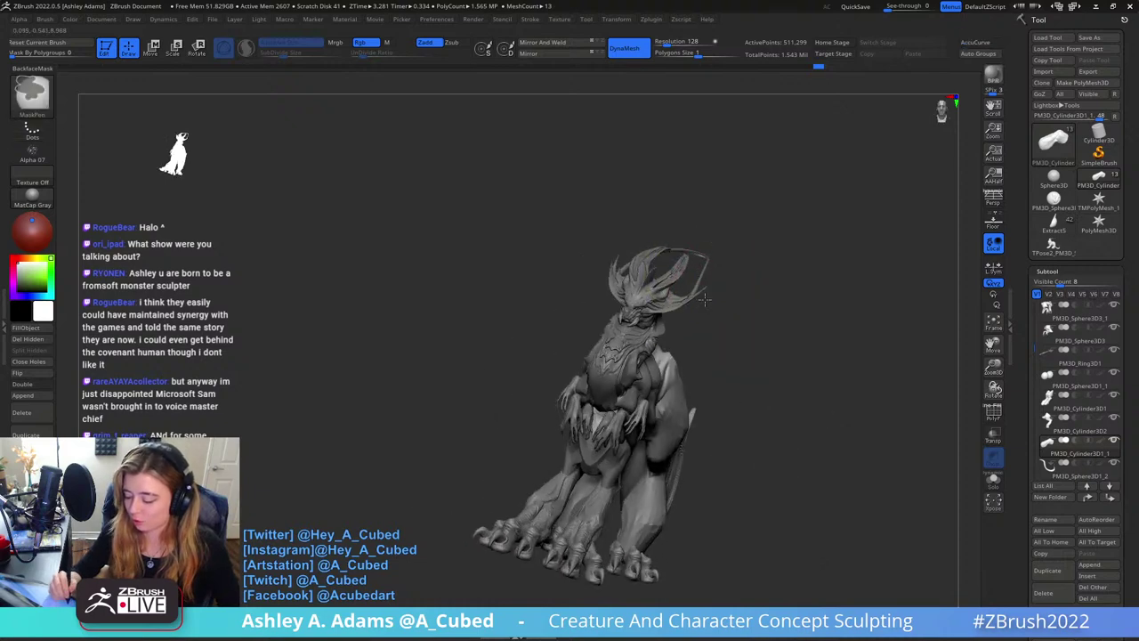
right_click_drag(705, 299, 715, 340, "ctrl")
mouse_move(715, 340)
right_mouse_down()
mouse_move(756, 253)
mouse_move(751, 244)
mouse_move(716, 307)
mouse_move(660, 269)
mouse_move(651, 172)
right_mouse_up()
left_click(768, 235, "alt")
right_click(751, 243)
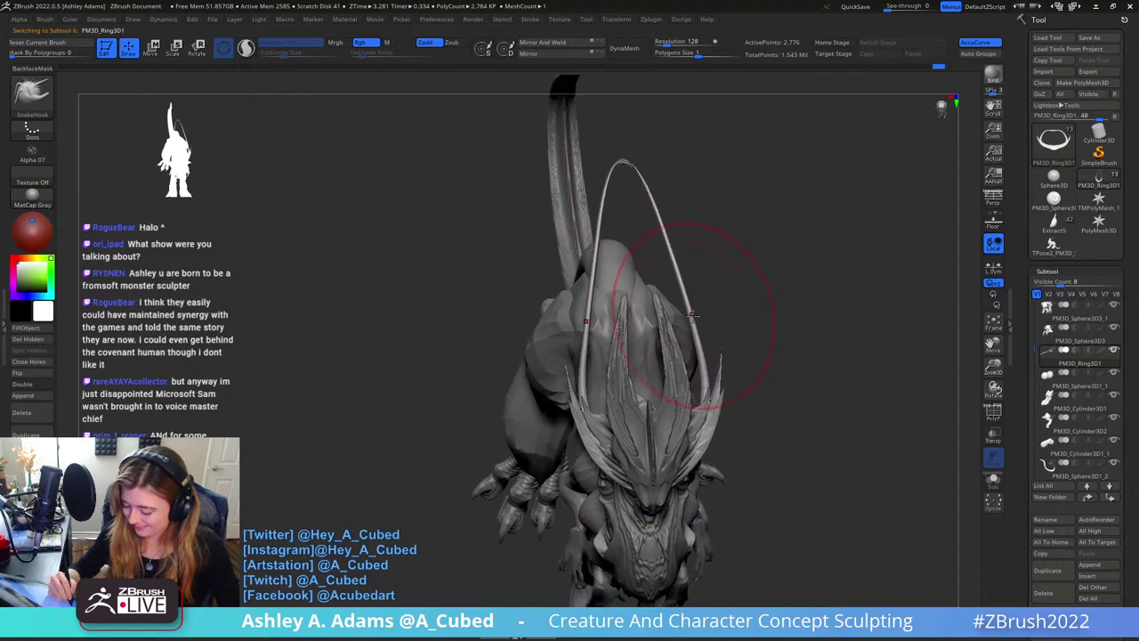
left_click_drag(693, 315, 709, 342)
left_click_drag(685, 286, 678, 249)
left_click_drag(646, 188, 624, 163, "shift")
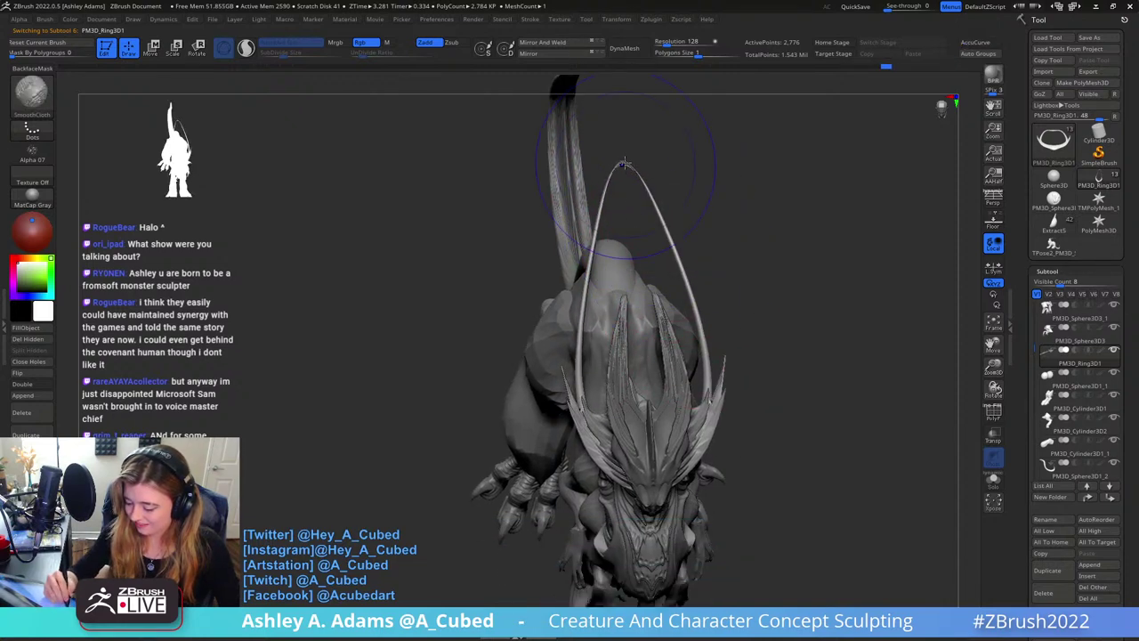
Smooth the long horn's curve in side view and adjust its base near the head with SnakeHook
right_click_drag(654, 211, 756, 183)
left_click_drag(596, 219, 607, 219, "shift")
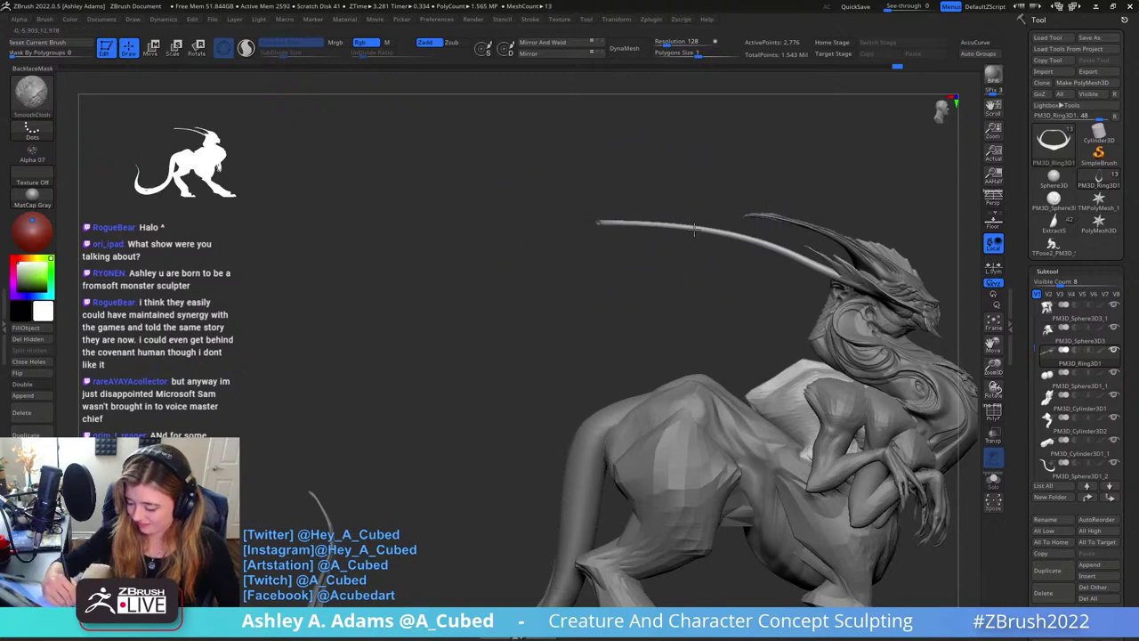
left_click_drag(695, 230, 762, 240, "shift")
right_click_drag(754, 267, 764, 270)
left_click_drag(811, 254, 811, 261)
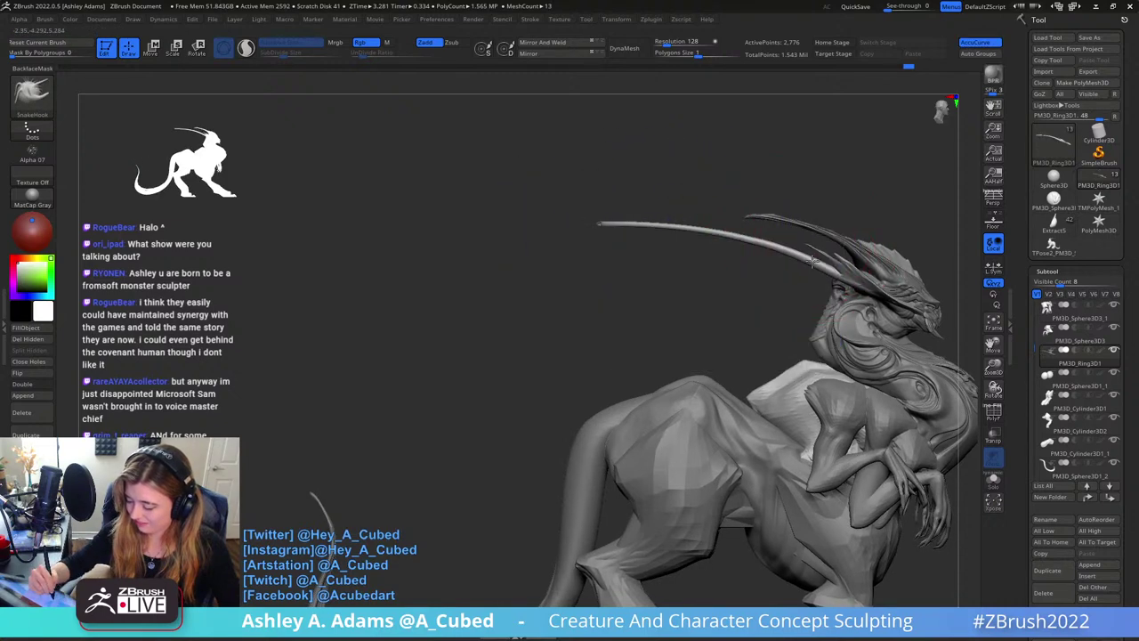
left_click_drag(740, 219, 608, 180)
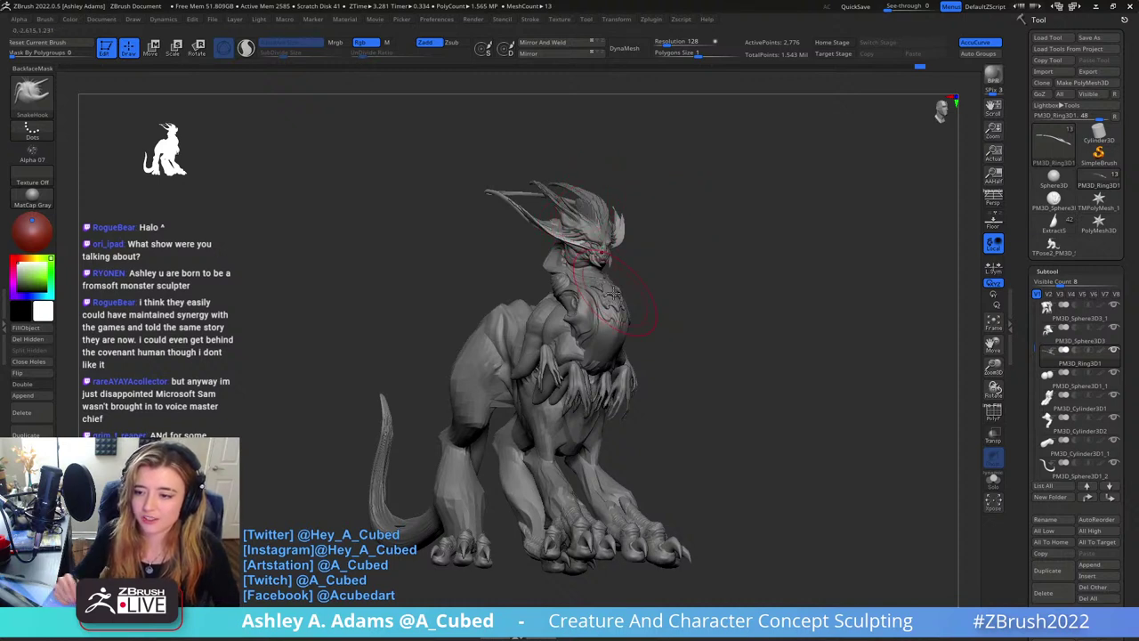
left_click_drag(635, 305, 649, 261, "alt")
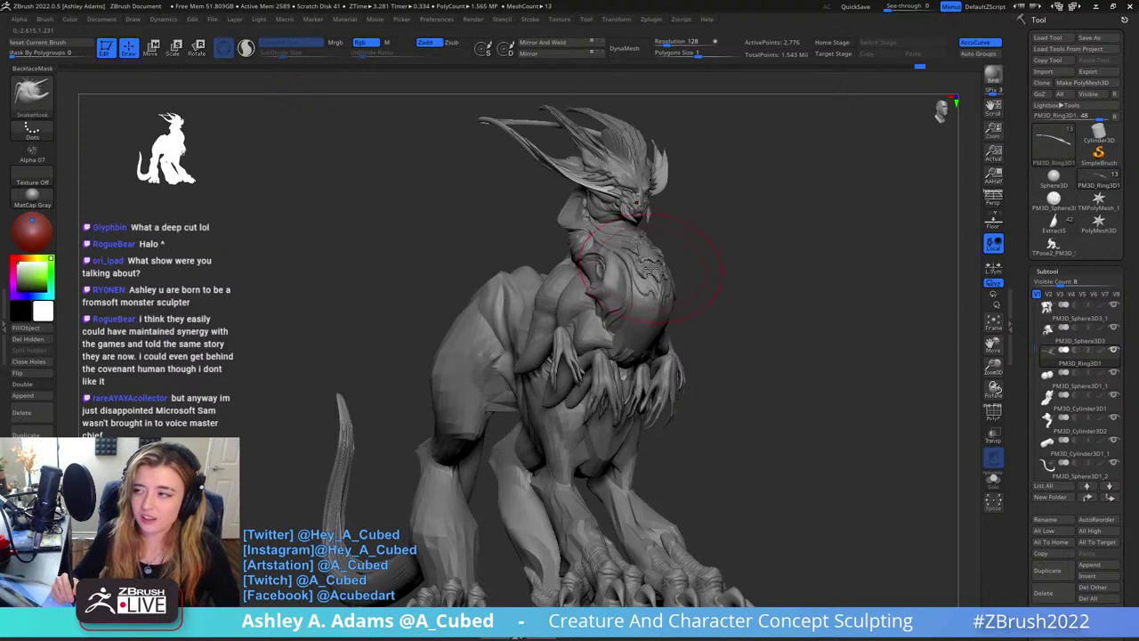
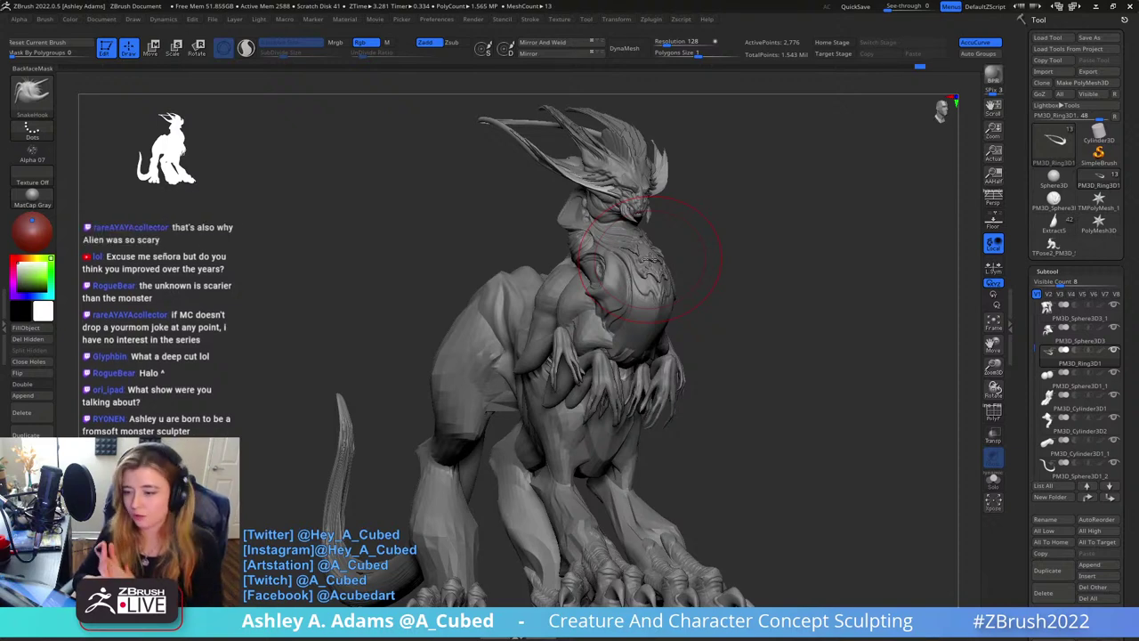
Select the midsection in side view and build up the flank ahead of the hip with ClayBuildup
mouse_move(739, 281)
left_mouse_down()
mouse_move(740, 381)
mouse_move(739, 264)
left_mouse_up()
left_click_drag(902, 209, 680, 192, "alt")
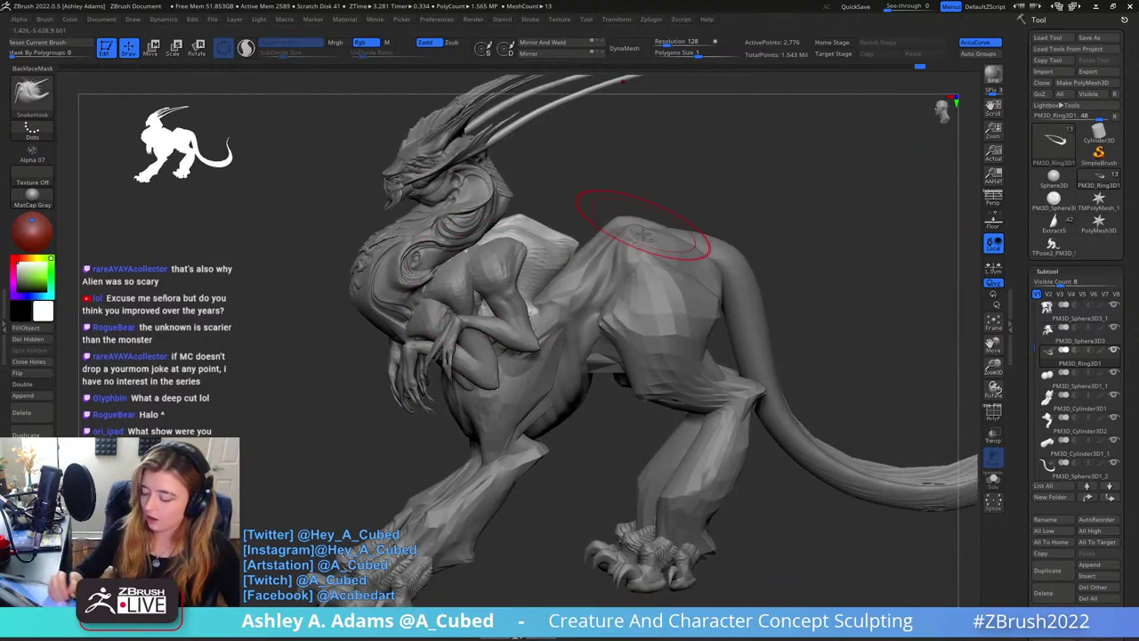
key("space")
left_click_drag(643, 254, 628, 254)
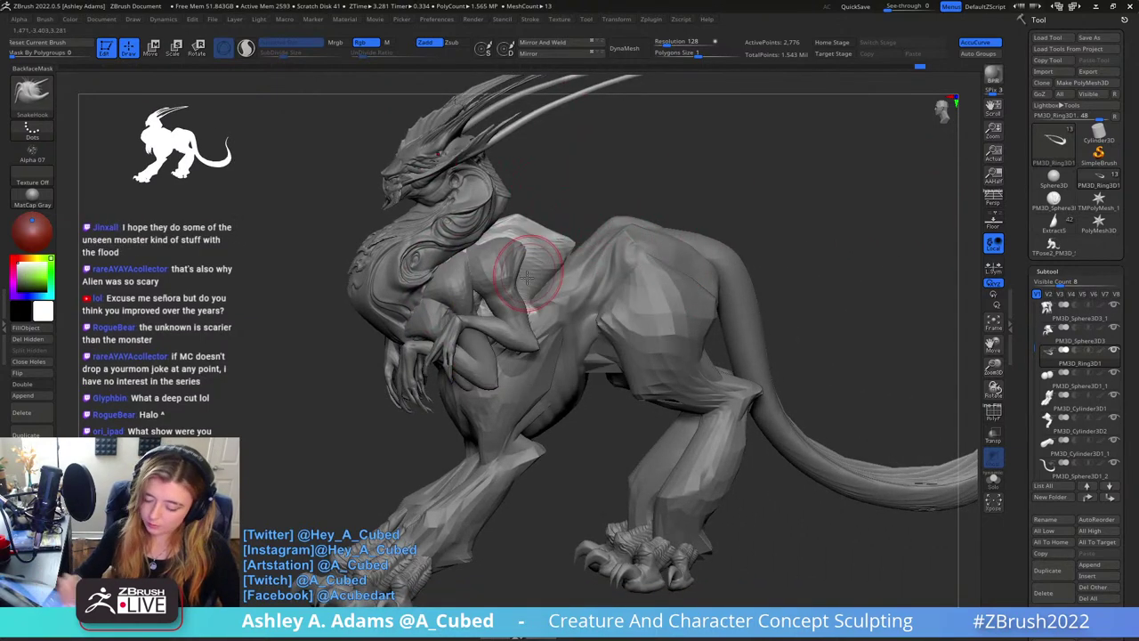
left_click(647, 246, "alt")
mouse_move(577, 276)
right_mouse_down()
mouse_move(604, 284)
mouse_move(554, 267)
mouse_move(570, 293)
mouse_move(563, 331)
right_mouse_up()
key("b")
key("c")
key("b")
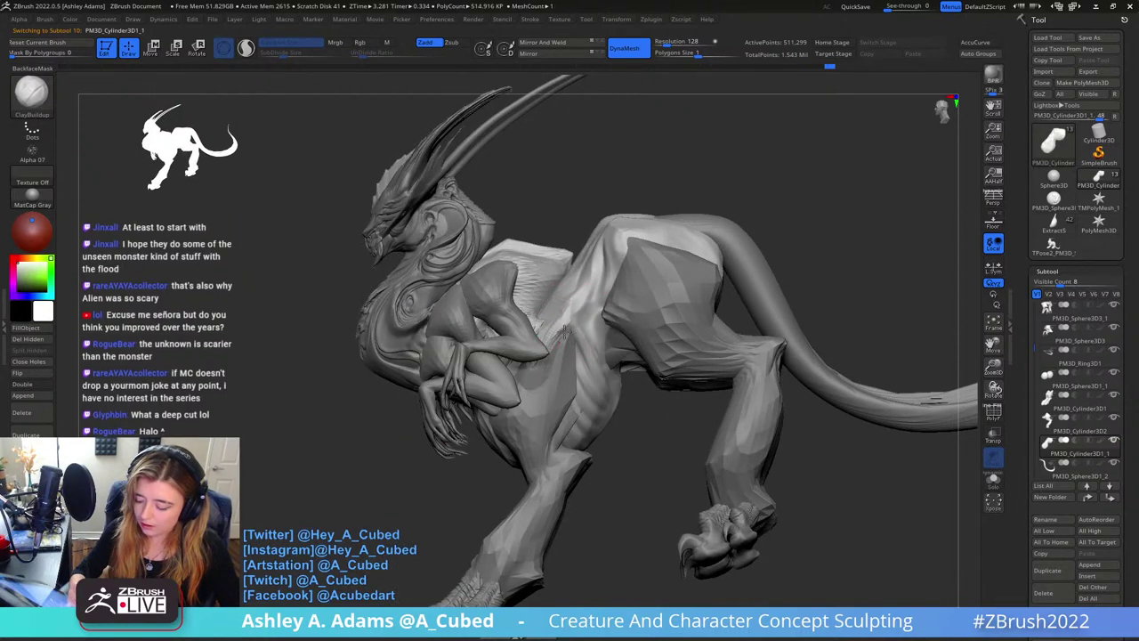
Carve the fold running down the midsection's flank with DamStandard and smooth its lower part
right_click(565, 333)
key("b")
key("d")
key("s")
mouse_move(564, 336)
right_mouse_down()
mouse_move(546, 354)
mouse_move(580, 347)
mouse_move(579, 333)
mouse_move(551, 338)
mouse_move(578, 348)
mouse_move(566, 354)
right_mouse_up()
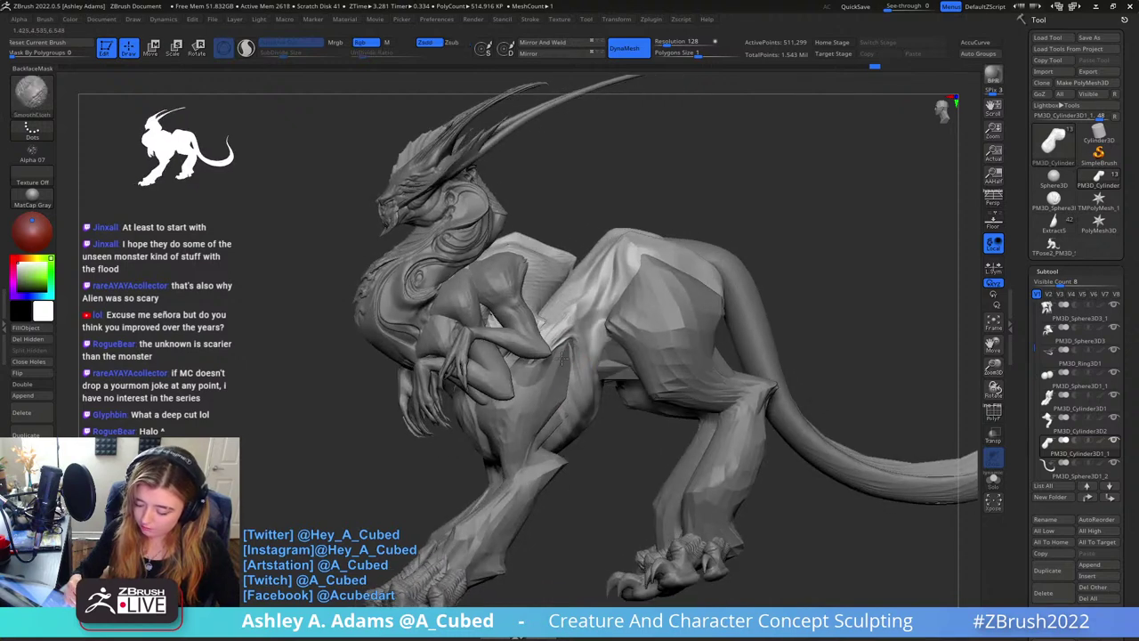
left_click_drag(561, 357, 555, 331, "shift")
mouse_move(569, 343)
right_mouse_down()
mouse_move(601, 326)
mouse_move(594, 307)
right_mouse_up()
left_click_drag(592, 307, 578, 343)
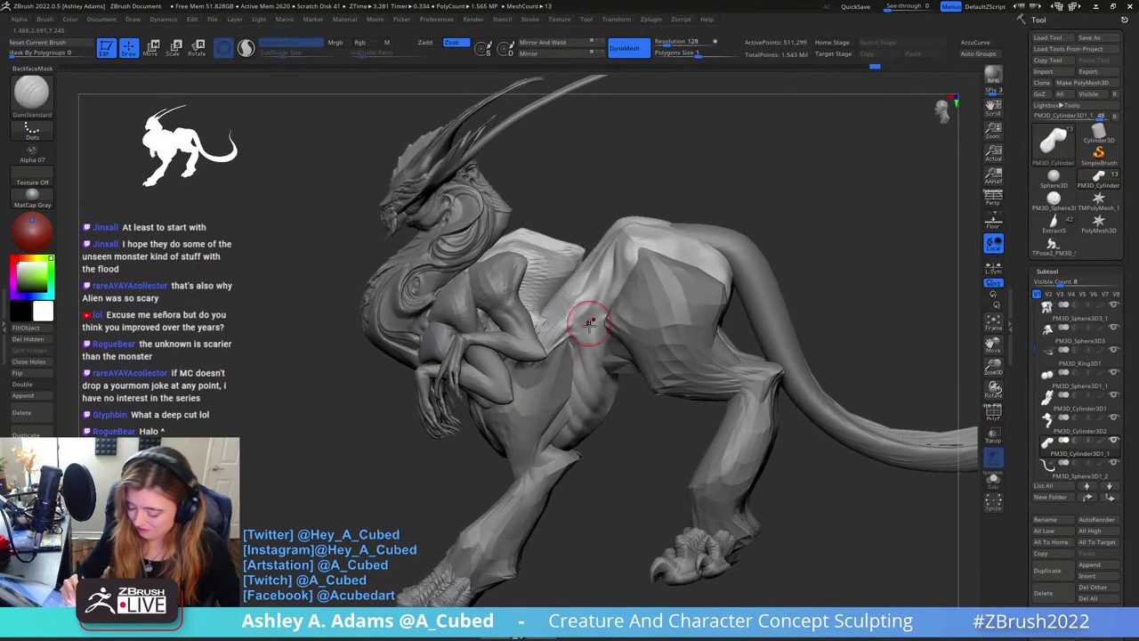
Add volume along the flank fold with ClayBuildup and review the body from several angles
key("b")
key("c")
key("b")
right_click_drag(578, 313, 583, 319)
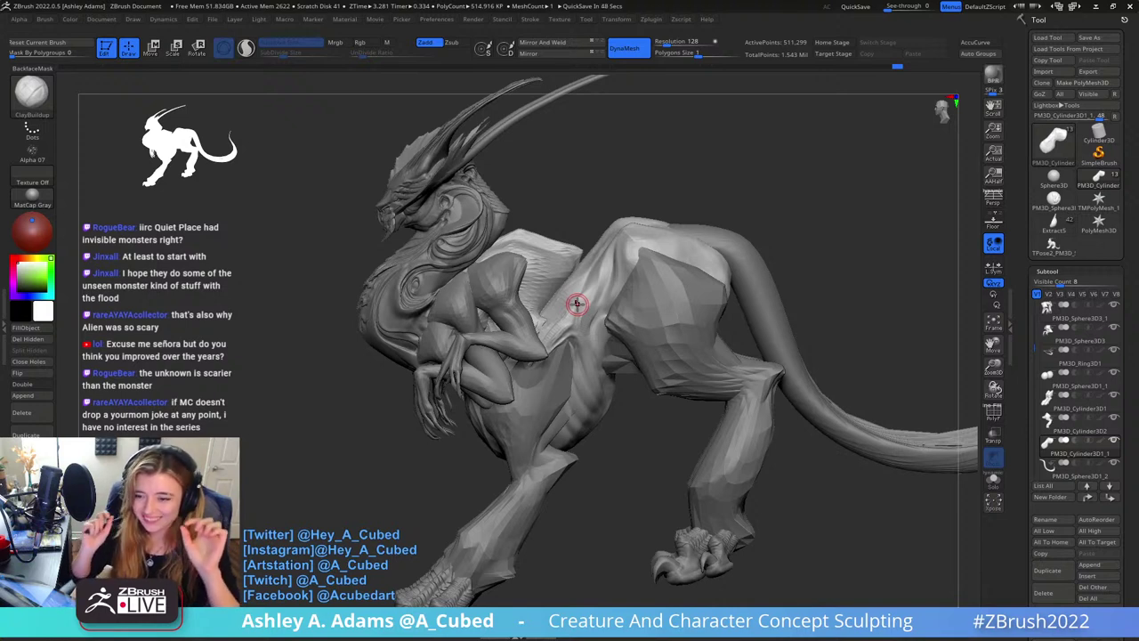
left_click(732, 190)
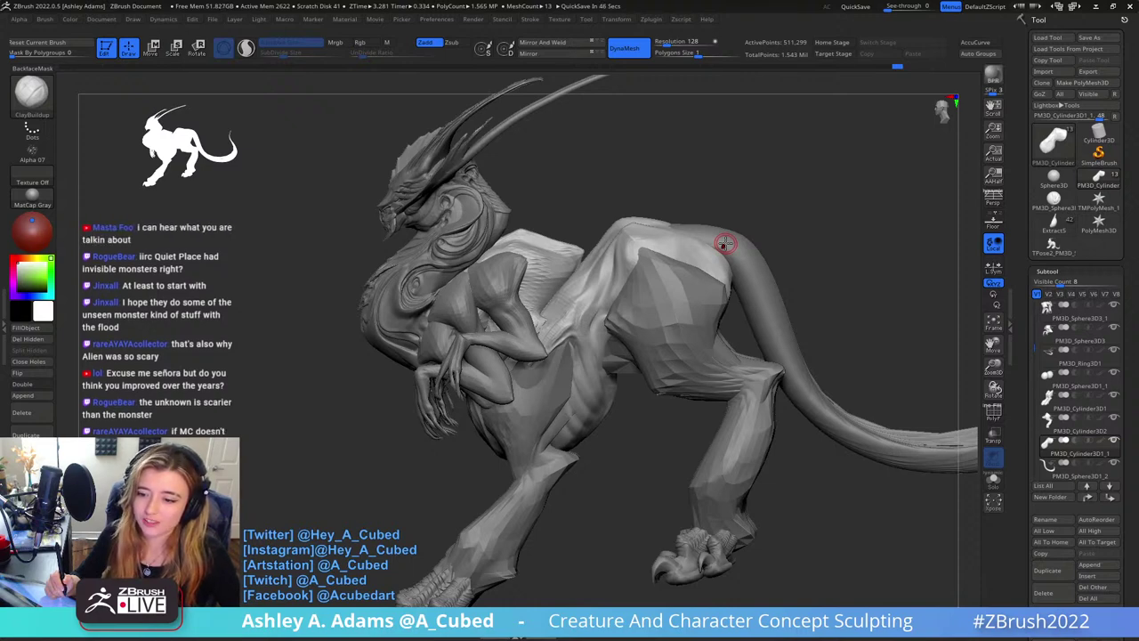
left_click_drag(729, 226, 752, 197)
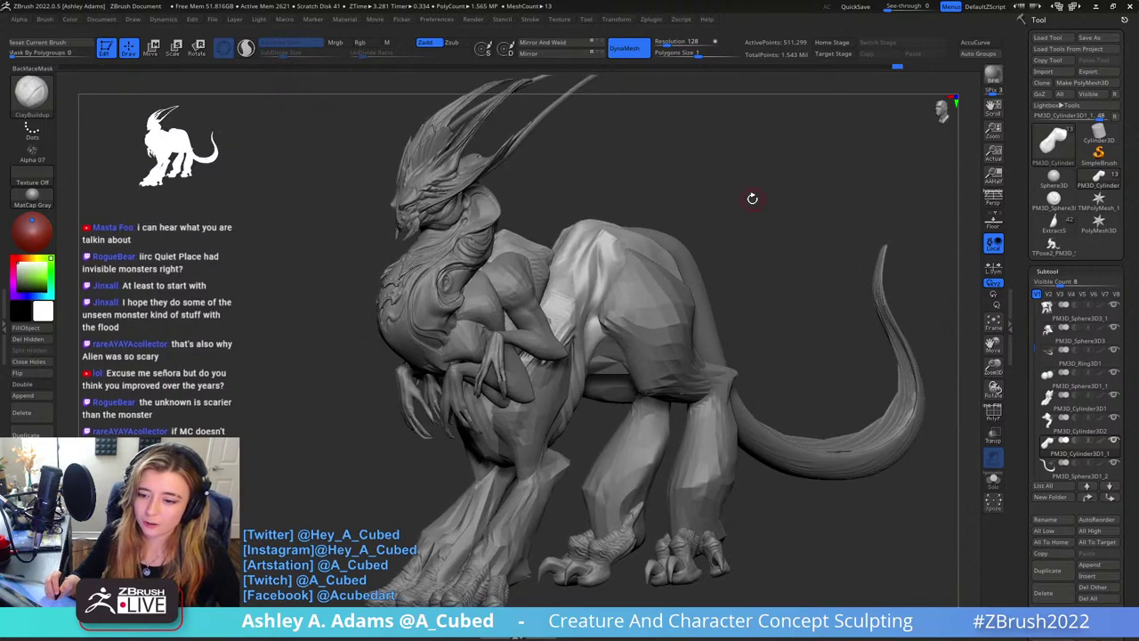
mouse_move(724, 267)
left_mouse_down("alt")
mouse_move(718, 238)
mouse_move(743, 227)
mouse_move(715, 234)
left_mouse_up("alt")
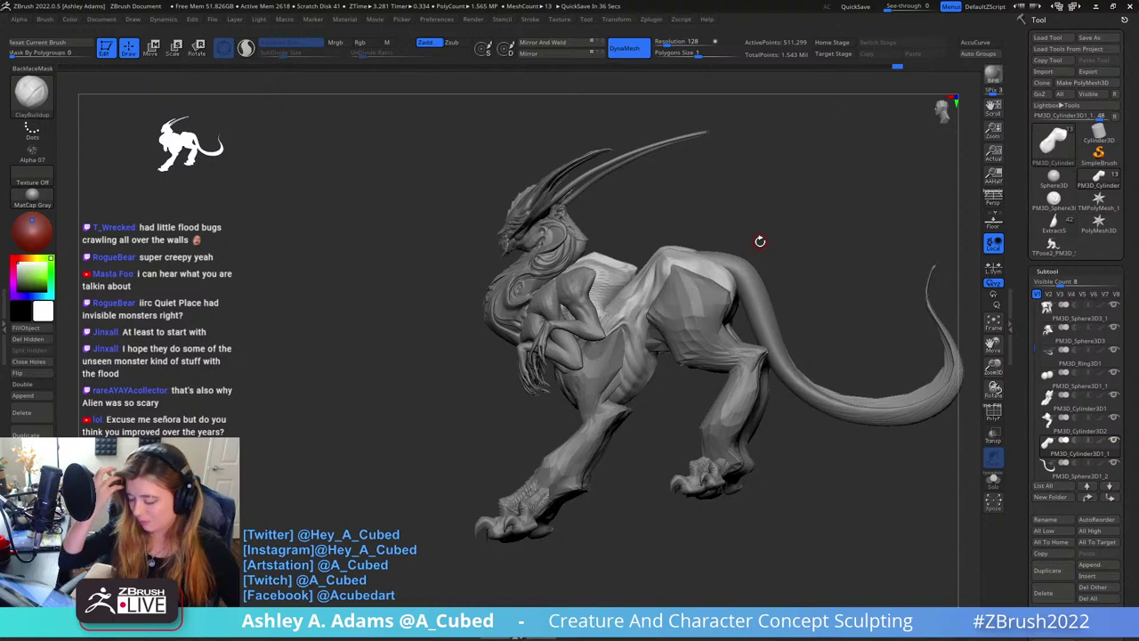
Select the tail, pull its base up toward the hip peak with SnakeHook and smooth the transition
left_click_drag(738, 233, 780, 279)
left_click(787, 265, "alt")
key("b")
key("s")
key("h")
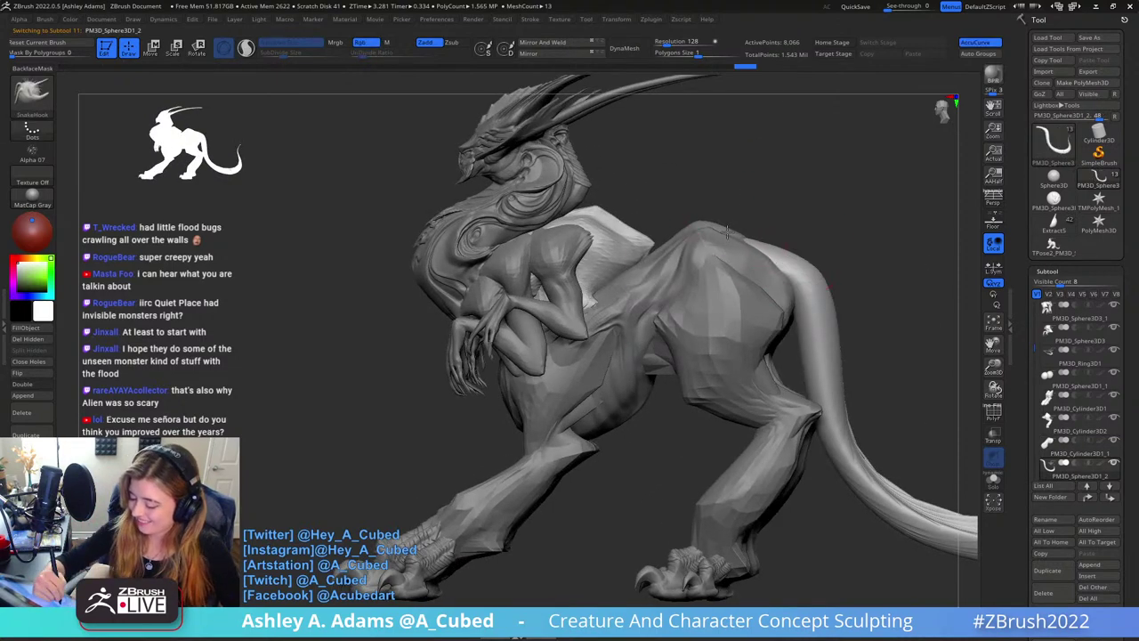
left_click_drag(716, 225, 699, 224)
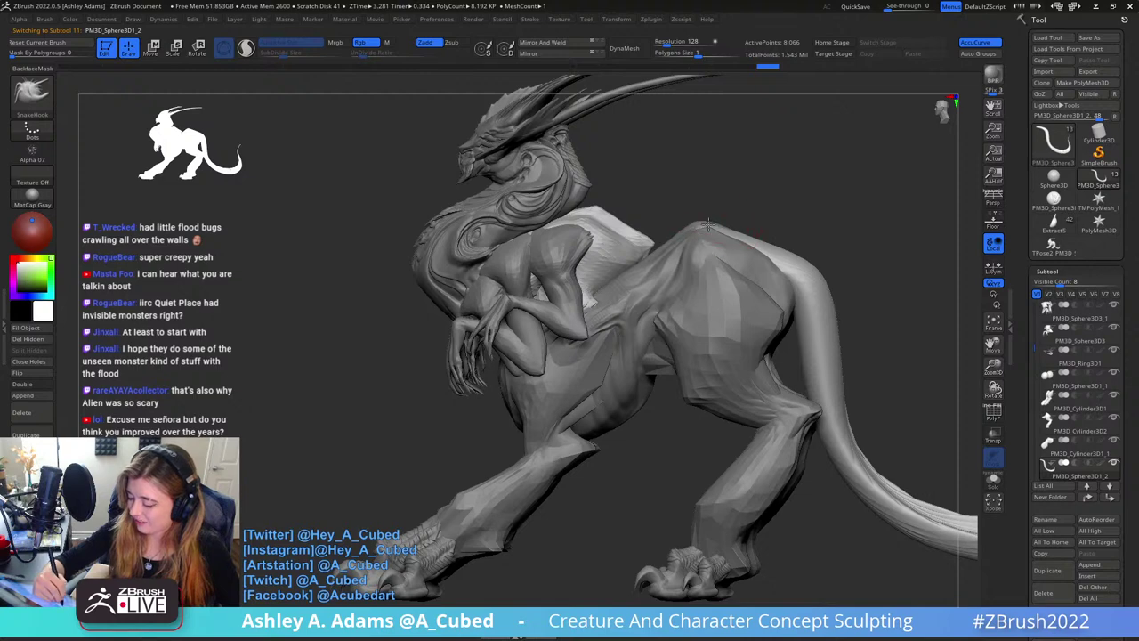
mouse_move(771, 212)
left_mouse_down("alt")
mouse_move(700, 203)
mouse_move(695, 244)
mouse_move(742, 176)
left_mouse_up("alt")
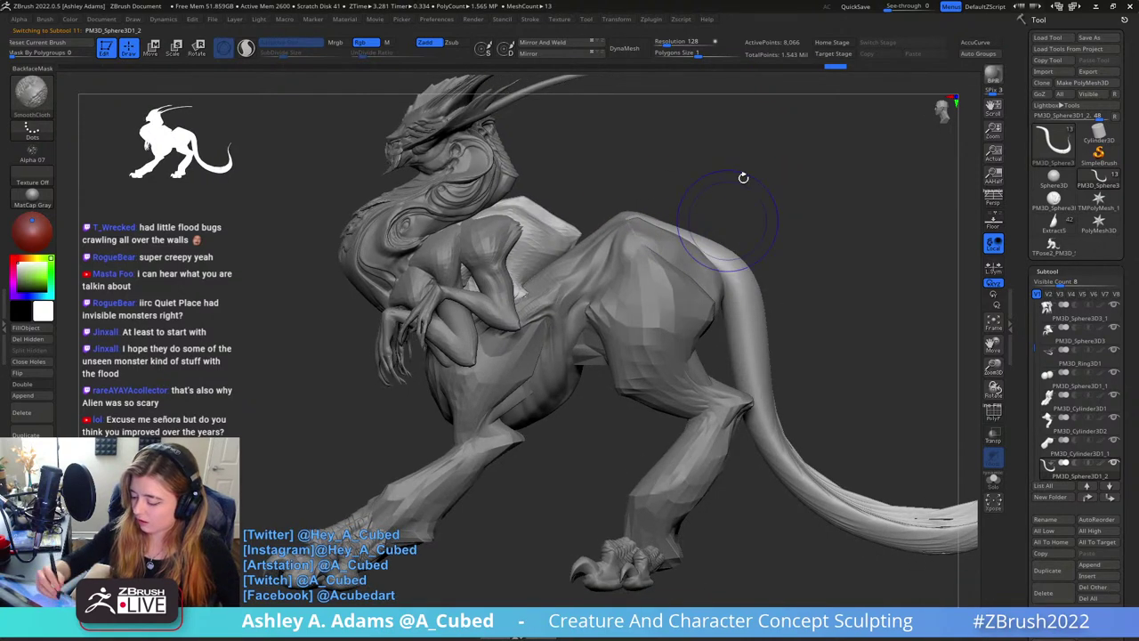
left_click_drag(742, 272, 754, 260)
Thicken the tail base behind the thigh with SnakeHook on the creature's other side and smooth it
left_click_drag(827, 210, 654, 227)
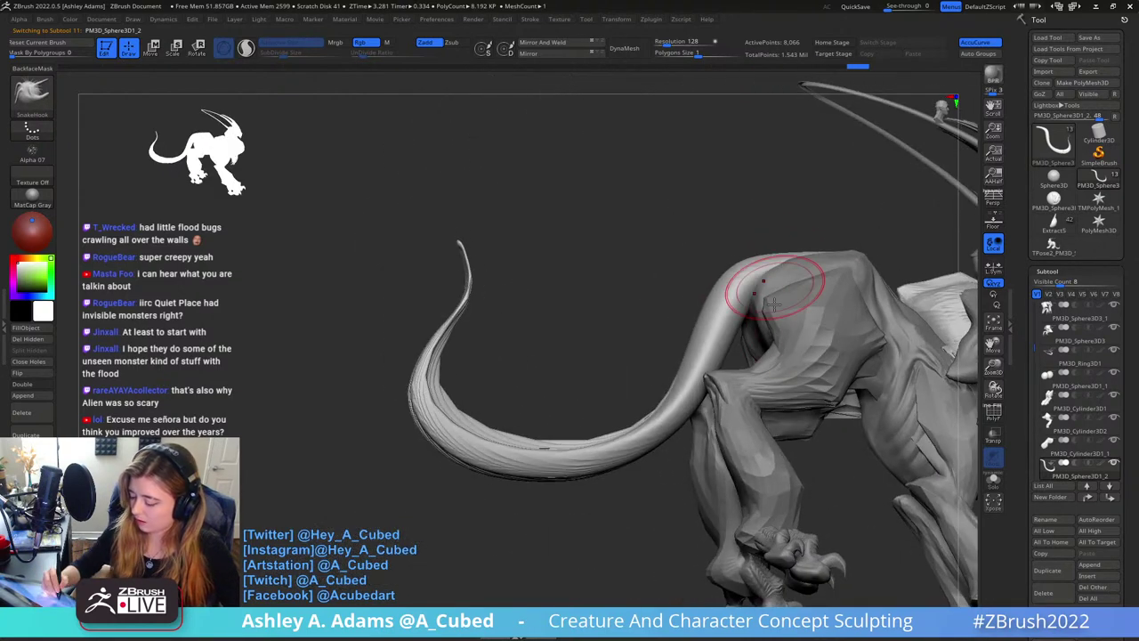
left_click_drag(775, 287, 760, 328)
key("space")
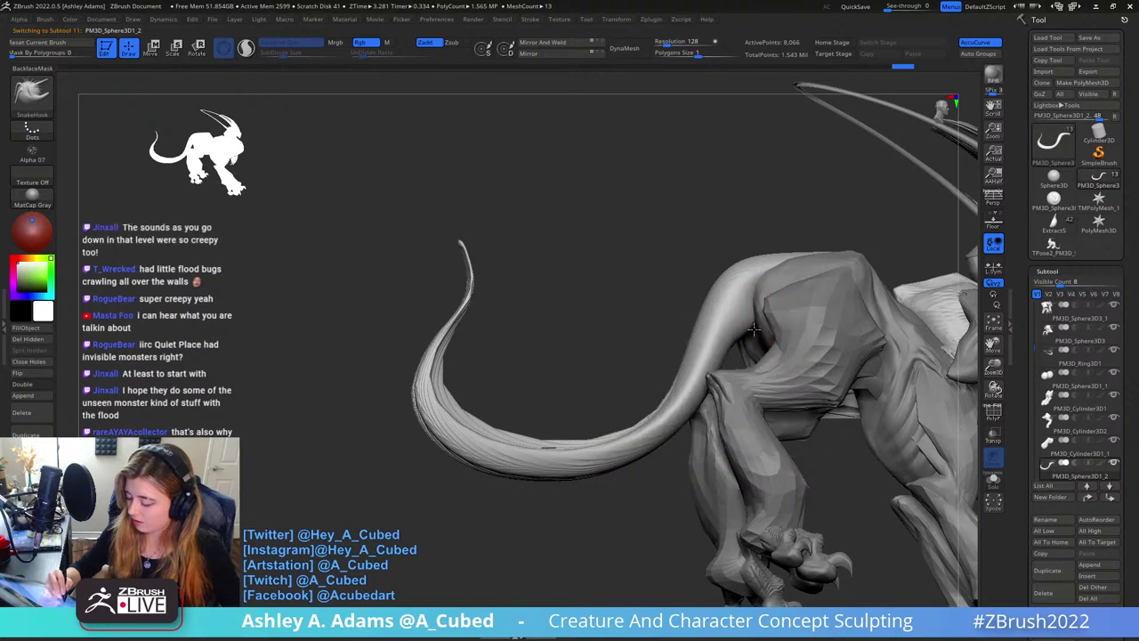
left_click_drag(729, 351, 722, 369)
left_click_drag(587, 267, 654, 218)
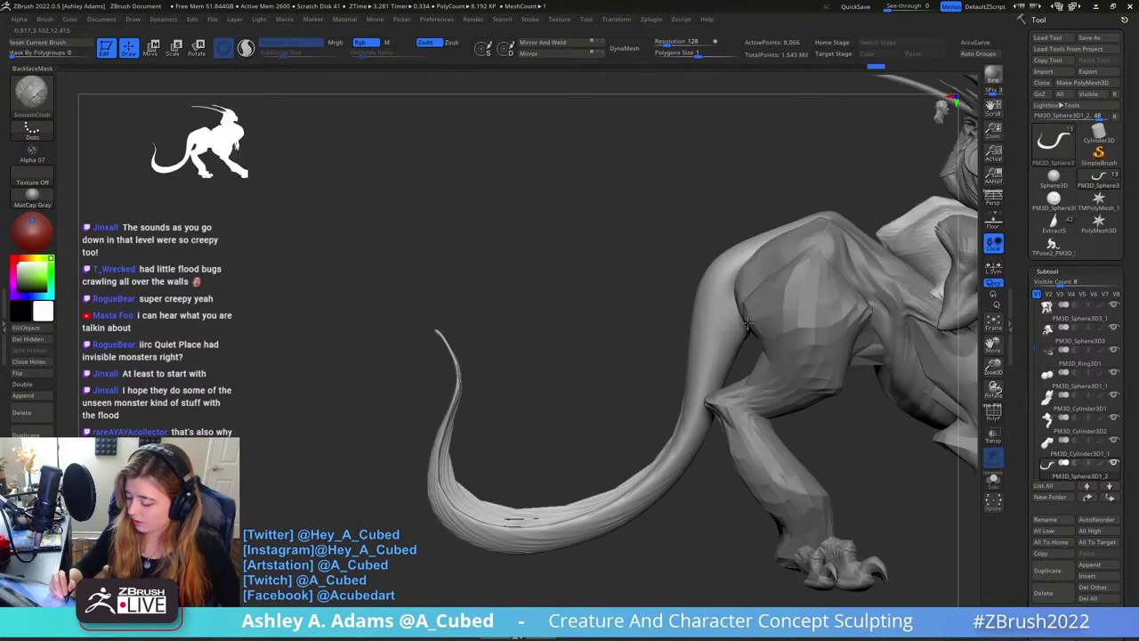
mouse_move(732, 356)
left_mouse_down("shift")
mouse_move(742, 322)
mouse_move(743, 333)
left_mouse_up("shift")
key("space")
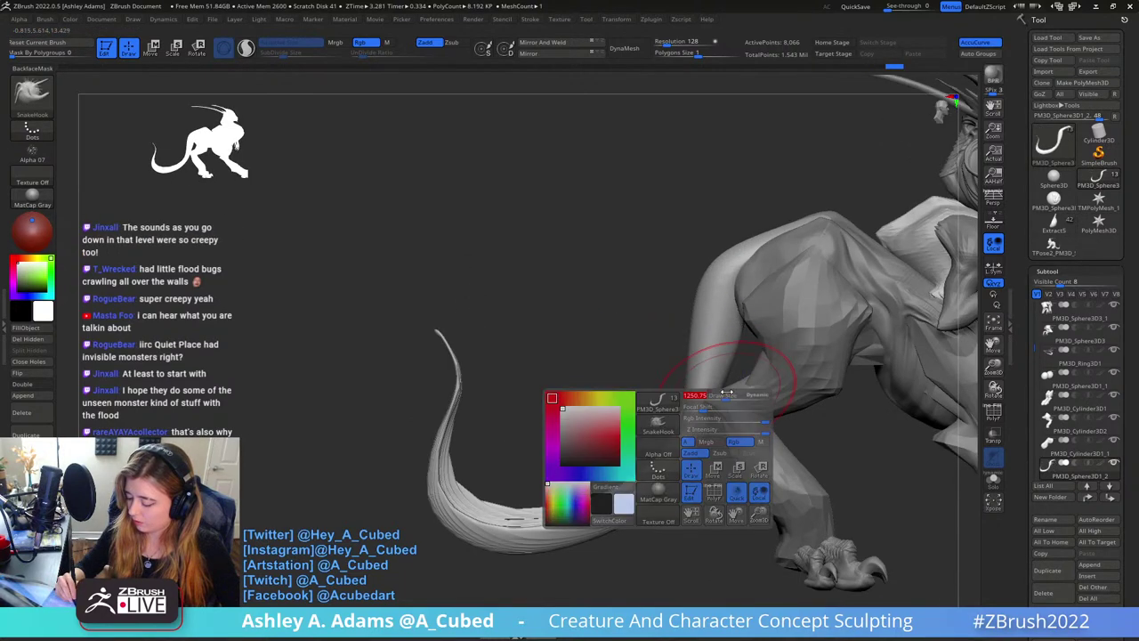
Thicken the middle stretch of the tail below the hind leg joint with the Inflat brush
key("b")
key("i")
key("n")
left_click_drag(693, 411, 633, 511)
left_click_drag(673, 450, 643, 491)
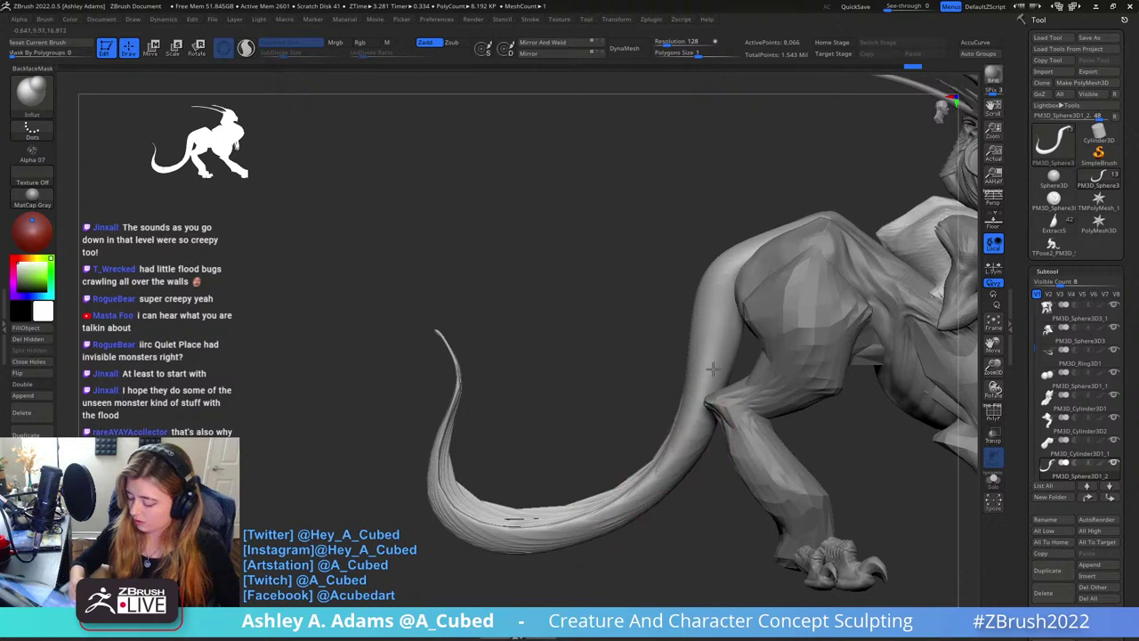
left_click_drag(569, 356, 727, 377)
Build up the top of the tail base with ClayBuildup from above and smooth it into the lower back
right_click_drag(656, 442, 712, 283)
key("space")
left_click_drag(717, 284, 705, 284)
right_click_drag(707, 283, 699, 305)
key("b")
key("c")
key("b")
left_click_drag(712, 253, 711, 299)
right_click_drag(719, 306, 712, 279)
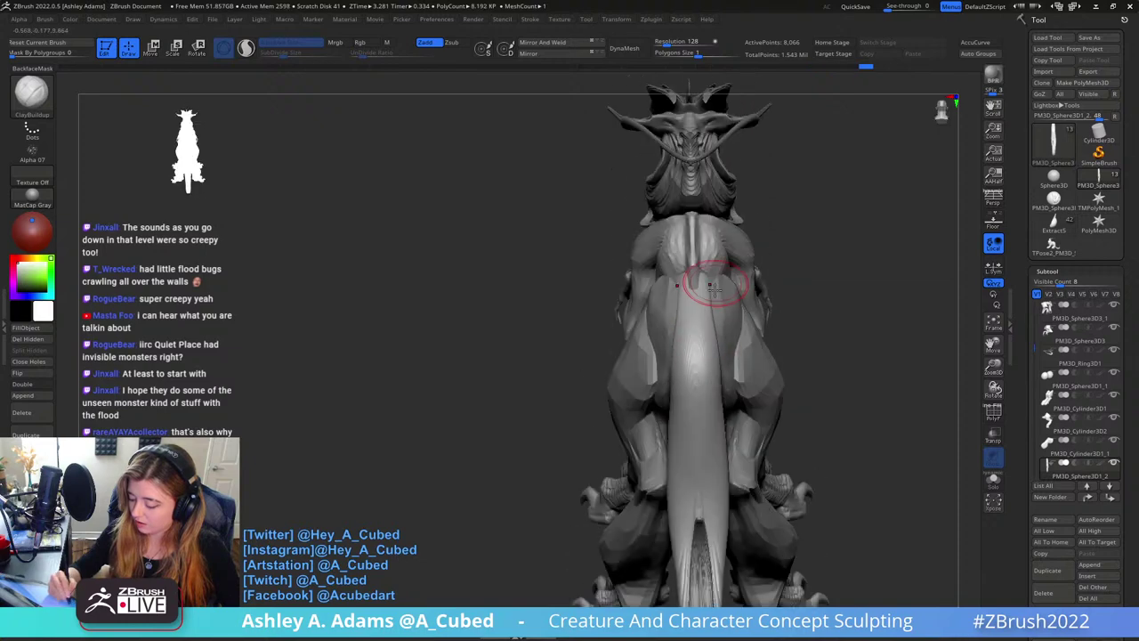
mouse_move(729, 391)
right_mouse_down()
mouse_move(765, 352)
mouse_move(800, 346)
right_mouse_up()
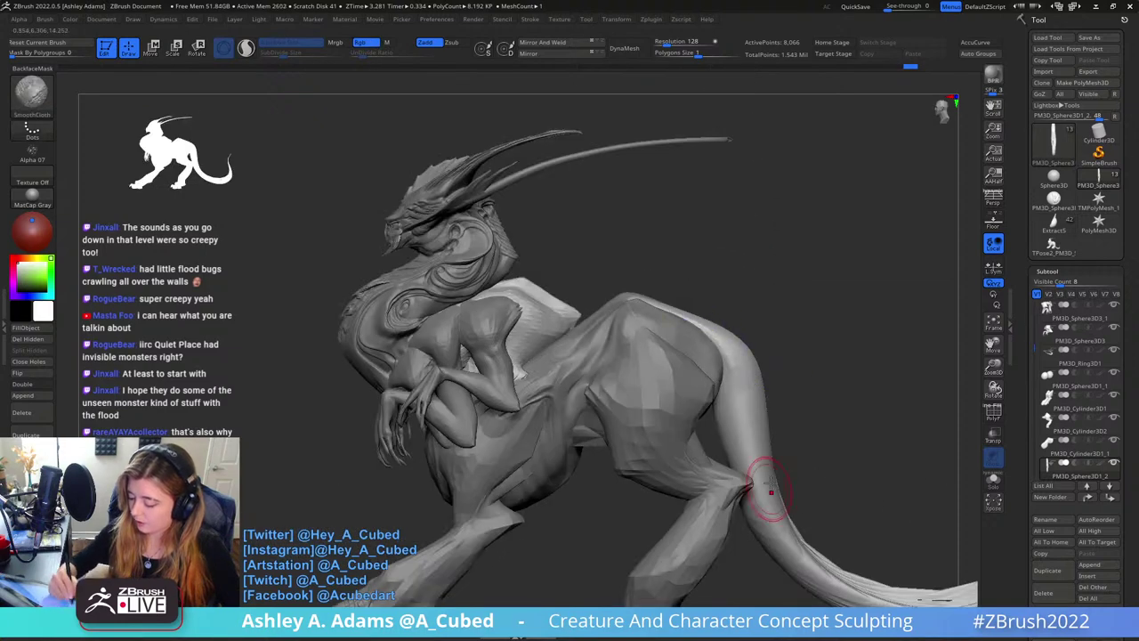
Inflate the tail's lower curve with a large Inflat brush in side view
right_click_drag(768, 481, 732, 308, "ctrl")
key("space")
key("b")
key("i")
key("n")
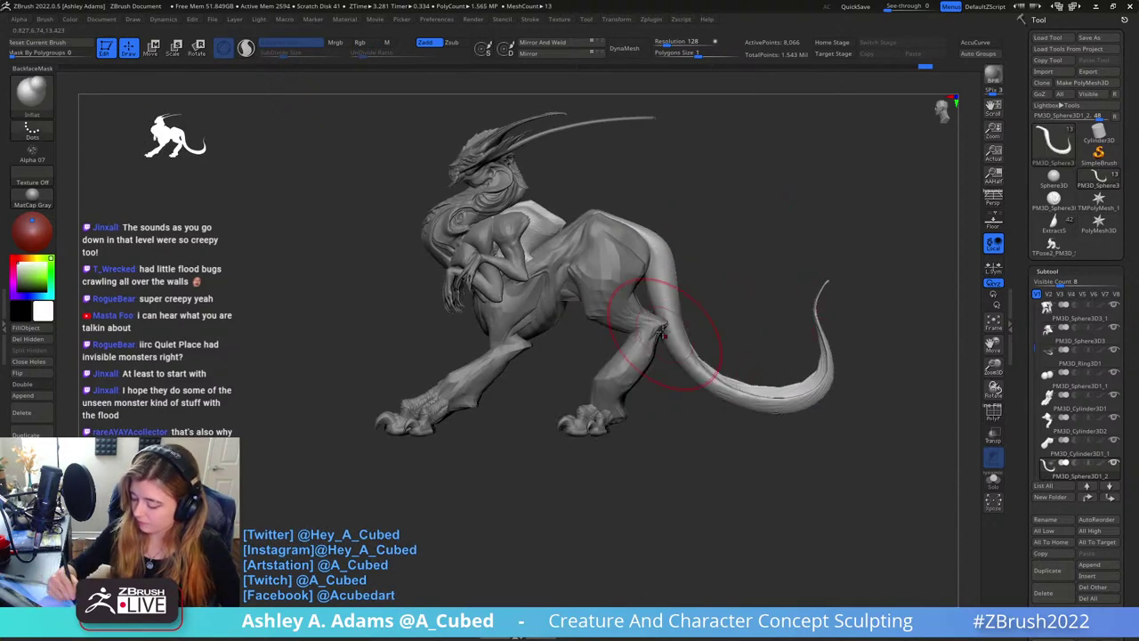
right_click_drag(743, 404, 717, 392)
left_click_drag(717, 393, 797, 406)
mouse_move(738, 414)
right_mouse_down()
mouse_move(805, 409)
mouse_move(725, 418)
right_mouse_up()
Reshape the tail's lower bend with a large SnakeHook brush to give it a fuller curve
key("space")
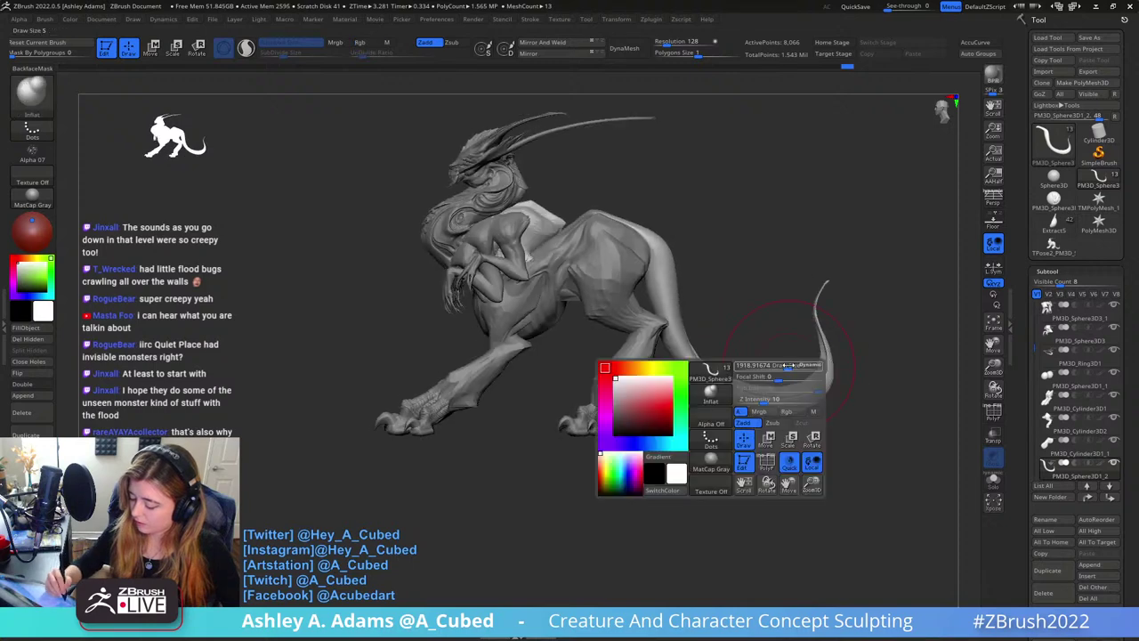
key("b")
key("s")
key("h")
left_click_drag(761, 403, 817, 404)
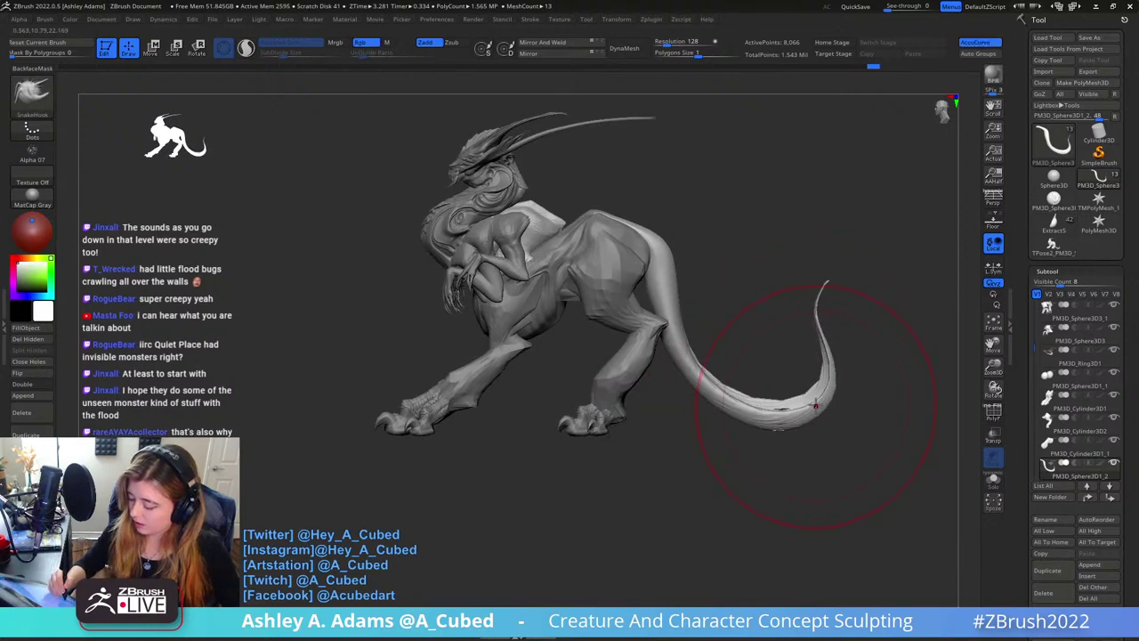
right_click(819, 388)
mouse_move(782, 347)
right_mouse_down()
mouse_move(823, 357)
mouse_move(814, 328)
right_mouse_up()
Adjust the curl of the tail's upturned tip with SnakeHook and check the full silhouette
right_click_drag(852, 268, 834, 317, "ctrl")
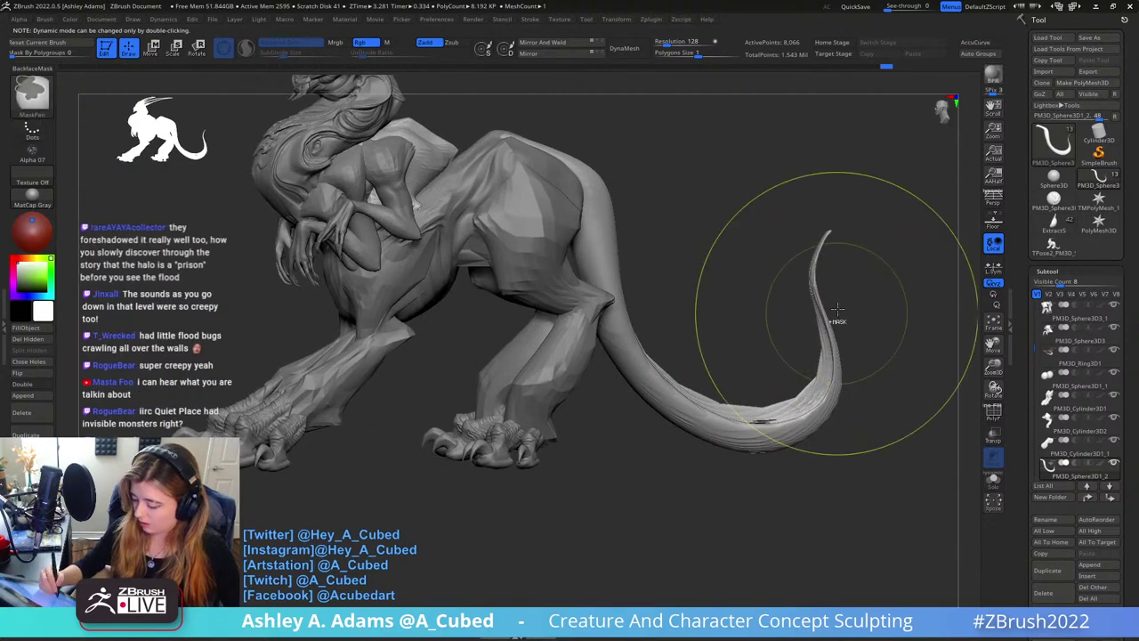
right_click(793, 309)
left_click_drag(822, 246, 816, 258)
right_click_drag(843, 301, 858, 304)
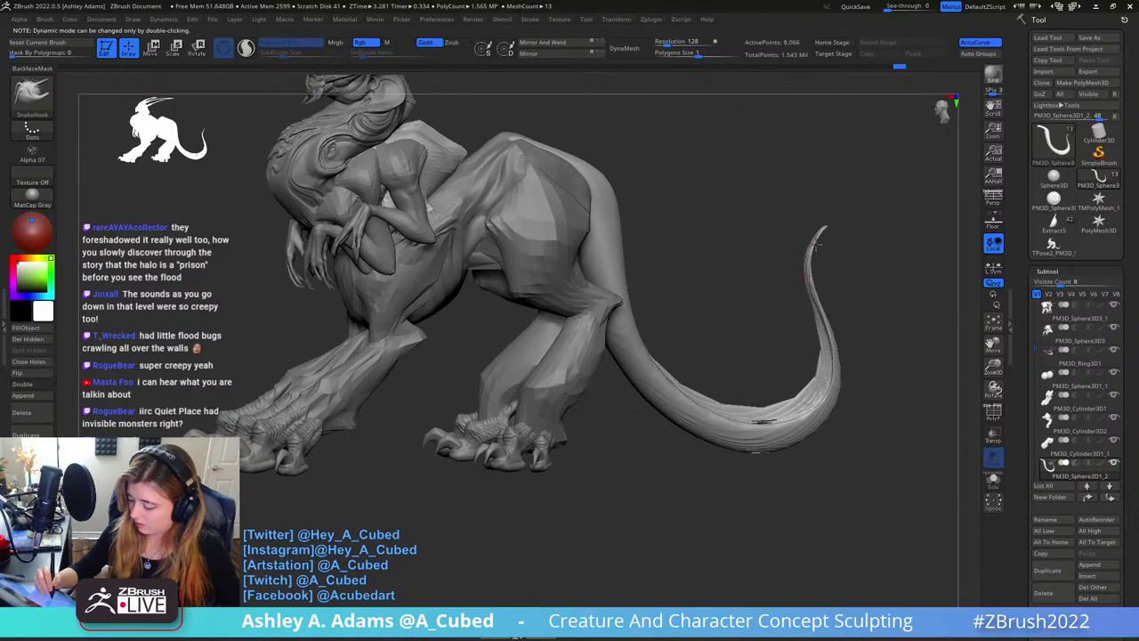
left_click_drag(813, 267, 807, 241)
right_click_drag(766, 341, 784, 407, "ctrl")
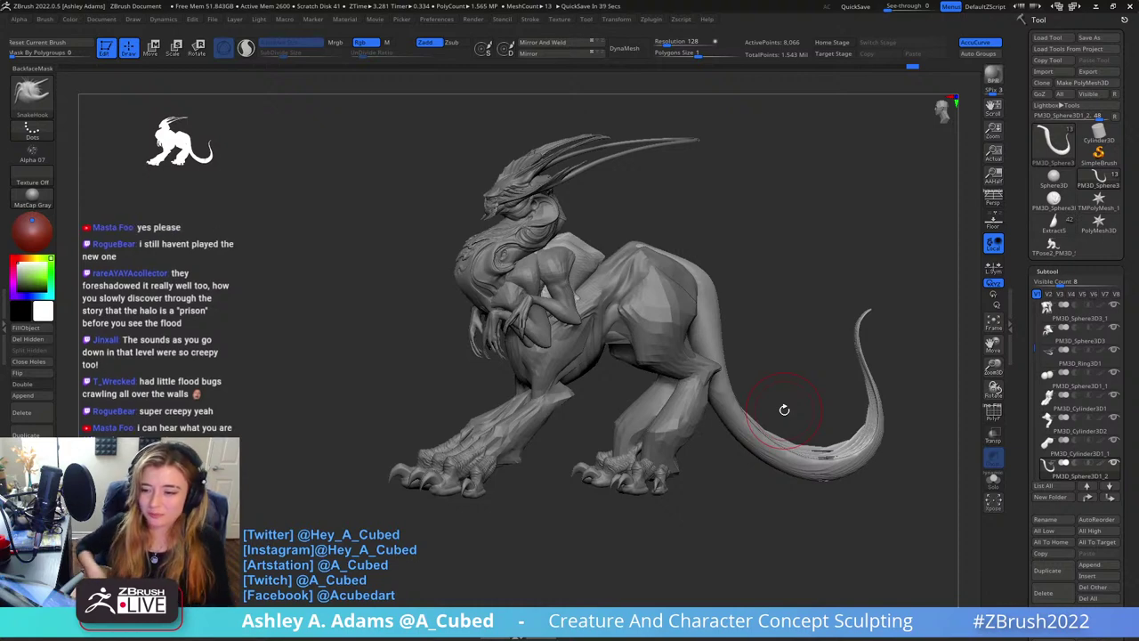
Select the midsection again, pull out the hip ridge with SnakeHook and smooth it above the thigh
right_click_drag(703, 218, 756, 204)
right_click_drag(660, 243, 748, 232)
right_click_drag(574, 199, 654, 254, "ctrl")
left_click(660, 312, "alt")
right_click(669, 270)
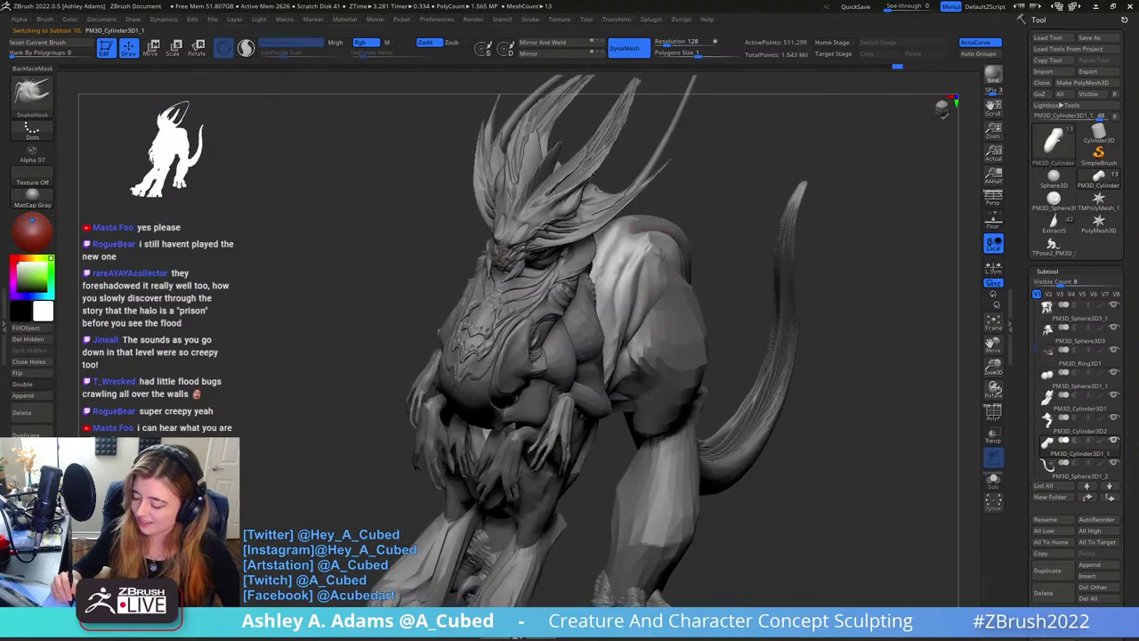
right_click(652, 257)
mouse_move(653, 256)
left_mouse_down()
mouse_move(639, 268)
mouse_move(660, 250)
left_mouse_up()
right_click_drag(734, 240, 664, 231)
right_click_drag(619, 270, 605, 257)
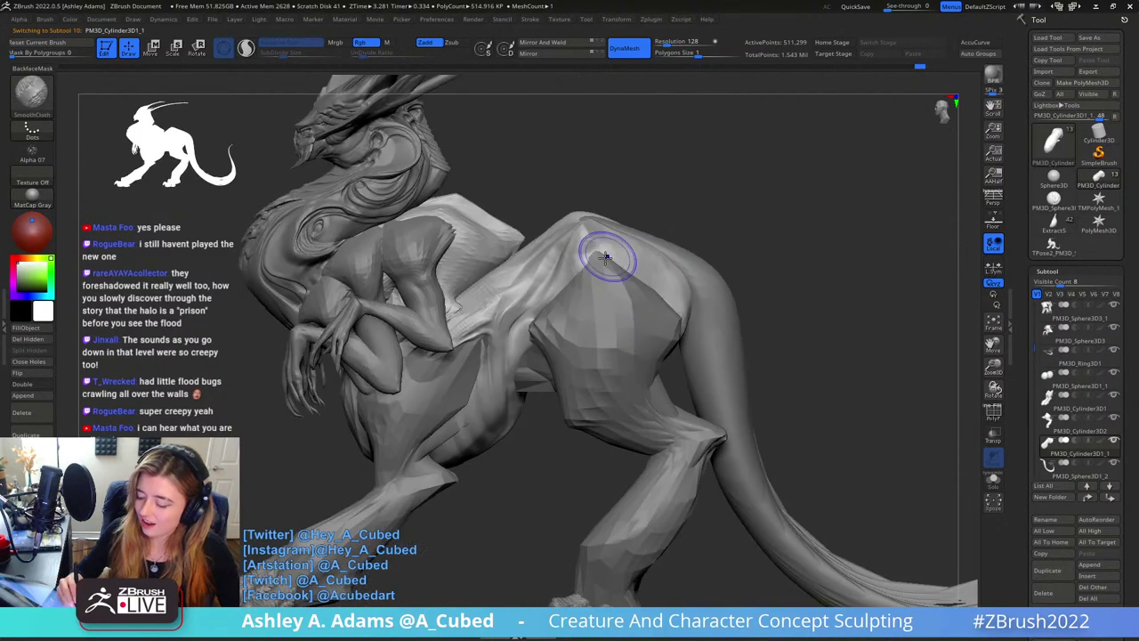
mouse_move(576, 246)
left_mouse_down("shift")
mouse_move(577, 273)
mouse_move(582, 229)
left_mouse_up("shift")
mouse_move(583, 229)
right_mouse_down()
mouse_move(634, 249)
mouse_move(568, 387)
mouse_move(588, 347)
right_mouse_up()
Carve creases from the lower flank up to the hip peak with DamStandard and smooth the lower end
key("b")
key("d")
key("s")
left_click_drag(583, 351, 580, 381, "shift")
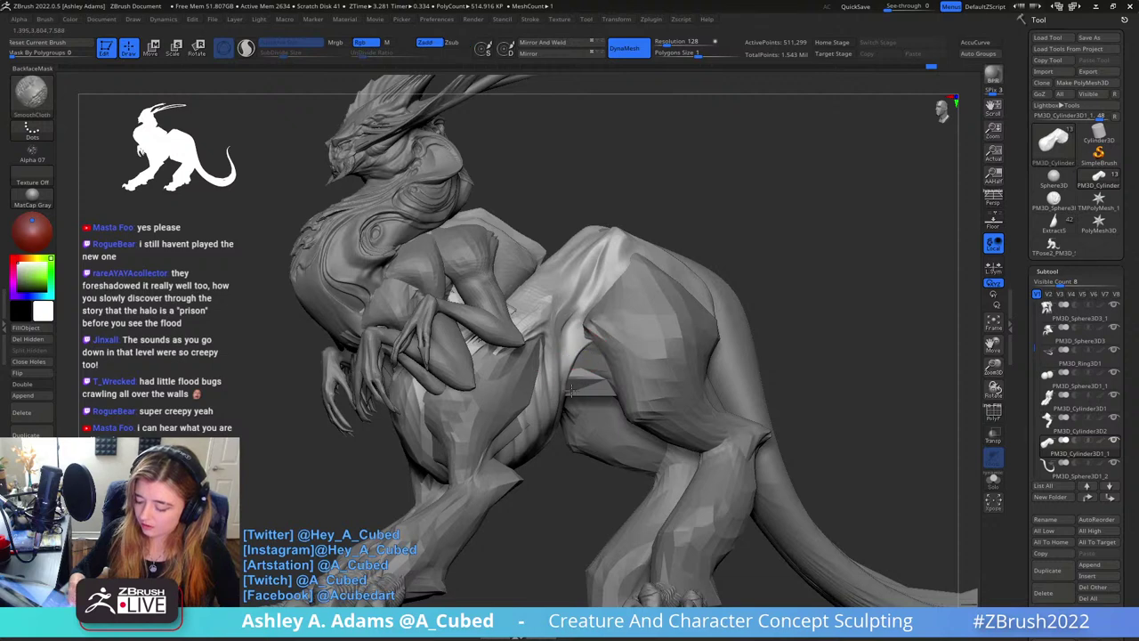
right_click_drag(574, 383, 578, 308)
right_click(578, 335)
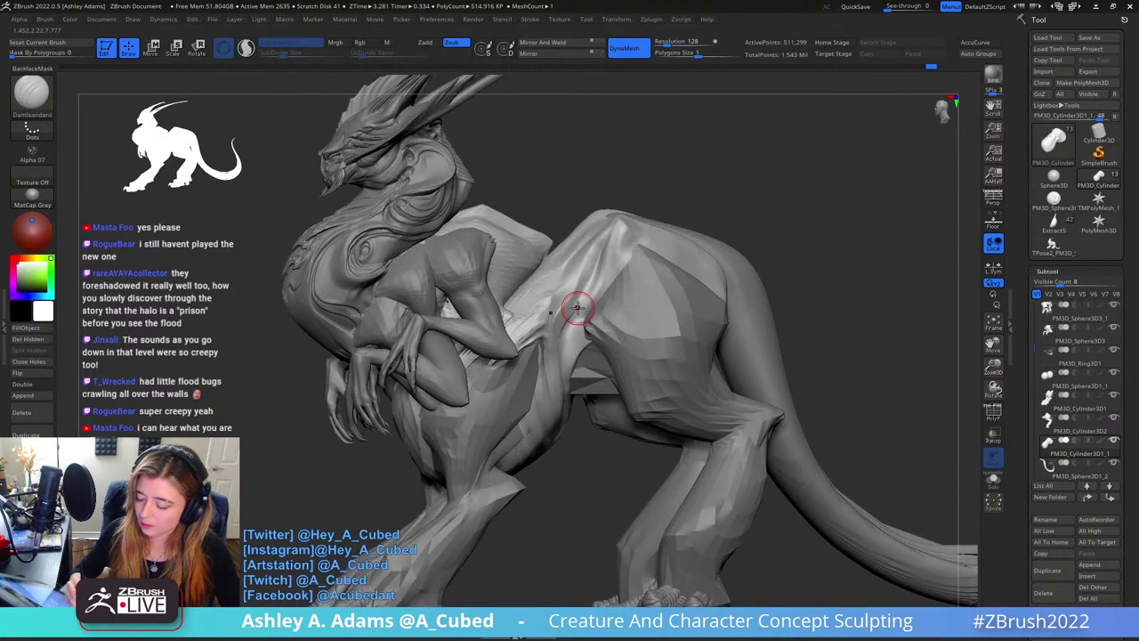
left_click_drag(577, 308, 624, 247)
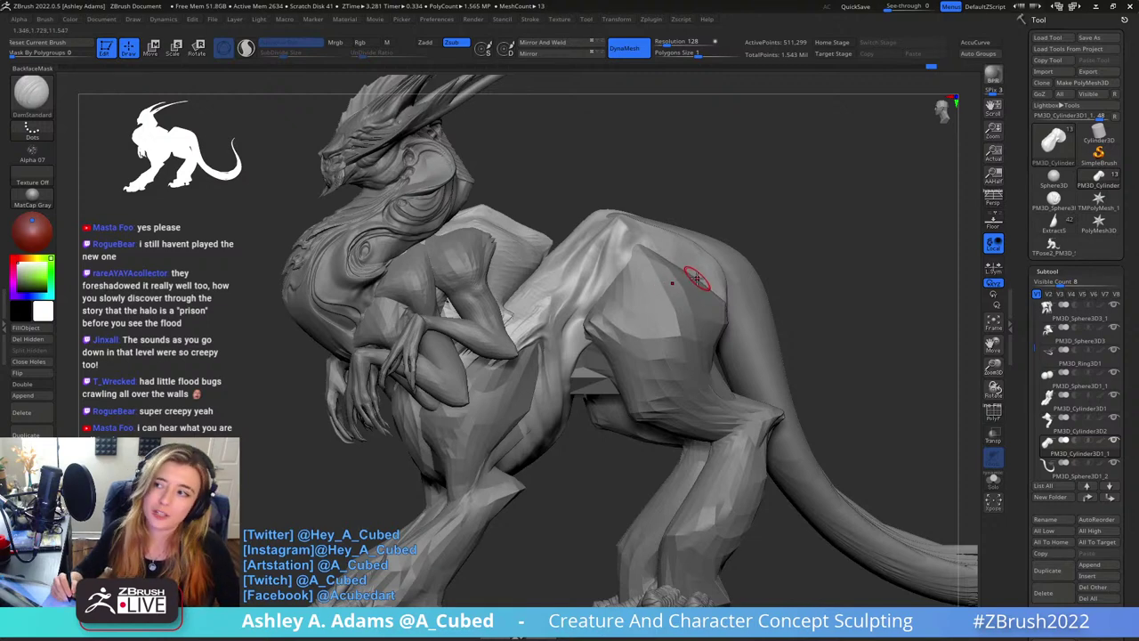
Enlarge the fold in front of the hip with the Inflat brush, working from a three-quarter view
right_click_drag(626, 270, 695, 329)
key("space")
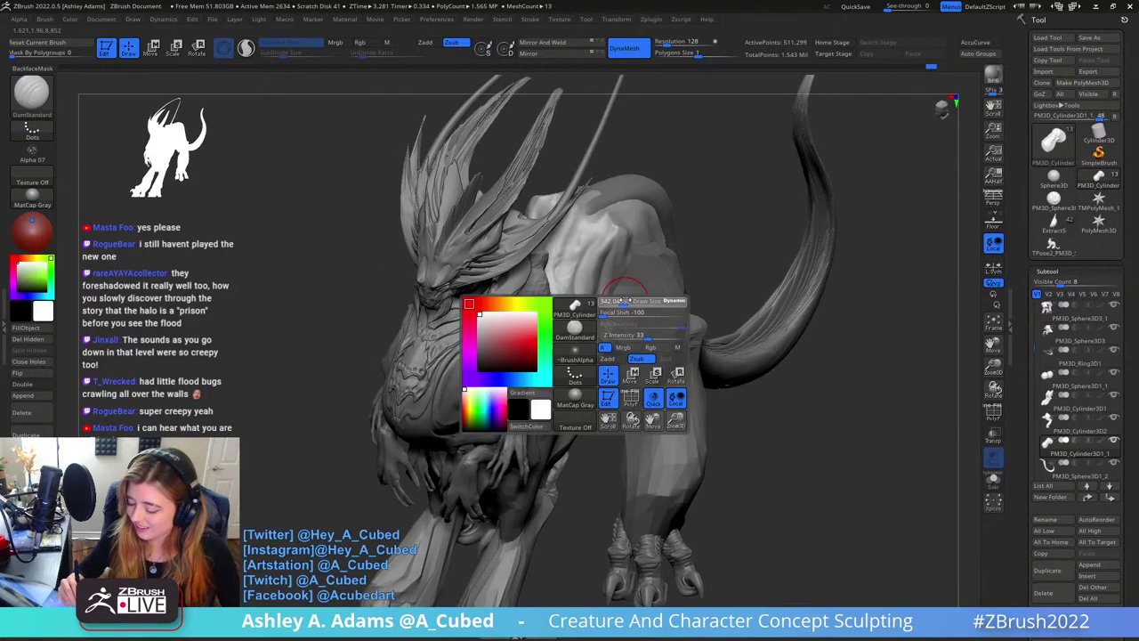
right_click_drag(627, 300, 602, 292)
right_click(681, 298)
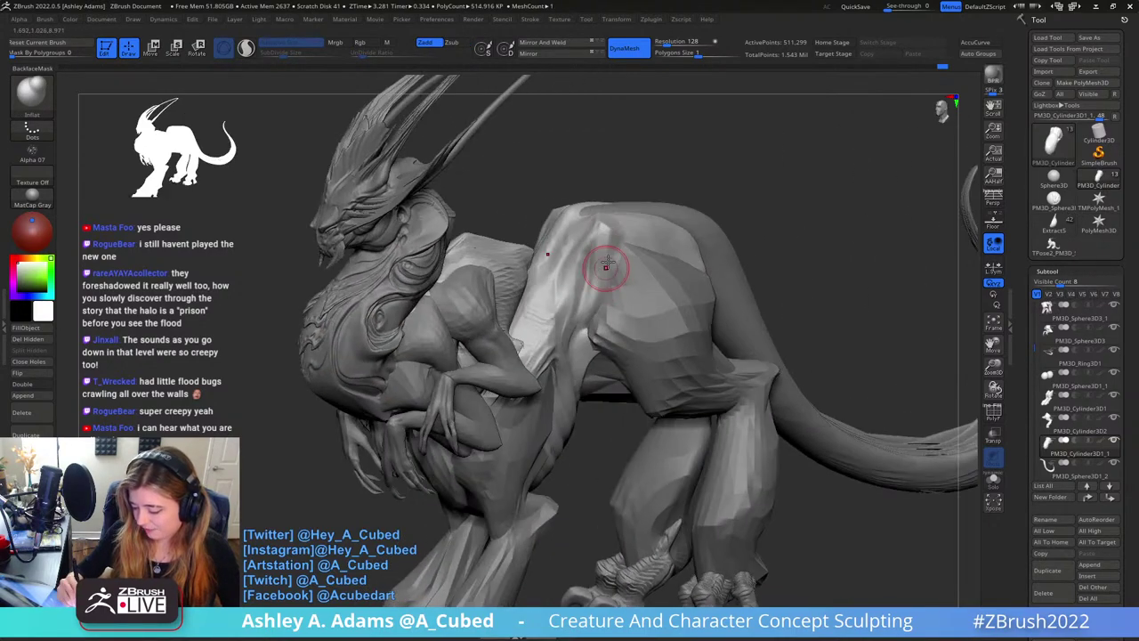
Flatten the hip peak and the upper flank fold into cleaner planes with hPolish
key("b")
key("h")
key("p")
right_click_drag(611, 245, 617, 275)
right_click_drag(616, 232, 617, 218)
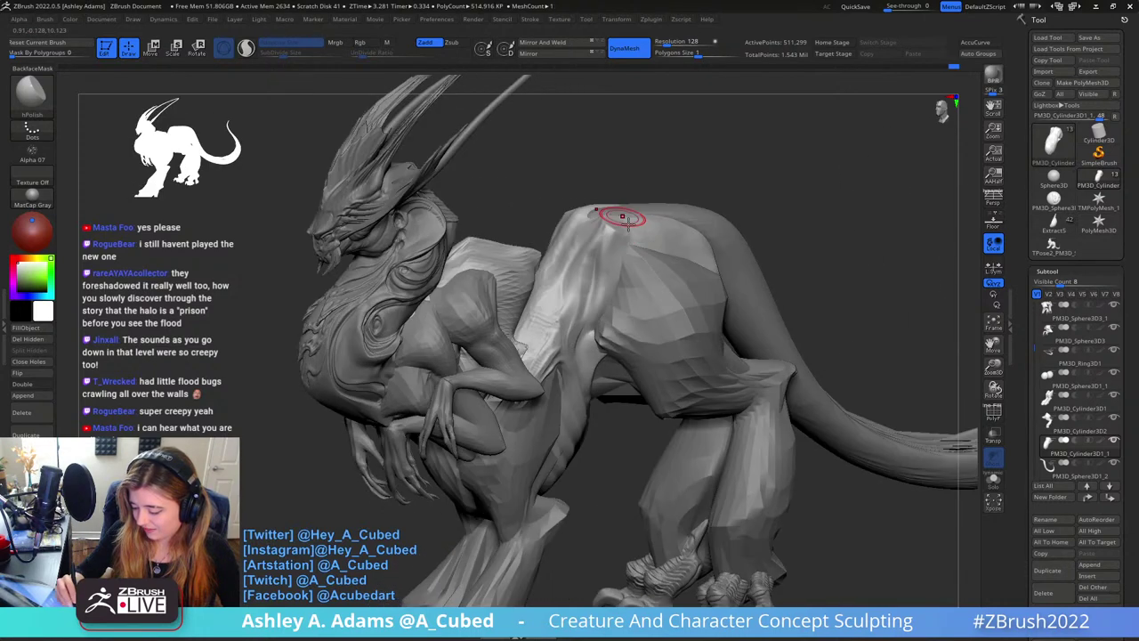
left_click_drag(606, 259, 607, 275)
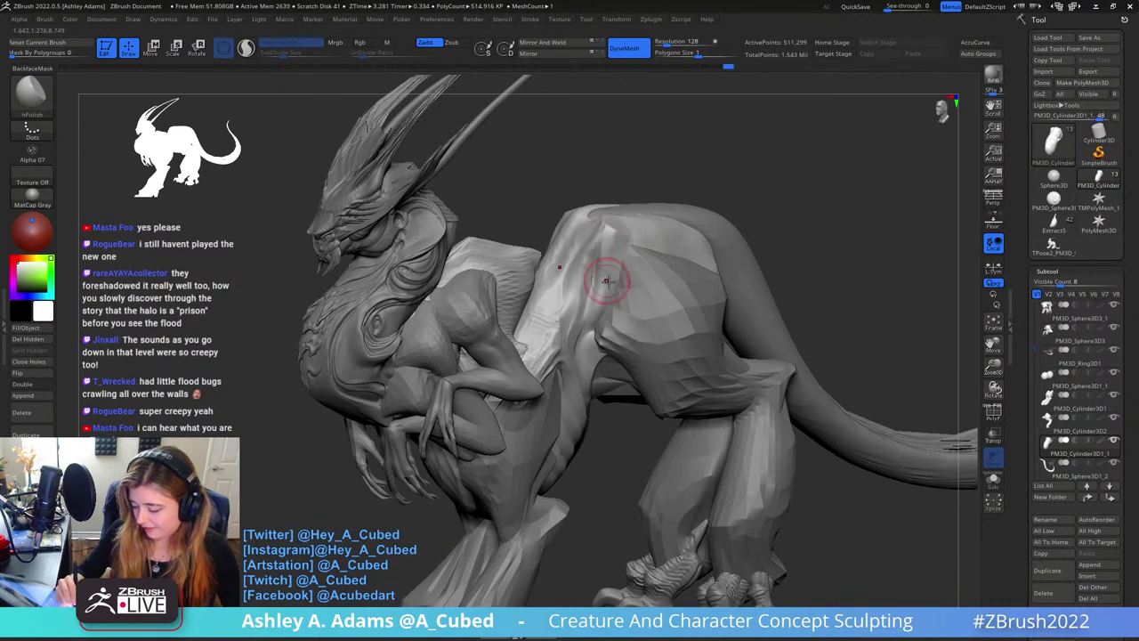
Carve a crease below the hip peak on the creature's opposite side with DamStandard
mouse_move(608, 279)
right_mouse_down()
mouse_move(619, 243)
mouse_move(649, 246)
right_mouse_up()
mouse_move(650, 246)
right_mouse_down("ctrl")
mouse_move(650, 235)
mouse_move(699, 279)
mouse_move(712, 342)
mouse_move(697, 274)
right_mouse_up("ctrl")
key("b")
key("d")
key("s")
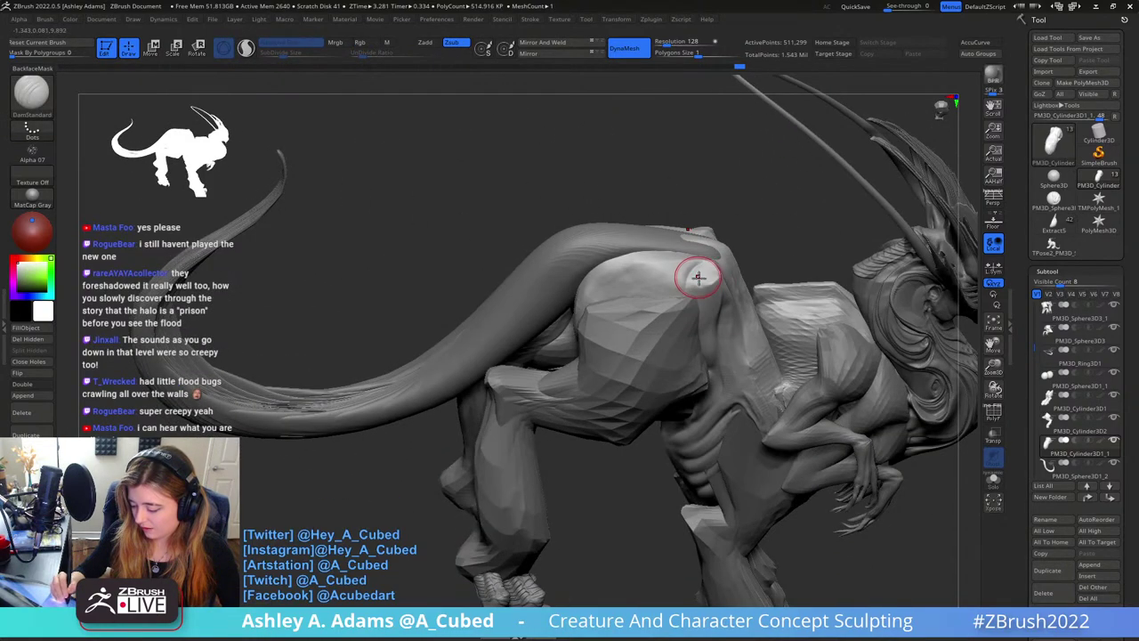
left_click_drag(708, 261, 691, 283)
Flatten the planes around the hip peak on that side with hPolish
key("b")
key("h")
key("p")
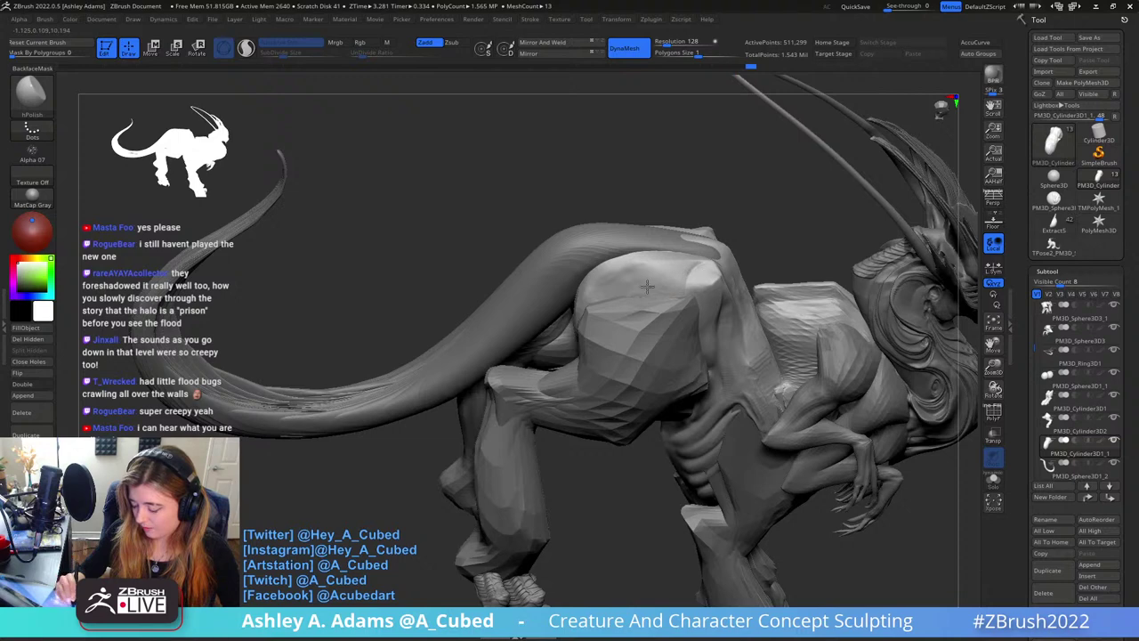
right_click_drag(605, 309, 648, 234)
right_click(662, 341)
right_click_drag(662, 340, 525, 304, "alt")
right_click_drag(644, 208, 634, 203, "alt")
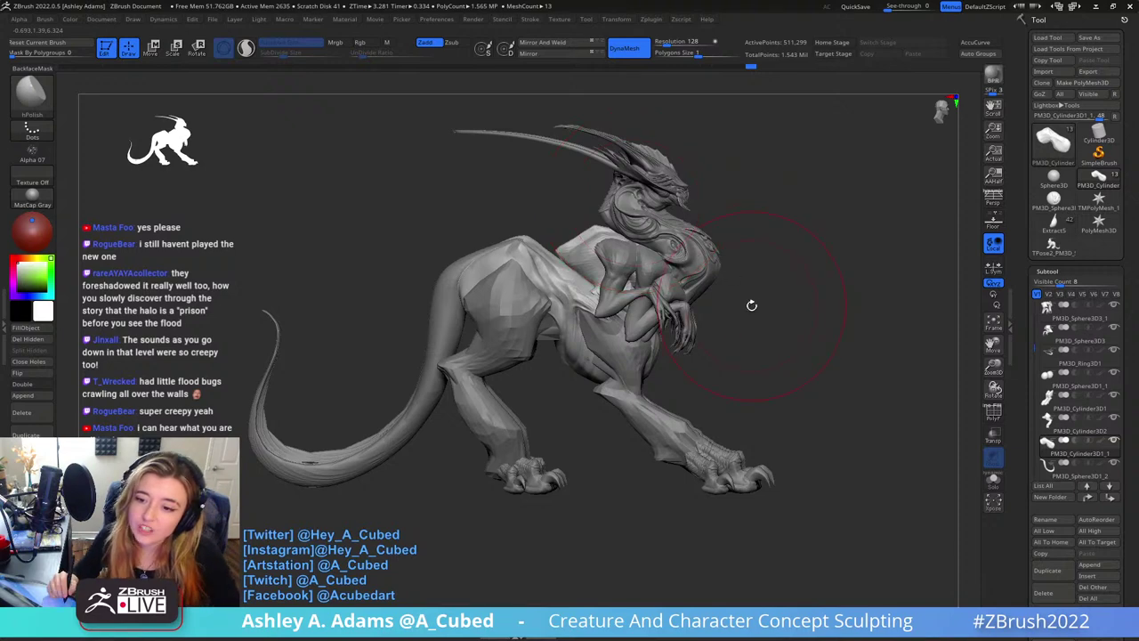
Reselect the midsection and reshape the front of the abdomen below the hands with SnakeHook
right_click_drag(752, 305, 697, 245)
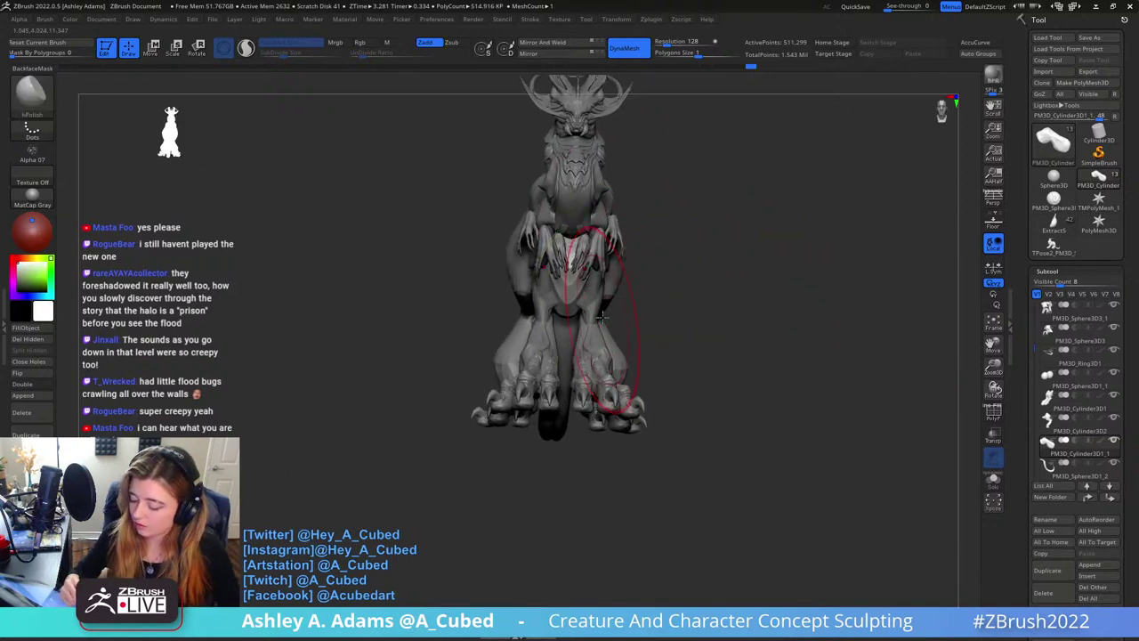
right_click_drag(601, 329, 616, 326)
right_click(524, 377)
left_click(628, 276, "alt")
right_click_drag(632, 274, 578, 275)
mouse_move(579, 276)
right_mouse_down("ctrl")
mouse_move(583, 330)
mouse_move(587, 287)
right_mouse_up("ctrl")
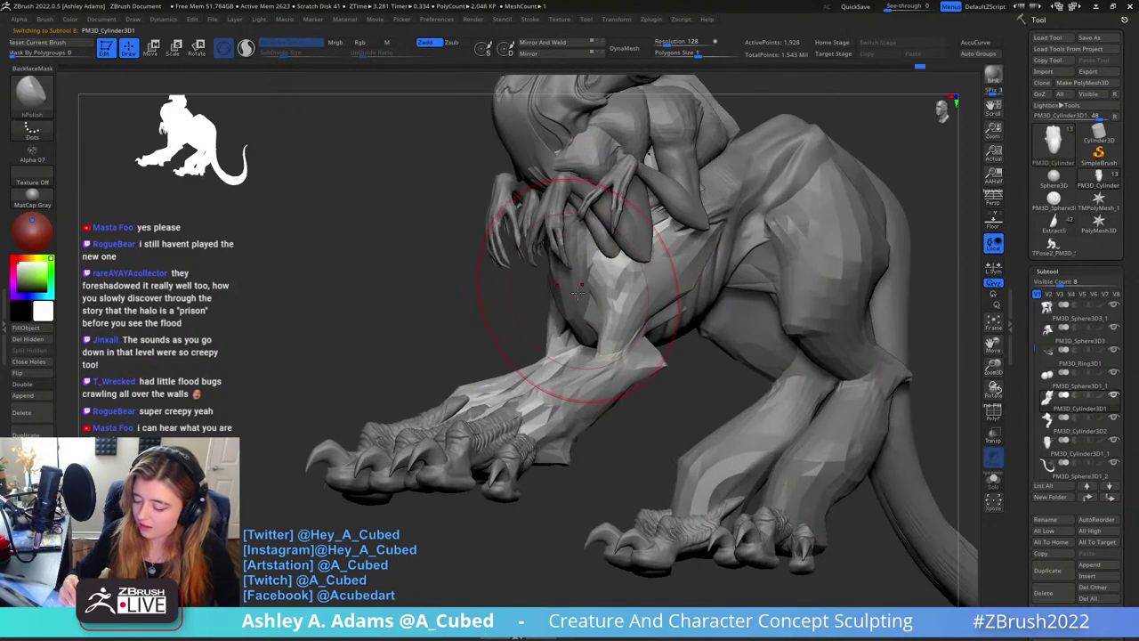
right_click(528, 350)
mouse_move(528, 350)
right_mouse_down()
mouse_move(569, 279)
mouse_move(565, 318)
mouse_move(545, 324)
right_mouse_up()
left_click(559, 279, "alt")
key("b")
key("s")
key("h")
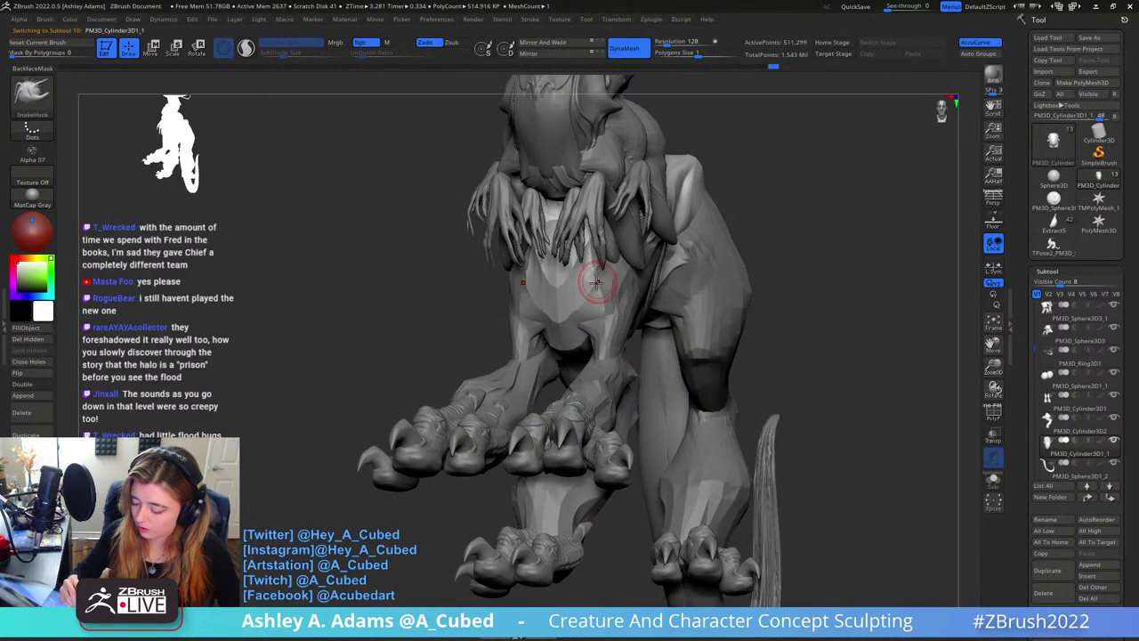
Build up muscle volume on the front of the abdomen with ClayBuildup strokes
mouse_move(610, 278)
right_mouse_down()
mouse_move(627, 256)
mouse_move(519, 271)
right_mouse_up()
key("b")
key("c")
key("b")
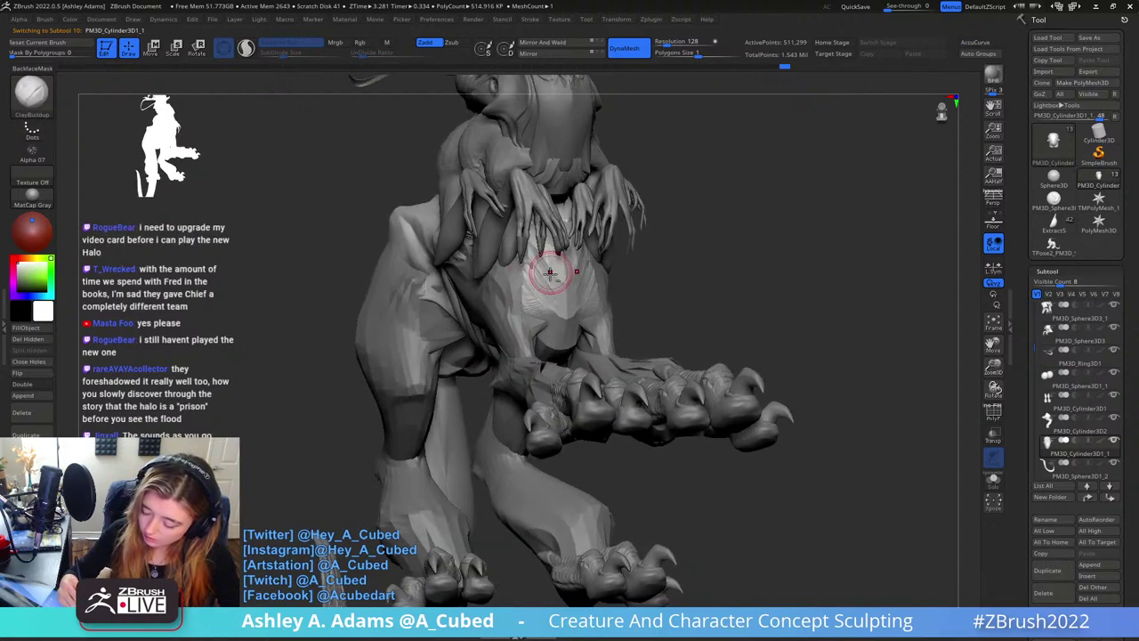
mouse_move(569, 273)
right_mouse_down()
mouse_move(540, 328)
mouse_move(570, 324)
right_mouse_up()
Cut a centre line down the abdomen with DamStandard and add clay strokes beside it
key("b")
key("d")
key("s")
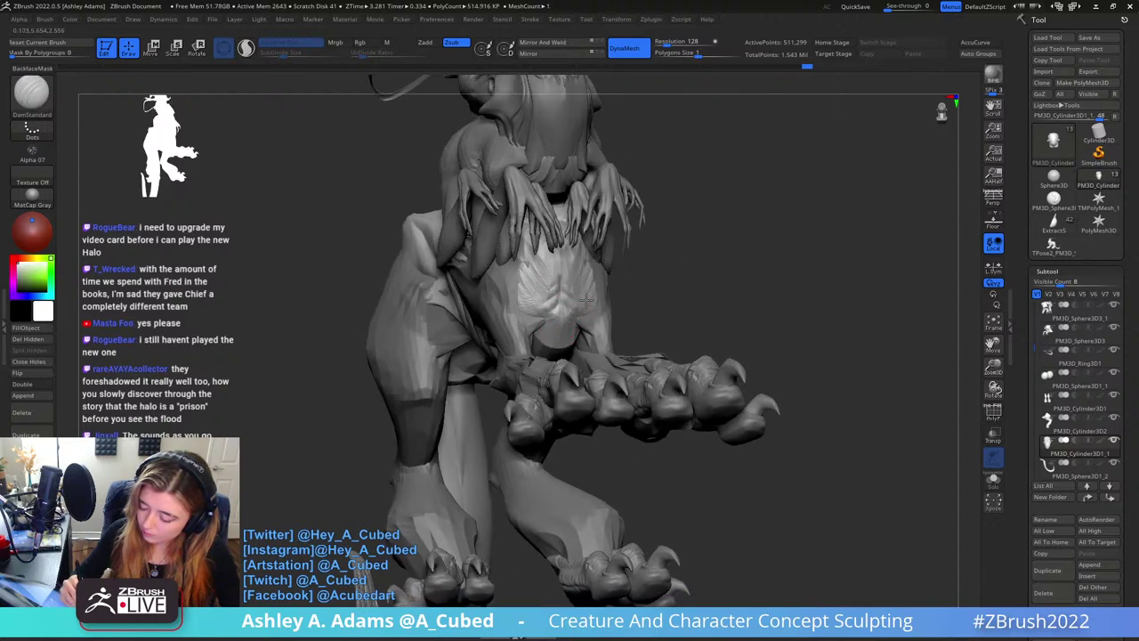
key("b")
key("c")
key("b")
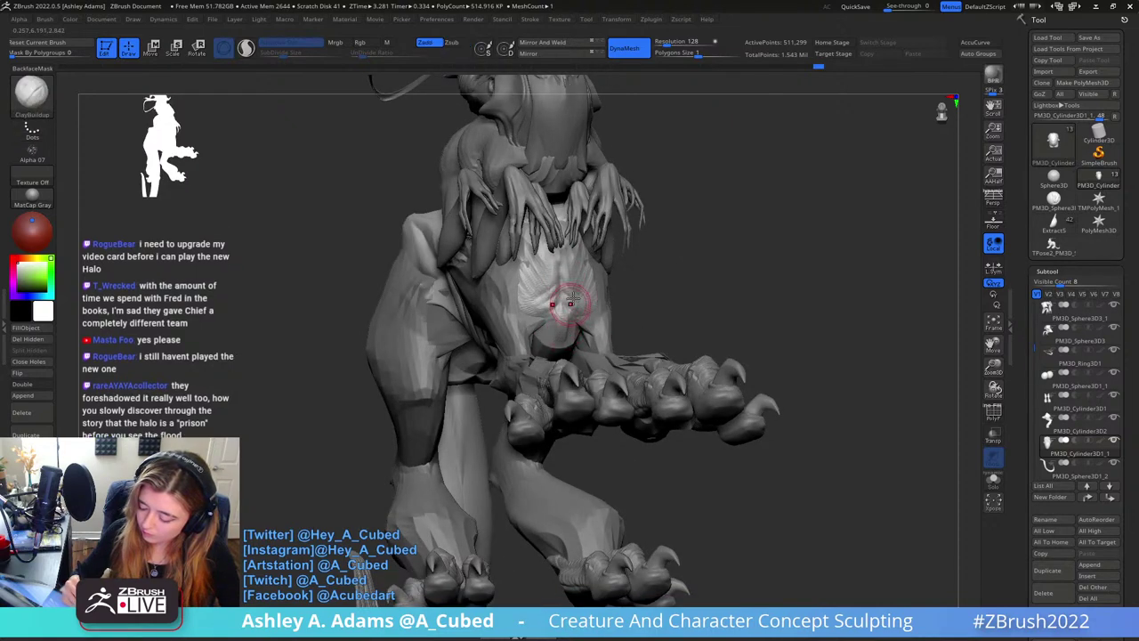
Shape the lower abdomen above the pelvic bulge by alternating SnakeHook pulls with ClayBuildup strokes
key("b")
key("s")
key("h")
mouse_move(573, 298)
right_mouse_down()
mouse_move(561, 333)
mouse_move(573, 345)
mouse_move(536, 330)
mouse_move(570, 335)
right_mouse_up()
key("b")
key("c")
key("b")
key("b")
key("s")
key("h")
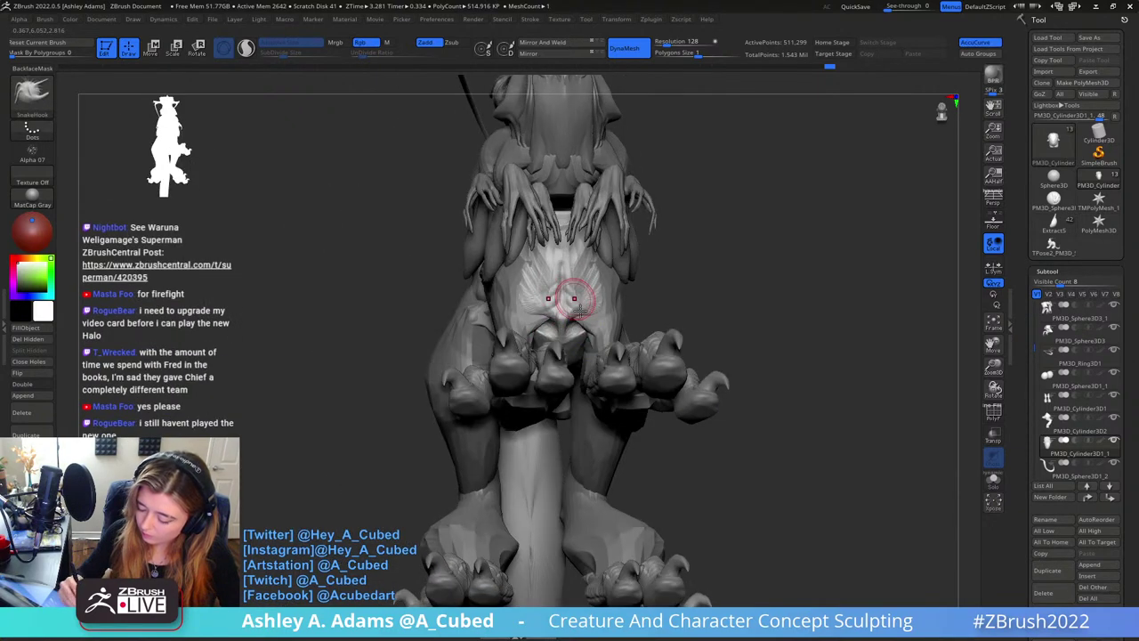
Fill and soften both sides of the abdomen's centre line with ClayBuildup
key("b")
key("c")
key("b")
mouse_move(605, 289)
right_mouse_down()
mouse_move(569, 263)
mouse_move(587, 264)
right_mouse_up()
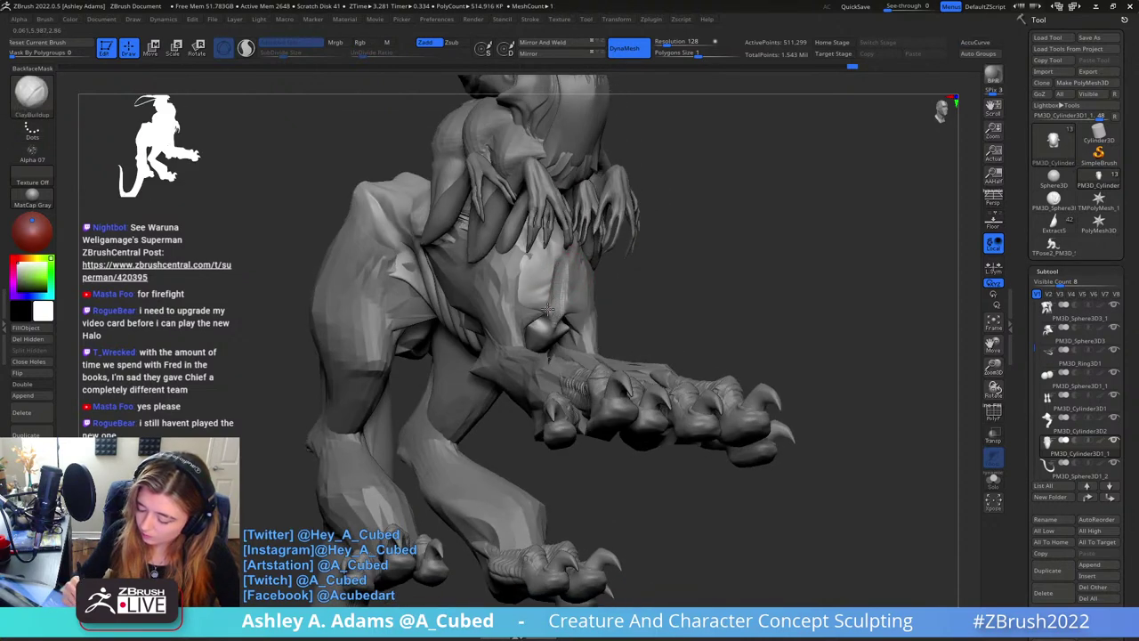
right_click_drag(546, 309, 532, 279)
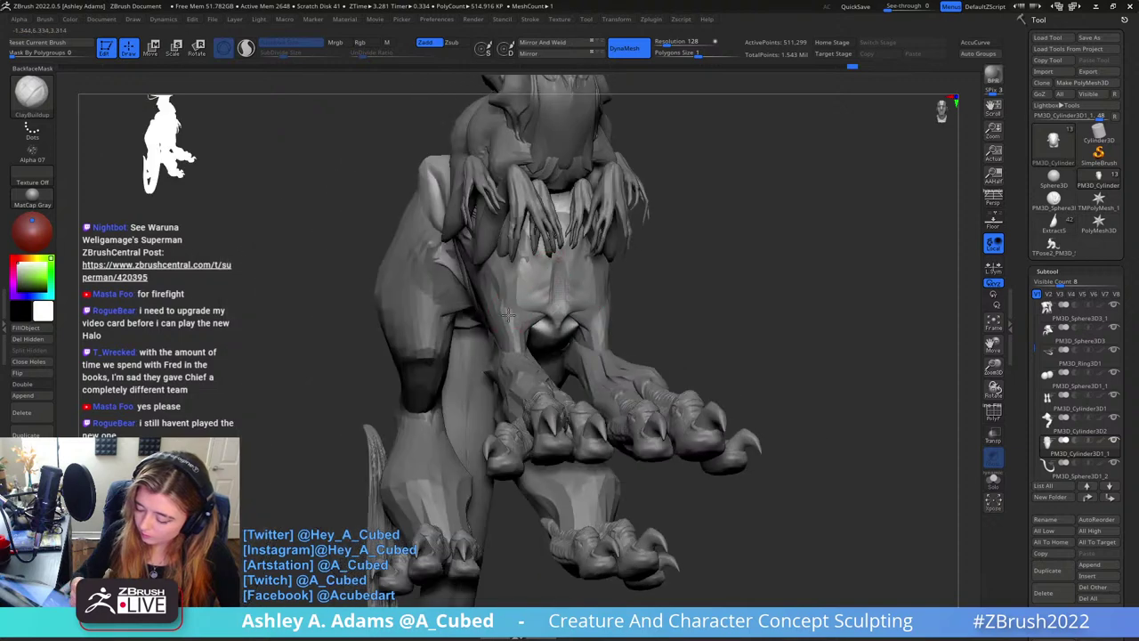
Carve arched creases above the pelvic bulge on the midsection with DamStandard and smooth the upper abdomen
left_click(508, 315, "alt")
key("b")
key("d")
key("s")
left_click(527, 292, "alt")
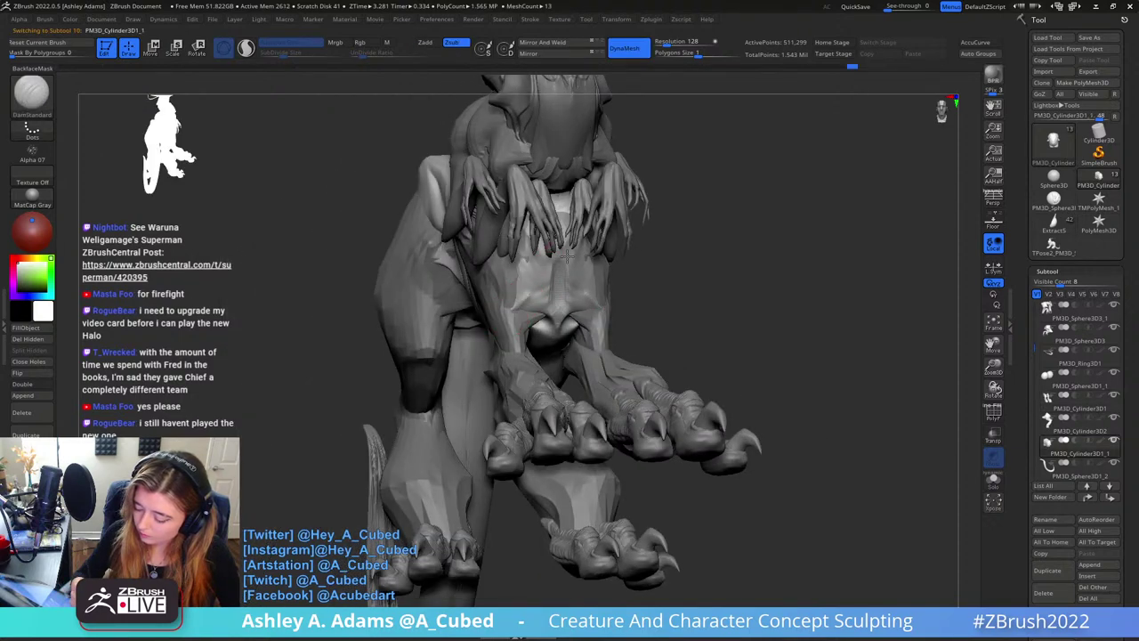
mouse_move(567, 256)
right_mouse_down()
mouse_move(608, 294)
mouse_move(571, 290)
mouse_move(560, 272)
right_mouse_up()
left_click_drag(560, 264, 580, 264, "shift")
Swell the abdomen forms with Inflat, adjust them with SnakeHook and lay clay along the centre line
mouse_move(612, 272)
right_mouse_down()
mouse_move(583, 274)
mouse_move(587, 249)
mouse_move(583, 267)
mouse_move(577, 258)
mouse_move(562, 271)
right_mouse_up()
key("b")
key("i")
key("n")
key("b")
key("s")
key("h")
key("b")
key("c")
key("b")
left_click_drag(562, 270, 566, 299)
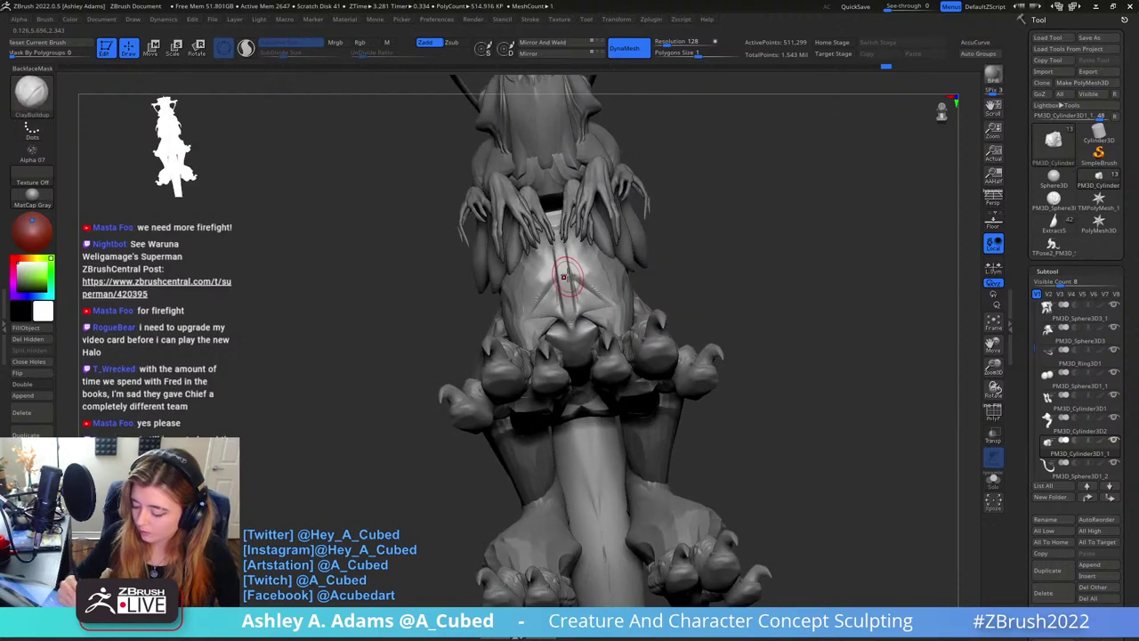
Flatten the abdomen's front planes with hPolish and add ClayBuildup strokes above the pelvic bulge
right_click_drag(566, 318, 570, 267)
key("b")
key("h")
key("p")
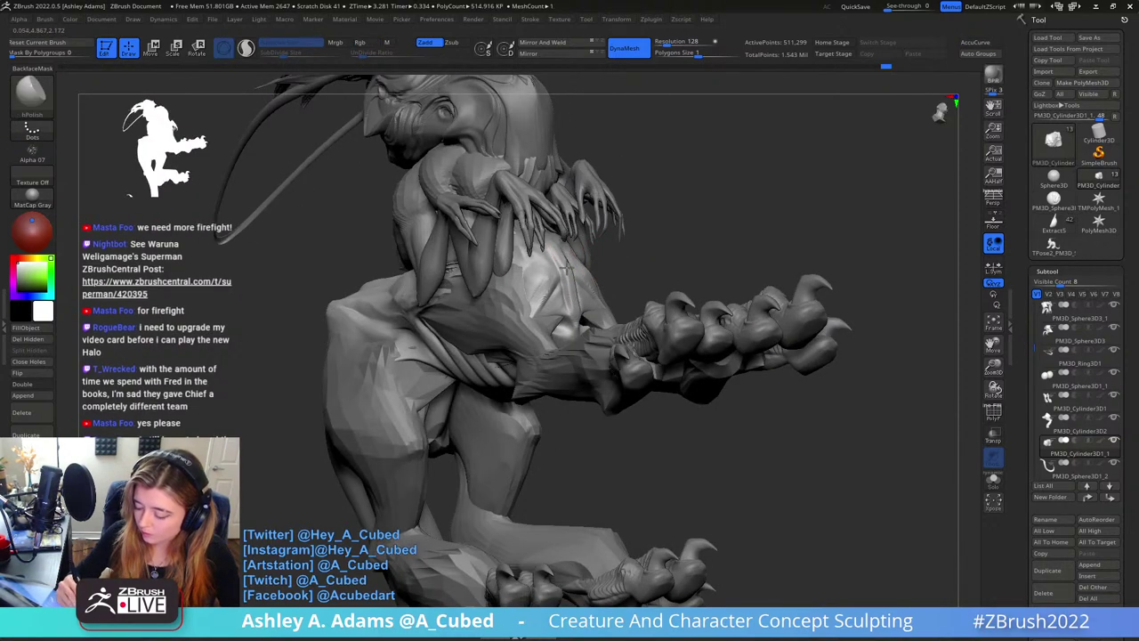
key("b")
key("c")
key("b")
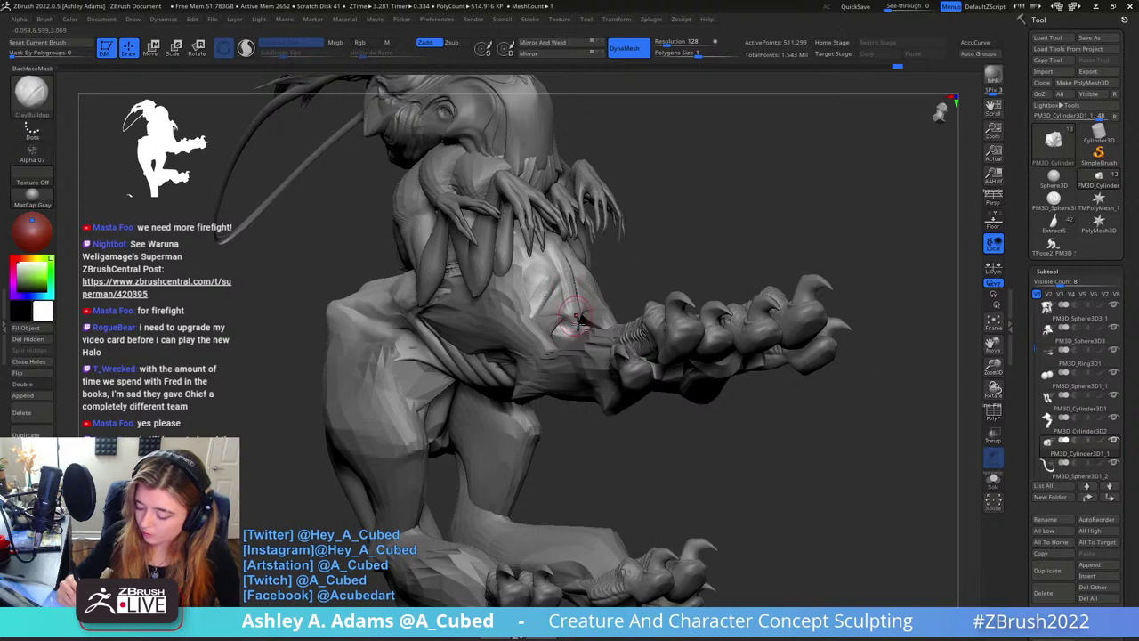
Pull the upper abdomen forms below the hands with SnakeHook and thicken them with ClayBuildup
right_click_drag(552, 230, 551, 276)
key("b")
key("s")
key("h")
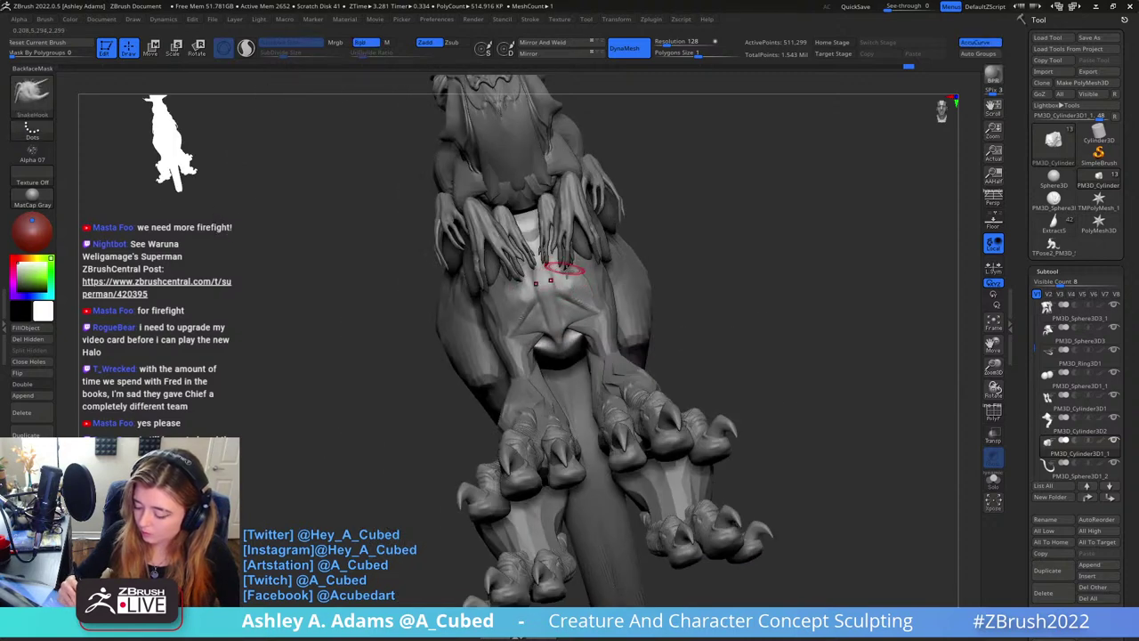
key("b")
key("c")
key("b")
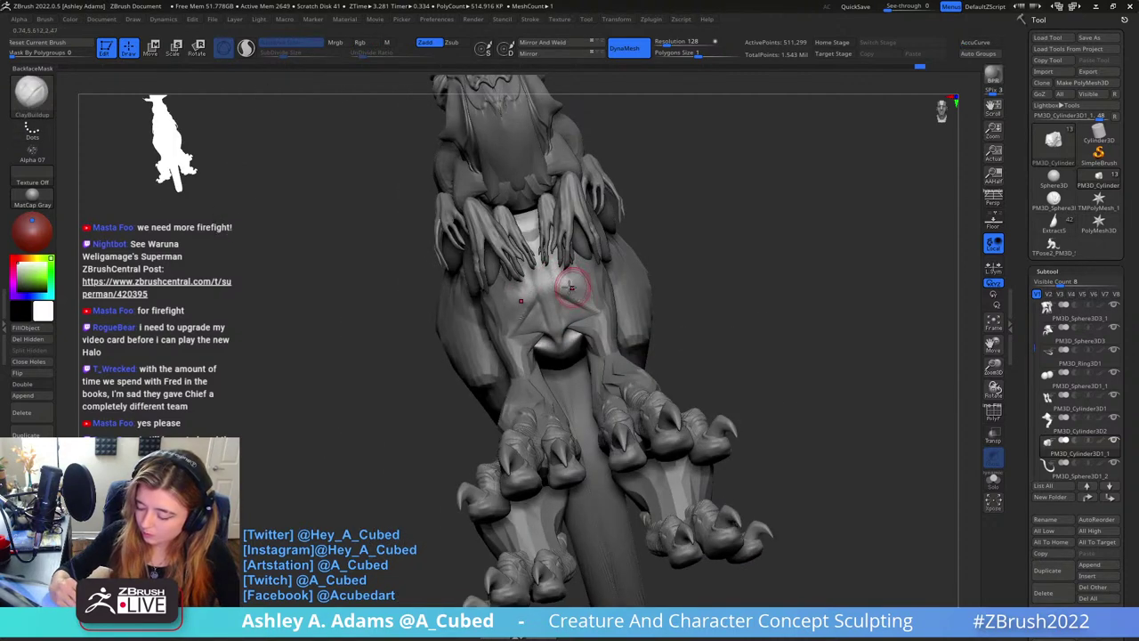
Adjust the folds above the pelvic bulge on the midsection with SnakeHook from a low three-quarter view
right_click(564, 309)
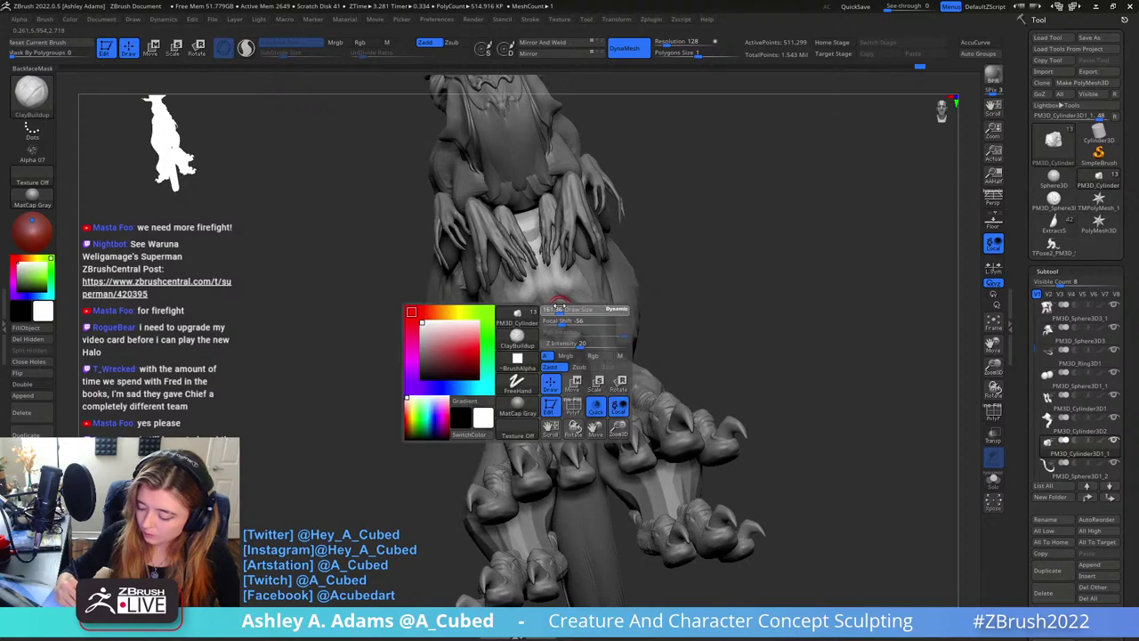
mouse_move(564, 309)
right_mouse_down()
mouse_move(580, 285)
mouse_move(574, 325)
mouse_move(711, 313)
right_mouse_up()
left_click(600, 313, "alt")
key("b")
key("s")
key("h")
mouse_move(562, 318)
right_mouse_down()
mouse_move(547, 318)
mouse_move(605, 324)
mouse_move(550, 326)
right_mouse_up()
left_click(566, 323, "alt")
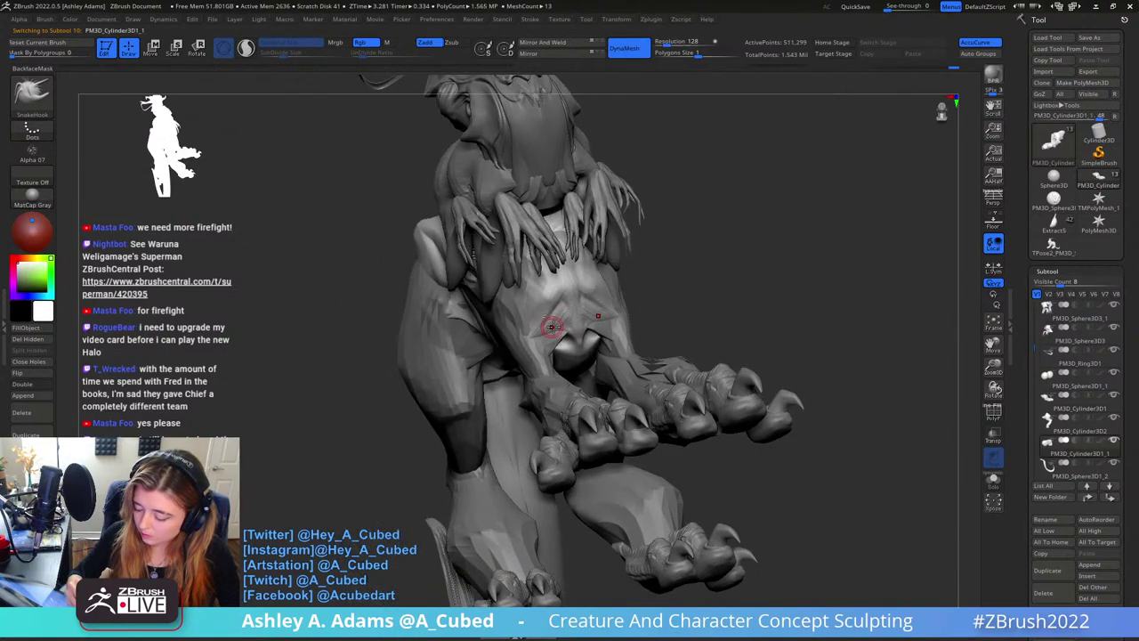
Layer wrinkled skin folds above the arched creases with ClayBuildup and deepen them with DamStandard
key("b")
key("c")
key("b")
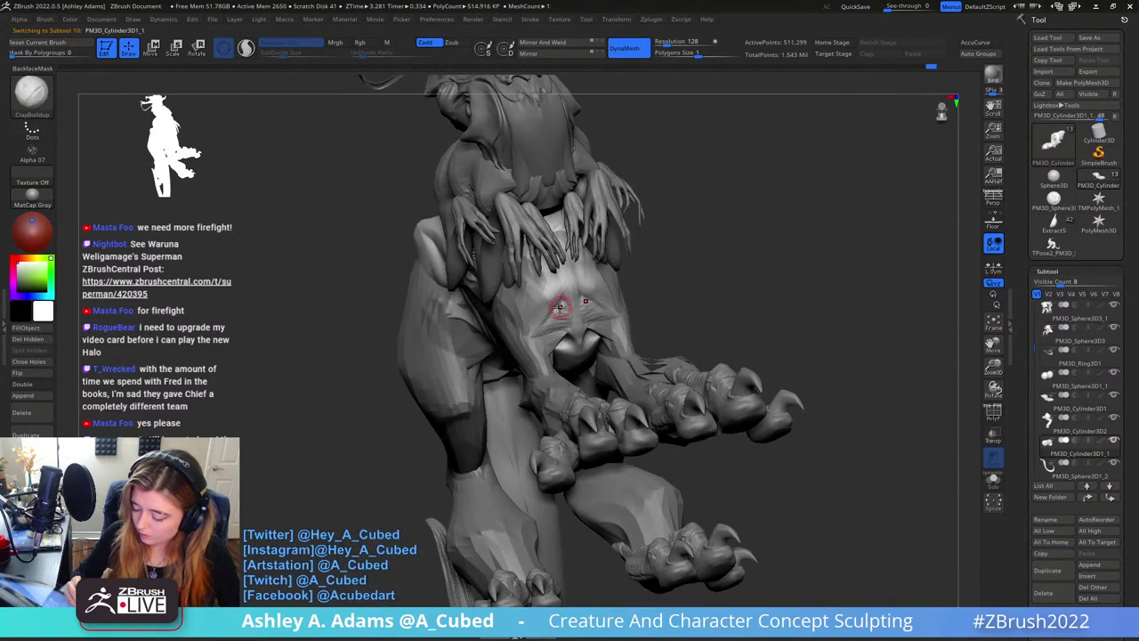
key("b")
key("d")
key("s")
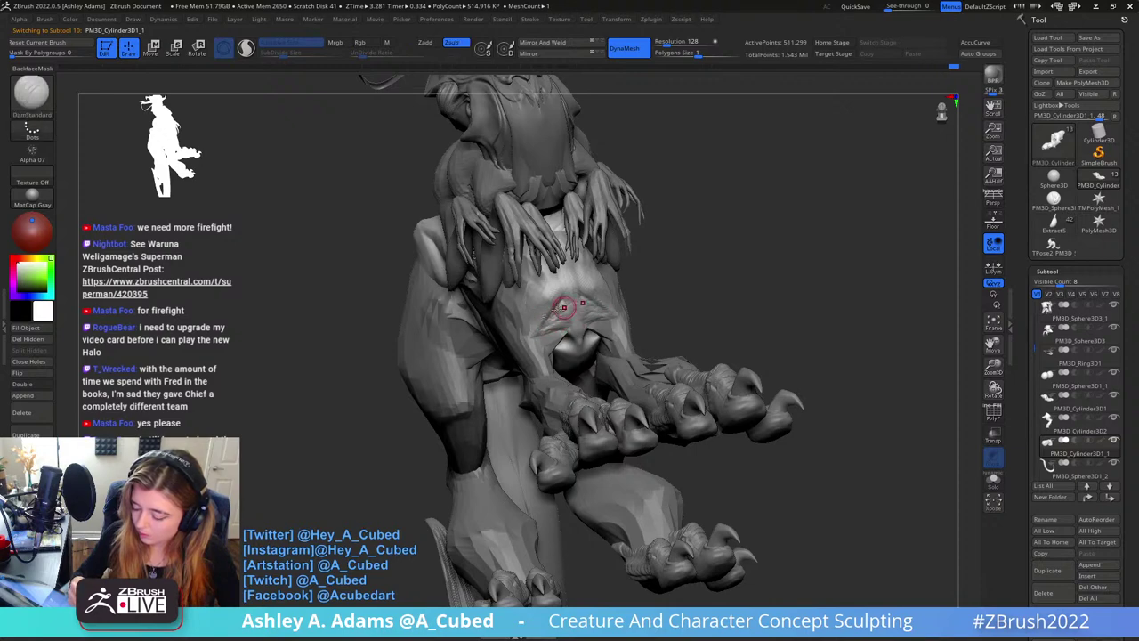
right_click_drag(554, 311, 543, 245)
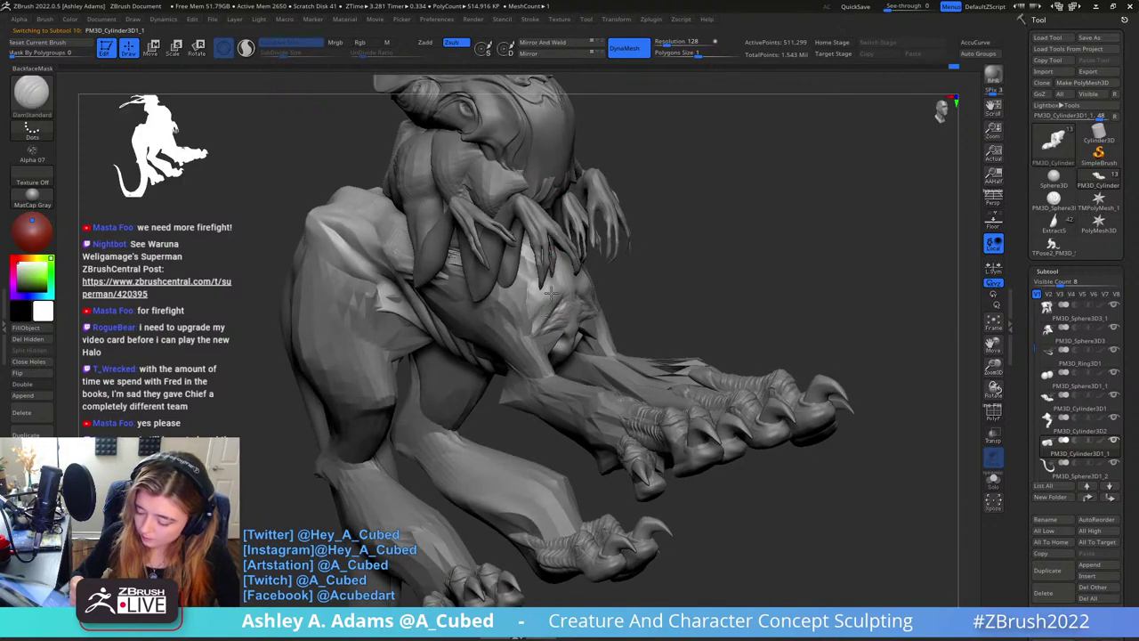
Adjust the abdomen's side profile with SnakeHook while checking the whole creature's silhouette
mouse_move(601, 303)
right_mouse_down()
mouse_move(538, 319)
mouse_move(643, 280)
mouse_move(610, 256)
right_mouse_up()
key("b")
key("s")
key("h")
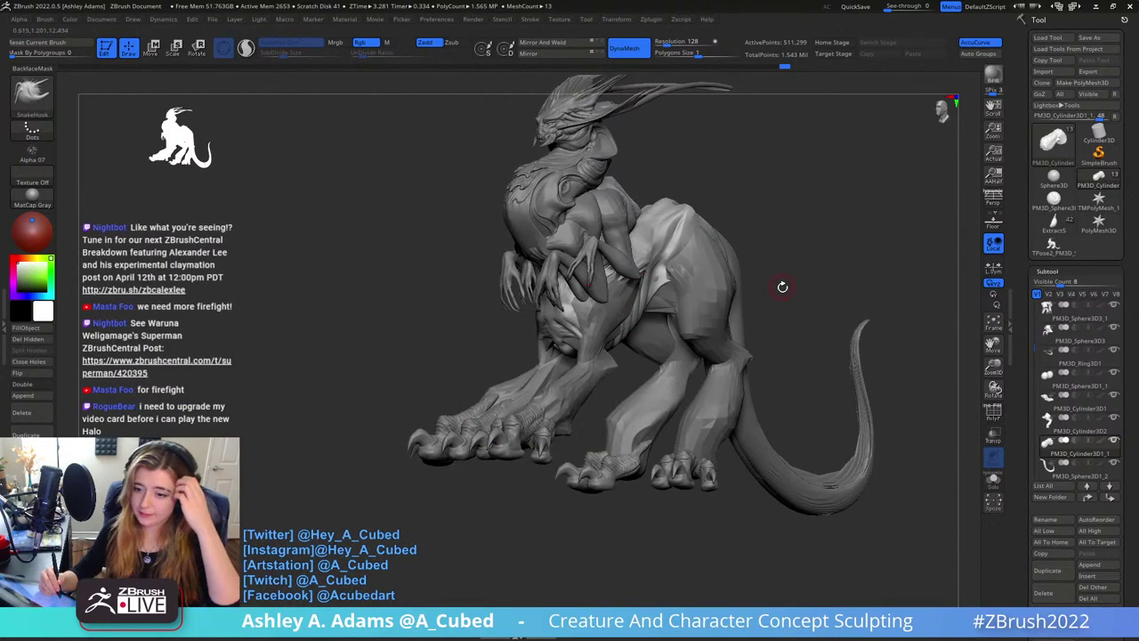
mouse_move(543, 293)
right_mouse_down()
mouse_move(645, 298)
mouse_move(678, 269)
mouse_move(698, 270)
mouse_move(645, 296)
mouse_move(583, 272)
mouse_move(573, 300)
mouse_move(590, 261)
right_mouse_up()
Polish the abdomen folds with hPolish and sharpen the creases between them with DamStandard
key("b")
key("h")
key("p")
key("b")
key("d")
key("s")
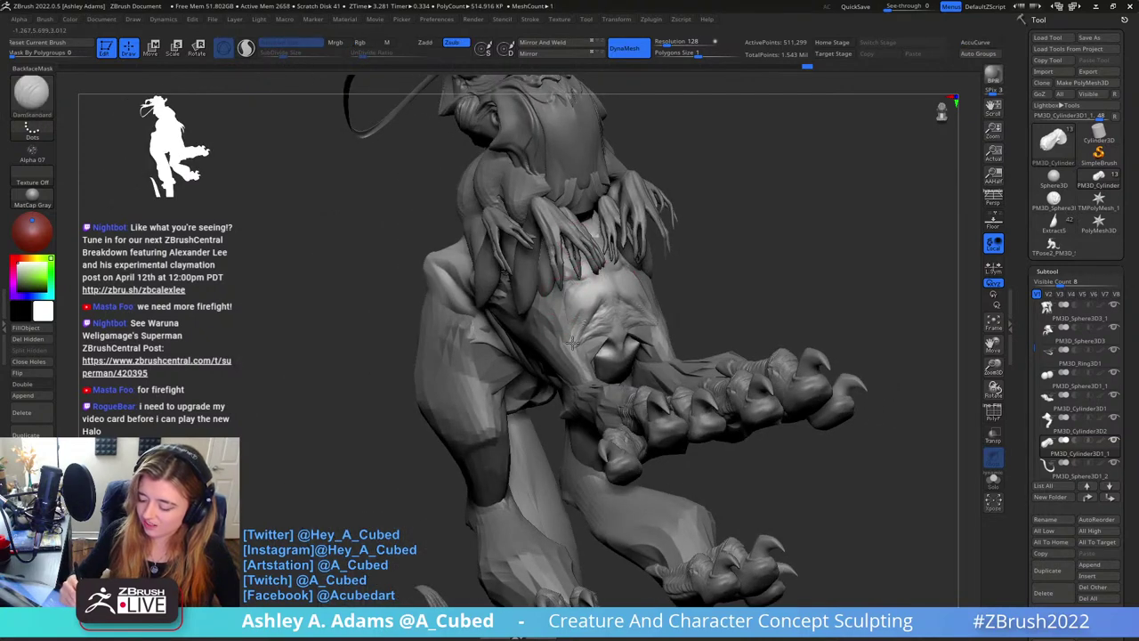
right_click_drag(568, 304, 585, 260)
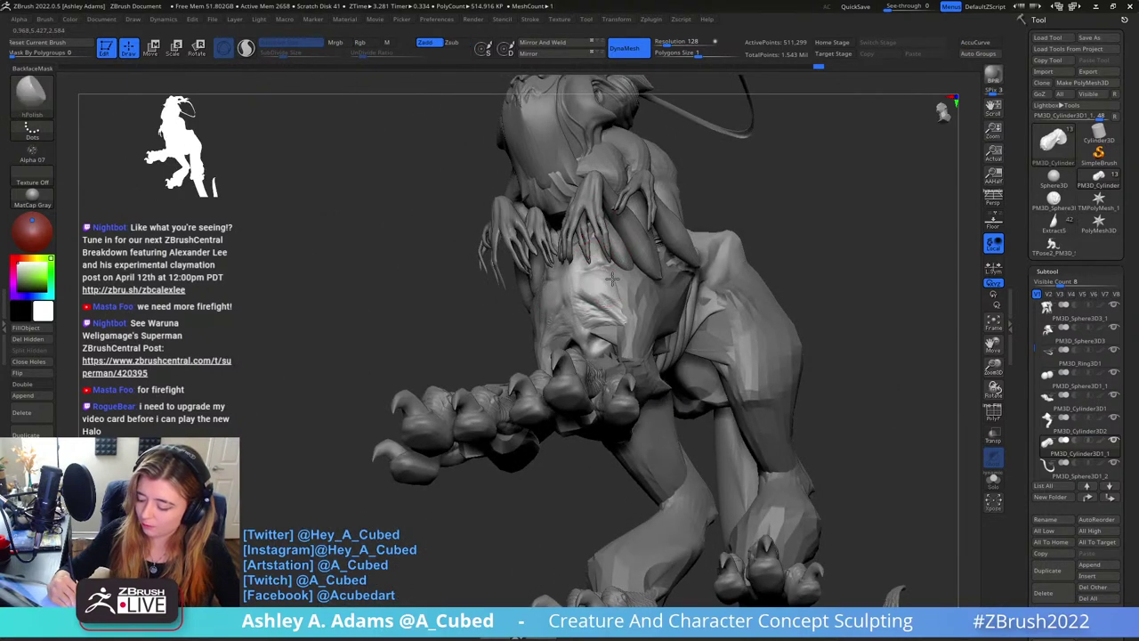
key("f")
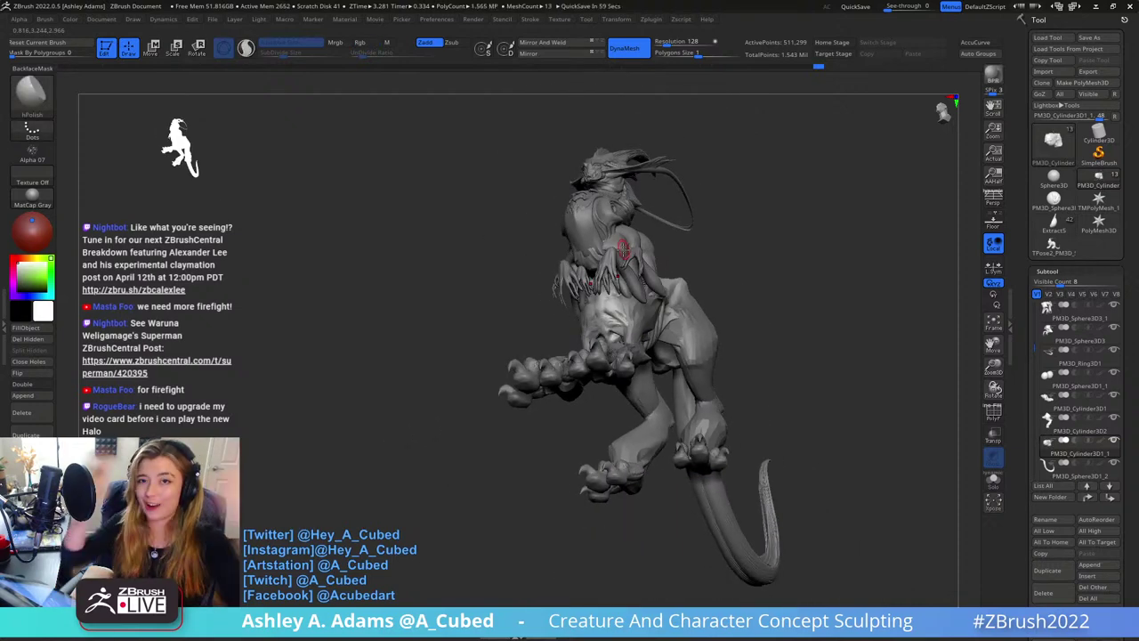
Pull the upper abdomen between the hanging hands into shape with SnakeHook
mouse_move(609, 247)
right_mouse_down()
mouse_move(634, 260)
mouse_move(618, 320)
right_mouse_up()
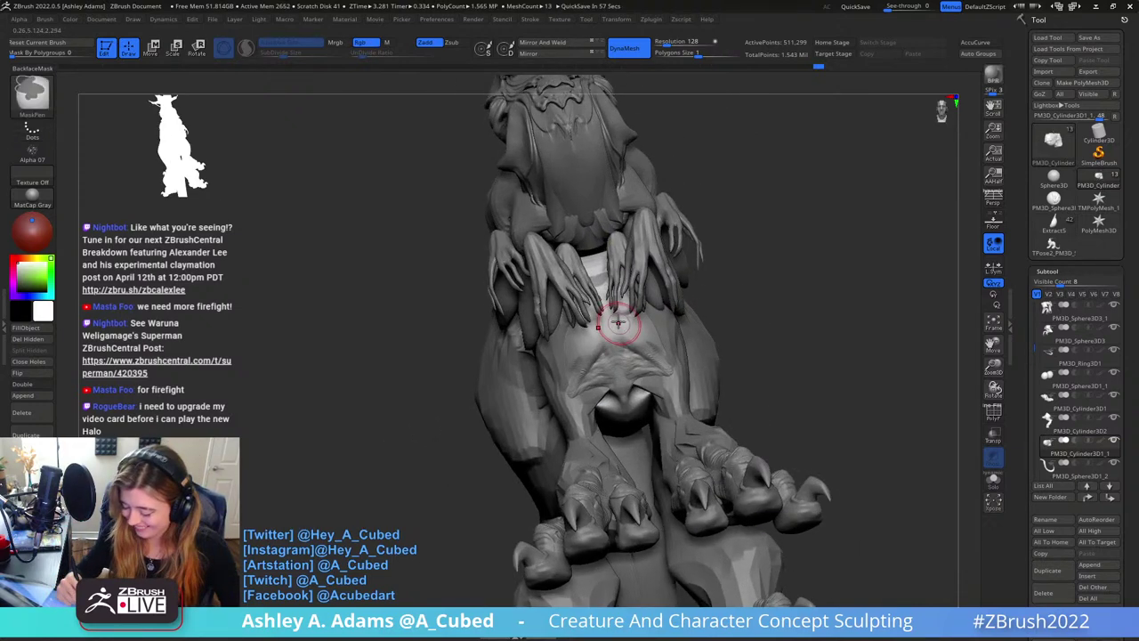
right_click(622, 325)
key("b")
key("s")
key("h")
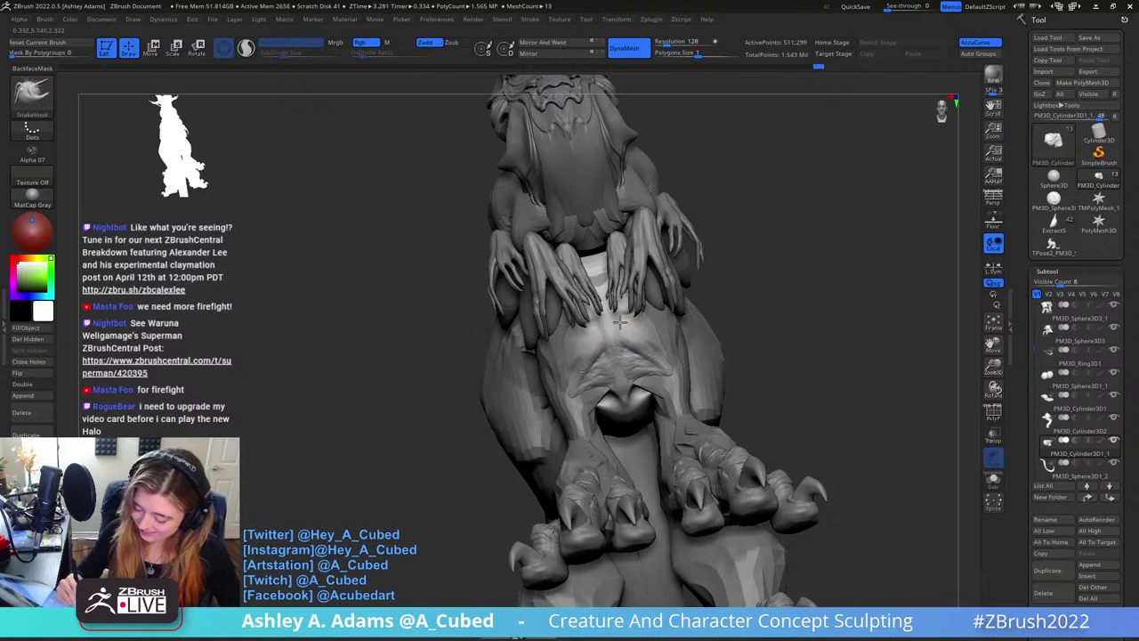
mouse_move(622, 331)
right_mouse_down()
mouse_move(619, 343)
mouse_move(610, 307)
mouse_move(608, 320)
right_mouse_up()
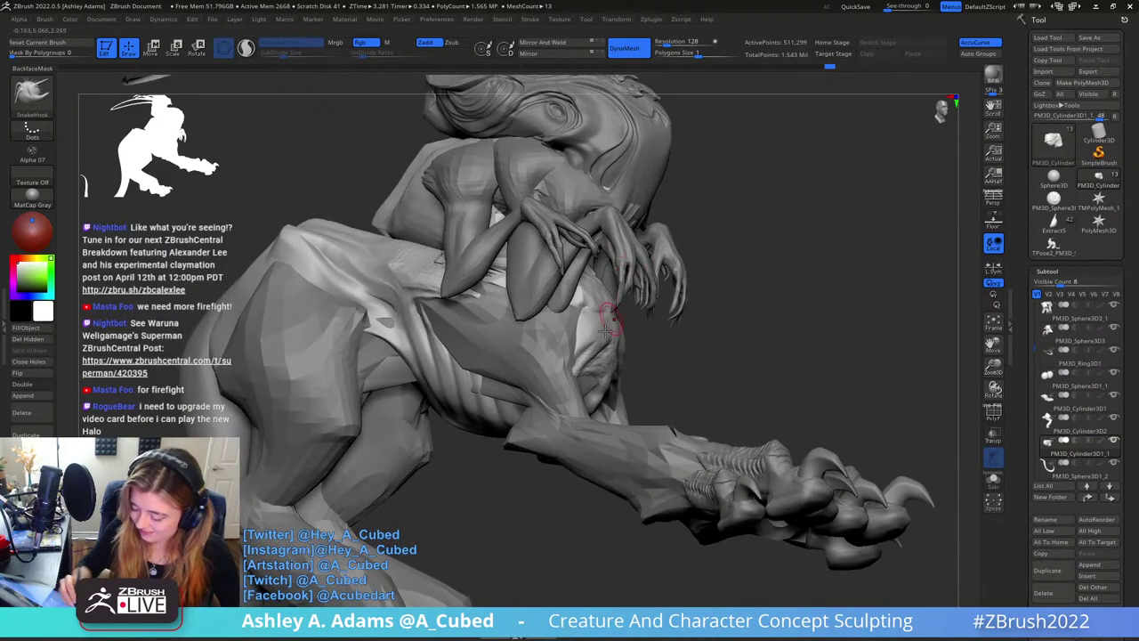
Flatten the abdomen's bulging front surface with hPolish from the side and front
mouse_move(616, 242)
right_mouse_down()
mouse_move(617, 332)
mouse_move(598, 344)
right_mouse_up()
key("b")
key("h")
key("p")
Carve additional skin creases across the upper and outer abdomen with DamStandard
right_click_drag(639, 293, 570, 339)
key("b")
key("d")
key("s")
mouse_move(520, 298)
left_mouse_down()
mouse_move(567, 347)
mouse_move(550, 303)
left_mouse_up()
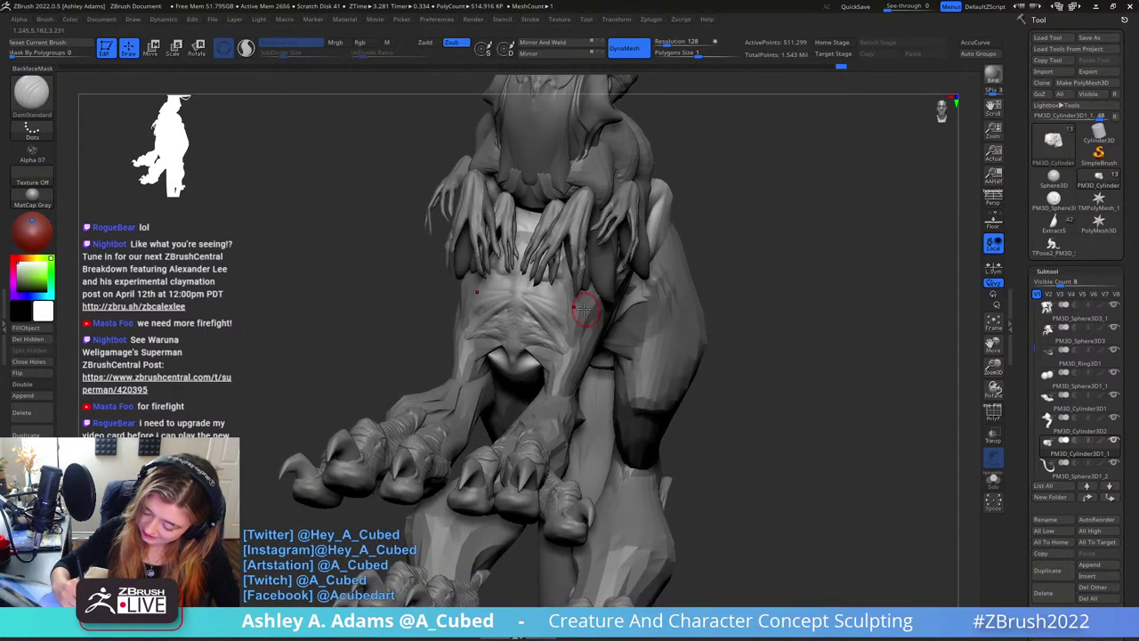
Build up the side of the abdomen beneath the forearms with ClayBuildup and review the full figure
mouse_move(592, 321)
right_mouse_down("ctrl")
mouse_move(570, 298)
mouse_move(596, 326)
mouse_move(638, 304)
mouse_move(516, 303)
right_mouse_up("ctrl")
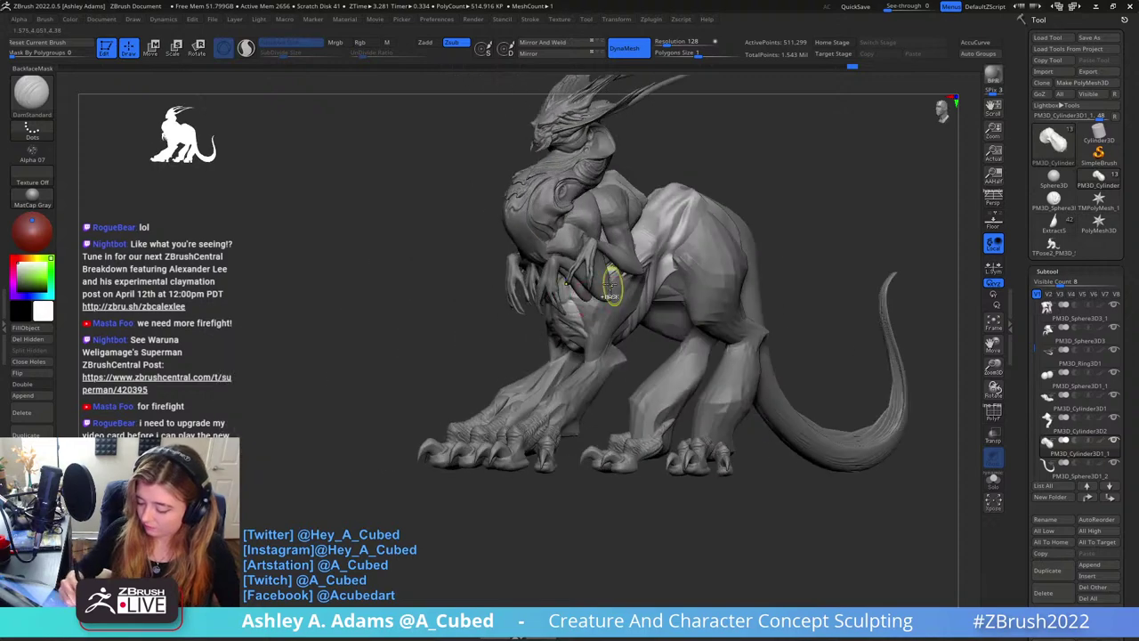
right_click_drag(610, 285, 629, 349, "ctrl")
right_click_drag(499, 338, 532, 329)
key("b")
key("c")
key("b")
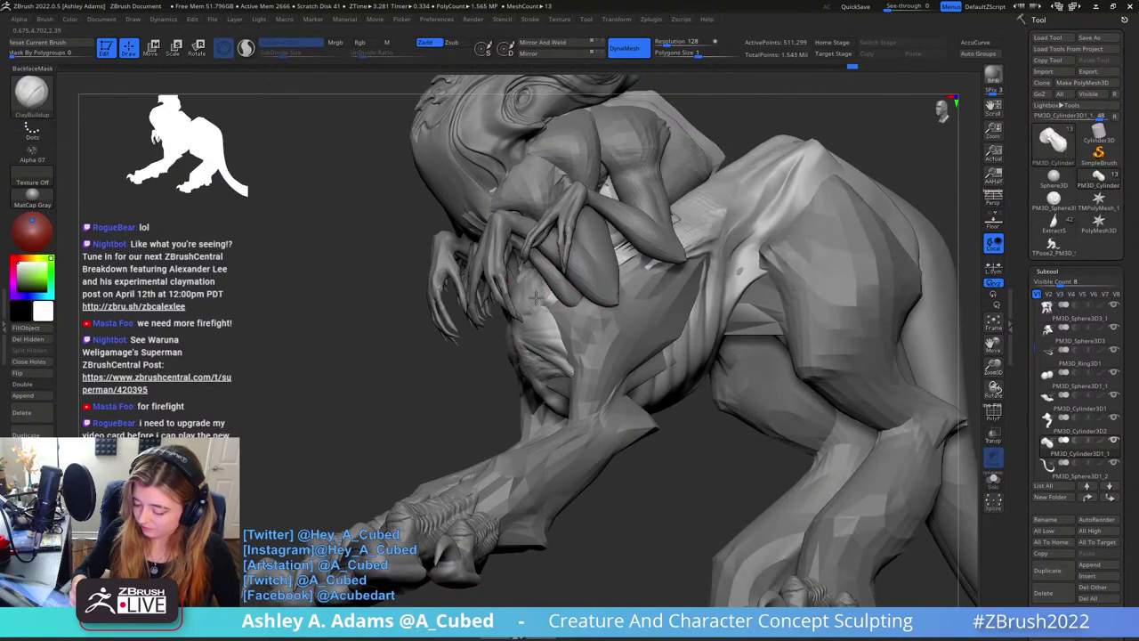
right_click_drag(565, 283, 612, 302)
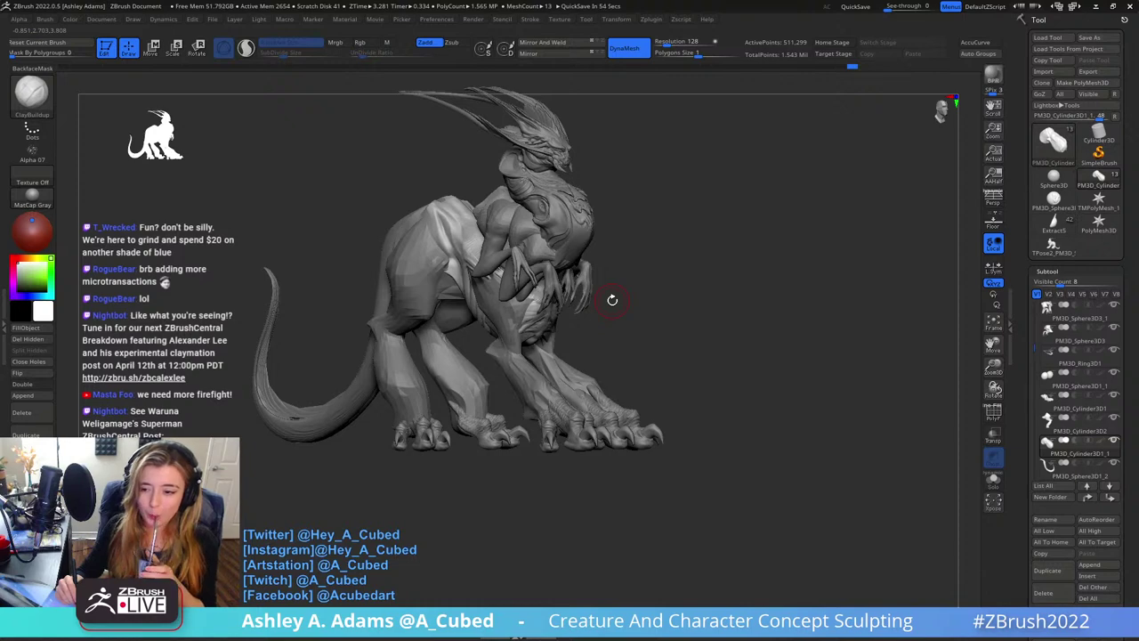
left_click_drag(646, 302, 591, 325)
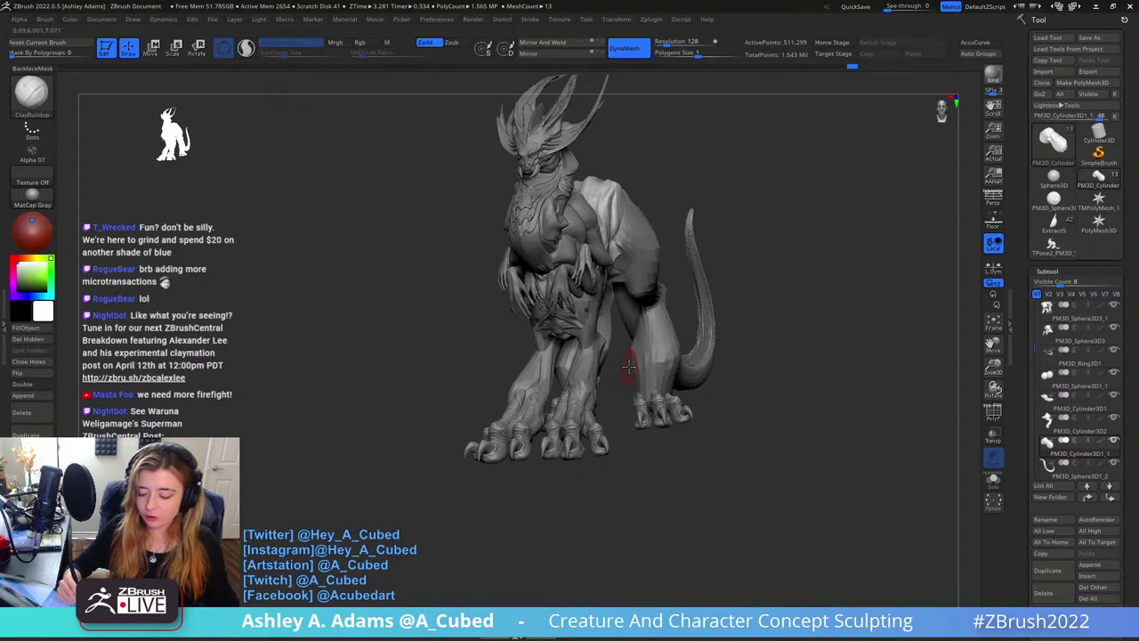
Make the front lower legs the active subtool and start reshaping their upper ends beneath the abdomen with SnakeHook
mouse_move(597, 305)
right_mouse_down()
mouse_move(603, 297)
mouse_move(603, 323)
mouse_move(612, 300)
mouse_move(583, 308)
mouse_move(606, 320)
right_mouse_up()
left_click(598, 326, "alt")
left_click_drag(580, 316, 581, 325)
mouse_move(578, 320)
right_mouse_down()
mouse_move(592, 318)
mouse_move(555, 303)
mouse_move(570, 284)
mouse_move(563, 256)
mouse_move(583, 274)
mouse_move(567, 258)
mouse_move(566, 310)
mouse_move(587, 283)
mouse_move(588, 345)
mouse_move(578, 327)
right_mouse_up()
right_click(580, 285)
key("b")
key("c")
key("b")
key("b")
key("s")
key("h")
right_click_drag(697, 246, 678, 254)
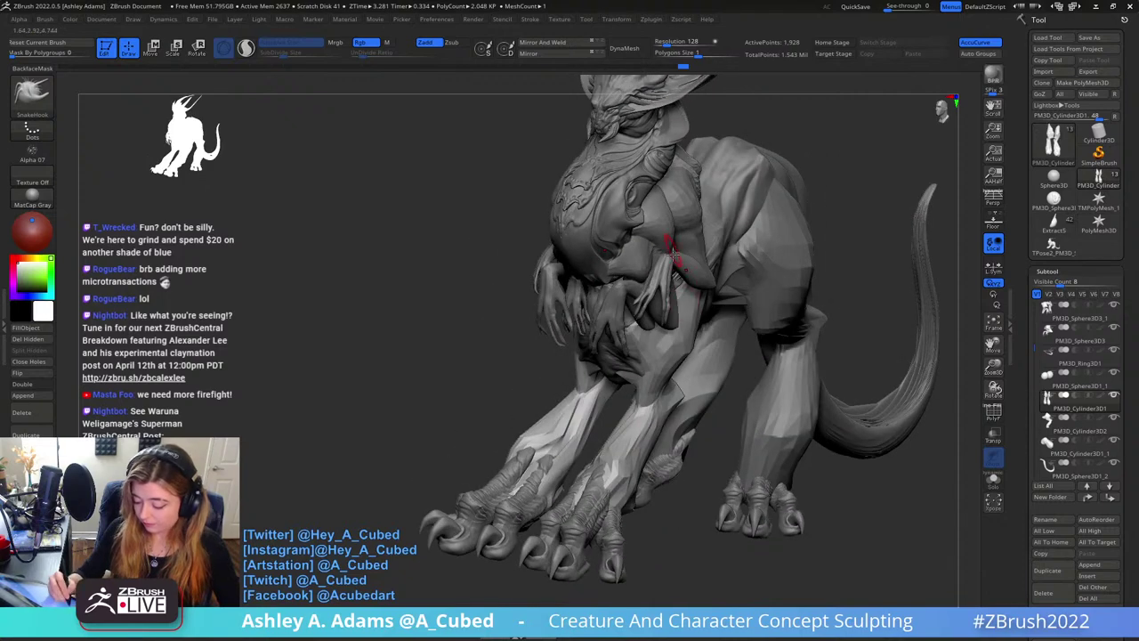
Pull the knees and elbow points of the front legs into shape from the front and side with SnakeHook
mouse_move(687, 358)
right_mouse_down()
mouse_move(658, 394)
mouse_move(652, 378)
right_mouse_up()
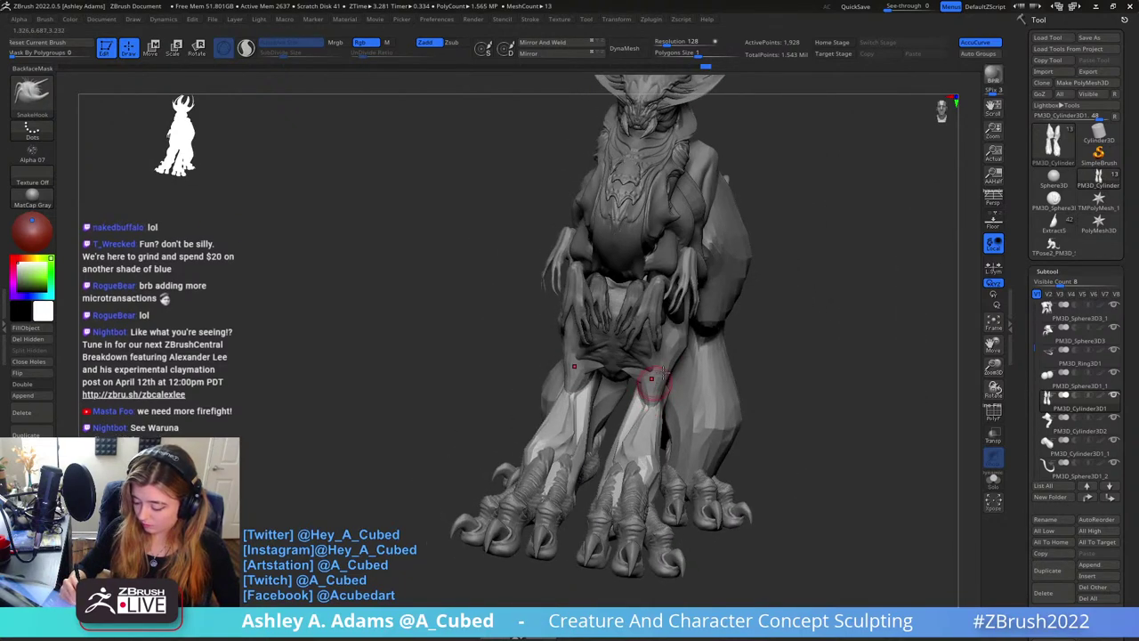
left_click_drag(574, 376, 579, 391)
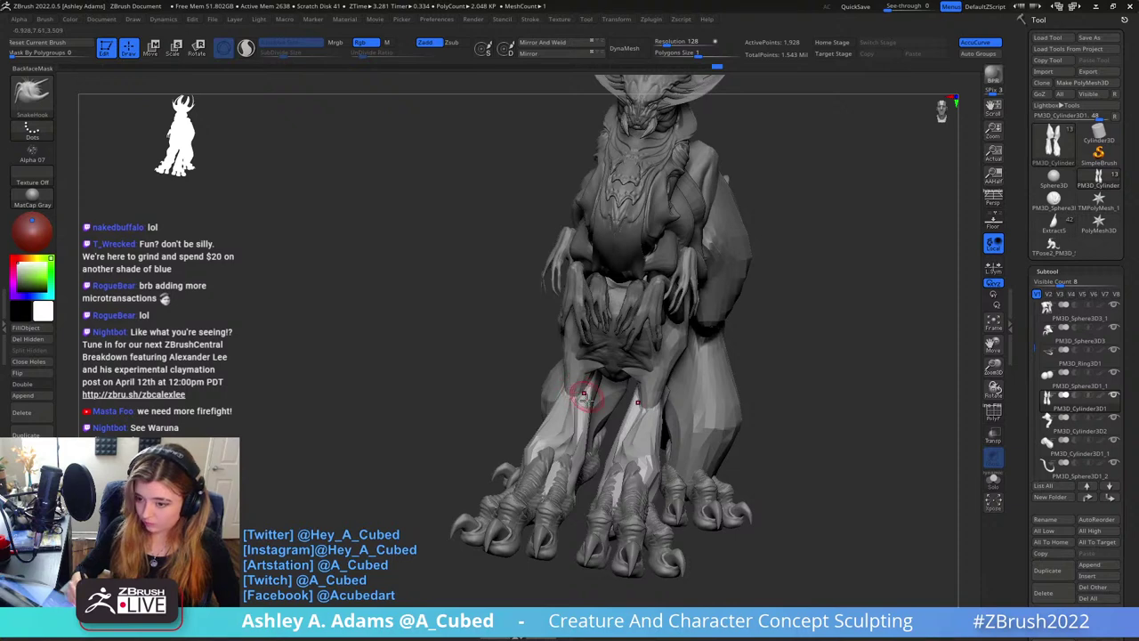
right_click_drag(585, 399, 615, 365)
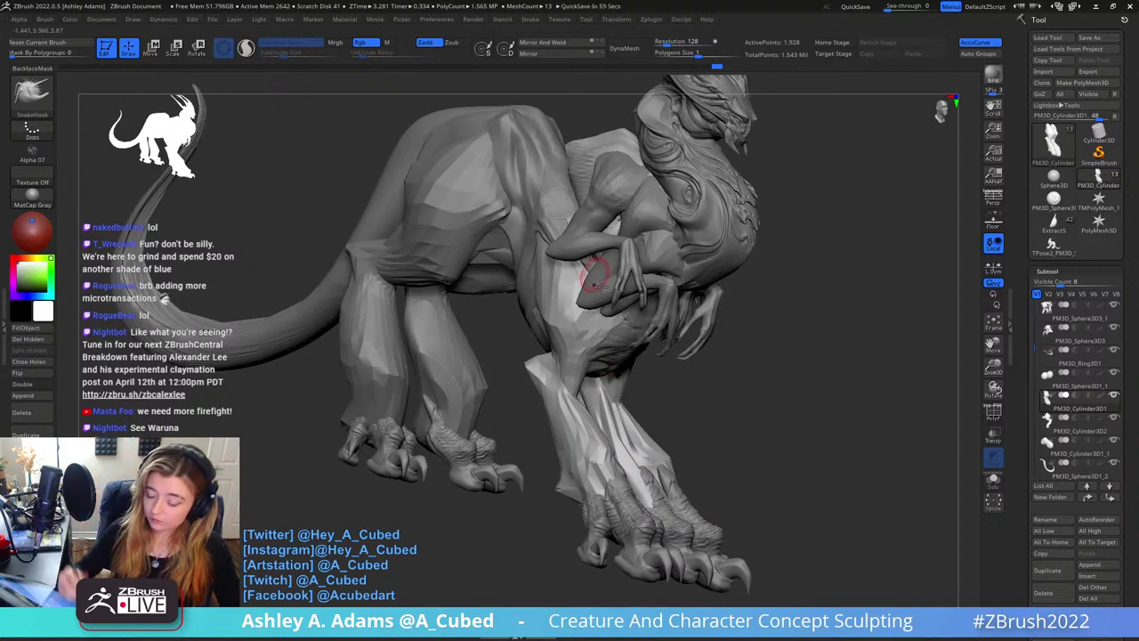
right_click_drag(587, 338, 552, 370)
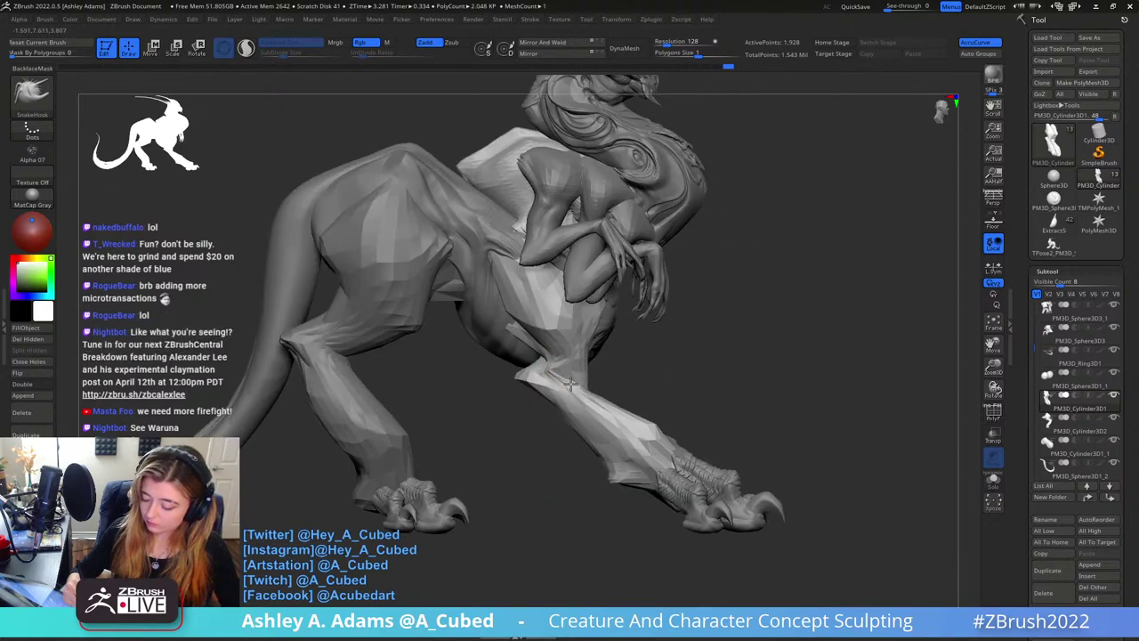
Swell the front lower legs with the Inflat brush and remesh them with DynaMesh at resolution 128
key("b")
key("i")
key("n")
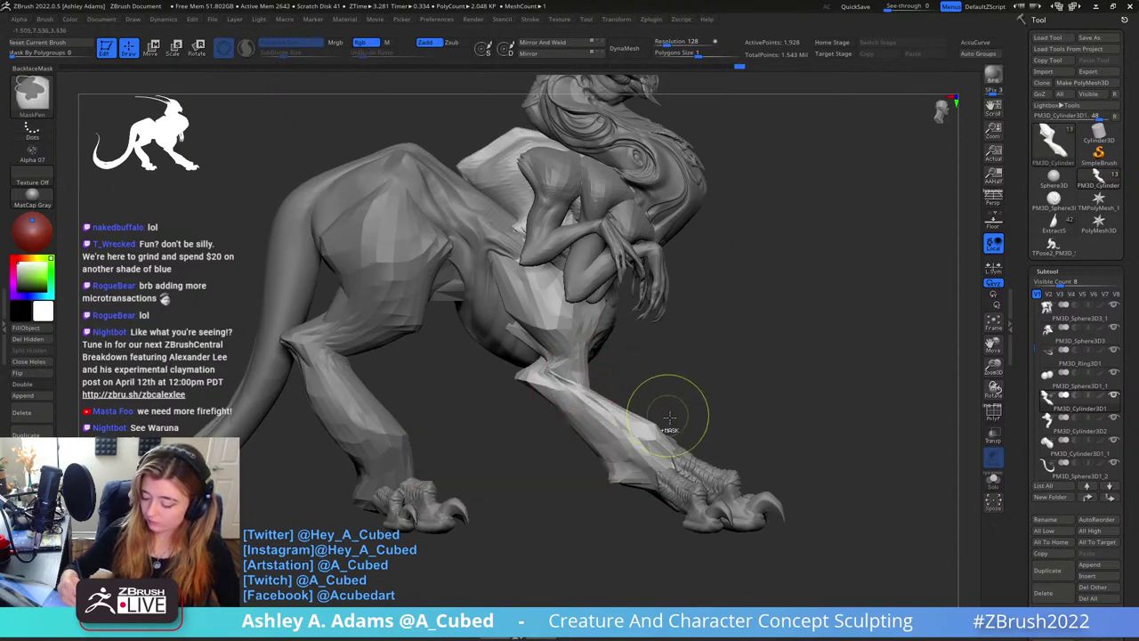
right_click_drag(668, 412, 705, 303, "ctrl")
key("space")
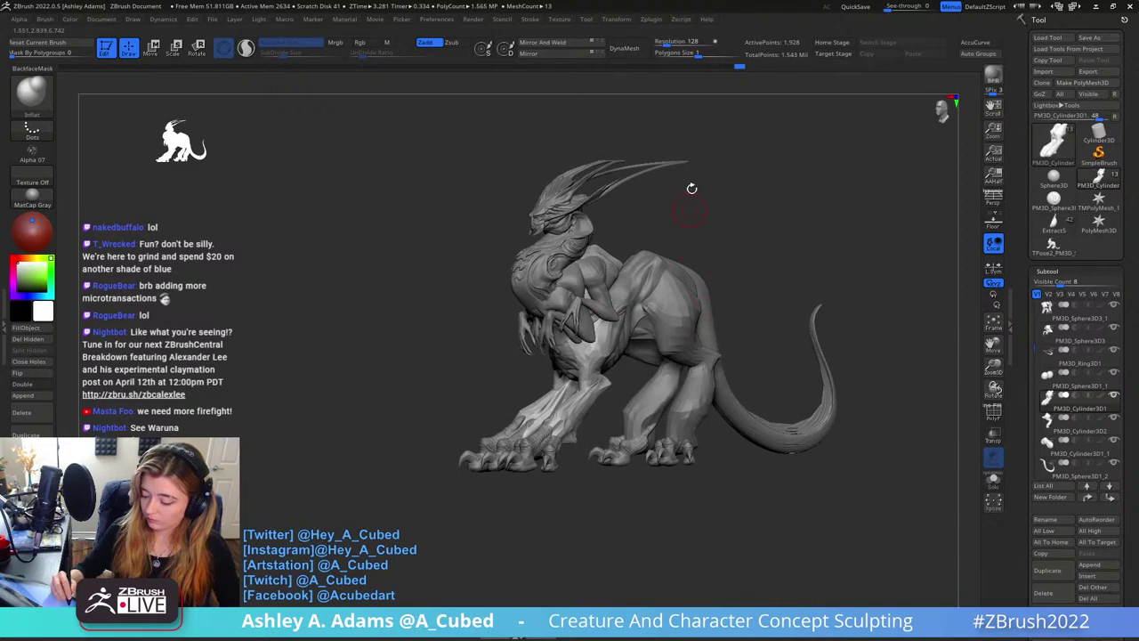
left_click(628, 49)
Smooth the remeshed front leg and pull its shank above the toes into shape with SnakeHook
mouse_move(579, 409)
right_mouse_down("alt")
mouse_move(610, 358)
mouse_move(617, 380)
mouse_move(643, 391)
right_mouse_up("alt")
left_click_drag(604, 317, 642, 271, "shift")
mouse_move(583, 400)
right_mouse_down()
mouse_move(610, 351)
mouse_move(563, 398)
right_mouse_up()
key("space")
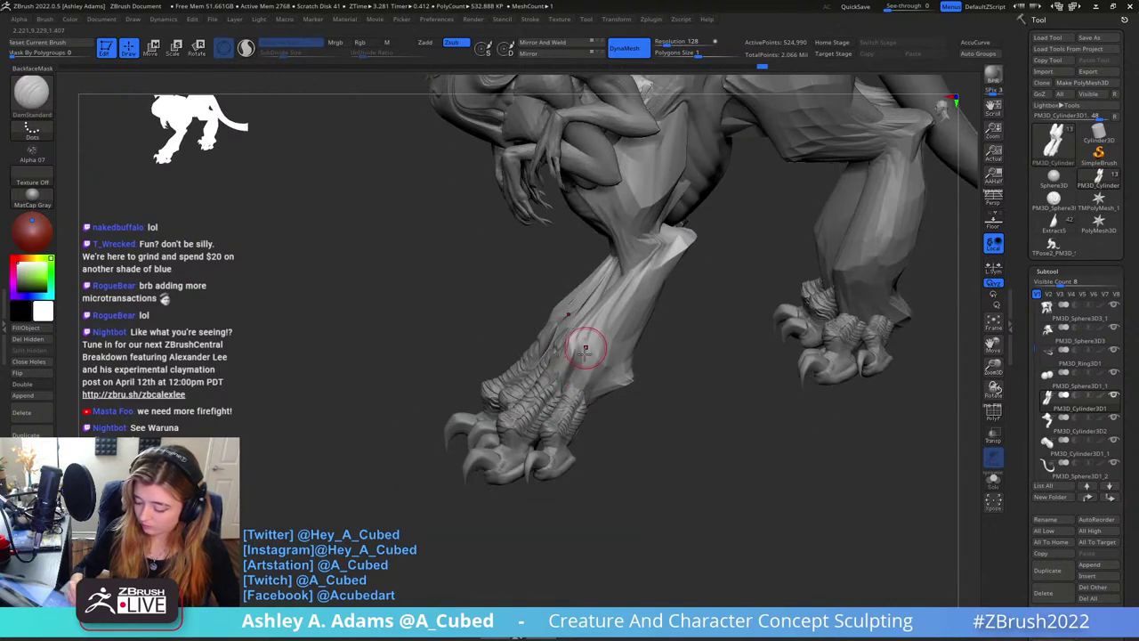
key("b")
key("s")
key("h")
mouse_move(584, 340)
right_mouse_down()
mouse_move(562, 426)
mouse_move(572, 375)
right_mouse_up()
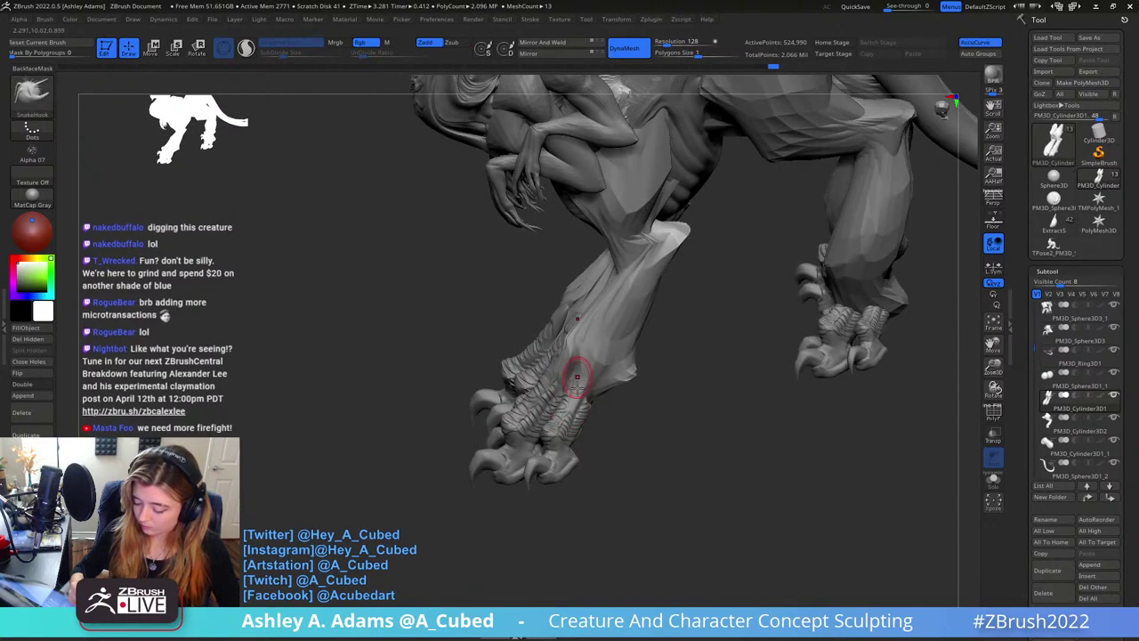
Build up the front ankle where it meets the scaly toes with ClayBuildup and crease it with DamStandard
key("b")
key("c")
key("b")
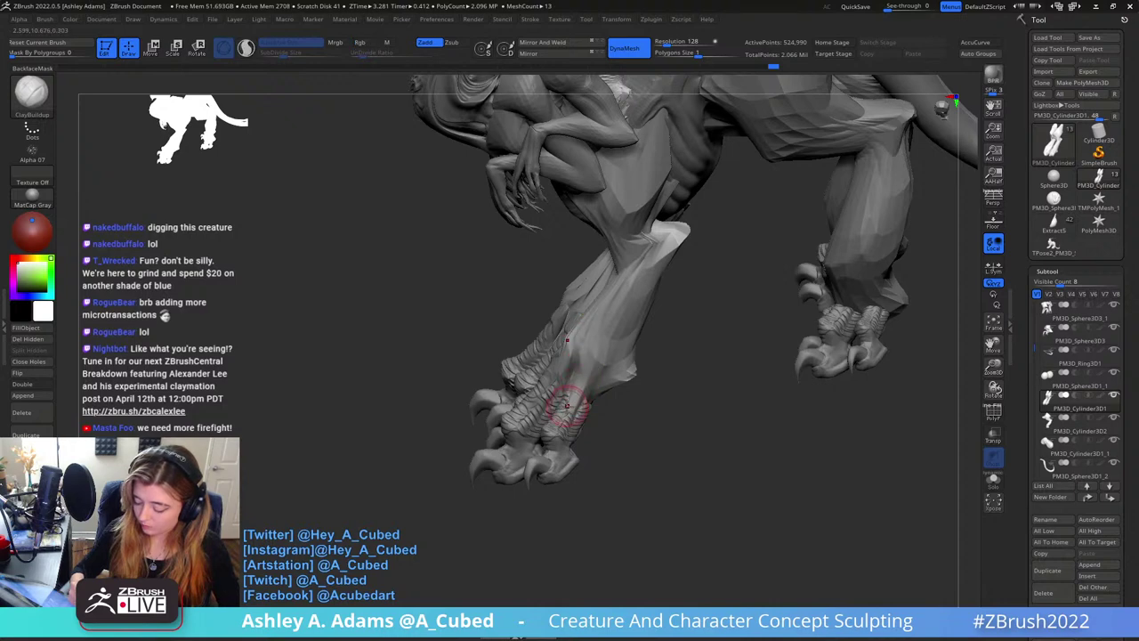
key("b")
key("d")
key("s")
mouse_move(581, 364)
right_mouse_down()
mouse_move(570, 405)
mouse_move(584, 380)
mouse_move(595, 402)
mouse_move(582, 406)
mouse_move(586, 381)
right_mouse_up()
Refine the front ankle's outer side and heel, alternating SnakeHook pulls with DamStandard creases
key("b")
key("s")
key("h")
key("b")
key("d")
key("s")
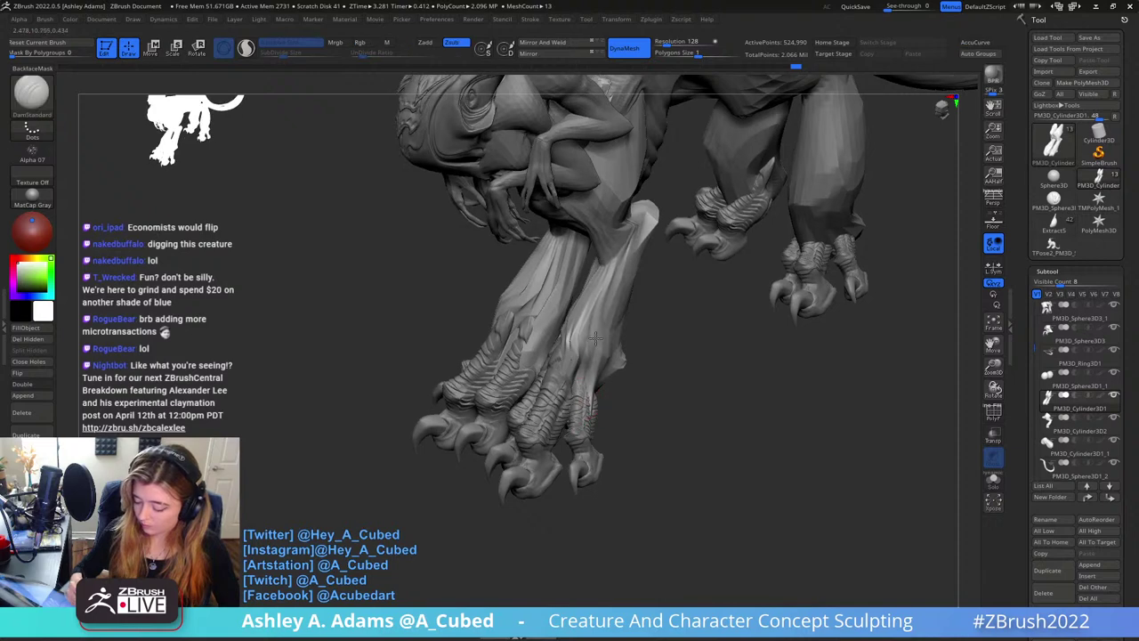
key("b")
key("s")
key("h")
mouse_move(594, 338)
right_mouse_down()
mouse_move(611, 331)
mouse_move(616, 343)
right_mouse_up()
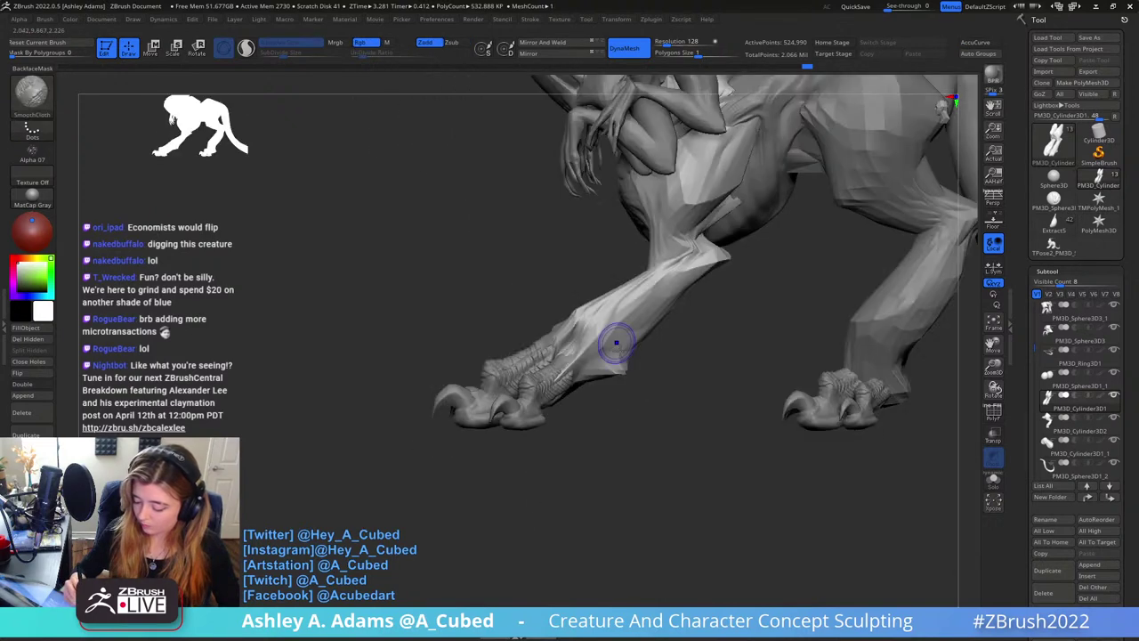
Add volume along the side and back of the front lower leg with ClayBuildup and adjust it with SnakeHook
key("b")
key("c")
key("b")
mouse_move(534, 352)
right_mouse_down()
mouse_move(567, 323)
mouse_move(586, 378)
mouse_move(600, 330)
right_mouse_up()
key("b")
key("s")
key("h")
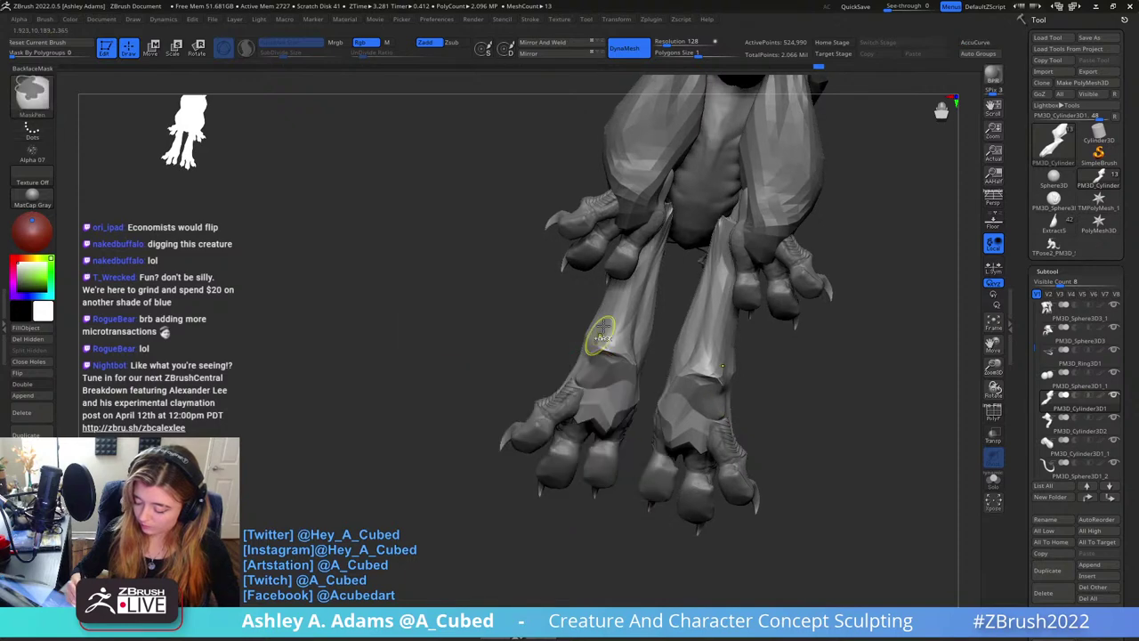
Build up the front leg above the heel with ClayBuildup and smooth the added volume
key("b")
key("c")
key("b")
mouse_move(518, 366)
right_mouse_down()
mouse_move(579, 383)
mouse_move(588, 365)
mouse_move(573, 359)
right_mouse_up()
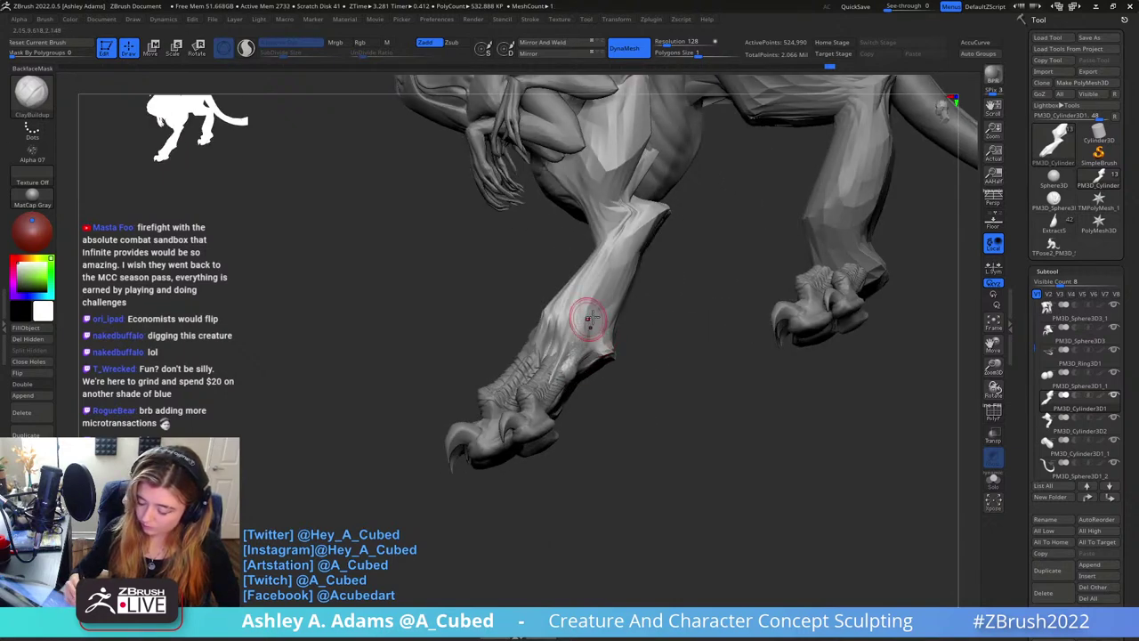
key("shift")
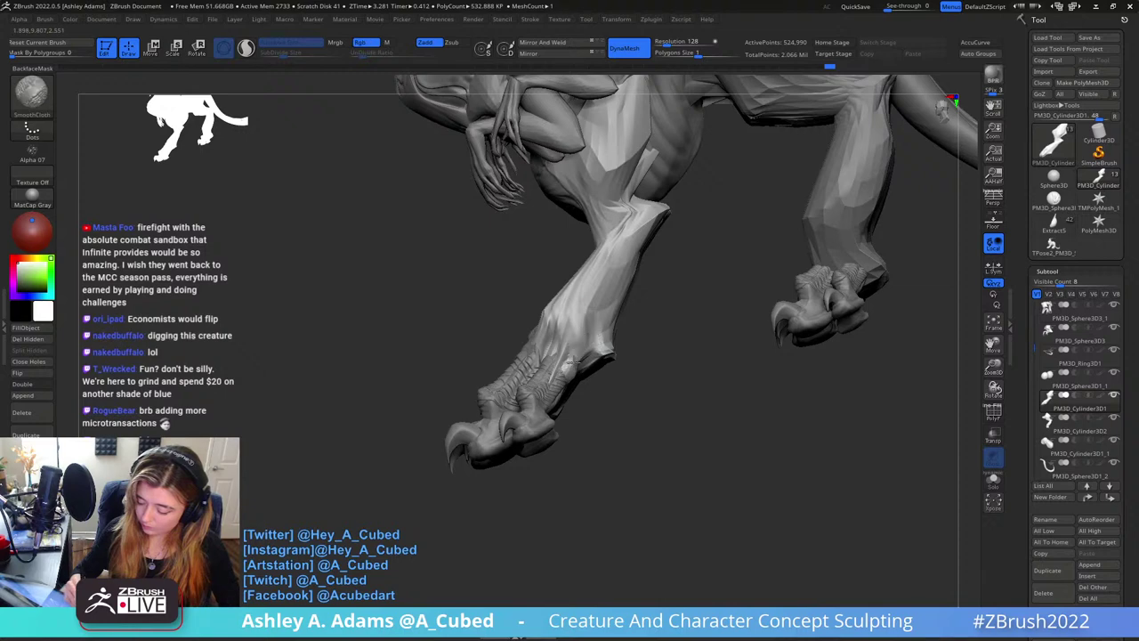
mouse_move(584, 323)
right_mouse_down()
mouse_move(589, 301)
mouse_move(542, 281)
mouse_move(536, 360)
mouse_move(554, 376)
mouse_move(544, 392)
right_mouse_up()
Pull the sole of the front foot and the heel into shape with SnakeHook from below and the side
key("b")
key("s")
key("h")
right_click(553, 359)
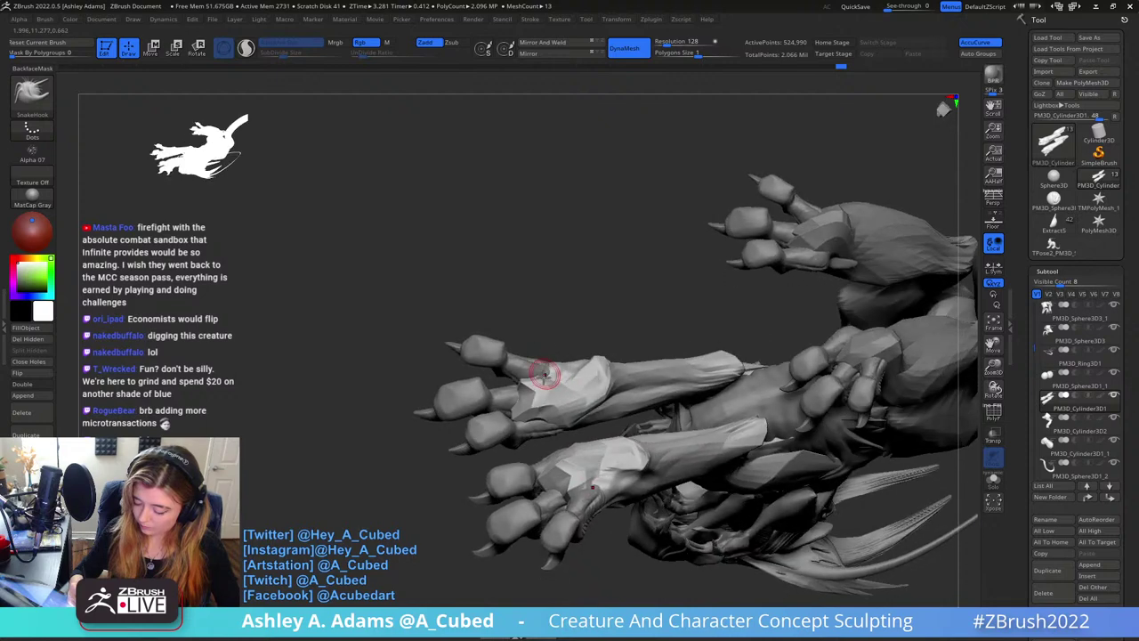
left_click_drag(541, 372, 534, 381)
mouse_move(538, 381)
right_mouse_down()
mouse_move(546, 405)
mouse_move(555, 374)
mouse_move(589, 356)
right_mouse_up()
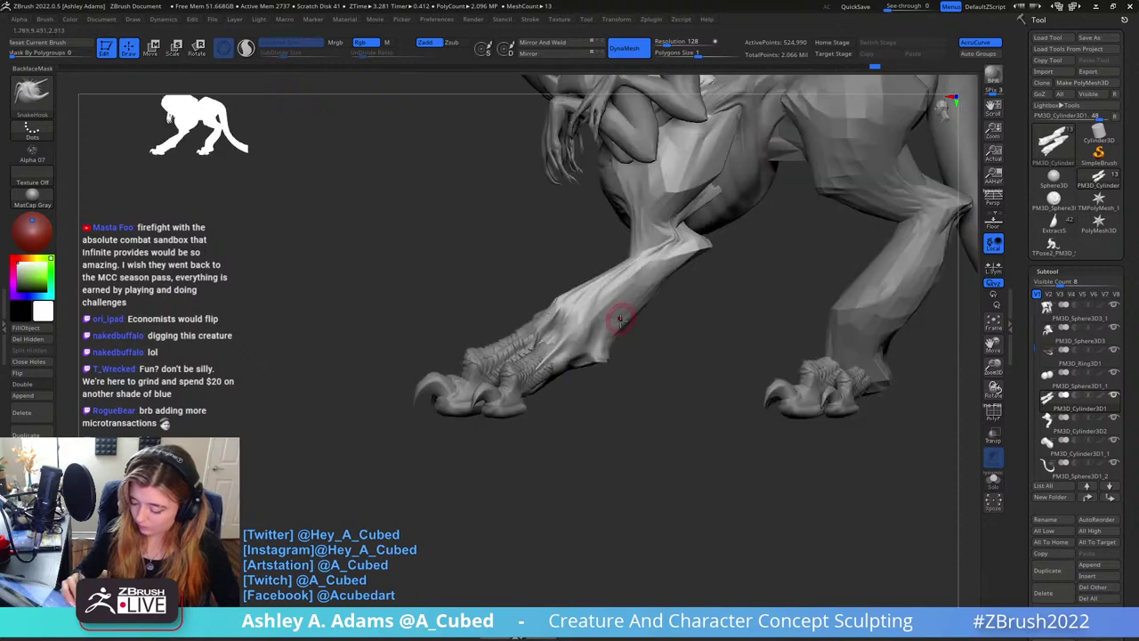
Build up the fleshy sole of the front foot with ClayBuildup and carve creases between its pads with DamStandard
key("b")
key("c")
key("b")
mouse_move(635, 323)
right_mouse_down()
mouse_move(610, 358)
mouse_move(544, 396)
right_mouse_up()
key("shift")
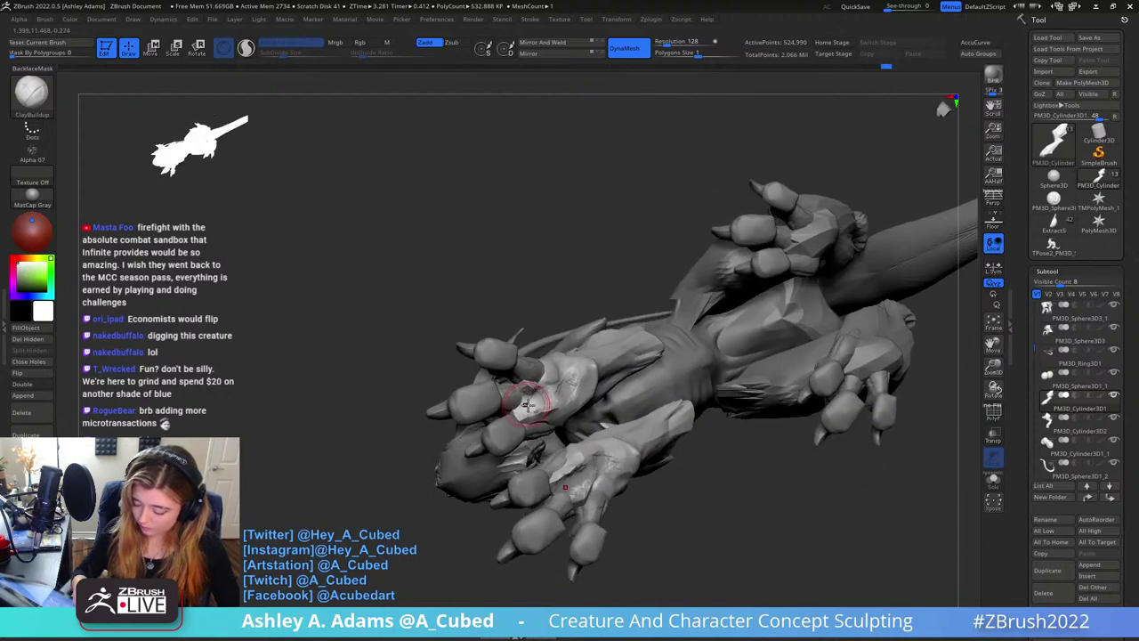
key("b")
key("d")
key("s")
left_click_drag(526, 405, 544, 402)
Add more clay to the front foot's sole and pull the edges of its pads toward the toes with SnakeHook
key("b")
key("c")
key("b")
mouse_move(565, 392)
right_mouse_down()
mouse_move(532, 395)
mouse_move(539, 384)
right_mouse_up()
key("b")
key("s")
key("h")
key("space")
key("space")
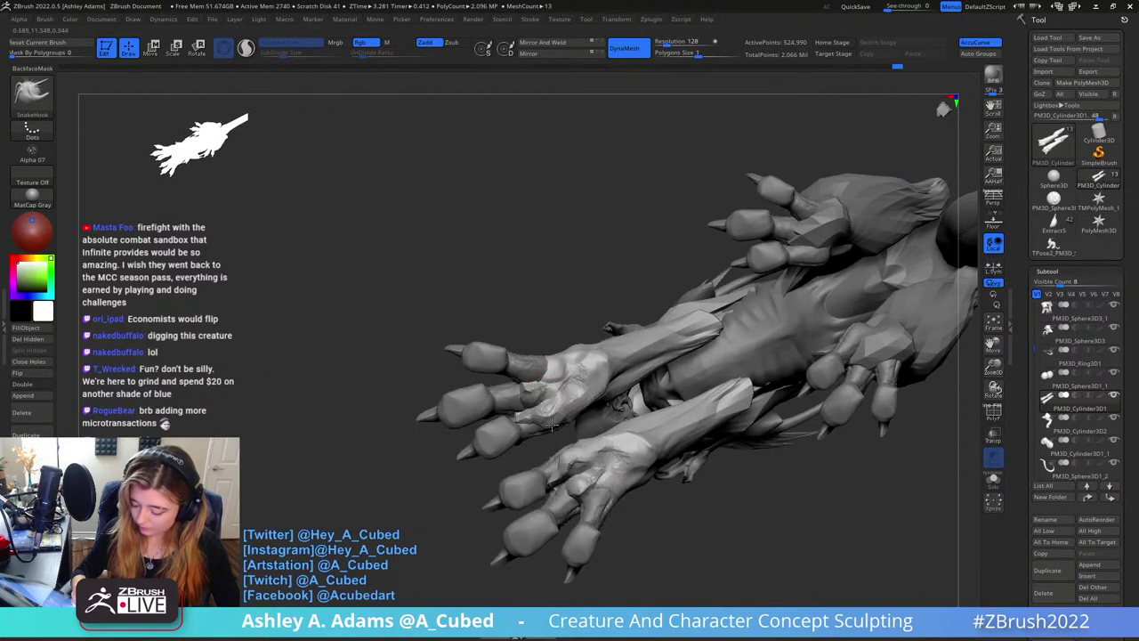
right_click_drag(534, 411, 560, 463)
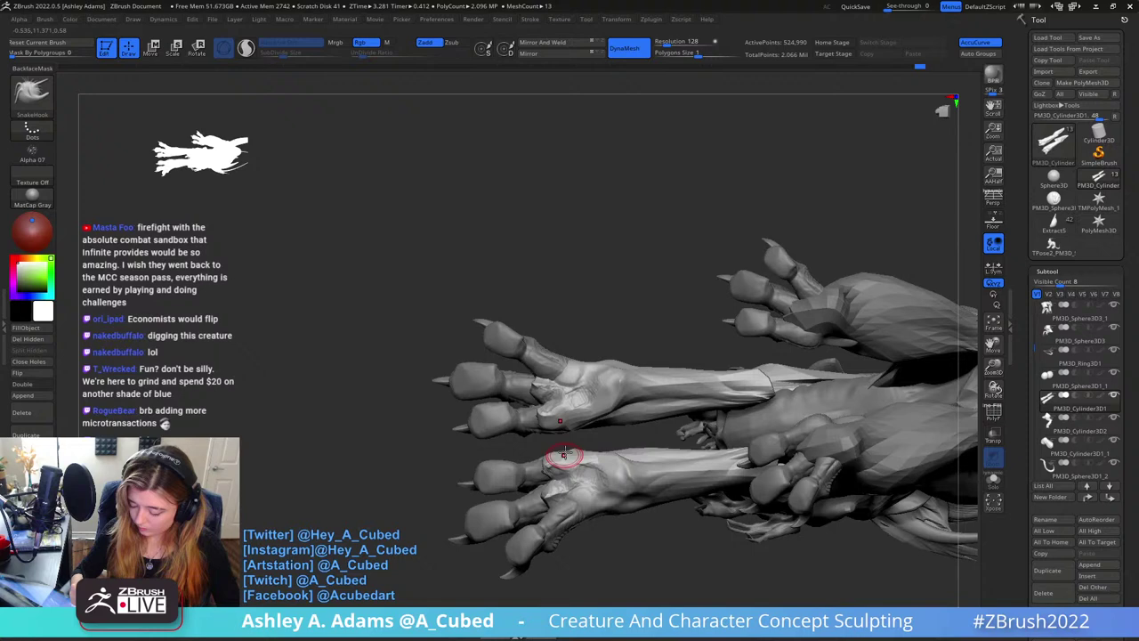
right_click_drag(555, 410, 570, 325)
right_click(550, 391)
Build up a rounded pad at the base of the front foot's middle toe with ClayBuildup and shape it with SnakeHook
key("b")
key("c")
key("b")
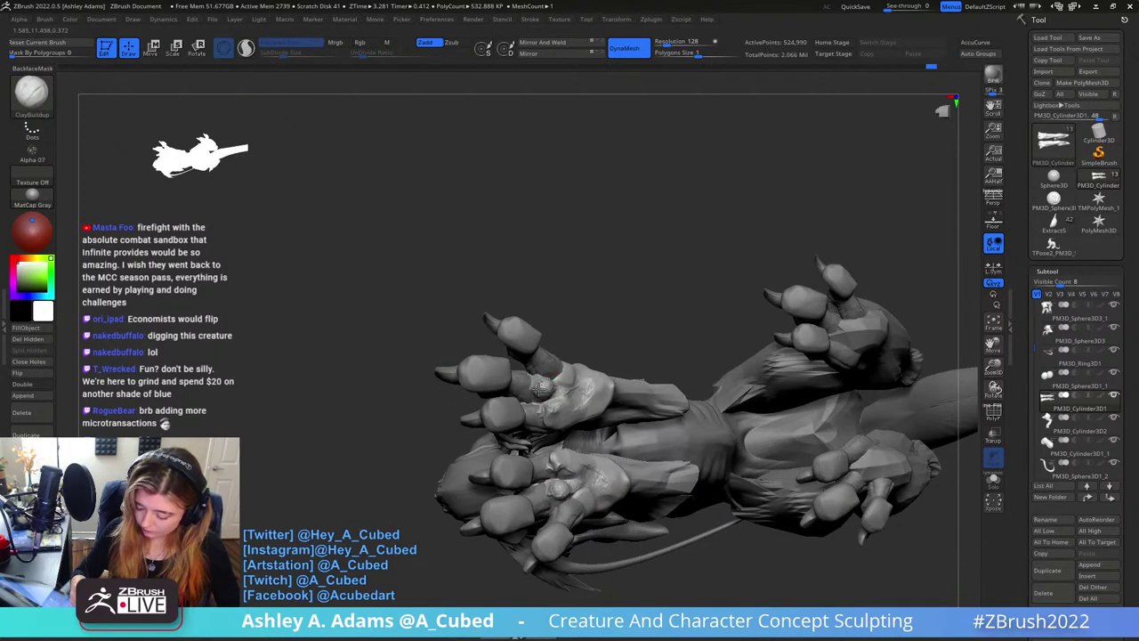
mouse_move(540, 389)
right_mouse_down()
mouse_move(542, 407)
mouse_move(540, 389)
right_mouse_up()
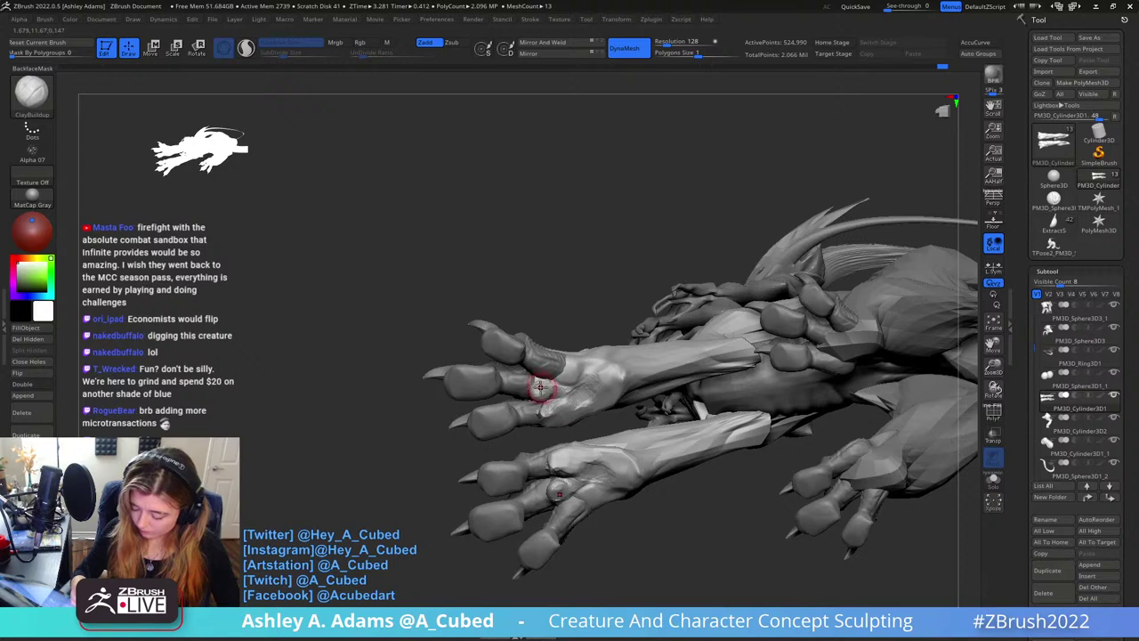
key("b")
key("s")
key("h")
mouse_move(554, 388)
right_mouse_down()
mouse_move(579, 349)
mouse_move(534, 385)
right_mouse_up()
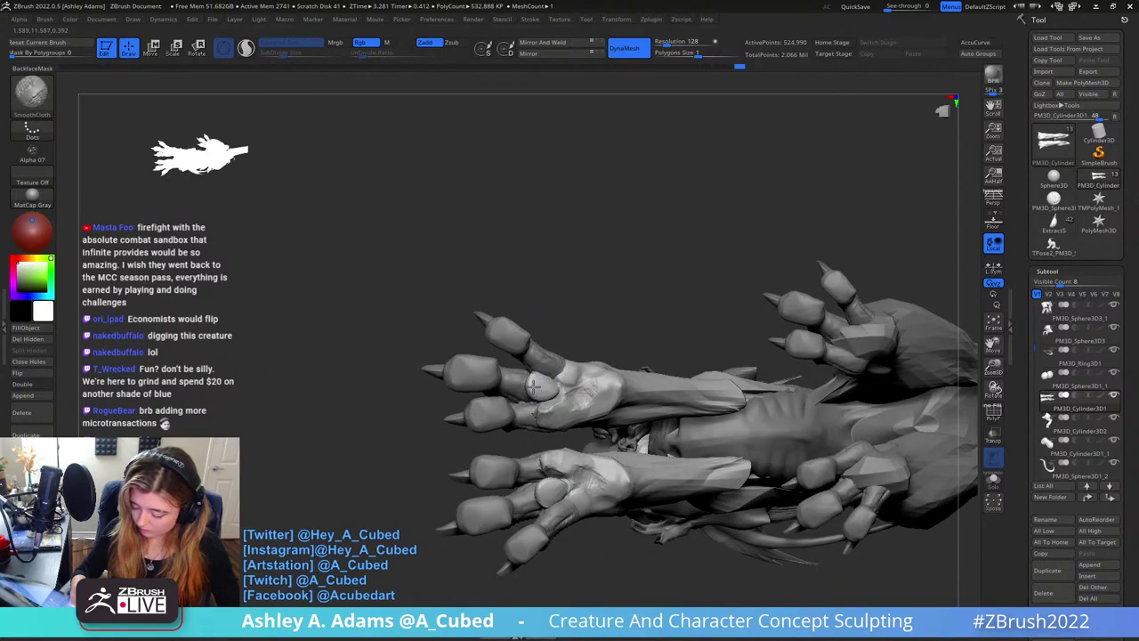
Flatten the surface of the front foot's sole pads with hPolish
key("b")
key("h")
key("p")
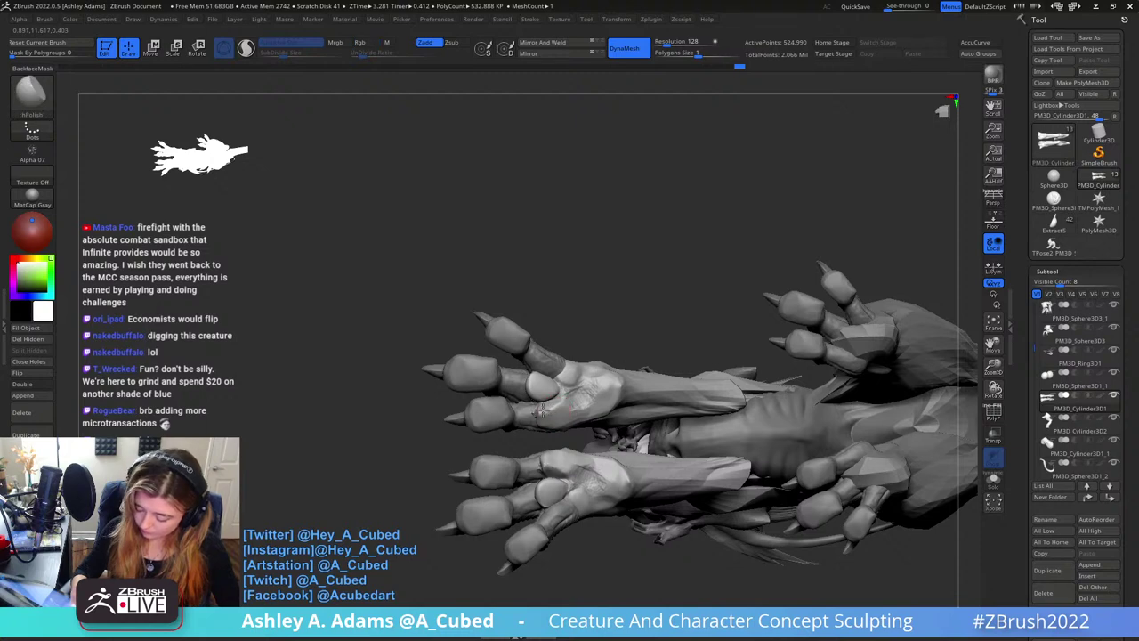
mouse_move(550, 414)
right_mouse_down()
mouse_move(542, 409)
mouse_move(587, 400)
mouse_move(592, 386)
mouse_move(610, 395)
right_mouse_up()
Reshape the silhouette of the front shank and heel from the side and front with SnakeHook
key("b")
key("s")
key("h")
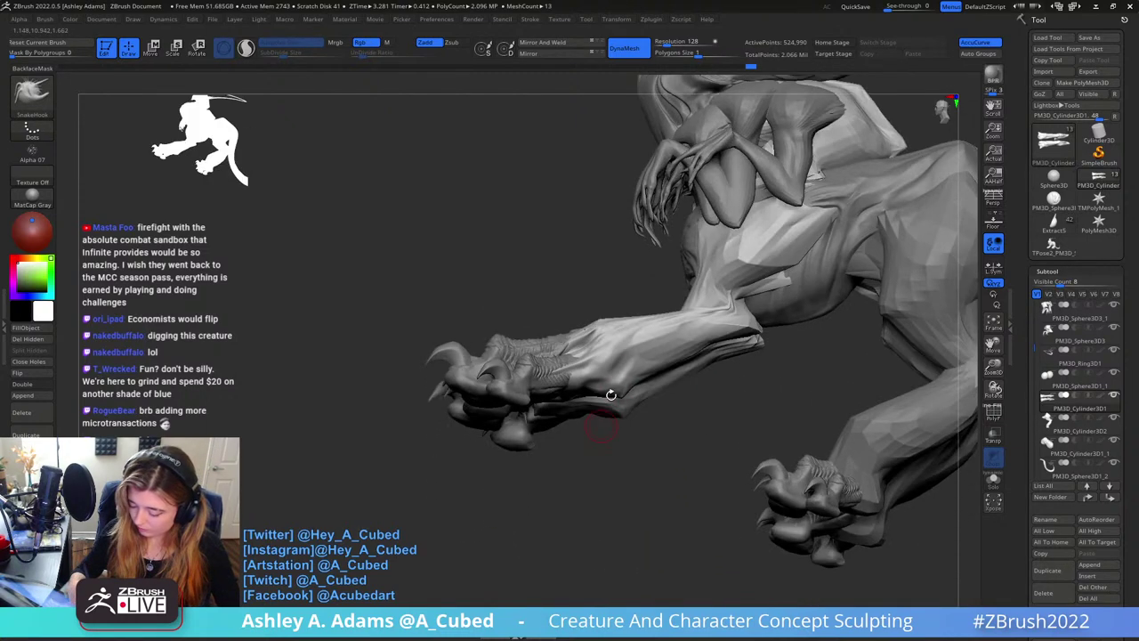
right_click(630, 339)
right_click(610, 331)
right_click_drag(614, 343, 783, 383)
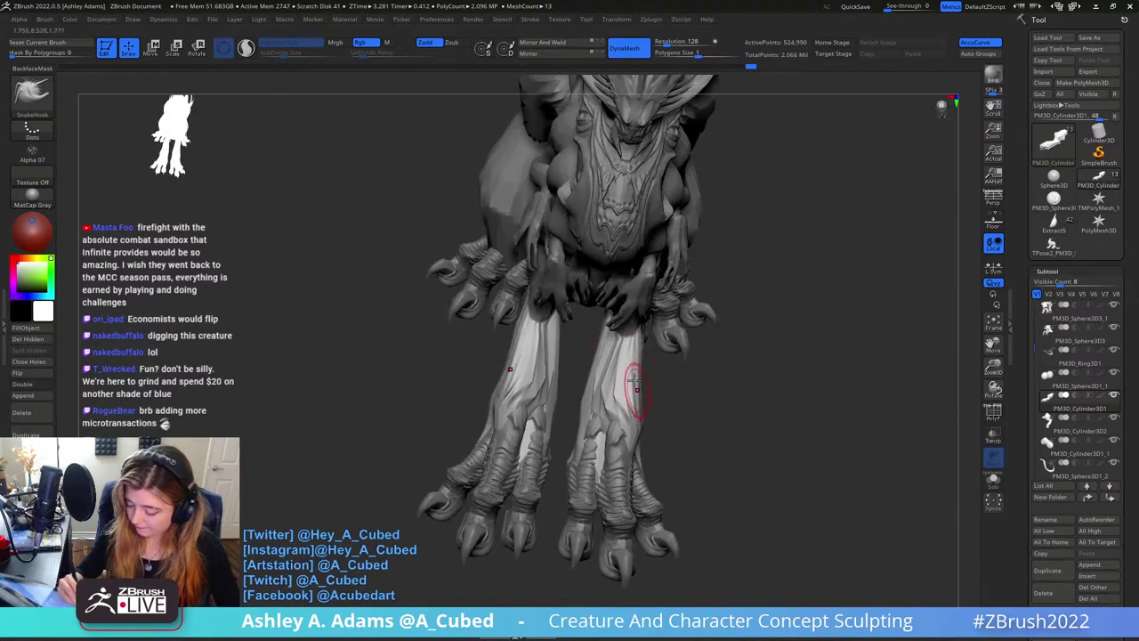
right_click_drag(604, 432, 616, 395)
Carve tendon lines down the front shank toward the toes with DamStandard and build up between them with ClayBuildup
key("b")
key("d")
key("s")
mouse_move(618, 442)
right_mouse_down()
mouse_move(638, 422)
mouse_move(617, 397)
mouse_move(638, 397)
mouse_move(620, 402)
mouse_move(595, 441)
mouse_move(627, 432)
mouse_move(633, 414)
mouse_move(628, 453)
mouse_move(636, 374)
mouse_move(614, 378)
mouse_move(624, 379)
right_mouse_up()
right_click(618, 396)
key("b")
key("c")
key("b")
Adjust the front shank's tendon forms above the toes, alternating SnakeHook pulls with DamStandard creases
key("b")
key("s")
key("h")
right_click(627, 412)
key("b")
key("d")
key("s")
key("b")
key("s")
key("h")
Strengthen the front shank's tendons with DamStandard and ClayBuildup and review the full figure
key("b")
key("d")
key("s")
key("b")
key("c")
key("b")
key("b")
key("d")
key("s")
right_click_drag(619, 298, 658, 255)
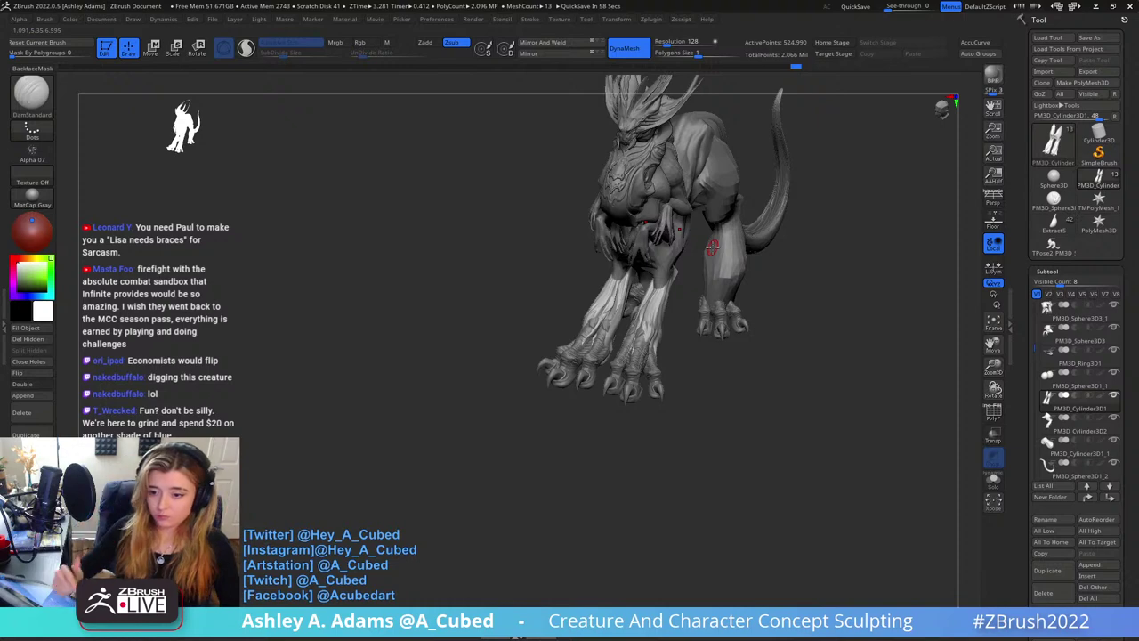
Build up the raised tendon running down the front shank into the middle toe with ClayBuildup
right_click_drag(712, 247, 622, 378, "ctrl")
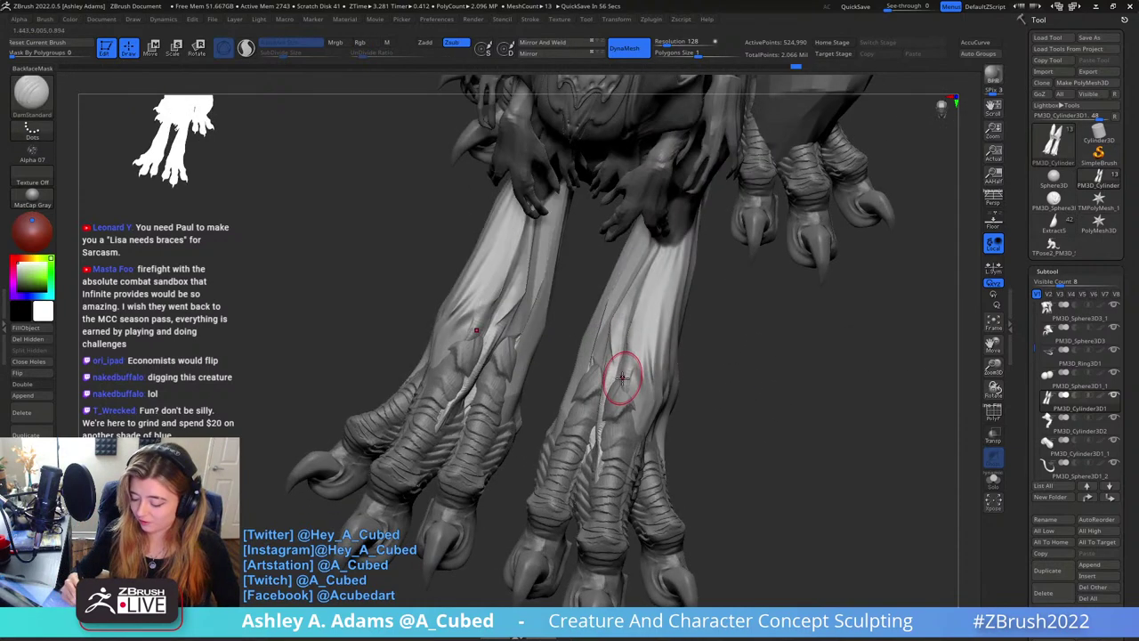
key("b")
key("c")
key("b")
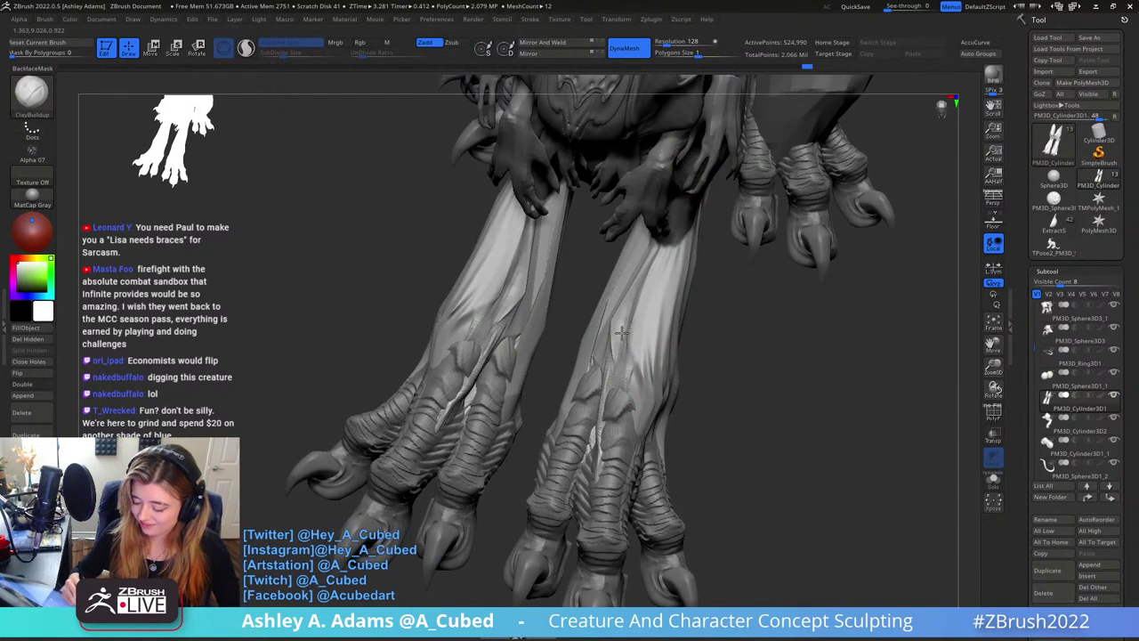
left_click_drag(619, 338, 624, 321)
right_click_drag(624, 320, 622, 400)
left_click_drag(622, 409, 641, 374)
right_click_drag(640, 373, 644, 386)
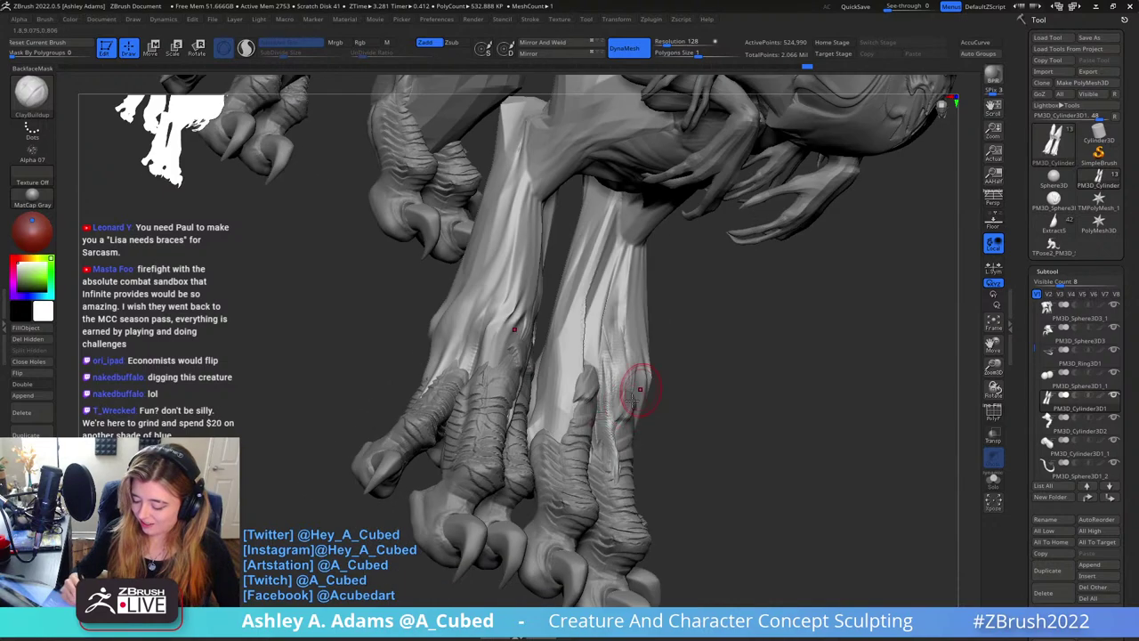
Carve grooves beside the front shank's middle tendon, just above the toe scales, with DamStandard
key("b")
key("d")
key("s")
left_click_drag(613, 425, 612, 359)
left_click_drag(612, 445, 628, 374)
right_click_drag(628, 374, 623, 388)
Pull the top scale plates above the front toes into shape with SnakeHook
key("b")
key("s")
key("h")
left_click_drag(623, 387, 632, 402)
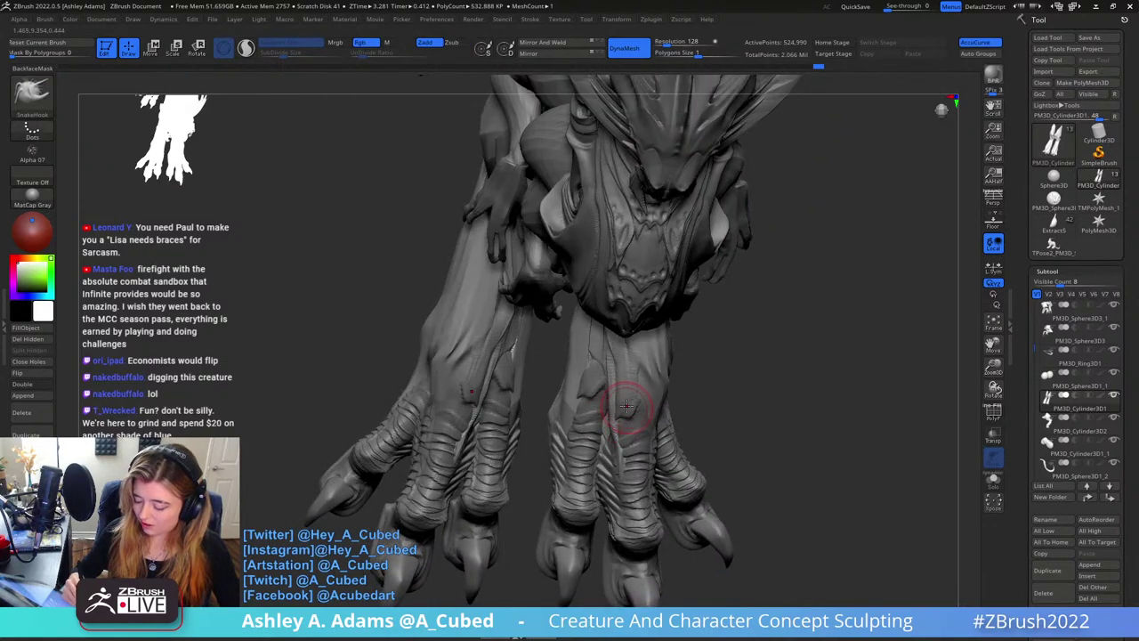
right_click_drag(633, 401, 579, 376)
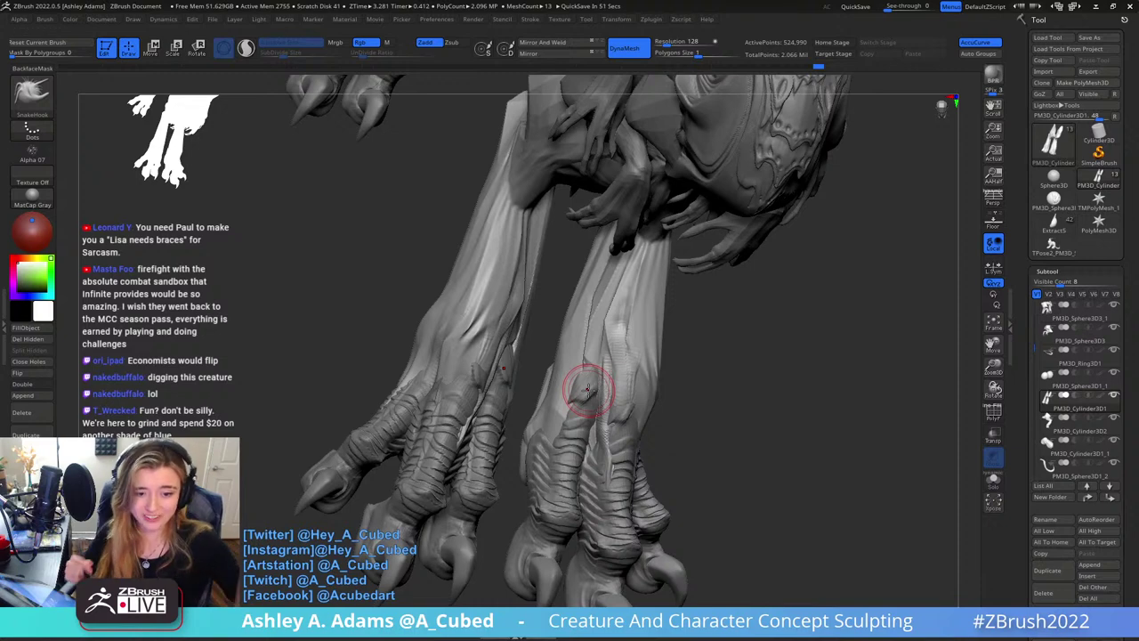
mouse_move(606, 309)
right_mouse_down()
mouse_move(610, 359)
mouse_move(568, 301)
mouse_move(579, 284)
right_mouse_up()
Build up the tendon and skin above the front foot's inner toe with ClayBuildup
key("b")
key("c")
key("b")
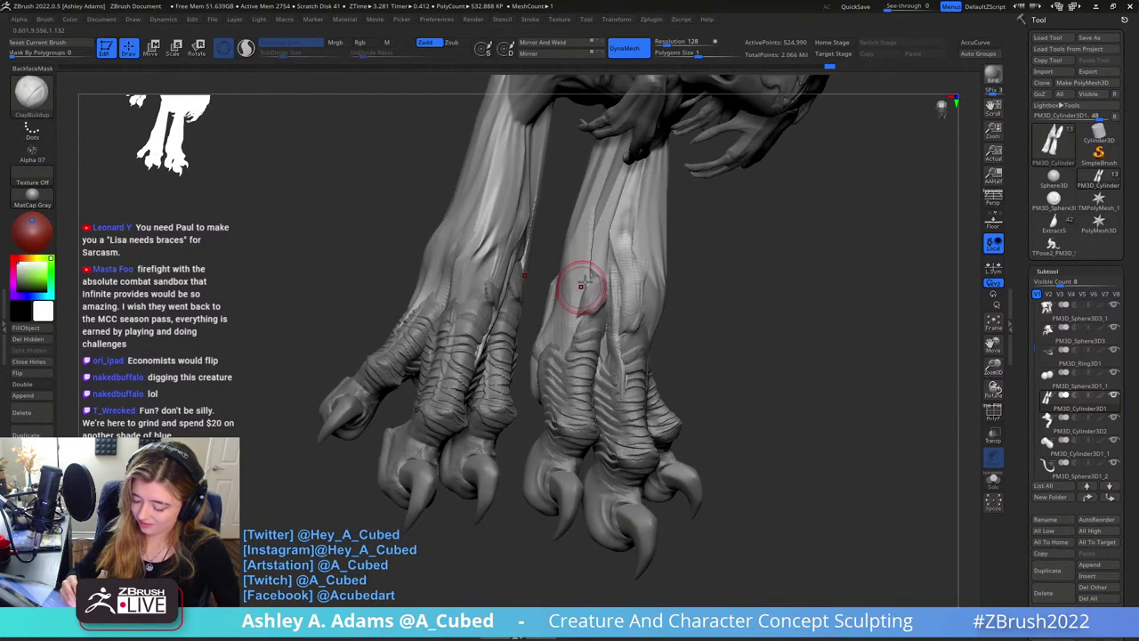
right_click_drag(601, 193, 589, 223)
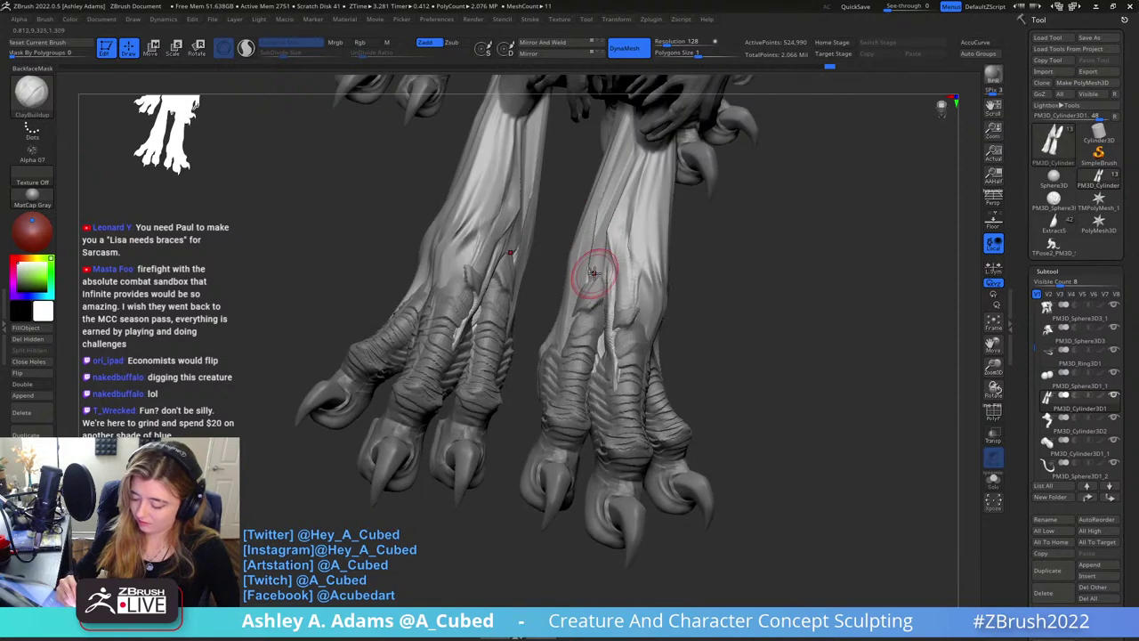
left_click_drag(590, 271, 592, 289)
left_click_drag(590, 292, 571, 307)
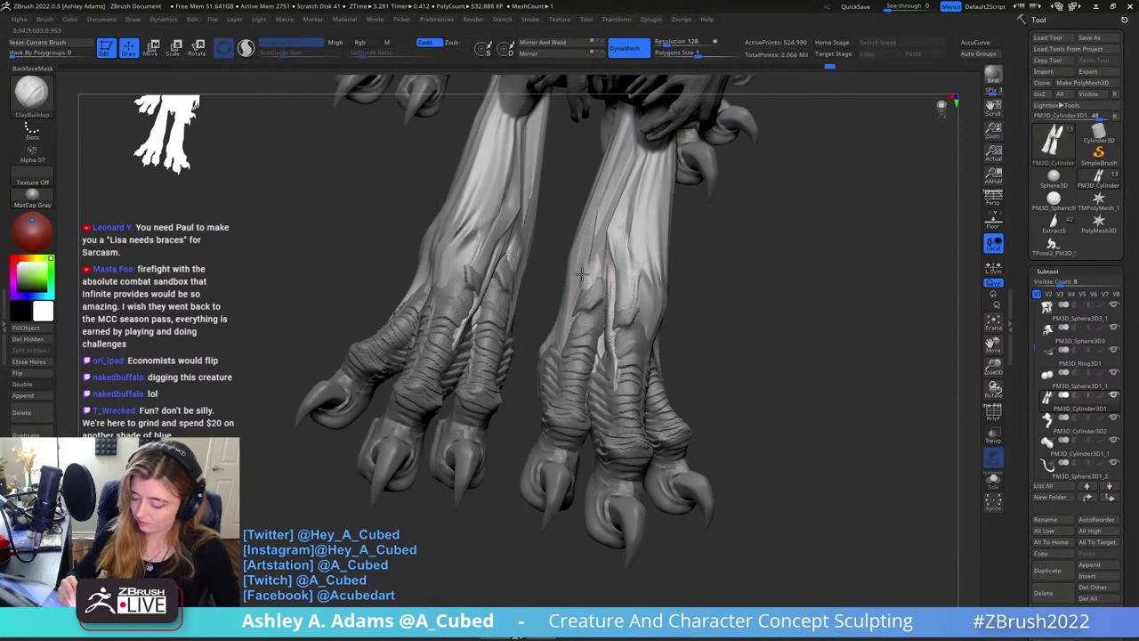
Add clay above the front foot's inner toe scales with ClayBuildup and adjust the tendon shape with SnakeHook
left_click_drag(585, 246, 580, 287)
mouse_move(585, 348)
right_mouse_down("ctrl")
mouse_move(611, 220)
mouse_move(613, 285)
mouse_move(562, 301)
mouse_move(566, 320)
mouse_move(587, 282)
mouse_move(572, 360)
mouse_move(508, 311)
right_mouse_up("ctrl")
key("b")
key("s")
key("h")
right_click(582, 278)
Build up the heel pad on the underside of the front foot with ClayBuildup and smooth its surface
key("b")
key("c")
key("b")
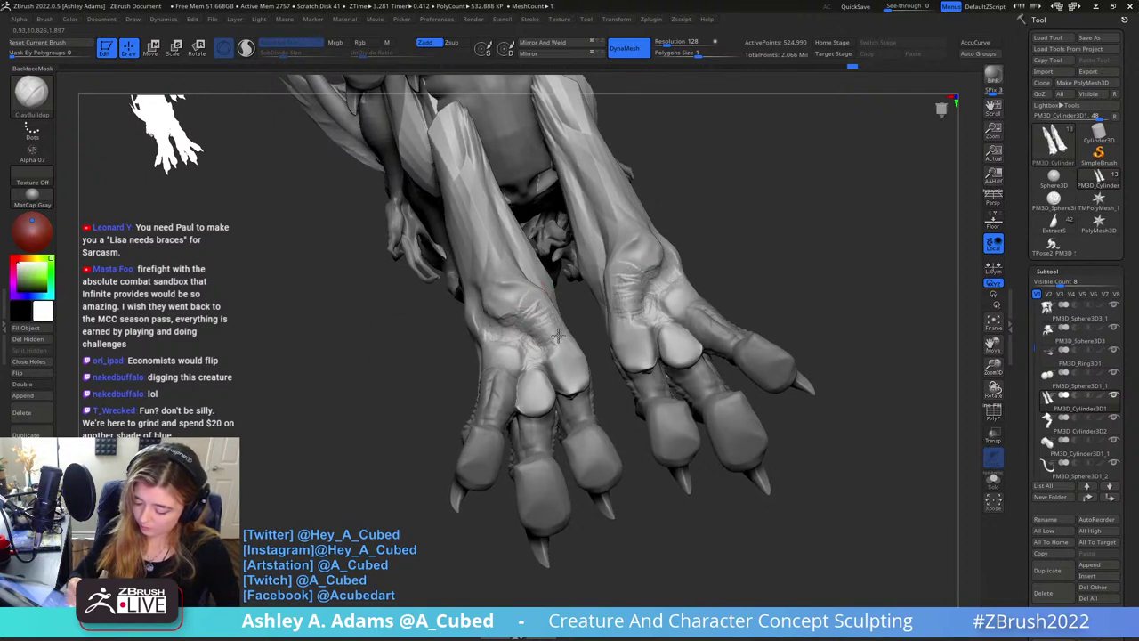
key("shift")
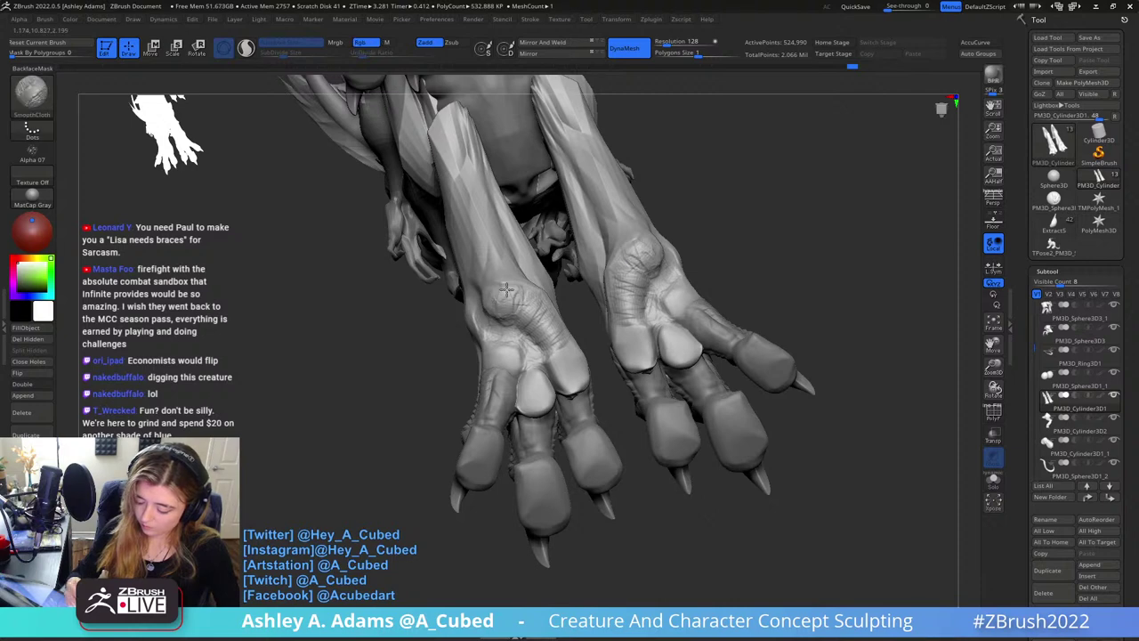
Sharpen the folds between the front foot's sole pads with DamStandard and adjust the pad shapes with SnakeHook
key("alt")
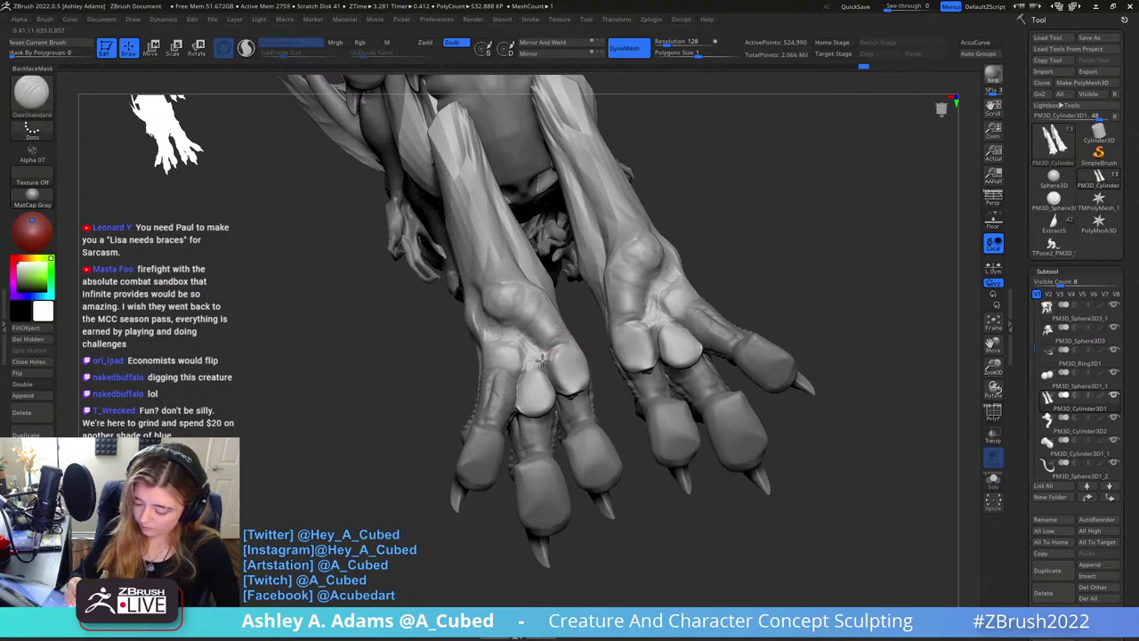
left_click_drag(542, 360, 538, 357, "alt")
mouse_move(538, 358)
right_mouse_down()
mouse_move(508, 394)
mouse_move(528, 360)
mouse_move(548, 372)
right_mouse_up()
key("b")
key("s")
key("h")
Build up the skin above the front foot's toe pads with ClayBuildup and carve the creases between them with DamStandard
key("b")
key("c")
key("b")
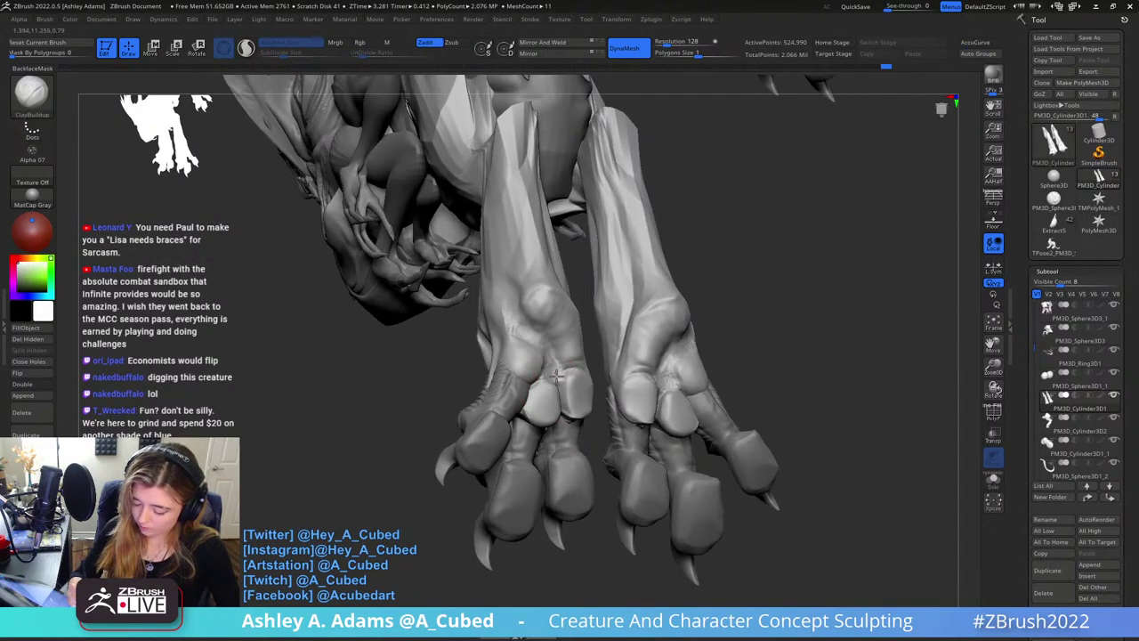
left_click_drag(557, 376, 570, 381)
mouse_move(541, 381)
right_mouse_down()
mouse_move(544, 345)
mouse_move(552, 356)
right_mouse_up()
key("b")
key("d")
key("s")
left_click_drag(567, 399, 553, 380)
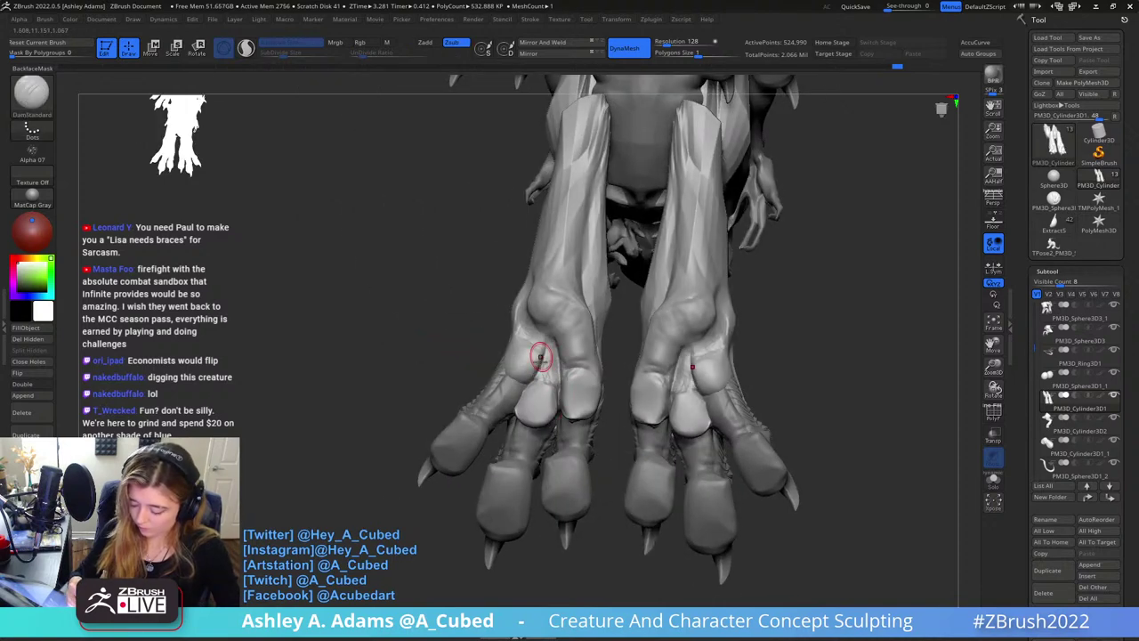
Build up a raised tendon from the front foot's heel pad to the middle toe pad with ClayBuildup and smooth beside it
key("b")
key("c")
key("b")
left_click_drag(547, 375, 548, 385)
right_click_drag(548, 386, 528, 396)
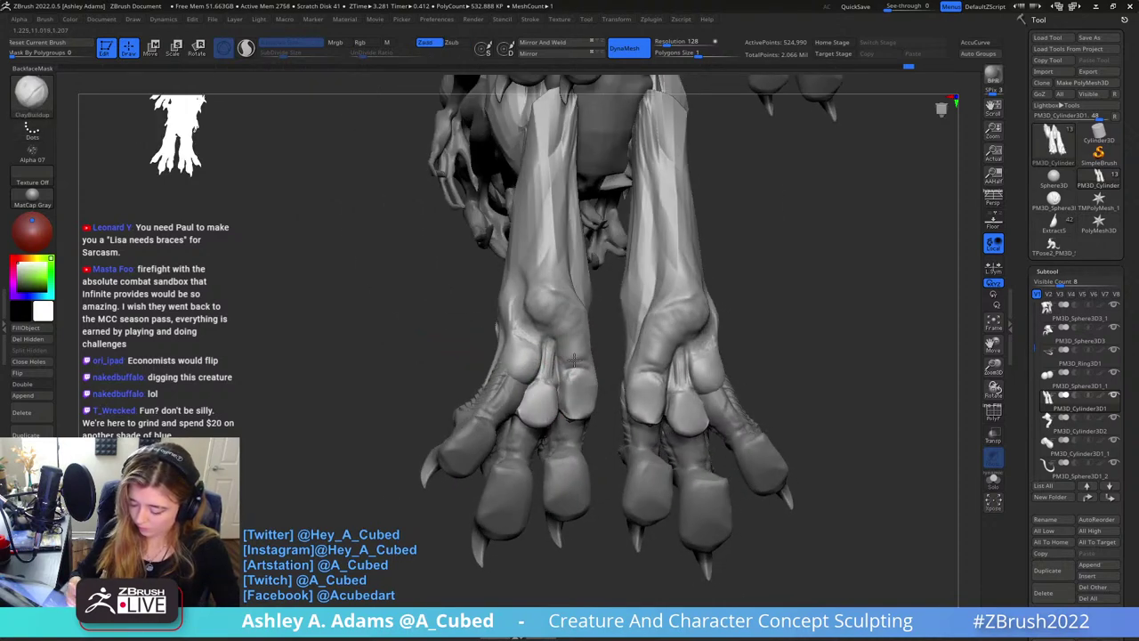
left_click_drag(532, 356, 535, 374, "shift")
mouse_move(547, 270)
right_mouse_down()
mouse_move(583, 267)
mouse_move(569, 331)
mouse_move(531, 370)
mouse_move(580, 309)
right_mouse_up()
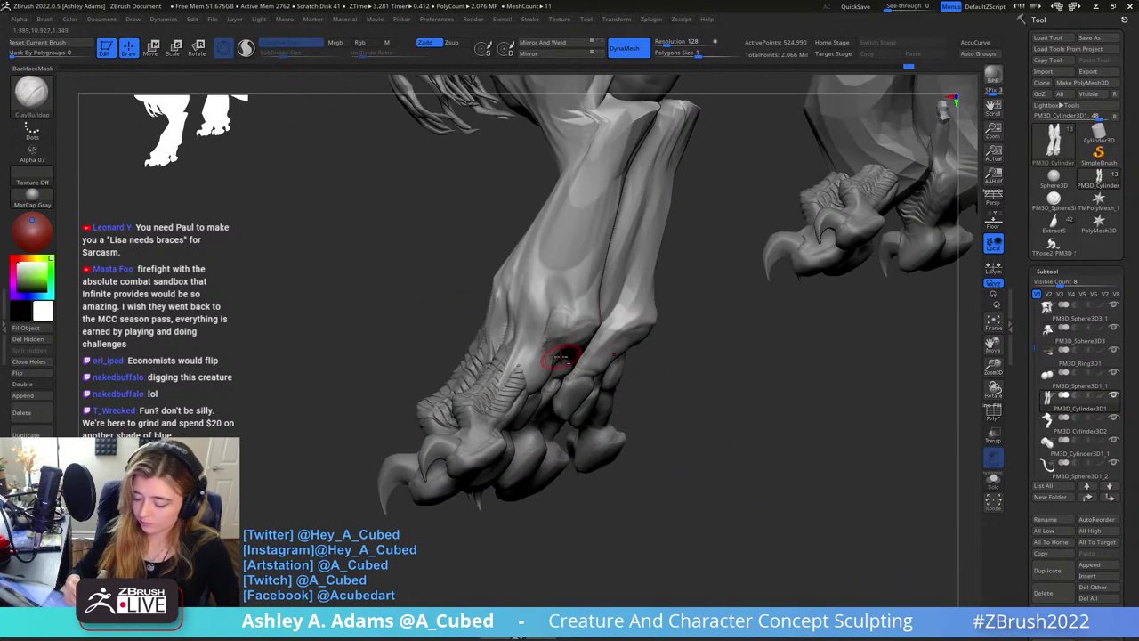
Carve a short crease at the side of the front foot's heel bump with DamStandard
mouse_move(561, 357)
right_mouse_down()
mouse_move(575, 381)
mouse_move(569, 356)
right_mouse_up()
key("b")
key("d")
key("s")
left_click_drag(560, 320, 557, 334)
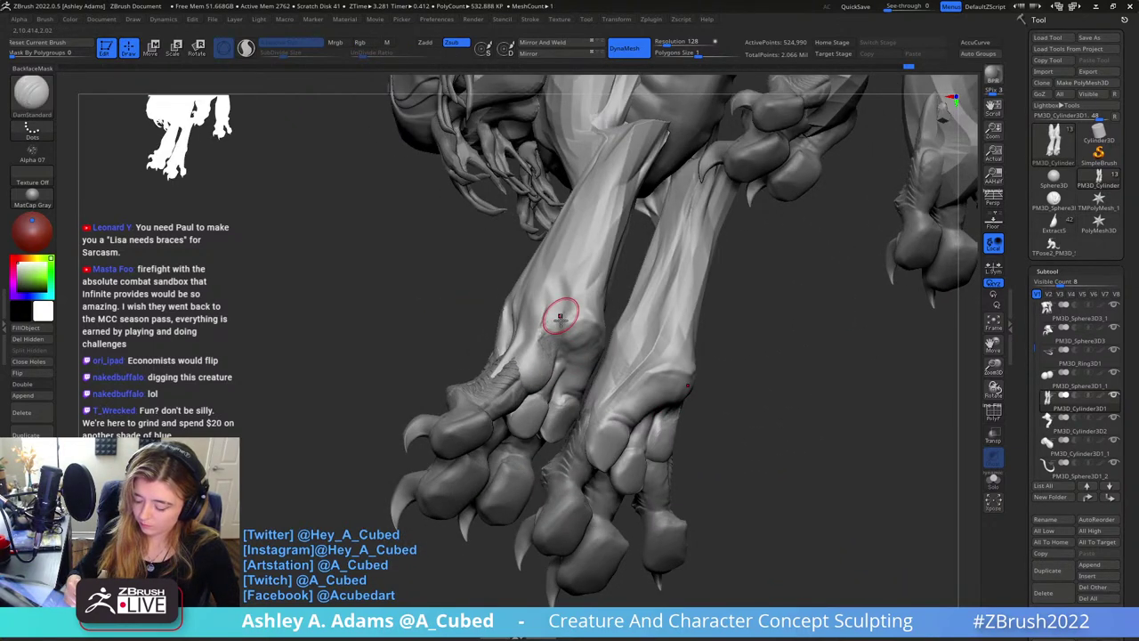
mouse_move(559, 318)
right_mouse_down()
mouse_move(552, 267)
mouse_move(572, 254)
mouse_move(560, 273)
mouse_move(579, 229)
right_mouse_up()
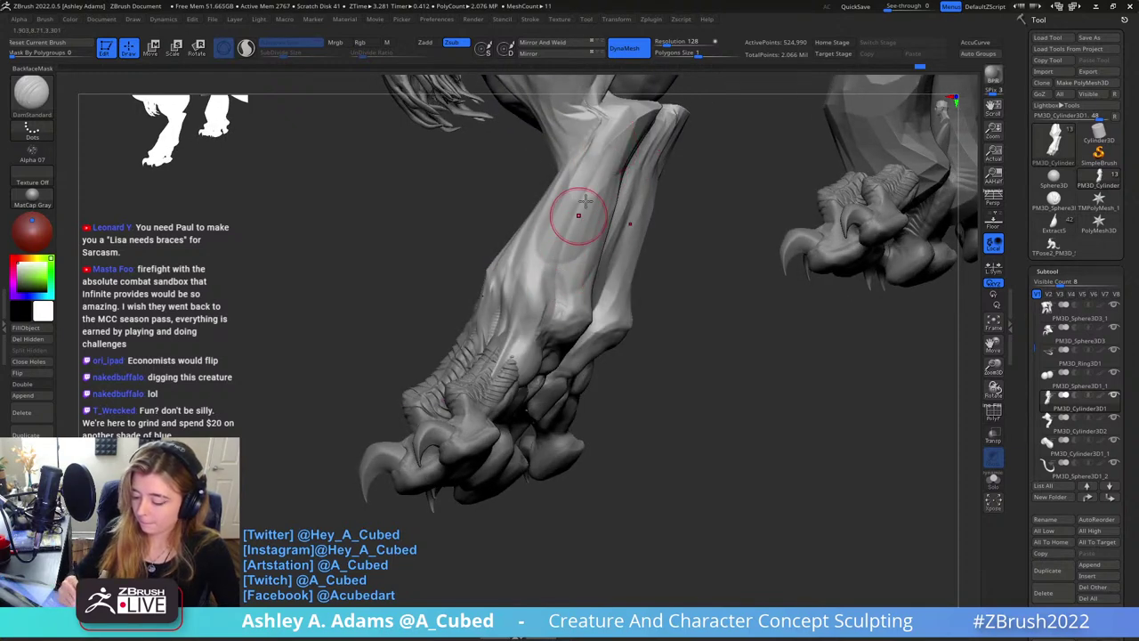
Raise DamStandard's Z Intensity and carve long grooves down the outer side of the front shank to the heel
mouse_move(584, 204)
right_mouse_down()
mouse_move(593, 195)
mouse_move(583, 211)
right_mouse_up()
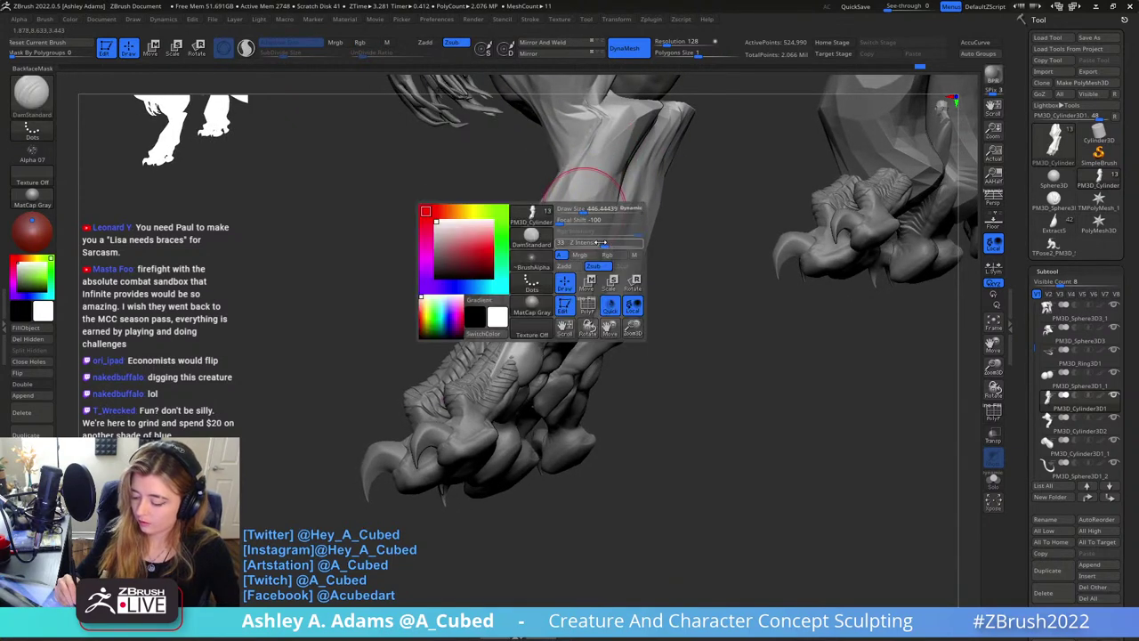
left_click_drag(600, 242, 610, 242)
right_click_drag(587, 211, 591, 193)
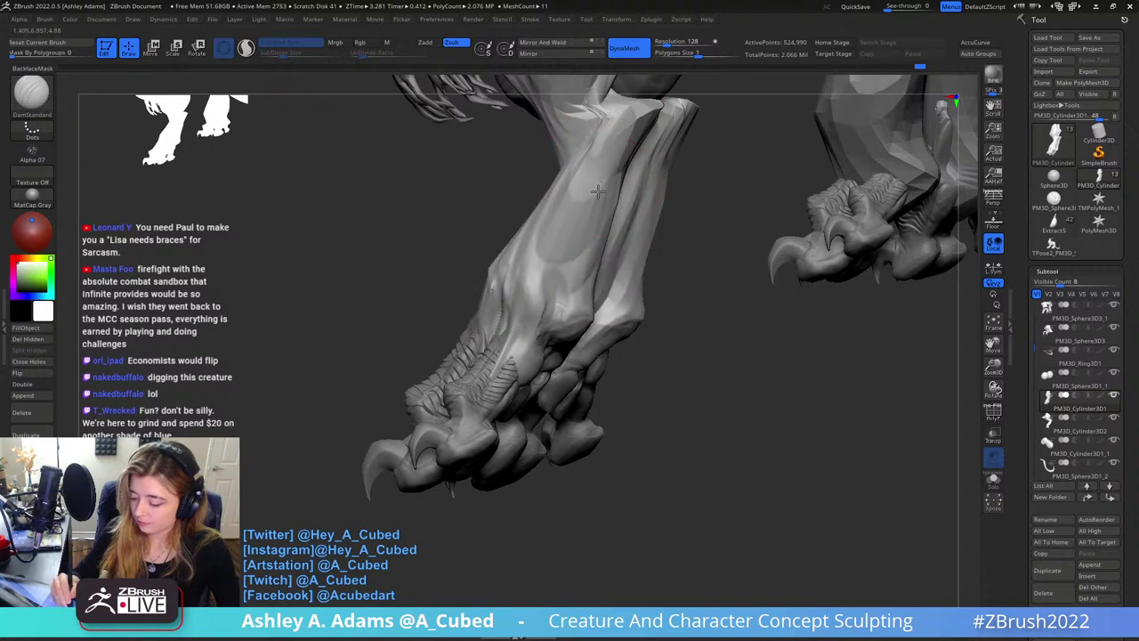
mouse_move(598, 191)
left_mouse_down()
mouse_move(569, 265)
mouse_move(557, 243)
mouse_move(567, 232)
mouse_move(564, 255)
left_mouse_up()
left_click_drag(611, 140, 557, 264)
left_click_drag(631, 118, 557, 307)
right_click_drag(557, 276, 594, 268)
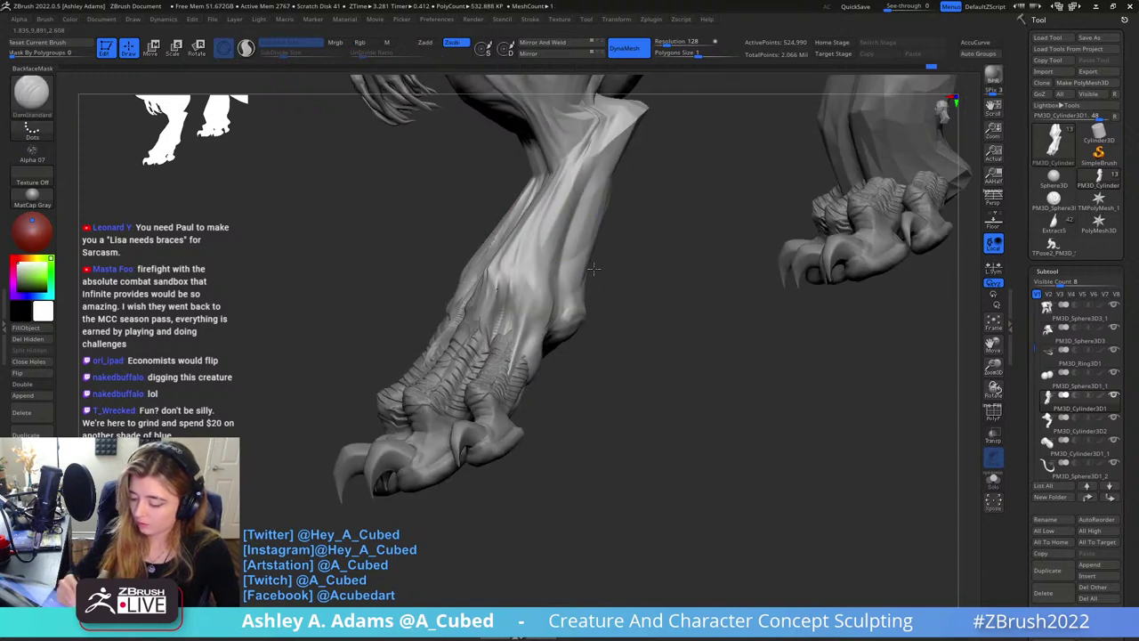
left_click_drag(600, 150, 560, 246)
mouse_move(611, 173)
right_mouse_down()
mouse_move(578, 239)
mouse_move(545, 227)
mouse_move(495, 267)
right_mouse_up()
Swell the tendons along the upper outer side of the front shank with the Inflate brush
key("b")
key("i")
key("n")
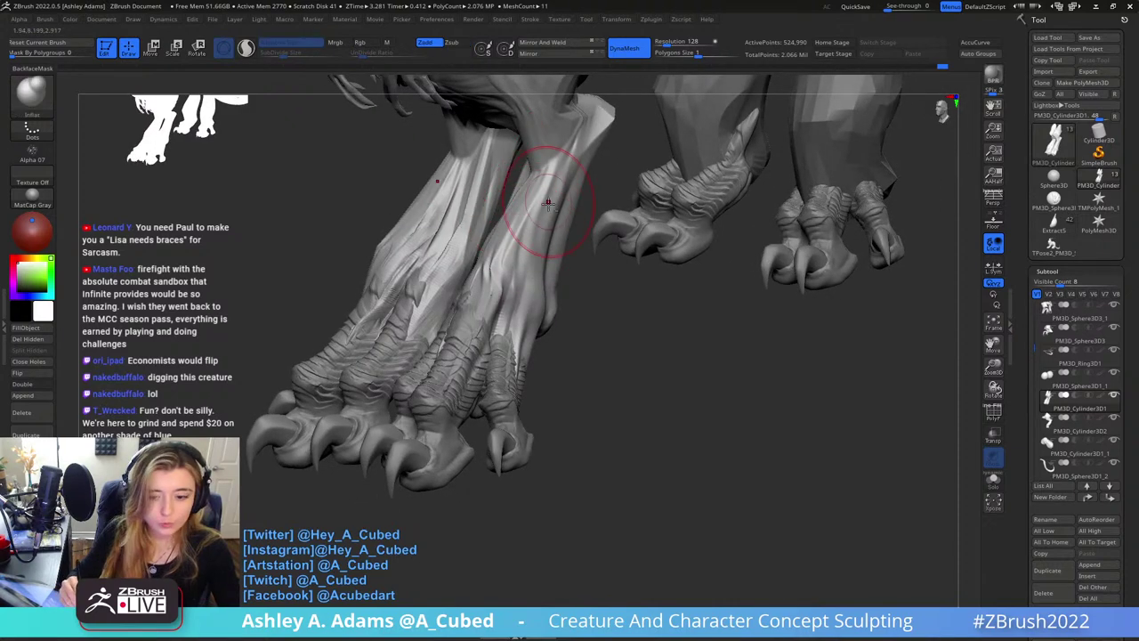
mouse_move(548, 203)
right_mouse_down()
mouse_move(546, 255)
mouse_move(543, 222)
right_mouse_up()
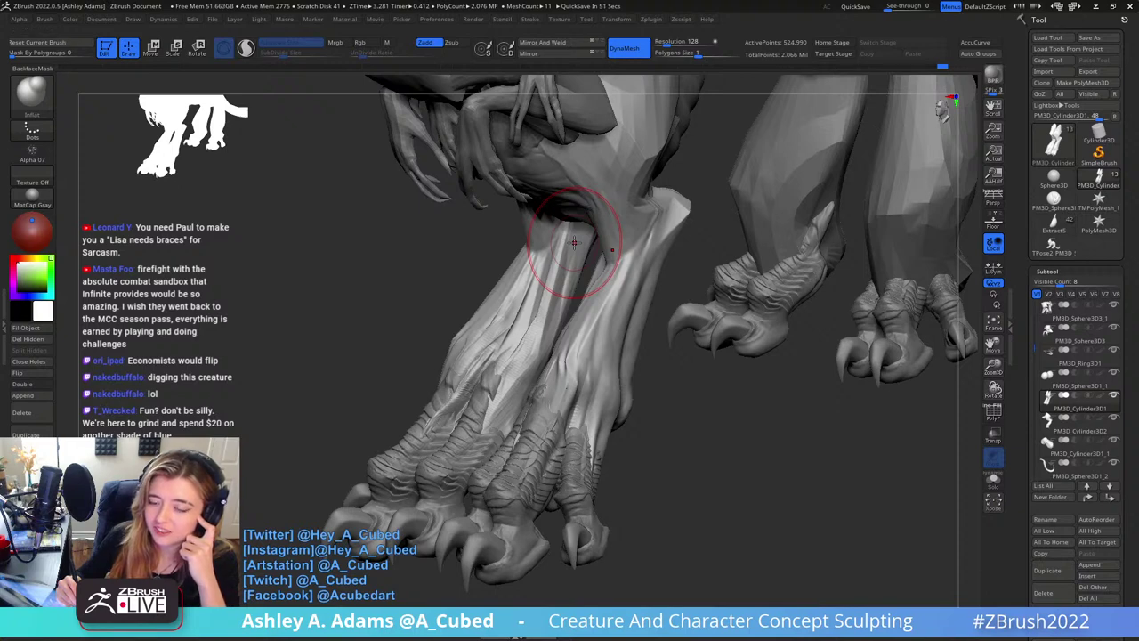
mouse_move(608, 308)
left_mouse_down()
mouse_move(612, 326)
mouse_move(635, 271)
left_mouse_up()
left_click_drag(648, 298, 669, 280)
mouse_move(608, 314)
left_mouse_down()
mouse_move(618, 281)
mouse_move(637, 267)
left_mouse_up()
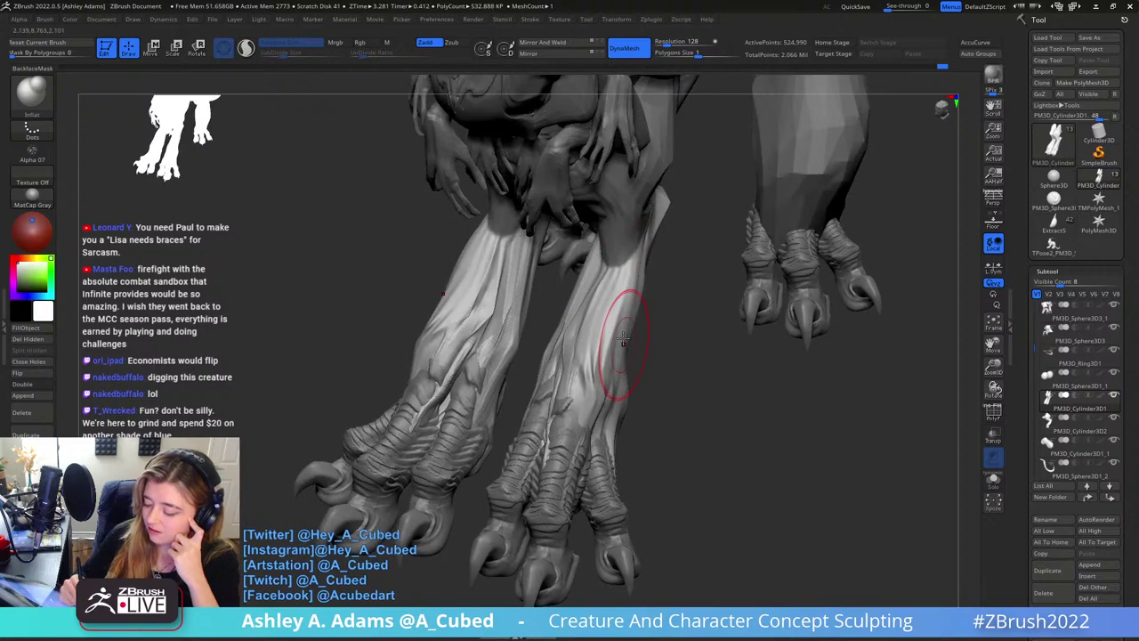
Swell the long tendon down the inner side of the front shank with the Inflate brush
right_click_drag(623, 338, 611, 340)
mouse_move(566, 256)
right_mouse_down()
mouse_move(589, 256)
mouse_move(576, 253)
right_mouse_up()
left_click_drag(583, 242, 572, 329)
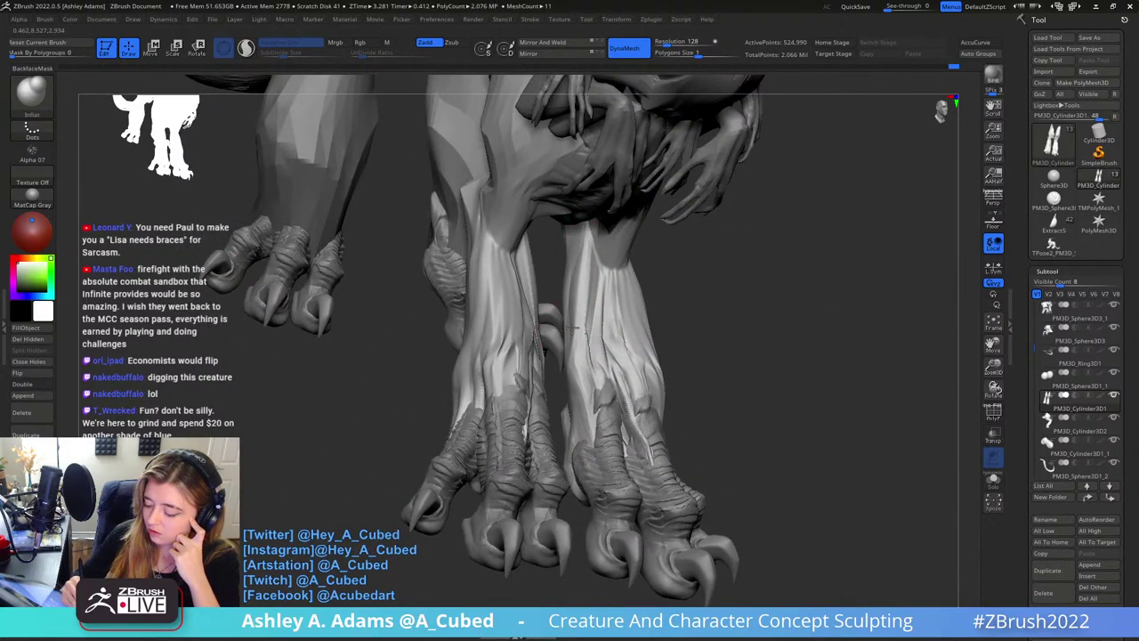
right_click_drag(611, 309, 594, 301)
Reshape the inner contour of the front shank from mid-length up to the knee with SnakeHook
key("b")
key("s")
key("h")
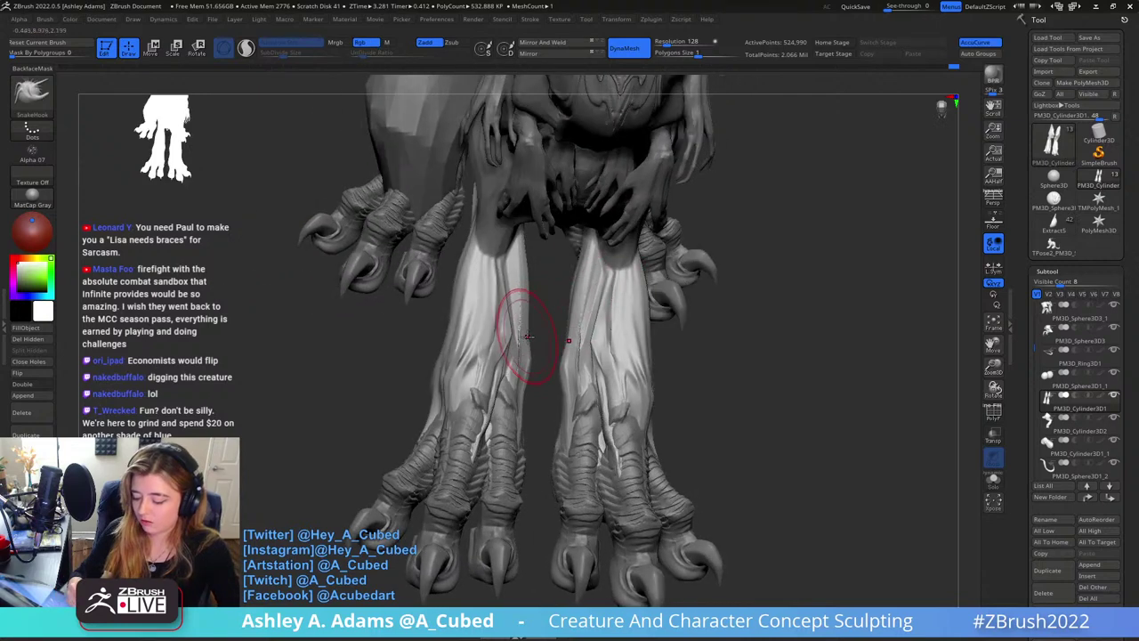
left_click_drag(528, 337, 521, 279)
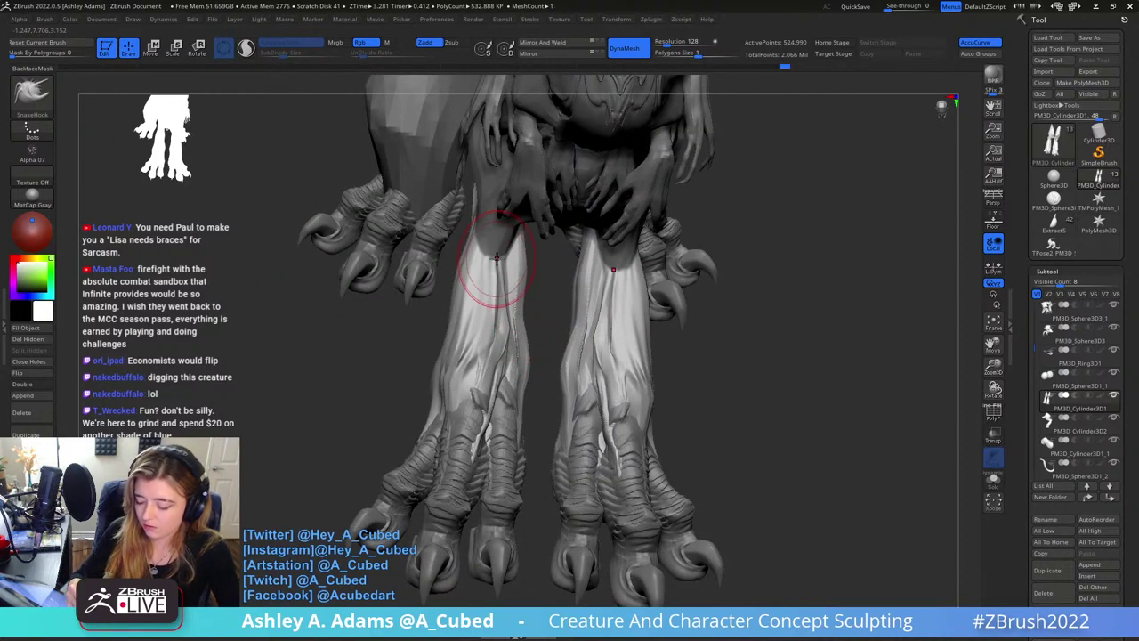
right_click_drag(497, 256, 571, 238)
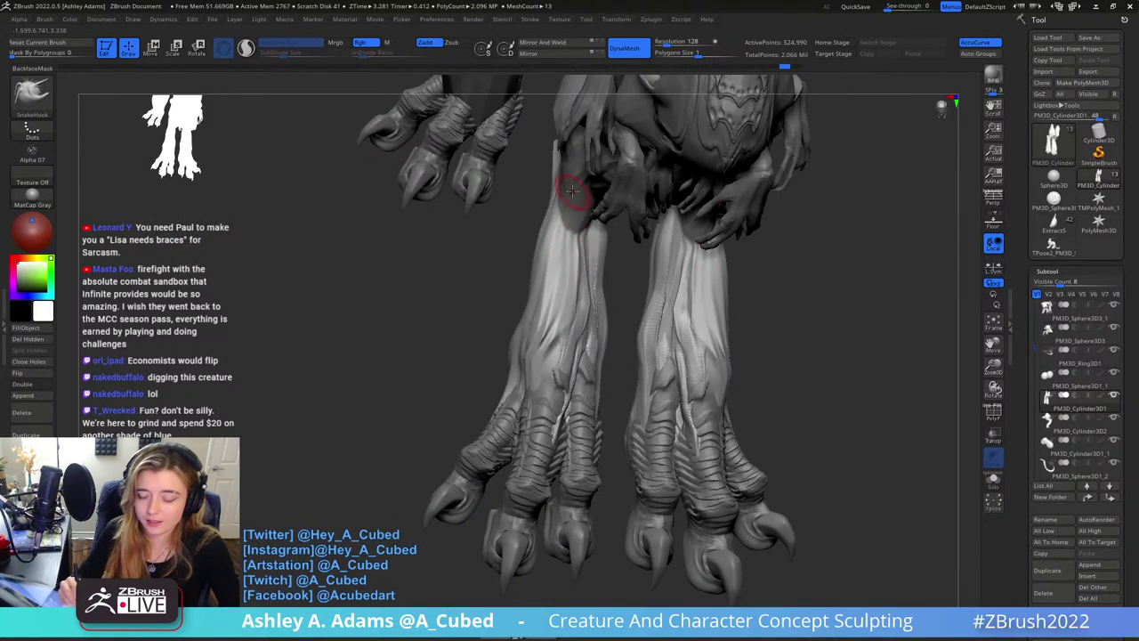
right_click_drag(573, 191, 579, 262)
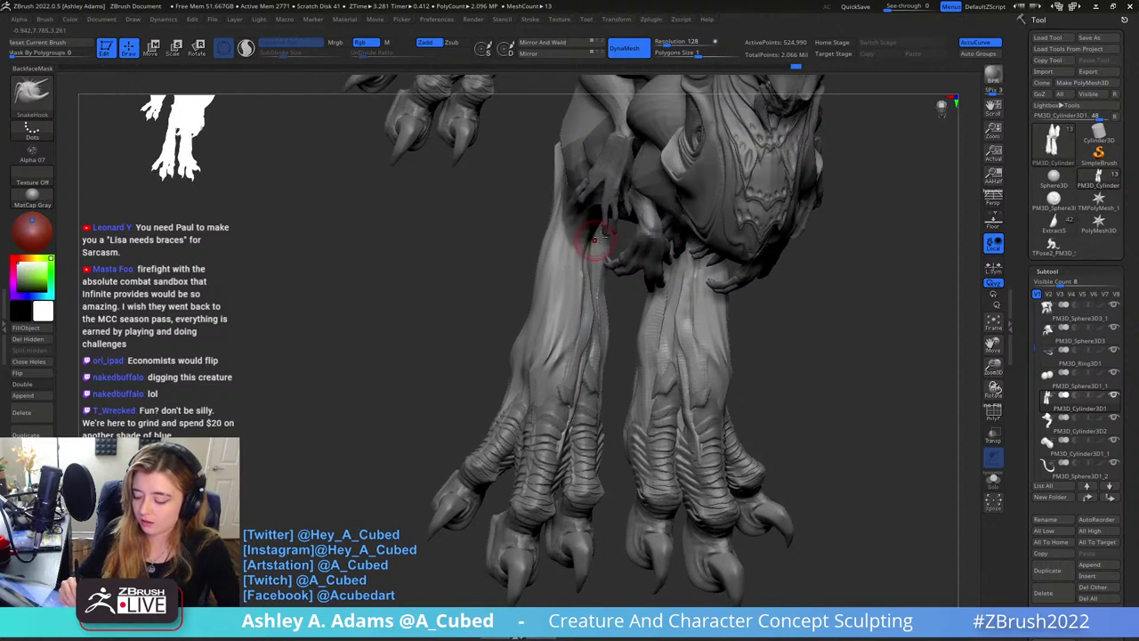
mouse_move(599, 289)
right_mouse_down()
mouse_move(632, 300)
mouse_move(641, 287)
mouse_move(564, 470)
mouse_move(586, 299)
right_mouse_up()
Build up the junction between the front upper leg and shank with ClayBuildup and smooth the transition
right_click(585, 299)
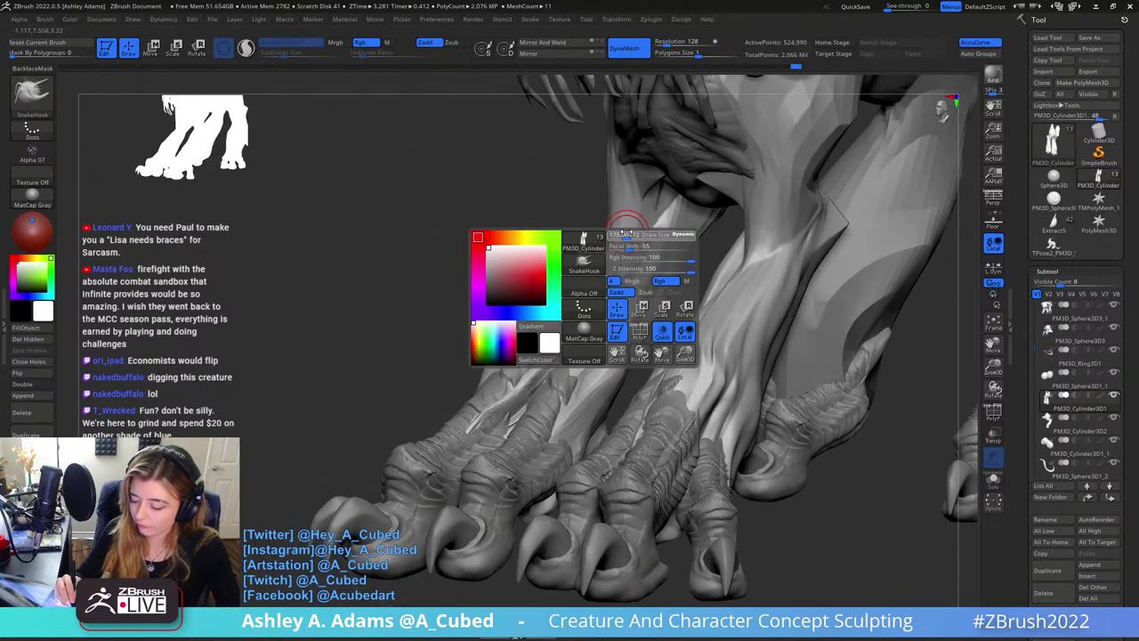
key("b")
key("c")
key("b")
right_click_drag(628, 239, 632, 213)
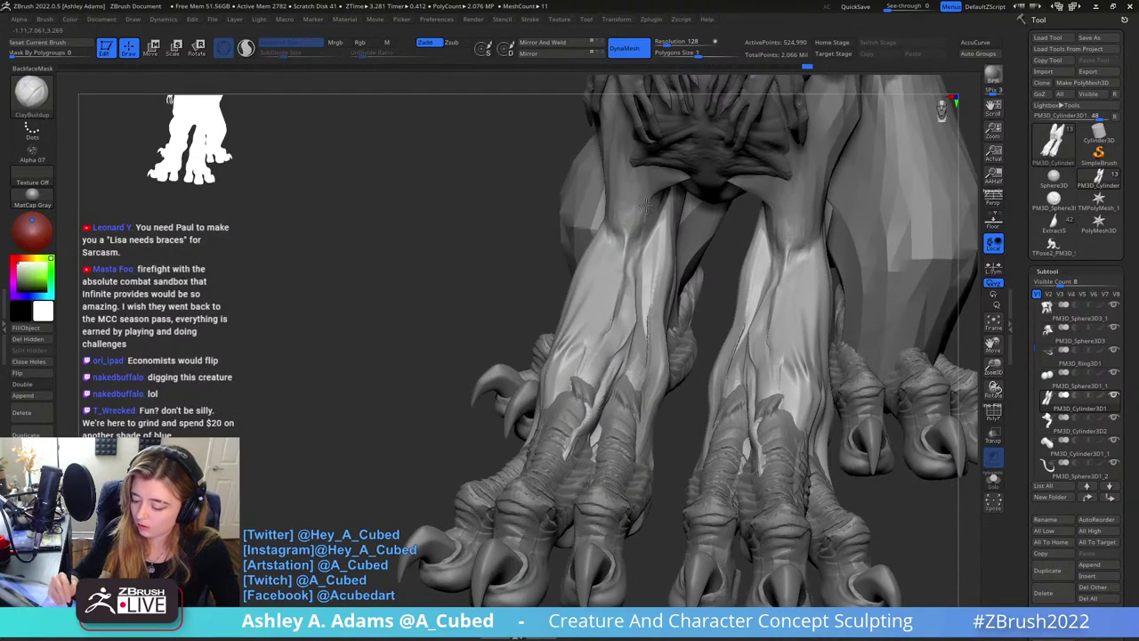
right_click_drag(628, 194, 605, 180)
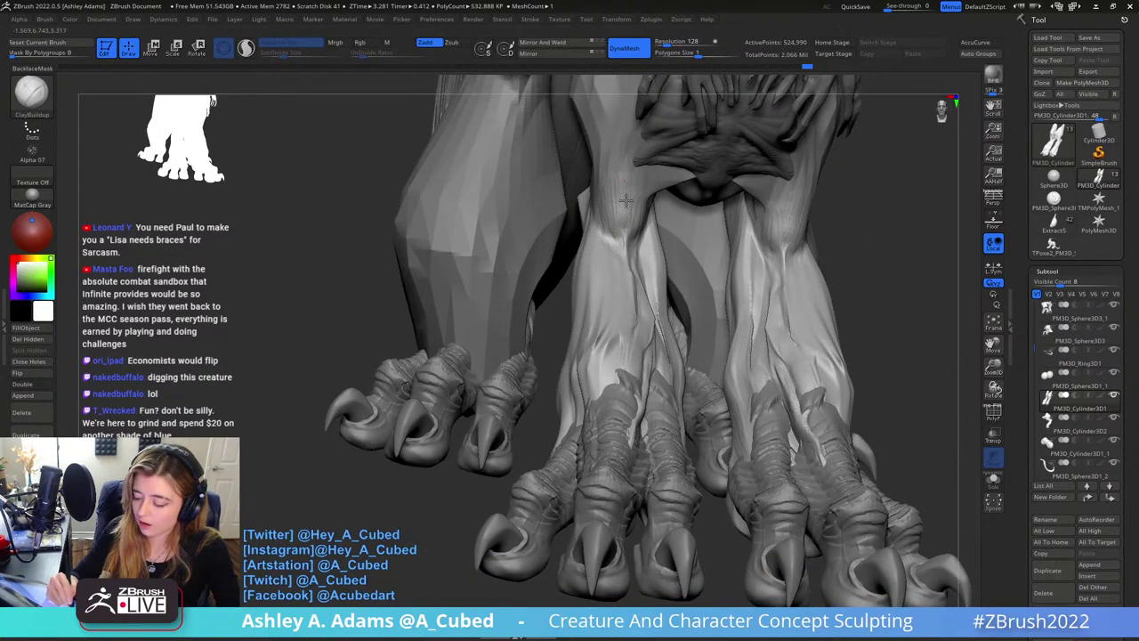
right_click_drag(634, 189, 632, 206)
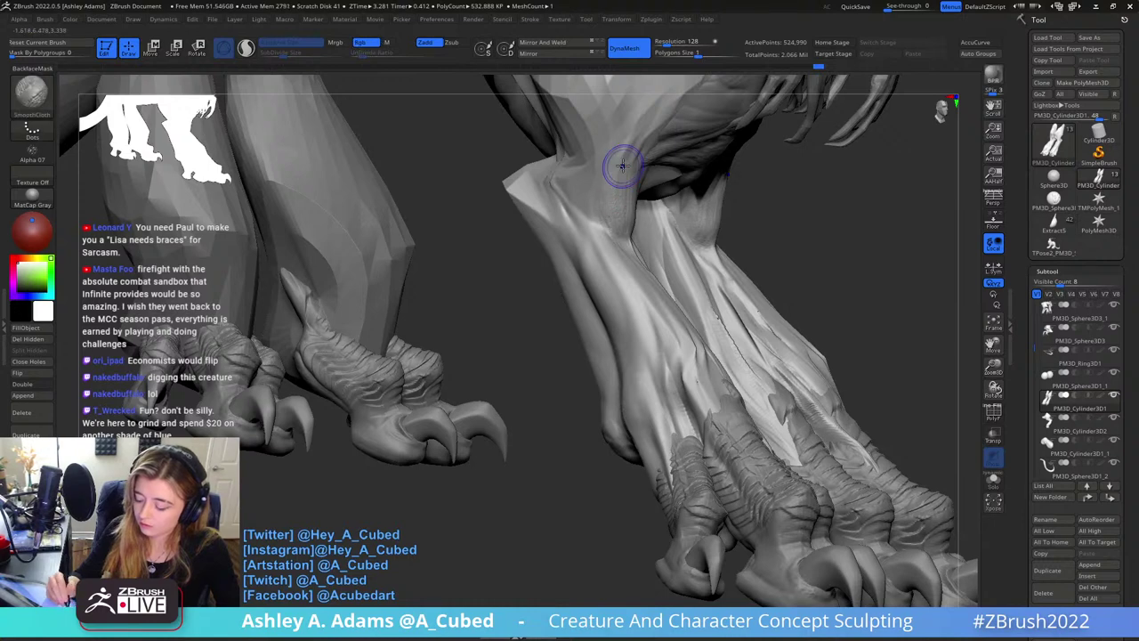
right_click_drag(617, 165, 630, 152)
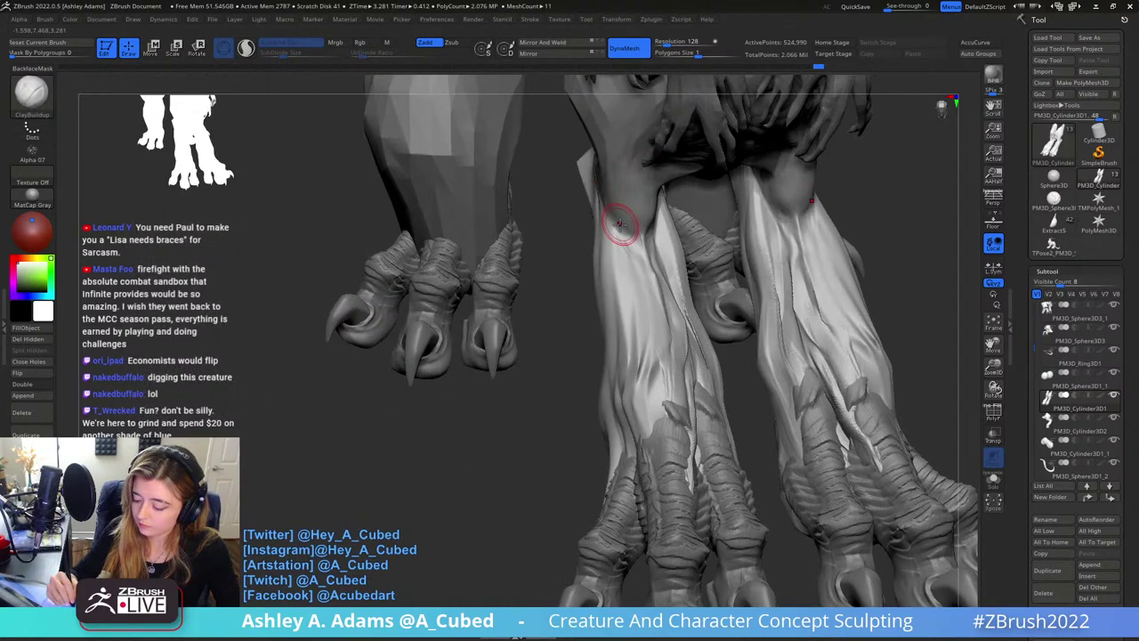
Carve the crease running down the front shank from just below the knee with DamStandard
key("b")
key("d")
key("s")
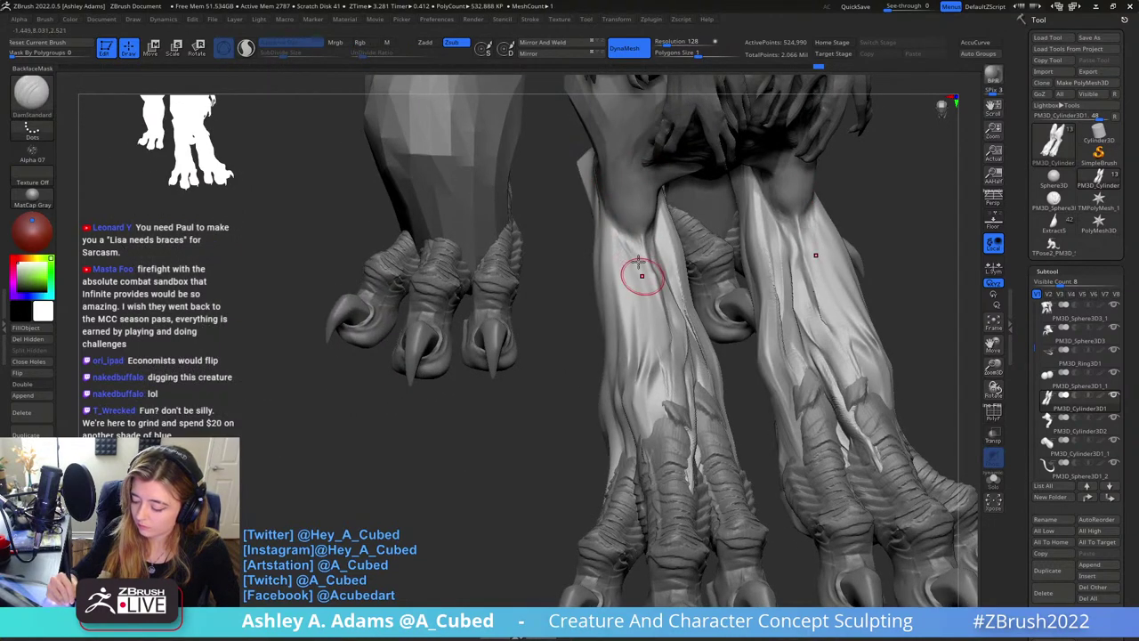
right_click_drag(647, 253, 648, 273)
Build up the tendon beside the crease on the upper front shank with ClayBuildup
key("b")
key("c")
key("b")
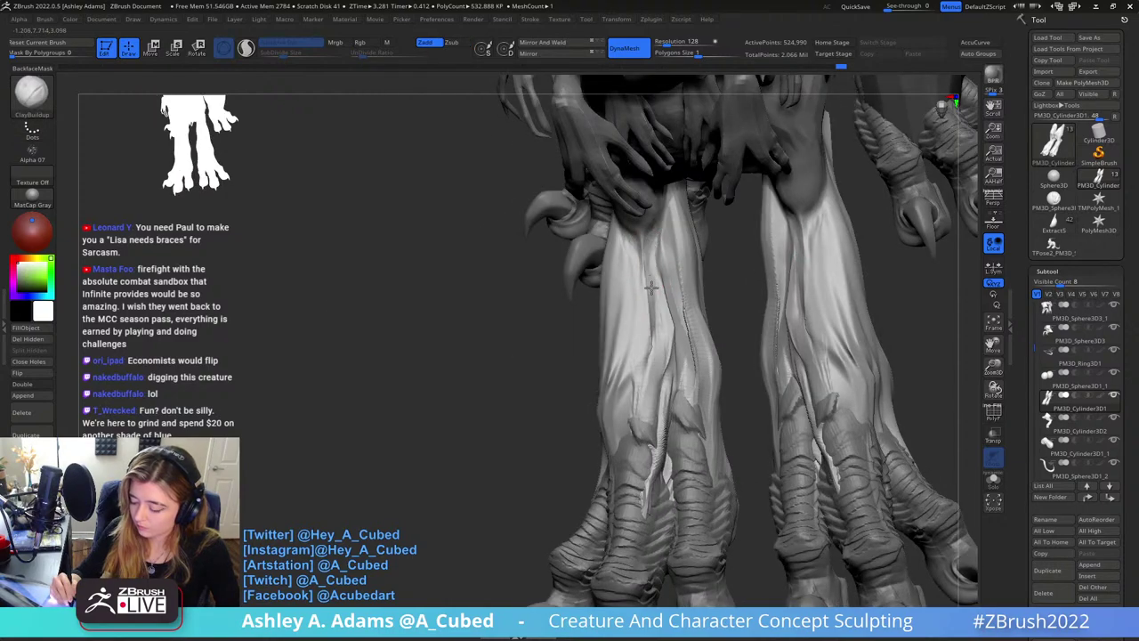
left_click_drag(651, 288, 661, 262)
Adjust the ClayBuildup draw size, then build up and smooth the tendons on the face of the front shank
mouse_move(661, 262)
right_mouse_down()
mouse_move(712, 262)
mouse_move(694, 293)
mouse_move(711, 294)
right_mouse_up()
key("space")
left_click_drag(683, 251, 719, 235)
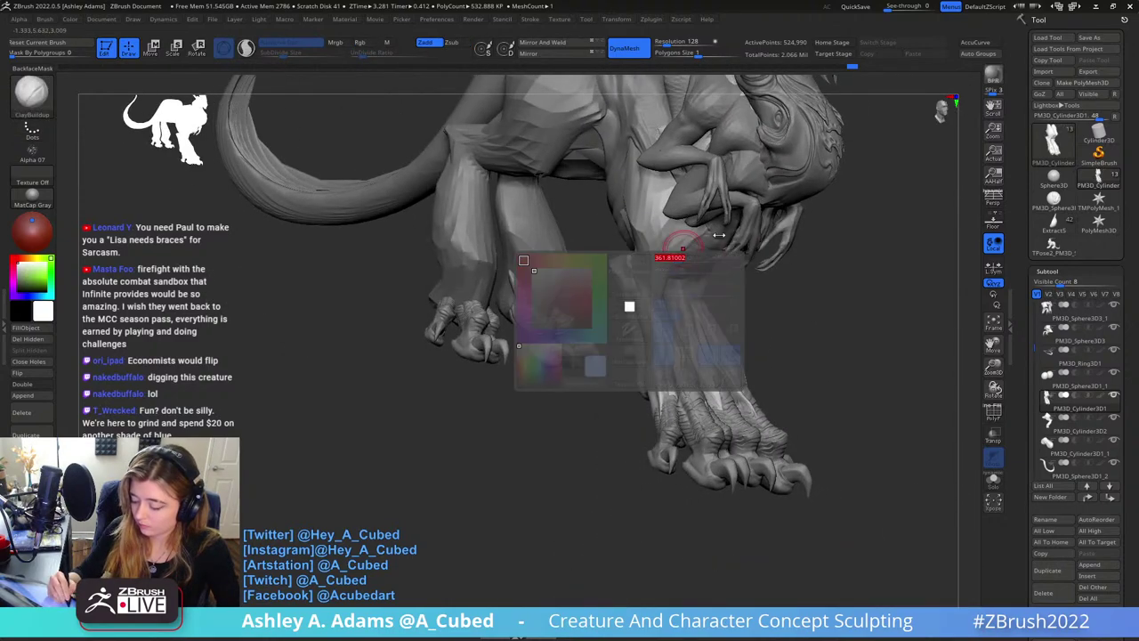
mouse_move(719, 235)
right_mouse_down()
mouse_move(649, 249)
mouse_move(623, 303)
mouse_move(682, 298)
right_mouse_up()
key("space")
left_click_drag(682, 267, 668, 249)
right_click_drag(667, 250, 660, 282)
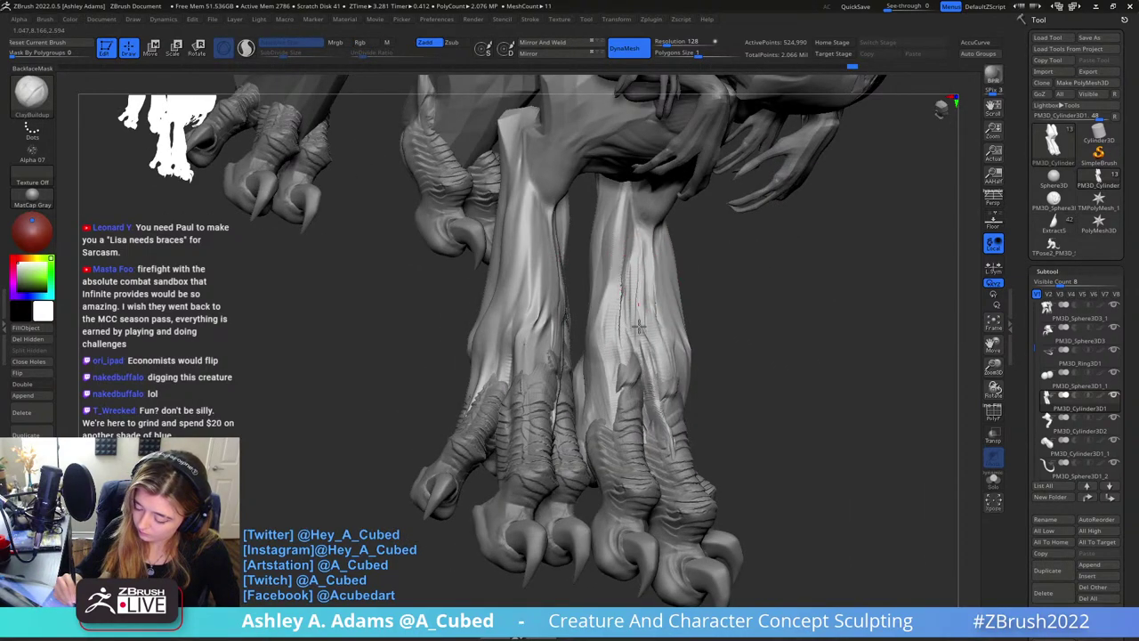
key("shift")
mouse_move(626, 288)
right_mouse_down()
mouse_move(611, 230)
mouse_move(635, 259)
mouse_move(640, 340)
mouse_move(694, 330)
mouse_move(674, 312)
right_mouse_up()
Adjust the draw size and refine the front profile of the shank above the toe scales with SnakeHook
key("space")
left_click_drag(643, 324, 651, 322)
key("b")
key("h")
key("p")
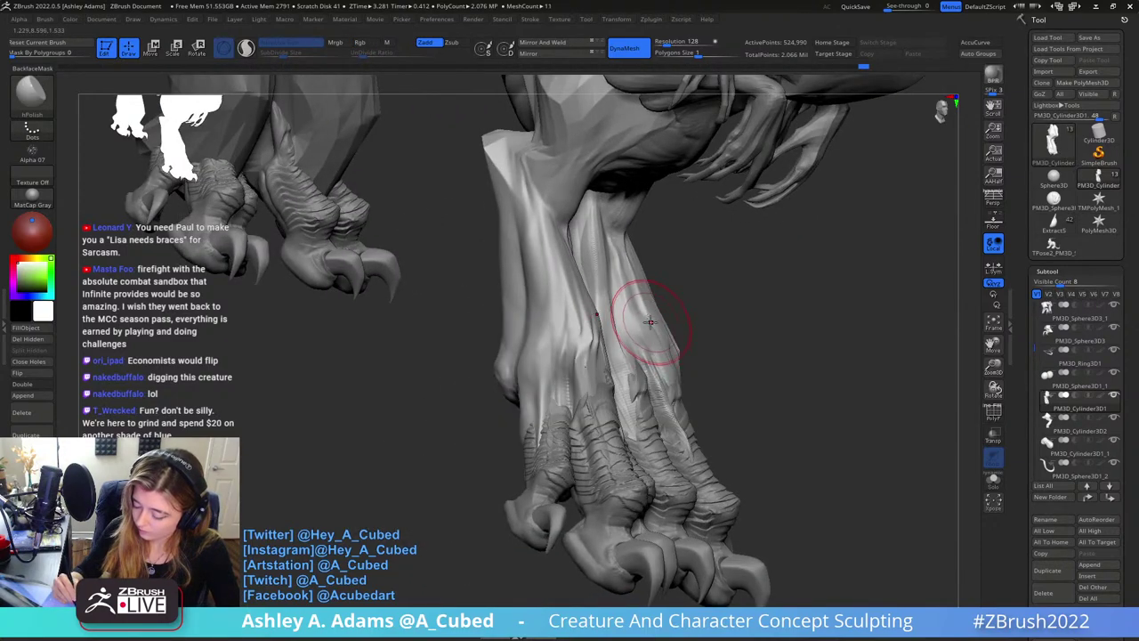
key("b")
key("s")
key("h")
right_click_drag(620, 236, 642, 258)
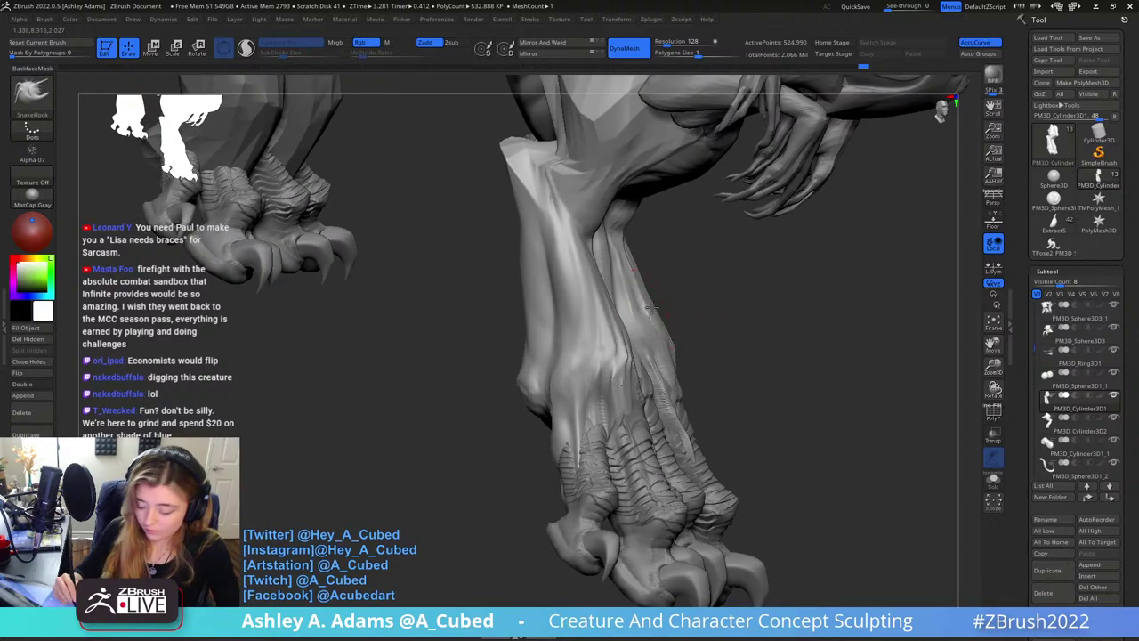
mouse_move(700, 339)
right_mouse_down()
mouse_move(681, 285)
mouse_move(712, 367)
right_mouse_up()
Refine the outer and rear contours of the front shank down to the heel with SnakeHook
right_click(713, 367)
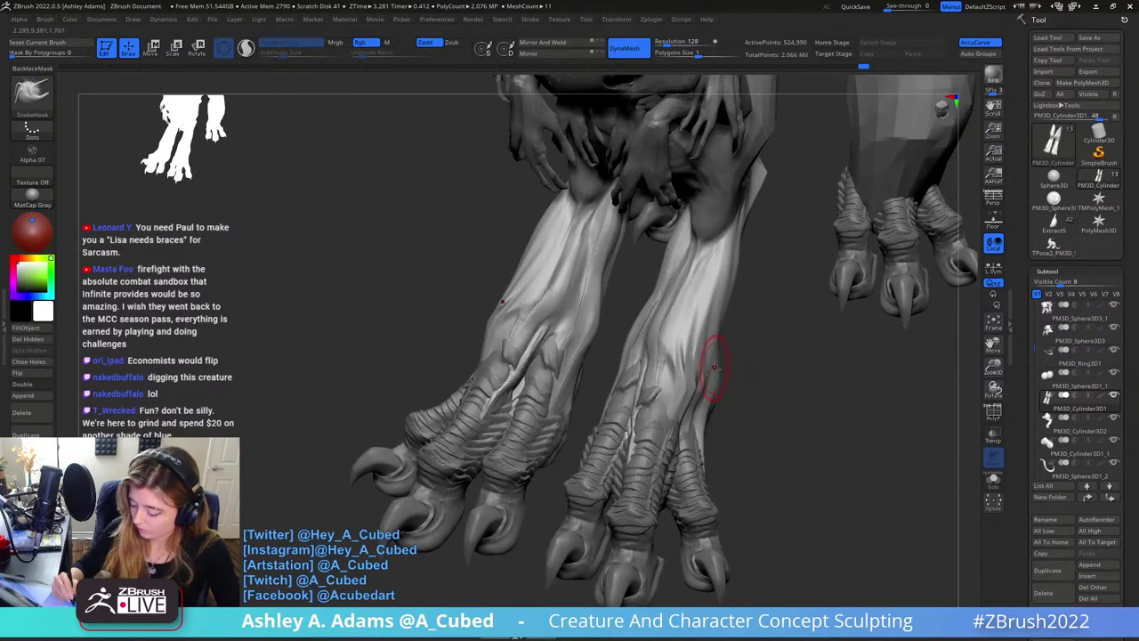
right_click_drag(713, 411, 719, 370)
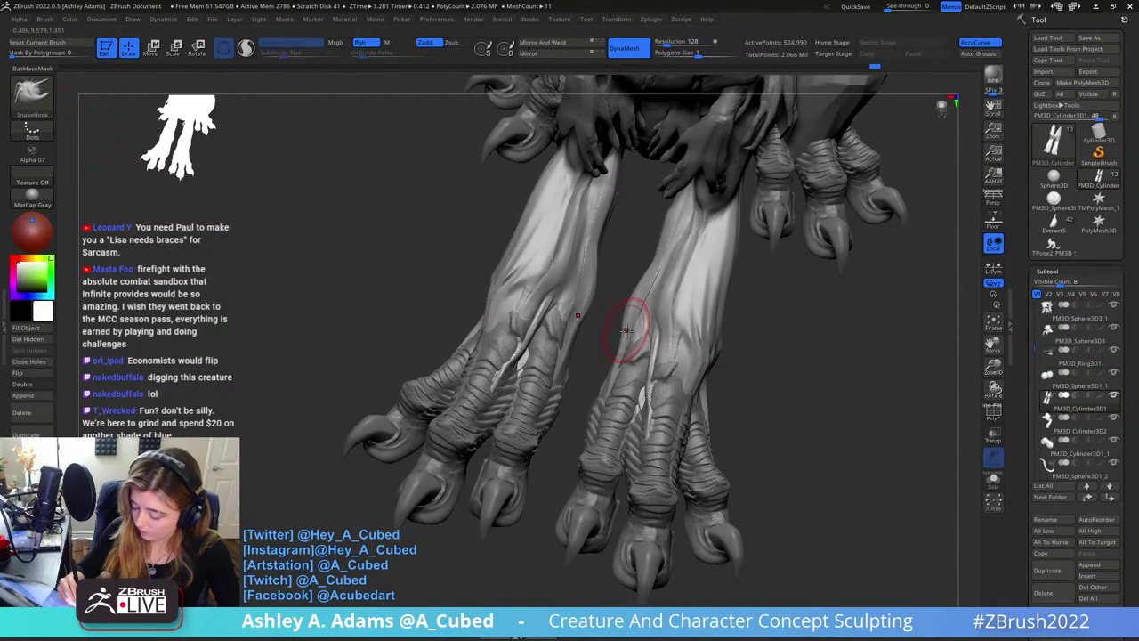
mouse_move(620, 310)
right_mouse_down()
mouse_move(719, 301)
mouse_move(682, 323)
mouse_move(642, 289)
right_mouse_up()
right_click_drag(688, 426, 605, 353, "alt")
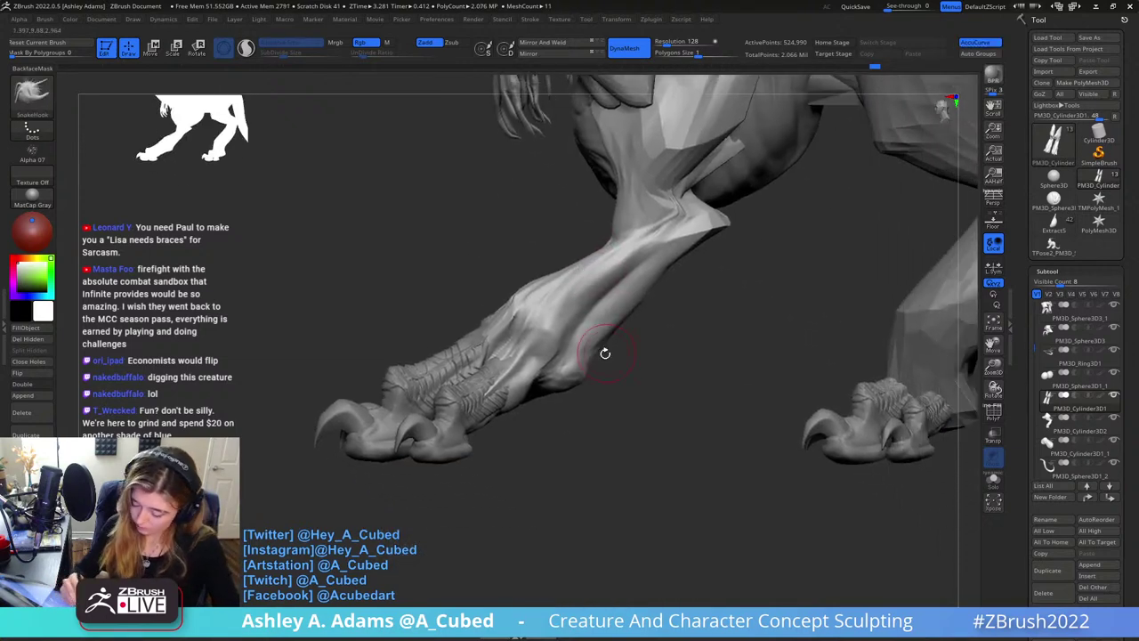
right_click(599, 353)
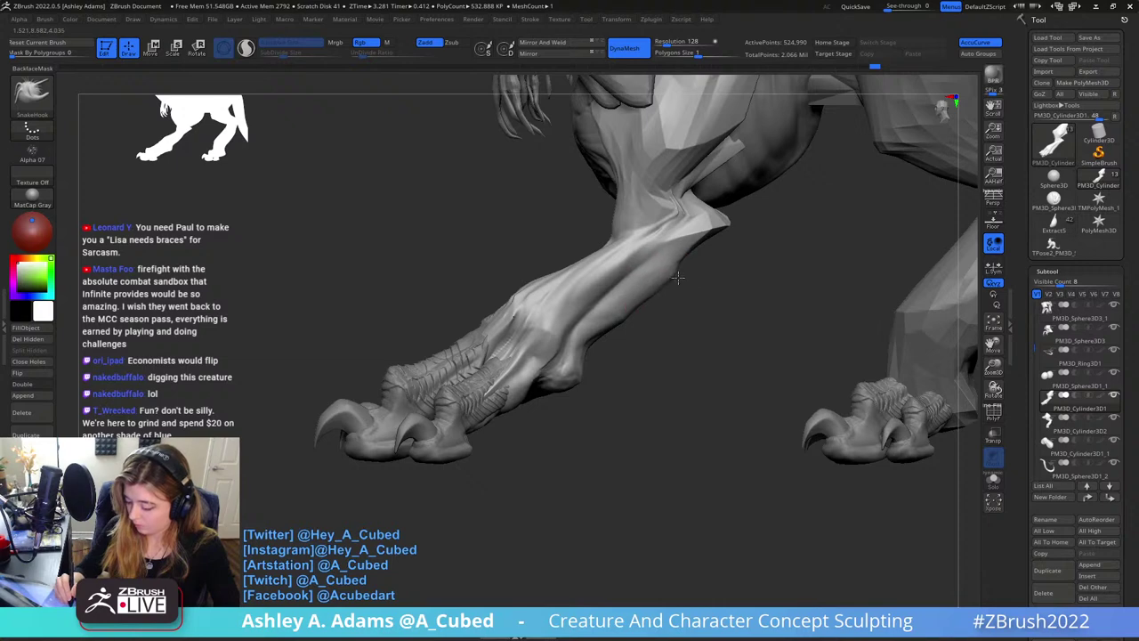
Build up the bony point at the upper rear of the front shank with ClayBuildup and smooth it
right_click_drag(696, 239, 684, 270)
key("b")
key("c")
key("b")
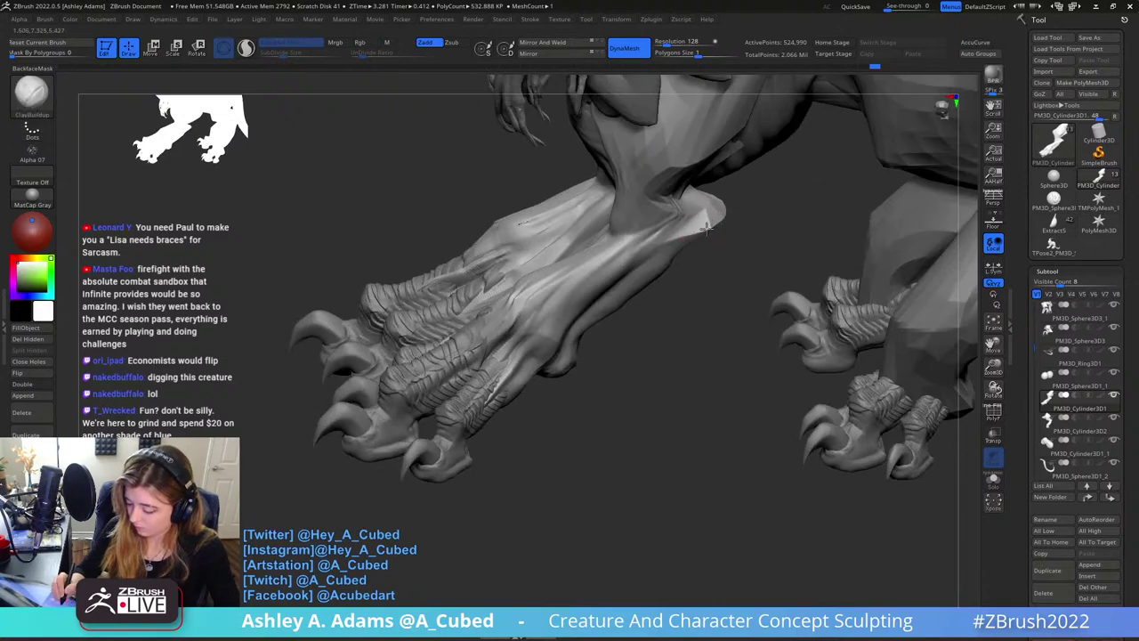
right_click_drag(698, 212, 723, 224)
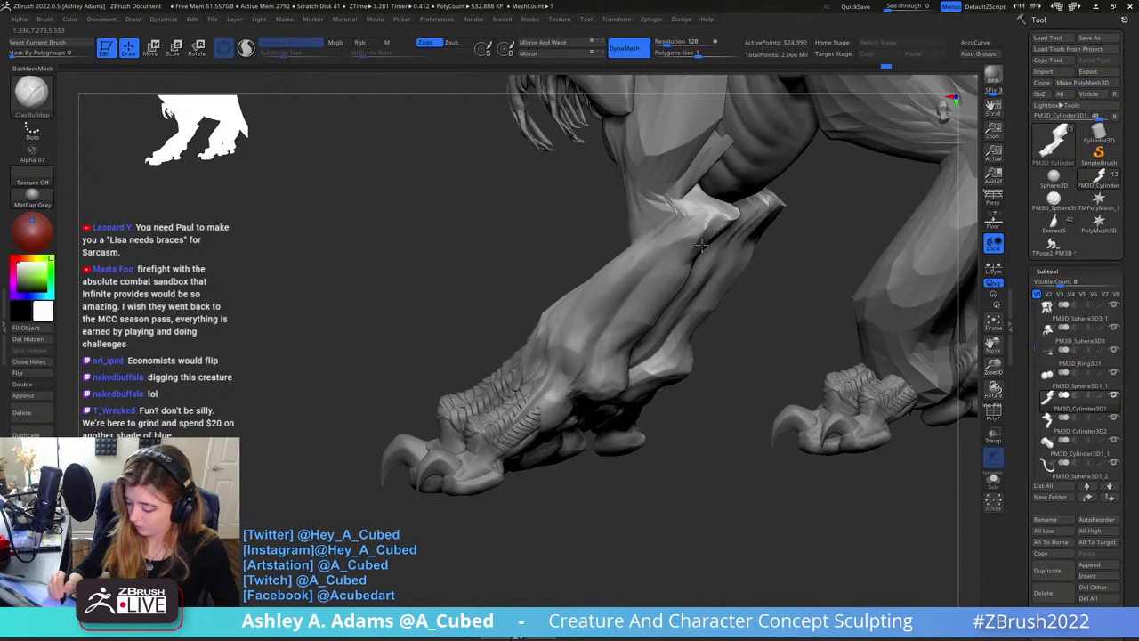
right_click_drag(708, 236, 686, 229)
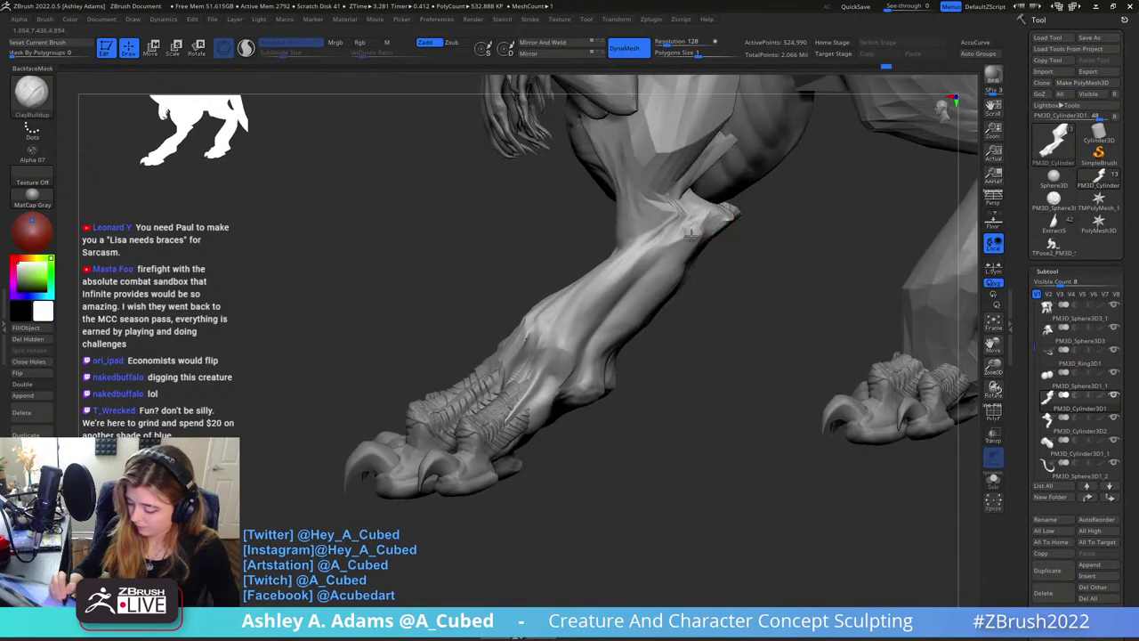
key("shift")
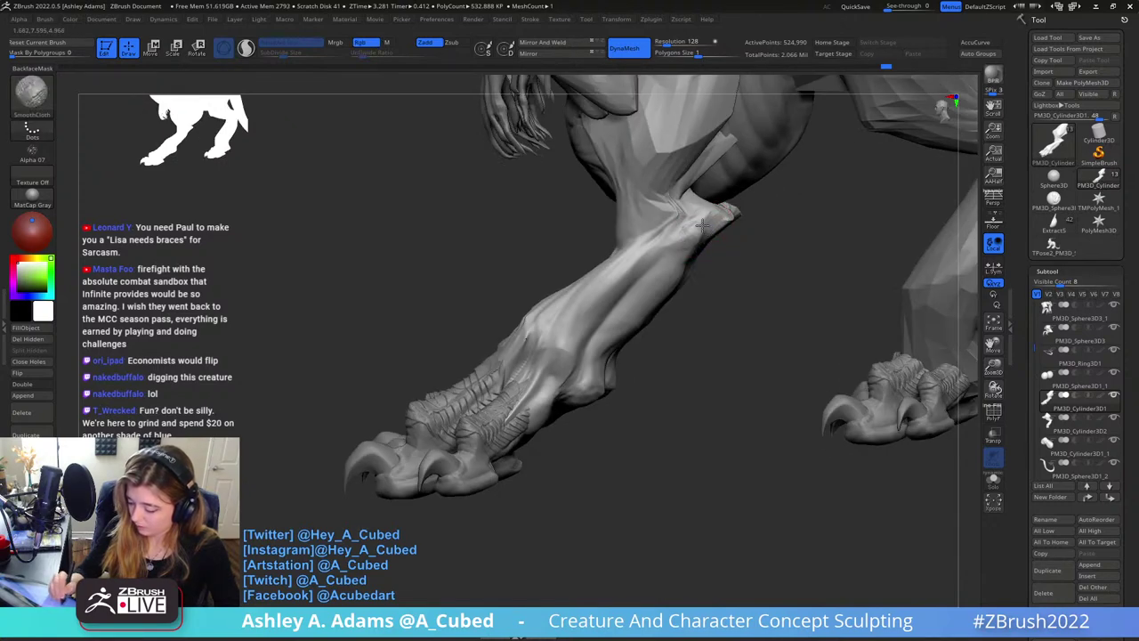
Shape the underside and tip of the front shank's upper joint with ClayBuildup and flatten its planes with hPolish
mouse_move(703, 226)
right_mouse_down()
mouse_move(673, 287)
mouse_move(686, 201)
mouse_move(677, 270)
right_mouse_up()
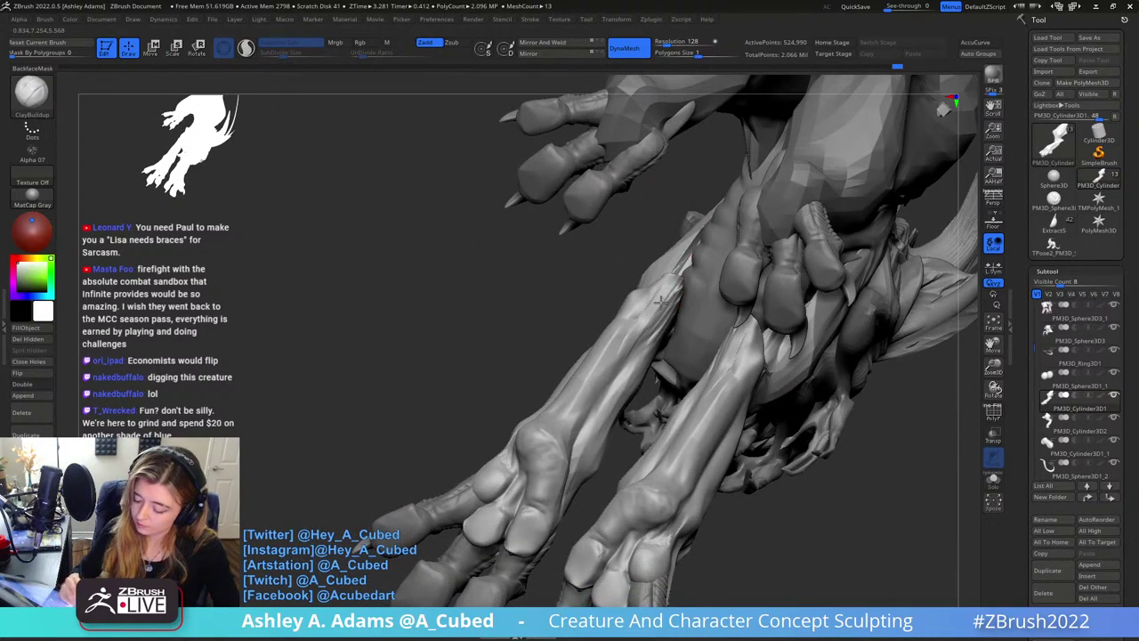
mouse_move(654, 302)
right_mouse_down()
mouse_move(676, 303)
mouse_move(668, 250)
mouse_move(697, 322)
right_mouse_up()
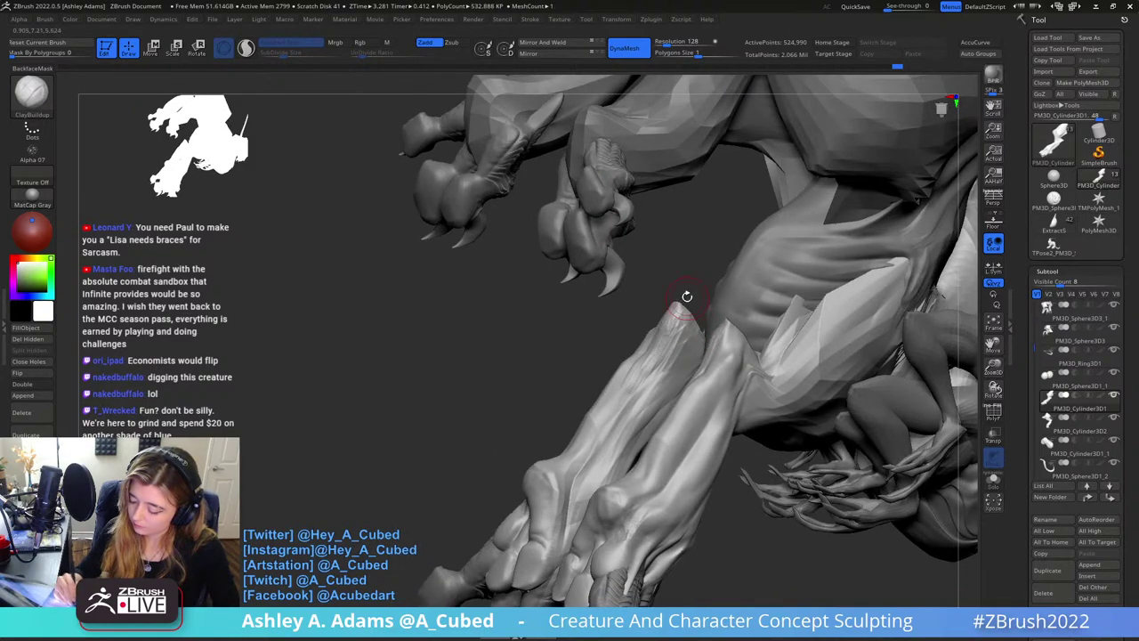
right_click_drag(687, 295, 674, 296)
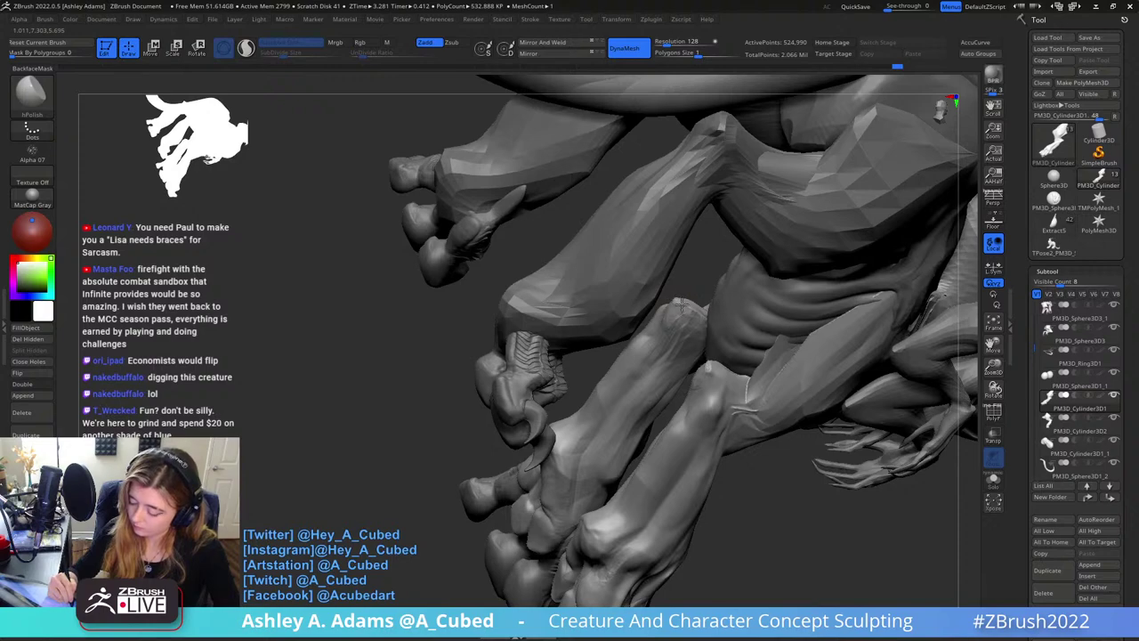
mouse_move(687, 303)
right_mouse_down()
mouse_move(666, 305)
mouse_move(643, 284)
mouse_move(666, 241)
mouse_move(611, 265)
mouse_move(614, 300)
right_mouse_up()
key("b")
key("s")
key("h")
Adjust the DamStandard draw size, then refine and smooth the crease between the upper front leg and the shank joint
key("b")
key("d")
key("s")
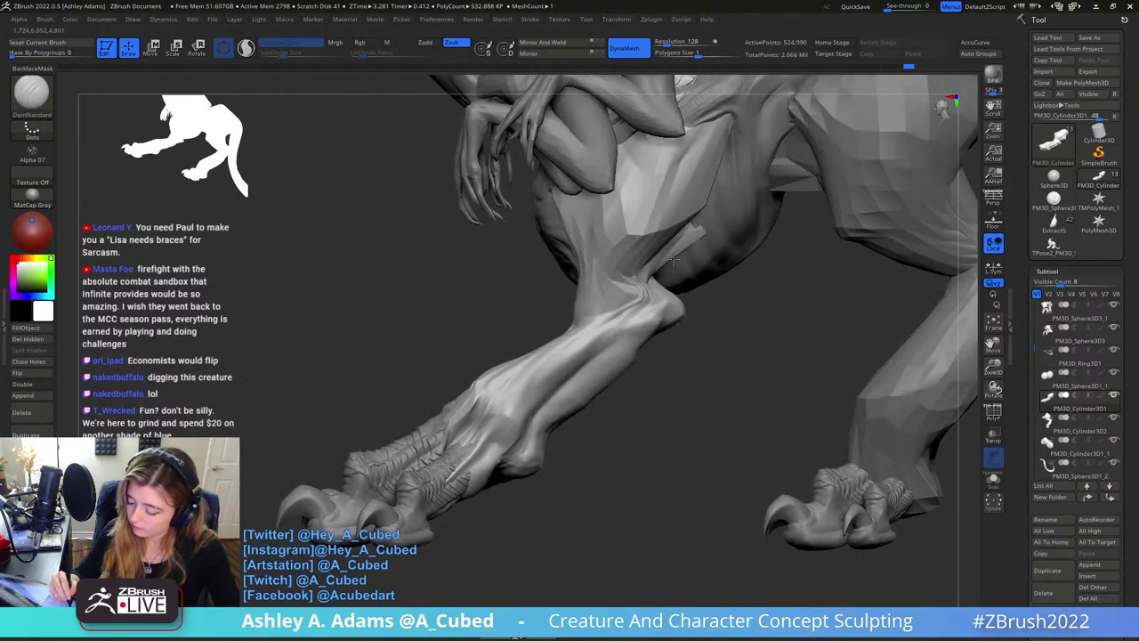
key("space")
left_click_drag(663, 237, 669, 233)
right_click_drag(669, 233, 656, 255)
key("shift")
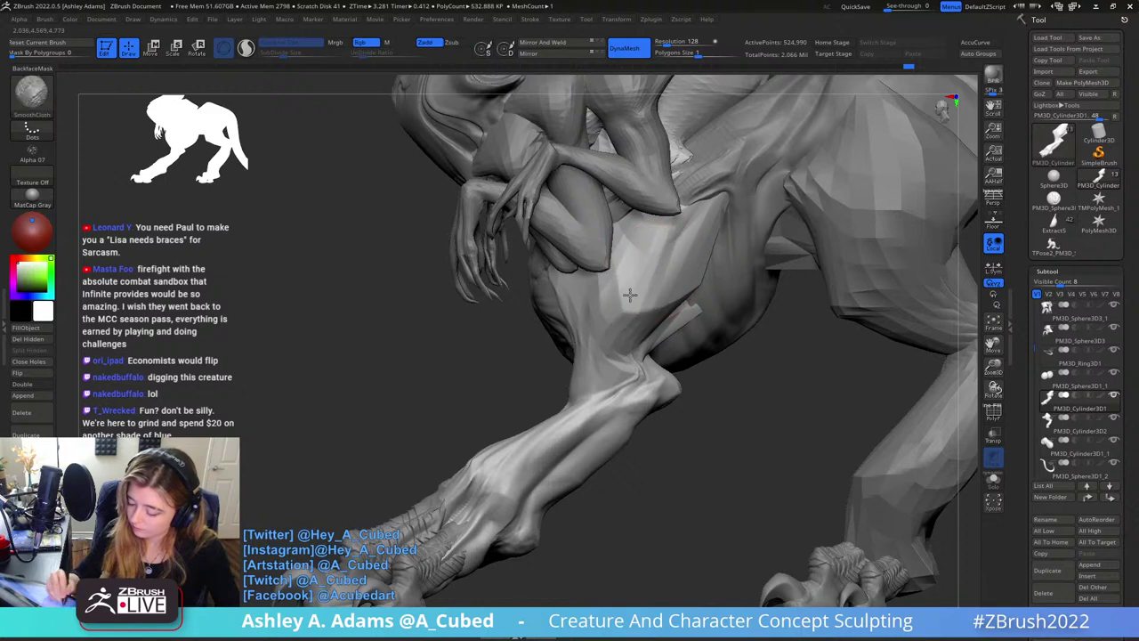
Enable BackfaceMask, build up the outer surface of the upper front leg with ClayBuildup and smooth its facets
key("b")
key("c")
key("b")
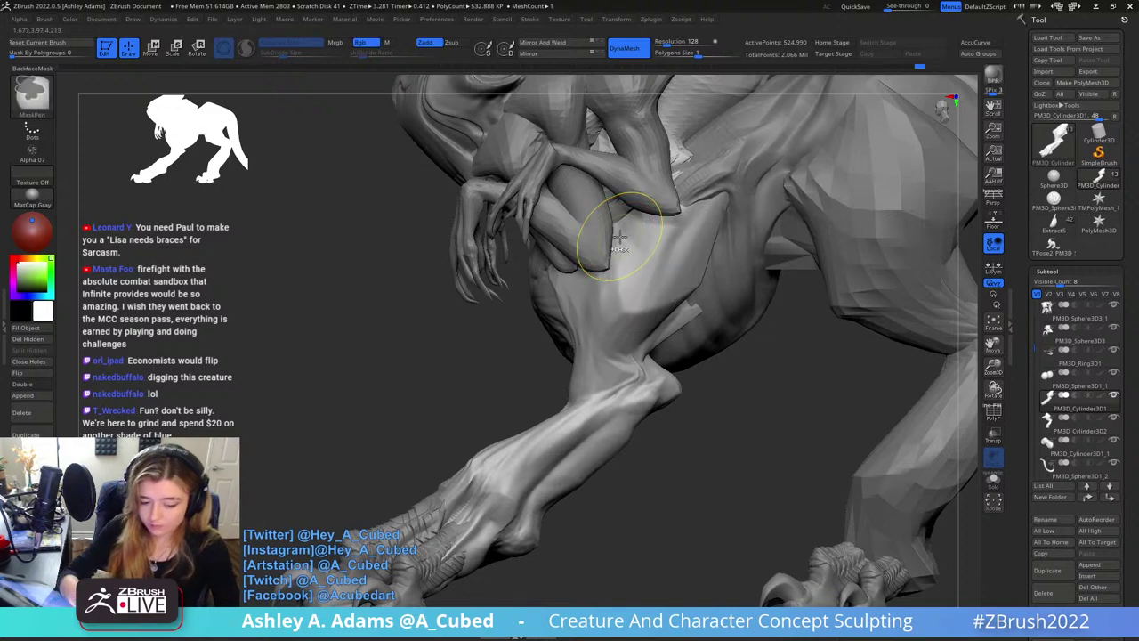
left_click(31, 68)
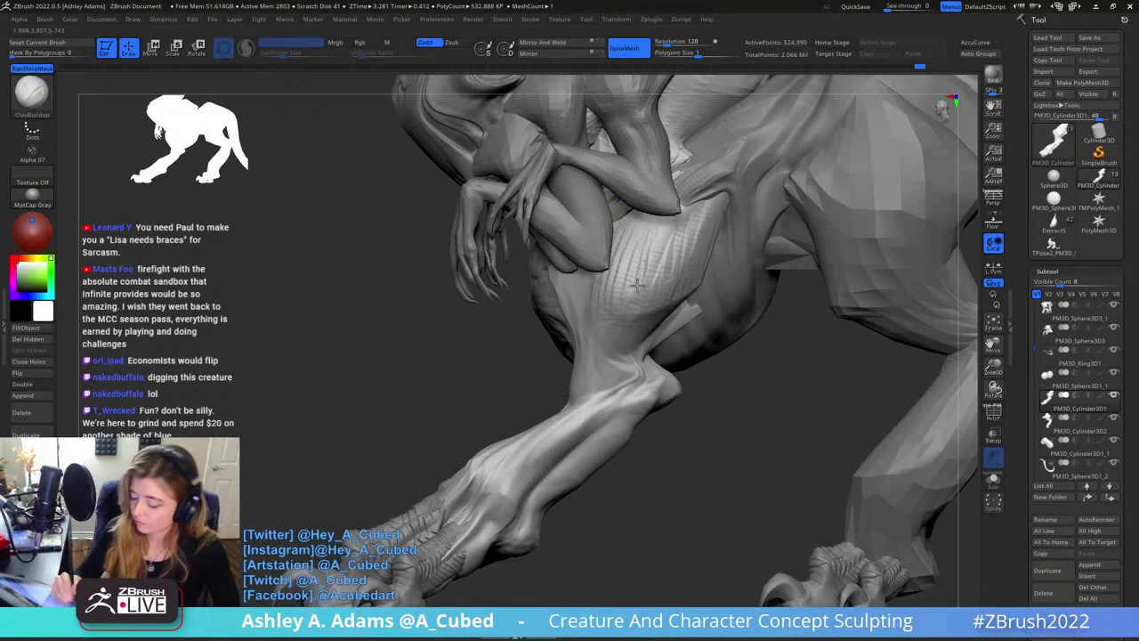
key("shift")
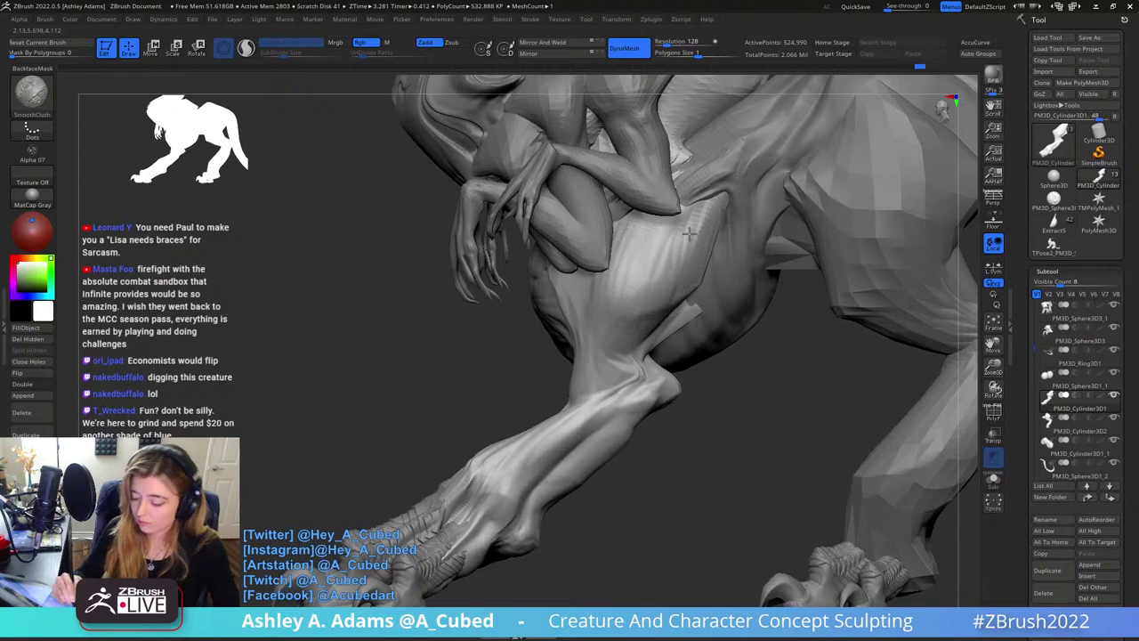
right_click_drag(635, 249, 673, 224)
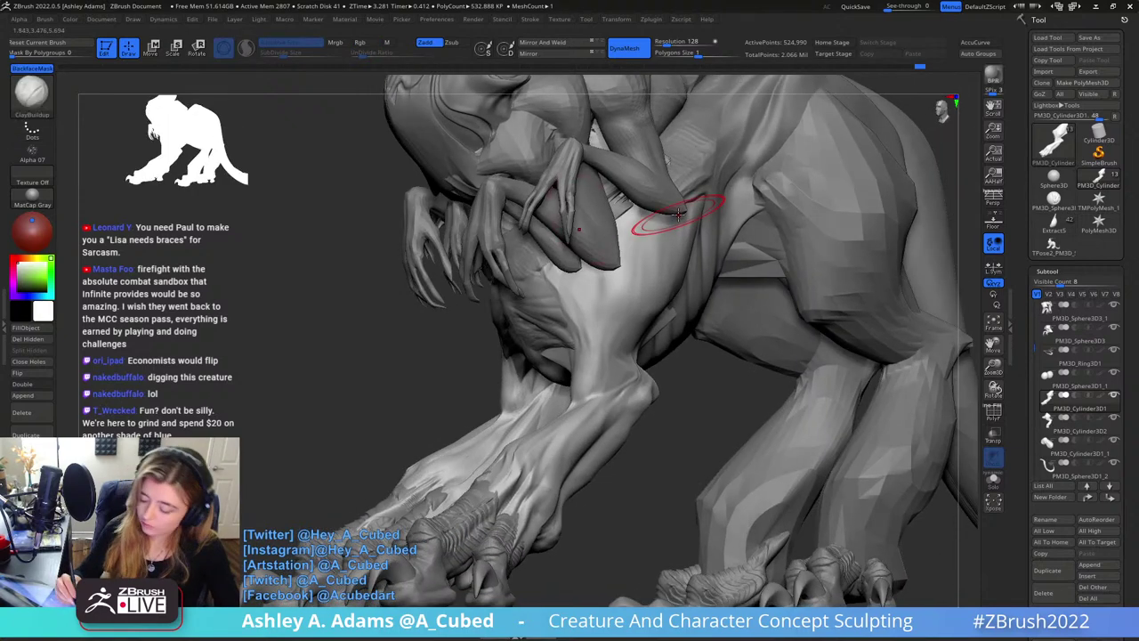
Carve muscle separation lines down the outer upper front leg toward the joint with DamStandard
key("b")
key("d")
key("s")
mouse_move(572, 271)
left_mouse_down()
mouse_move(580, 265)
mouse_move(619, 364)
left_mouse_up()
right_click_drag(623, 307, 663, 295)
left_click_drag(605, 252, 621, 357)
mouse_move(630, 322)
right_mouse_down()
mouse_move(643, 308)
mouse_move(622, 299)
mouse_move(644, 299)
right_mouse_up()
mouse_move(636, 240)
left_mouse_down()
mouse_move(635, 305)
mouse_move(582, 322)
left_mouse_up()
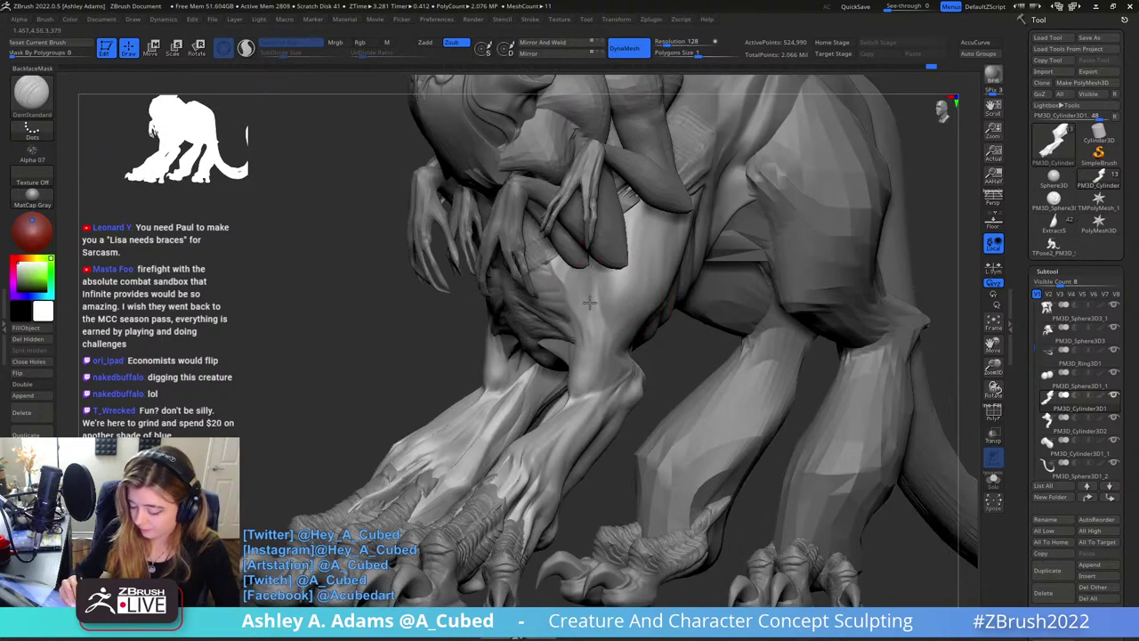
Refine the folds above the joint on the opposite front leg with DamStandard
right_click_drag(578, 309, 614, 308)
right_click_drag(571, 360, 529, 286)
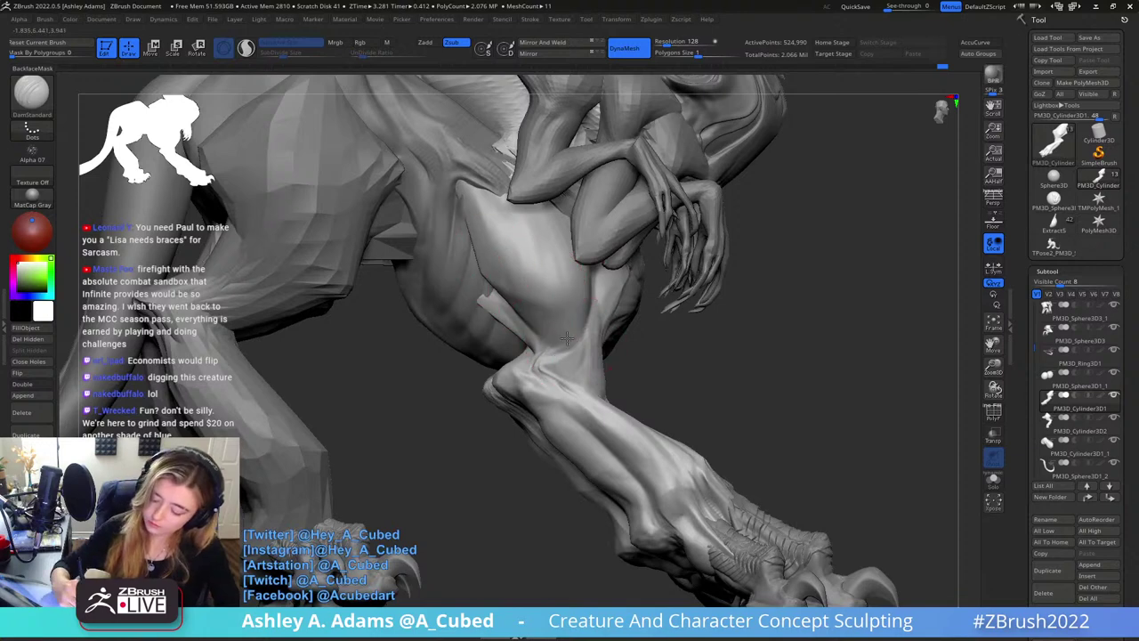
right_click_drag(483, 183, 484, 186)
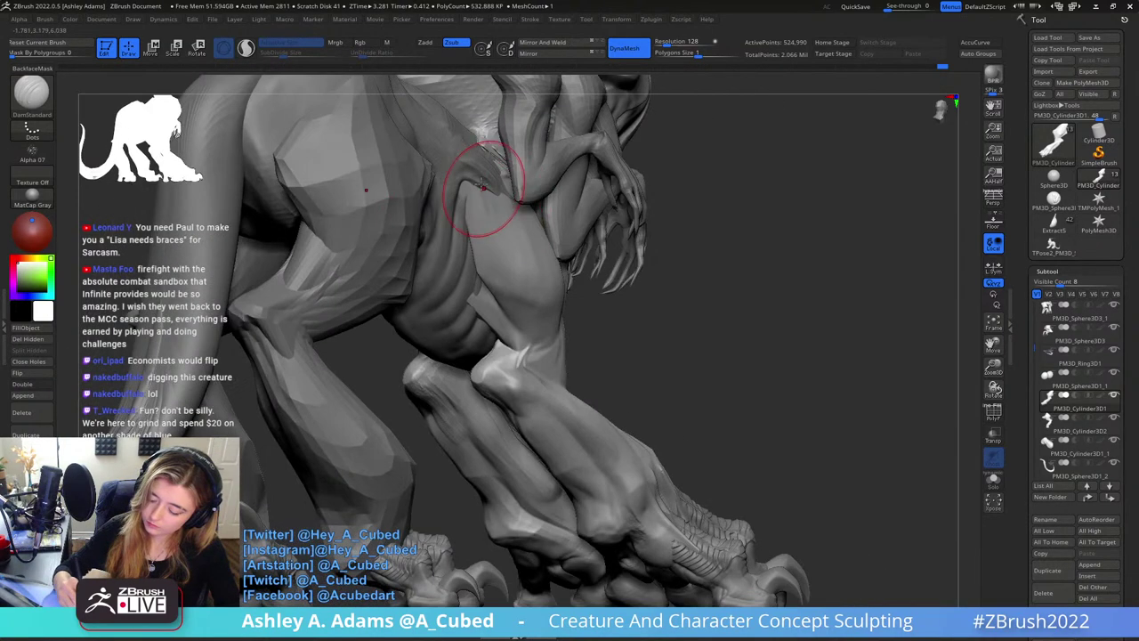
right_click_drag(504, 267, 480, 282)
Adjust the Inflat draw size and swell the rear edge of the upper front leg
key("b")
key("i")
key("n")
right_click_drag(472, 214, 483, 228)
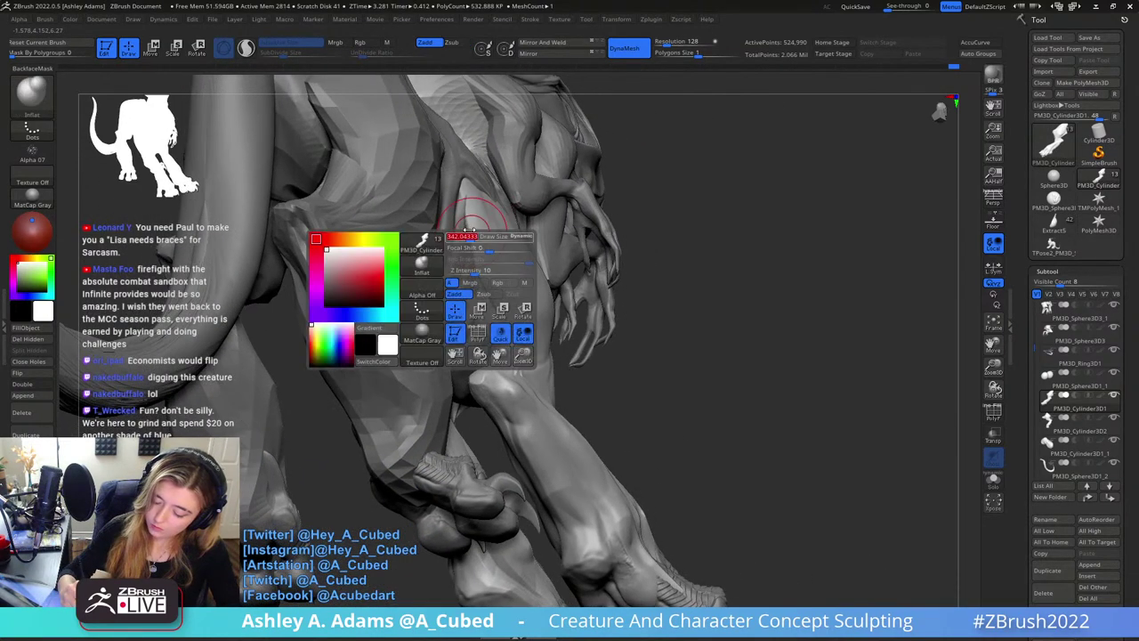
left_click_drag(468, 218, 473, 264)
Build up the rear edge of the upper front leg with ClayBuildup and flatten it with hPolish
key("b")
key("c")
key("b")
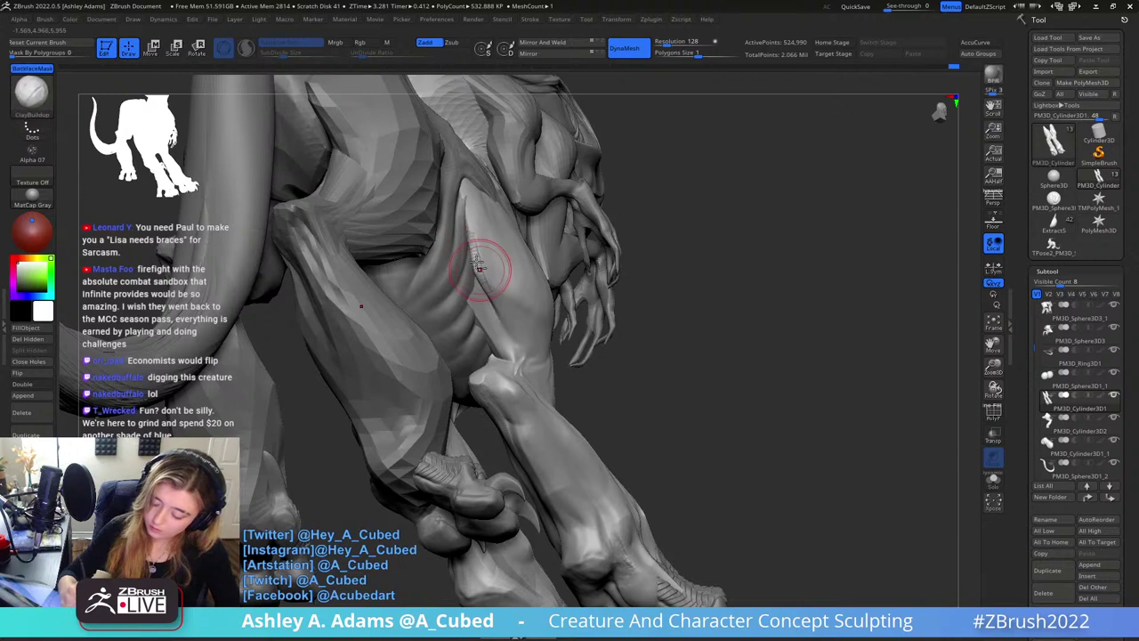
right_click_drag(483, 254, 472, 271)
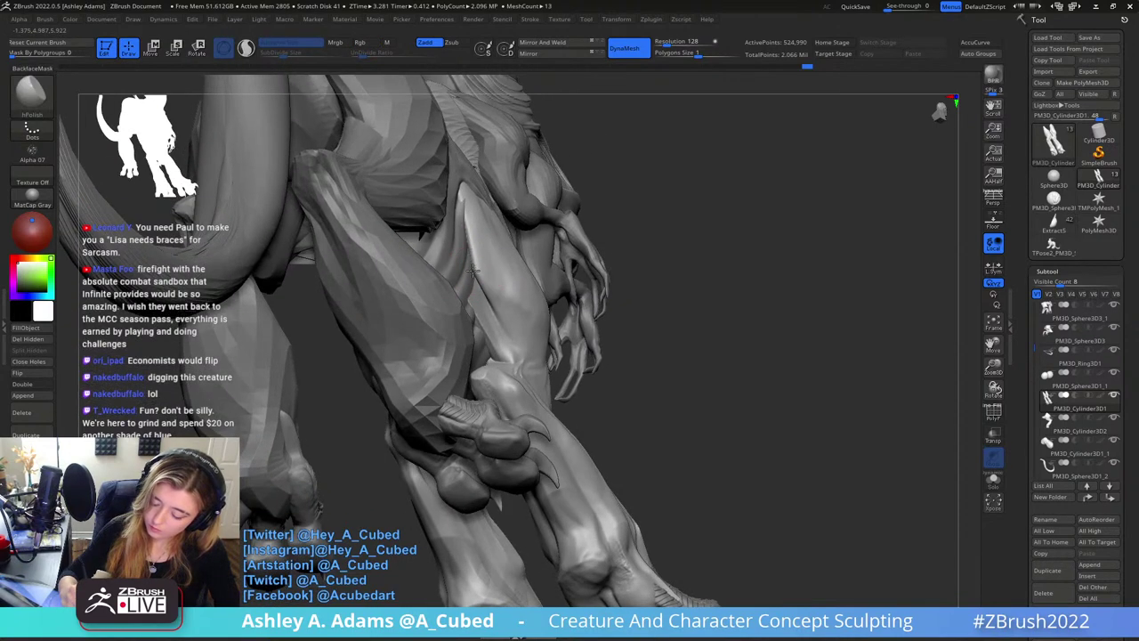
left_click_drag(471, 263, 475, 259)
mouse_move(465, 200)
right_mouse_down()
mouse_move(488, 294)
mouse_move(481, 276)
right_mouse_up()
Isolate the front legs, then polish and smooth the rear ridge of the upper leg
left_click(994, 480)
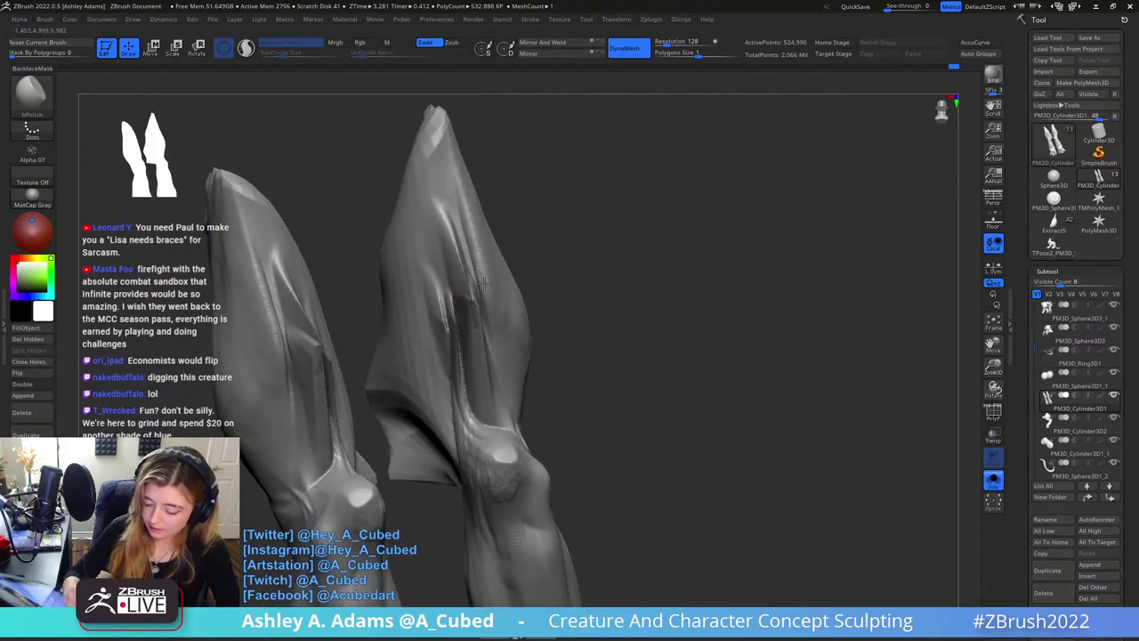
right_click_drag(484, 297, 490, 295, "shift")
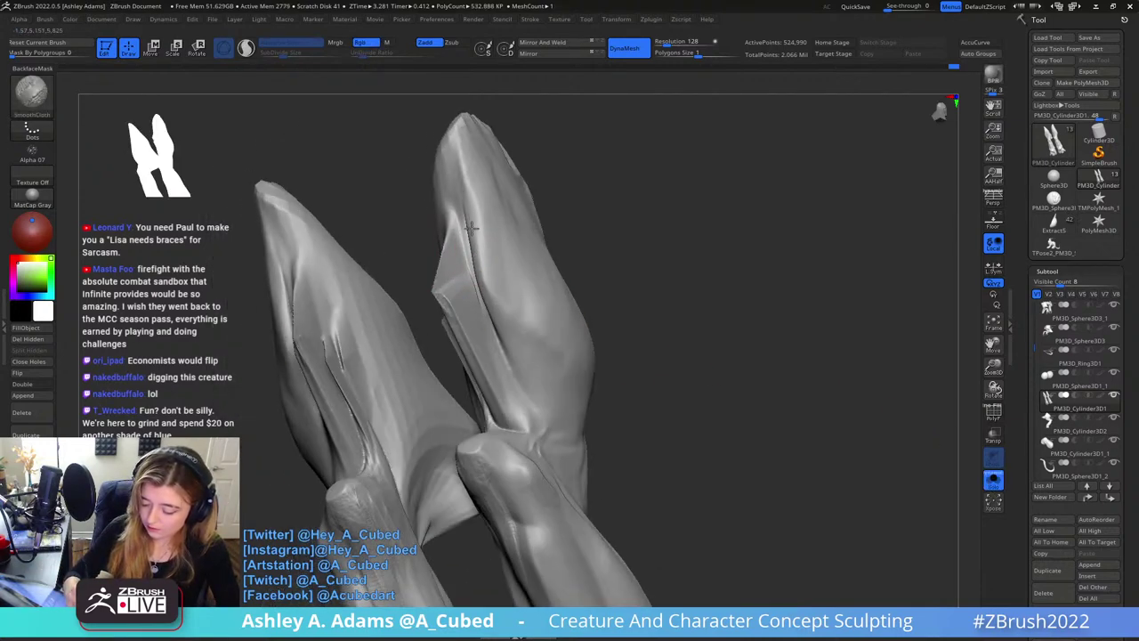
mouse_move(471, 237)
right_mouse_down("shift")
mouse_move(439, 158)
mouse_move(483, 198)
right_mouse_up("shift")
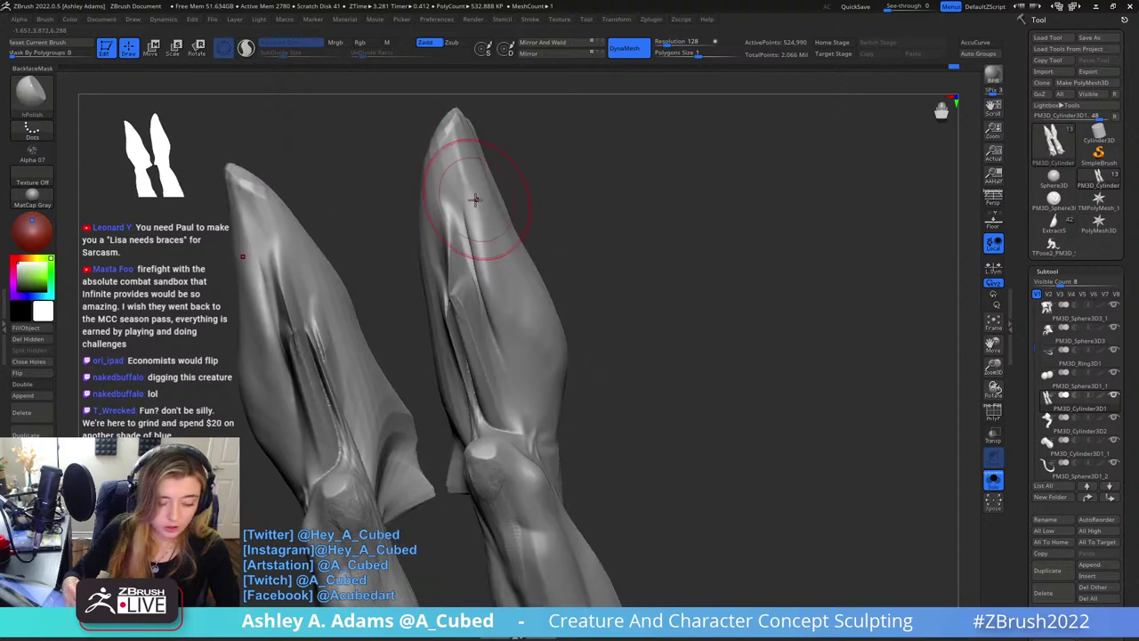
left_click_drag(460, 211, 469, 253)
right_click_drag(503, 210, 458, 191)
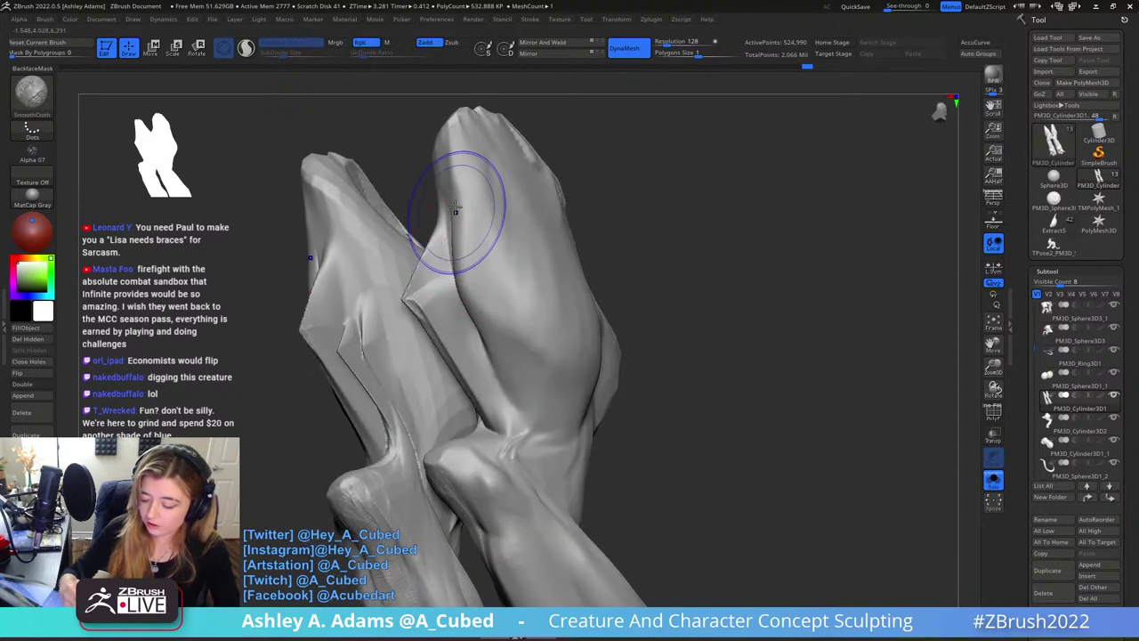
Adjust the Inflat draw size and swell the outer muscle mass of the isolated upper front leg down to the joint
mouse_move(501, 234)
right_mouse_down()
mouse_move(473, 242)
mouse_move(511, 294)
mouse_move(556, 325)
right_mouse_up()
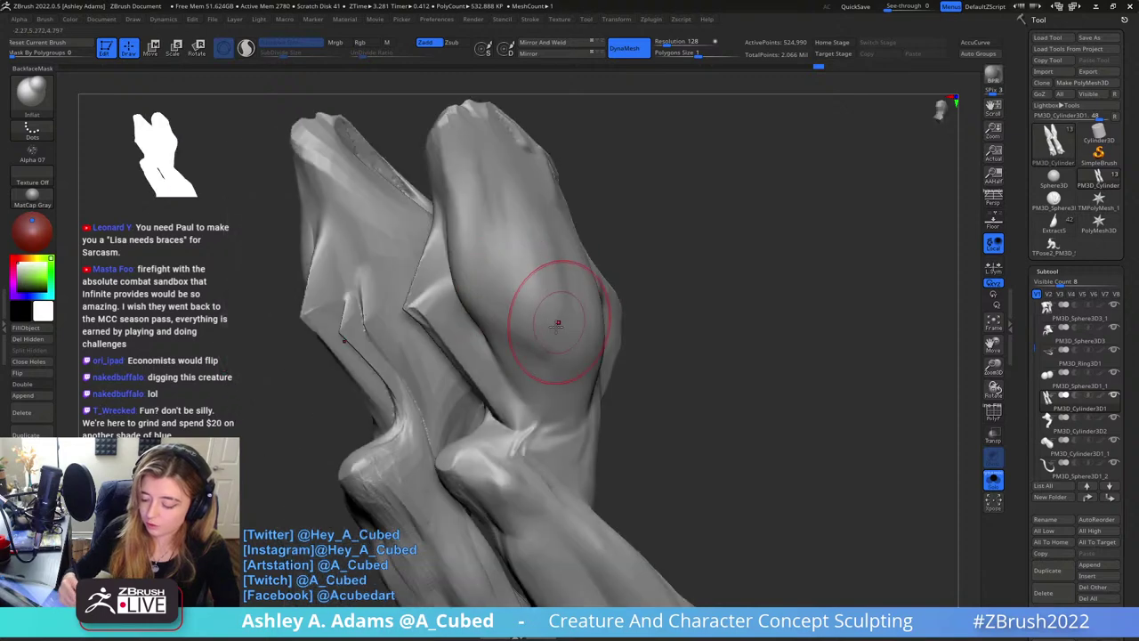
right_click_drag(500, 162, 471, 148)
mouse_move(508, 266)
right_mouse_down()
mouse_move(531, 311)
mouse_move(531, 295)
right_mouse_up()
key("space")
mouse_move(526, 252)
right_mouse_down()
mouse_move(508, 330)
mouse_move(521, 334)
right_mouse_up()
right_click_drag(521, 293, 506, 287)
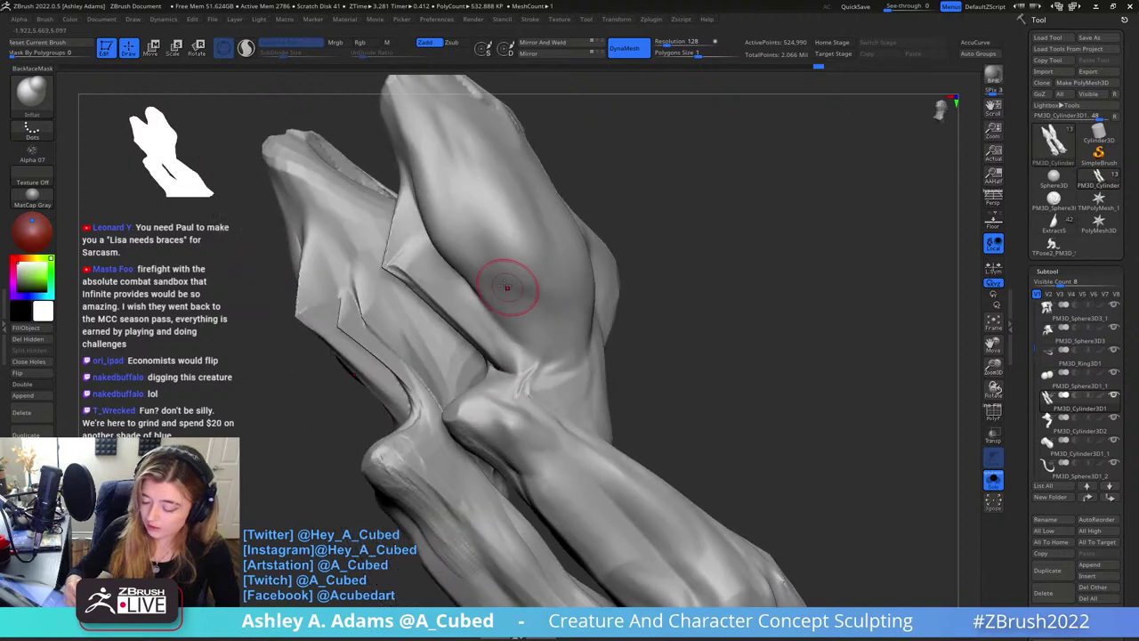
mouse_move(519, 378)
right_mouse_down()
mouse_move(539, 331)
mouse_move(502, 354)
right_mouse_up()
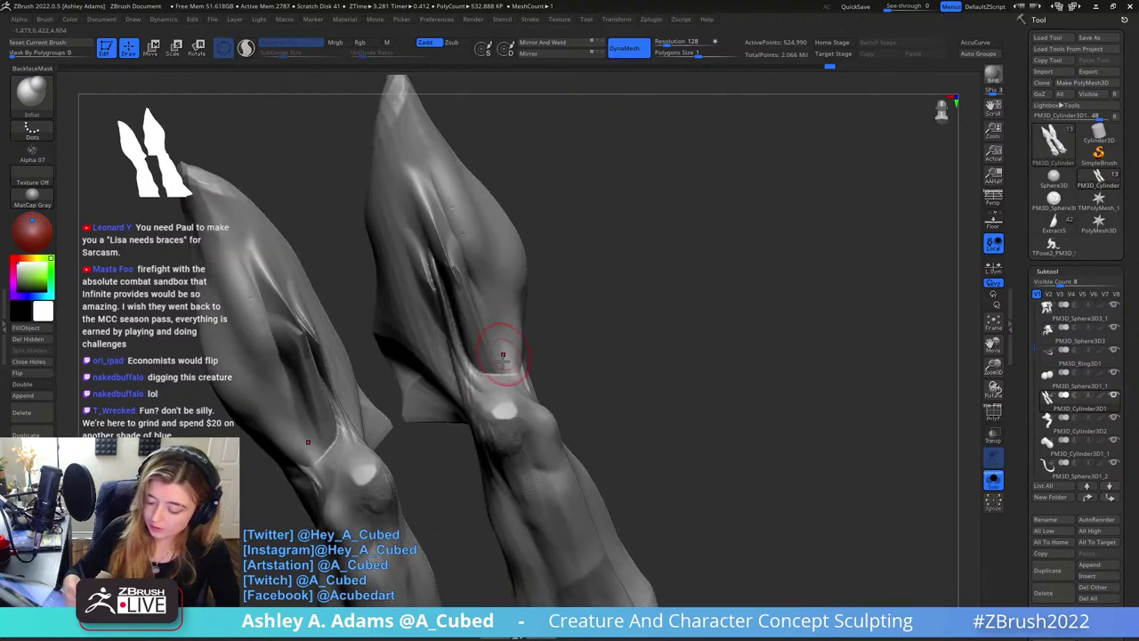
Carve the crease along the back of the upper front leg above the joint with DamStandard
key("b")
key("d")
key("s")
right_click_drag(451, 233, 483, 280)
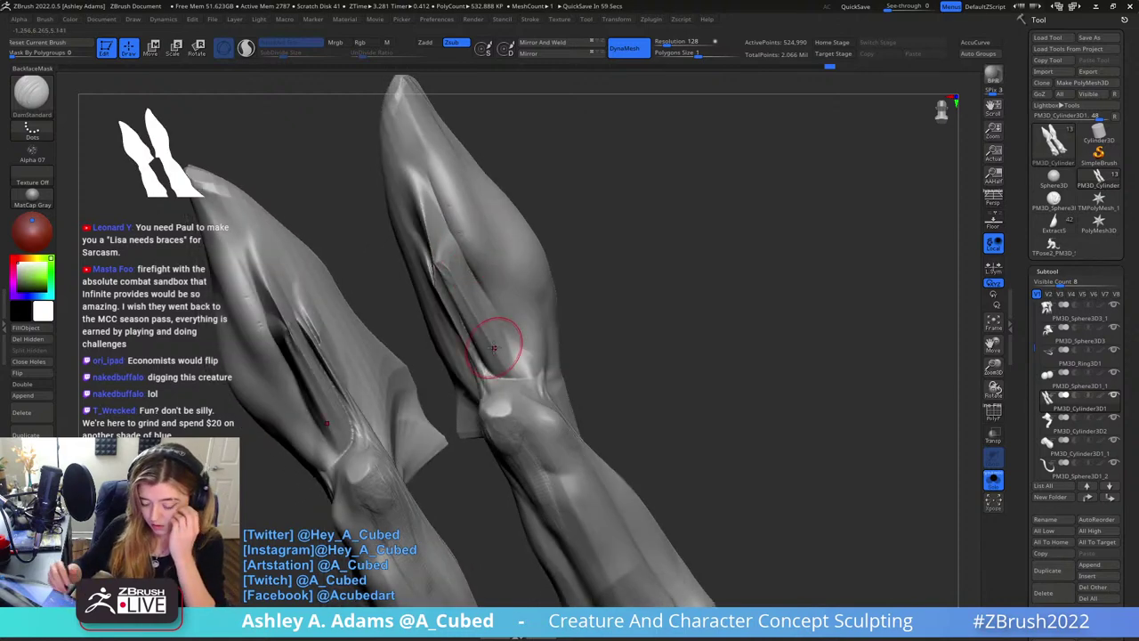
Show the full creature again, adjust the draw size and carve muscle lines on the outer upper front leg with DamStandard
left_click(993, 479)
mouse_move(946, 427)
right_mouse_down()
mouse_move(639, 219)
mouse_move(605, 234)
right_mouse_up()
key("space")
left_click_drag(548, 254, 562, 253)
left_click_drag(474, 126, 482, 189)
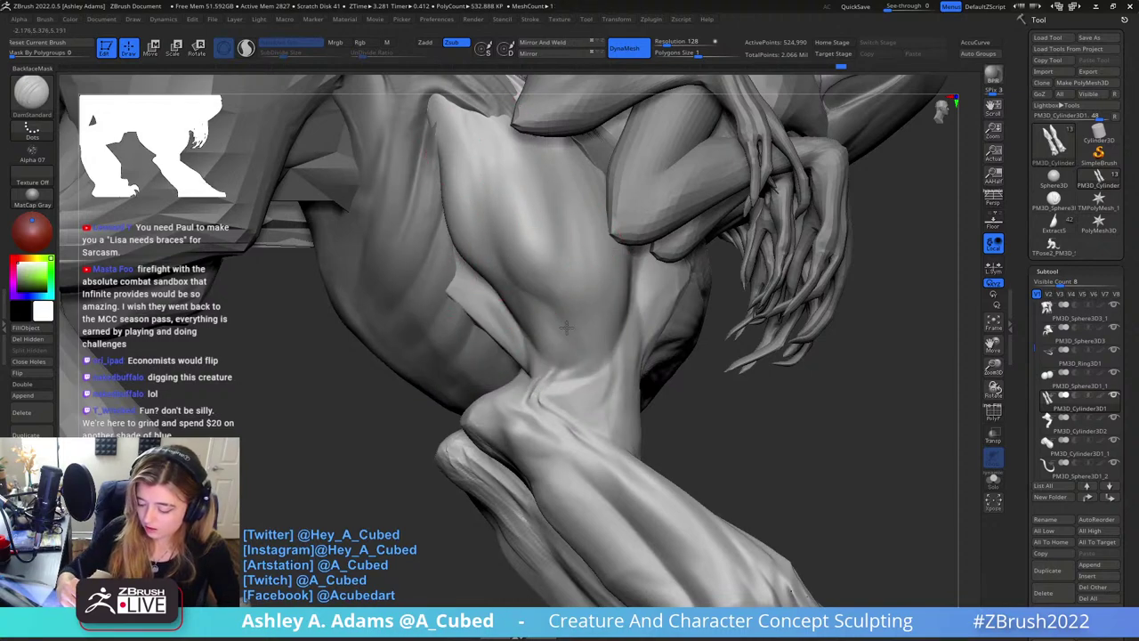
mouse_move(522, 256)
right_mouse_down()
mouse_move(572, 230)
mouse_move(525, 232)
mouse_move(522, 217)
right_mouse_up()
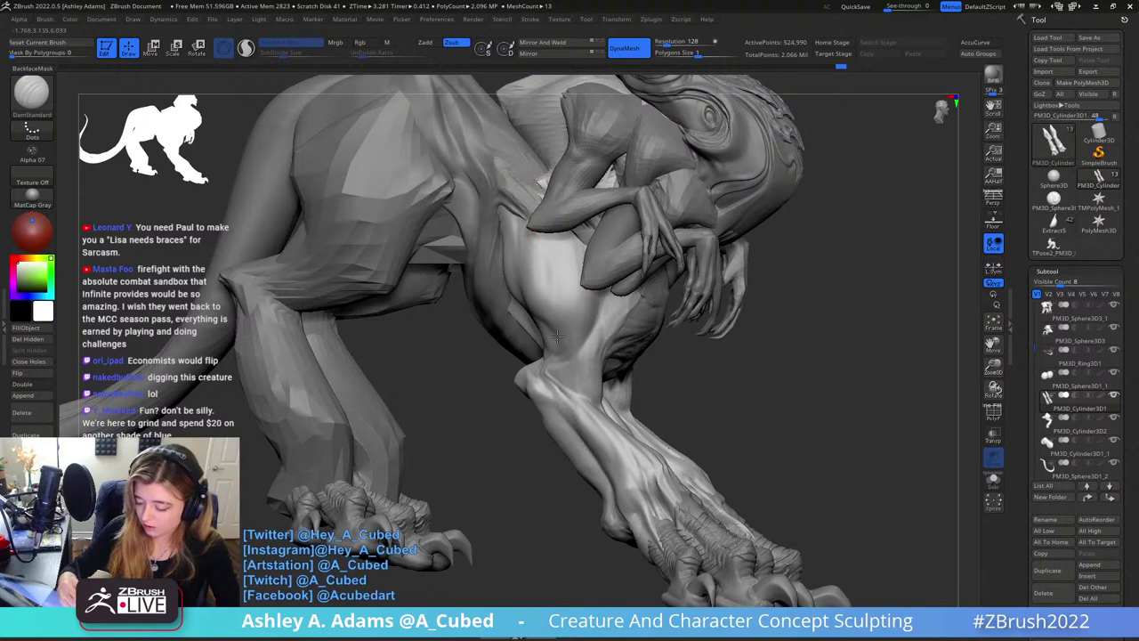
mouse_move(568, 297)
right_mouse_down()
mouse_move(528, 258)
mouse_move(564, 277)
right_mouse_up()
right_click(564, 279)
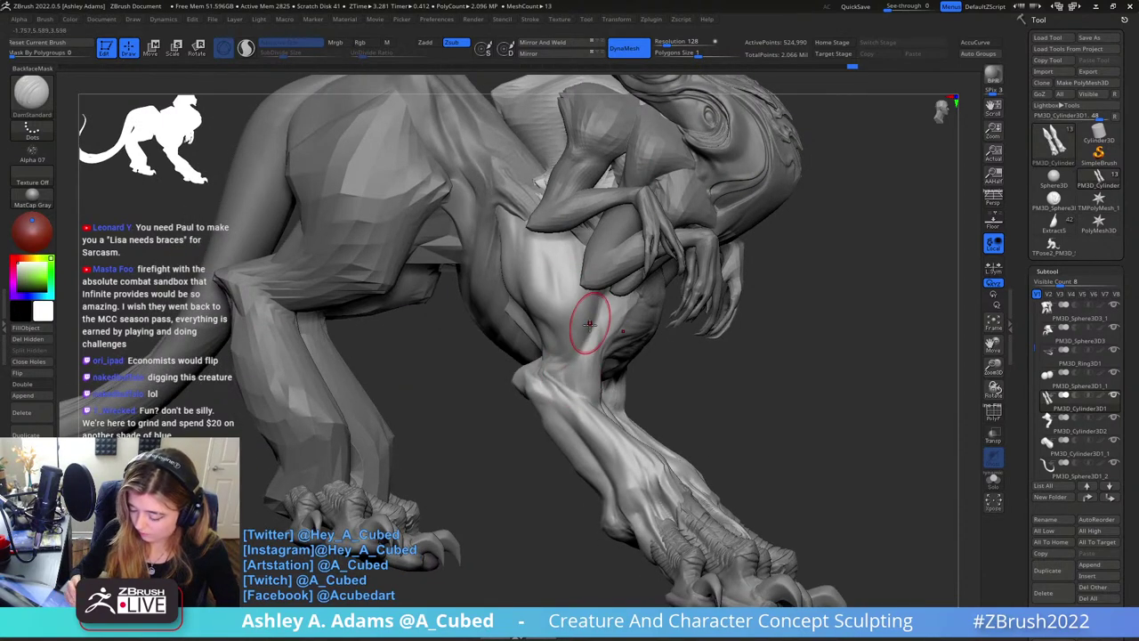
mouse_move(552, 352)
right_mouse_down()
mouse_move(585, 311)
mouse_move(587, 335)
mouse_move(646, 306)
mouse_move(646, 269)
mouse_move(610, 309)
mouse_move(587, 302)
mouse_move(587, 369)
mouse_move(592, 275)
right_mouse_up()
Alternate hPolish and ClayBuildup to build and flatten the muscle planes of the upper front leg
key("b")
key("s")
key("h")
key("b")
key("c")
key("b")
key("b")
key("s")
key("h")
key("b")
key("c")
key("b")
mouse_move(592, 276)
right_mouse_down()
mouse_move(605, 255)
mouse_move(569, 201)
mouse_move(578, 338)
mouse_move(604, 387)
mouse_move(628, 381)
mouse_move(583, 334)
right_mouse_up()
Define the muscle separations on the upper front leg below the folded arms with DamStandard
key("b")
key("d")
key("s")
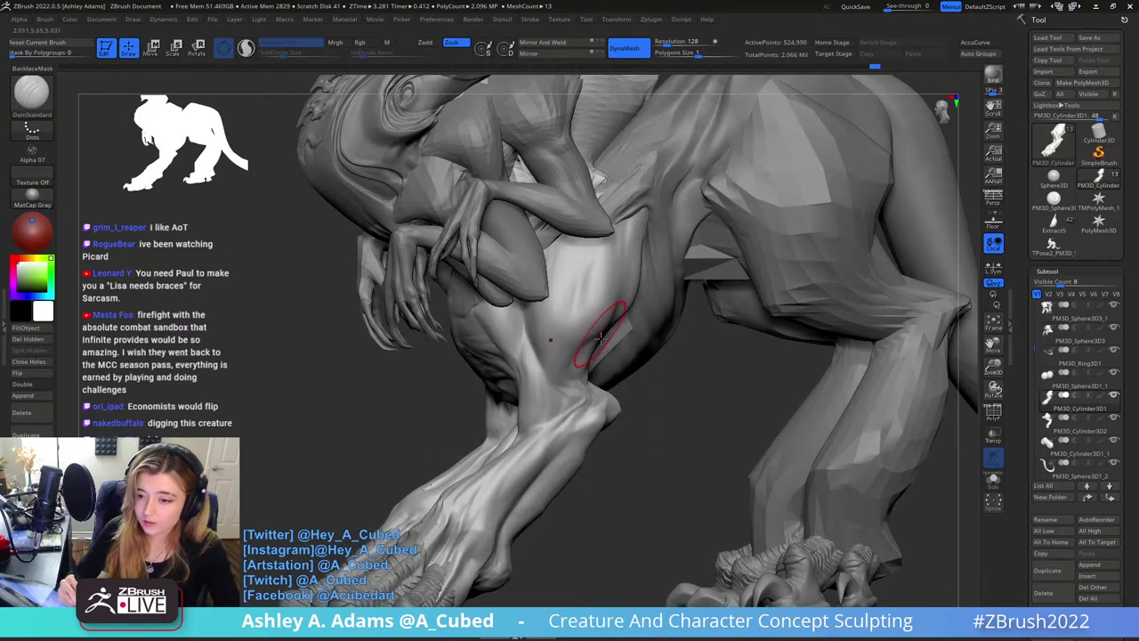
right_click_drag(602, 394, 592, 328)
mouse_move(595, 284)
right_mouse_down("ctrl")
mouse_move(579, 307)
mouse_move(536, 322)
right_mouse_up("ctrl")
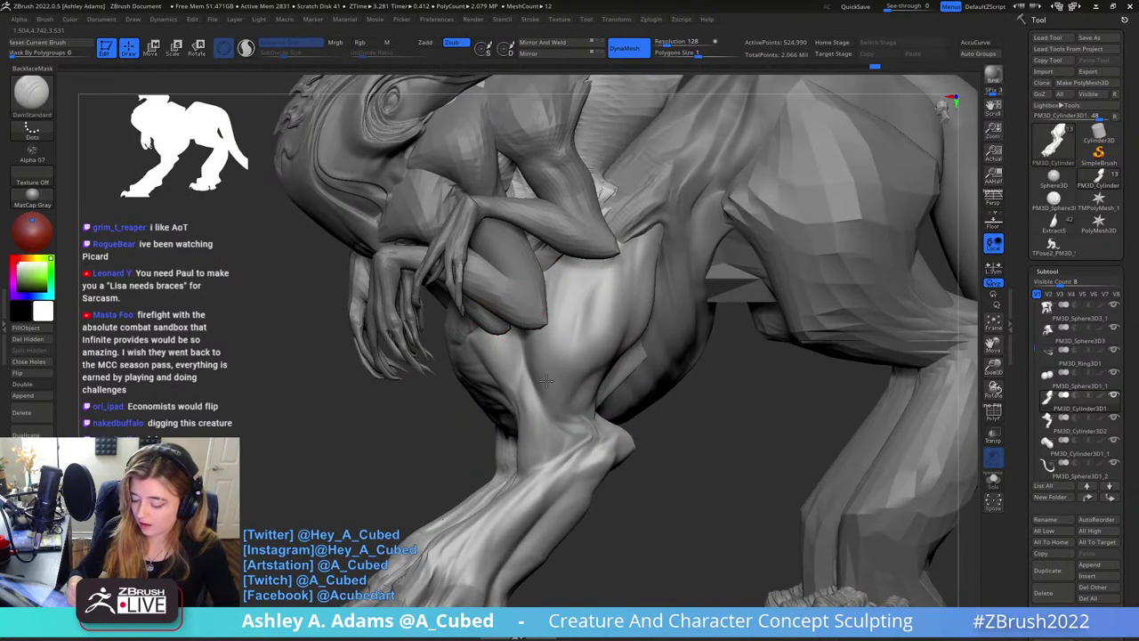
right_click_drag(610, 249, 585, 259)
left_click_drag(574, 257, 578, 276)
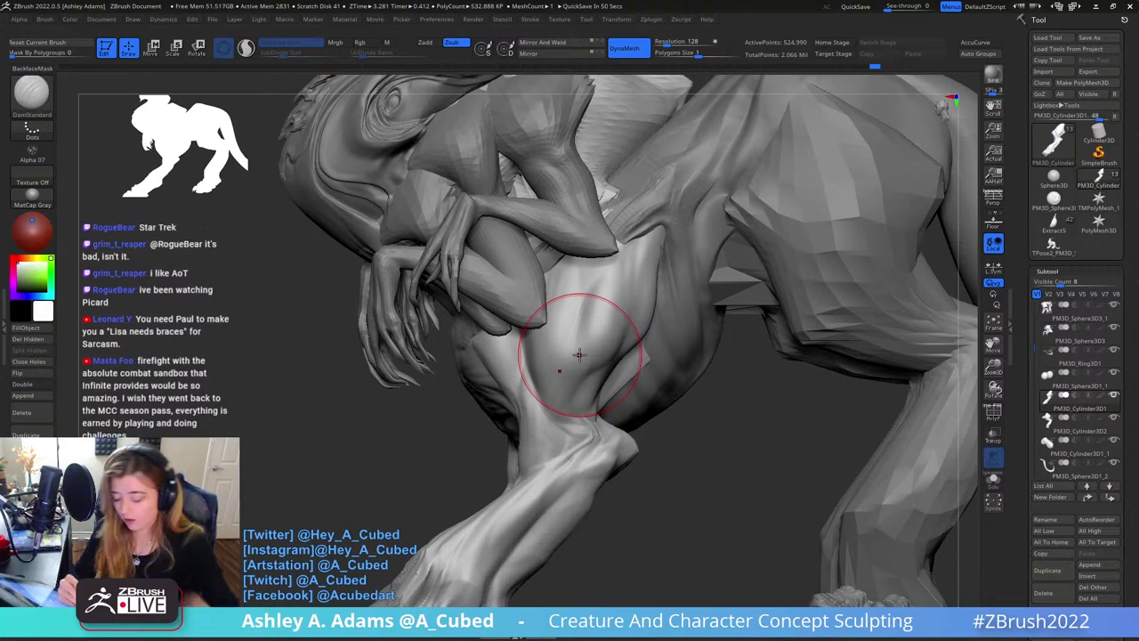
Swell the muscle along the edge of the upper front leg below the folded arms with the Inflat brush
right_click_drag(602, 311, 614, 257)
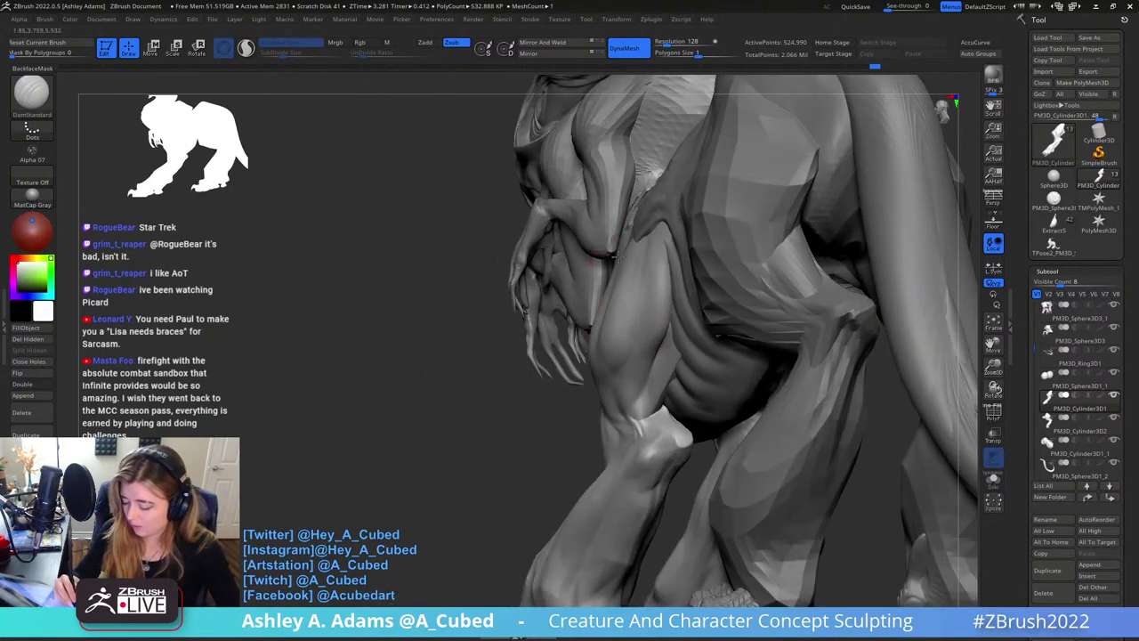
key("b")
key("i")
key("n")
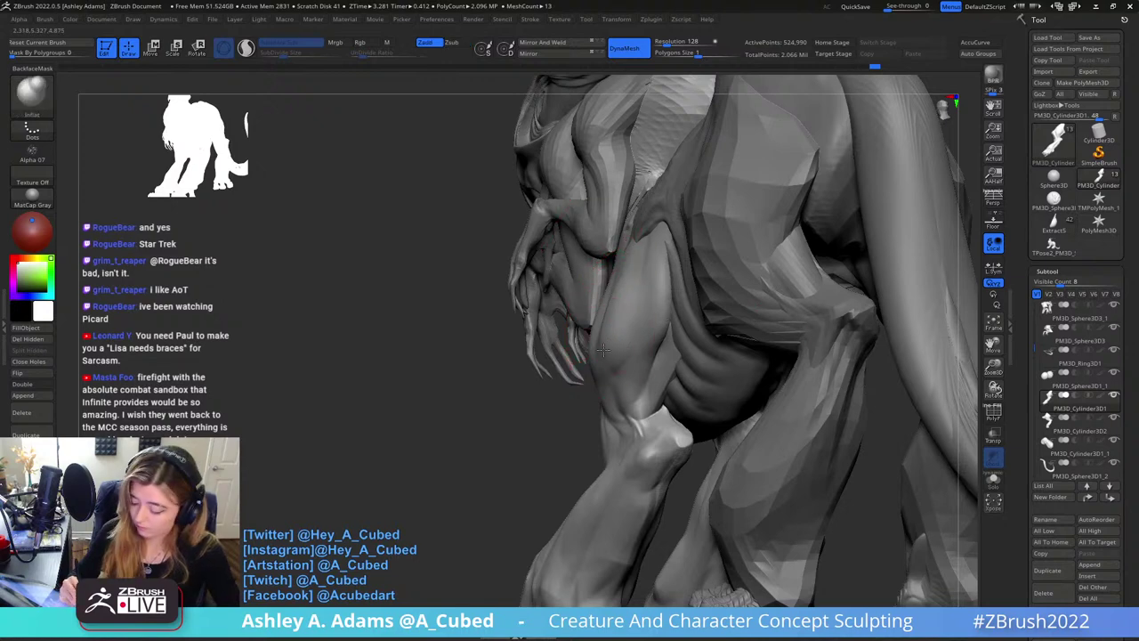
left_click_drag(636, 252, 615, 249)
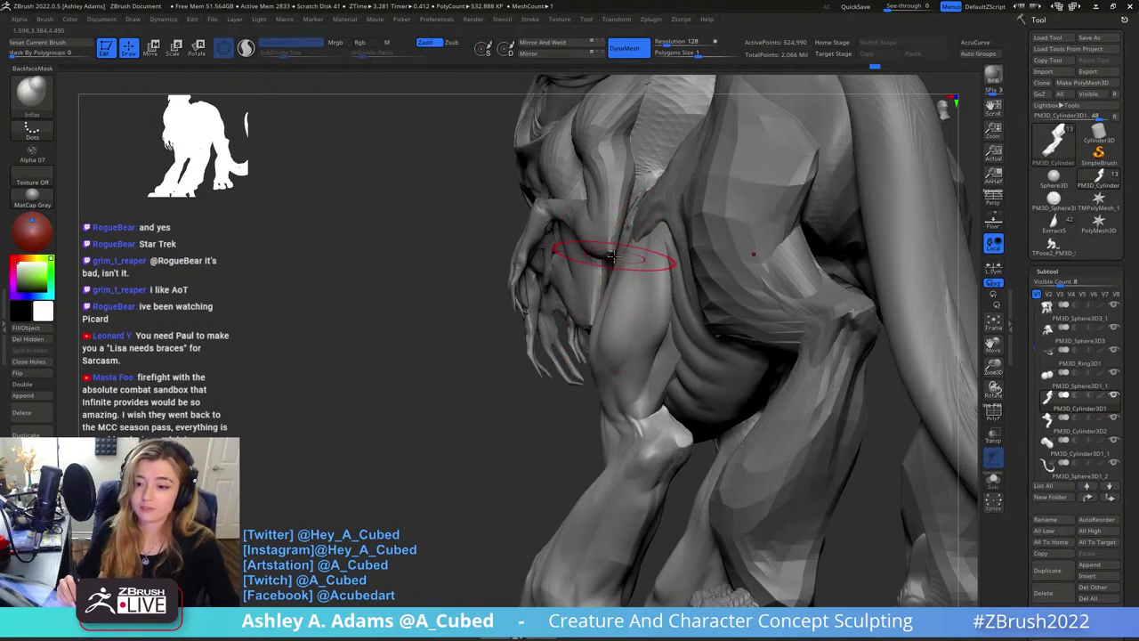
right_click_drag(612, 257, 656, 172)
mouse_move(669, 222)
right_mouse_down()
mouse_move(681, 287)
mouse_move(664, 216)
right_mouse_up()
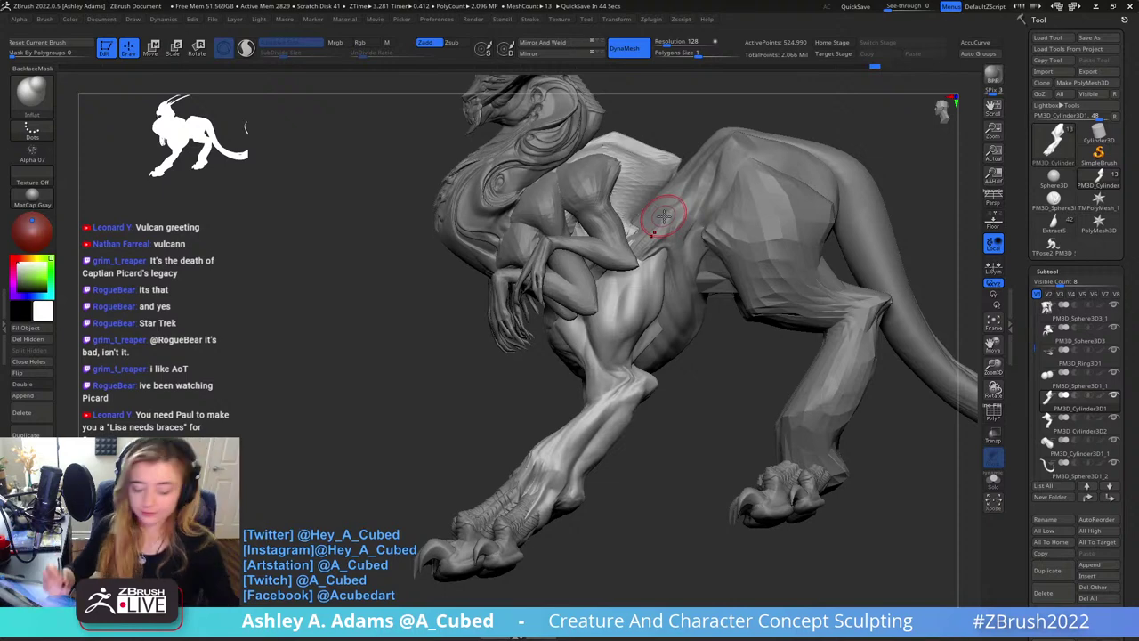
Finish inflating the upper front leg, carve creases around the front leg joints with DamStandard and adjust the draw size
mouse_move(683, 330)
right_mouse_down()
mouse_move(712, 331)
mouse_move(680, 326)
mouse_move(656, 271)
right_mouse_up()
left_click_drag(628, 264, 625, 322)
mouse_move(621, 311)
right_mouse_down()
mouse_move(647, 328)
mouse_move(598, 327)
mouse_move(607, 332)
right_mouse_up()
key("b")
key("d")
key("s")
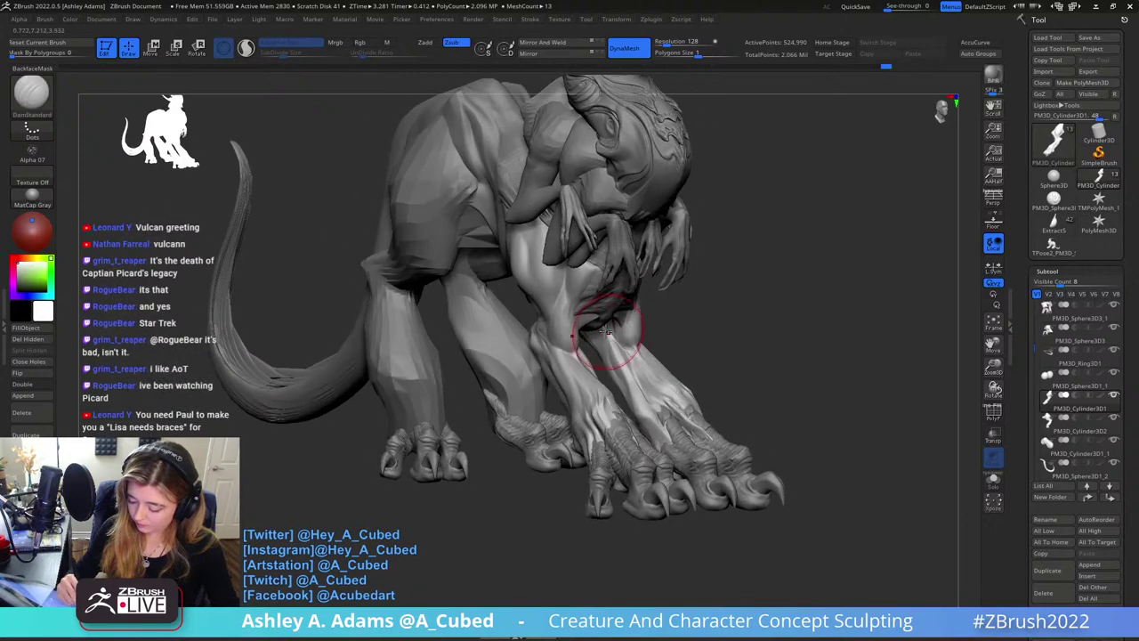
left_click_drag(603, 329, 637, 339)
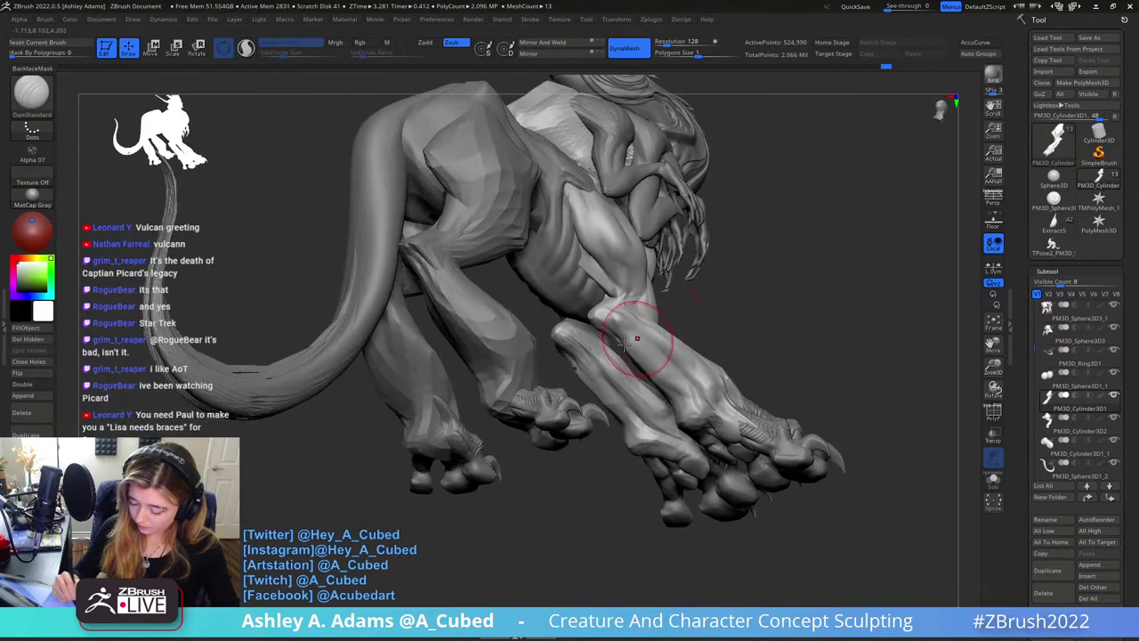
right_click_drag(592, 352, 600, 345)
key("space")
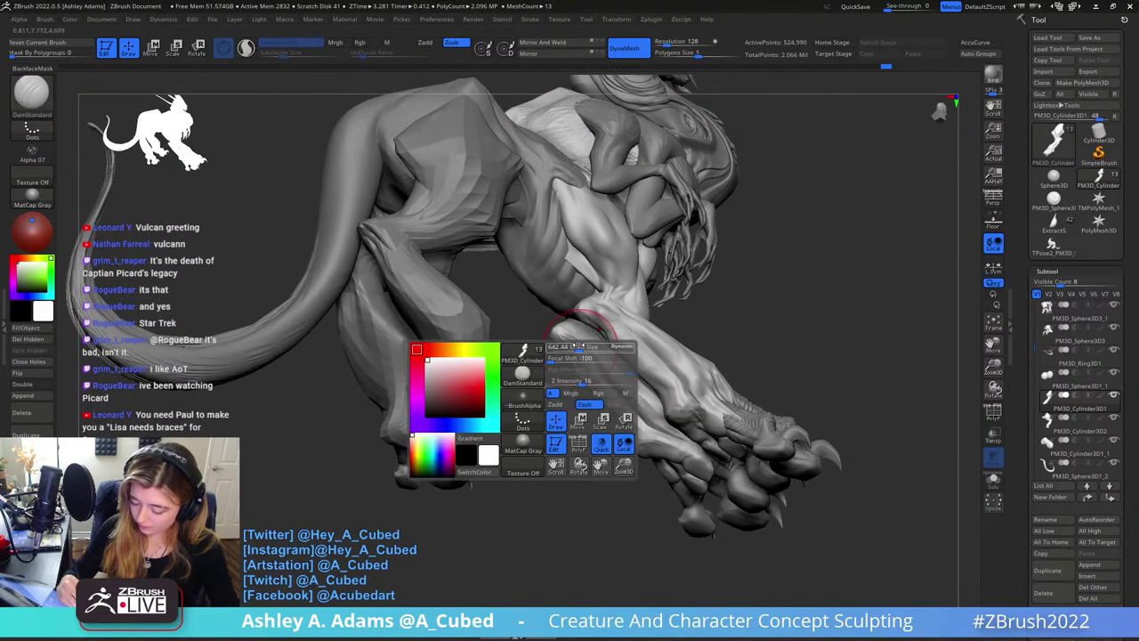
mouse_move(595, 348)
left_mouse_down()
mouse_move(578, 348)
mouse_move(612, 390)
mouse_move(625, 305)
mouse_move(590, 374)
mouse_move(640, 347)
mouse_move(618, 338)
left_mouse_up()
Add volume to the lower front leg below the joint with the Inflat brush
key("b")
key("i")
key("n")
key("b")
key("c")
key("b")
key("b")
key("i")
key("n")
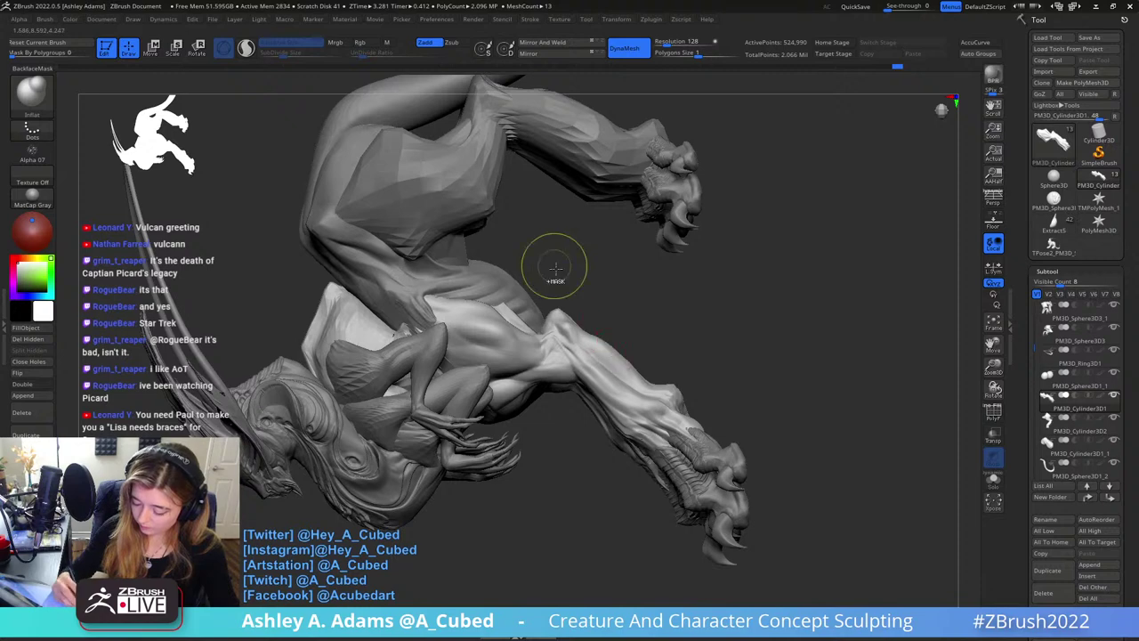
left_click_drag(653, 395, 623, 332)
left_click_drag(645, 399, 579, 376)
Define the tendon lines on the back of the lower front leg above the paw with DamStandard and Inflat
key("b")
key("d")
key("s")
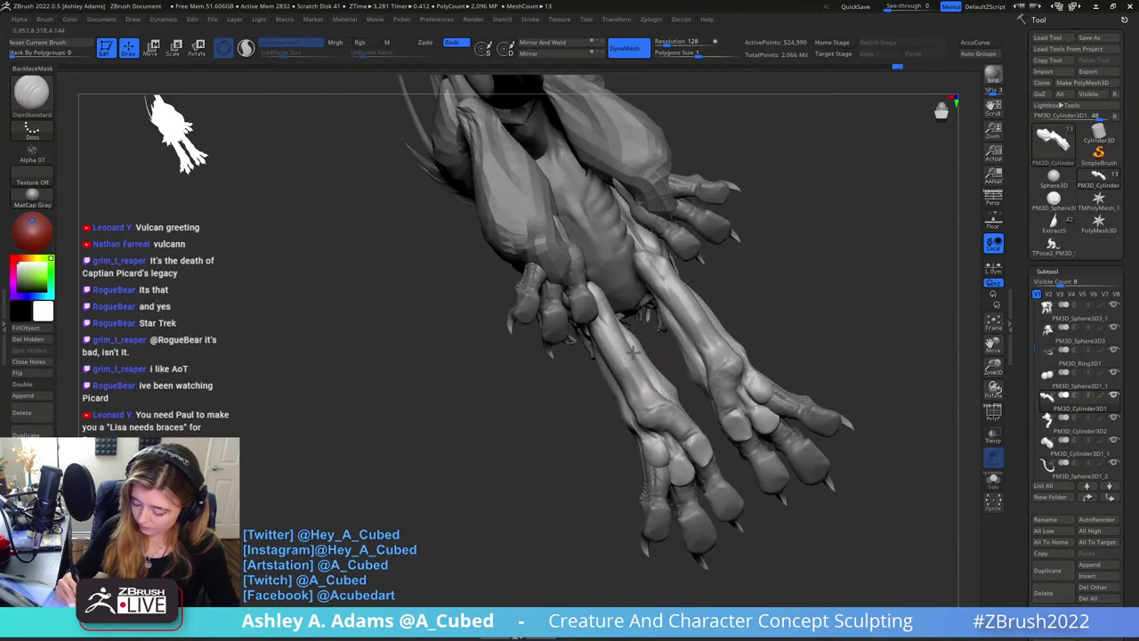
left_click_drag(659, 424, 664, 386)
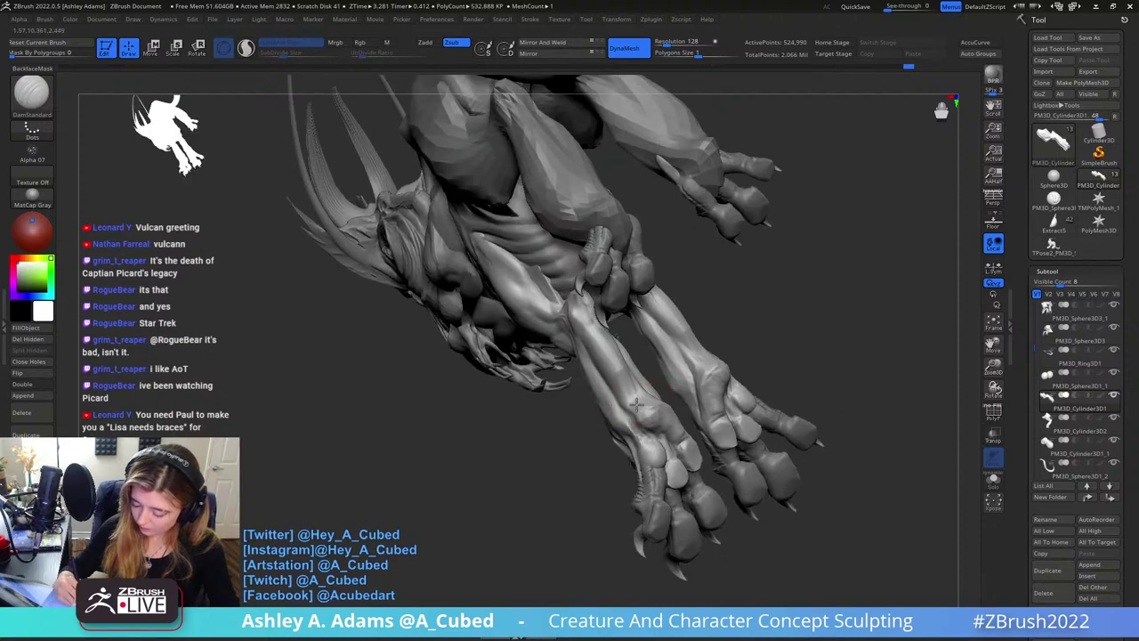
mouse_move(636, 389)
right_mouse_down()
mouse_move(663, 322)
mouse_move(590, 350)
mouse_move(569, 330)
mouse_move(575, 303)
right_mouse_up()
key("b")
key("i")
key("n")
key("b")
key("d")
key("s")
Choose the SnakeHook brush and make the hind legs the active subtool
mouse_move(579, 377)
right_mouse_down()
mouse_move(563, 330)
mouse_move(587, 327)
mouse_move(547, 285)
mouse_move(534, 300)
mouse_move(498, 267)
mouse_move(564, 309)
mouse_move(561, 267)
mouse_move(590, 234)
mouse_move(634, 266)
mouse_move(612, 252)
right_mouse_up()
key("b")
key("i")
key("n")
key("b")
key("s")
key("h")
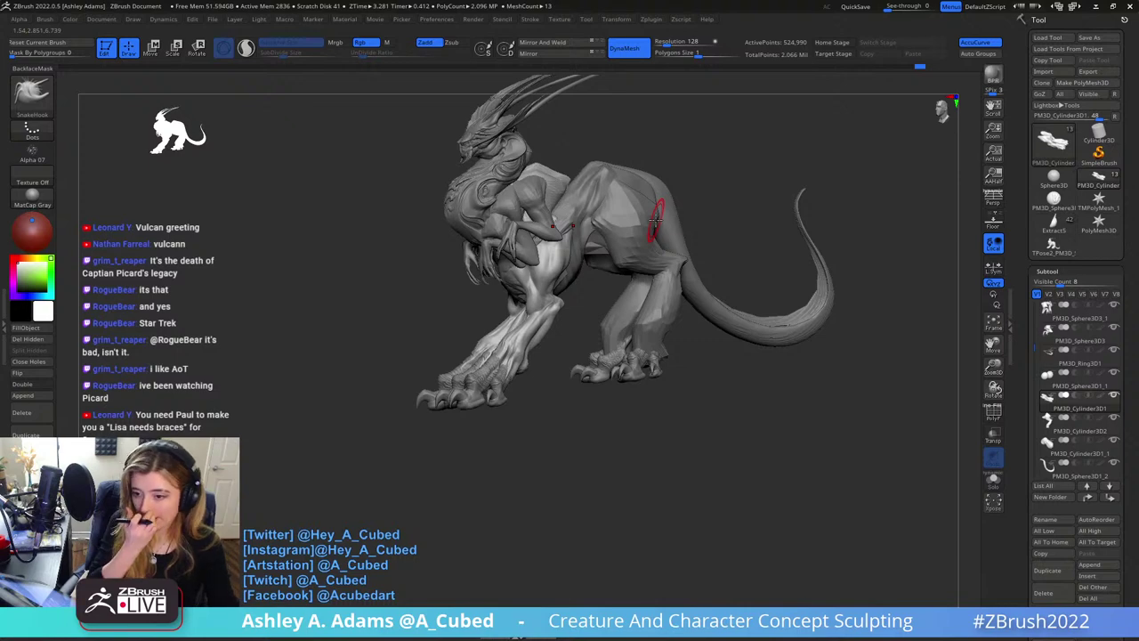
mouse_move(646, 183)
right_mouse_down("ctrl")
mouse_move(636, 252)
mouse_move(656, 223)
right_mouse_up("ctrl")
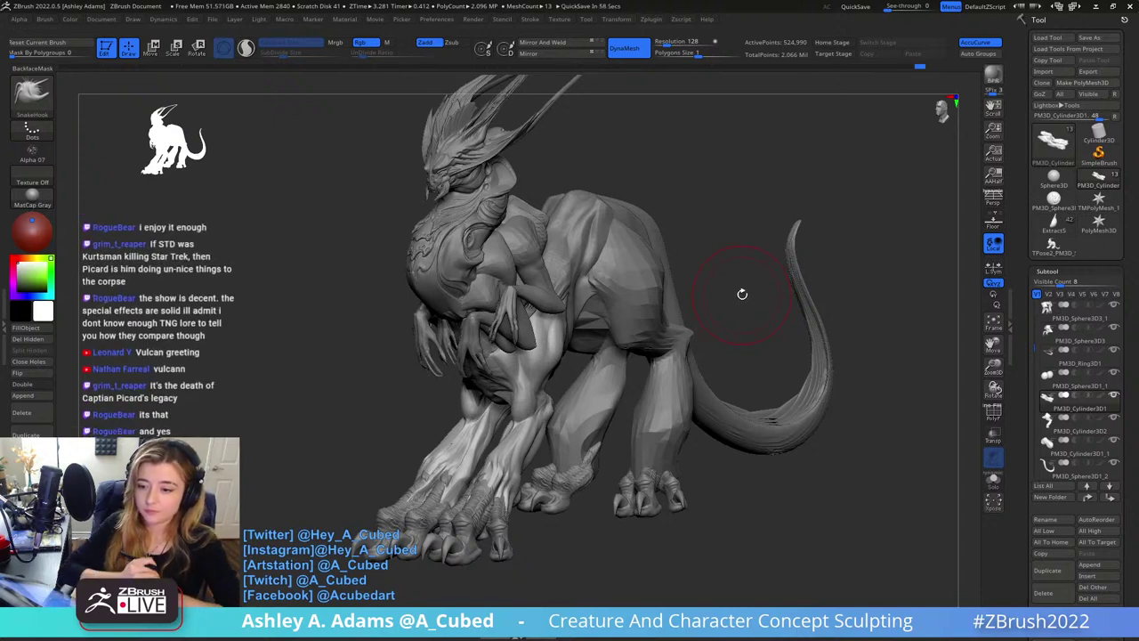
left_click_drag(686, 241, 681, 233)
left_click(651, 312, "alt")
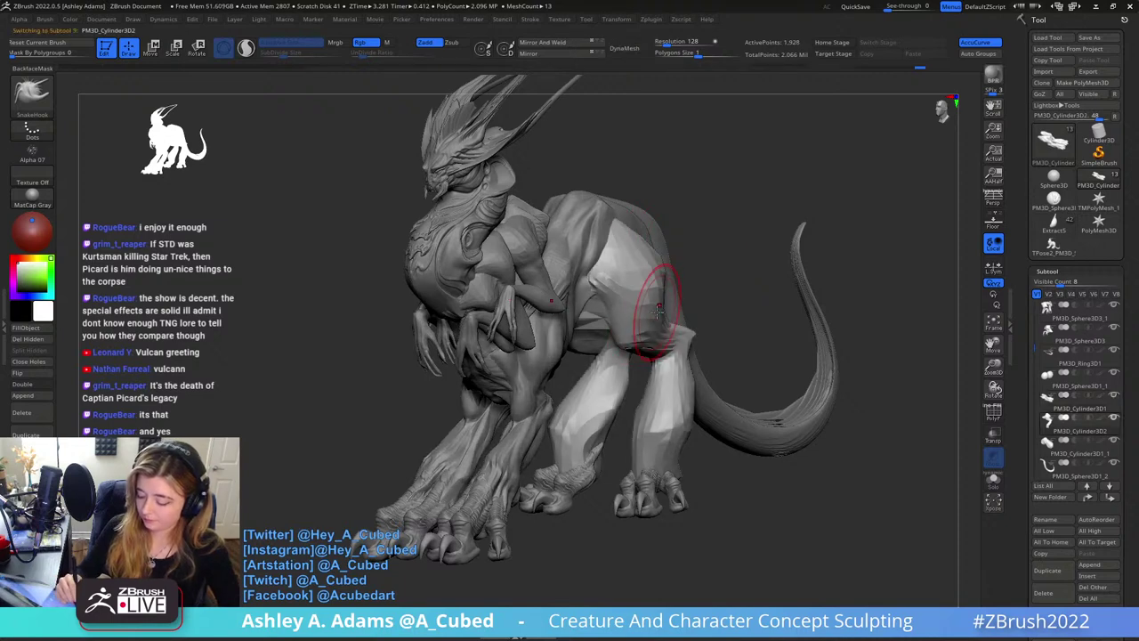
Pull the silhouette of the lower hind legs into shape between the hock and foot with SnakeHook
left_click_drag(703, 445, 743, 359)
right_click_drag(743, 359, 720, 374)
right_click(720, 373)
left_click_drag(727, 383, 695, 283)
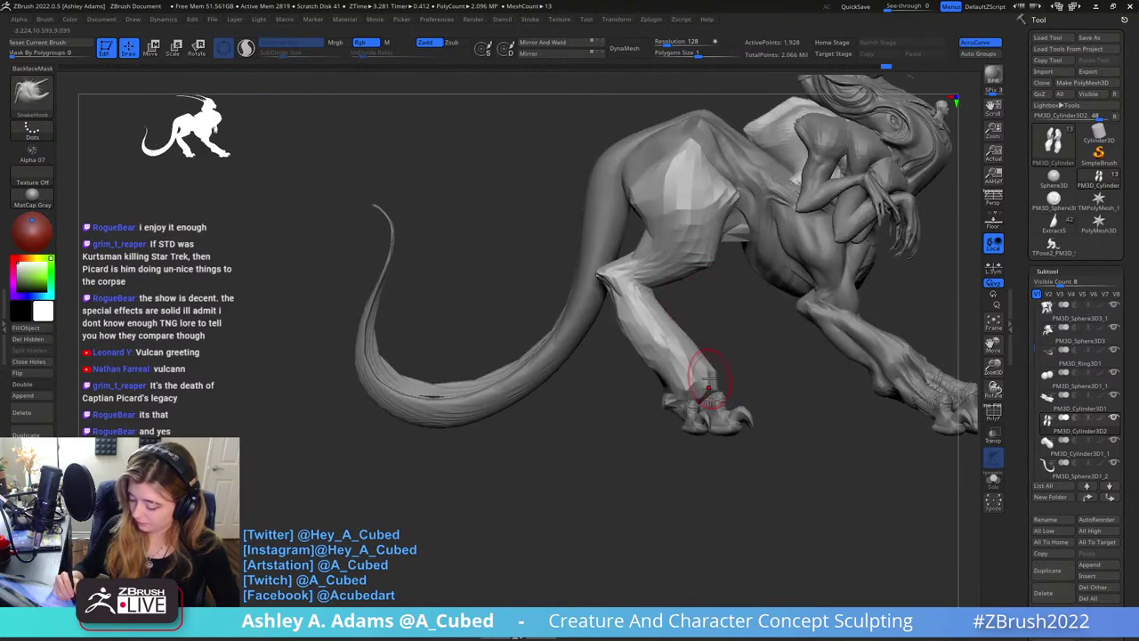
key("space")
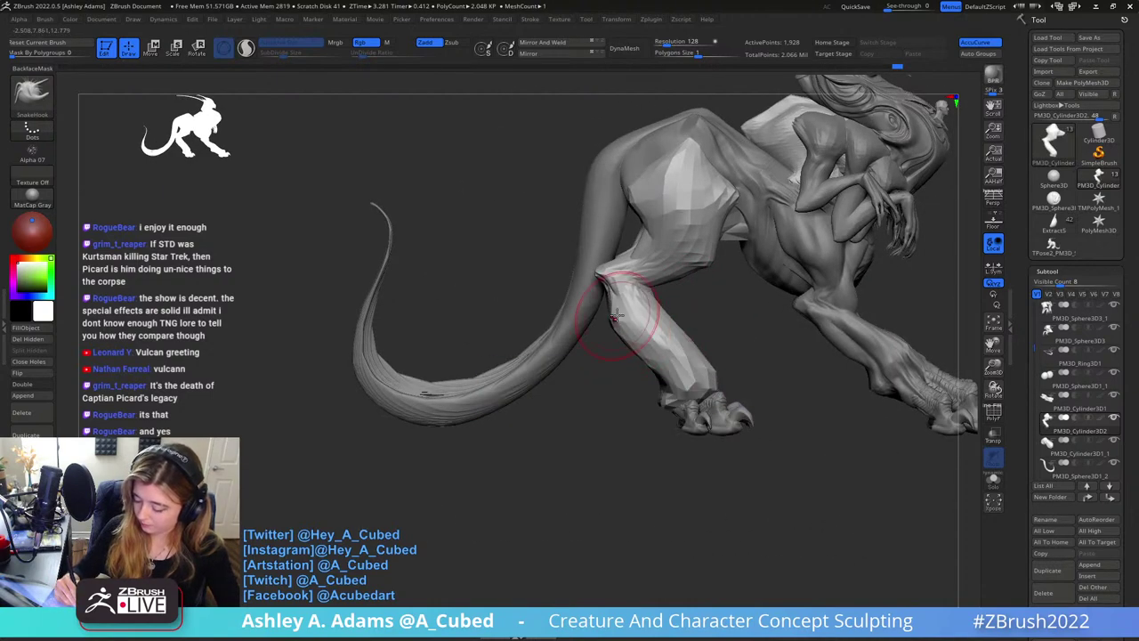
mouse_move(614, 316)
left_mouse_down()
mouse_move(592, 233)
mouse_move(614, 294)
left_mouse_up()
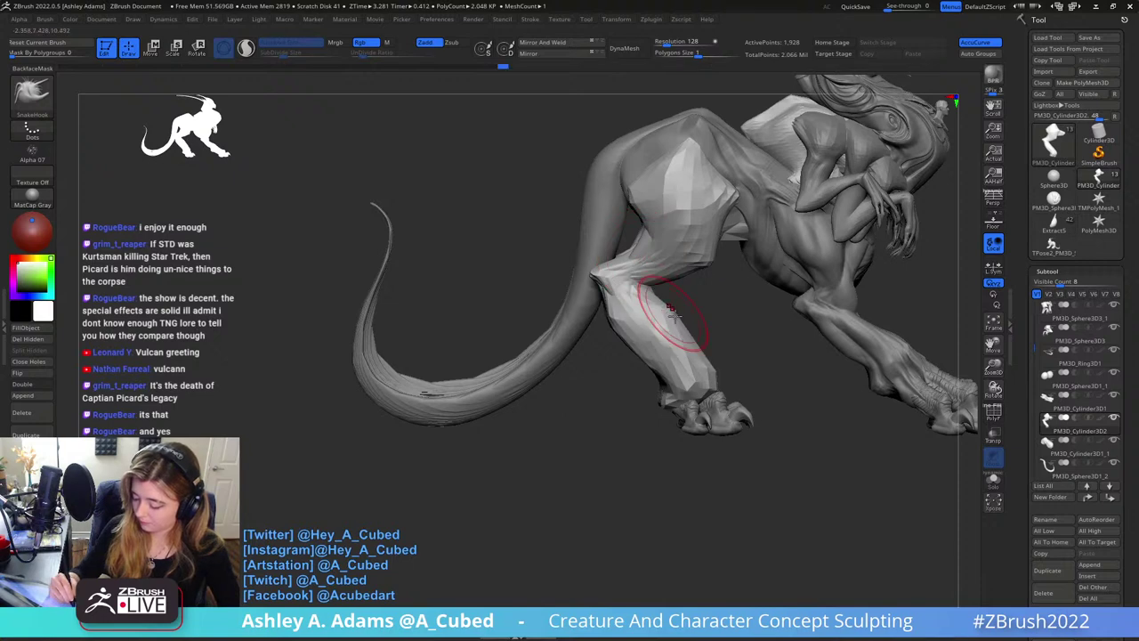
mouse_move(710, 354)
left_mouse_down()
mouse_move(829, 228)
mouse_move(758, 230)
left_mouse_up()
mouse_move(650, 296)
right_mouse_down()
mouse_move(720, 297)
mouse_move(763, 315)
mouse_move(748, 290)
right_mouse_up()
mouse_move(731, 237)
right_mouse_down()
mouse_move(758, 270)
mouse_move(773, 258)
mouse_move(755, 315)
right_mouse_up()
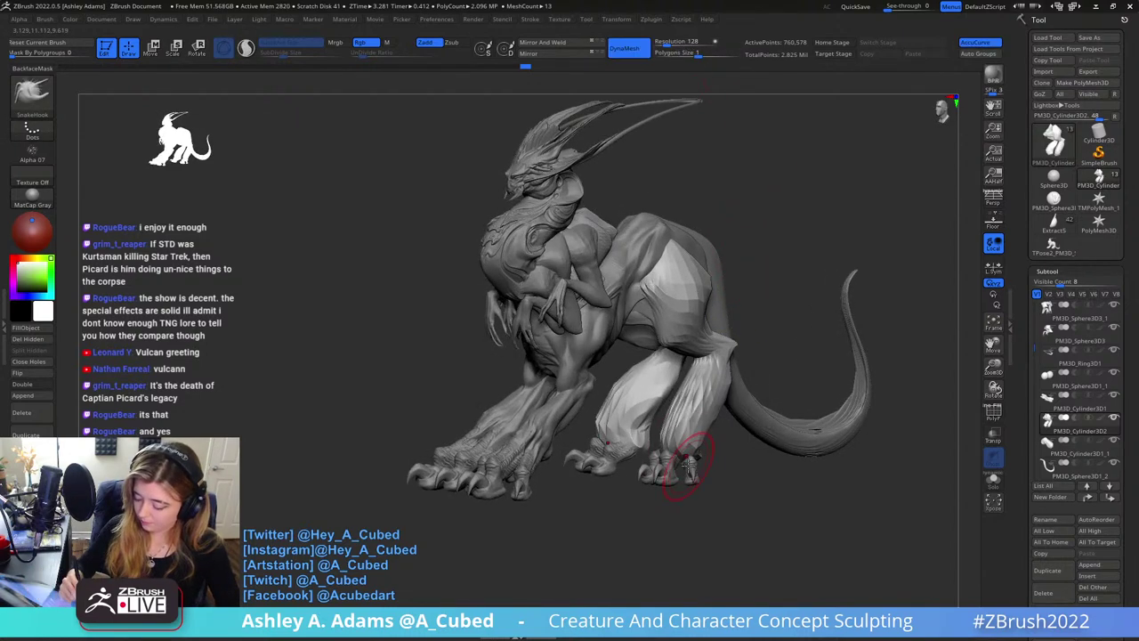
DynaMesh the hind legs at resolution 128 and smooth the faceted surface of the lower leg
mouse_move(689, 438)
right_mouse_down("alt")
mouse_move(707, 340)
mouse_move(686, 306)
right_mouse_up("alt")
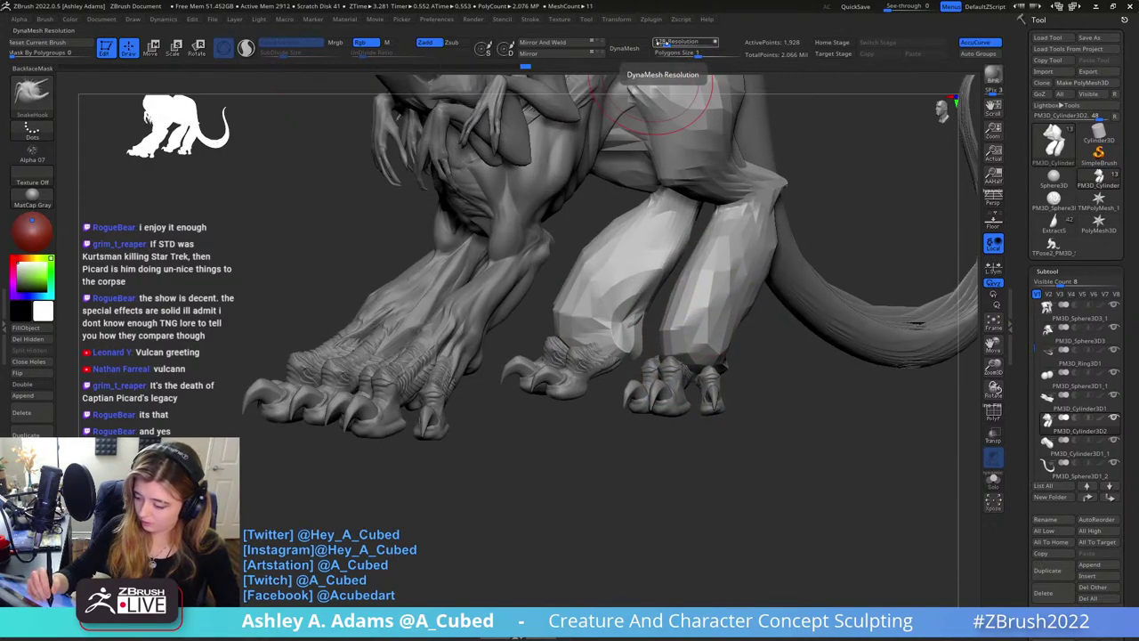
left_click(624, 48)
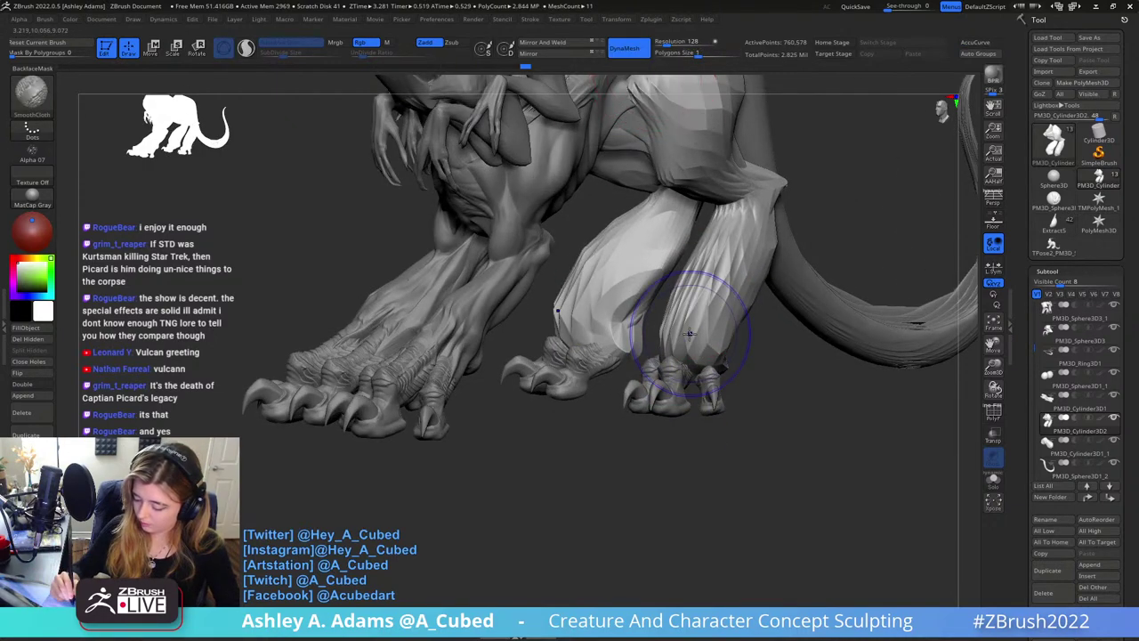
mouse_move(711, 307)
left_mouse_down("shift")
mouse_move(689, 322)
mouse_move(702, 293)
left_mouse_up("shift")
Add volume to the lower hind leg above the foot with the Inflat brush
right_click_drag(725, 277, 627, 316)
key("b")
key("i")
key("n")
left_click_drag(623, 321, 625, 309)
right_click_drag(624, 309, 721, 278)
right_click_drag(631, 278, 625, 300)
Carve the creases around the hind ankle with DamStandard and smooth the front of the lower leg
key("b")
key("d")
key("s")
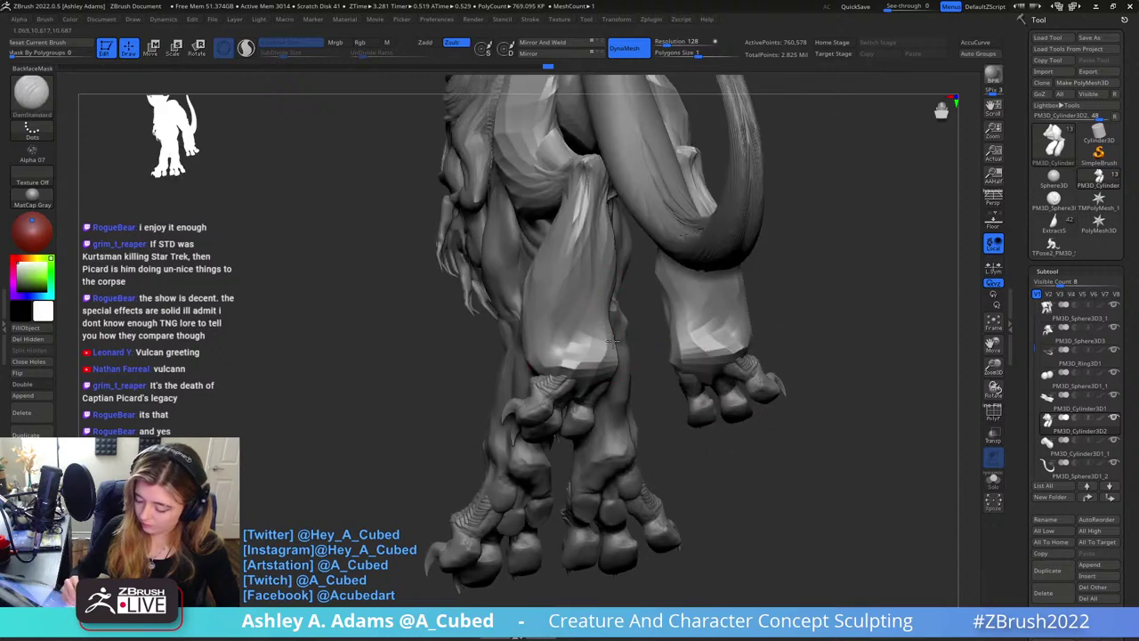
right_click_drag(554, 328, 563, 331)
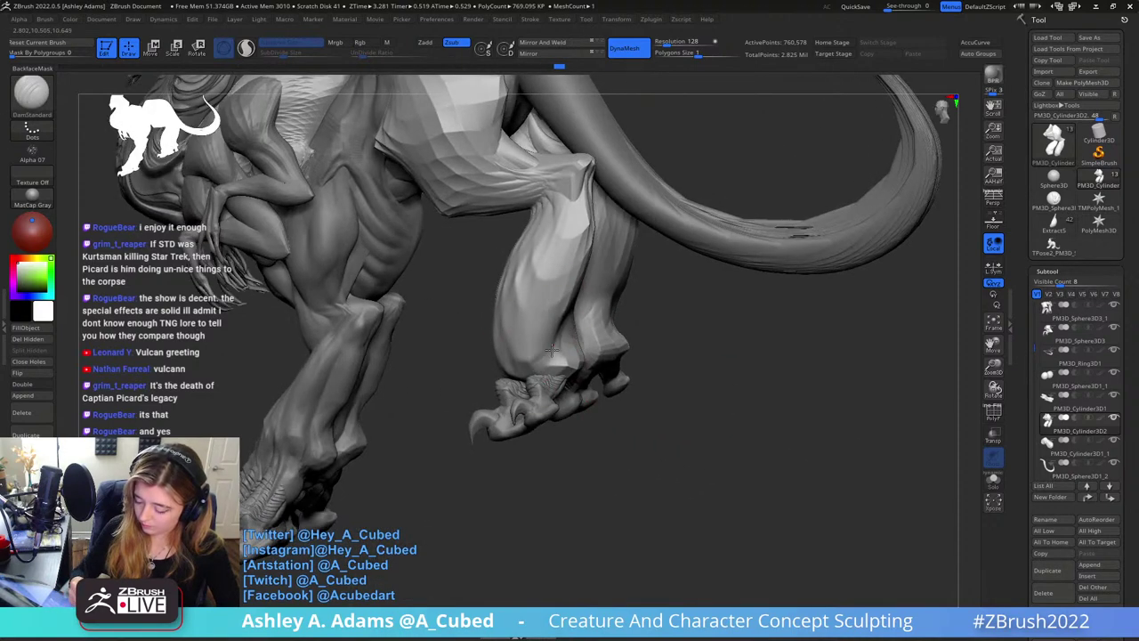
left_click_drag(552, 350, 536, 356)
right_click_drag(535, 356, 621, 348)
mouse_move(504, 378)
left_mouse_down()
mouse_move(495, 320)
mouse_move(495, 354)
left_mouse_up()
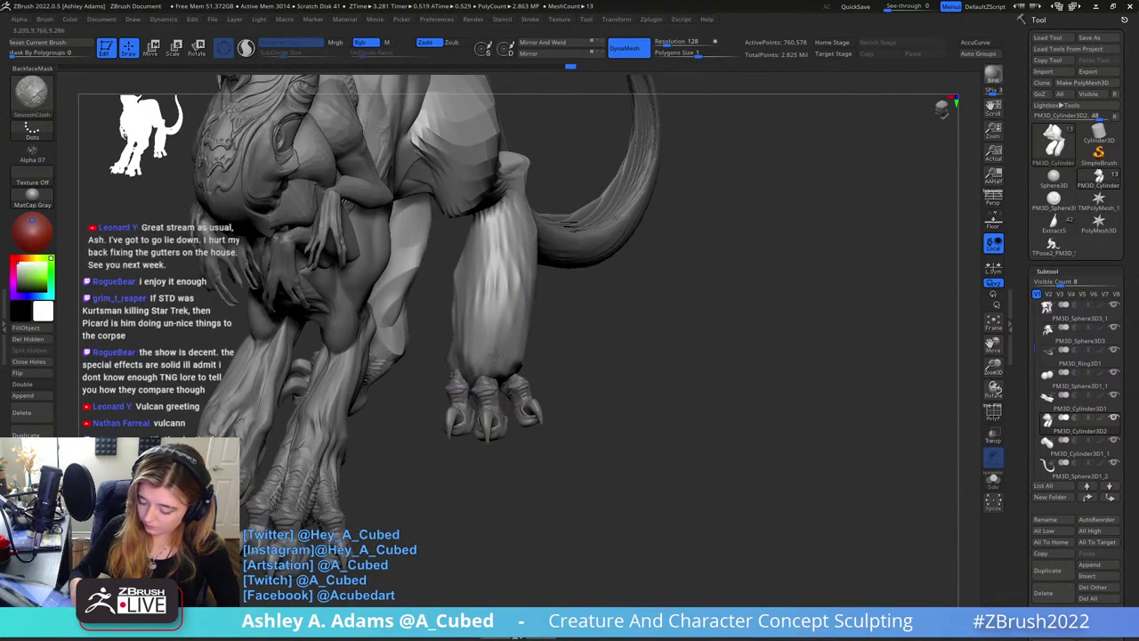
Shape the front of the lower hind leg above the toes with DamStandard and ClayBuildup
key("b")
key("d")
key("s")
right_click_drag(493, 355, 472, 372)
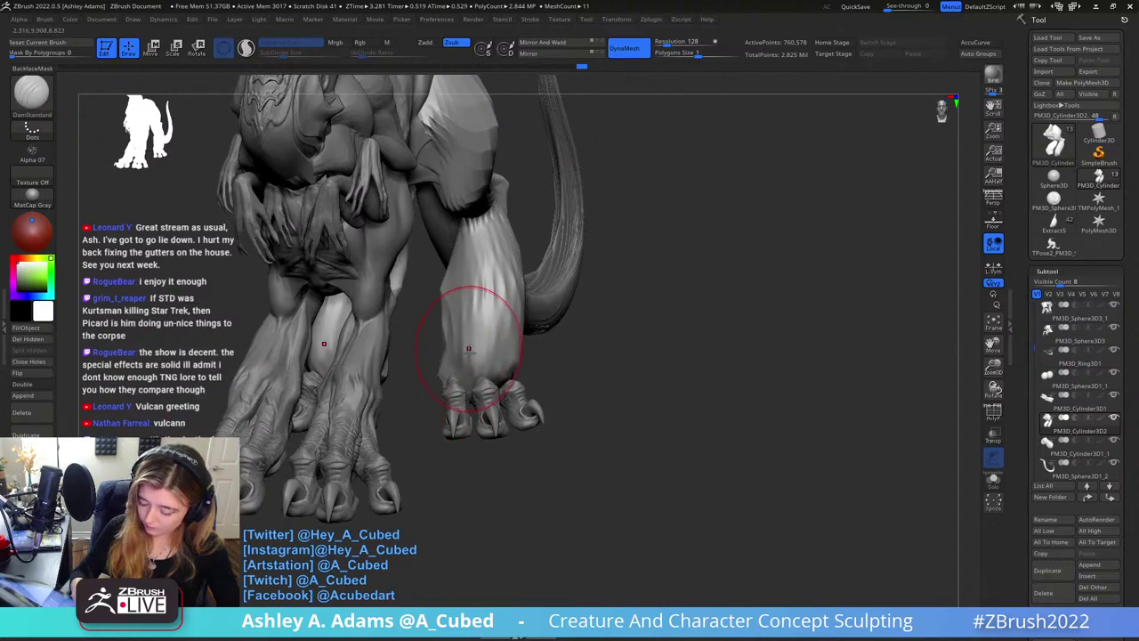
right_click_drag(469, 349, 470, 388)
key("b")
key("c")
key("b")
left_click_drag(448, 331, 459, 354)
mouse_move(470, 308)
right_mouse_down()
mouse_move(472, 331)
mouse_move(439, 356)
mouse_move(455, 342)
mouse_move(415, 347)
mouse_move(421, 358)
right_mouse_up()
Adjust the draw size and pull the lower hind leg forms to meet the foot with SnakeHook
key("b")
key("d")
key("s")
key("space")
key("b")
key("s")
key("h")
key("space")
left_click_drag(421, 358, 413, 358)
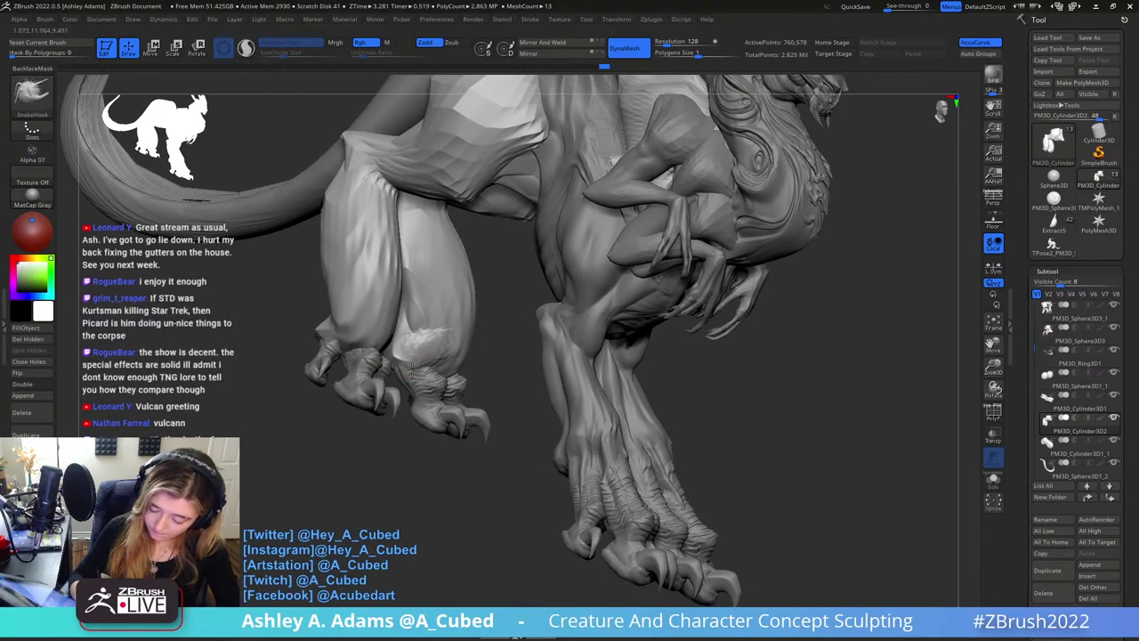
mouse_move(418, 372)
right_mouse_down()
mouse_move(435, 369)
mouse_move(411, 372)
mouse_move(382, 401)
mouse_move(414, 323)
mouse_move(450, 330)
right_mouse_up()
Alternate DamStandard and SnakeHook to define and reshape the hind ankle where it meets the toes
key("b")
key("d")
key("s")
key("b")
key("s")
key("h")
key("b")
key("d")
key("s")
key("b")
key("s")
key("h")
key("b")
key("d")
key("s")
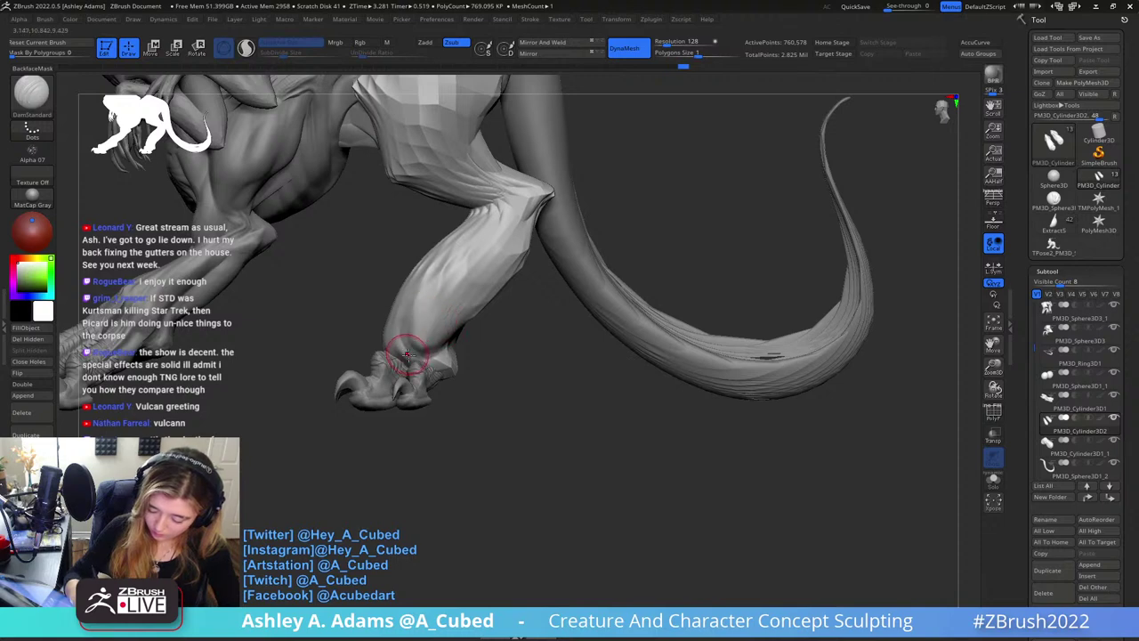
right_click_drag(400, 352, 404, 371)
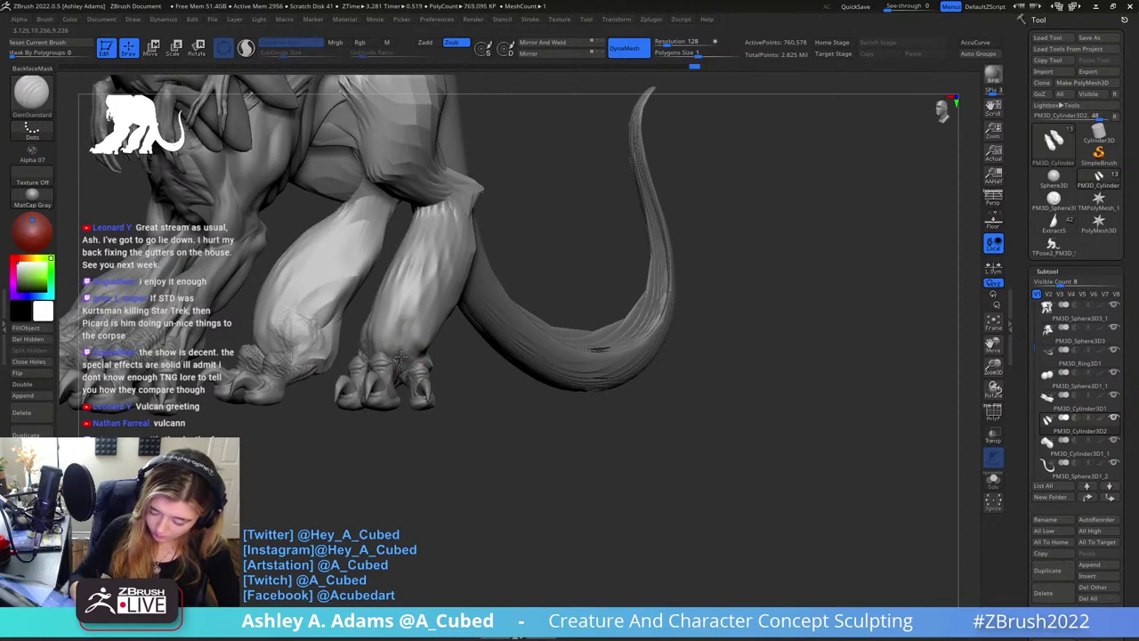
Pull the base of the lower hind leg down over the tops of the toes with SnakeHook
right_click_drag(414, 306, 408, 333)
key("b")
key("s")
key("h")
left_click_drag(408, 337, 409, 343)
mouse_move(409, 343)
right_mouse_down()
mouse_move(413, 352)
mouse_move(367, 328)
mouse_move(368, 307)
mouse_move(329, 317)
mouse_move(360, 348)
mouse_move(359, 313)
mouse_move(354, 337)
right_mouse_up()
Adjust the DamStandard draw size to carve the inner hind ankle, and build up its form with ClayBuildup
key("space")
key("space")
key("b")
key("d")
key("s")
key("space")
key("space")
left_click_drag(355, 336, 363, 334)
key("b")
key("c")
key("b")
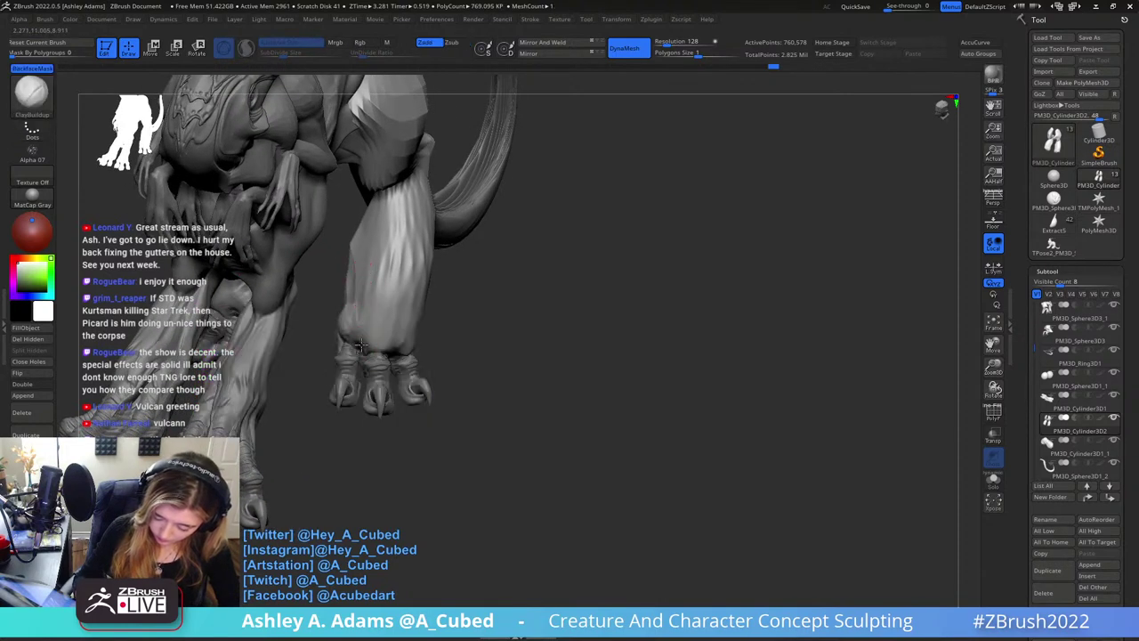
mouse_move(360, 345)
right_mouse_down()
mouse_move(369, 323)
mouse_move(363, 365)
mouse_move(372, 319)
right_mouse_up()
Refine the outline of the hind ankle and heel with SnakeHook
key("b")
key("s")
key("h")
mouse_move(361, 361)
right_mouse_down()
mouse_move(364, 333)
mouse_move(378, 327)
mouse_move(363, 378)
mouse_move(374, 318)
mouse_move(412, 242)
mouse_move(458, 236)
mouse_move(431, 223)
mouse_move(378, 291)
right_mouse_up()
right_click(363, 378)
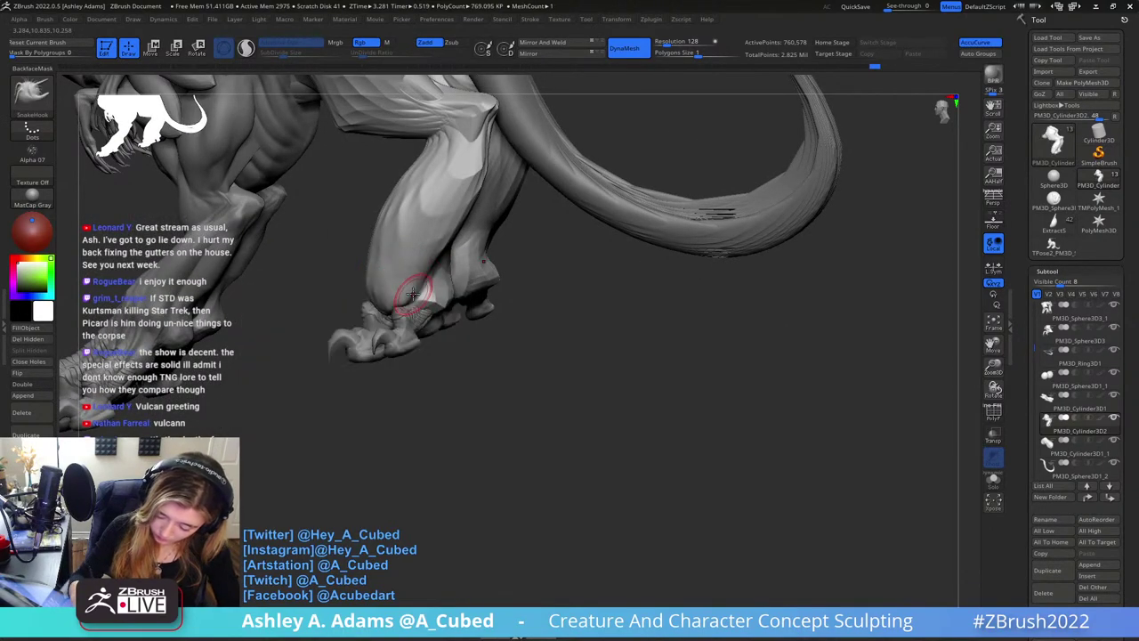
right_click_drag(413, 294, 425, 294)
Crease the side of the hind ankle with DamStandard, build it up with ClayBuildup and smooth the added clay
key("b")
key("d")
key("s")
key("b")
key("c")
key("b")
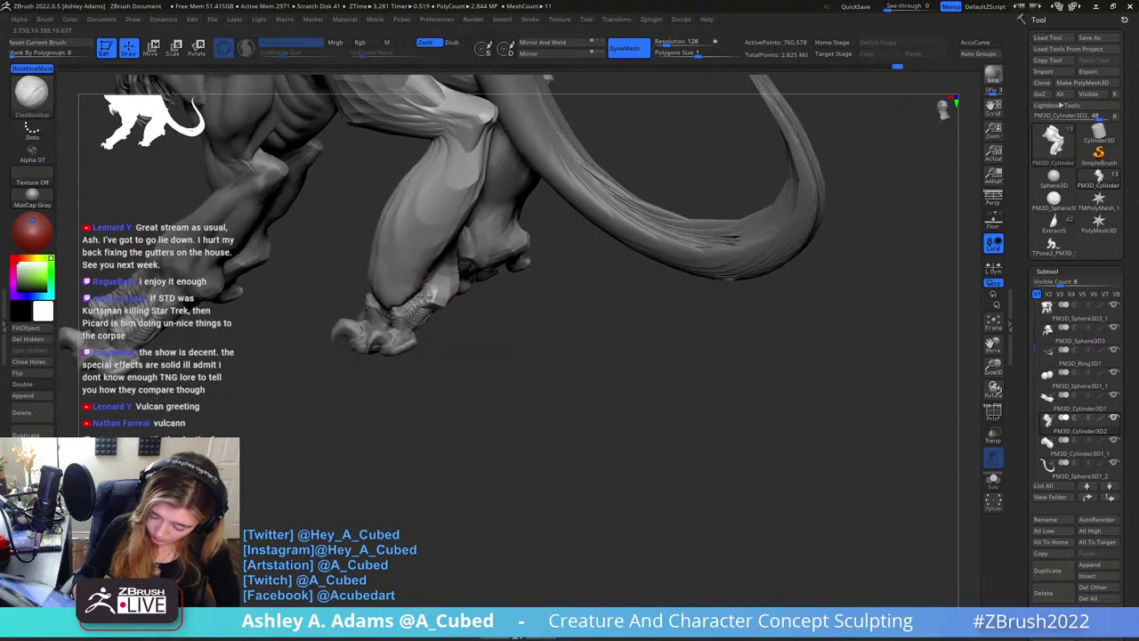
left_click_drag(444, 305, 441, 289, "shift")
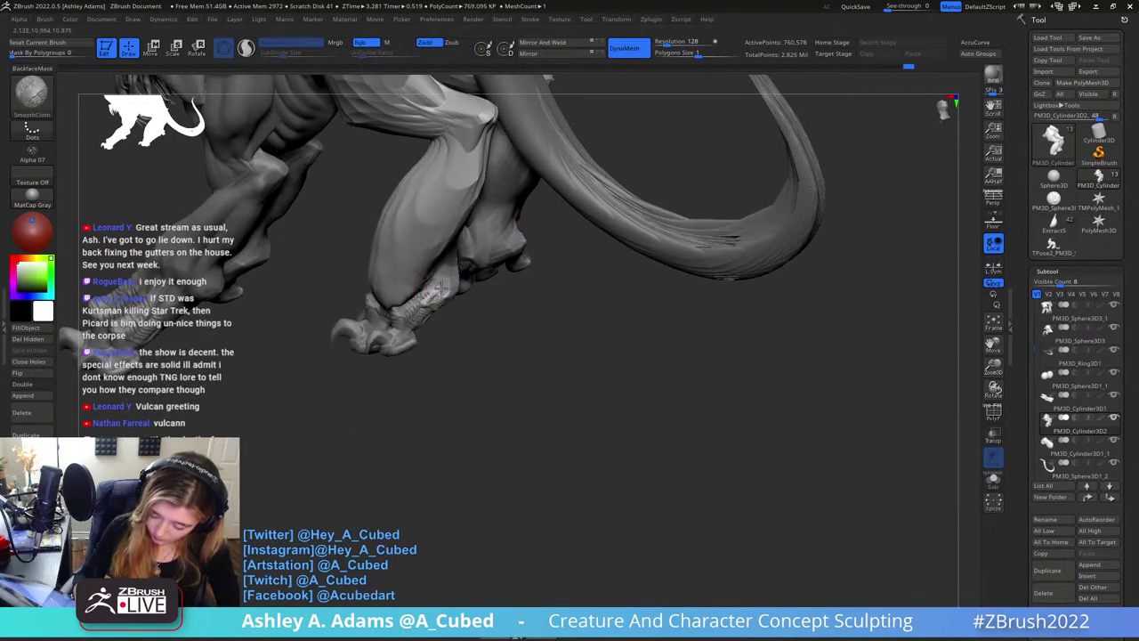
Adjust the outline of the lower hind leg just above the foot with SnakeHook
right_click_drag(427, 298, 408, 173)
mouse_move(435, 301)
right_mouse_down()
mouse_move(427, 306)
mouse_move(464, 292)
mouse_move(433, 280)
mouse_move(408, 247)
right_mouse_up()
key("b")
key("s")
key("h")
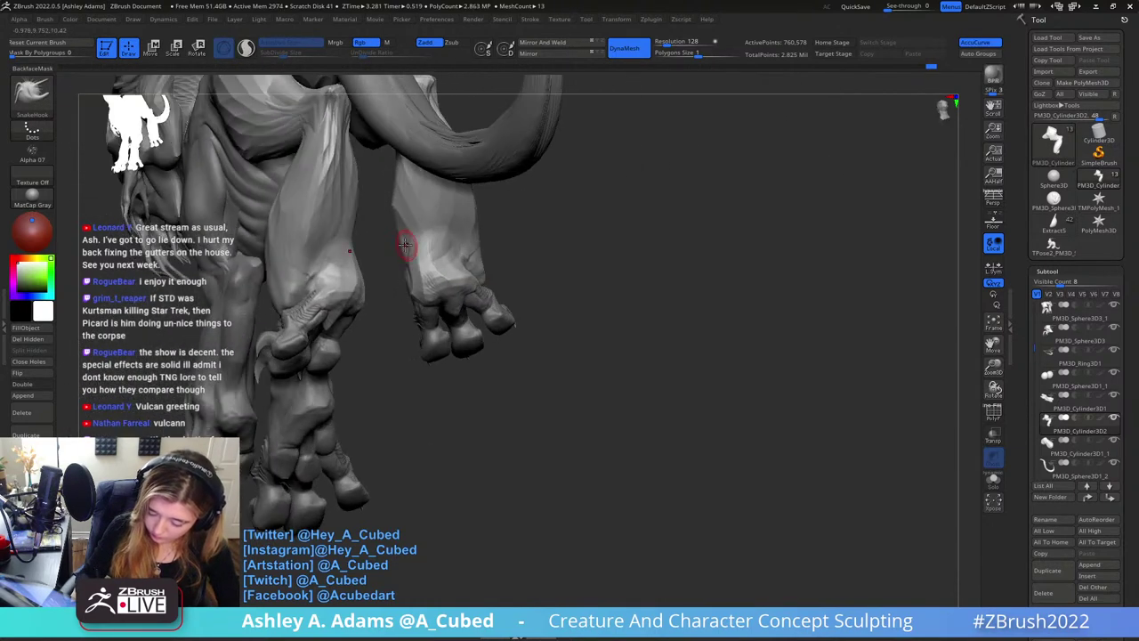
Build up the back of the hind ankle with ClayBuildup and smooth the added clay
right_click_drag(326, 267, 352, 297, "ctrl")
key("b")
key("c")
key("b")
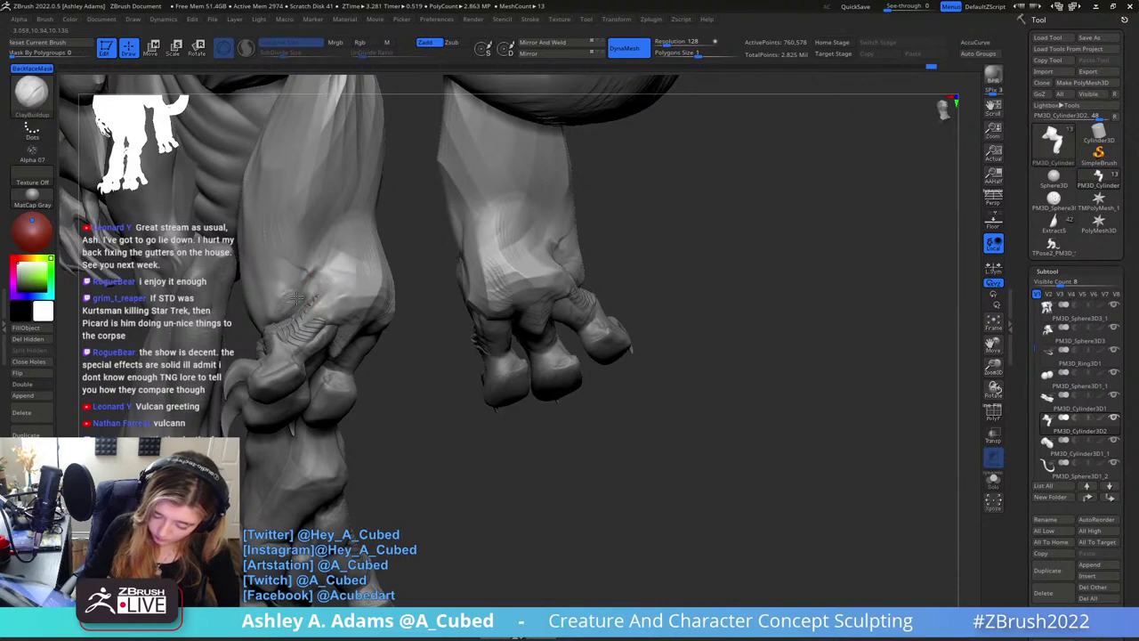
mouse_move(295, 271)
right_mouse_down("alt")
mouse_move(547, 267)
mouse_move(578, 255)
right_mouse_up("alt")
key("shift")
left_click_drag(577, 254, 529, 292)
Carve creases around the back of the hind ankle with DamStandard and smooth them
key("b")
key("d")
key("s")
right_click_drag(551, 318, 578, 307)
mouse_move(578, 307)
right_mouse_down("ctrl")
mouse_move(582, 278)
mouse_move(552, 249)
right_mouse_up("ctrl")
right_click(565, 275)
left_click_drag(552, 249, 569, 169, "shift")
mouse_move(534, 294)
right_mouse_down()
mouse_move(590, 280)
mouse_move(525, 267)
right_mouse_up()
Add tendon volume on the back of the hind ankle with ClayBuildup and define its edges with DamStandard
key("b")
key("c")
key("b")
mouse_move(634, 267)
left_mouse_down()
mouse_move(619, 282)
mouse_move(607, 275)
left_mouse_up()
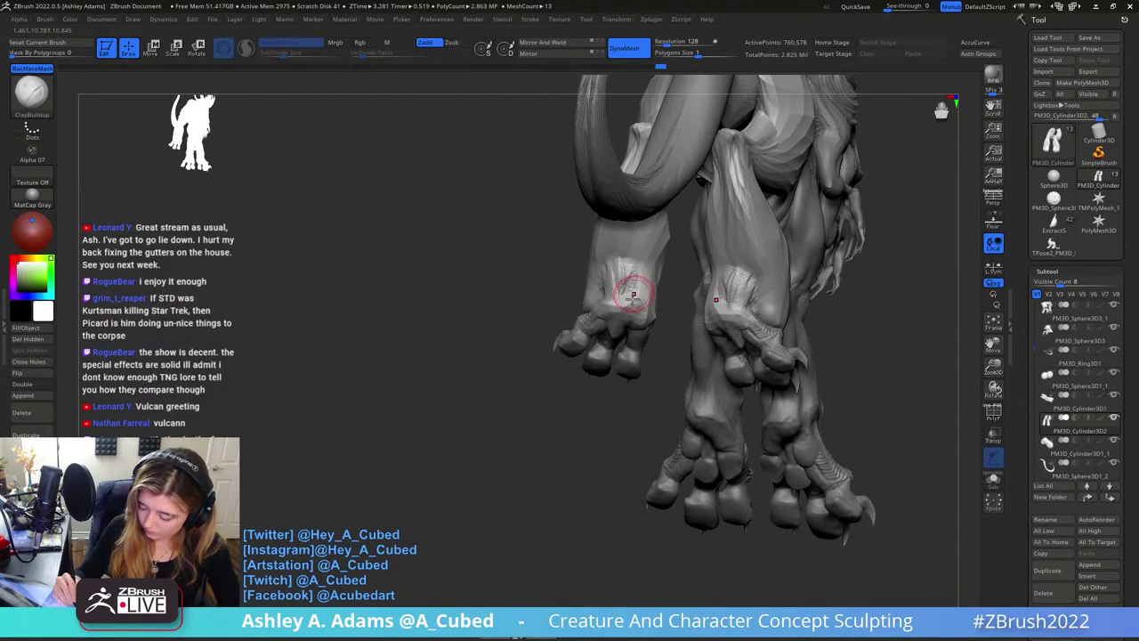
mouse_move(633, 293)
right_mouse_down()
mouse_move(613, 307)
mouse_move(622, 291)
mouse_move(610, 292)
mouse_move(650, 307)
mouse_move(629, 285)
right_mouse_up()
key("b")
key("d")
key("s")
Pull the tendon form above the hind heel into shape with SnakeHook and sharpen it with DamStandard
key("b")
key("s")
key("h")
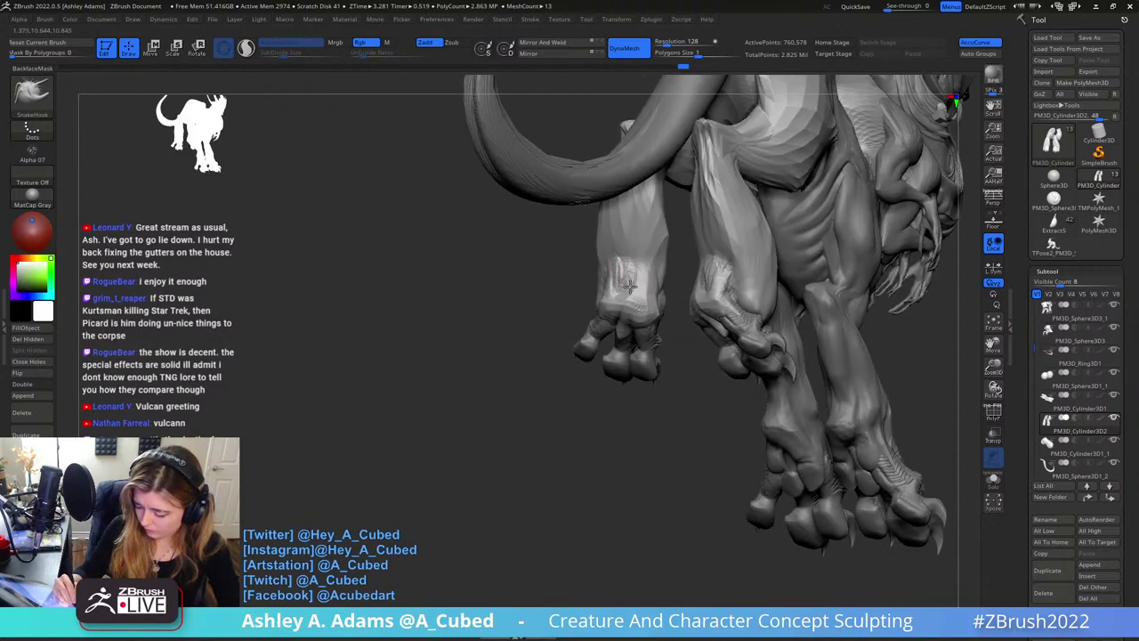
left_click_drag(624, 267, 622, 294)
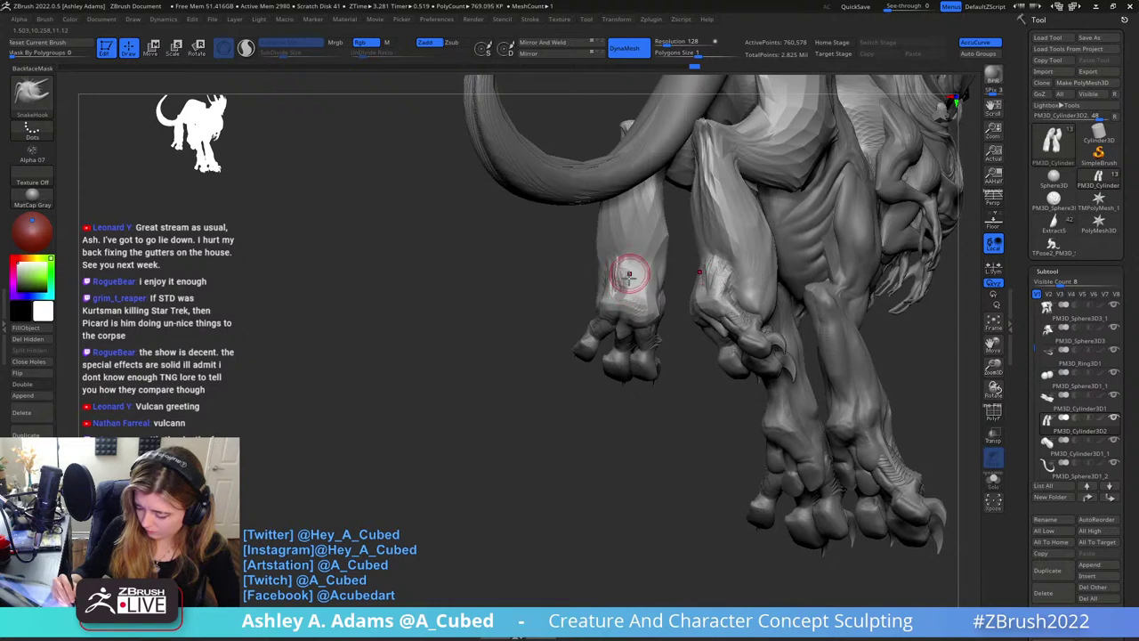
key("b")
key("d")
key("s")
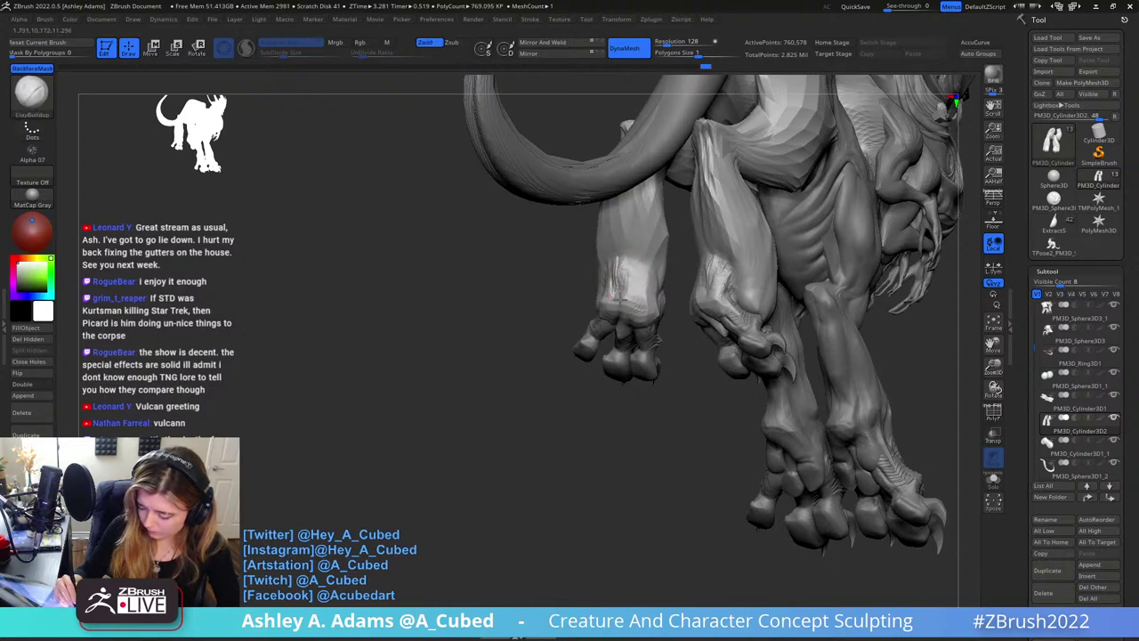
Reshape the calf outline of the lower hind leg with SnakeHook and check it against the whole creature
mouse_move(638, 258)
right_mouse_down()
mouse_move(651, 285)
mouse_move(634, 258)
mouse_move(612, 264)
mouse_move(644, 246)
right_mouse_up()
key("b")
key("s")
key("h")
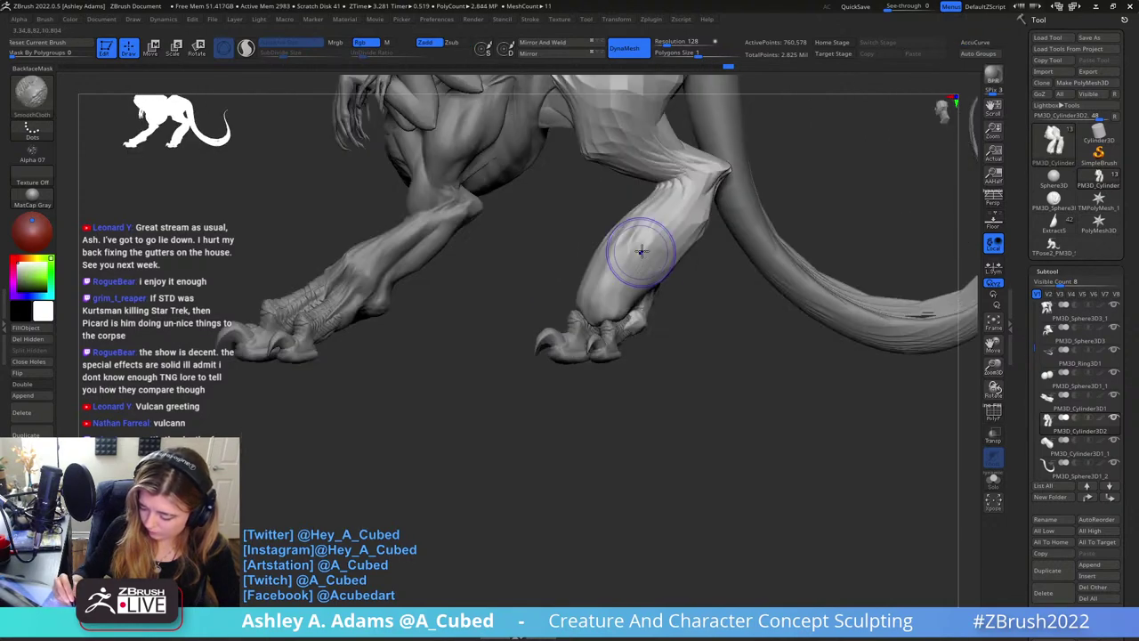
right_click_drag(689, 281, 668, 261, "ctrl")
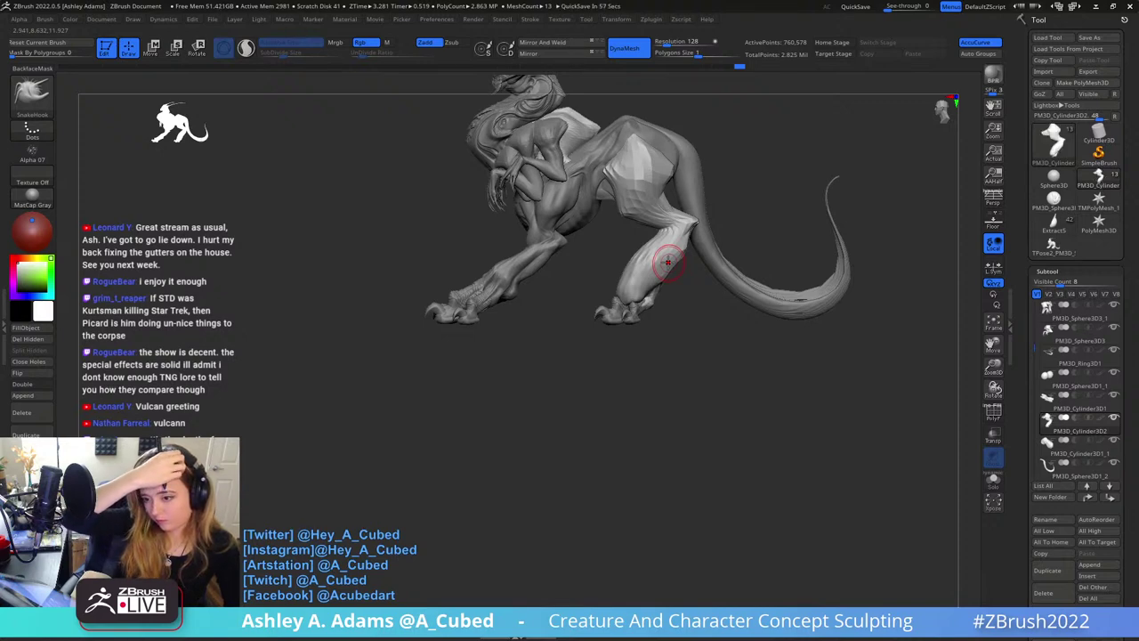
right_click_drag(668, 260, 676, 383)
right_click_drag(459, 344, 434, 358)
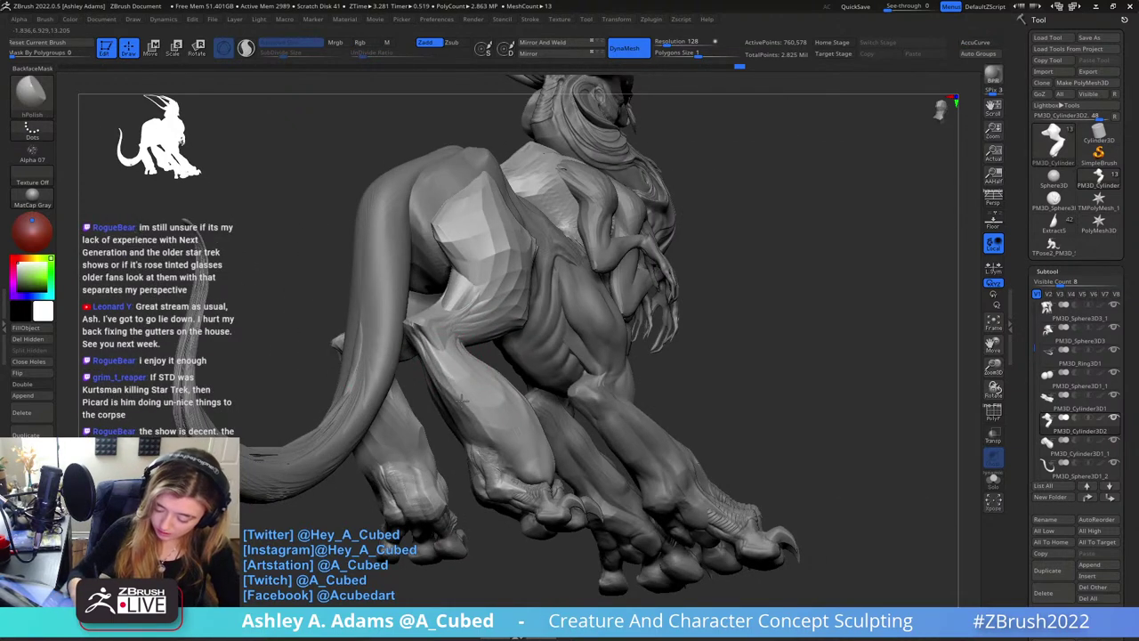
Adjust the DamStandard brush settings and carve grooves down the back of the lower hind leg below the hock
mouse_move(488, 424)
right_mouse_down()
mouse_move(458, 368)
mouse_move(427, 363)
right_mouse_up()
key("b")
key("d")
key("s")
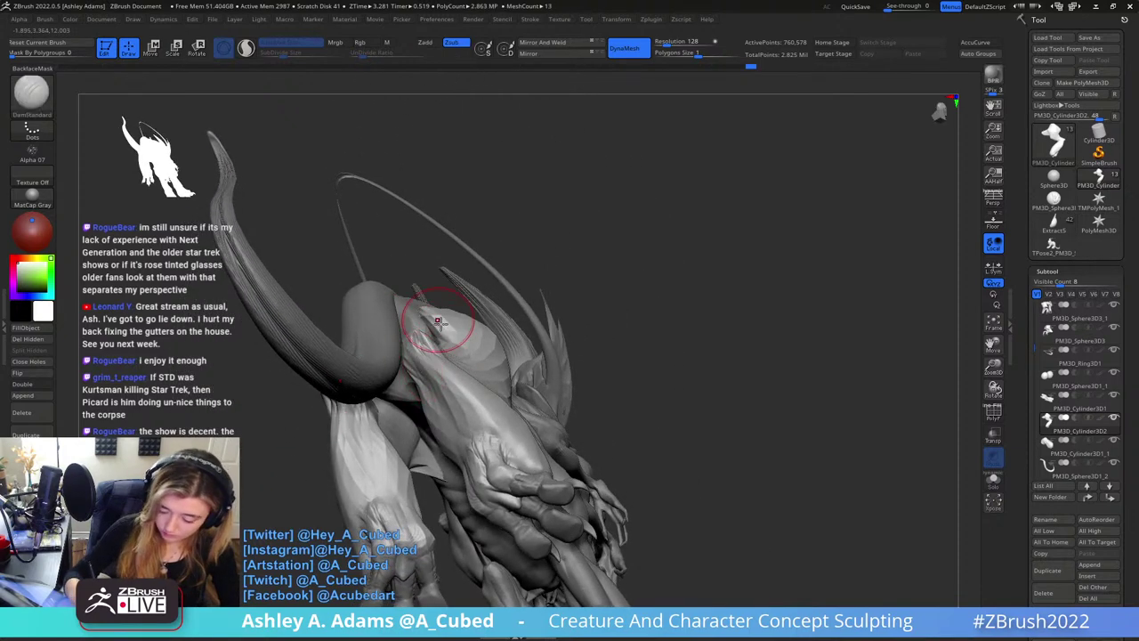
key("space")
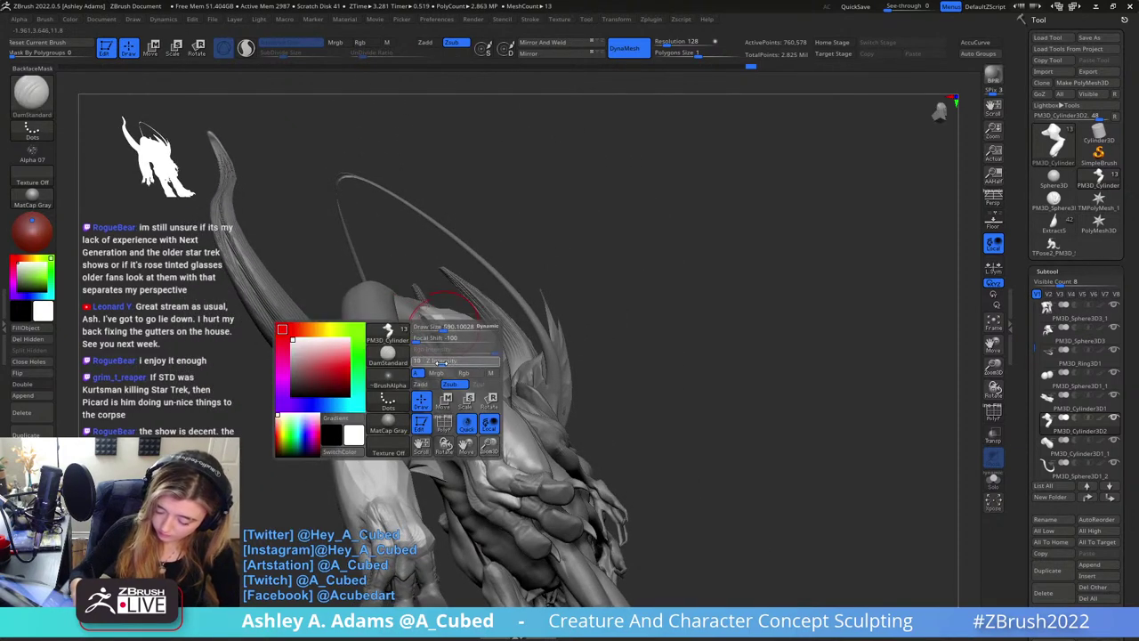
mouse_move(458, 331)
right_mouse_down()
mouse_move(465, 323)
mouse_move(438, 318)
right_mouse_up()
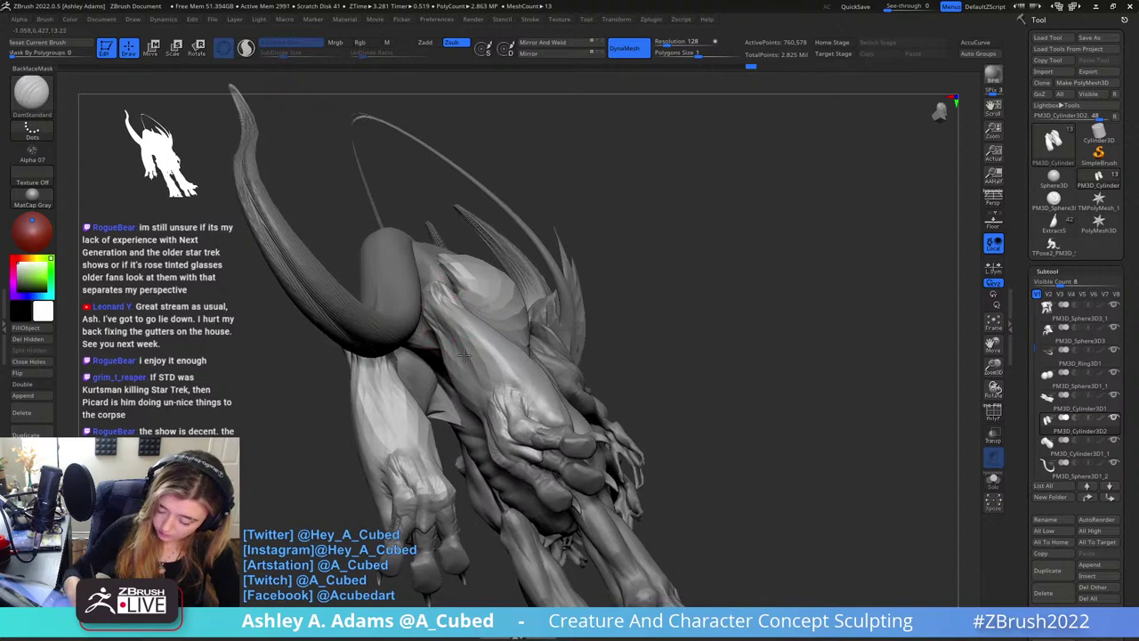
left_click_drag(491, 388, 461, 363)
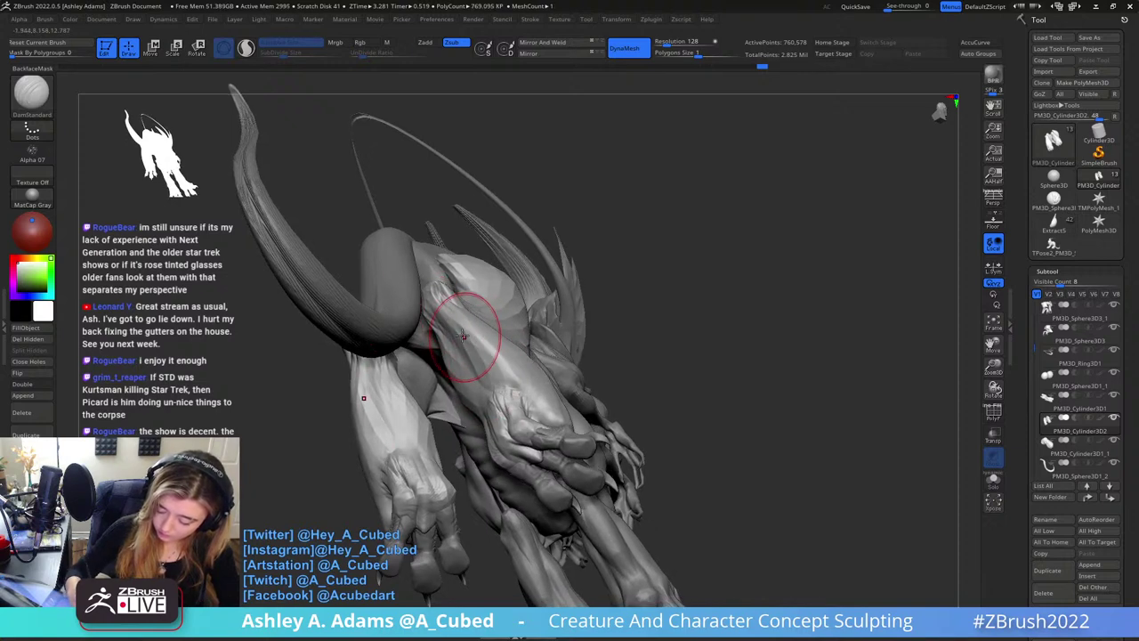
Swell the form along the back of the lower hind leg below the hock with the Inflat brush
key("b")
key("i")
key("n")
right_click_drag(443, 356, 434, 369)
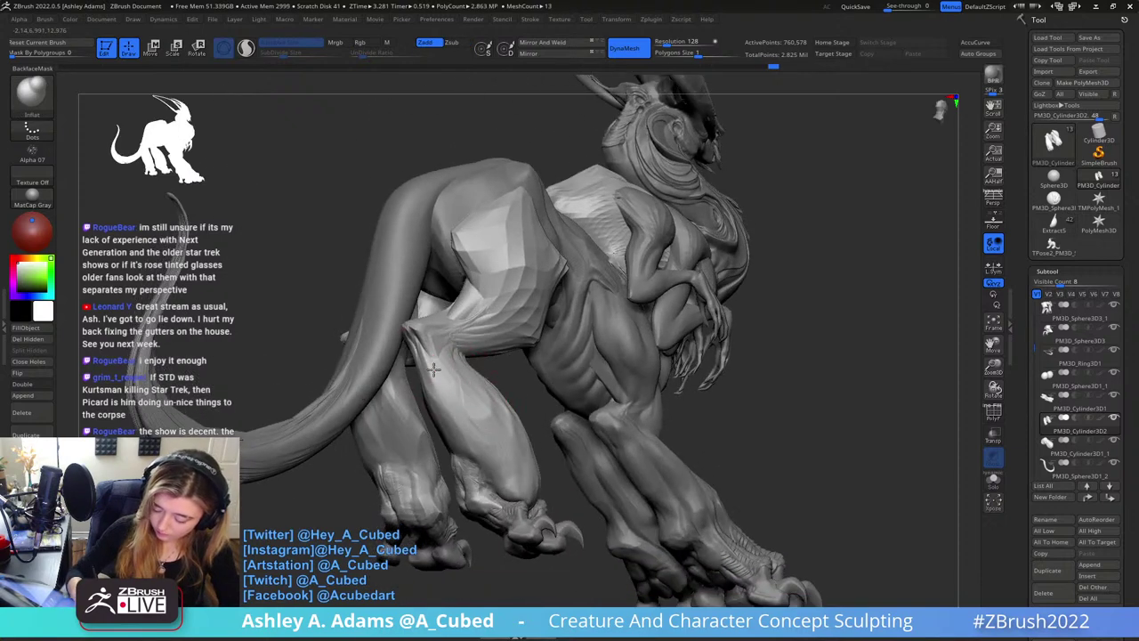
Carve muscle separations down the outer side of the lower hind leg with DamStandard and soften them
key("b")
key("d")
key("s")
right_click_drag(488, 473, 463, 382)
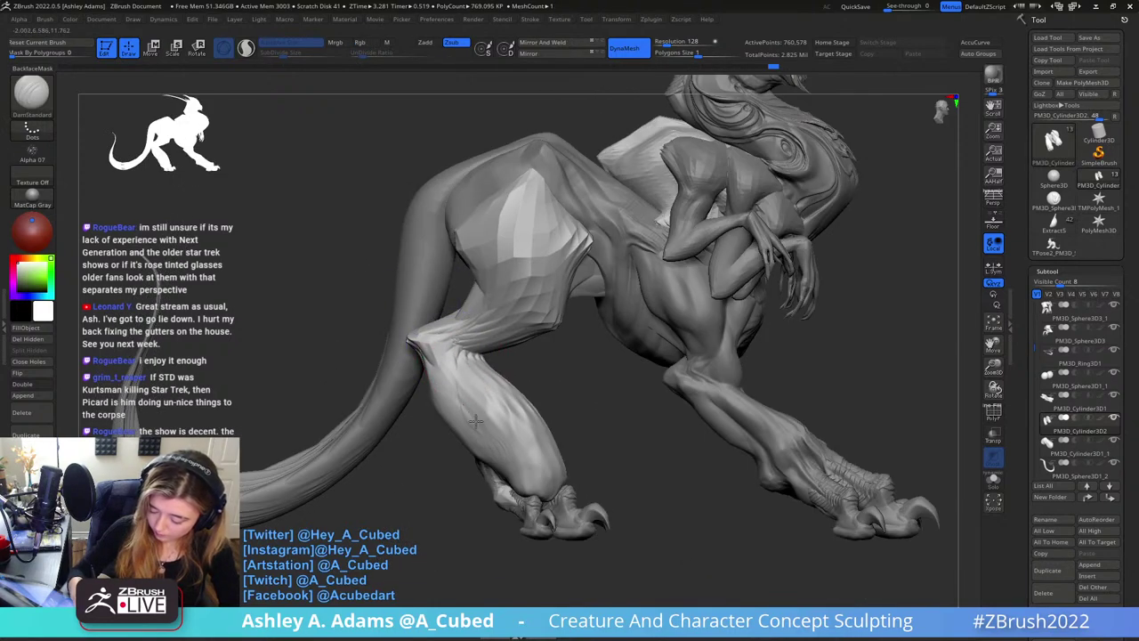
key("shift")
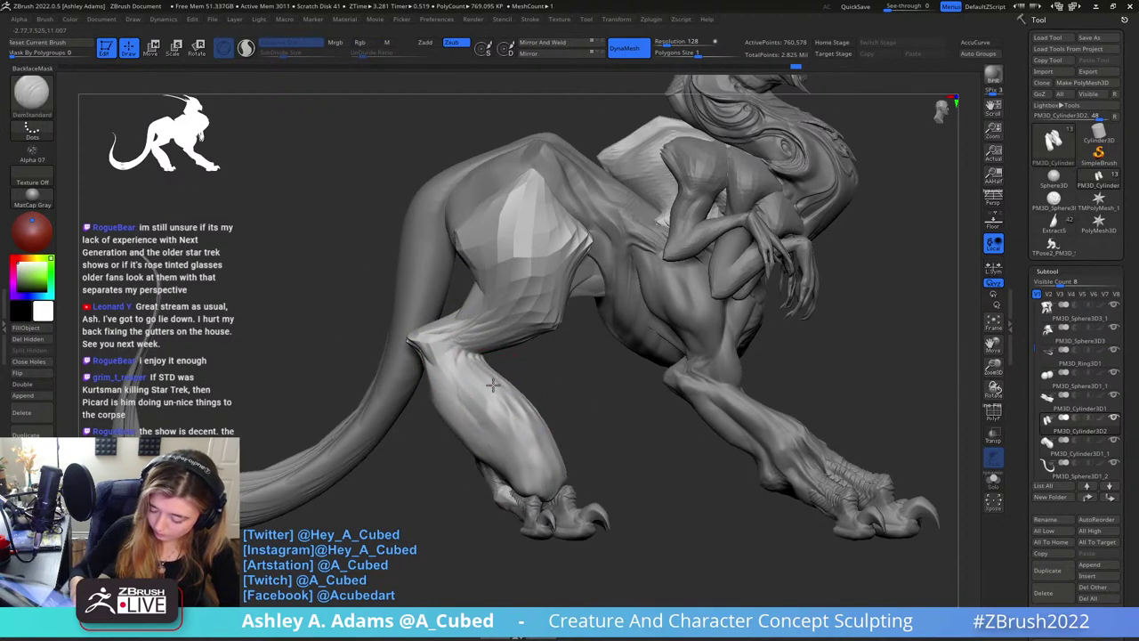
key("space")
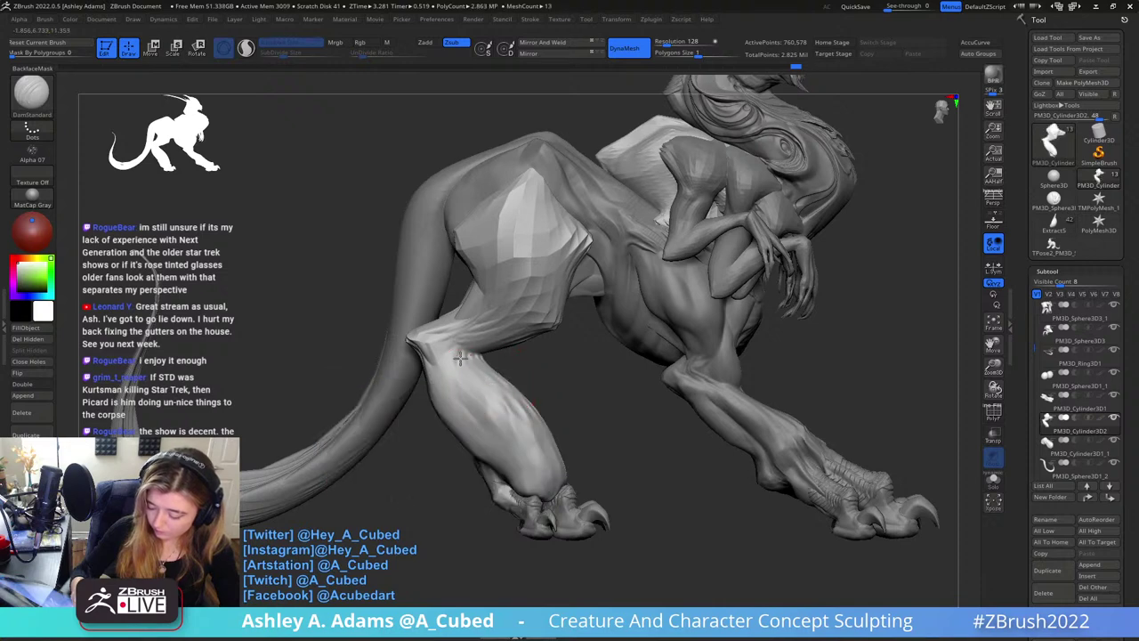
left_click_drag(493, 427, 501, 440)
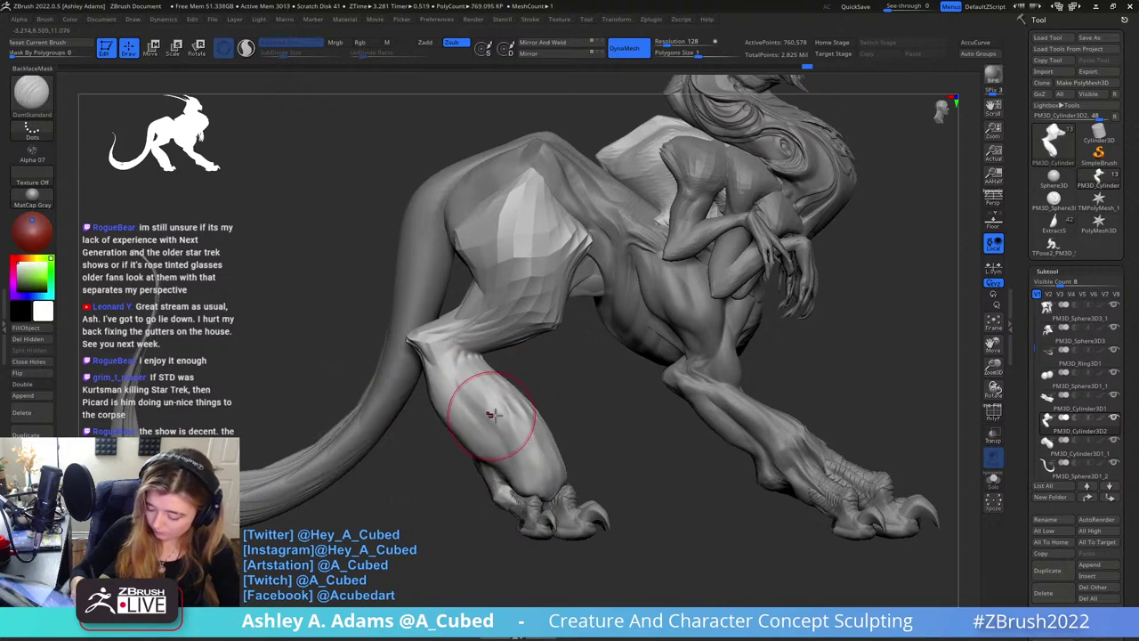
Crease the hock and the front of the lower hind leg with DamStandard, and smooth the shin
right_click_drag(522, 398, 531, 340, "alt")
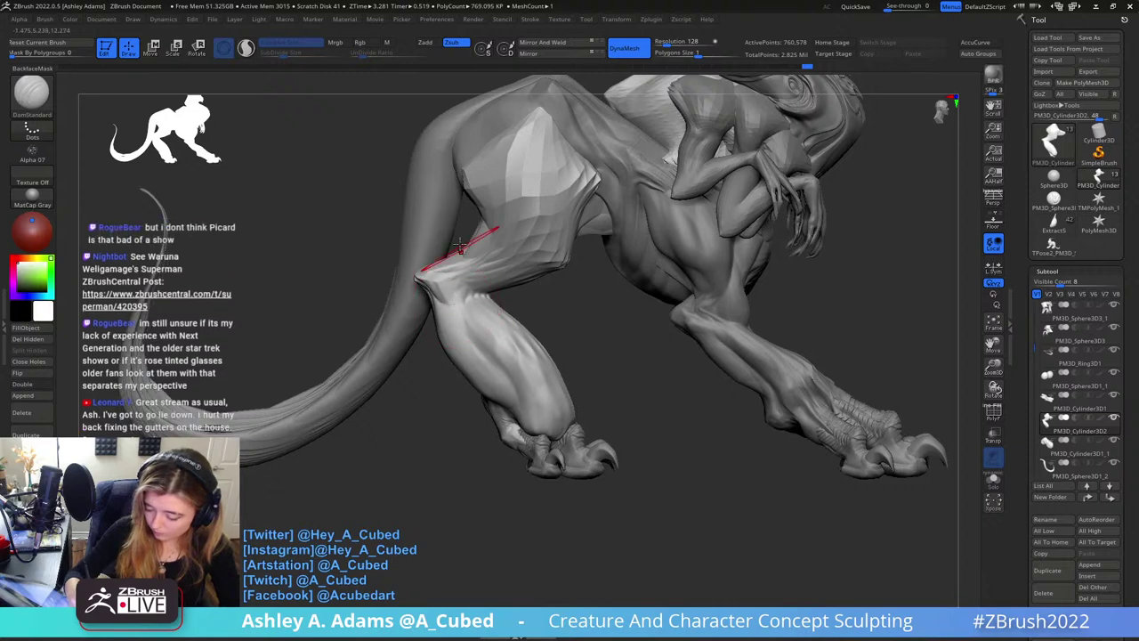
mouse_move(449, 258)
right_mouse_down()
mouse_move(423, 196)
mouse_move(491, 289)
right_mouse_up()
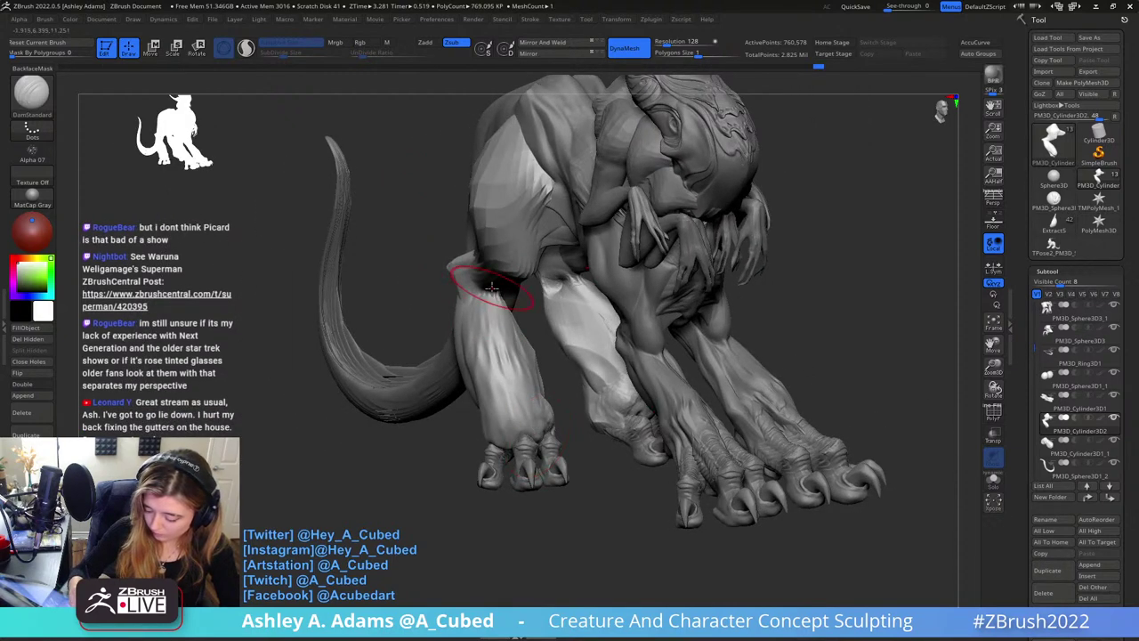
left_click_drag(489, 330, 489, 309)
left_click_drag(516, 378, 485, 308, "shift")
right_click_drag(478, 317, 526, 359, "ctrl")
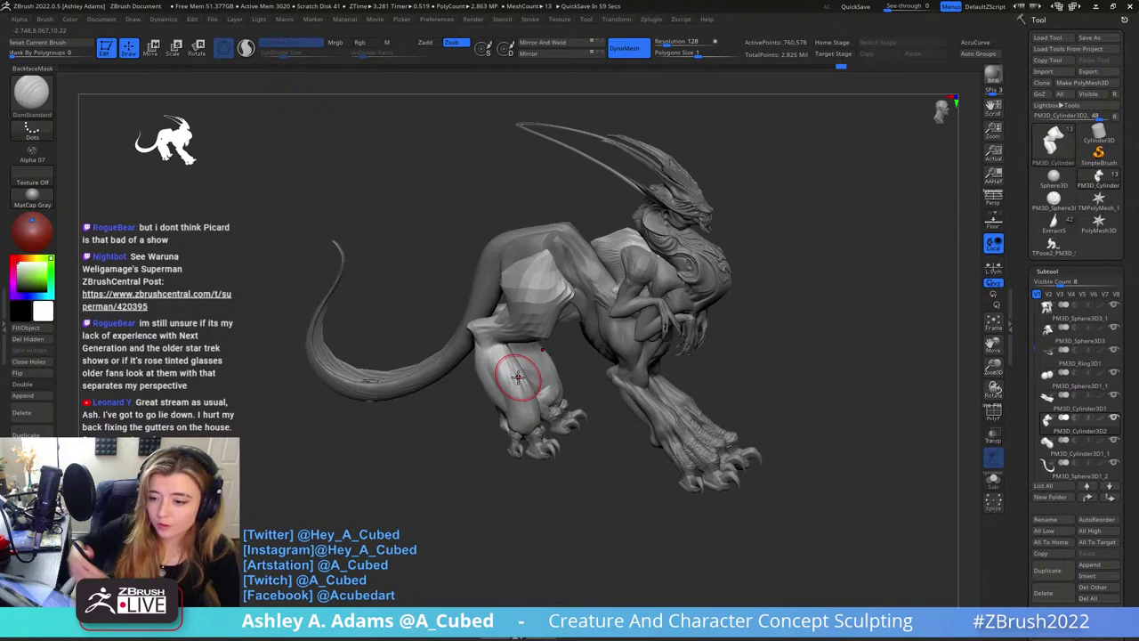
Adjust the SnakeHook draw size and reshape the front outline of the lower hind leg
right_click_drag(799, 312, 841, 300)
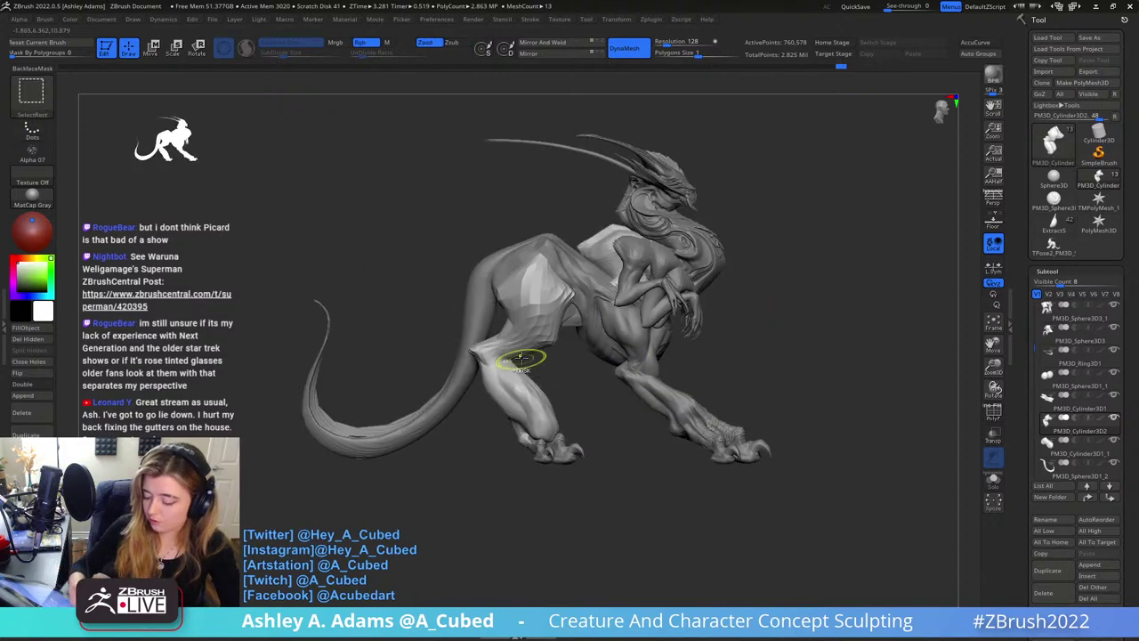
mouse_move(521, 356)
right_mouse_down("ctrl")
mouse_move(549, 359)
mouse_move(513, 285)
right_mouse_up("ctrl")
key("b")
key("s")
key("h")
key("space")
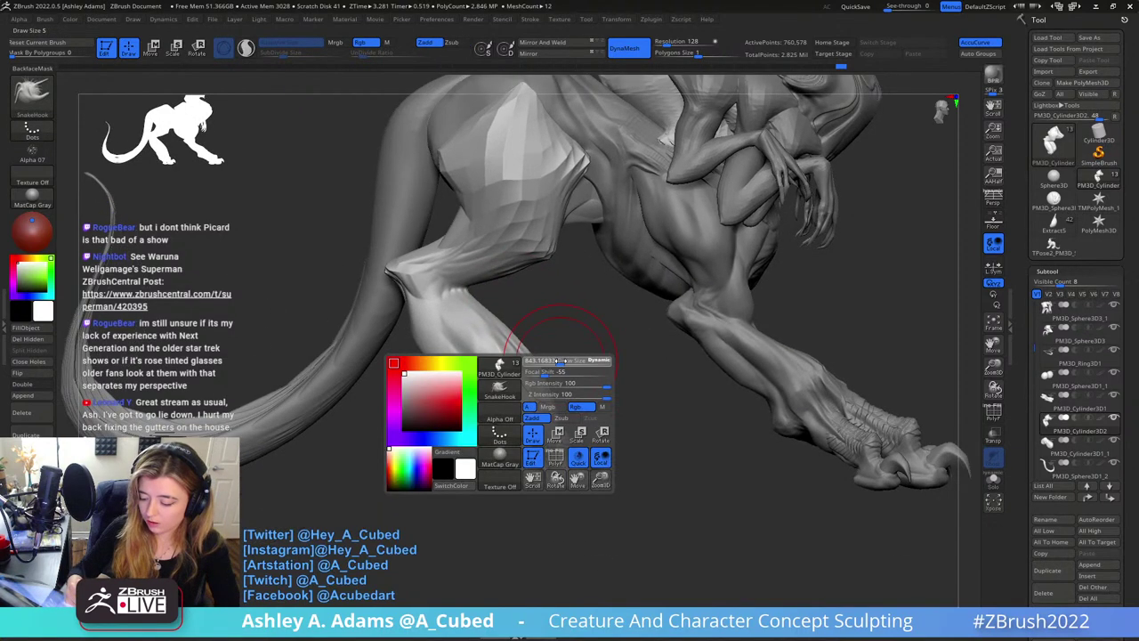
left_click_drag(560, 365, 571, 362)
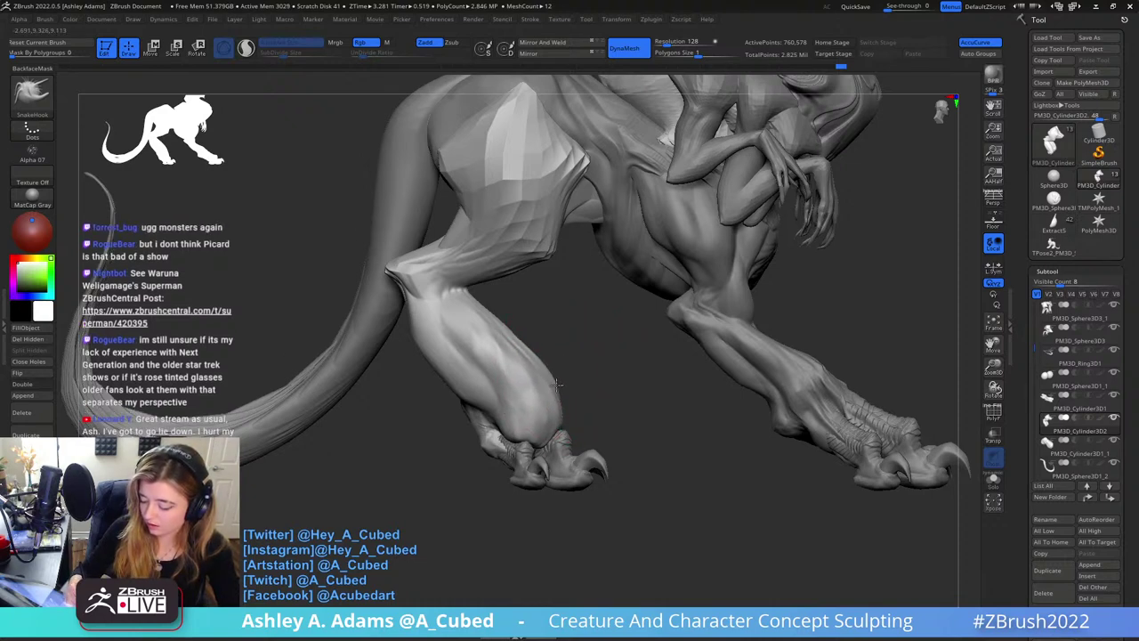
right_click_drag(415, 382, 566, 387)
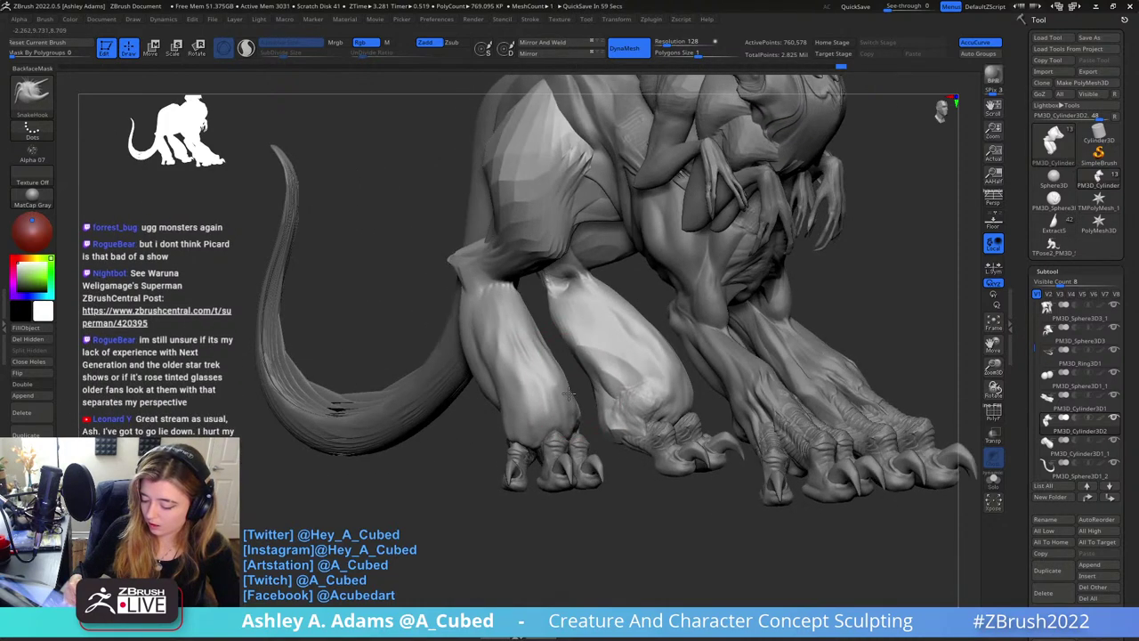
Refine the width and lower contour of the hind leg above the toes with SnakeHook from front and side
mouse_move(542, 345)
right_mouse_down()
mouse_move(521, 293)
mouse_move(552, 341)
right_mouse_up()
key("space")
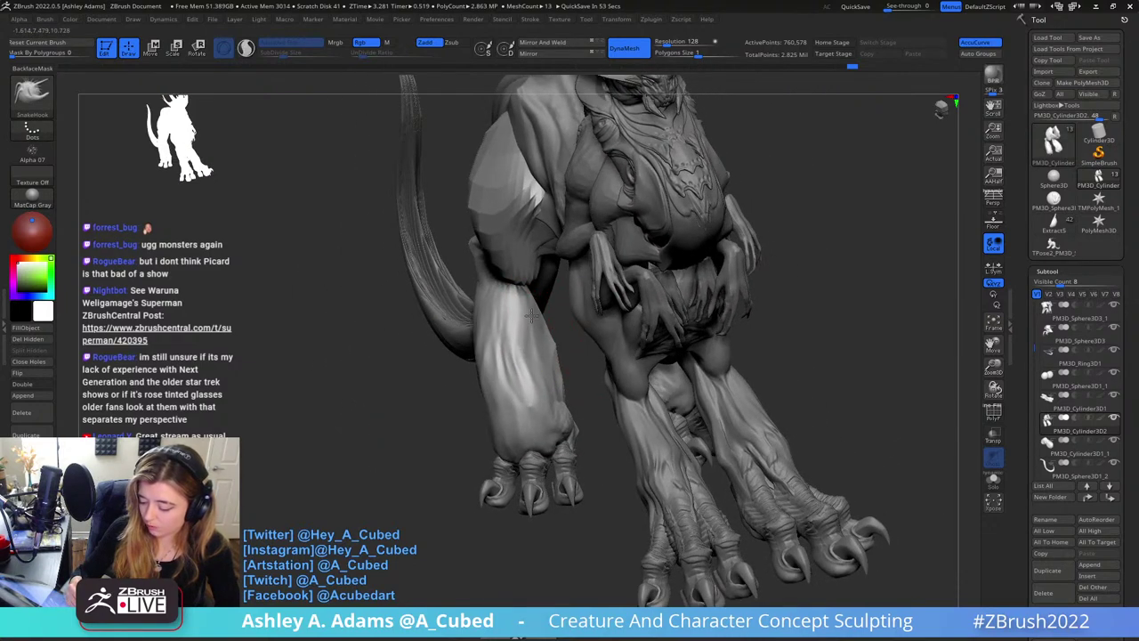
right_click_drag(556, 402, 559, 411)
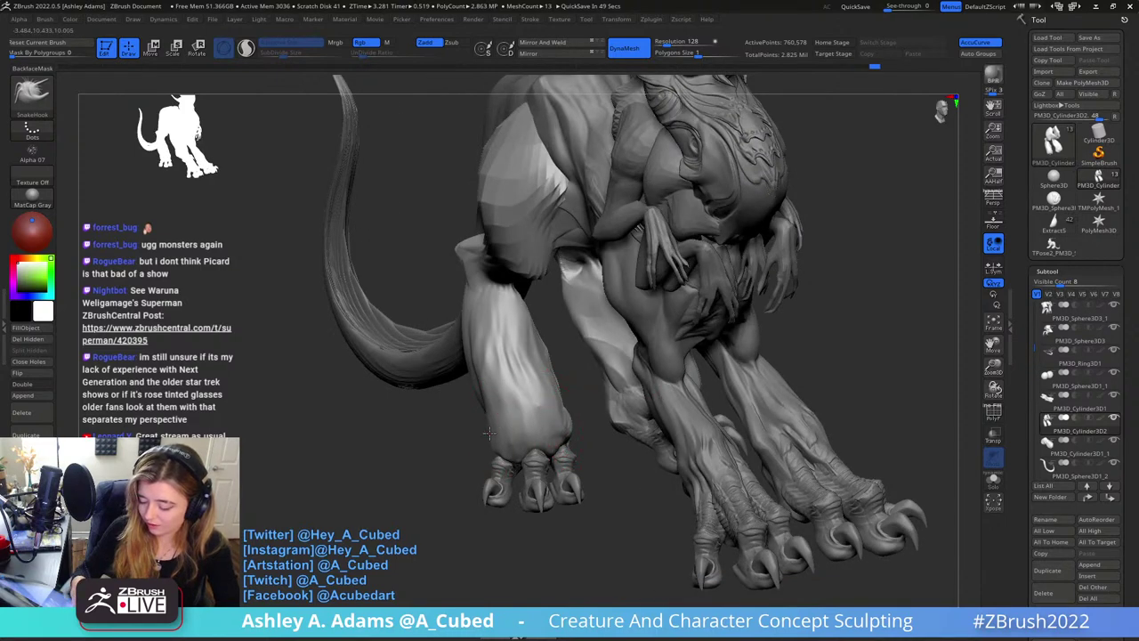
right_click_drag(479, 356, 525, 347)
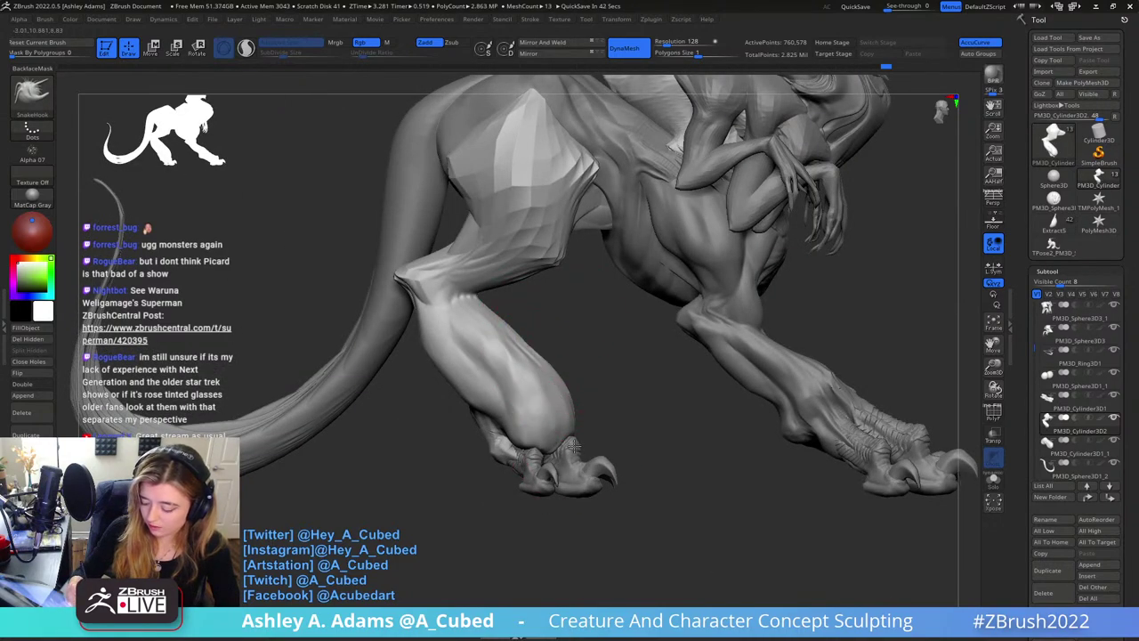
key("f")
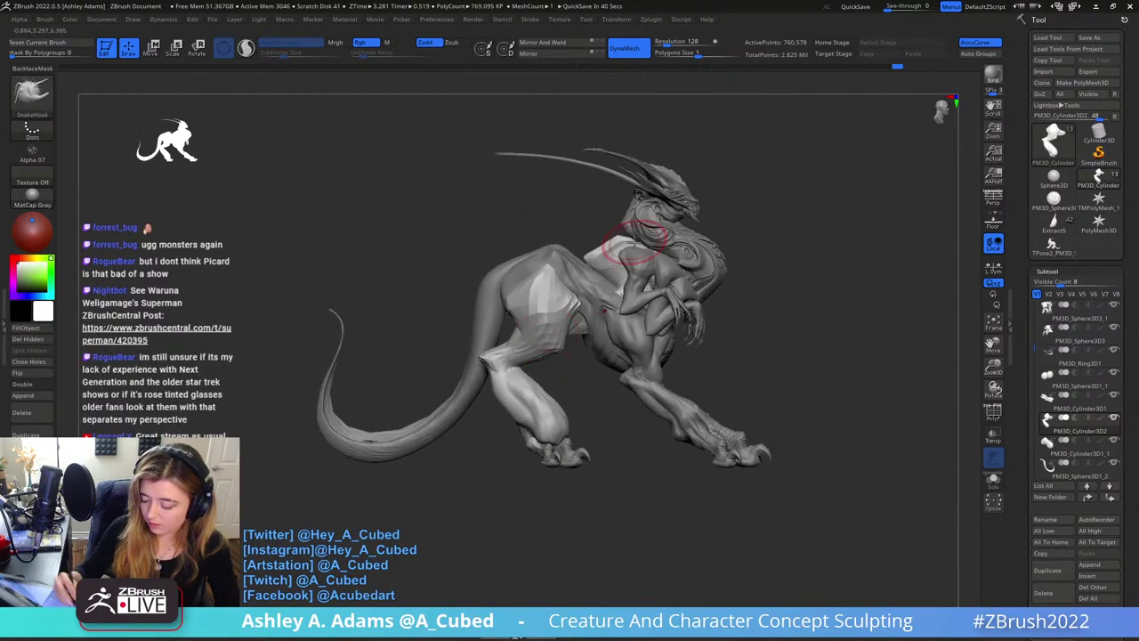
Inflate the muscle and tendon forms on the back of the lower hind leg with the Inflat brush
mouse_move(612, 254)
right_mouse_down()
mouse_move(630, 351)
mouse_move(551, 358)
mouse_move(588, 393)
right_mouse_up()
key("b")
key("i")
key("n")
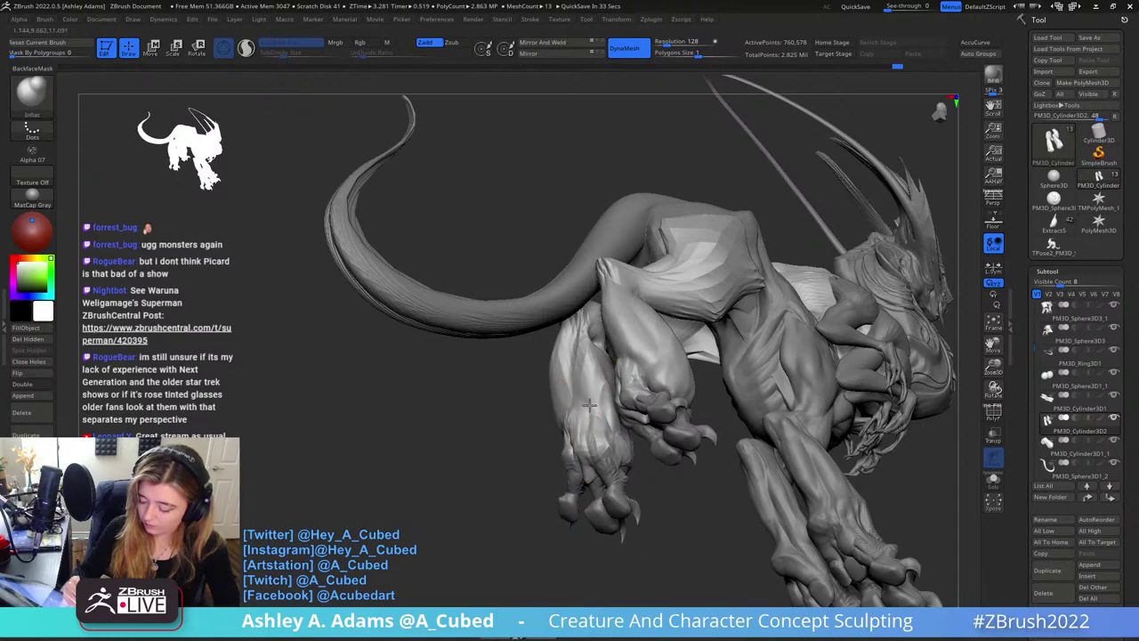
right_click_drag(580, 340, 589, 360)
right_click_drag(591, 381, 593, 405)
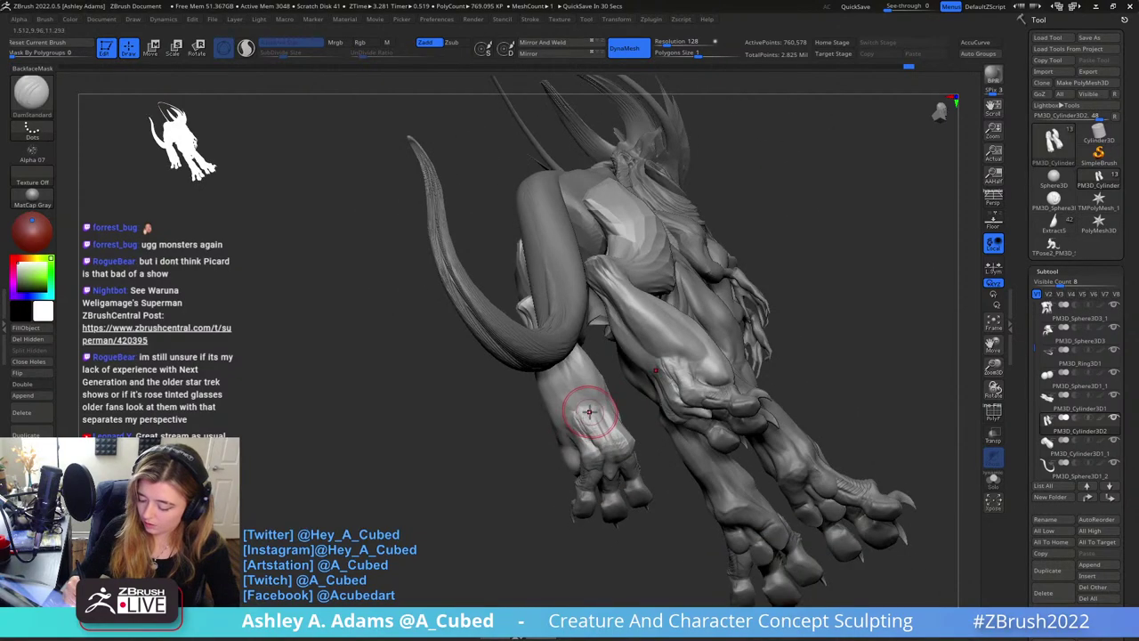
Deepen the crease on the back of the hind ankle with DamStandard
key("b")
key("d")
key("s")
left_click_drag(584, 403, 595, 421)
mouse_move(607, 435)
right_mouse_down()
mouse_move(594, 377)
mouse_move(636, 367)
right_mouse_up()
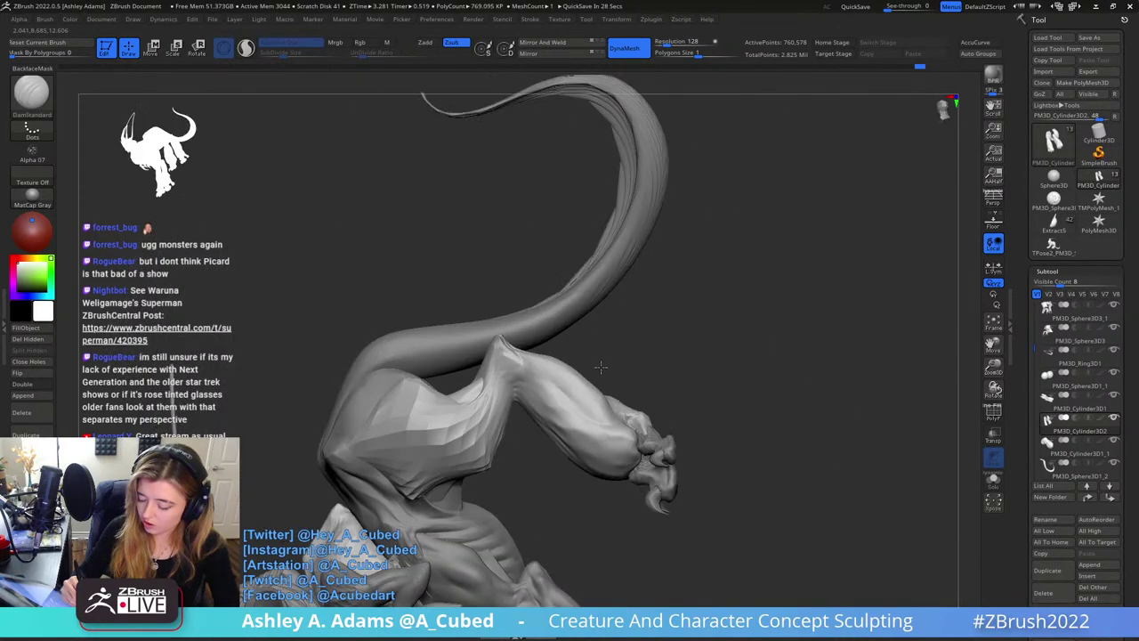
Reshape the pointed hock and the upper edge of the lower hind leg with SnakeHook
key("b")
key("s")
key("h")
left_click_drag(547, 348, 547, 359)
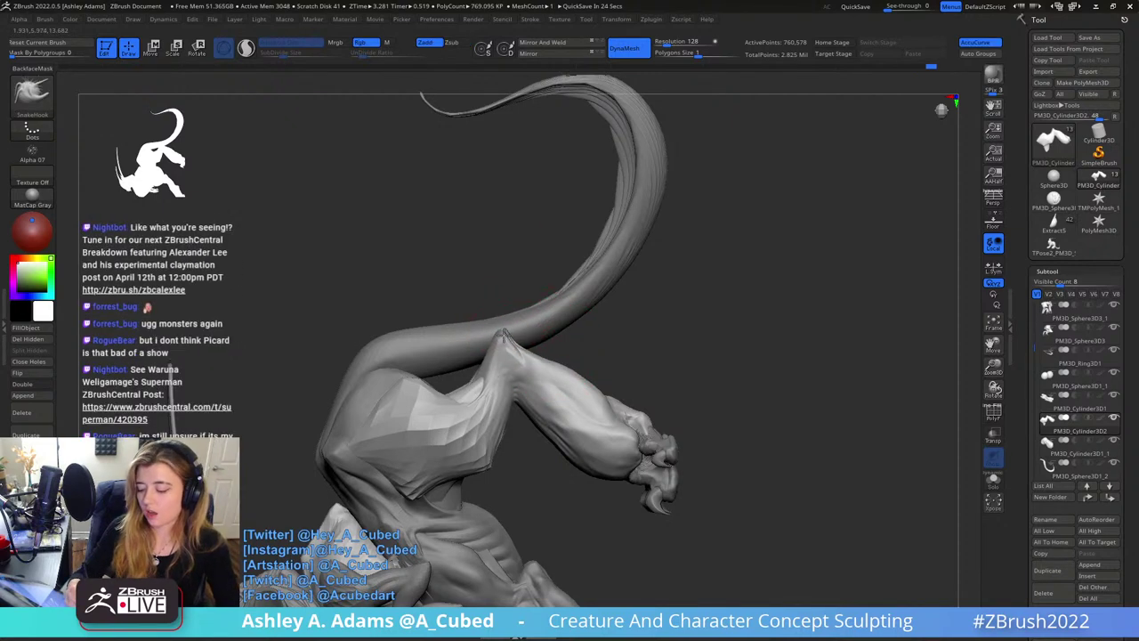
right_click_drag(501, 329, 490, 308)
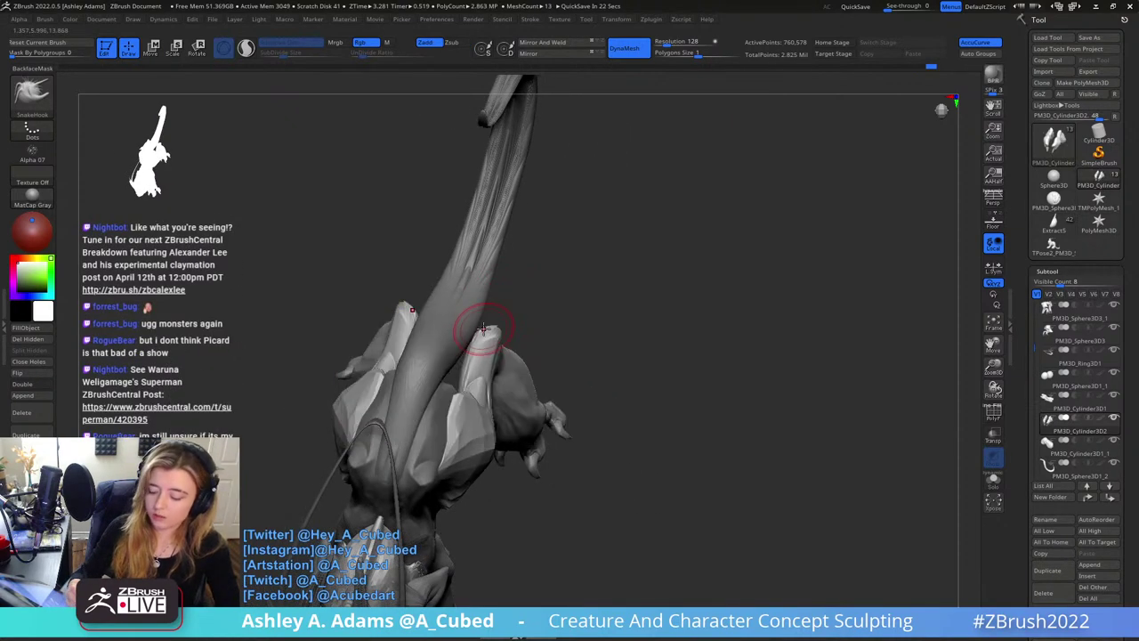
left_click_drag(482, 329, 476, 319)
right_click_drag(504, 326, 498, 325)
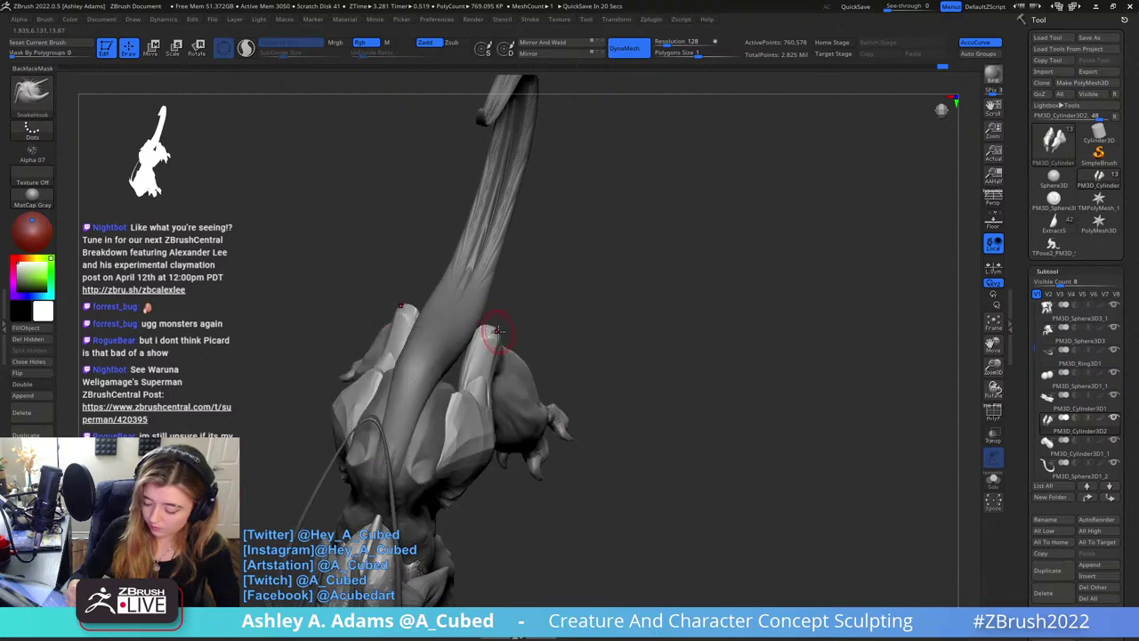
Build up volume on the back of the hind leg between the thigh and the pointed hock with ClayBuildup
key("space")
left_click(474, 382)
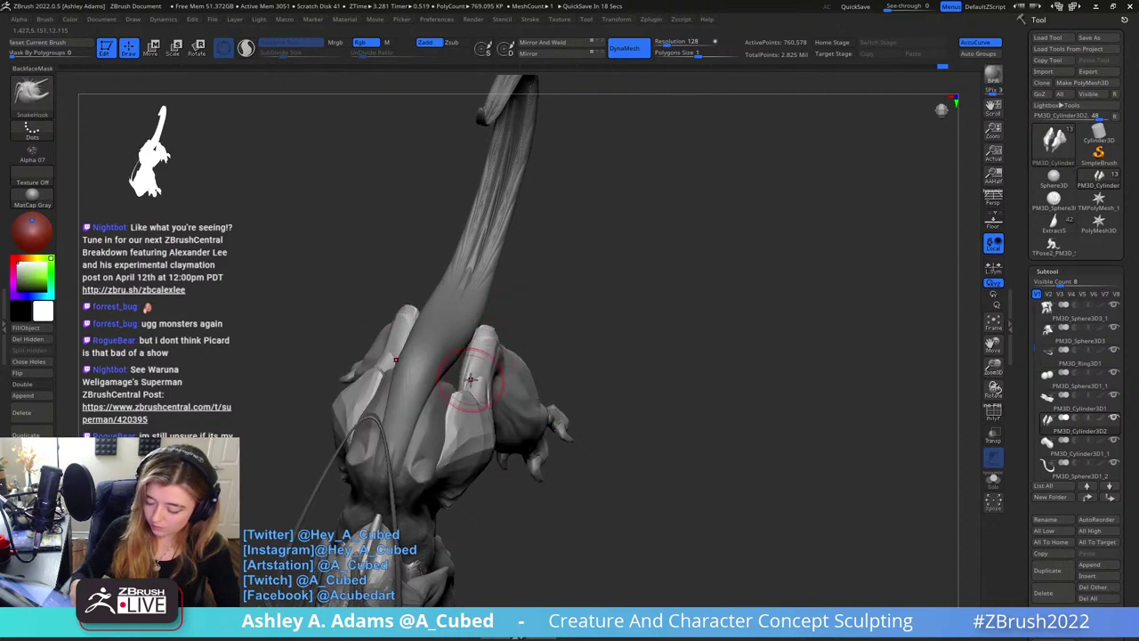
right_click_drag(483, 336, 465, 332)
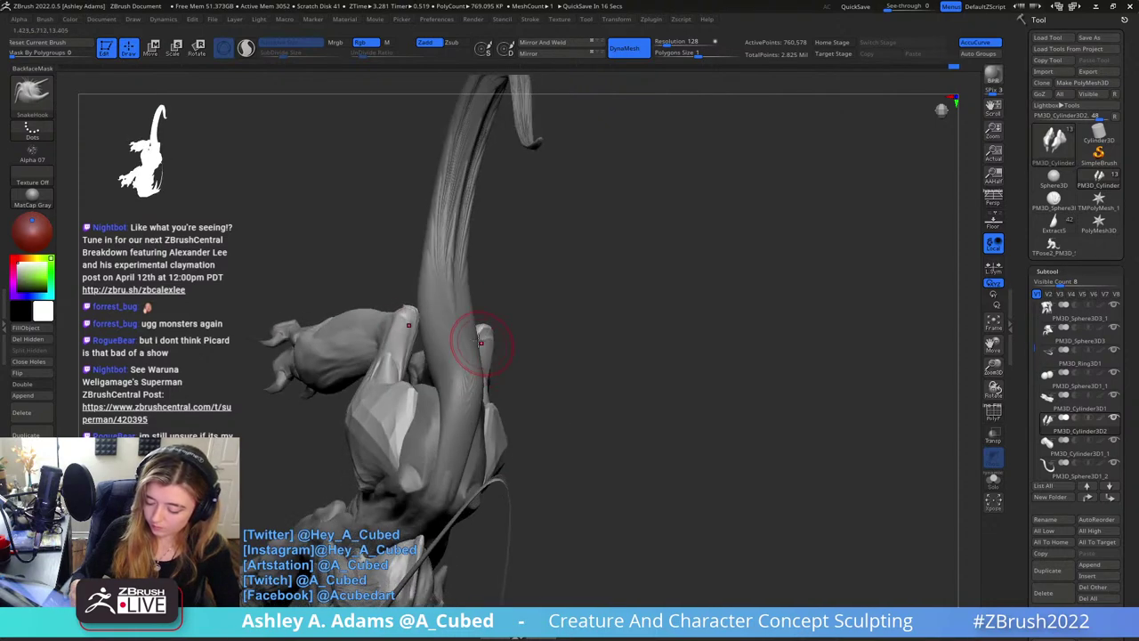
key("b")
key("c")
key("b")
mouse_move(402, 331)
left_mouse_down()
mouse_move(406, 347)
mouse_move(378, 386)
left_mouse_up()
right_click_drag(377, 386, 411, 373)
Swell the tendon form on the back of the hind leg just above the hock with the Inflat brush
key("b")
key("i")
key("n")
key("space")
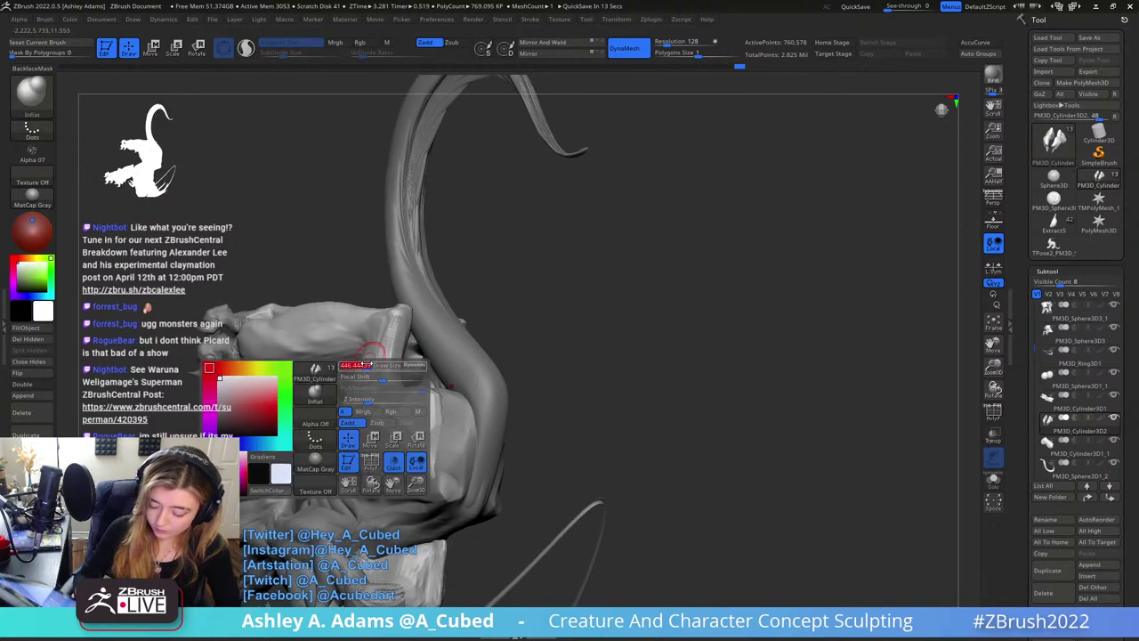
left_click(377, 360)
mouse_move(379, 358)
left_mouse_down()
mouse_move(371, 379)
mouse_move(381, 346)
left_mouse_up()
Carve a crease along the tendon from the hock toward the thigh with DamStandard
mouse_move(381, 345)
right_mouse_down()
mouse_move(394, 347)
mouse_move(379, 333)
mouse_move(422, 339)
right_mouse_up()
key("b")
key("d")
key("s")
left_click_drag(385, 326, 378, 378)
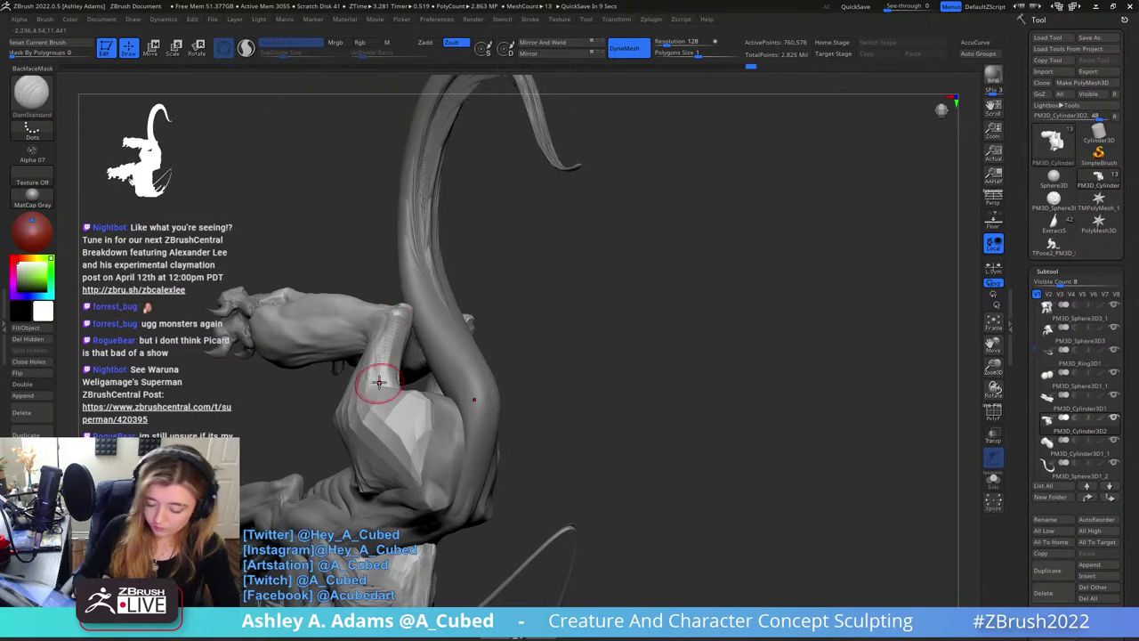
Examine the whole creature's silhouette and proportions from the side, the front and three-quarter views
mouse_move(382, 337)
right_mouse_down()
mouse_move(451, 314)
mouse_move(440, 280)
mouse_move(686, 256)
mouse_move(702, 226)
right_mouse_up()
right_click_drag(654, 322, 728, 253)
mouse_move(801, 258)
right_mouse_down()
mouse_move(780, 249)
mouse_move(747, 267)
mouse_move(693, 250)
right_mouse_up()
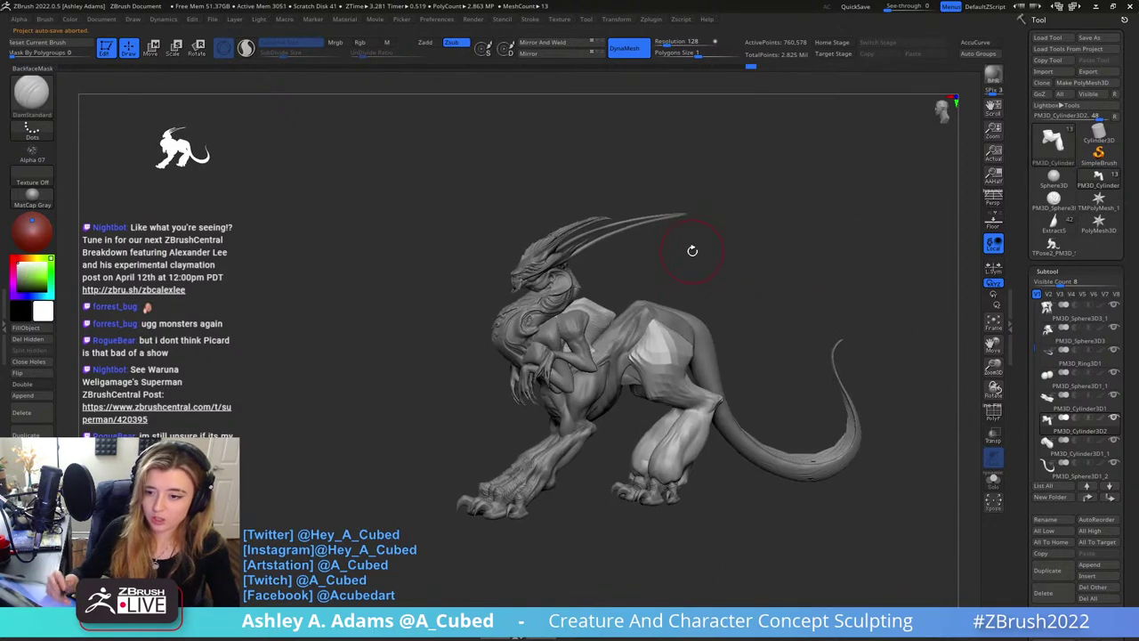
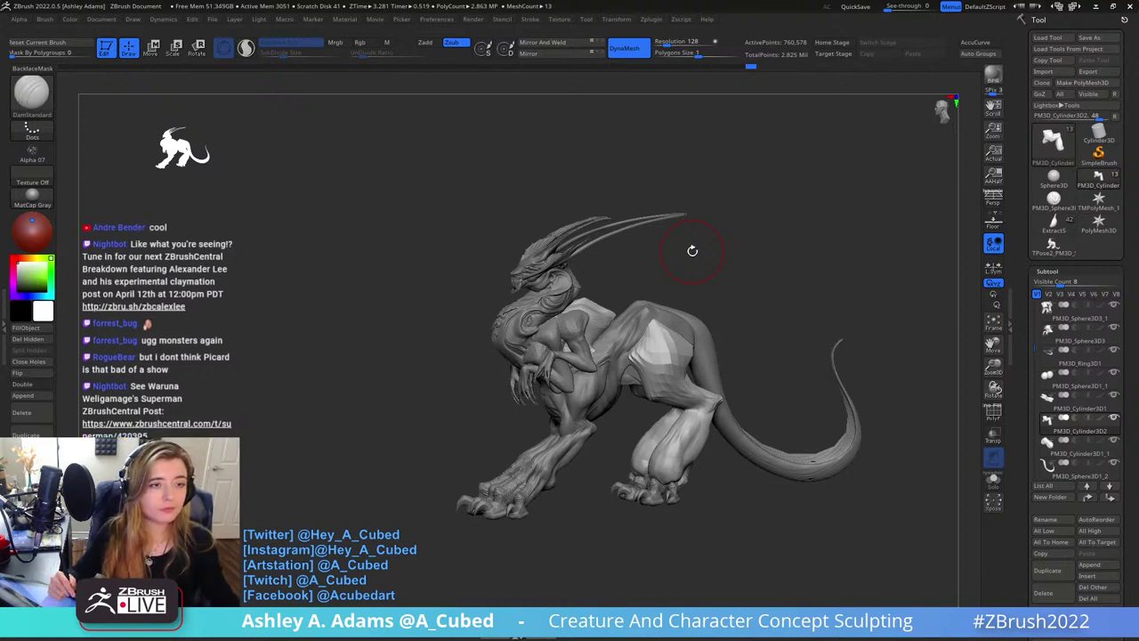
left_click_drag(693, 251, 745, 252)
mouse_move(668, 279)
left_mouse_down()
mouse_move(671, 293)
mouse_move(742, 293)
mouse_move(641, 269)
left_mouse_up()
mouse_move(709, 241)
left_mouse_down()
mouse_move(658, 336)
mouse_move(743, 254)
left_mouse_up()
mouse_move(743, 254)
left_mouse_down("alt")
mouse_move(714, 264)
mouse_move(729, 264)
mouse_move(725, 235)
mouse_move(762, 219)
left_mouse_up("alt")
left_click(726, 234, "alt")
right_click_drag(751, 239, 686, 193, "alt")
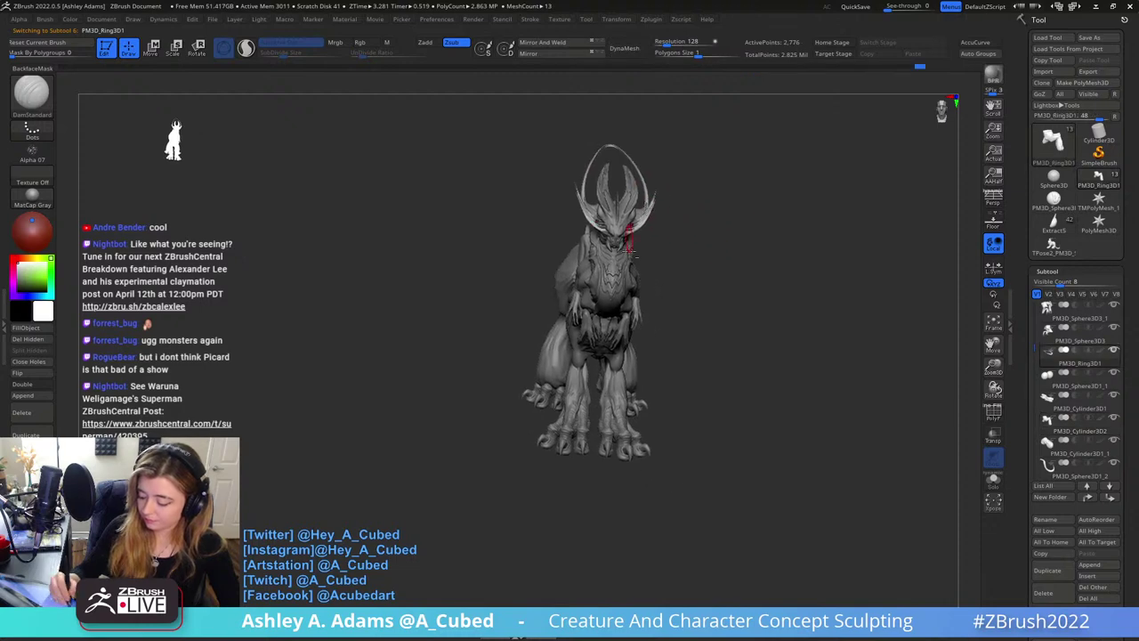
right_click_drag(632, 329, 663, 378)
right_click(626, 401)
right_click_drag(791, 285, 769, 265)
left_click_drag(770, 263, 663, 312)
Make the tail the active subtool and DynaMesh it at resolution 80
left_click(659, 320, "alt")
right_click(654, 315)
right_click_drag(714, 278, 625, 283, "alt")
right_click(640, 315)
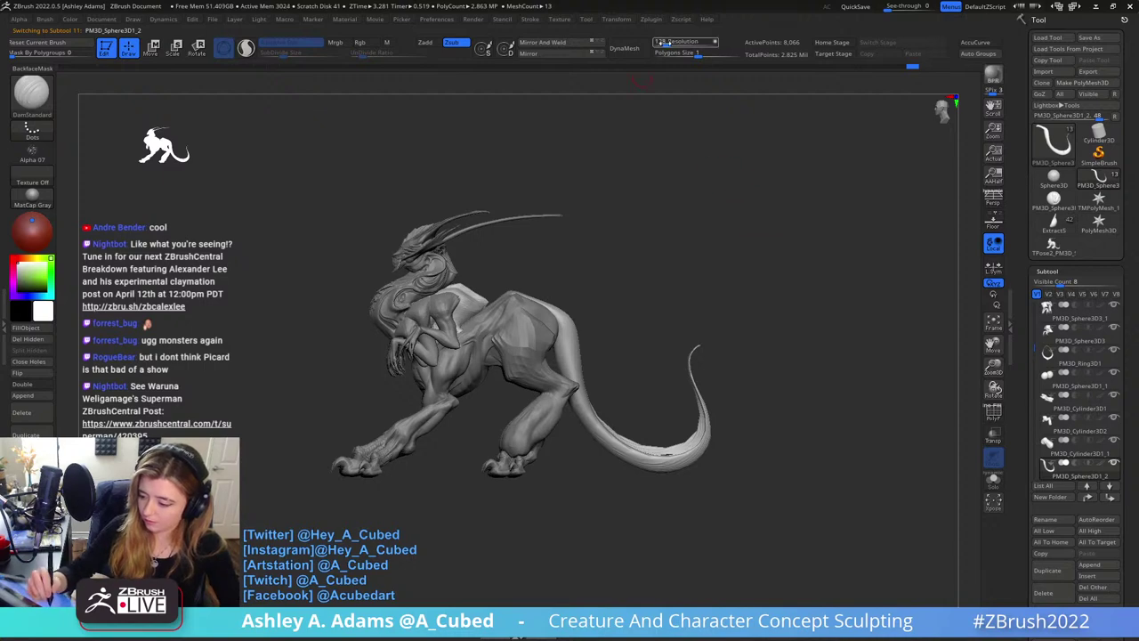
left_click_drag(682, 42, 665, 43)
left_click(632, 50)
left_click_drag(706, 306, 570, 251)
mouse_move(570, 252)
right_mouse_down("alt")
mouse_move(543, 199)
mouse_move(551, 239)
mouse_move(632, 230)
right_mouse_up("alt")
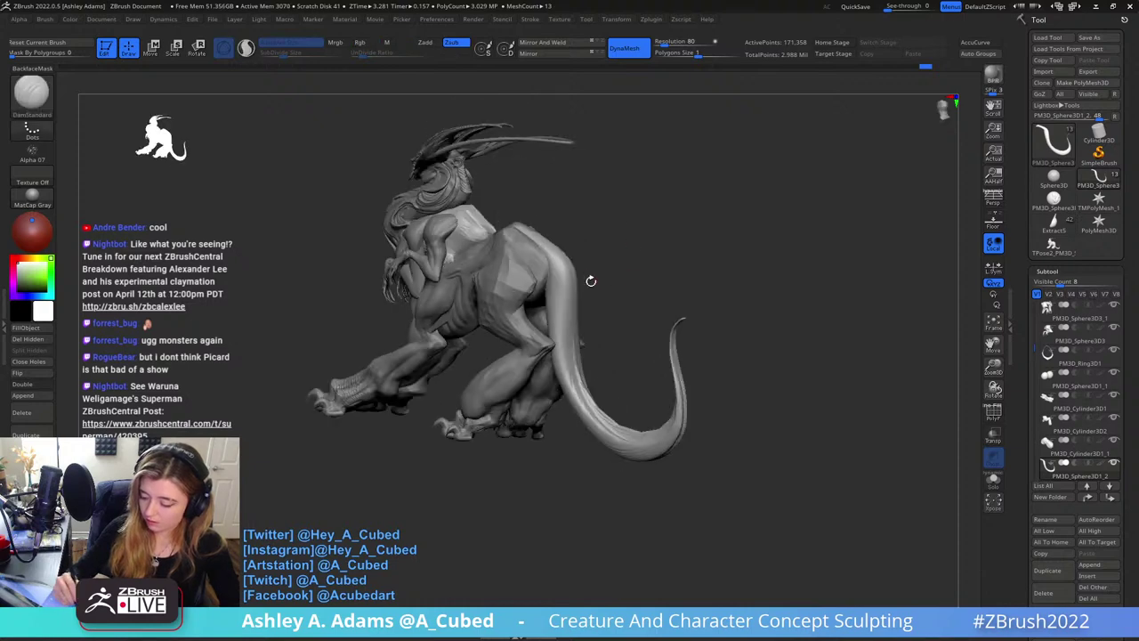
Mask a line along the tail's upper ridge and invert the mask to leave only that ridge editable
key("ctrl")
right_click_drag(683, 263, 625, 291)
key("ctrl")
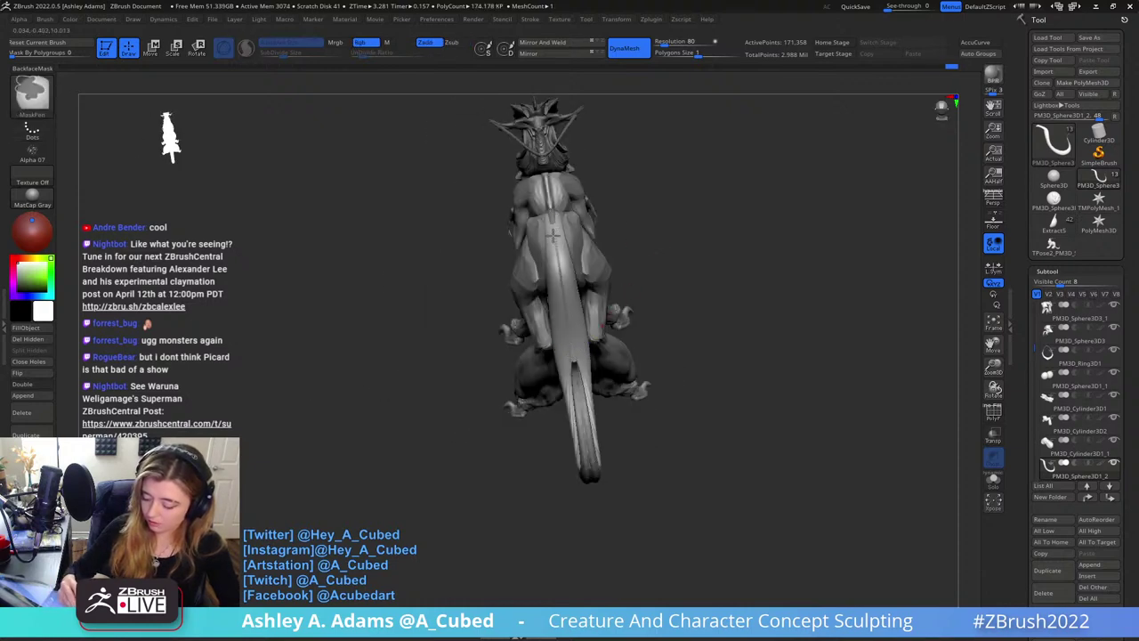
right_click_drag(559, 278, 570, 322)
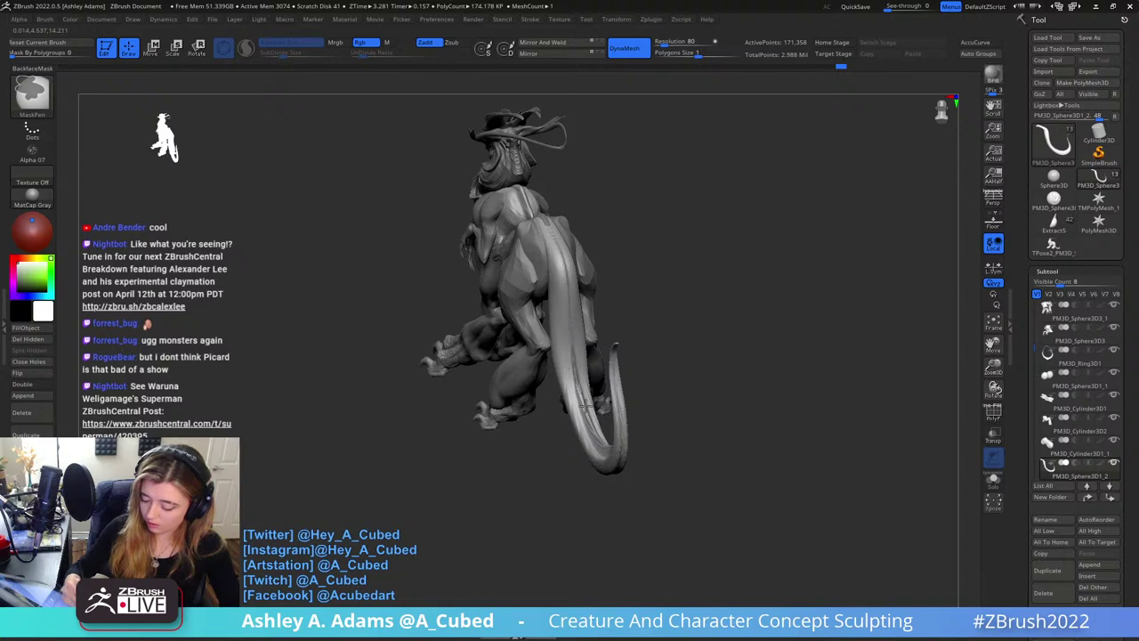
right_click_drag(616, 370, 596, 424)
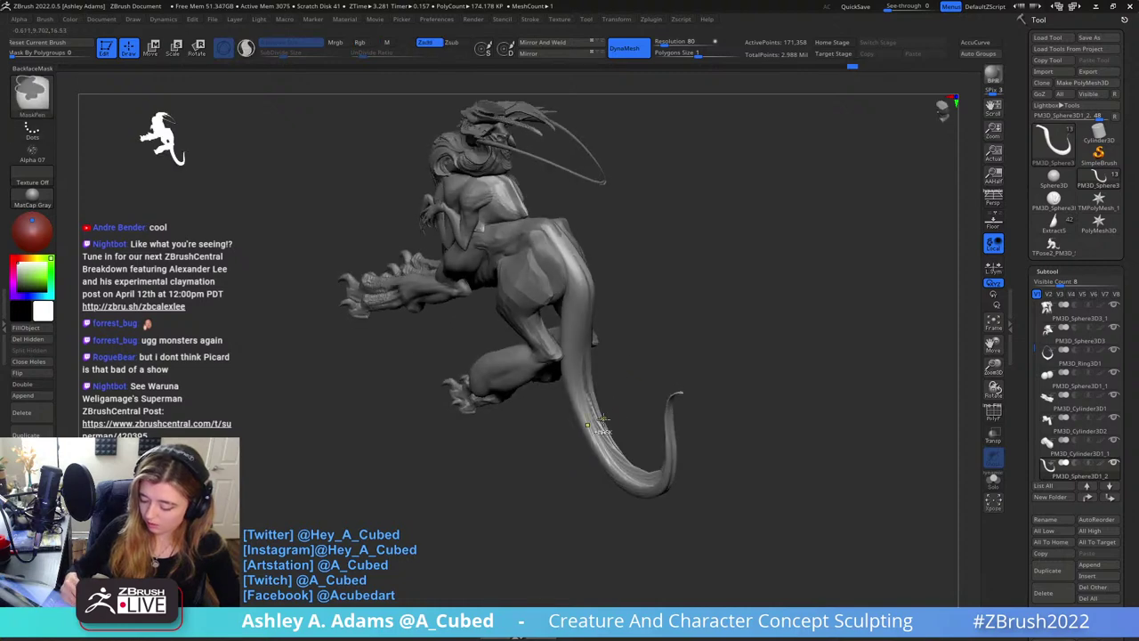
left_click(663, 309, "ctrl")
right_click_drag(663, 309, 650, 315)
key("space")
right_click_drag(630, 381, 646, 318)
Pull a crest of thin hair-like spines out of the tail's upper ridge with a large SnakeHook brush
key("space")
left_click_drag(646, 319, 675, 314)
key("space")
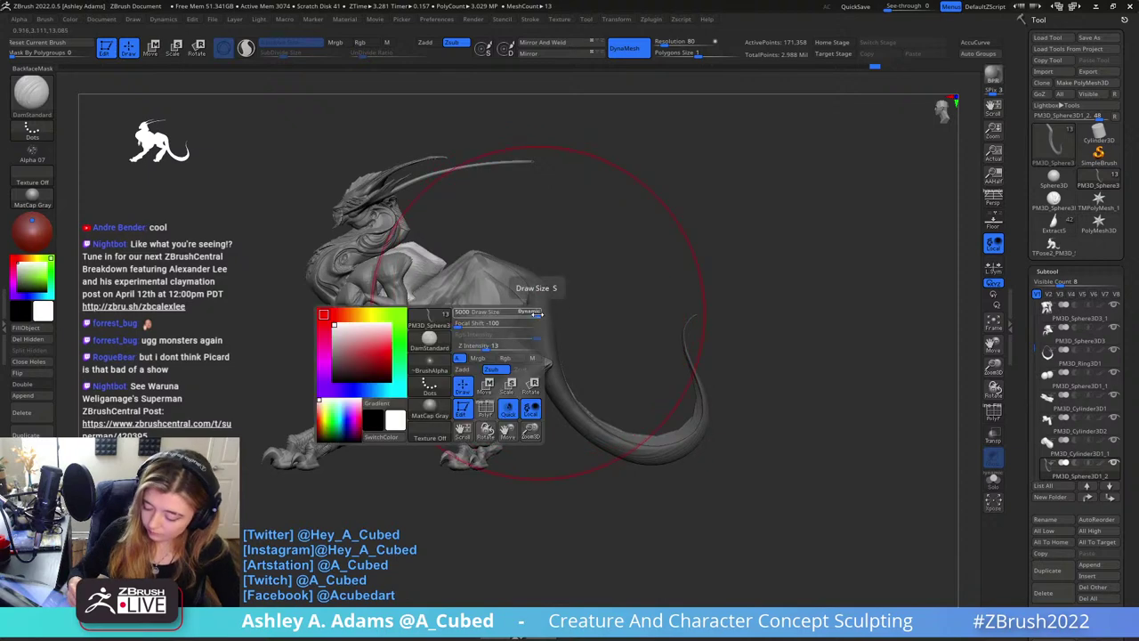
key("b")
key("s")
key("h")
key("space")
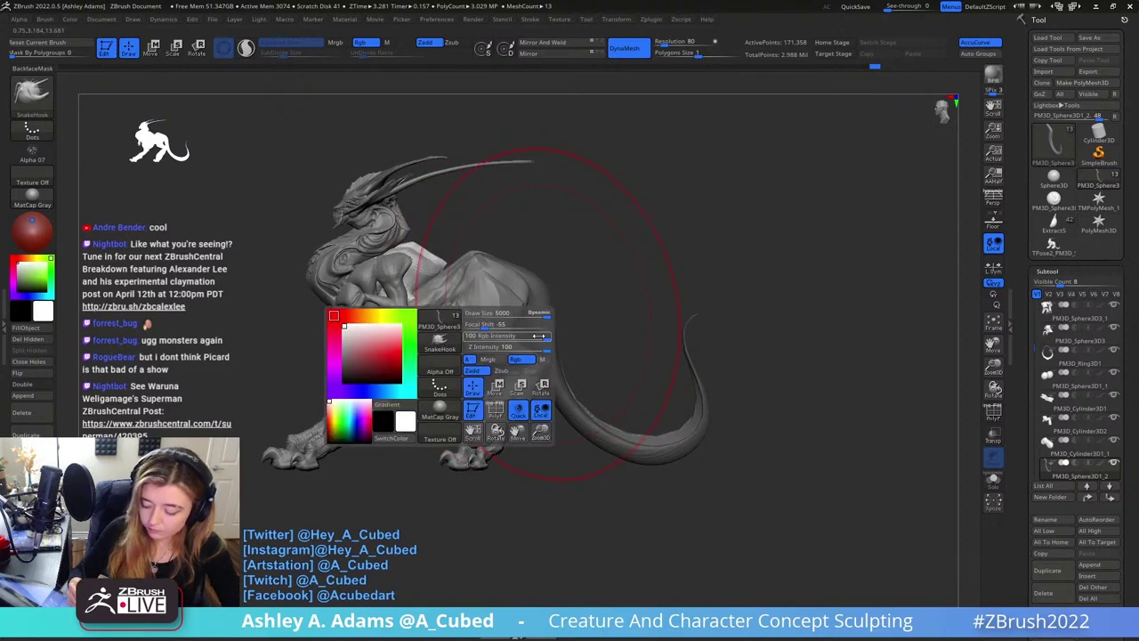
right_click_drag(538, 336, 556, 322)
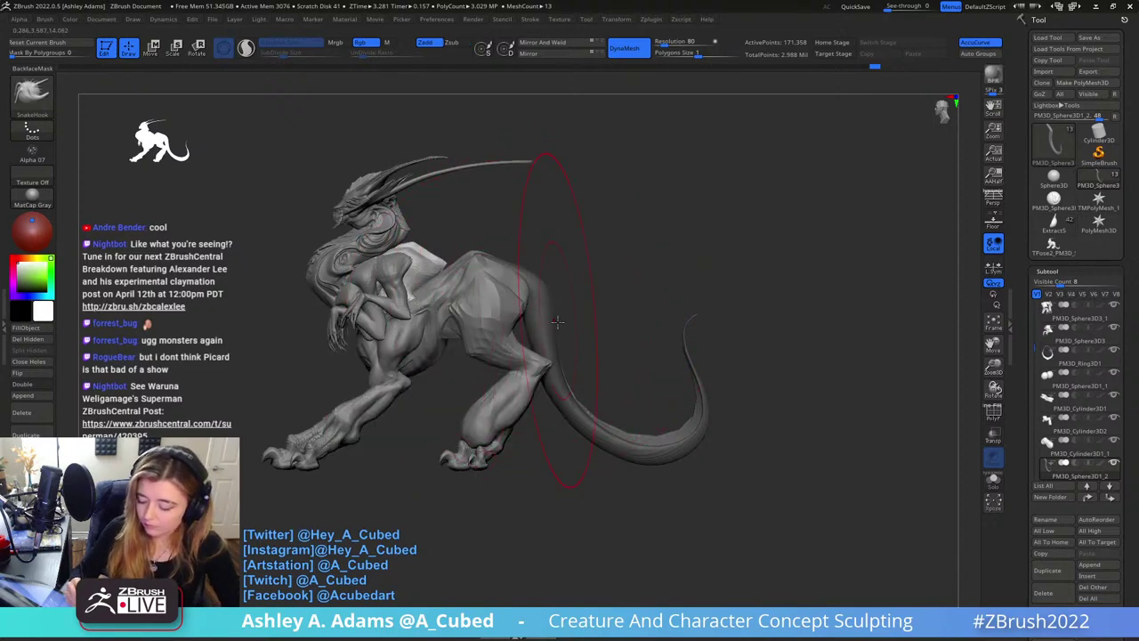
mouse_move(549, 308)
left_mouse_down()
mouse_move(564, 294)
mouse_move(526, 274)
mouse_move(582, 383)
mouse_move(630, 417)
left_mouse_up()
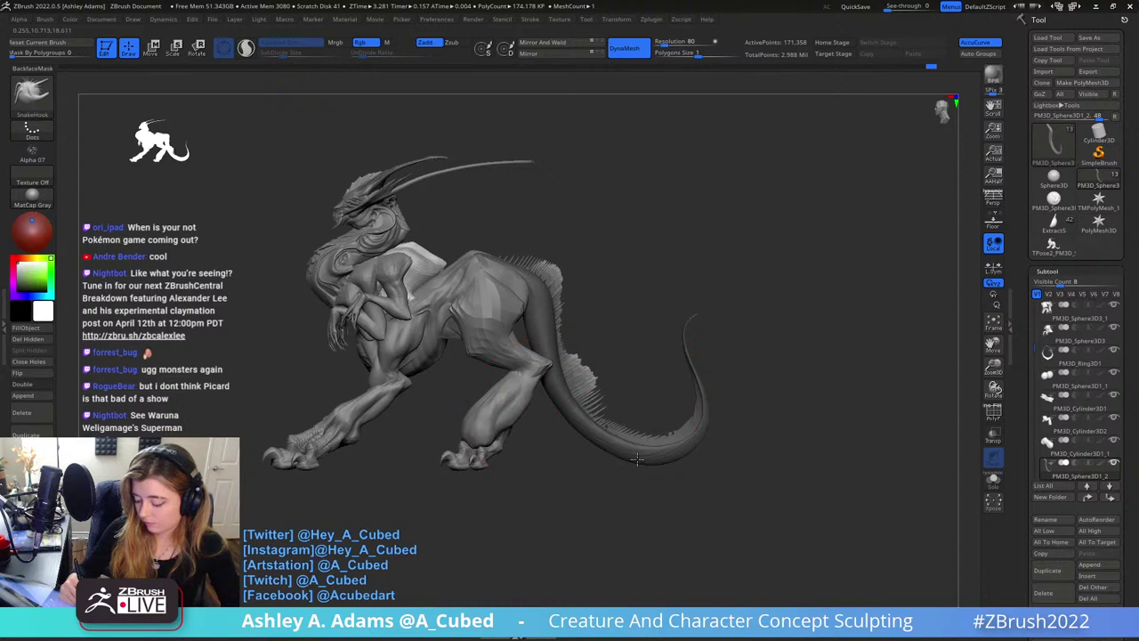
Redo the spines at the tail base with SnakeHook, extending the crest upward and forward over the hips
left_click_drag(506, 258, 480, 244)
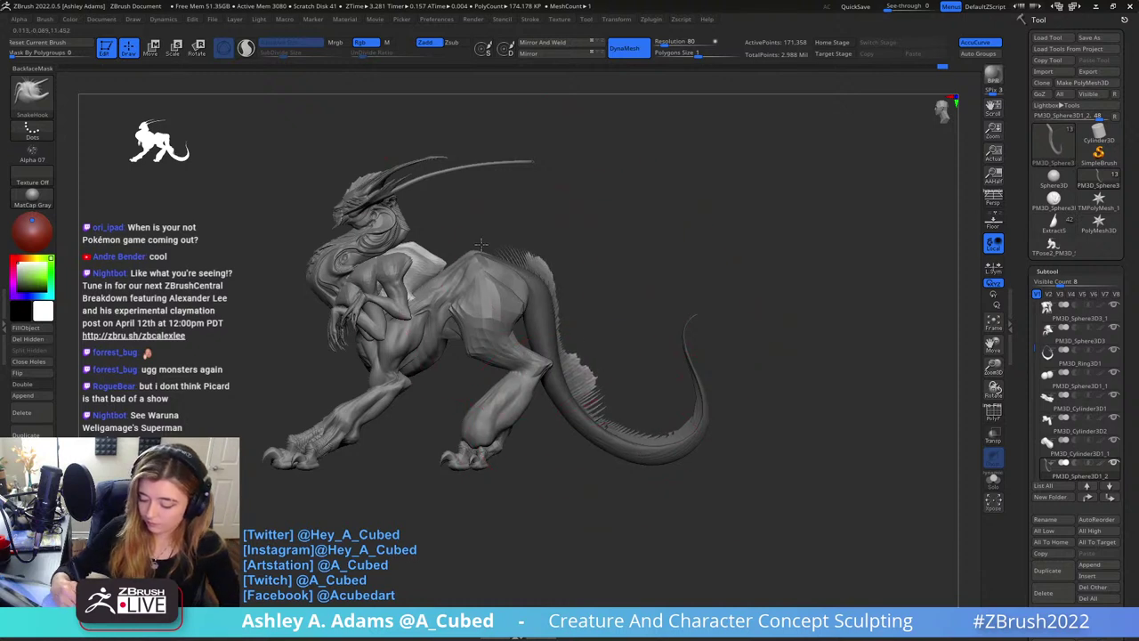
key("ctrl+z")
key("ctrl+z")
key("ctrl+z")
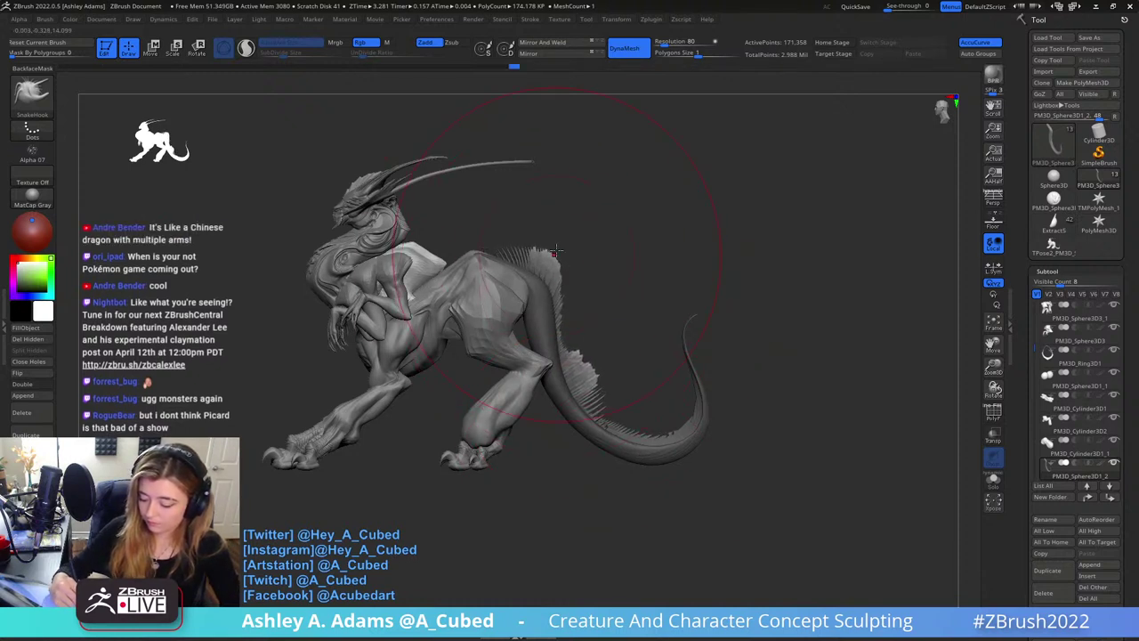
mouse_move(617, 308)
left_mouse_down()
mouse_move(507, 298)
mouse_move(472, 307)
mouse_move(542, 295)
left_mouse_up()
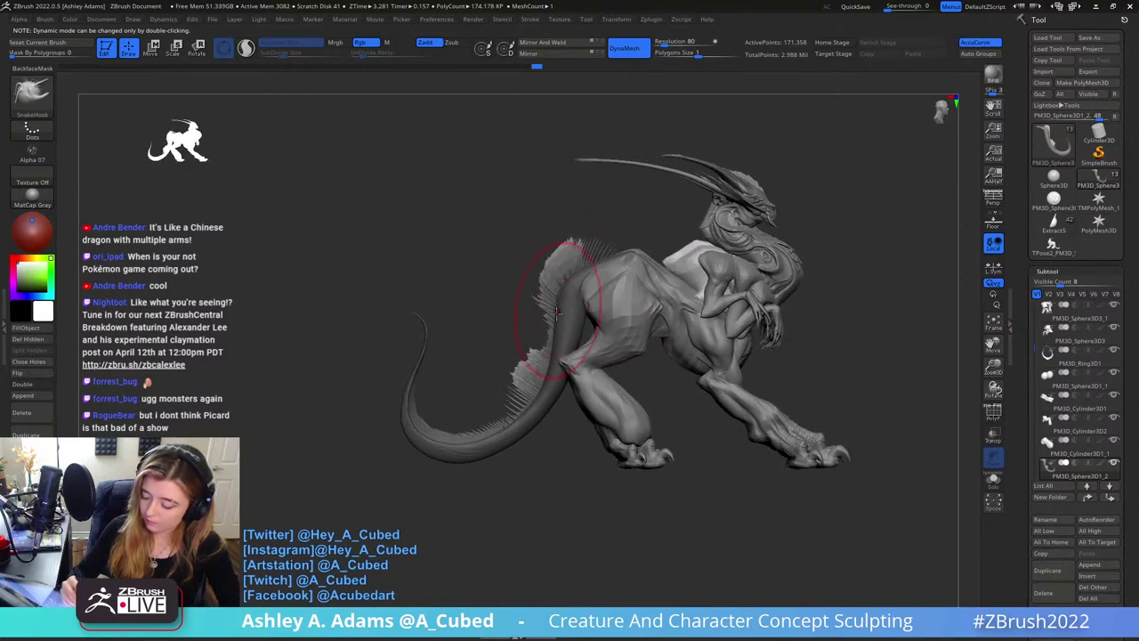
mouse_move(591, 239)
left_mouse_down()
mouse_move(605, 232)
mouse_move(602, 240)
mouse_move(649, 259)
left_mouse_up()
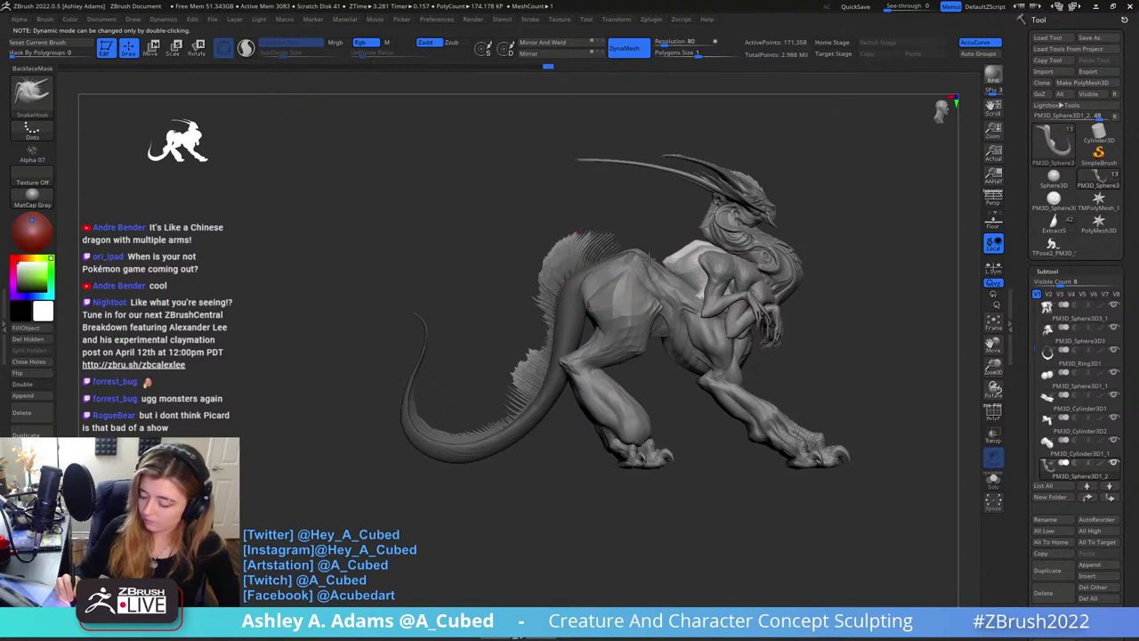
Lengthen the spines of the lower crest in the tail's bend with SnakeHook and clear the tail's mask
mouse_move(653, 258)
right_mouse_down()
mouse_move(677, 354)
mouse_move(675, 312)
right_mouse_up()
key("space")
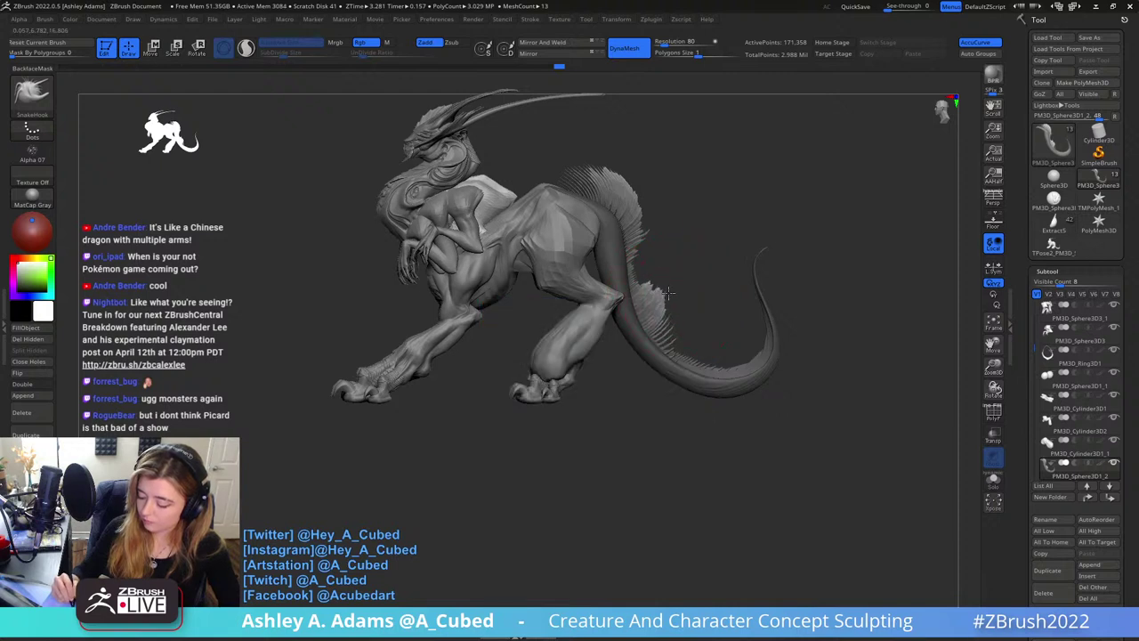
left_click_drag(669, 348, 686, 338)
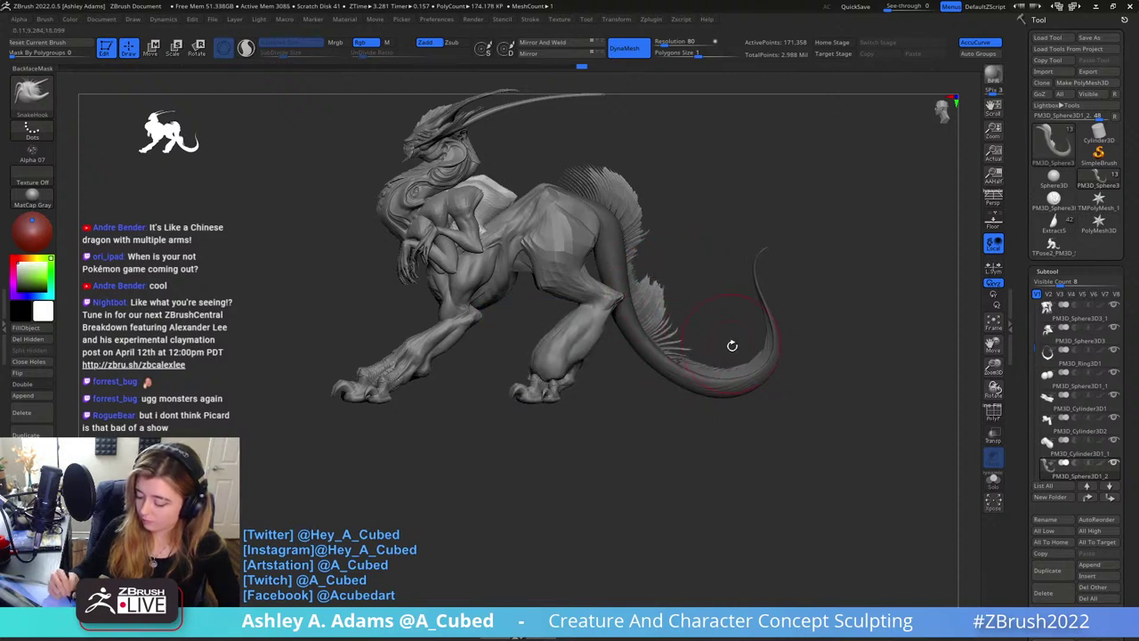
left_click_drag(659, 316, 669, 308)
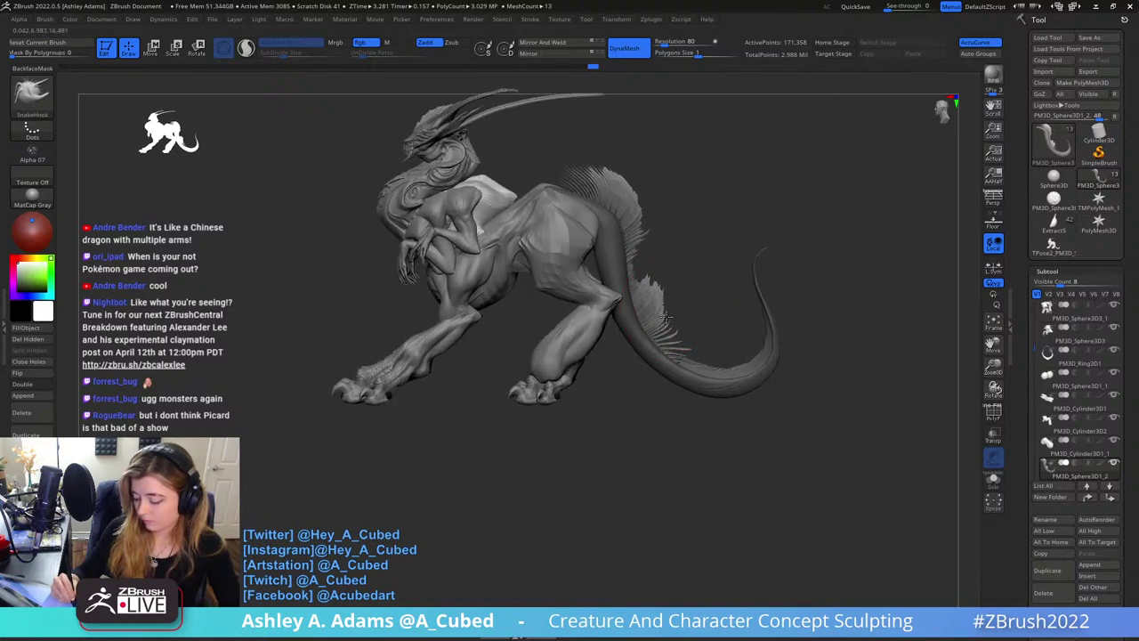
mouse_move(674, 311)
right_mouse_down()
mouse_move(679, 285)
mouse_move(666, 274)
mouse_move(612, 283)
mouse_move(730, 290)
right_mouse_up()
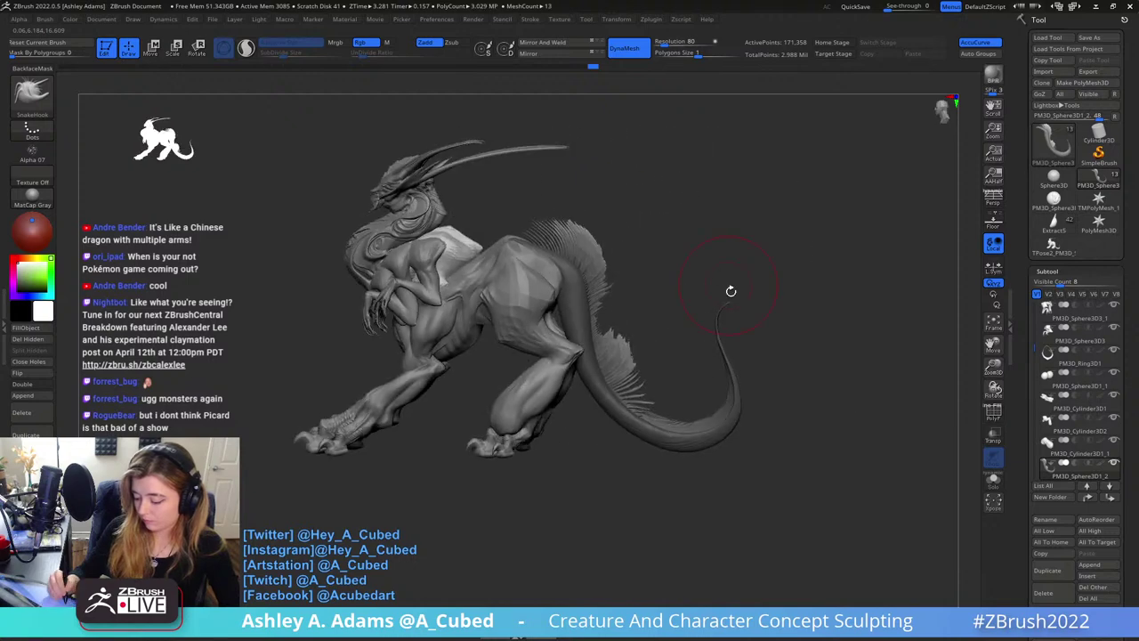
mouse_move(757, 303)
left_mouse_down("ctrl")
mouse_move(779, 290)
mouse_move(738, 289)
left_mouse_up("ctrl")
Examine the spined tail crest against the creature's back, neck and head from several angles
key("space")
mouse_move(774, 292)
right_mouse_down("alt")
mouse_move(719, 255)
mouse_move(828, 313)
right_mouse_up("alt")
key("space")
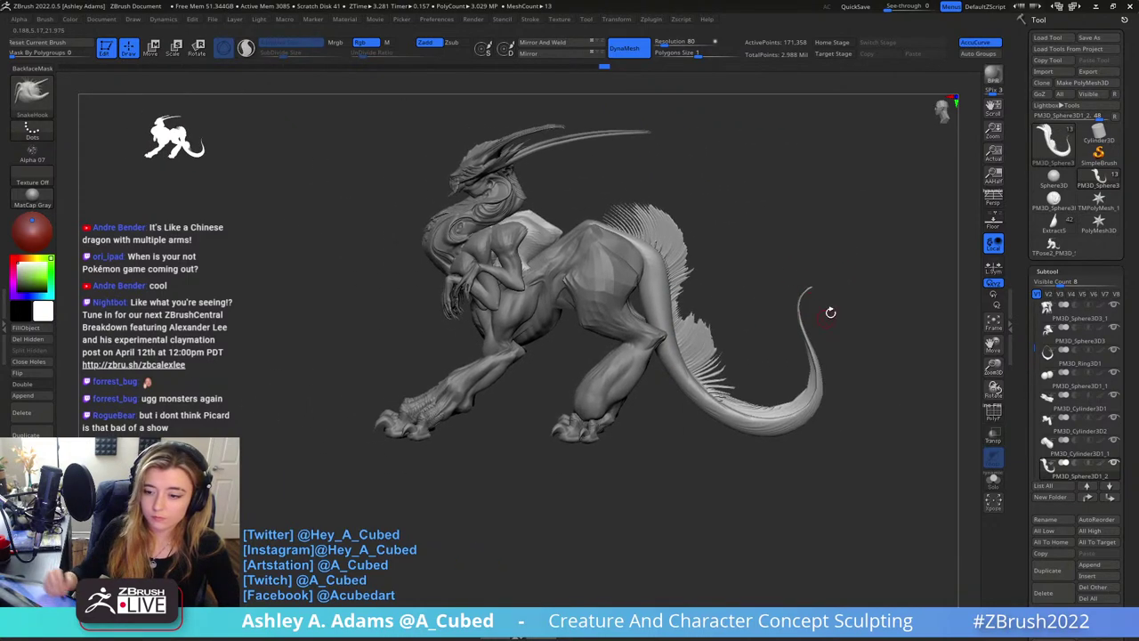
right_click_drag(579, 209, 634, 212)
mouse_move(634, 212)
right_mouse_down("alt")
mouse_move(682, 252)
mouse_move(681, 307)
right_mouse_up("alt")
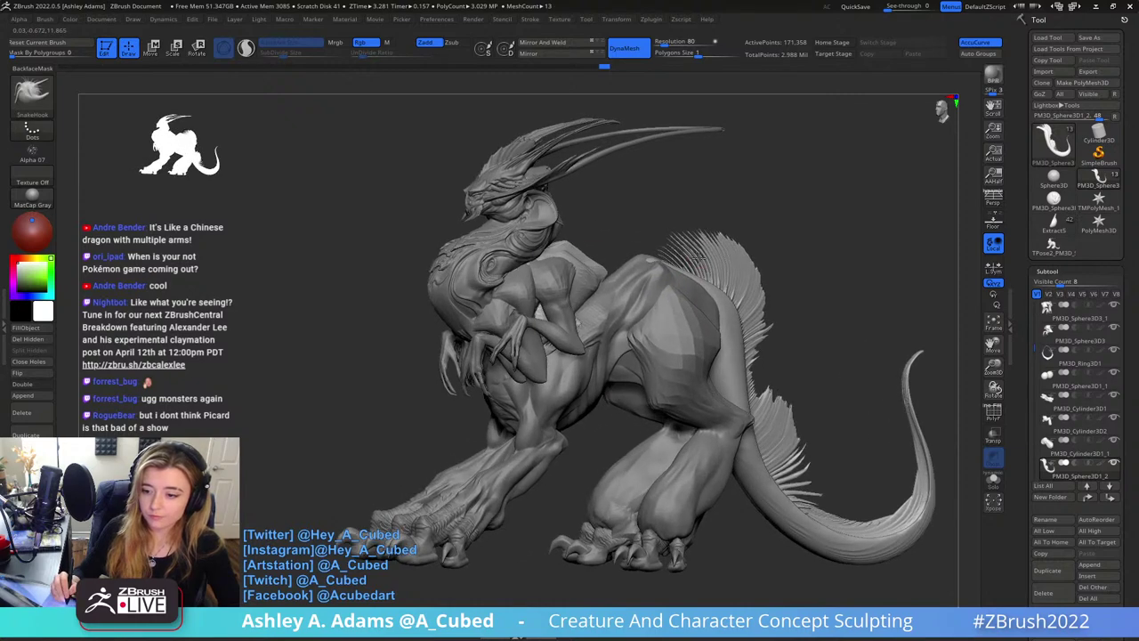
key("space")
mouse_move(603, 196)
right_mouse_down("alt")
mouse_move(675, 261)
mouse_move(630, 273)
right_mouse_up("alt")
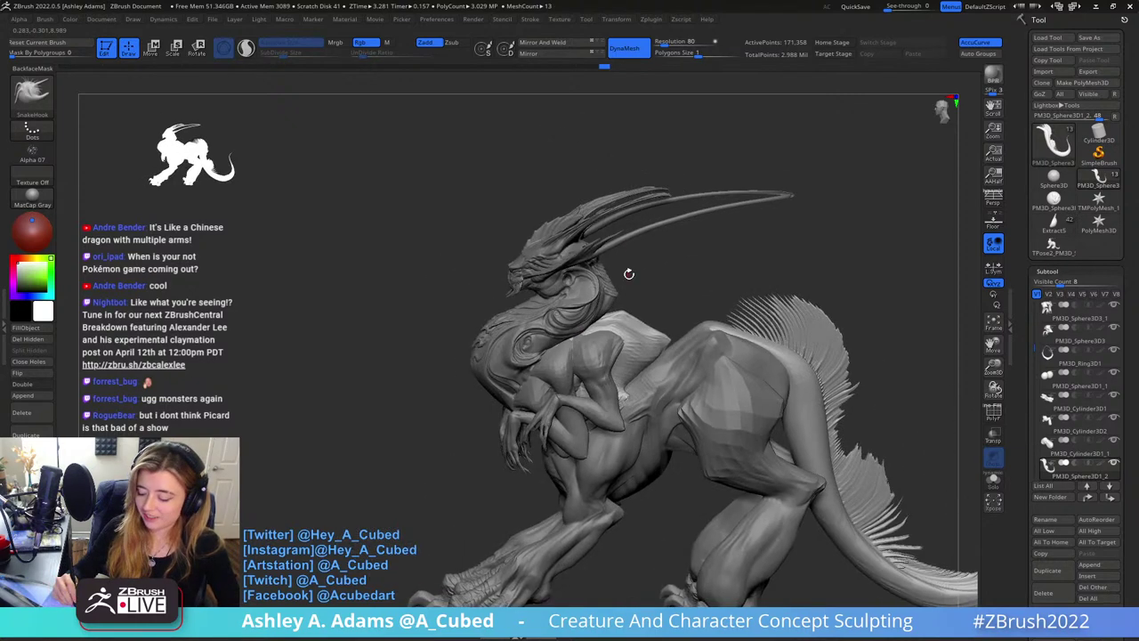
right_click_drag(621, 316, 612, 392, "ctrl")
mouse_move(612, 391)
right_mouse_down()
mouse_move(499, 331)
mouse_move(566, 283)
right_mouse_up()
Make the neck and chest the active subtool, mask its ornamental edges and invert the mask
left_click(498, 332, "alt")
right_click(541, 379)
key("ctrl")
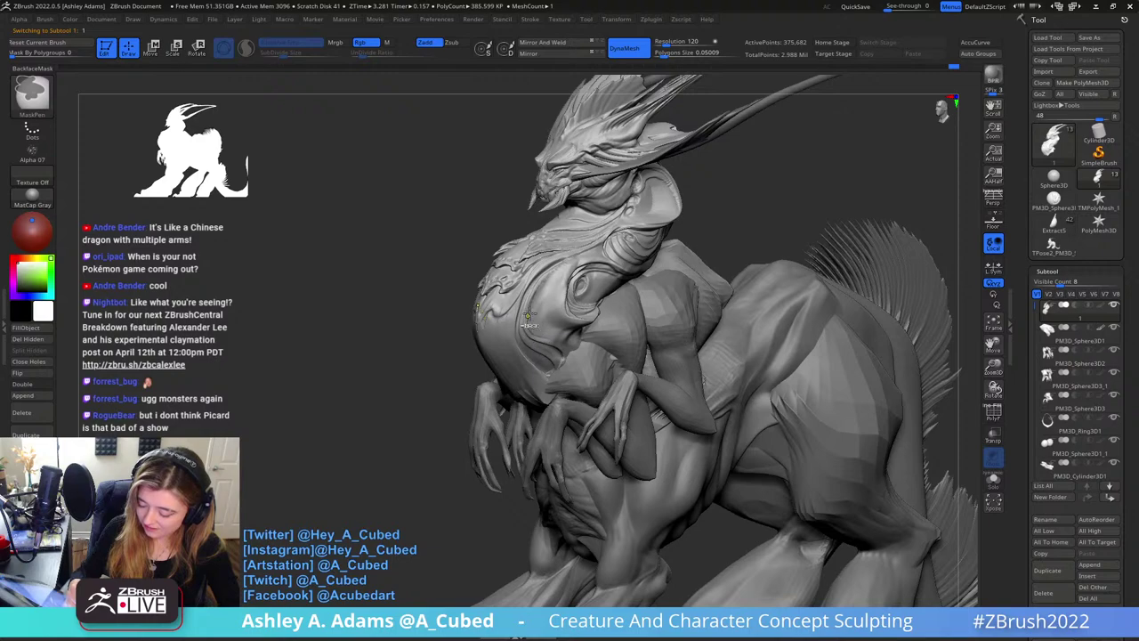
left_click(436, 374, "ctrl")
mouse_move(507, 356)
right_mouse_down()
mouse_move(588, 312)
mouse_move(617, 314)
mouse_move(579, 300)
mouse_move(569, 347)
right_mouse_up()
right_click(540, 347)
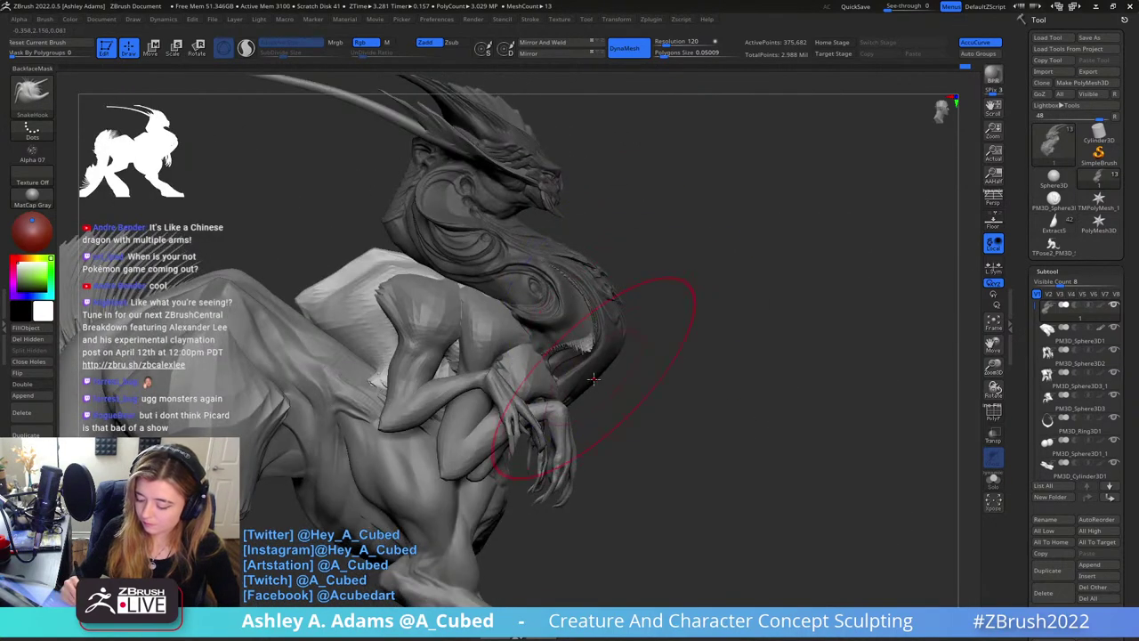
Pull long hair strands downward from the lower edge of the chest plating with SnakeHook
left_click_drag(594, 379, 589, 448)
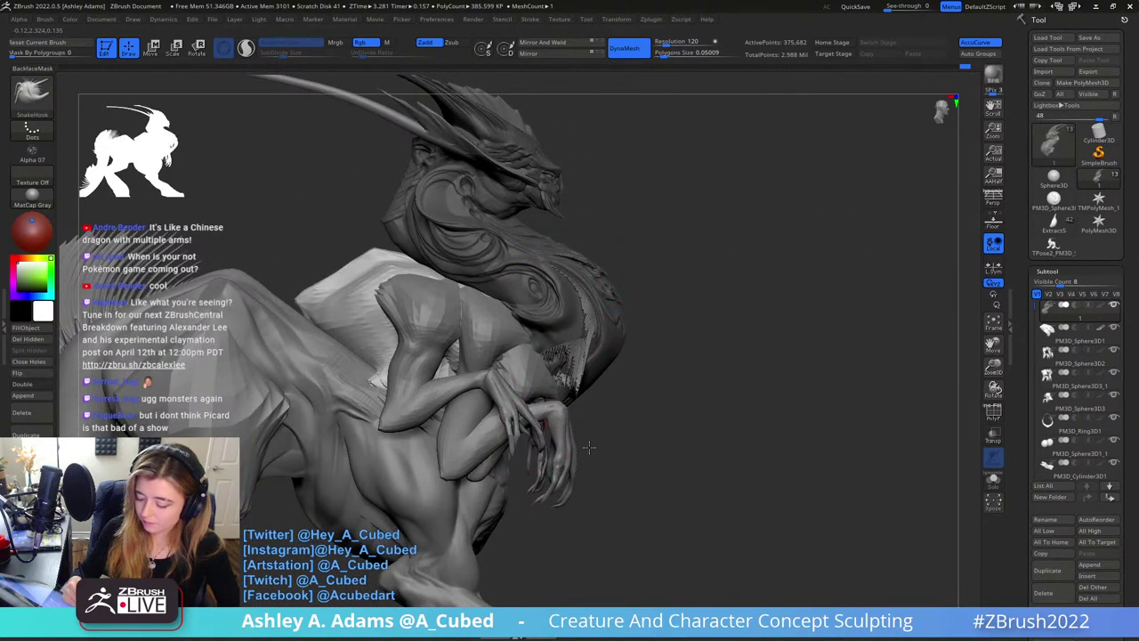
mouse_move(608, 497)
right_mouse_down()
mouse_move(594, 490)
mouse_move(595, 382)
right_mouse_up()
mouse_move(595, 383)
right_mouse_down()
mouse_move(561, 355)
mouse_move(654, 330)
mouse_move(630, 304)
right_mouse_up()
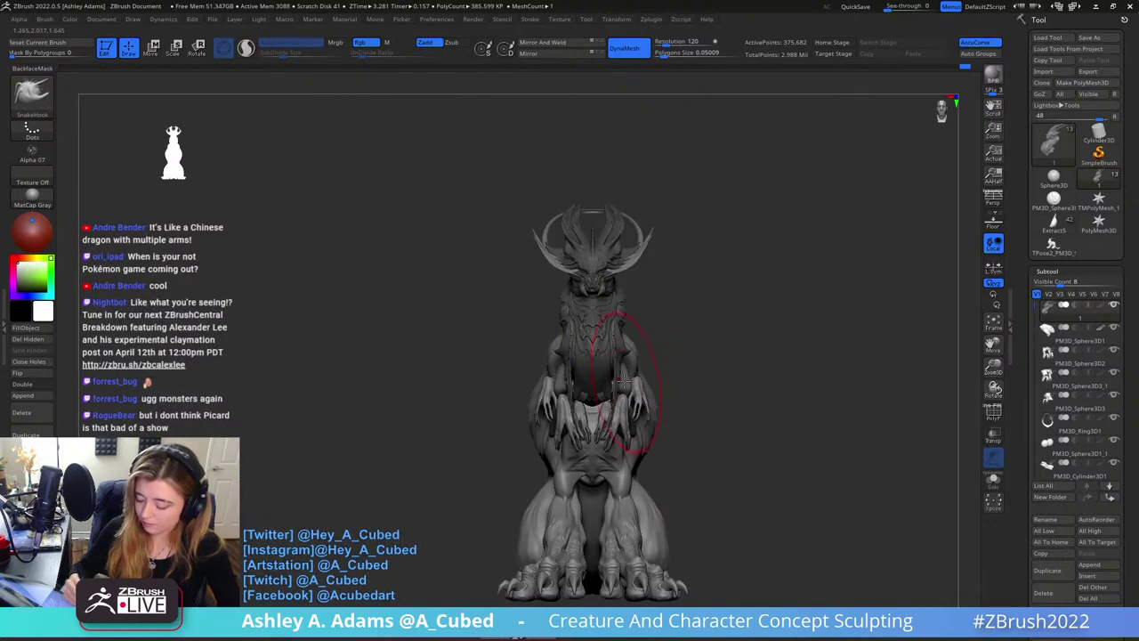
mouse_move(655, 357)
right_mouse_down()
mouse_move(618, 361)
mouse_move(632, 358)
mouse_move(605, 385)
mouse_move(547, 374)
right_mouse_up()
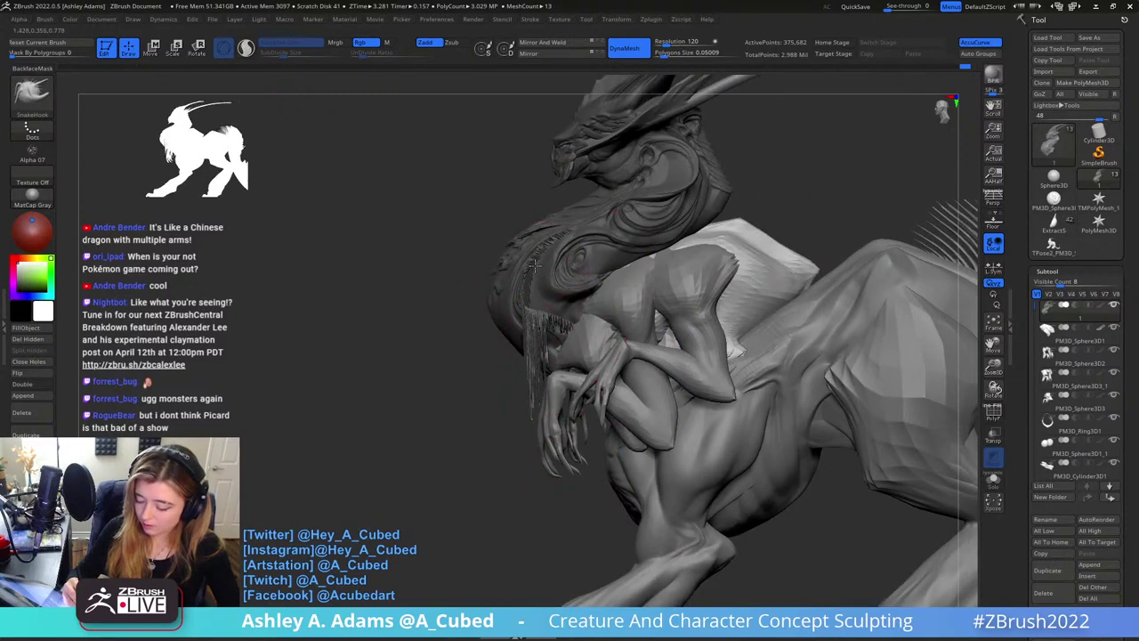
Pull short spines outward and back along the front ridge of the neck and chest with SnakeHook
left_click_drag(531, 264, 572, 232)
mouse_move(523, 287)
left_mouse_down()
mouse_move(568, 247)
mouse_move(627, 228)
left_mouse_up()
left_click_drag(529, 274, 569, 235)
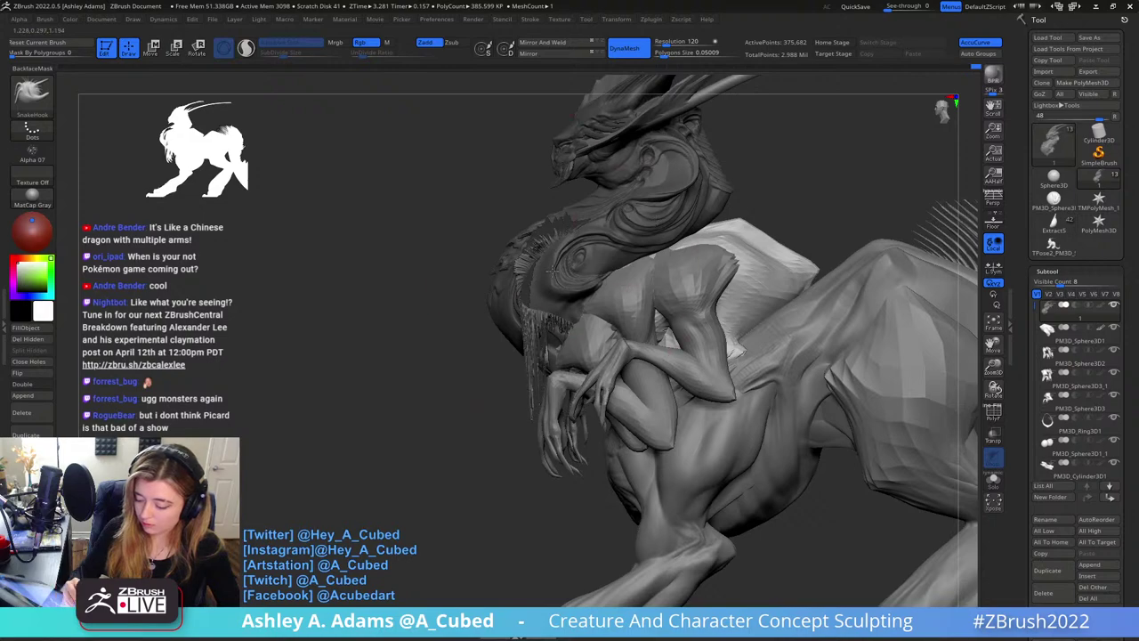
mouse_move(391, 283)
right_mouse_down()
mouse_move(630, 277)
mouse_move(606, 252)
right_mouse_up()
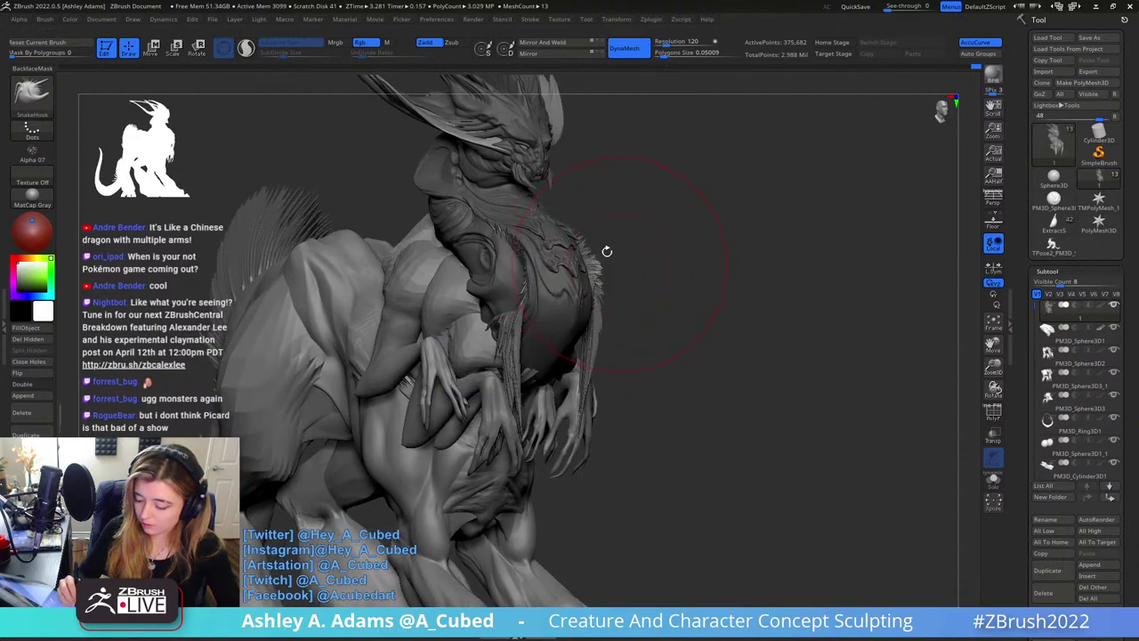
mouse_move(606, 295)
right_mouse_down()
mouse_move(634, 256)
mouse_move(623, 258)
mouse_move(622, 283)
right_mouse_up()
key("space")
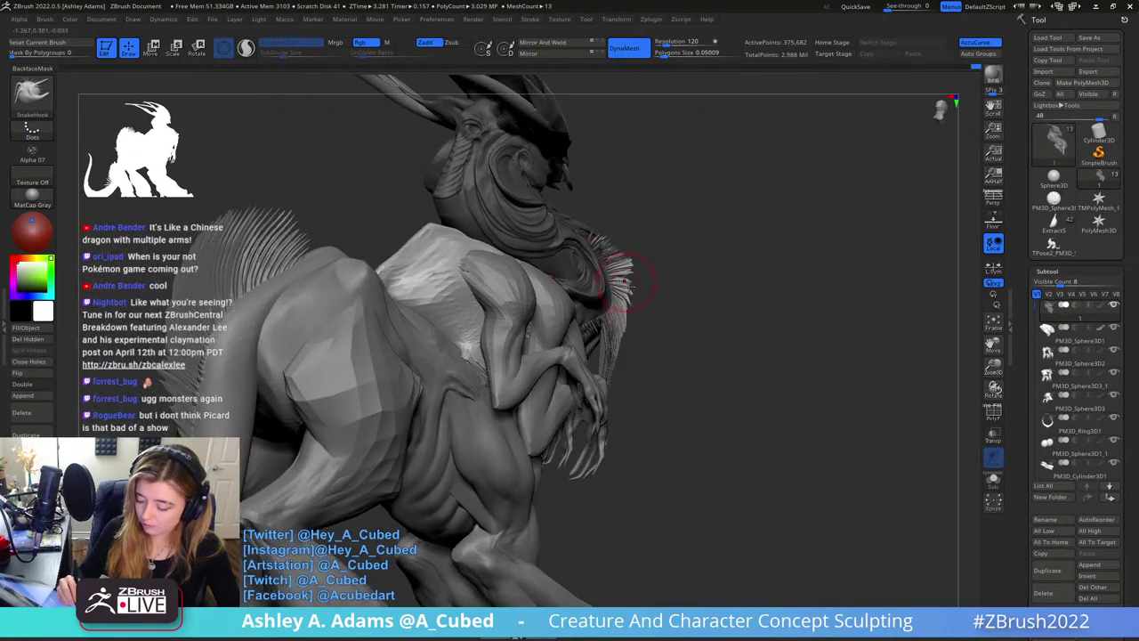
Mask fine hair lines along the side and lower edge of the chest plating beside the spines, and invert the mask
mouse_move(636, 359)
right_mouse_down("shift")
mouse_move(691, 280)
mouse_move(667, 288)
right_mouse_up("shift")
key("space")
key("b")
key("s")
key("h")
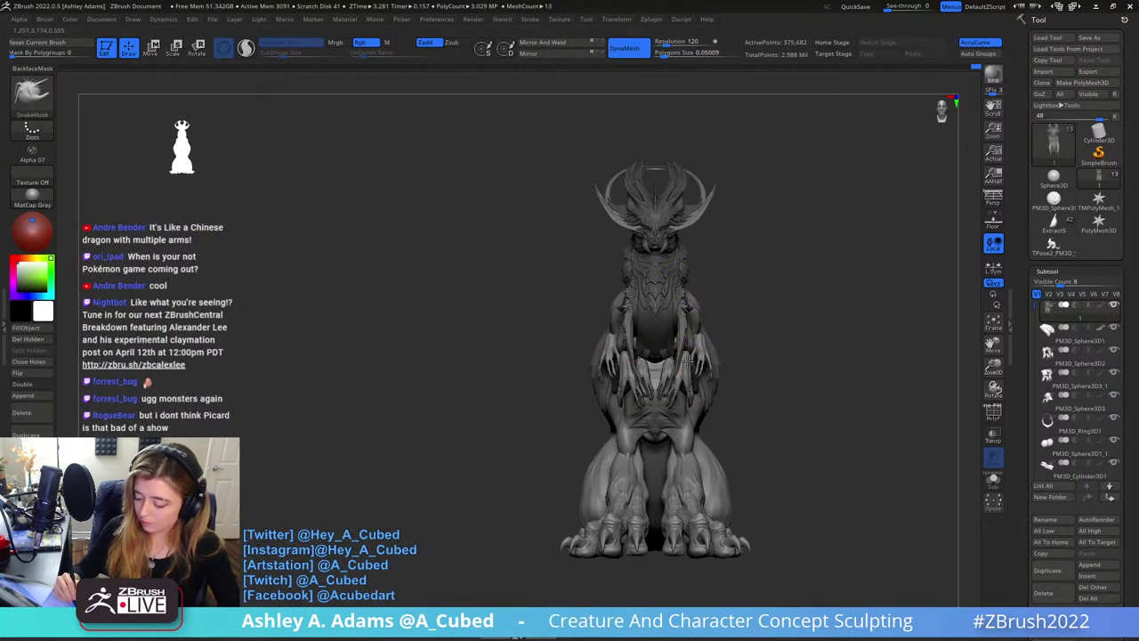
mouse_move(723, 338)
right_mouse_down("shift")
mouse_move(691, 323)
mouse_move(686, 285)
mouse_move(617, 343)
mouse_move(648, 288)
right_mouse_up("shift")
key("space")
right_click(614, 345)
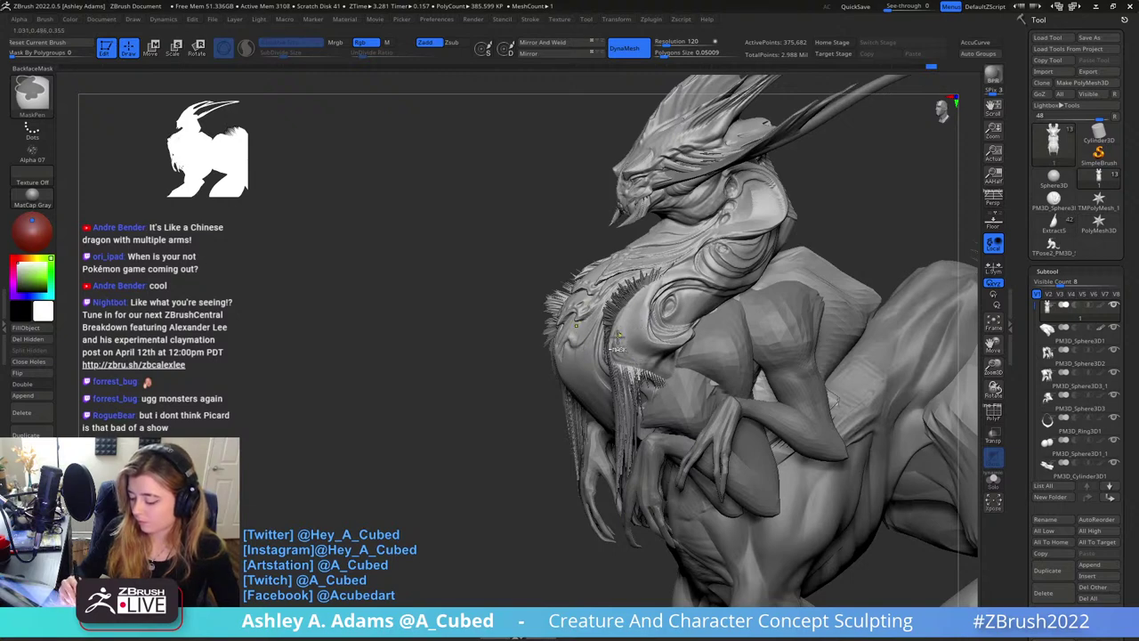
left_click(508, 451, "ctrl")
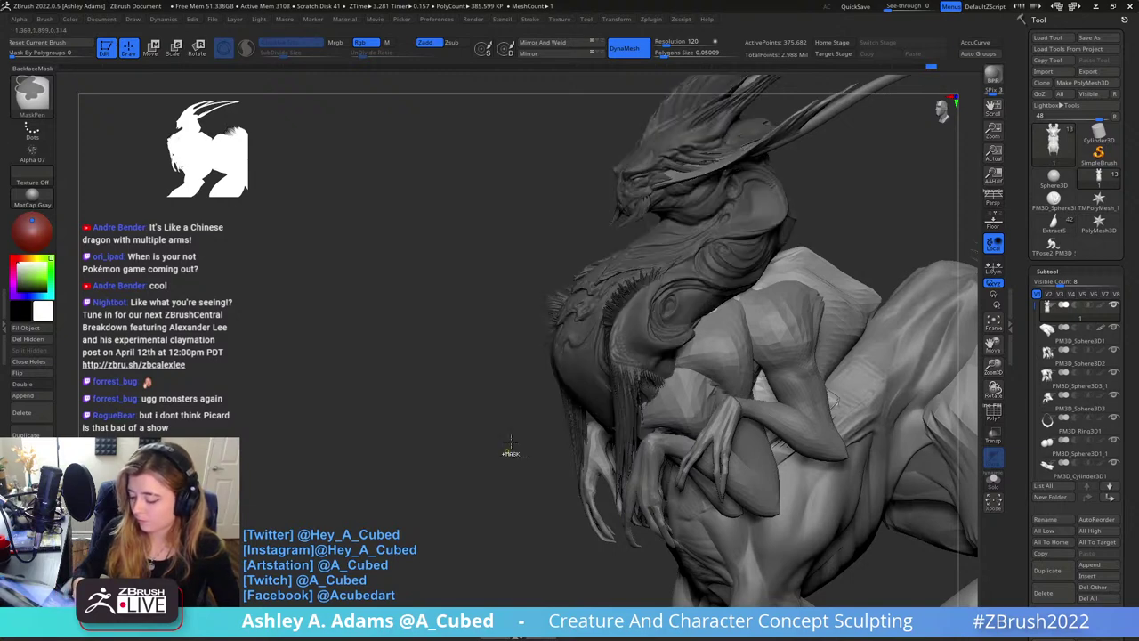
Pull a second layer of short hair strands outward and down from the side edge of the chest plating with SnakeHook
key("space")
left_click_drag(637, 331, 655, 324)
mouse_move(659, 341)
right_mouse_down("alt")
mouse_move(625, 328)
mouse_move(694, 324)
right_mouse_up("alt")
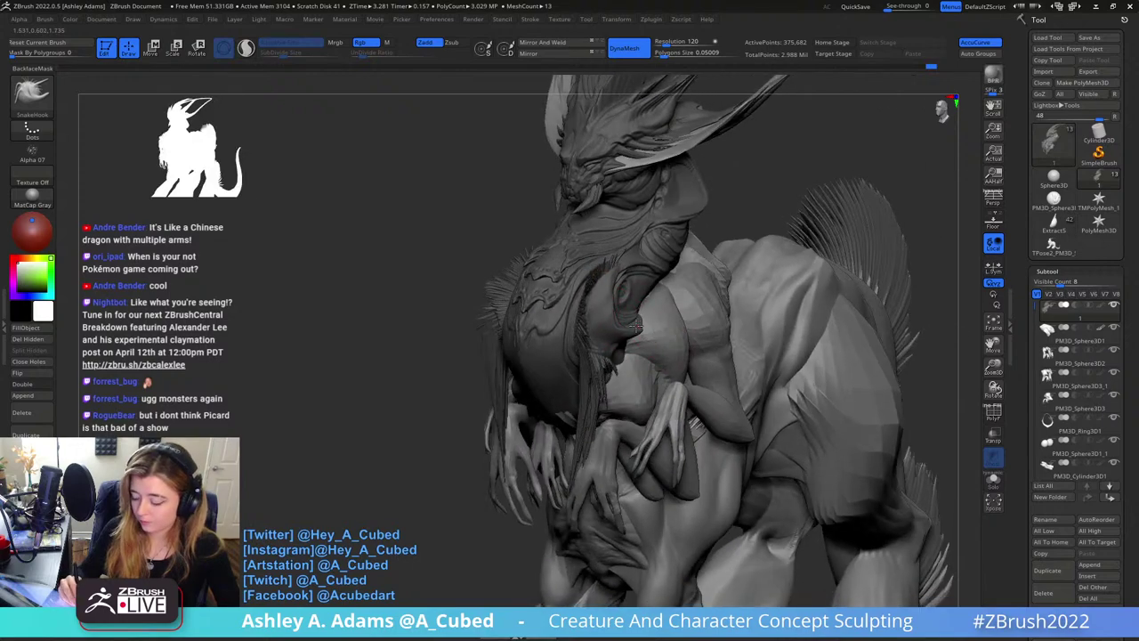
key("space")
left_click_drag(614, 311, 631, 310)
right_click_drag(630, 307, 579, 331)
key("space")
left_click_drag(583, 331, 613, 323)
mouse_move(613, 323)
right_mouse_down()
mouse_move(584, 344)
mouse_move(611, 295)
right_mouse_up()
right_click_drag(603, 306, 603, 330)
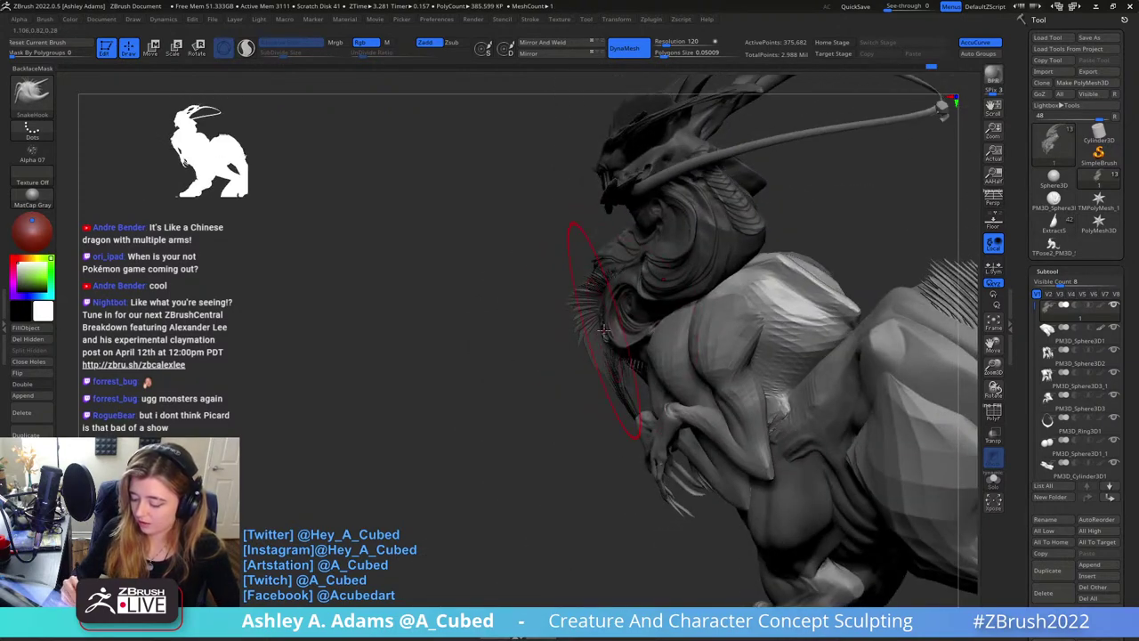
right_click_drag(599, 291, 604, 297)
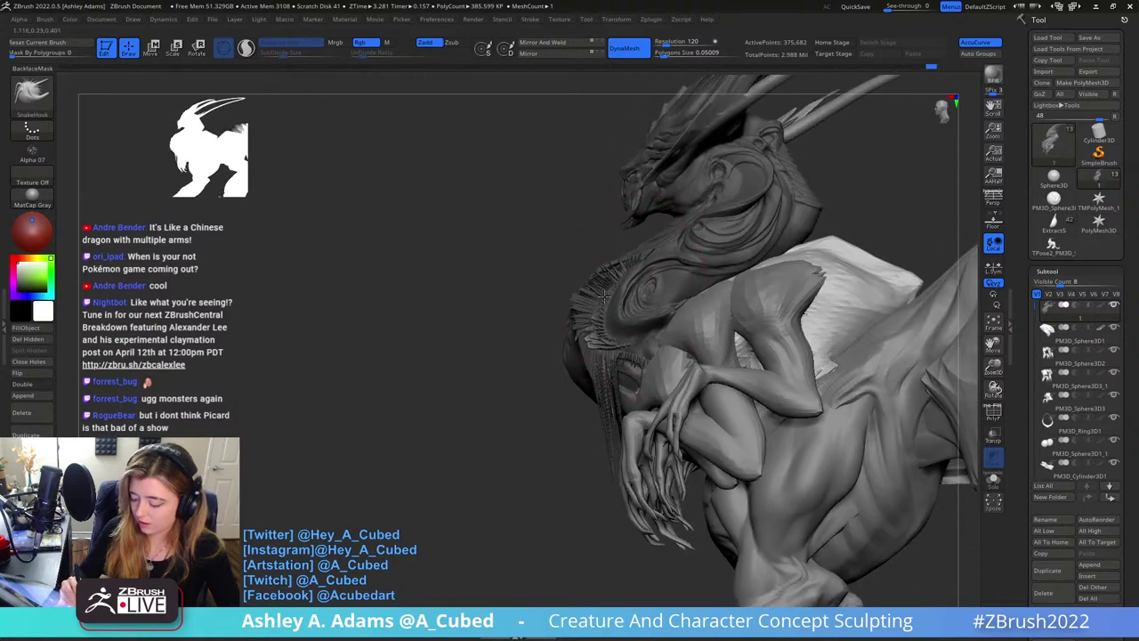
mouse_move(596, 281)
left_mouse_down()
mouse_move(617, 366)
mouse_move(588, 300)
mouse_move(596, 378)
left_mouse_up()
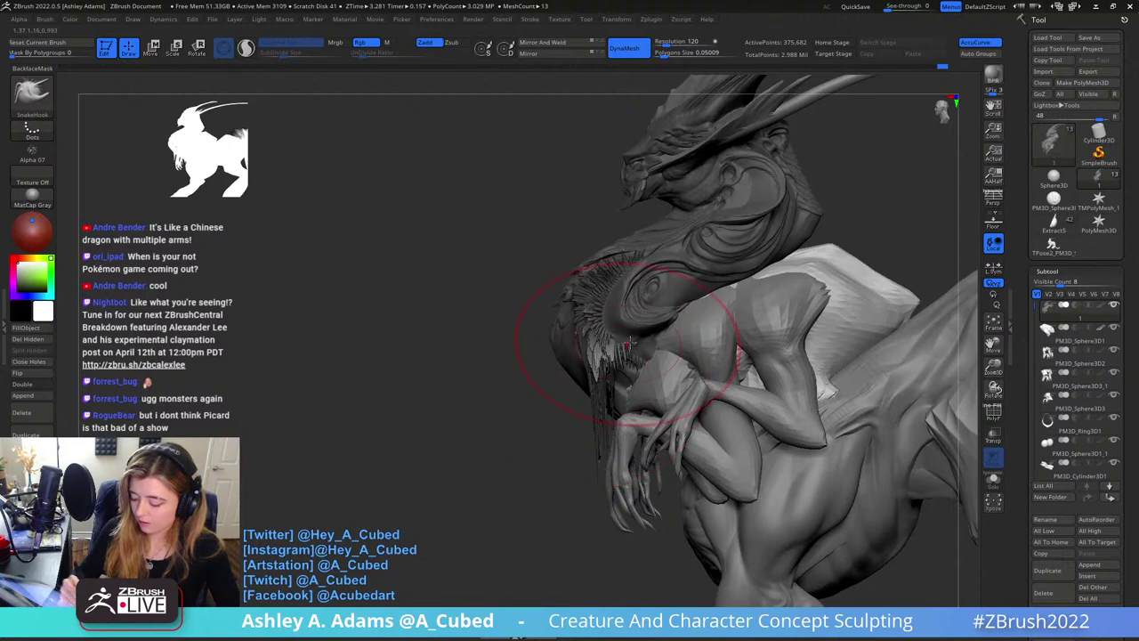
Shape the layered hair tufts on both sides of the chest with SnakeHook, fanning them outward and down above the folded arms
mouse_move(628, 343)
left_mouse_down()
mouse_move(605, 396)
mouse_move(614, 329)
left_mouse_up()
right_click_drag(625, 319, 598, 323)
right_click(637, 307)
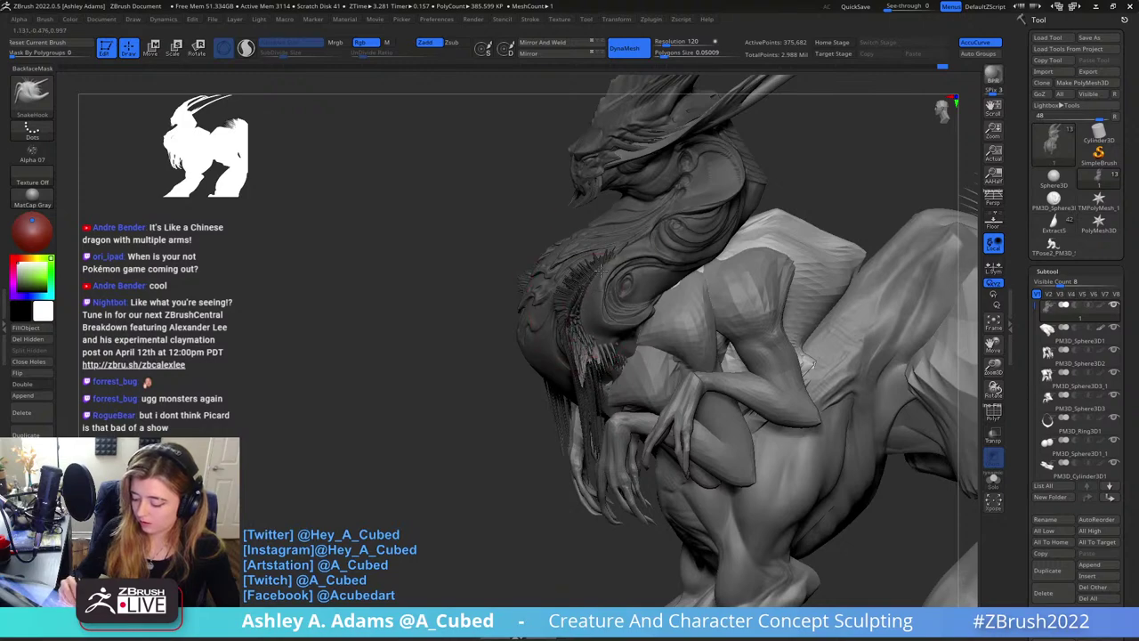
mouse_move(634, 287)
right_mouse_down()
mouse_move(611, 265)
mouse_move(581, 301)
mouse_move(598, 325)
mouse_move(578, 388)
mouse_move(585, 367)
mouse_move(614, 370)
mouse_move(603, 397)
right_mouse_up()
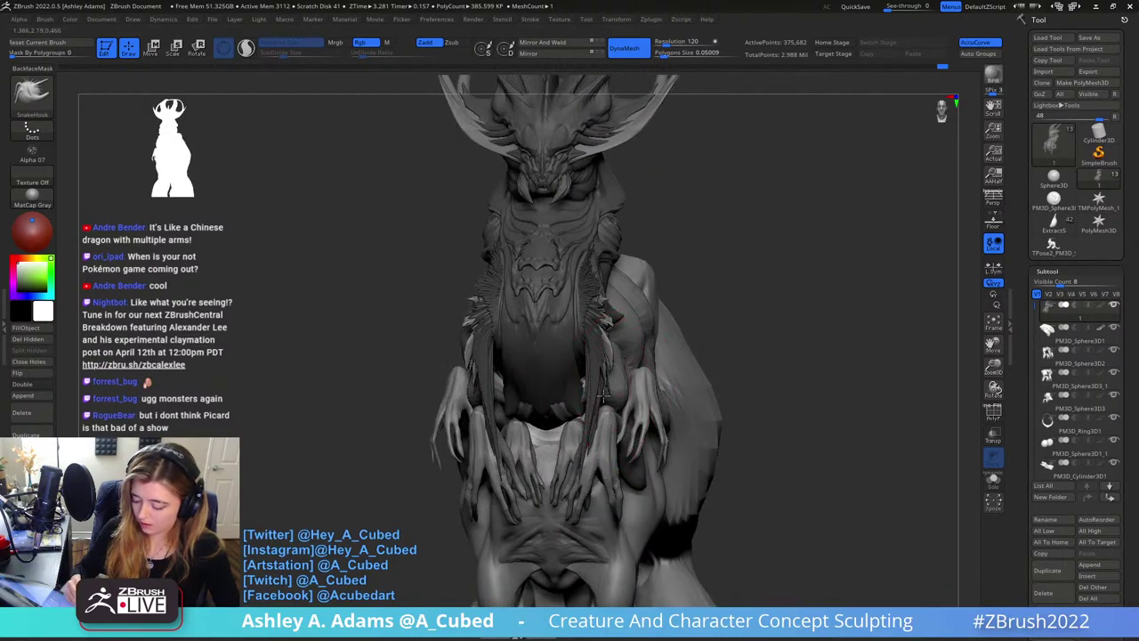
left_click_drag(606, 375, 613, 377)
mouse_move(600, 380)
right_mouse_down()
mouse_move(640, 344)
mouse_move(586, 331)
right_mouse_up()
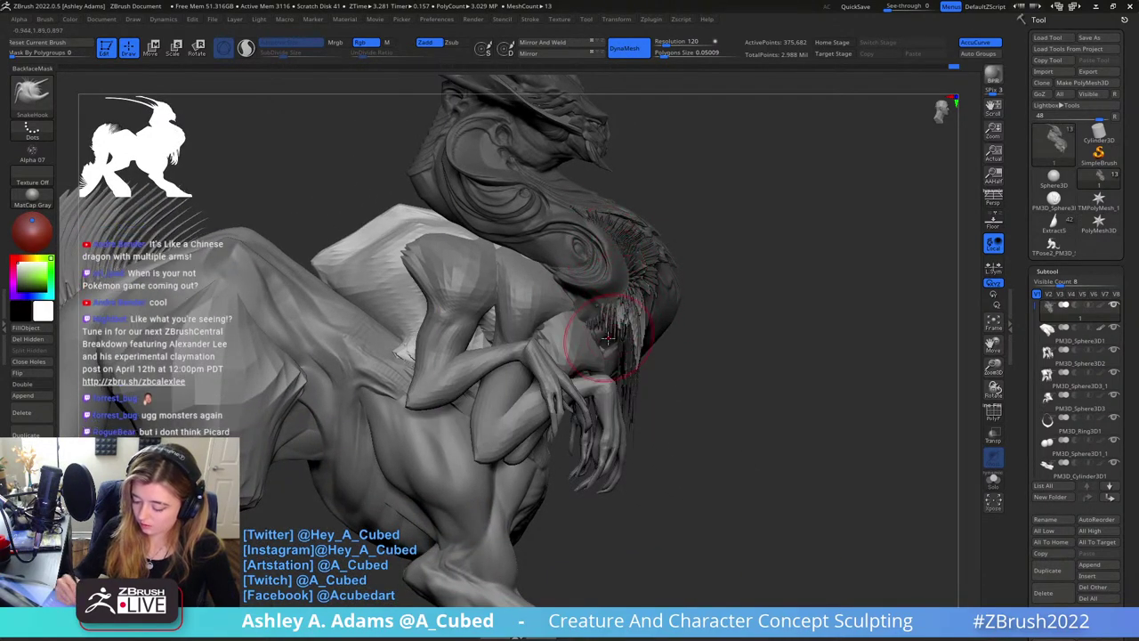
mouse_move(610, 267)
right_mouse_down()
mouse_move(674, 283)
mouse_move(633, 247)
mouse_move(640, 258)
mouse_move(754, 238)
mouse_move(630, 307)
right_mouse_up()
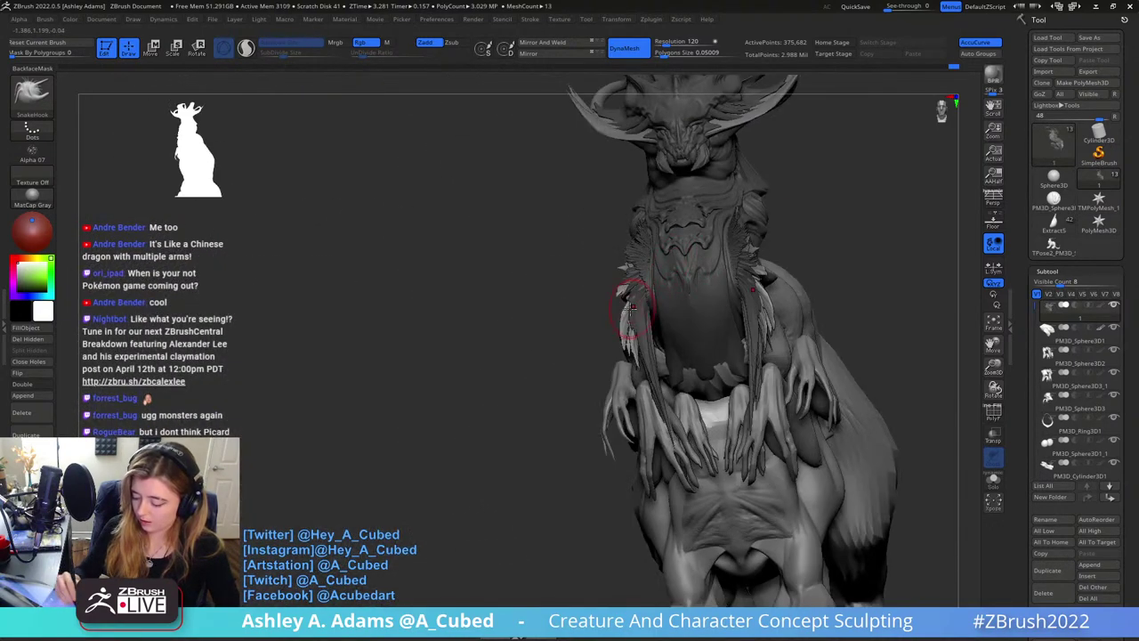
right_click_drag(779, 258, 745, 264)
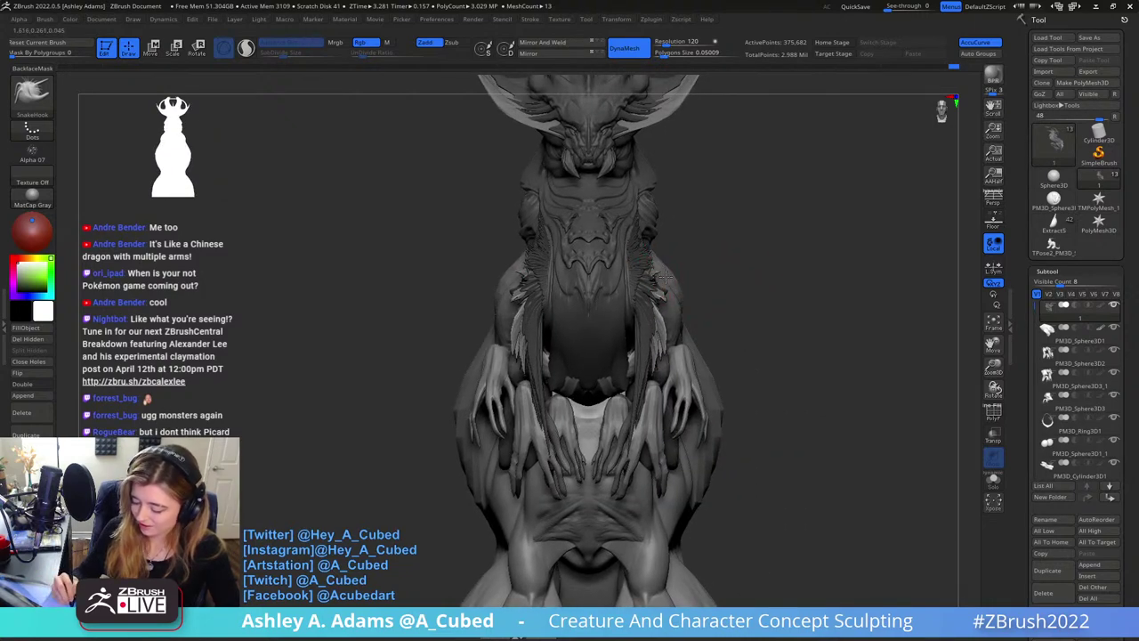
right_click_drag(666, 277, 715, 331)
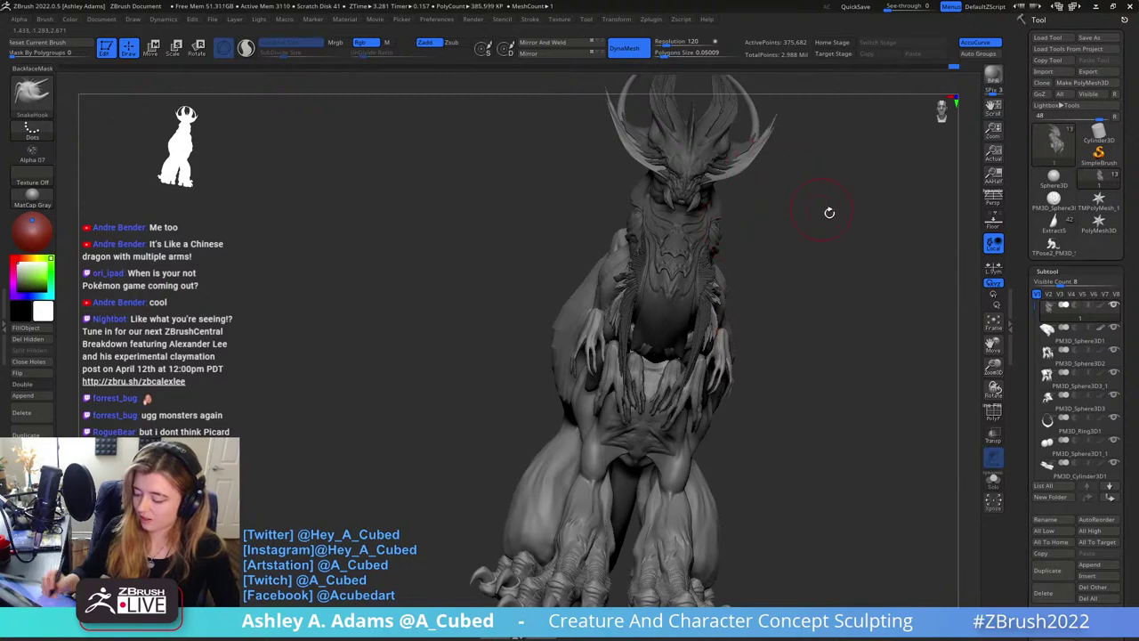
Carve flowing fold lines along the side of the creature's neck and collar with the Slash2 brush
right_click_drag(830, 213, 804, 270)
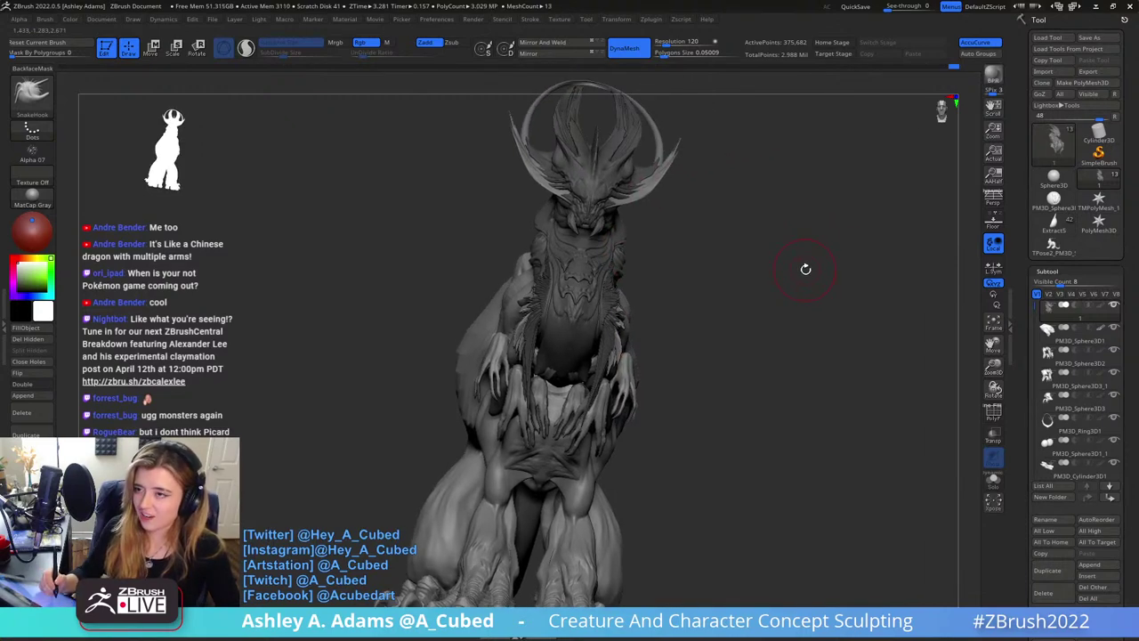
right_click_drag(798, 250, 766, 299)
key("space")
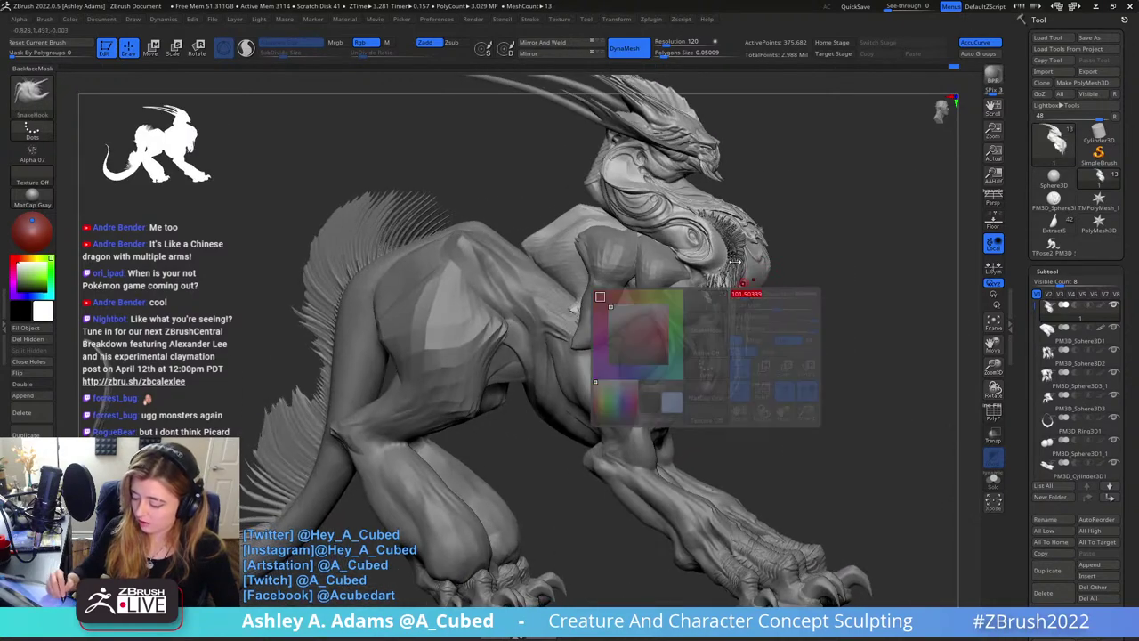
right_click_drag(753, 230, 661, 285, "ctrl")
key("space")
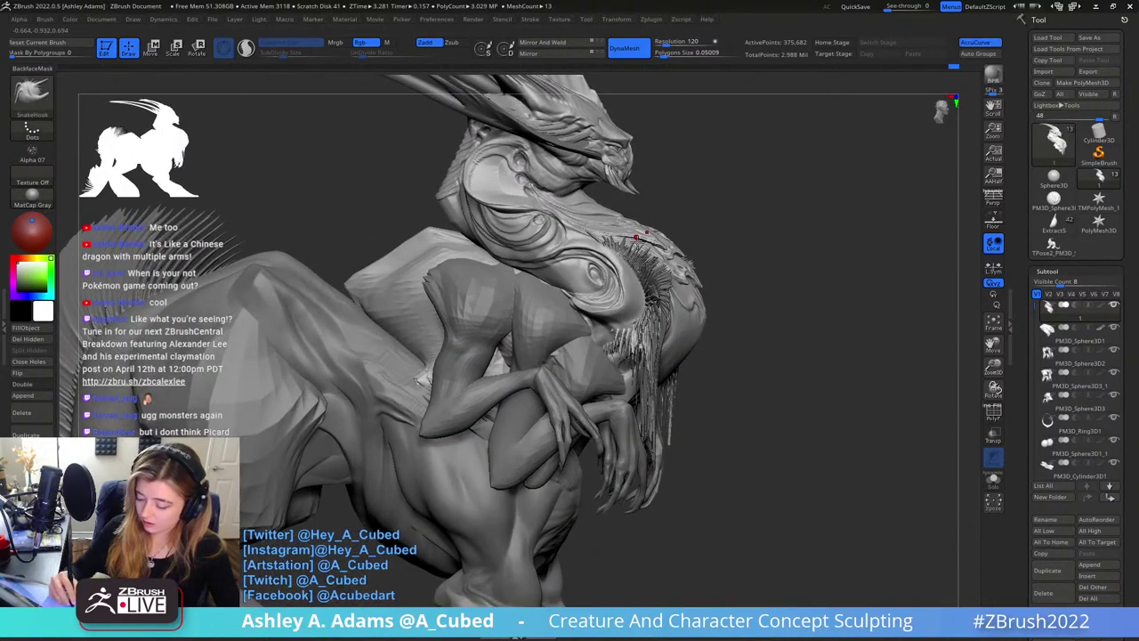
key("2")
key("space")
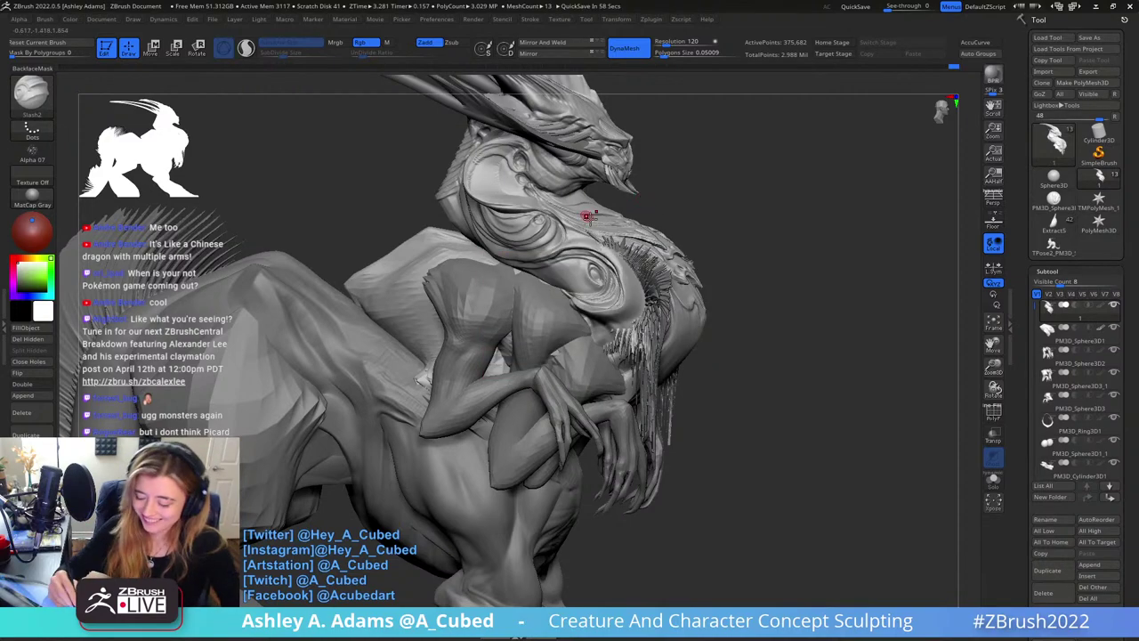
mouse_move(589, 219)
right_mouse_down()
mouse_move(605, 242)
mouse_move(566, 222)
right_mouse_up()
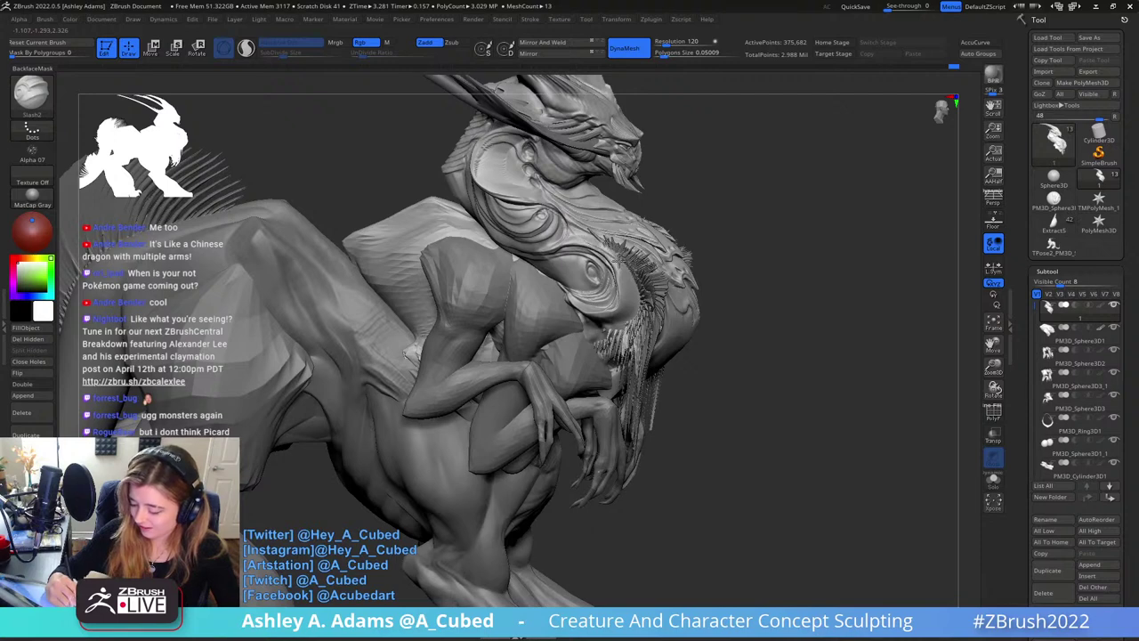
mouse_move(574, 277)
right_mouse_down()
mouse_move(579, 307)
mouse_move(622, 263)
right_mouse_up()
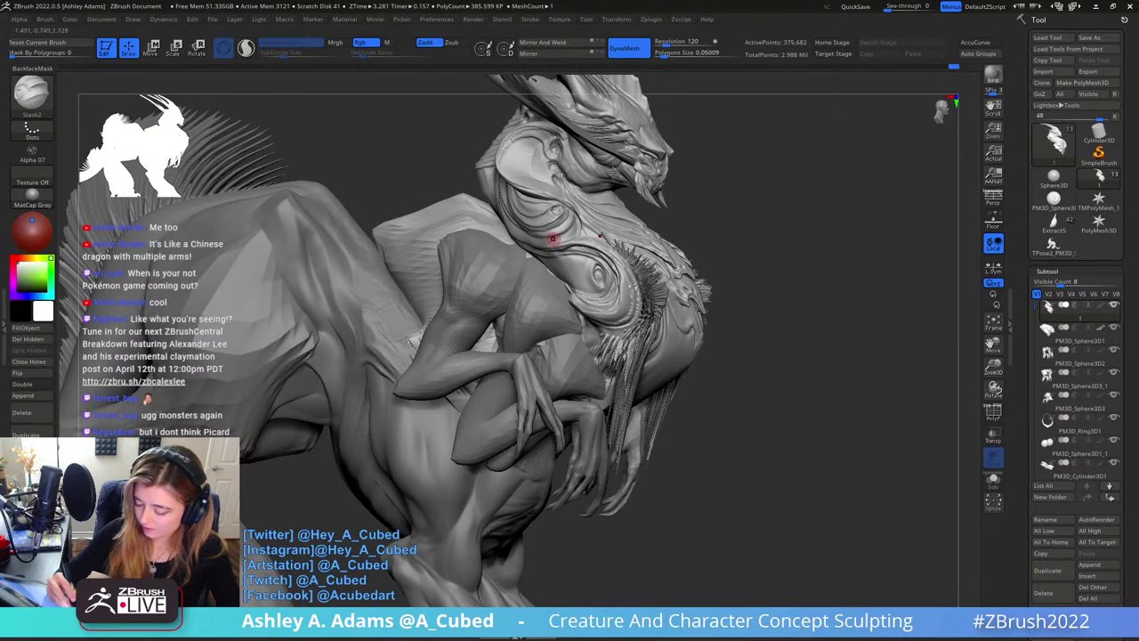
mouse_move(552, 238)
right_mouse_down()
mouse_move(598, 228)
mouse_move(623, 242)
mouse_move(621, 219)
mouse_move(588, 236)
right_mouse_up()
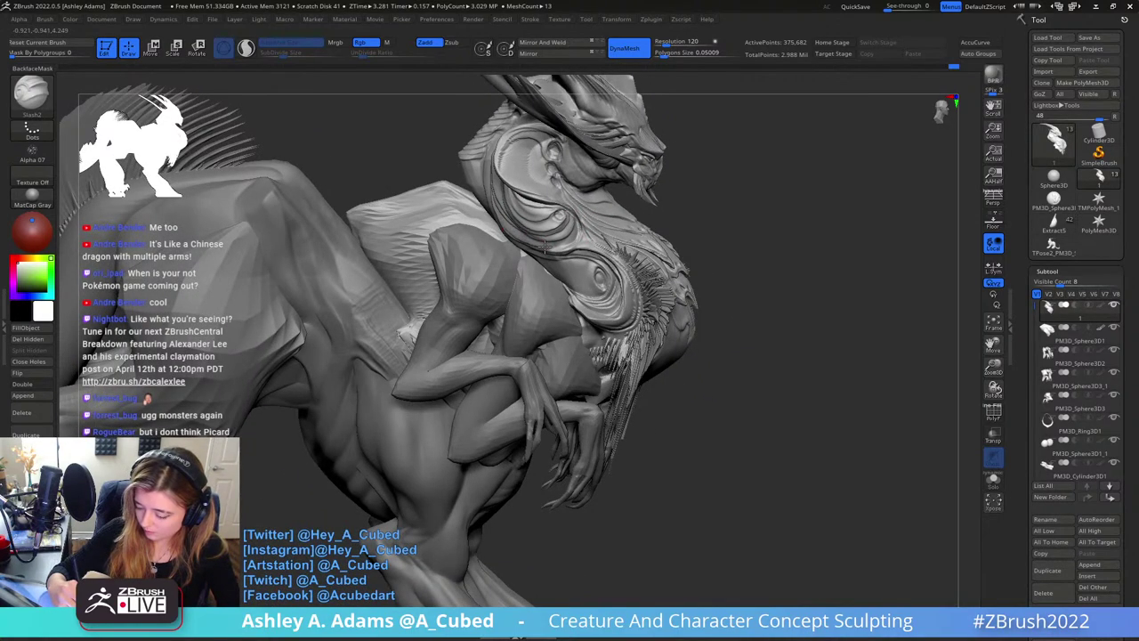
mouse_move(524, 191)
right_mouse_down()
mouse_move(669, 174)
mouse_move(590, 249)
mouse_move(605, 354)
right_mouse_up()
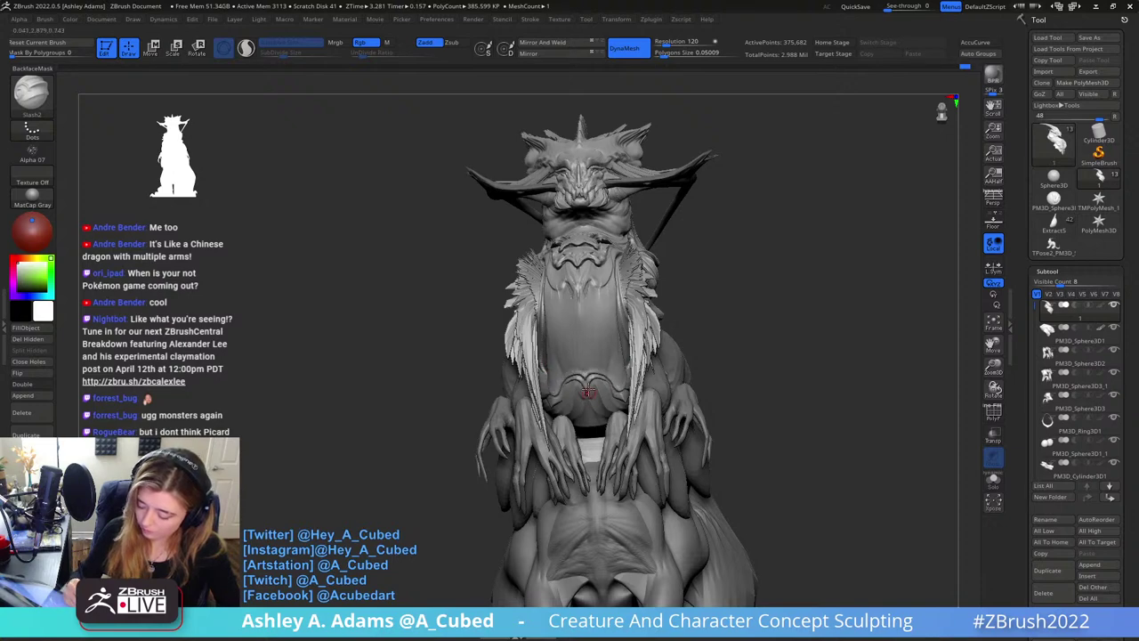
Carve curved, V-shaped armour plate lines down the centre of the chest with the Slash2 brush
right_click_drag(595, 347, 543, 318)
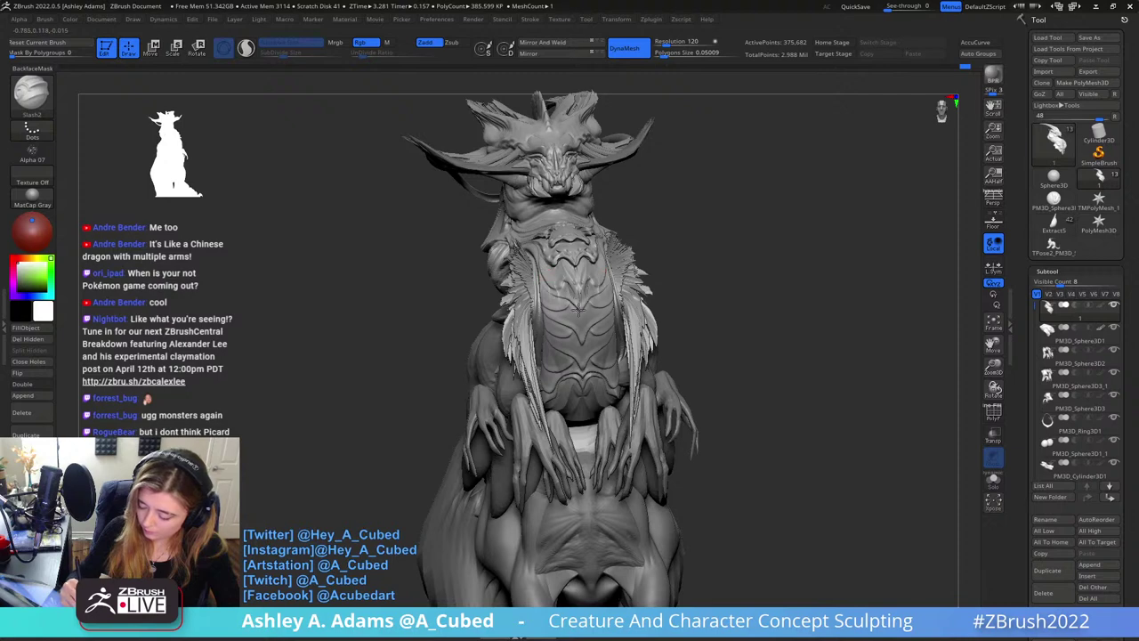
mouse_move(577, 287)
right_mouse_down()
mouse_move(597, 259)
mouse_move(618, 262)
mouse_move(549, 232)
mouse_move(614, 336)
right_mouse_up()
left_click_drag(612, 336, 600, 297)
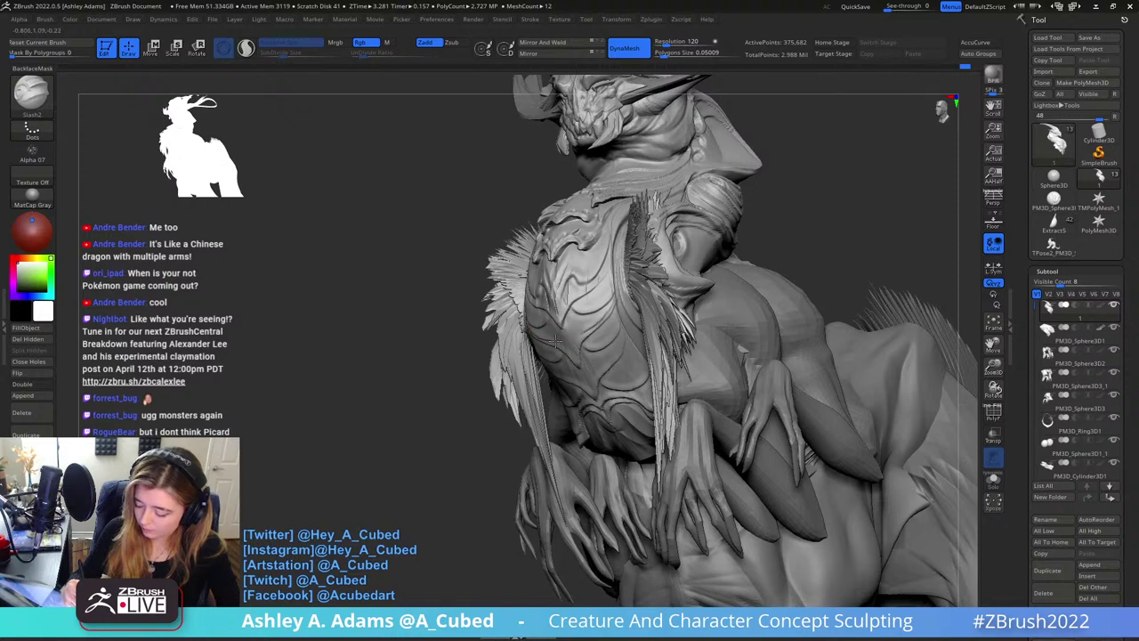
right_click_drag(572, 354, 535, 365)
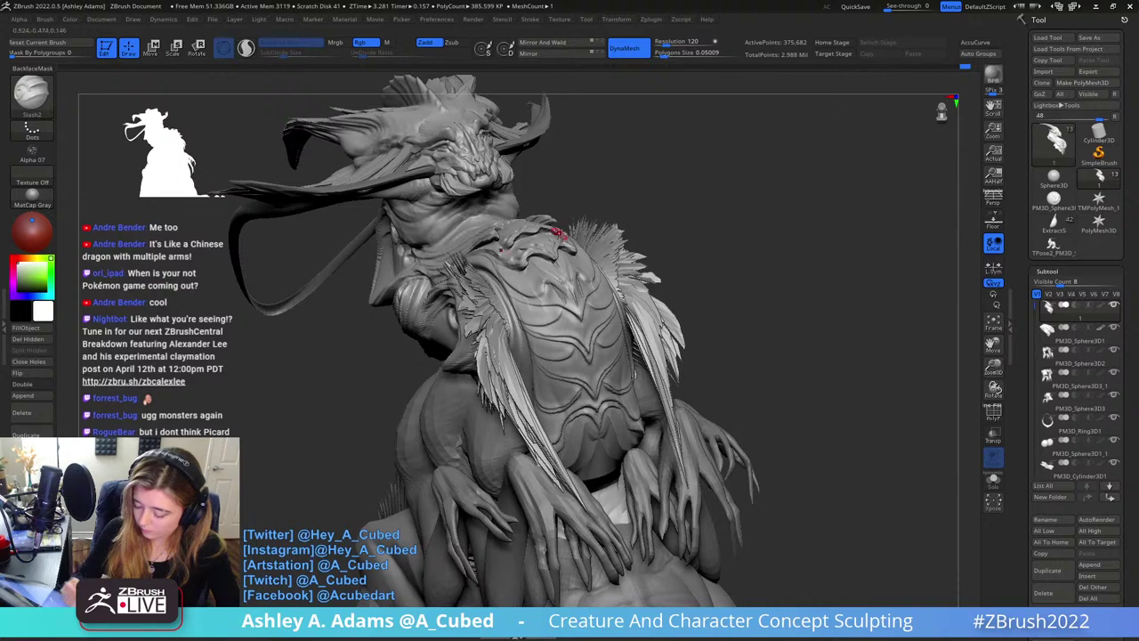
right_click_drag(547, 237, 542, 323)
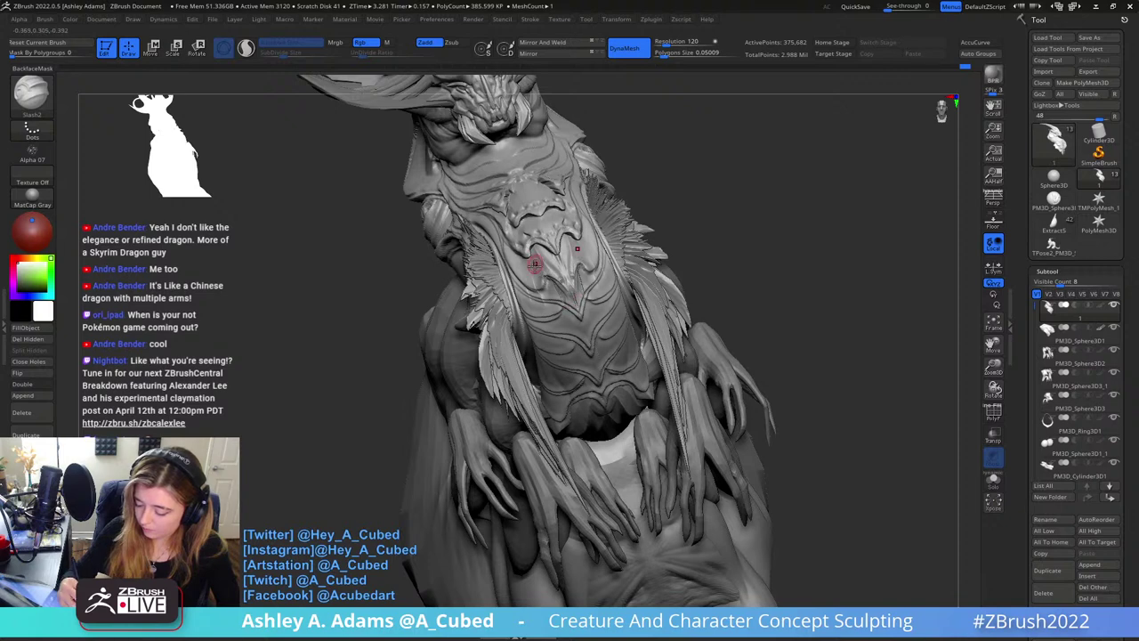
right_click_drag(534, 255, 539, 262)
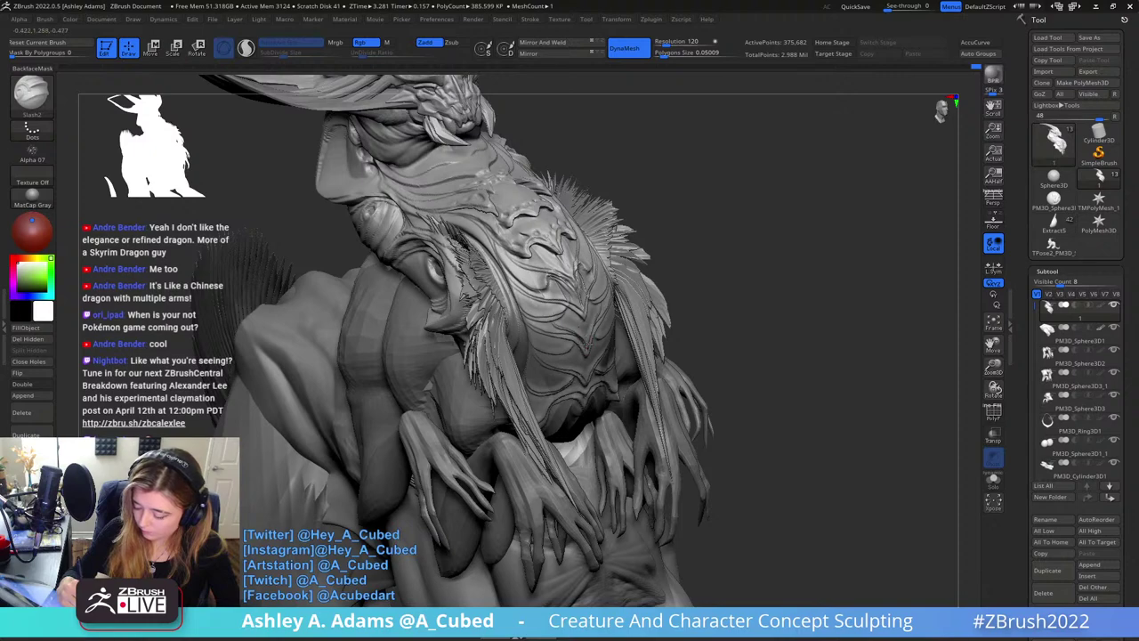
right_click_drag(573, 334, 564, 360)
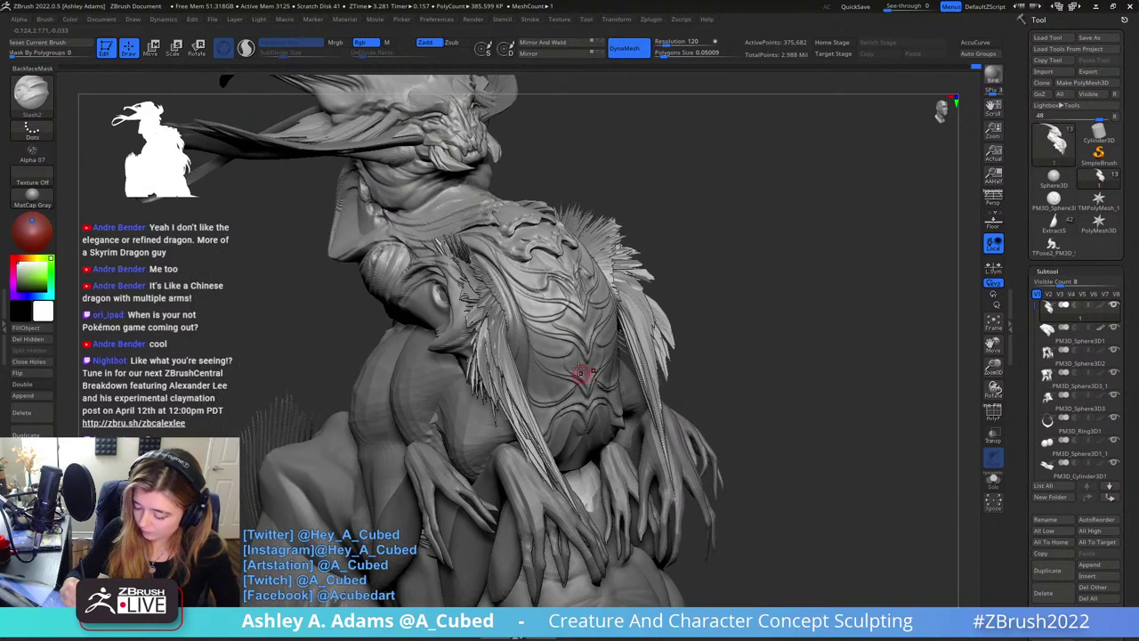
right_click_drag(574, 422, 610, 394)
Switch to the Inflat brush and add volume to the carved chest plates and the front of the neck
key("space")
right_click_drag(627, 356, 623, 357)
key("b")
key("i")
key("n")
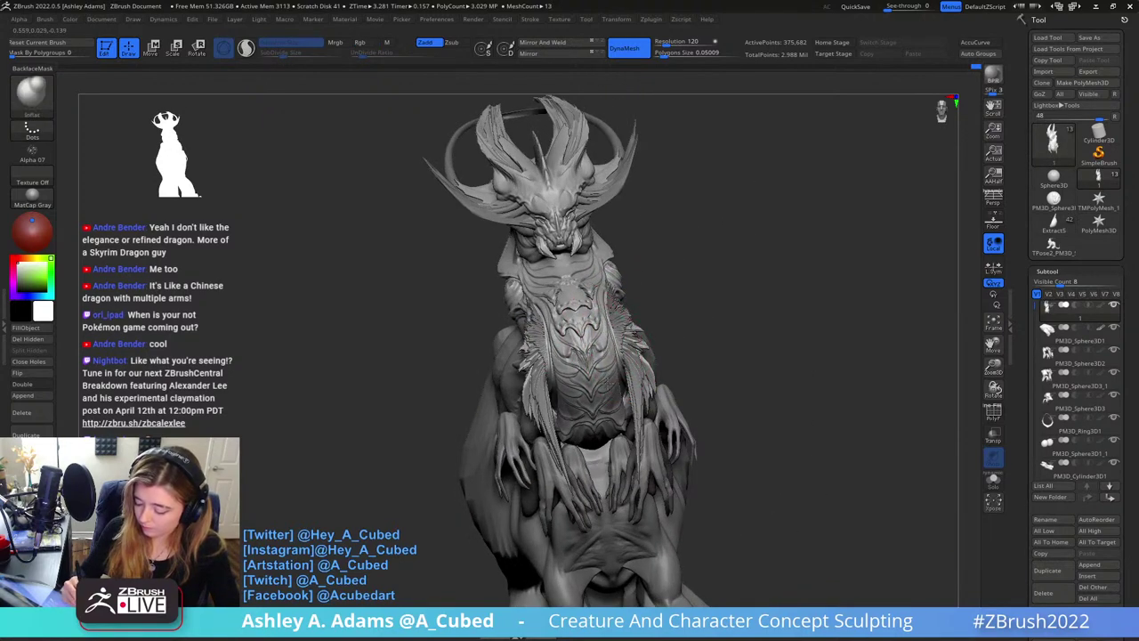
right_click_drag(614, 443, 579, 287)
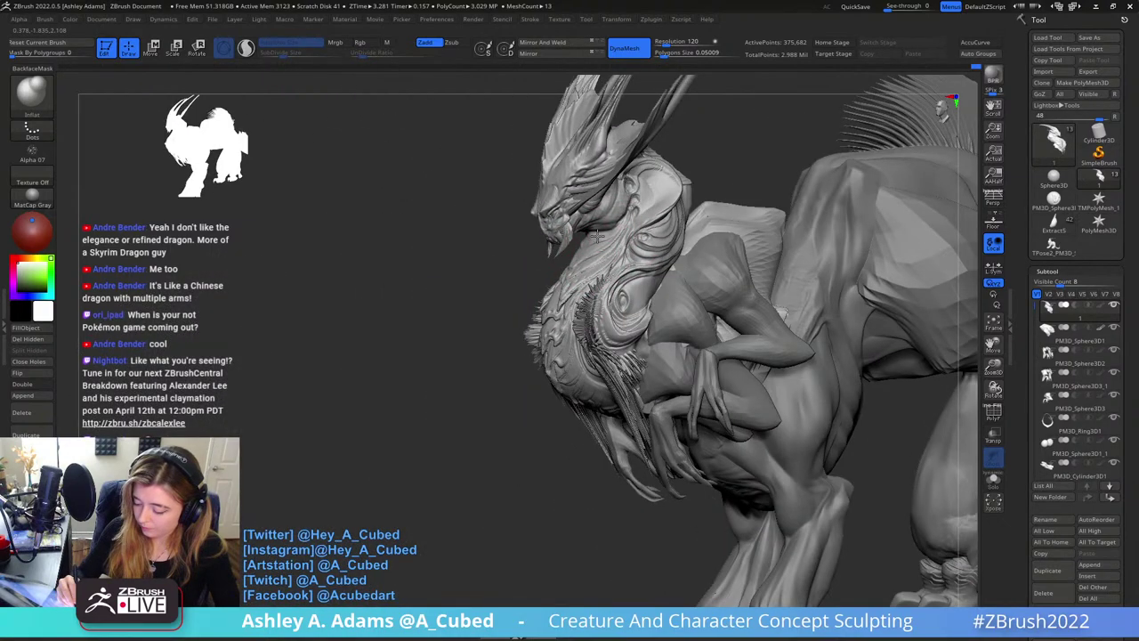
right_click_drag(574, 265, 723, 235)
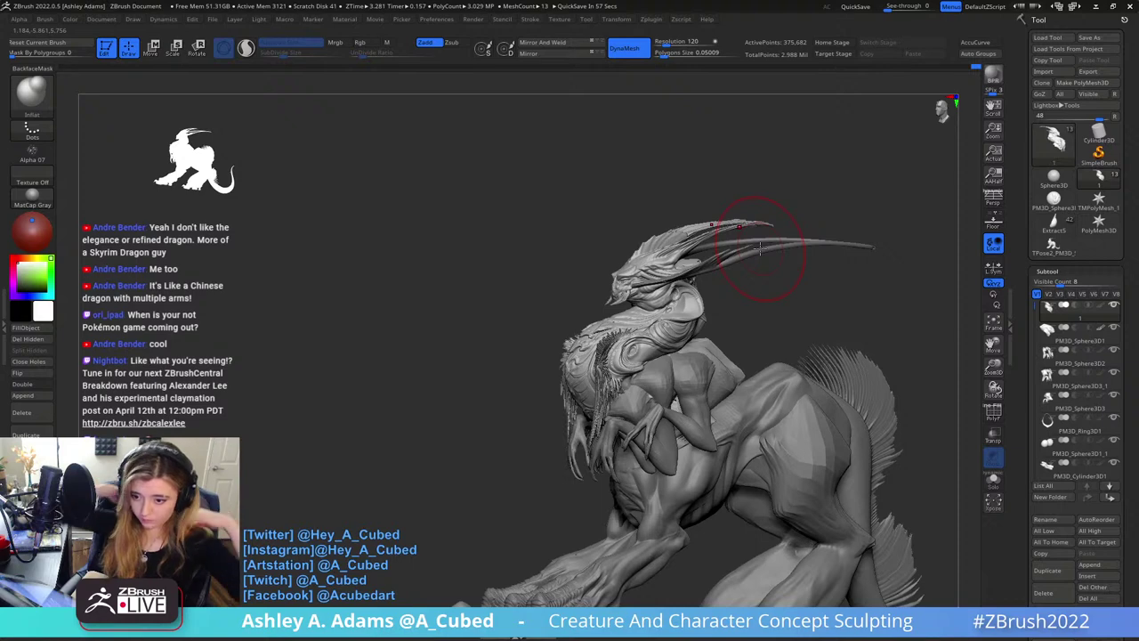
Switch to the SnakeHook brush and adjust the shapes of the chest and the sides of the neck
right_click_drag(759, 247, 608, 382)
right_click(609, 383)
mouse_move(636, 309)
right_mouse_down()
mouse_move(672, 344)
mouse_move(669, 363)
right_mouse_up()
key("b")
key("s")
key("h")
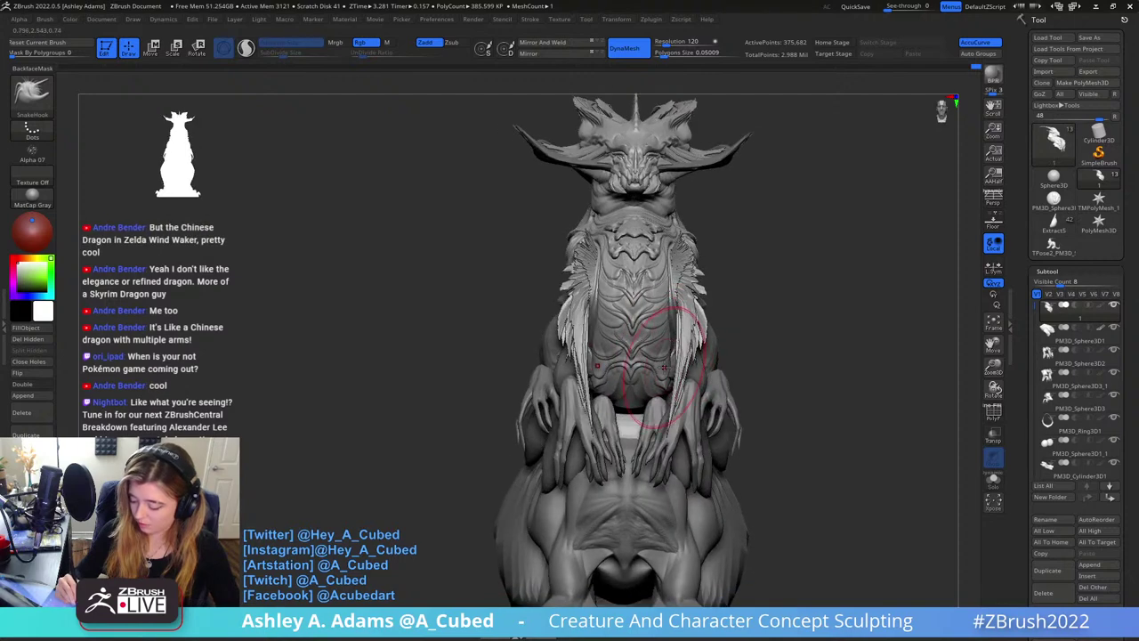
right_click_drag(672, 309, 687, 203)
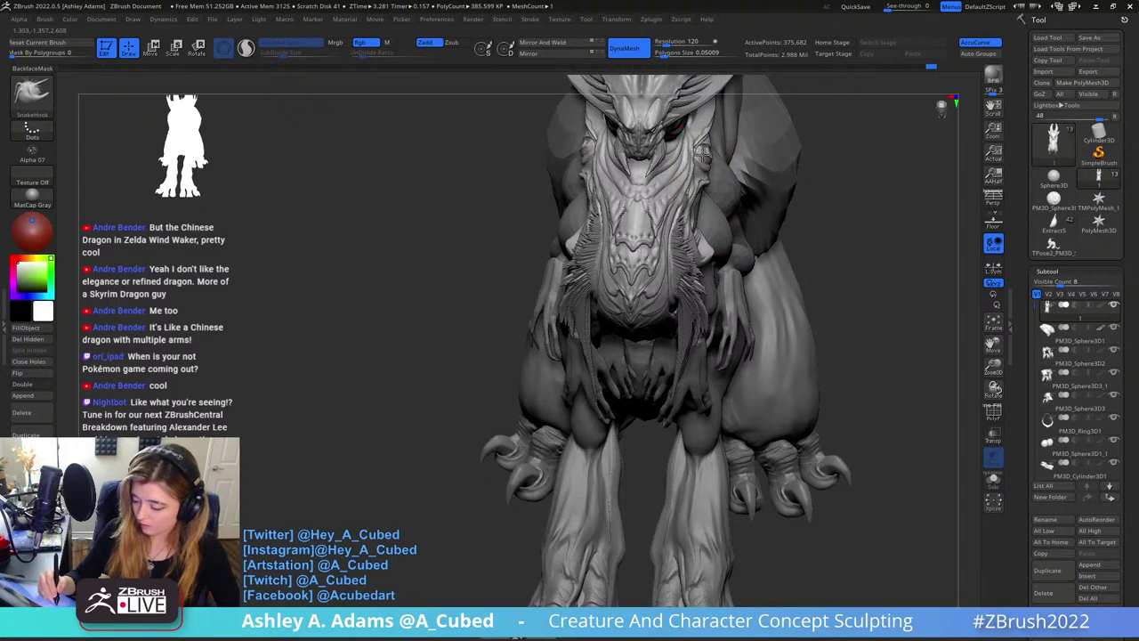
right_click_drag(704, 154, 690, 216)
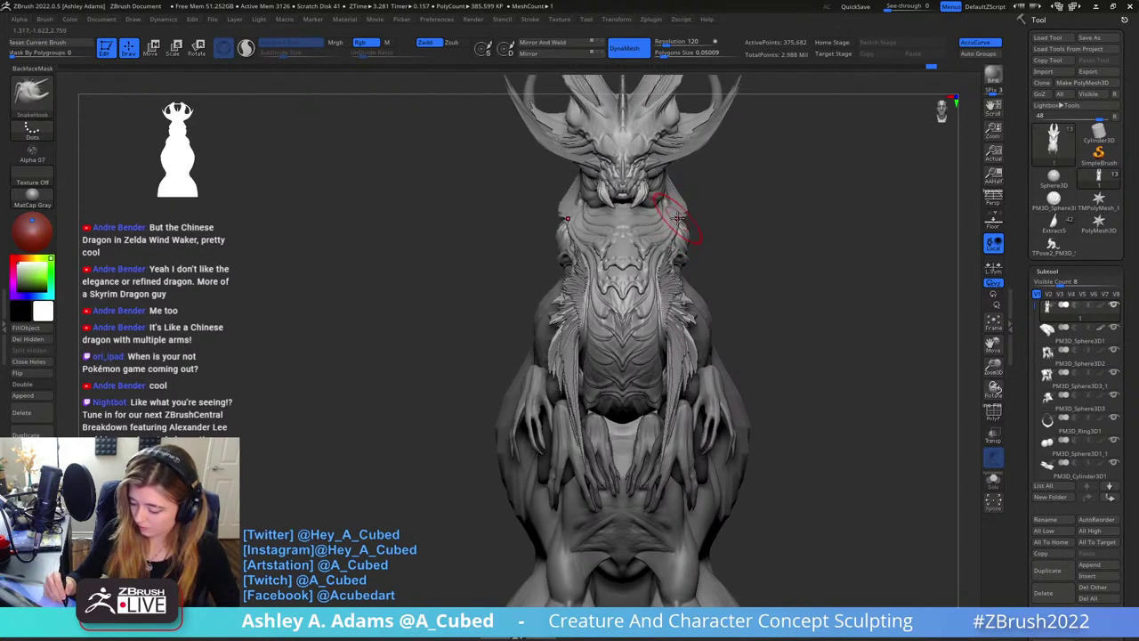
key("f")
key("space")
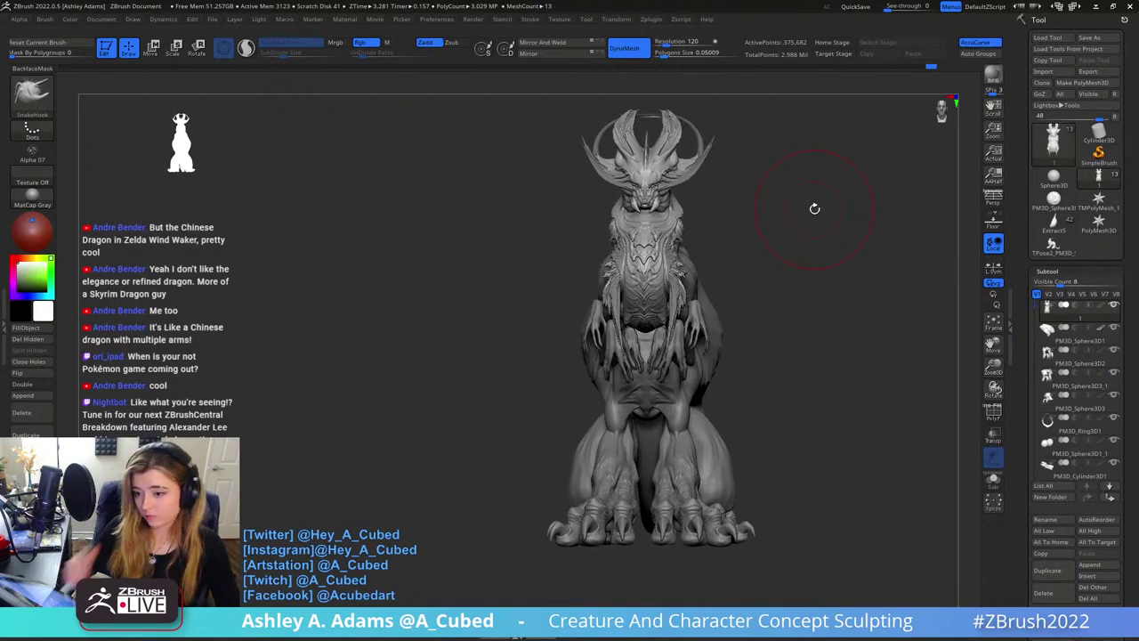
Reshape the lower edge of the curled neck folds above the shoulder with the SnakeHook brush
mouse_move(814, 208)
right_mouse_down()
mouse_move(673, 135)
mouse_move(679, 257)
mouse_move(663, 267)
mouse_move(731, 233)
mouse_move(703, 240)
mouse_move(688, 274)
right_mouse_up()
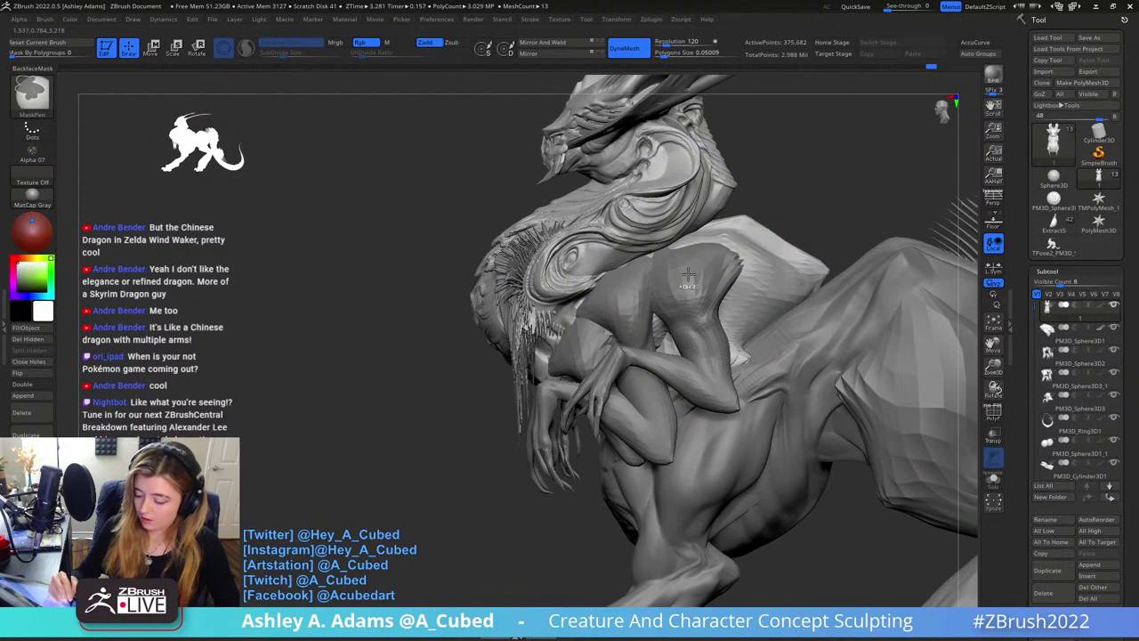
right_click(629, 280)
mouse_move(674, 234)
right_mouse_down()
mouse_move(710, 236)
mouse_move(595, 247)
mouse_move(666, 242)
mouse_move(693, 218)
mouse_move(676, 245)
mouse_move(586, 221)
mouse_move(689, 234)
mouse_move(595, 221)
mouse_move(617, 228)
right_mouse_up()
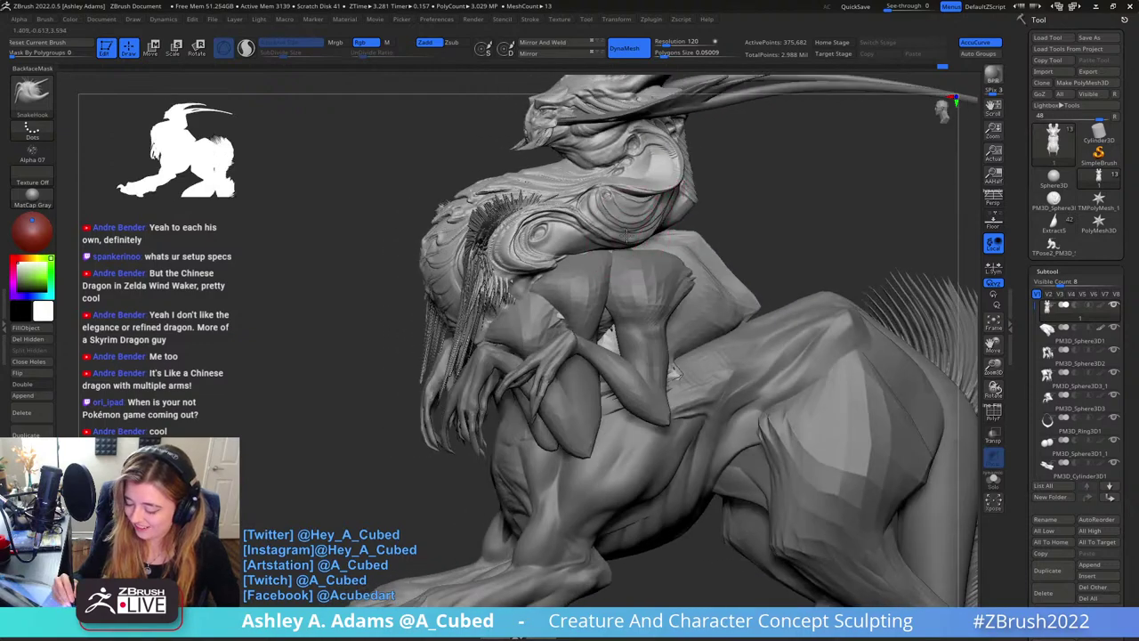
mouse_move(755, 190)
left_mouse_down()
mouse_move(642, 272)
mouse_move(548, 299)
mouse_move(674, 240)
mouse_move(653, 229)
left_mouse_up()
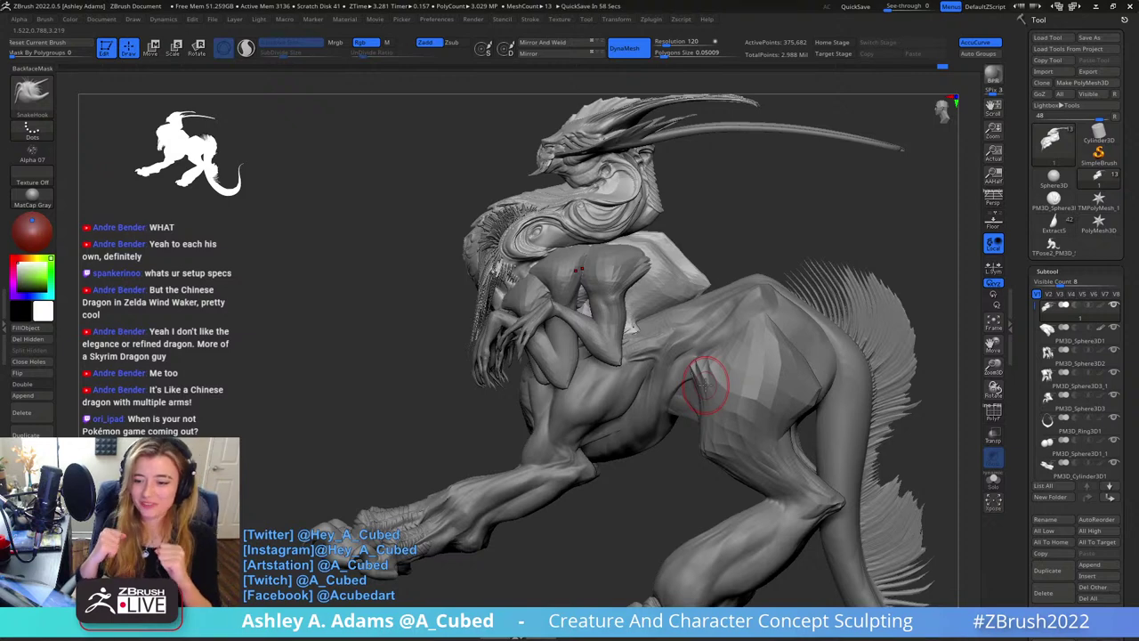
right_click_drag(691, 381, 714, 256)
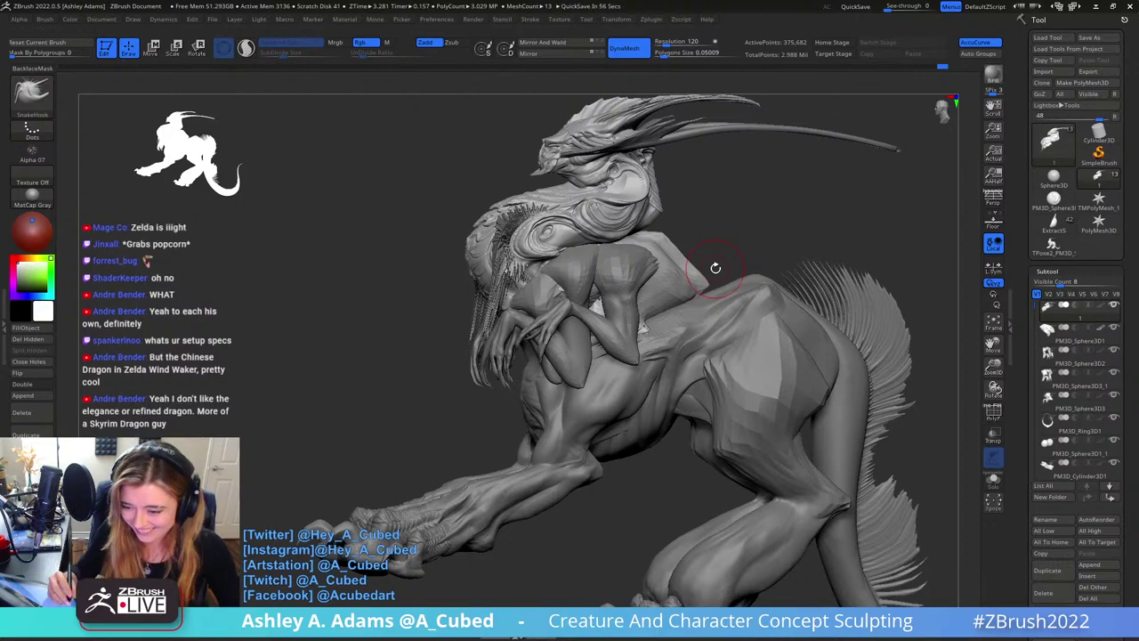
Pull the lower end of the curled chest folds toward the front arms with the SnakeHook brush
right_click_drag(715, 268, 788, 265)
right_click(614, 289)
right_click_drag(614, 289, 611, 325, "ctrl")
right_click_drag(543, 298, 570, 325)
right_click(473, 323)
mouse_move(473, 323)
right_mouse_down()
mouse_move(445, 320)
mouse_move(514, 274)
right_mouse_up()
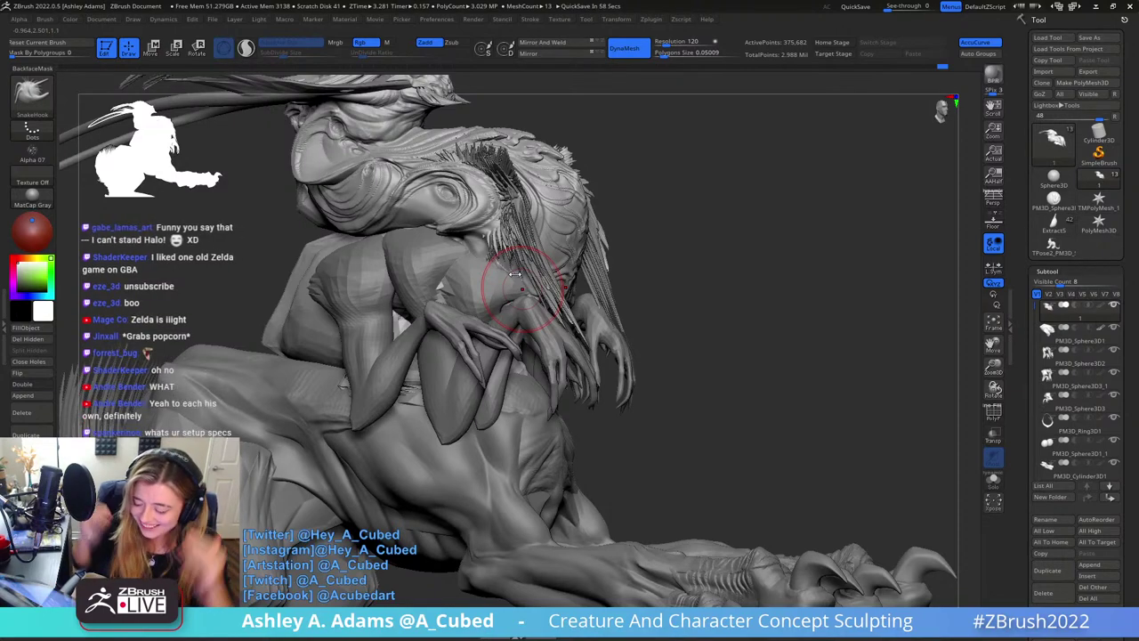
mouse_move(733, 224)
right_mouse_down()
mouse_move(547, 316)
mouse_move(614, 305)
mouse_move(593, 272)
mouse_move(559, 307)
right_mouse_up()
right_click(544, 300)
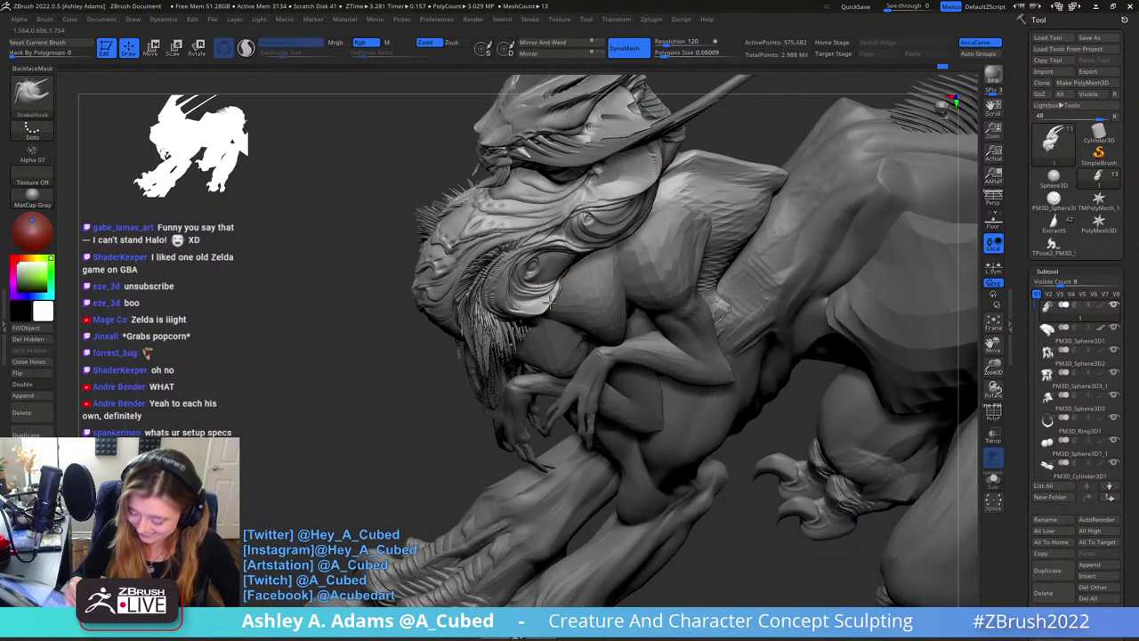
left_click_drag(547, 302, 576, 287)
Switch to the DamStandard brush and make the middle arm pair, PM3D_Sphere3D2, the active subtool
mouse_move(575, 285)
right_mouse_down()
mouse_move(587, 283)
mouse_move(585, 244)
mouse_move(572, 283)
mouse_move(587, 254)
mouse_move(649, 263)
right_mouse_up()
key("b")
key("d")
key("s")
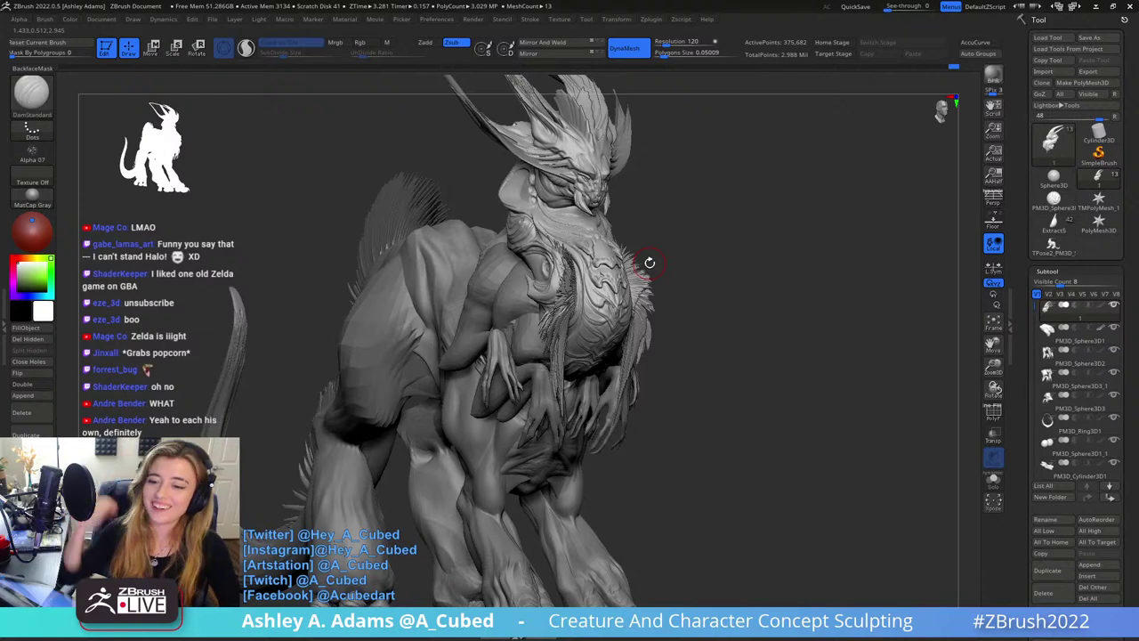
right_click_drag(567, 318, 594, 307)
mouse_move(595, 307)
right_mouse_down("alt")
mouse_move(598, 214)
mouse_move(621, 181)
mouse_move(674, 271)
right_mouse_up("alt")
left_click(580, 235, "alt")
mouse_move(576, 218)
right_mouse_down()
mouse_move(605, 239)
mouse_move(592, 256)
mouse_move(571, 206)
mouse_move(584, 241)
right_mouse_up()
left_click(580, 228, "alt")
left_click(593, 252, "alt")
right_click(591, 237)
right_click(582, 236)
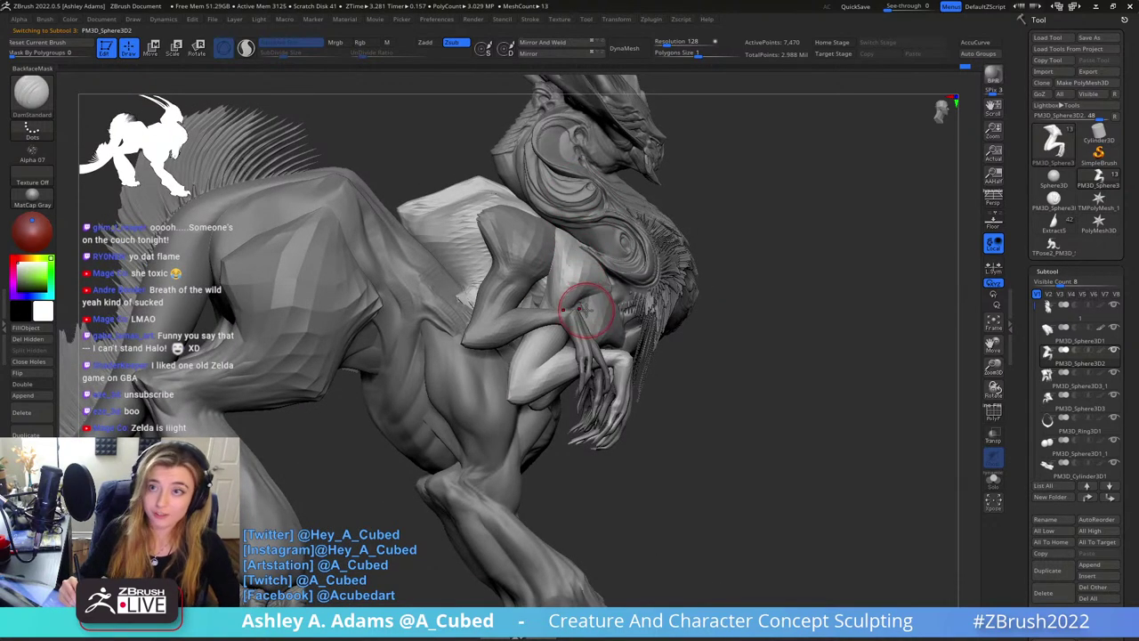
Adjust the shoulder shape of the middle arms with the SnakeHook brush
mouse_move(589, 313)
right_mouse_down()
mouse_move(663, 224)
mouse_move(640, 303)
right_mouse_up()
key("b")
key("s")
key("h")
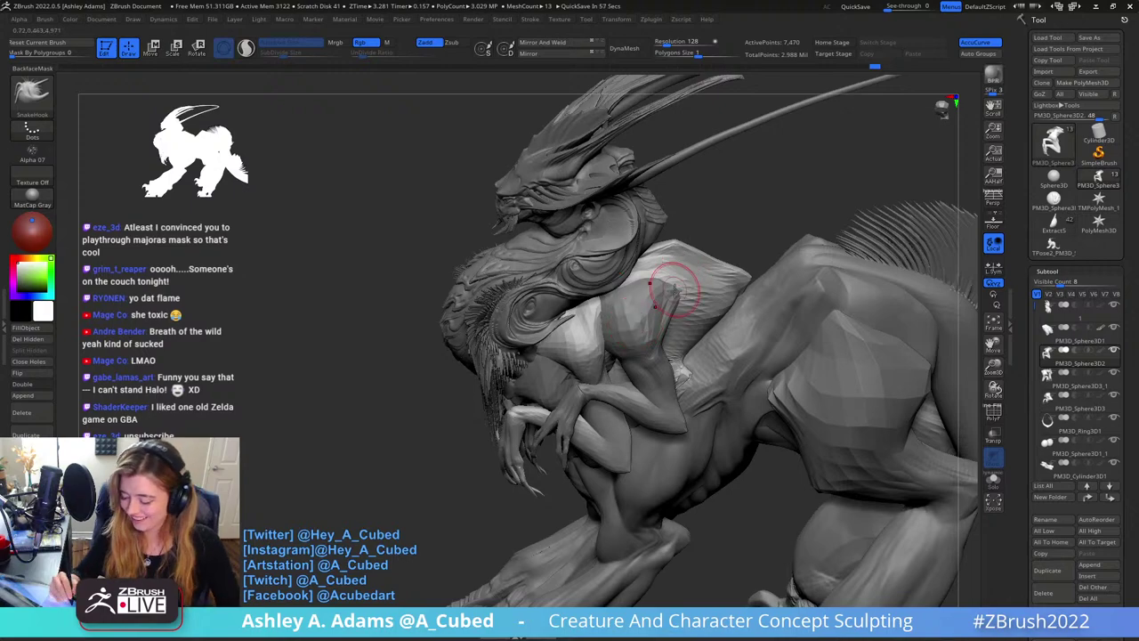
mouse_move(674, 292)
right_mouse_down()
mouse_move(623, 331)
mouse_move(640, 324)
right_mouse_up()
Activate the rear arm subtool, PM3D_Sphere3D3, and carve muscle creases into its upper arm with the DamStandard brush
left_click(634, 317, "alt")
key("b")
key("d")
key("s")
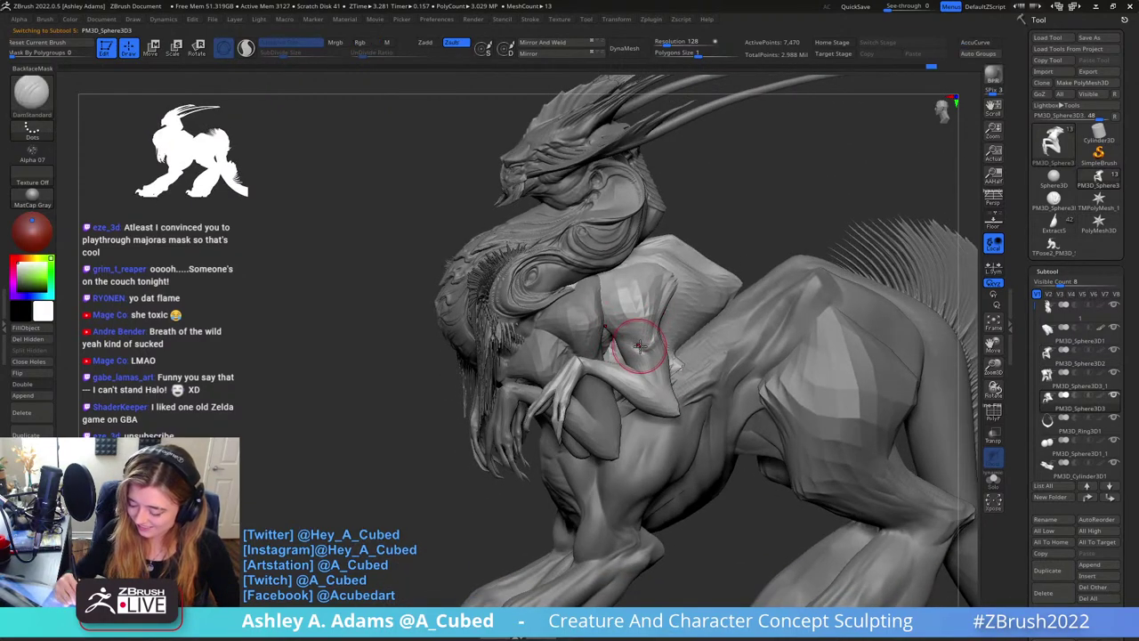
key("space")
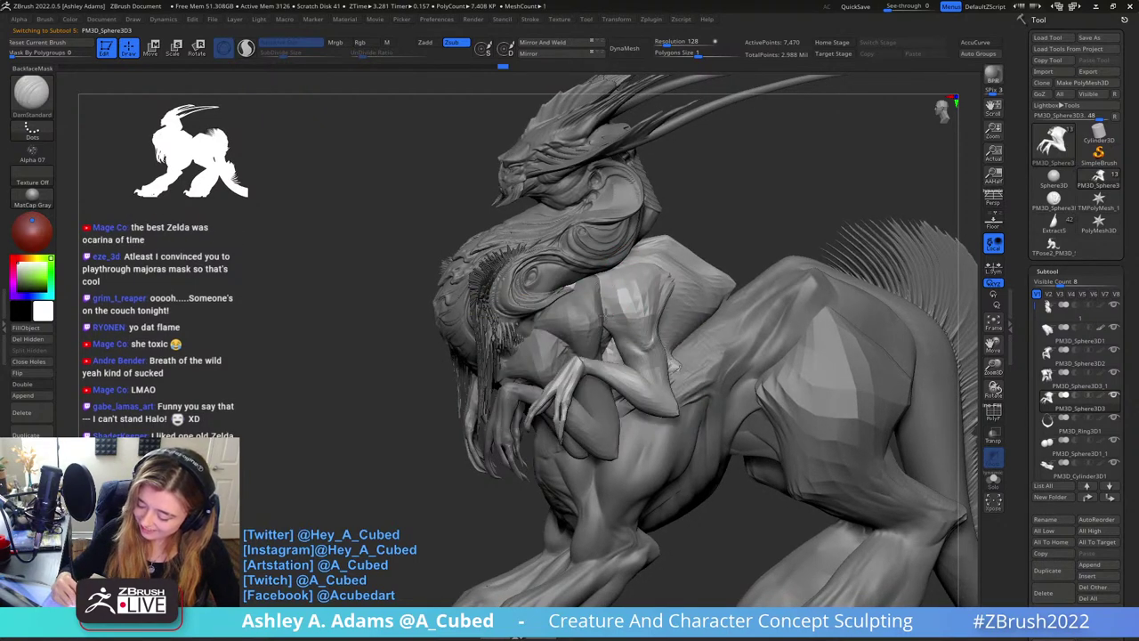
right_click_drag(647, 276, 626, 264)
left_click_drag(646, 354, 627, 347)
mouse_move(663, 267)
right_mouse_down()
mouse_move(658, 300)
mouse_move(645, 287)
right_mouse_up()
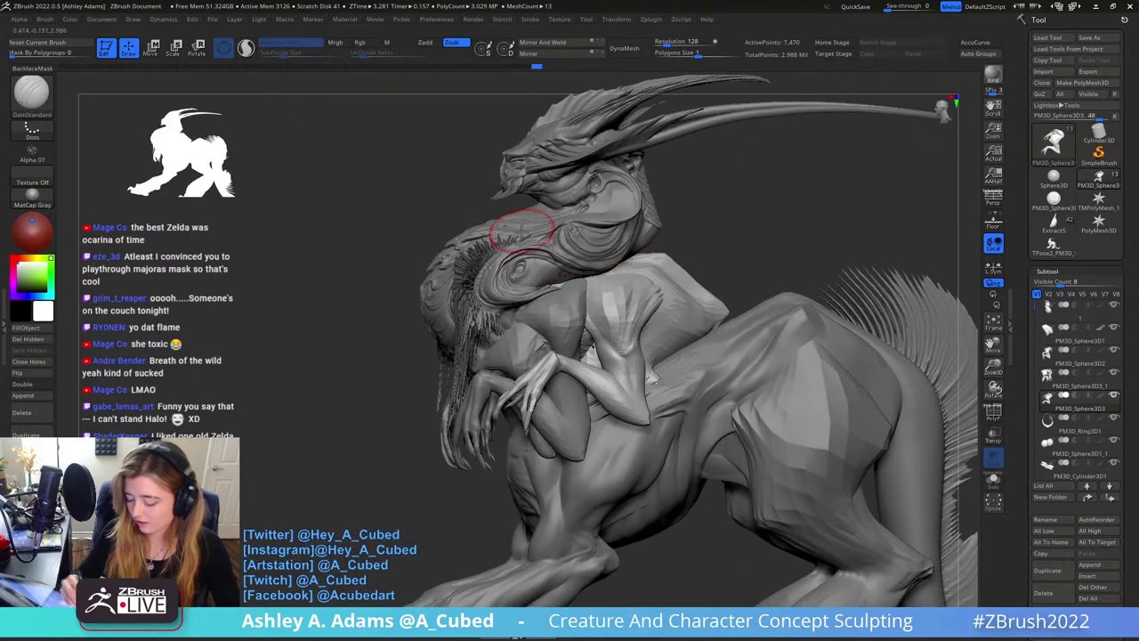
Make the middle arm pair, PM3D_Sphere3D2, the active subtool and adjust the brush's draw size
left_click(547, 308, "alt")
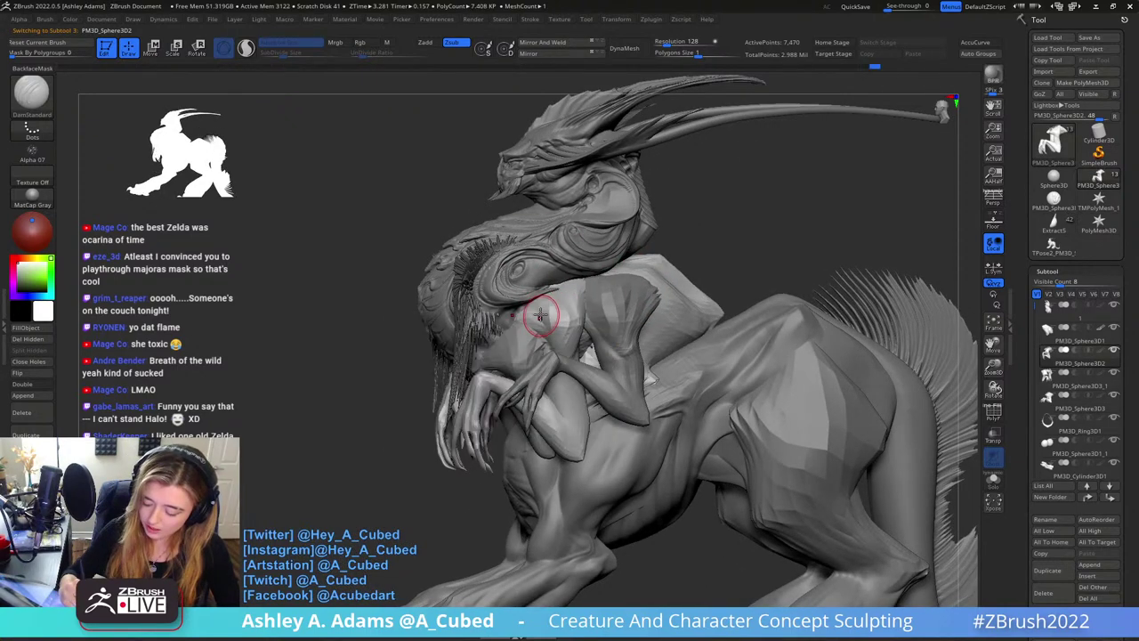
mouse_move(541, 314)
right_mouse_down()
mouse_move(575, 318)
mouse_move(570, 298)
mouse_move(603, 323)
right_mouse_up()
key("space")
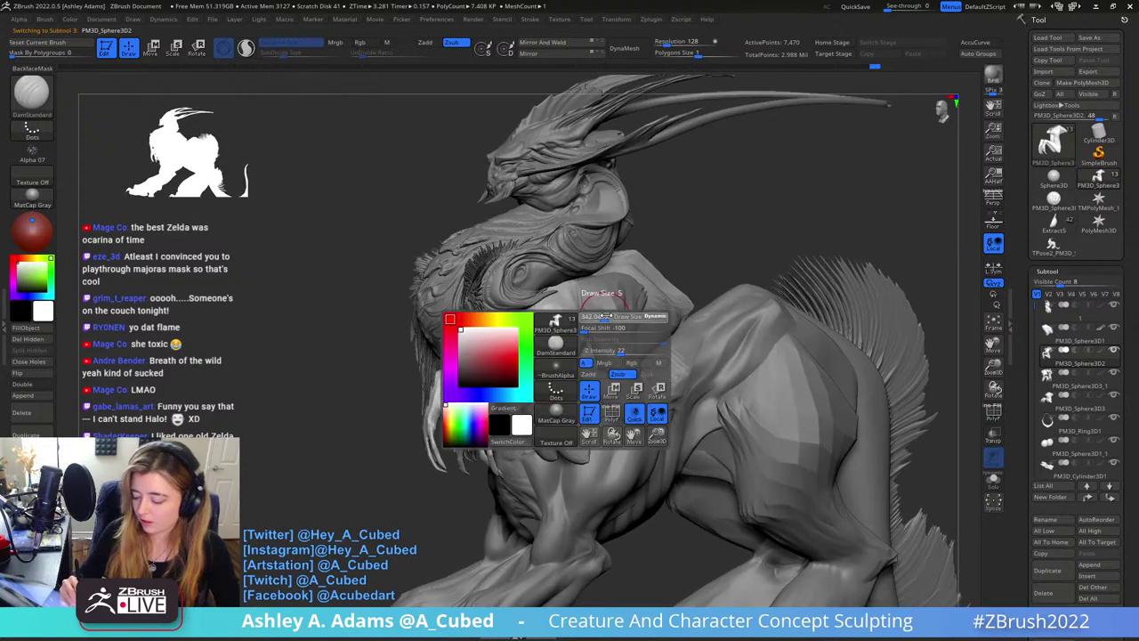
right_click_drag(635, 286, 651, 342, "ctrl")
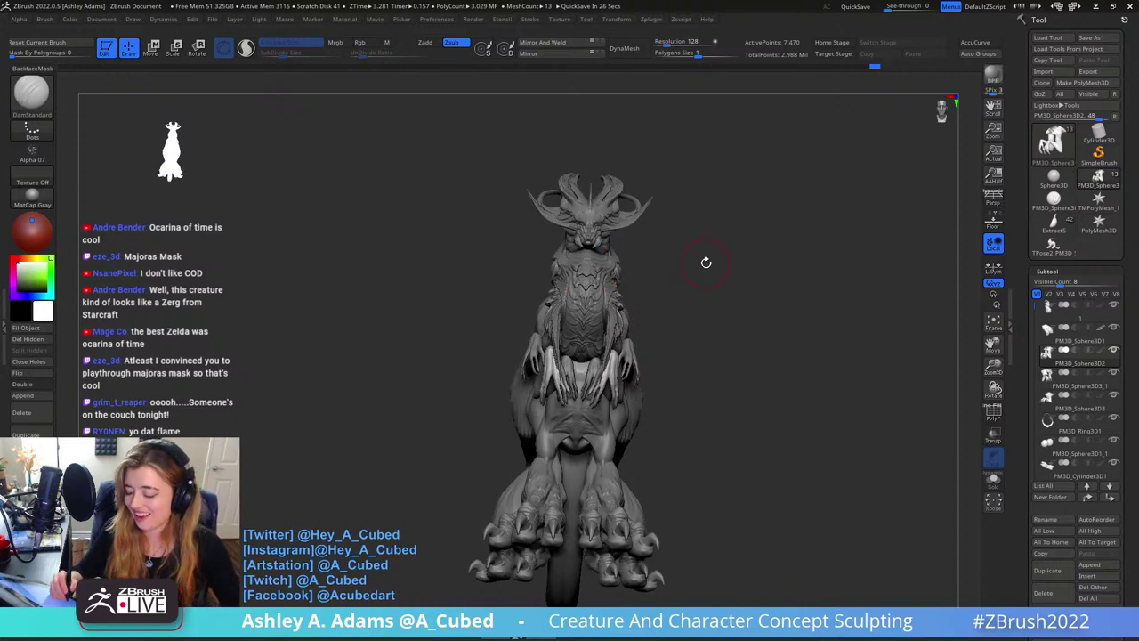
Activate the rear arm subtool, PM3D_Sphere3D3, and reshape its inner upper arm near the elbow with the SnakeHook brush
left_click_drag(645, 255, 774, 351)
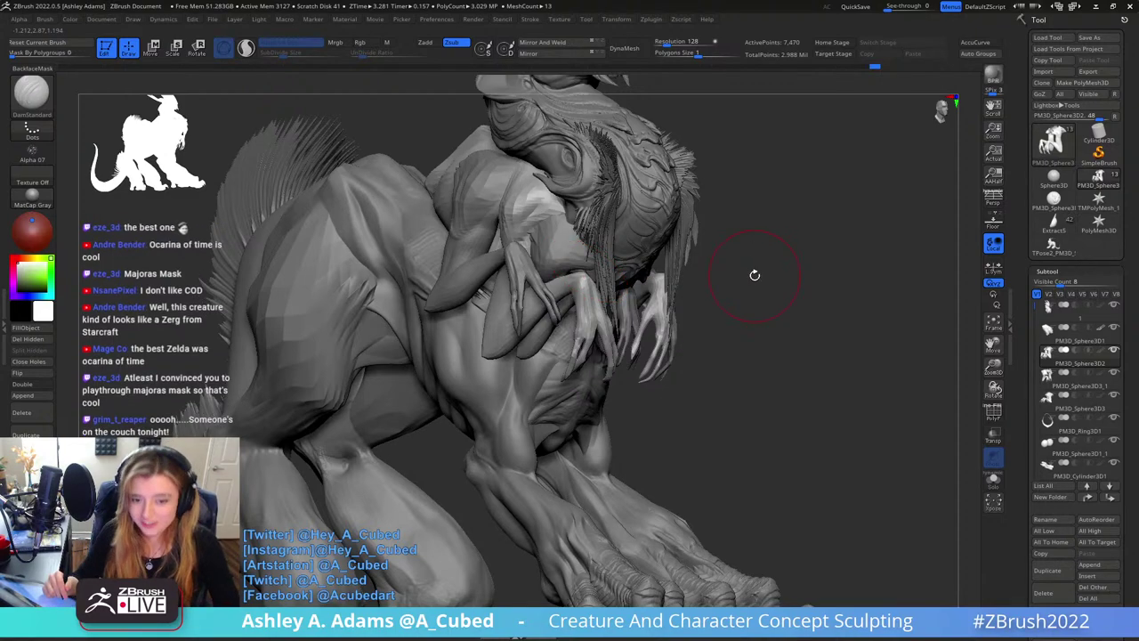
mouse_move(721, 216)
left_mouse_down()
mouse_move(710, 241)
mouse_move(748, 191)
mouse_move(522, 259)
left_mouse_up()
key("space")
right_click_drag(522, 260, 542, 258)
left_click(501, 253, "alt")
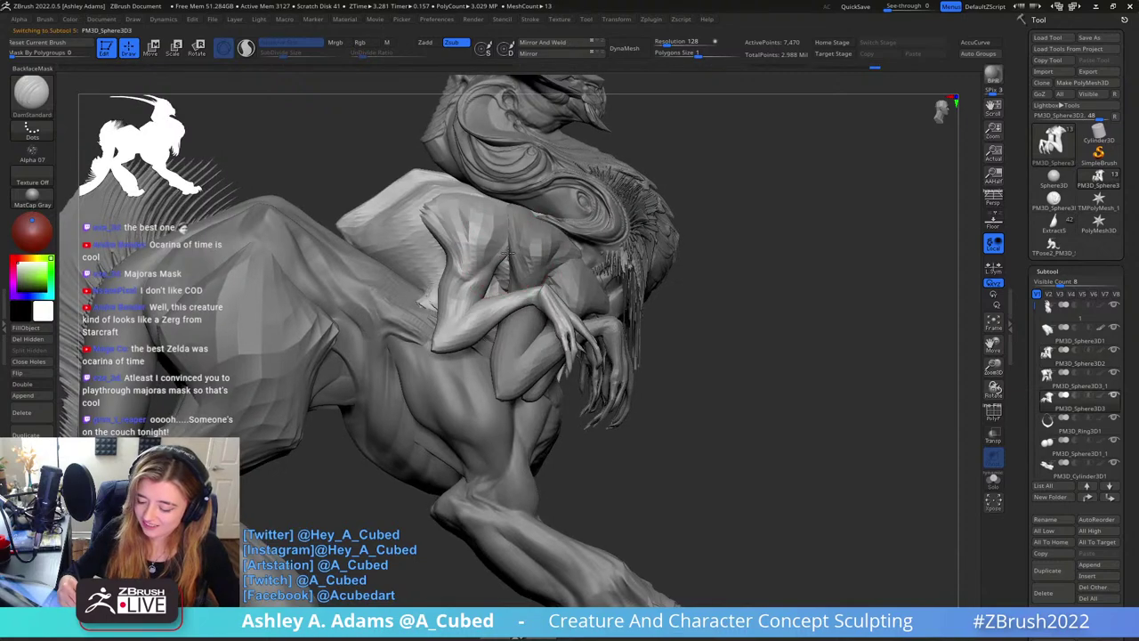
key("b")
key("s")
key("h")
right_click_drag(511, 266, 511, 259)
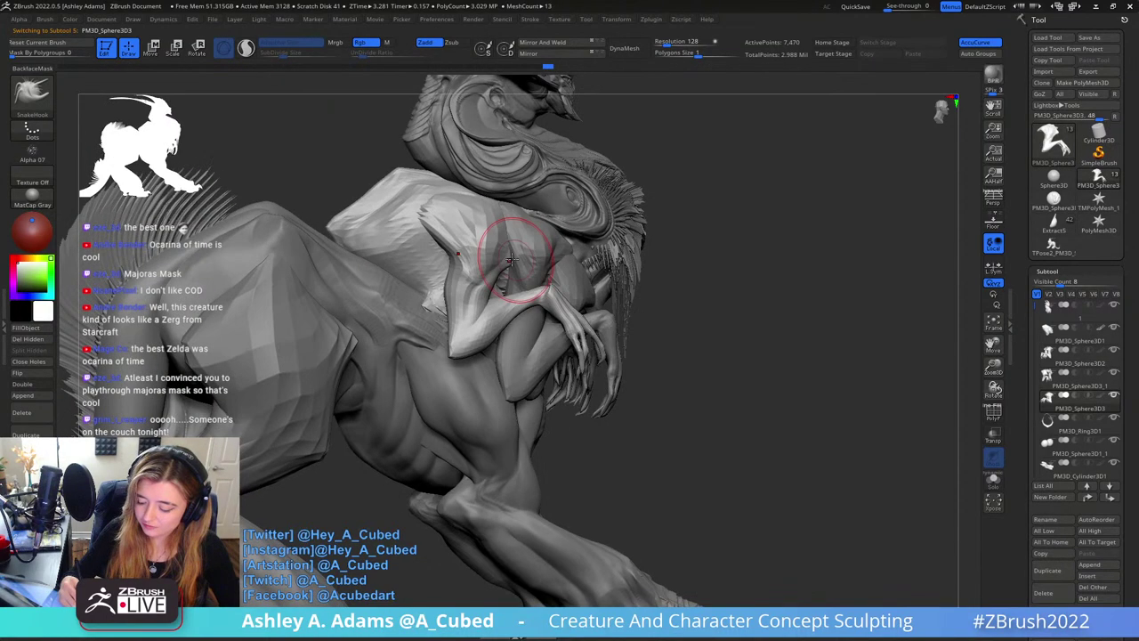
left_click_drag(501, 271, 487, 294)
Add volume to the rear arm's forearm with the Inflat brush
key("b")
key("i")
key("n")
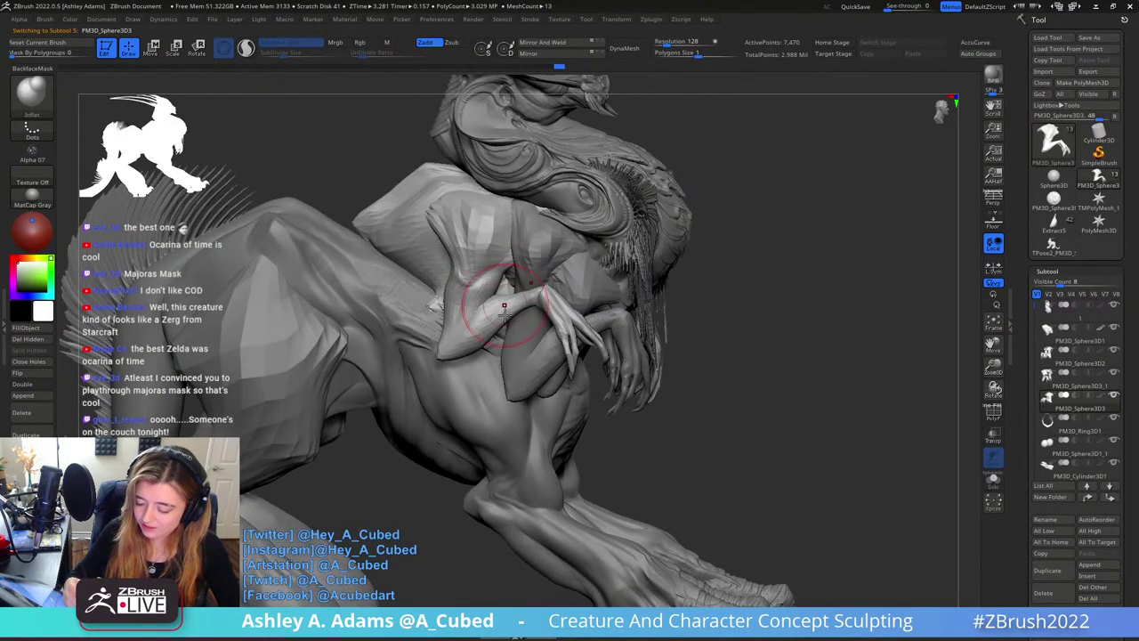
mouse_move(505, 315)
right_mouse_down("ctrl")
mouse_move(485, 278)
mouse_move(463, 289)
mouse_move(469, 270)
right_mouse_up("ctrl")
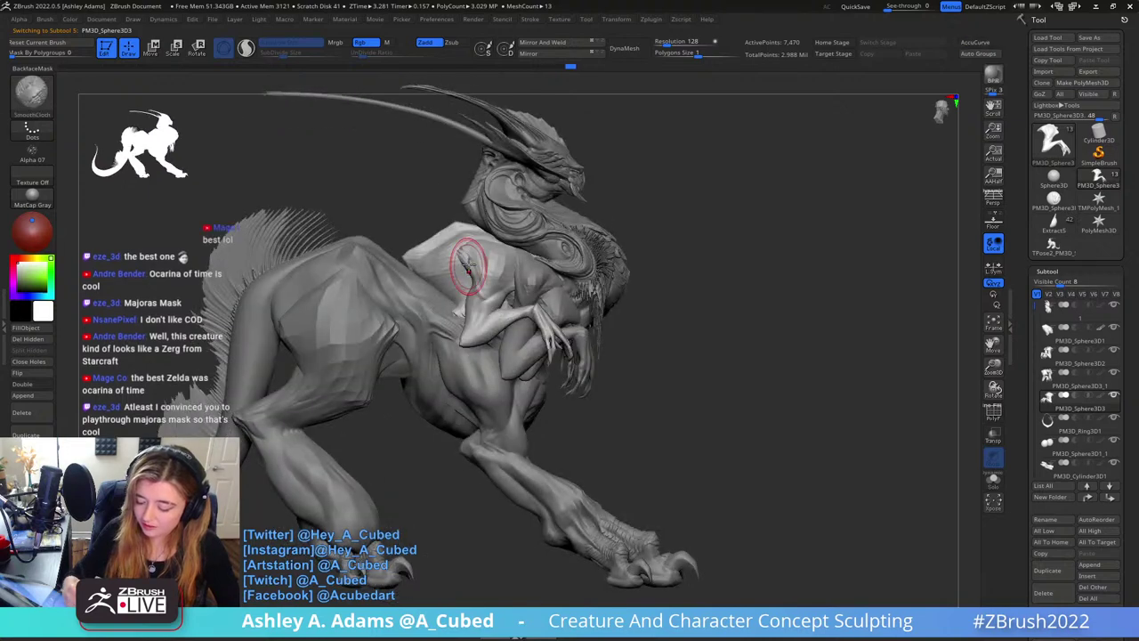
Activate the hind leg subtool, PM3D_Cylinder3D2, and pull its thigh up toward the hip with the SnakeHook brush
key("b")
key("s")
key("h")
left_click_drag(671, 202, 737, 234)
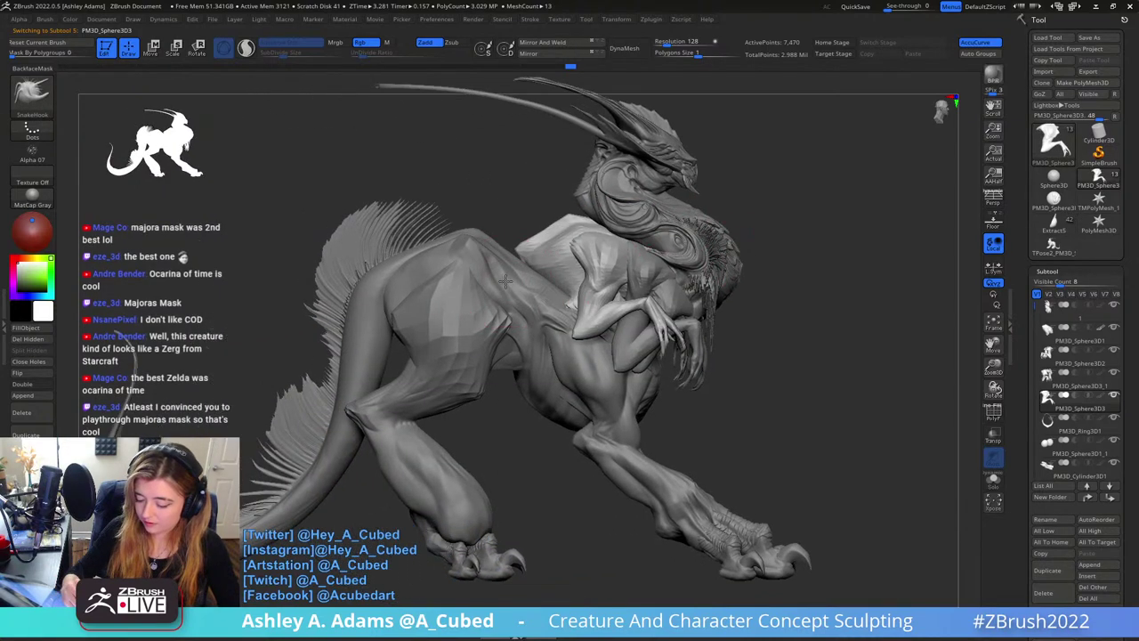
left_click(453, 308, "alt")
right_click_drag(453, 308, 399, 315)
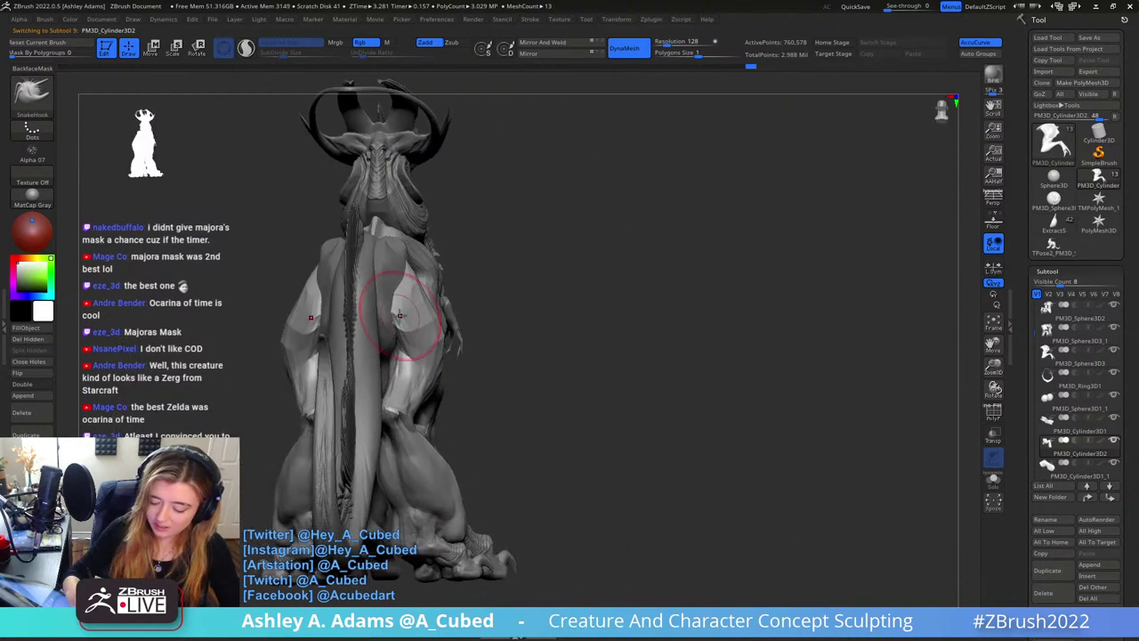
left_click_drag(400, 316, 386, 309)
mouse_move(385, 307)
right_mouse_down()
mouse_move(412, 270)
mouse_move(396, 233)
right_mouse_up()
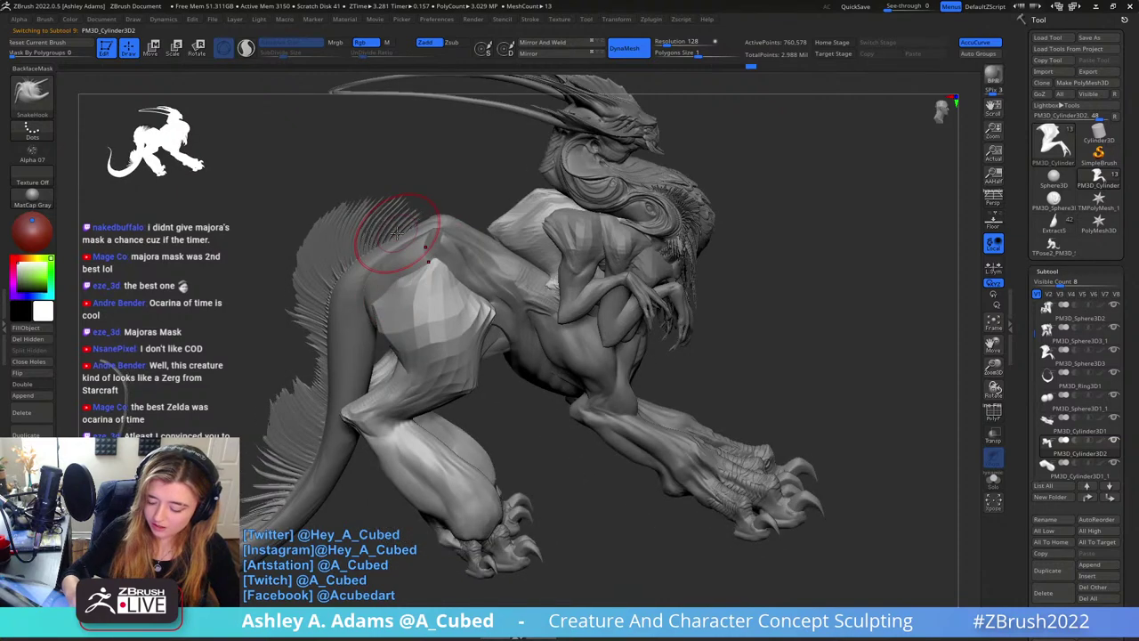
left_click_drag(396, 233, 501, 277)
left_click_drag(451, 205, 466, 190)
right_click_drag(467, 190, 457, 196)
Compare the hind thigh's form with subdivision smoothing toggled on and off
key("shift+d")
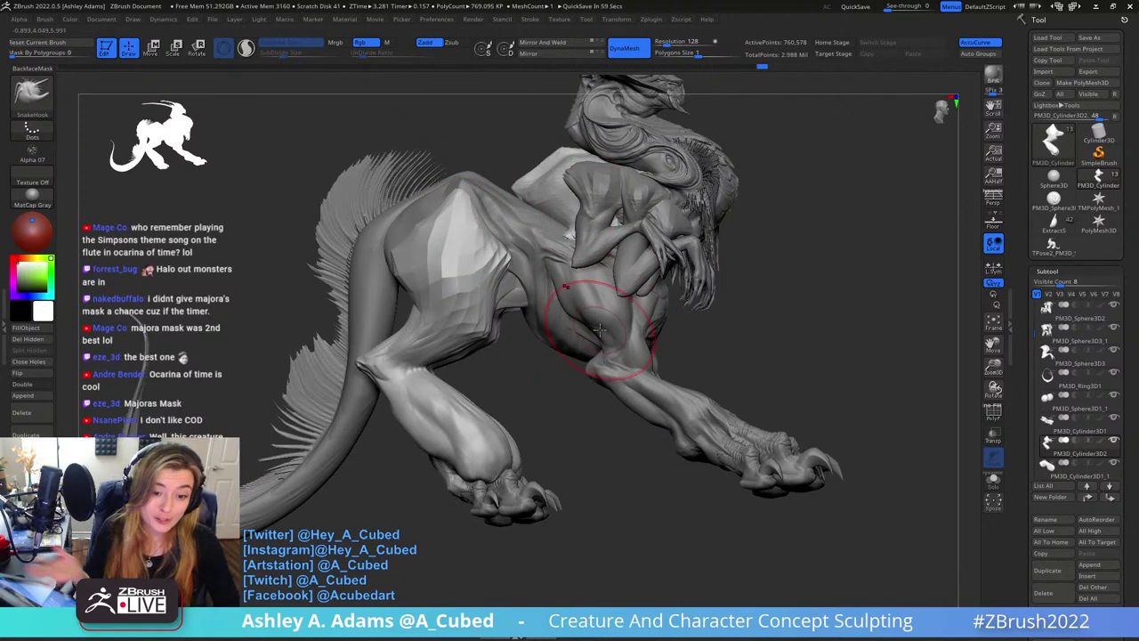
key("d")
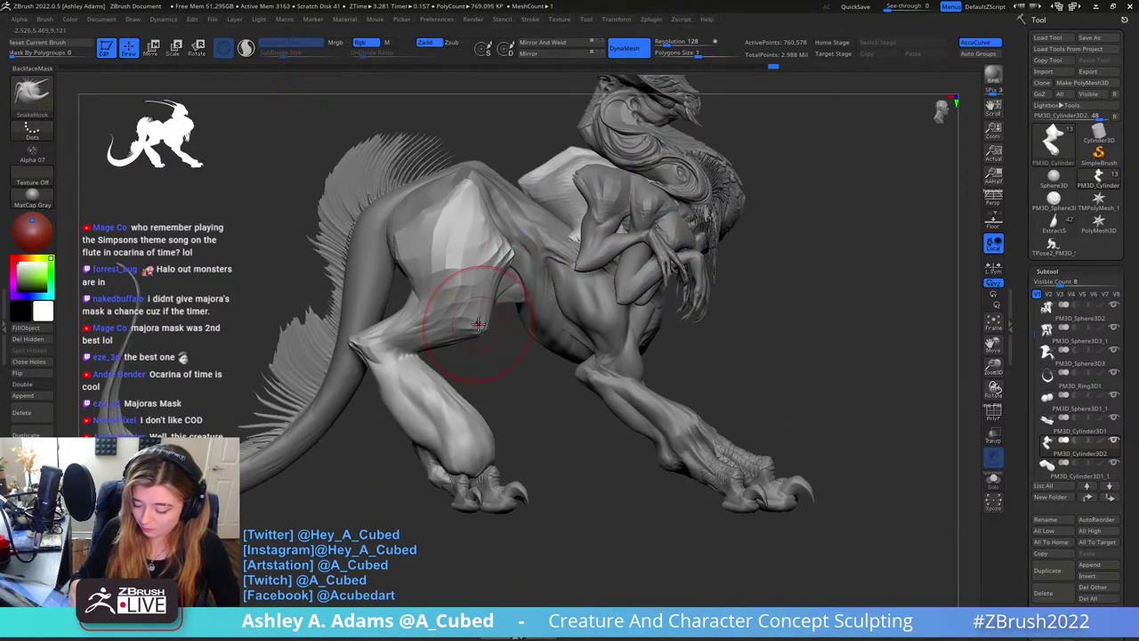
key("shift+d")
key("space")
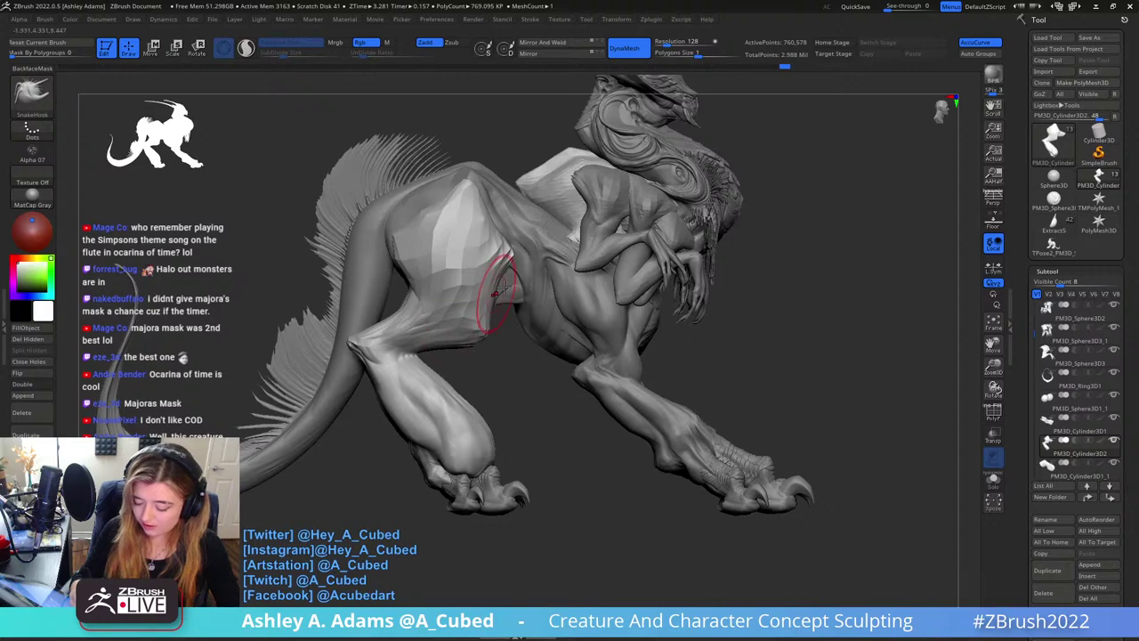
right_click_drag(449, 338, 522, 367)
key("d")
key("shift+d")
key("d")
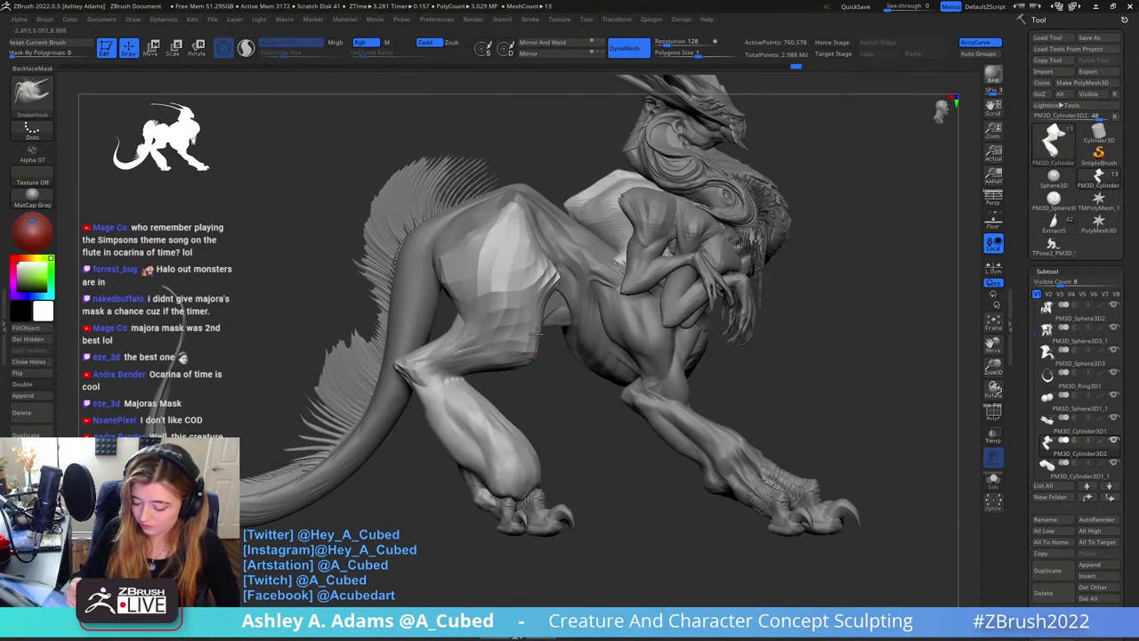
key("shift+d")
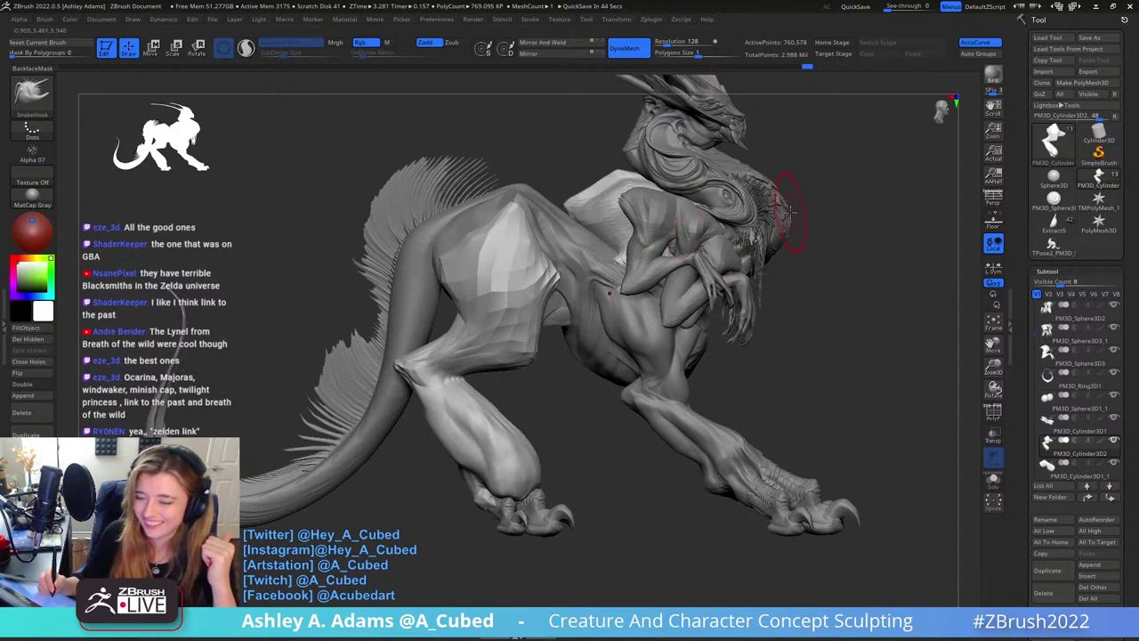
Activate the torso subtool, PM3D_Cylinder3D1_1, and build up its flank in front of the thigh with the ClayBuildup brush
left_click(597, 254, "alt")
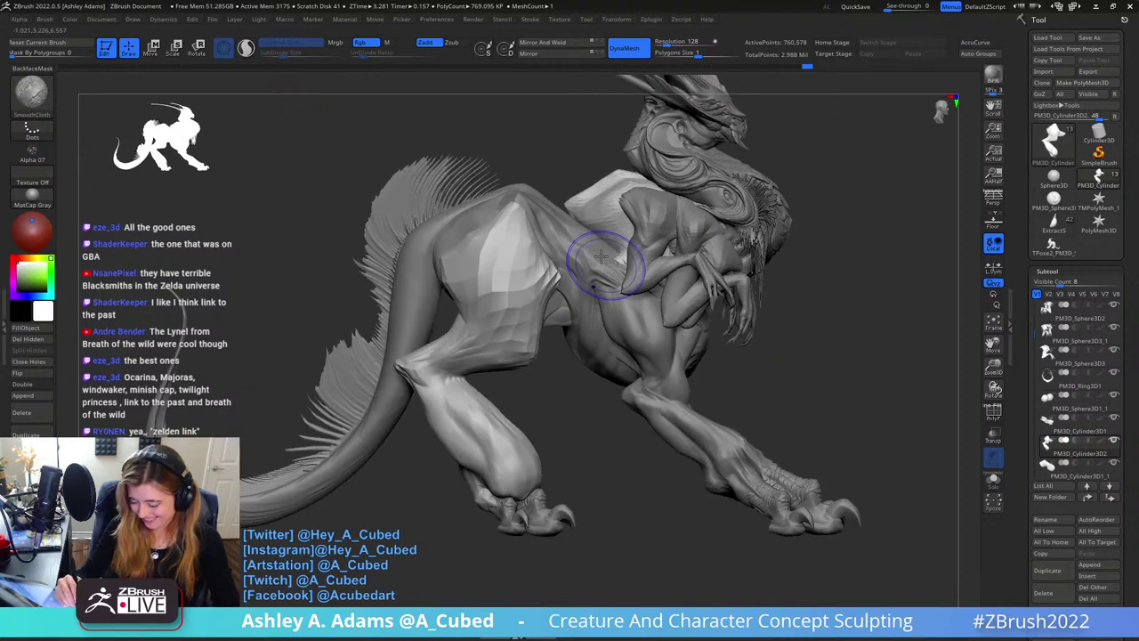
key("space")
mouse_move(614, 280)
right_mouse_down()
mouse_move(575, 270)
mouse_move(610, 273)
right_mouse_up()
key("b")
key("c")
key("b")
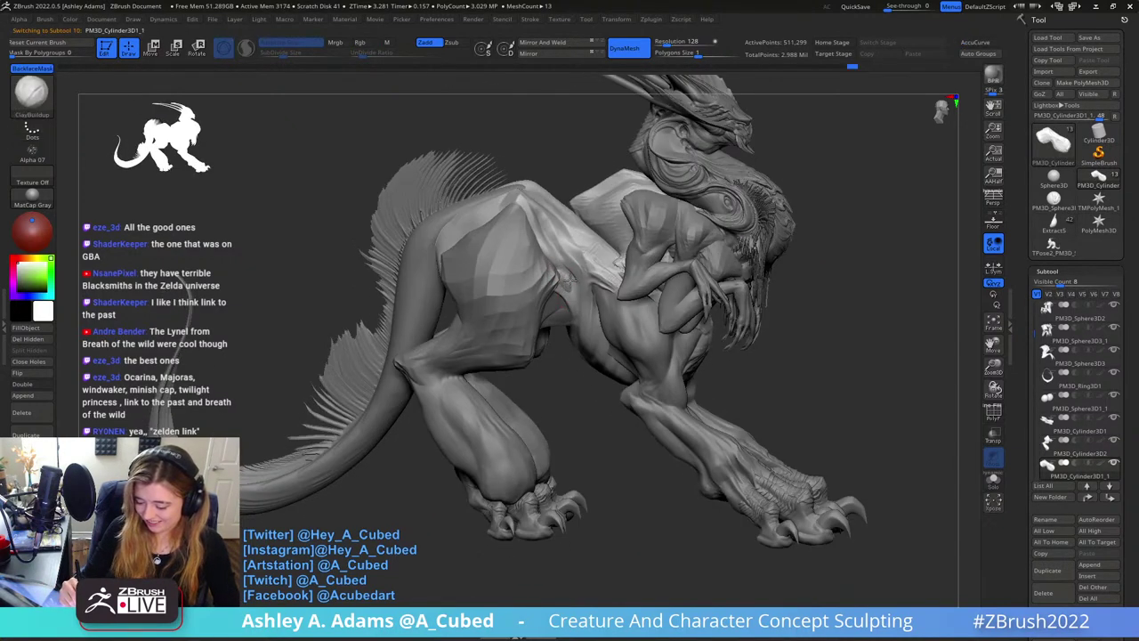
key("ctrl")
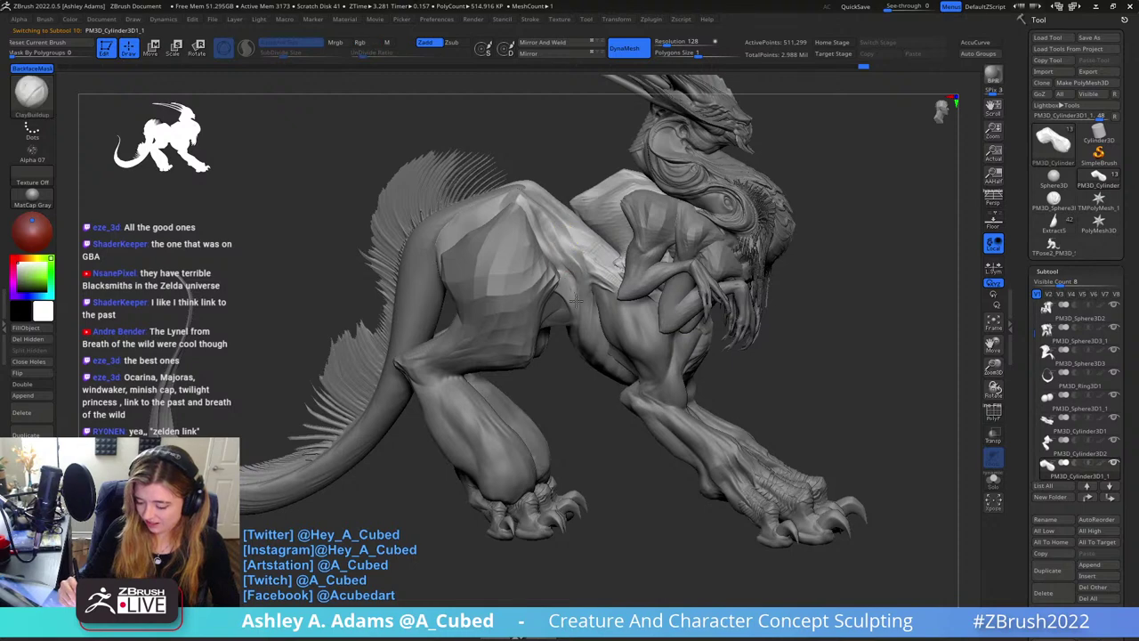
key("ctrl")
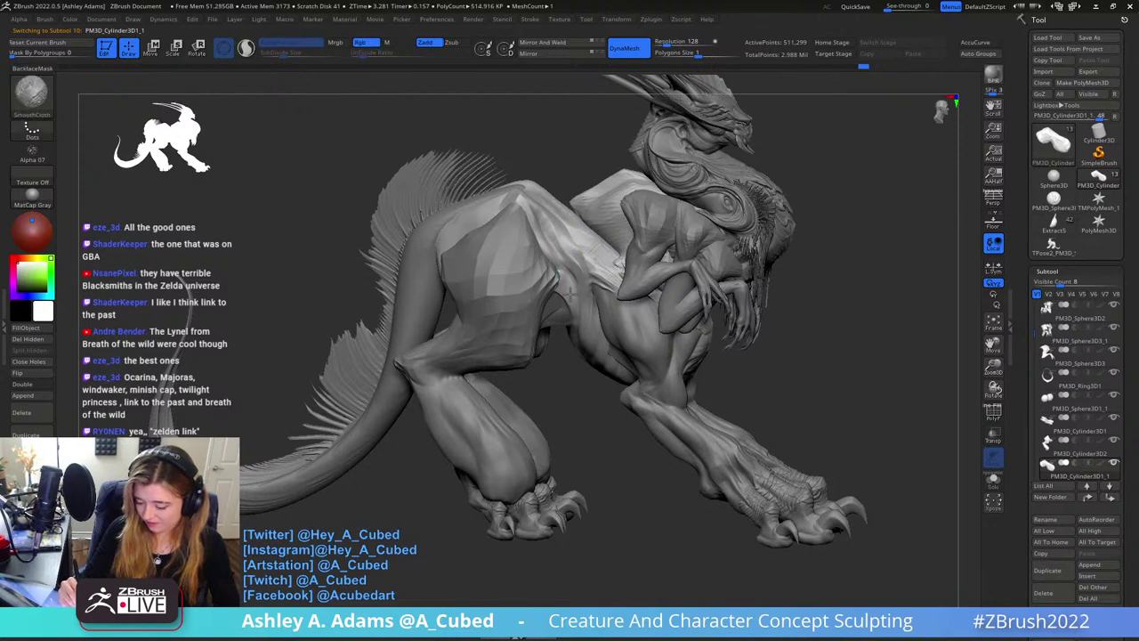
Carve muscle creases down the flank in front of the thigh with the DamStandard brush and smooth them
right_click_drag(575, 281, 581, 253)
key("b")
key("d")
key("s")
right_click_drag(577, 348, 575, 287)
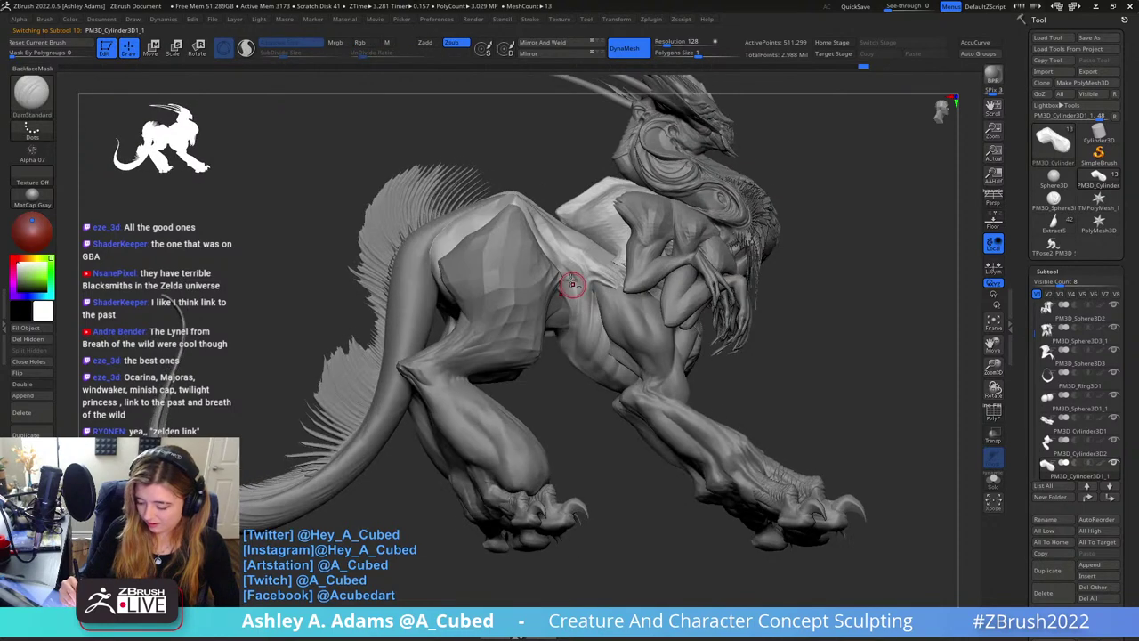
left_click_drag(573, 287, 576, 315)
right_click_drag(575, 315, 581, 290)
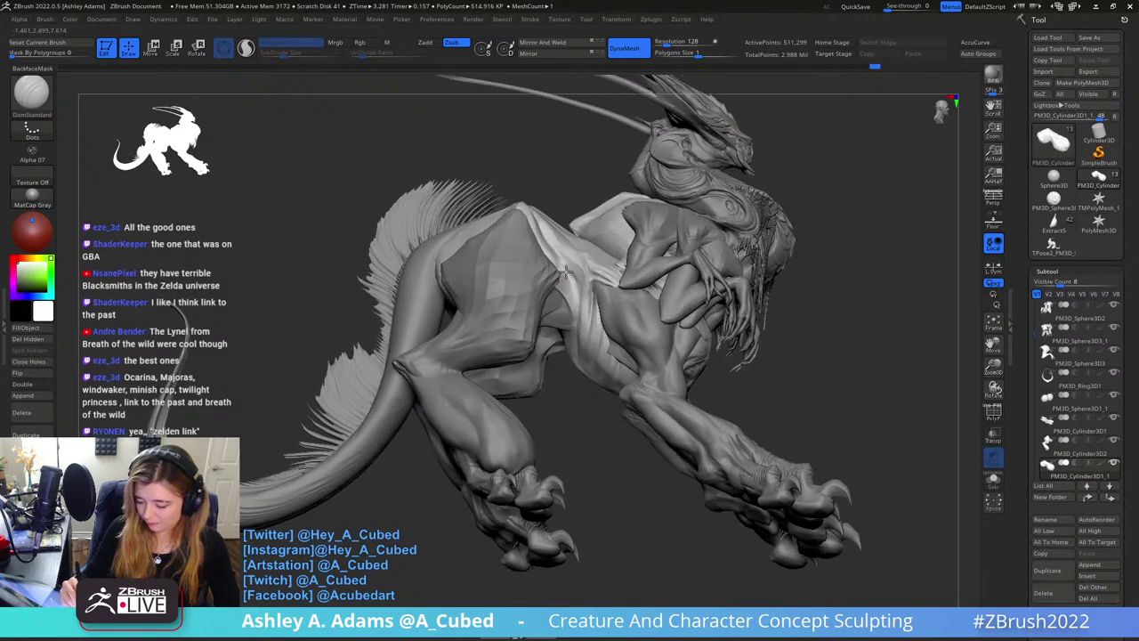
left_click_drag(572, 278, 584, 321)
right_click_drag(569, 273, 591, 300)
left_click_drag(589, 315, 584, 249, "shift")
right_click_drag(585, 249, 572, 259)
Flatten the flank muscle planes in front of the thigh with the hPolish brush
key("b")
key("h")
key("p")
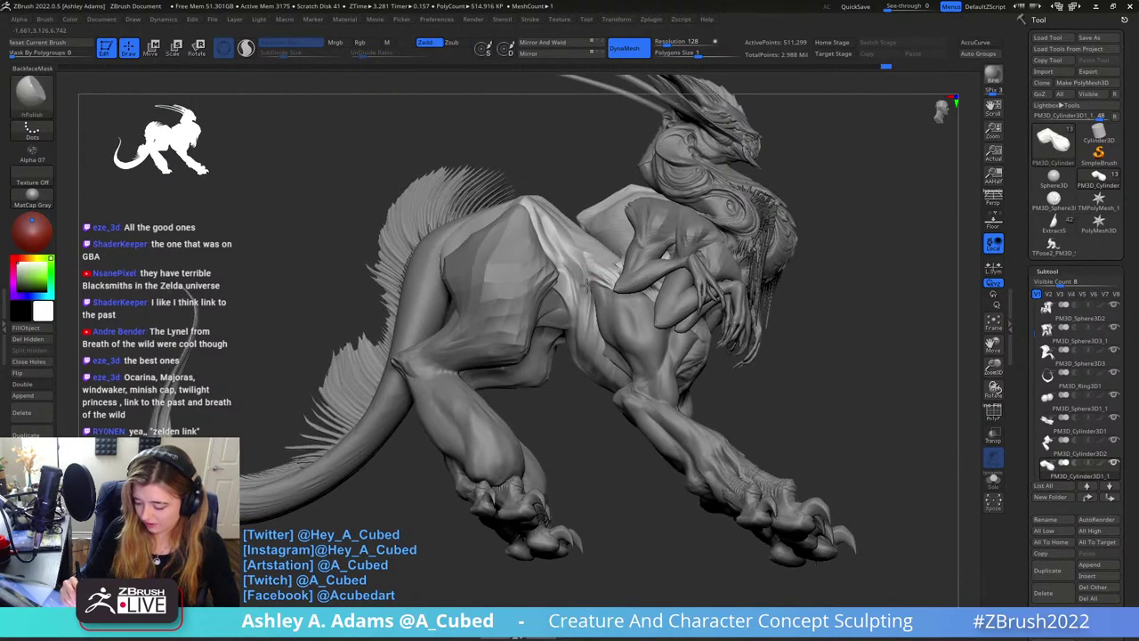
left_click_drag(586, 329, 587, 292)
right_click_drag(584, 325, 588, 322)
Build up the lower flank and rib forms behind the front leg with the ClayBuildup brush
key("b")
key("c")
key("b")
left_click_drag(588, 323, 584, 343)
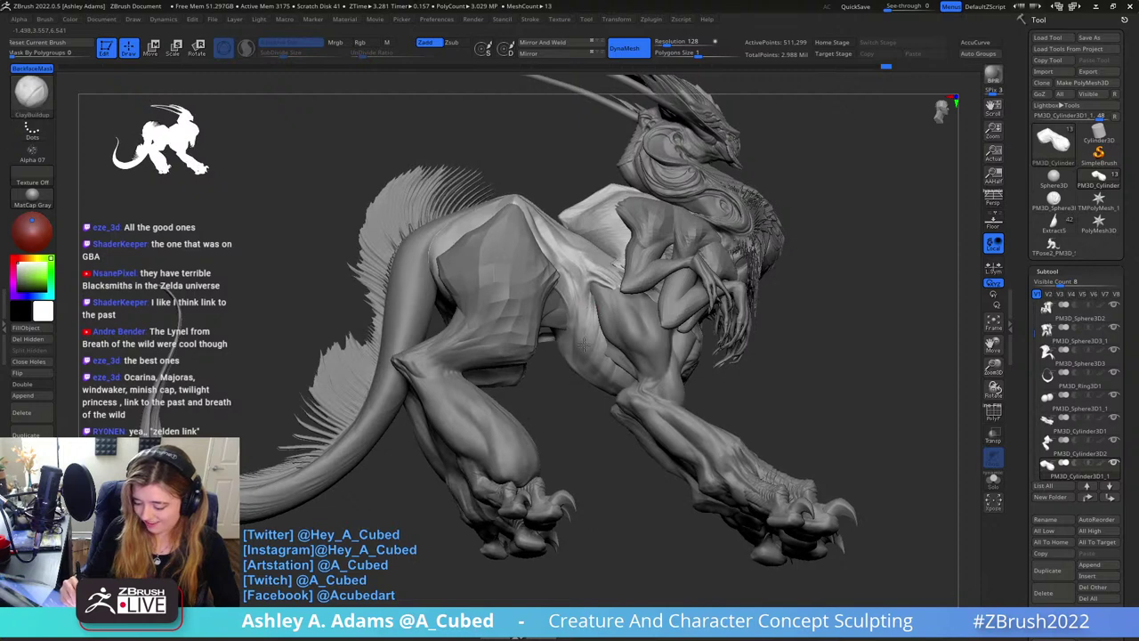
right_click_drag(597, 309, 578, 325)
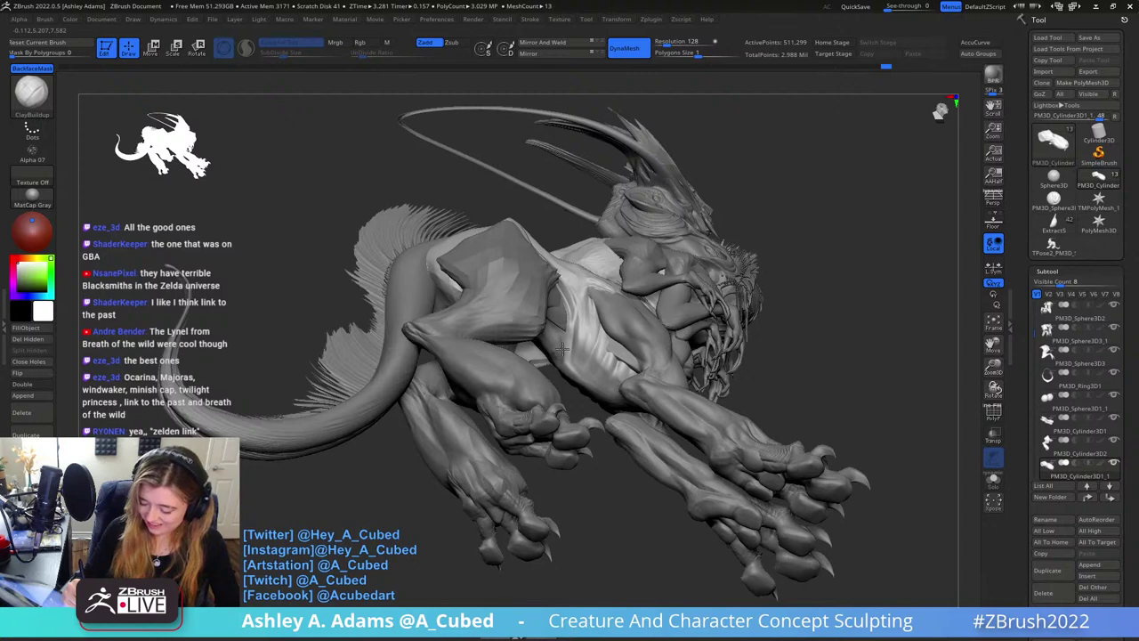
Blend the flank muscles into the underside of the belly with ClayBuildup and smoothing strokes
right_click_drag(569, 325, 554, 351)
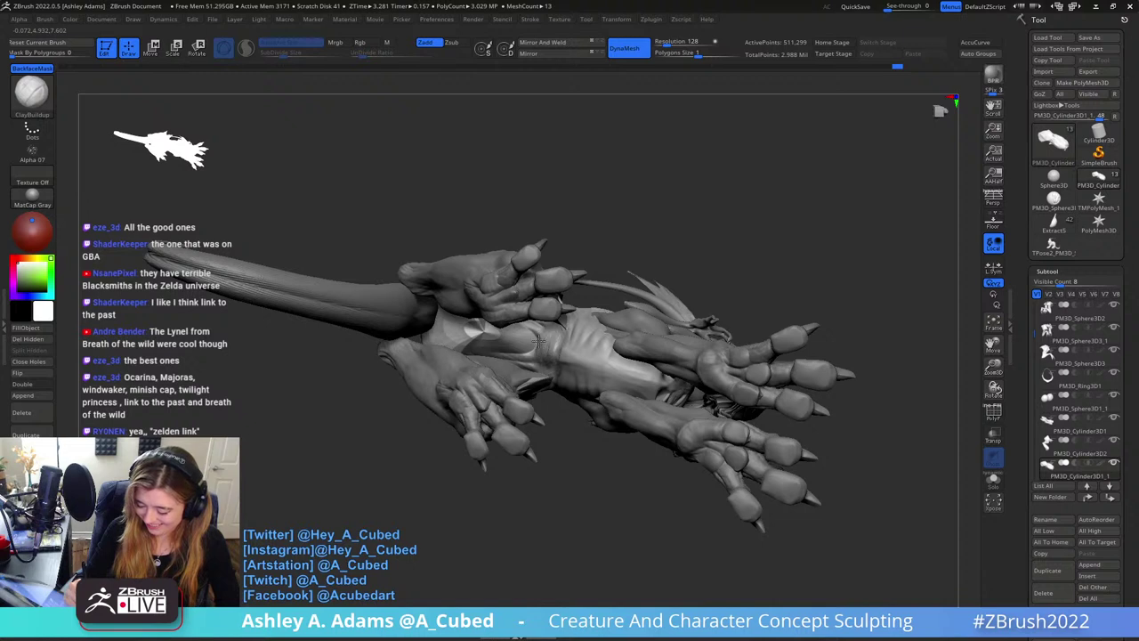
key("shift")
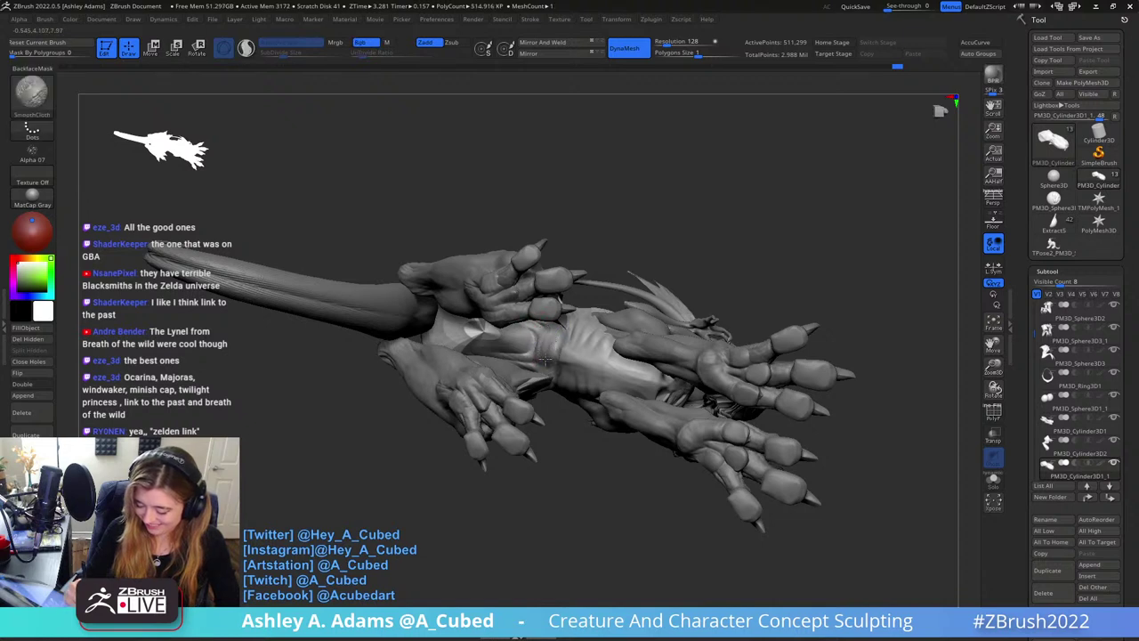
right_click_drag(546, 359, 552, 356)
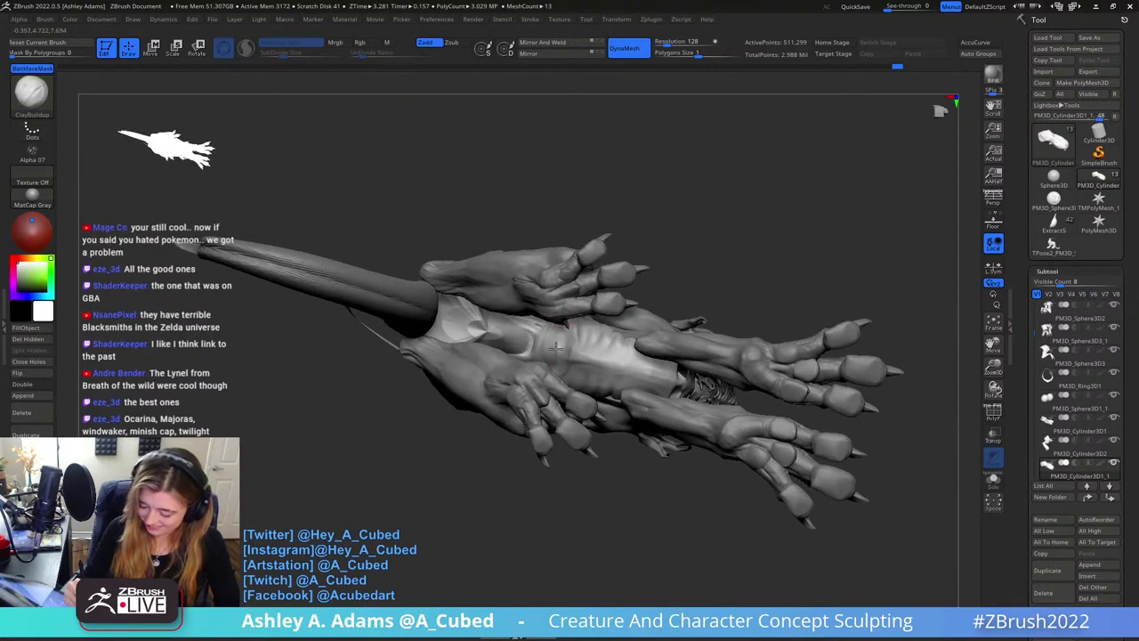
key("shift")
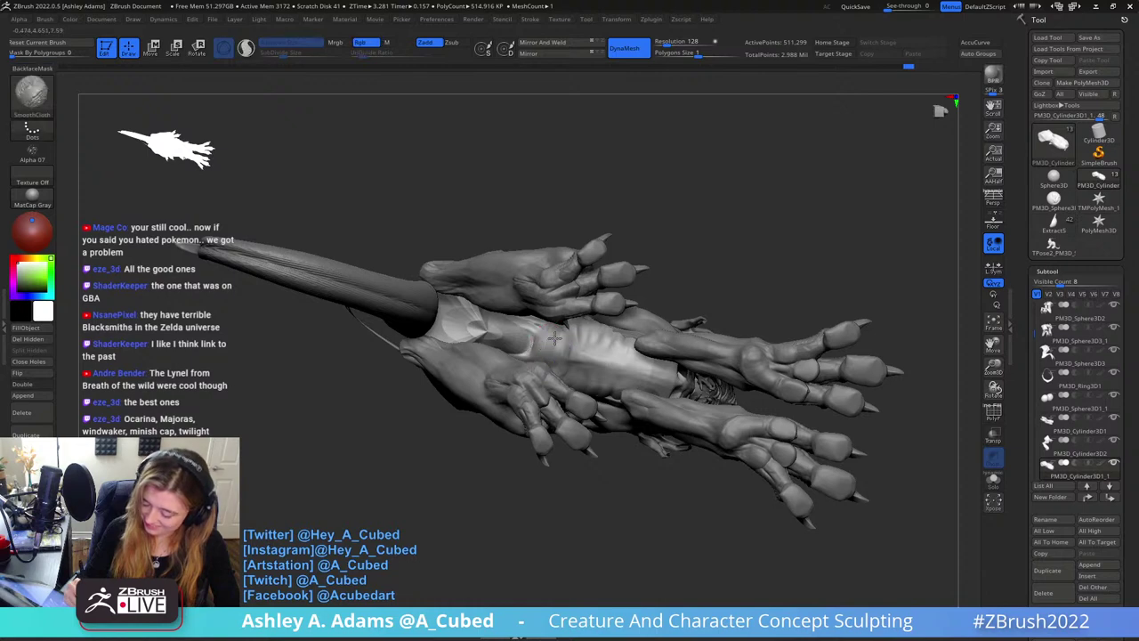
right_click_drag(574, 349, 574, 359)
left_click_drag(589, 347, 576, 354, "shift")
right_click_drag(565, 271, 647, 219)
mouse_move(654, 288)
right_mouse_down("ctrl")
mouse_move(629, 244)
mouse_move(650, 213)
mouse_move(534, 267)
mouse_move(562, 327)
mouse_move(742, 232)
mouse_move(691, 212)
right_mouse_up("ctrl")
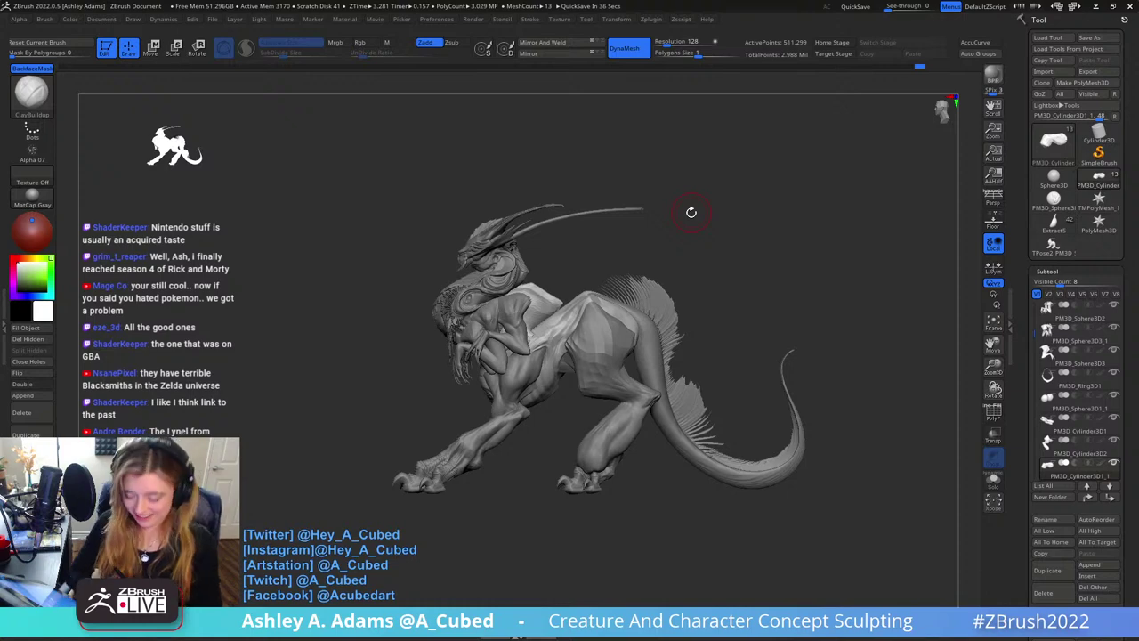
Reactivate the hind leg subtool, PM3D_Cylinder3D2, and reshape the top of its thigh at the hip with the SnakeHook brush
mouse_move(712, 241)
left_mouse_down()
mouse_move(659, 283)
mouse_move(655, 266)
left_mouse_up()
key("space")
key("b")
key("s")
key("h")
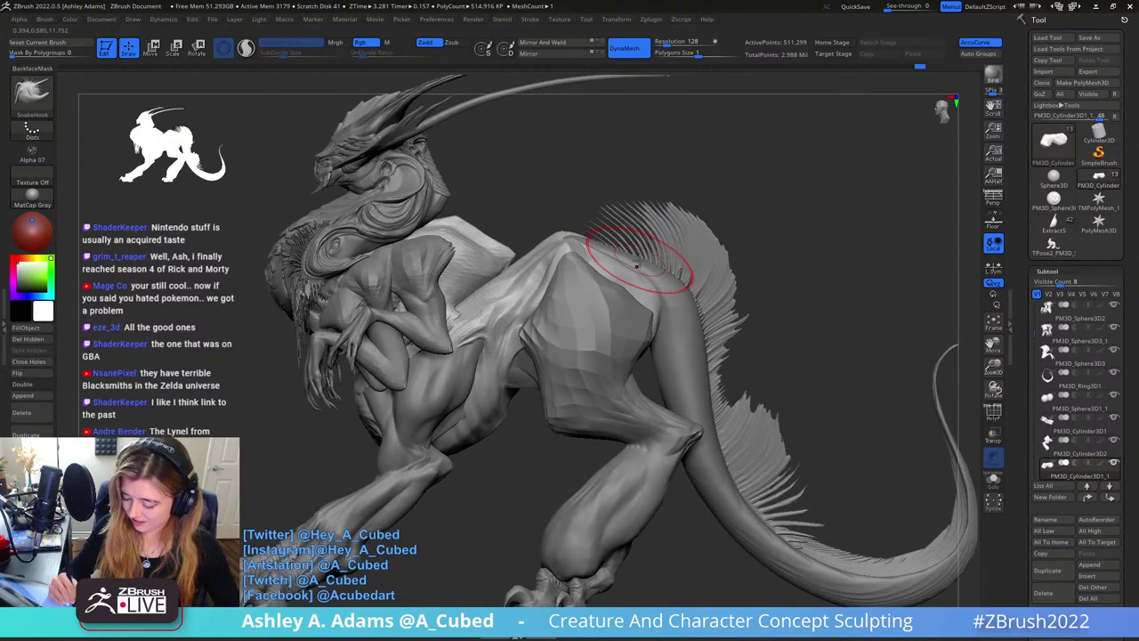
key("space")
left_click(631, 299, "alt")
mouse_move(638, 231)
left_mouse_down()
mouse_move(607, 233)
mouse_move(618, 270)
left_mouse_up()
key("space")
right_click_drag(619, 269, 616, 259)
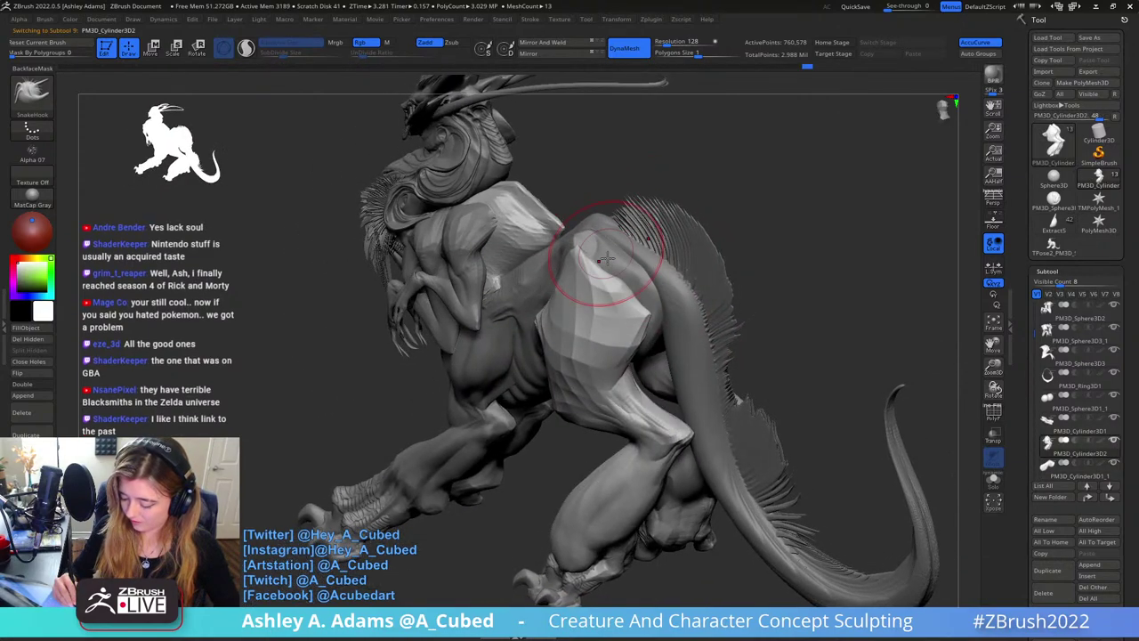
left_click_drag(610, 260, 618, 250)
Pull the rear edge of the thigh outward toward the tail base with the SnakeHook brush
right_click_drag(630, 292, 625, 292)
key("space")
left_click_drag(628, 292, 649, 299)
right_click_drag(650, 299, 630, 296)
key("space")
left_click_drag(632, 297, 642, 297)
Flatten the faceted outer surface of the hind thigh with the hPolish brush
key("b")
key("h")
key("p")
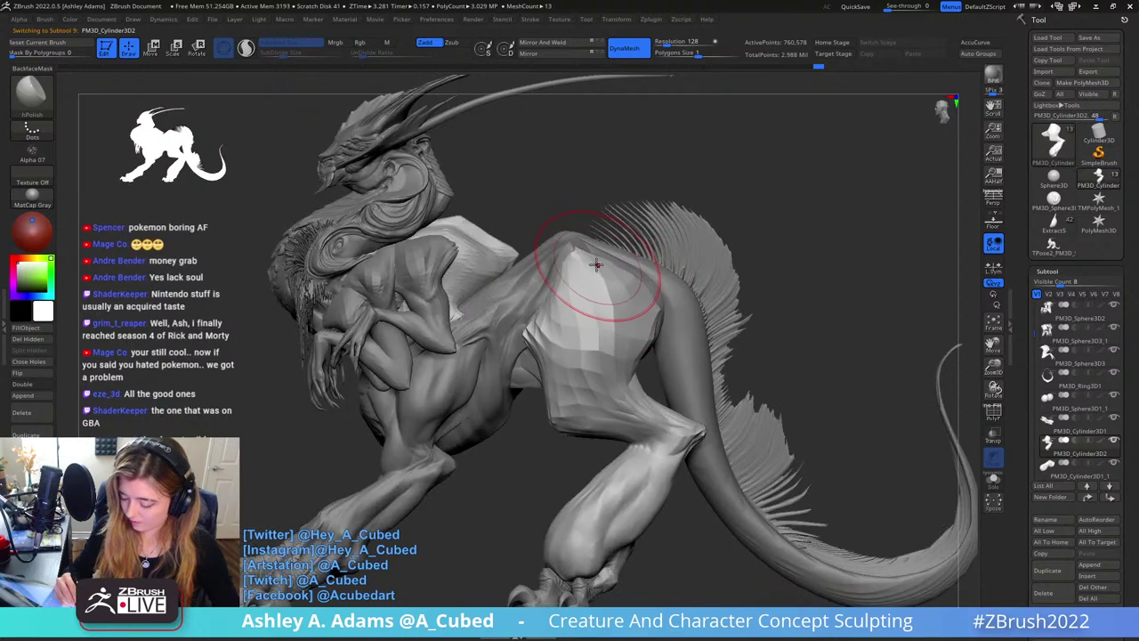
mouse_move(598, 265)
left_mouse_down()
mouse_move(611, 343)
mouse_move(592, 300)
mouse_move(574, 353)
mouse_move(585, 371)
mouse_move(631, 330)
mouse_move(614, 337)
left_mouse_up()
right_click_drag(614, 336, 653, 283, "alt")
Refine the planes along the upper outer surface of the hind thigh with the DamStandard brush
key("b")
key("d")
key("s")
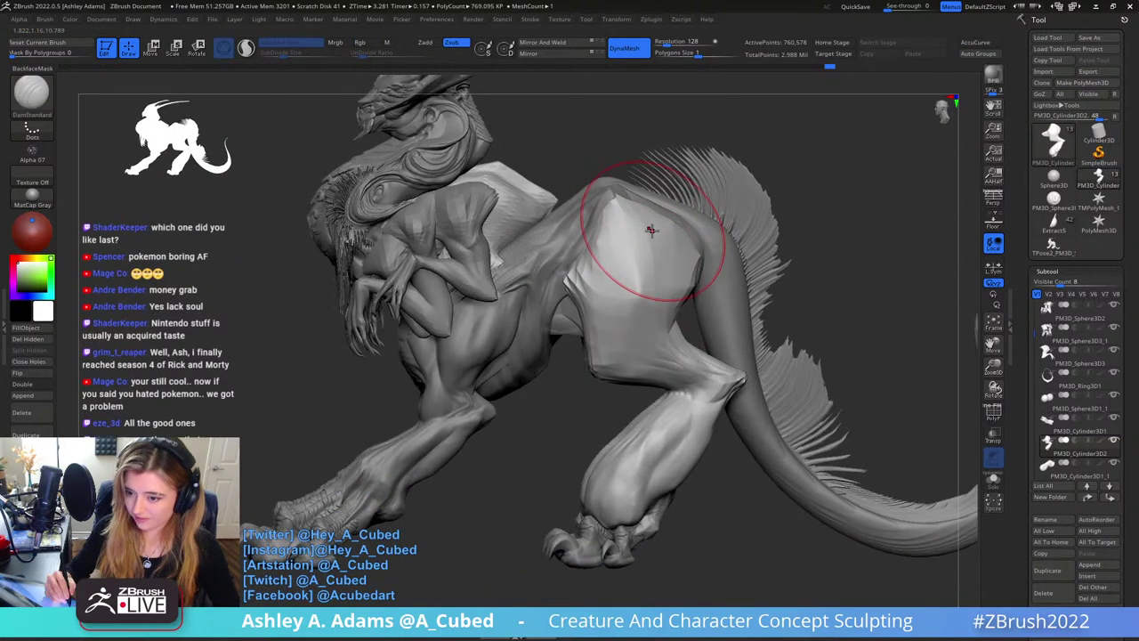
right_click_drag(652, 238, 654, 230)
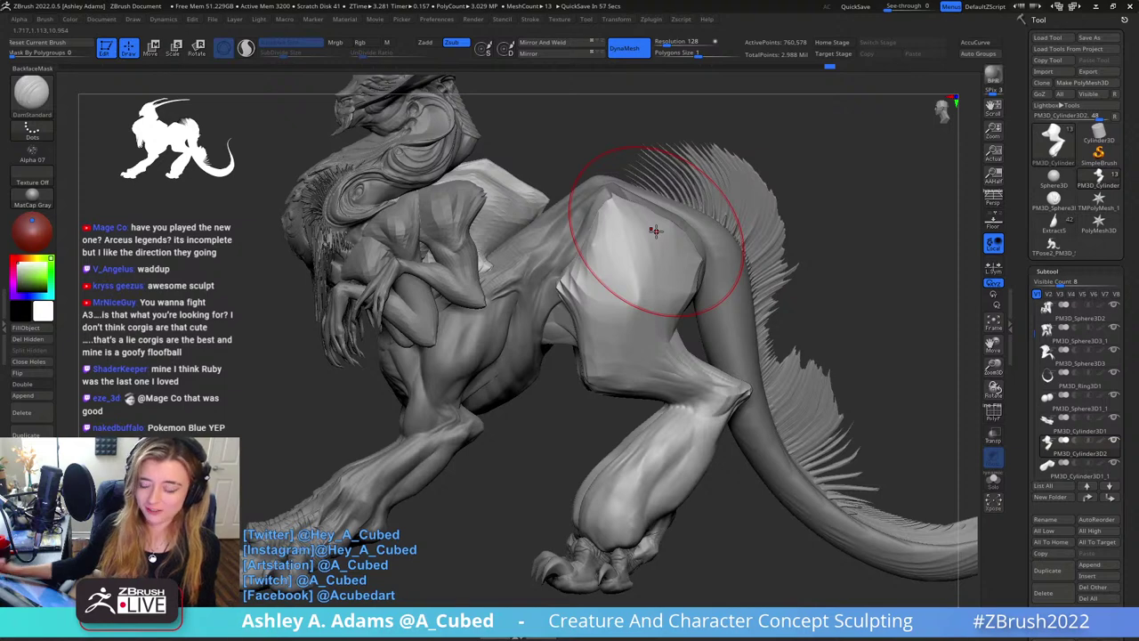
right_click_drag(700, 235, 704, 238, "ctrl")
right_click_drag(704, 239, 694, 254)
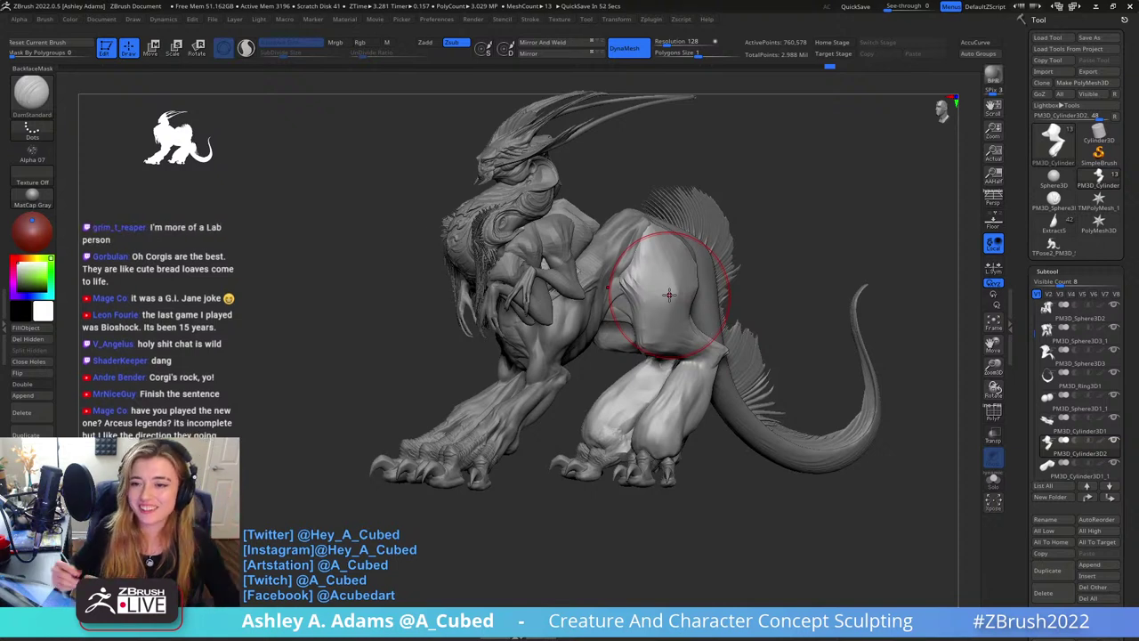
mouse_move(721, 152)
left_mouse_down()
mouse_move(756, 201)
mouse_move(724, 209)
left_mouse_up()
Activate the torso subtool, PM3D_Cylinder3D1_1, and adjust the DamStandard brush size for work on the flank
mouse_move(682, 229)
right_mouse_down("ctrl")
mouse_move(637, 283)
mouse_move(600, 284)
right_mouse_up("ctrl")
key("space")
left_click_drag(600, 283, 582, 274)
right_click_drag(583, 274, 592, 262)
left_click(608, 281, "alt")
key("space")
left_click_drag(610, 277, 602, 274)
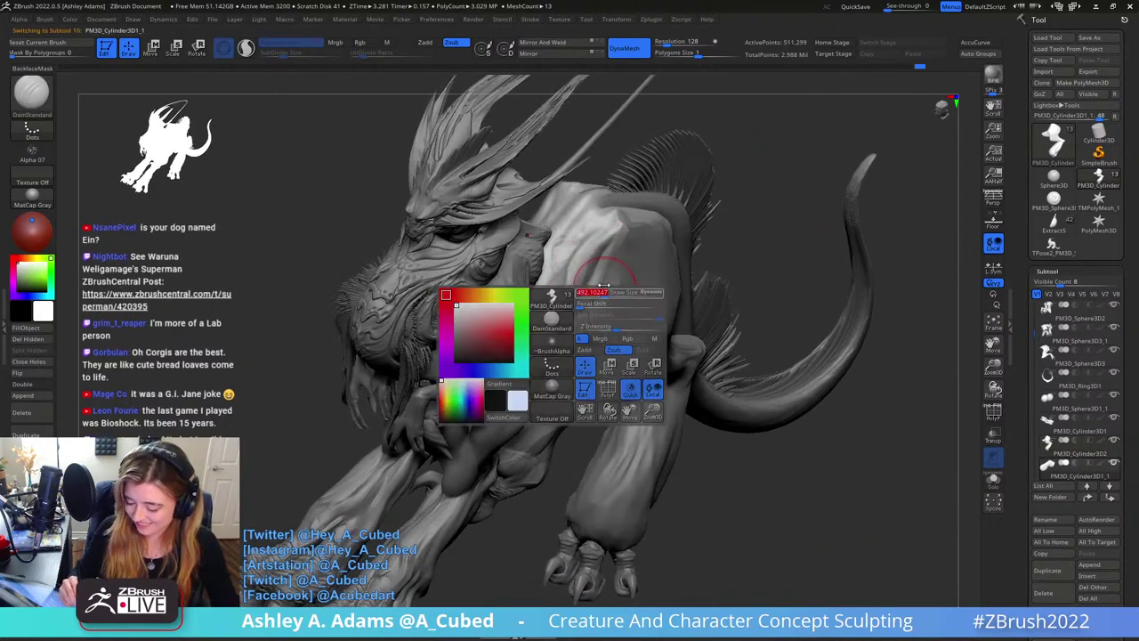
mouse_move(601, 274)
right_mouse_down()
mouse_move(581, 294)
mouse_move(660, 285)
mouse_move(619, 285)
right_mouse_up()
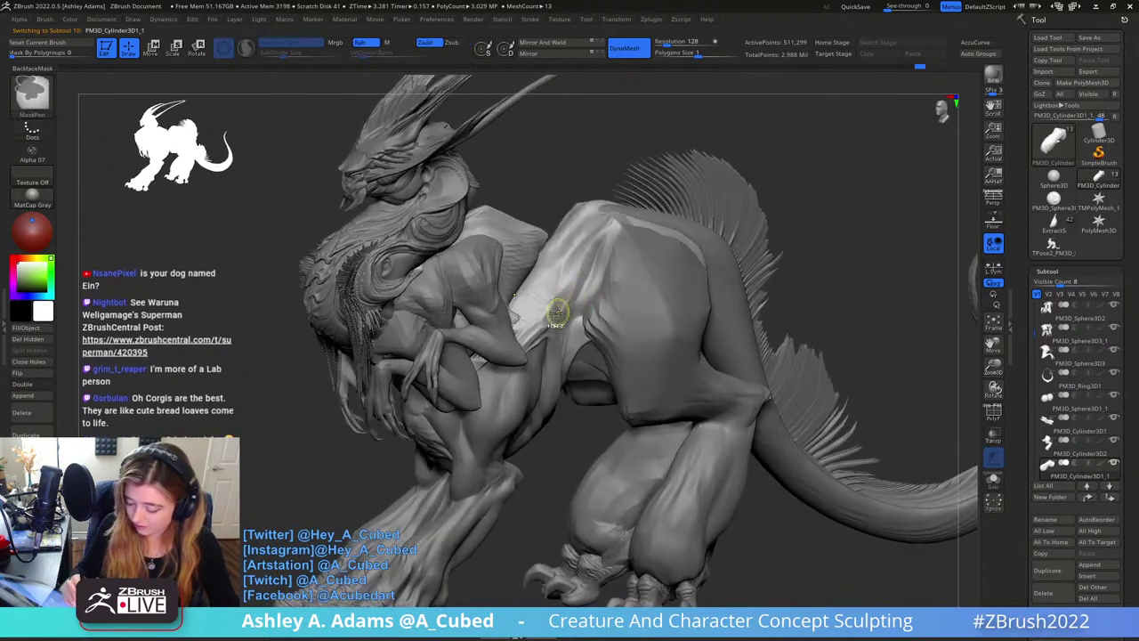
Mask the part of the torso along the front of the hip and invert the mask
left_click_drag(557, 309, 567, 314, "ctrl")
left_click_drag(594, 279, 610, 243, "ctrl")
right_click_drag(610, 244, 607, 249)
key("space")
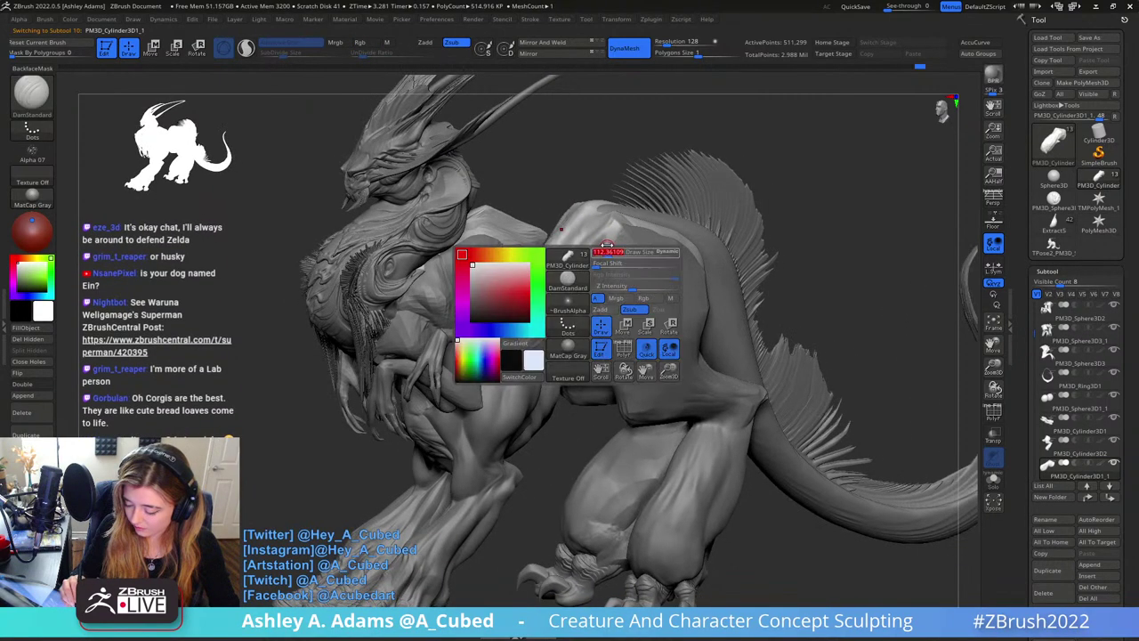
left_click_drag(610, 240, 608, 251, "ctrl")
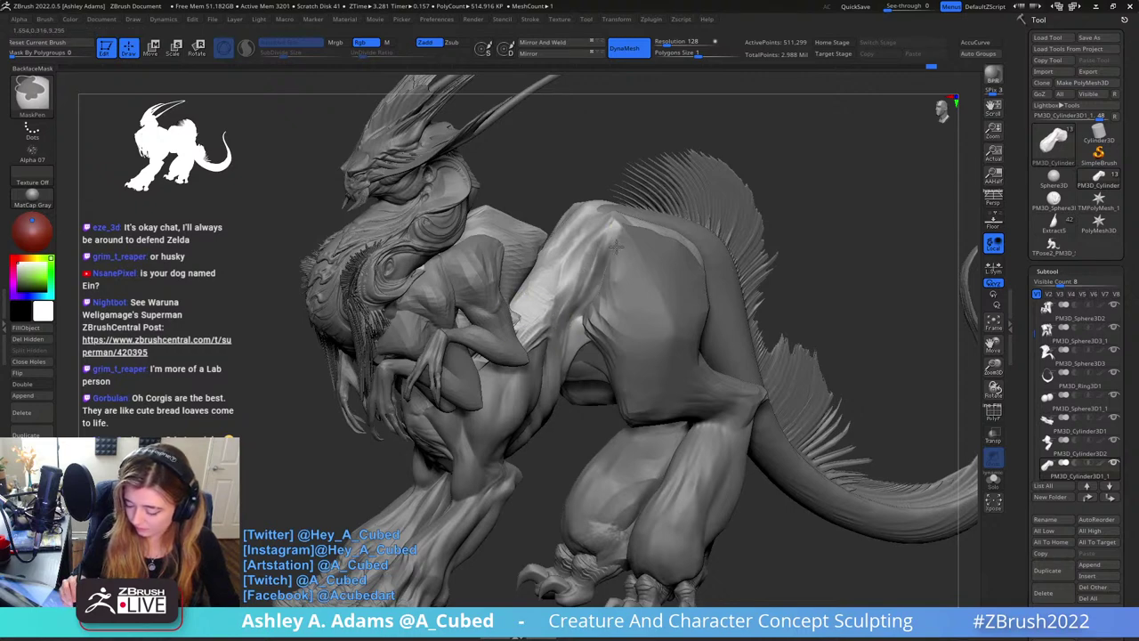
left_click(820, 205, "ctrl")
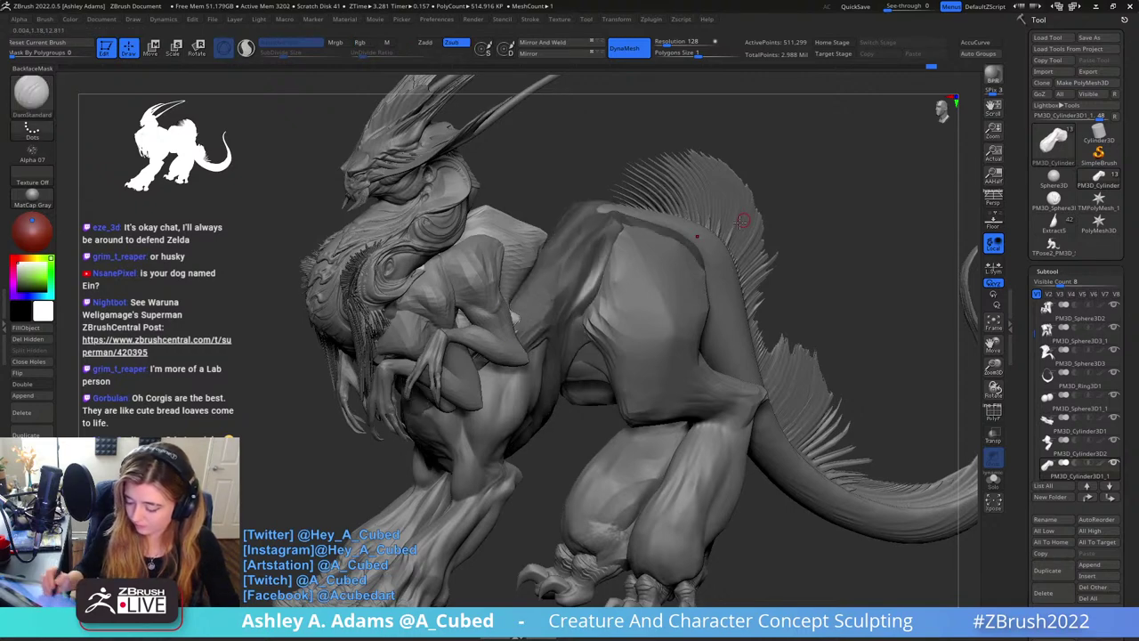
Try to swell the unmasked torso area over the front of the thigh with the Inflat brush and smooth it
right_click_drag(745, 219, 699, 285)
mouse_move(596, 281)
right_mouse_down()
mouse_move(651, 285)
mouse_move(656, 265)
mouse_move(605, 279)
mouse_move(709, 298)
right_mouse_up()
key("b")
key("i")
key("n")
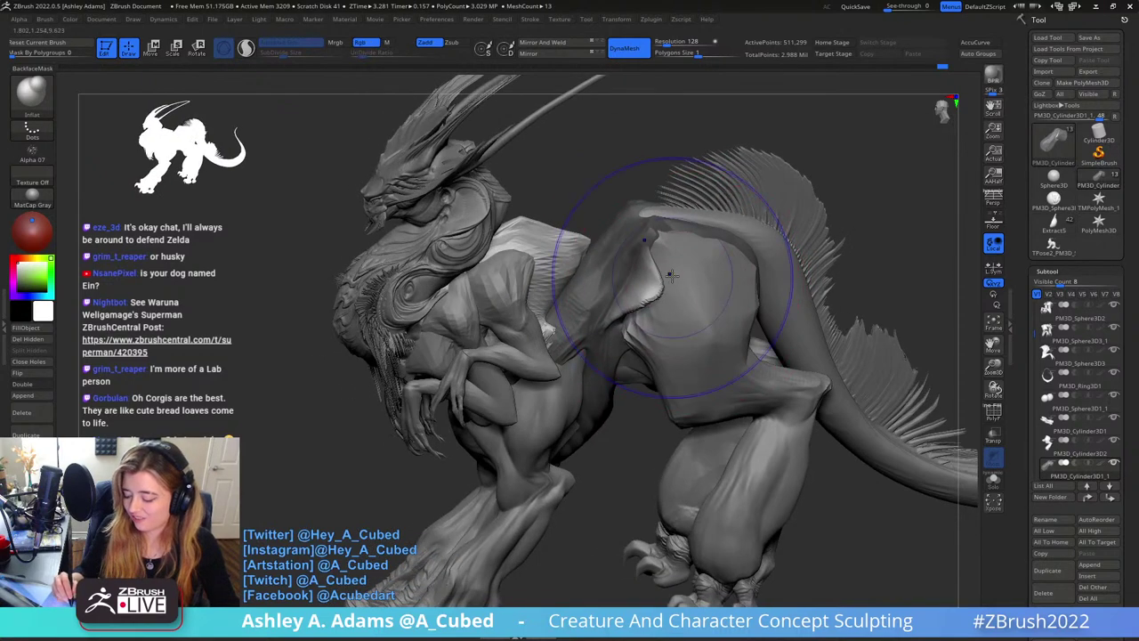
mouse_move(671, 276)
left_mouse_down("shift")
mouse_move(658, 314)
mouse_move(695, 295)
mouse_move(701, 318)
left_mouse_up("shift")
Try to pull the swollen torso skin over the thigh as a flap with SnakeHook and smoothing strokes
key("b")
key("s")
key("h")
right_click(693, 270)
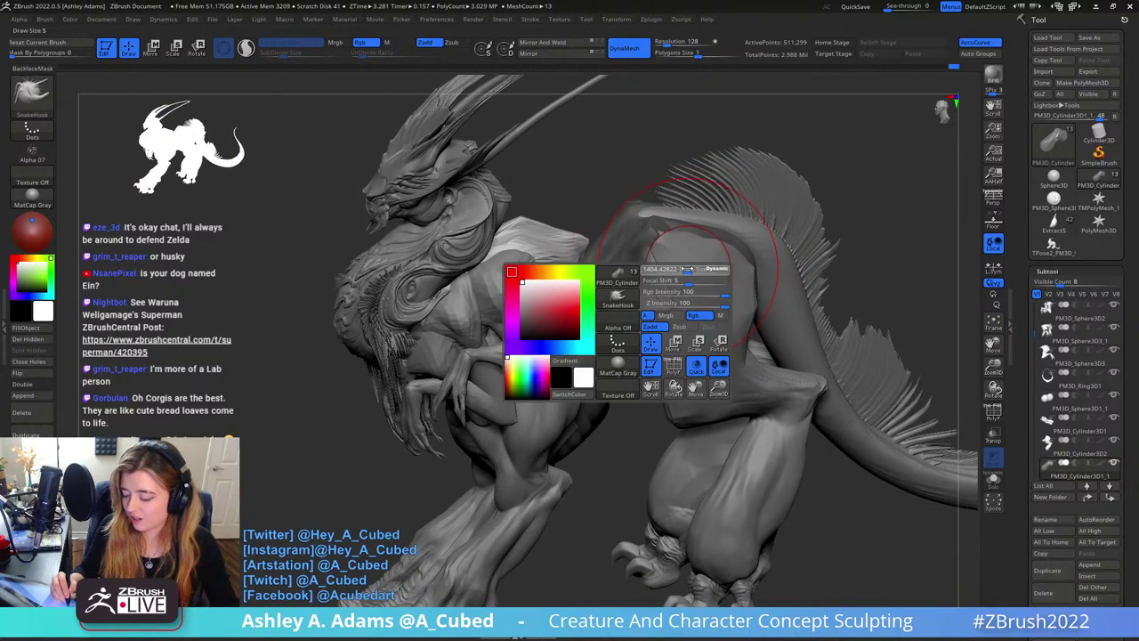
mouse_move(698, 270)
right_mouse_down()
mouse_move(674, 267)
mouse_move(689, 283)
mouse_move(660, 285)
mouse_move(687, 264)
right_mouse_up()
key("space")
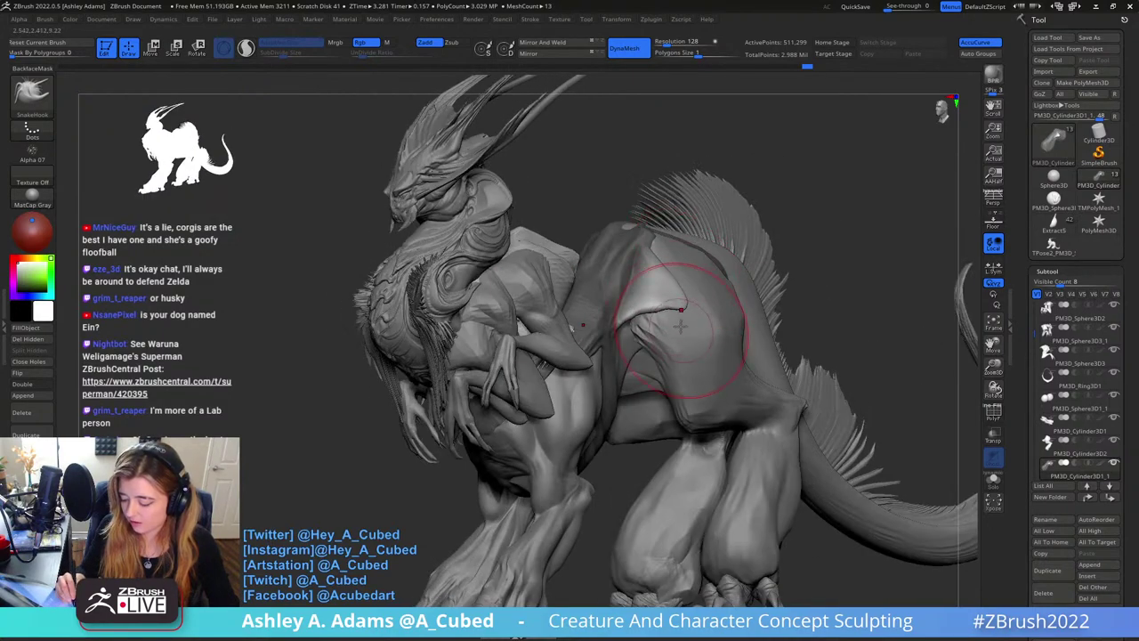
mouse_move(669, 307)
right_mouse_down()
mouse_move(668, 331)
mouse_move(666, 307)
mouse_move(623, 331)
right_mouse_up()
key("space")
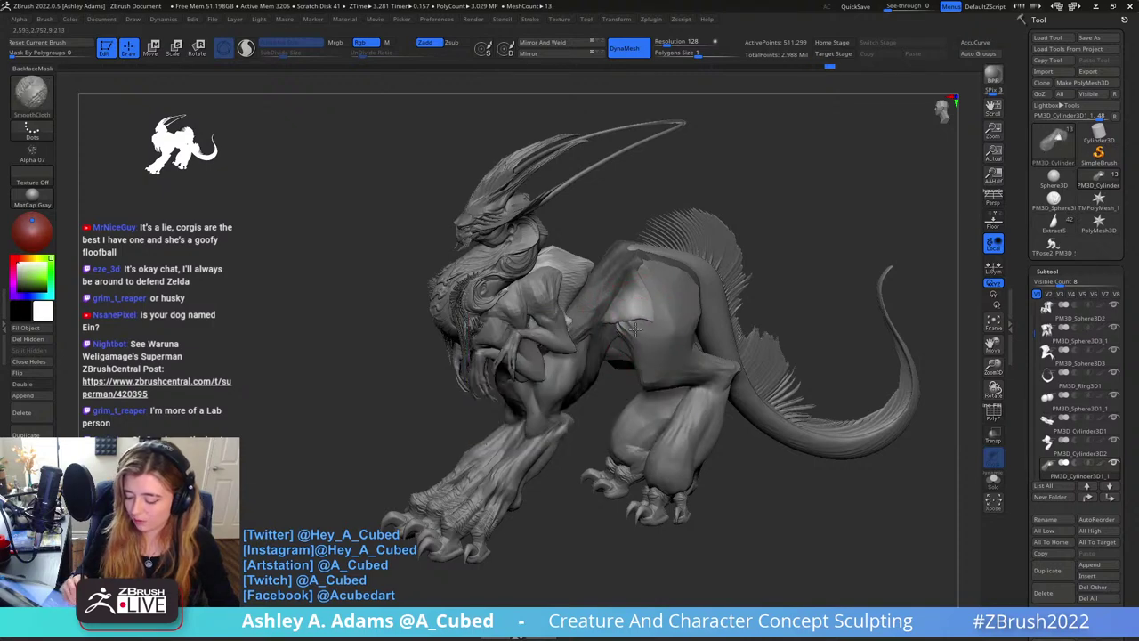
key("space")
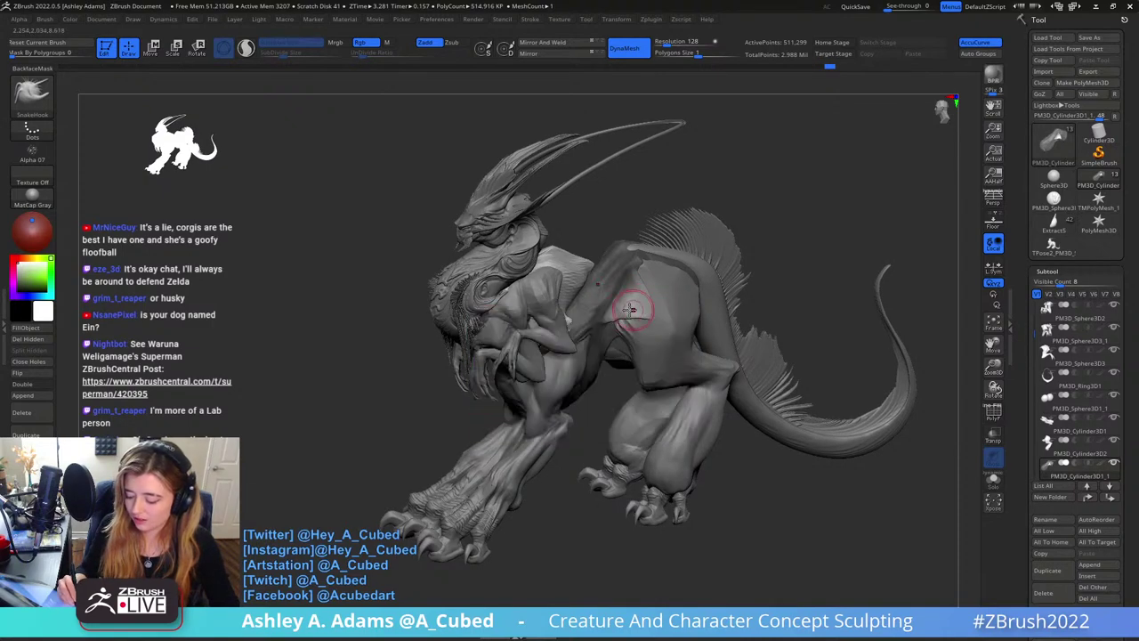
Undo the skin flap pulled over the front of the thigh and clear the torso mask
right_click_drag(674, 307, 725, 294, "ctrl")
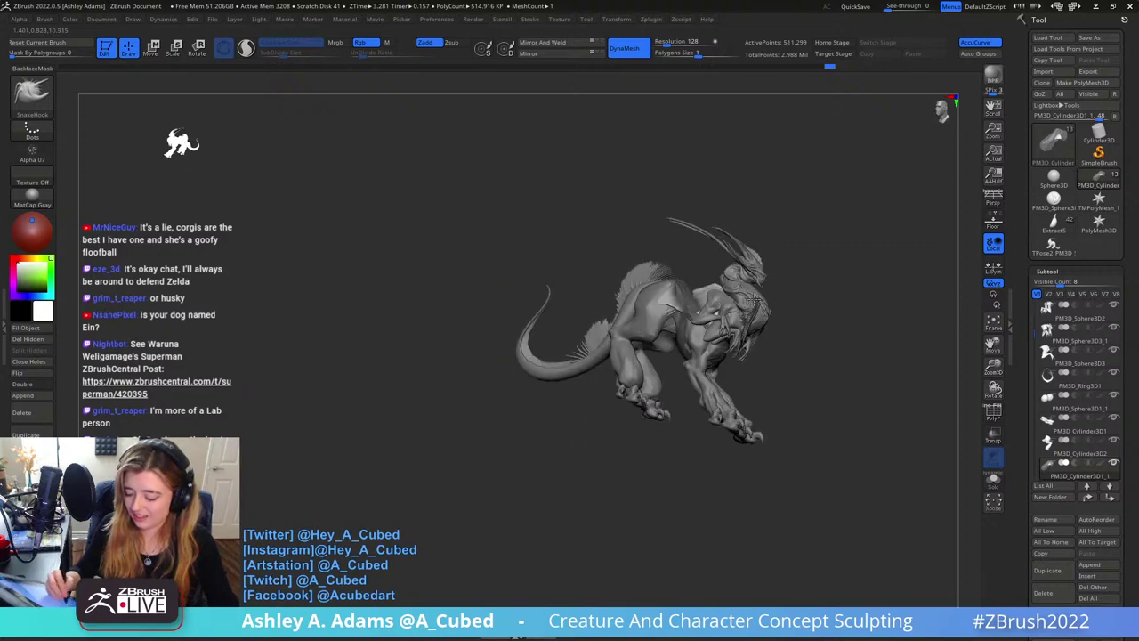
mouse_move(703, 333)
right_mouse_down("ctrl")
mouse_move(700, 404)
mouse_move(681, 369)
right_mouse_up("ctrl")
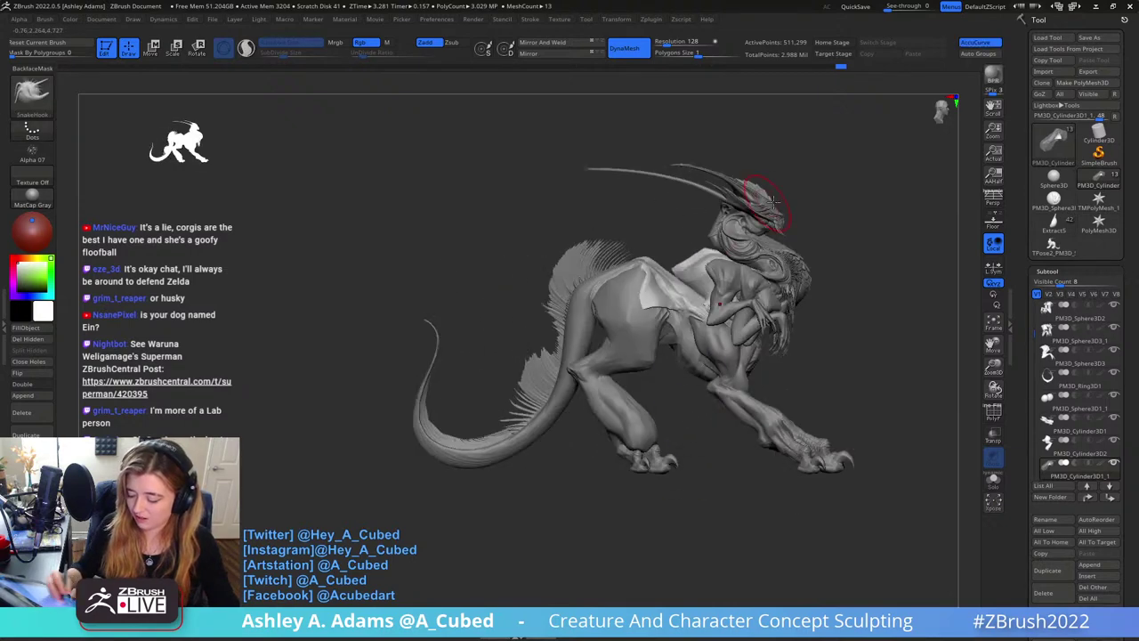
key("ctrl")
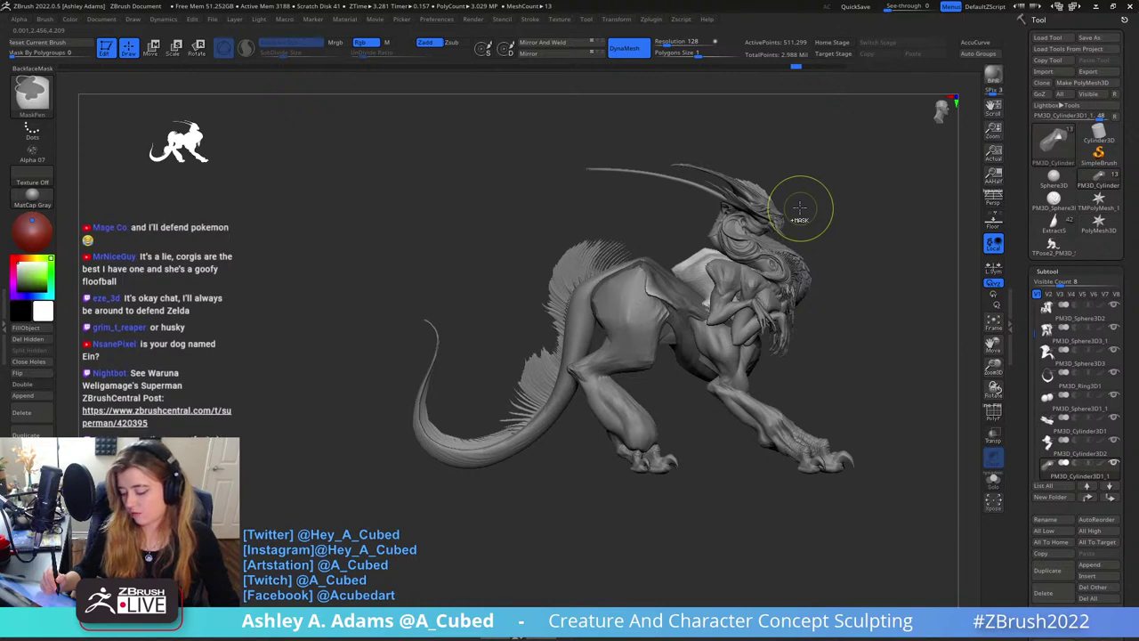
right_click_drag(699, 260, 700, 304, "ctrl")
mouse_move(700, 304)
left_mouse_down("ctrl")
mouse_move(716, 265)
mouse_move(689, 299)
left_mouse_up("ctrl")
right_click(623, 378)
left_click_drag(642, 201, 662, 229, "ctrl")
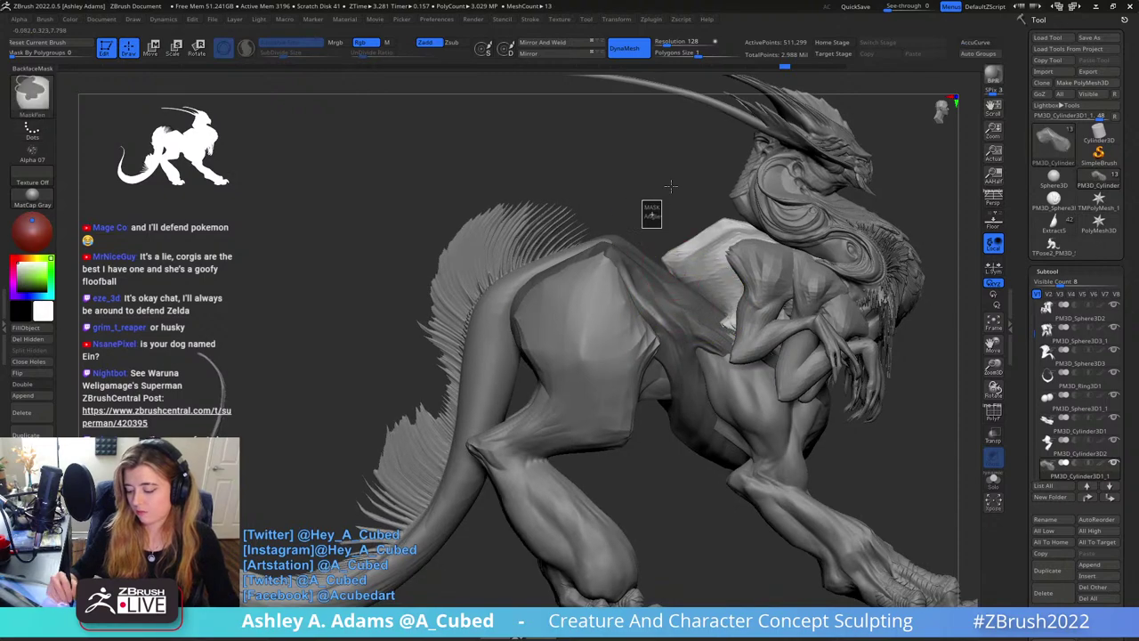
left_click(671, 229)
Reactivate the hind leg subtool, PM3D_Cylinder3D2, and carve a crease on the back of the lower thigh with DamStandard
mouse_move(672, 283)
right_mouse_down()
mouse_move(660, 359)
mouse_move(642, 302)
right_mouse_up()
left_click(638, 384, "alt")
right_click(648, 378)
mouse_move(525, 342)
right_mouse_down()
mouse_move(611, 355)
mouse_move(635, 326)
right_mouse_up()
key("b")
key("d")
key("s")
left_click_drag(605, 361, 612, 377)
right_click_drag(610, 340, 598, 338)
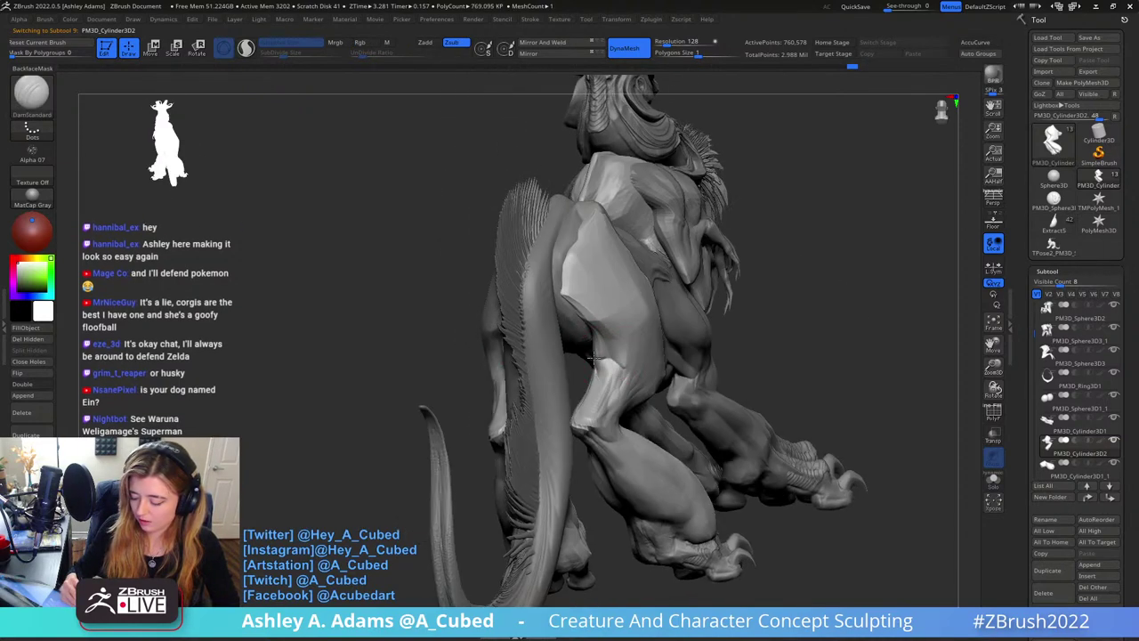
Build up the back of the leg between the thigh and the hock with ClayBuildup and smooth it
right_click_drag(612, 381, 618, 363)
mouse_move(593, 406)
right_mouse_down()
mouse_move(589, 378)
mouse_move(610, 389)
right_mouse_up()
key("b")
key("c")
key("b")
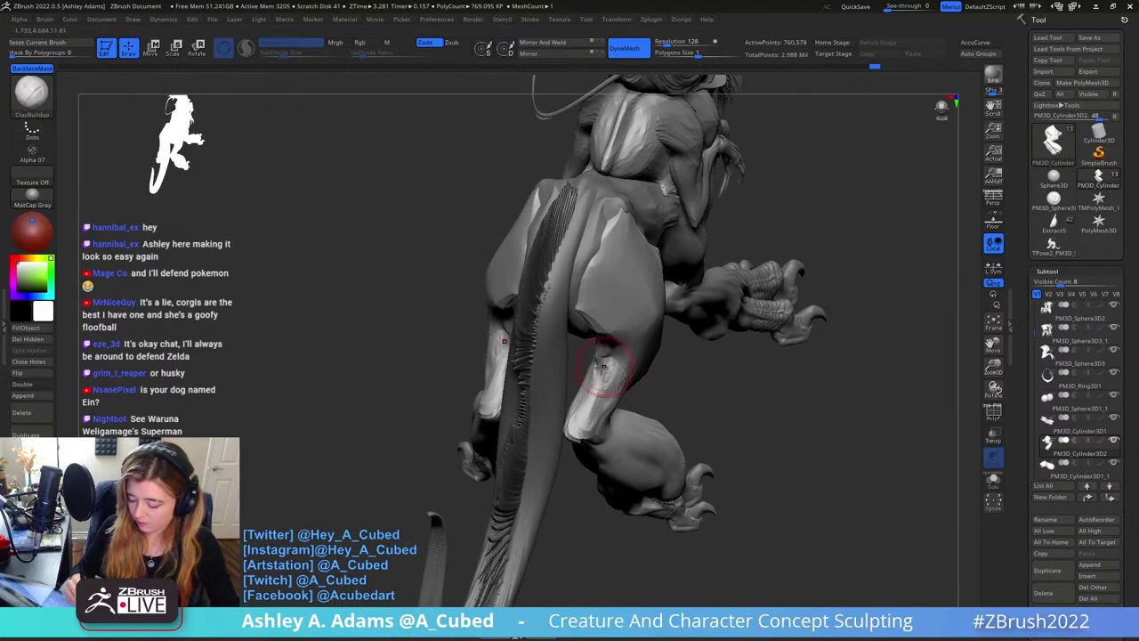
key("shift")
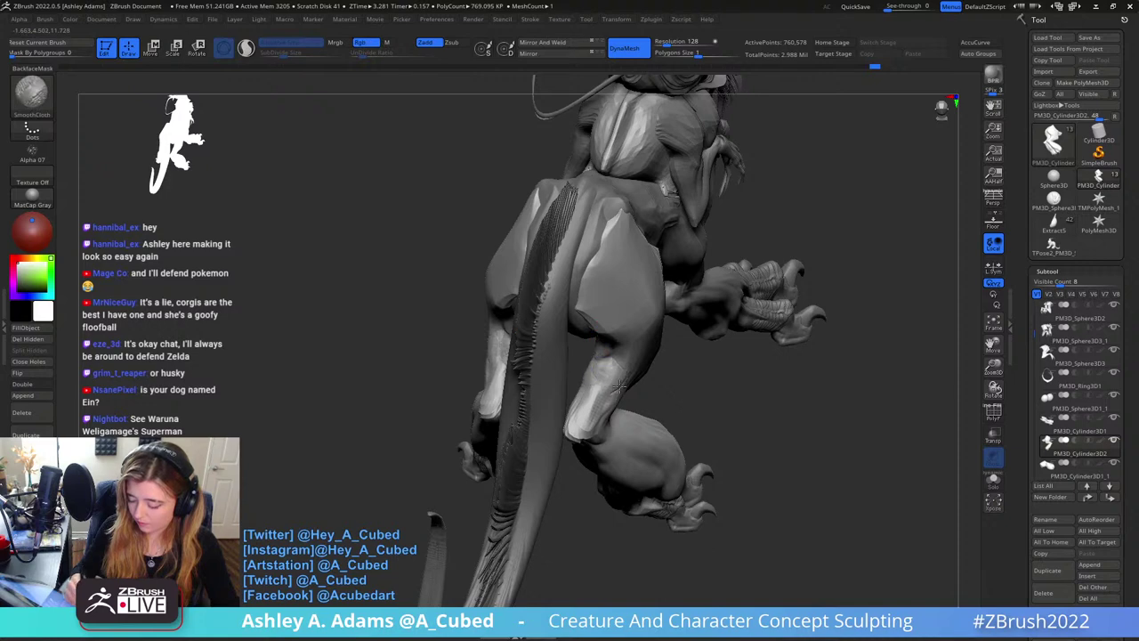
mouse_move(590, 382)
right_mouse_down()
mouse_move(617, 376)
mouse_move(599, 372)
mouse_move(628, 311)
mouse_move(607, 369)
mouse_move(589, 383)
right_mouse_up()
Carve a crease up the rear edge of the thigh with DamStandard and soften it
key("b")
key("d")
key("s")
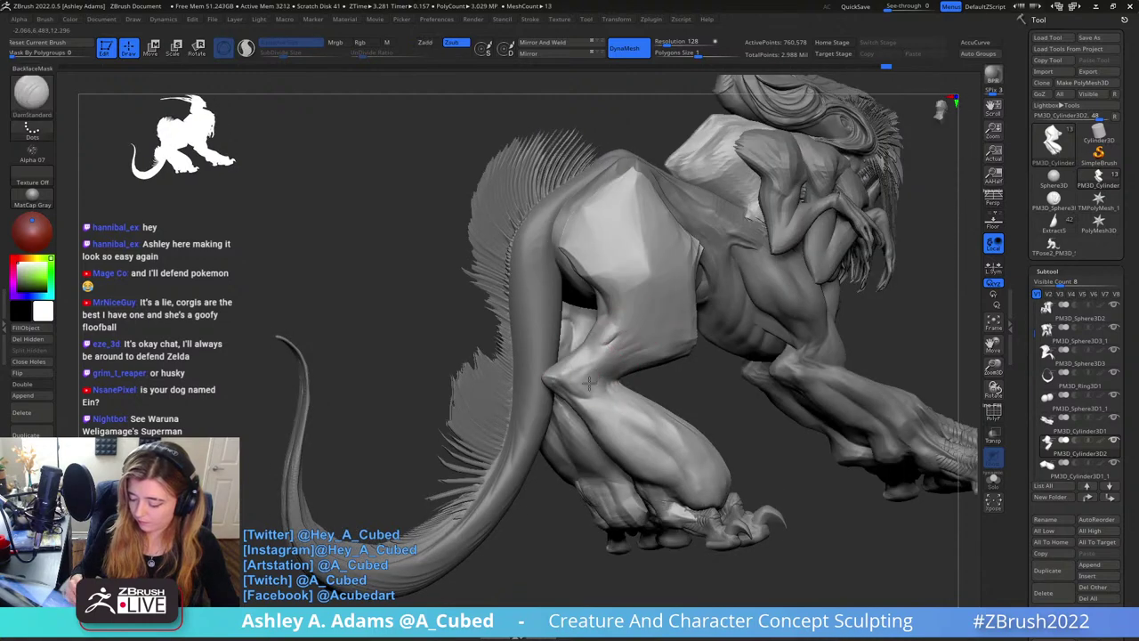
left_click_drag(609, 313, 598, 288)
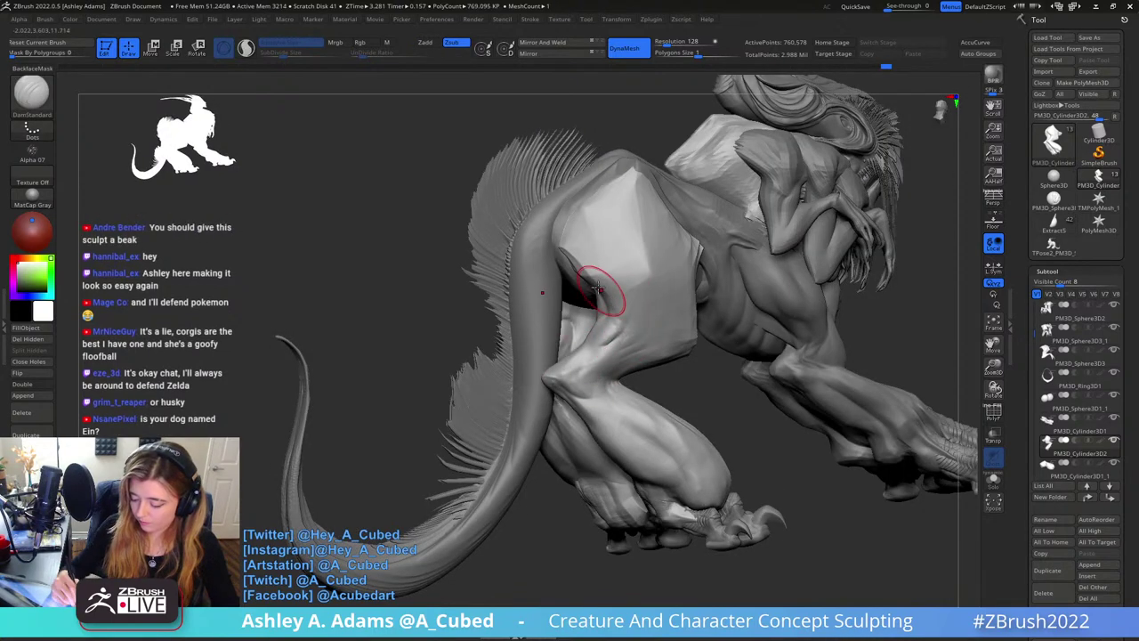
key("shift")
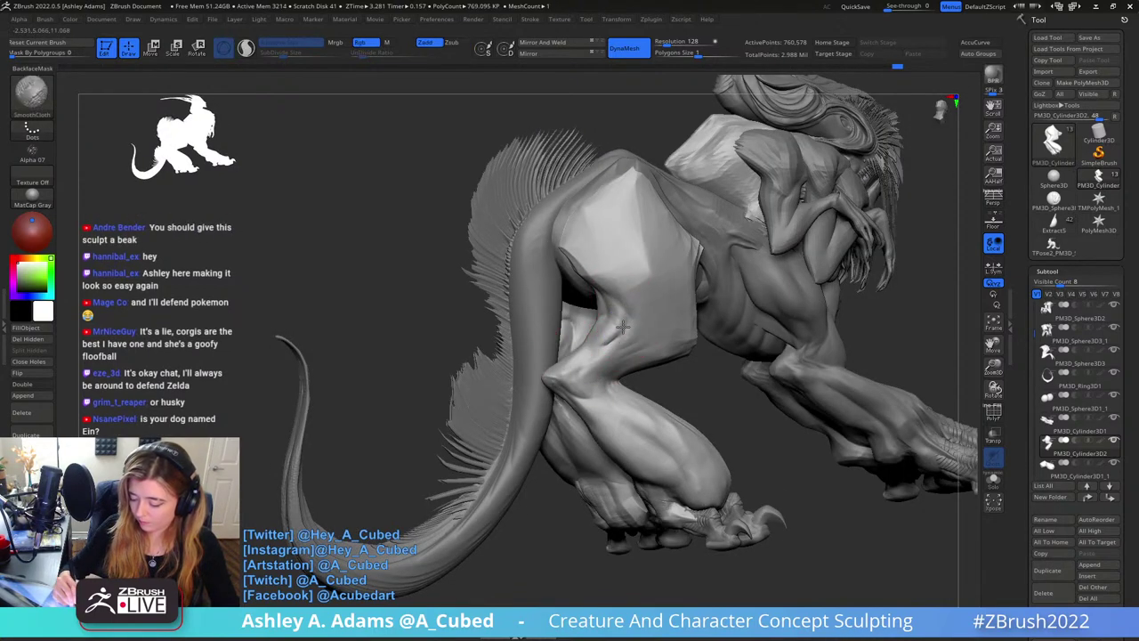
Pull the front edge of the thigh toward the flank with the SnakeHook brush
right_click_drag(640, 377, 732, 210, "ctrl")
right_click_drag(635, 317, 749, 292)
mouse_move(591, 290)
right_mouse_down("alt")
mouse_move(719, 281)
mouse_move(699, 315)
right_mouse_up("alt")
right_click(635, 242)
mouse_move(634, 243)
right_mouse_down()
mouse_move(649, 274)
mouse_move(626, 295)
mouse_move(617, 269)
right_mouse_up()
key("b")
key("s")
key("h")
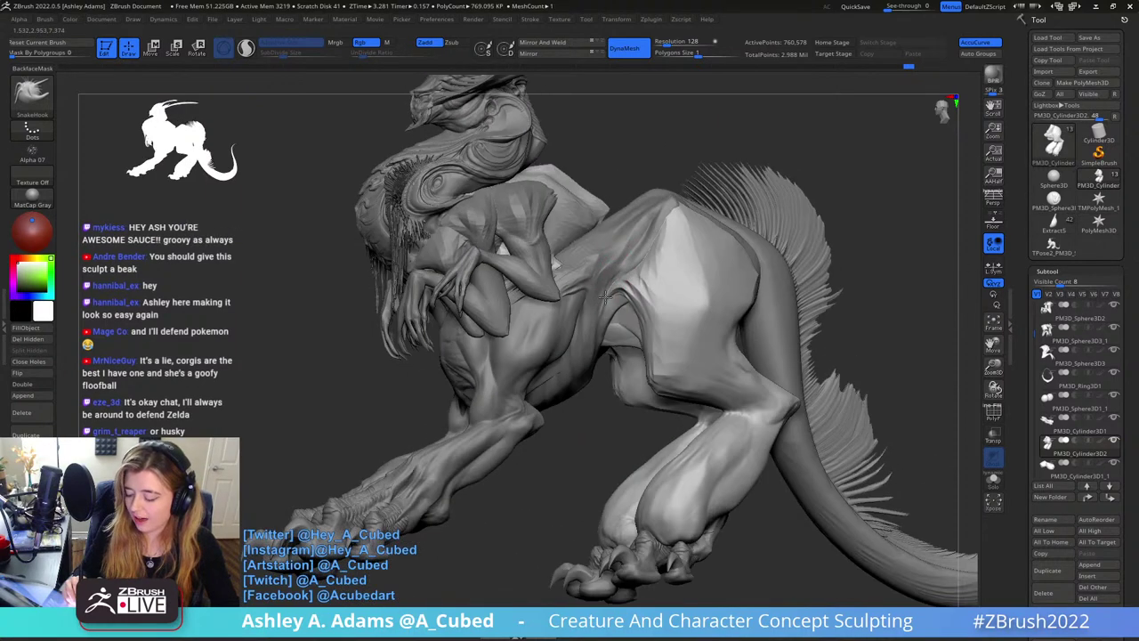
right_click_drag(638, 286, 622, 289)
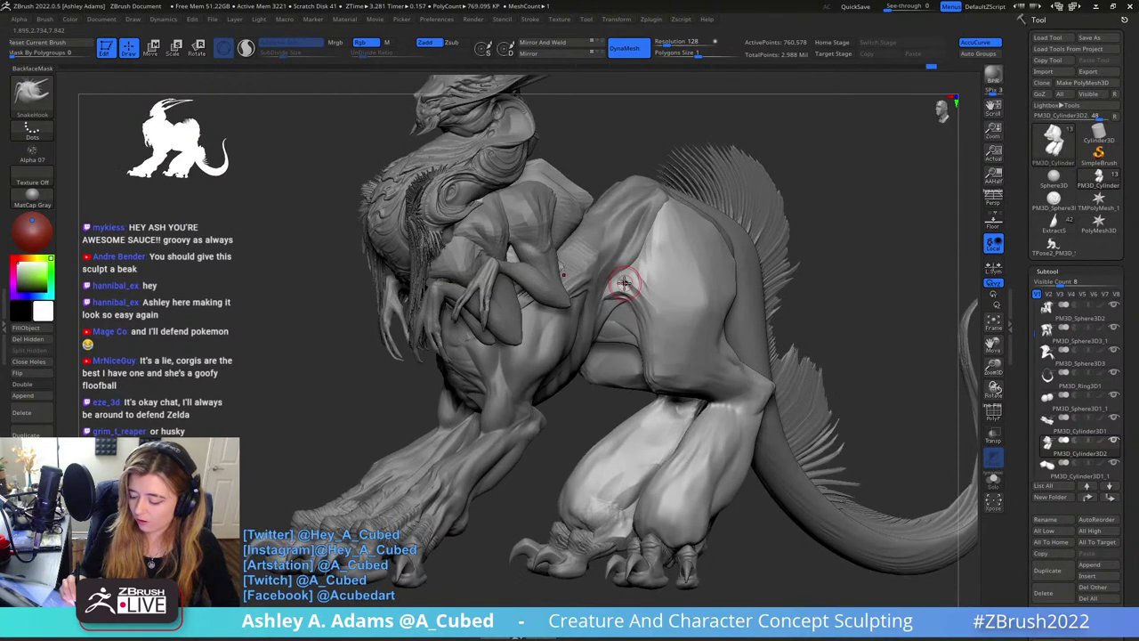
Flatten the front edge of the thigh with hPolish and reshape its fold against the flank with SnakeHook
key("b")
key("h")
key("p")
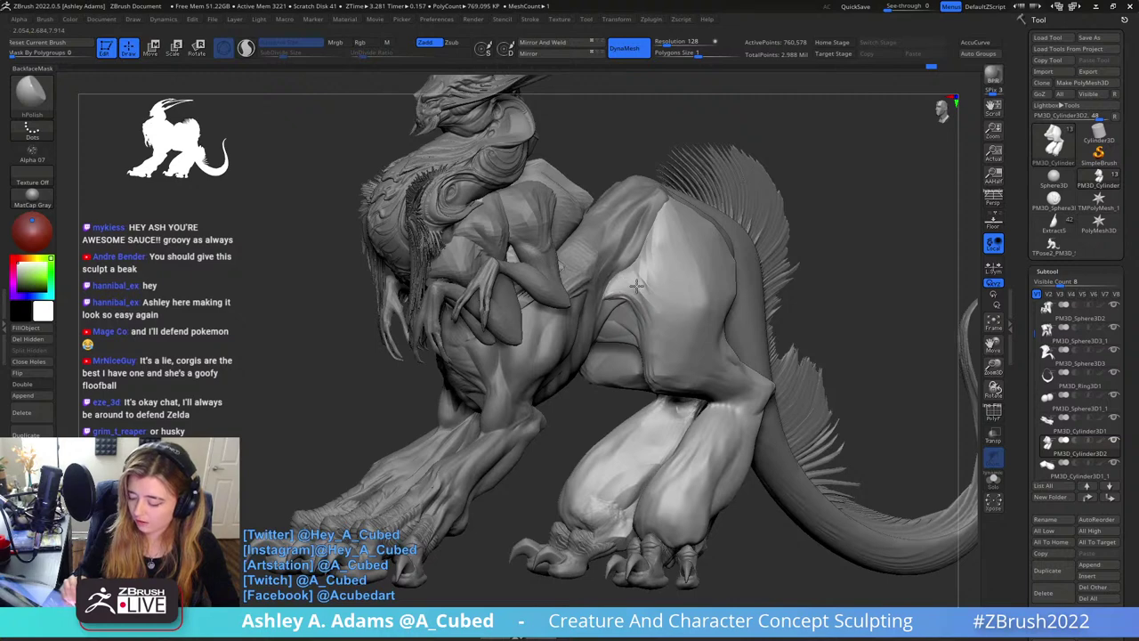
mouse_move(637, 293)
right_mouse_down()
mouse_move(656, 275)
mouse_move(636, 300)
mouse_move(601, 307)
right_mouse_up()
key("b")
key("s")
key("h")
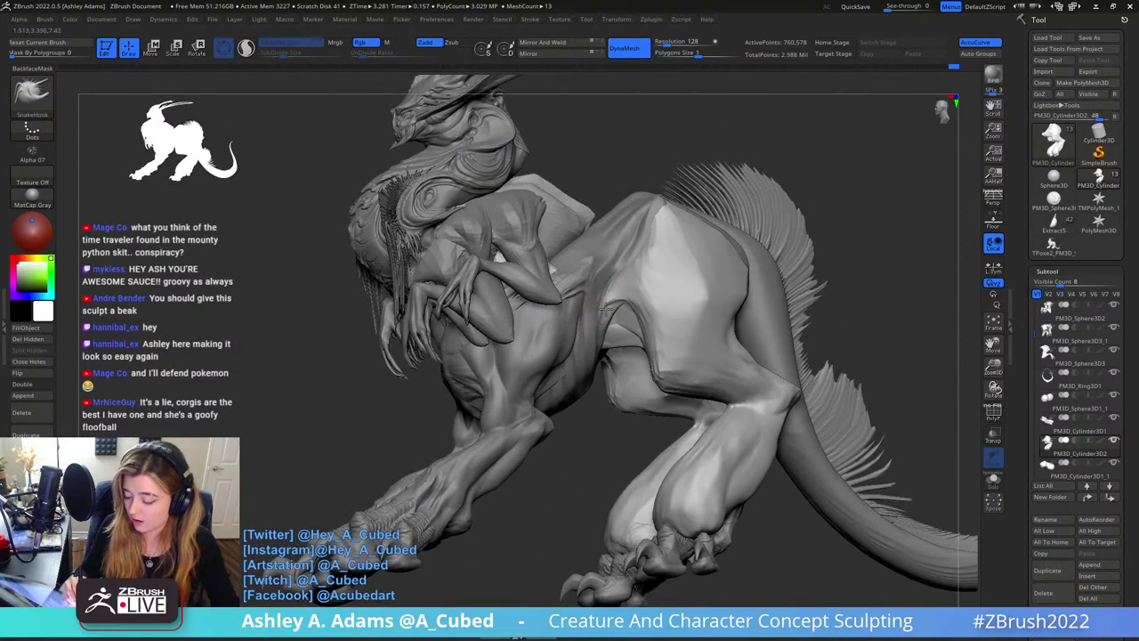
Flatten the skin fold where the front of the thigh meets the belly with the hPolish brush
key("b")
key("h")
key("p")
left_click_drag(608, 300, 616, 294)
mouse_move(653, 264)
right_mouse_down()
mouse_move(591, 298)
mouse_move(612, 321)
mouse_move(608, 306)
mouse_move(620, 307)
mouse_move(610, 285)
mouse_move(681, 292)
mouse_move(616, 323)
right_mouse_up()
Refine the arched fold at the groin with the SnakeHook, DamStandard and hPolish brushes
key("b")
key("s")
key("h")
key("b")
key("d")
key("s")
key("b")
key("h")
key("p")
Build up and smooth the hollow under the groin fold with ClayBuildup, and define its crease with DamStandard
key("b")
key("c")
key("b")
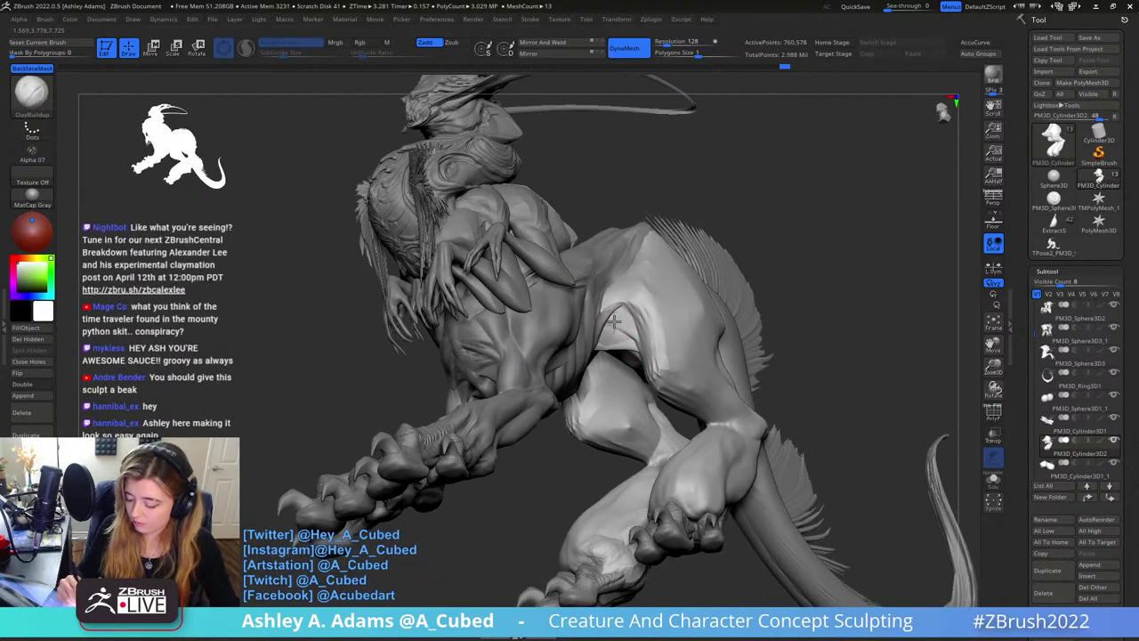
mouse_move(618, 318)
left_mouse_down()
mouse_move(628, 325)
mouse_move(611, 339)
left_mouse_up()
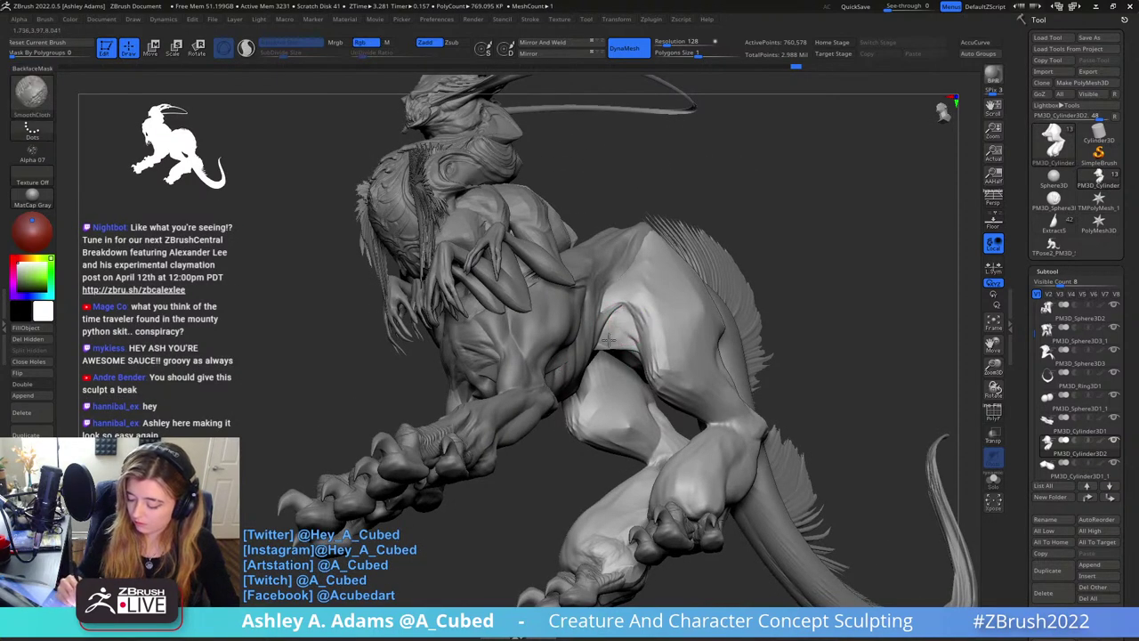
key("b")
key("d")
key("s")
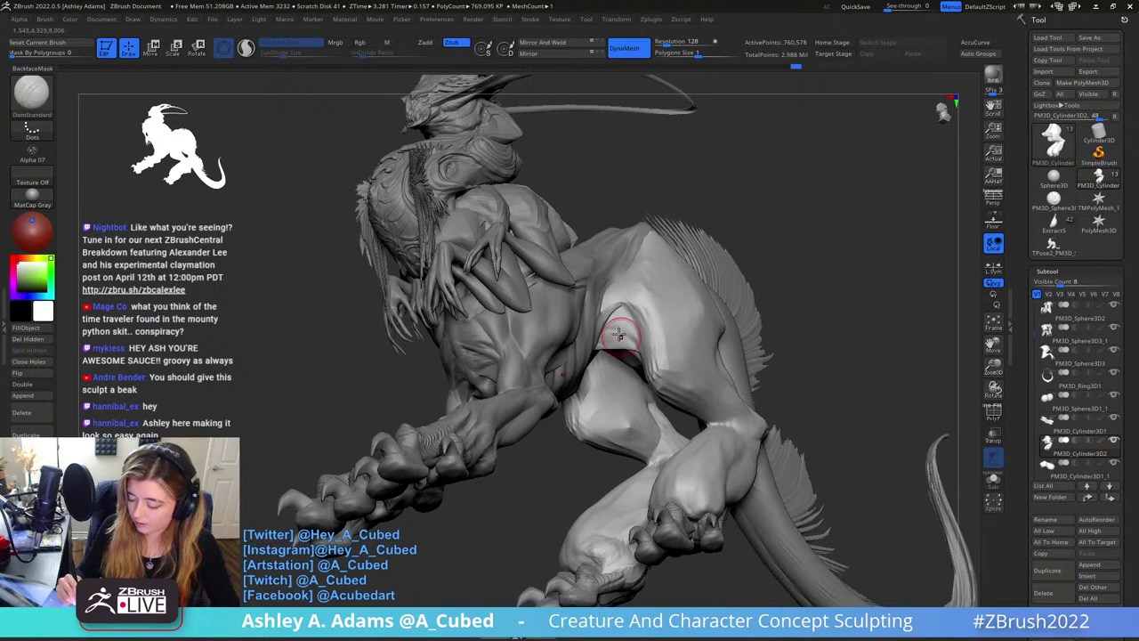
right_click_drag(614, 320, 544, 345)
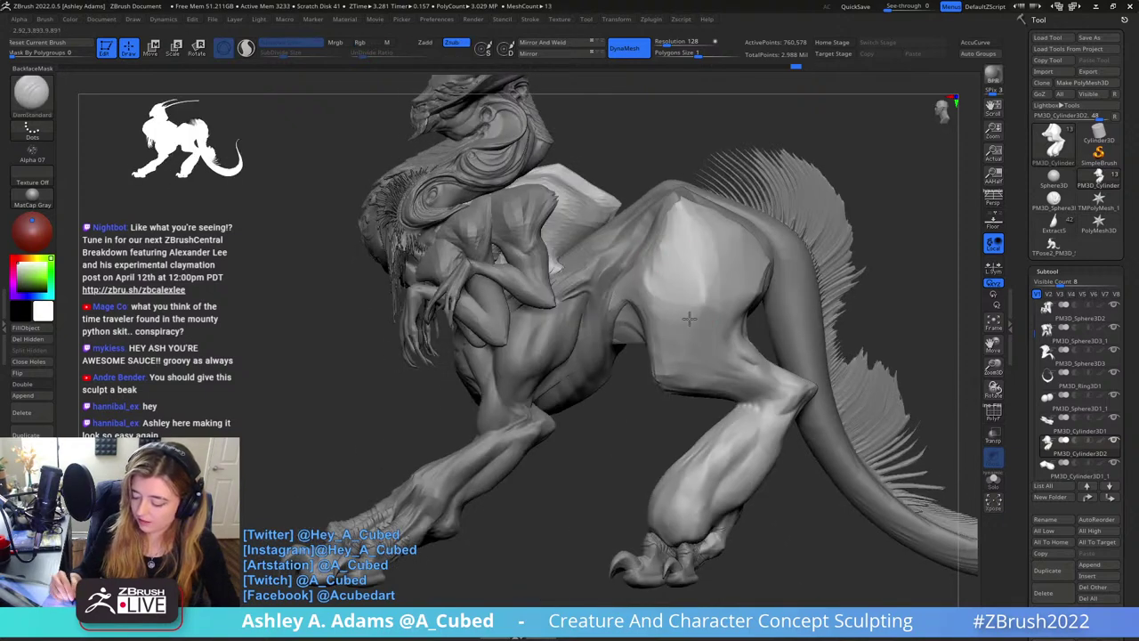
Reshape the skin web between the belly and the front of the thigh with the SnakeHook brush
key("b")
key("s")
key("h")
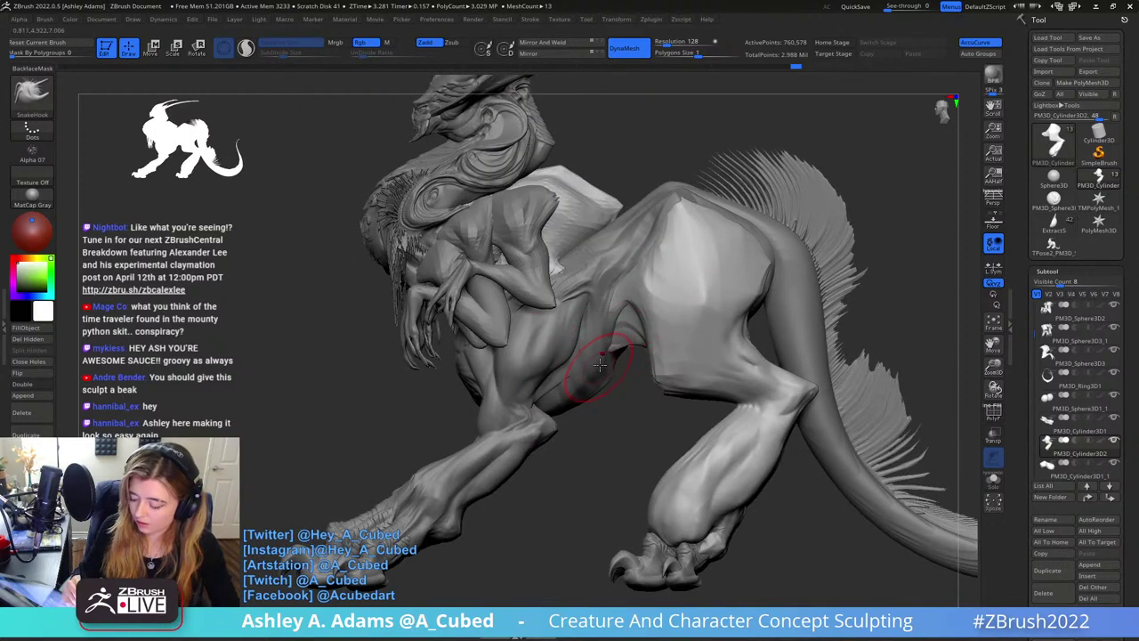
mouse_move(600, 365)
right_mouse_down()
mouse_move(530, 367)
mouse_move(623, 370)
mouse_move(600, 368)
mouse_move(667, 234)
right_mouse_up()
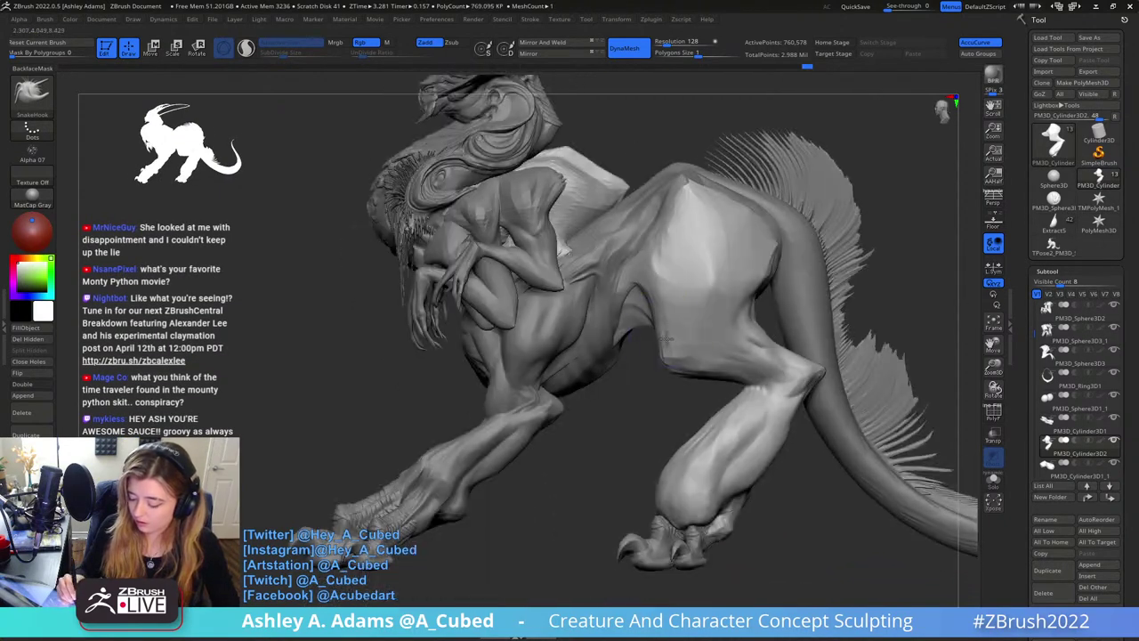
key("space")
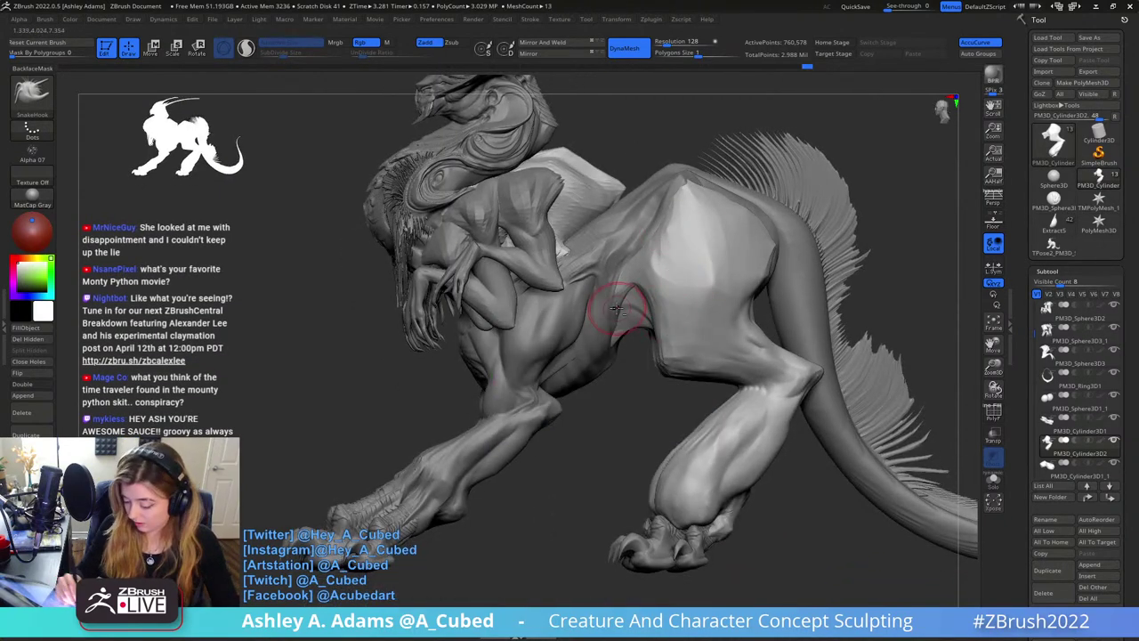
Switch between the hind leg and torso subtools, leaving the torso, PM3D_Cylinder3D1_1, active
left_click(620, 293, "alt")
right_click(618, 291)
mouse_move(617, 291)
right_mouse_down()
mouse_move(690, 278)
mouse_move(643, 290)
mouse_move(635, 264)
mouse_move(682, 280)
mouse_move(681, 336)
mouse_move(664, 374)
right_mouse_up()
left_click(678, 283, "alt")
right_click(678, 281)
left_click(660, 361, "alt")
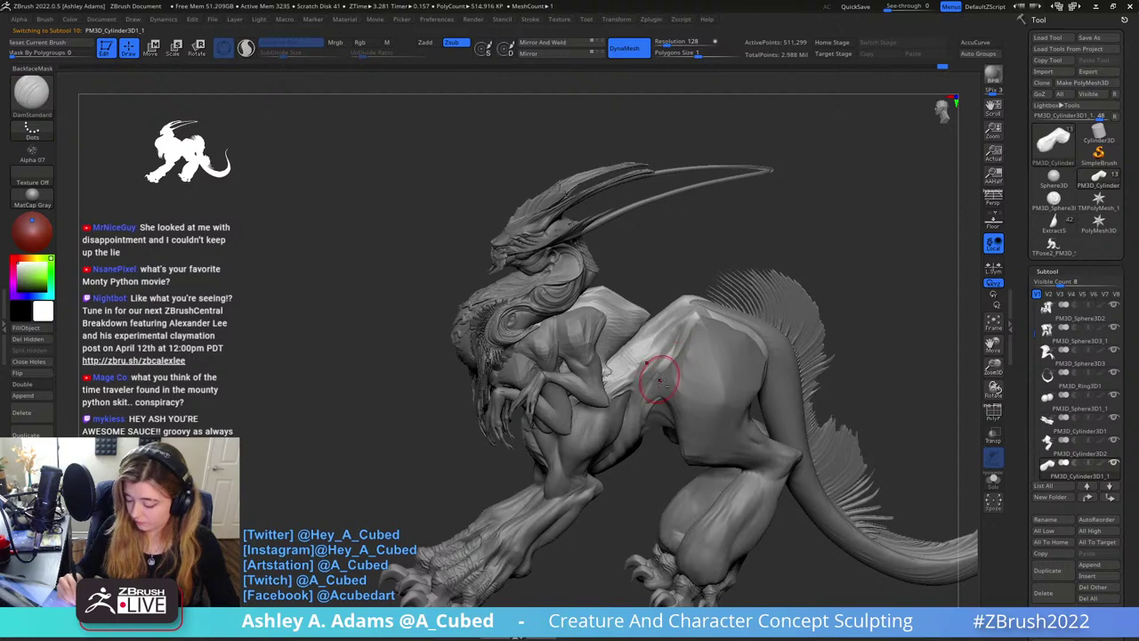
Select the hind leg subtool, PM3D_Cylinder3D2, then build up the front of the thigh with ClayBuildup and smooth it
mouse_move(696, 306)
right_mouse_down()
mouse_move(679, 379)
mouse_move(676, 362)
mouse_move(687, 397)
mouse_move(661, 370)
right_mouse_up()
left_click(679, 379, "alt")
key("b")
key("c")
key("b")
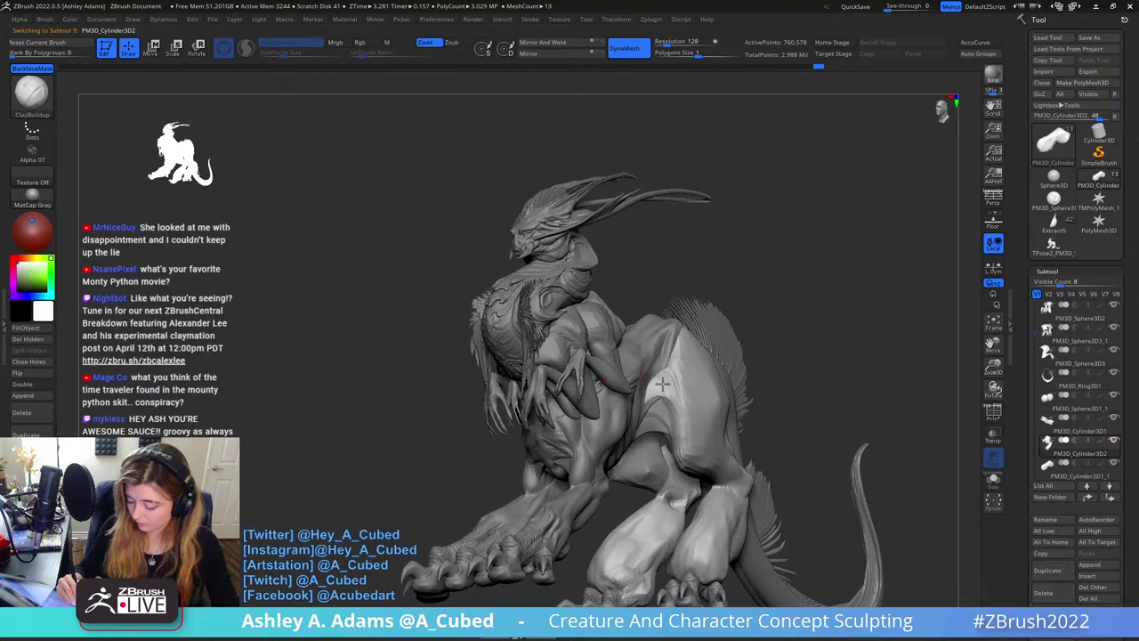
left_click_drag(662, 384, 660, 370)
key("shift")
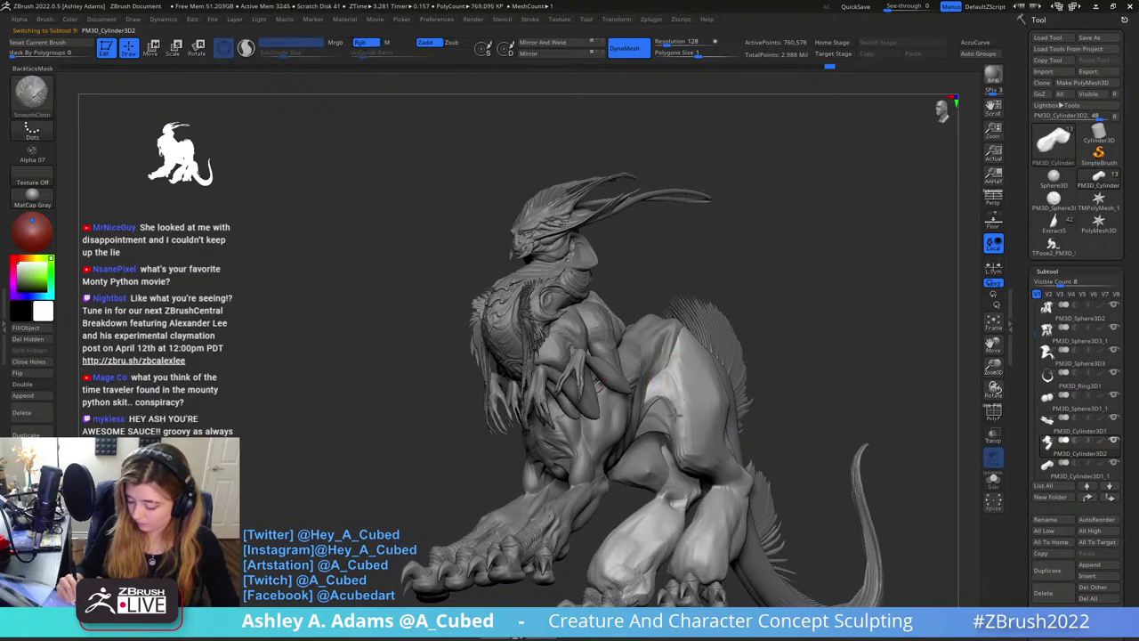
left_click_drag(773, 249, 669, 247)
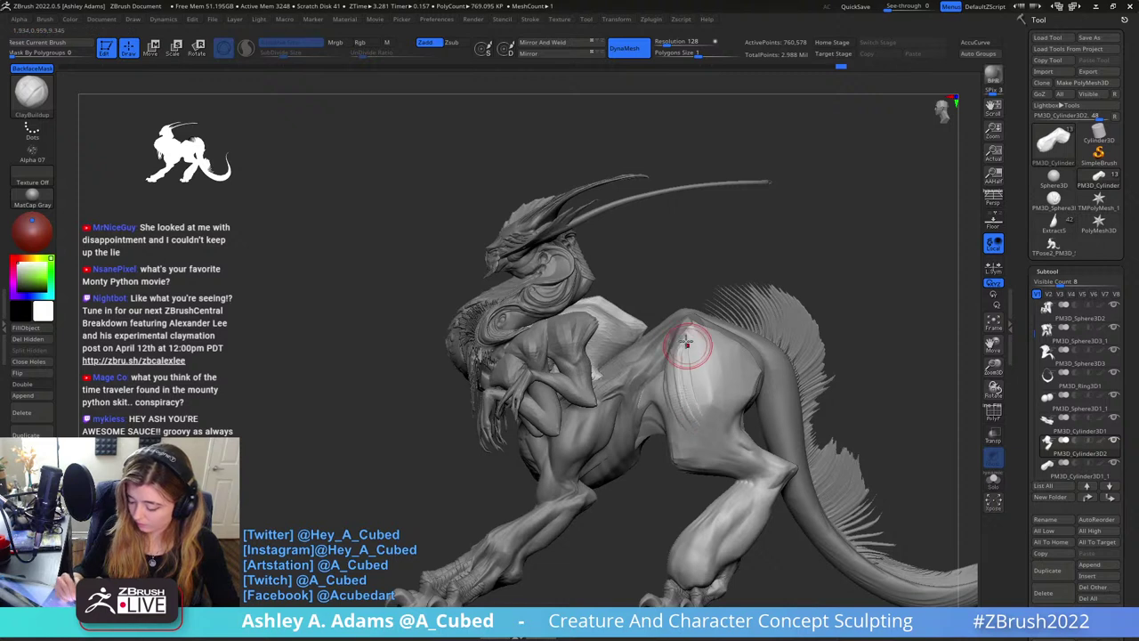
mouse_move(705, 409)
left_mouse_down("shift")
mouse_move(687, 347)
mouse_move(674, 406)
left_mouse_up("shift")
Flatten the outer surface of the thigh with the hPolish brush
key("b")
key("h")
key("p")
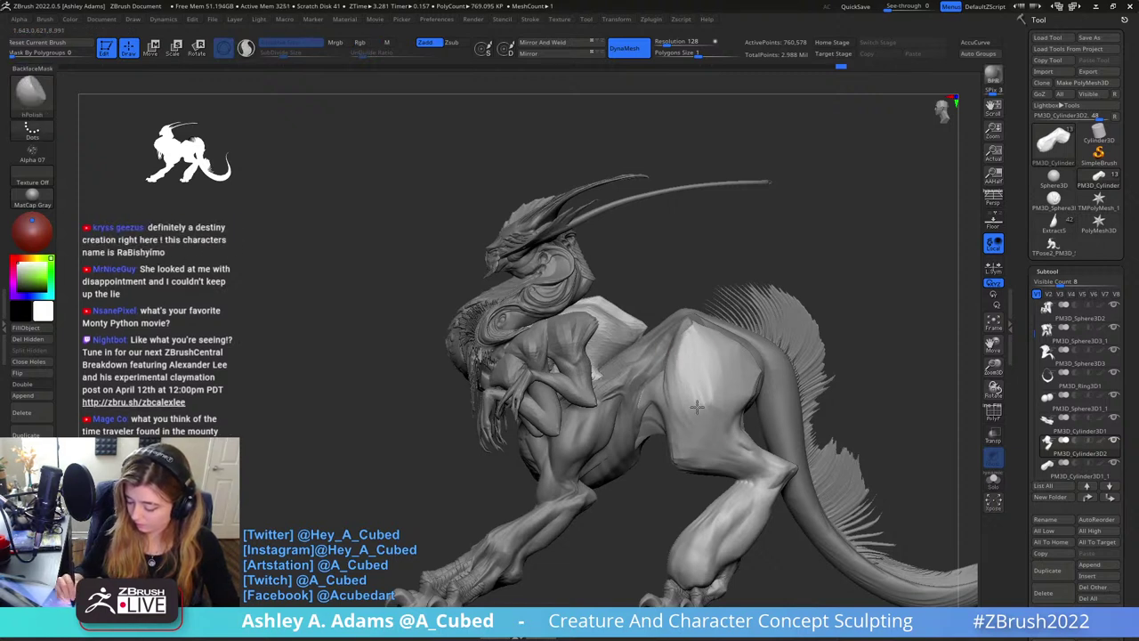
right_click_drag(720, 361, 725, 315, "ctrl")
right_click_drag(725, 389, 729, 326, "alt")
left_click_drag(730, 325, 734, 346)
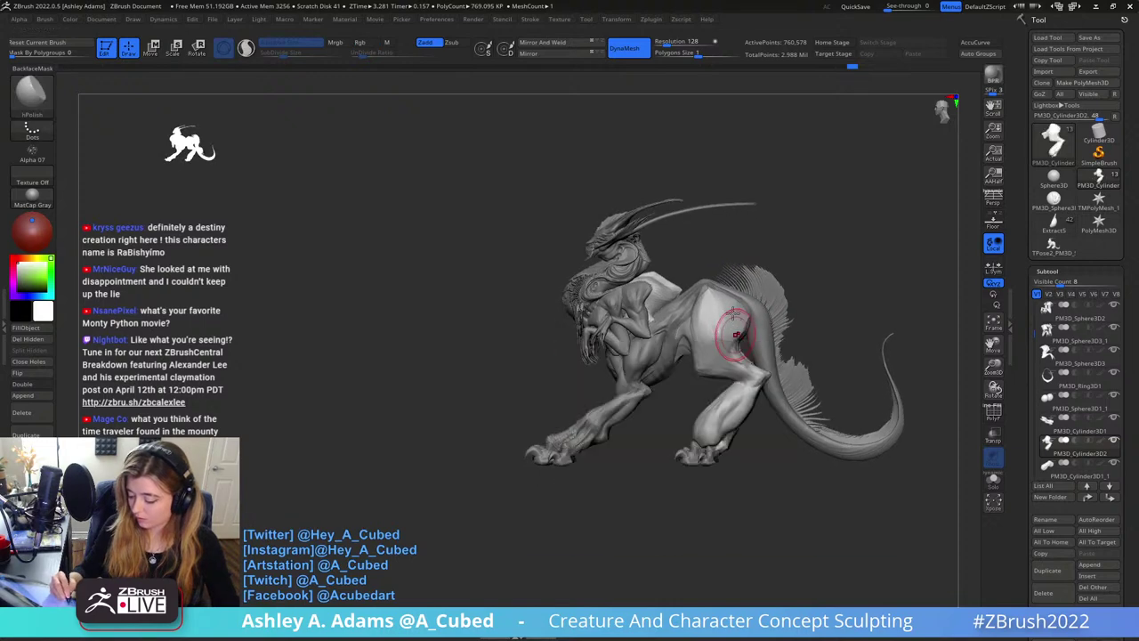
Adjust the thigh's shape with SnakeHook and cut muscle lines toward the knee with DamStandard
mouse_move(733, 329)
right_mouse_down("ctrl")
mouse_move(728, 378)
mouse_move(721, 369)
right_mouse_up("ctrl")
key("b")
key("s")
key("h")
key("b")
key("d")
key("s")
left_click_drag(713, 349, 693, 381)
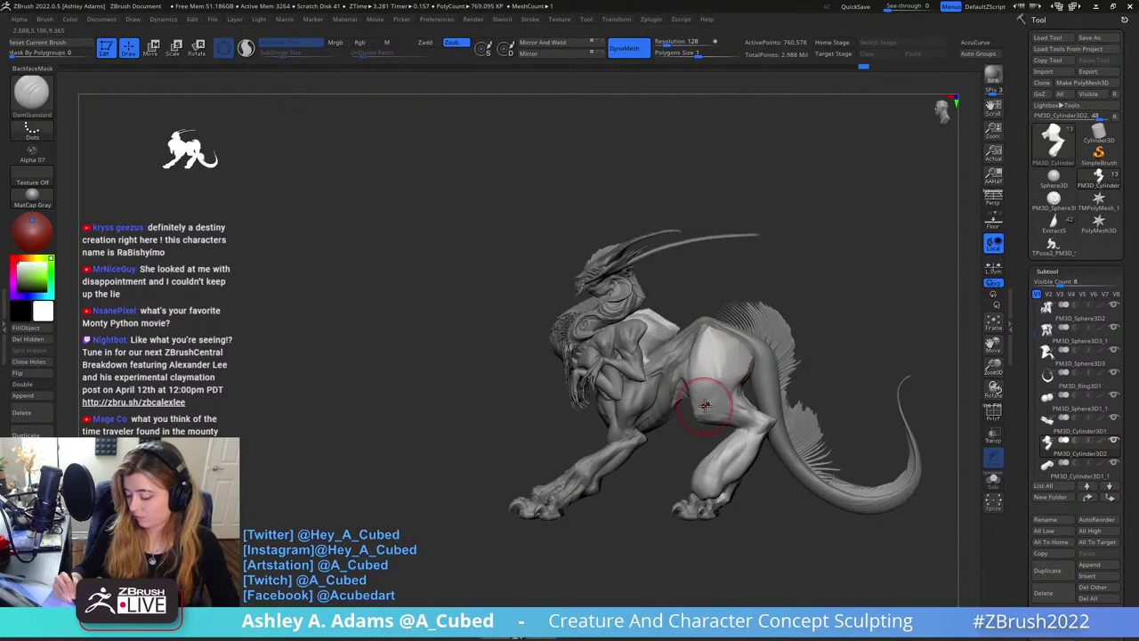
Examine the hind legs and hips from both flanks and from behind
right_click_drag(707, 323, 738, 329)
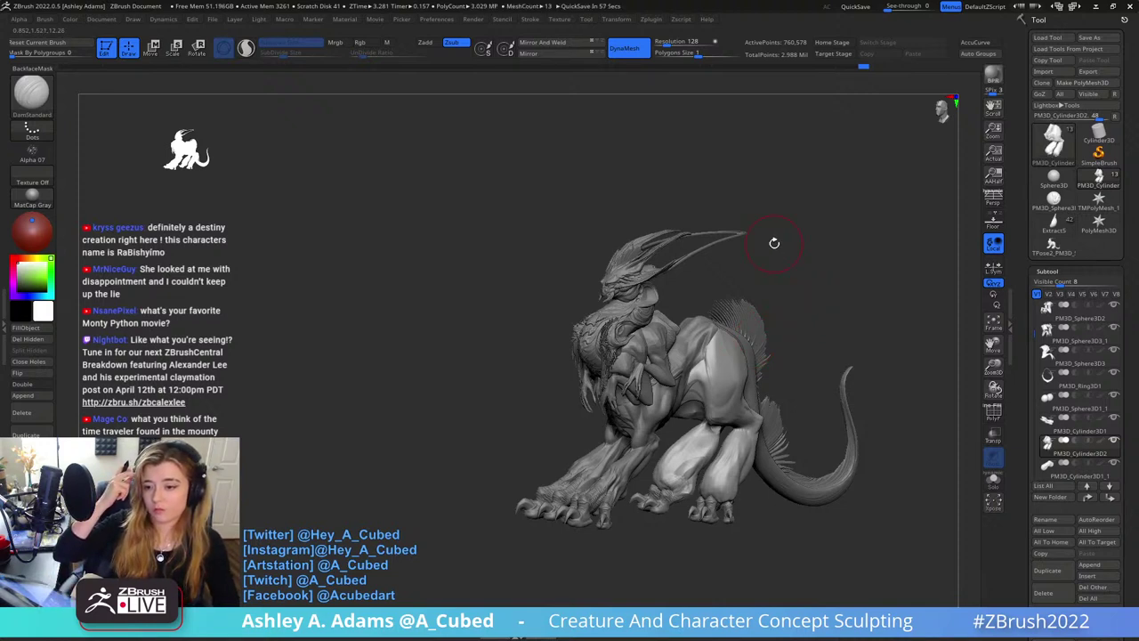
mouse_move(689, 297)
right_mouse_down("ctrl")
mouse_move(704, 356)
mouse_move(729, 277)
mouse_move(779, 264)
mouse_move(687, 296)
right_mouse_up("ctrl")
right_click(686, 384)
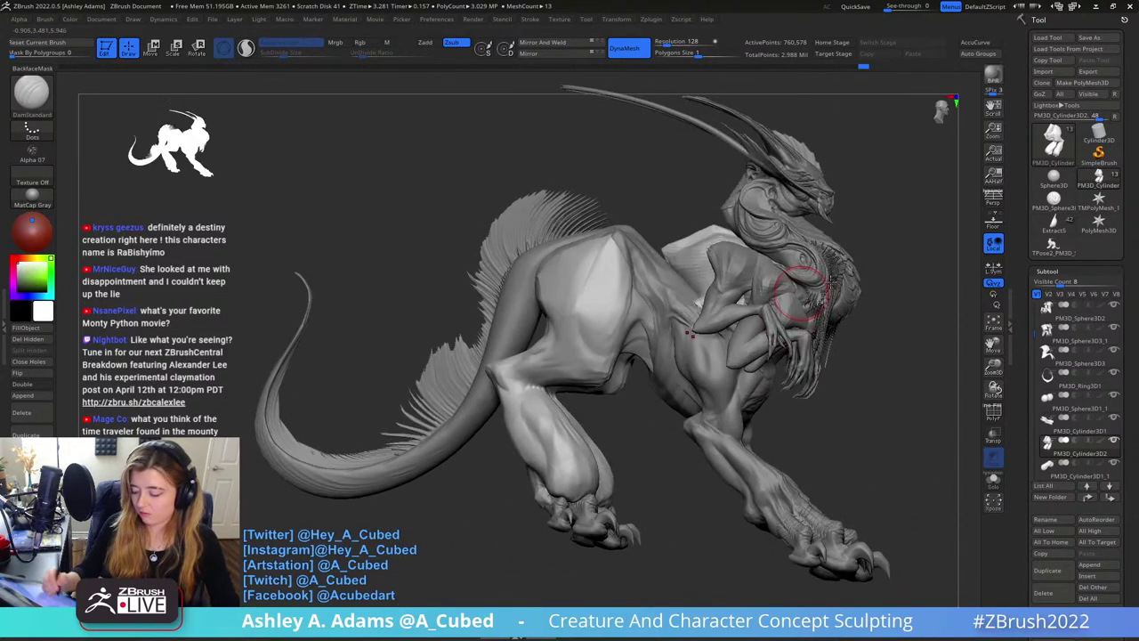
right_click_drag(561, 418, 657, 388)
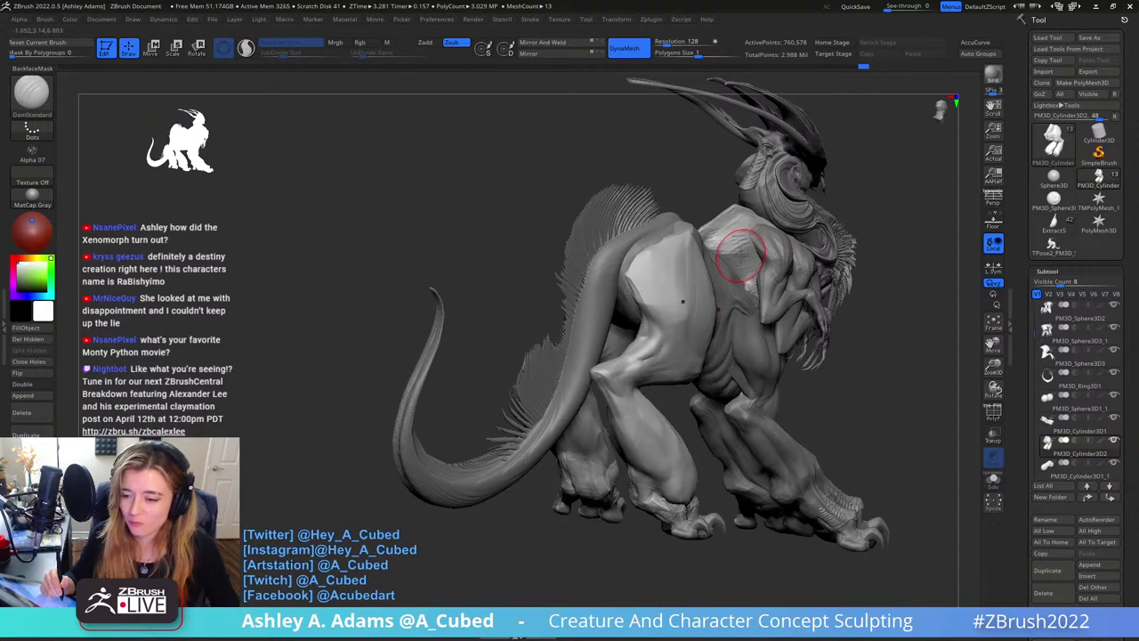
mouse_move(734, 252)
right_mouse_down()
mouse_move(698, 265)
mouse_move(712, 231)
mouse_move(686, 267)
mouse_move(704, 178)
mouse_move(654, 271)
right_mouse_up()
right_click(714, 253)
right_click(698, 261)
right_click(654, 271)
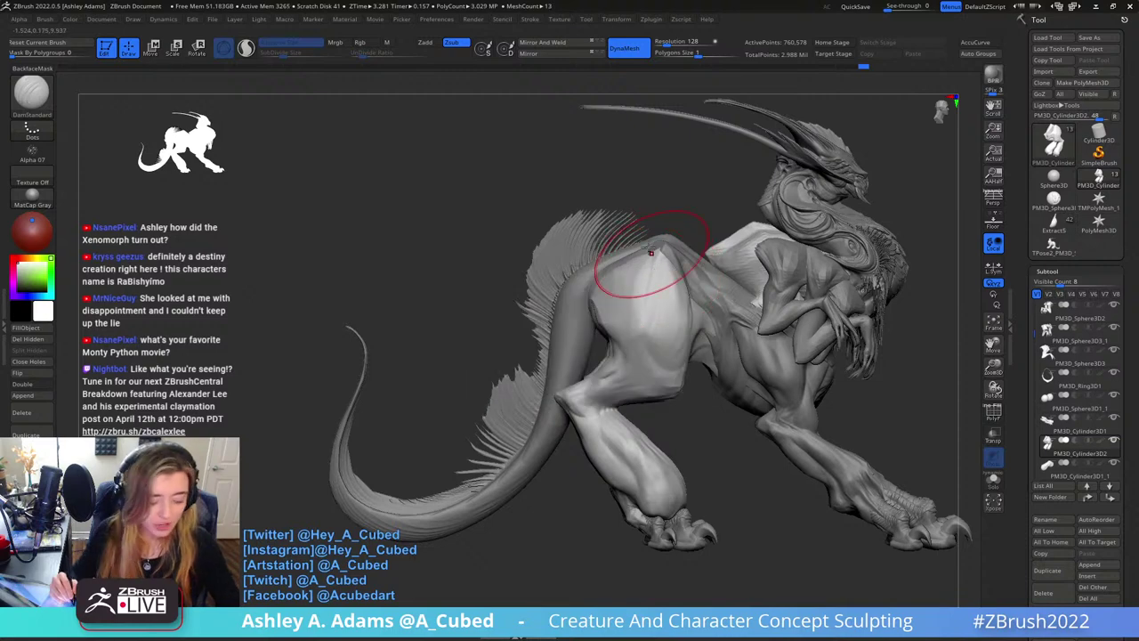
right_click(643, 262)
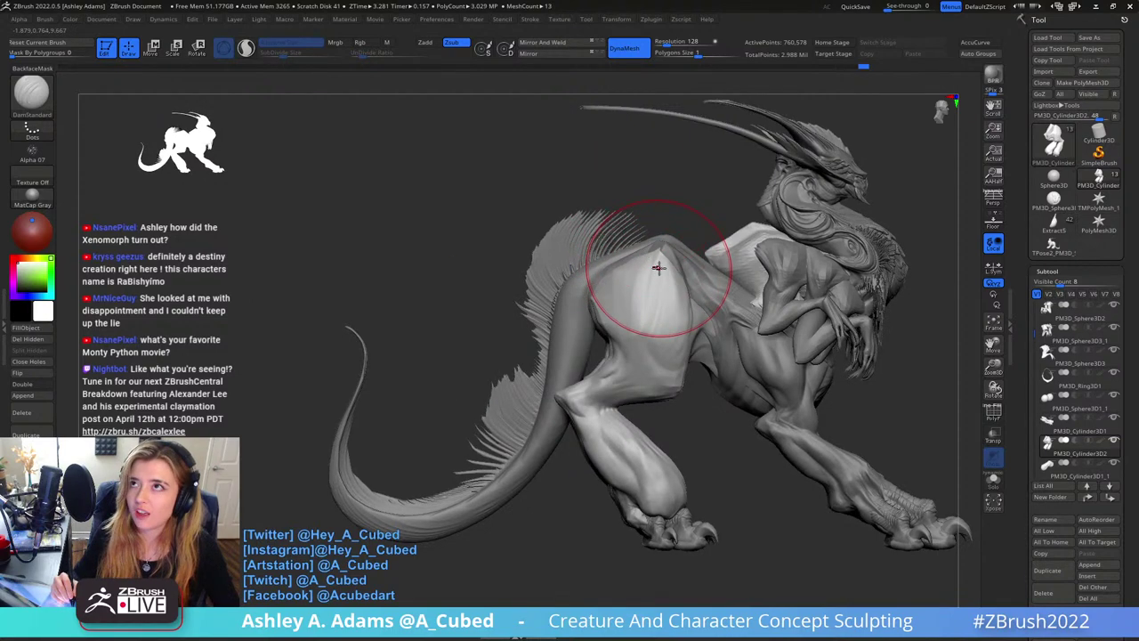
Undo the last stroke, carve a DamStandard groove down the upper thigh behind the hip, and smooth it
right_click_drag(675, 271, 648, 272, "shift")
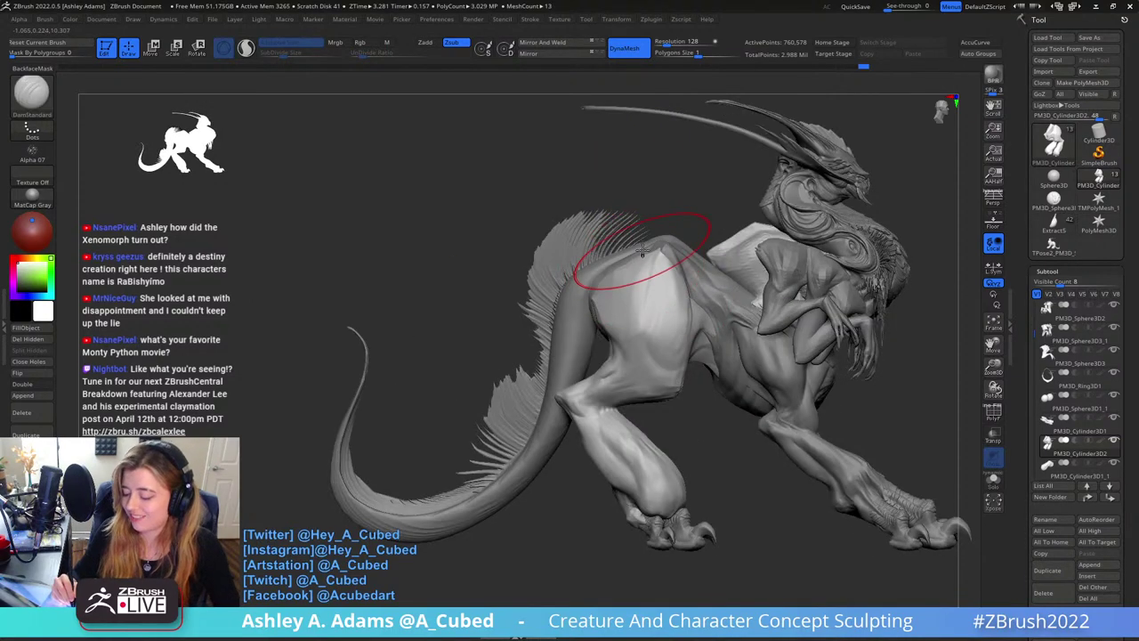
key("ctrl+z")
left_click_drag(631, 252, 628, 255)
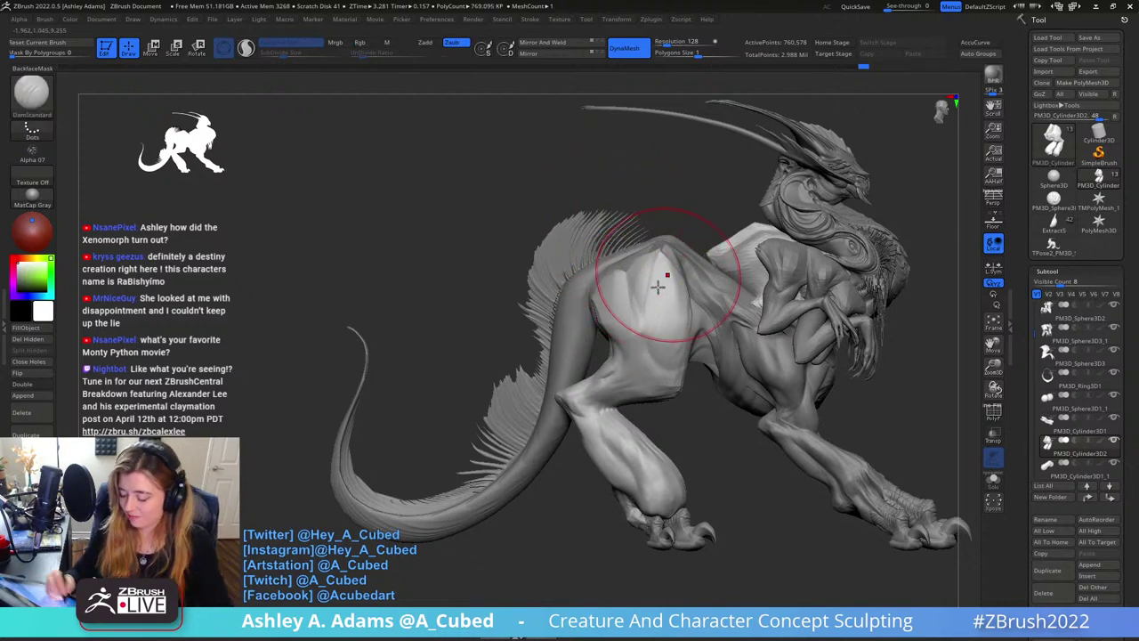
mouse_move(589, 322)
right_mouse_down()
mouse_move(626, 361)
mouse_move(658, 302)
mouse_move(602, 277)
right_mouse_up()
left_click_drag(603, 277, 596, 280, "shift")
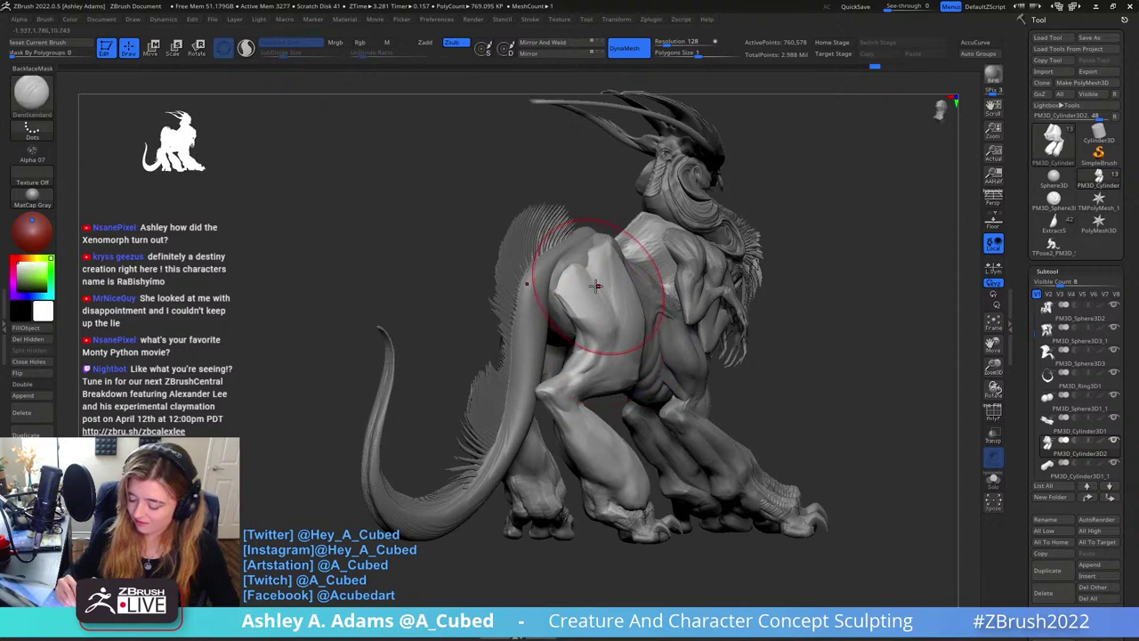
right_click_drag(580, 240, 632, 266, "alt")
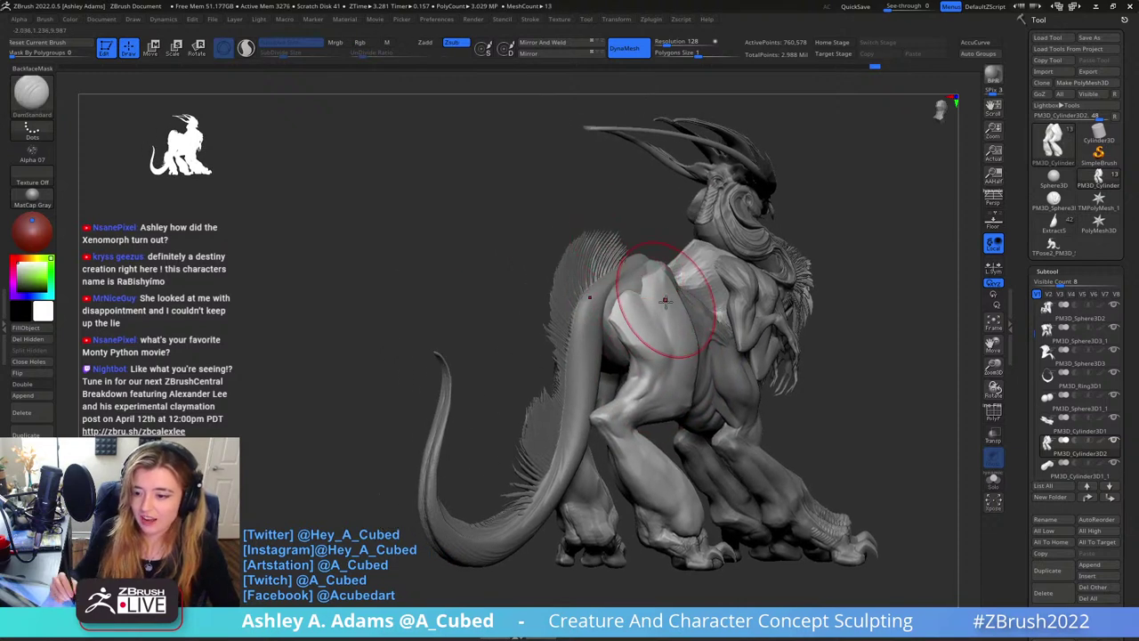
Swell the muscle forms on the upper thigh below the hip with the Inflat brush
key("b")
key("i")
key("n")
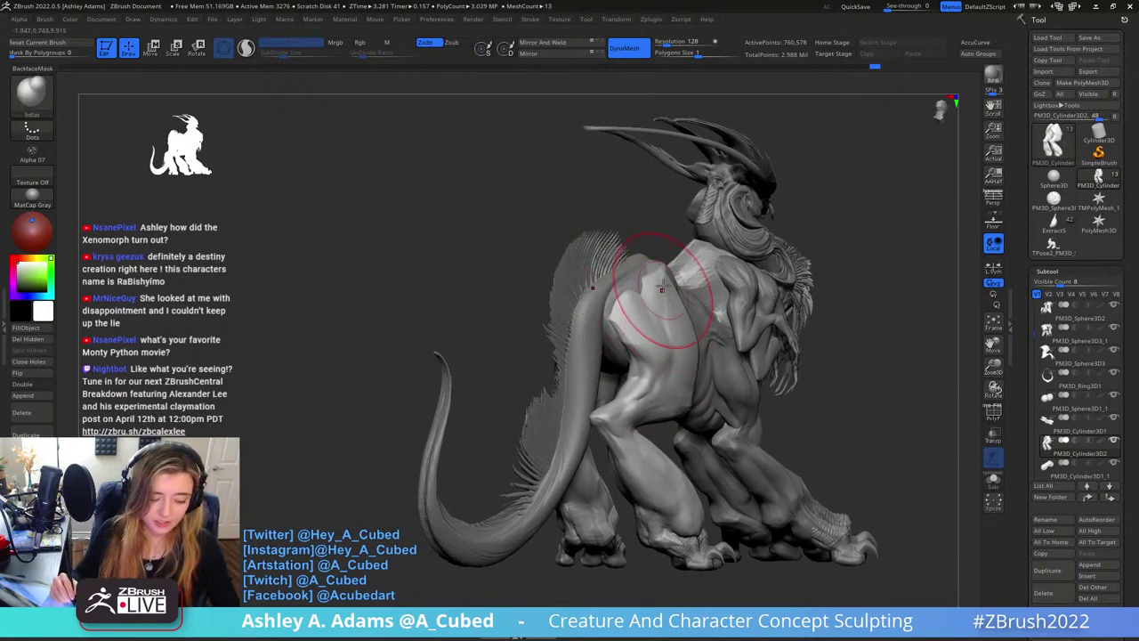
right_click_drag(646, 351, 562, 370)
key("space")
left_click_drag(633, 307, 621, 297)
Sharpen the thigh's edge against the tail base with DamStandard and adjust its contour with SnakeHook
key("b")
key("d")
key("s")
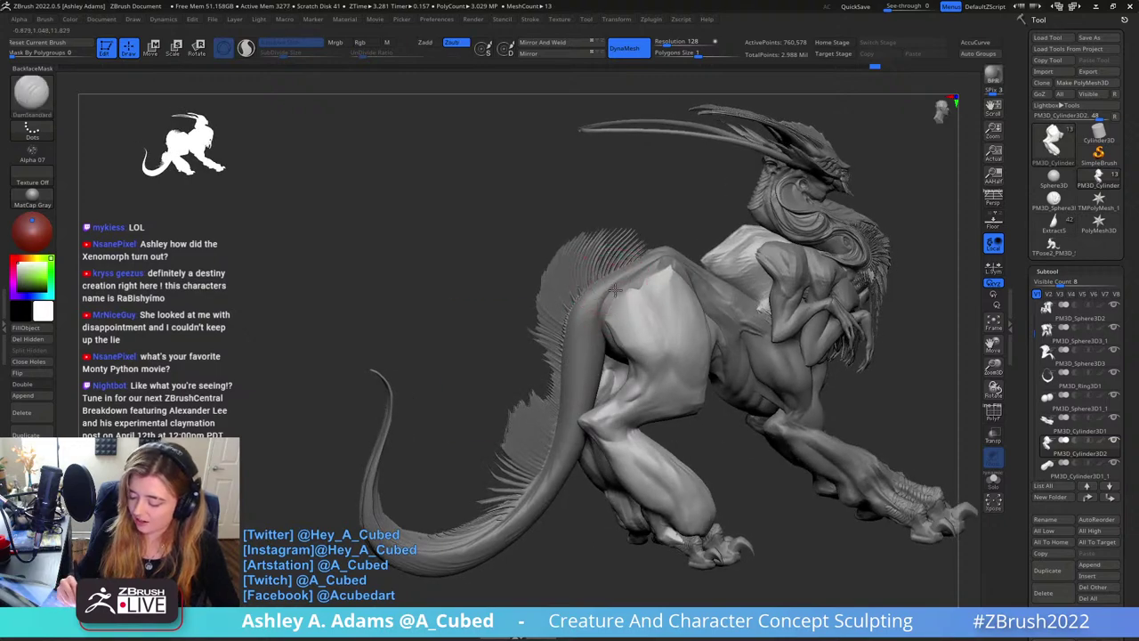
mouse_move(611, 308)
right_mouse_down()
mouse_move(665, 326)
mouse_move(675, 317)
right_mouse_up()
key("b")
key("s")
key("h")
key("space")
Build up the rear of the thigh beside the tail with ClayBuildup and reshape it with SnakeHook
key("b")
key("c")
key("b")
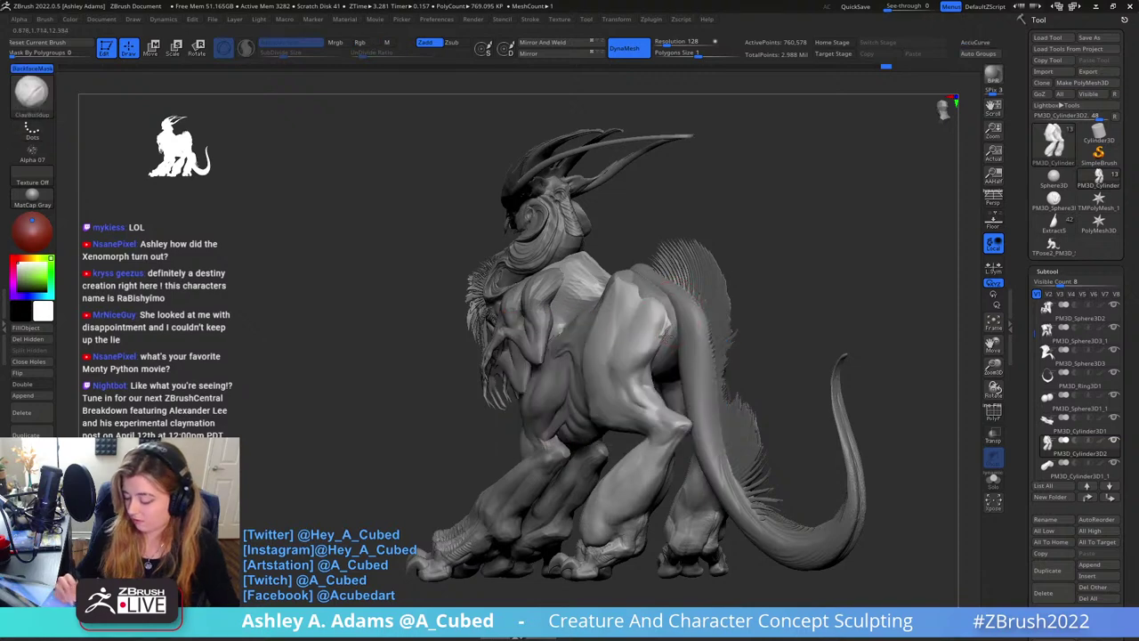
key("b")
key("s")
key("h")
mouse_move(673, 334)
right_mouse_down()
mouse_move(689, 341)
mouse_move(666, 290)
mouse_move(635, 299)
mouse_move(661, 279)
mouse_move(635, 301)
mouse_move(588, 224)
mouse_move(695, 318)
right_mouse_up()
left_click(667, 353, "alt")
key("b")
key("c")
key("b")
Select the tail subtool, PM3D_Sphere3D1_2, and refine its base behind the hip with DamStandard
left_click(665, 288, "alt")
right_click(635, 301)
key("b")
key("d")
key("s")
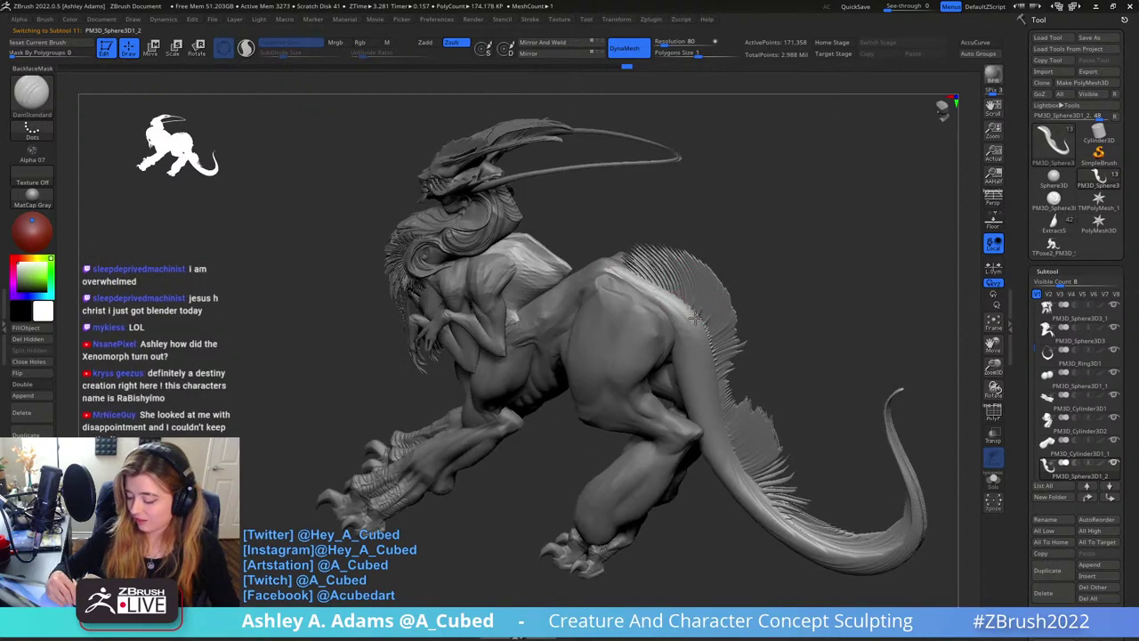
Resize the brush, mask a narrow strip along the tail beside the fin, and invert the mask
mouse_move(724, 455)
right_mouse_down()
mouse_move(714, 365)
mouse_move(786, 387)
mouse_move(681, 255)
mouse_move(702, 303)
right_mouse_up()
key("space")
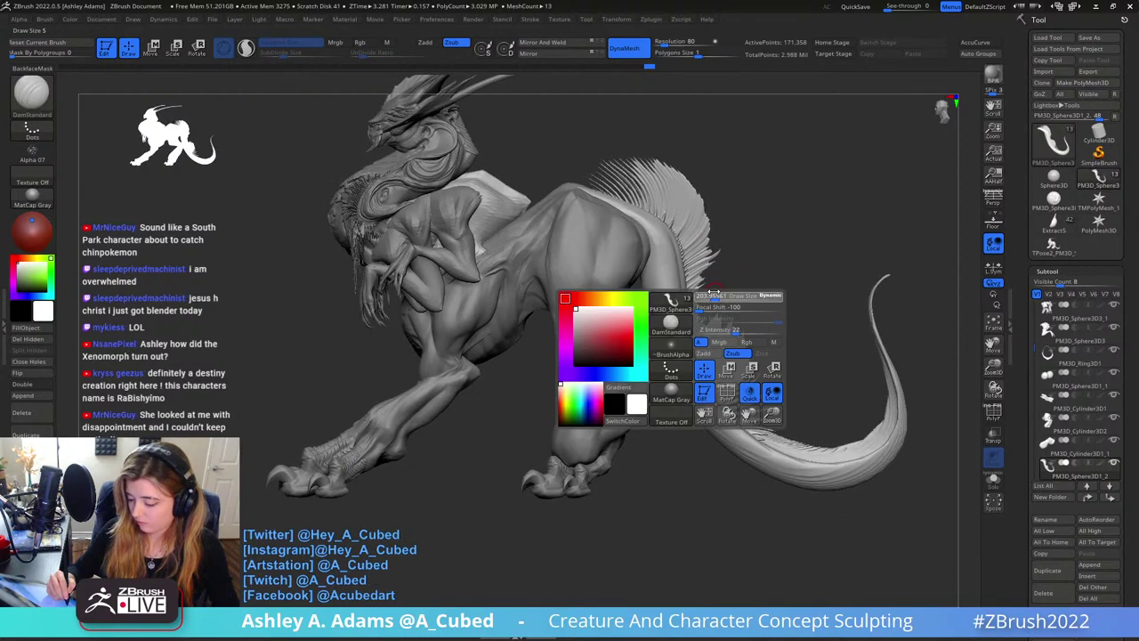
left_click_drag(714, 292, 705, 291)
key("space")
mouse_move(774, 214)
right_mouse_down()
mouse_move(720, 195)
mouse_move(673, 217)
right_mouse_up()
key("space")
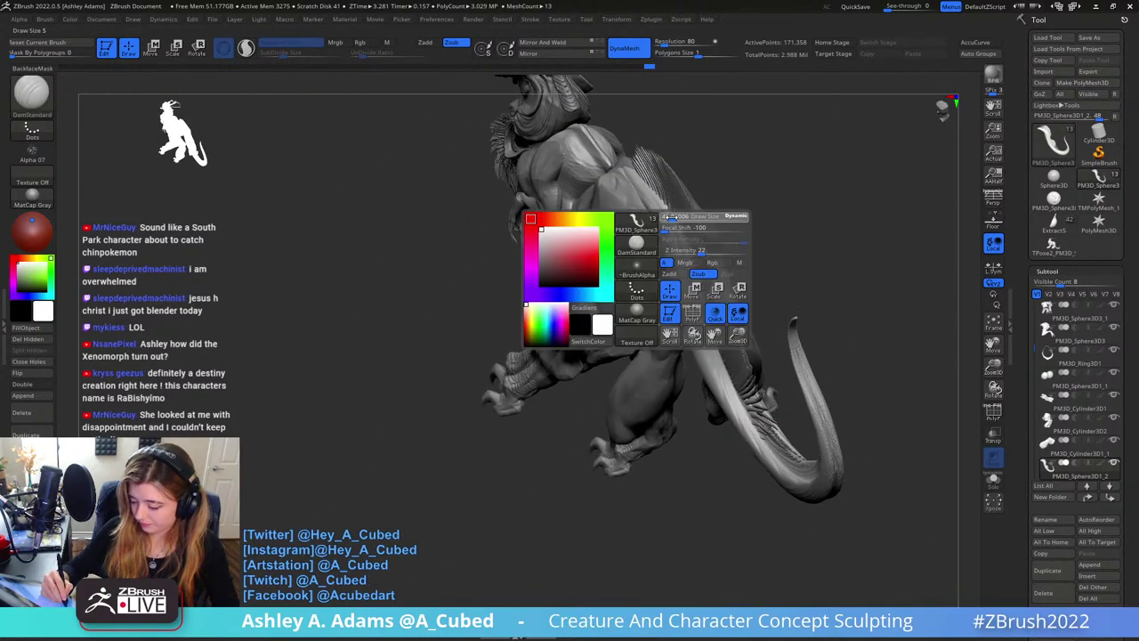
key("ctrl")
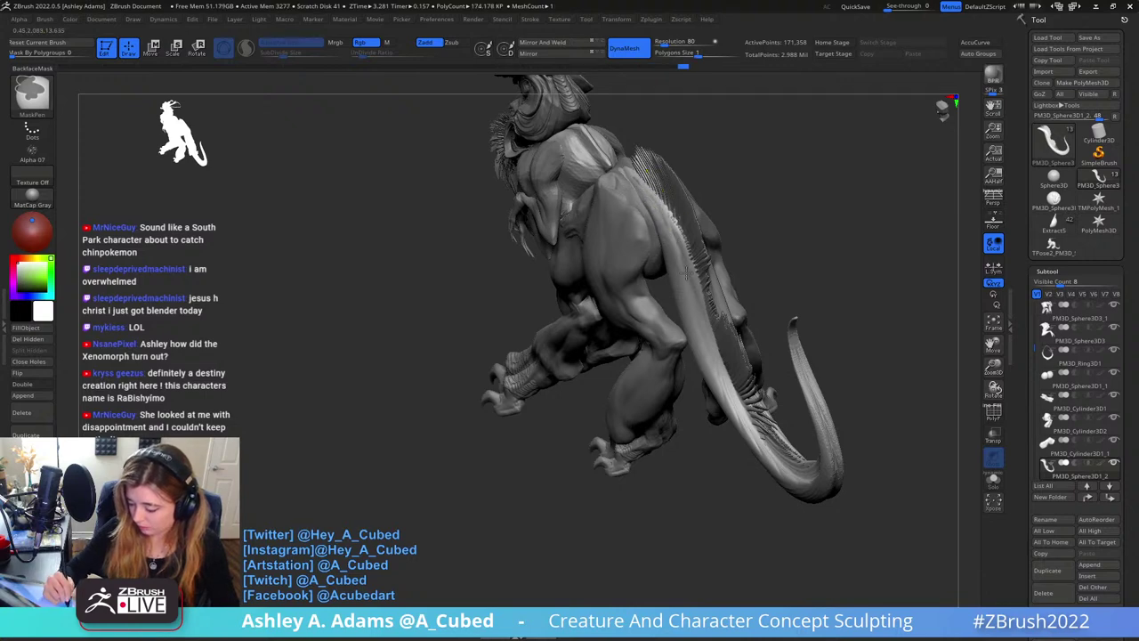
left_click(763, 222, "ctrl")
right_click_drag(763, 222, 721, 262)
right_click_drag(813, 181, 876, 158)
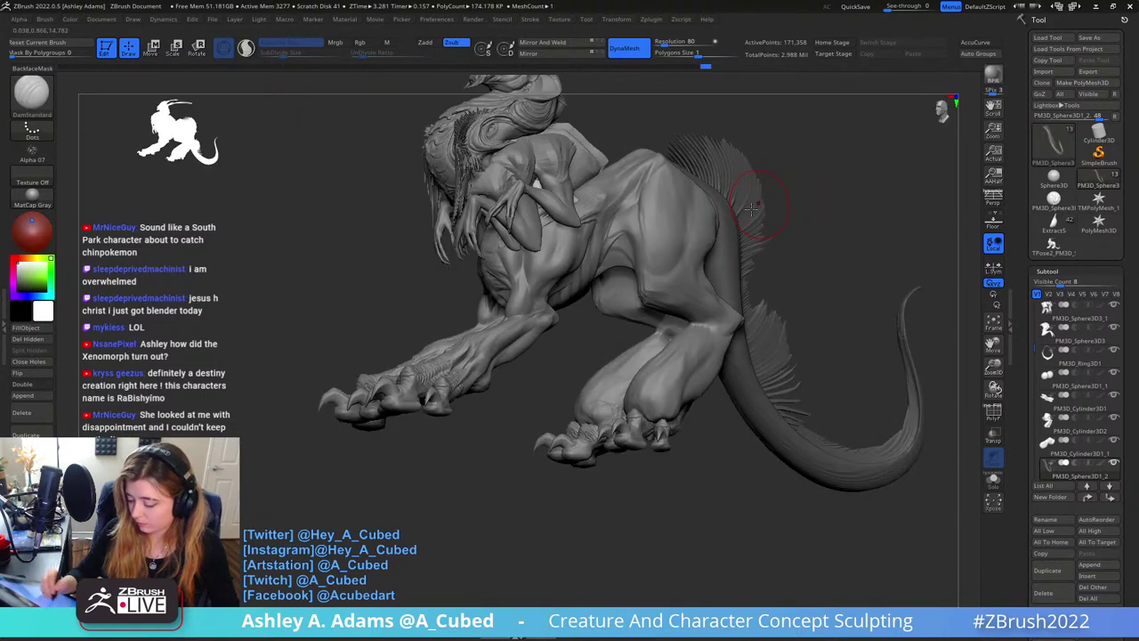
Try to pull a second row of spines out of the unmasked tail strip with SnakeHook
right_click_drag(751, 210, 683, 267)
right_click_drag(798, 198, 705, 153)
key("b")
key("s")
key("h")
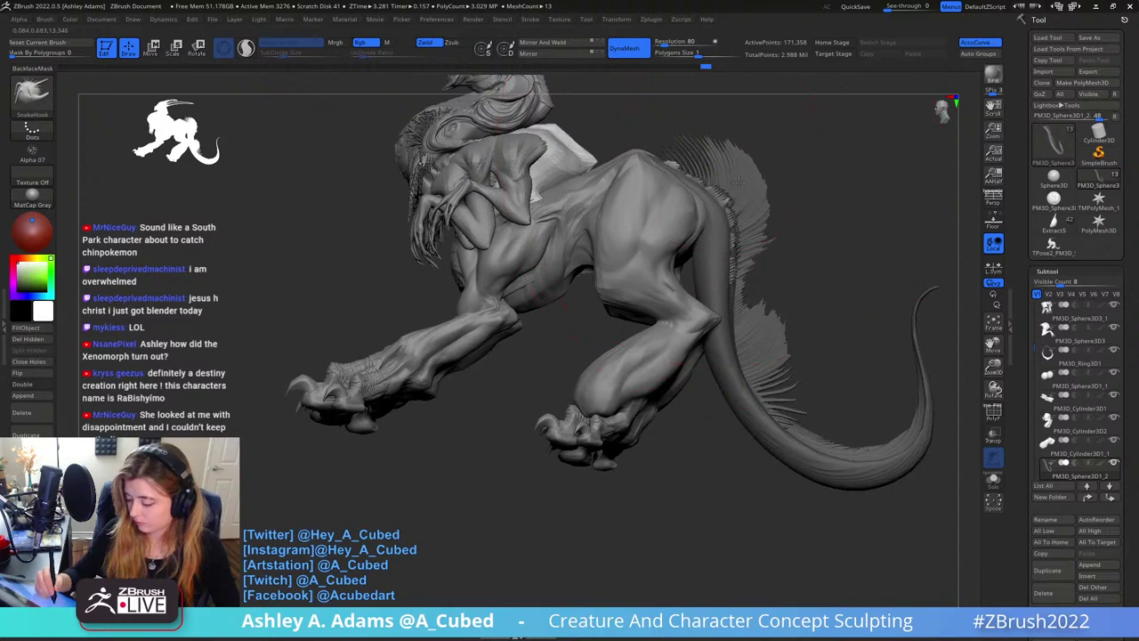
right_click(744, 203)
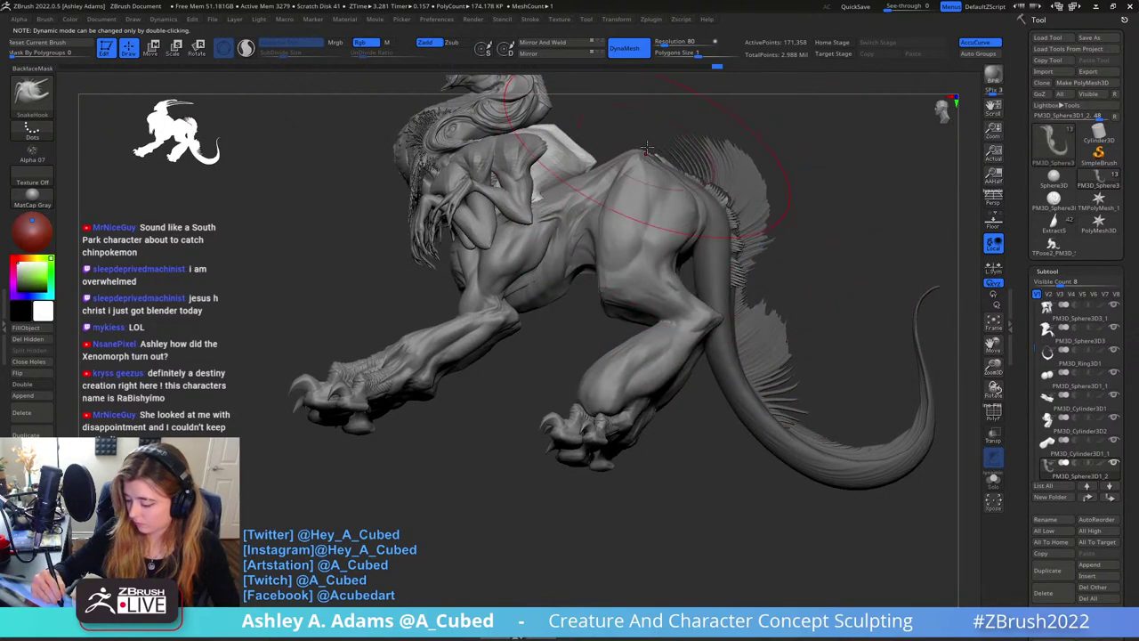
mouse_move(647, 147)
right_mouse_down()
mouse_move(739, 152)
mouse_move(703, 160)
mouse_move(765, 187)
right_mouse_up()
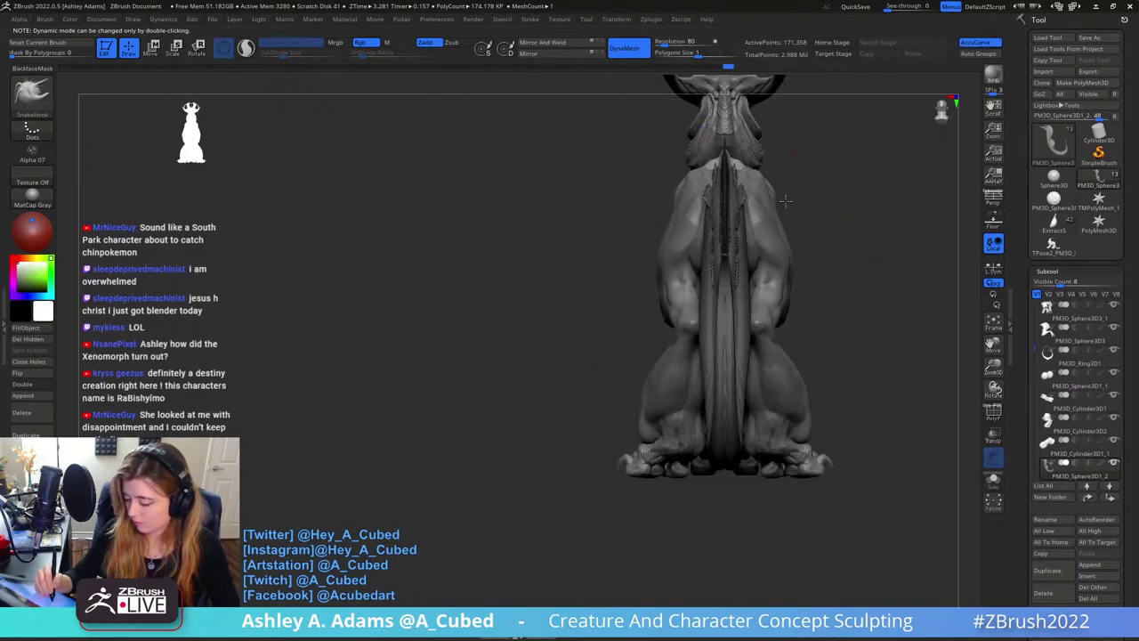
mouse_move(739, 191)
left_mouse_down()
mouse_move(759, 271)
mouse_move(756, 186)
left_mouse_up()
Undo the side spines and the mask on the tail
mouse_move(756, 191)
right_mouse_down()
mouse_move(867, 208)
mouse_move(890, 249)
mouse_move(835, 223)
mouse_move(788, 164)
mouse_move(714, 186)
mouse_move(798, 265)
right_mouse_up()
key("ctrl+z")
key("ctrl+z")
key("ctrl+z")
key("ctrl+z")
key("ctrl+z")
key("ctrl+z")
key("ctrl+z")
key("ctrl+z")
key("ctrl+z")
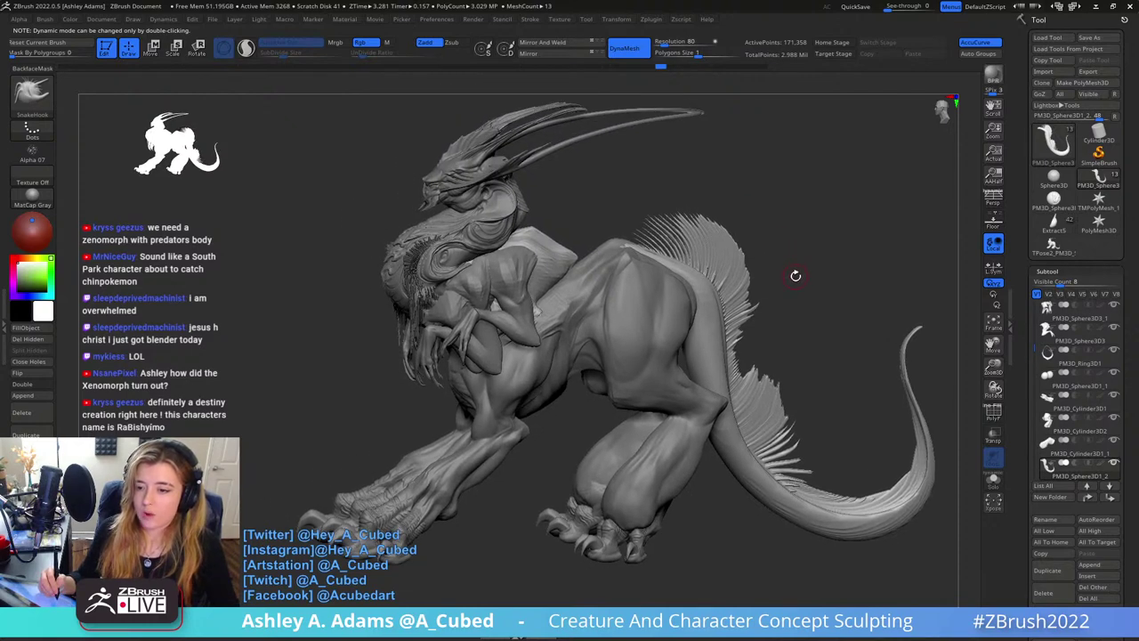
right_click_drag(751, 169, 787, 184)
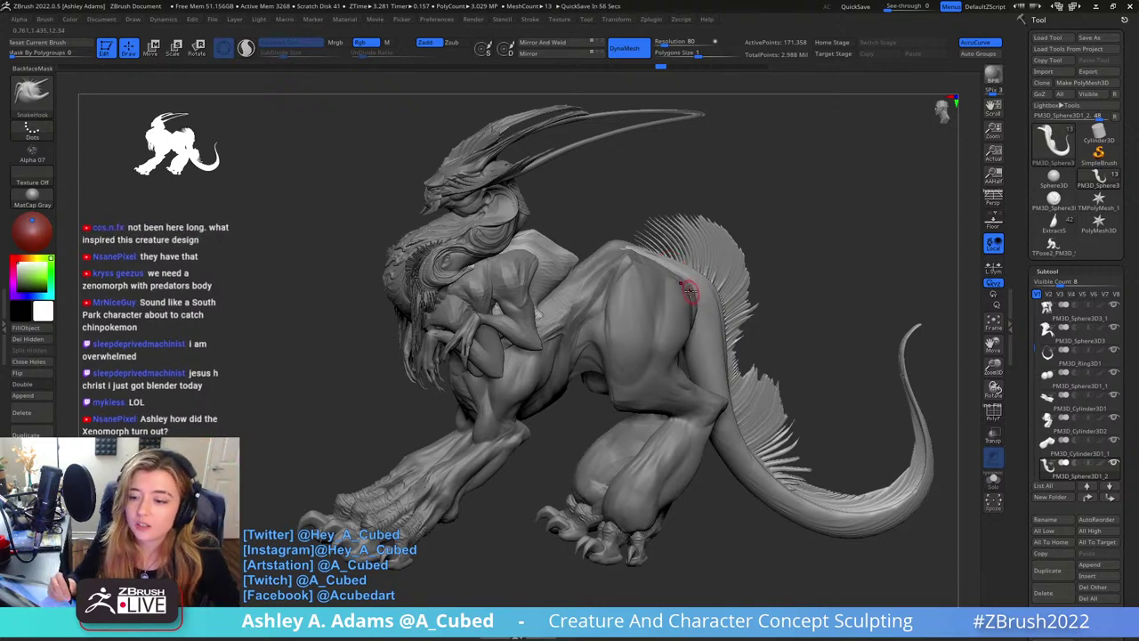
right_click_drag(689, 290, 739, 222)
left_click_drag(739, 222, 726, 233)
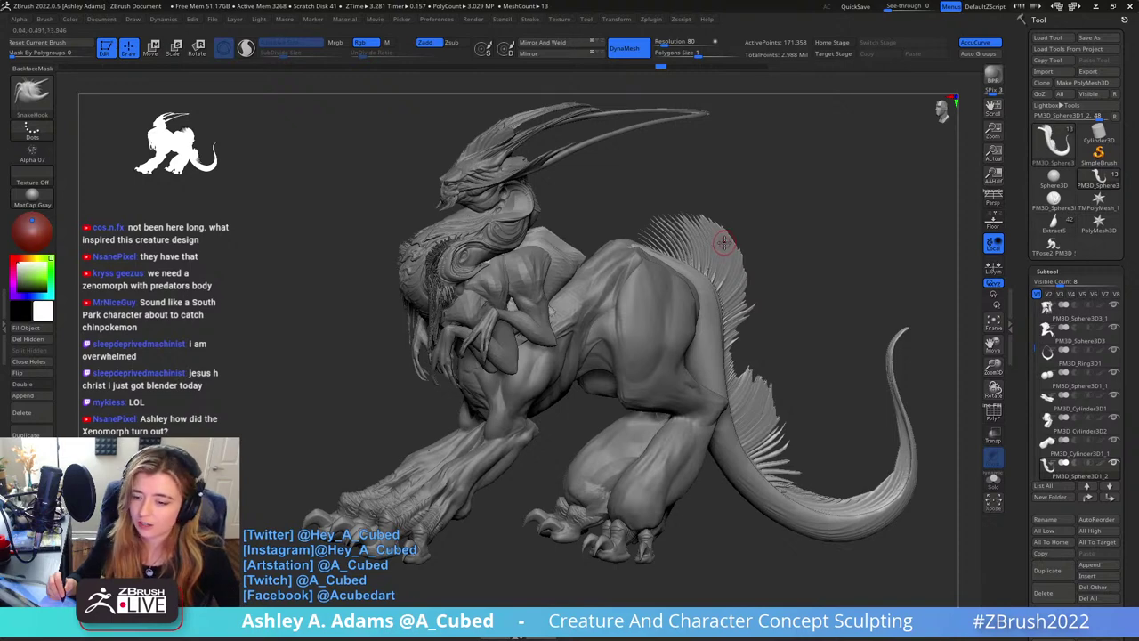
right_click_drag(723, 241, 741, 254)
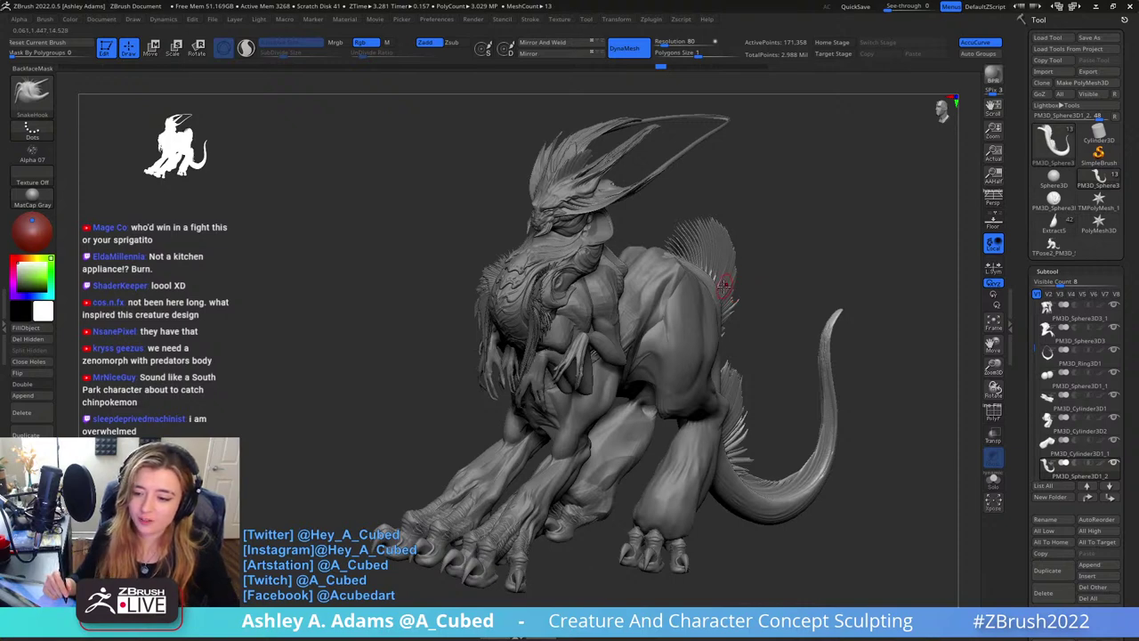
left_click_drag(799, 219, 770, 213)
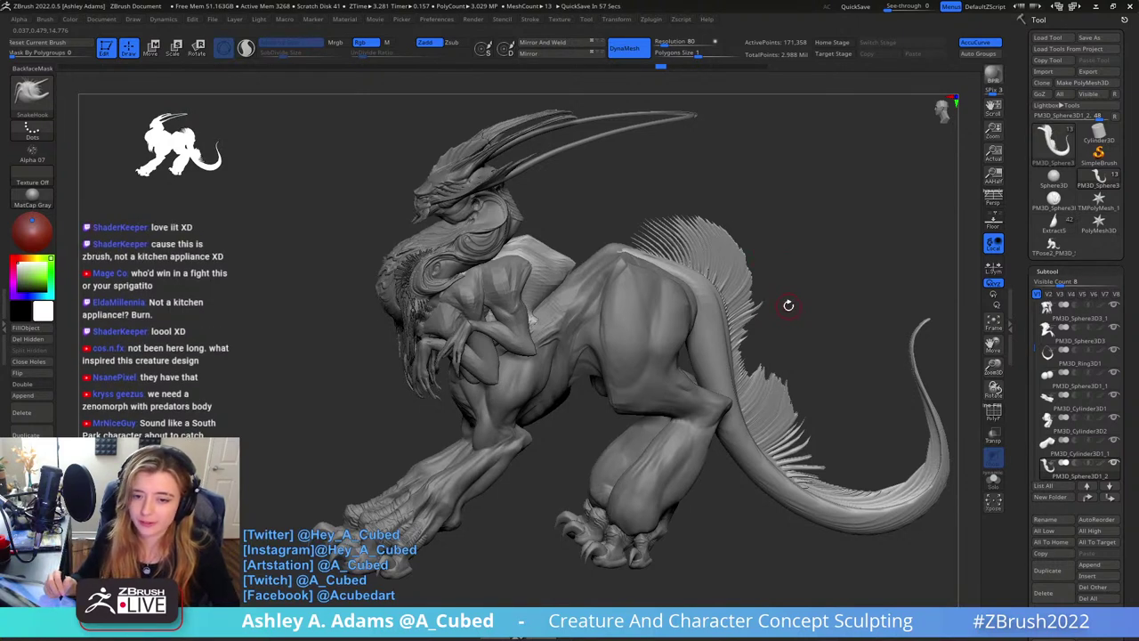
left_click_drag(805, 268, 808, 200)
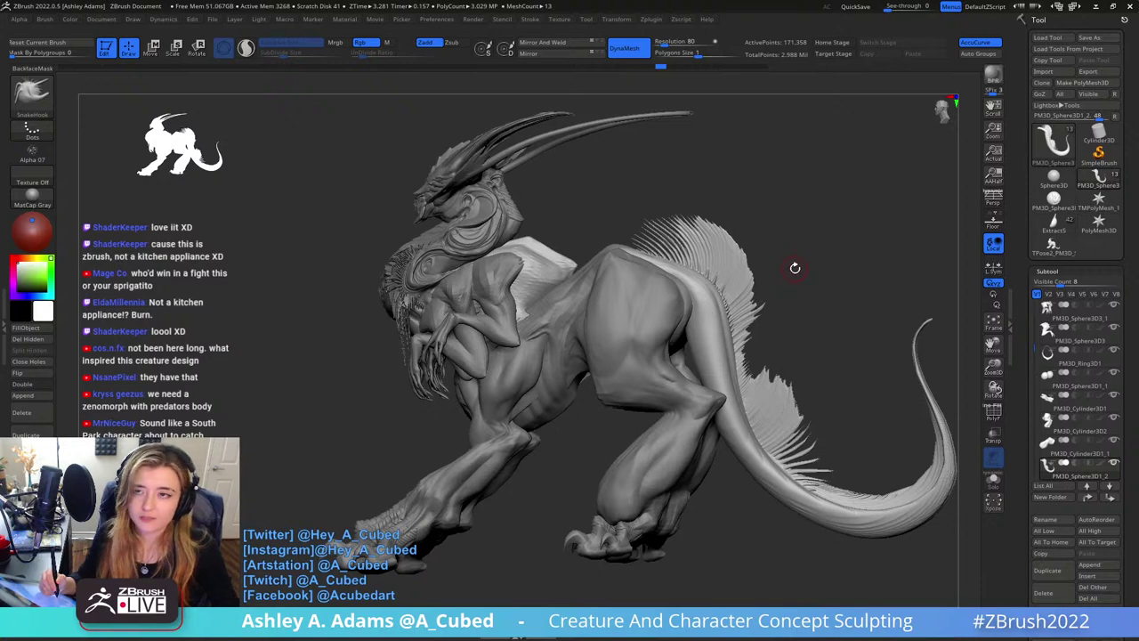
left_click_drag(794, 267, 812, 259)
Select the torso subtool, PM3D_Cylinder3D1_1, and swell the flank in front of the hip with the Inflat brush
right_click_drag(696, 315, 613, 343)
left_click(654, 299, "alt")
key("b")
key("i")
key("n")
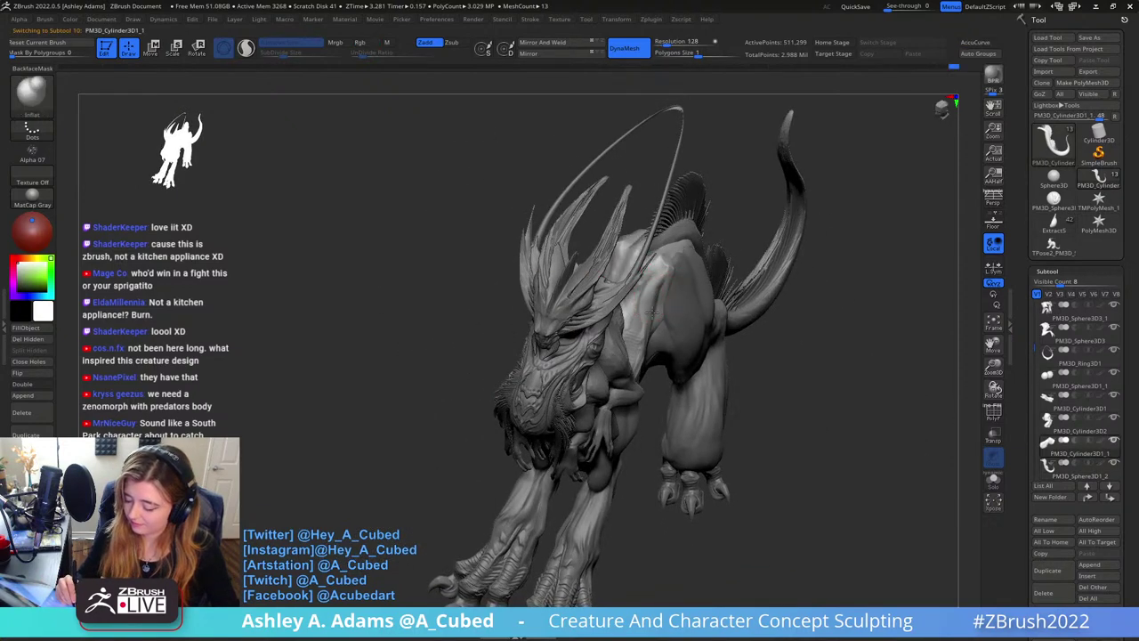
right_click_drag(683, 308, 639, 285)
right_click_drag(660, 366, 653, 338)
Carve creases down the torso flank in front of the hip with the DamStandard brush
key("b")
key("d")
key("s")
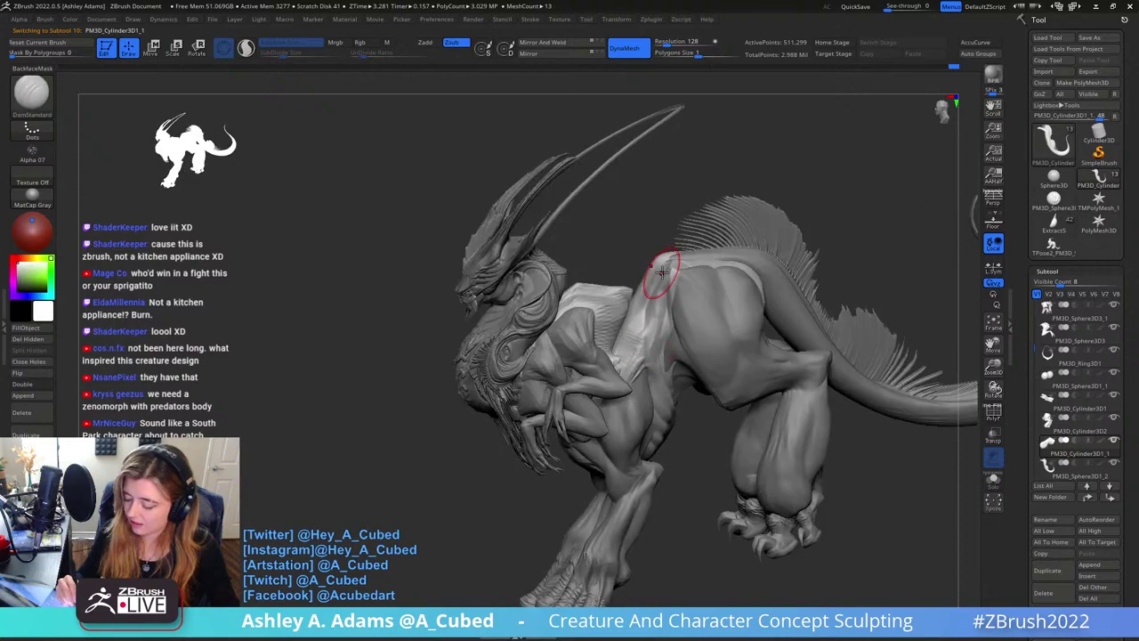
left_click_drag(656, 294, 656, 384)
right_click_drag(642, 356, 598, 385)
right_click(598, 388)
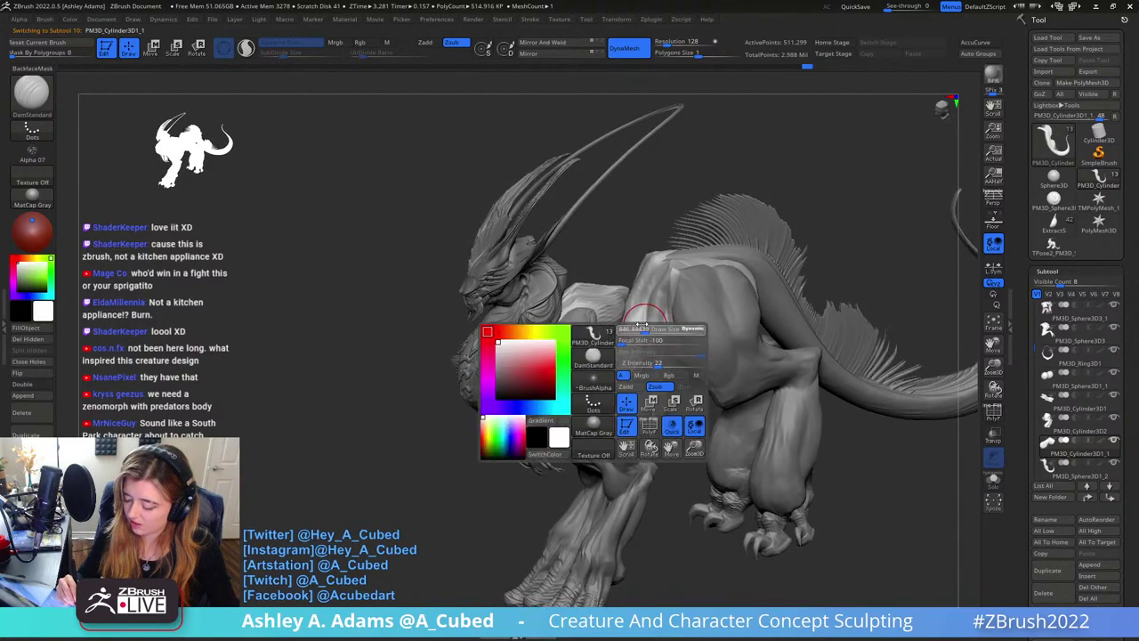
right_click_drag(647, 299, 676, 311)
Select the hind-leg subtool, PM3D_Cylinder3D2, resize the Slash2 brush and cut a groove down the front edge of the thigh
left_click(609, 320, "alt")
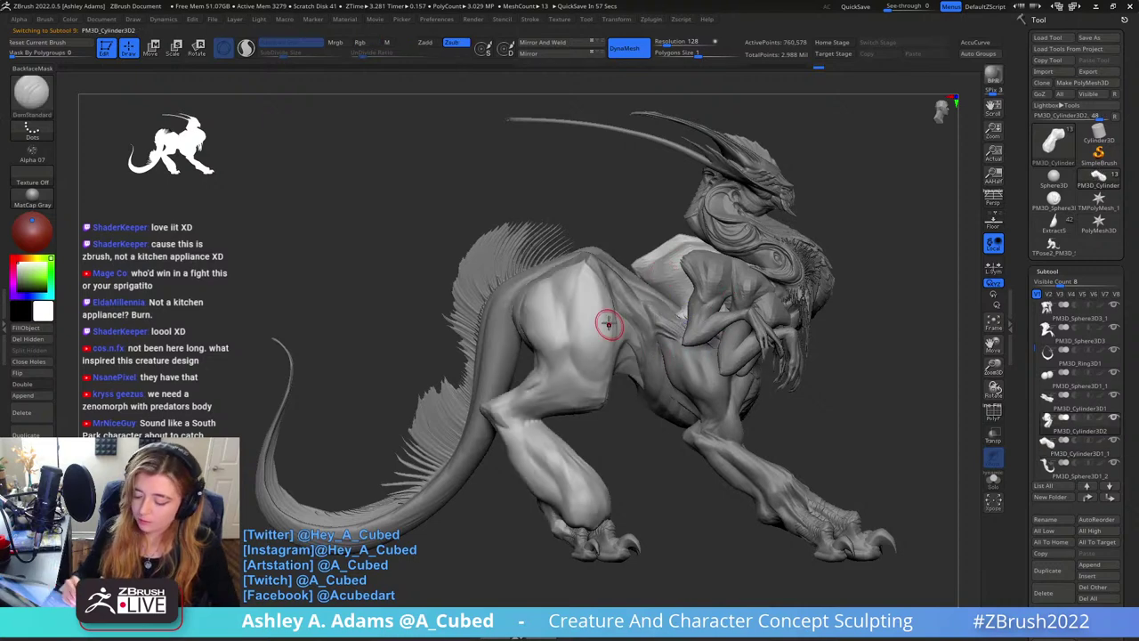
key("space")
key("2")
key("space")
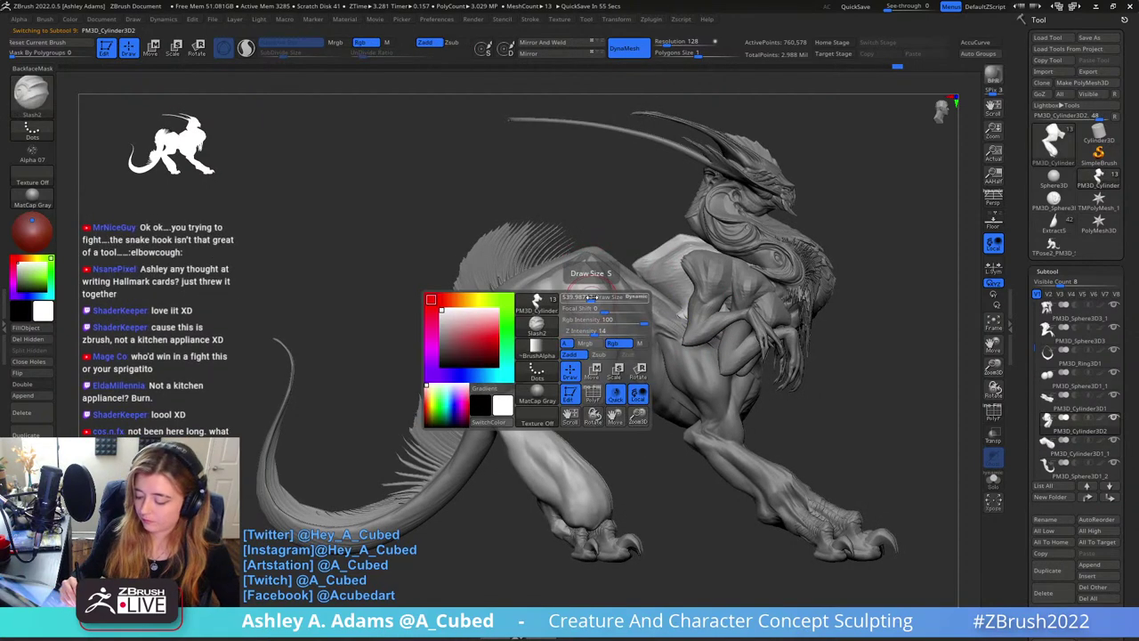
left_click_drag(593, 298, 591, 298)
right_click_drag(592, 267, 571, 399)
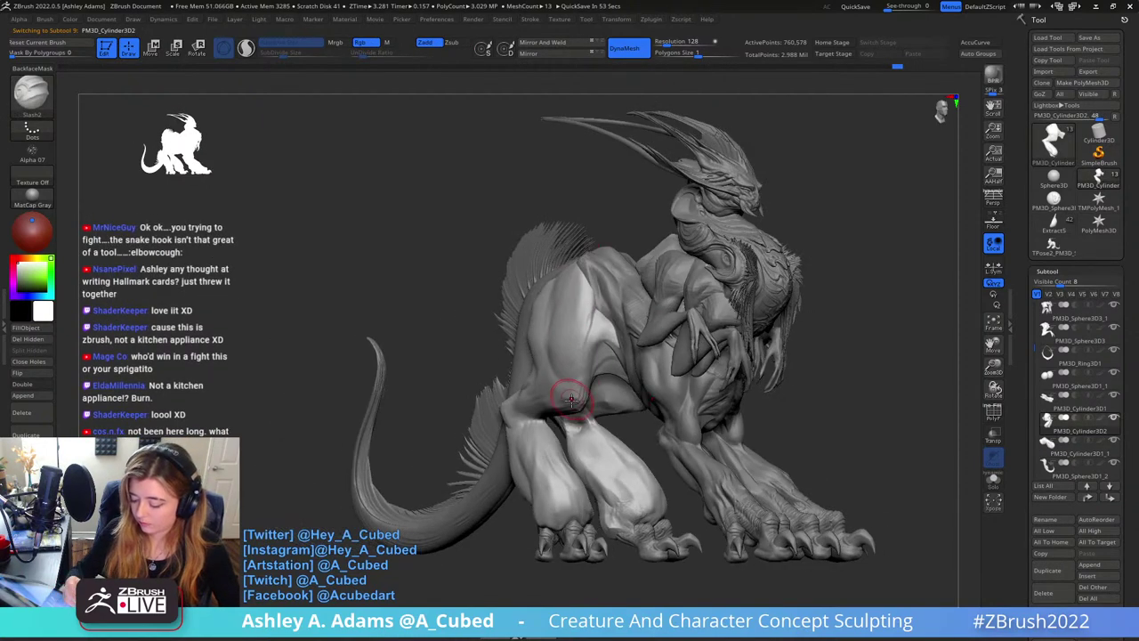
left_click_drag(589, 267, 547, 279)
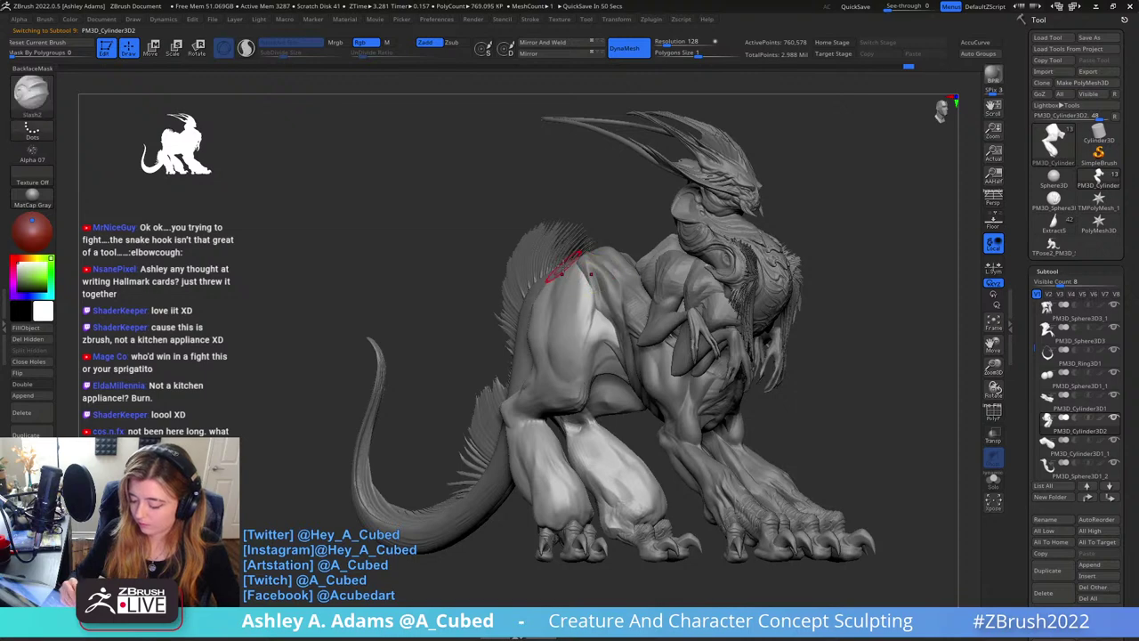
right_click_drag(592, 387, 572, 267)
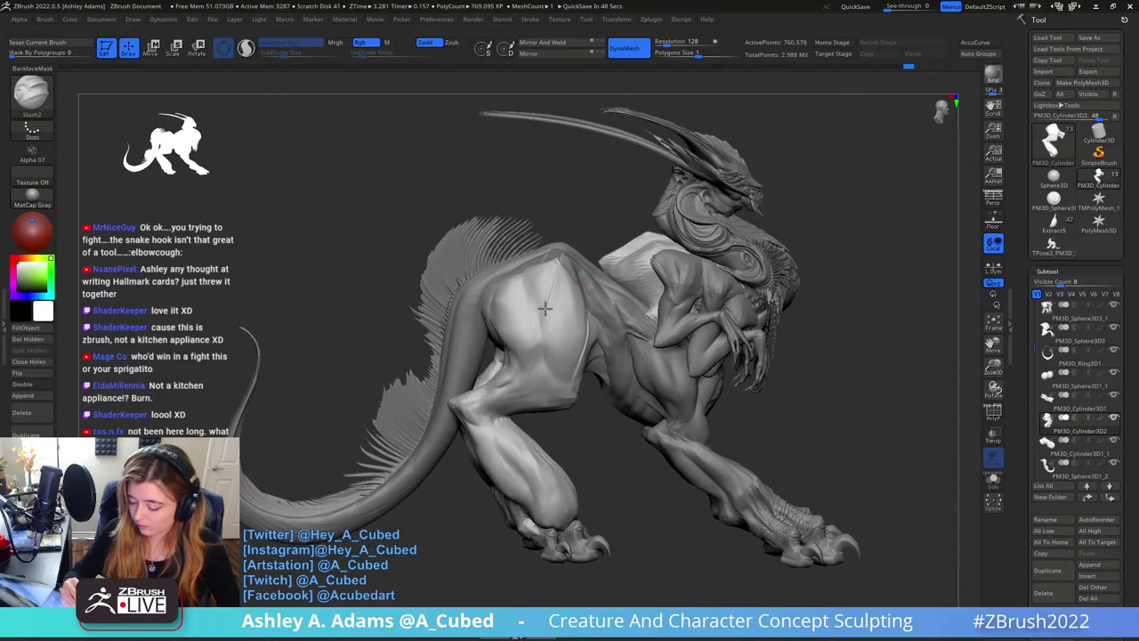
Cut long curved muscle grooves with Slash2 across the outer thigh from the hip point to the knee
right_click_drag(573, 393, 559, 280)
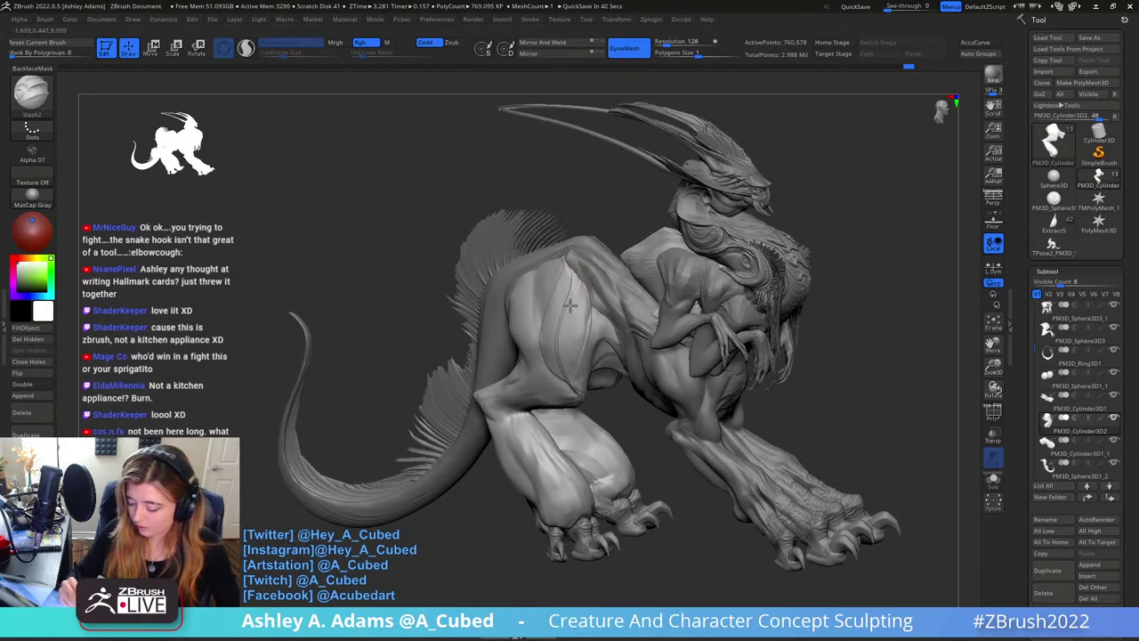
right_click_drag(583, 343, 555, 264)
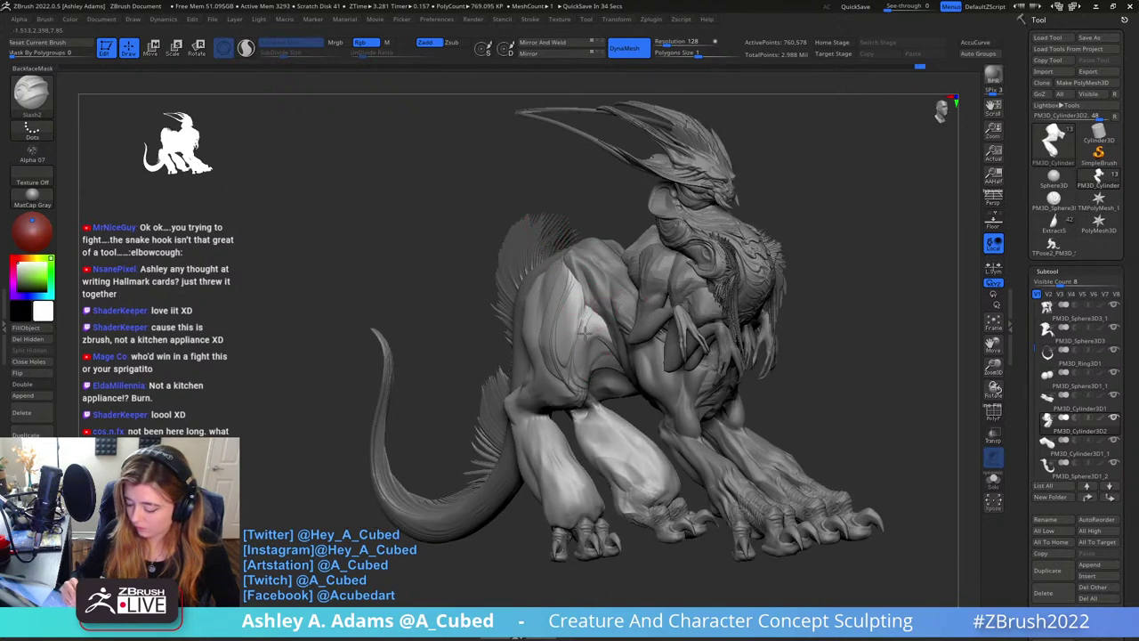
mouse_move(587, 376)
right_mouse_down()
mouse_move(600, 298)
mouse_move(631, 323)
mouse_move(566, 287)
mouse_move(554, 297)
right_mouse_up()
mouse_move(591, 373)
right_mouse_down()
mouse_move(580, 345)
mouse_move(587, 302)
right_mouse_up()
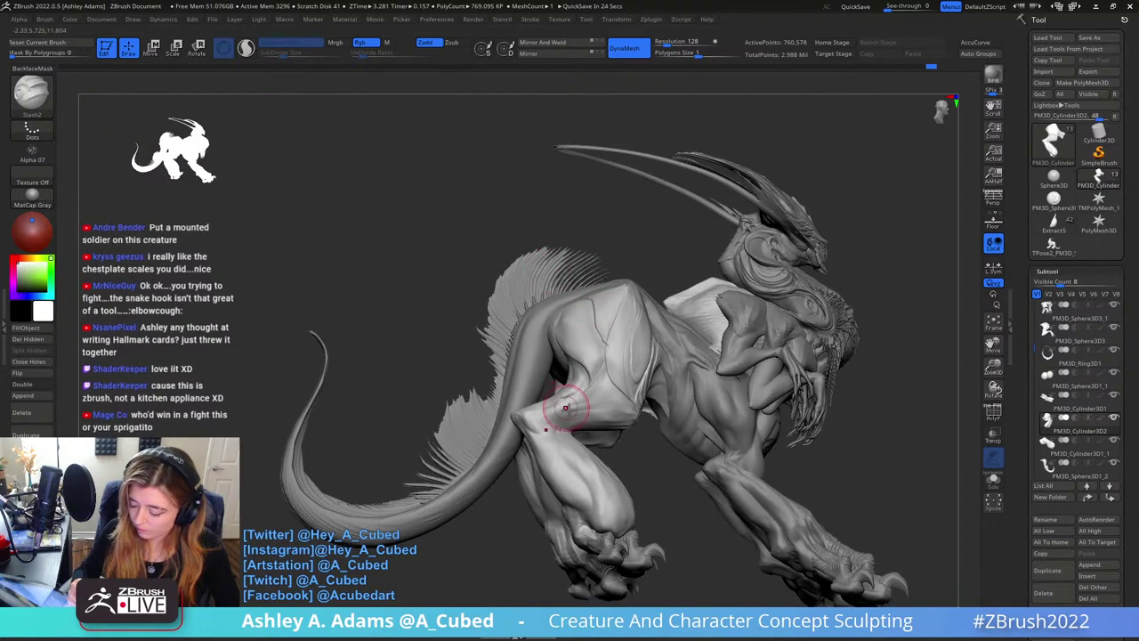
Slash tendon lines from the hock along the lower thigh and add parallel grooves below the hip point
right_click_drag(550, 412, 592, 378)
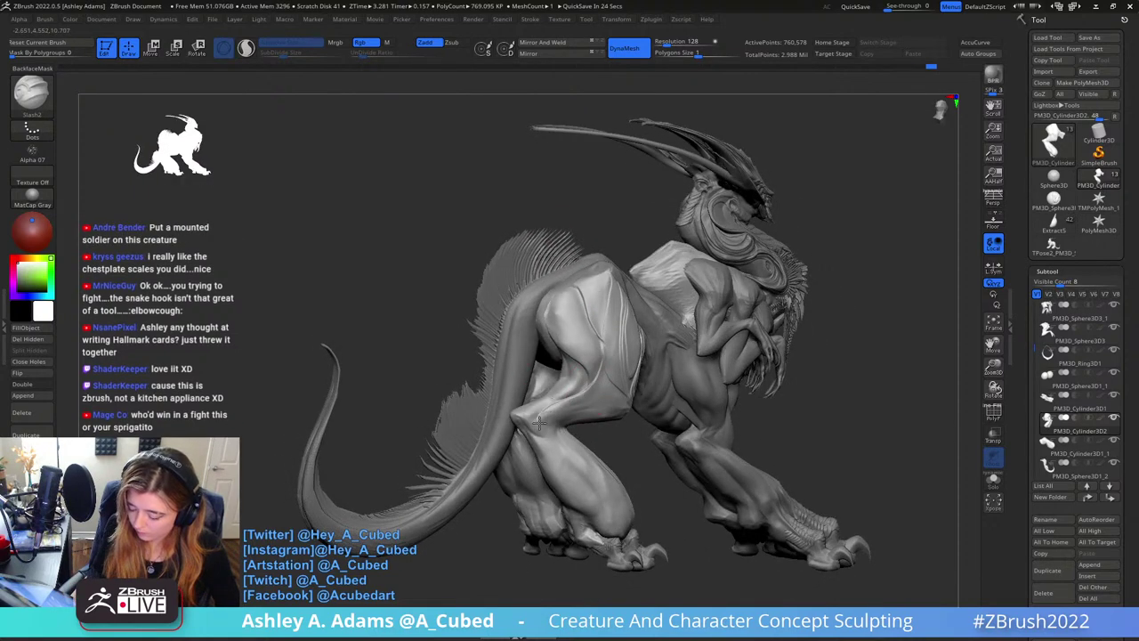
right_click_drag(539, 424, 610, 384)
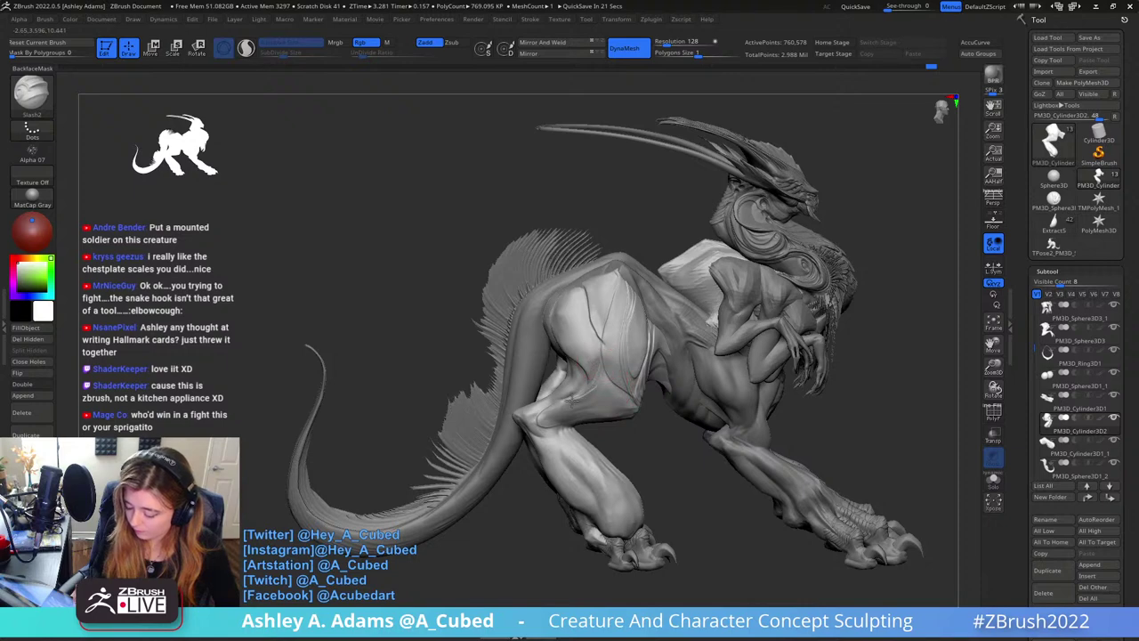
mouse_move(578, 429)
right_mouse_down()
mouse_move(589, 418)
mouse_move(570, 433)
mouse_move(676, 391)
mouse_move(675, 313)
right_mouse_up()
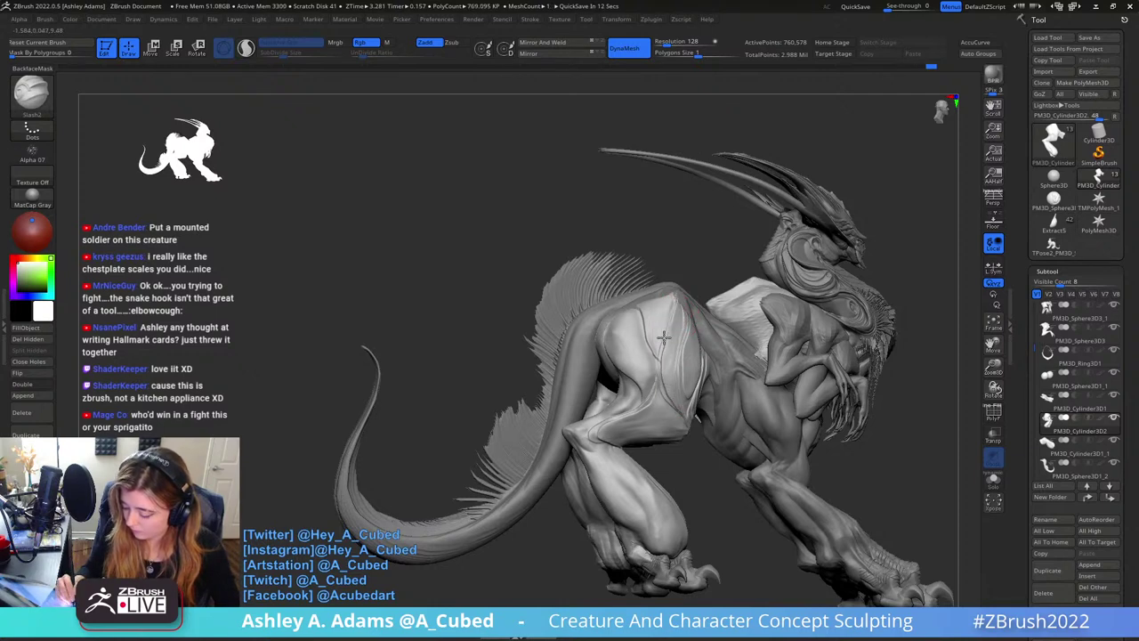
mouse_move(719, 245)
right_mouse_down()
mouse_move(751, 267)
mouse_move(681, 296)
right_mouse_up()
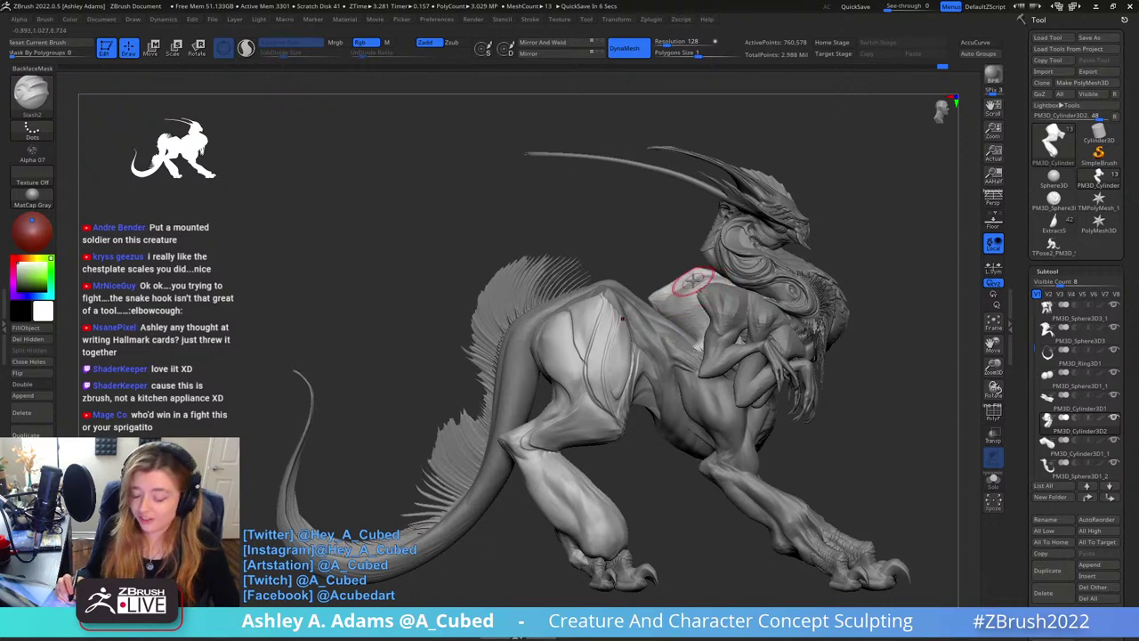
Deepen the diagonal groove on the upper thigh and cut a line curving from the rear thigh muscle down behind the knee
mouse_move(564, 364)
right_mouse_down()
mouse_move(590, 330)
mouse_move(552, 362)
right_mouse_up()
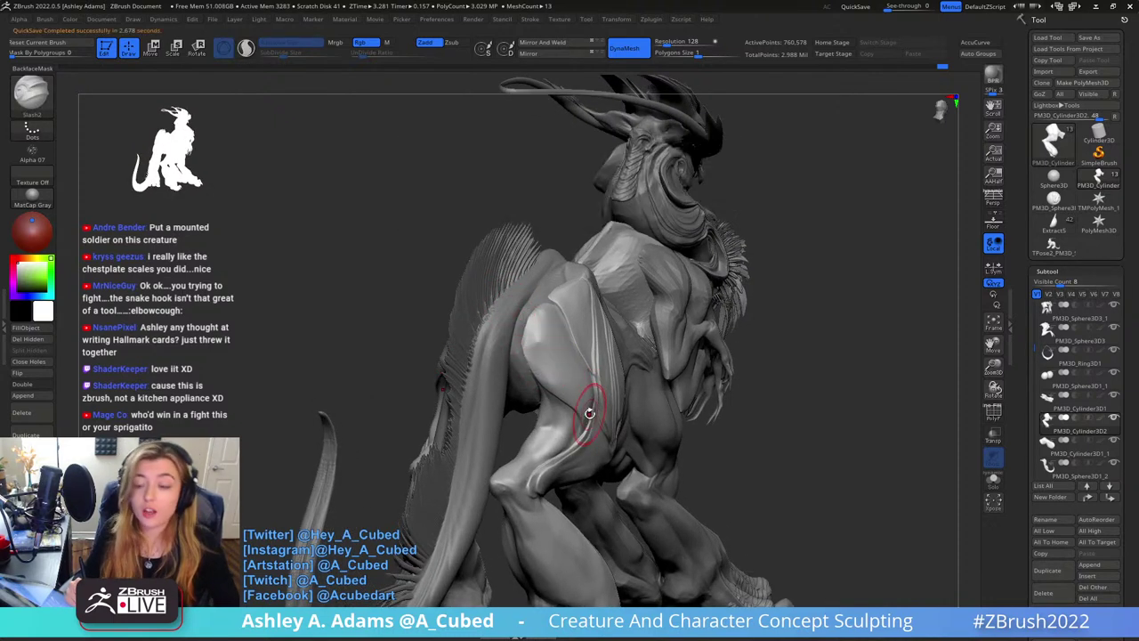
right_click_drag(547, 299, 605, 298)
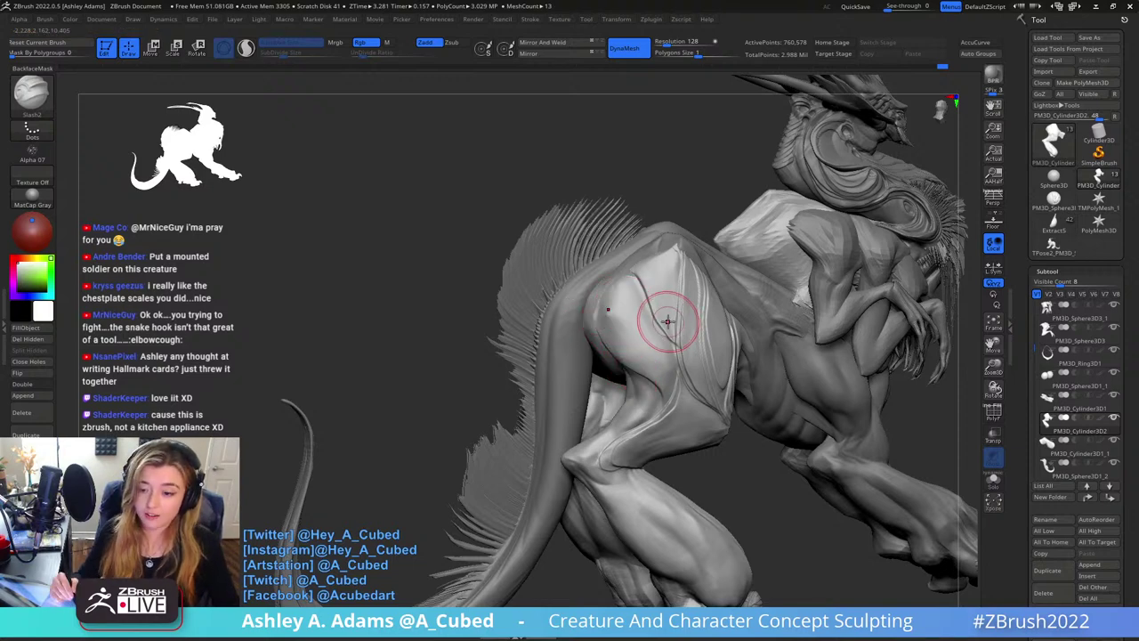
right_click_drag(667, 322, 610, 311)
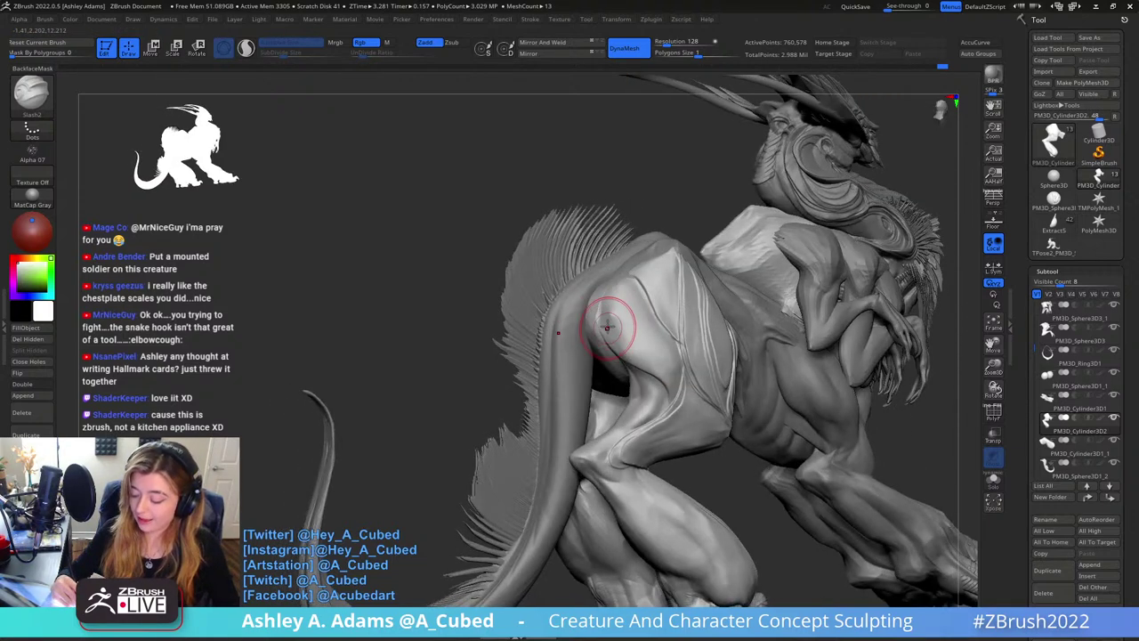
left_click_drag(596, 313, 600, 327)
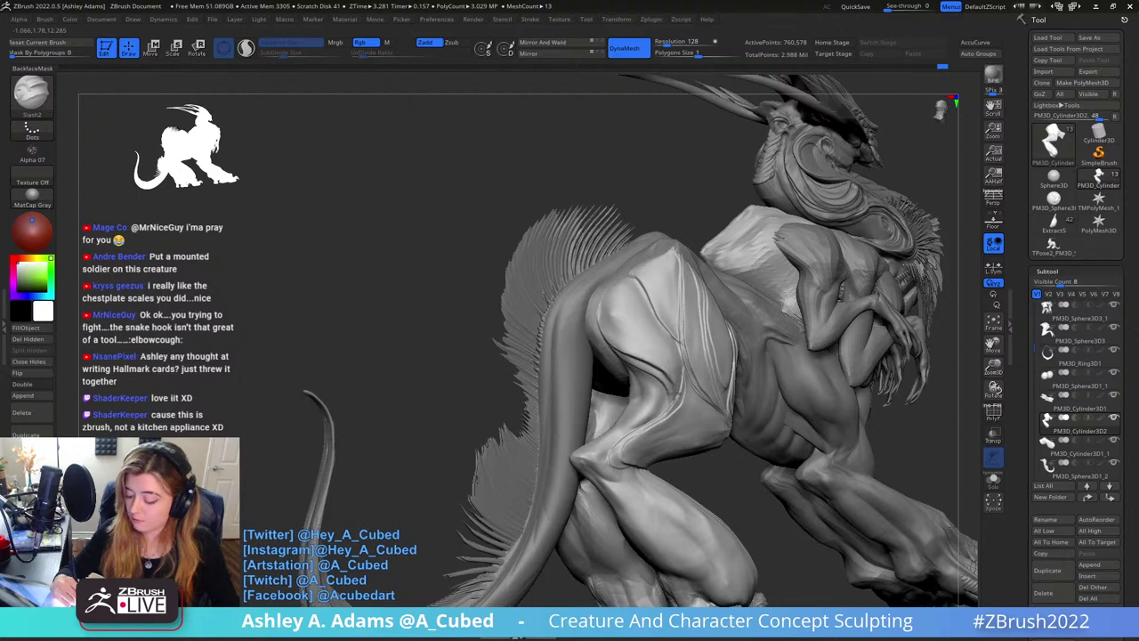
left_click_drag(674, 393, 674, 397)
Define the lower edge of the rear thigh muscle with Slash2 strokes, working from behind the creature
mouse_move(669, 306)
right_mouse_down()
mouse_move(693, 333)
mouse_move(650, 353)
right_mouse_up()
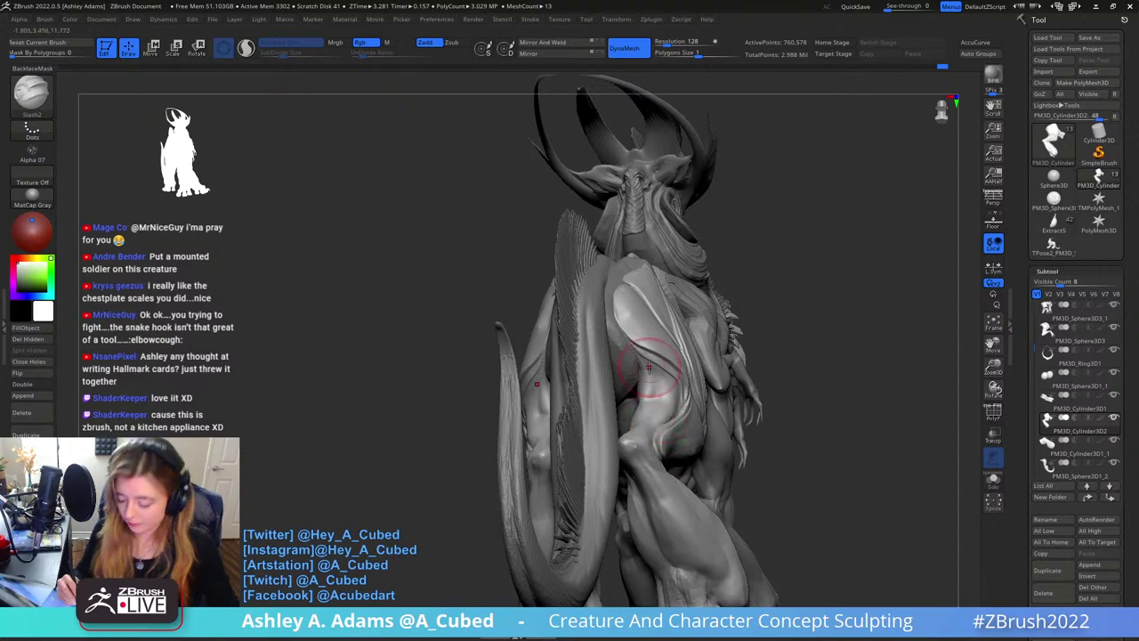
right_click_drag(658, 384, 604, 307)
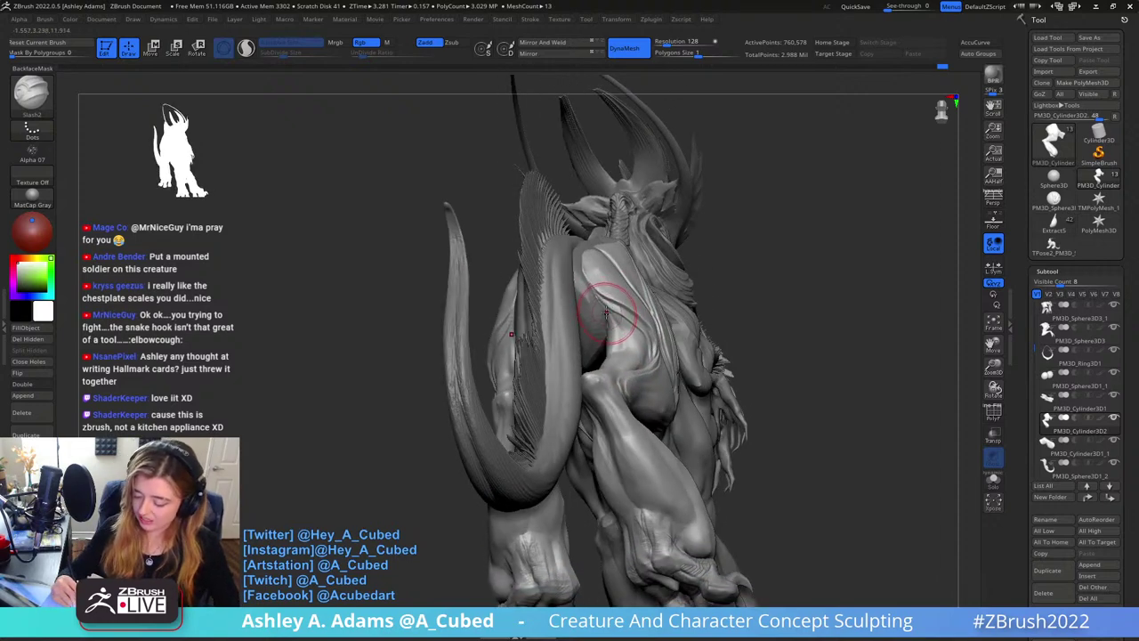
mouse_move(605, 311)
left_mouse_down()
mouse_move(666, 318)
mouse_move(679, 341)
mouse_move(661, 307)
left_mouse_up()
right_click(651, 313)
right_click_drag(685, 253, 668, 288)
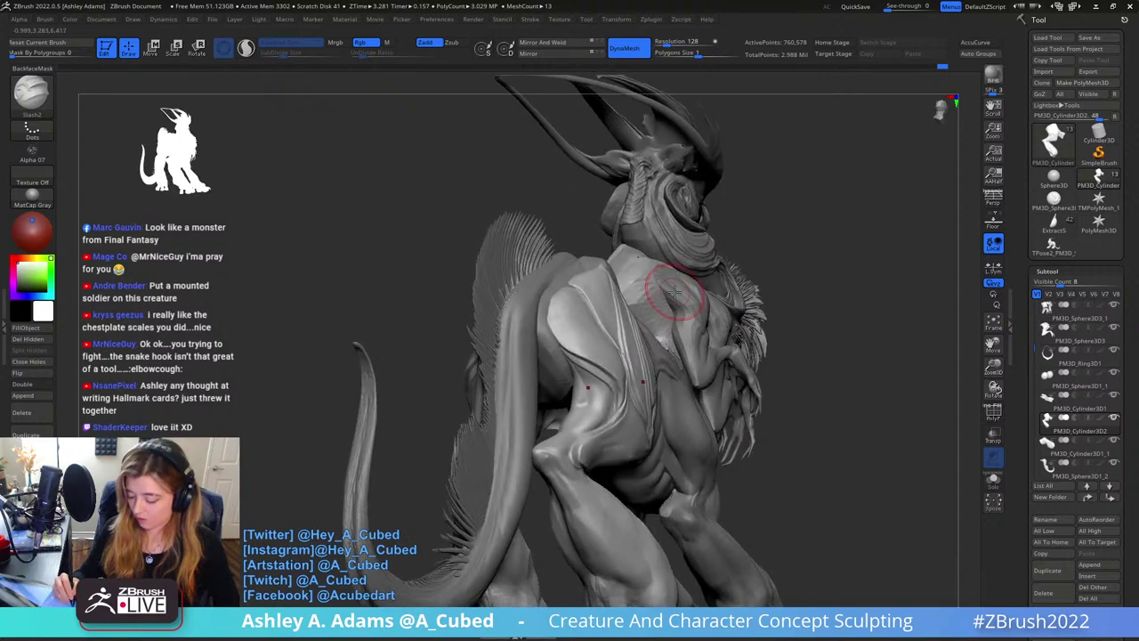
Refine the muscle folds on the back of the thigh between the rear bulge and the hock
mouse_move(586, 330)
right_mouse_down()
mouse_move(628, 350)
mouse_move(609, 378)
mouse_move(620, 301)
right_mouse_up()
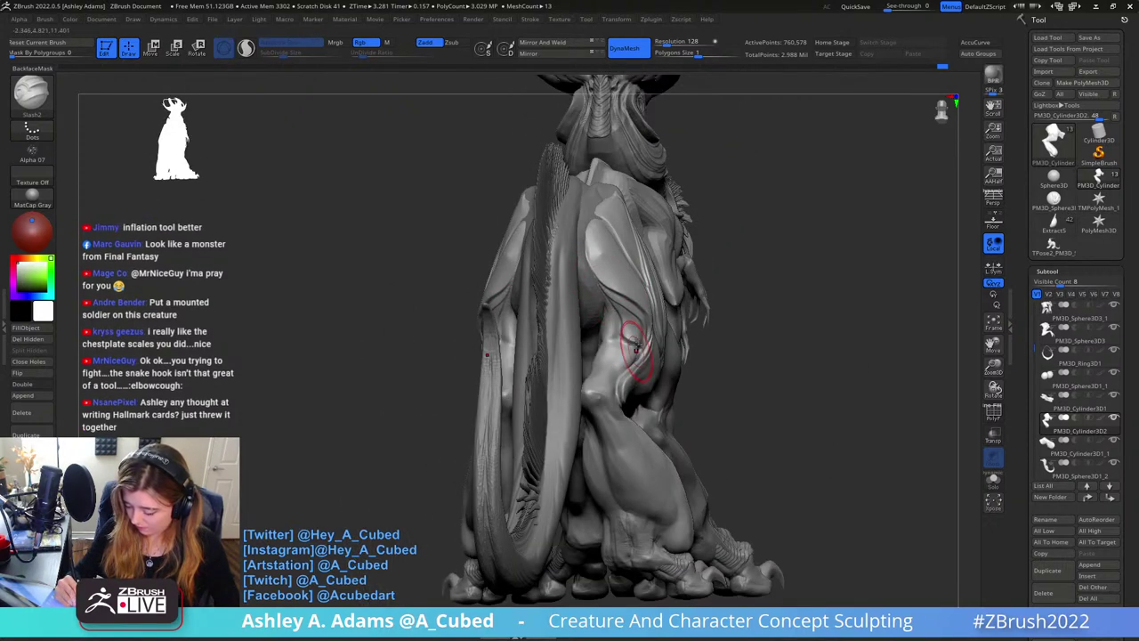
right_click_drag(635, 347, 641, 294)
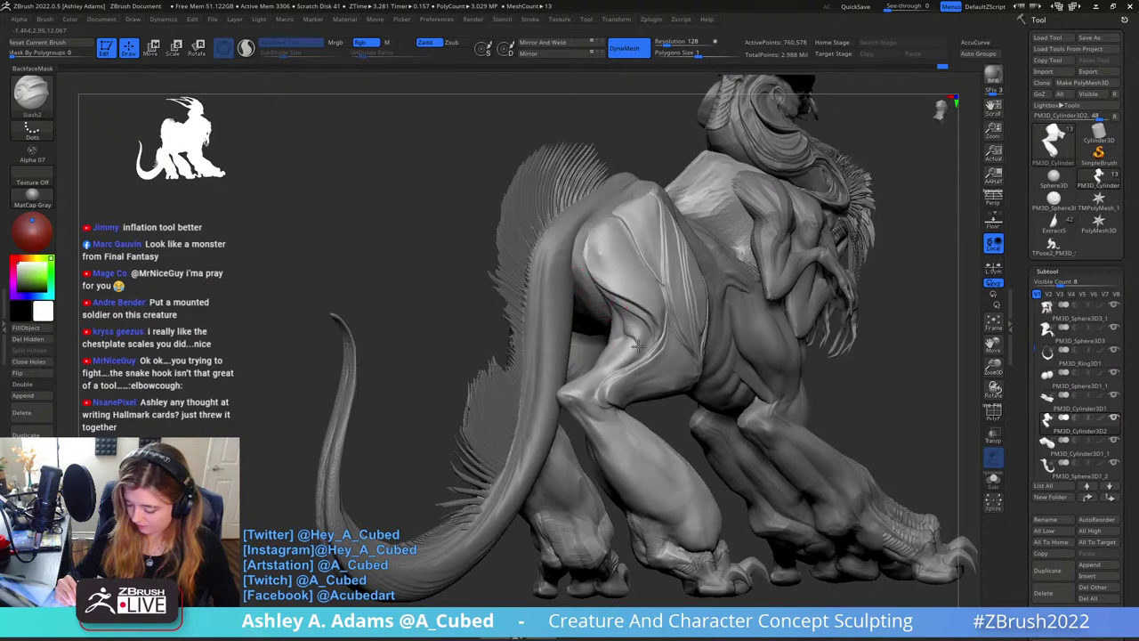
right_click_drag(637, 346, 623, 311)
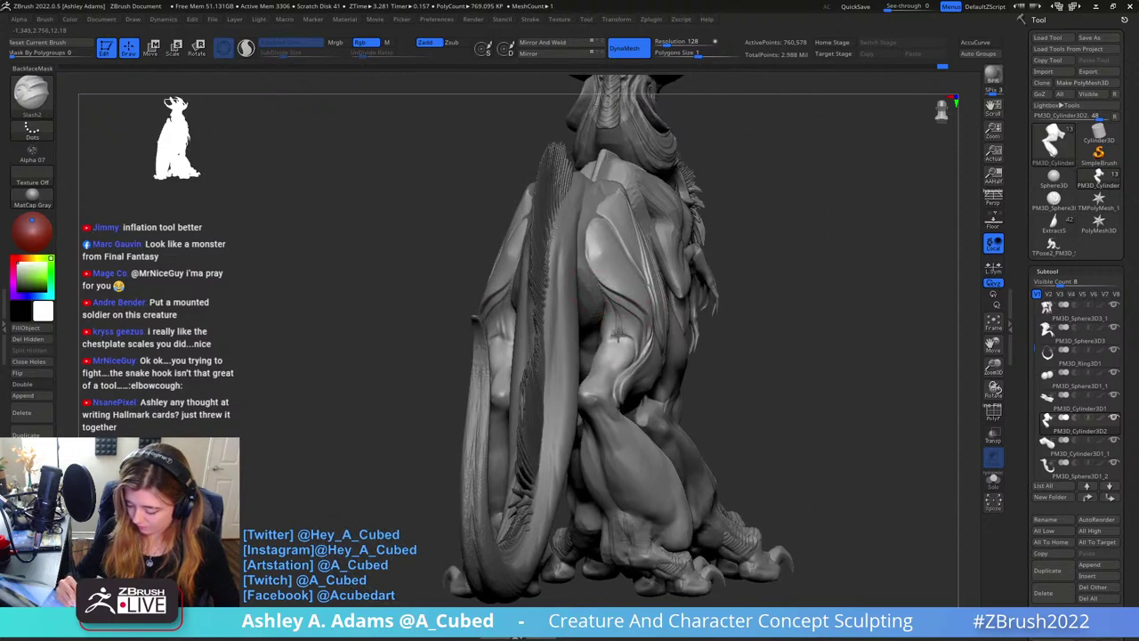
right_click_drag(630, 354, 590, 255)
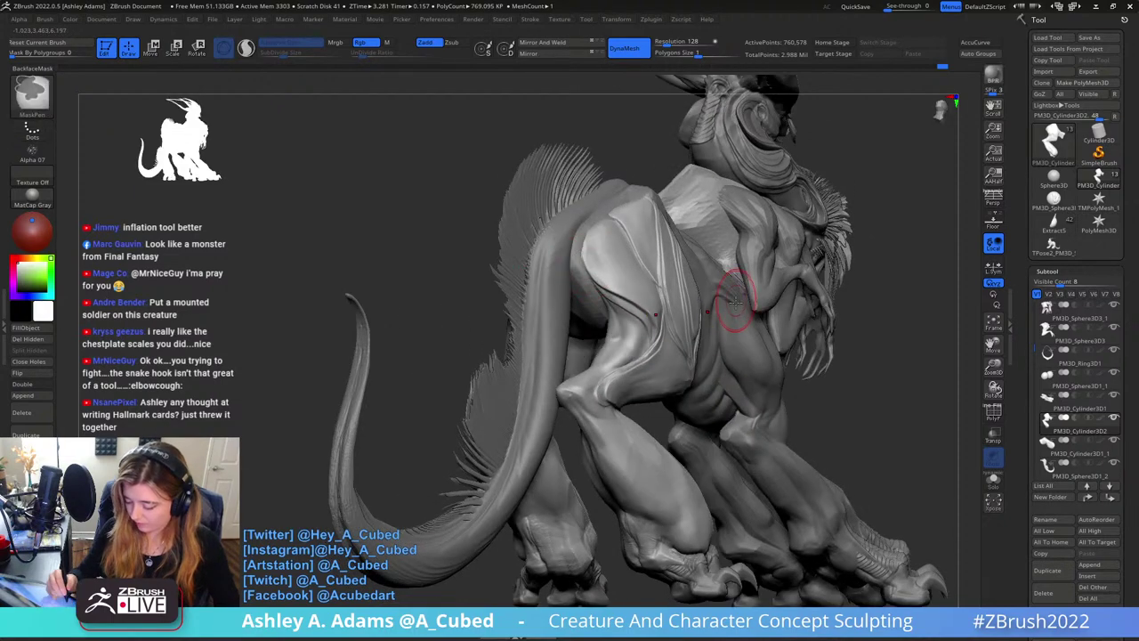
right_click_drag(732, 299, 669, 284)
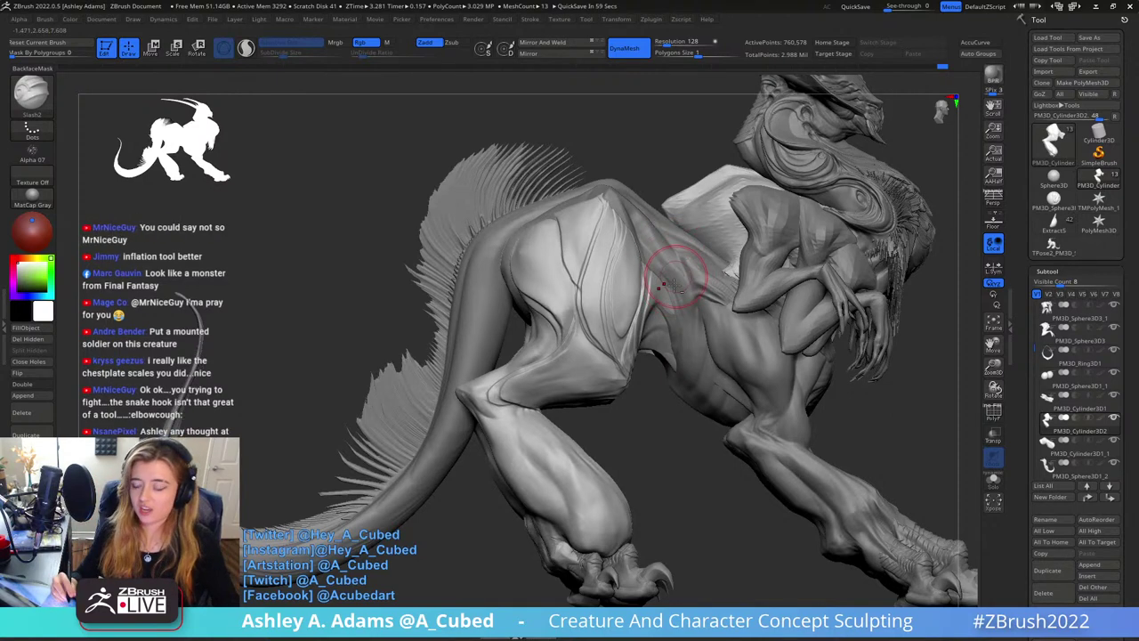
Sharpen the rear thigh contour and extend the grooves along the underside of the thigh towards the hock
right_click_drag(673, 266, 624, 272, "alt")
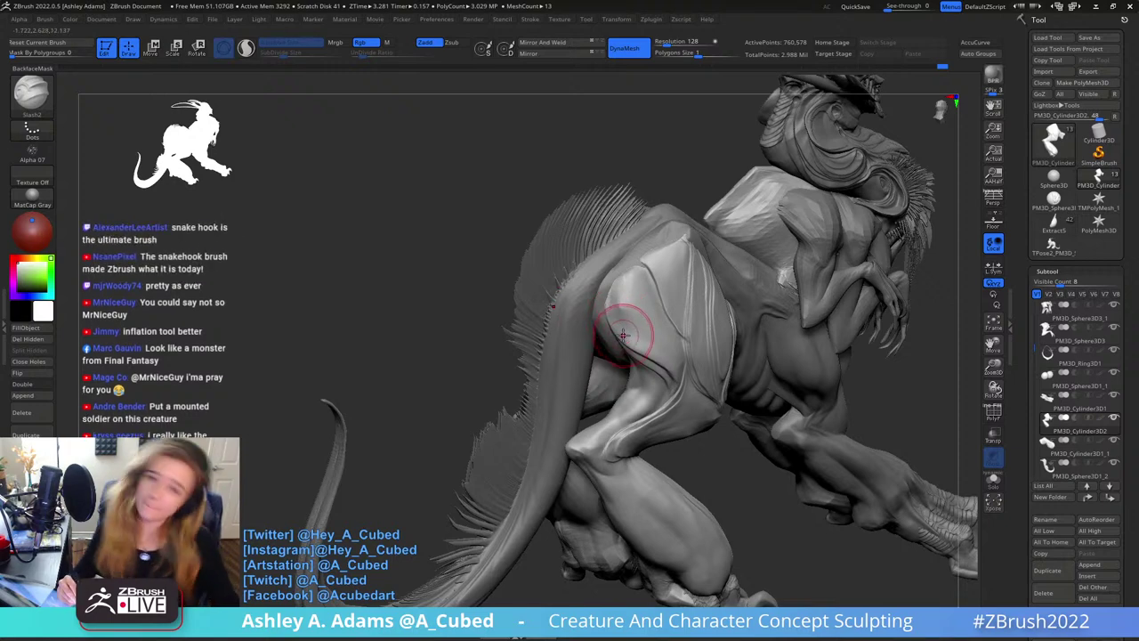
mouse_move(642, 238)
right_mouse_down()
mouse_move(654, 246)
mouse_move(642, 261)
right_mouse_up()
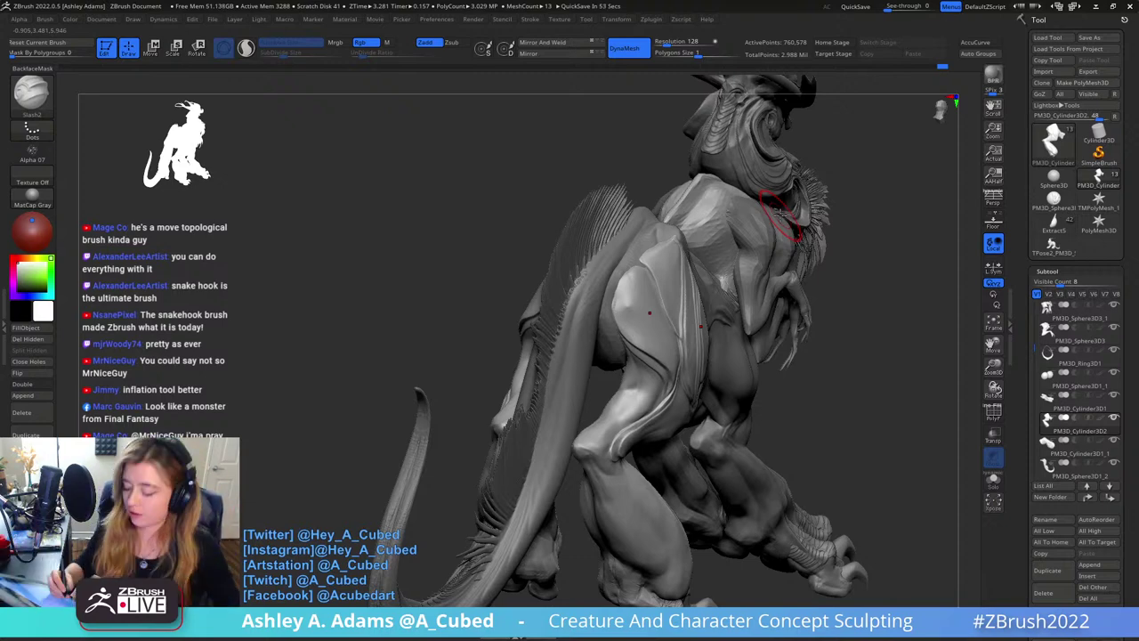
right_click_drag(779, 214, 635, 280)
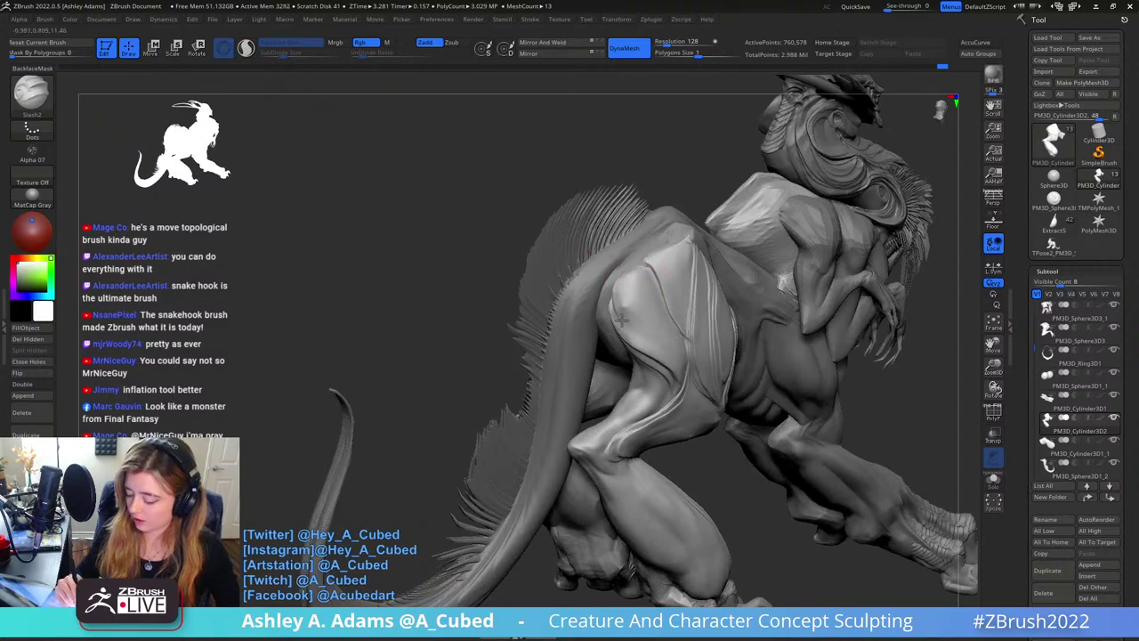
mouse_move(670, 363)
right_mouse_down()
mouse_move(648, 326)
mouse_move(686, 246)
mouse_move(670, 265)
mouse_move(705, 331)
right_mouse_up()
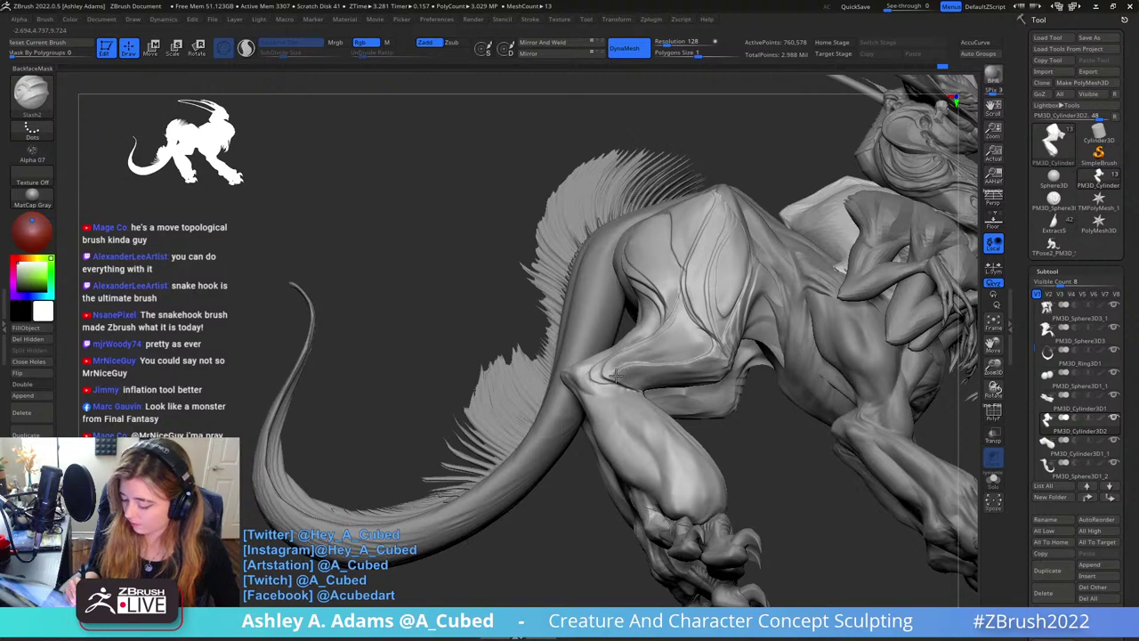
right_click_drag(673, 344, 703, 329)
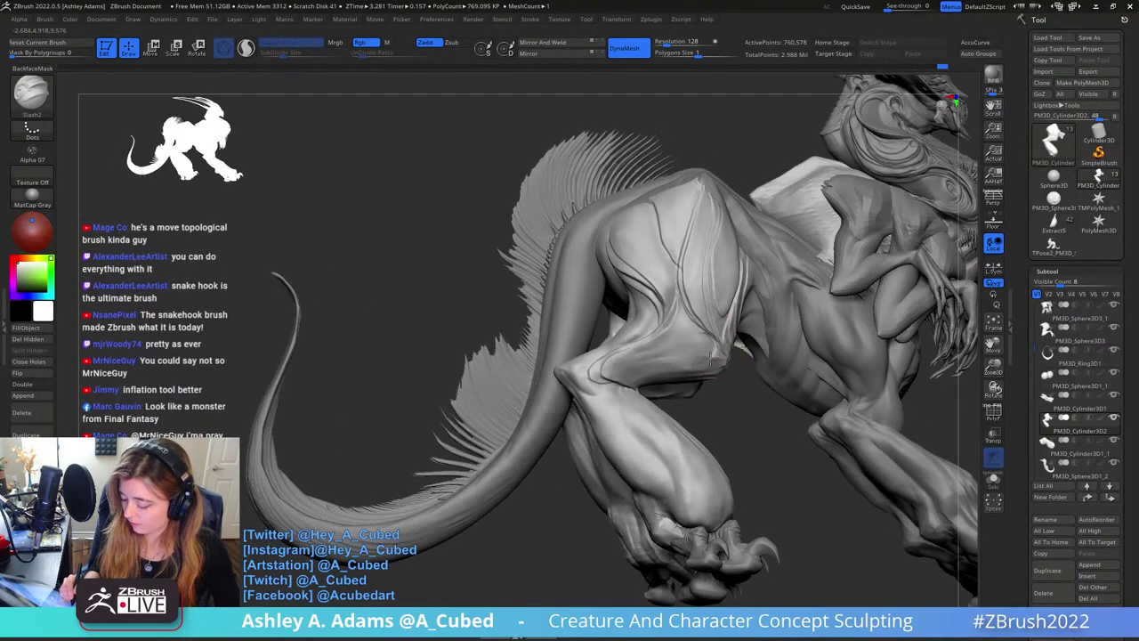
Cut curved folds with Slash2 into the front of the thigh and the skin flap that joins the belly
mouse_move(648, 383)
right_mouse_down()
mouse_move(681, 331)
mouse_move(721, 349)
mouse_move(704, 412)
mouse_move(690, 347)
mouse_move(675, 365)
mouse_move(737, 331)
mouse_move(721, 267)
mouse_move(712, 276)
right_mouse_up()
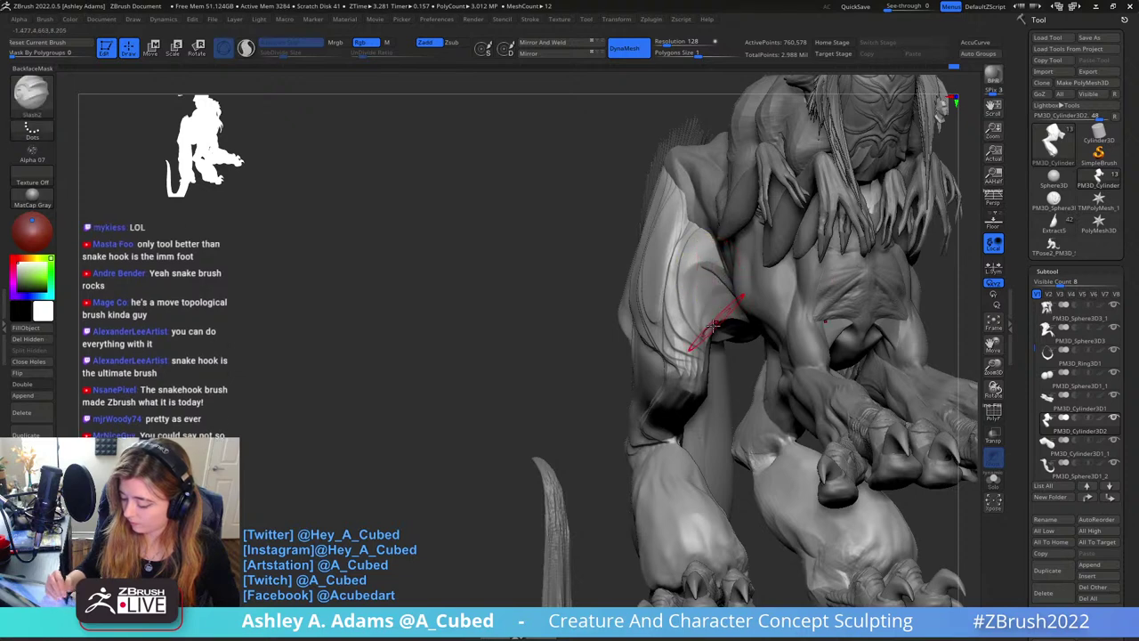
left_click_drag(703, 261, 716, 267)
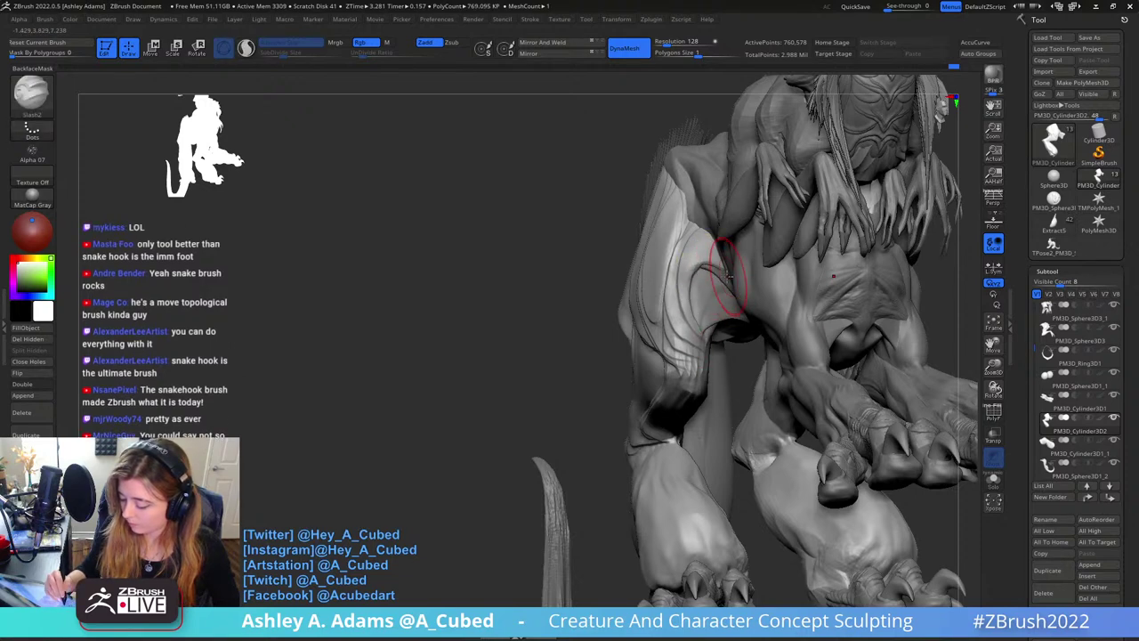
mouse_move(715, 268)
right_mouse_down()
mouse_move(699, 289)
mouse_move(743, 267)
right_mouse_up()
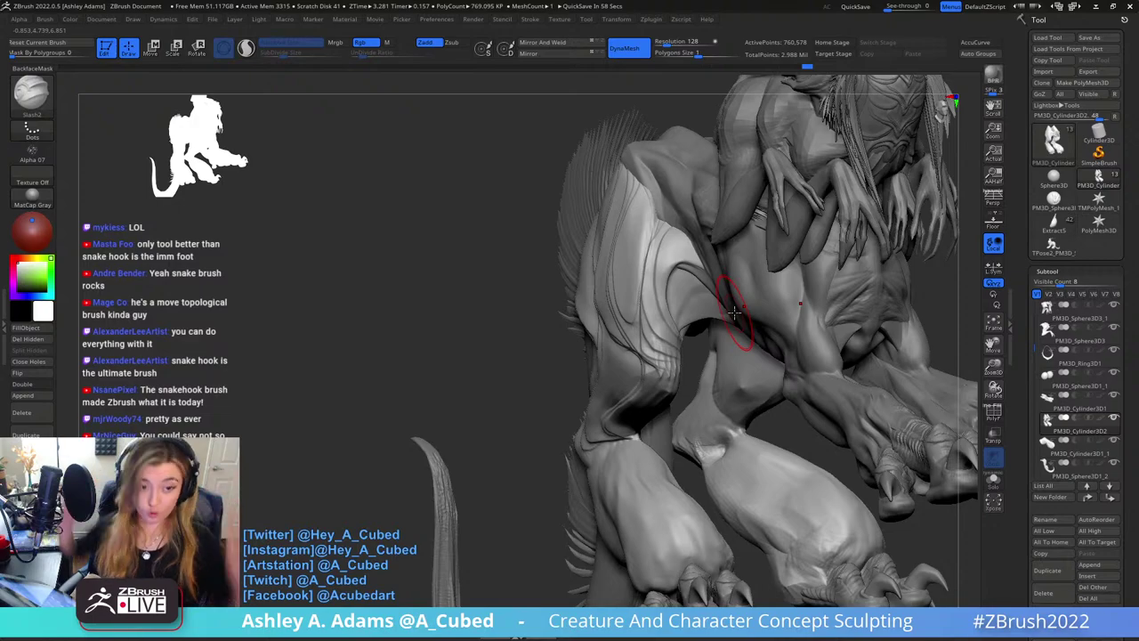
mouse_move(682, 224)
right_mouse_down()
mouse_move(712, 200)
mouse_move(644, 150)
mouse_move(646, 180)
mouse_move(618, 241)
mouse_move(603, 224)
mouse_move(570, 229)
right_mouse_up()
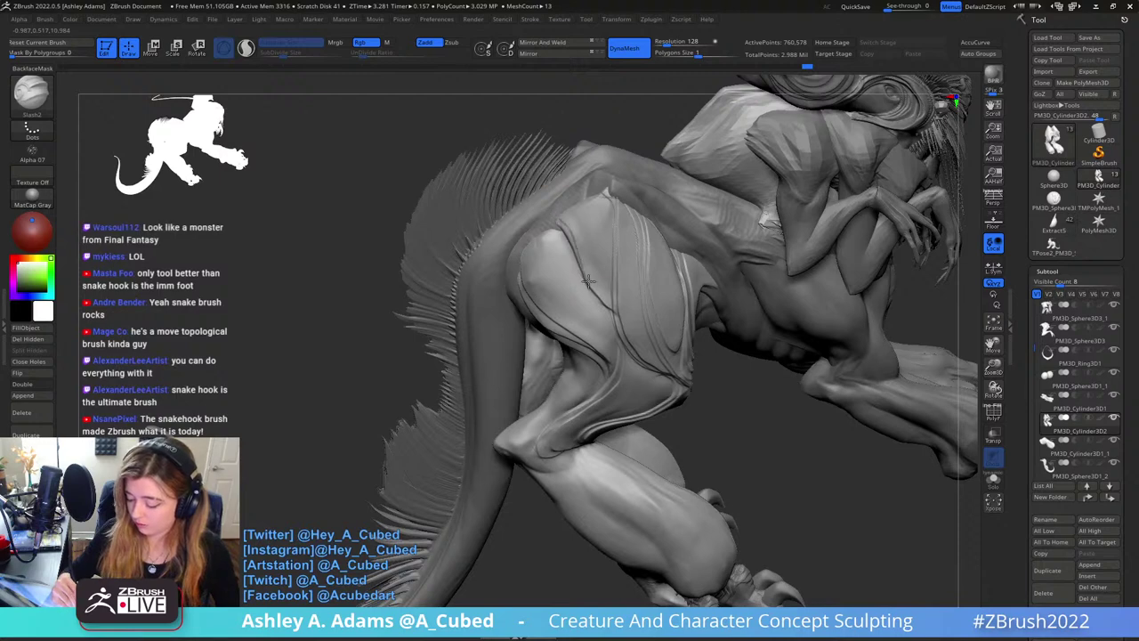
Inflate the rear thigh muscle between the carved grooves with the Inflat brush, working around the back of the hind leg
right_click_drag(542, 247, 547, 262)
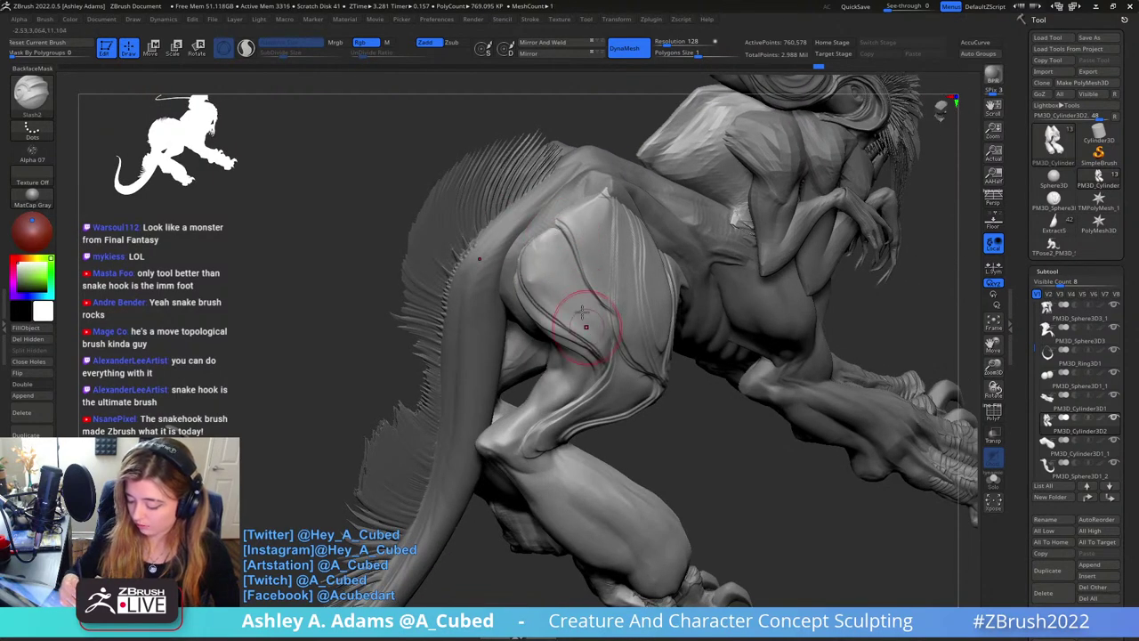
right_click_drag(619, 260, 594, 220)
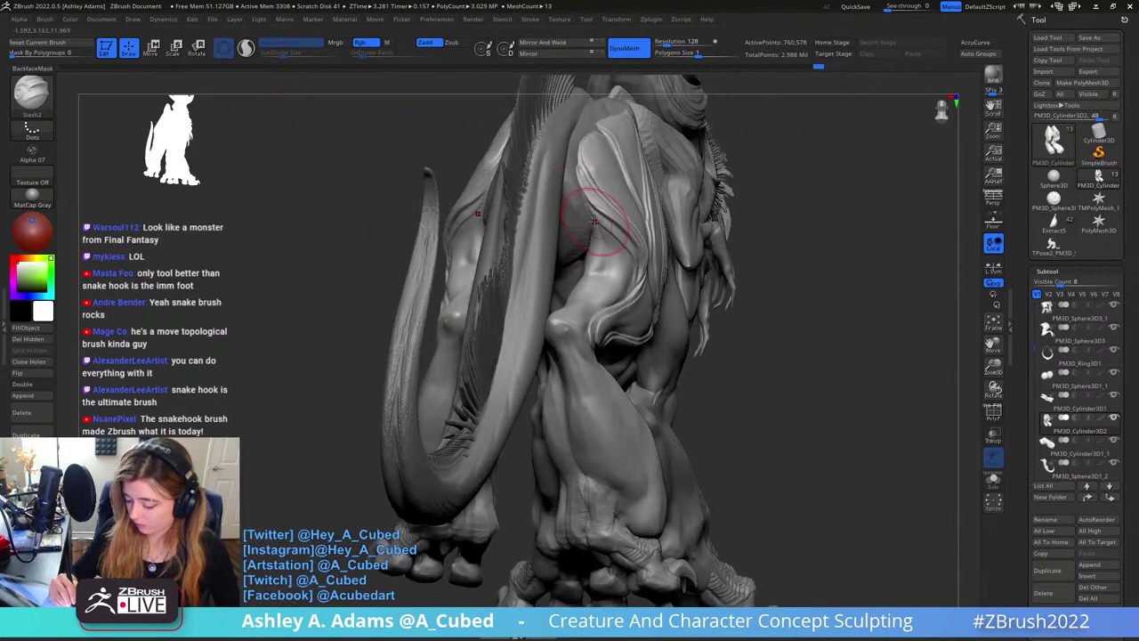
mouse_move(616, 300)
right_mouse_down()
mouse_move(612, 270)
mouse_move(650, 234)
right_mouse_up()
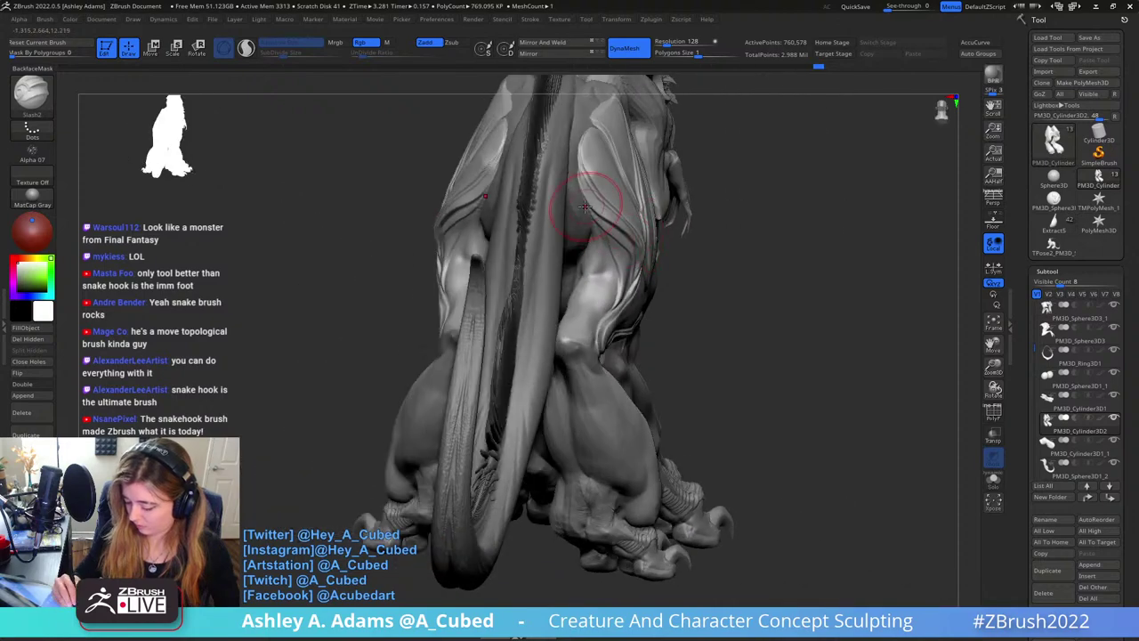
right_click_drag(571, 327, 583, 274)
left_click_drag(525, 300, 506, 287)
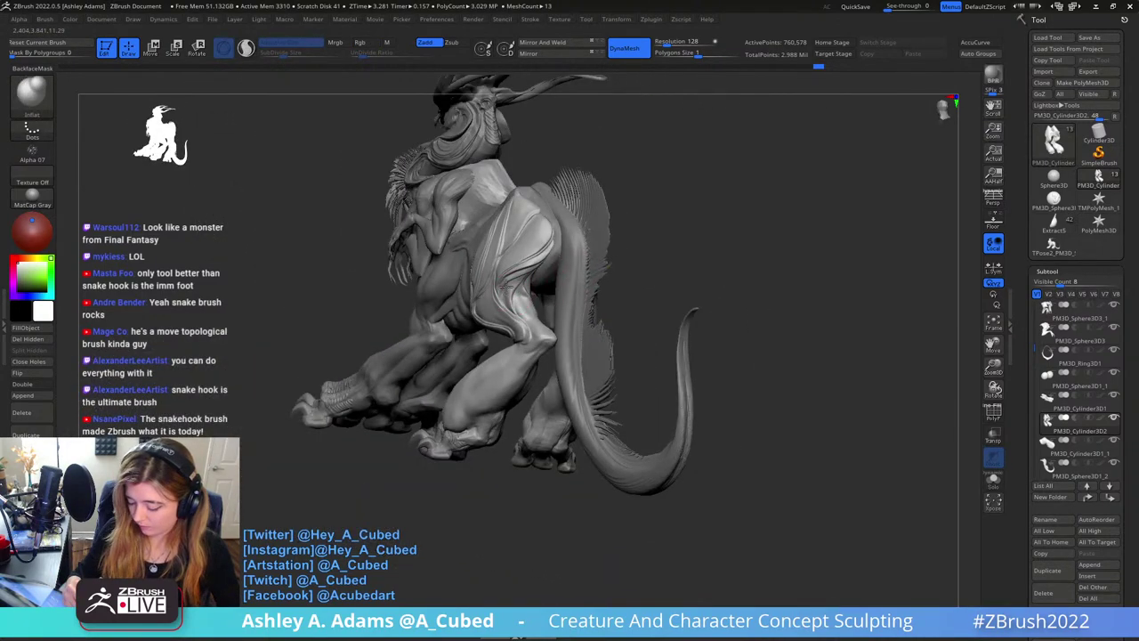
right_click_drag(514, 301, 598, 228)
right_click_drag(610, 314, 648, 250)
right_click(583, 321)
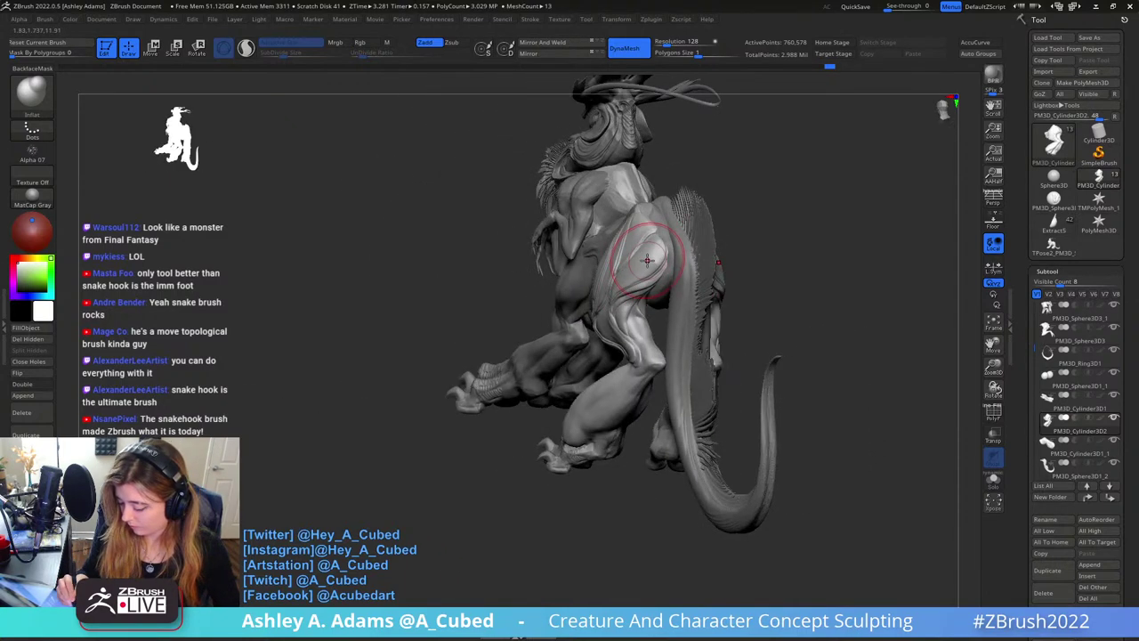
mouse_move(578, 272)
right_mouse_down()
mouse_move(648, 255)
mouse_move(612, 223)
mouse_move(630, 208)
mouse_move(641, 267)
right_mouse_up()
right_click(569, 295)
right_click_drag(625, 250, 614, 252)
Flatten the surface of the rear thigh muscle with the hPolish brush
key("b")
key("h")
key("p")
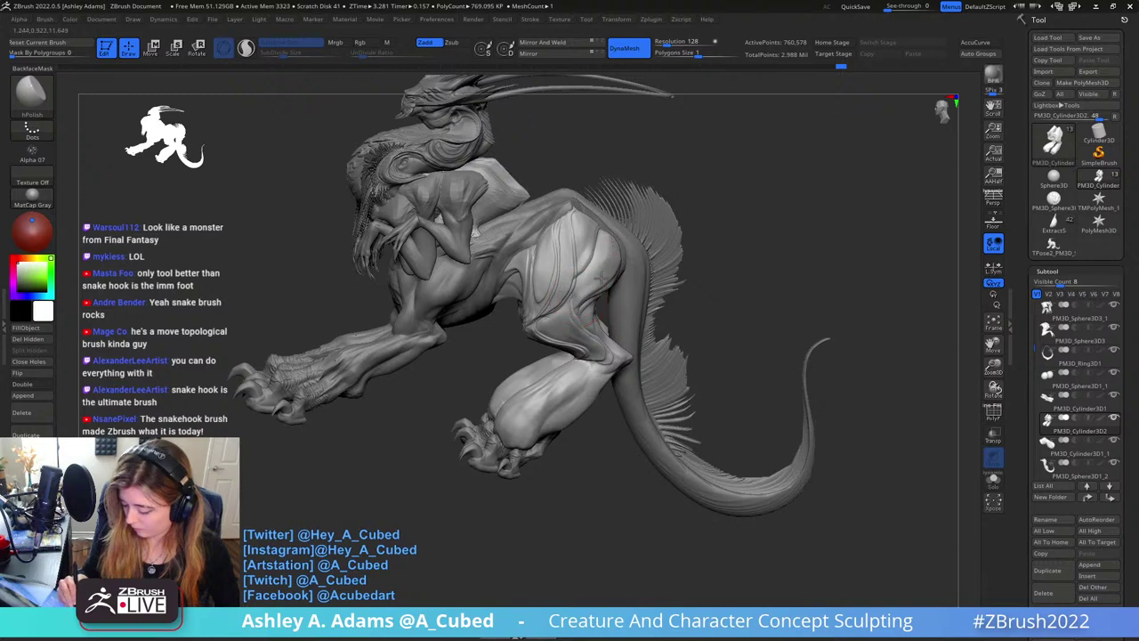
mouse_move(585, 287)
left_mouse_down()
mouse_move(577, 305)
mouse_move(584, 289)
left_mouse_up()
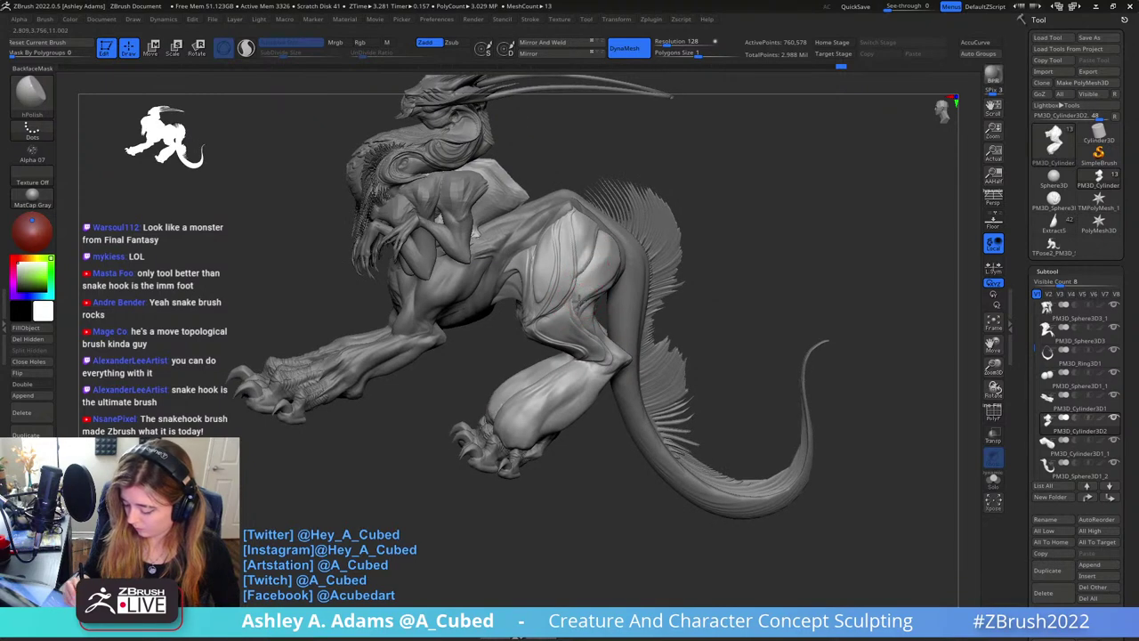
Swell the lower thigh muscle between the knee and the hock with the Inflat brush
mouse_move(608, 307)
right_mouse_down()
mouse_move(588, 235)
mouse_move(608, 226)
mouse_move(587, 267)
mouse_move(610, 241)
mouse_move(593, 293)
mouse_move(534, 246)
right_mouse_up()
key("b")
key("d")
key("s")
key("b")
key("i")
key("n")
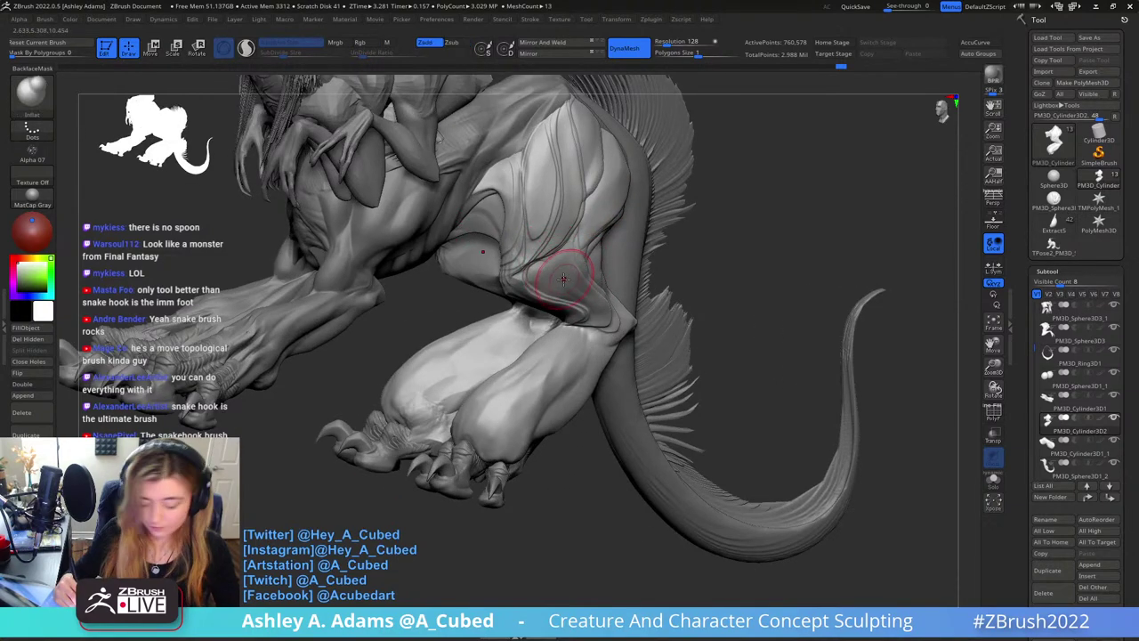
left_click_drag(547, 273, 596, 312)
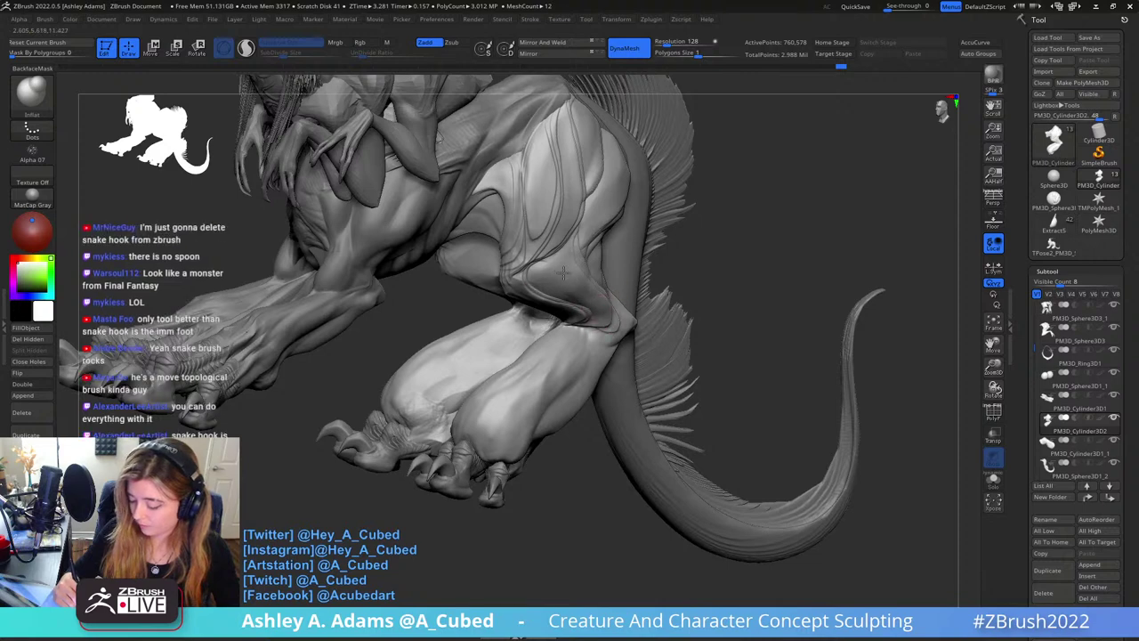
Reduce the draw size of the Inflat brush
mouse_move(553, 269)
right_mouse_down("ctrl")
mouse_move(570, 262)
mouse_move(602, 280)
mouse_move(593, 216)
right_mouse_up("ctrl")
right_click(602, 279)
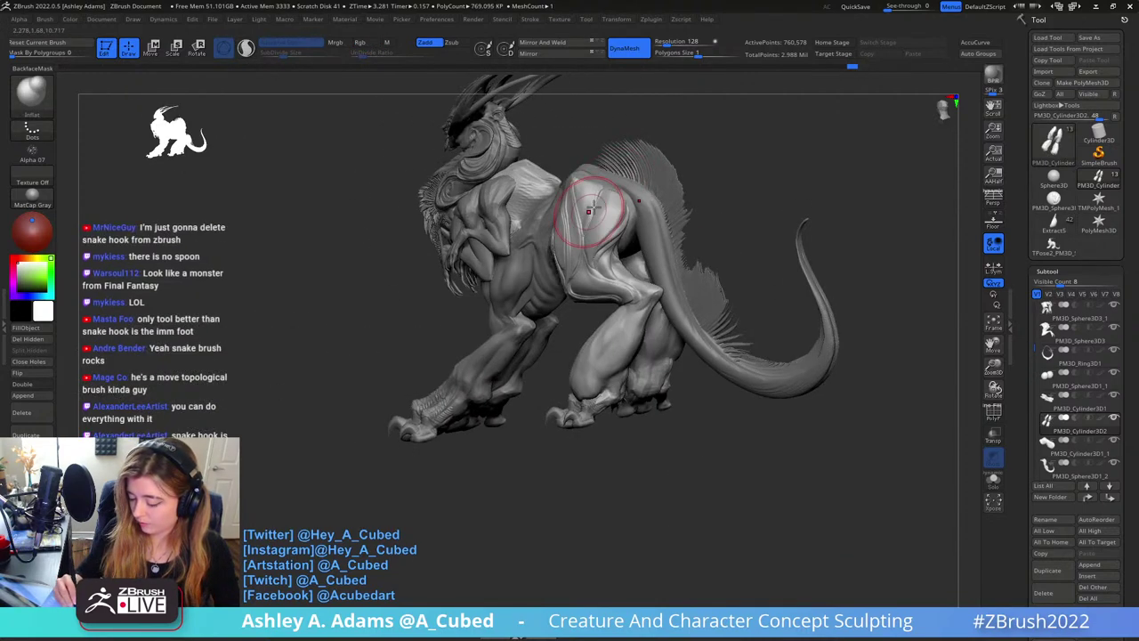
mouse_move(689, 216)
right_mouse_down()
mouse_move(665, 274)
mouse_move(701, 312)
right_mouse_up()
right_click(596, 238)
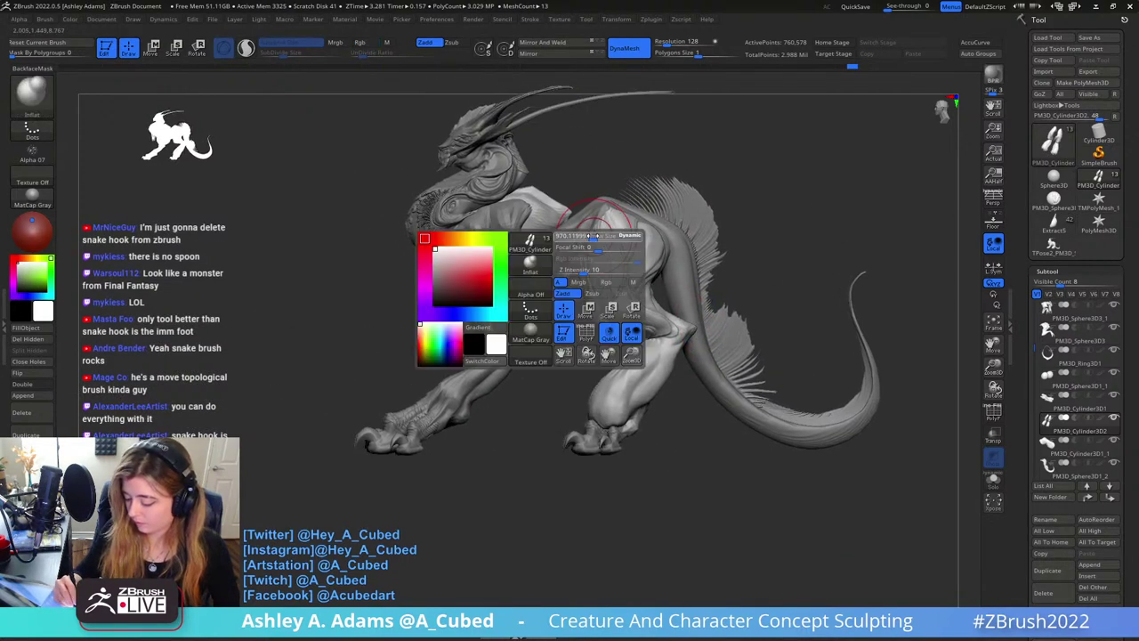
mouse_move(595, 244)
left_mouse_down()
mouse_move(593, 231)
mouse_move(596, 286)
mouse_move(607, 228)
left_mouse_up()
right_click(611, 245)
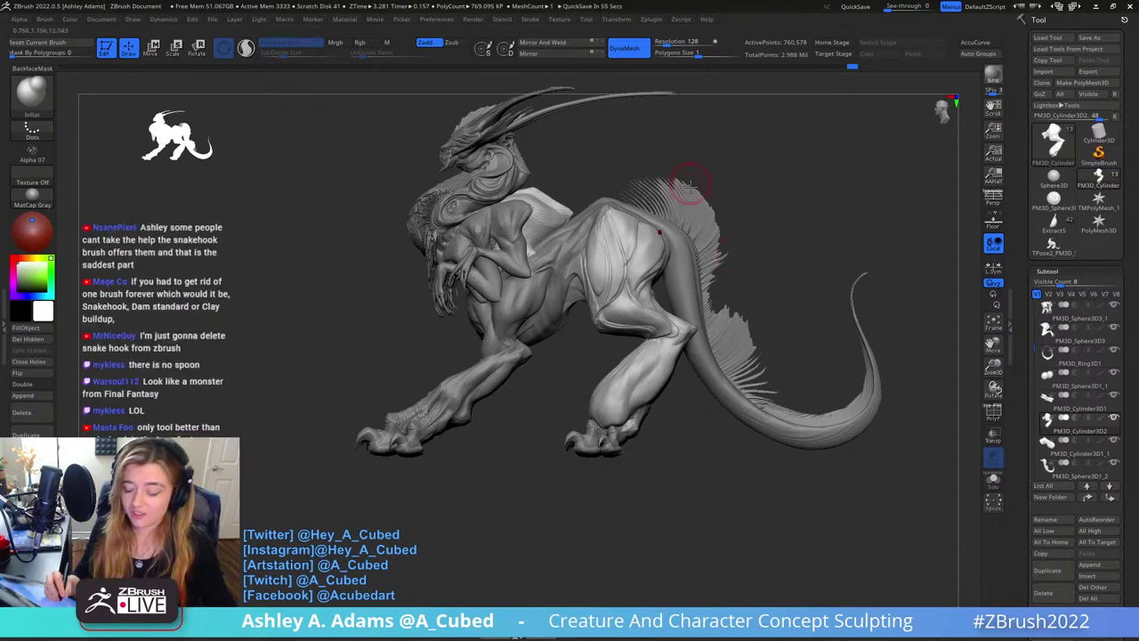
Select the SnakeHook brush from the sculpting brush library
left_click_drag(737, 251, 627, 214)
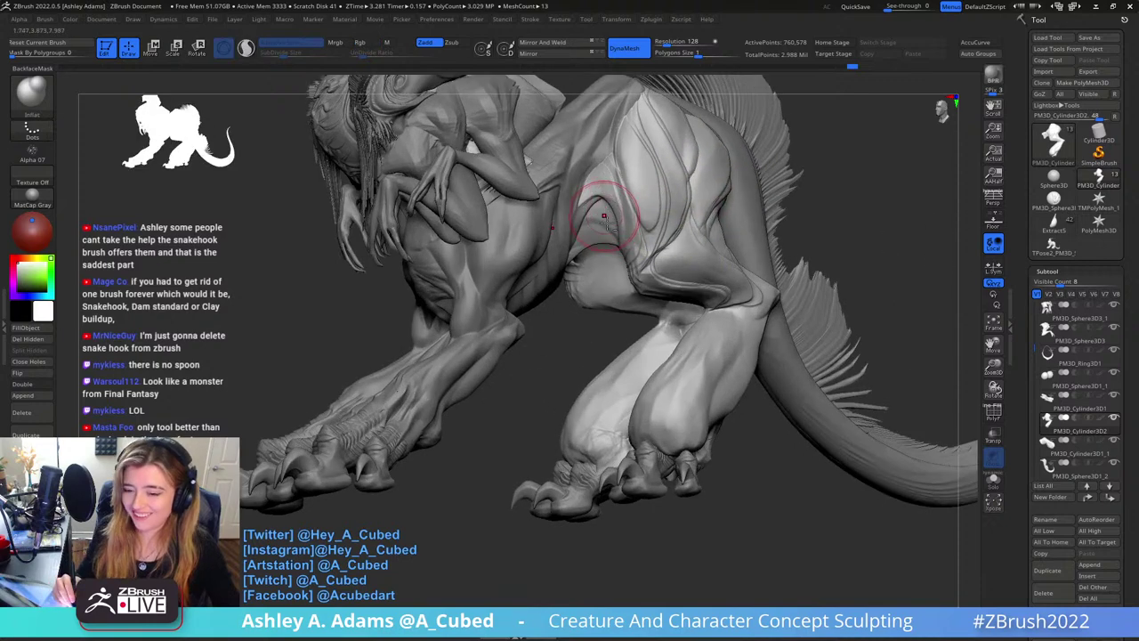
right_click_drag(610, 212, 706, 204, "alt")
right_click_drag(751, 242, 692, 184, "ctrl")
mouse_move(703, 307)
right_mouse_down("alt")
mouse_move(703, 233)
mouse_move(733, 235)
mouse_move(727, 225)
mouse_move(727, 240)
right_mouse_up("alt")
key("2")
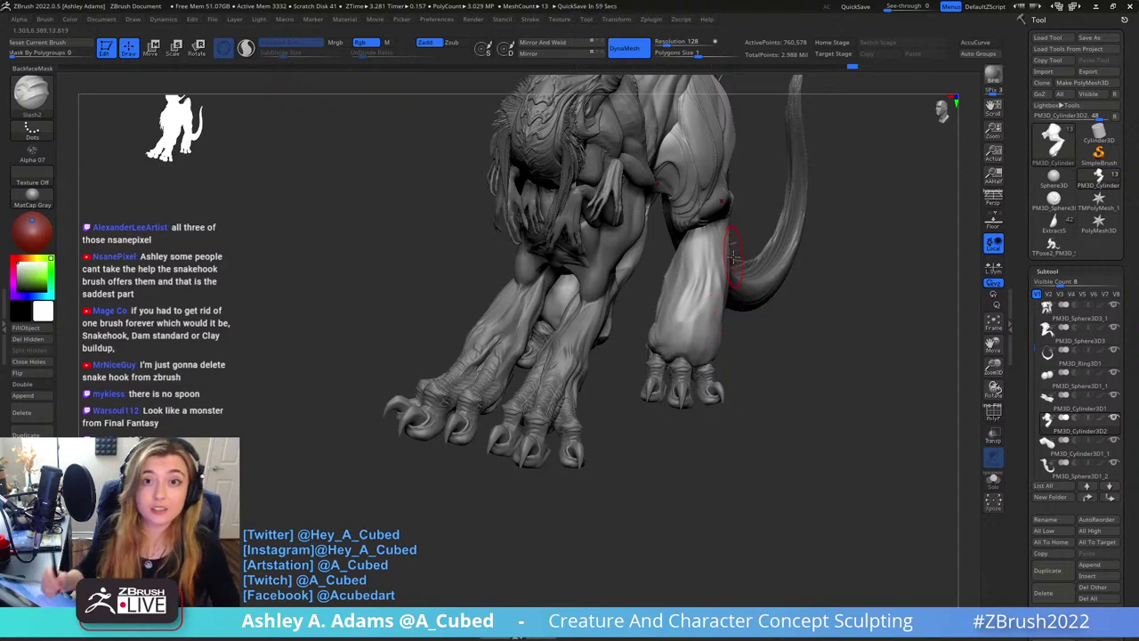
key("b")
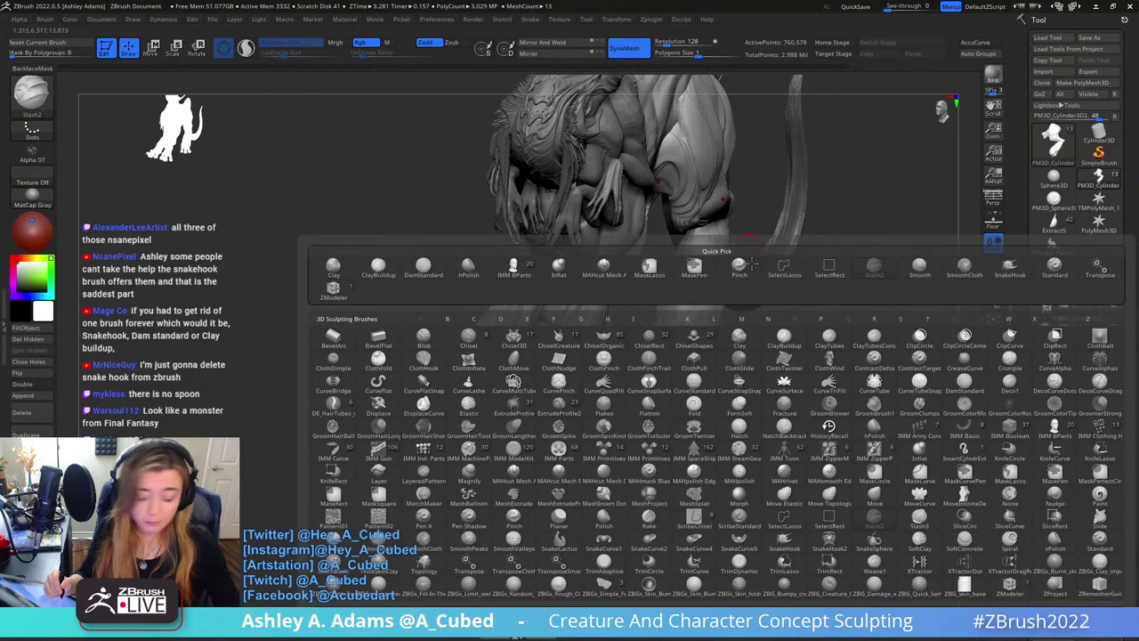
key("s")
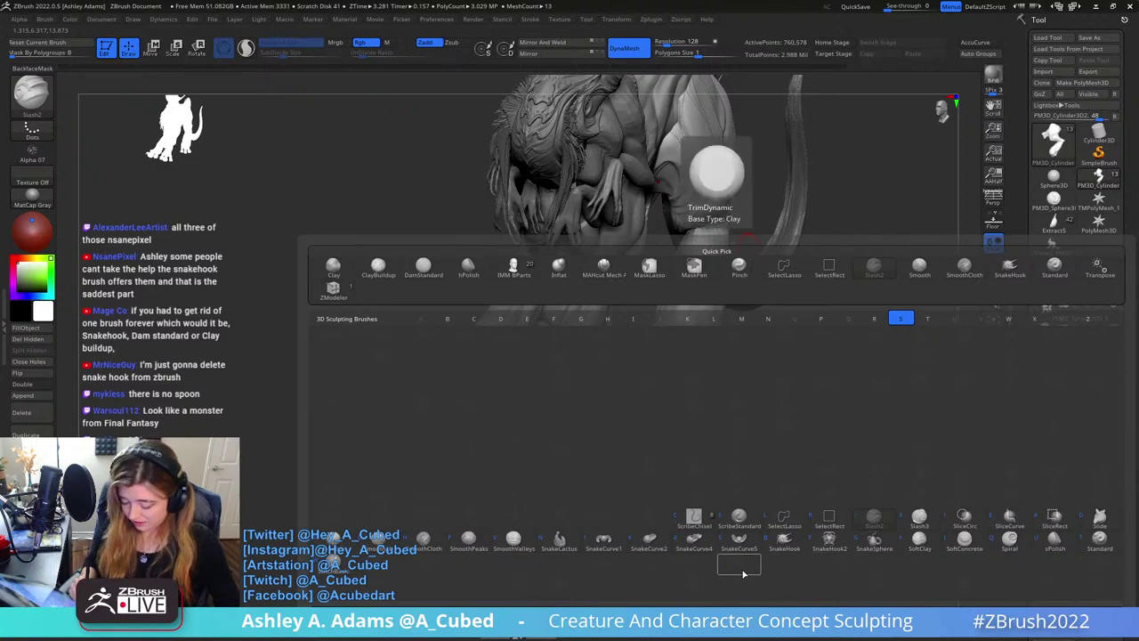
key("n")
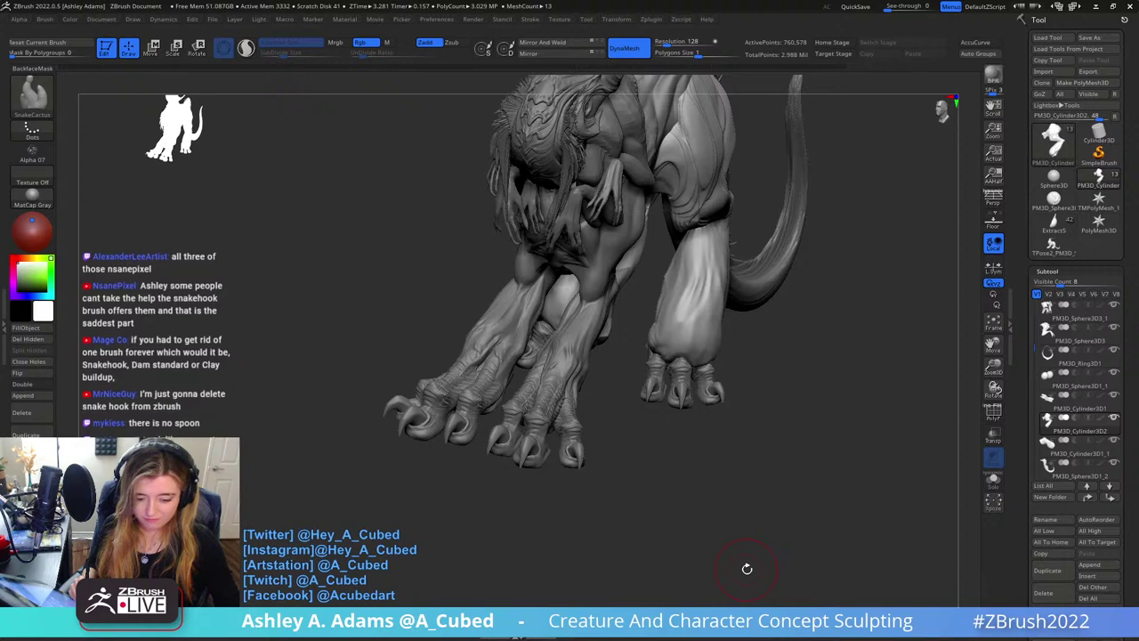
key("b")
key("s")
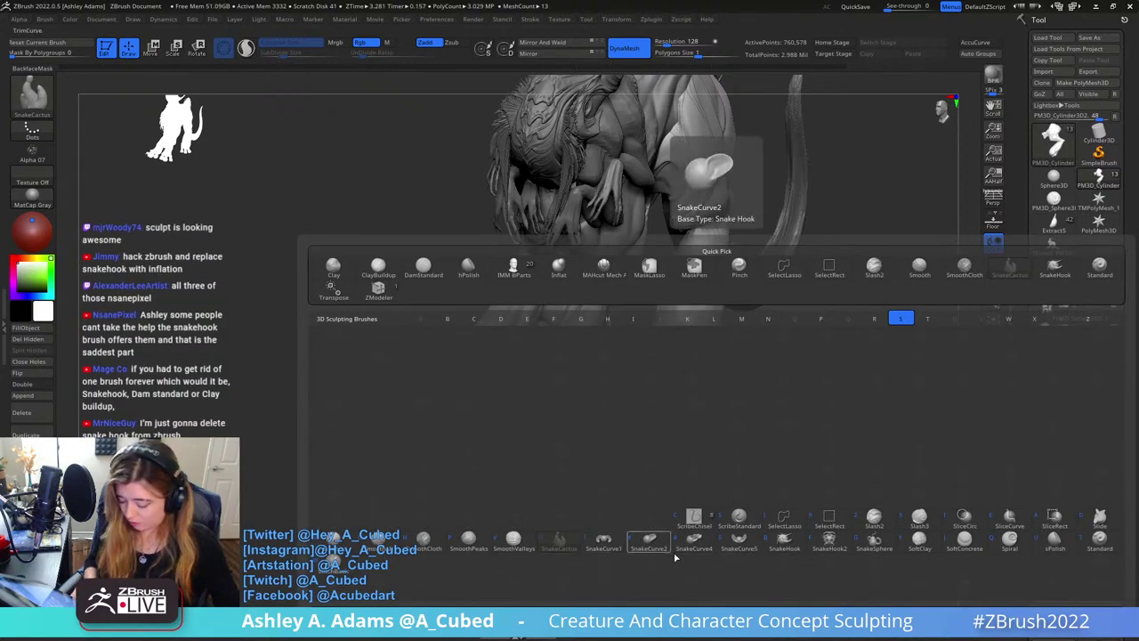
left_click(784, 539)
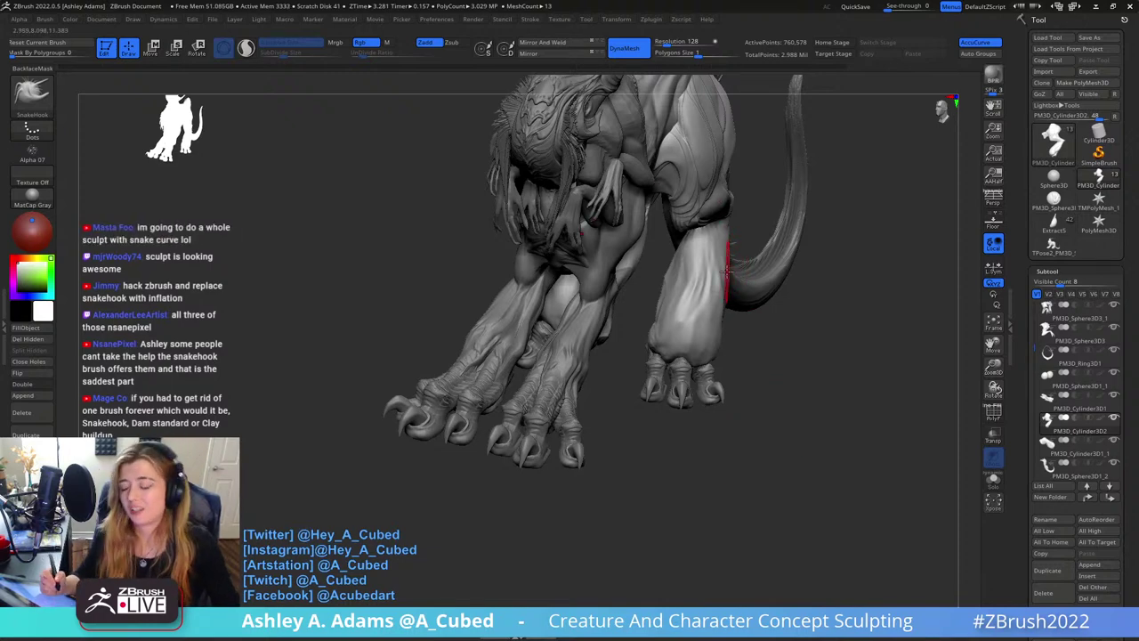
right_click_drag(728, 265, 709, 261)
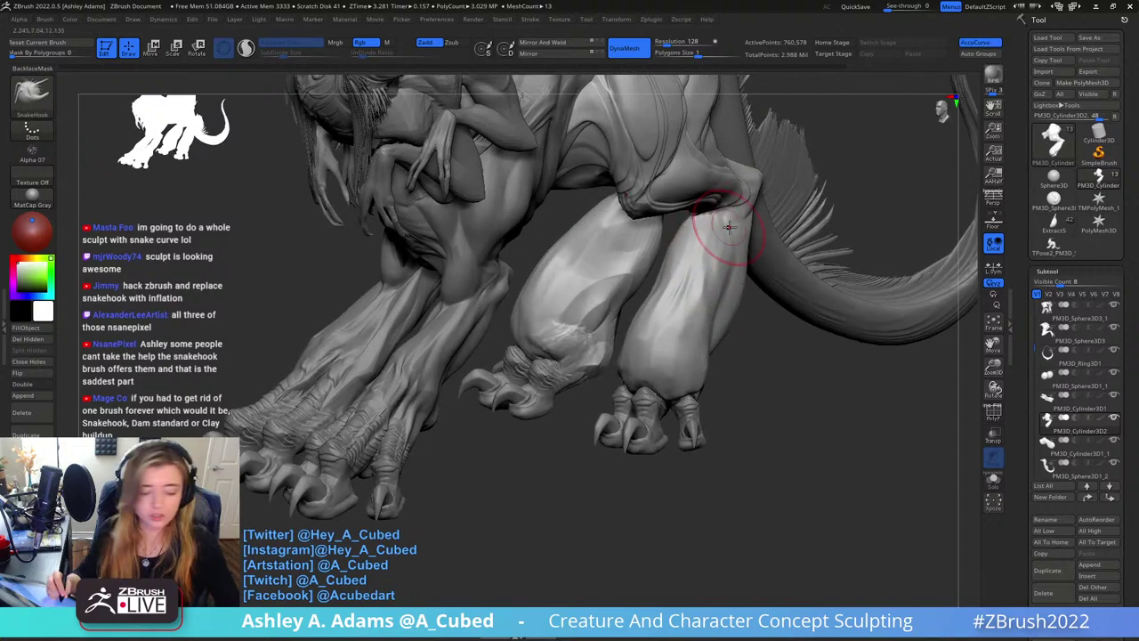
Carve long Slash2 grooves down the front of the lower hind leg from the hock to the foot
key("1")
mouse_move(730, 218)
right_mouse_down()
mouse_move(706, 234)
mouse_move(705, 207)
right_mouse_up()
mouse_move(704, 206)
left_mouse_down()
mouse_move(689, 249)
mouse_move(703, 251)
mouse_move(647, 377)
left_mouse_up()
right_click_drag(693, 300, 755, 234)
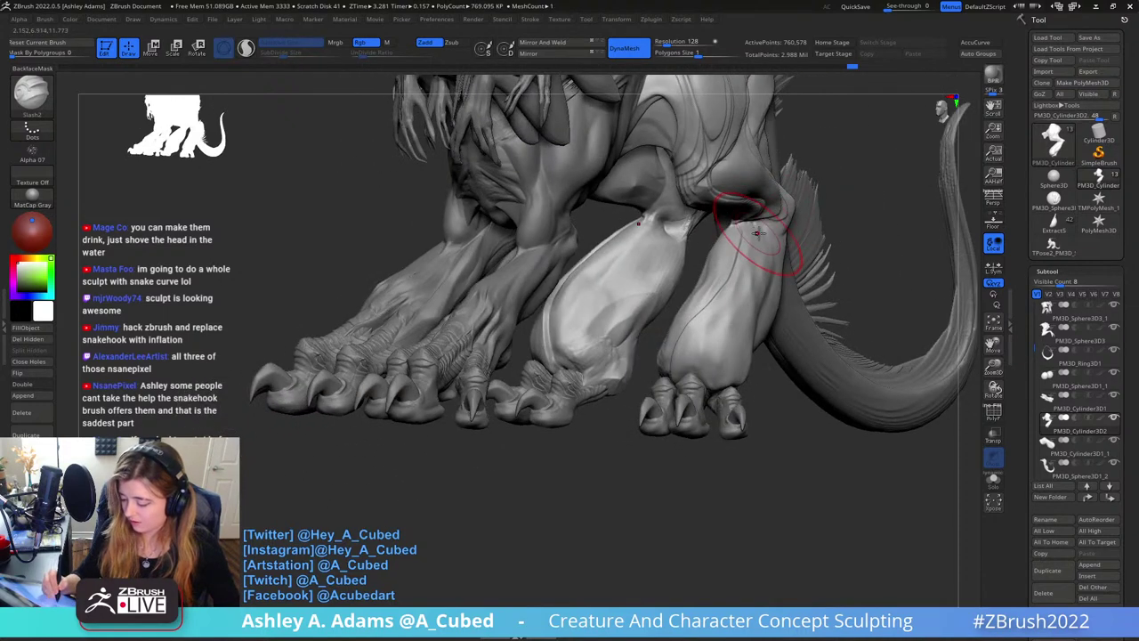
mouse_move(740, 217)
left_mouse_down()
mouse_move(749, 260)
mouse_move(711, 384)
left_mouse_up()
mouse_move(712, 360)
right_mouse_down()
mouse_move(696, 331)
mouse_move(725, 279)
right_mouse_up()
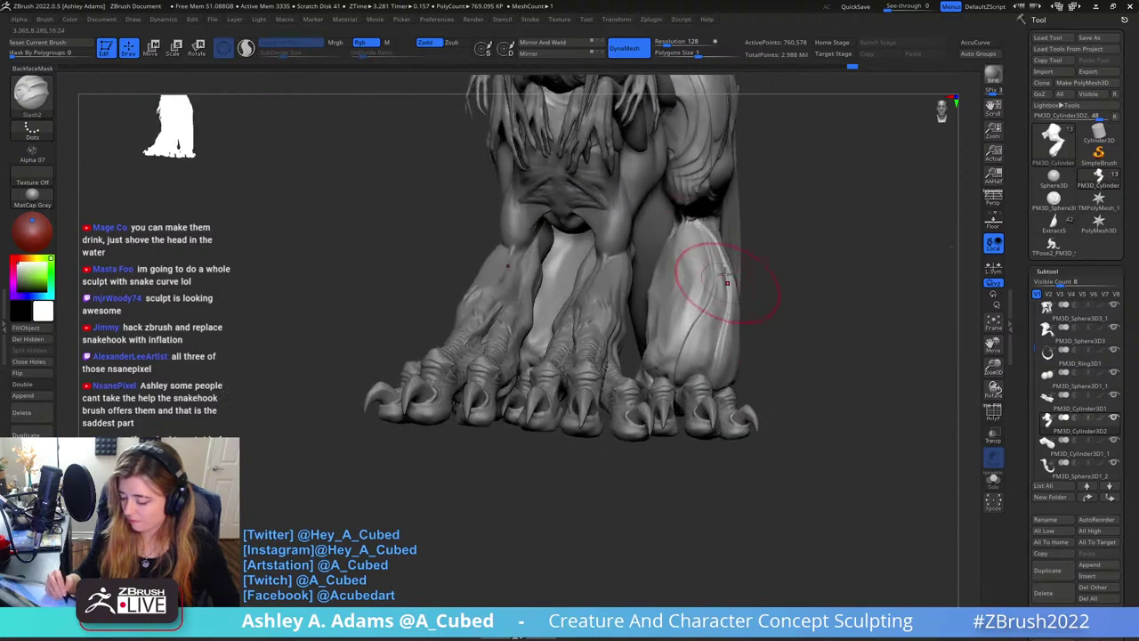
mouse_move(685, 218)
left_mouse_down()
mouse_move(680, 310)
mouse_move(649, 341)
left_mouse_up()
Cut a Slash2 groove along the inner side of the lower hind leg down to the ankle
right_click_drag(649, 341, 648, 305)
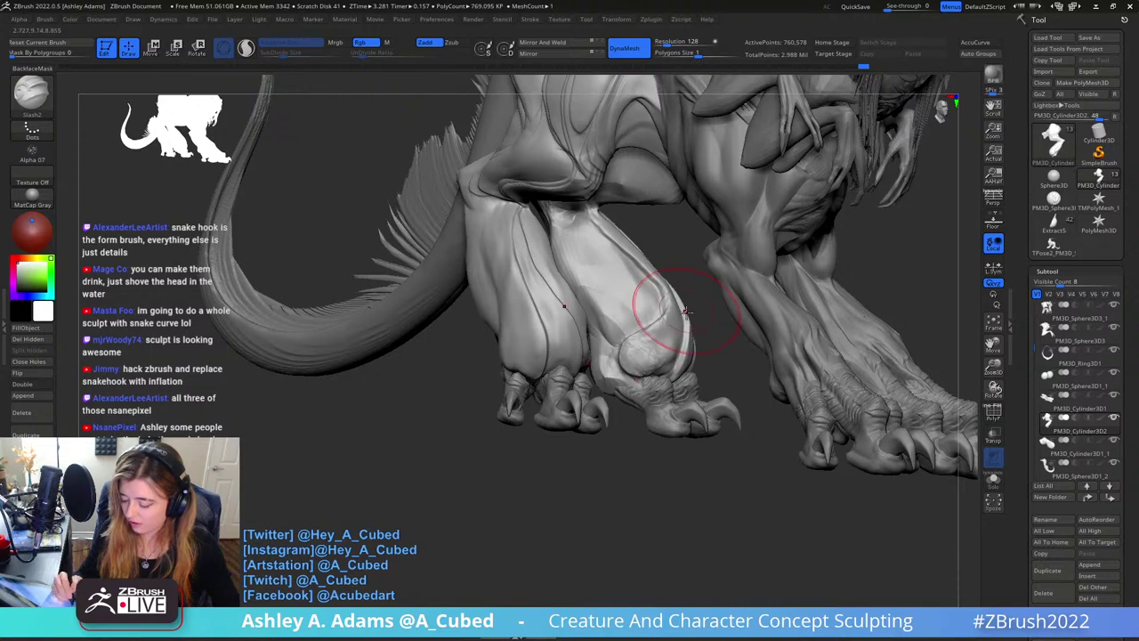
mouse_move(674, 305)
right_mouse_down()
mouse_move(685, 337)
mouse_move(657, 307)
right_mouse_up()
mouse_move(588, 212)
left_mouse_down()
mouse_move(660, 305)
mouse_move(610, 360)
mouse_move(616, 373)
left_mouse_up()
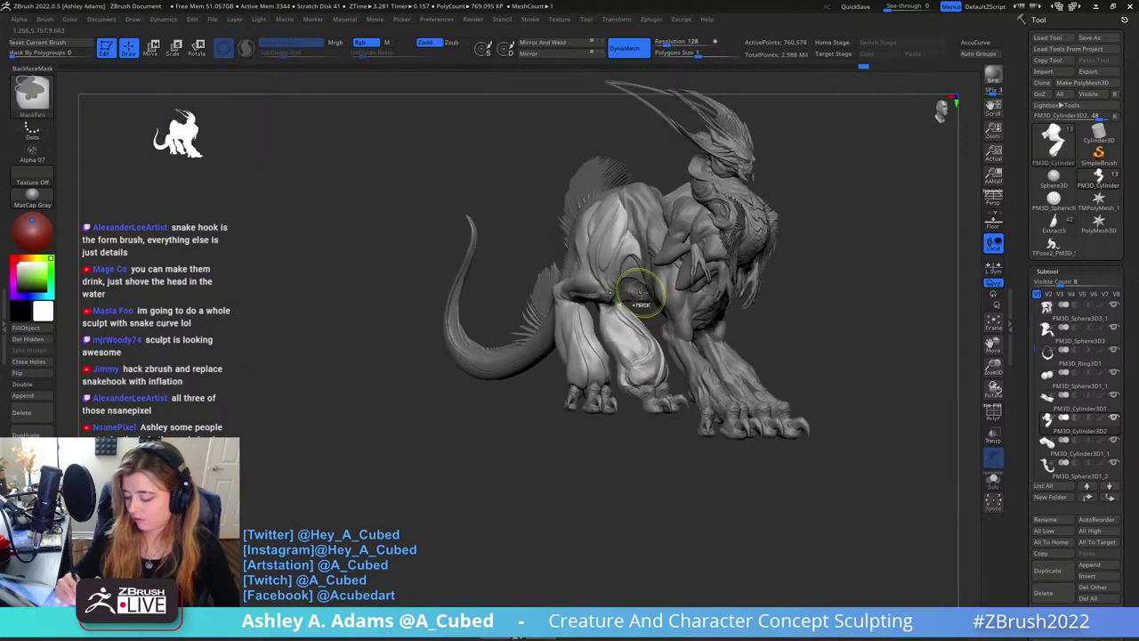
key("f")
right_click_drag(712, 298, 692, 374)
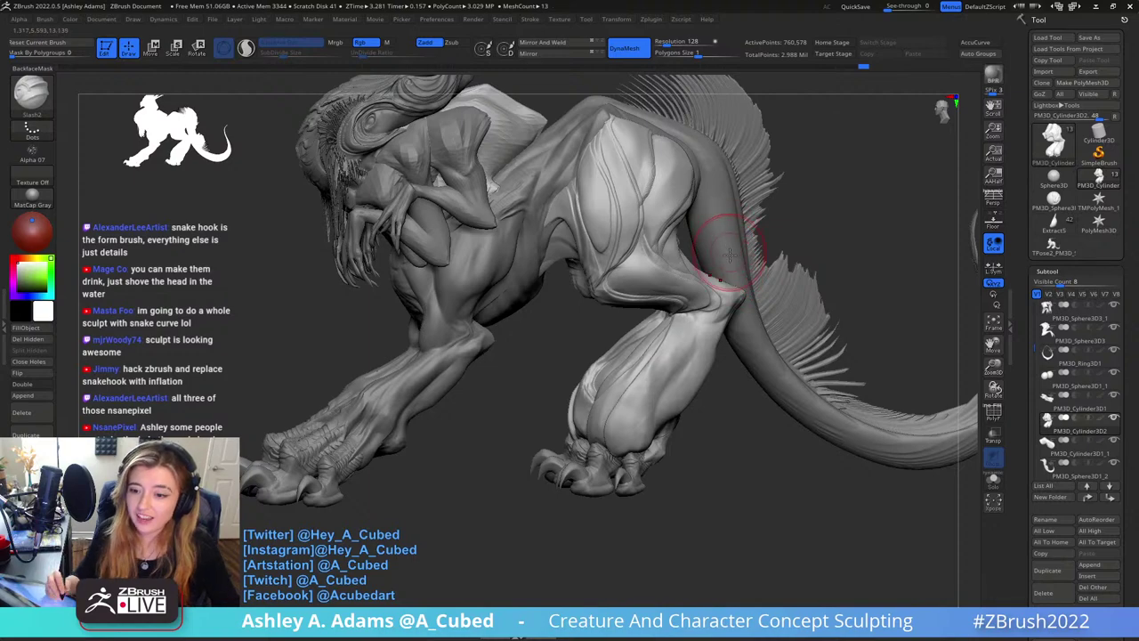
Outline the calf muscle with a curved Slash2 groove on the outer side of the lower hind leg below the hock
mouse_move(733, 246)
right_mouse_down()
mouse_move(767, 251)
mouse_move(711, 258)
right_mouse_up()
key("b")
mouse_move(750, 178)
right_mouse_down()
mouse_move(719, 279)
mouse_move(684, 317)
right_mouse_up()
right_click(690, 321)
left_click_drag(684, 316, 674, 344)
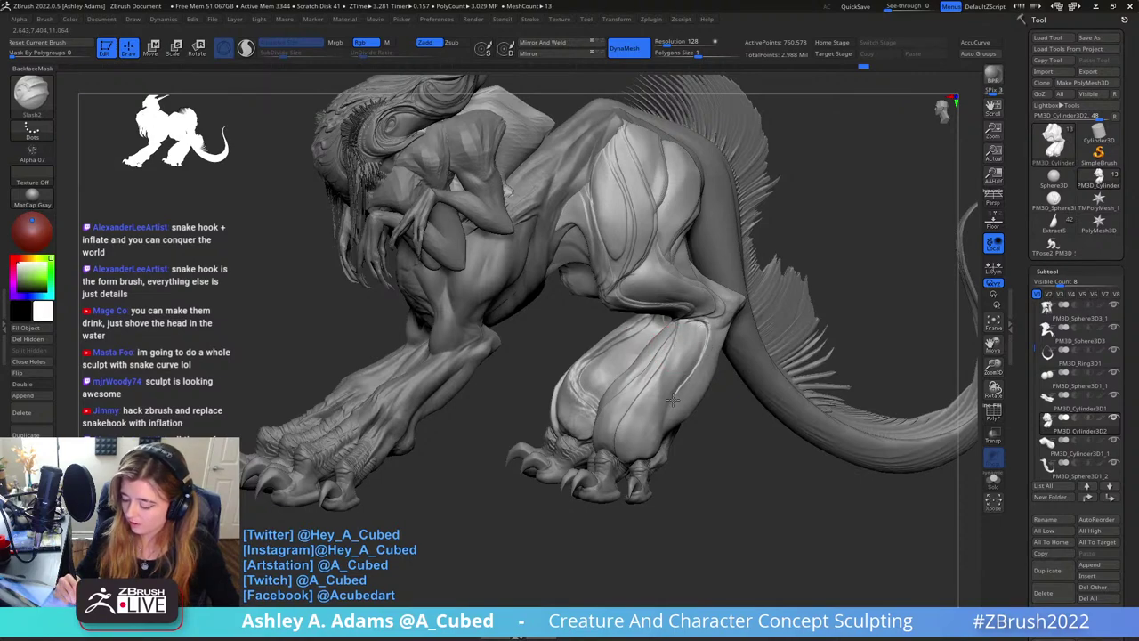
right_click_drag(656, 409, 651, 383)
mouse_move(667, 409)
left_mouse_down()
mouse_move(691, 445)
mouse_move(668, 420)
mouse_move(691, 427)
mouse_move(712, 336)
left_mouse_up()
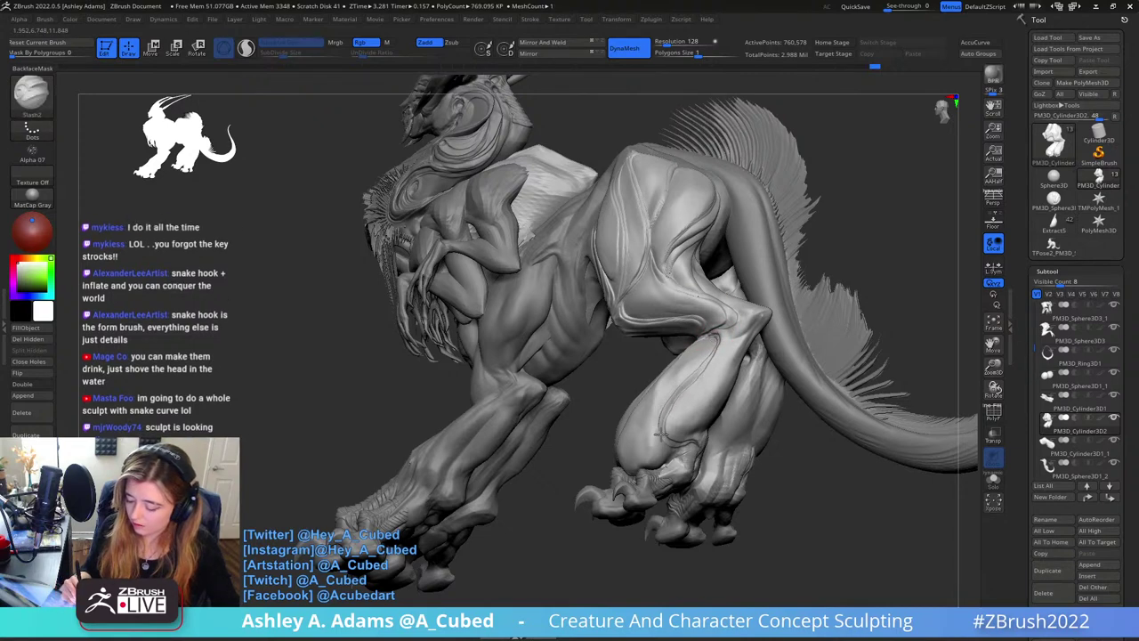
Deepen the outer calf groove and extend it towards the foot
left_click_drag(686, 376, 691, 356)
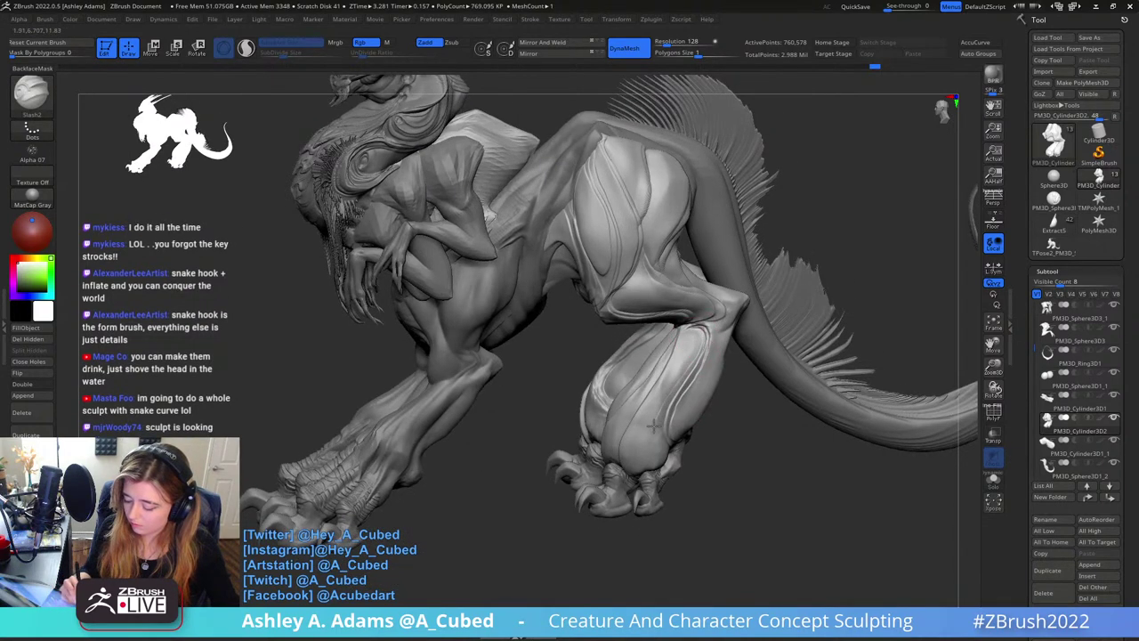
left_click_drag(666, 456, 675, 375)
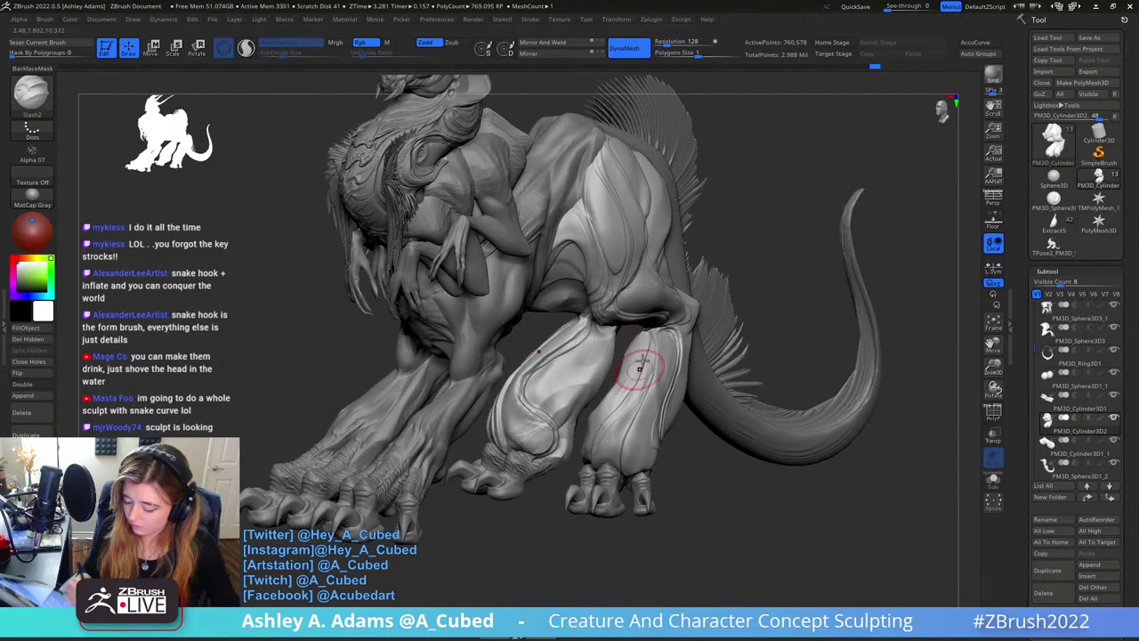
mouse_move(628, 402)
left_mouse_down()
mouse_move(594, 452)
mouse_move(699, 401)
mouse_move(690, 397)
mouse_move(698, 417)
mouse_move(689, 400)
mouse_move(530, 343)
left_mouse_up()
Carve tendon-like Slash2 grooves from the hock down the back and outer side of the lower hind leg
key("f")
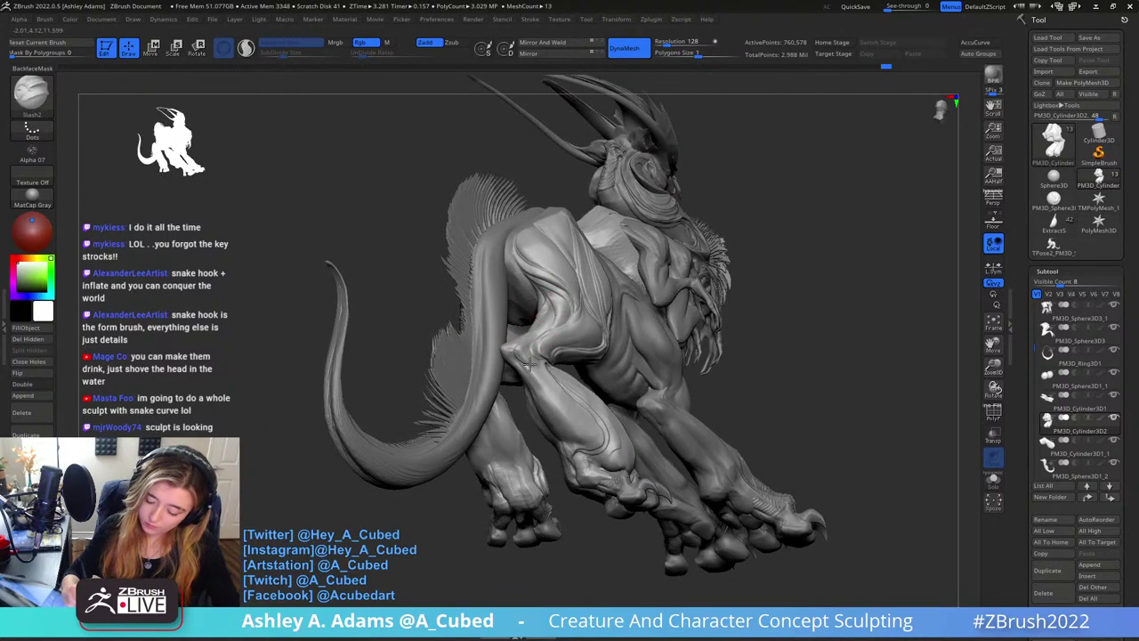
mouse_move(533, 380)
left_mouse_down()
mouse_move(553, 300)
mouse_move(538, 288)
mouse_move(553, 302)
left_mouse_up()
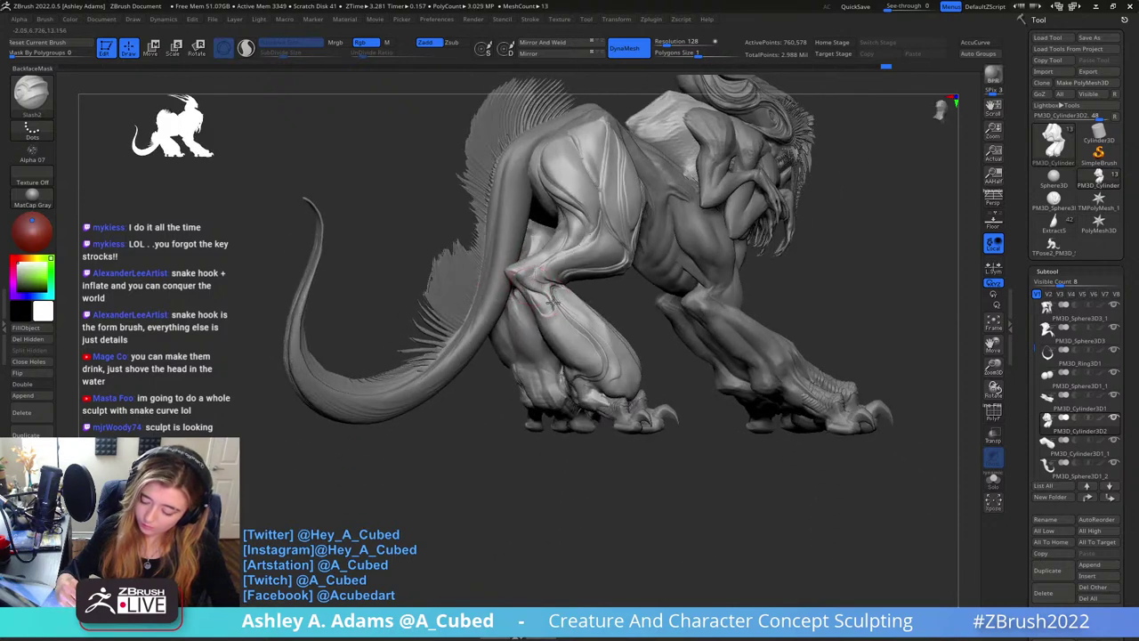
right_click_drag(566, 331, 558, 304)
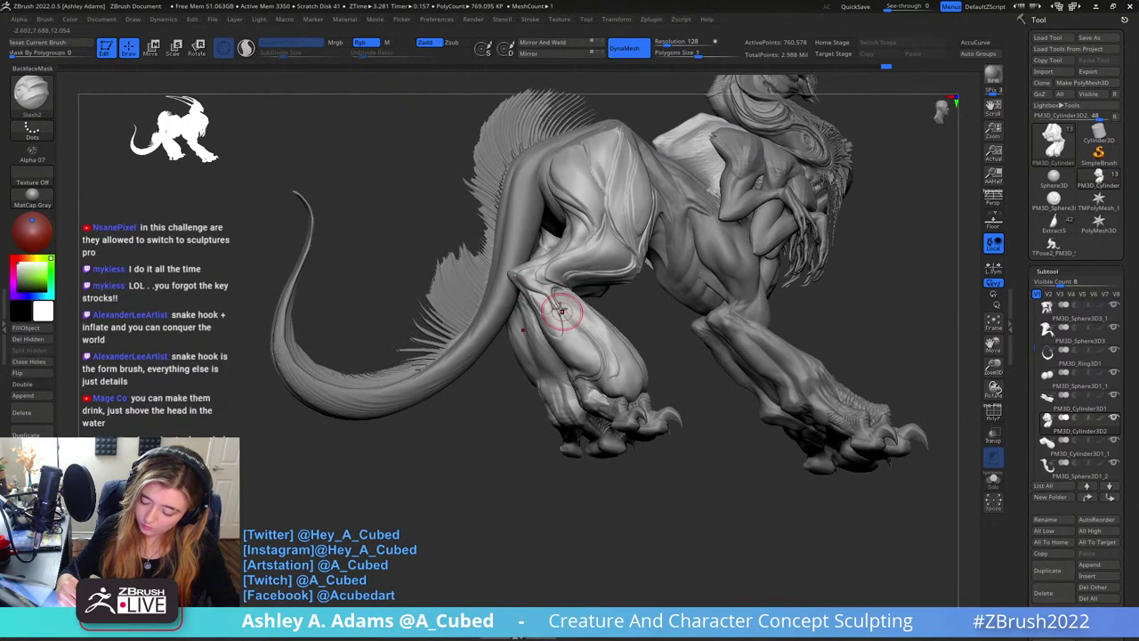
left_click_drag(547, 296, 569, 324)
right_click_drag(557, 349, 576, 325)
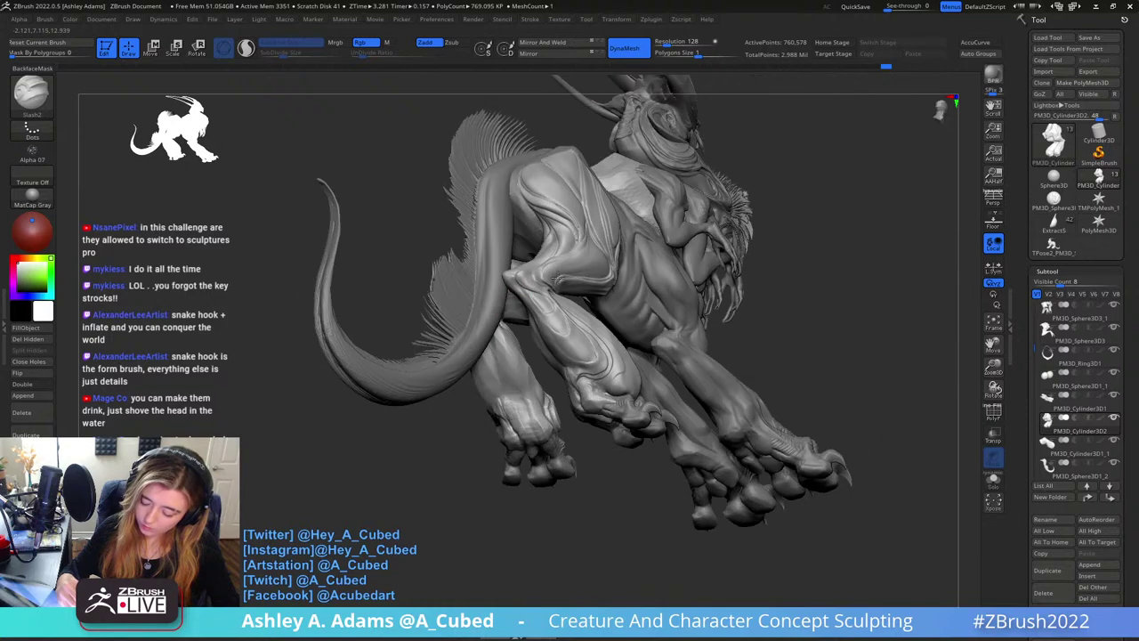
left_click_drag(541, 294, 586, 338)
right_click_drag(564, 330, 555, 300)
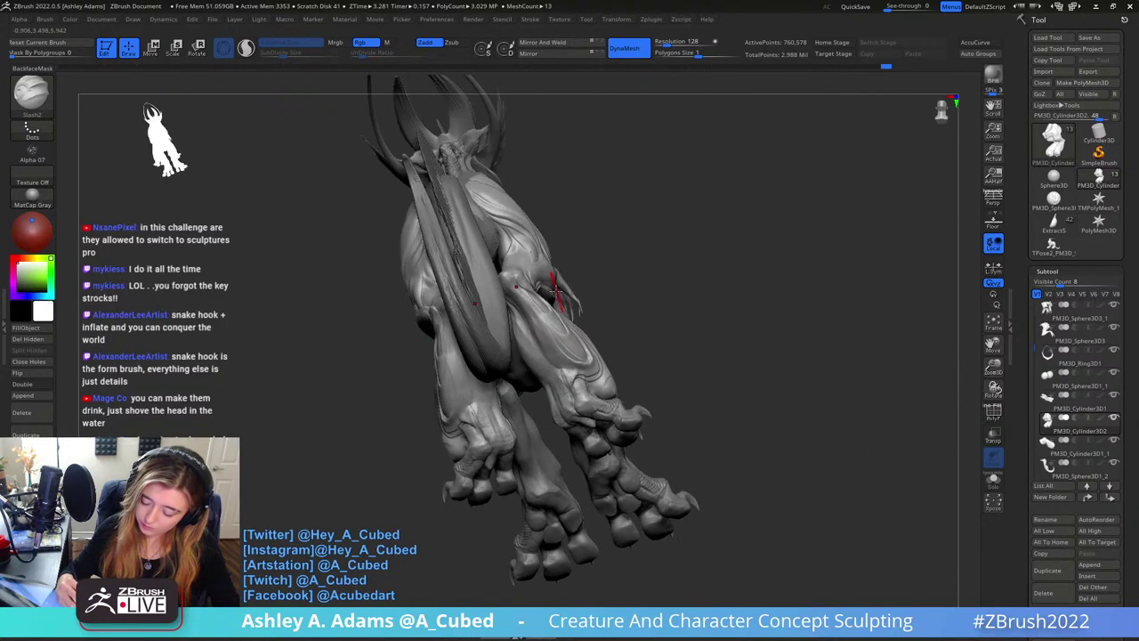
left_click_drag(516, 292, 561, 334)
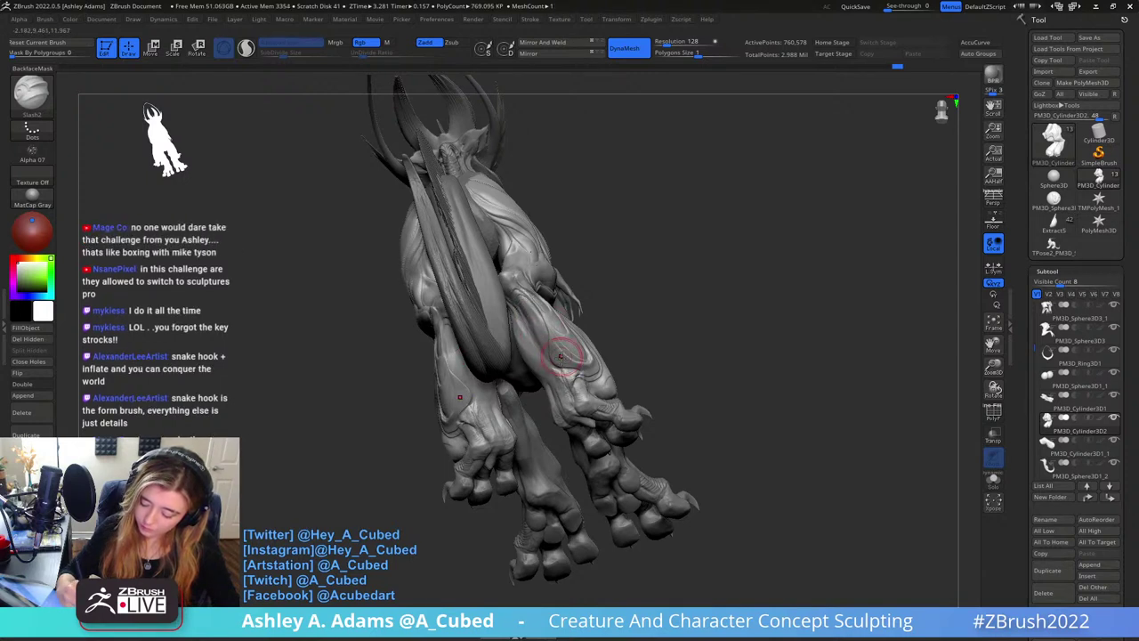
Carve Slash2 grooves from the hock down the inner front of the lower hind leg
right_click_drag(564, 354, 578, 321, "ctrl")
right_click_drag(579, 321, 739, 302)
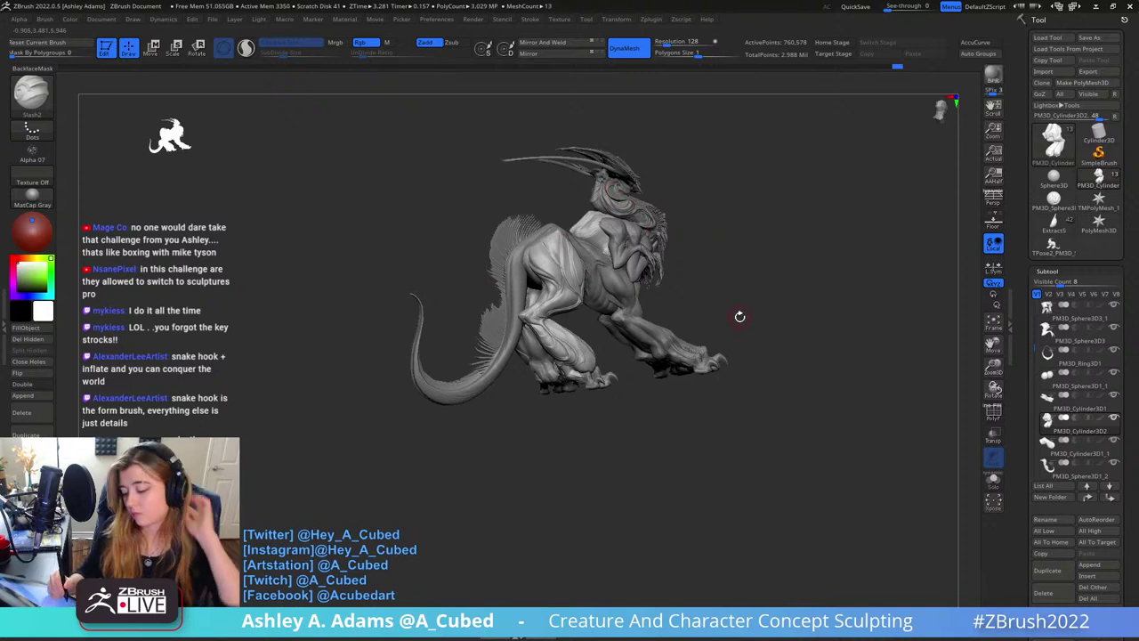
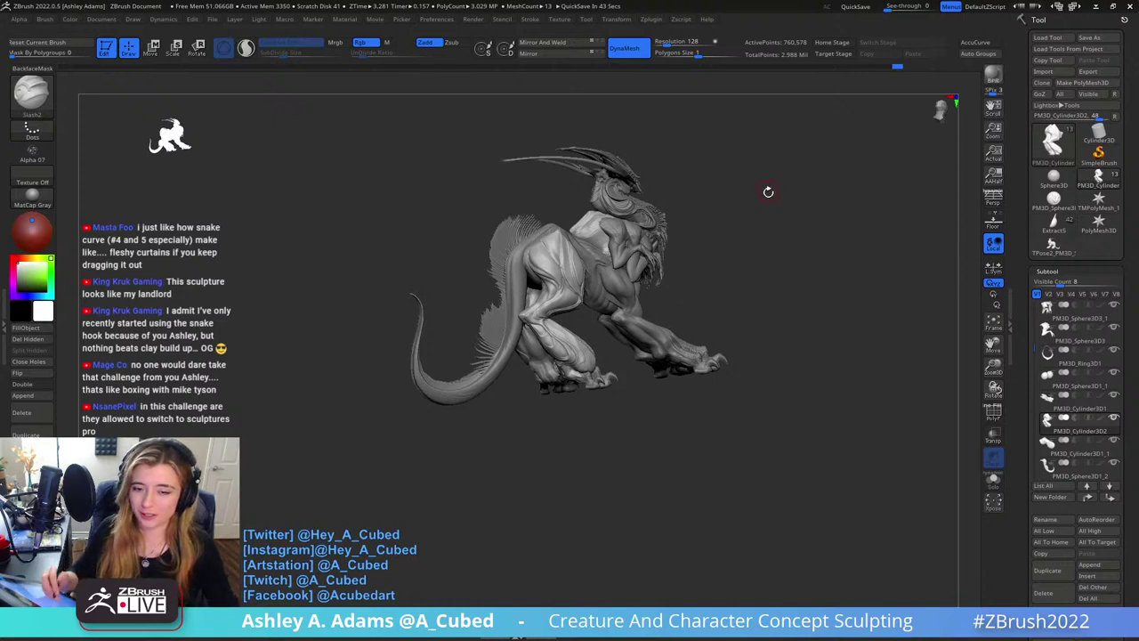
left_click_drag(768, 191, 699, 238)
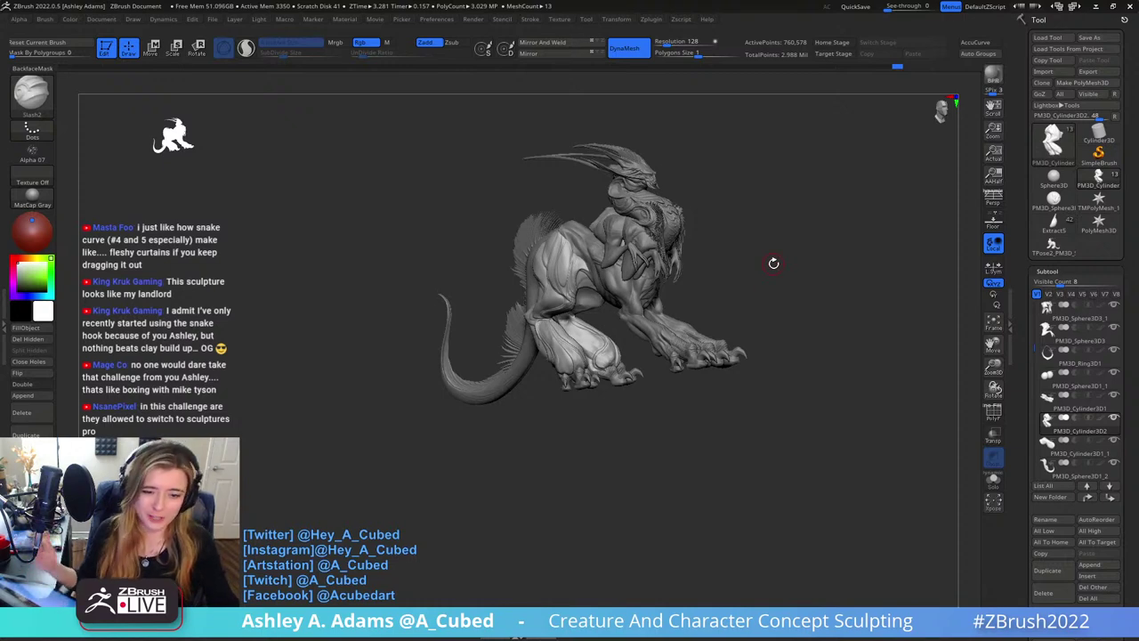
mouse_move(683, 337)
right_mouse_down()
mouse_move(681, 265)
mouse_move(648, 298)
right_mouse_up()
mouse_move(648, 298)
right_mouse_down("ctrl")
mouse_move(643, 332)
mouse_move(545, 334)
mouse_move(590, 339)
right_mouse_up("ctrl")
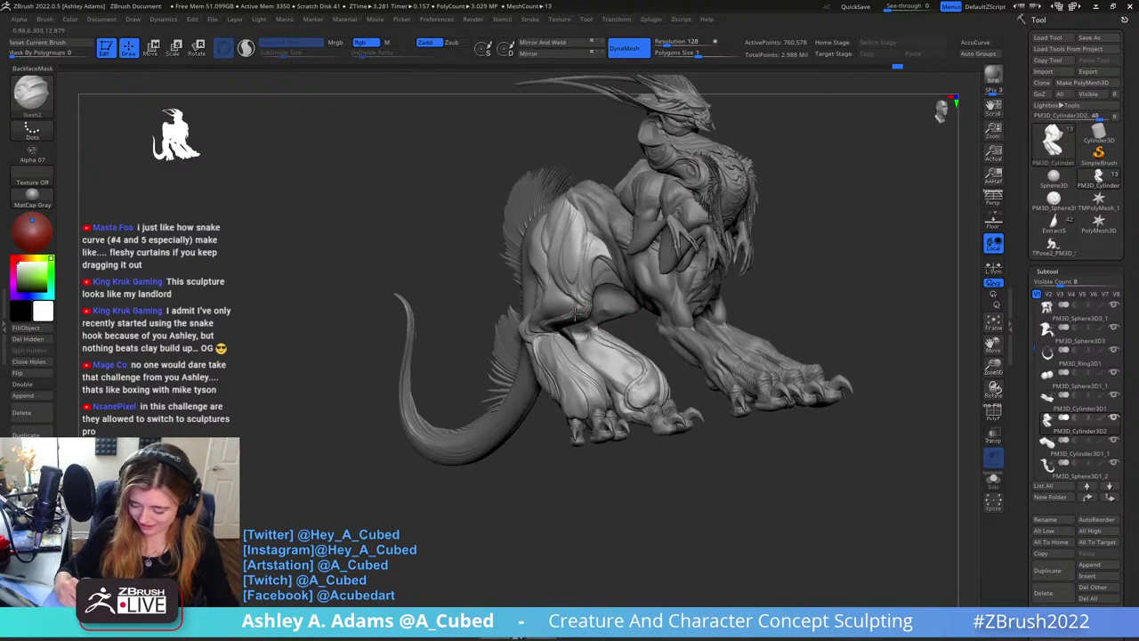
mouse_move(601, 269)
right_mouse_down("ctrl")
mouse_move(605, 330)
mouse_move(559, 330)
mouse_move(569, 328)
right_mouse_up("ctrl")
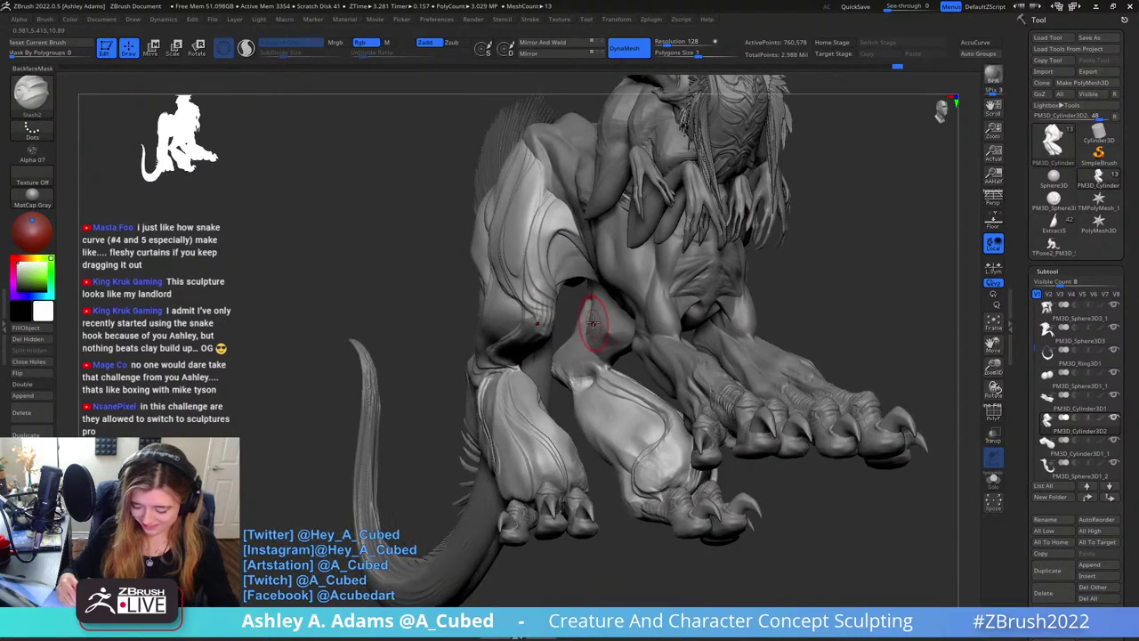
mouse_move(598, 330)
left_mouse_down()
mouse_move(587, 331)
mouse_move(605, 311)
mouse_move(578, 302)
left_mouse_up()
key("b")
key("c")
key("b")
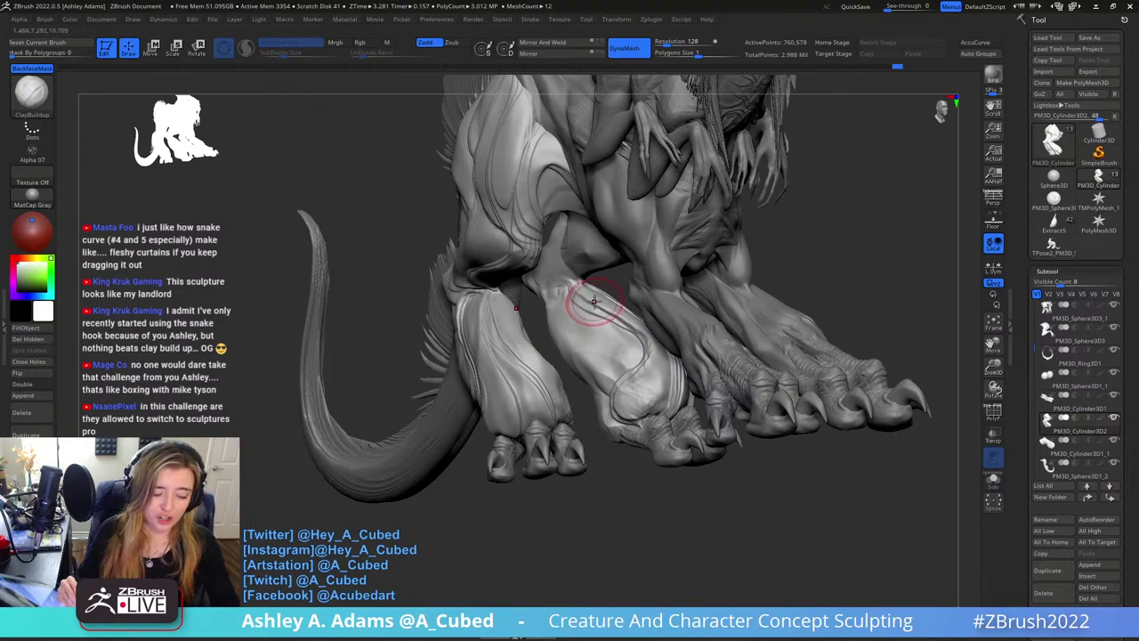
key("b")
key("s")
key("2")
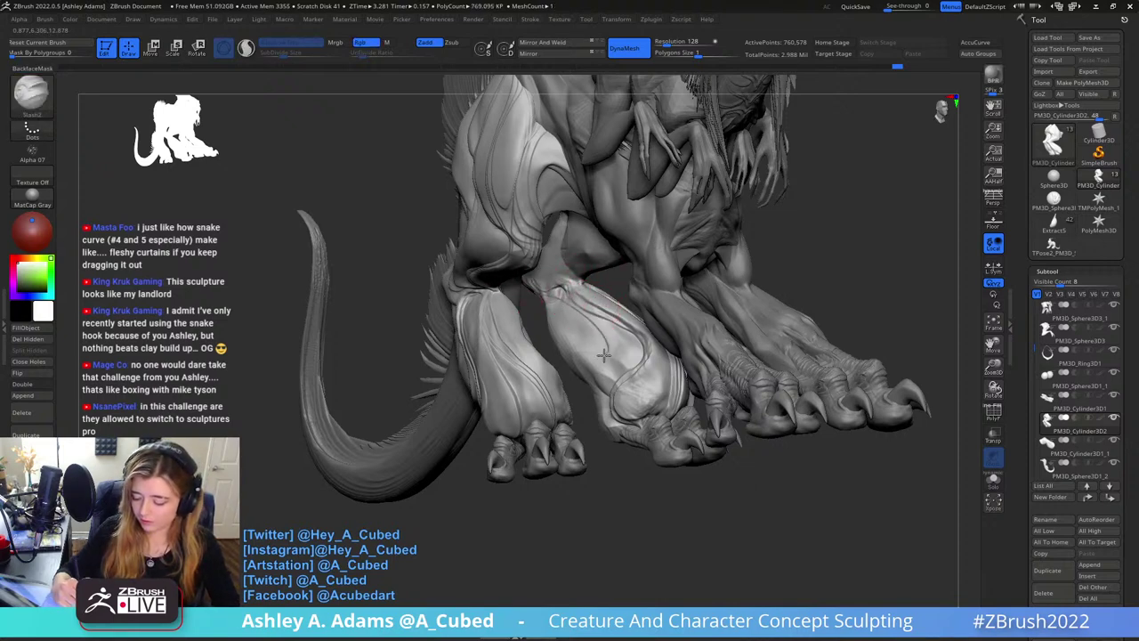
mouse_move(552, 246)
right_mouse_down()
mouse_move(587, 290)
mouse_move(597, 326)
right_mouse_up()
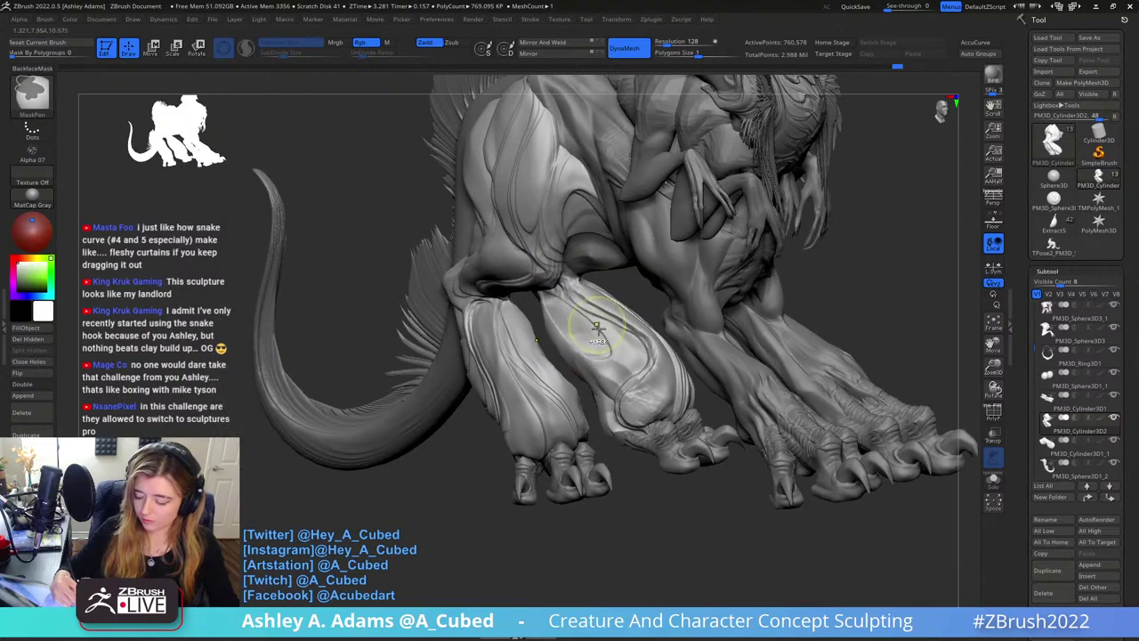
left_click_drag(620, 420, 609, 410)
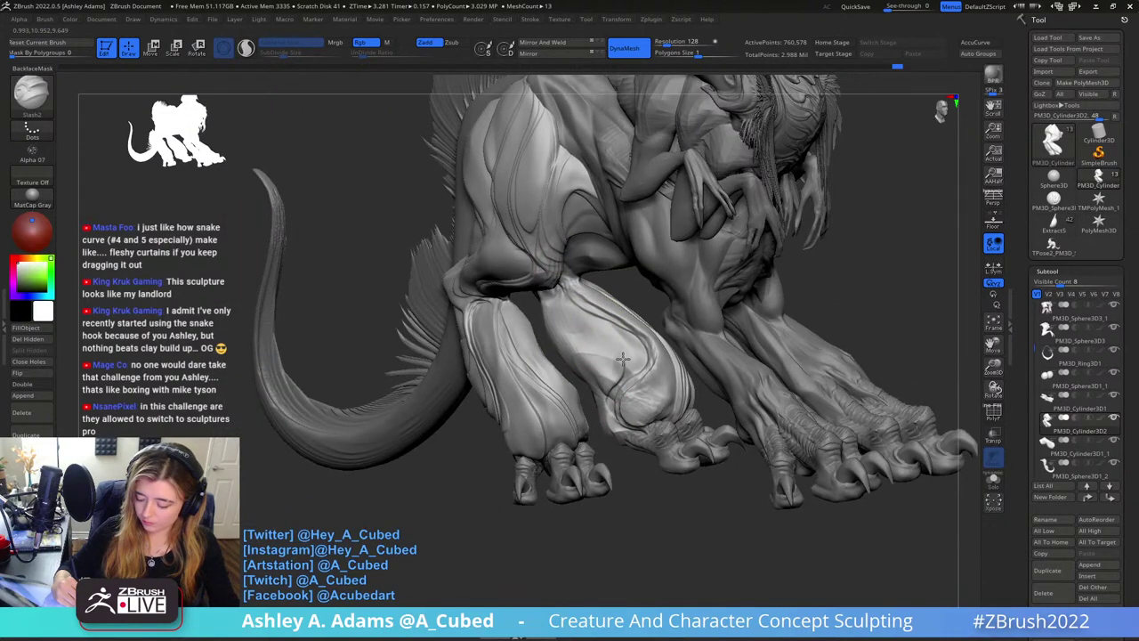
Carve Slash2 grooves along the back and inner side of the lower hind leg down to the foot pads
mouse_move(561, 293)
right_mouse_down()
mouse_move(605, 240)
mouse_move(546, 305)
right_mouse_up()
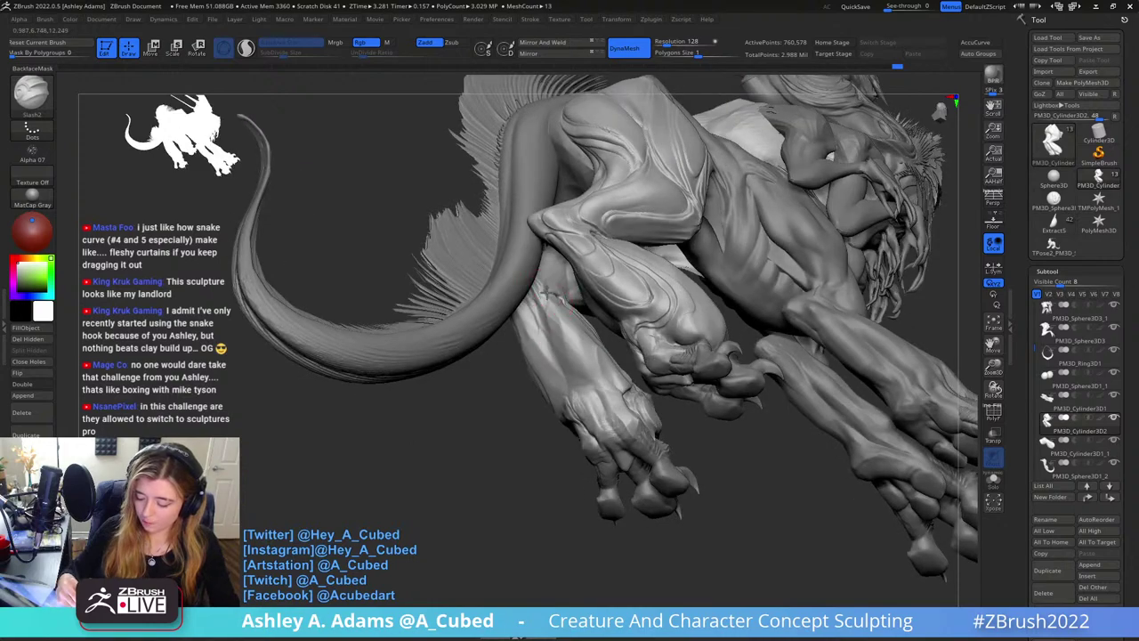
right_click_drag(623, 402, 539, 311)
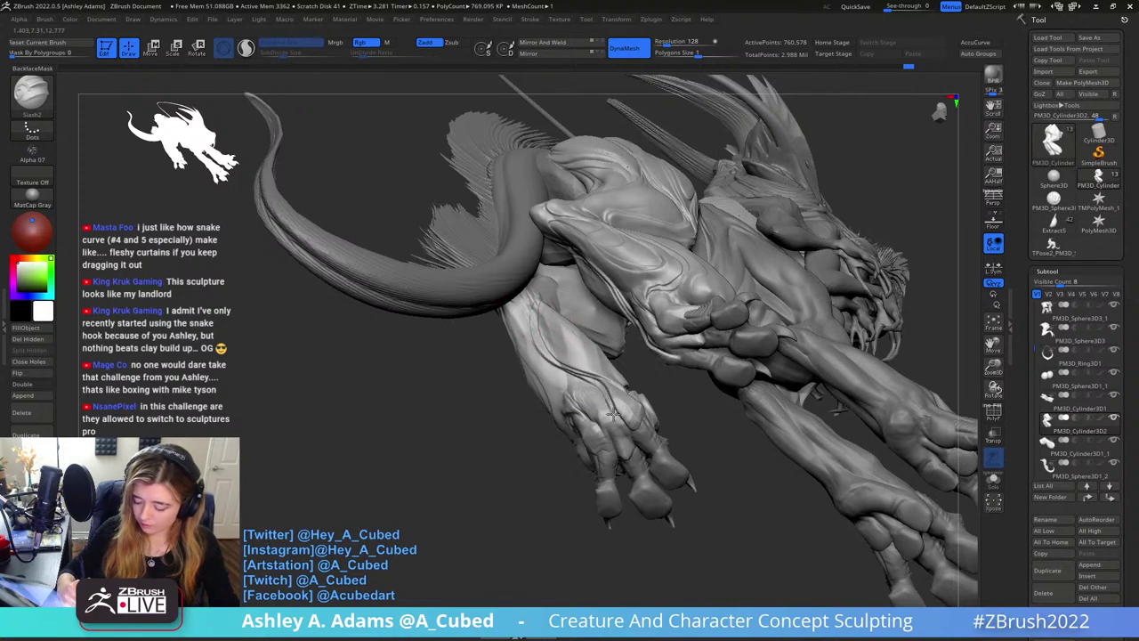
right_click_drag(622, 425, 579, 392)
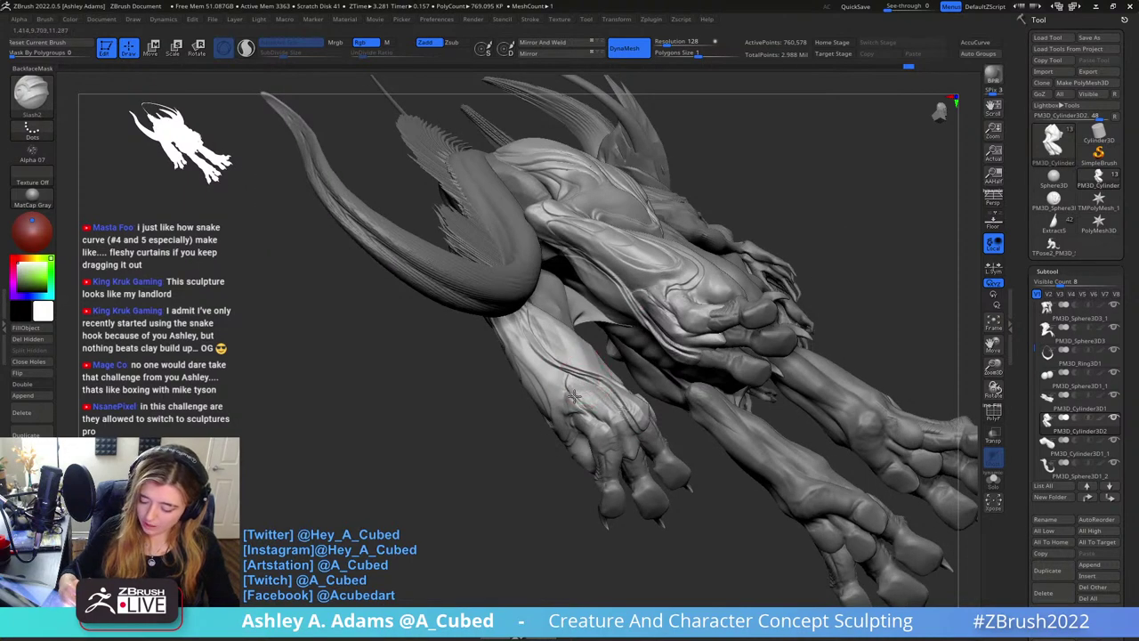
right_click_drag(623, 449, 575, 376)
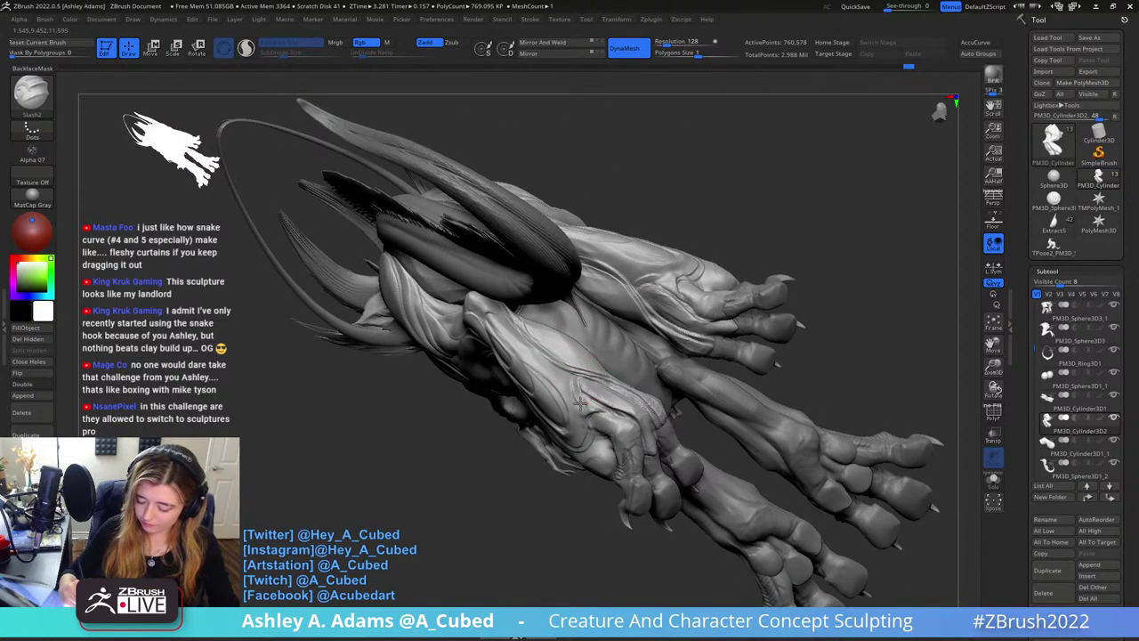
right_click_drag(611, 409, 547, 374)
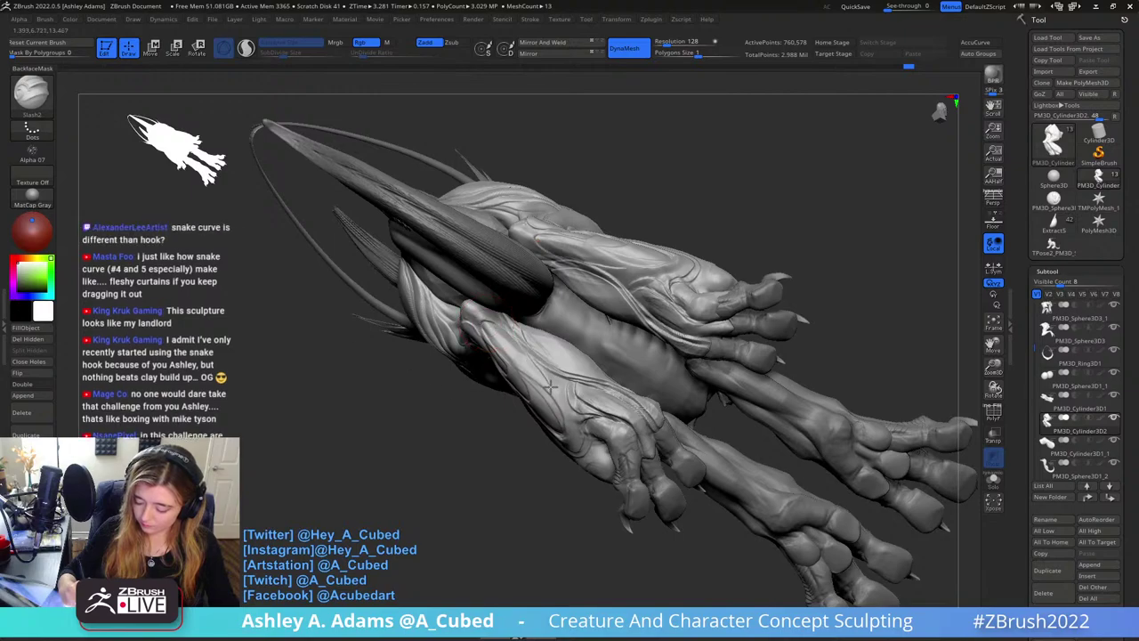
Refine the Slash2 grooves on the outer front of the lower hind leg above the toes
right_click_drag(534, 378, 627, 265)
right_click_drag(669, 330, 644, 302)
key("space")
right_click_drag(682, 232, 662, 234)
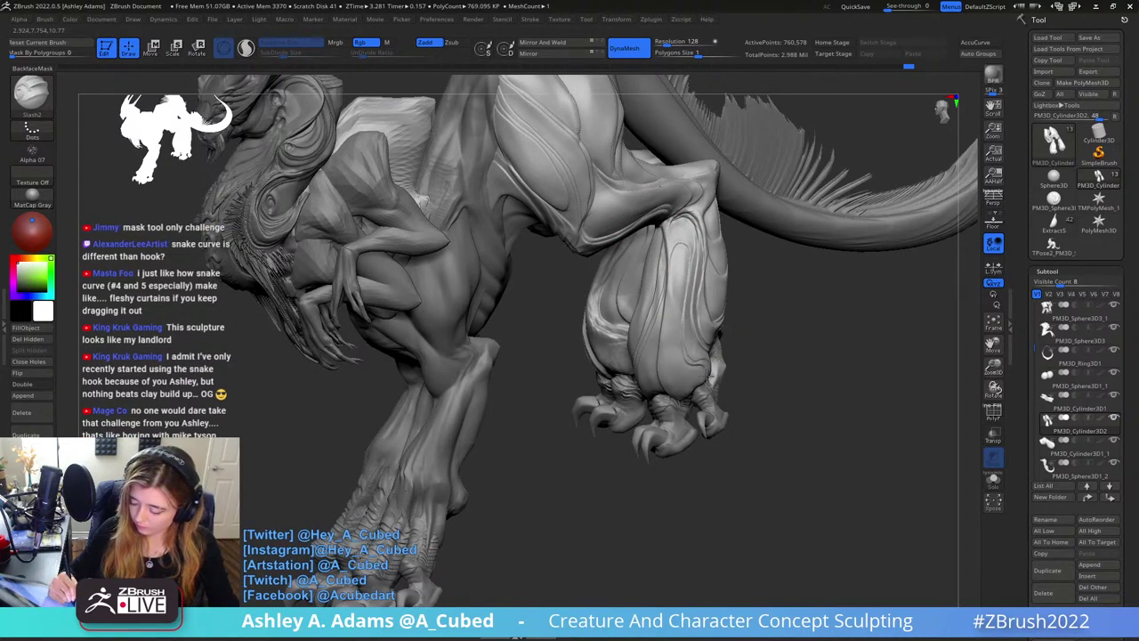
left_click_drag(709, 378, 681, 372)
mouse_move(682, 373)
right_mouse_down("ctrl")
mouse_move(609, 292)
mouse_move(703, 291)
right_mouse_up("ctrl")
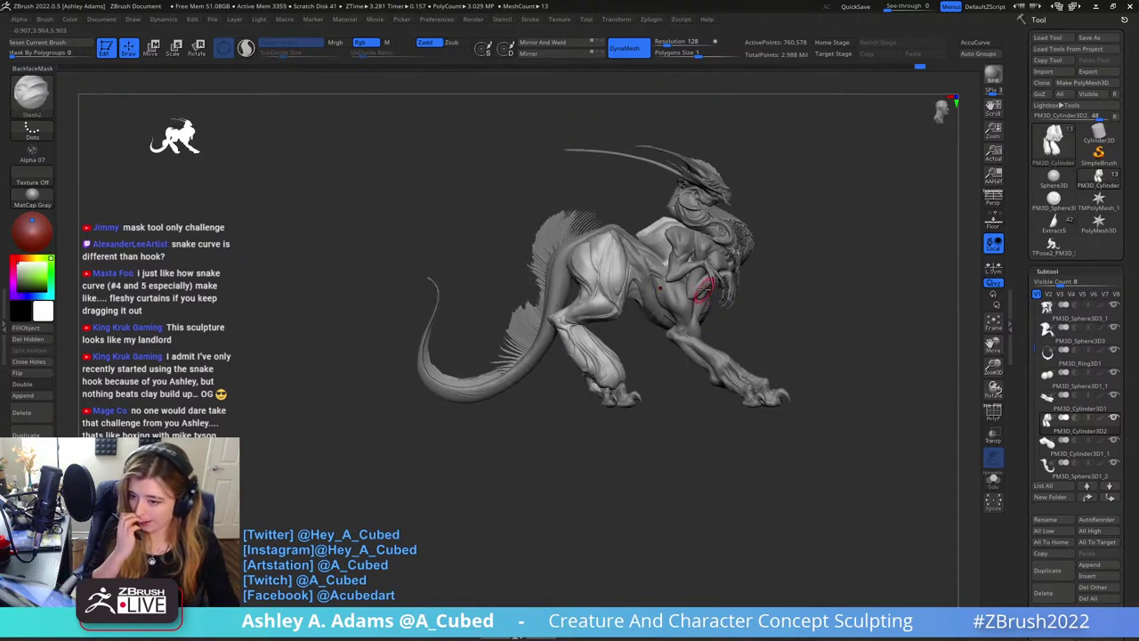
left_click_drag(813, 168, 692, 246, "alt")
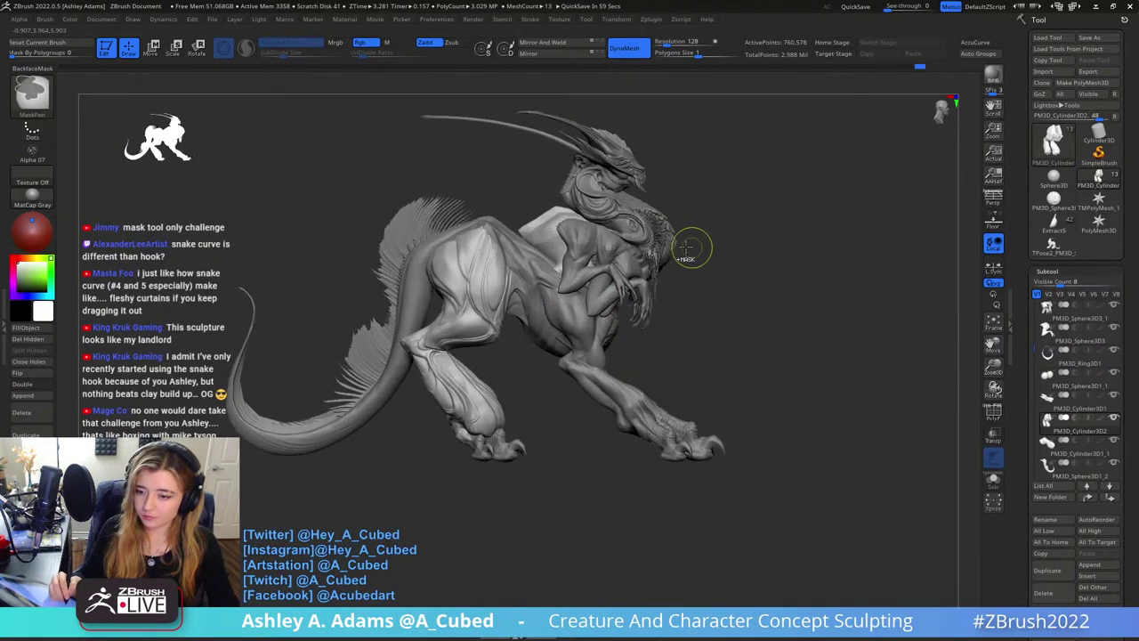
right_click_drag(556, 303, 682, 319)
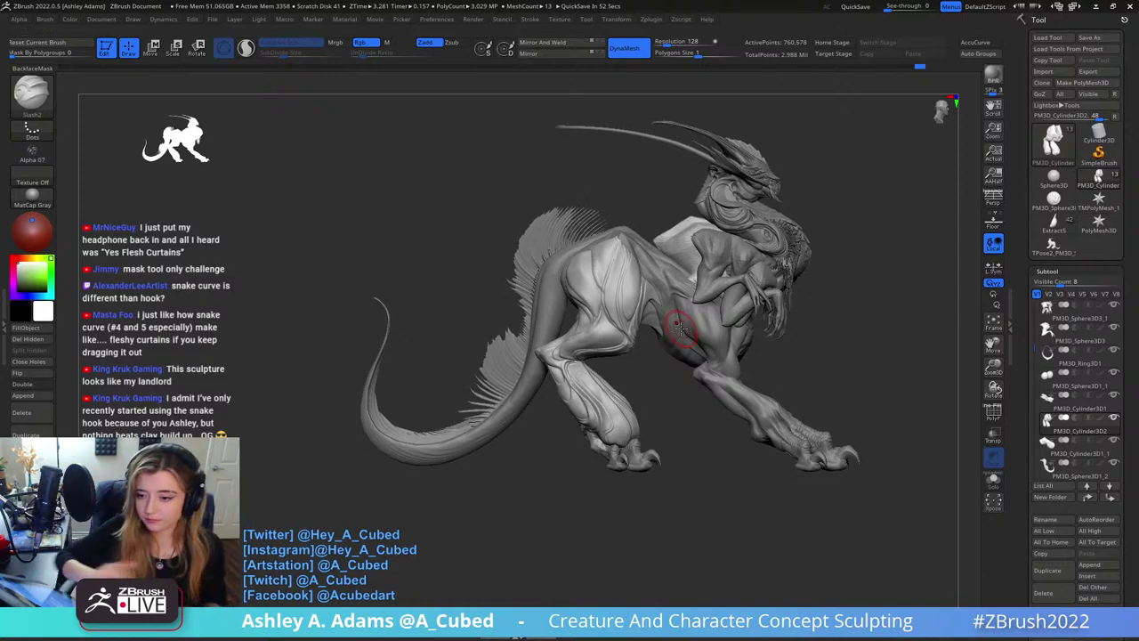
mouse_move(805, 309)
left_mouse_down()
mouse_move(841, 237)
mouse_move(679, 233)
left_mouse_up()
left_click_drag(659, 312, 689, 311, "shift")
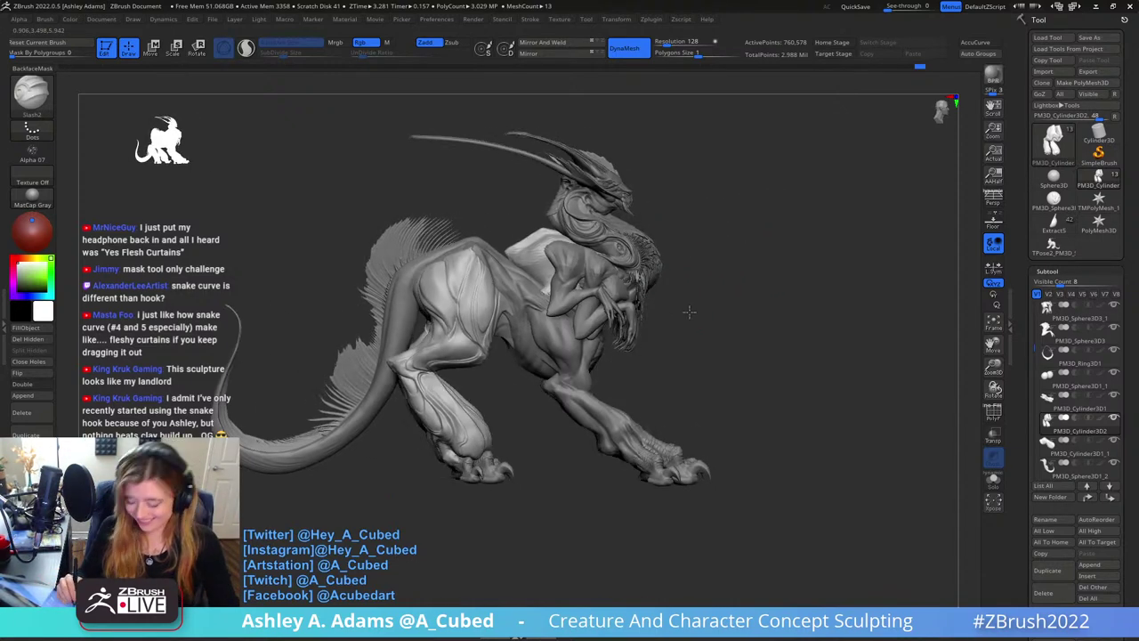
Select the foreleg subtool and pull the back of the upper forelegs out along the ribcage with the SnakeHook brush
left_click(616, 418, "alt")
mouse_move(561, 322)
right_mouse_down("ctrl")
mouse_move(570, 383)
mouse_move(521, 365)
mouse_move(570, 351)
mouse_move(552, 354)
right_mouse_up("ctrl")
key("space")
left_click_drag(550, 358, 557, 357)
key("4")
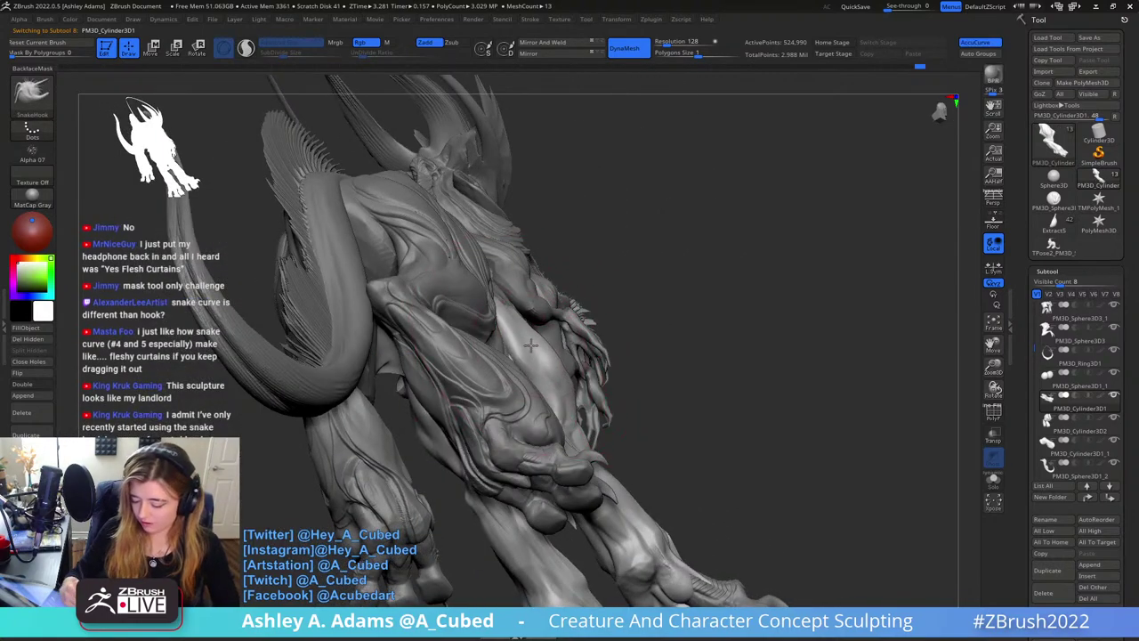
mouse_move(534, 343)
right_mouse_down()
mouse_move(498, 351)
mouse_move(513, 346)
right_mouse_up()
key("space")
left_click_drag(512, 346, 498, 347)
mouse_move(516, 348)
left_mouse_down()
mouse_move(485, 346)
mouse_move(481, 329)
left_mouse_up()
right_click_drag(485, 334, 512, 342)
left_click_drag(512, 347, 472, 326)
mouse_move(479, 343)
right_mouse_down()
mouse_move(483, 311)
mouse_move(465, 334)
right_mouse_up()
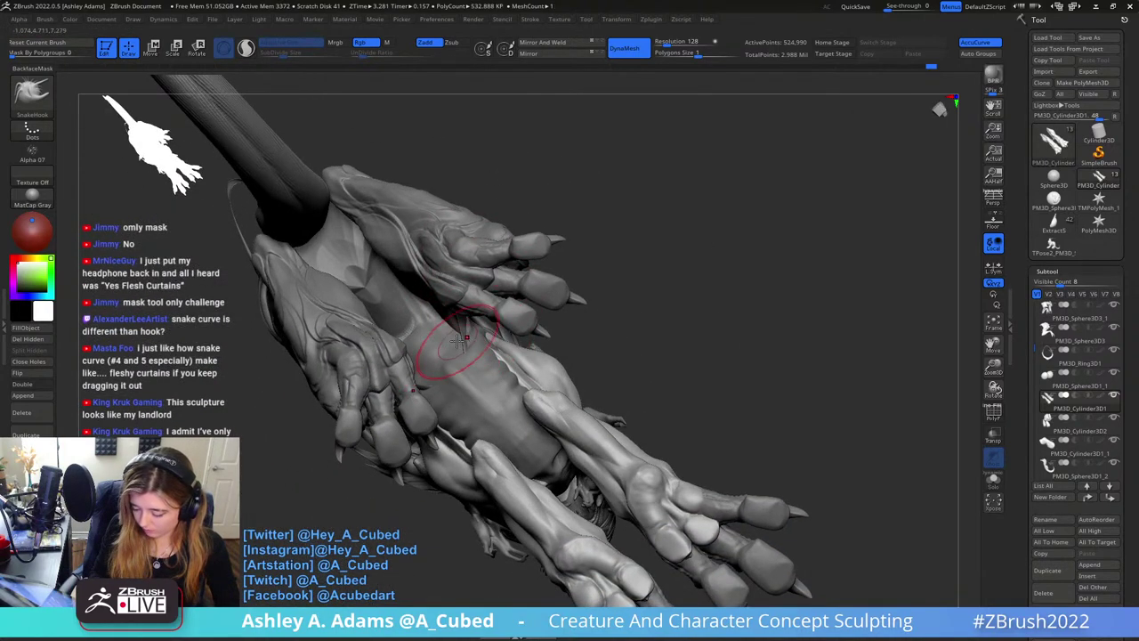
left_click_drag(470, 360, 471, 424)
Examine the forelegs and shoulder area from the underside and the side with the SnakeHook brush active
right_click_drag(471, 425, 489, 352, "ctrl")
right_click_drag(489, 351, 623, 308)
right_click_drag(674, 278, 676, 345)
key("space")
key("b")
key("s")
key("h")
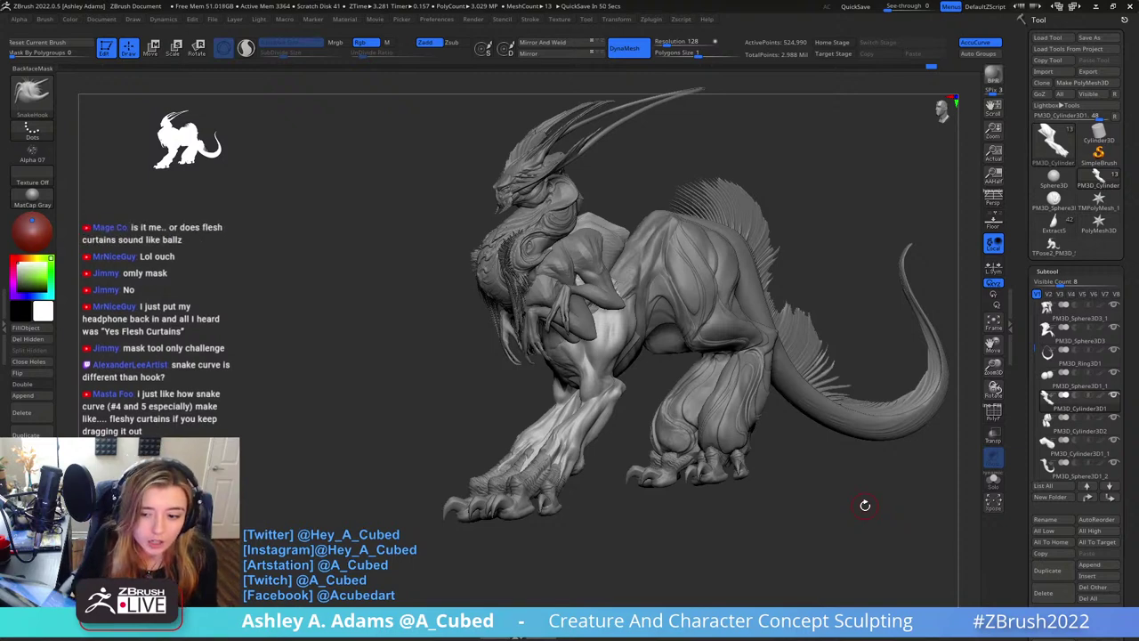
mouse_move(829, 227)
left_mouse_down()
mouse_move(921, 234)
mouse_move(845, 227)
left_mouse_up()
left_click_drag(846, 227, 845, 298, "alt")
right_click_drag(645, 298, 572, 377)
right_click(572, 377)
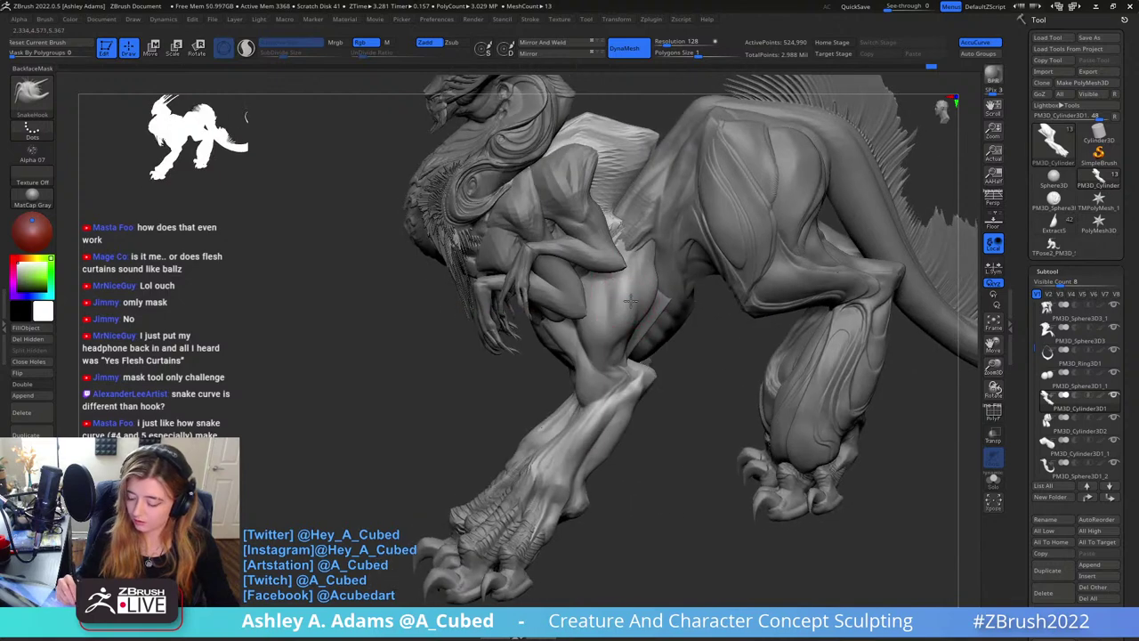
right_click(575, 363)
Carve Slash2 grooves over the shoulder and outer upper foreleg down to the elbow
key("2")
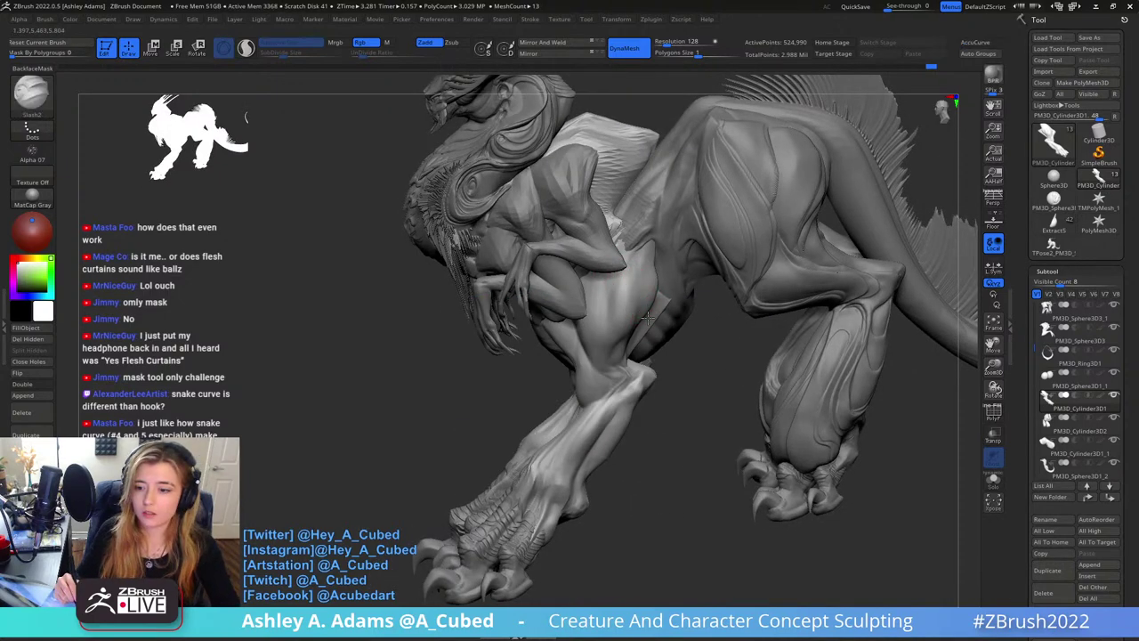
mouse_move(637, 298)
right_mouse_down()
mouse_move(659, 245)
mouse_move(649, 232)
mouse_move(703, 213)
right_mouse_up()
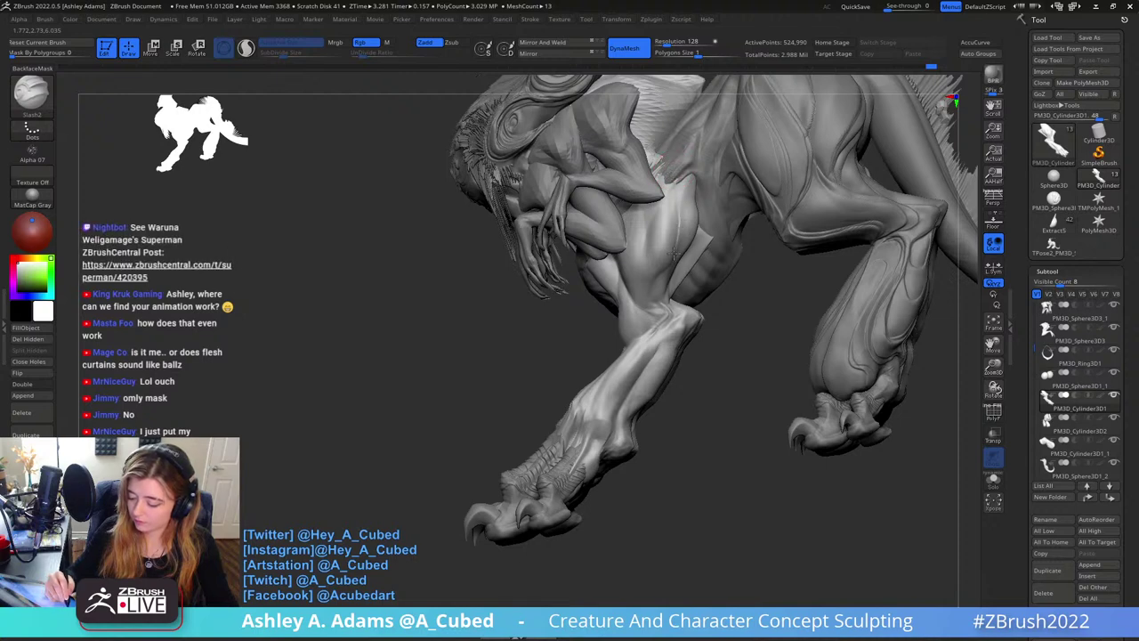
left_click_drag(656, 279, 666, 299)
mouse_move(676, 299)
right_mouse_down()
mouse_move(713, 275)
mouse_move(678, 294)
right_mouse_up()
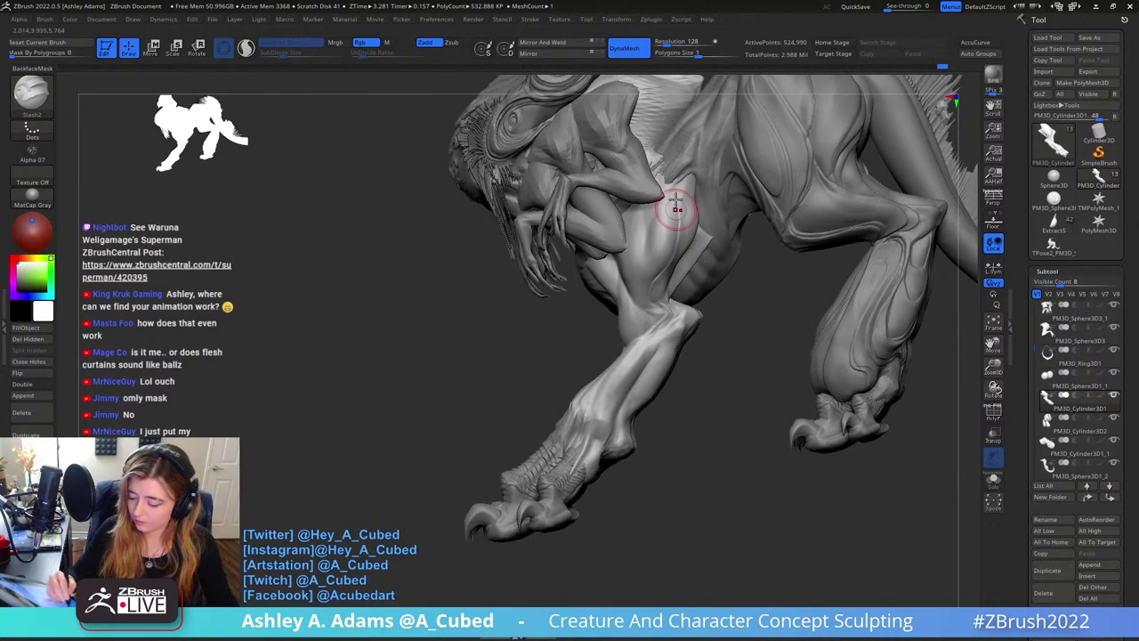
left_click_drag(670, 171, 672, 185)
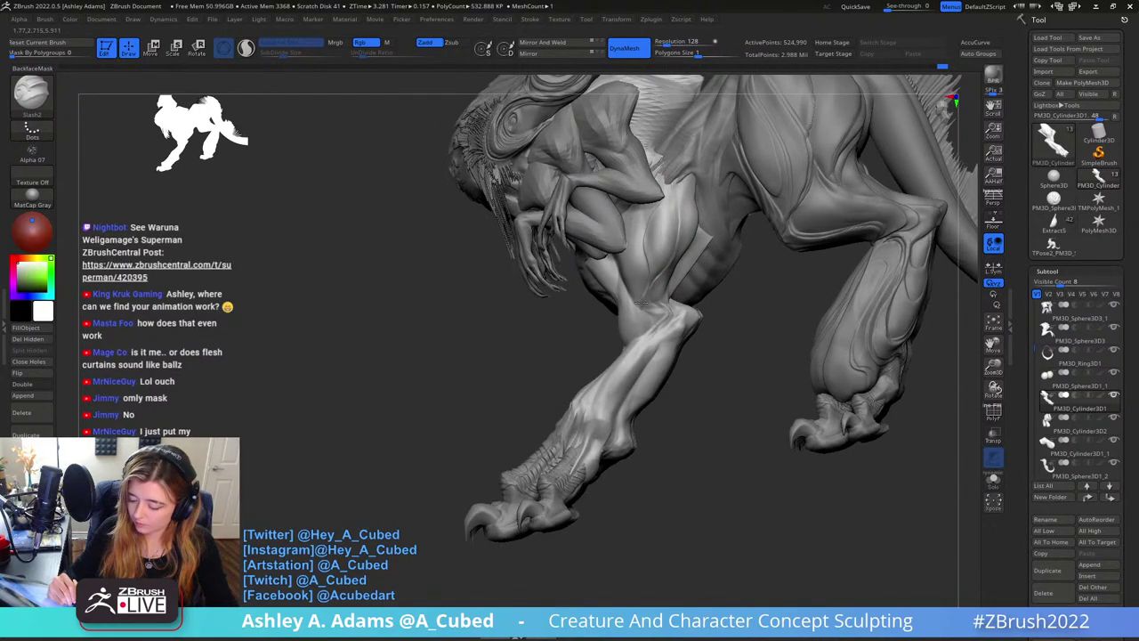
Carve Slash2 muscle grooves on the front of the upper foreleg and around the elbow
mouse_move(640, 302)
right_mouse_down()
mouse_move(654, 245)
mouse_move(623, 241)
mouse_move(595, 272)
mouse_move(583, 250)
right_mouse_up()
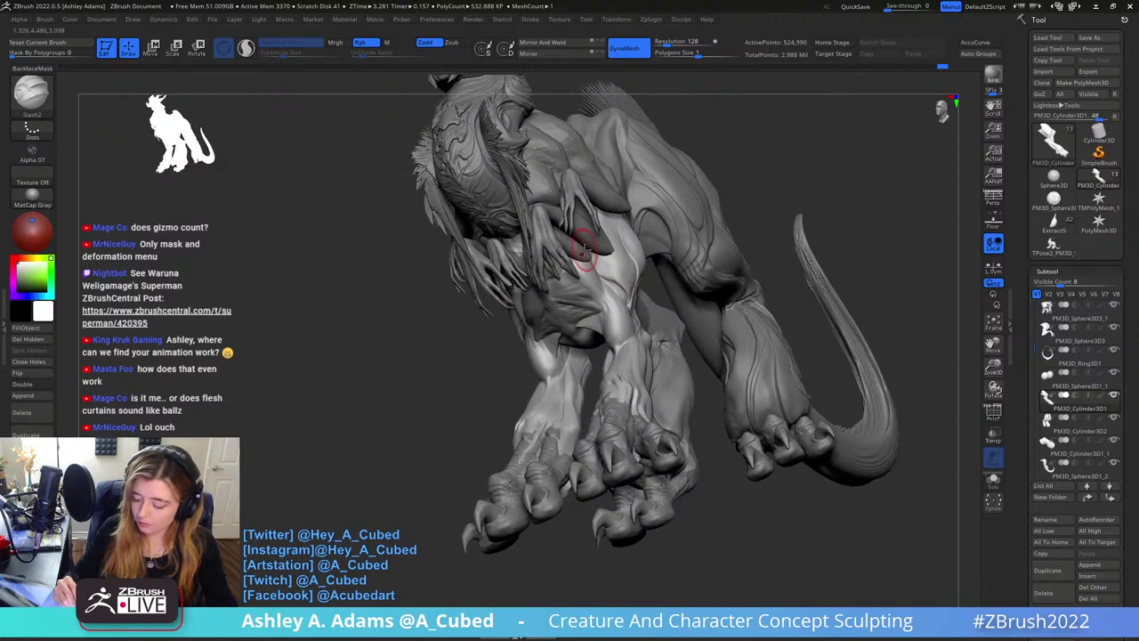
mouse_move(610, 345)
right_mouse_down()
mouse_move(611, 322)
mouse_move(614, 336)
mouse_move(623, 329)
mouse_move(620, 283)
mouse_move(586, 261)
mouse_move(610, 272)
mouse_move(614, 252)
right_mouse_up()
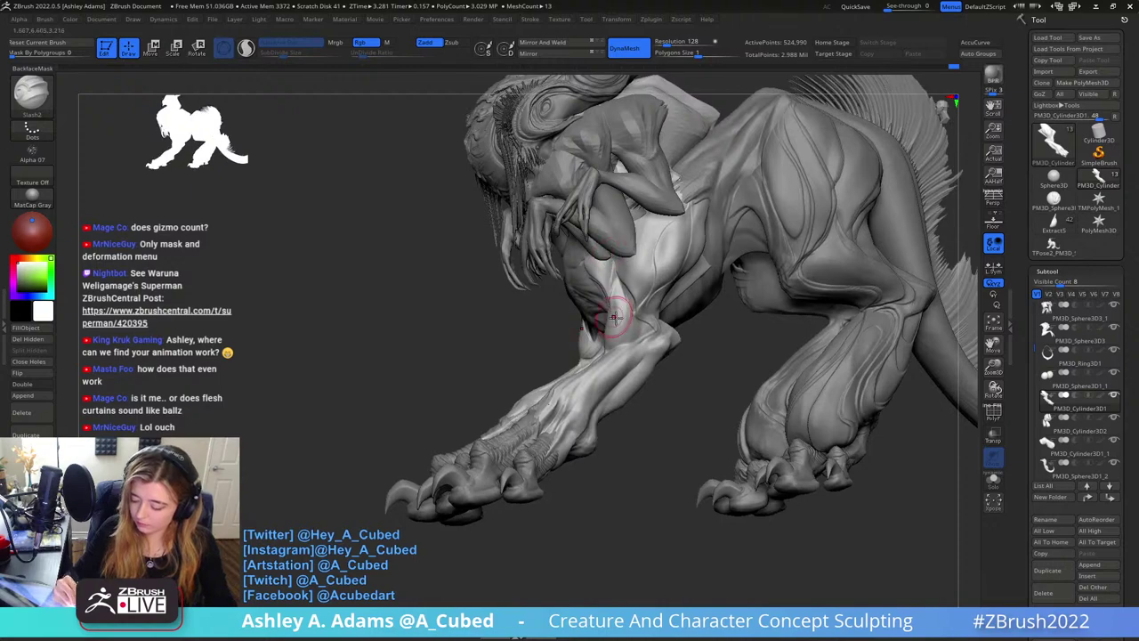
mouse_move(614, 317)
right_mouse_down()
mouse_move(628, 238)
mouse_move(652, 328)
right_mouse_up()
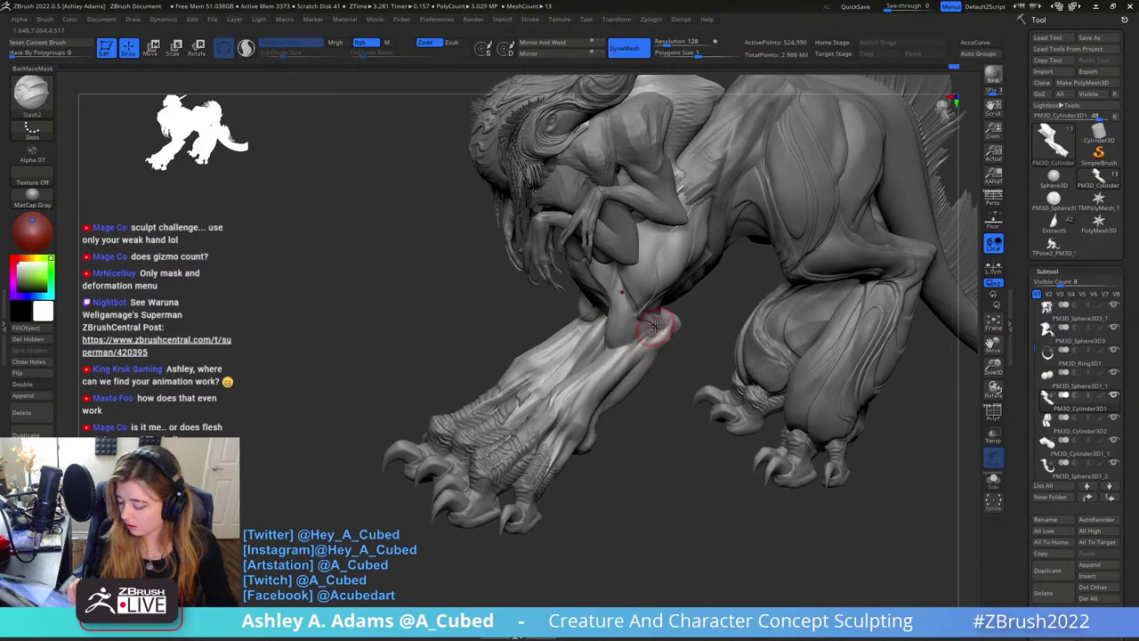
mouse_move(610, 350)
right_mouse_down()
mouse_move(649, 311)
mouse_move(622, 312)
right_mouse_up()
Carve long Slash2 grooves from the elbow down the outer side and front of the lower foreleg
mouse_move(595, 178)
right_mouse_down()
mouse_move(534, 111)
mouse_move(521, 255)
mouse_move(577, 157)
mouse_move(557, 206)
mouse_move(534, 219)
mouse_move(542, 234)
mouse_move(528, 188)
right_mouse_up()
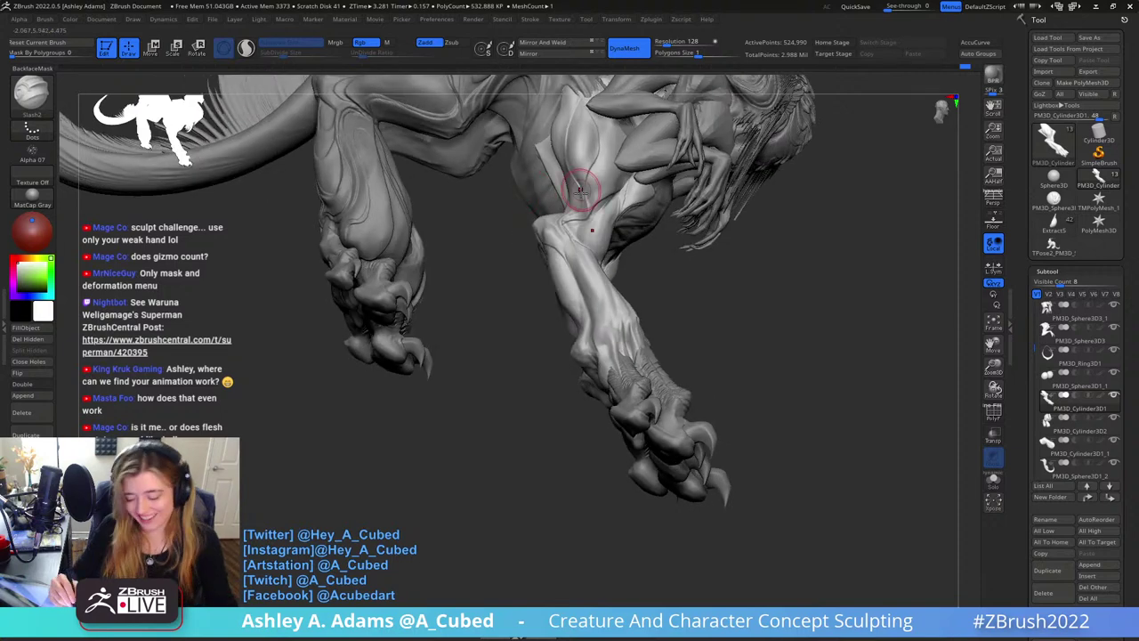
mouse_move(584, 215)
right_mouse_down()
mouse_move(593, 238)
mouse_move(559, 242)
right_mouse_up()
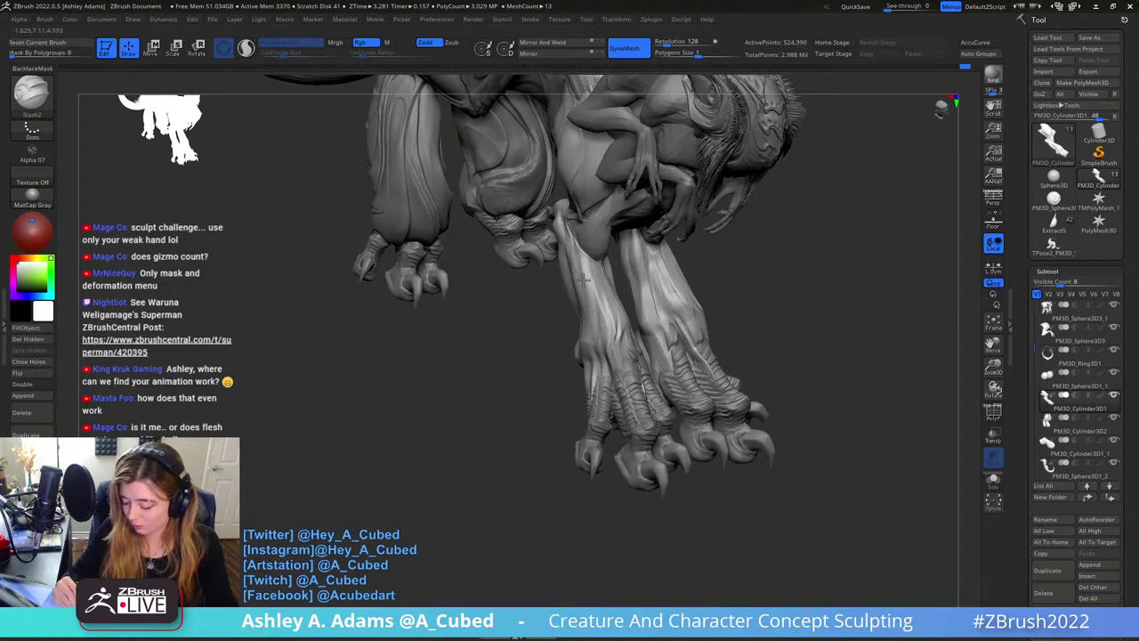
right_click_drag(565, 244, 579, 239)
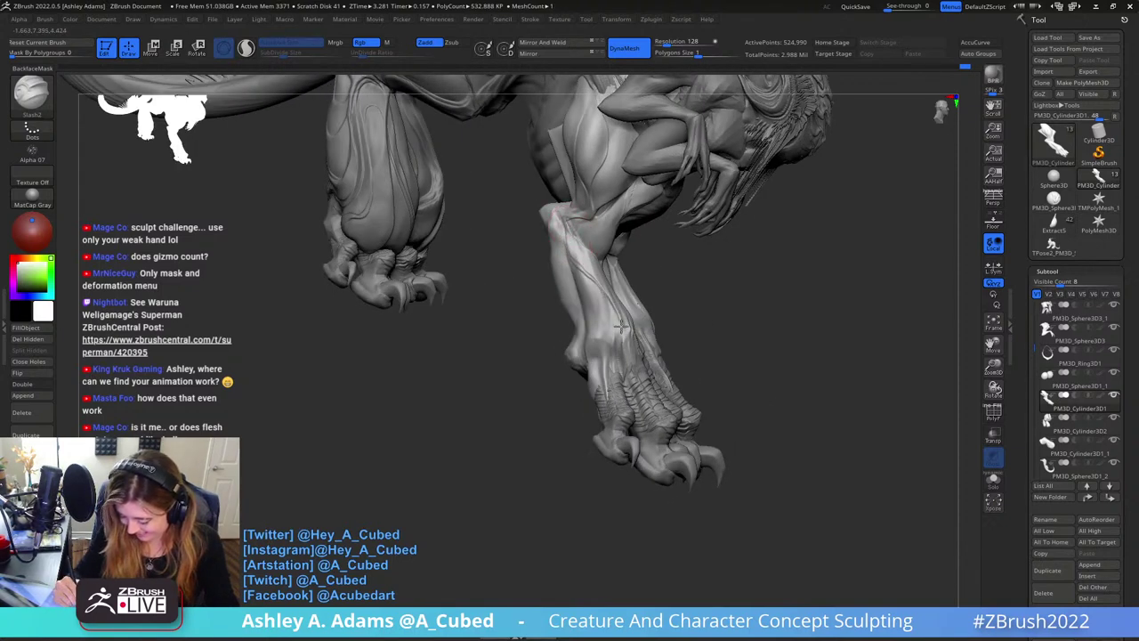
right_click_drag(622, 327, 592, 249)
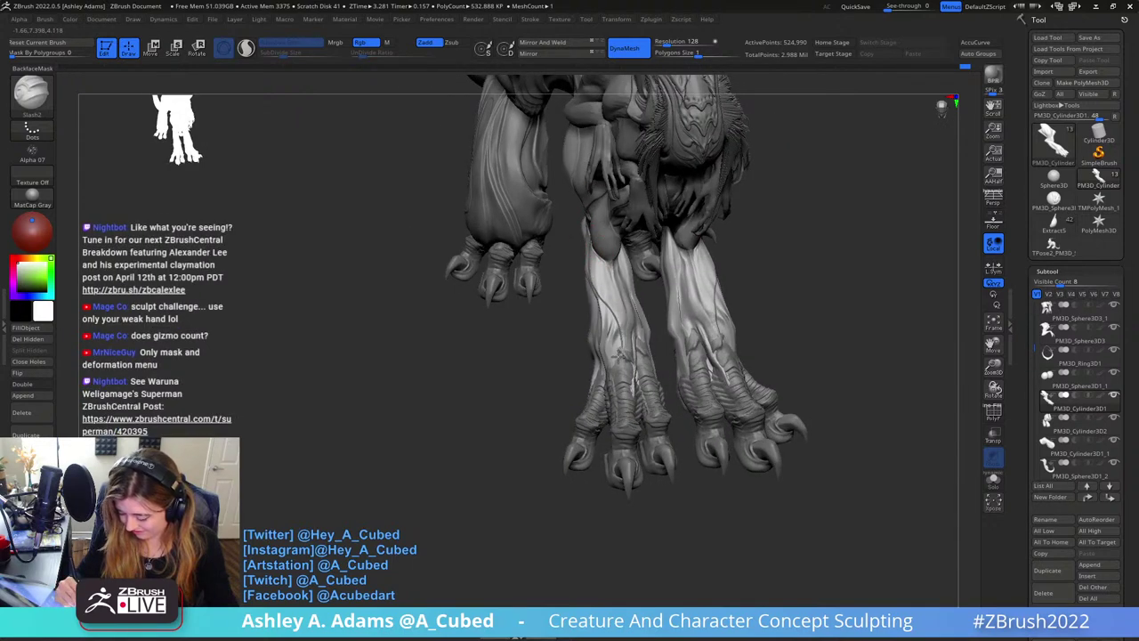
mouse_move(615, 318)
right_mouse_down()
mouse_move(611, 173)
mouse_move(647, 256)
right_mouse_up()
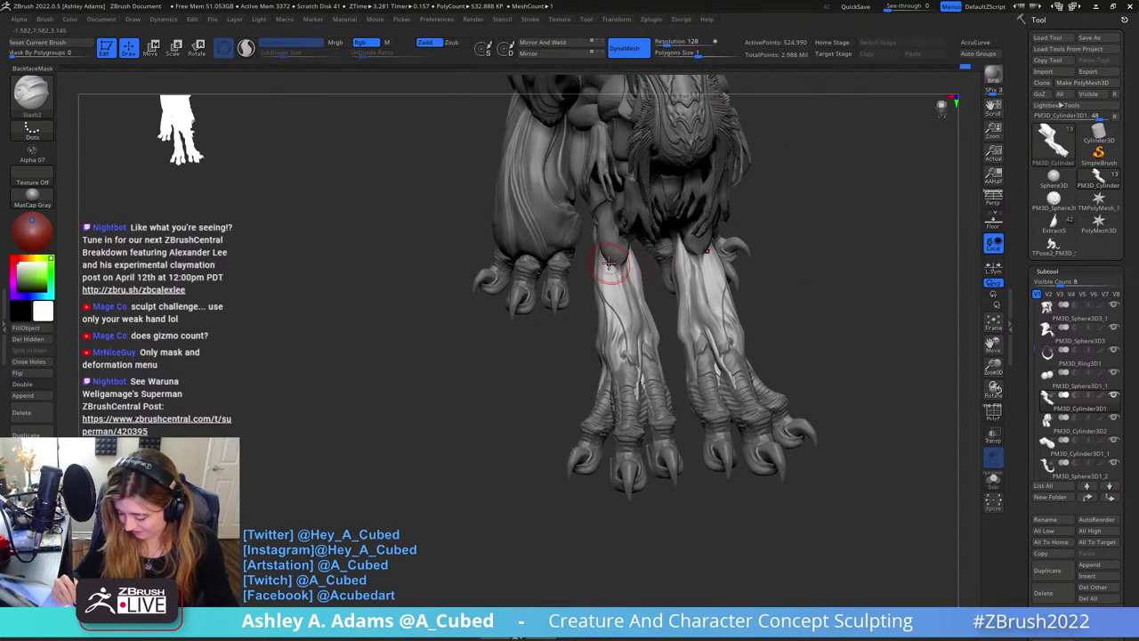
Examine the carved lower forelegs from the front and the side
right_click_drag(622, 325, 644, 285)
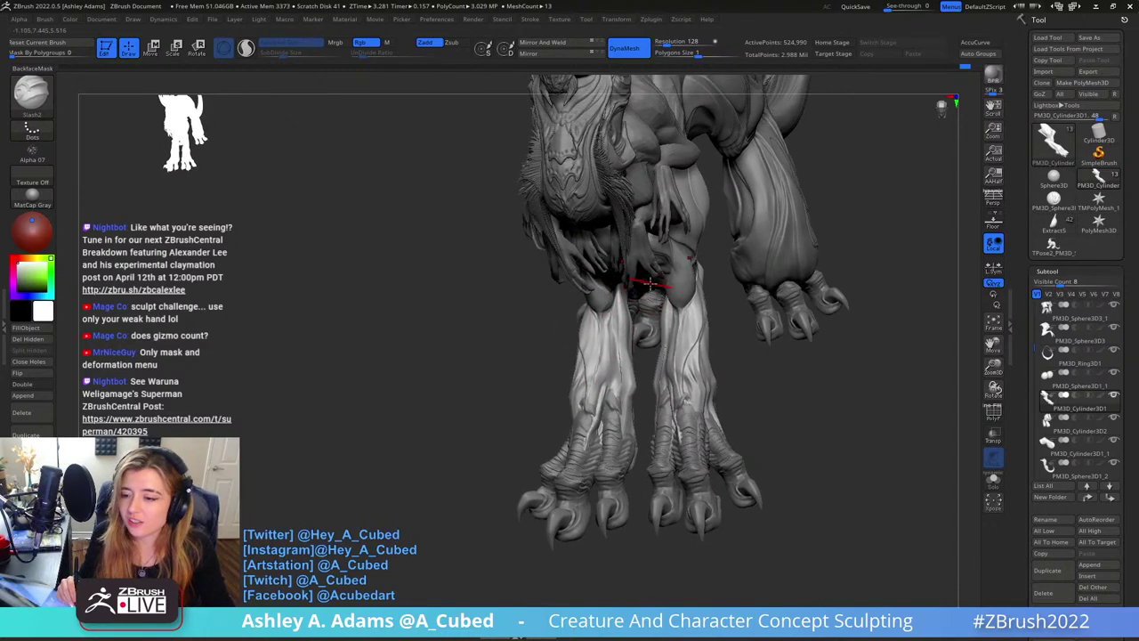
right_click_drag(670, 273, 694, 303)
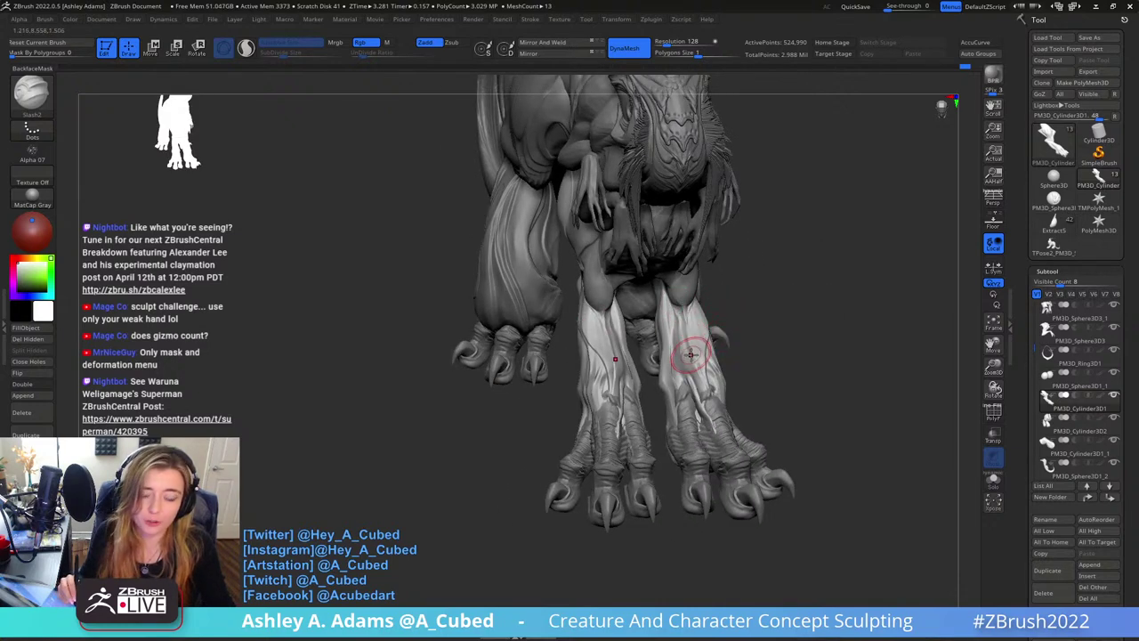
right_click_drag(692, 356, 718, 313)
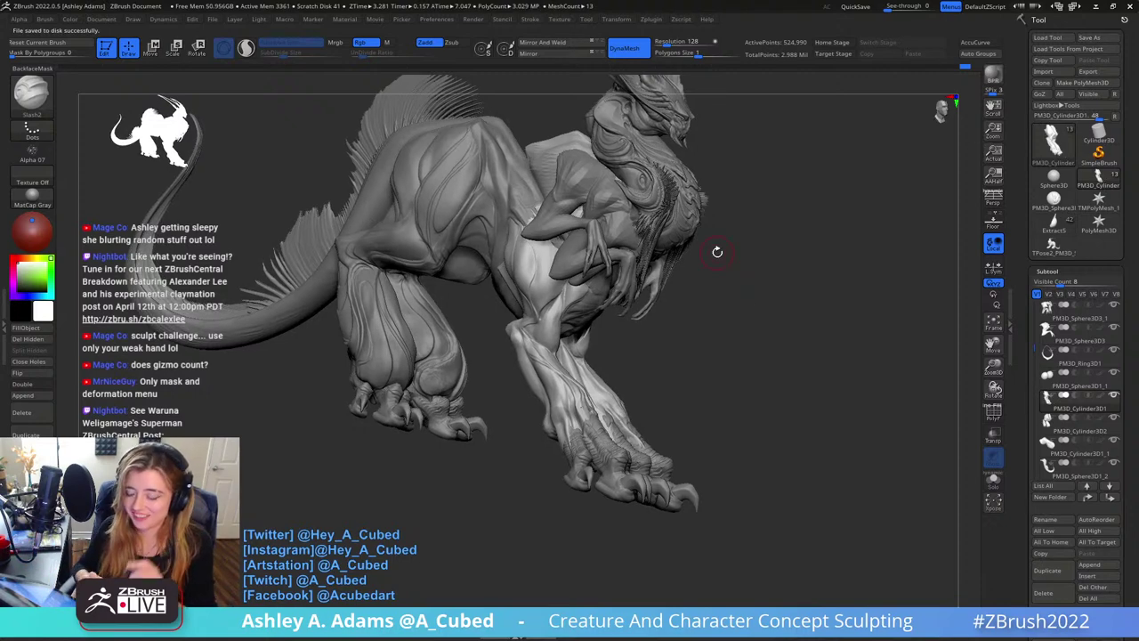
left_click_drag(508, 471, 461, 402)
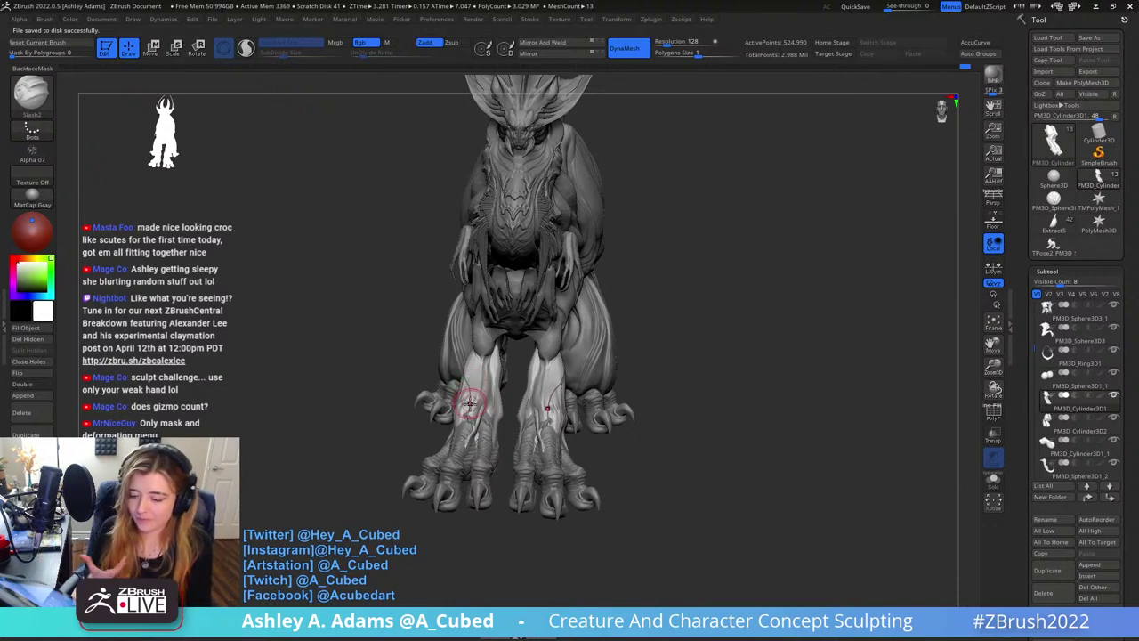
left_click_drag(559, 356, 559, 358)
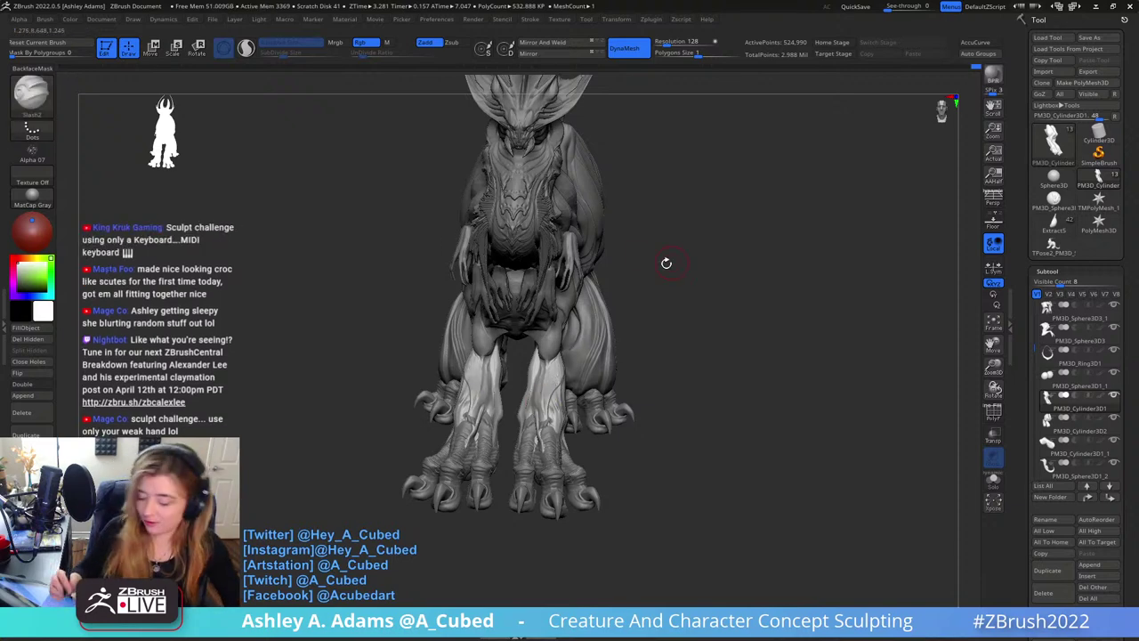
Mask the rear shoulder area beside the flank with MaskPen and invert the mask
right_click_drag(666, 261, 509, 212)
mouse_move(488, 186)
left_mouse_down("ctrl")
mouse_move(496, 244)
mouse_move(500, 195)
mouse_move(503, 270)
left_mouse_up("ctrl")
left_click(737, 357, "ctrl")
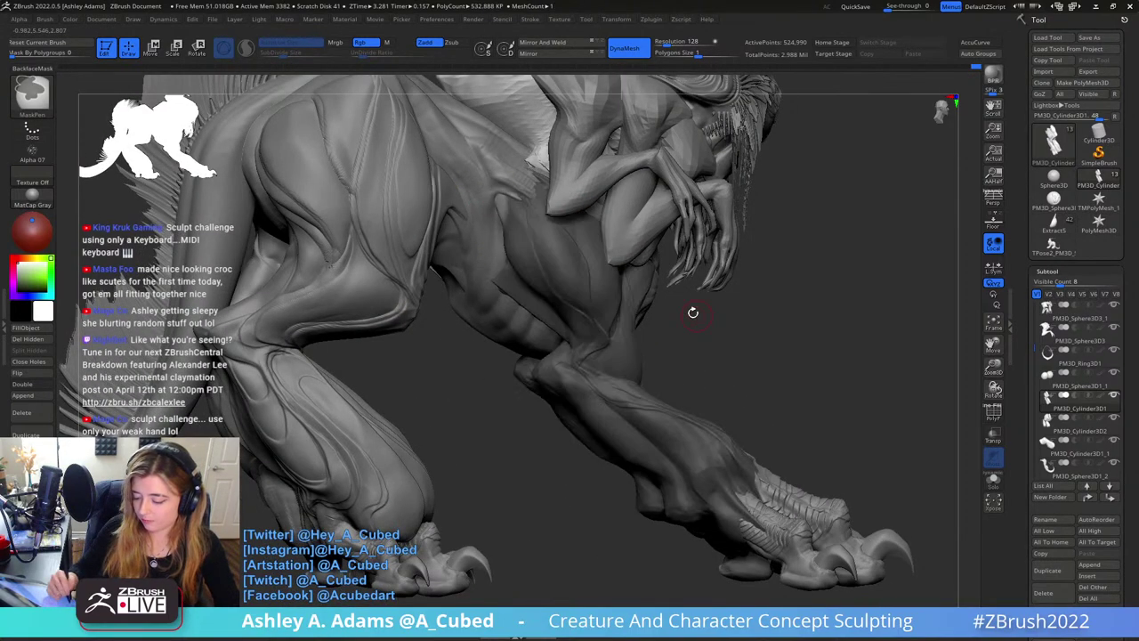
Pull the upper rear edge of the shoulder back toward the flank with the SnakeHook brush
mouse_move(691, 312)
right_mouse_down()
mouse_move(703, 356)
mouse_move(662, 314)
right_mouse_up()
key("b")
key("s")
key("h")
left_click_drag(456, 190, 432, 186)
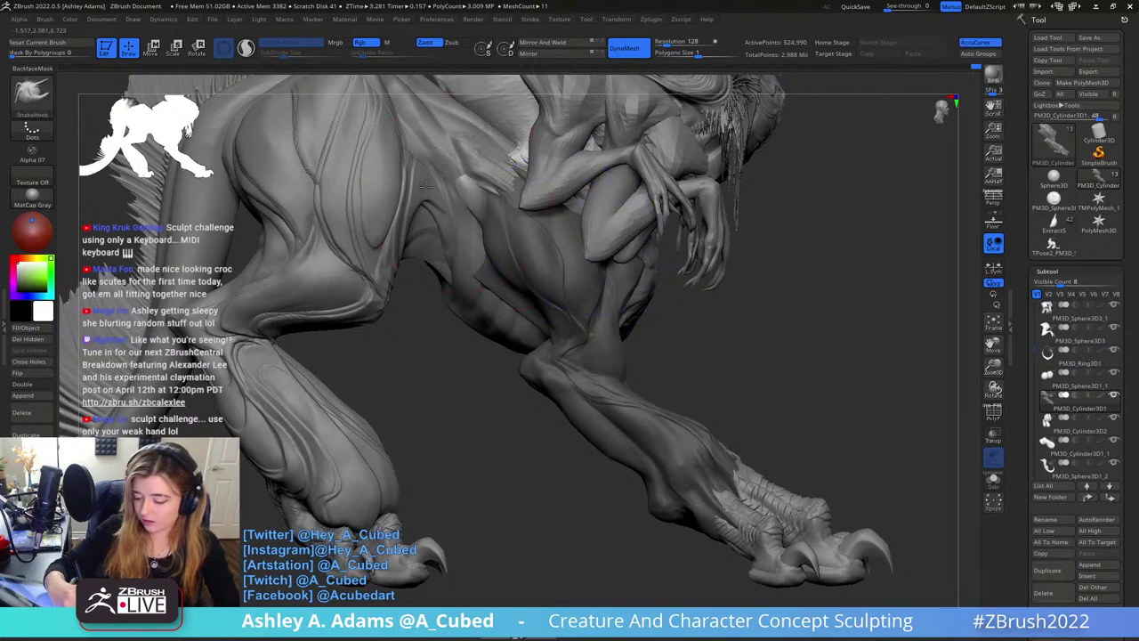
right_click_drag(432, 185, 485, 160)
left_click_drag(460, 156, 421, 146)
right_click_drag(516, 160, 473, 176)
Carve Slash2 grooves down the rear side of the upper foreleg, starting just below the shoulder
left_click_drag(678, 383, 610, 223)
key("space")
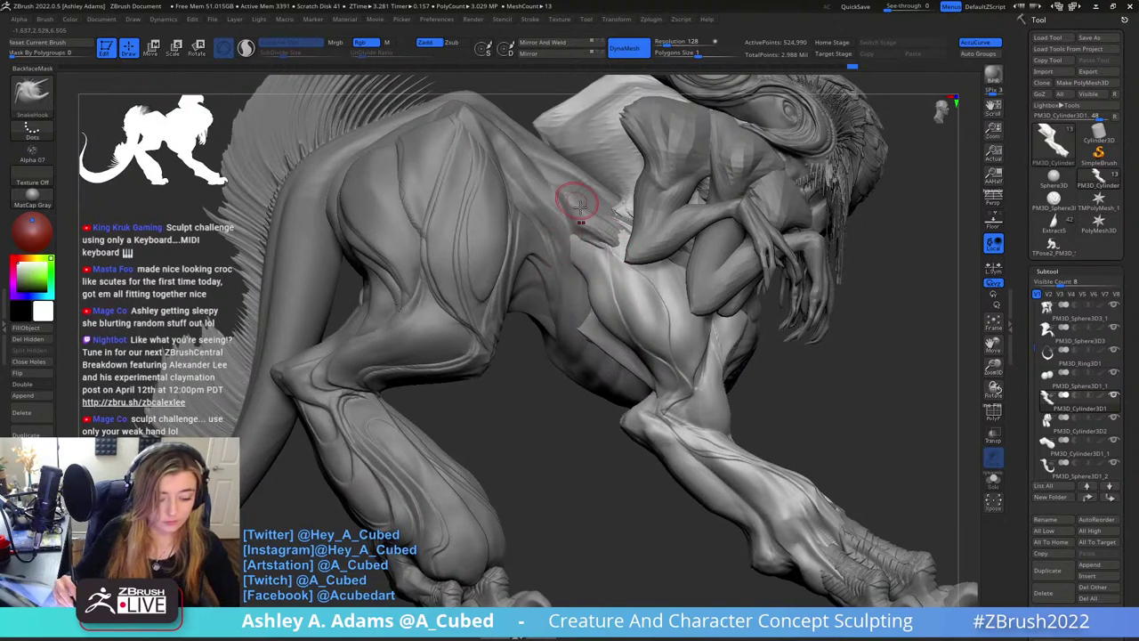
key("2")
right_click_drag(598, 279, 587, 252)
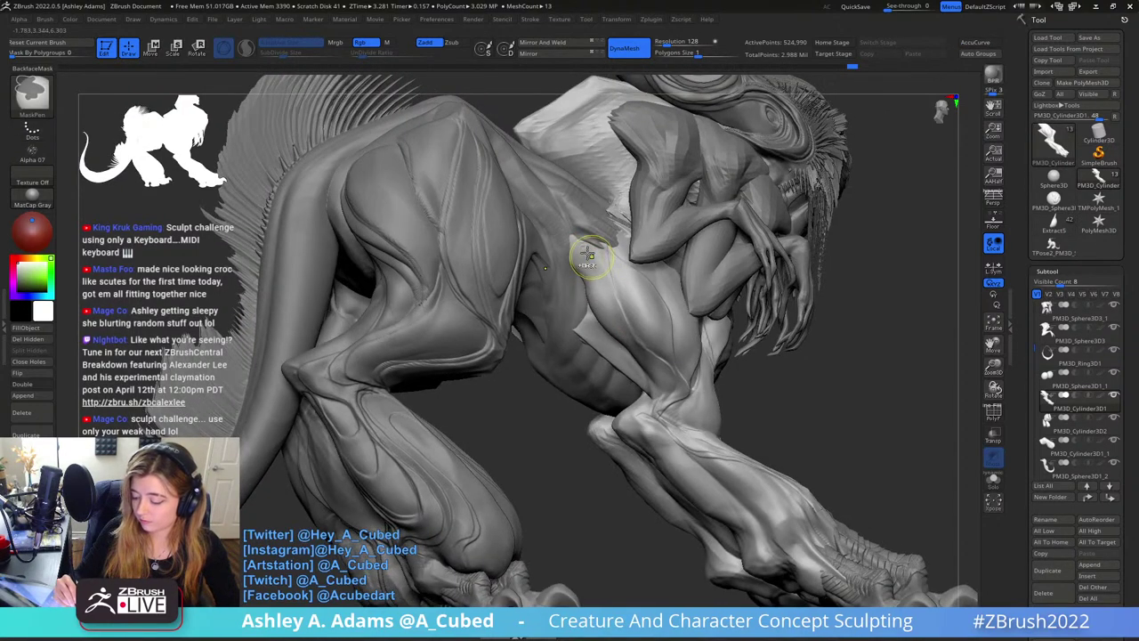
left_click_drag(586, 254, 611, 320)
right_click_drag(610, 320, 597, 266)
left_click_drag(595, 262, 595, 302)
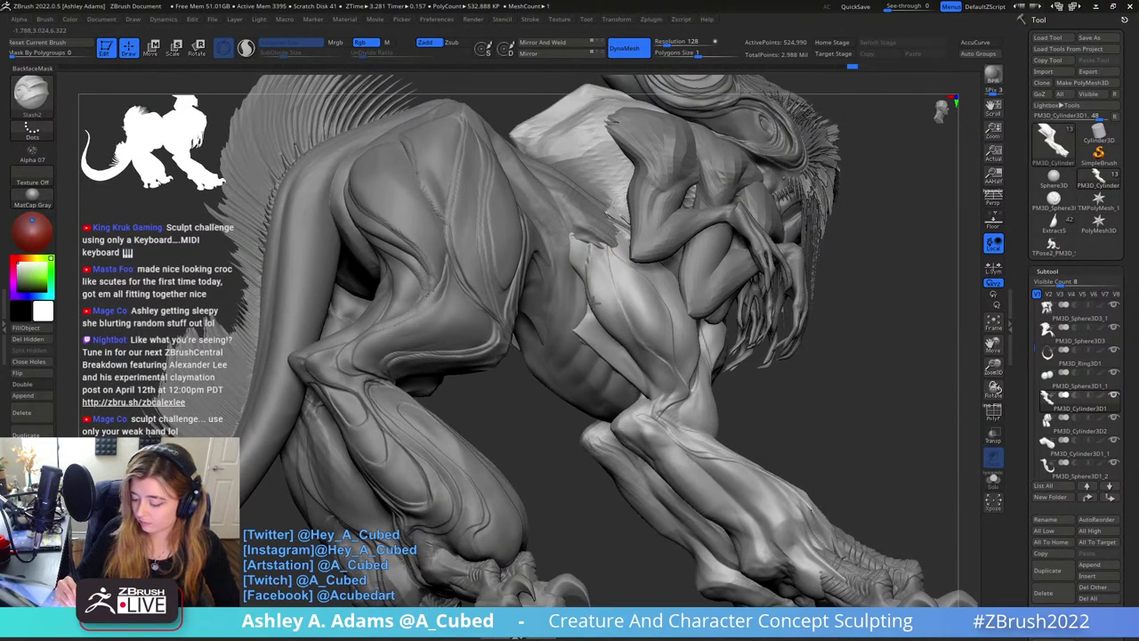
right_click_drag(642, 357, 592, 272)
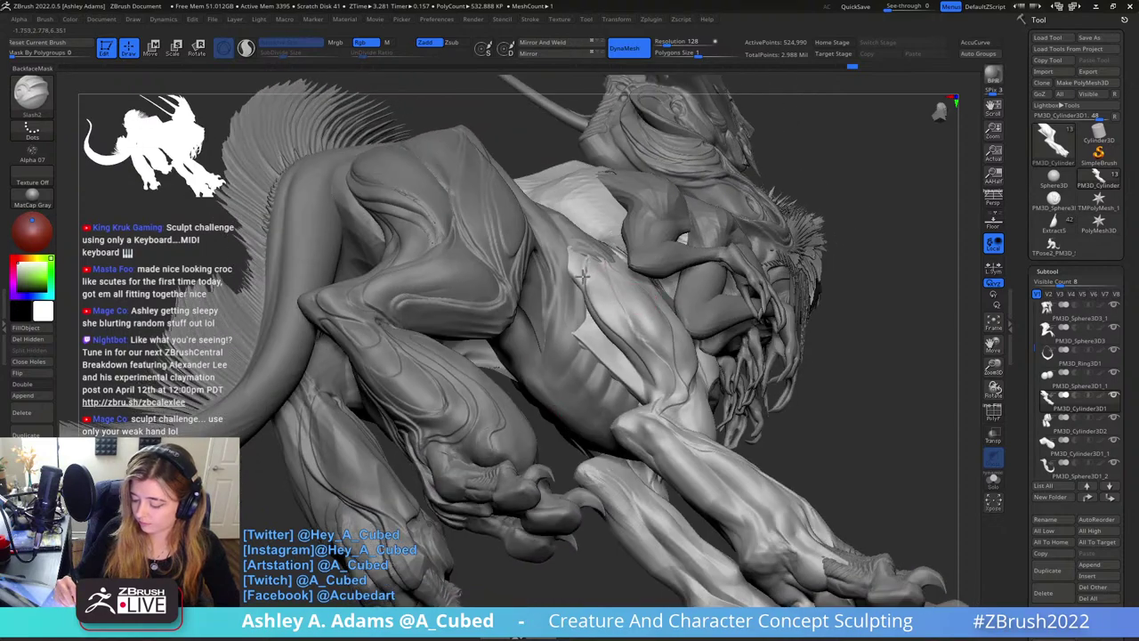
Deepen the Slash2 muscle grooves on the outer upper foreleg from mid-length down to the elbow
right_click_drag(633, 384, 610, 262)
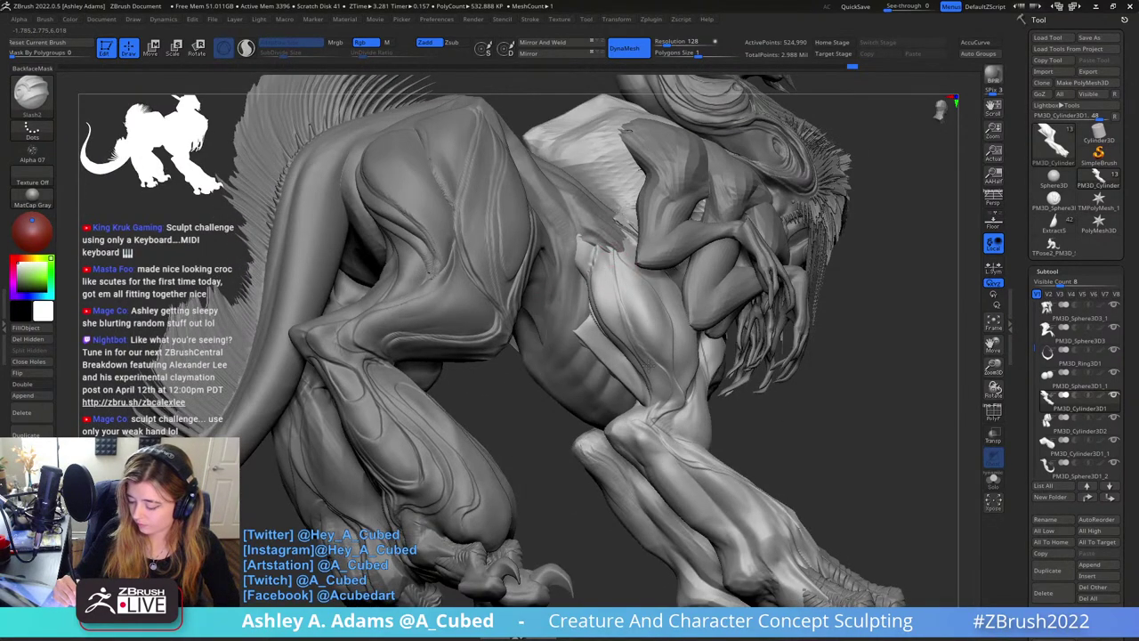
right_click_drag(649, 368, 667, 313)
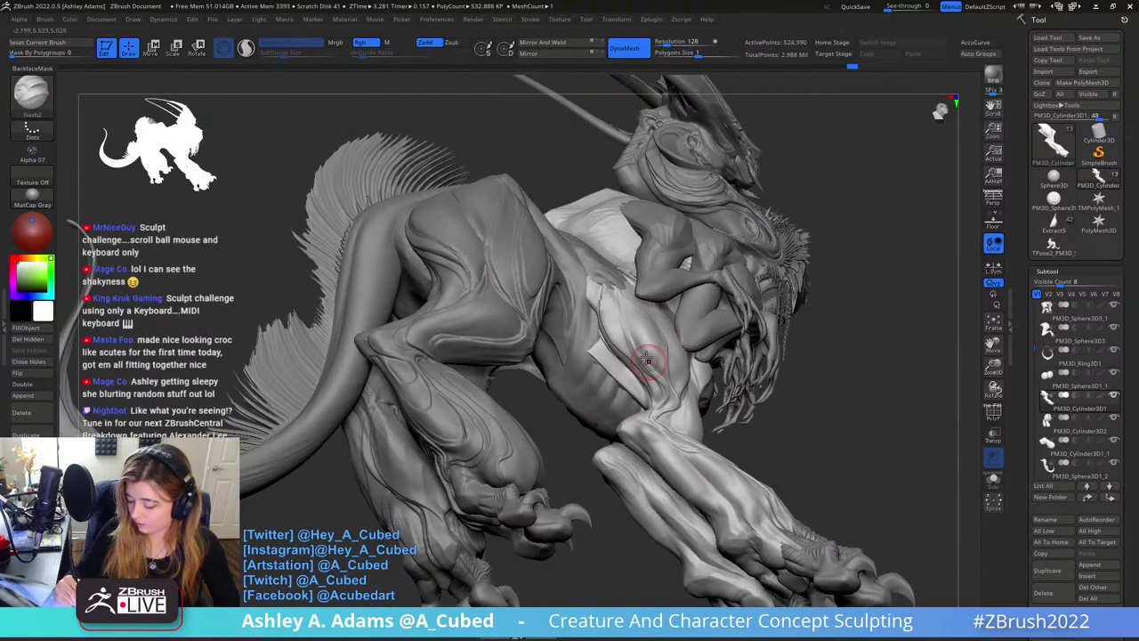
right_click_drag(648, 365, 649, 300)
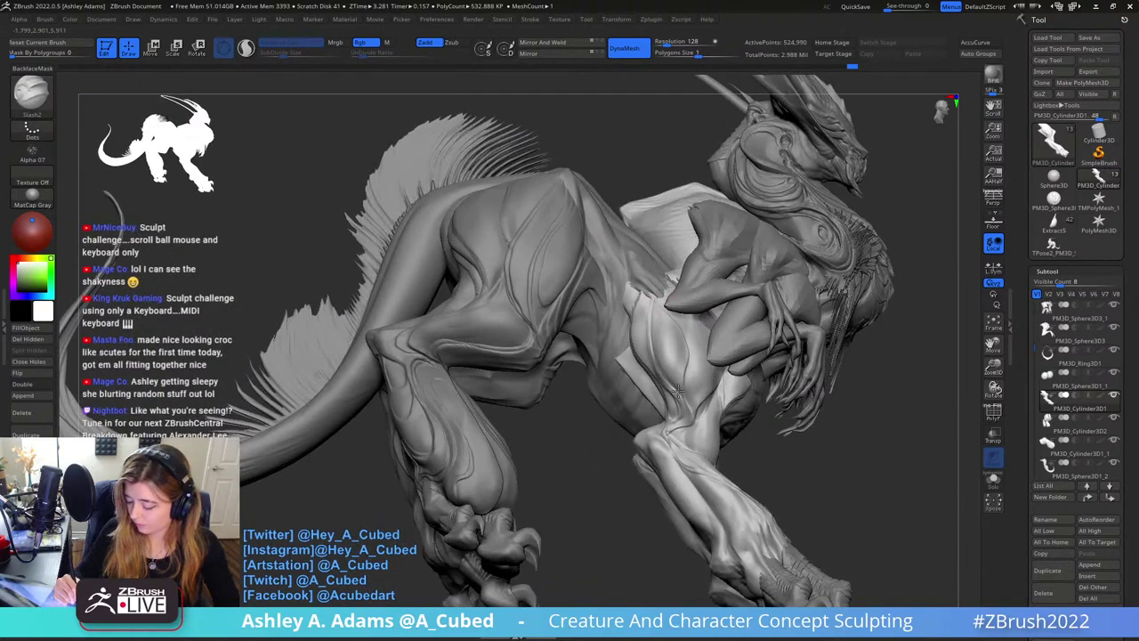
mouse_move(706, 324)
right_mouse_down()
mouse_move(703, 350)
mouse_move(699, 338)
right_mouse_up()
right_click_drag(679, 391, 704, 345)
right_click_drag(681, 384, 692, 256)
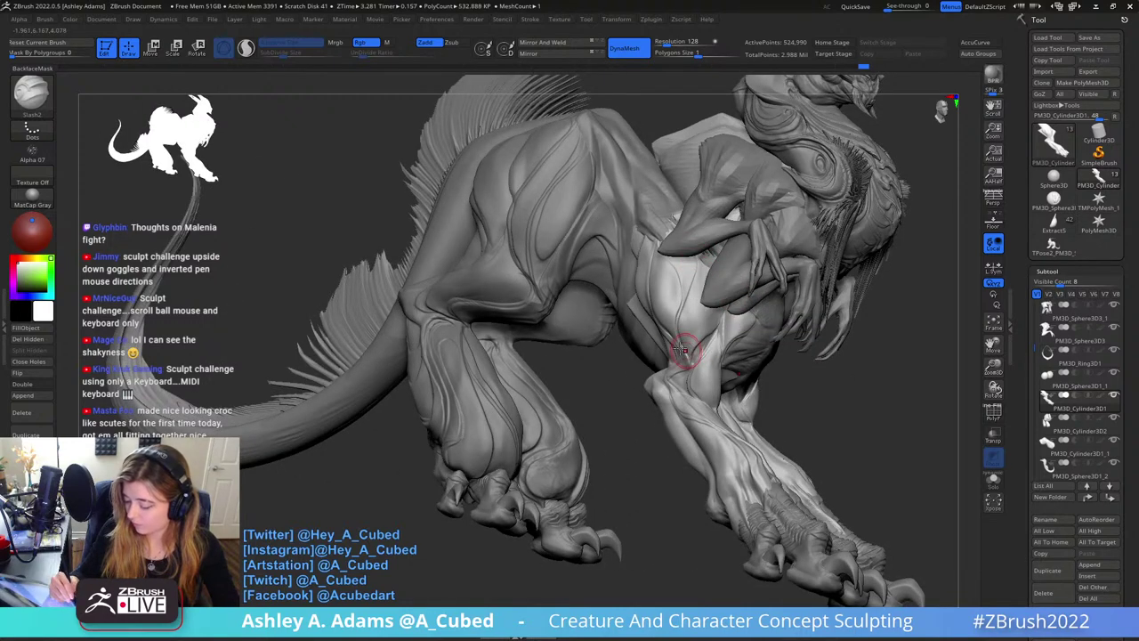
Examine the whole creature and its forelegs from both sides and the front
right_click_drag(673, 330, 602, 234)
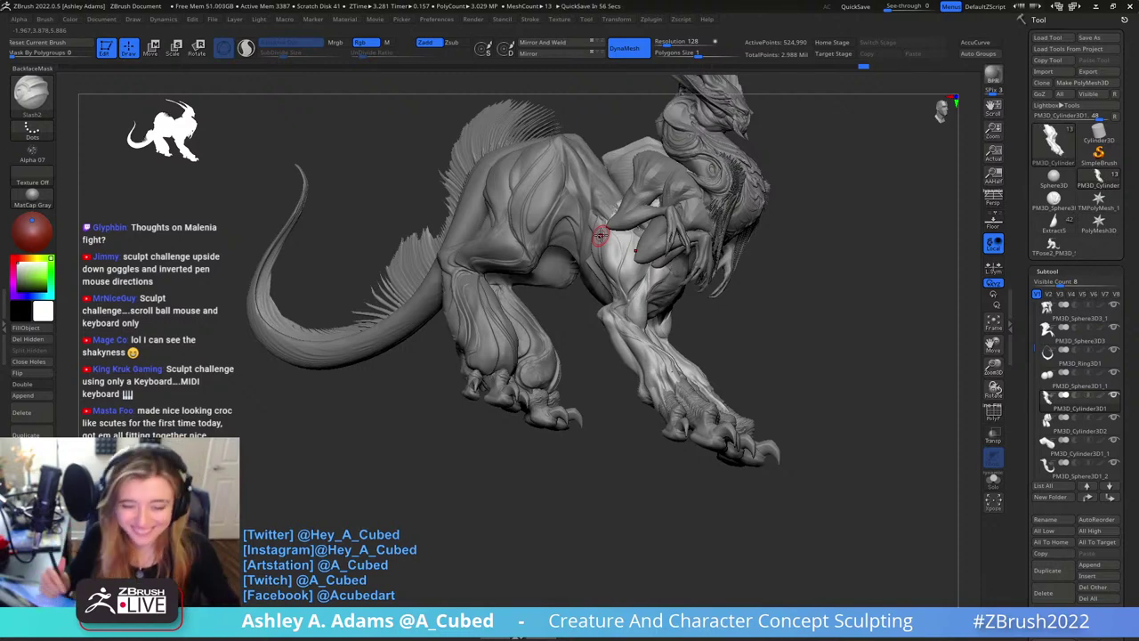
right_click_drag(796, 243, 623, 267)
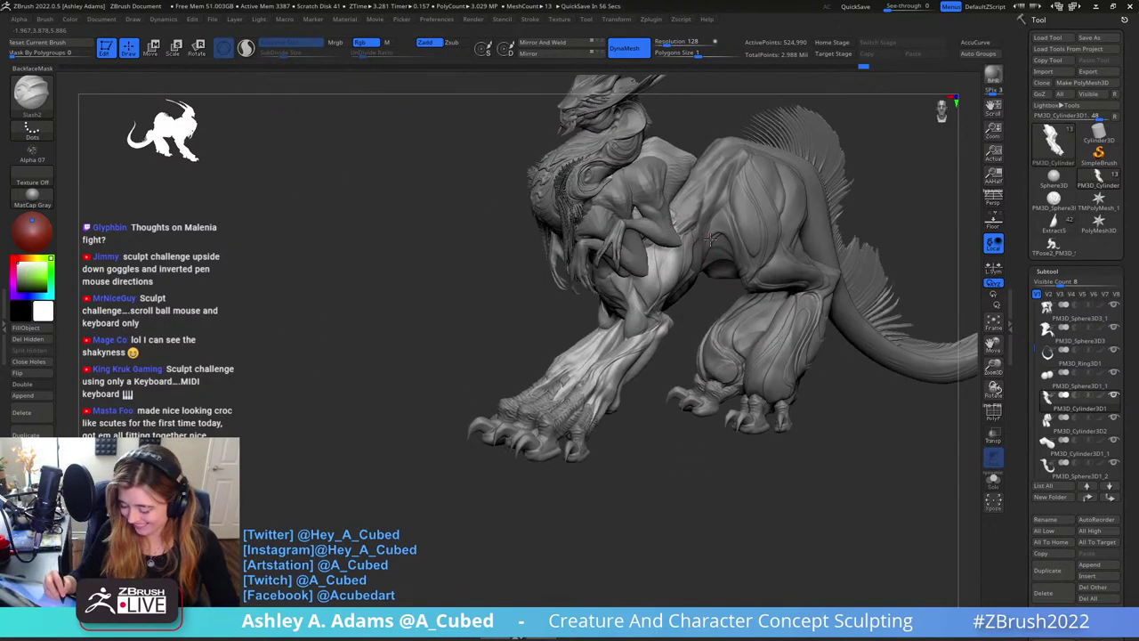
mouse_move(645, 334)
right_mouse_down("ctrl")
mouse_move(651, 387)
mouse_move(667, 267)
mouse_move(602, 241)
mouse_move(601, 226)
right_mouse_up("ctrl")
right_click_drag(776, 212, 677, 271)
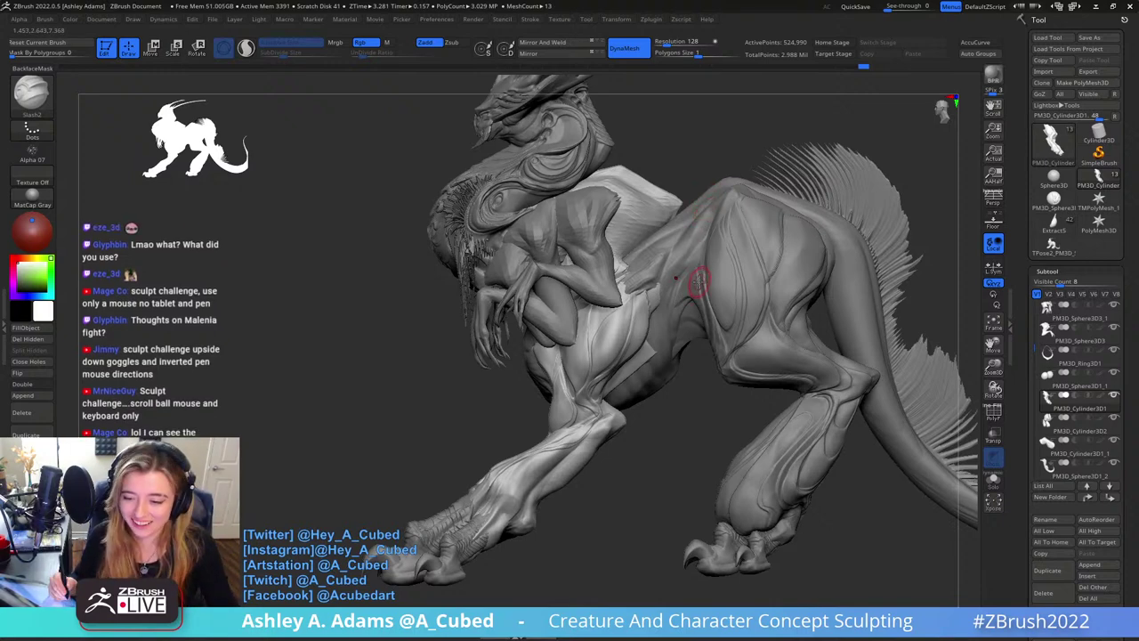
mouse_move(633, 436)
left_mouse_down()
mouse_move(681, 422)
mouse_move(640, 445)
mouse_move(654, 427)
left_mouse_up()
mouse_move(633, 414)
right_mouse_down()
mouse_move(572, 271)
mouse_move(660, 254)
right_mouse_up()
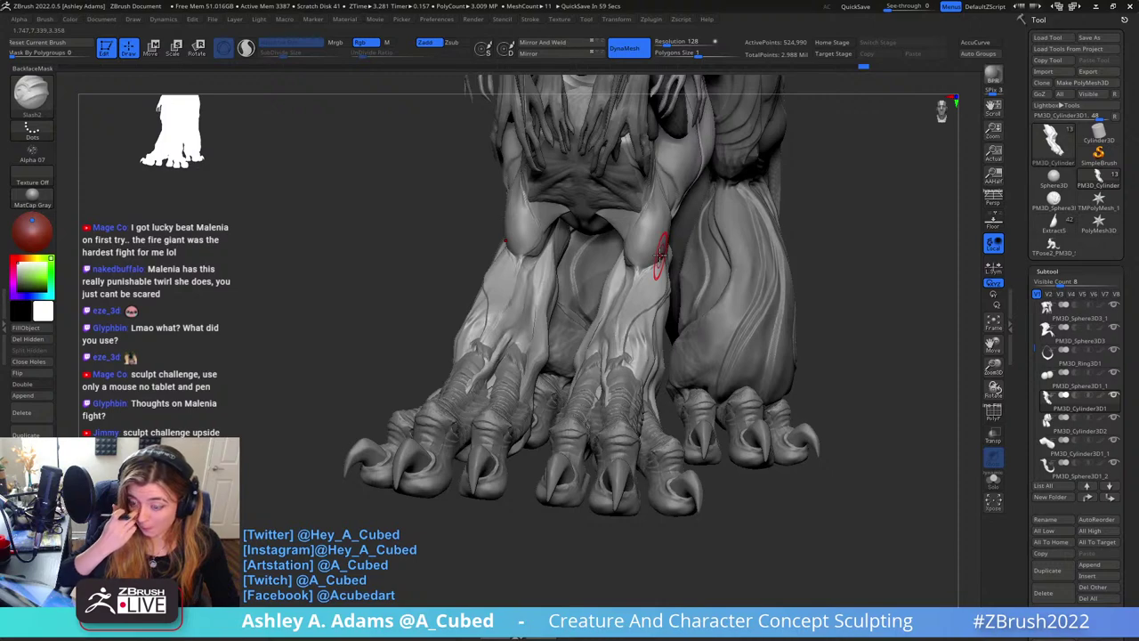
Carve Slash2 grooves at the elbow and along the upper rear of the lower foreleg
mouse_move(659, 254)
right_mouse_down()
mouse_move(560, 216)
mouse_move(547, 279)
mouse_move(590, 258)
mouse_move(543, 227)
right_mouse_up()
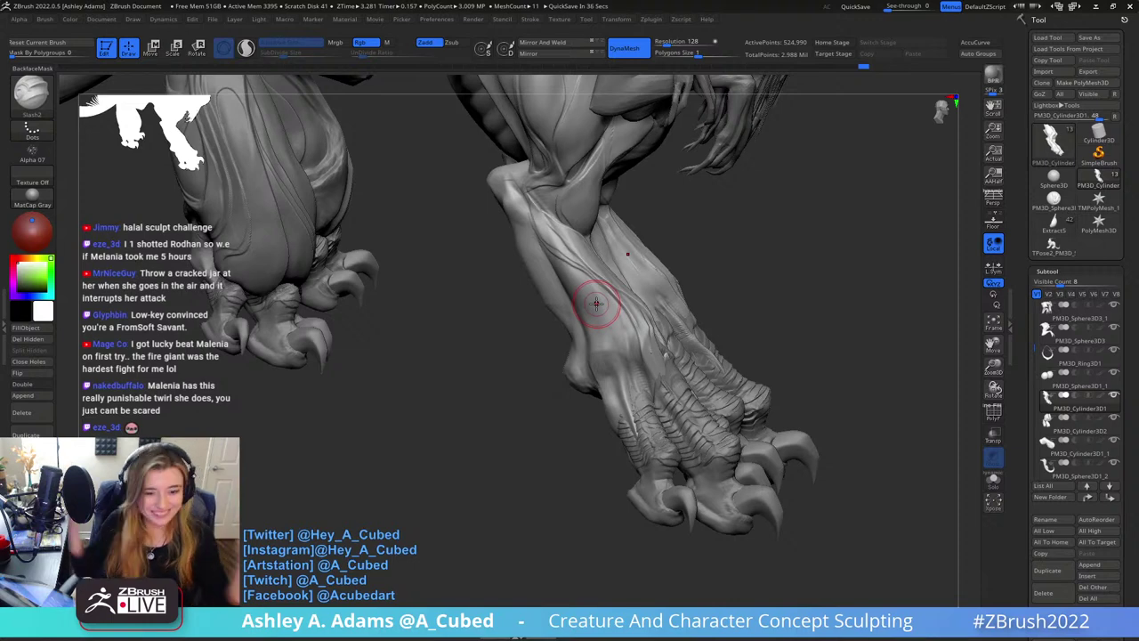
right_click_drag(539, 161, 529, 223)
mouse_move(525, 238)
left_mouse_down()
mouse_move(546, 254)
mouse_move(539, 234)
left_mouse_up()
mouse_move(557, 286)
right_mouse_down()
mouse_move(551, 297)
mouse_move(528, 254)
right_mouse_up()
left_click_drag(516, 235, 524, 279)
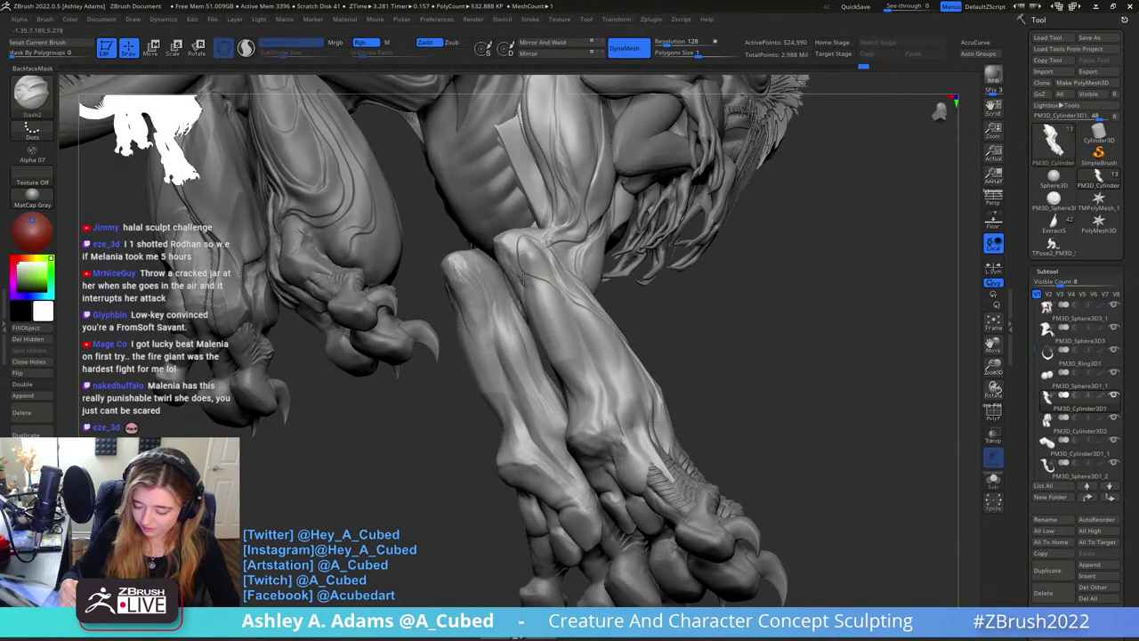
Carve long Slash2 tendon grooves along the back and inner side of the lower foreleg down toward the wrist
right_click_drag(562, 296, 511, 282)
left_click_drag(489, 245, 481, 273)
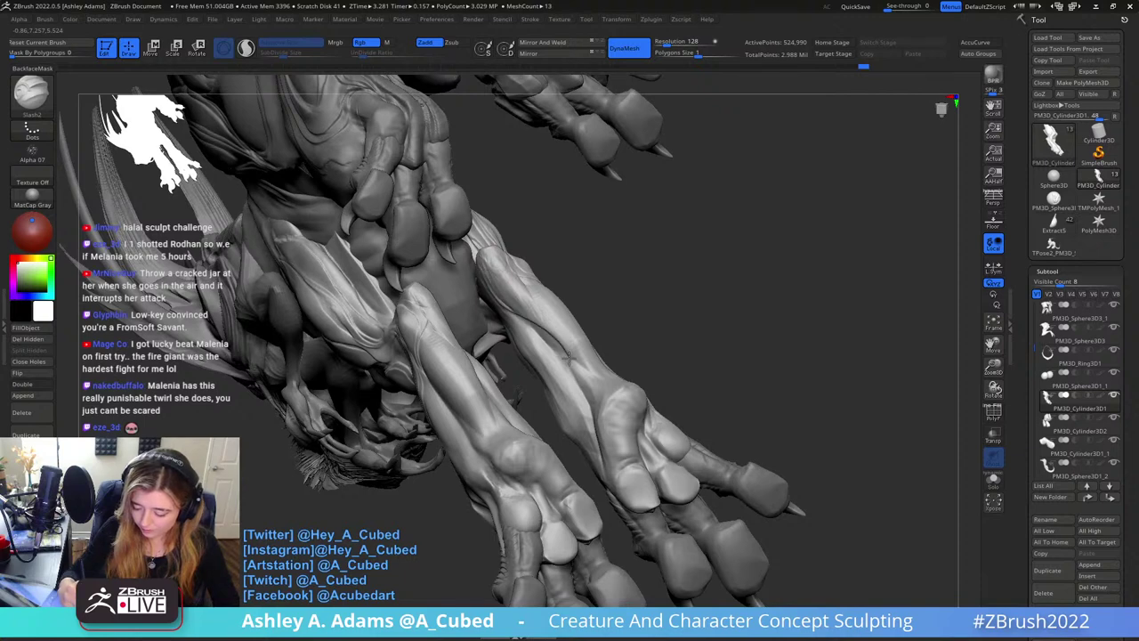
right_click_drag(525, 307, 531, 343)
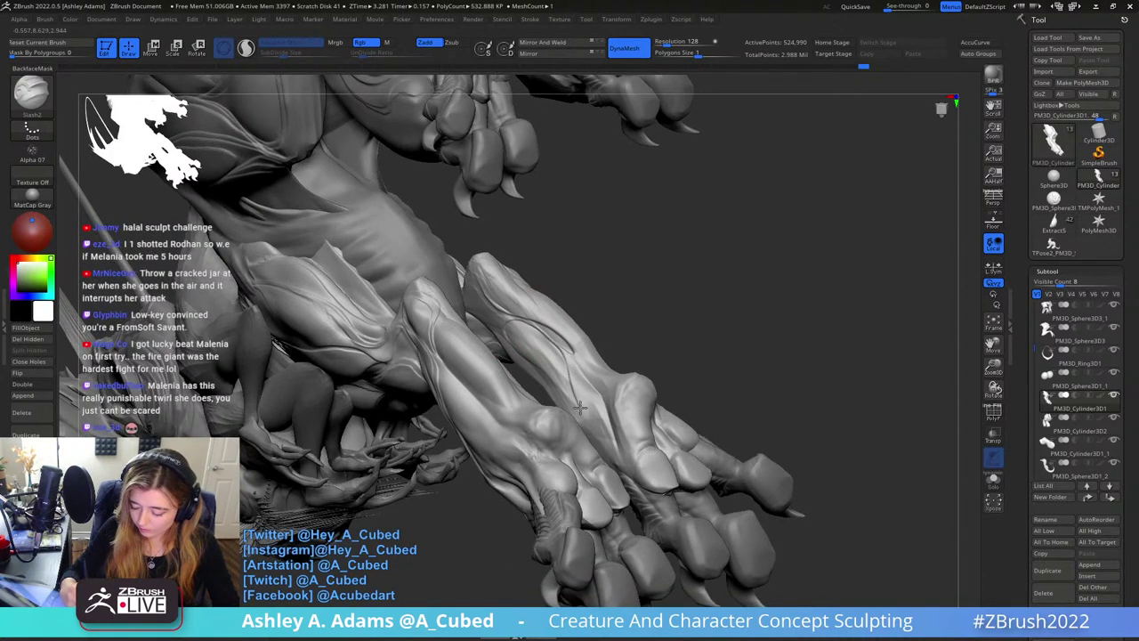
mouse_move(547, 339)
right_mouse_down()
mouse_move(501, 247)
mouse_move(580, 277)
mouse_move(562, 283)
right_mouse_up()
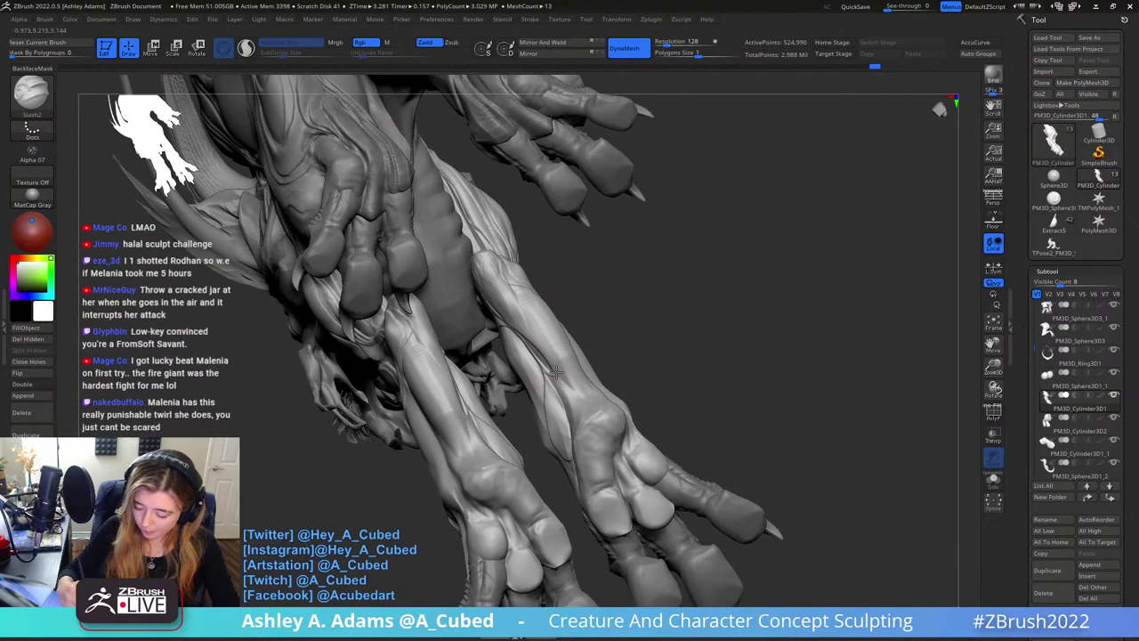
mouse_move(527, 290)
right_mouse_down()
mouse_move(557, 268)
mouse_move(556, 294)
right_mouse_up()
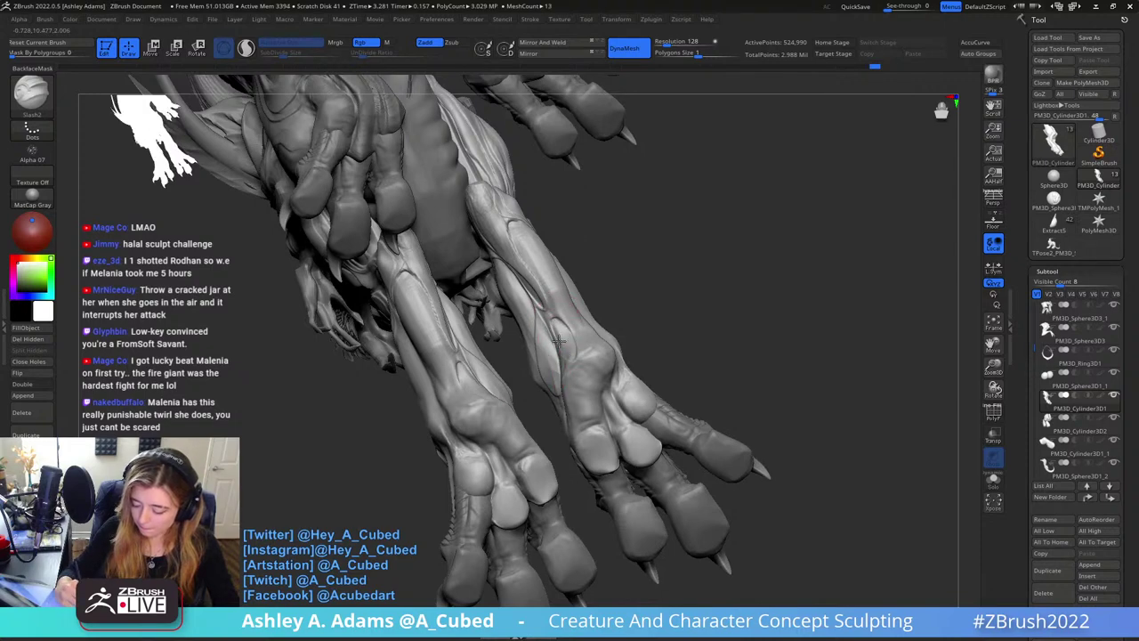
mouse_move(557, 340)
right_mouse_down()
mouse_move(544, 264)
mouse_move(600, 309)
right_mouse_up()
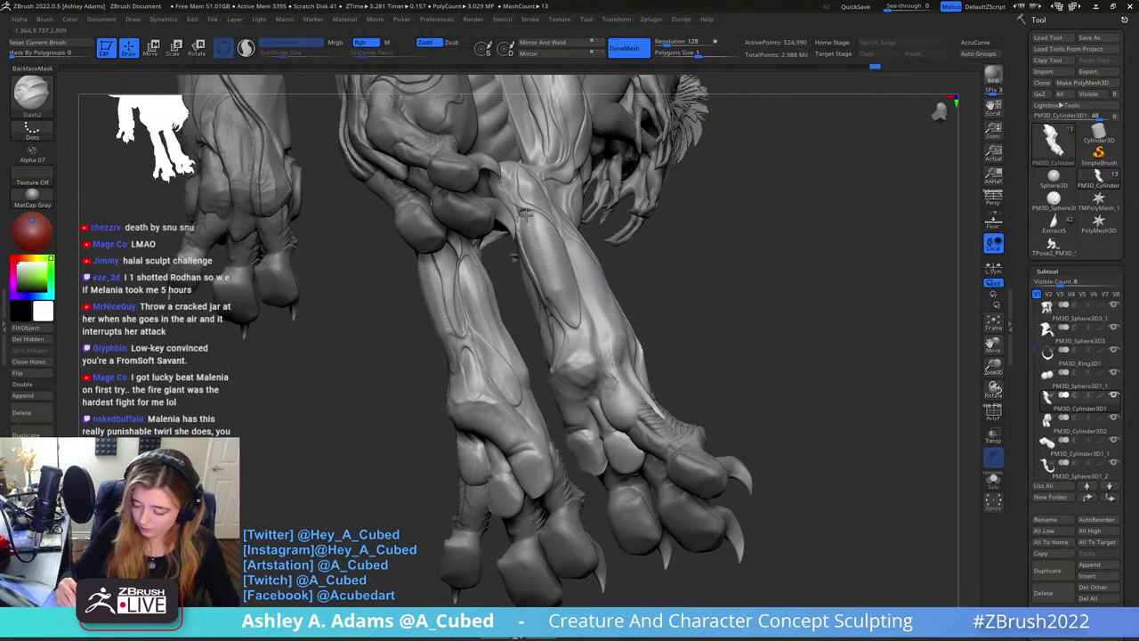
Carve Slash2 grooves down the outer rear of the lower foreleg and around the back of the wrist
right_click_drag(547, 272, 529, 187)
right_click_drag(560, 237, 582, 285)
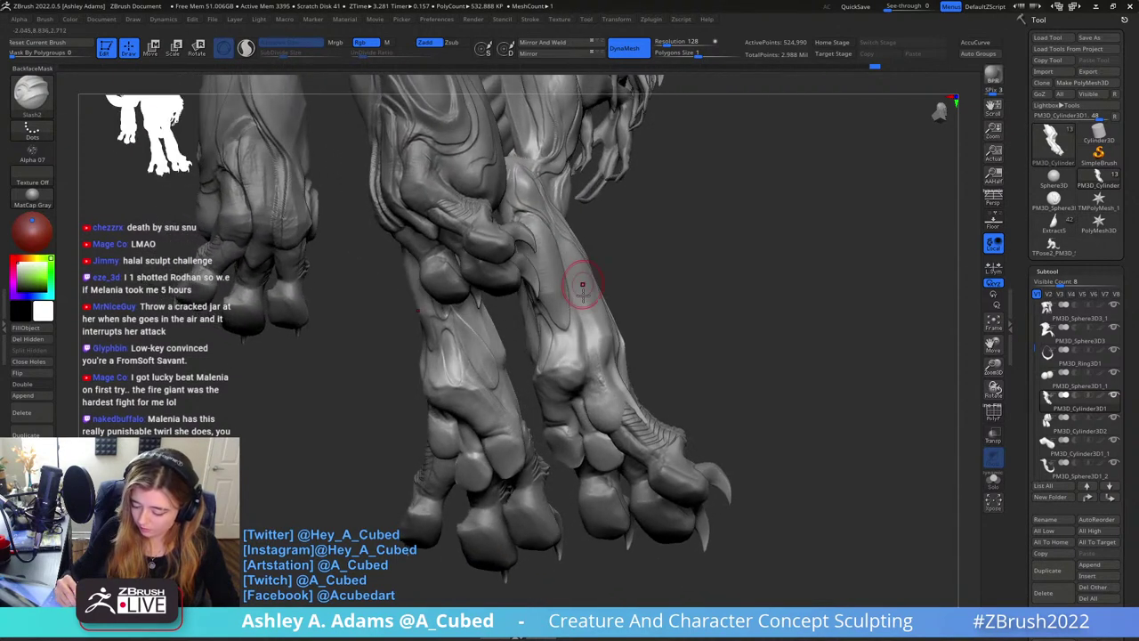
left_click_drag(540, 302, 552, 328)
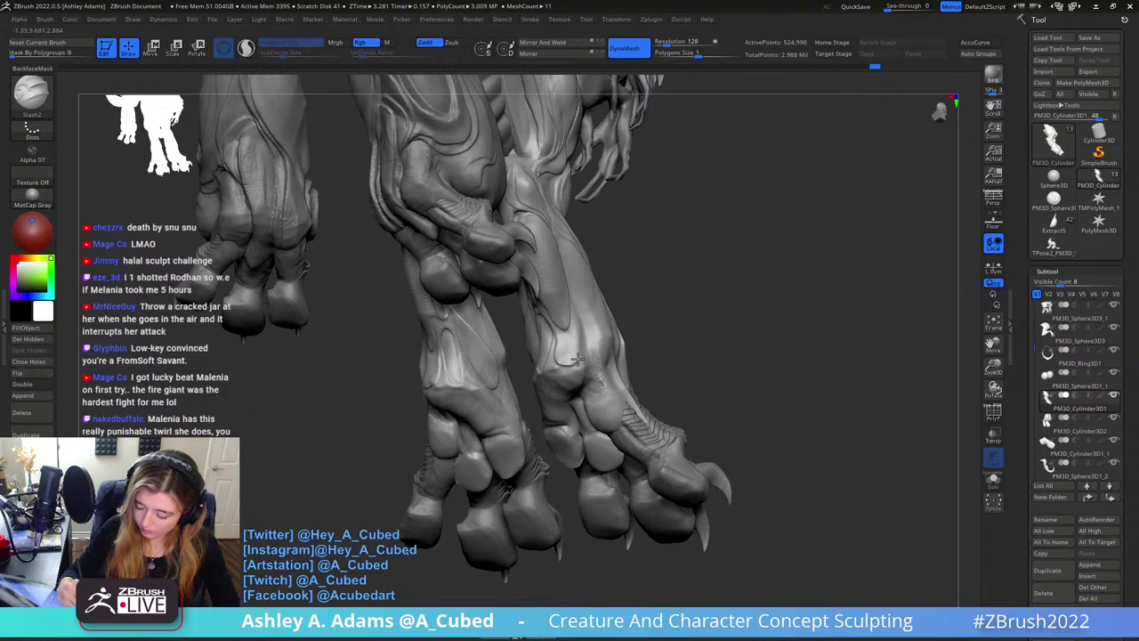
right_click_drag(547, 246, 572, 275)
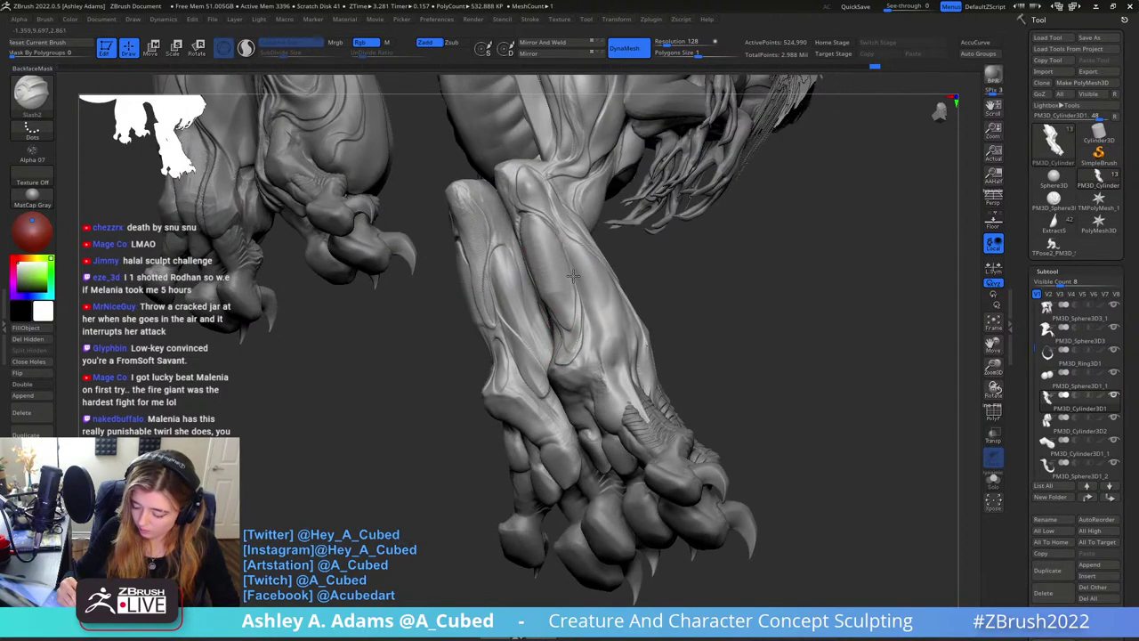
mouse_move(587, 252)
right_mouse_down()
mouse_move(580, 287)
mouse_move(597, 312)
right_mouse_up()
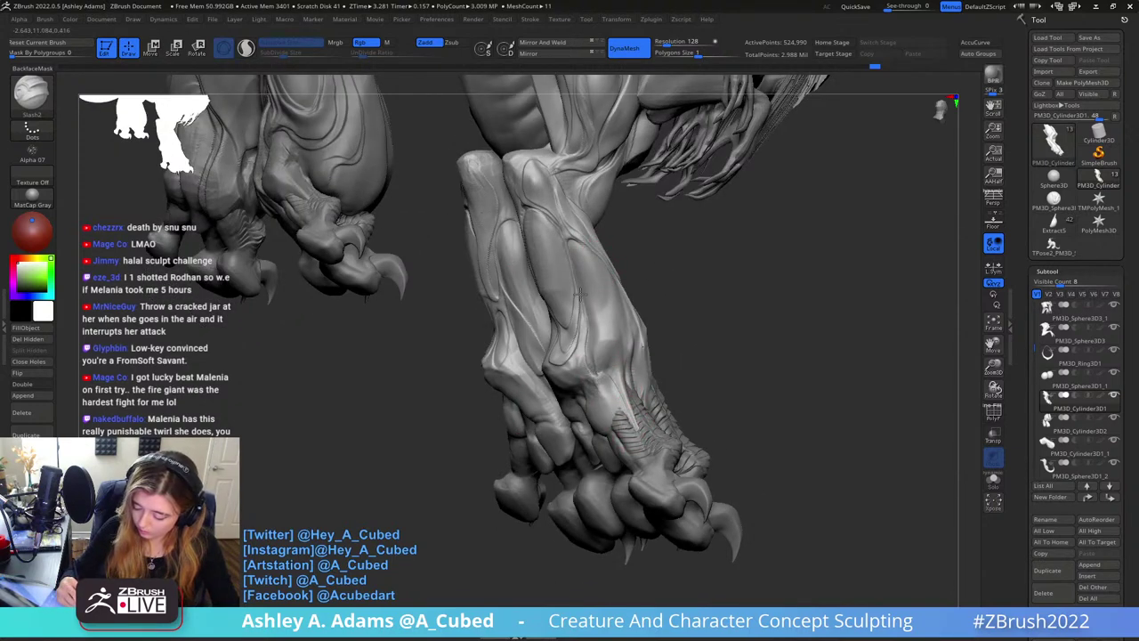
Carve Slash2 tendon grooves on the outer side of the lower foreleg toward the scaly toes
mouse_move(553, 201)
right_mouse_down()
mouse_move(618, 222)
mouse_move(597, 251)
mouse_move(602, 316)
right_mouse_up()
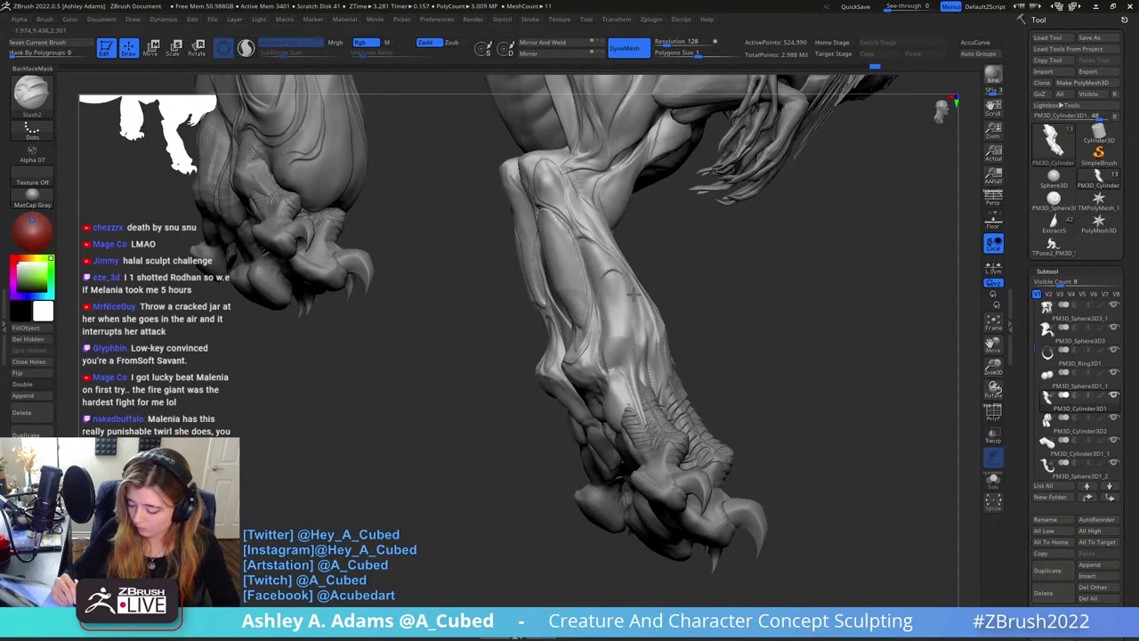
mouse_move(637, 361)
right_mouse_down()
mouse_move(623, 317)
mouse_move(638, 256)
right_mouse_up()
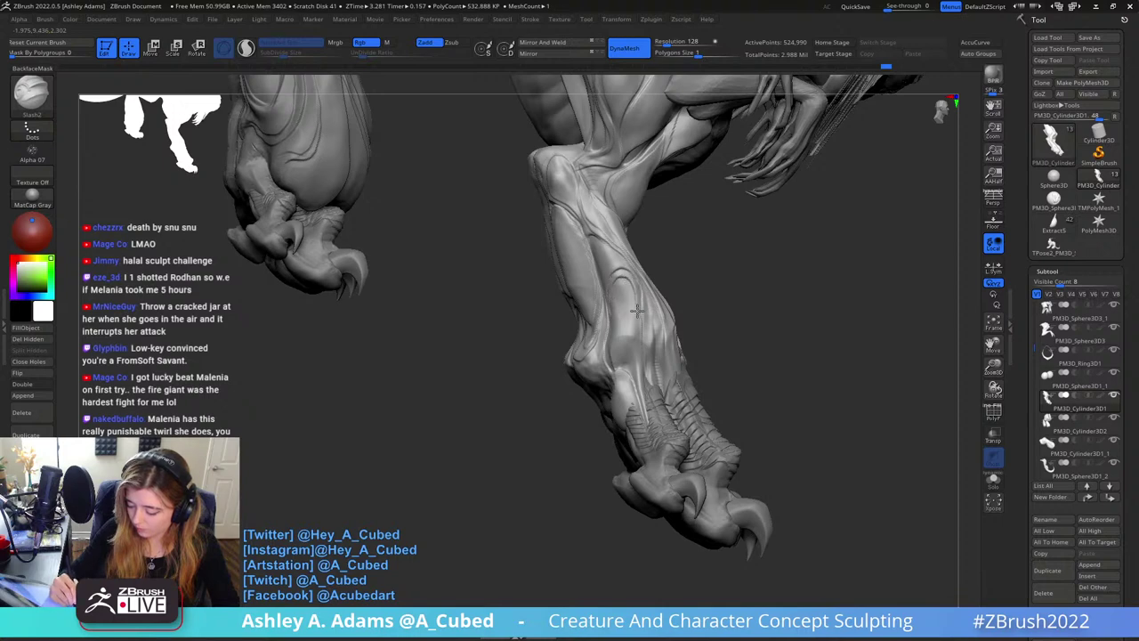
right_click_drag(643, 364, 618, 381)
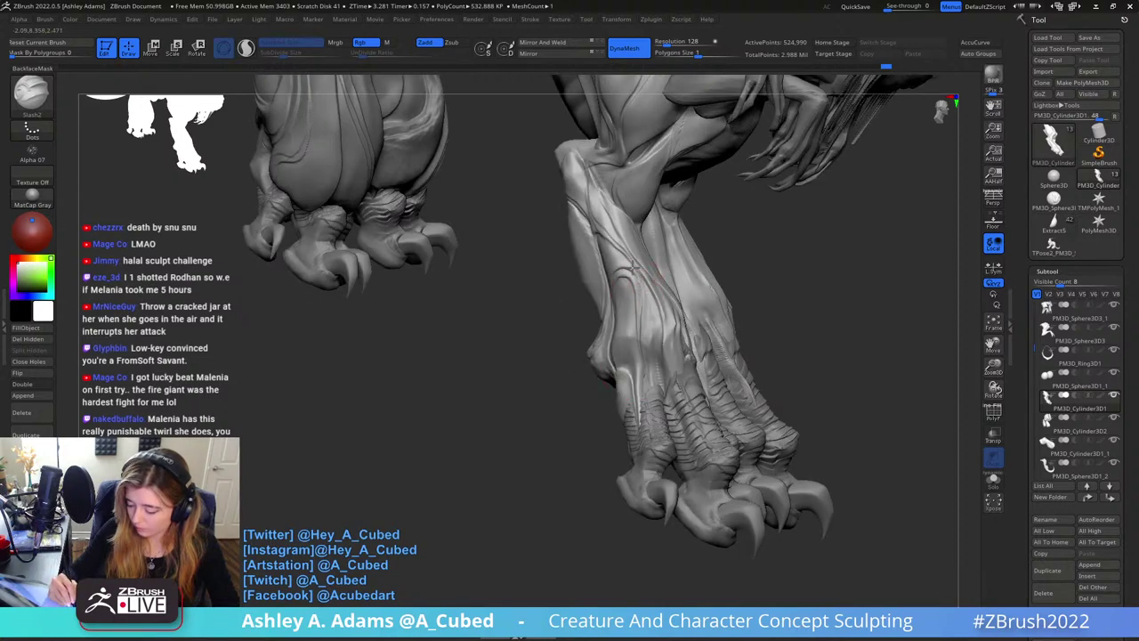
Carve Slash2 grooves between the paw pads and up the back of the wrist, smoothing the area above the pads
mouse_move(656, 318)
right_mouse_down()
mouse_move(649, 283)
mouse_move(668, 196)
mouse_move(662, 313)
mouse_move(641, 356)
mouse_move(650, 382)
mouse_move(623, 396)
mouse_move(648, 405)
mouse_move(638, 382)
mouse_move(623, 425)
right_mouse_up()
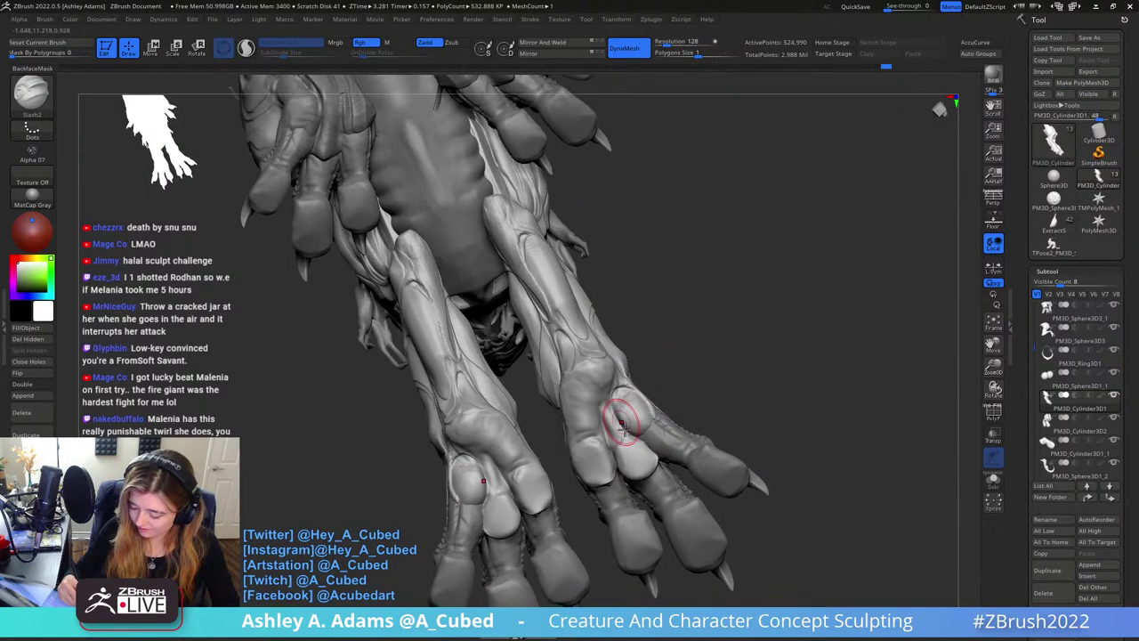
left_click_drag(598, 418, 612, 453)
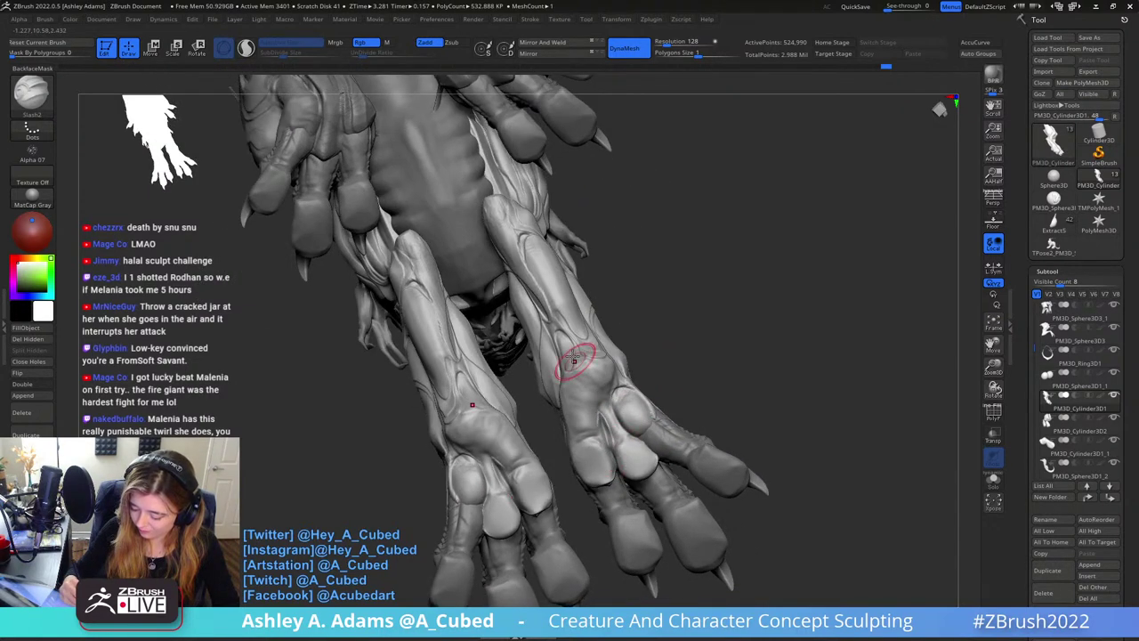
mouse_move(591, 397)
left_mouse_down("shift")
mouse_move(603, 436)
mouse_move(595, 415)
left_mouse_up("shift")
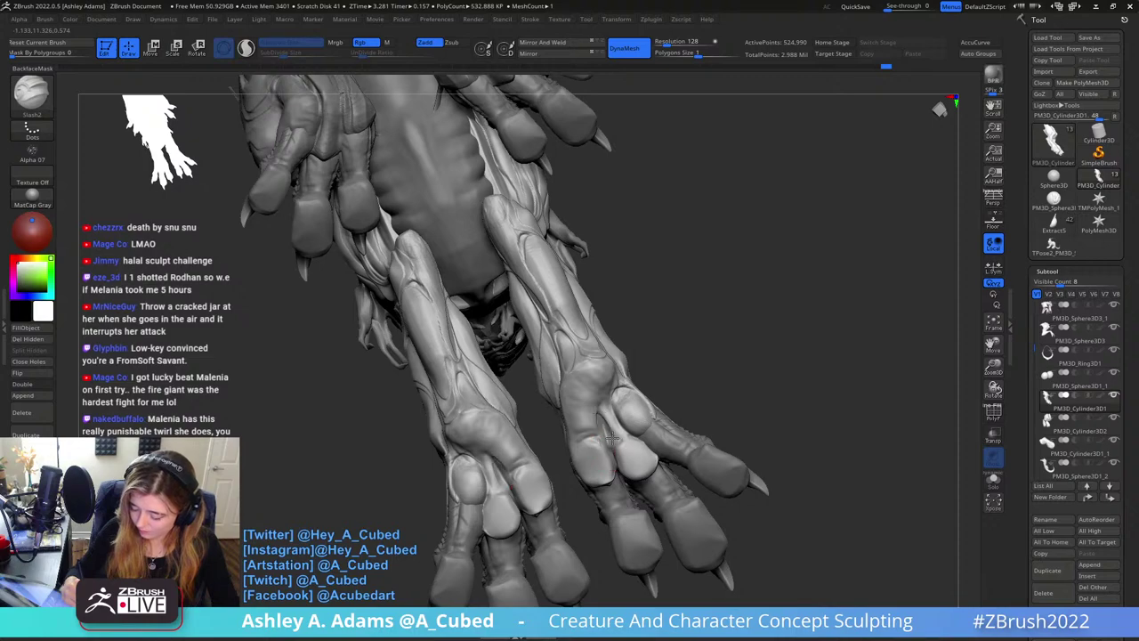
mouse_move(612, 437)
right_mouse_down()
mouse_move(612, 423)
mouse_move(602, 440)
mouse_move(594, 429)
mouse_move(582, 472)
right_mouse_up()
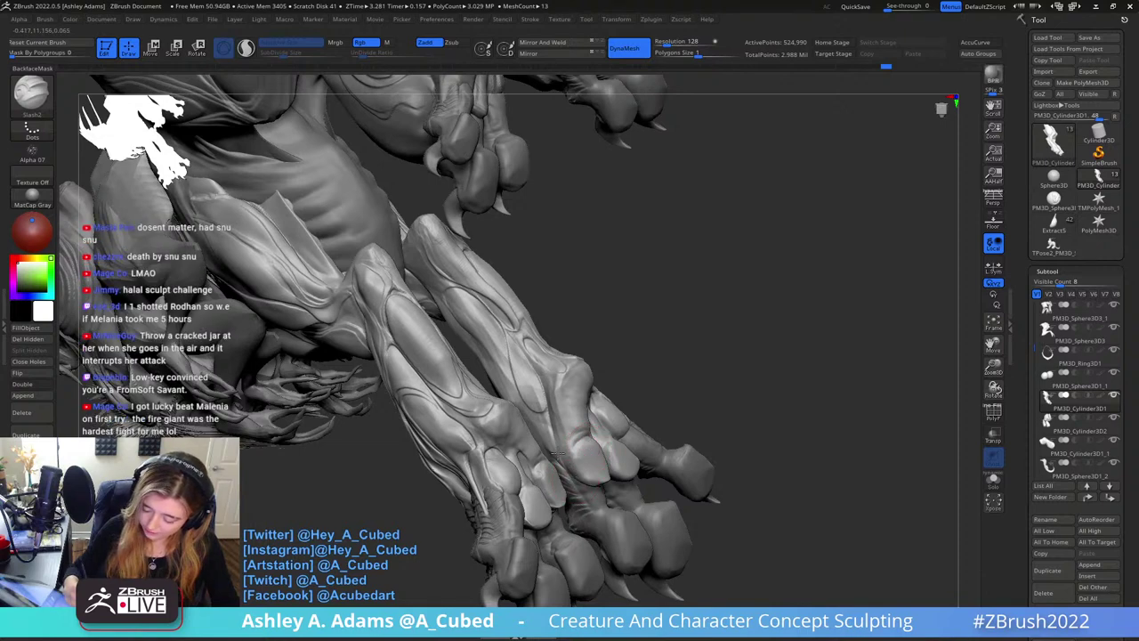
left_click_drag(552, 383, 540, 357)
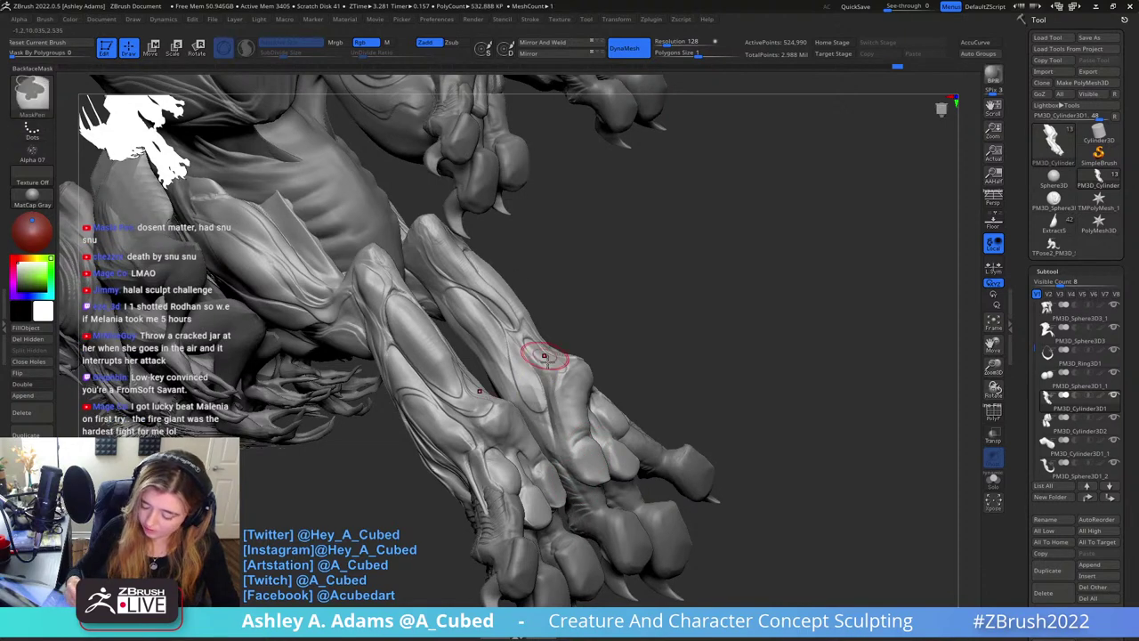
left_click_drag(548, 411, 550, 381)
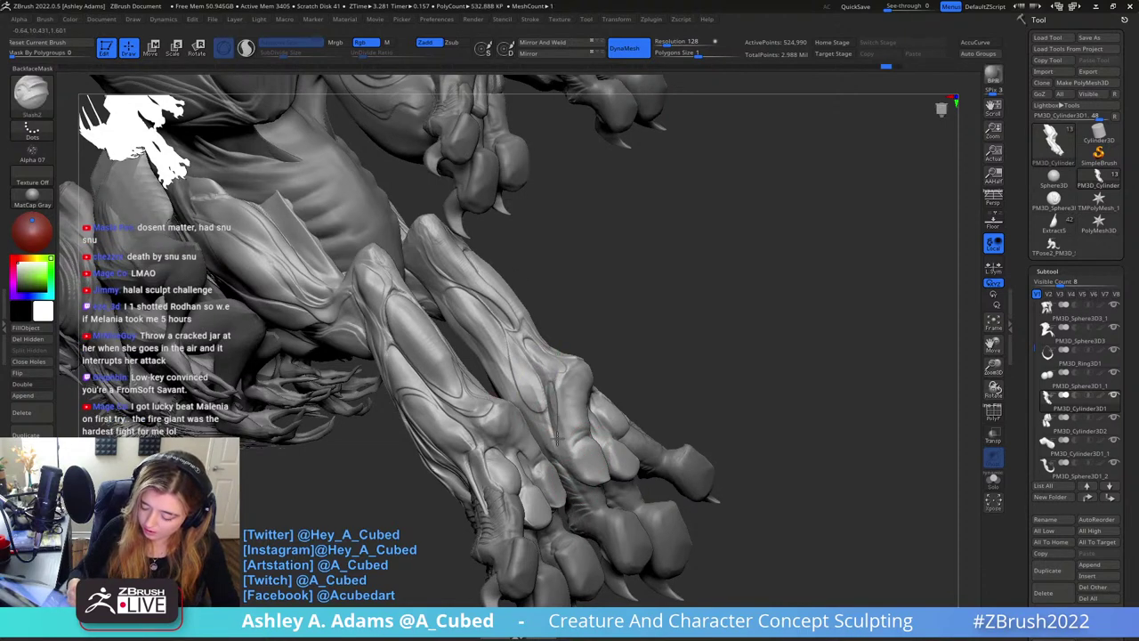
Flatten the back of the lower foreleg below the elbow with the hPolish brush
mouse_move(560, 467)
right_mouse_down()
mouse_move(572, 381)
mouse_move(659, 320)
mouse_move(589, 335)
mouse_move(625, 293)
right_mouse_up()
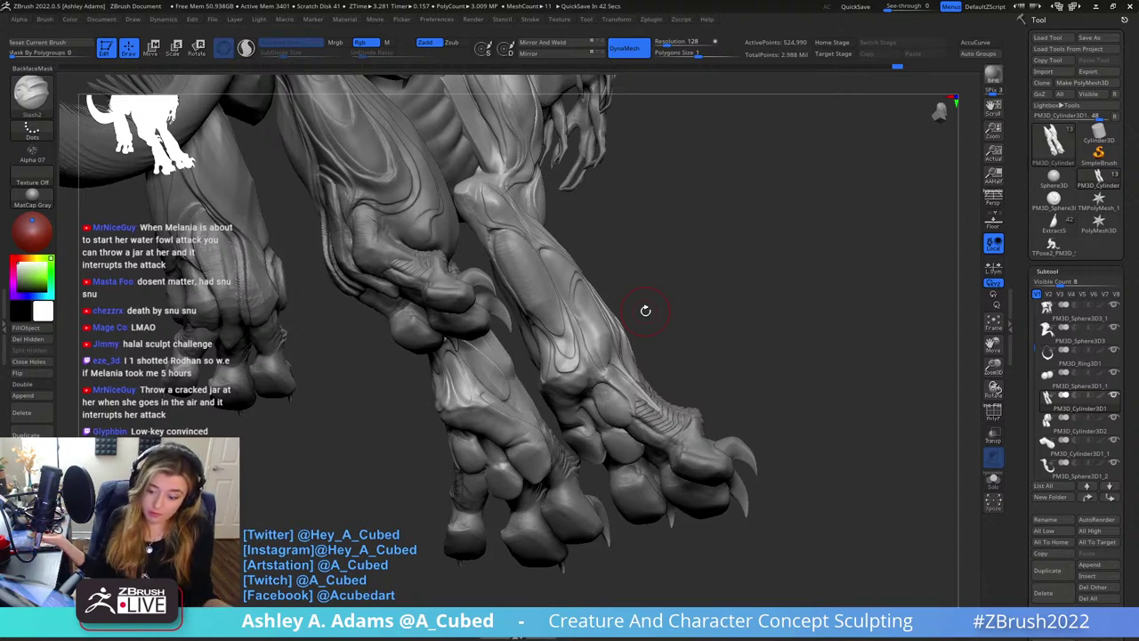
left_click_drag(658, 205, 703, 207)
key("b")
key("h")
key("p")
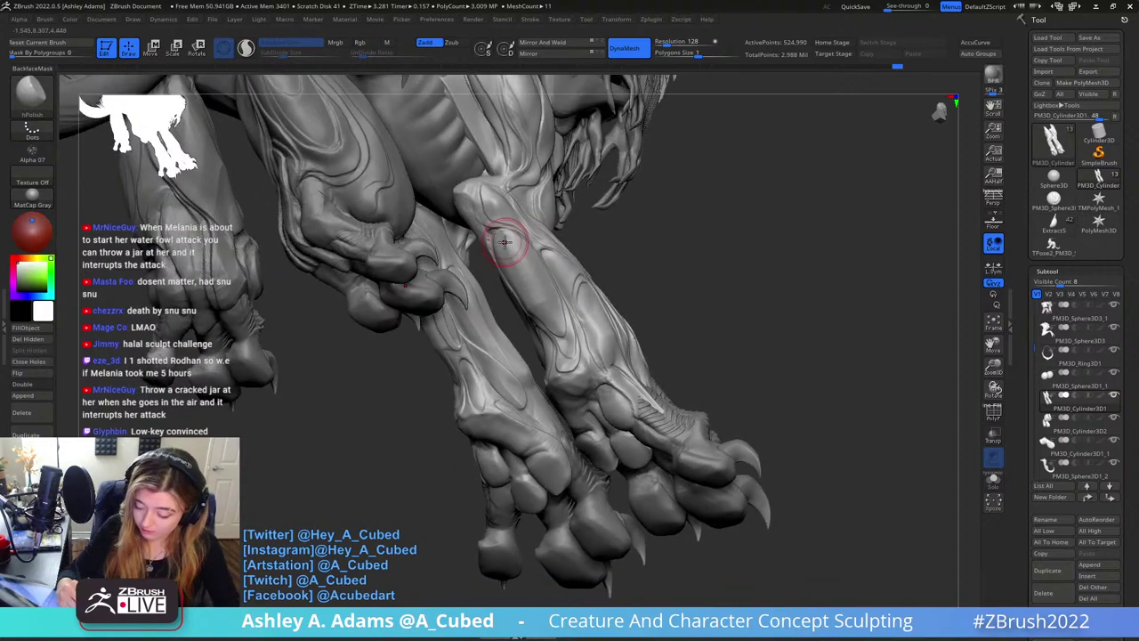
left_click_drag(504, 246, 514, 265)
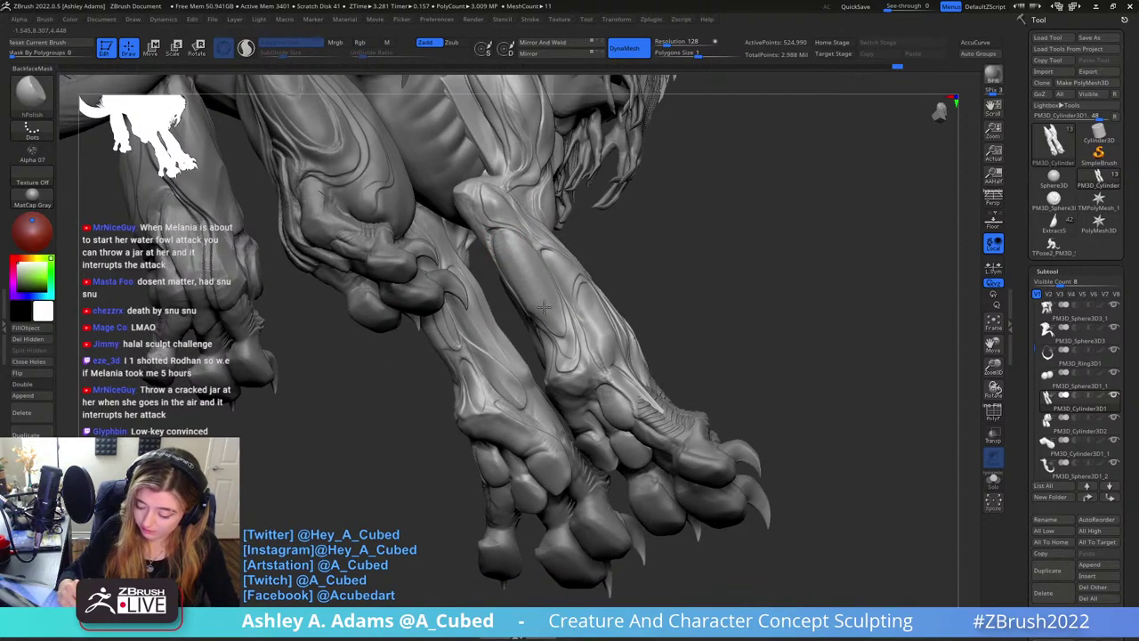
mouse_move(547, 295)
right_mouse_down()
mouse_move(509, 225)
mouse_move(534, 271)
mouse_move(526, 276)
mouse_move(522, 255)
right_mouse_up()
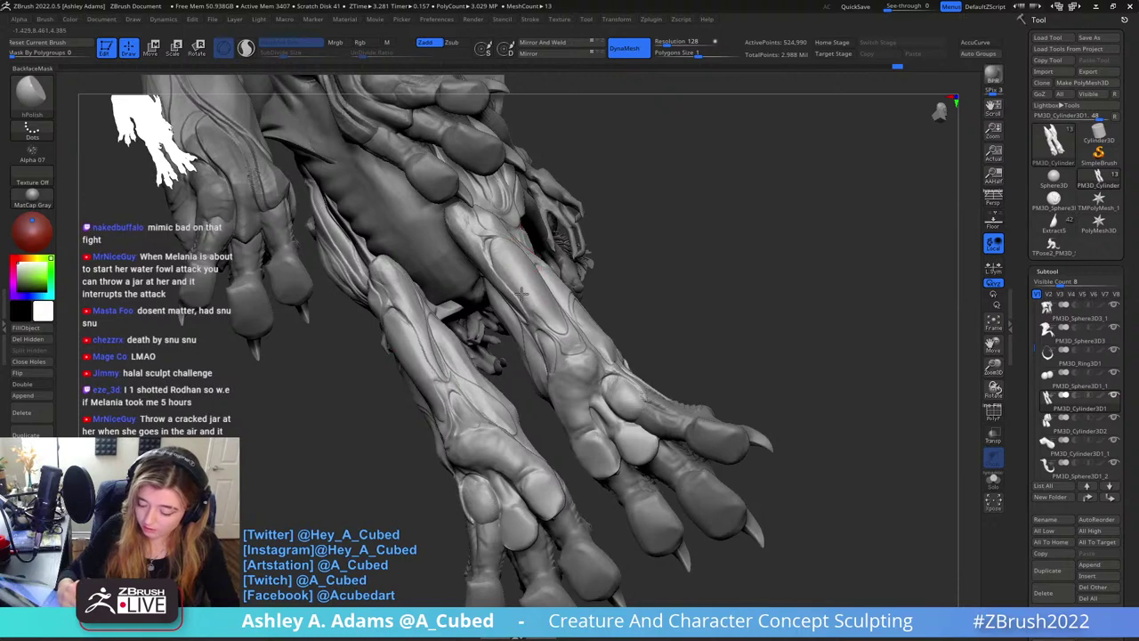
mouse_move(550, 304)
right_mouse_down()
mouse_move(610, 195)
mouse_move(590, 193)
mouse_move(579, 298)
mouse_move(762, 241)
mouse_move(681, 257)
mouse_move(634, 205)
right_mouse_up()
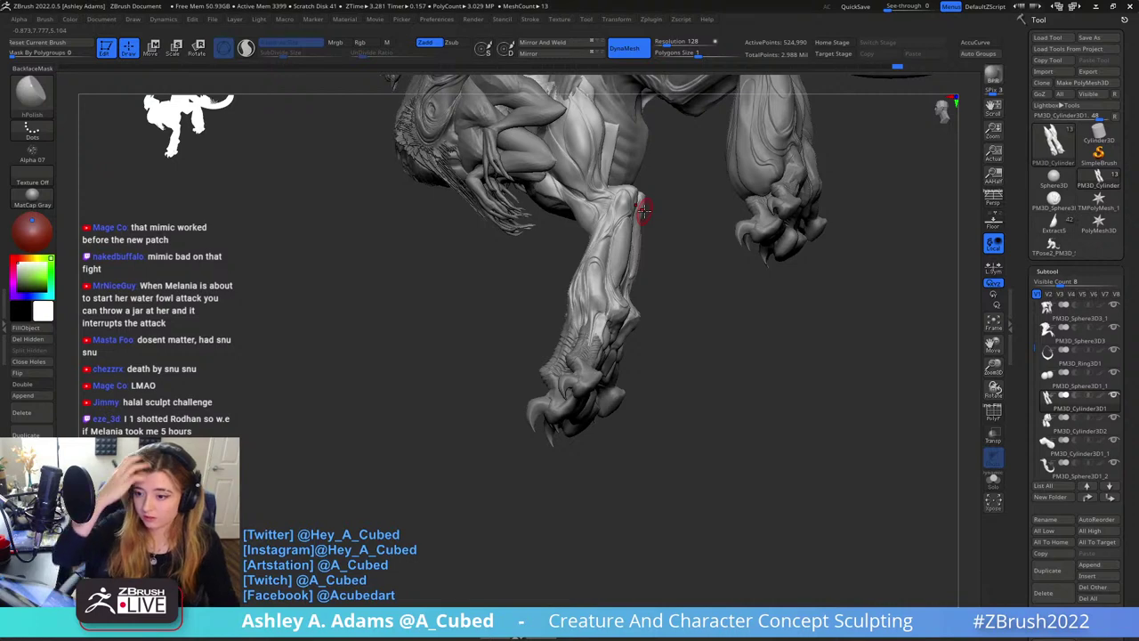
Add volume to the upper foreleg muscles above the elbow with the Inflat brush
mouse_move(643, 209)
right_mouse_down()
mouse_move(659, 217)
mouse_move(627, 267)
mouse_move(665, 323)
mouse_move(625, 331)
right_mouse_up()
key("b")
key("i")
key("n")
left_click_drag(606, 326, 612, 367)
right_click_drag(569, 352, 583, 342)
left_click_drag(592, 349, 612, 322)
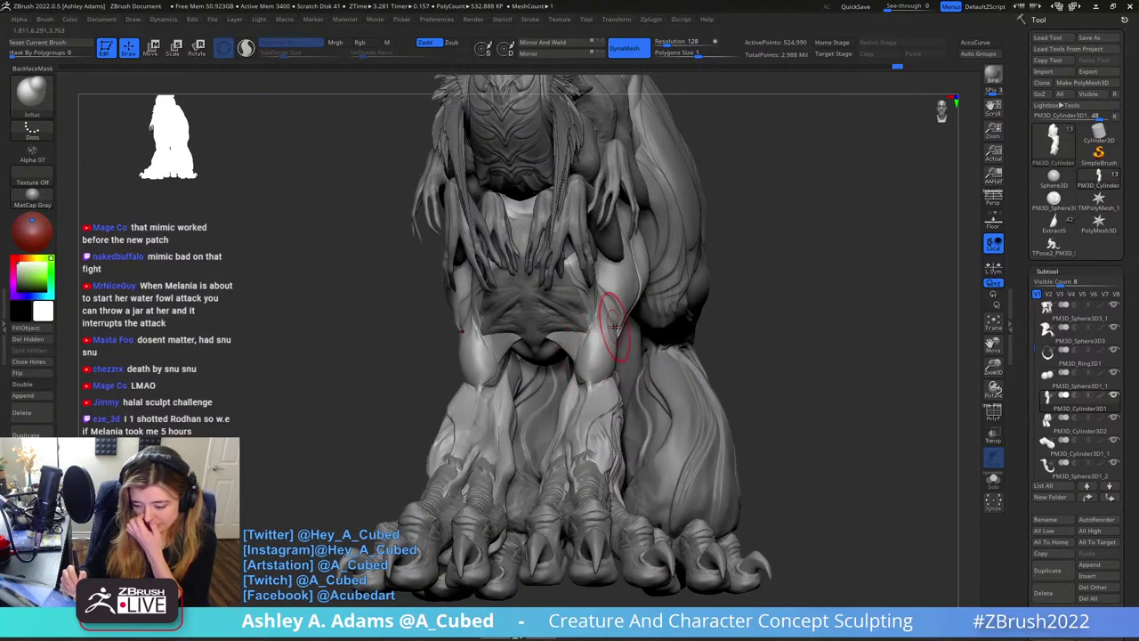
right_click_drag(615, 325, 635, 308)
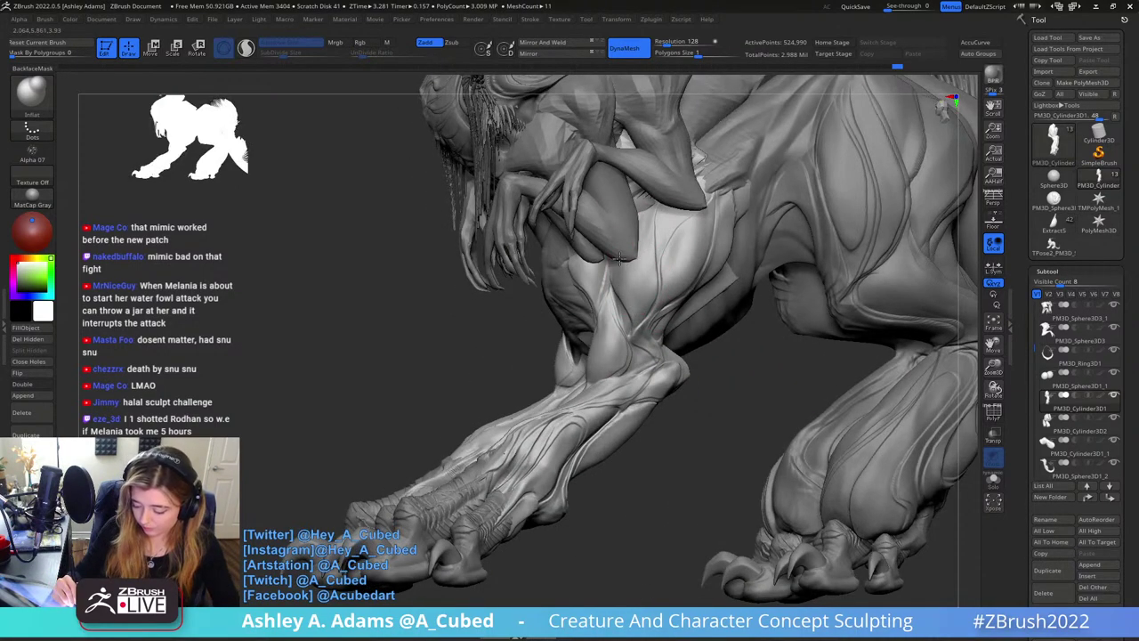
Make the small folded arms the active subtool and thicken the front arm with the Inflat brush
right_click_drag(620, 257, 640, 293)
mouse_move(638, 247)
right_mouse_down()
mouse_move(668, 250)
mouse_move(657, 208)
mouse_move(623, 203)
mouse_move(625, 169)
right_mouse_up()
left_click(669, 251, "alt")
key("b")
key("s")
key("h")
right_click(669, 246)
key("b")
key("d")
key("s")
key("b")
key("i")
key("n")
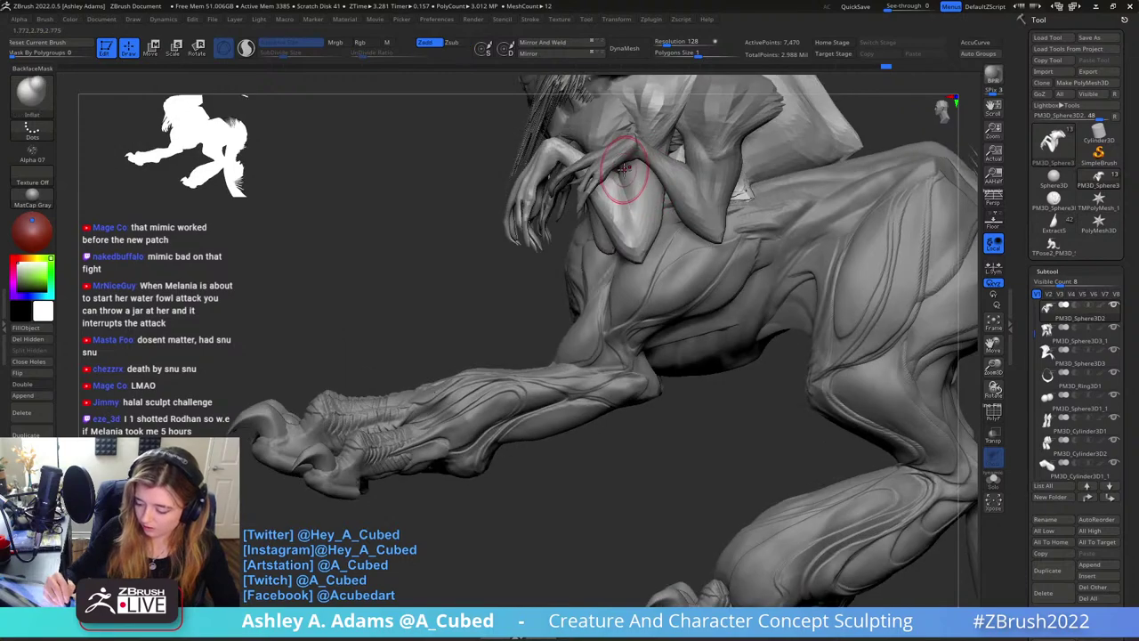
right_click_drag(644, 213, 625, 189)
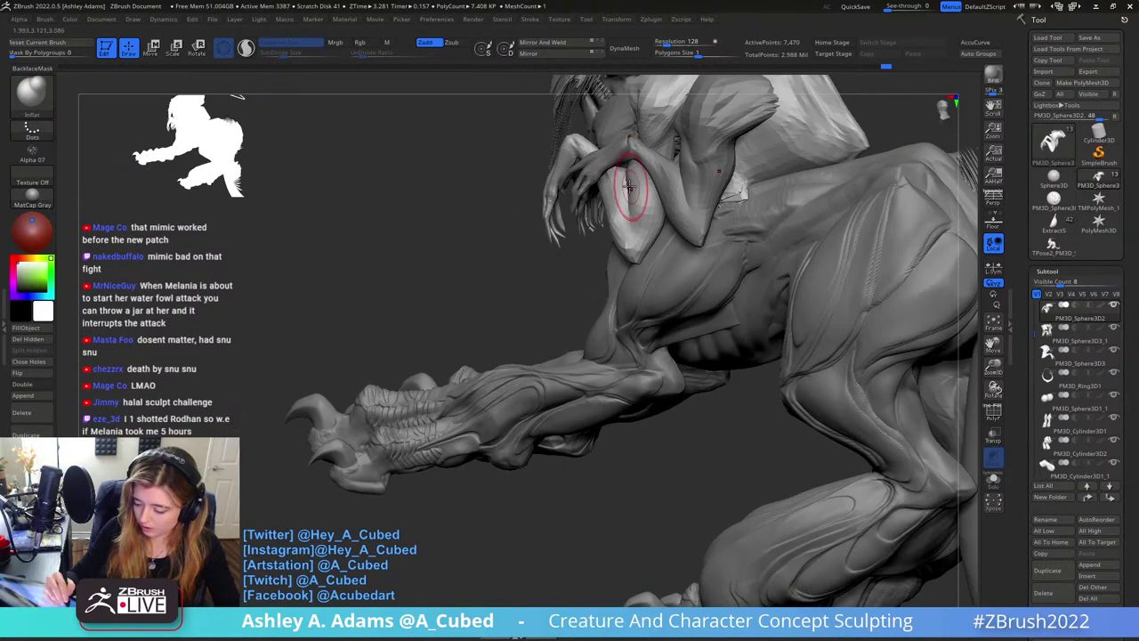
Reshape the front folded arm and its hand with the SnakeHook and ClayBuildup brushes
key("b")
key("s")
key("h")
right_click(625, 237)
mouse_move(623, 238)
right_mouse_down()
mouse_move(617, 231)
mouse_move(667, 246)
mouse_move(701, 183)
mouse_move(627, 239)
mouse_move(564, 139)
right_mouse_up()
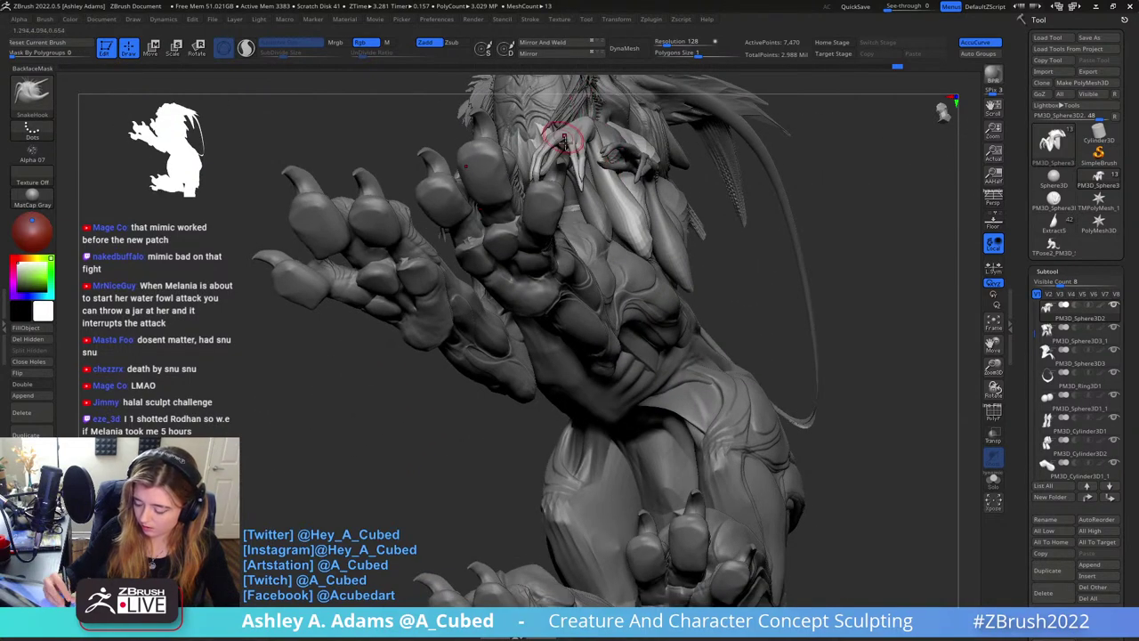
key("b")
key("c")
key("b")
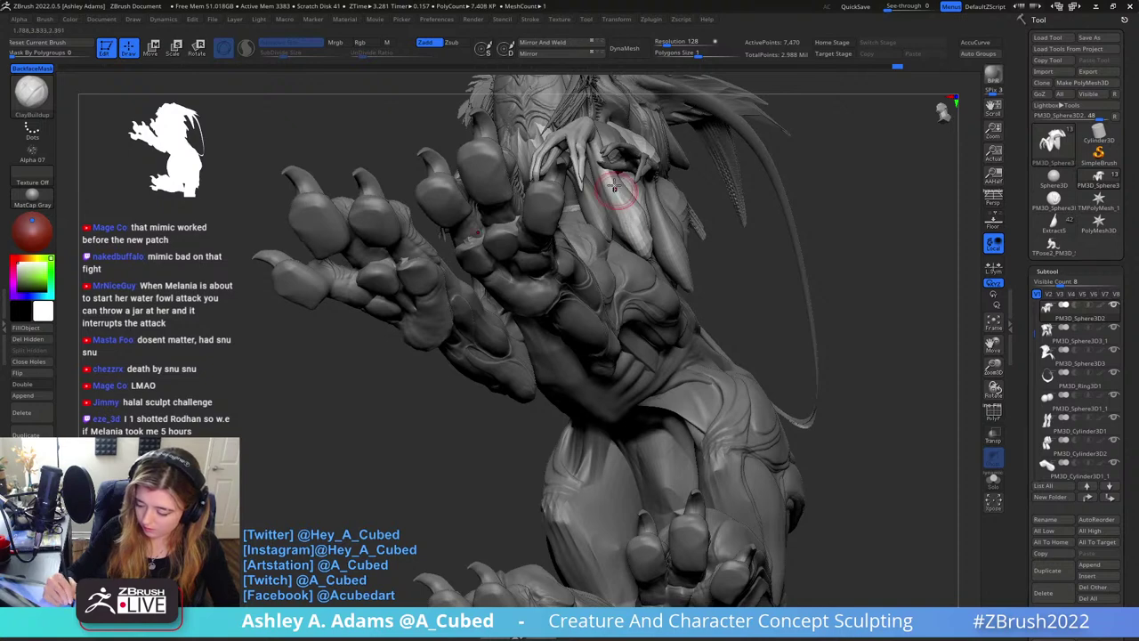
Pull the shoulder of the rear folded arm into shape beneath the neck with the SnakeHook brush
right_click_drag(637, 250, 671, 300, "ctrl")
right_click(665, 254)
key("b")
key("s")
key("h")
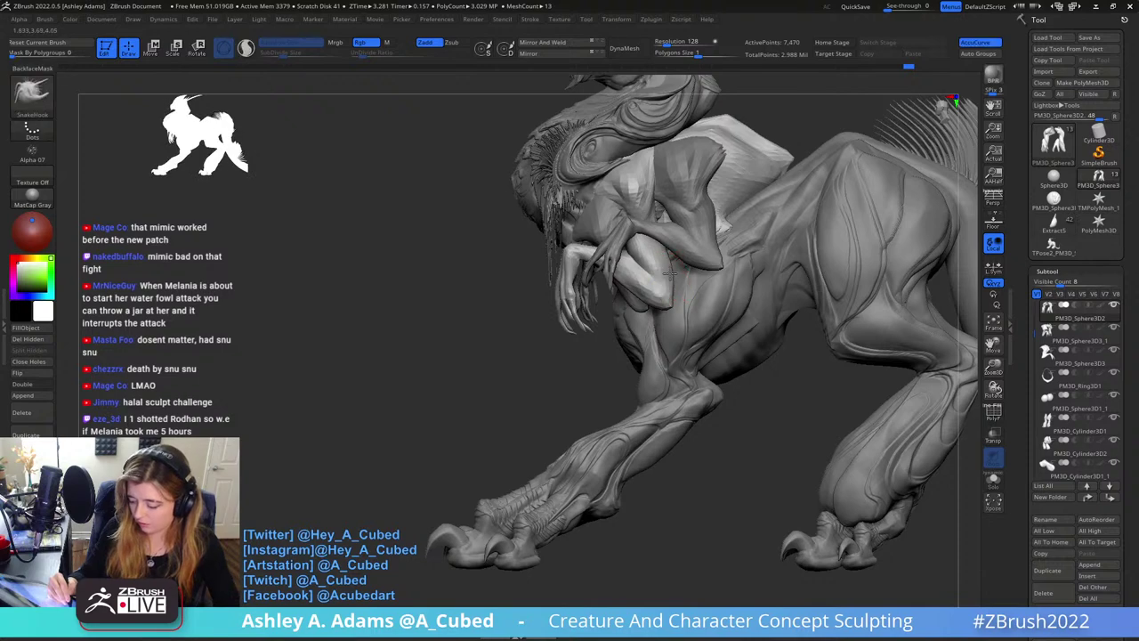
left_click_drag(660, 181, 668, 215)
mouse_move(688, 233)
right_mouse_down("ctrl")
mouse_move(704, 178)
mouse_move(683, 262)
right_mouse_up("ctrl")
right_click_drag(691, 303, 653, 217, "alt")
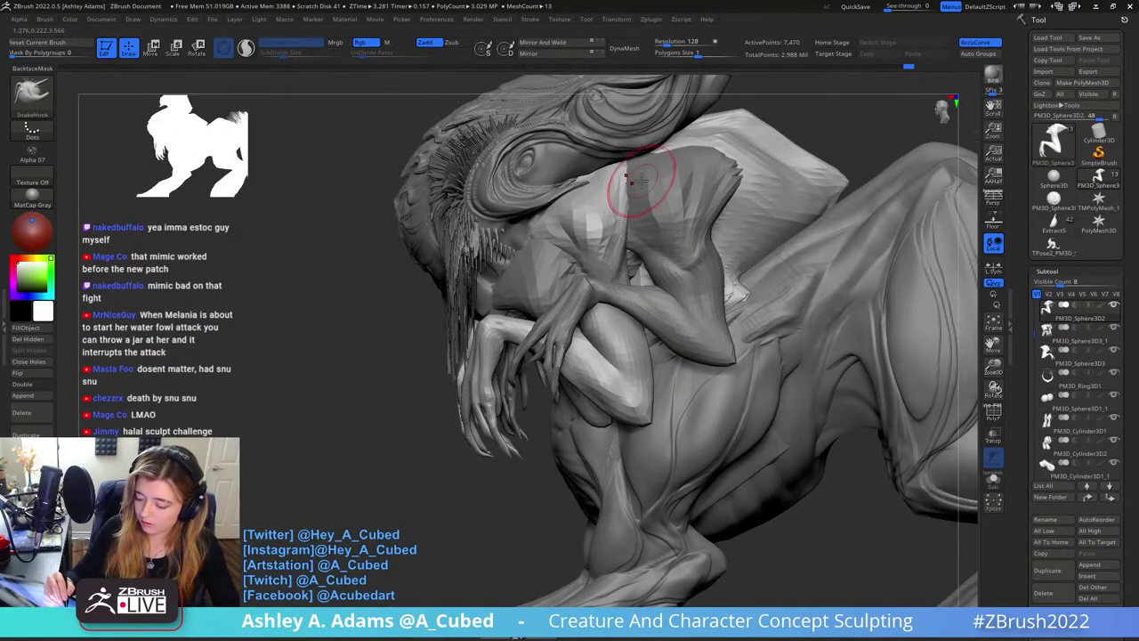
left_click_drag(640, 171, 655, 176)
right_click_drag(656, 247, 649, 178, "ctrl")
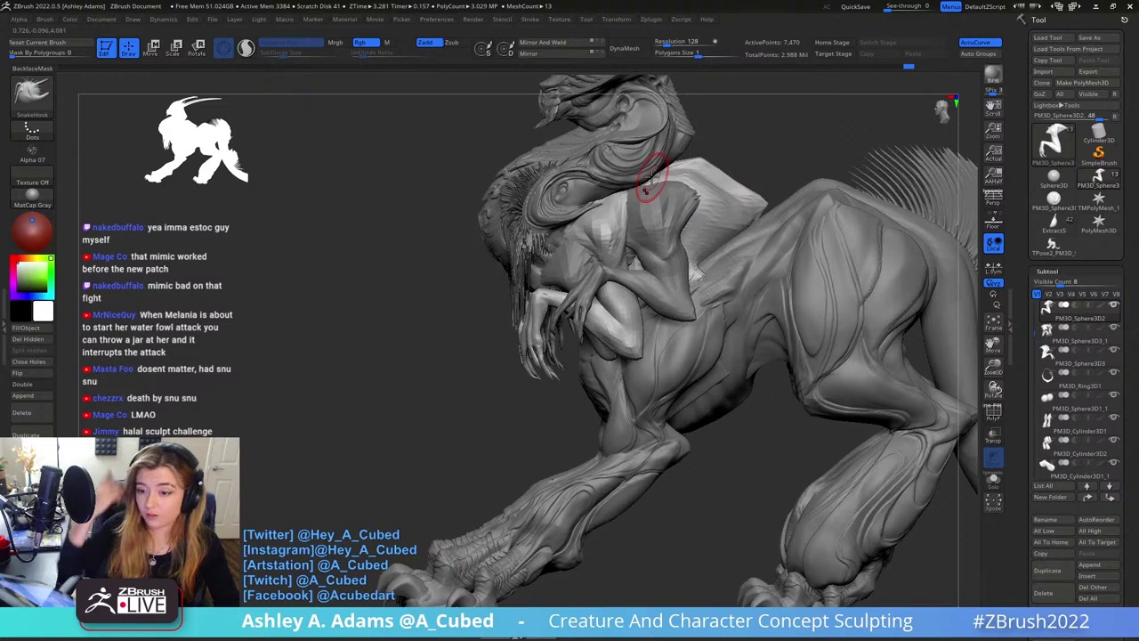
Examine the whole creature's silhouette and proportions from both sides
left_click(688, 283, "alt")
mouse_move(689, 287)
right_mouse_down()
mouse_move(674, 274)
mouse_move(708, 242)
mouse_move(674, 267)
mouse_move(694, 333)
mouse_move(678, 289)
mouse_move(687, 291)
mouse_move(583, 307)
right_mouse_up()
key("b")
key("c")
key("b")
left_click(661, 332, "alt")
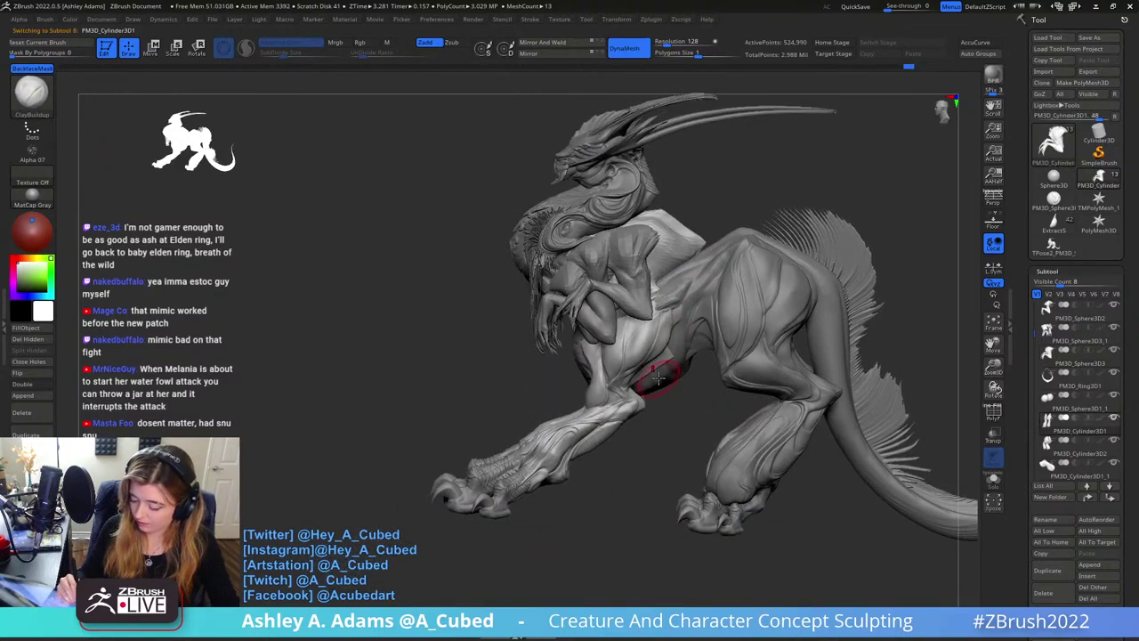
right_click_drag(600, 436, 690, 428)
right_click_drag(642, 399, 720, 348)
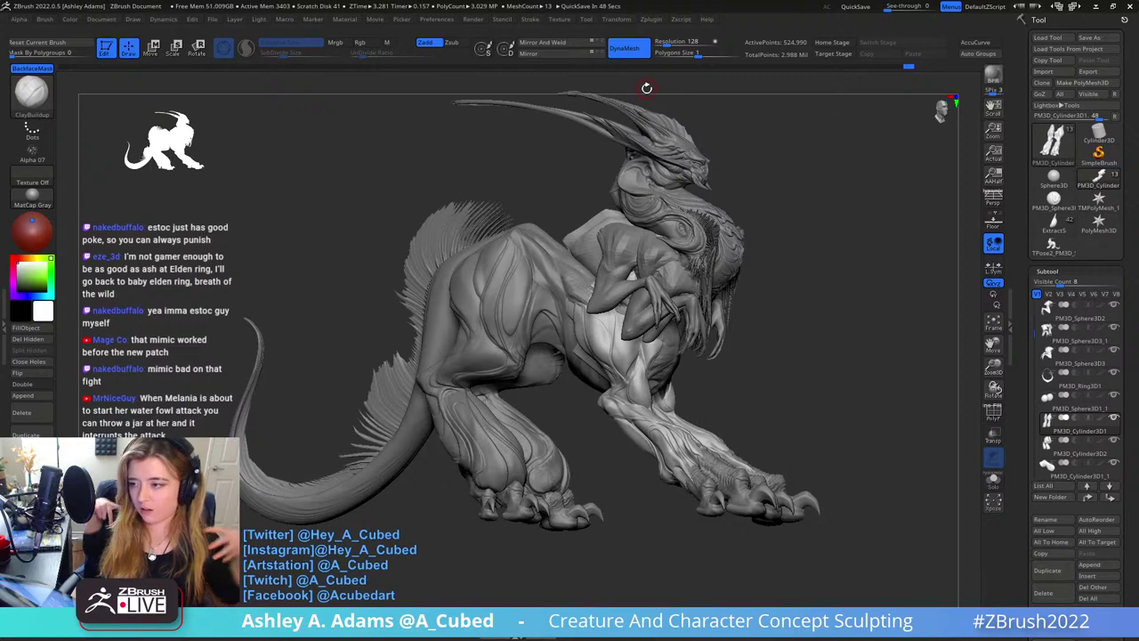
mouse_move(647, 88)
right_mouse_down()
mouse_move(604, 214)
mouse_move(599, 314)
mouse_move(578, 287)
mouse_move(625, 264)
mouse_move(584, 274)
mouse_move(635, 270)
mouse_move(618, 324)
mouse_move(637, 324)
right_mouse_up()
Pull the base of the tail and the adjoining rear of the hips into a smoother join with SnakeHook
key("b")
key("s")
key("h")
left_click(584, 283, "alt")
right_click_drag(735, 286, 768, 273)
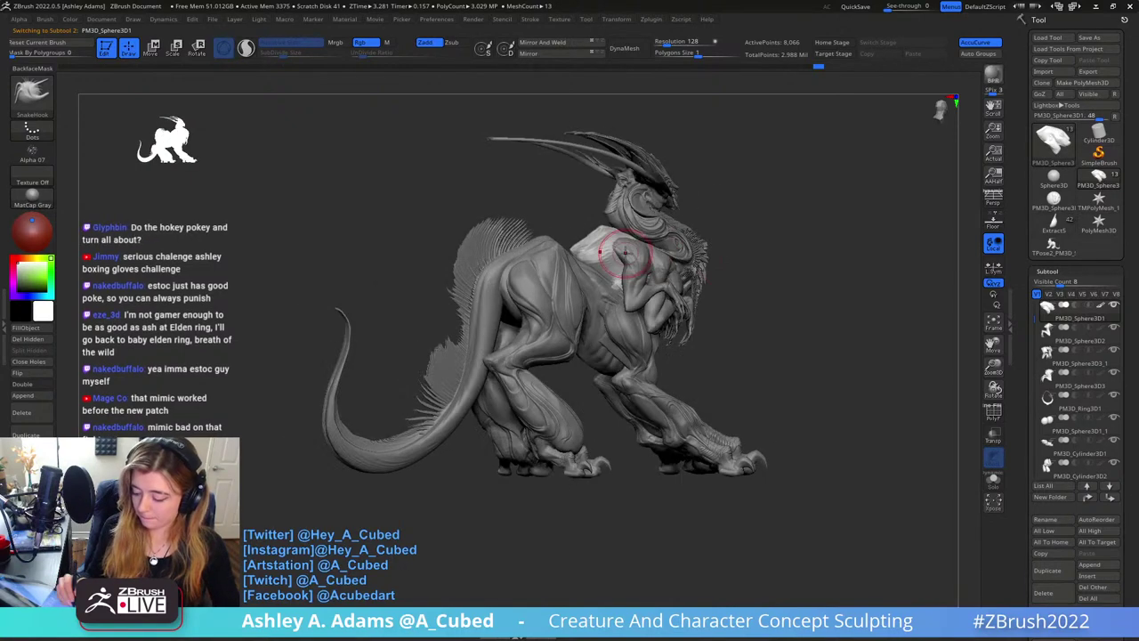
mouse_move(656, 327)
right_mouse_down("ctrl")
mouse_move(564, 302)
mouse_move(598, 299)
mouse_move(587, 312)
right_mouse_up("ctrl")
left_click(571, 286, "alt")
left_click_drag(571, 285, 579, 263)
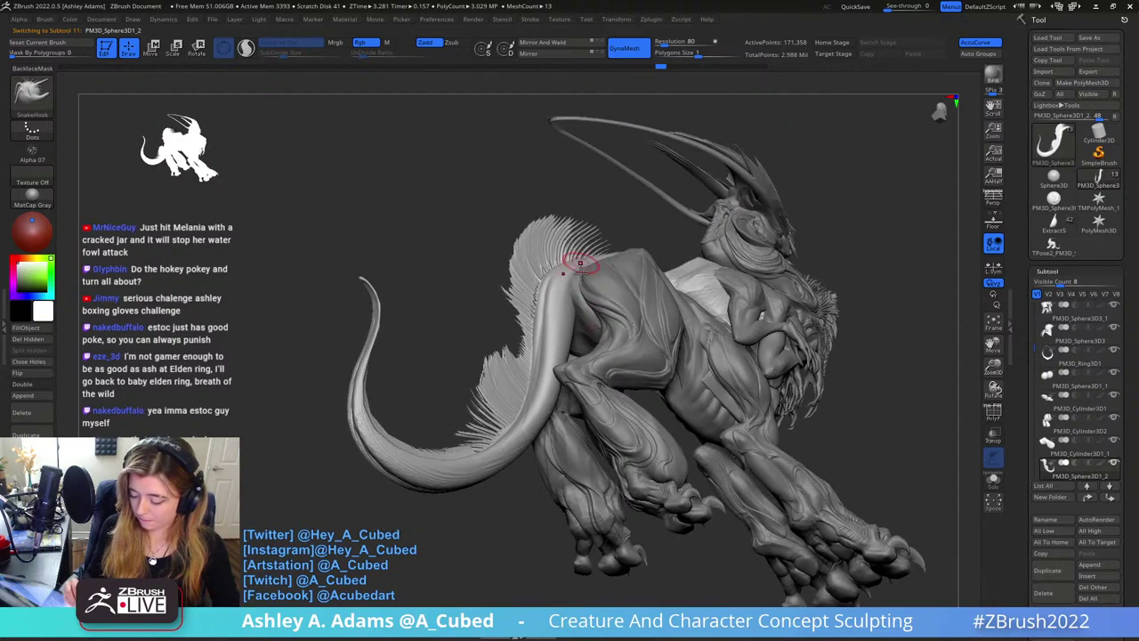
left_click(580, 319, "alt")
left_click_drag(581, 319, 587, 267)
left_click(570, 281, "alt")
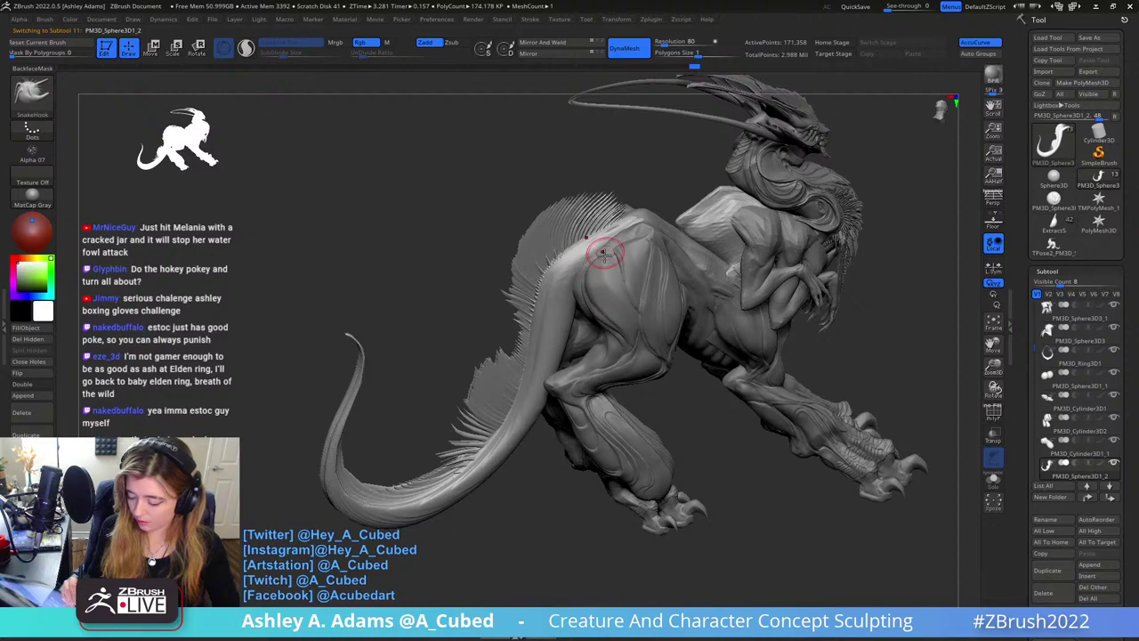
right_click_drag(603, 256, 672, 272)
mouse_move(731, 308)
left_mouse_down()
mouse_move(621, 328)
mouse_move(733, 304)
left_mouse_up()
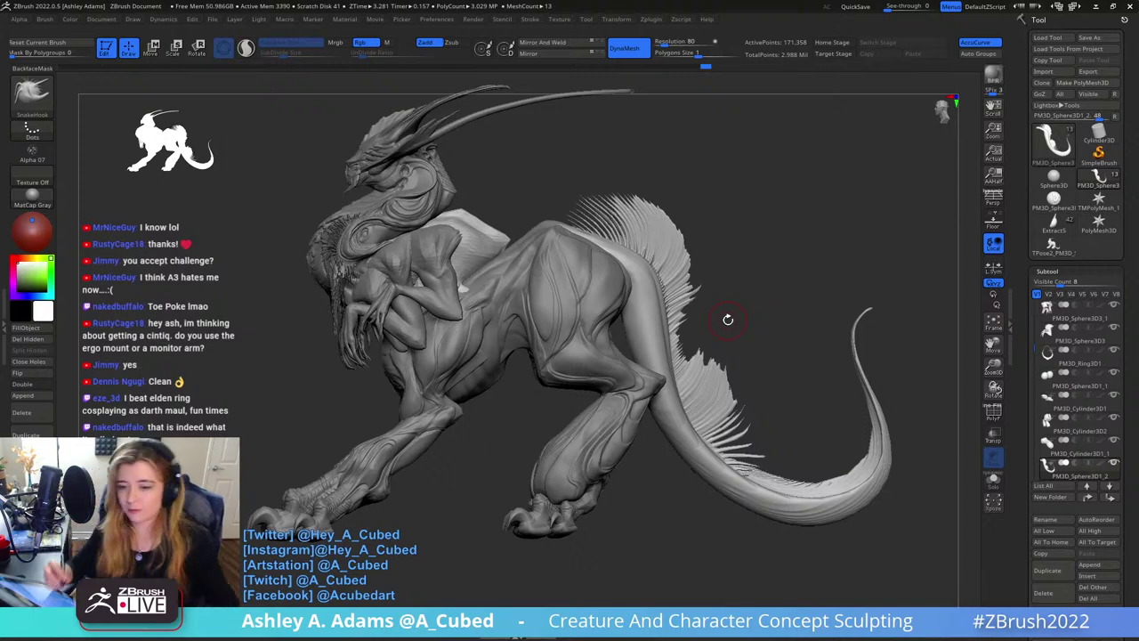
left_click_drag(728, 319, 813, 229)
left_click_drag(732, 299, 640, 298)
right_click_drag(641, 297, 630, 299)
right_click(589, 358)
Remesh the upper back mass behind the folded arms with DynaMesh at resolution 128
left_click(614, 347, "alt")
right_click_drag(614, 347, 633, 241)
right_click_drag(651, 326, 637, 269, "alt")
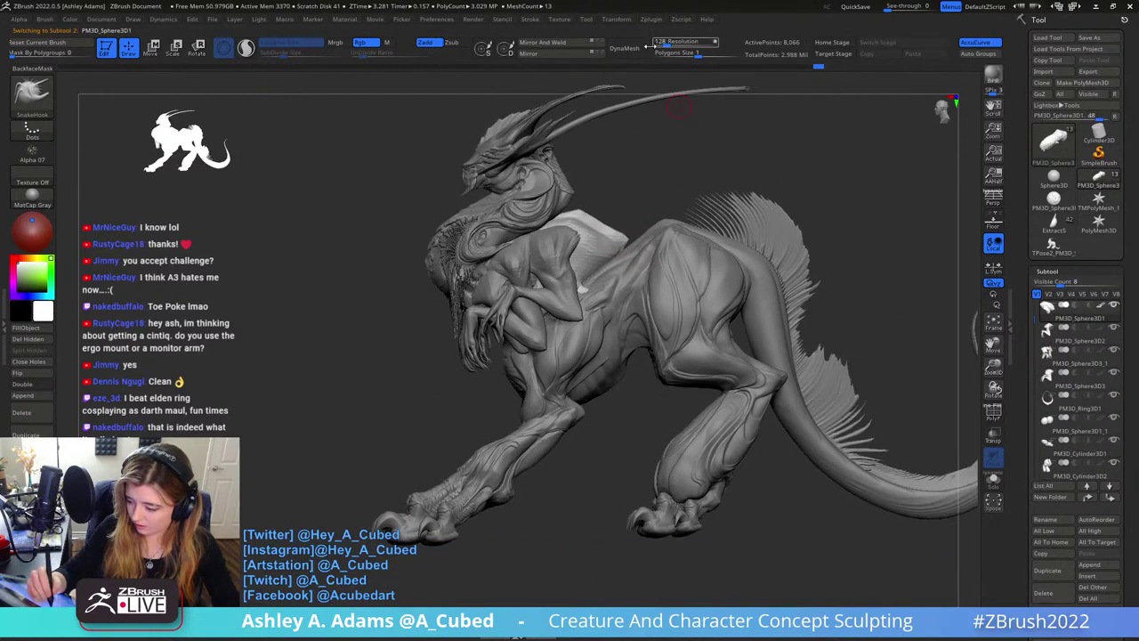
left_click(589, 236, "alt")
right_click_drag(589, 238, 550, 321, "ctrl")
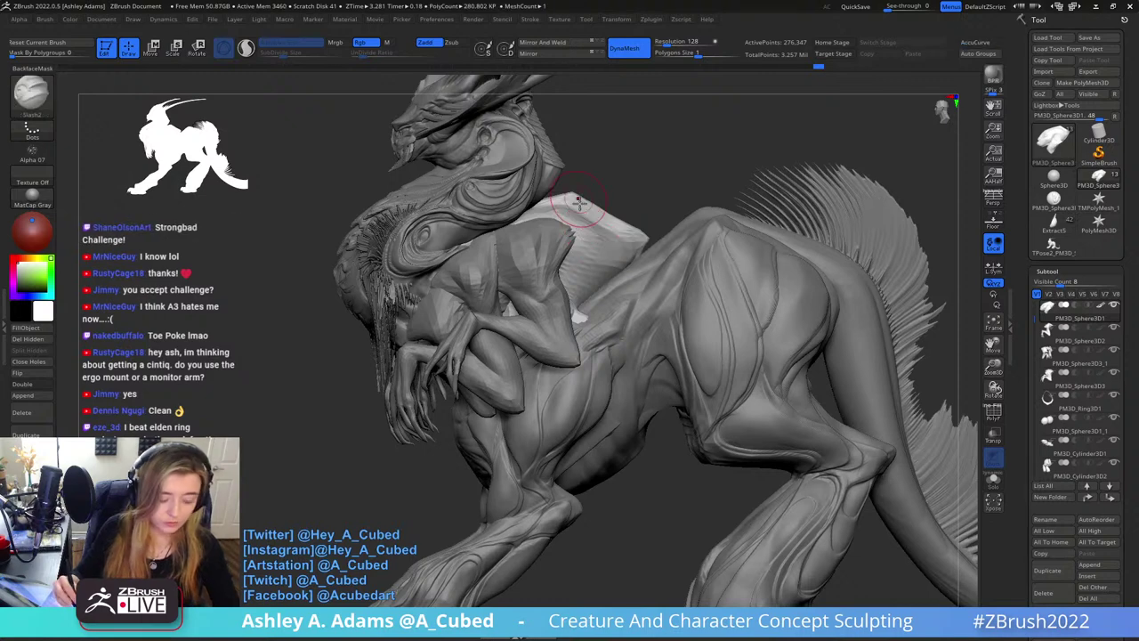
Carve curved Slash2 grooves down the upper back mass just behind the folded arm's shoulder
right_click(543, 222)
left_click(512, 223)
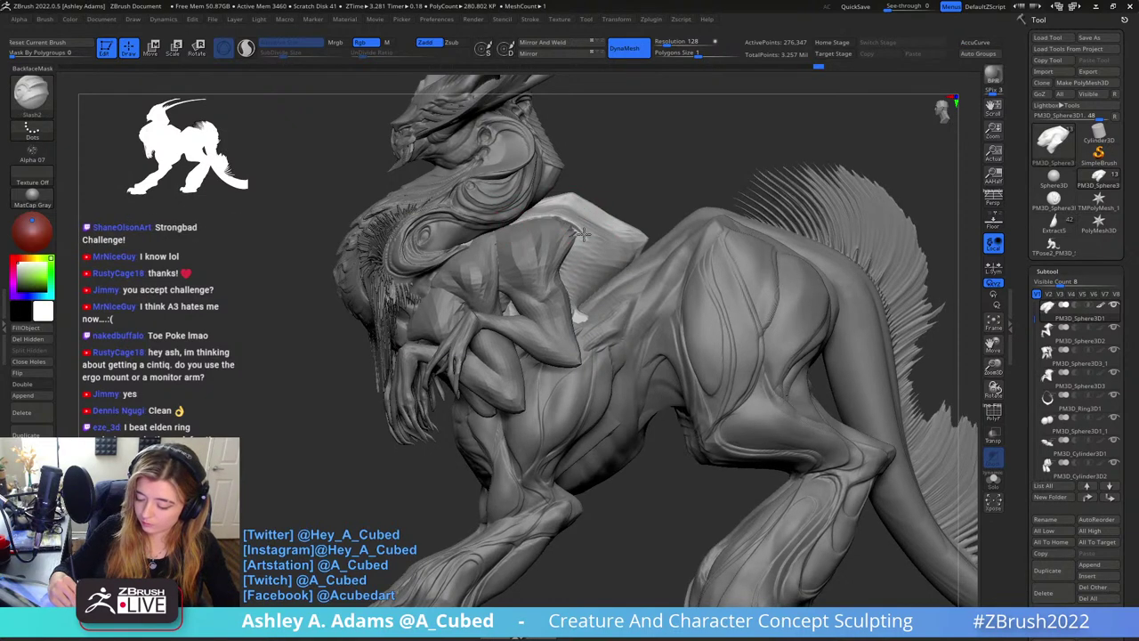
mouse_move(583, 234)
left_mouse_down()
mouse_move(590, 265)
mouse_move(569, 292)
left_mouse_up()
mouse_move(558, 223)
left_mouse_down()
mouse_move(579, 245)
mouse_move(572, 267)
left_mouse_up()
right_click_drag(582, 197, 534, 225)
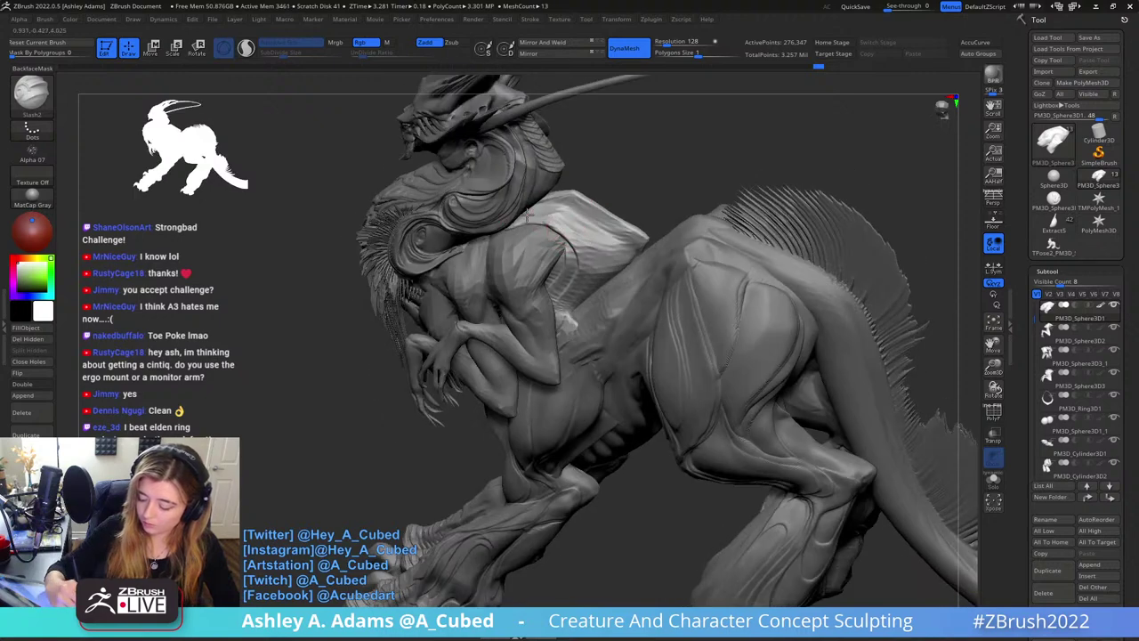
mouse_move(554, 228)
left_mouse_down()
mouse_move(617, 237)
mouse_move(602, 252)
mouse_move(527, 215)
mouse_move(580, 303)
left_mouse_up()
right_click_drag(580, 303, 586, 140)
Carve further Slash2 grooves along the upper back ridge and down its side with an adjusted brush size
right_click(570, 267)
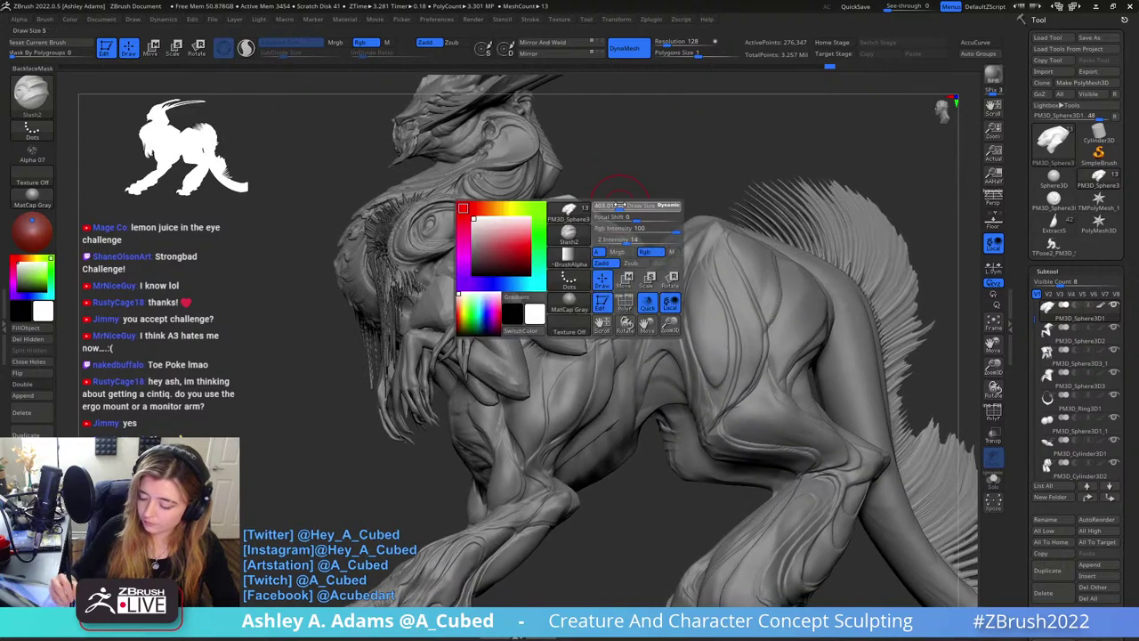
right_click_drag(569, 267, 610, 229)
mouse_move(523, 211)
left_mouse_down()
mouse_move(578, 205)
mouse_move(614, 221)
left_mouse_up()
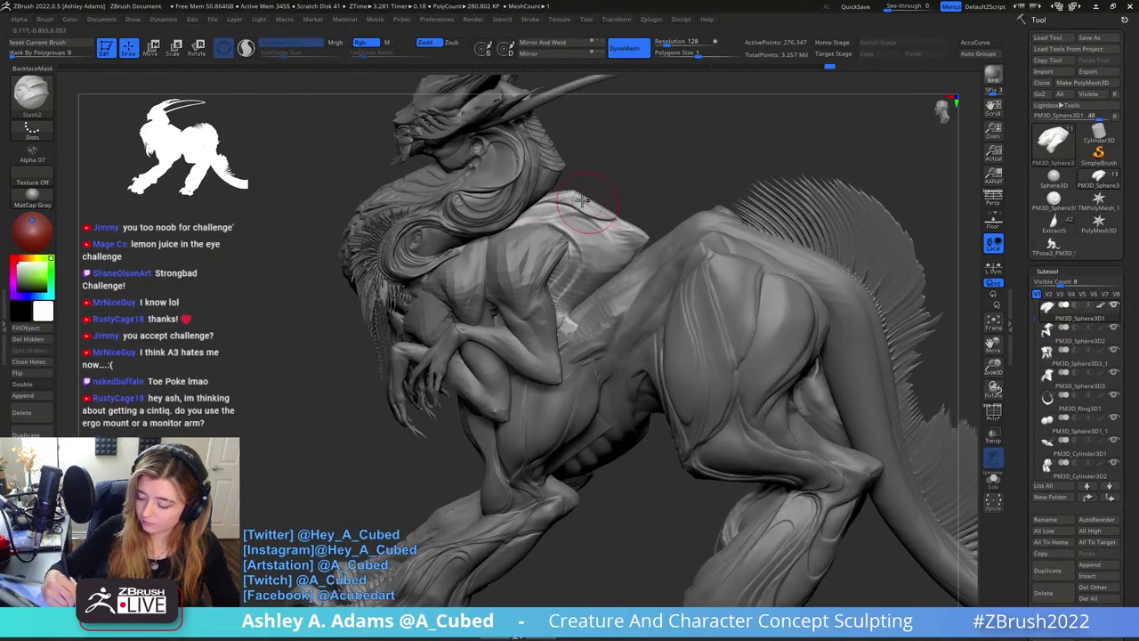
mouse_move(610, 234)
right_mouse_down()
mouse_move(656, 250)
mouse_move(605, 236)
right_mouse_up()
mouse_move(604, 236)
left_mouse_down()
mouse_move(609, 271)
mouse_move(564, 308)
left_mouse_up()
left_click_drag(566, 204, 611, 245)
Resize the Slash2 brush and carve another groove across the top of the upper back mass beside the shoulder
right_click(602, 246)
right_click_drag(602, 246, 570, 232)
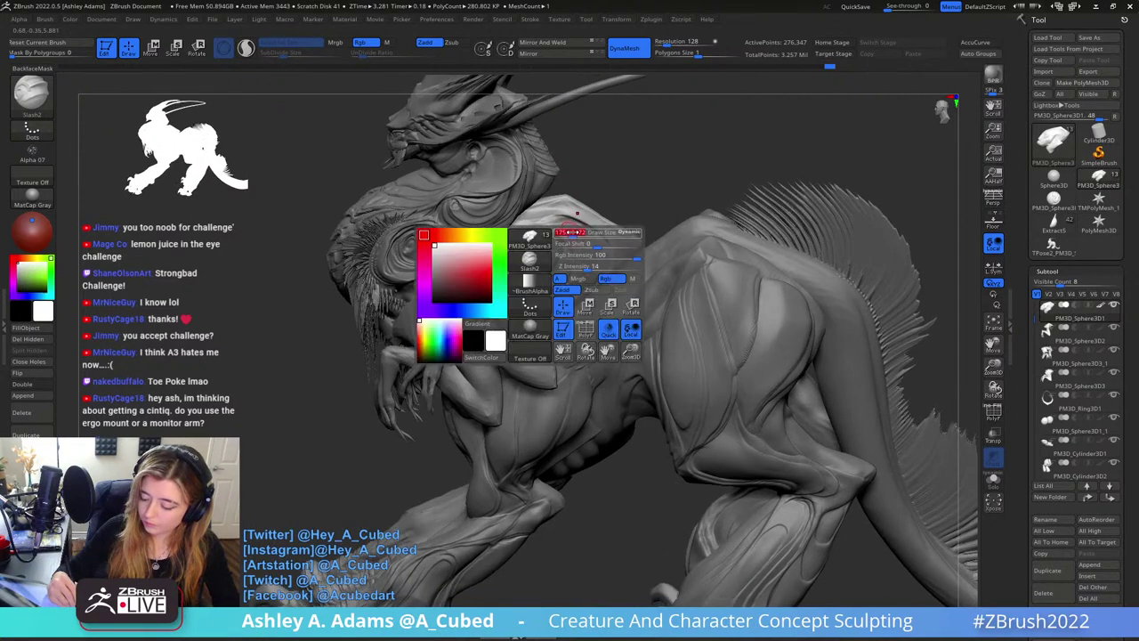
left_click_drag(511, 227, 560, 220)
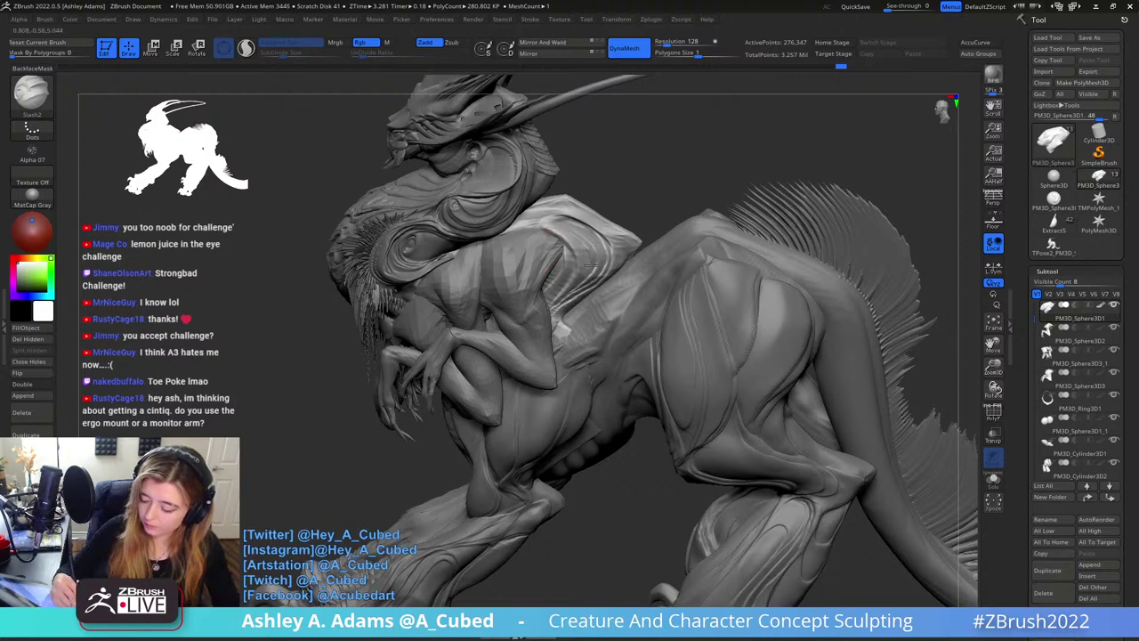
right_click_drag(542, 240, 558, 247)
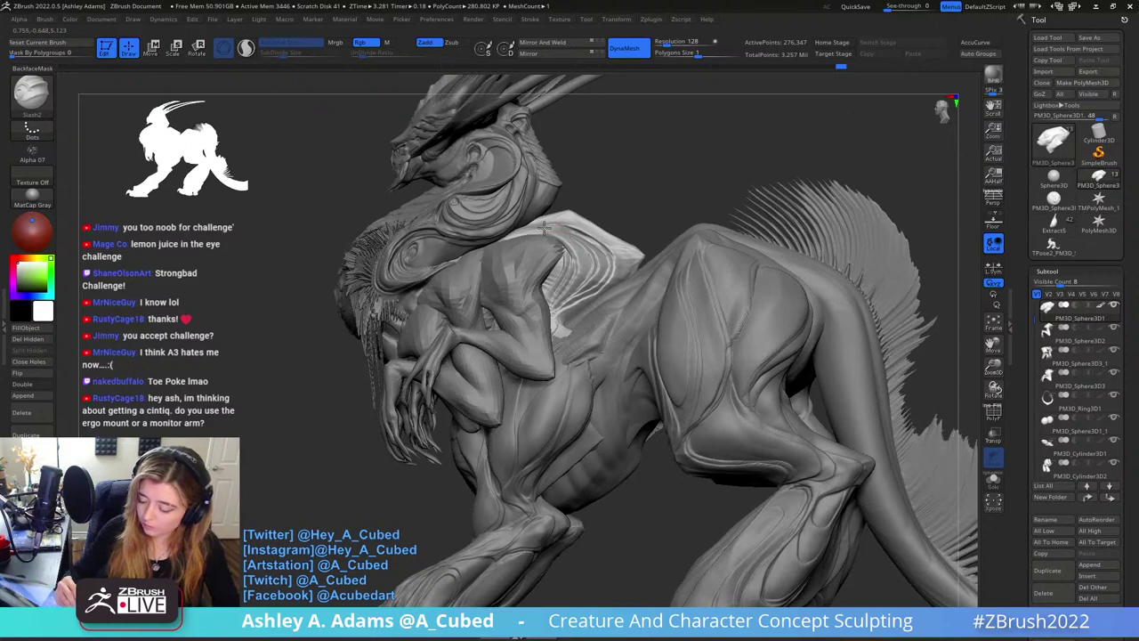
mouse_move(578, 284)
right_mouse_down()
mouse_move(655, 221)
mouse_move(674, 278)
mouse_move(703, 290)
mouse_move(609, 273)
mouse_move(605, 294)
right_mouse_up()
Mask a row of short dashes along the spine ridge of the upper back mass and invert the mask
right_click(608, 272)
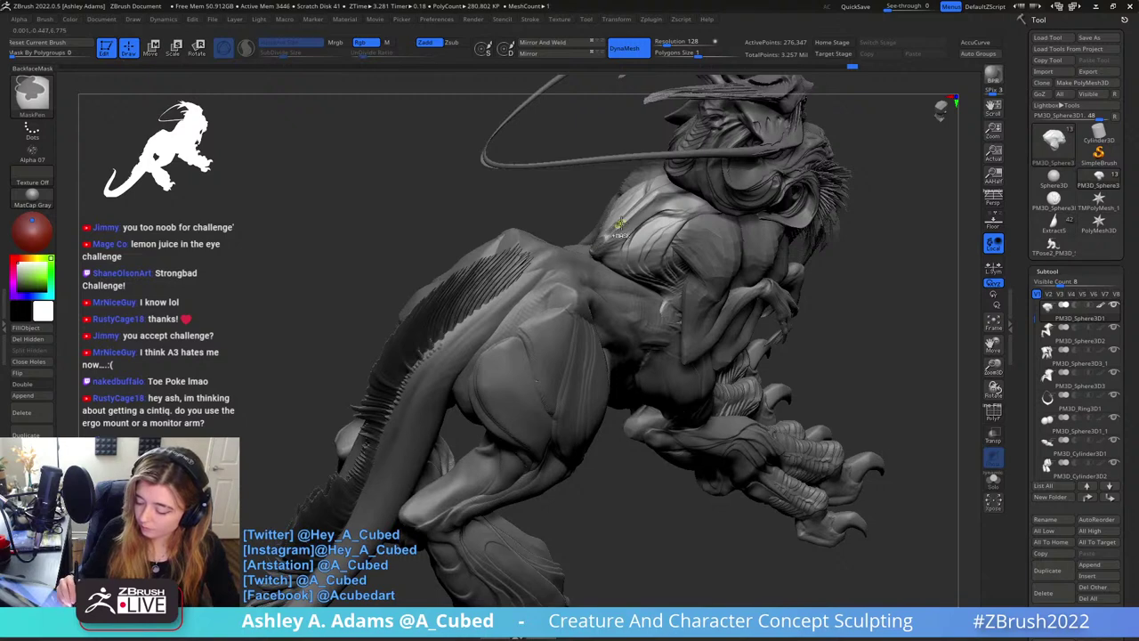
right_click(675, 194)
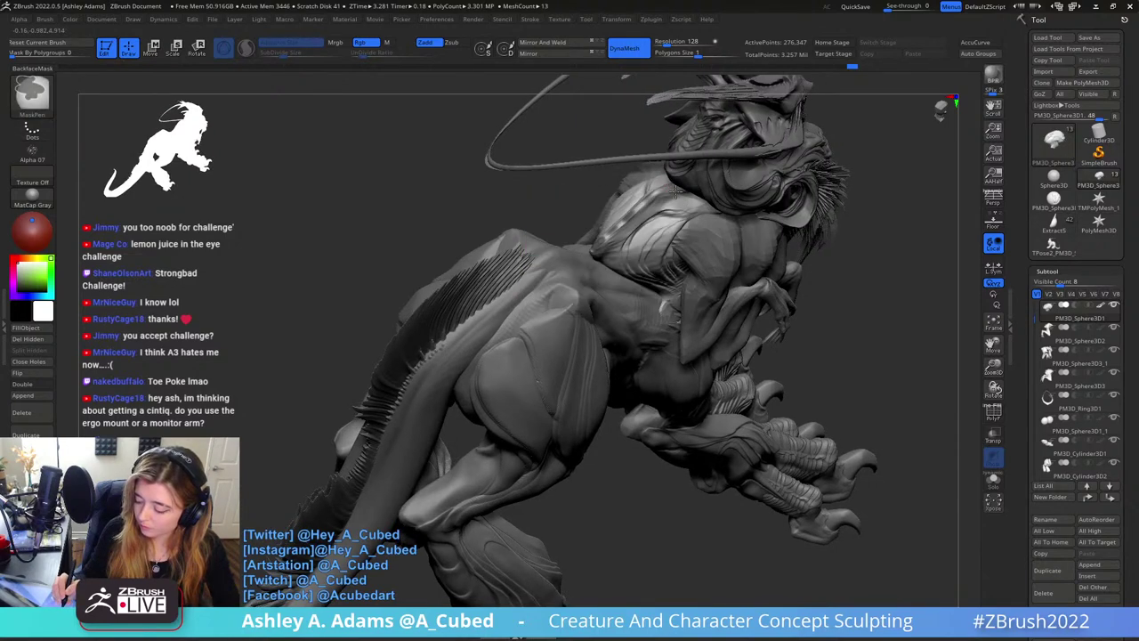
left_click_drag(646, 210, 604, 244)
right_click_drag(627, 228, 596, 210)
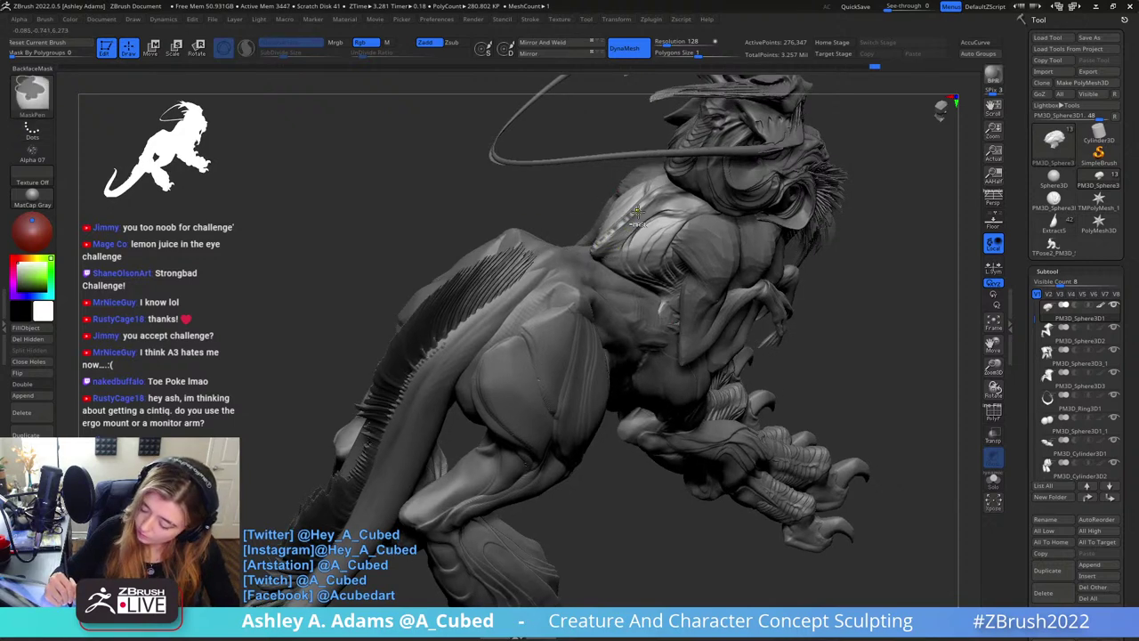
left_click_drag(644, 204, 642, 209, "ctrl")
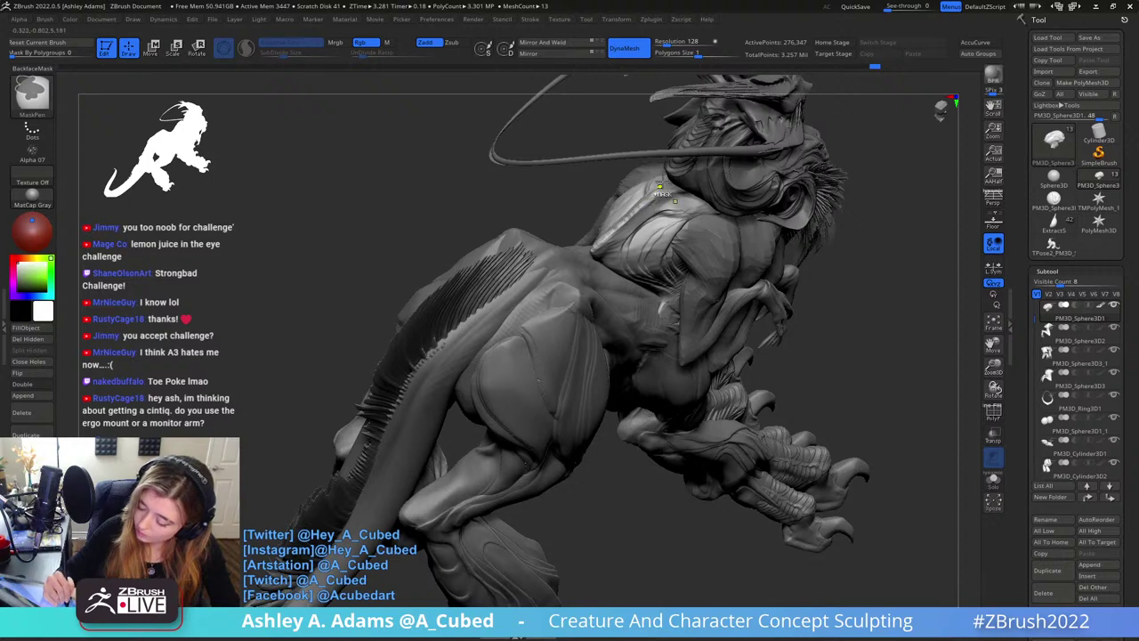
right_click_drag(678, 162, 648, 232)
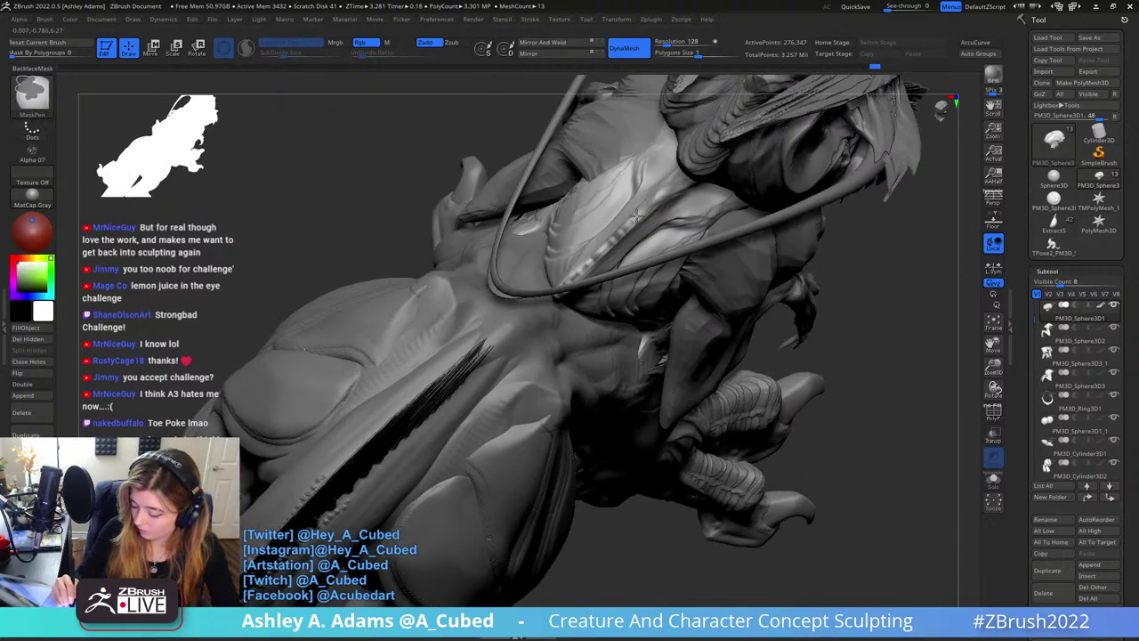
key("ctrl")
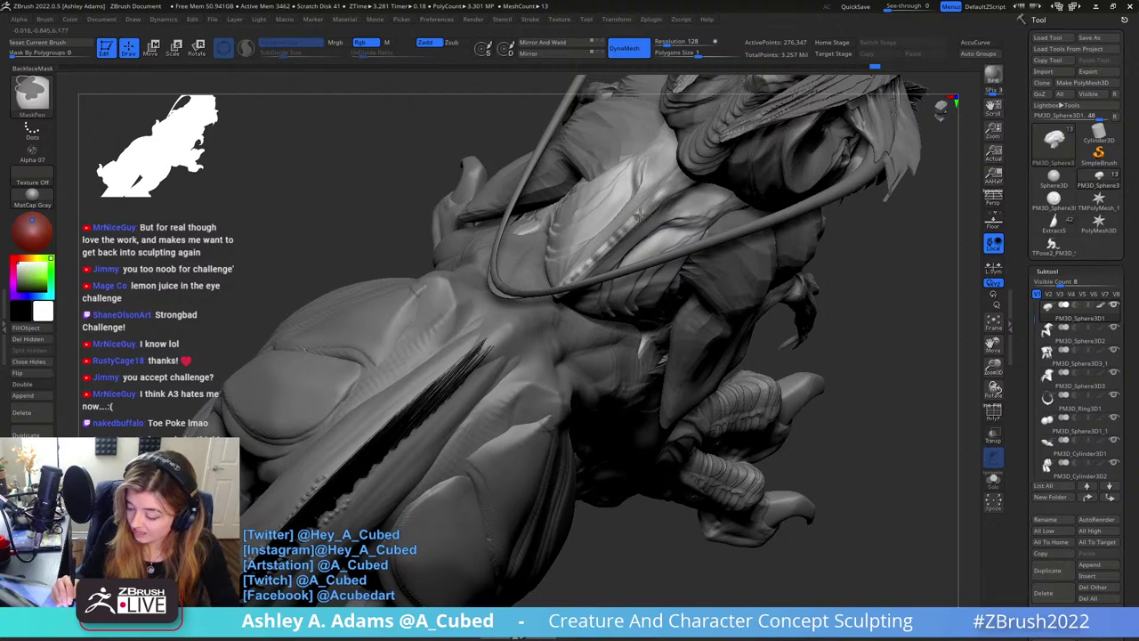
mouse_move(649, 205)
right_mouse_down()
mouse_move(635, 174)
mouse_move(632, 221)
right_mouse_up()
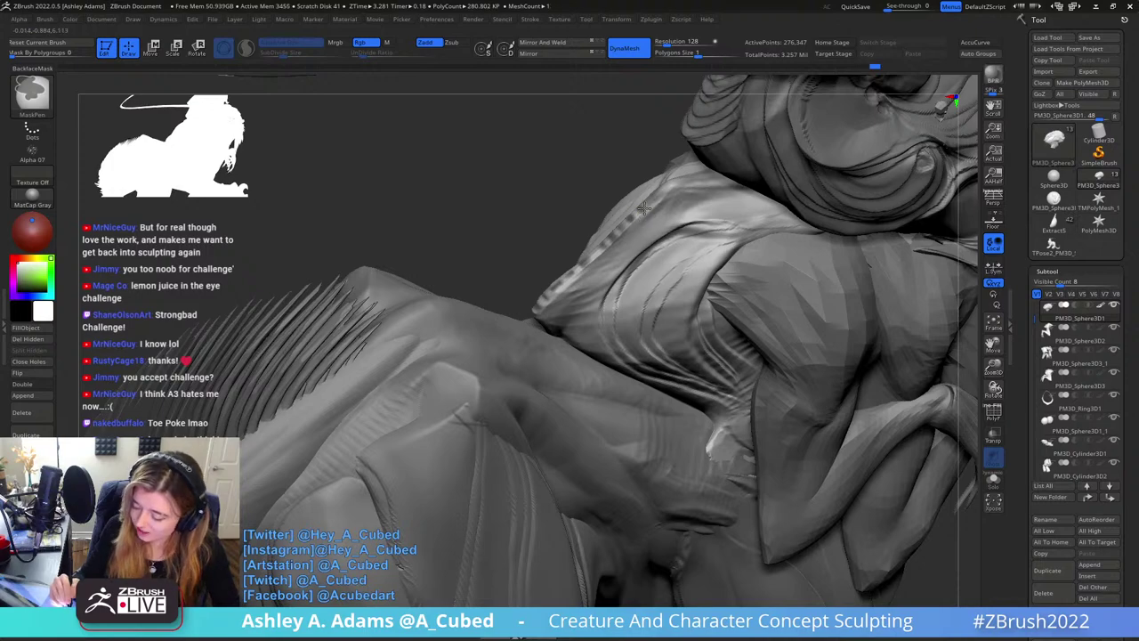
left_click_drag(643, 209, 671, 185, "ctrl")
mouse_move(671, 178)
right_mouse_down()
mouse_move(645, 201)
mouse_move(630, 276)
right_mouse_up()
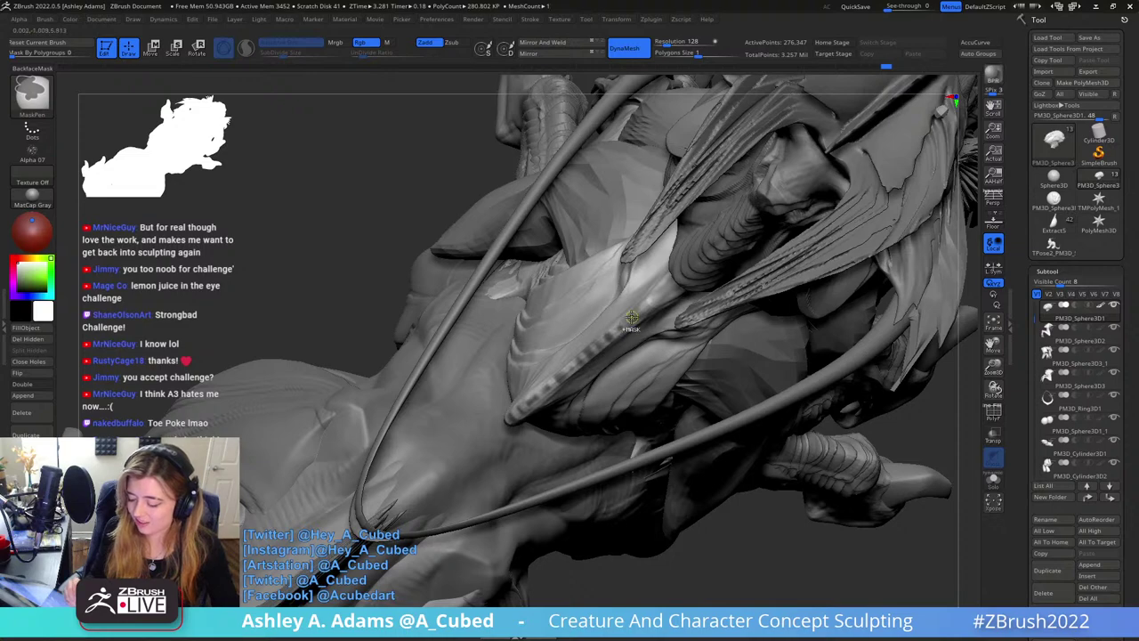
mouse_move(660, 298)
right_mouse_down("ctrl")
mouse_move(652, 365)
mouse_move(618, 317)
mouse_move(580, 365)
mouse_move(608, 339)
right_mouse_up("ctrl")
key("ctrl+i")
right_click(578, 367)
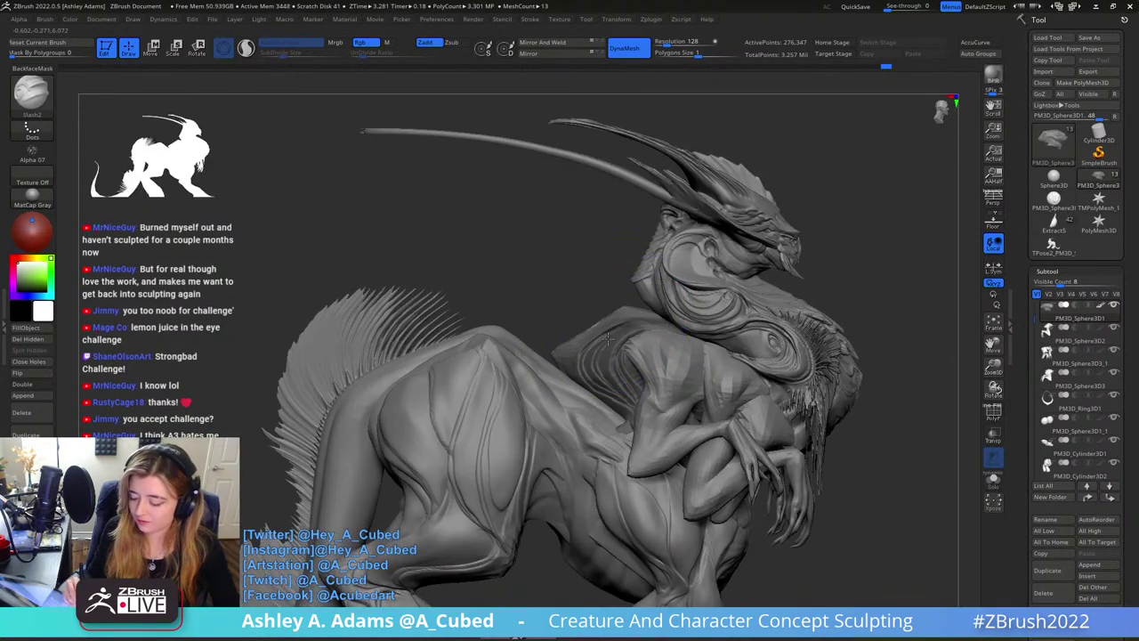
Try pulling the dashes on the upper back ridge outward into large spines with SnakeHook
key("b")
key("s")
key("h")
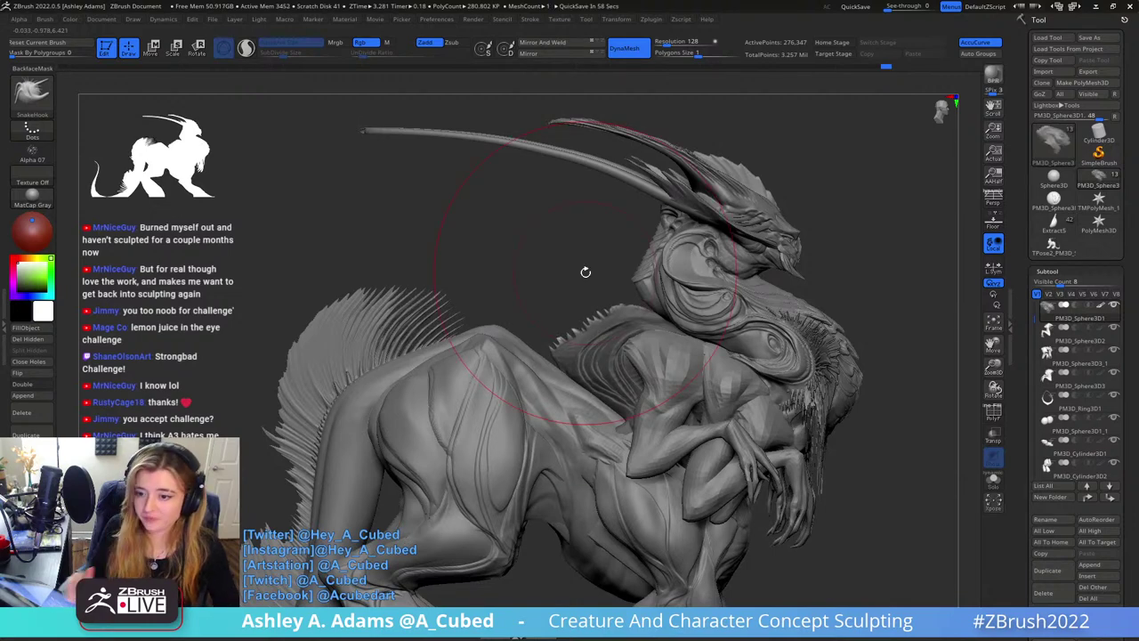
right_click_drag(585, 272, 605, 365)
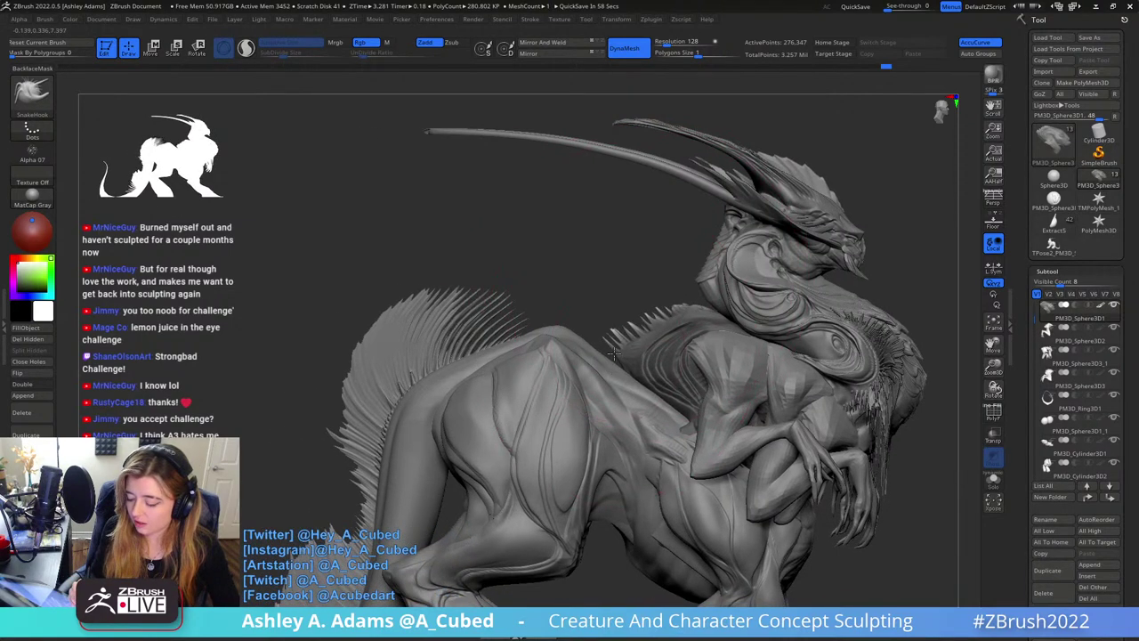
right_click(639, 322)
left_click_drag(642, 322, 621, 339)
left_click_drag(623, 307, 534, 236)
left_click_drag(592, 298, 532, 251)
mouse_move(642, 291)
left_mouse_down()
mouse_move(598, 247)
mouse_move(543, 258)
left_mouse_up()
mouse_move(693, 236)
left_mouse_down()
mouse_move(692, 252)
mouse_move(757, 289)
mouse_move(789, 282)
mouse_move(808, 303)
mouse_move(730, 338)
mouse_move(766, 318)
left_mouse_up()
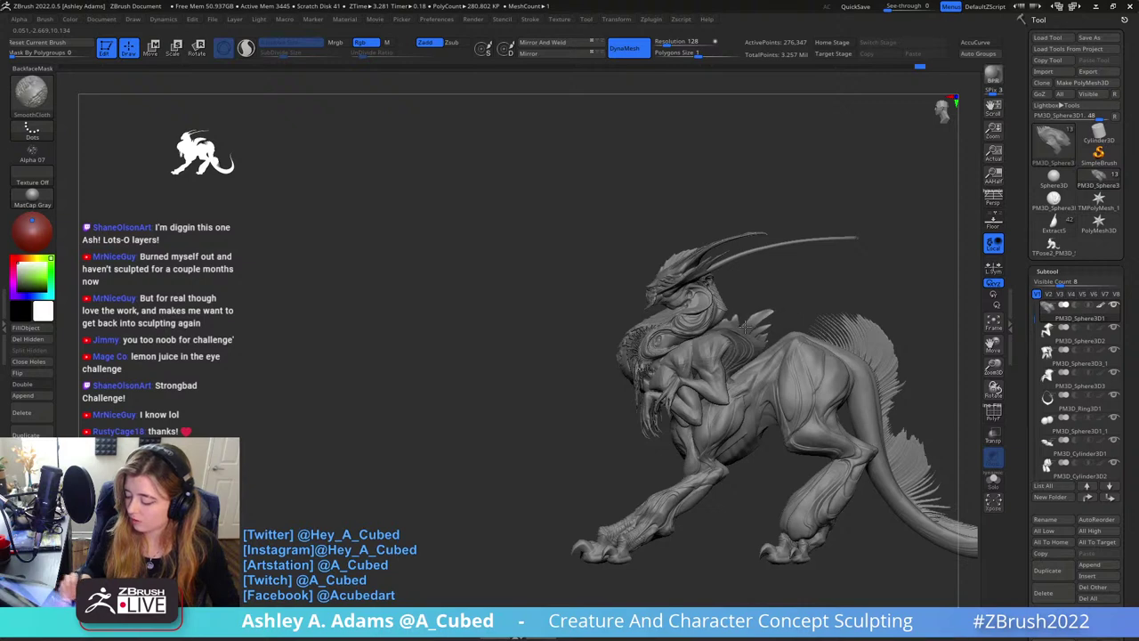
Undo the SnakeHook spines and clear the dashed mask from the upper back mass
key("ctrl+z")
key("ctrl+z")
key("ctrl+z")
key("ctrl+z")
key("ctrl+z")
key("ctrl+z")
key("ctrl+z")
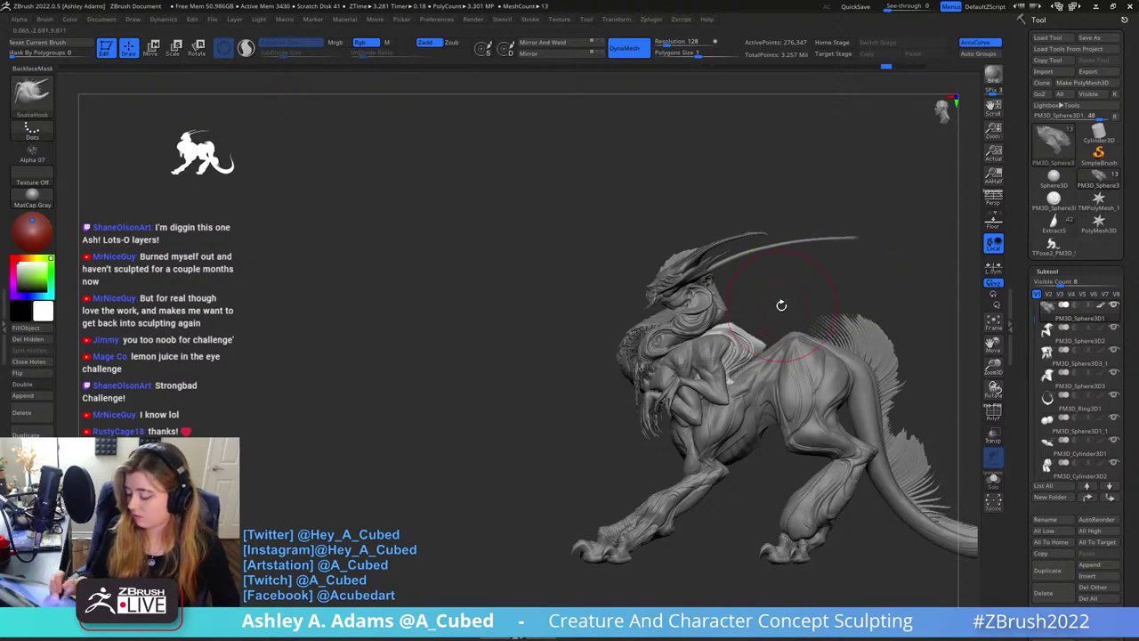
left_click_drag(780, 305, 772, 286)
mouse_move(772, 287)
left_mouse_down("ctrl")
mouse_move(771, 277)
mouse_move(735, 373)
left_mouse_up("ctrl")
mouse_move(733, 330)
left_mouse_down()
mouse_move(576, 322)
mouse_move(560, 304)
left_mouse_up()
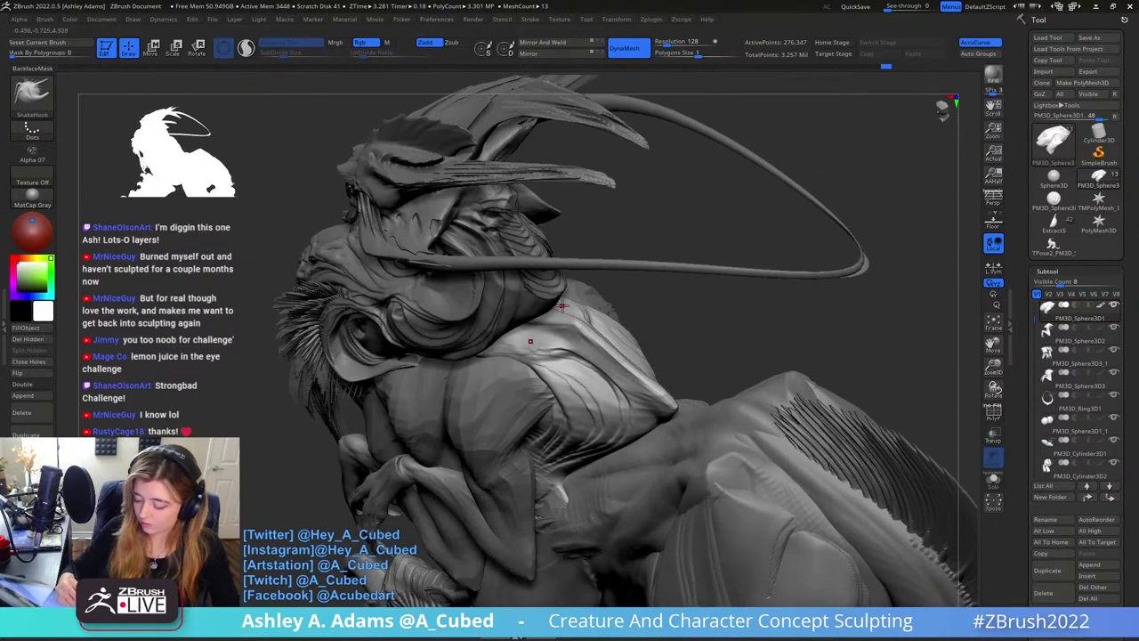
Mask a finer row of small, closely spaced dashes along the upper back ridge and invert the mask
key("ctrl")
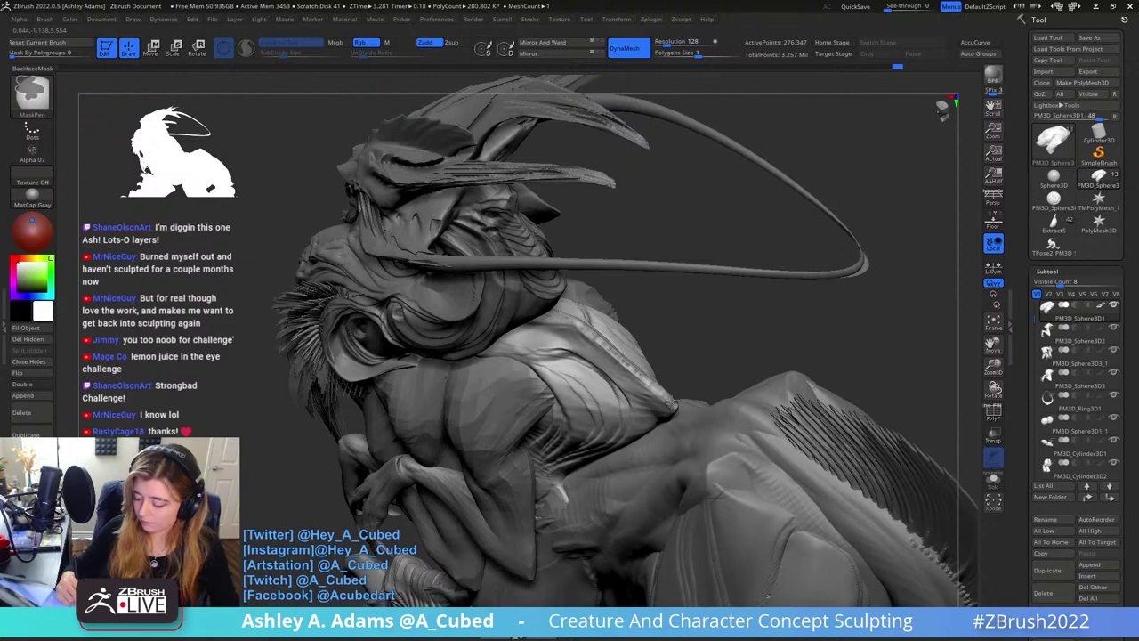
mouse_move(614, 280)
left_mouse_down()
mouse_move(582, 198)
mouse_move(579, 223)
left_mouse_up()
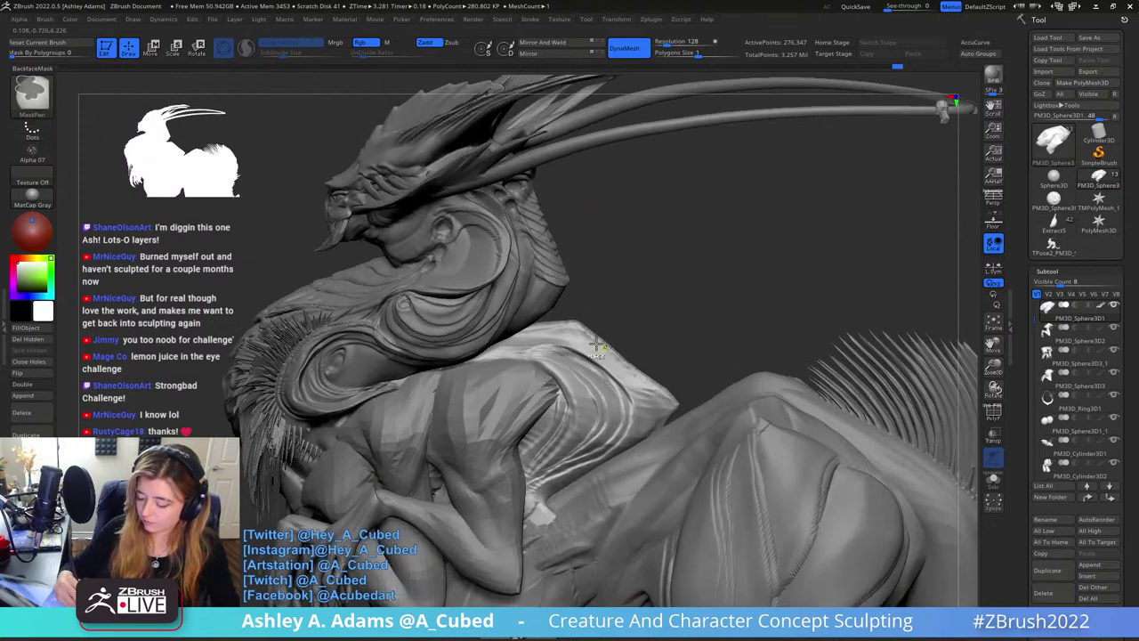
left_click_drag(596, 344, 673, 405, "ctrl")
right_click_drag(661, 396, 591, 305)
left_click_drag(586, 359, 612, 448, "ctrl")
right_click_drag(508, 385, 606, 353)
key("ctrl")
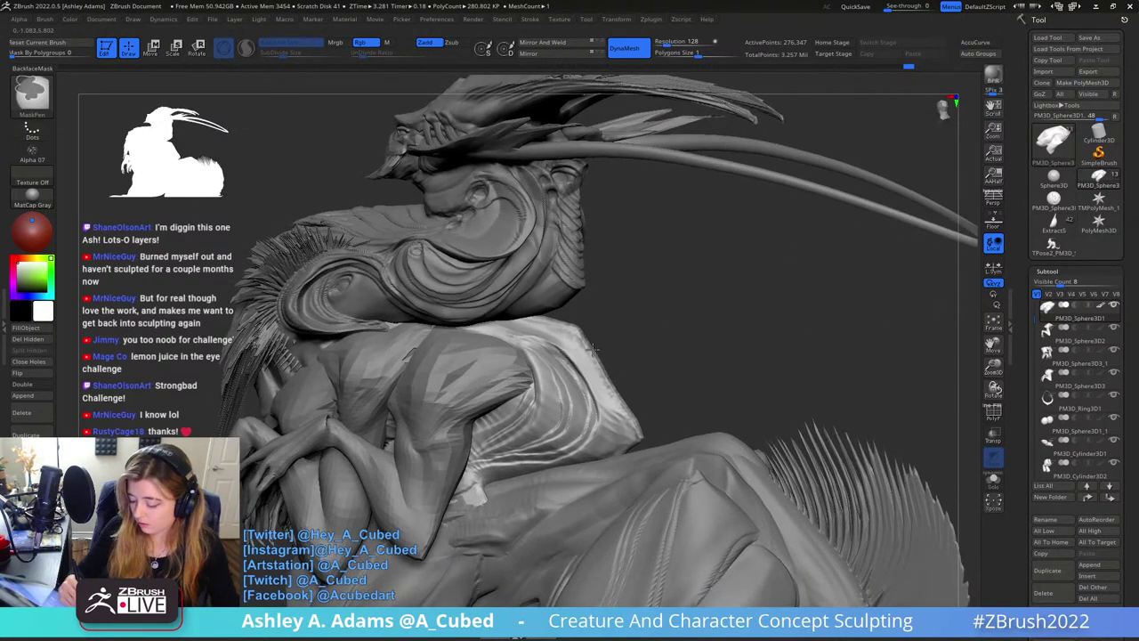
left_click(652, 387, "ctrl")
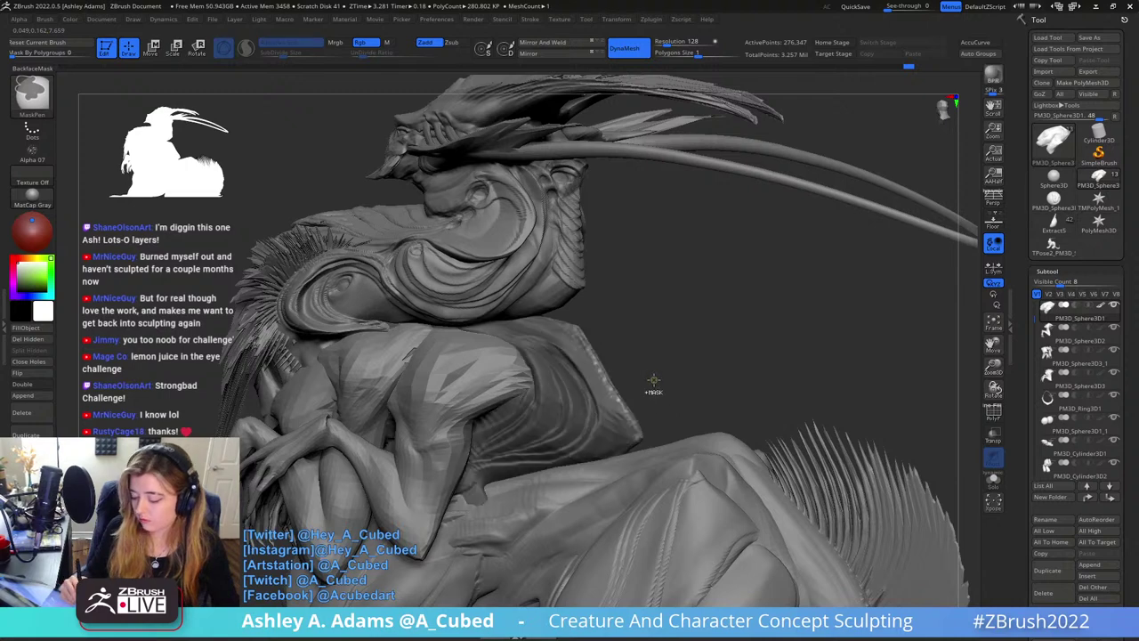
Adjust the SnakeHook draw size and pull the unmasked dashes up and back into a fan of thin spines
right_click(652, 380)
mouse_move(653, 380)
right_mouse_down("ctrl")
mouse_move(654, 352)
mouse_move(655, 370)
right_mouse_up("ctrl")
right_click(655, 370)
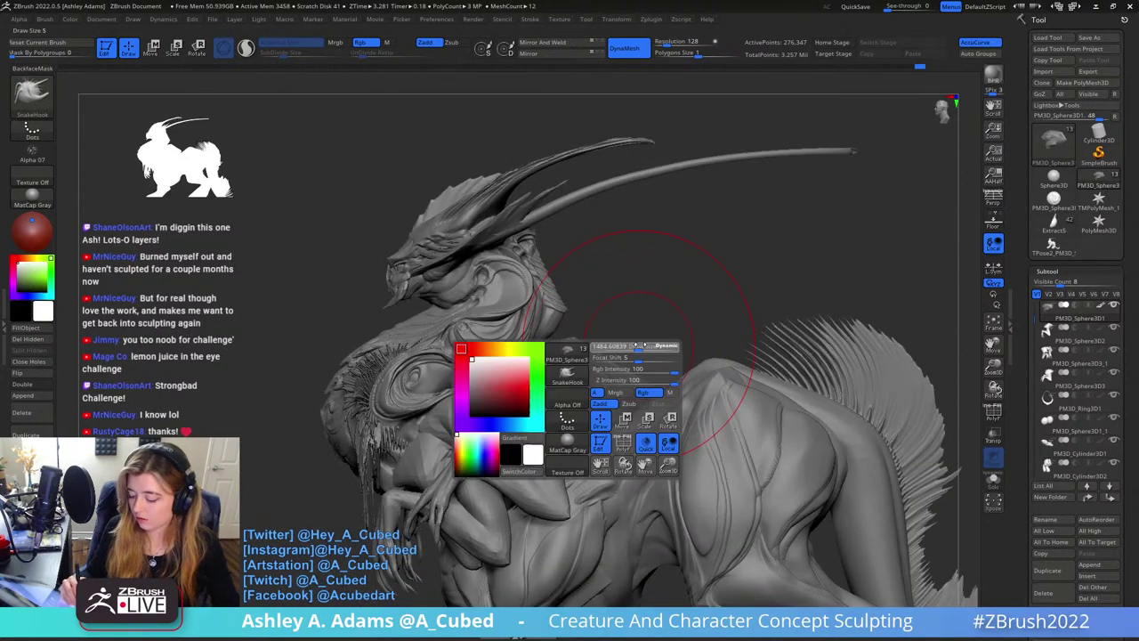
left_click_drag(577, 346, 602, 332)
mouse_move(616, 357)
left_mouse_down()
mouse_move(638, 345)
mouse_move(605, 326)
mouse_move(657, 305)
mouse_move(655, 321)
mouse_move(666, 301)
left_mouse_up()
right_click_drag(651, 337, 642, 307, "ctrl")
mouse_move(643, 307)
right_mouse_down()
mouse_move(752, 372)
mouse_move(682, 305)
mouse_move(687, 330)
right_mouse_up()
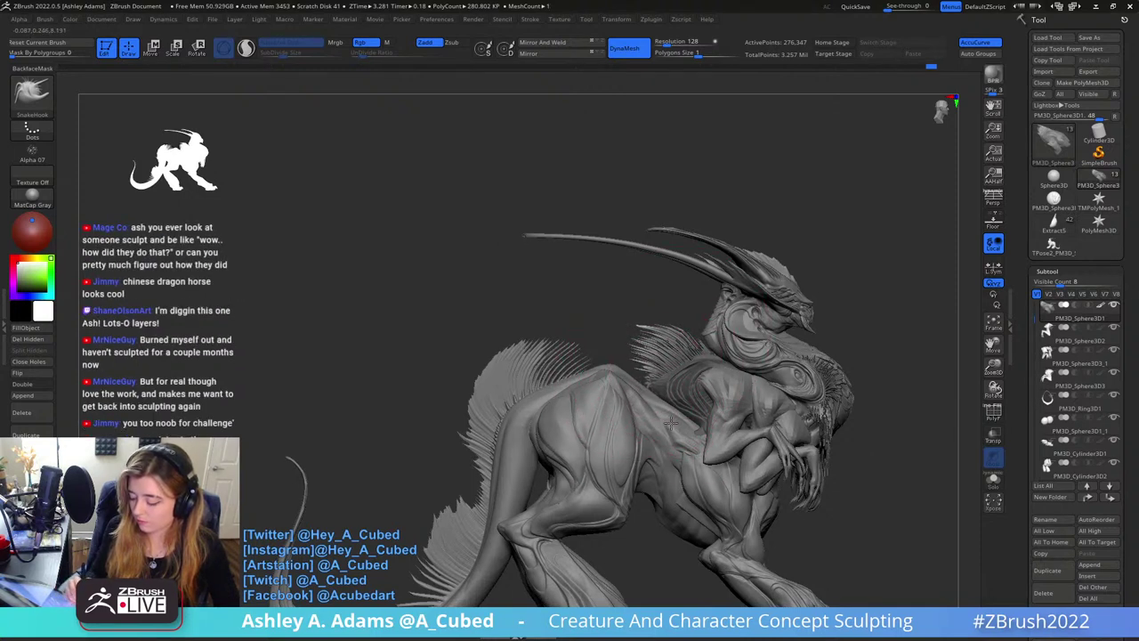
Reduce the SnakeHook draw size, refine the sweep of the upper back spines and check the full silhouette
key("space")
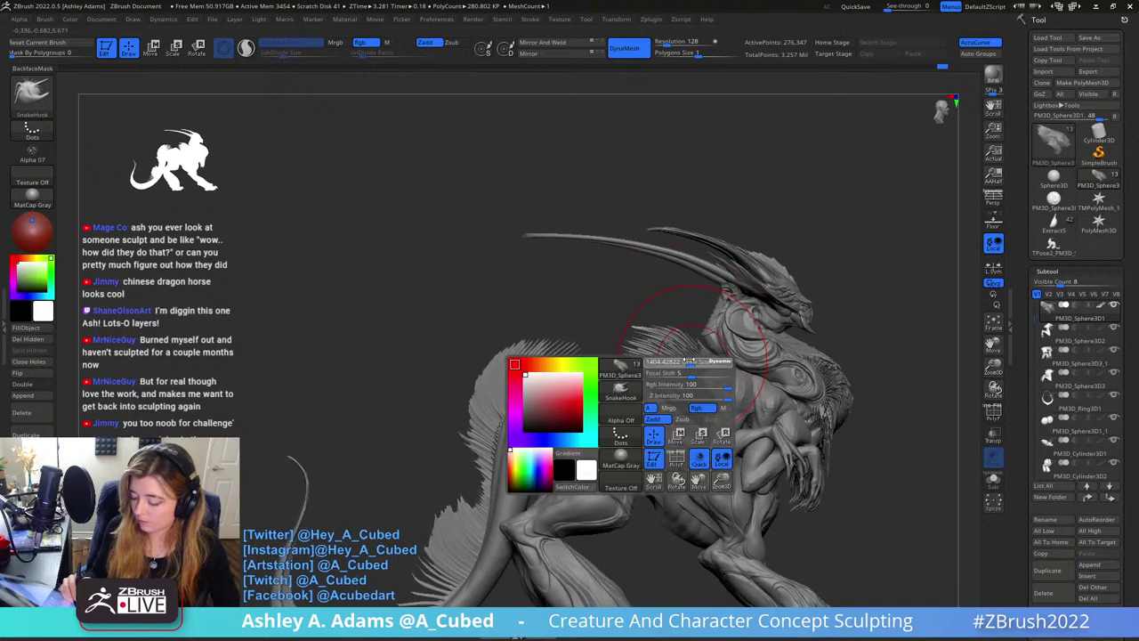
left_click_drag(692, 360, 680, 360)
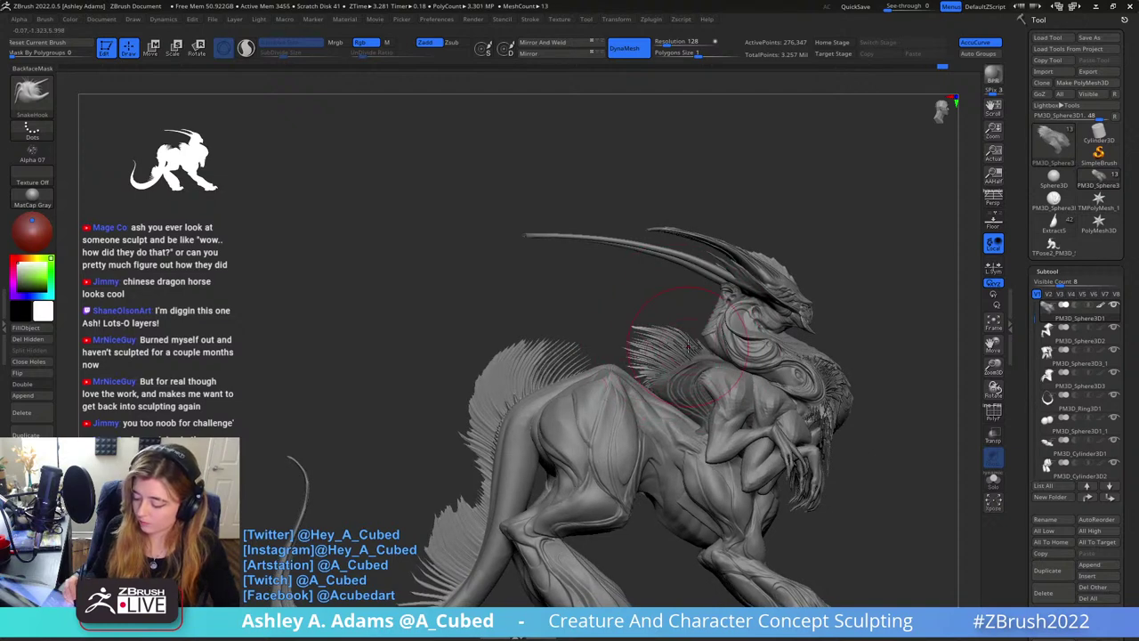
right_click_drag(706, 406, 814, 392, "ctrl")
right_click_drag(865, 349, 831, 341)
left_click_drag(829, 340, 803, 300)
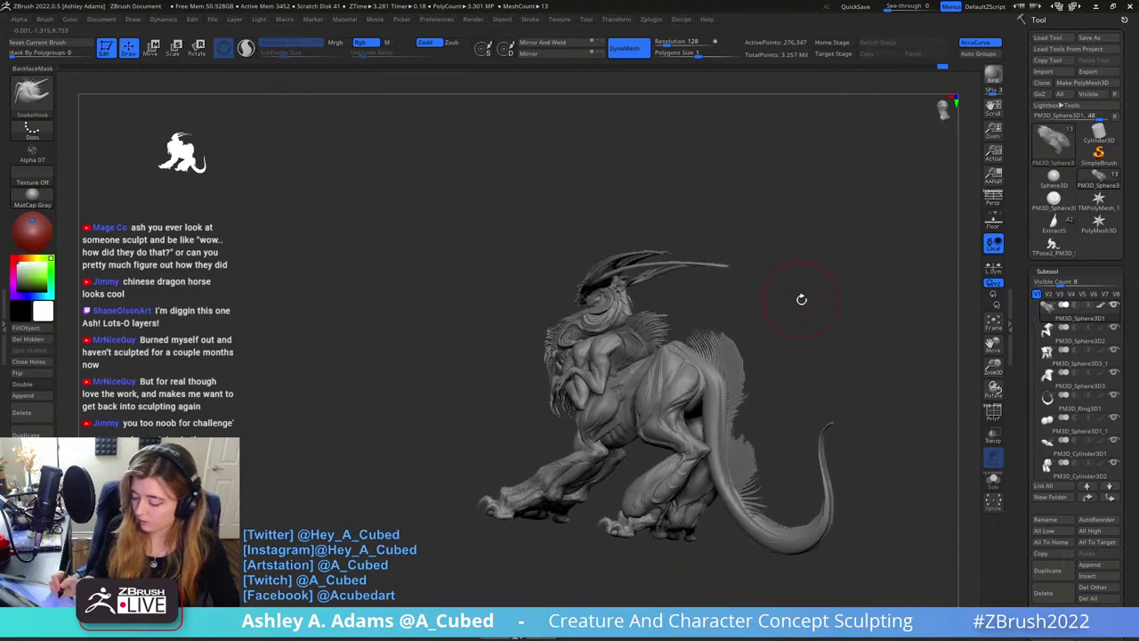
left_click_drag(744, 348, 781, 365)
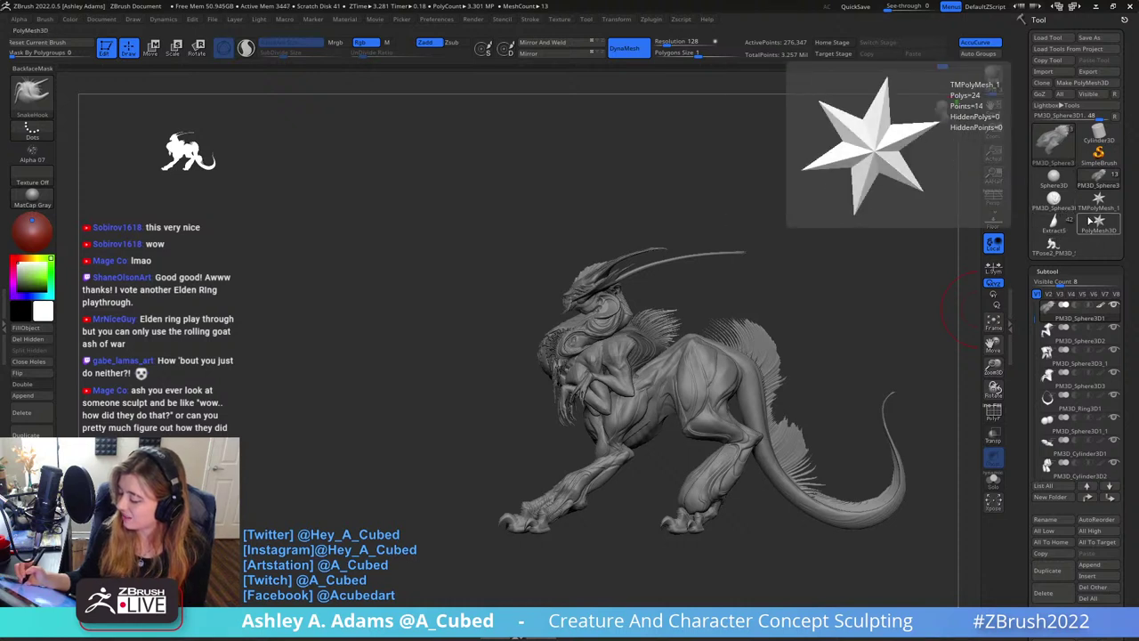
Switch to the Extract5 tool and examine the hooded figure sculpt from several sides
left_click(1054, 222)
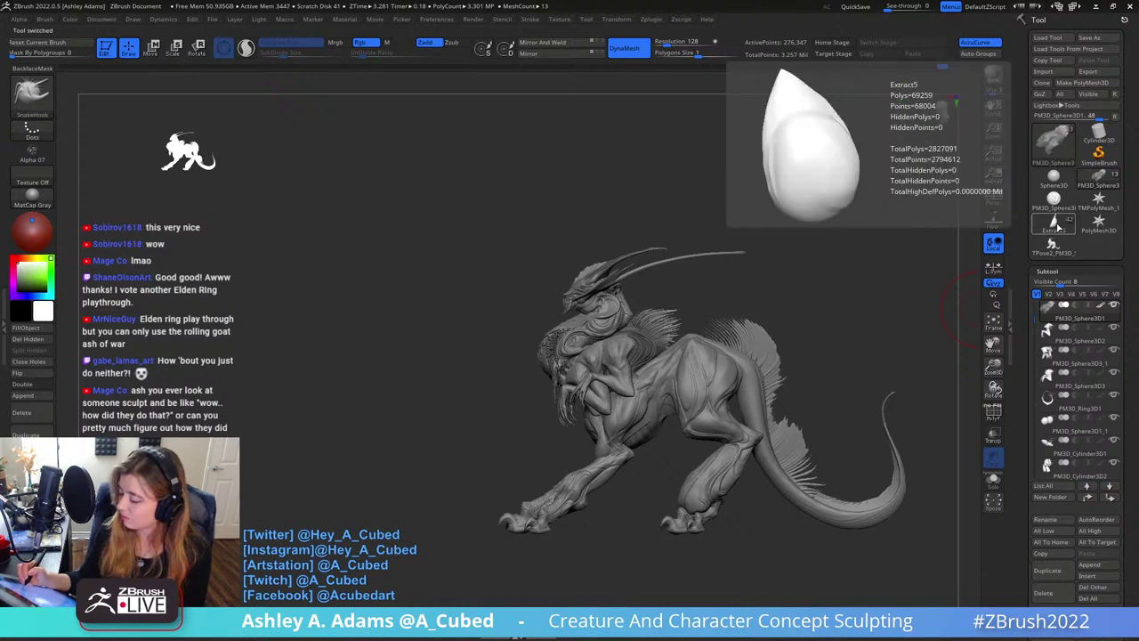
right_click_drag(970, 308, 712, 308)
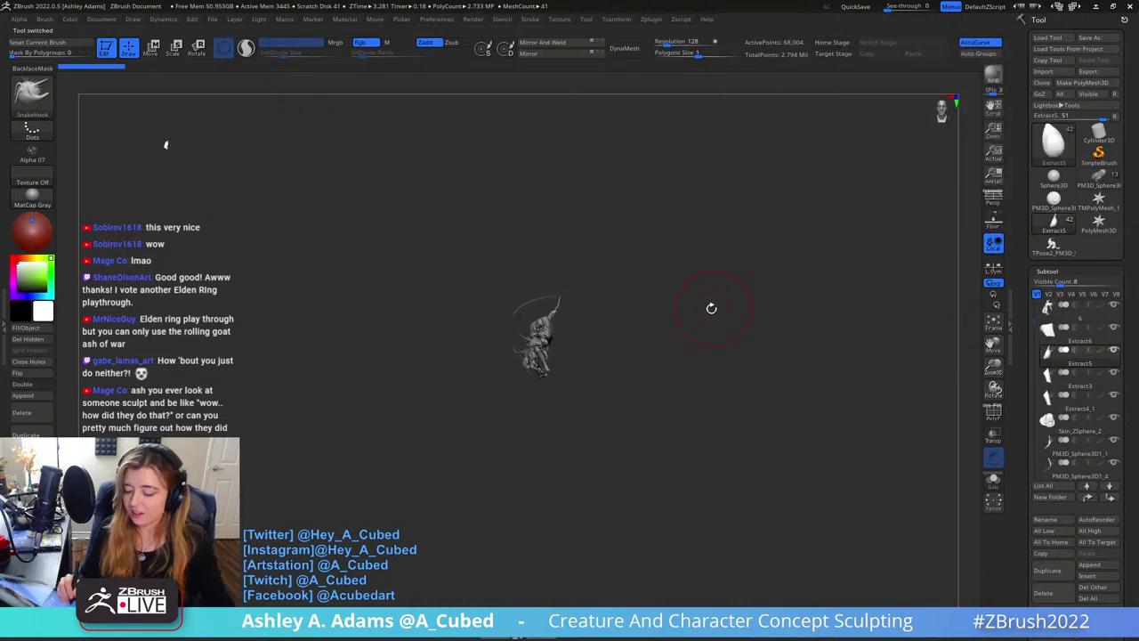
right_click_drag(596, 276, 663, 522, "ctrl")
mouse_move(663, 522)
left_mouse_down()
mouse_move(631, 359)
mouse_move(643, 358)
mouse_move(610, 394)
mouse_move(679, 414)
mouse_move(721, 372)
mouse_move(763, 364)
mouse_move(700, 400)
mouse_move(745, 374)
mouse_move(715, 350)
mouse_move(765, 378)
mouse_move(801, 382)
mouse_move(783, 362)
mouse_move(717, 373)
mouse_move(739, 379)
left_mouse_up()
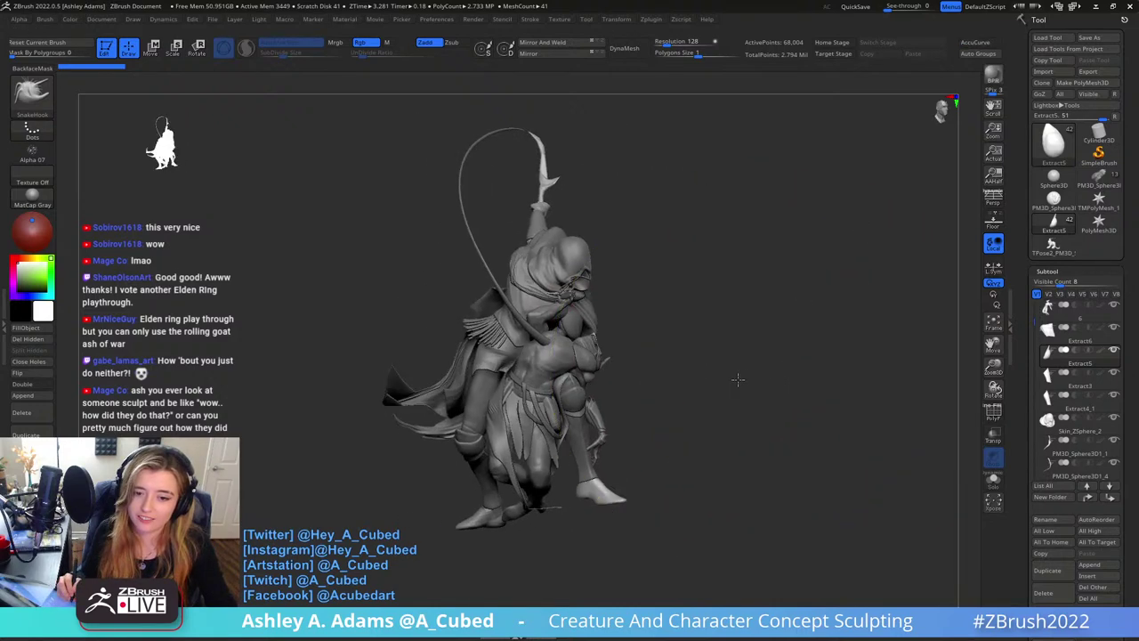
mouse_move(739, 379)
right_mouse_down("ctrl")
mouse_move(793, 391)
mouse_move(770, 419)
right_mouse_up("ctrl")
mouse_move(769, 420)
left_mouse_down()
mouse_move(793, 392)
mouse_move(780, 404)
mouse_move(787, 431)
left_mouse_up()
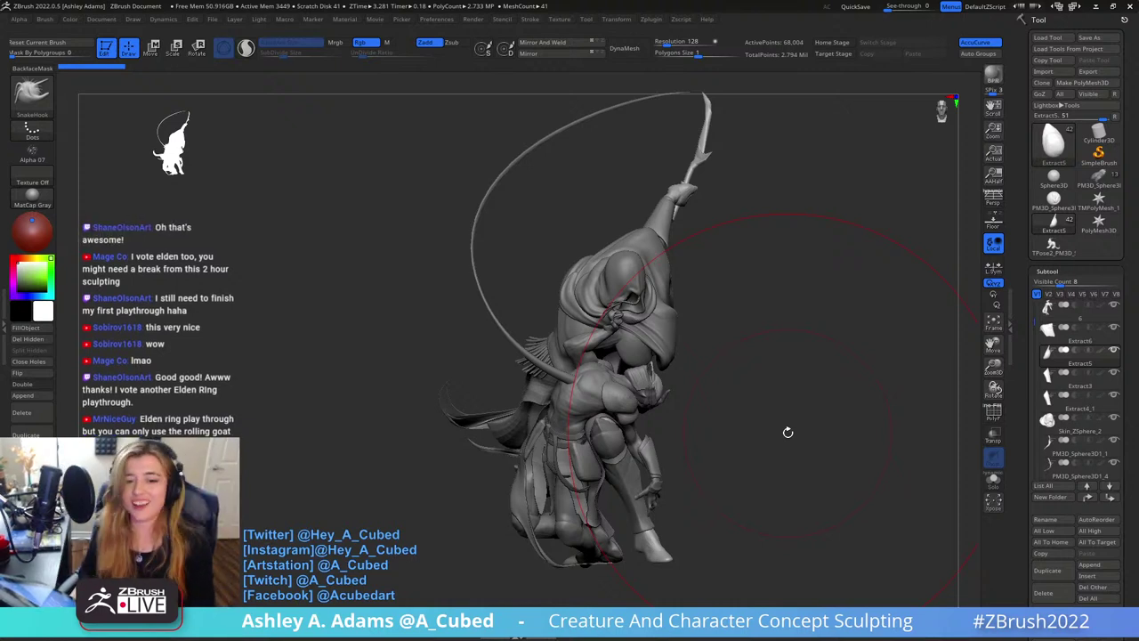
Switch back to the detailed PM3D_Sphere3D1 creature tool and make its tail subtool active
left_click(1053, 246)
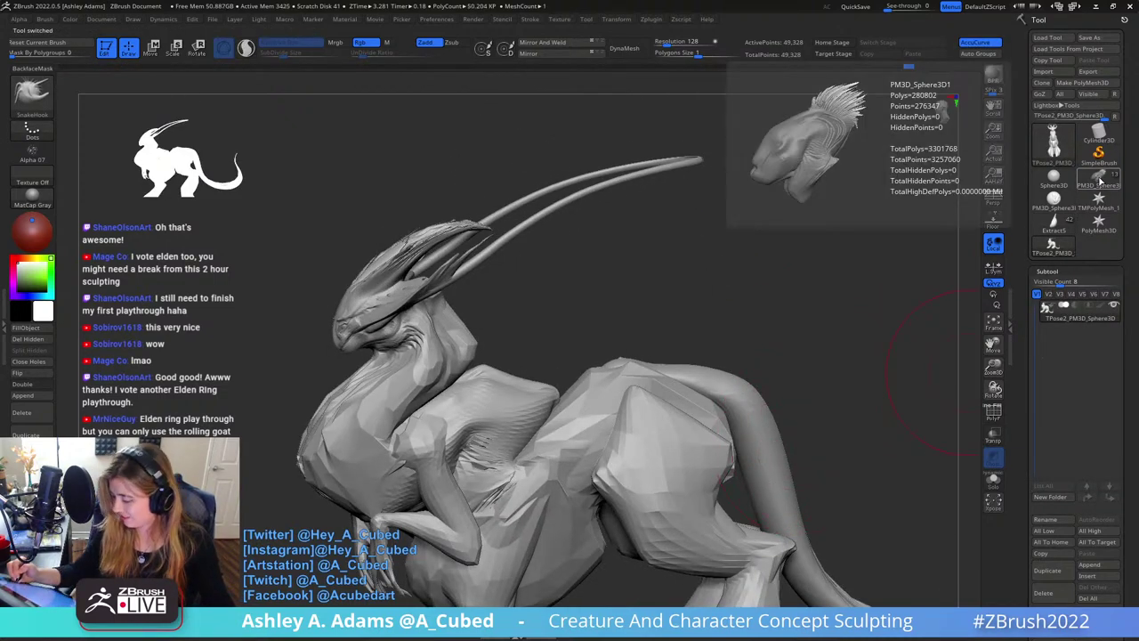
right_click_drag(948, 204, 685, 281, "ctrl")
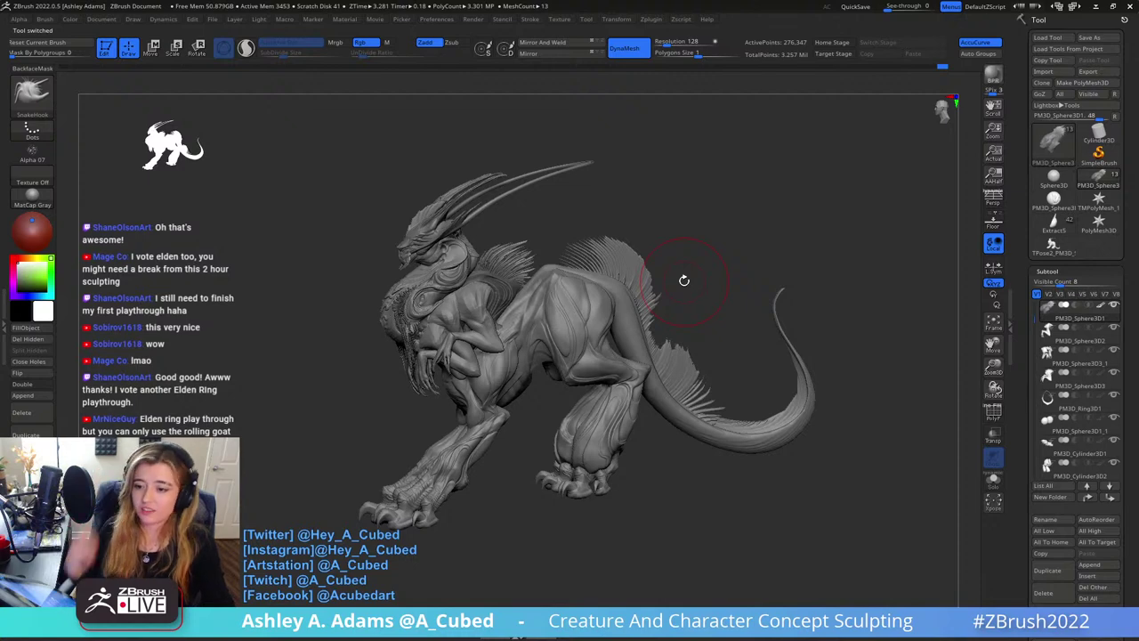
left_click(633, 331, "alt")
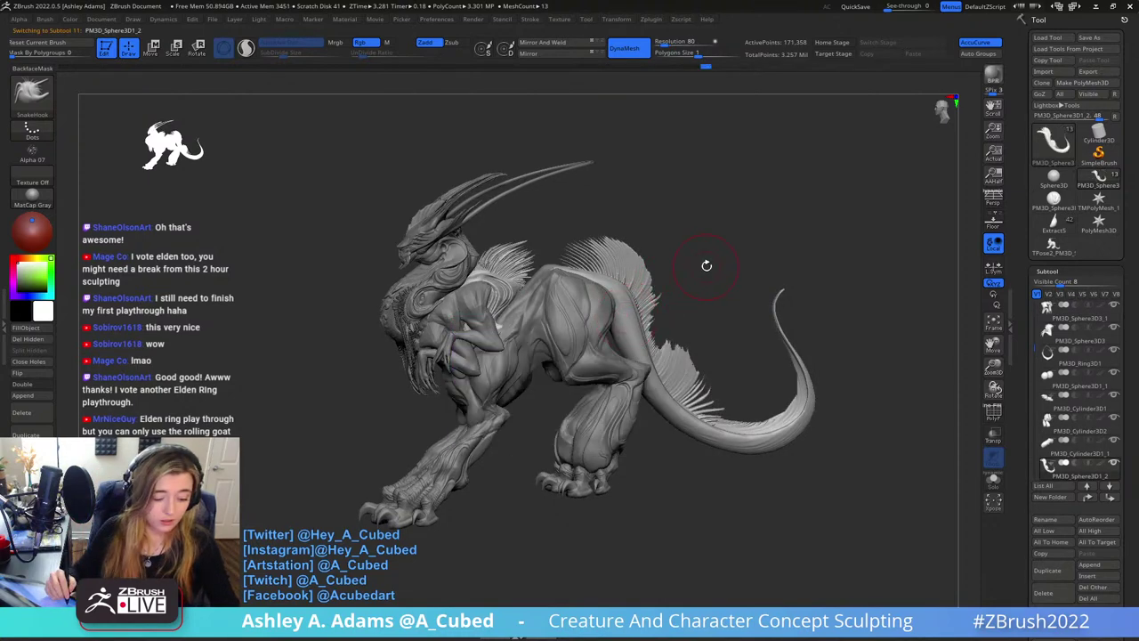
Carve sinewy grooves along the tail base and below the back spines with the Slash2 brush, and make the torso subtool active
key("2")
left_click_drag(707, 265, 647, 293)
right_click_drag(647, 292, 578, 307)
right_click(545, 345)
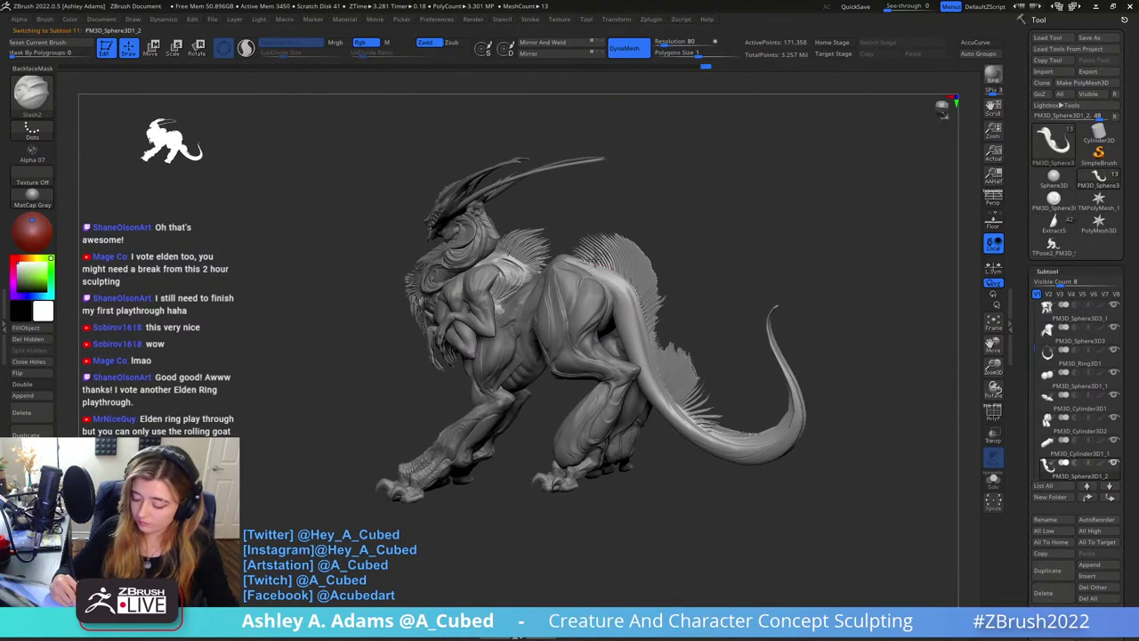
left_click_drag(596, 270, 593, 300)
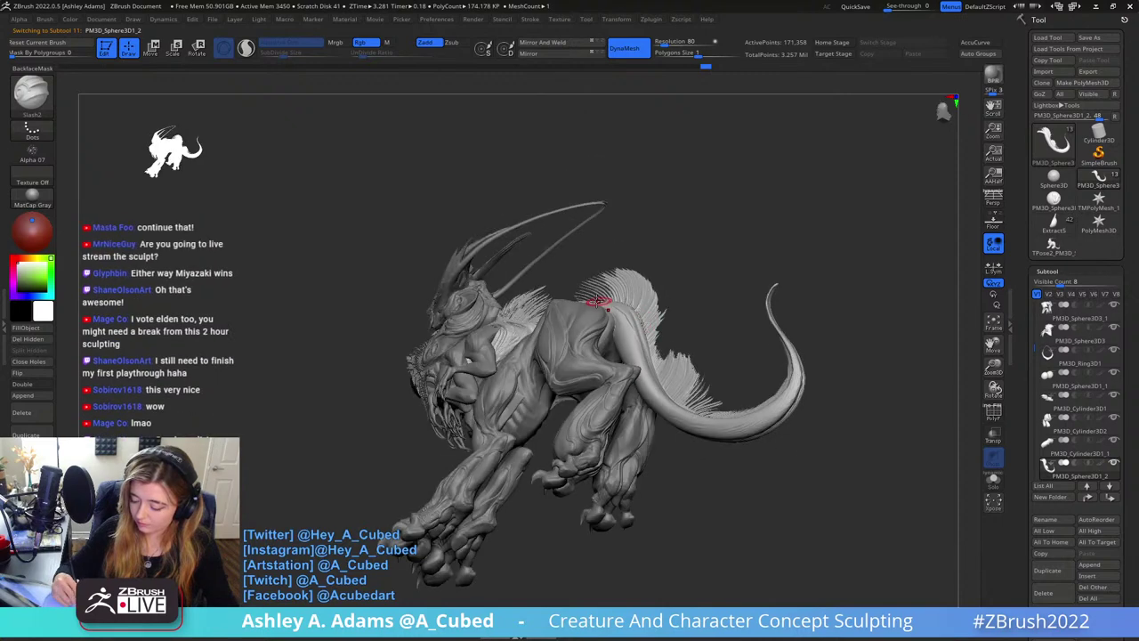
left_click_drag(656, 388, 689, 403)
right_click_drag(688, 402, 595, 259)
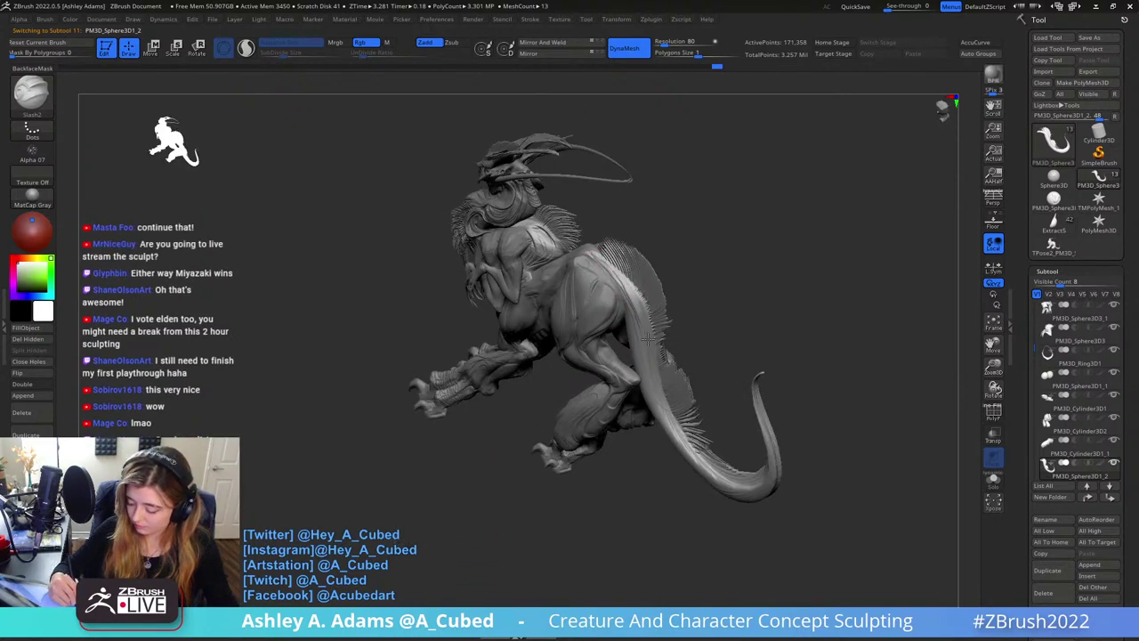
right_click_drag(649, 339, 605, 288)
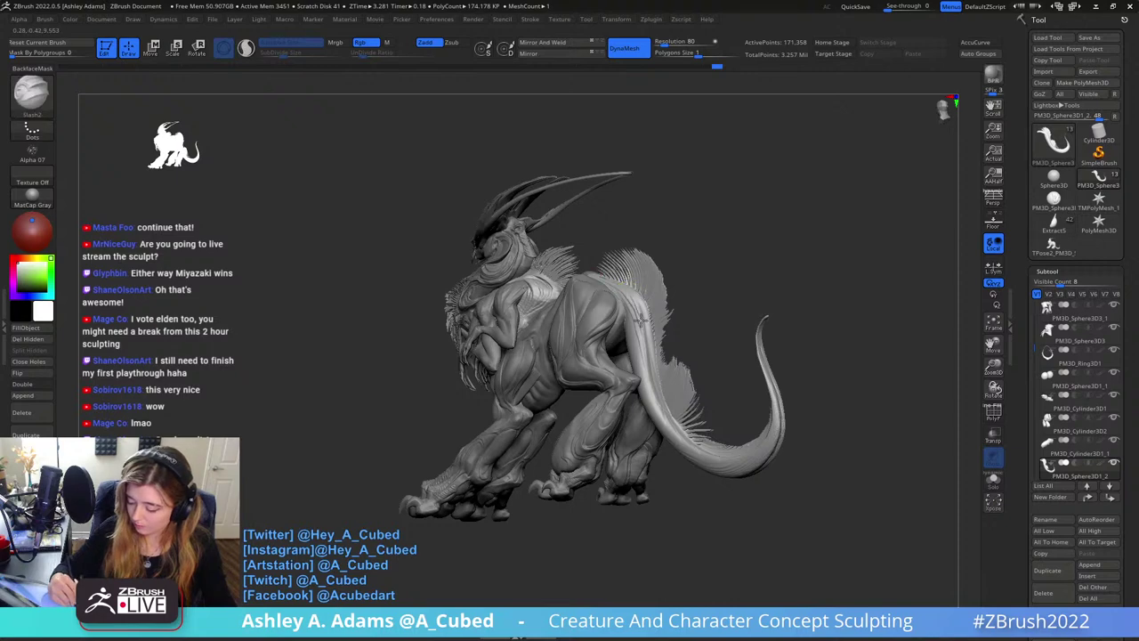
right_click_drag(651, 339, 585, 254)
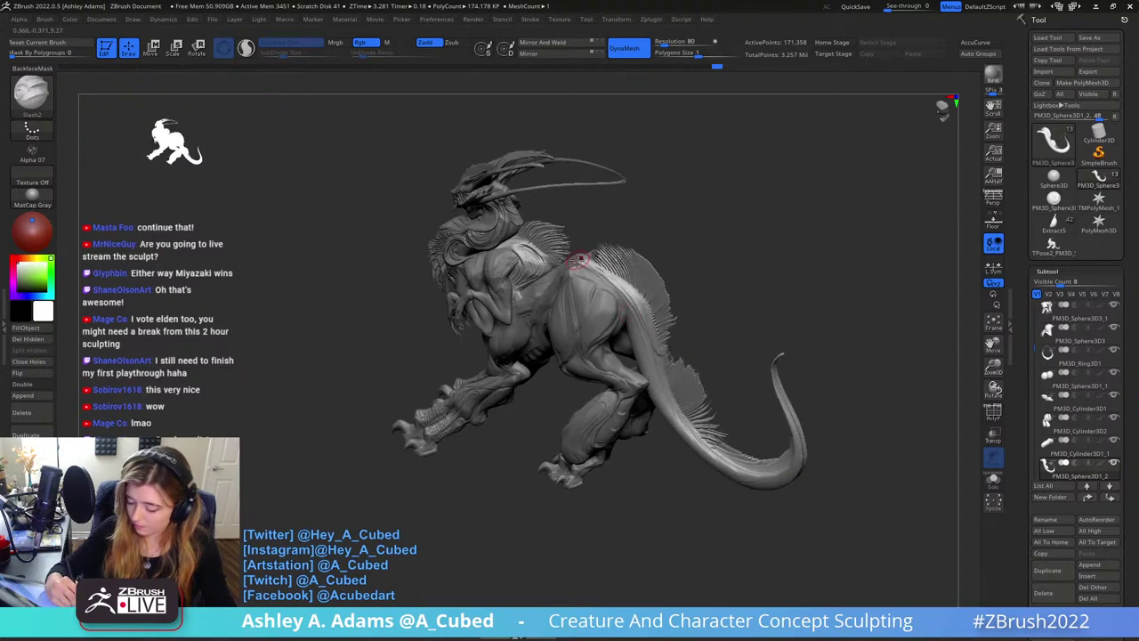
right_click_drag(649, 329, 628, 198)
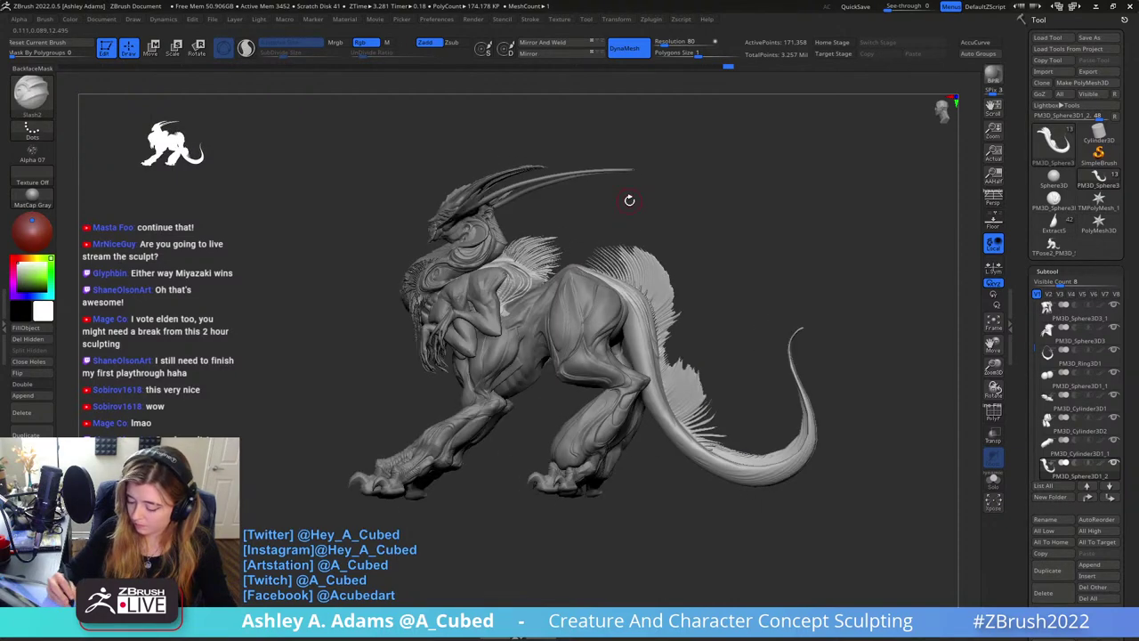
right_click_drag(629, 359, 634, 304)
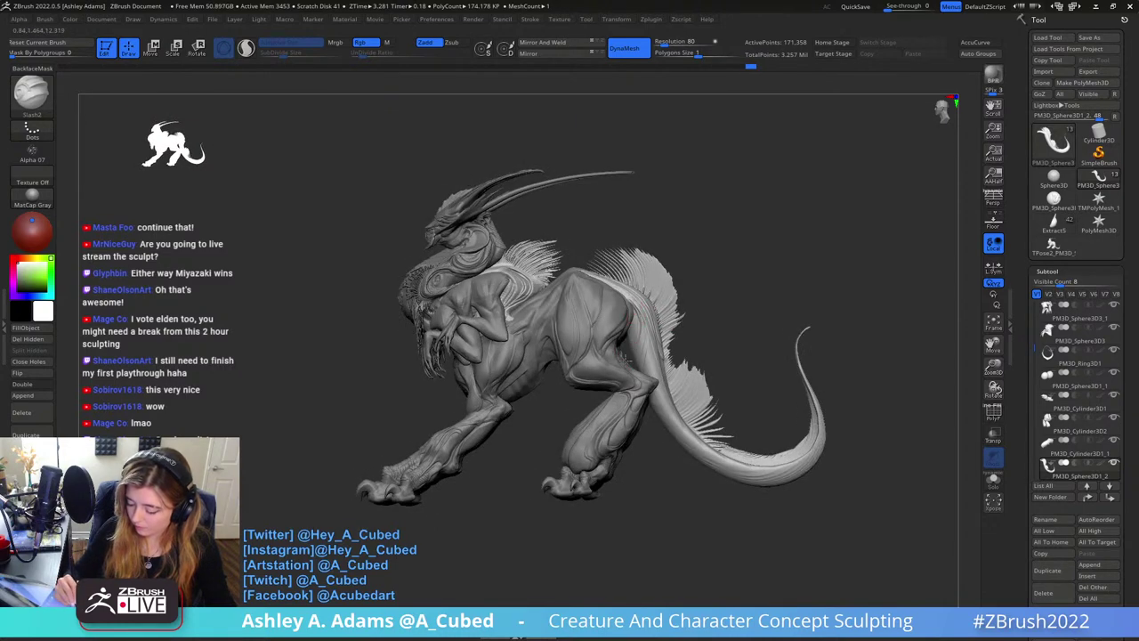
right_click_drag(702, 287, 733, 333)
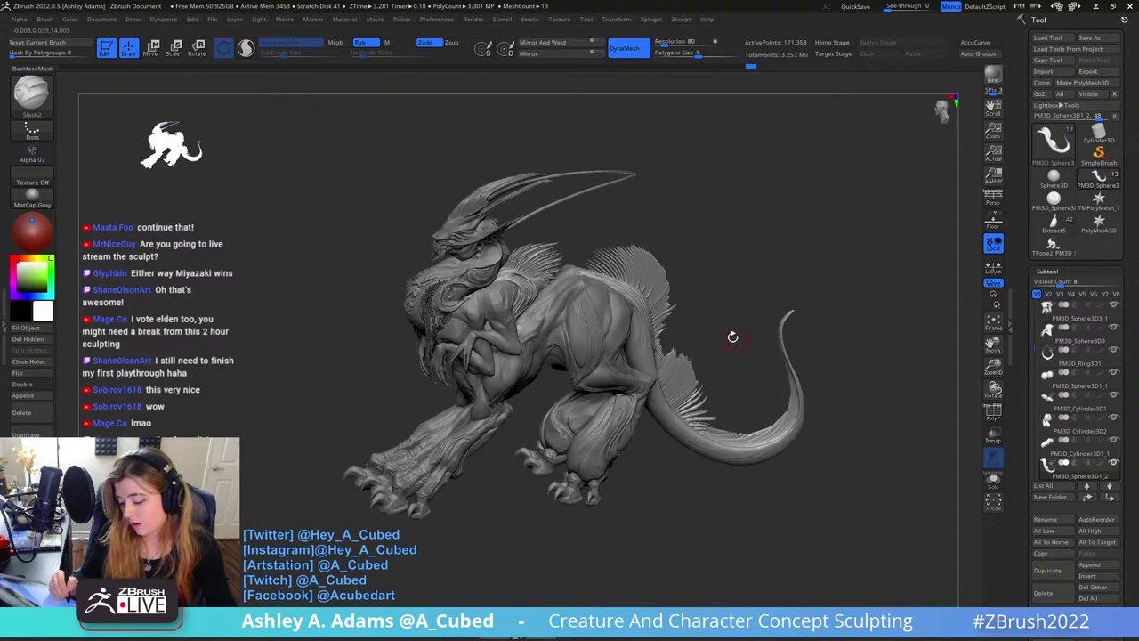
left_click(546, 321, "alt")
right_click_drag(546, 323, 643, 347)
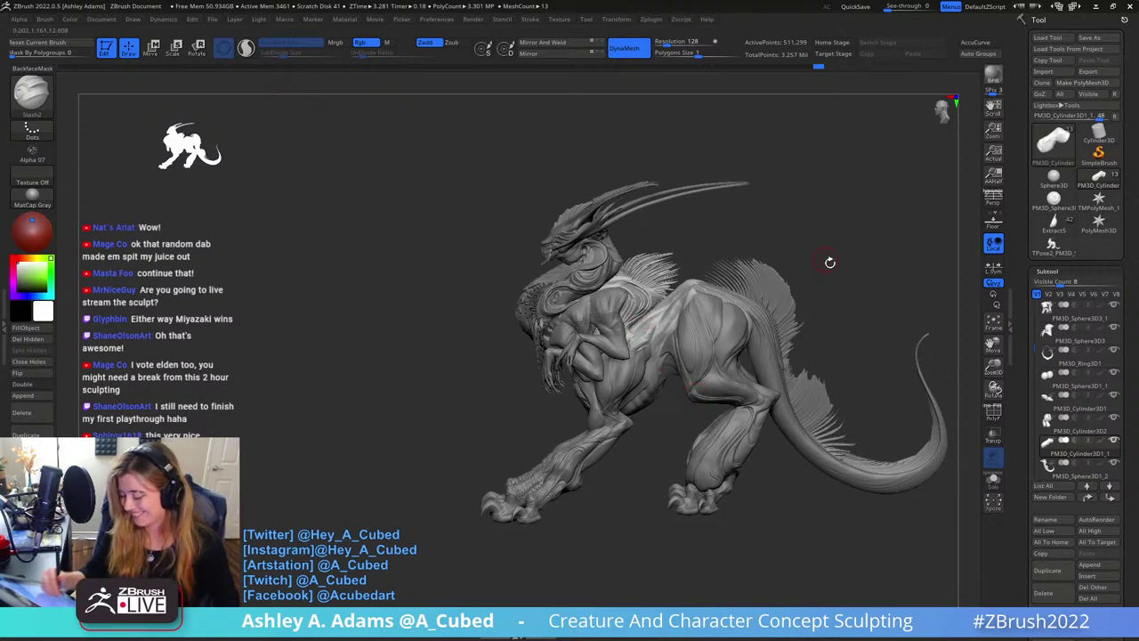
Make the arm subtool active and pull the form behind the shoulder into the torso with the SnakeHook brush
left_click_drag(829, 259, 759, 303)
mouse_move(759, 304)
right_mouse_down("ctrl")
mouse_move(585, 326)
mouse_move(607, 327)
right_mouse_up("ctrl")
left_click(586, 327, "alt")
key("b")
key("s")
key("h")
left_click_drag(612, 333, 618, 319)
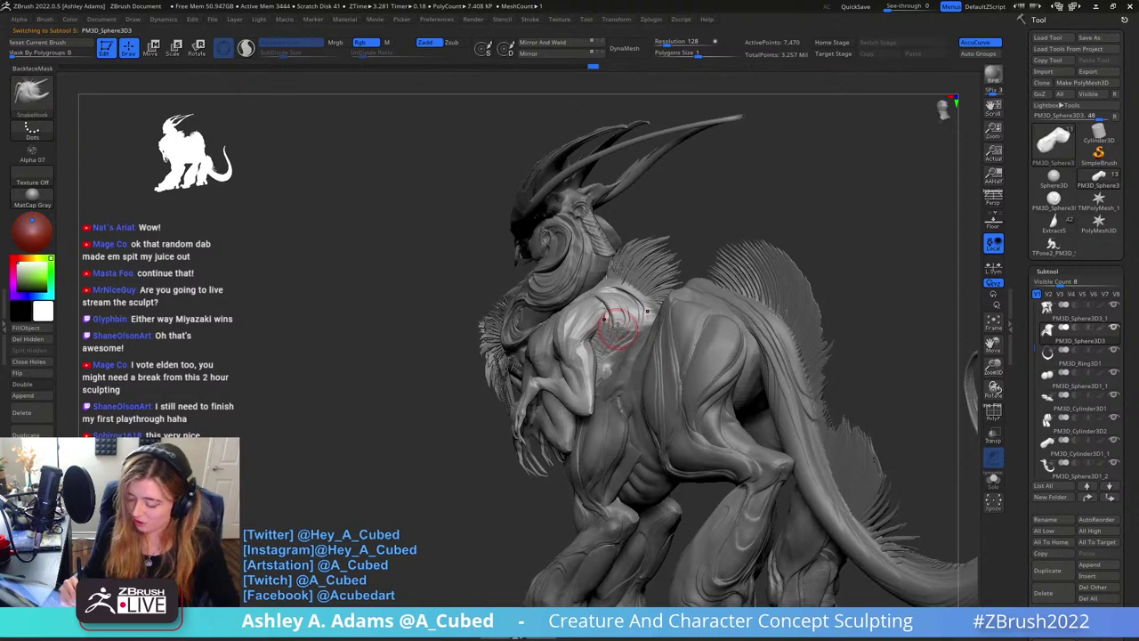
right_click_drag(617, 320, 630, 329)
left_click_drag(614, 328, 612, 318)
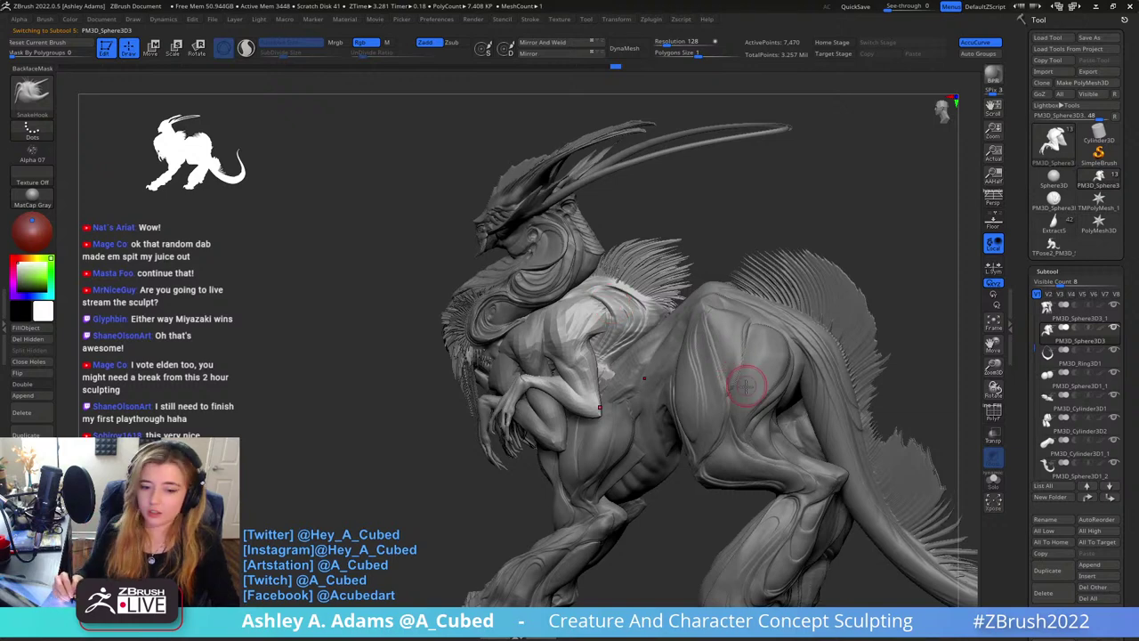
Make the eyes subtool active and check the head and chest from a three-quarter front view
mouse_move(735, 375)
right_mouse_down("ctrl")
mouse_move(650, 255)
mouse_move(705, 349)
mouse_move(667, 378)
right_mouse_up("ctrl")
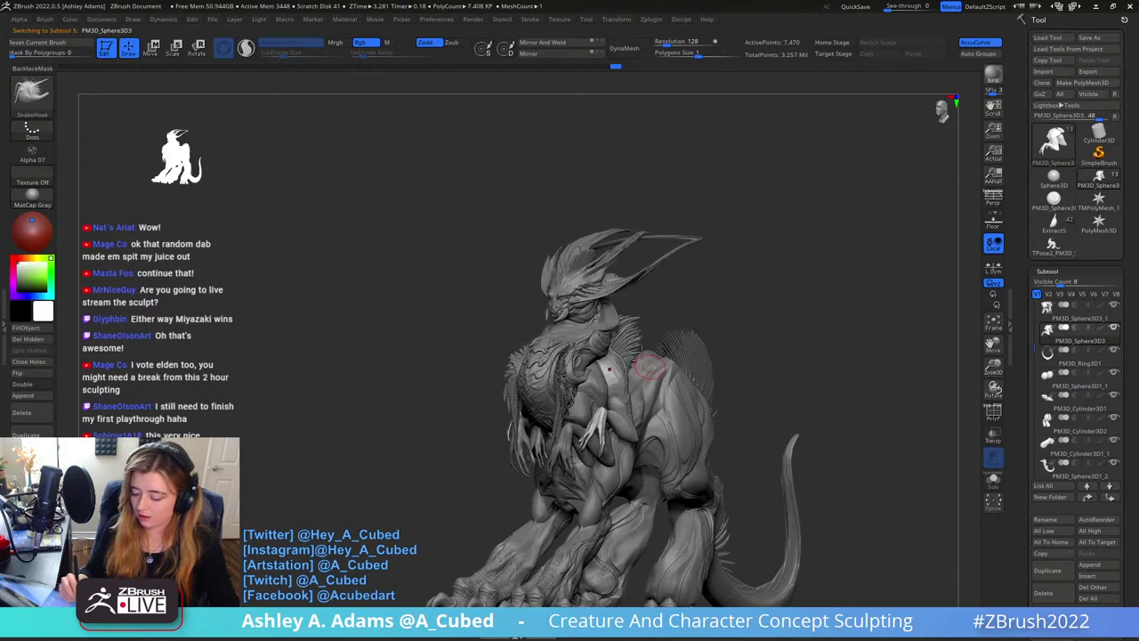
left_click(564, 300, "alt")
mouse_move(565, 300)
right_mouse_down("ctrl")
mouse_move(566, 378)
mouse_move(556, 298)
right_mouse_up("ctrl")
mouse_move(556, 298)
right_mouse_down()
mouse_move(608, 355)
mouse_move(616, 411)
mouse_move(578, 378)
right_mouse_up()
mouse_move(578, 378)
right_mouse_down("ctrl")
mouse_move(635, 427)
mouse_move(592, 347)
mouse_move(605, 343)
right_mouse_up("ctrl")
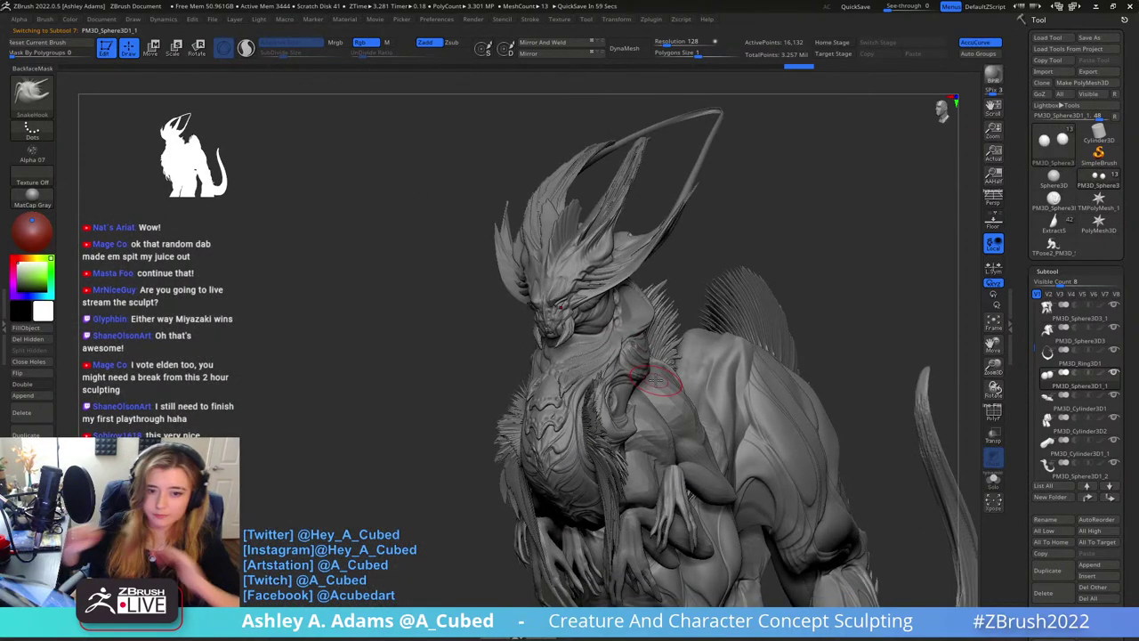
Orient the creature to a straight front view and leave a snapshot of it on one side of the canvas
right_click_drag(656, 380, 541, 311)
left_click_drag(541, 310, 780, 339)
key("shift+s")
Place a larger side view of the creature beside the front view and leave a snapshot of it on the canvas
right_click_drag(781, 338, 671, 333)
right_click_drag(791, 301, 698, 398, "alt")
left_click_drag(699, 398, 695, 393)
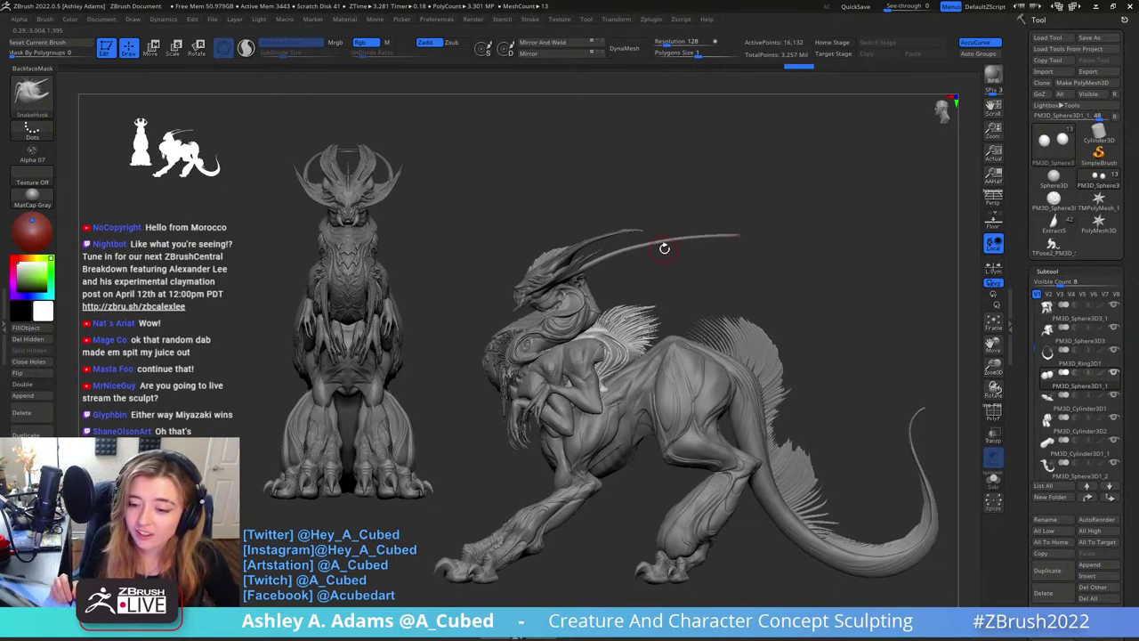
mouse_move(669, 246)
left_mouse_down()
mouse_move(685, 235)
mouse_move(678, 224)
mouse_move(667, 276)
mouse_move(597, 306)
left_mouse_up()
right_click_drag(520, 312, 518, 356, "ctrl")
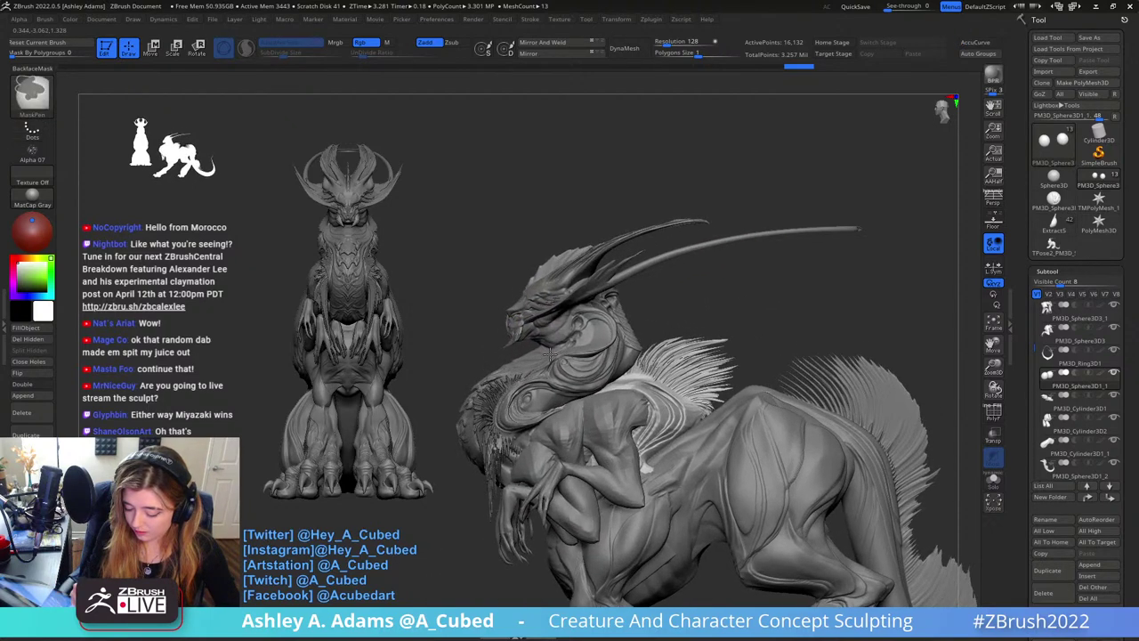
right_click_drag(650, 353, 645, 310, "ctrl")
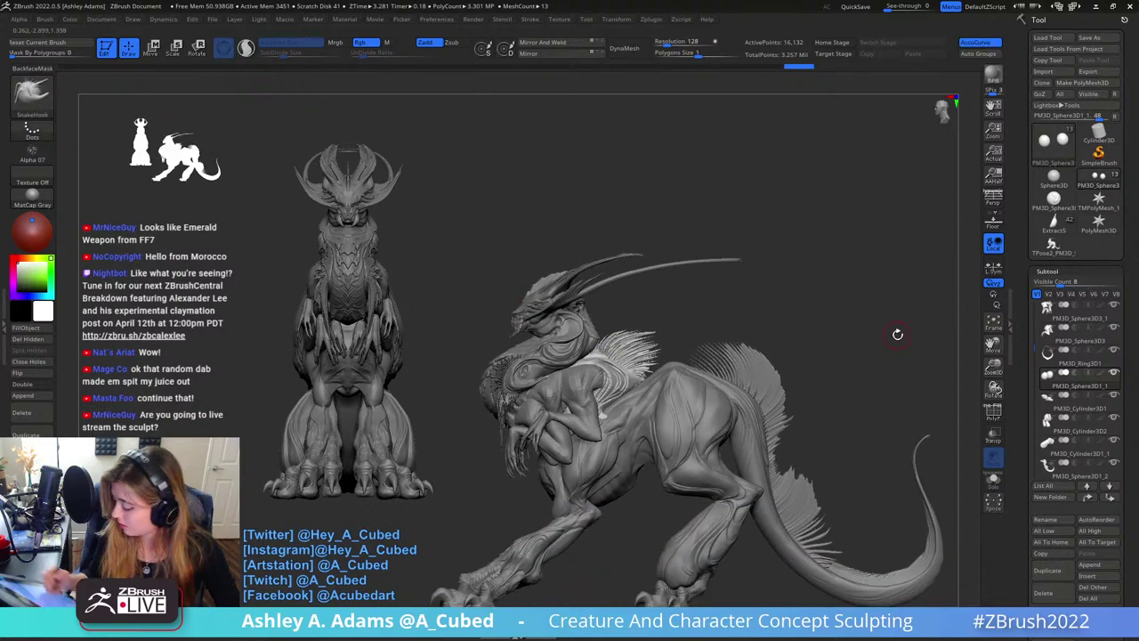
mouse_move(778, 333)
right_mouse_down("alt")
mouse_move(786, 299)
mouse_move(761, 306)
right_mouse_up("alt")
left_click_drag(760, 306, 757, 322)
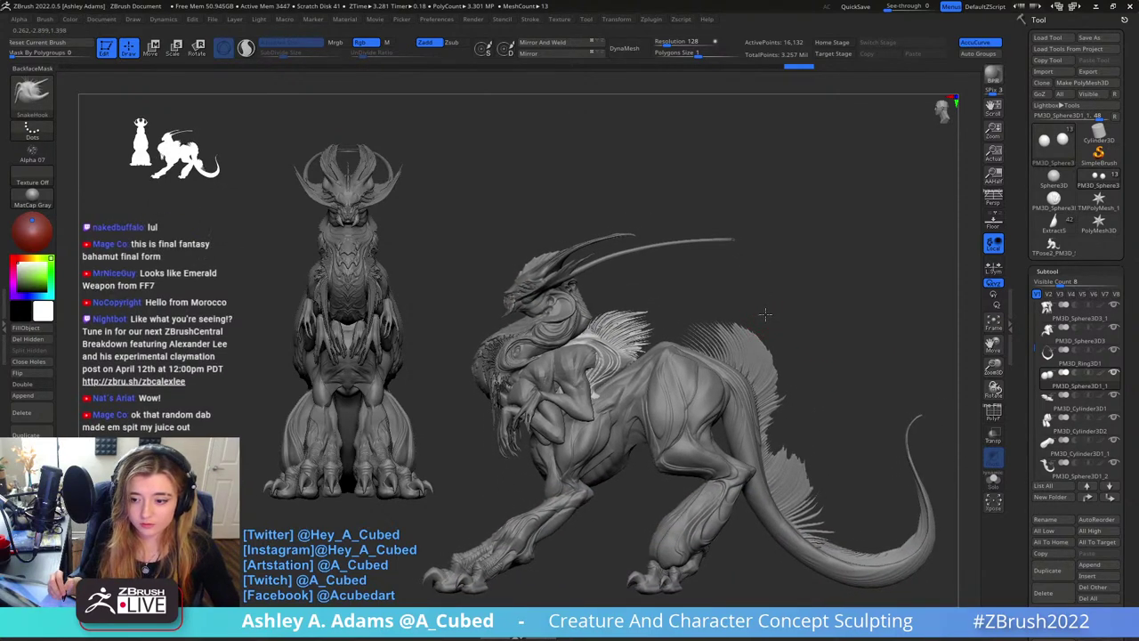
key("shift")
key("shift+s")
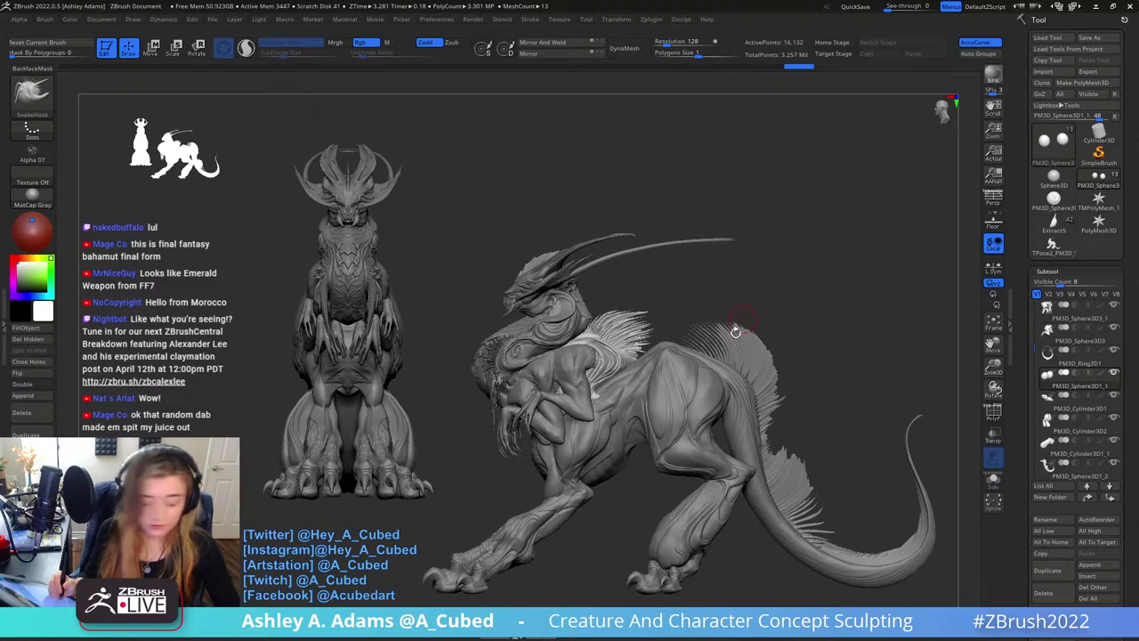
Position a smaller three-quarter view of the creature in the empty area above the side view snapshot's tail
right_click_drag(735, 327, 740, 190, "alt")
right_click_drag(721, 231, 616, 269, "ctrl")
right_click_drag(666, 227, 707, 229)
right_click_drag(594, 208, 854, 197, "alt")
right_click(862, 205)
right_click_drag(921, 182, 896, 191, "alt")
left_click_drag(895, 193, 925, 178)
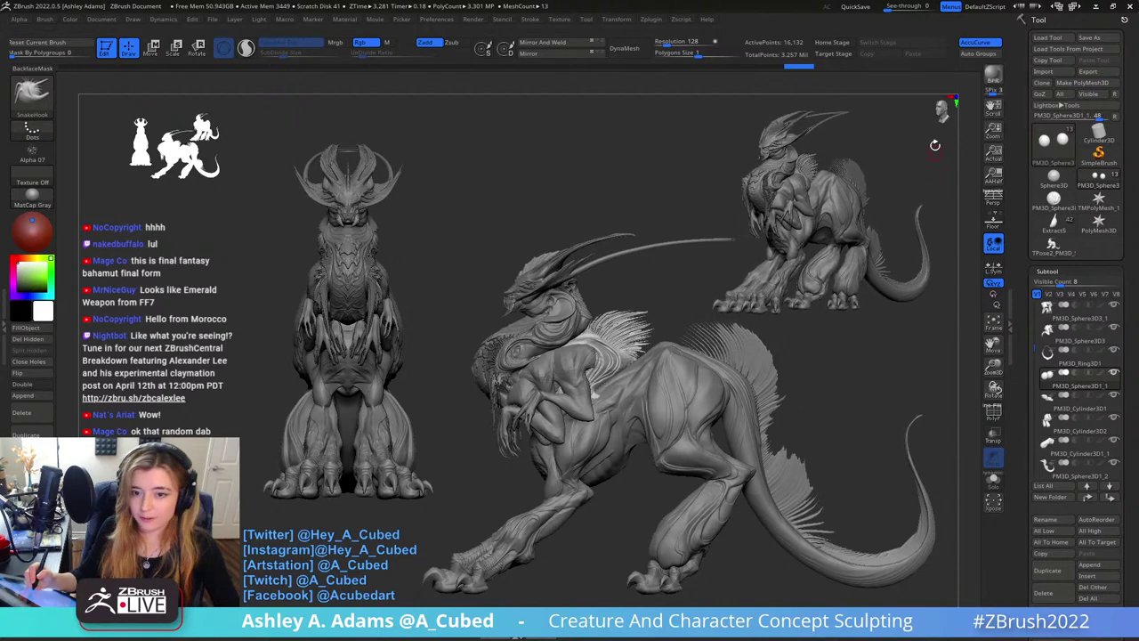